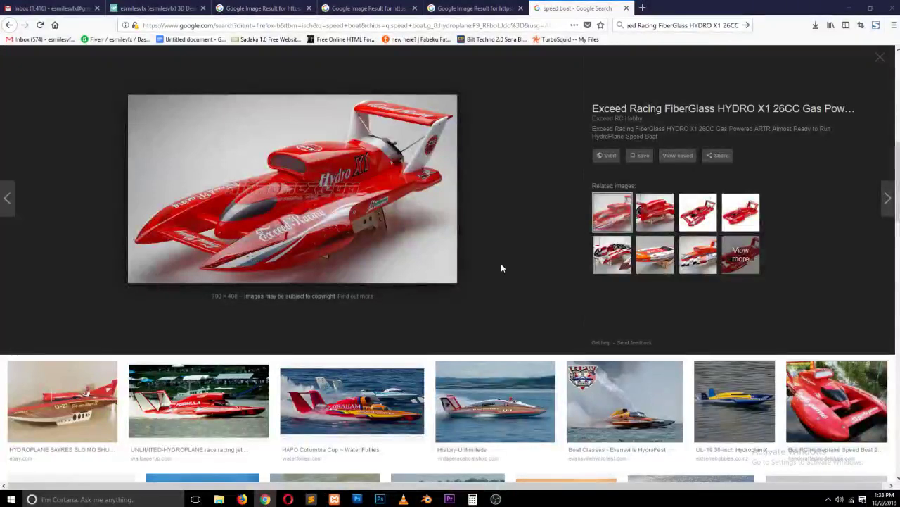
Step: Save the red Hydro X1 boat photo from the Firefox image results, then bring up Blender
scroll(501, 262, down, 1)
scroll(501, 261, up, 3)
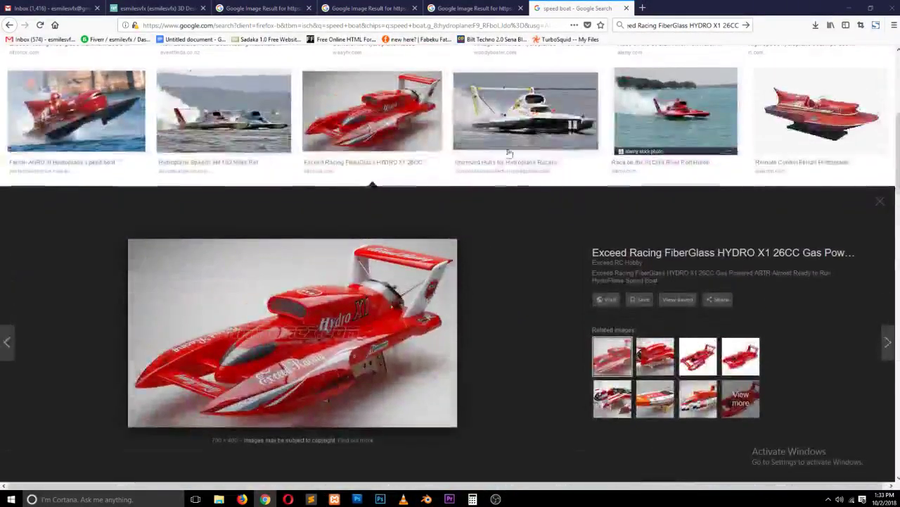
right_click(372, 303)
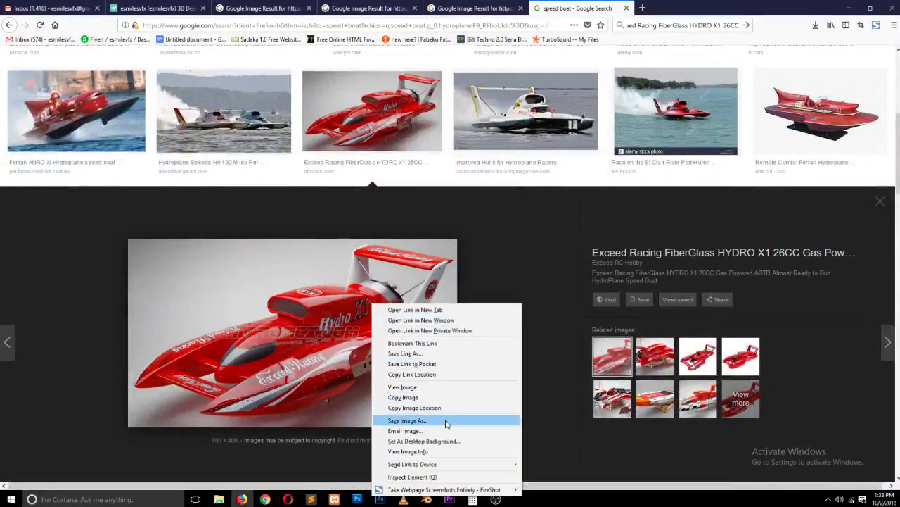
click(445, 420)
click(351, 211)
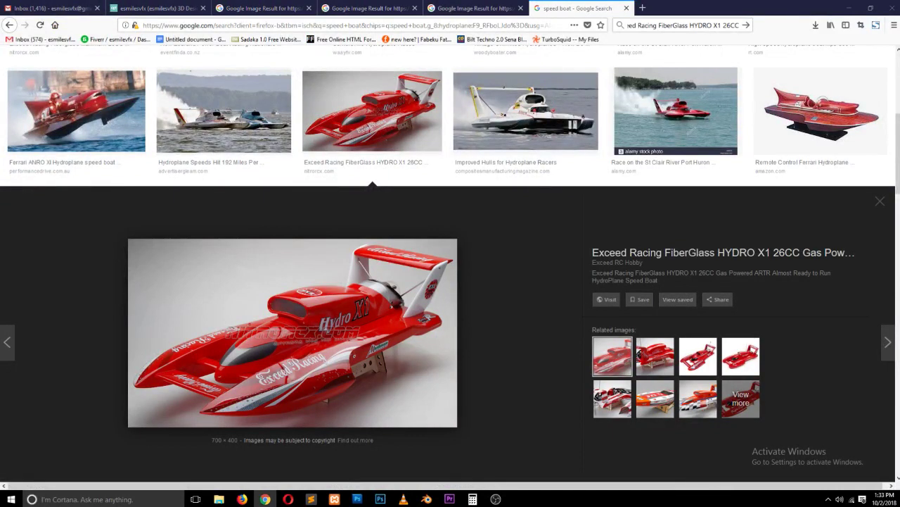
click(428, 498)
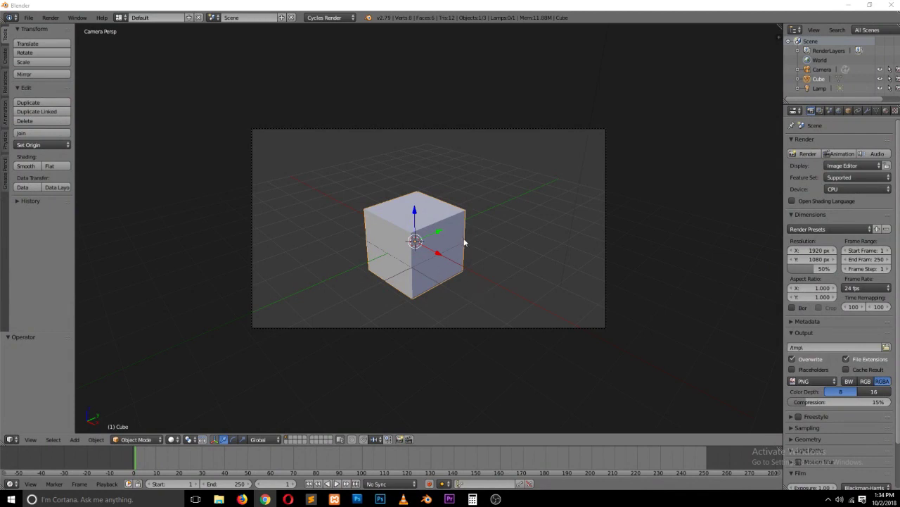
Step: Delete the default cube, resize the side panes, and turn the upper pane into a UV/Image Editor
key(x)
click(464, 266)
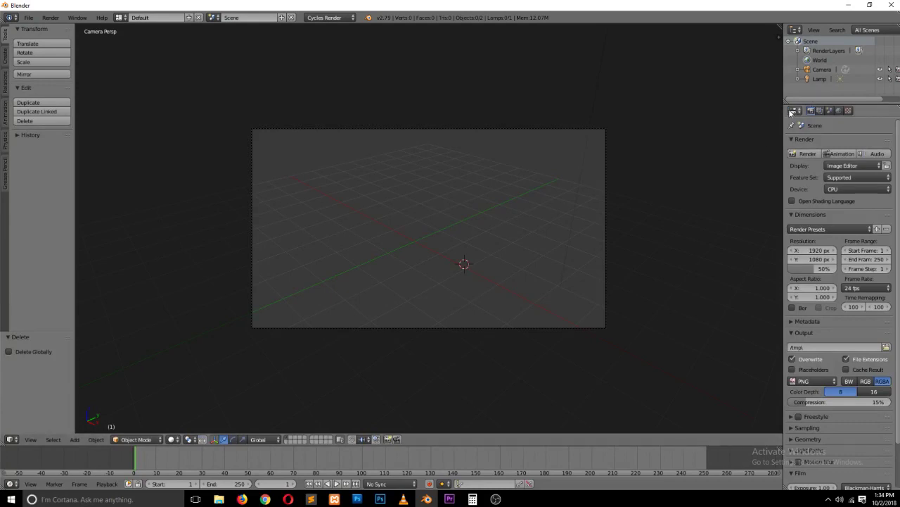
drag(783, 118, 697, 119)
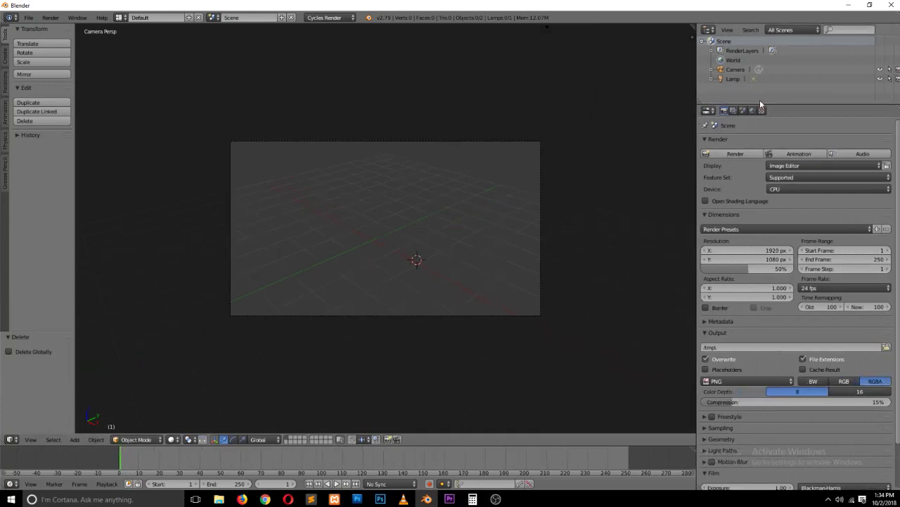
drag(765, 106, 765, 175)
click(709, 30)
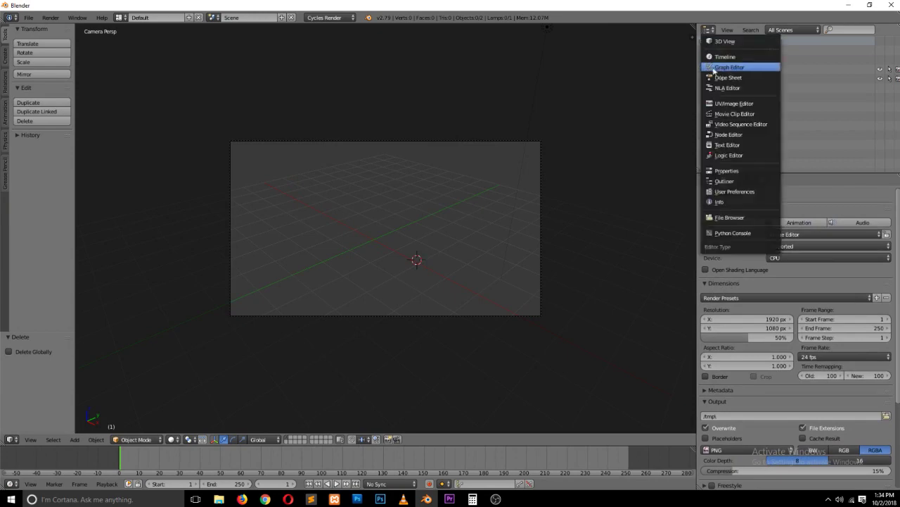
click(735, 104)
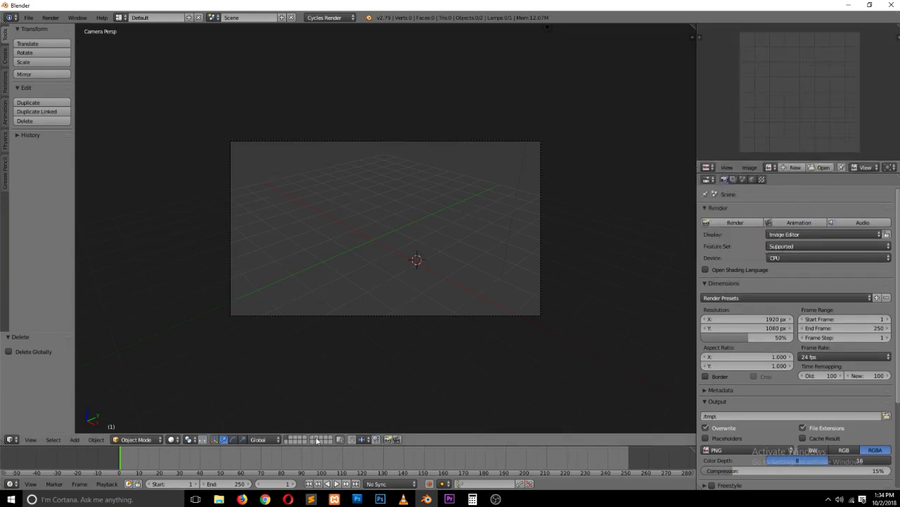
mouse_move(219, 498)
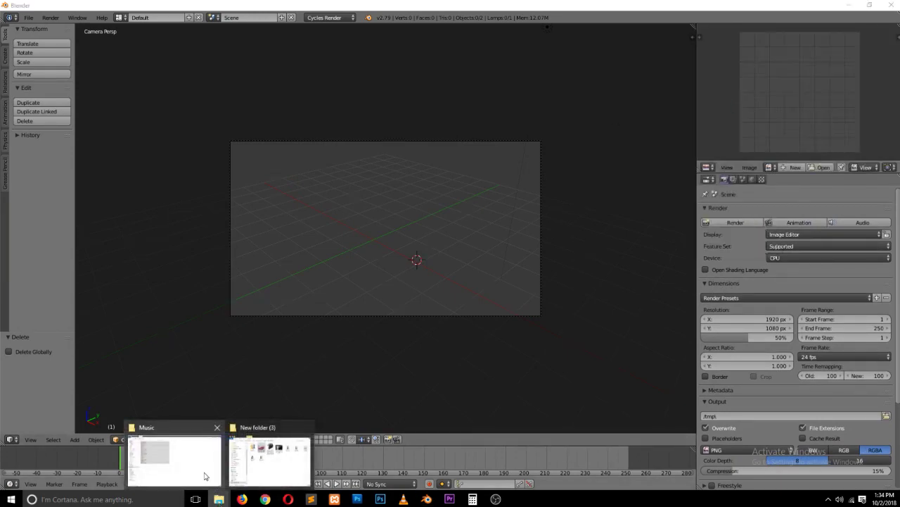
Step: Drag the saved boat jpg from Explorer into the image editor, then return to Firefox
click(273, 461)
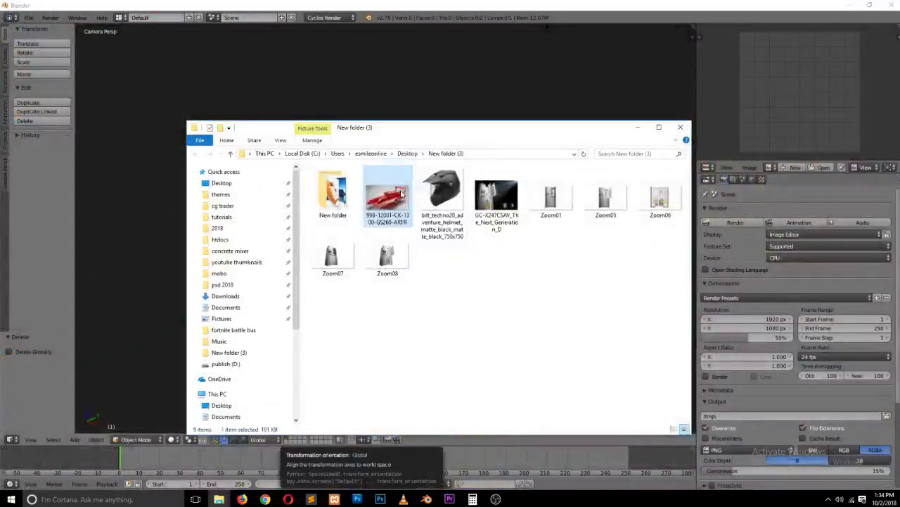
drag(400, 195, 745, 123)
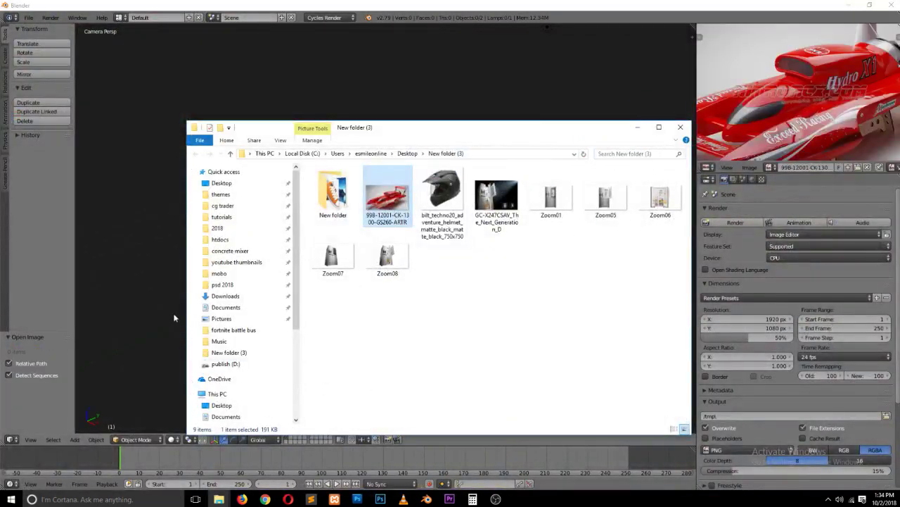
click(174, 318)
click(241, 498)
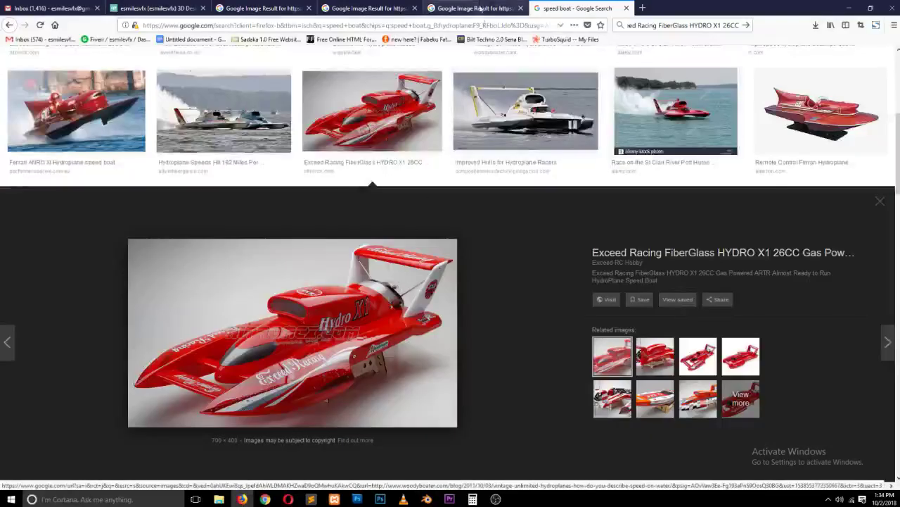
Step: Browse the related Hydro X1 image results to find the black-and-red boat photo
click(479, 8)
right_click(385, 177)
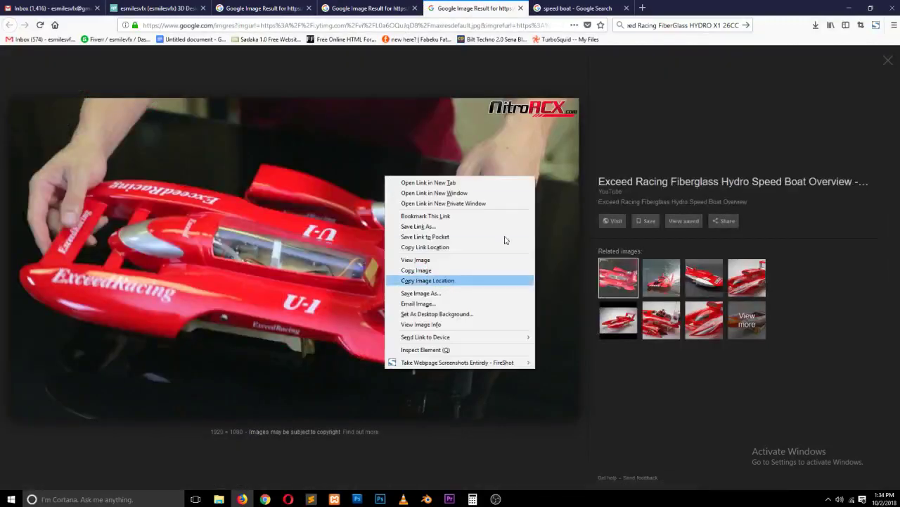
click(782, 112)
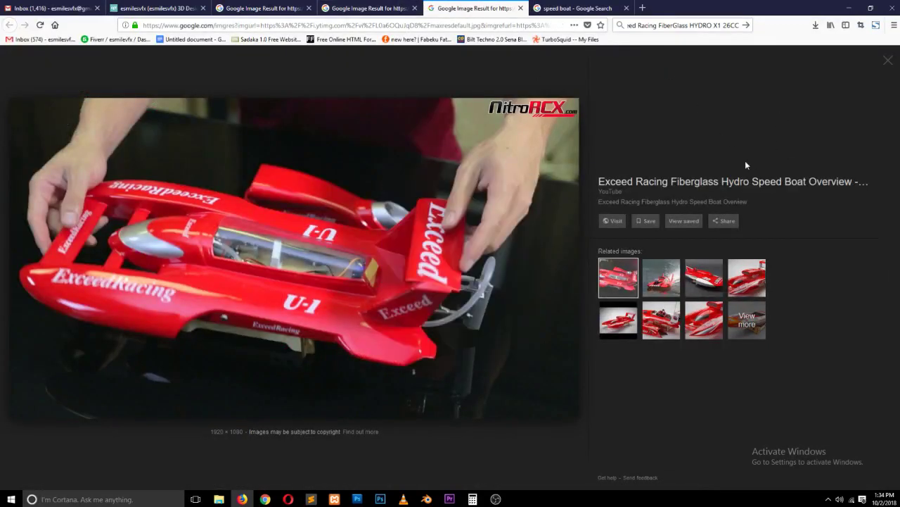
click(647, 287)
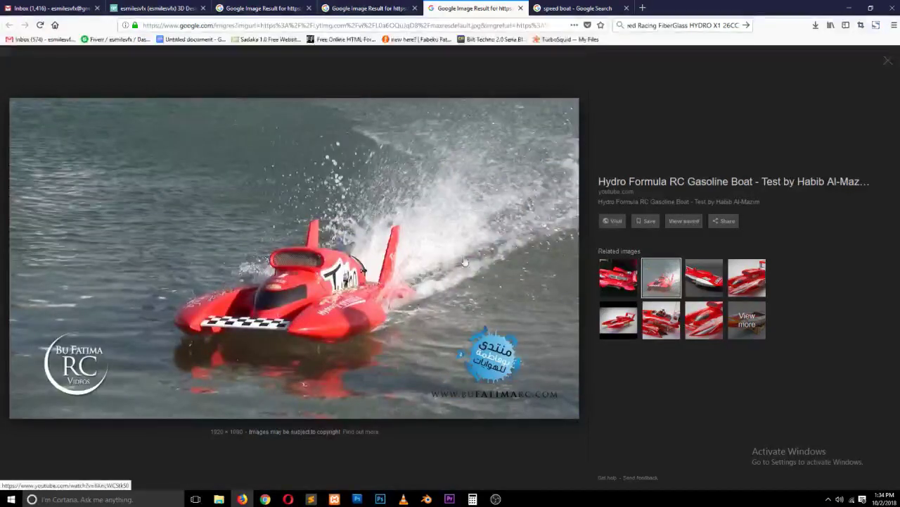
click(701, 318)
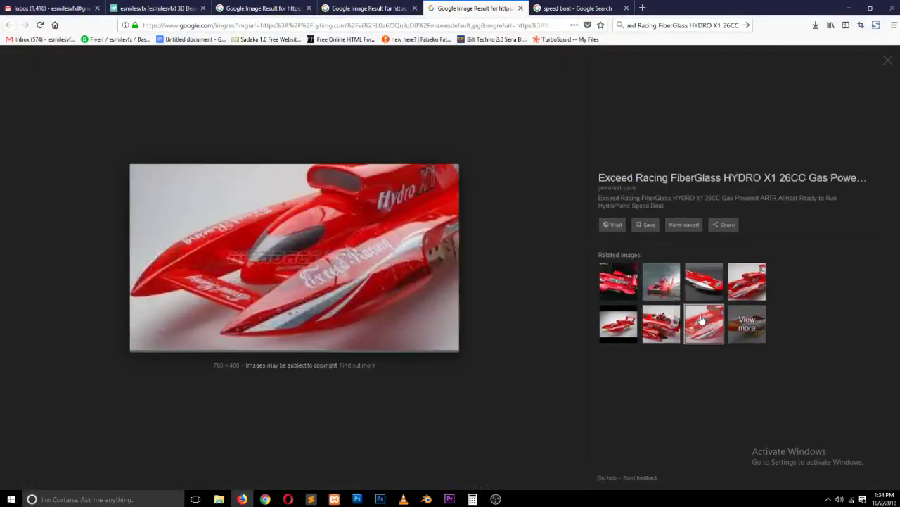
click(760, 282)
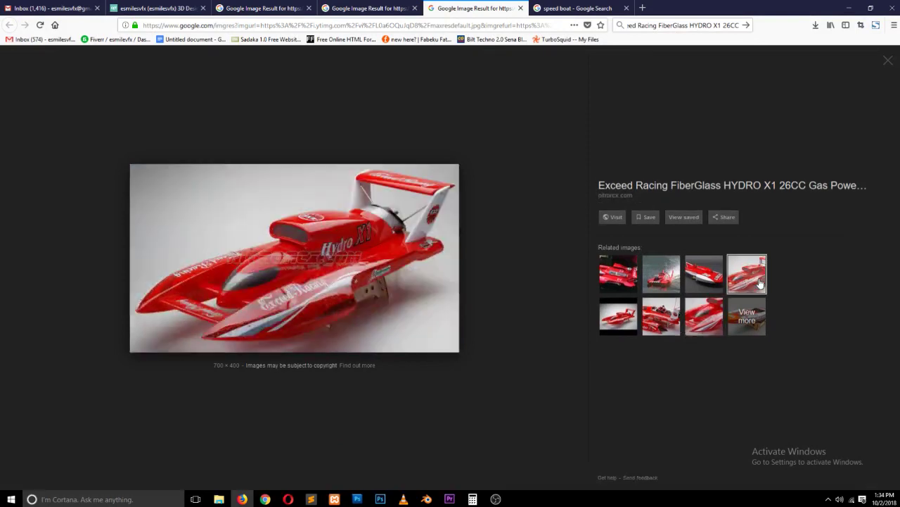
right_click(371, 256)
click(391, 7)
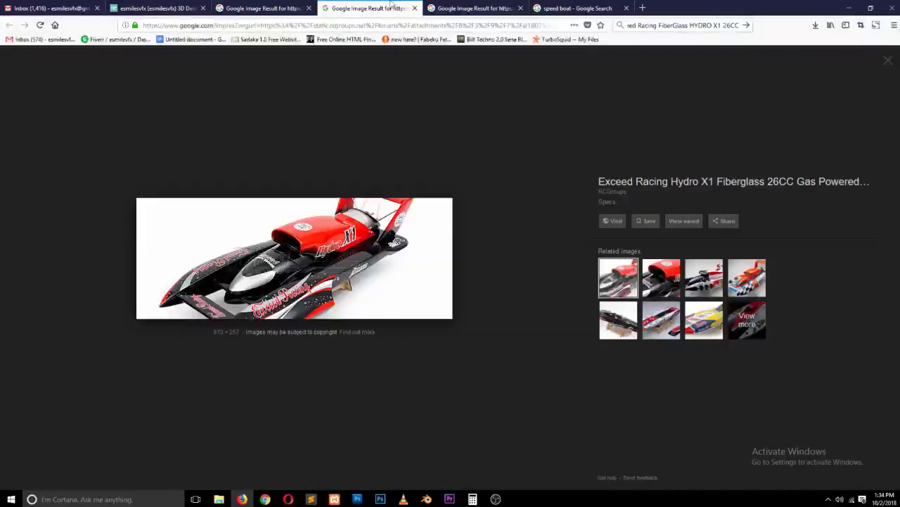
Step: Save the black-and-red boat image and drag it from Downloads into Blender's image pane
right_click(375, 279)
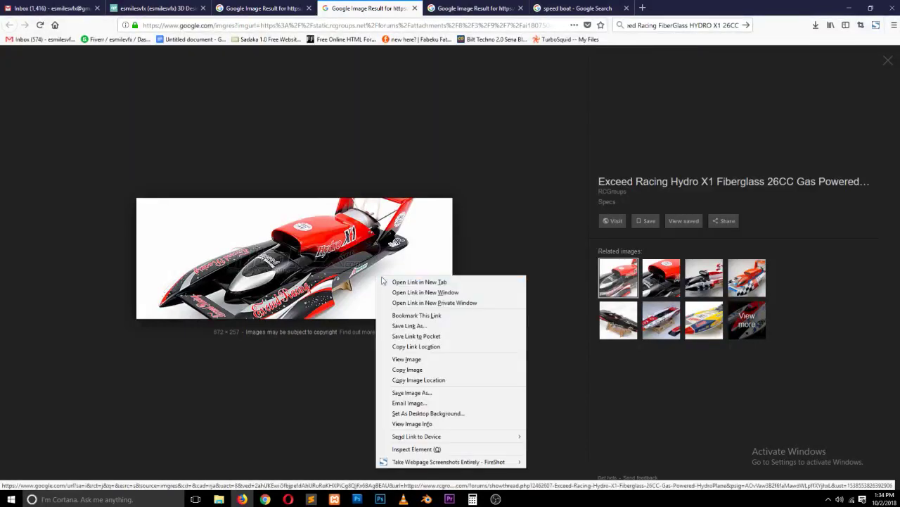
click(465, 394)
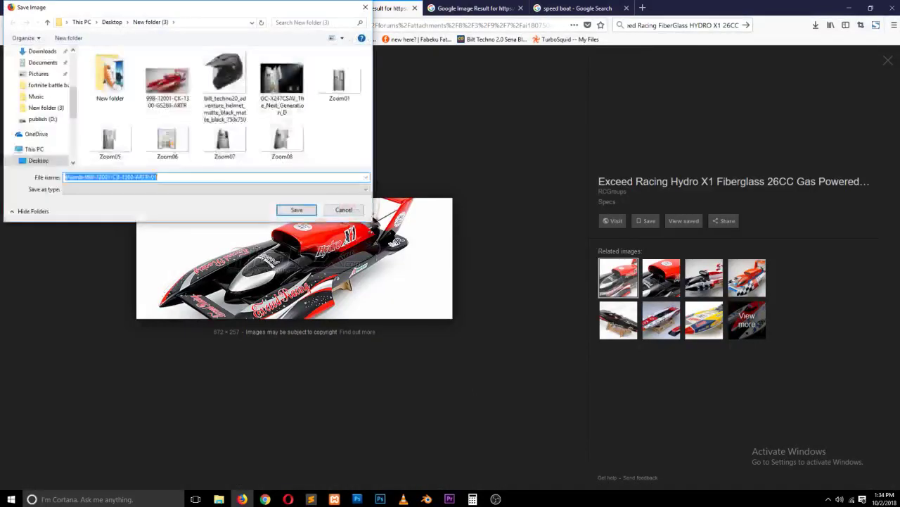
click(297, 209)
click(815, 25)
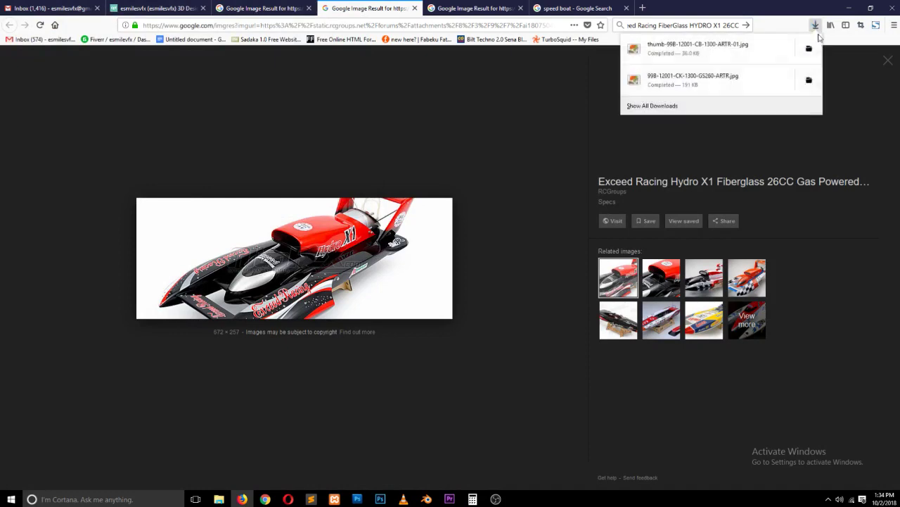
click(811, 46)
mouse_move(442, 278)
mouse_down()
mouse_move(419, 449)
mouse_move(732, 155)
mouse_move(715, 148)
mouse_up()
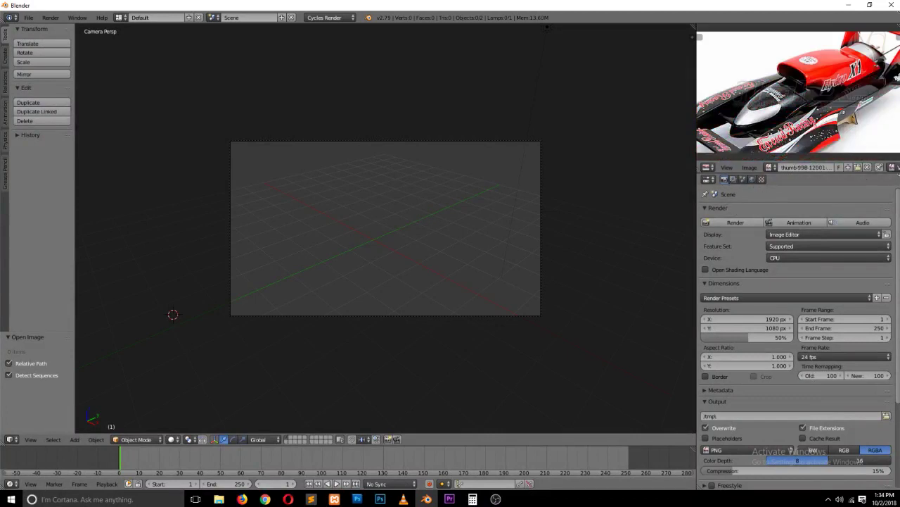
Step: Split off a second image editor showing the red boat photo, then switch to Right Ortho view
drag(898, 175, 771, 195)
click(781, 179)
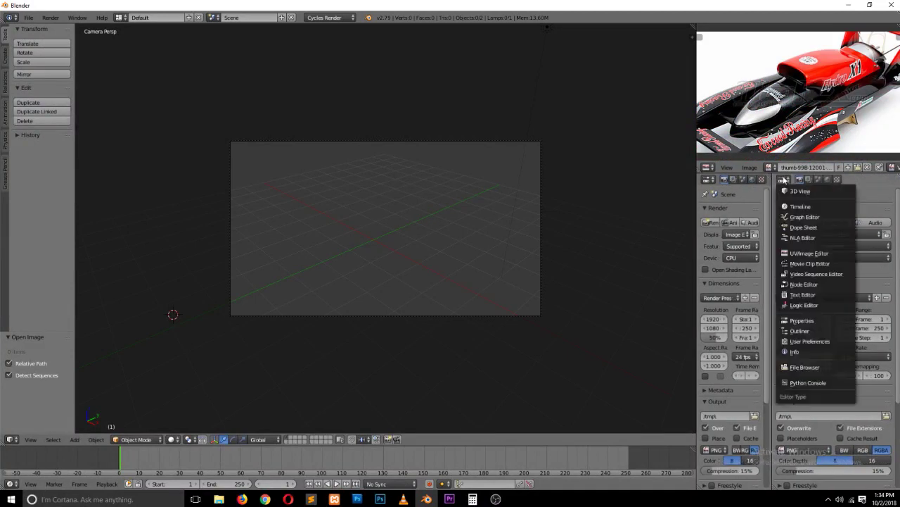
click(809, 251)
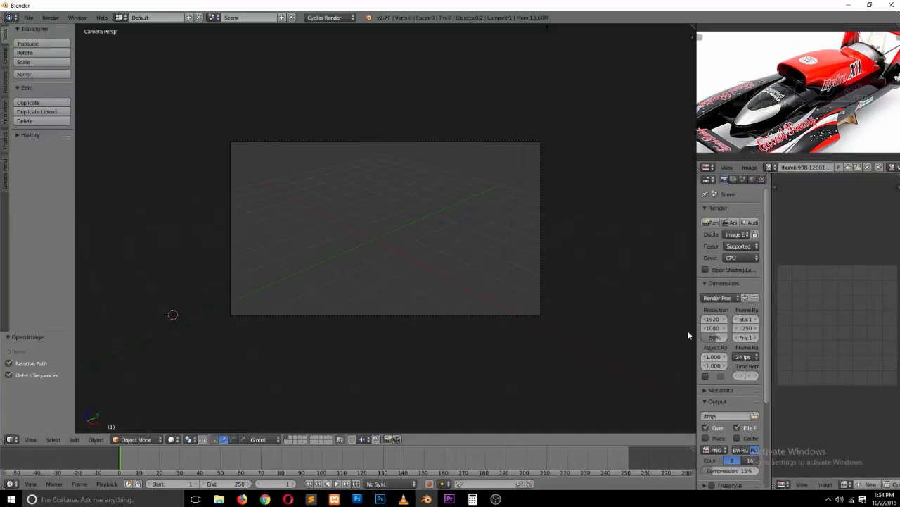
drag(697, 336, 609, 338)
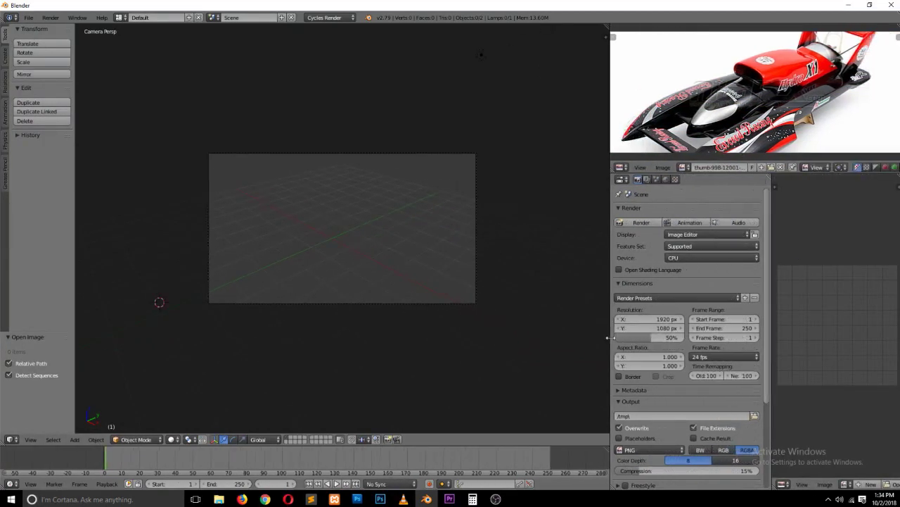
click(848, 484)
click(820, 393)
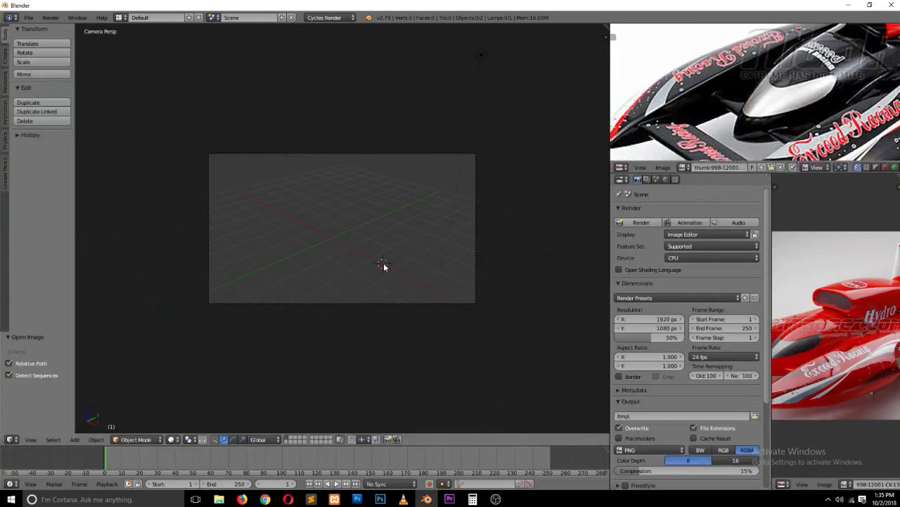
middle_drag(384, 266, 360, 267)
key(KP_3)
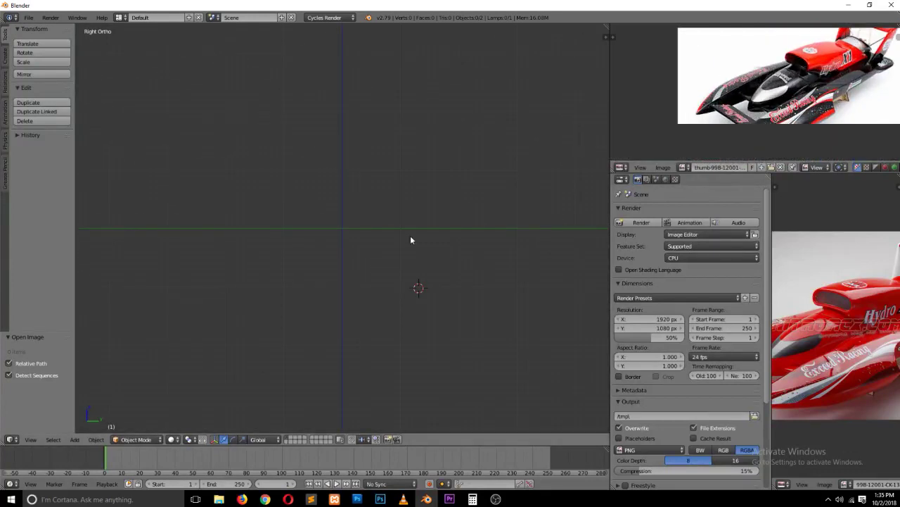
Step: Add the red boat photo as a background image, then hide the N and T panels and zoom out
key(n)
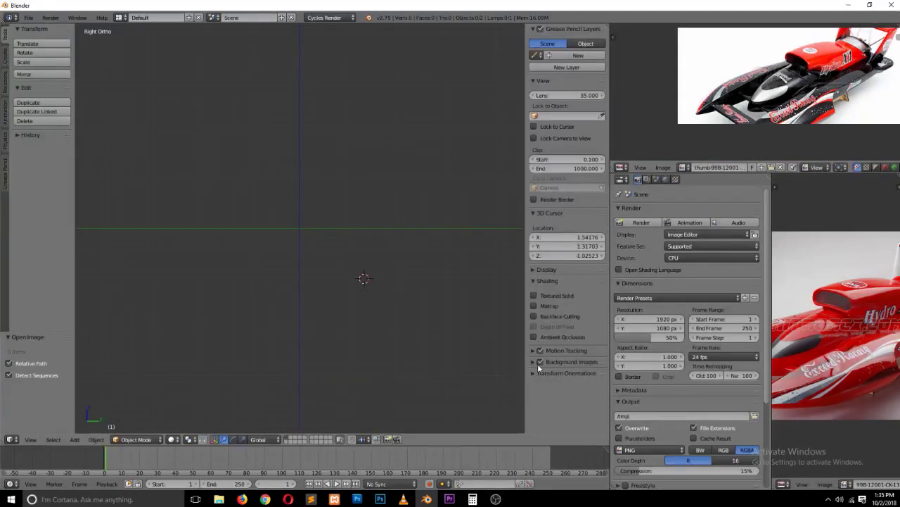
click(539, 363)
click(556, 376)
click(539, 430)
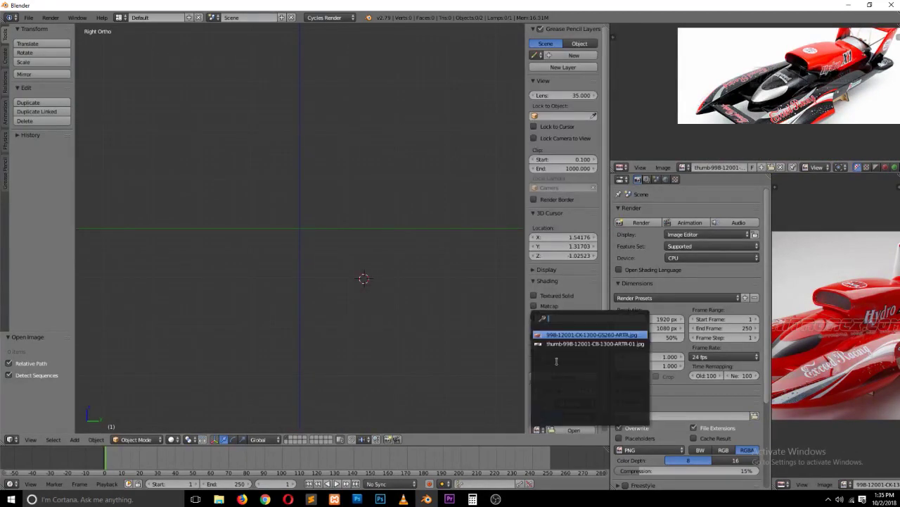
click(571, 335)
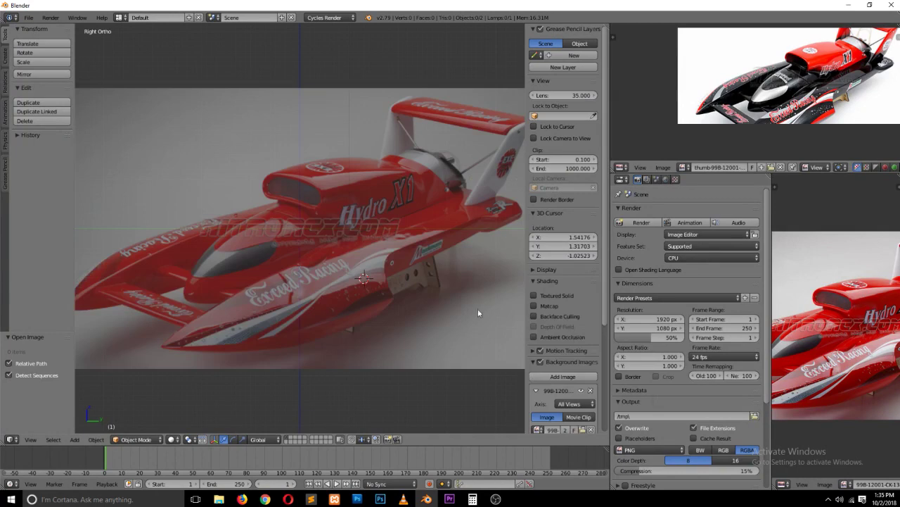
key(n)
click(344, 251)
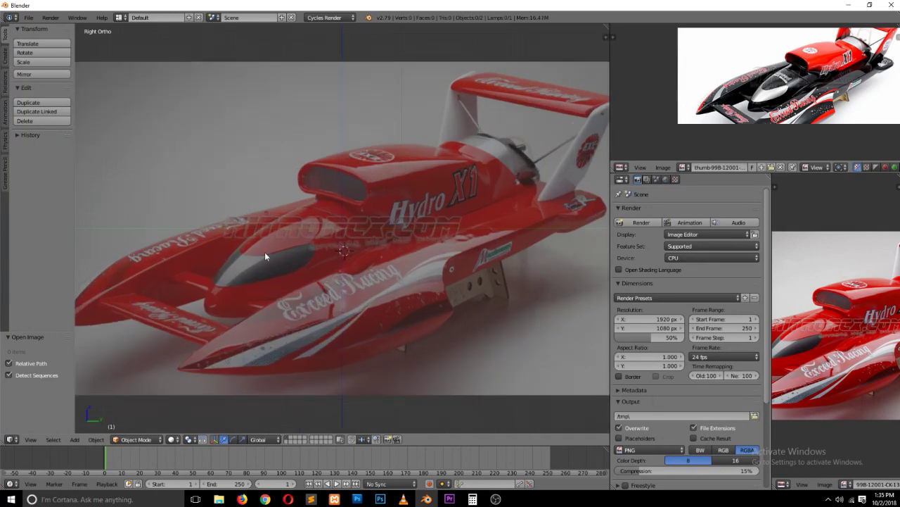
key(t)
scroll(232, 260, down, 1)
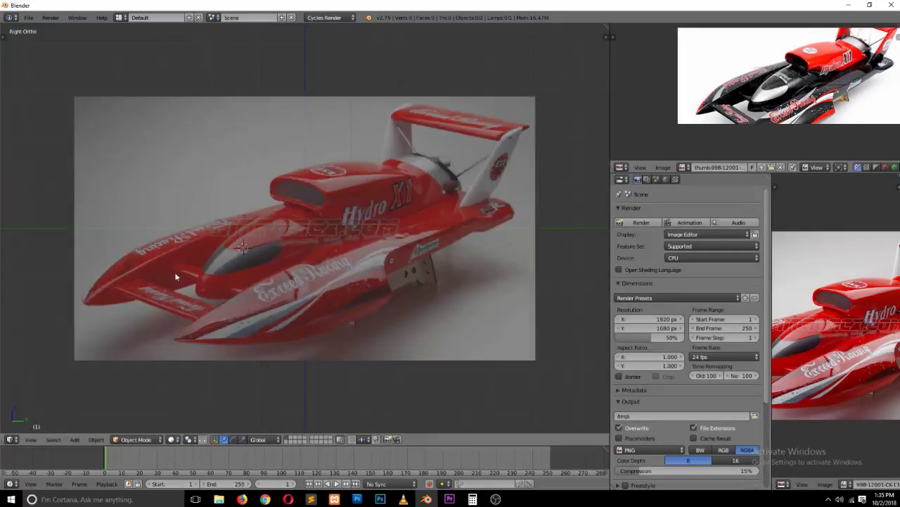
Step: Add a plane and rotate it 90° on X and 90° on Z to face the side view
click(280, 118)
key(shift+a)
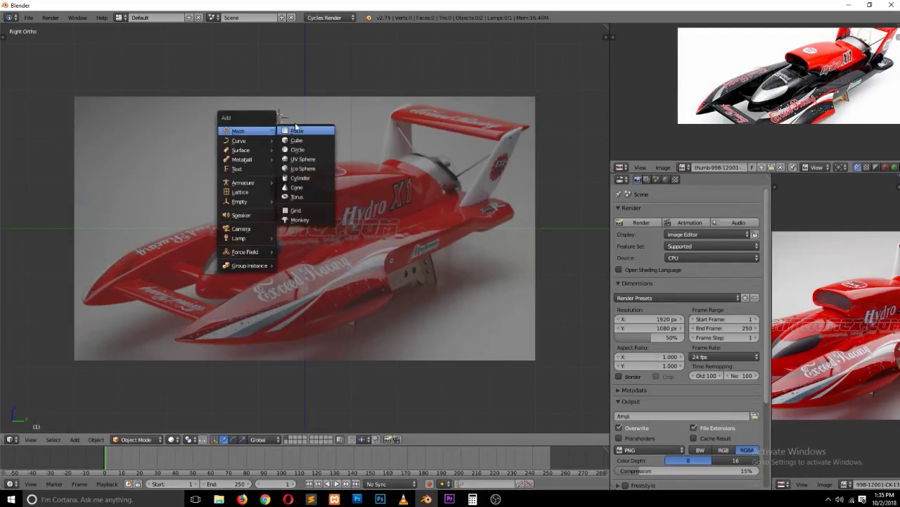
click(303, 131)
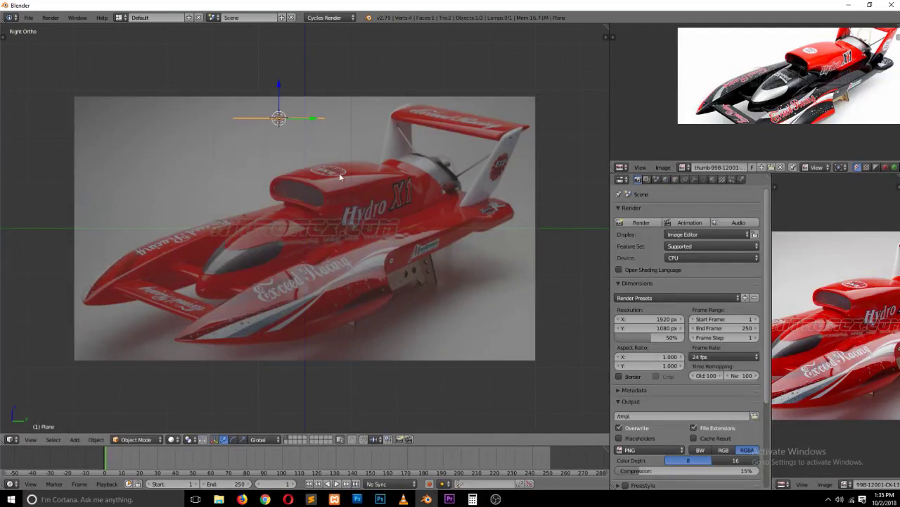
key(r)
key(x)
key(9)
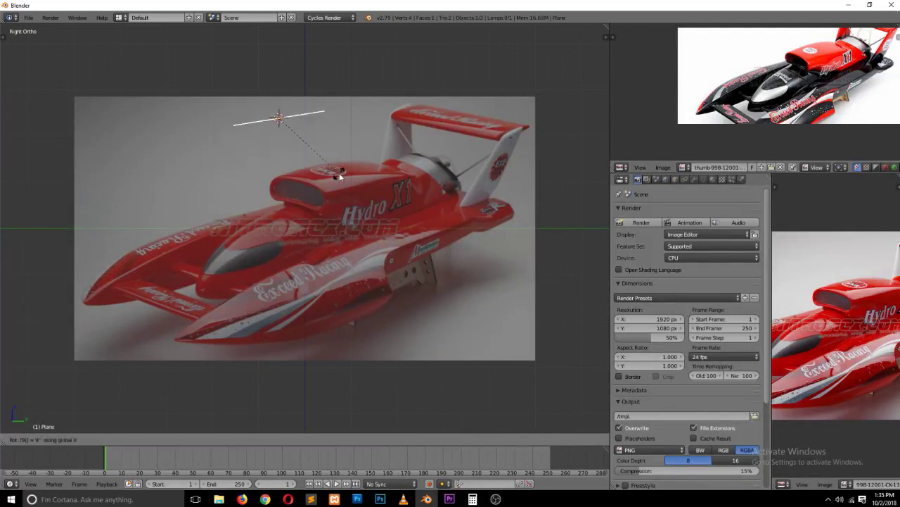
key(0)
key(Return)
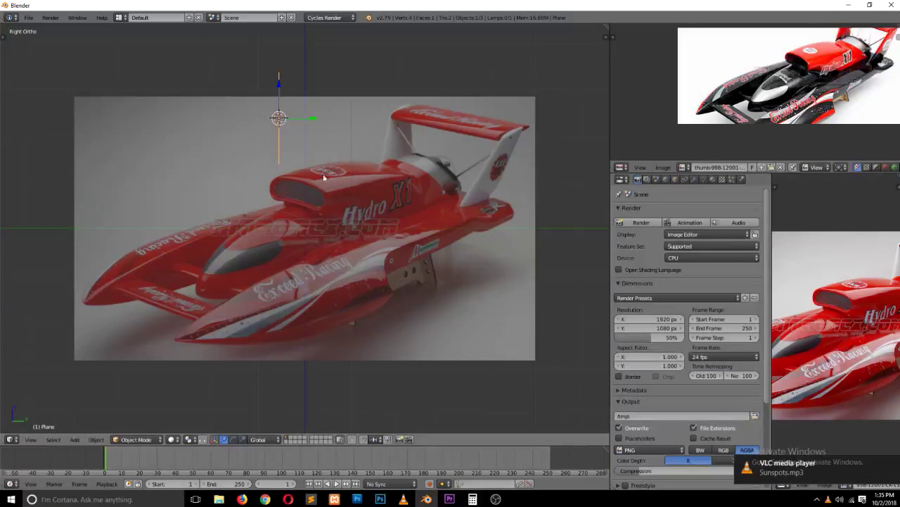
key(r)
key(z)
key(9)
key(0)
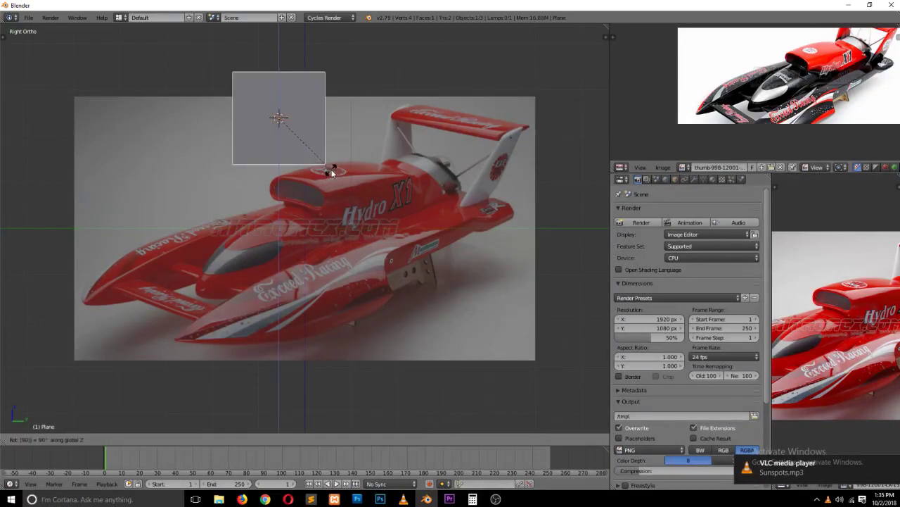
key(Return)
Step: Move the plane down onto the hull and shrink its height along Z
key(Tab)
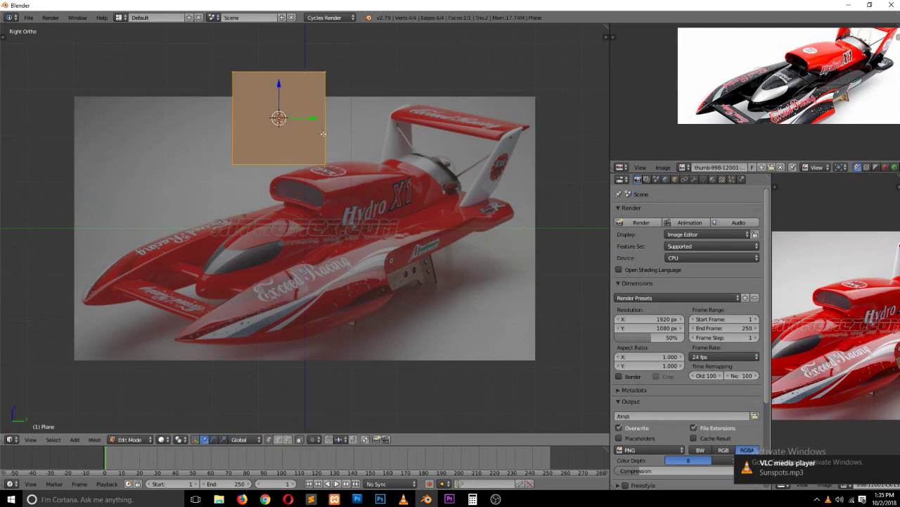
key(a)
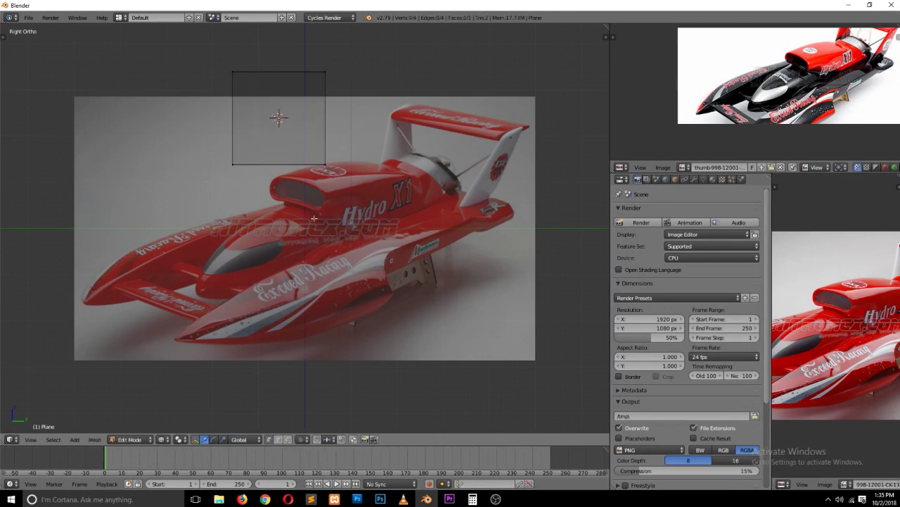
key(Tab)
mouse_move(280, 106)
mouse_down()
mouse_move(285, 249)
mouse_move(252, 261)
mouse_up()
key(s)
key(z)
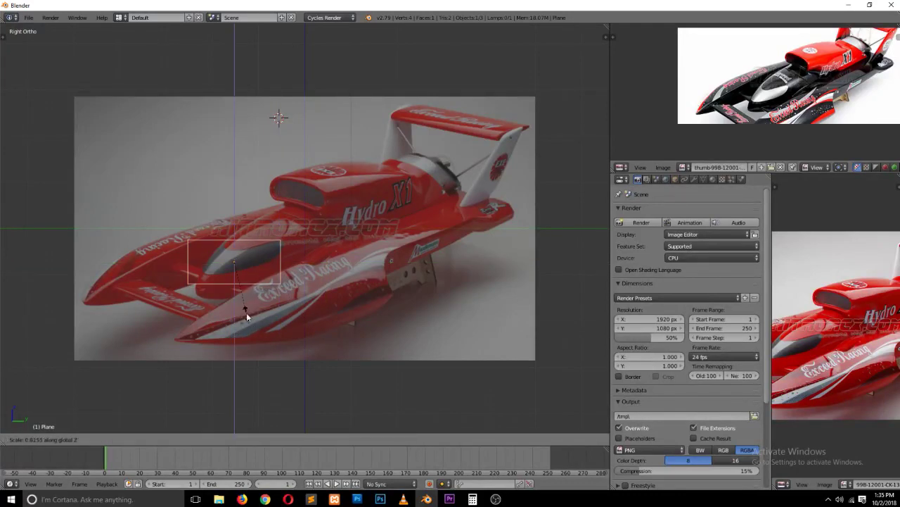
click(250, 314)
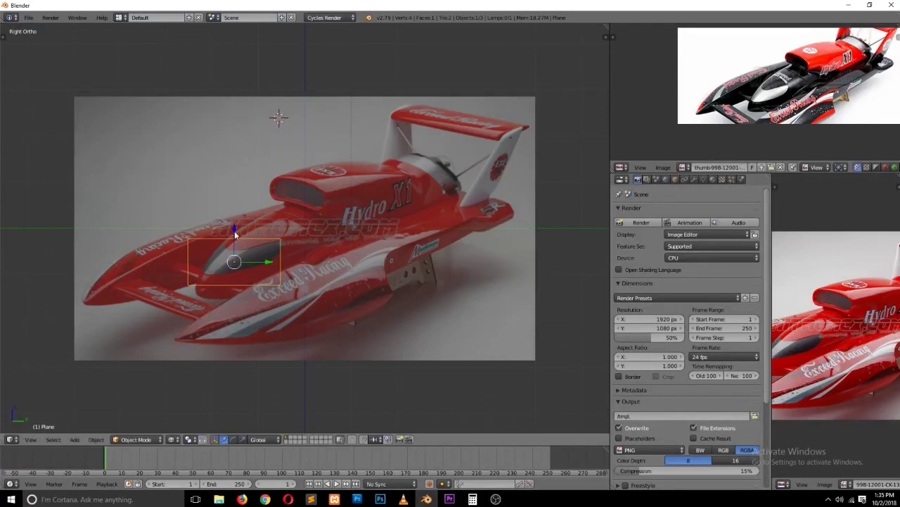
Step: In Edit Mode, stretch the plane's edges out to the bow and back to the stern
key(Tab)
click(287, 274)
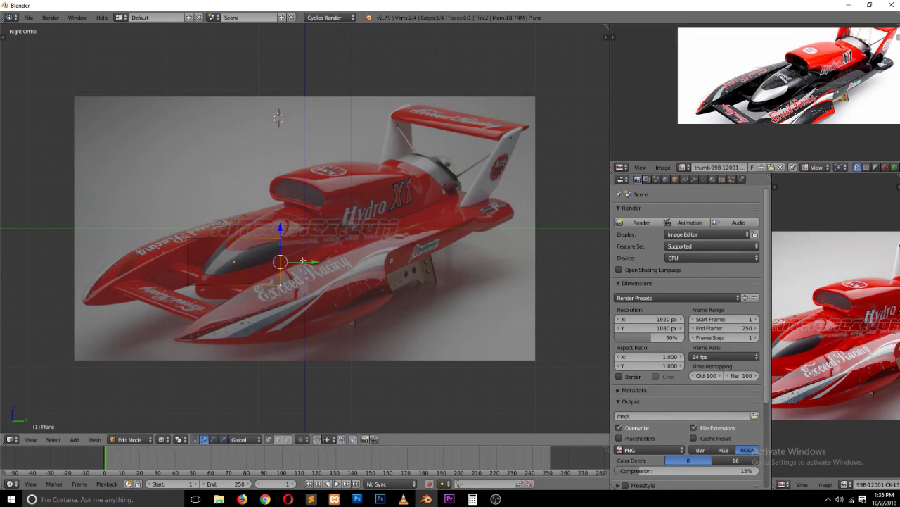
drag(303, 261, 491, 261)
right_click(187, 251)
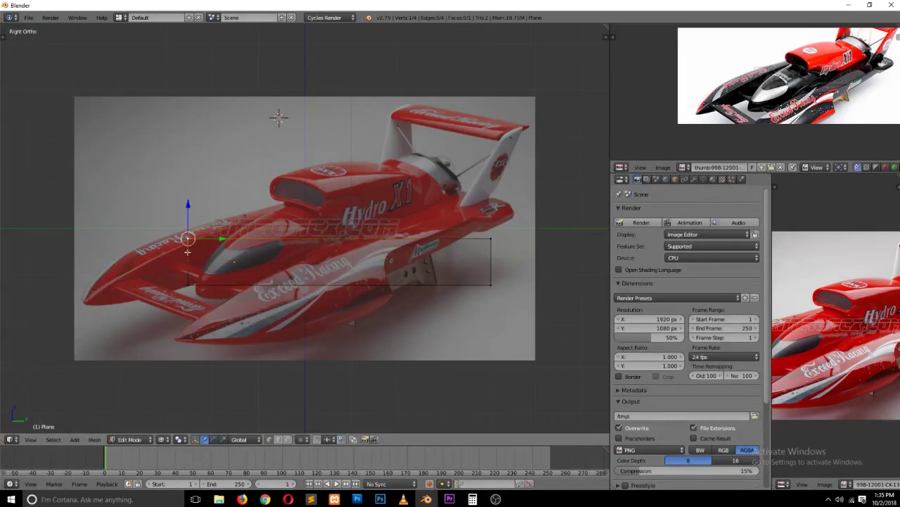
shift+right_click(215, 279)
drag(215, 262, 113, 268)
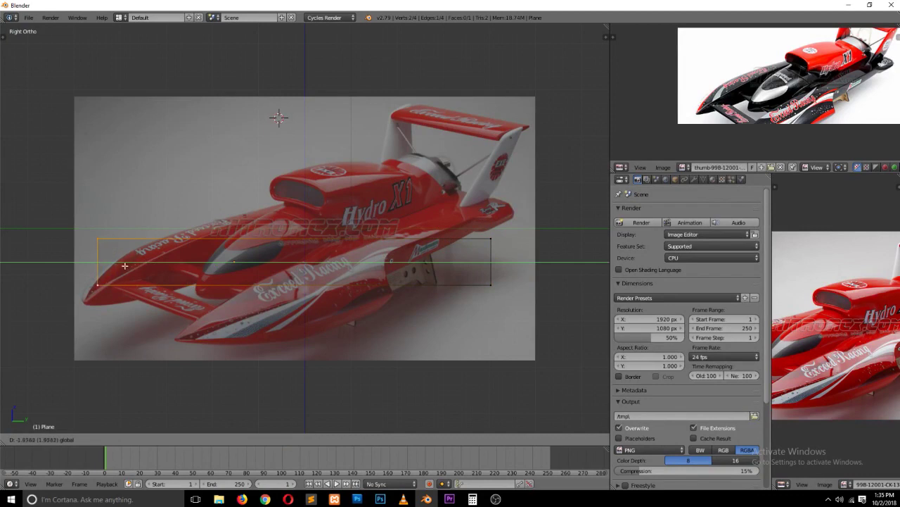
right_click(492, 237)
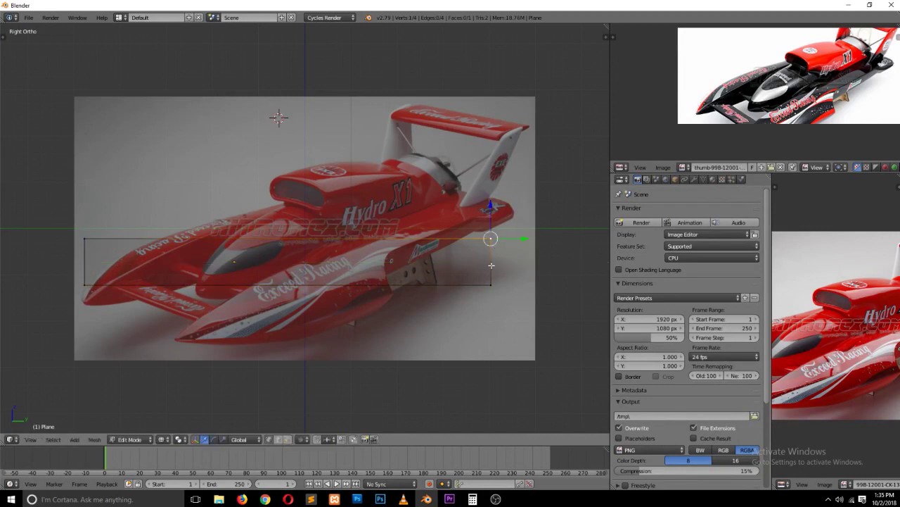
shift+right_click(491, 285)
drag(521, 263, 529, 262)
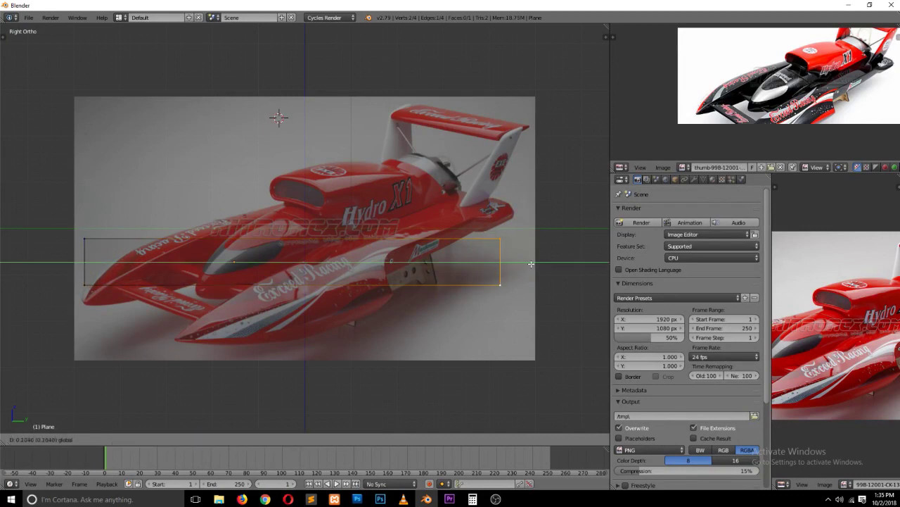
right_click(83, 239)
Step: Add a middle loop cut, raise the stern corner, and pull a vertex to the bow tip
key(ctrl+r)
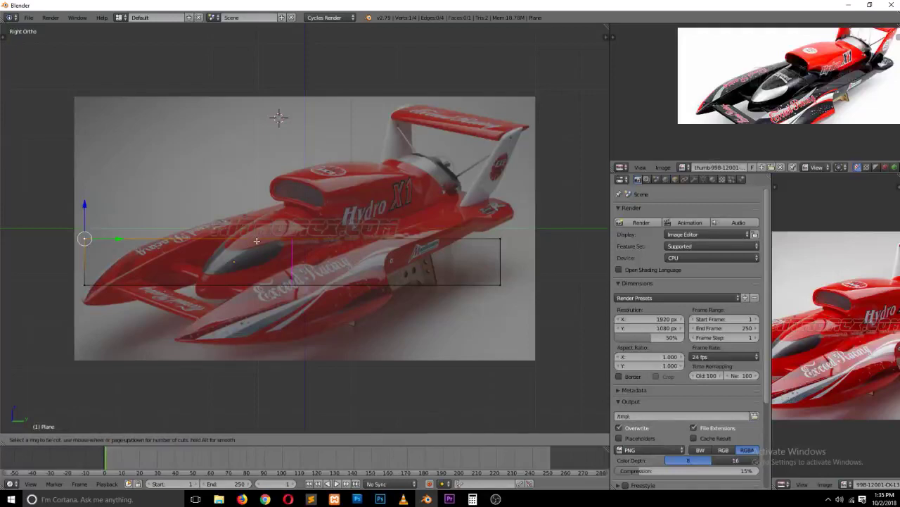
click(264, 242)
click(278, 240)
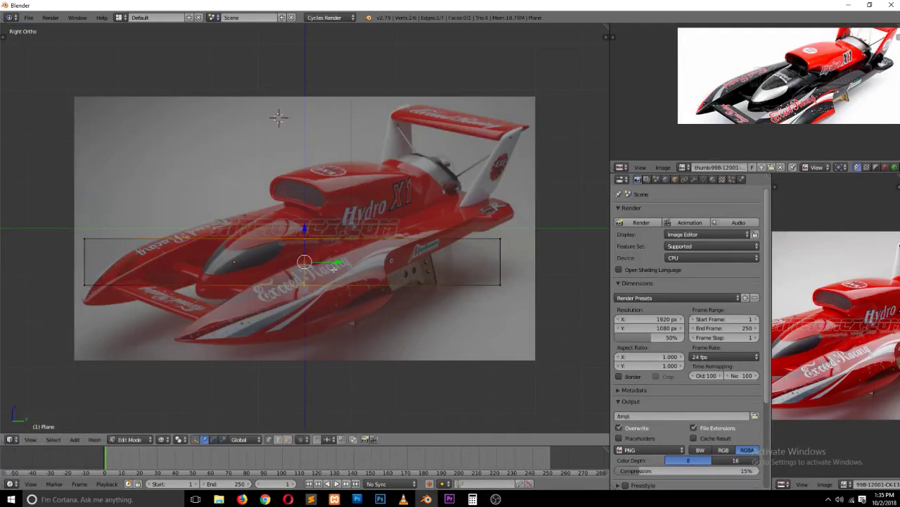
right_click(499, 285)
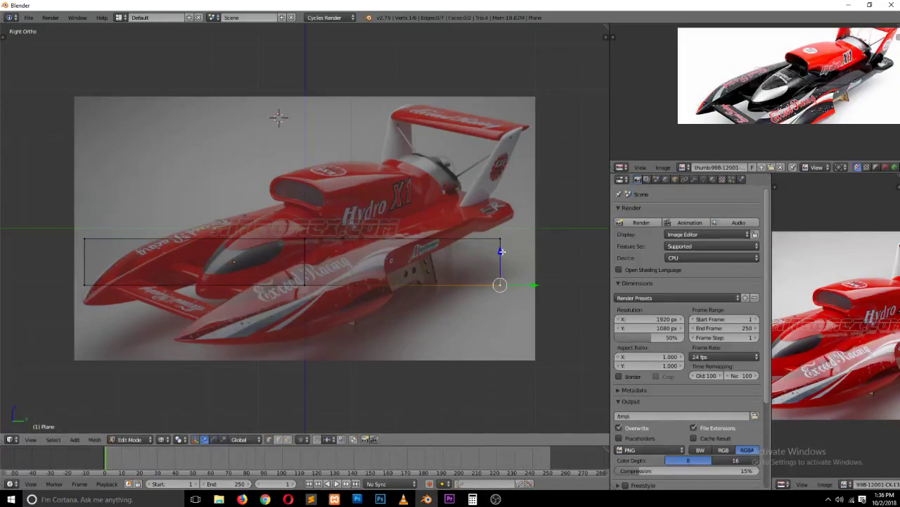
key(g)
key(z)
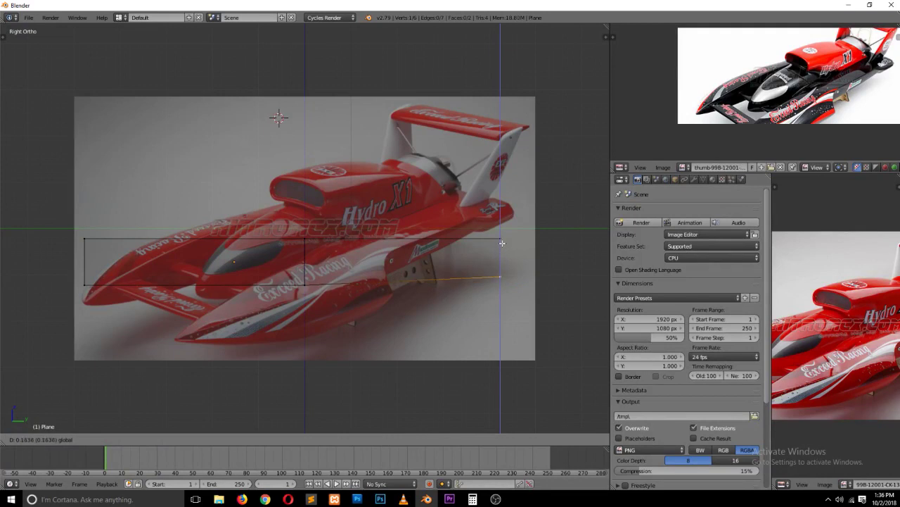
click(502, 228)
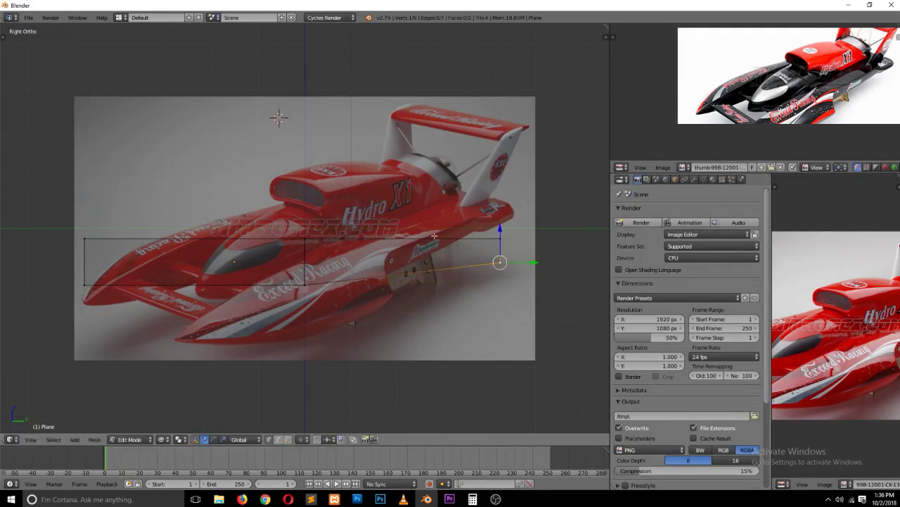
key(g)
key(y)
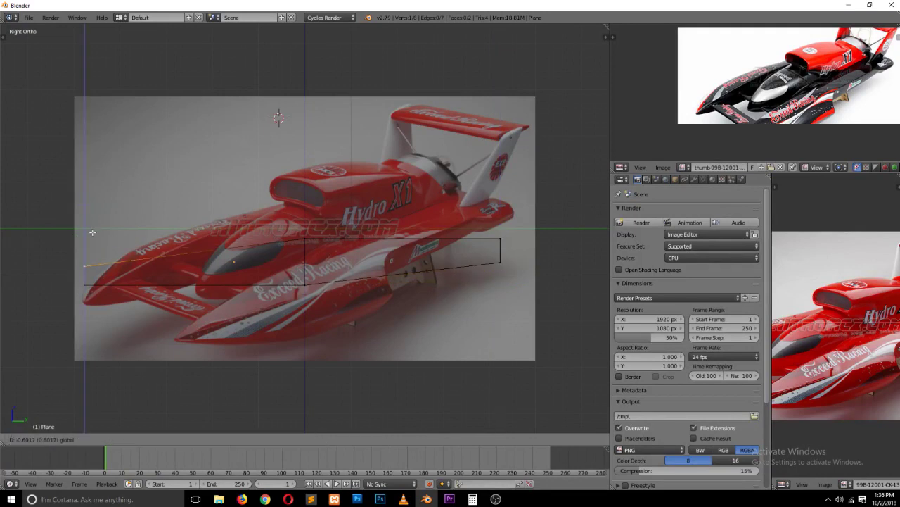
click(109, 254)
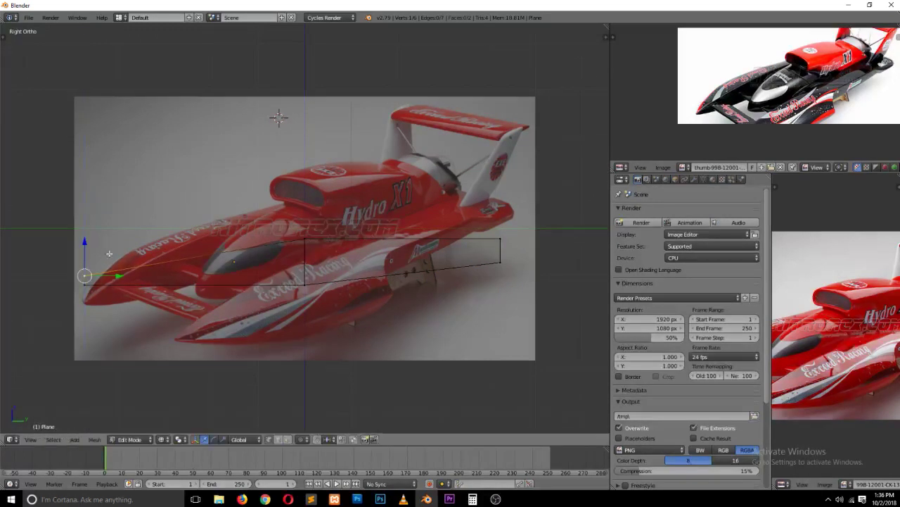
Step: Add and raise a new outline vertex, then try a bevel on an edge and cancel it
ctrl+click(194, 277)
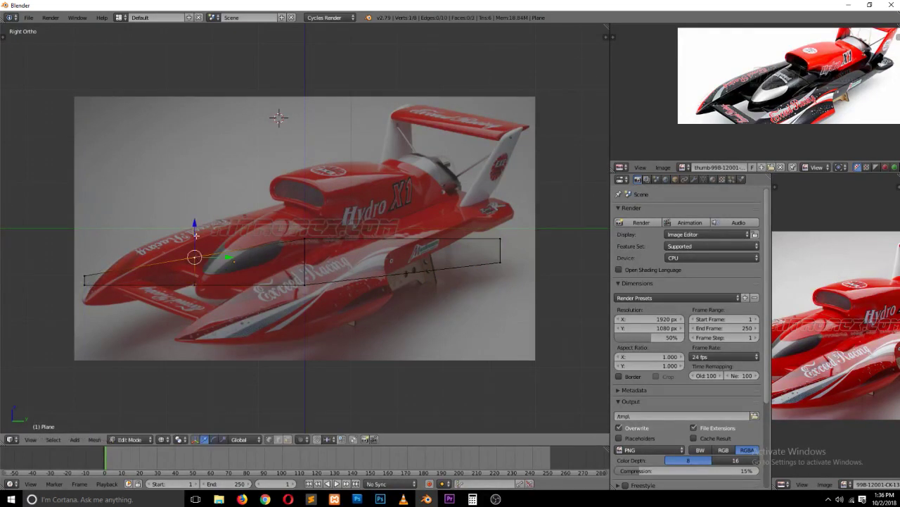
key(g)
key(z)
click(199, 239)
shift+right_click(200, 266)
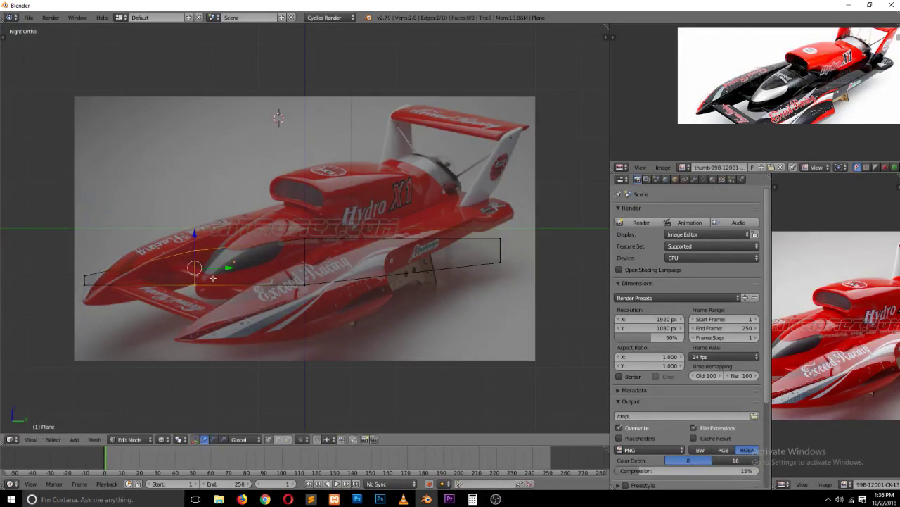
key(ctrl+b)
scroll(268, 277, up, 3)
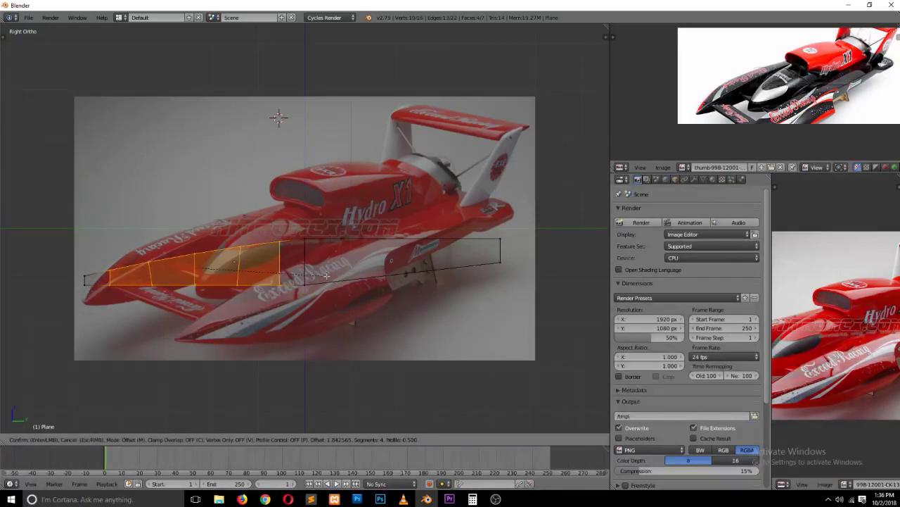
key(Escape)
Step: Nudge the bow vertex, scale the cockpit edge, and start bevelling that vertical edge
right_click(79, 282)
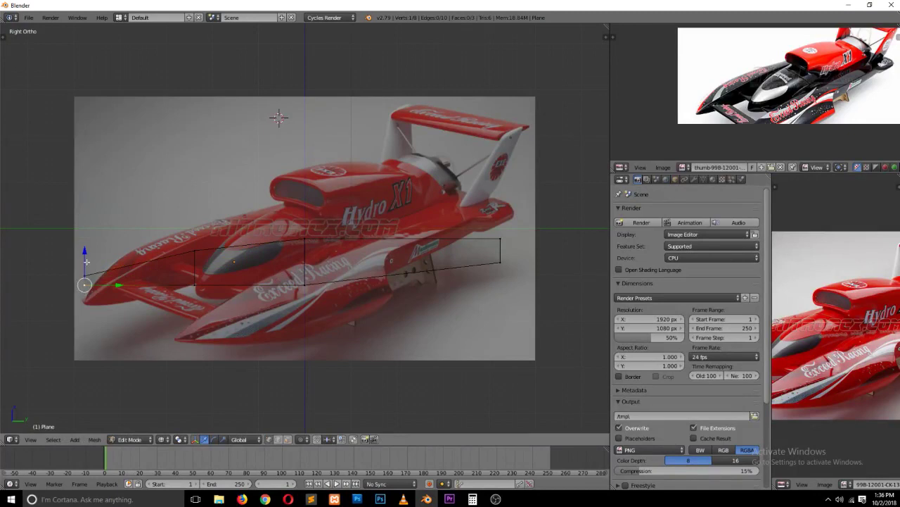
key(g)
click(93, 258)
right_click(193, 281)
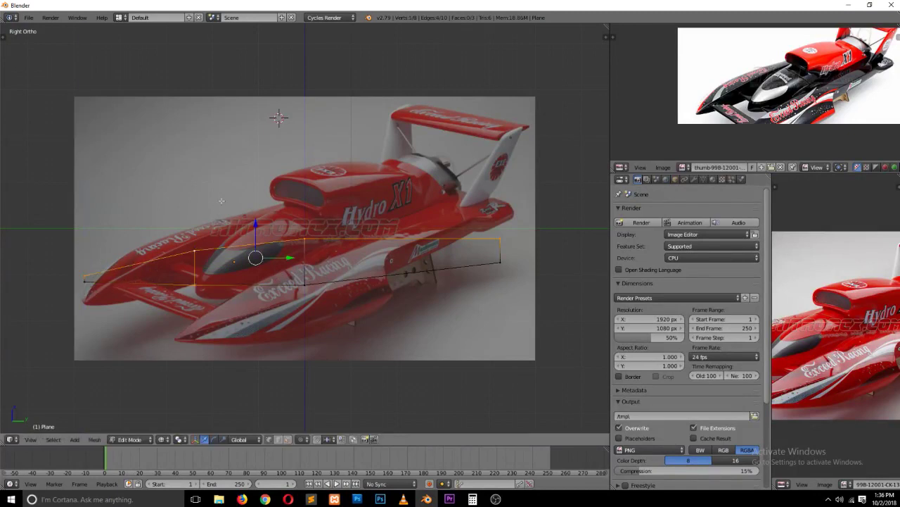
shift+right_click(195, 251)
key(s)
click(226, 340)
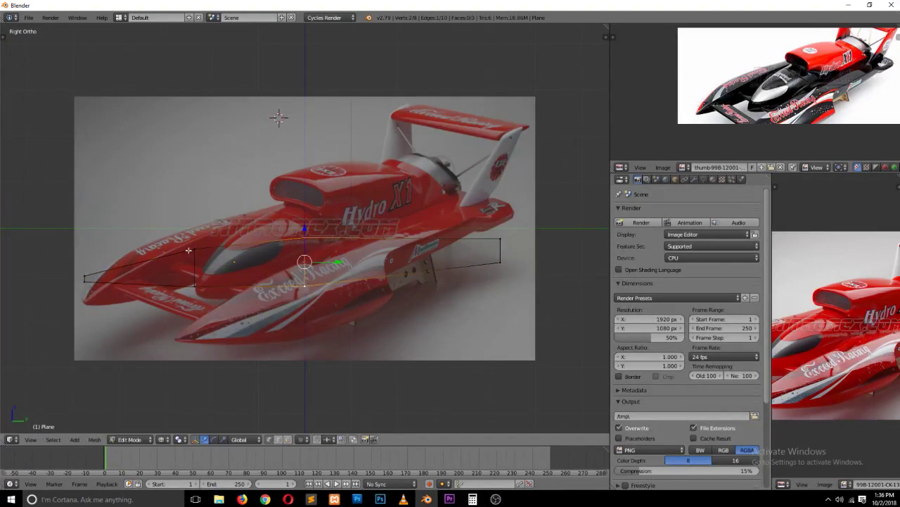
right_click(194, 252)
shift+right_click(195, 282)
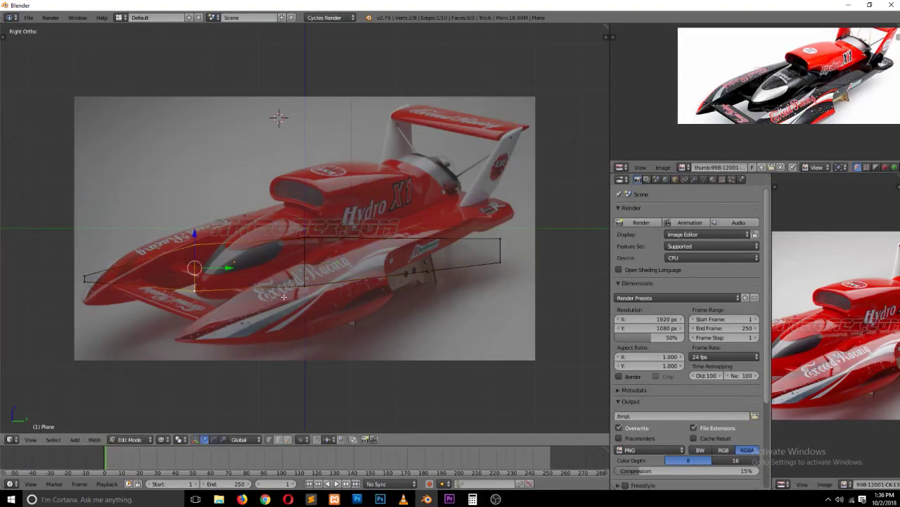
key(ctrl+b)
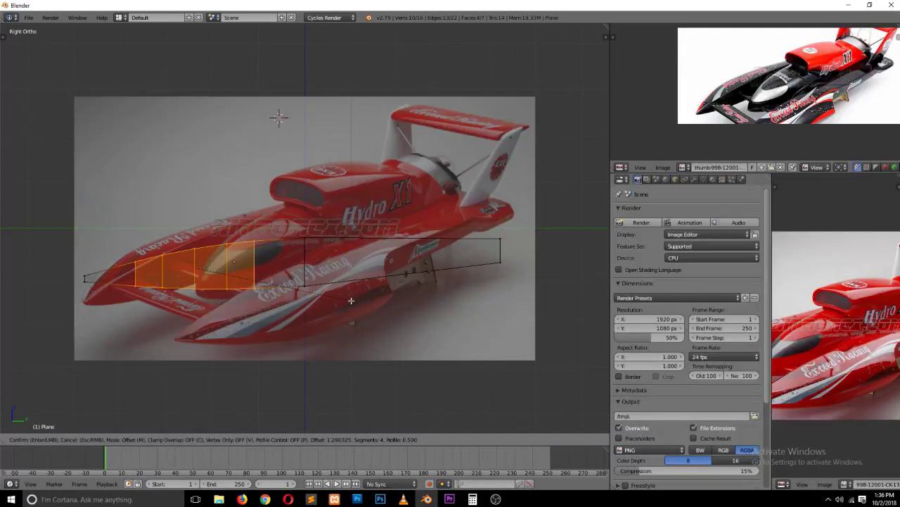
Step: Confirm the 4-segment bevel and raise the top-edge vertices up to the deck line
click(351, 301)
right_click(125, 267)
shift+right_click(163, 258)
shift+right_click(195, 251)
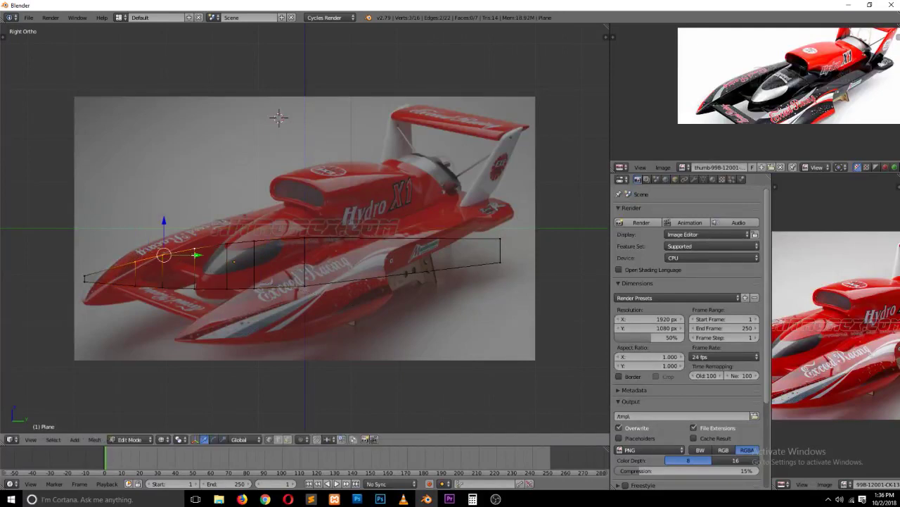
shift+right_click(226, 246)
shift+right_click(254, 241)
shift+right_click(290, 232)
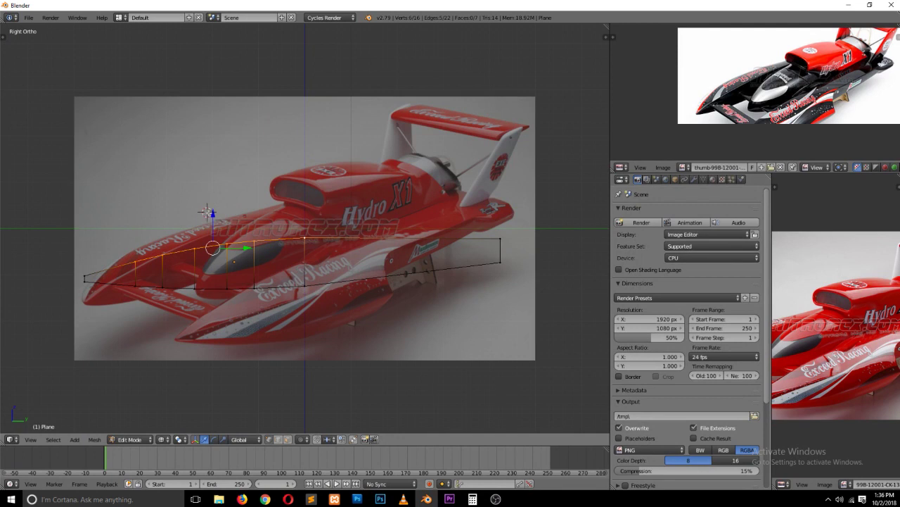
key(g)
key(z)
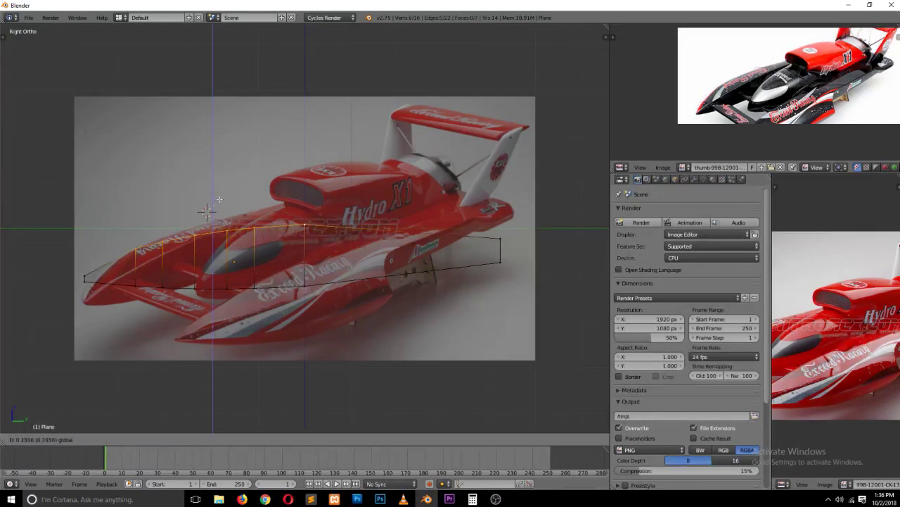
click(220, 200)
Step: Lower the nose vertex, lift the top edge row, and move the stern vertex up and right
right_click(84, 277)
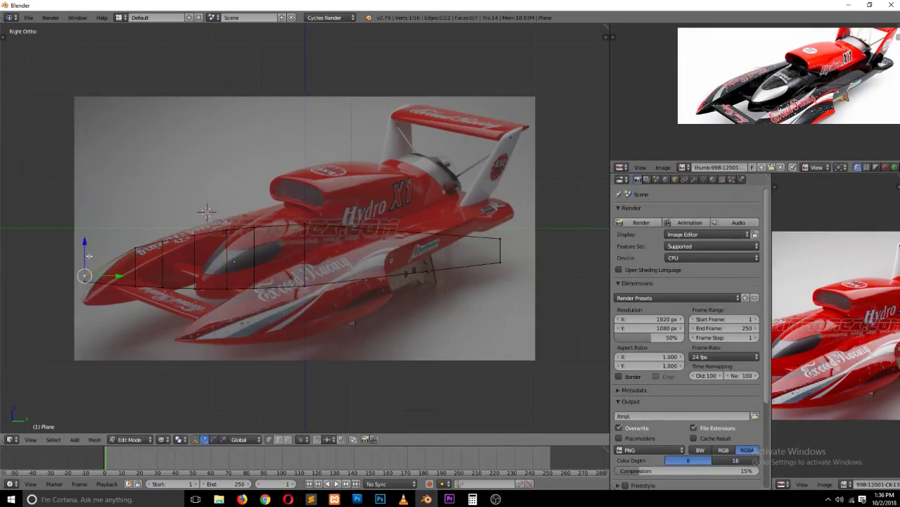
key(g)
click(84, 282)
alt+right_click(209, 227)
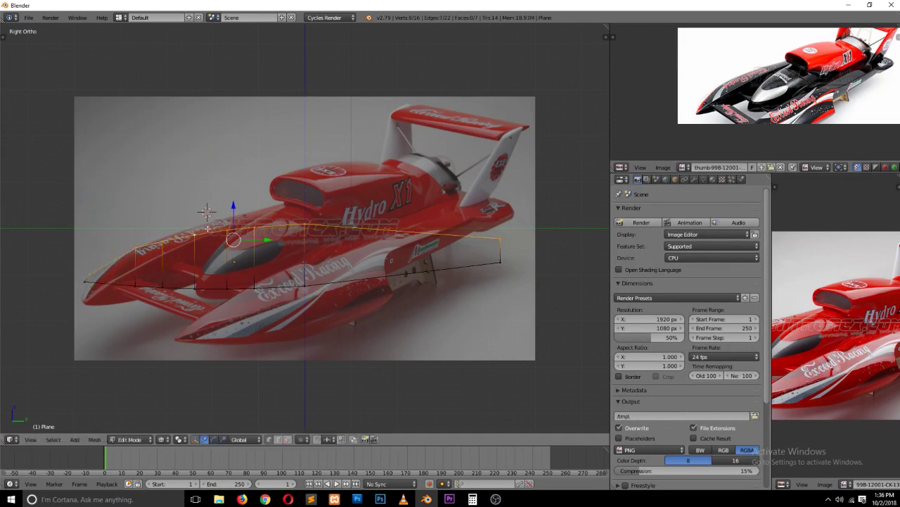
key(g)
click(237, 205)
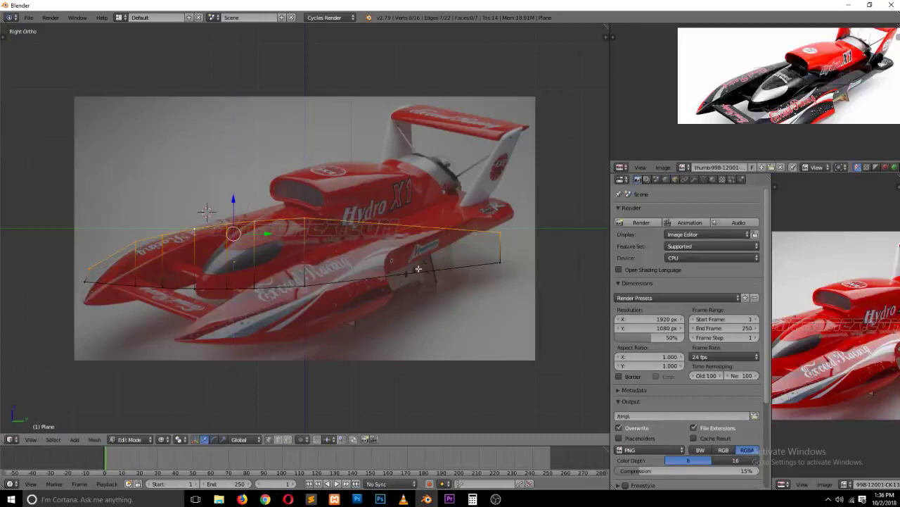
key(a)
right_click(502, 250)
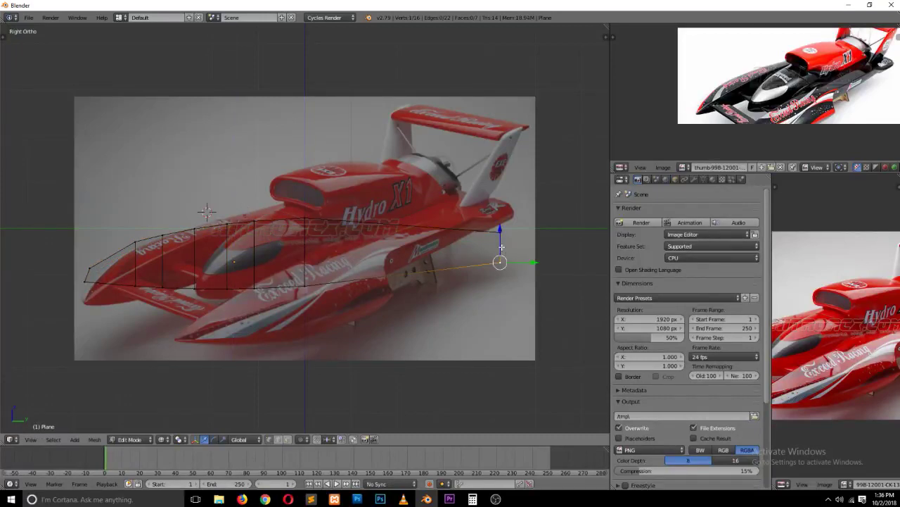
key(g)
click(510, 225)
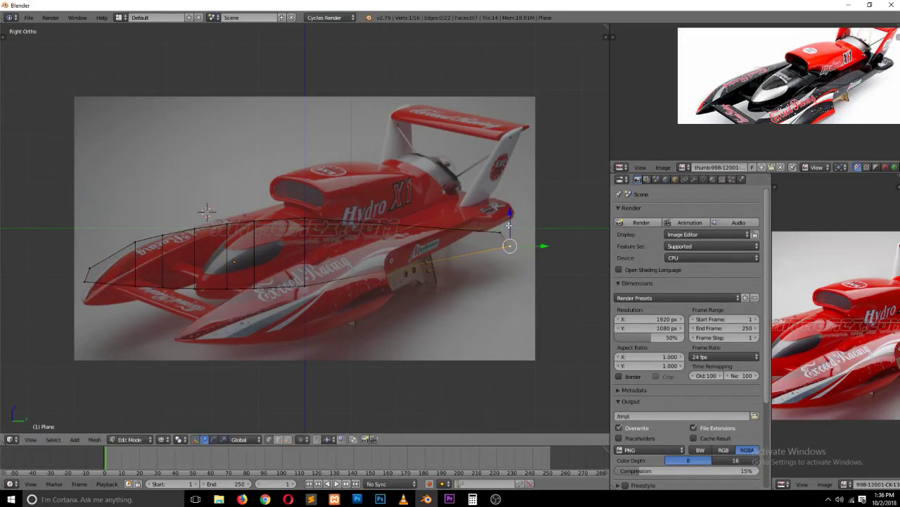
Step: Add two centred loop cuts across the stern face of the hull outline
key(ctrl+r)
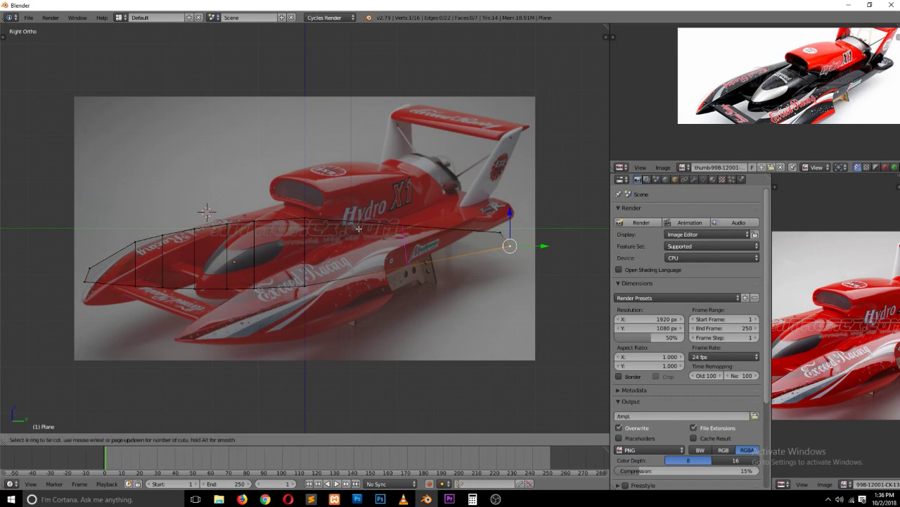
scroll(358, 229, up, 1)
click(358, 229)
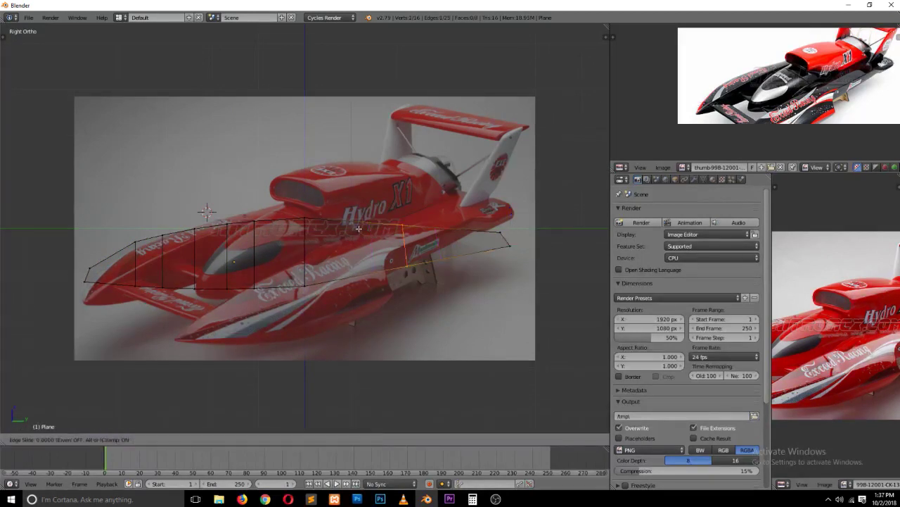
right_click(388, 232)
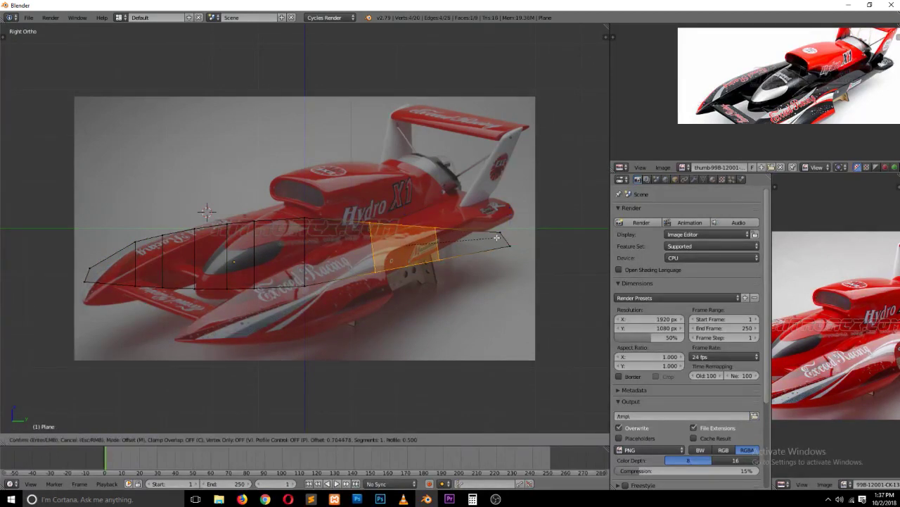
Step: Bevel a vertical edge near the stern into extra divisions
right_click(417, 227)
shift+right_click(398, 274)
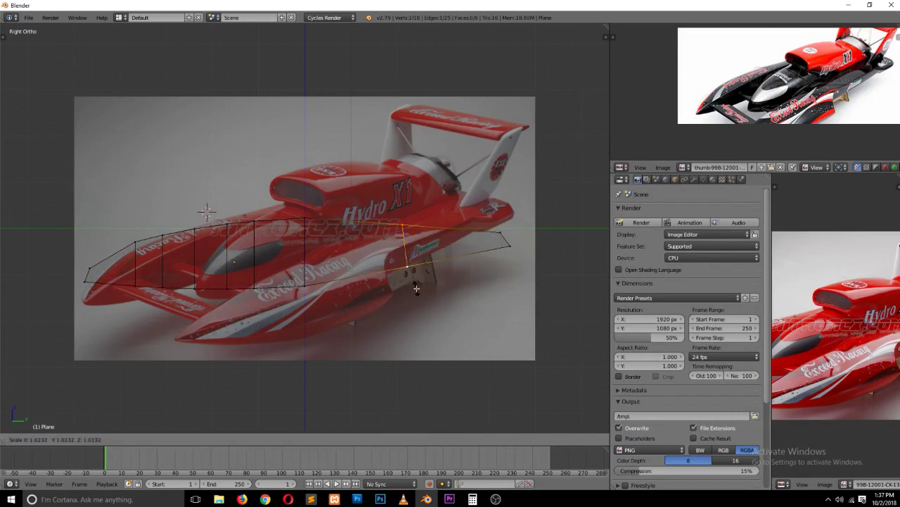
key(ctrl+b)
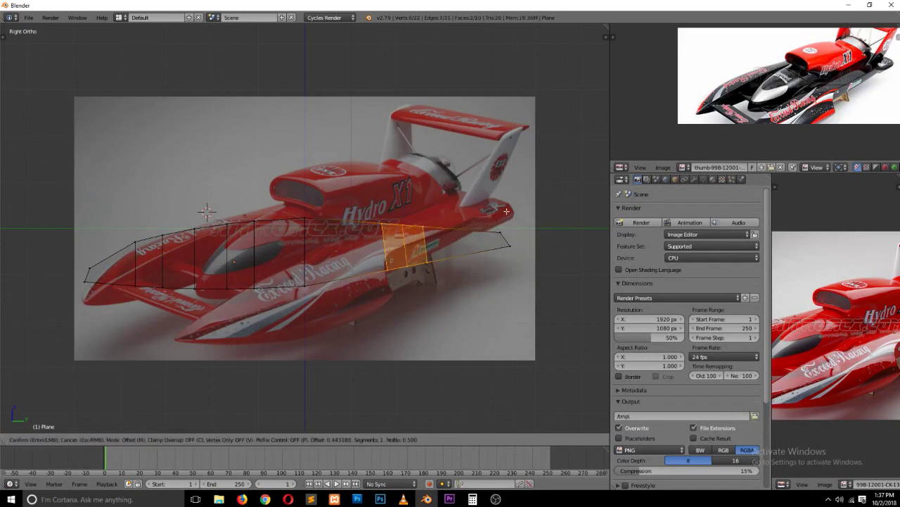
click(524, 208)
key(a)
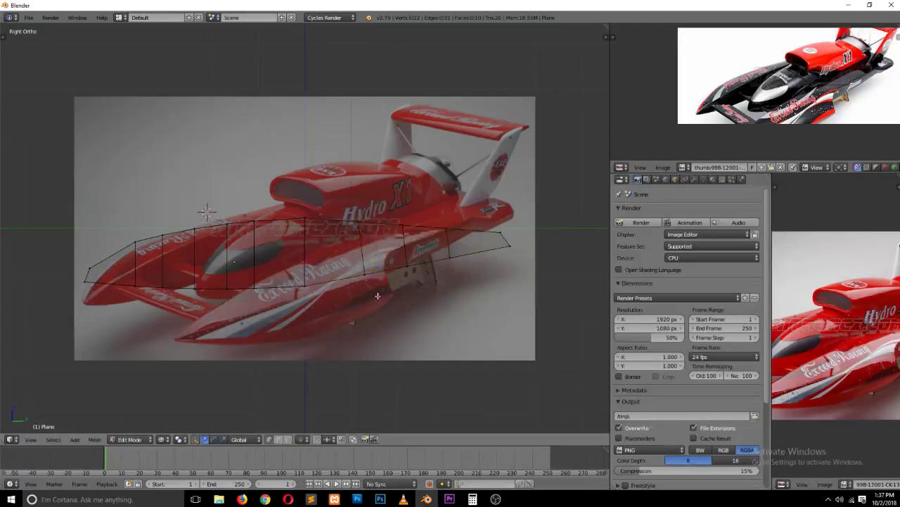
key(Tab)
Step: With the reference photo visible, shift a vertical edge near the nose left to match it
key(alt+z)
key(Tab)
right_click(140, 255)
key(g)
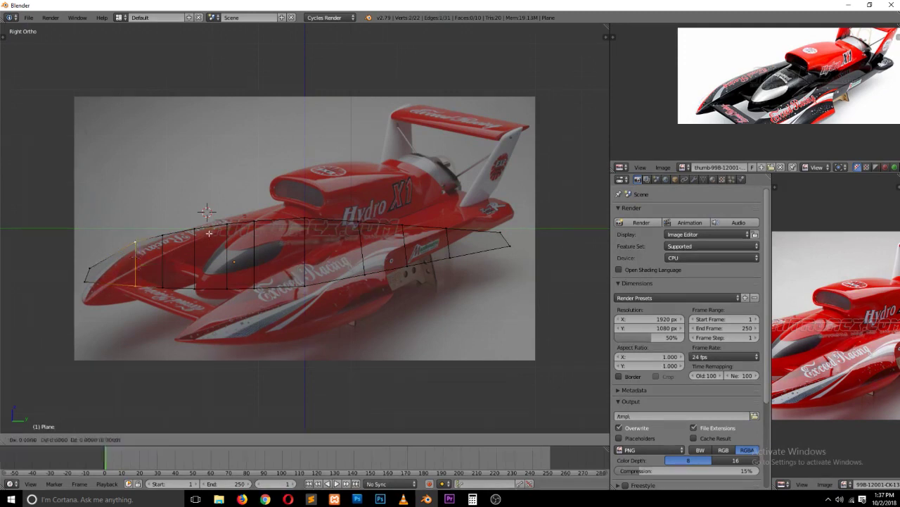
click(195, 229)
key(a)
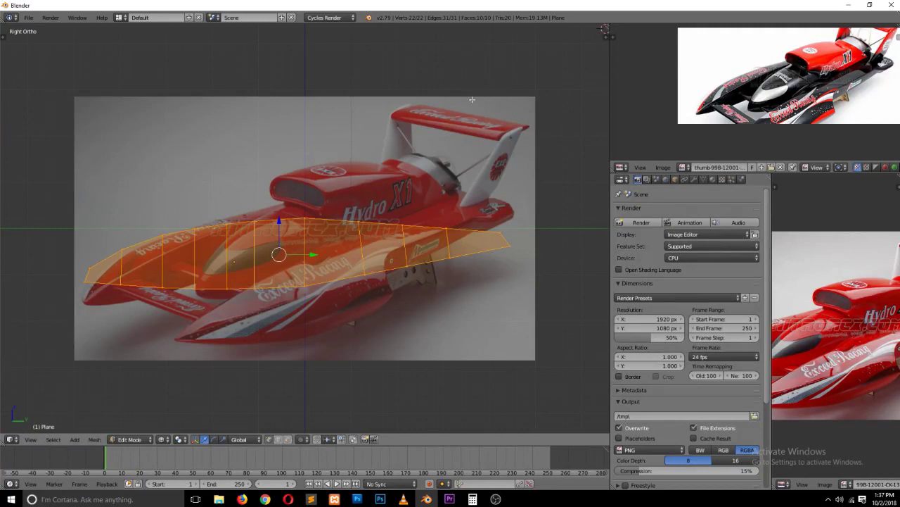
Step: Split the 3D view side by side and turn off Background Images in the right view
mouse_move(605, 28)
mouse_down()
mouse_move(361, 76)
mouse_move(367, 105)
mouse_up()
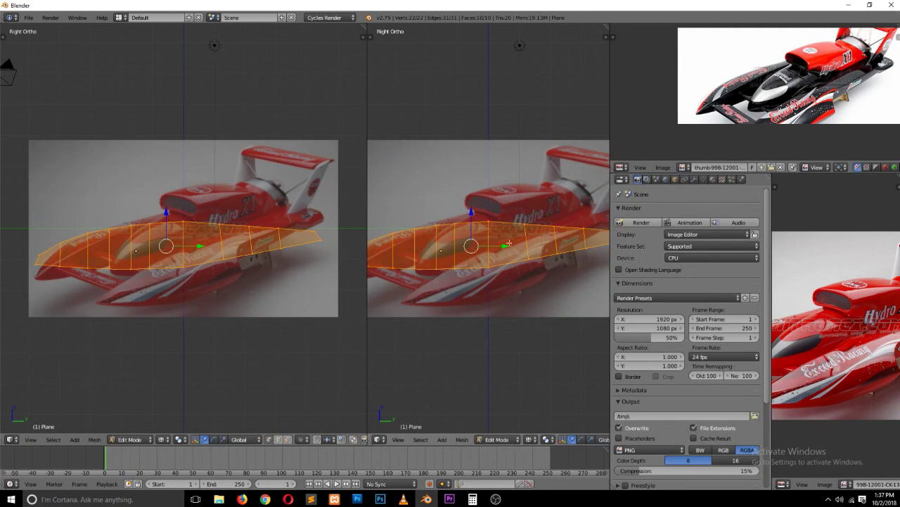
key(n)
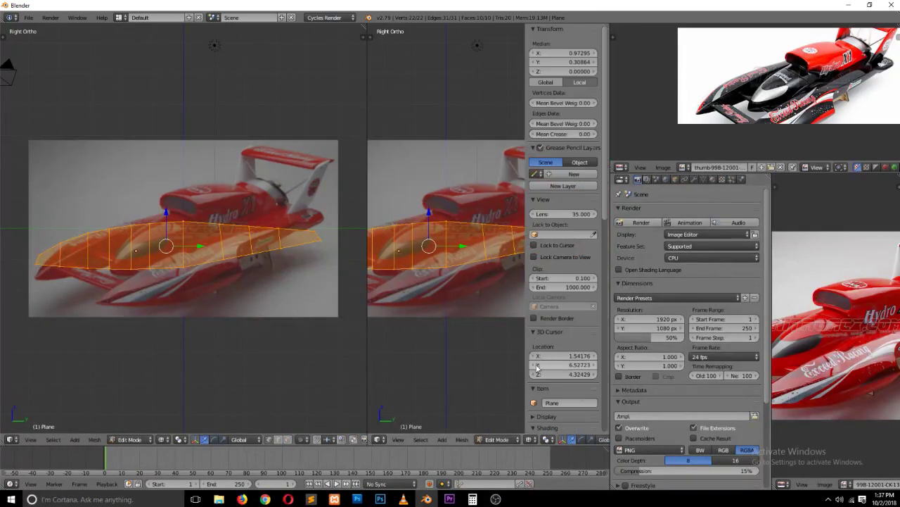
scroll(536, 367, down, 4)
scroll(552, 352, down, 4)
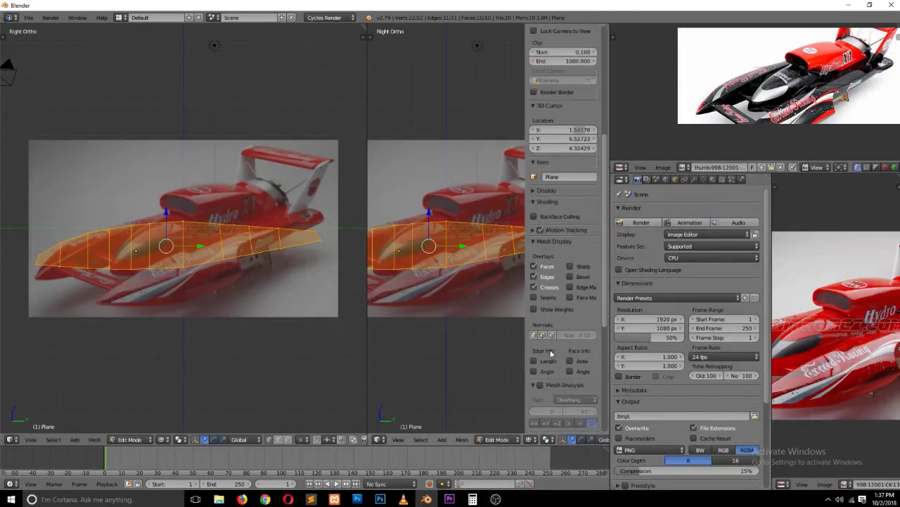
scroll(552, 352, down, 1)
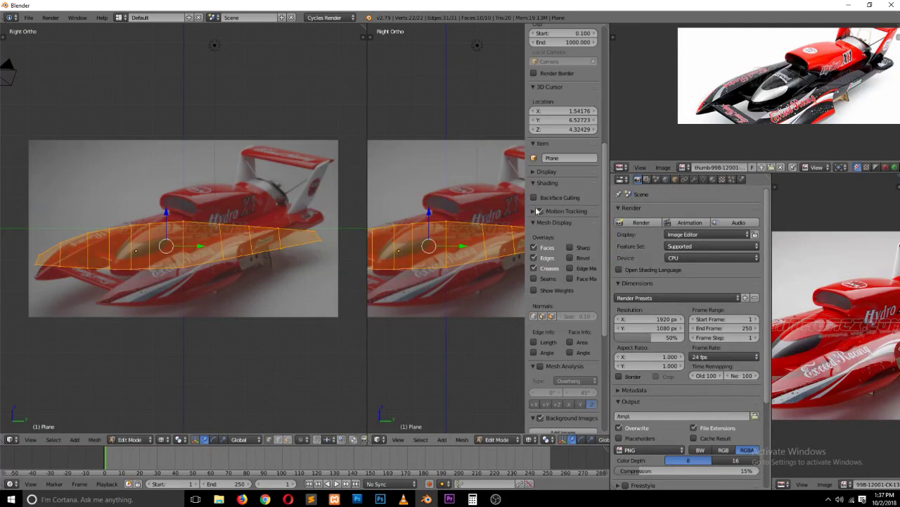
scroll(543, 289, down, 5)
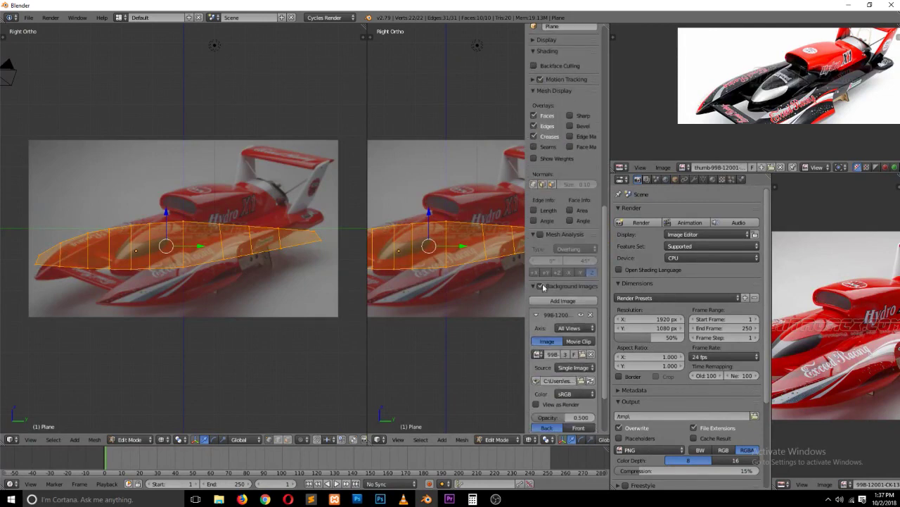
click(540, 285)
Step: From the top view, extrude the hull outline sideways into a flat strip and open the save browser
key(n)
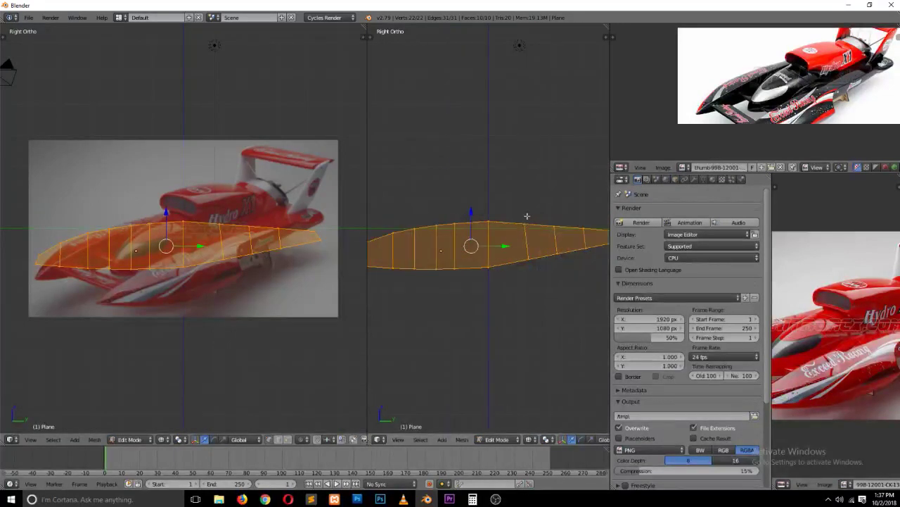
middle_drag(537, 190, 455, 247)
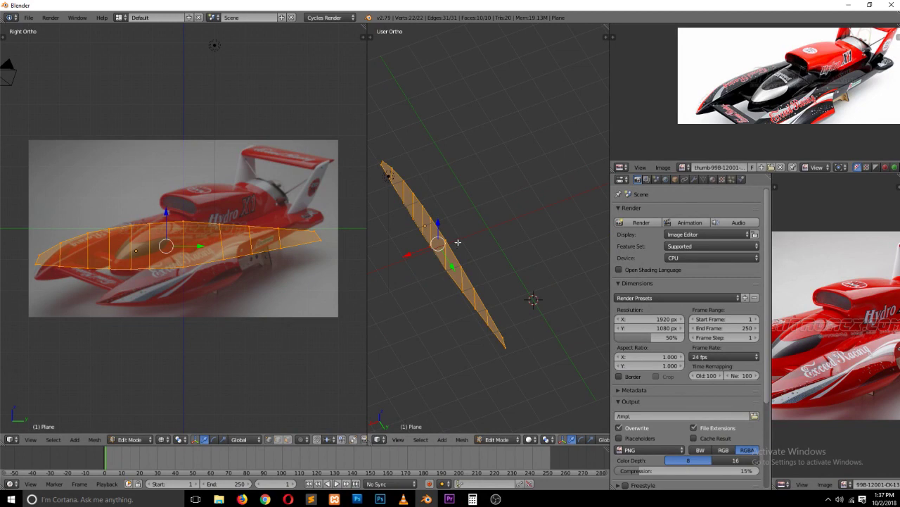
key(KP_7)
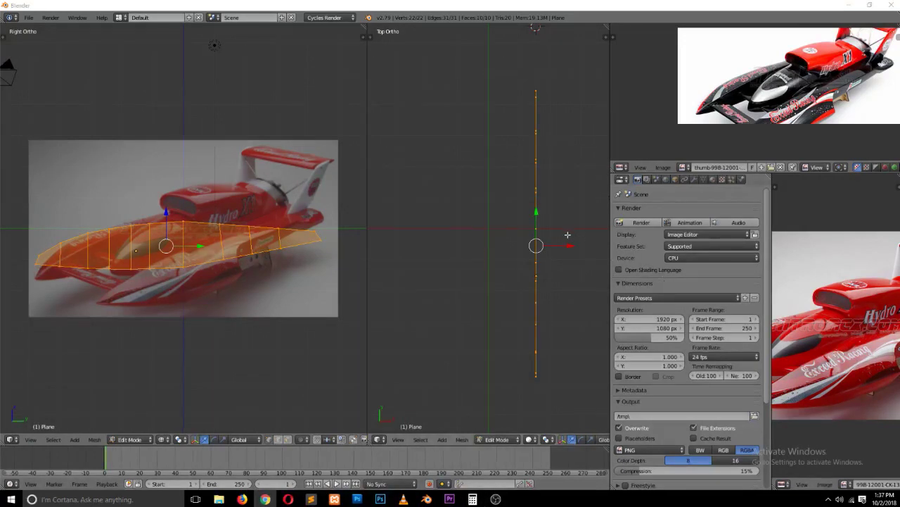
key(e)
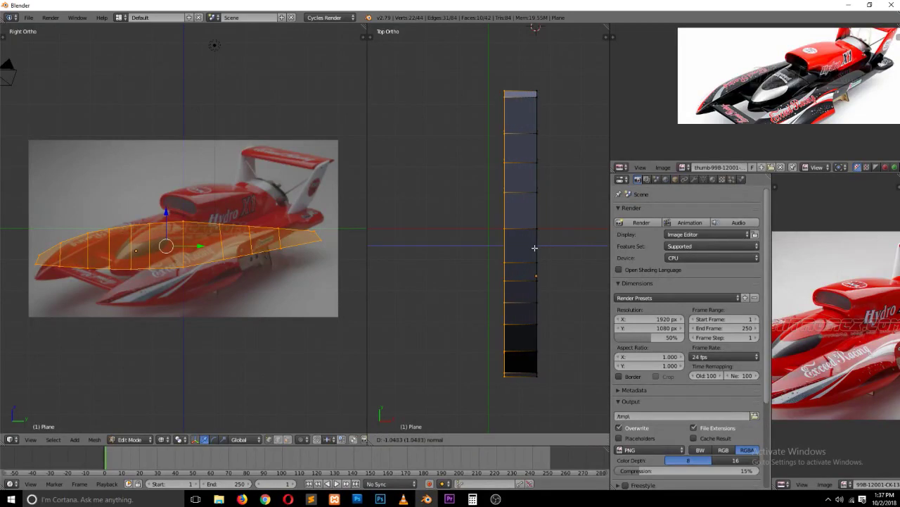
click(535, 248)
key(a)
key(a)
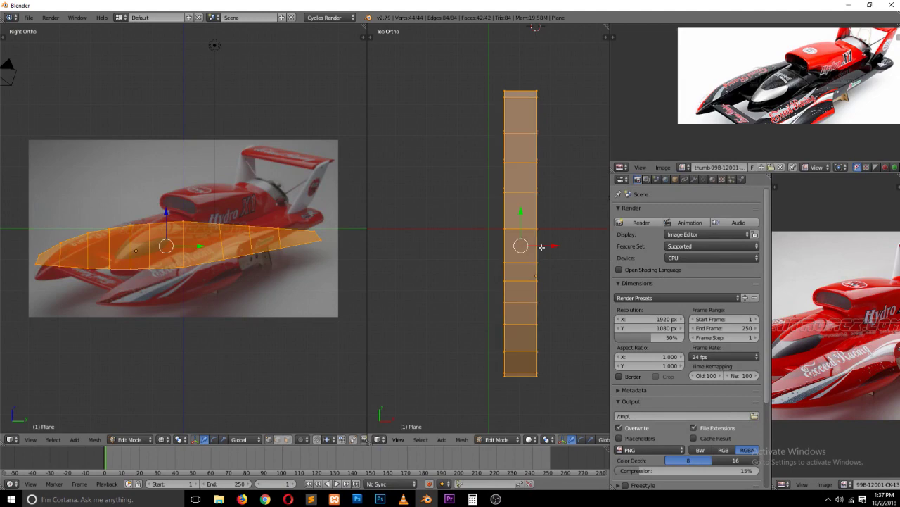
key(Tab)
key(ctrl+s)
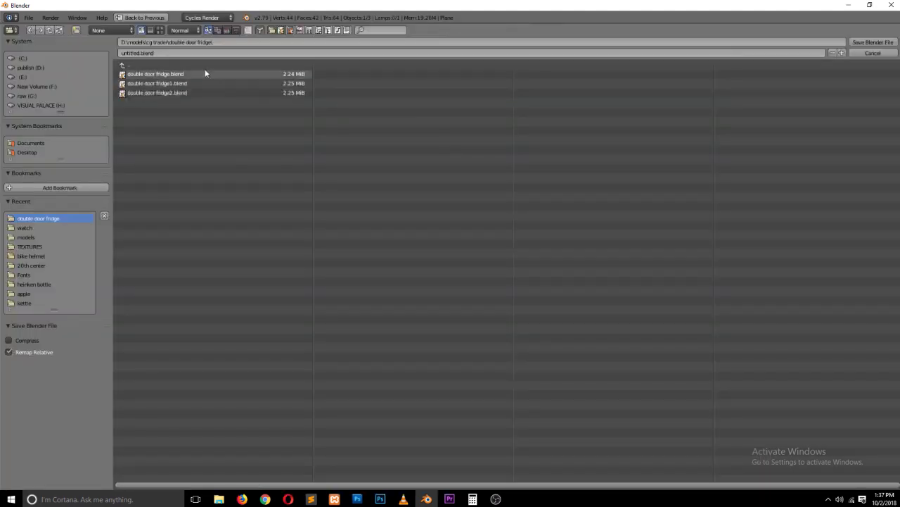
Step: Create a 'speed boat' folder under cg trader and save the project there as speed boat.blend
click(180, 65)
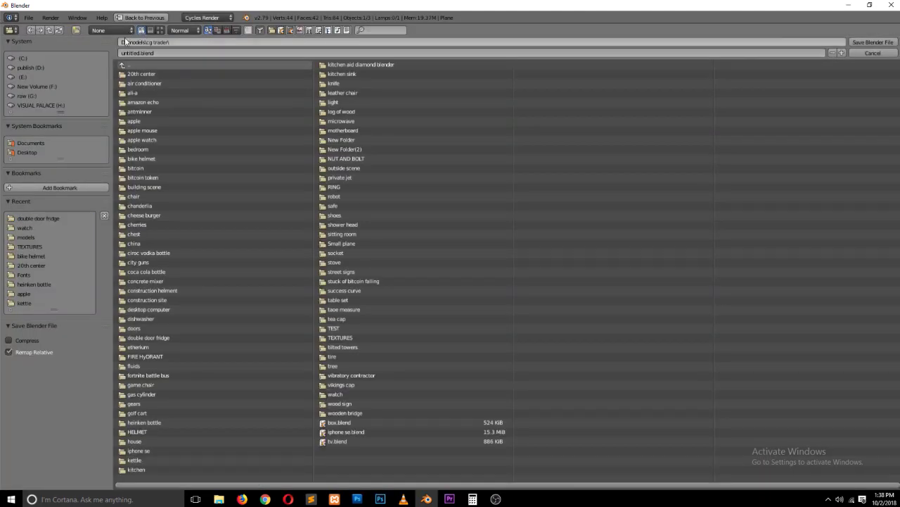
click(78, 31)
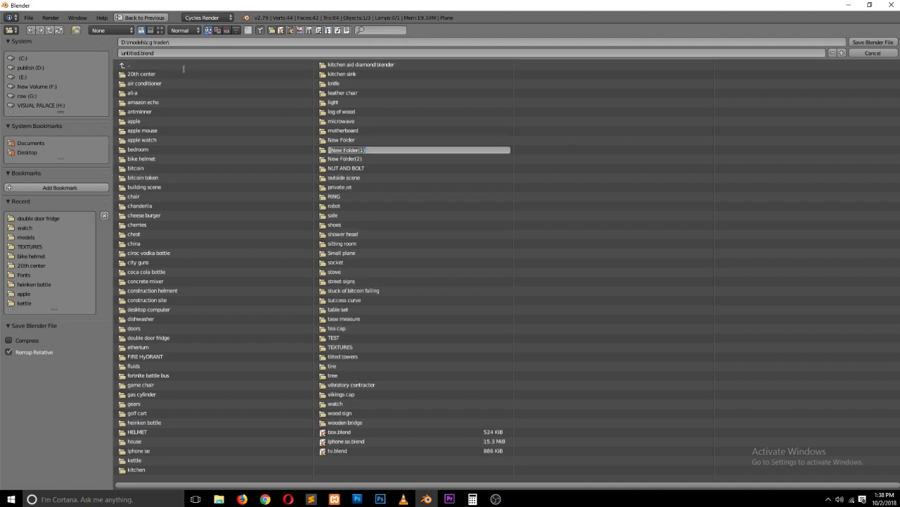
text(at)
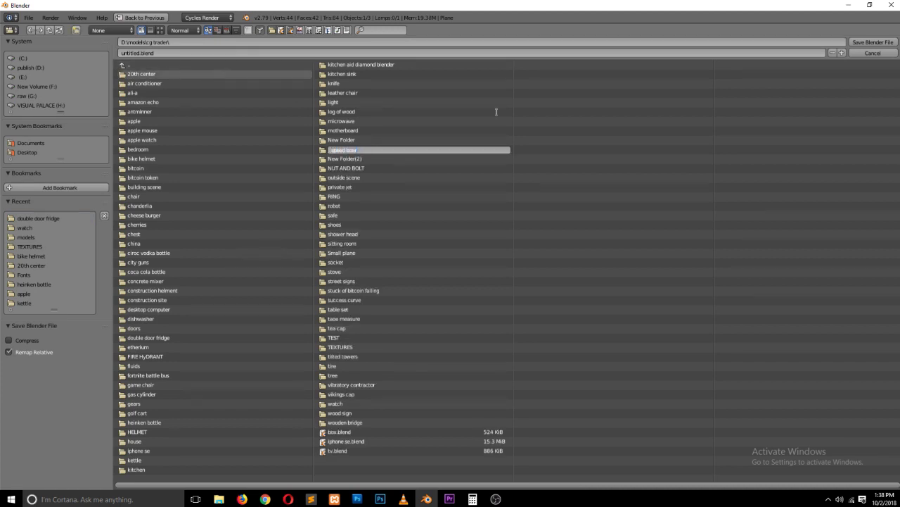
key(Home)
key(Return)
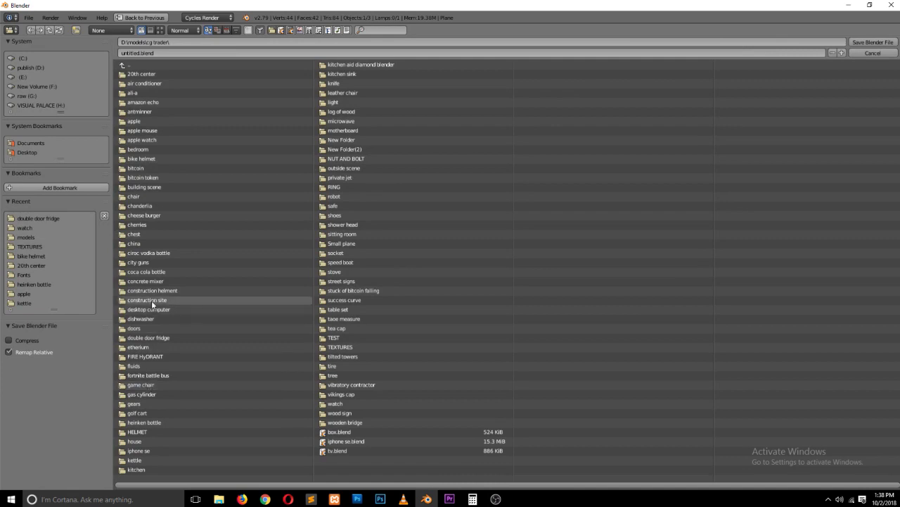
click(345, 262)
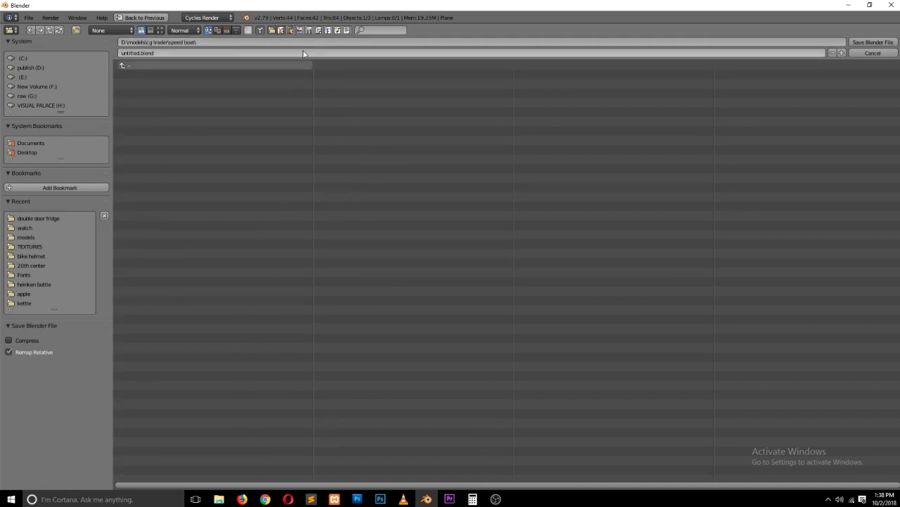
text(speed boat)
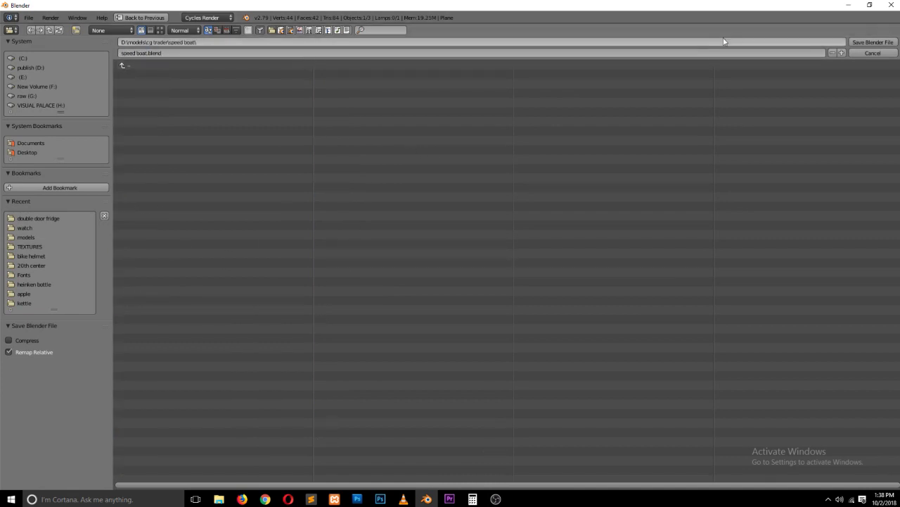
click(873, 43)
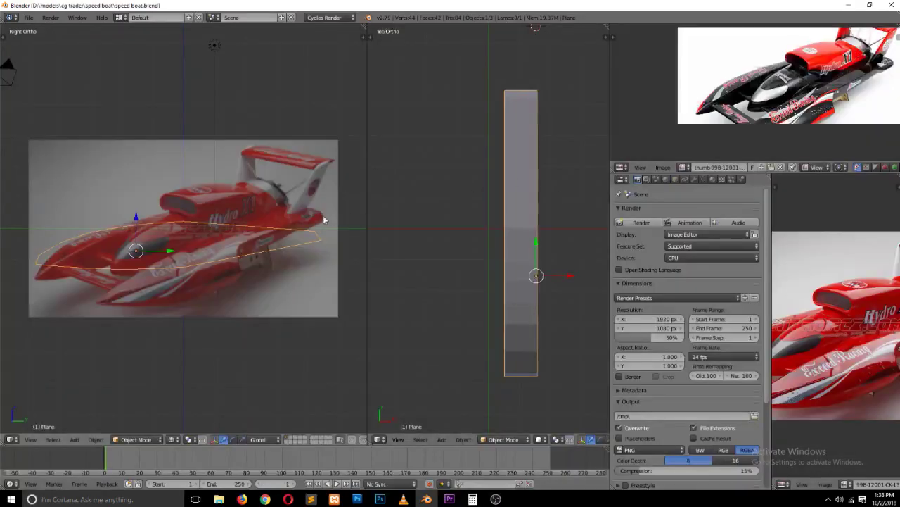
Step: In wireframe, box-select one long edge of the strip and shift it along X
key(Tab)
key(a)
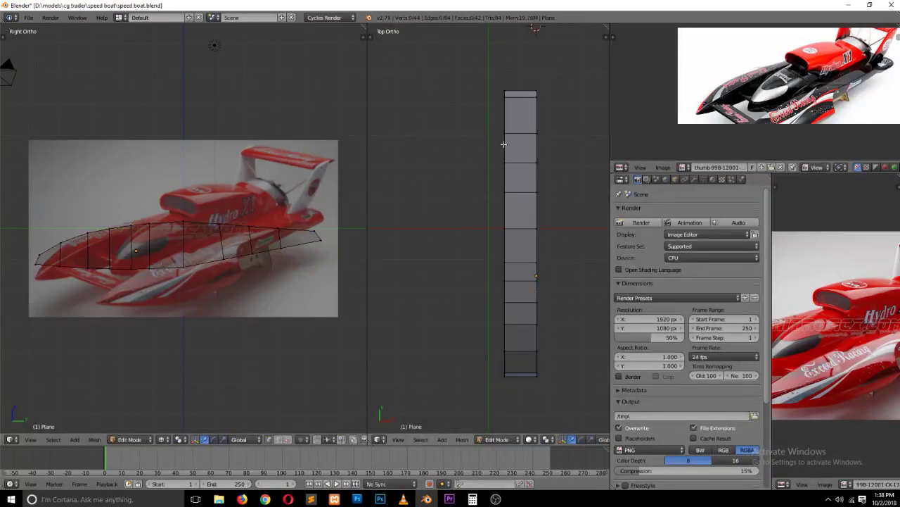
key(z)
key(b)
mouse_move(490, 74)
mouse_down()
mouse_move(495, 394)
mouse_move(510, 388)
mouse_up()
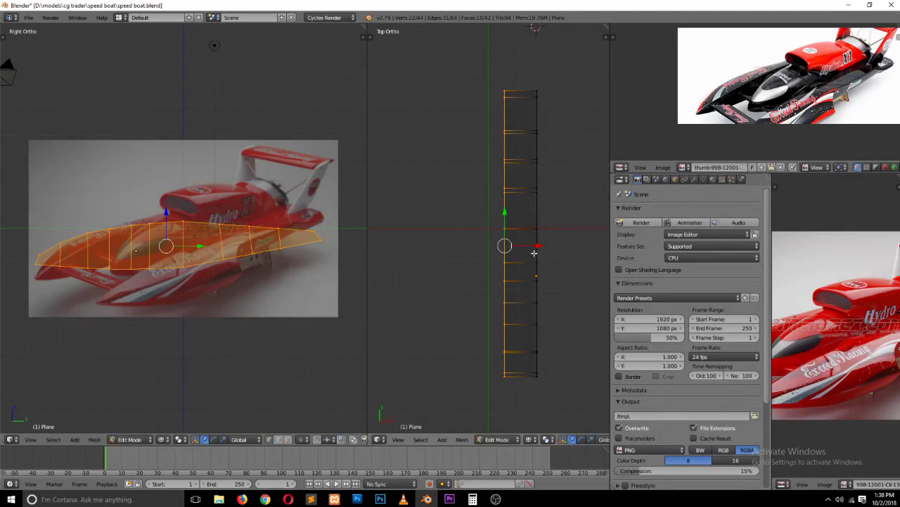
key(g)
key(x)
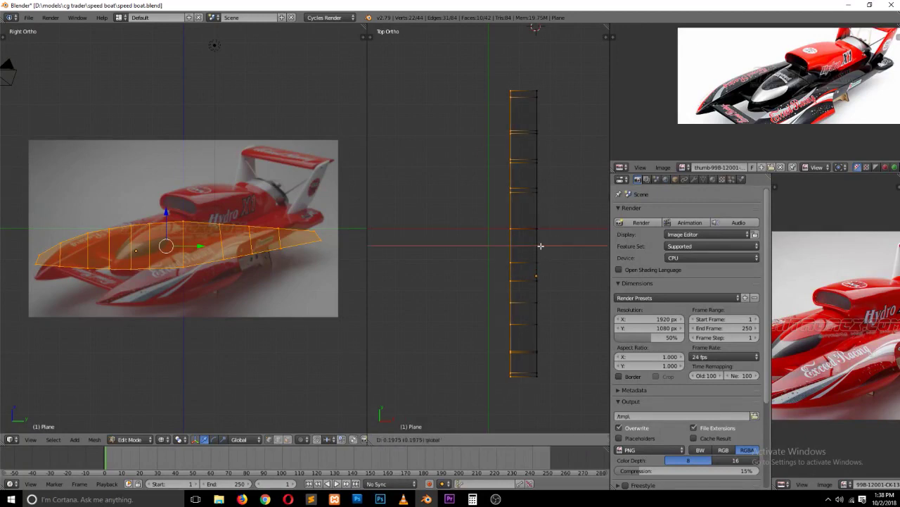
click(541, 249)
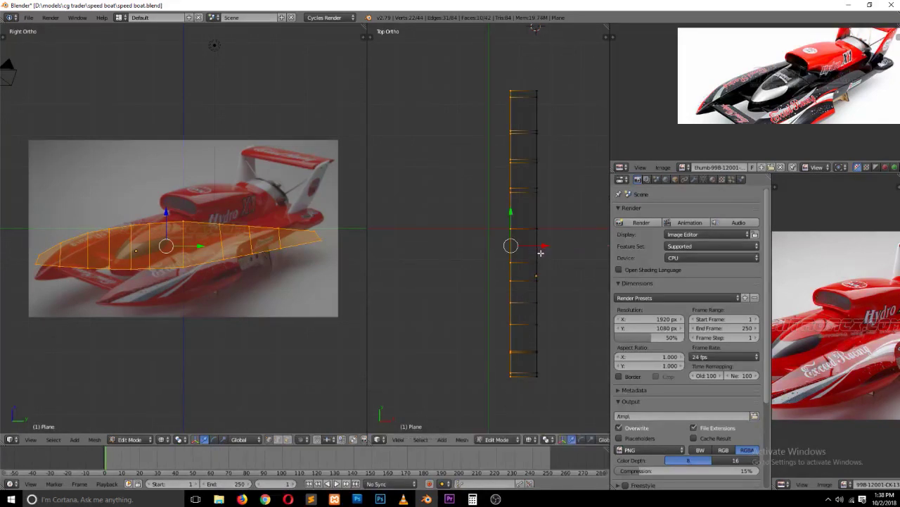
Step: Box-select the strip's left column of vertices and delete them
key(a)
key(a)
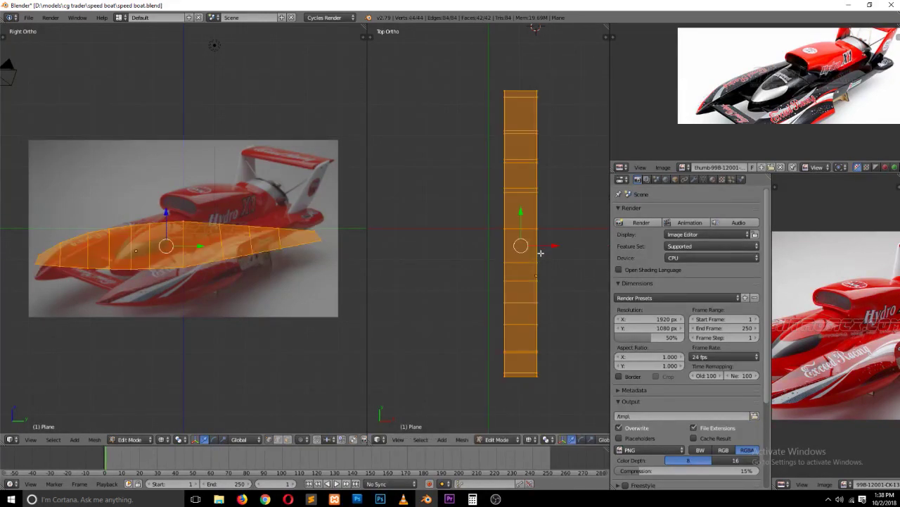
key(a)
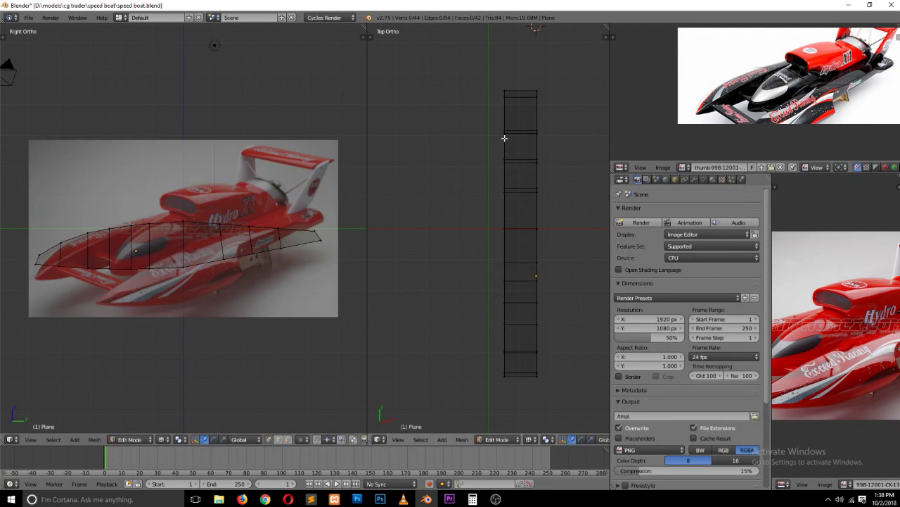
key(b)
drag(478, 68, 531, 393)
key(x)
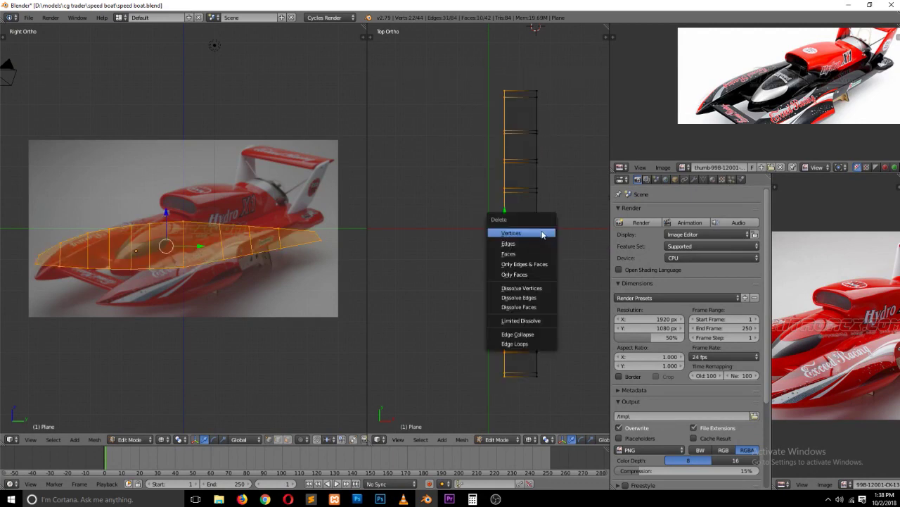
click(542, 235)
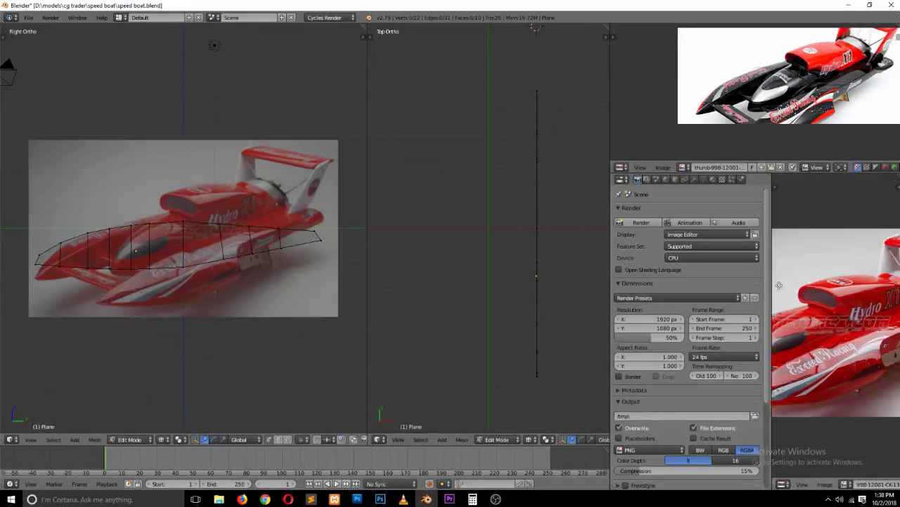
Step: Extrude five vertices from the bottom centreline vertex to trace the curved hull side
middle_drag(780, 285, 795, 268)
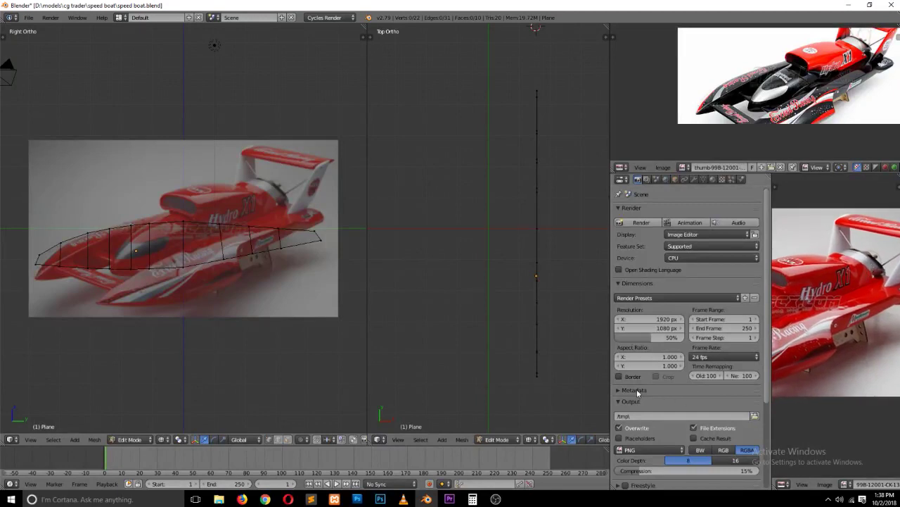
right_click(537, 379)
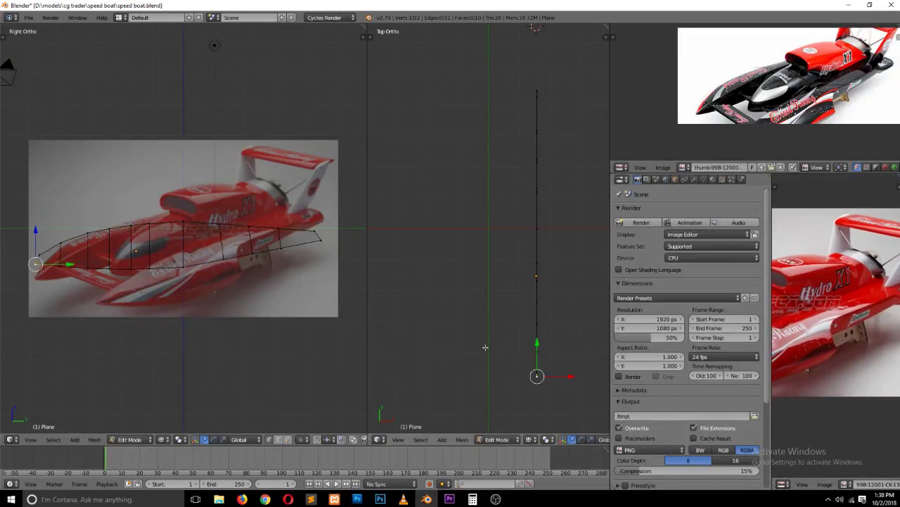
key(e)
click(519, 357)
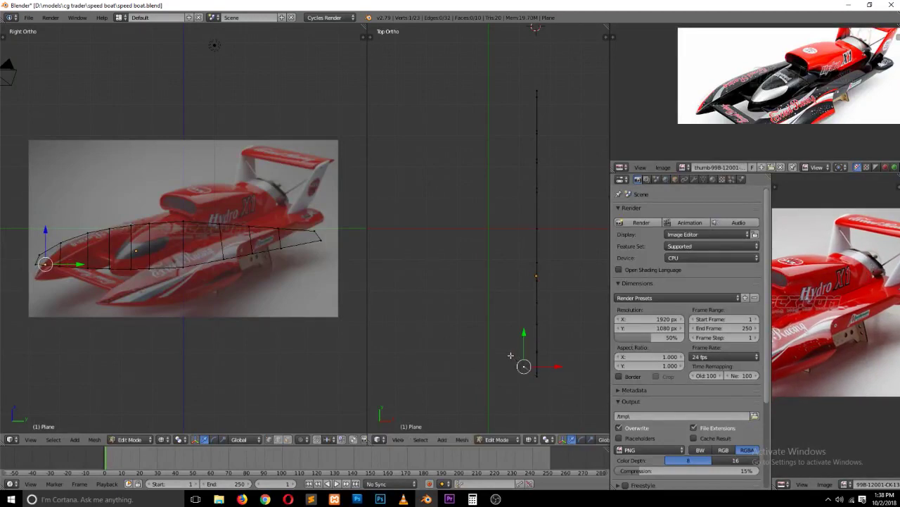
key(e)
click(465, 311)
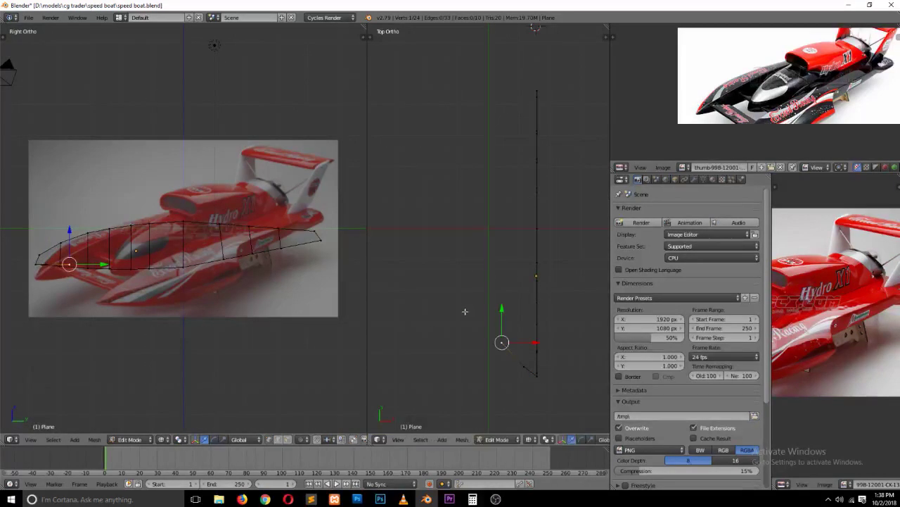
key(e)
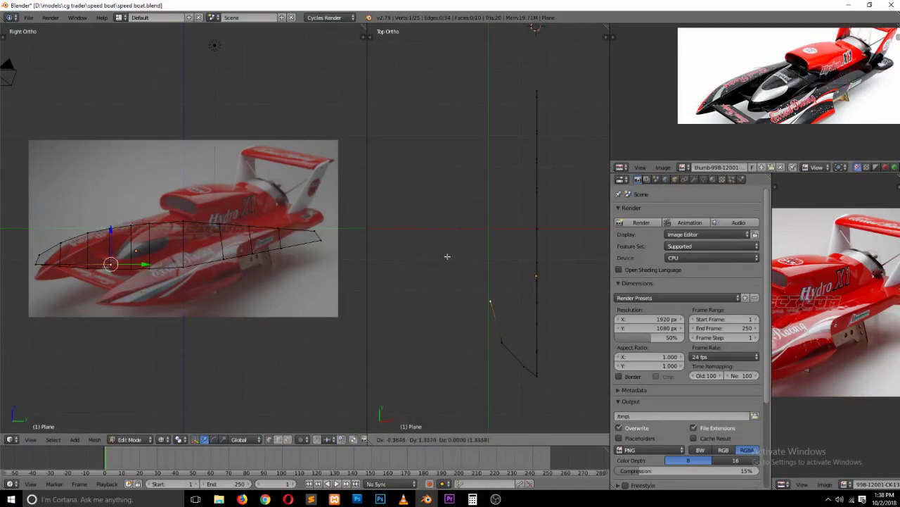
click(448, 262)
key(e)
click(465, 208)
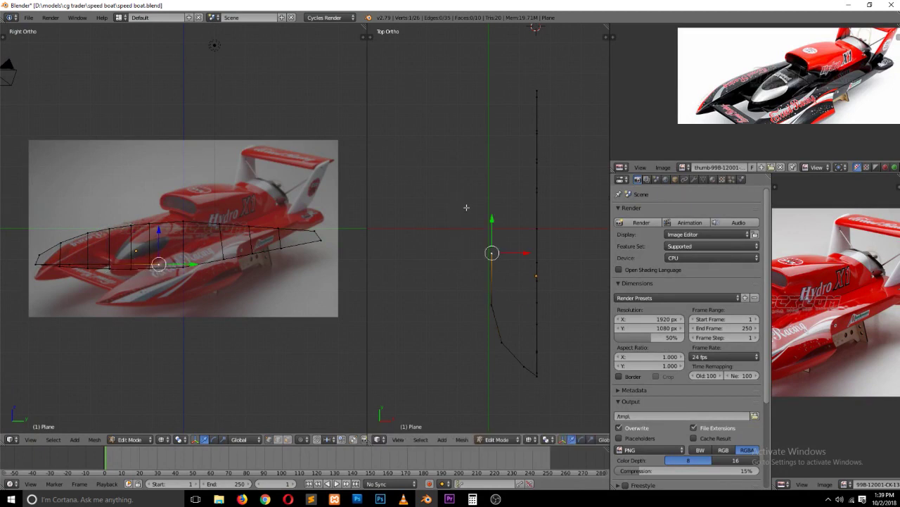
key(e)
click(470, 197)
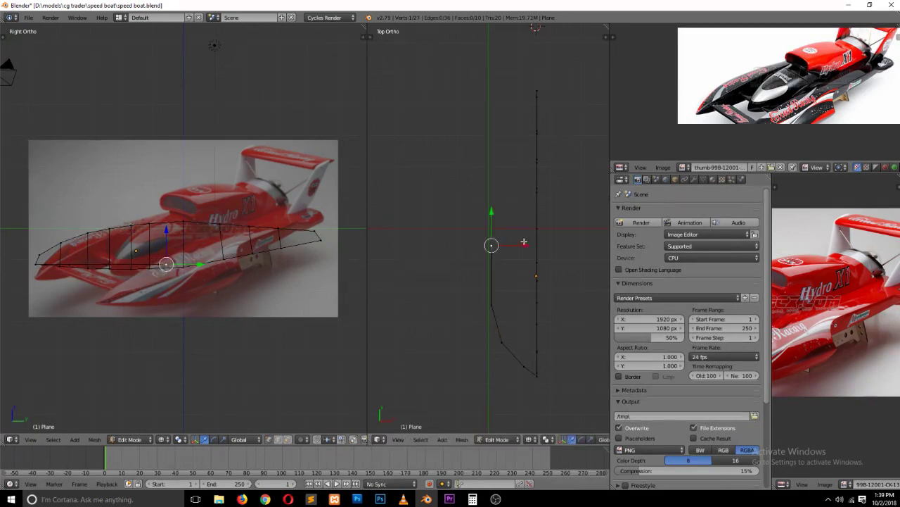
Step: Extrude a sideways step along X, then a long run along Y to the outline's top end
key(e)
key(x)
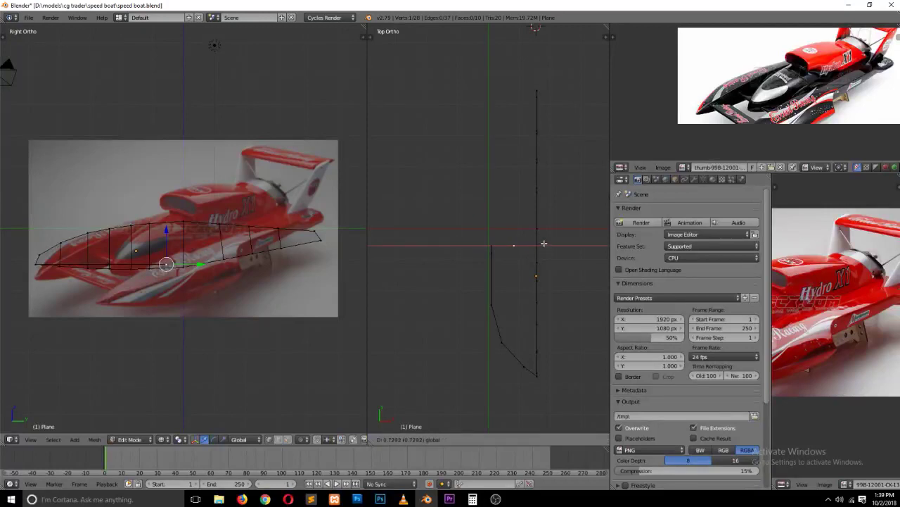
click(547, 242)
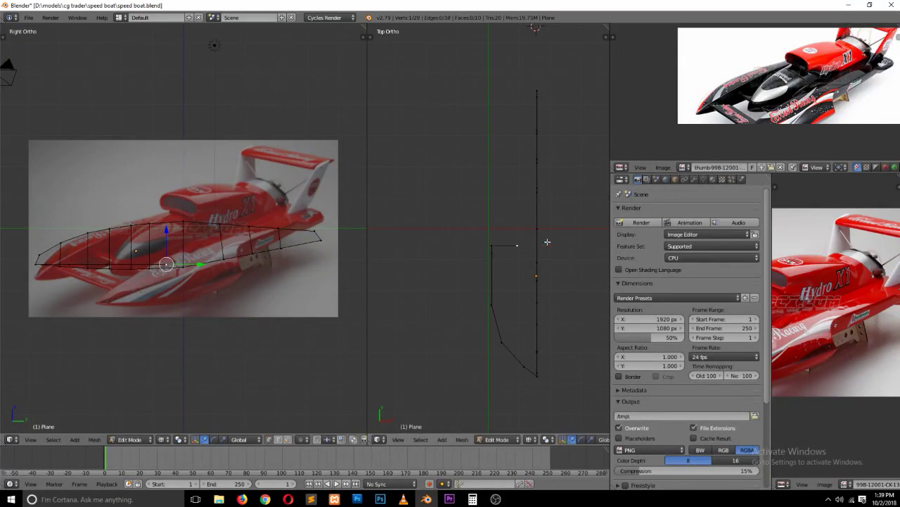
key(e)
key(y)
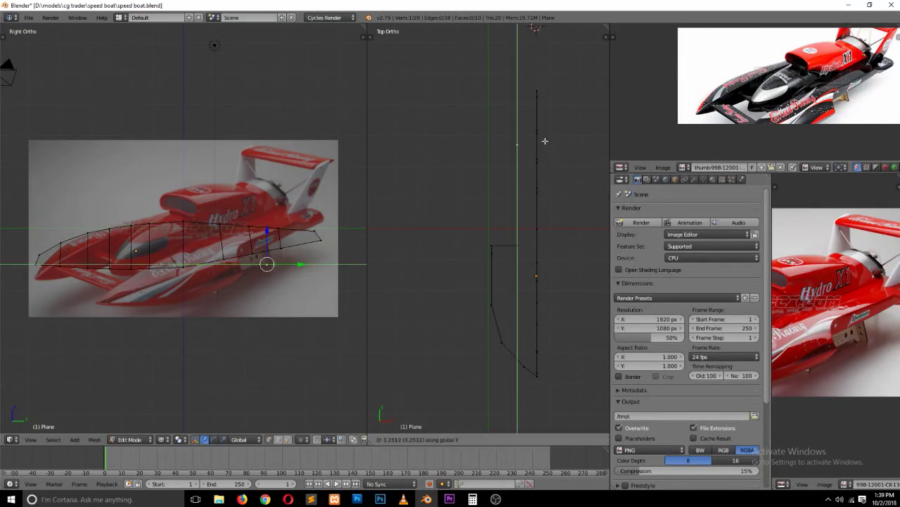
click(548, 89)
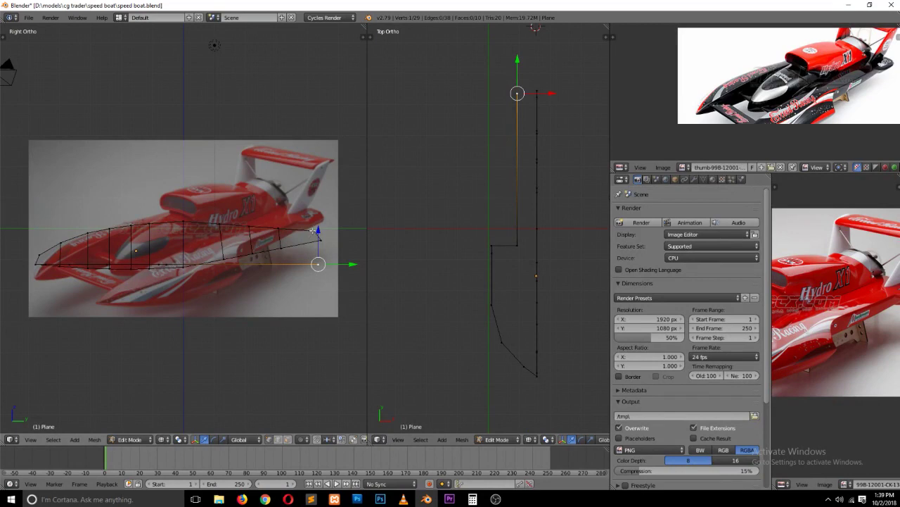
Step: Raise the rear-end vertex along Z and begin selecting vertices along that edge
key(g)
key(z)
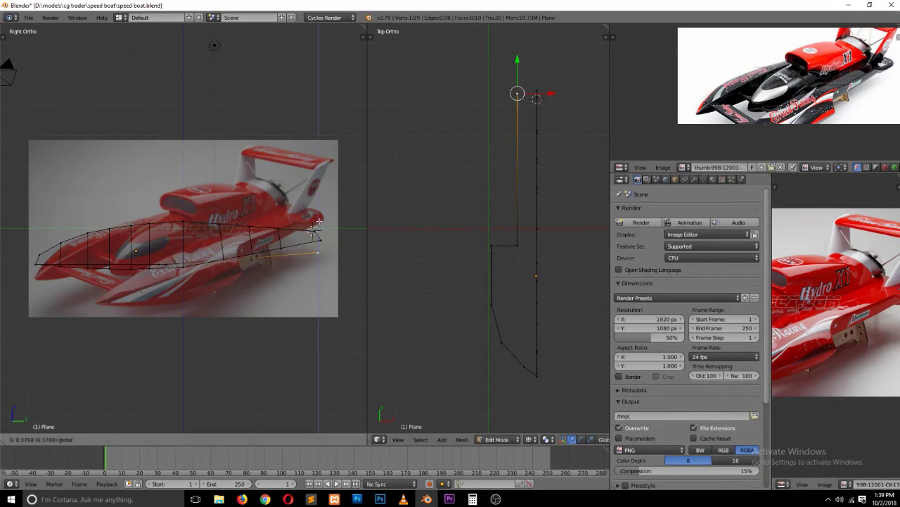
right_click(322, 210)
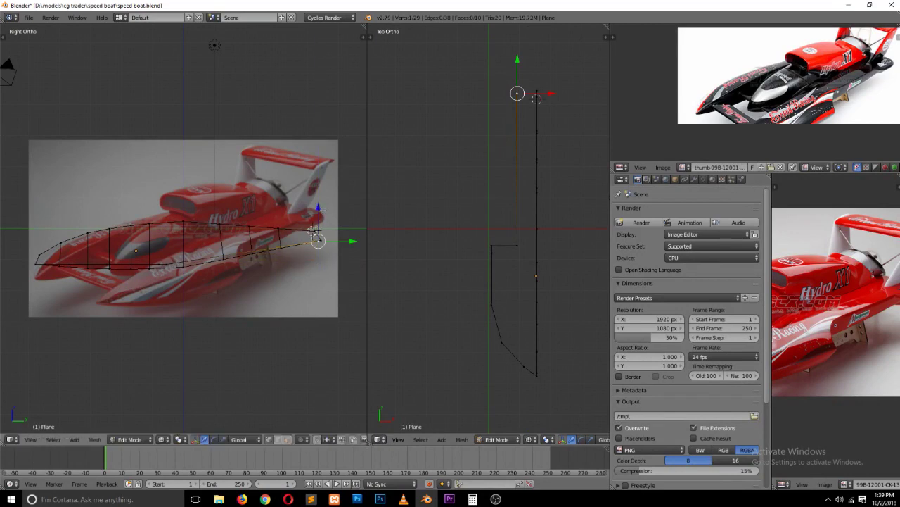
shift+right_click(250, 258)
shift+right_click(259, 253)
Step: Rotate the selected rear edge so it lies flatter
shift+right_click(270, 249)
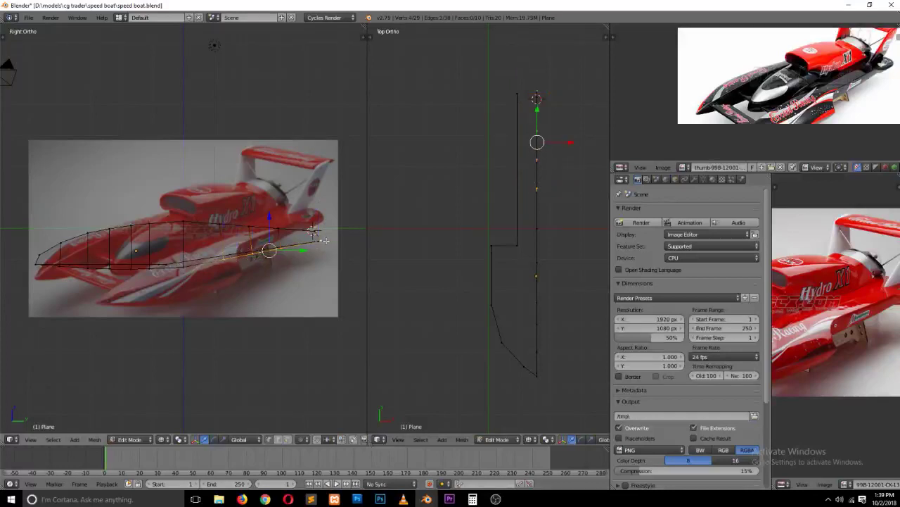
shift+right_click(318, 244)
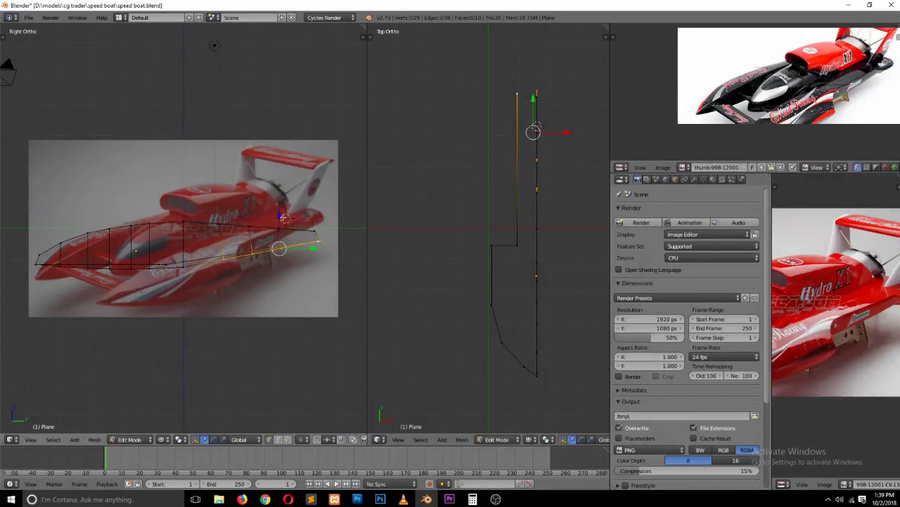
key(r)
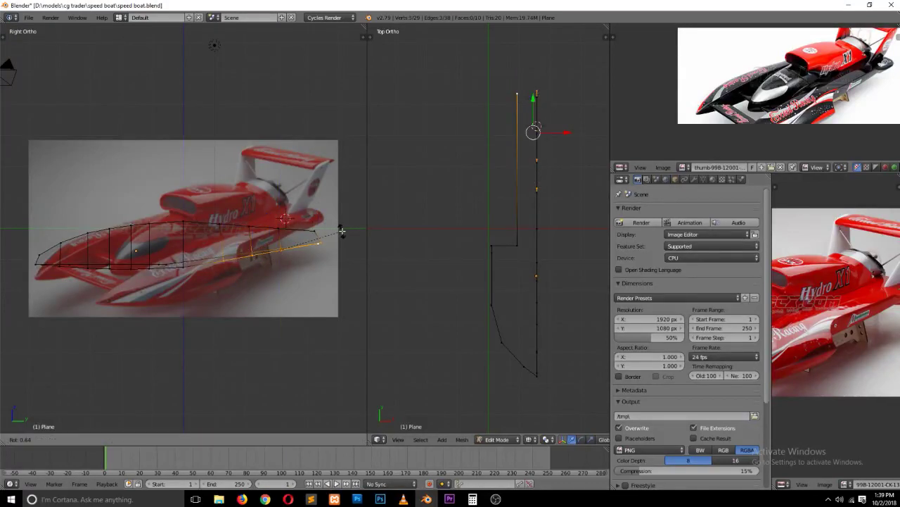
click(342, 230)
drag(315, 249, 316, 254)
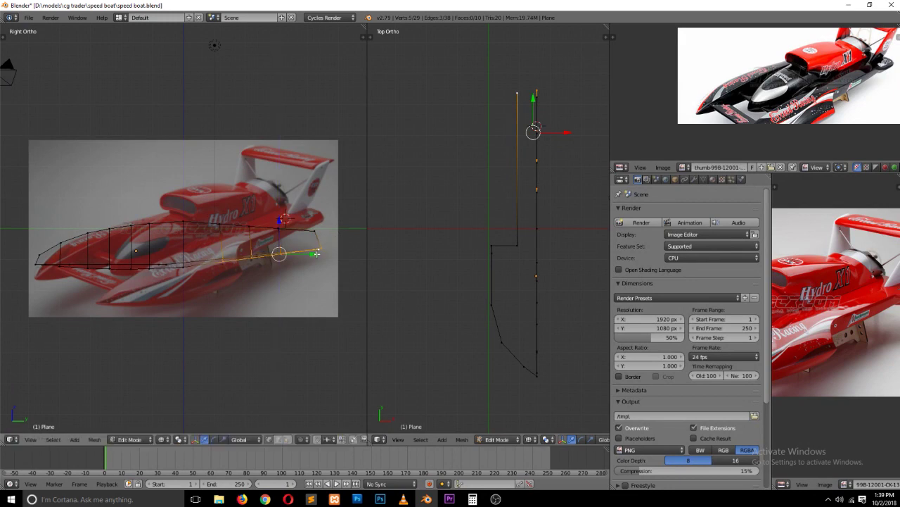
Step: Move a side-view vertex and the step vertex upward together
key(a)
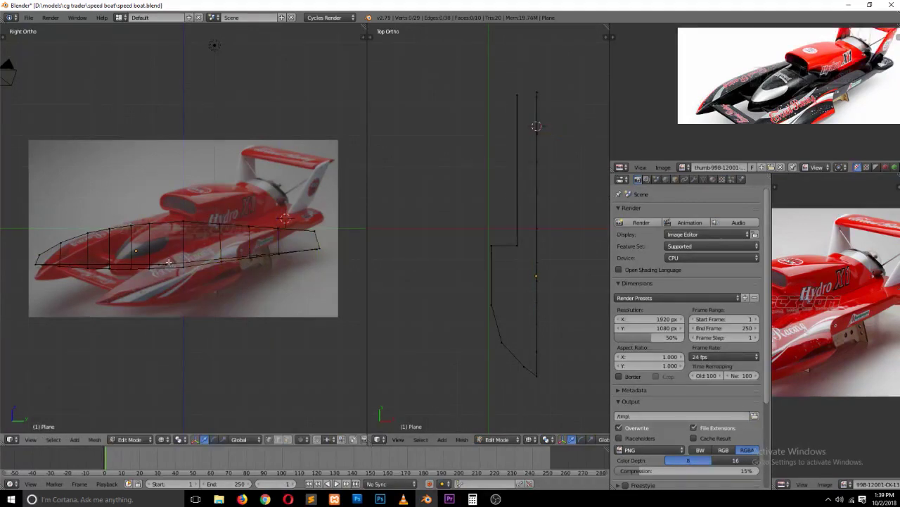
right_click(169, 261)
shift+right_click(475, 246)
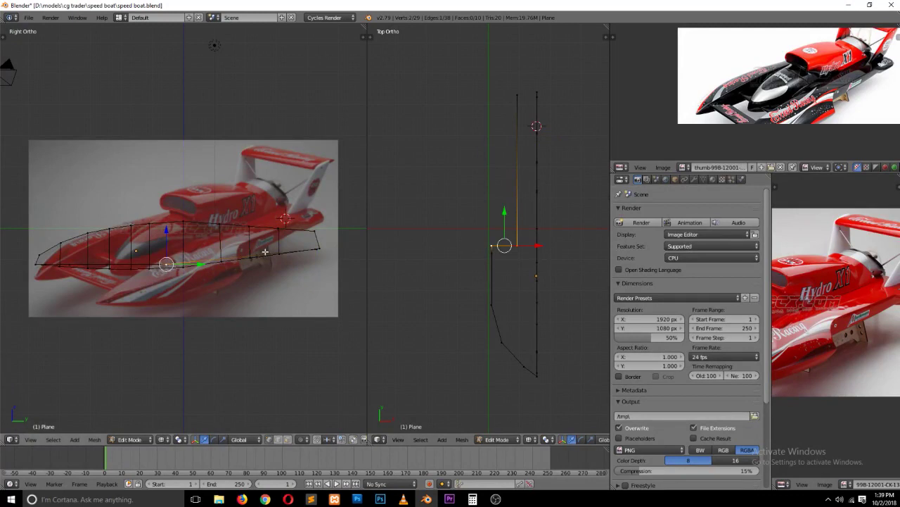
key(g)
click(211, 261)
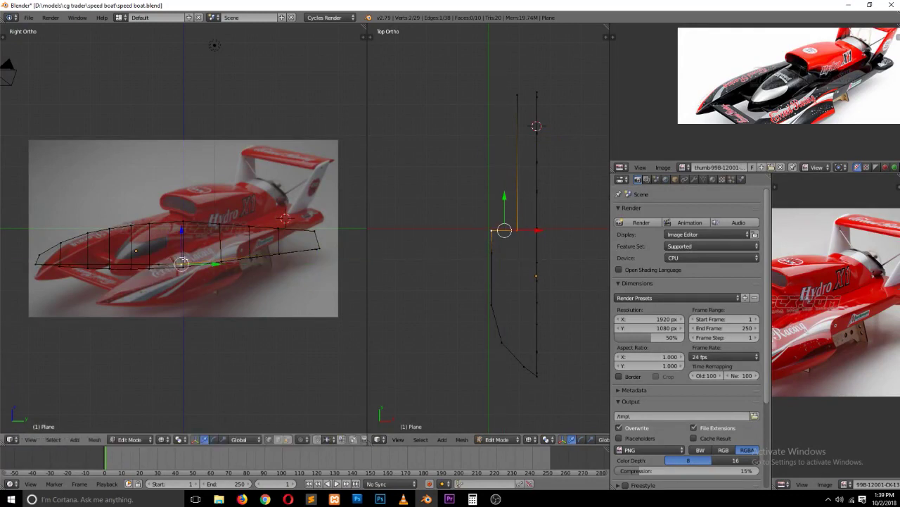
Step: Save the blend file, overwriting the existing version
right_click(160, 264)
key(a)
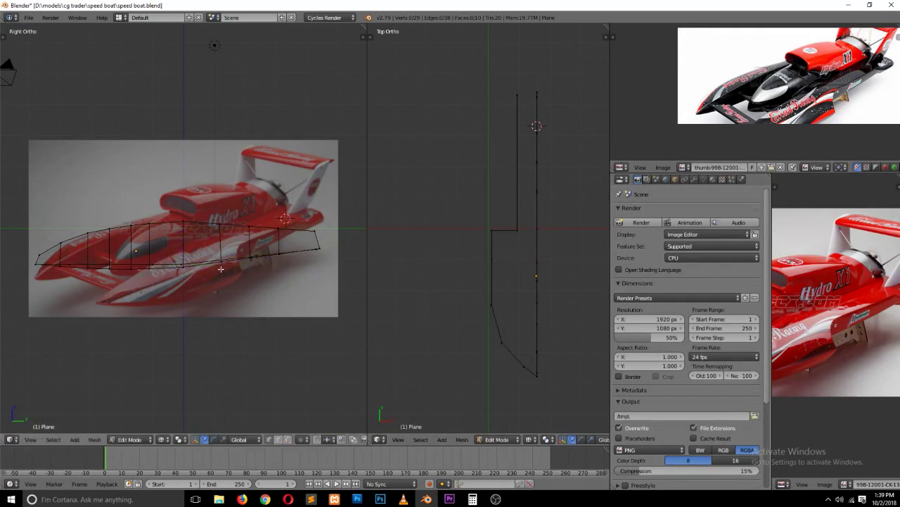
key(ctrl+s)
click(220, 273)
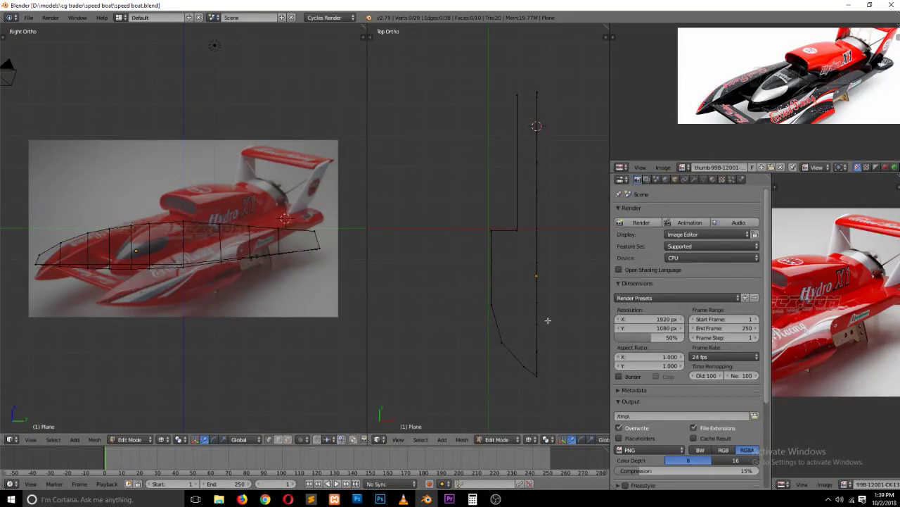
Step: Dissolve a vertical edge loop, merging the first two faces of the strip
right_click(491, 303)
right_click(536, 303)
alt+right_click(87, 242)
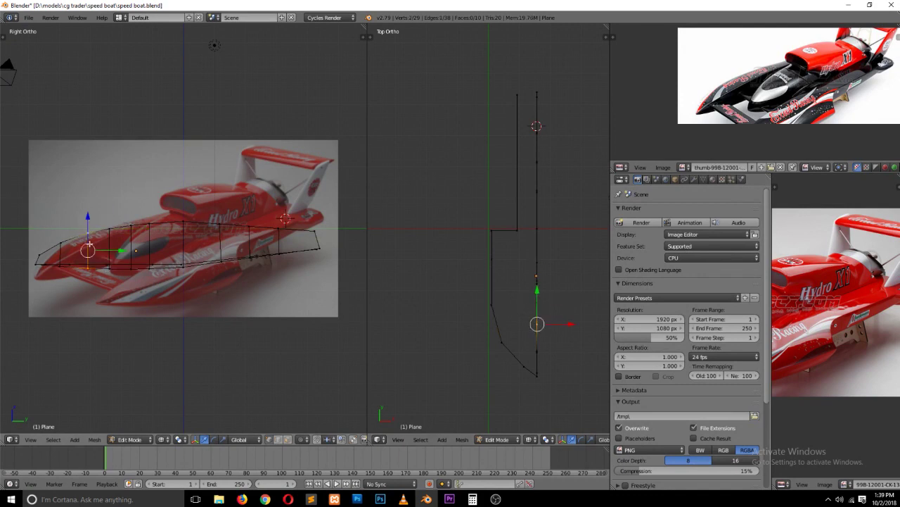
key(x)
click(97, 359)
key(a)
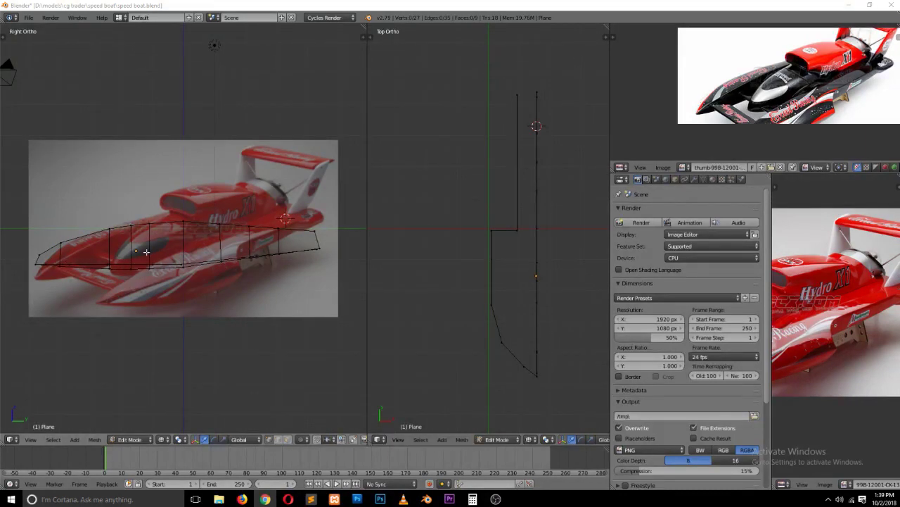
Step: Select several vertices along the curved hull outline, then clear the selection
right_click(513, 306)
right_click(519, 327)
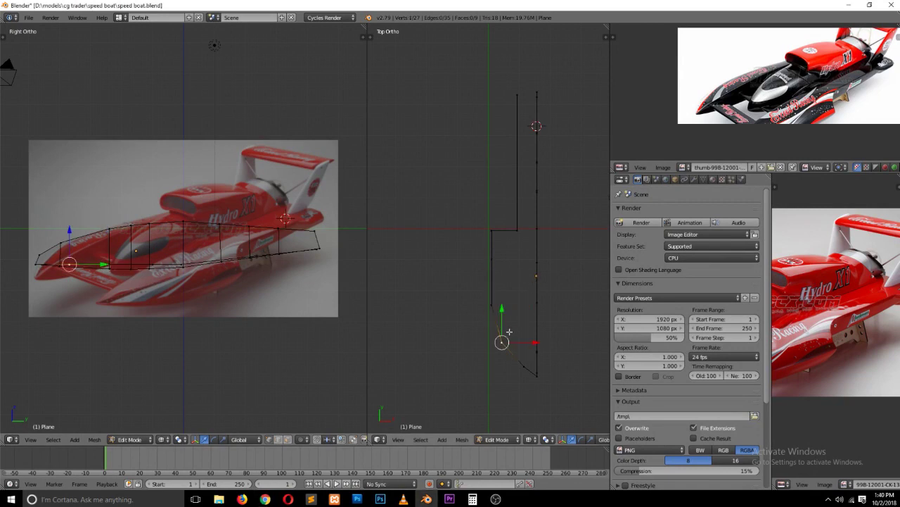
right_click(527, 357)
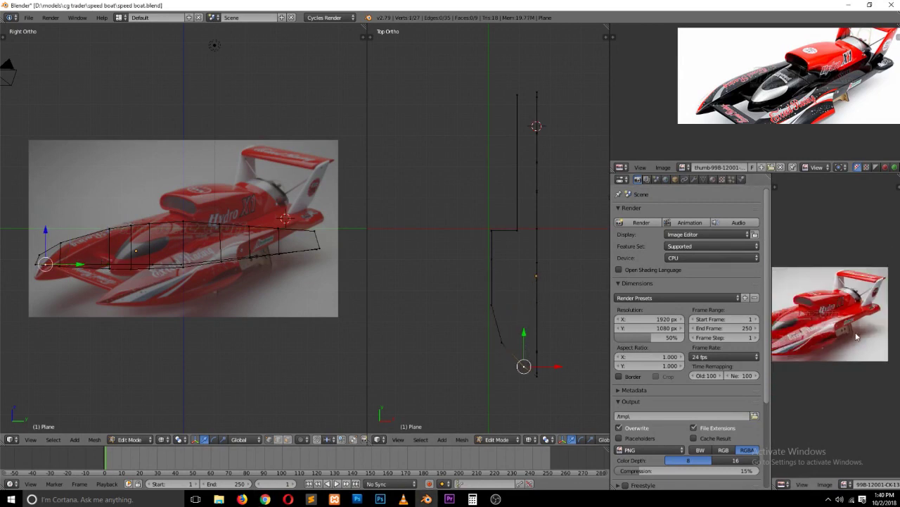
scroll(856, 332, up, 2)
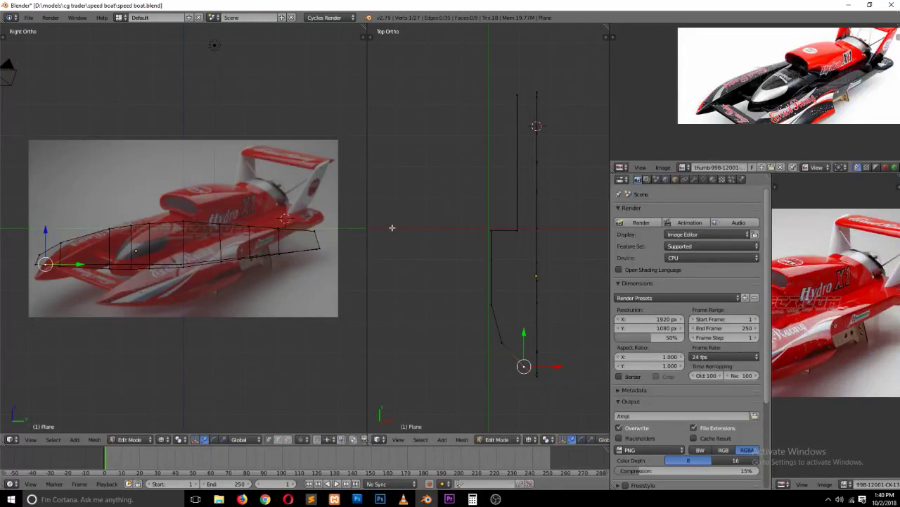
scroll(814, 65, up, 1)
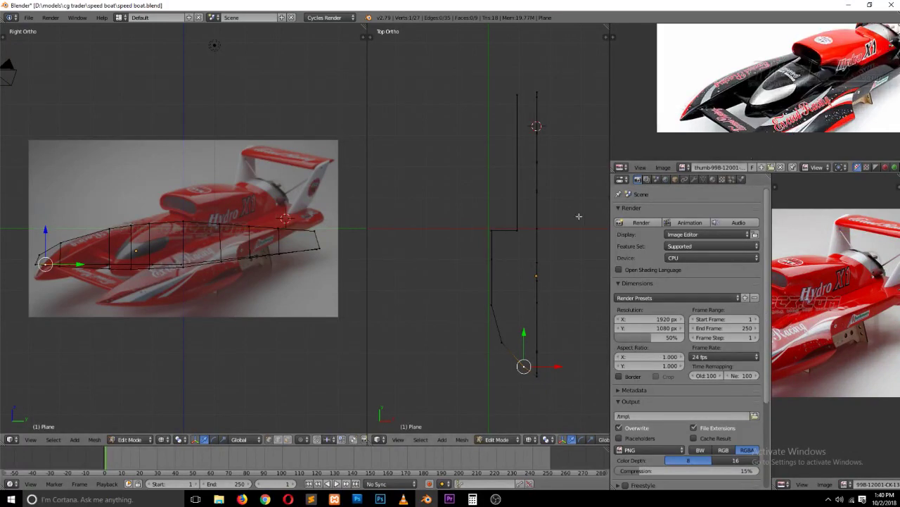
right_click(518, 231)
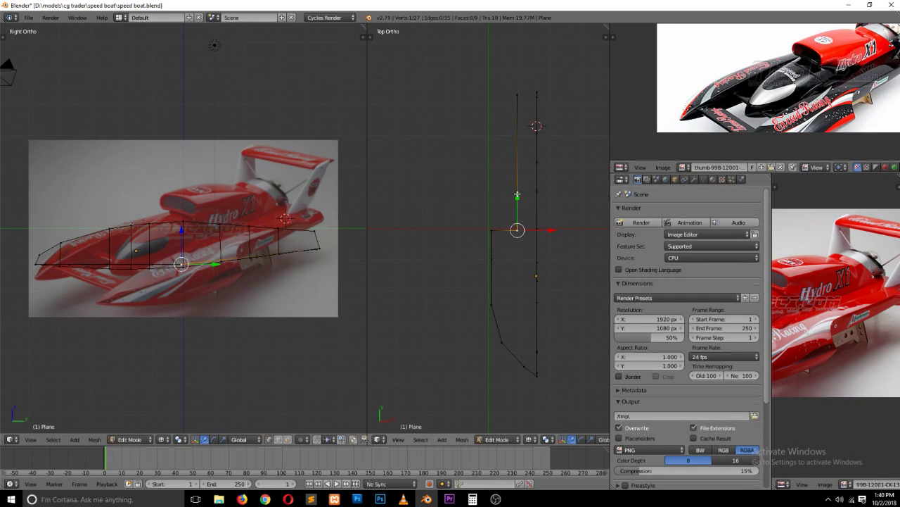
key(a)
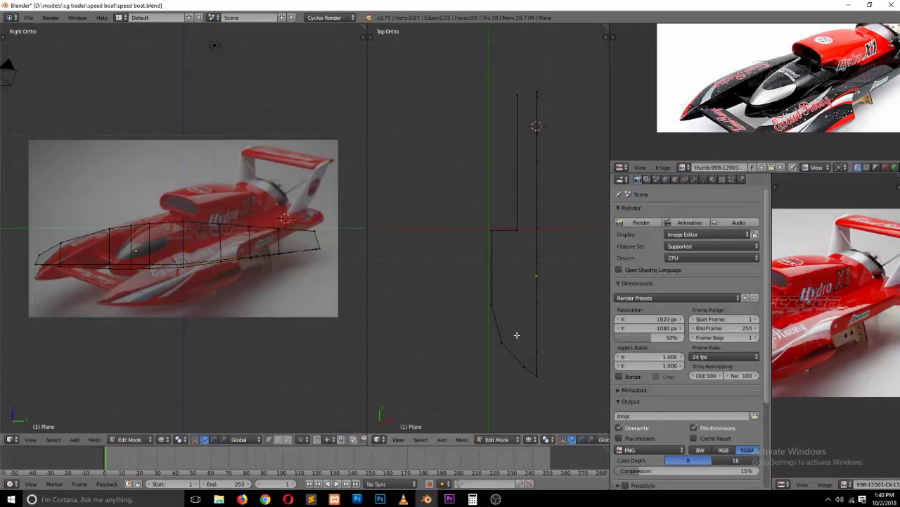
Step: Delete two more vertical edge loops from the hull strip
right_click(536, 368)
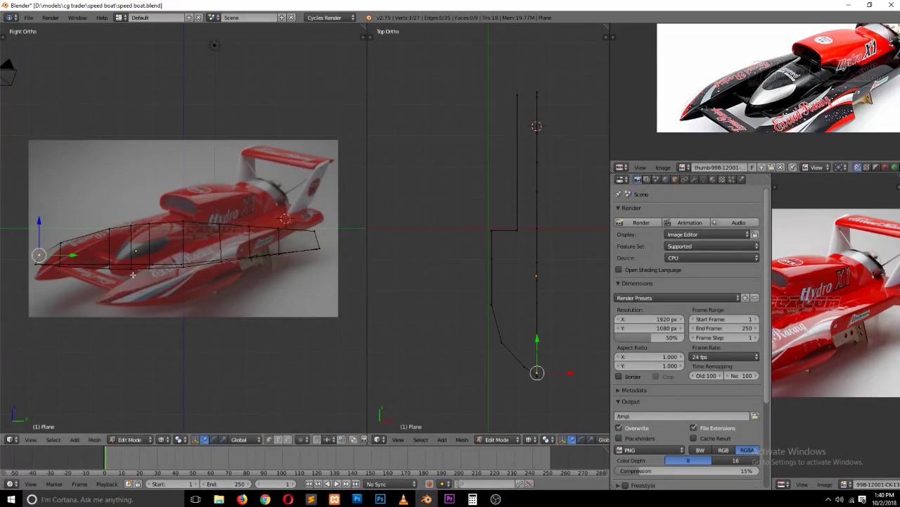
right_click(129, 244)
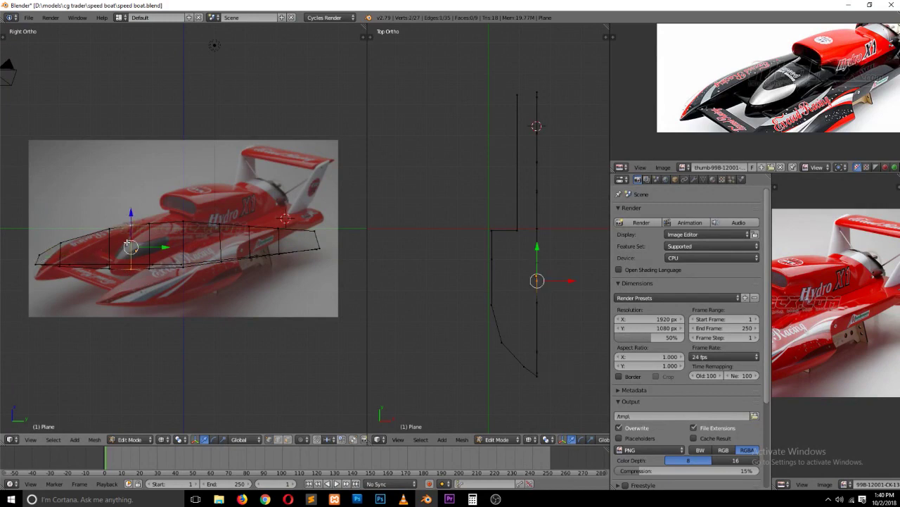
key(x)
click(145, 265)
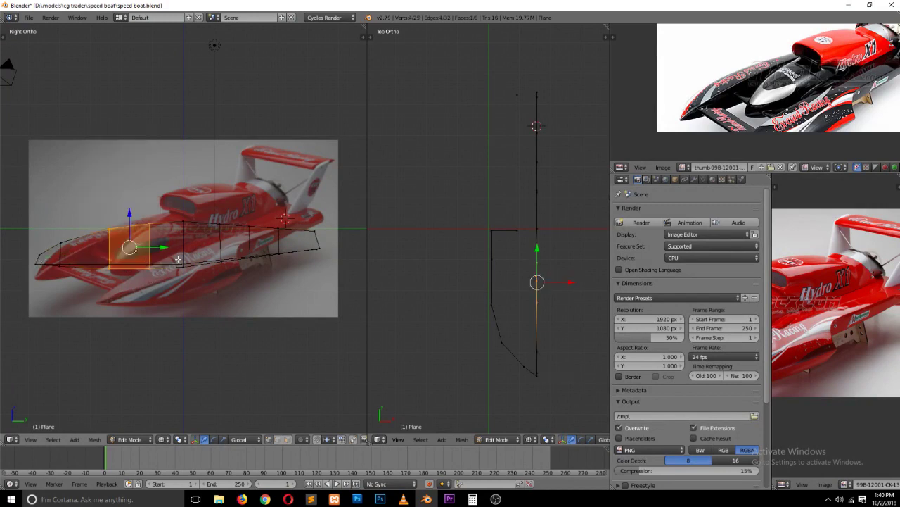
right_click(218, 239)
right_click(250, 241)
click(251, 242)
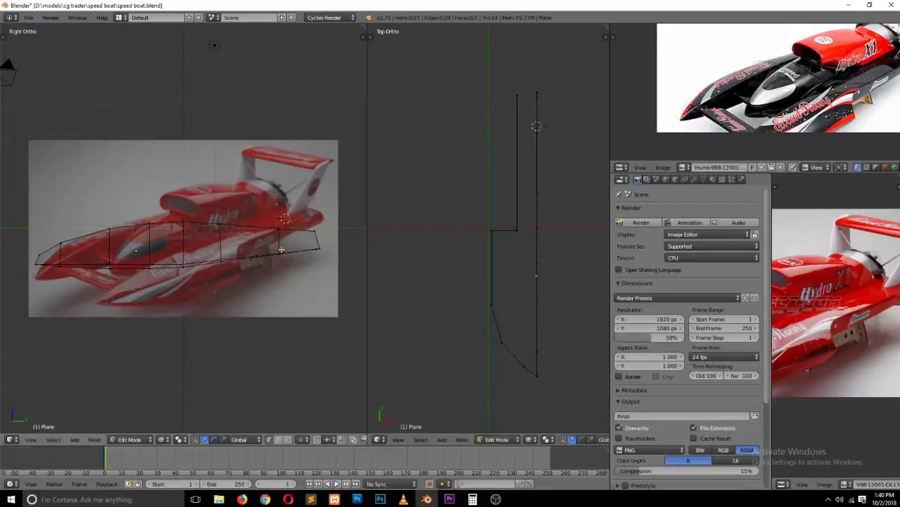
Step: Orbit the left viewport so the hull is seen in 3D
key(a)
key(a)
key(a)
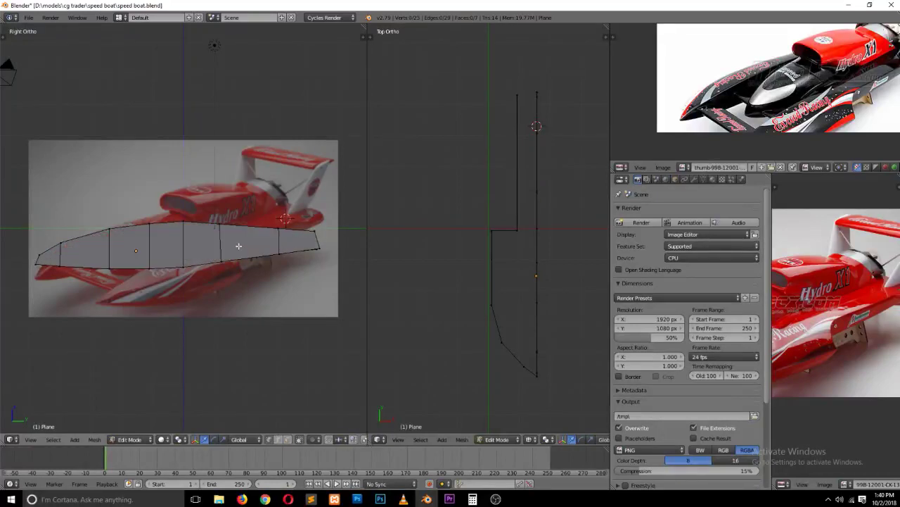
mouse_move(238, 246)
middle_down()
mouse_move(306, 287)
mouse_move(271, 263)
middle_up()
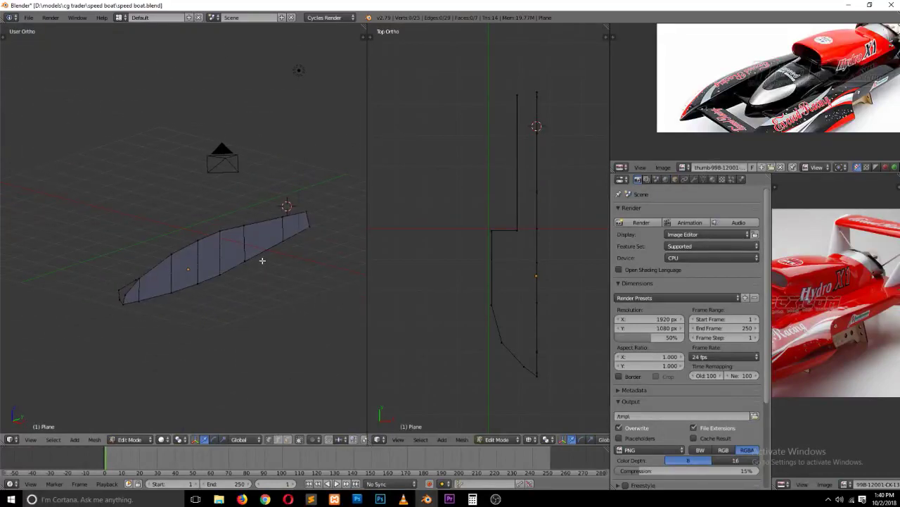
key(KP_1)
key(KP_3)
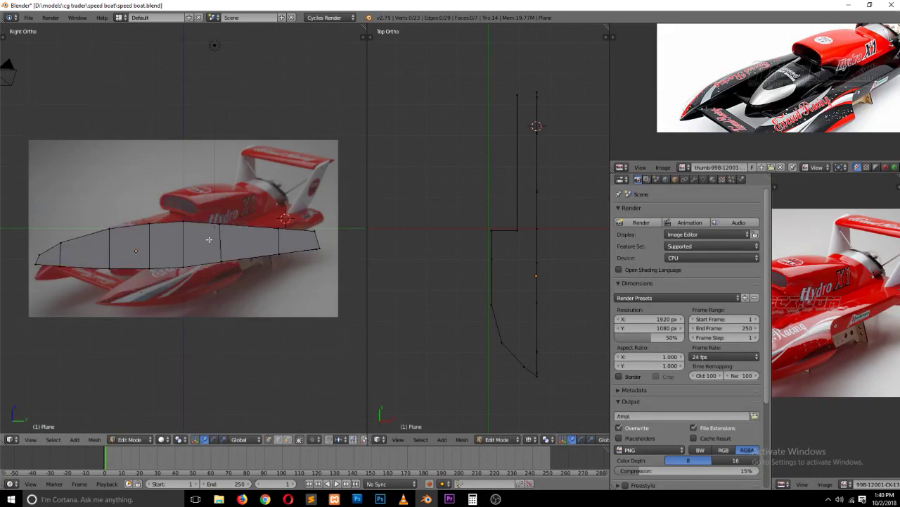
middle_drag(209, 239, 251, 266)
Step: Show the 99B-12001-CK-1300 bow photo in the reference pane and pan it to frame the bow
click(683, 167)
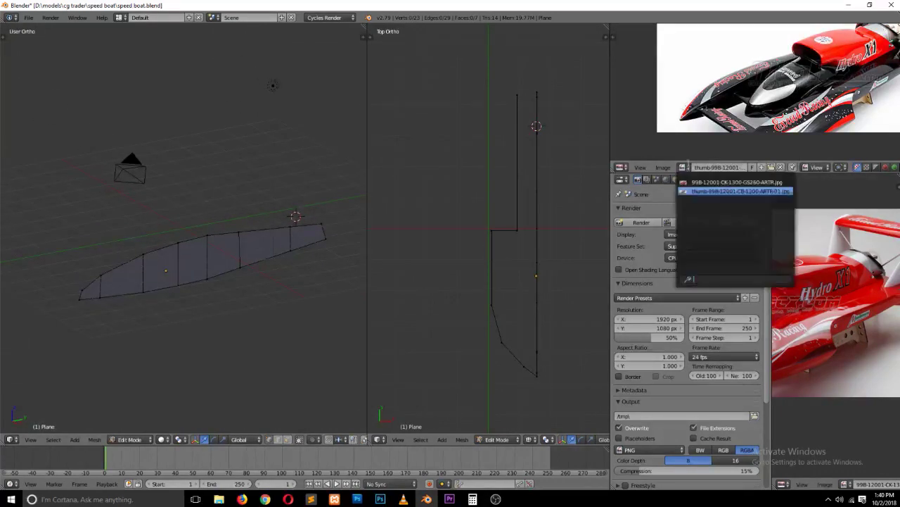
click(735, 181)
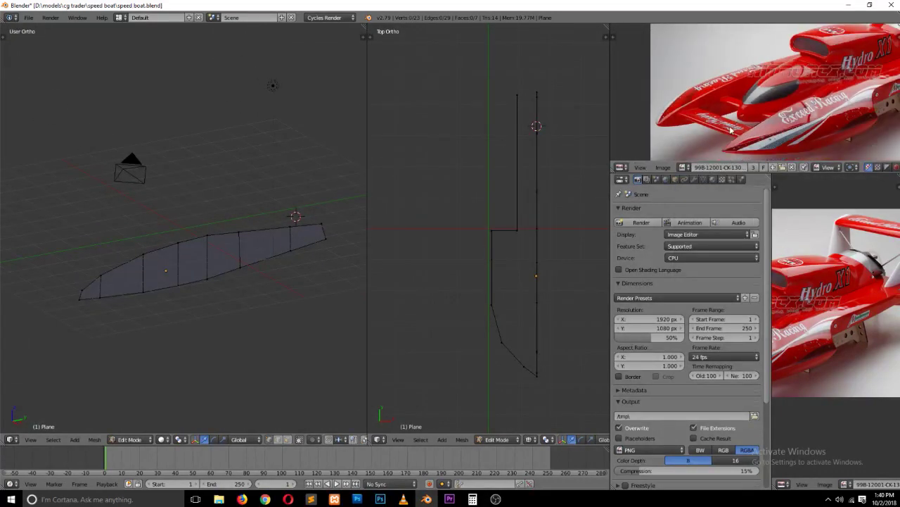
middle_drag(731, 130, 661, 113)
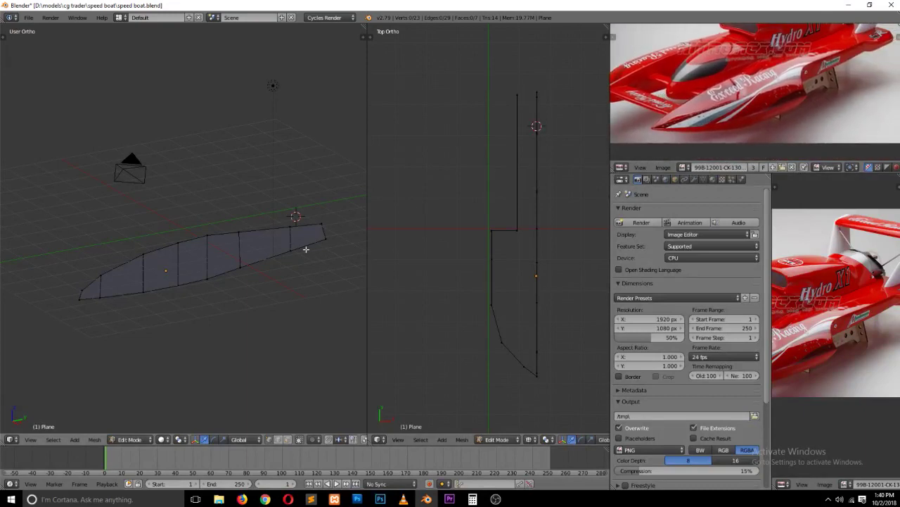
key(ctrl+n)
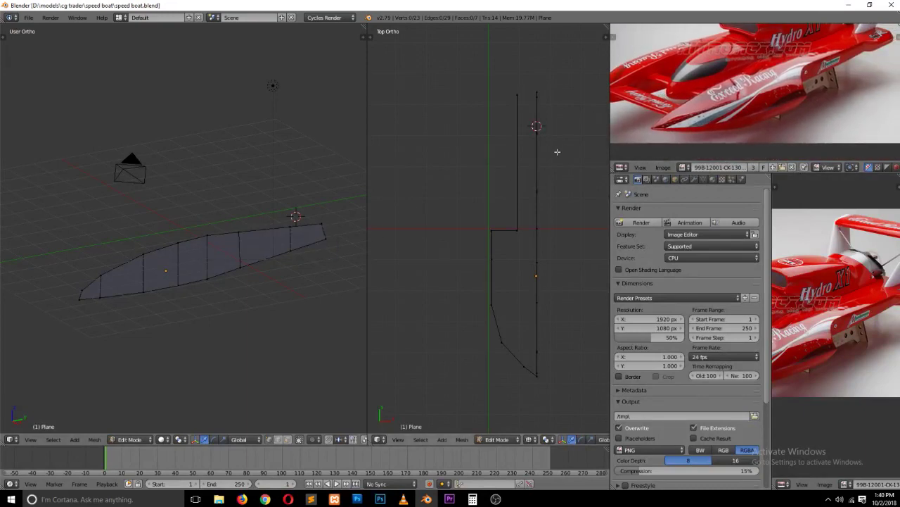
Step: Switch to edge selection and fill the first face between the hull's left edge and a second edge
shift+scroll(534, 148, up, 2)
shift+scroll(533, 148, up, 2)
shift+scroll(513, 211, down, 2)
shift+scroll(518, 281, down, 1)
key(ctrl+Tab)
click(513, 321)
right_click(522, 291)
mouse_move(521, 290)
middle_down()
mouse_move(565, 237)
mouse_move(540, 279)
mouse_move(458, 353)
middle_up()
shift+click(567, 240)
key(f)
Step: Fill two triangular faces, one along the hull bottom and one near the bottom tip
right_click(453, 373)
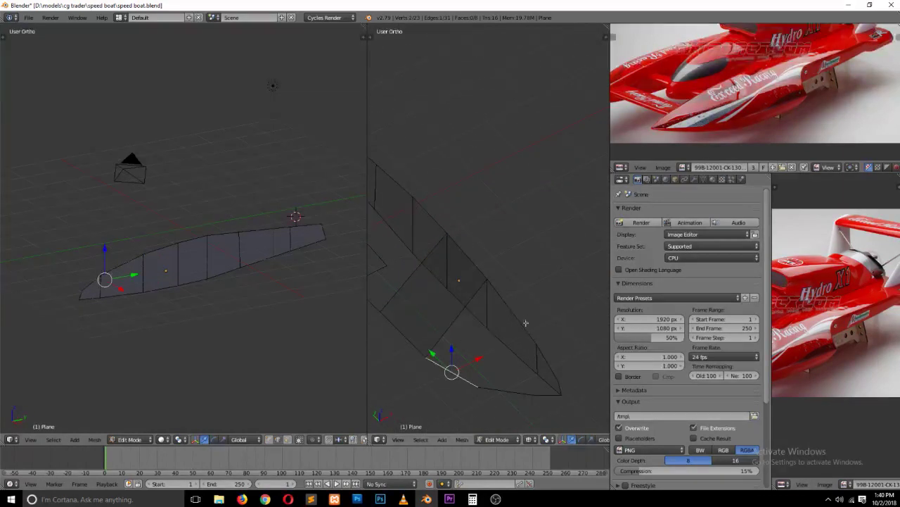
shift+right_click(529, 320)
key(f)
right_click(513, 389)
shift+right_click(554, 360)
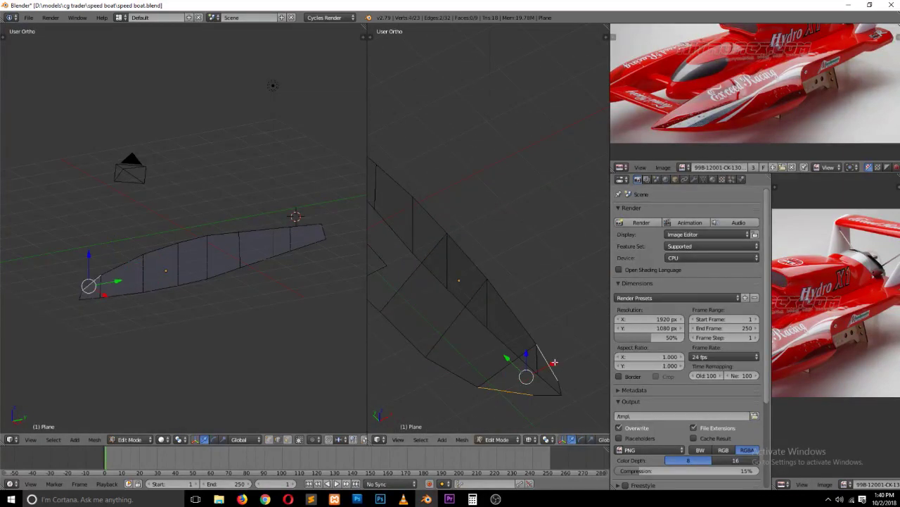
key(f)
Step: Fill the fourth face across the remaining gap, then deselect everything
right_click(554, 387)
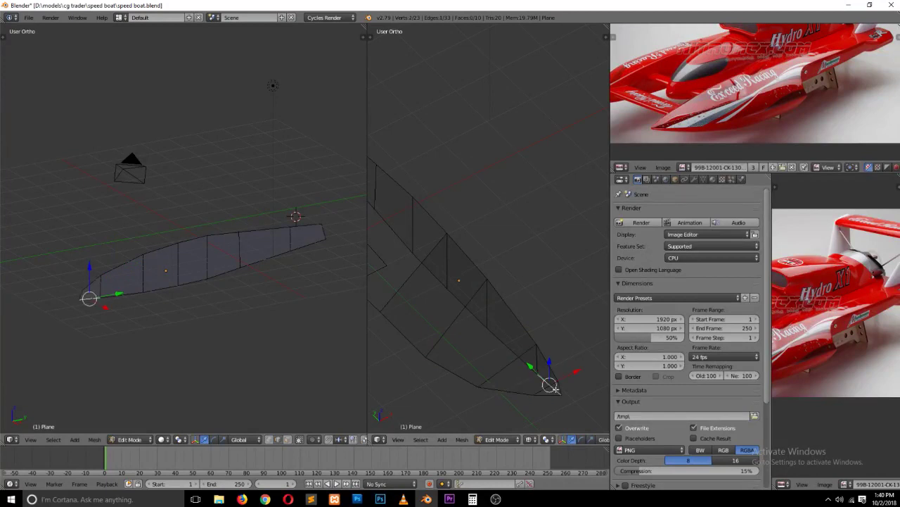
middle_drag(476, 328, 446, 291)
right_click(427, 298)
shift+right_click(497, 221)
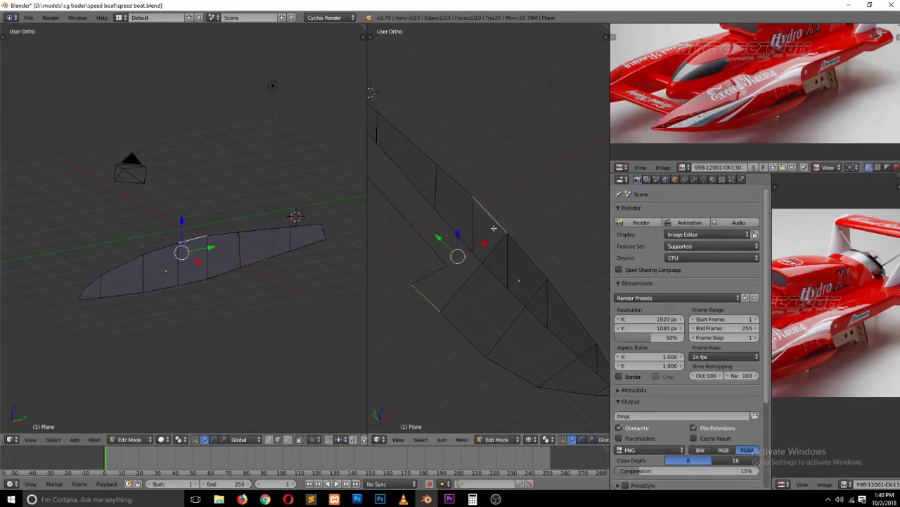
key(f)
key(a)
key(alt+z)
Step: Add an edge loop across the bottom faces and move it up and outward in Front view
alt+right_click(501, 271)
key(e)
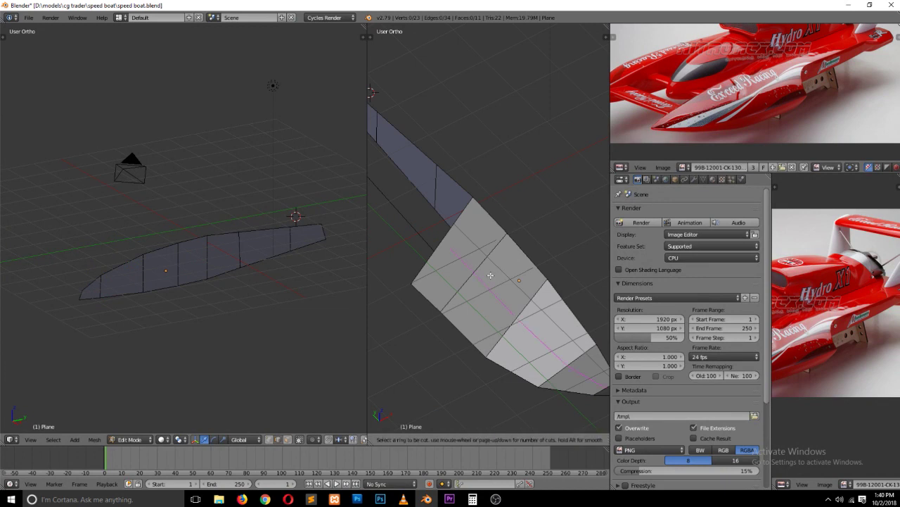
right_click(502, 270)
key(KP_1)
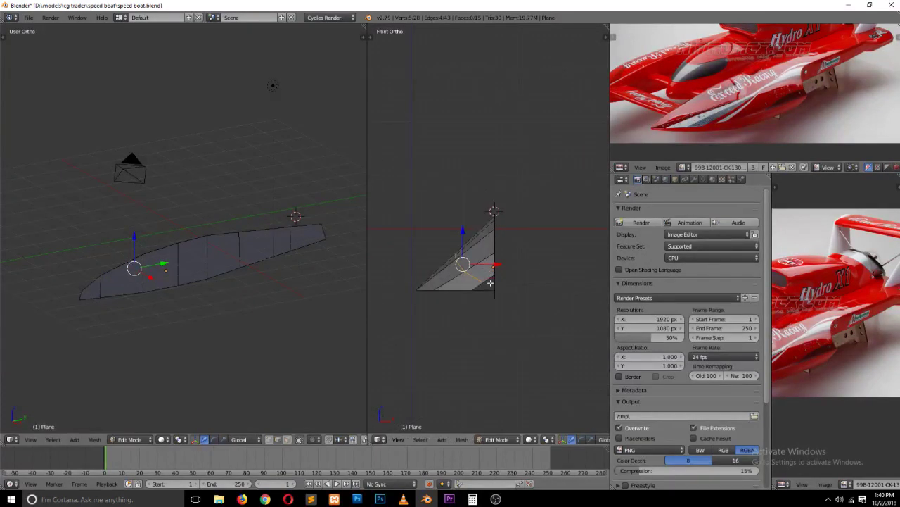
key(g)
click(469, 255)
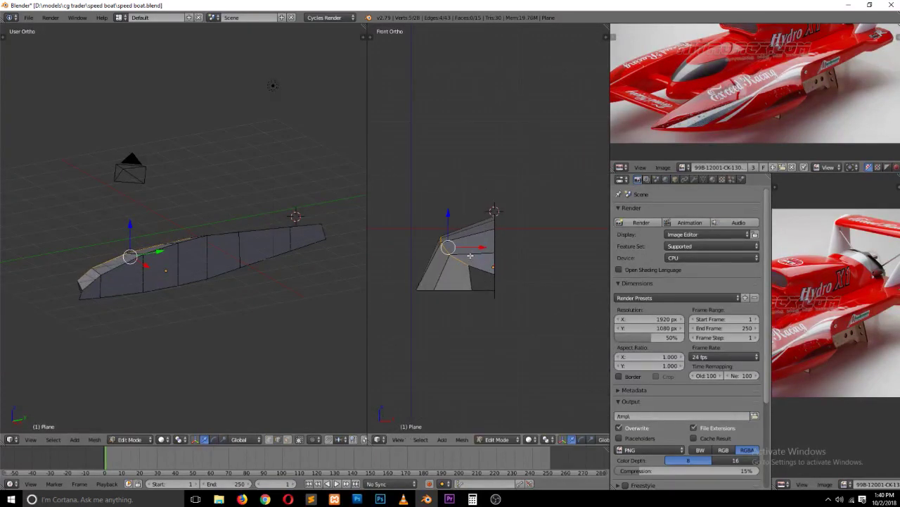
scroll(470, 255, up, 2)
Step: In vertex mode, move one cross-section vertex down and outward
key(ctrl+Tab)
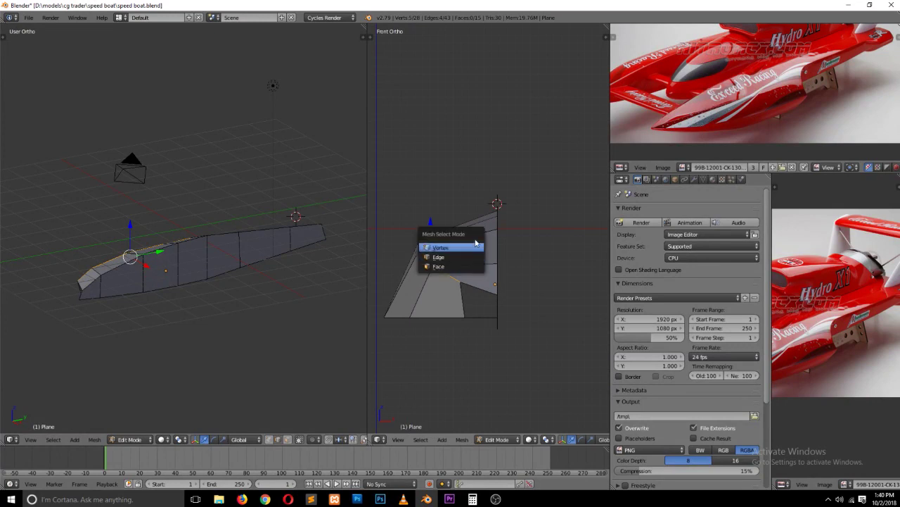
click(475, 247)
right_click(459, 283)
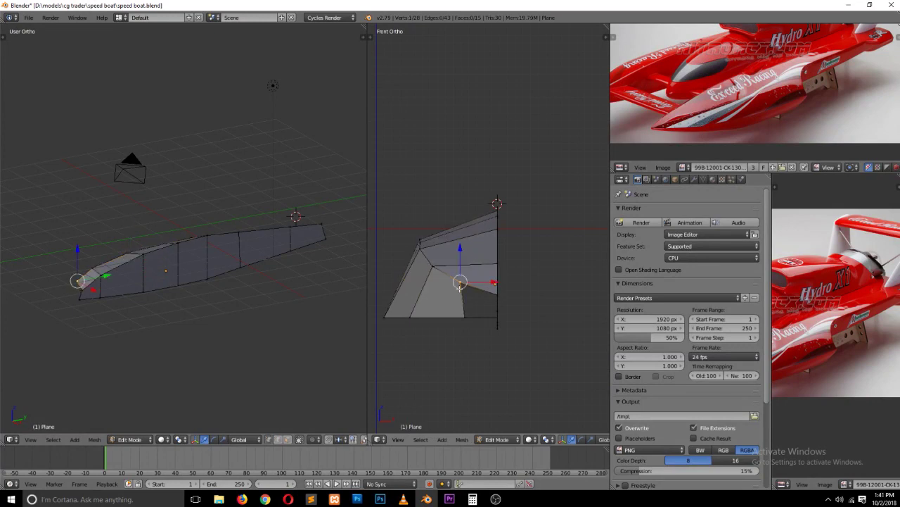
key(g)
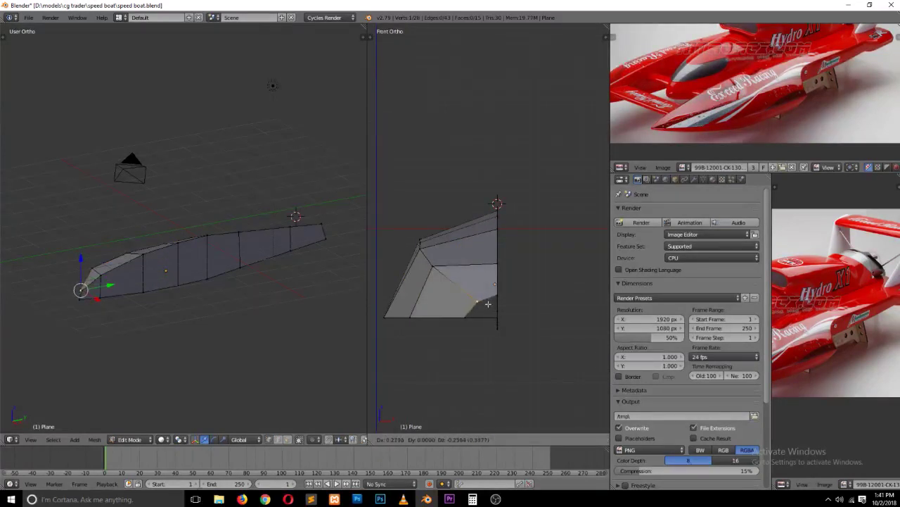
click(471, 287)
Step: Abandon a bevel of the diagonal edge loop and reposition another cross-section vertex
alt+right_click(434, 263)
key(ctrl+b)
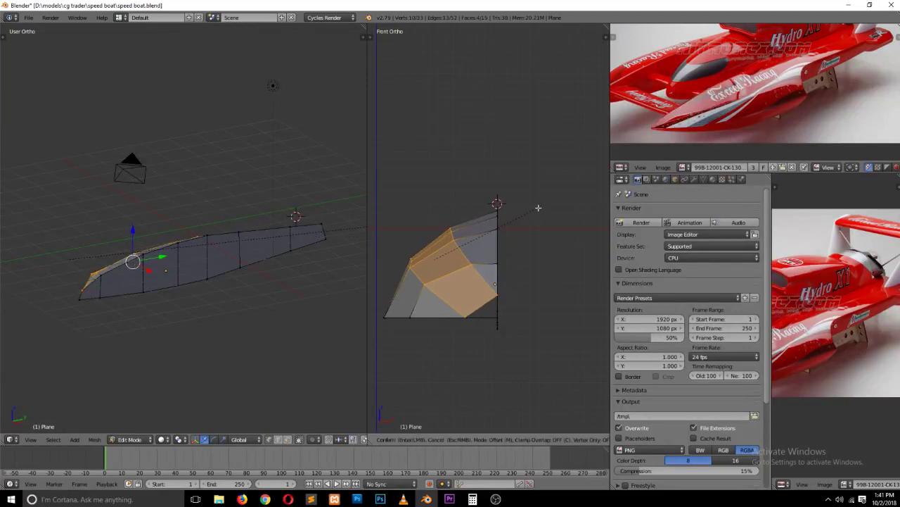
key(Escape)
key(a)
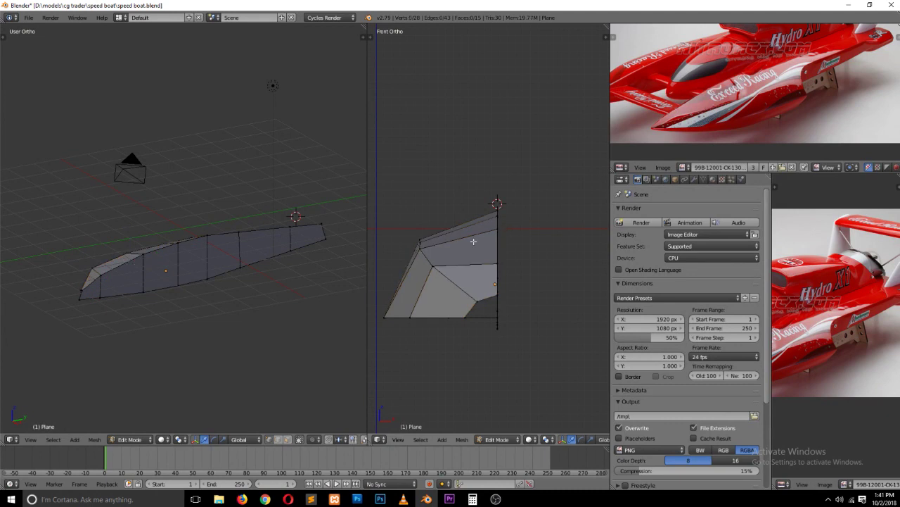
right_click(437, 267)
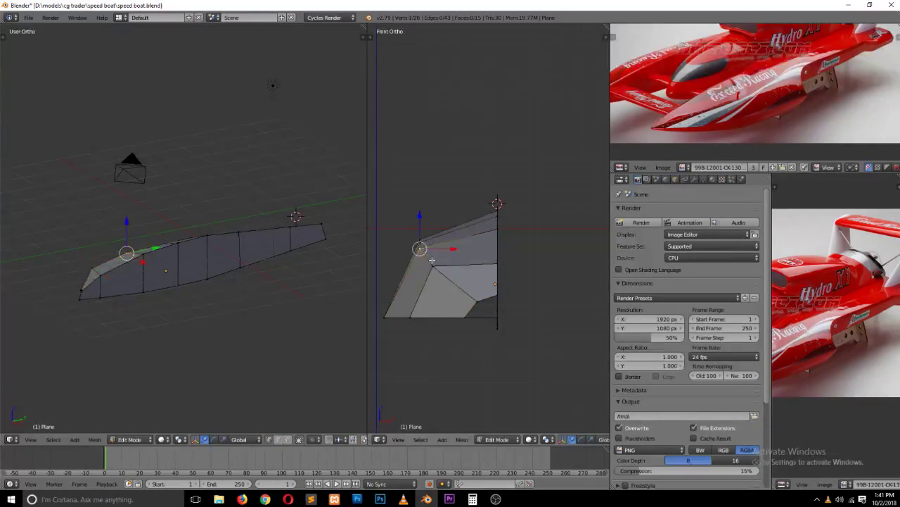
key(g)
click(445, 265)
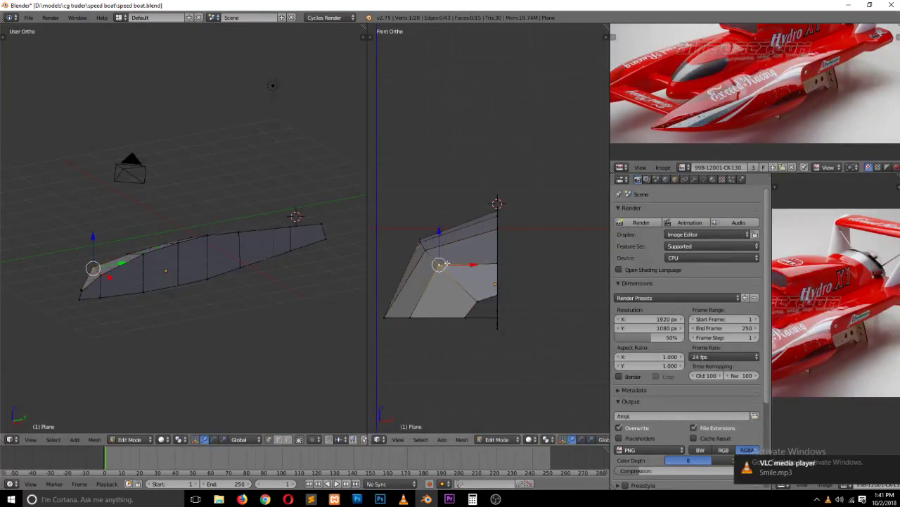
Step: Bevel the edge strip on the hull's front cross-section
right_click(433, 251)
right_click(476, 300)
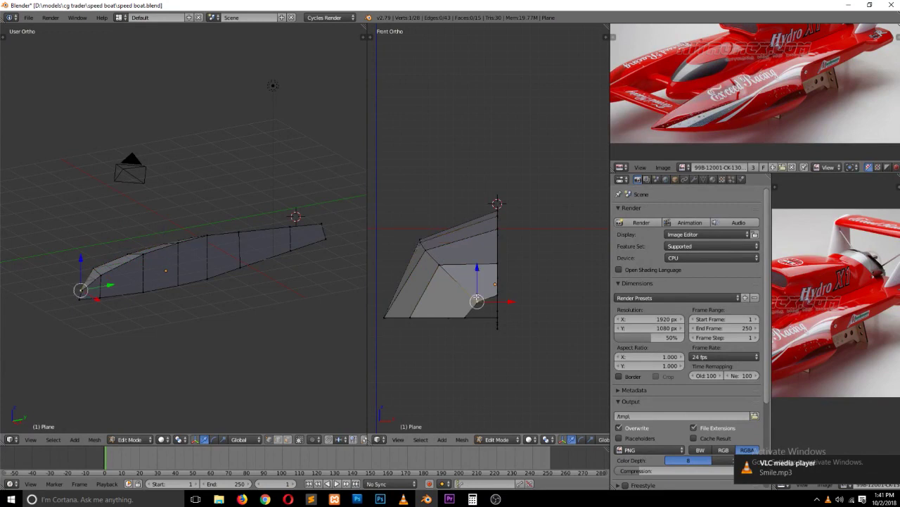
alt+right_click(450, 272)
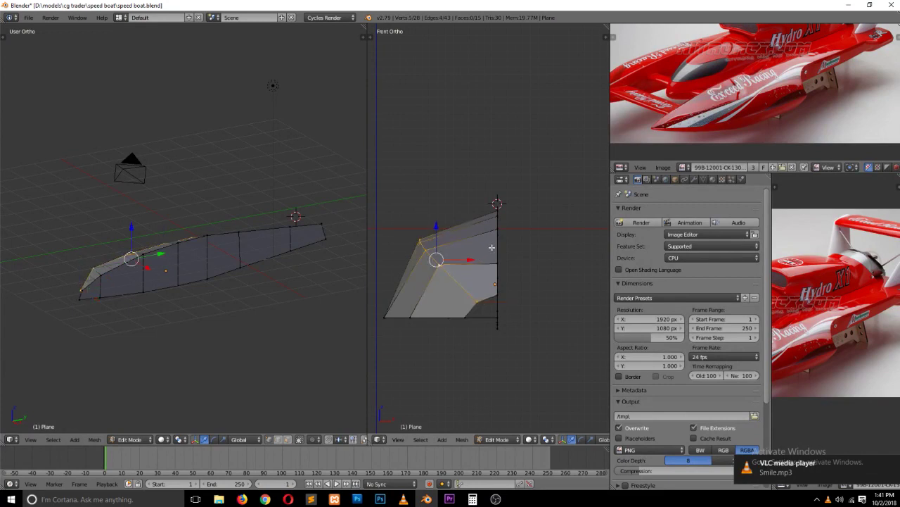
key(ctrl+b)
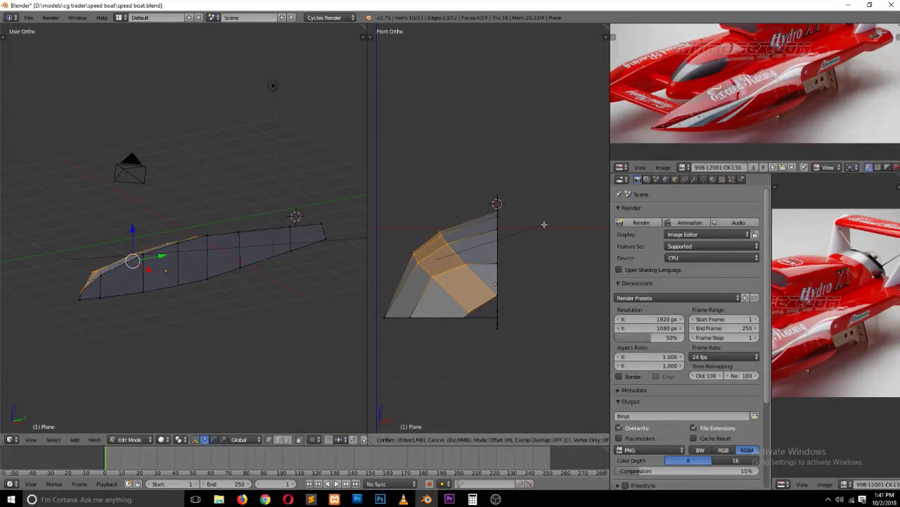
click(540, 228)
Step: Rotate the new bevel loop and nudge it up-right, then rotate the left diagonal loop
alt+right_click(468, 262)
key(r)
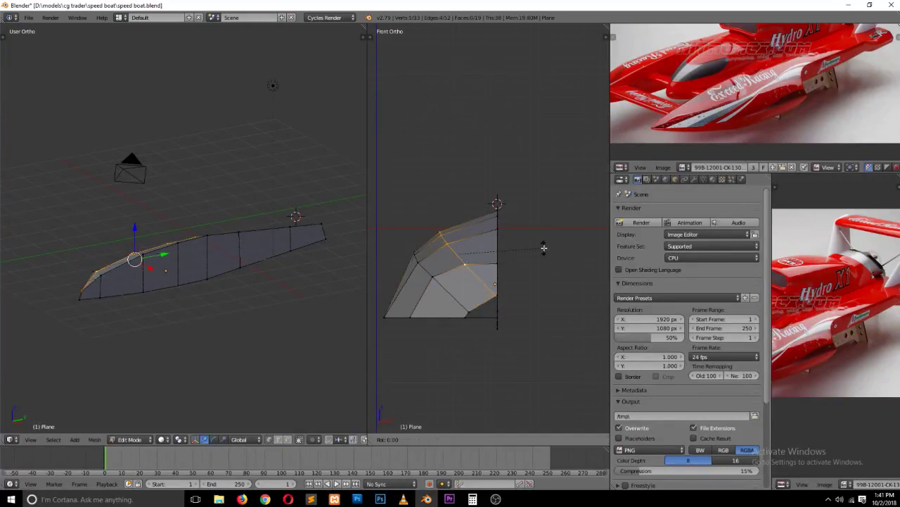
click(539, 272)
key(g)
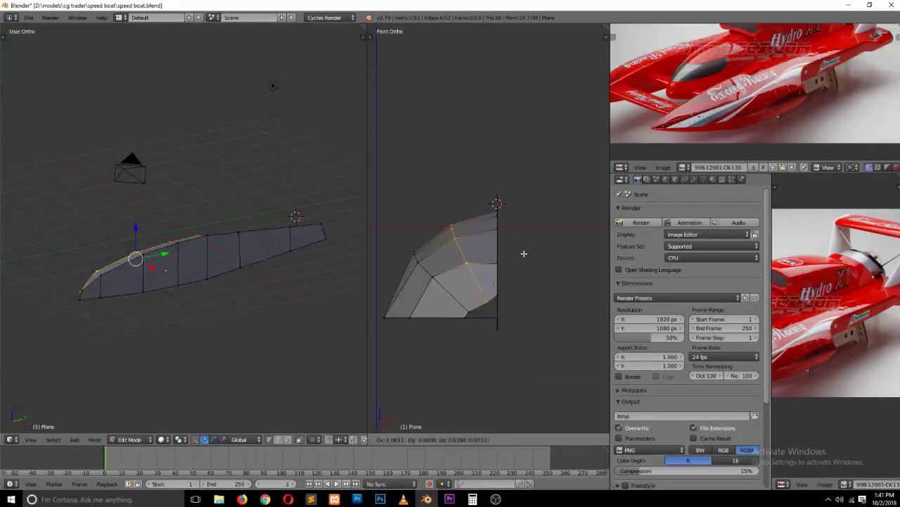
click(524, 254)
alt+right_click(442, 300)
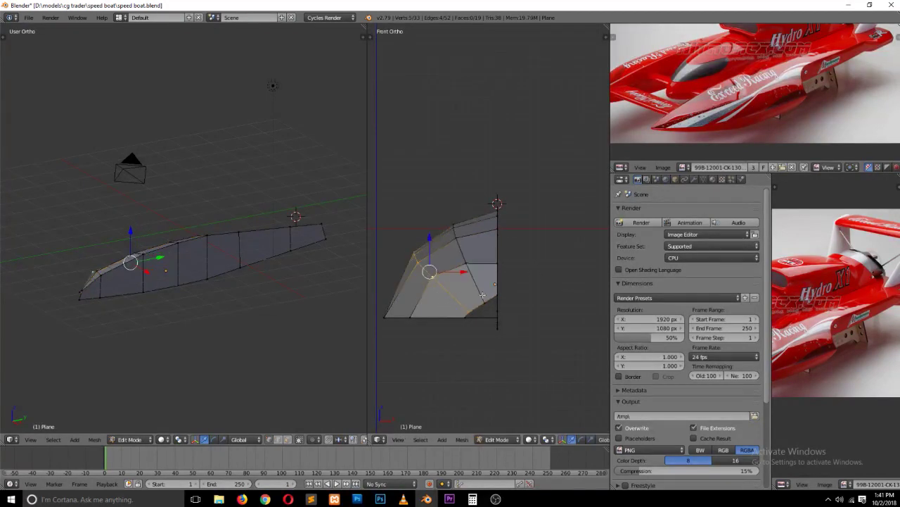
key(r)
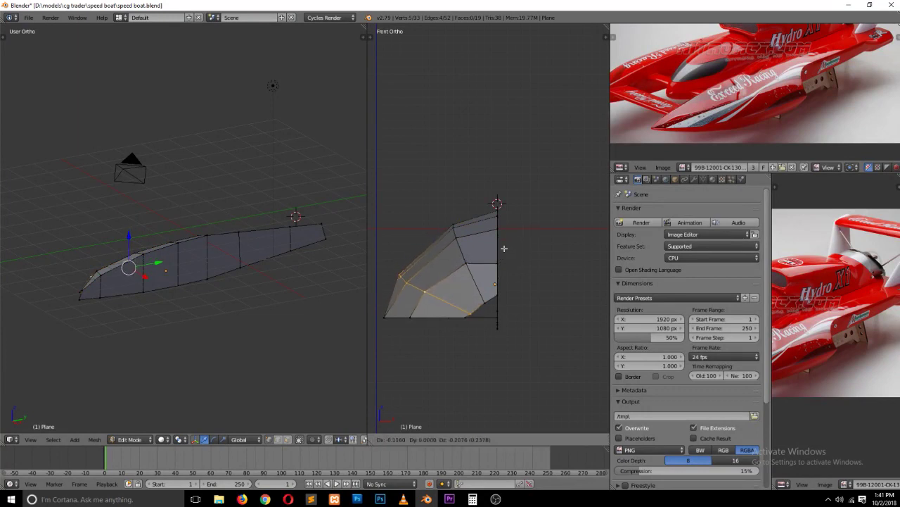
click(528, 240)
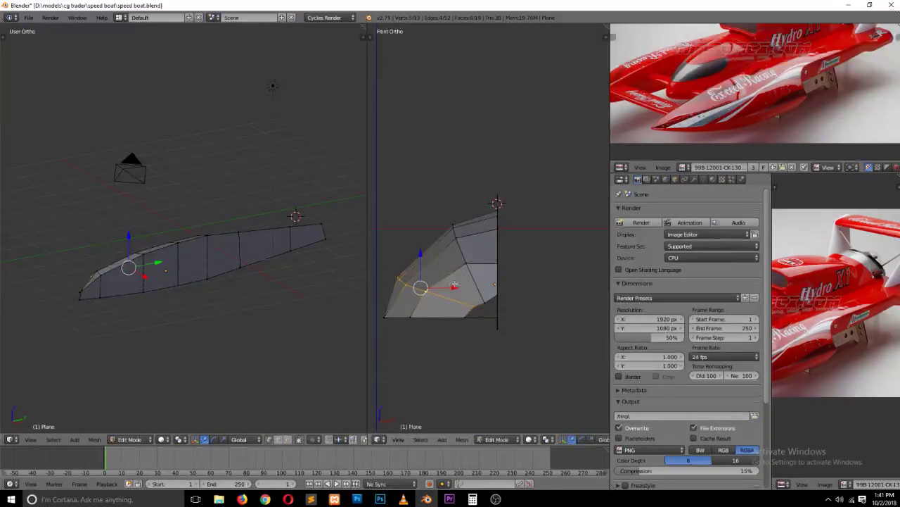
Step: Cut an extra edge loop into the hull and return to Object Mode
alt+right_click(462, 251)
alt+right_click(464, 245)
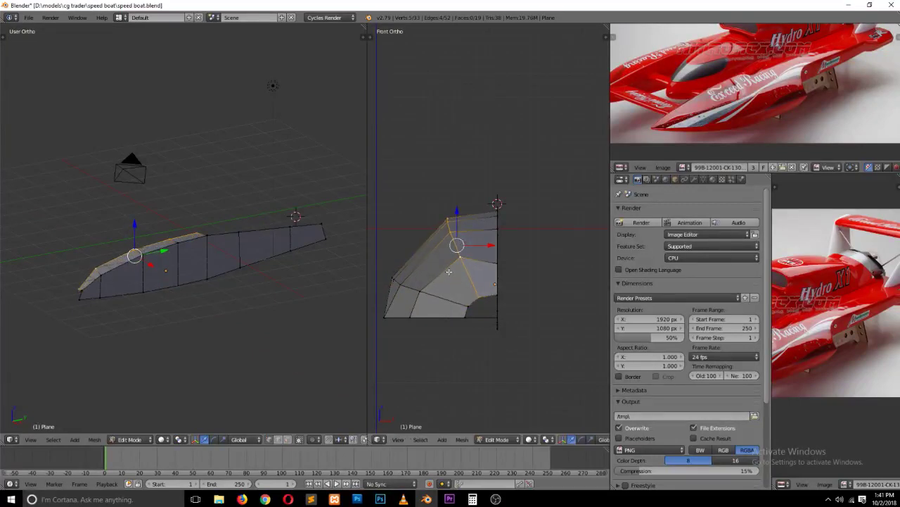
key(ctrl+r)
click(447, 270)
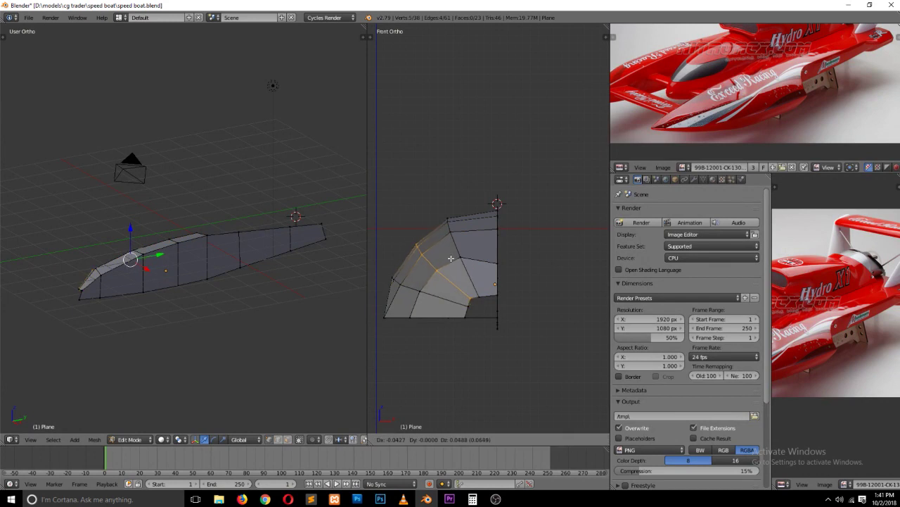
key(Tab)
Step: Save the project over speed boat.blend and orbit the right view around the hull
key(ctrl+s)
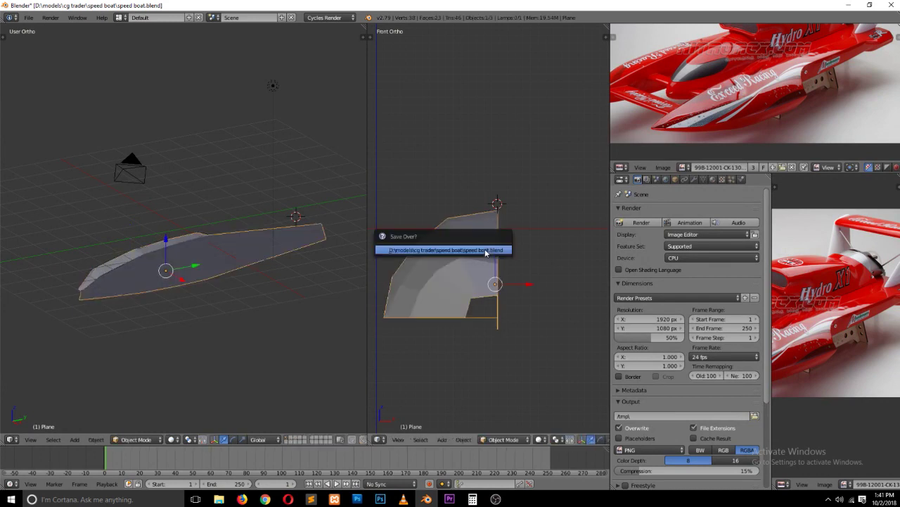
click(485, 254)
key(ctrl+s)
click(485, 253)
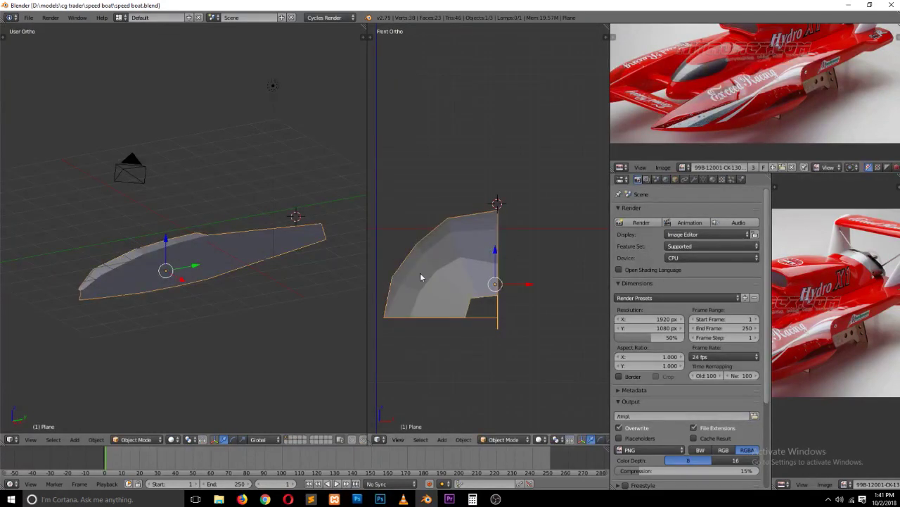
mouse_move(420, 276)
middle_down()
mouse_move(460, 247)
mouse_move(491, 286)
mouse_move(486, 305)
mouse_move(432, 293)
mouse_move(469, 275)
mouse_move(464, 282)
mouse_move(450, 261)
middle_up()
Step: Return to Edit Mode and orbit the right view to a new angle on the hull
key(Tab)
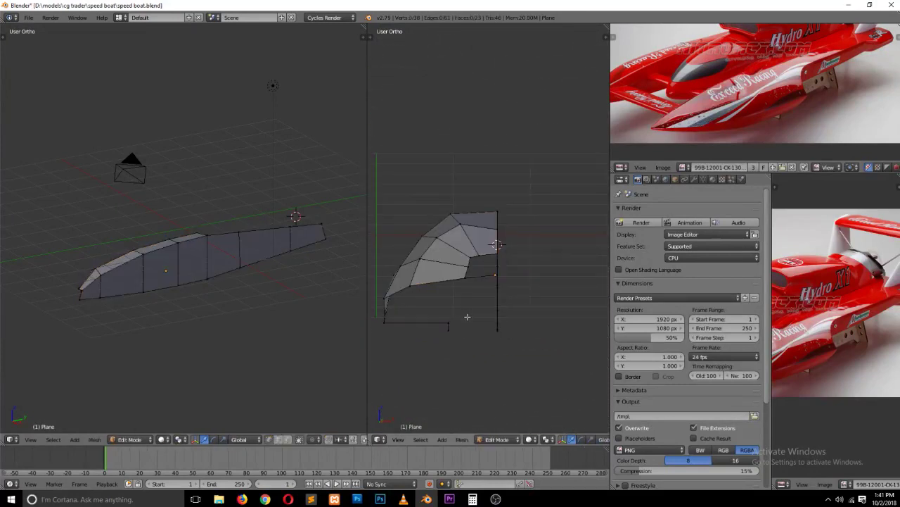
scroll(467, 317, up, 3)
middle_drag(467, 317, 500, 313)
scroll(470, 318, down, 3)
scroll(475, 320, up, 3)
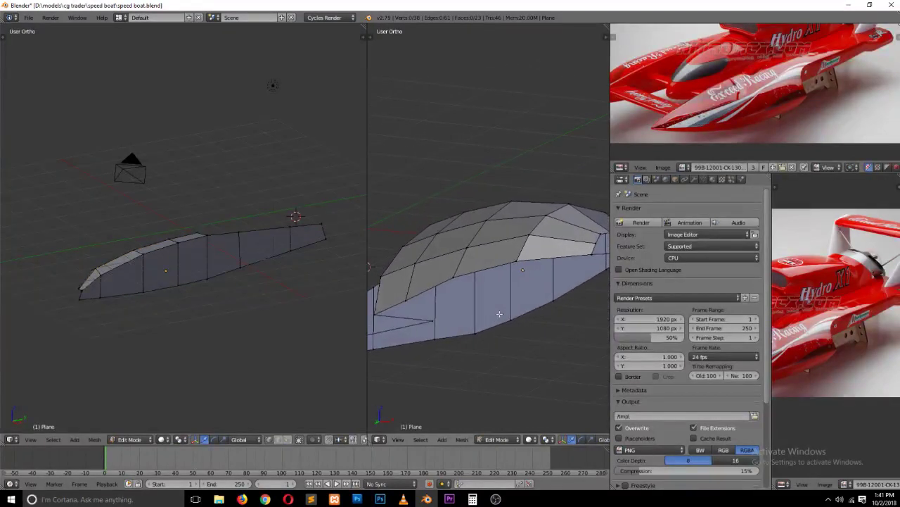
Step: Select the edges and faces bordering the open gap along the hull side
key(ctrl+Tab)
click(503, 323)
right_click(496, 273)
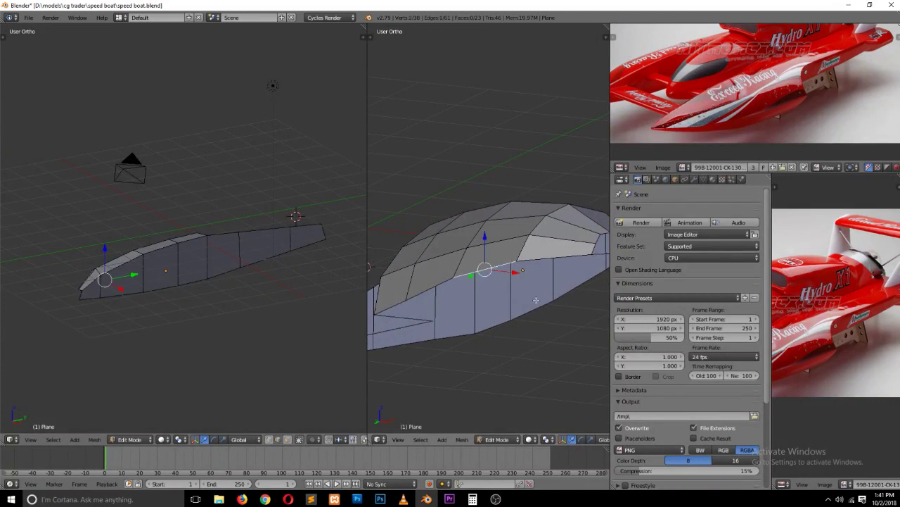
shift+right_click(537, 301)
shift+right_click(514, 302)
right_click(430, 288)
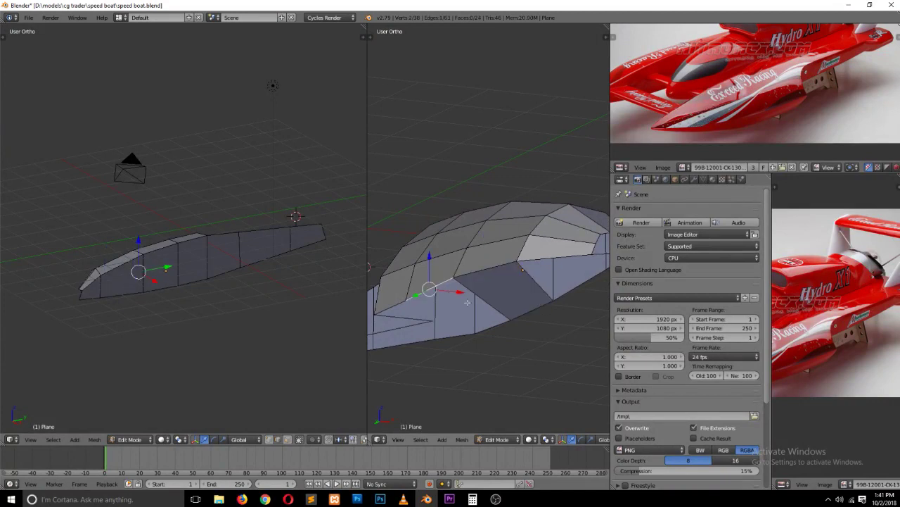
shift+right_click(492, 327)
right_click(484, 298)
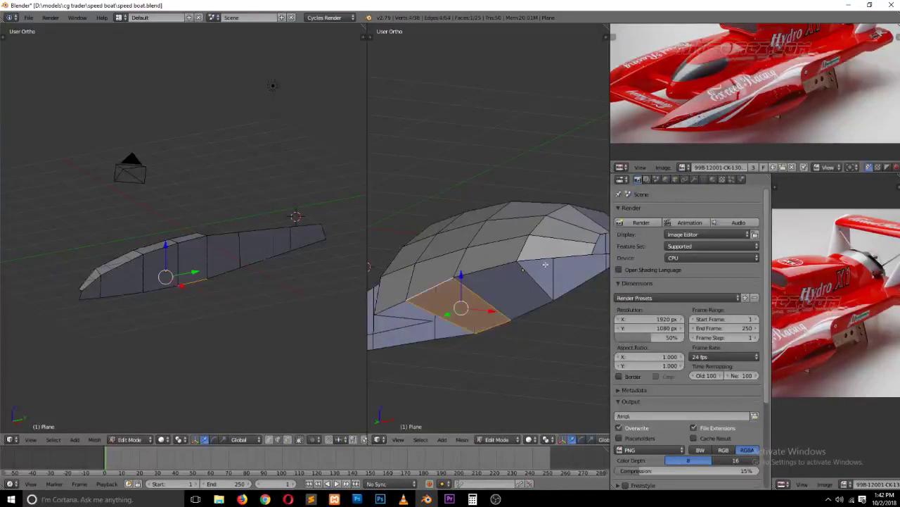
right_click(570, 284)
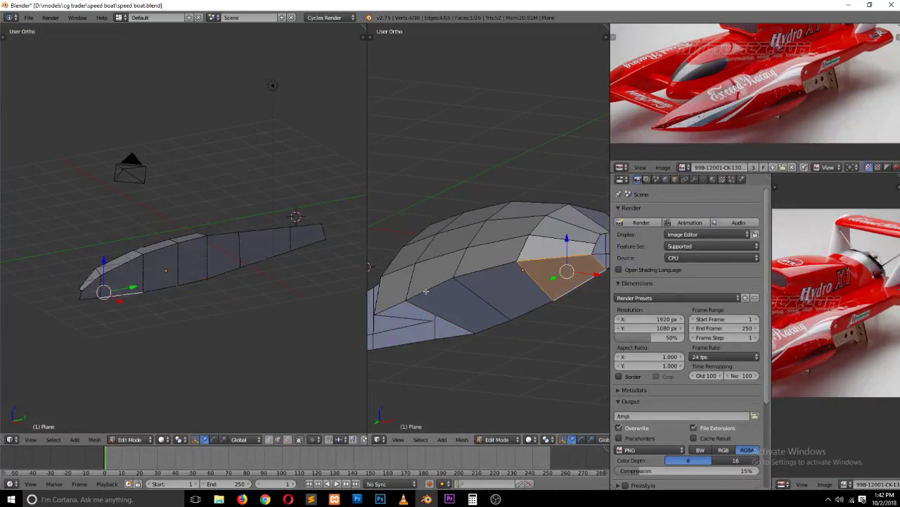
mouse_move(426, 291)
middle_down()
mouse_move(494, 270)
mouse_move(510, 334)
middle_up()
Step: View the hull from the top in wireframe with the selection cleared
key(KP_7)
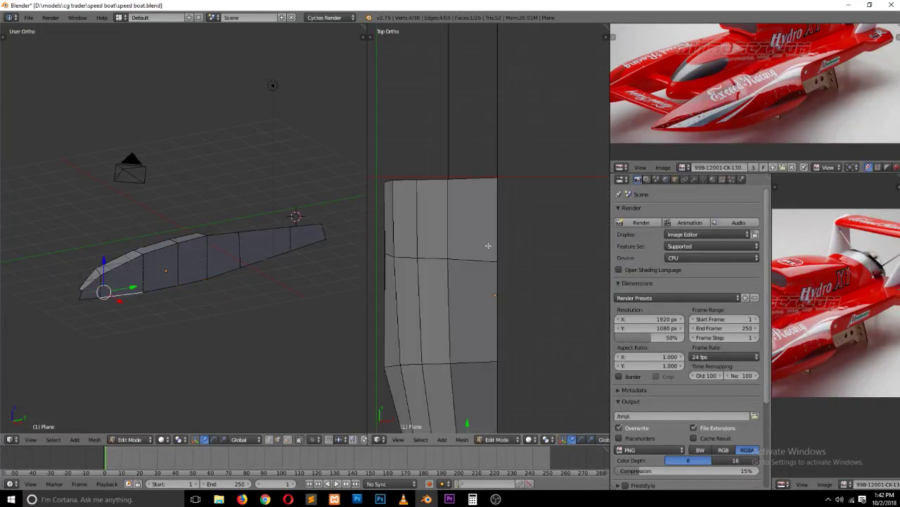
scroll(488, 245, down, 3)
key(ctrl+Tab)
click(483, 212)
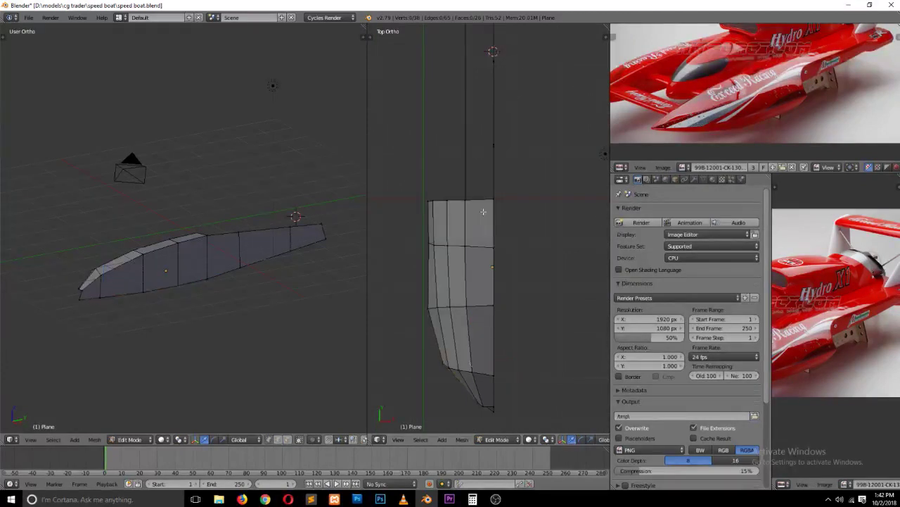
key(z)
scroll(478, 221, up, 3)
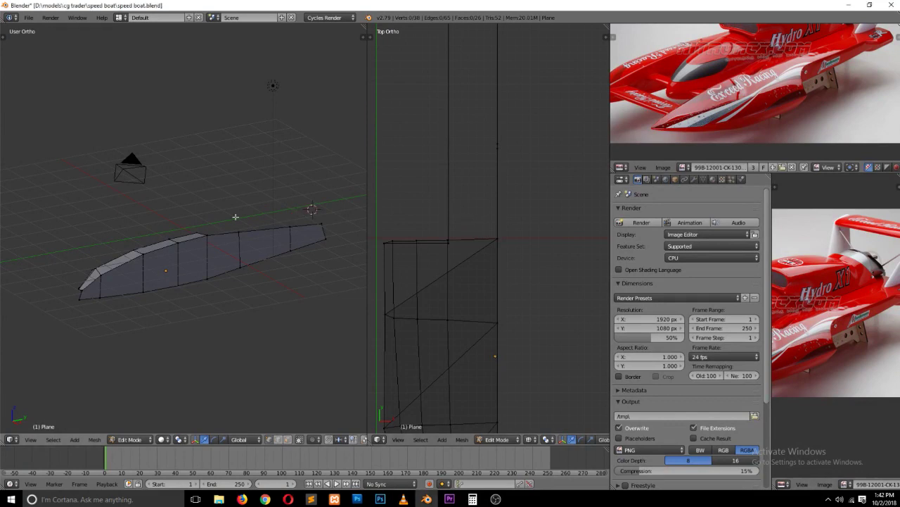
Step: Inspect the hull side-on in the left view, then view it from above over the reference photo
middle_drag(235, 217, 298, 248)
scroll(279, 267, up, 3)
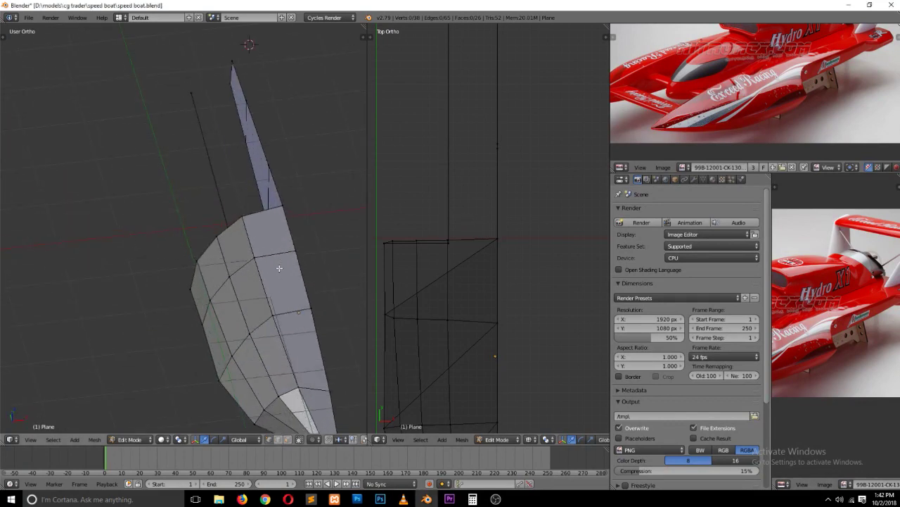
scroll(252, 284, up, 3)
middle_drag(251, 284, 352, 235)
scroll(316, 263, up, 2)
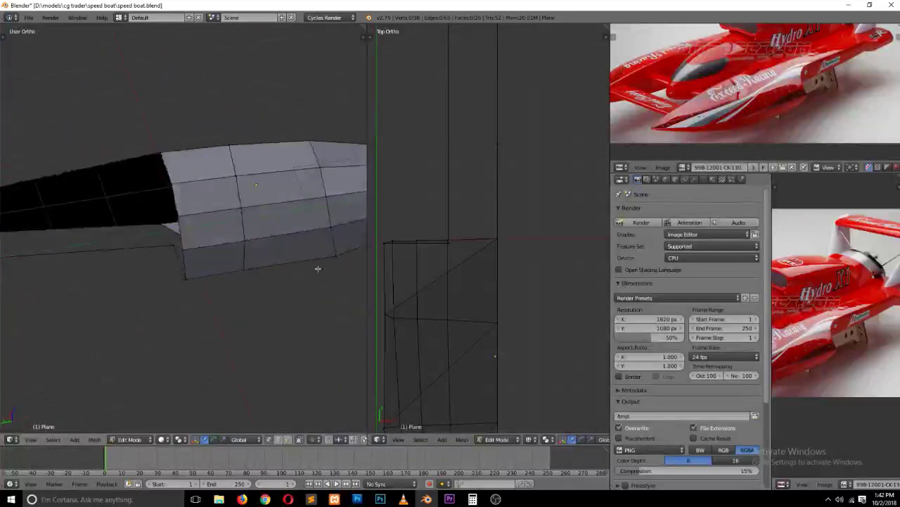
scroll(304, 268, up, 1)
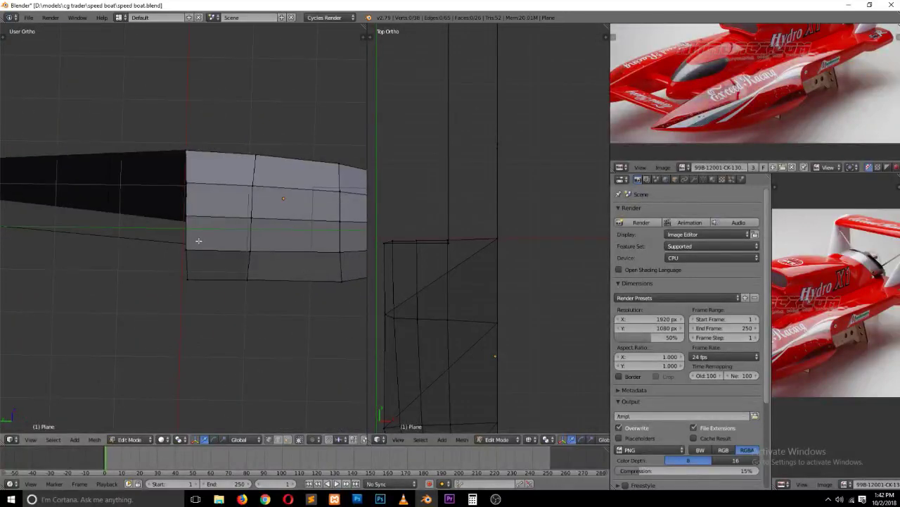
key(KP_7)
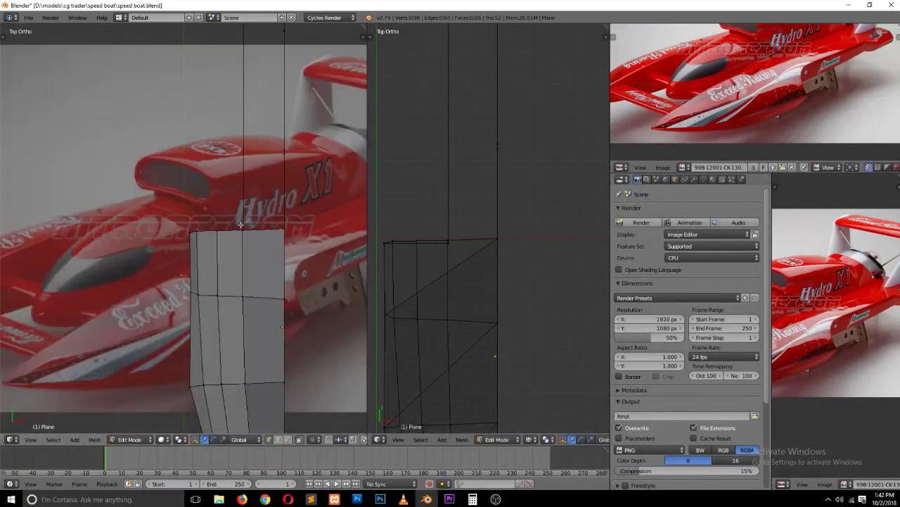
Step: In wireframe, try moving the top vertex along Y and splitting the top edge, cancelling both
key(z)
right_click(242, 232)
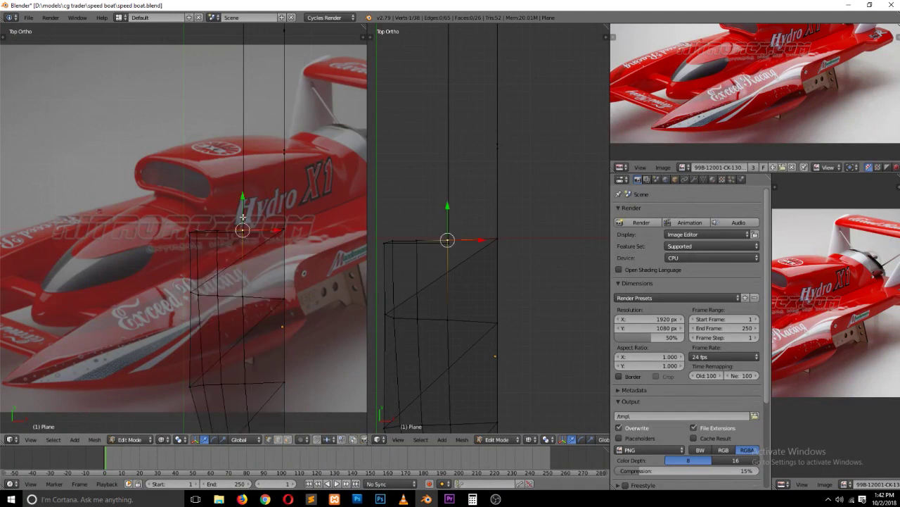
key(g)
key(y)
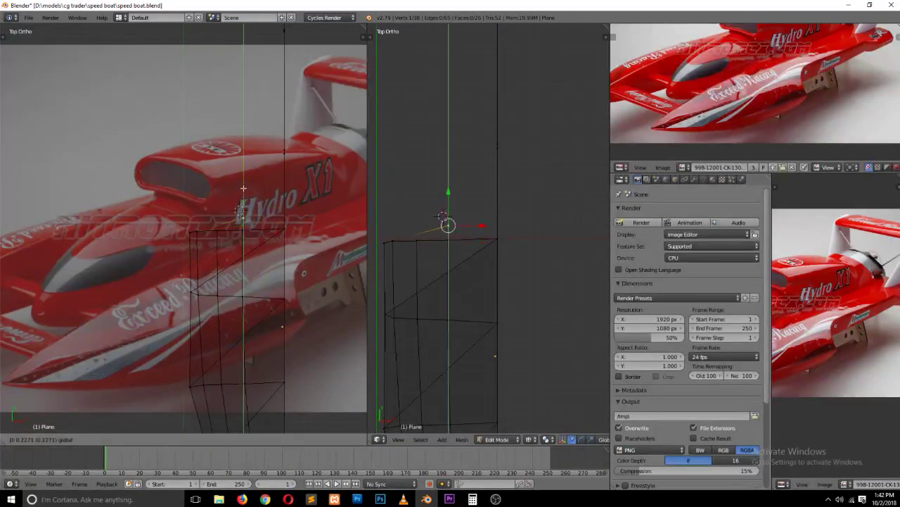
key(Escape)
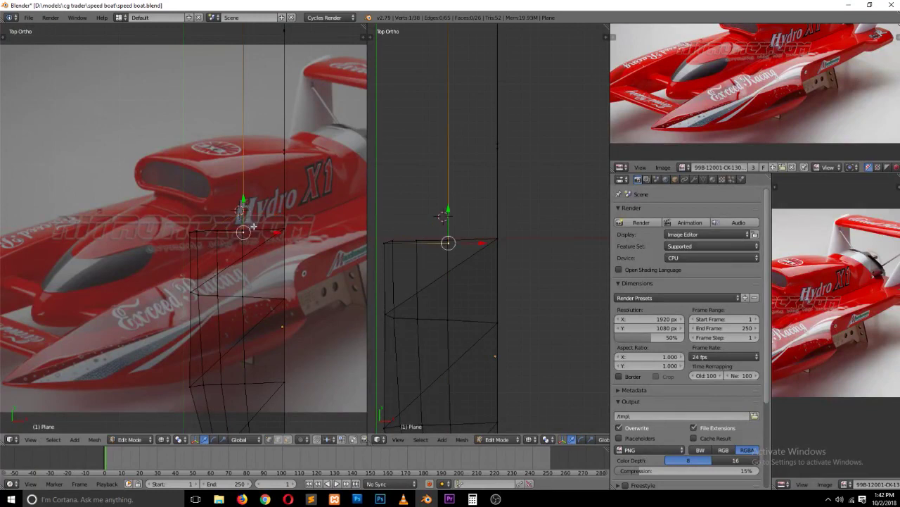
key(a)
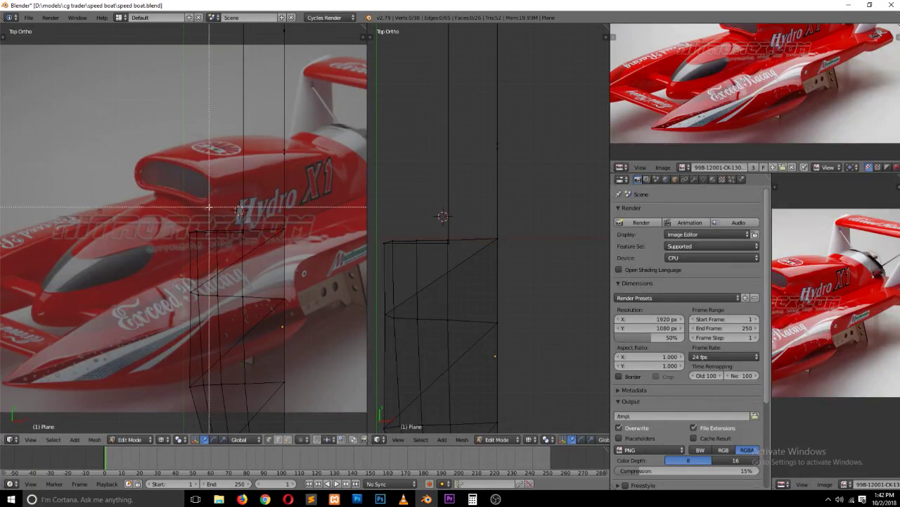
right_click(224, 224)
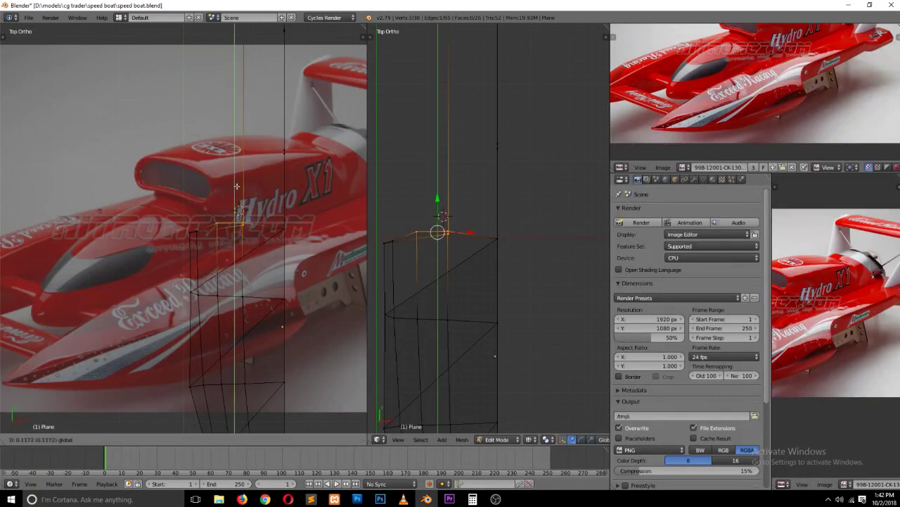
key(a)
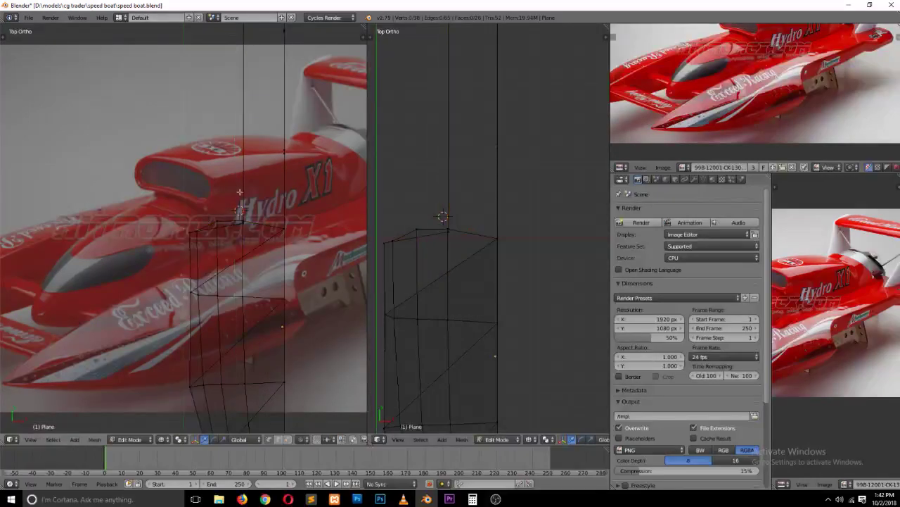
key(v)
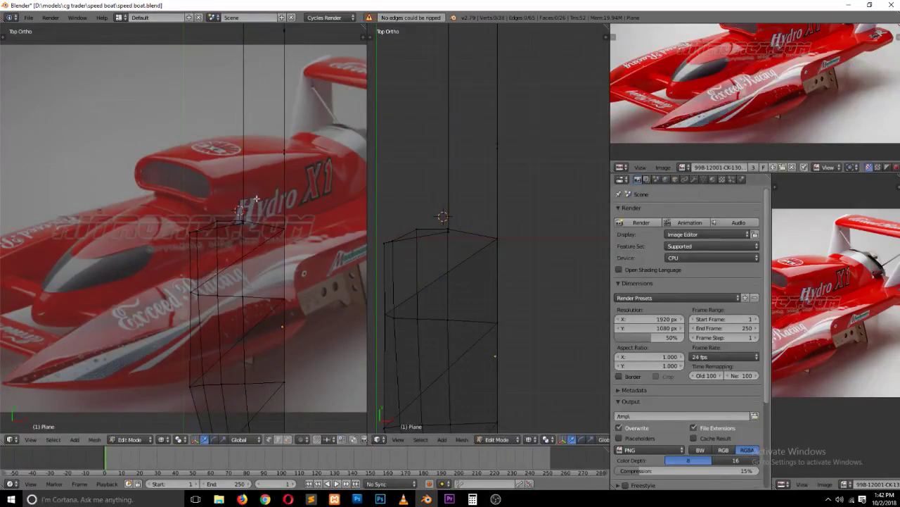
Step: Move the top vertex pair forward along Y into a point, then inspect in solid shading
right_click(240, 220)
key(g)
key(y)
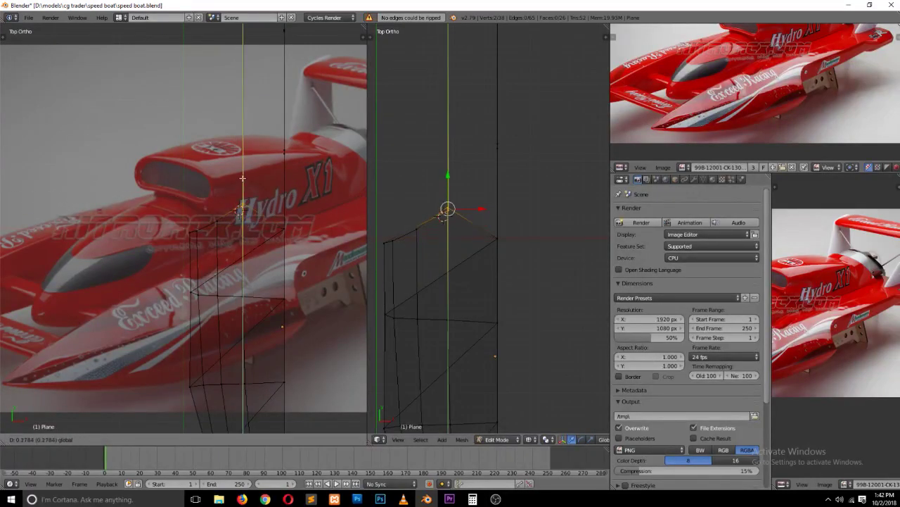
click(242, 178)
key(z)
mouse_move(242, 178)
middle_down()
mouse_move(305, 214)
mouse_move(321, 155)
middle_up()
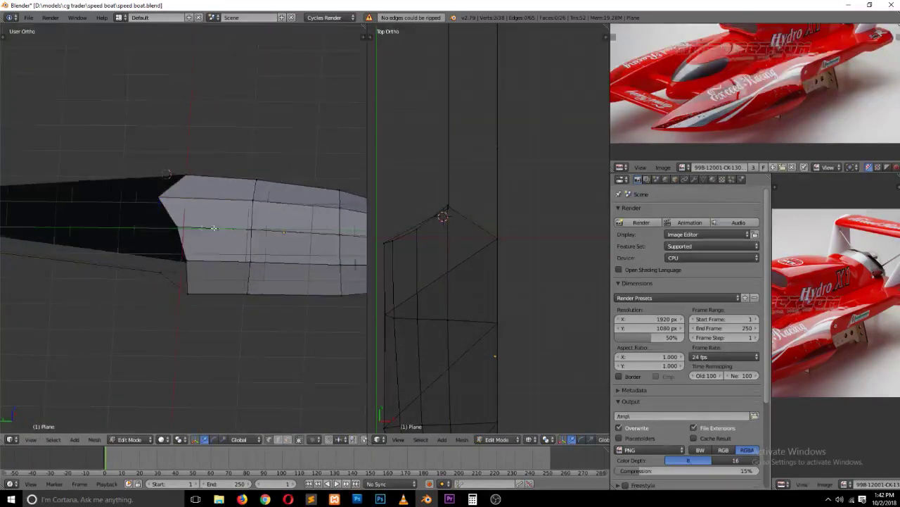
Step: Shift a bottom-corner vertex right and subdivide the hull's front corner edge
scroll(214, 228, up, 2)
right_click(275, 297)
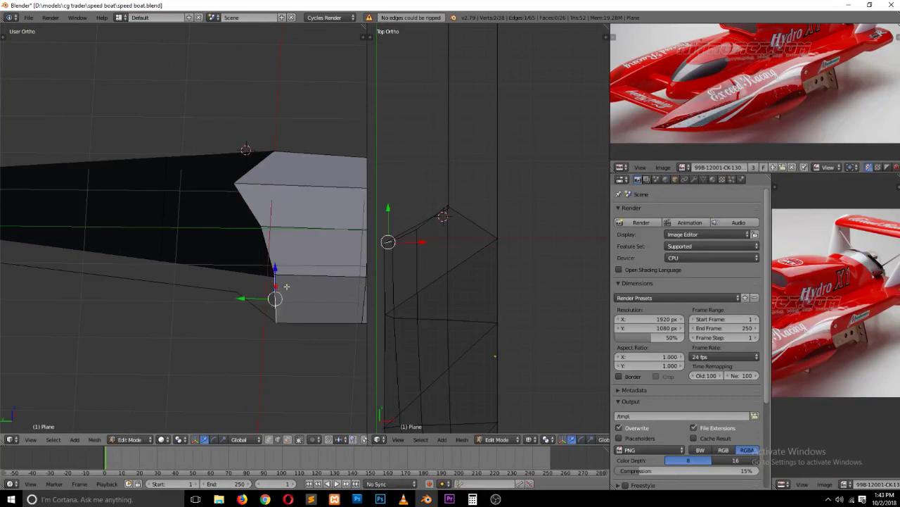
drag(242, 297, 267, 295)
key(ctrl+Tab)
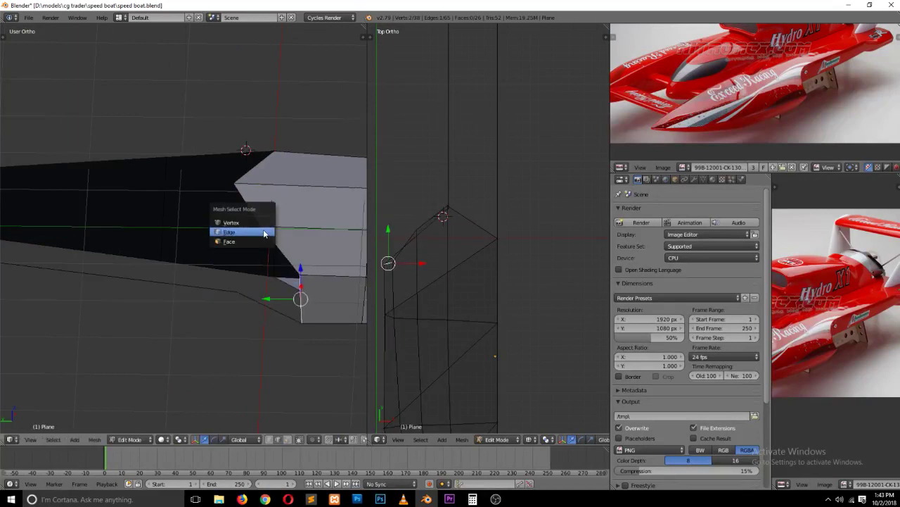
click(236, 231)
key(w)
click(246, 264)
Step: Move the new middle vertex and a second vertex into place
key(ctrl+Tab)
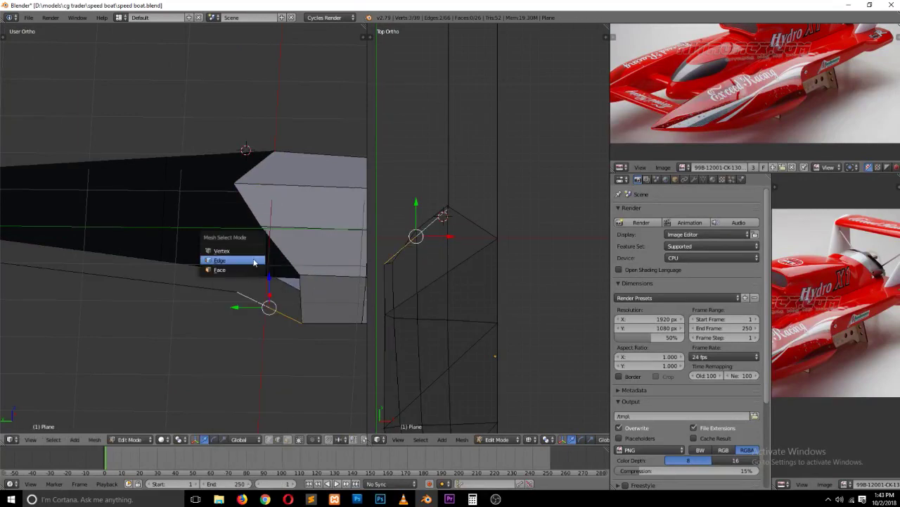
click(225, 250)
right_click(266, 299)
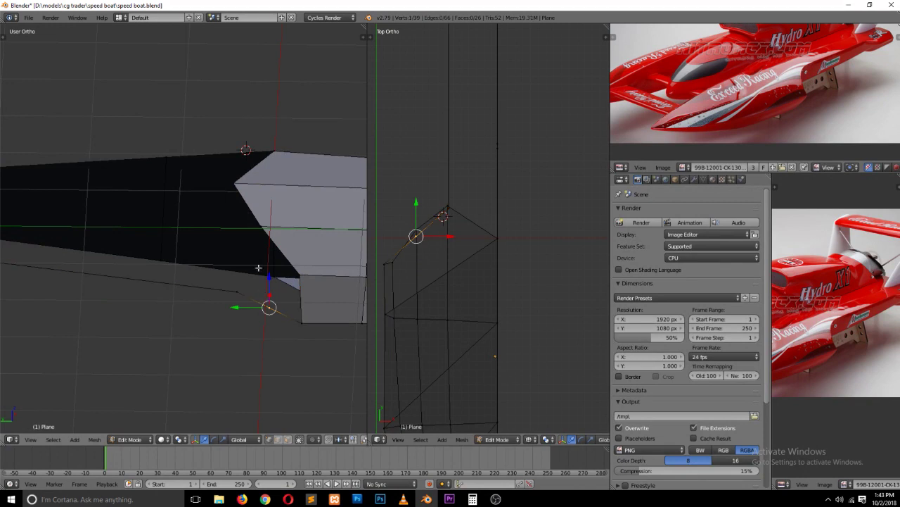
shift+right_click(265, 231)
click(246, 259)
key(g)
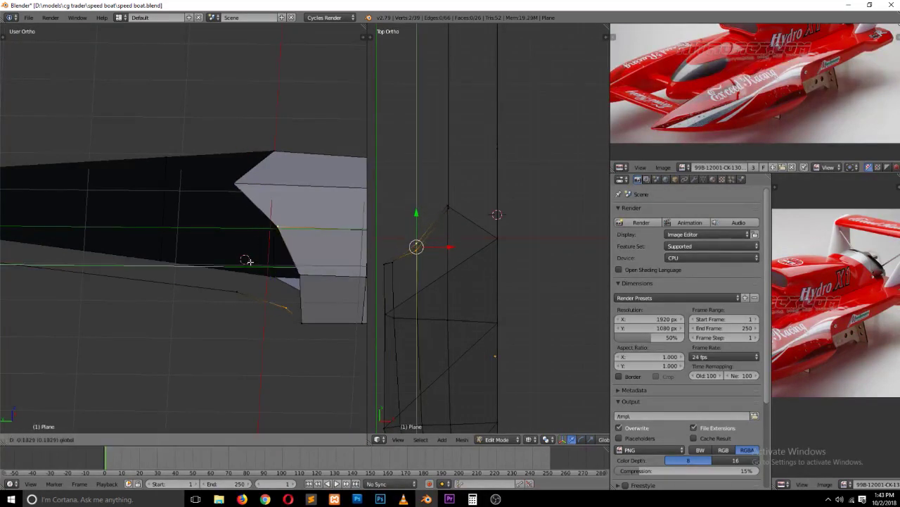
click(245, 261)
key(a)
Step: Fill the corner gap between its two bordering edges with new faces
key(ctrl+Tab)
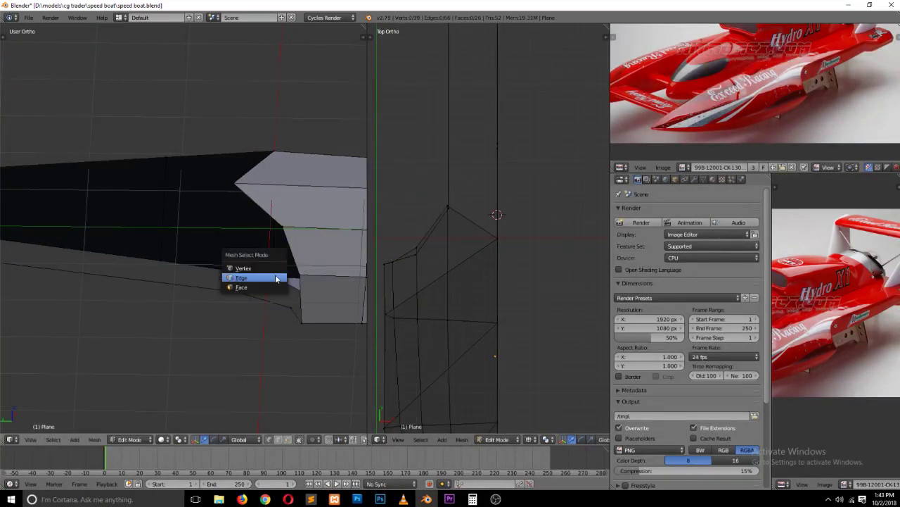
click(275, 280)
right_click(298, 292)
shift+right_click(290, 254)
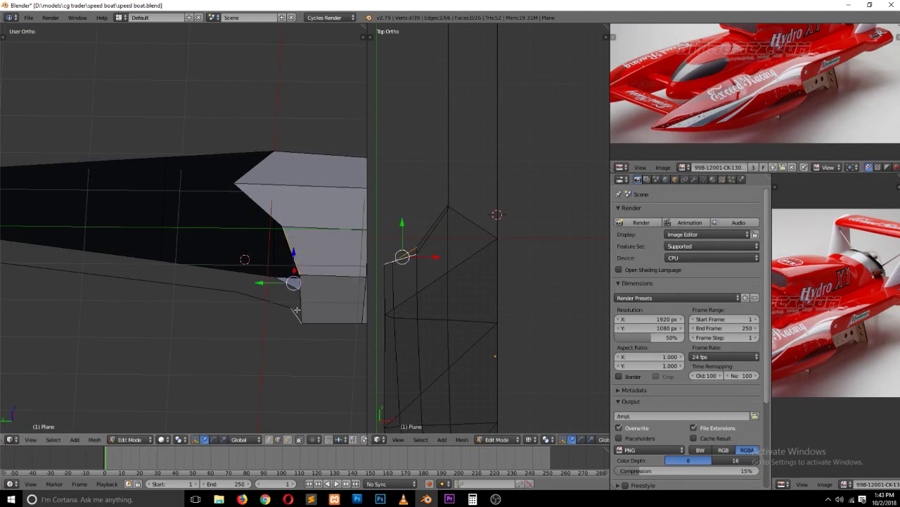
key(f)
key(f)
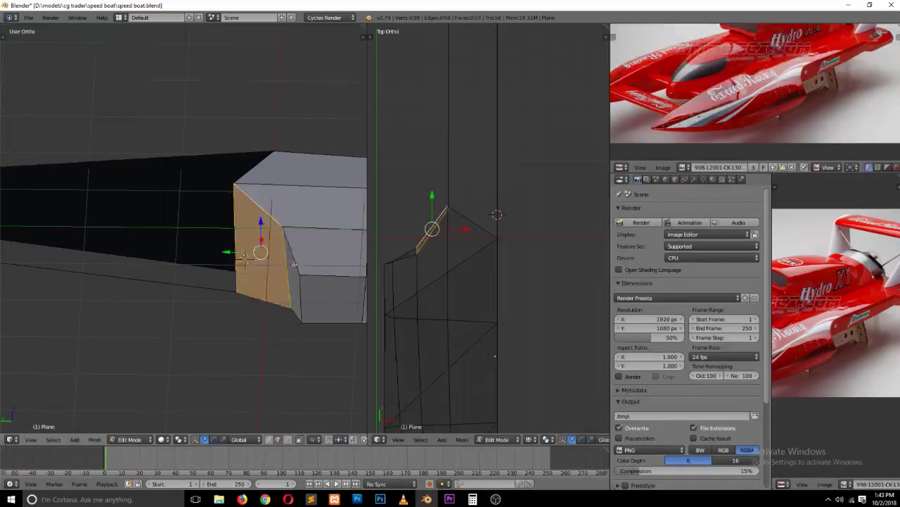
key(a)
mouse_move(316, 307)
middle_down()
mouse_move(258, 254)
mouse_move(283, 238)
mouse_move(251, 307)
middle_up()
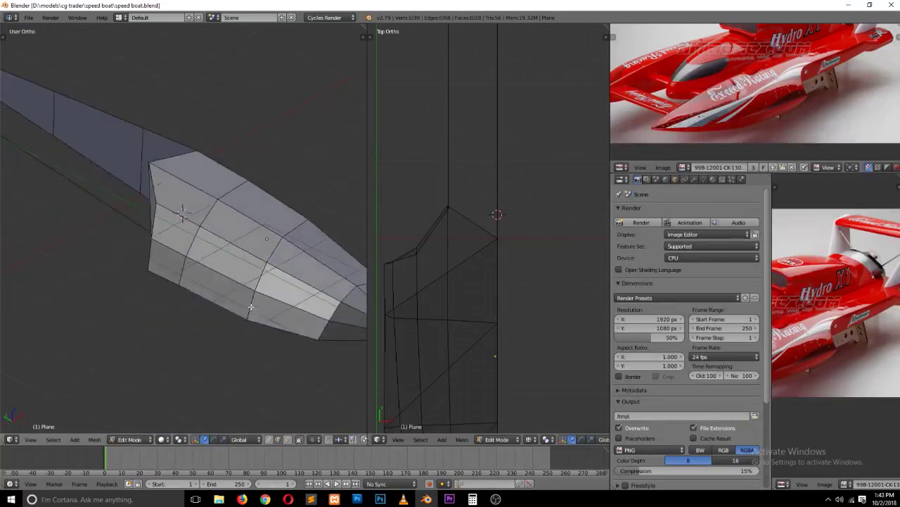
key(KP_7)
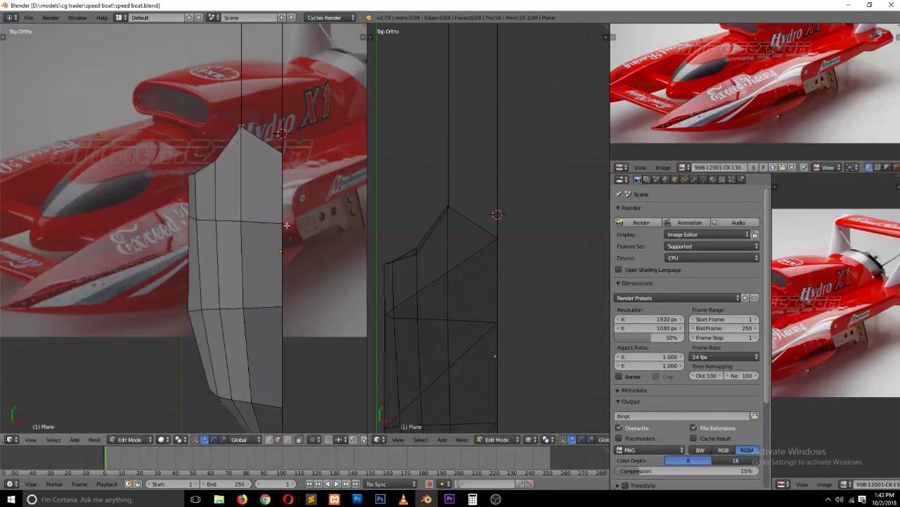
Step: Show the hull in wireframe and try selecting an edge loop, then face mode
click(286, 225)
key(z)
key(super)
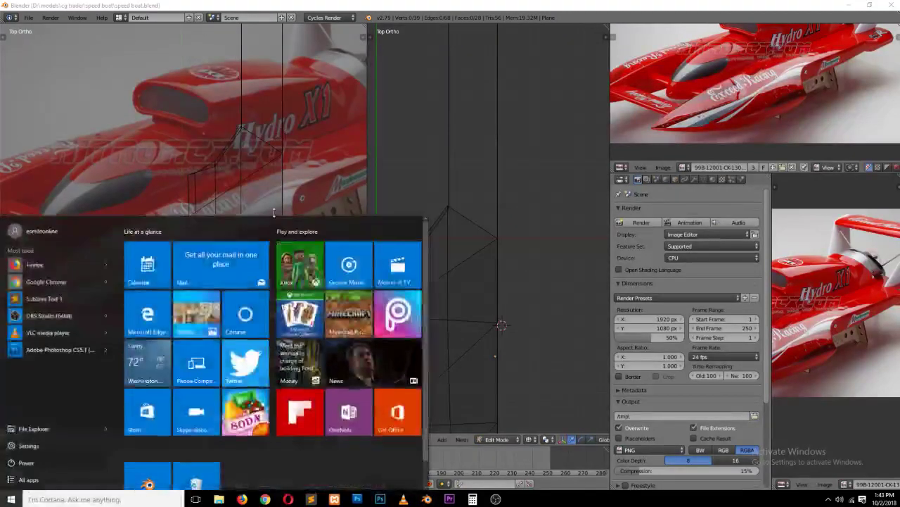
click(307, 163)
alt+right_click(264, 304)
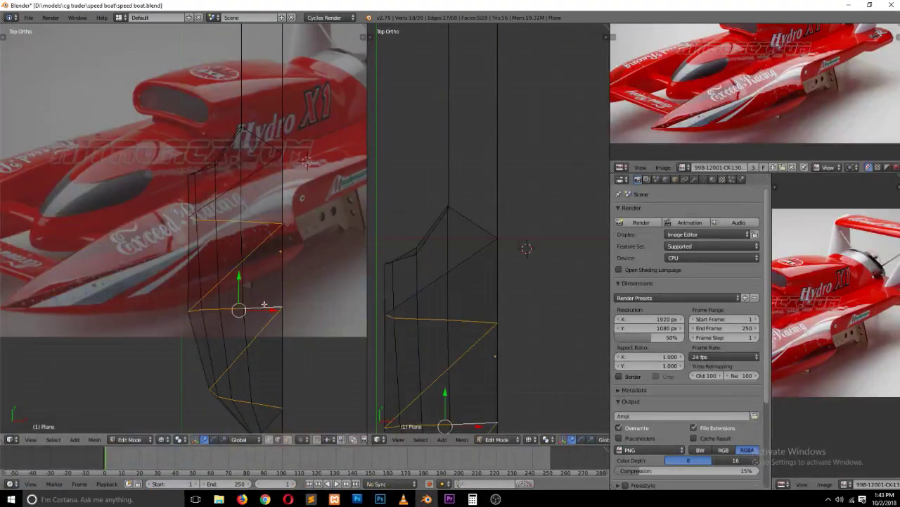
key(ctrl+Tab)
click(276, 255)
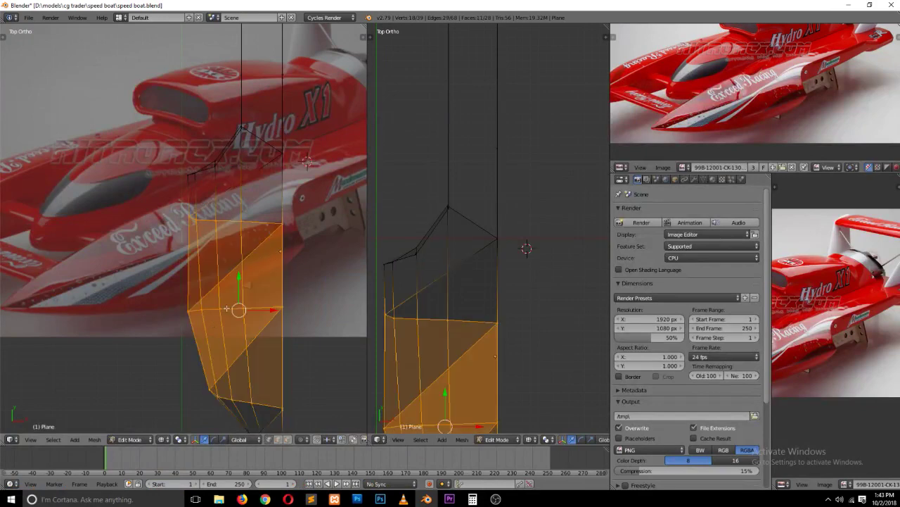
key(a)
Step: Check a loop of hull faces, then return to vertex mode with the hull's nose in view
mouse_move(226, 308)
middle_down()
mouse_move(195, 182)
mouse_move(223, 280)
mouse_move(249, 244)
mouse_move(268, 320)
middle_up()
alt+right_click(222, 279)
key(a)
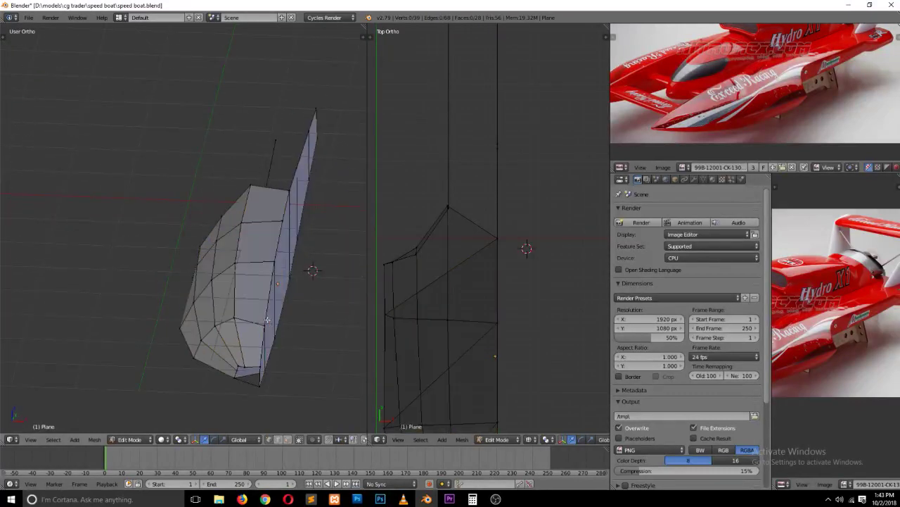
key(ctrl+Tab)
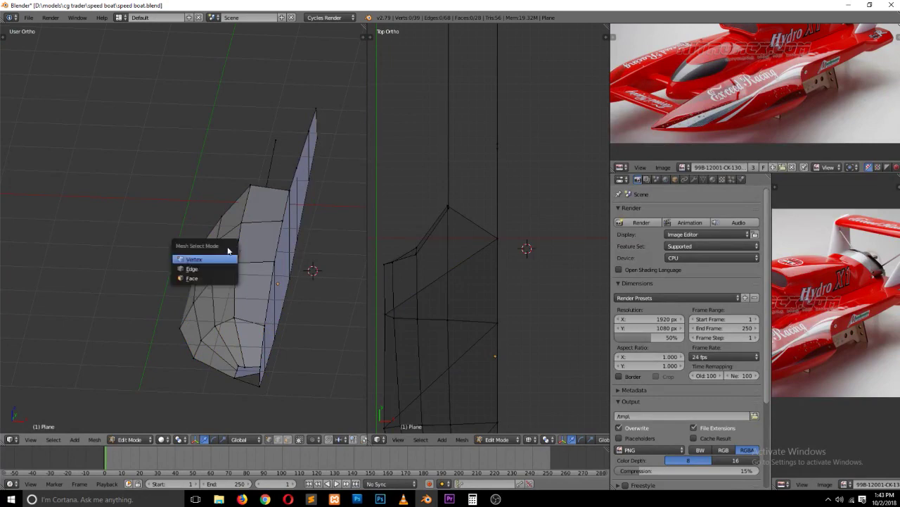
click(230, 257)
middle_drag(229, 258, 279, 266)
mouse_move(301, 240)
middle_down()
mouse_move(209, 213)
mouse_move(257, 216)
mouse_move(217, 220)
middle_up()
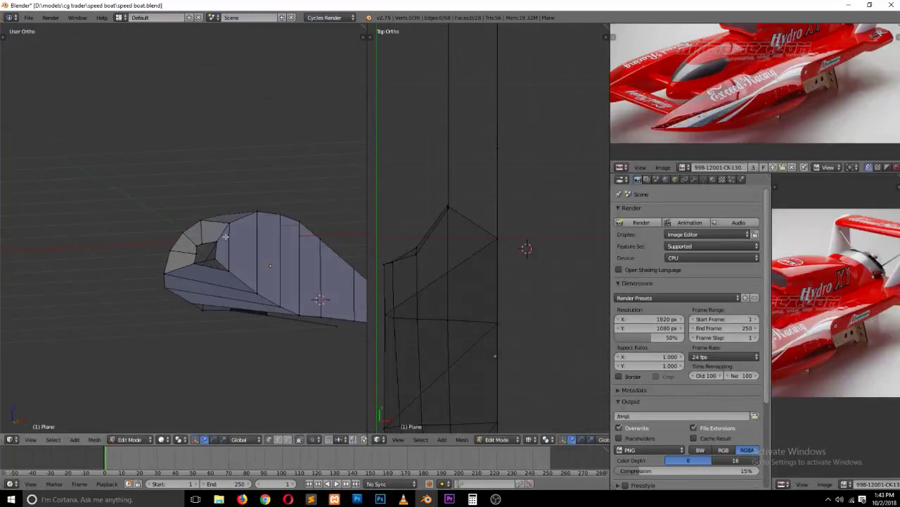
Step: Delete the two faulty faces under the hull's nose
key(ctrl+Tab)
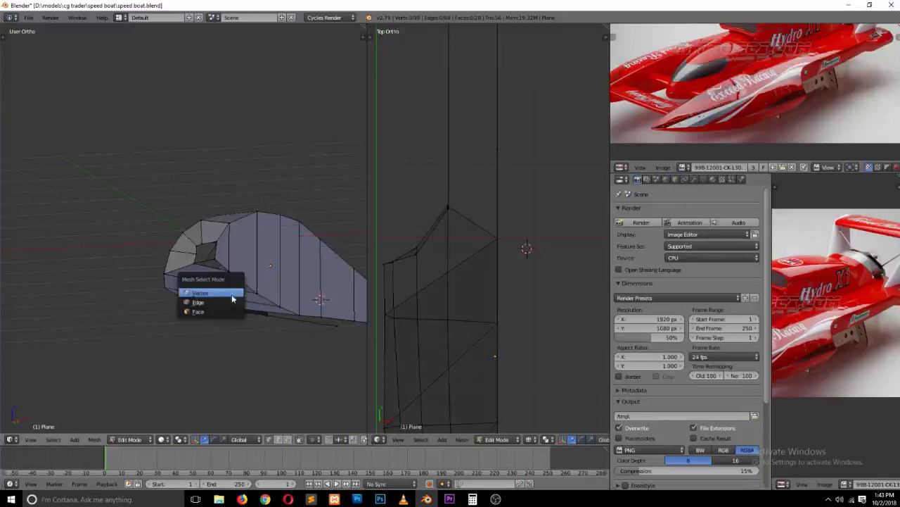
click(211, 312)
shift+right_click(264, 301)
shift+right_click(197, 299)
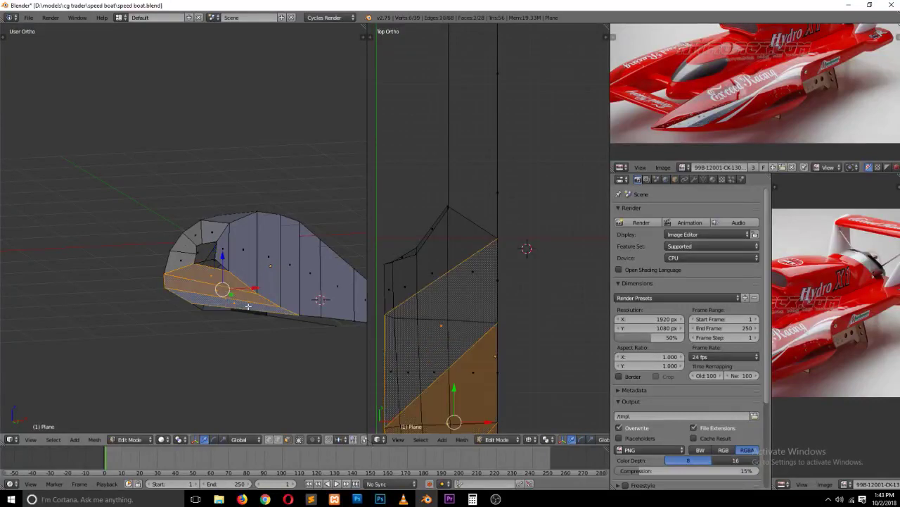
key(x)
click(238, 211)
Step: Fill a new face from three vertices at the open nose with F
key(ctrl+Tab)
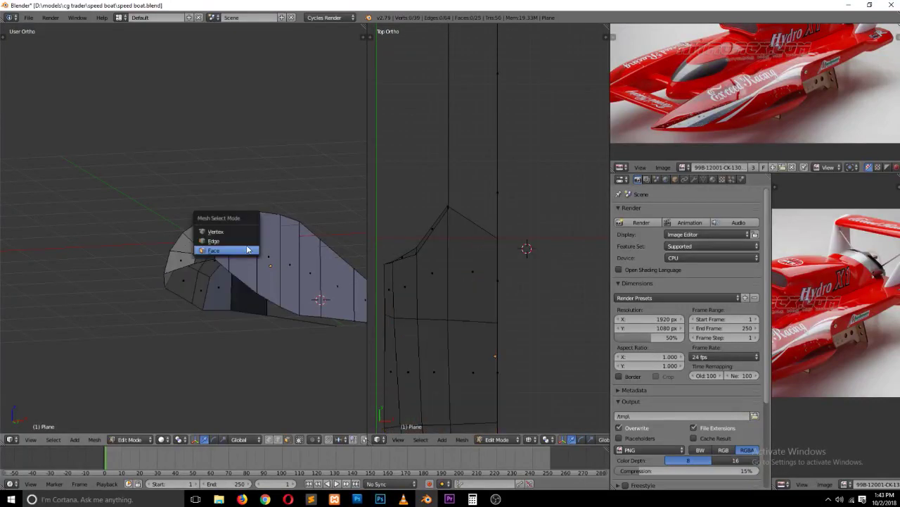
click(243, 232)
mouse_move(243, 232)
middle_down()
mouse_move(270, 252)
mouse_move(257, 238)
mouse_move(218, 229)
mouse_move(207, 237)
middle_up()
key(ctrl+Tab)
click(236, 247)
right_click(228, 220)
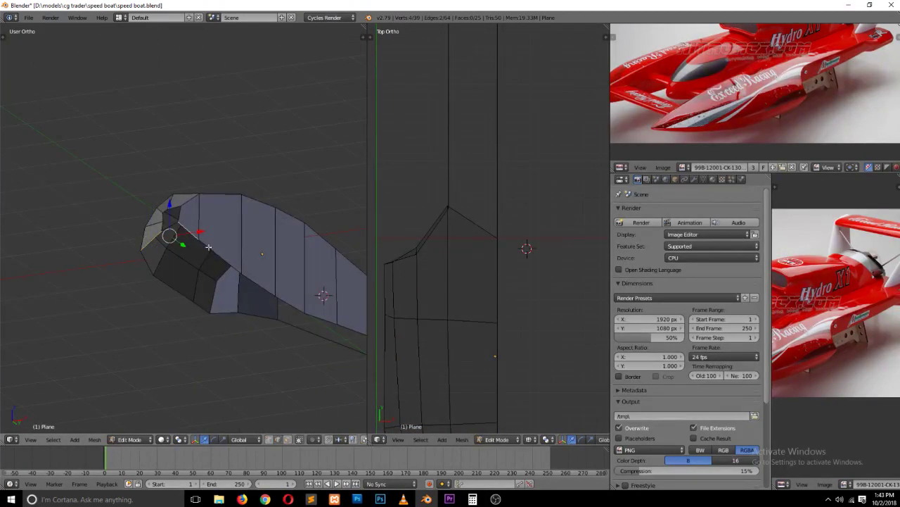
shift+right_click(241, 274)
shift+right_click(151, 276)
key(f)
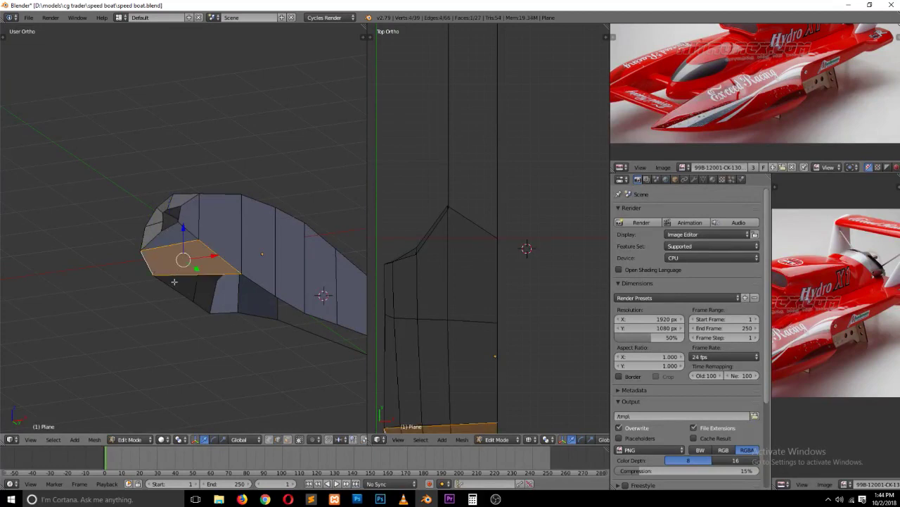
Step: Close the remaining gap on the hull's underside by filling a face between two opposite edges
right_click(200, 290)
shift+right_click(245, 277)
mouse_move(245, 276)
middle_down()
mouse_move(267, 276)
mouse_move(307, 246)
middle_up()
key(ctrl+Tab)
click(261, 292)
middle_drag(173, 227, 177, 211)
key(ctrl+Tab)
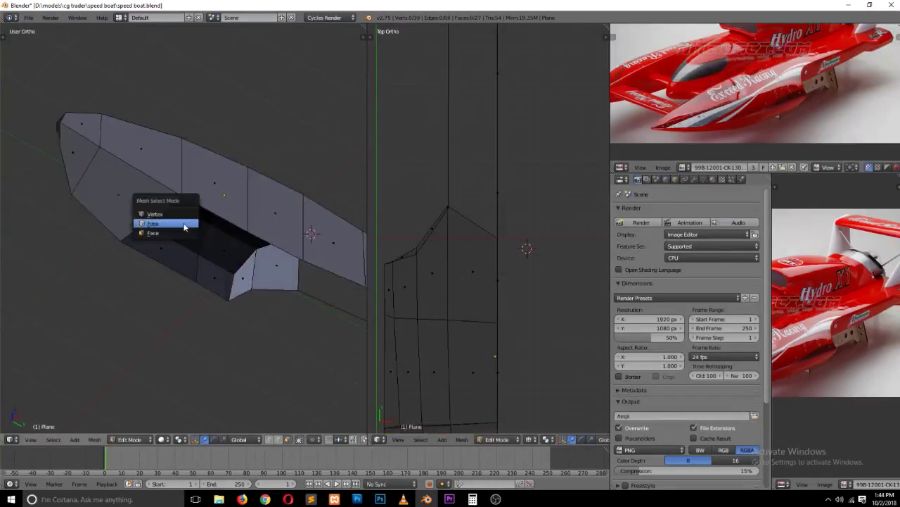
click(162, 217)
right_click(164, 262)
shift+right_click(214, 213)
key(f)
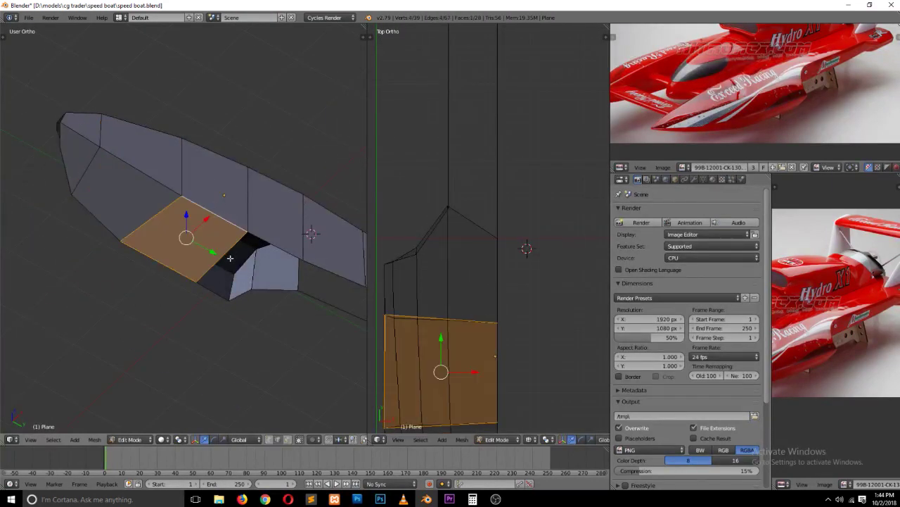
Step: Add a centred loop cut across the hull with Ctrl+R
key(a)
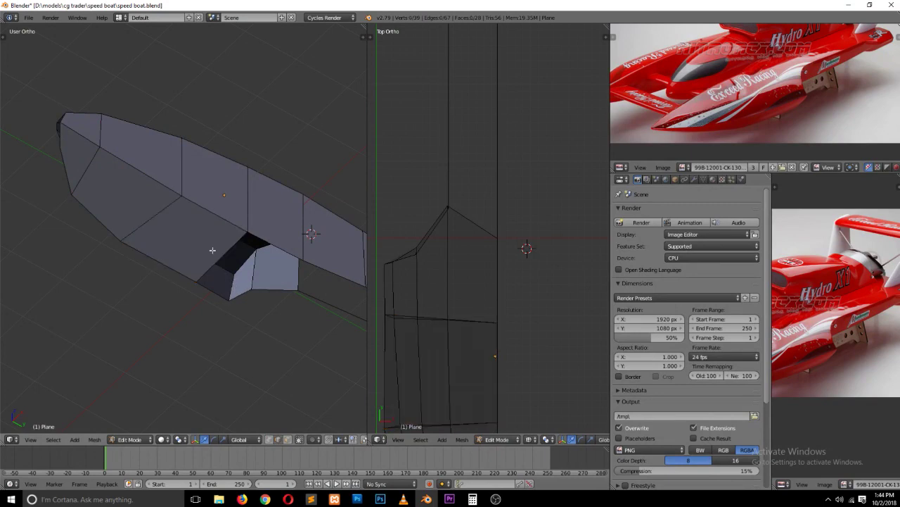
key(ctrl+r)
click(212, 249)
right_click(212, 249)
Step: In front view over the reference, move the new edge loop down along Z only
key(KP_1)
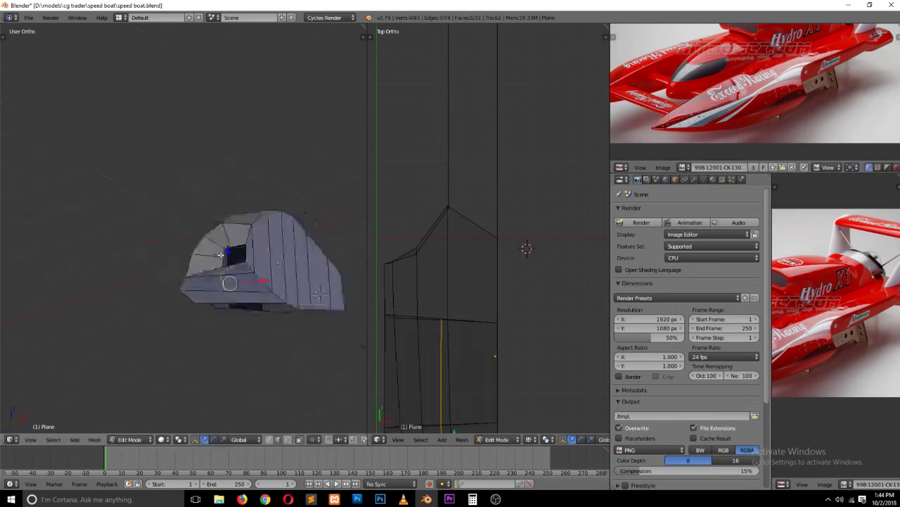
shift+scroll(252, 287, down, 3)
shift+scroll(249, 284, down, 3)
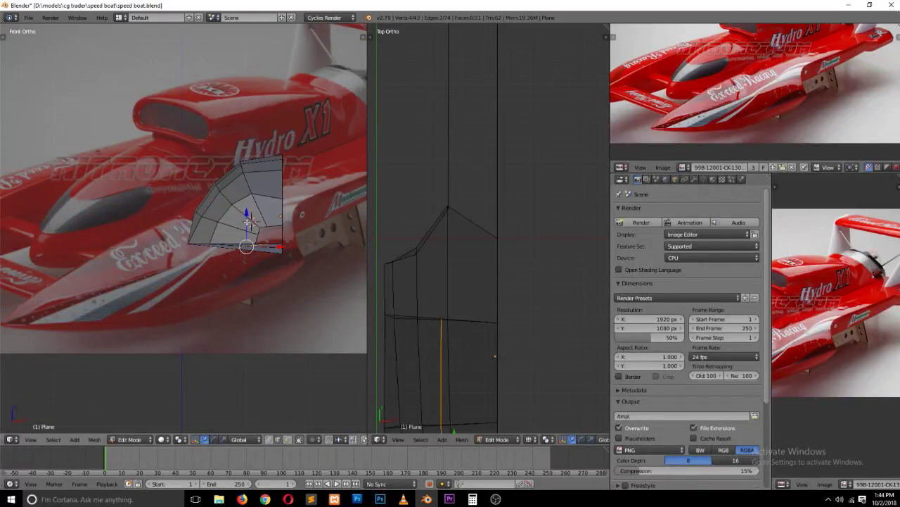
key(g)
key(z)
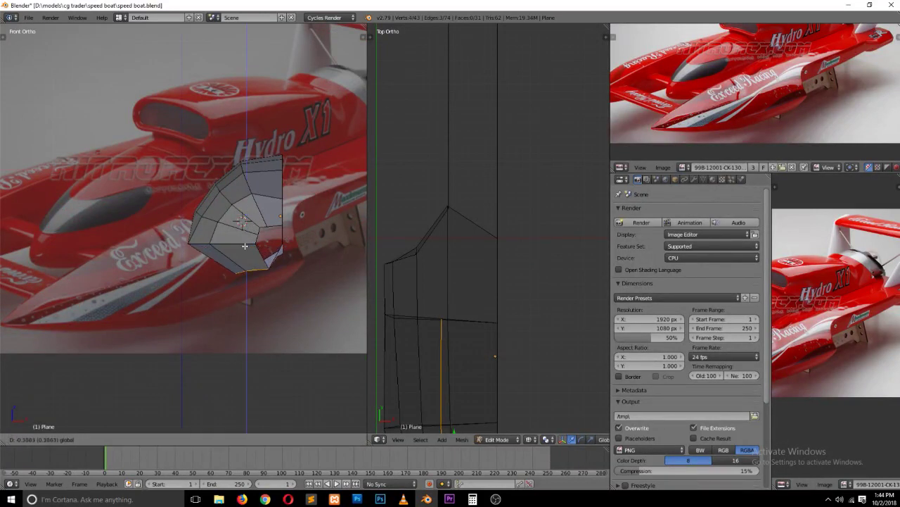
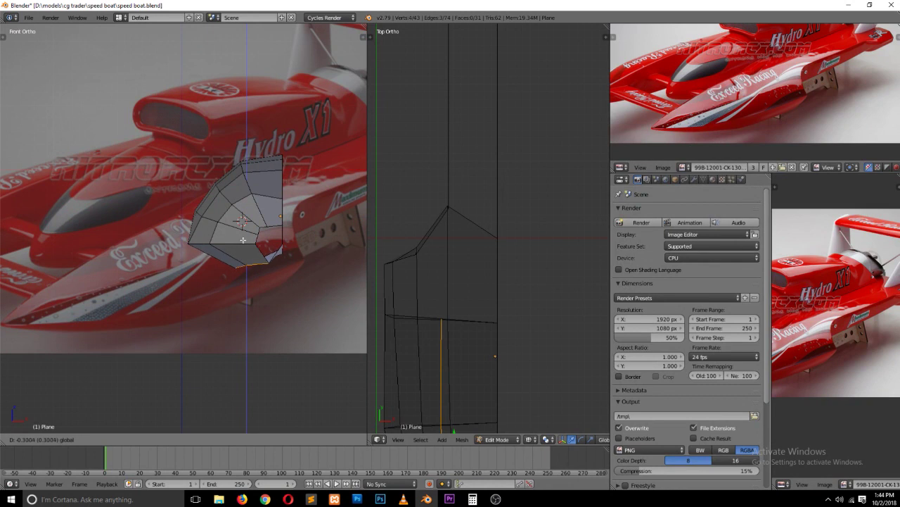
Step: Confirm the raised edge loop, then select the hull's lower outer edge loops to adjust them
click(243, 237)
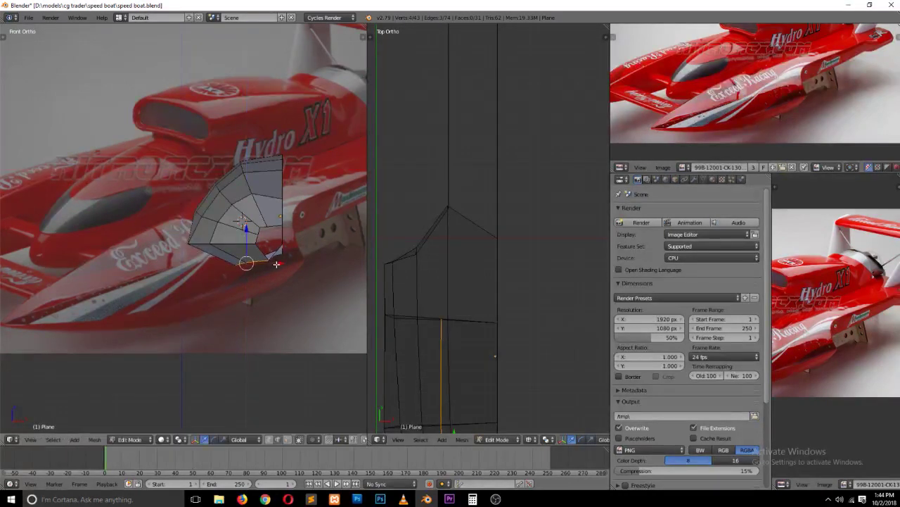
key(a)
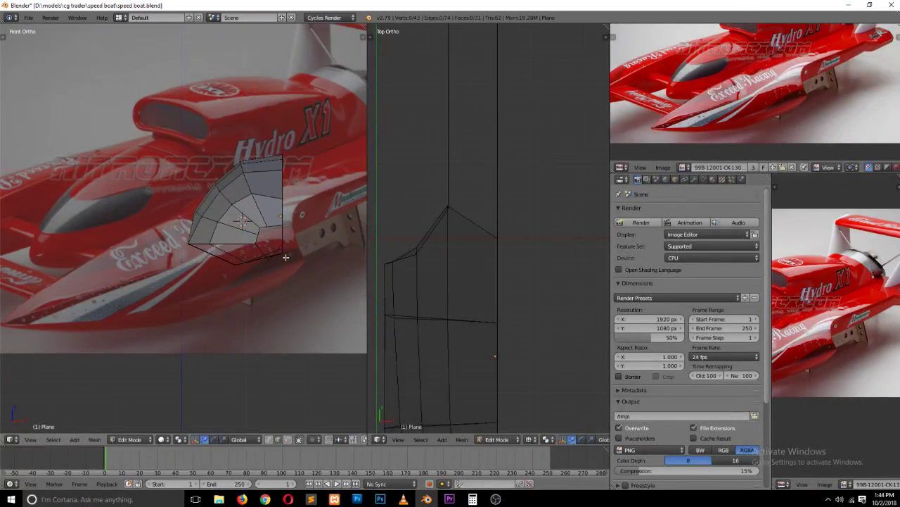
alt+right_click(269, 246)
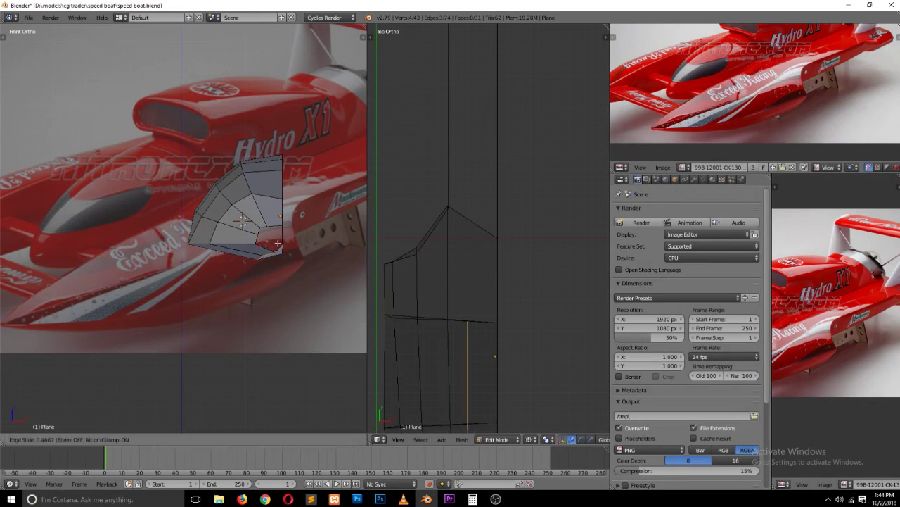
alt+right_click(274, 247)
alt+right_click(226, 242)
key(g)
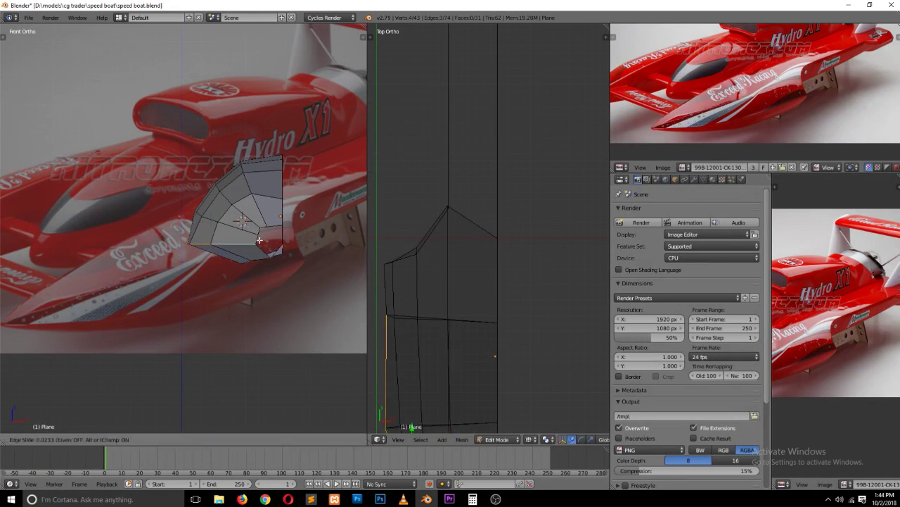
right_click(243, 245)
Step: Edge-slide the loop near the nose to match the front reference photo
middle_drag(241, 221, 209, 237)
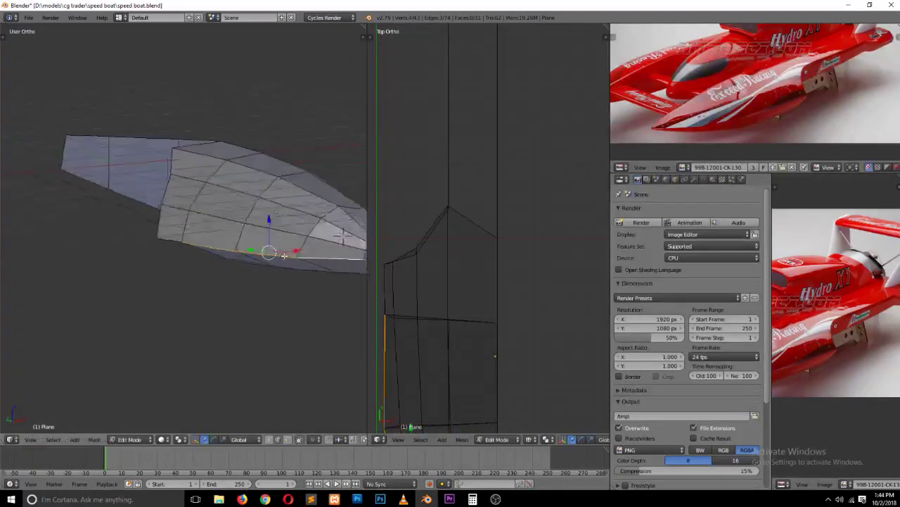
key(a)
key(a)
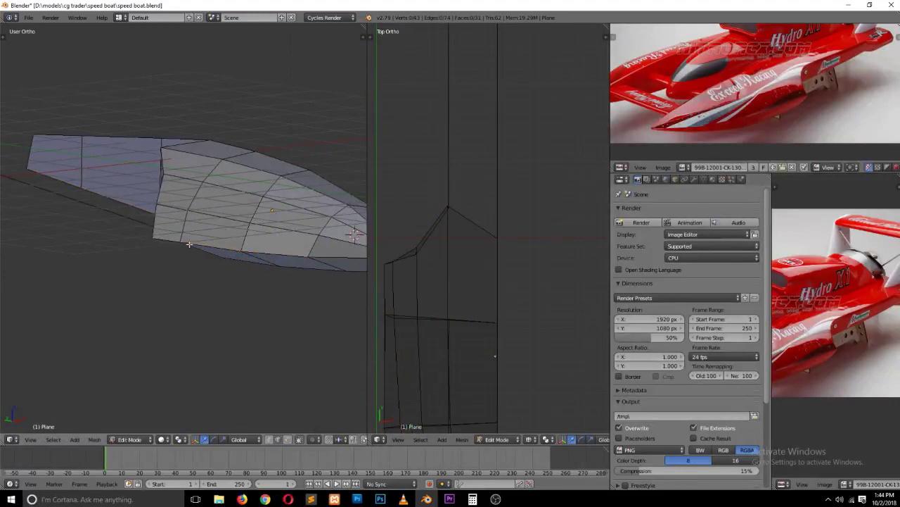
right_click(169, 241)
alt+right_click(340, 257)
key(KP_1)
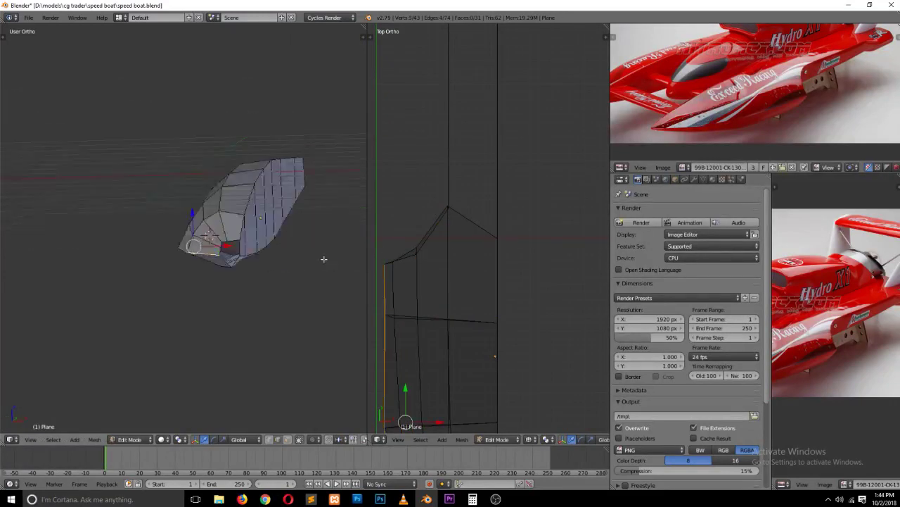
key(g)
key(g)
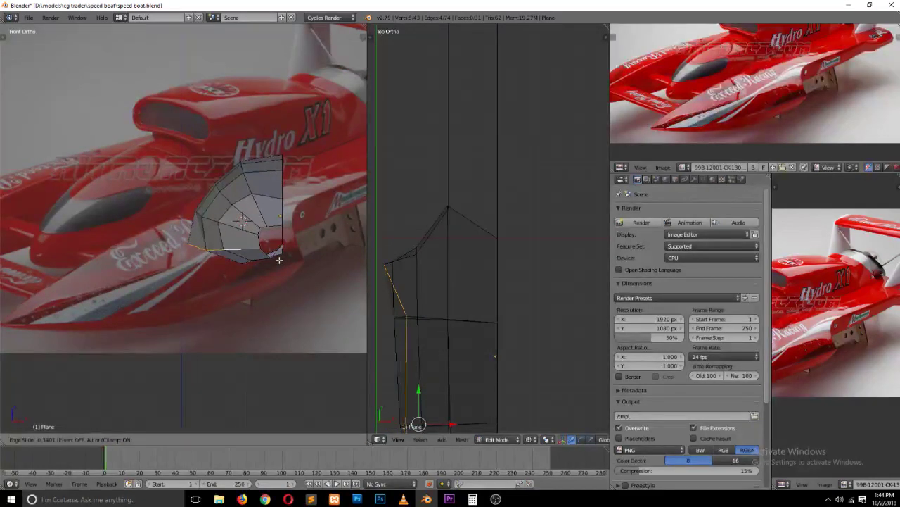
click(209, 235)
Step: Nudge the nose vertex into place and smooth the hull with level-2 subdivision (Ctrl+2)
right_click(385, 264)
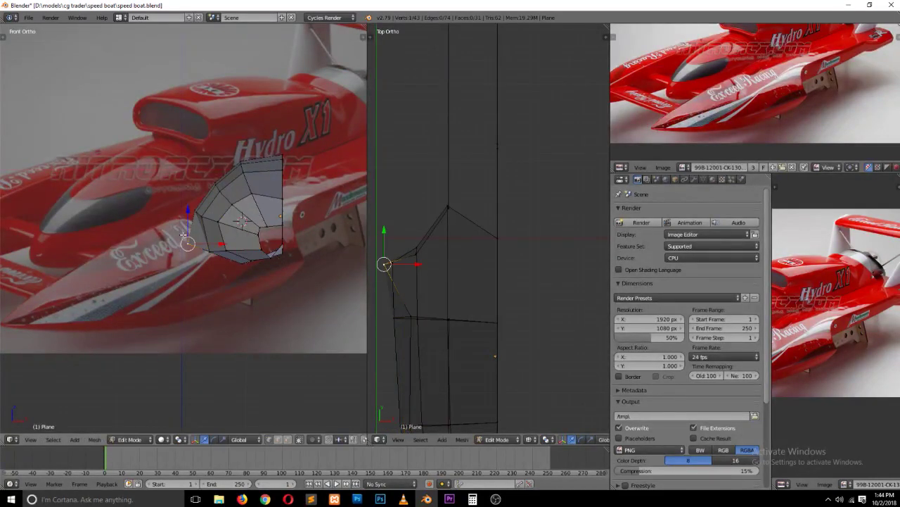
key(g)
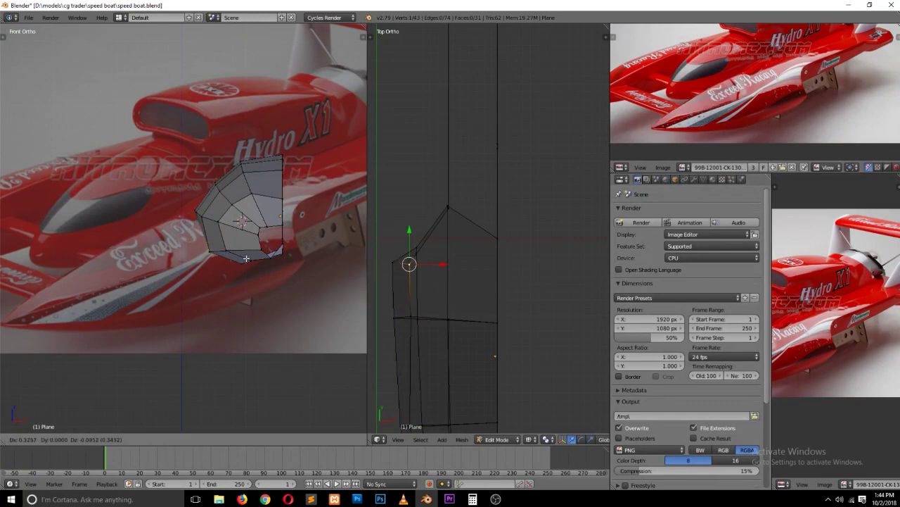
click(248, 257)
key(Tab)
key(ctrl+2)
Step: Select the hull and check its Subsurf modifier is at View 2 and Render 2
key(a)
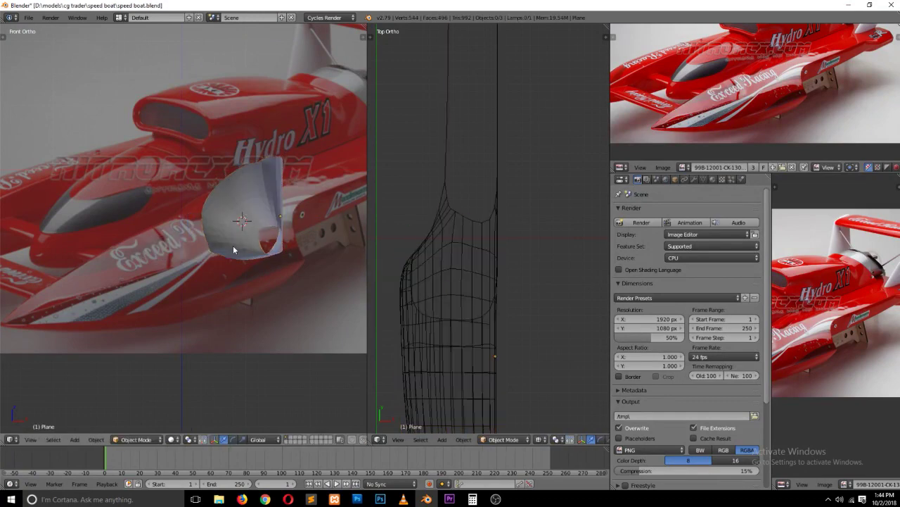
mouse_move(232, 245)
middle_down()
mouse_move(257, 260)
mouse_move(305, 241)
mouse_move(305, 279)
mouse_move(188, 284)
mouse_move(185, 271)
middle_up()
right_click(185, 272)
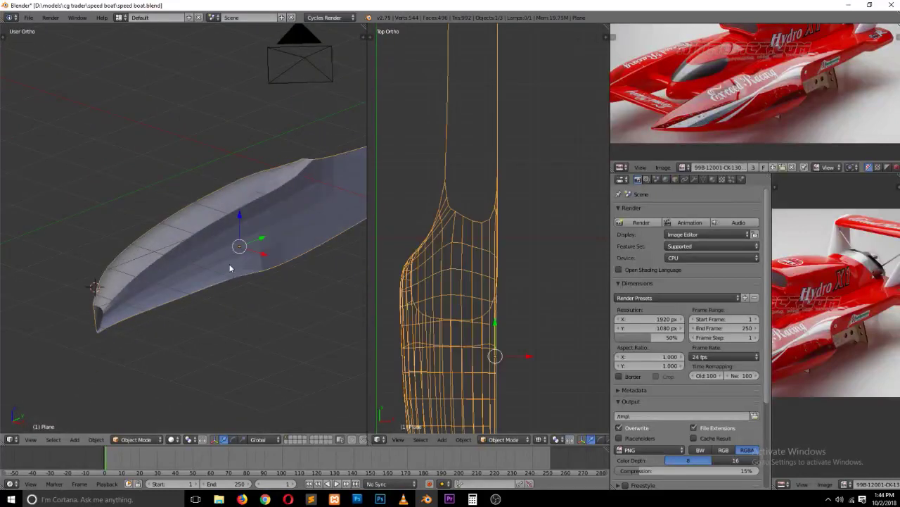
click(694, 179)
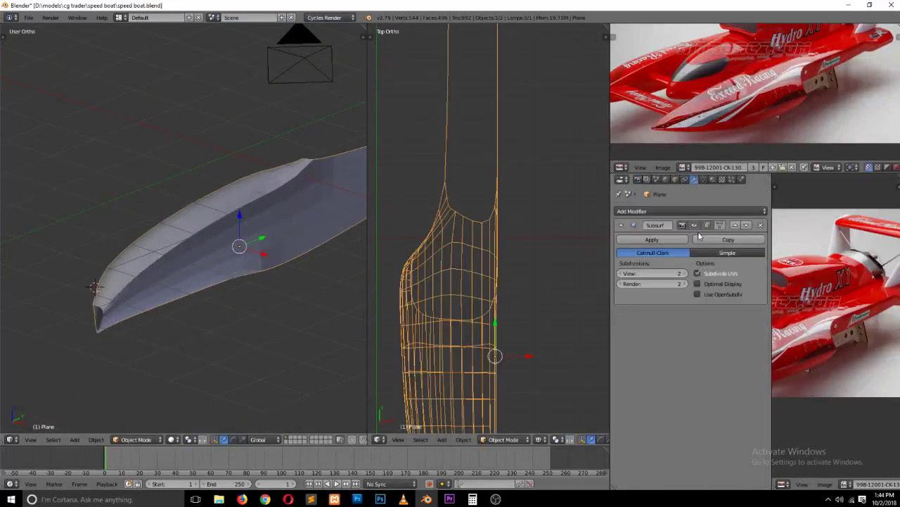
click(694, 226)
Step: Save the speed boat file over the existing one and return to editing the hull mesh
key(ctrl+s)
click(266, 245)
scroll(281, 248, up, 2)
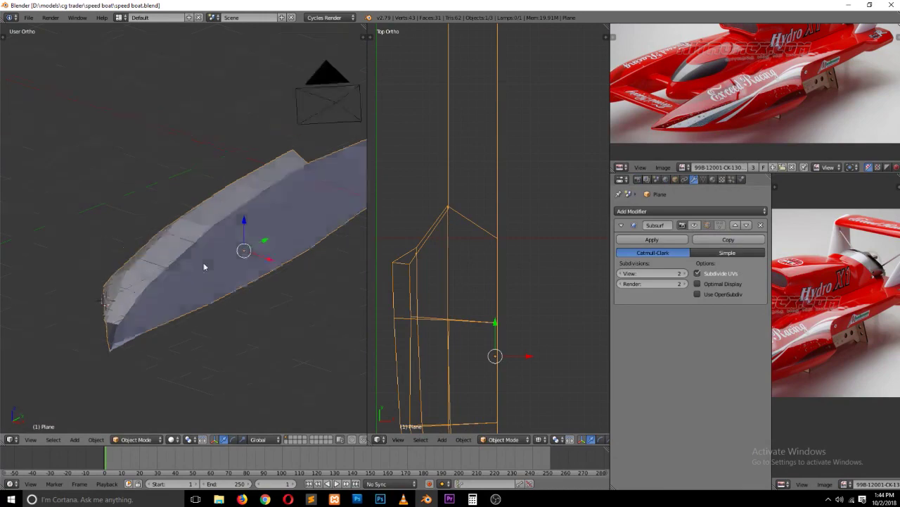
mouse_move(295, 249)
middle_down()
mouse_move(321, 252)
mouse_move(297, 257)
mouse_move(268, 243)
mouse_move(278, 233)
middle_up()
key(Tab)
key(a)
mouse_move(141, 261)
middle_down()
mouse_move(120, 249)
mouse_move(129, 253)
mouse_move(124, 195)
mouse_move(140, 169)
mouse_move(169, 190)
mouse_move(114, 273)
middle_up()
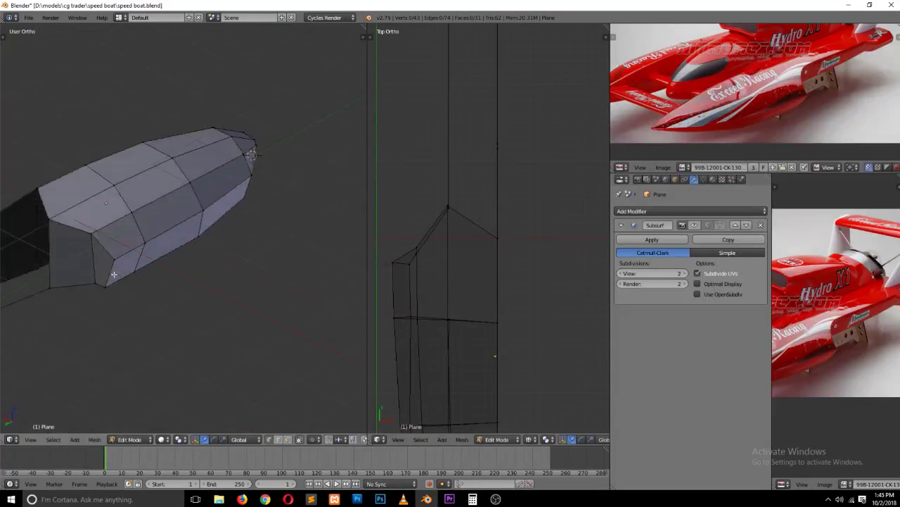
Step: Select the hull's nose tip vertex against the top-view reference photo
key(KP_7)
shift+scroll(164, 209, up, 5)
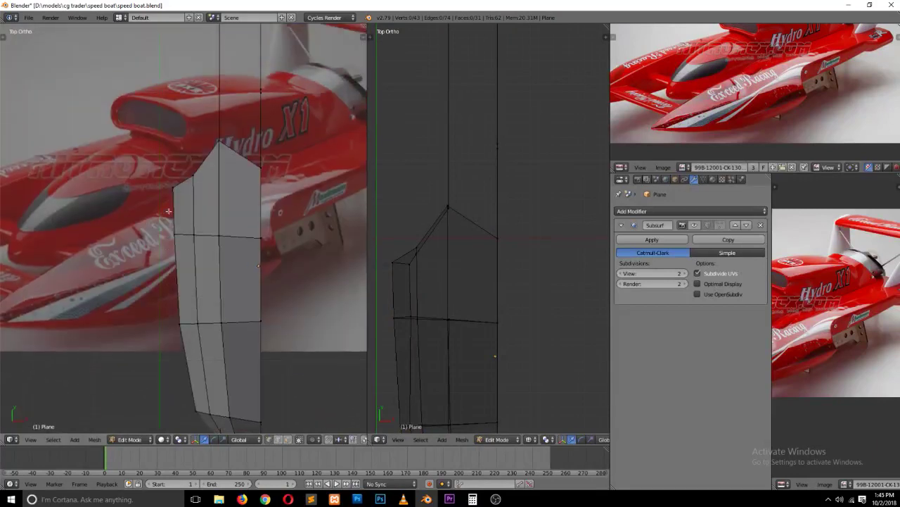
shift+scroll(176, 222, up, 4)
shift+scroll(197, 236, up, 3)
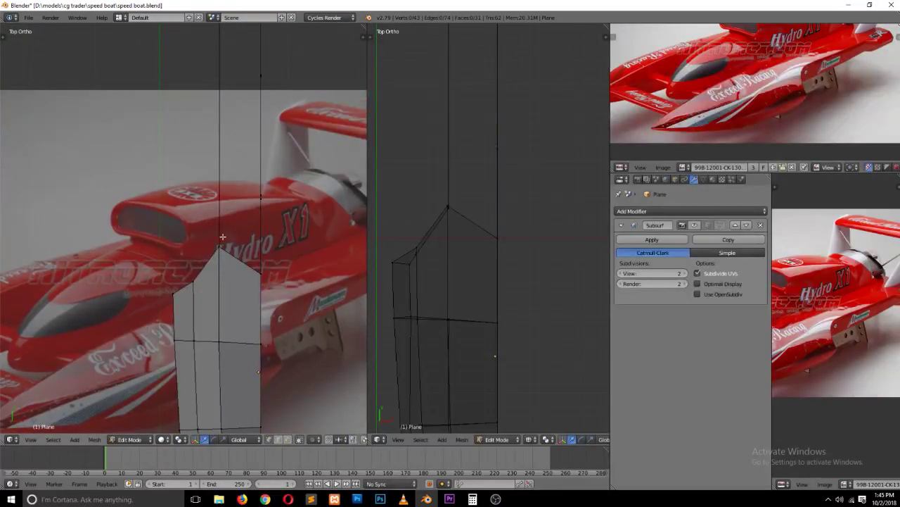
mouse_move(223, 233)
middle_down()
mouse_move(256, 201)
mouse_move(257, 181)
mouse_move(233, 202)
mouse_move(176, 209)
mouse_move(212, 241)
middle_up()
right_click(211, 241)
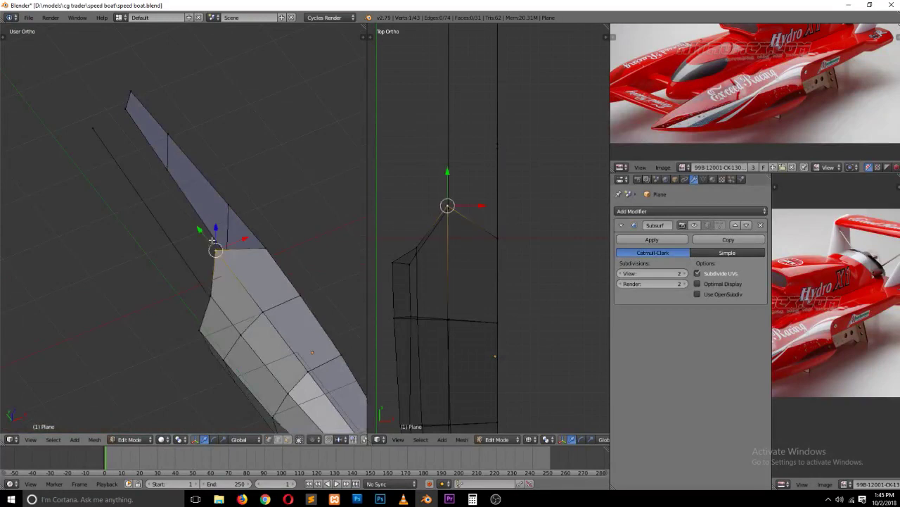
key(KP_7)
scroll(211, 253, down, 2)
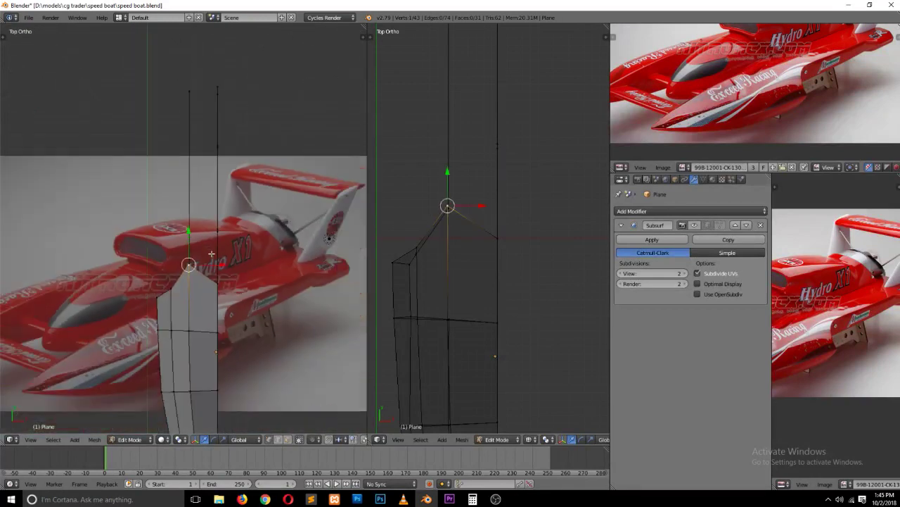
shift+scroll(211, 254, up, 2)
Step: Extrude the nose tip forward three times along the Y axis to lengthen the nose
key(e)
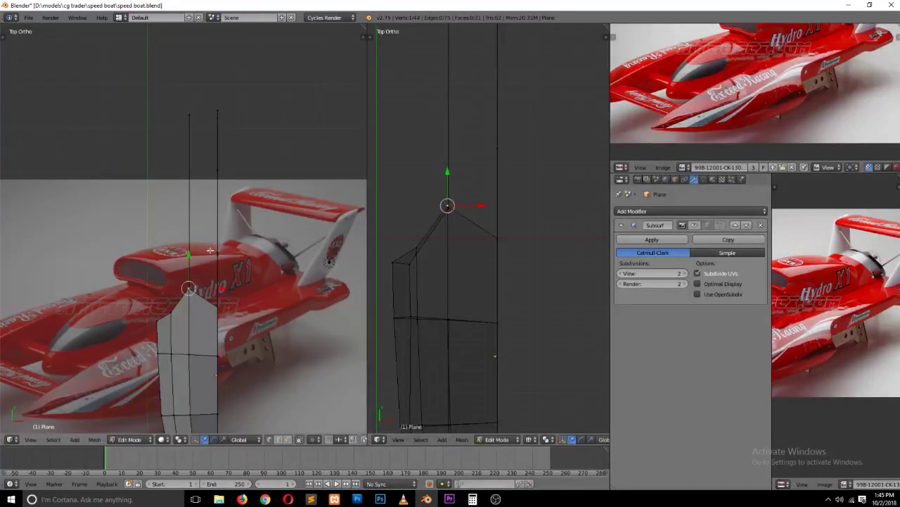
key(g)
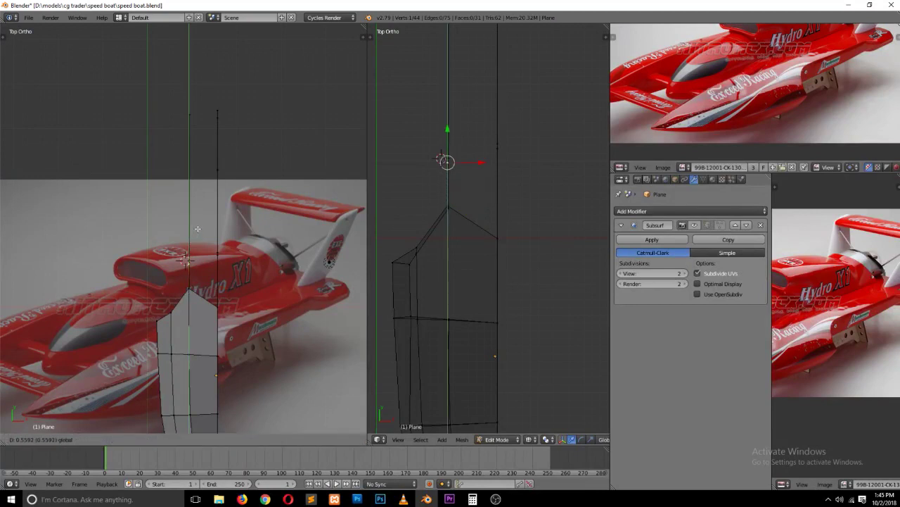
click(200, 222)
key(e)
key(y)
click(204, 144)
key(e)
key(y)
click(199, 91)
Step: Check the extended nose in front and left side views and nudge its top vertex
key(Tab)
mouse_move(217, 237)
middle_down()
mouse_move(255, 217)
mouse_move(217, 249)
middle_up()
key(KP_1)
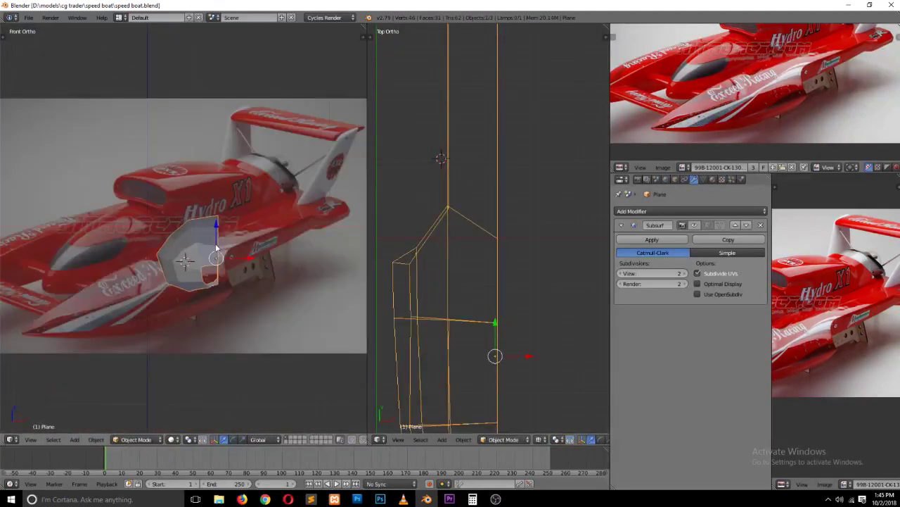
key(ctrl+KP_3)
key(Tab)
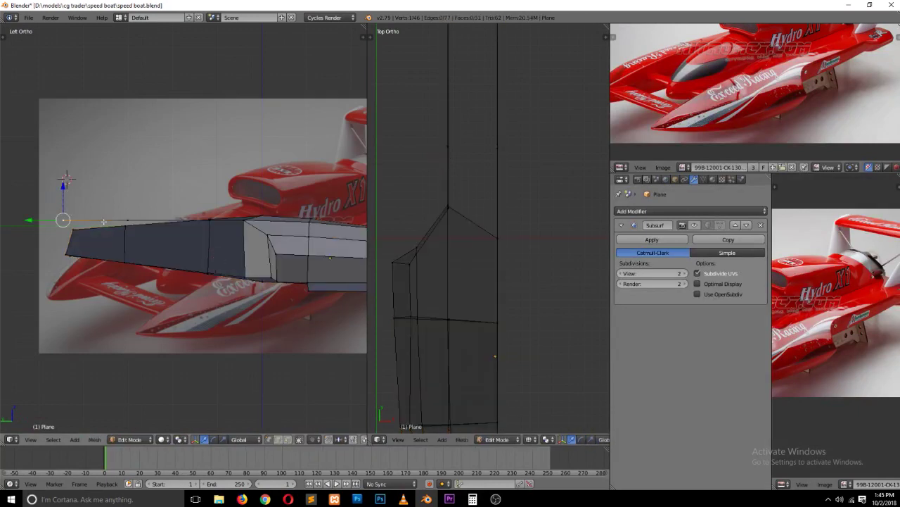
right_click(127, 221)
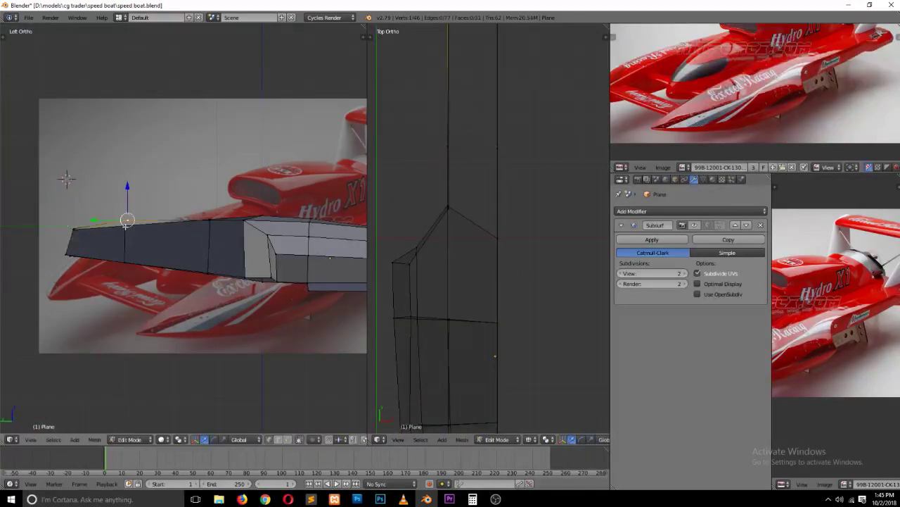
key(g)
click(193, 216)
Step: Save the speed boat file and switch the mesh selection mode
key(a)
key(ctrl+s)
click(214, 221)
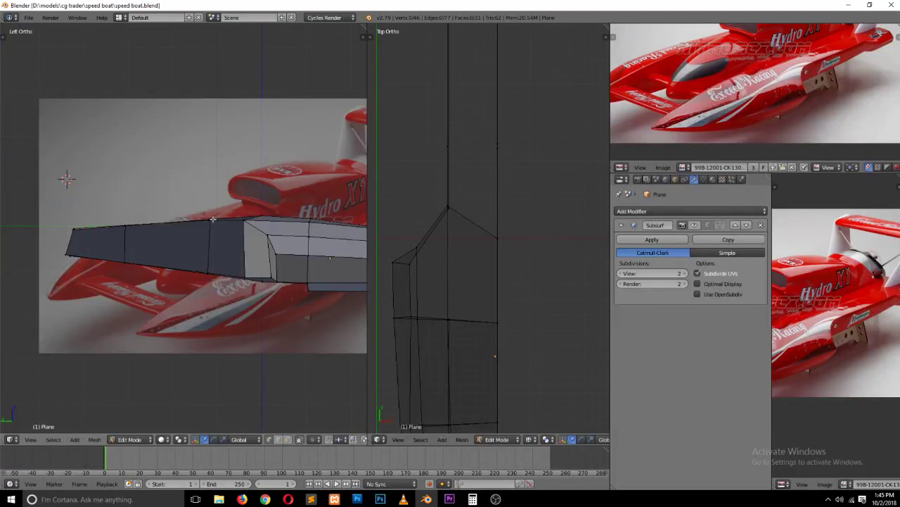
key(ctrl+Tab)
click(213, 221)
middle_drag(213, 223, 229, 228)
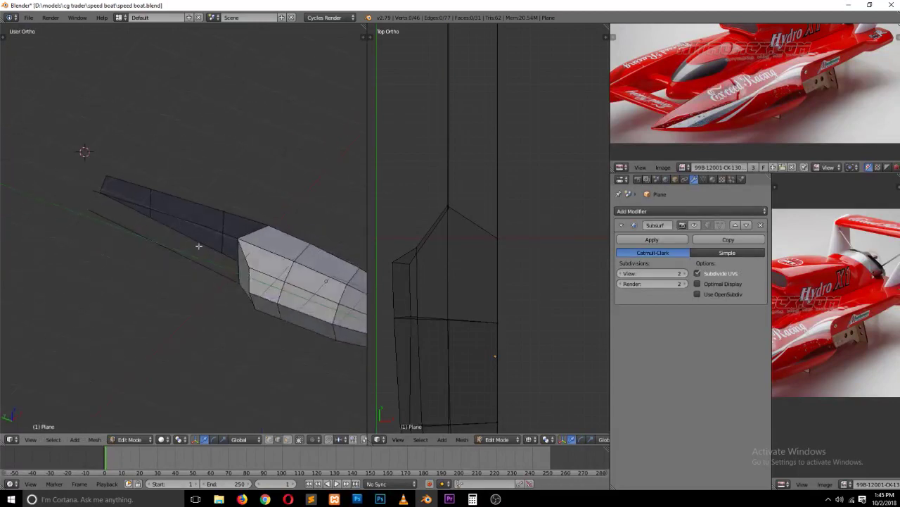
Step: Fill three new faces across the gaps in the nose extension, including the front tip
right_click(241, 206)
shift+right_click(256, 211)
key(f)
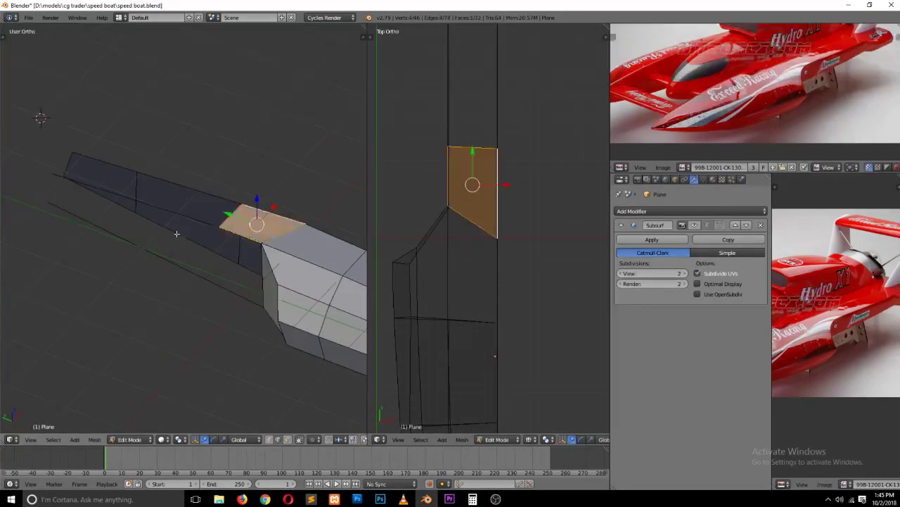
right_click(201, 204)
shift+right_click(202, 203)
key(f)
right_click(130, 169)
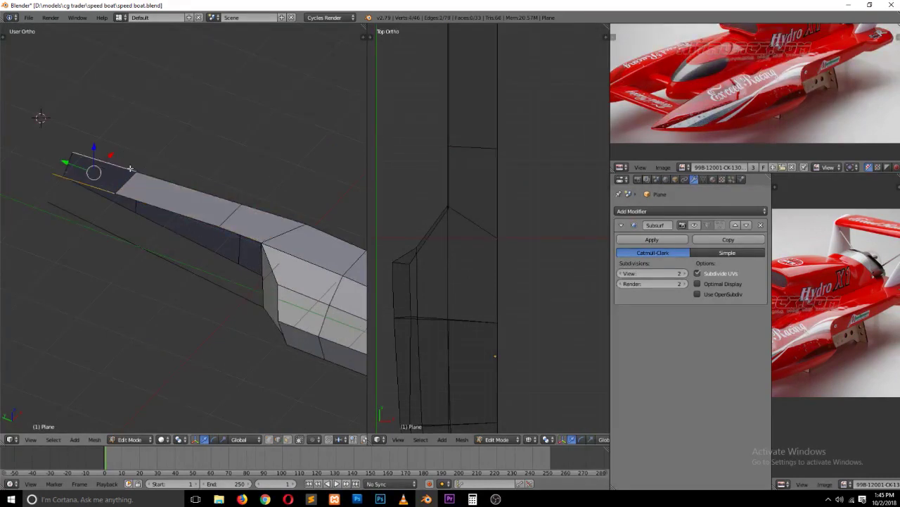
key(f)
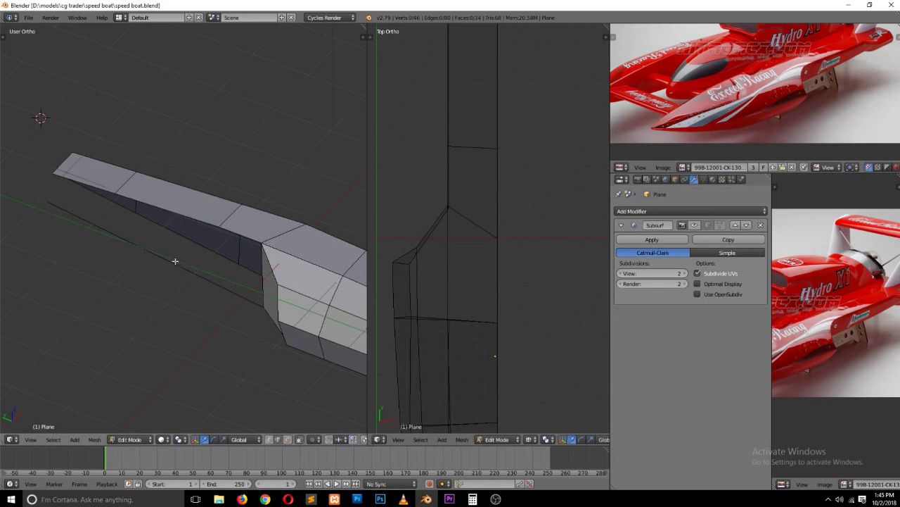
Step: Select only the long lower edge along the nose
right_click(243, 237)
shift+right_click(235, 286)
shift+right_click(185, 267)
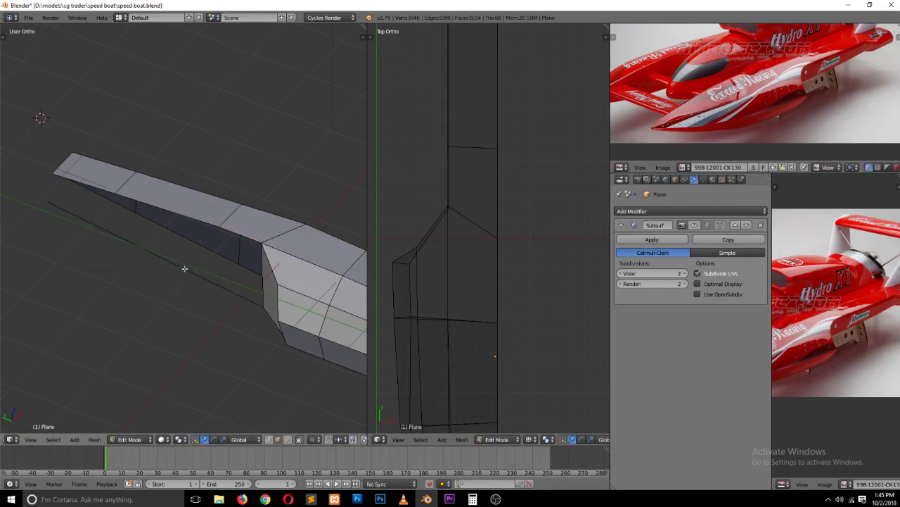
right_click(185, 267)
Step: Subdivide the long lower edge and fill a side face between it and the upper nose edge
key(w)
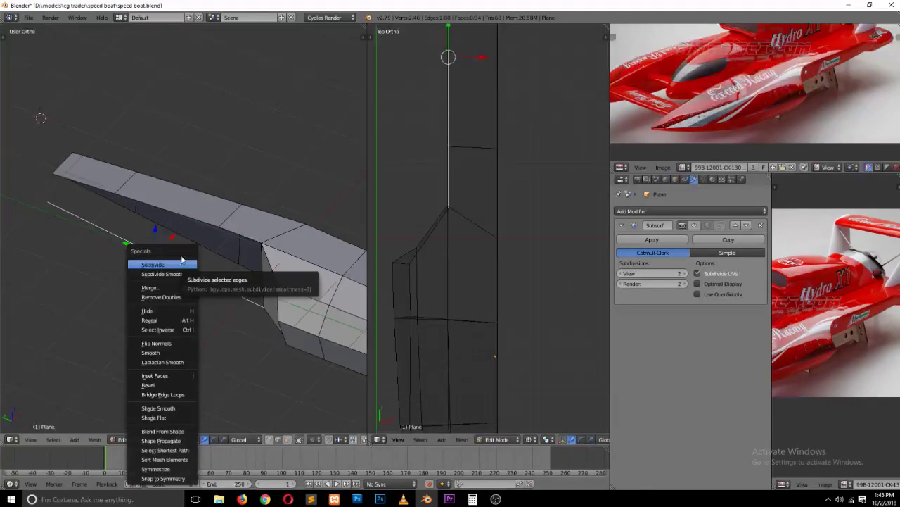
click(181, 264)
alt+right_click(201, 222)
shift+right_click(189, 262)
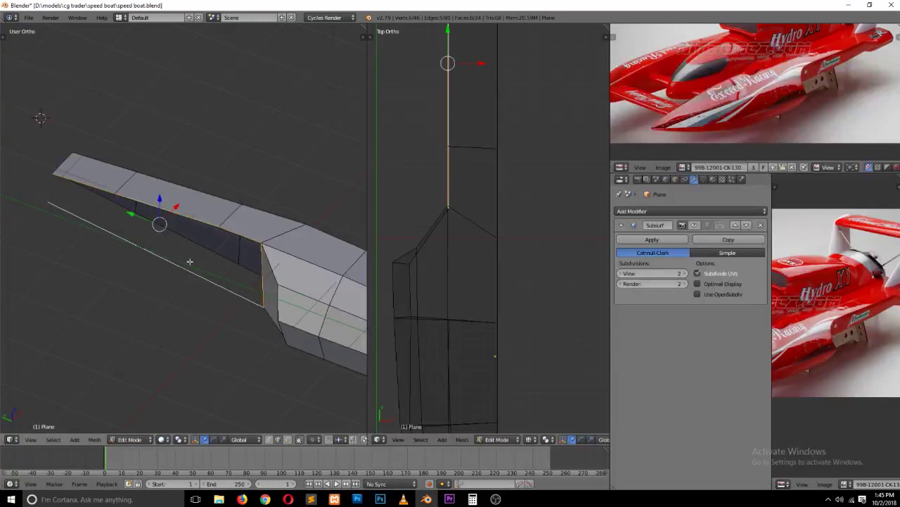
key(f)
key(a)
Step: Subdivide the lower nose edge again and pick edges on the new side face
right_click(191, 265)
key(w)
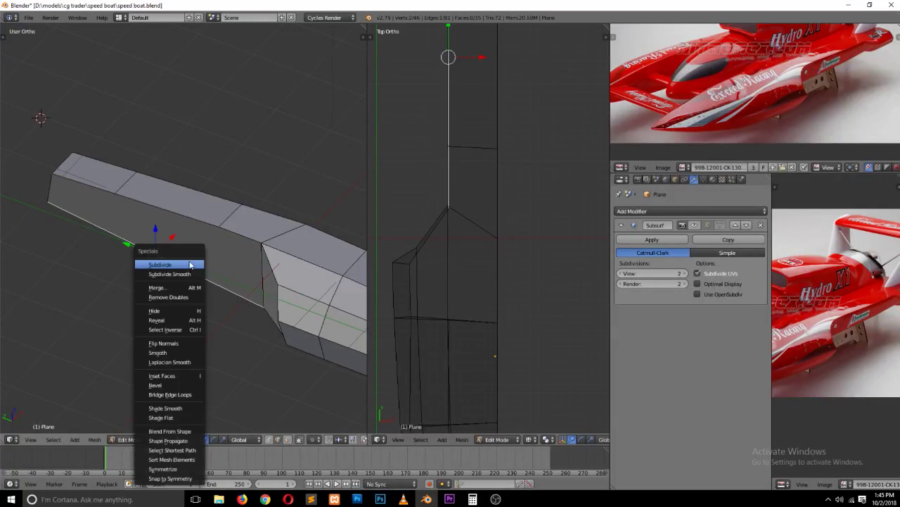
click(191, 264)
key(ctrl+Tab)
click(187, 264)
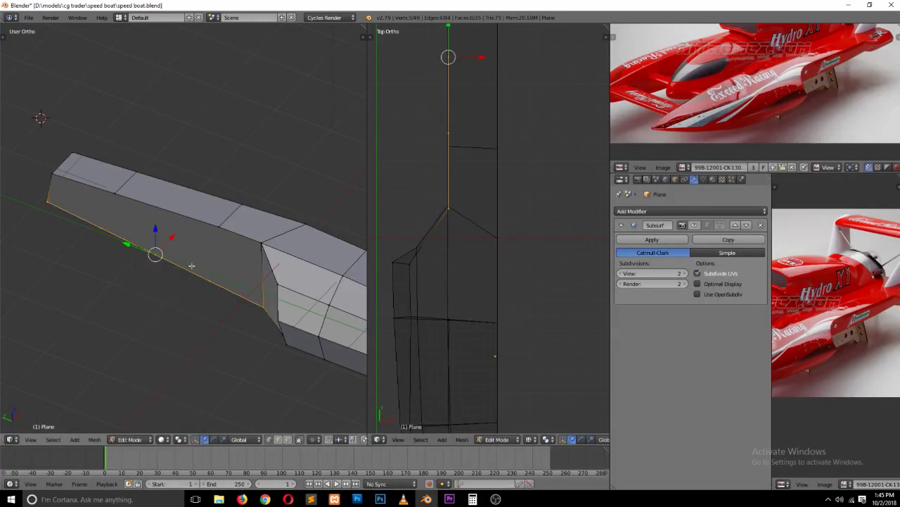
right_click(206, 273)
shift+right_click(212, 237)
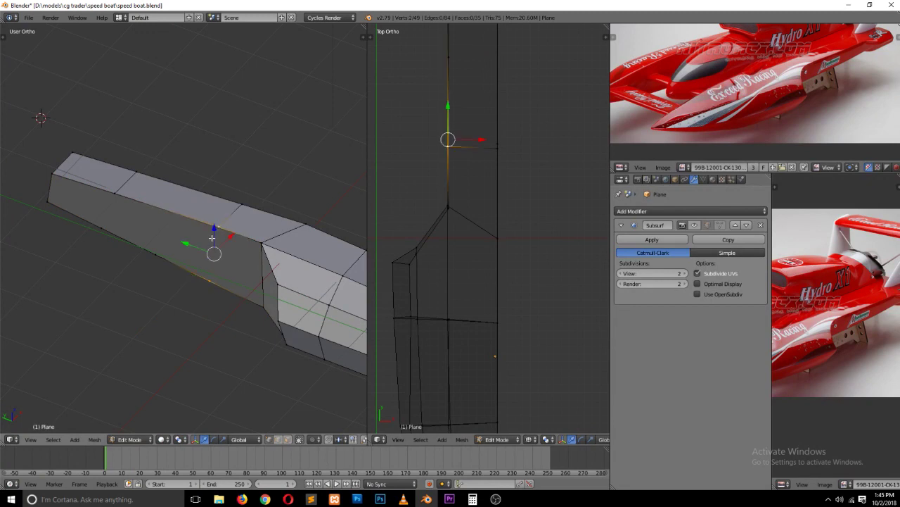
right_click(158, 253)
right_click(156, 260)
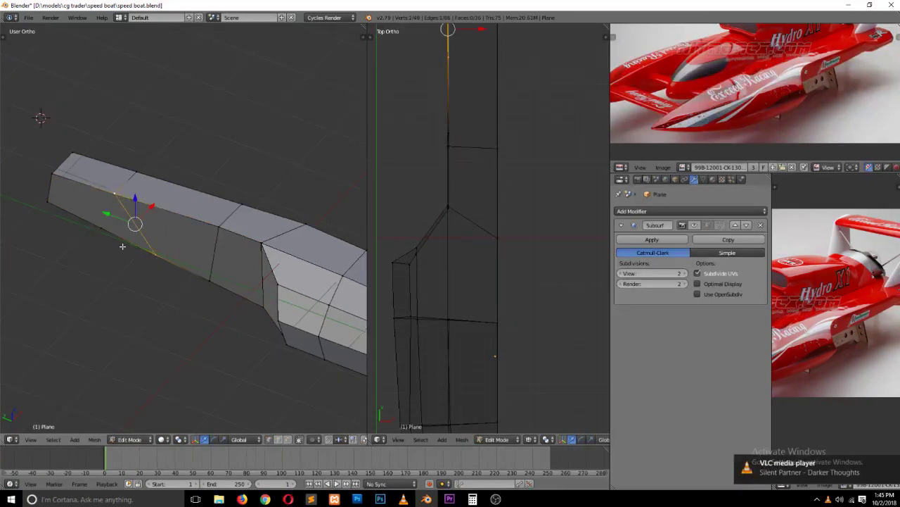
Step: Connect two side-face vertices with an edge and dissolve the leftover extra vertex
right_click(102, 234)
shift+right_click(125, 204)
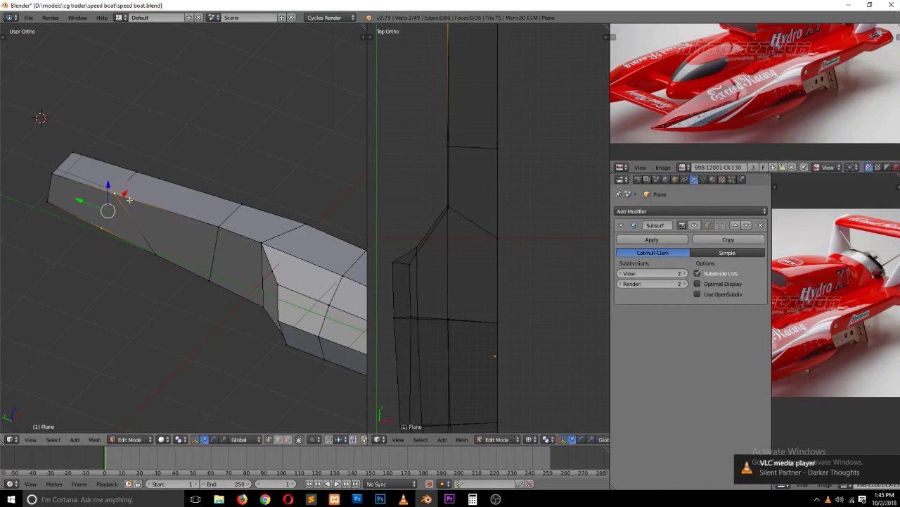
key(j)
right_click(156, 254)
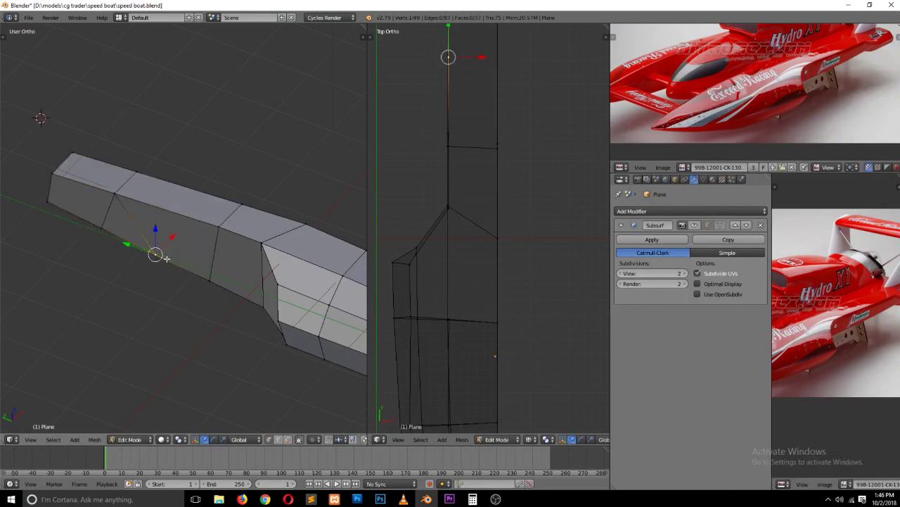
key(x)
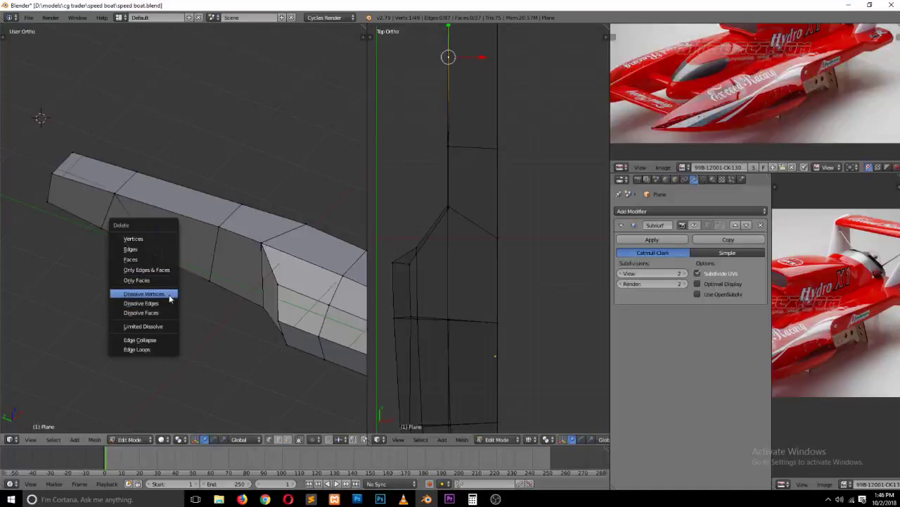
click(169, 298)
key(a)
key(a)
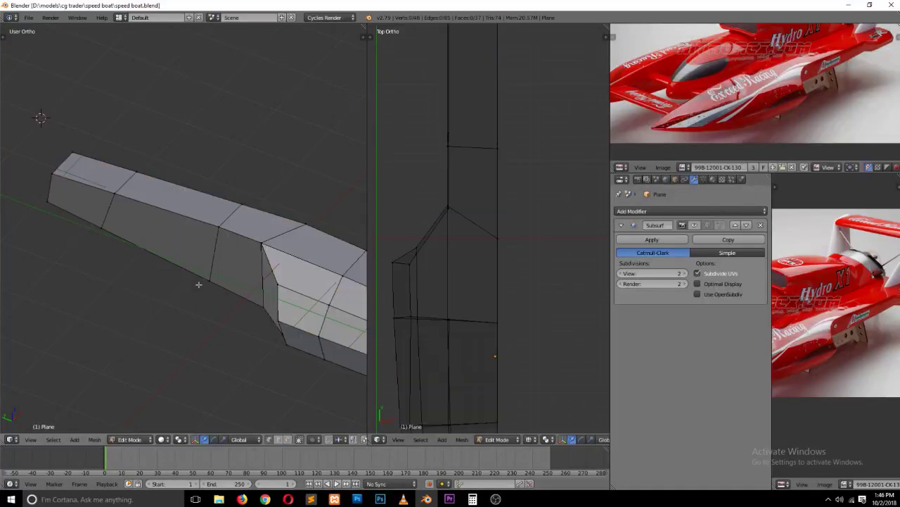
Step: Cut a horizontal edge loop through four vertical hull-side edges and save the file
mouse_move(198, 284)
middle_down()
mouse_move(258, 274)
mouse_move(266, 257)
mouse_move(231, 240)
mouse_move(274, 245)
mouse_move(266, 257)
middle_up()
key(ctrl+Tab)
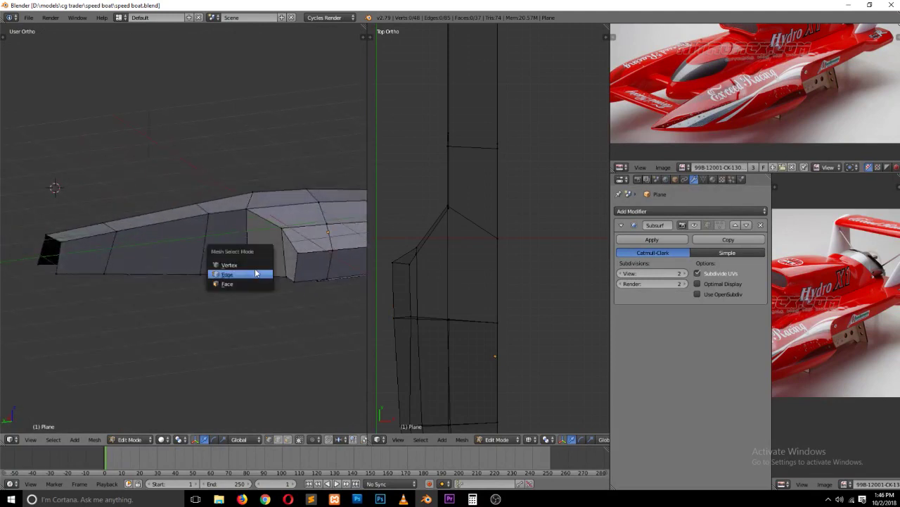
click(256, 273)
right_click(254, 252)
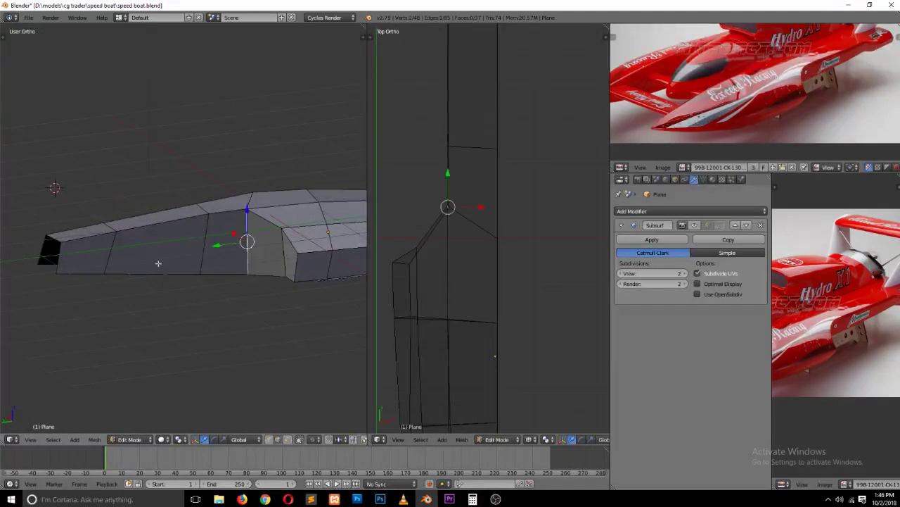
shift+right_click(208, 256)
shift+right_click(116, 258)
shift+right_click(60, 259)
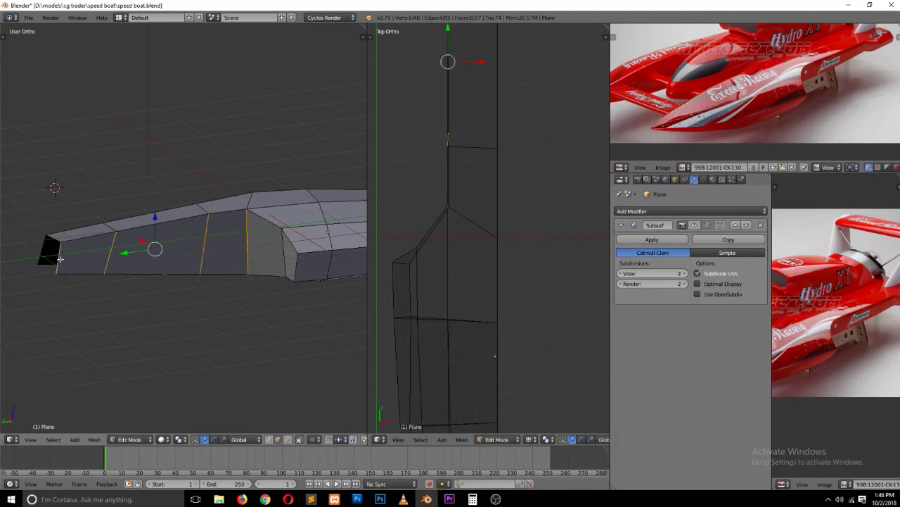
key(ctrl+e)
click(69, 258)
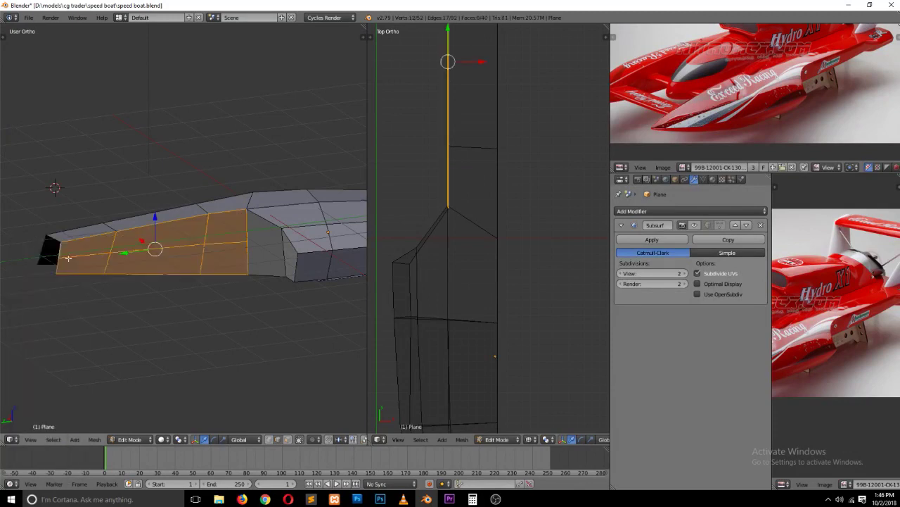
alt+right_click(193, 248)
key(space)
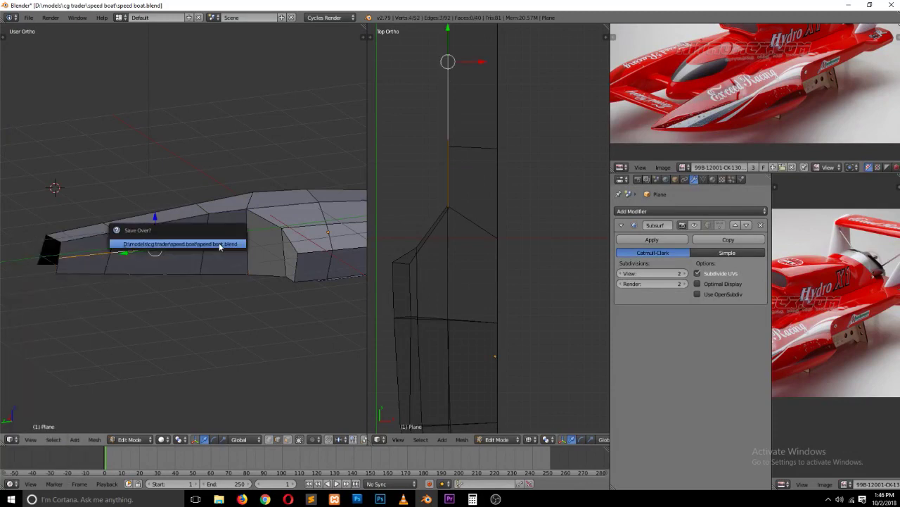
click(219, 243)
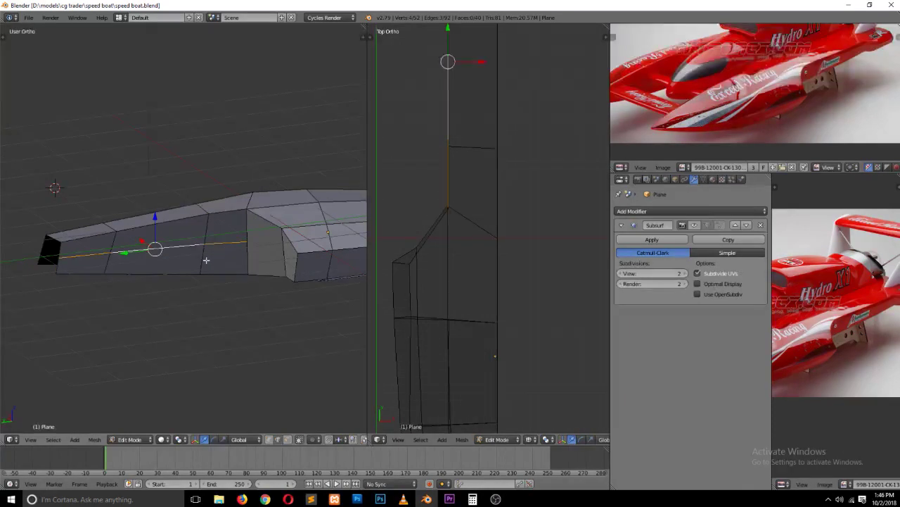
Step: Merge the bottom nose vertices into one and join it to a neighbouring vertex
middle_drag(206, 260, 193, 277)
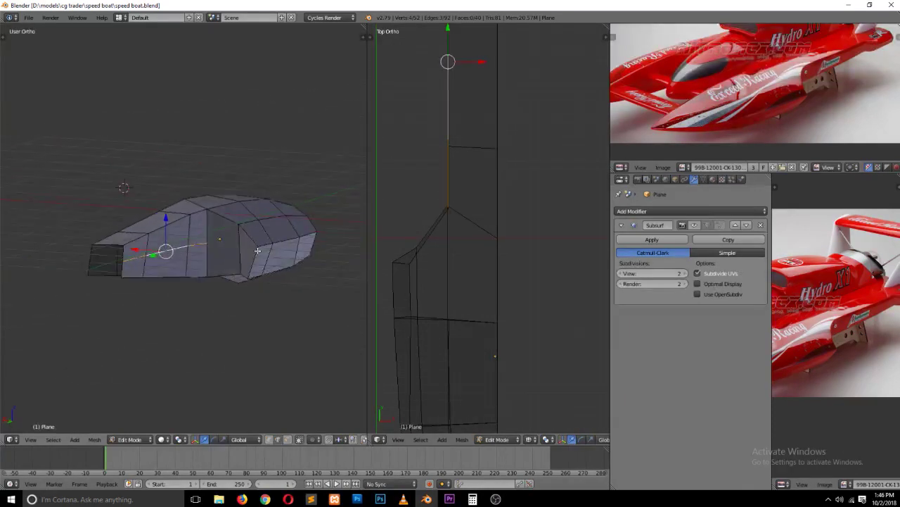
shift+right_click(193, 277)
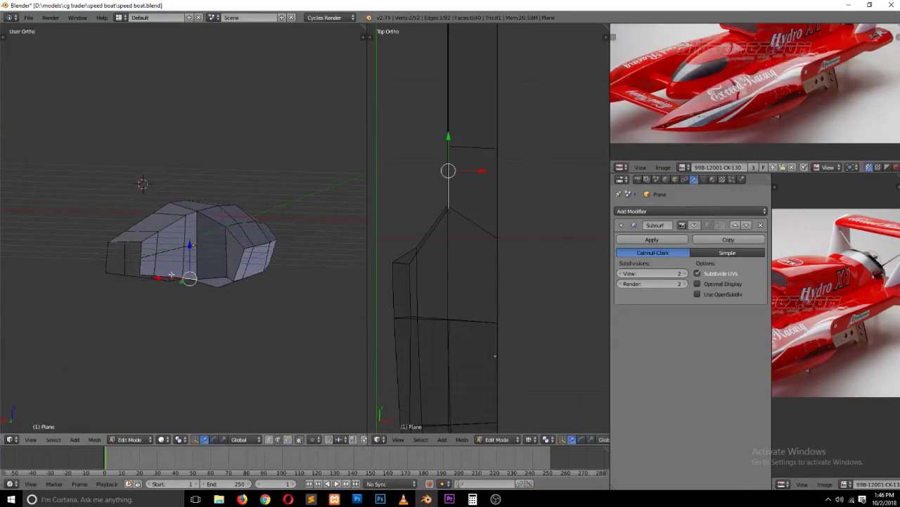
key(alt+m)
click(200, 247)
shift+right_click(243, 252)
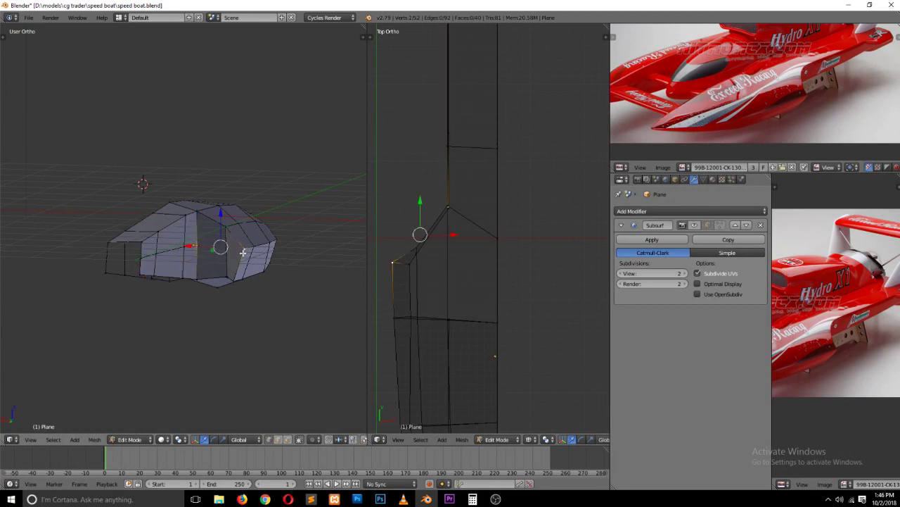
key(j)
Step: Select four edges running along the hull bottom
middle_drag(218, 276, 218, 278)
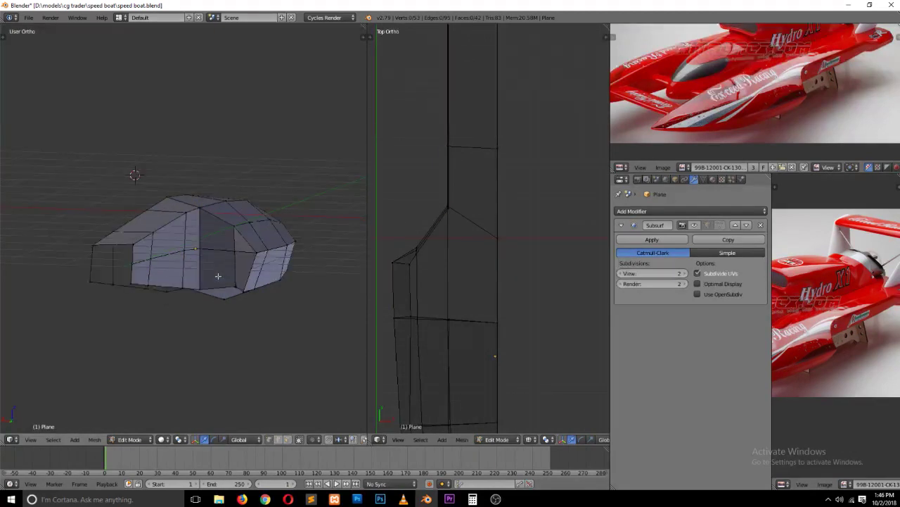
key(ctrl+Tab)
click(221, 285)
right_click(189, 288)
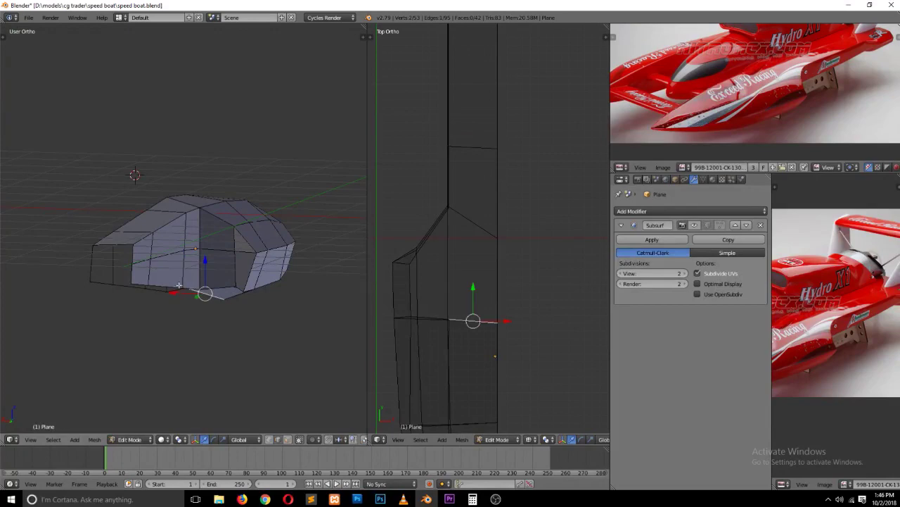
shift+right_click(185, 281)
shift+right_click(165, 285)
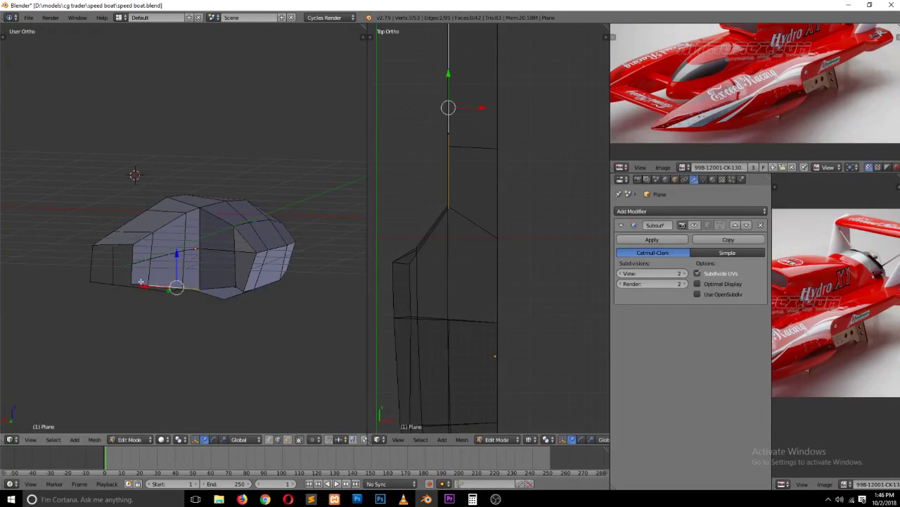
shift+right_click(145, 283)
Step: In front wireframe view, shift the bottom edges right to match the reference photo
middle_drag(142, 283, 146, 281)
key(KP_1)
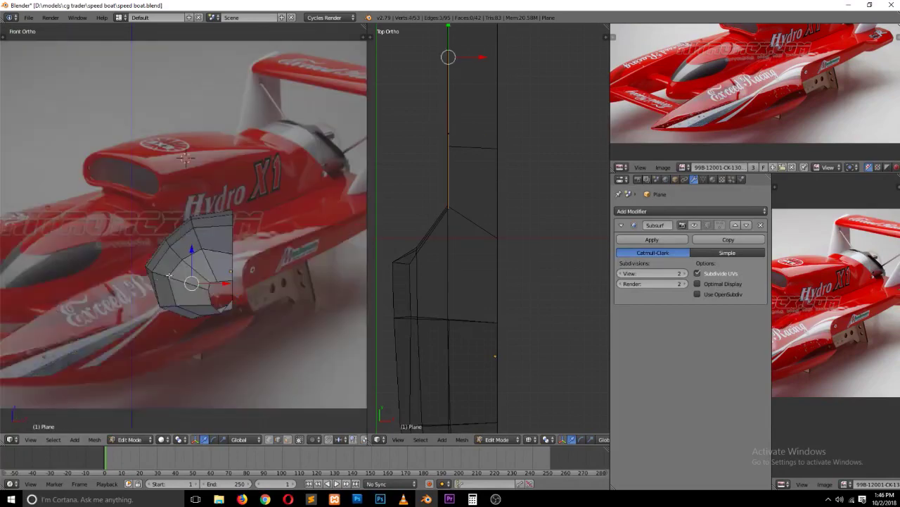
scroll(186, 160, up, 2)
key(z)
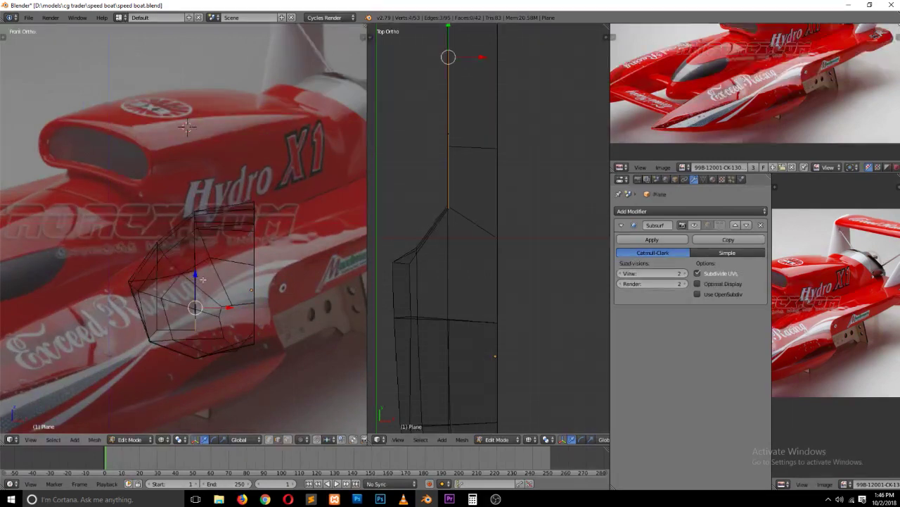
drag(219, 302, 237, 306)
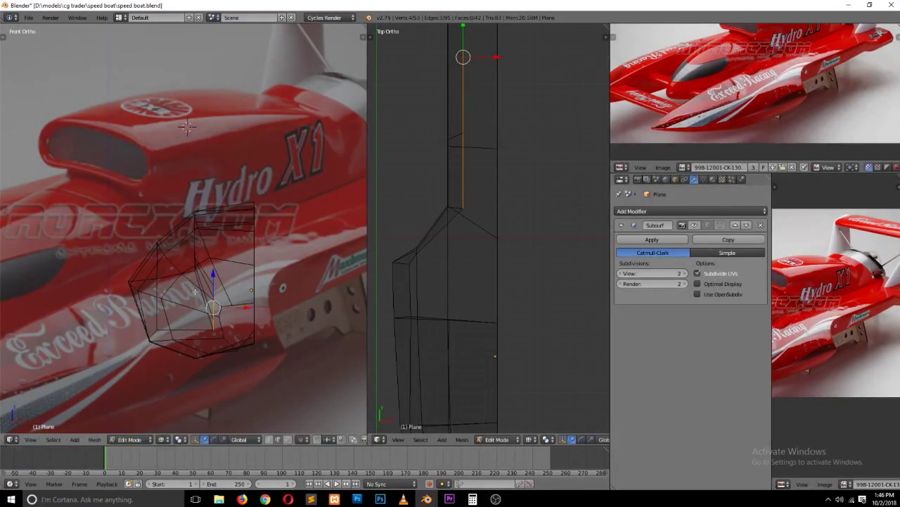
mouse_move(196, 291)
middle_down()
mouse_move(274, 314)
mouse_move(298, 237)
middle_up()
key(z)
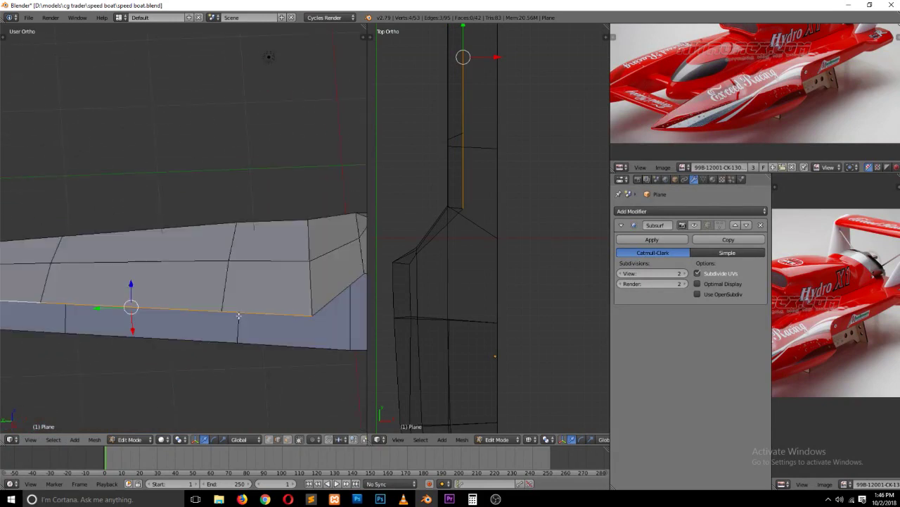
Step: Bridge the lower face's bottom edges with new faces
shift+right_click(261, 311)
shift+right_click(162, 304)
shift+right_click(95, 299)
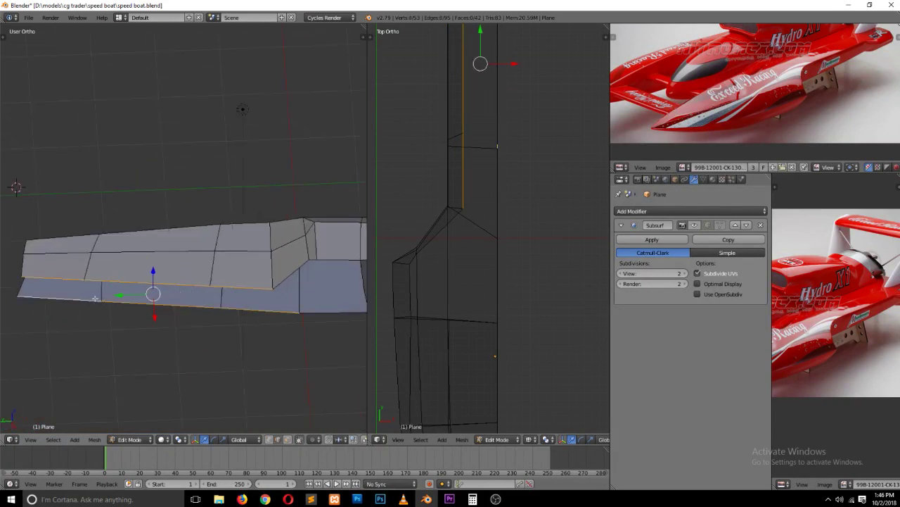
key(w)
click(106, 395)
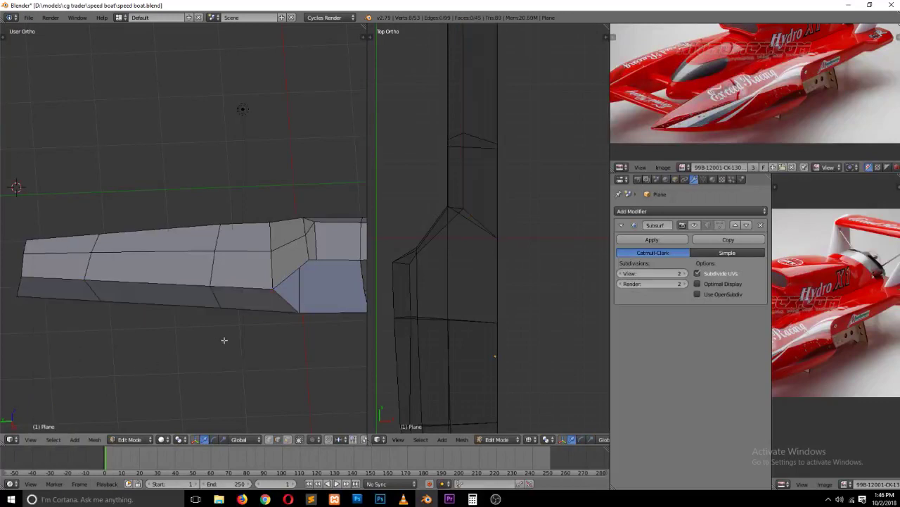
Step: Fill the gap between the two edges bordering the cockpit step with a face
middle_drag(225, 340, 173, 310)
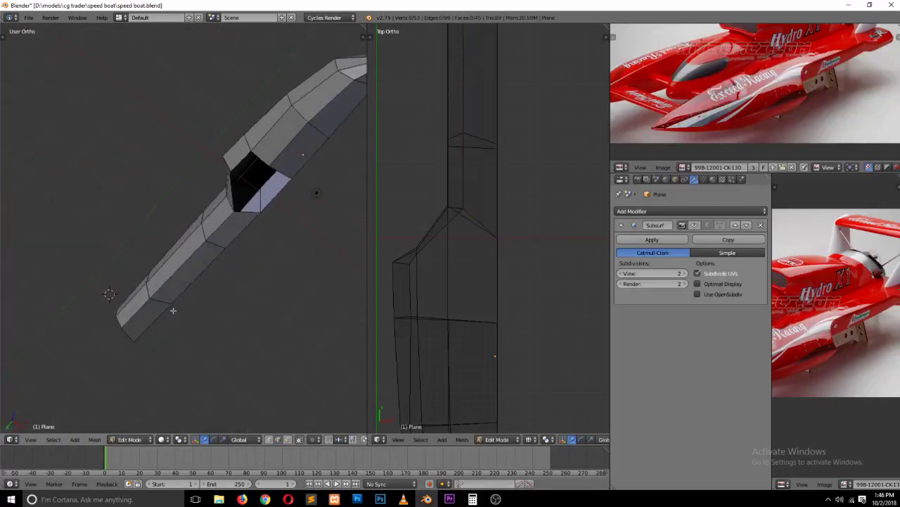
right_click(246, 210)
right_click(282, 171)
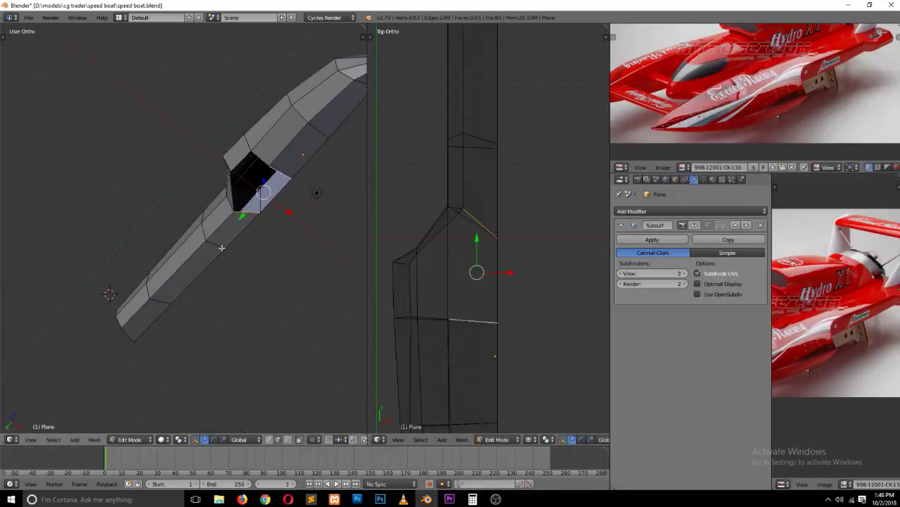
key(f)
key(a)
Step: Orbit around the hull to inspect the closed side from several angles
mouse_move(215, 241)
middle_down()
mouse_move(283, 258)
mouse_move(263, 302)
mouse_move(281, 339)
mouse_move(275, 273)
mouse_move(248, 258)
middle_up()
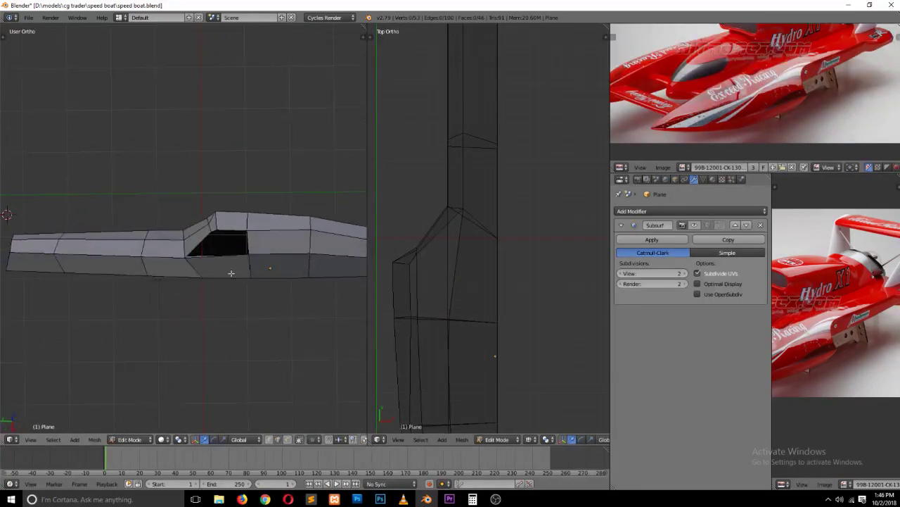
alt+right_click(226, 276)
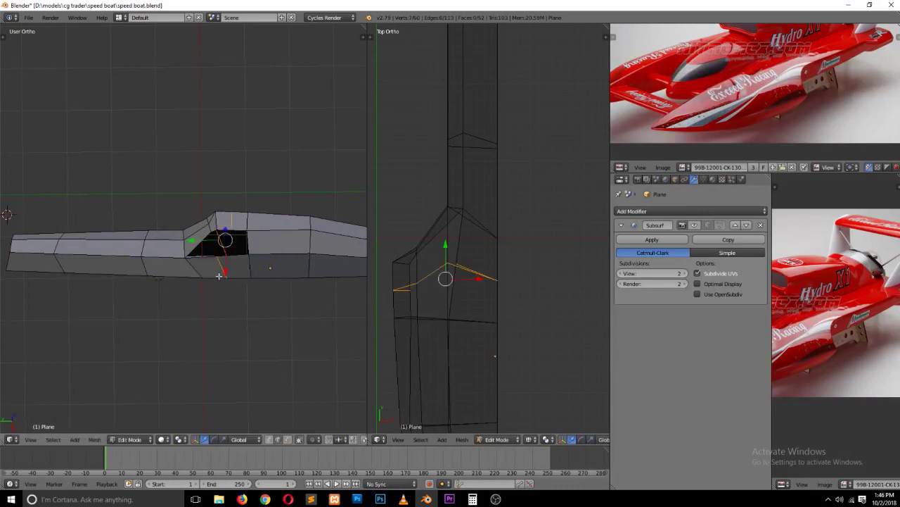
key(a)
mouse_move(219, 276)
middle_down()
mouse_move(225, 334)
mouse_move(204, 394)
mouse_move(218, 252)
middle_up()
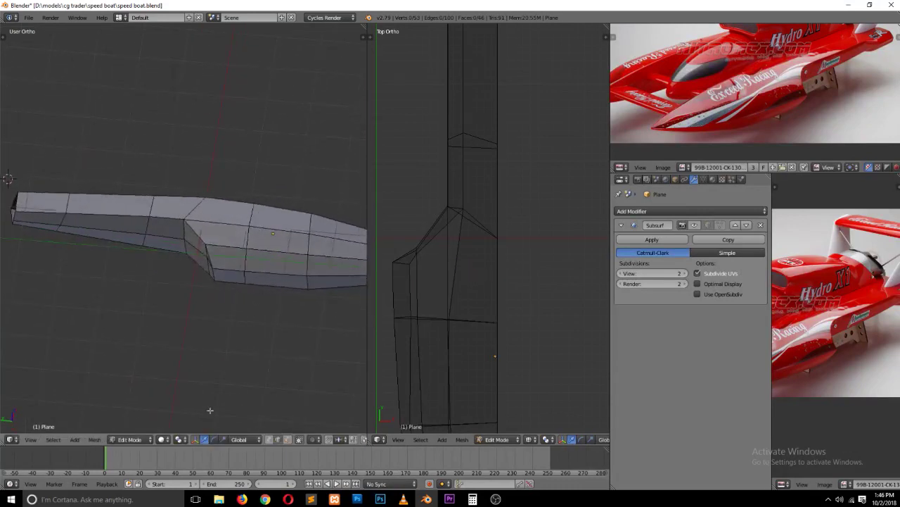
mouse_move(224, 261)
middle_down()
mouse_move(261, 221)
mouse_move(282, 241)
mouse_move(278, 248)
mouse_move(281, 237)
middle_up()
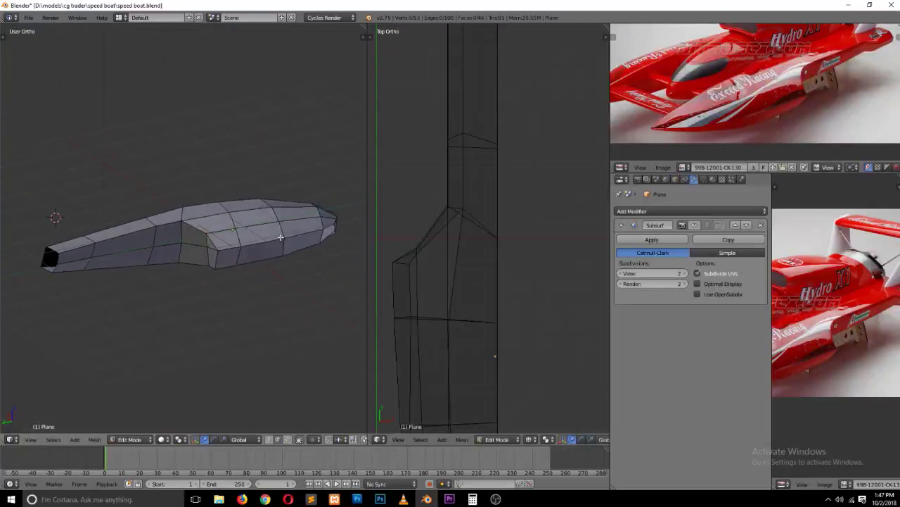
Step: Select the edge loops across the hull's nose and along its side
scroll(192, 257, up, 2)
middle_drag(182, 251, 209, 250)
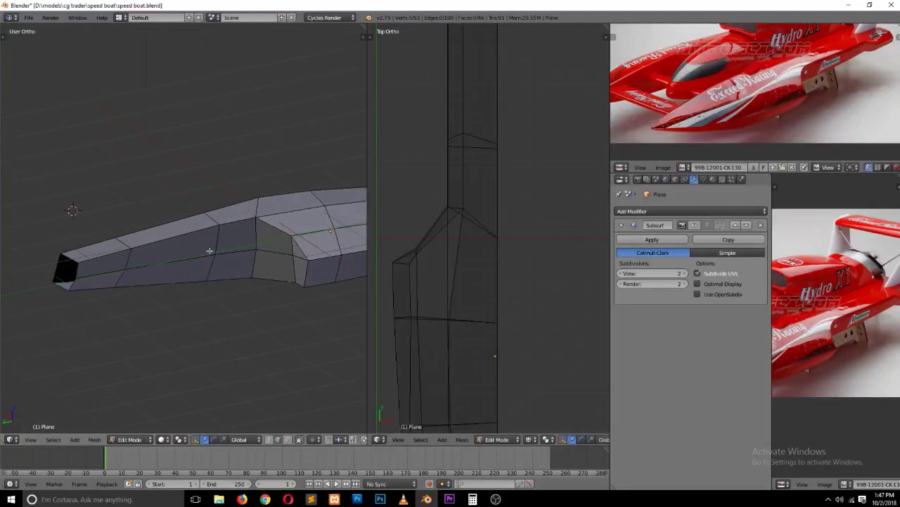
alt+right_click(259, 236)
alt+shift+right_click(220, 242)
alt+shift+right_click(127, 259)
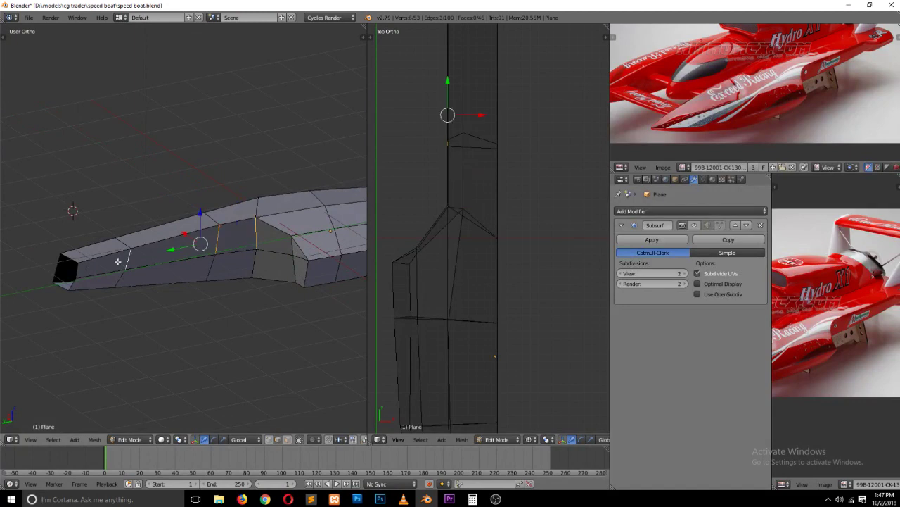
alt+shift+right_click(71, 269)
right_click(240, 259)
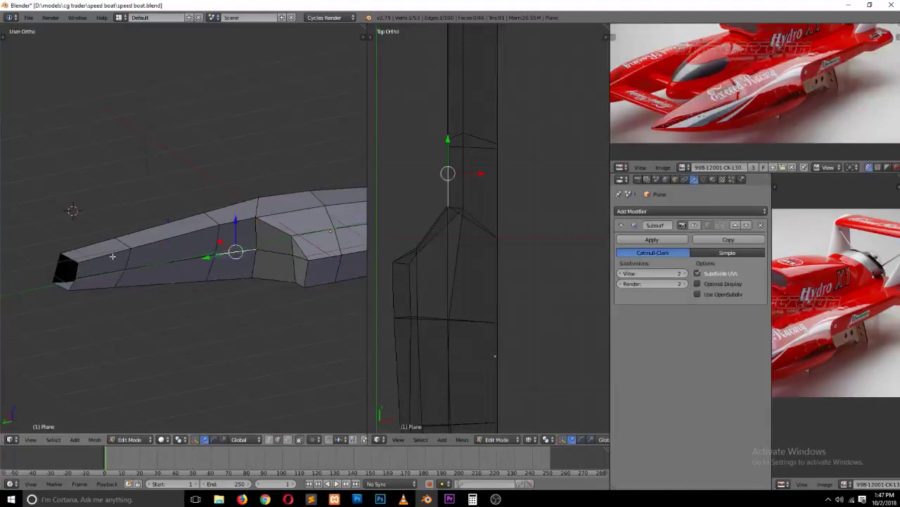
alt+right_click(106, 270)
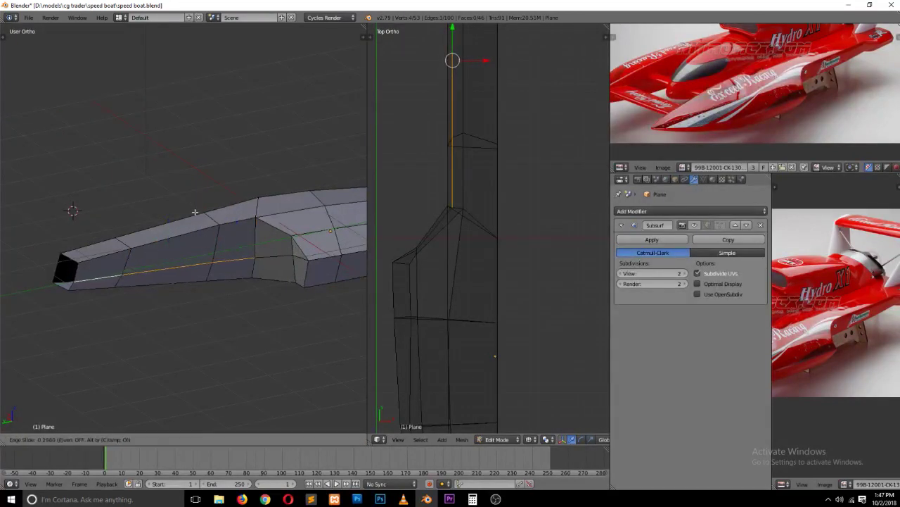
Step: Subdivide the vertical nose edges to add a horizontal loop along the side
right_click(236, 232)
ctrl+alt+right_click(118, 255)
ctrl+alt+right_click(119, 255)
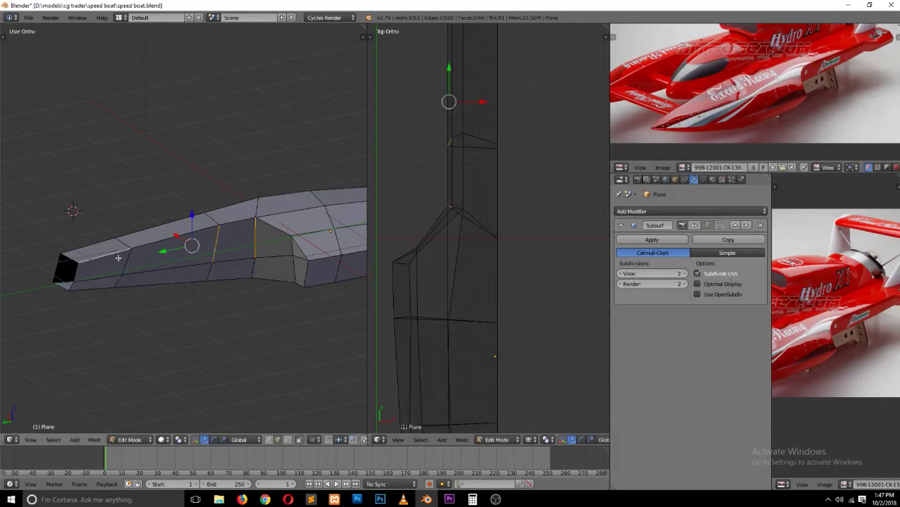
ctrl+alt+right_click(121, 259)
ctrl+alt+right_click(124, 264)
shift+right_click(124, 262)
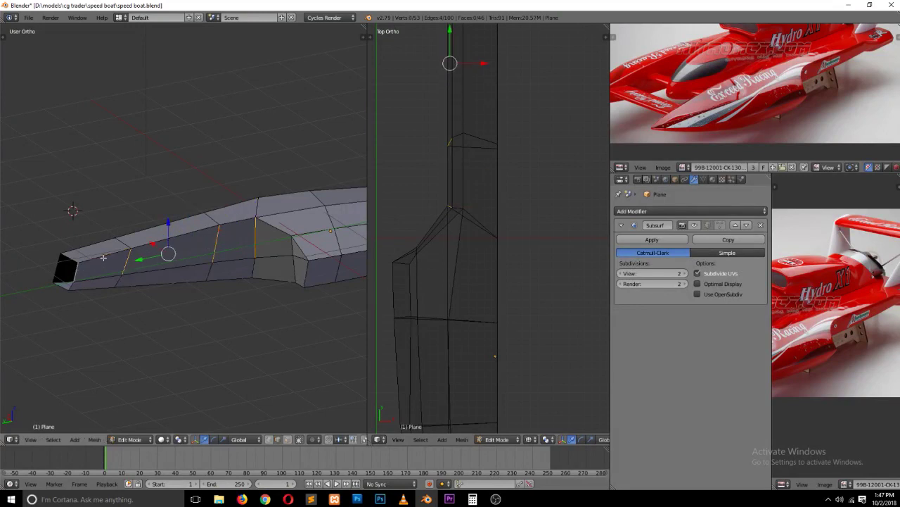
key(w)
click(145, 121)
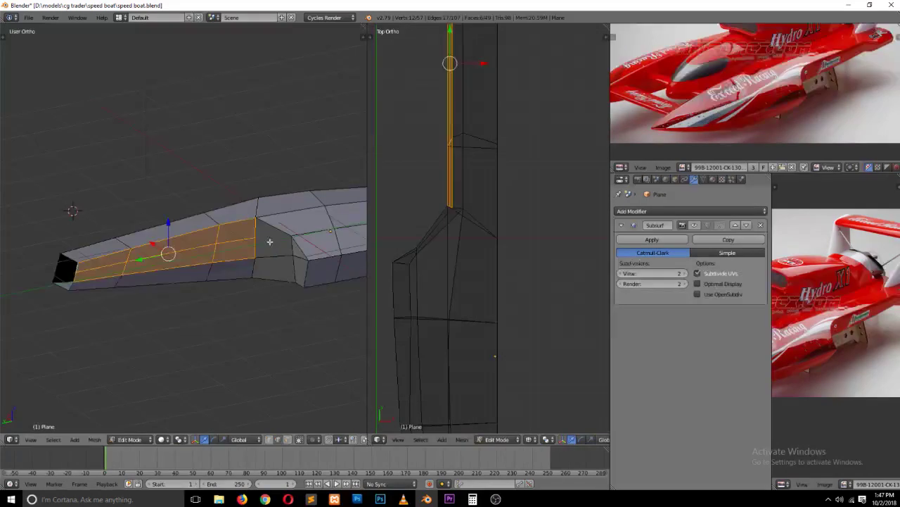
Step: Check the cockpit-step vertices, save the boat file, and select the new nose loop
key(ctrl+Tab)
click(261, 234)
right_click(257, 253)
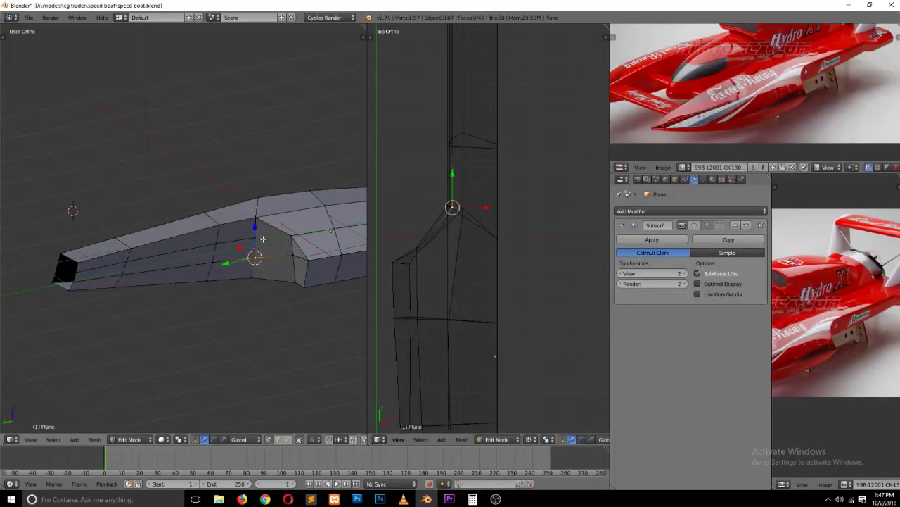
right_click(260, 239)
shift+right_click(296, 239)
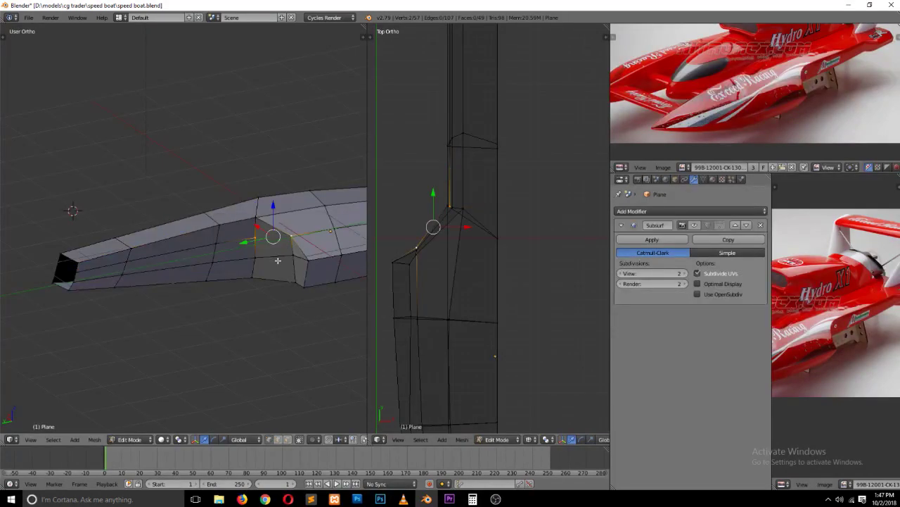
key(a)
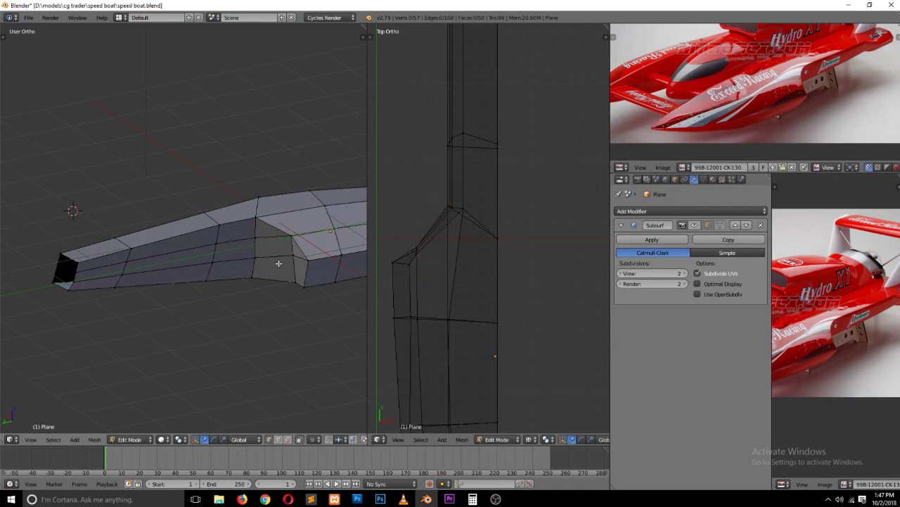
key(ctrl+s)
alt+right_click(214, 239)
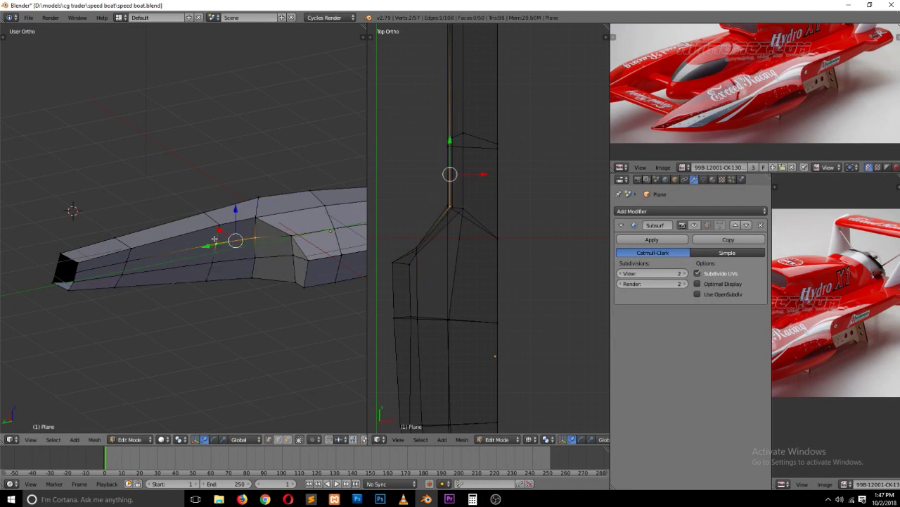
shift+right_click(113, 267)
Step: In front view, move the nose edge to follow the reference photo, then restore solid shading
key(KP_3)
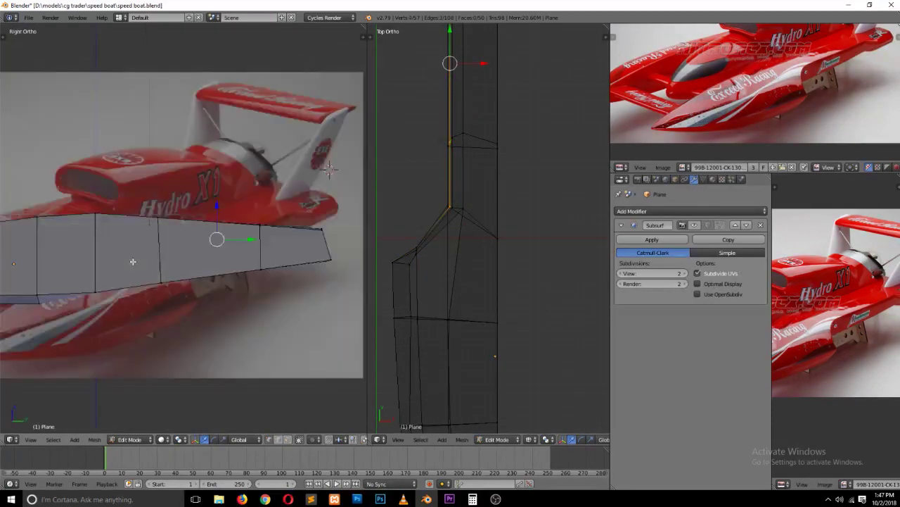
key(ctrl+KP_1)
key(KP_1)
scroll(143, 265, up, 2)
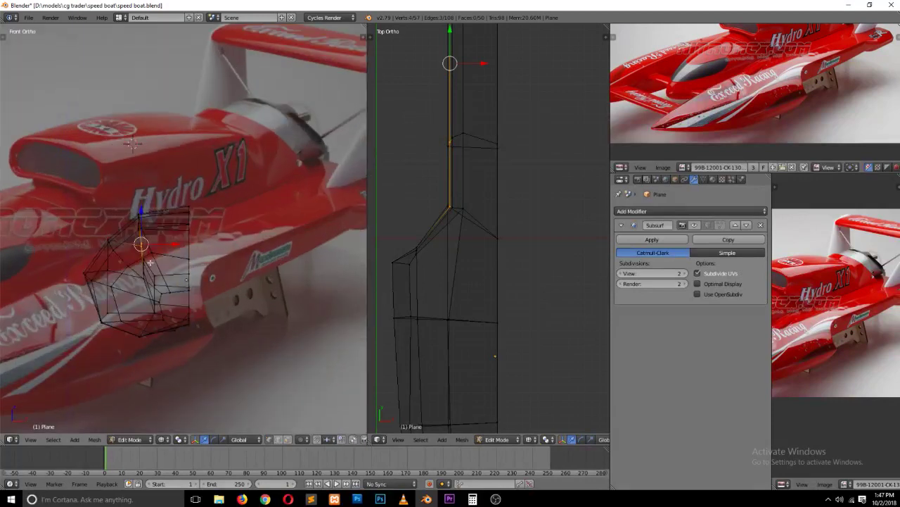
key(g)
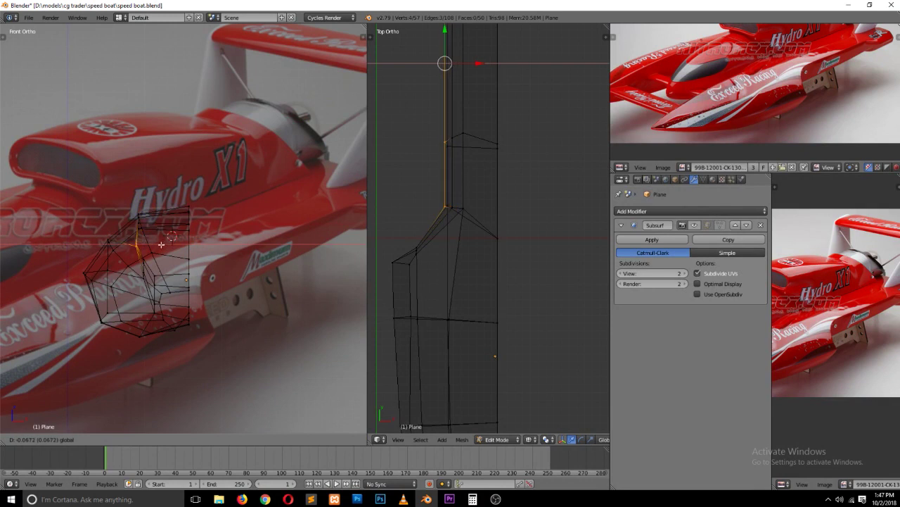
click(158, 244)
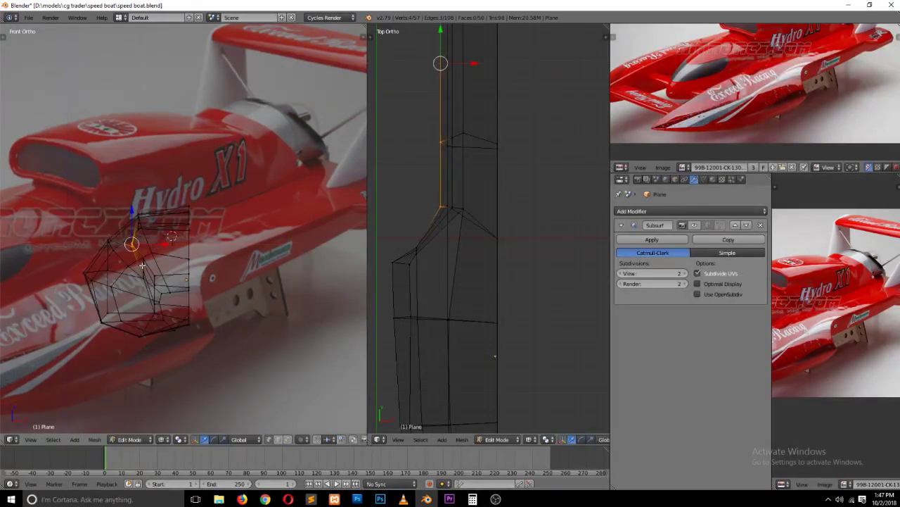
key(a)
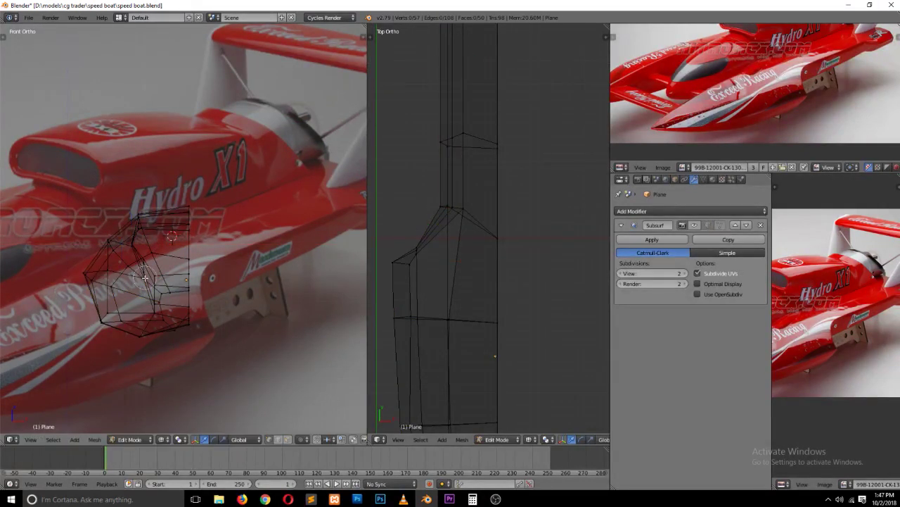
alt+right_click(145, 266)
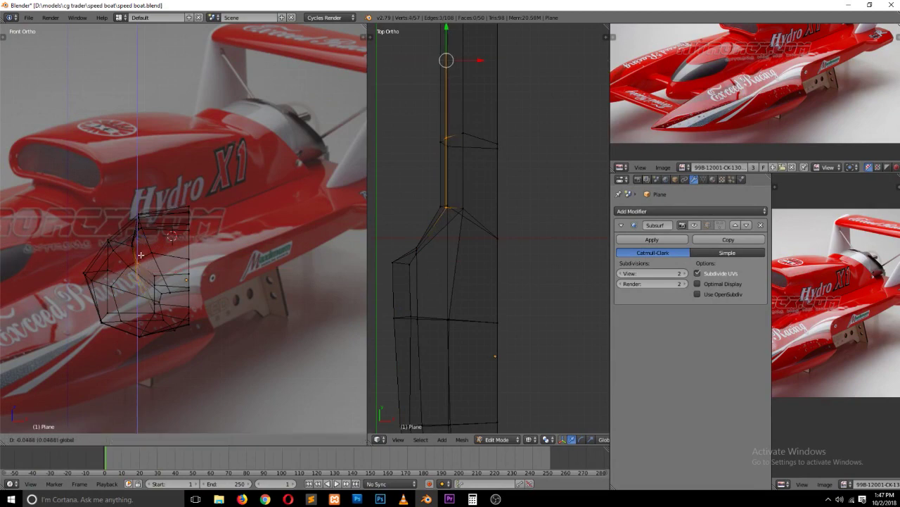
key(a)
key(z)
mouse_move(124, 244)
middle_down()
mouse_move(267, 244)
mouse_move(271, 258)
mouse_move(177, 286)
mouse_move(97, 290)
mouse_move(232, 273)
mouse_move(230, 241)
mouse_move(125, 199)
mouse_move(244, 196)
mouse_move(257, 242)
mouse_move(248, 283)
mouse_move(157, 308)
middle_up()
Step: Create a face between the selected edges across the gap at the cockpit step
key(ctrl+Tab)
click(157, 308)
click(159, 308)
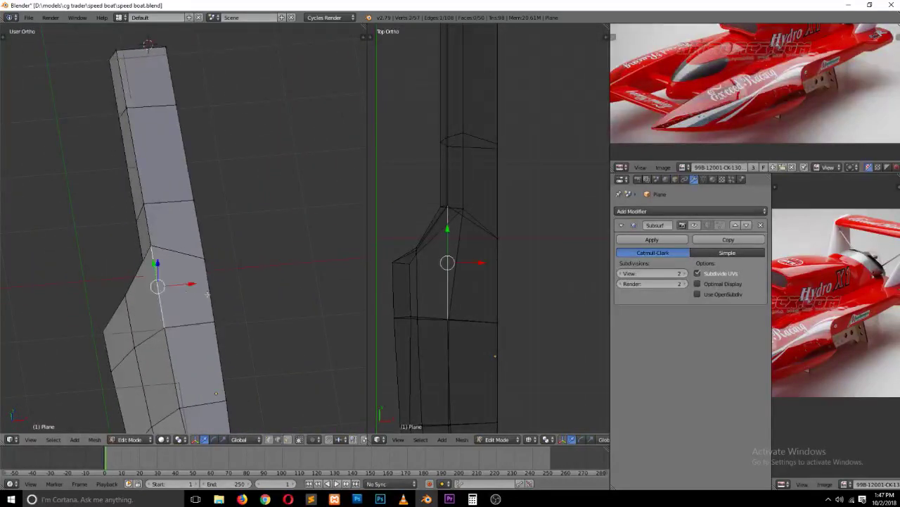
shift+click(213, 310)
mouse_move(227, 312)
middle_down()
mouse_move(157, 257)
mouse_move(97, 289)
mouse_move(212, 236)
middle_up()
shift+click(97, 288)
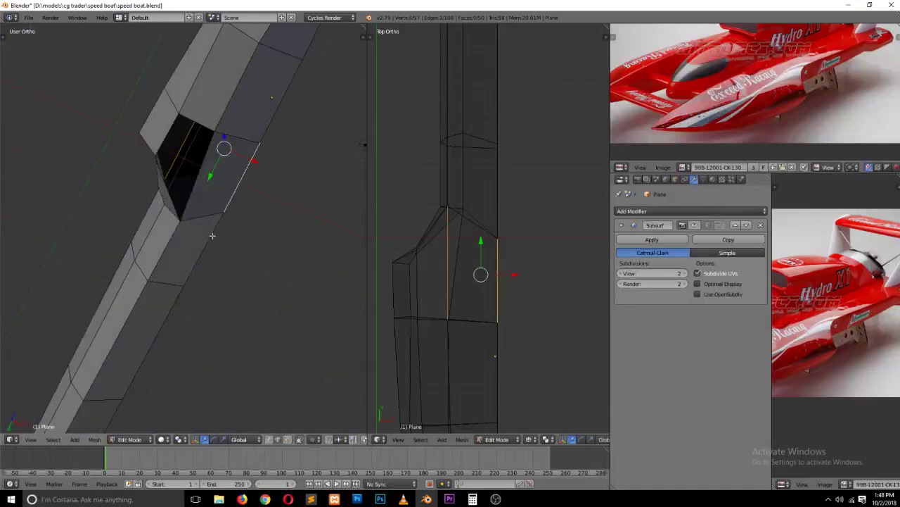
key(w)
click(190, 175)
Step: Delete the triangular face at the cockpit step
key(a)
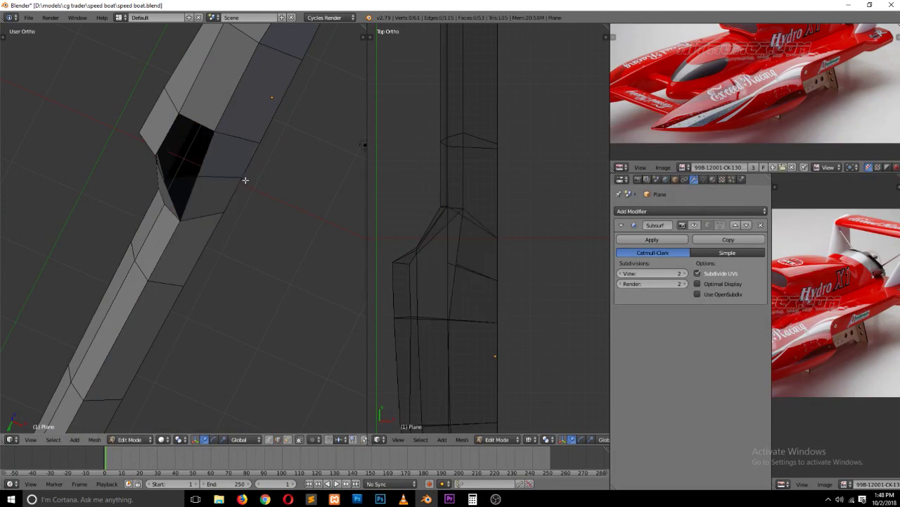
mouse_move(245, 180)
middle_down()
mouse_move(227, 202)
mouse_move(217, 331)
mouse_move(288, 291)
middle_up()
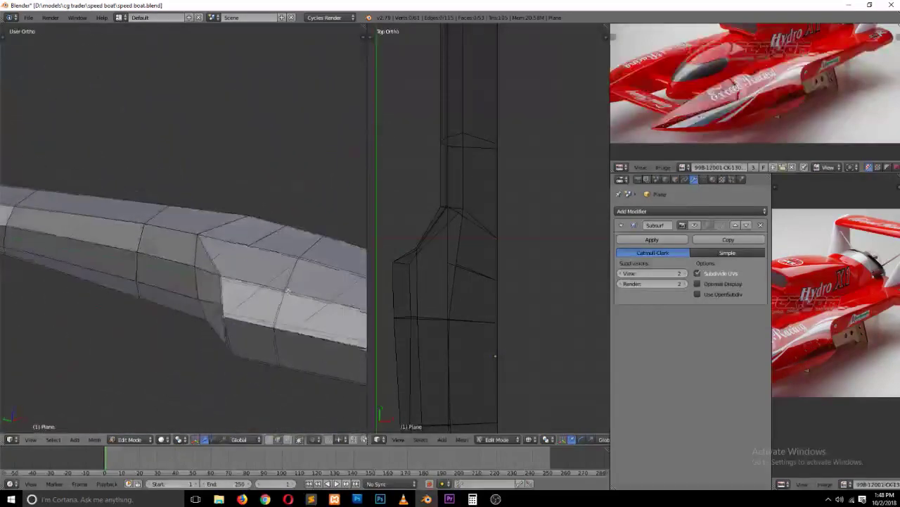
key(ctrl+Tab)
click(232, 284)
click(209, 259)
shift+click(253, 255)
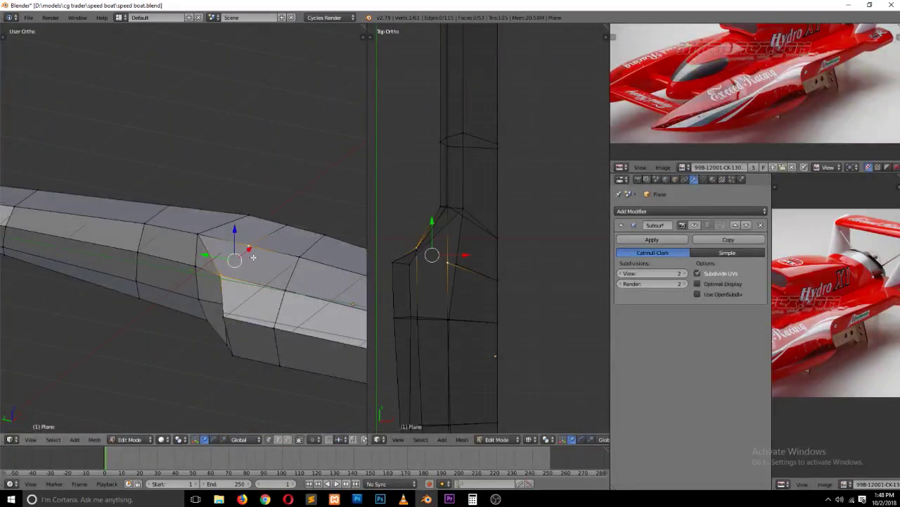
key(a)
key(ctrl+Tab)
click(225, 321)
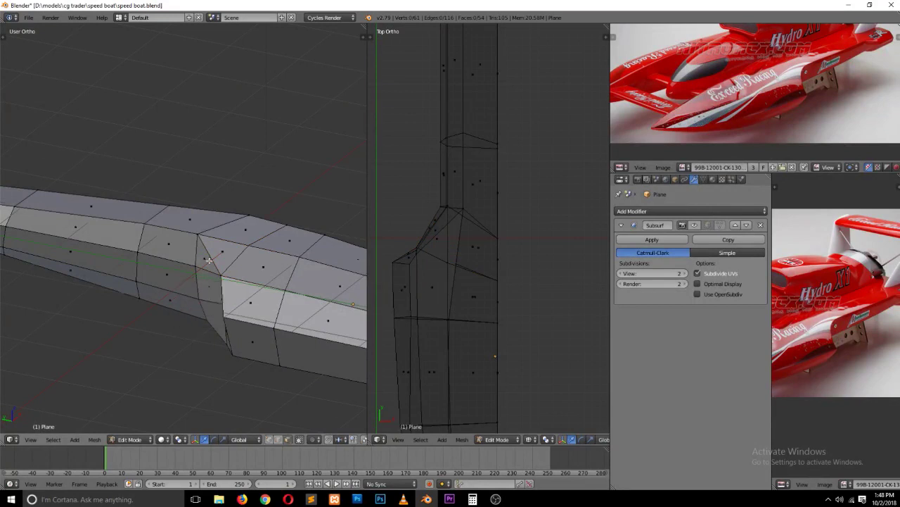
click(226, 251)
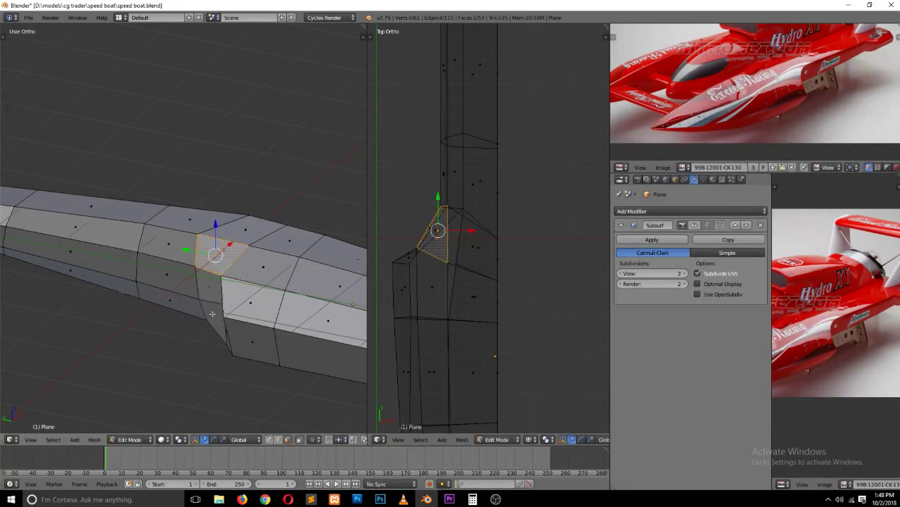
key(x)
Step: Delete the quad beside the hole, fill the gap with F, and save over the speed boat file
mouse_move(212, 313)
middle_down()
mouse_move(204, 313)
mouse_move(291, 271)
middle_up()
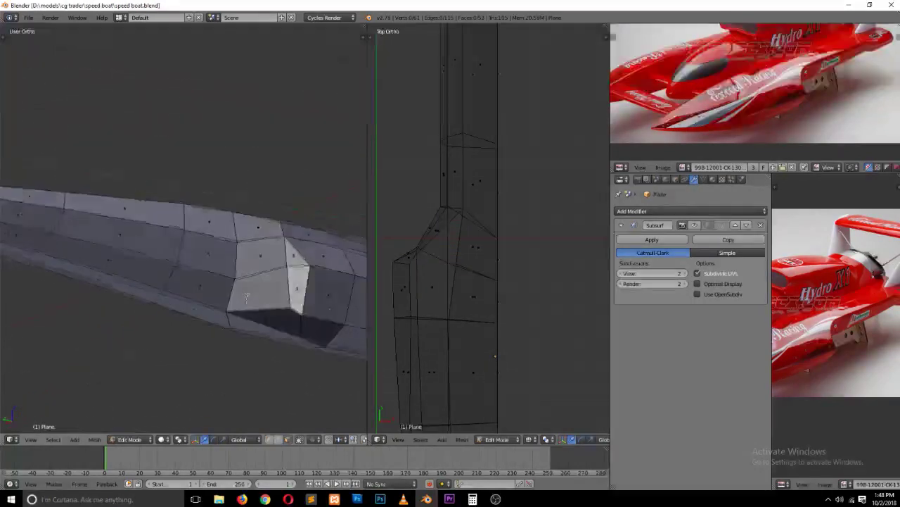
key(ctrl+Tab)
click(306, 298)
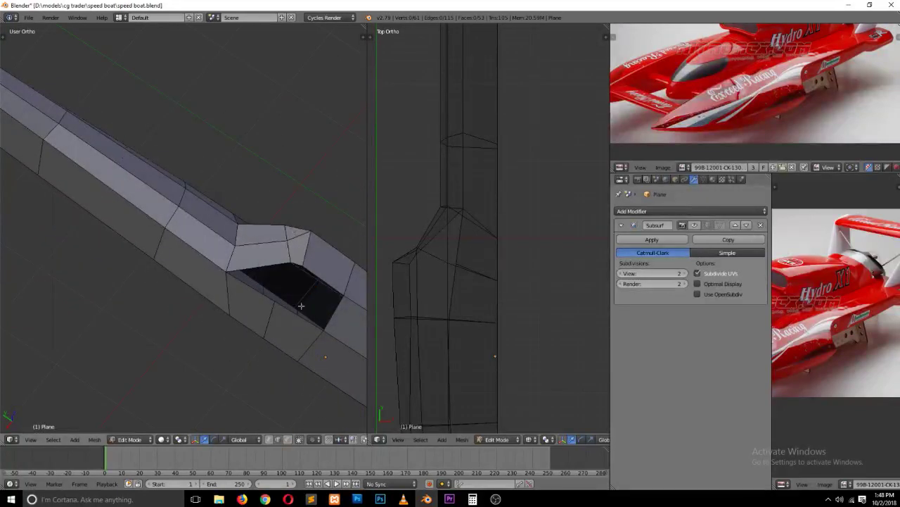
click(300, 316)
click(309, 297)
key(x)
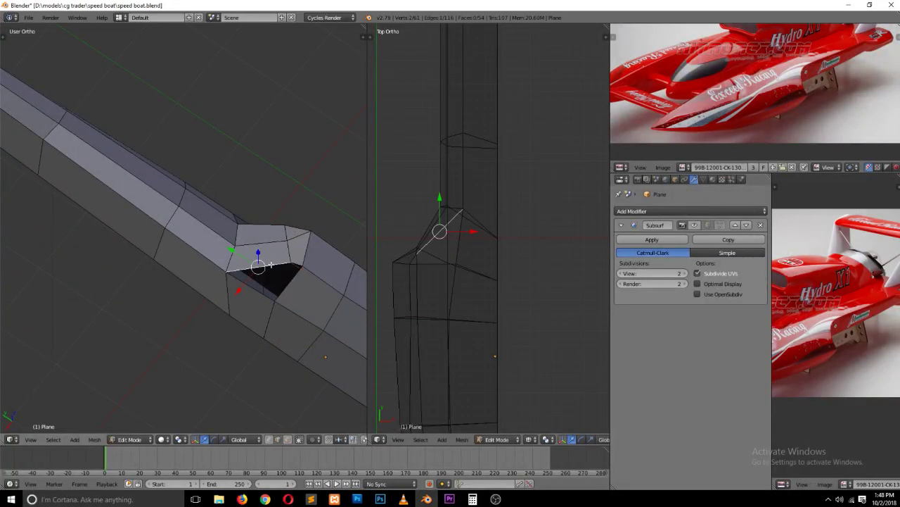
key(f)
key(ctrl+s)
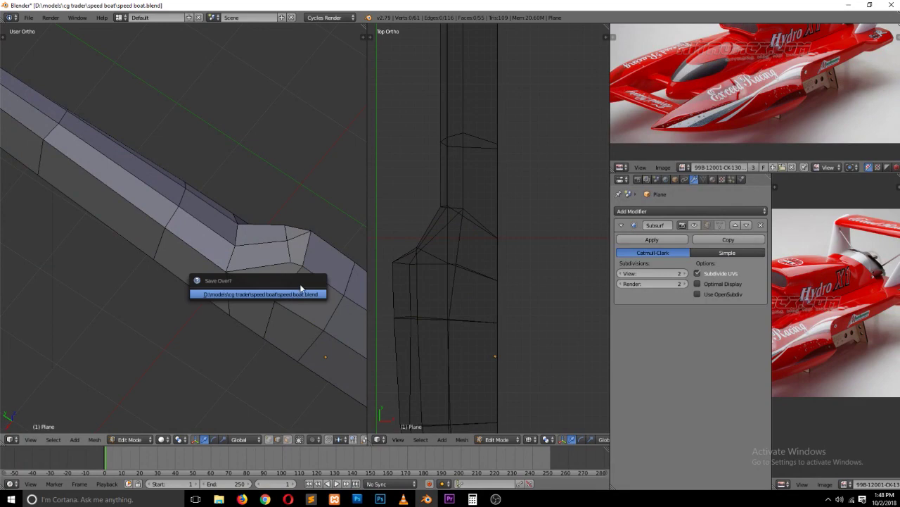
click(303, 293)
Step: In top wireframe view with edge selection, select the edge loop across the nose
middle_drag(298, 287, 275, 372)
key(ctrl+Tab)
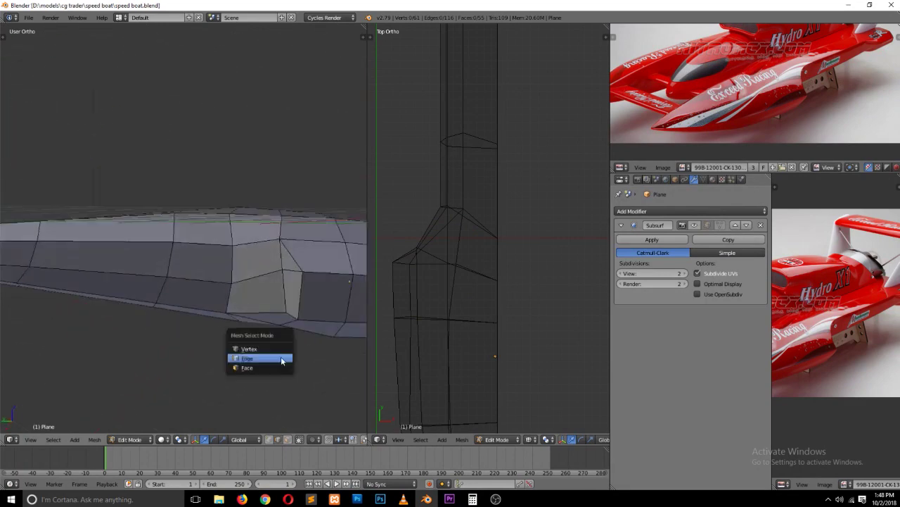
click(280, 359)
key(KP_7)
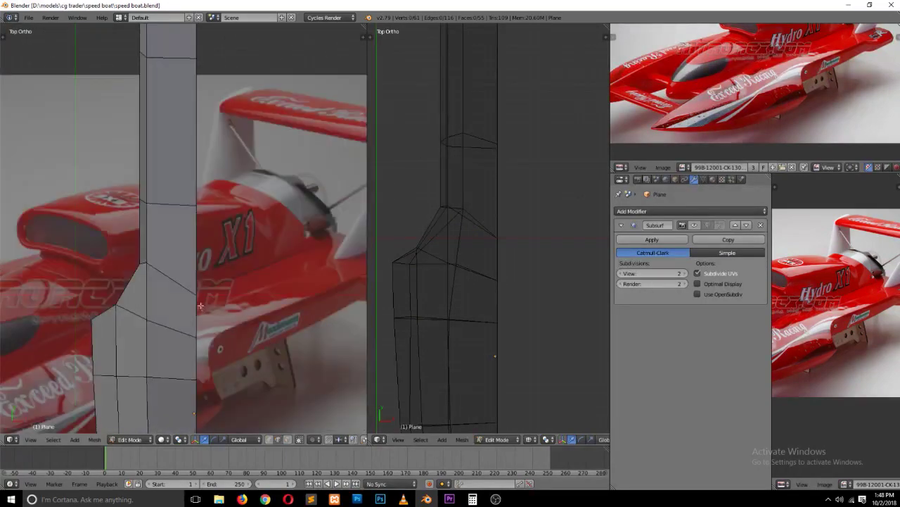
key(ctrl+Tab)
click(202, 291)
key(z)
alt+right_click(184, 336)
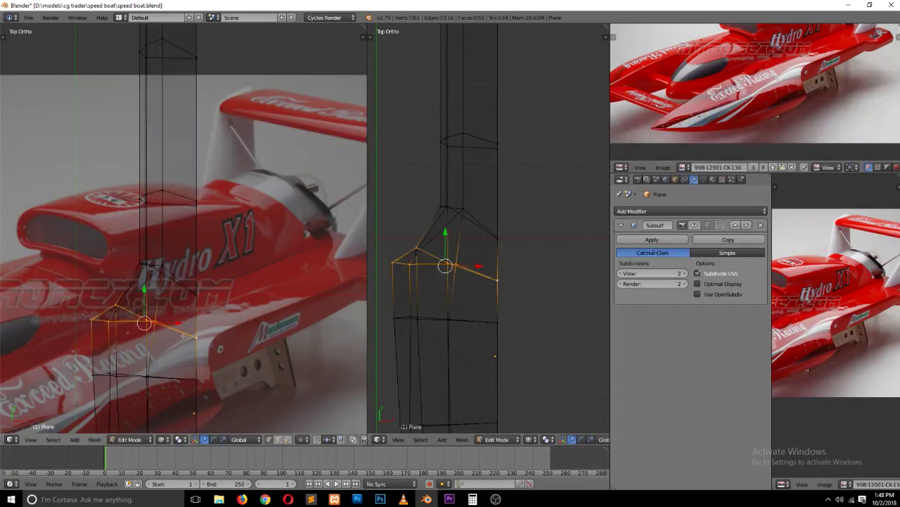
Step: Move the nose-corner edge to match the reference photo's outline
key(a)
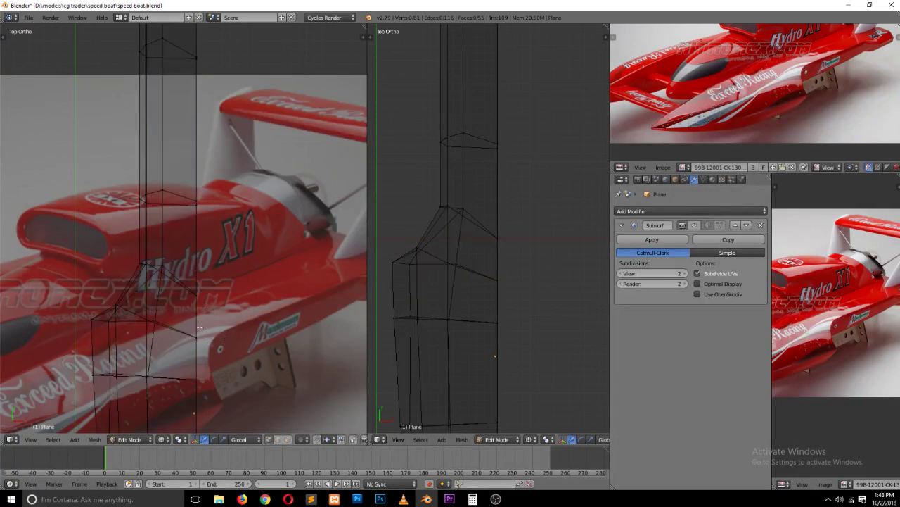
right_click(197, 337)
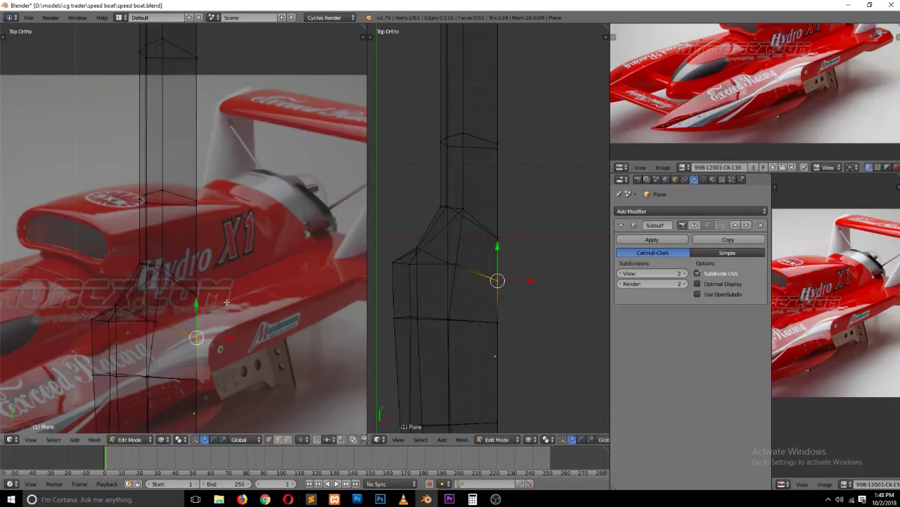
key(a)
key(x)
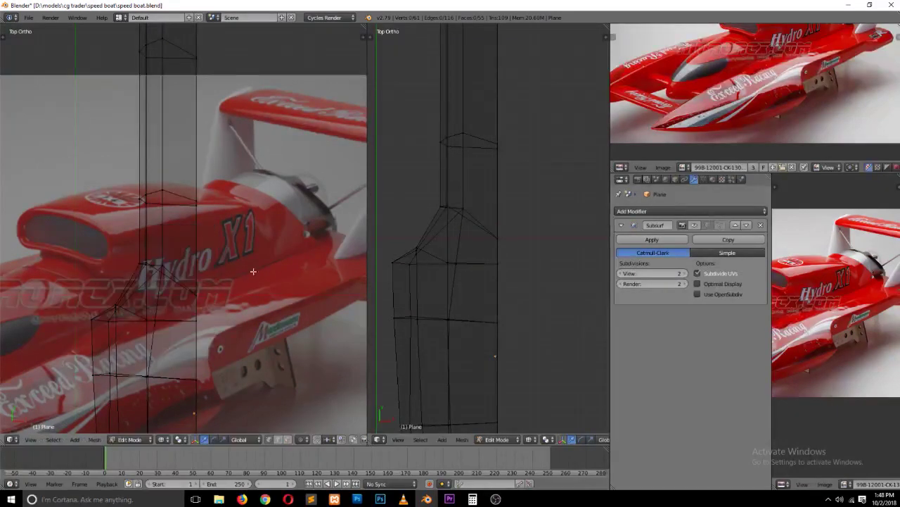
right_click(198, 299)
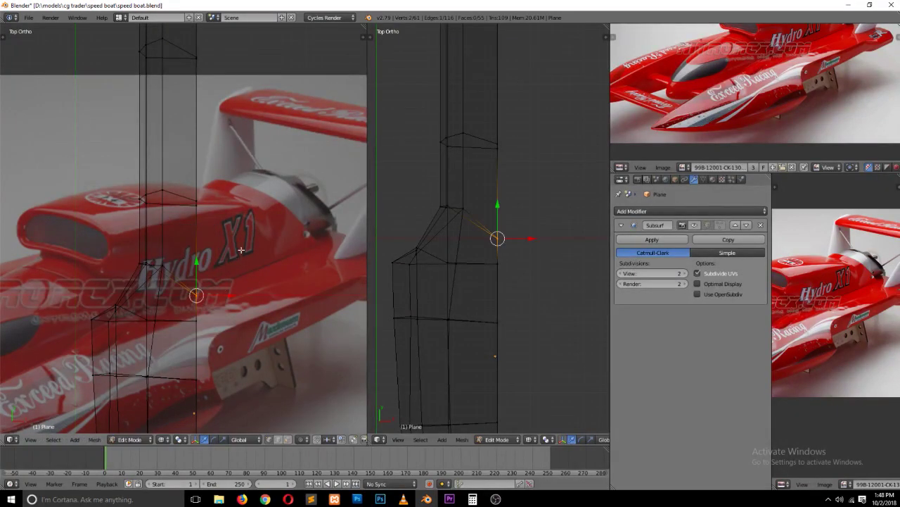
key(g)
click(180, 301)
Step: Slide two nose-outline vertices onto the reference photo's outline
key(a)
key(z)
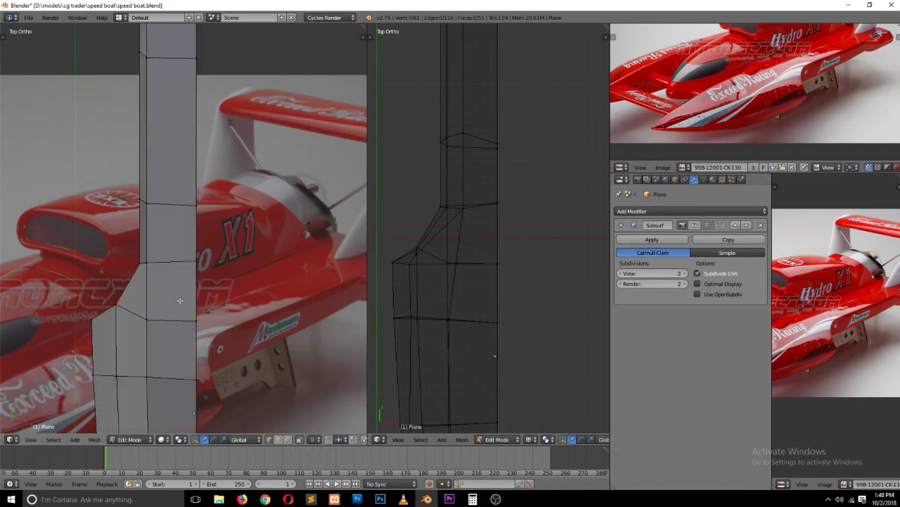
ctrl+scroll(180, 300, left, 1)
key(z)
right_click(171, 322)
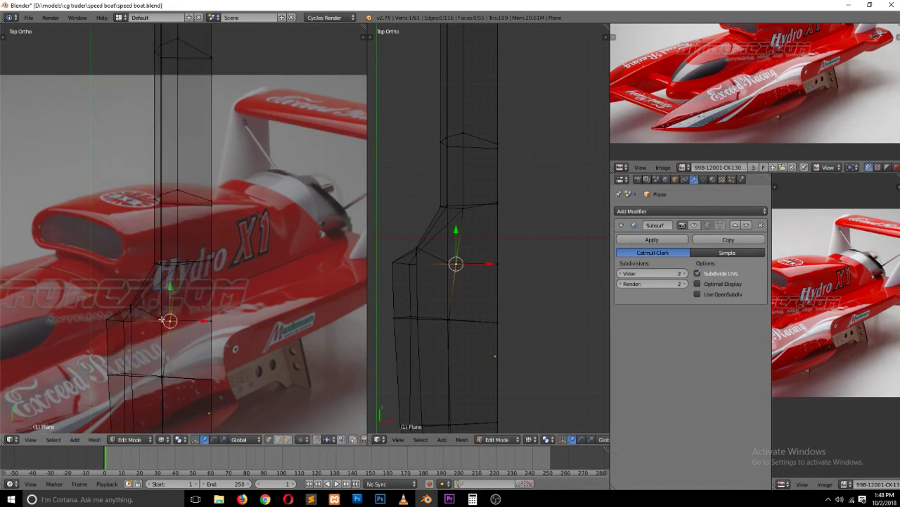
key(shift+v)
click(199, 262)
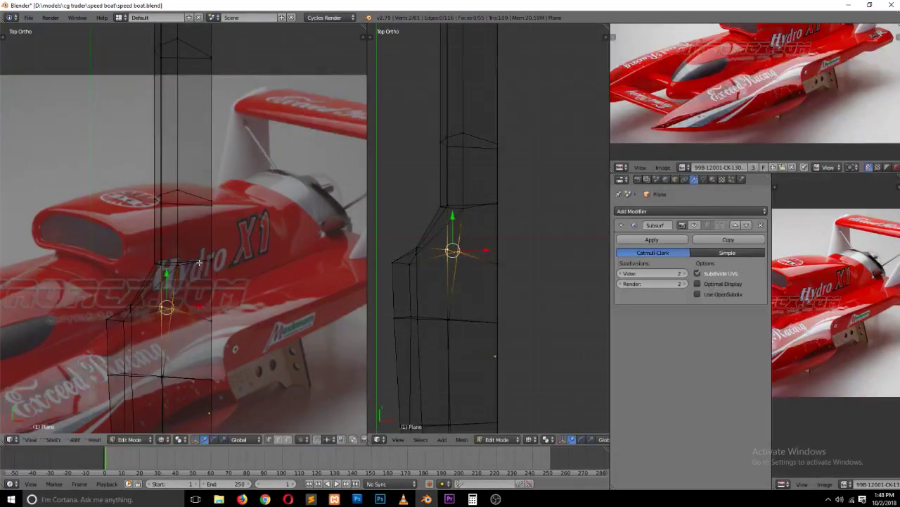
key(a)
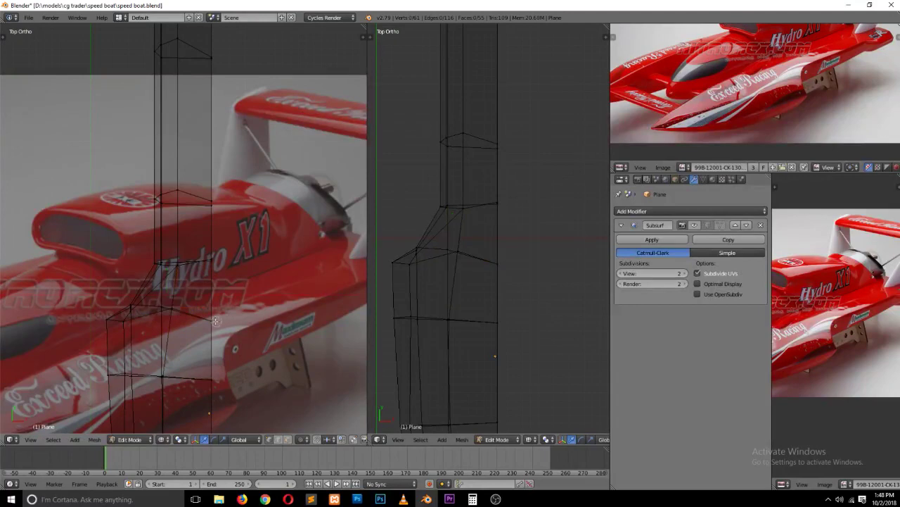
right_click(212, 320)
key(g)
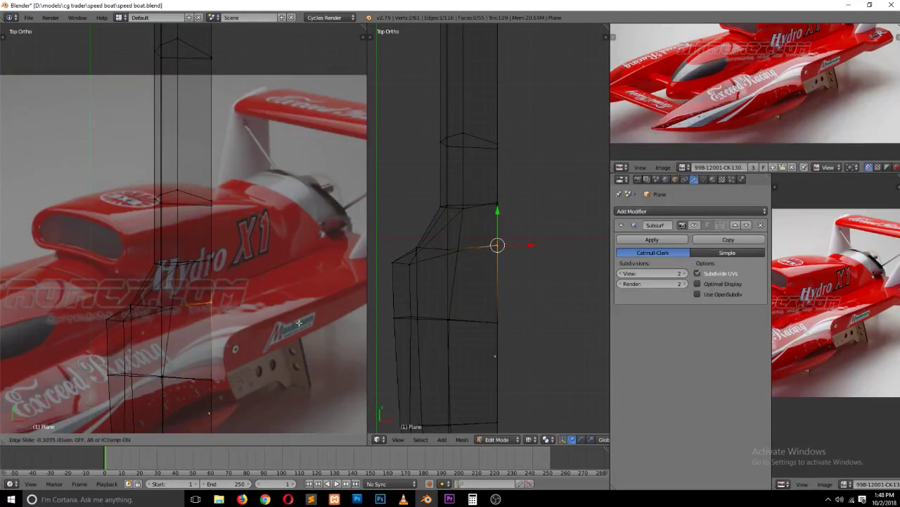
click(243, 337)
Step: Check the reshaped nose in solid shading and Object Mode, then resume mesh editing
key(z)
mouse_move(204, 352)
middle_down()
mouse_move(311, 287)
mouse_move(328, 295)
mouse_move(318, 267)
mouse_move(282, 298)
mouse_move(316, 286)
mouse_move(195, 297)
middle_up()
mouse_move(247, 348)
middle_down()
mouse_move(191, 311)
mouse_move(219, 323)
middle_up()
scroll(249, 354, up, 1)
scroll(191, 312, up, 3)
key(Tab)
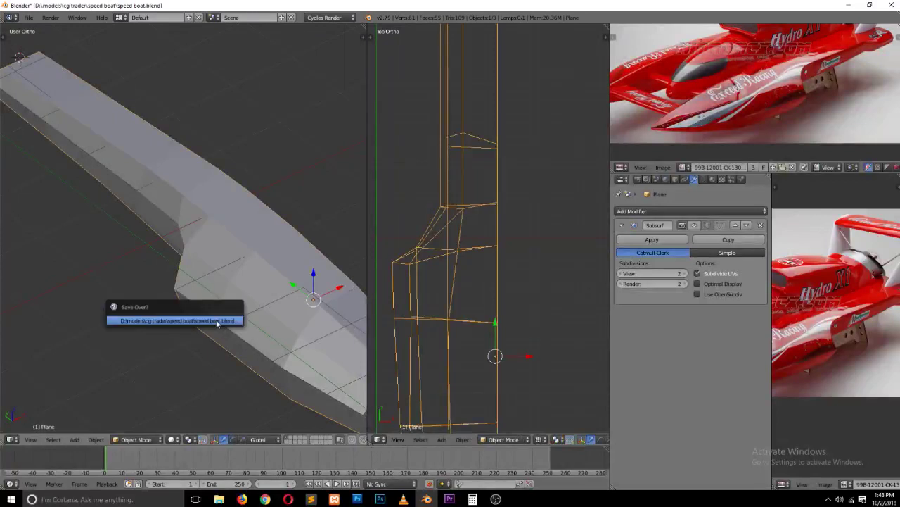
key(Tab)
Step: Slide two edges on the hull's top to new positions
mouse_move(224, 213)
middle_down()
mouse_move(301, 199)
mouse_move(343, 209)
middle_up()
key(ctrl+Tab)
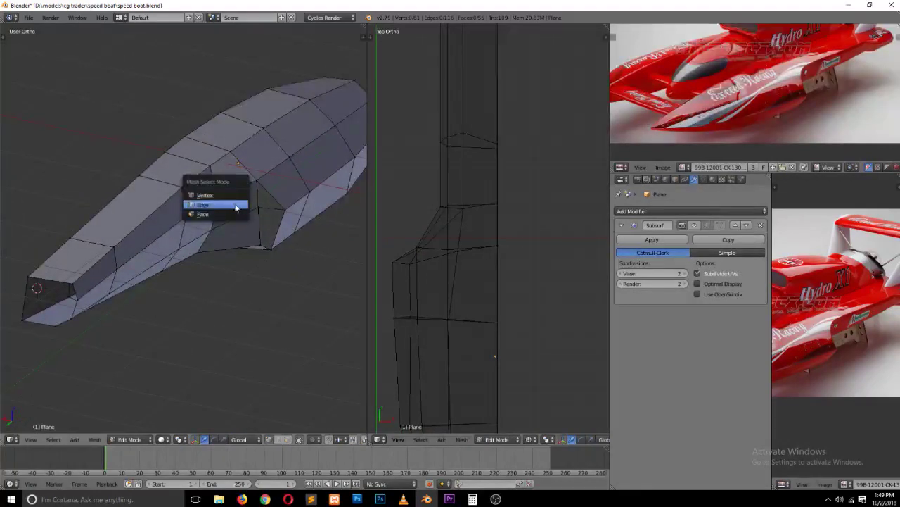
click(235, 203)
right_click(205, 169)
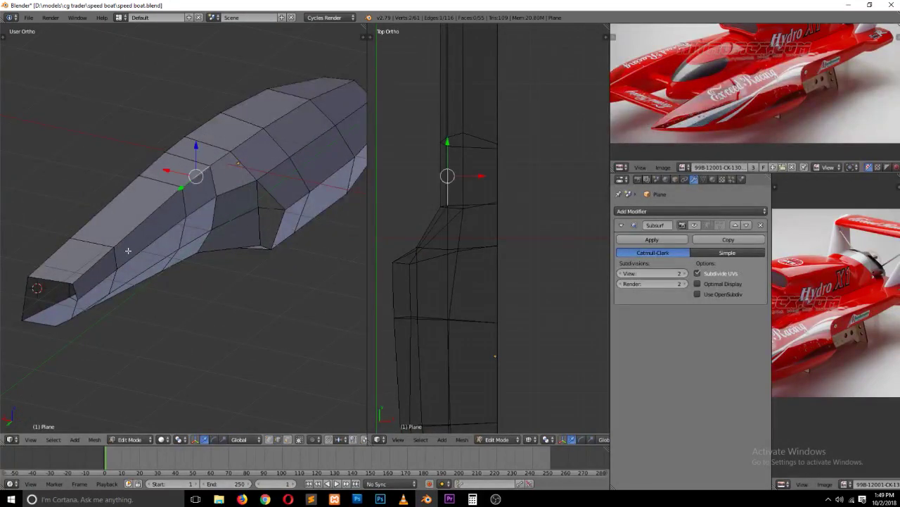
shift+right_click(93, 267)
key(g)
key(g)
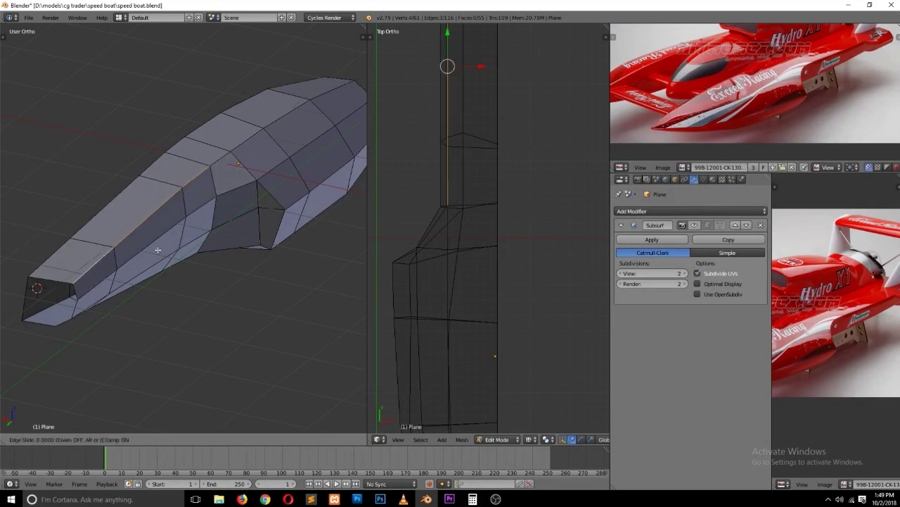
click(144, 246)
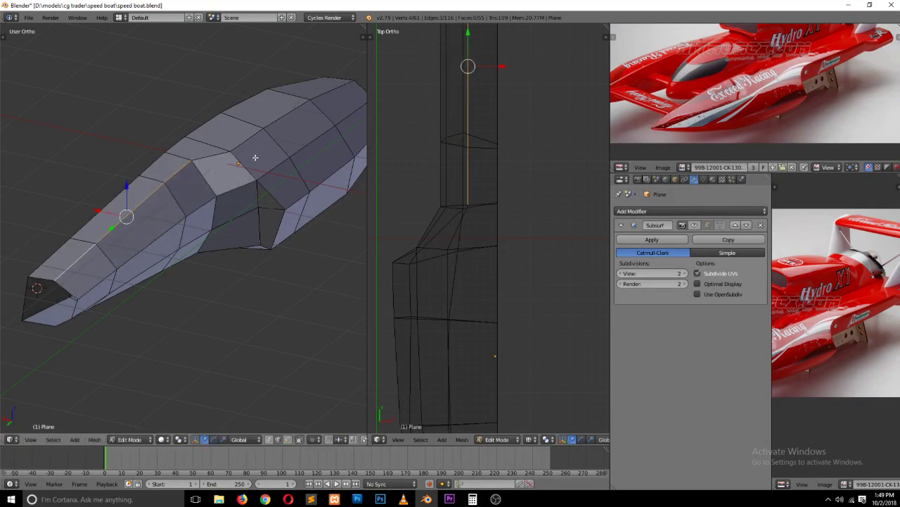
Step: Inspect the edge loops along the hull's side and underside, then clear the selection
middle_drag(220, 183, 217, 114)
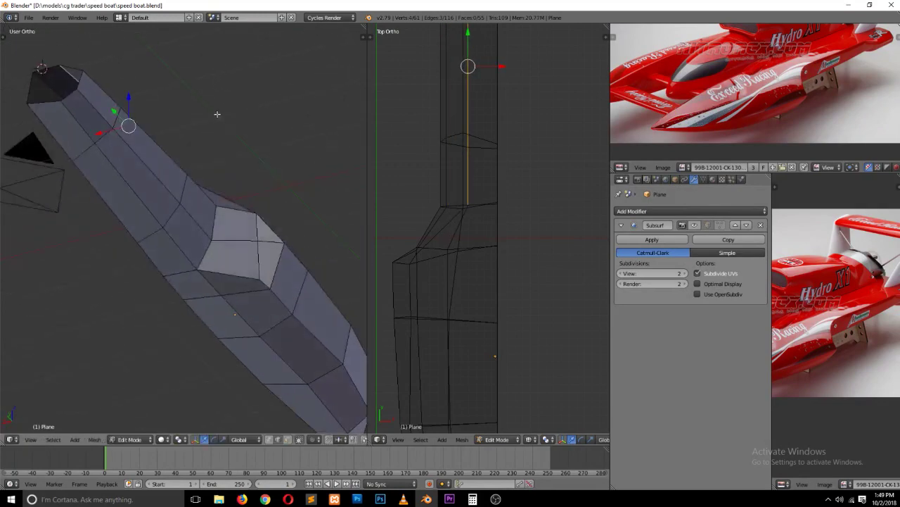
middle_drag(236, 266, 163, 237)
right_click(90, 160)
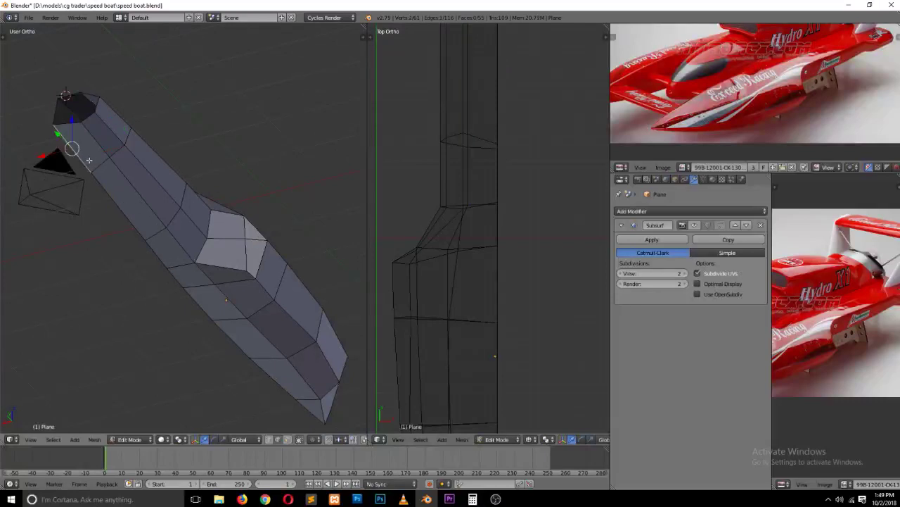
alt+right_click(166, 228)
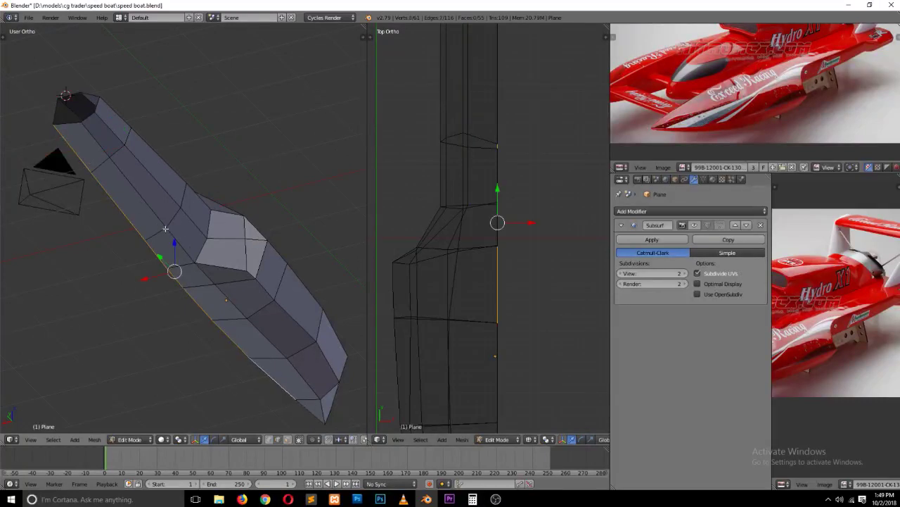
right_click(177, 247)
right_click(211, 281)
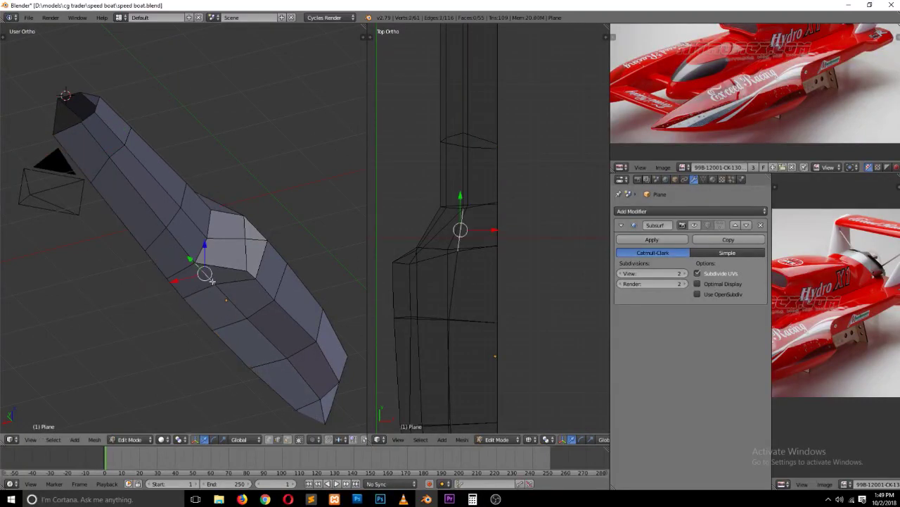
alt+right_click(301, 378)
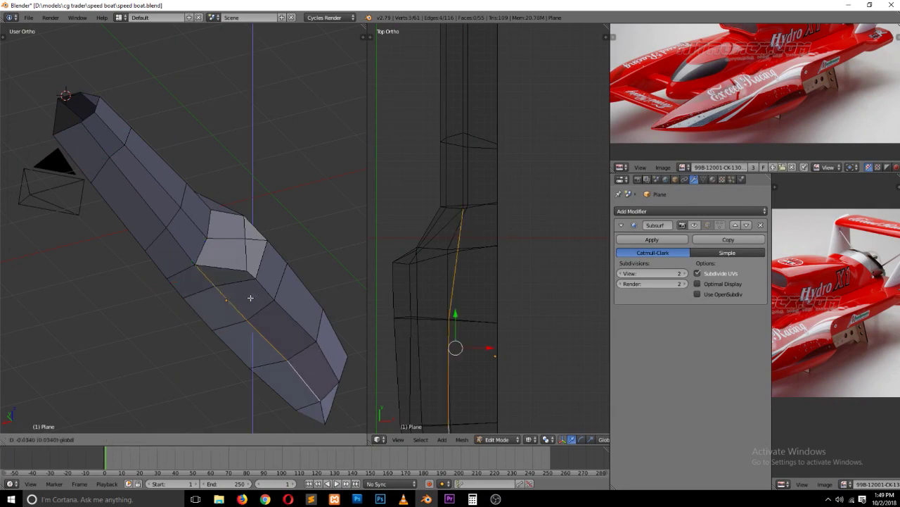
middle_drag(251, 290, 224, 318)
key(a)
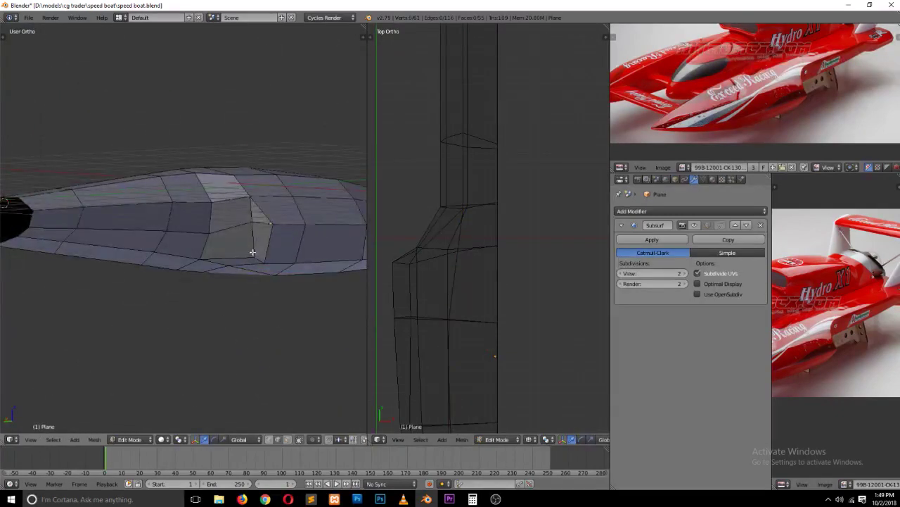
Step: Compare the hull against the front and right-side reference photos
key(KP_1)
key(KP_3)
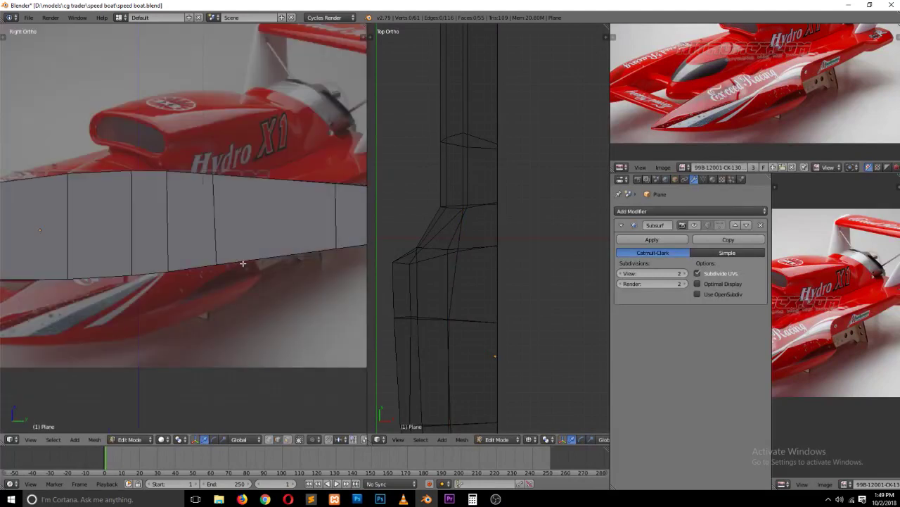
scroll(275, 294, down, 2)
mouse_move(269, 258)
middle_down()
mouse_move(211, 296)
mouse_move(181, 292)
mouse_move(205, 283)
middle_up()
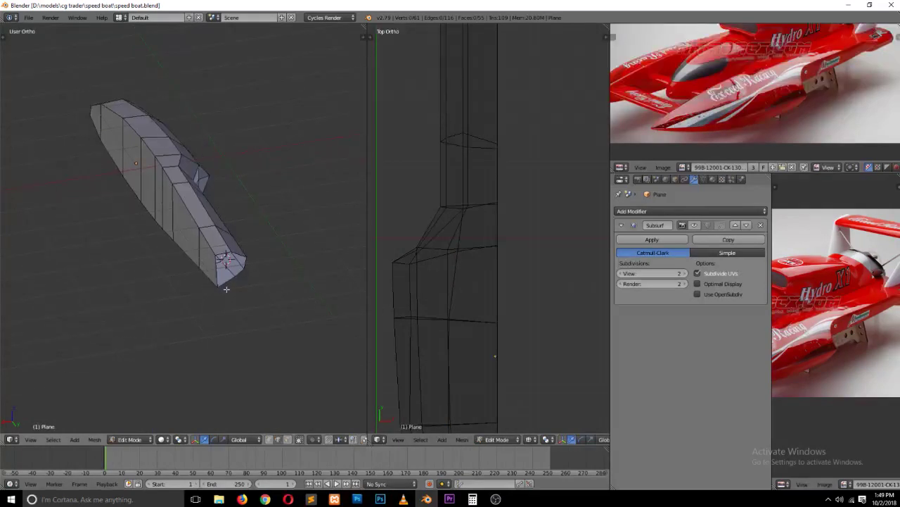
scroll(228, 287, up, 1)
scroll(232, 284, up, 1)
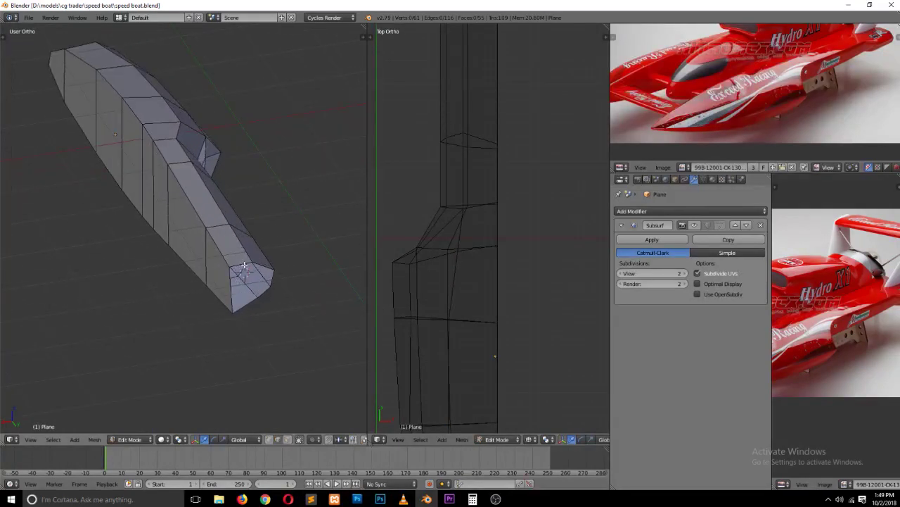
Step: Lower the nose-tip edge, fill new faces at the tip, and view the result in Object Mode
shift+right_click(244, 265)
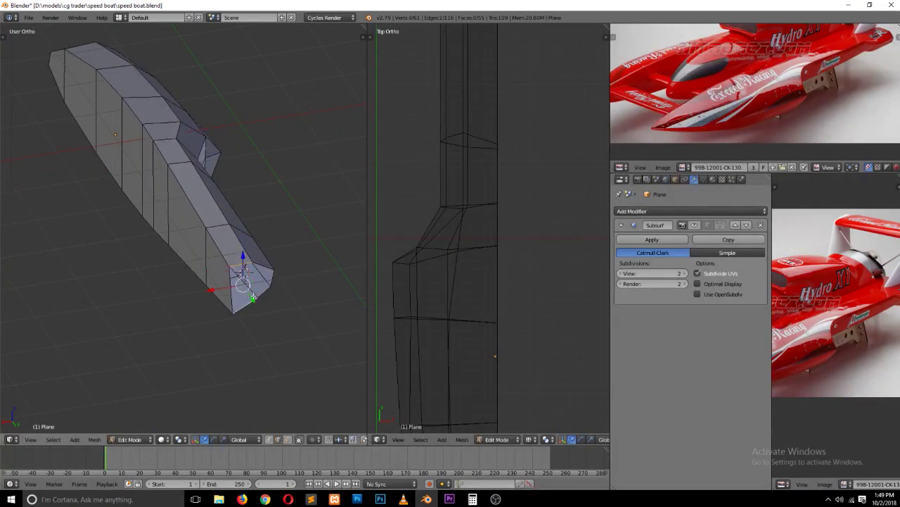
key(f)
right_click(264, 265)
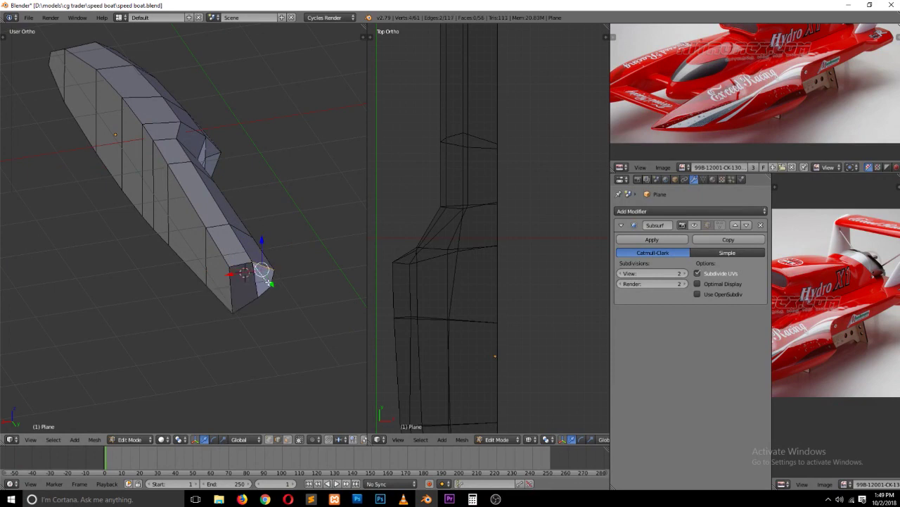
drag(265, 272, 266, 290)
key(f)
scroll(227, 280, down, 2)
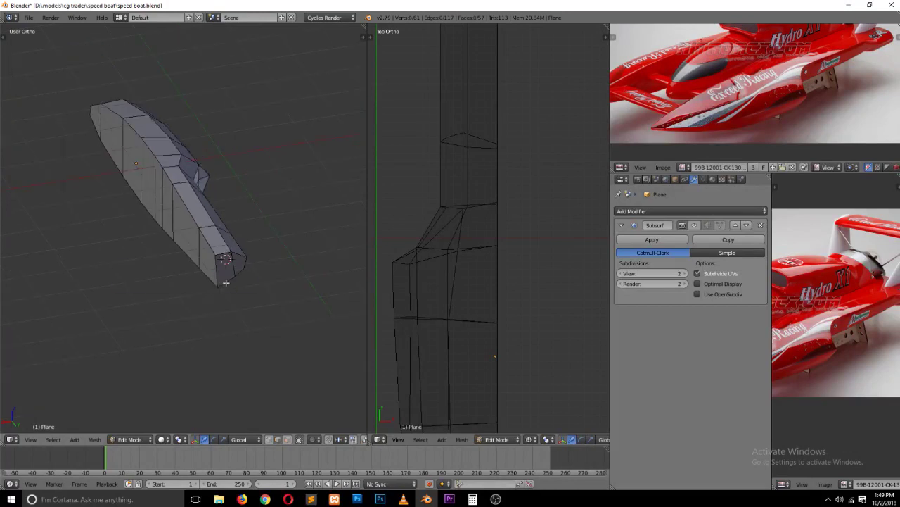
mouse_move(227, 279)
middle_down()
mouse_move(346, 265)
mouse_move(26, 246)
middle_up()
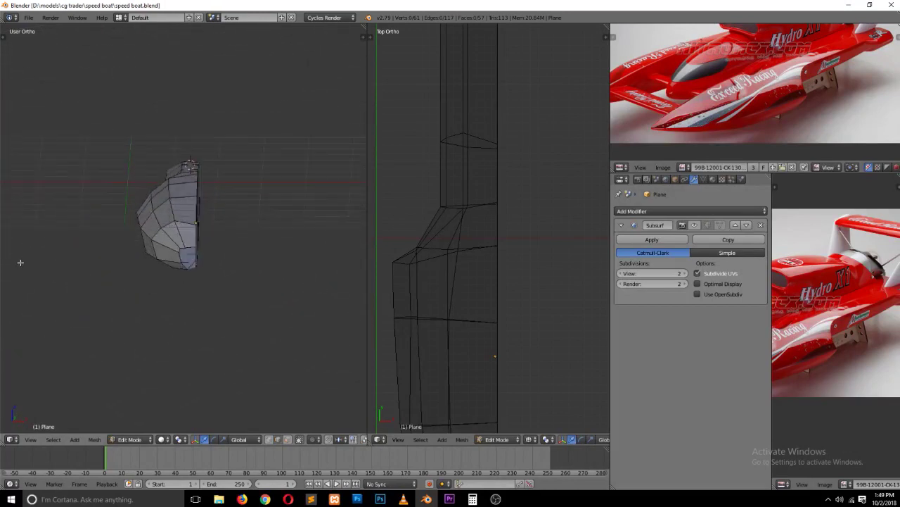
scroll(20, 261, up, 2)
scroll(131, 294, up, 1)
mouse_move(131, 294)
middle_down()
mouse_move(120, 298)
mouse_move(127, 305)
middle_up()
key(Tab)
Step: Show the Subsurf modifier in the viewport and raise the hull slightly along Z
key(x)
key(Escape)
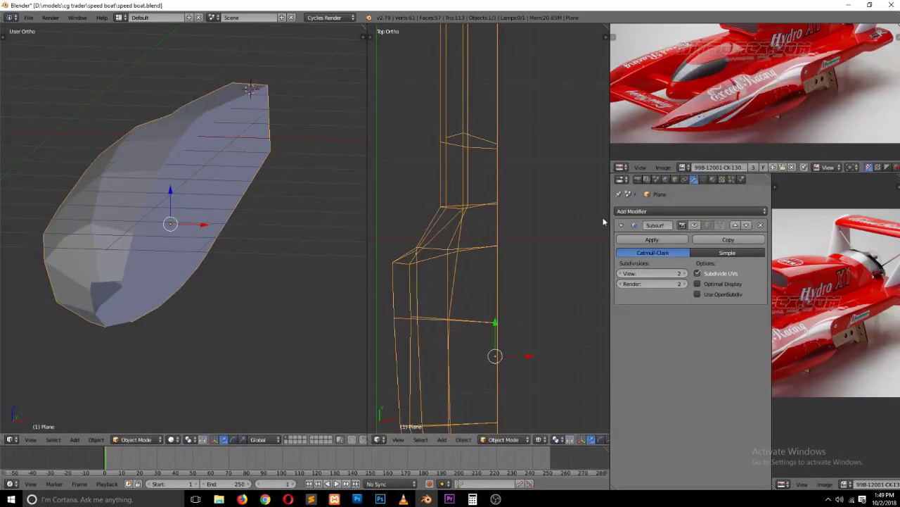
click(694, 225)
mouse_move(187, 202)
middle_down()
mouse_move(308, 199)
mouse_move(248, 228)
middle_up()
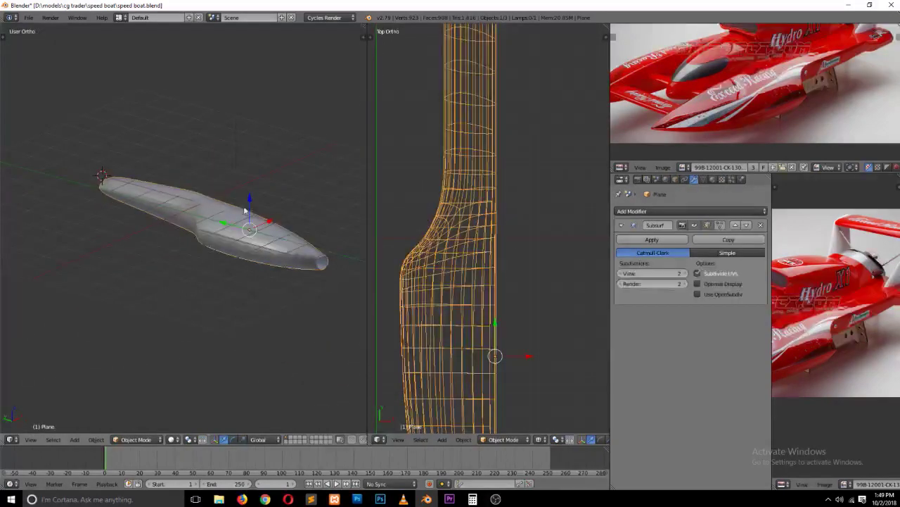
drag(248, 227, 248, 184)
key(t)
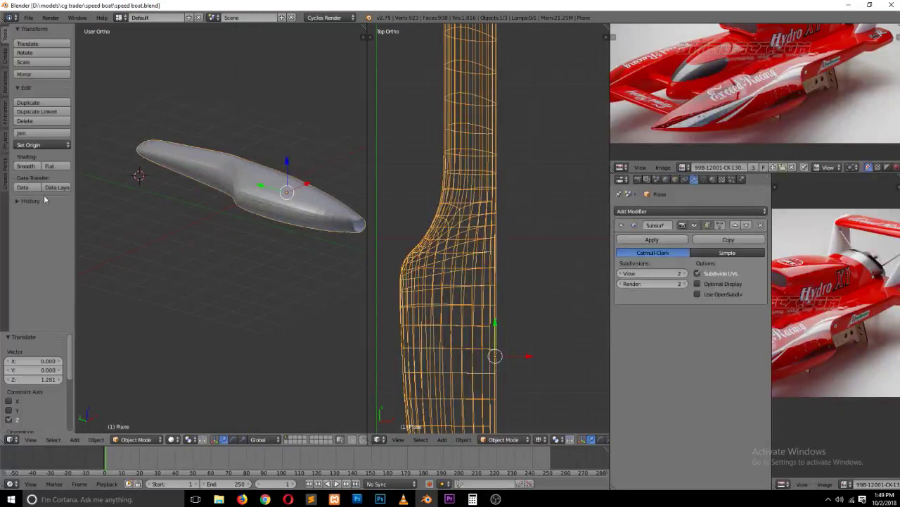
key(t)
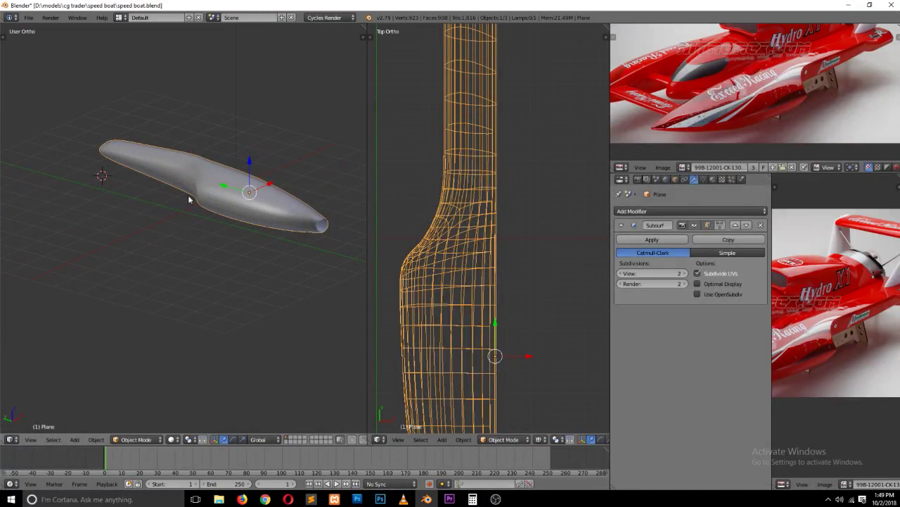
Step: Save over the speed boat file
scroll(186, 187, up, 4)
key(ctrl+s)
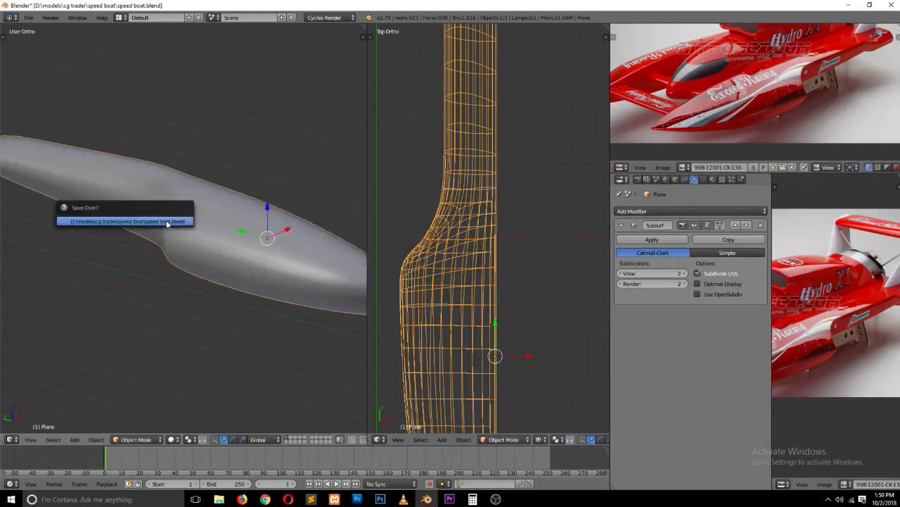
click(161, 223)
Step: Add a centred lengthwise loop cut along the hull side with Ctrl+R
mouse_move(161, 223)
middle_down()
mouse_move(191, 239)
mouse_move(265, 220)
middle_up()
key(Tab)
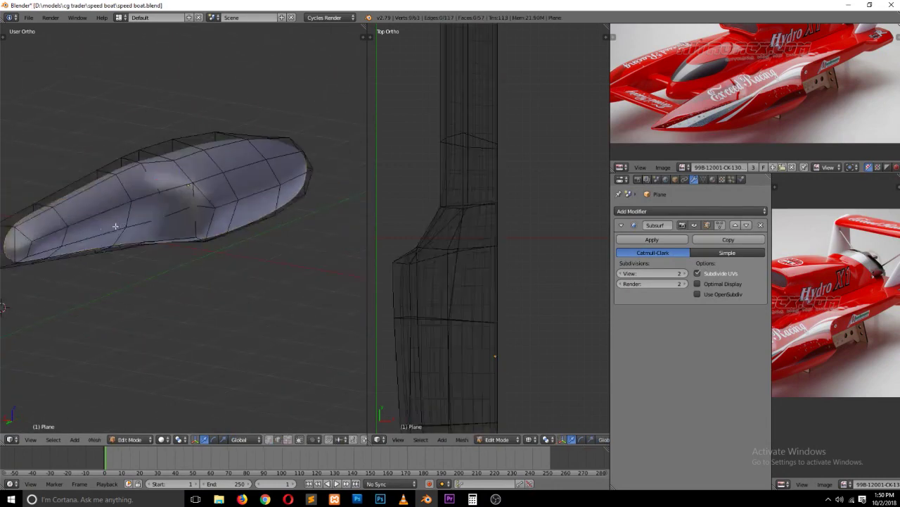
middle_drag(117, 227, 113, 230)
scroll(113, 229, up, 2)
scroll(112, 230, up, 2)
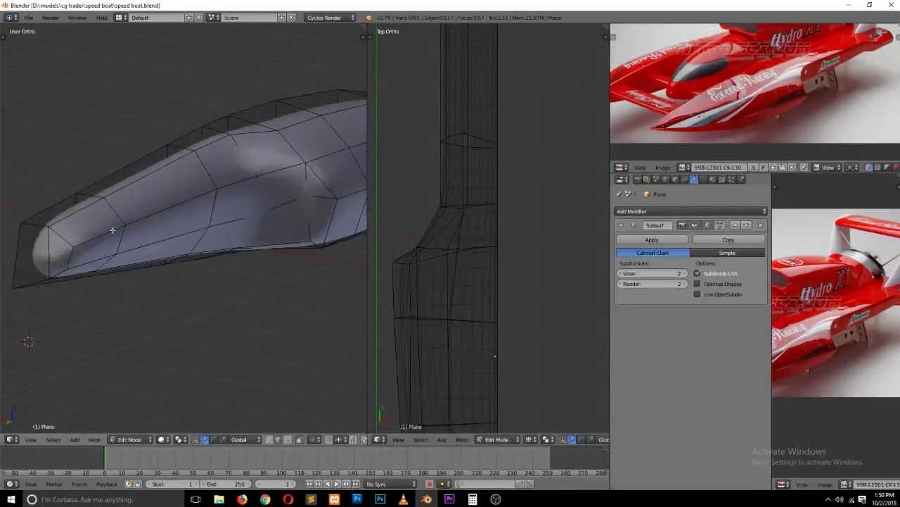
mouse_move(112, 229)
middle_down()
mouse_move(227, 230)
mouse_move(211, 227)
middle_up()
key(ctrl+r)
click(283, 191)
right_click(282, 192)
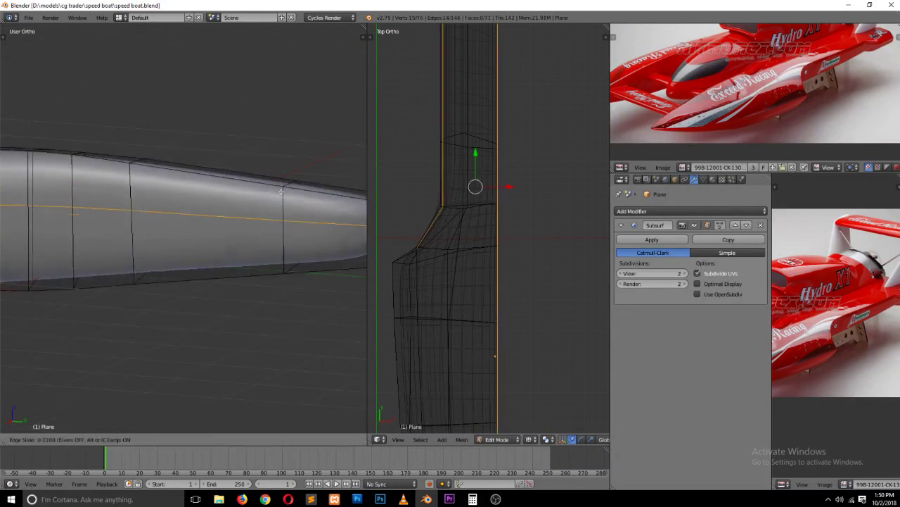
Step: Preview the smoothed hull with the new loop, then clear the mesh selection
middle_drag(263, 195, 151, 248)
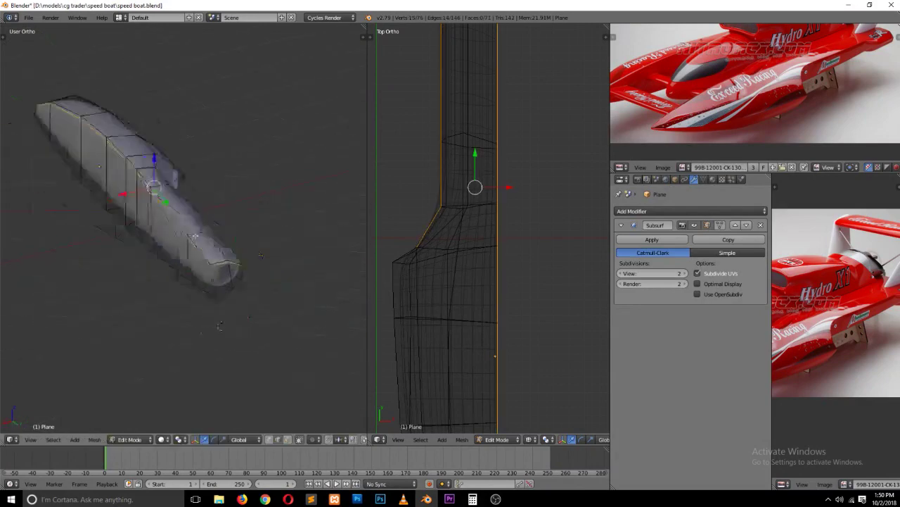
key(Tab)
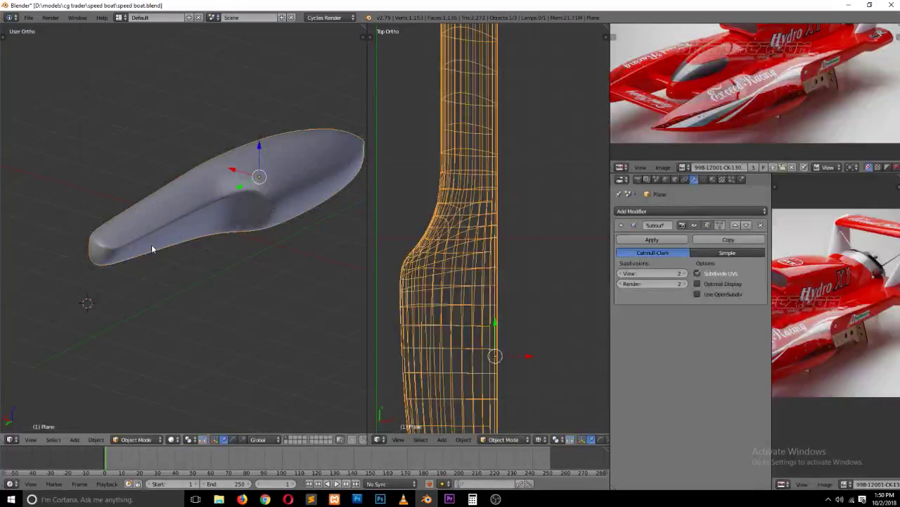
key(Tab)
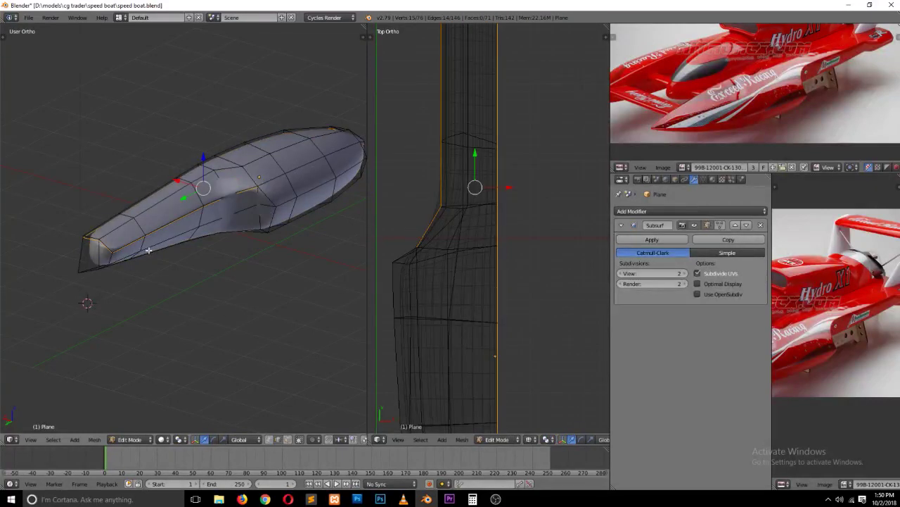
key(Tab)
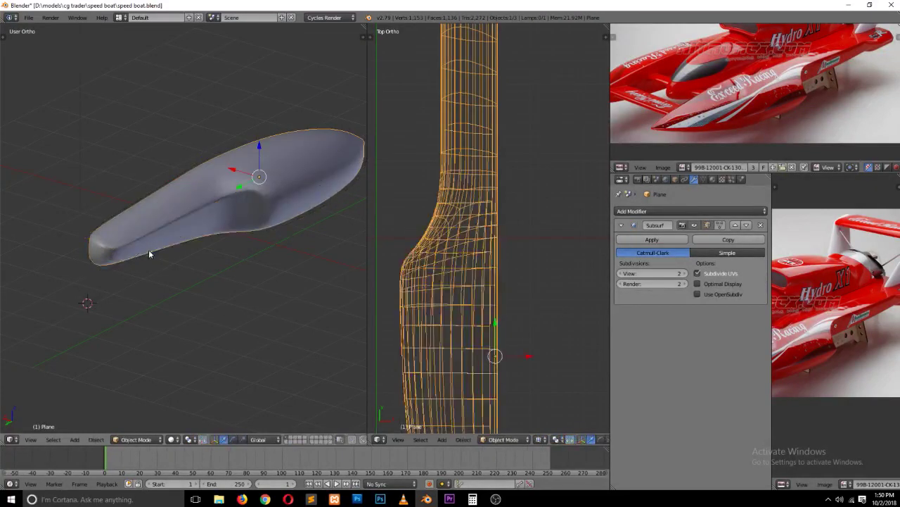
key(Tab)
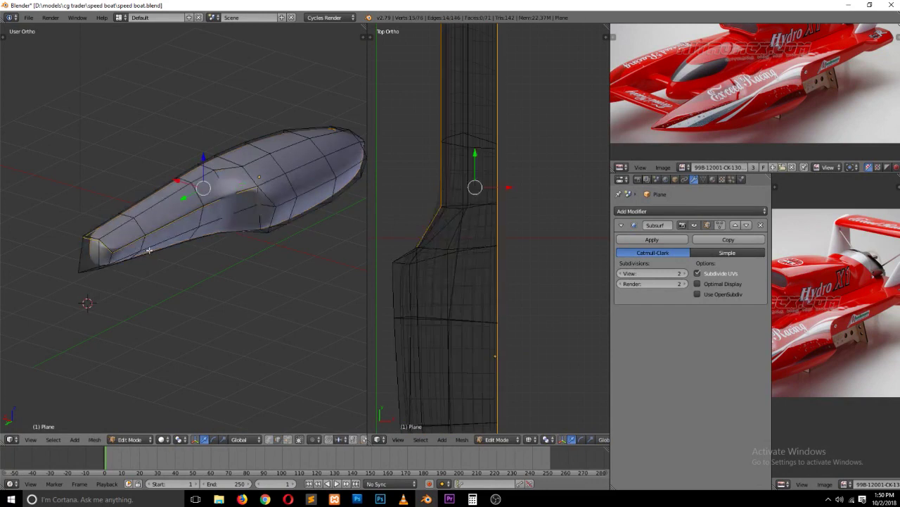
key(a)
scroll(157, 252, up, 3)
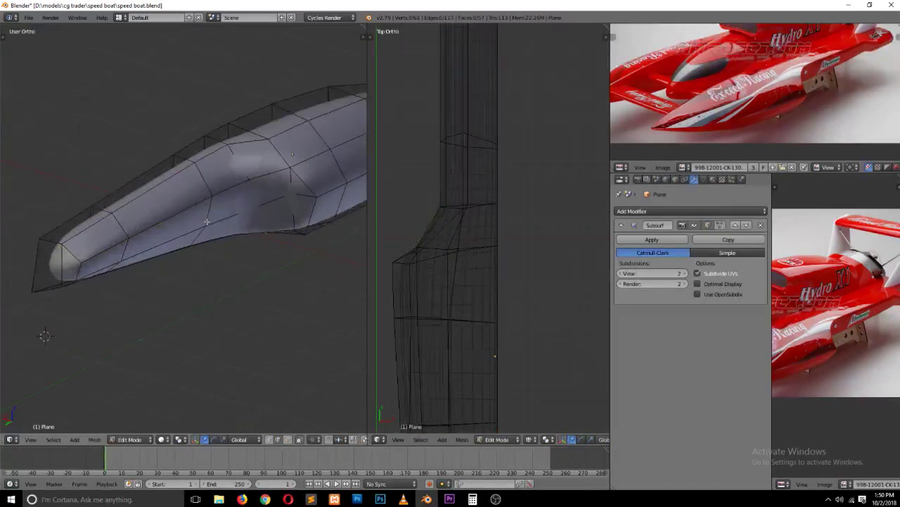
scroll(183, 236, up, 1)
scroll(210, 218, up, 1)
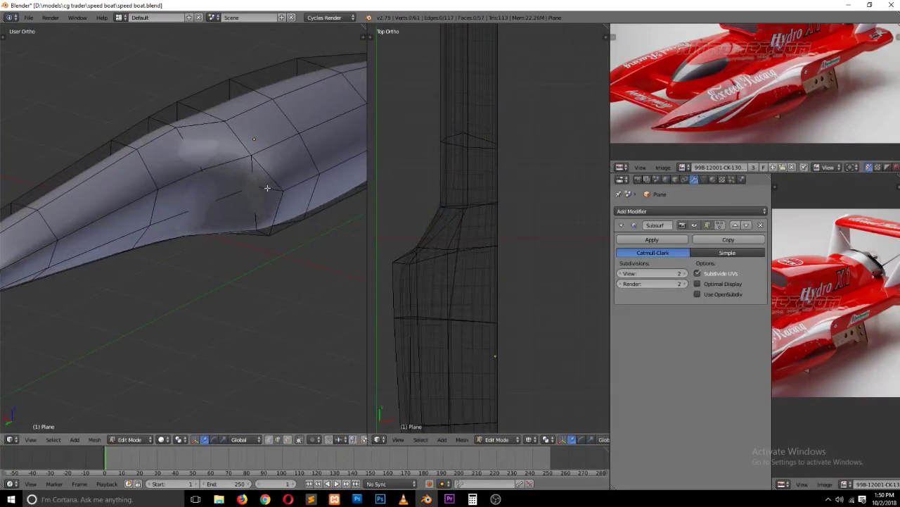
mouse_move(272, 190)
middle_down()
mouse_move(269, 159)
mouse_move(233, 145)
mouse_move(245, 191)
mouse_move(260, 187)
mouse_move(201, 225)
mouse_move(257, 211)
middle_up()
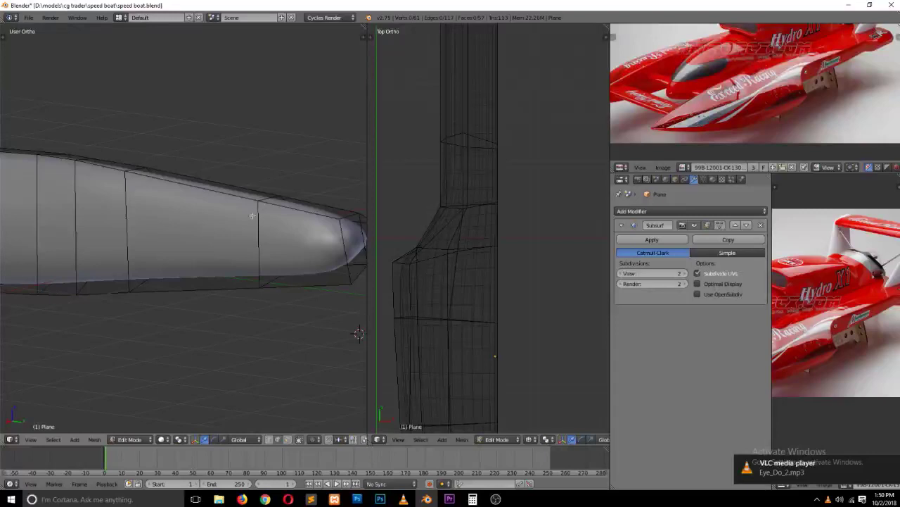
Step: Select the edge loops along the hull's top and nose
key(ctrl+Tab)
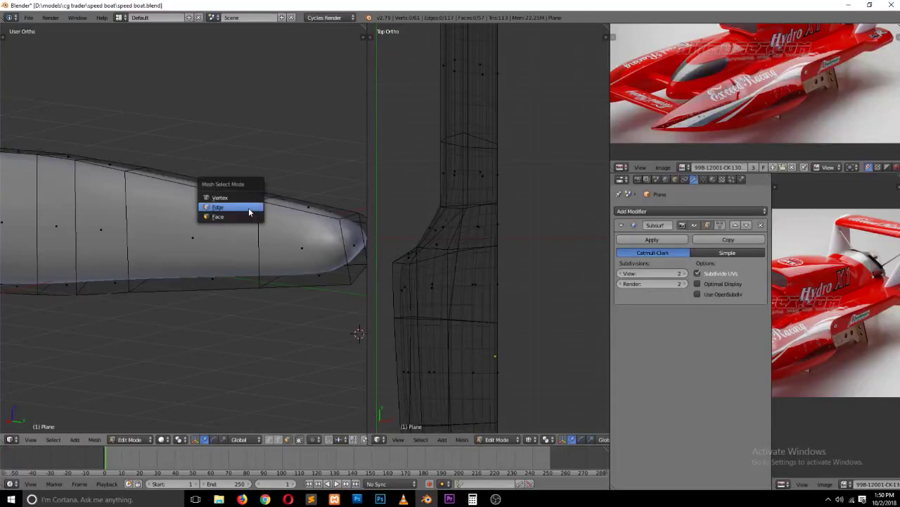
click(251, 216)
alt+click(280, 212)
mouse_move(279, 212)
middle_down()
mouse_move(204, 223)
mouse_move(161, 251)
middle_up()
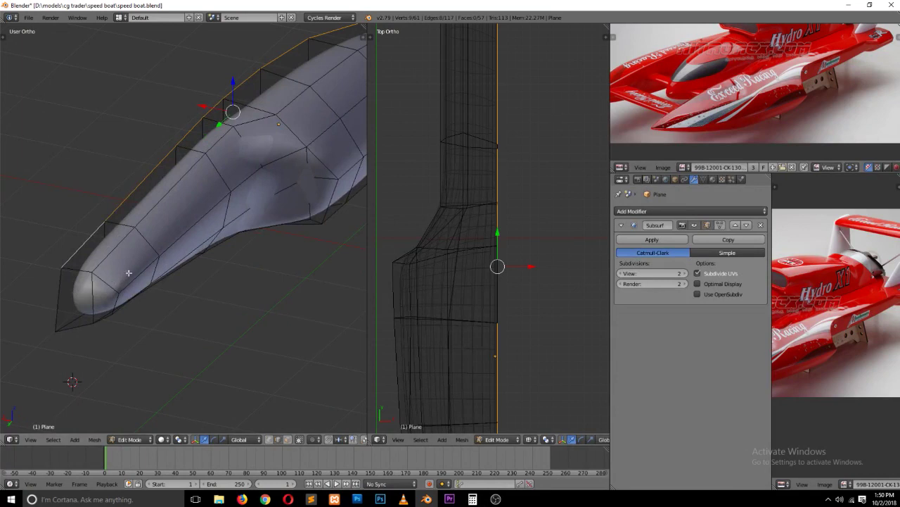
ctrl+click(108, 279)
ctrl+click(181, 238)
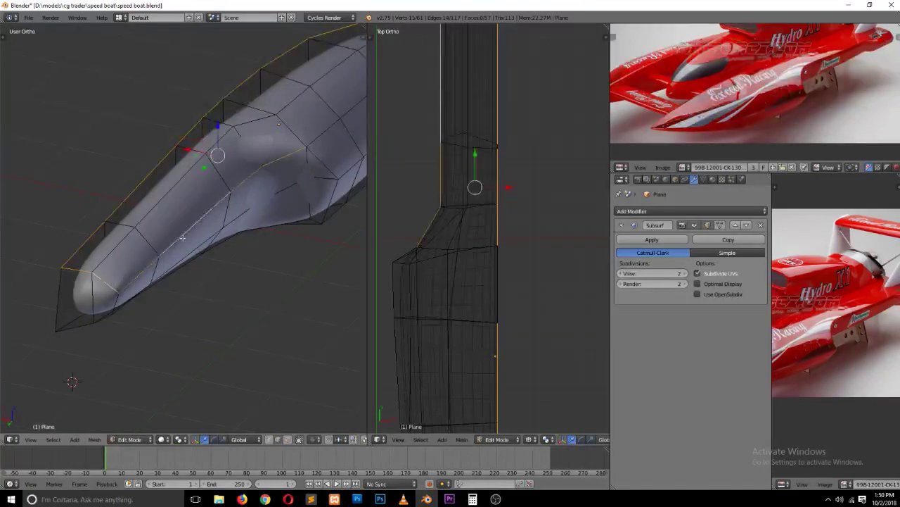
ctrl+click(327, 175)
key(ctrl+z)
middle_drag(308, 218, 274, 174)
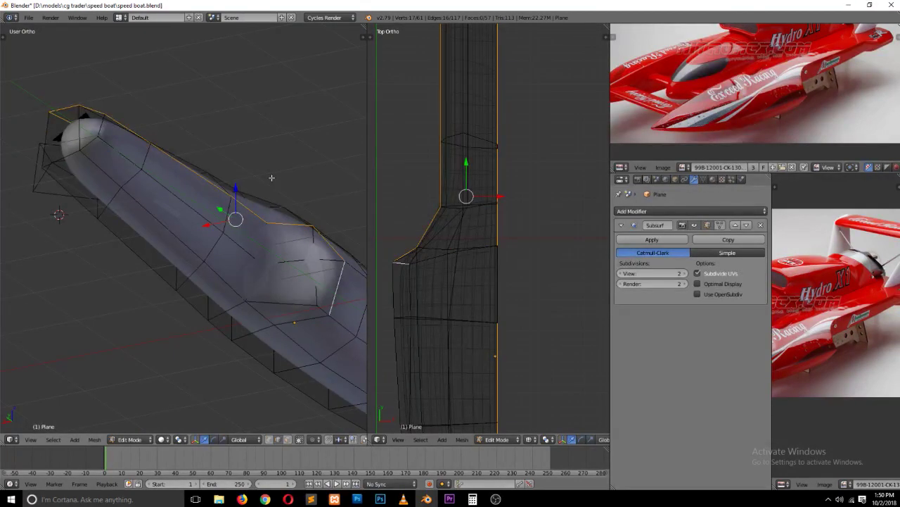
mouse_move(277, 208)
middle_down()
mouse_move(197, 263)
mouse_move(222, 244)
middle_up()
Step: Bevel the selected upper edge loops and view the smoothed result
key(ctrl+b)
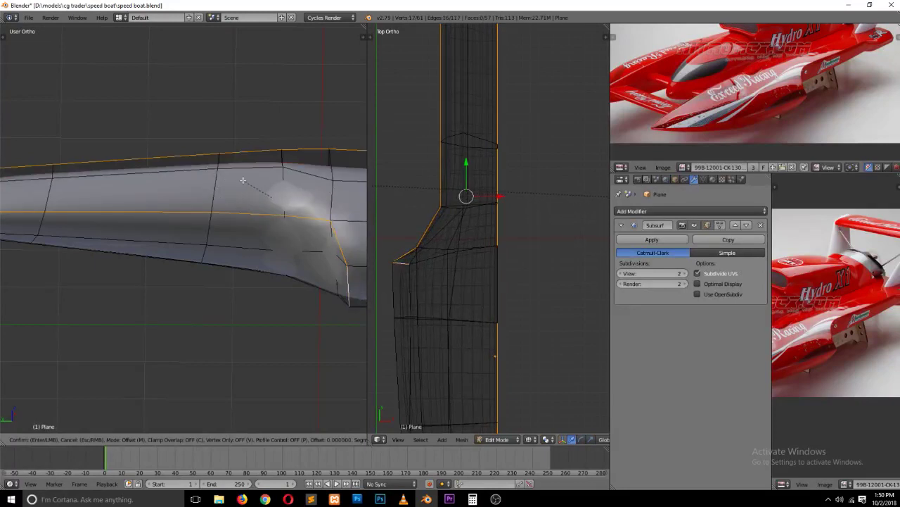
right_click(248, 205)
key(ctrl+b)
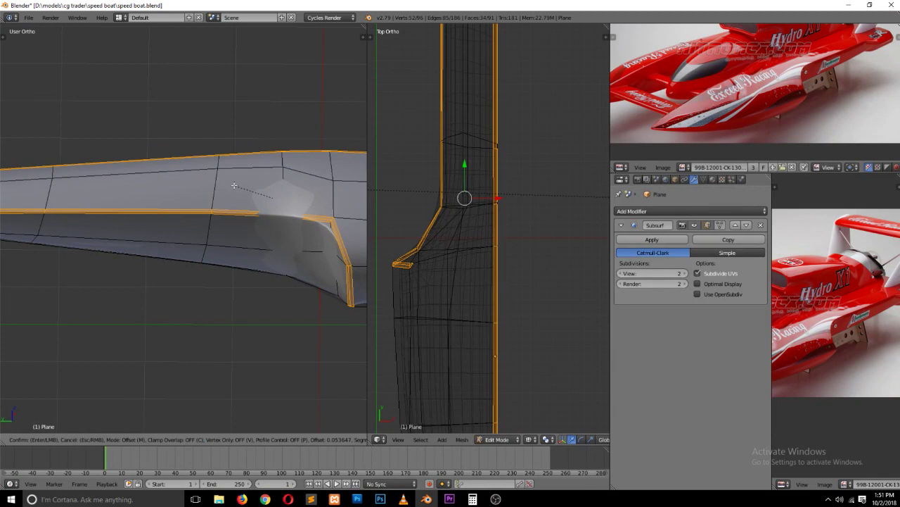
click(235, 185)
key(Tab)
scroll(236, 235, down, 3)
mouse_move(236, 235)
middle_down()
mouse_move(235, 270)
mouse_move(296, 253)
mouse_move(175, 245)
mouse_move(231, 232)
mouse_move(247, 201)
mouse_move(235, 204)
mouse_move(232, 224)
mouse_move(272, 198)
mouse_move(273, 176)
mouse_move(226, 196)
mouse_move(306, 308)
mouse_move(335, 272)
mouse_move(309, 275)
mouse_move(341, 254)
mouse_move(323, 257)
middle_up()
Step: Back in mesh editing, pick two edge loops along the hull's side, then clear them and move in closer
key(Tab)
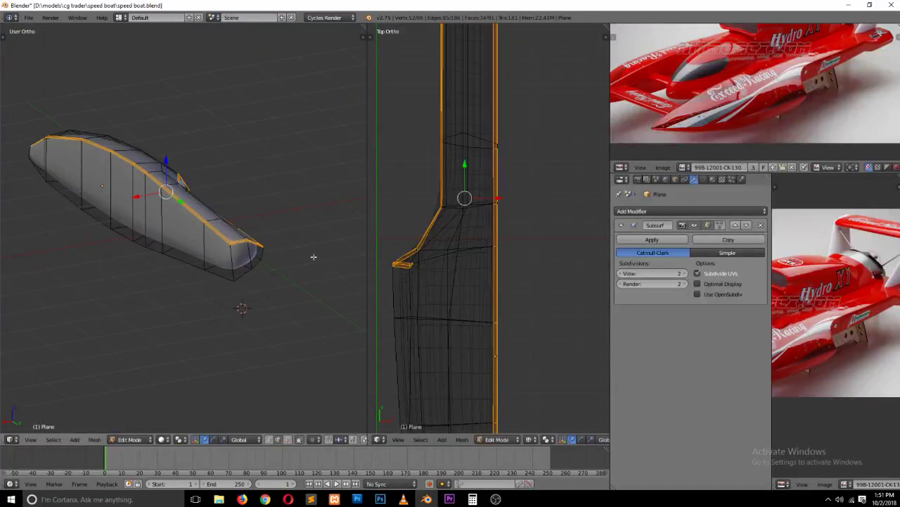
key(a)
alt+right_click(233, 257)
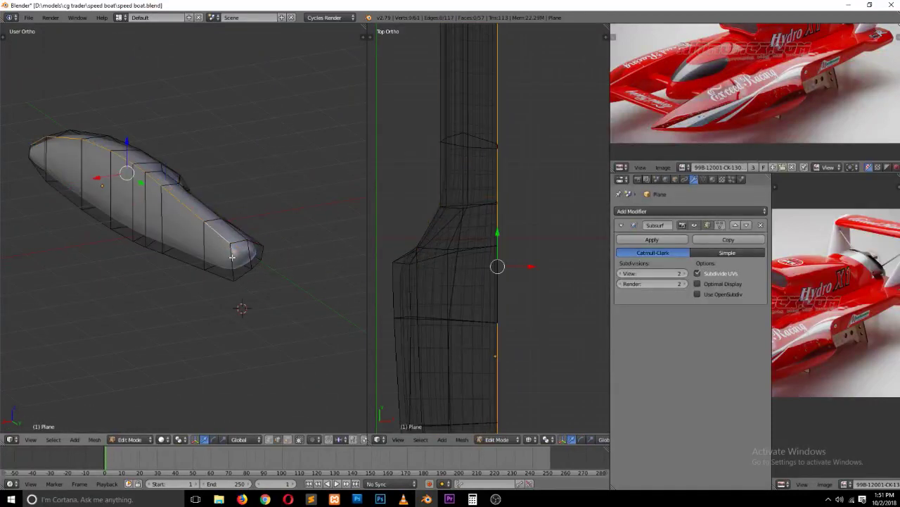
mouse_move(222, 282)
middle_down()
mouse_move(277, 257)
mouse_move(255, 254)
middle_up()
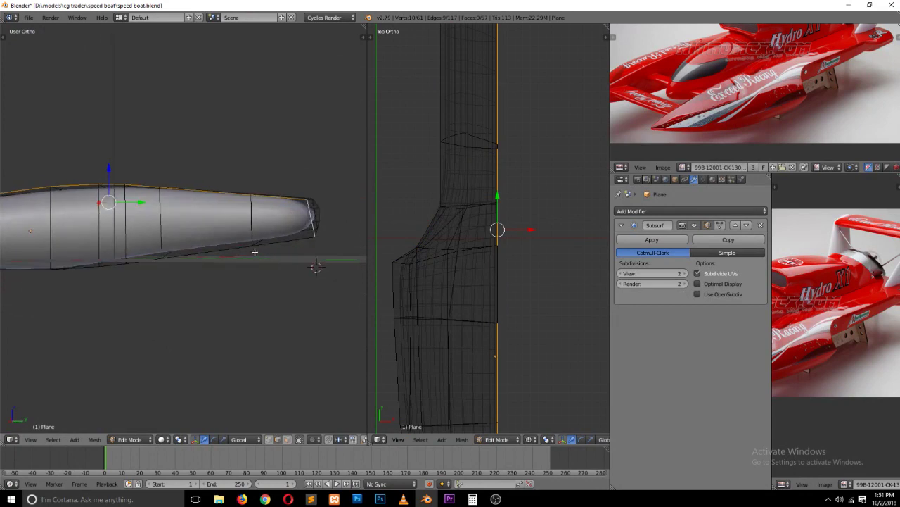
alt+shift+right_click(224, 246)
middle_drag(224, 284, 275, 292)
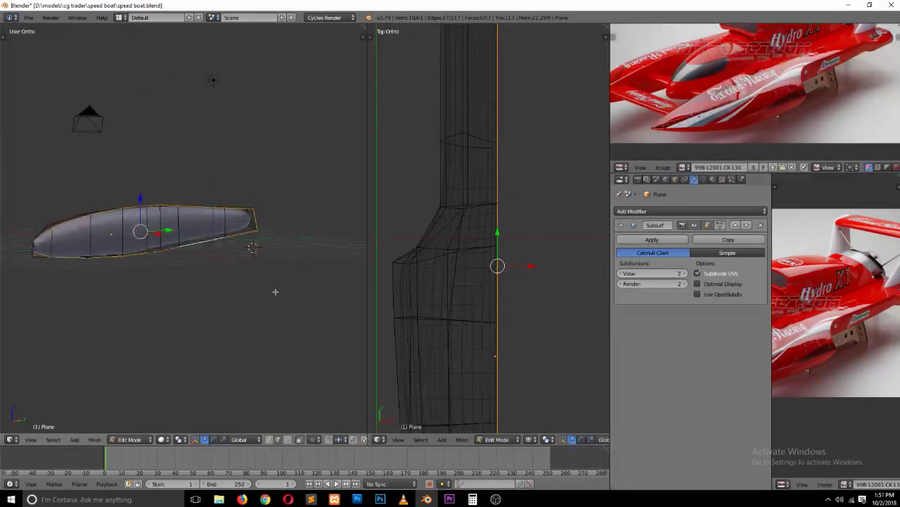
key(a)
mouse_move(166, 298)
middle_down()
mouse_move(244, 312)
mouse_move(219, 296)
middle_up()
scroll(238, 310, up, 2)
Step: Fill the edge loop around the hull's open end with a new face
key(ctrl+Tab)
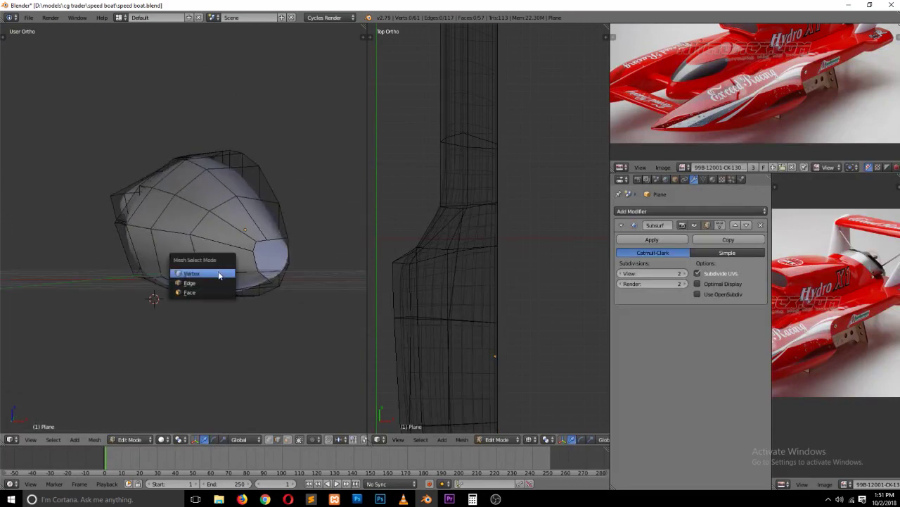
click(220, 276)
scroll(246, 293, up, 1)
scroll(267, 280, up, 1)
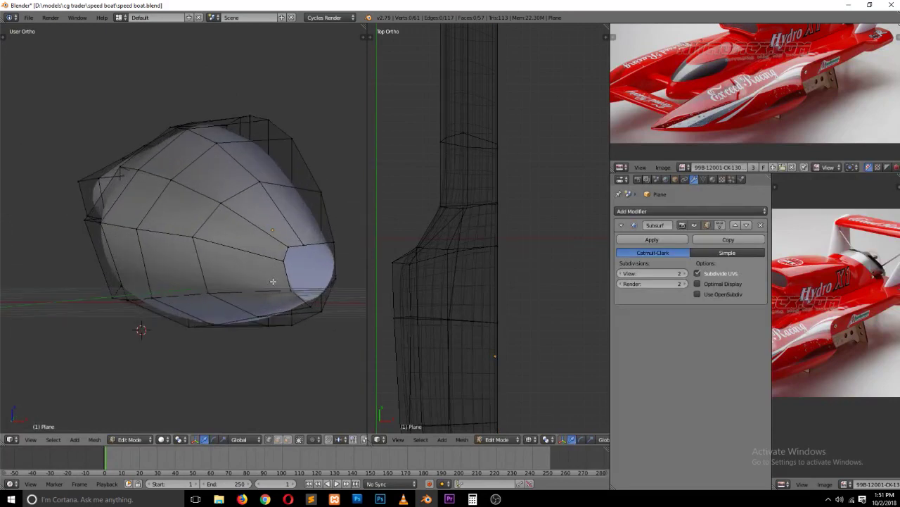
key(ctrl+Tab)
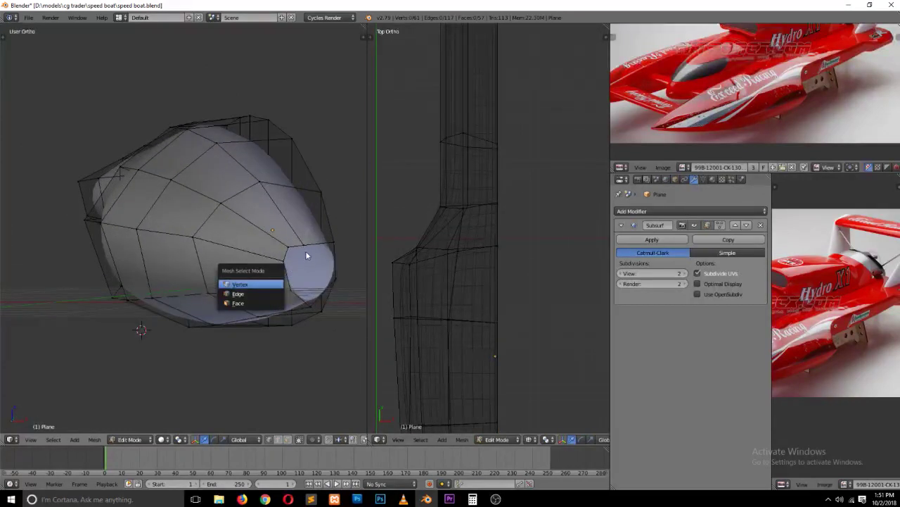
alt+right_click(316, 257)
key(f)
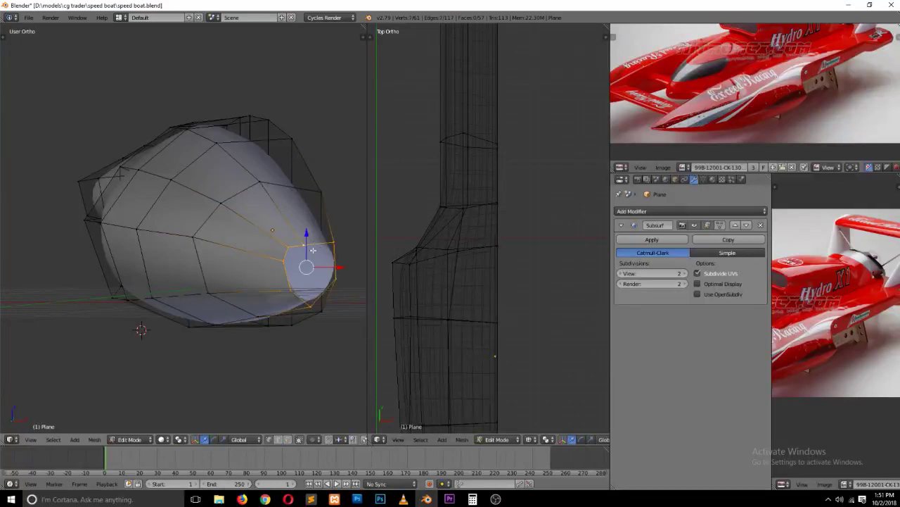
key(a)
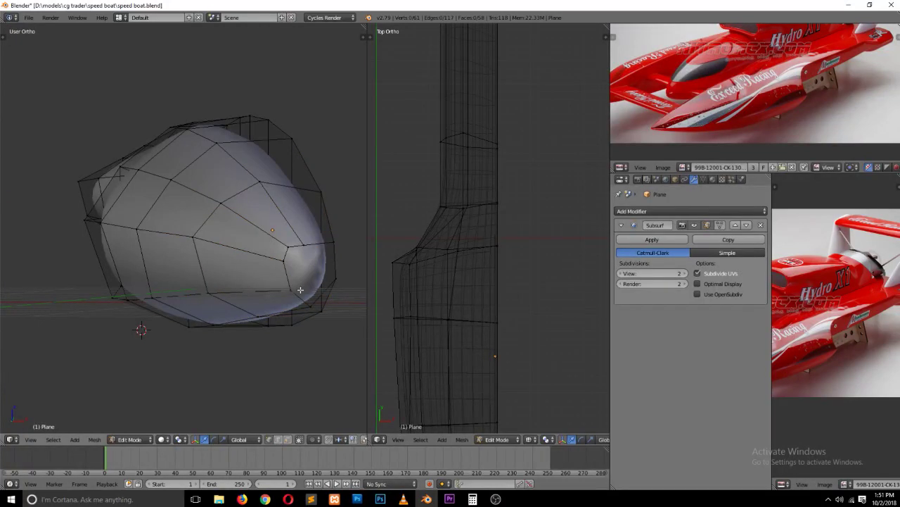
Step: Join two vertices on the capped end with a new edge and save over speed boat.blend
scroll(300, 290, up, 1)
ctrl+scroll(303, 288, down, 2)
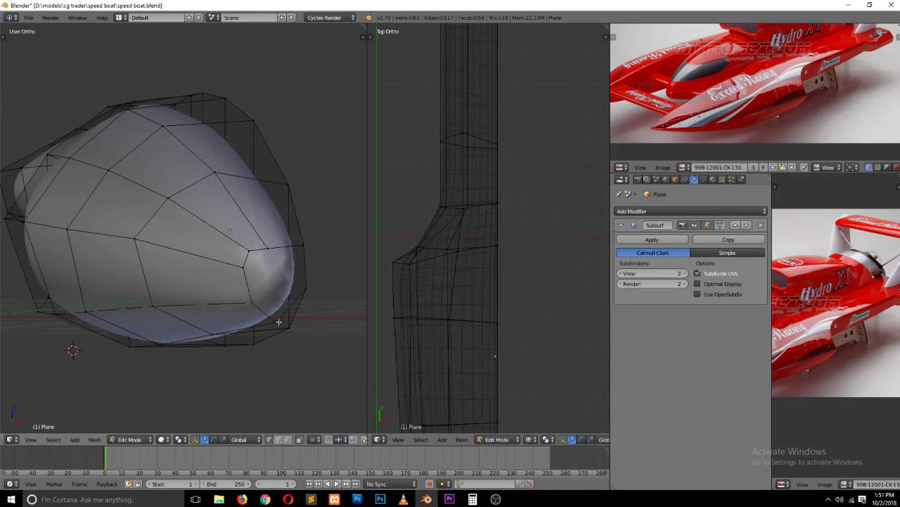
right_click(274, 250)
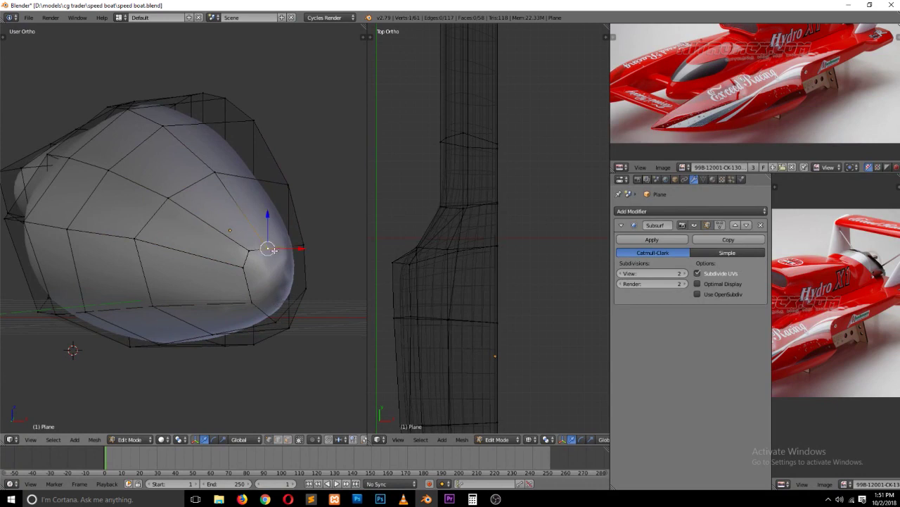
shift+right_click(280, 319)
key(f)
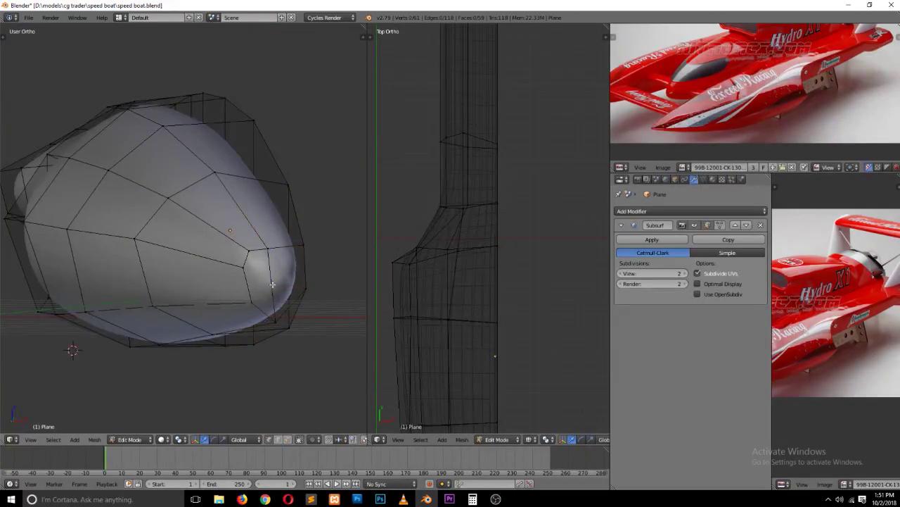
key(ctrl+s)
click(272, 284)
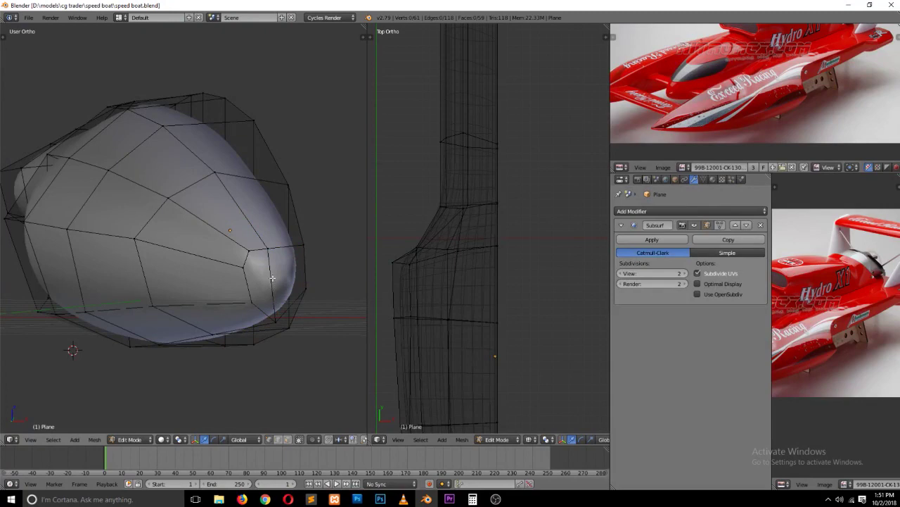
Step: Compare the hull with the front and side reference views and centre it in the viewport
scroll(276, 275, down, 3)
key(KP_1)
scroll(277, 276, down, 2)
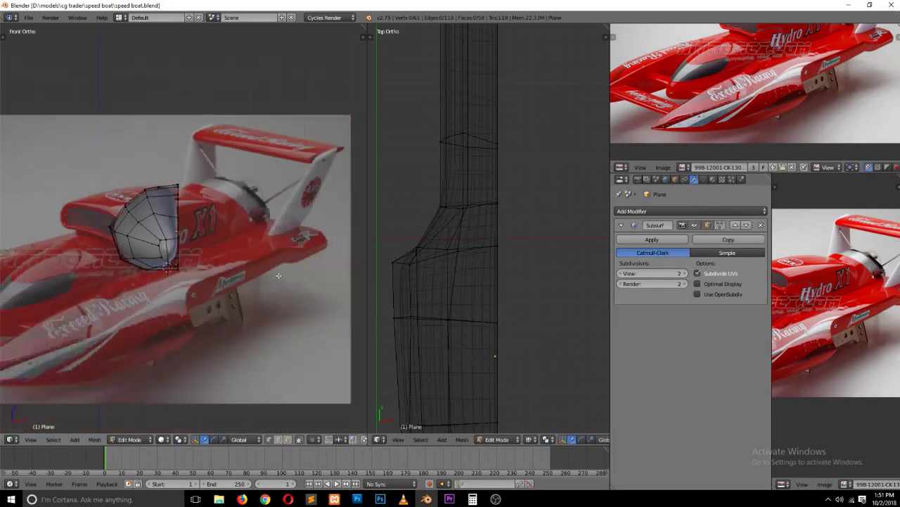
scroll(277, 276, down, 2)
key(KP_3)
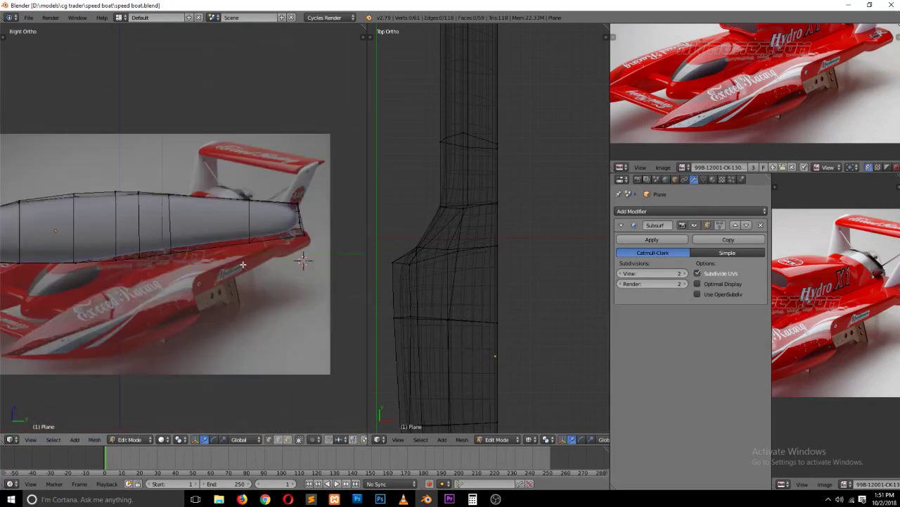
key(a)
key(KP_Decimal)
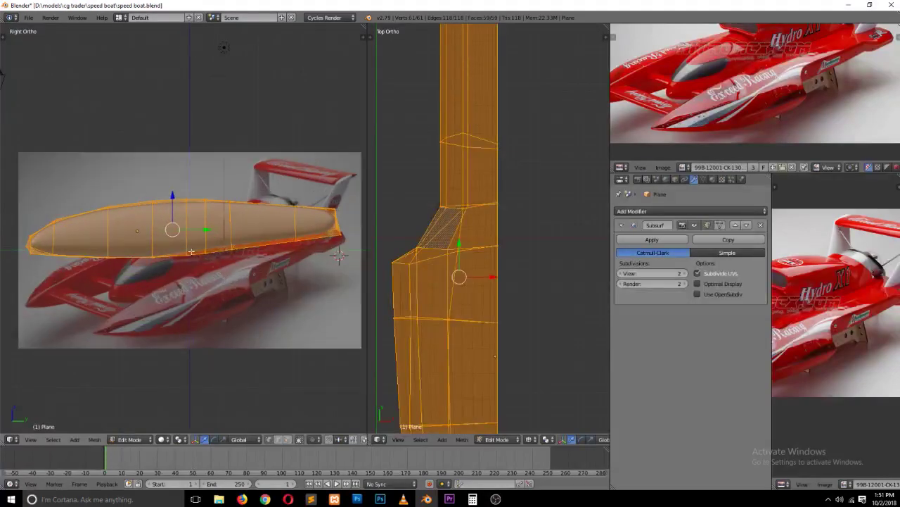
key(a)
Step: Orbit and zoom in around the hull for a closer look
mouse_move(192, 251)
middle_down()
mouse_move(187, 261)
mouse_move(318, 283)
middle_up()
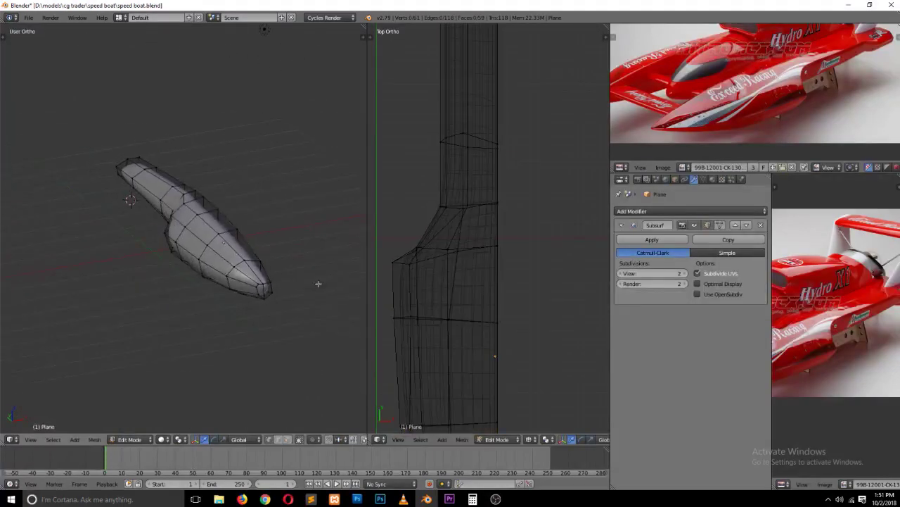
scroll(318, 284, up, 2)
scroll(321, 285, up, 1)
scroll(324, 289, up, 1)
scroll(305, 288, up, 1)
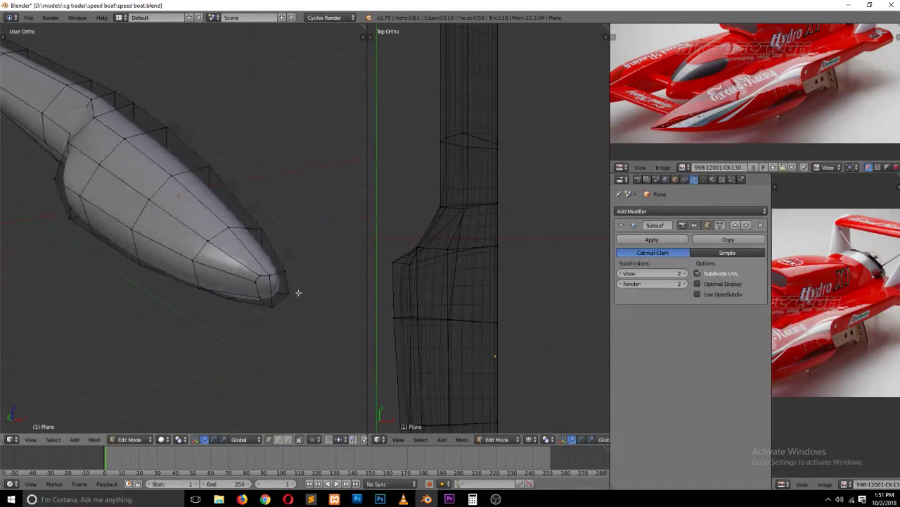
scroll(298, 292, up, 1)
key(ctrl+Tab)
key(Escape)
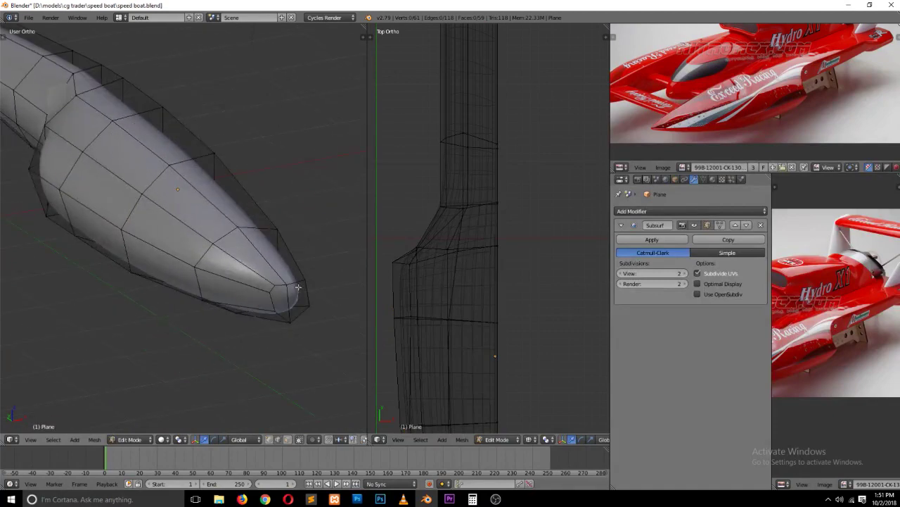
Step: Select the whole hull, inspect it from the side, and save the file
key(a)
mouse_move(298, 287)
middle_down()
mouse_move(177, 249)
mouse_move(179, 270)
middle_up()
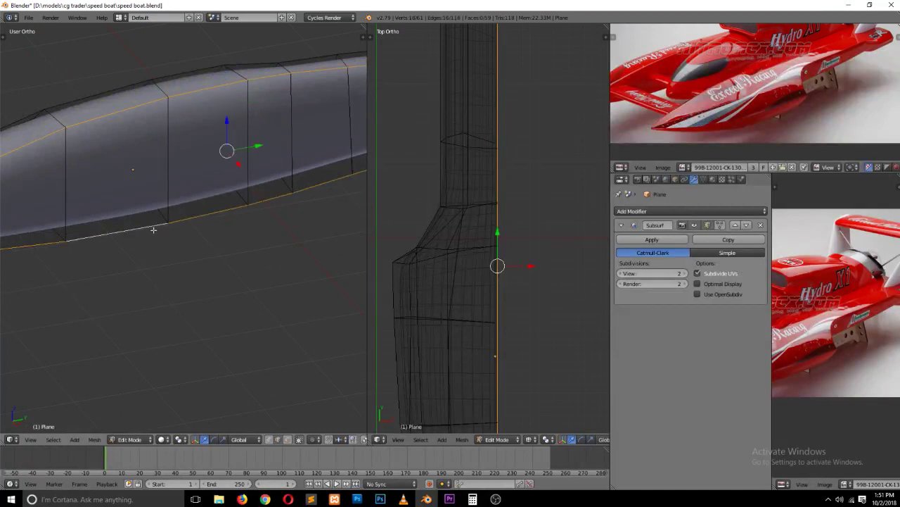
scroll(153, 230, down, 2)
scroll(156, 231, down, 2)
mouse_move(161, 231)
middle_down()
mouse_move(137, 230)
mouse_move(245, 279)
mouse_move(255, 266)
middle_up()
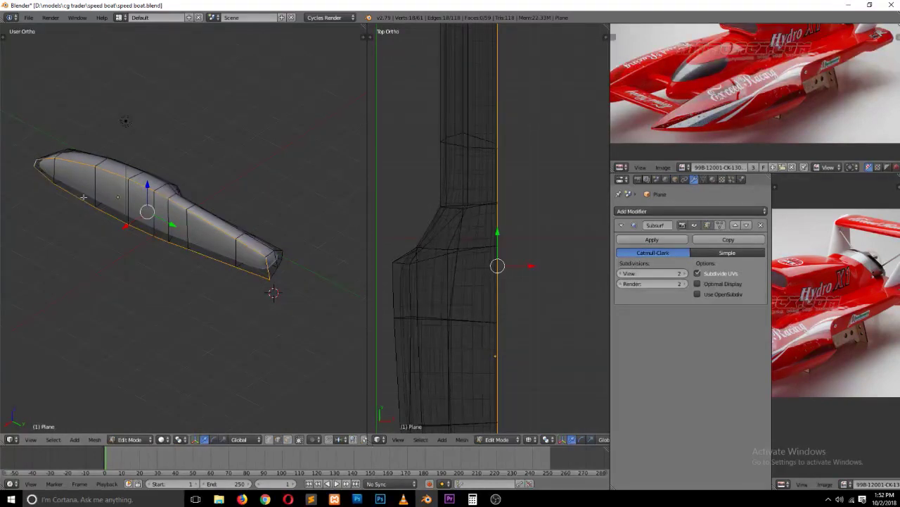
key(ctrl+s)
Step: Confirm the overwrite, then select the band of faces at the hull's nose in face mode
click(146, 225)
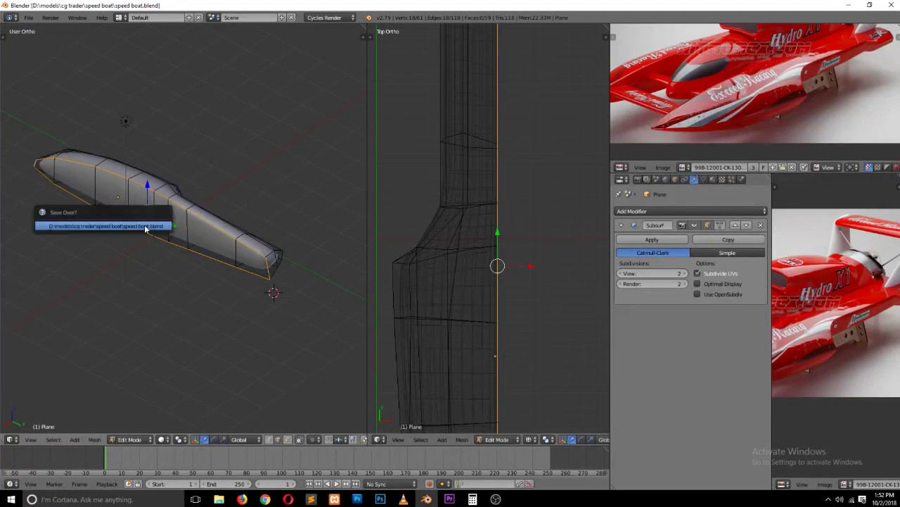
middle_drag(219, 264, 113, 268)
scroll(114, 259, up, 2)
key(a)
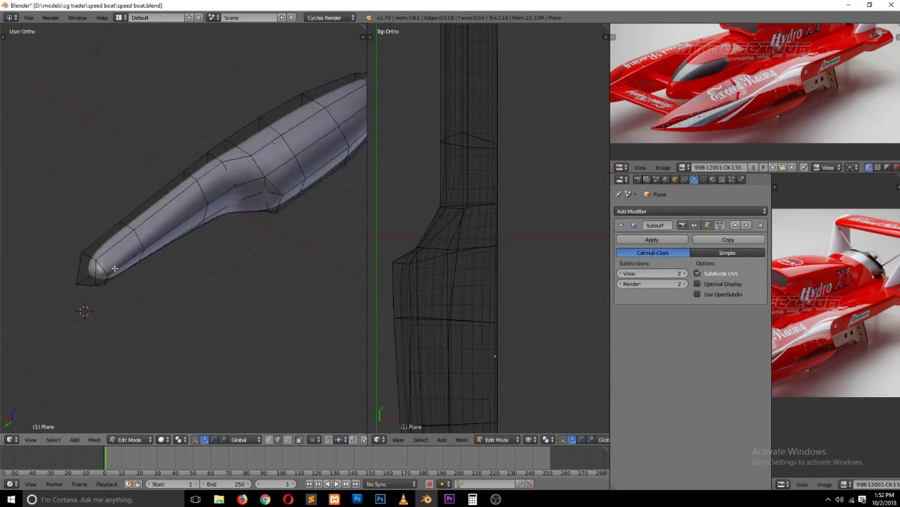
ctrl+scroll(117, 261, down, 2)
key(ctrl+Tab)
click(117, 276)
alt+right_click(121, 262)
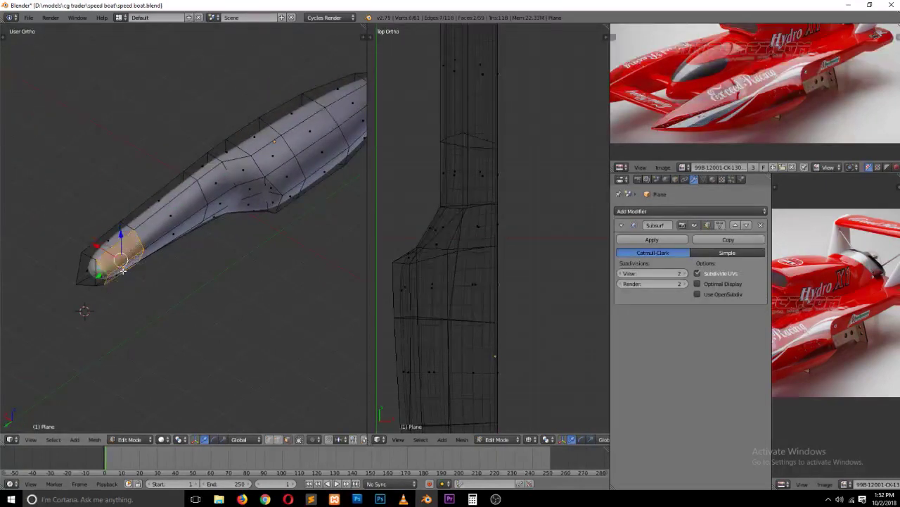
Step: In top view, flatten the edge loop near the nose by scaling it to 0 along Y
key(KP_7)
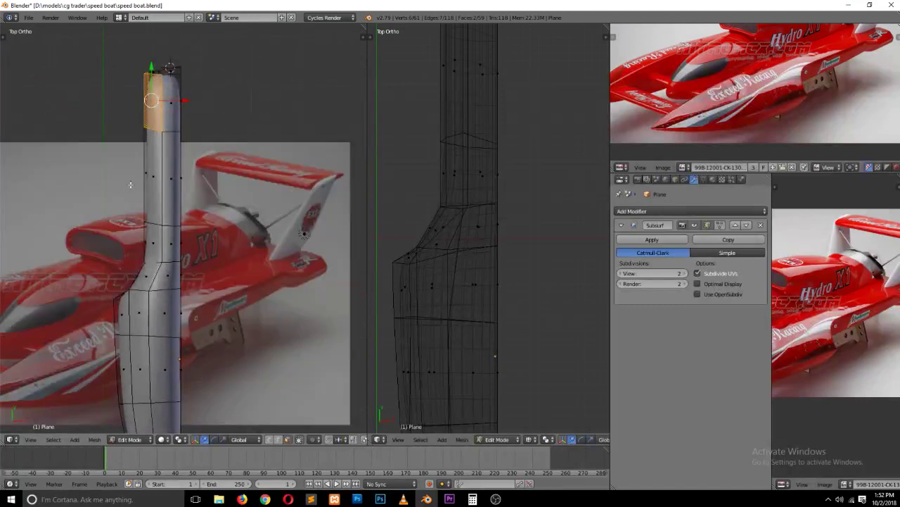
shift+scroll(130, 184, up, 3)
key(ctrl+Tab)
click(140, 178)
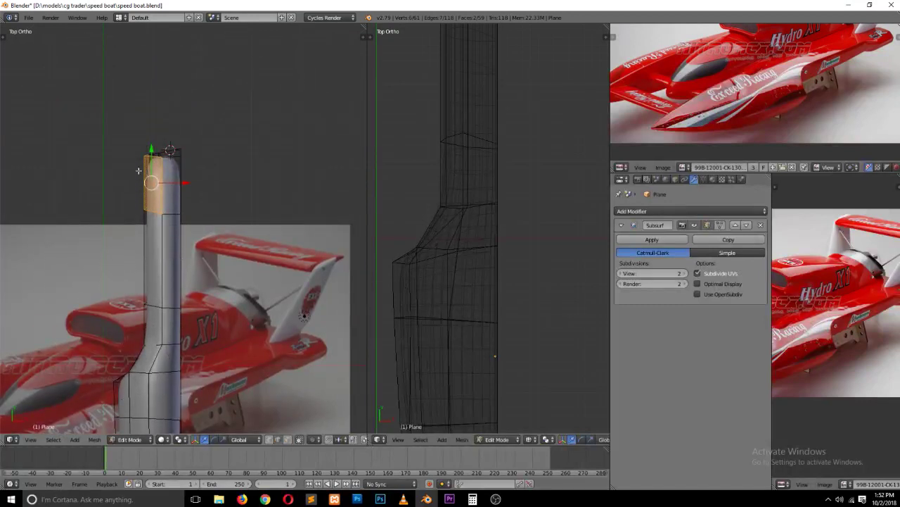
key(ctrl+Tab)
click(143, 173)
alt+right_click(176, 222)
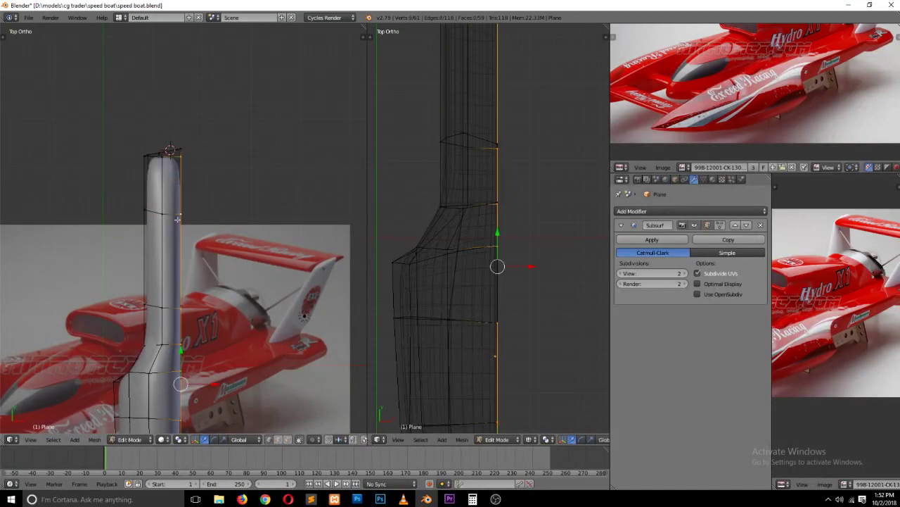
text(sy0)
key(Return)
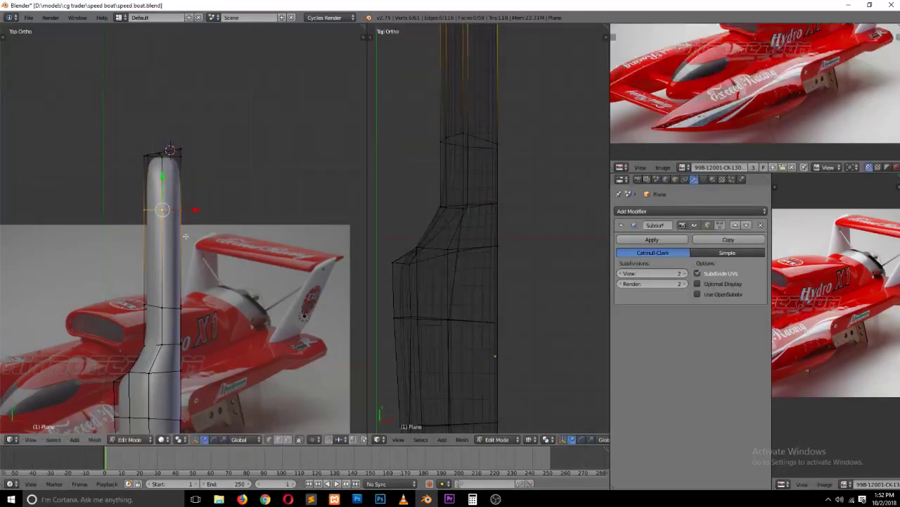
Step: Return to face selection mode and save the file
alt+right_click(170, 310)
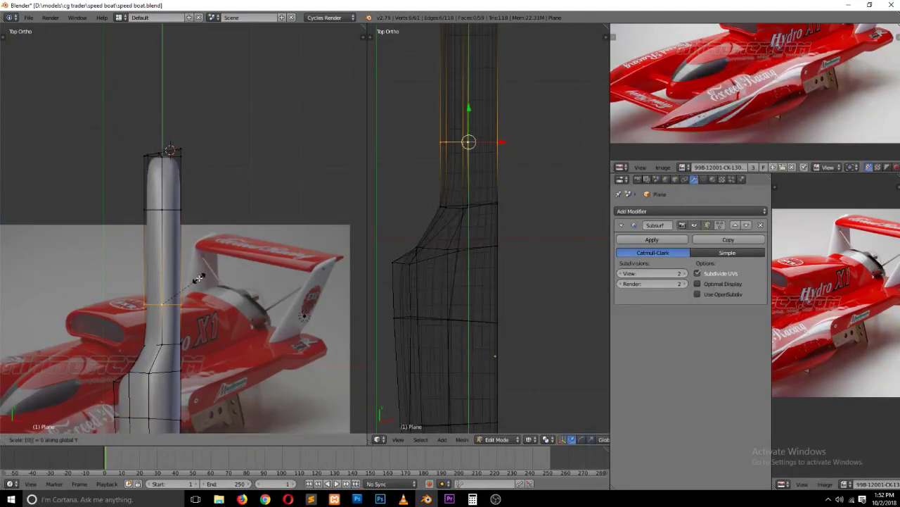
key(a)
key(ctrl+Tab)
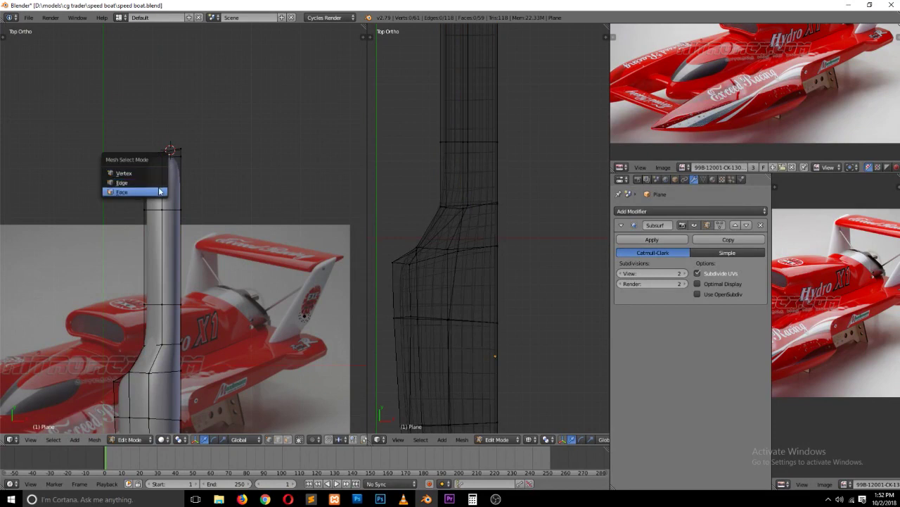
click(154, 185)
key(ctrl+s)
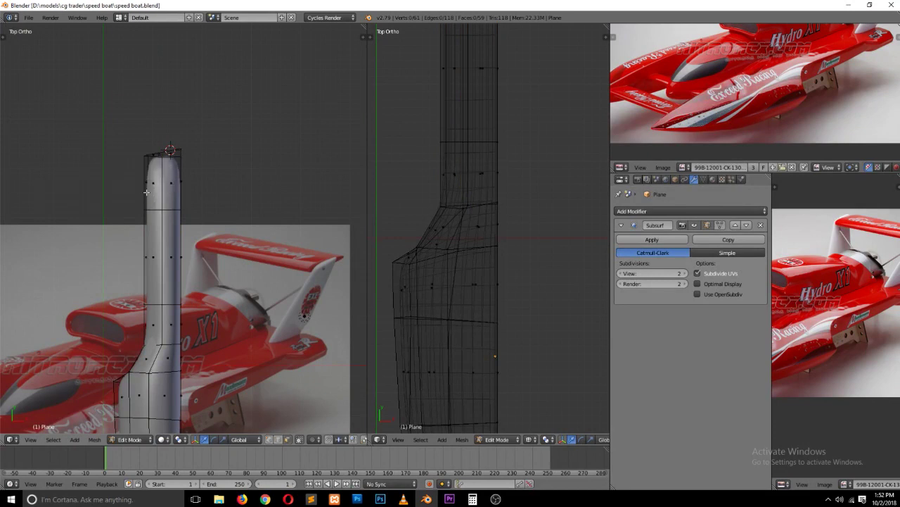
Step: Extrude the four nose-tip faces to lengthen the nose
right_click(150, 184)
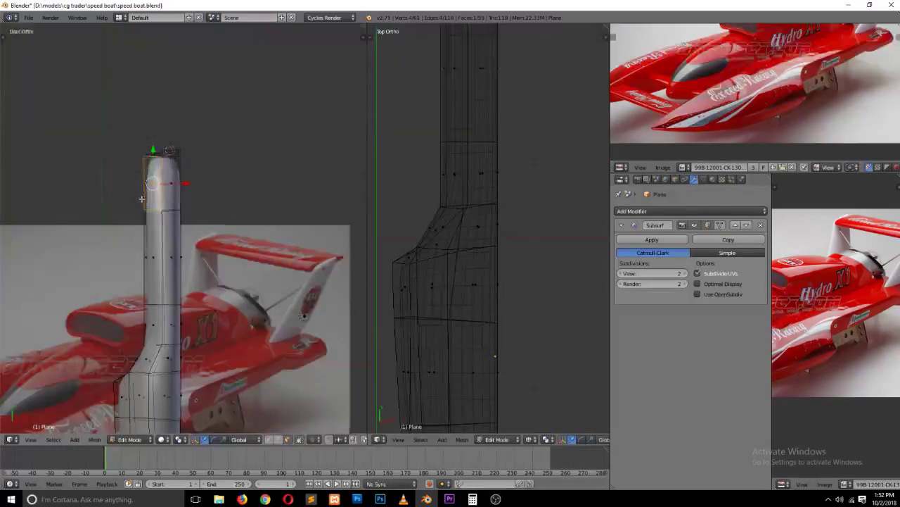
mouse_move(151, 184)
middle_down()
mouse_move(201, 164)
mouse_move(217, 127)
mouse_move(129, 201)
mouse_move(145, 192)
middle_up()
shift+right_click(130, 196)
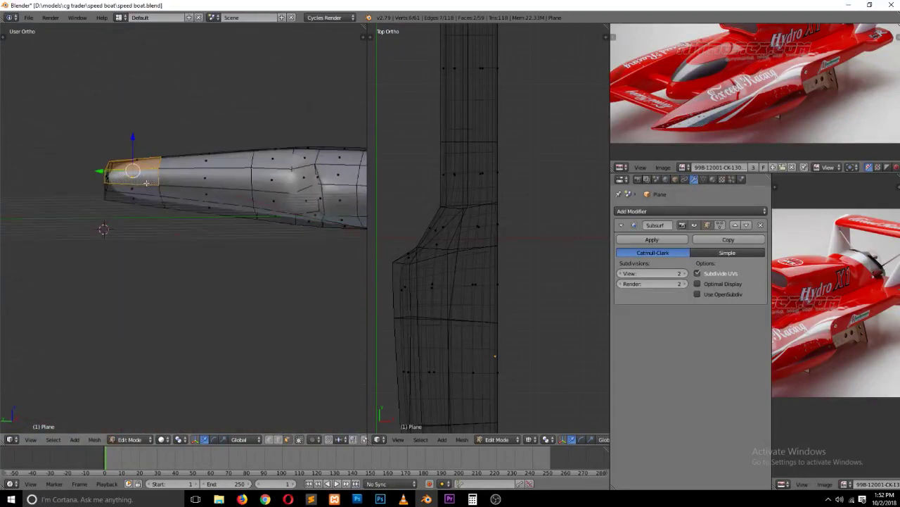
shift+right_click(145, 193)
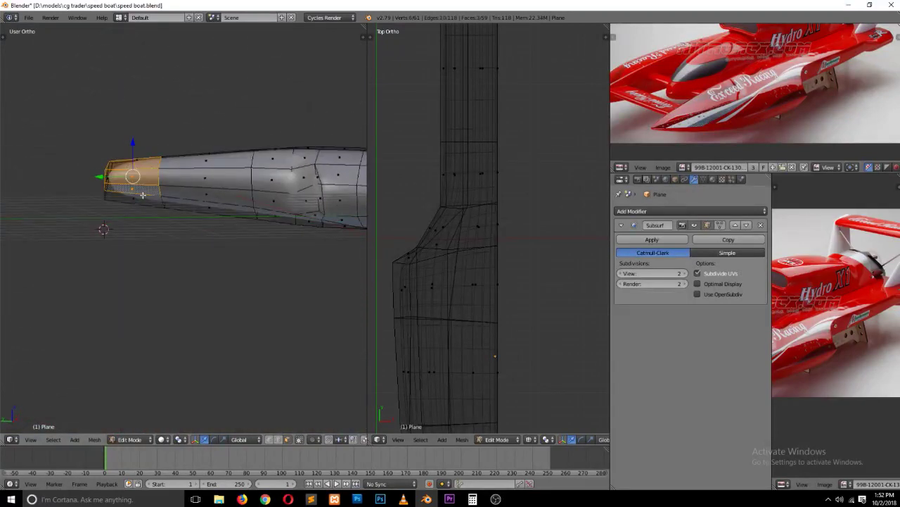
shift+right_click(142, 195)
key(KP_7)
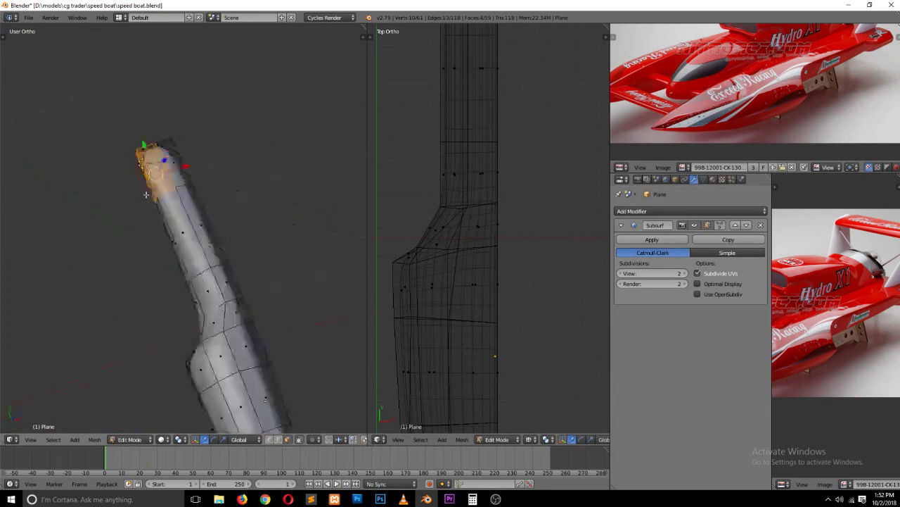
key(e)
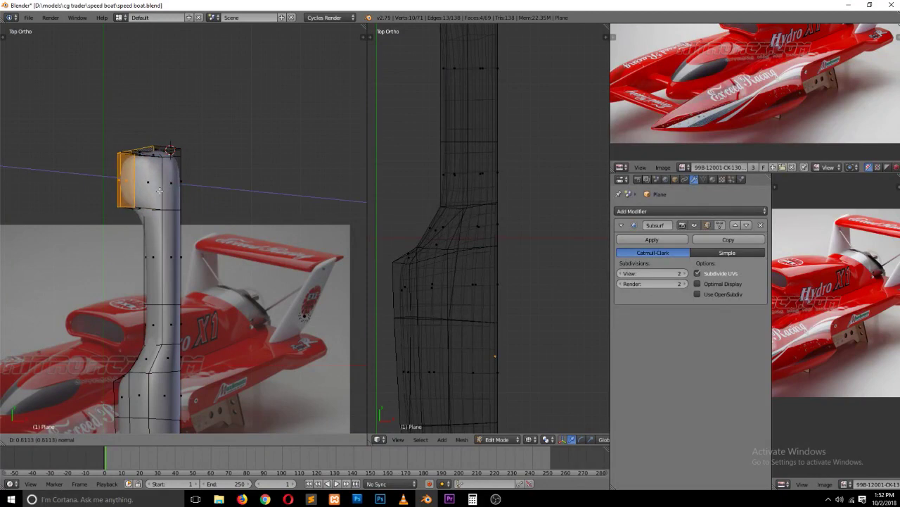
click(163, 190)
Step: Slide the edge loop at the nose closer to the extended tip
middle_drag(302, 119, 328, 79)
right_click(117, 200)
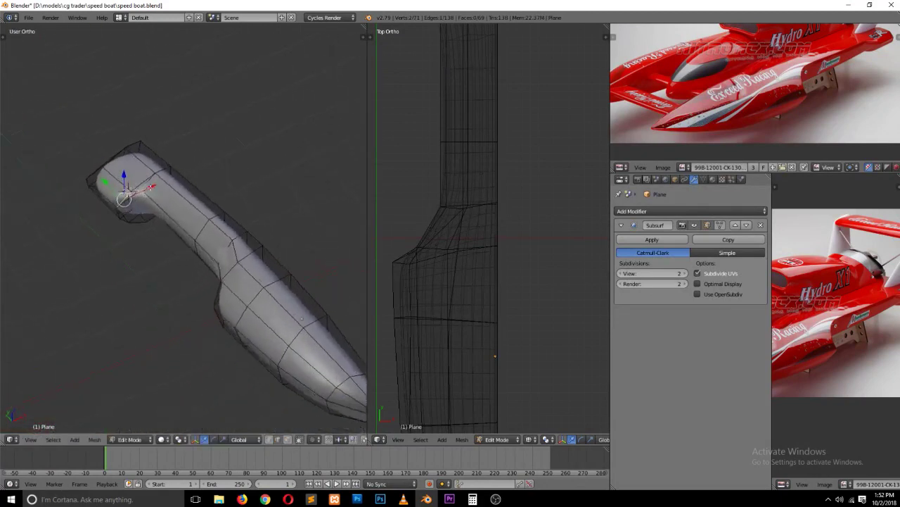
middle_drag(117, 200, 146, 222)
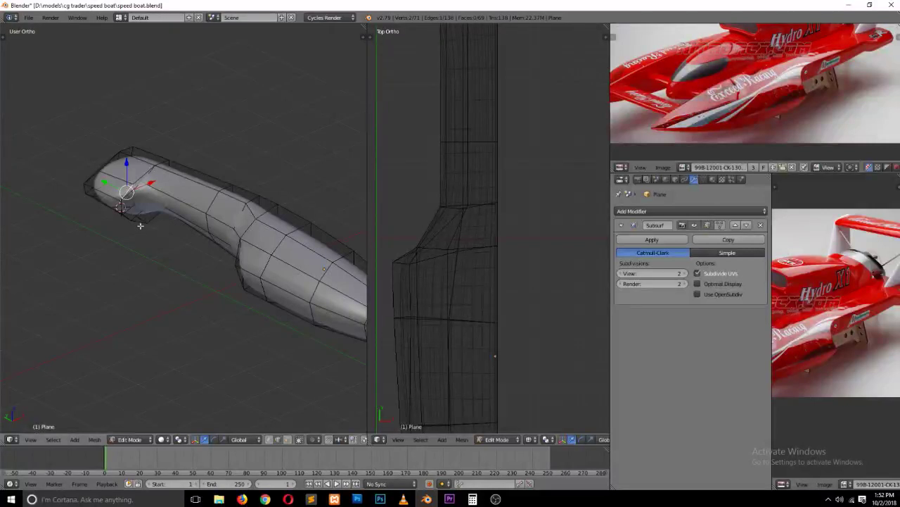
right_click(140, 225)
right_click(149, 234)
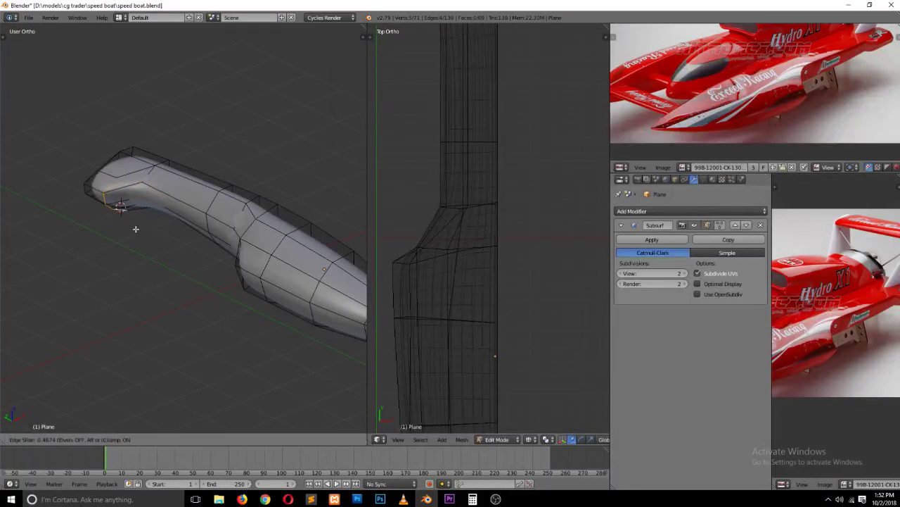
key(Tab)
mouse_move(136, 244)
middle_down()
mouse_move(221, 292)
mouse_move(265, 257)
middle_up()
key(Tab)
Step: Switch to vertex selection and turn off the Subsurf modifier's edit-mode display
key(a)
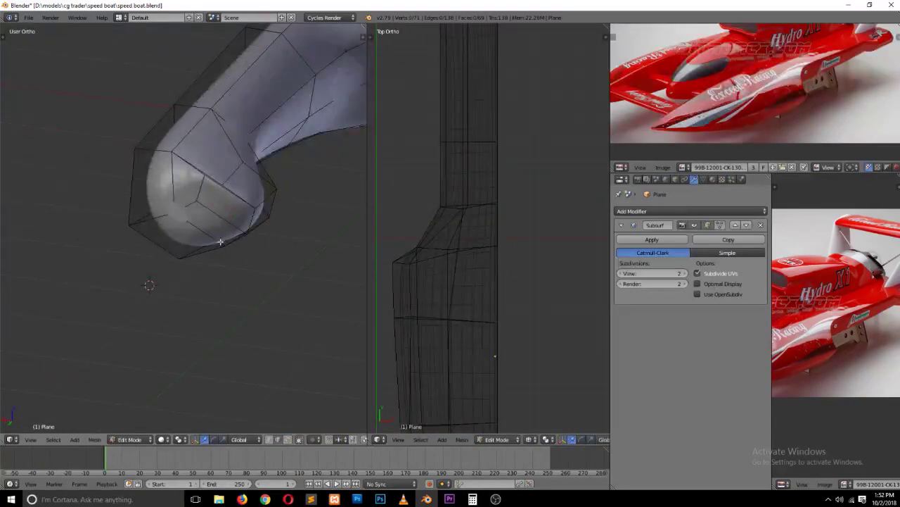
key(ctrl+Tab)
click(210, 207)
click(694, 225)
Step: Merge two neighbouring nose-tip vertices into one with Alt+M
right_click(210, 176)
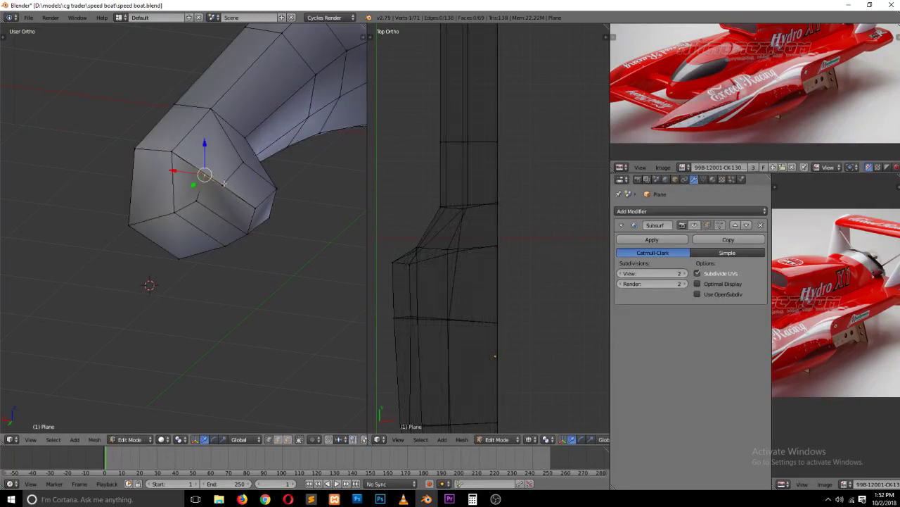
shift+right_click(224, 183)
key(alt+m)
click(223, 196)
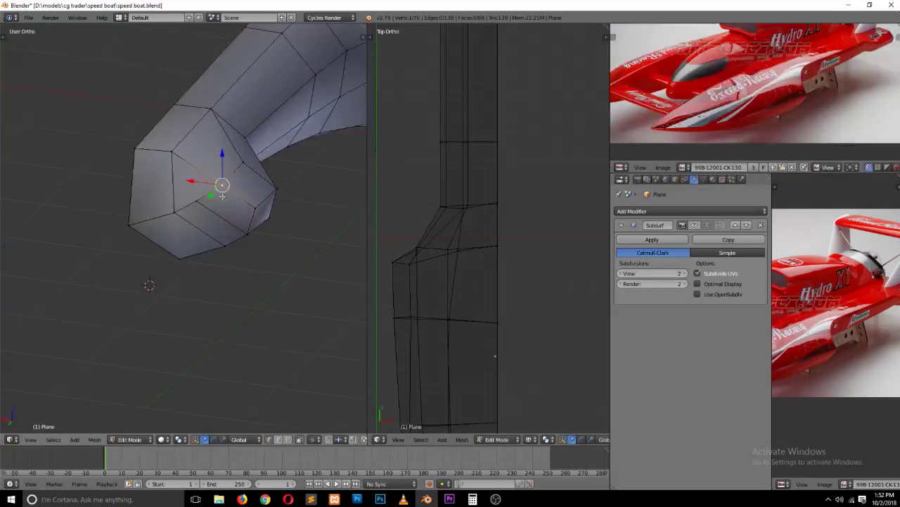
key(a)
Step: Slide a vertex on the nose face into place and save the file
right_click(196, 203)
key(g)
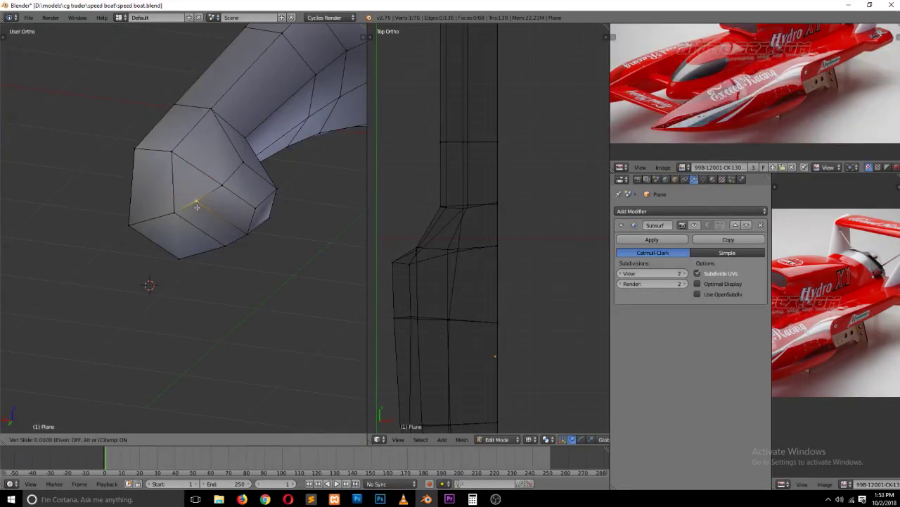
click(216, 219)
key(a)
mouse_move(216, 219)
middle_down()
mouse_move(237, 259)
mouse_move(257, 251)
mouse_move(188, 220)
mouse_move(120, 135)
mouse_move(157, 166)
mouse_move(155, 175)
mouse_move(114, 176)
mouse_move(114, 151)
mouse_move(196, 185)
mouse_move(114, 256)
mouse_move(94, 241)
mouse_move(65, 239)
middle_up()
key(ctrl+s)
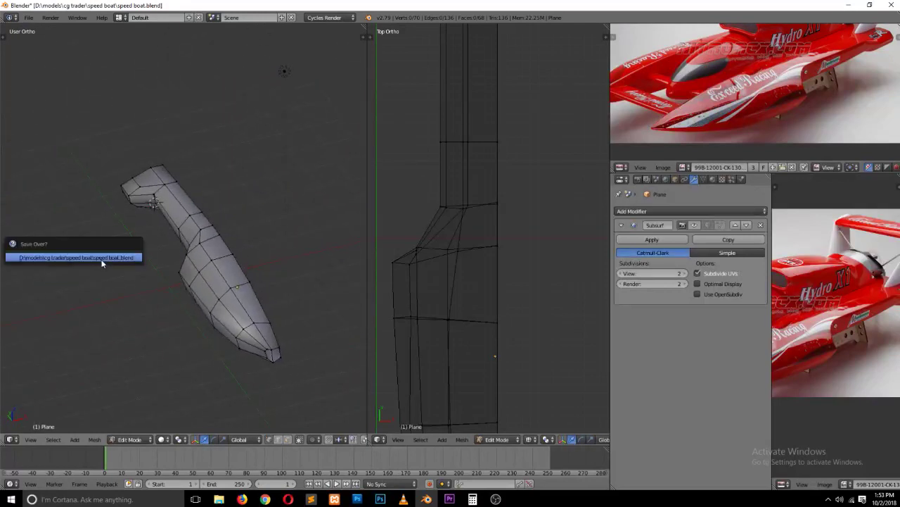
click(102, 260)
Step: Switch to edge selection and pick edges running along the hull's top
key(ctrl+Tab)
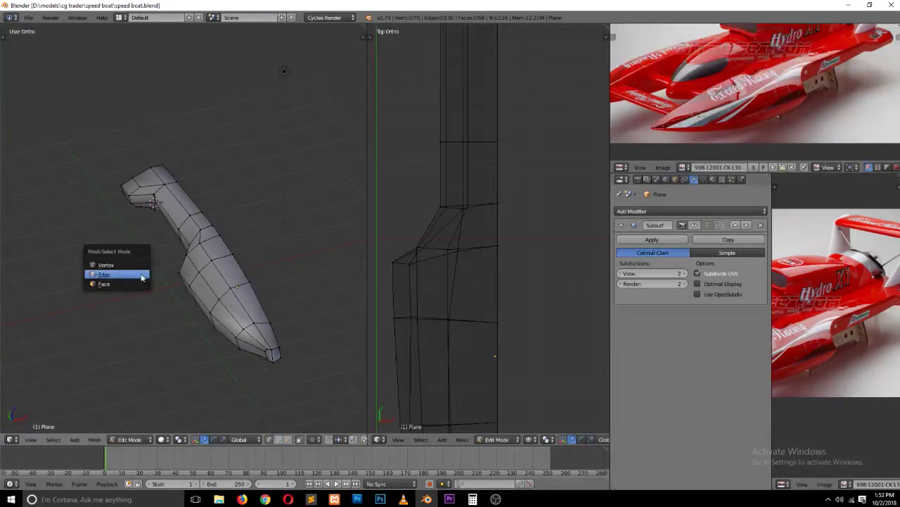
click(141, 278)
mouse_move(141, 277)
middle_down()
mouse_move(230, 216)
mouse_move(236, 412)
mouse_move(236, 246)
mouse_move(258, 237)
mouse_move(245, 252)
mouse_move(281, 251)
mouse_move(312, 232)
mouse_move(291, 236)
middle_up()
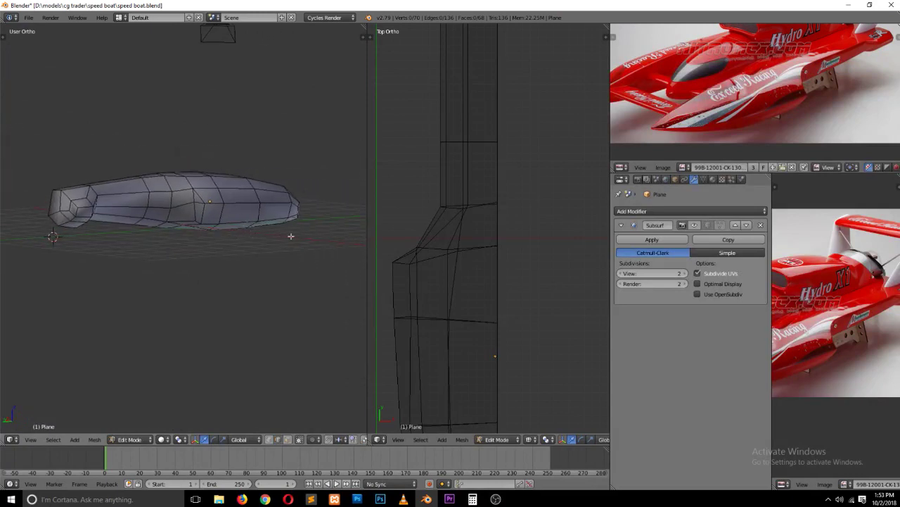
mouse_move(215, 243)
middle_down()
mouse_move(243, 254)
mouse_move(242, 264)
mouse_move(267, 258)
middle_up()
scroll(242, 265, up, 5)
key(ctrl+Tab)
click(257, 246)
right_click(249, 274)
alt+right_click(247, 244)
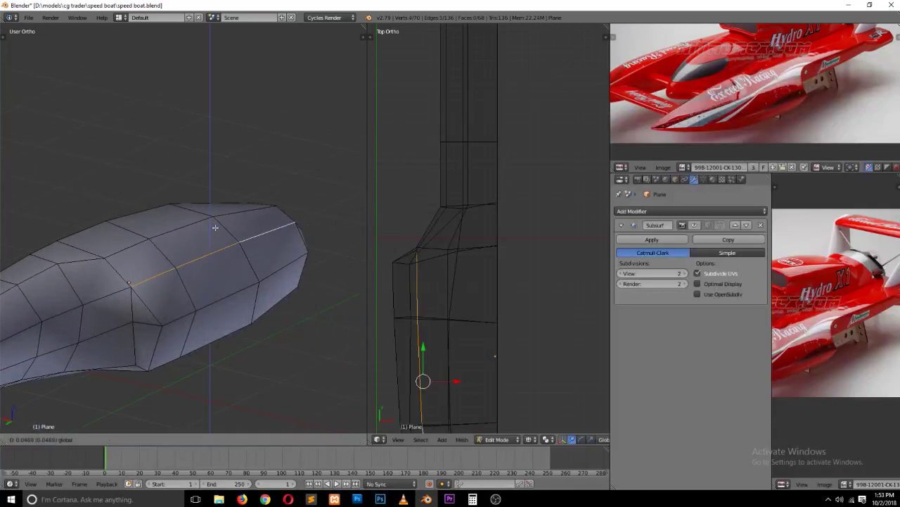
Step: In vertex mode, slide an upper-hull vertex to a new position
mouse_move(213, 233)
middle_down()
mouse_move(237, 235)
mouse_move(226, 259)
middle_up()
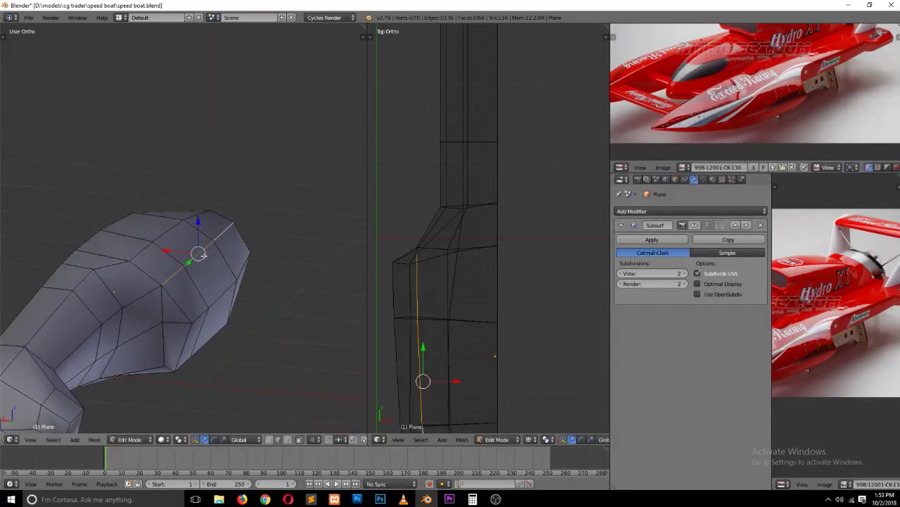
key(ctrl+Tab)
click(176, 225)
right_click(141, 256)
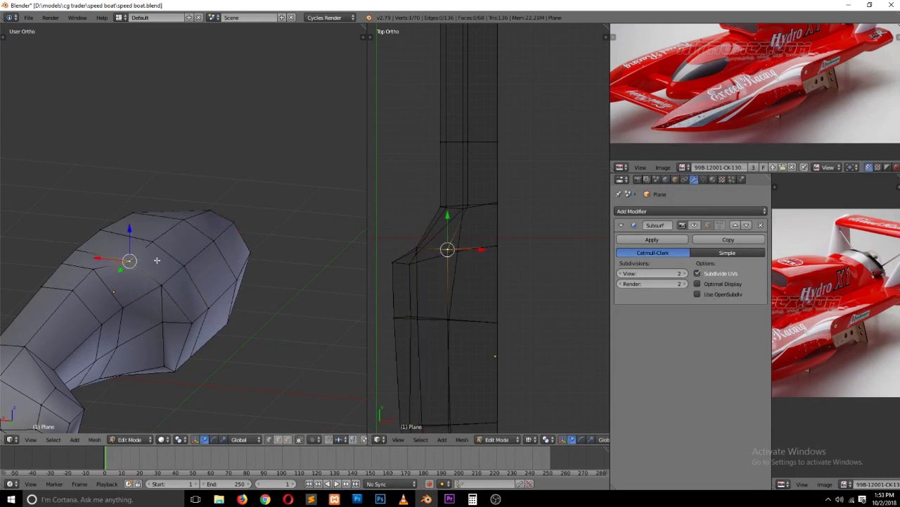
key(g)
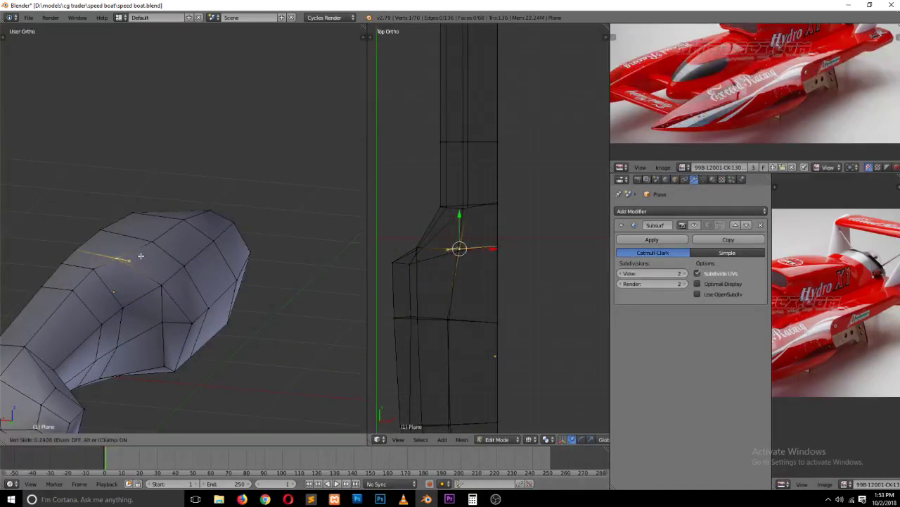
click(186, 283)
Step: Check another upper-hull vertex against the top-view reference photo, leave it in place, and save
right_click(161, 240)
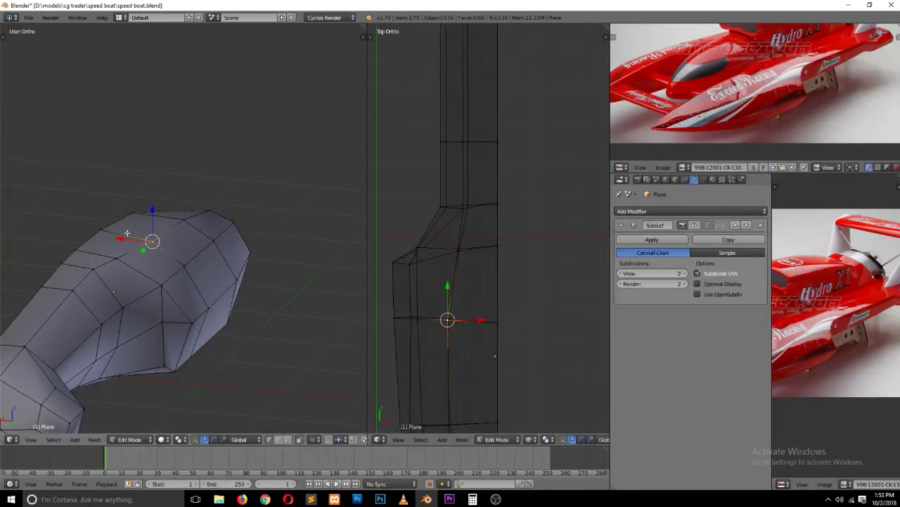
key(KP_7)
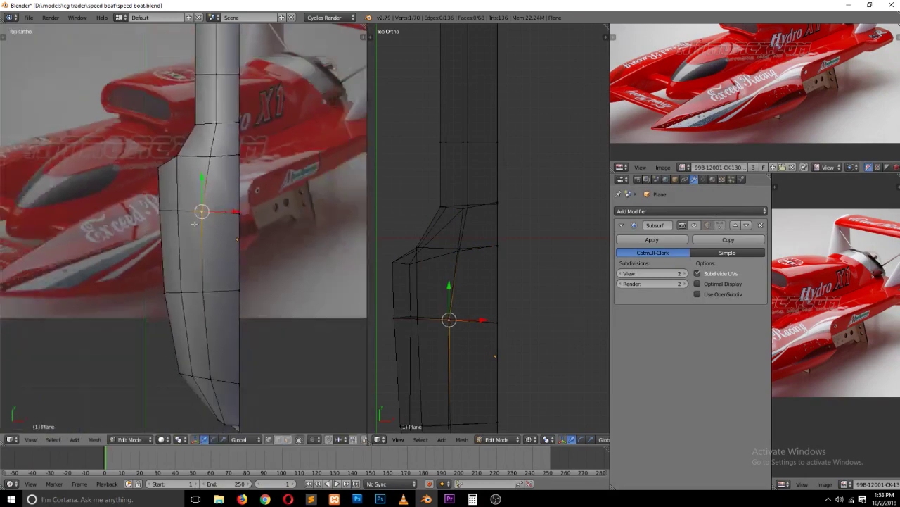
key(g)
key(Escape)
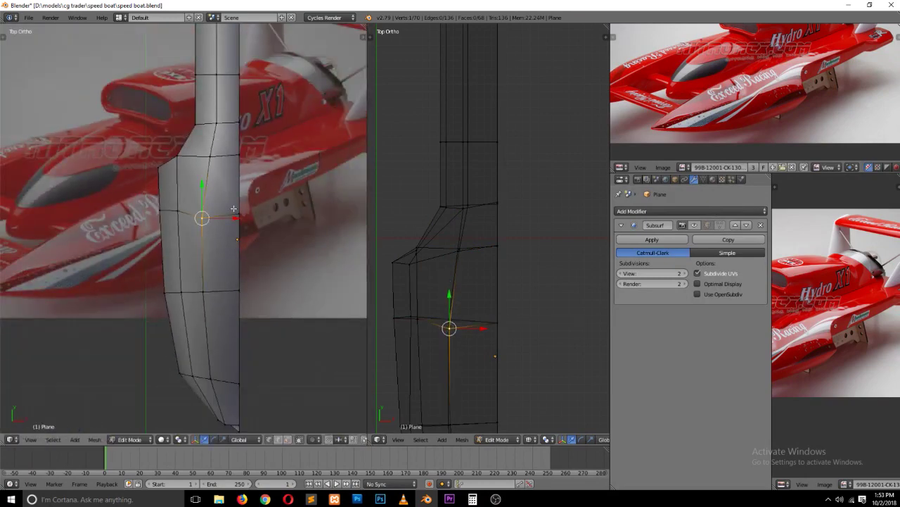
key(a)
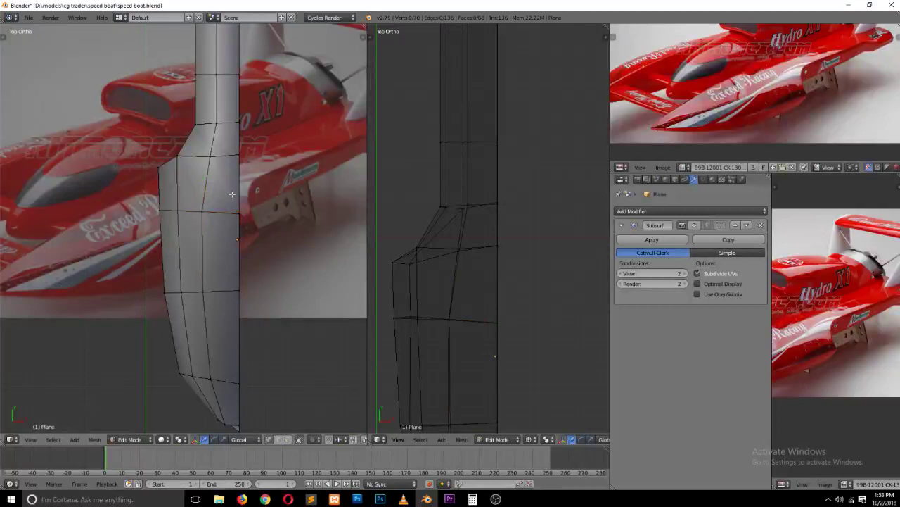
key(ctrl+s)
Step: Cut a new edge across an upper hull face by joining two vertices with J
mouse_move(187, 163)
middle_down()
mouse_move(245, 106)
mouse_move(214, 181)
middle_up()
mouse_move(189, 302)
middle_down()
mouse_move(263, 251)
mouse_move(274, 261)
mouse_move(274, 275)
mouse_move(228, 279)
middle_up()
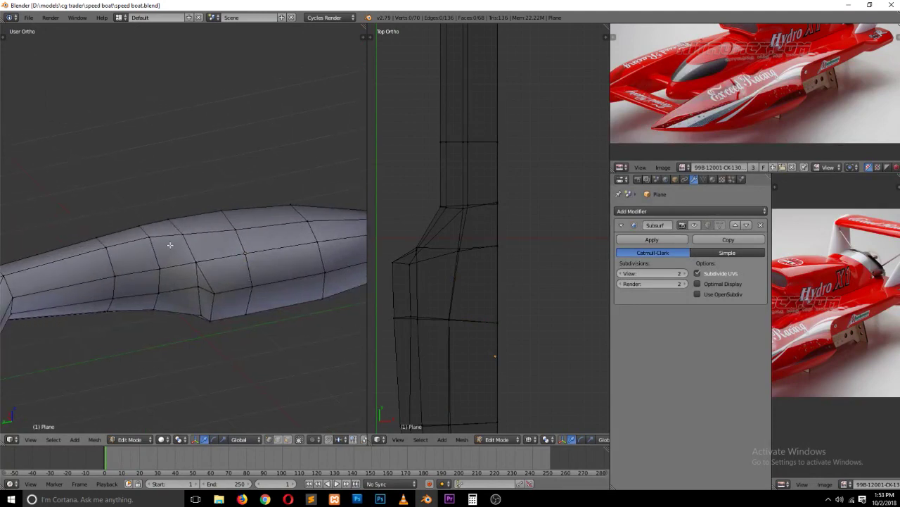
mouse_move(169, 245)
middle_down()
mouse_move(185, 245)
mouse_move(176, 243)
middle_up()
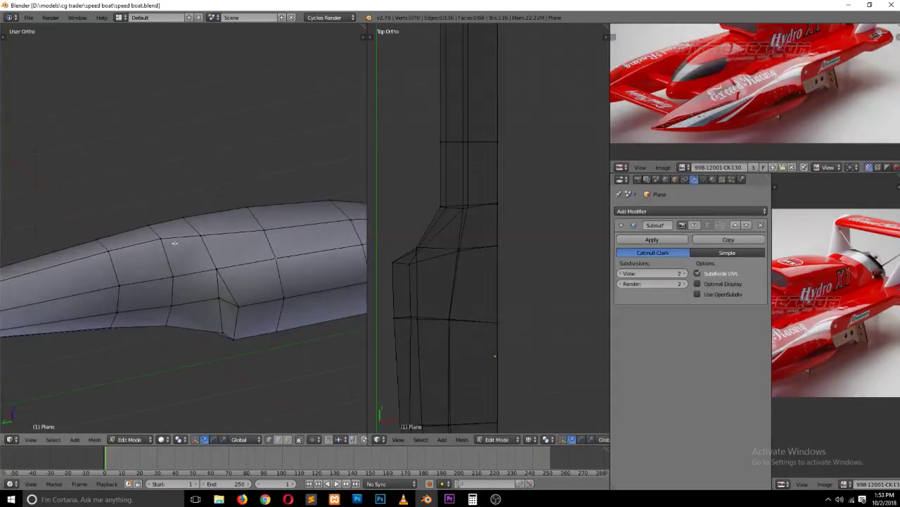
right_click(166, 241)
shift+right_click(218, 271)
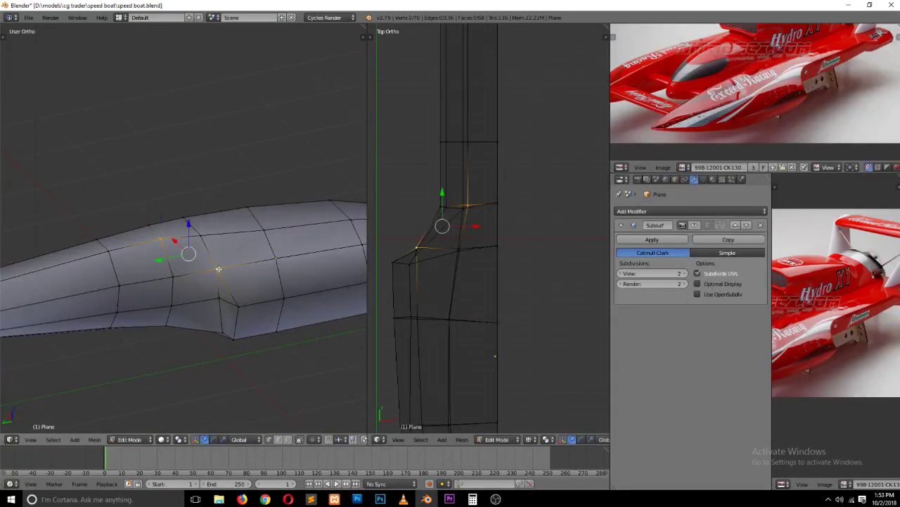
key(j)
scroll(220, 264, up, 2)
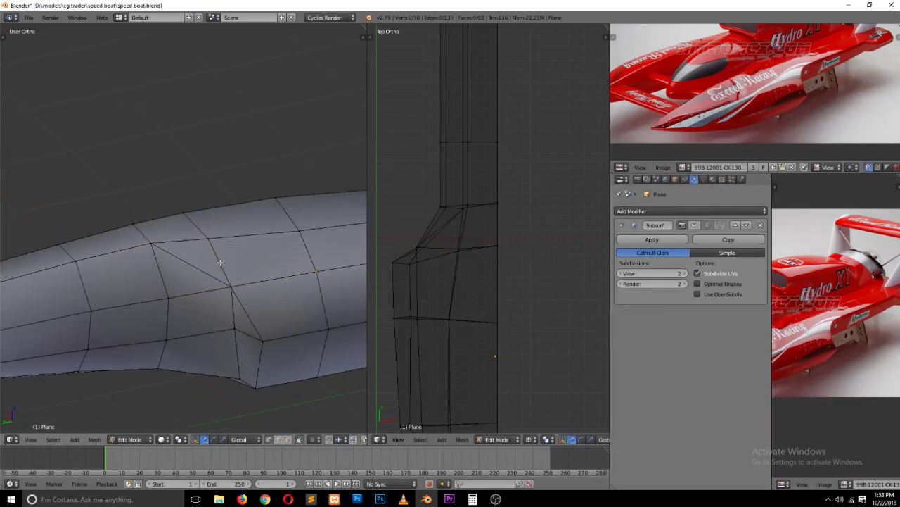
scroll(220, 263, down, 2)
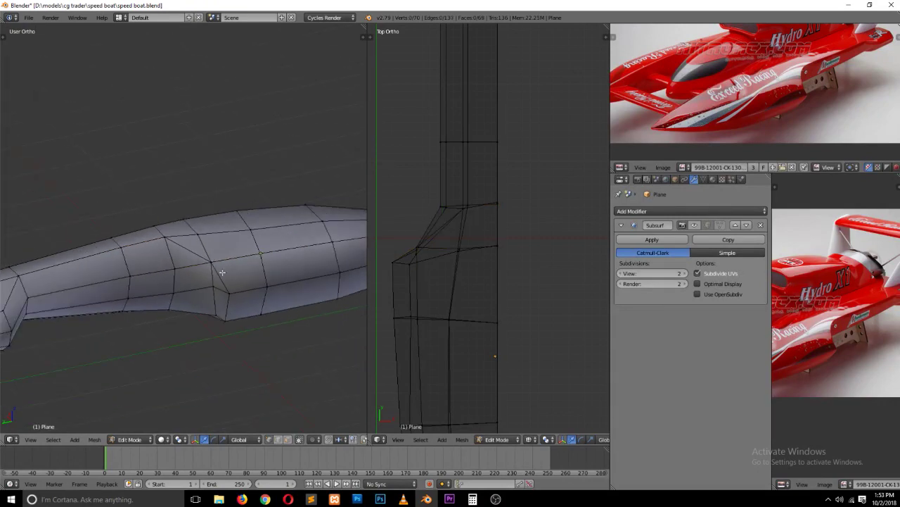
mouse_move(223, 273)
middle_down()
mouse_move(255, 237)
mouse_move(216, 252)
mouse_move(231, 281)
mouse_move(242, 237)
mouse_move(195, 277)
middle_up()
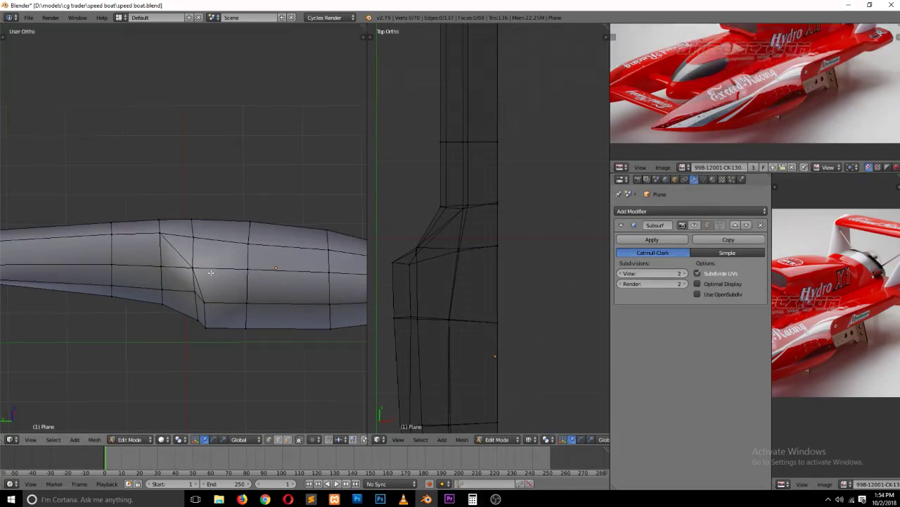
mouse_move(212, 271)
middle_down()
mouse_move(246, 235)
mouse_move(243, 264)
middle_up()
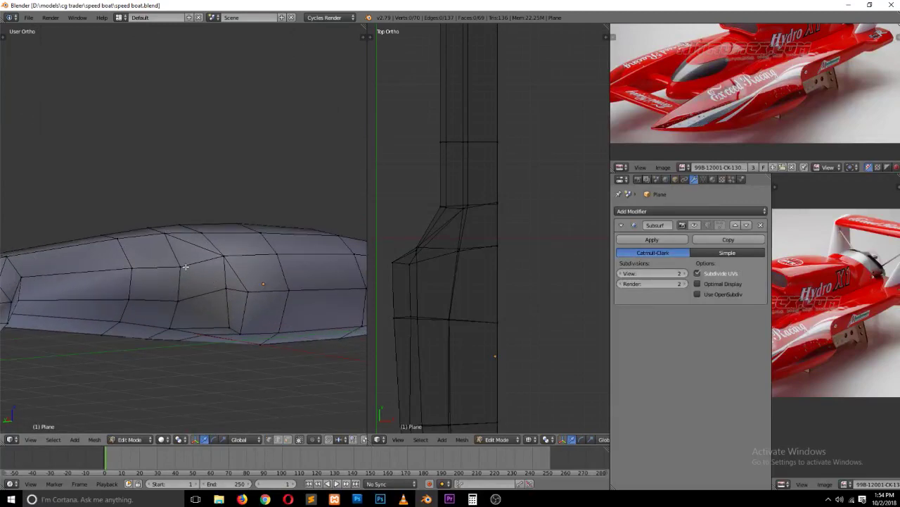
Step: Dissolve two adjacent upper hull faces into one and save the file
right_click(185, 266)
shift+right_click(227, 287)
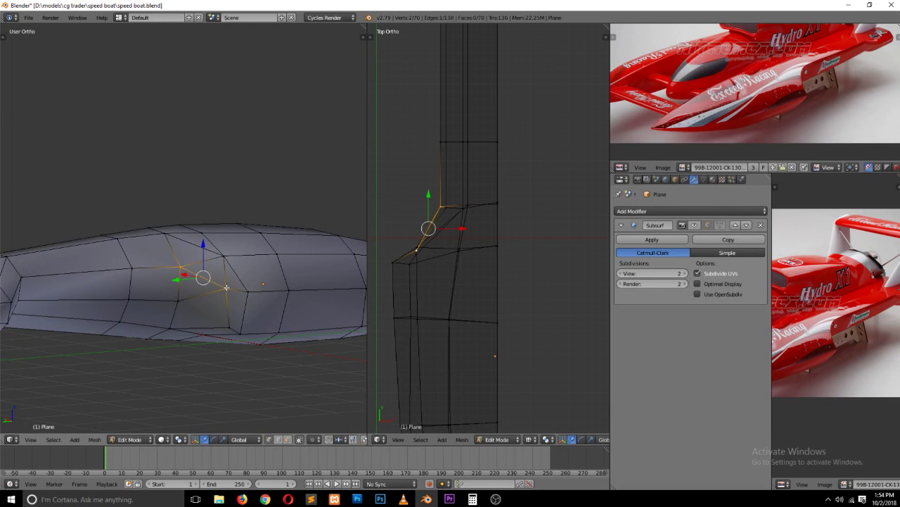
key(a)
key(ctrl+Tab)
click(227, 304)
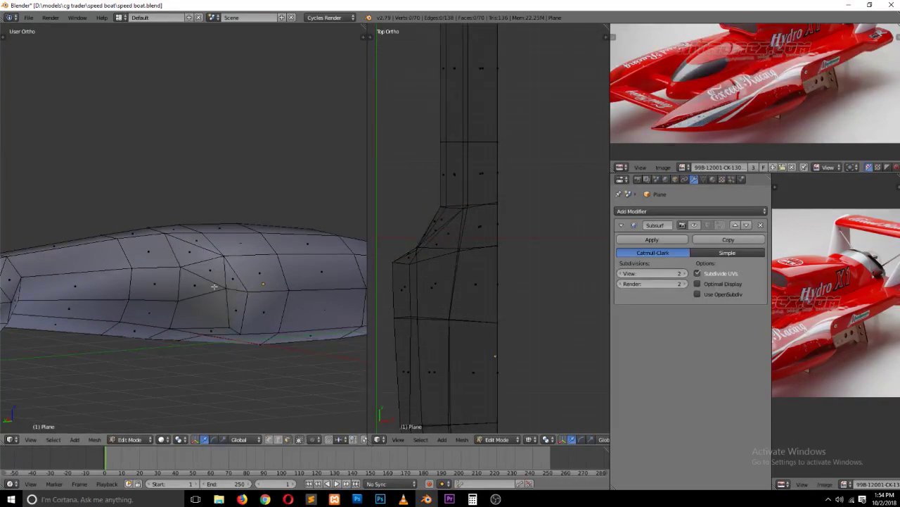
right_click(191, 248)
shift+right_click(204, 265)
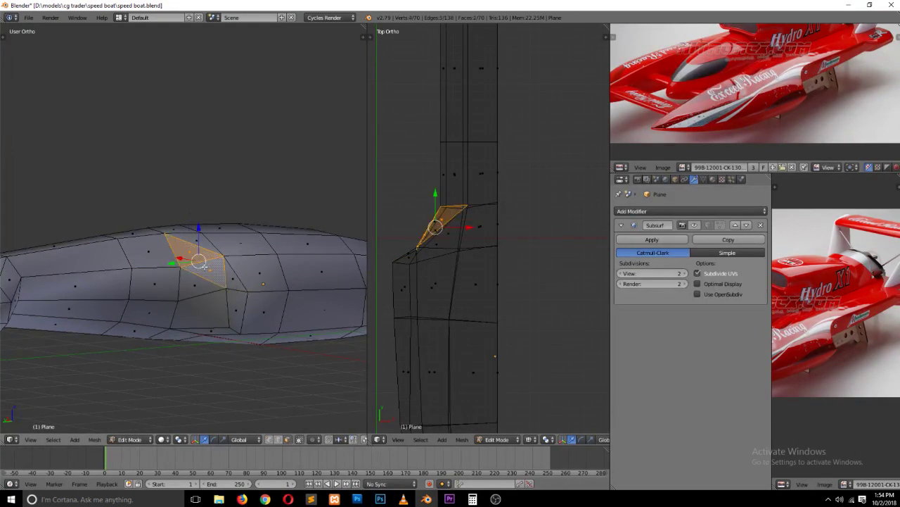
key(ctrl+x)
key(ctrl+s)
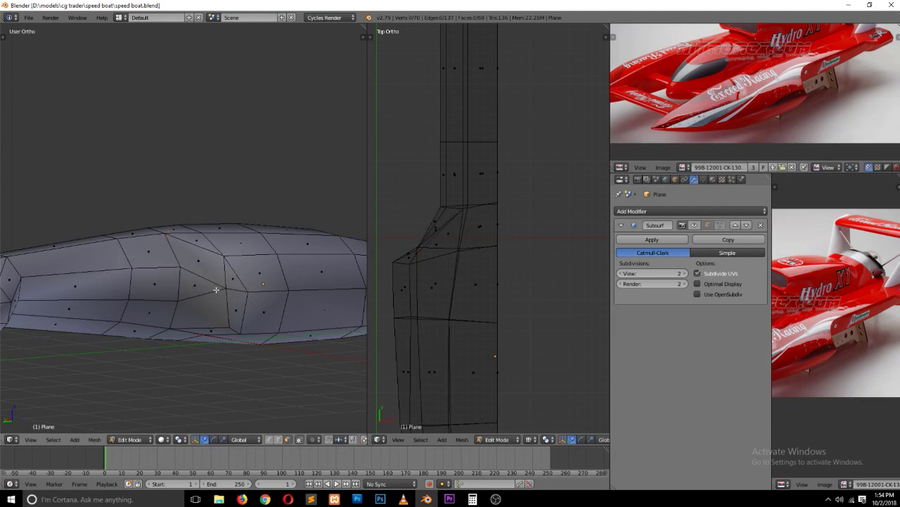
Step: In vertex mode, slide a hull side vertex along its edge
mouse_move(183, 278)
middle_down()
mouse_move(273, 322)
mouse_move(243, 274)
middle_up()
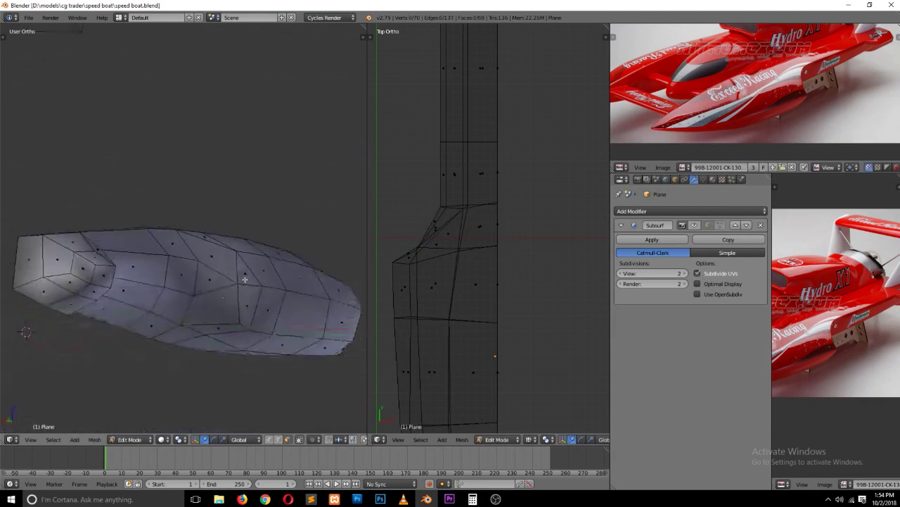
scroll(242, 274, up, 2)
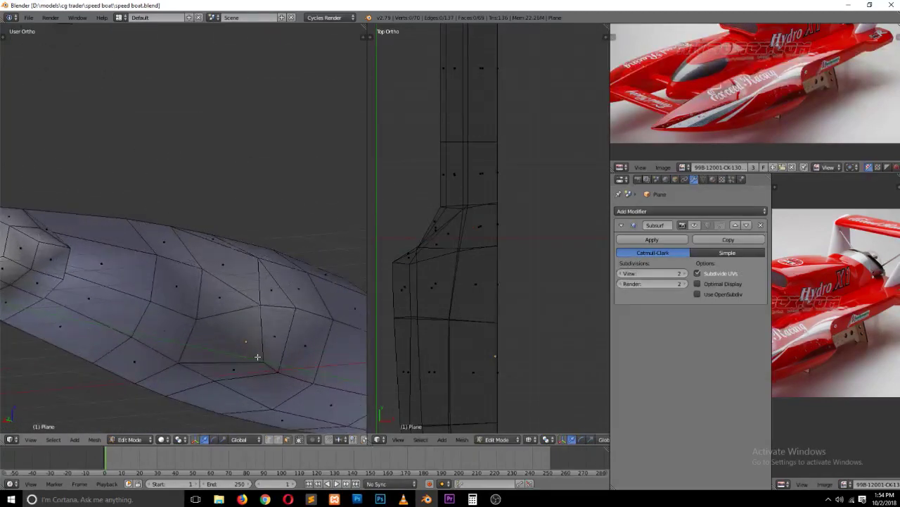
key(ctrl+Tab)
click(248, 330)
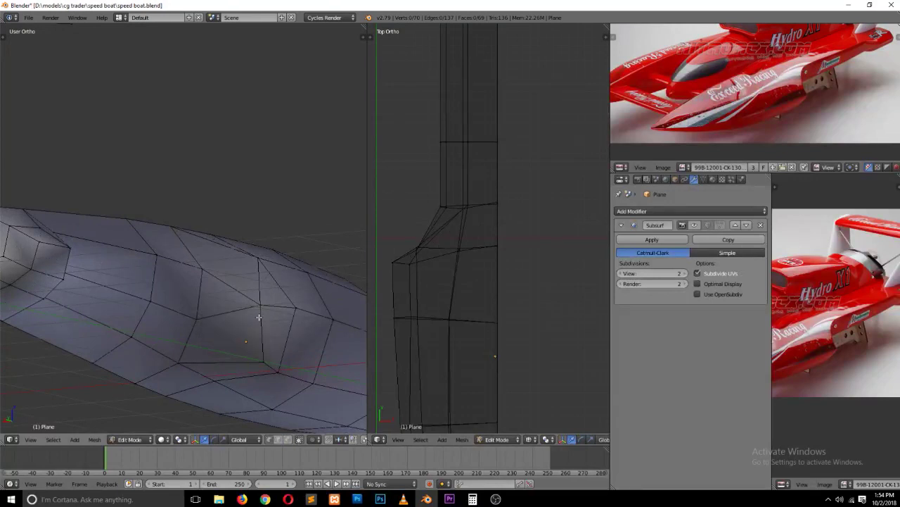
right_click(266, 350)
key(shift+v)
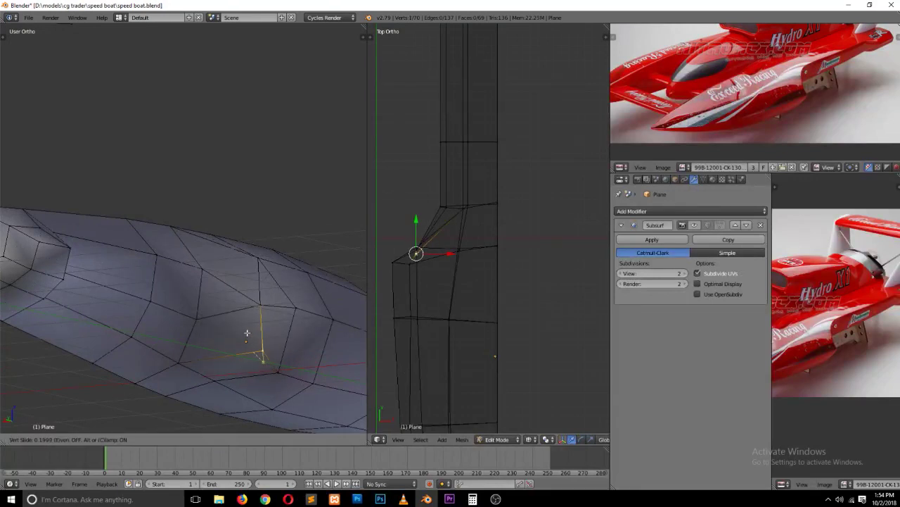
click(245, 334)
key(a)
Step: Slide two more side vertices, moving the lower hull vertex up along its edge
mouse_move(248, 341)
middle_down()
mouse_move(215, 326)
mouse_move(237, 316)
middle_up()
right_click(254, 316)
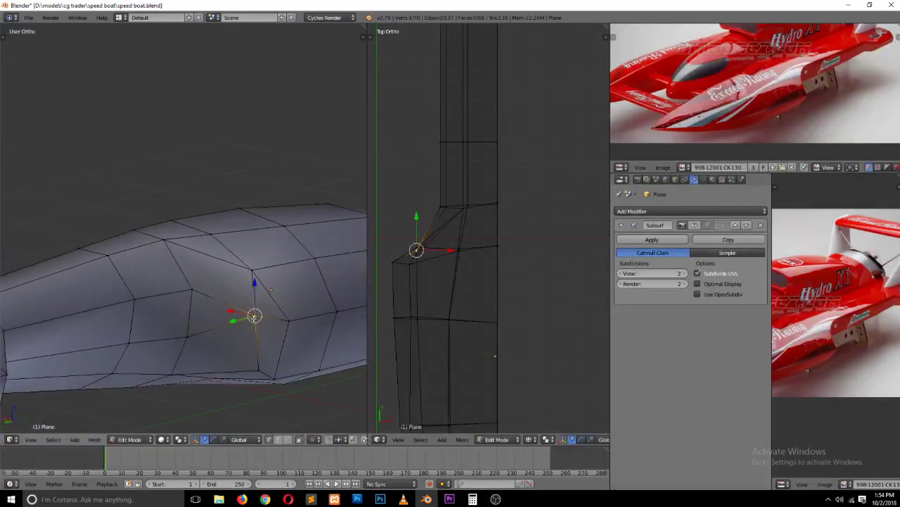
key(g)
key(g)
click(258, 323)
key(a)
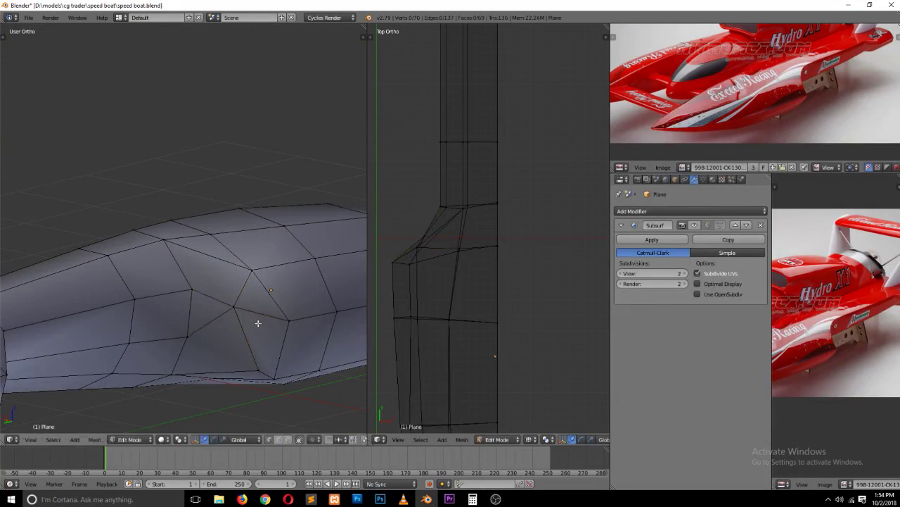
right_click(290, 323)
right_click(256, 346)
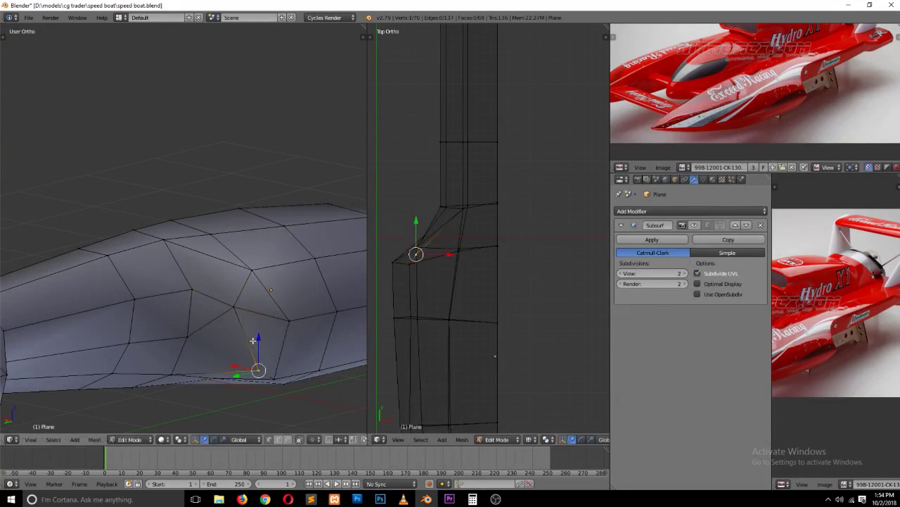
key(g)
key(g)
click(256, 338)
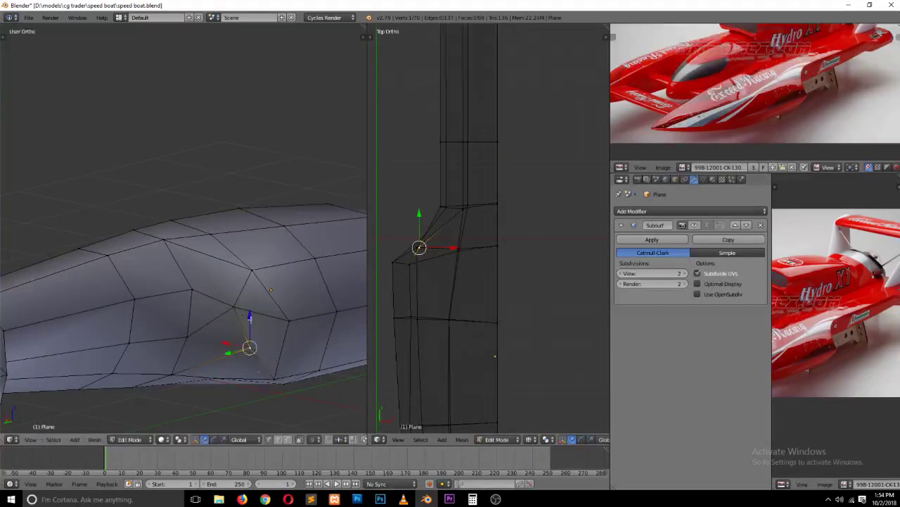
Step: Join two side vertices with J, undo the connection, and save over speed boat.blend
shift+right_click(289, 326)
key(j)
key(a)
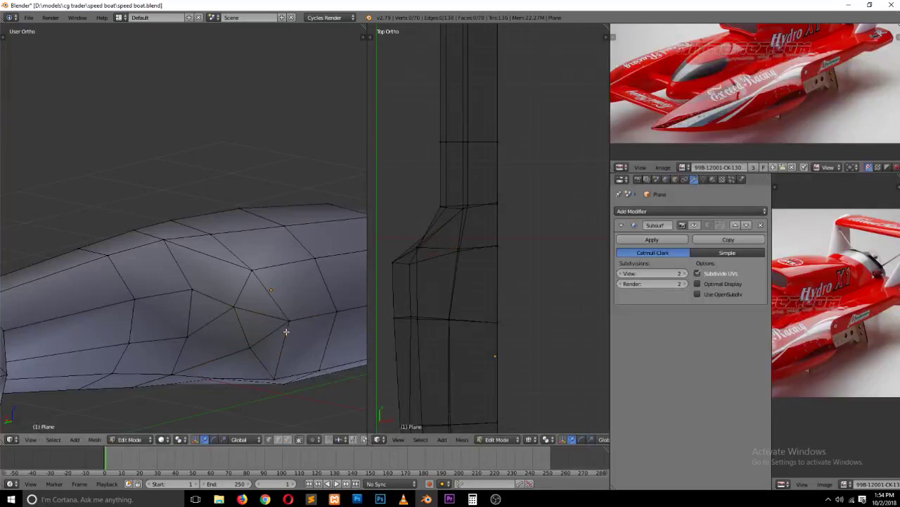
key(ctrl+Tab)
click(285, 352)
right_click(257, 325)
shift+right_click(259, 304)
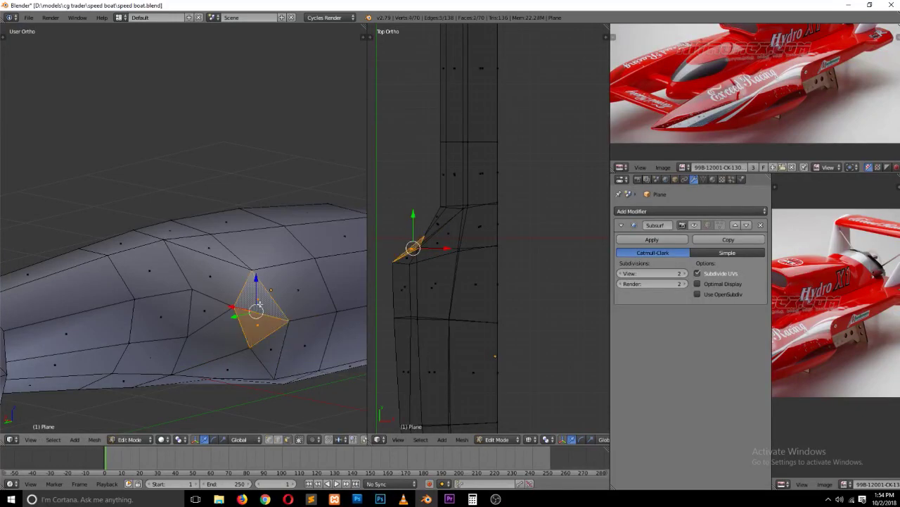
key(a)
key(ctrl+shift+o)
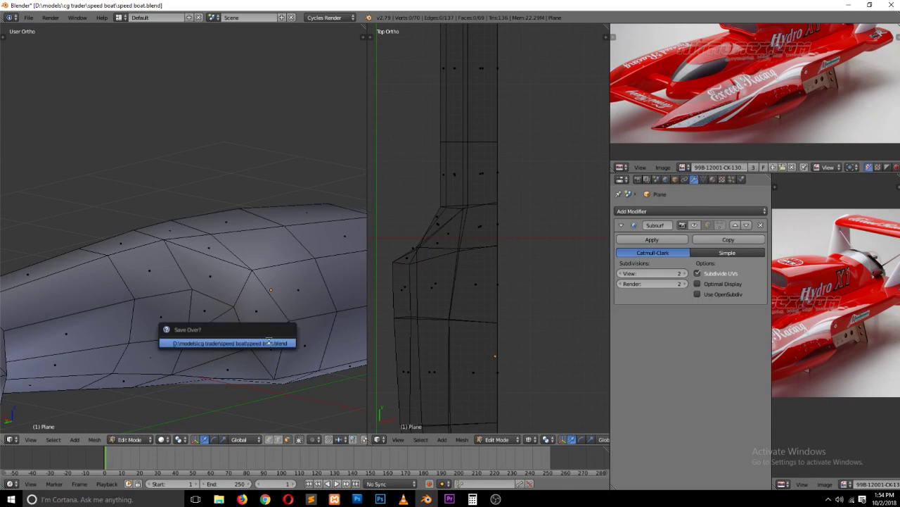
click(268, 342)
Step: Connect two hull side vertices with a new edge and nudge a nearby vertex
mouse_move(266, 330)
middle_down()
mouse_move(294, 341)
mouse_move(235, 366)
middle_up()
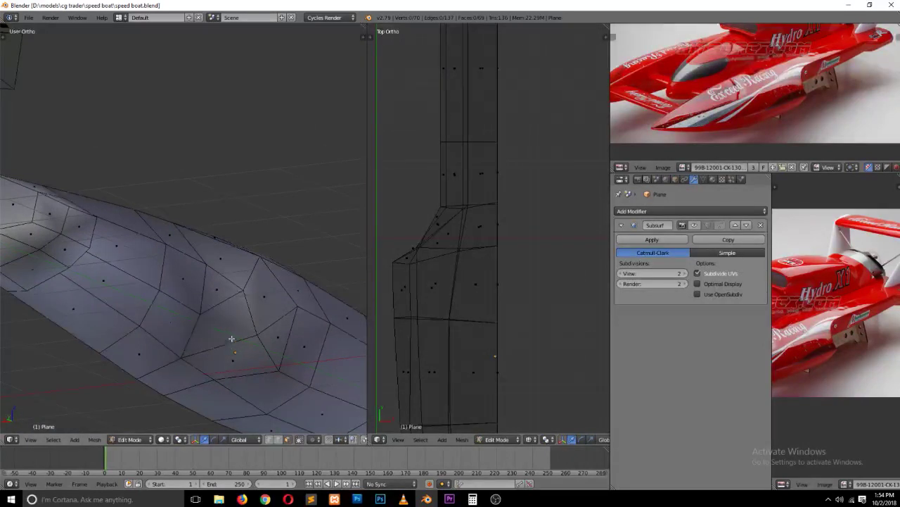
key(ctrl+Tab)
click(215, 317)
right_click(211, 313)
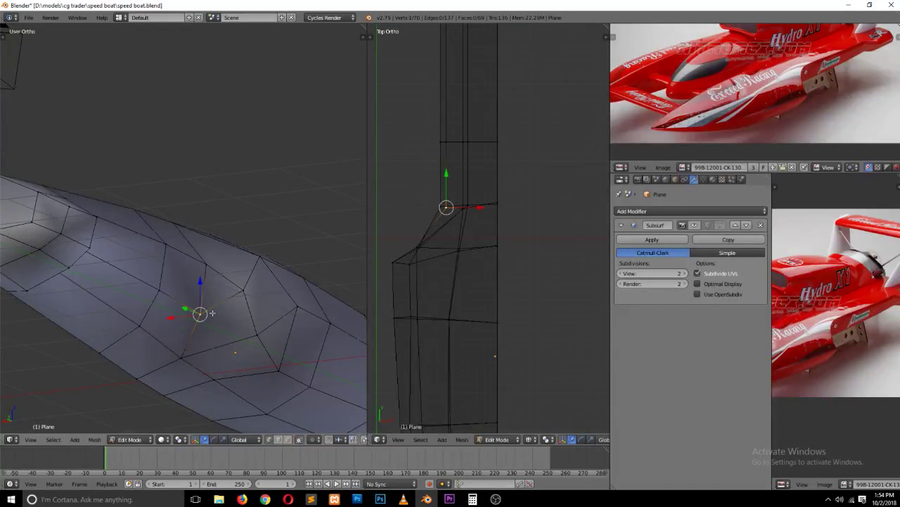
shift+right_click(257, 335)
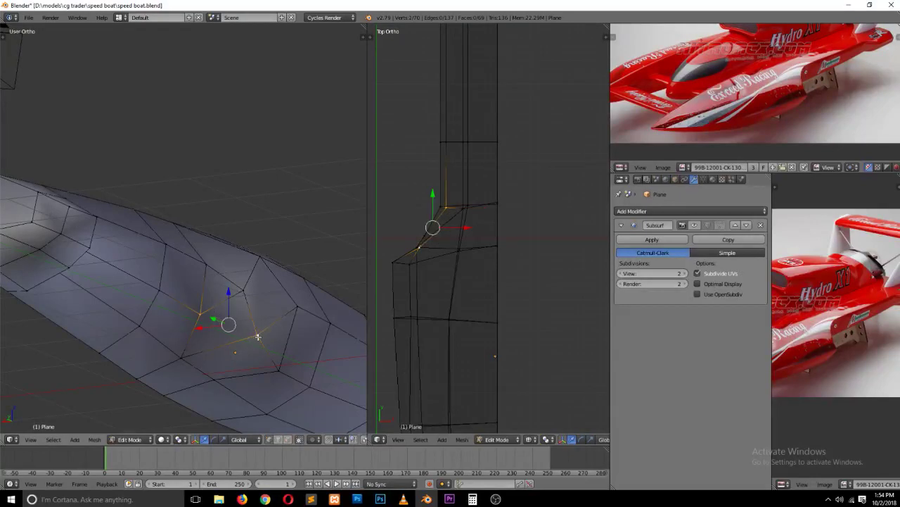
key(a)
right_click(257, 335)
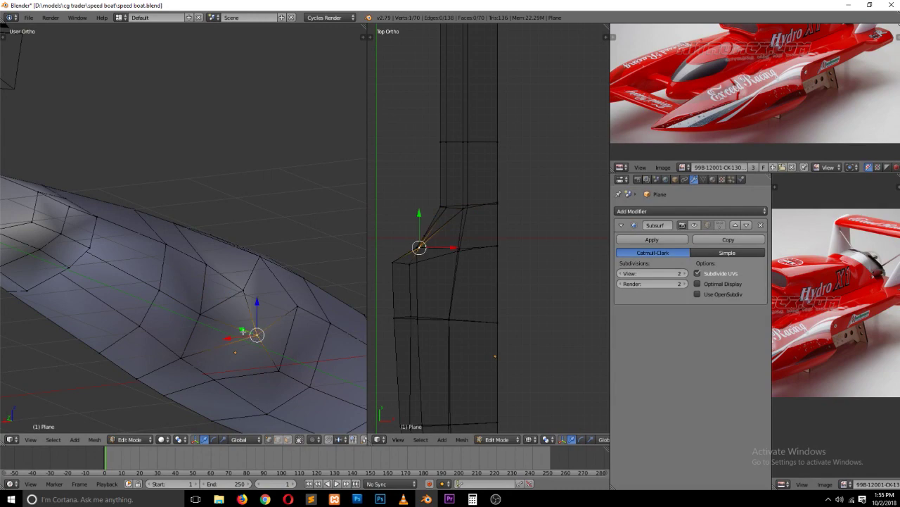
key(g)
click(232, 329)
key(a)
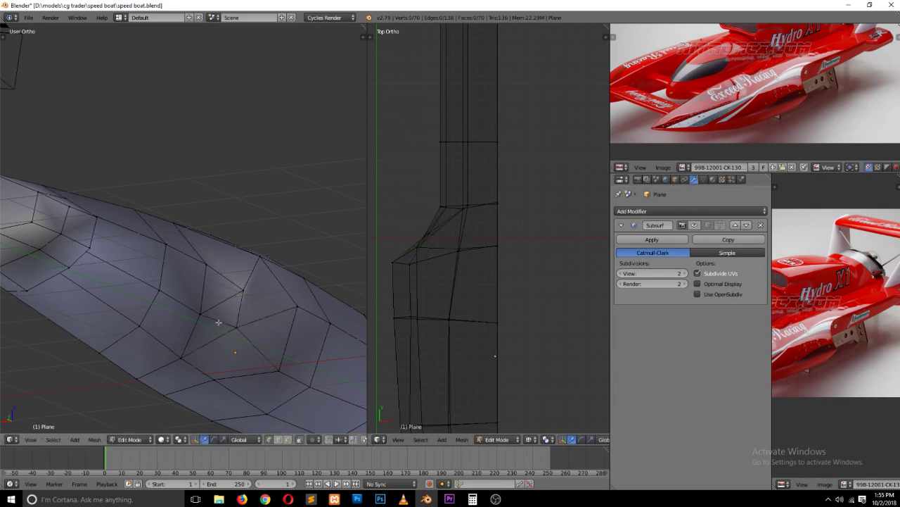
Step: Inspect a small triangular hull face and two side vertices, then deselect them
middle_drag(232, 328, 197, 380)
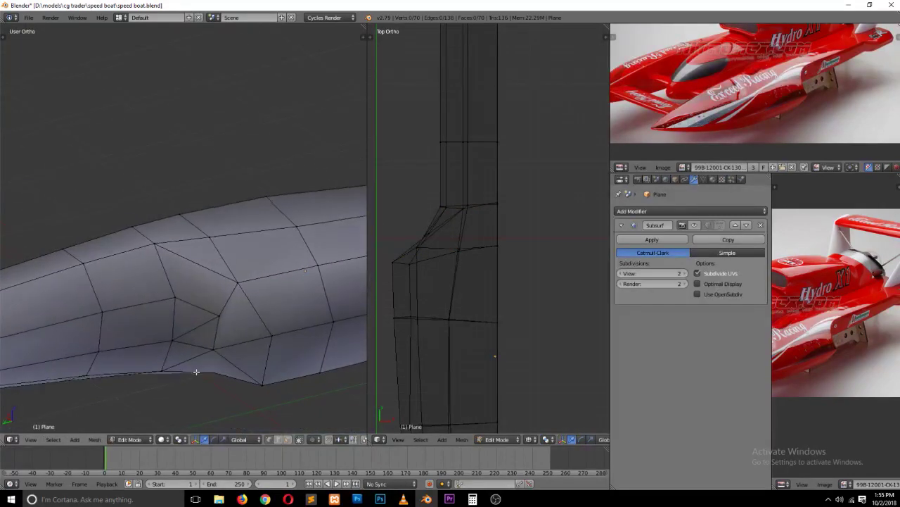
key(ctrl+Tab)
click(199, 389)
right_click(204, 334)
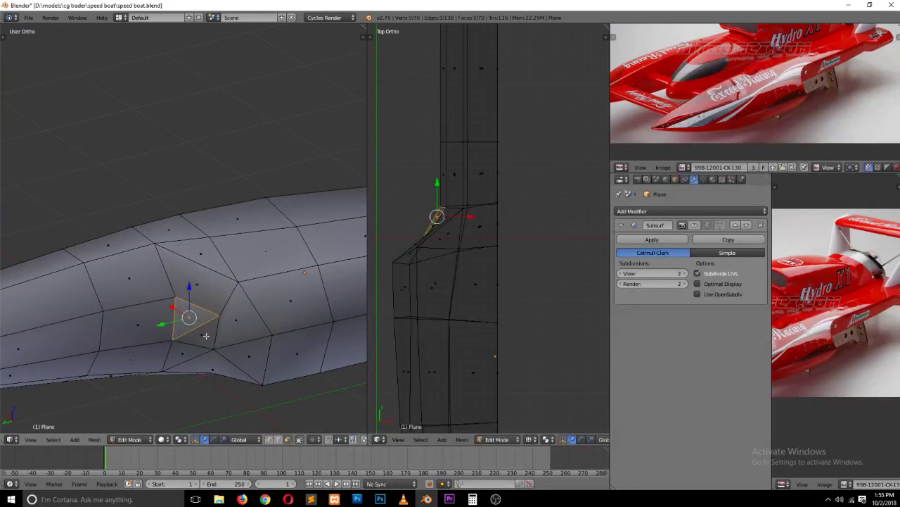
key(a)
middle_drag(206, 337, 227, 313)
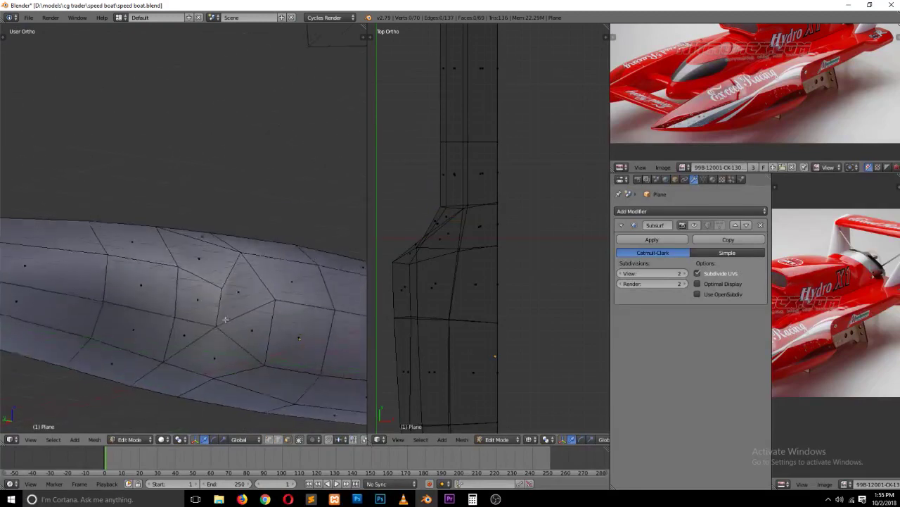
key(ctrl+Tab)
click(229, 293)
right_click(217, 318)
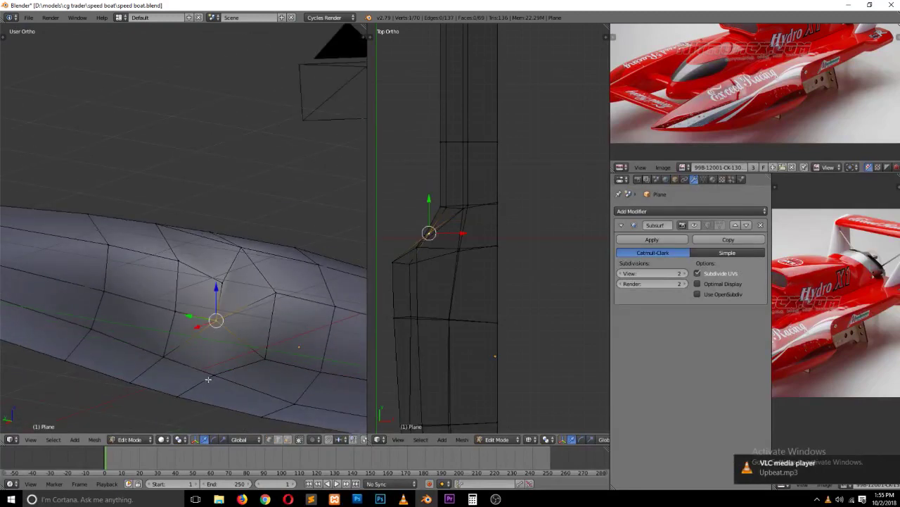
shift+right_click(213, 373)
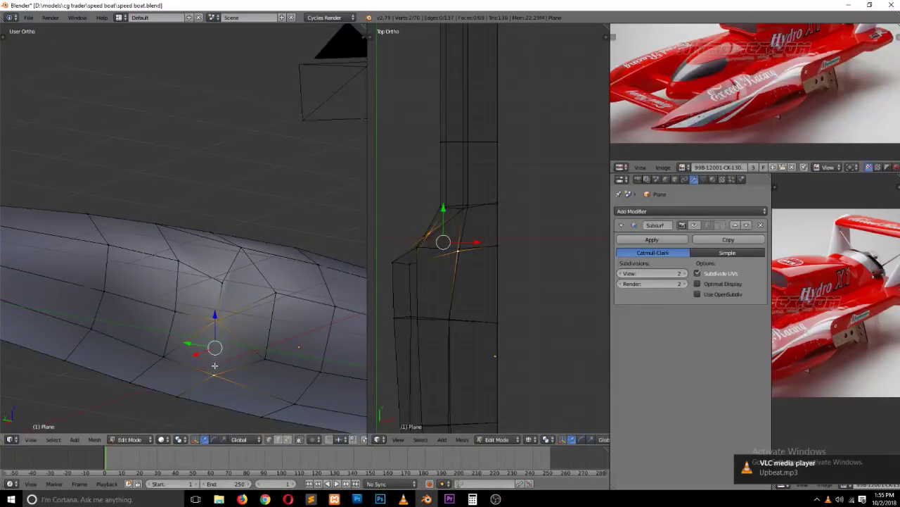
key(a)
Step: Place the 3D cursor on the hull and start a loop cut, then cancel it
key(ctrl+Tab)
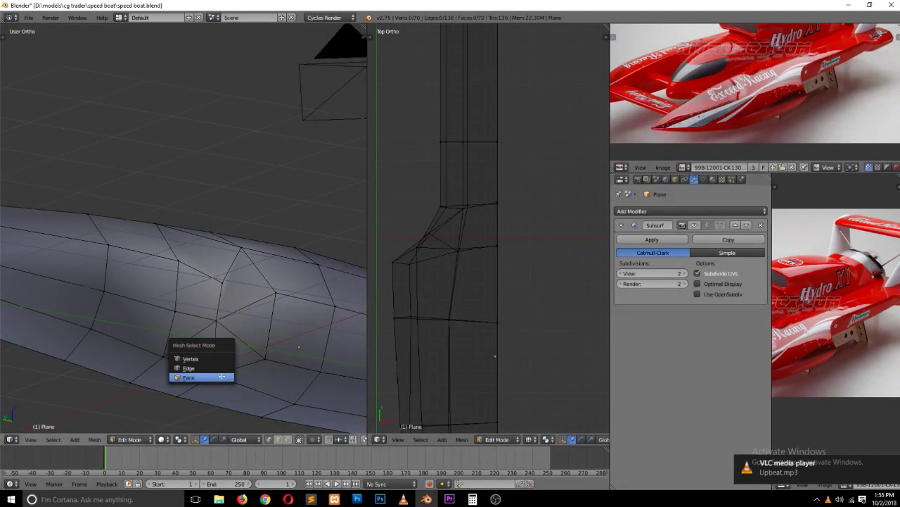
click(221, 376)
key(w)
click(271, 266)
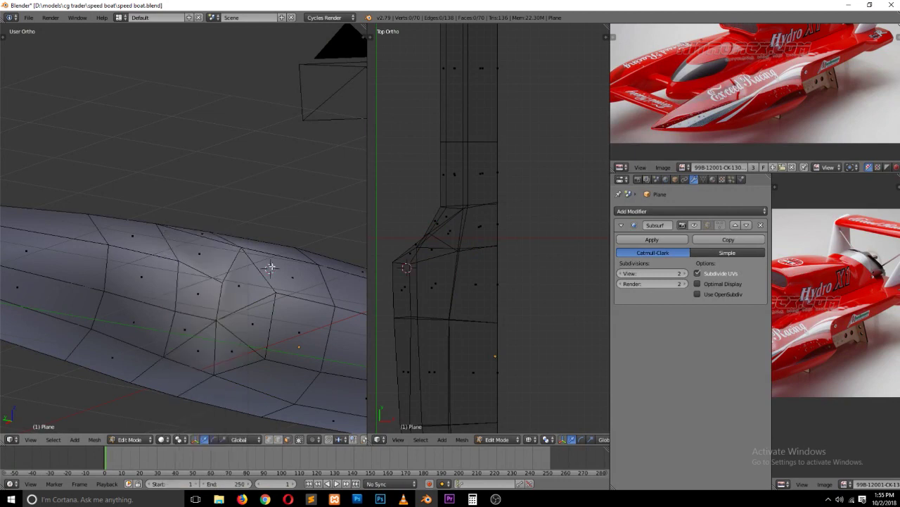
key(ctrl+r)
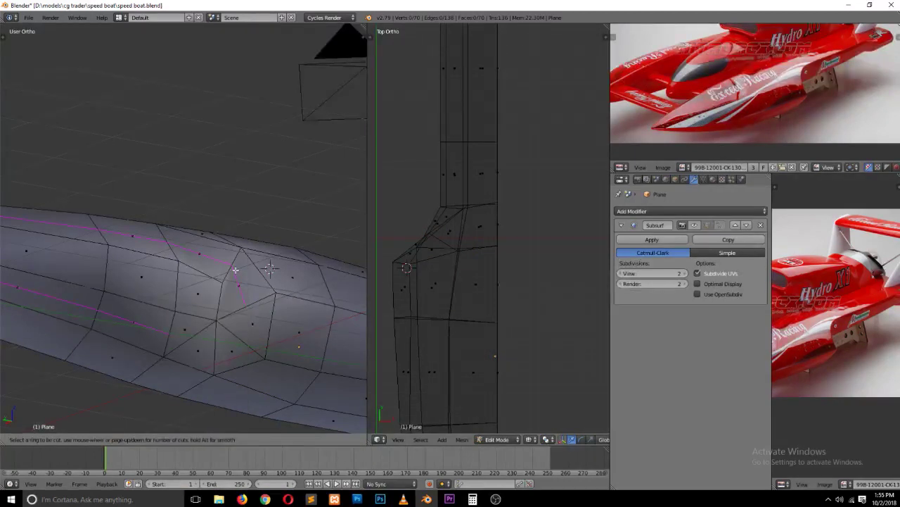
key(Escape)
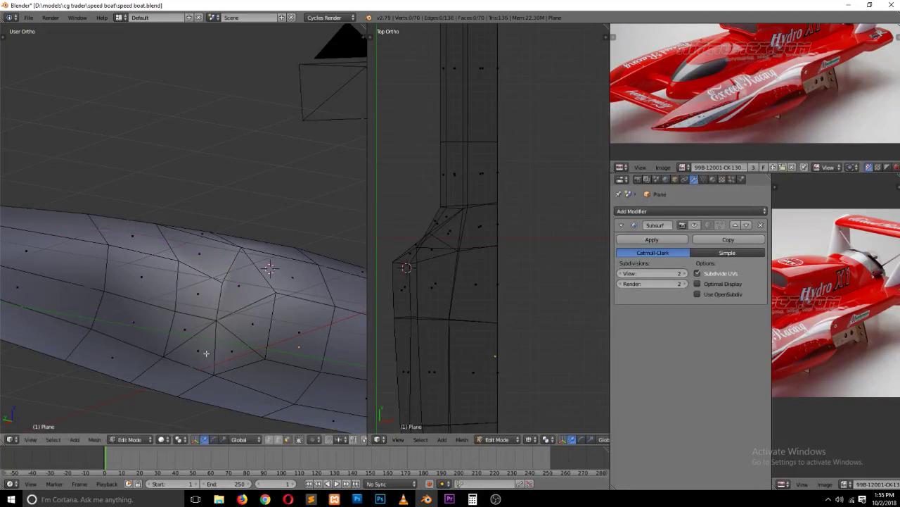
middle_drag(204, 350, 210, 349)
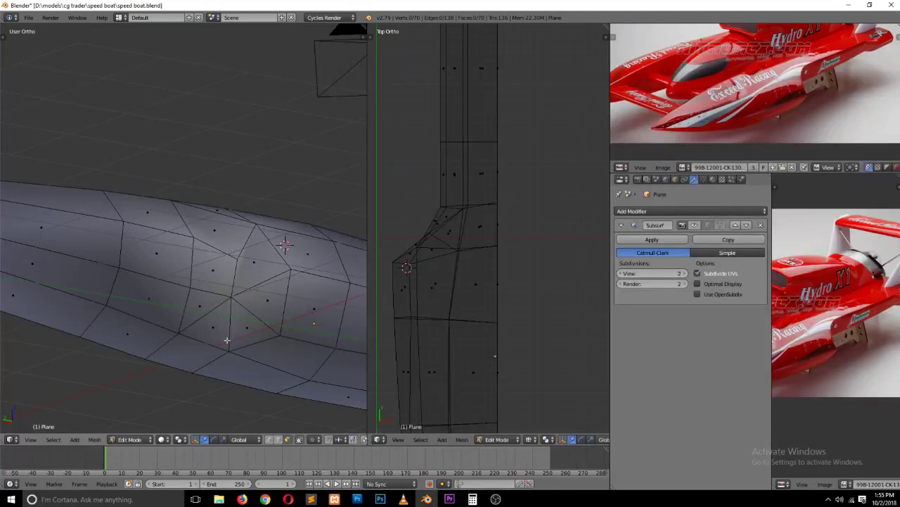
Step: Connect two vertices on the hull's side patch with a new edge
key(ctrl+Tab)
click(215, 314)
right_click(229, 350)
shift+right_click(195, 293)
key(j)
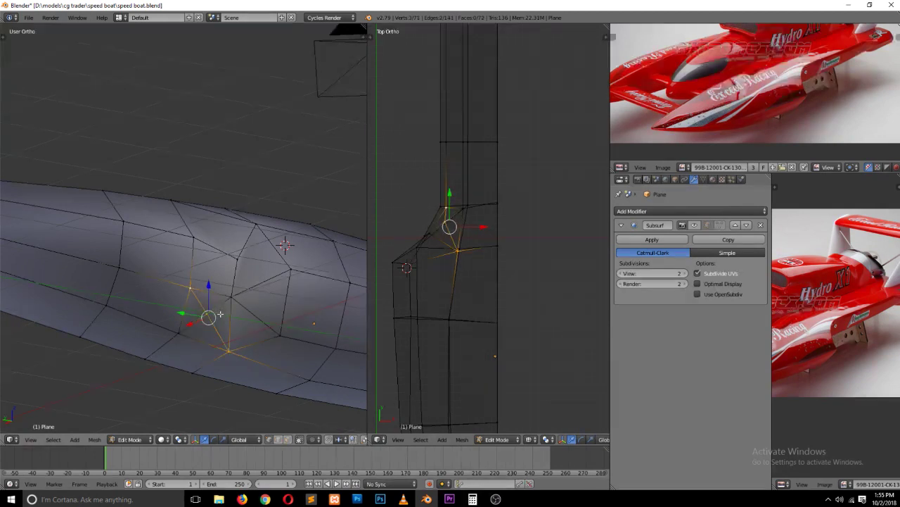
key(a)
Step: Dissolve two neighbouring faces on the patch into a single face
key(ctrl+Tab)
click(247, 335)
right_click(229, 322)
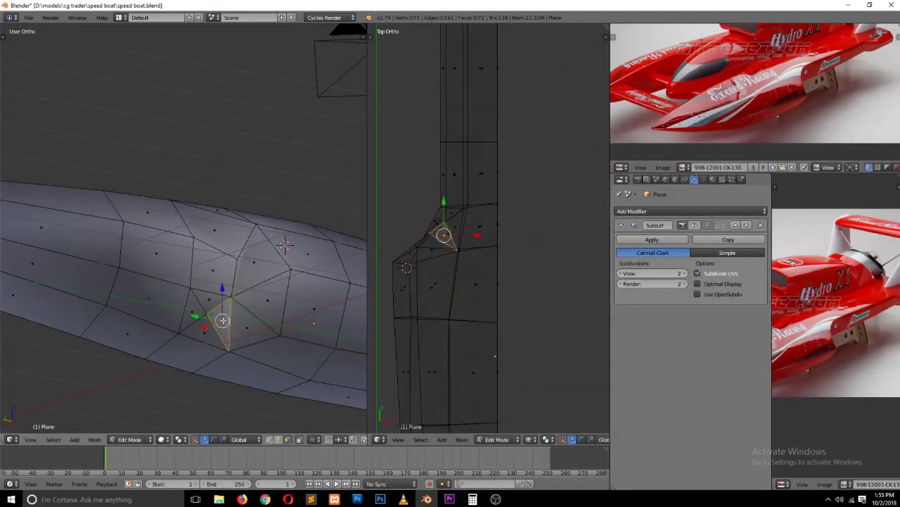
shift+right_click(239, 324)
key(g)
click(242, 322)
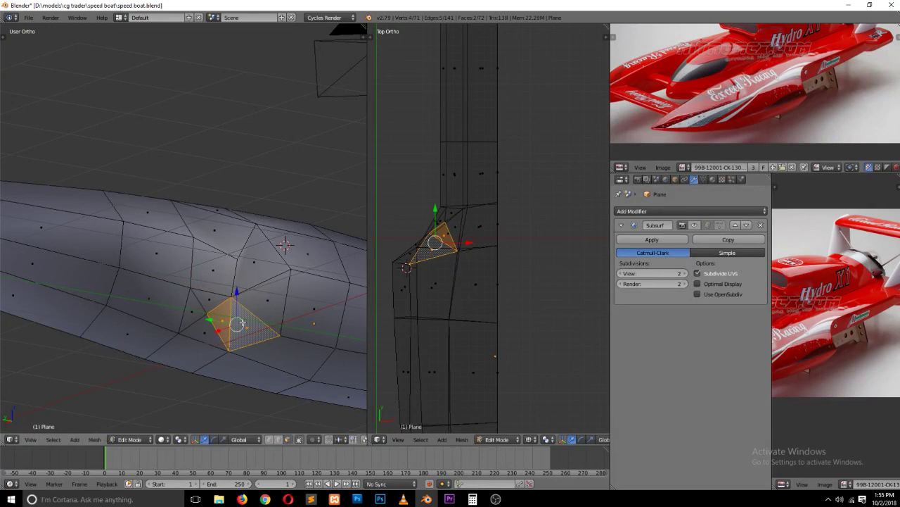
key(j)
key(ctrl+x)
key(a)
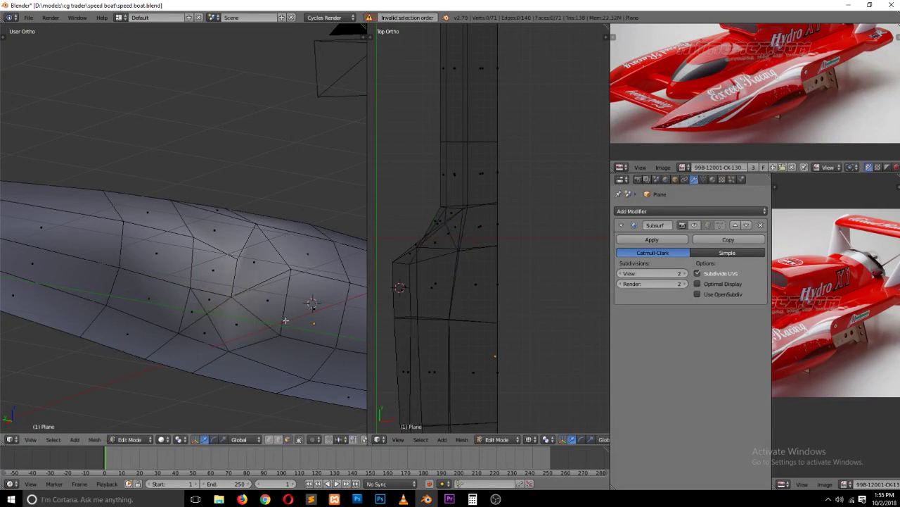
Step: Subdivide two opposite edges of the side patch
key(ctrl+Tab)
click(242, 268)
scroll(246, 279, down, 2)
scroll(225, 279, up, 2)
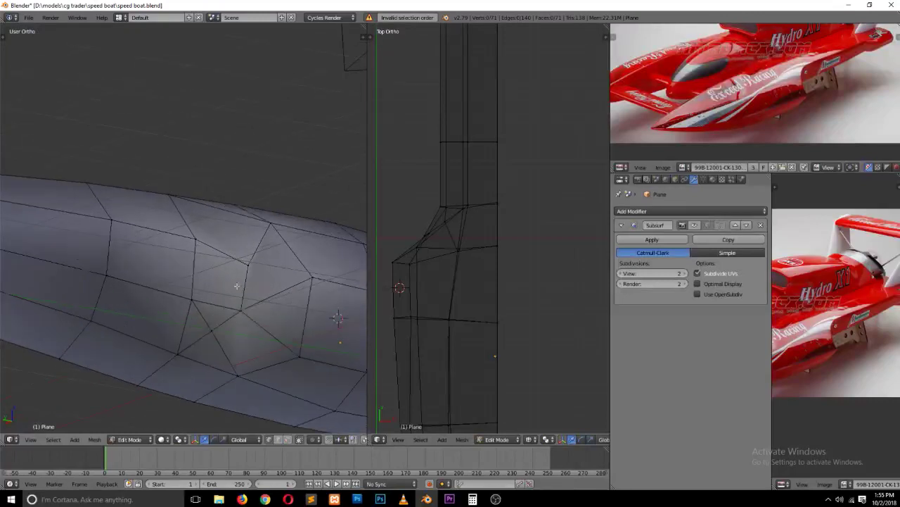
scroll(205, 279, up, 2)
right_click(261, 297)
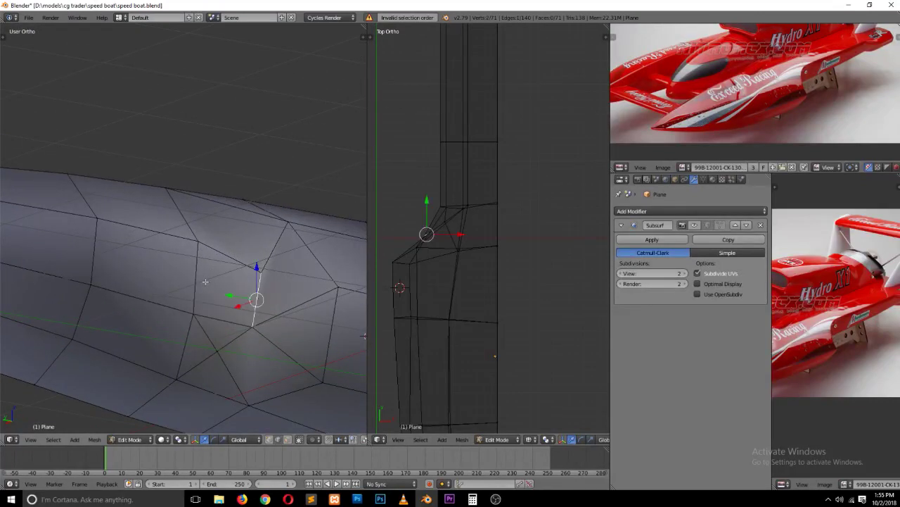
shift+right_click(200, 280)
key(ctrl+e)
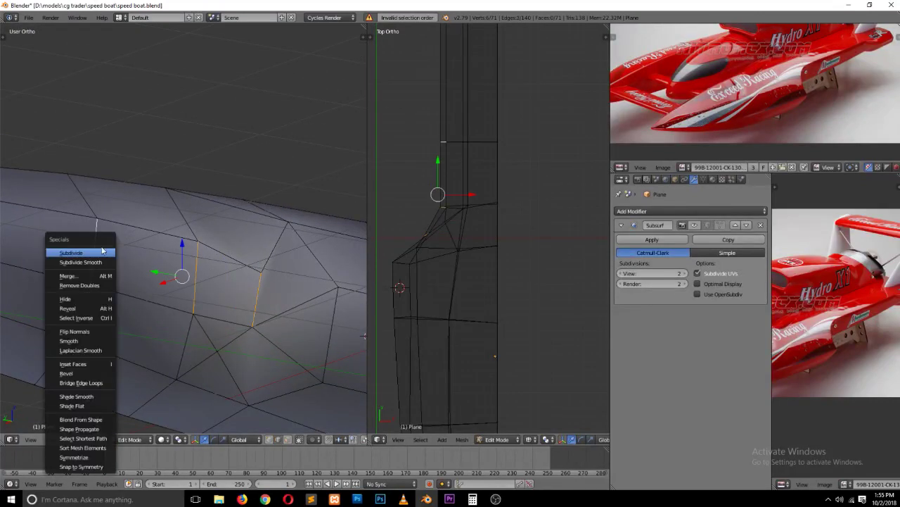
click(105, 251)
key(a)
Step: Fill between two vertices, then undo to remove the unwanted face
key(ctrl+Tab)
click(282, 289)
right_click(256, 297)
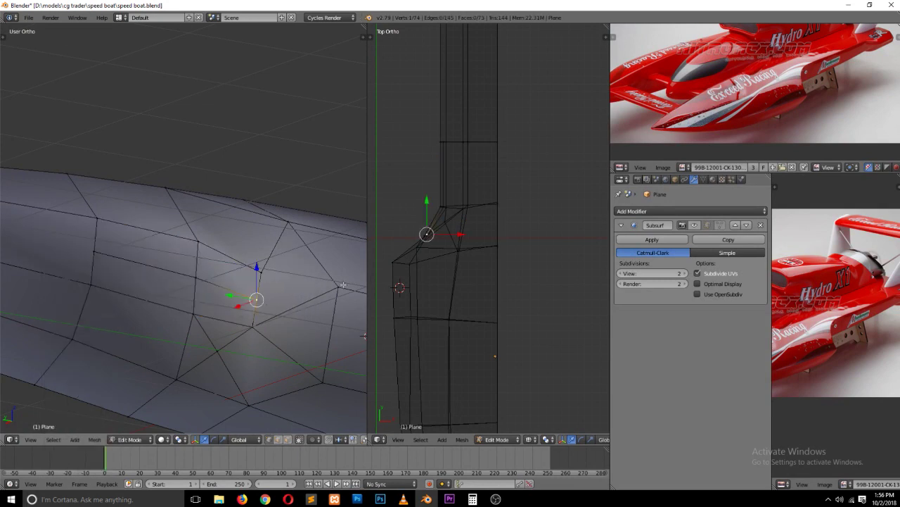
shift+right_click(334, 289)
key(f)
key(ctrl+Tab)
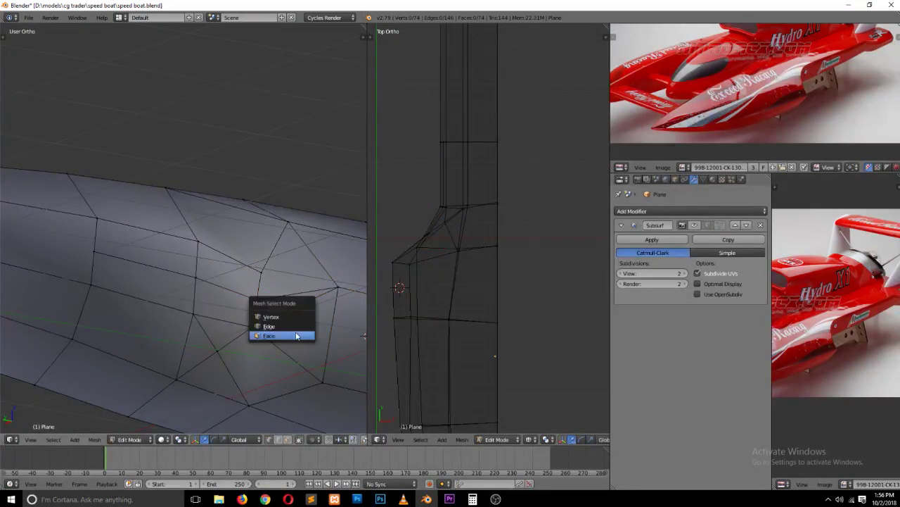
click(286, 327)
key(ctrl+z)
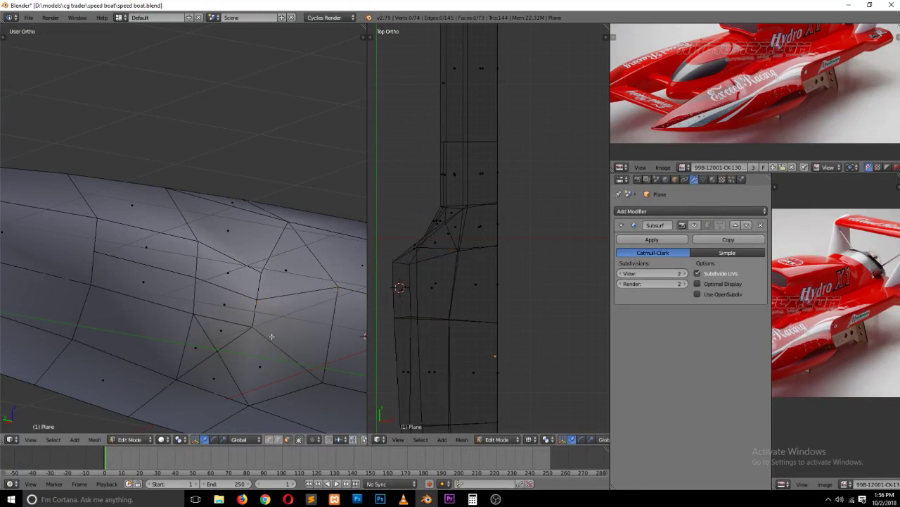
middle_drag(247, 348, 246, 350)
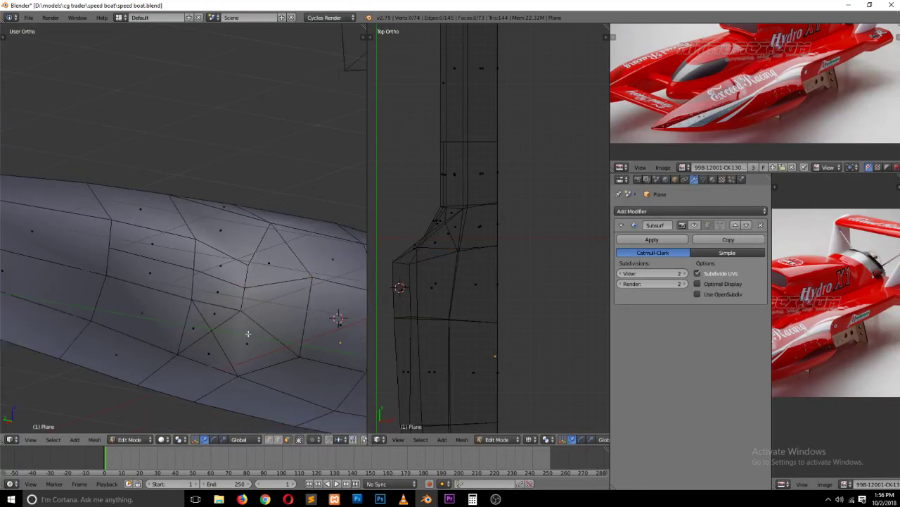
Step: Merge the stray vertex into its neighbour, bringing the mesh to 73 vertices
key(ctrl+Tab)
click(209, 330)
right_click(207, 329)
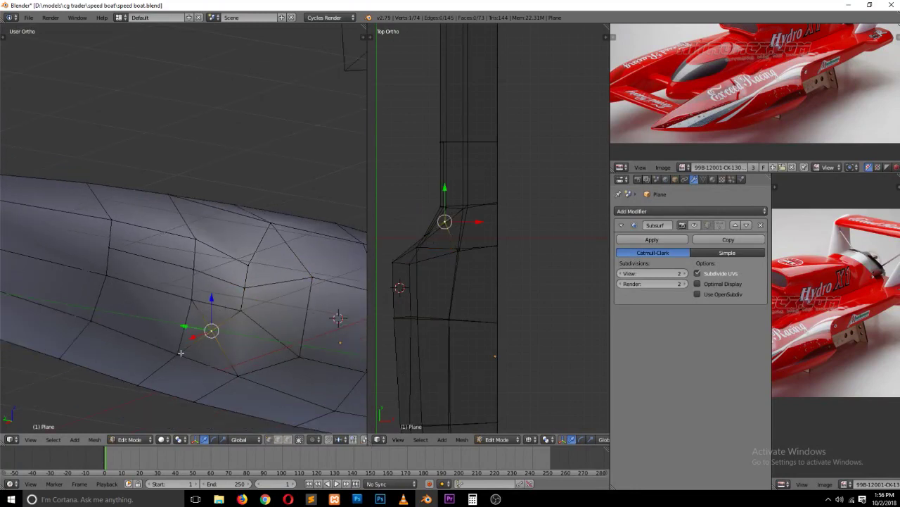
shift+right_click(181, 353)
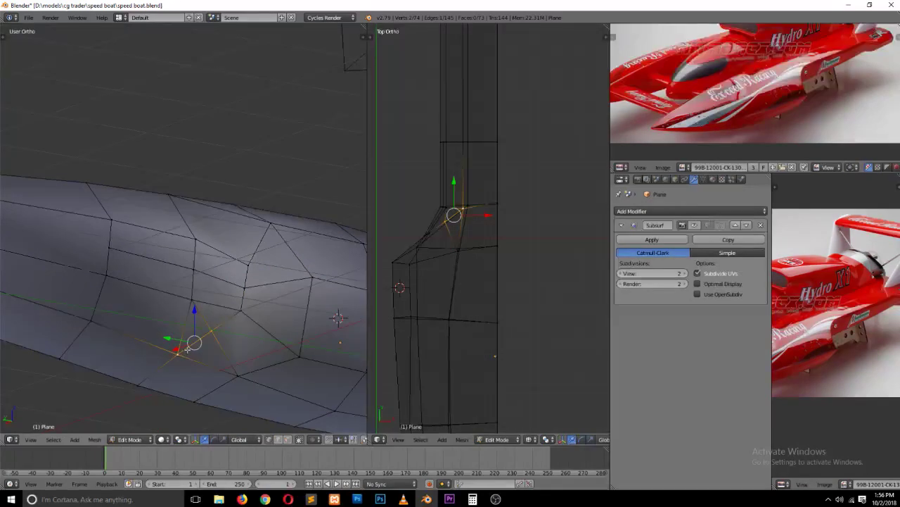
key(alt+m)
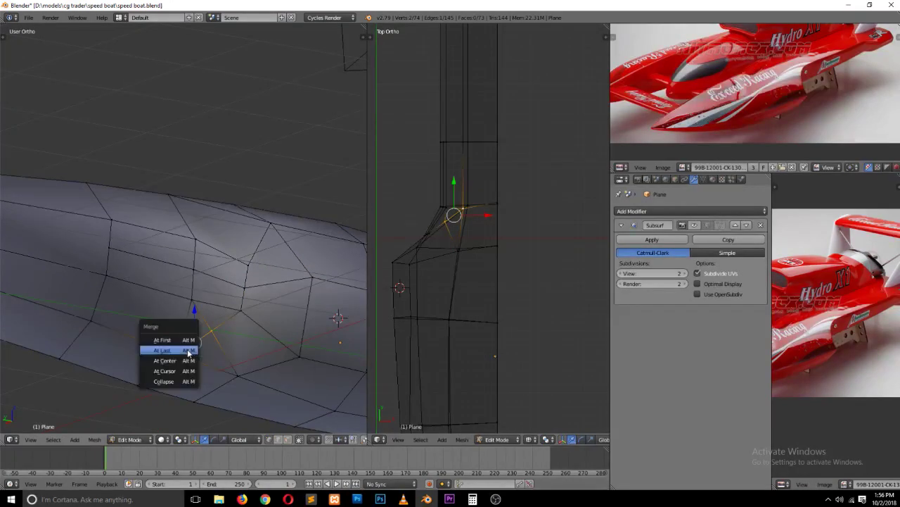
click(189, 351)
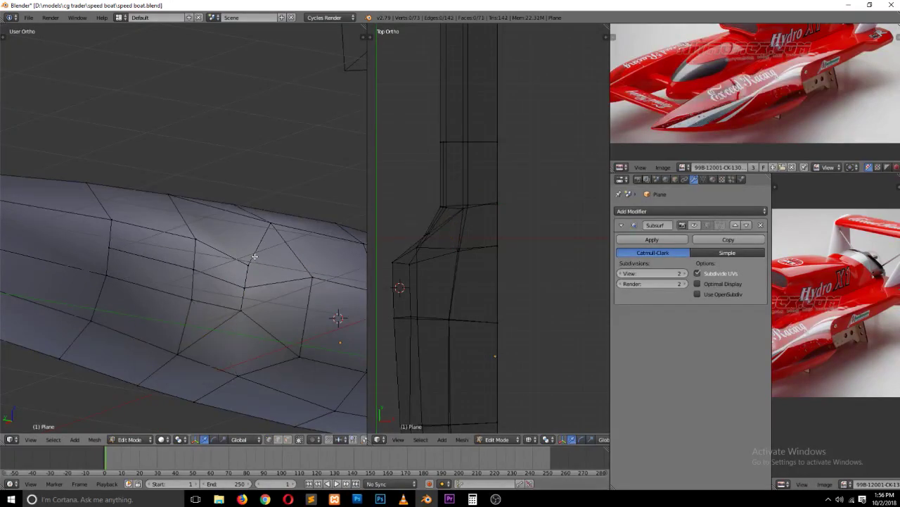
mouse_move(224, 312)
middle_down()
mouse_move(176, 350)
mouse_move(197, 314)
mouse_move(179, 334)
mouse_move(200, 332)
middle_up()
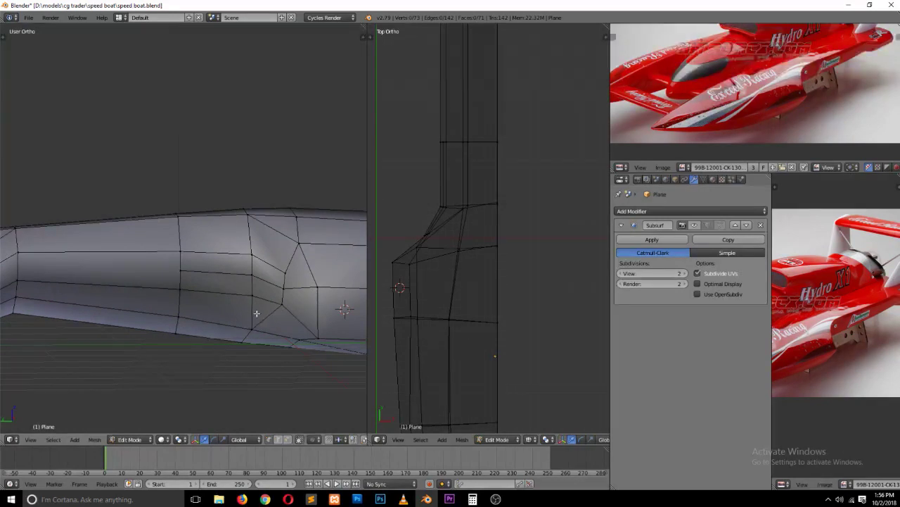
Step: In left-side view, reposition two hull-side vertices, raising the lower one
mouse_move(217, 312)
middle_down()
mouse_move(194, 317)
mouse_move(209, 316)
mouse_move(159, 300)
mouse_move(151, 312)
mouse_move(171, 328)
mouse_move(215, 322)
mouse_move(209, 328)
middle_up()
scroll(204, 323, up, 1)
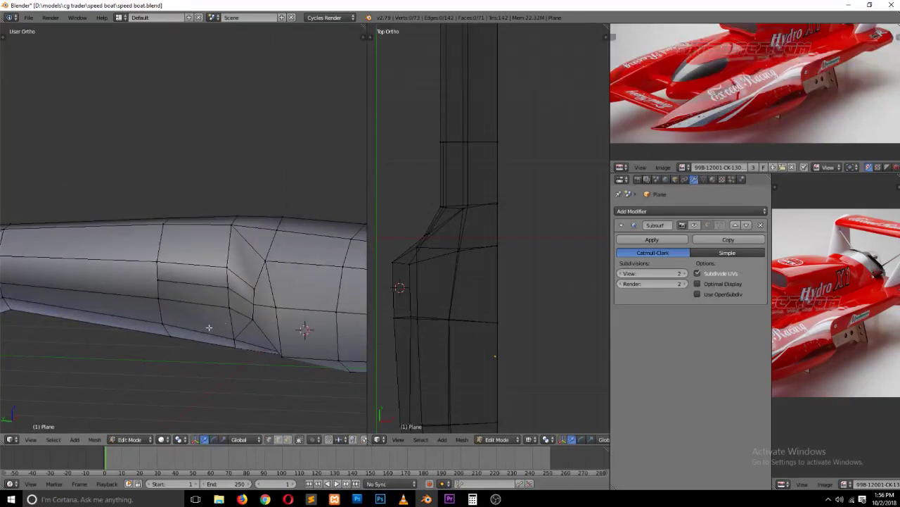
key(KP_1)
key(ctrl+KP_3)
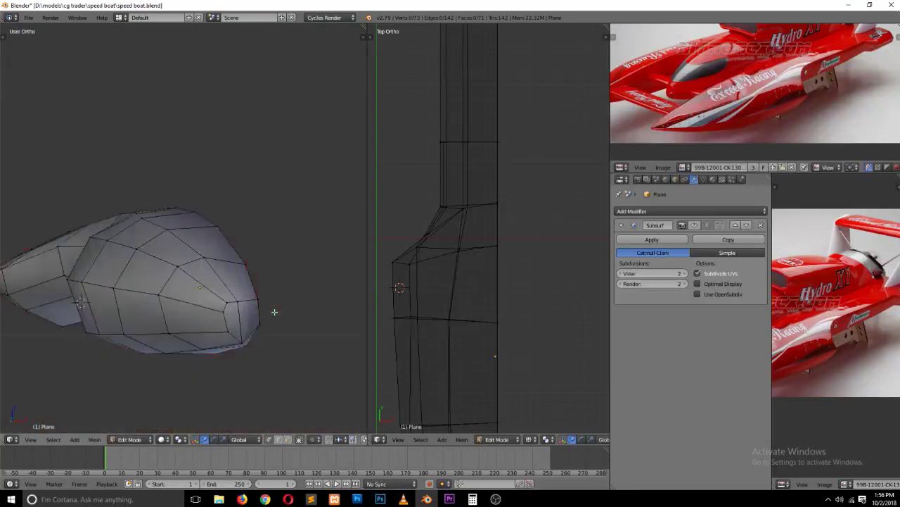
scroll(275, 321, up, 1)
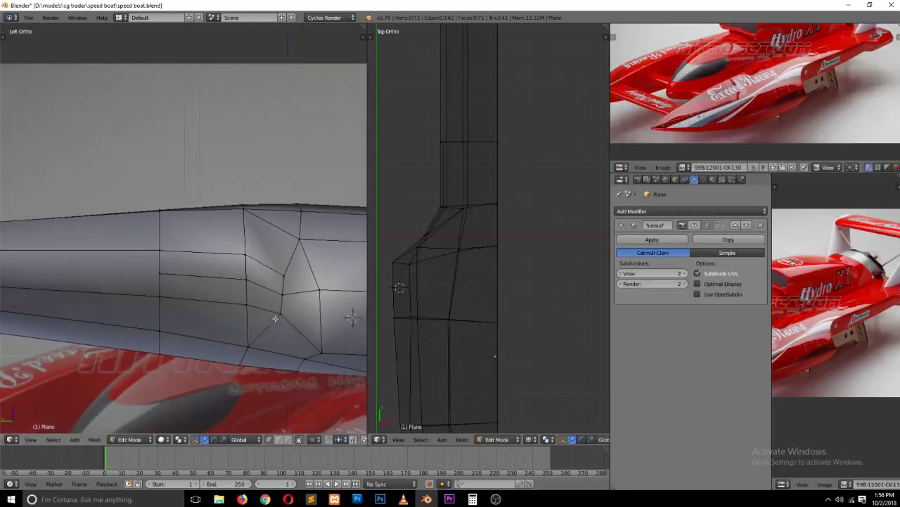
shift+middle_drag(282, 316, 278, 299)
right_click(278, 296)
key(g)
click(290, 294)
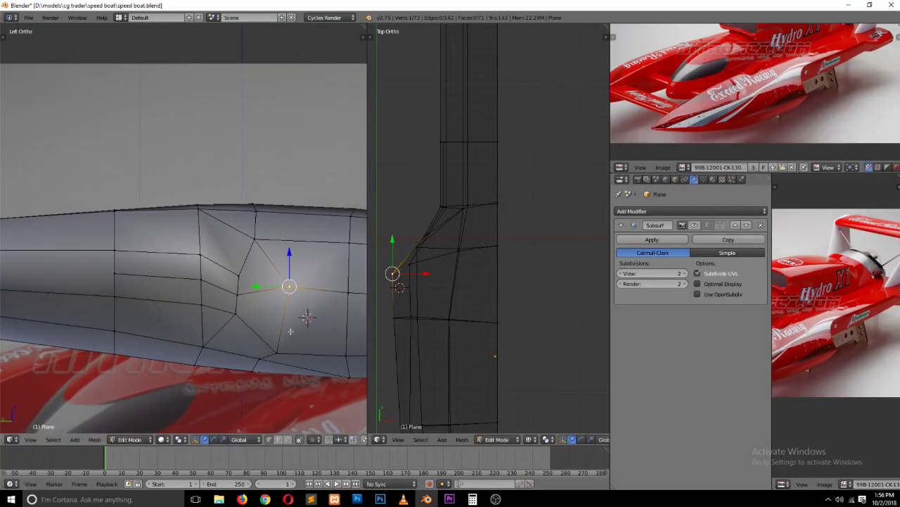
right_click(277, 351)
key(g)
click(280, 331)
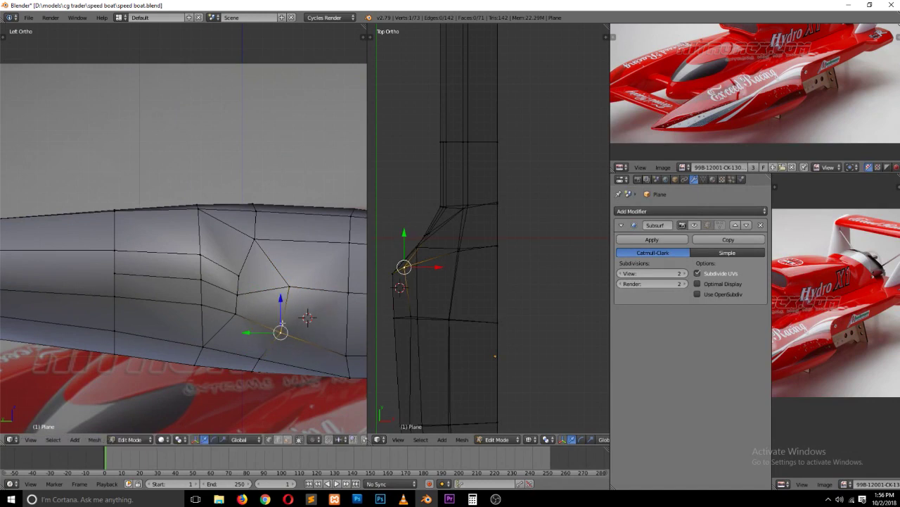
Step: Nudge two more vertices on the hull side into new positions
right_click(239, 276)
key(g)
click(245, 284)
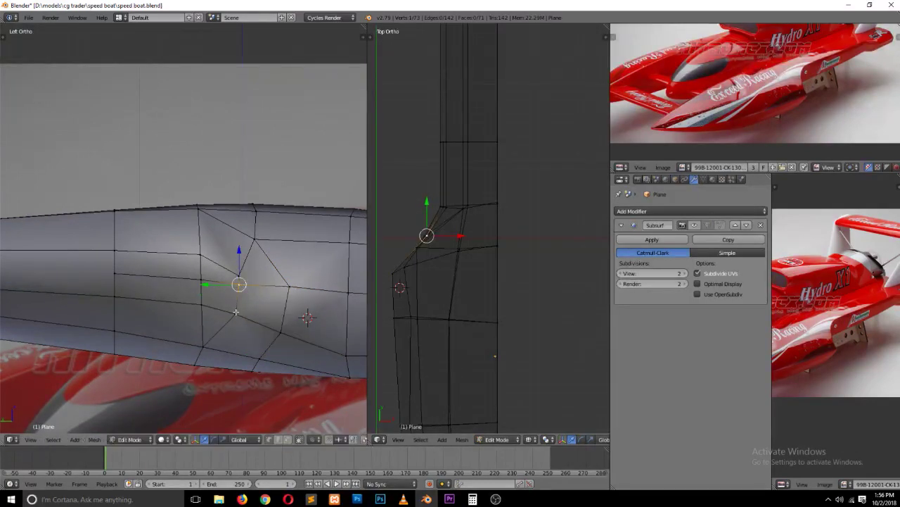
right_click(235, 313)
key(g)
click(235, 323)
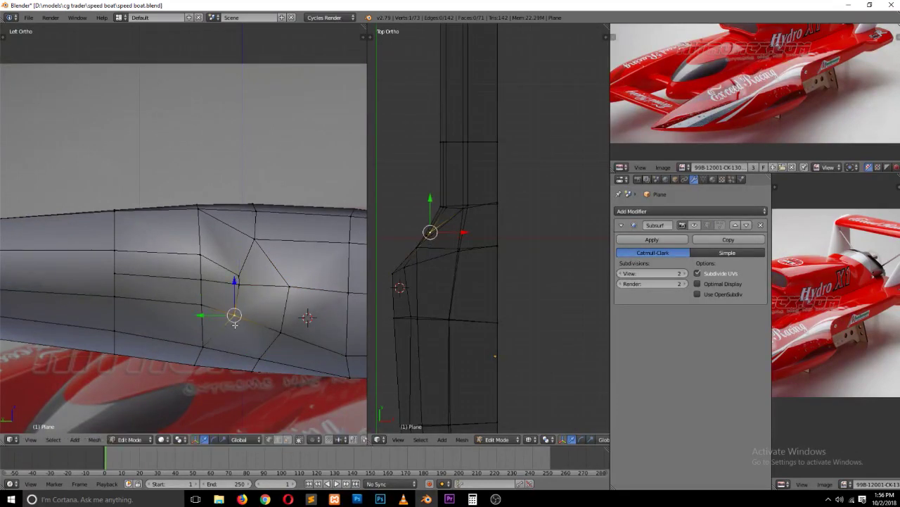
Step: Merge two vertices and dissolve the extra edges beside the merged vertex
shift+right_click(207, 304)
key(space)
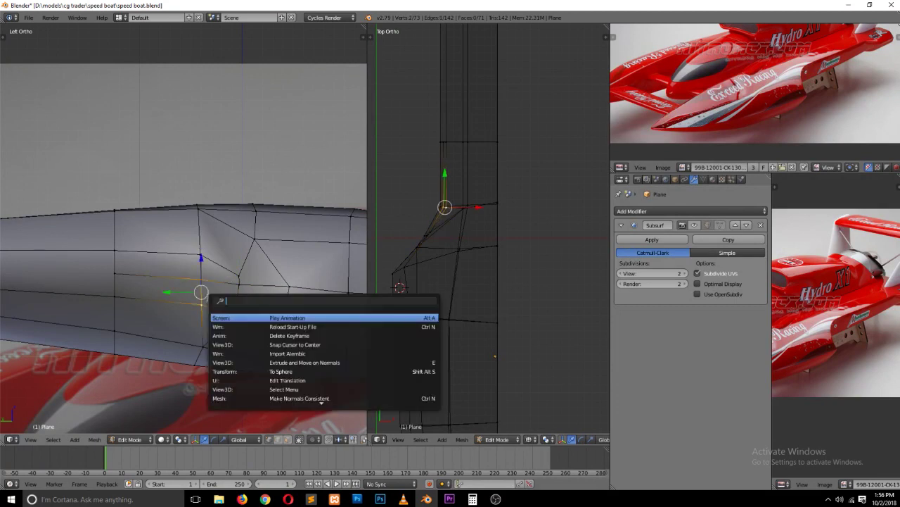
text(merge)
key(Escape)
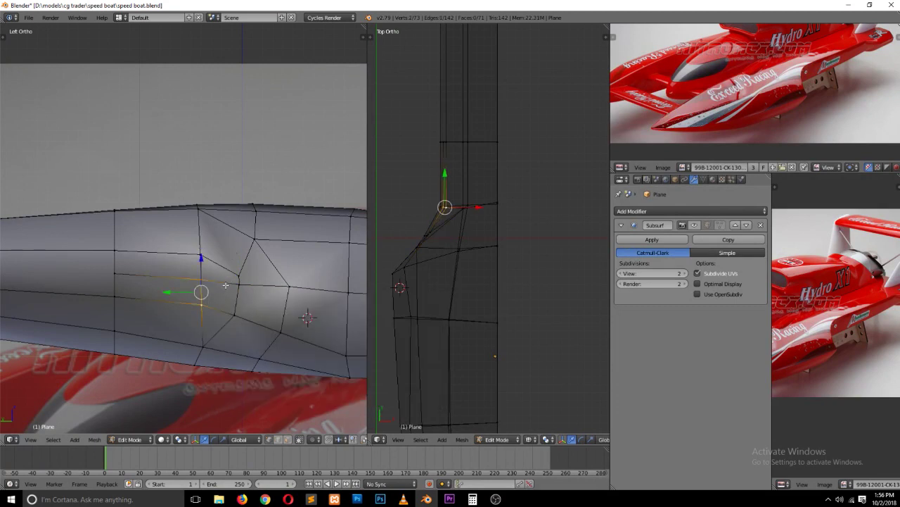
key(alt+m)
click(225, 285)
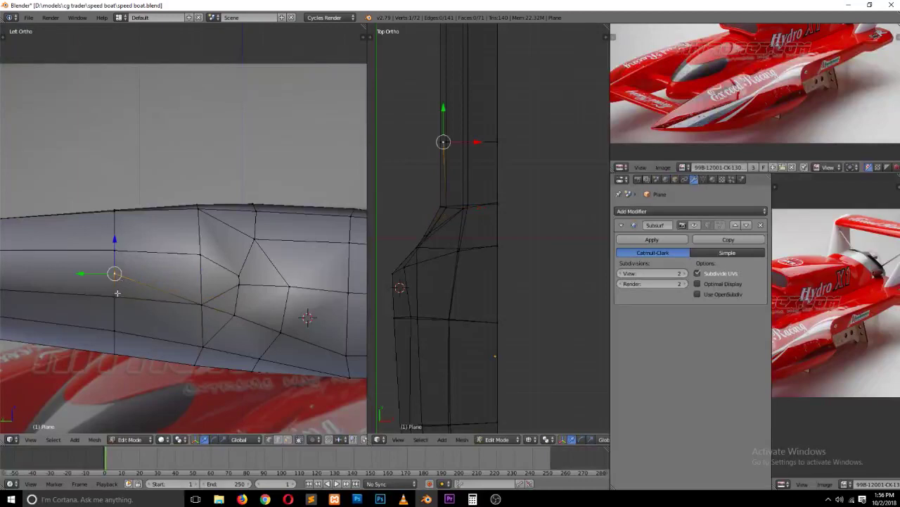
shift+right_click(118, 293)
key(ctrl+x)
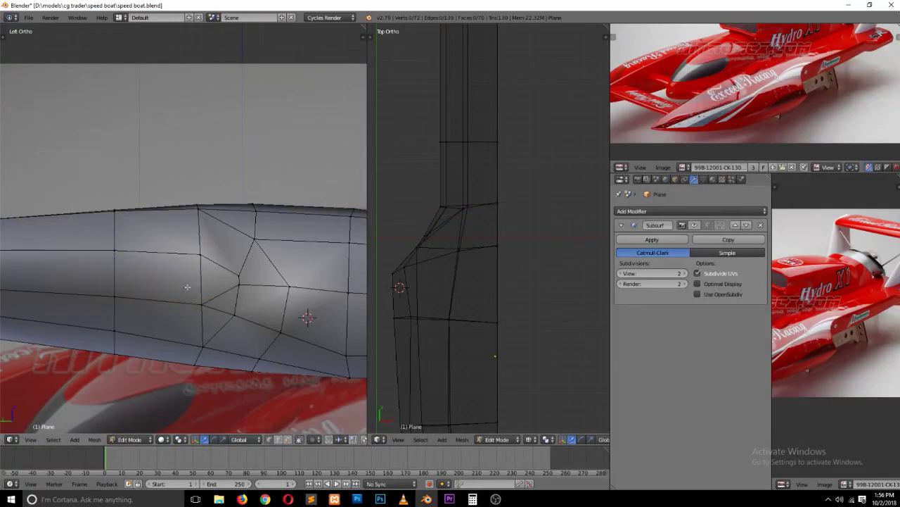
scroll(186, 287, down, 2)
Step: Save over speed boat.blend, add an unslid loop cut, and save over again
key(ctrl+s)
click(190, 290)
scroll(190, 288, up, 1)
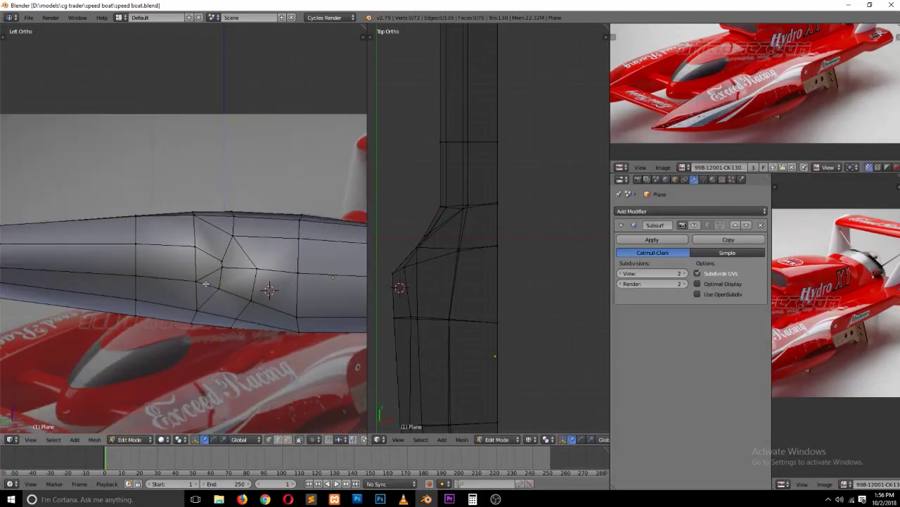
key(ctrl+r)
right_click(225, 250)
key(ctrl+s)
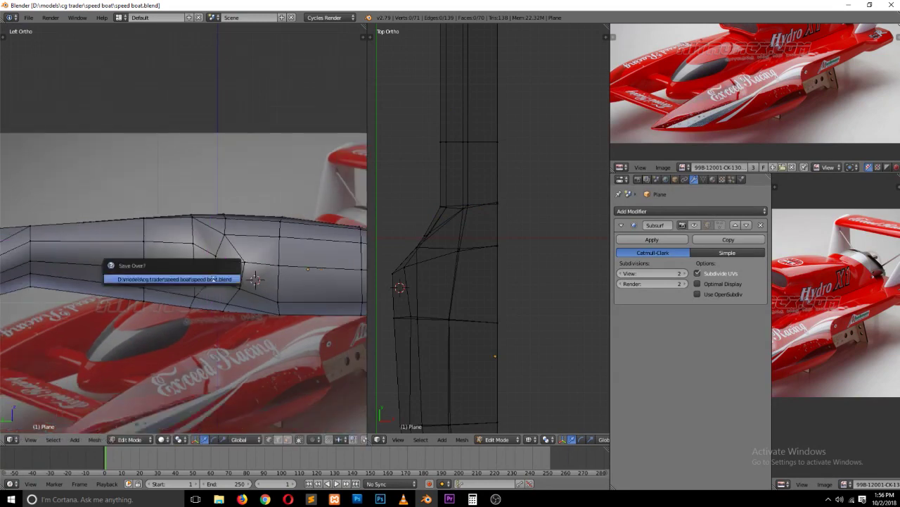
click(176, 277)
middle_drag(190, 318, 178, 371)
mouse_move(260, 359)
middle_down()
mouse_move(261, 317)
mouse_move(257, 342)
mouse_move(274, 345)
middle_up()
Step: Turn on the subdivision surface display so the hull appears smoothed
key(Tab)
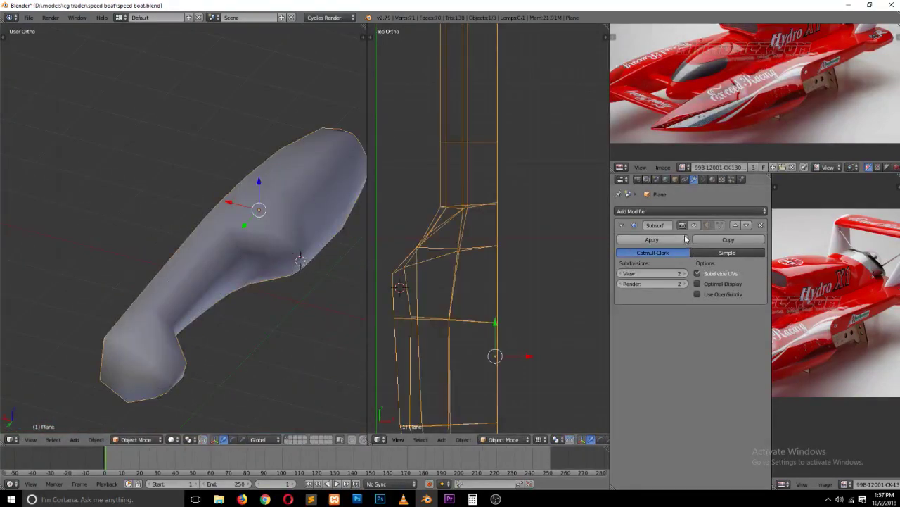
click(694, 224)
key(Tab)
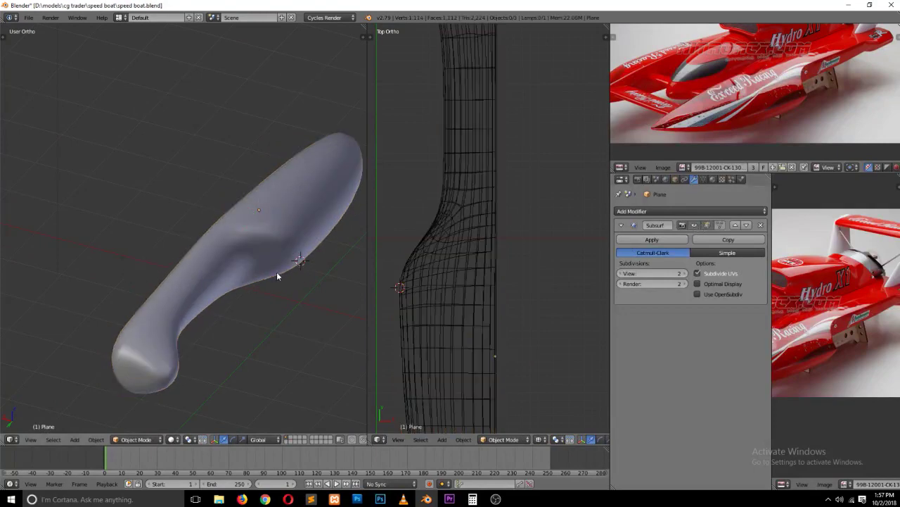
scroll(277, 275, up, 3)
mouse_move(237, 297)
middle_down()
mouse_move(226, 302)
mouse_move(226, 318)
middle_up()
scroll(227, 317, up, 2)
scroll(215, 313, down, 2)
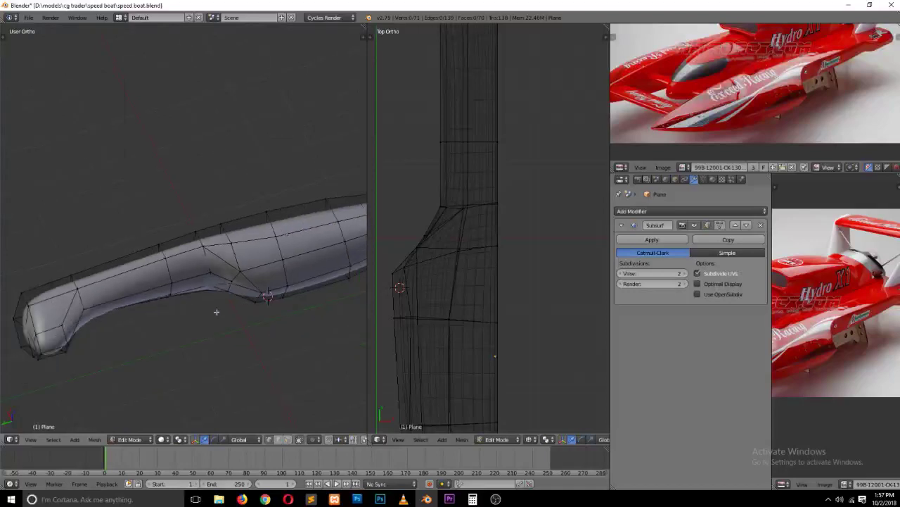
middle_drag(181, 290, 234, 248)
key(Tab)
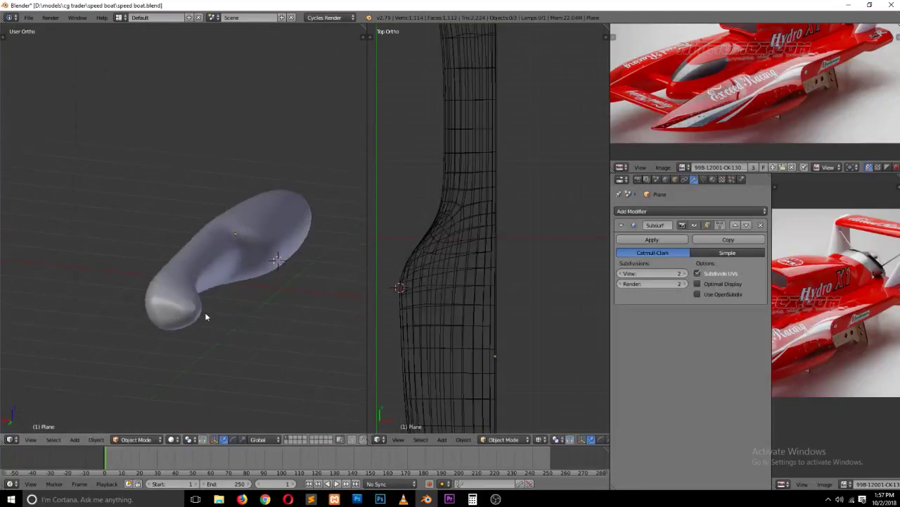
mouse_move(205, 313)
middle_down()
mouse_move(294, 341)
mouse_move(233, 347)
middle_up()
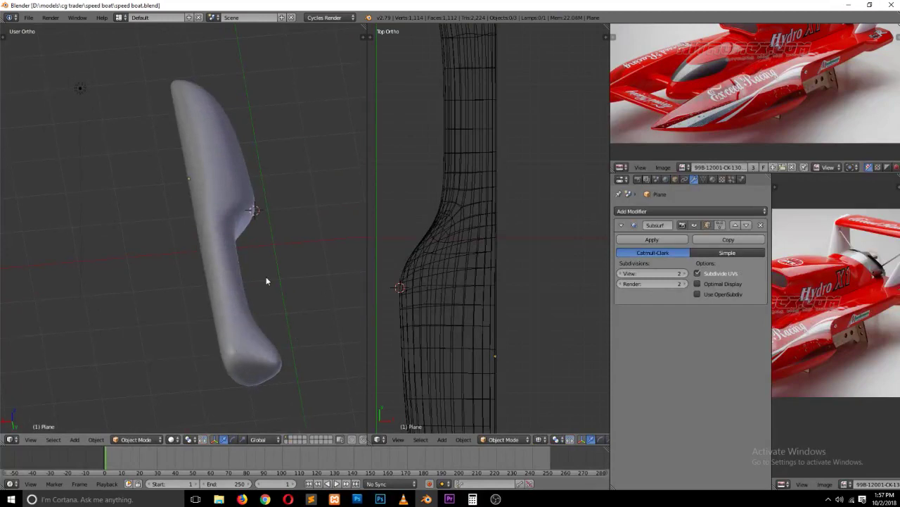
right_click(234, 281)
middle_drag(234, 282, 236, 278)
Step: From top view, shift the whole hull mesh left along X
key(KP_7)
key(Tab)
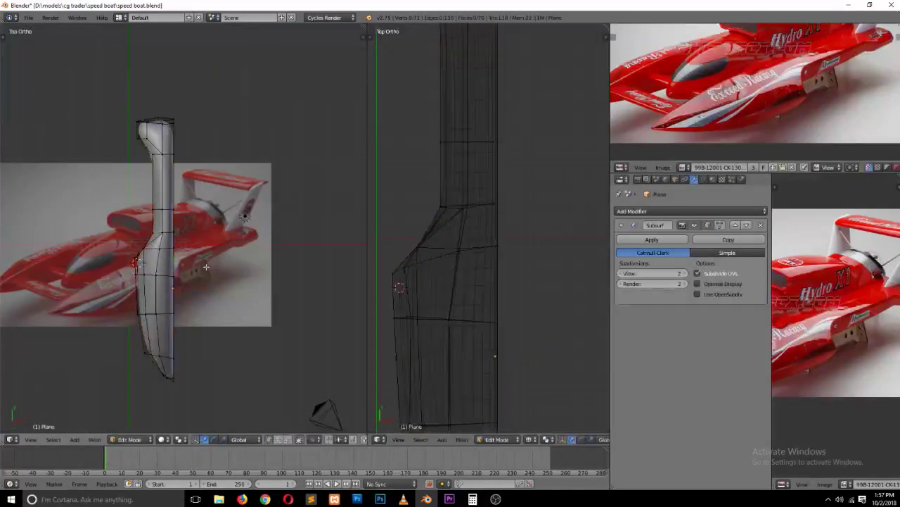
key(a)
key(g)
key(x)
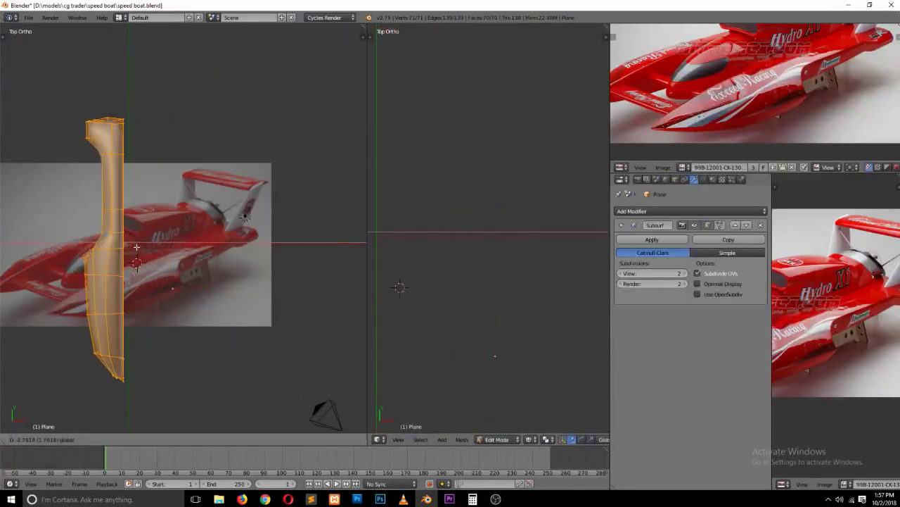
click(136, 247)
key(Tab)
Step: Slide the hull object left along X and add a Mirror modifier
key(g)
key(x)
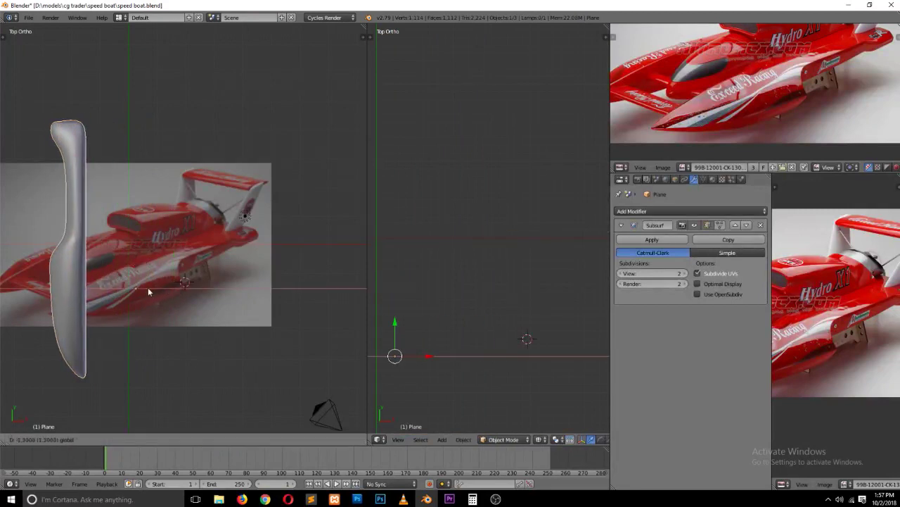
click(140, 286)
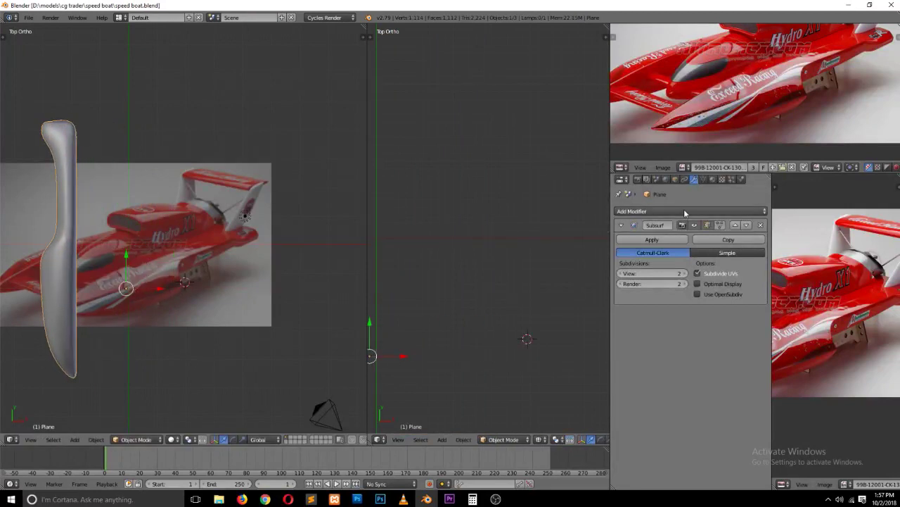
click(684, 210)
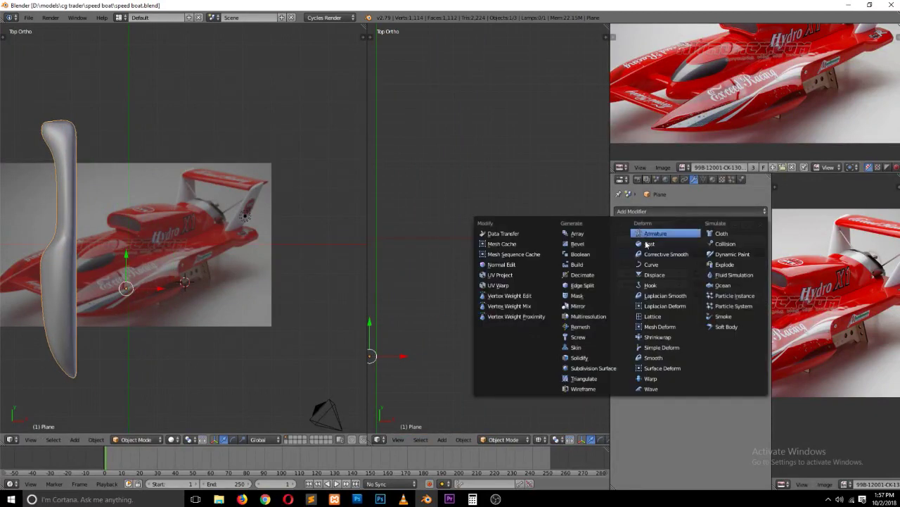
click(600, 304)
click(631, 361)
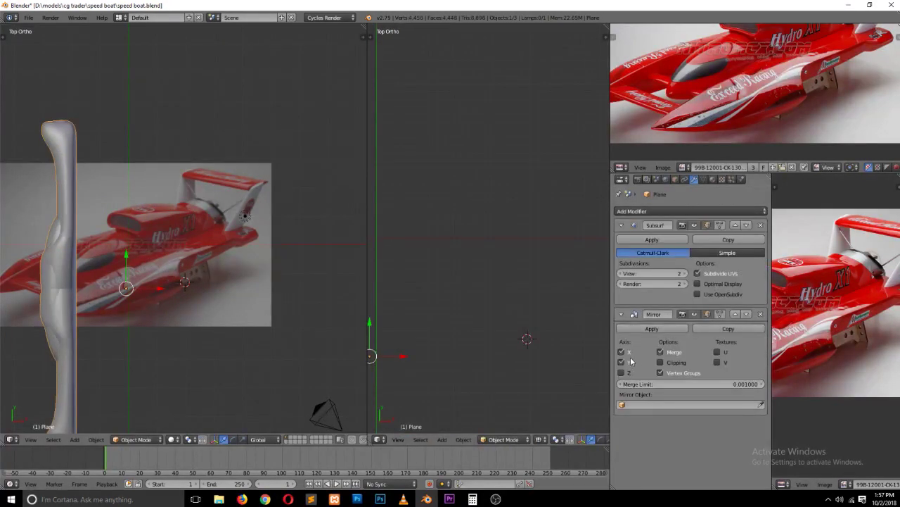
click(621, 362)
click(621, 351)
Step: Apply rotation and scale, then mirror only on the X axis for twin hulls
key(ctrl+a)
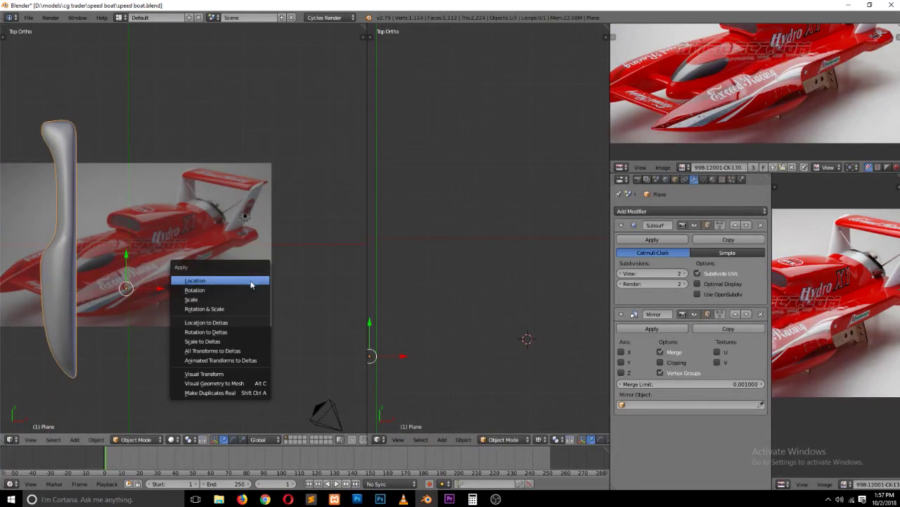
click(249, 309)
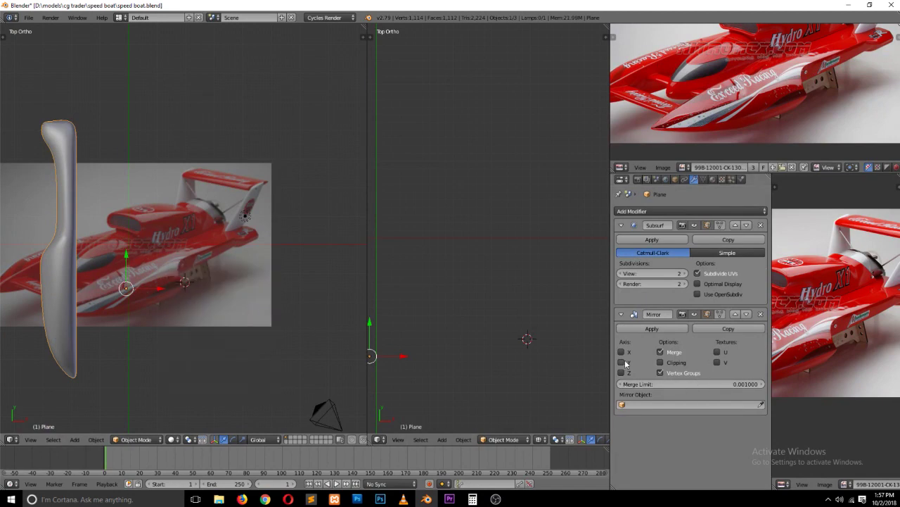
click(622, 361)
click(621, 351)
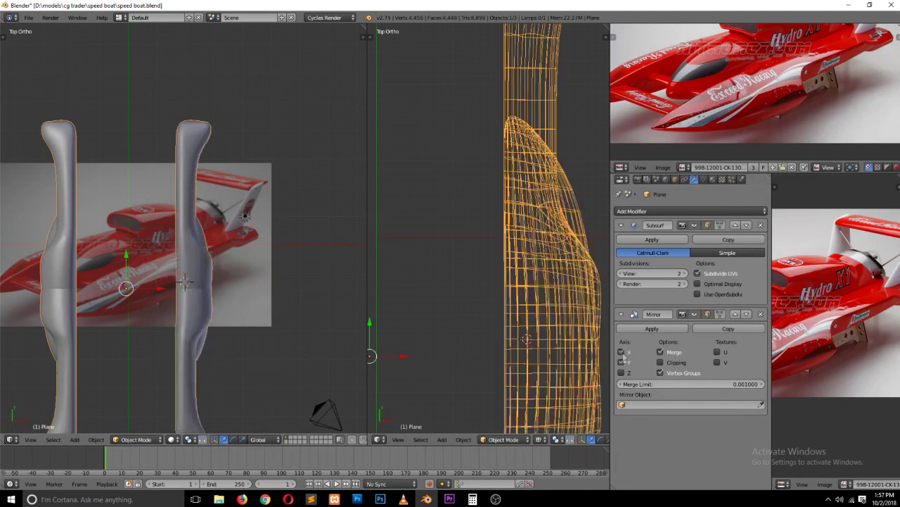
click(622, 361)
Step: Save over speed boat.blend and orbit around both hulls
key(ctrl+s)
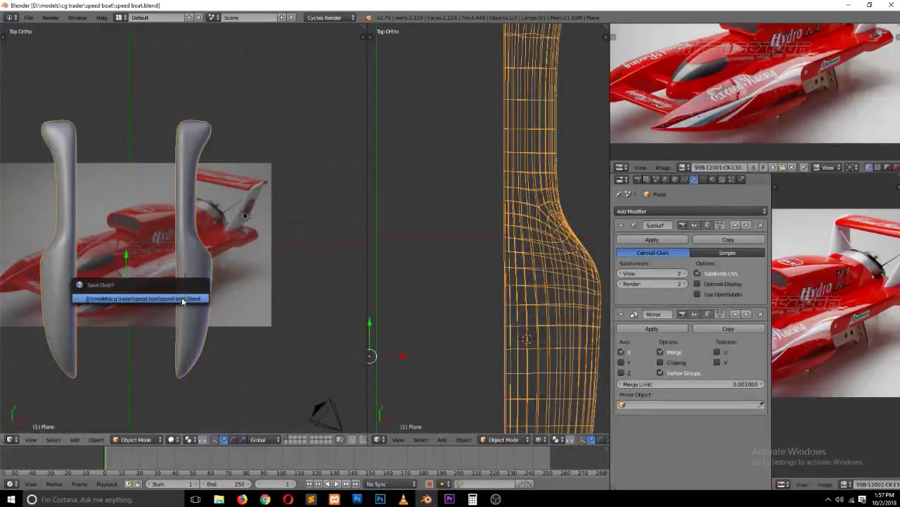
mouse_move(181, 302)
middle_down()
mouse_move(237, 245)
mouse_move(217, 229)
middle_up()
key(ctrl+s)
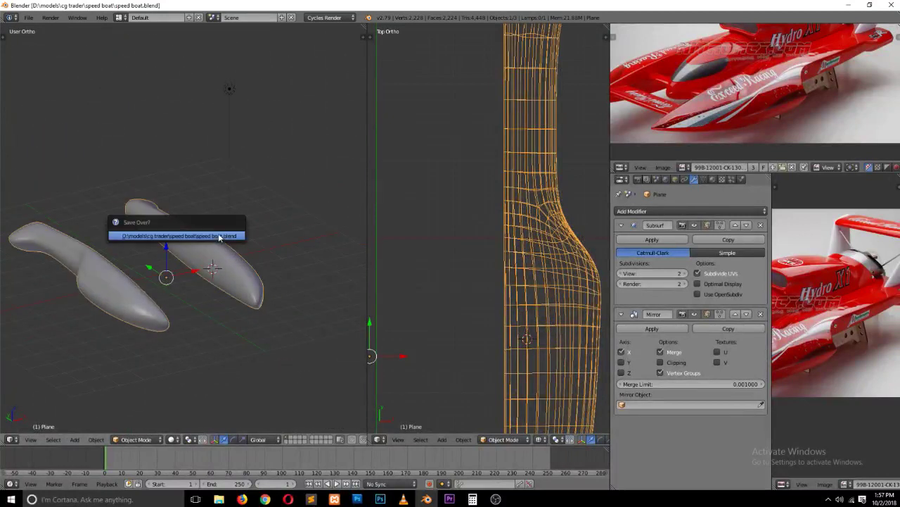
click(222, 238)
ctrl+scroll(204, 273, up, 3)
middle_drag(204, 273, 131, 295)
Step: Cut a new lengthwise edge loop along the left hull
right_click(131, 294)
key(Tab)
scroll(133, 295, up, 3)
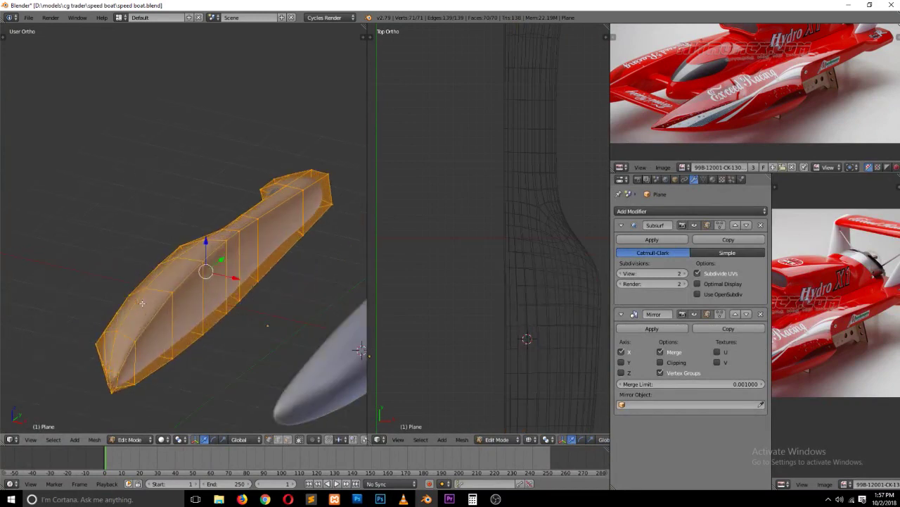
key(a)
key(ctrl+r)
click(167, 302)
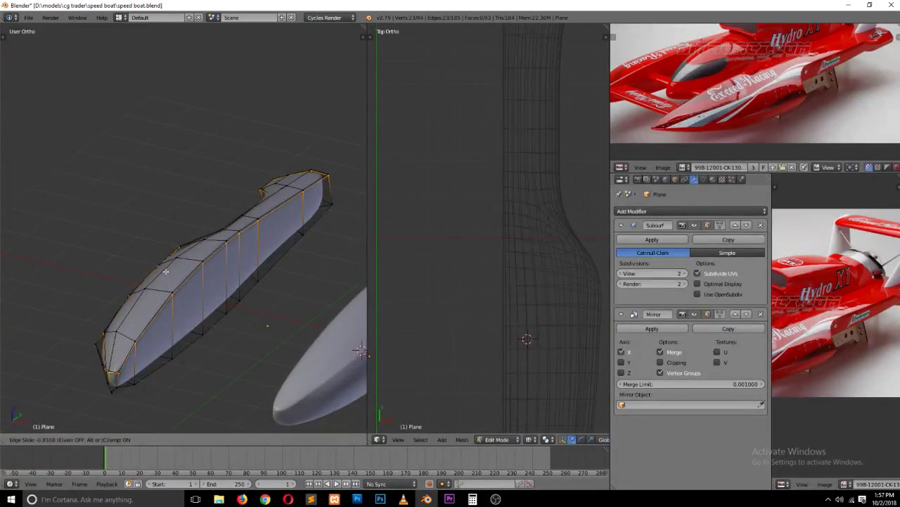
click(166, 272)
key(Tab)
mouse_move(207, 287)
middle_down()
mouse_move(209, 263)
mouse_move(231, 282)
mouse_move(124, 299)
mouse_move(105, 289)
middle_up()
Step: Lower the bottom bow vertex along the Z axis
key(Tab)
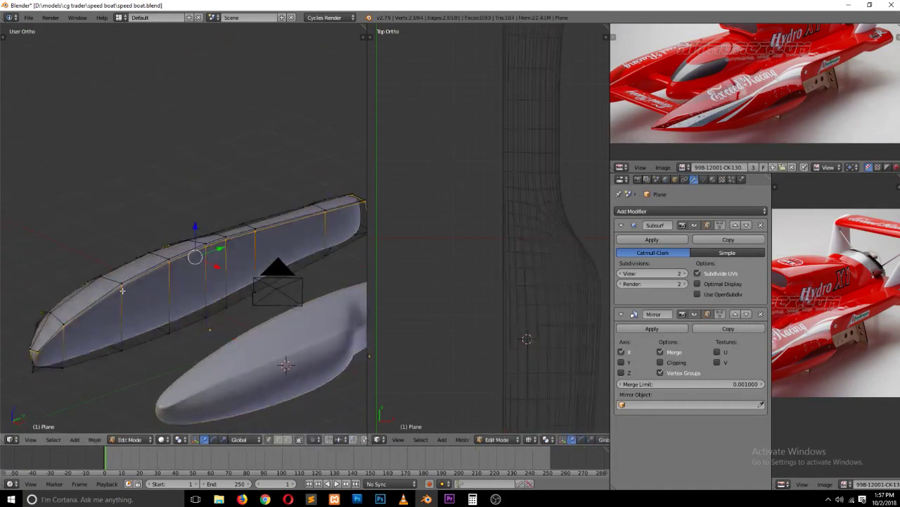
key(Tab)
key(Tab)
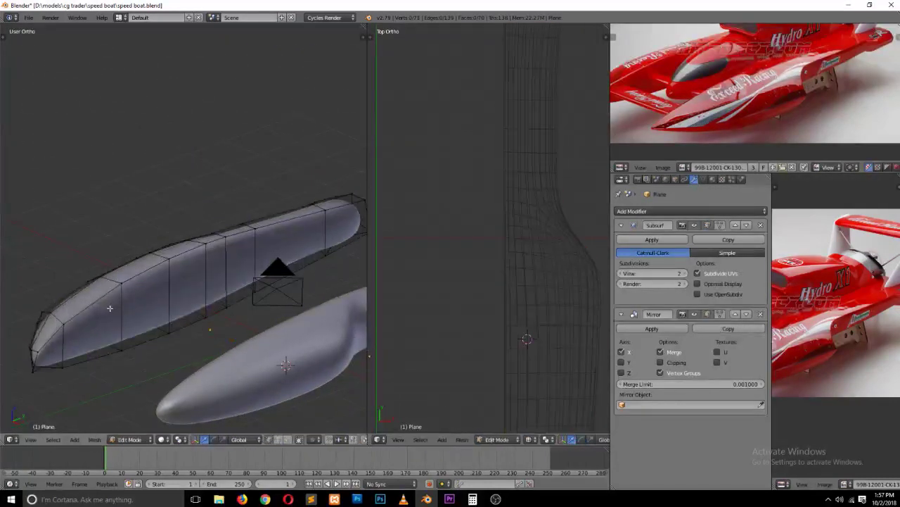
mouse_move(100, 307)
middle_down()
mouse_move(353, 307)
mouse_move(116, 278)
mouse_move(155, 346)
middle_up()
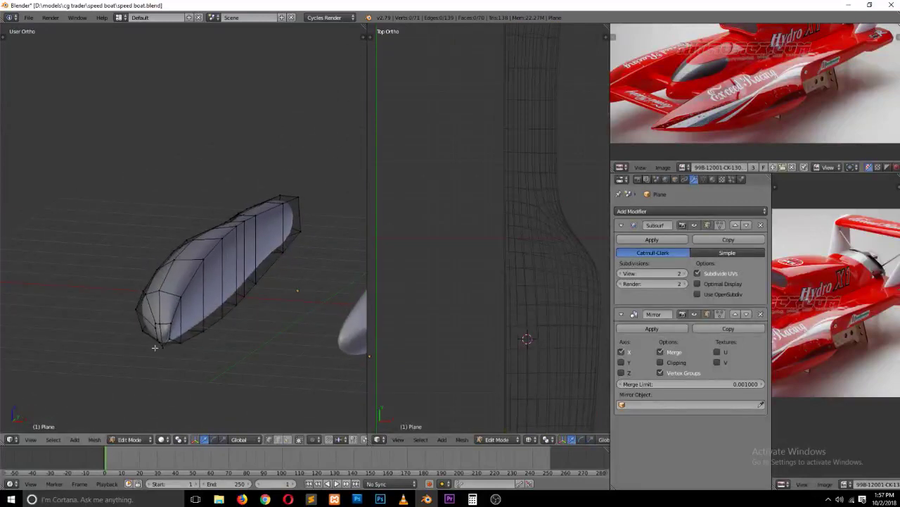
key(g)
key(z)
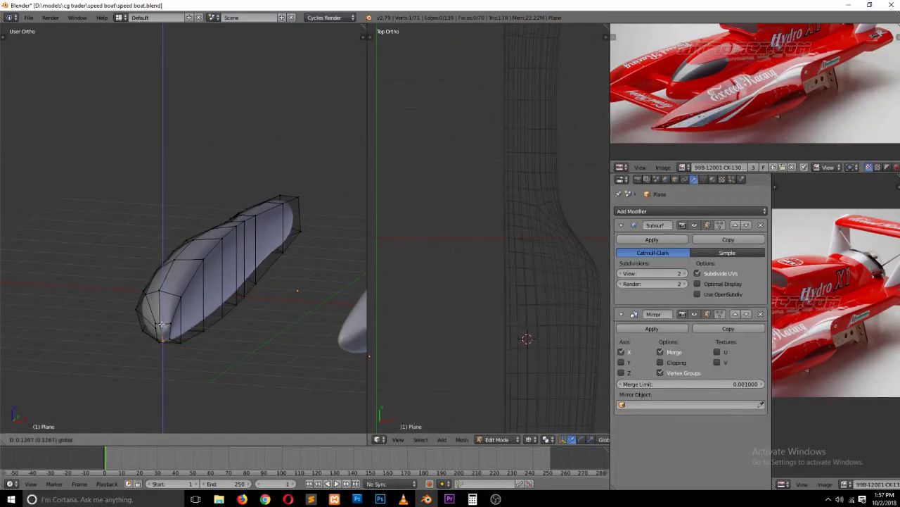
click(161, 324)
Step: Bevel the top and bottom edge loops to sharpen the hull creases
alt+right_click(173, 321)
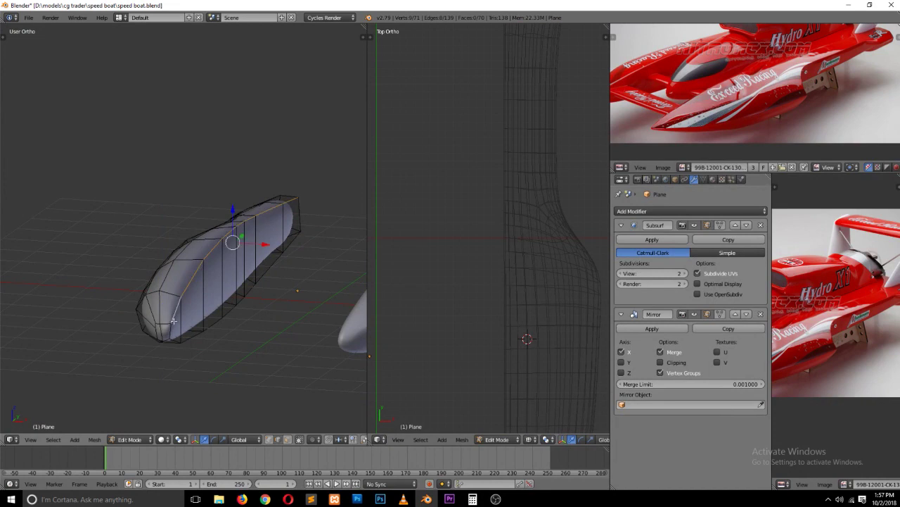
alt+shift+right_click(193, 335)
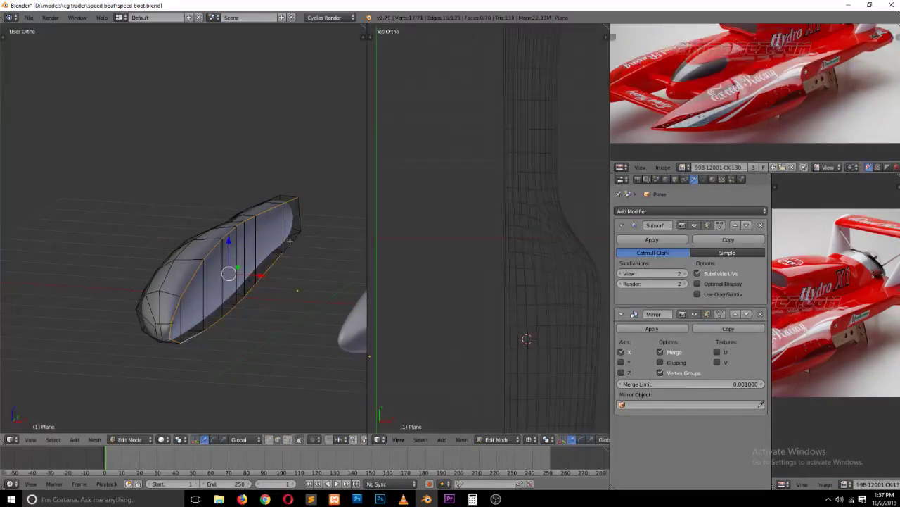
shift+right_click(302, 224)
key(ctrl+b)
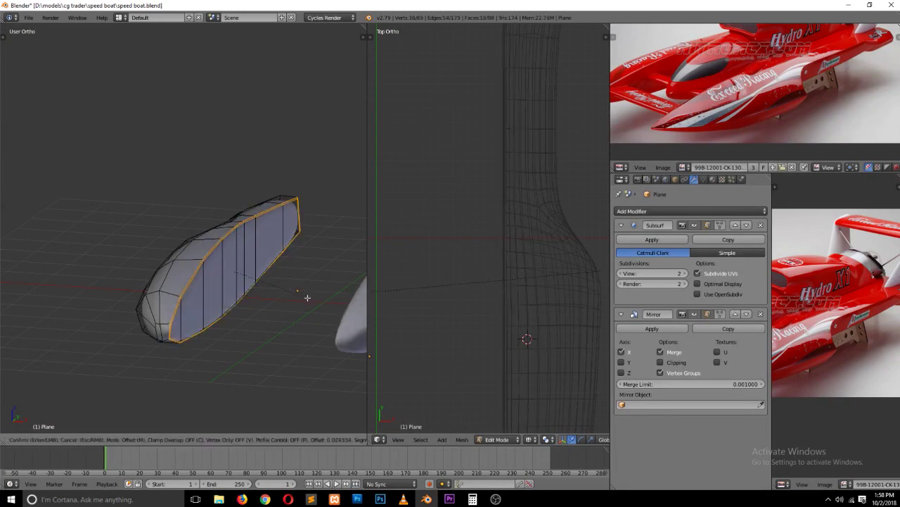
scroll(307, 296, up, 3)
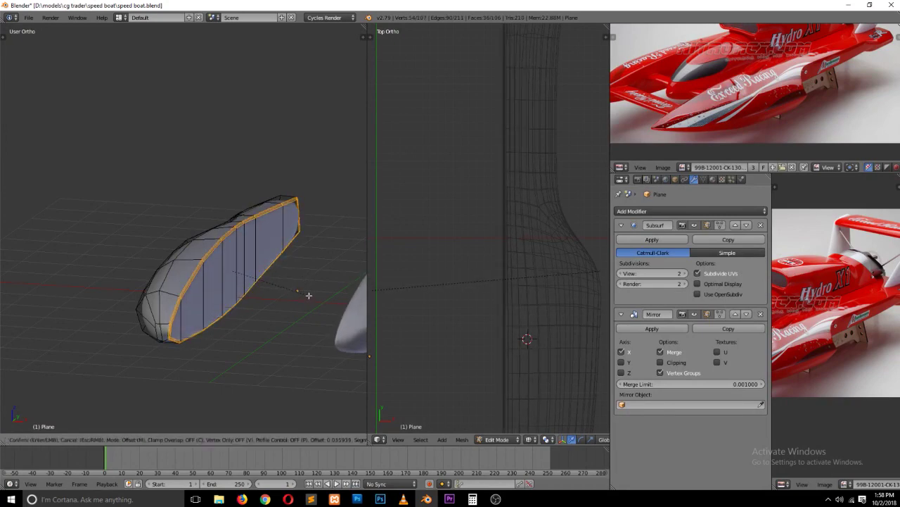
click(307, 296)
key(Tab)
scroll(278, 321, up, 4)
mouse_move(205, 364)
middle_down()
mouse_move(228, 370)
mouse_move(225, 350)
middle_up()
Step: Save the speed boat file, overwriting the existing copy
key(ctrl+s)
click(224, 346)
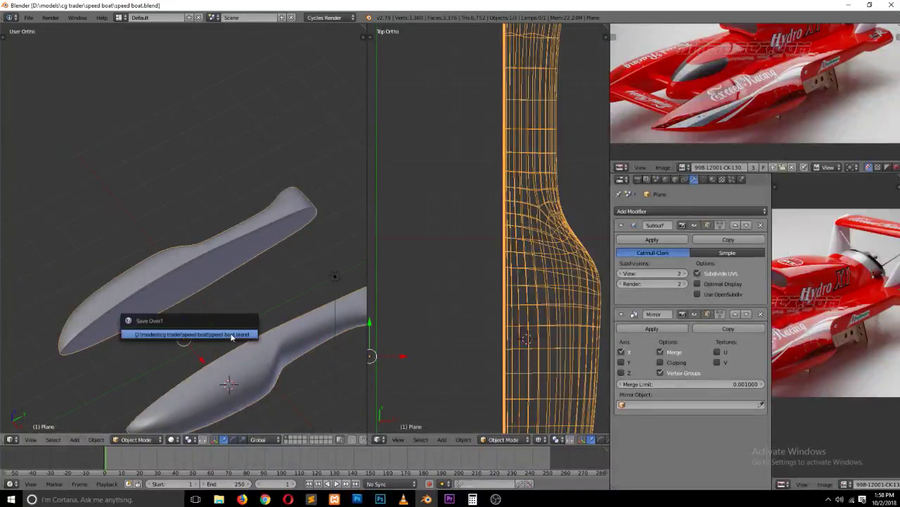
middle_drag(294, 245, 185, 230)
scroll(212, 286, up, 3)
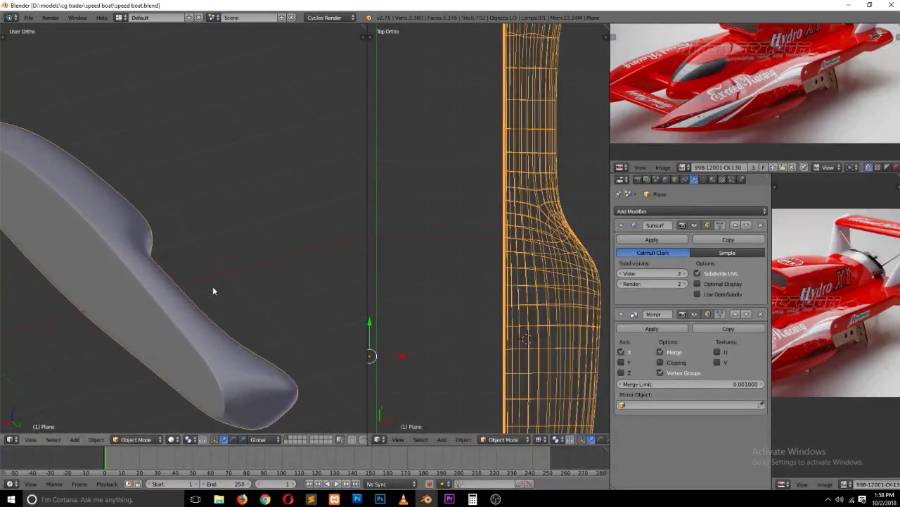
Step: In Edit Mode, switch to vertex select and merge the first pair of bow vertices
key(Tab)
mouse_move(212, 291)
middle_down()
mouse_move(246, 337)
mouse_move(242, 353)
mouse_move(255, 356)
mouse_move(244, 345)
middle_up()
alt+right_click(237, 328)
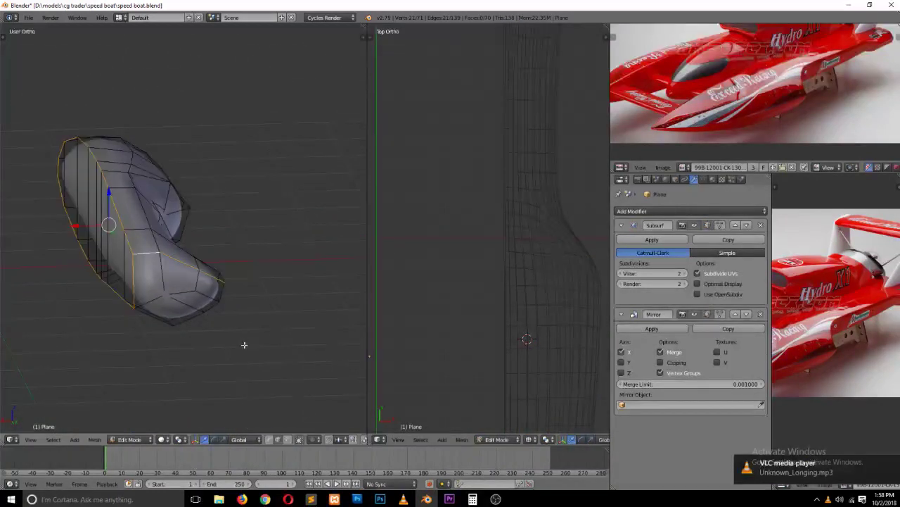
mouse_move(181, 319)
middle_down()
mouse_move(177, 298)
mouse_move(188, 320)
middle_up()
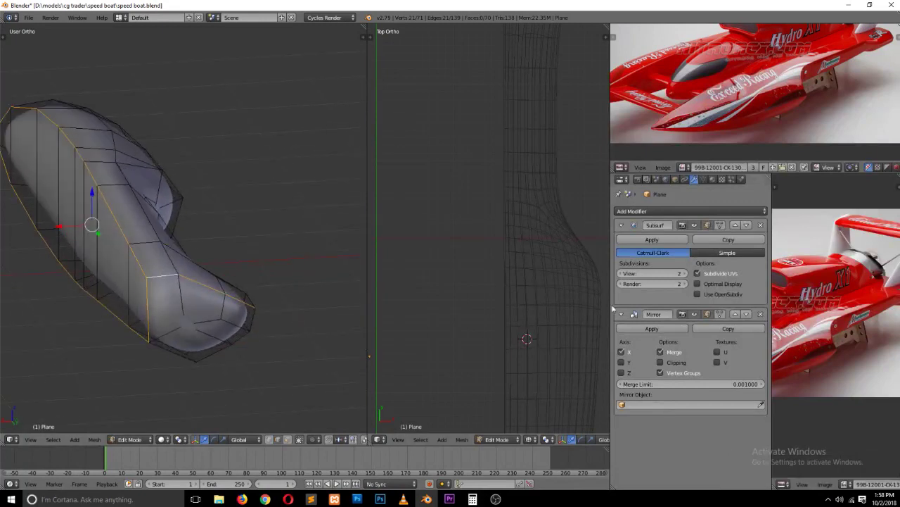
key(a)
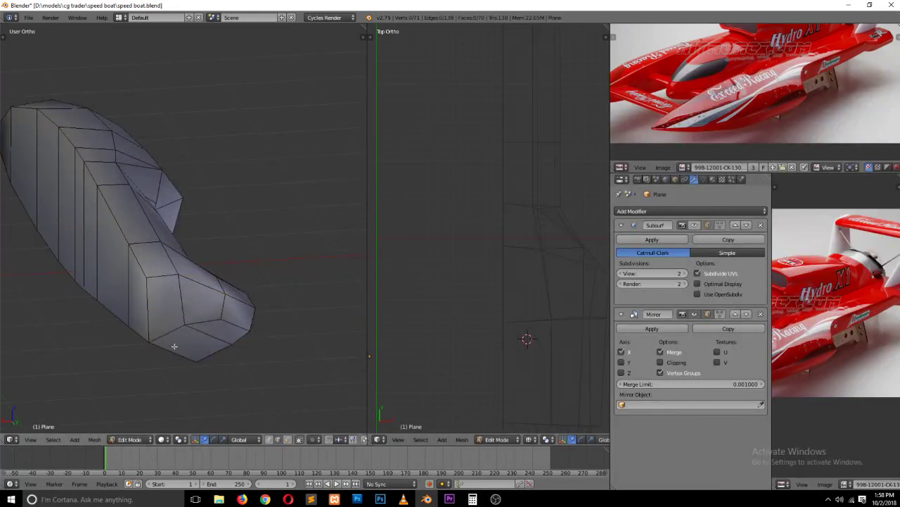
key(ctrl+Tab)
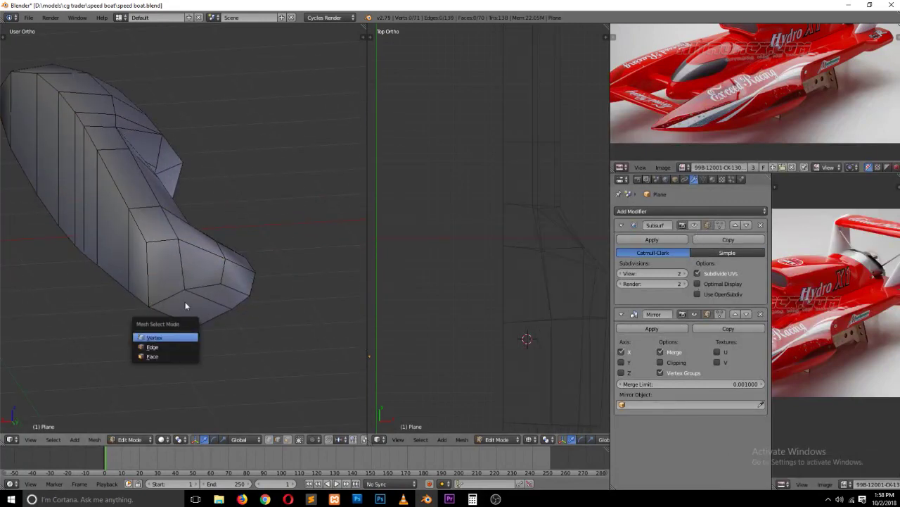
click(172, 340)
right_click(187, 321)
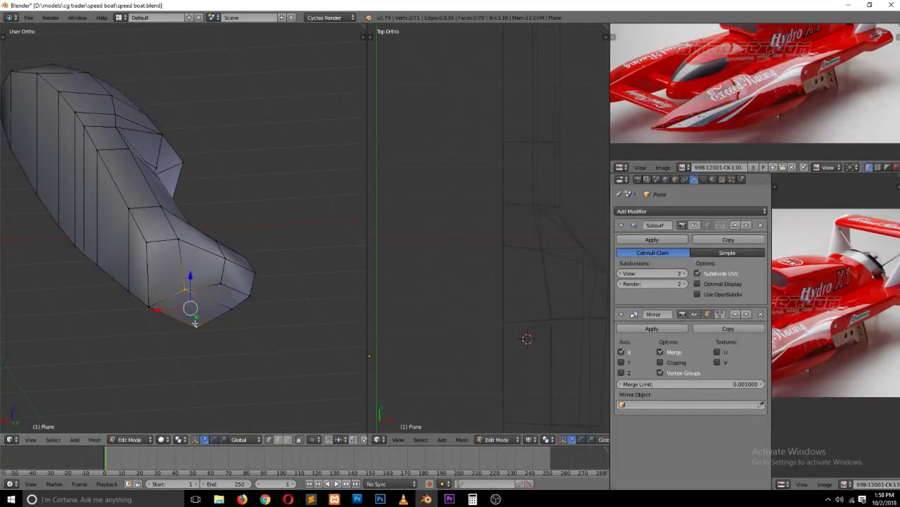
key(alt+m)
click(211, 318)
key(a)
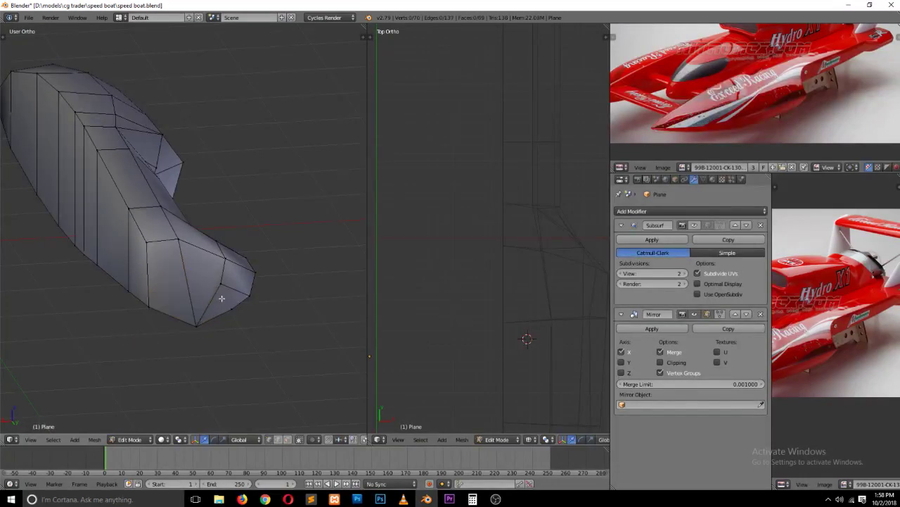
Step: Merge a second pair of vertices on the bow's underside at the last vertex
middle_drag(221, 298, 200, 288)
key(space)
click(201, 288)
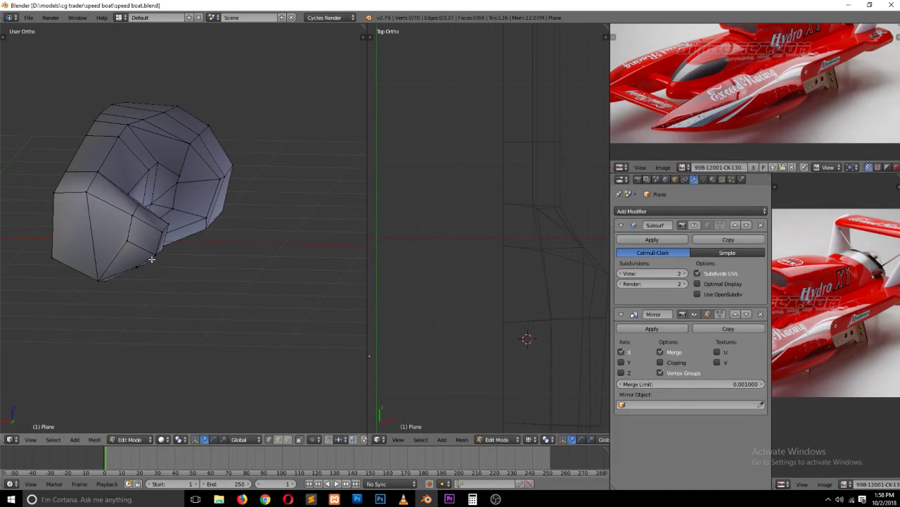
right_click(127, 236)
shift+right_click(136, 268)
key(alt+m)
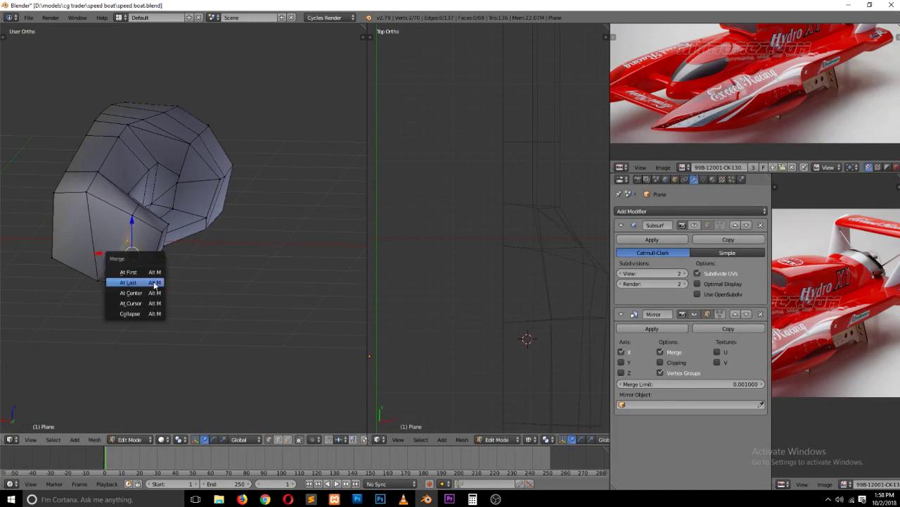
click(153, 282)
middle_drag(157, 283, 185, 312)
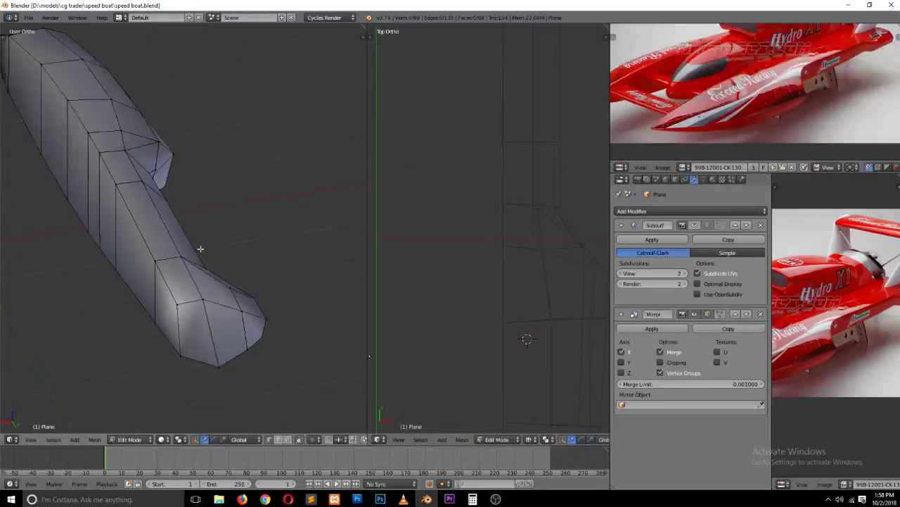
Step: Return to Object Mode to view the smoothed hull and reposition the boat reference photo
key(Tab)
middle_drag(672, 105, 718, 121)
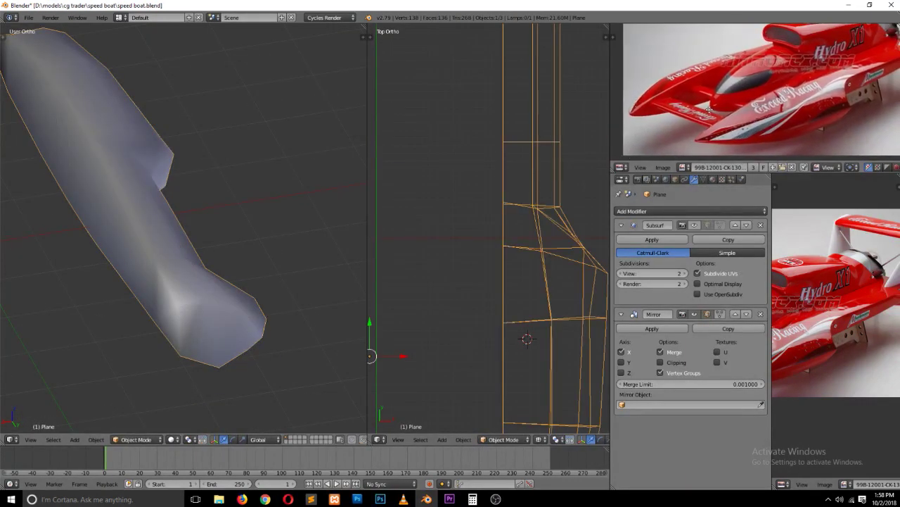
scroll(718, 121, down, 1)
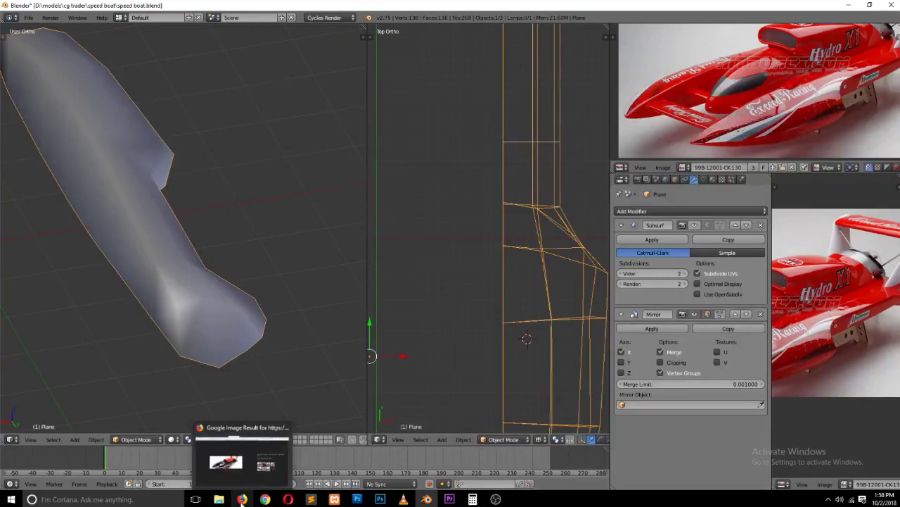
Step: In Firefox, bring up the CGTrader profile page and browse its model list
click(242, 498)
click(158, 8)
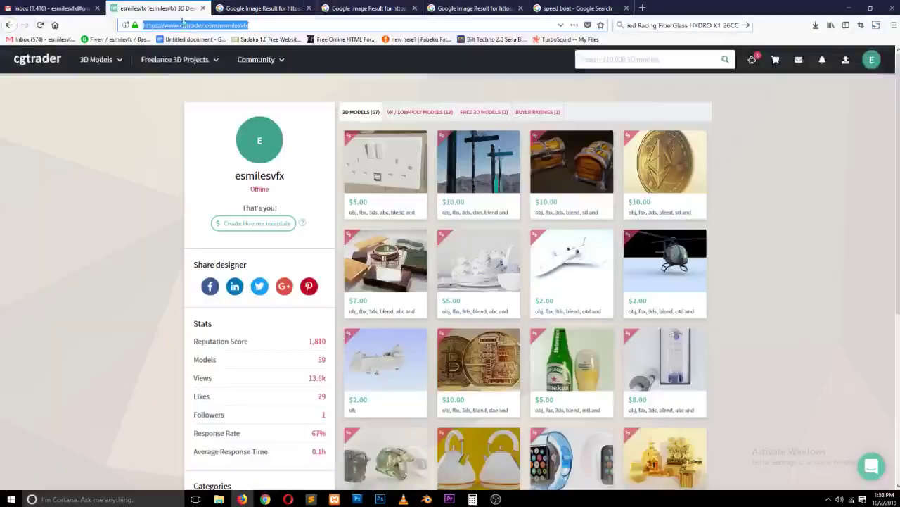
click(209, 25)
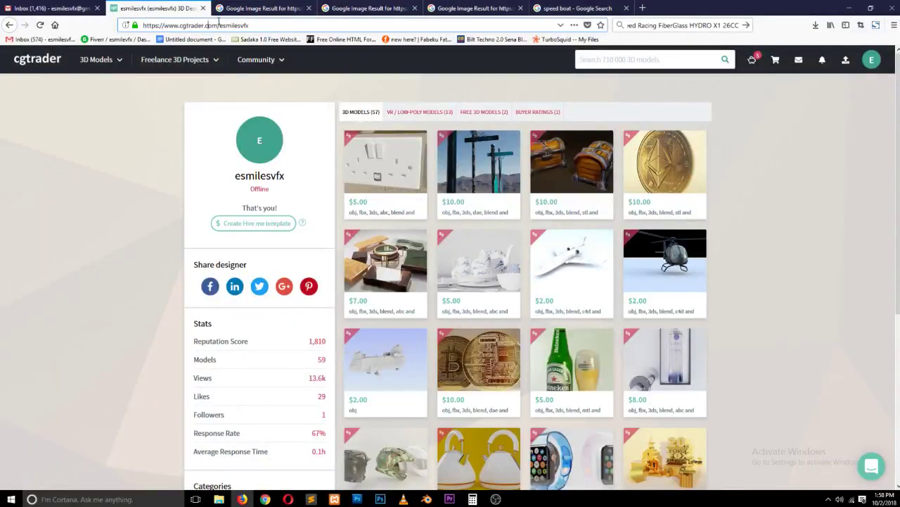
scroll(344, 107, down, 3)
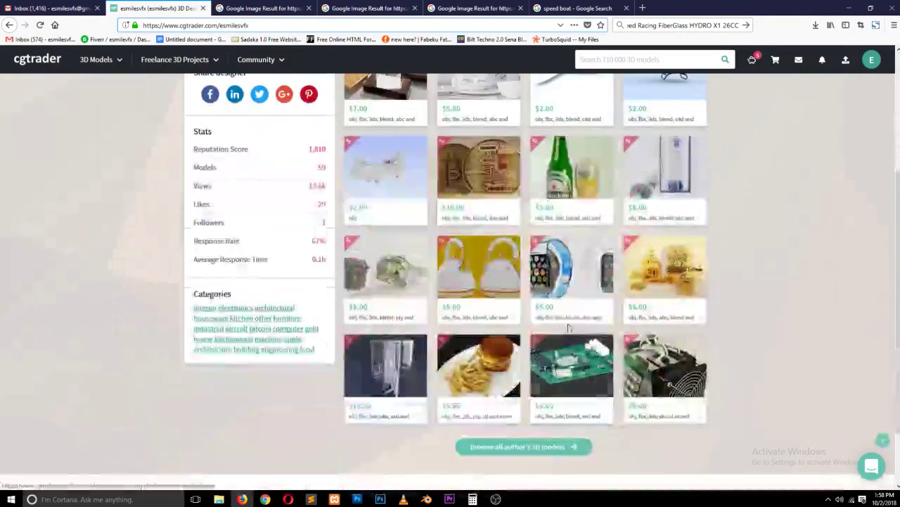
scroll(311, 200, up, 2)
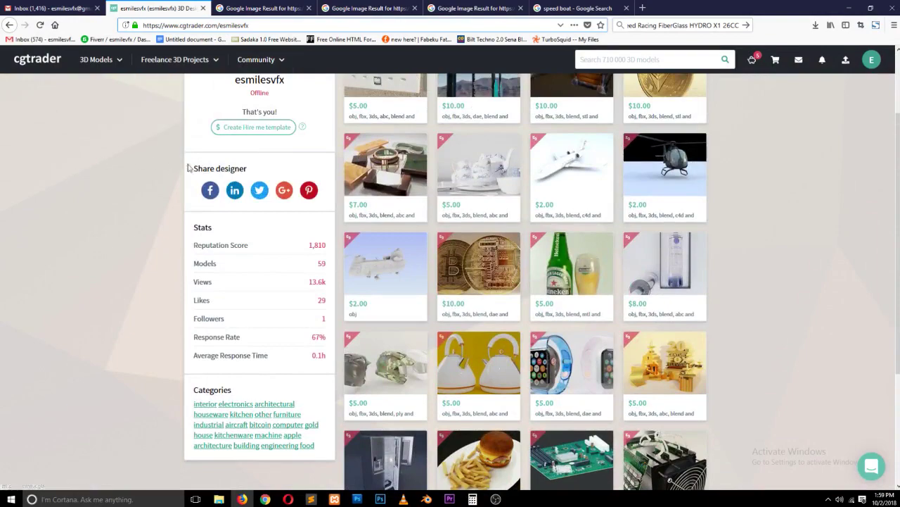
scroll(297, 206, up, 1)
scroll(296, 206, up, 2)
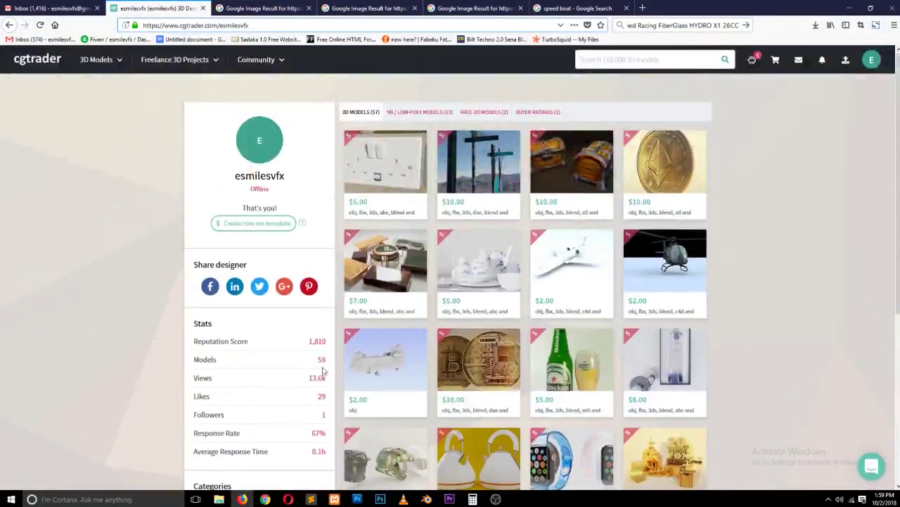
scroll(406, 361, down, 3)
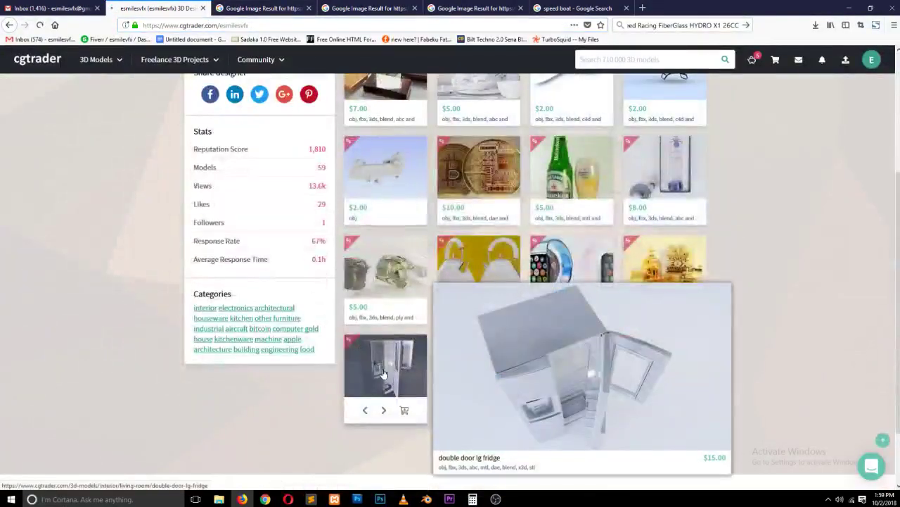
Step: Open the double door lg fridge page and review its $15.00 price and formats
click(382, 369)
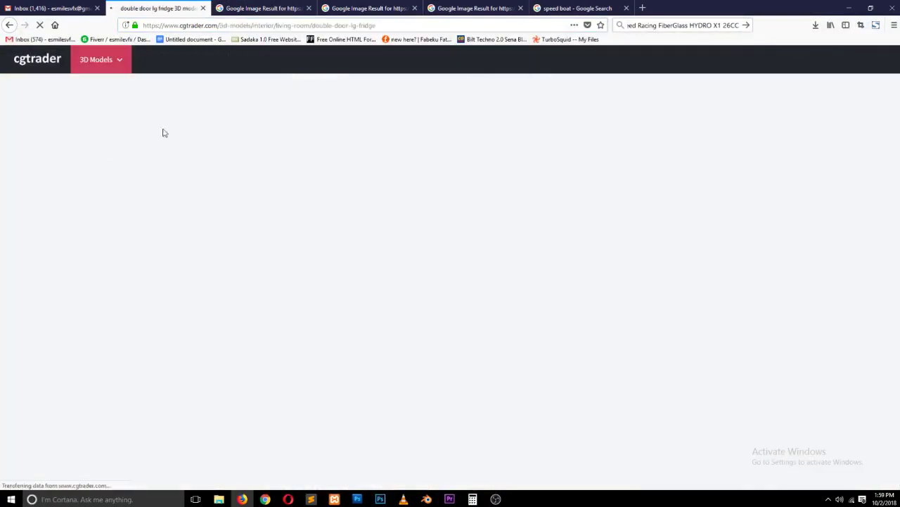
scroll(187, 305, down, 2)
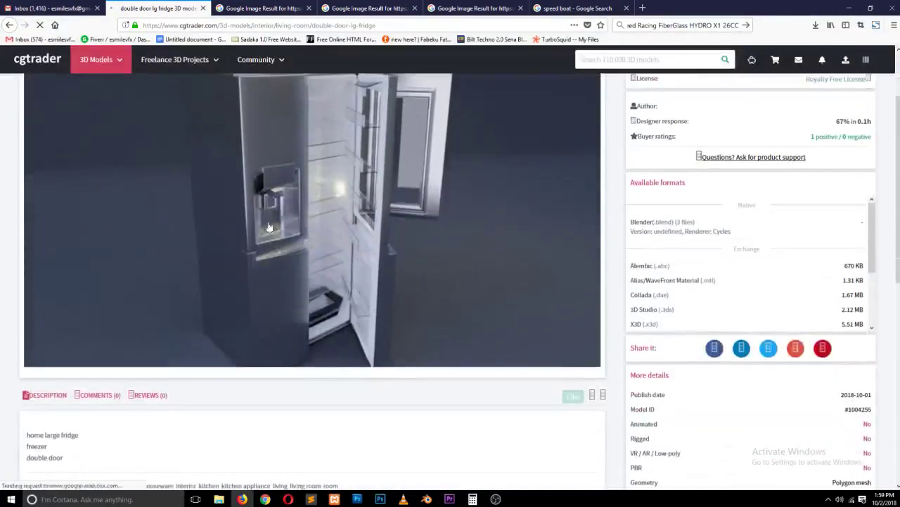
scroll(217, 267, up, 2)
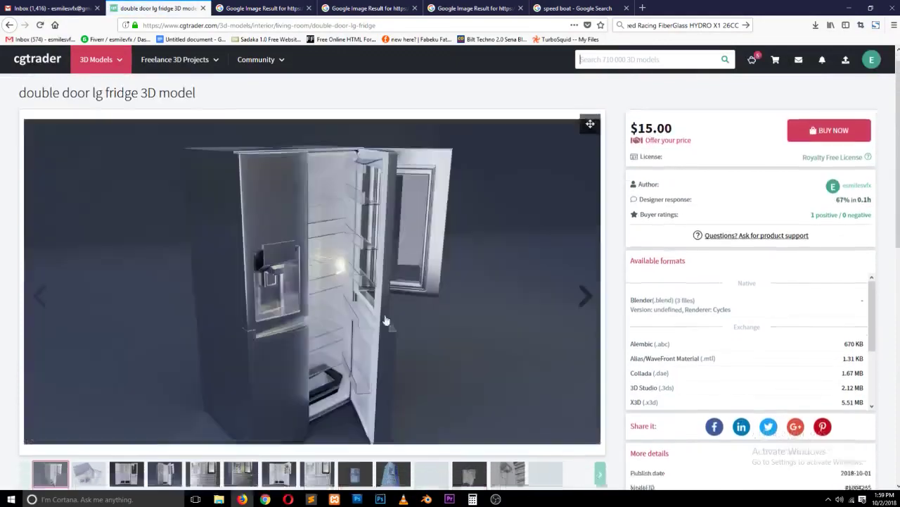
scroll(352, 264, down, 2)
scroll(324, 253, up, 1)
scroll(325, 253, up, 1)
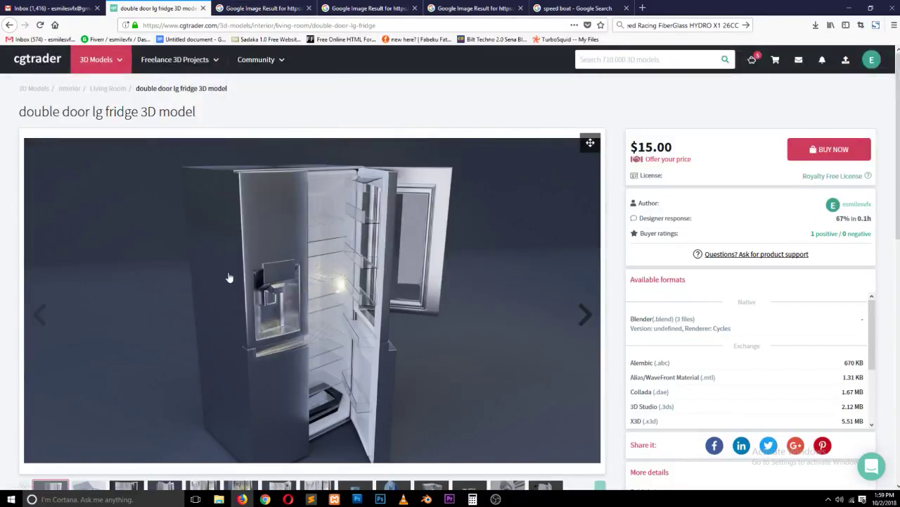
scroll(229, 277, down, 1)
Step: Page forward through the fridge gallery's rendered images
click(586, 260)
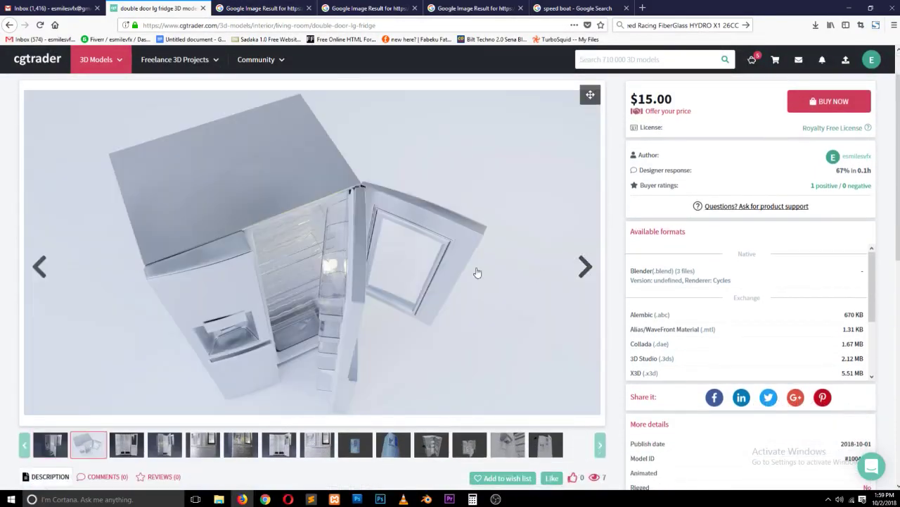
click(581, 271)
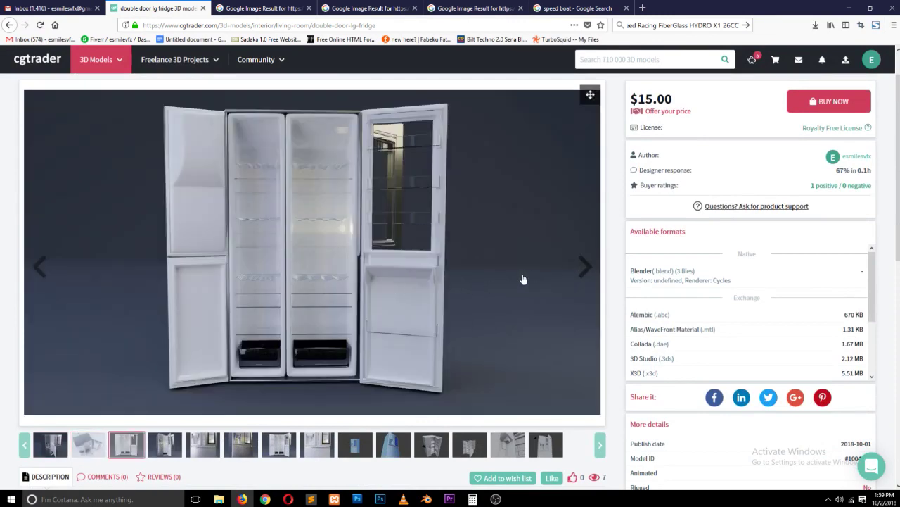
click(586, 266)
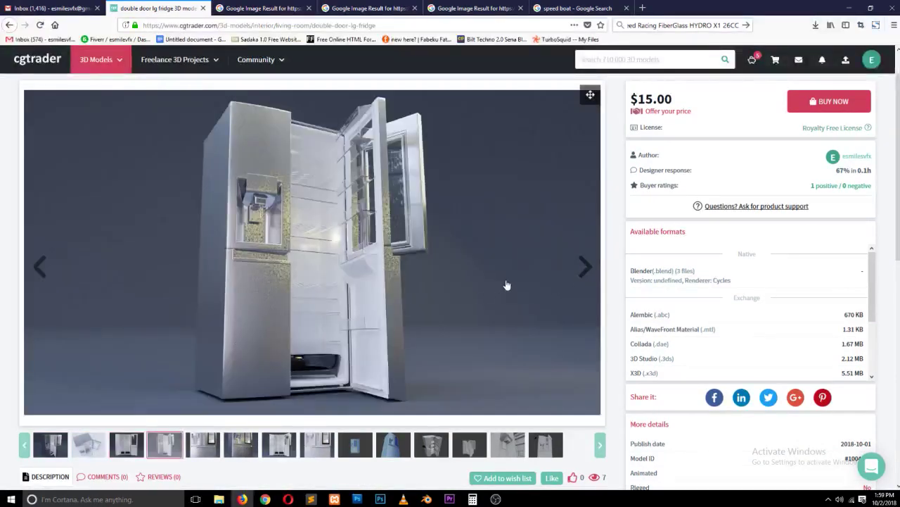
click(583, 276)
click(587, 268)
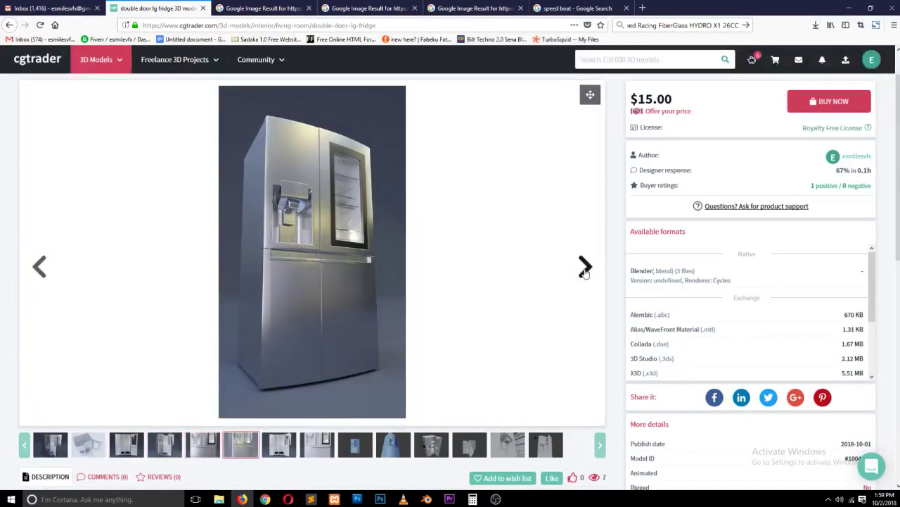
click(586, 270)
click(584, 272)
click(584, 273)
click(584, 273)
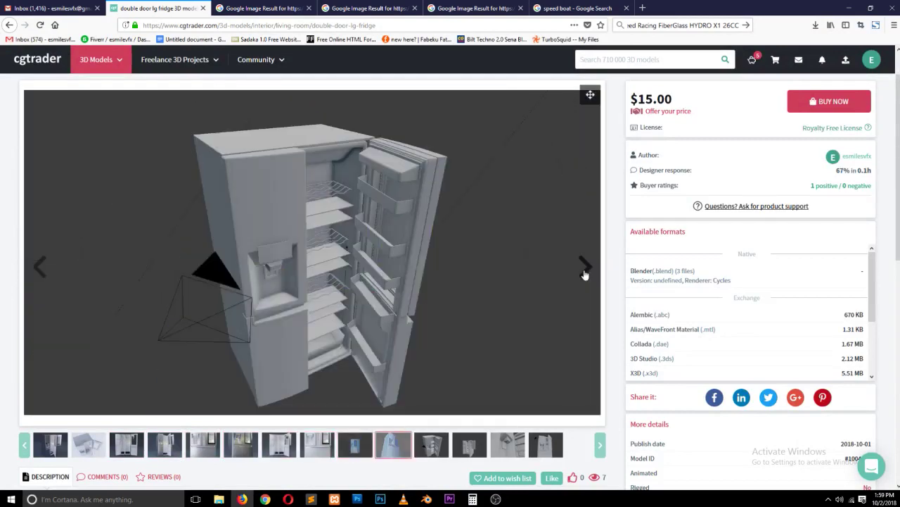
click(584, 273)
click(584, 273)
click(583, 273)
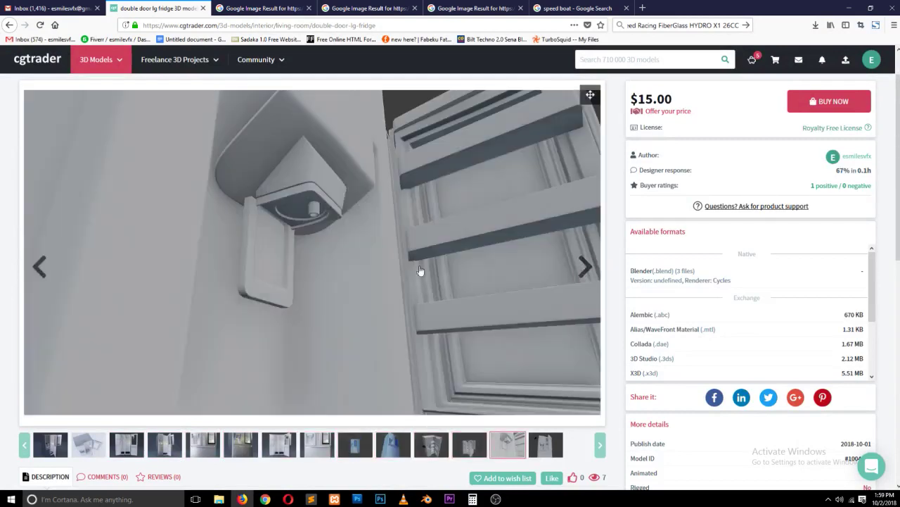
Step: Page back through the gallery to the first fridge image
click(41, 266)
click(42, 266)
click(41, 265)
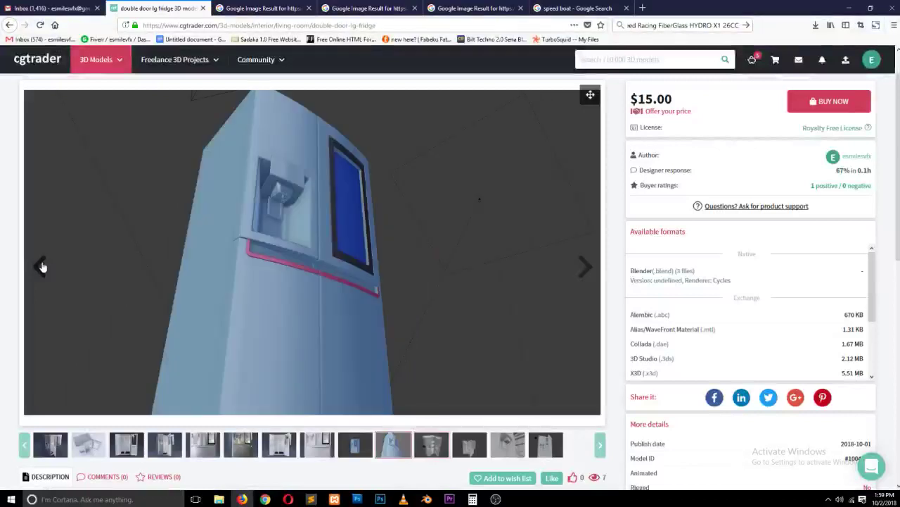
click(42, 266)
click(35, 280)
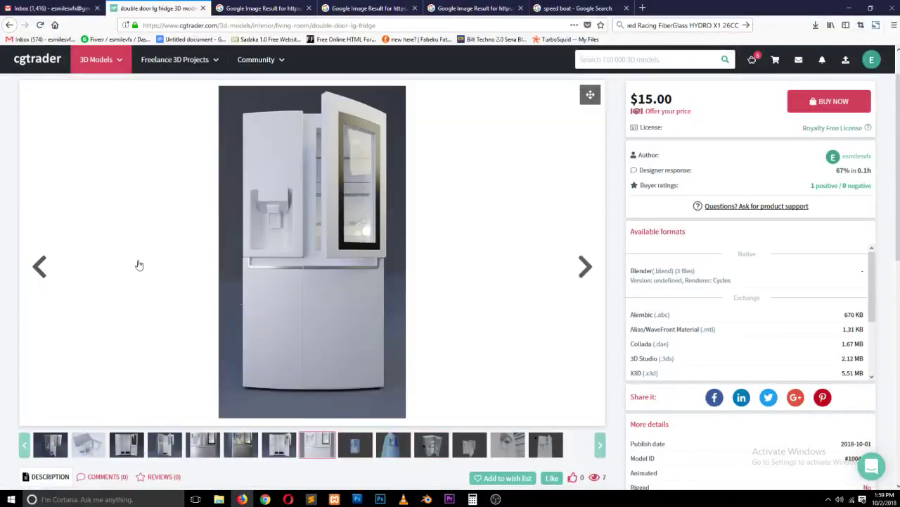
click(51, 444)
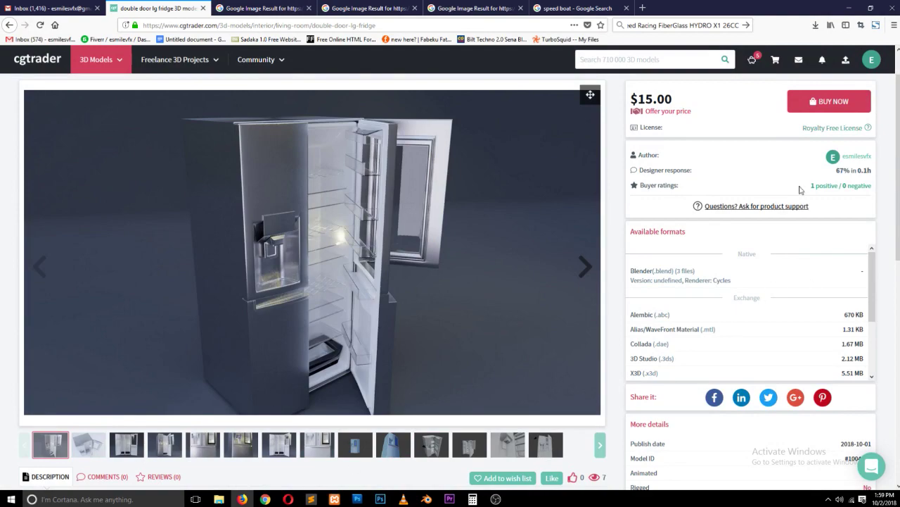
click(265, 499)
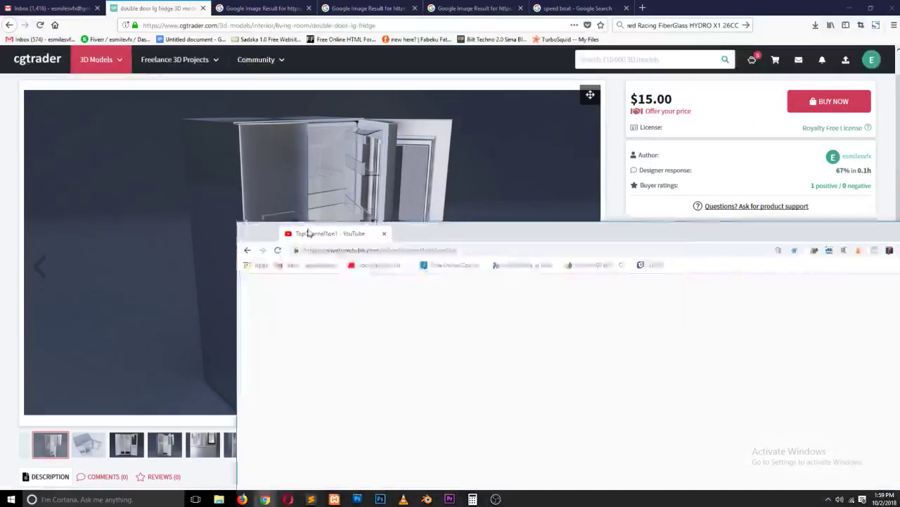
scroll(287, 260, up, 1)
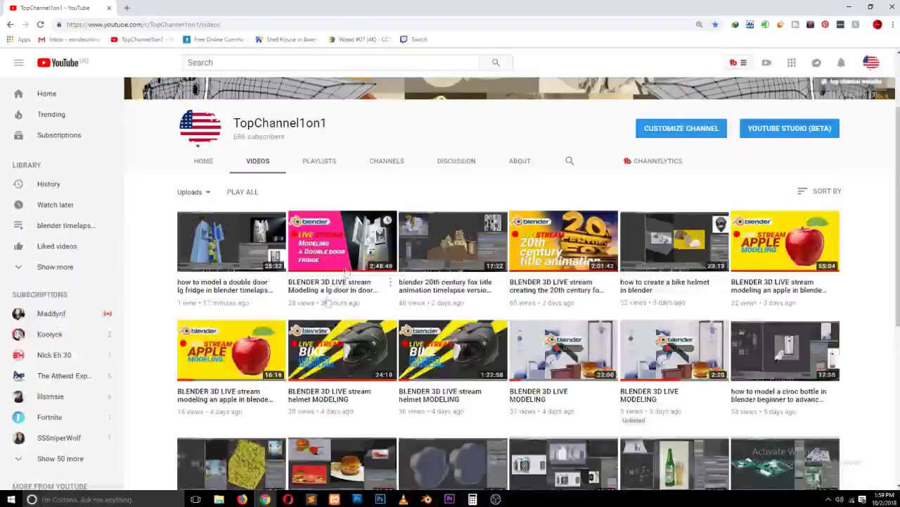
mouse_move(223, 284)
mouse_move(342, 241)
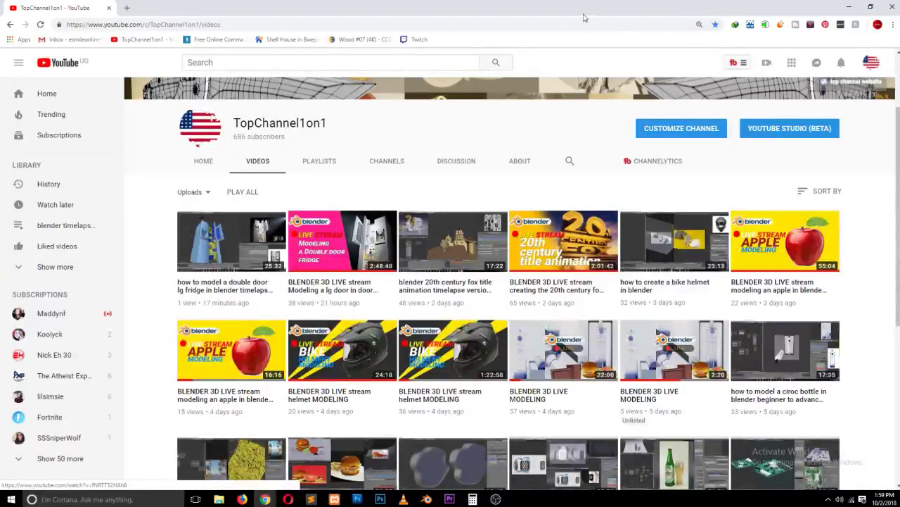
mouse_move(452, 257)
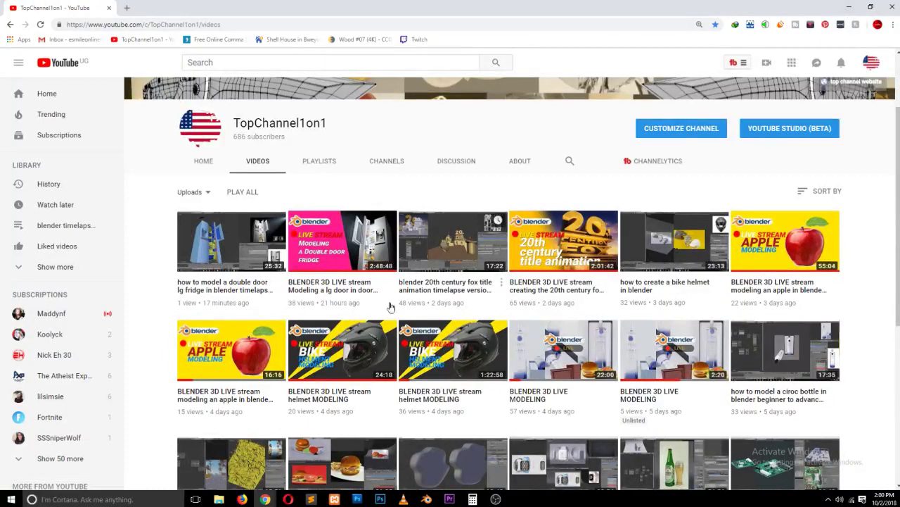
scroll(405, 307, down, 1)
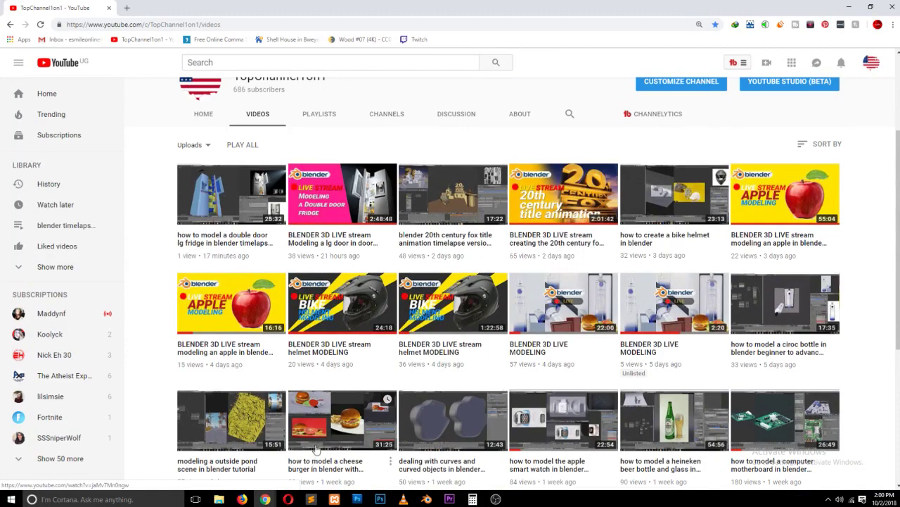
click(870, 6)
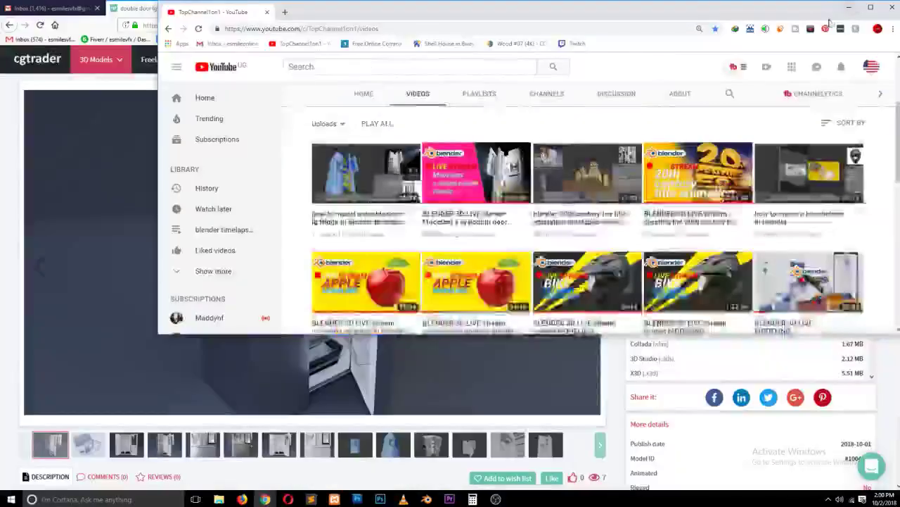
click(870, 6)
Step: Hide the YouTube window and change the address path to 'smilesvfx' to load the designer's profile
click(849, 7)
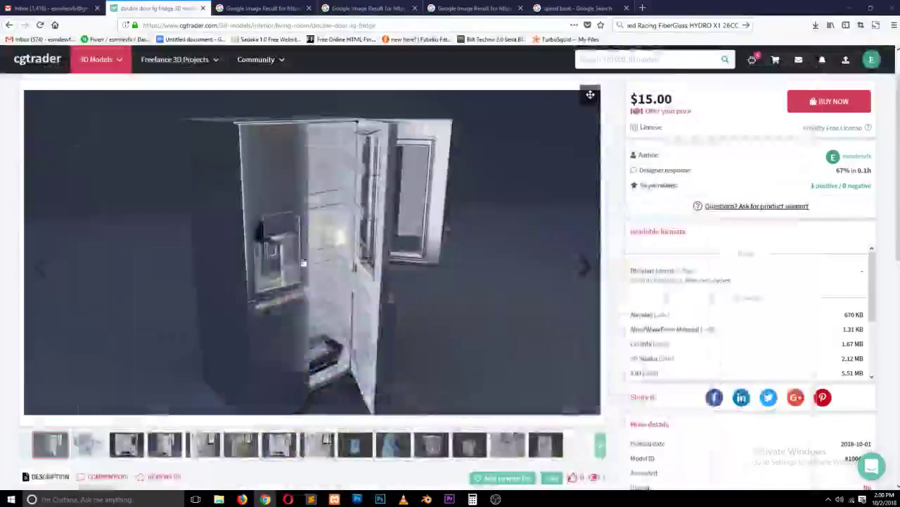
scroll(233, 190, up, 1)
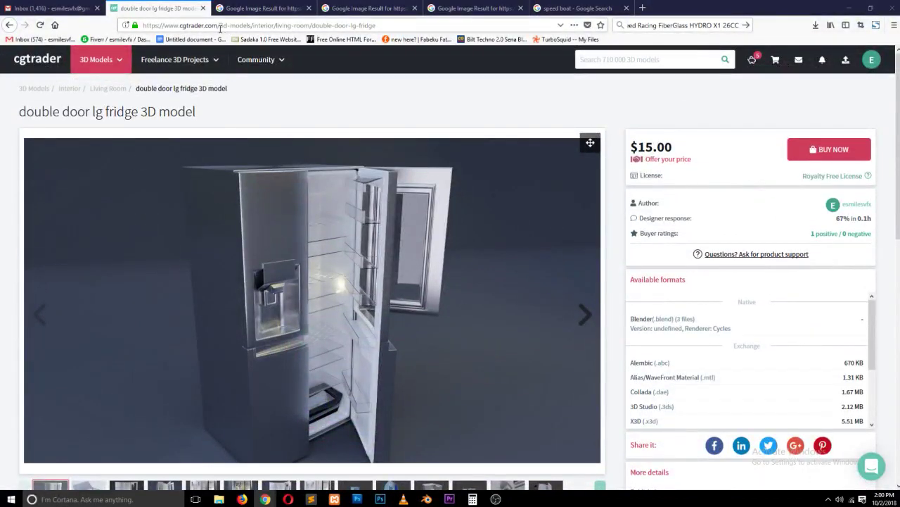
drag(220, 29, 406, 36)
text(ex)
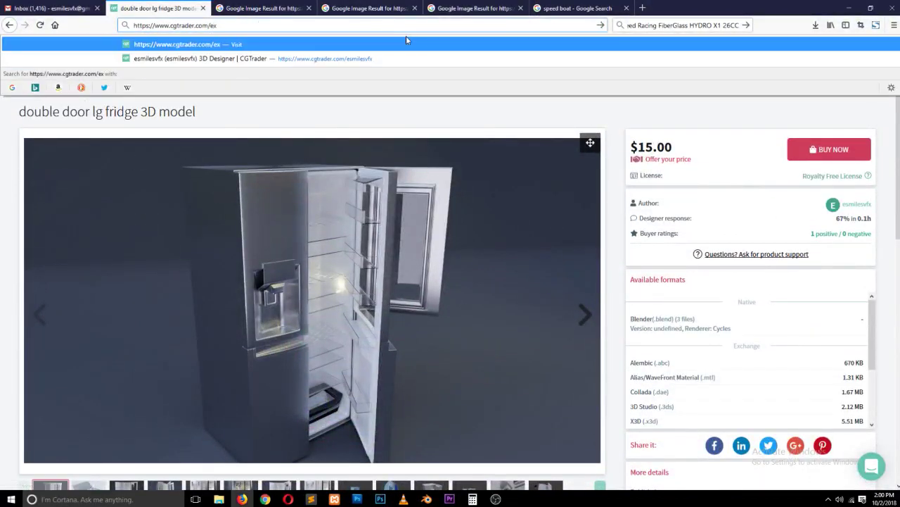
key(BackSpace)
text(smile)
text(svfx)
key(Return)
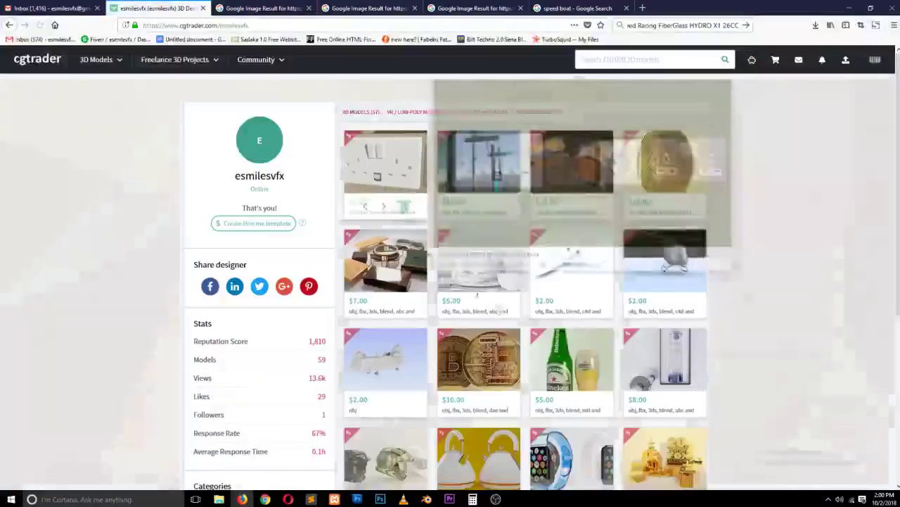
Step: Open the cheese burger with fries model page, then return to the speedboat reference image
scroll(387, 210, down, 2)
scroll(429, 253, down, 3)
mouse_move(478, 287)
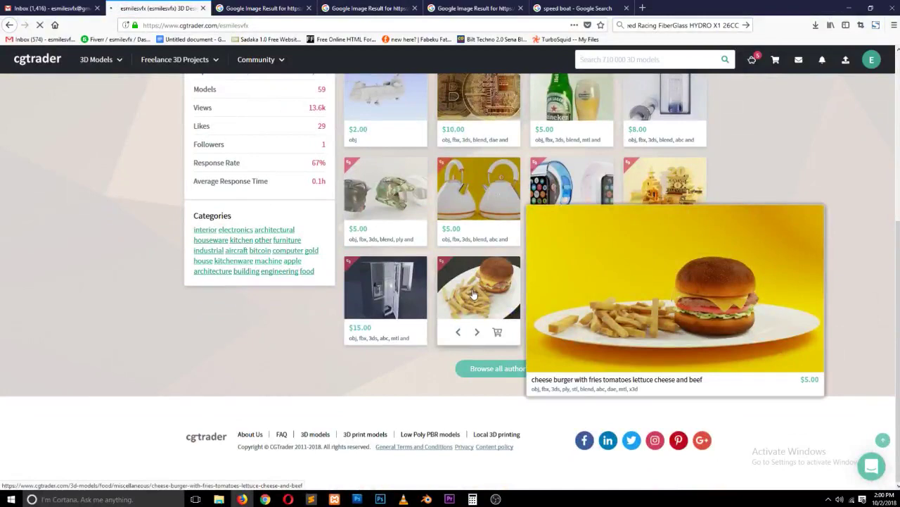
click(473, 294)
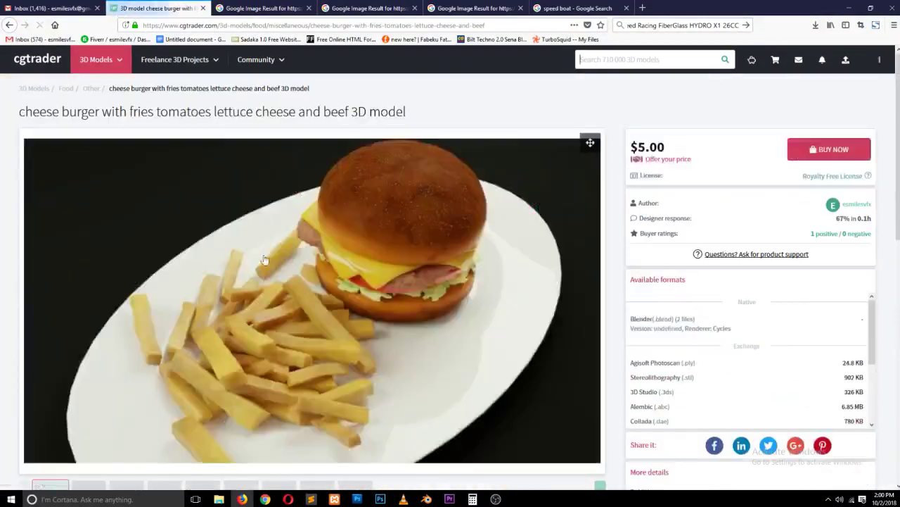
scroll(268, 281, down, 2)
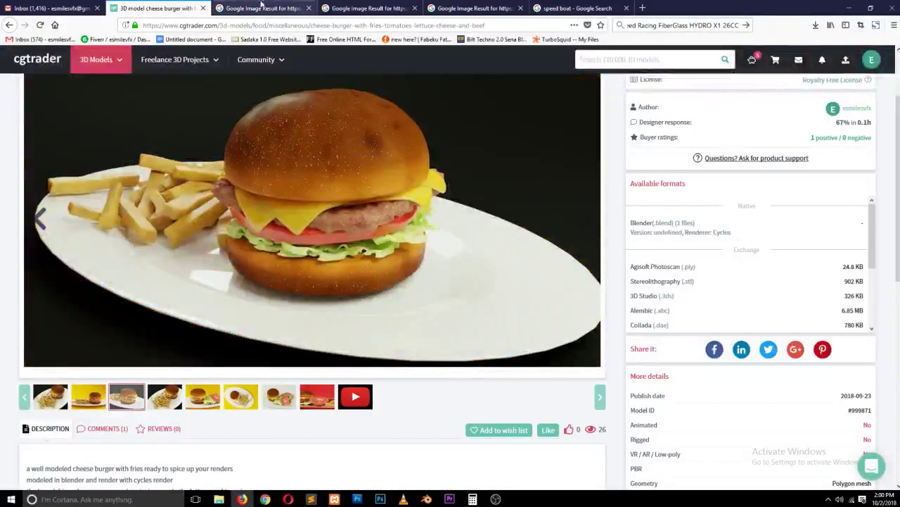
click(261, 8)
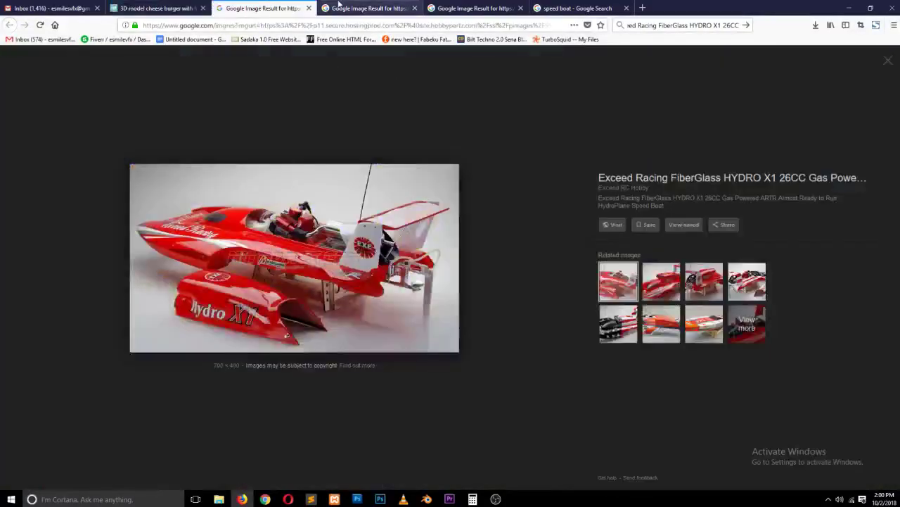
Step: Switch back to Blender and save speed boat.blend over the existing file
click(427, 499)
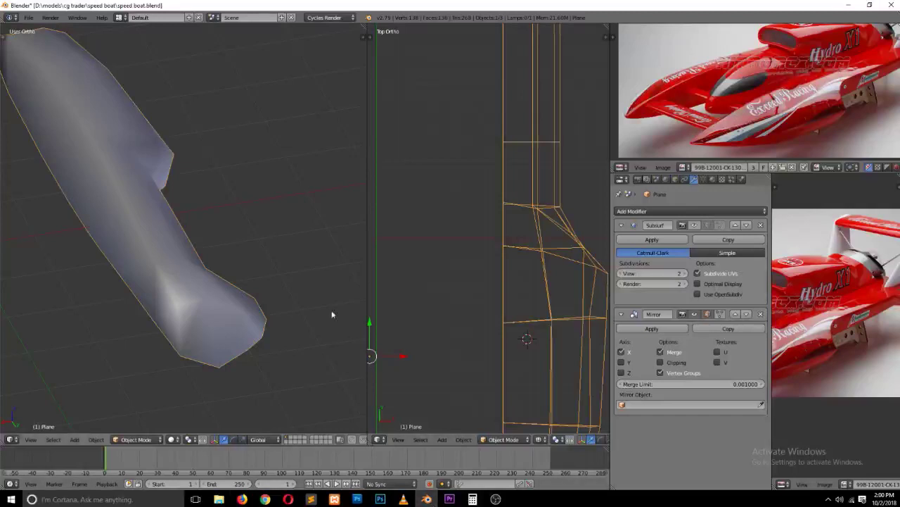
middle_drag(332, 312, 275, 273)
key(ctrl+s)
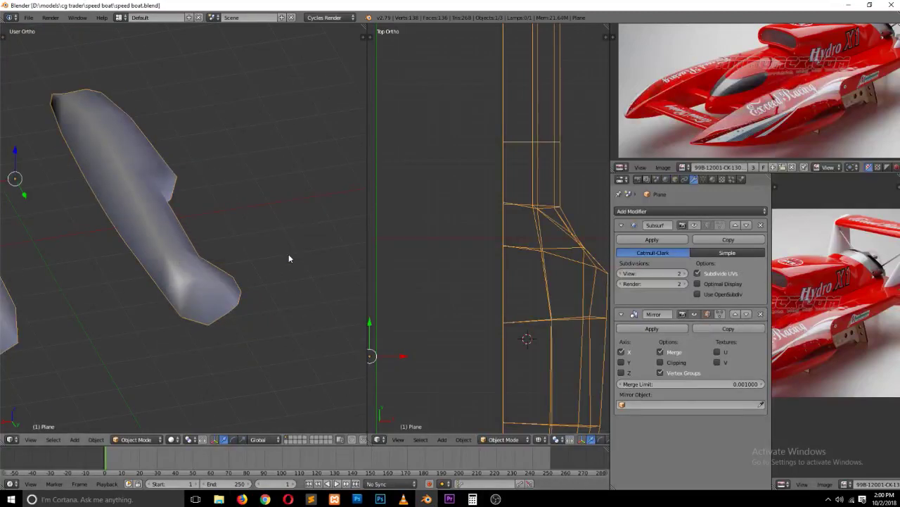
key(ctrl+s)
click(288, 259)
click(399, 501)
mouse_move(281, 325)
middle_down()
mouse_move(178, 322)
mouse_move(296, 294)
mouse_move(148, 310)
mouse_move(123, 294)
middle_up()
Step: In Edit Mode, zoom and step the view around both hull halves to inspect their loops
key(Tab)
scroll(165, 303, up, 3)
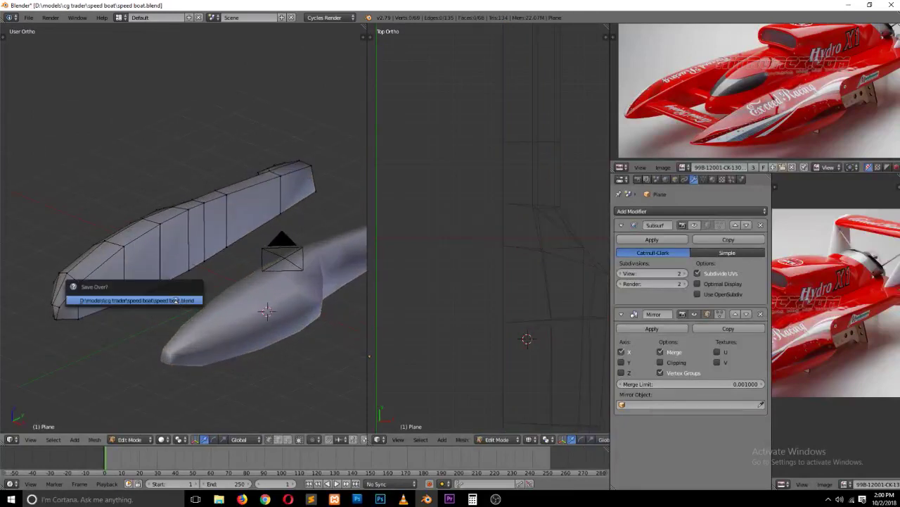
mouse_move(175, 301)
middle_down()
mouse_move(40, 298)
mouse_move(145, 247)
mouse_move(67, 157)
mouse_move(87, 154)
mouse_move(138, 190)
middle_up()
scroll(168, 205, up, 3)
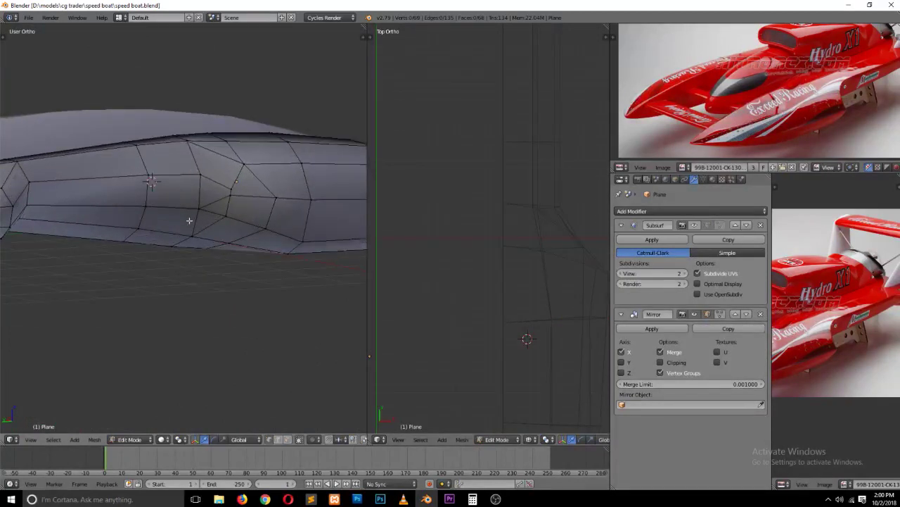
key(KP_8)
key(KP_6)
key(KP_2)
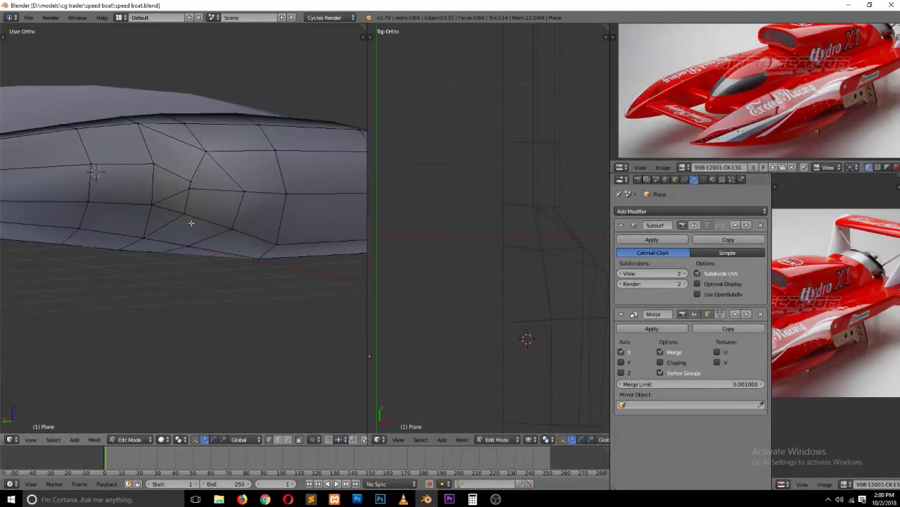
scroll(195, 191, down, 3)
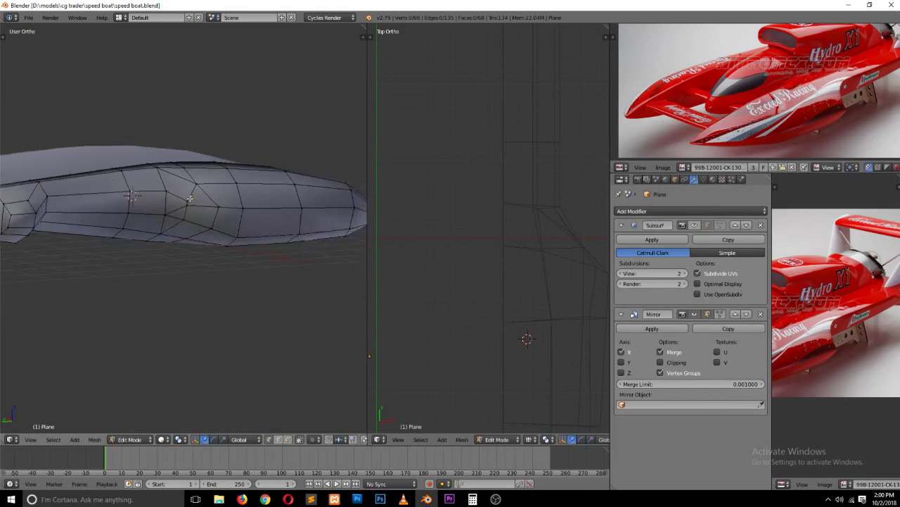
Step: Orbit around the hull's end cap to inspect its loops, then return to Object Mode
mouse_move(160, 198)
middle_down()
mouse_move(60, 166)
mouse_move(185, 227)
mouse_move(161, 252)
mouse_move(103, 252)
mouse_move(125, 258)
middle_up()
key(KP_4)
key(KP_4)
scroll(128, 256, up, 3)
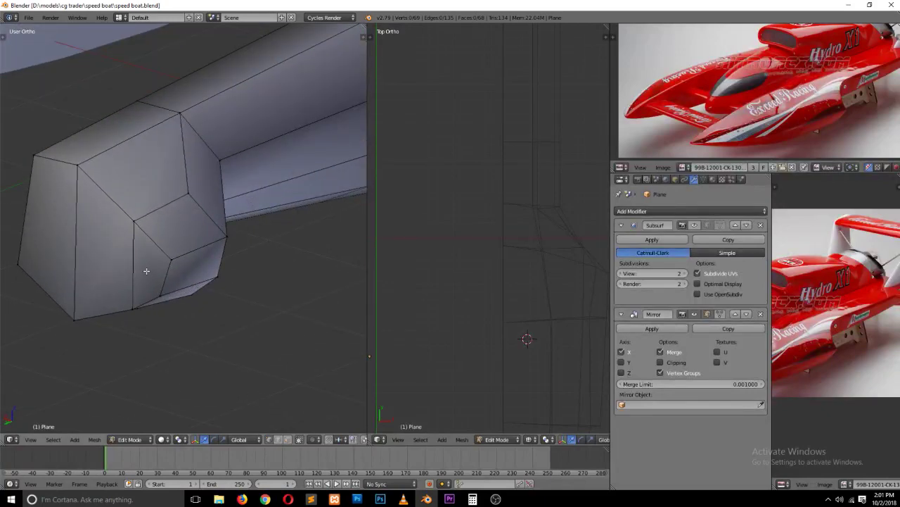
mouse_move(146, 271)
middle_down()
mouse_move(101, 261)
mouse_move(104, 268)
mouse_move(141, 238)
mouse_move(135, 225)
mouse_move(117, 223)
mouse_move(115, 267)
mouse_move(145, 272)
mouse_move(143, 232)
mouse_move(96, 244)
mouse_move(129, 285)
mouse_move(161, 264)
mouse_move(127, 284)
mouse_move(105, 283)
mouse_move(126, 241)
mouse_move(122, 223)
mouse_move(112, 217)
mouse_move(89, 242)
mouse_move(99, 268)
mouse_move(195, 302)
mouse_move(221, 298)
middle_up()
key(Tab)
key(ctrl+s)
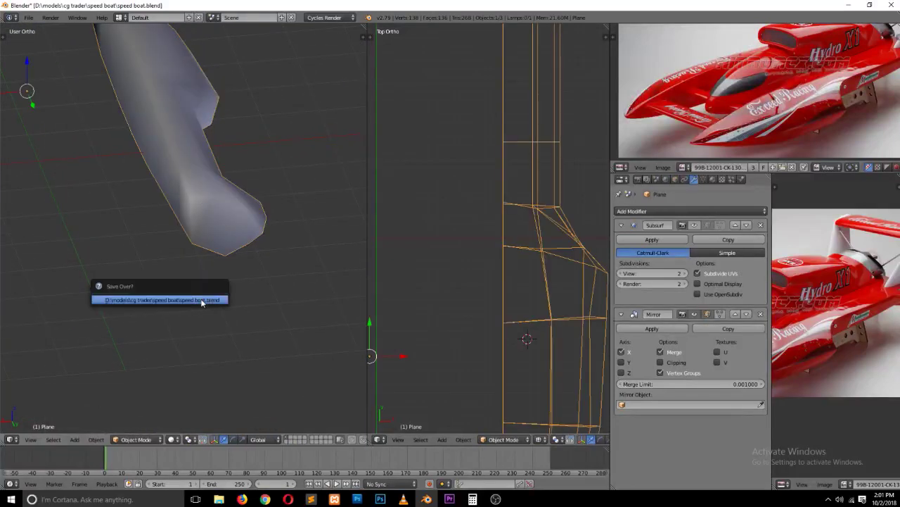
click(201, 298)
scroll(209, 177, down, 3)
key(Tab)
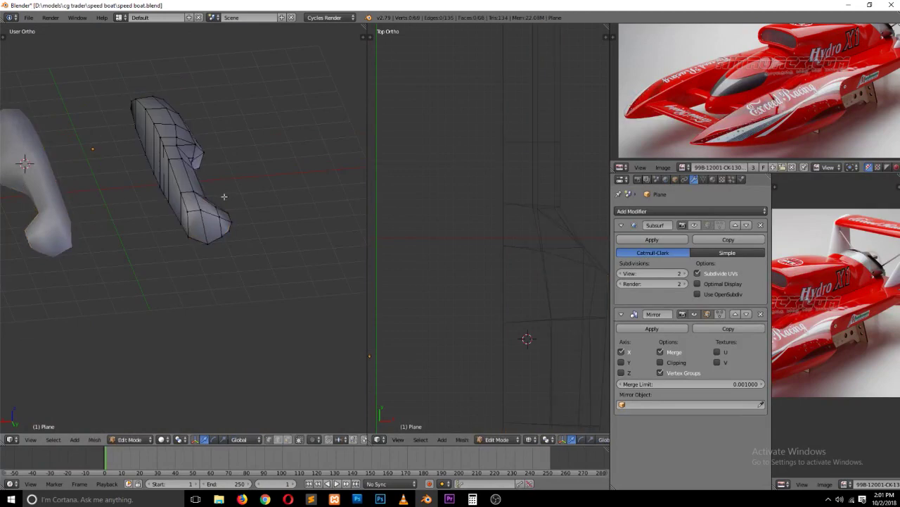
middle_drag(221, 194, 179, 210)
key(KP_1)
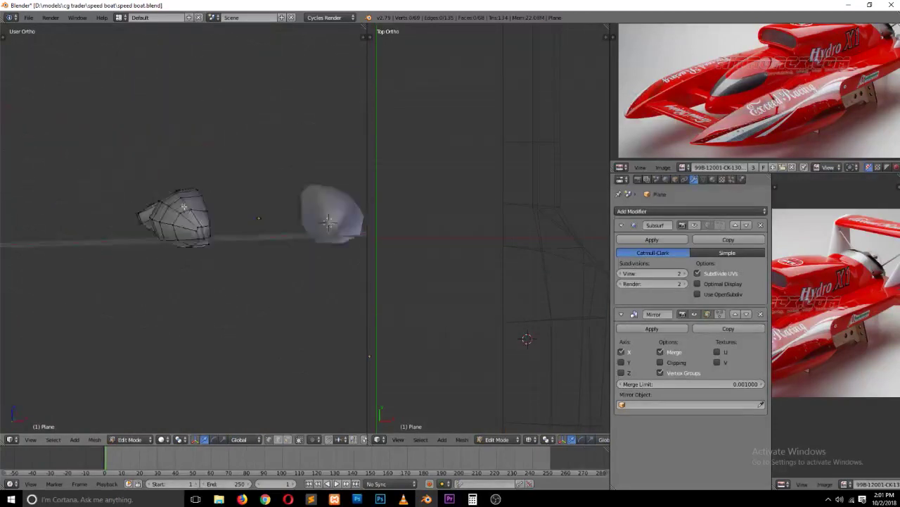
key(ctrl+KP_1)
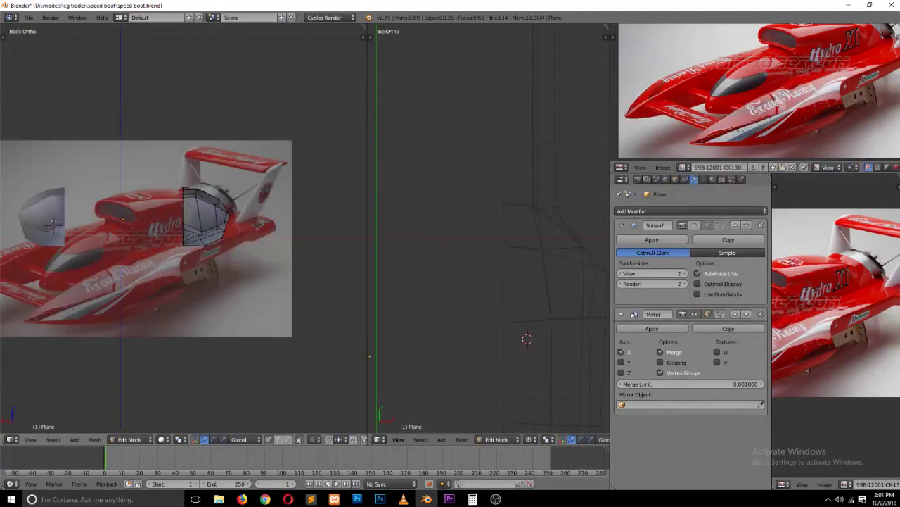
scroll(205, 227, up, 5)
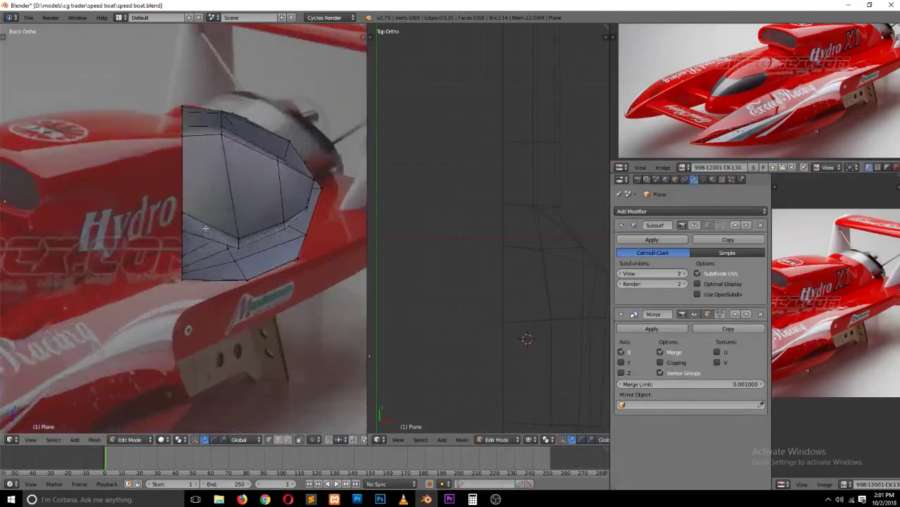
key(z)
key(z)
right_click(277, 161)
key(g)
key(z)
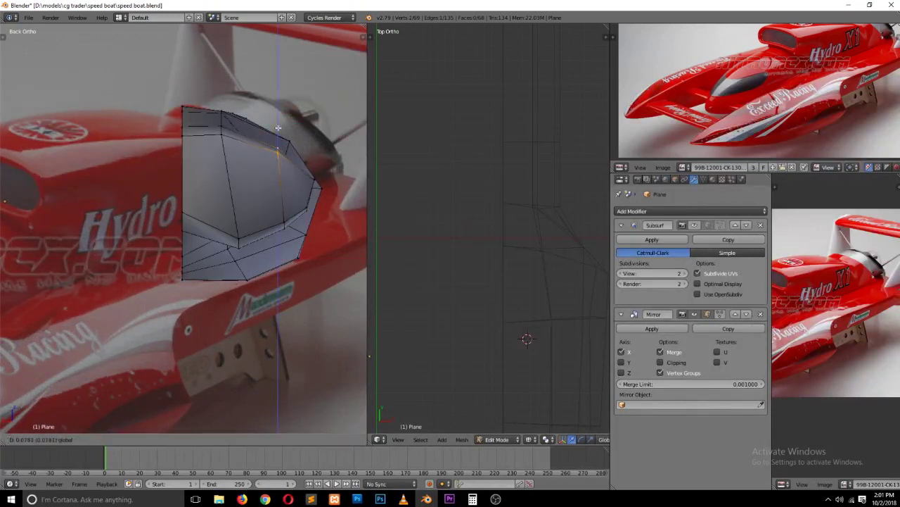
click(278, 121)
key(a)
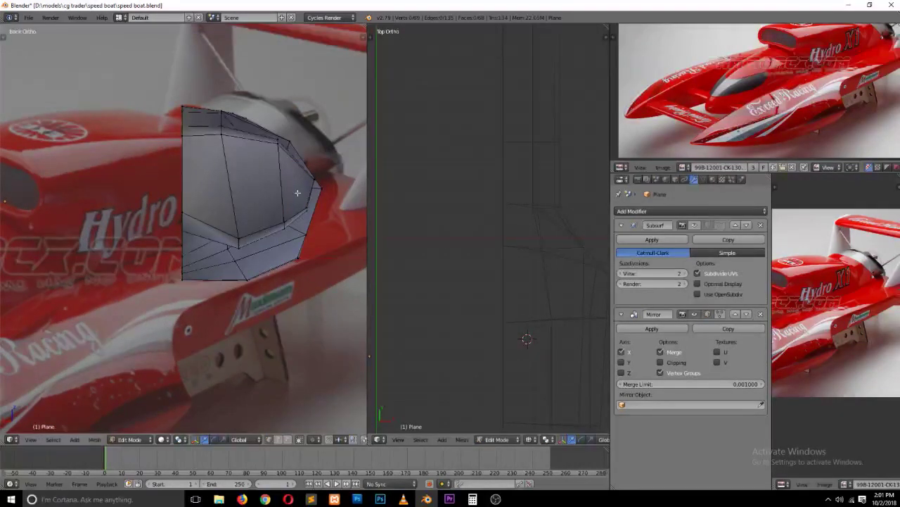
key(ctrl+s)
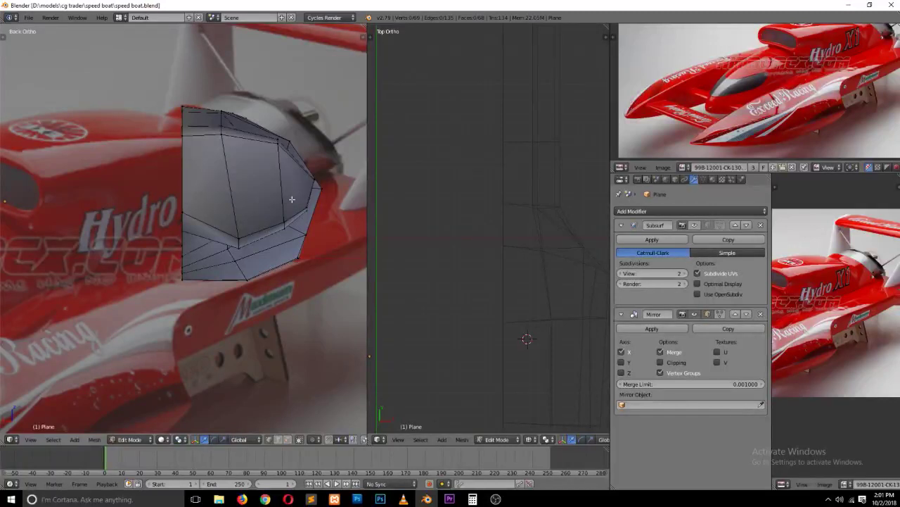
scroll(293, 202, down, 3)
mouse_move(294, 202)
middle_down()
mouse_move(166, 230)
mouse_move(164, 205)
mouse_move(211, 225)
middle_up()
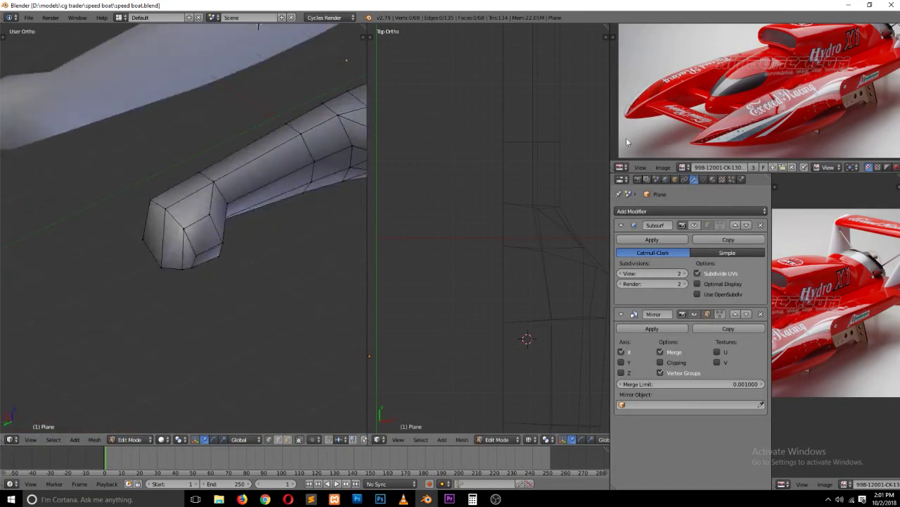
middle_drag(676, 105, 684, 111)
scroll(684, 111, up, 2)
scroll(684, 110, down, 2)
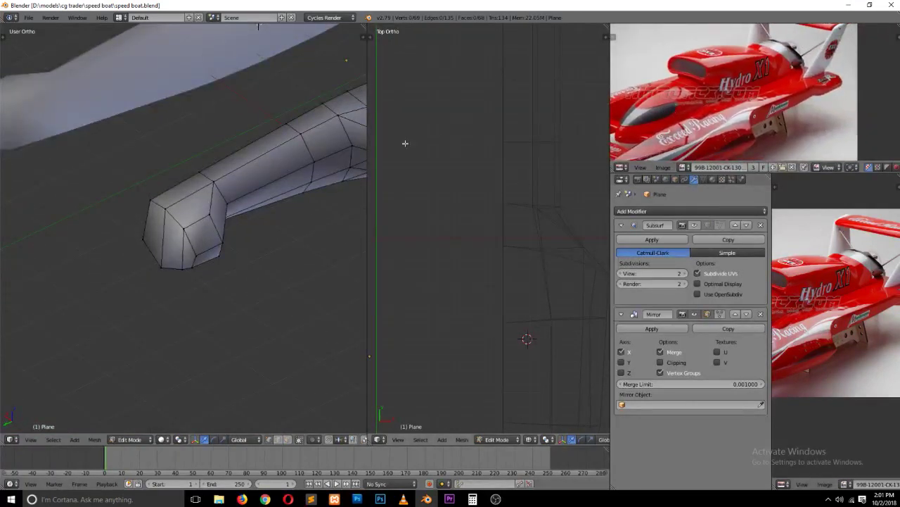
mouse_move(303, 197)
middle_down()
mouse_move(269, 209)
mouse_move(204, 159)
mouse_move(194, 175)
middle_up()
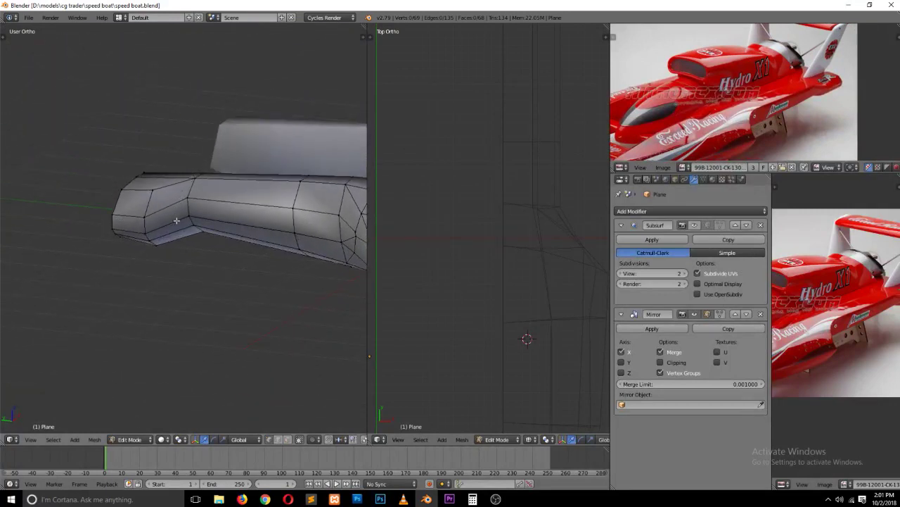
mouse_move(189, 223)
middle_down()
mouse_move(215, 159)
mouse_move(174, 204)
middle_up()
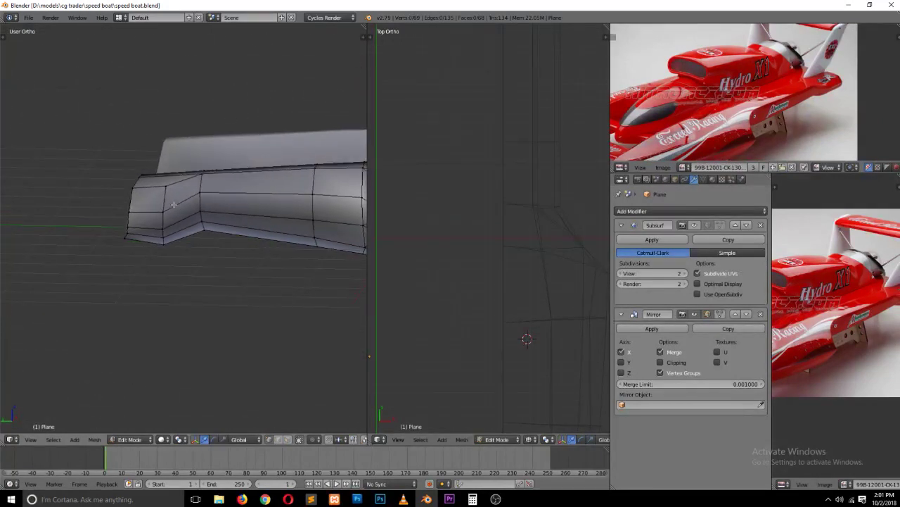
Step: Switch to edge select and pick several lengthwise edge loops plus the hull's end edge
key(ctrl+Tab)
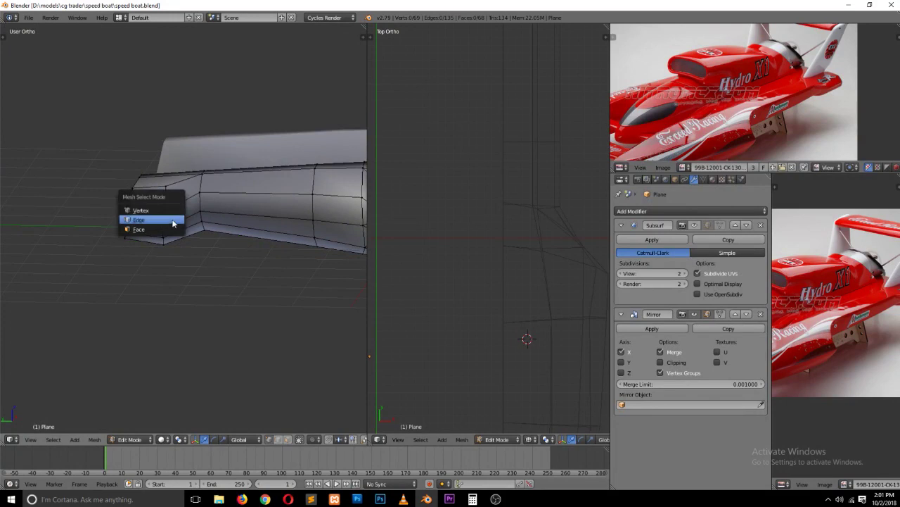
click(172, 215)
middle_drag(172, 215, 238, 225)
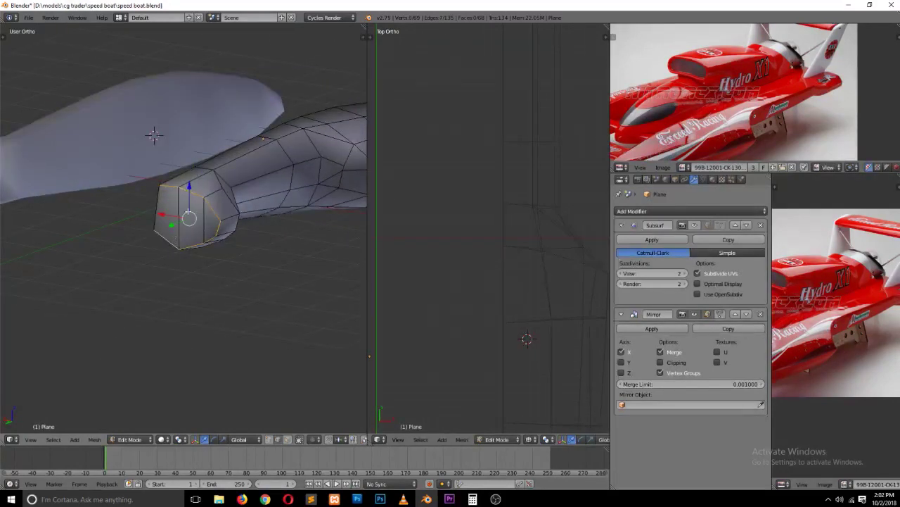
mouse_move(189, 214)
middle_down()
mouse_move(218, 195)
mouse_move(242, 213)
middle_up()
alt+shift+right_click(192, 183)
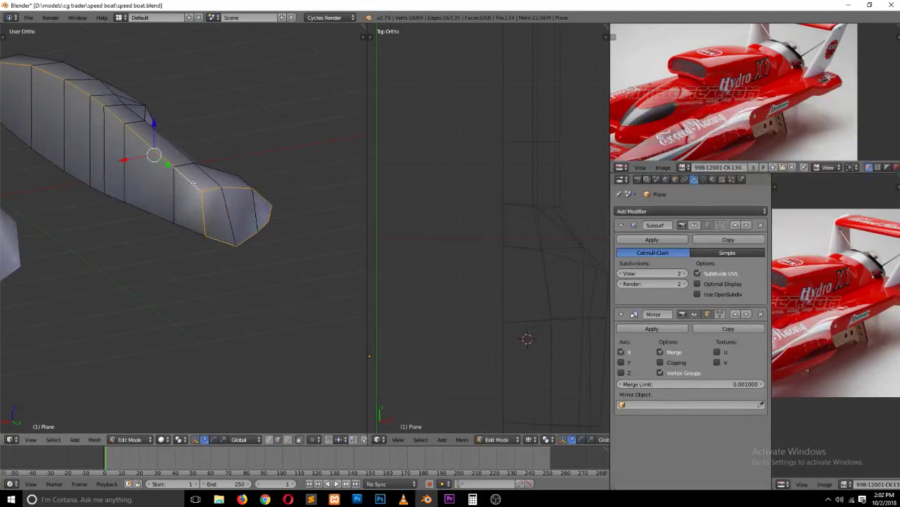
alt+shift+right_click(160, 204)
mouse_move(244, 138)
middle_down()
mouse_move(145, 153)
mouse_move(231, 169)
mouse_move(109, 152)
middle_up()
ctrl+scroll(232, 170, down, 5)
alt+shift+right_click(193, 167)
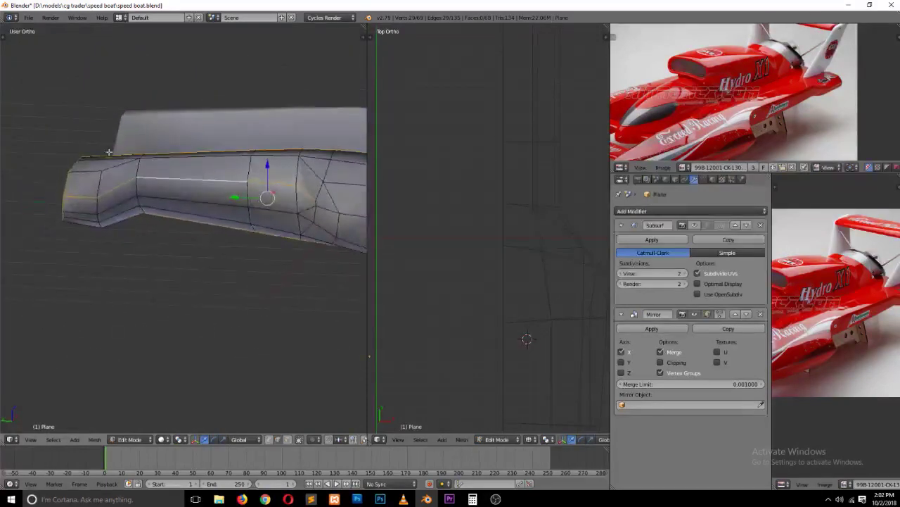
shift+right_click(103, 173)
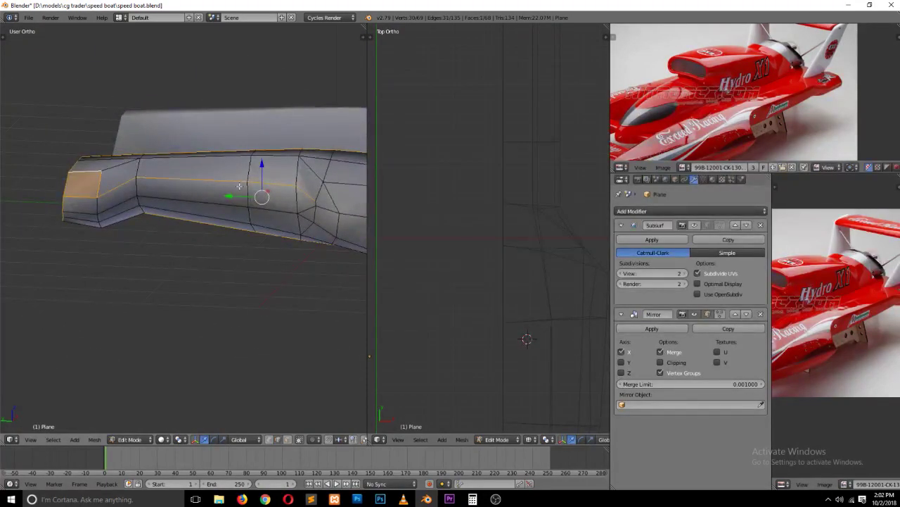
ctrl+scroll(240, 186, down, 5)
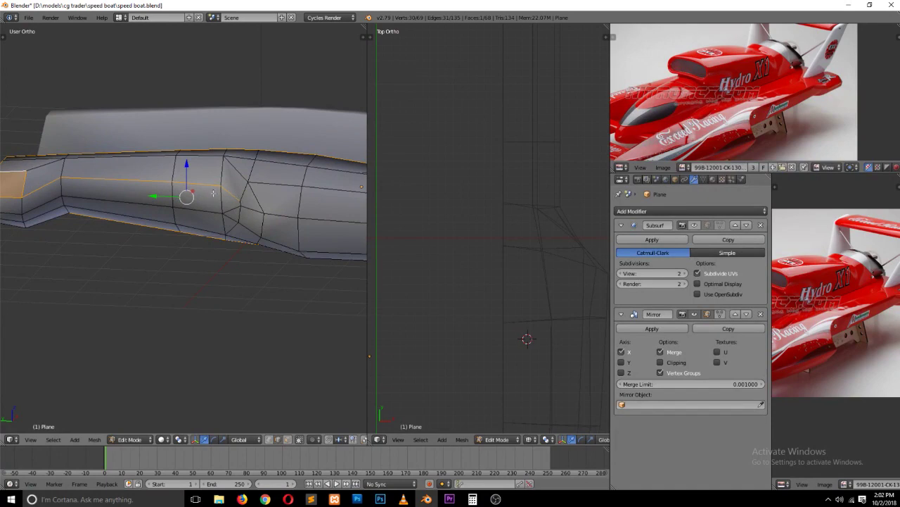
middle_drag(213, 193, 249, 203)
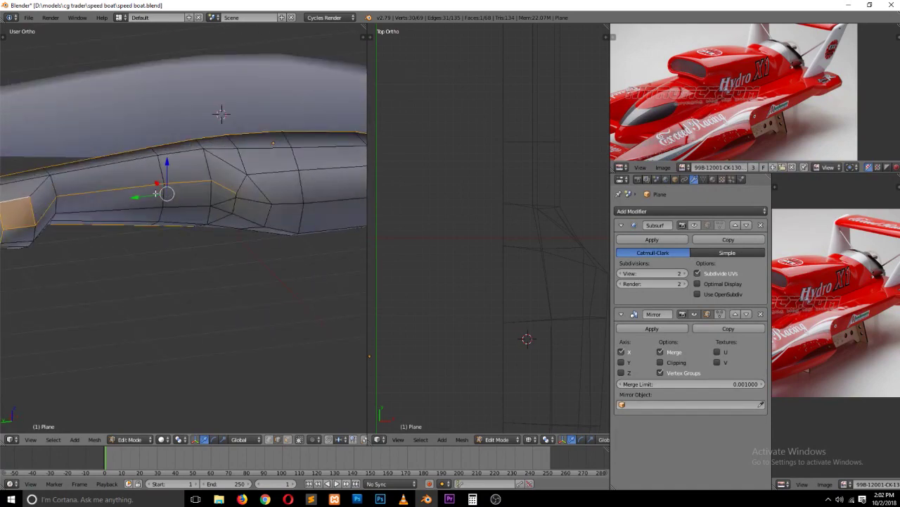
middle_drag(152, 193, 151, 204)
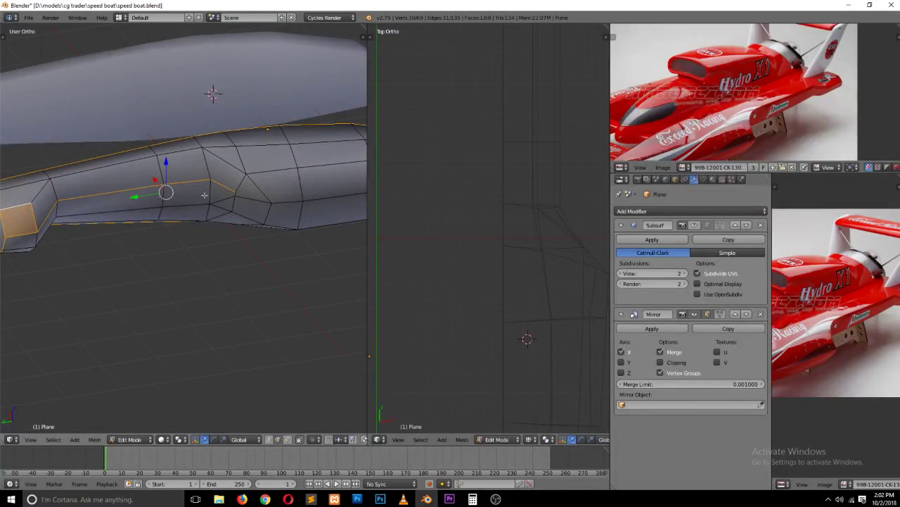
Step: Select the side edge loop with its vertical end edge and slide it upward behind the bow
right_click(230, 190)
alt+right_click(58, 208)
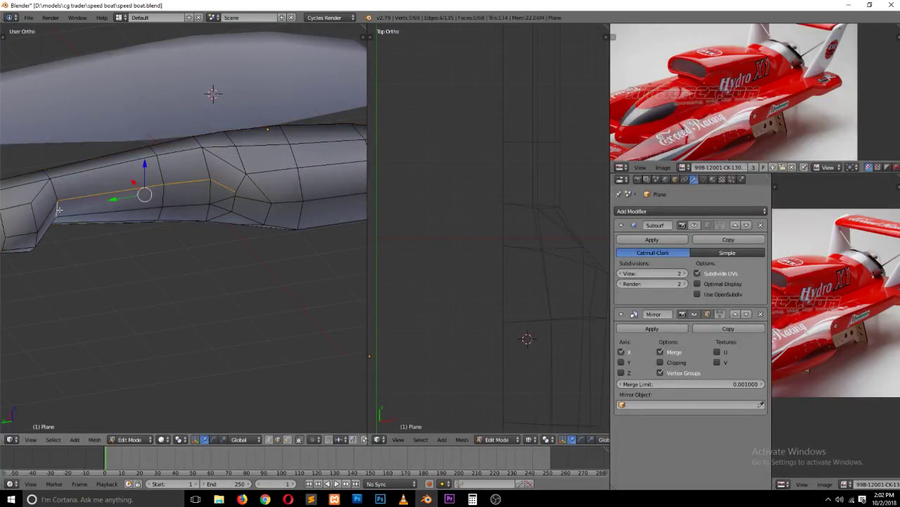
shift+right_click(60, 210)
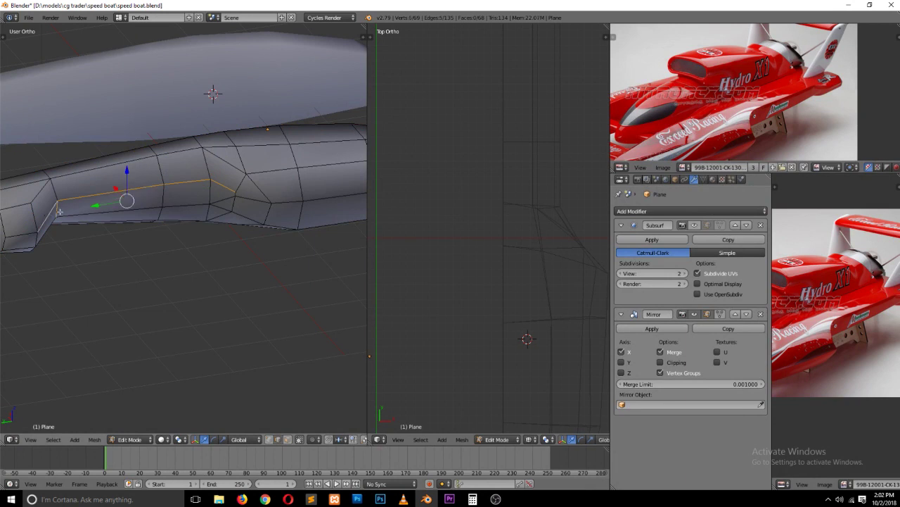
key(g)
key(g)
click(137, 172)
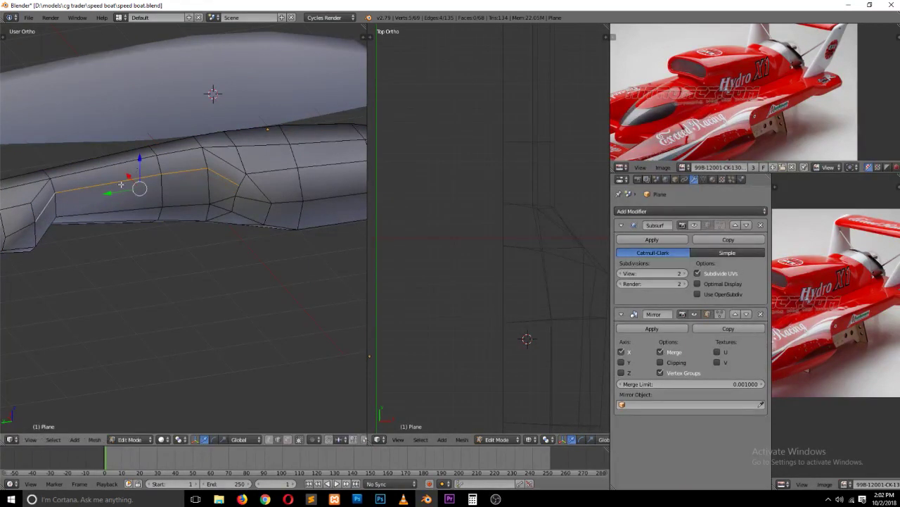
scroll(120, 196, down, 3)
middle_drag(119, 196, 156, 186)
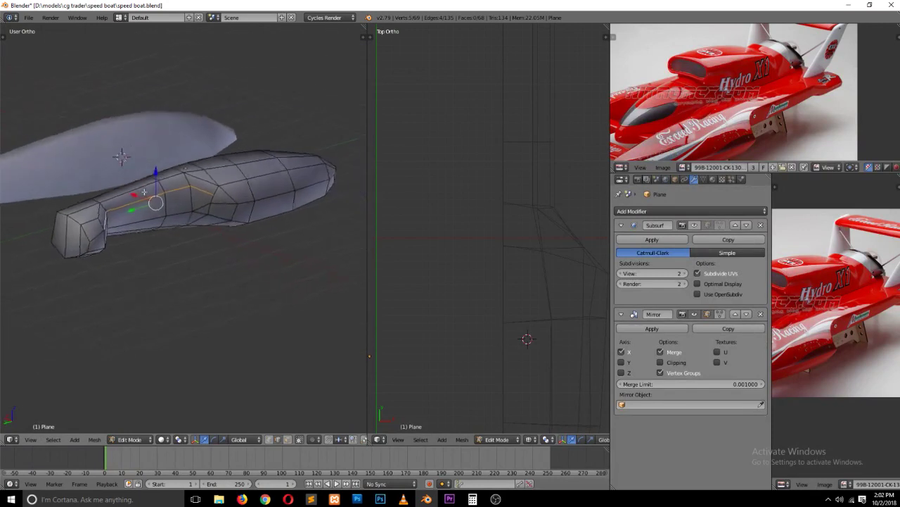
scroll(156, 187, up, 2)
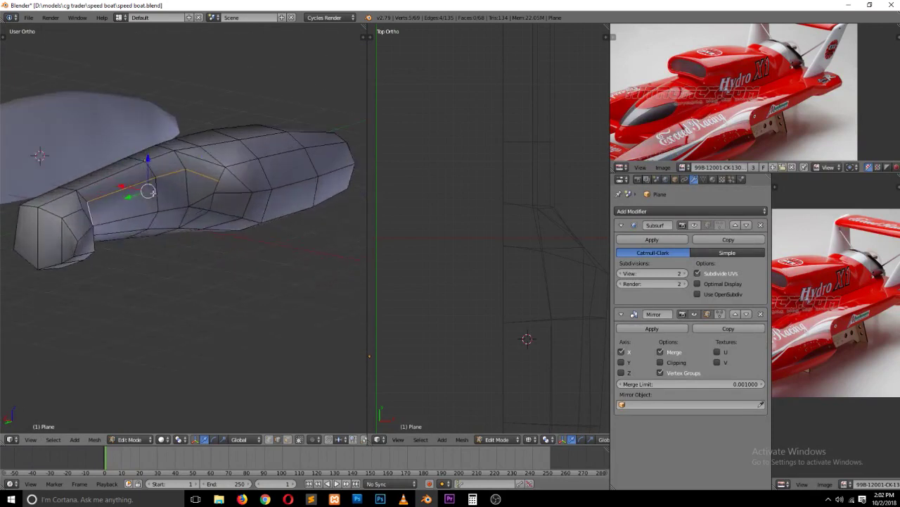
Step: Switch the hull mesh to vertex select mode, trying a vertex selection and then clearing it
key(ctrl+Tab)
click(85, 232)
right_click(79, 240)
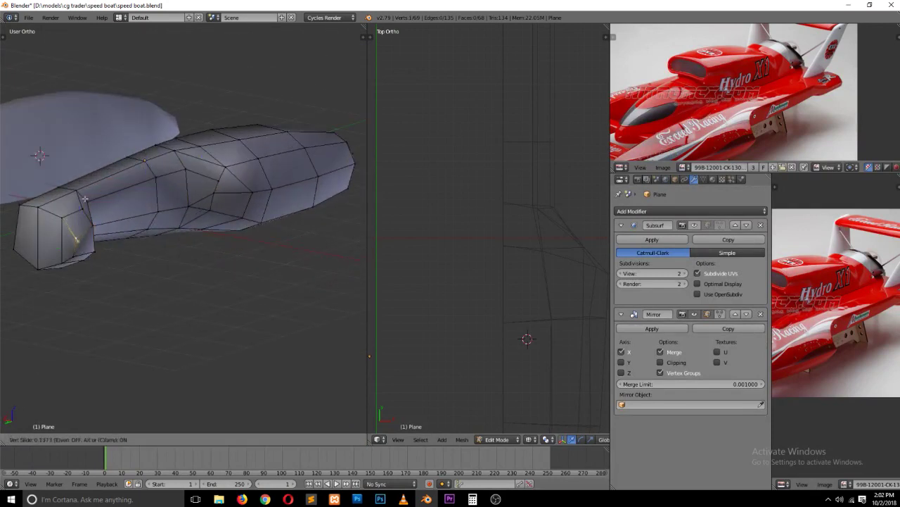
key(a)
key(ctrl+Tab)
click(70, 209)
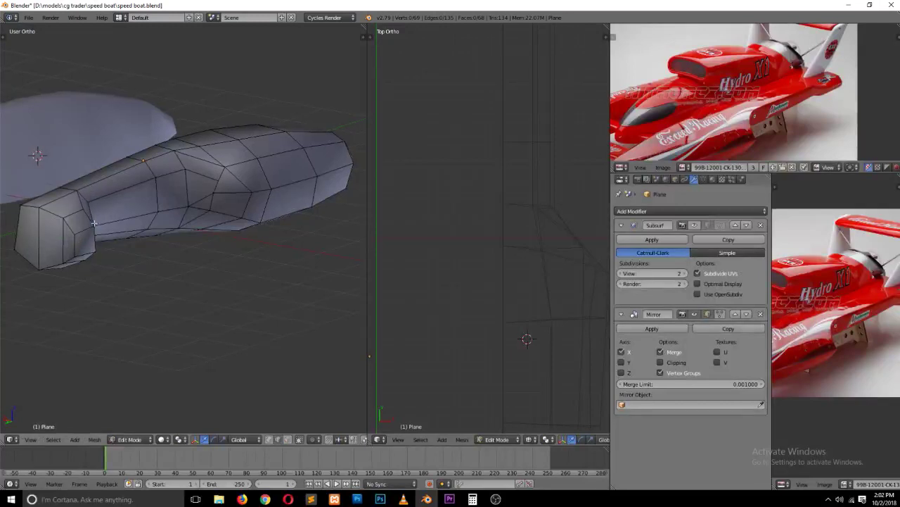
middle_drag(71, 209, 251, 215)
key(ctrl+Tab)
click(121, 211)
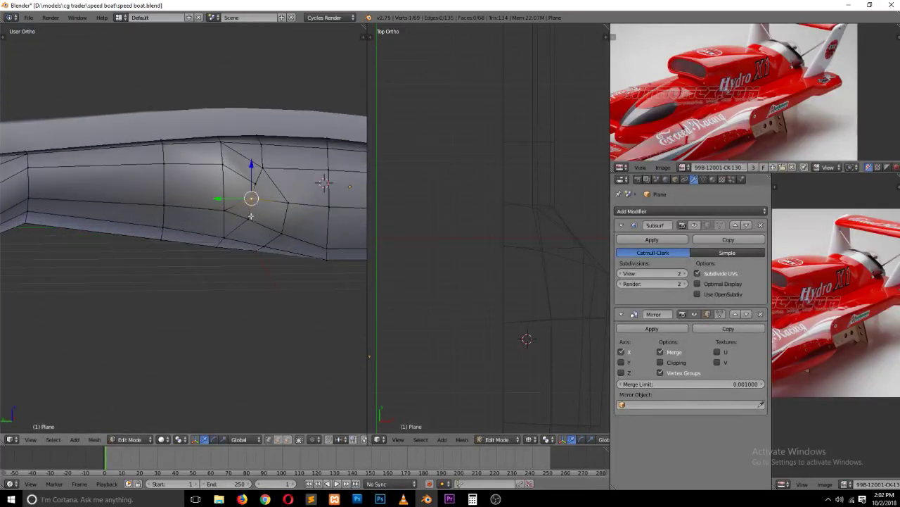
Step: Vertex-slide three vertices on the hull side along their edges
key(shift+v)
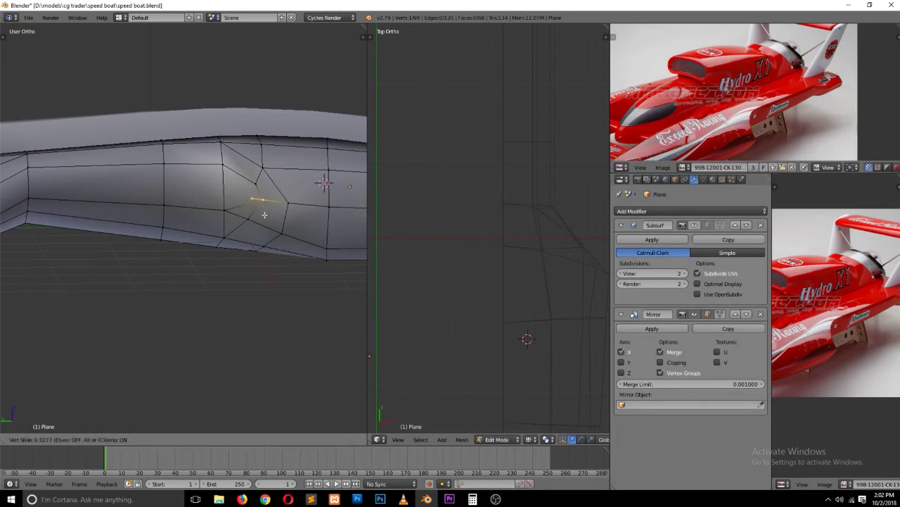
click(264, 215)
right_click(249, 221)
key(shift+v)
click(271, 233)
right_click(225, 238)
key(shift+v)
click(266, 247)
mouse_move(266, 248)
middle_down()
mouse_move(281, 232)
mouse_move(267, 249)
middle_up()
Step: In face select mode, select a face on the hull side, then deselect it
key(ctrl+Tab)
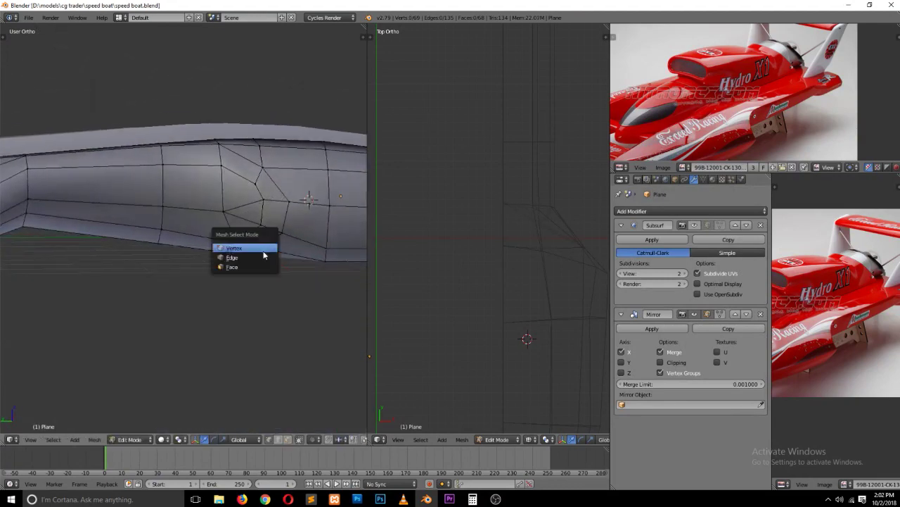
click(260, 268)
right_click(248, 225)
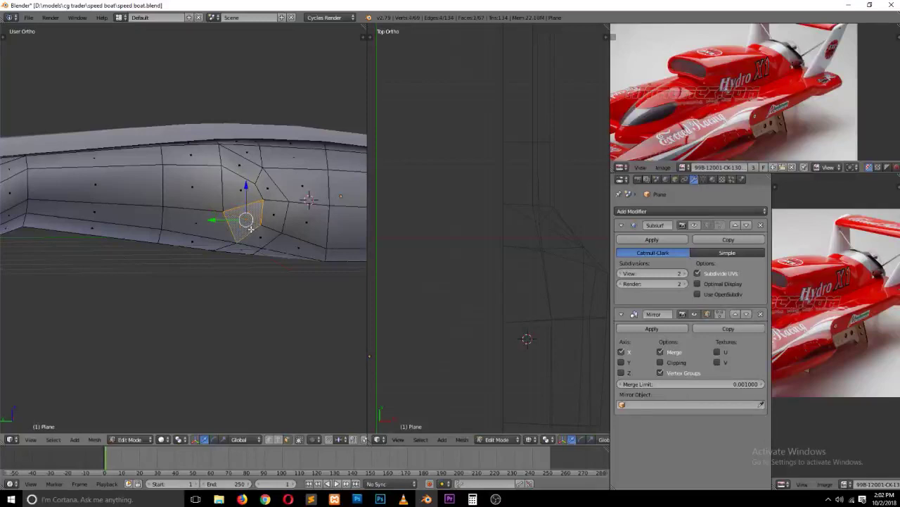
key(a)
key(ctrl+Tab)
click(250, 239)
mouse_move(250, 239)
middle_down()
mouse_move(288, 241)
mouse_move(267, 255)
mouse_move(294, 251)
mouse_move(288, 257)
middle_up()
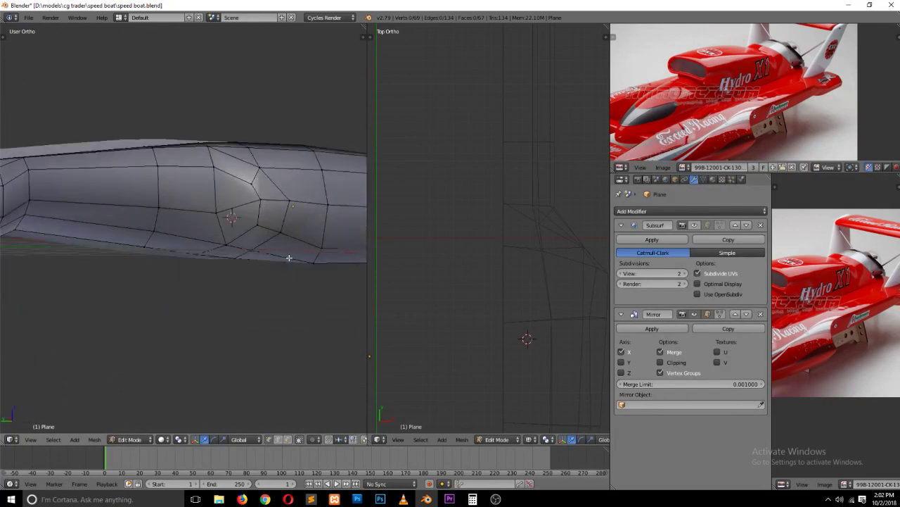
Step: In edge mode, select the edge loops along the hull top and around the bow top, then deselect
key(ctrl+Tab)
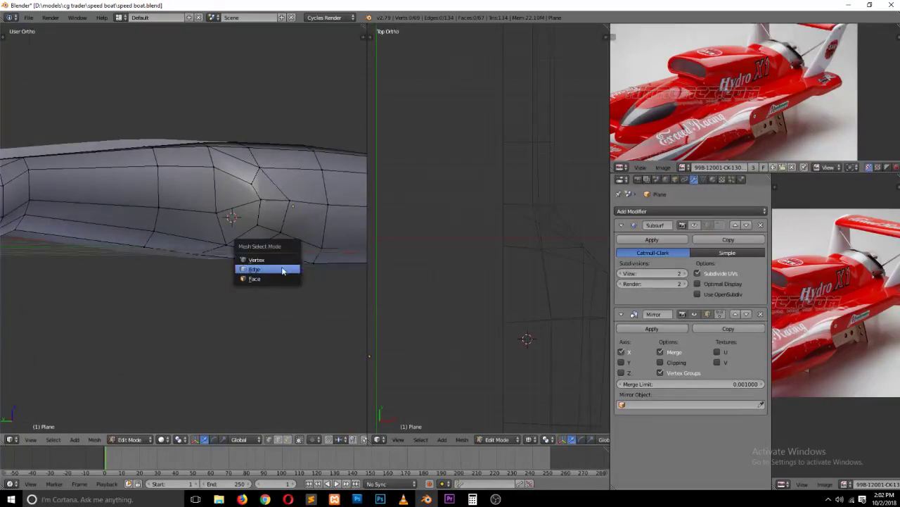
click(283, 271)
alt+right_click(272, 180)
right_click(281, 189)
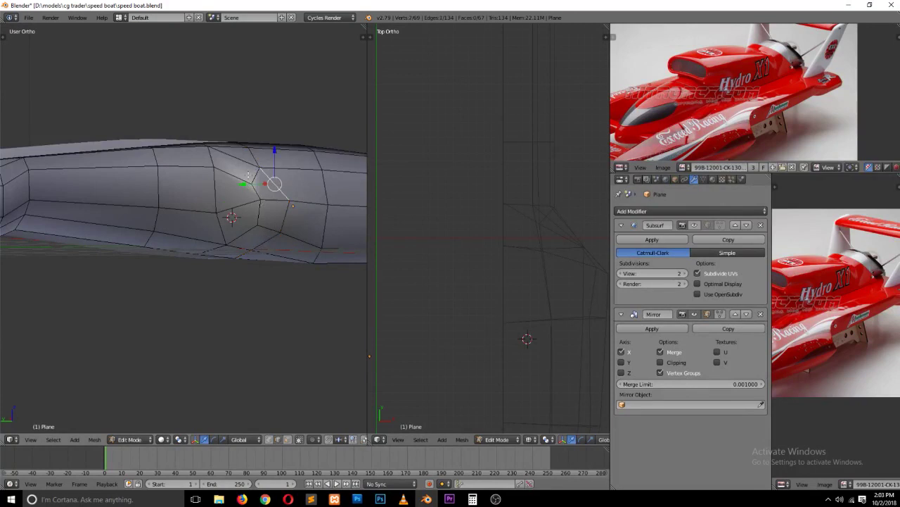
middle_drag(249, 175, 254, 240)
alt+right_click(143, 158)
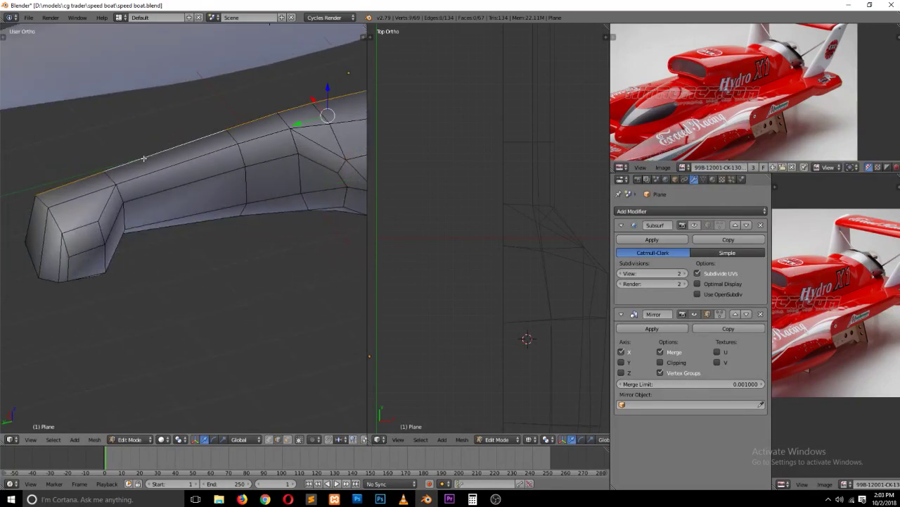
alt+shift+right_click(65, 224)
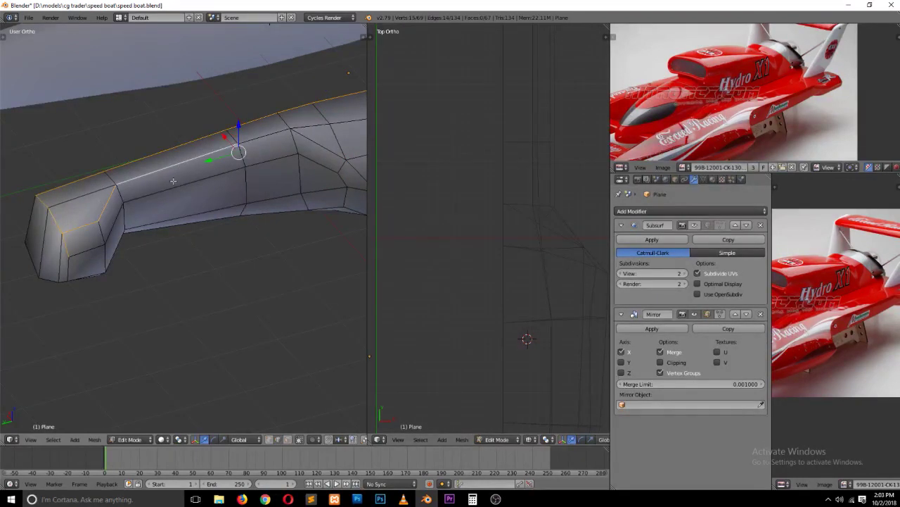
key(a)
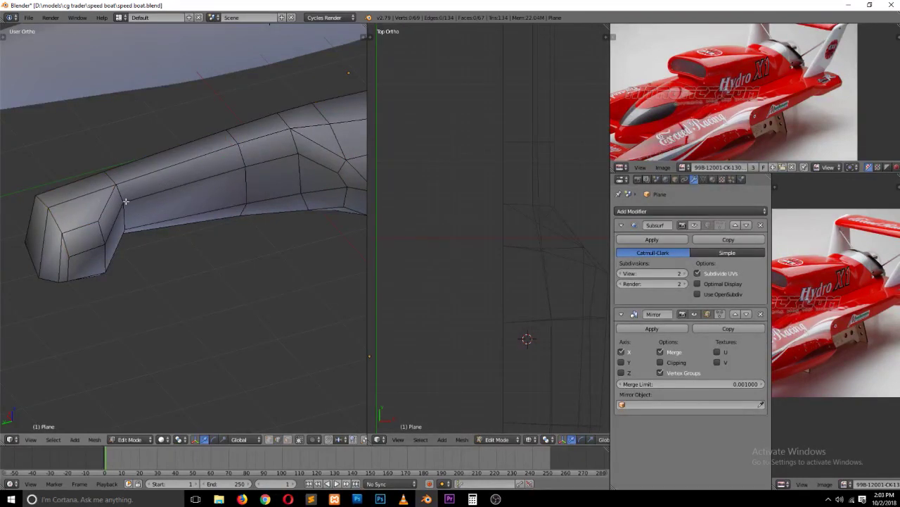
Step: Select an edge near the bow step, then go back to vertex select mode
key(ctrl+Tab)
click(113, 196)
right_click(117, 215)
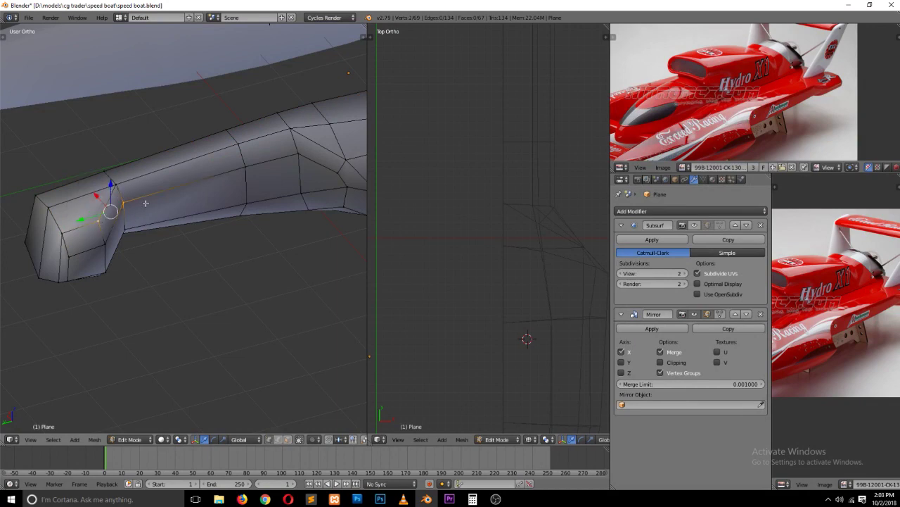
key(a)
key(ctrl+Tab)
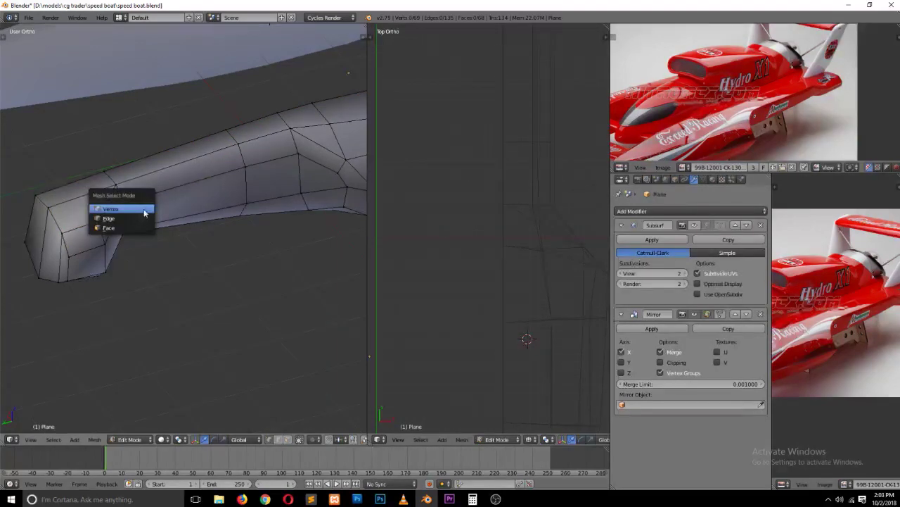
click(146, 215)
mouse_move(106, 207)
middle_down()
mouse_move(152, 224)
mouse_move(202, 213)
mouse_move(193, 254)
mouse_move(227, 248)
mouse_move(171, 266)
mouse_move(243, 221)
middle_up()
Step: Loop-cut near the bow end, undo it, and select the bow cap edges in edge mode
key(ctrl+r)
click(199, 255)
key(ctrl+z)
key(ctrl+Tab)
click(154, 266)
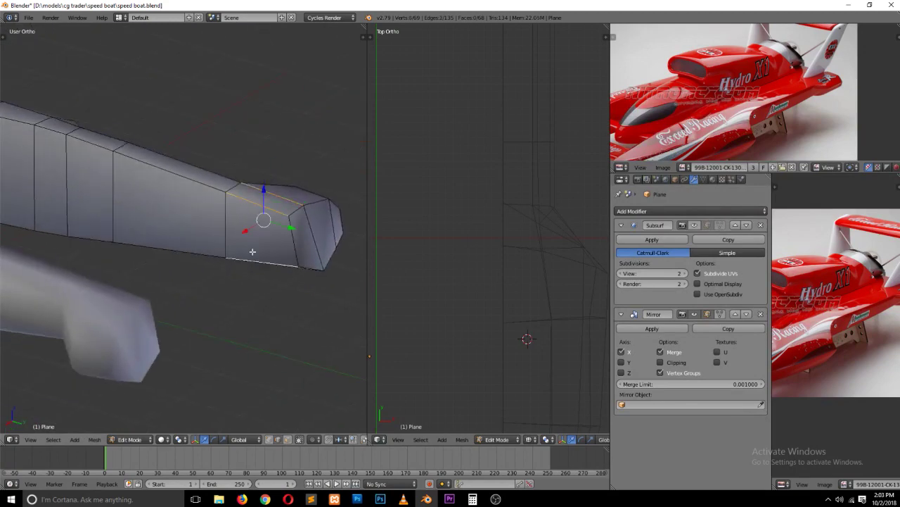
mouse_move(246, 258)
middle_down()
mouse_move(231, 207)
mouse_move(148, 179)
middle_up()
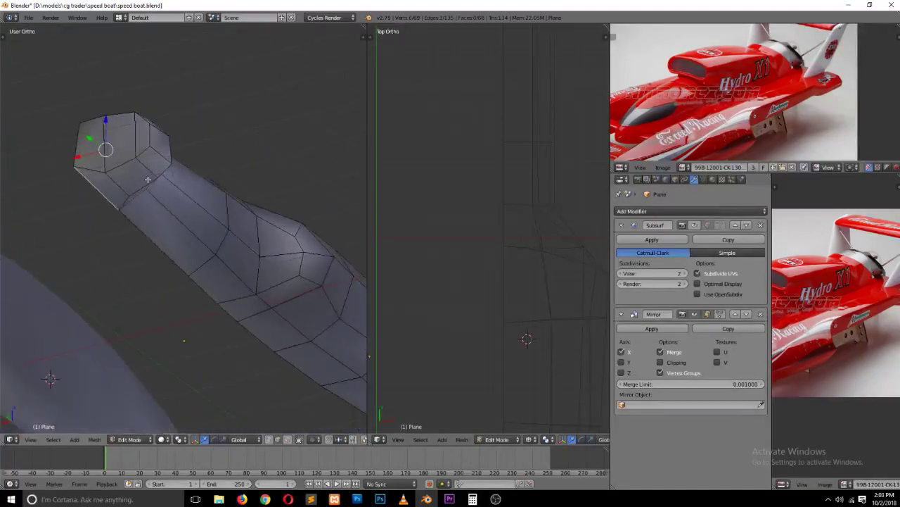
alt+shift+right_click(144, 175)
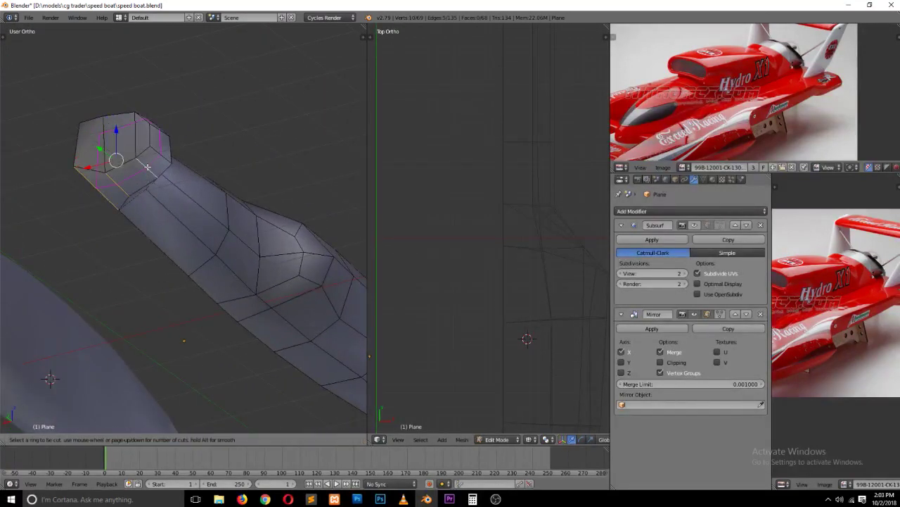
Step: Cut a new edge loop across the bow cap and merge two cap vertices At Last
key(a)
mouse_move(150, 131)
middle_down()
mouse_move(180, 203)
mouse_move(176, 257)
mouse_move(121, 249)
middle_up()
key(ctrl+Tab)
click(137, 223)
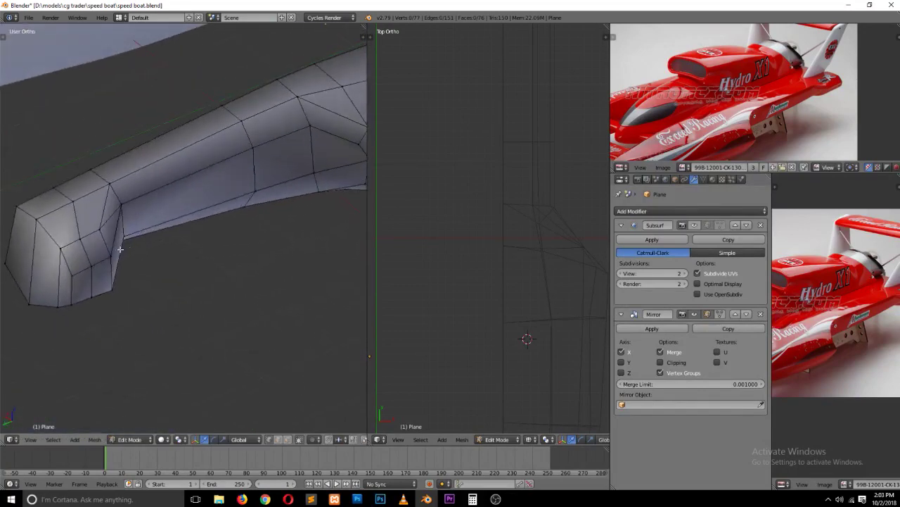
right_click(89, 235)
key(alt+m)
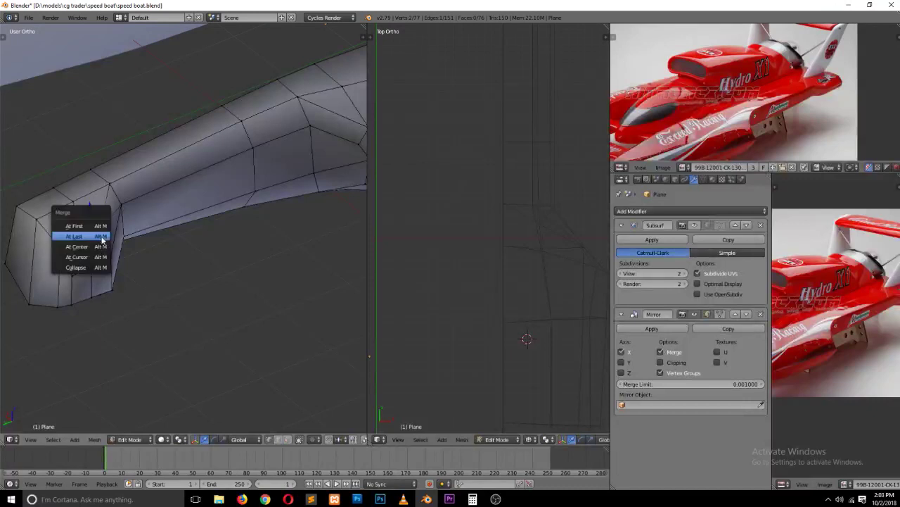
click(100, 235)
Step: Move the remaining stray bow cap vertices down onto their neighbours to merge them
key(g)
click(105, 257)
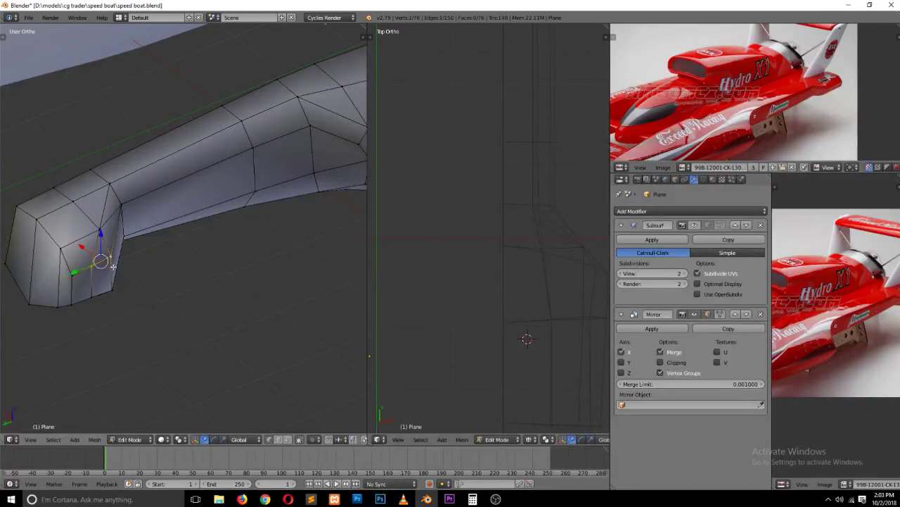
middle_drag(112, 265, 38, 225)
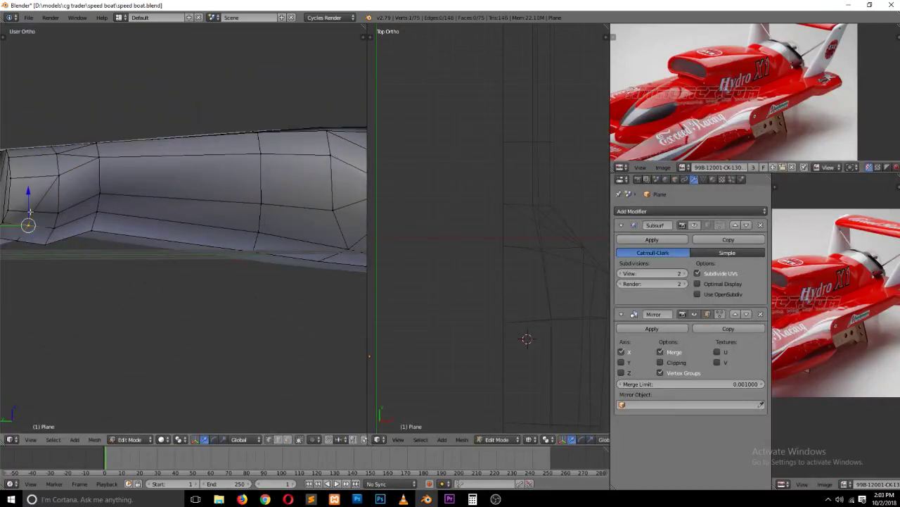
right_click(46, 211)
key(g)
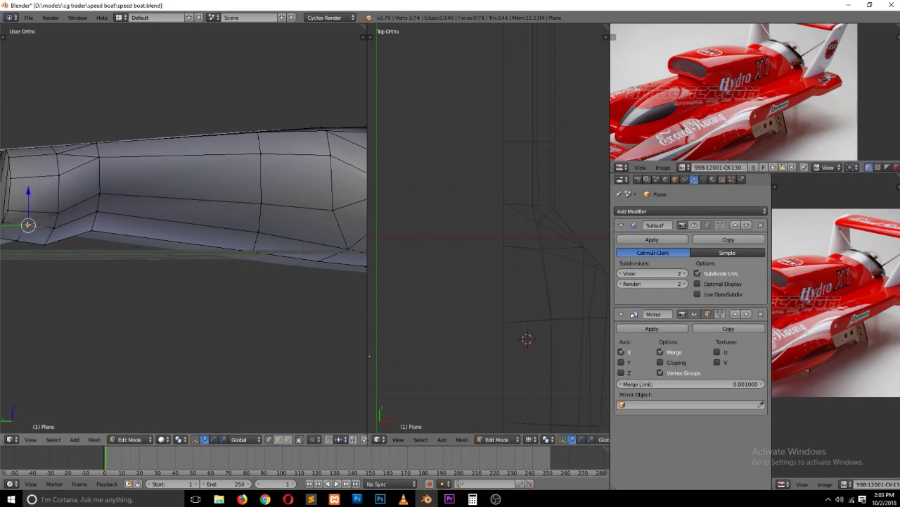
click(44, 229)
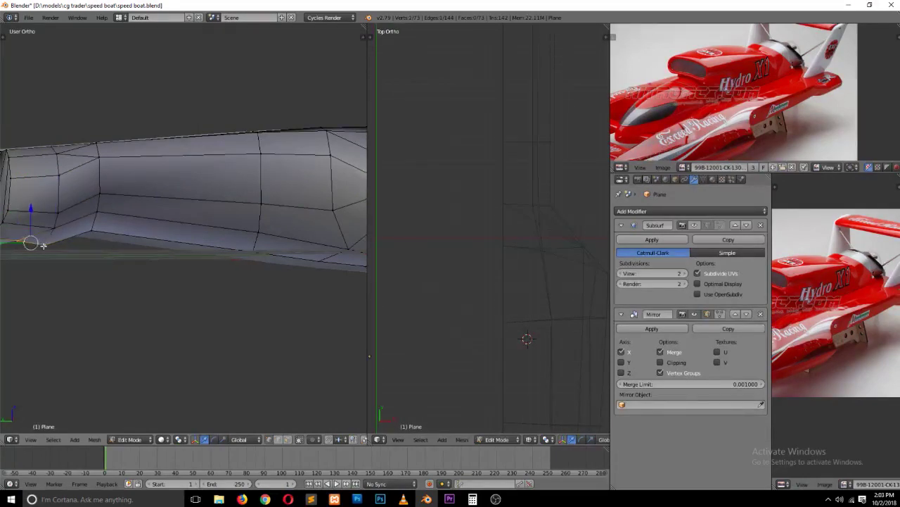
mouse_move(21, 242)
middle_down()
mouse_move(127, 267)
mouse_move(187, 256)
mouse_move(199, 199)
mouse_move(191, 159)
mouse_move(149, 271)
mouse_move(103, 297)
mouse_move(62, 260)
middle_up()
key(ctrl+Tab)
click(128, 291)
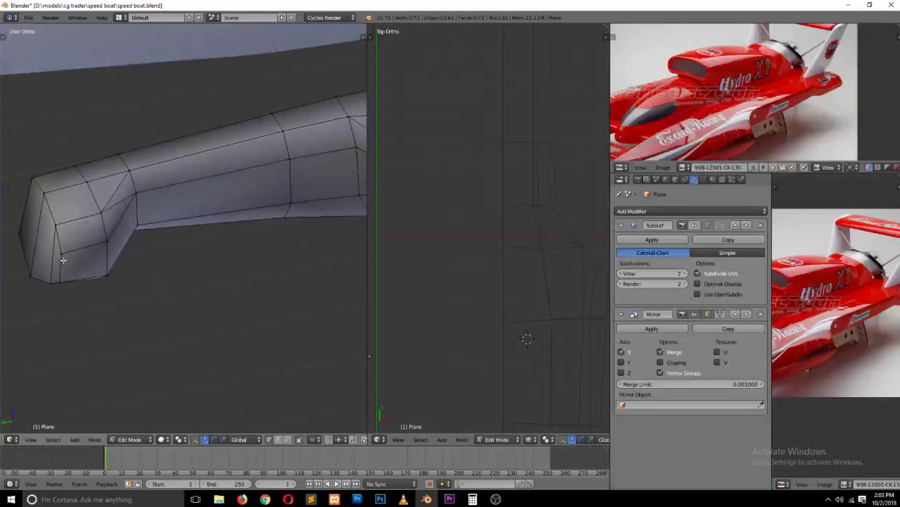
Step: Dissolve two adjacent faces near the bow into a single face
key(ctrl+Tab)
click(131, 215)
right_click(100, 184)
shift+right_click(121, 186)
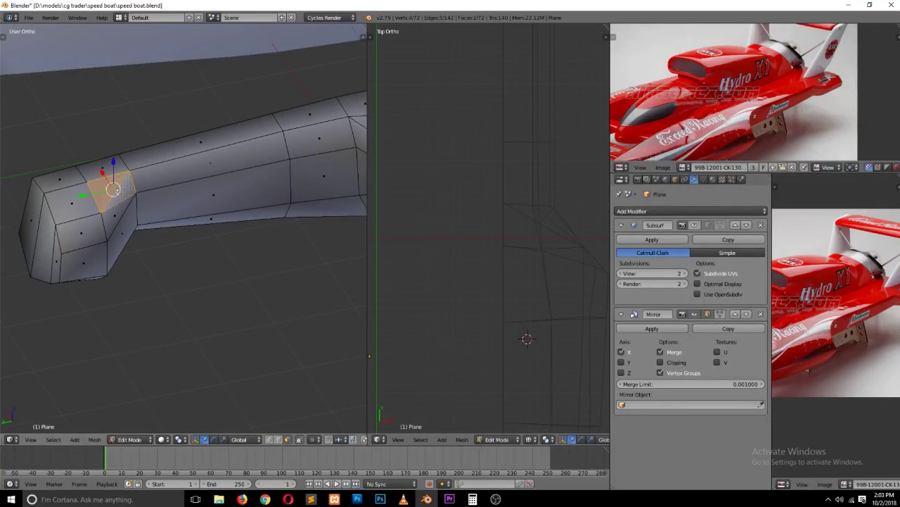
key(x)
click(116, 189)
key(a)
Step: Select the hull top and bow front/bottom edge loops, then check them from tilted views
key(ctrl+Tab)
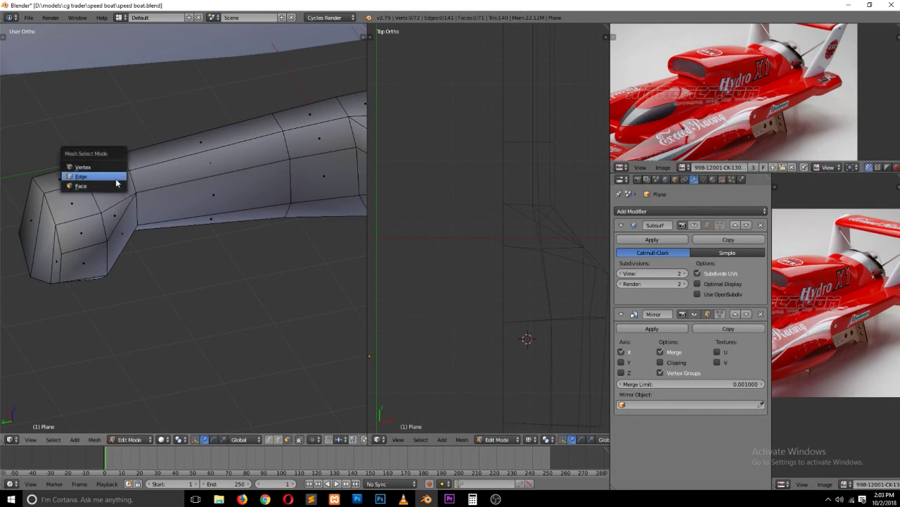
click(115, 178)
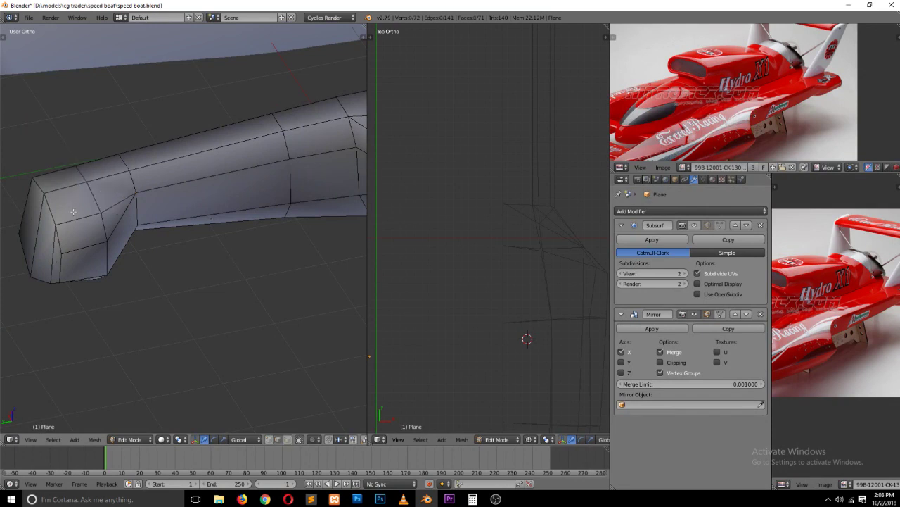
alt+right_click(45, 213)
right_click(54, 213)
alt+right_click(40, 278)
alt+shift+right_click(81, 246)
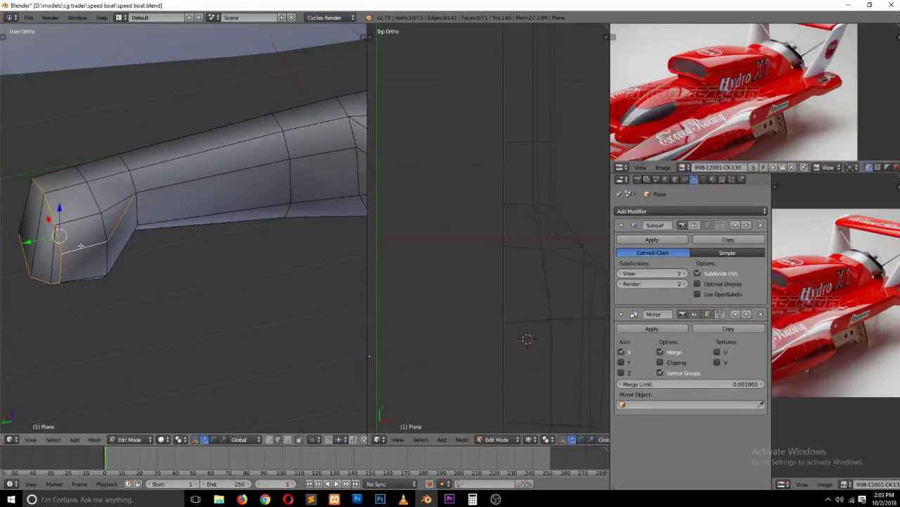
alt+shift+right_click(155, 192)
key(KP_8)
key(KP_8)
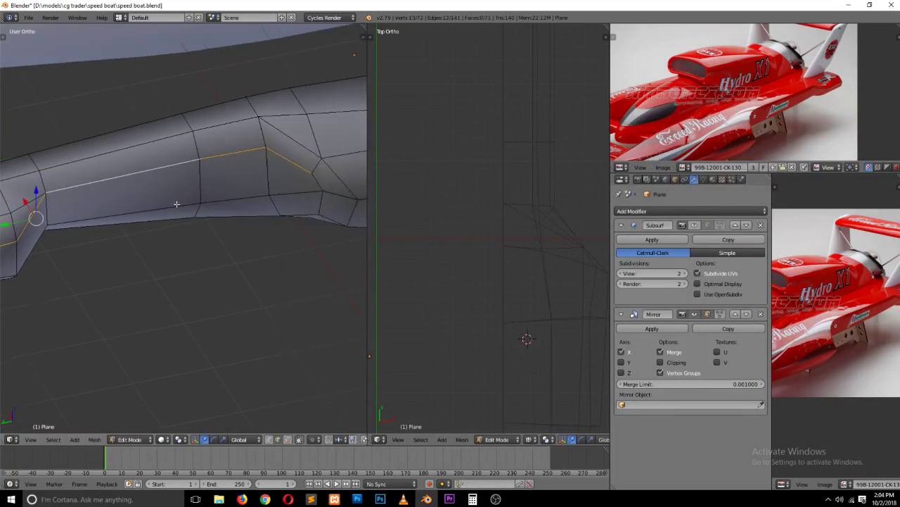
key(KP_8)
alt+shift+right_click(130, 197)
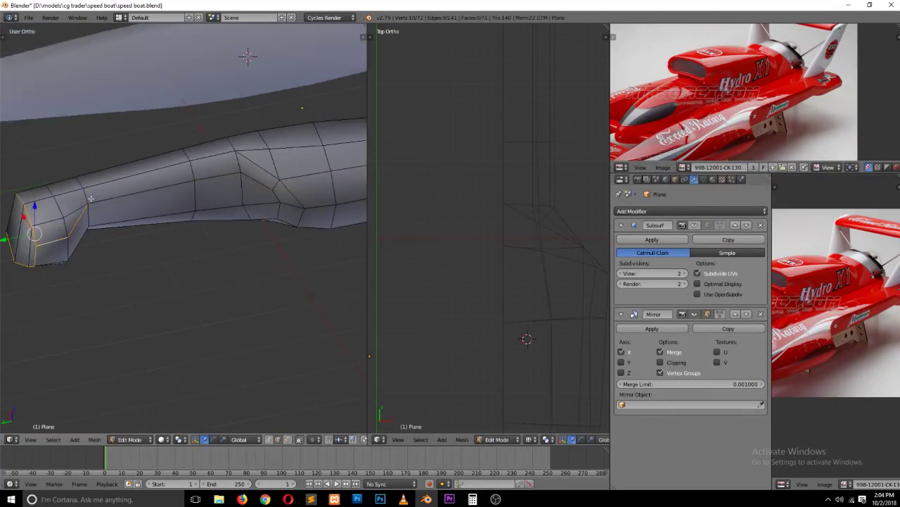
scroll(91, 199, up, 1)
key(KP_8)
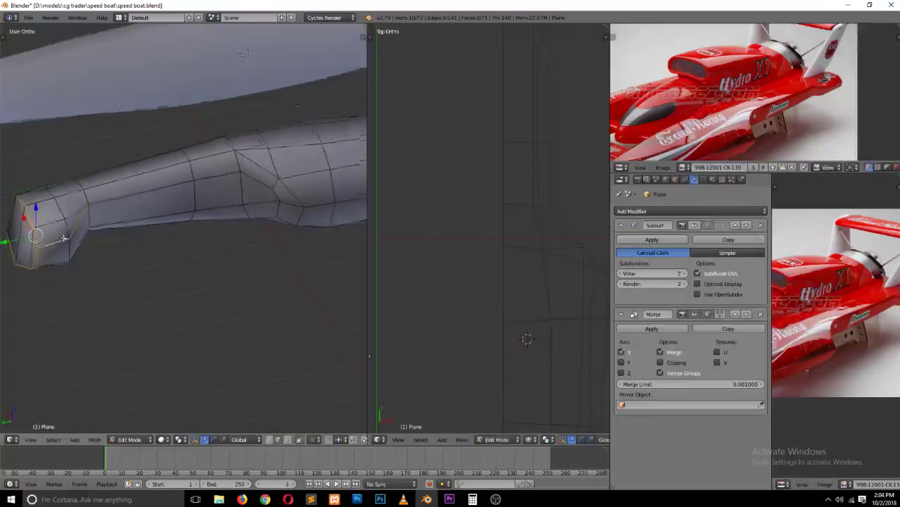
key(KP_8)
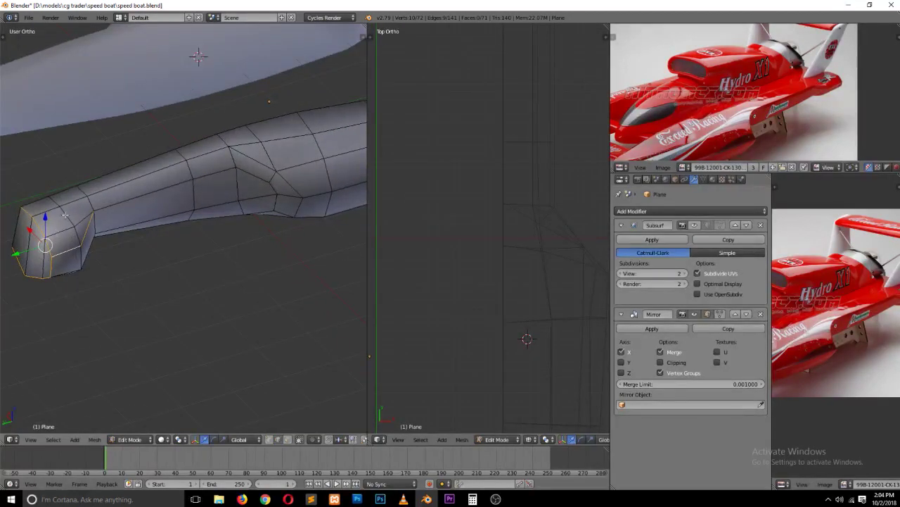
Step: Connect the selected bow-end vertices with a new edge
key(ctrl+Tab)
click(81, 206)
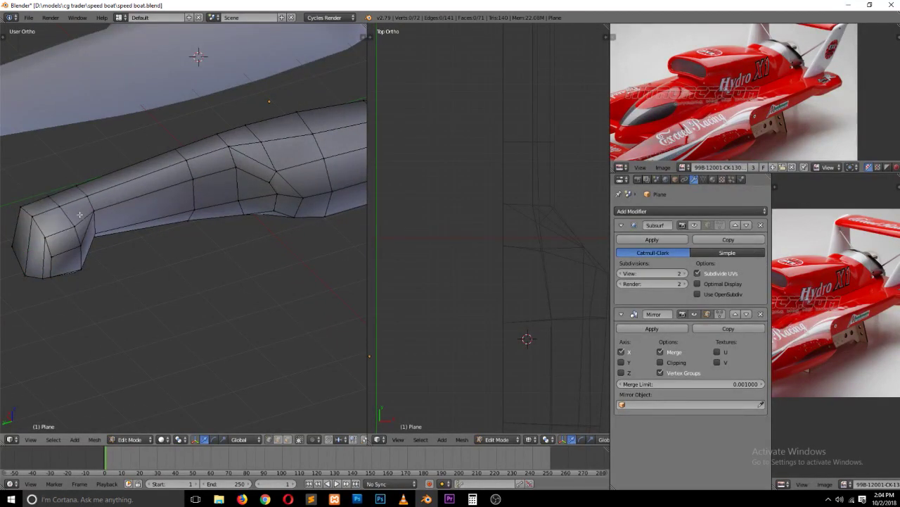
right_click(85, 197)
key(f)
Step: Dissolve the two faces beside the bow into one
key(a)
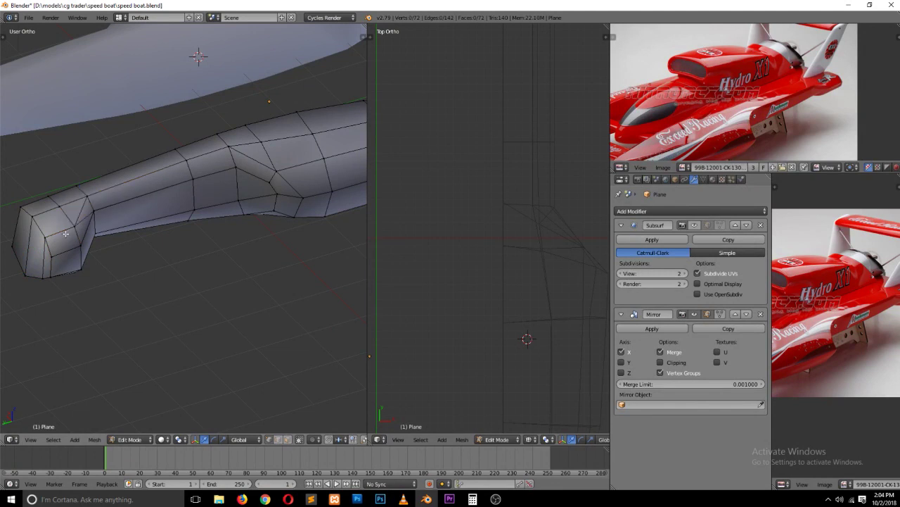
key(ctrl+Tab)
click(57, 257)
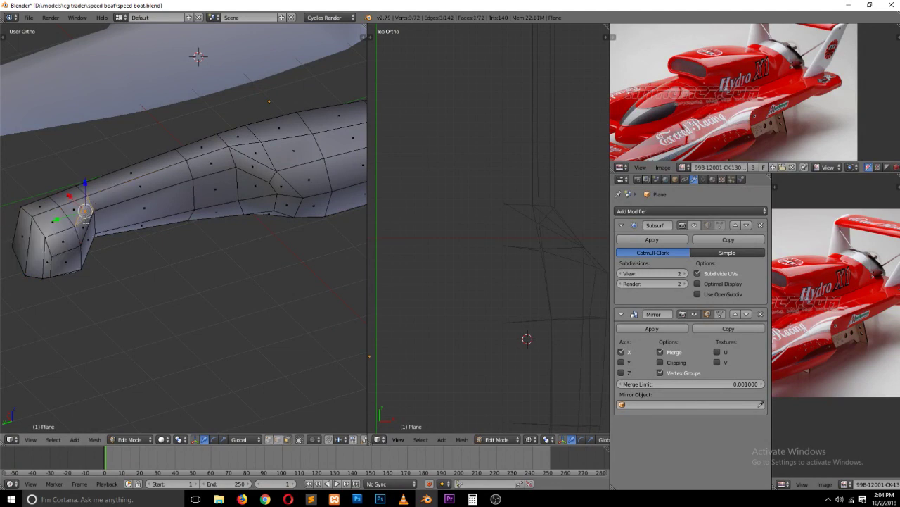
shift+right_click(85, 223)
key(ctrl+x)
Step: Select edges on the hull's lower side, front cap and top, then clear the selection
key(a)
key(ctrl+Tab)
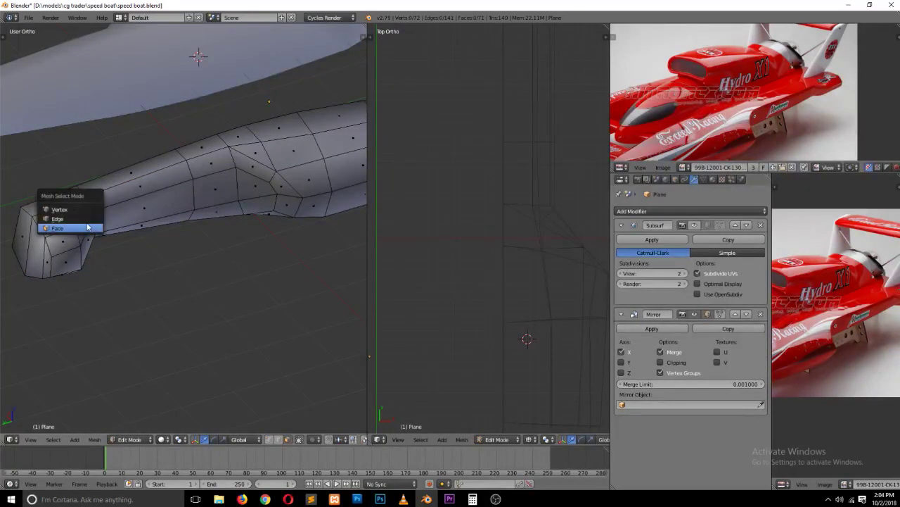
click(71, 218)
alt+right_click(76, 222)
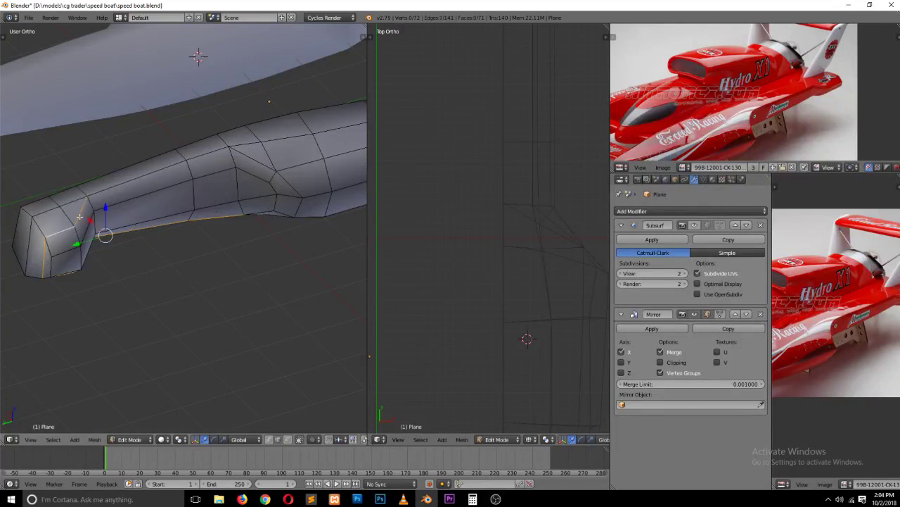
right_click(60, 225)
shift+right_click(121, 186)
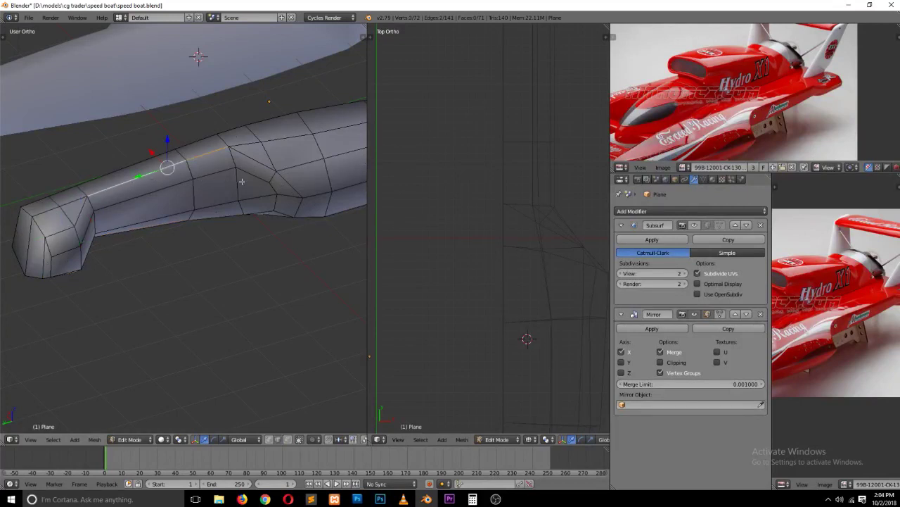
shift+right_click(265, 166)
alt+shift+right_click(291, 189)
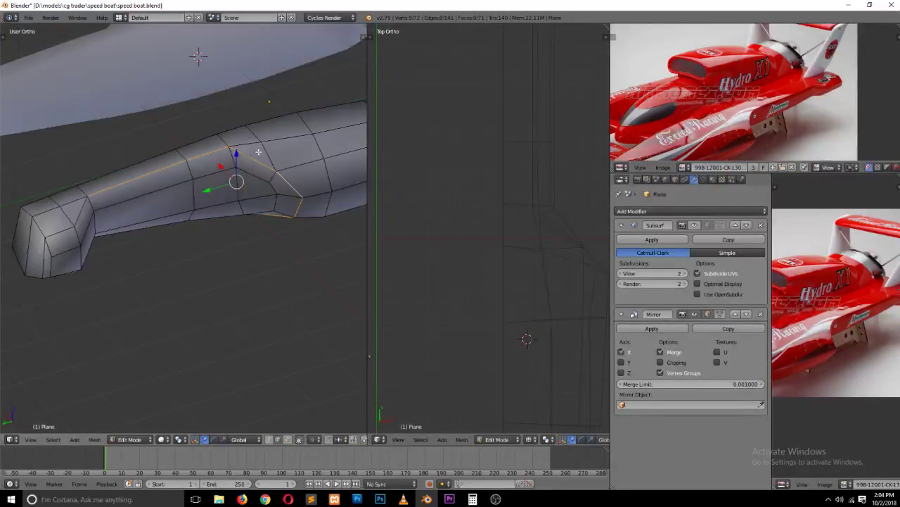
key(a)
Step: Select the edges along the hull's upper crease, extending the selection toward the bow
right_click(259, 159)
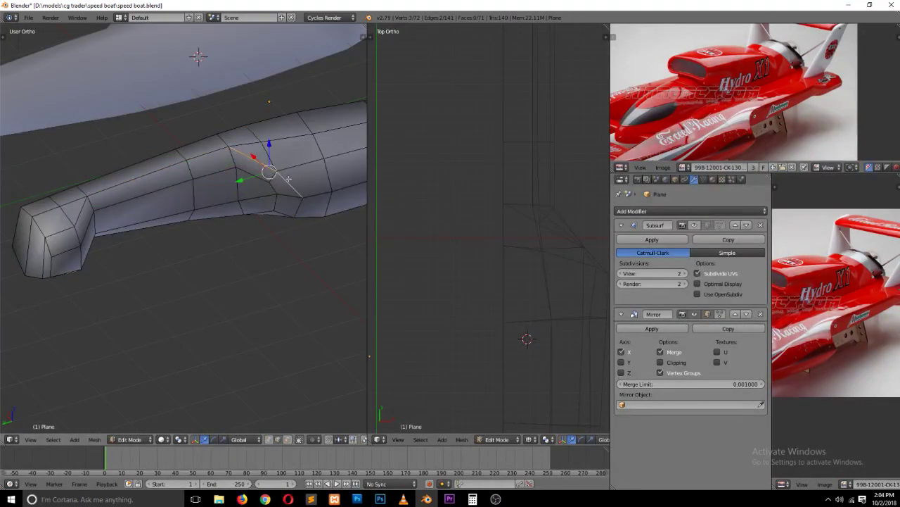
shift+right_click(287, 179)
shift+right_click(184, 158)
shift+right_click(154, 170)
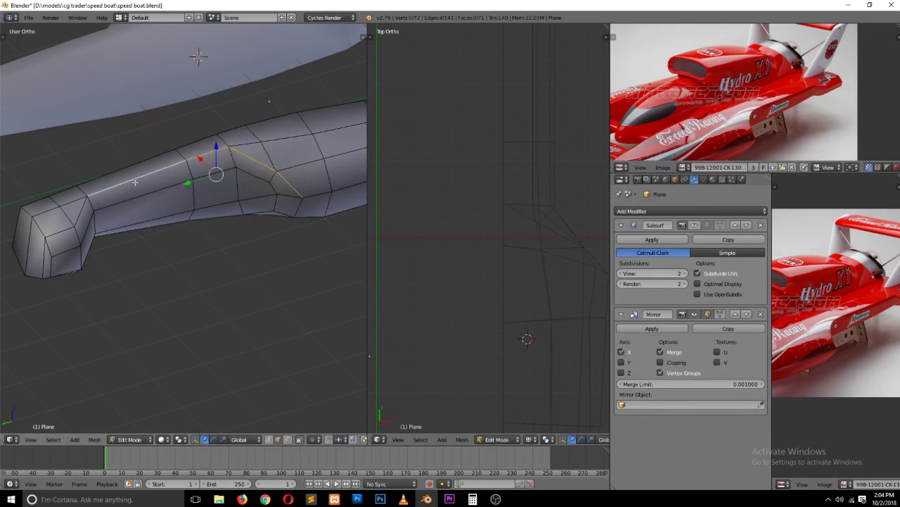
shift+right_click(80, 212)
shift+right_click(53, 237)
shift+right_click(45, 231)
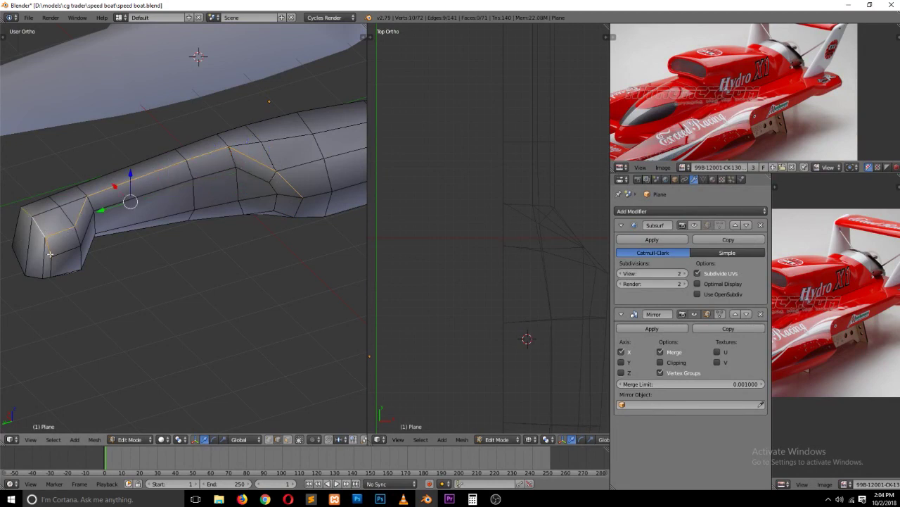
mouse_move(45, 231)
middle_down()
mouse_move(152, 180)
mouse_move(169, 229)
mouse_move(211, 257)
middle_up()
shift+right_click(126, 202)
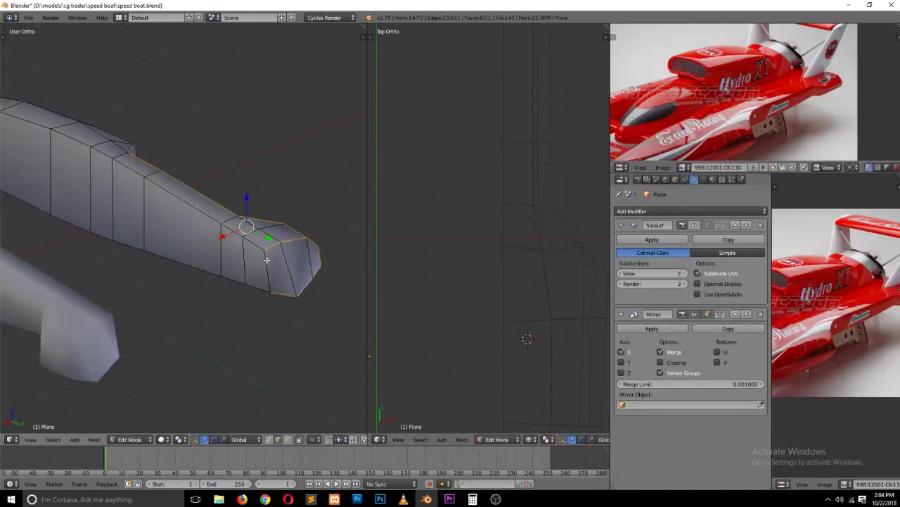
Step: Select the hull's top edge loop and add the bottom edge loop
alt+shift+right_click(252, 242)
shift+right_click(230, 280)
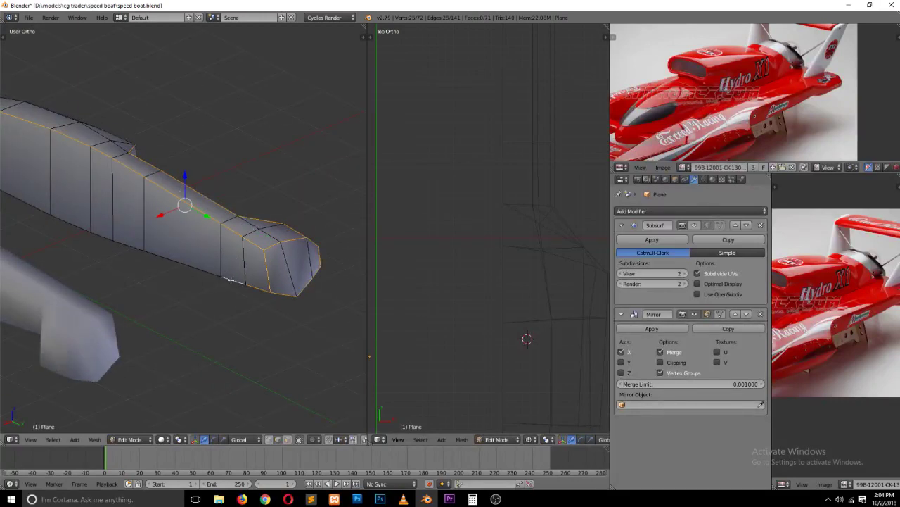
alt+shift+right_click(210, 261)
mouse_move(218, 268)
middle_down()
mouse_move(209, 193)
mouse_move(172, 168)
mouse_move(150, 169)
mouse_move(112, 244)
mouse_move(106, 228)
mouse_move(109, 243)
mouse_move(93, 180)
mouse_move(102, 169)
mouse_move(132, 214)
mouse_move(262, 245)
mouse_move(187, 297)
mouse_move(239, 284)
mouse_move(181, 262)
mouse_move(138, 274)
mouse_move(210, 211)
mouse_move(261, 254)
mouse_move(220, 289)
mouse_move(204, 275)
middle_up()
Step: Add a short hull edge to the selection and save speed boat.blend, overwriting it
right_click(302, 222)
key(ctrl+s)
click(211, 279)
Step: Bevel the selected top and bottom edge loops with extra segments, then return to Object Mode
scroll(200, 269, up, 2)
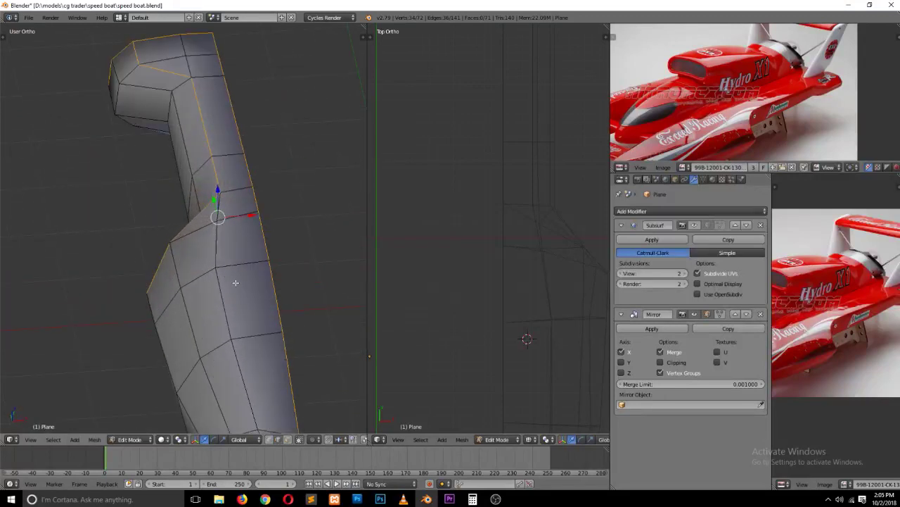
key(ctrl+b)
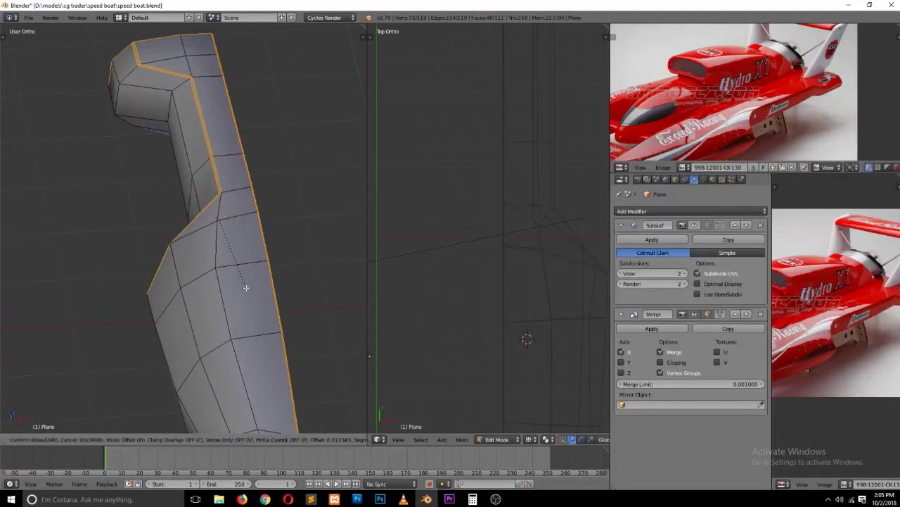
scroll(246, 288, up, 1)
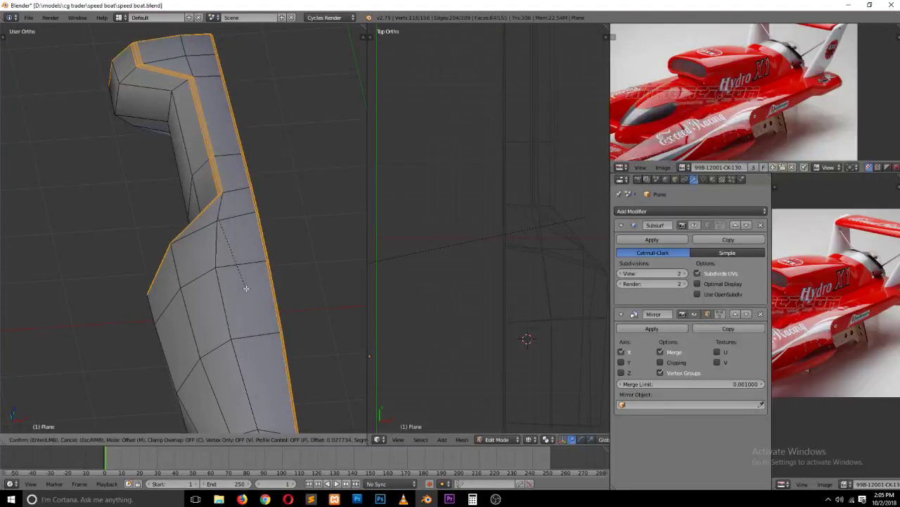
click(246, 288)
key(Tab)
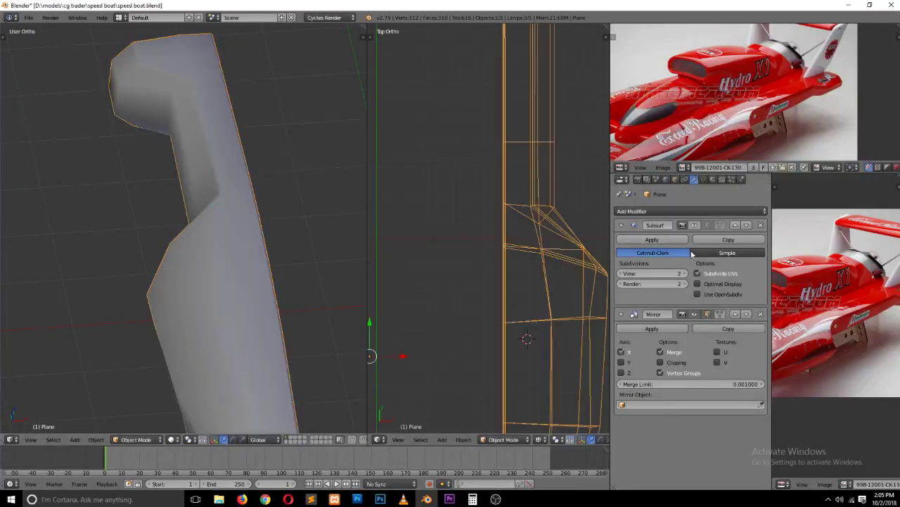
Step: Turn on the Subsurf modifier's viewport display and inspect the smoothed hull
click(695, 225)
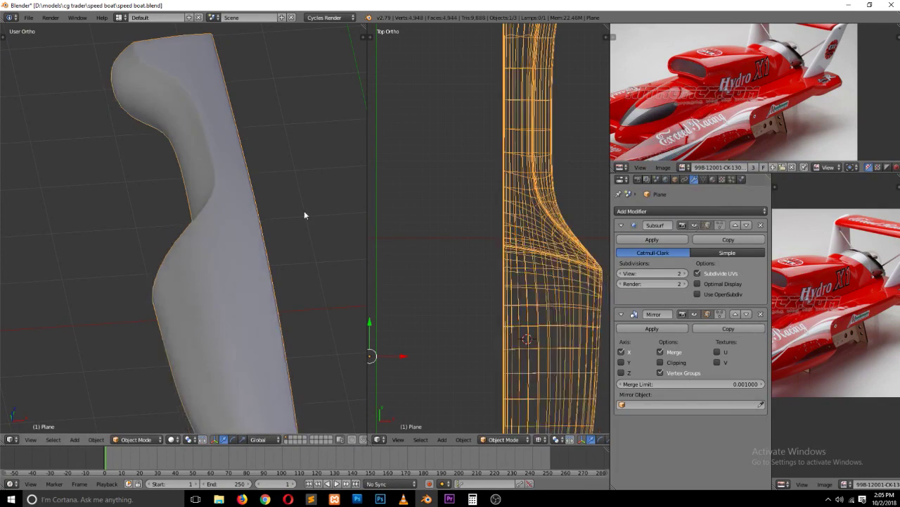
scroll(304, 211, down, 2)
mouse_move(304, 210)
middle_down()
mouse_move(154, 266)
mouse_move(282, 246)
mouse_move(308, 218)
mouse_move(284, 199)
mouse_move(256, 199)
mouse_move(217, 221)
mouse_move(244, 183)
mouse_move(279, 169)
mouse_move(274, 240)
middle_up()
Step: Enter Edit Mode, clear the selection and switch to edge select mode
key(Tab)
scroll(274, 240, up, 2)
key(a)
key(ctrl+Tab)
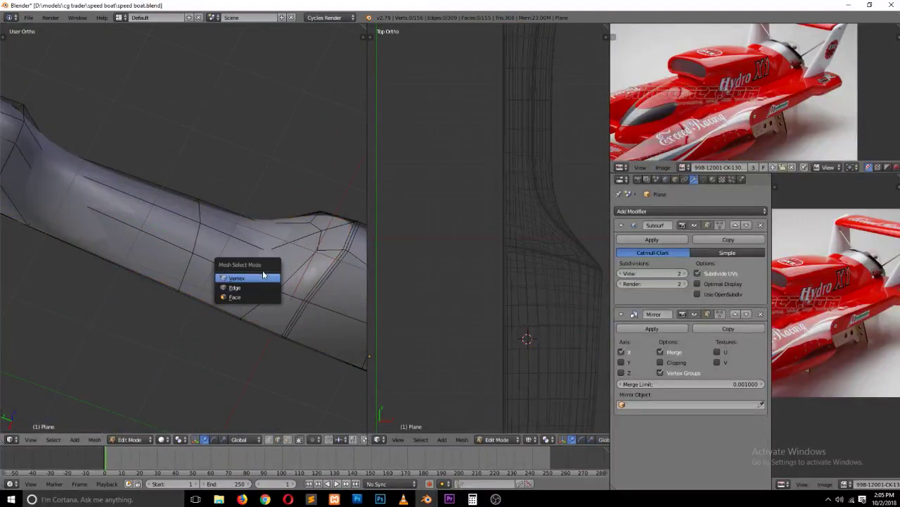
click(263, 287)
key(ctrl+Tab)
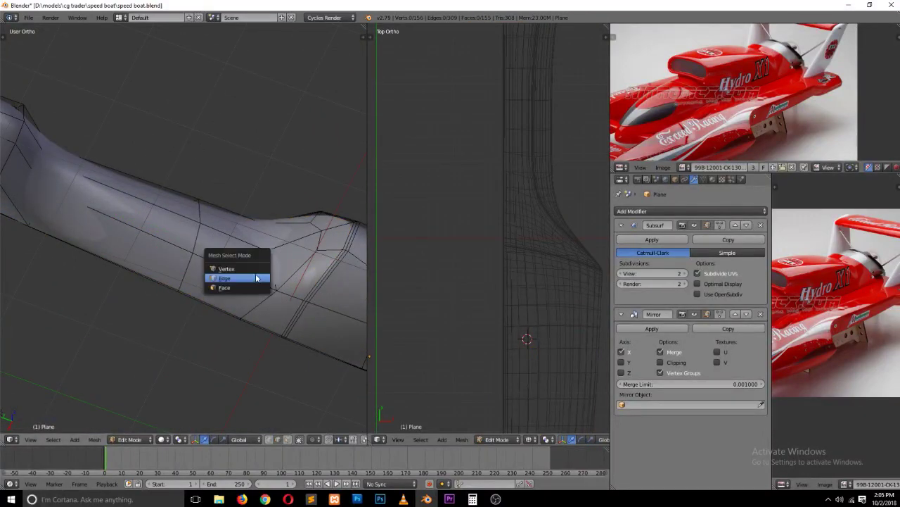
click(255, 278)
mouse_move(253, 269)
middle_down()
mouse_move(310, 295)
mouse_move(296, 309)
mouse_move(311, 316)
mouse_move(246, 395)
mouse_move(227, 392)
middle_up()
Step: Return to Object Mode, deselect all objects and orbit to see the hull upright
key(Tab)
scroll(216, 337, down, 3)
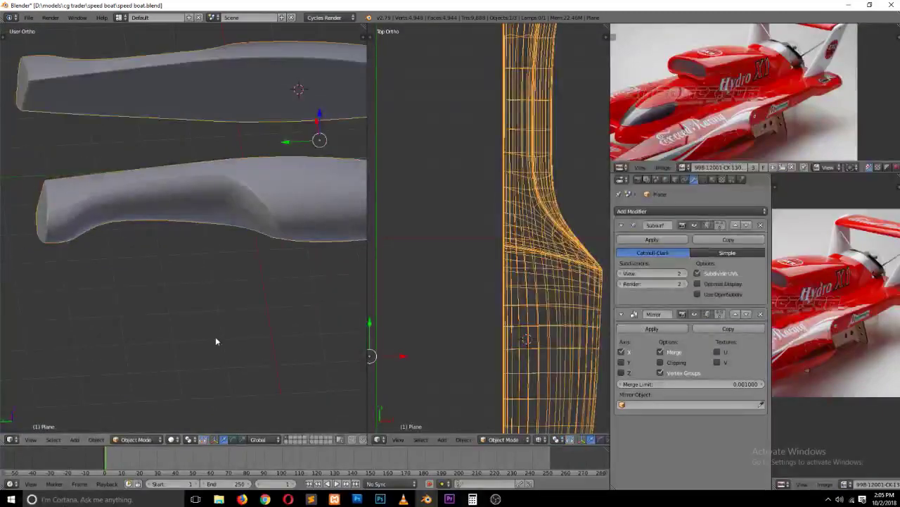
key(a)
mouse_move(215, 293)
middle_down()
mouse_move(227, 323)
mouse_move(264, 296)
middle_up()
Step: In edge select mode, slide the edge on the hull side into a tighter crease position
scroll(216, 291, up, 3)
key(Tab)
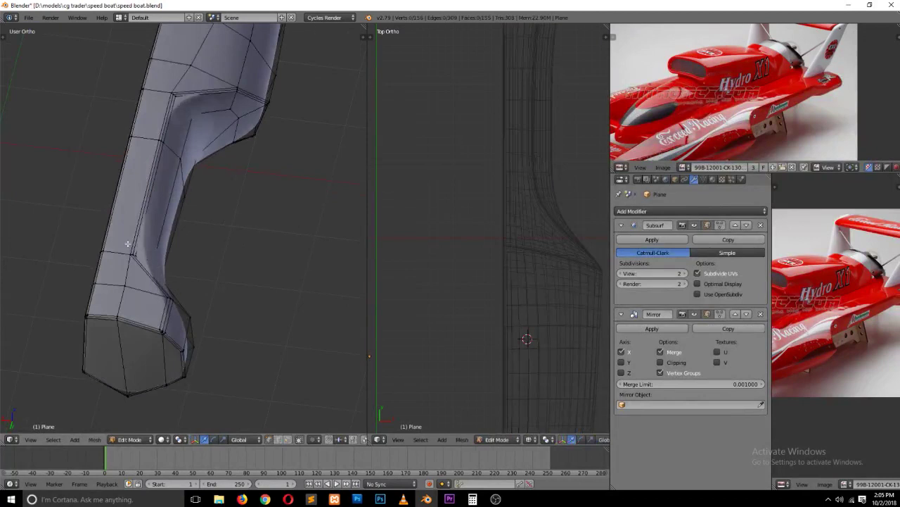
key(ctrl+Tab)
click(151, 139)
right_click(130, 233)
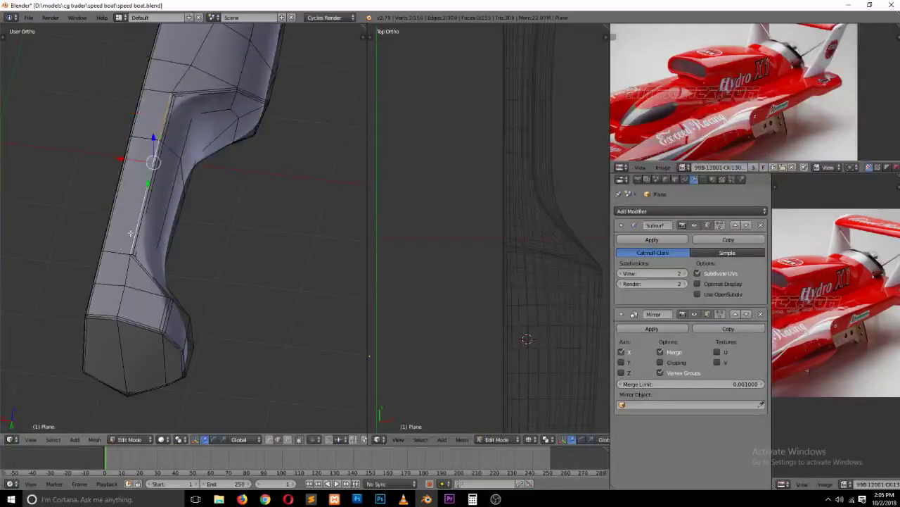
key(g)
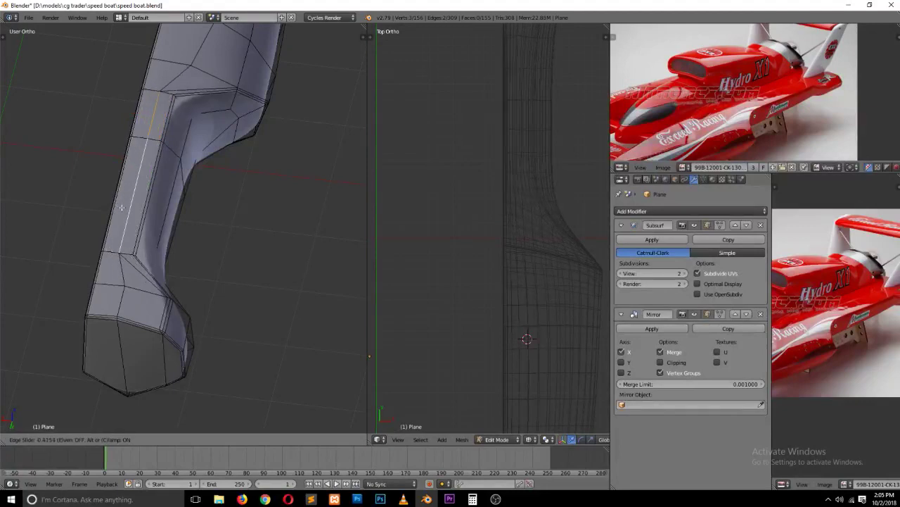
click(125, 208)
middle_drag(124, 209, 112, 185)
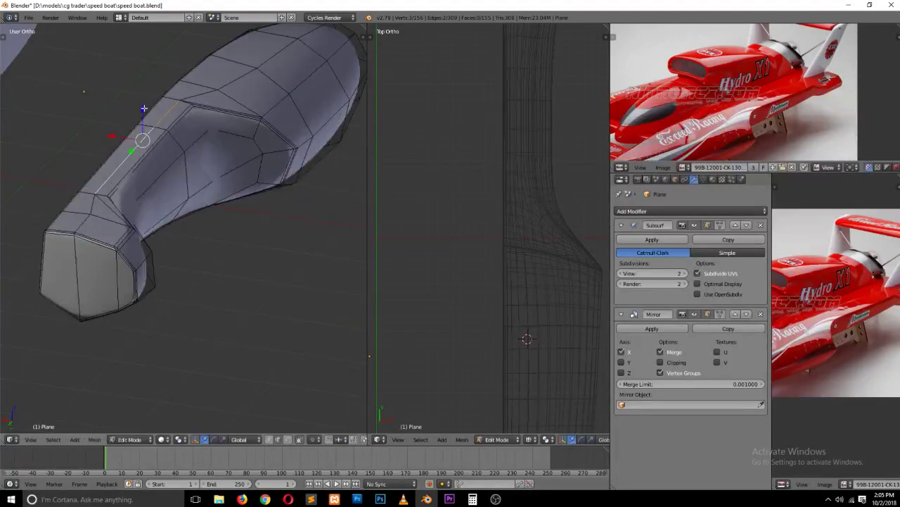
Step: Select the edge loop along the hull top and slide it to tighten that crease
key(Tab)
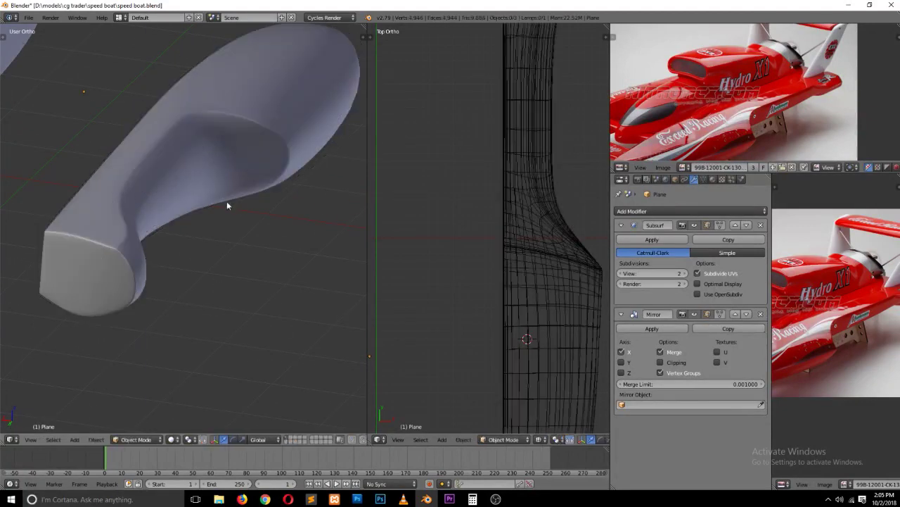
scroll(227, 202, up, 4)
mouse_move(140, 197)
middle_down()
mouse_move(112, 208)
mouse_move(211, 249)
mouse_move(201, 250)
middle_up()
key(Tab)
alt+right_click(264, 175)
alt+right_click(274, 162)
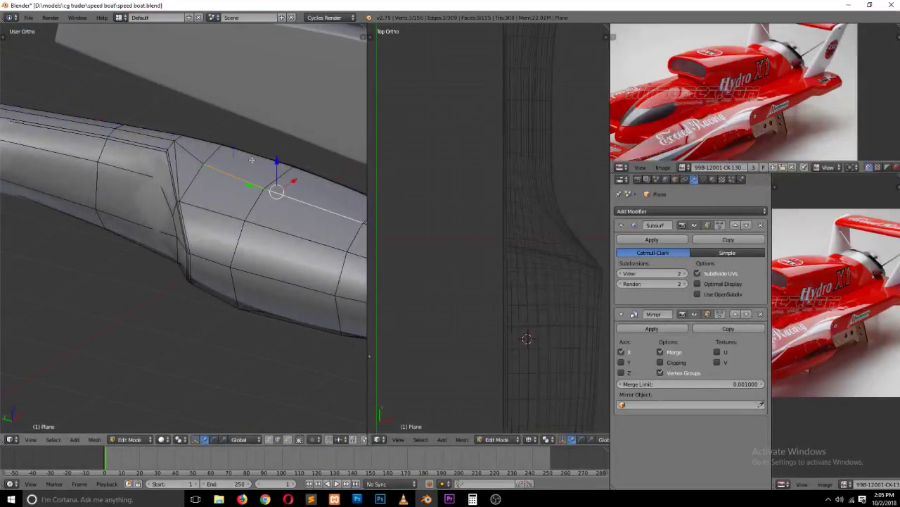
alt+right_click(280, 156)
key(Tab)
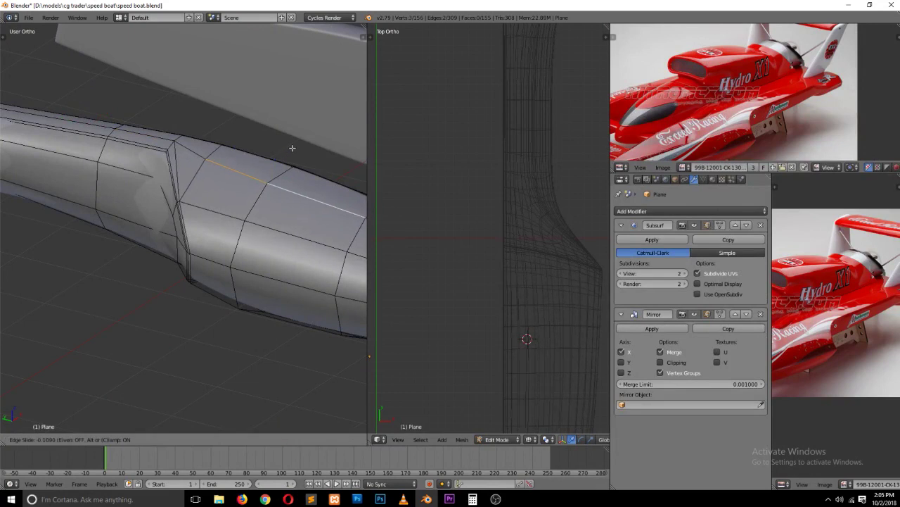
key(Tab)
key(Tab)
Step: Save the boat file, overwriting the existing version
scroll(234, 213, down, 2)
key(ctrl+s)
click(234, 216)
mouse_move(234, 217)
middle_down()
mouse_move(187, 204)
mouse_move(101, 203)
mouse_move(90, 213)
mouse_move(96, 221)
middle_up()
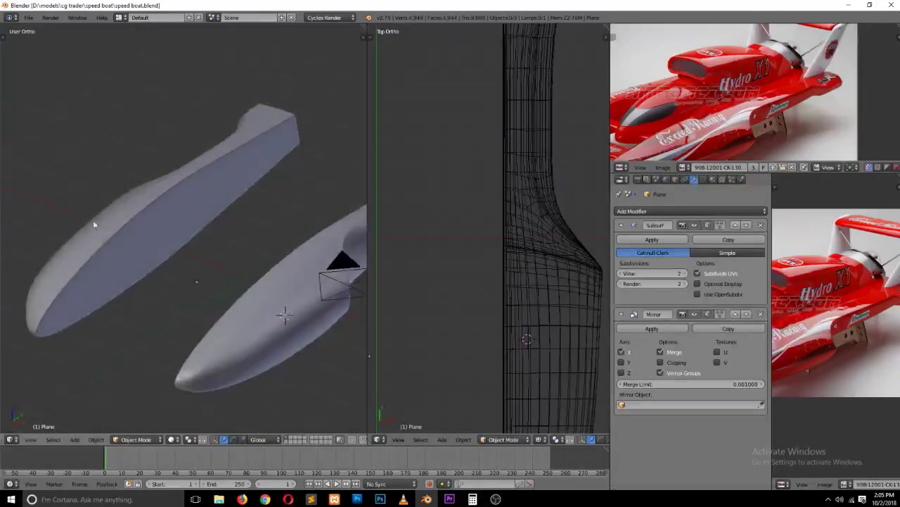
Step: Cut a new edge loop along the hull and check it outside edit mode
key(ctrl+s)
key(Tab)
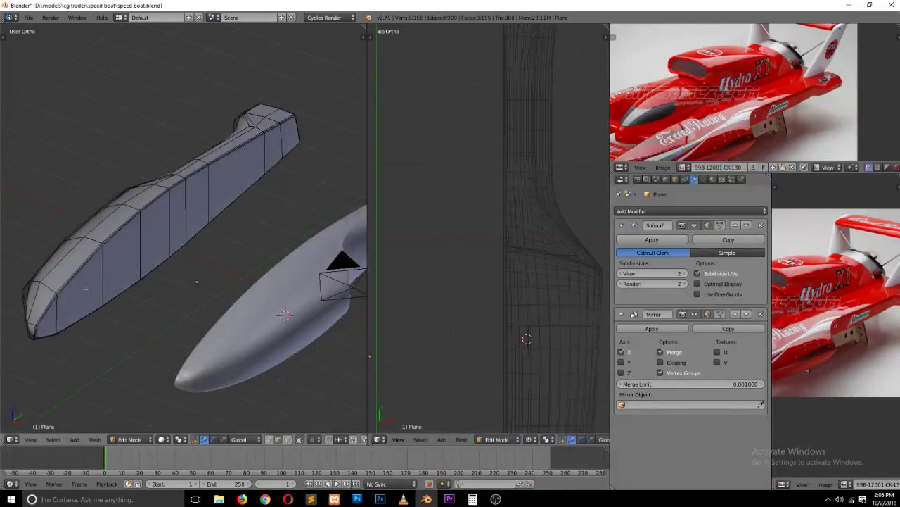
key(ctrl+r)
click(94, 285)
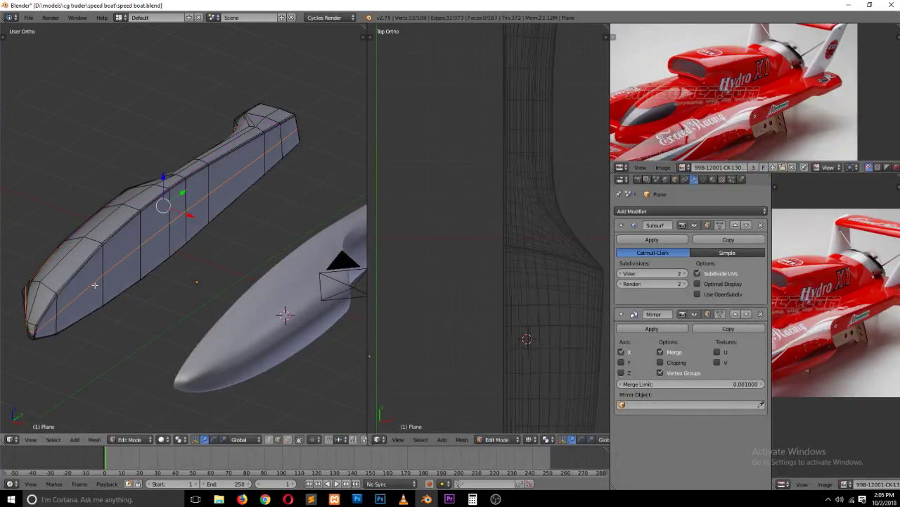
mouse_move(88, 297)
middle_down()
mouse_move(205, 294)
mouse_move(113, 277)
mouse_move(85, 294)
middle_up()
key(Tab)
key(Tab)
Step: Select the bow edge loops on the hull
scroll(84, 295, up, 2)
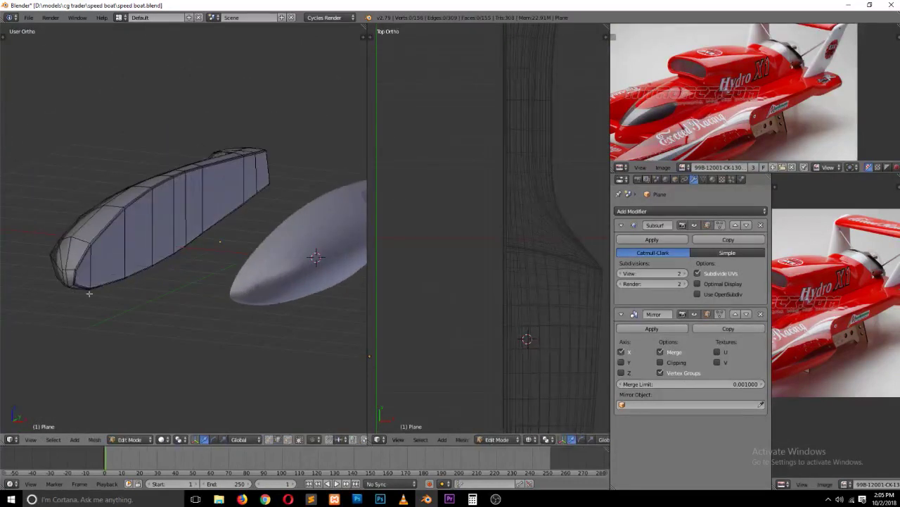
scroll(94, 291, up, 1)
scroll(94, 290, up, 2)
scroll(94, 290, up, 2)
scroll(94, 291, up, 1)
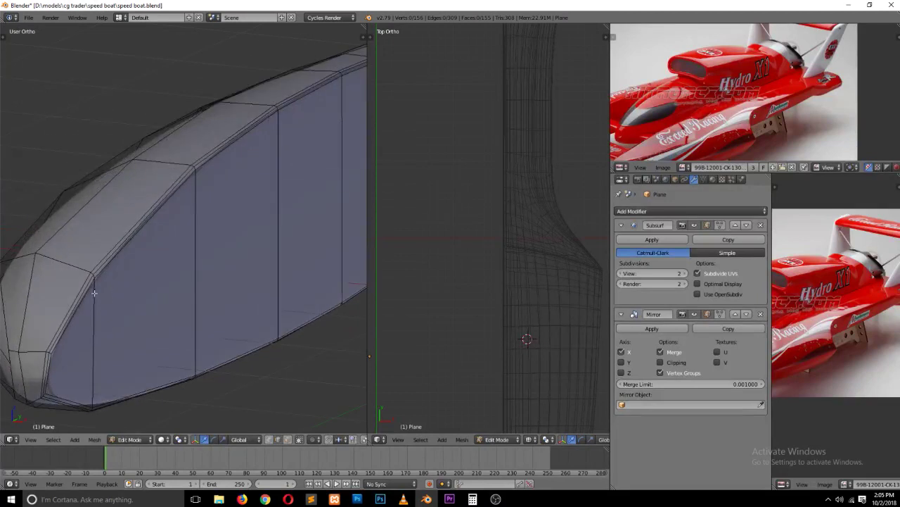
scroll(75, 331, up, 1)
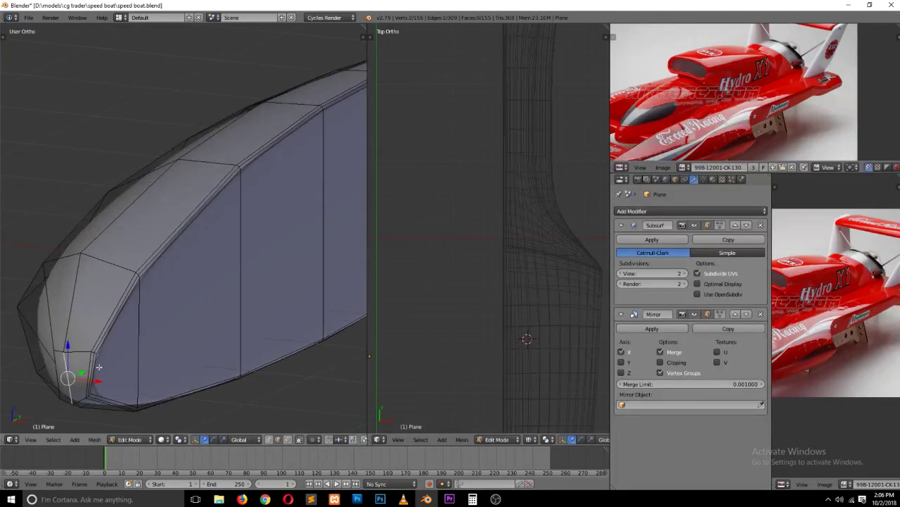
alt+shift+right_click(91, 369)
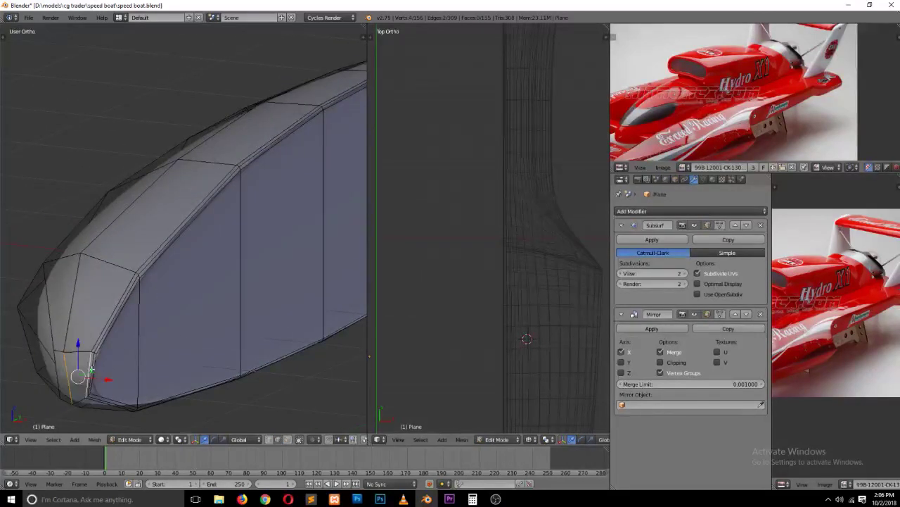
alt+shift+right_click(140, 349)
alt+shift+right_click(241, 313)
Step: Add the vertical and rear hull edge loops to the selection
ctrl+scroll(243, 307, up, 2)
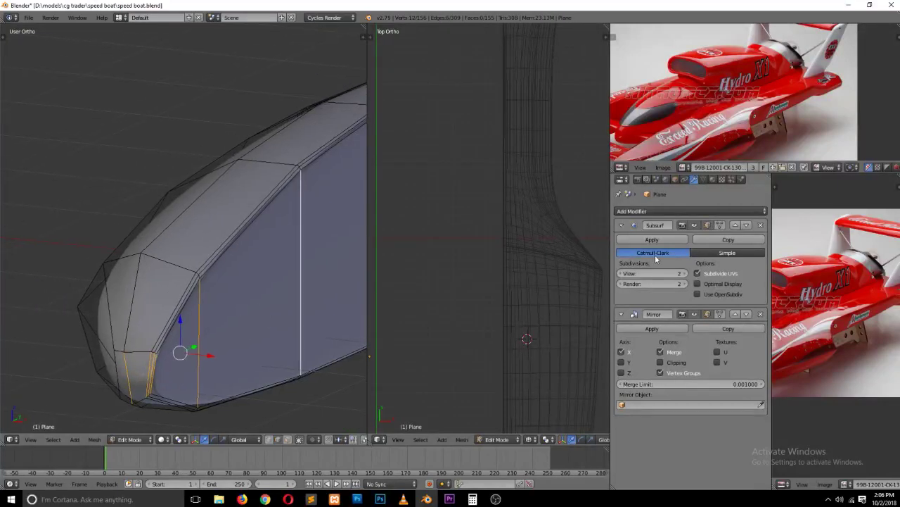
ctrl+scroll(704, 151, down, 1)
ctrl+scroll(703, 151, down, 1)
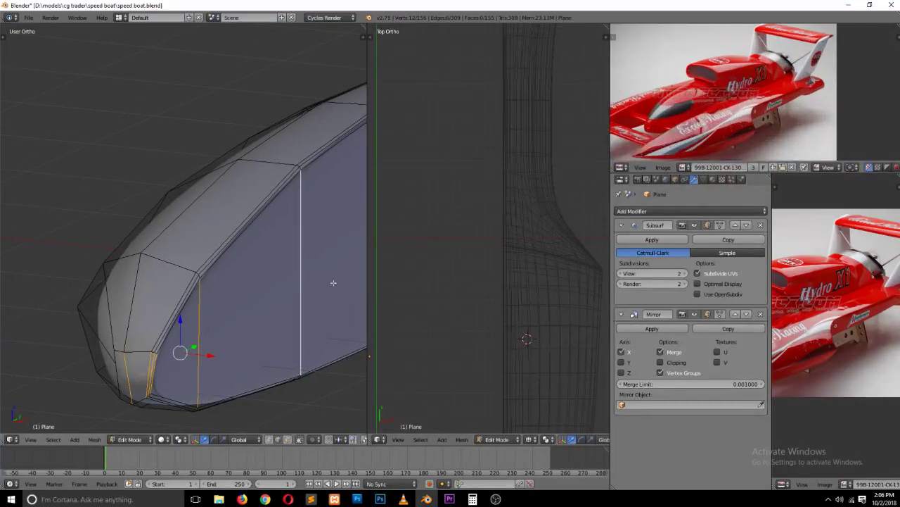
ctrl+scroll(303, 288, down, 1)
scroll(261, 296, down, 2)
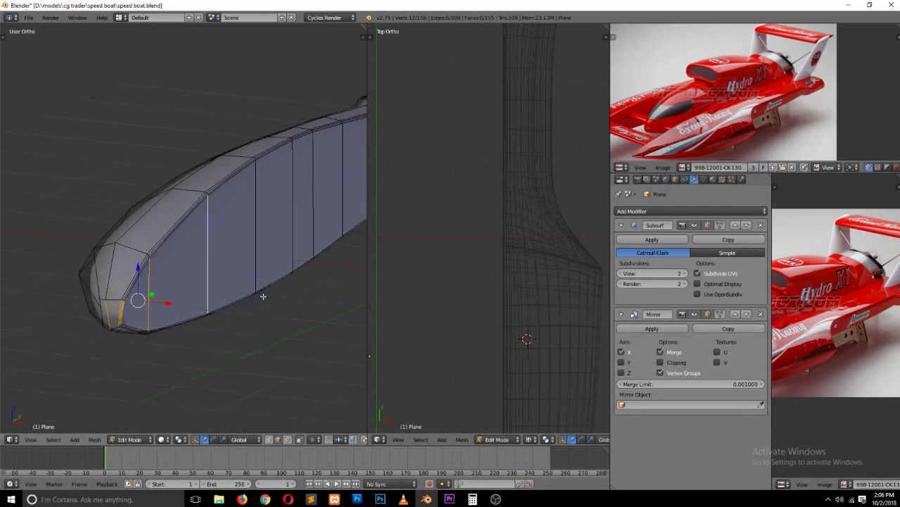
ctrl+scroll(263, 296, down, 2)
alt+shift+right_click(197, 256)
alt+shift+right_click(233, 218)
alt+shift+right_click(252, 204)
alt+shift+right_click(282, 190)
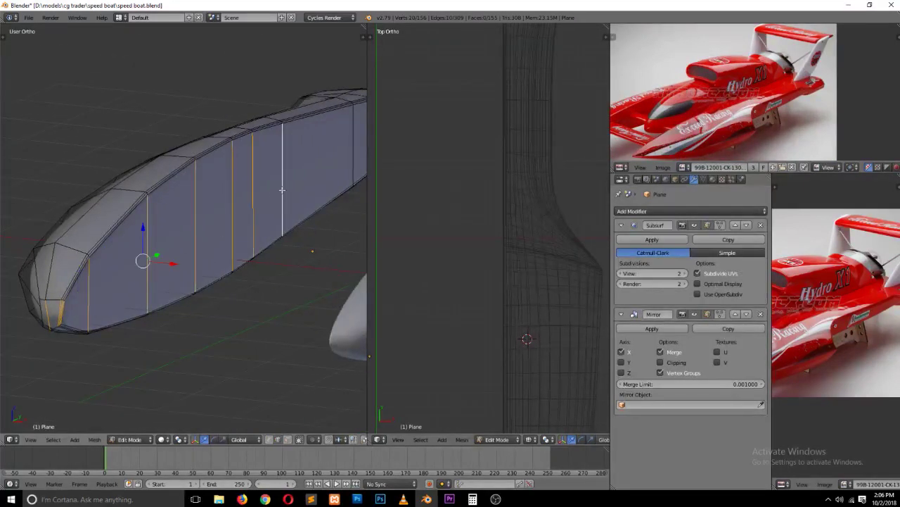
ctrl+scroll(285, 191, down, 2)
ctrl+scroll(289, 193, down, 2)
alt+shift+right_click(217, 151)
alt+shift+right_click(240, 137)
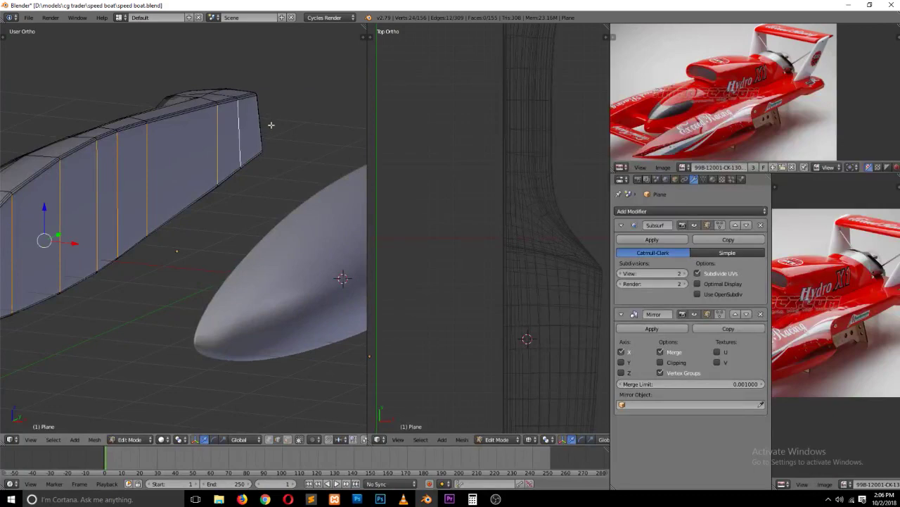
middle_drag(271, 125, 148, 212)
mouse_move(218, 288)
middle_down()
mouse_move(212, 297)
mouse_move(177, 277)
middle_up()
scroll(186, 285, up, 2)
scroll(217, 295, down, 2)
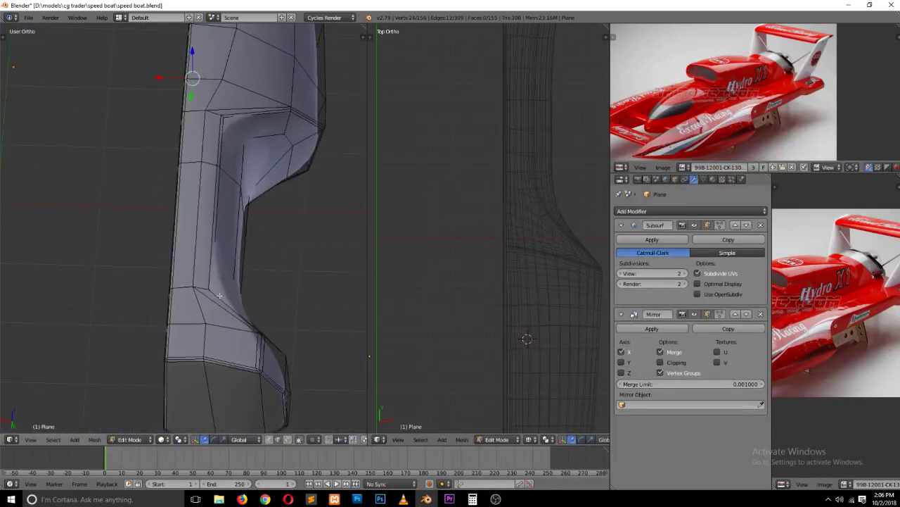
ctrl+scroll(218, 293, down, 1)
middle_drag(178, 306, 212, 286)
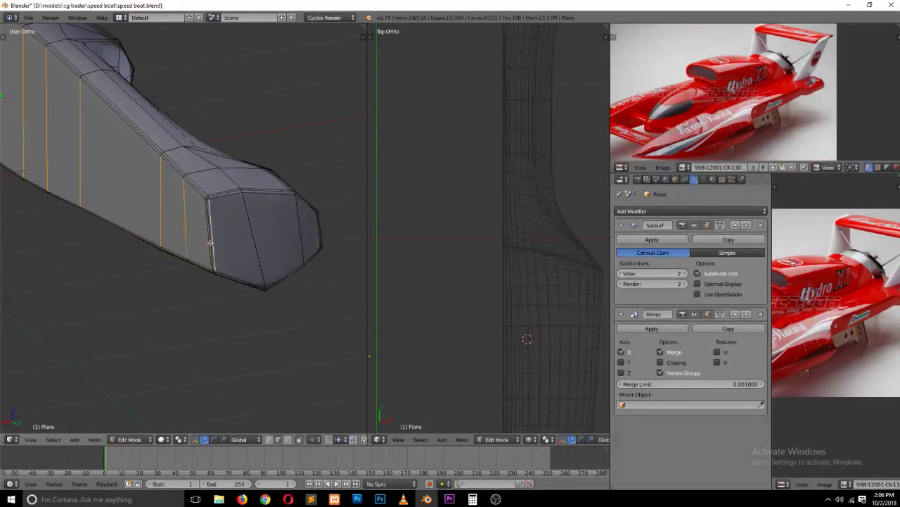
Step: Subdivide the two edges across the hull's blunt nose face, then clear the selection
shift+right_click(253, 234)
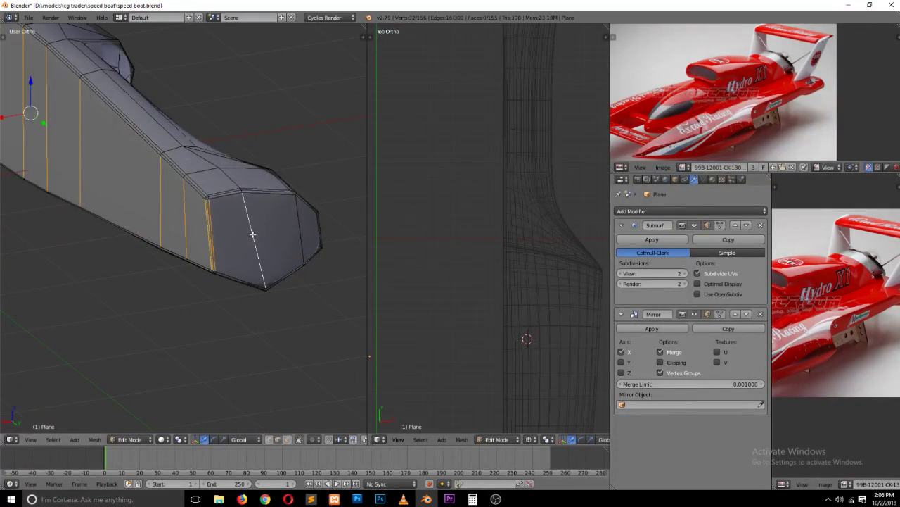
shift+right_click(303, 236)
key(w)
click(275, 225)
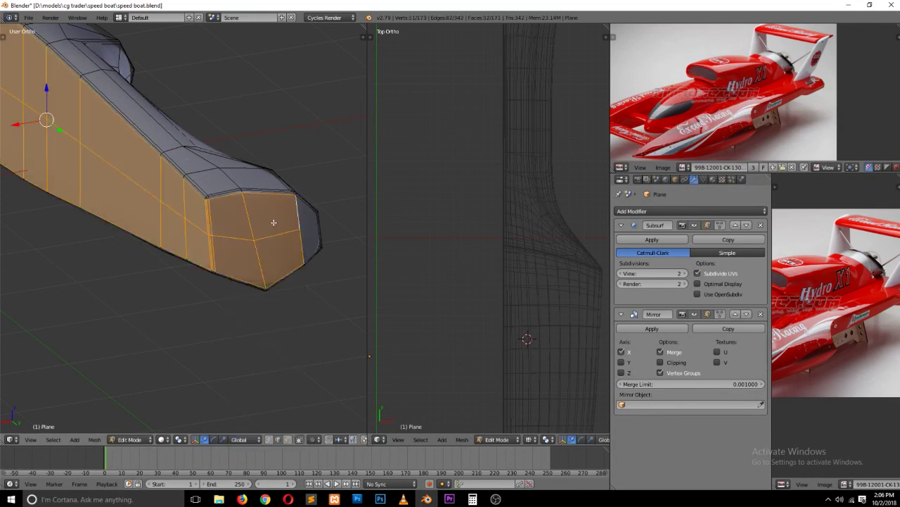
key(a)
Step: Save the speed boat file over the existing version and preview the smoothed hulls
scroll(202, 244, down, 3)
key(ctrl+s)
click(202, 243)
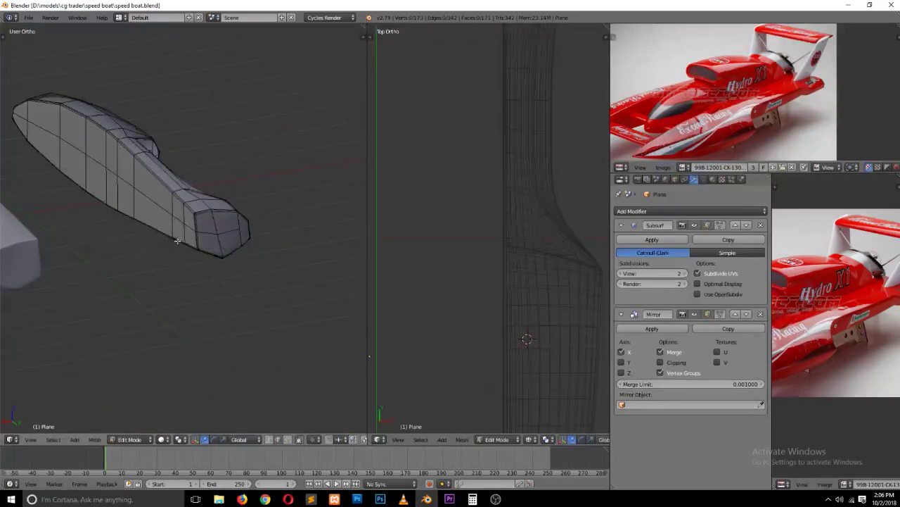
mouse_move(202, 244)
middle_down()
mouse_move(312, 263)
mouse_move(336, 249)
mouse_move(263, 317)
mouse_move(226, 316)
middle_up()
scroll(263, 317, up, 2)
scroll(261, 316, up, 2)
scroll(226, 315, down, 2)
scroll(226, 315, down, 2)
key(Tab)
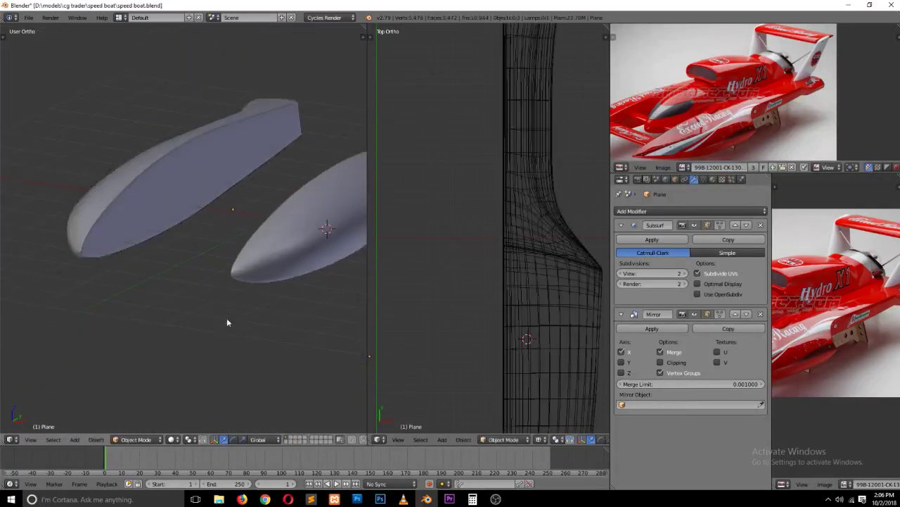
key(Tab)
scroll(147, 274, up, 3)
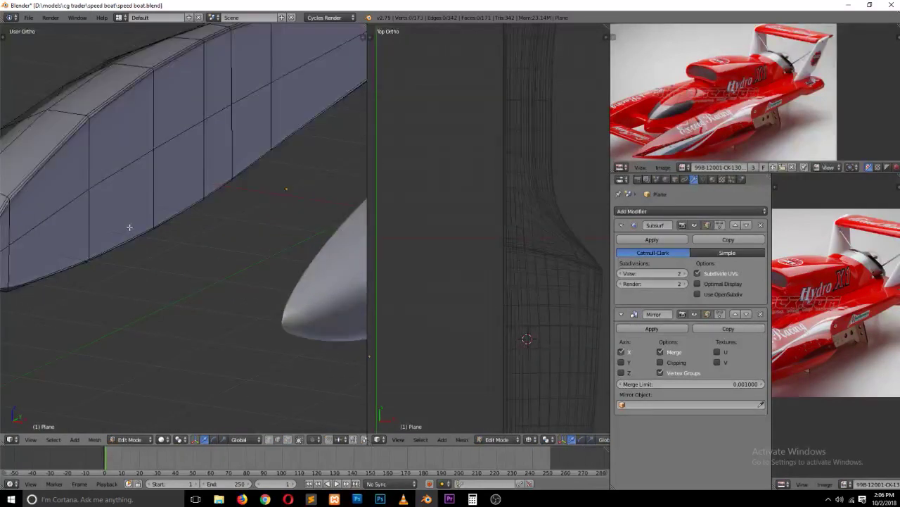
scroll(130, 226, up, 1)
Step: Cut a centred edge loop near the bow and scale it up slightly
key(ctrl+r)
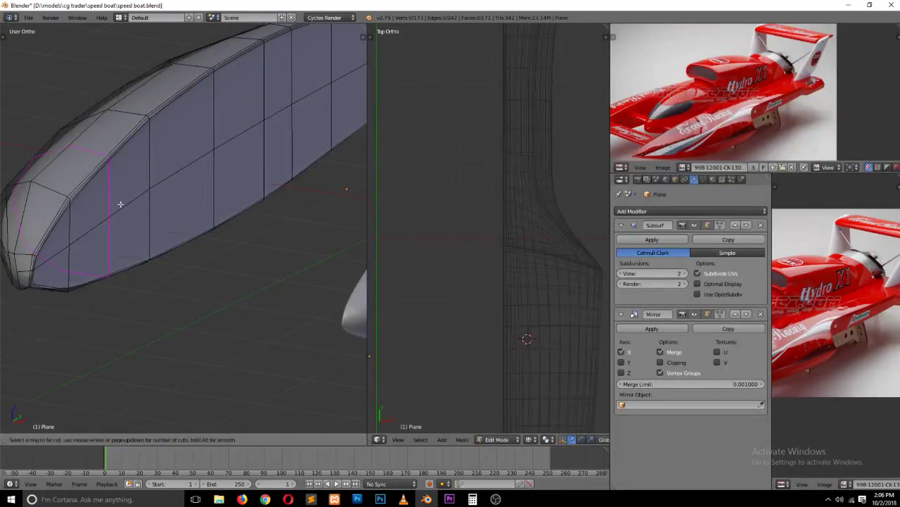
click(121, 204)
right_click(124, 185)
key(s)
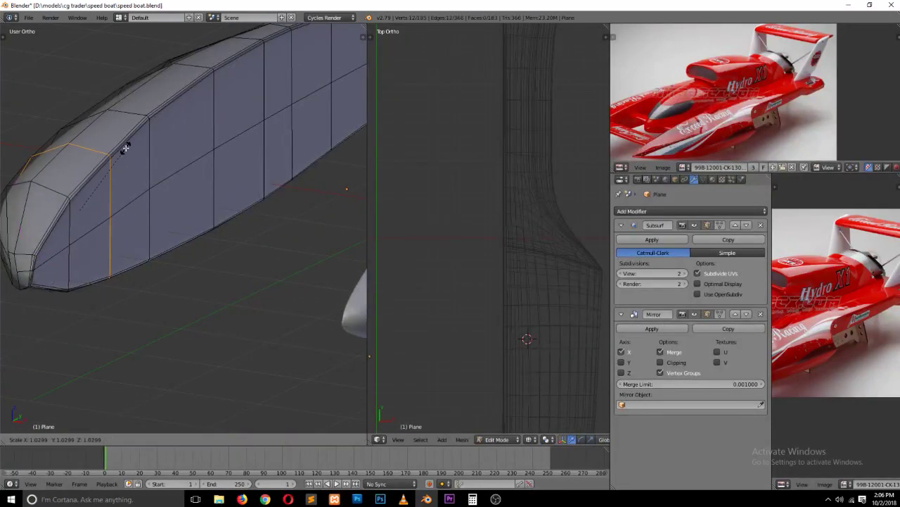
click(125, 148)
key(s)
click(130, 142)
Step: In Front view, nudge the bow loop sideways along X to match the reference photo
key(KP_1)
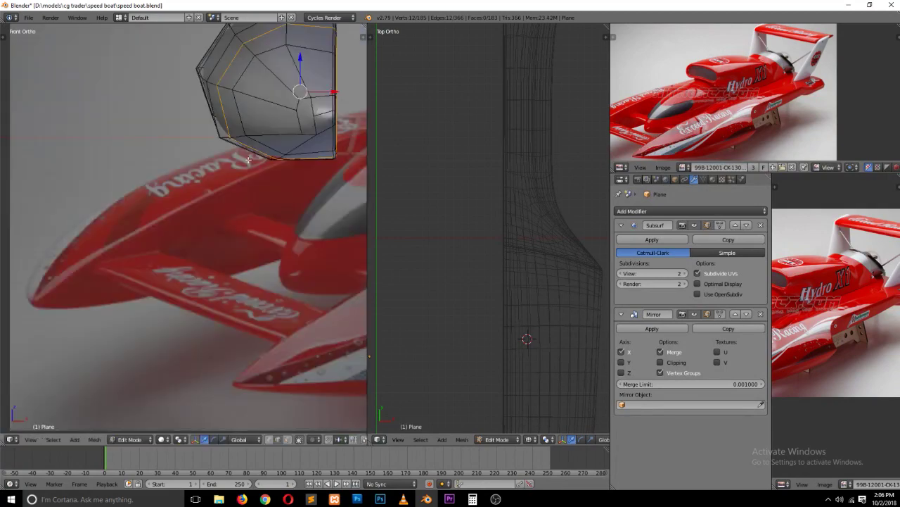
shift+scroll(248, 160, up, 2)
shift+scroll(296, 176, up, 2)
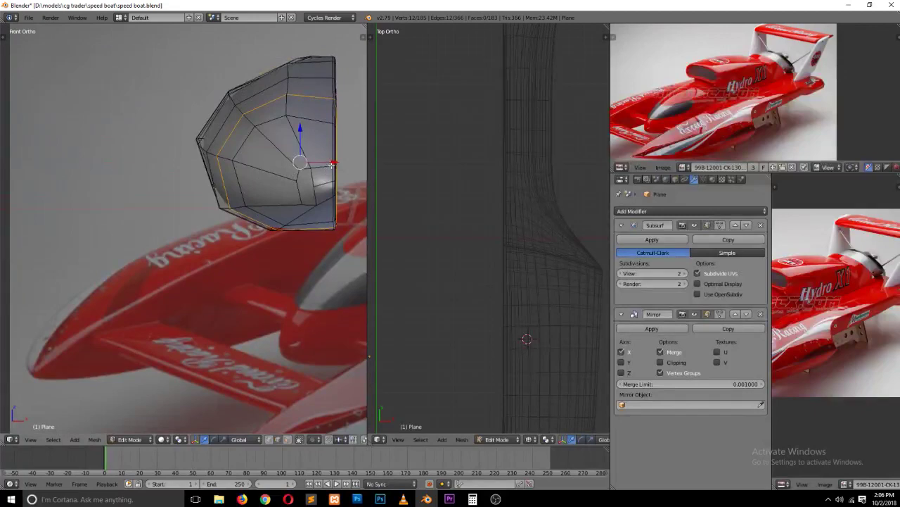
drag(332, 164, 328, 166)
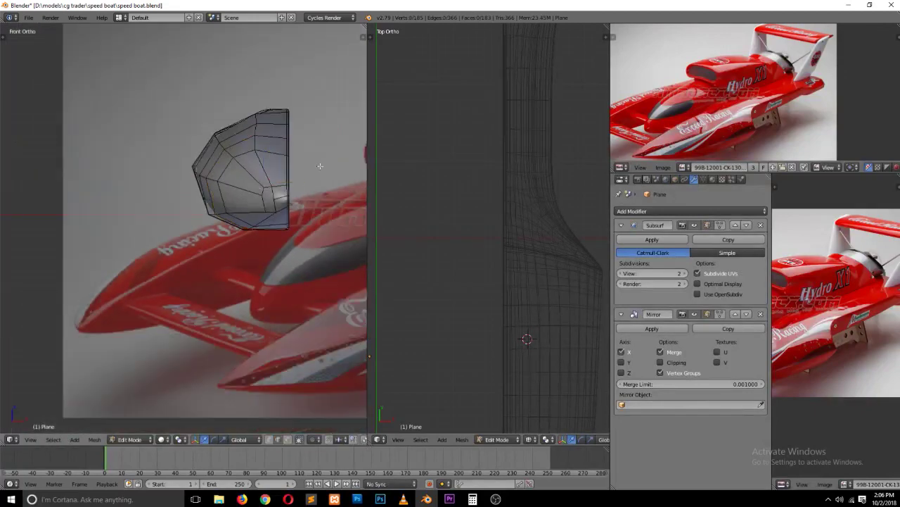
middle_drag(317, 165, 244, 197)
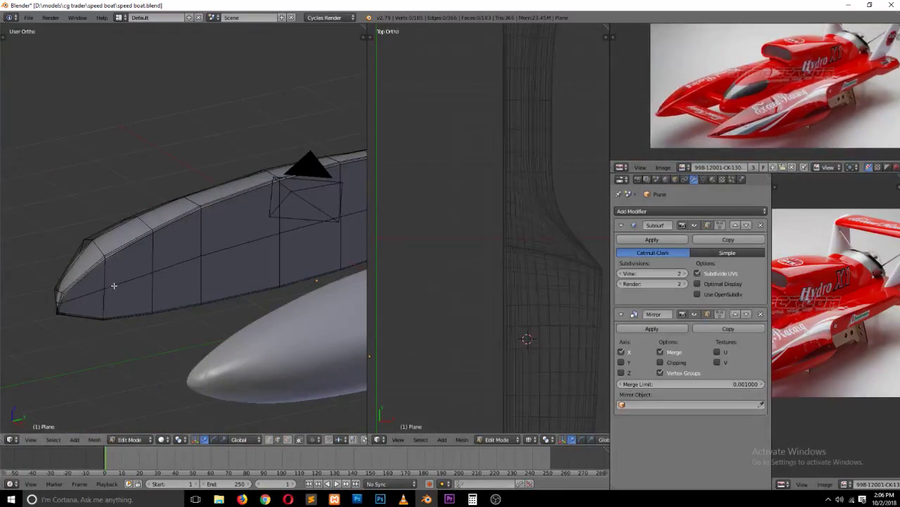
Step: Loop-cut the hull side and extrude its side faces into a strut reaching the other hull
key(ctrl+r)
click(137, 339)
click(138, 342)
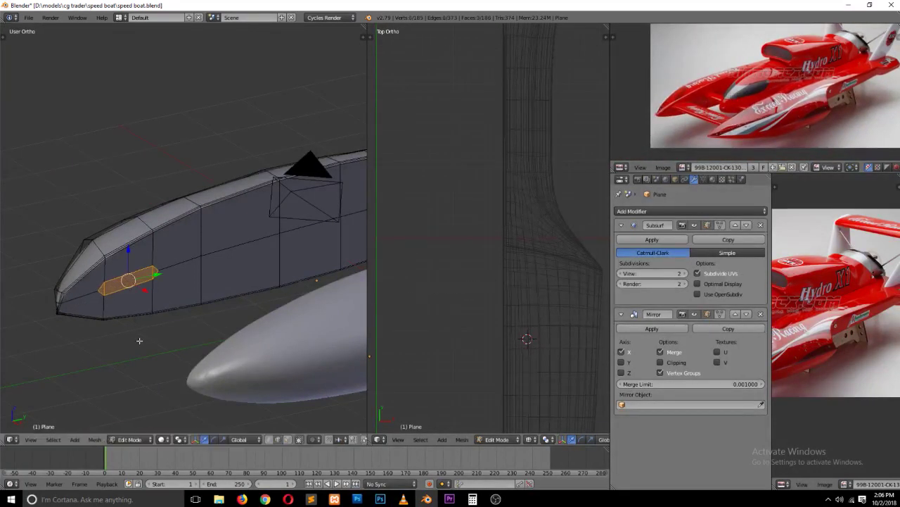
key(ctrl+Tab)
click(140, 354)
key(e)
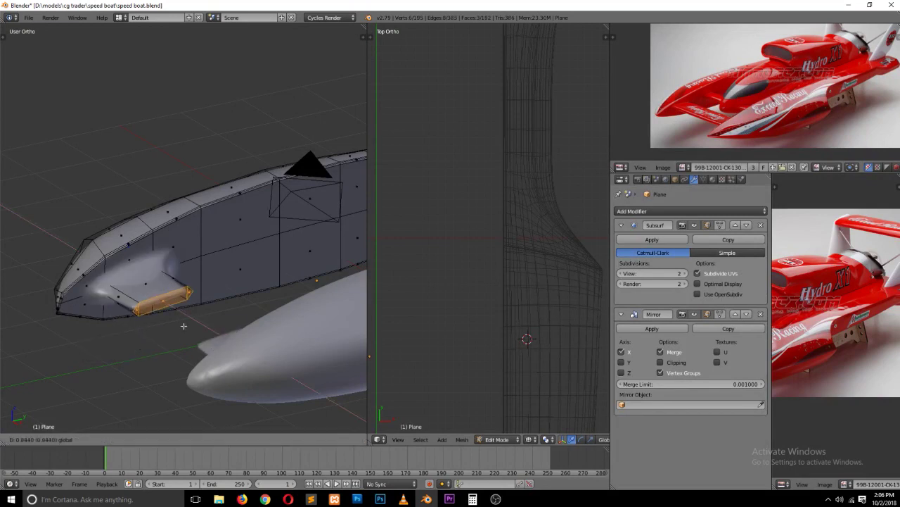
click(214, 351)
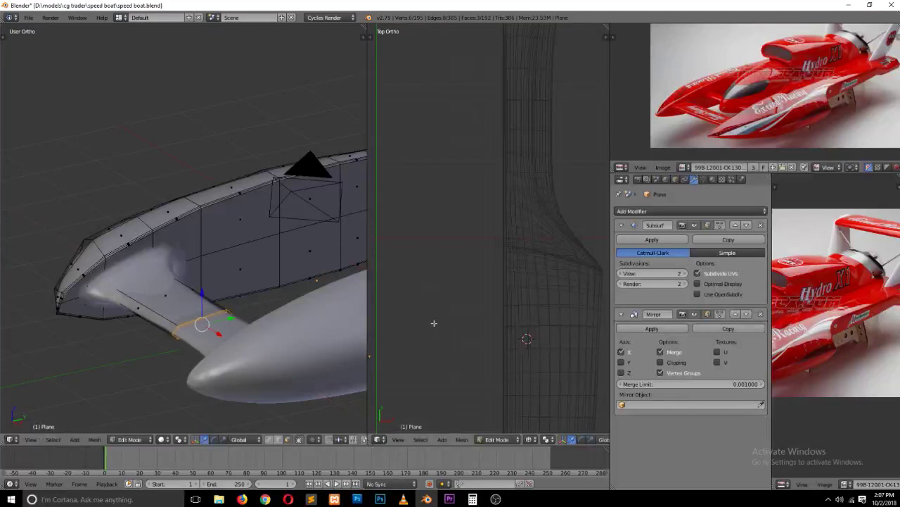
Step: Move the Mirror modifier above Subsurf and delete the strut's inner end faces
click(736, 313)
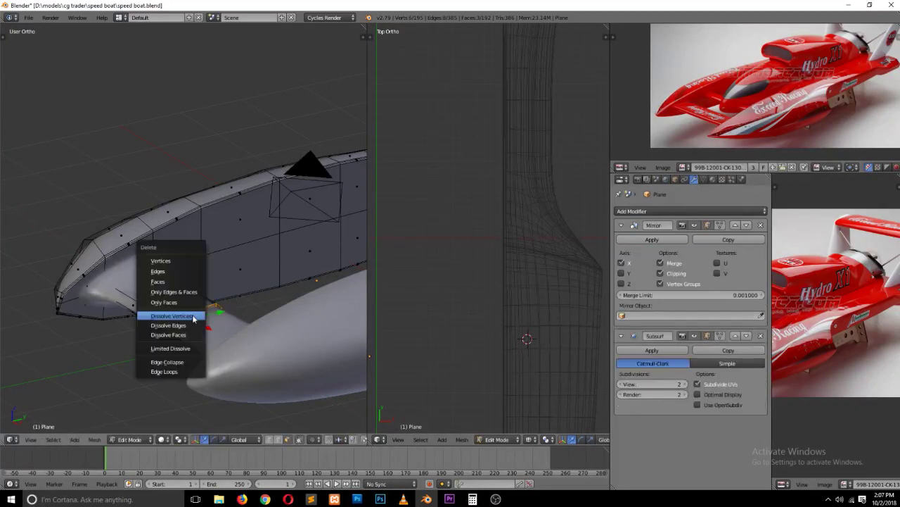
key(x)
click(171, 280)
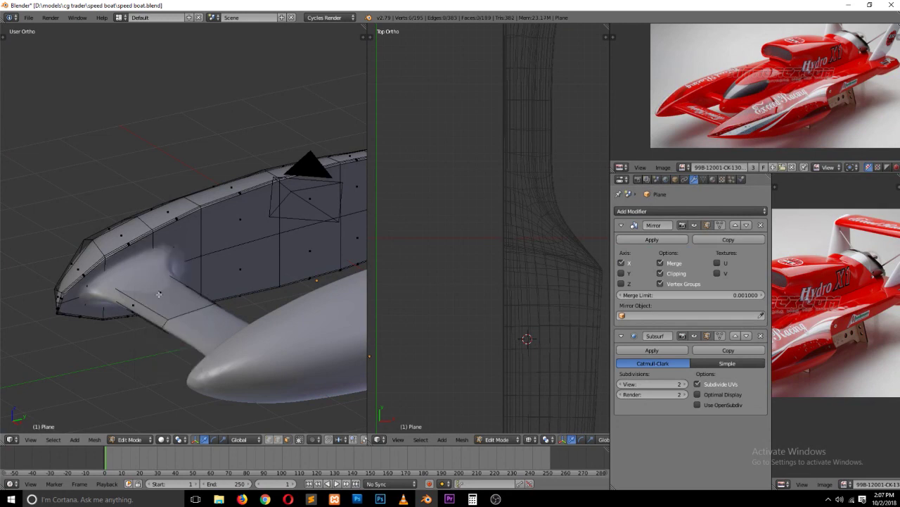
Step: Add two loop cuts on the wing strut, one across it and one along its front edge
key(ctrl+r)
click(125, 289)
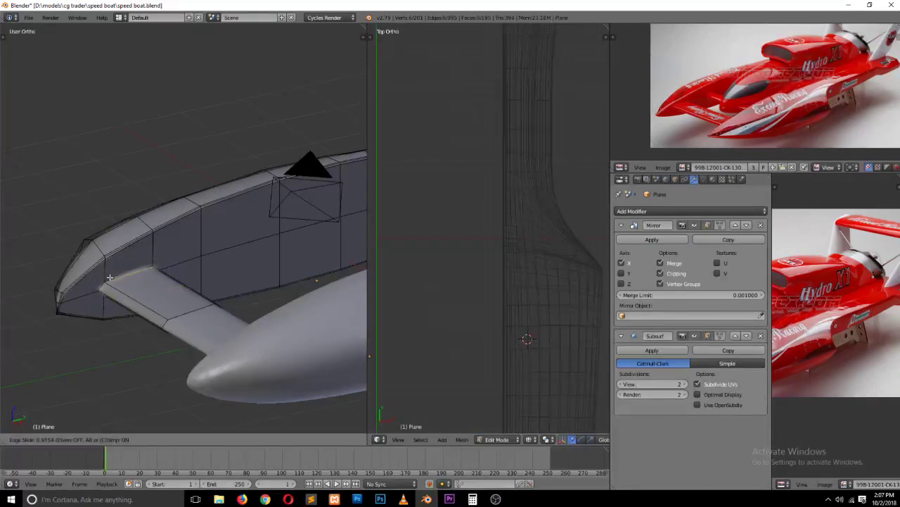
click(106, 278)
key(ctrl+r)
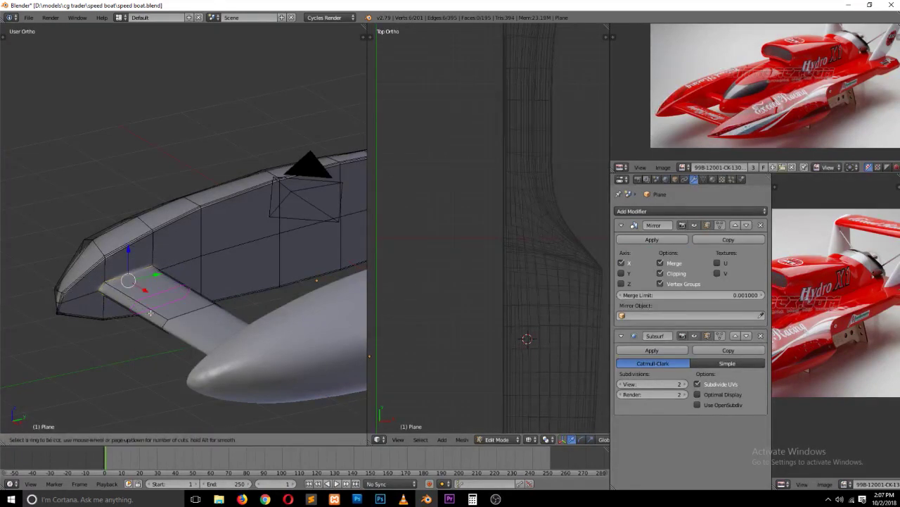
click(167, 327)
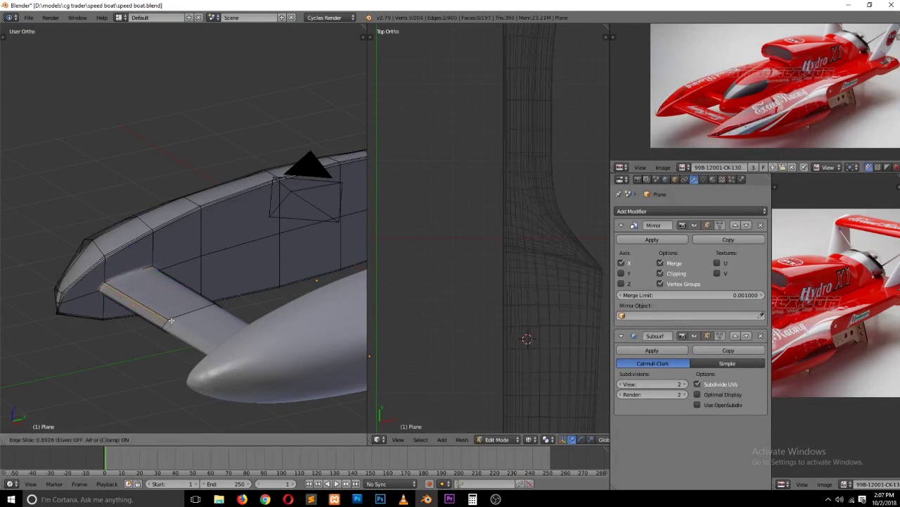
click(171, 325)
Step: Inspect the smoothed, joined U-shaped hulls and the hull nose from several angles
key(Tab)
mouse_move(171, 325)
middle_down()
mouse_move(190, 353)
mouse_move(156, 353)
mouse_move(153, 322)
mouse_move(239, 338)
mouse_move(221, 316)
mouse_move(198, 320)
middle_up()
scroll(156, 344, down, 3)
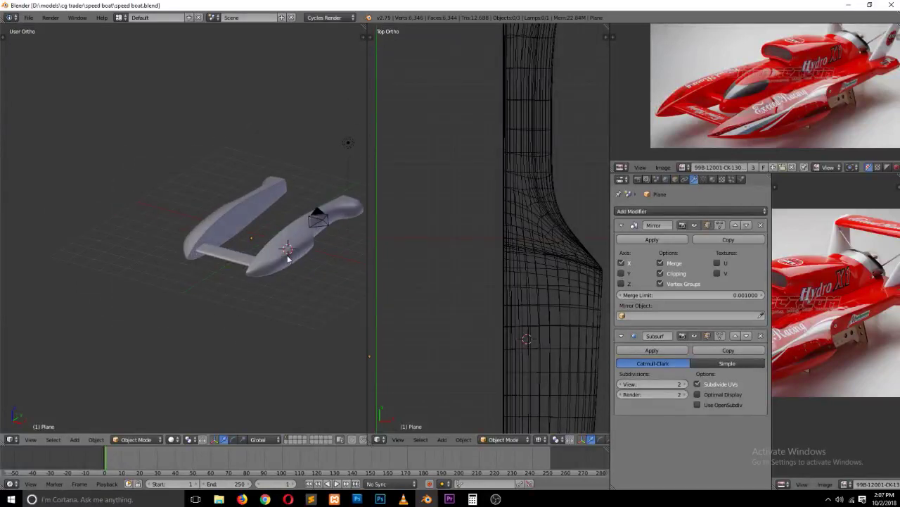
middle_drag(281, 254, 288, 259)
scroll(287, 260, up, 2)
scroll(261, 251, up, 2)
scroll(245, 256, up, 2)
key(Tab)
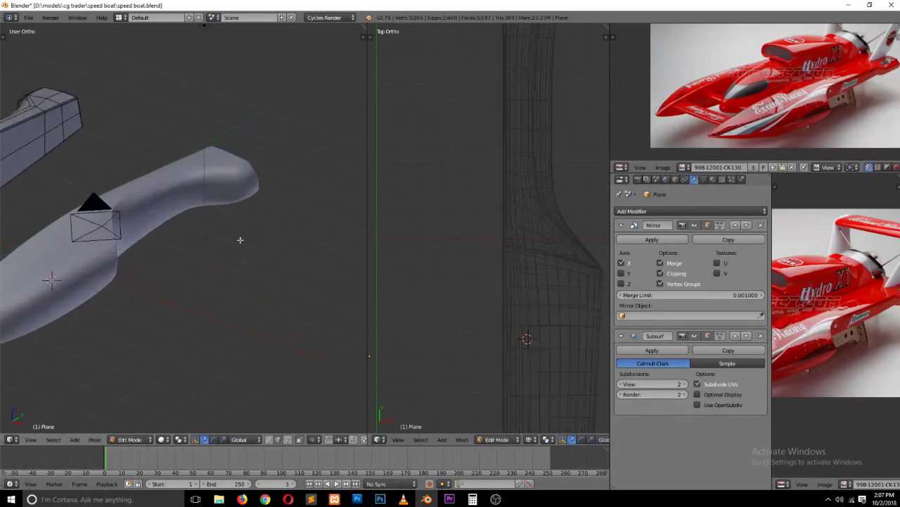
scroll(245, 209, up, 1)
mouse_move(245, 209)
middle_down()
mouse_move(261, 413)
mouse_move(244, 173)
middle_up()
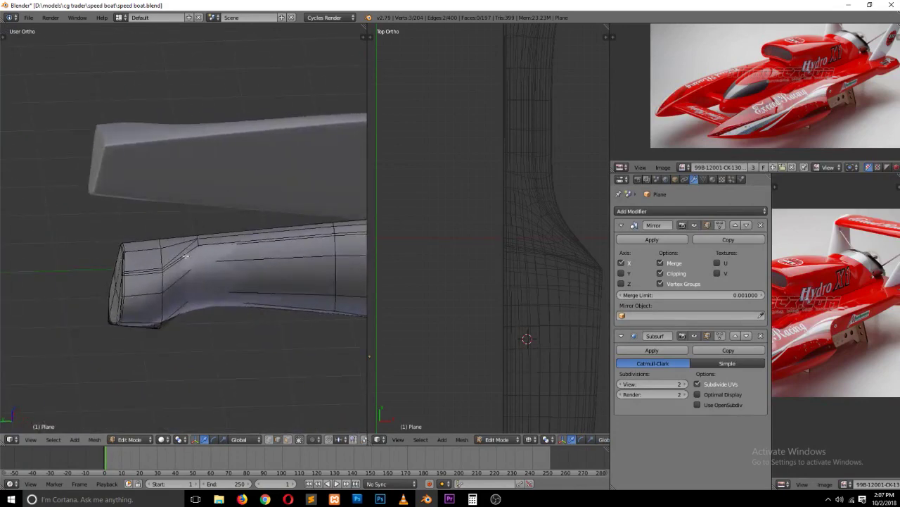
key(Tab)
middle_drag(172, 284, 184, 282)
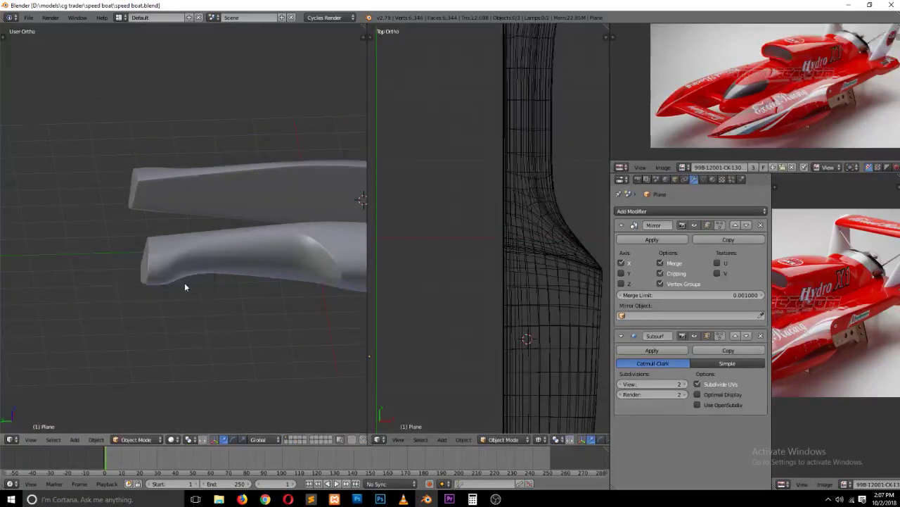
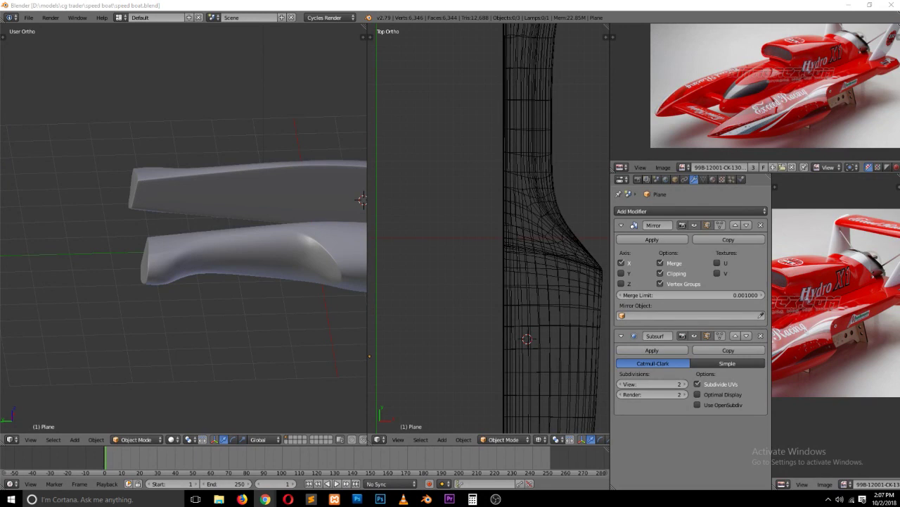
Step: In top view, add a plane at the 3D cursor and slide it along X into position
click(222, 198)
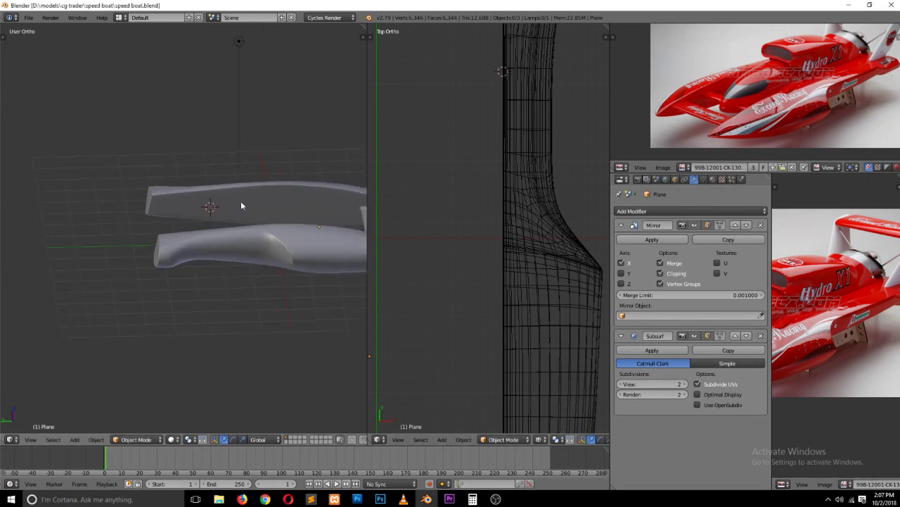
key(KP_7)
shift+scroll(209, 223, down, 5)
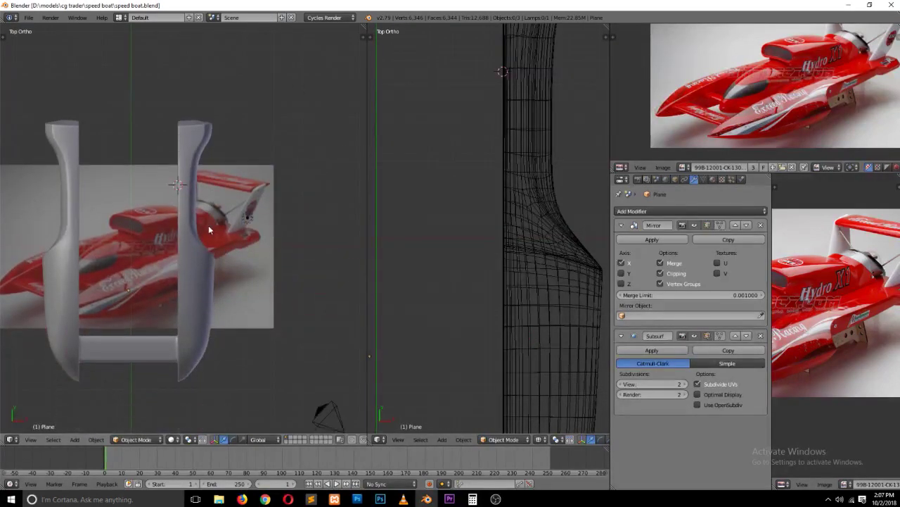
click(122, 287)
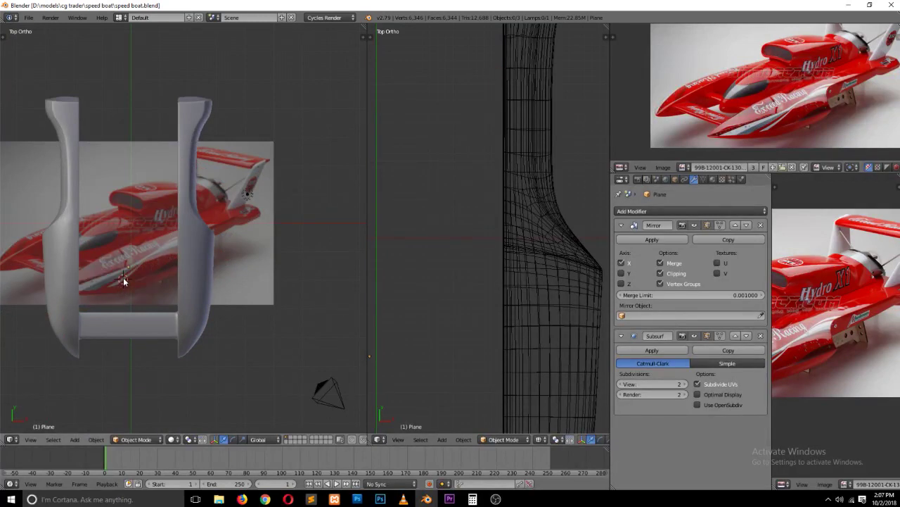
key(shift+a)
click(150, 279)
key(g)
key(x)
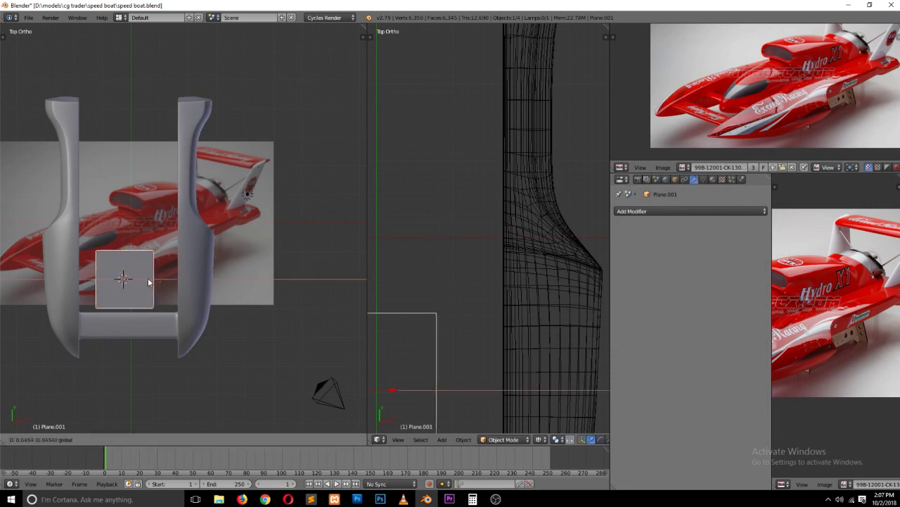
click(153, 282)
Step: Lengthen the plane by pulling its top edge up, then widen its side edges along X
key(Tab)
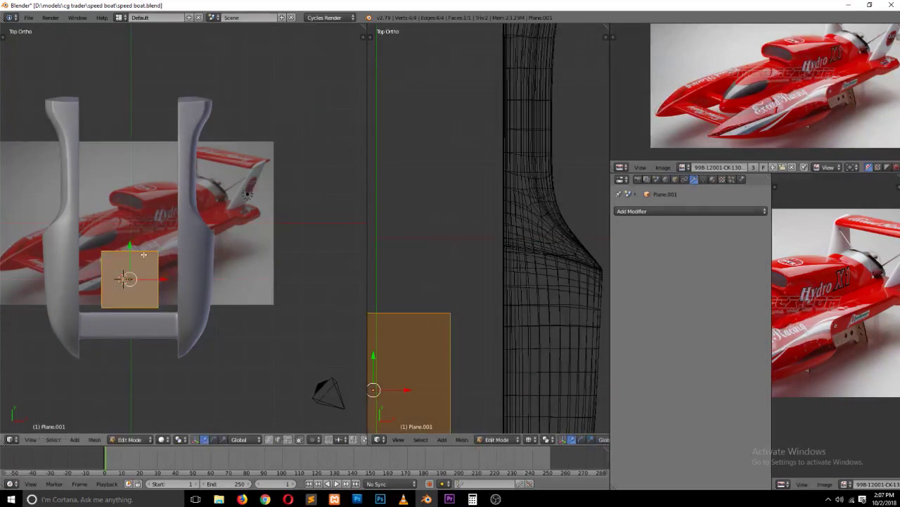
key(ctrl+Tab)
click(135, 242)
right_click(133, 239)
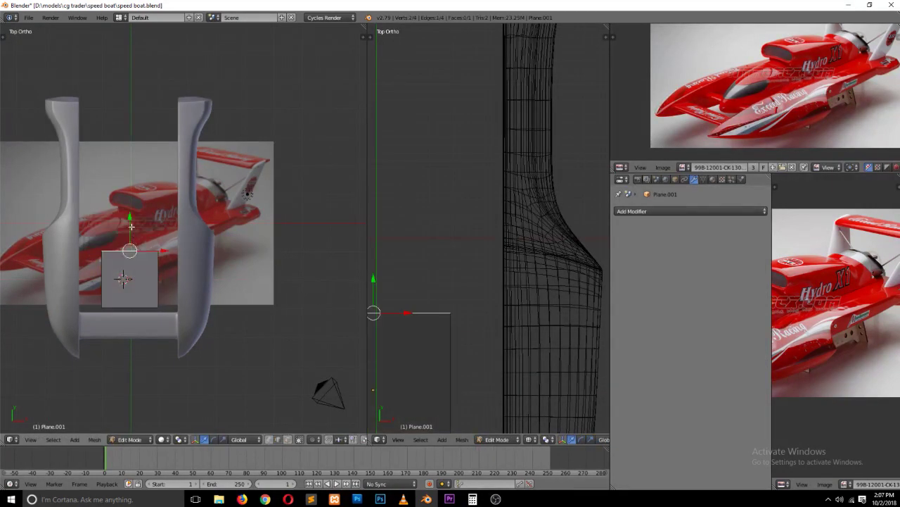
drag(131, 227, 125, 90)
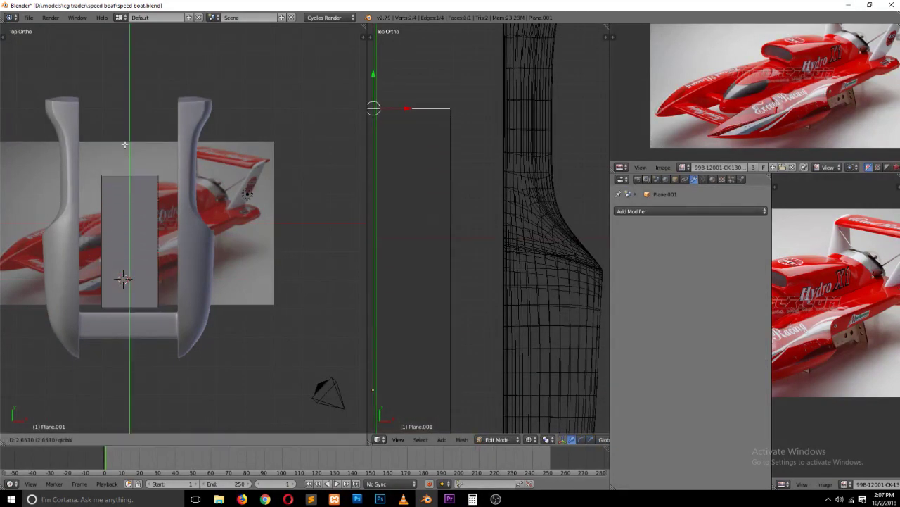
right_click(159, 215)
shift+right_click(90, 225)
key(s)
key(x)
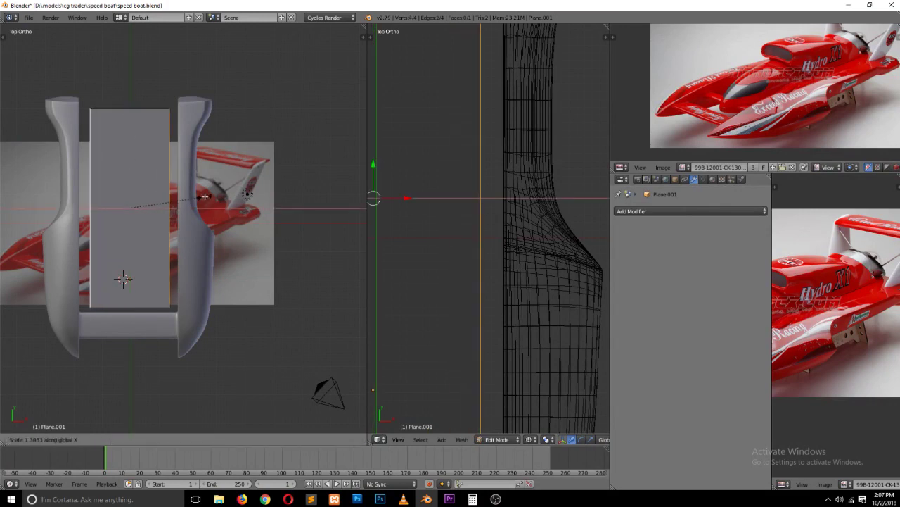
click(204, 197)
Step: Add a centred loop cut and pull the bottom centre vertex down on Y into a point
key(ctrl+r)
click(130, 116)
right_click(140, 149)
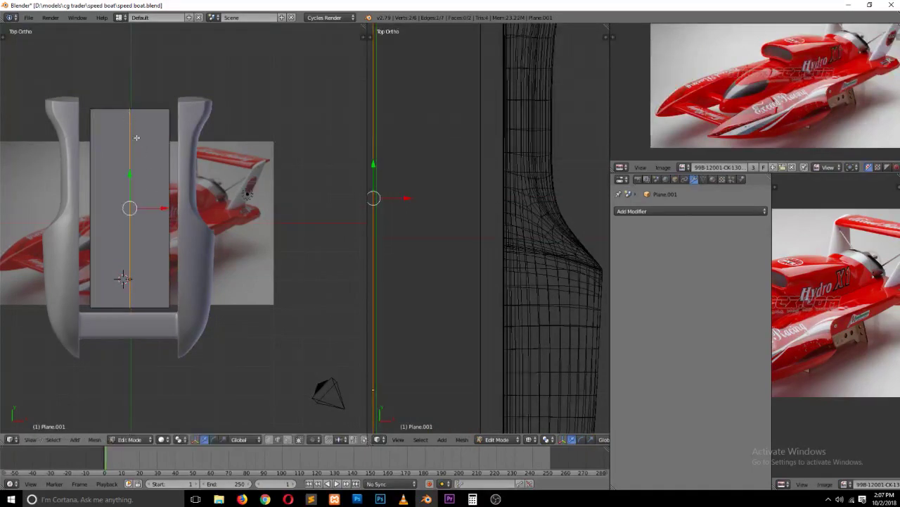
key(ctrl+Tab)
click(127, 117)
right_click(129, 299)
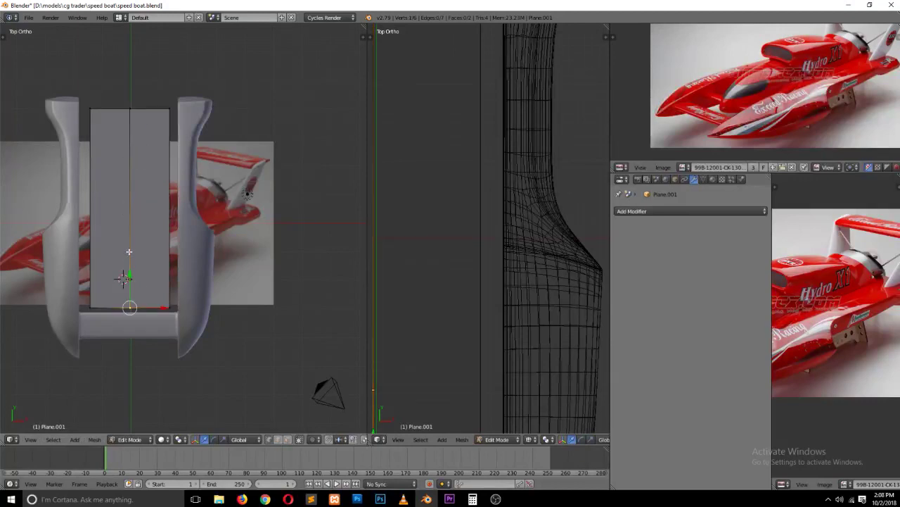
click(128, 264)
key(g)
key(y)
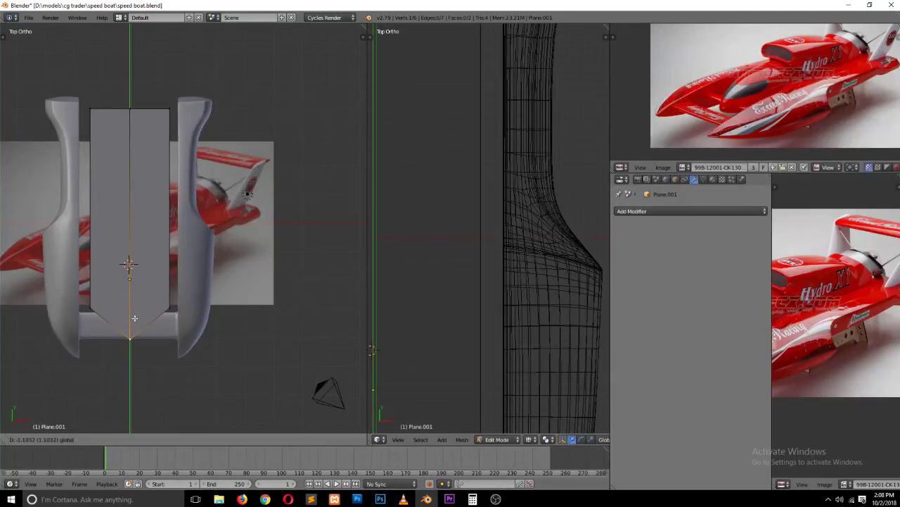
click(134, 318)
Step: Move the whole pointed panel higher along the Y axis
key(a)
key(g)
key(y)
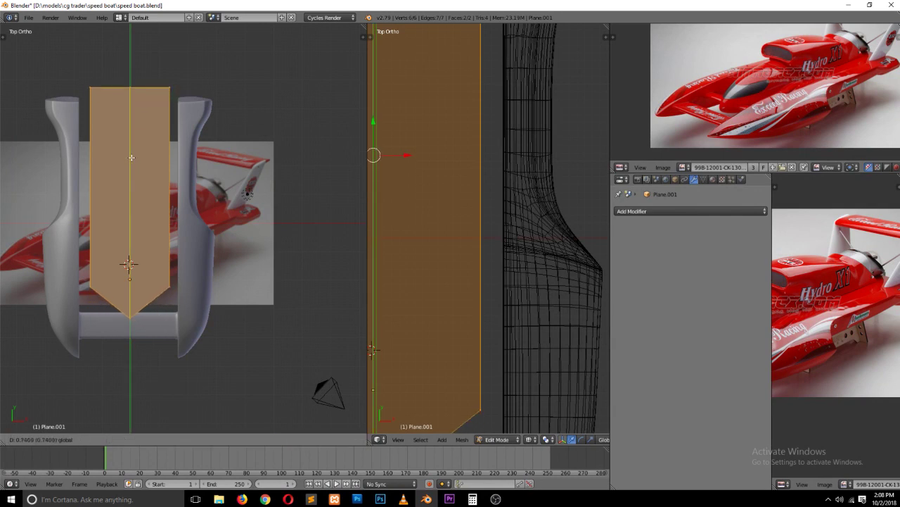
click(131, 149)
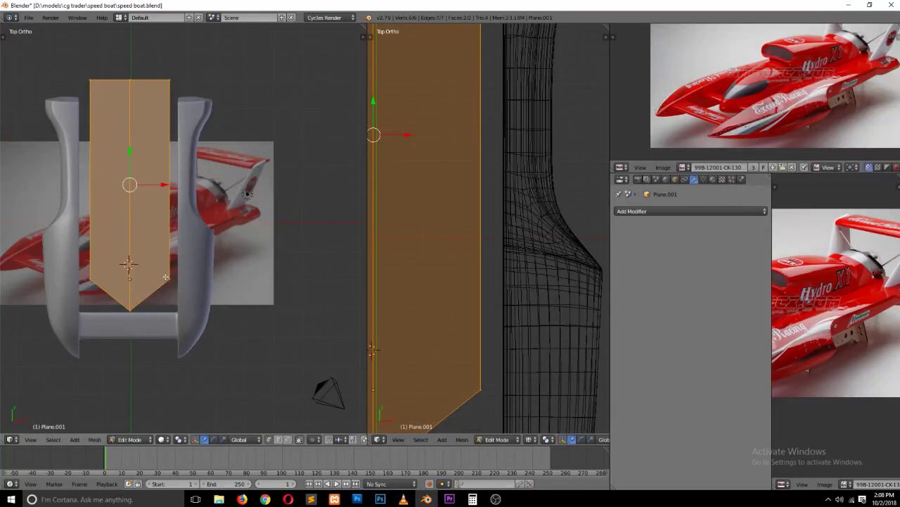
Step: Delete the right half of the panel, undoing an accidental left-edge deletion
right_click(166, 276)
right_click(91, 180)
key(x)
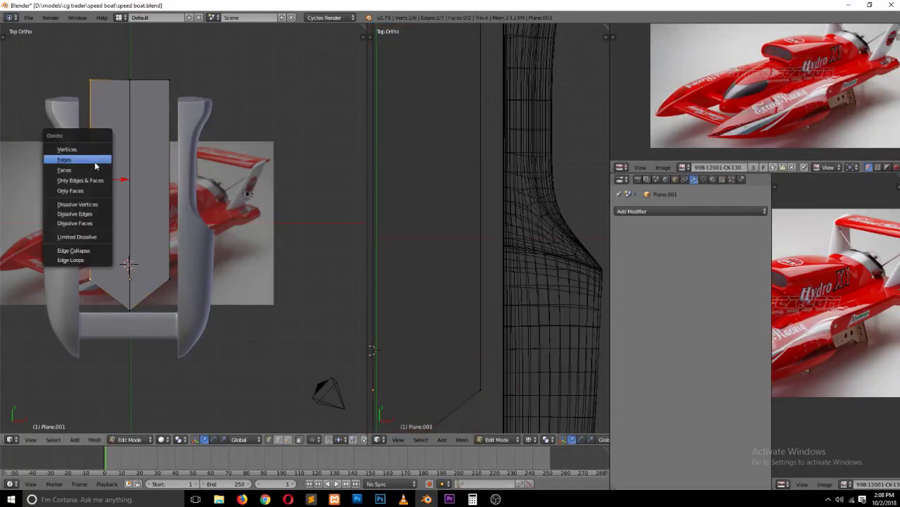
click(94, 159)
key(ctrl+z)
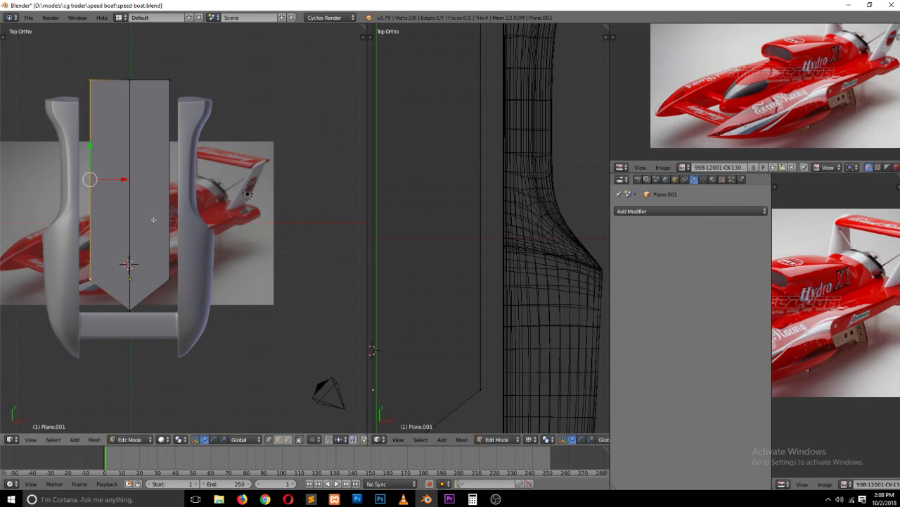
right_click(169, 179)
key(x)
click(130, 214)
click(128, 264)
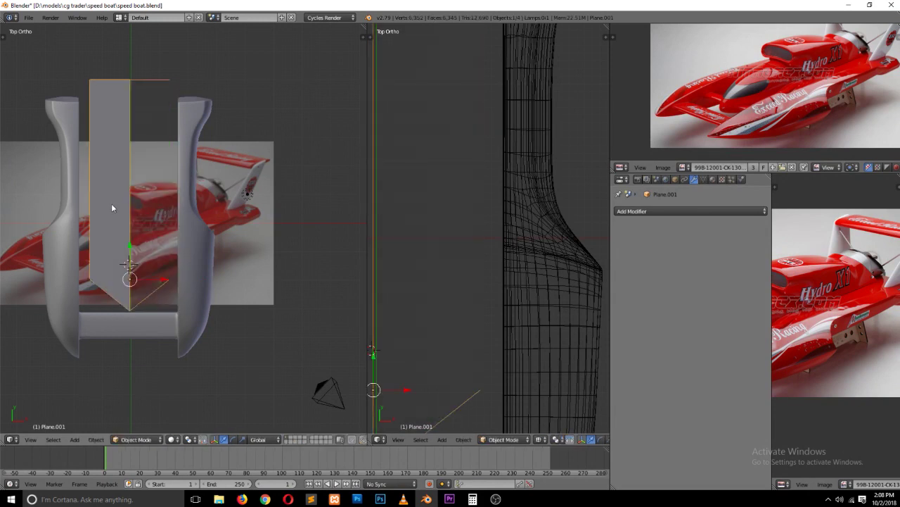
Step: Snap the top-right vertex into place and join the panel into the mirrored hull
key(ctrl+Tab)
click(160, 115)
right_click(169, 100)
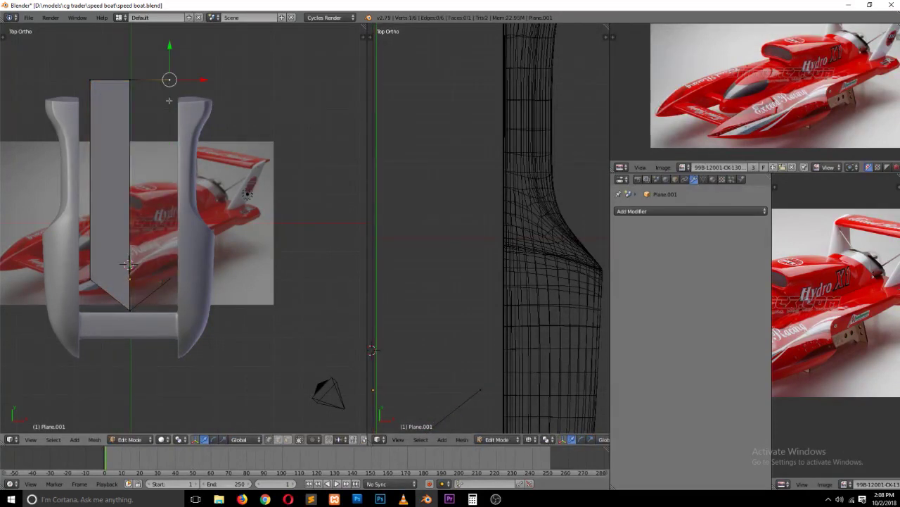
key(shift+s)
click(178, 279)
key(Tab)
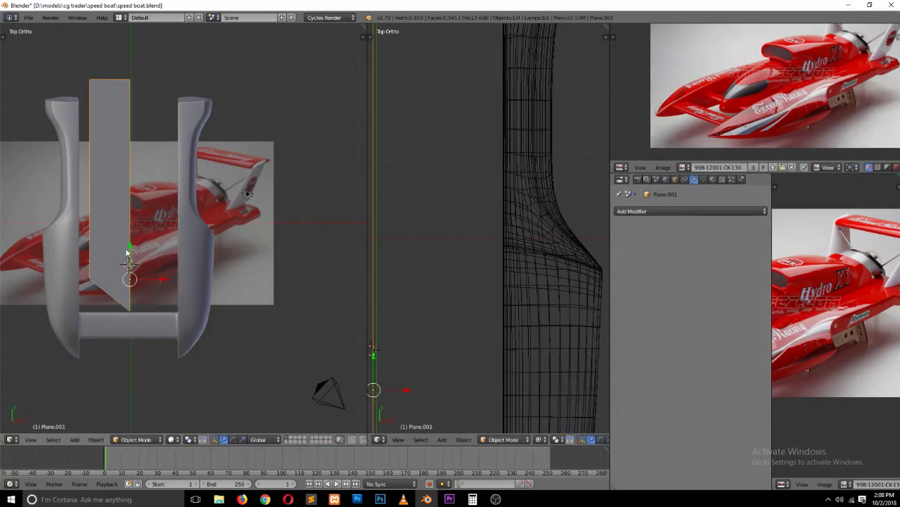
shift+right_click(73, 238)
key(ctrl+j)
Step: Connect the two centre canopy vertices with F and save over the boat file
key(Tab)
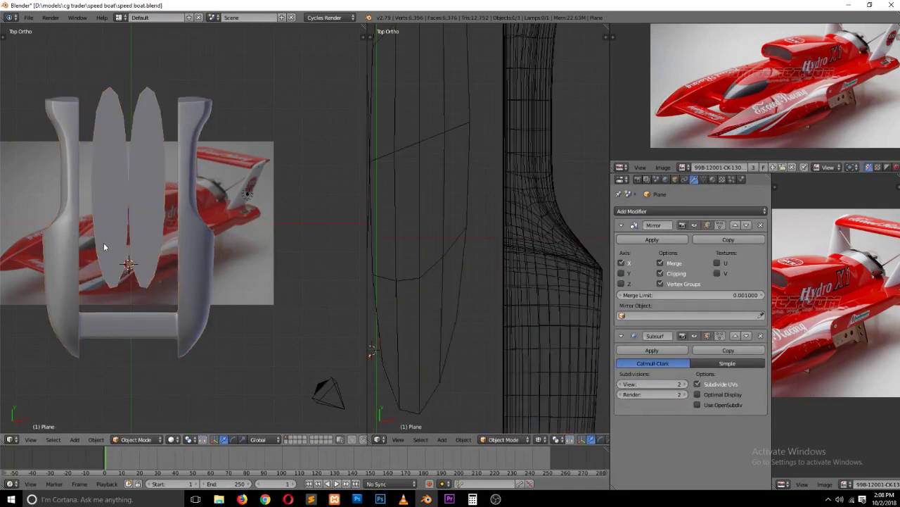
right_click(131, 296)
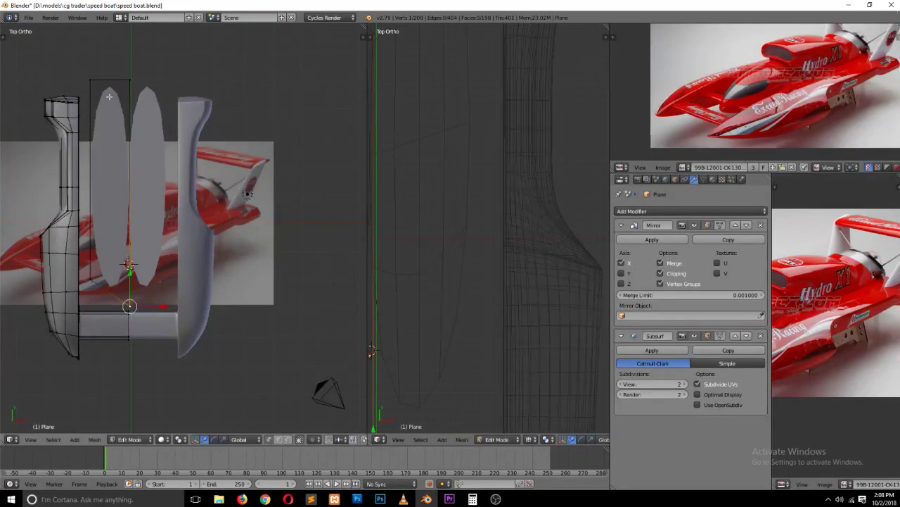
shift+right_click(135, 139)
key(f)
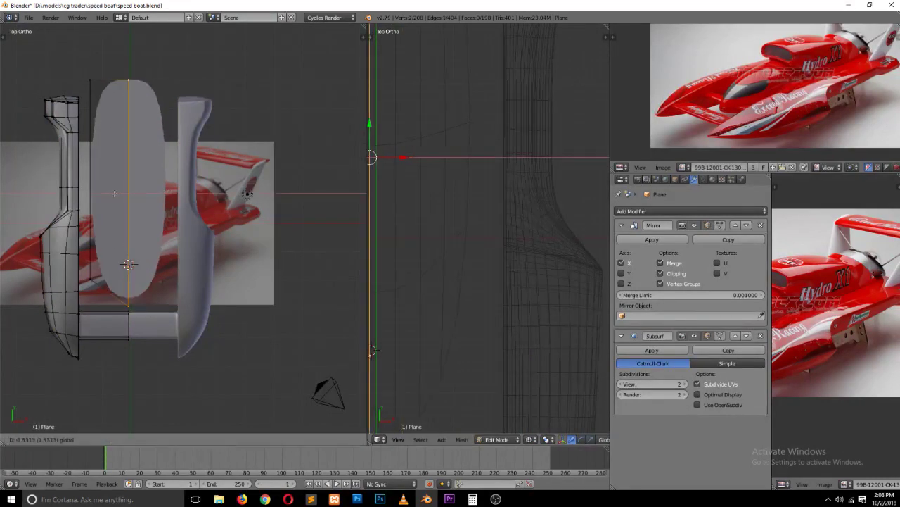
key(Tab)
key(ctrl+s)
click(152, 198)
Step: In face mode, select a top face of the canopy and extrude it
key(Tab)
key(ctrl+Tab)
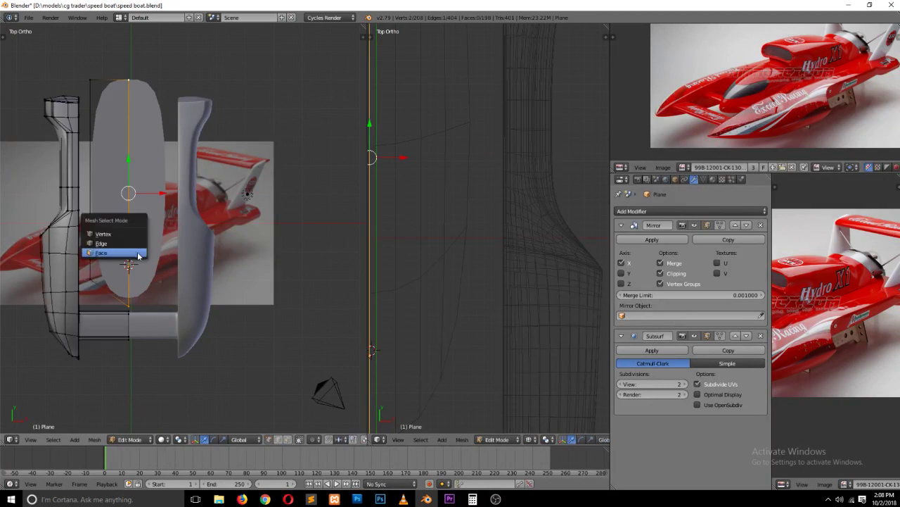
click(139, 254)
mouse_move(140, 254)
middle_down()
mouse_move(99, 168)
mouse_move(131, 232)
mouse_move(134, 270)
middle_up()
right_click(134, 259)
key(e)
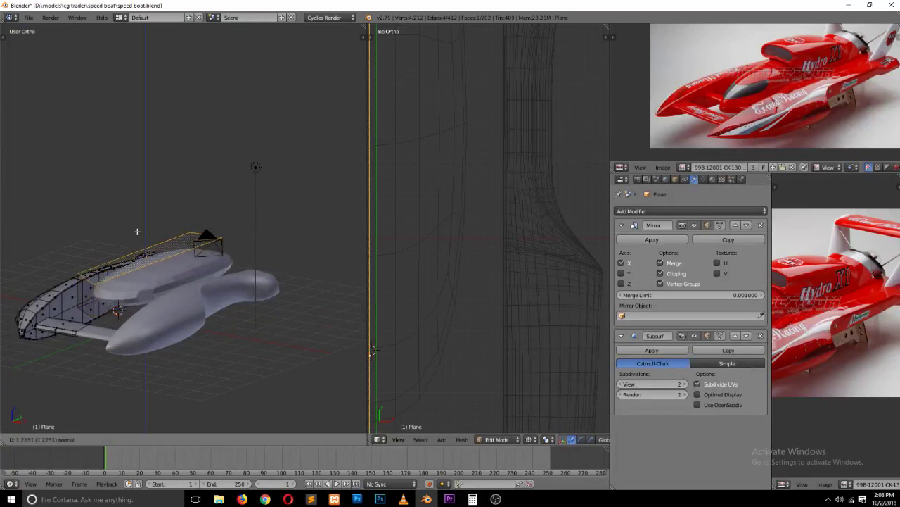
right_click(138, 232)
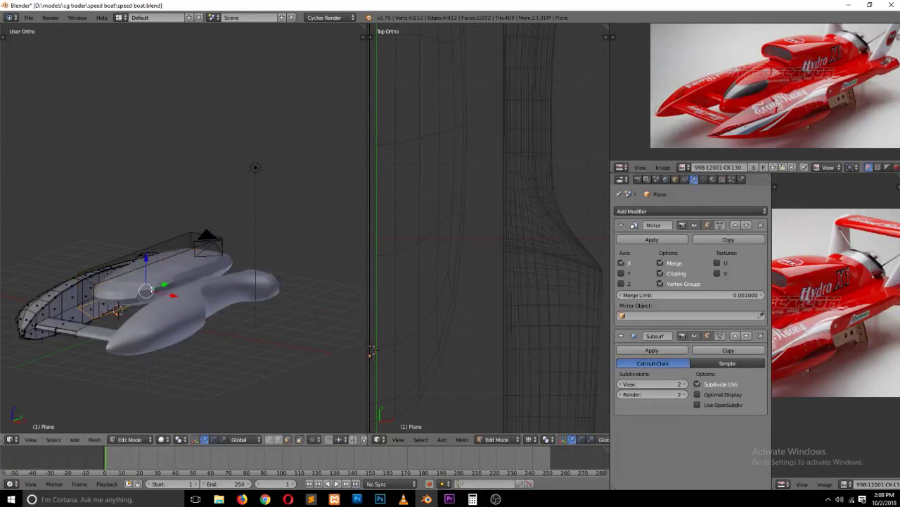
Step: Select a canopy edge in edge mode and switch to the right side view
middle_drag(138, 304, 142, 280)
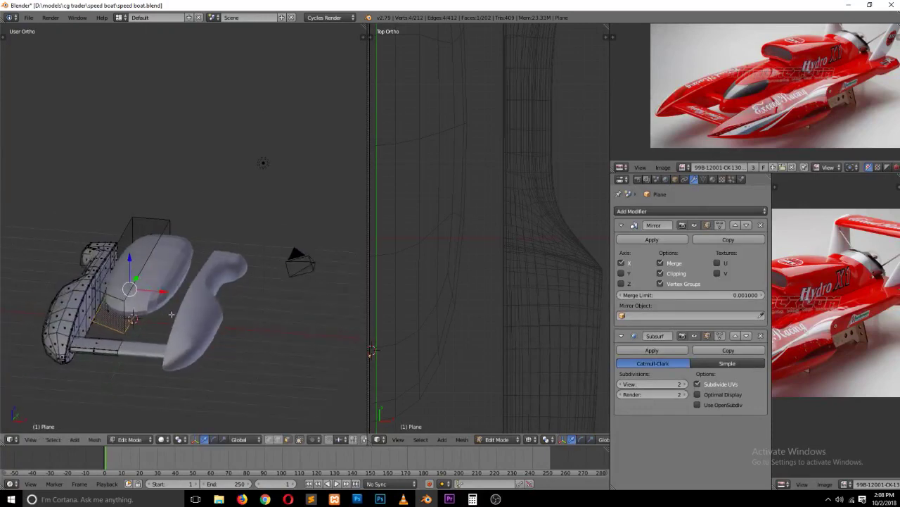
key(Tab)
key(Tab)
scroll(142, 279, up, 2)
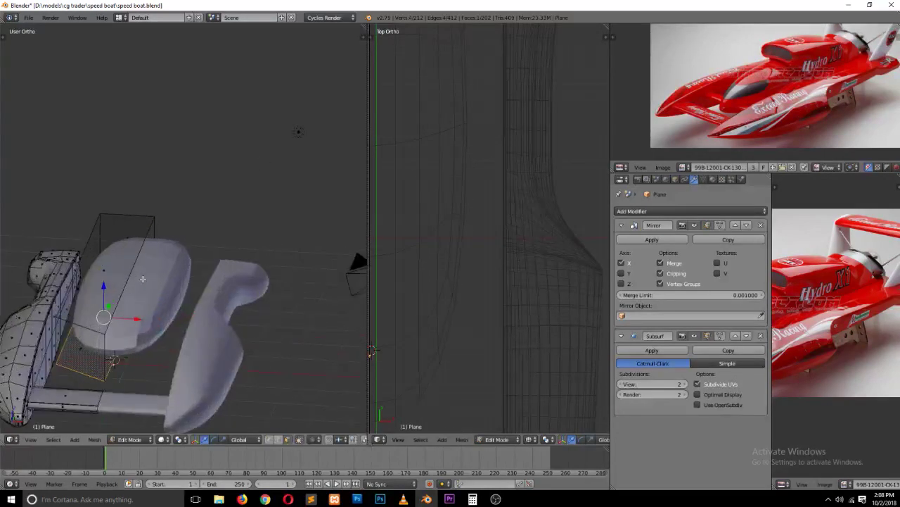
key(ctrl+Tab)
click(129, 268)
right_click(130, 271)
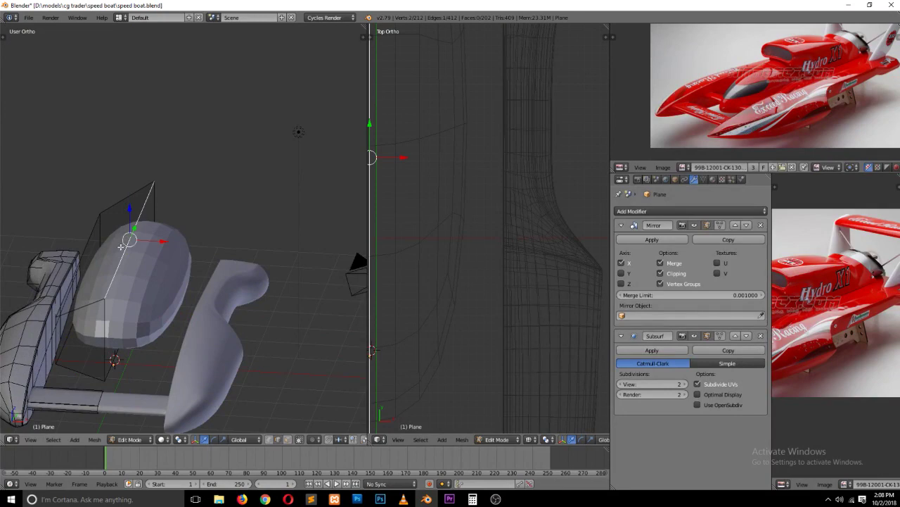
key(KP_3)
key(ctrl+Tab)
Step: In wireframe view, move the canopy's front vertex along the Y axis
click(76, 243)
key(z)
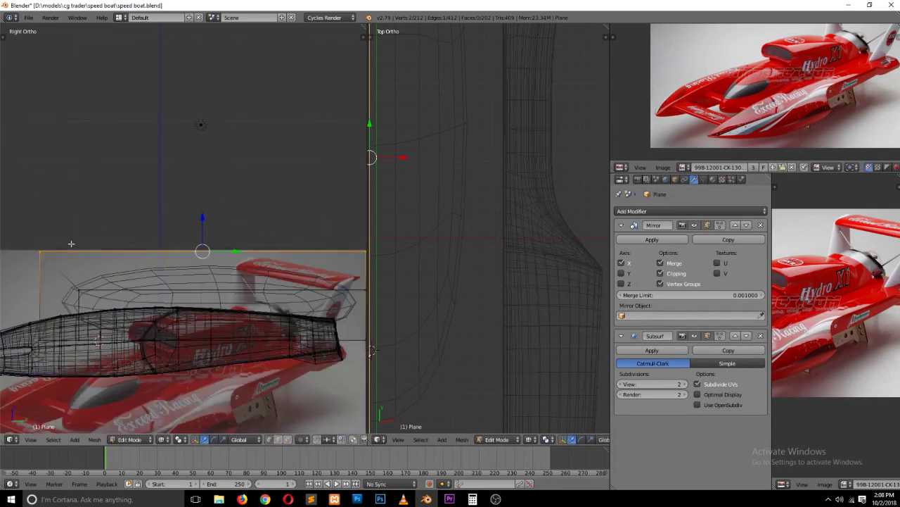
right_click(50, 250)
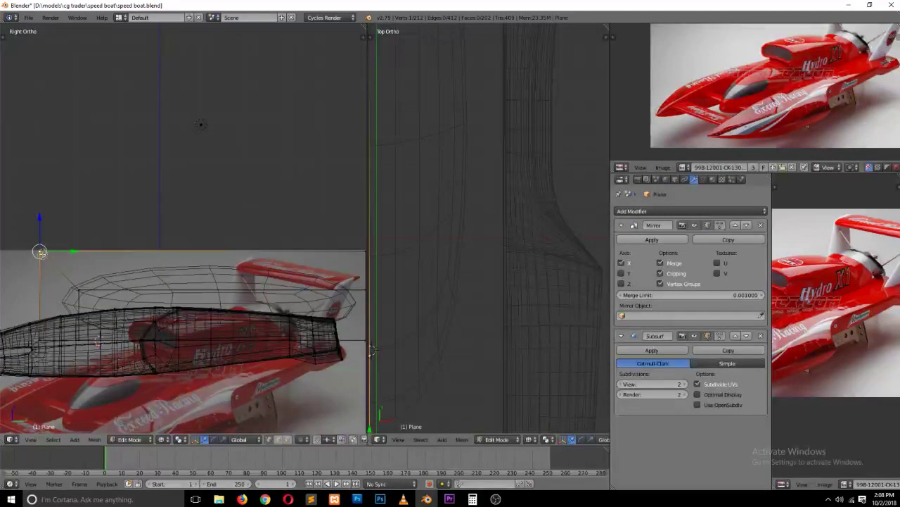
click(60, 249)
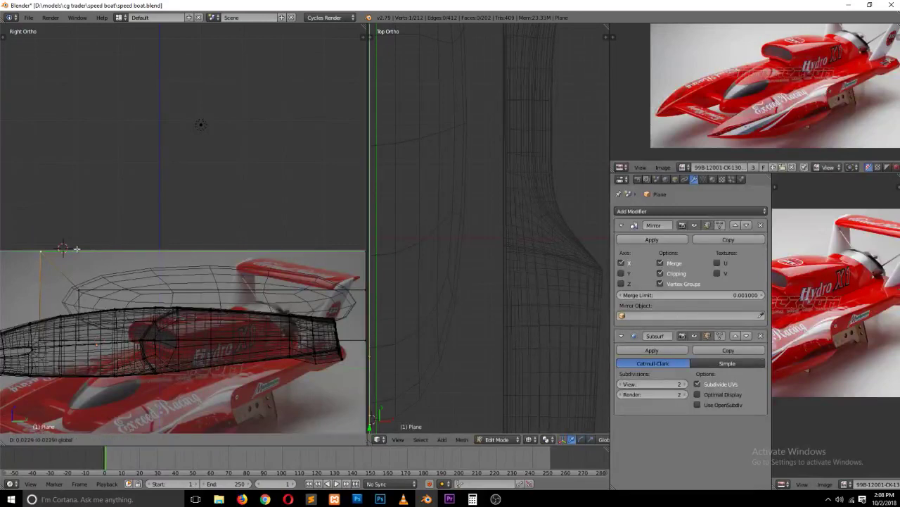
key(g)
key(y)
click(169, 263)
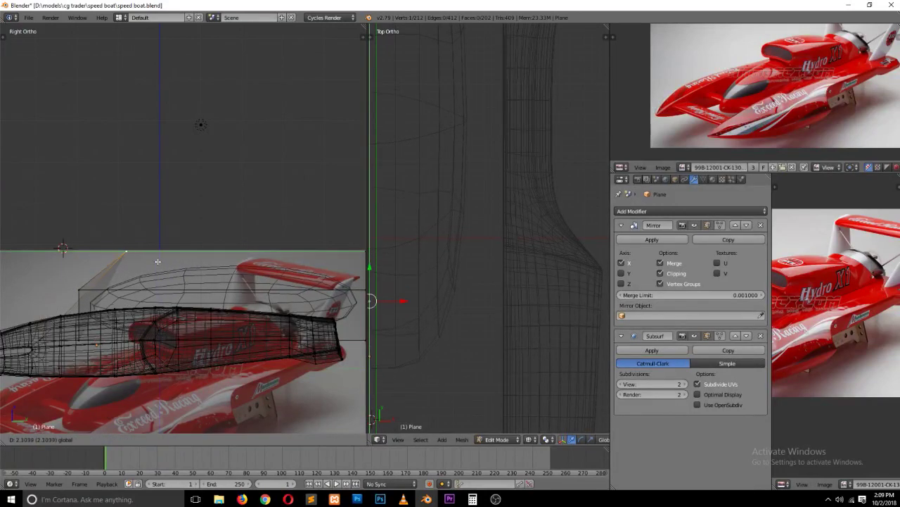
key(z)
mouse_move(169, 263)
middle_down()
mouse_move(223, 317)
mouse_move(207, 343)
middle_up()
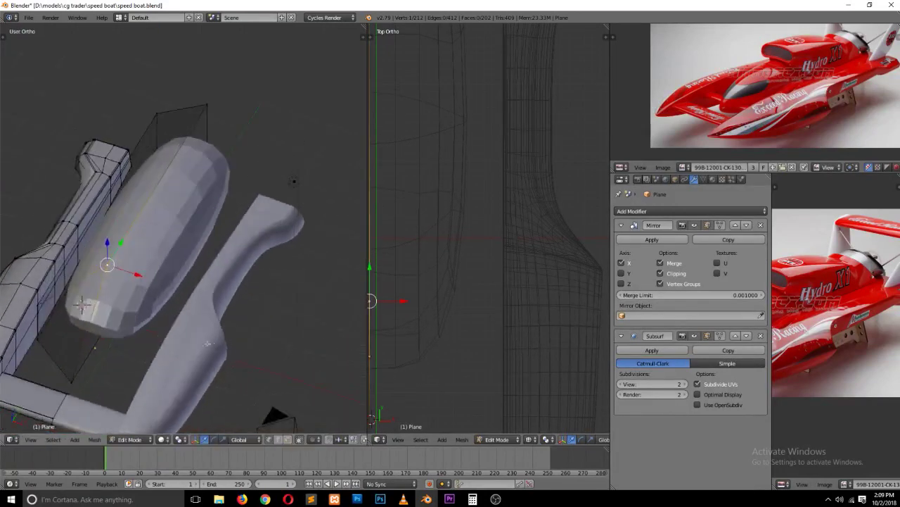
Step: Subdivide the canopy's front edge and connect two vertices with a new edge
right_click(38, 306)
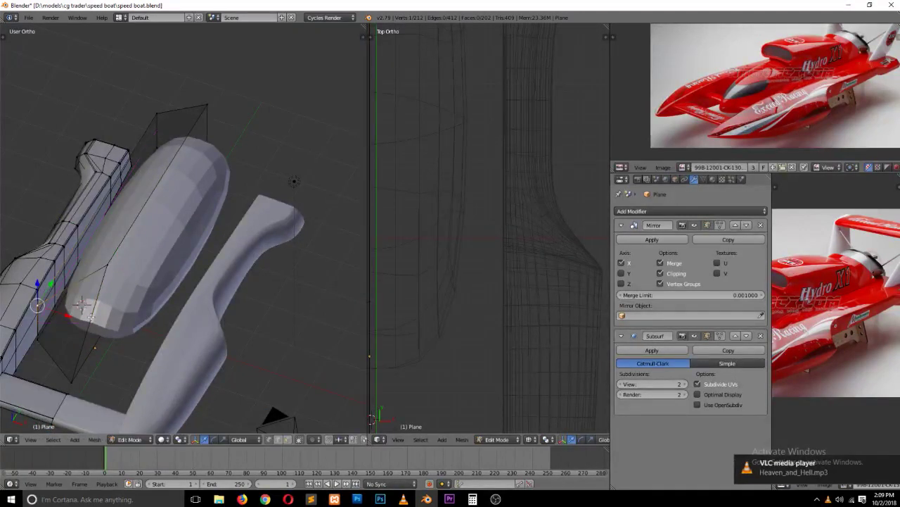
key(ctrl+Tab)
click(78, 329)
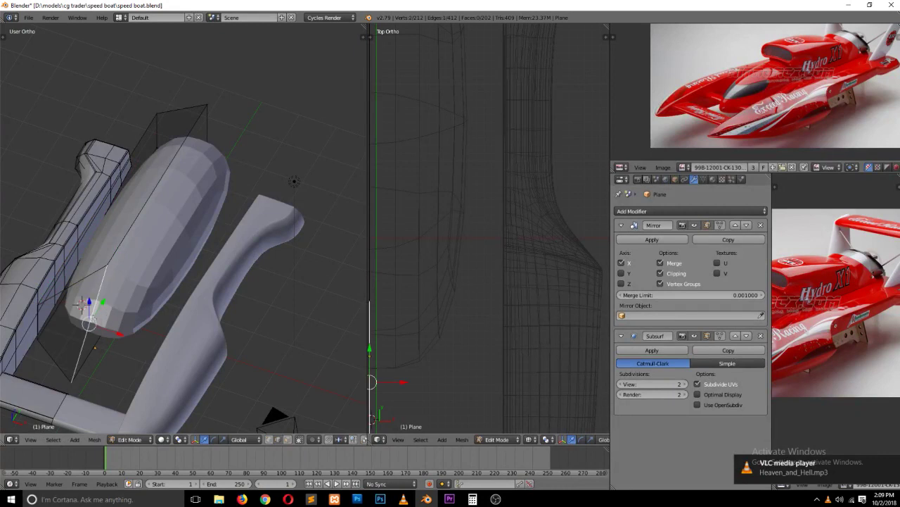
key(w)
click(88, 273)
key(ctrl+Tab)
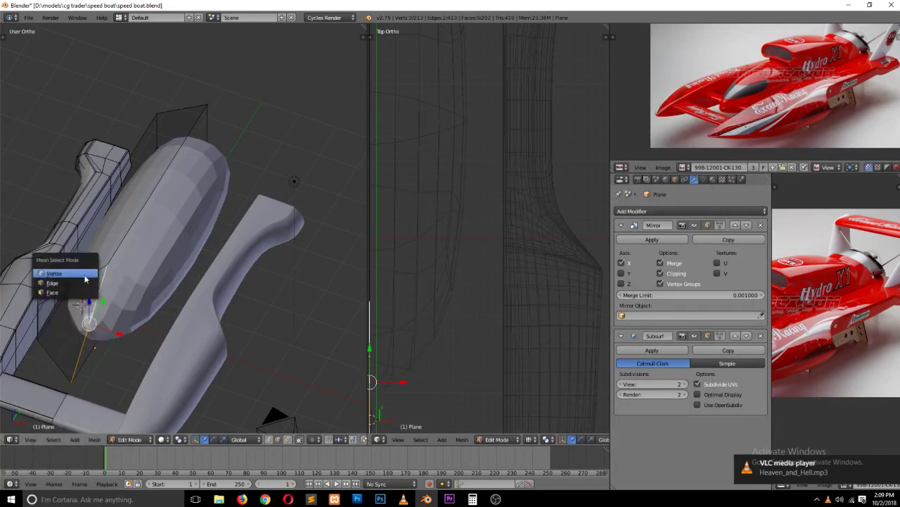
click(85, 276)
click(91, 329)
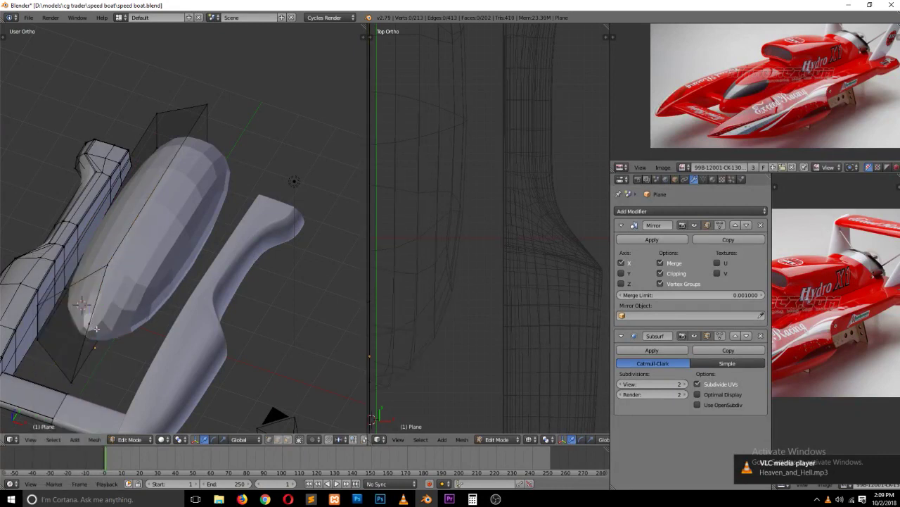
shift+click(39, 307)
key(j)
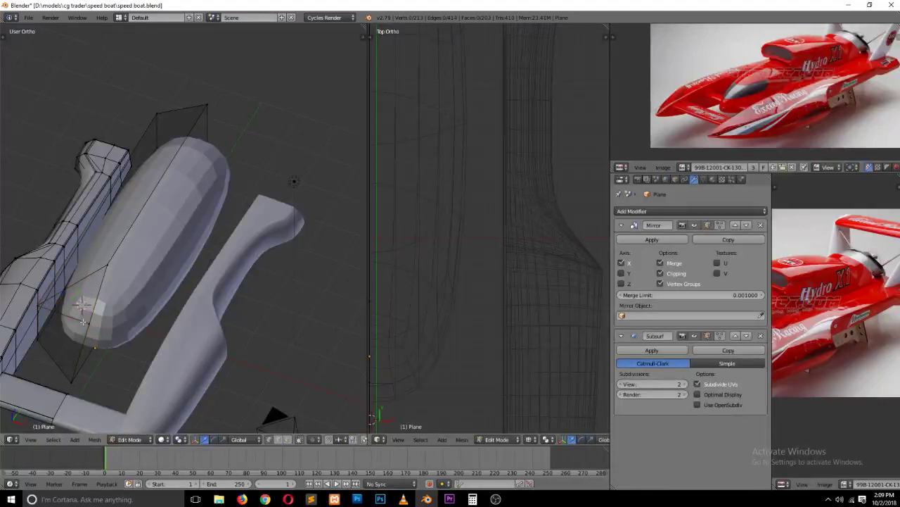
Step: Pull the canopy nose vertex into place in side view against the reference photo
click(89, 318)
middle_drag(90, 318, 89, 319)
key(KP_3)
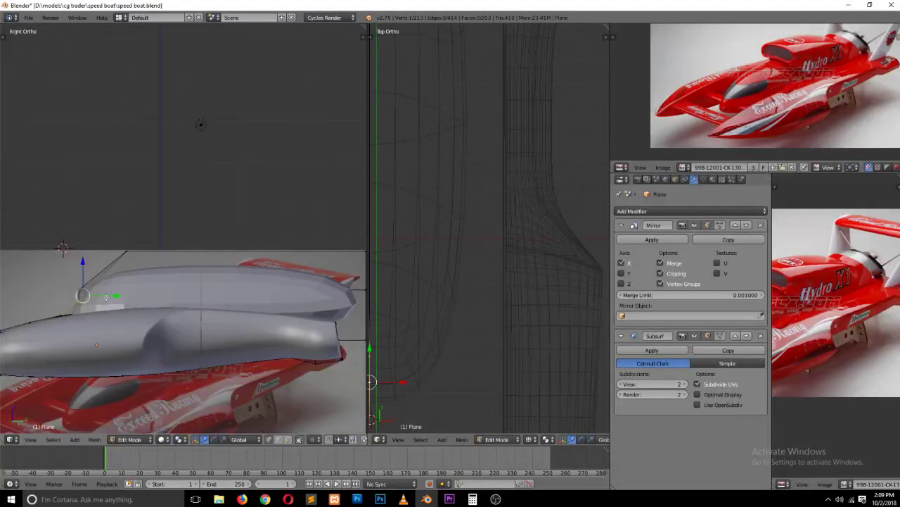
drag(105, 296, 94, 292)
click(93, 294)
middle_drag(93, 293, 198, 328)
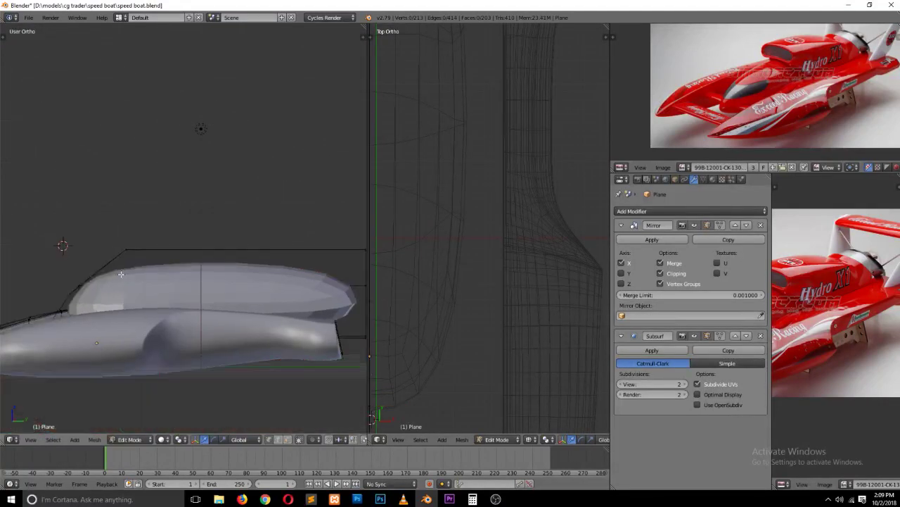
middle_drag(128, 293, 163, 284)
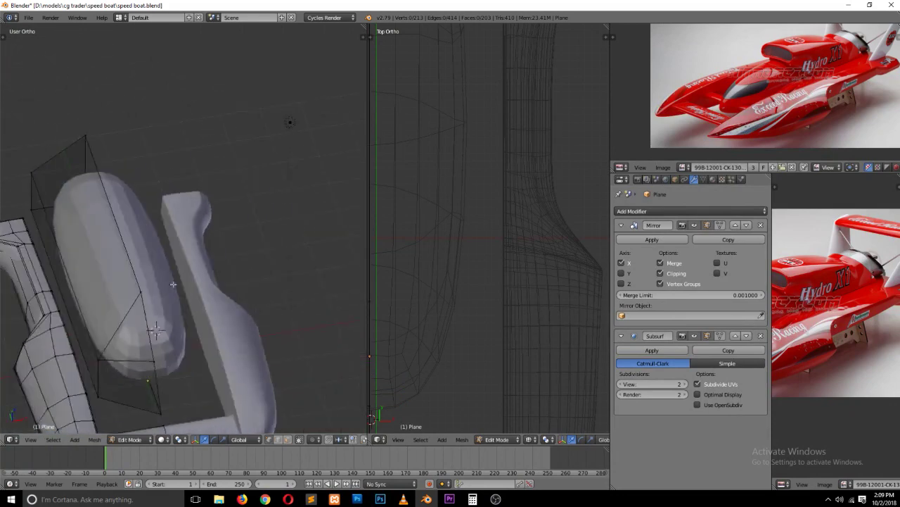
key(ctrl+r)
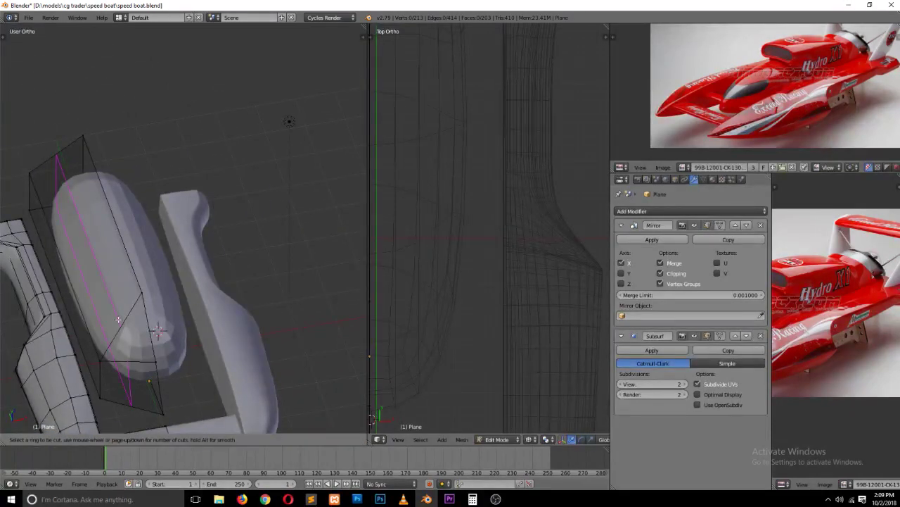
key(Escape)
middle_drag(78, 252, 245, 238)
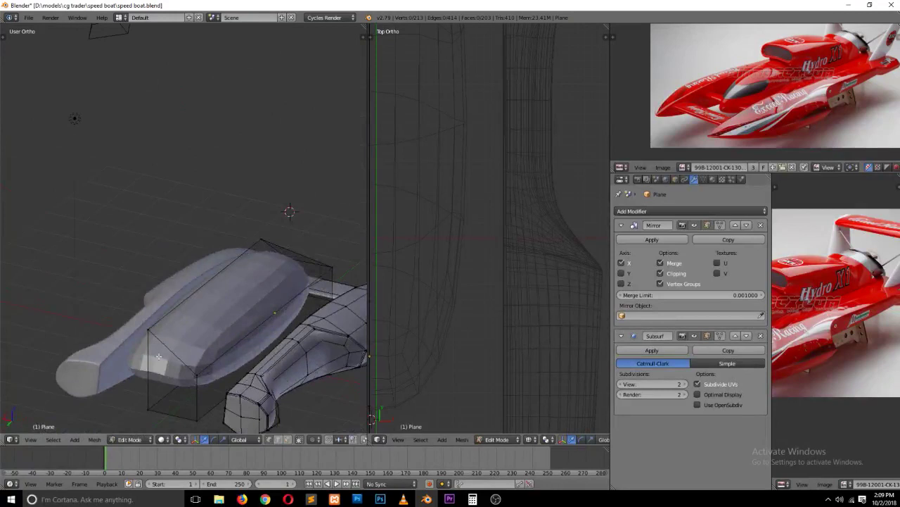
Step: Subdivide another canopy edge, undoing and redoing the subdivision once
key(ctrl+Tab)
click(151, 364)
key(w)
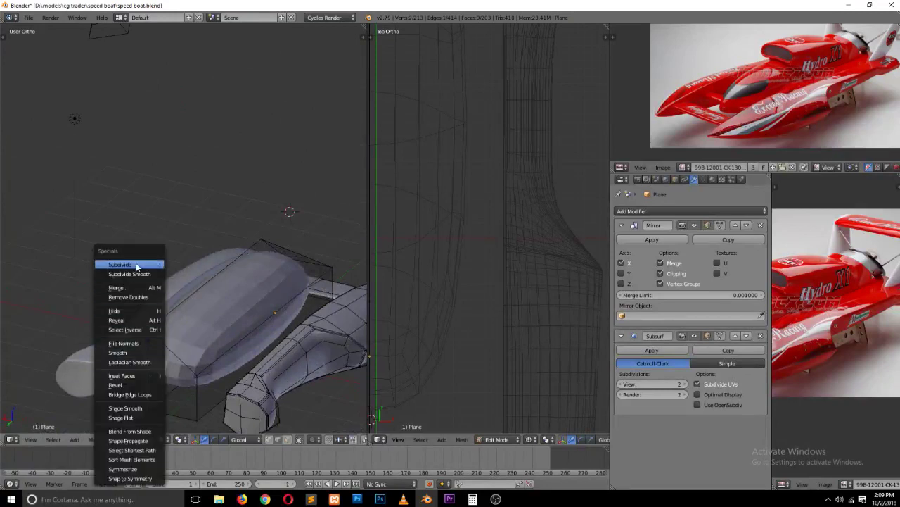
click(140, 265)
key(ctrl+Tab)
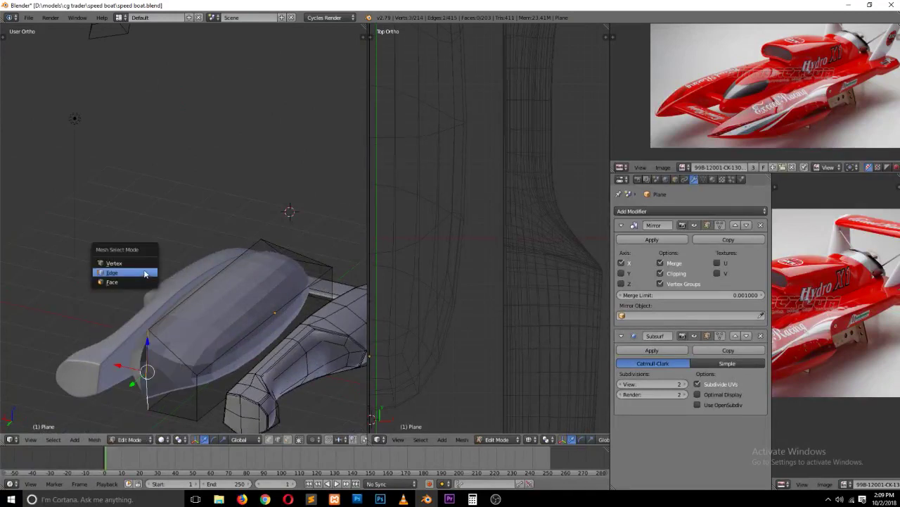
click(144, 273)
key(ctrl+z)
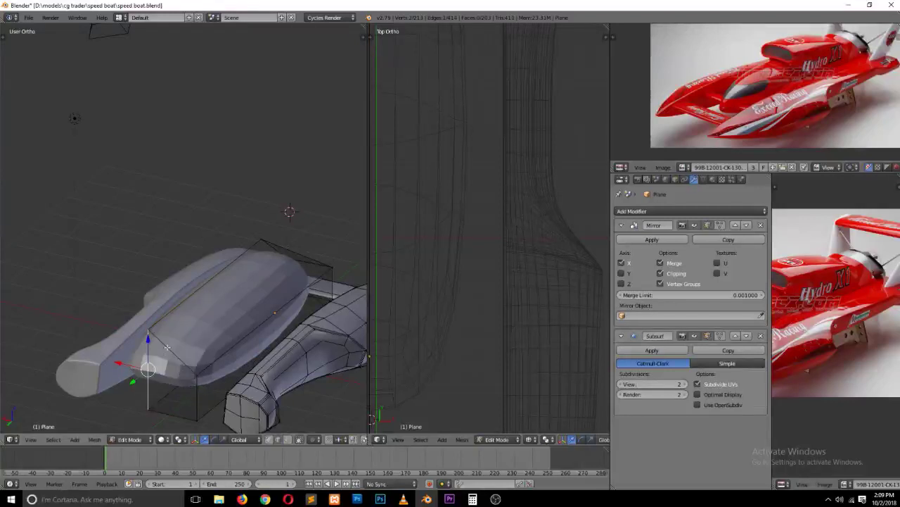
key(w)
click(154, 265)
key(ctrl+Tab)
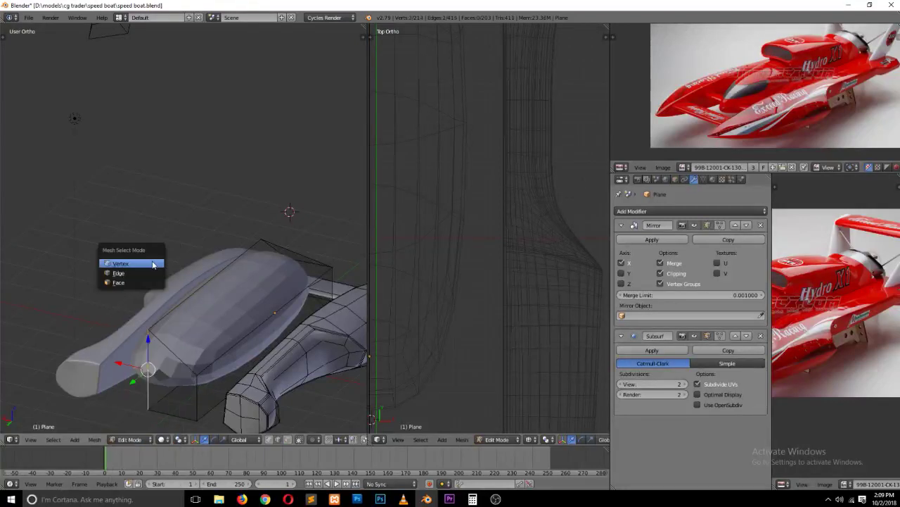
click(150, 261)
shift+right_click(151, 371)
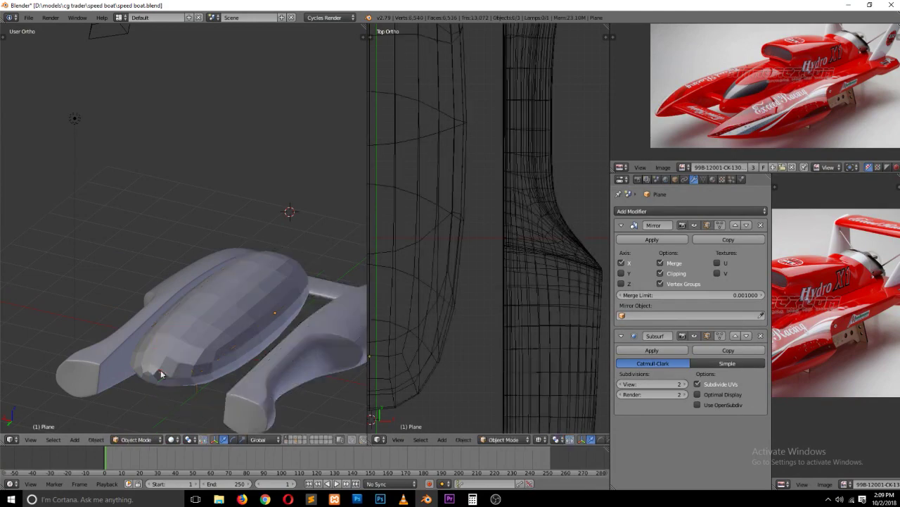
Step: Select the whole linked canopy block, delete its vertices, and return to Object Mode
right_click(197, 364)
key(ctrl+l)
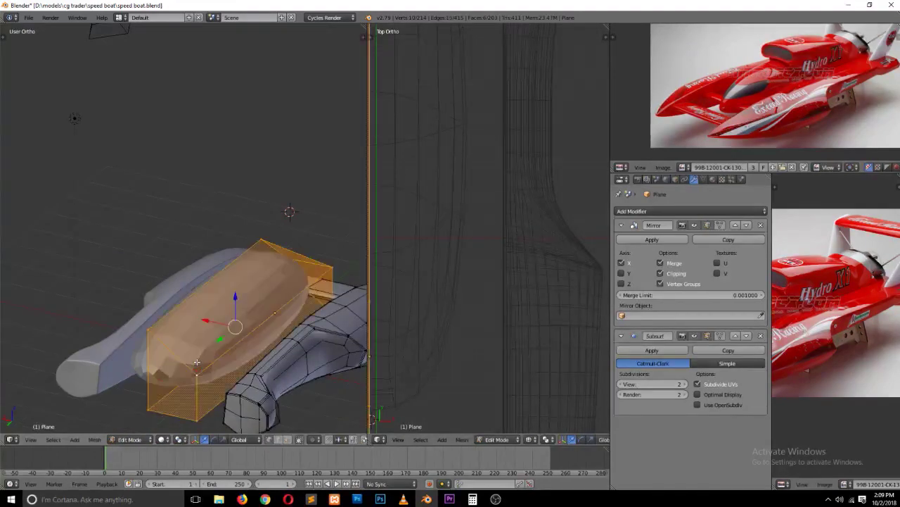
key(x)
click(197, 361)
key(Tab)
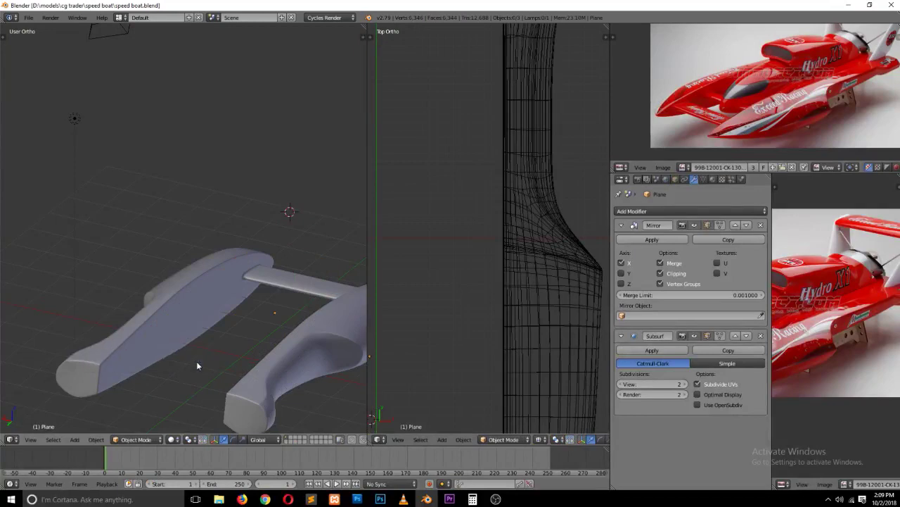
key(shift+a)
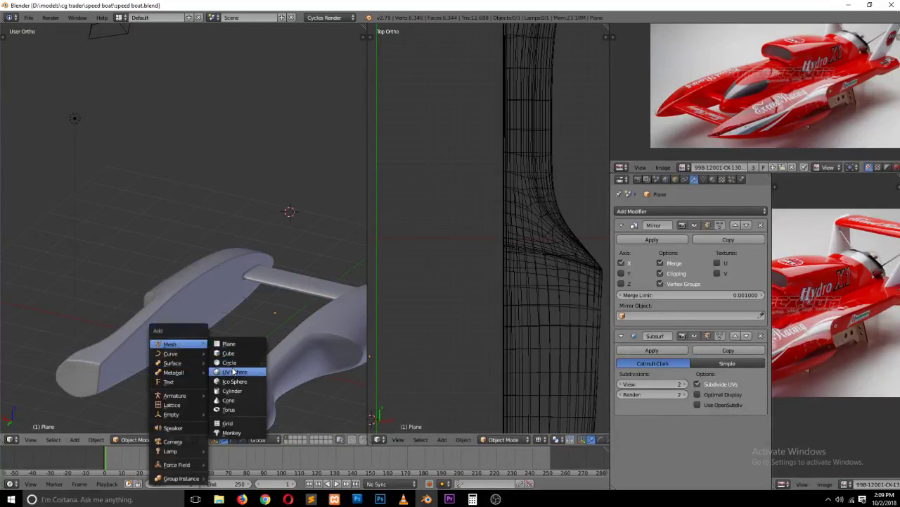
Step: Add a circle mesh and set its vertex count to 10
click(231, 362)
key(KP_3)
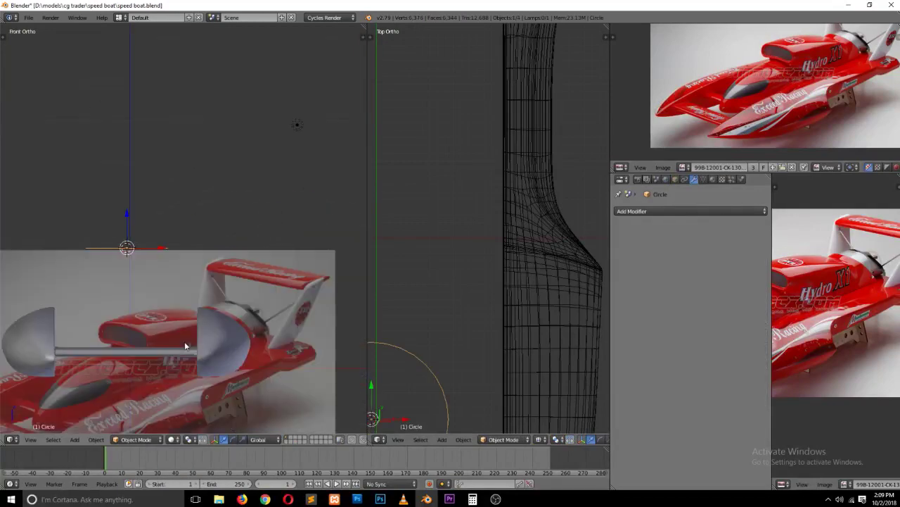
key(KP_7)
key(t)
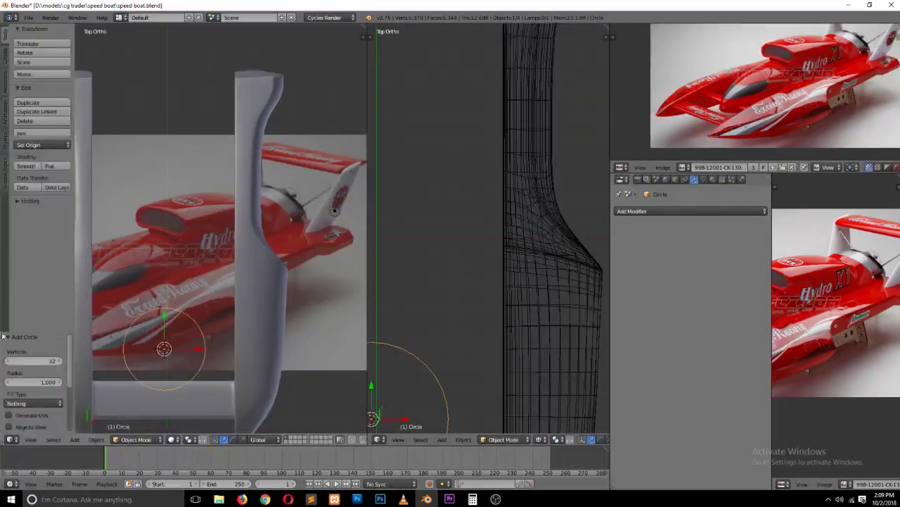
click(40, 360)
text(8)
key(Return)
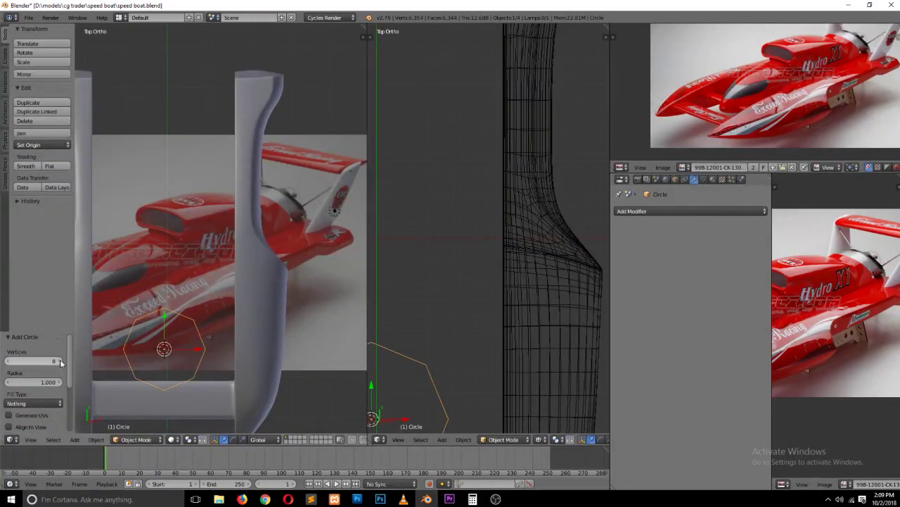
click(64, 361)
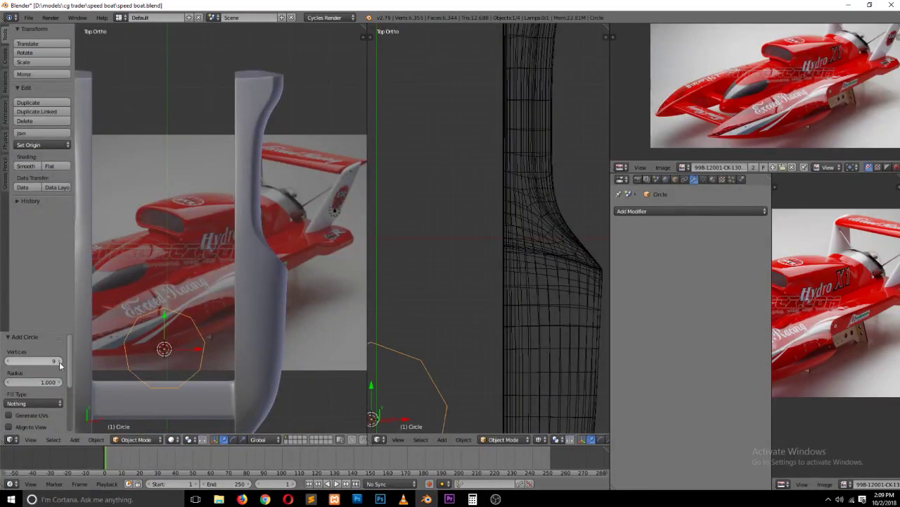
click(59, 362)
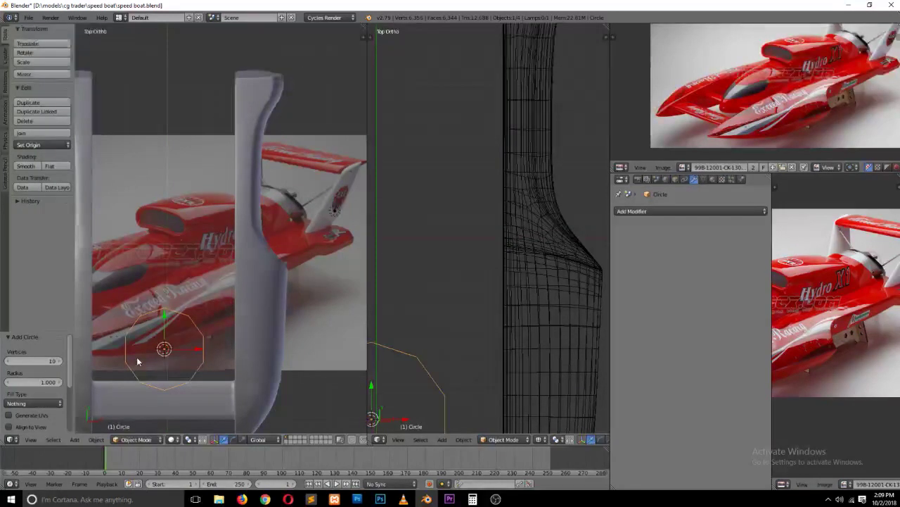
Step: In front view, rotate the circle 90° on X and lower it over the cockpit
key(KP_1)
text(rx)
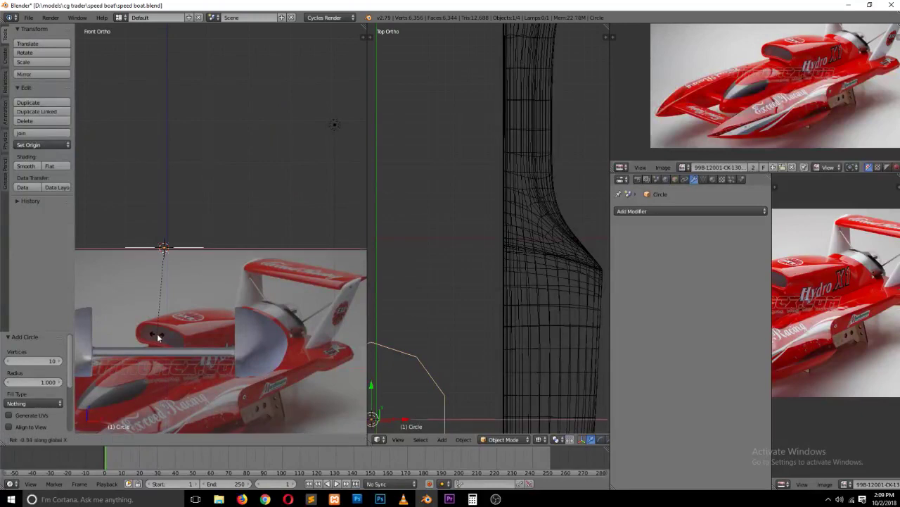
text(90)
key(Return)
scroll(159, 336, down, 1)
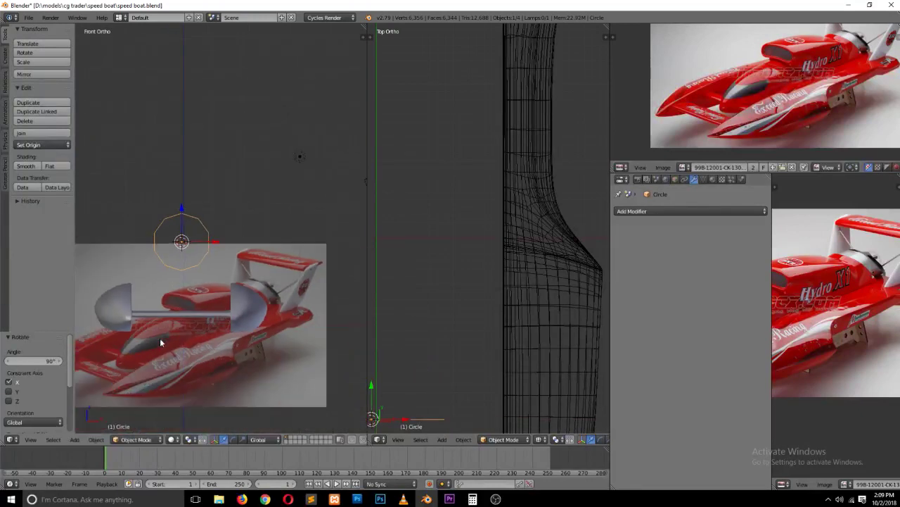
scroll(158, 335, down, 1)
key(g)
key(z)
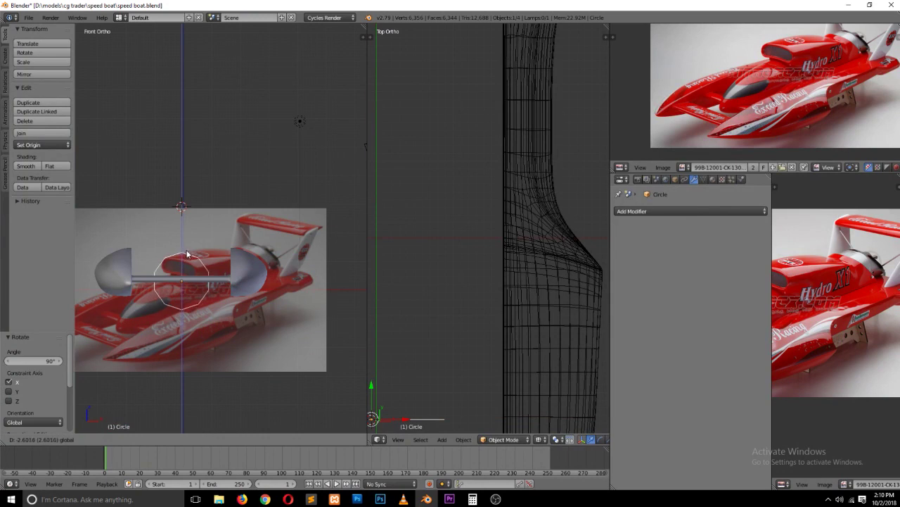
click(184, 257)
scroll(184, 258, up, 2)
scroll(169, 317, up, 2)
key(Tab)
Step: Raise the circle's bottom vertex along Z with proportional falloff
right_click(153, 366)
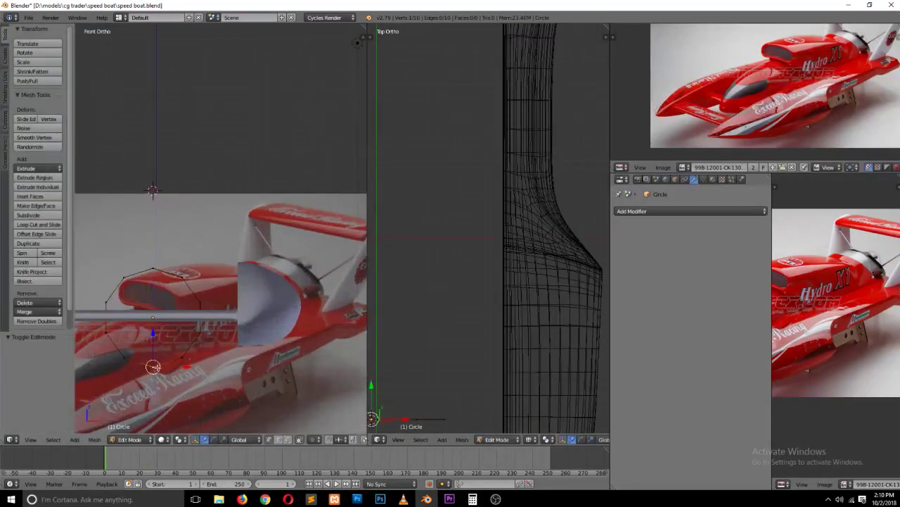
key(g)
key(z)
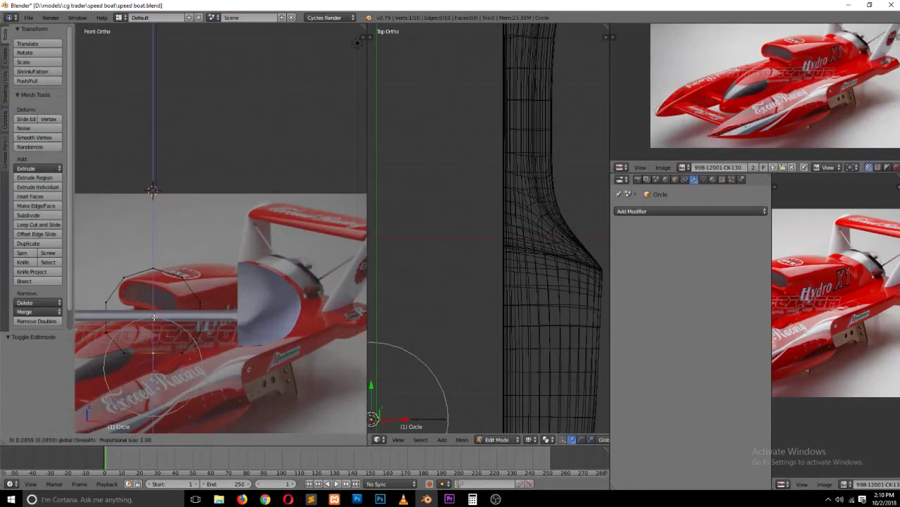
scroll(154, 316, down, 3)
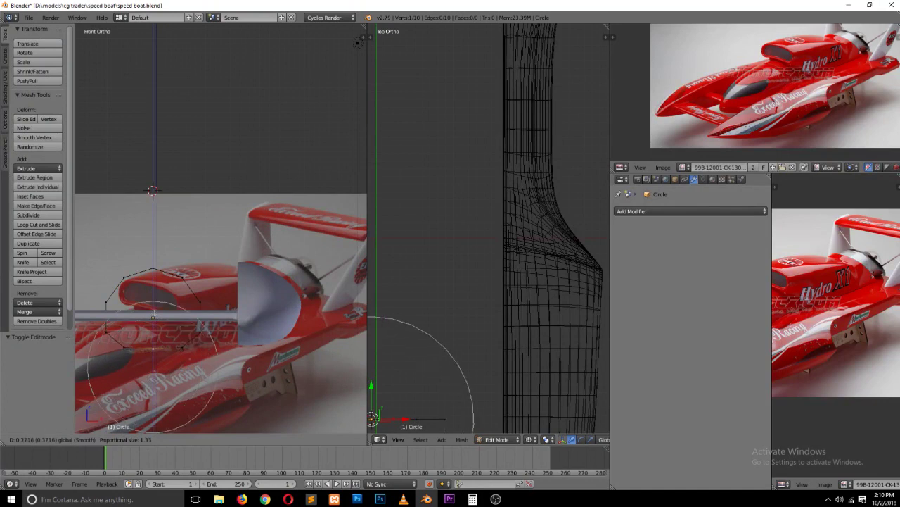
click(154, 310)
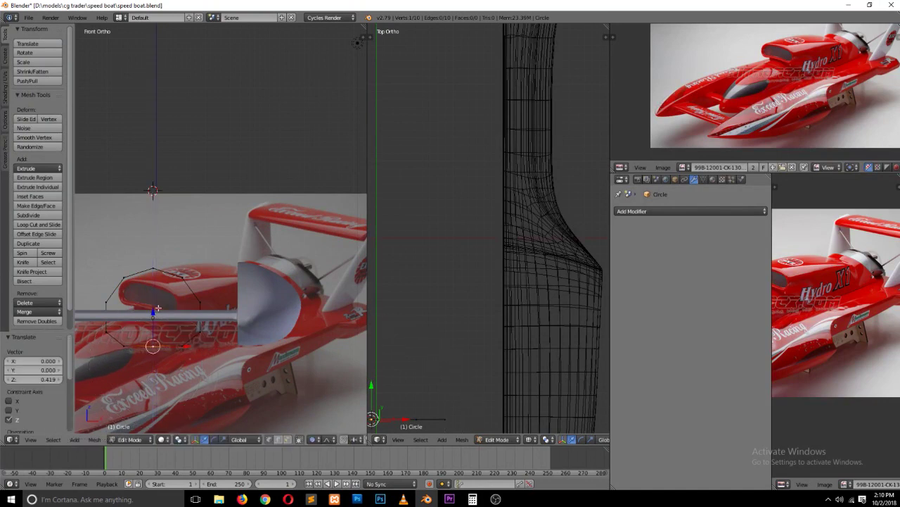
Step: In side wireframe view, lift the whole circle up to canopy height
key(a)
key(a)
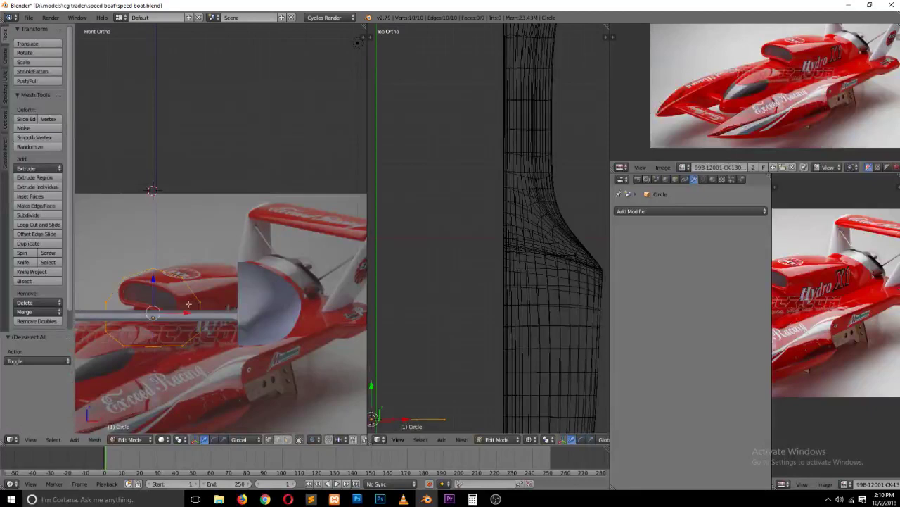
scroll(187, 304, down, 2)
key(KP_3)
scroll(182, 304, down, 2)
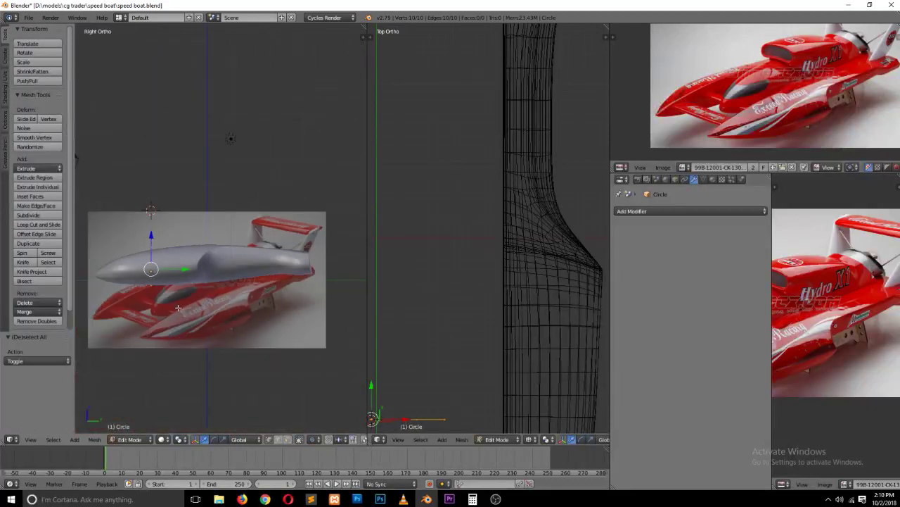
key(z)
drag(211, 245, 211, 230)
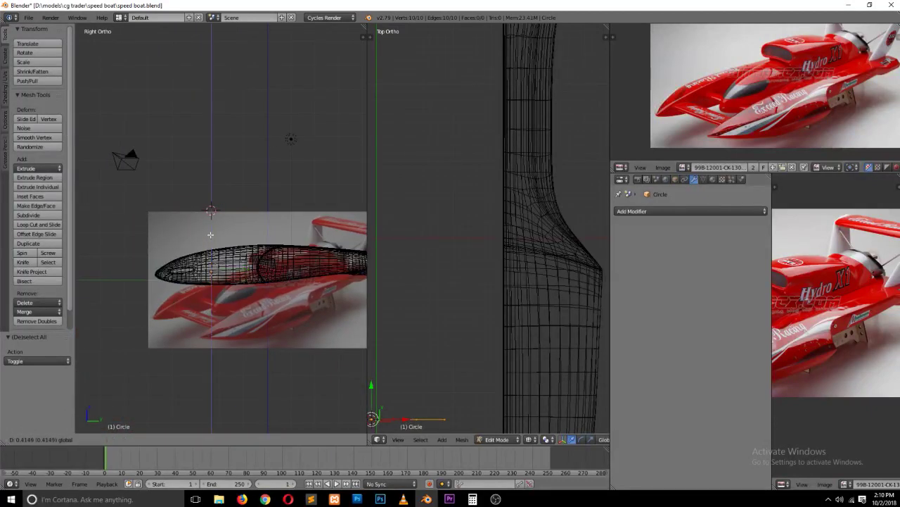
shift+middle_drag(251, 266, 190, 266)
Step: Extrude a new ring along Y, enlarge it and raise it on Z
key(e)
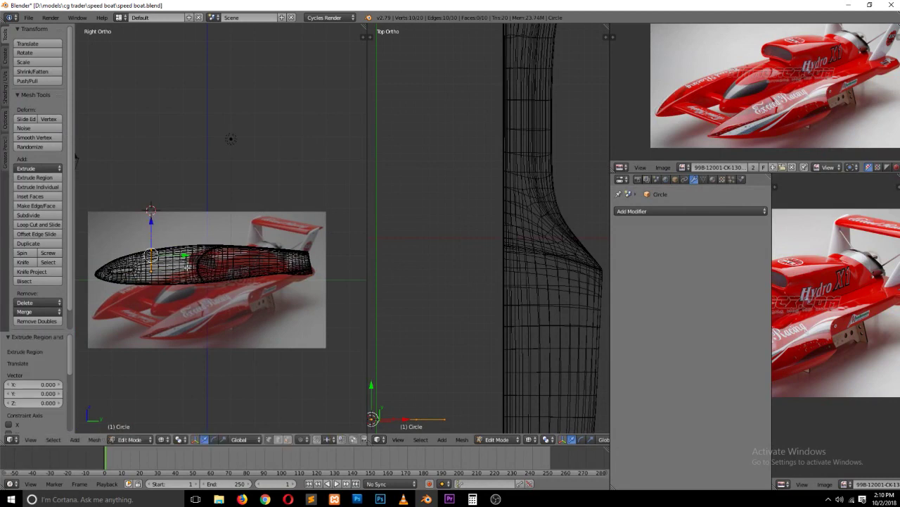
key(g)
key(y)
key(s)
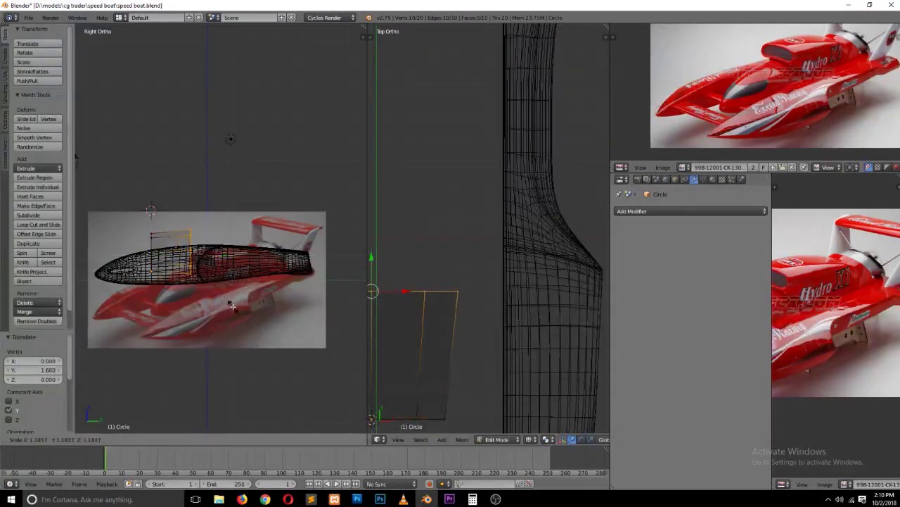
click(232, 303)
key(g)
key(z)
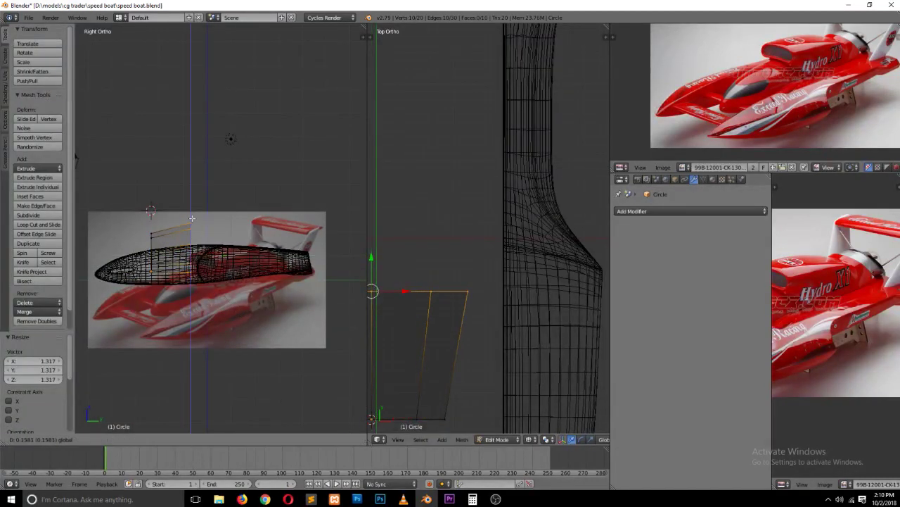
click(156, 247)
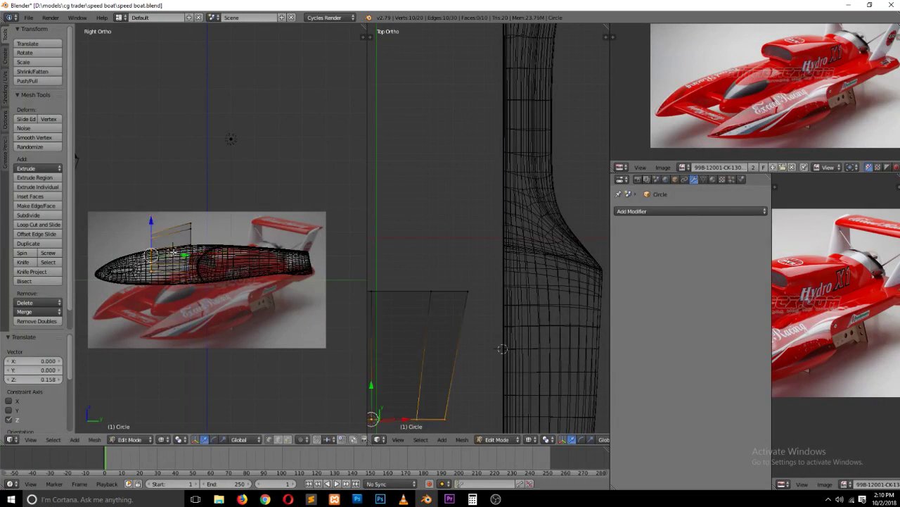
Step: Shift the front ring toward the nose along Y and shrink it to 0.401
key(g)
key(y)
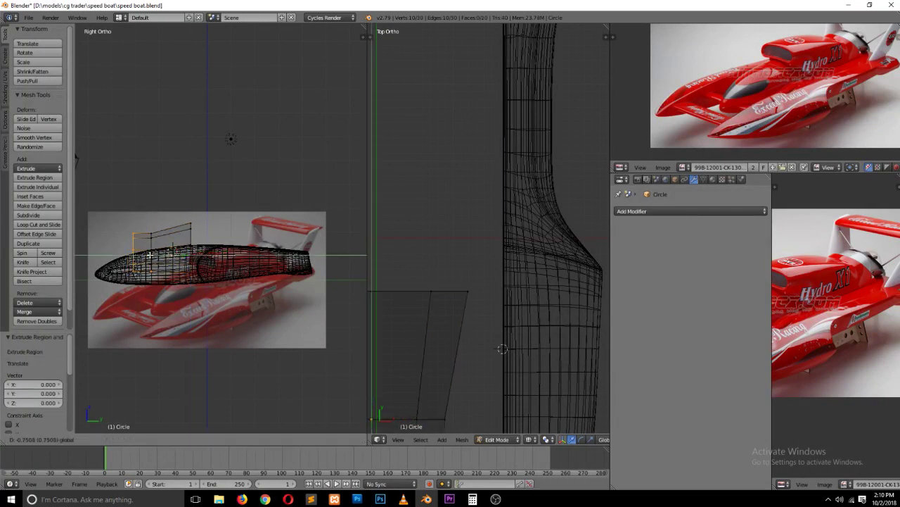
click(141, 272)
key(s)
click(132, 267)
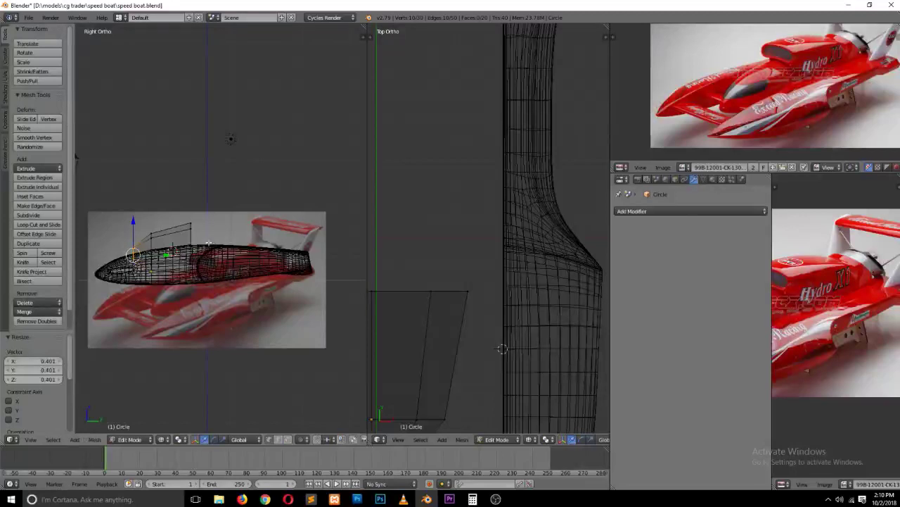
Step: Extrude the canopy toward the boat's rear and slightly narrow the rear section
key(e)
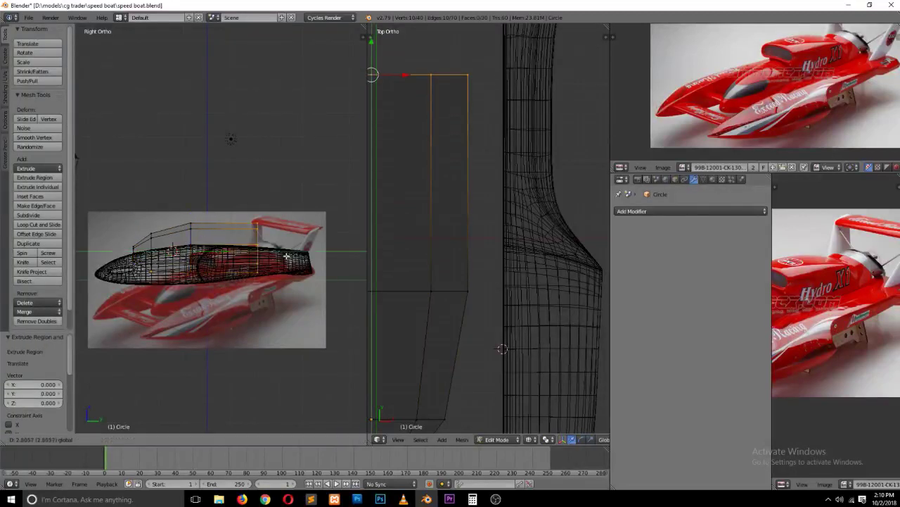
click(287, 255)
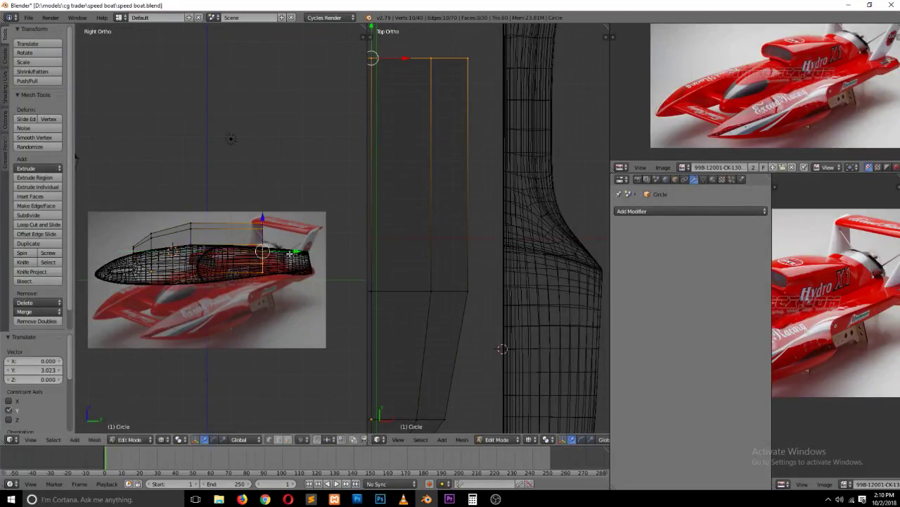
key(s)
click(288, 252)
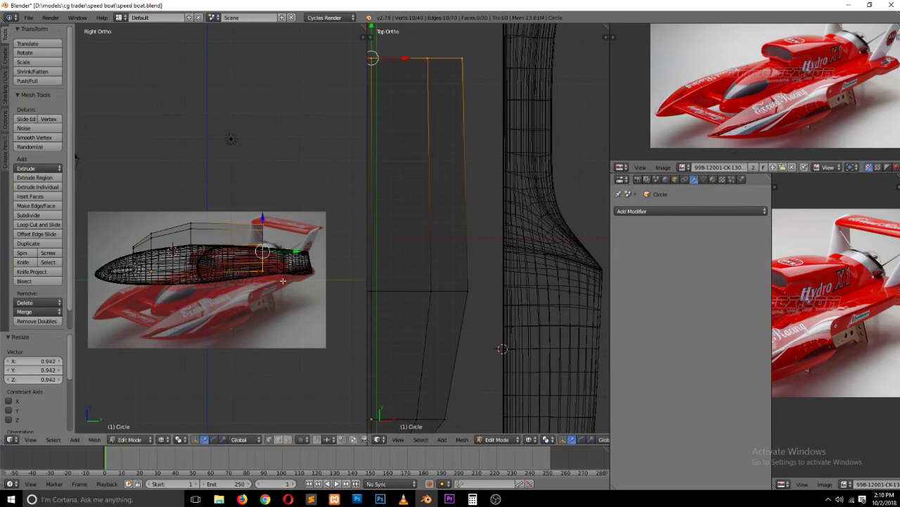
scroll(249, 262, up, 1)
scroll(249, 262, up, 1)
Step: Extrude another rear ring, tilt it -22.5° to match the fin, and move it up and forward
key(e)
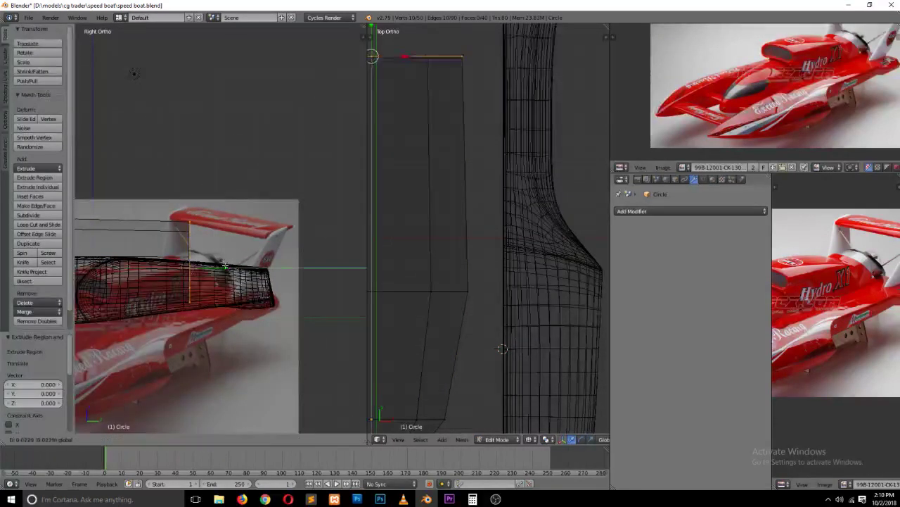
right_click(262, 268)
key(r)
click(276, 246)
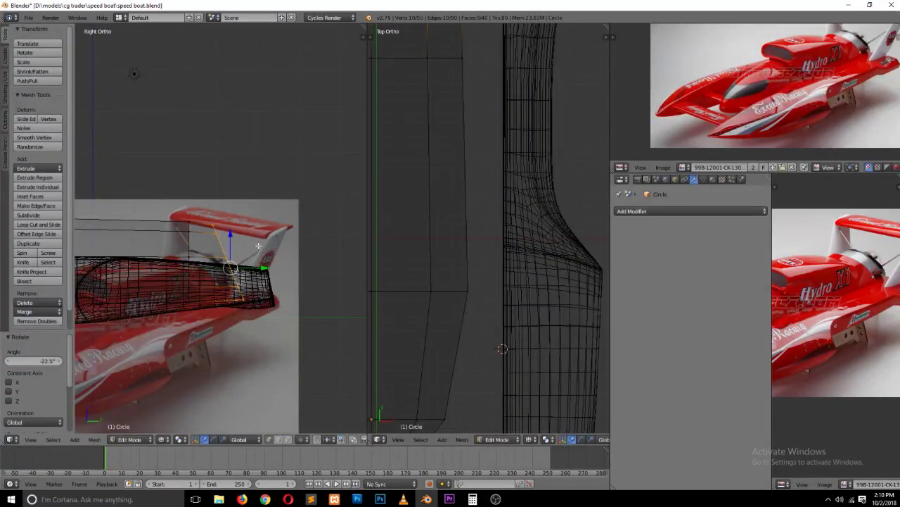
key(g)
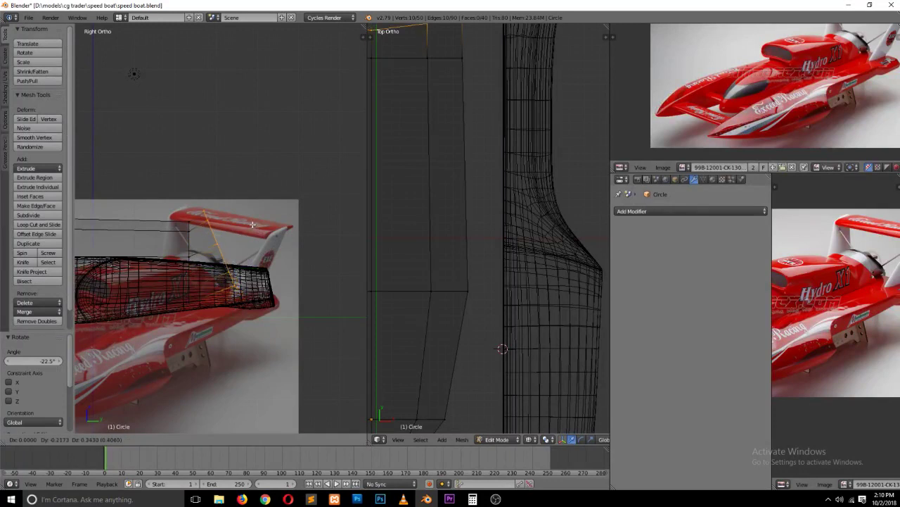
click(251, 223)
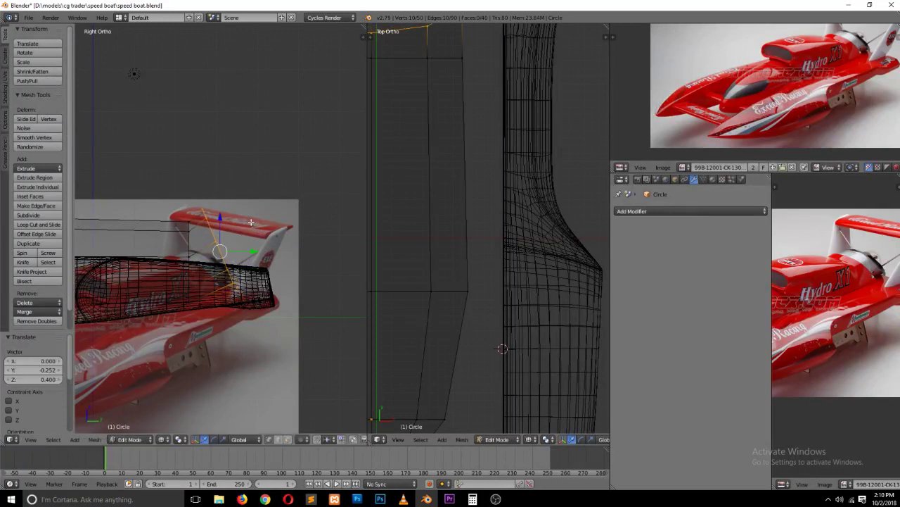
Step: In Object Mode, orbit around the boat to look down at the canopy
key(Tab)
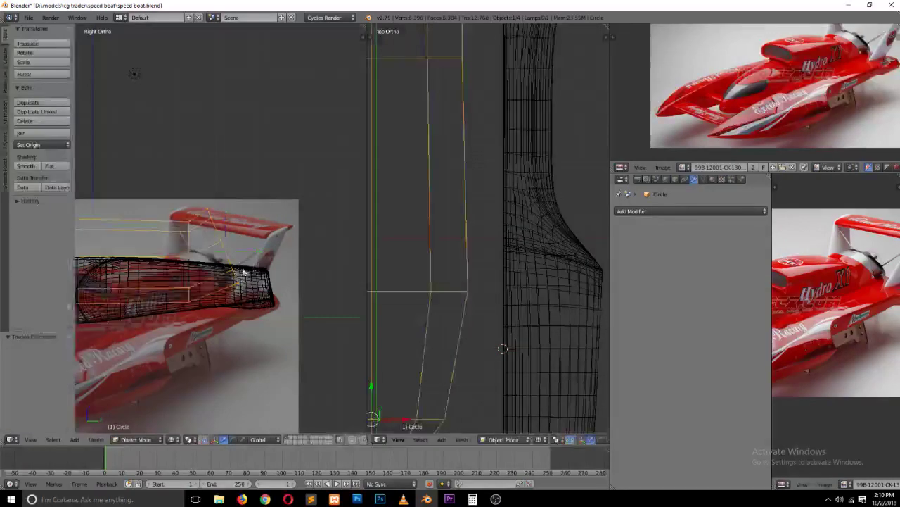
scroll(218, 284, down, 2)
mouse_move(218, 284)
middle_down()
mouse_move(204, 303)
mouse_move(288, 332)
middle_up()
scroll(235, 322, up, 3)
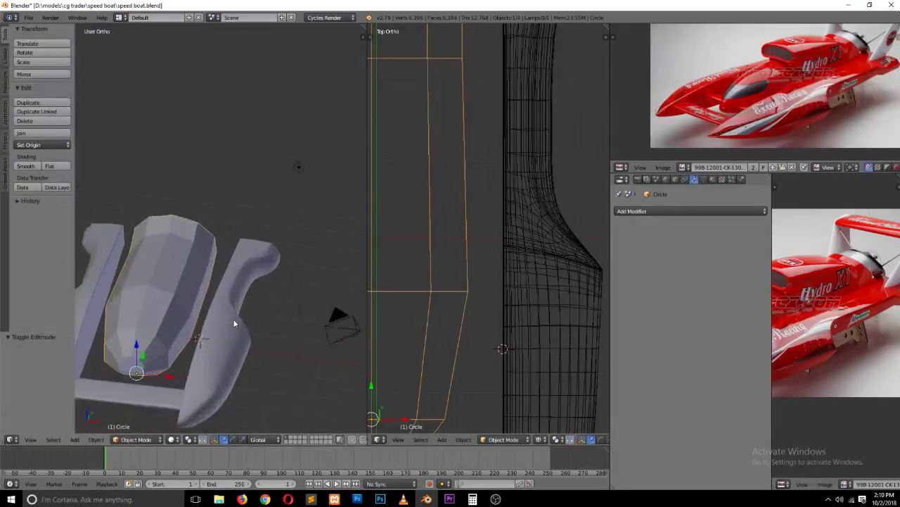
scroll(235, 324, up, 2)
middle_drag(235, 323, 210, 326)
Step: Extrude the canopy's front tip ring and shrink it, then undo the scaling
key(Tab)
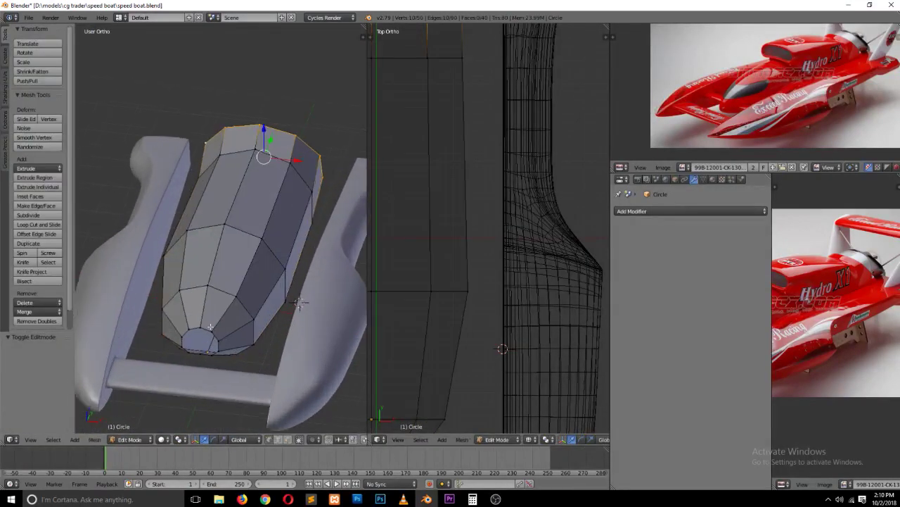
scroll(206, 327, up, 3)
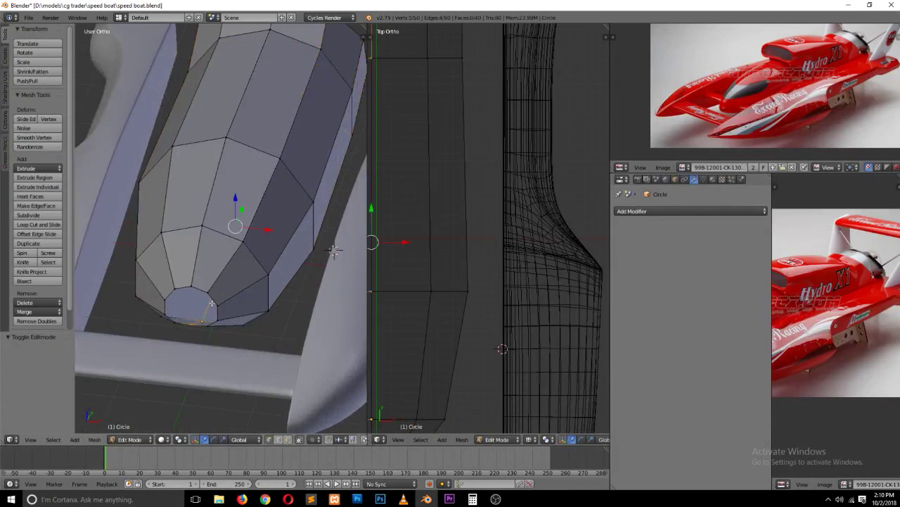
right_click(217, 303)
key(e)
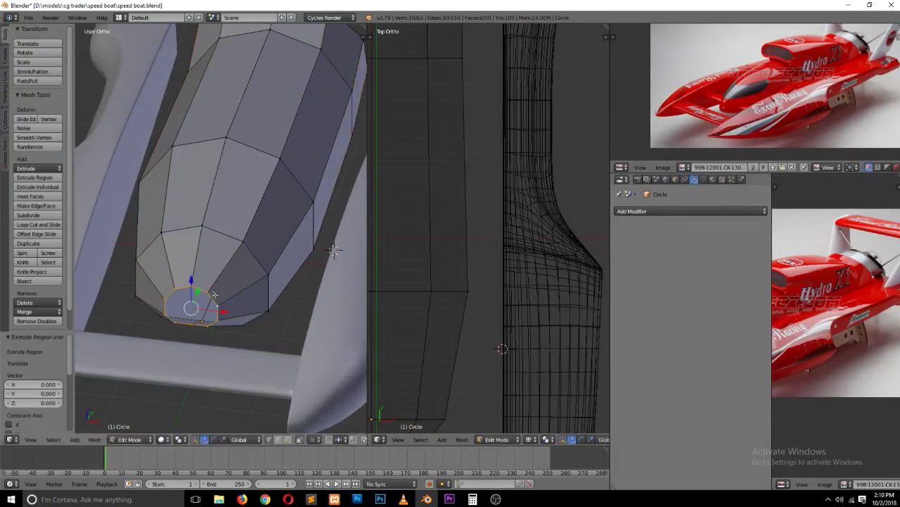
key(s)
click(190, 304)
key(e)
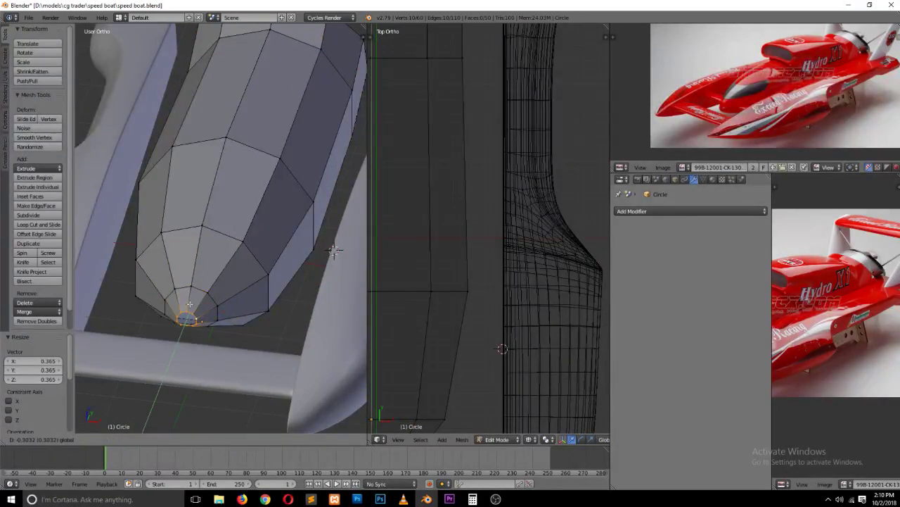
key(Escape)
key(ctrl+z)
Step: Deselect, return to side view and Object Mode, and add Subsurf level 2 to the canopy
key(a)
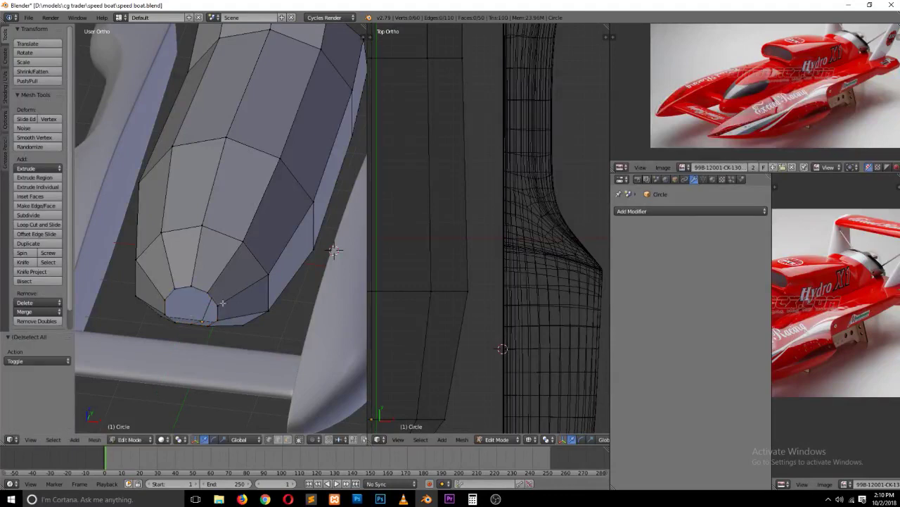
mouse_move(237, 303)
middle_down()
mouse_move(232, 288)
mouse_move(223, 306)
middle_up()
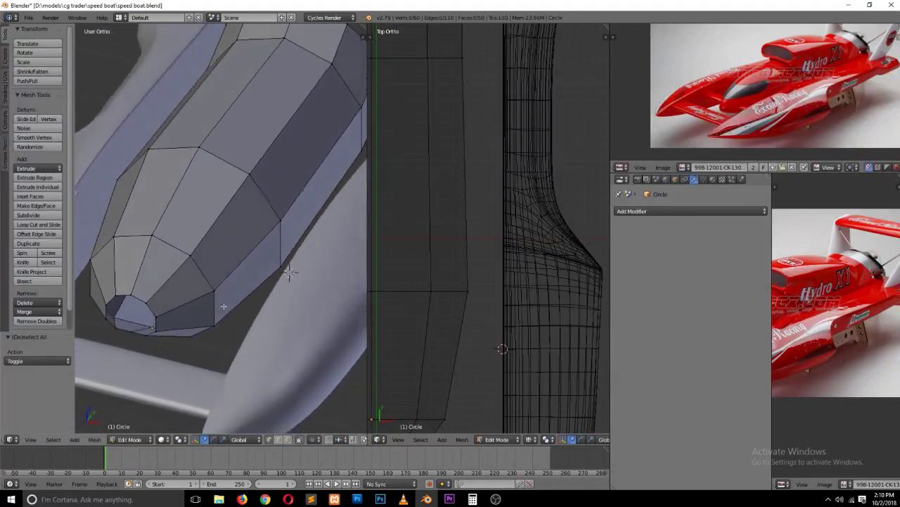
key(KP_3)
scroll(213, 303, down, 5)
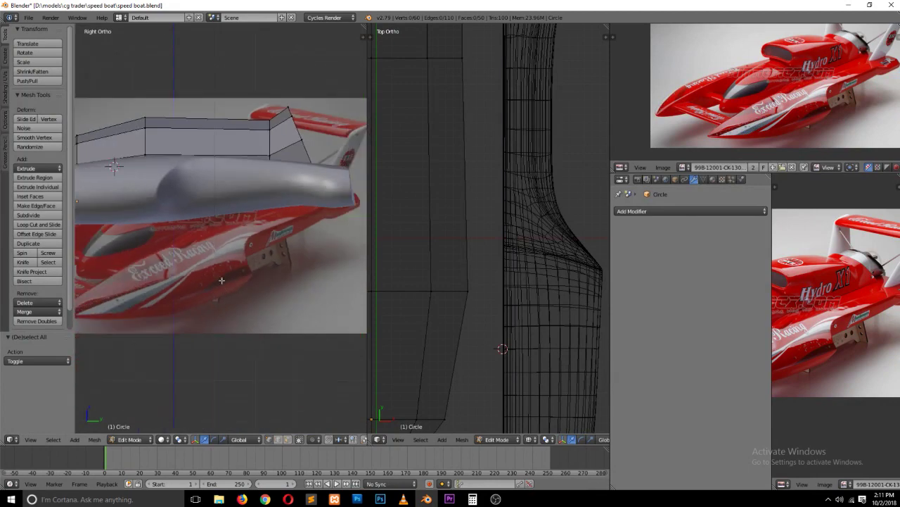
key(Tab)
key(ctrl+2)
Step: Shade the smoothed canopy smooth and save the file, overwriting the existing one
middle_drag(210, 132, 282, 187)
key(ctrl+s)
click(228, 197)
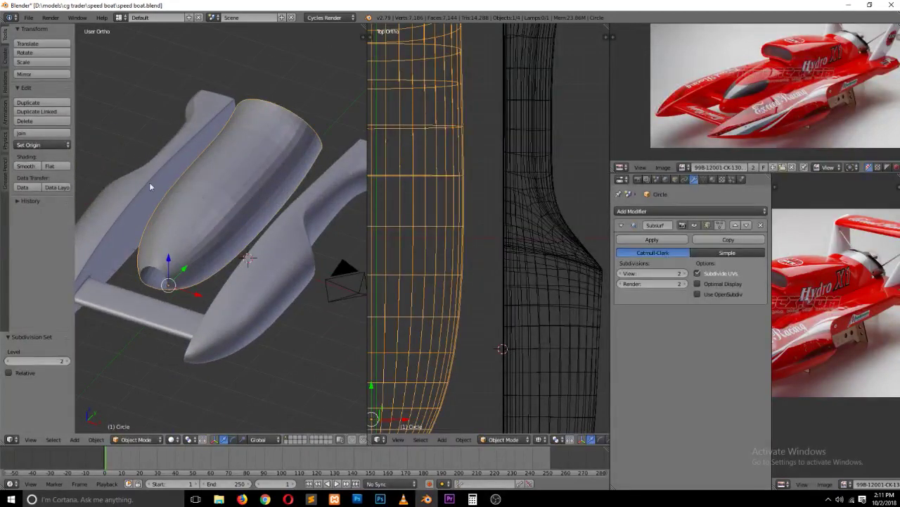
click(26, 166)
key(a)
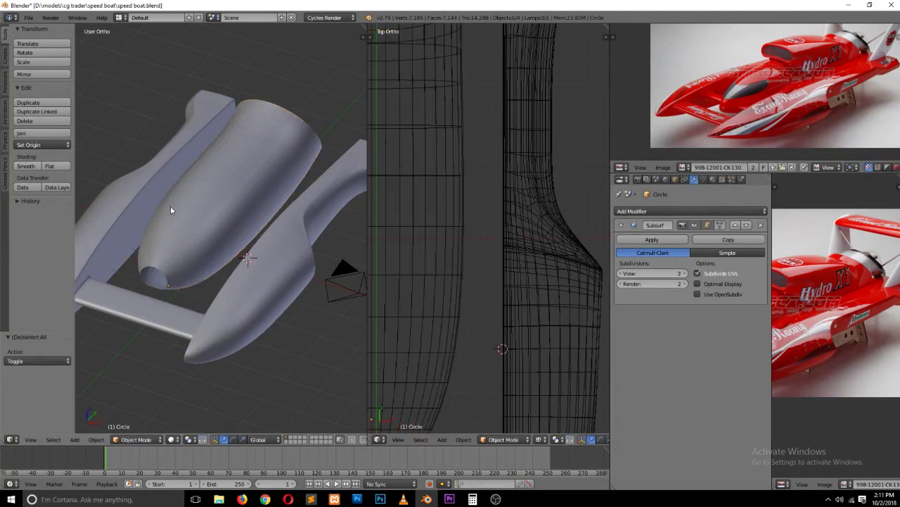
key(ctrl+s)
click(178, 214)
Step: Enter Edit Mode on the cockpit shape and start a loop cut around it
scroll(189, 225, up, 2)
scroll(191, 224, up, 2)
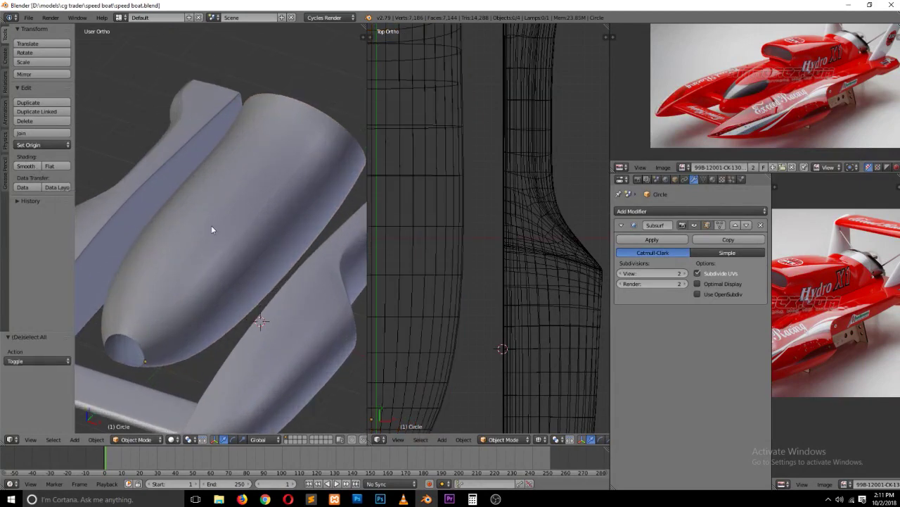
key(Tab)
key(ctrl+r)
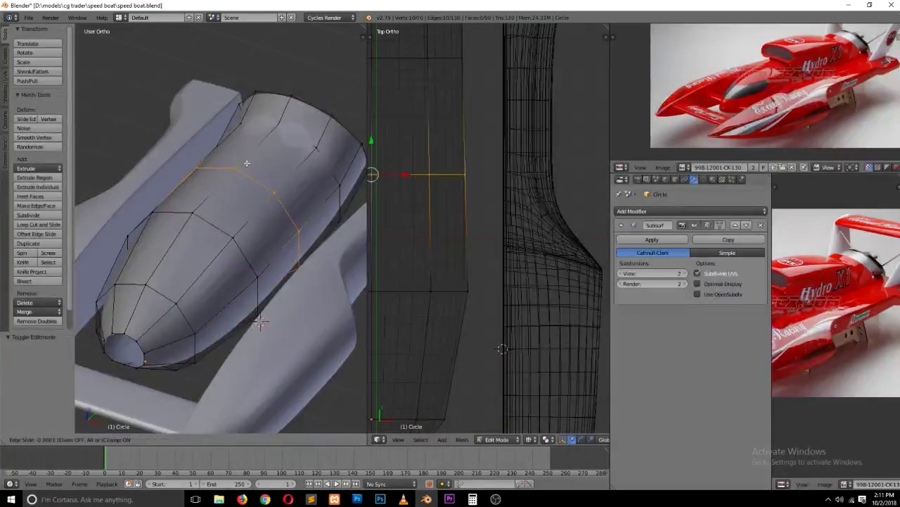
Step: Place the new edge loop around the cockpit, deselect all, and switch to face selection
click(280, 143)
click(277, 148)
key(a)
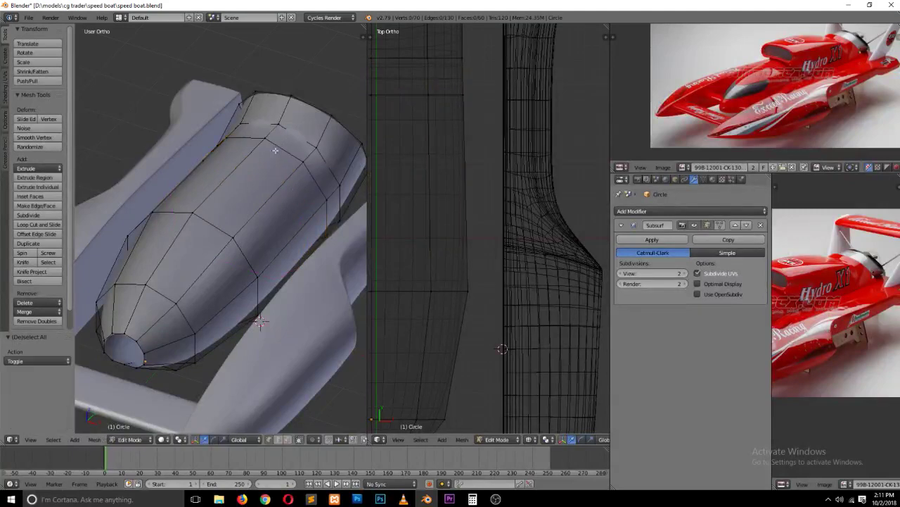
key(ctrl+Tab)
click(256, 205)
Step: Select the four top faces of the cockpit shape
click(211, 190)
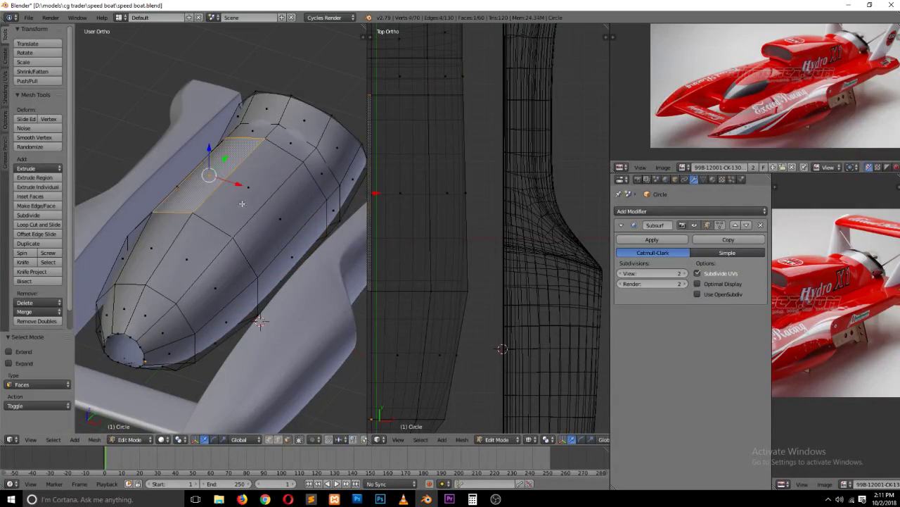
shift+click(245, 207)
middle_drag(246, 208, 296, 204)
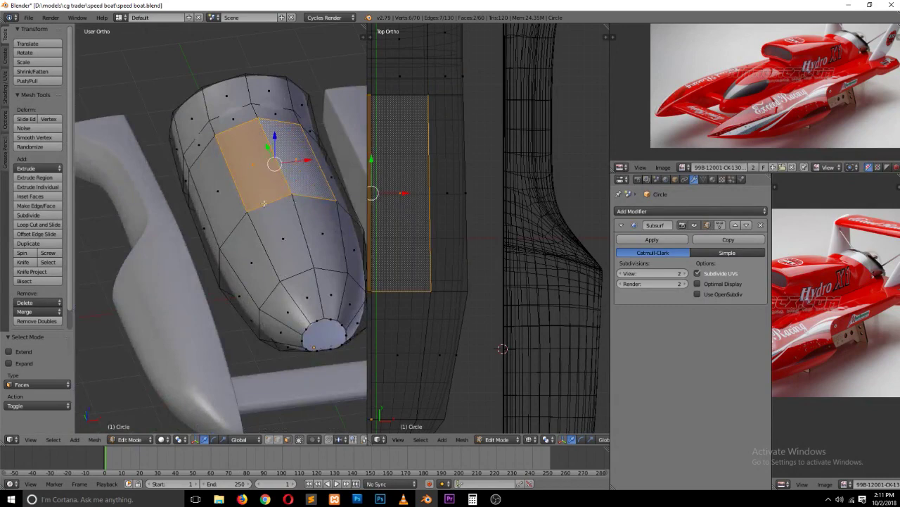
shift+click(231, 188)
shift+click(338, 186)
shift+click(310, 193)
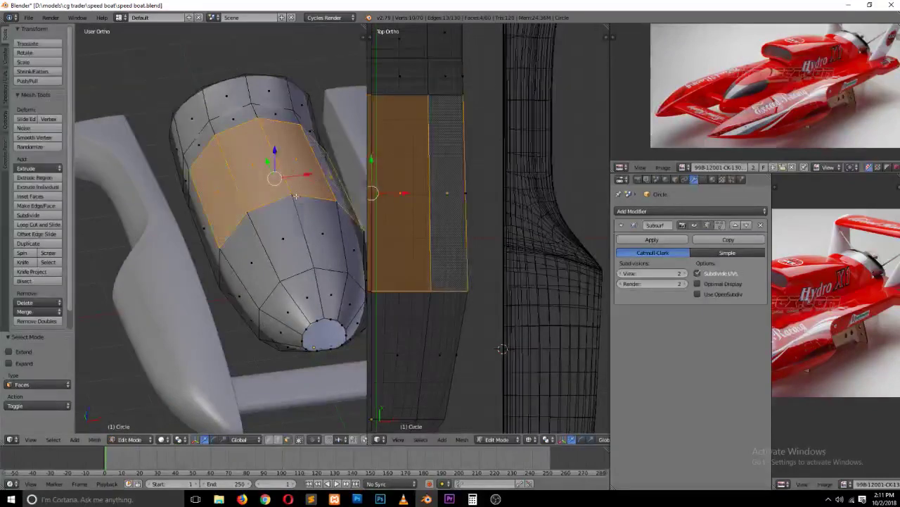
key(KP_3)
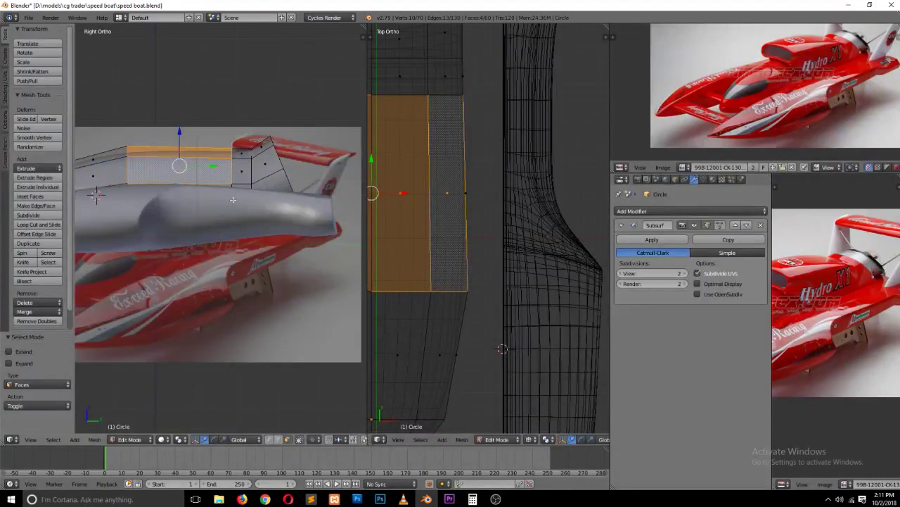
shift+scroll(233, 200, up, 2)
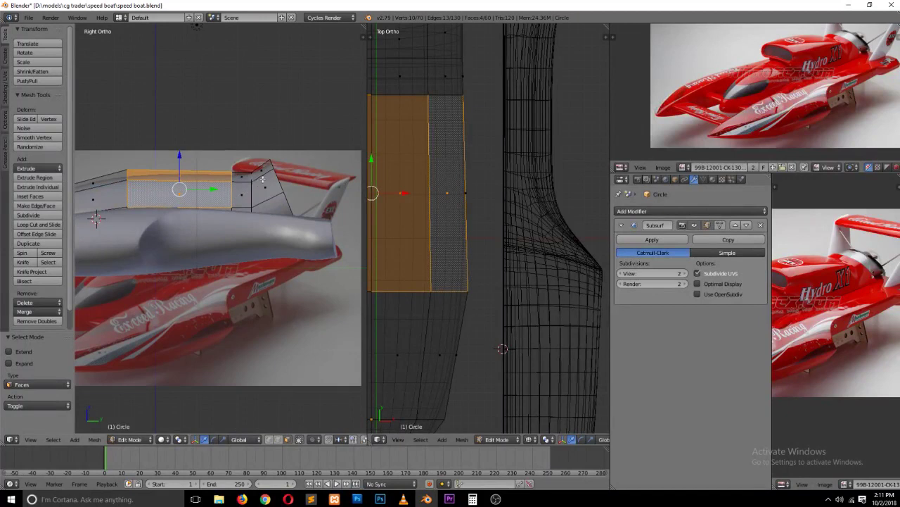
Step: Inset the top faces by 0.0832 and extrude them 1.367 upward
key(i)
click(230, 178)
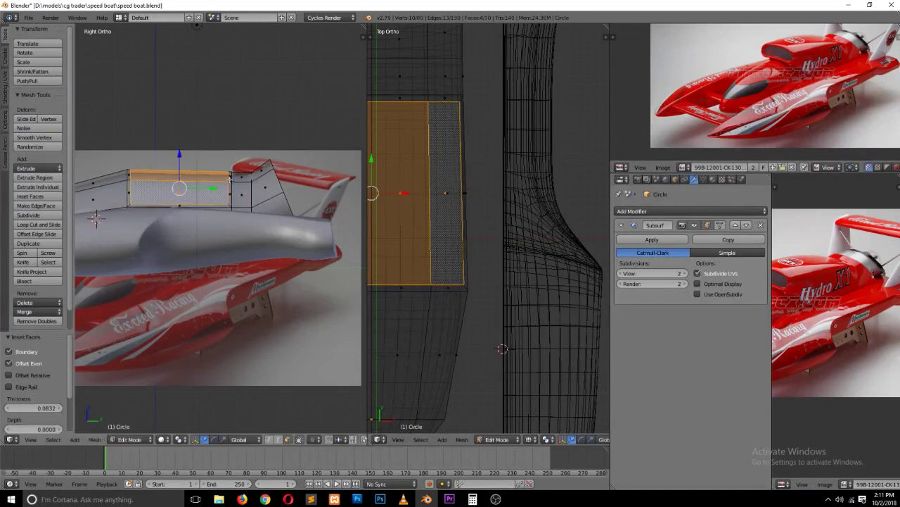
key(e)
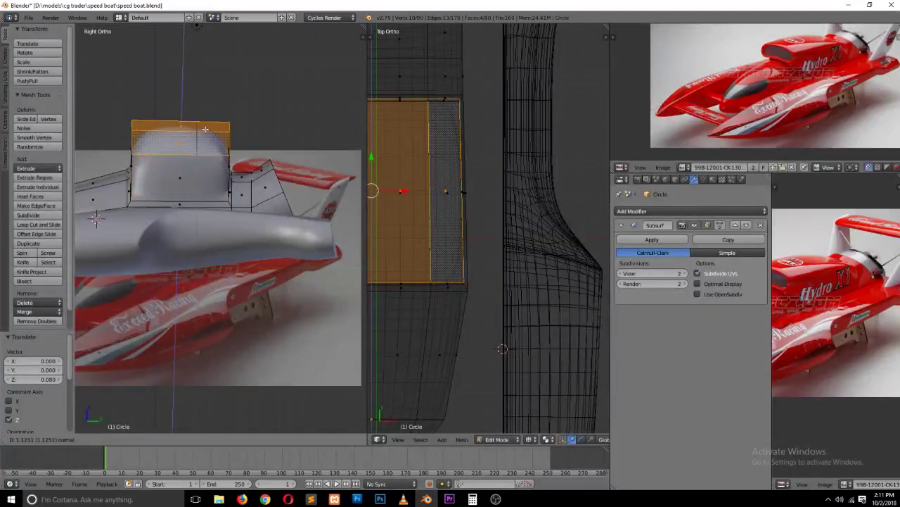
click(207, 123)
Step: In vertex mode, select the canopy block's rear top edge and move it -0.720 along Y
key(ctrl+Tab)
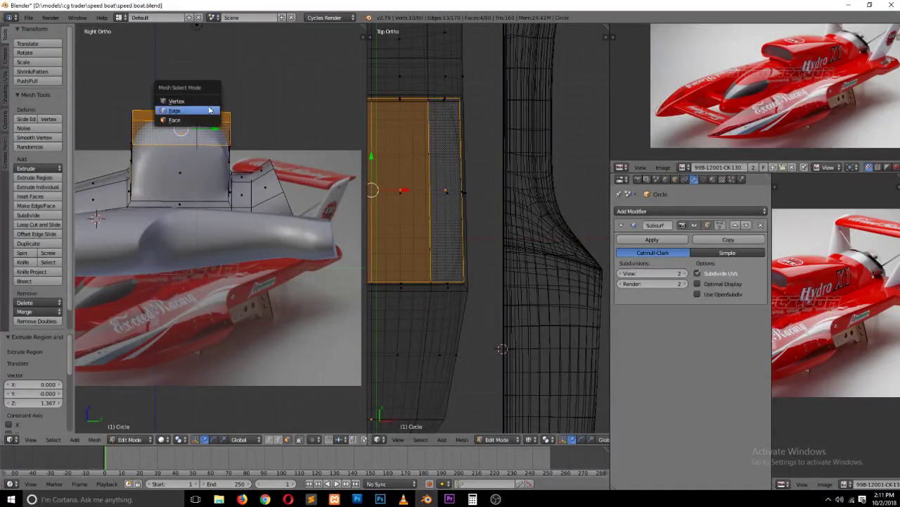
click(208, 98)
middle_drag(208, 97, 215, 127)
alt+right_click(217, 131)
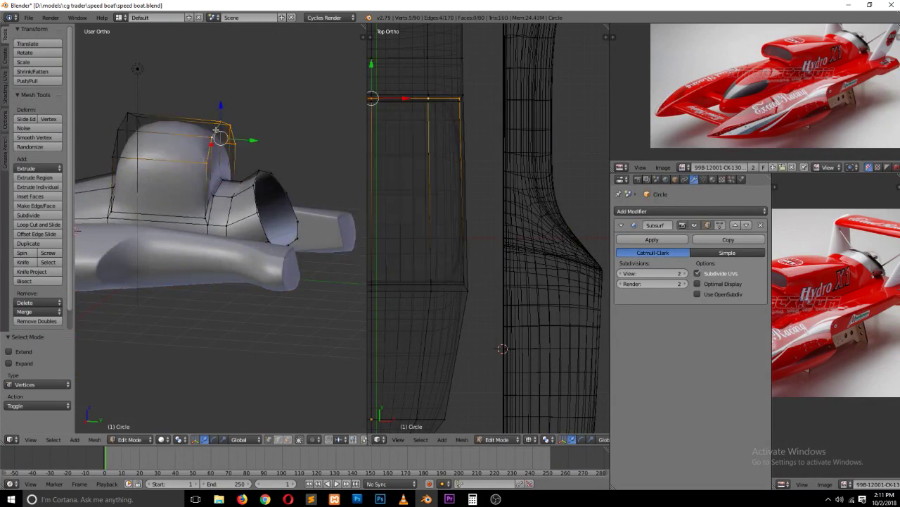
key(KP_3)
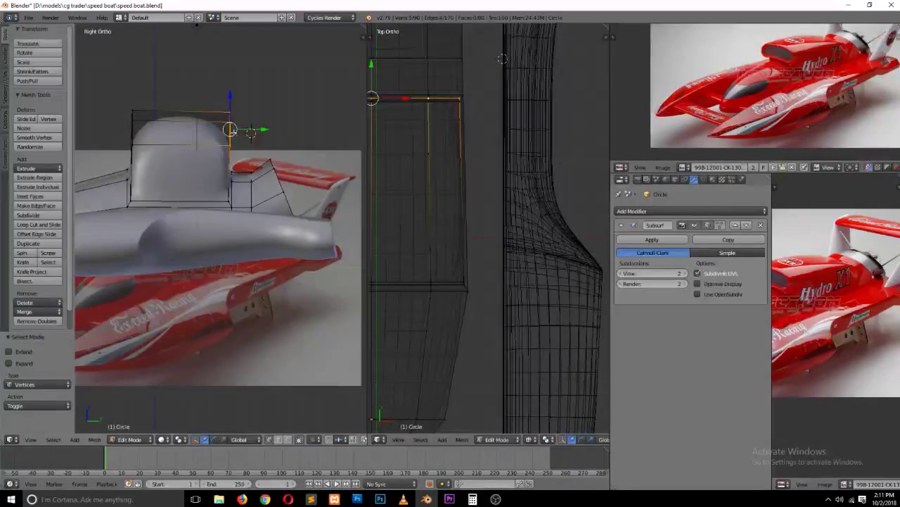
key(g)
key(y)
click(251, 133)
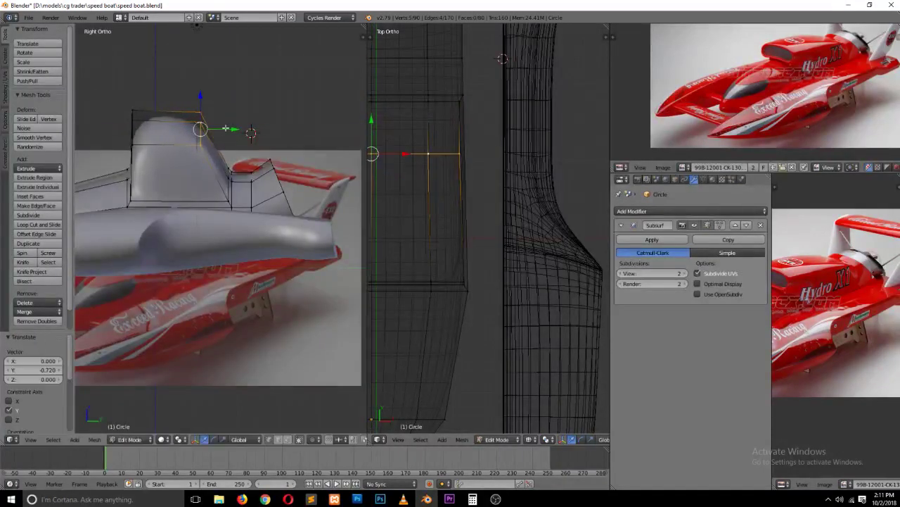
Step: Edge-slide the rear top edge by 0.407 and switch back to face selection
key(g)
key(g)
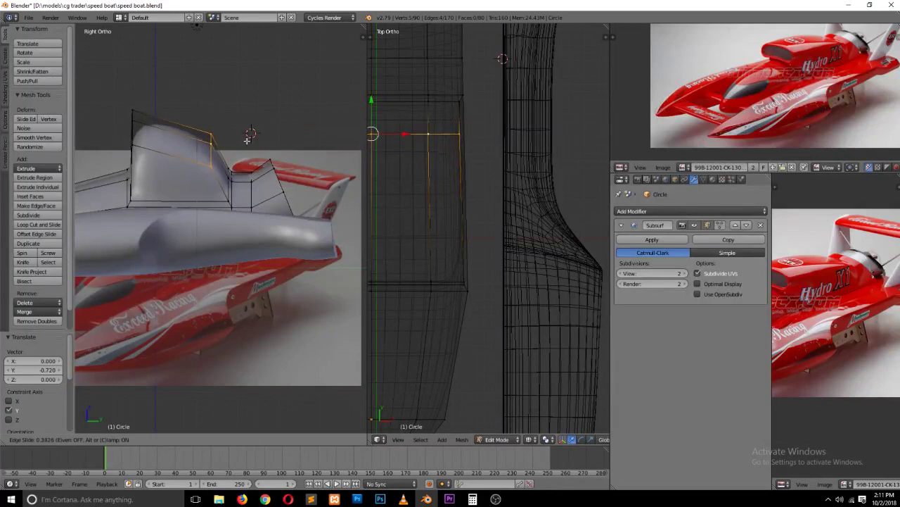
click(247, 144)
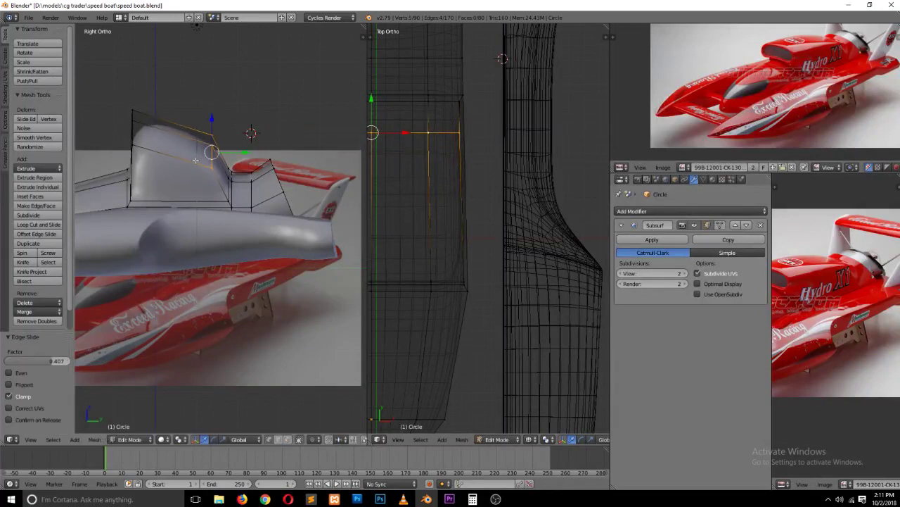
mouse_move(247, 145)
middle_down()
mouse_move(253, 191)
mouse_move(285, 236)
middle_up()
key(ctrl+Tab)
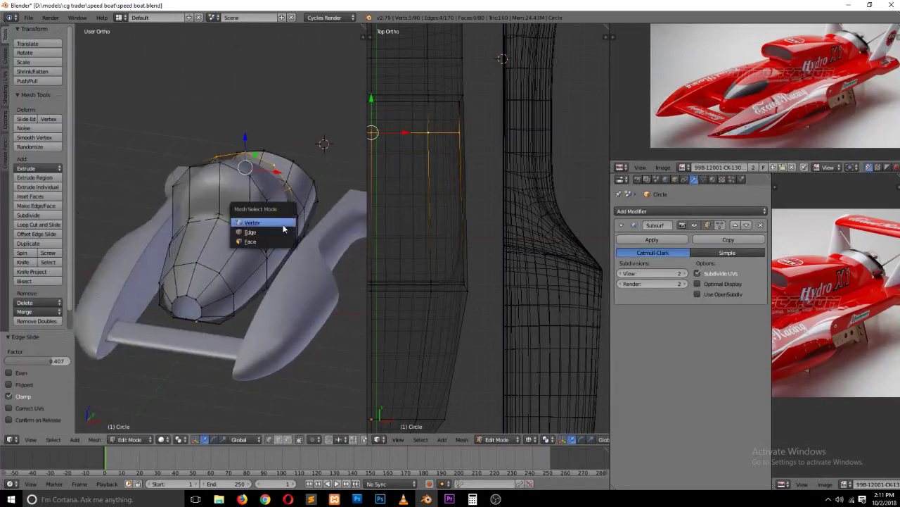
click(278, 242)
Step: Select three faces on the cockpit top and inset them
right_click(249, 204)
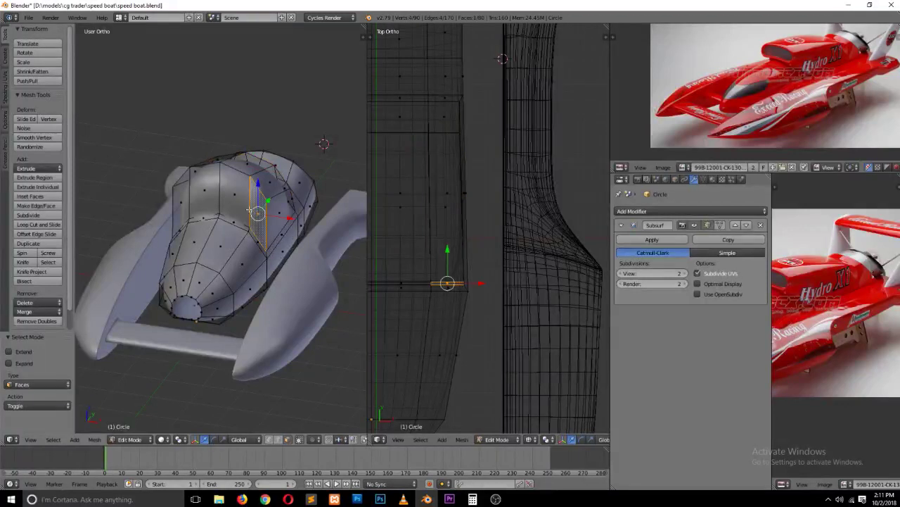
shift+right_click(200, 200)
shift+right_click(224, 187)
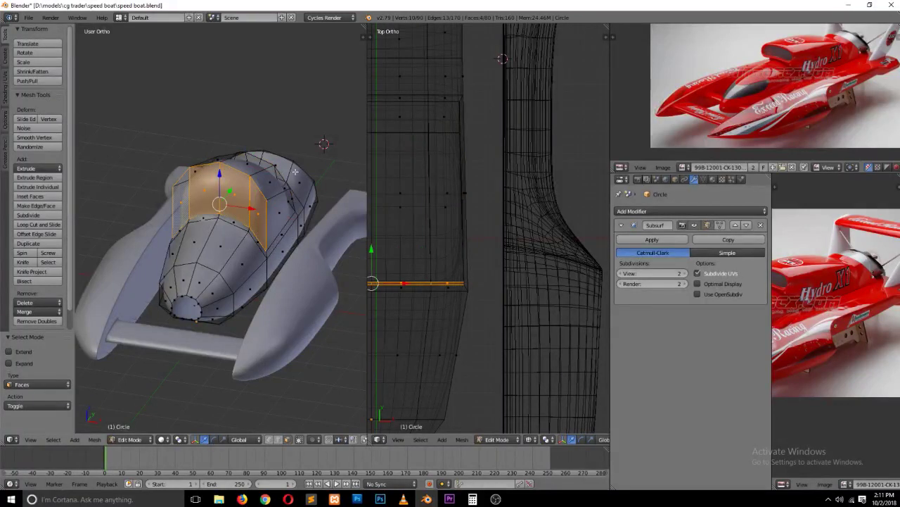
key(i)
click(288, 174)
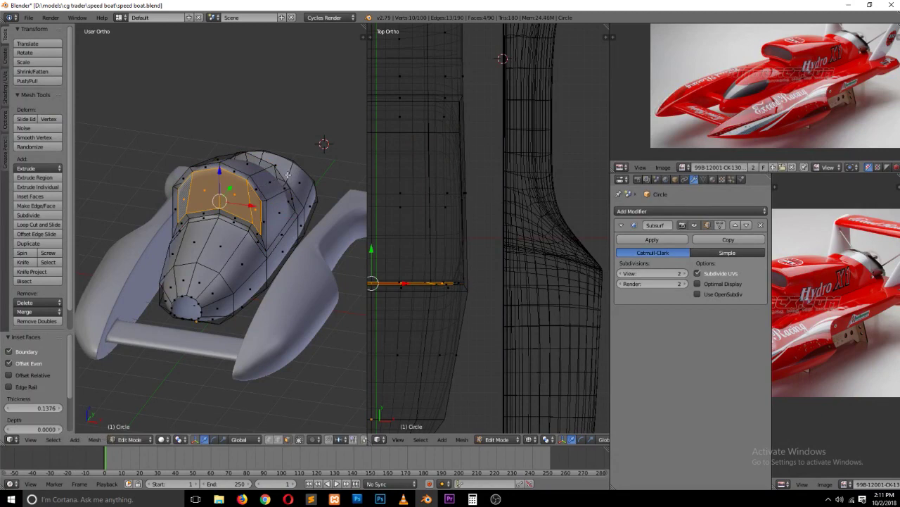
Step: In side view, move the inset selection along Y and then adjust it vertically
key(KP_3)
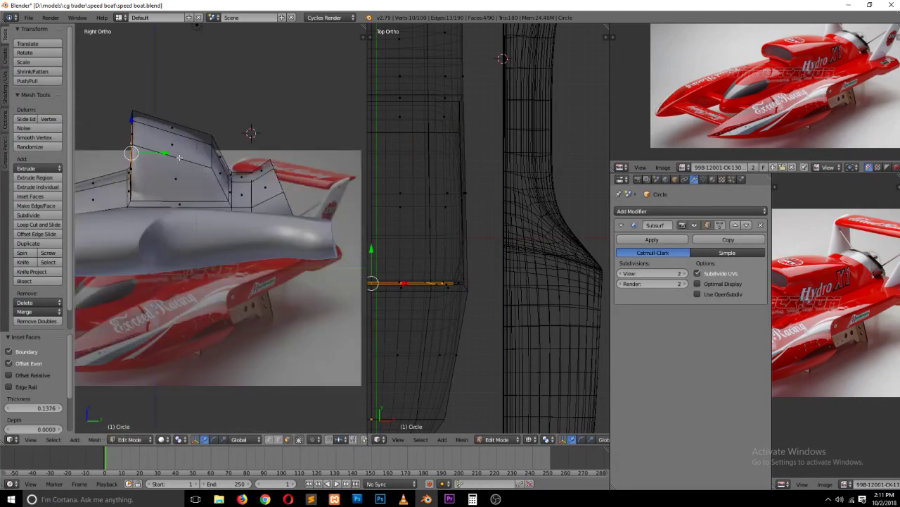
key(g)
key(y)
click(128, 128)
key(g)
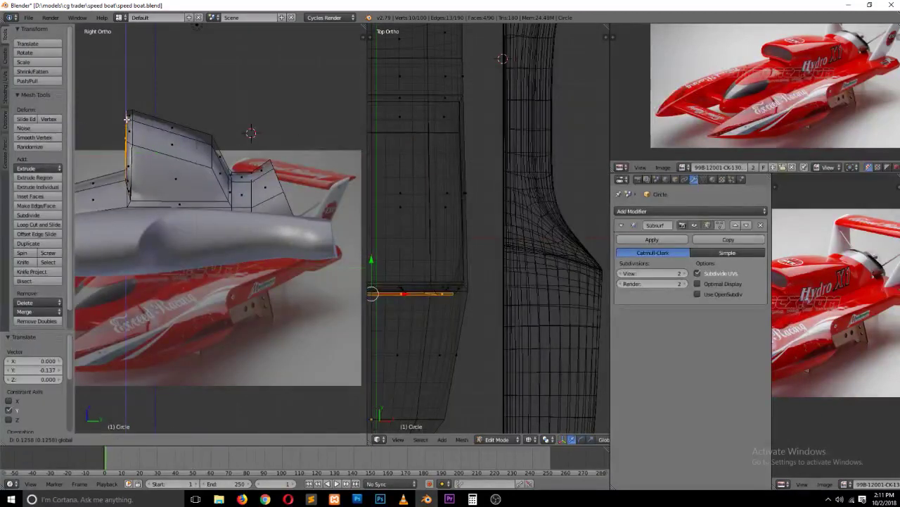
key(z)
click(127, 114)
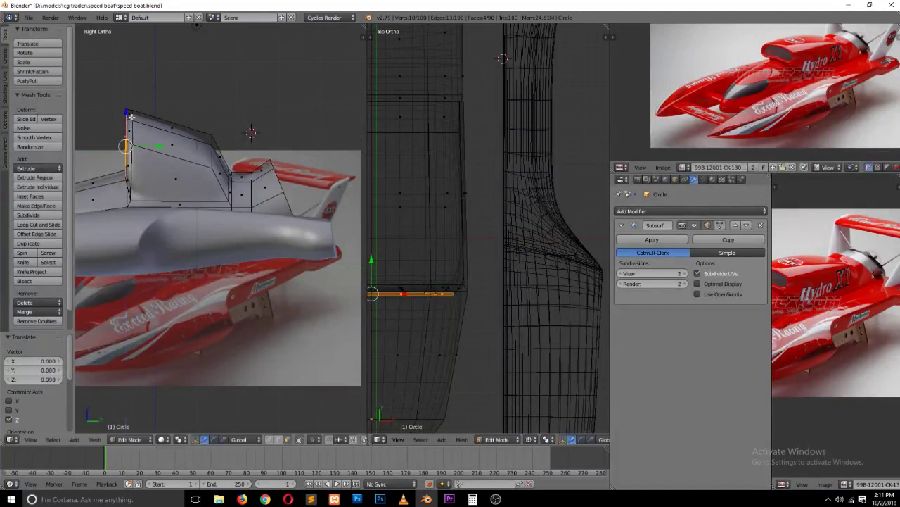
Step: Extrude the selected edge along the Y axis
ctrl+scroll(162, 134, up, 2)
ctrl+scroll(190, 148, up, 2)
key(e)
key(y)
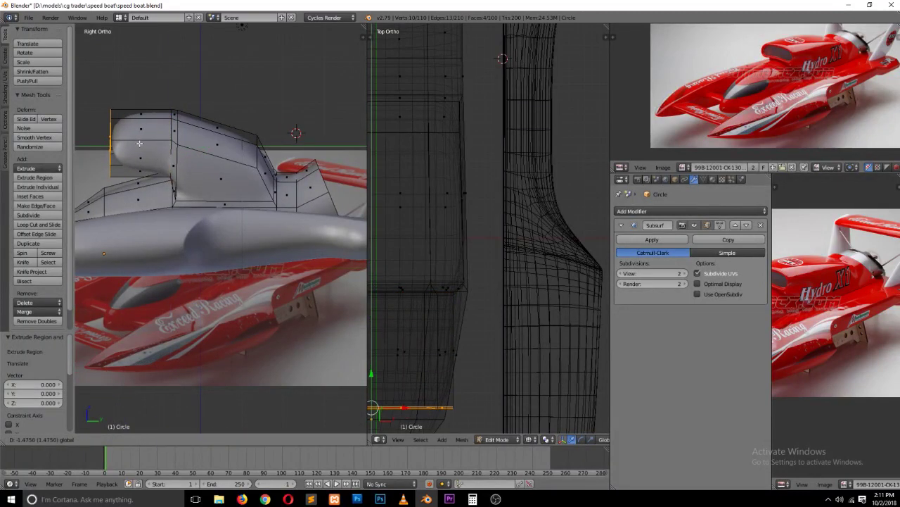
click(139, 144)
Step: Scale the selected faces vertically and nudge a vertex slightly upward in side view
mouse_move(140, 143)
middle_down()
mouse_move(246, 173)
mouse_move(253, 190)
middle_up()
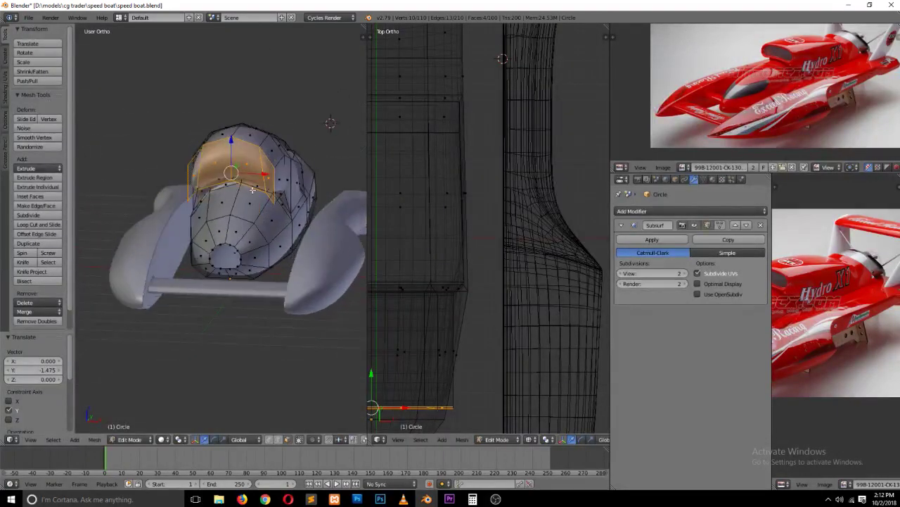
key(s)
key(z)
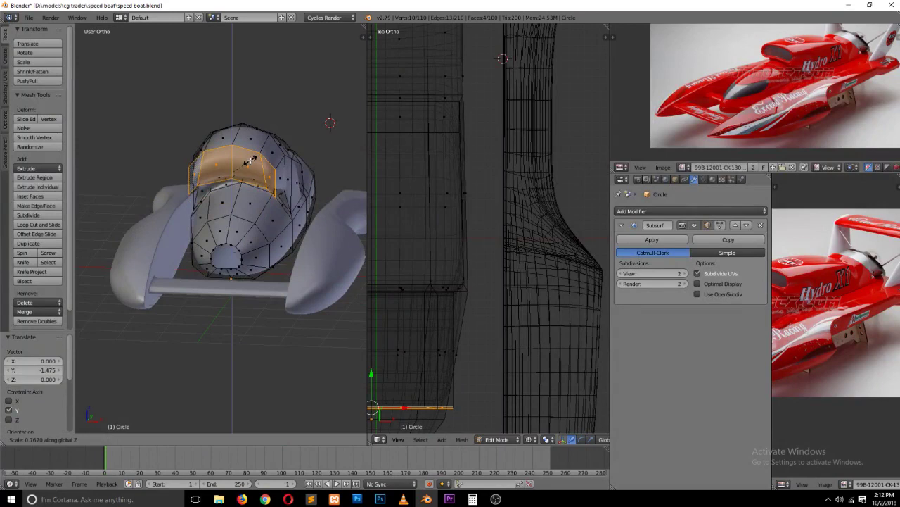
click(234, 139)
key(KP_3)
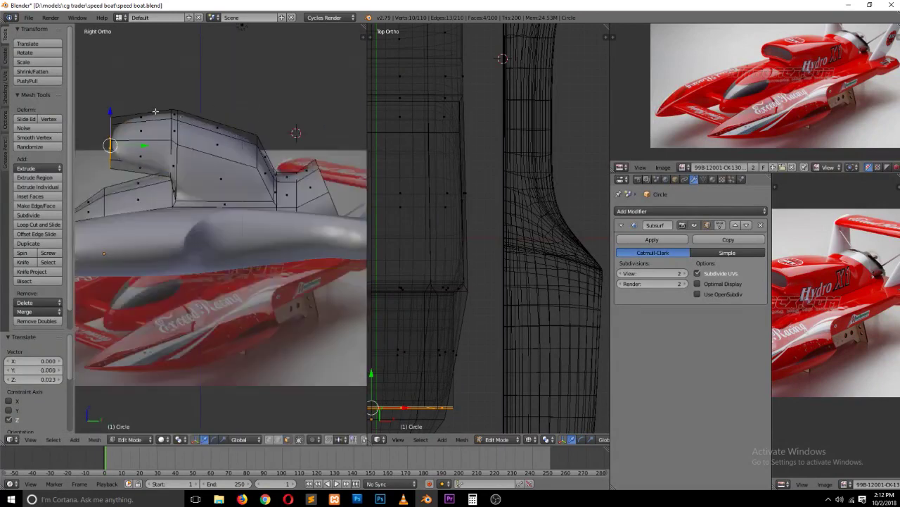
drag(110, 113, 115, 110)
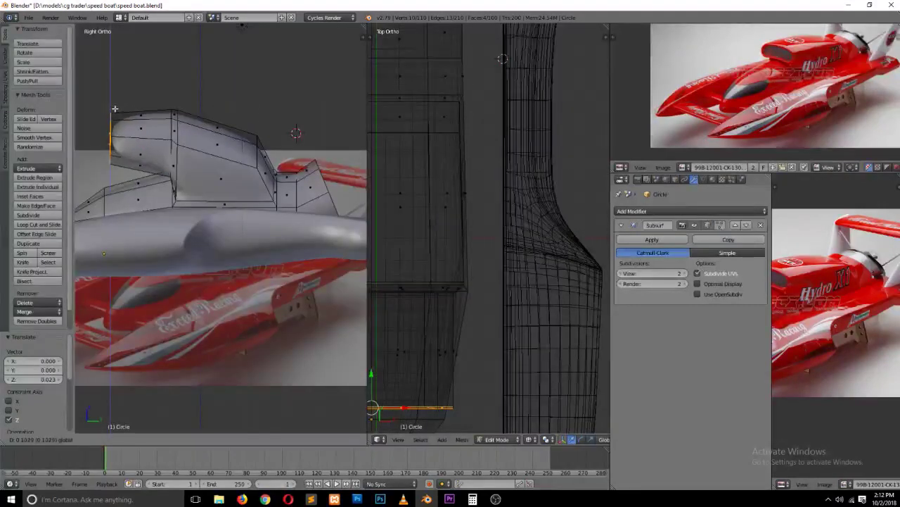
Step: In vertex mode, select a path of edges across the canopy top and scale it taller along Z
middle_drag(159, 152, 267, 185)
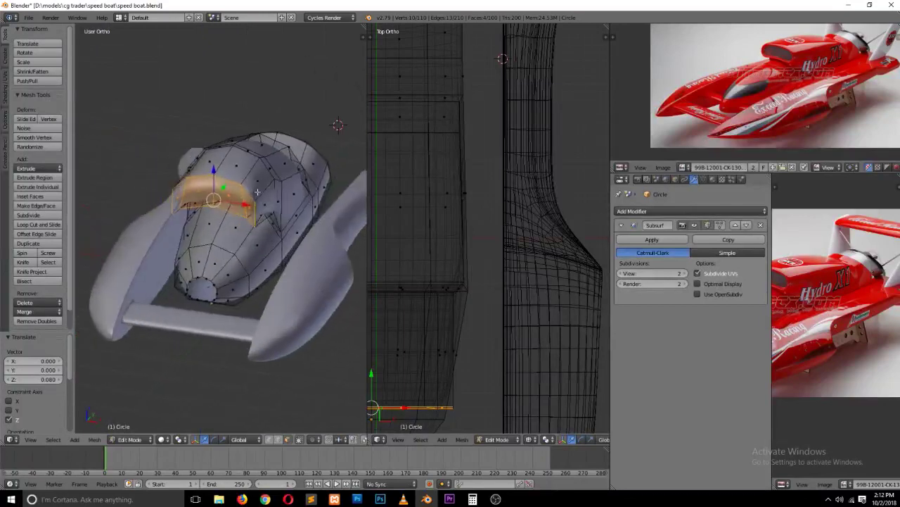
key(ctrl+Tab)
click(235, 158)
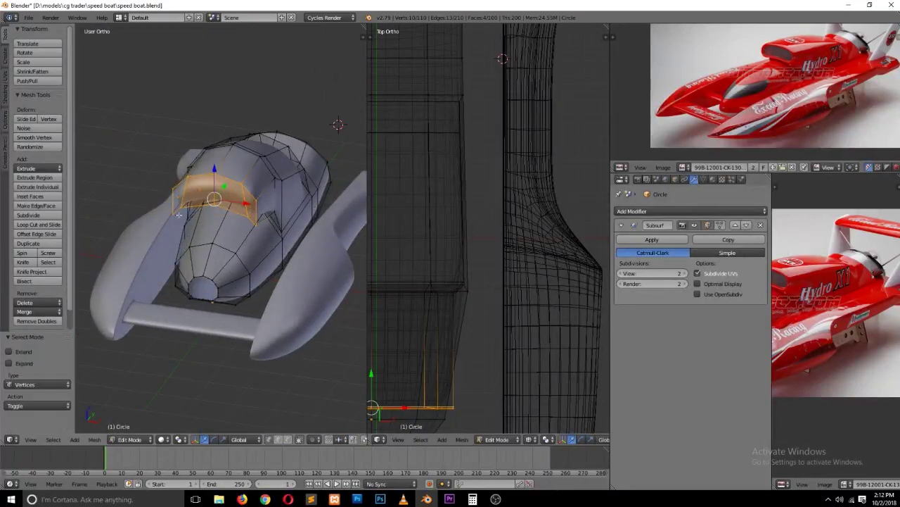
right_click(174, 213)
ctrl+right_click(256, 227)
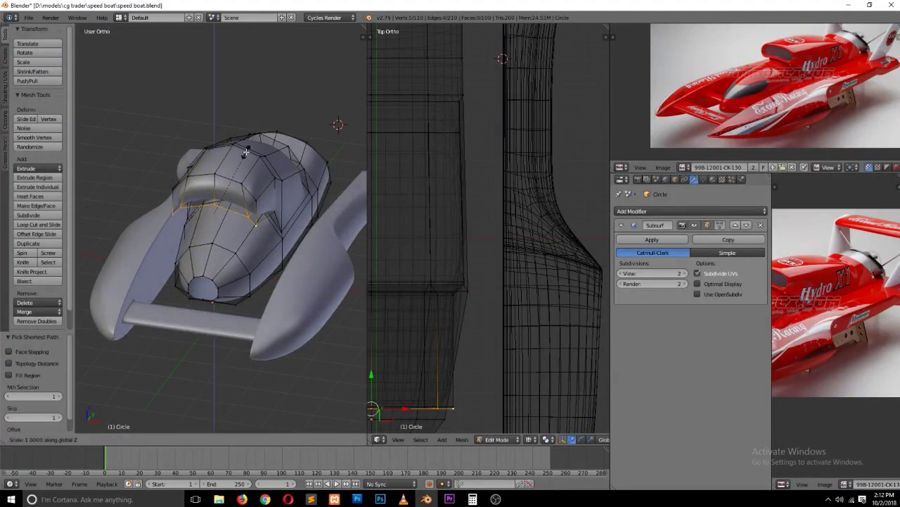
key(s)
key(z)
click(224, 179)
Step: Check the smoothed canopy from Object Mode, then go back into Edit Mode
key(Tab)
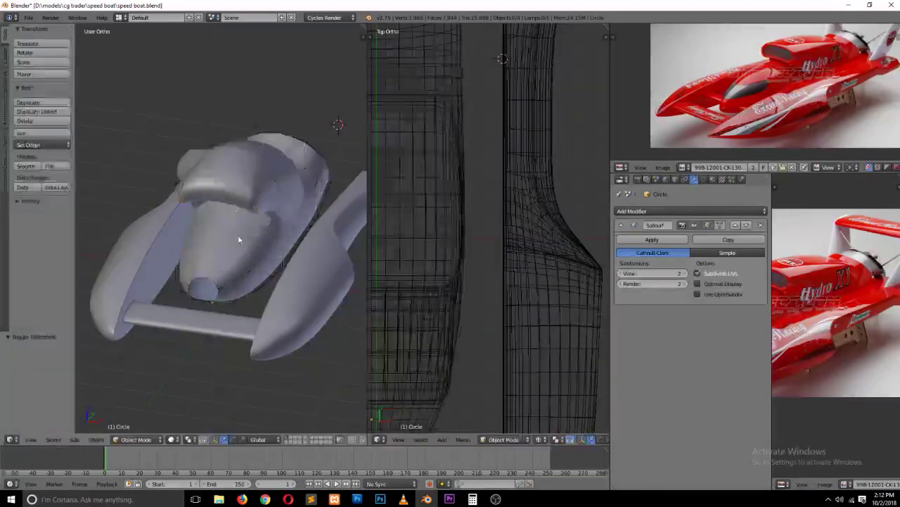
mouse_move(232, 239)
middle_down()
mouse_move(163, 220)
mouse_move(167, 231)
middle_up()
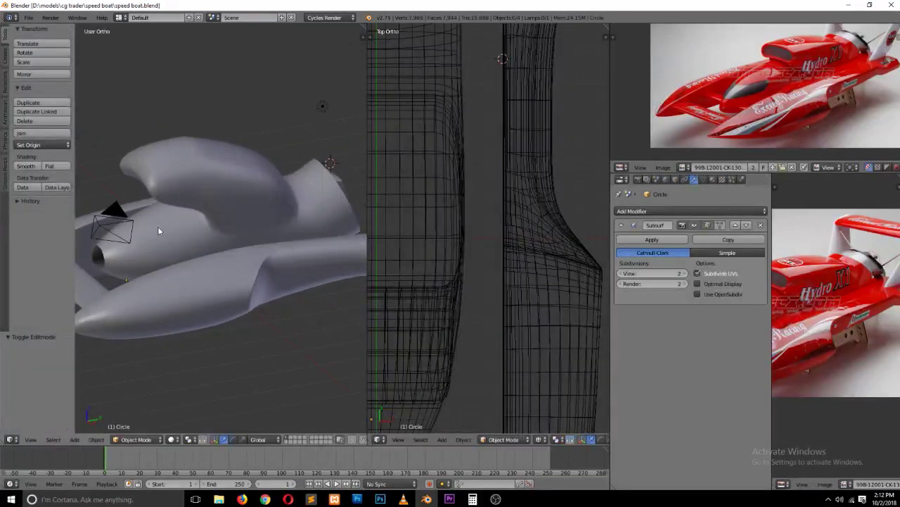
key(Tab)
Step: In Right Ortho, edge-slide a canopy edge loop to a new position
alt+right_click(204, 170)
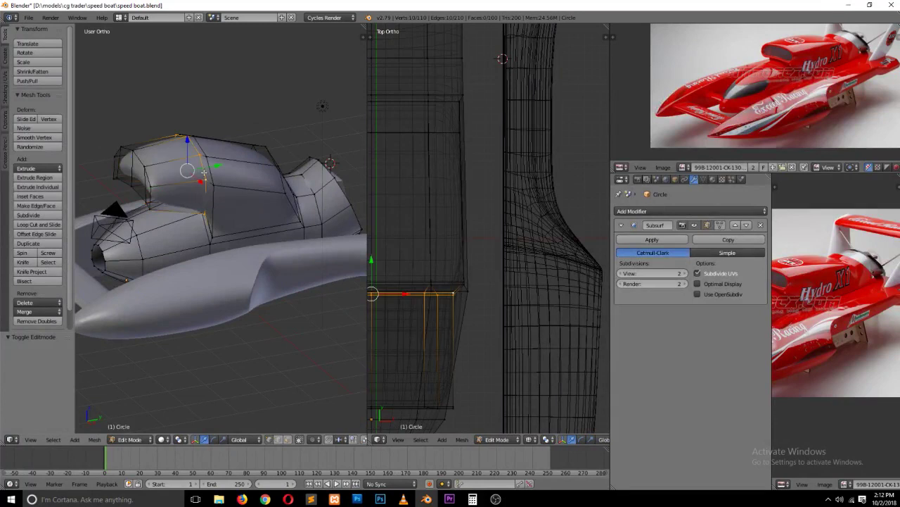
key(KP_3)
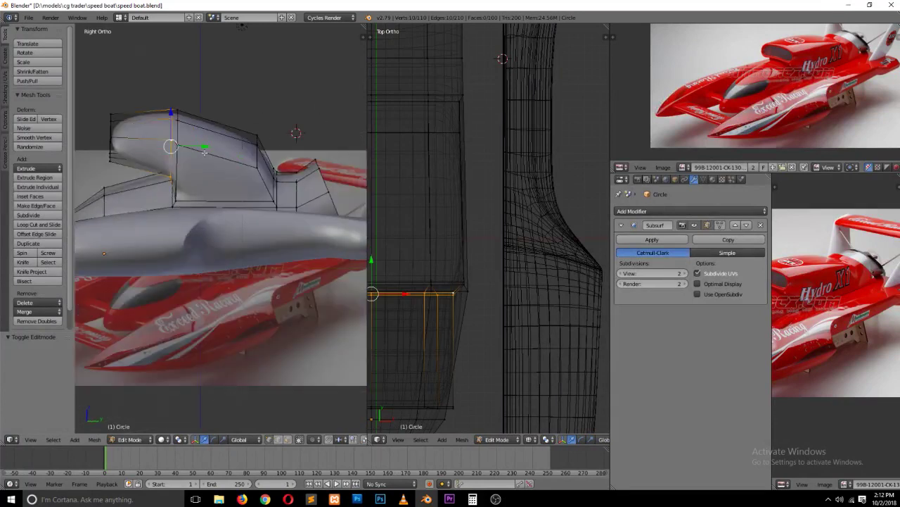
key(g)
key(g)
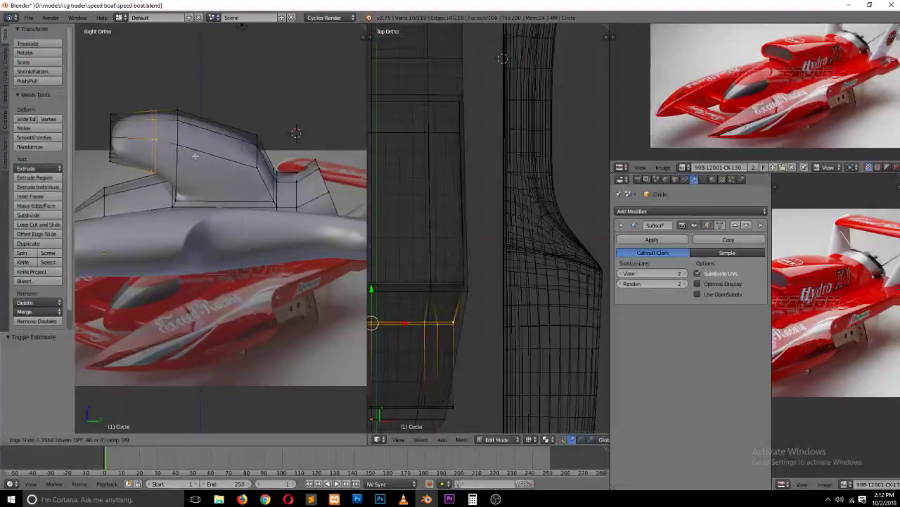
click(198, 154)
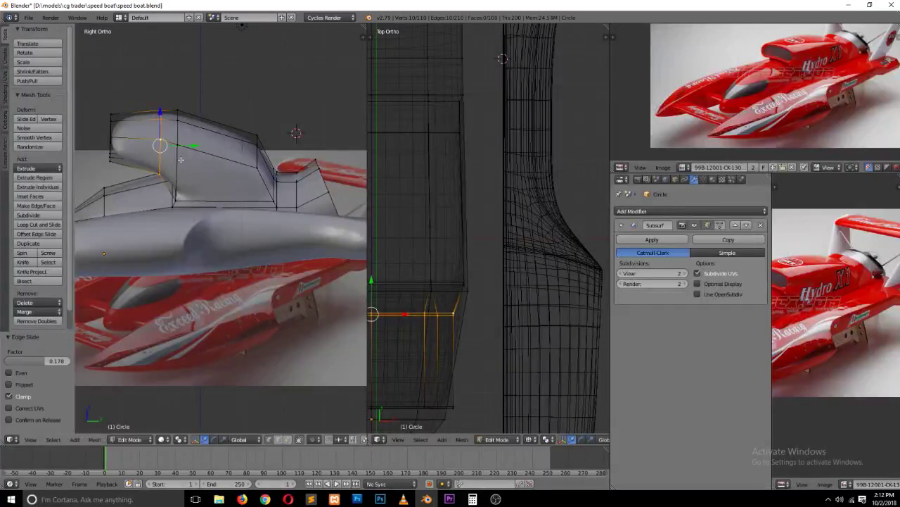
Step: Box-select the canopy's front vertices, scale them to 1.21 on Z, and lower them
key(a)
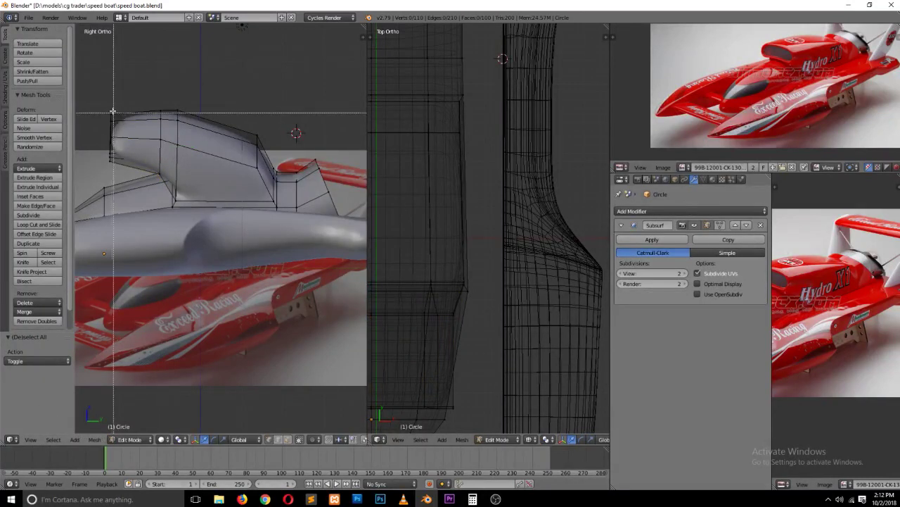
key(z)
key(b)
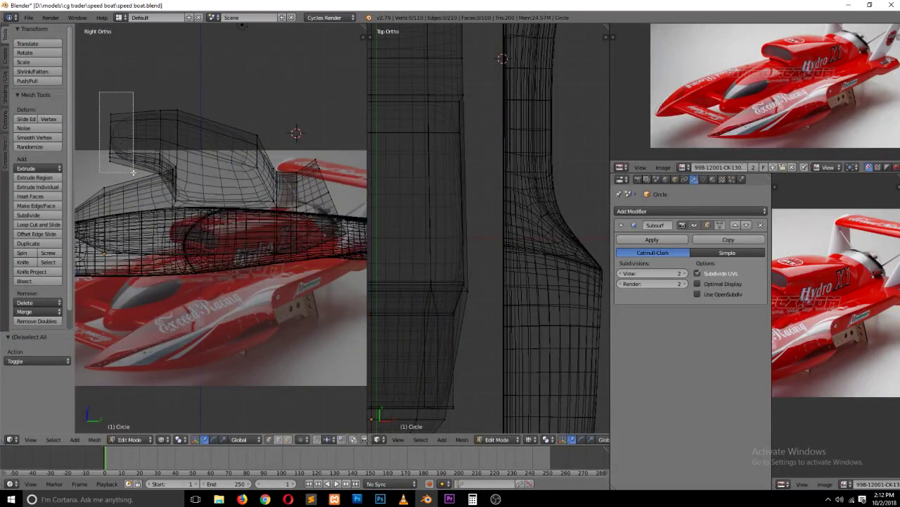
drag(101, 95, 135, 176)
key(s)
key(z)
click(109, 116)
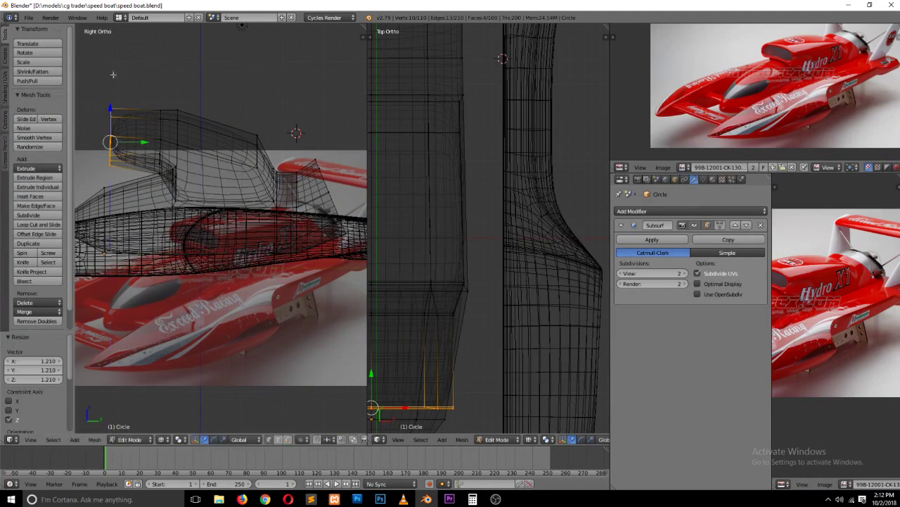
key(g)
key(z)
click(109, 116)
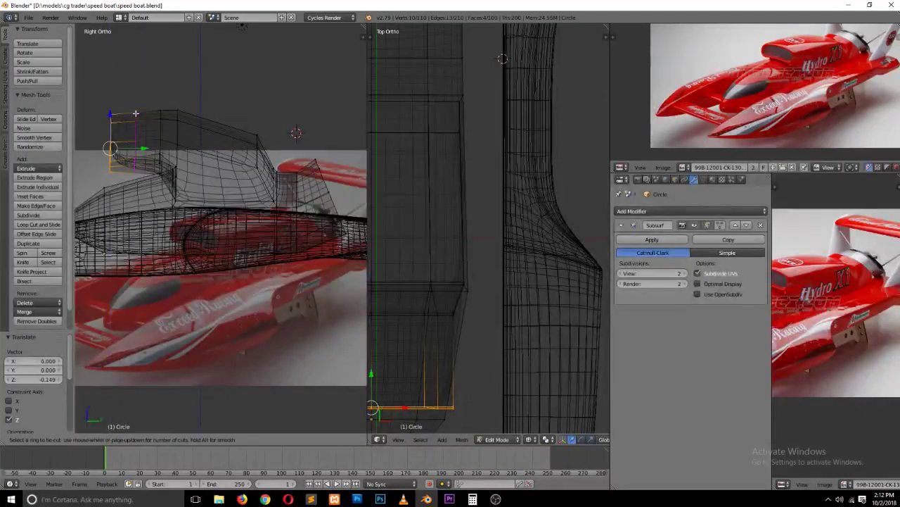
Step: Add a new edge loop near the canopy front and return to solid shading
key(g)
key(g)
click(114, 116)
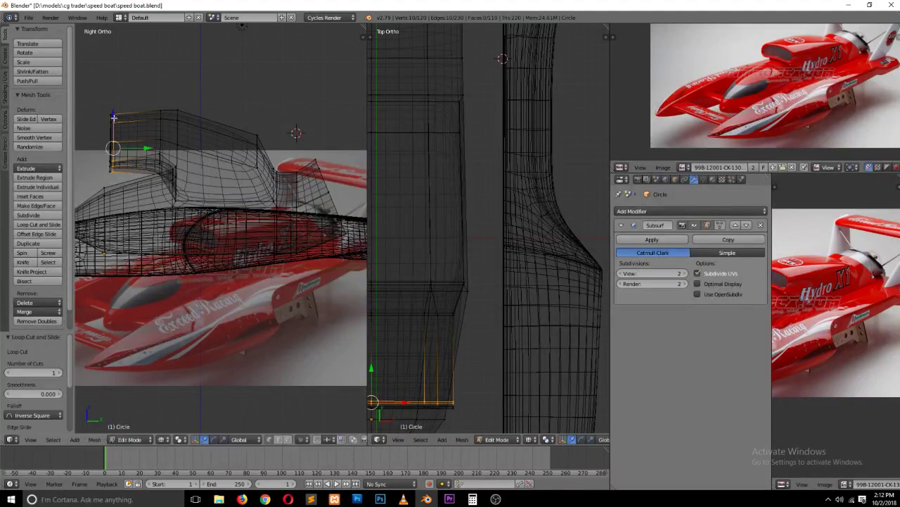
key(a)
key(z)
middle_drag(114, 116, 178, 171)
Step: Return to Object Mode and save the file, overwriting the existing one
key(Tab)
key(ctrl+s)
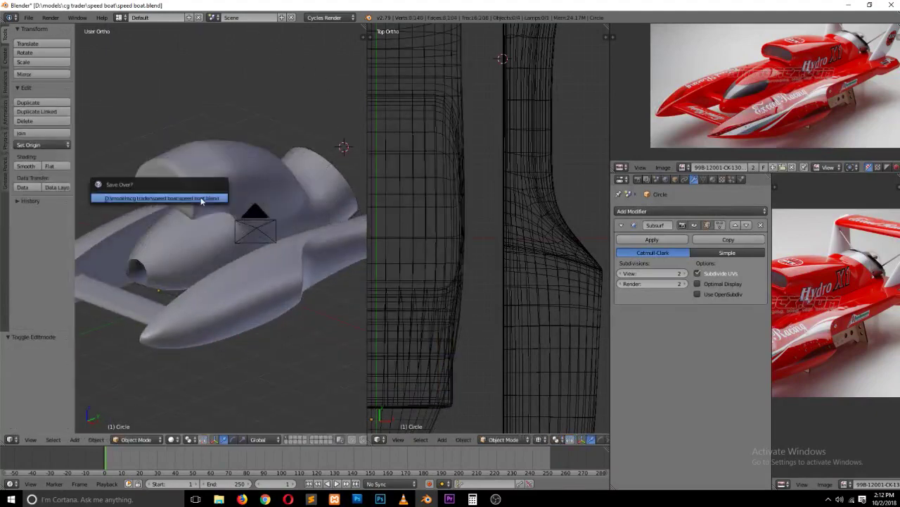
click(201, 199)
Step: Raise a vertex on the canopy's lower edge using proportional editing with a smooth falloff
key(KP_3)
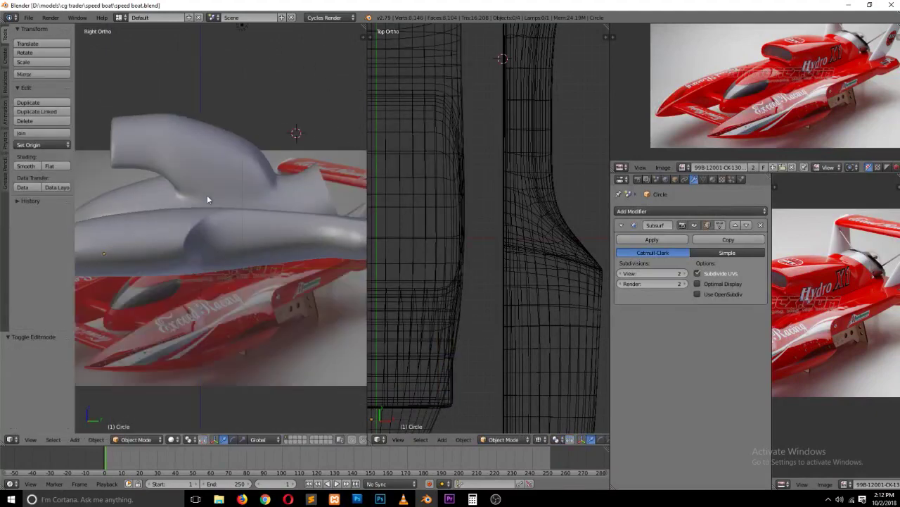
scroll(204, 204, up, 3)
key(Tab)
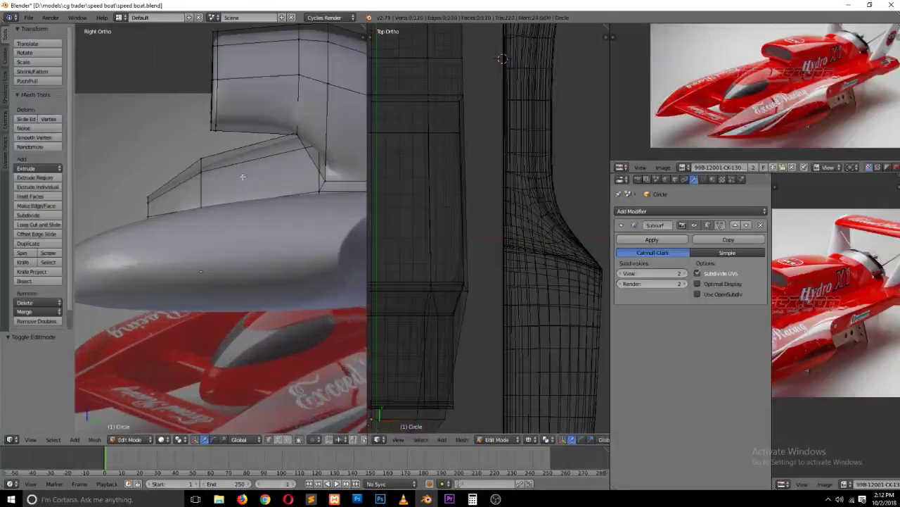
right_click(202, 158)
key(o)
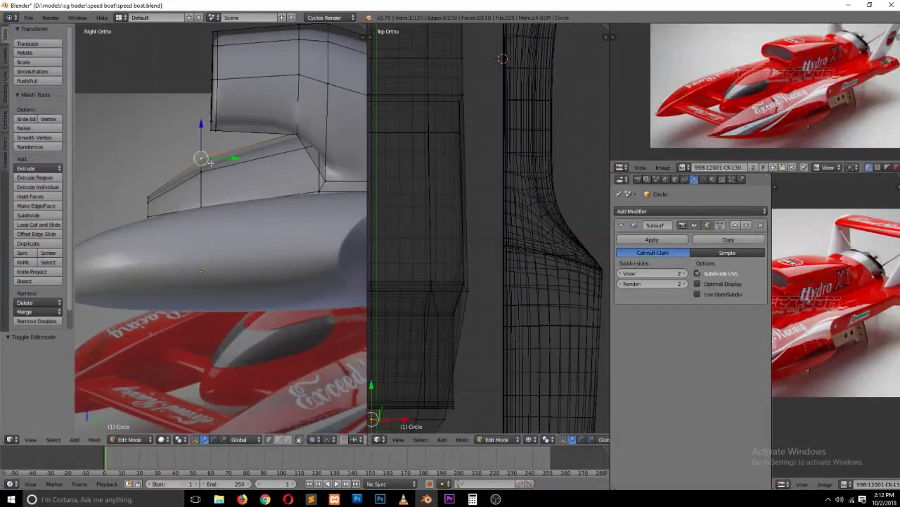
key(g)
right_click(216, 164)
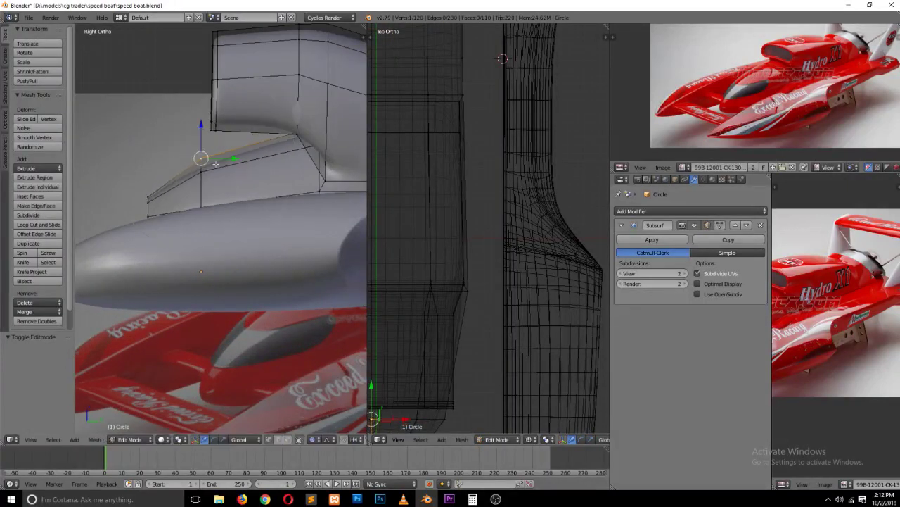
click(325, 441)
click(330, 396)
key(g)
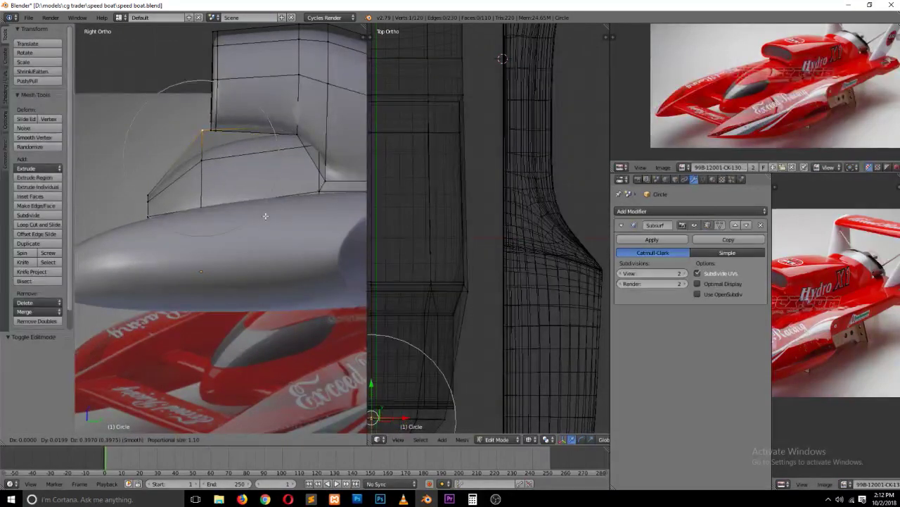
click(265, 215)
Step: Loop-cut the canopy side and proportionally raise an upper-edge vertex by 0.126 on Z
key(ctrl+r)
click(261, 165)
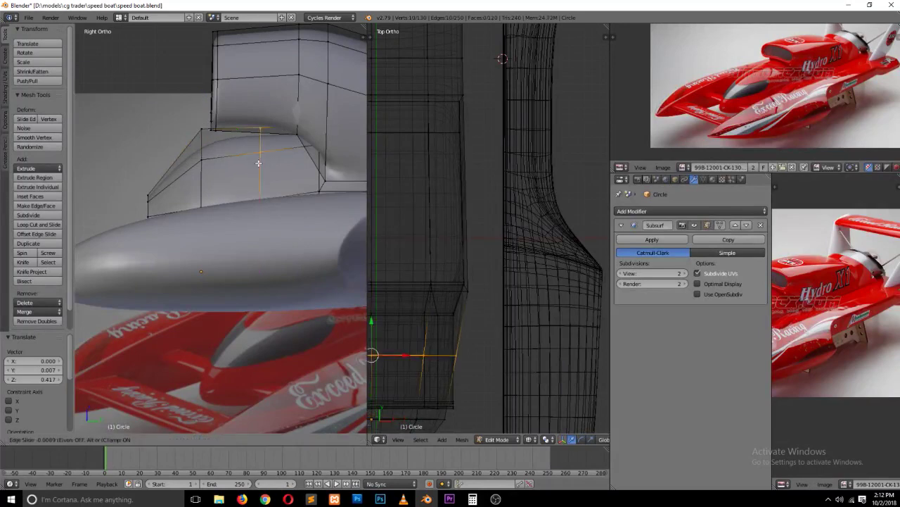
click(261, 168)
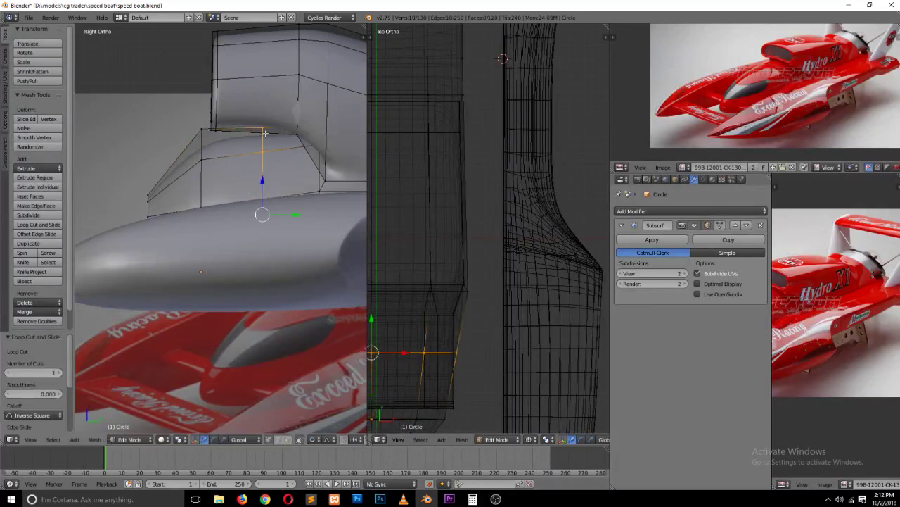
right_click(255, 151)
right_click(261, 130)
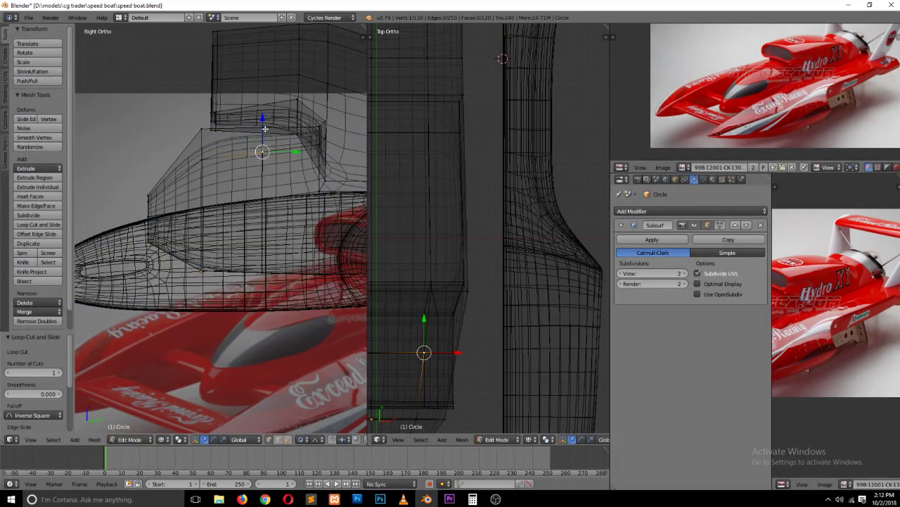
key(g)
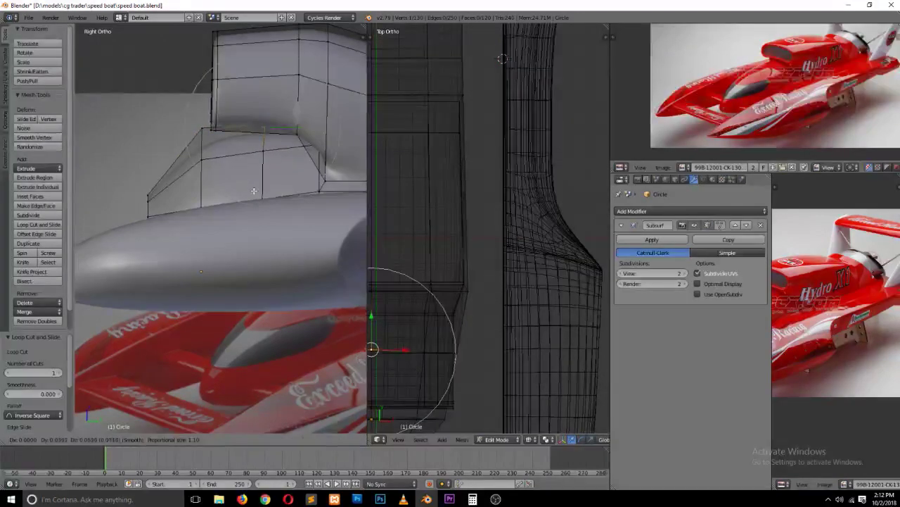
click(252, 186)
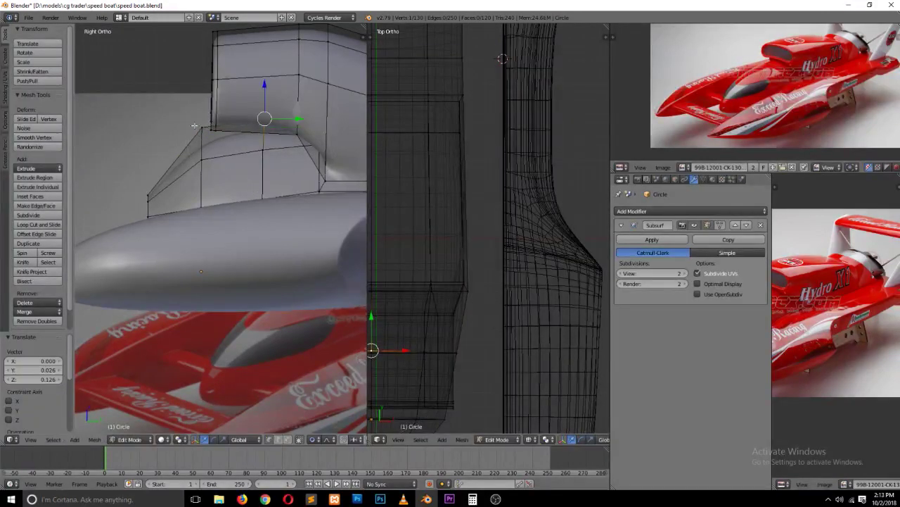
key(g)
key(Escape)
key(Tab)
Step: Save the file over the existing version and orbit to inspect the canopy
key(ctrl+s)
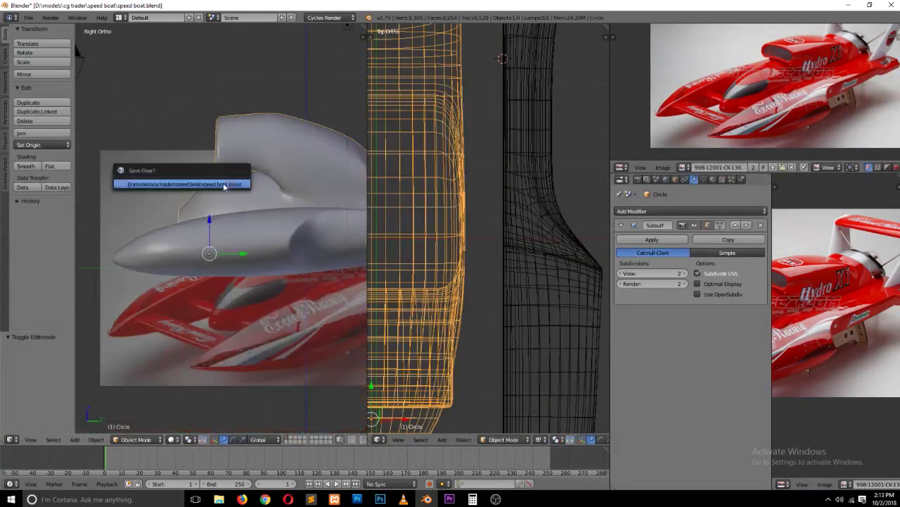
click(223, 184)
key(a)
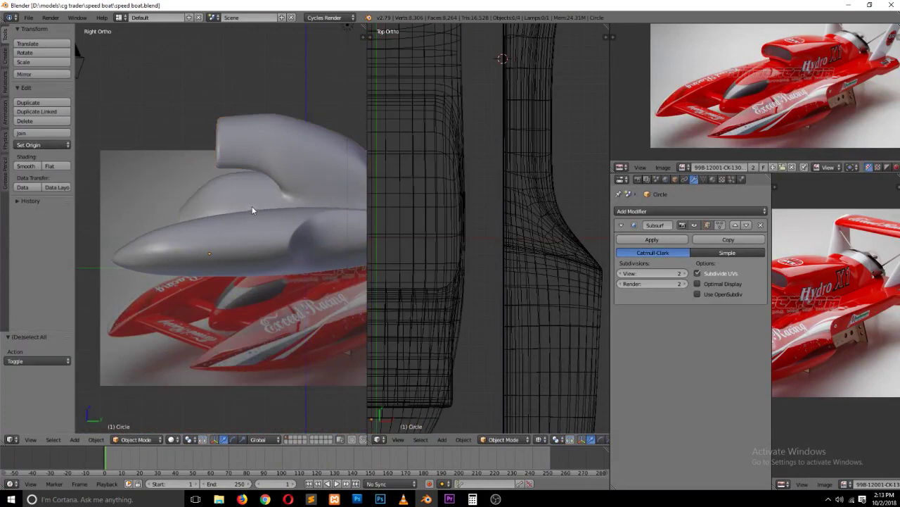
key(Tab)
middle_drag(253, 210, 300, 254)
key(Tab)
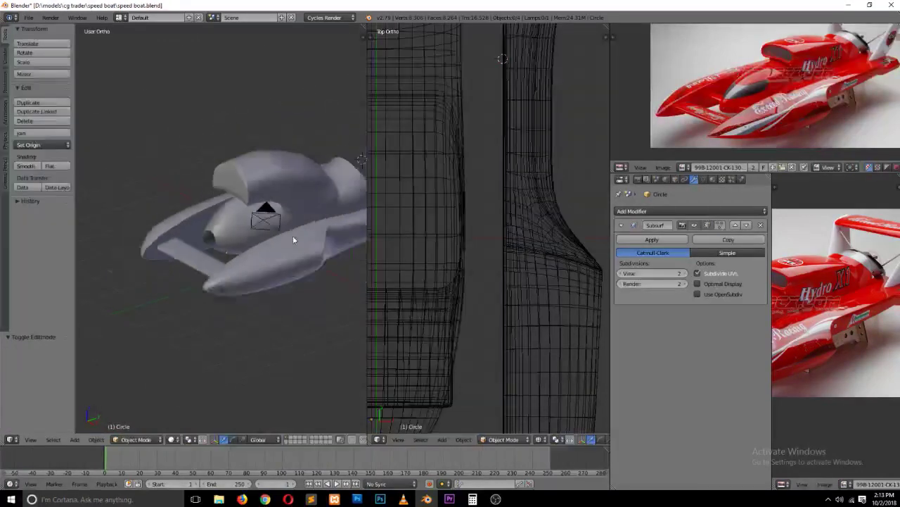
Step: In Right Ortho wireframe, slide the canopy's top edge loop -0.392 and rotate it 19.7°
key(Tab)
scroll(289, 194, up, 1)
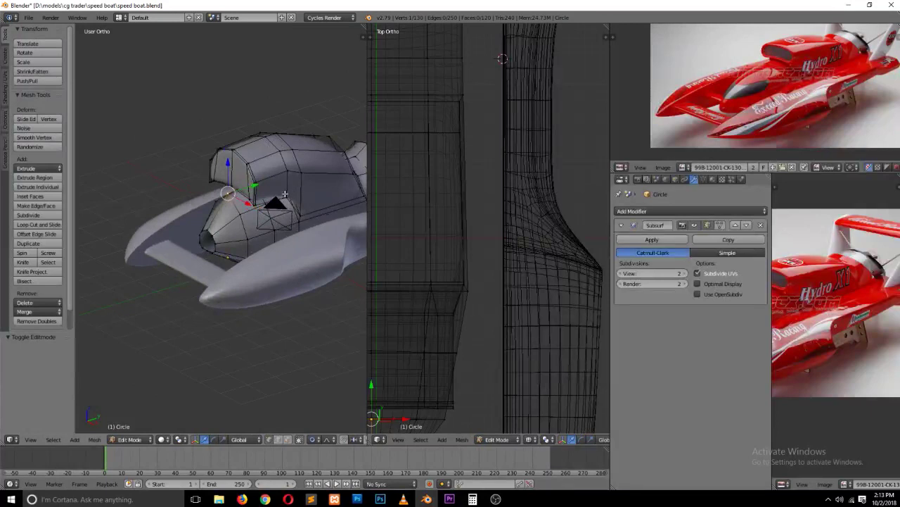
key(KP_3)
shift+scroll(266, 154, up, 2)
key(a)
key(z)
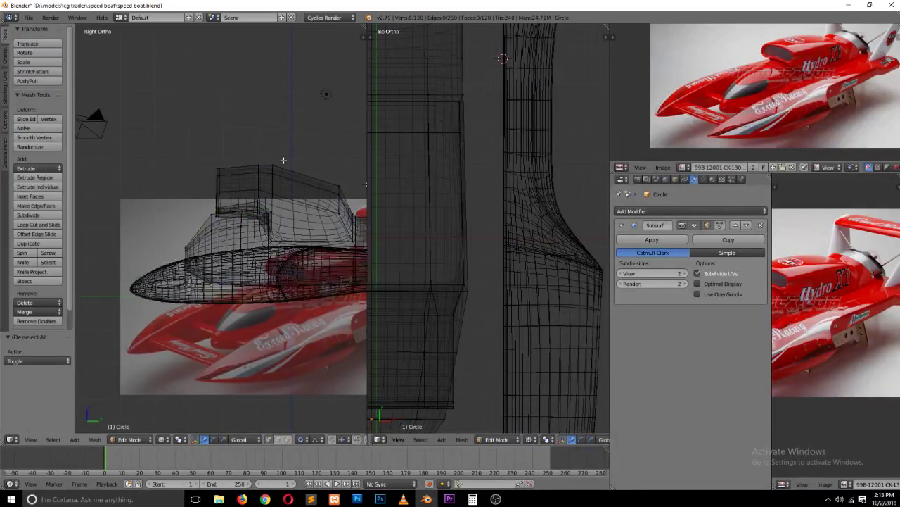
alt+right_click(289, 199)
key(g)
key(g)
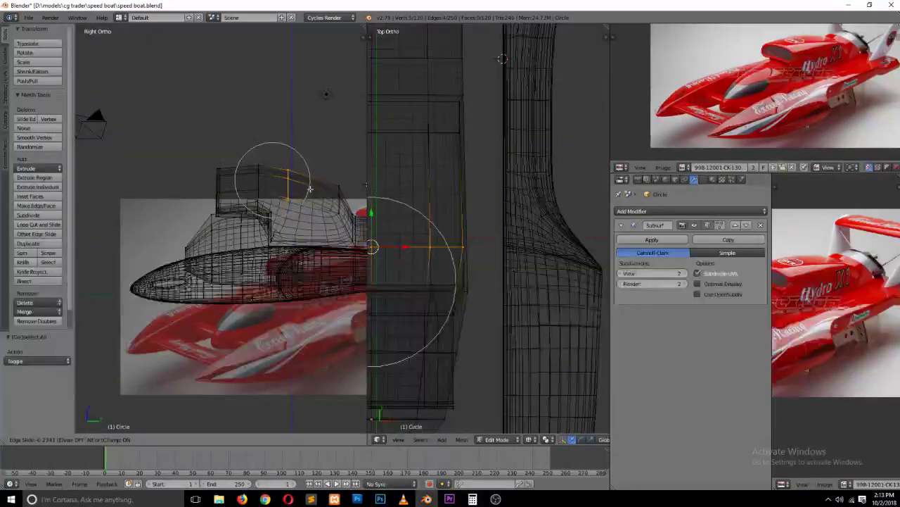
click(316, 193)
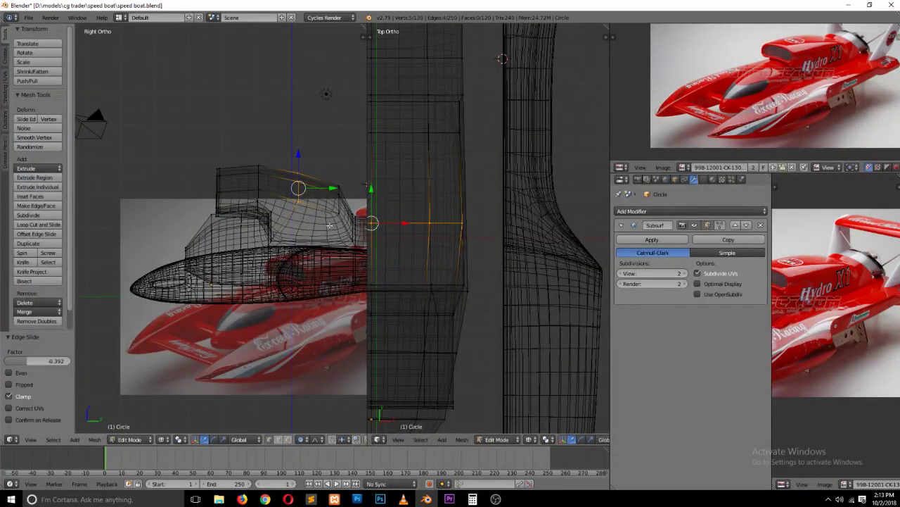
key(o)
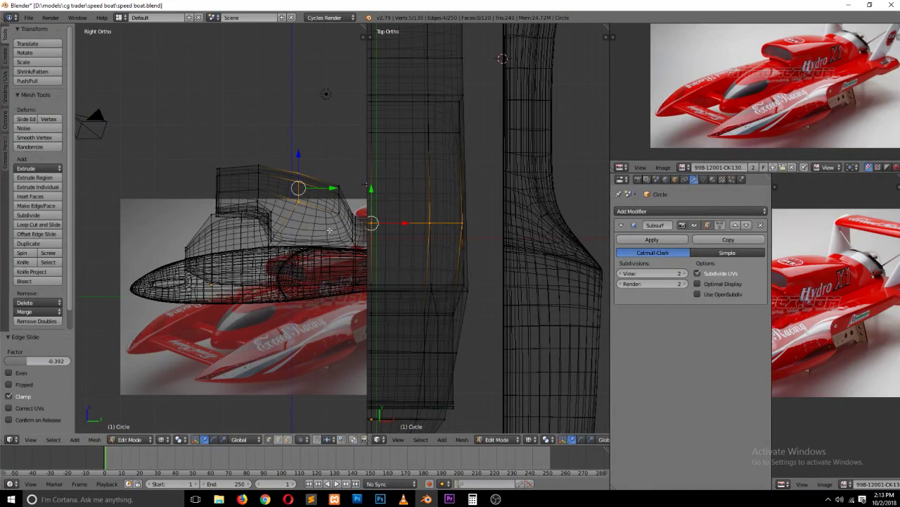
key(r)
click(314, 240)
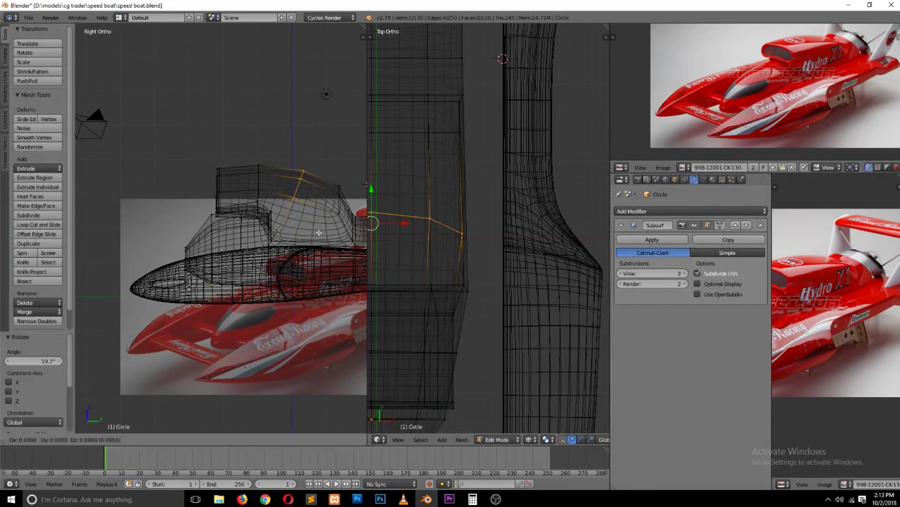
Step: Check the smoothed canopy from a tilted angle, then return to Edit Mode in Right Ortho
key(Tab)
mouse_move(312, 232)
middle_down()
mouse_move(235, 303)
mouse_move(279, 279)
mouse_move(311, 285)
middle_up()
key(Tab)
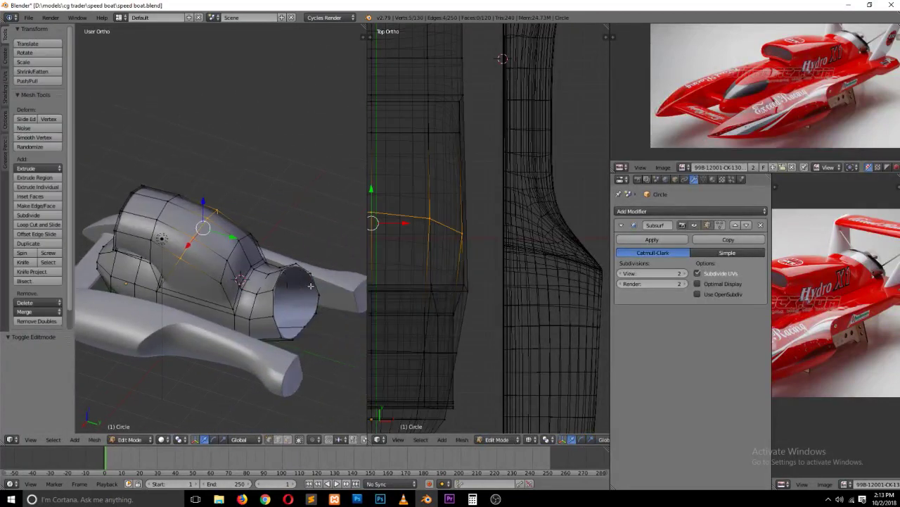
scroll(271, 285, up, 2)
key(KP_3)
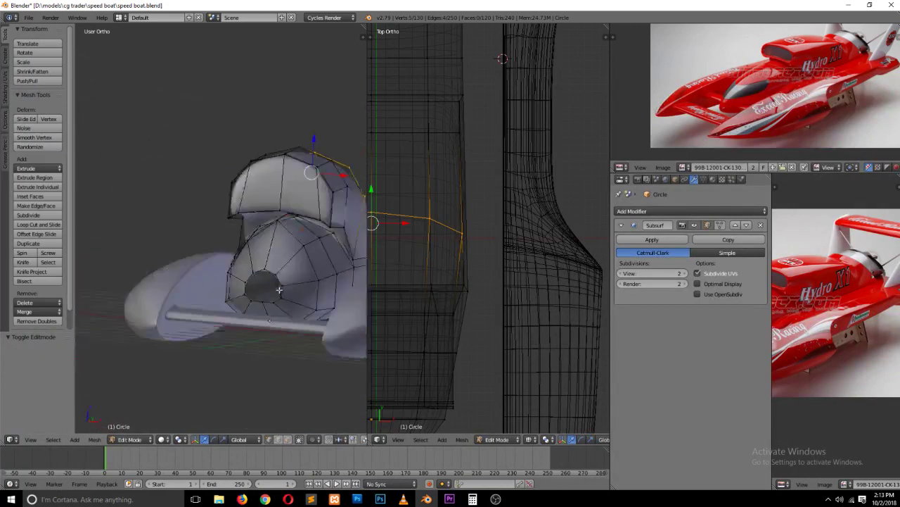
scroll(303, 251, up, 2)
Step: Isolate the canopy in Local View and enter Edit Mode with wireframe display
key(Tab)
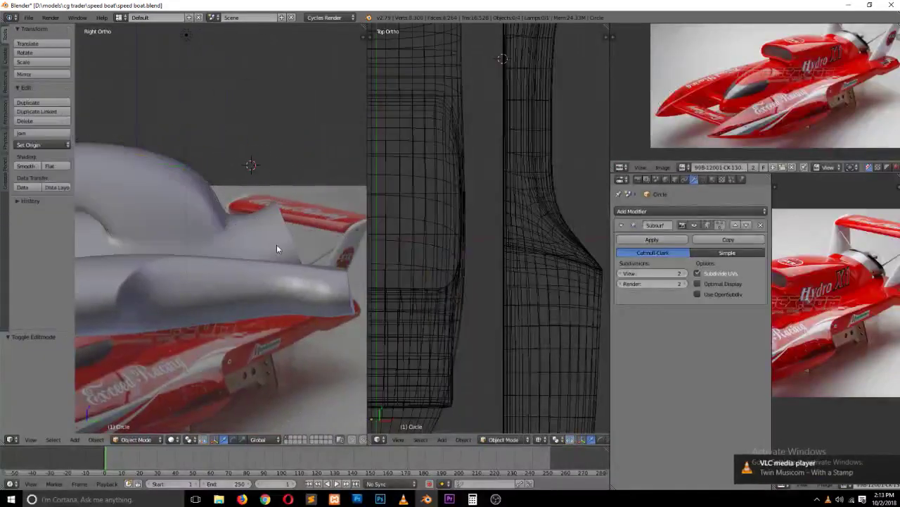
right_click(275, 244)
key(KP_Divide)
scroll(276, 244, up, 3)
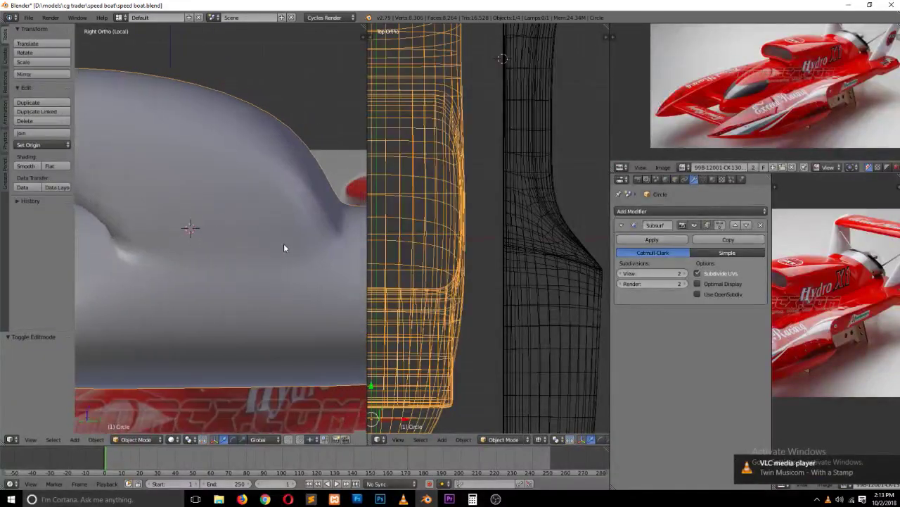
scroll(282, 243, up, 2)
key(Tab)
scroll(281, 242, down, 2)
key(a)
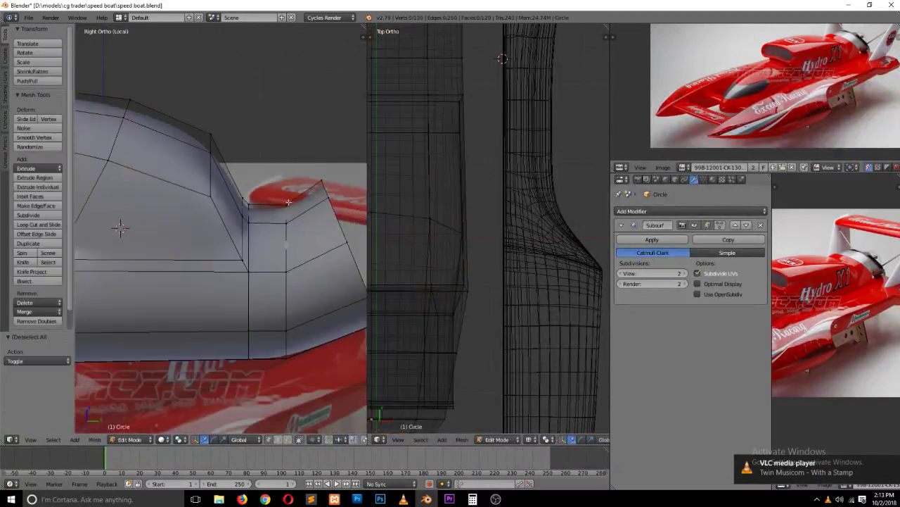
key(w)
key(Escape)
key(z)
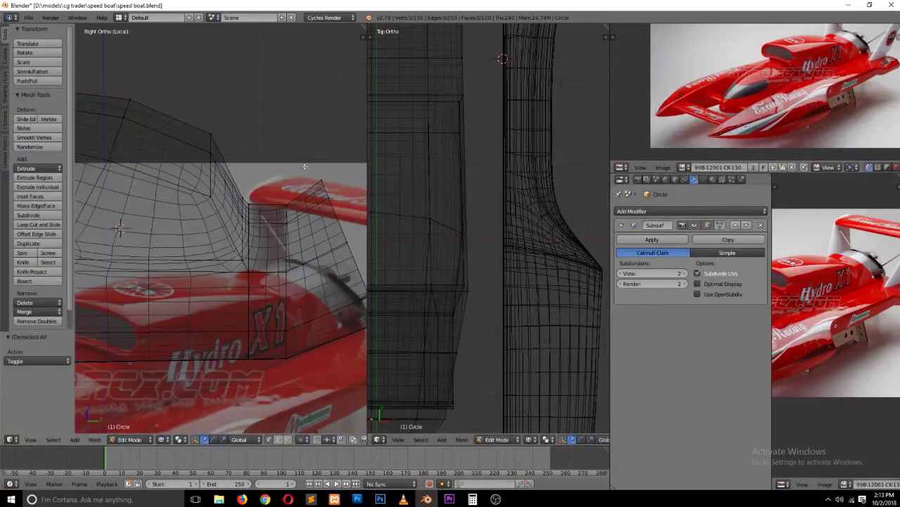
Step: Raise the edge loop at the canopy's rear by 0.258
key(v)
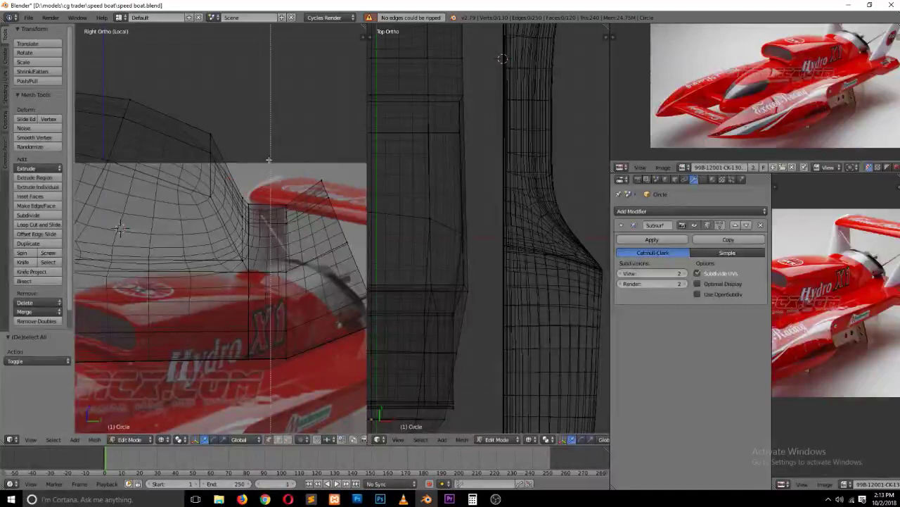
alt+right_click(286, 239)
key(g)
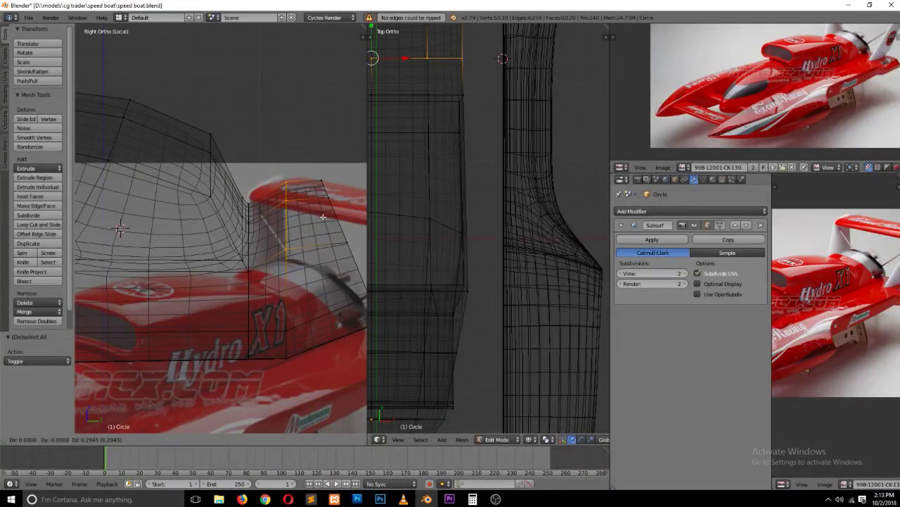
click(299, 223)
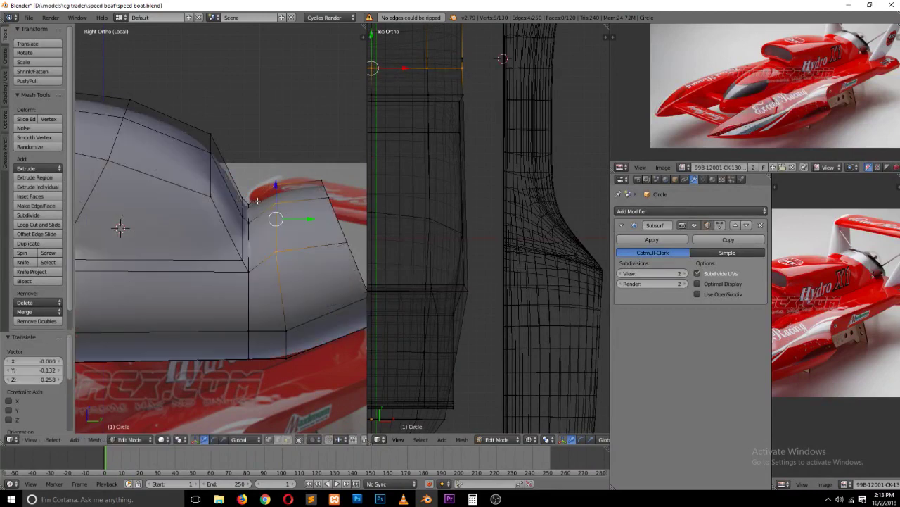
Step: Edge-slide the vertical edge column near the tail by -0.226 and raise its upper vertices
key(a)
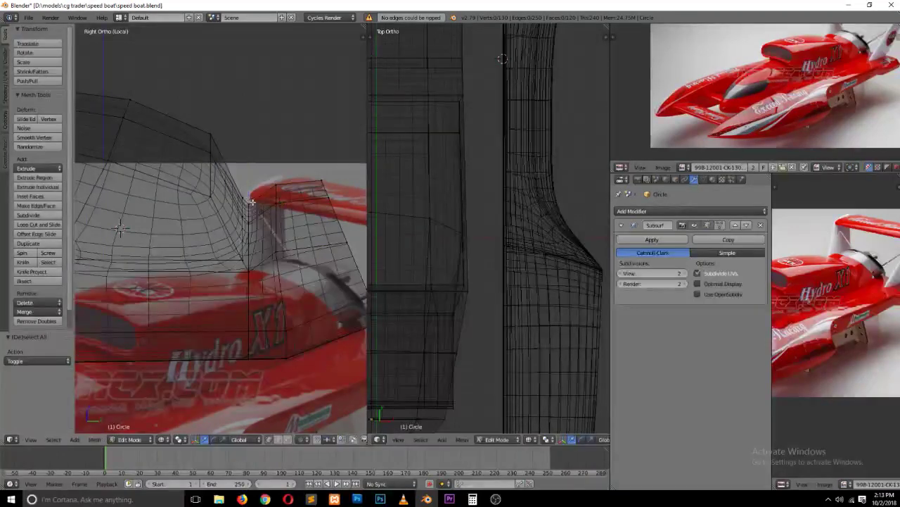
key(b)
drag(246, 192, 271, 288)
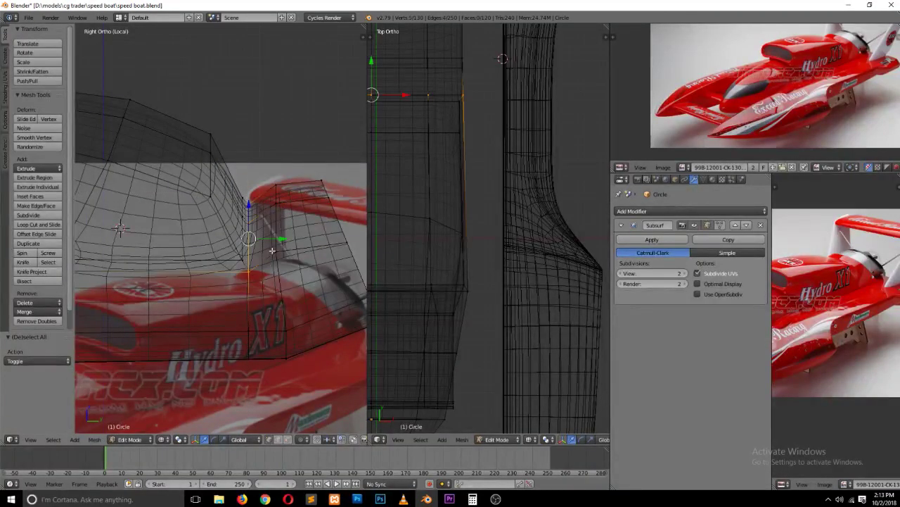
key(g)
key(g)
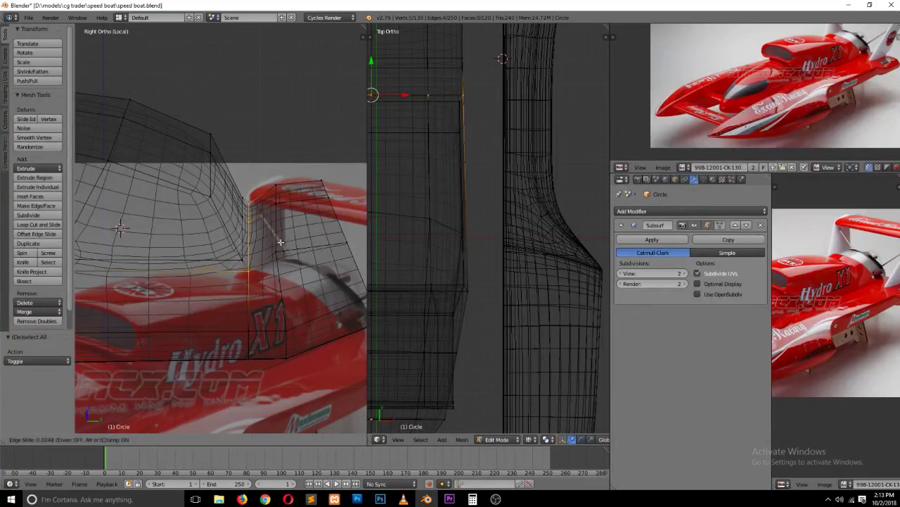
click(261, 262)
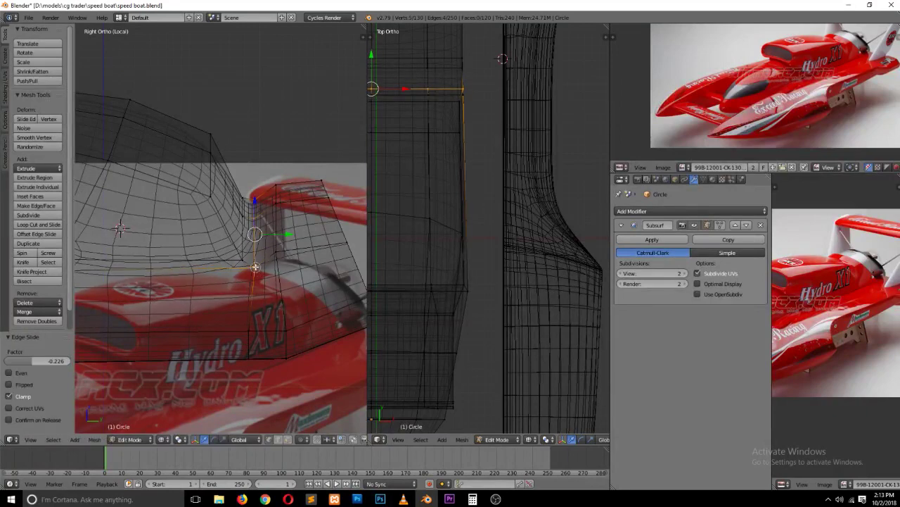
shift+right_click(256, 265)
key(g)
key(g)
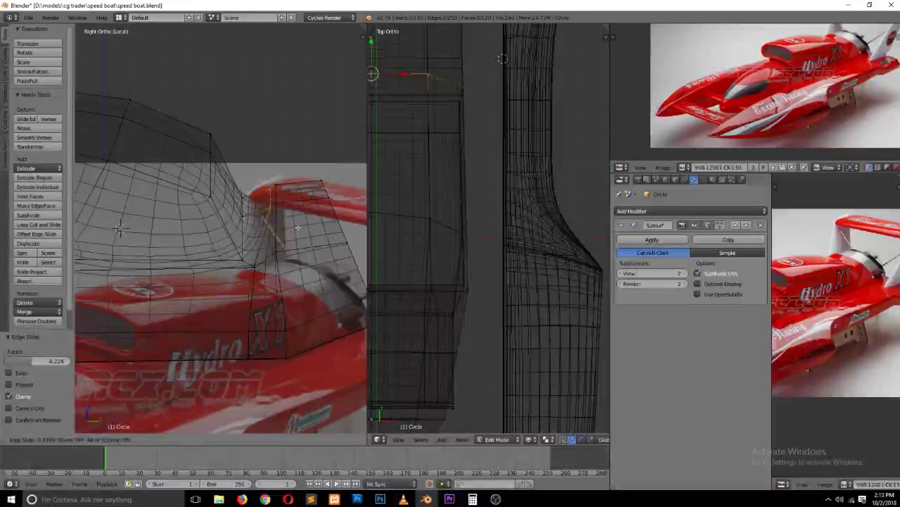
click(262, 204)
key(Tab)
scroll(289, 258, down, 3)
Step: In Face select mode, select the two faces at the canopy's front
key(a)
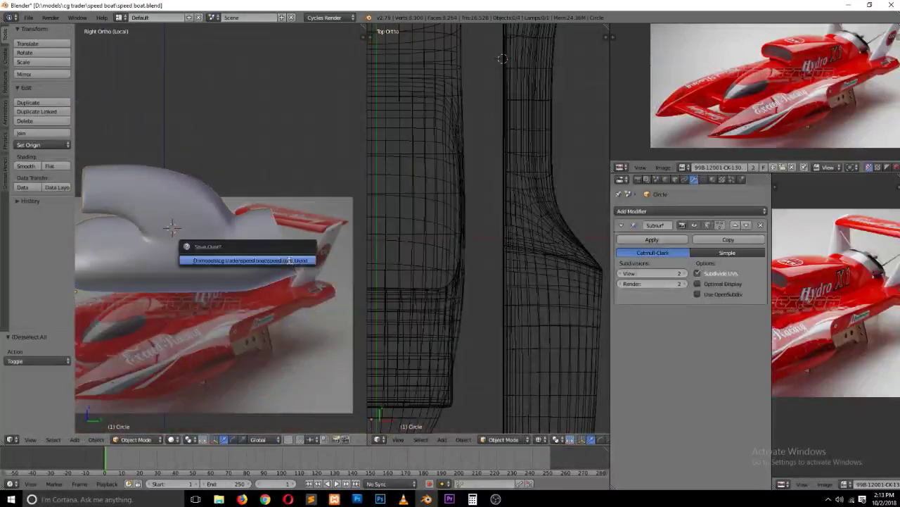
mouse_move(289, 258)
middle_down()
mouse_move(251, 295)
mouse_move(195, 311)
middle_up()
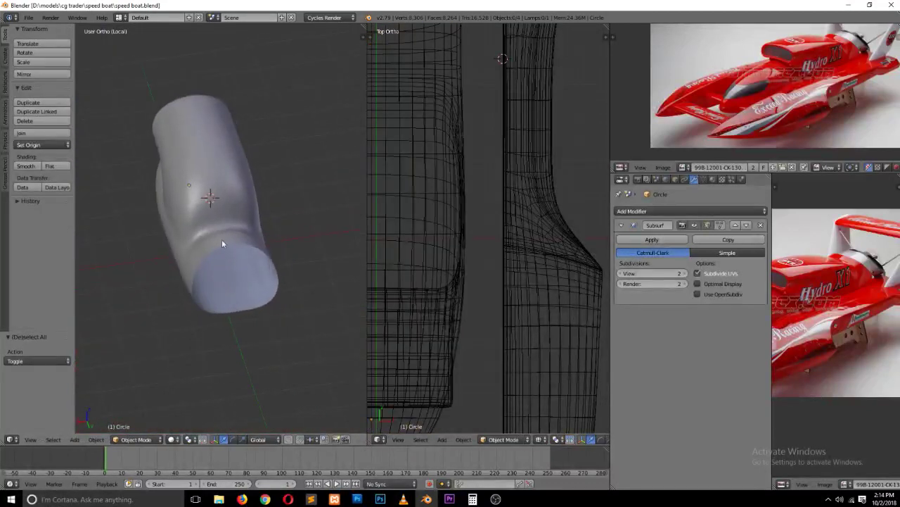
key(Tab)
key(a)
mouse_move(208, 209)
middle_down()
mouse_move(292, 195)
mouse_move(387, 198)
middle_up()
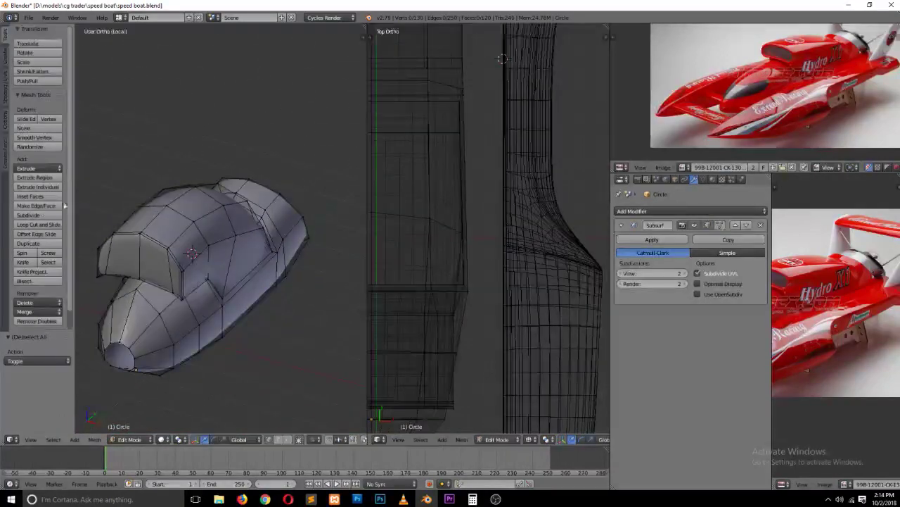
ctrl+scroll(3, 245, down, 1)
key(ctrl+Tab)
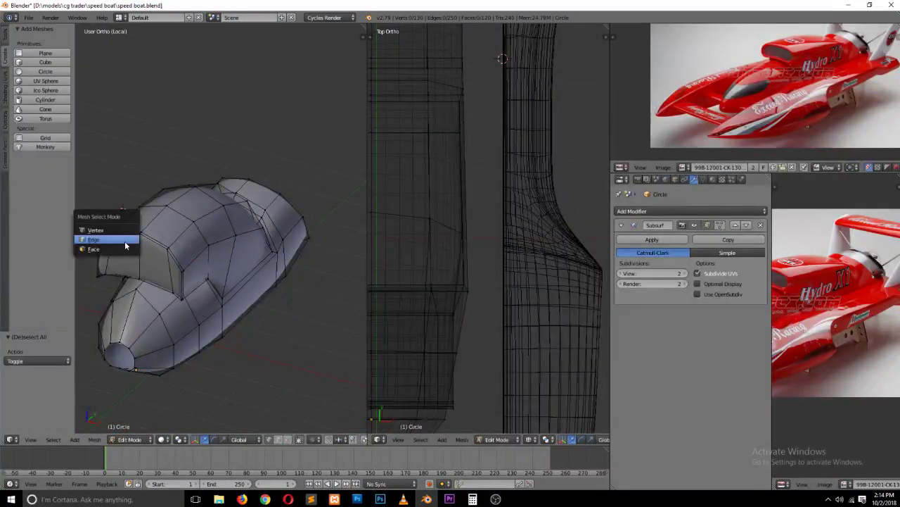
click(125, 239)
key(ctrl+Tab)
click(102, 272)
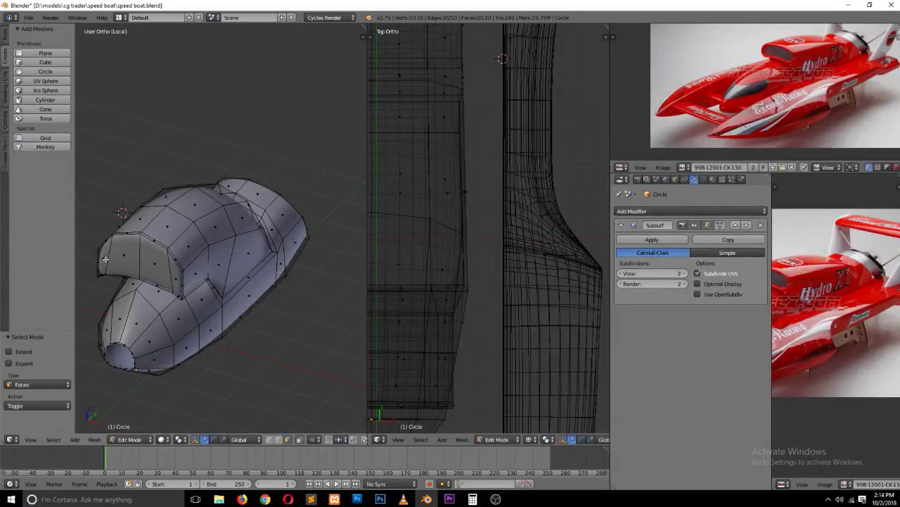
right_click(114, 254)
shift+right_click(172, 277)
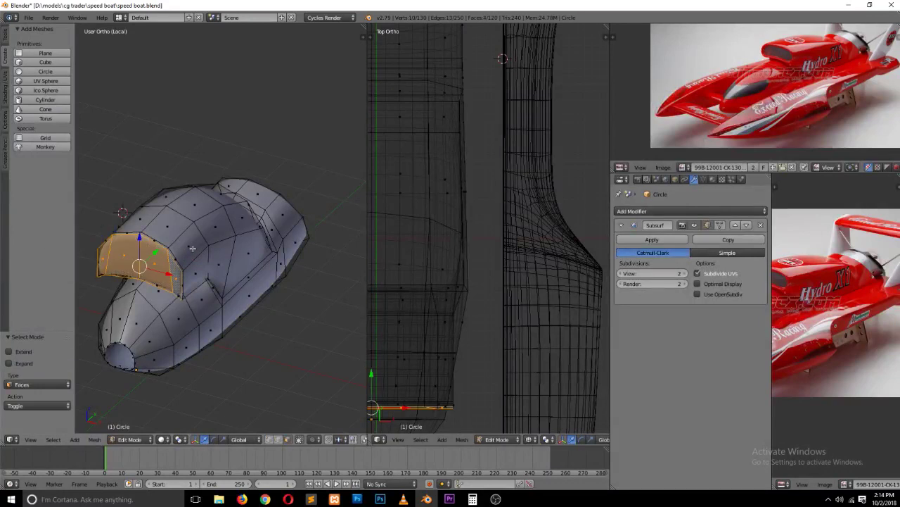
Step: Inset the two front faces to form a rim and check the smoothed result
key(i)
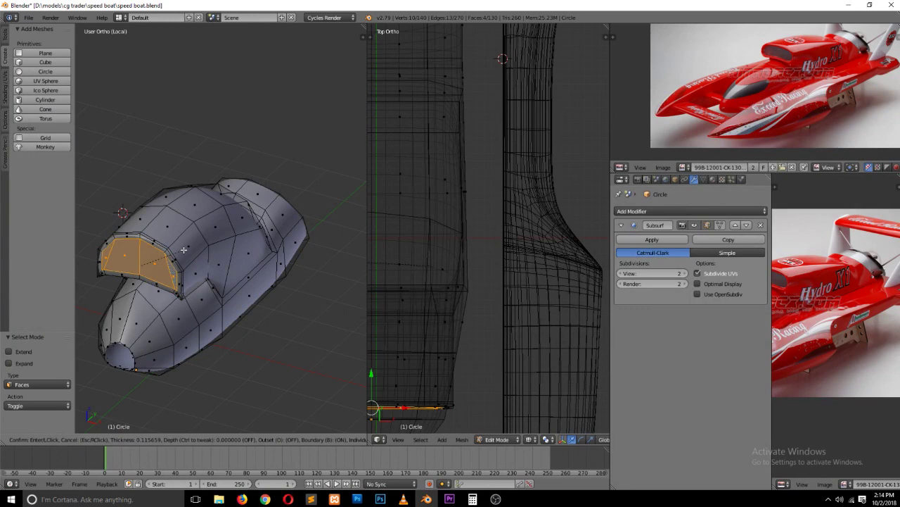
click(183, 249)
key(KP_3)
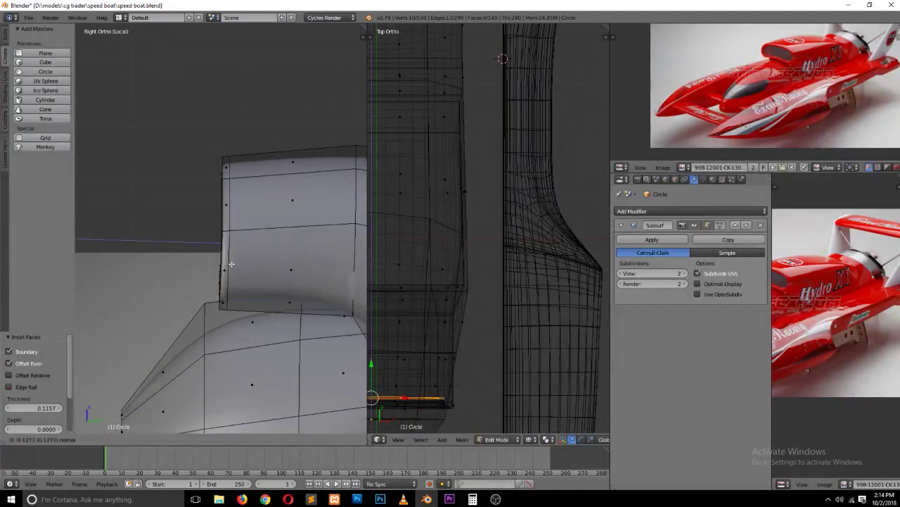
key(Tab)
middle_drag(220, 266, 240, 278)
key(Tab)
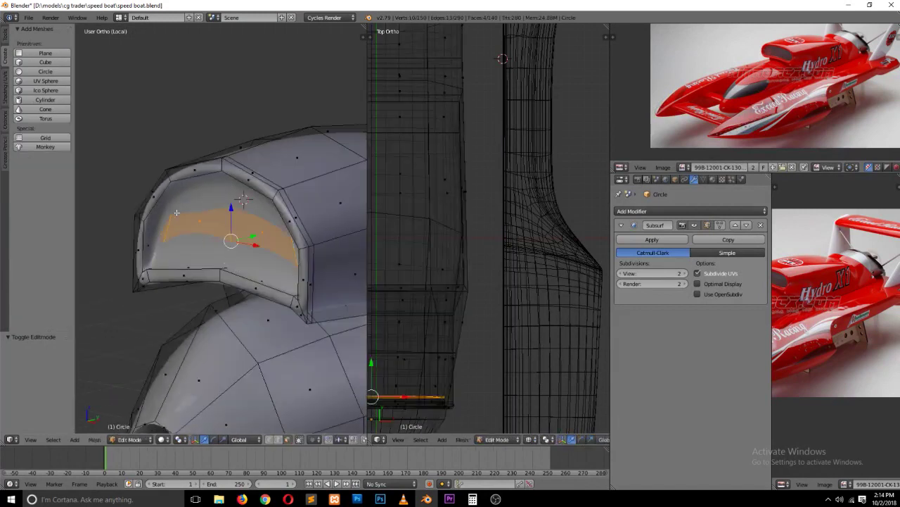
Step: Add a supporting loop cut inside the inset opening and return to Object Mode
key(ctrl+r)
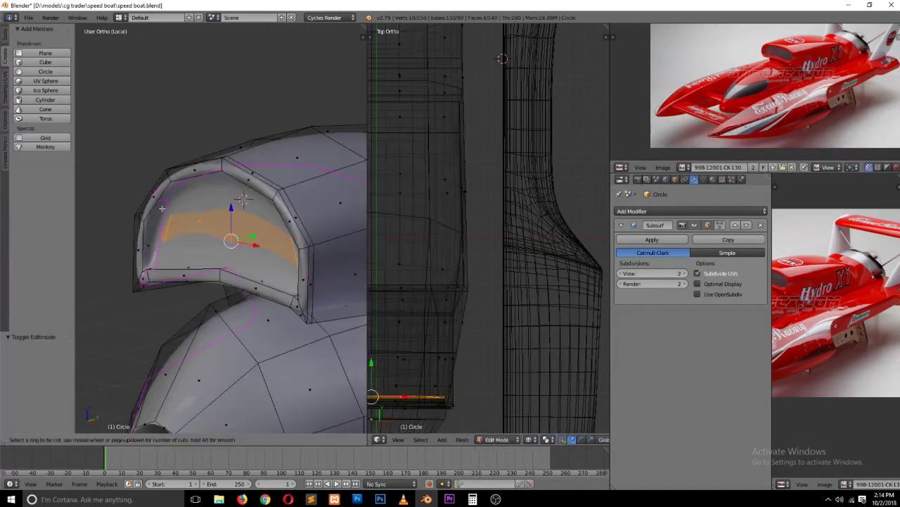
click(161, 209)
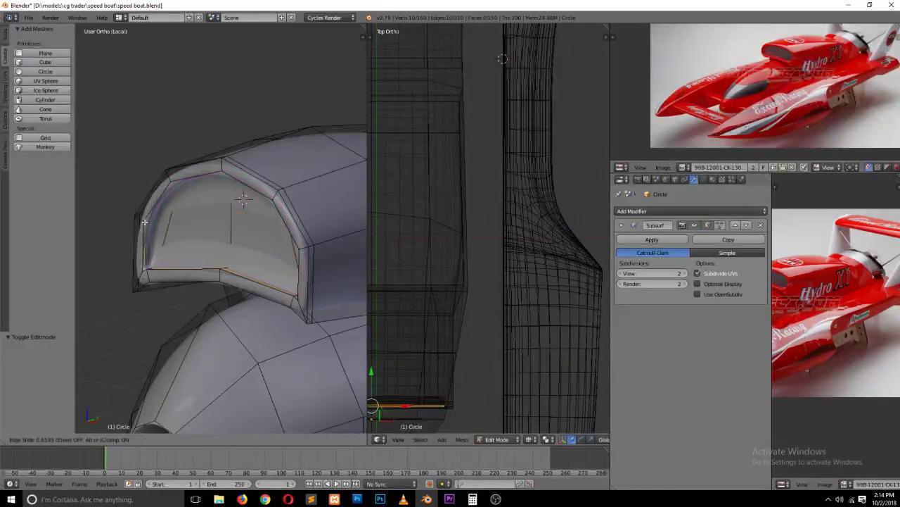
click(144, 223)
key(Tab)
middle_drag(144, 223, 186, 252)
scroll(187, 252, down, 2)
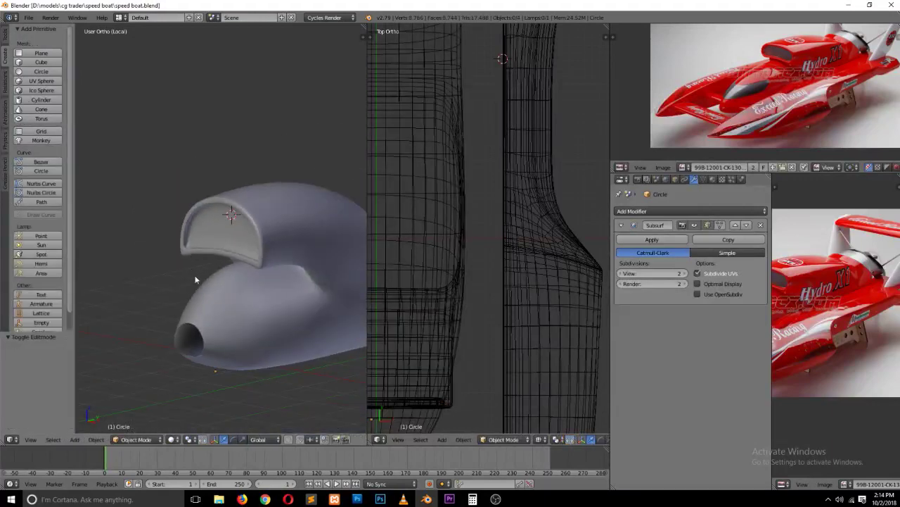
Step: In vertex mode, select the nose tip and grow the selection over the front rings
right_click(247, 317)
key(KP_3)
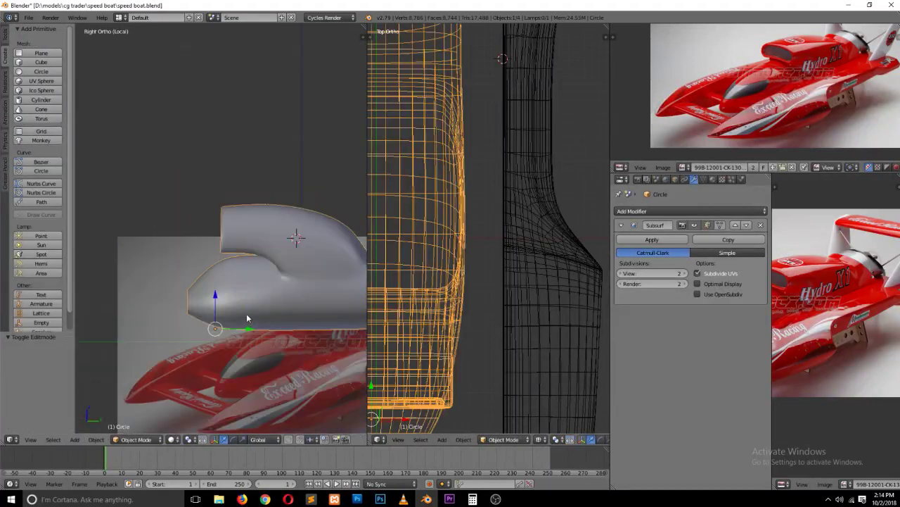
scroll(246, 316, up, 2)
key(Tab)
scroll(230, 308, down, 1)
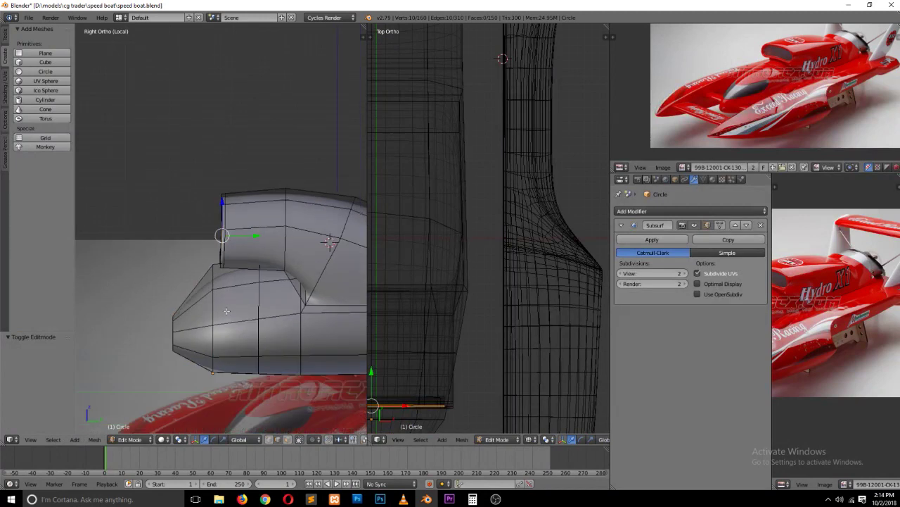
key(a)
key(ctrl+Tab)
click(190, 280)
alt+right_click(182, 312)
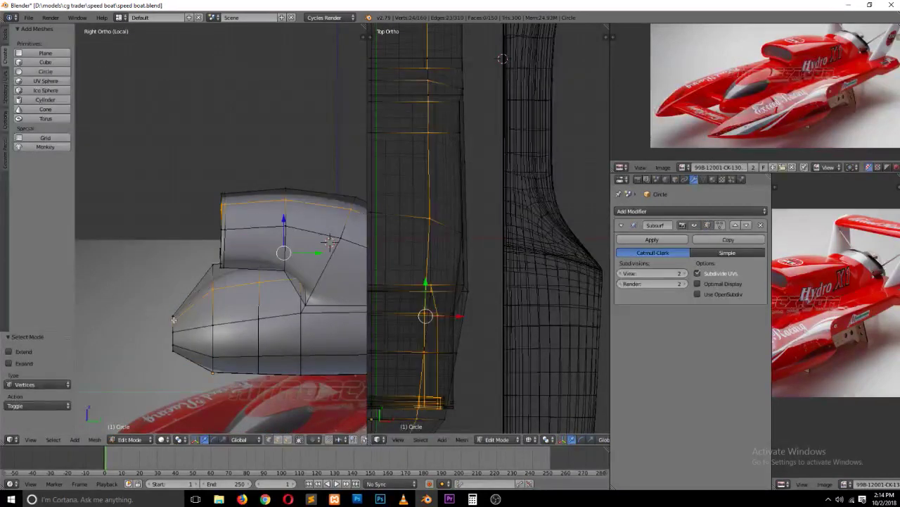
right_click(172, 328)
key(ctrl+KP_Add)
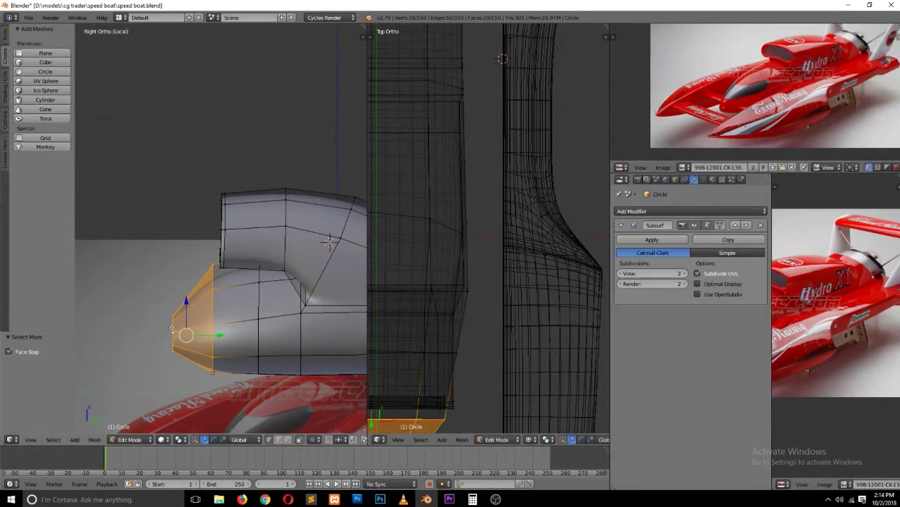
key(ctrl+KP_Add)
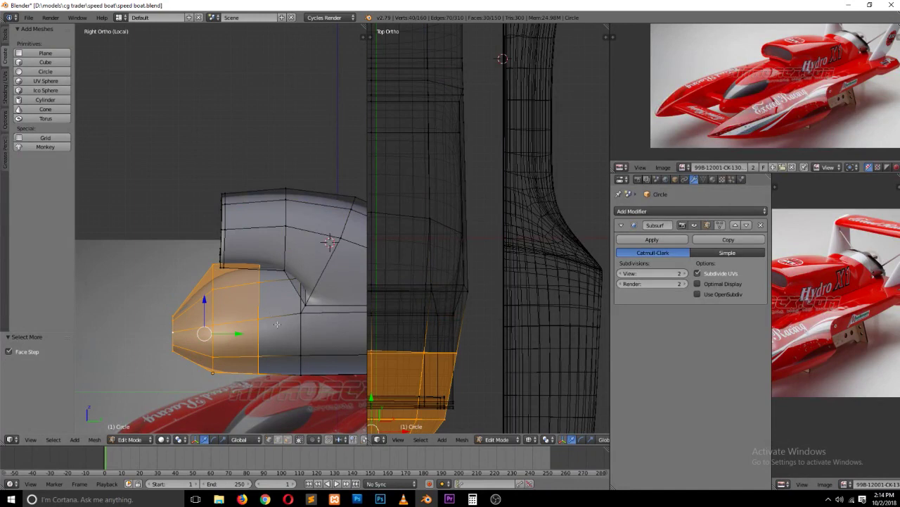
Step: Scale the nose rings by 1.055 and push them -1.037 on Y
key(s)
click(306, 273)
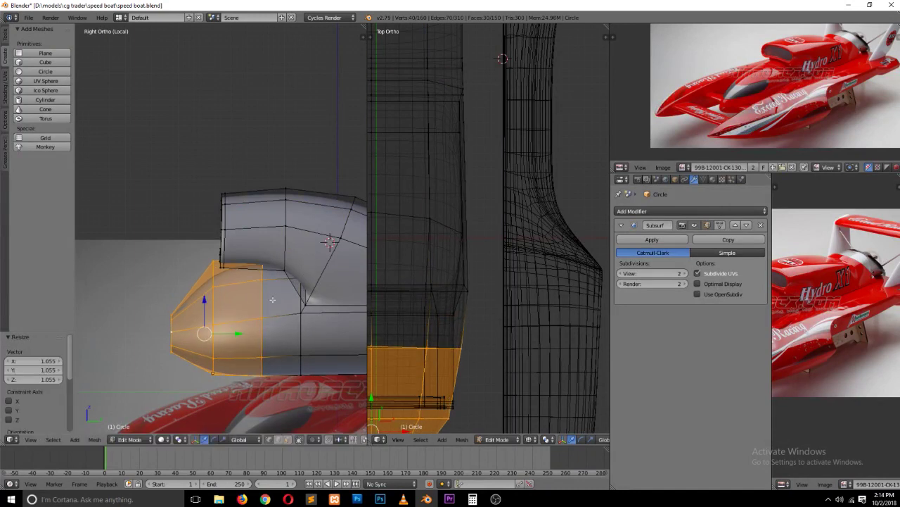
drag(234, 335, 178, 338)
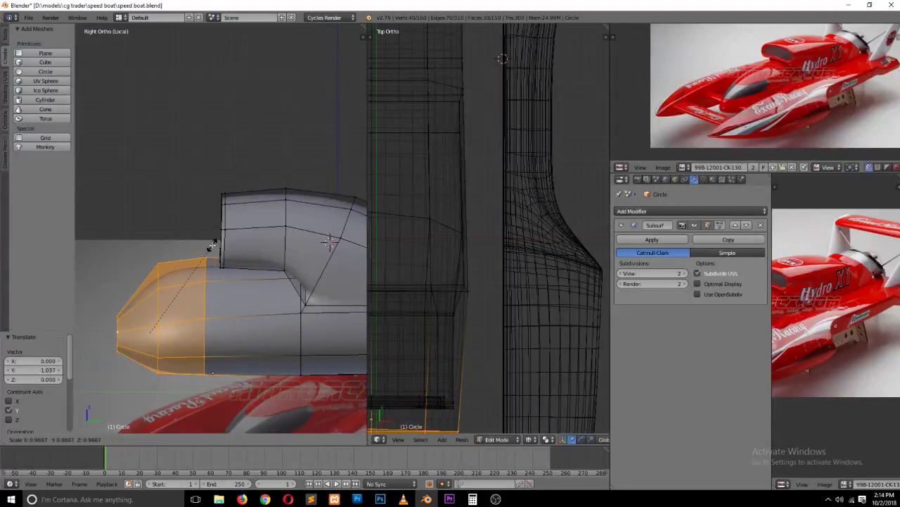
key(Tab)
Step: Widen the nose along X to a scale of 1.201
key(a)
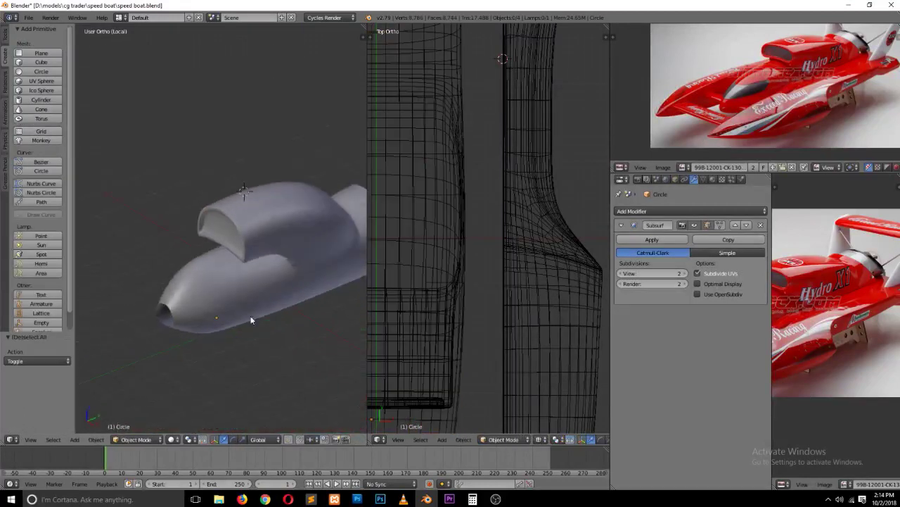
mouse_move(217, 300)
middle_down()
mouse_move(302, 313)
mouse_move(291, 322)
middle_up()
key(Tab)
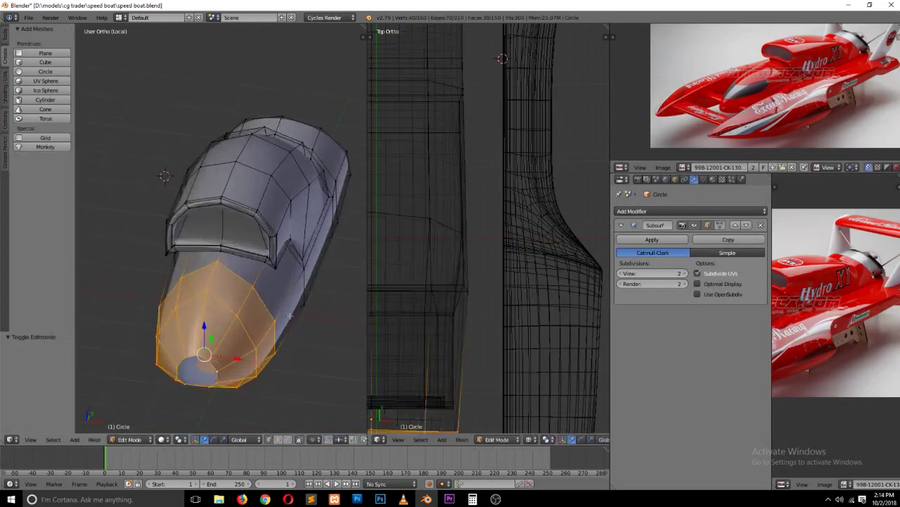
key(s)
key(x)
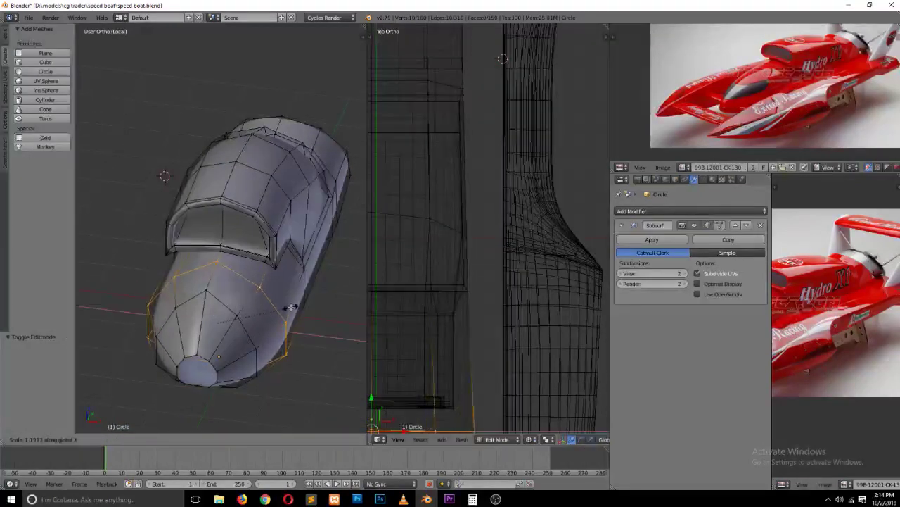
click(292, 307)
Step: Spread a pair of opposite nose vertices wider apart
right_click(261, 285)
right_click(175, 277)
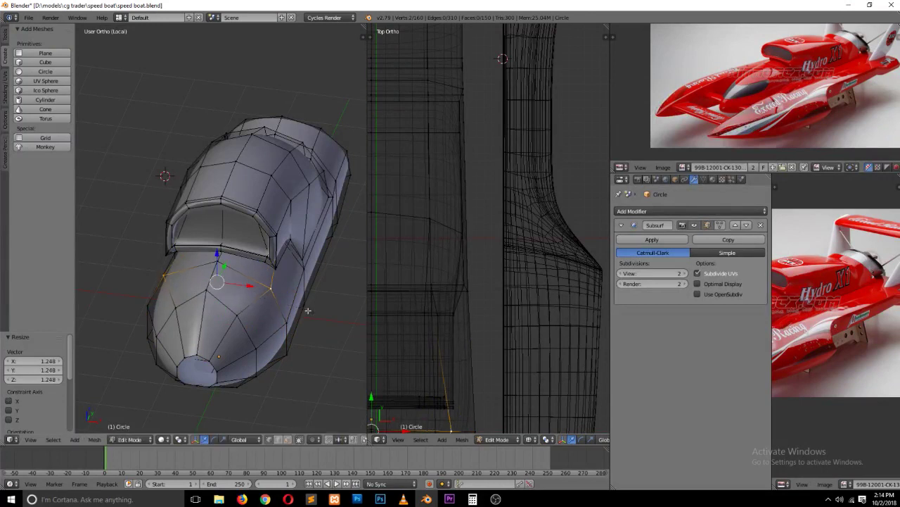
key(a)
right_click(251, 318)
shift+right_click(162, 307)
key(s)
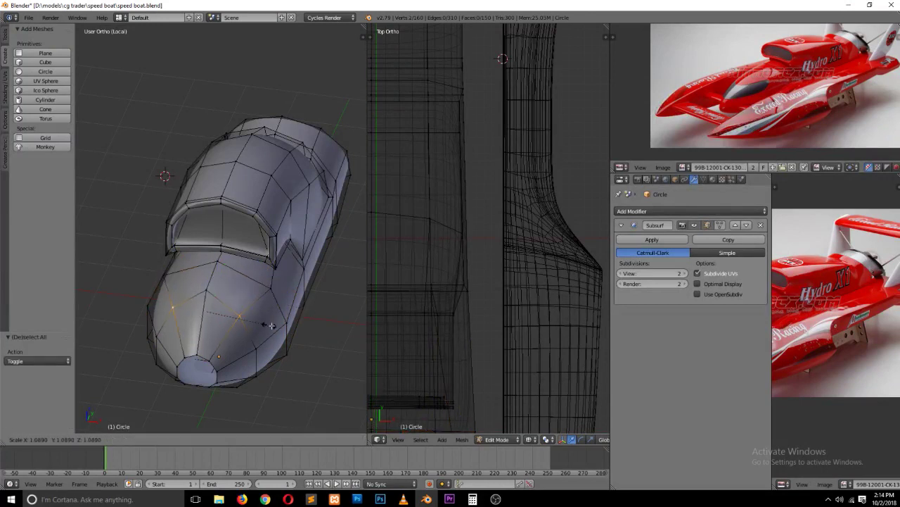
click(291, 328)
right_click(255, 348)
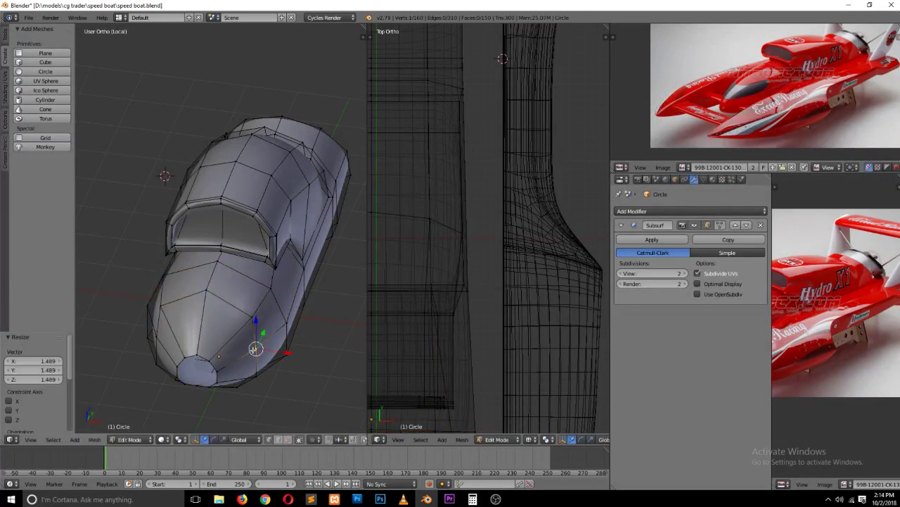
right_click(159, 336)
Step: Preview the smoothed boat from a side angle and save the file
key(Tab)
mouse_move(211, 338)
middle_down()
mouse_move(237, 351)
mouse_move(202, 326)
mouse_move(232, 370)
mouse_move(217, 368)
middle_up()
key(ctrl+s)
click(181, 354)
Step: Fill the rim around the nose opening with a cap face
key(Tab)
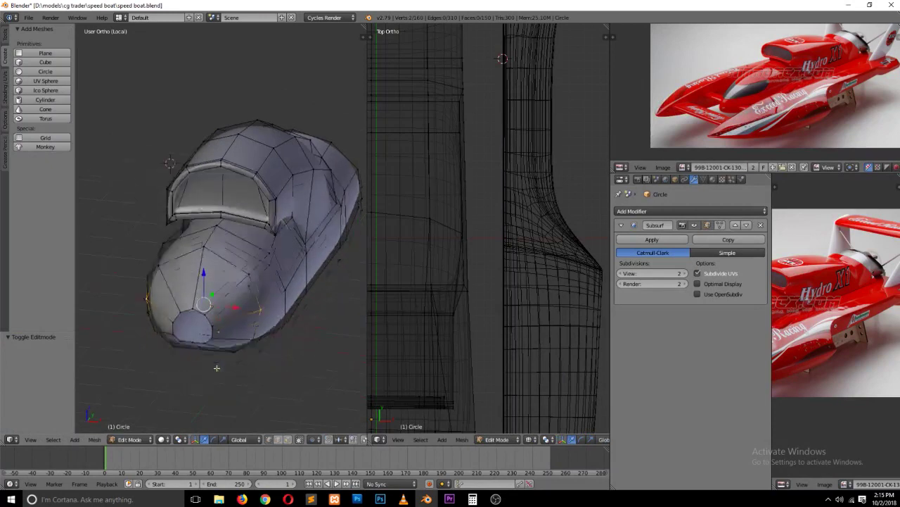
scroll(217, 367, up, 3)
key(a)
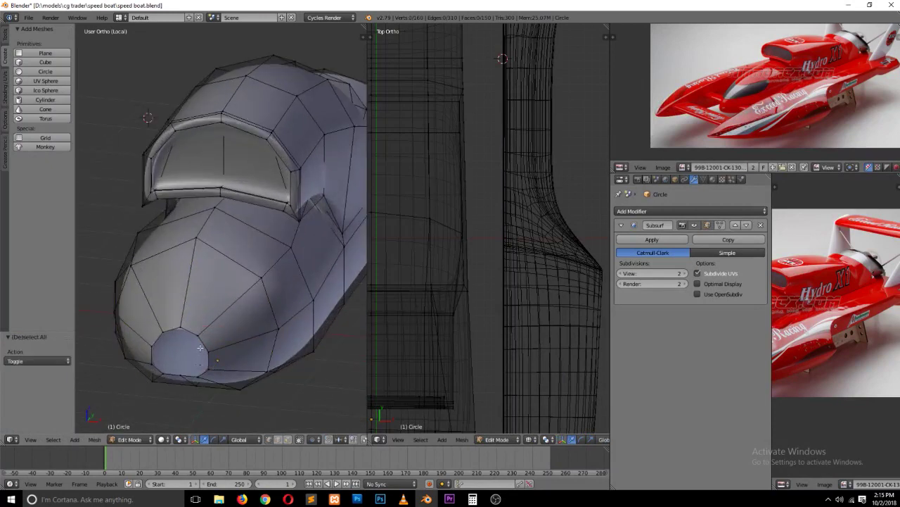
alt+click(199, 347)
key(f)
key(a)
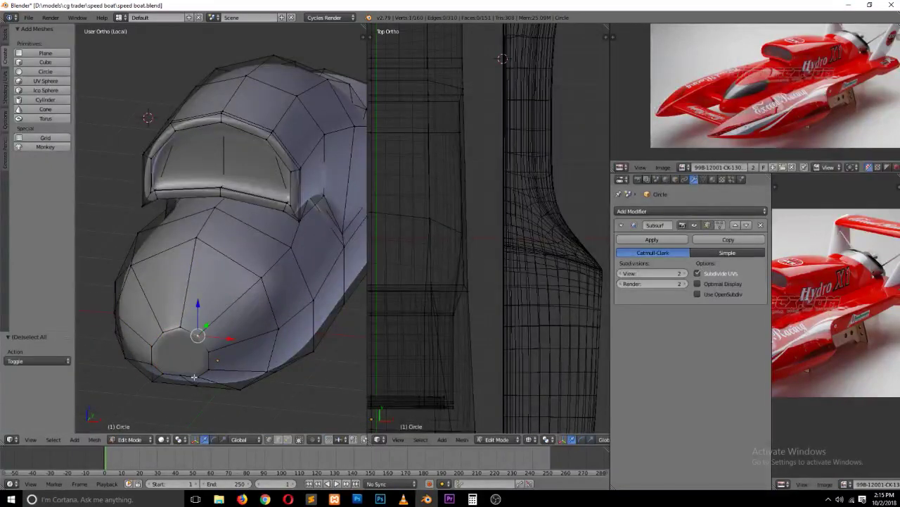
Step: Join two pairs of opposite cap vertices with new edges using J
shift+right_click(201, 377)
right_click(209, 363)
shift+right_click(154, 360)
key(j)
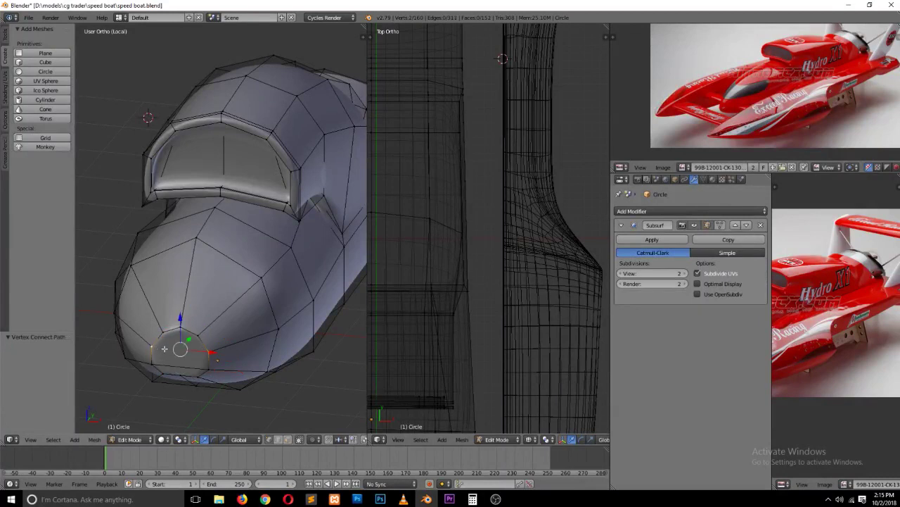
right_click(180, 326)
shift+right_click(184, 377)
key(j)
Step: Connect another pair of opposite rim vertices across the nose cap
right_click(197, 352)
shift+right_click(198, 375)
key(j)
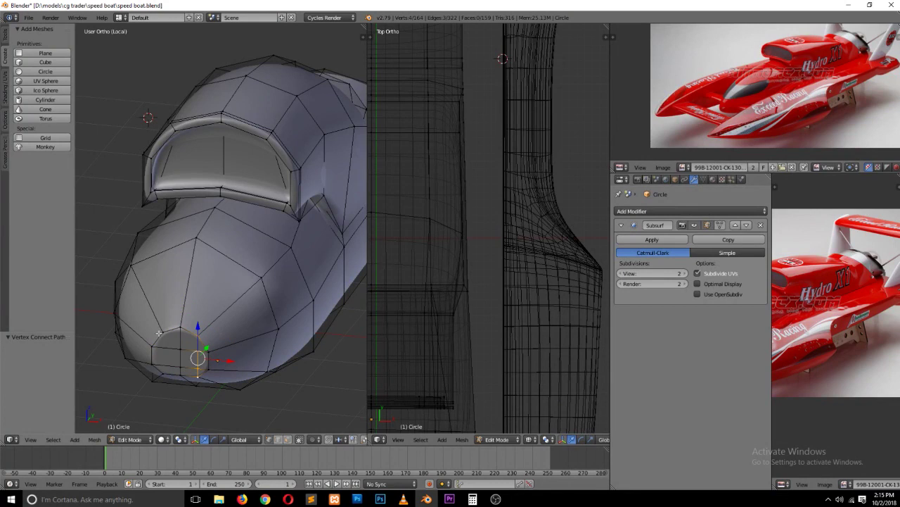
right_click(160, 332)
shift+right_click(164, 375)
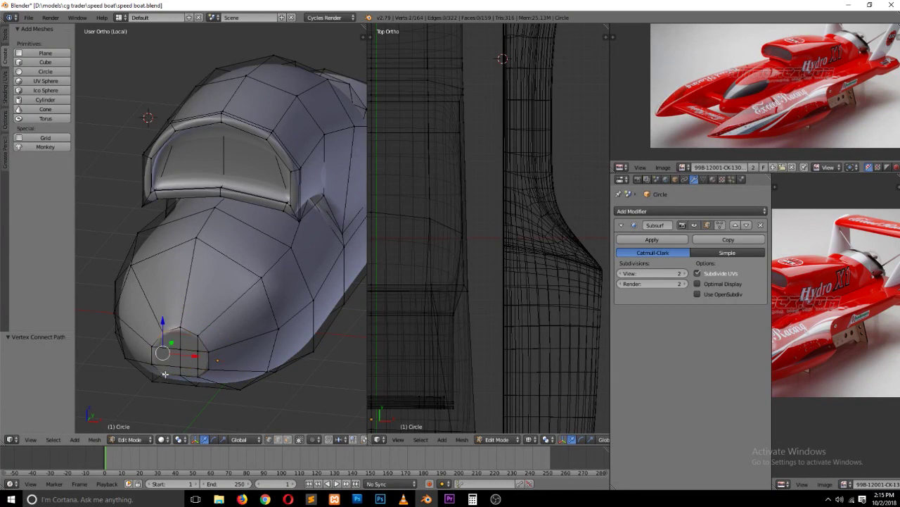
key(ctrl+Tab)
Step: In face select and Right Ortho view, extrude the front cap face forward 0.2217
click(171, 386)
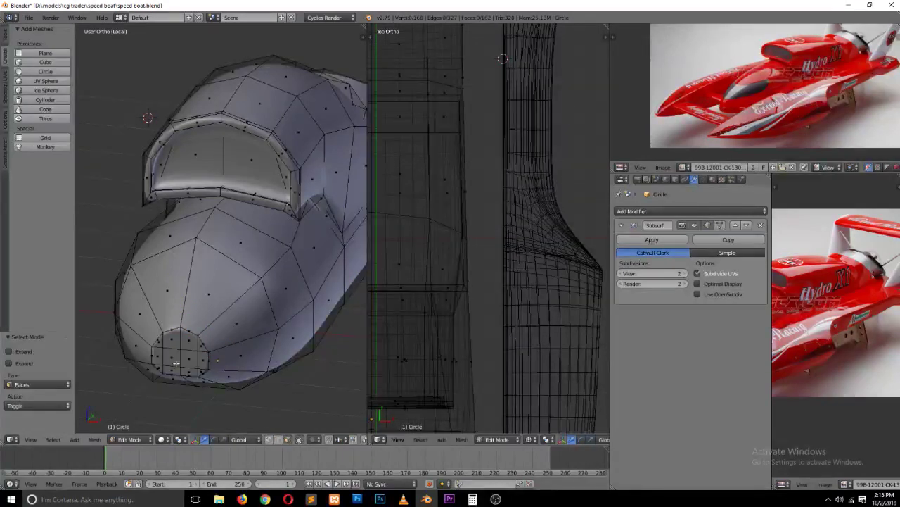
key(KP_3)
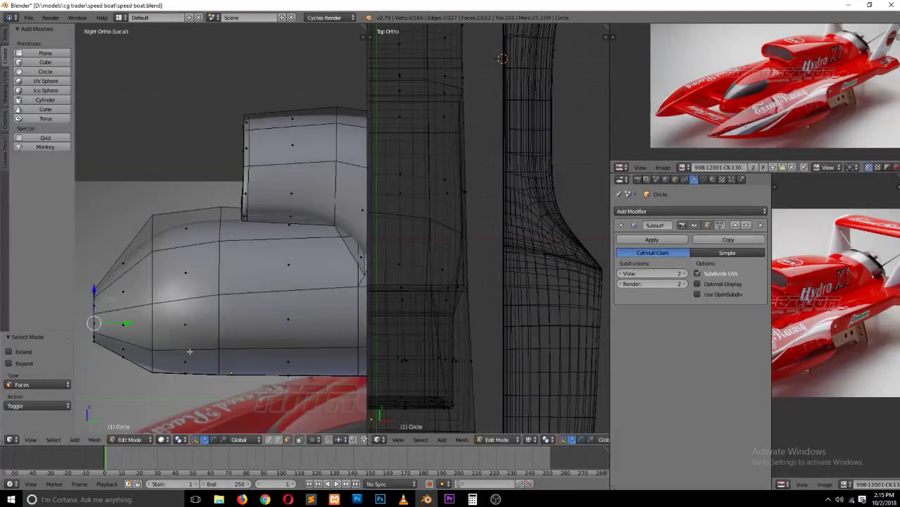
key(e)
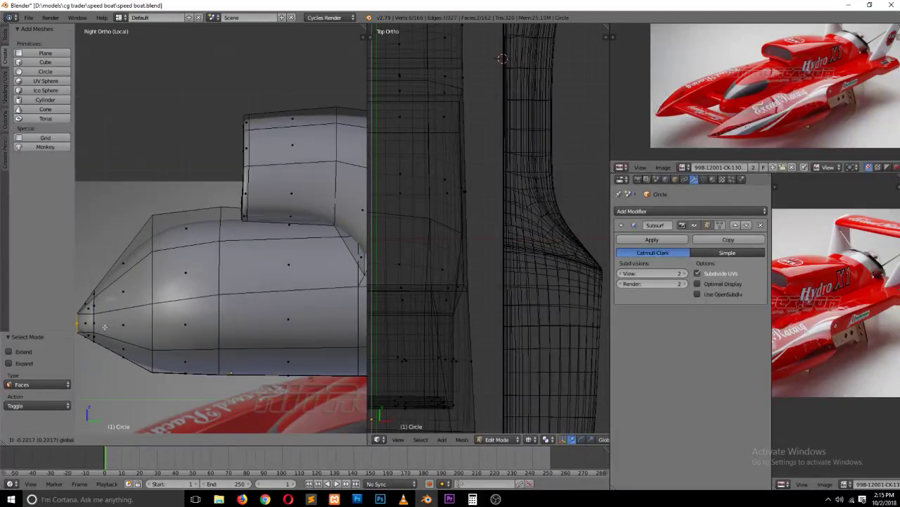
click(109, 327)
Step: Narrow the extruded tip face to 0.955 along X
key(Tab)
mouse_move(120, 328)
middle_down()
mouse_move(212, 362)
mouse_move(213, 372)
middle_up()
key(Tab)
scroll(212, 373, up, 3)
key(s)
key(x)
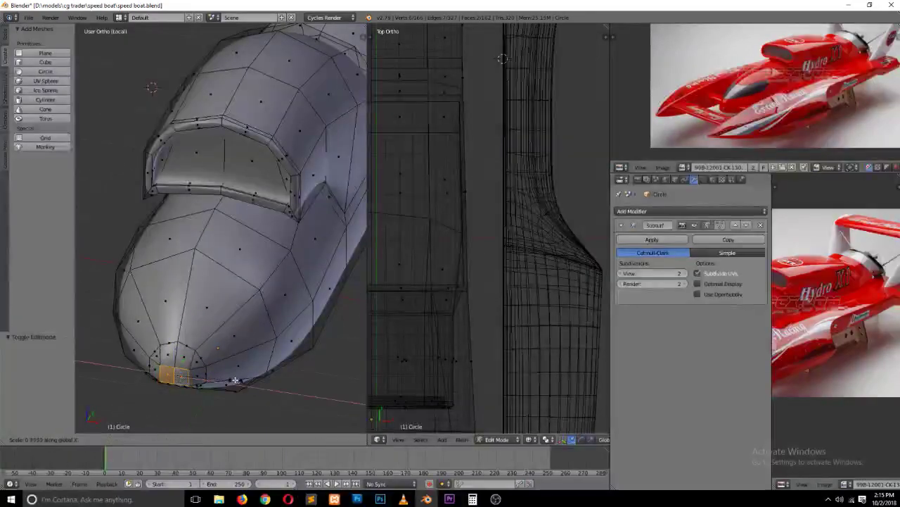
click(221, 375)
Step: Check the subdivided, rounded nose in Object Mode and orbit around the boat
key(Tab)
key(Tab)
key(g)
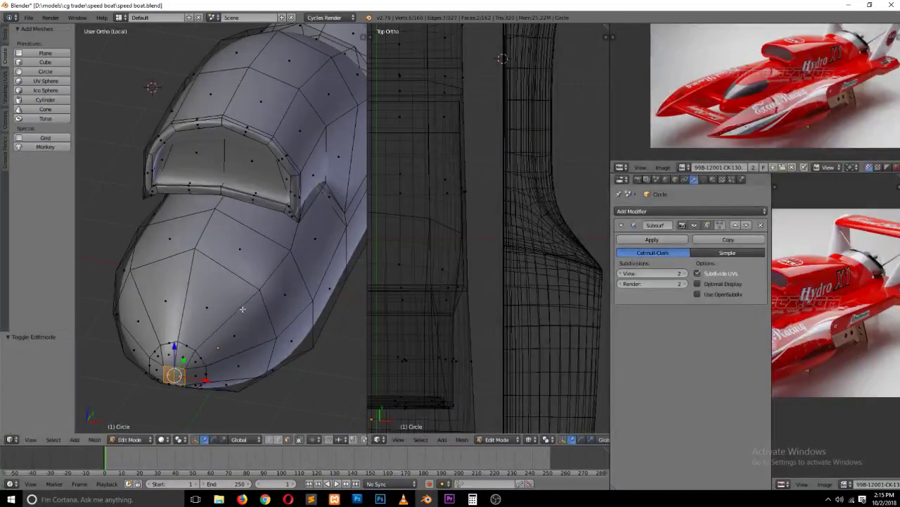
click(226, 319)
key(Tab)
middle_drag(242, 340, 247, 352)
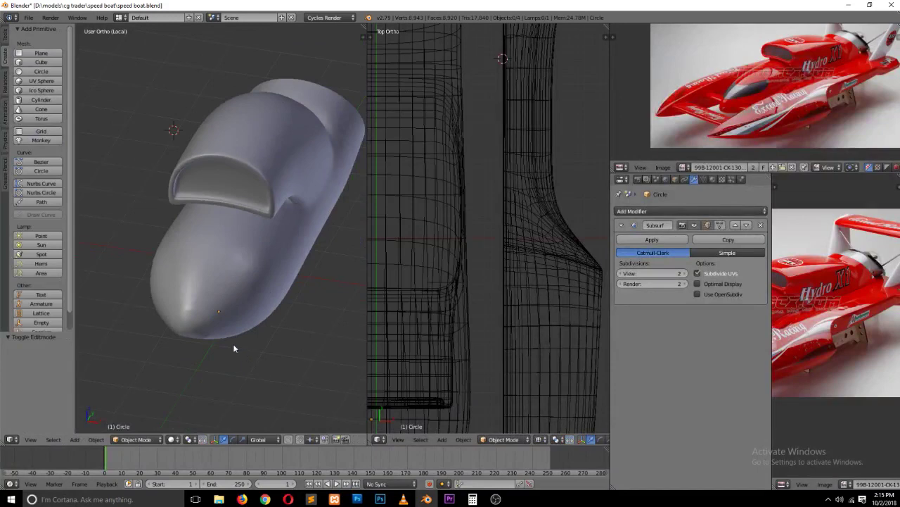
Step: Zoom in on the side view of the nose and save the boat file
key(KP_3)
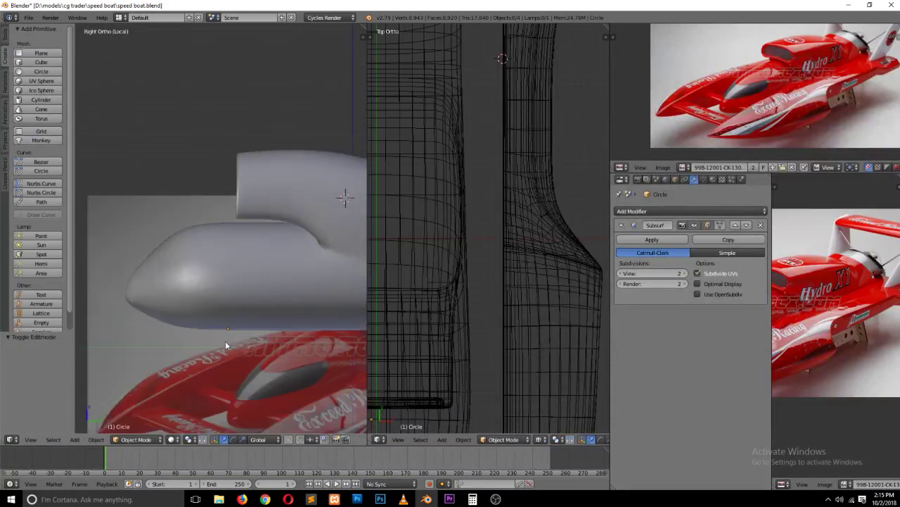
scroll(226, 345, up, 1)
scroll(227, 345, up, 1)
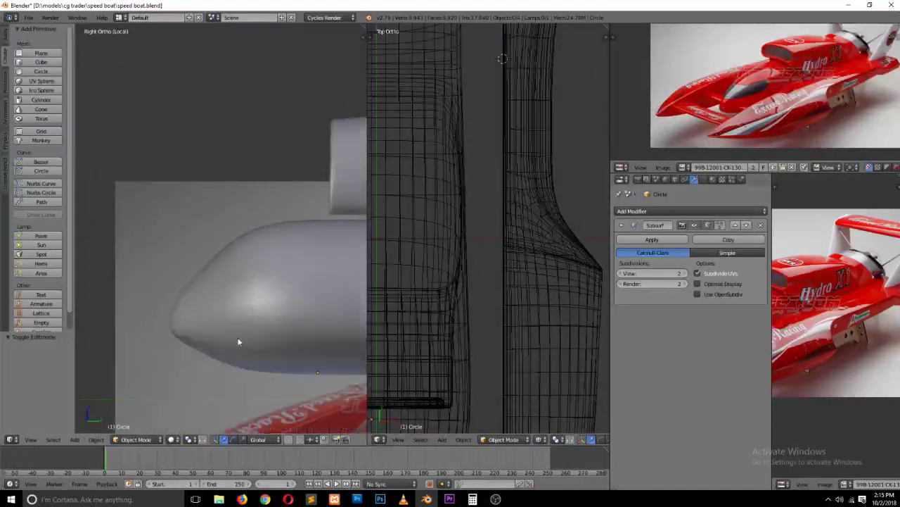
key(ctrl+s)
click(238, 338)
Step: Pull the nose tip forward about 1.22 along Y with proportional falloff
key(Tab)
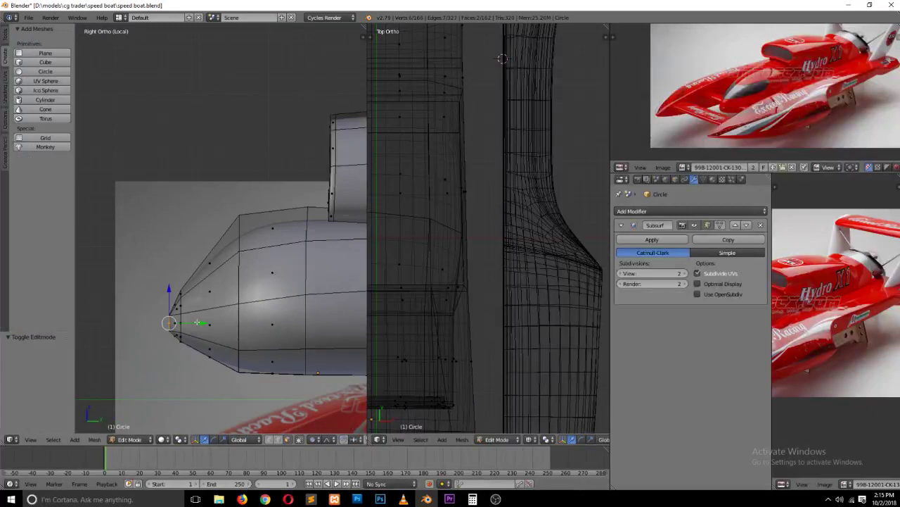
drag(198, 325, 144, 334)
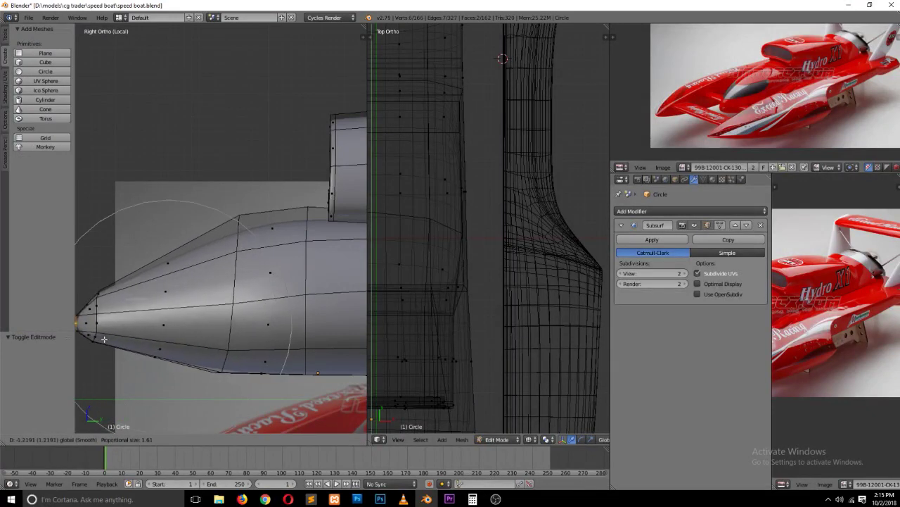
drag(145, 335, 148, 336)
key(a)
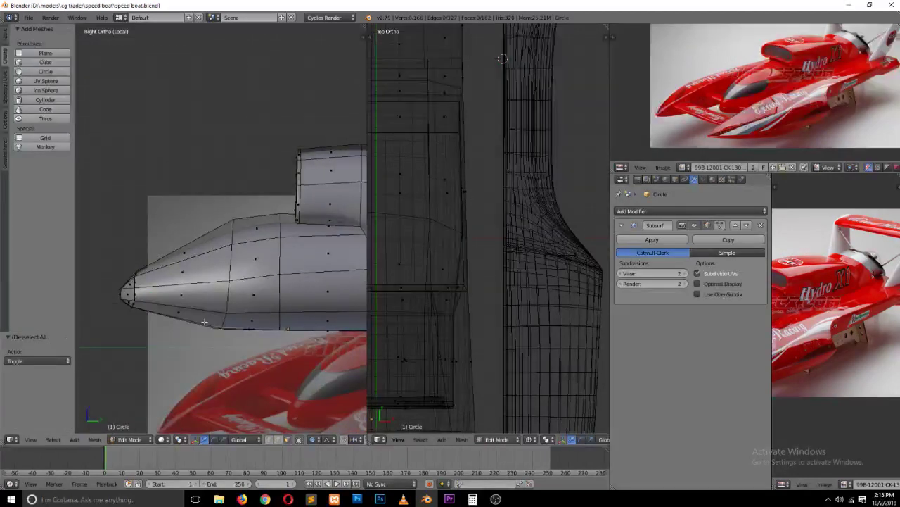
Step: Inspect the tapered nose at an angle, then return to vertex select
middle_drag(204, 322, 283, 360)
key(Tab)
key(ctrl+Tab)
key(Tab)
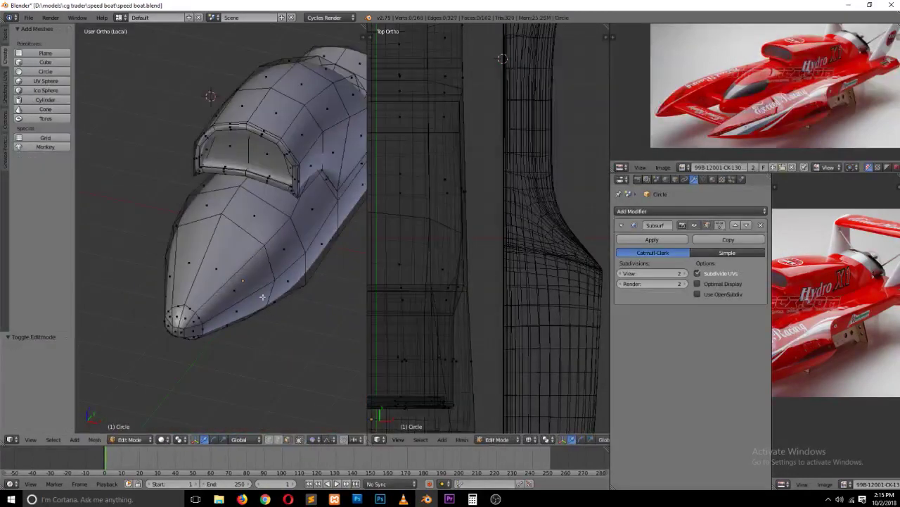
key(ctrl+Tab)
click(254, 268)
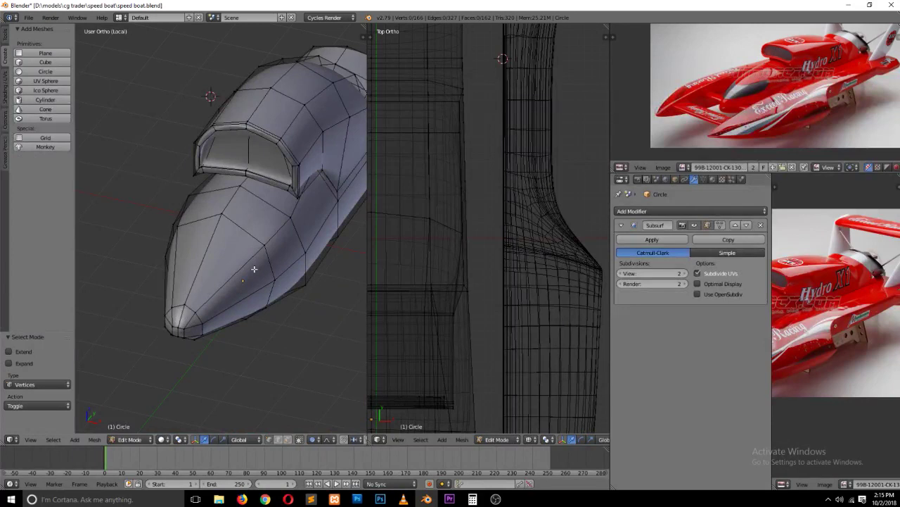
Step: In top view, vertex-slide two nose side vertices (factor 0.340) and reposition a right-side vertex
key(KP_7)
right_click(223, 226)
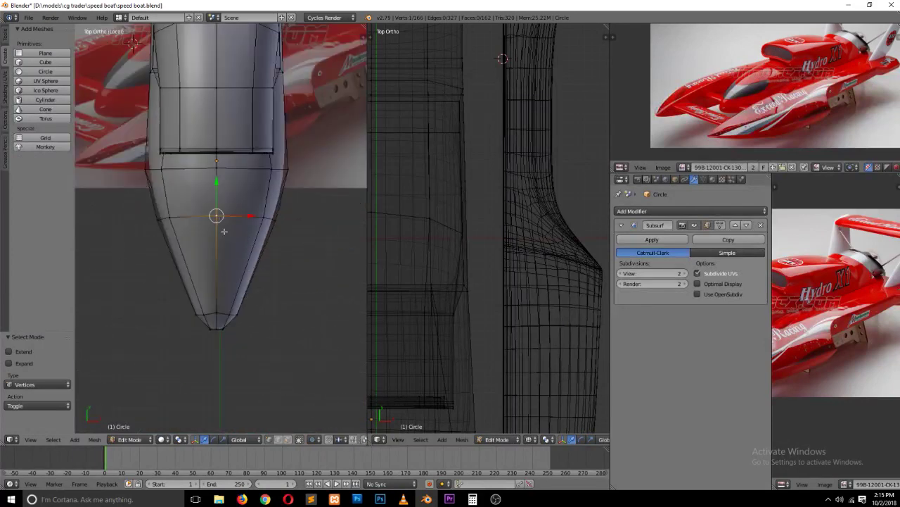
key(shift+v)
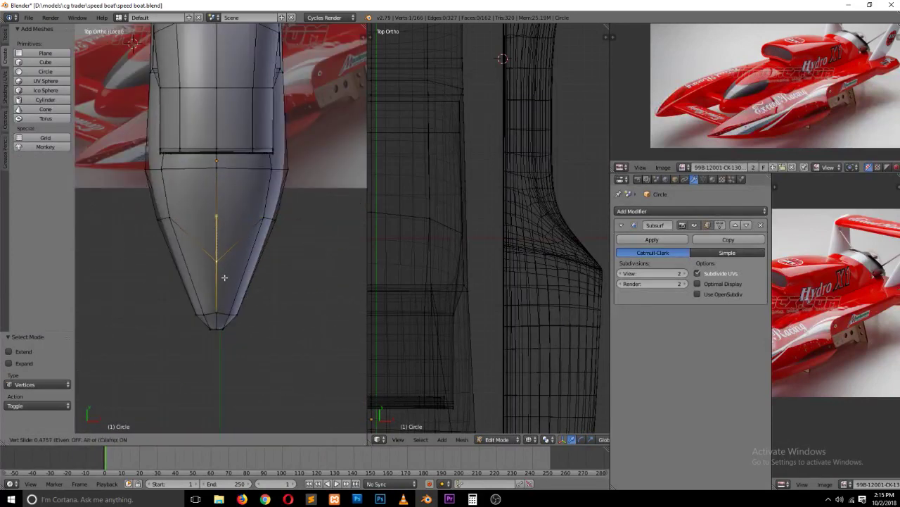
click(224, 278)
right_click(175, 219)
key(shift+v)
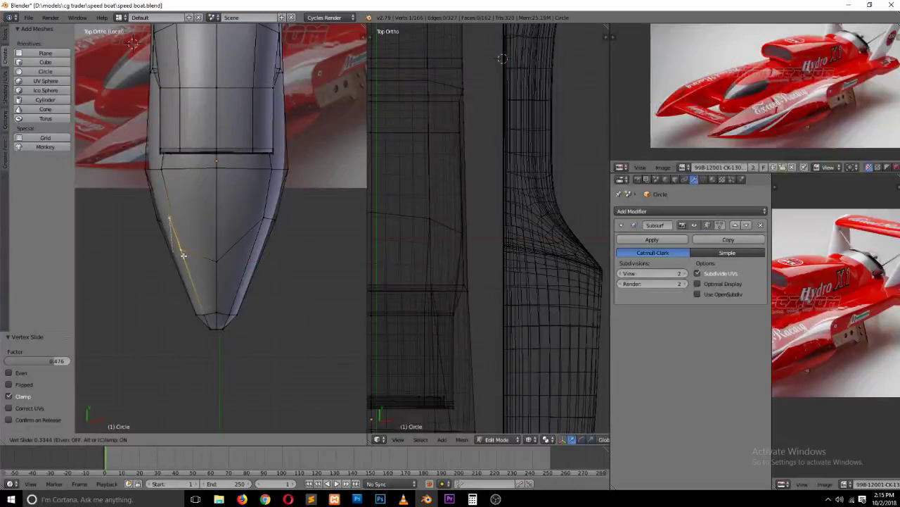
click(184, 256)
right_click(260, 227)
key(g)
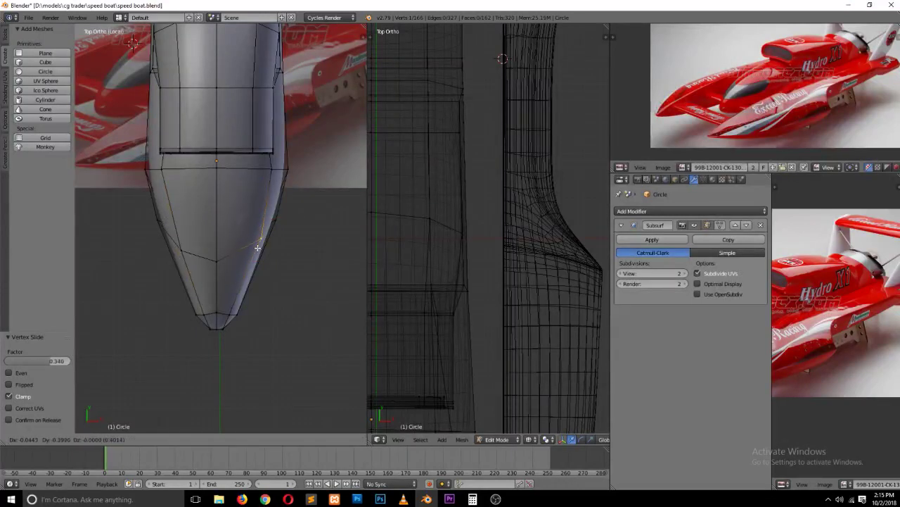
click(254, 244)
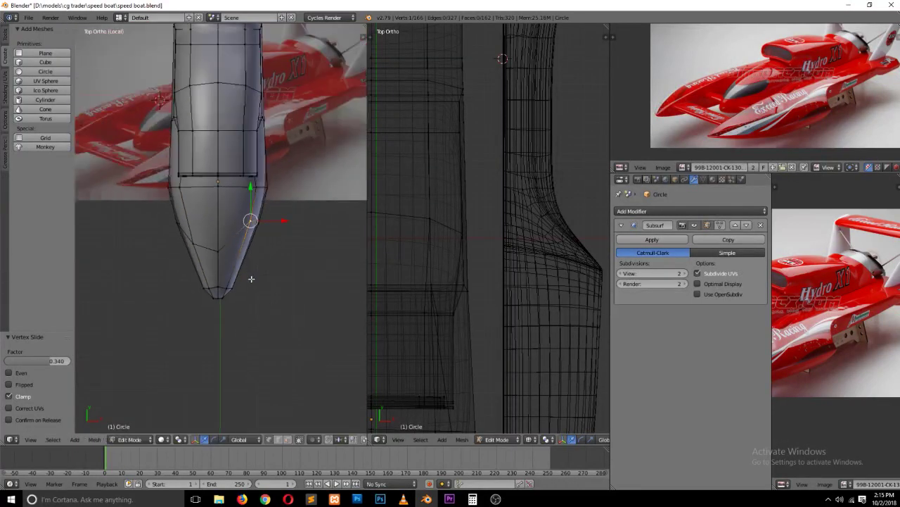
key(KP_1)
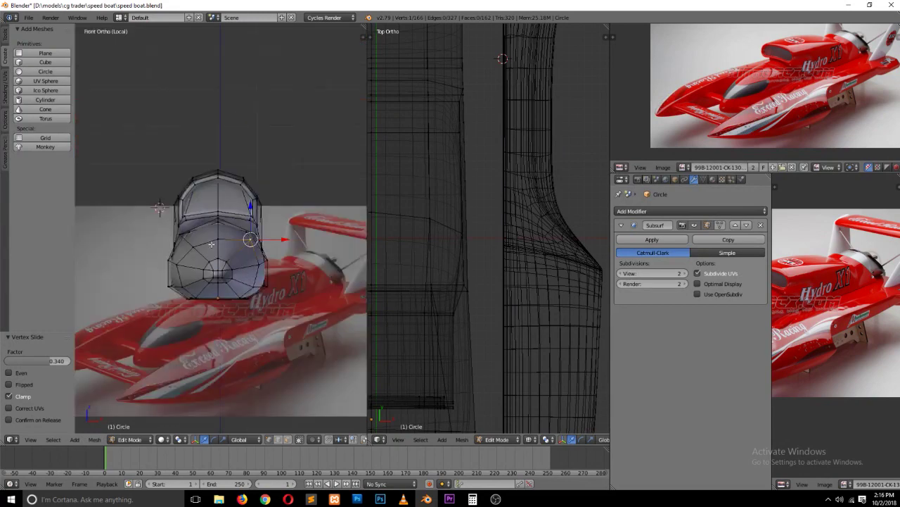
Step: In wireframe, box-select the topmost hull vertices and move them along Z
key(a)
key(z)
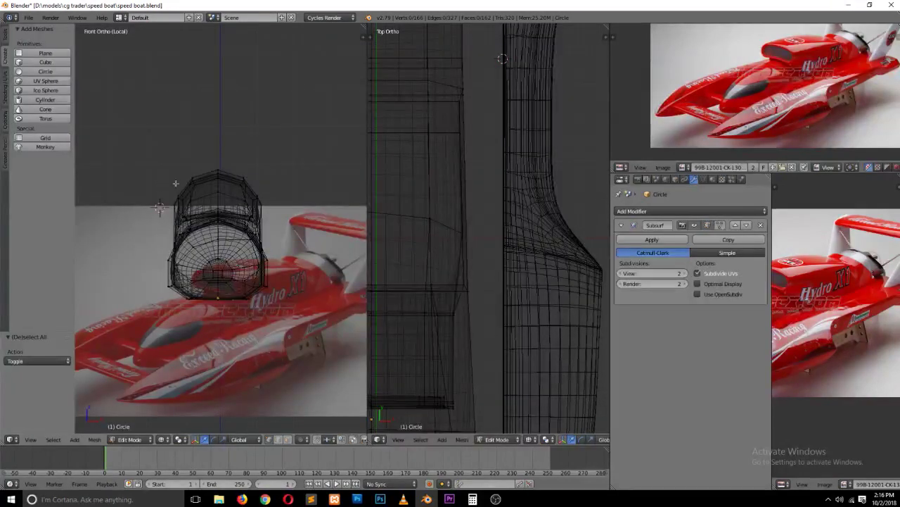
key(v)
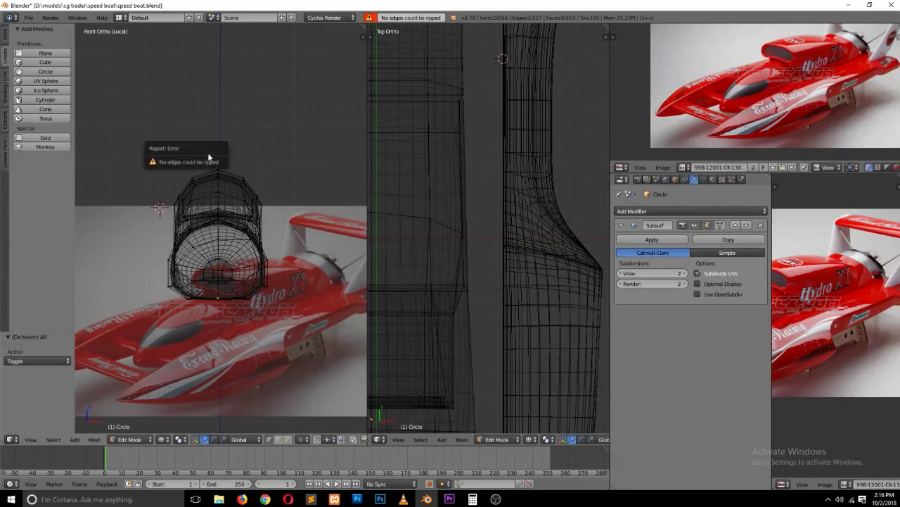
click(259, 130)
key(b)
drag(212, 153, 230, 183)
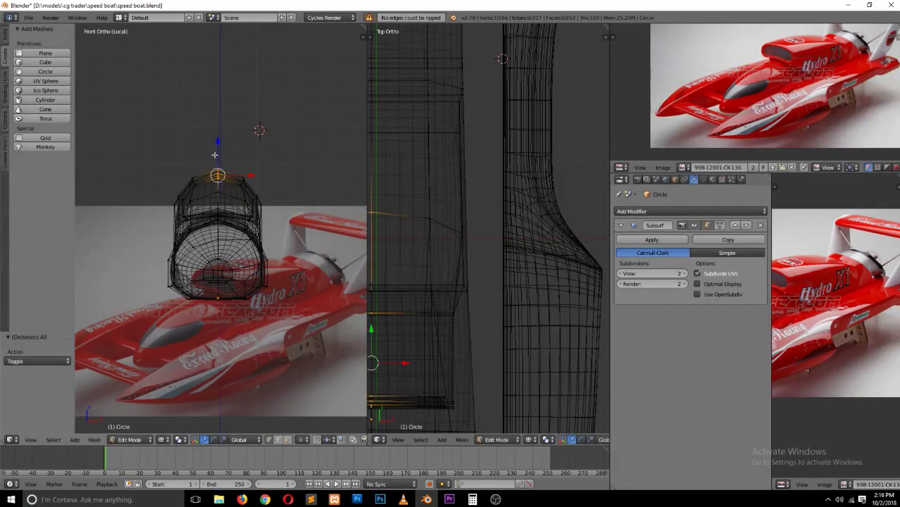
key(g)
key(z)
click(221, 156)
Step: Box-select the full top row of hull vertices and lower it slightly along Z
key(a)
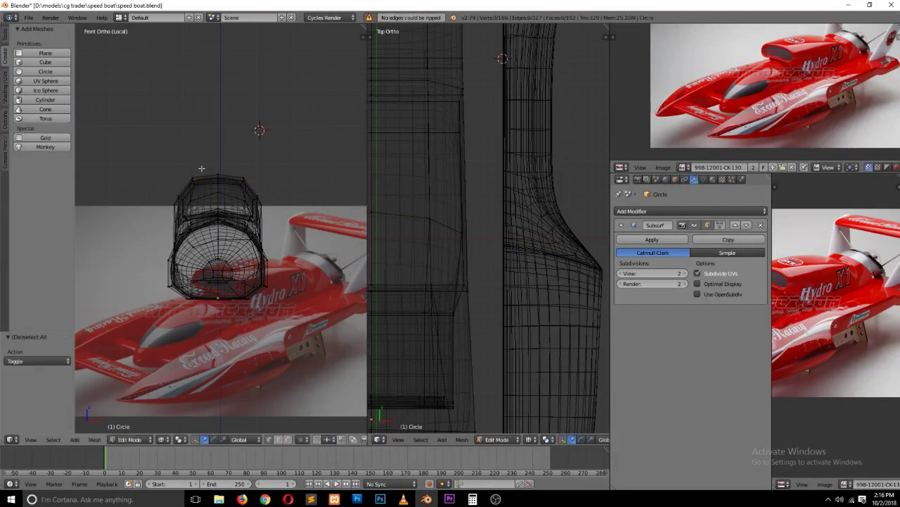
key(b)
drag(183, 166, 252, 192)
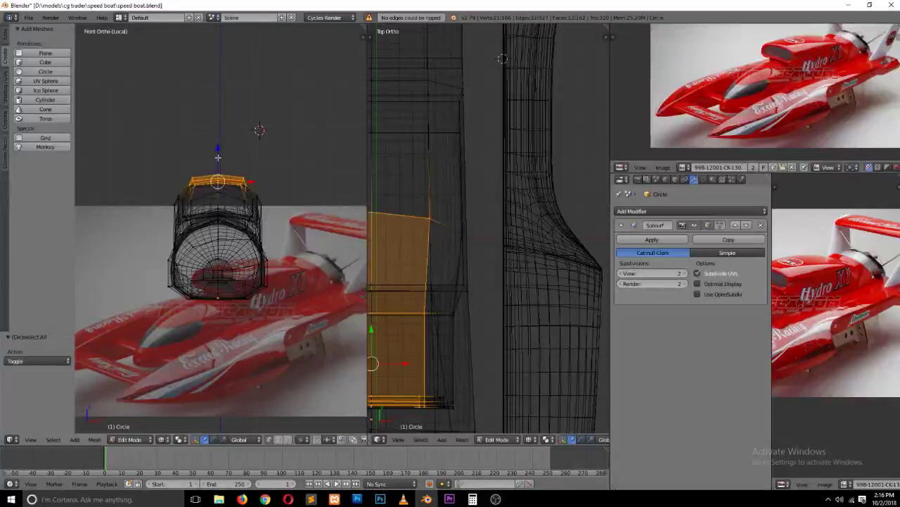
key(g)
key(z)
click(219, 186)
Step: Select a hull-top vertex and preview the smoothed hull in Object Mode
key(a)
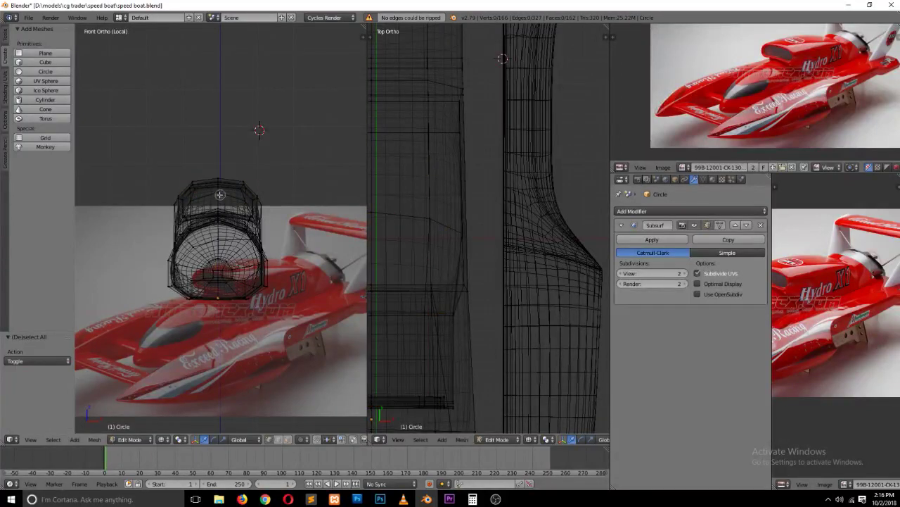
right_click(220, 193)
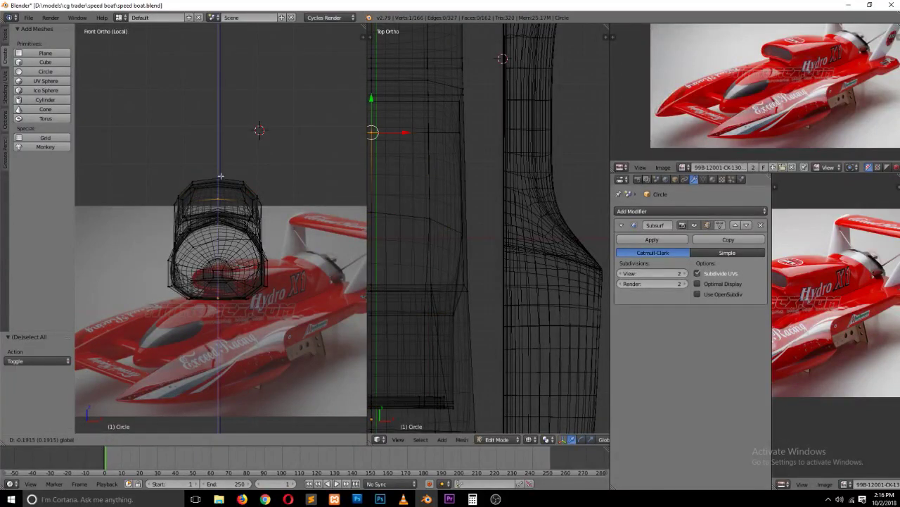
key(Tab)
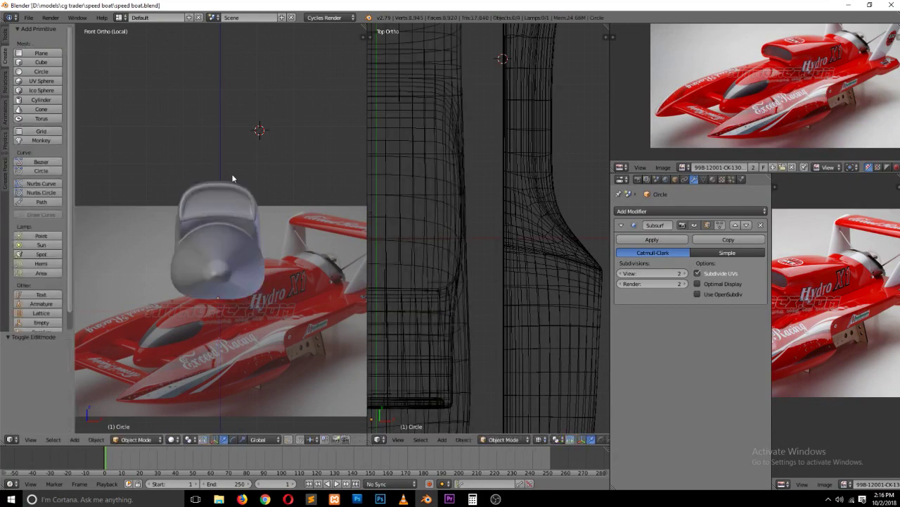
scroll(262, 253, up, 1)
key(Tab)
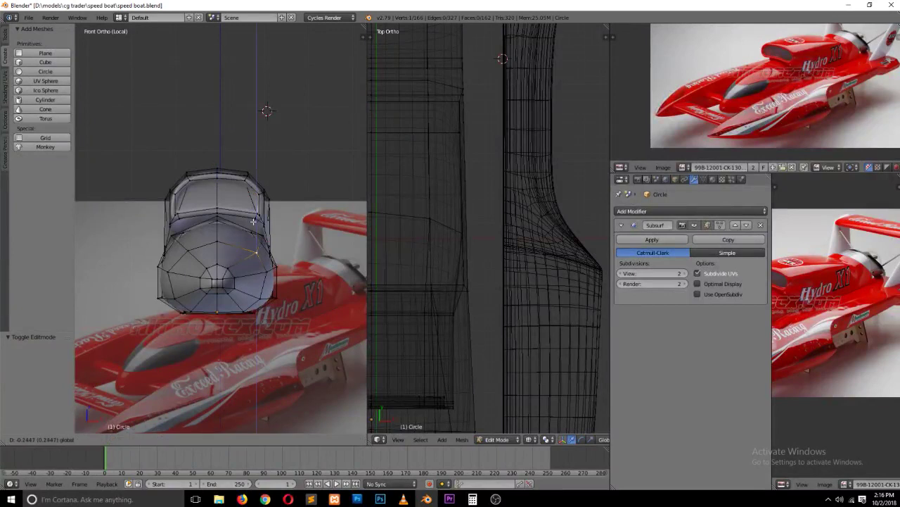
Step: Box-select one half of the hull, invert the selection and delete those vertices
key(a)
key(z)
key(b)
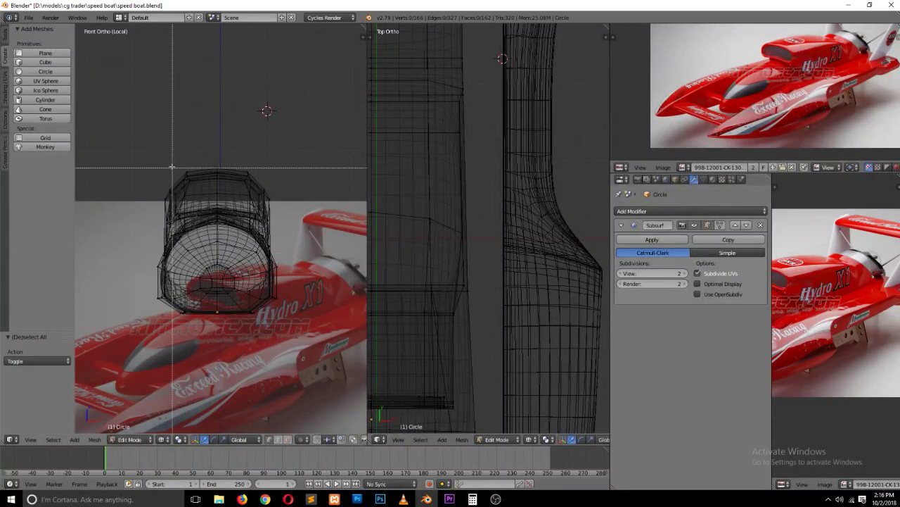
drag(129, 133, 218, 299)
key(x)
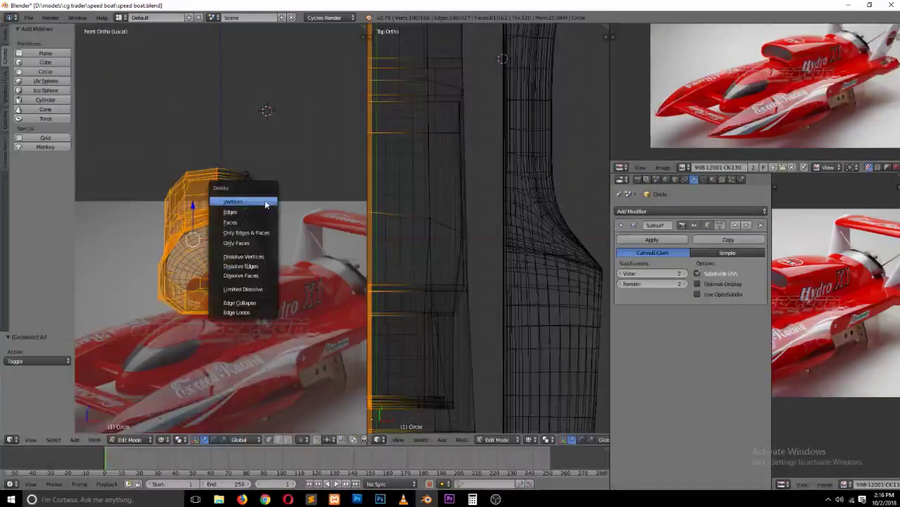
click(267, 206)
key(ctrl+z)
key(x)
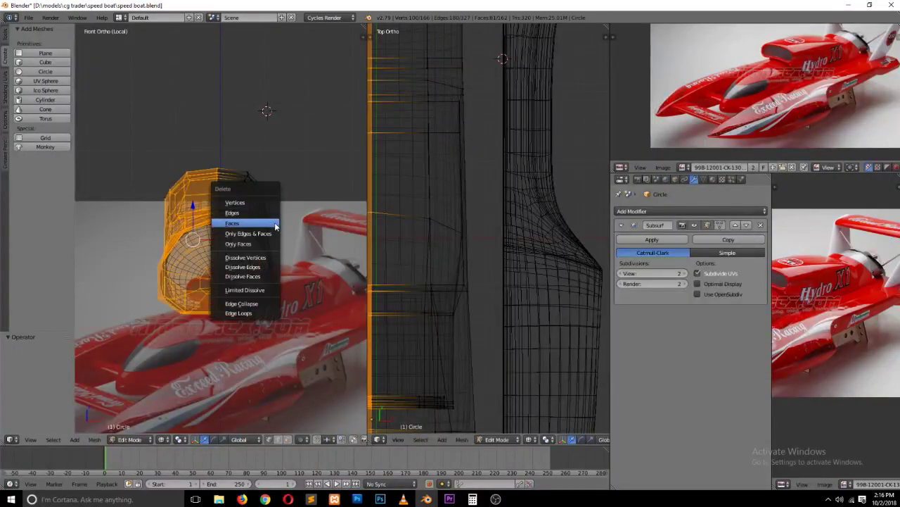
key(ctrl+i)
key(x)
click(322, 156)
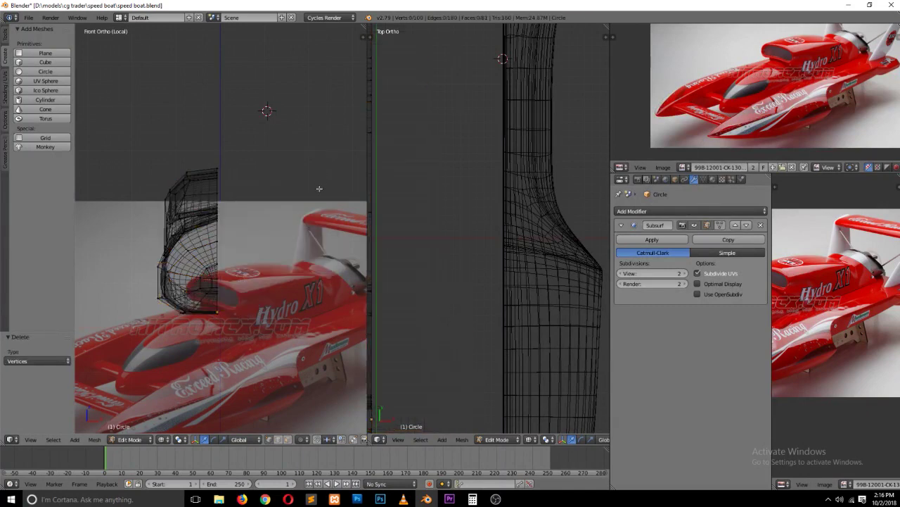
key(Tab)
Step: Add a Mirror modifier and move it above the Subsurf modifier
click(688, 211)
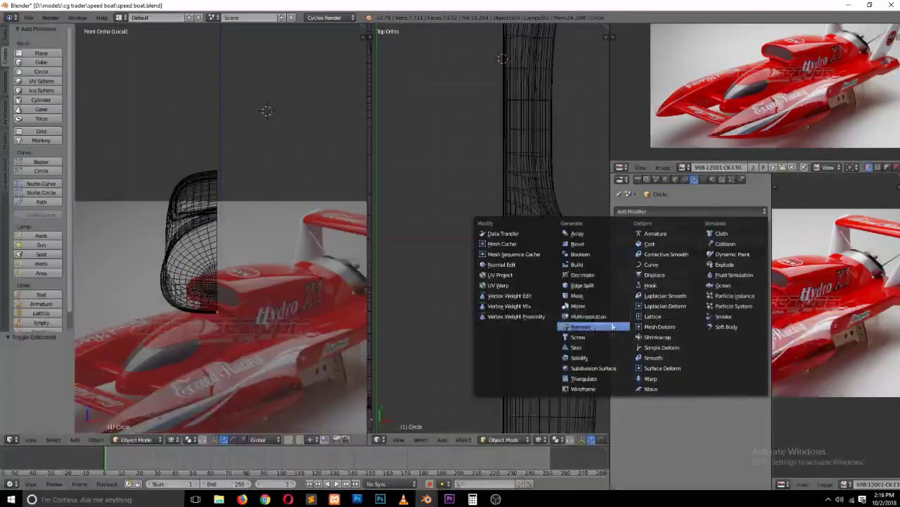
click(588, 307)
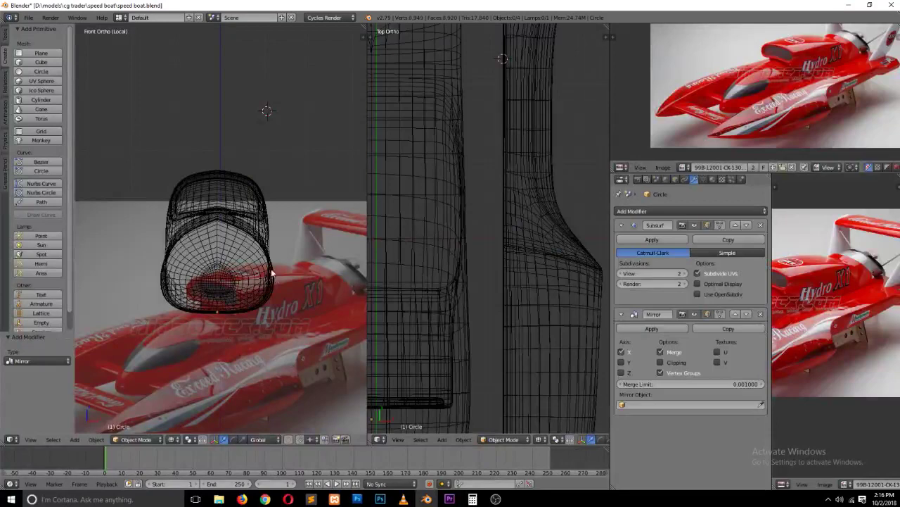
click(734, 314)
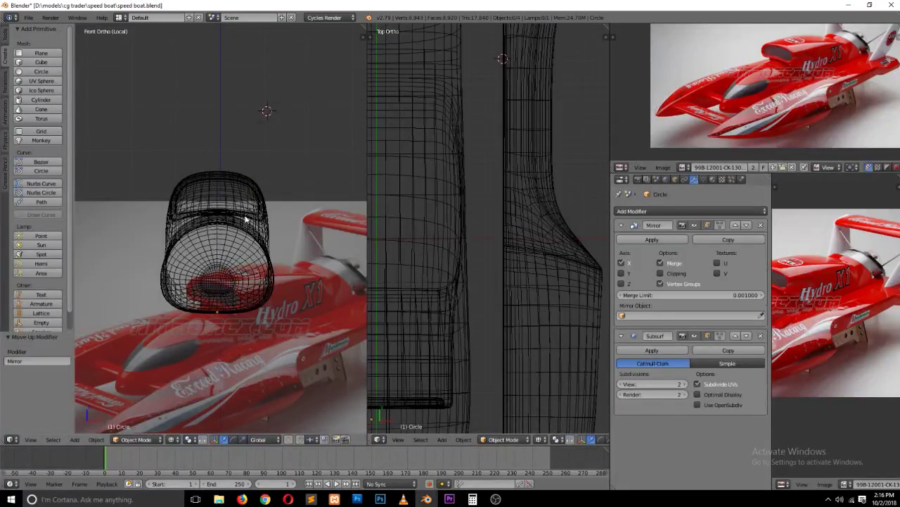
key(Tab)
Step: Return to solid shading and save the file, overwriting the existing copy
key(z)
key(ctrl+s)
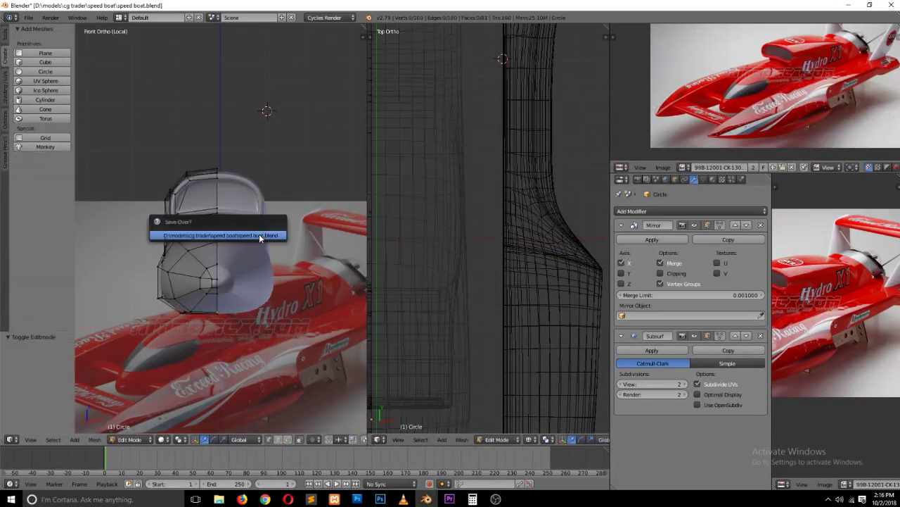
click(258, 237)
Step: Nudge a vertex on the hull's side slightly along X, then leave Edit Mode
right_click(205, 268)
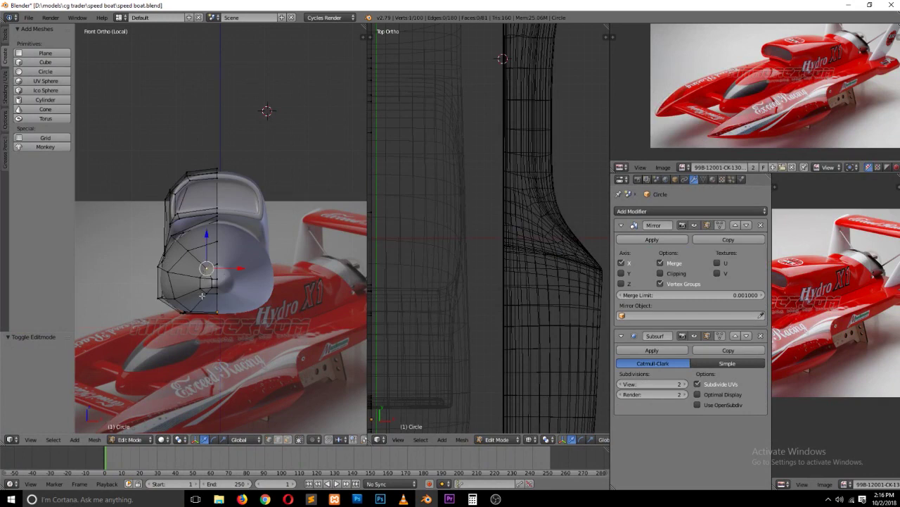
drag(232, 268, 187, 228)
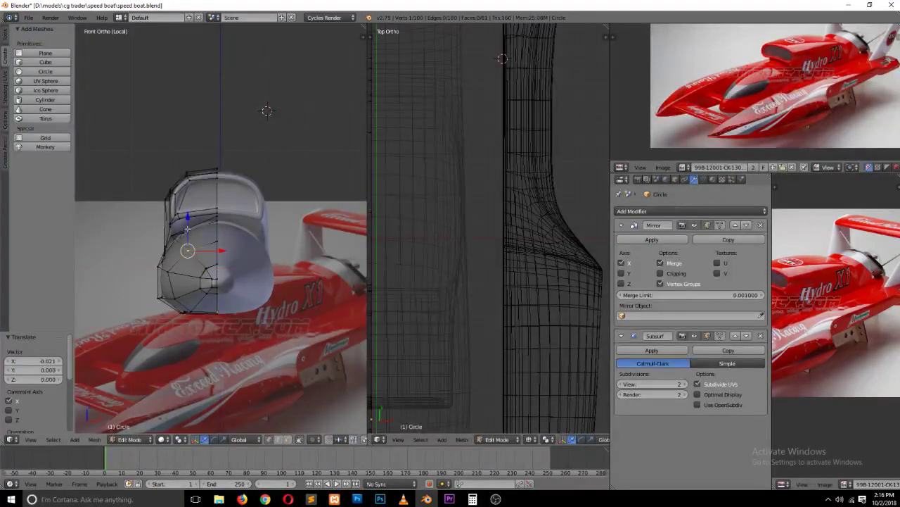
key(a)
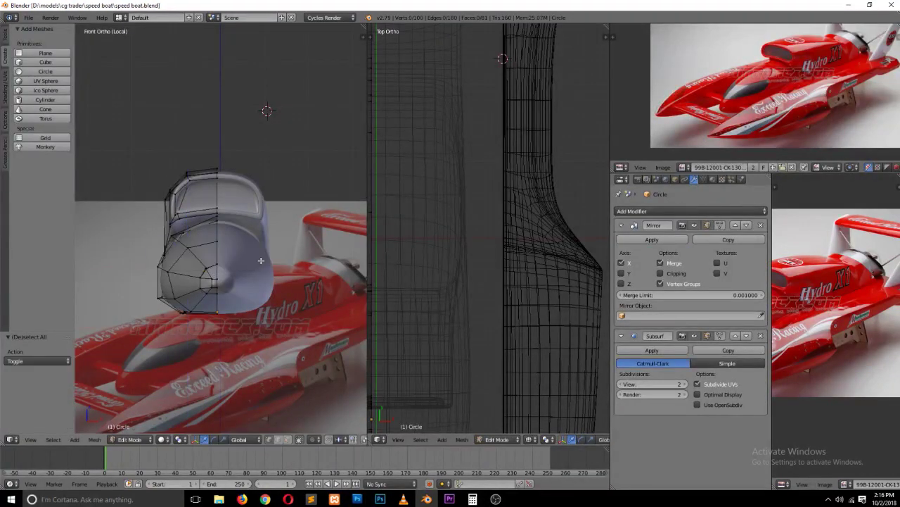
key(Tab)
mouse_move(260, 259)
middle_down()
mouse_move(179, 322)
mouse_move(288, 337)
middle_up()
Step: Slide the nose-tip edge loop, then remove the edge loop at the tip
key(Tab)
scroll(179, 323, up, 3)
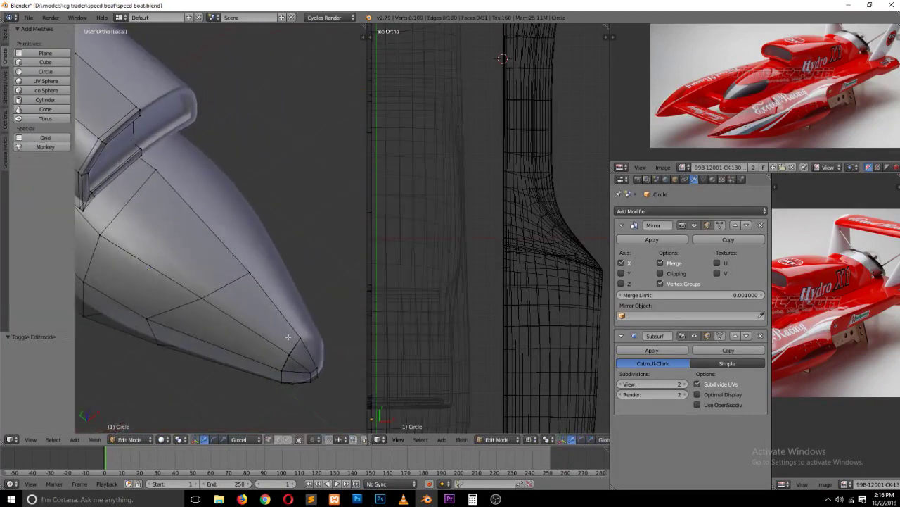
right_click(290, 348)
key(g)
key(g)
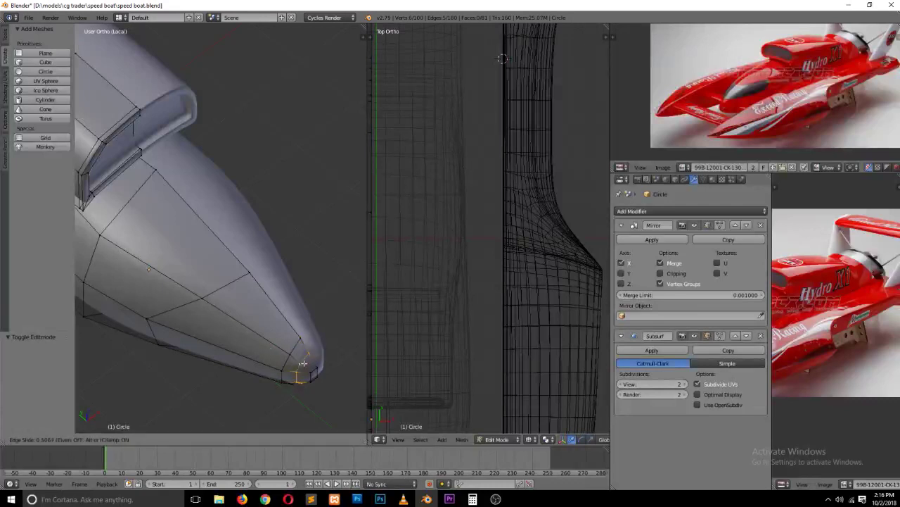
click(302, 362)
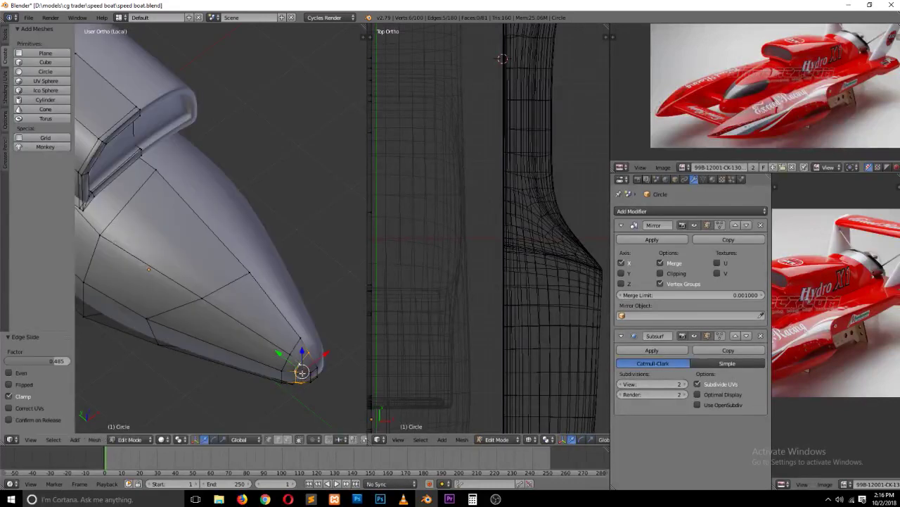
key(w)
click(313, 481)
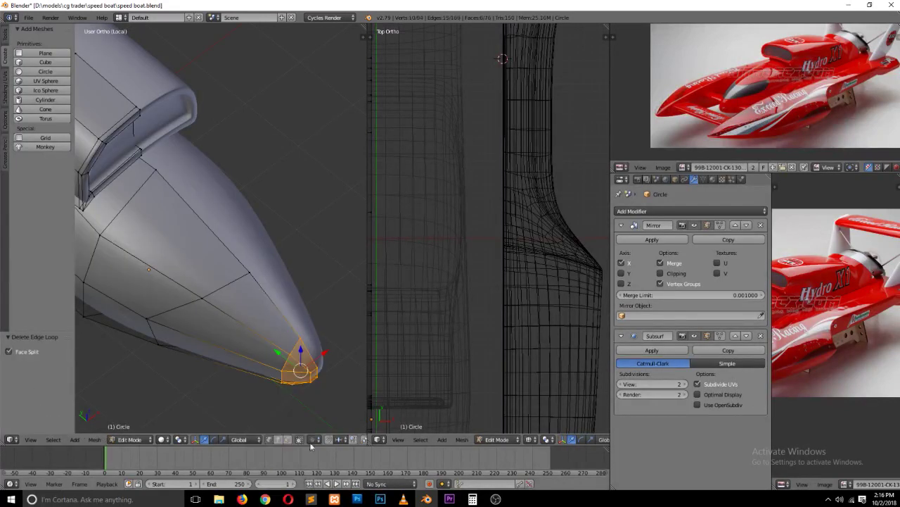
key(a)
Step: Save the file again and inspect the hull from the right and back views
key(ctrl+s)
click(315, 358)
key(Tab)
key(KP_3)
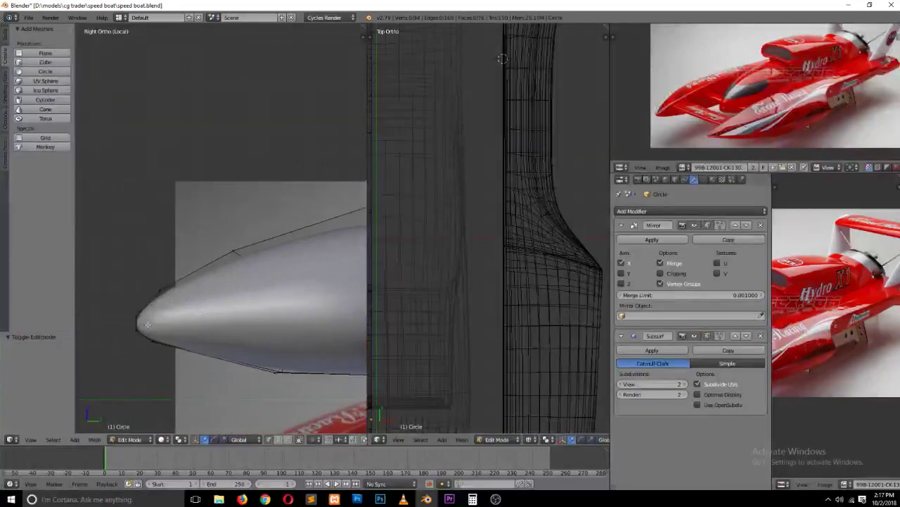
key(ctrl+KP_1)
key(Tab)
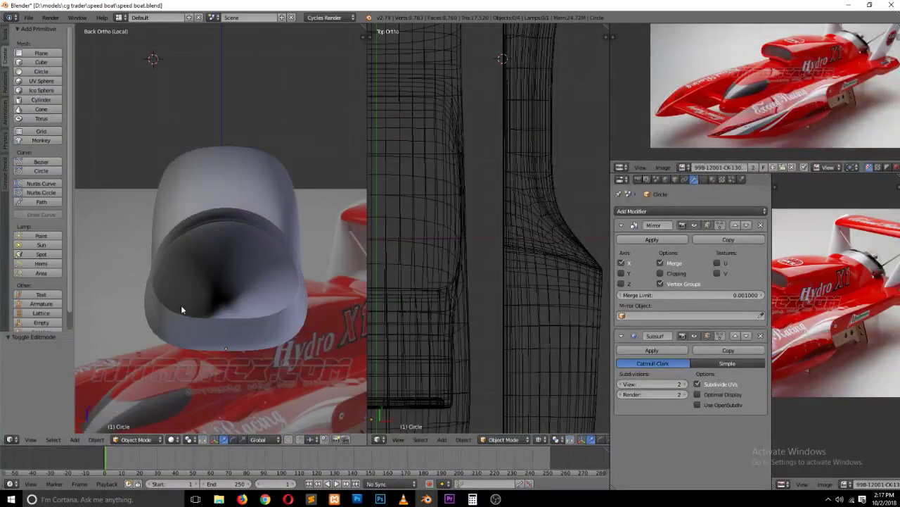
Step: Mirror the hull object along the X axis with Ctrl+M
middle_drag(181, 306, 188, 350)
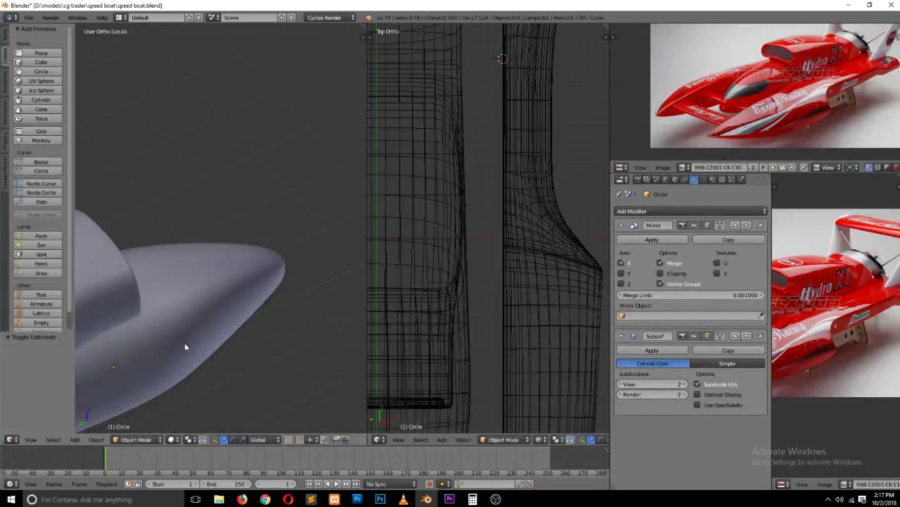
key(ctrl+KP_1)
key(KP_3)
right_click(277, 271)
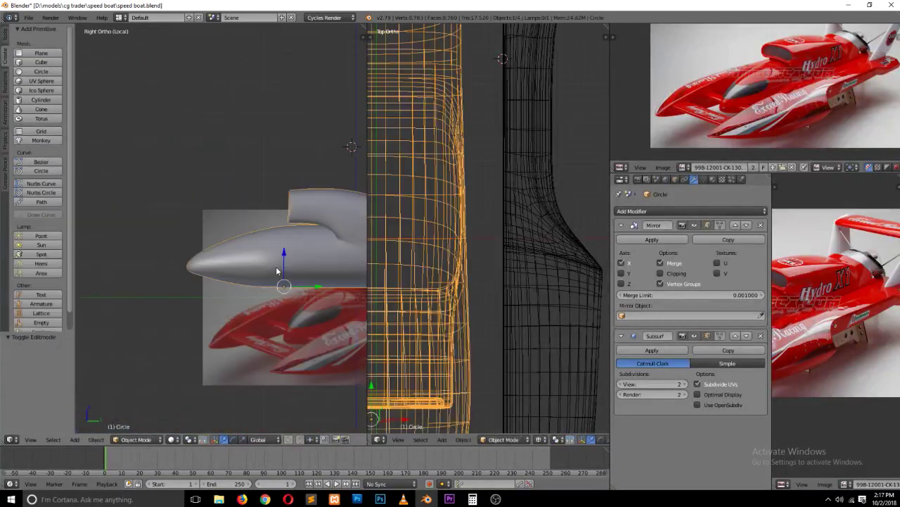
key(ctrl+m)
key(x)
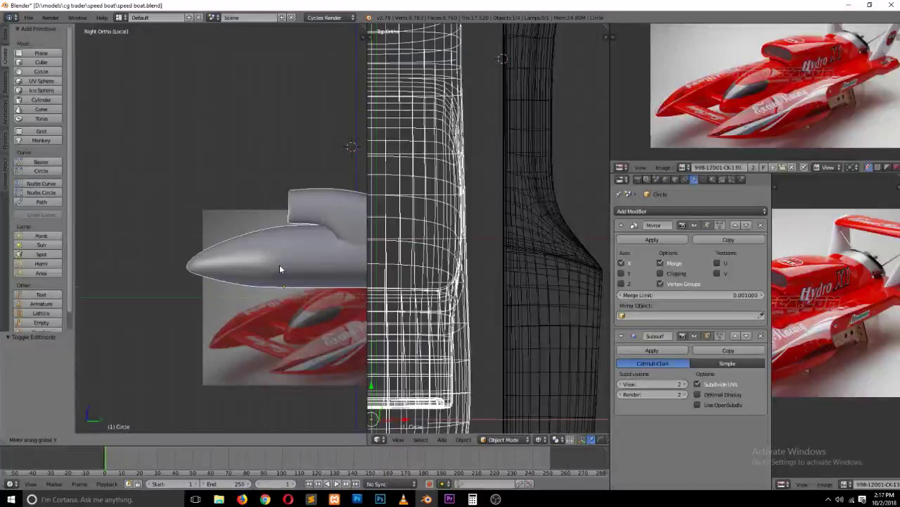
key(Return)
Step: Edge-slide the top and bottom nose vertices along the hull by -0.105
key(Tab)
scroll(272, 274, up, 2)
scroll(233, 294, up, 2)
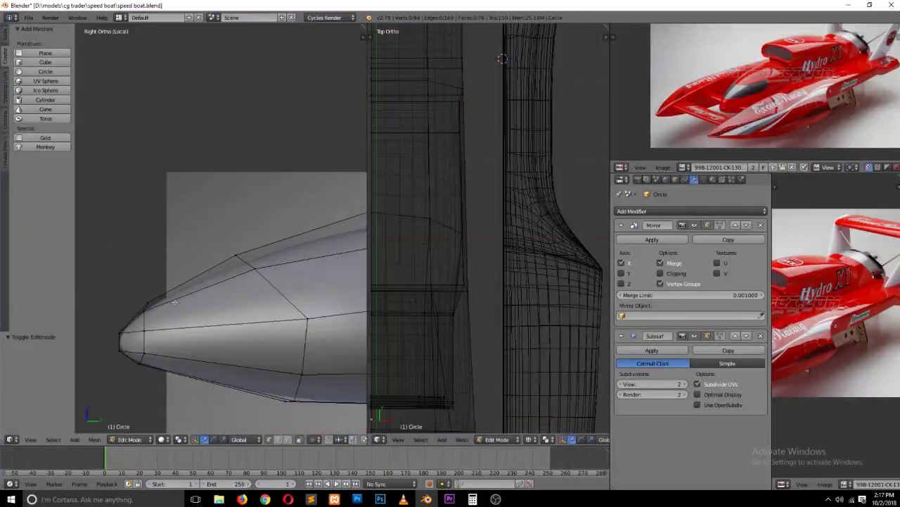
right_click(147, 313)
shift+right_click(149, 353)
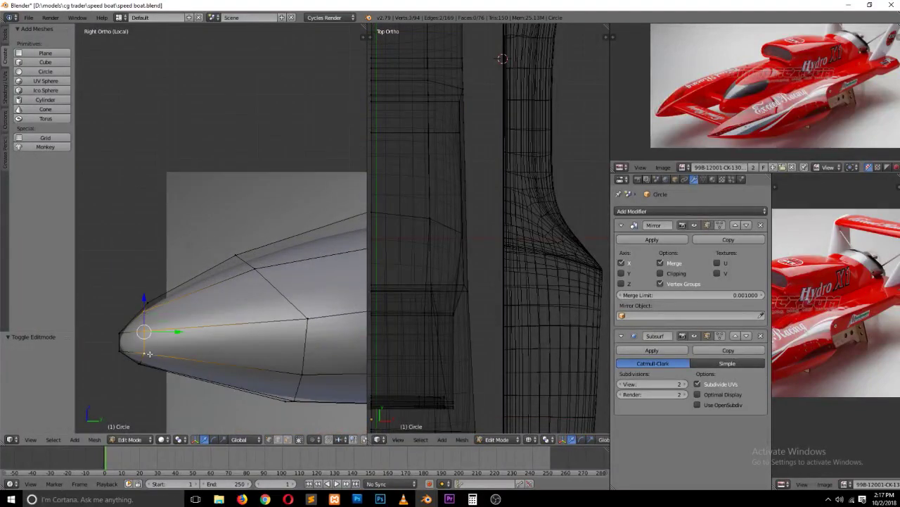
key(g)
key(g)
click(203, 320)
Step: Vertex-slide a middle nose vertex along its edge to taper the point
right_click(173, 328)
key(g)
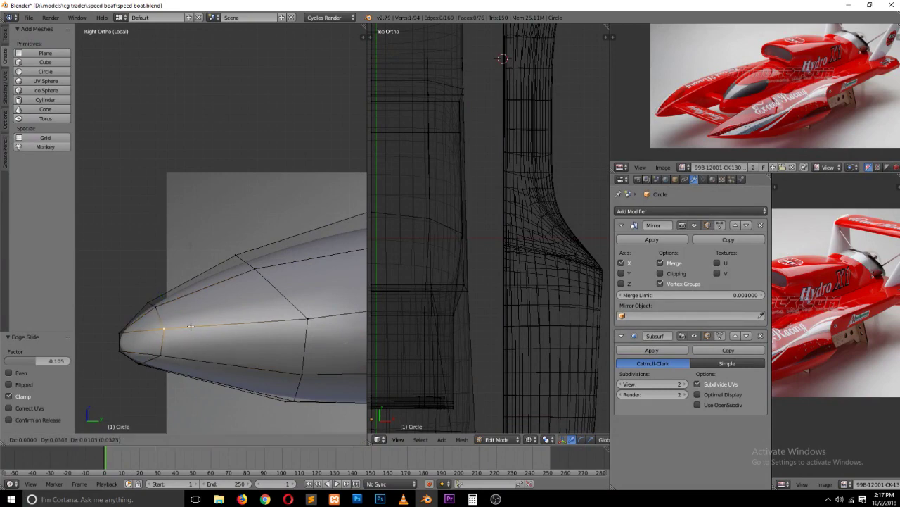
key(g)
click(193, 327)
key(Tab)
key(Tab)
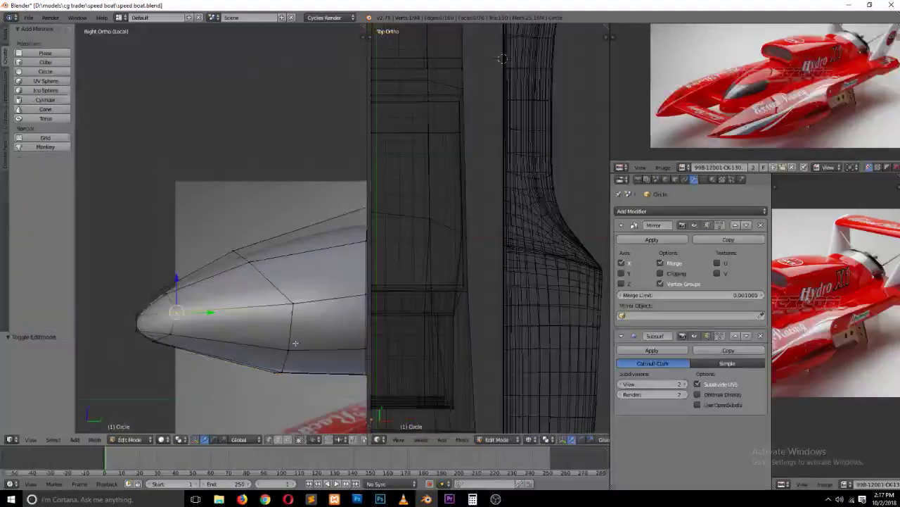
key(a)
mouse_move(281, 305)
middle_down()
mouse_move(278, 330)
mouse_move(332, 316)
mouse_move(278, 290)
middle_up()
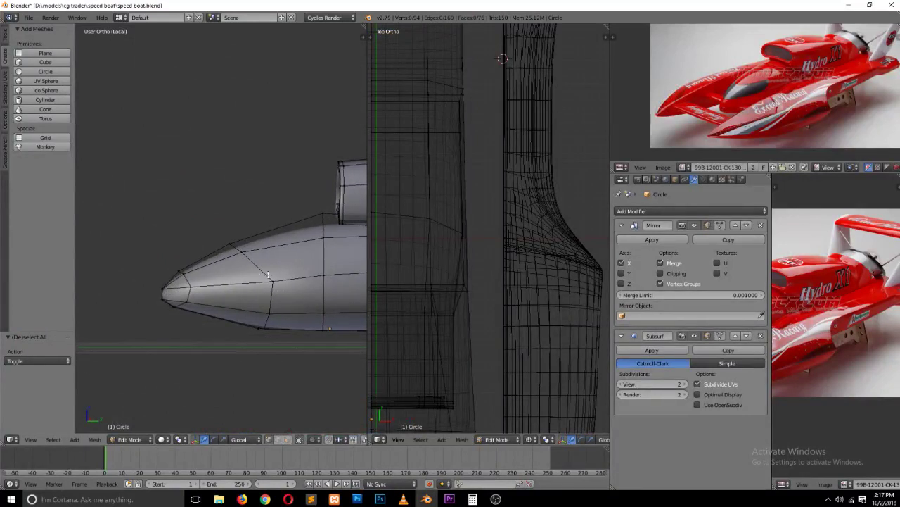
Step: In edge select mode, add a loop cut across the boat's nose
mouse_move(276, 271)
middle_down()
mouse_move(246, 261)
mouse_move(246, 305)
mouse_move(235, 300)
middle_up()
key(ctrl+Tab)
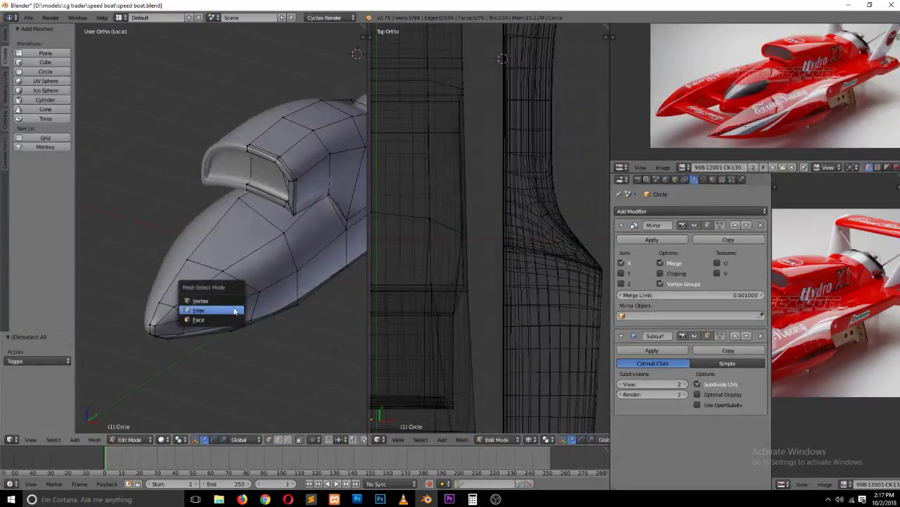
click(237, 308)
right_click(202, 287)
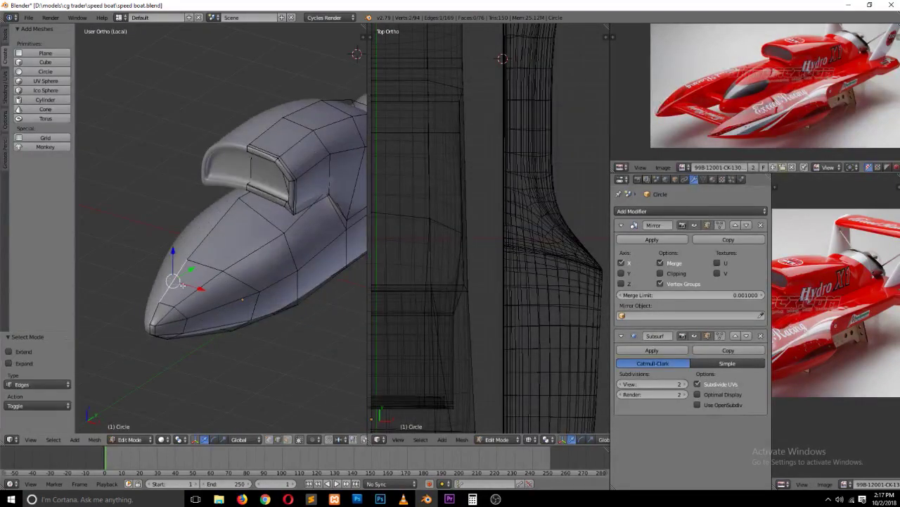
right_click(243, 285)
shift+right_click(287, 264)
middle_drag(287, 264, 268, 250)
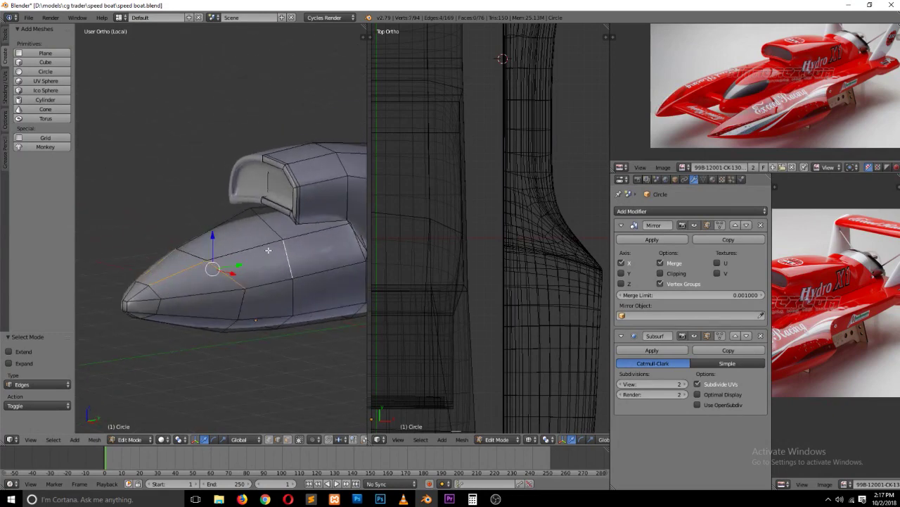
key(ctrl+r)
click(308, 242)
Step: Subdivide an edge on top of the nose to create a new vertex
key(KP_3)
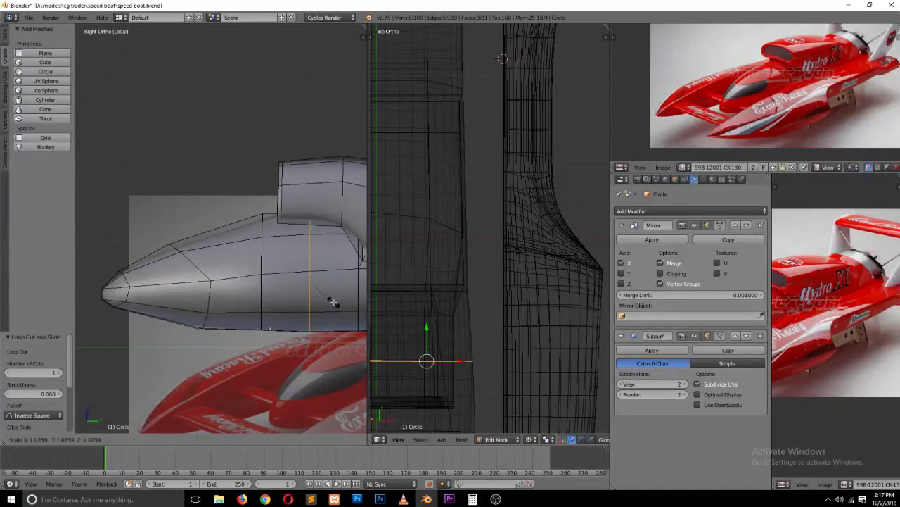
key(a)
middle_drag(265, 254, 313, 301)
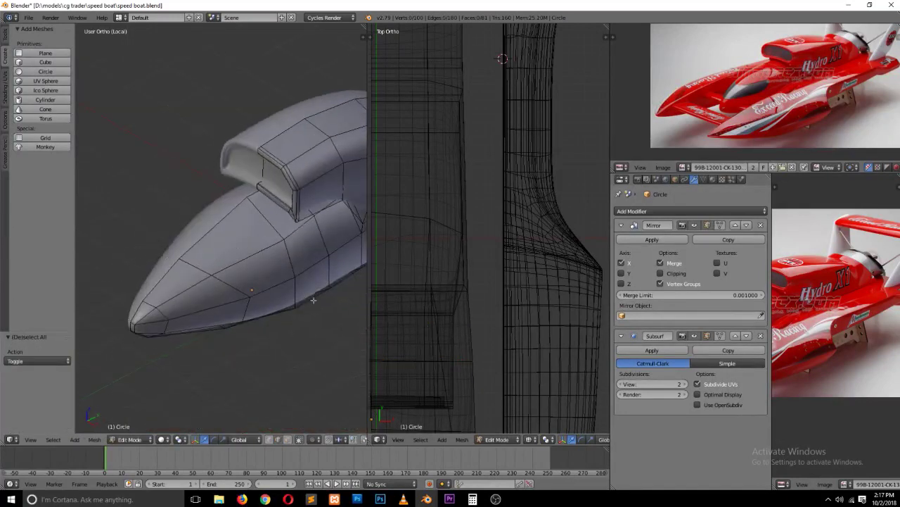
right_click(214, 229)
key(w)
click(207, 235)
Step: In vertex mode, slide the new nose vertex along its edge to refine the shape
key(ctrl+Tab)
click(204, 226)
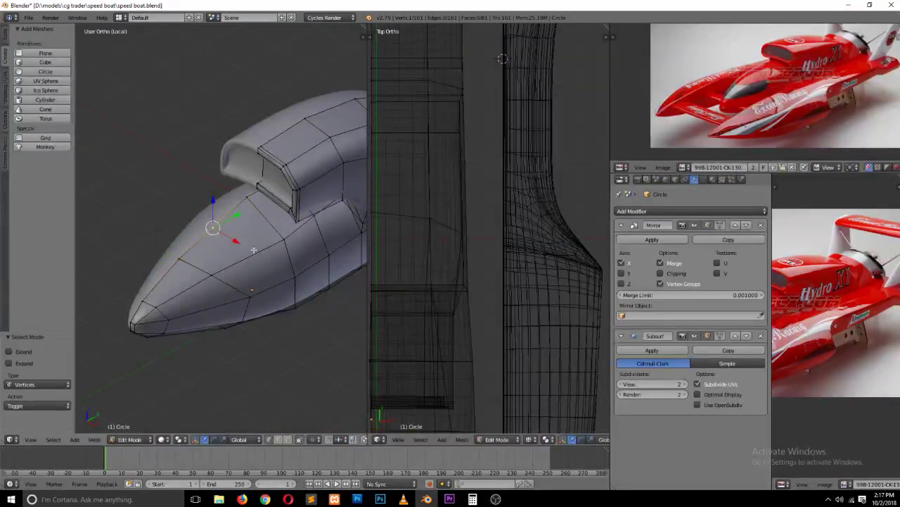
key(a)
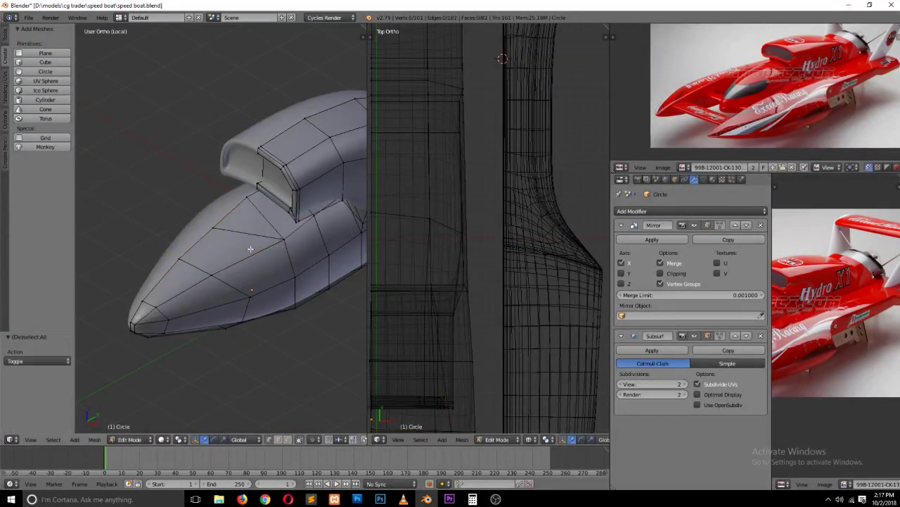
right_click(188, 262)
key(KP_3)
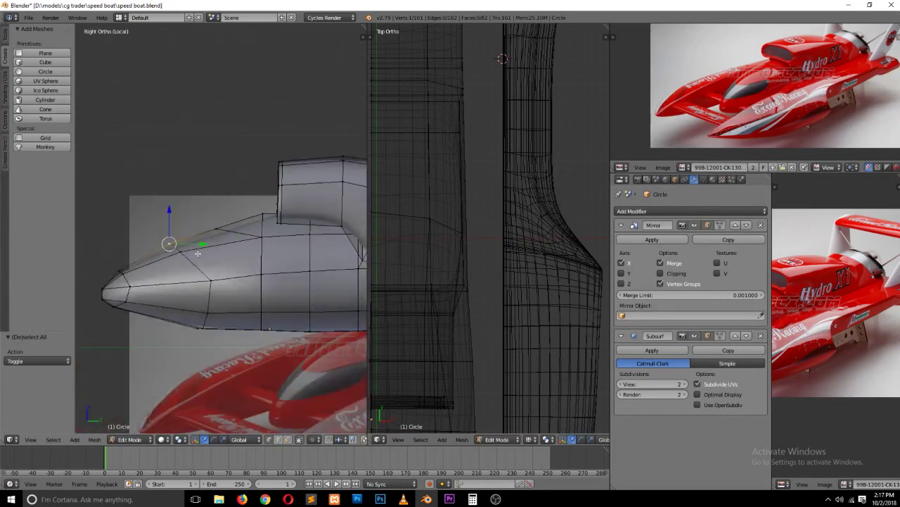
key(shift+v)
click(181, 257)
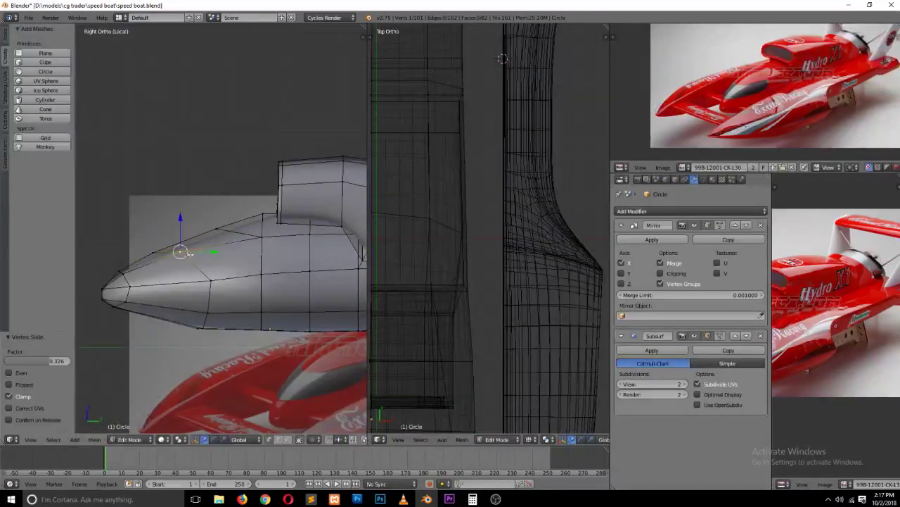
key(shift+v)
click(185, 267)
Step: Switch to edge mode and select two edges beside the cockpit intake
shift+right_click(261, 270)
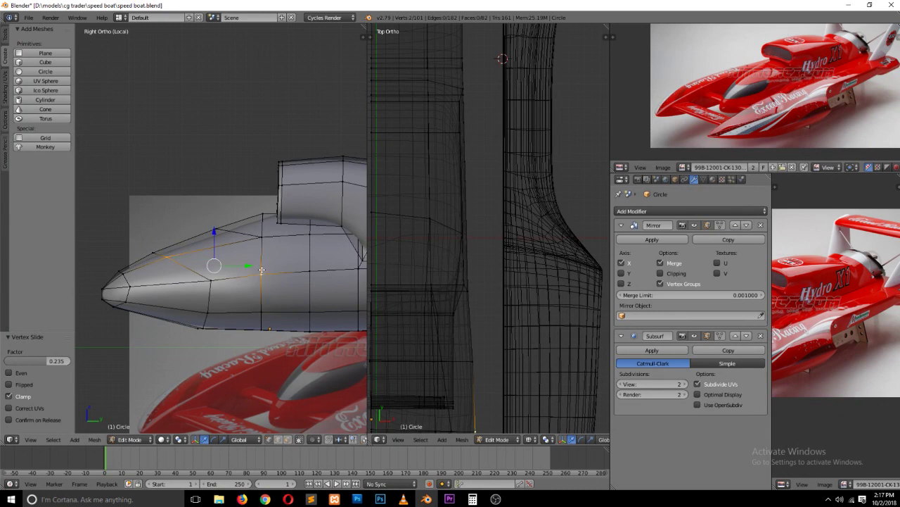
key(a)
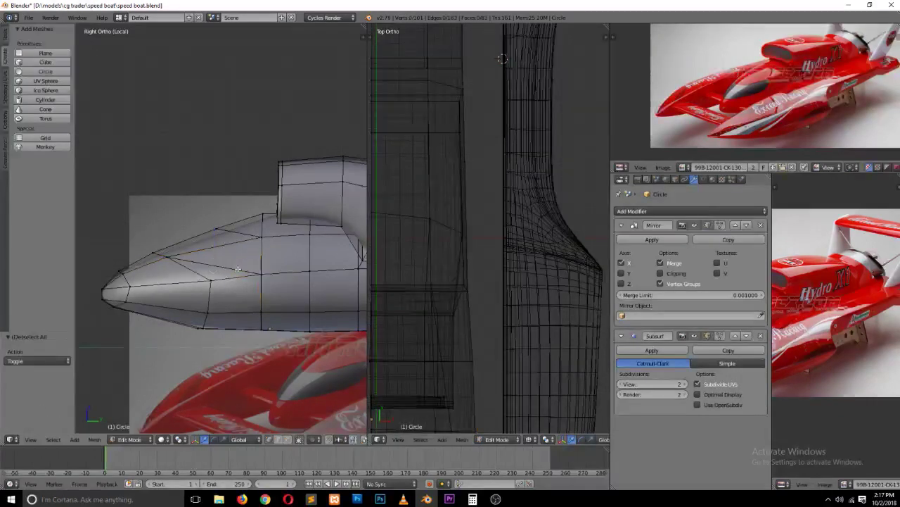
mouse_move(215, 284)
middle_down()
mouse_move(293, 316)
mouse_move(269, 307)
mouse_move(281, 282)
middle_up()
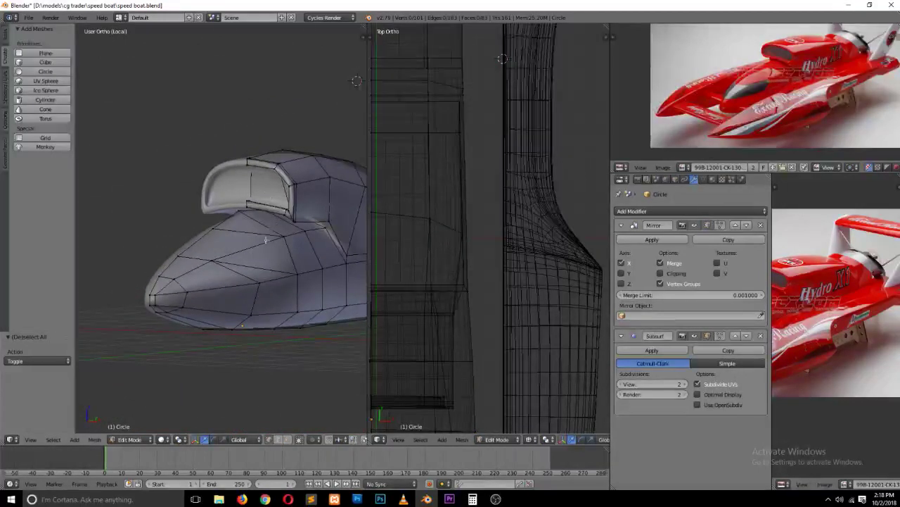
key(ctrl+Tab)
click(259, 249)
right_click(285, 222)
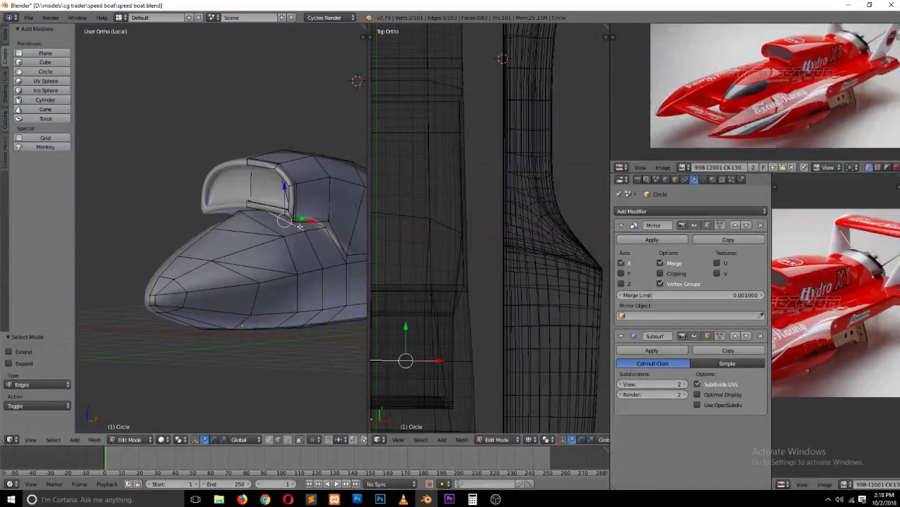
shift+right_click(269, 227)
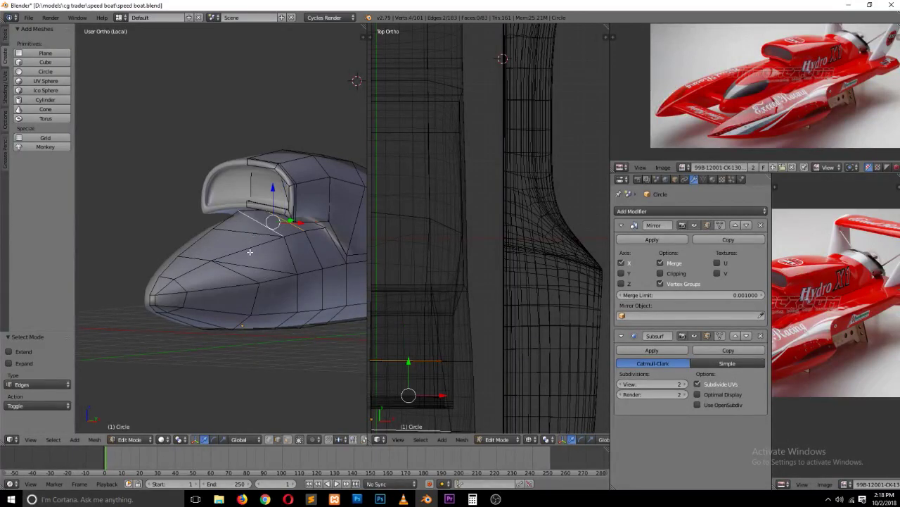
middle_drag(250, 252, 236, 280)
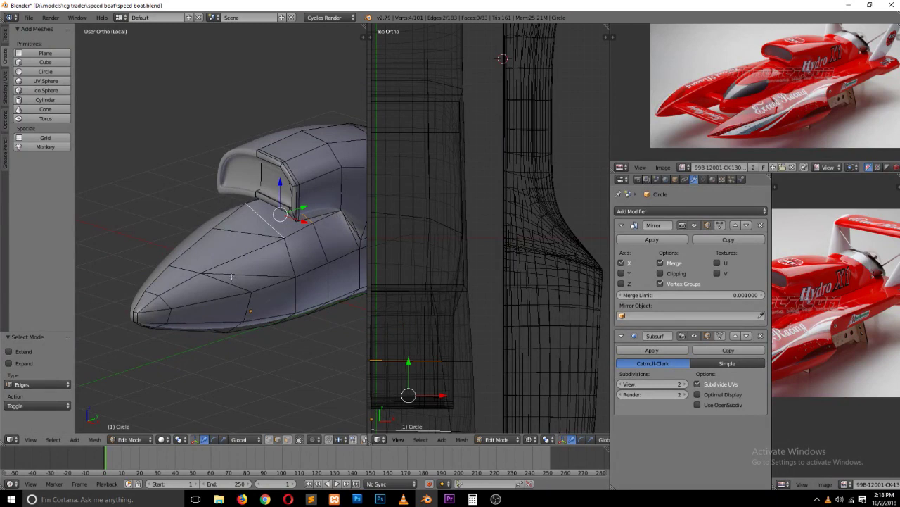
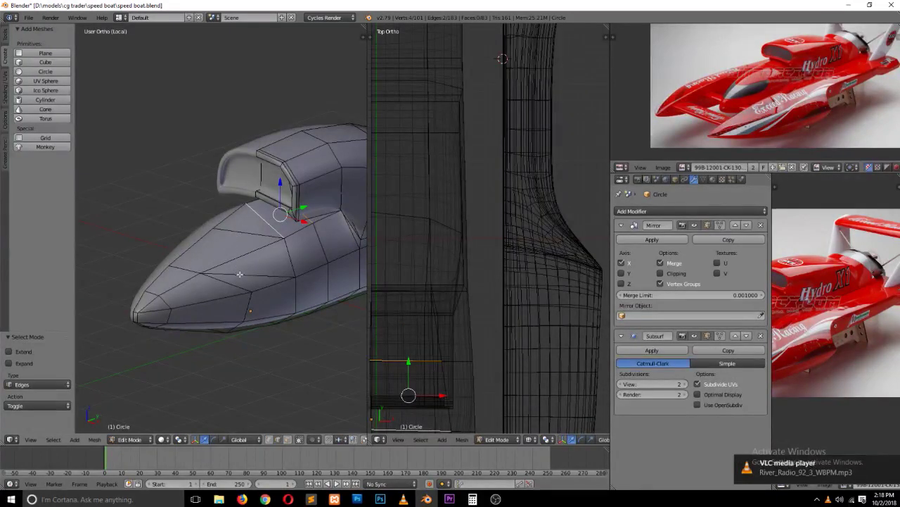
Step: Join the top and lower nose vertices with a new edge using J
key(a)
middle_drag(239, 274, 180, 262)
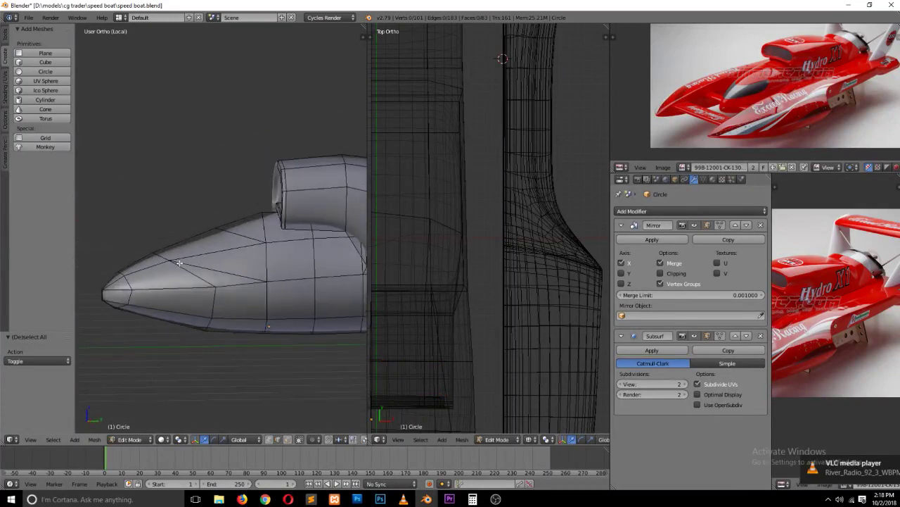
key(ctrl+Tab)
click(182, 255)
right_click(220, 230)
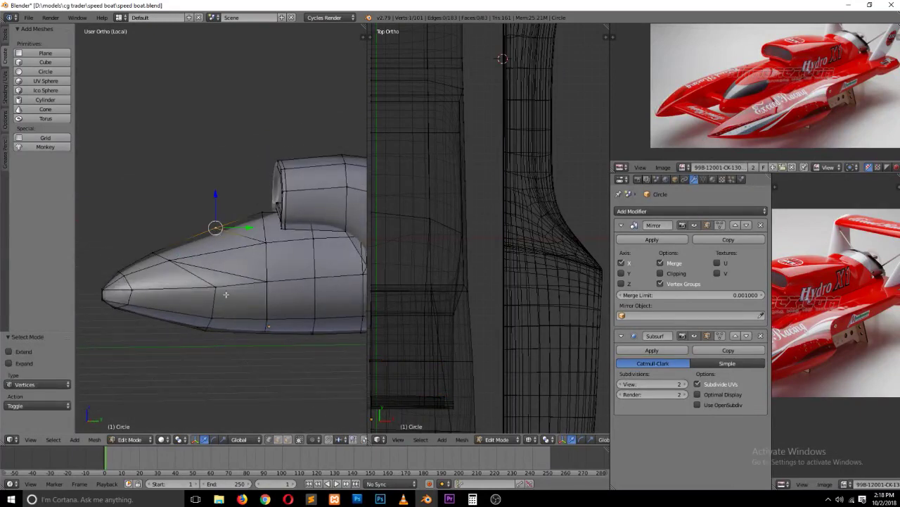
shift+right_click(221, 288)
key(j)
key(a)
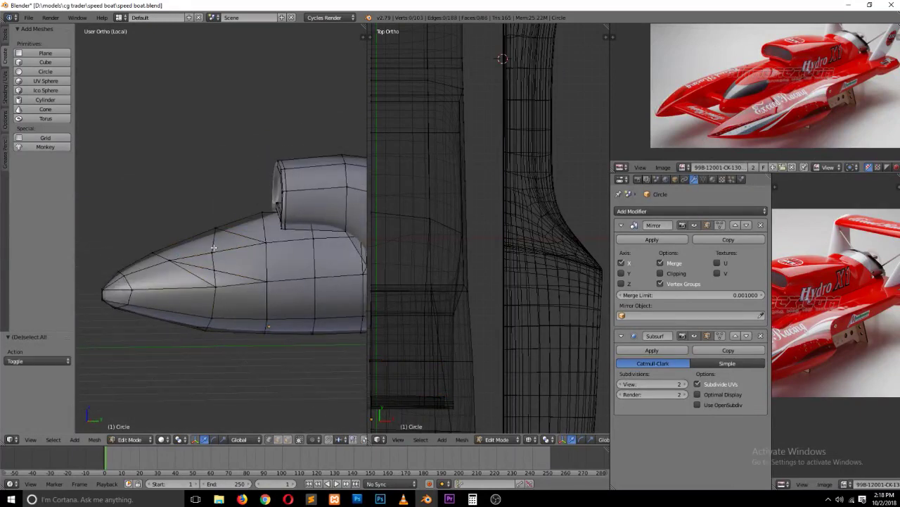
right_click(215, 268)
Step: Try moving the new vertex against the side reference, then undo the nose cut
key(KP_3)
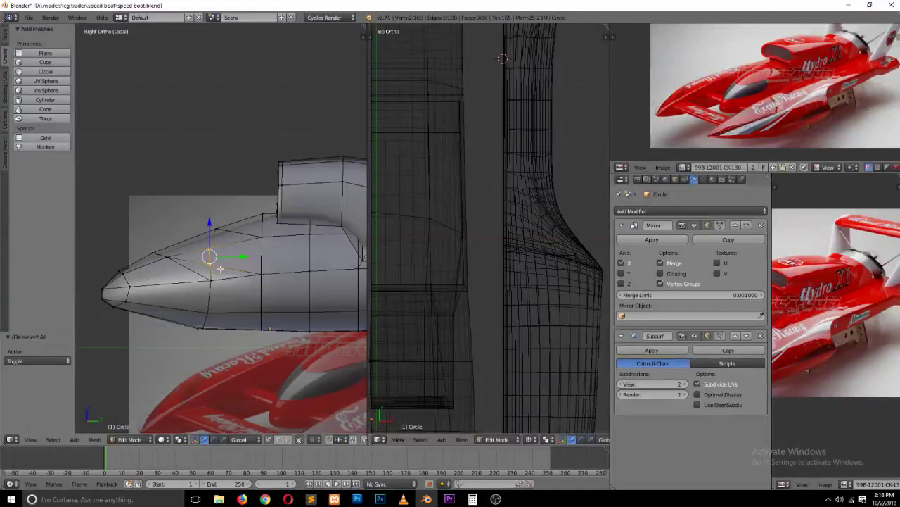
key(g)
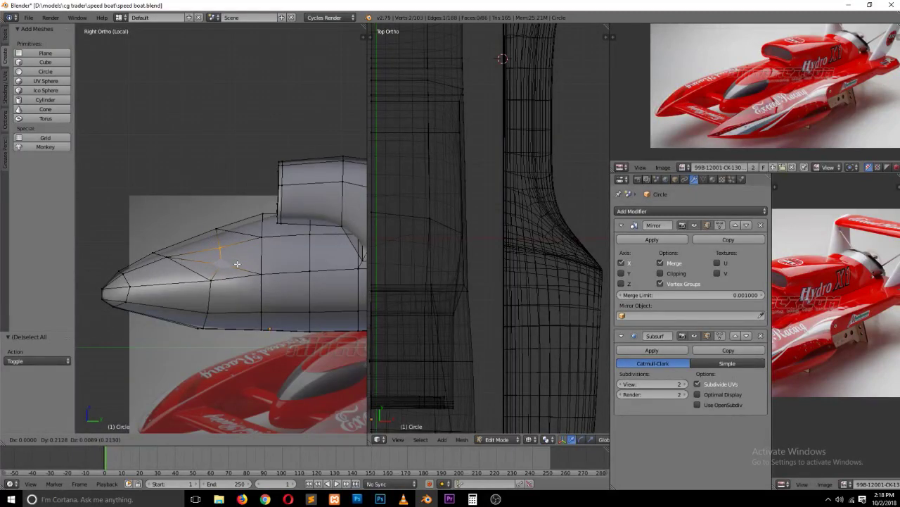
right_click(236, 263)
mouse_move(236, 263)
middle_down()
mouse_move(252, 284)
mouse_move(296, 261)
mouse_move(282, 305)
middle_up()
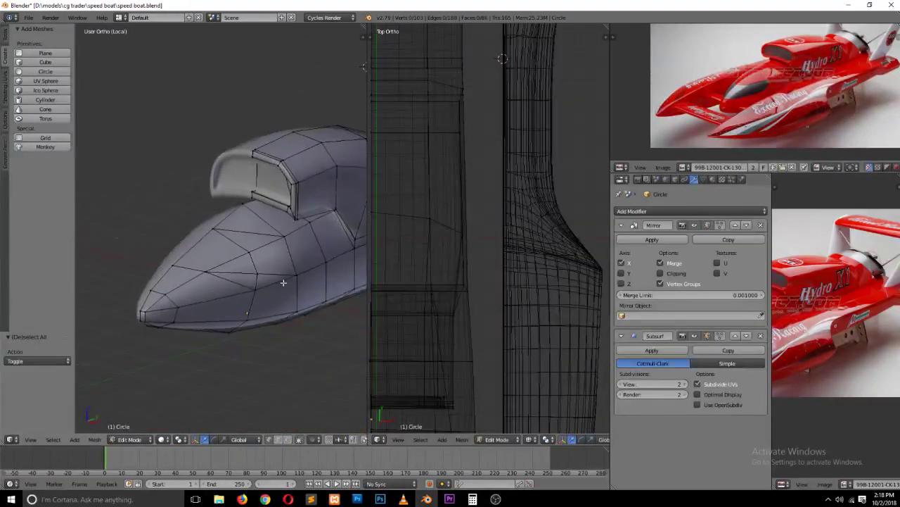
key(ctrl+Tab)
click(282, 305)
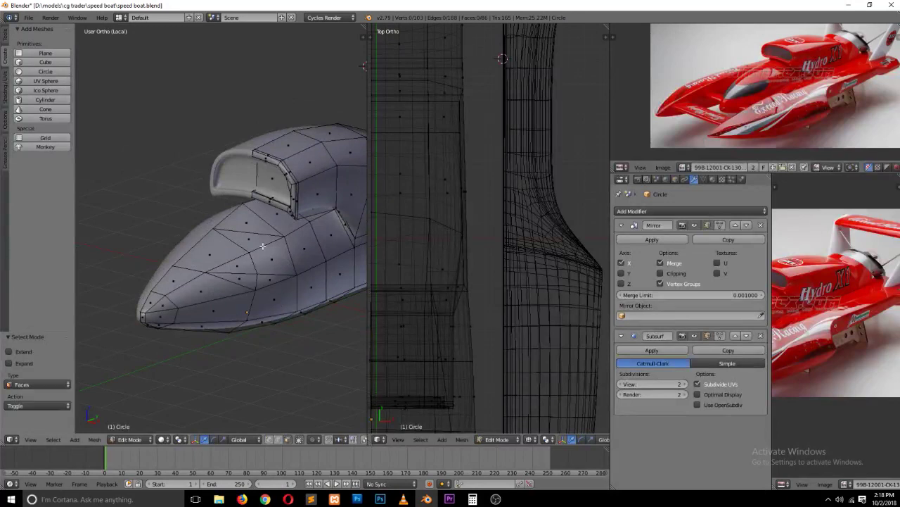
key(ctrl+z)
key(ctrl+z)
key(ctrl+z)
key(ctrl+z)
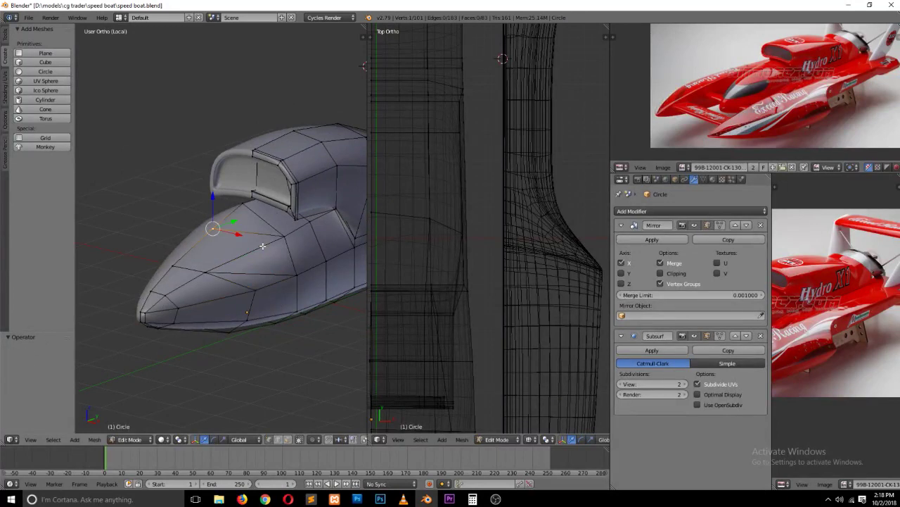
key(a)
Step: In edge mode, select the edges along the cockpit cowling base
scroll(240, 253, up, 2)
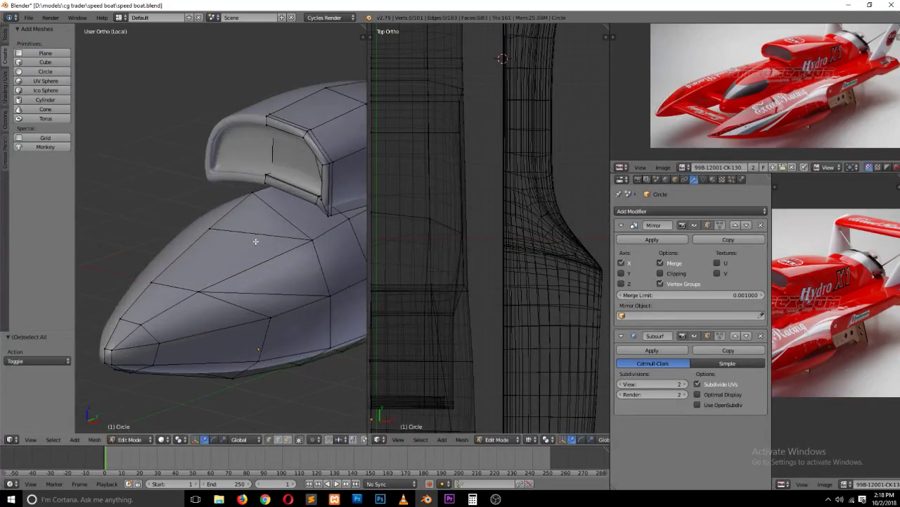
scroll(278, 240, up, 2)
middle_drag(278, 240, 236, 241)
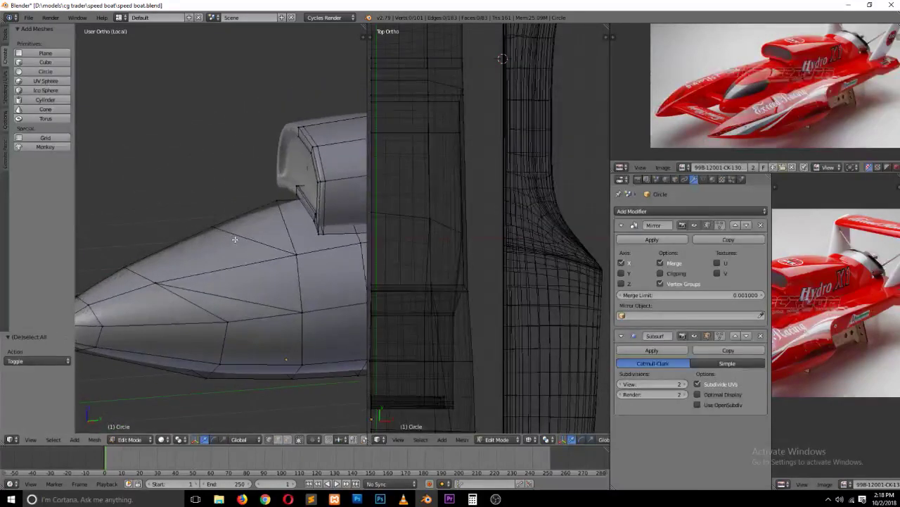
key(ctrl+Tab)
click(223, 239)
right_click(271, 235)
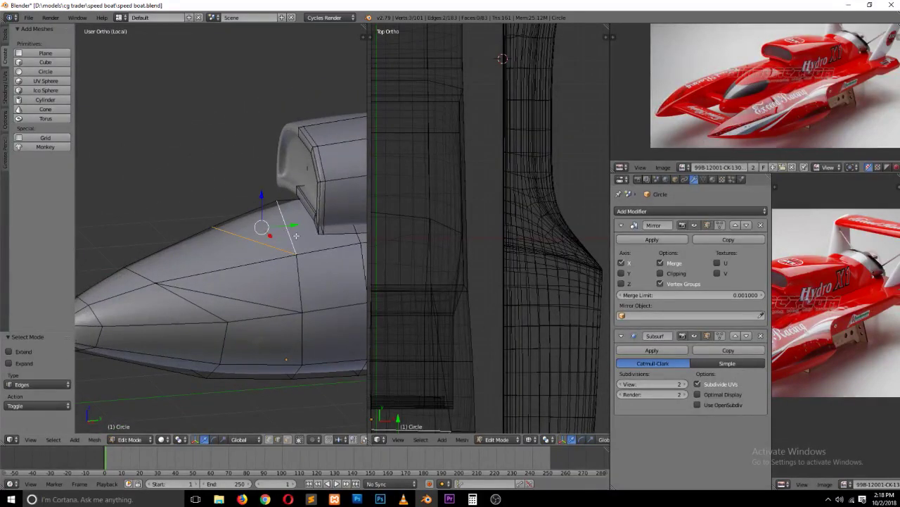
middle_drag(296, 228, 321, 208)
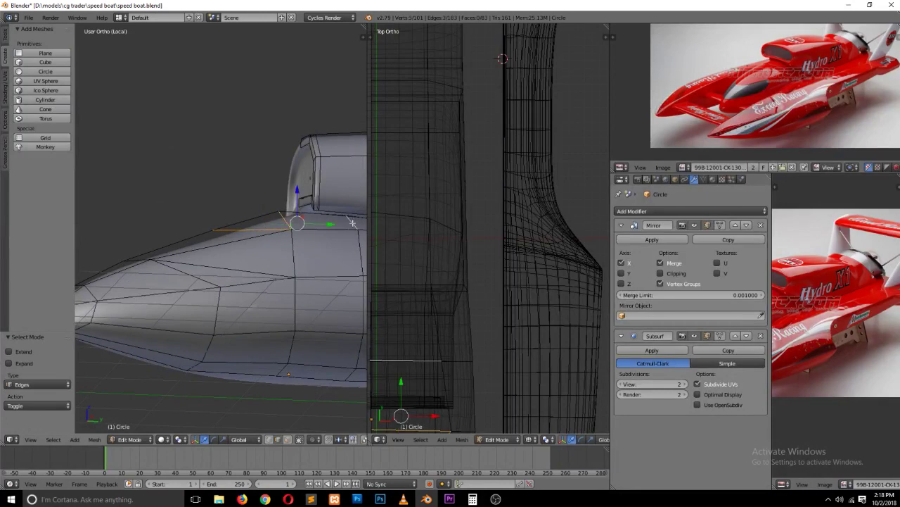
middle_drag(329, 247, 349, 253)
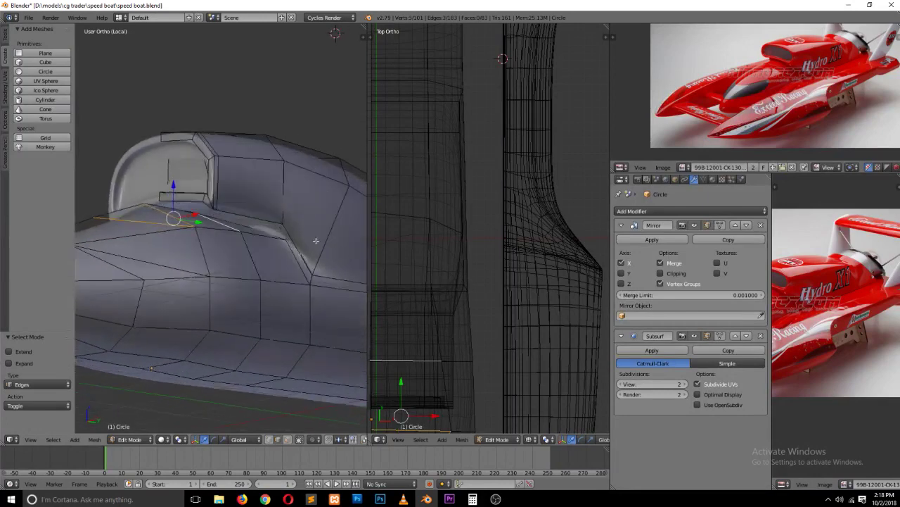
shift+right_click(266, 233)
key(z)
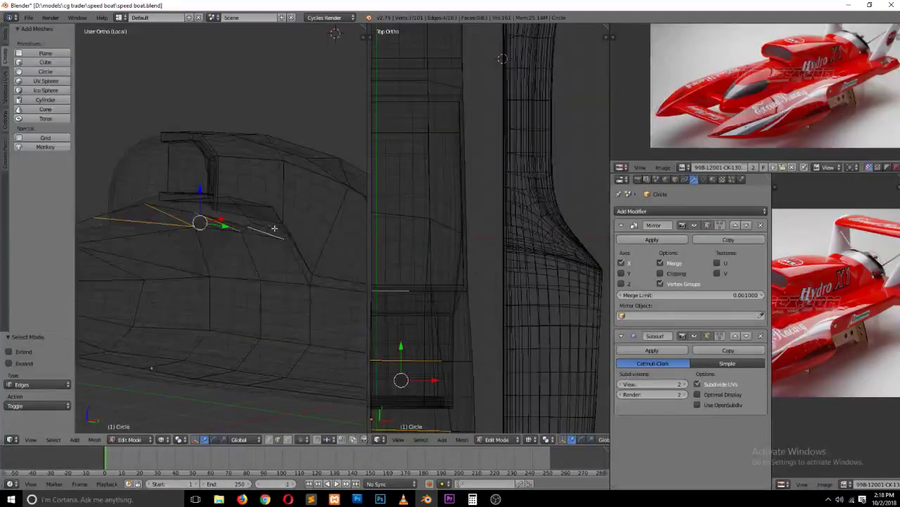
shift+right_click(273, 229)
shift+right_click(254, 200)
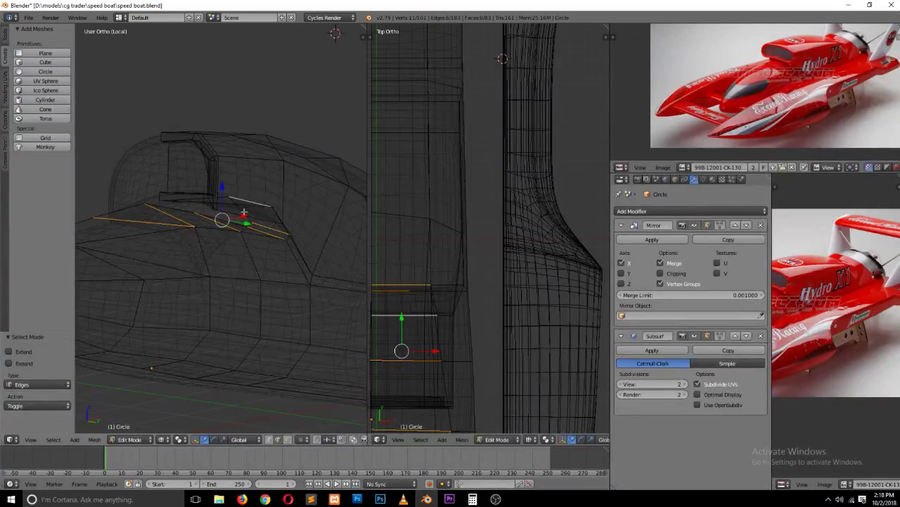
Step: Add the edges beside the cowling and subdivide all selected edges
mouse_move(253, 200)
middle_down()
mouse_move(258, 257)
mouse_move(225, 257)
mouse_move(237, 267)
mouse_move(215, 218)
middle_up()
key(z)
key(z)
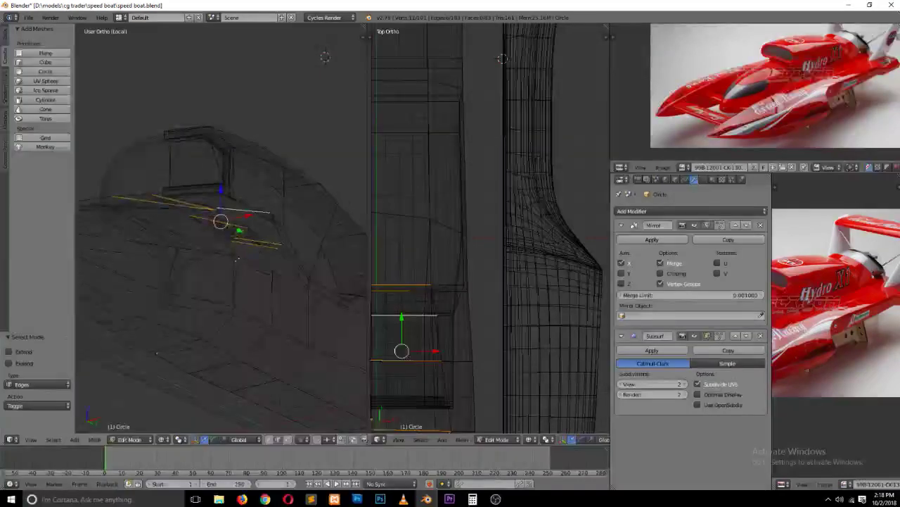
shift+right_click(203, 198)
shift+right_click(195, 195)
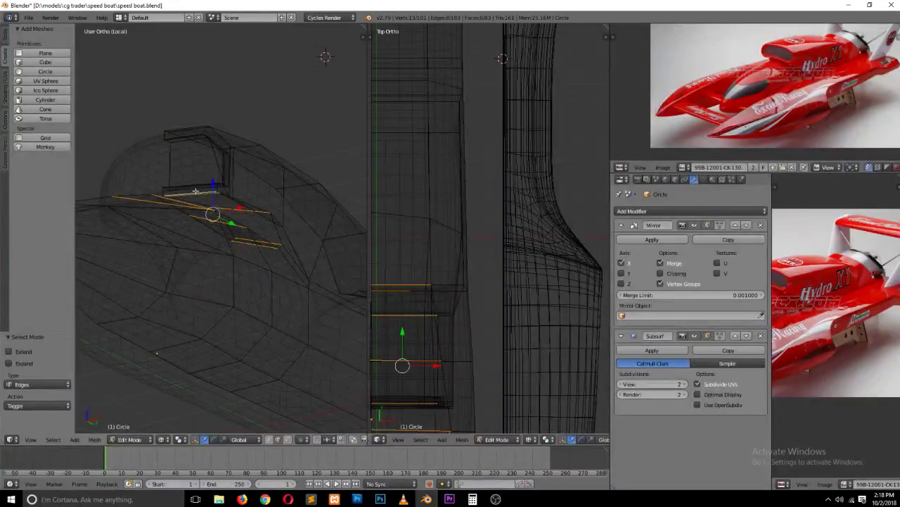
shift+right_click(196, 188)
shift+right_click(195, 187)
key(w)
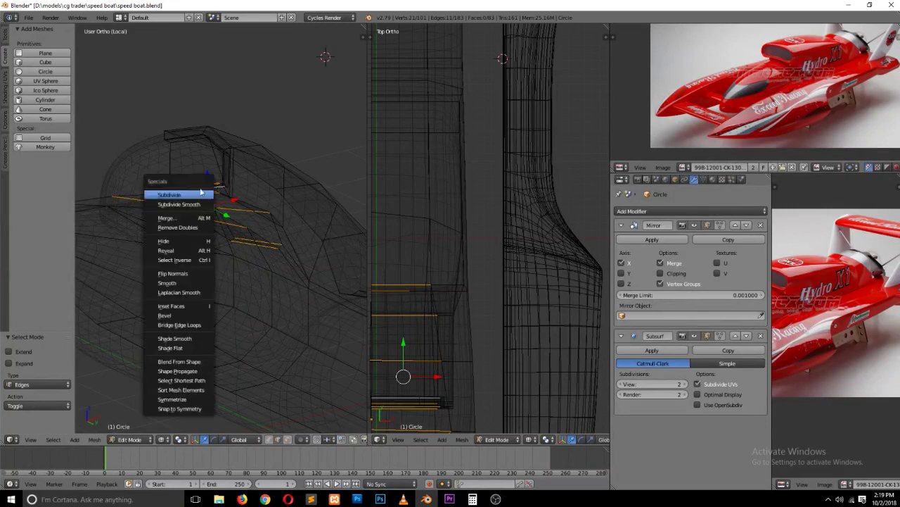
click(201, 193)
Step: Select the new edge path to the cowling corner and raise it slightly in side view
key(a)
key(z)
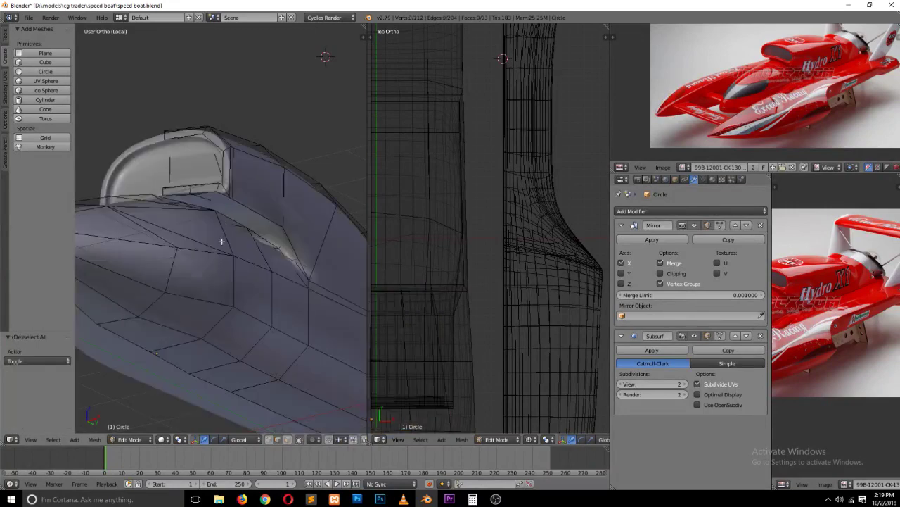
mouse_move(222, 241)
middle_down()
mouse_move(225, 267)
mouse_move(218, 258)
middle_up()
right_click(206, 238)
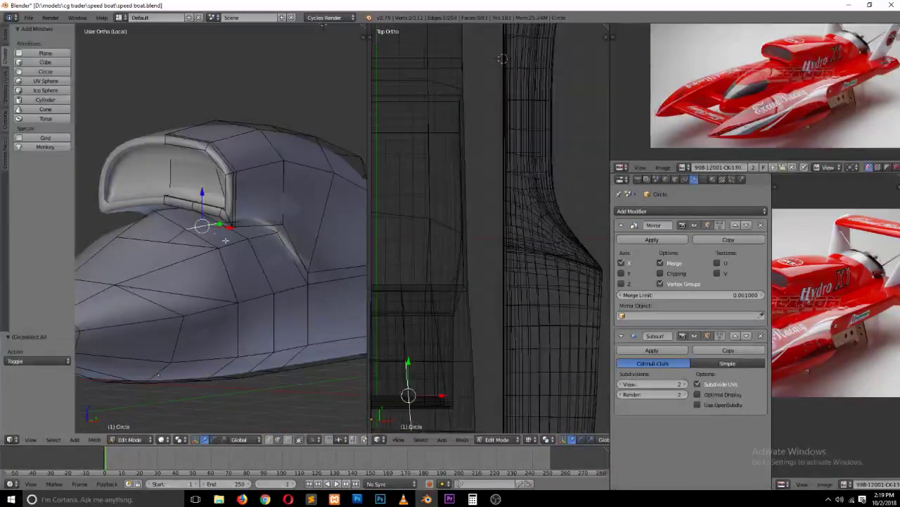
key(shift+g)
key(z)
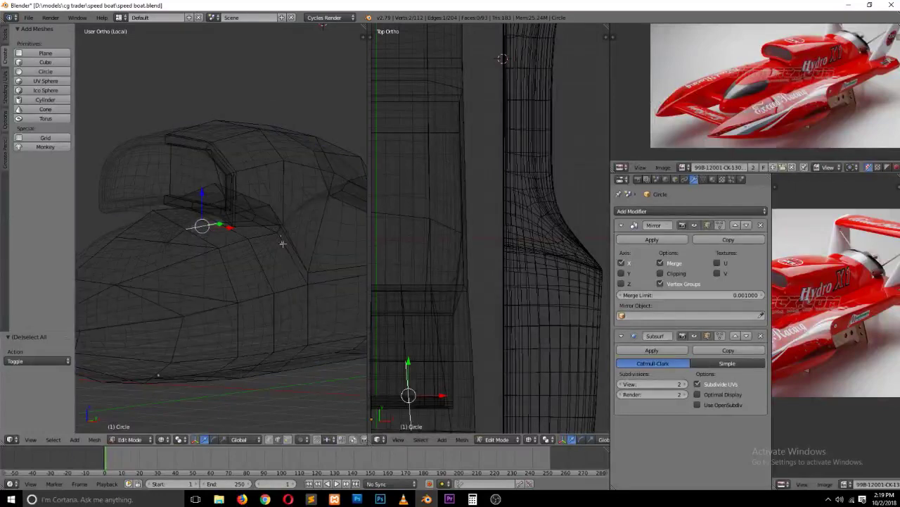
mouse_move(282, 246)
middle_down()
mouse_move(244, 204)
mouse_move(209, 228)
mouse_move(293, 209)
mouse_move(283, 216)
middle_up()
ctrl+right_click(273, 210)
key(ctrl+z)
ctrl+right_click(284, 218)
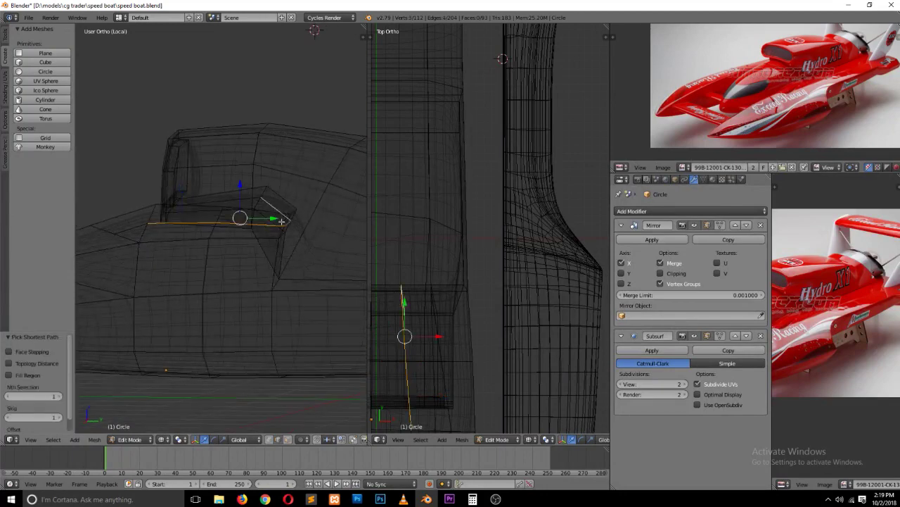
key(KP_3)
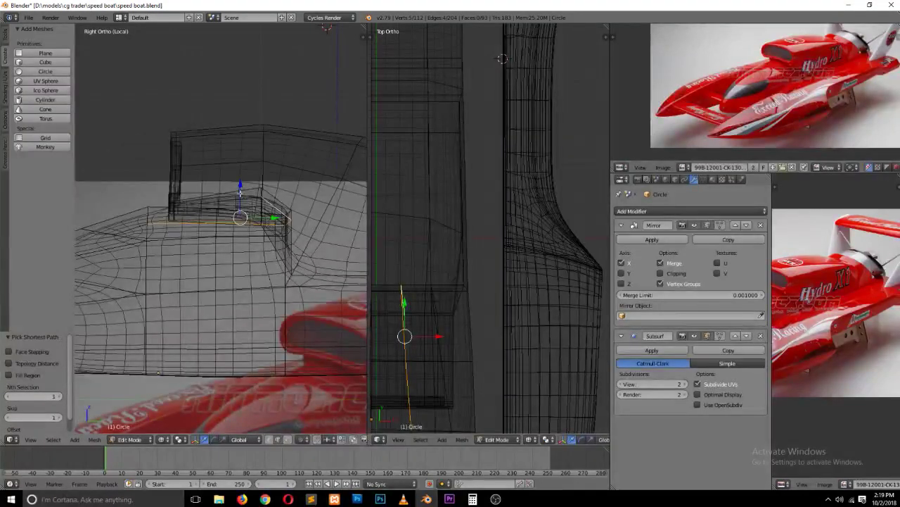
drag(240, 191, 240, 189)
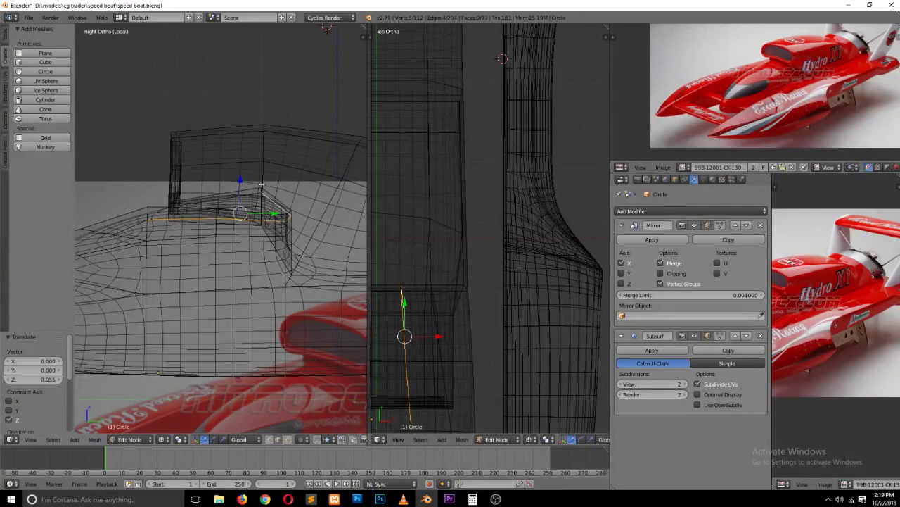
Step: Lower a single vertex on the path along Z
key(ctrl+Tab)
click(250, 177)
right_click(264, 195)
key(g)
key(z)
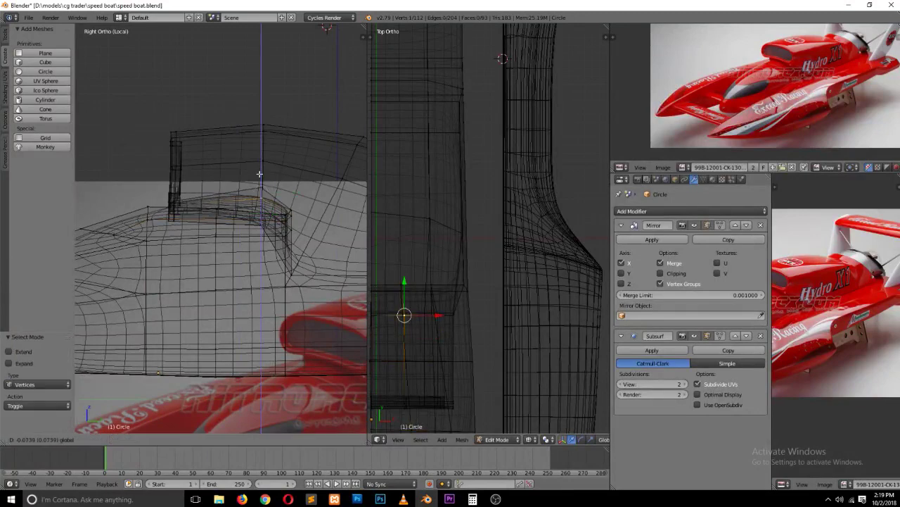
click(260, 184)
key(z)
mouse_move(260, 184)
middle_down()
mouse_move(275, 259)
mouse_move(260, 232)
middle_up()
right_click(211, 218)
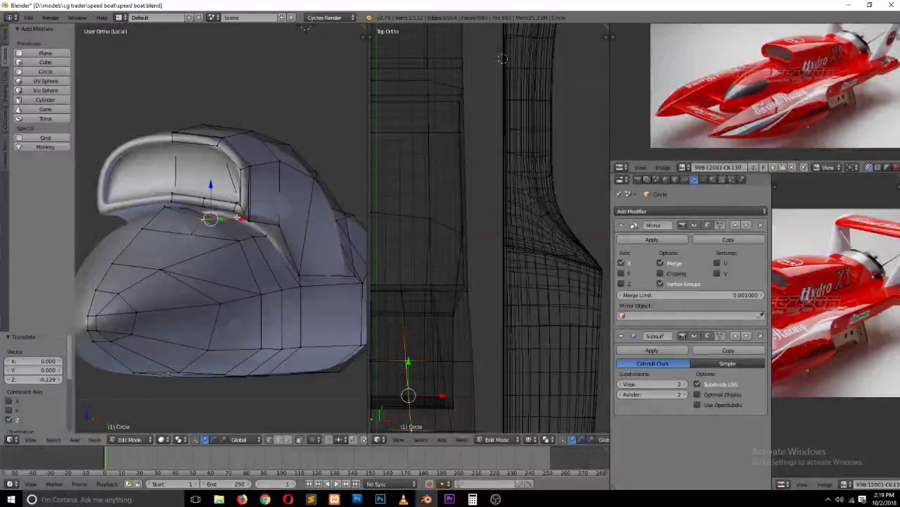
Step: Adjust the heights of two vertices beside the cowling along Z
right_click(237, 217)
key(g)
key(z)
click(253, 232)
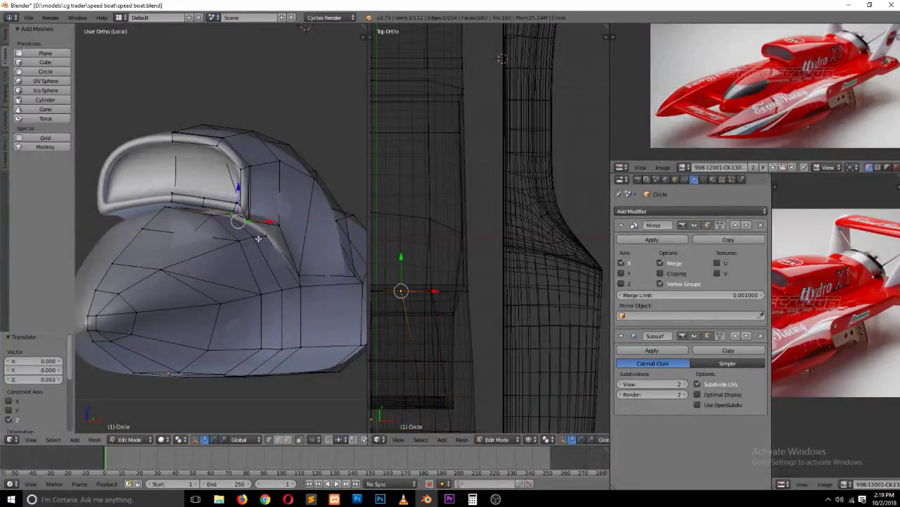
right_click(248, 236)
key(g)
key(z)
click(202, 230)
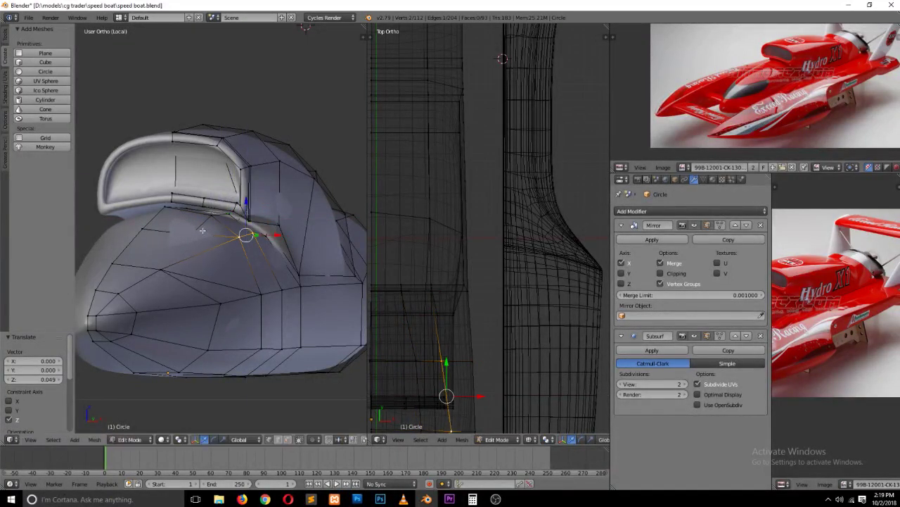
Step: In side view, slide a vertex along its edge, nudge it along Y, and raise the cowling-base vertex
key(KP_3)
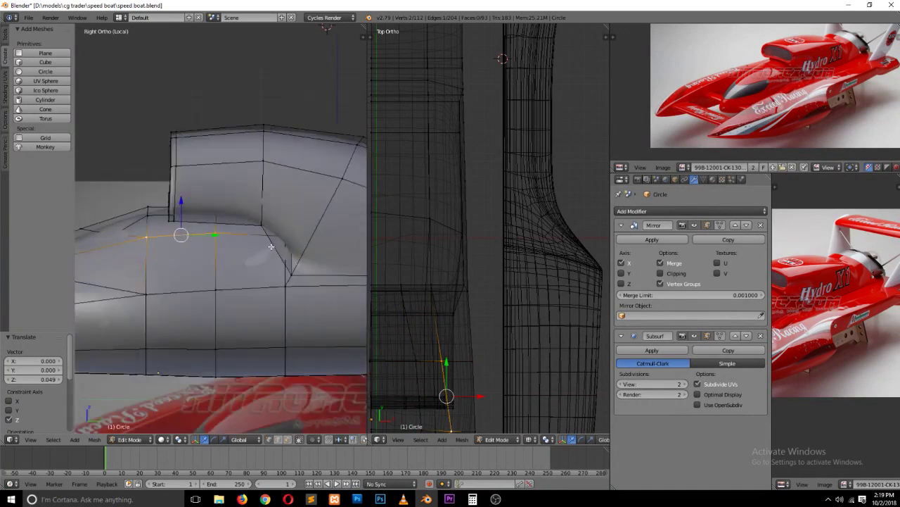
key(ctrl+z)
key(ctrl+z)
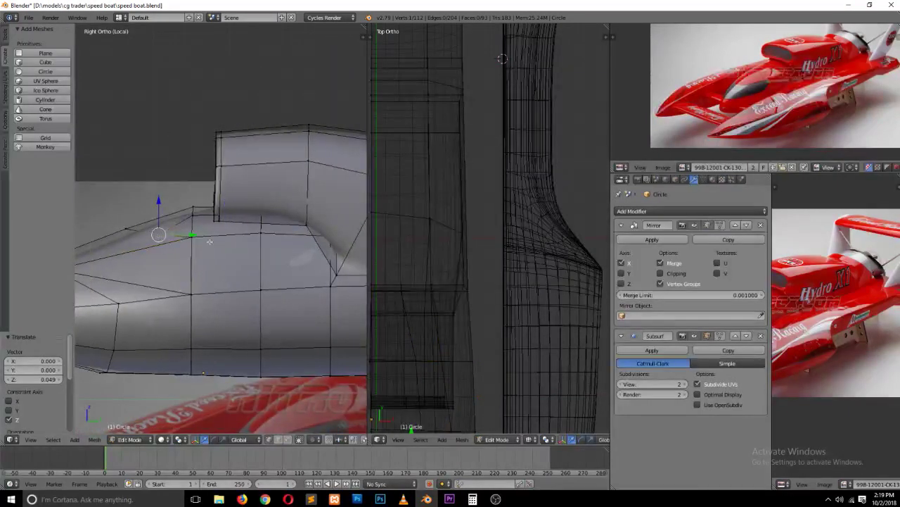
key(shift+v)
click(164, 233)
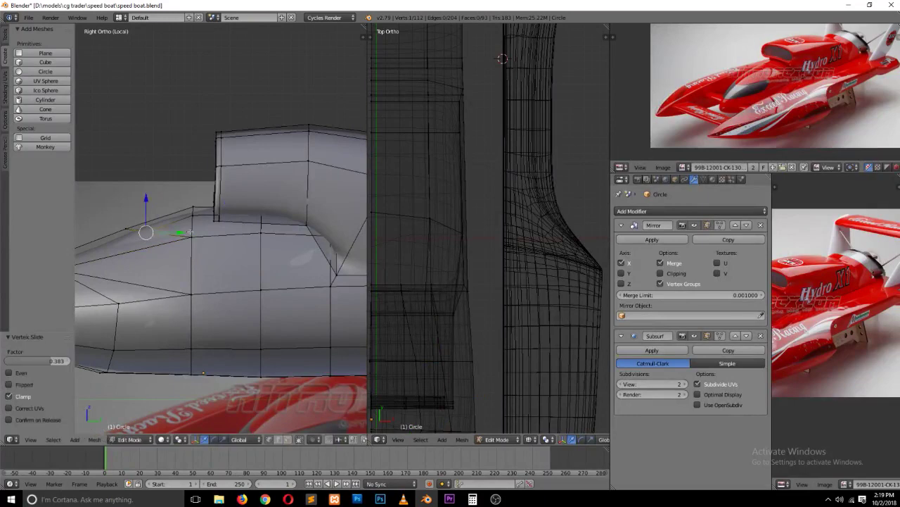
key(g)
key(y)
click(172, 233)
right_click(184, 213)
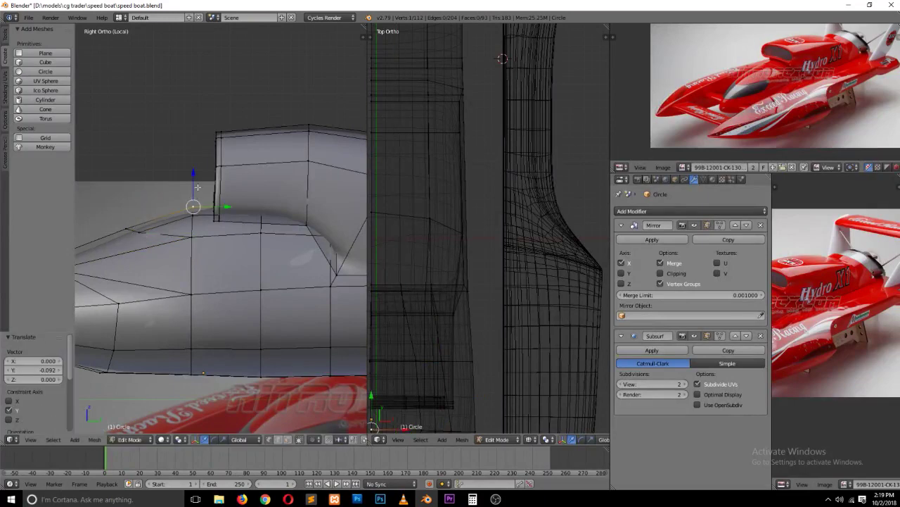
key(g)
key(z)
click(190, 179)
Step: Preview the hull shape in Object Mode, then pick two hull-side vertices
key(Tab)
mouse_move(190, 181)
middle_down()
mouse_move(228, 282)
mouse_move(280, 276)
mouse_move(285, 285)
middle_up()
key(Tab)
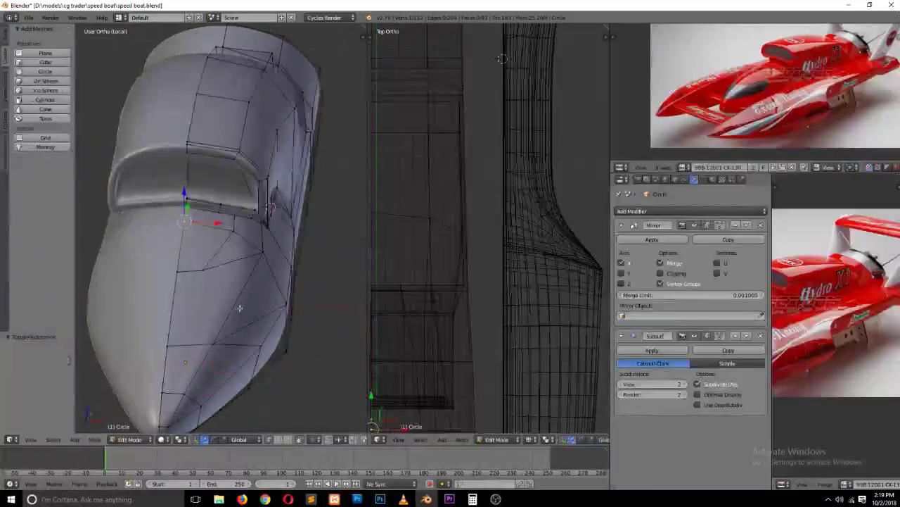
key(a)
right_click(204, 270)
shift+right_click(213, 345)
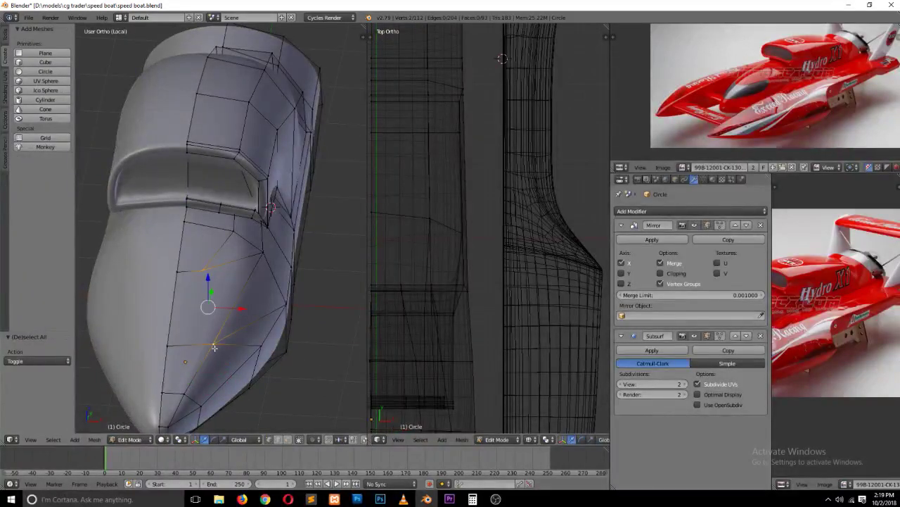
Step: Clear the selection and save speed boat.blend, overwriting the existing file
key(a)
mouse_move(235, 336)
middle_down()
mouse_move(226, 319)
mouse_move(169, 318)
middle_up()
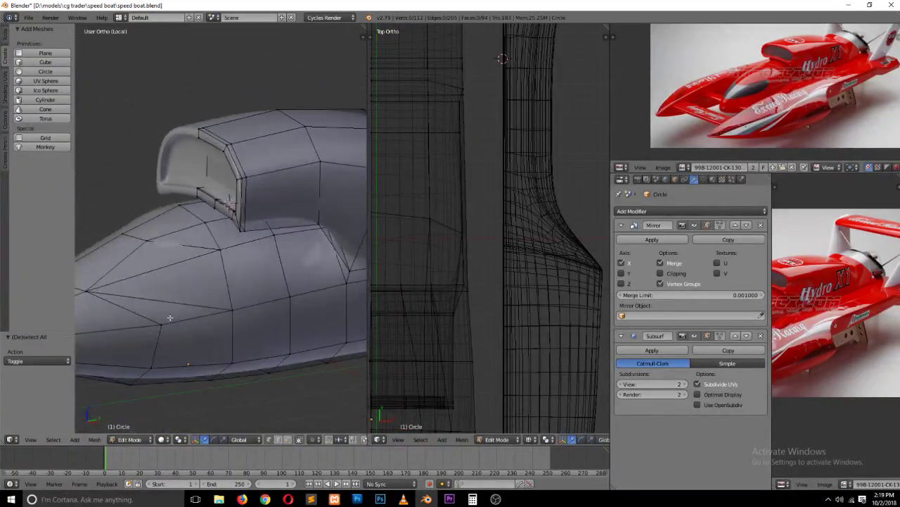
key(ctrl+Tab)
click(176, 338)
right_click(177, 280)
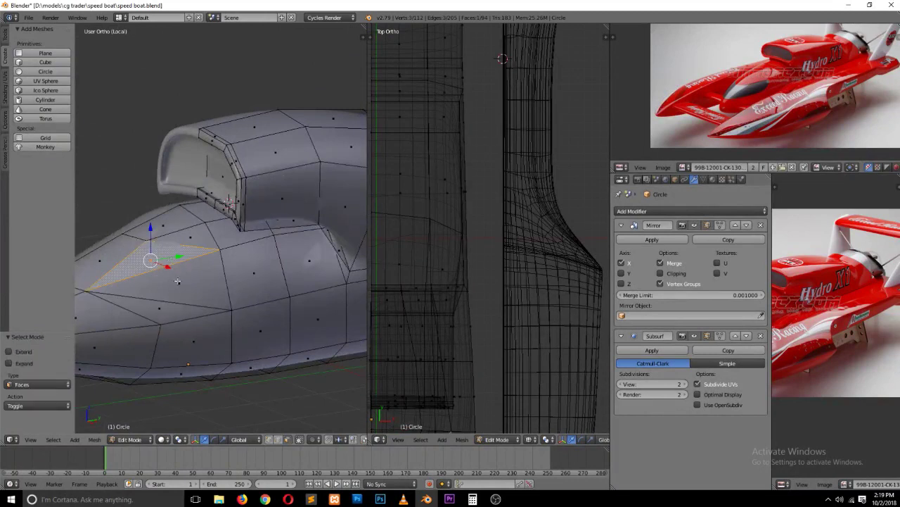
key(a)
key(ctrl+s)
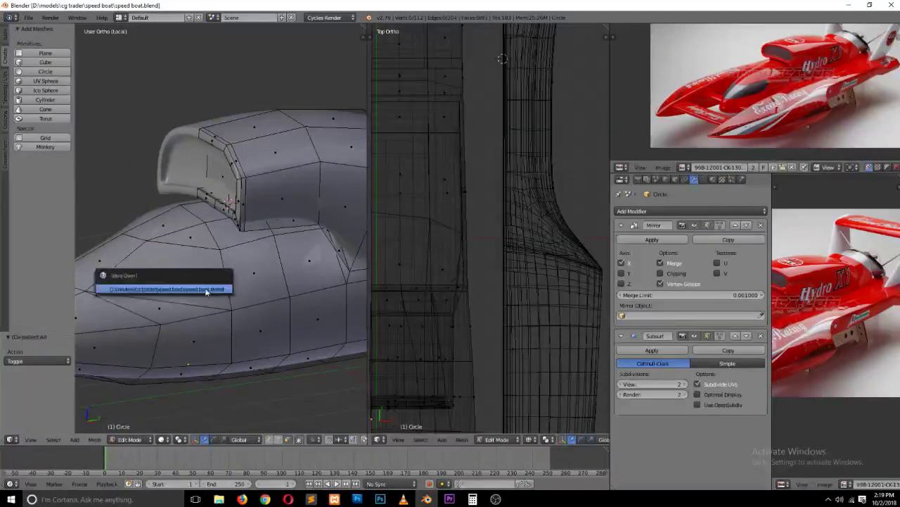
click(207, 291)
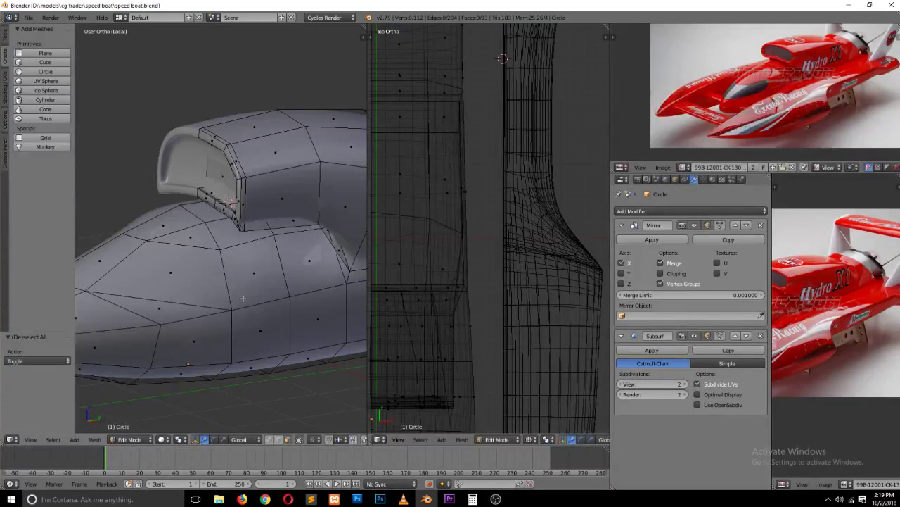
Step: In side view, slide two hull-side vertices up their edges toward the cowling
key(KP_3)
key(ctrl+KP_4)
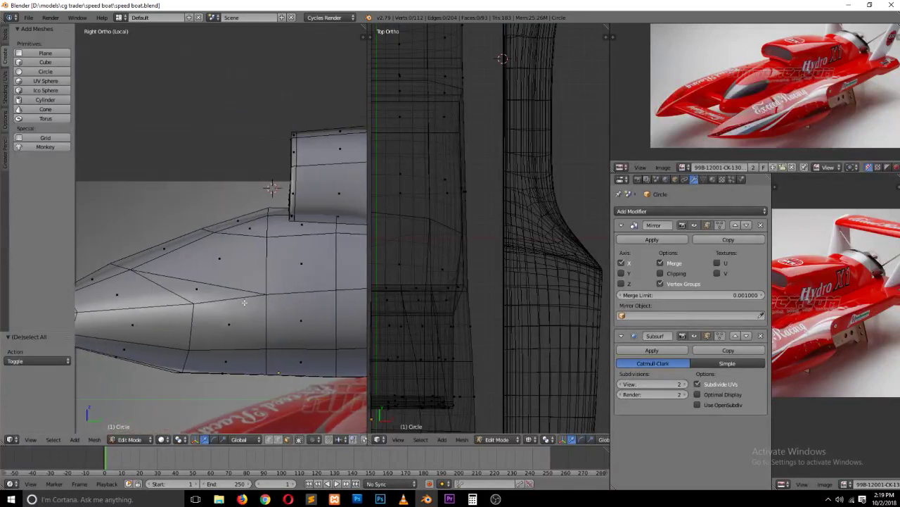
key(ctrl+Tab)
click(235, 279)
right_click(266, 294)
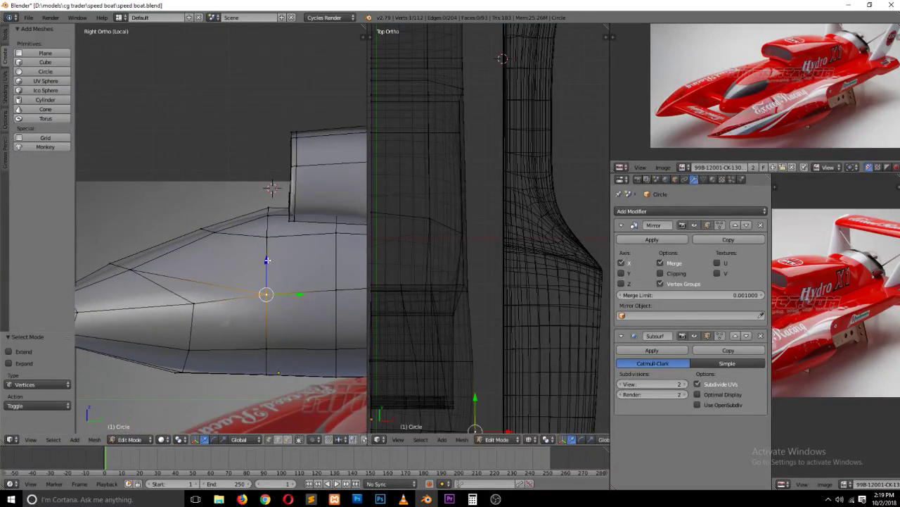
key(shift+v)
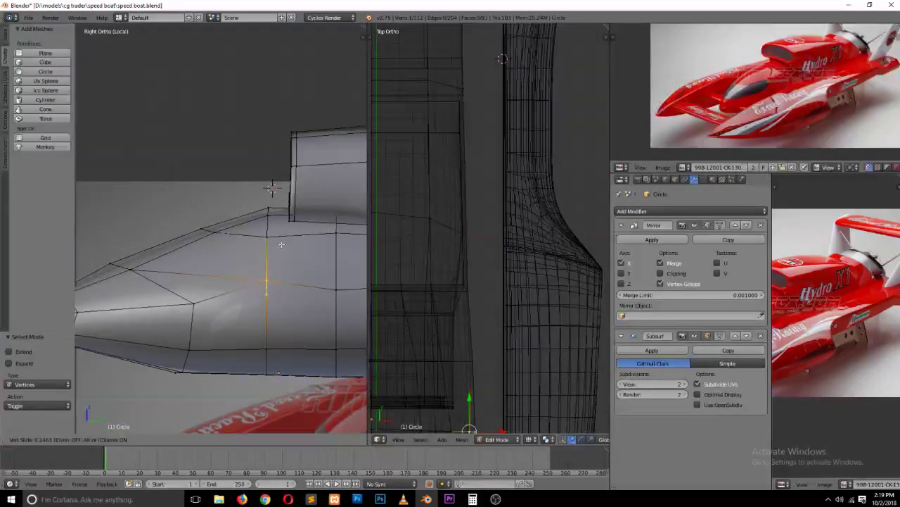
click(280, 242)
key(a)
scroll(280, 282, down, 1)
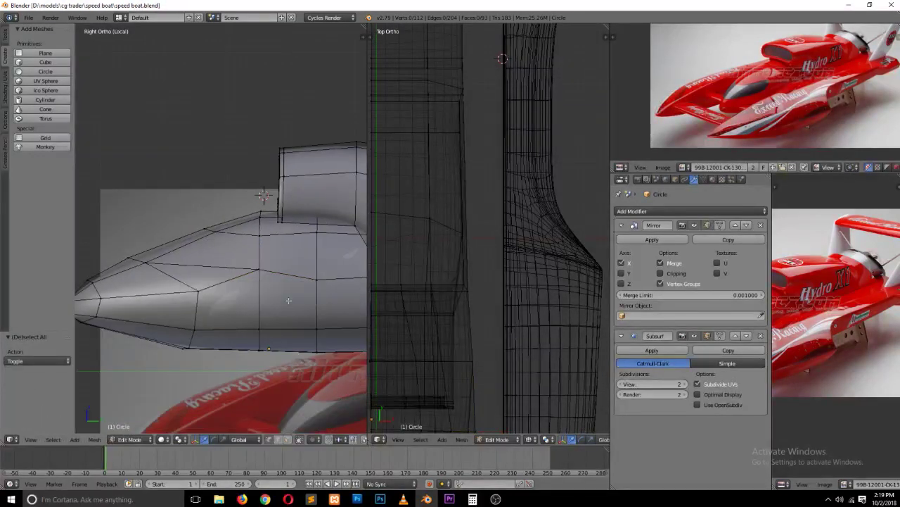
right_click(259, 236)
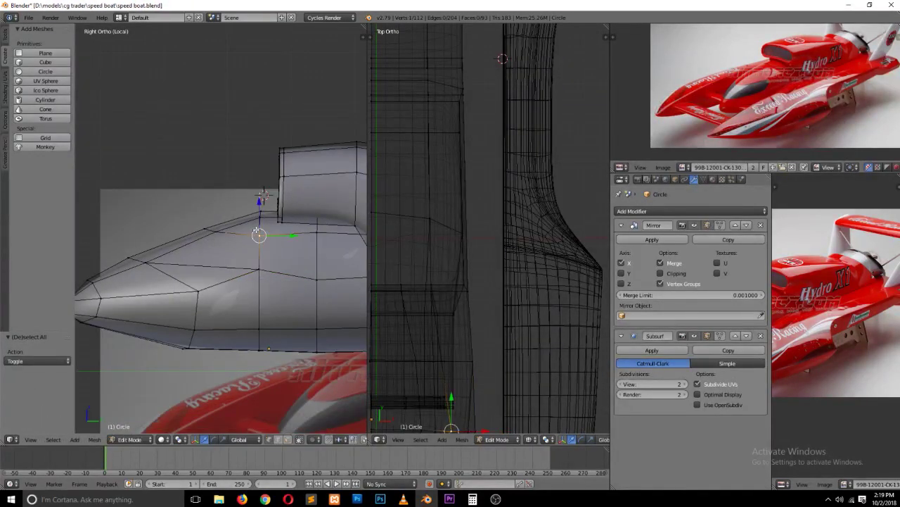
key(shift+v)
click(255, 225)
Step: Slide two more hull-side vertices along their edges to match the reference
right_click(295, 278)
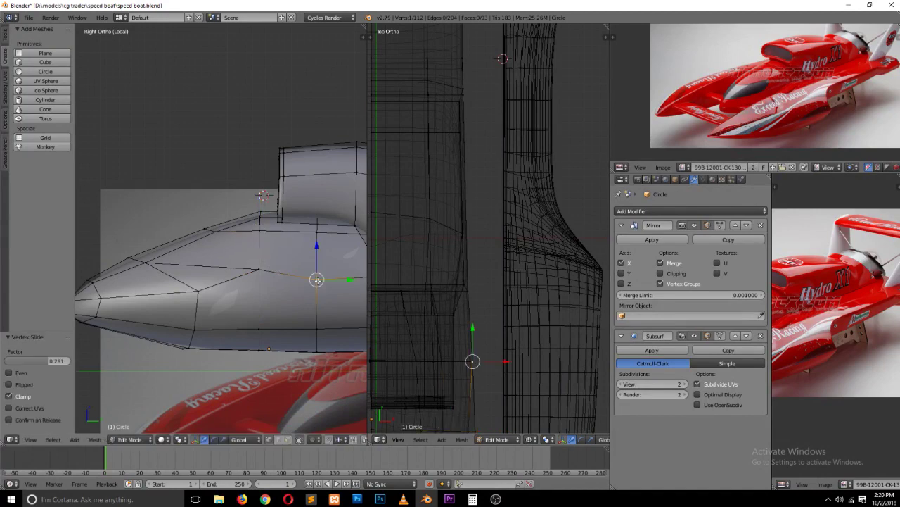
key(shift+v)
click(325, 241)
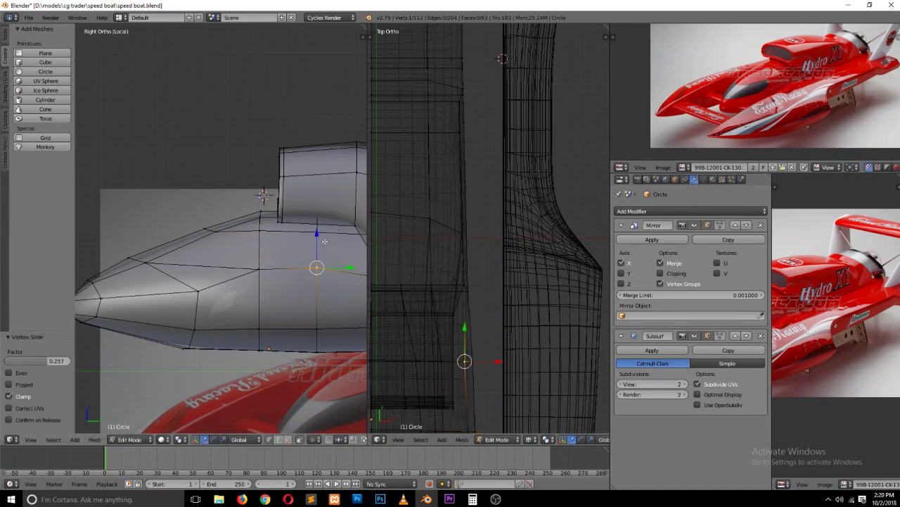
key(a)
ctrl+scroll(315, 280, down, 2)
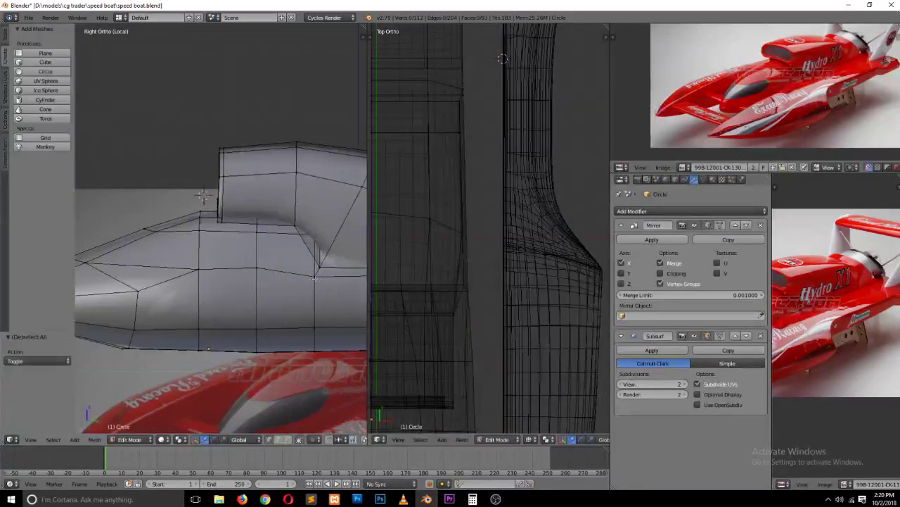
right_click(264, 267)
drag(287, 268, 298, 303)
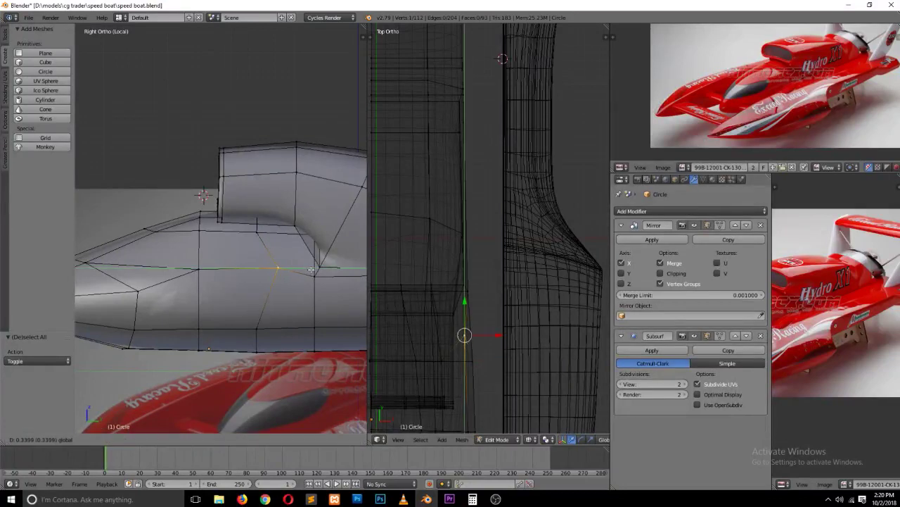
key(a)
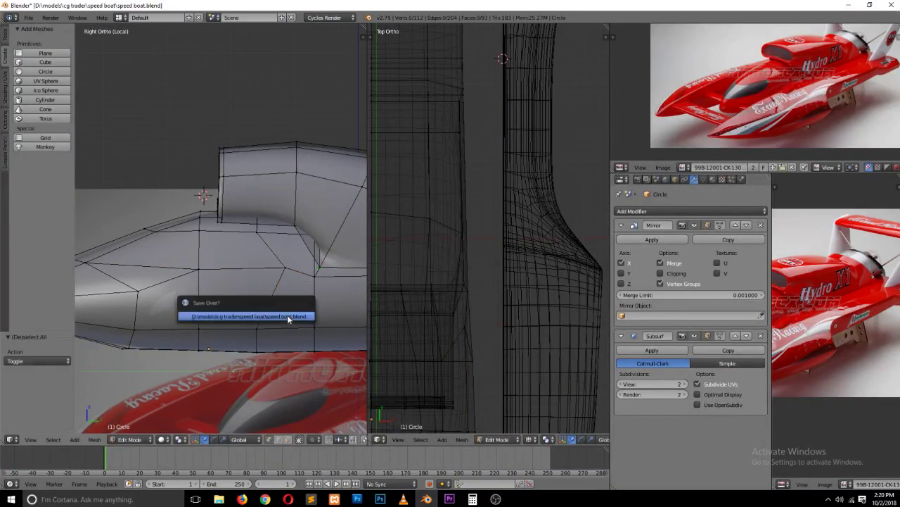
mouse_move(237, 316)
middle_down()
mouse_move(306, 354)
mouse_move(324, 342)
middle_up()
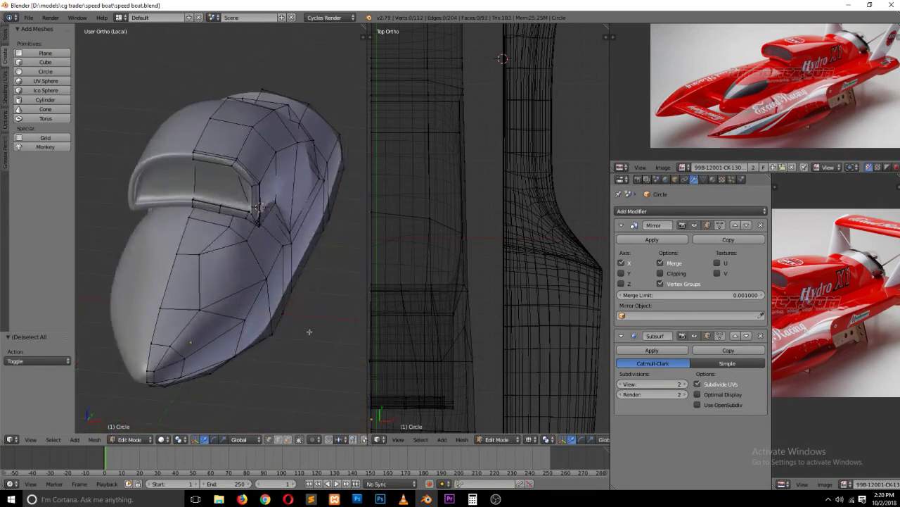
Step: Select the two hull-side faces below the cockpit cowling
key(ctrl+Tab)
click(271, 307)
right_click(250, 234)
key(ctrl+Tab)
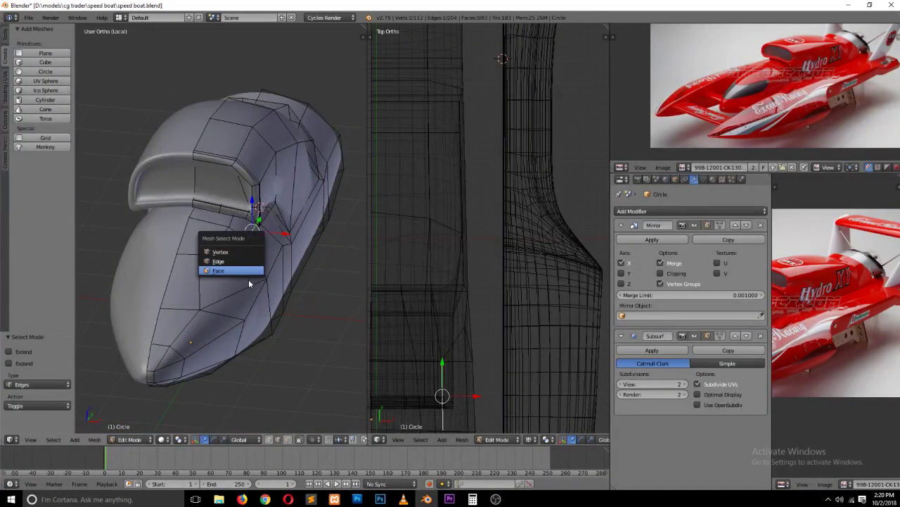
click(242, 262)
right_click(262, 257)
key(ctrl+Tab)
click(261, 267)
right_click(262, 261)
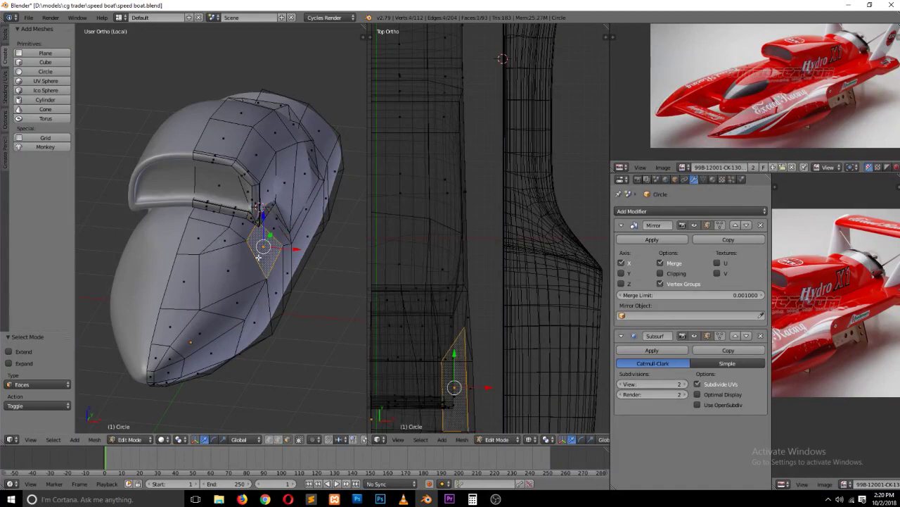
shift+right_click(185, 273)
scroll(249, 302, up, 1)
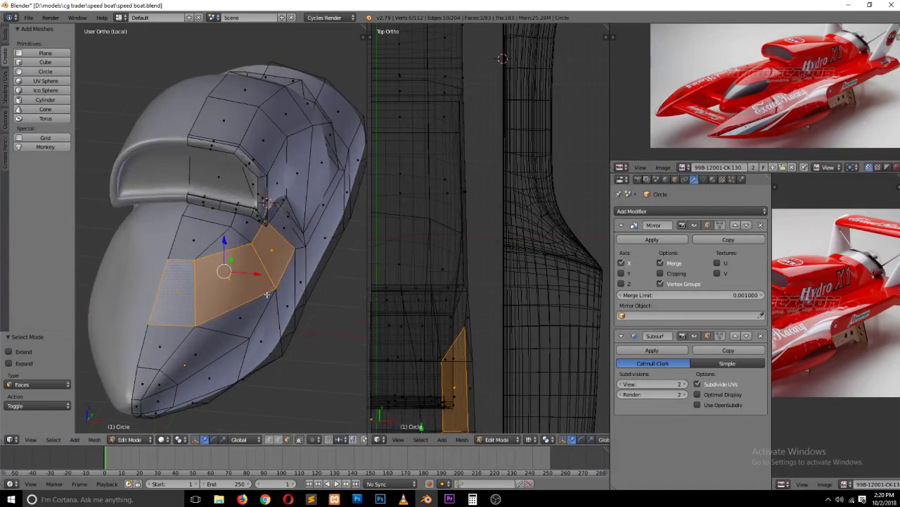
Step: Inset the two faces and delete the inner face to leave an opening
key(i)
click(298, 277)
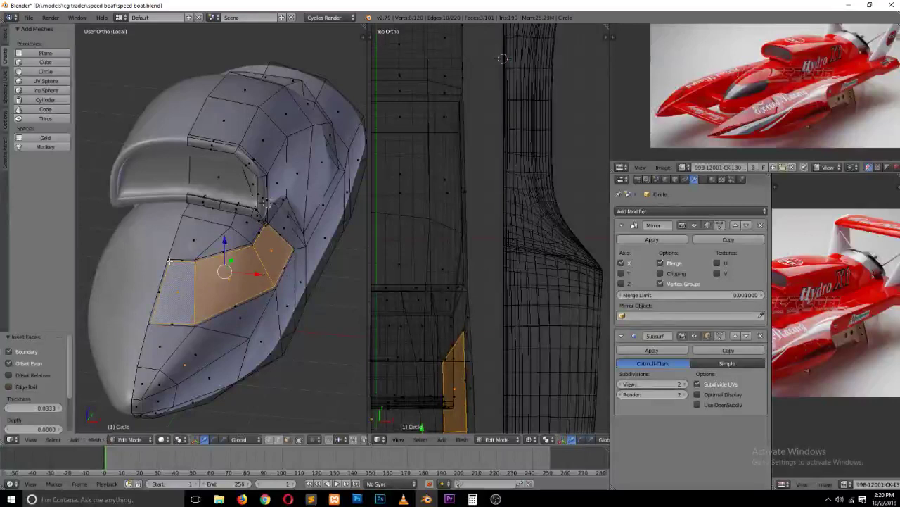
right_click(160, 283)
key(x)
click(159, 214)
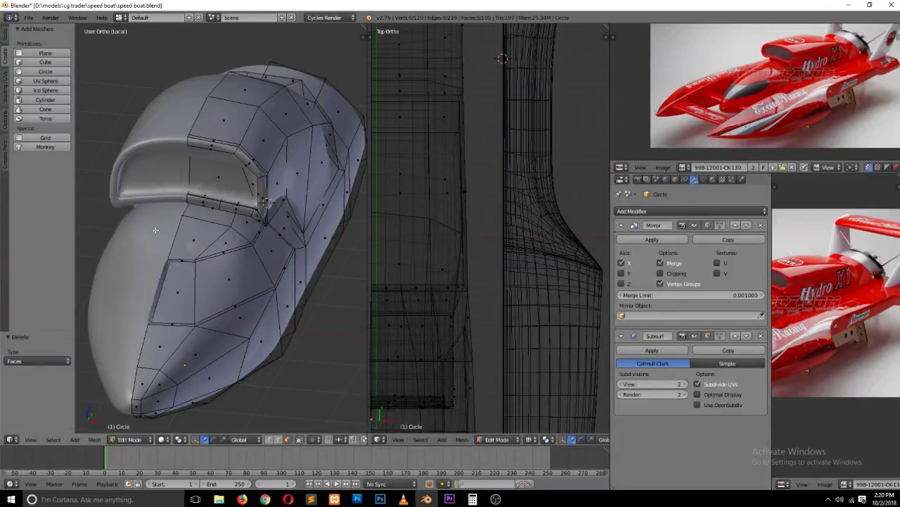
Step: Nudge the opening's left edge slightly along X and check the smoothed hull
key(ctrl+Tab)
click(144, 241)
key(ctrl+Tab)
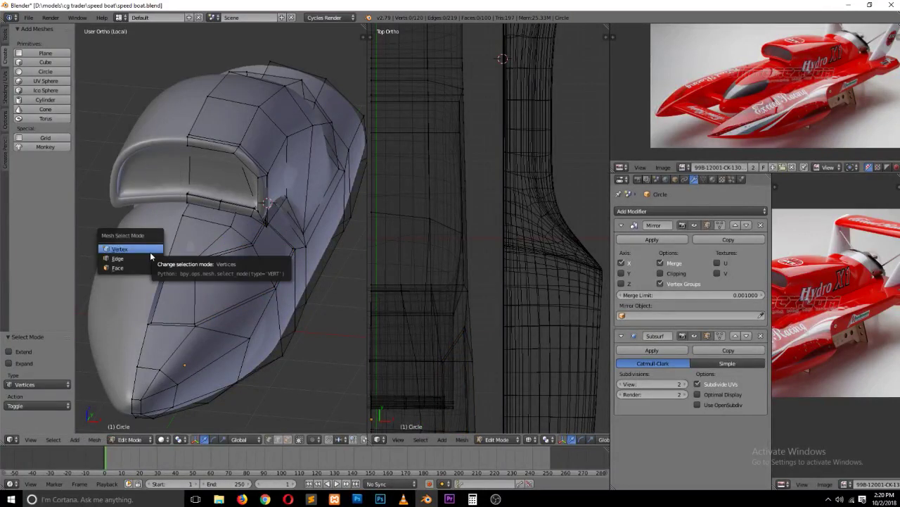
click(148, 259)
right_click(176, 288)
drag(193, 294, 188, 295)
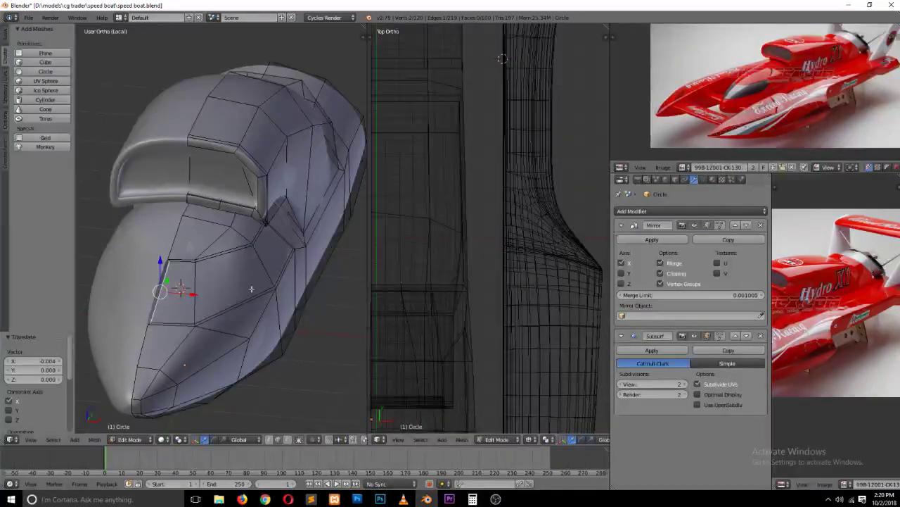
key(Tab)
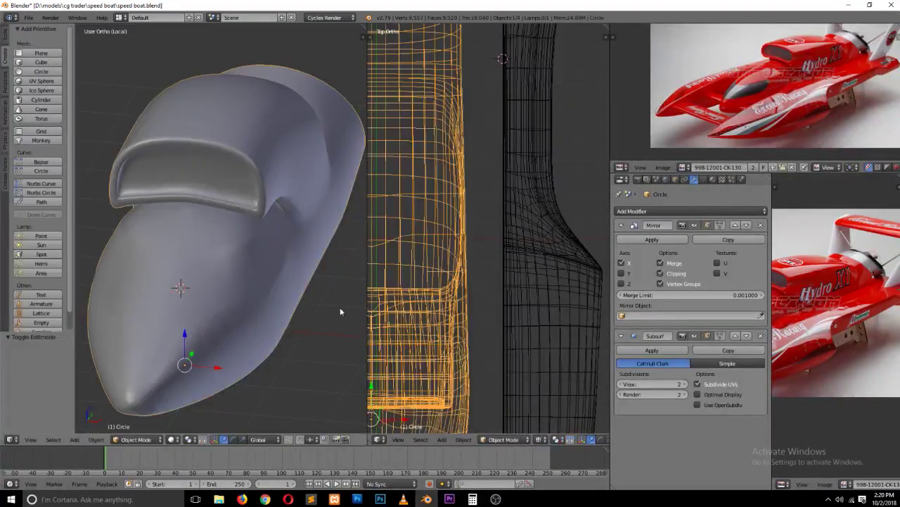
middle_drag(304, 311, 216, 280)
key(Tab)
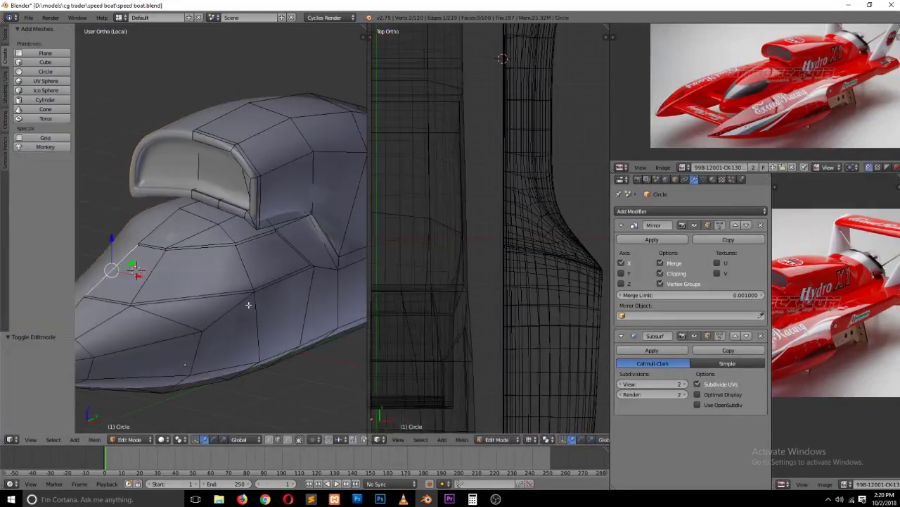
Step: Switch to face select and pick three hull faces below the cockpit, viewed from the front
key(ctrl+Tab)
click(242, 318)
right_click(135, 269)
shift+right_click(200, 271)
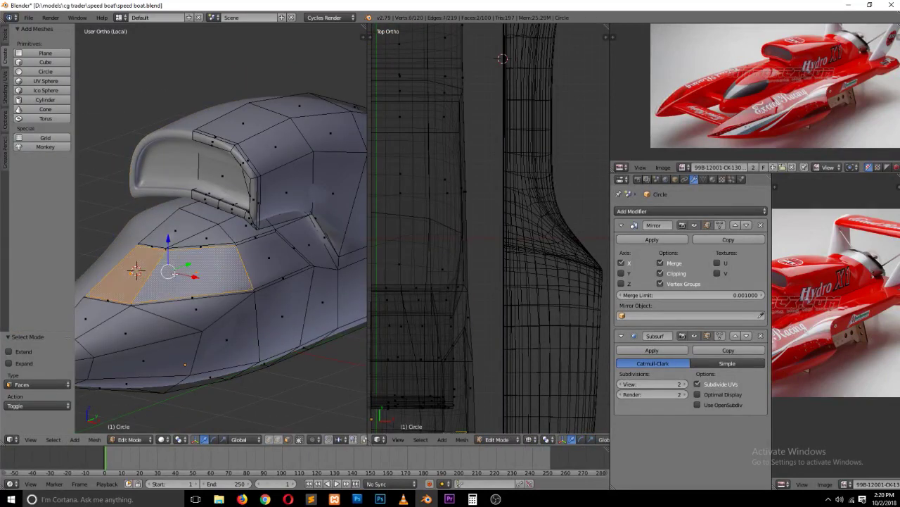
shift+right_click(264, 264)
middle_drag(279, 277, 280, 278)
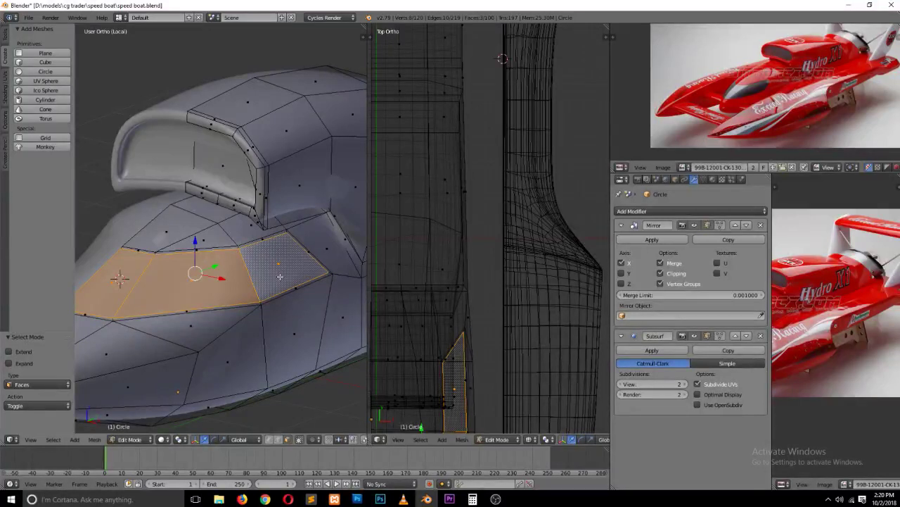
middle_drag(270, 279, 218, 287)
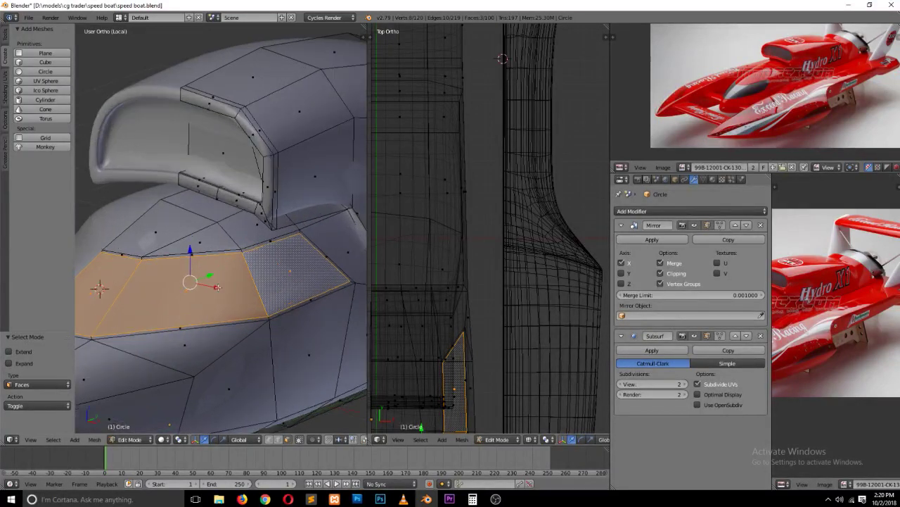
key(KP_1)
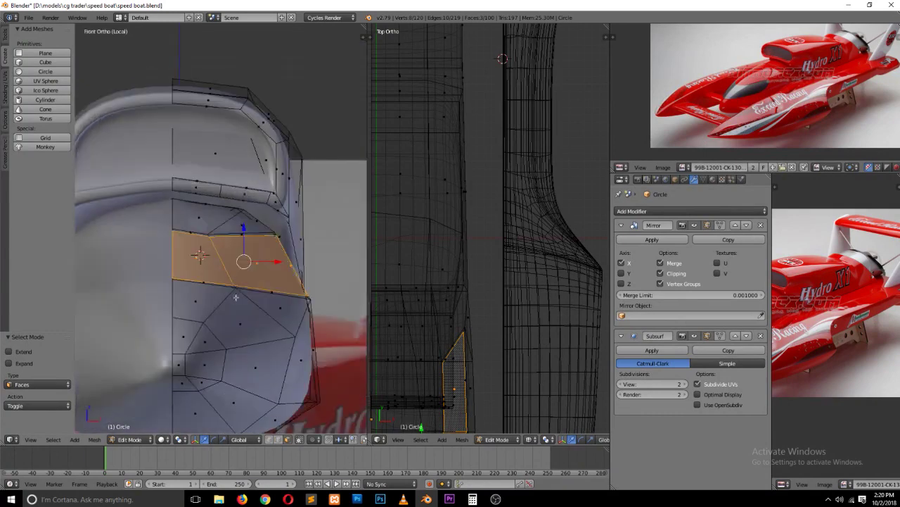
scroll(283, 282, up, 1)
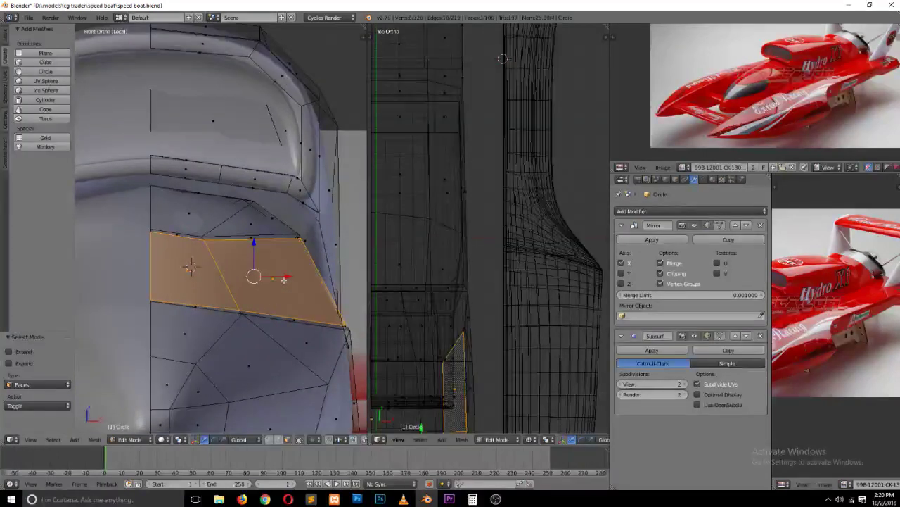
Step: Select the two horizontal face loops running along the hull side
key(ctrl+Tab)
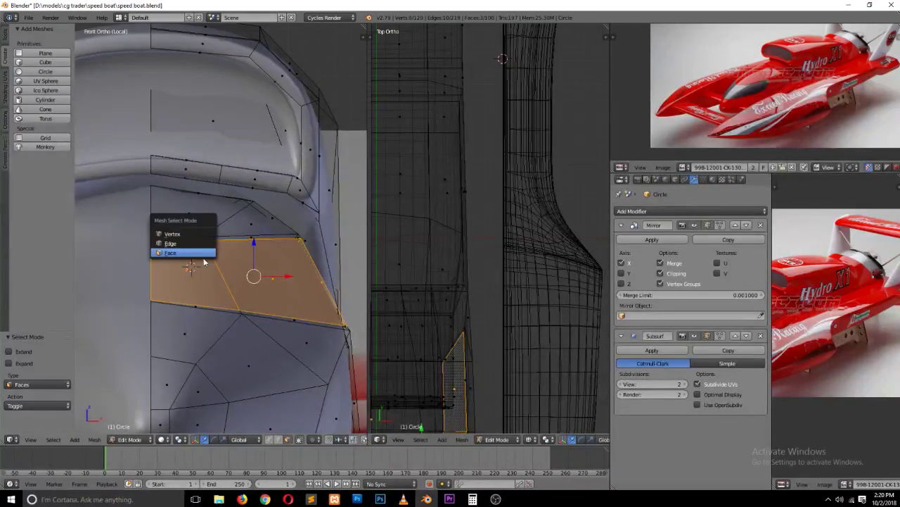
click(211, 256)
key(ctrl+Tab)
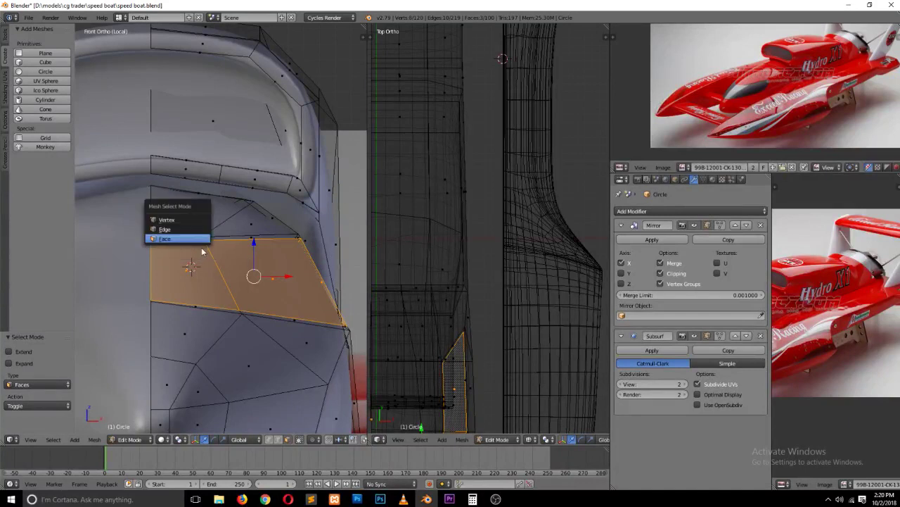
click(197, 240)
key(ctrl+Tab)
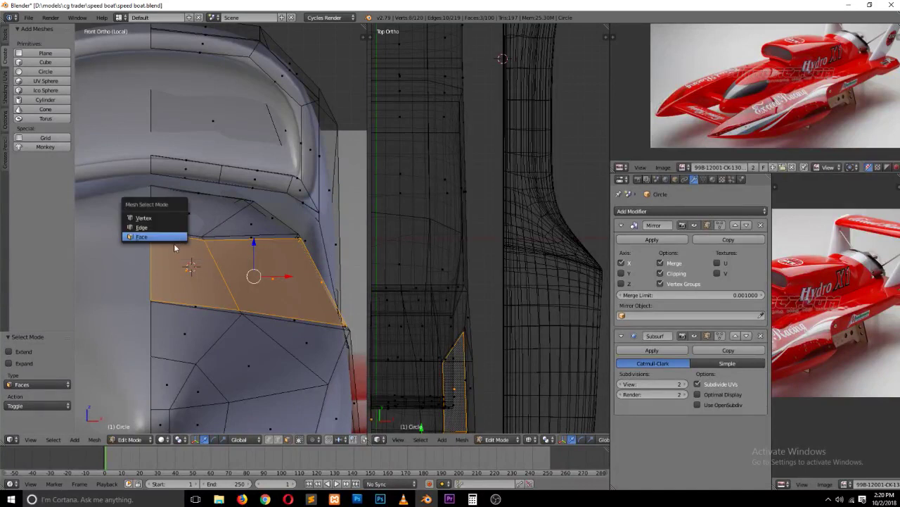
click(186, 237)
alt+right_click(199, 238)
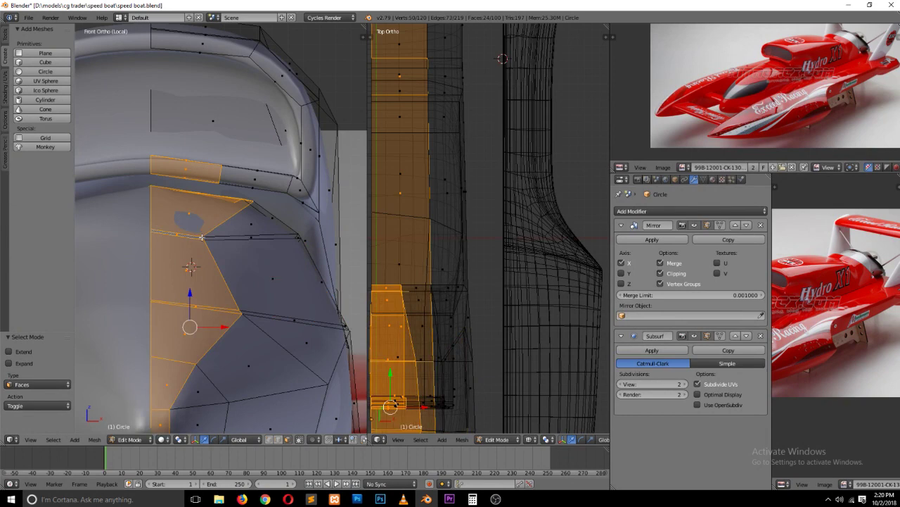
alt+right_click(201, 237)
middle_drag(162, 211, 109, 316)
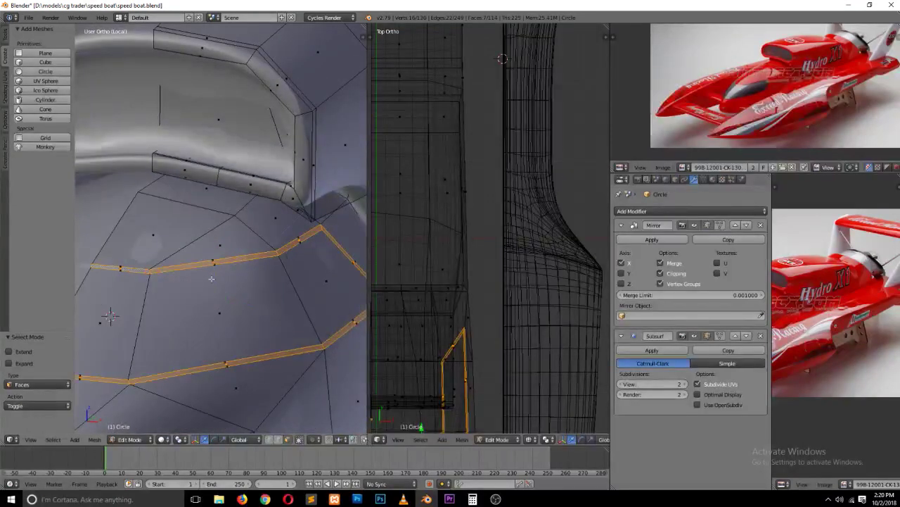
Step: Extrude the loops in place and scale them by 1.032, then check from the right side view
key(e)
key(Escape)
key(s)
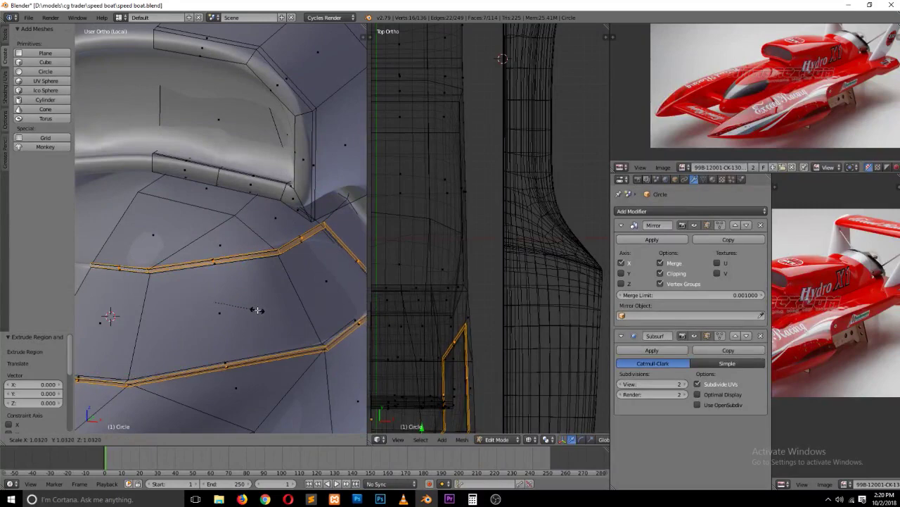
click(257, 310)
key(Tab)
mouse_move(257, 310)
middle_down()
mouse_move(173, 308)
mouse_move(281, 347)
mouse_move(225, 346)
mouse_move(274, 345)
mouse_move(242, 325)
middle_up()
key(Tab)
key(KP_1)
key(KP_3)
scroll(268, 341, up, 4)
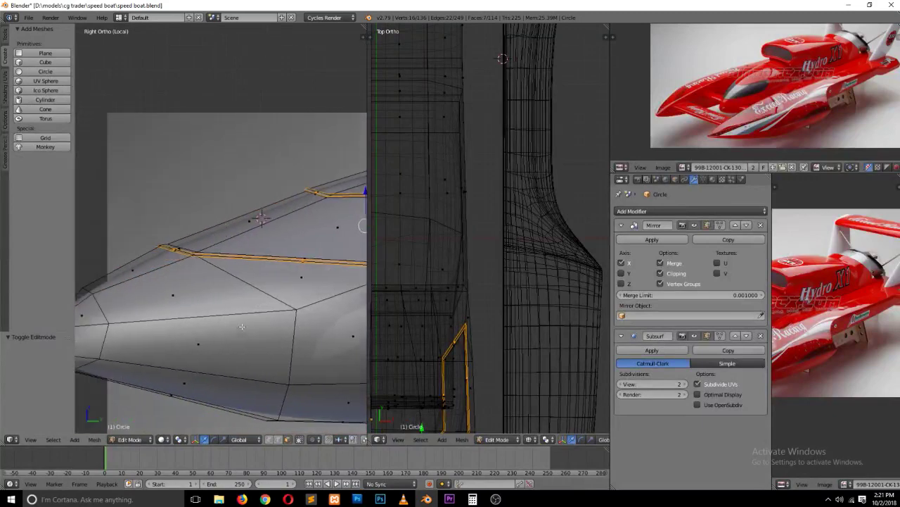
Step: Nudge the crease strip's end face at the nose by about 0.0351
scroll(242, 326, up, 3)
right_click(126, 269)
key(g)
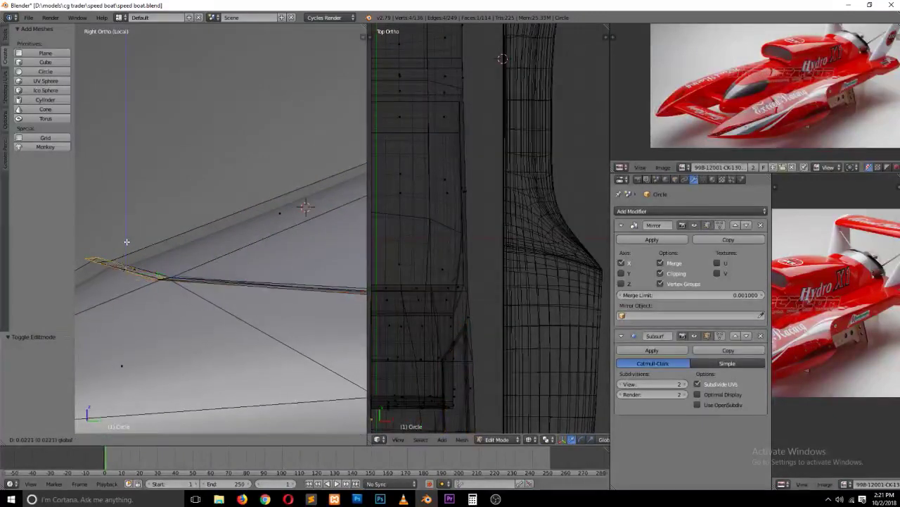
click(127, 241)
Step: Inspect the nose from new angles and select the thin crease face loop
middle_drag(140, 267, 162, 253)
key(z)
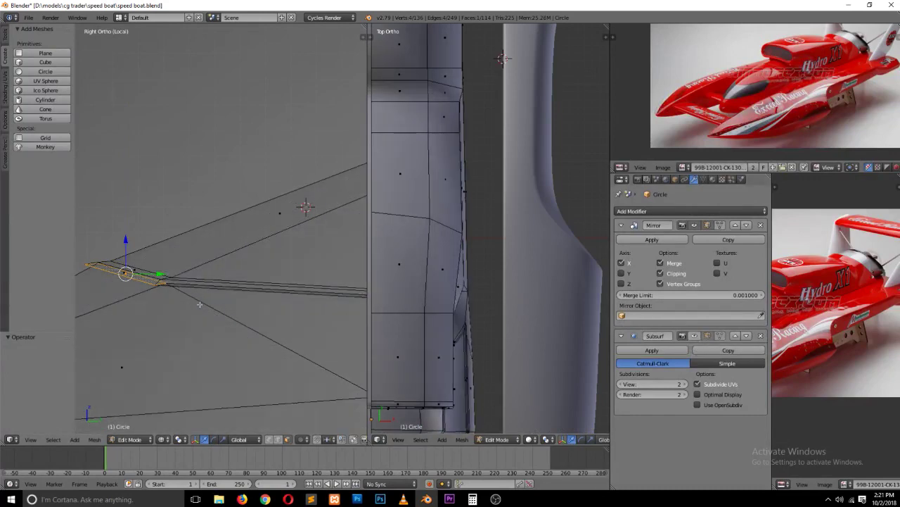
mouse_move(245, 301)
middle_down()
mouse_move(229, 333)
mouse_move(249, 343)
mouse_move(189, 242)
middle_up()
key(z)
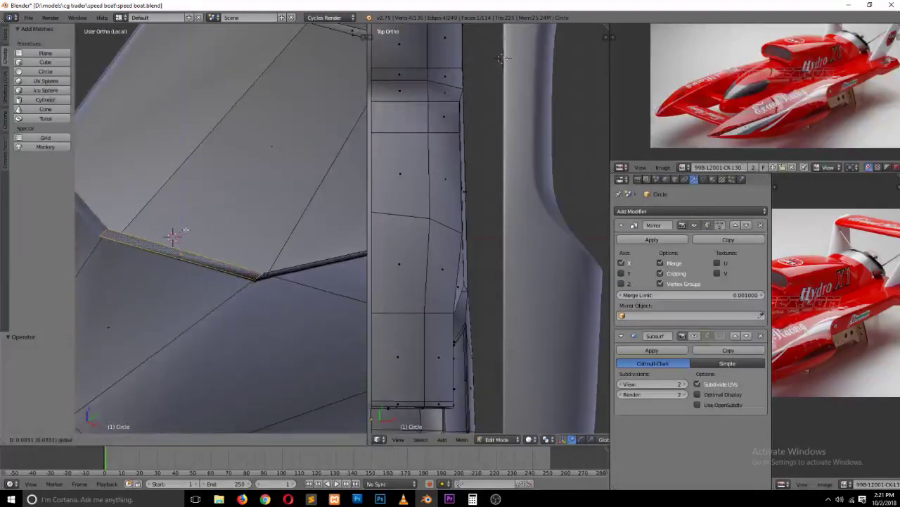
right_click(187, 264)
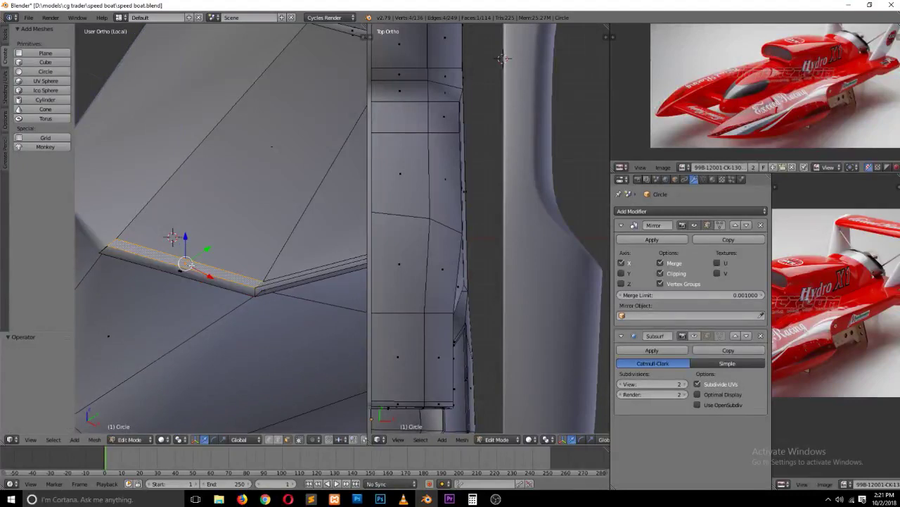
alt+right_click(233, 283)
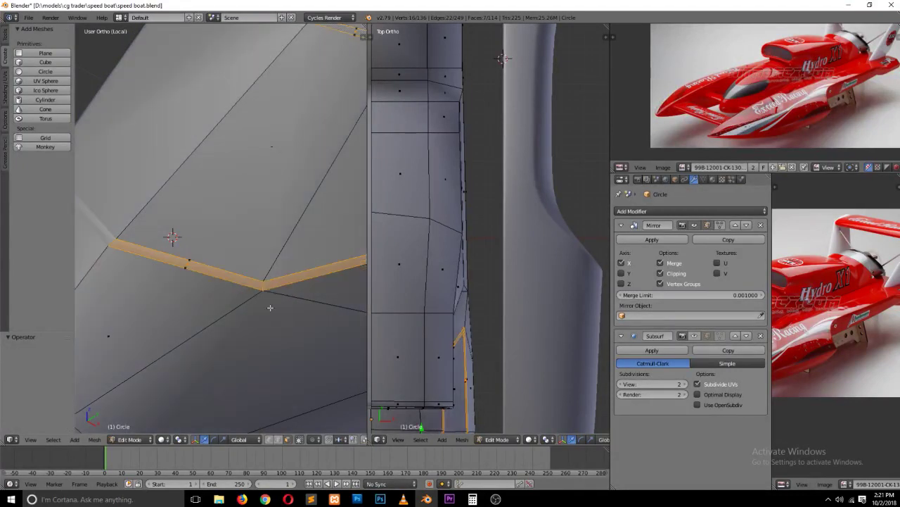
scroll(303, 332, down, 3)
middle_drag(303, 332, 297, 316)
Step: Select the side face strip between the crease lines and inset it
key(a)
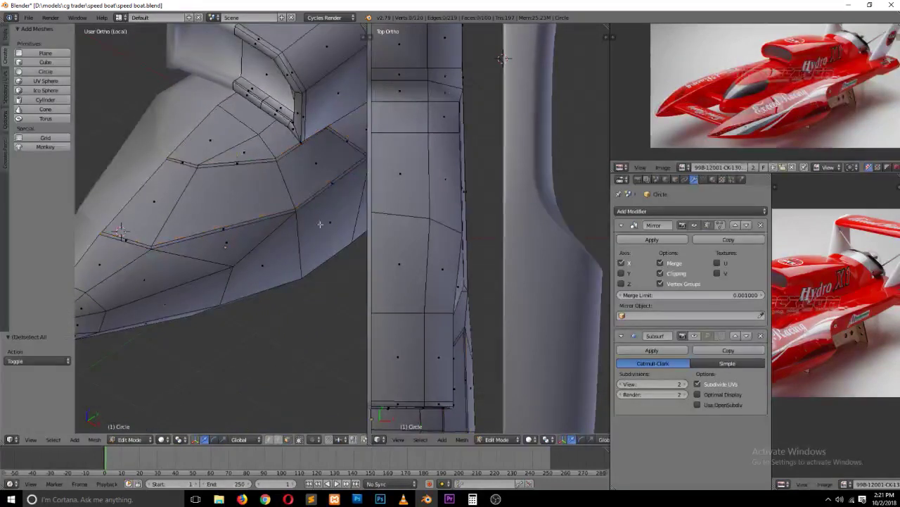
right_click(318, 164)
ctrl+right_click(158, 188)
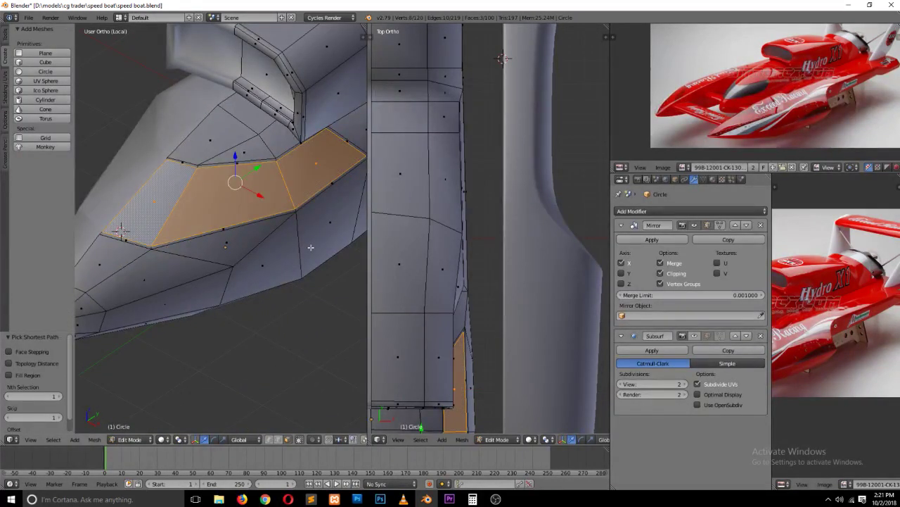
key(i)
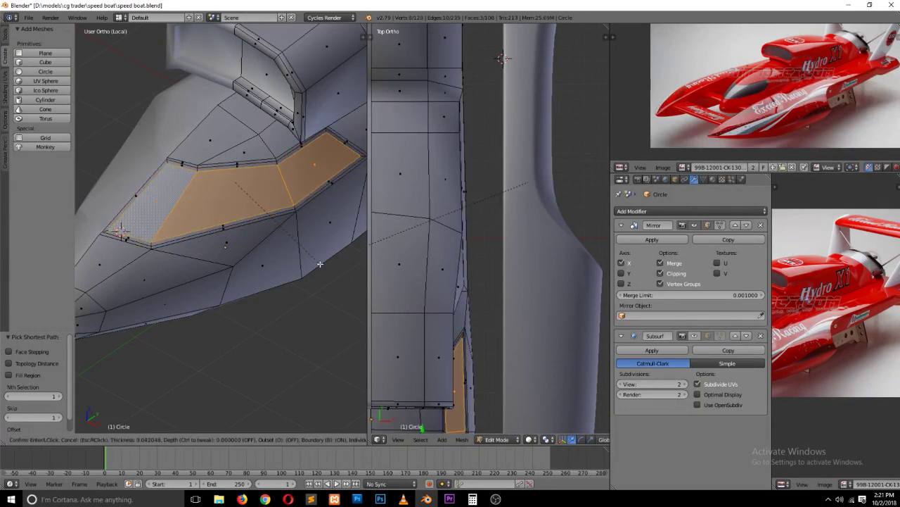
click(320, 264)
mouse_move(320, 264)
middle_down()
mouse_move(326, 257)
mouse_move(300, 249)
middle_up()
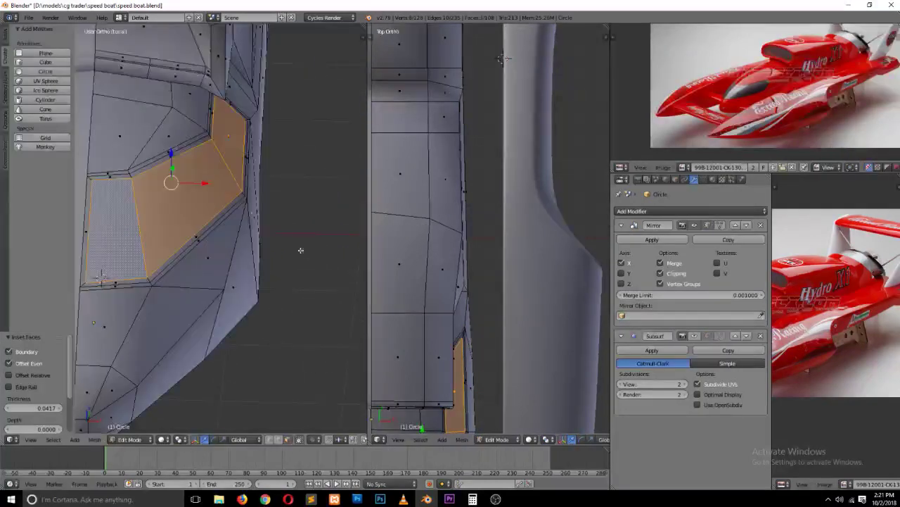
Step: Push the inset strip inward by -0.05 along X
key(g)
key(x)
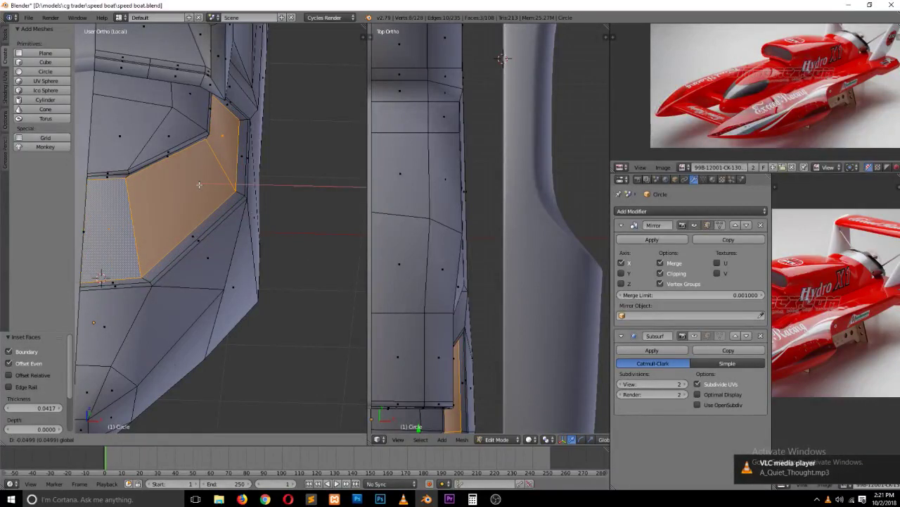
click(199, 185)
key(w)
middle_drag(132, 218, 84, 204)
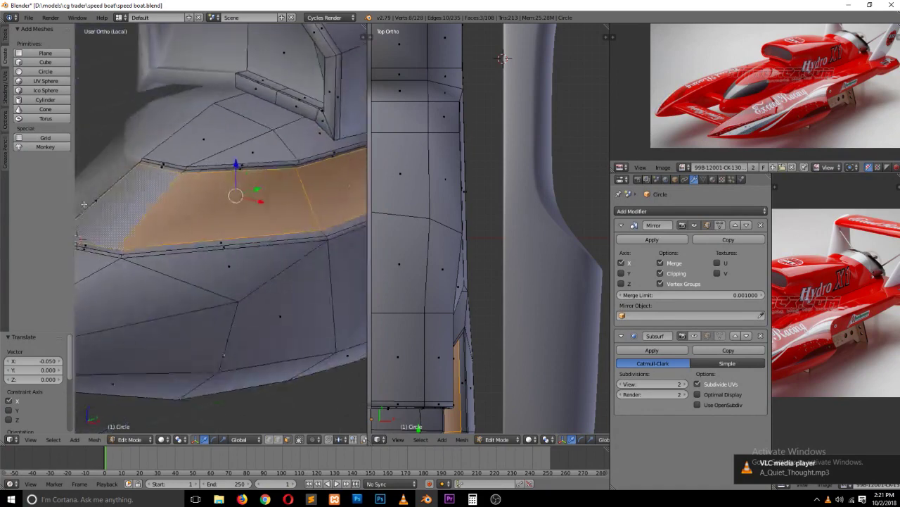
Step: Select the small end face of the strip and delete it
right_click(99, 202)
key(w)
key(Escape)
key(z)
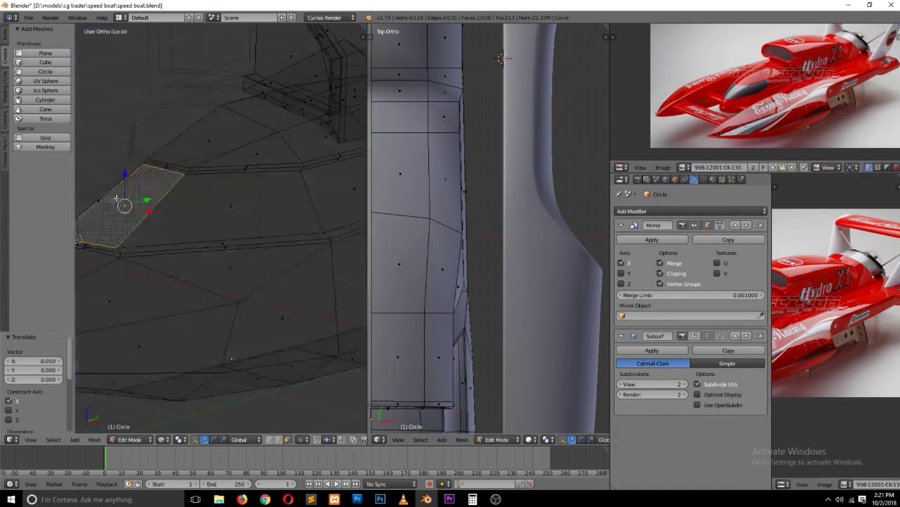
key(x)
click(117, 199)
key(z)
key(x)
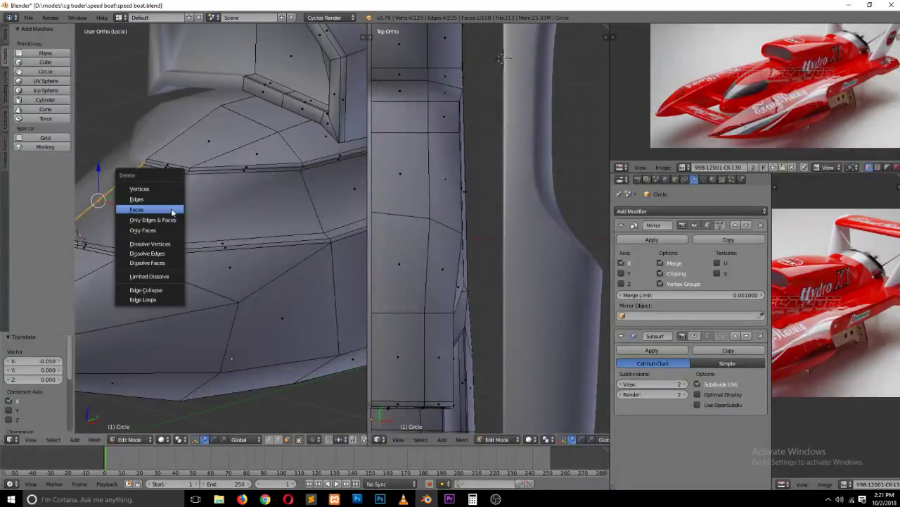
click(173, 205)
Step: Review the hull in Object Mode, then return to editing in the right side view
key(Tab)
scroll(190, 234, down, 4)
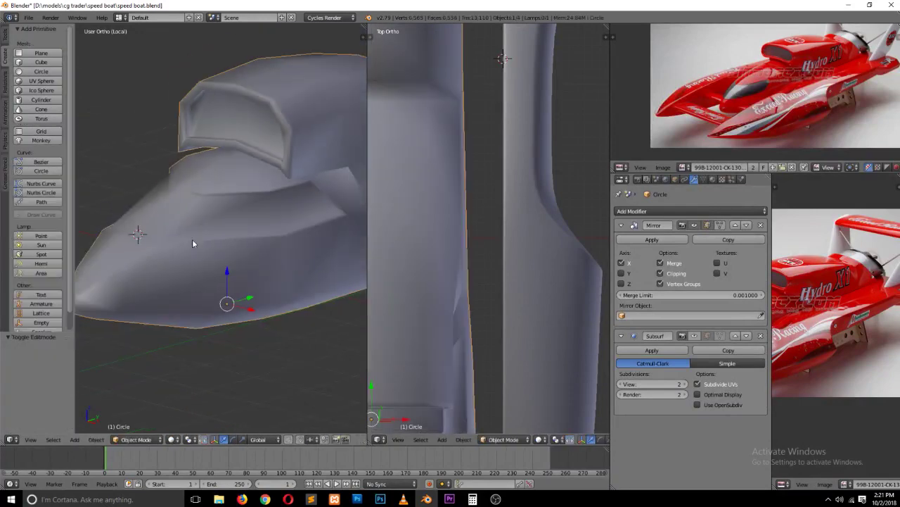
middle_drag(245, 239, 269, 267)
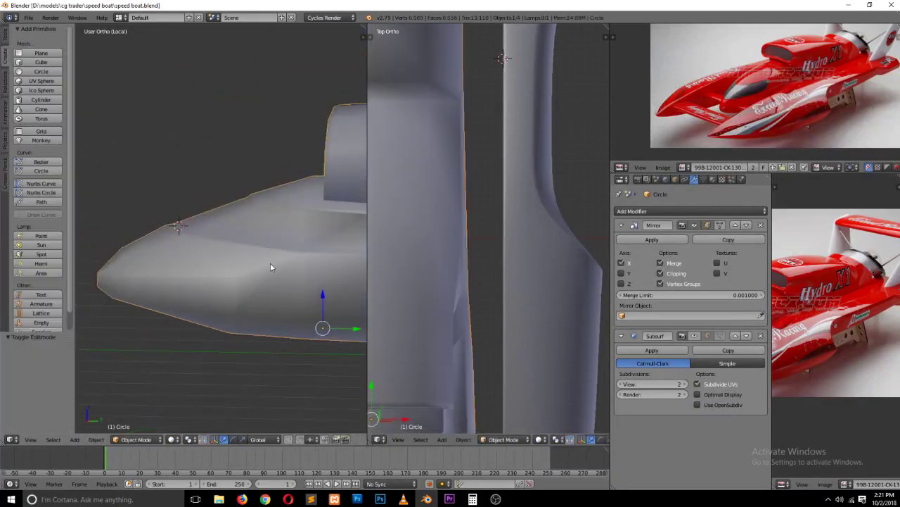
key(Tab)
key(KP_3)
Step: Switch to vertex select, pick the nose notch vertex and preview the smoothed hull
scroll(188, 241, up, 4)
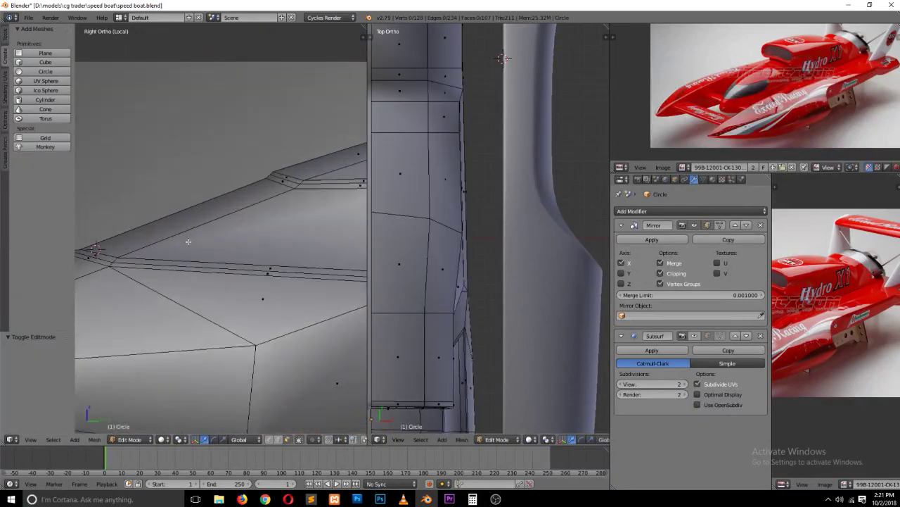
key(ctrl+Tab)
click(250, 184)
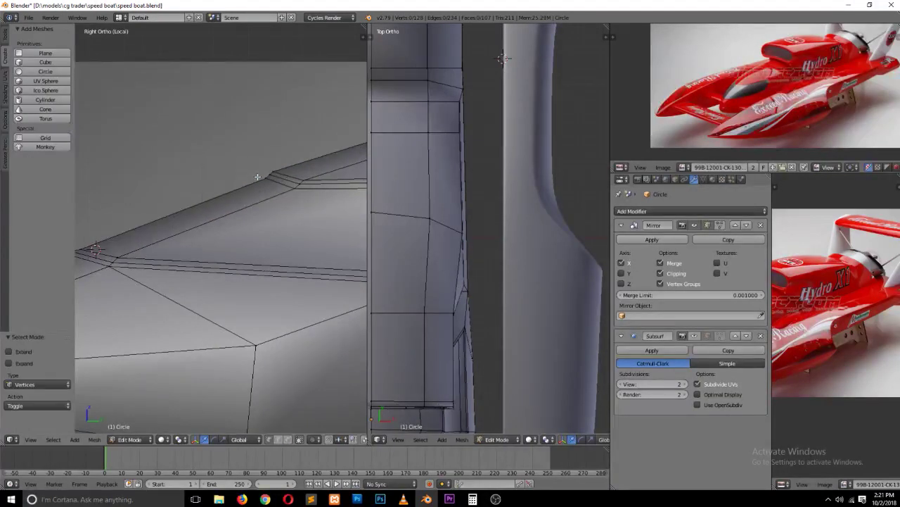
right_click(272, 174)
key(Tab)
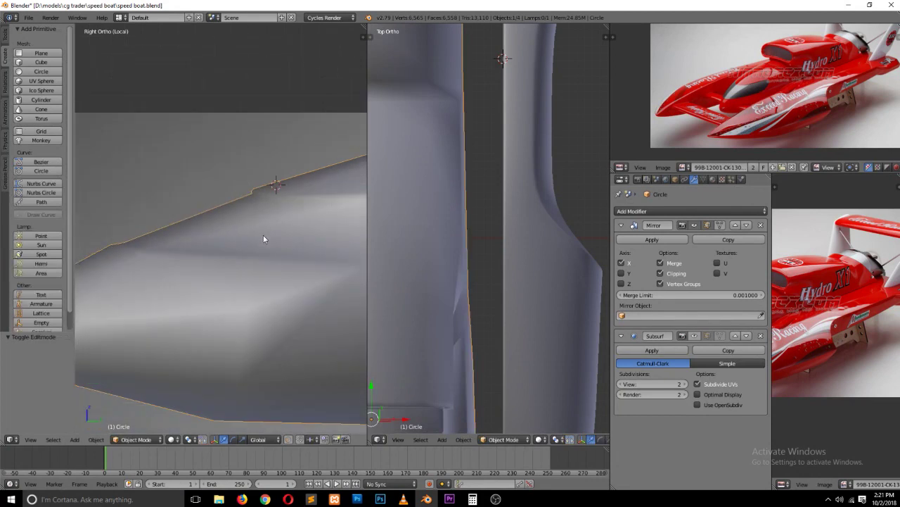
key(Tab)
Step: Raise the crease vertices near the nose and cockpit slightly upward
right_click(112, 244)
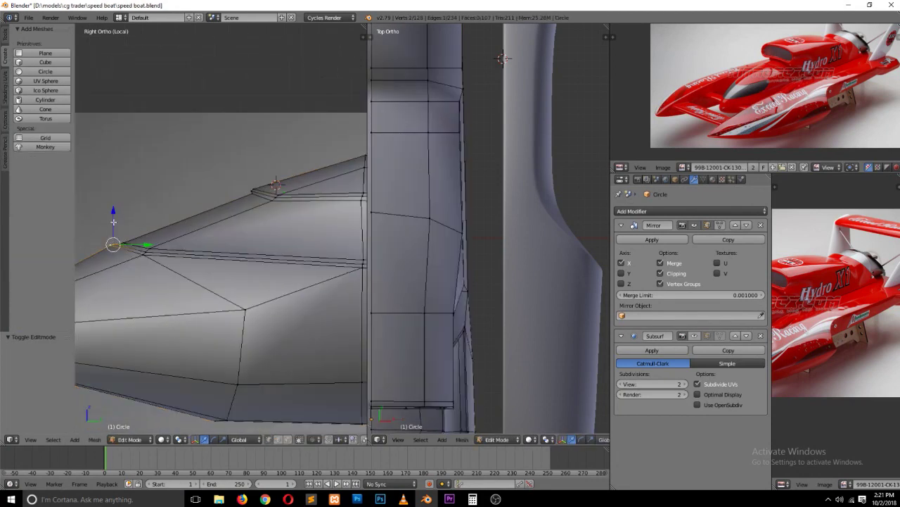
drag(113, 222, 117, 223)
right_click(147, 255)
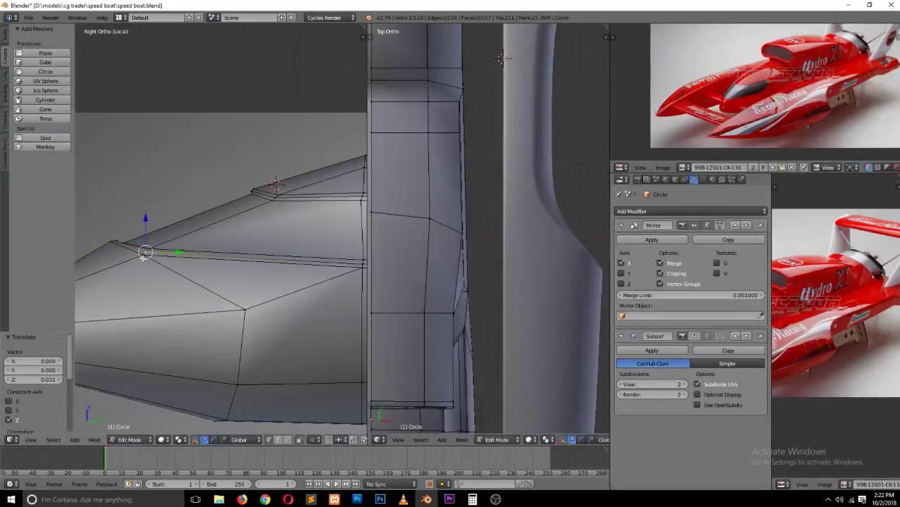
ctrl+scroll(285, 282, down, 4)
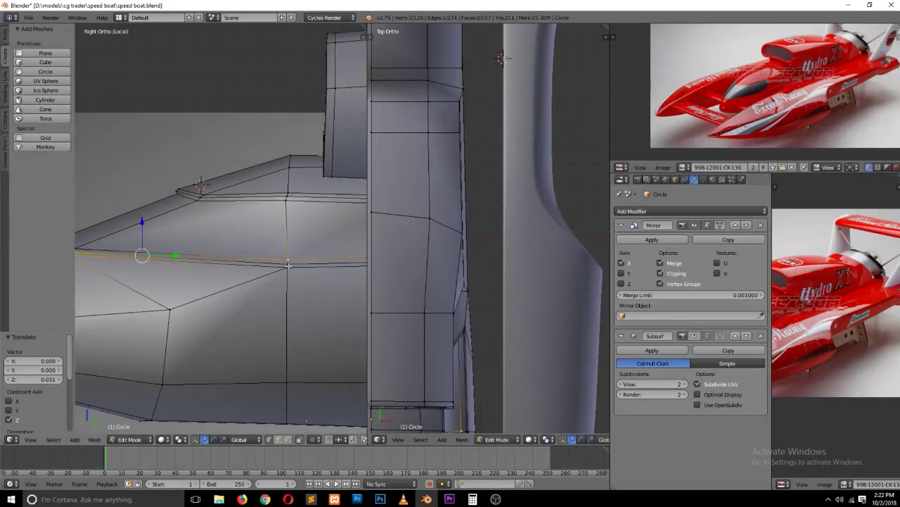
shift+right_click(289, 263)
shift+right_click(288, 263)
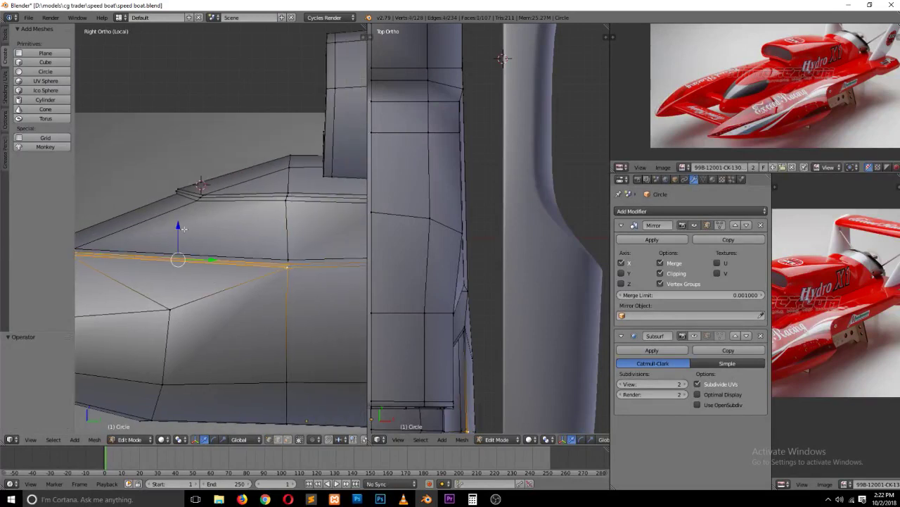
key(a)
ctrl+scroll(247, 273, down, 3)
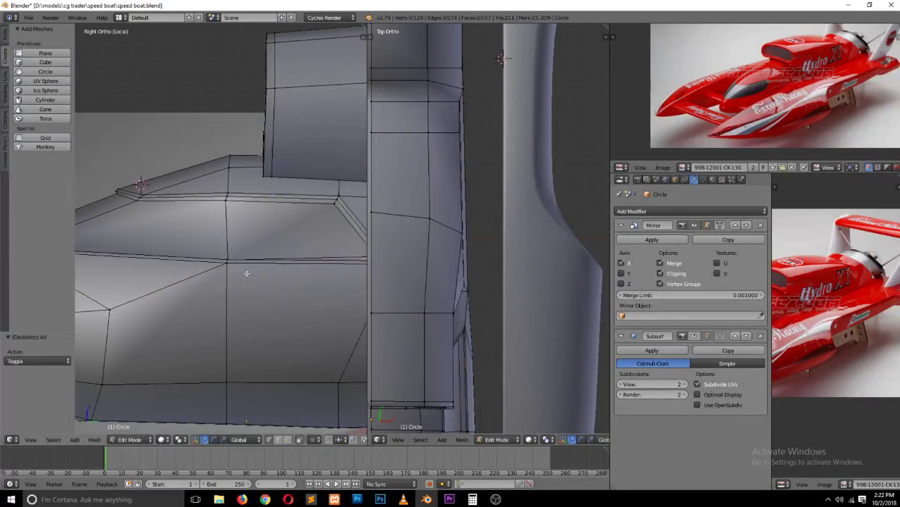
ctrl+scroll(247, 273, down, 3)
right_click(291, 261)
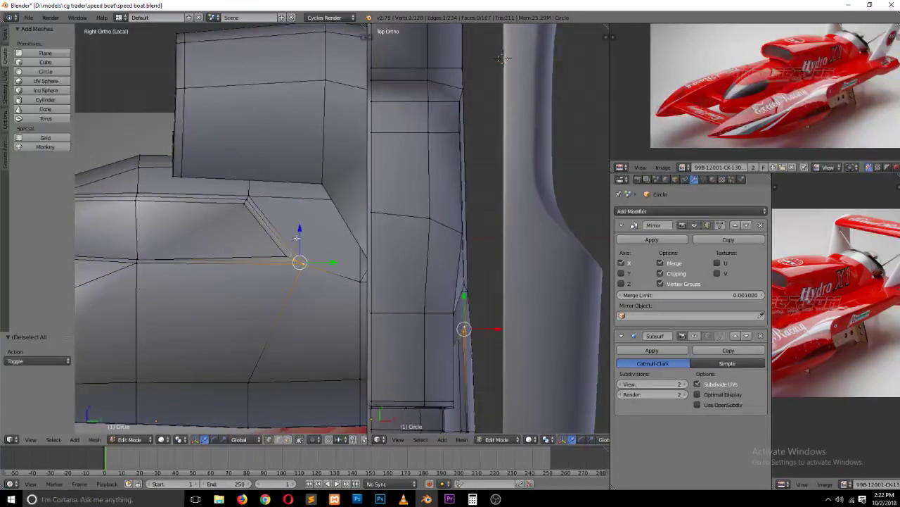
drag(300, 231, 301, 237)
Step: Turn on the subdivision smoothing display to check the hull ridge
key(Tab)
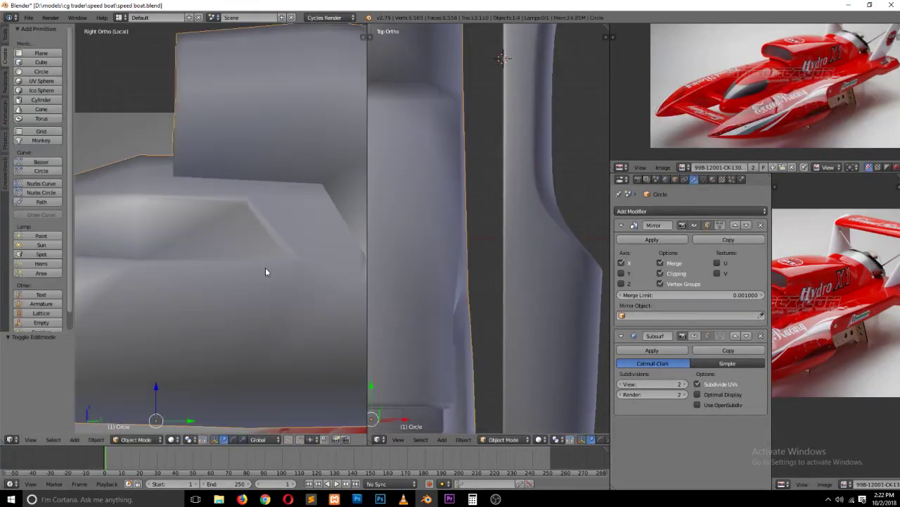
click(697, 337)
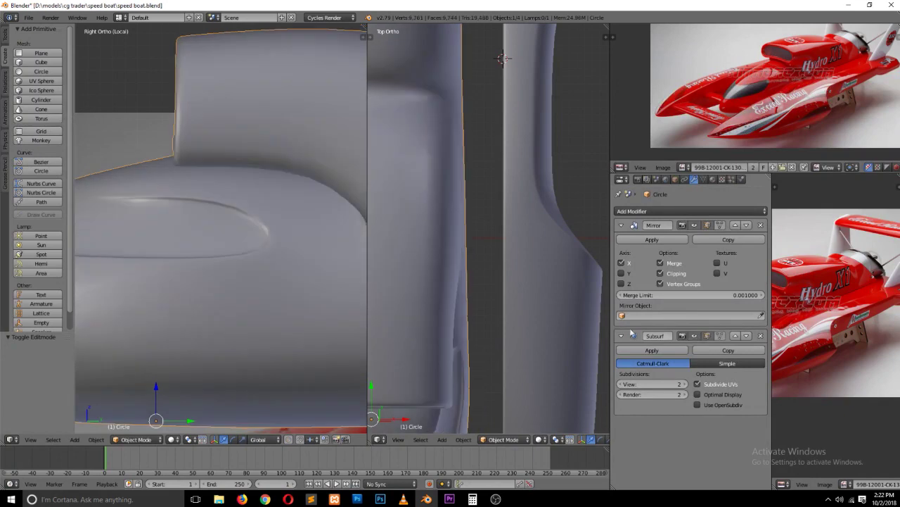
scroll(264, 255, down, 3)
key(a)
scroll(261, 257, up, 3)
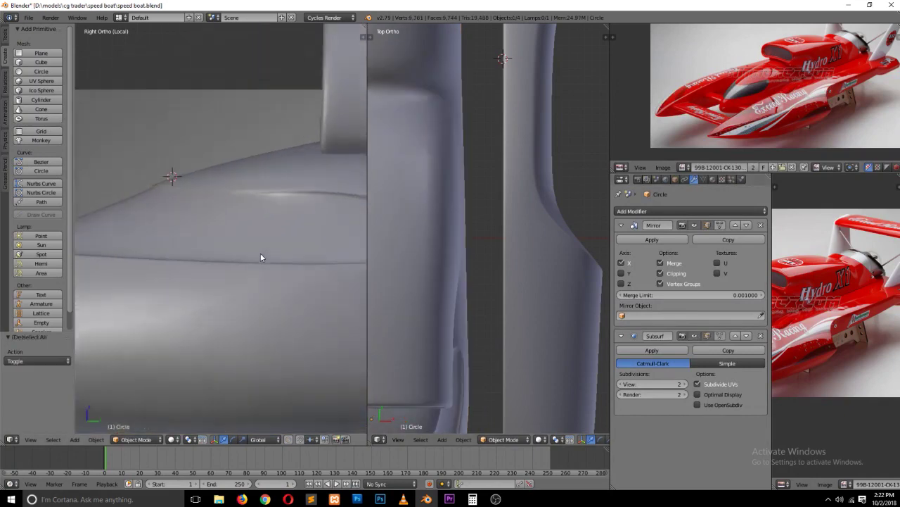
key(Tab)
Step: Shift a crease vertex near the nose and move the notch corner vertex along Y
right_click(152, 173)
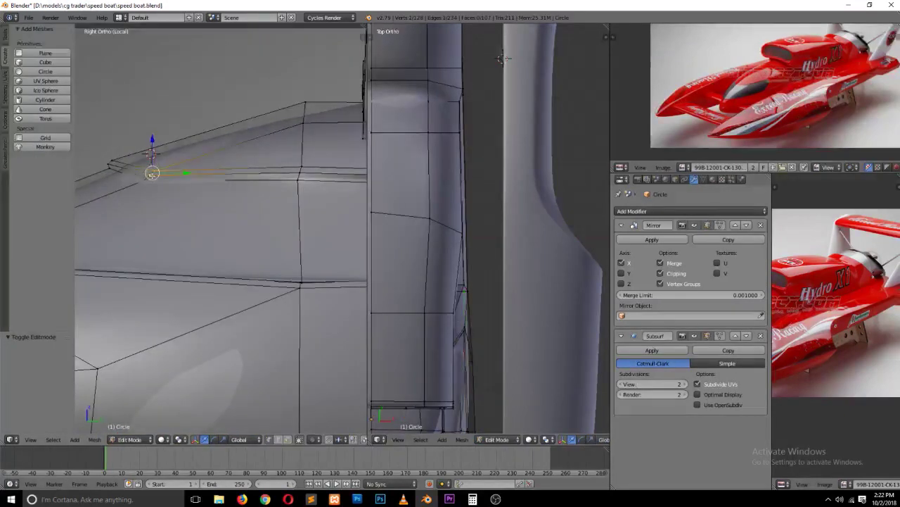
click(152, 153)
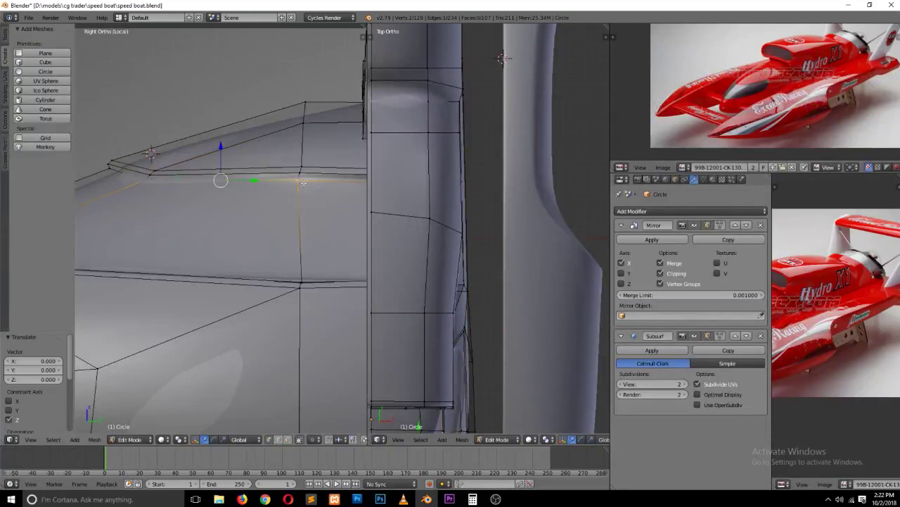
mouse_move(221, 176)
middle_down()
mouse_move(292, 227)
mouse_move(306, 220)
mouse_move(304, 229)
mouse_move(265, 171)
middle_up()
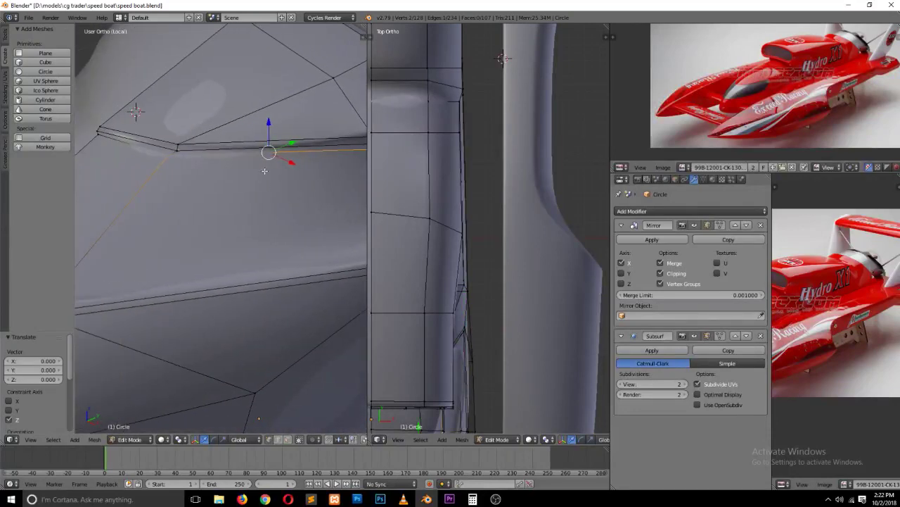
right_click(172, 153)
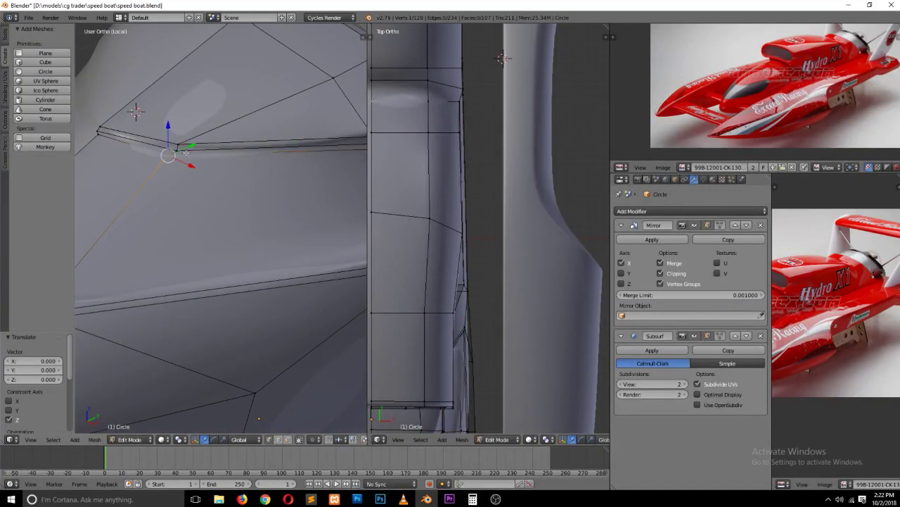
key(g)
key(y)
click(194, 142)
Step: Check the smoothed result and go back to editing in the right side view
key(Tab)
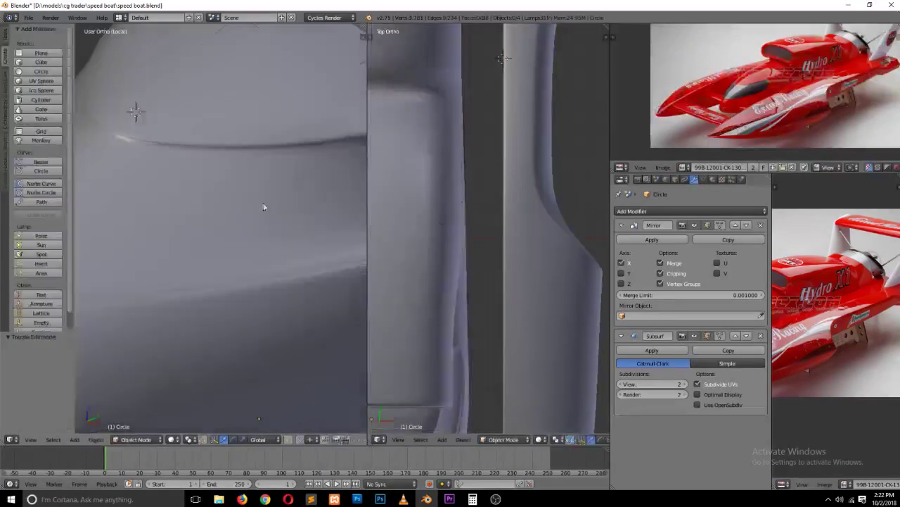
scroll(270, 213, down, 2)
key(Tab)
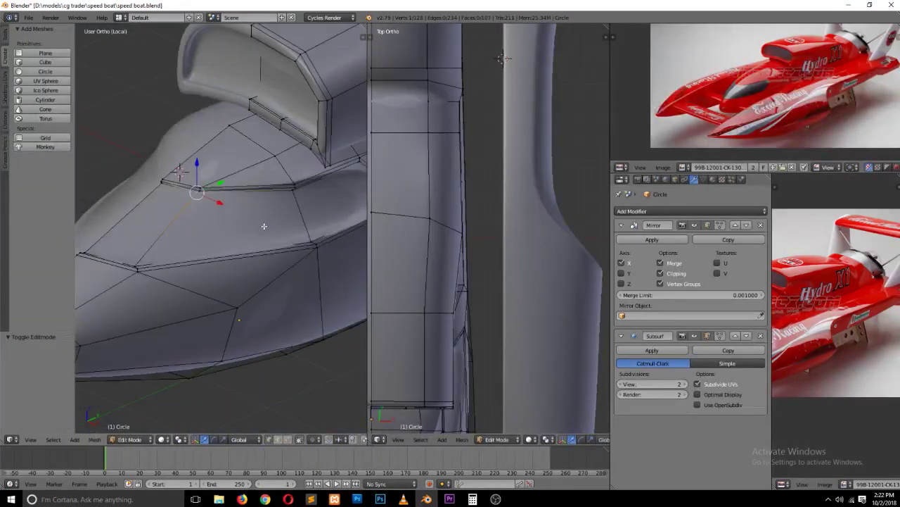
scroll(266, 230, down, 2)
key(KP_3)
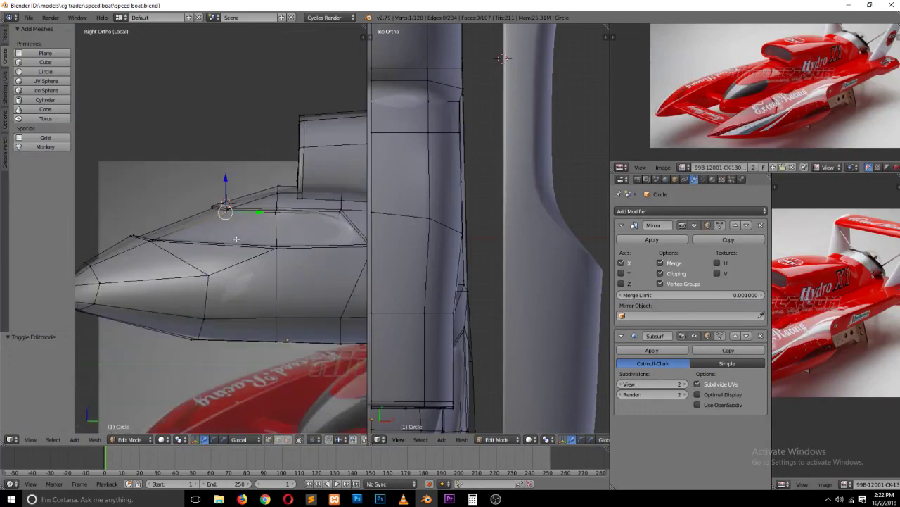
ctrl+scroll(244, 242, down, 4)
Step: Add a vertical edge loop across the hull side and slide its lower vertices into place
scroll(218, 244, up, 2)
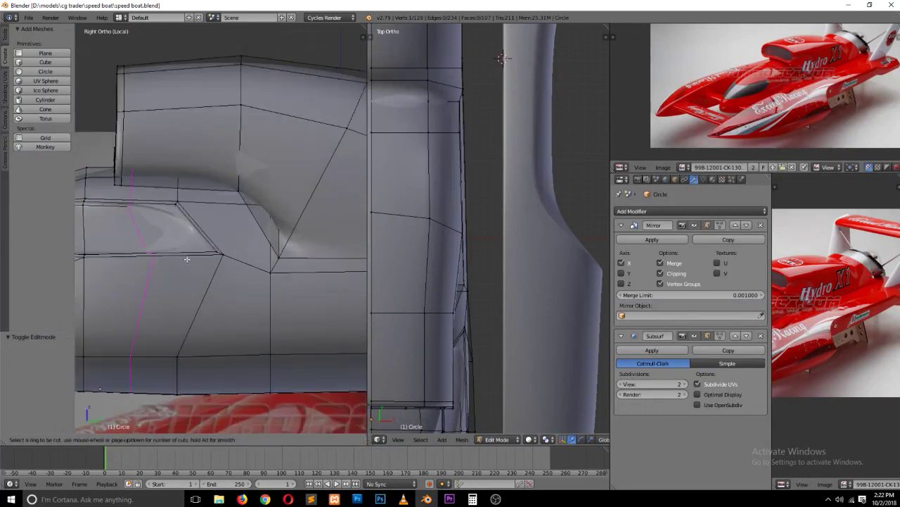
alt+click(207, 303)
key(g)
key(g)
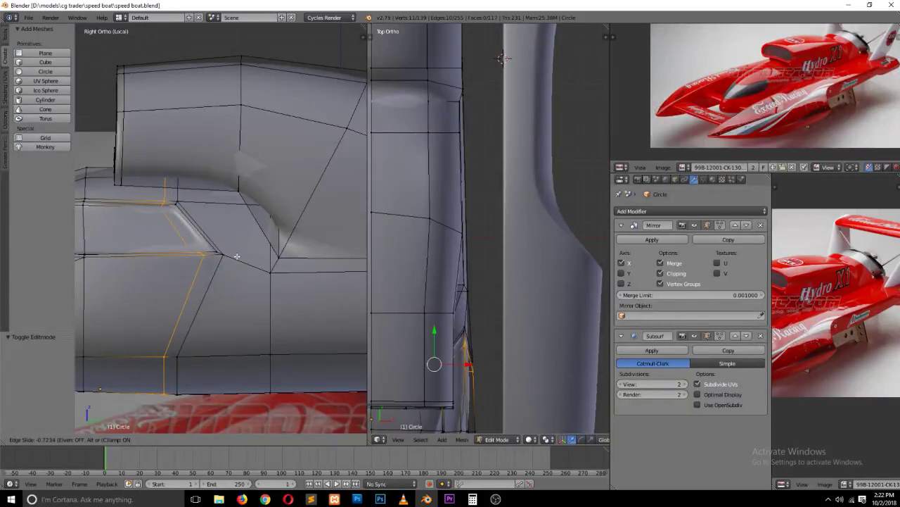
click(238, 256)
key(a)
key(z)
right_click(179, 355)
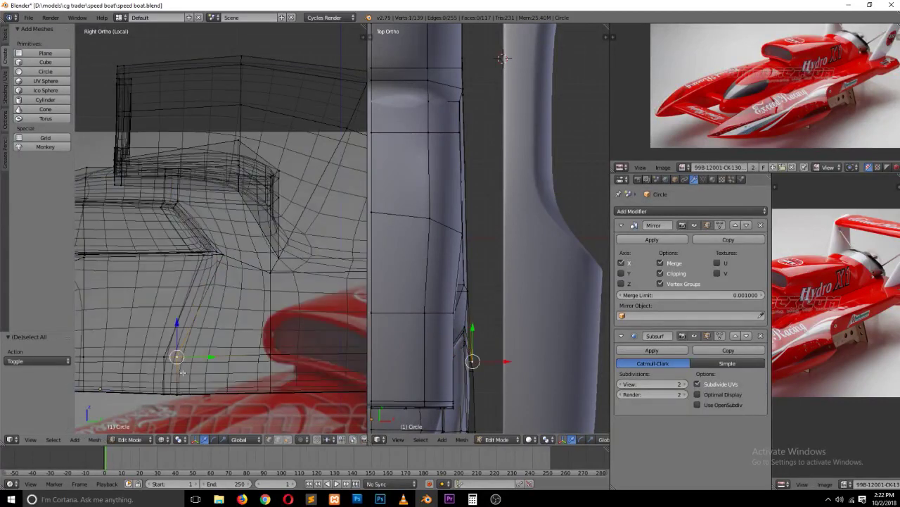
right_click(173, 400)
key(g)
key(g)
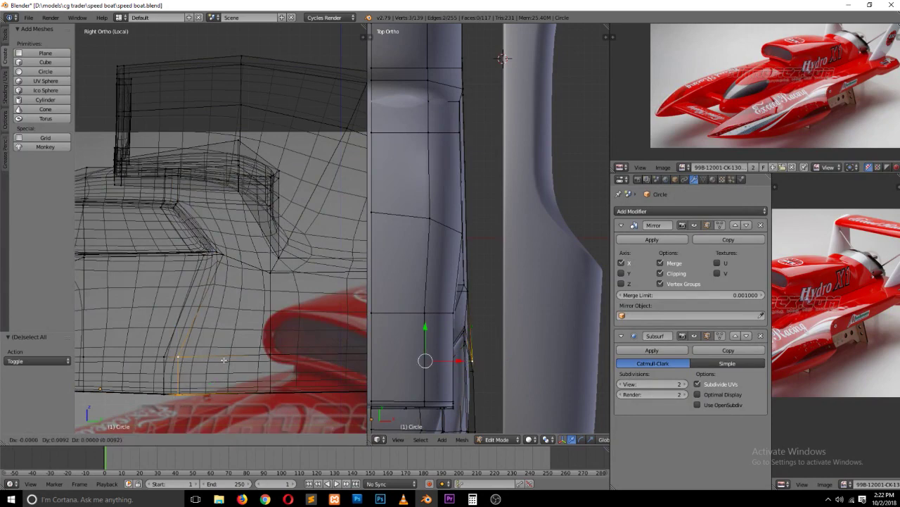
click(230, 316)
key(z)
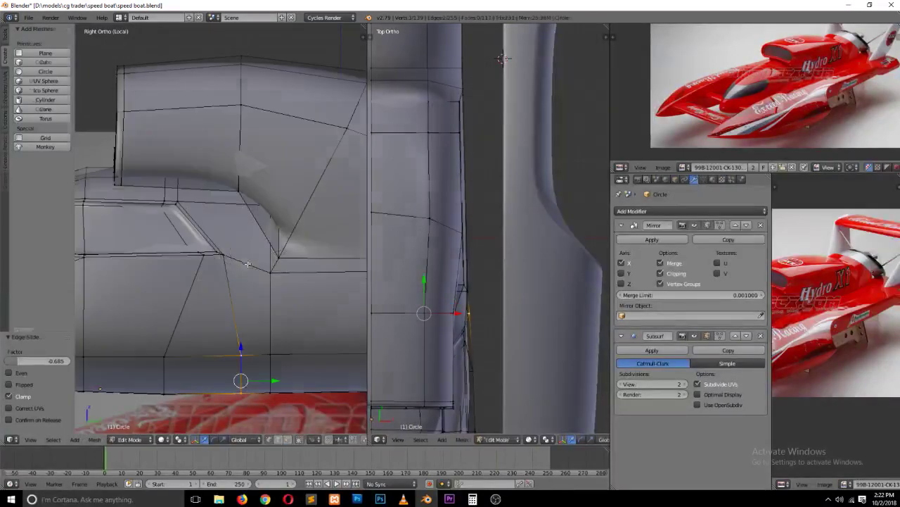
Step: Hide the tool shelf and inspect the smoothed hull nose in Object Mode
key(Tab)
scroll(252, 267, down, 2)
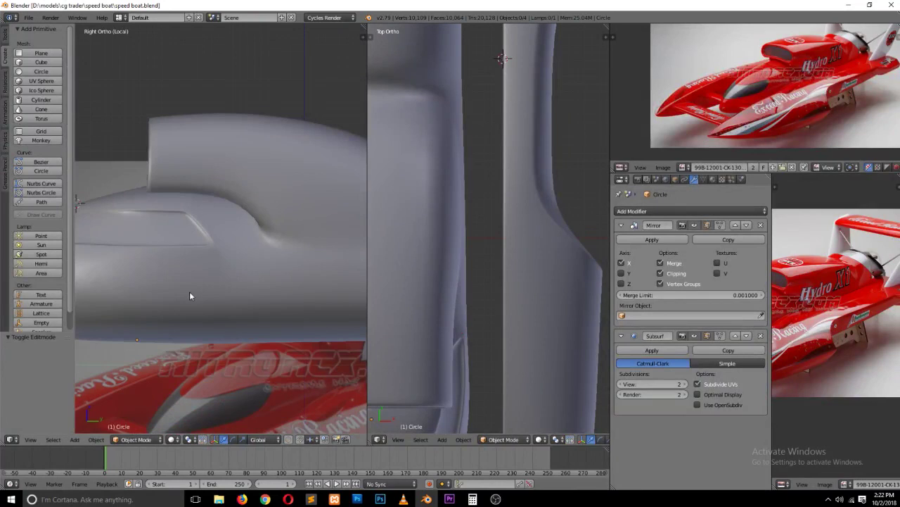
key(t)
mouse_move(189, 296)
middle_down()
mouse_move(242, 314)
mouse_move(277, 313)
mouse_move(274, 331)
mouse_move(247, 344)
mouse_move(278, 337)
middle_up()
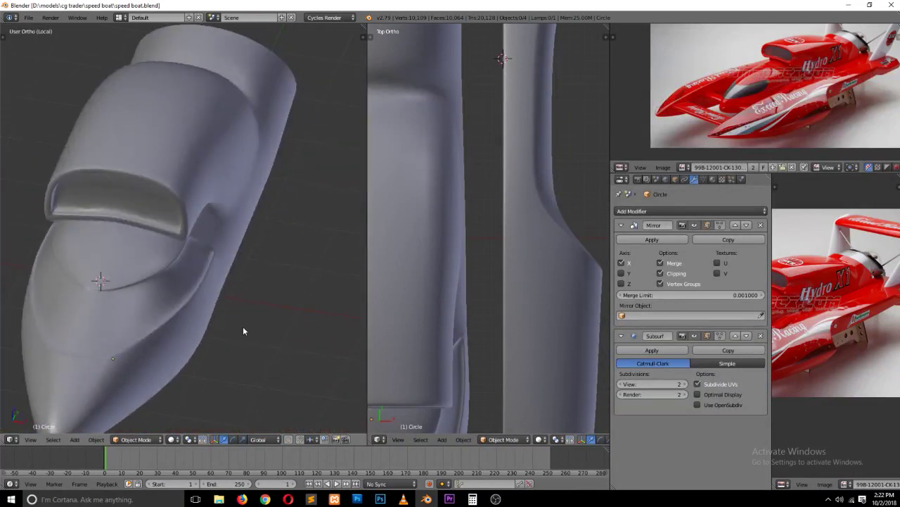
scroll(243, 330, up, 3)
Step: Cut a new edge loop along the hull crease and review the smoothed cockpit opening
key(Tab)
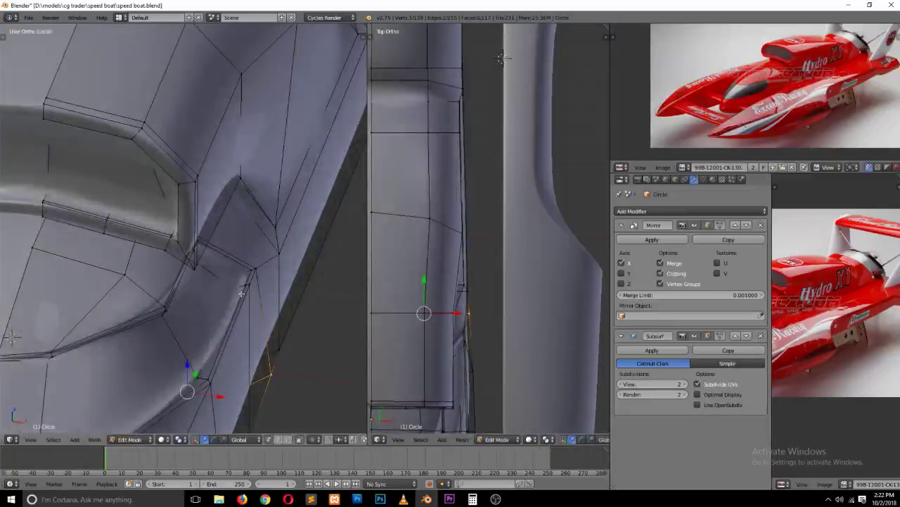
key(ctrl+r)
click(240, 292)
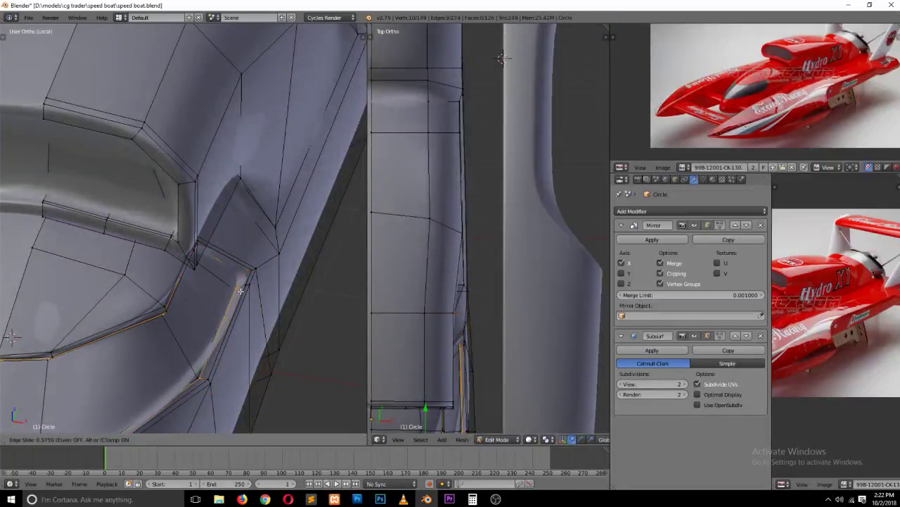
click(241, 291)
key(Tab)
scroll(177, 293, down, 3)
scroll(151, 295, down, 2)
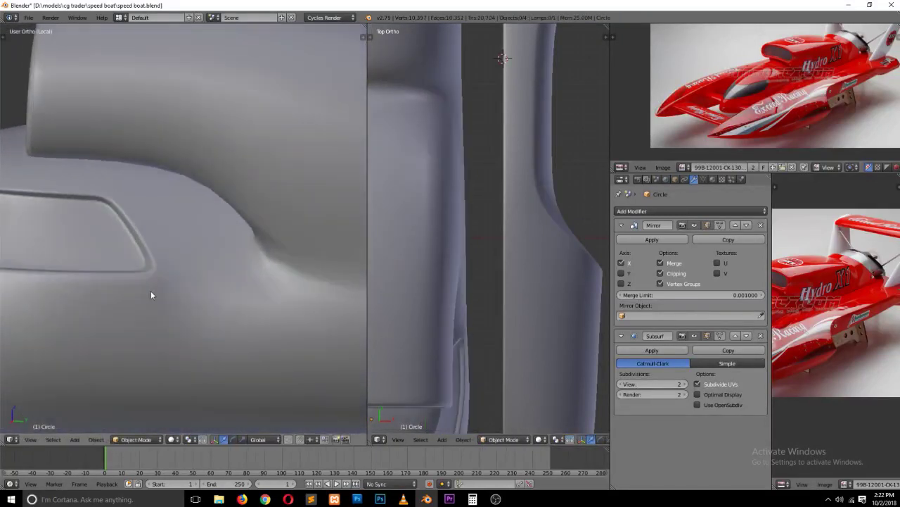
scroll(150, 294, down, 1)
scroll(153, 297, down, 3)
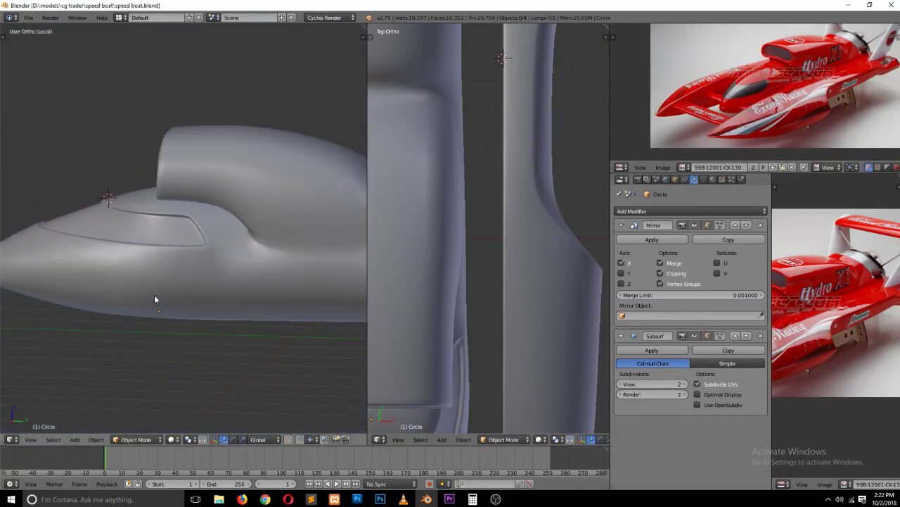
mouse_move(158, 305)
middle_down()
mouse_move(217, 322)
mouse_move(183, 304)
mouse_move(173, 281)
mouse_move(187, 276)
mouse_move(219, 296)
mouse_move(211, 314)
mouse_move(195, 309)
middle_up()
Step: Save over speed boat.blend, re-enter Edit Mode, and cancel a started loop cut
key(ctrl+s)
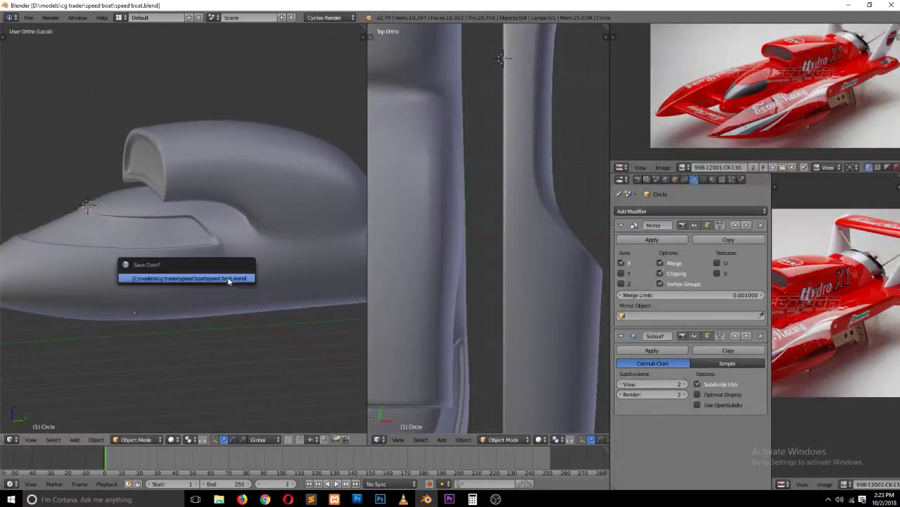
click(228, 278)
shift+scroll(239, 283, up, 4)
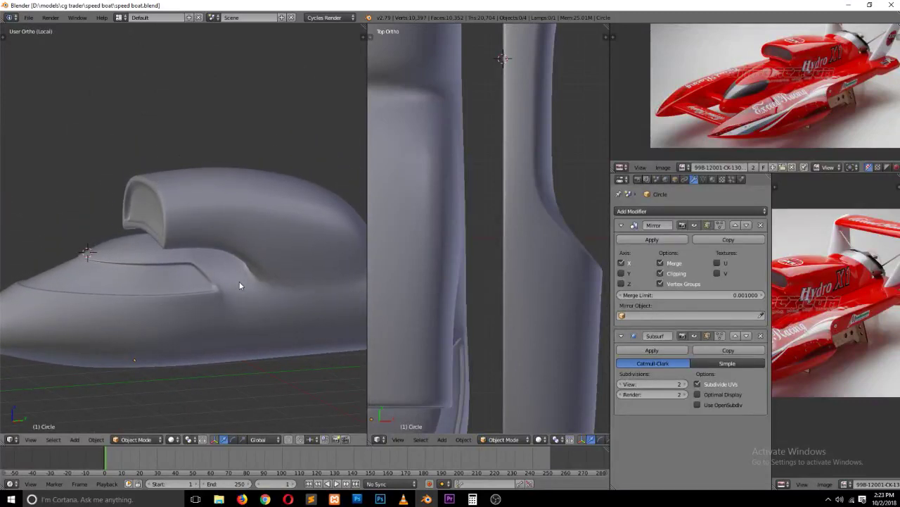
key(Tab)
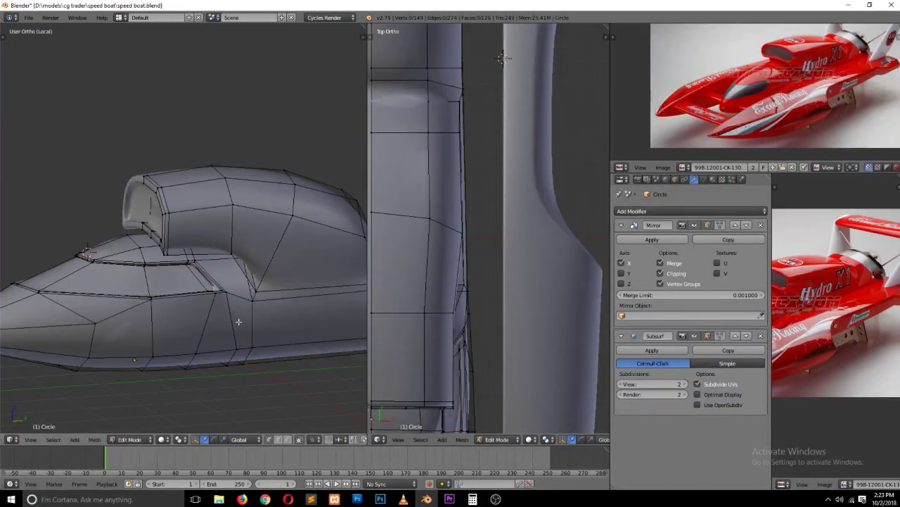
key(ctrl+r)
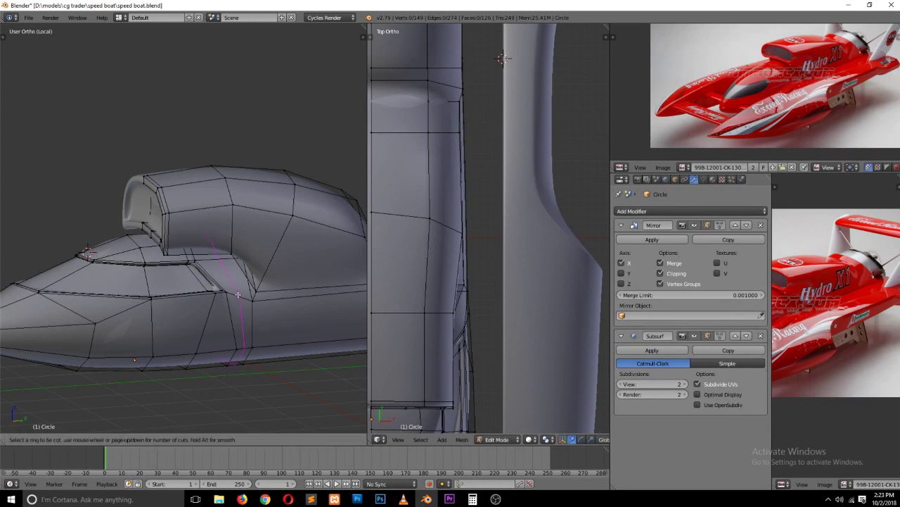
key(Escape)
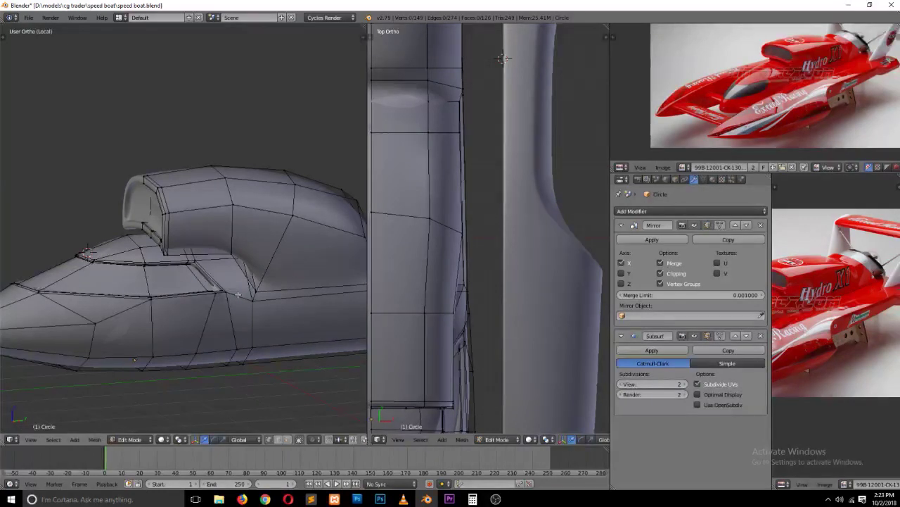
Step: Save speed boat.blend again while toggling Edit Mode, then orbit to view the cockpit
key(ctrl+s)
click(238, 297)
key(Tab)
key(Tab)
key(ctrl+s)
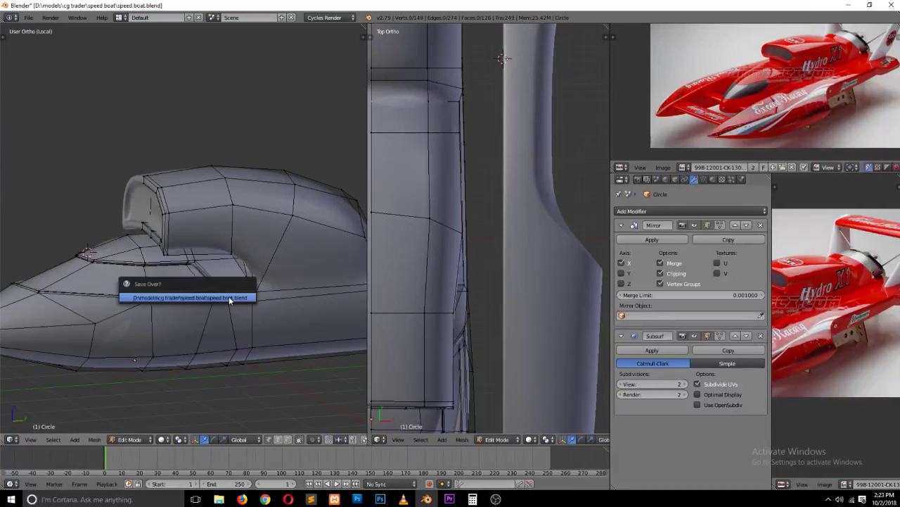
click(230, 297)
mouse_move(275, 261)
middle_down()
mouse_move(203, 265)
mouse_move(258, 267)
mouse_move(266, 284)
mouse_move(303, 257)
mouse_move(258, 286)
middle_up()
key(Tab)
key(Tab)
scroll(254, 293, up, 2)
Step: In face mode, select the cockpit cowling faces by growing the selection, then hide them
key(ctrl+Tab)
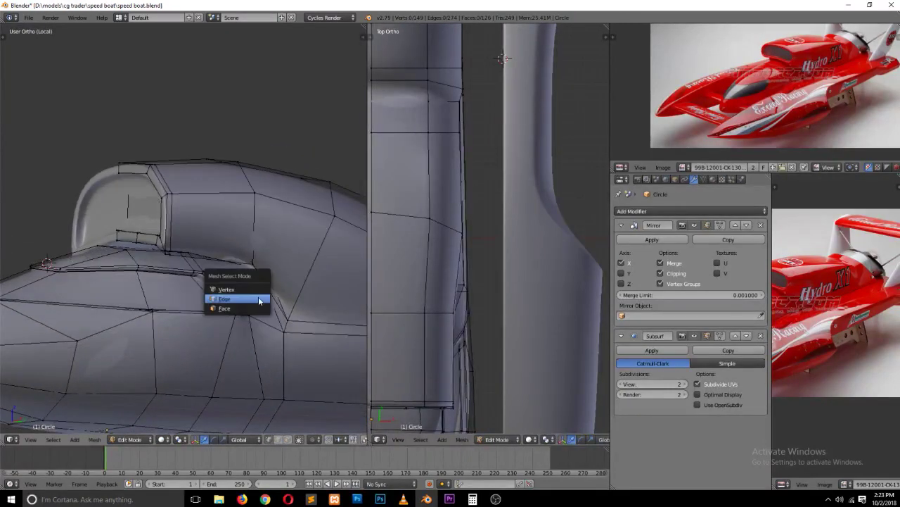
click(260, 294)
key(ctrl+Tab)
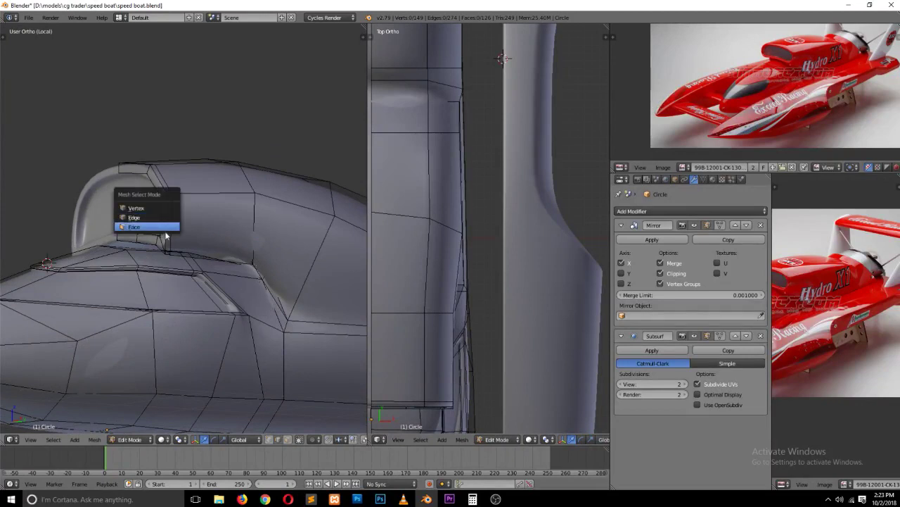
click(144, 227)
right_click(143, 208)
key(ctrl+KP_Add)
key(ctrl+KP_Add)
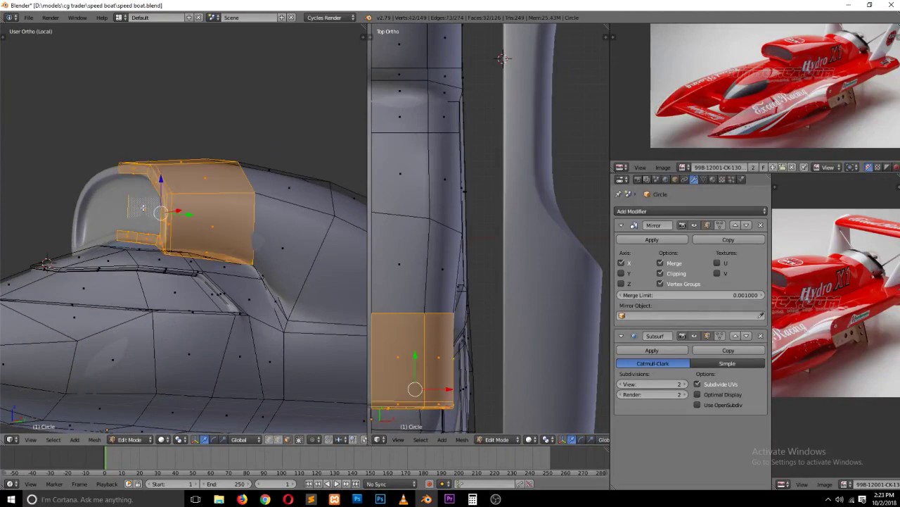
key(ctrl+KP_Add)
middle_drag(143, 207, 190, 300)
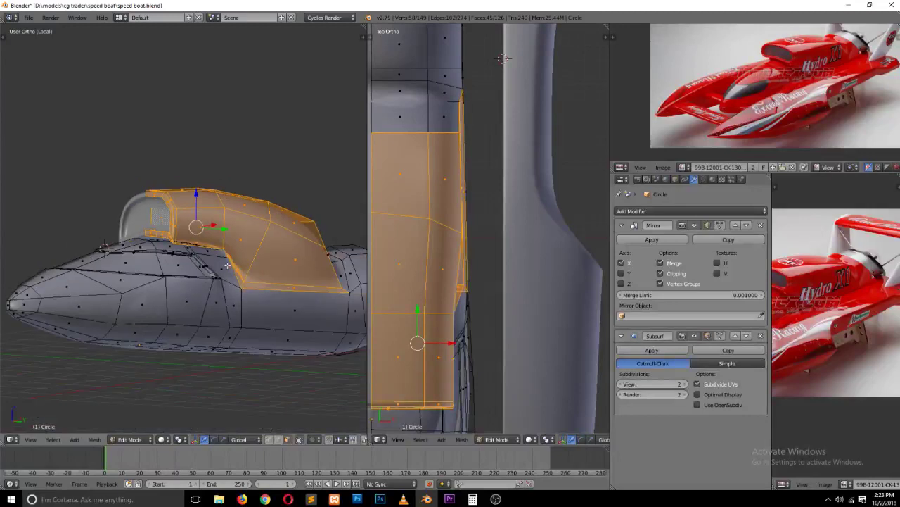
key(h)
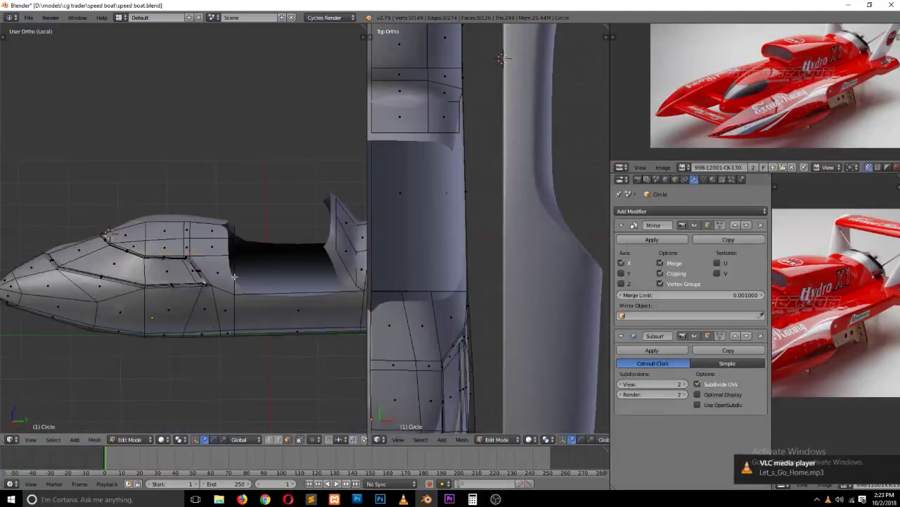
Step: In vertex mode, select the cockpit rim edge loop and slide it along the hull
middle_drag(240, 270, 244, 250)
key(ctrl+Tab)
click(245, 250)
right_click(245, 225)
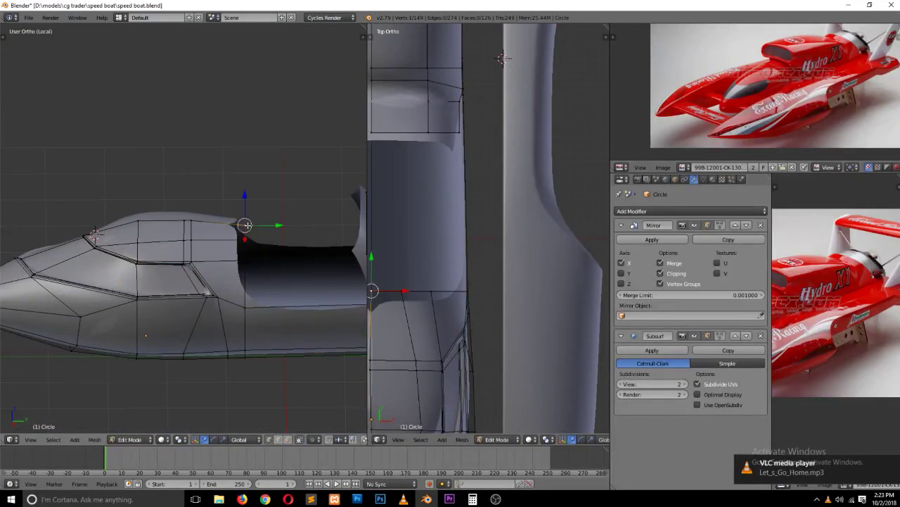
alt+right_click(266, 252)
drag(273, 240, 255, 241)
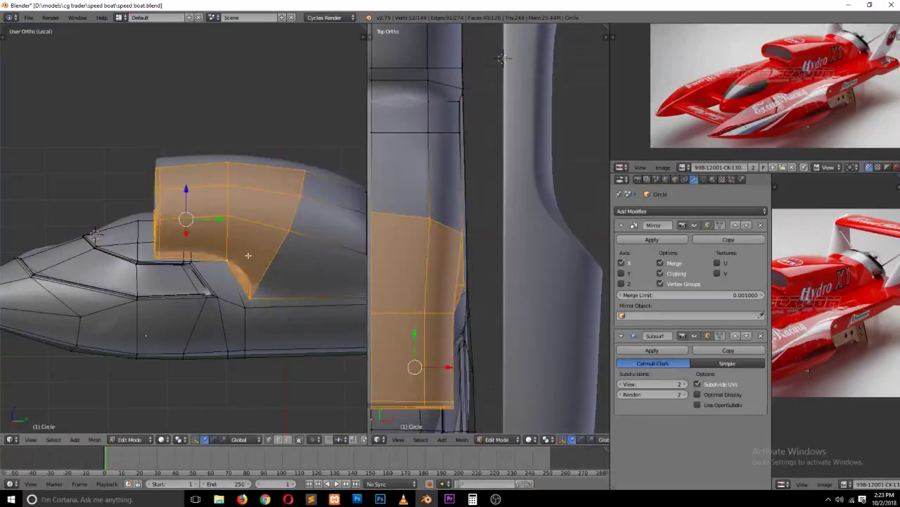
Step: In wireframe, select the cowling-base edge loop and move it in right side view
middle_drag(248, 255, 233, 262)
key(a)
key(z)
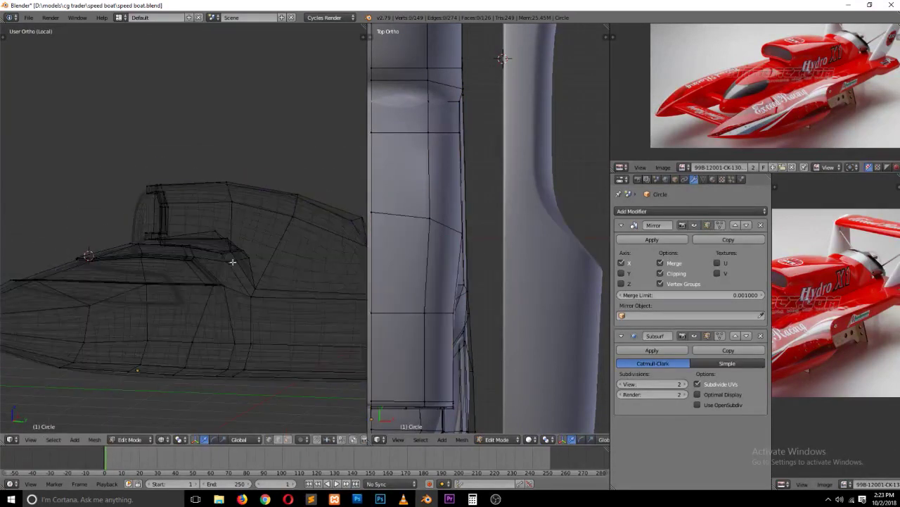
scroll(232, 261, up, 3)
middle_drag(275, 307, 282, 327)
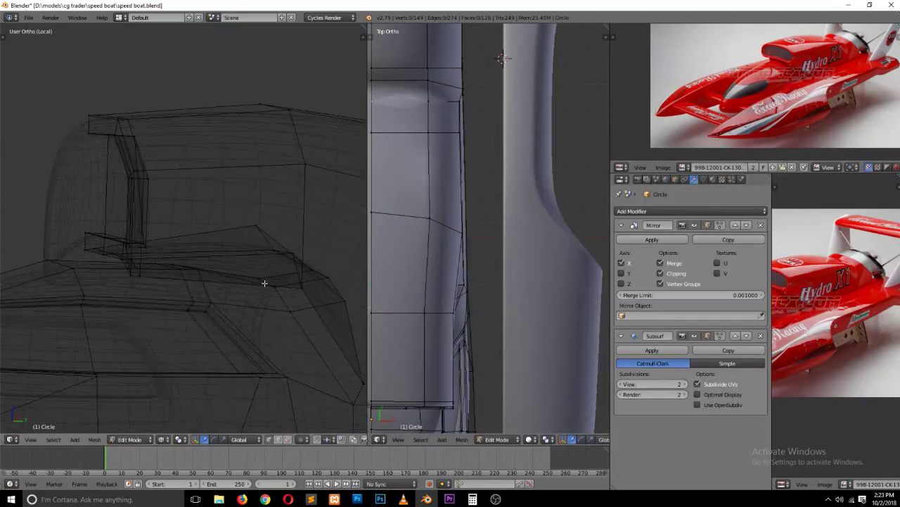
right_click(264, 283)
alt+right_click(287, 310)
key(KP_3)
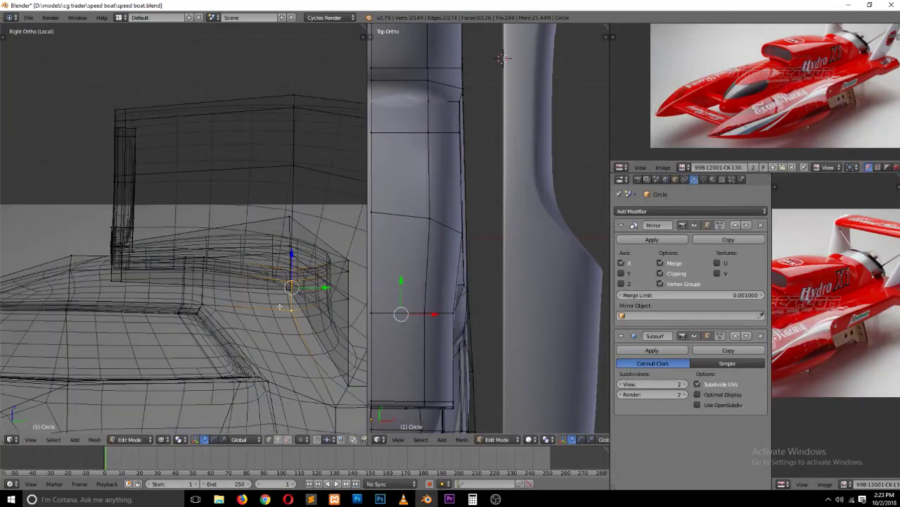
key(g)
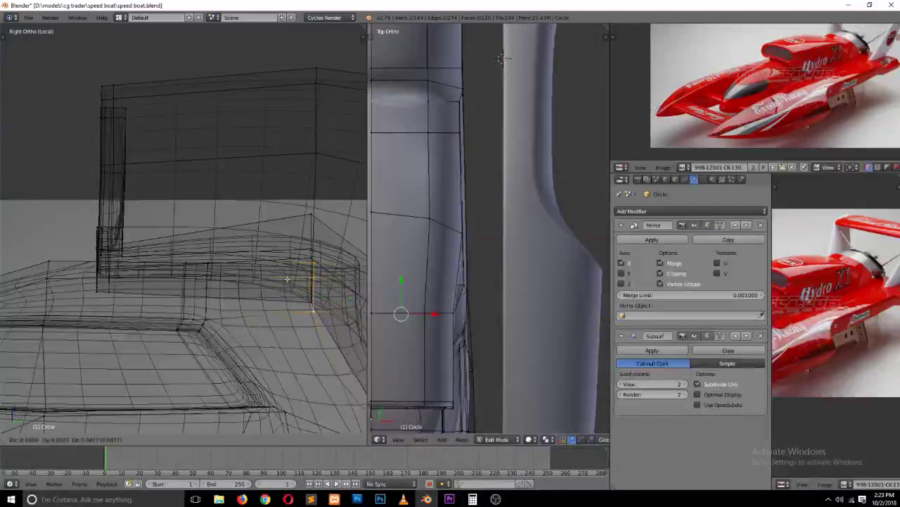
click(290, 289)
scroll(293, 290, down, 4)
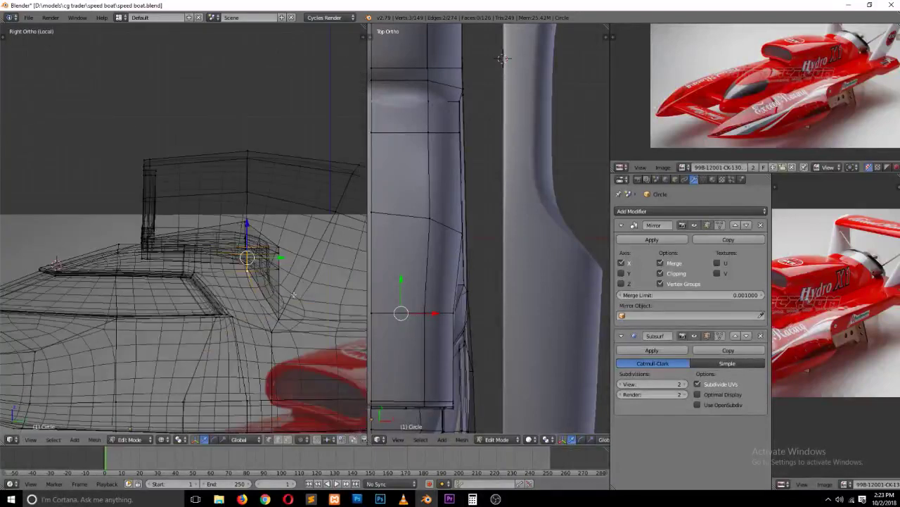
Step: Unhide the cowling faces, return to solid shading, save over the file, and exit Edit Mode
key(a)
key(z)
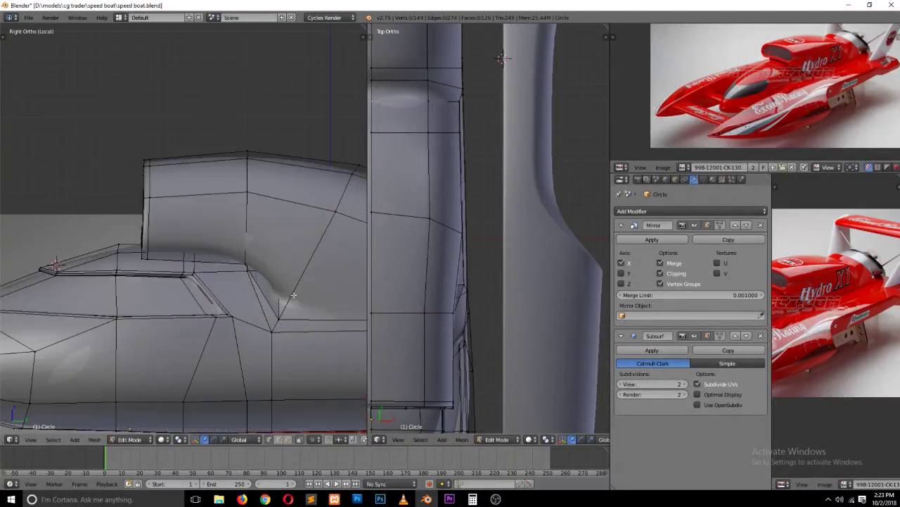
key(ctrl+s)
click(293, 295)
scroll(296, 299, down, 2)
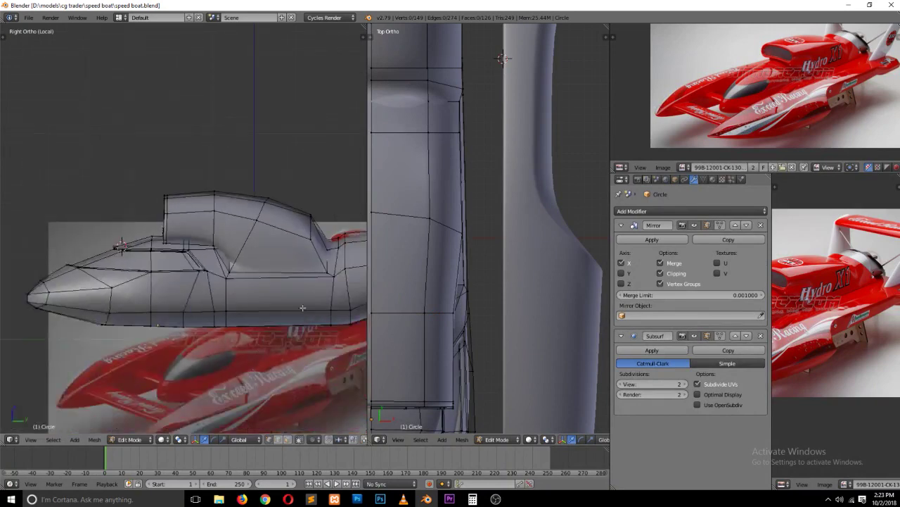
key(Tab)
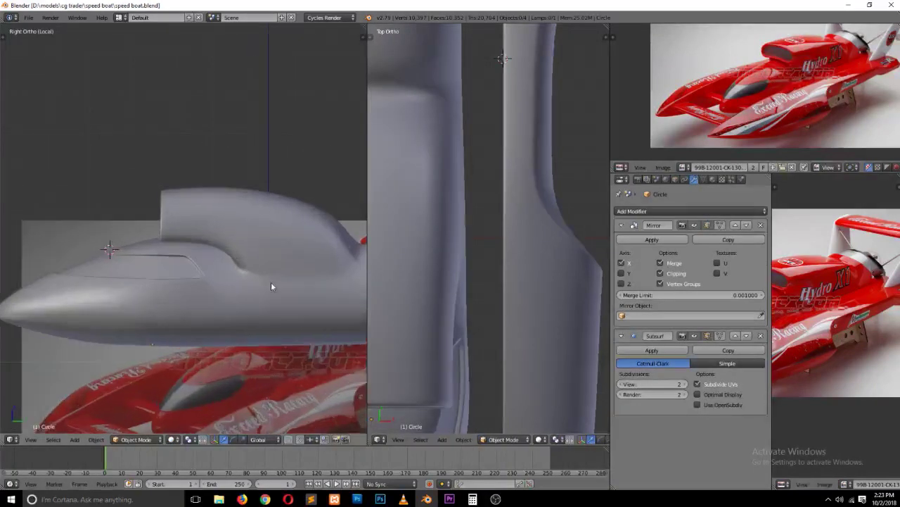
Step: Back in Edit Mode, try an X-constrained move on a vertex beside the cowling, then cancel
key(Tab)
scroll(271, 282, up, 2)
mouse_move(271, 282)
middle_down()
mouse_move(283, 271)
mouse_move(216, 264)
middle_up()
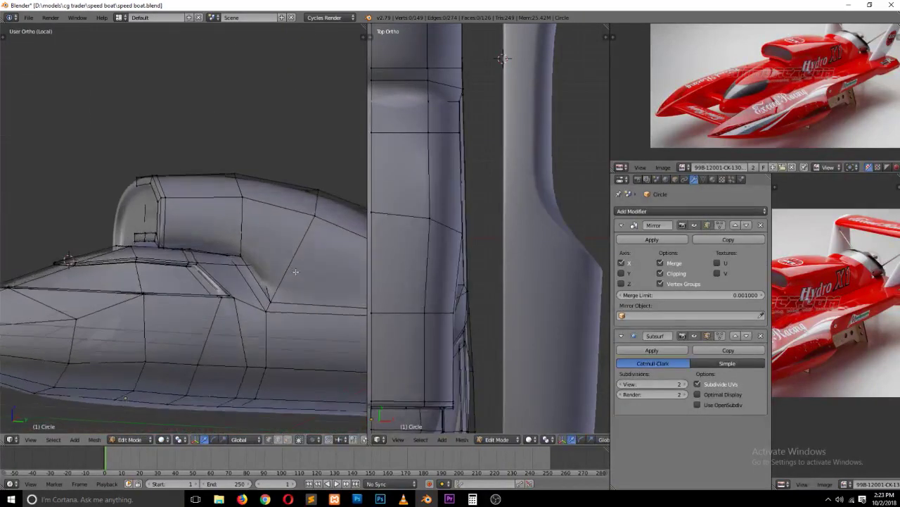
right_click(215, 265)
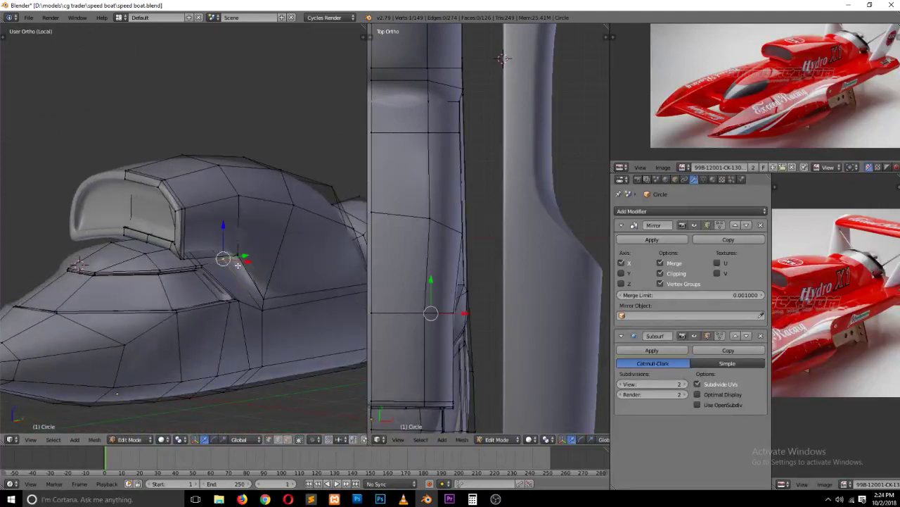
key(g)
key(x)
key(Escape)
key(a)
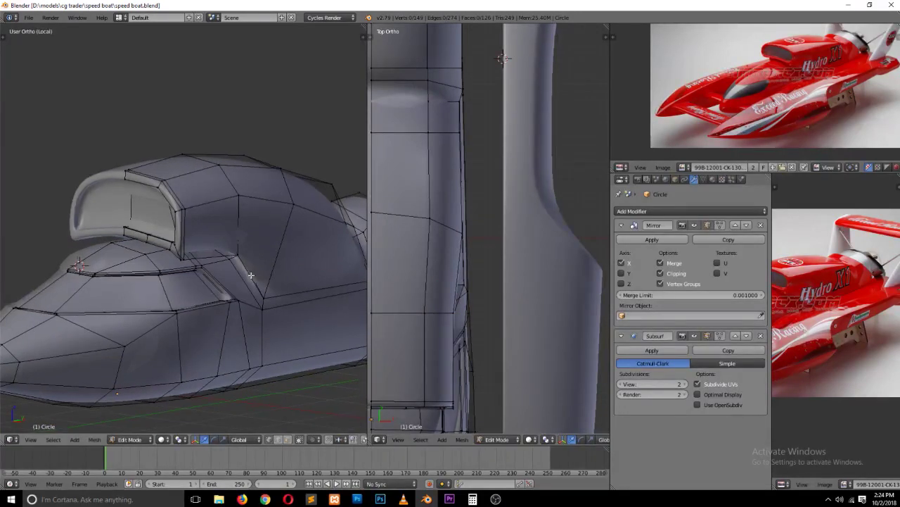
Step: Select the cowling's front corner vertex, inspect the intake from several angles, and exit Edit Mode
middle_drag(254, 271, 241, 274)
right_click(243, 274)
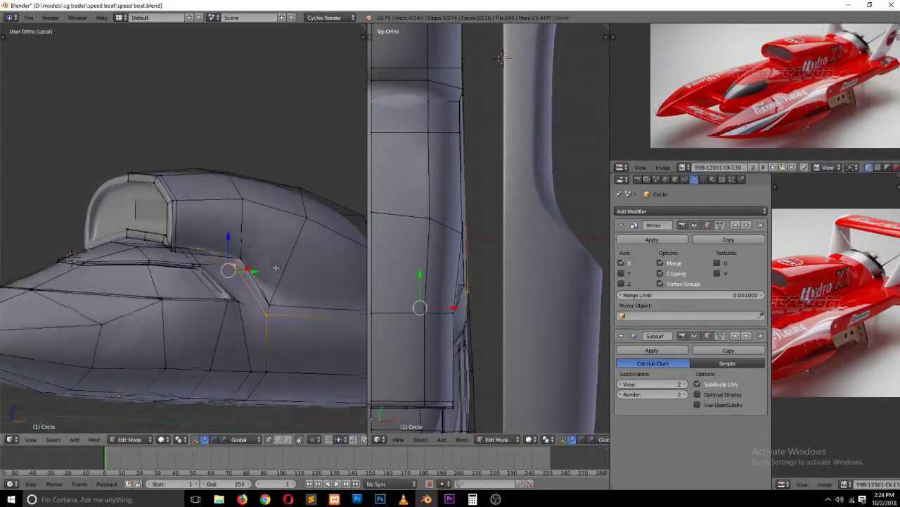
mouse_move(288, 291)
middle_down()
mouse_move(315, 288)
mouse_move(285, 313)
middle_up()
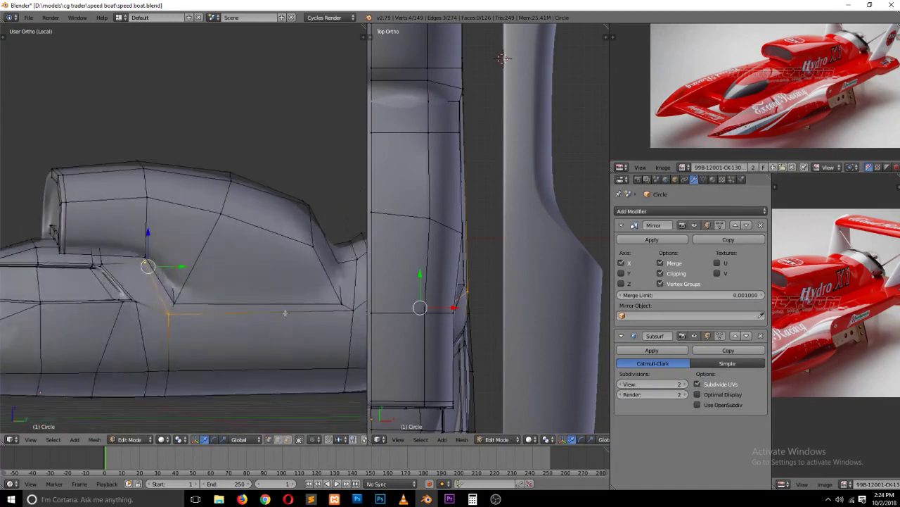
ctrl+scroll(306, 312, down, 4)
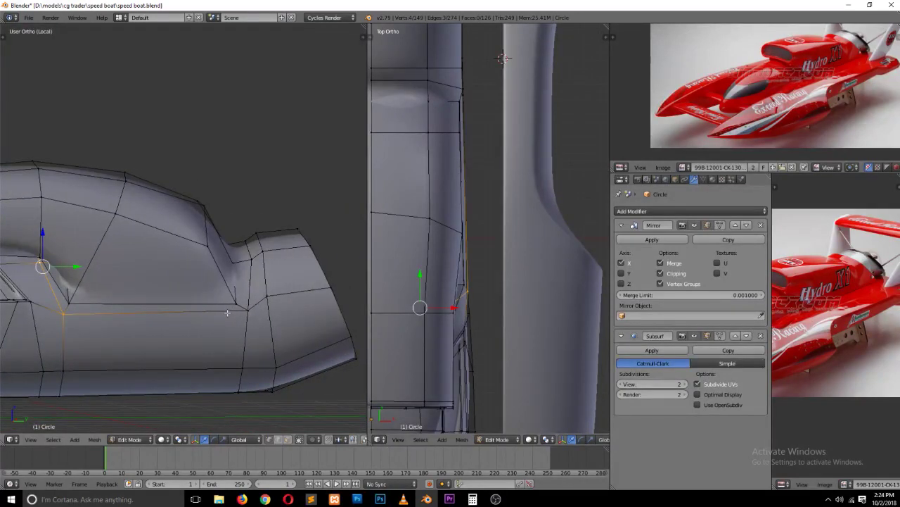
middle_drag(265, 307, 226, 330)
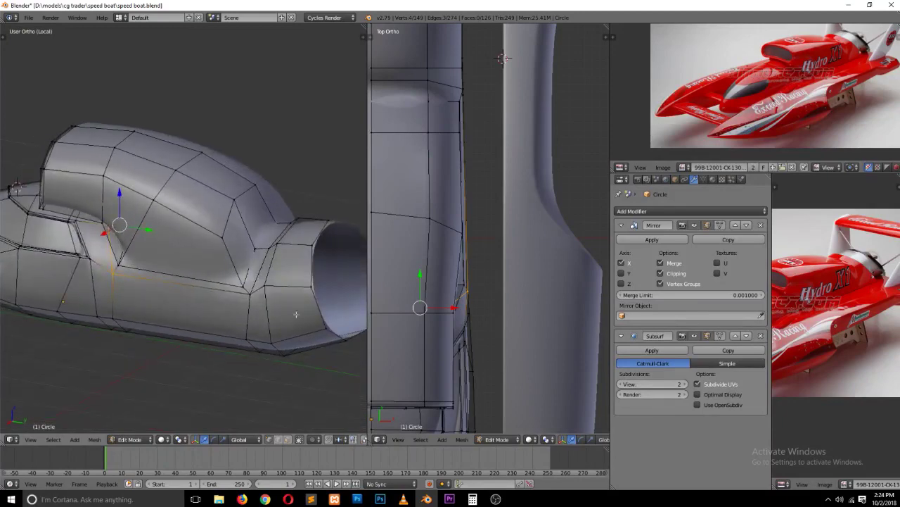
scroll(295, 315, down, 2)
scroll(307, 312, down, 2)
key(Tab)
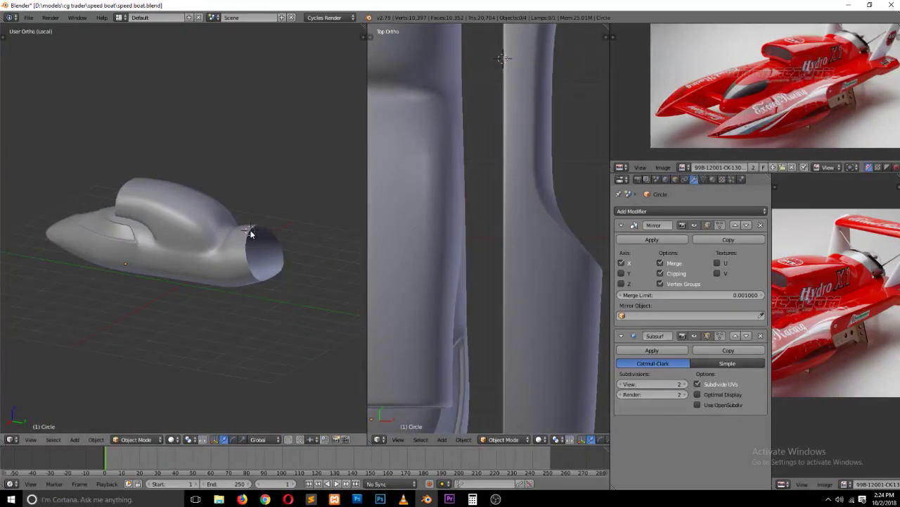
Step: Show all boat parts in top view, then select the left sponson and enter Edit Mode
key(KP_3)
key(KP_Divide)
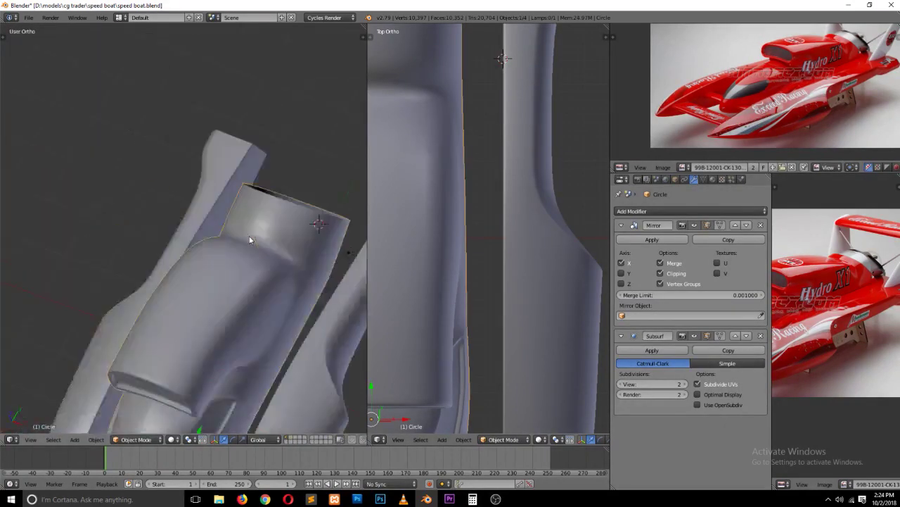
key(KP_7)
ctrl+scroll(251, 242, down, 2)
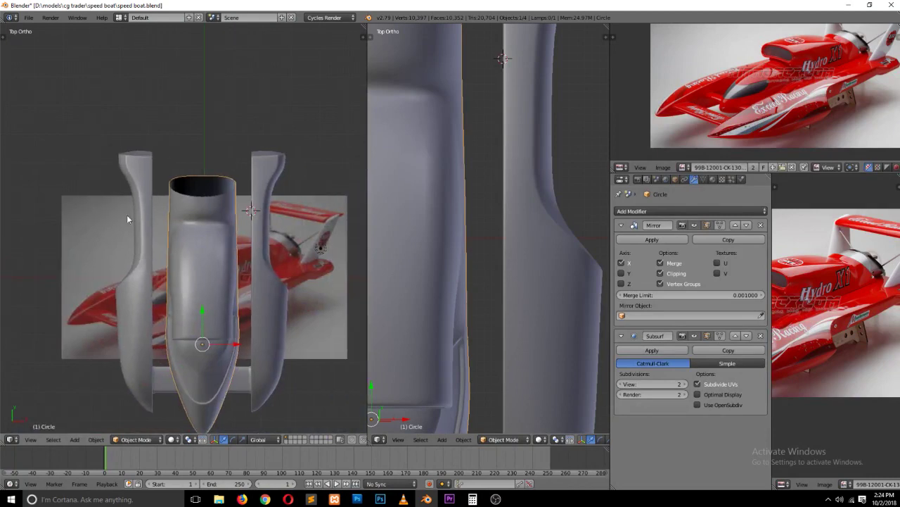
right_click(143, 229)
key(Tab)
Step: Box-select the sponson's inner vertex column and move it 0.2516 along X toward the hull
scroll(143, 182, up, 2)
key(a)
key(z)
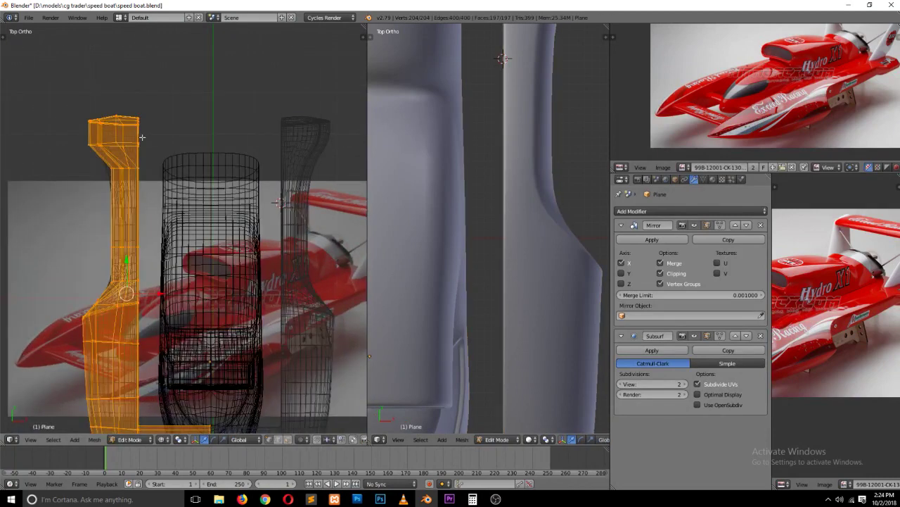
key(a)
key(b)
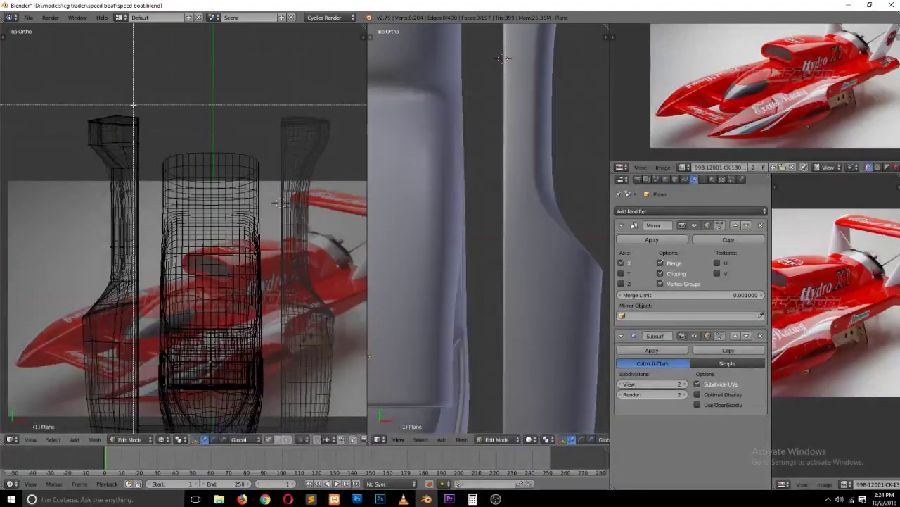
drag(135, 105, 150, 422)
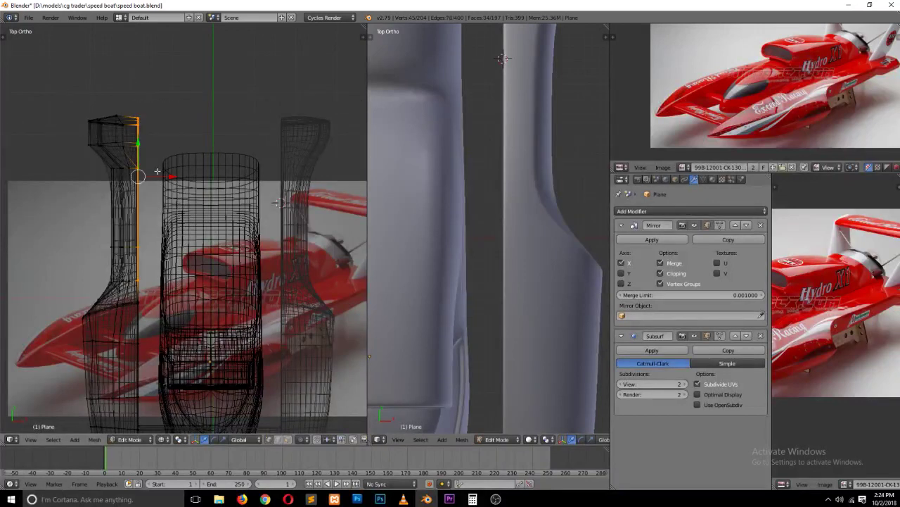
key(g)
key(x)
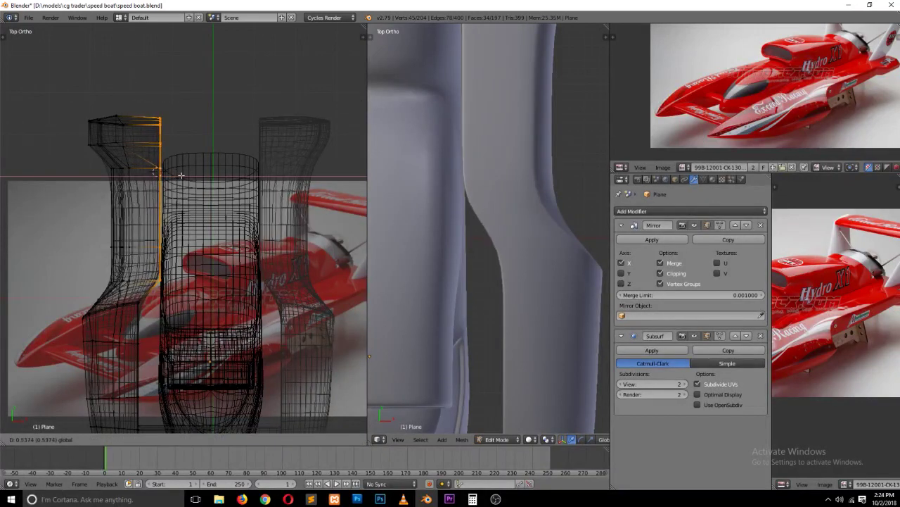
click(182, 175)
Step: Move one sponson edge vertex to refine the curve, then check it in Object Mode and re-enter editing
key(a)
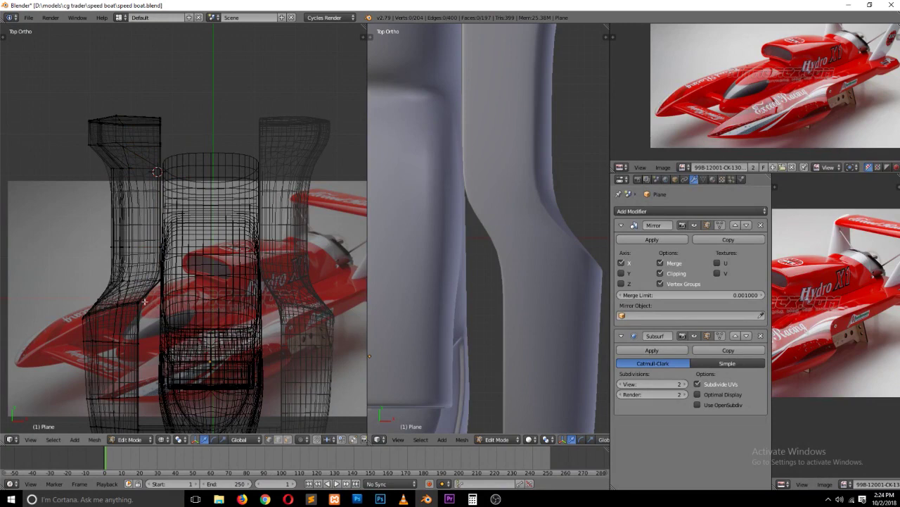
key(v)
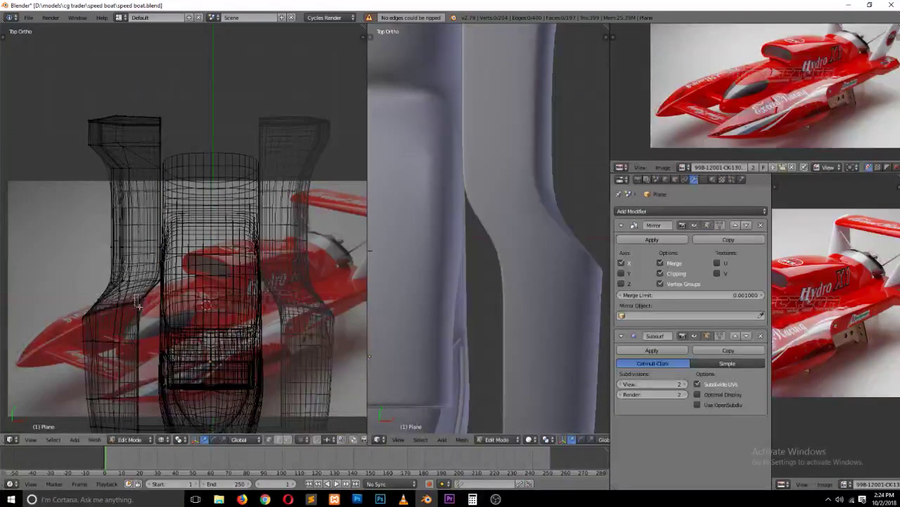
right_click(141, 310)
key(g)
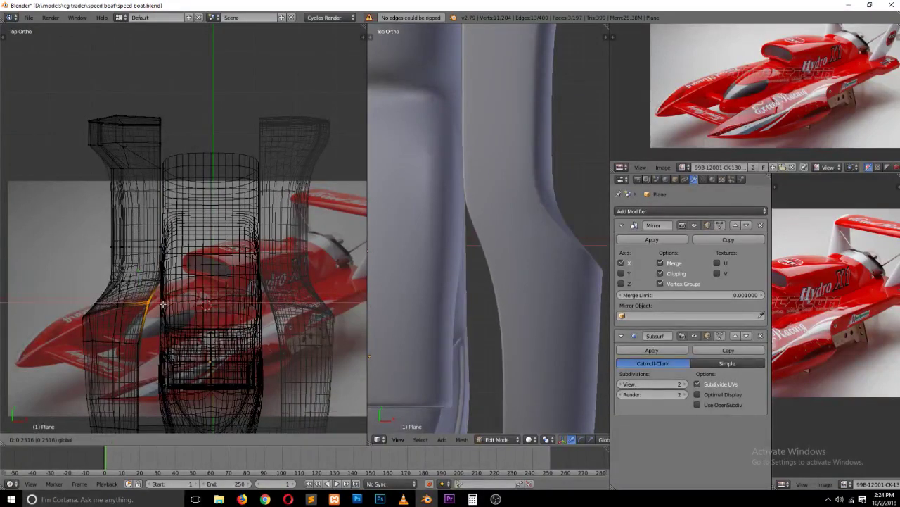
click(144, 299)
key(a)
key(z)
key(Tab)
mouse_move(216, 267)
middle_down()
mouse_move(164, 238)
mouse_move(72, 264)
mouse_move(124, 316)
mouse_move(273, 315)
middle_up()
key(Tab)
Step: In face mode, select two side faces near the sponson tip
scroll(251, 309, up, 2)
scroll(252, 308, up, 3)
key(ctrl+Tab)
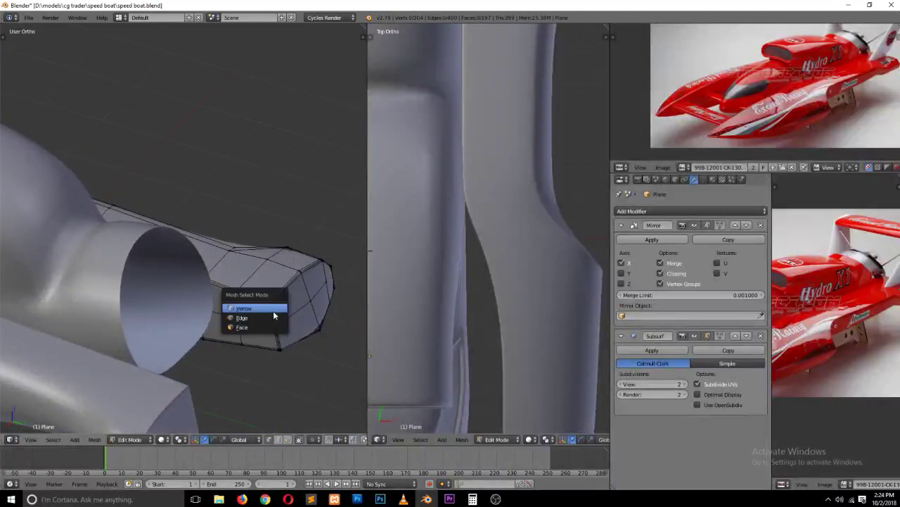
click(271, 332)
scroll(272, 329, up, 2)
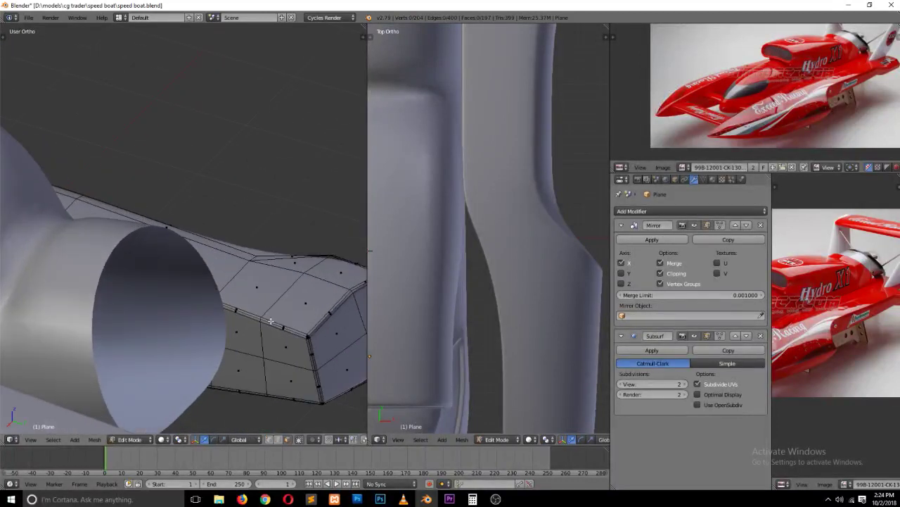
scroll(273, 329, up, 1)
right_click(285, 293)
shift+right_click(290, 310)
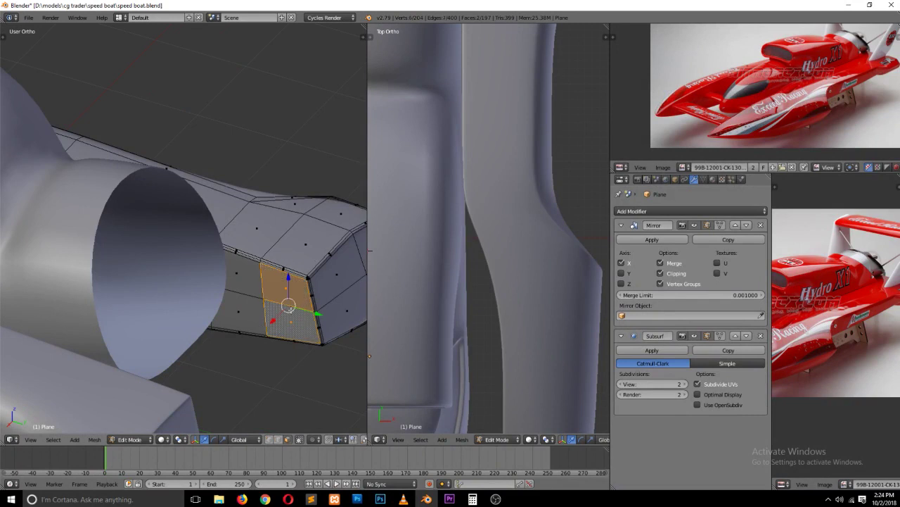
middle_drag(297, 312, 297, 312)
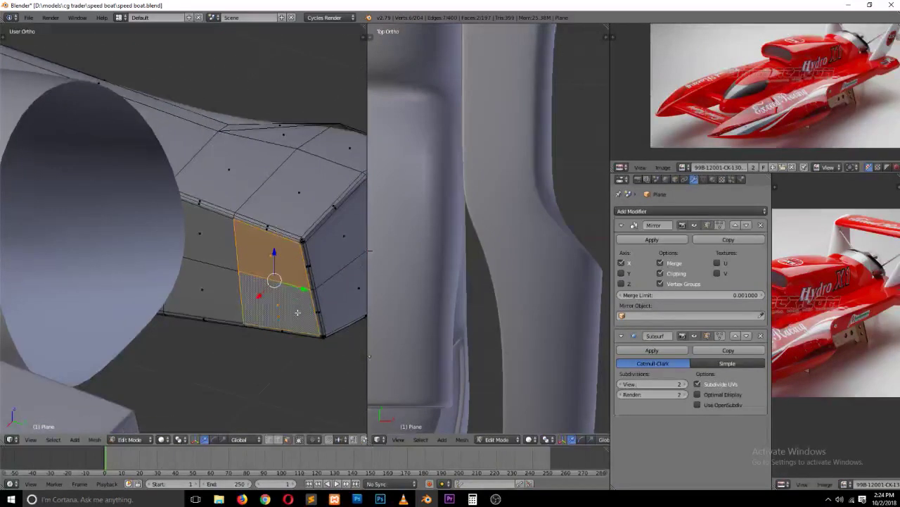
key(ctrl+KP_Add)
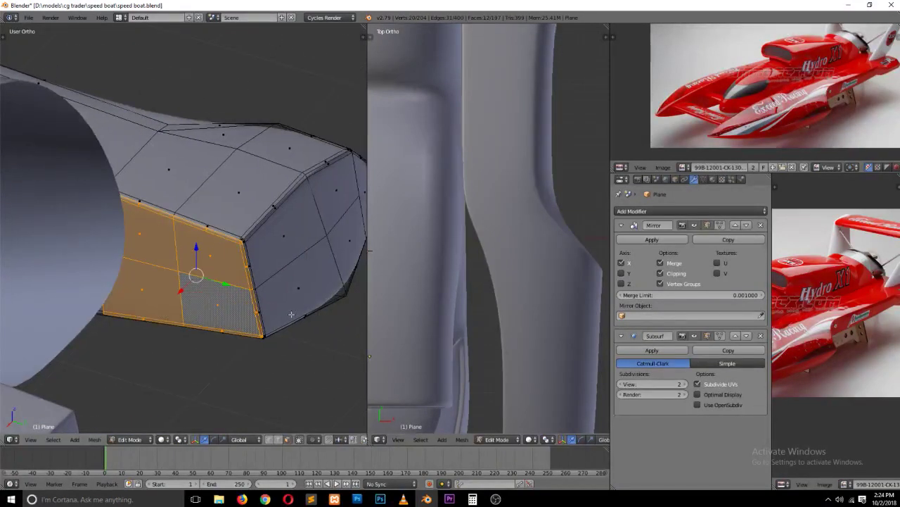
key(ctrl+KP_Subtract)
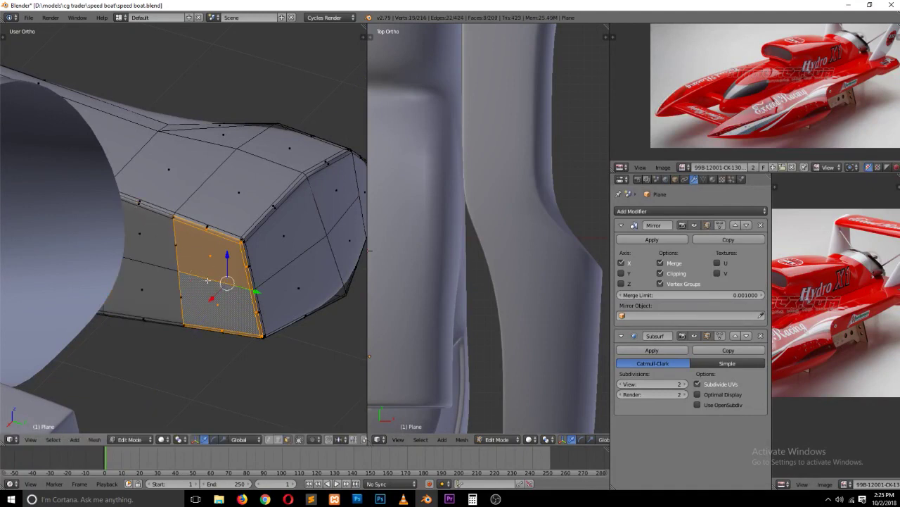
Step: Extrude the two faces, cancel placing them, delete the extruded faces, and return to Object Mode
key(e)
key(Escape)
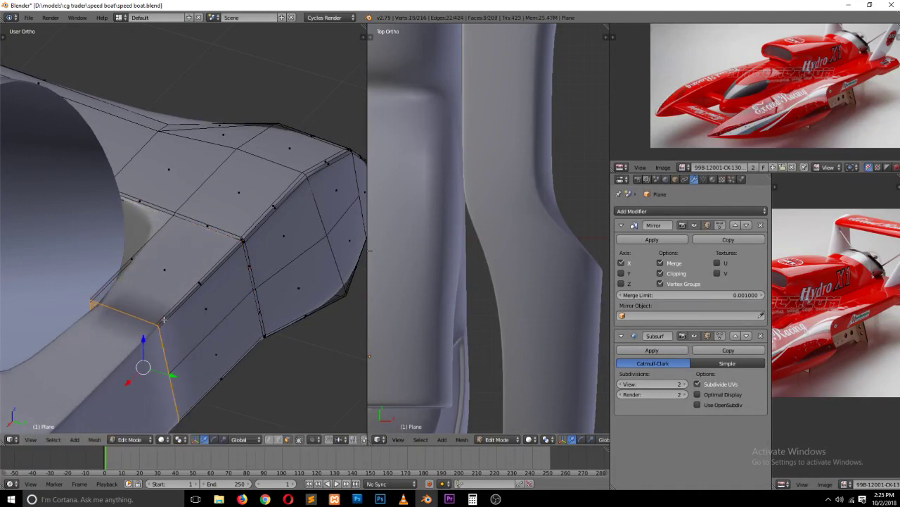
key(x)
click(169, 319)
key(Tab)
Step: Save the boat file, overwriting the existing version
scroll(219, 329, down, 3)
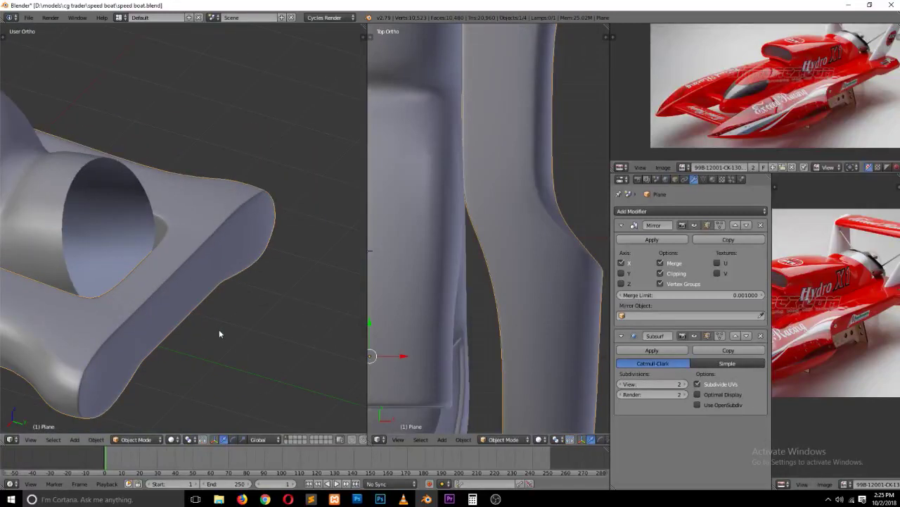
key(ctrl+s)
click(220, 330)
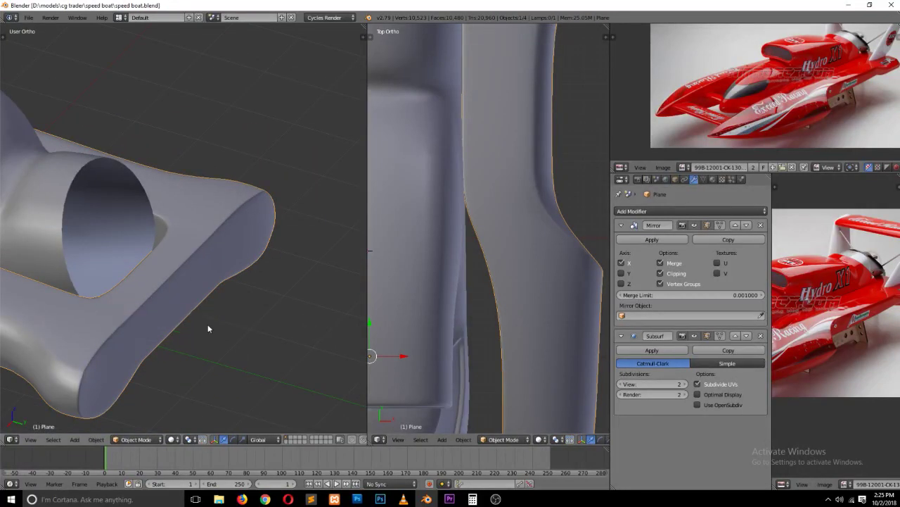
Step: Go to the side reference view and briefly open the cockpit cowling mesh for editing
mouse_move(200, 322)
middle_down()
mouse_move(243, 336)
mouse_move(233, 329)
mouse_move(281, 326)
mouse_move(194, 291)
middle_up()
scroll(233, 329, down, 2)
scroll(232, 337, down, 3)
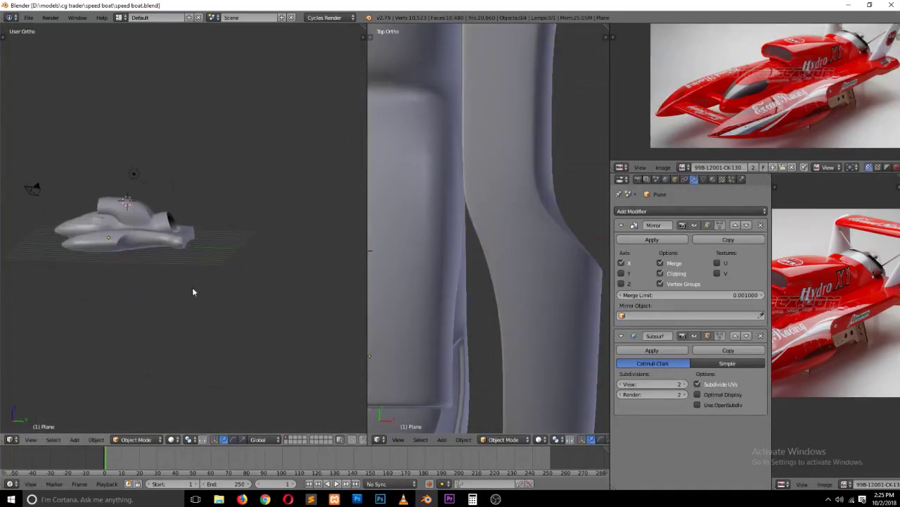
key(KP_3)
scroll(190, 282, up, 3)
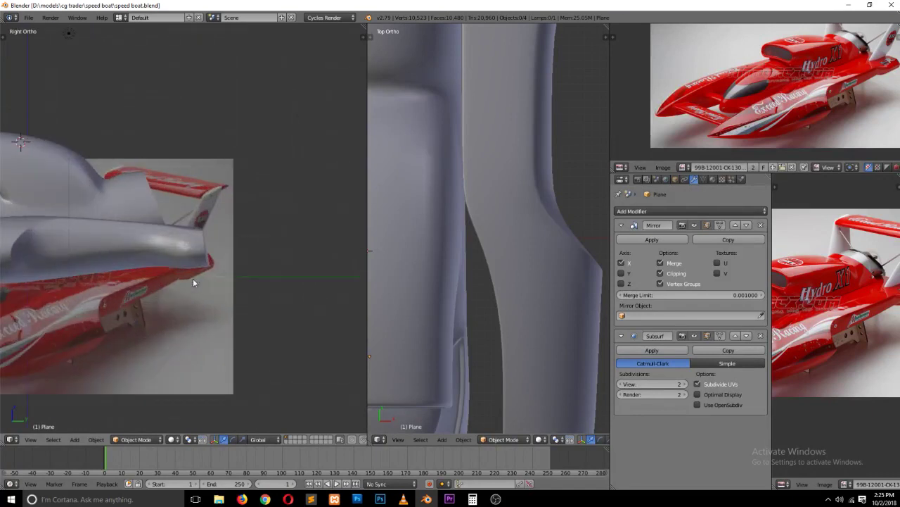
scroll(197, 285, up, 2)
scroll(200, 288, down, 3)
scroll(198, 287, up, 1)
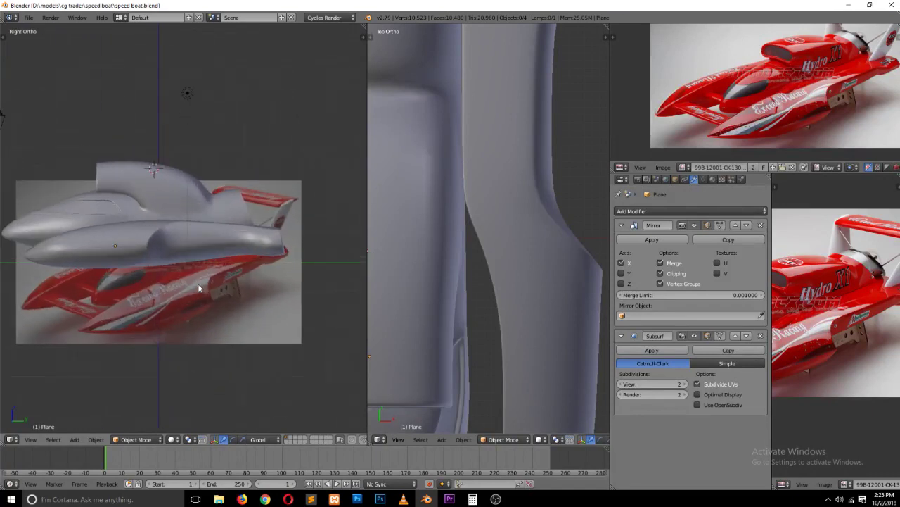
right_click(235, 203)
key(Tab)
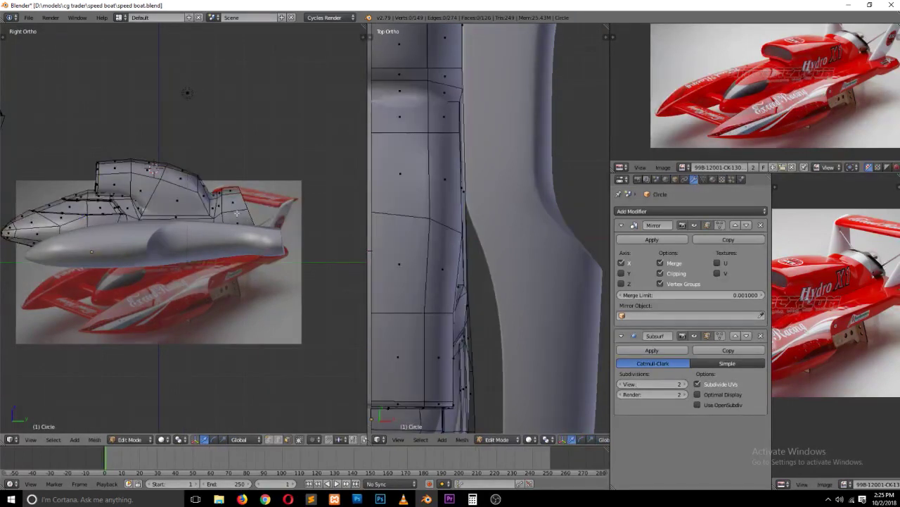
key(ctrl+Tab)
key(Tab)
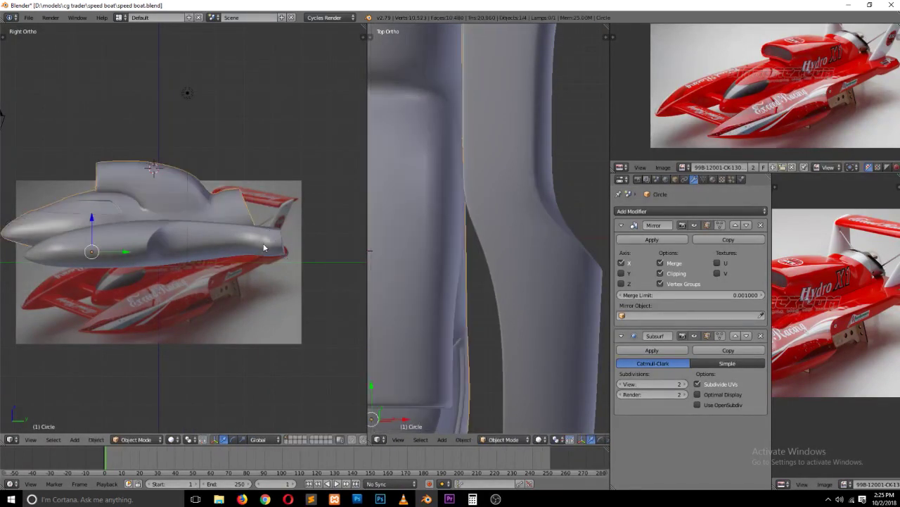
Step: From an angled view, select the sponson object and mirror it across the global X axis
right_click(248, 227)
right_click(242, 219)
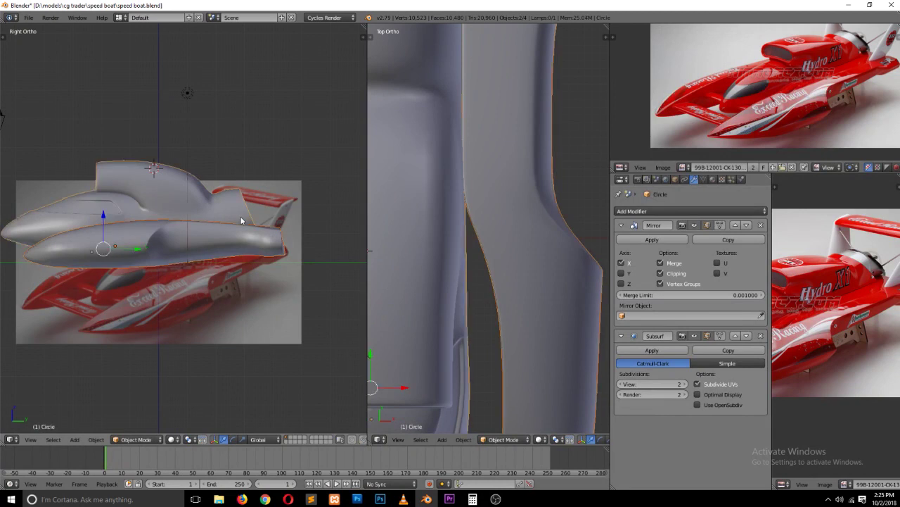
middle_drag(242, 219, 197, 267)
key(Tab)
key(Tab)
right_click(242, 278)
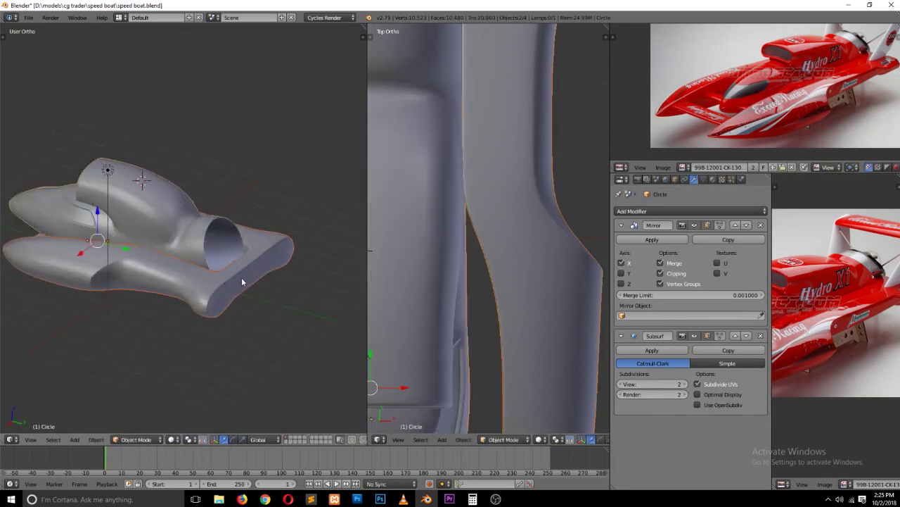
key(Tab)
key(Tab)
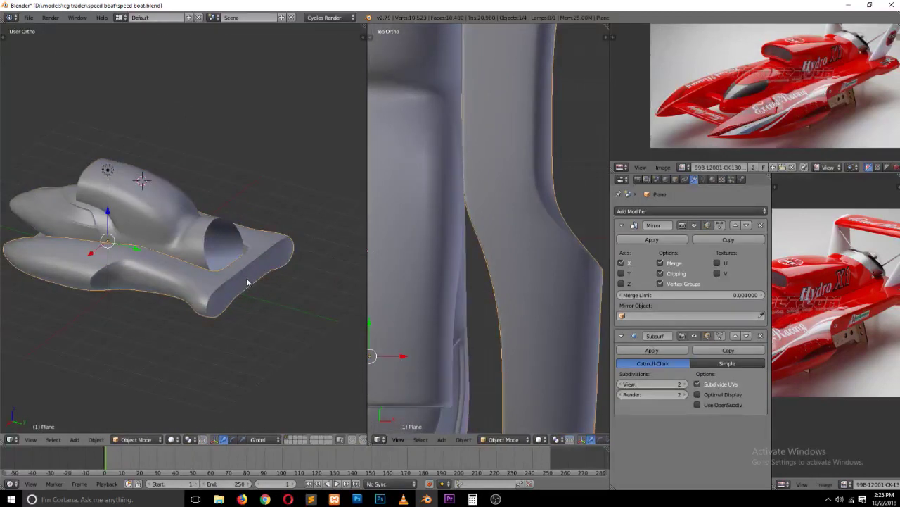
key(ctrl+m)
key(x)
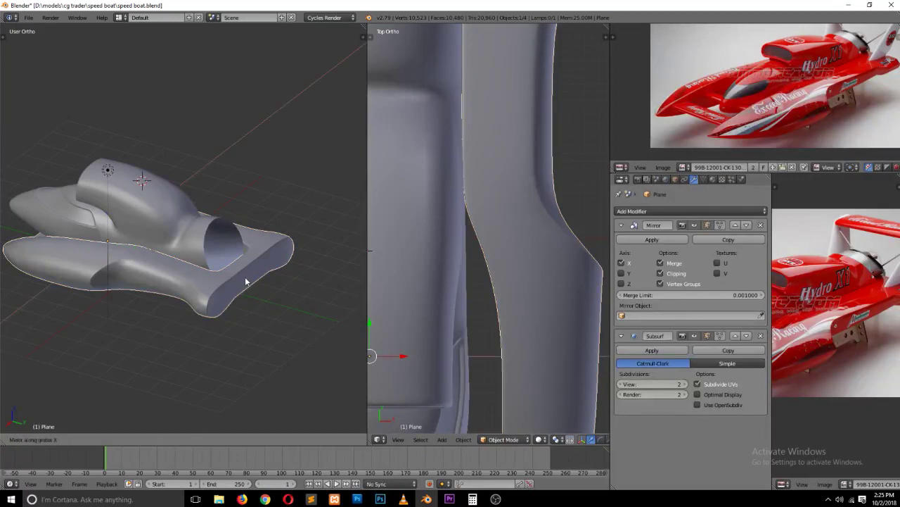
click(246, 282)
Step: Select the cockpit cowling and orbit to a more side-on view of it
key(Tab)
key(Tab)
right_click(210, 253)
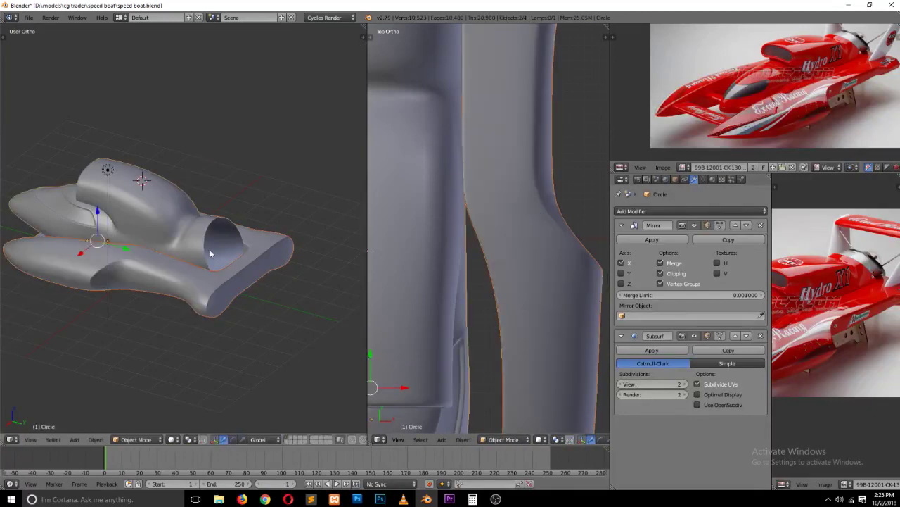
key(Tab)
mouse_move(238, 265)
middle_down()
mouse_move(169, 238)
mouse_move(231, 297)
middle_up()
Step: Box-select the hull's tail faces and move them back about 1.29 with proportional editing
key(KP_3)
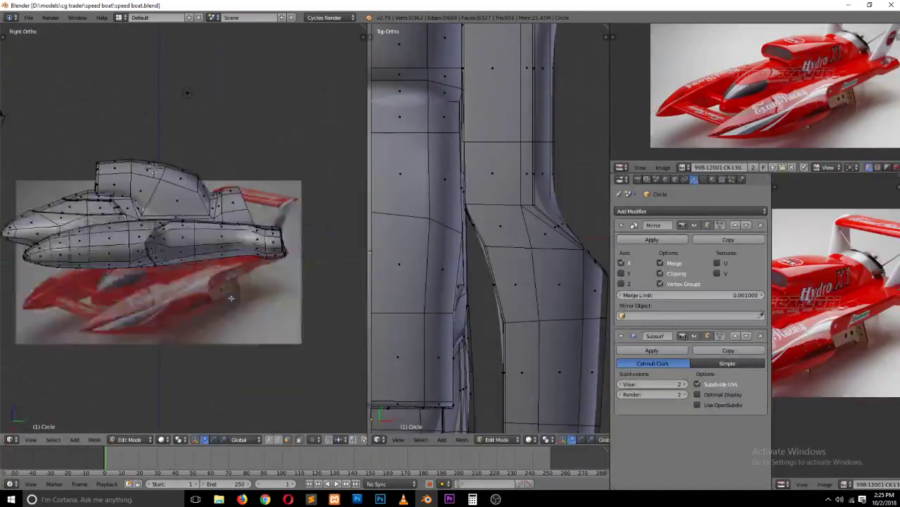
key(ctrl+Tab)
click(230, 253)
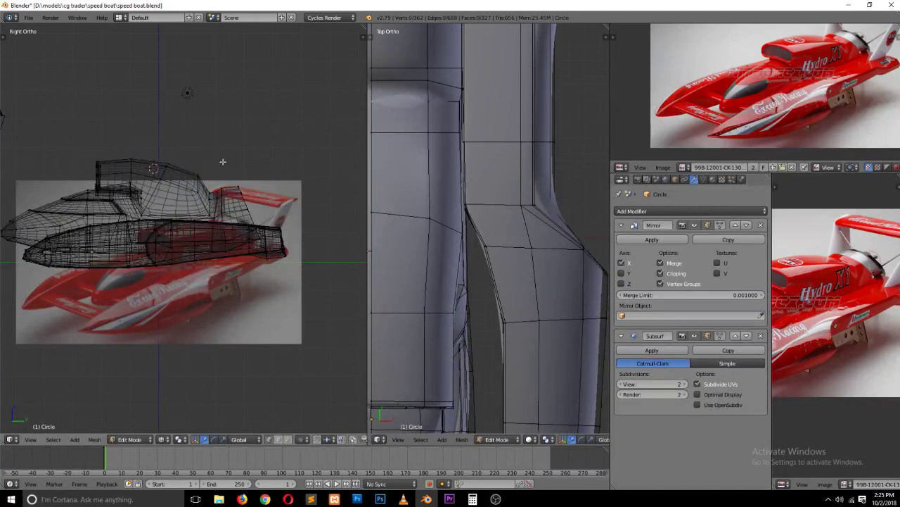
key(b)
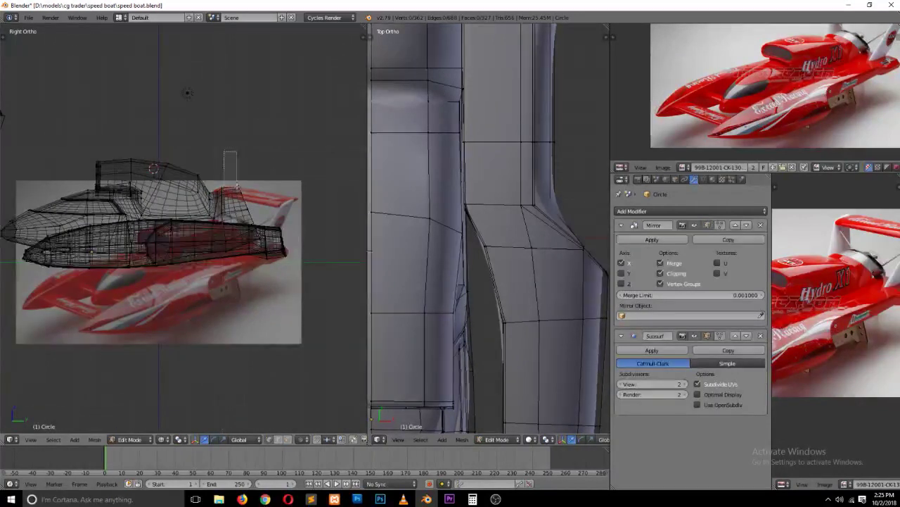
mouse_move(224, 176)
mouse_down()
mouse_move(290, 262)
mouse_move(344, 236)
mouse_up()
key(o)
scroll(336, 238, down, 5)
click(345, 236)
Step: Check the reshaped hull in solid shading from another angle and save the boat file
key(Tab)
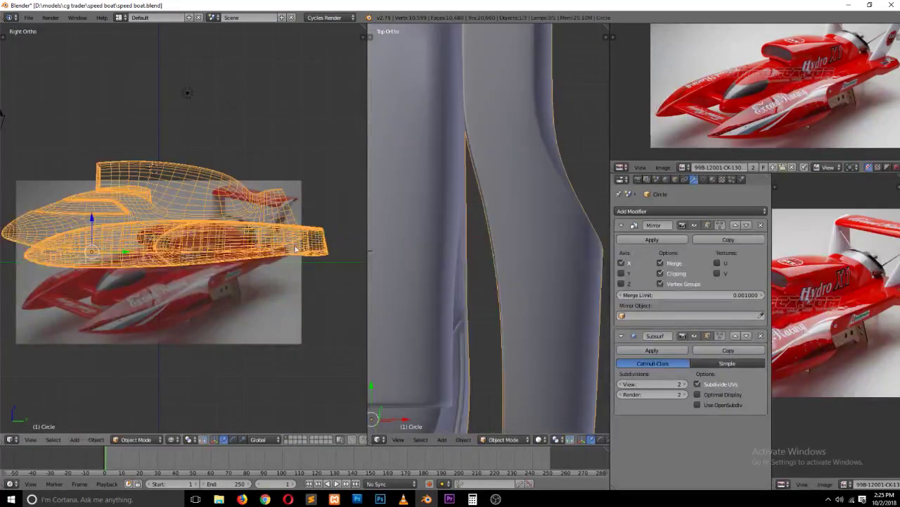
scroll(291, 246, down, 3)
key(z)
key(a)
mouse_move(292, 246)
middle_down()
mouse_move(292, 315)
mouse_move(310, 283)
mouse_move(272, 269)
mouse_move(259, 285)
mouse_move(209, 304)
mouse_move(201, 354)
mouse_move(321, 338)
mouse_move(258, 317)
mouse_move(248, 286)
mouse_move(259, 246)
middle_up()
scroll(258, 284, up, 2)
key(ctrl+s)
click(259, 284)
Step: In edge select mode, shift one cowling edge loop sideways along the X axis
key(Tab)
scroll(258, 313, up, 3)
scroll(249, 310, up, 2)
key(a)
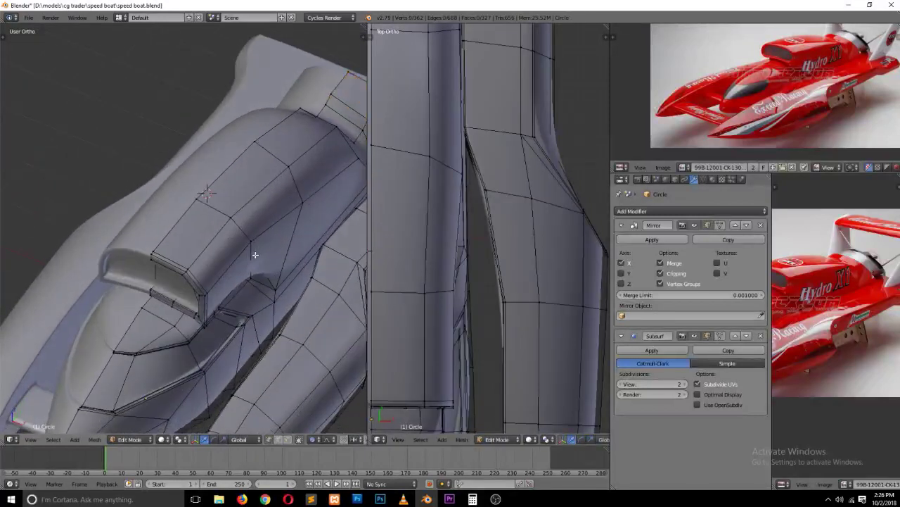
key(ctrl+Tab)
click(246, 267)
key(o)
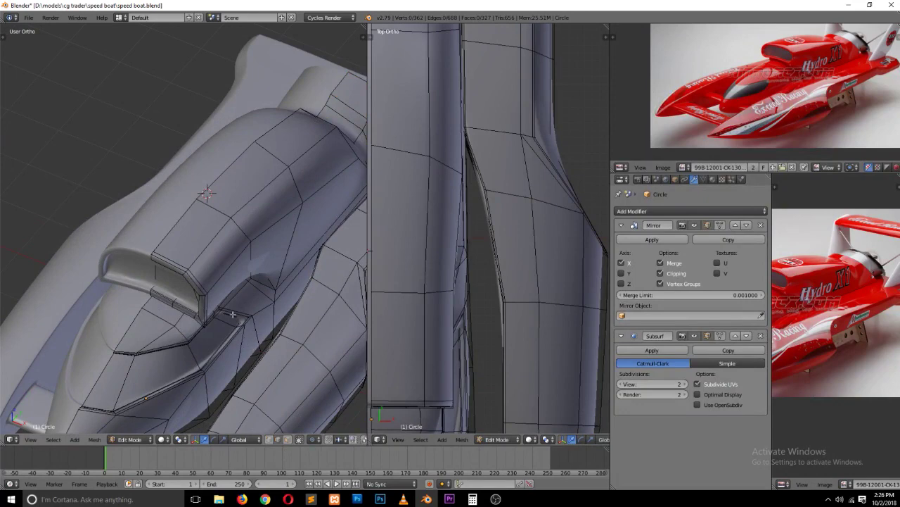
alt+right_click(205, 246)
scroll(222, 270, down, 3)
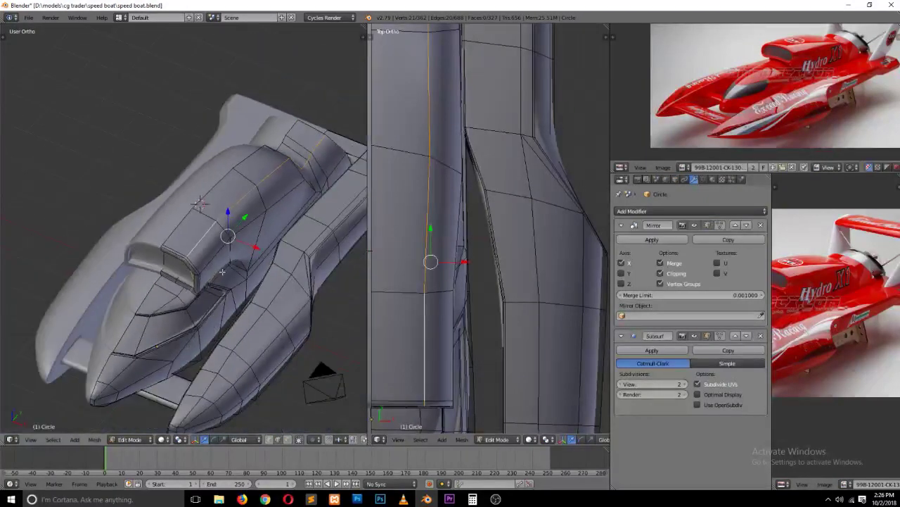
key(g)
key(x)
click(237, 245)
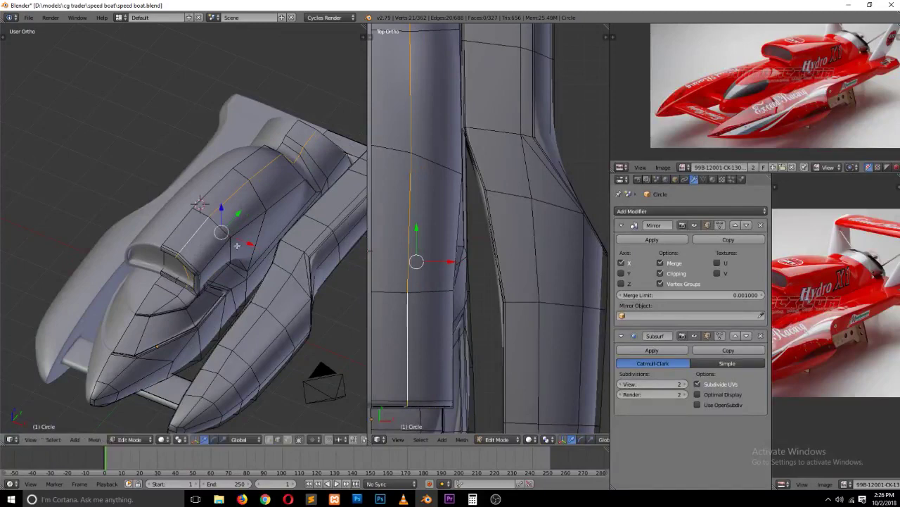
Step: Edge-slide a second cowling loop by 0.2248, then return to object mode to view it
alt+right_click(232, 240)
middle_drag(229, 246, 245, 225)
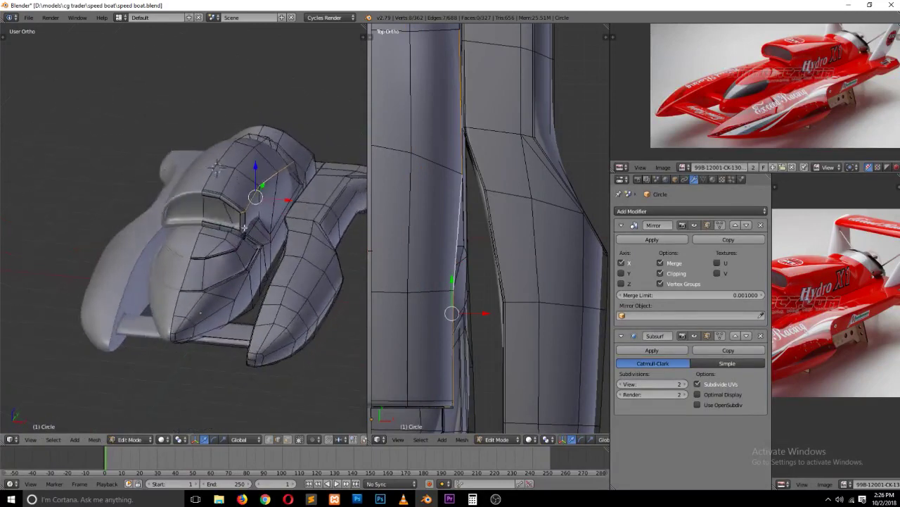
key(g)
key(g)
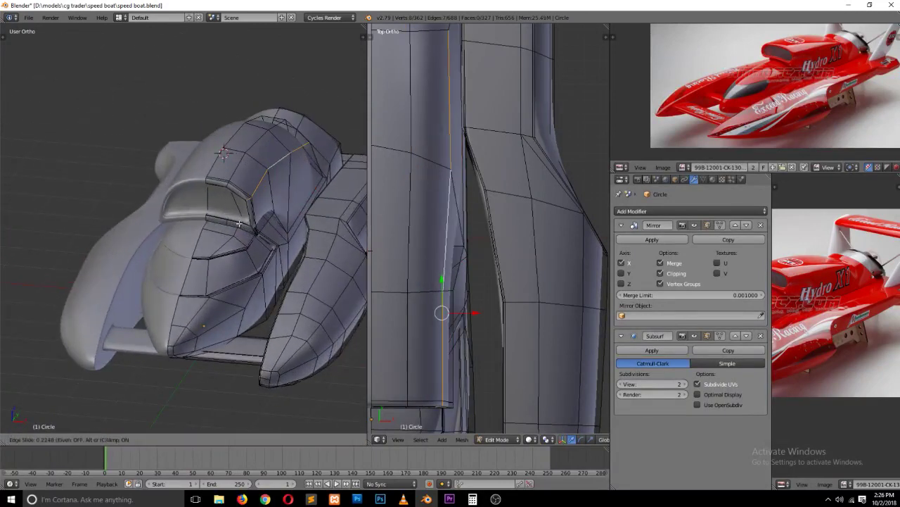
click(247, 244)
key(Tab)
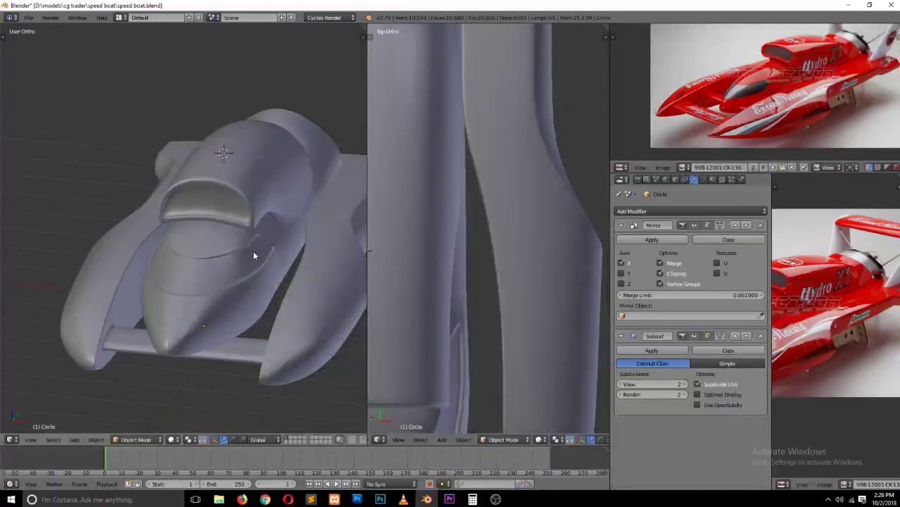
mouse_move(253, 250)
middle_down()
mouse_move(143, 244)
mouse_move(134, 273)
middle_up()
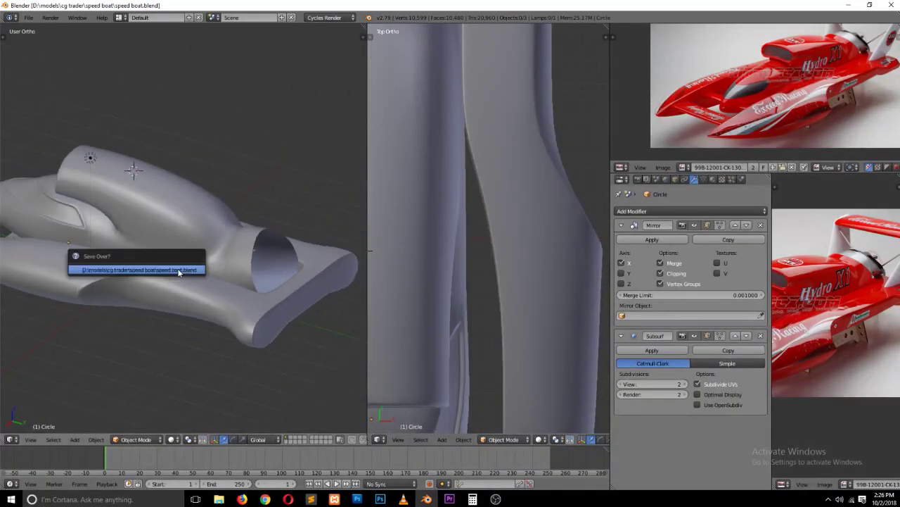
Step: Compare the front and side views and close in on the hull rear
key(KP_1)
key(KP_3)
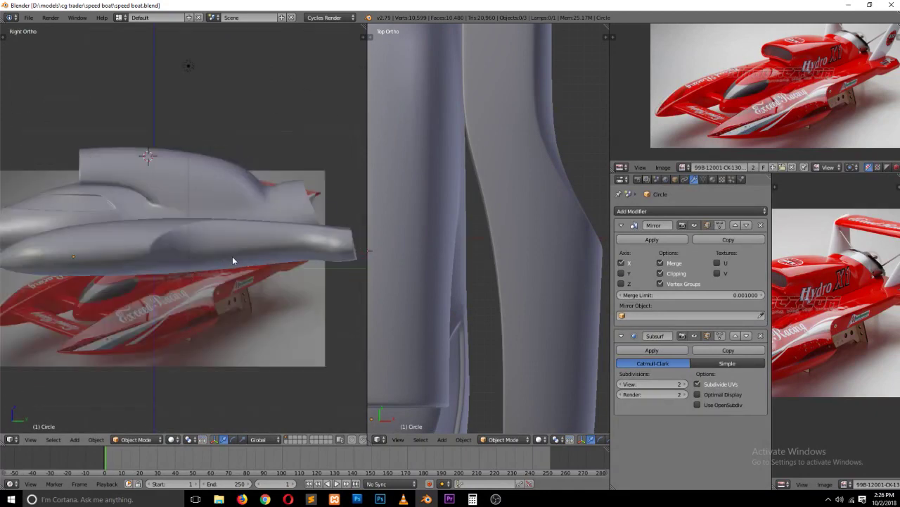
ctrl+scroll(232, 254, up, 3)
mouse_move(232, 251)
middle_down()
mouse_move(206, 296)
mouse_move(187, 195)
middle_up()
Step: Edit the hull in edge select mode, place the 3D cursor beside it, then bring up the Firefox photo
key(Tab)
mouse_move(182, 225)
middle_down()
mouse_move(166, 273)
mouse_move(187, 282)
middle_up()
key(ctrl+Tab)
click(165, 259)
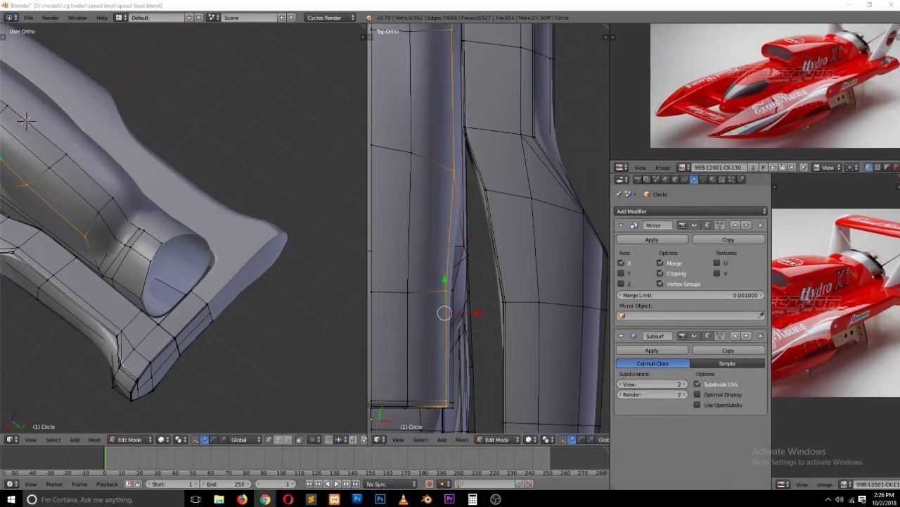
click(301, 272)
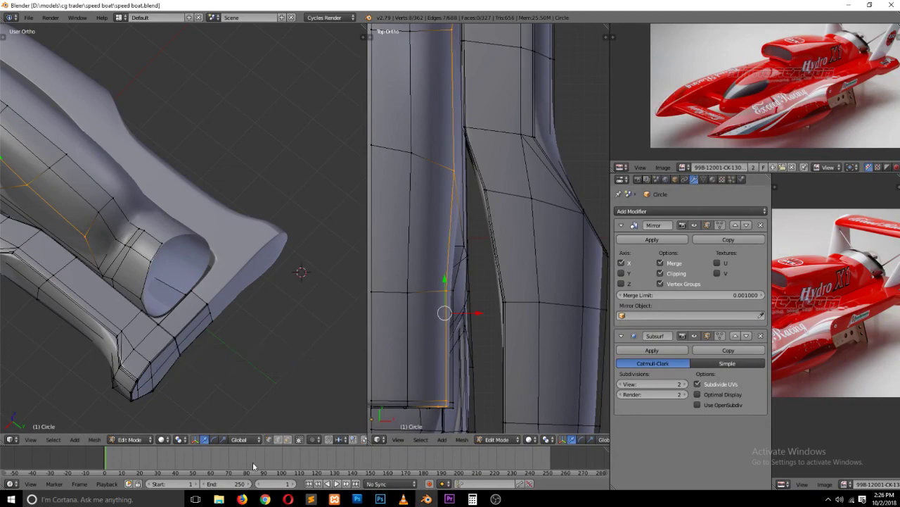
click(242, 498)
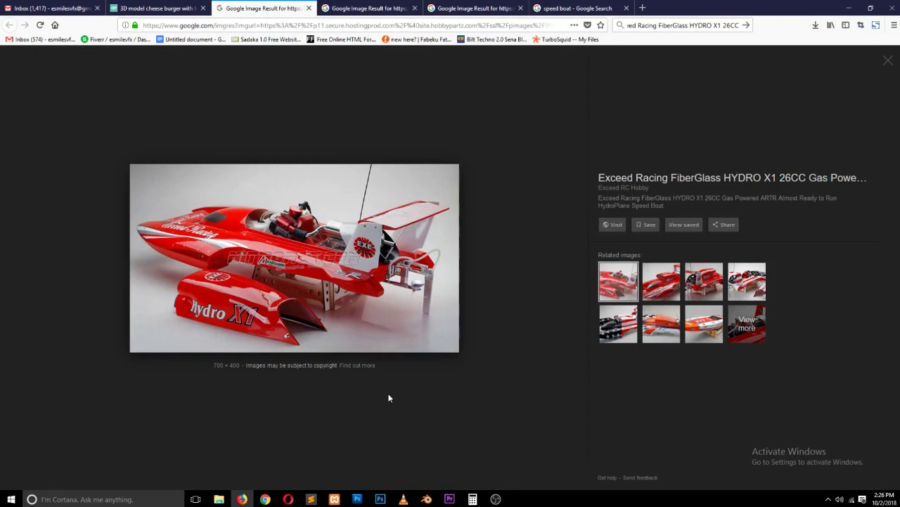
Step: Compare the black-and-red and red Hydro X1 photos, then return to Blender
click(373, 7)
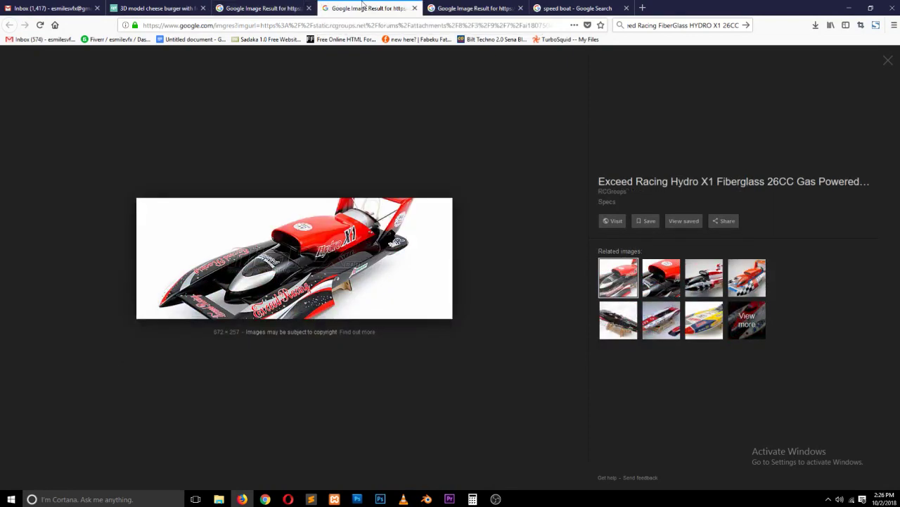
click(292, 6)
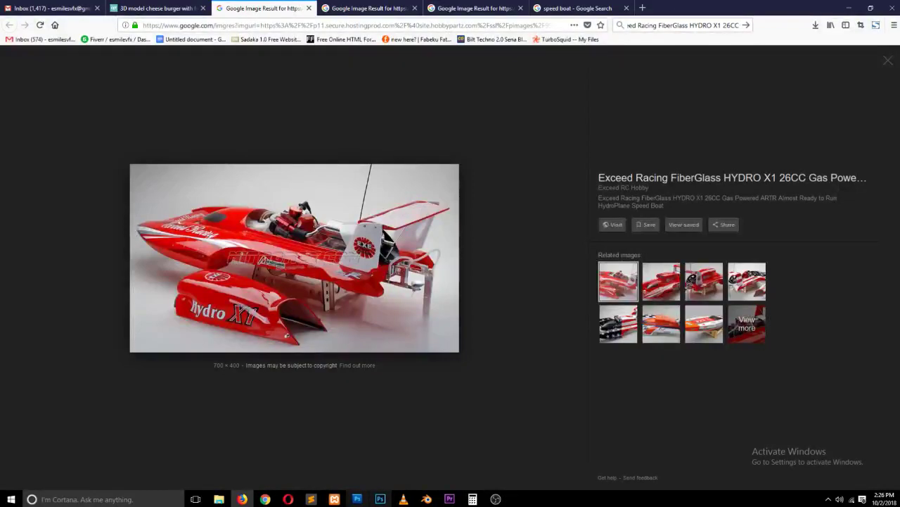
click(426, 499)
Step: Zoom in on the stern in the right side view with wireframe shading
key(KP_3)
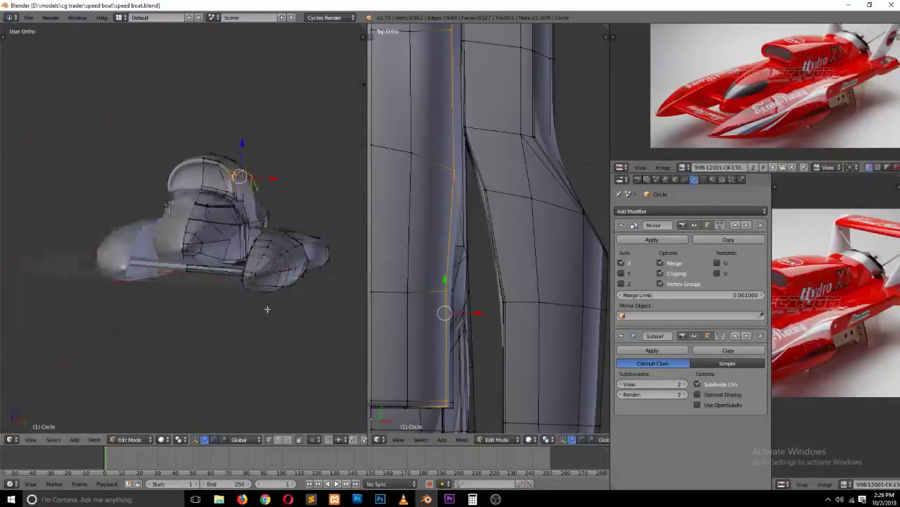
scroll(267, 309, up, 2)
scroll(271, 311, up, 1)
middle_drag(274, 311, 217, 330)
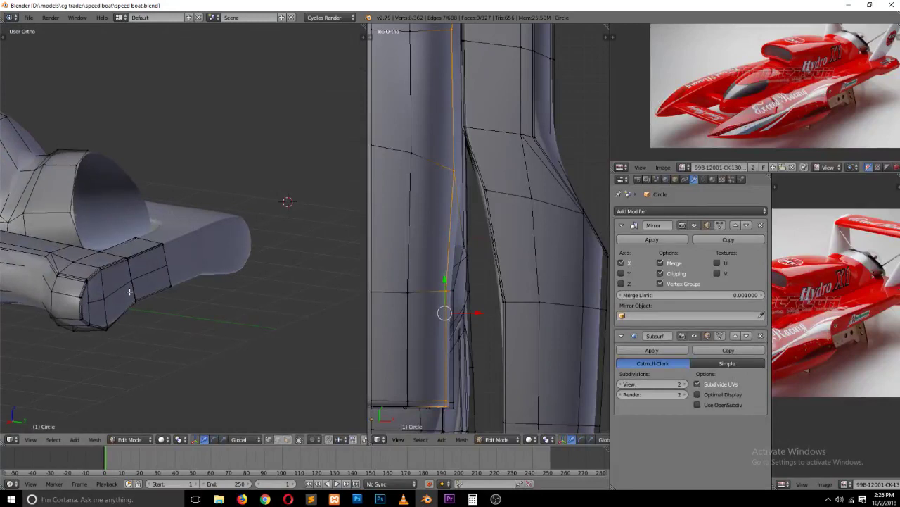
key(KP_3)
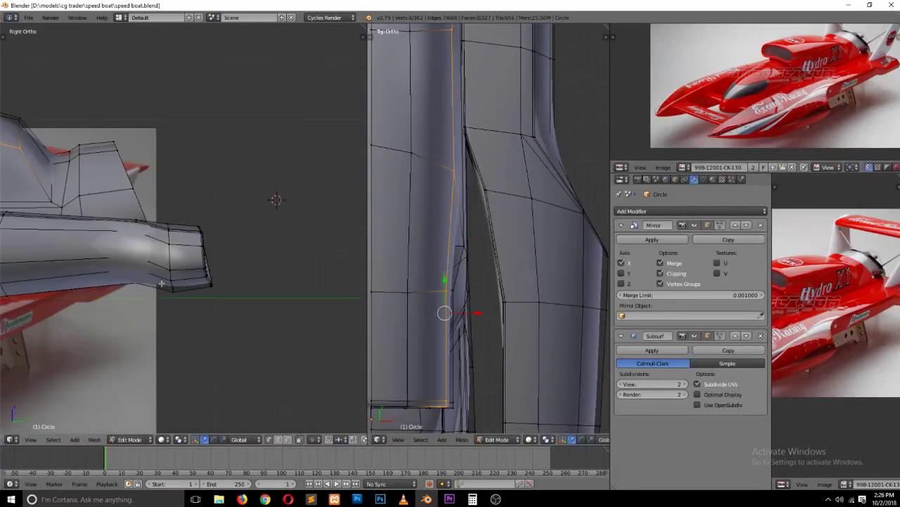
scroll(161, 283, up, 1)
key(z)
scroll(207, 207, up, 2)
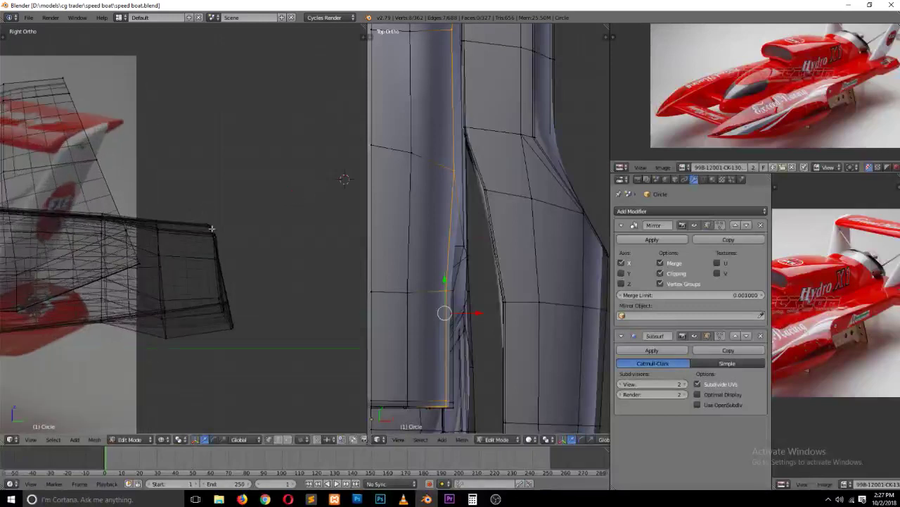
Step: Box-select the vertices at the fin's outer end and shear them into an angle
key(b)
drag(193, 191, 276, 356)
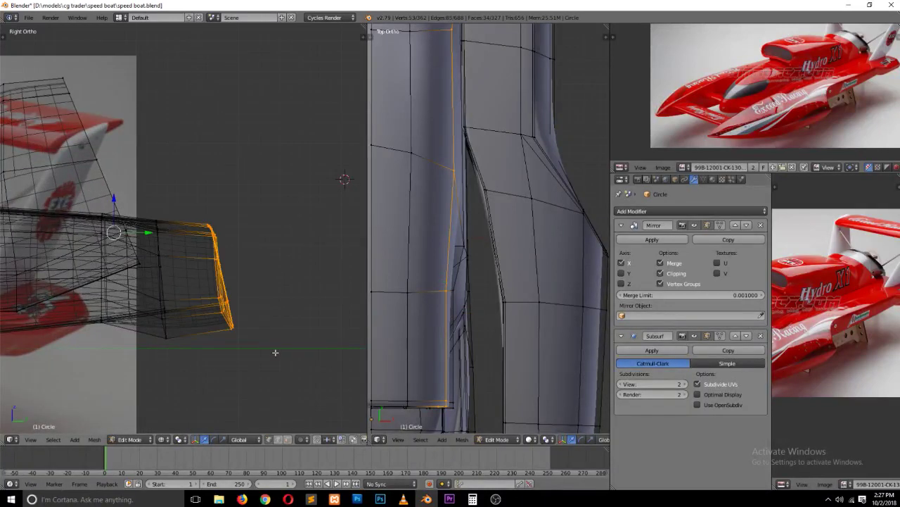
key(a)
key(b)
drag(197, 185, 296, 330)
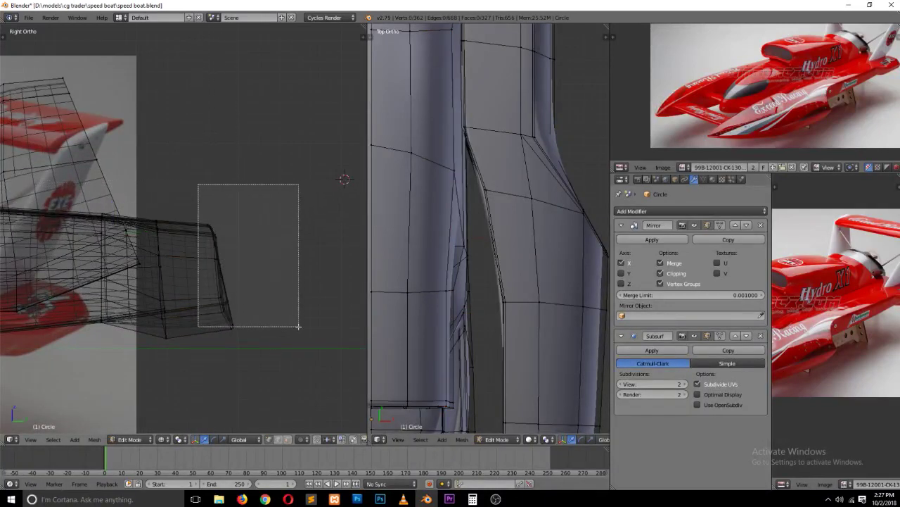
key(b)
drag(201, 199, 281, 370)
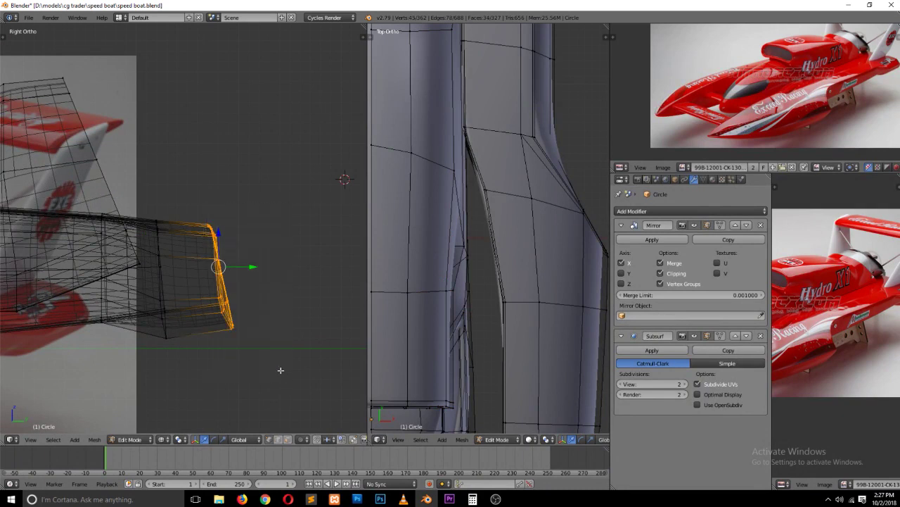
key(shift+ctrl+alt+s)
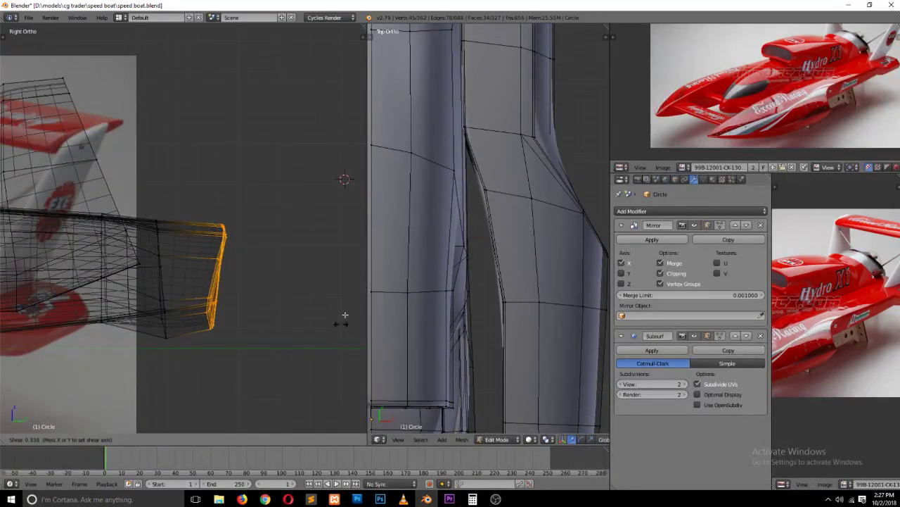
click(154, 74)
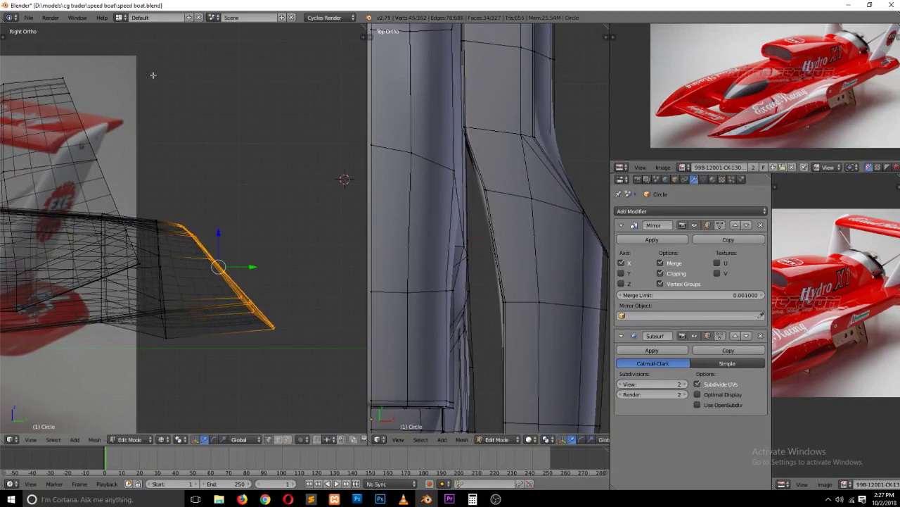
Step: Inspect the angled fin in solid shading and save the boat file
key(Tab)
key(z)
mouse_move(256, 169)
middle_down()
mouse_move(183, 224)
mouse_move(241, 224)
mouse_move(216, 261)
middle_up()
key(ctrl+s)
click(241, 222)
Step: Deselect all mesh elements in edit mode and save speed boat.blend again
key(Tab)
key(a)
scroll(213, 263, down, 2)
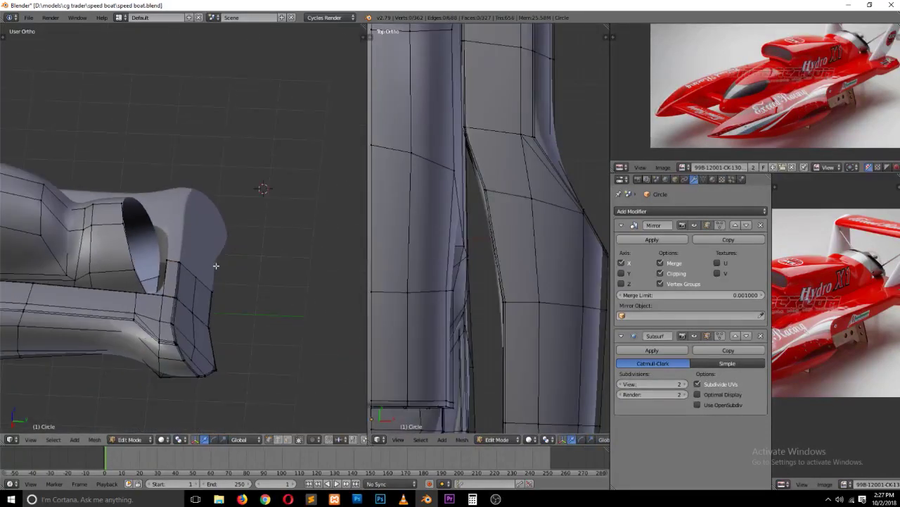
key(Tab)
key(ctrl+s)
click(224, 242)
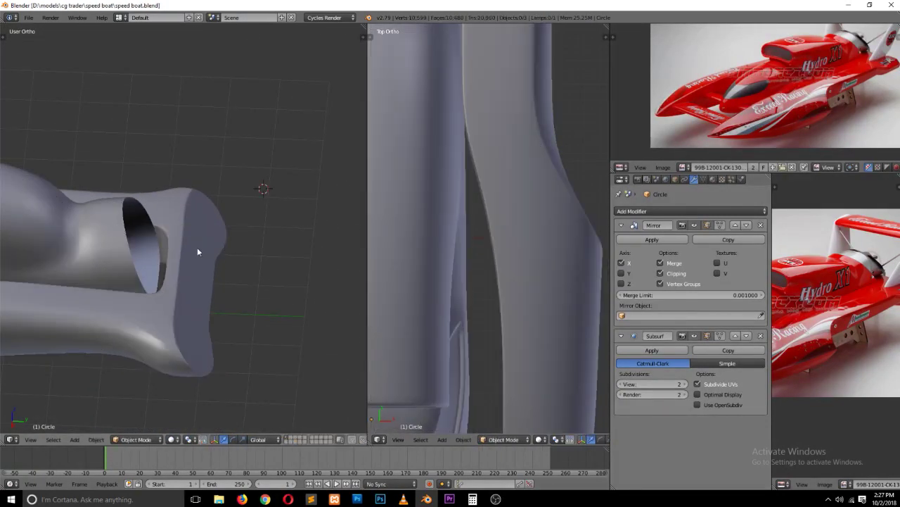
Step: Glance at the reference photo in Firefox, then bring the boat model back
click(251, 504)
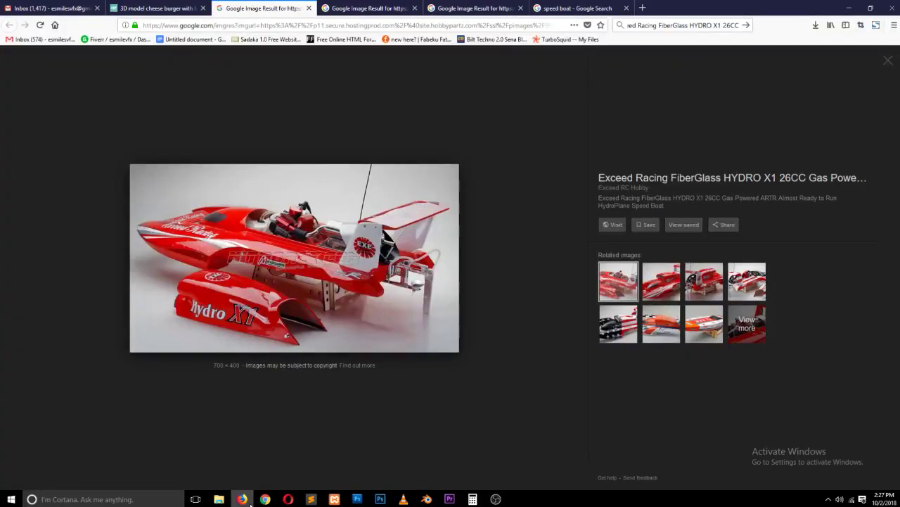
click(250, 503)
click(250, 504)
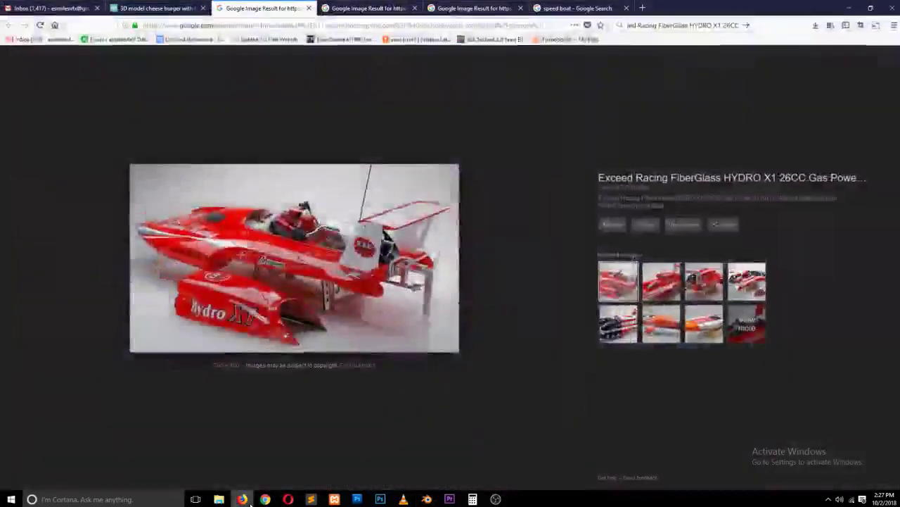
click(250, 502)
Step: Select the sponson tip's lower ledge vertices and raise them
key(Tab)
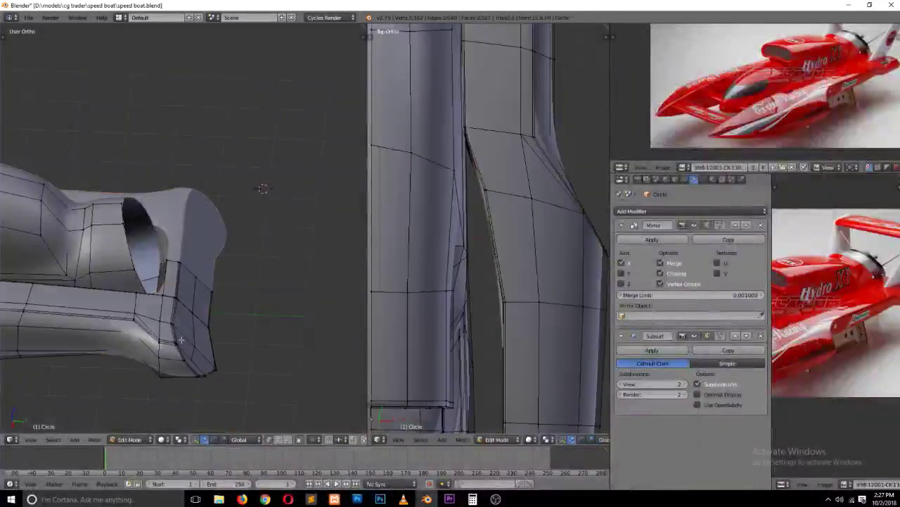
scroll(181, 340, up, 2)
scroll(180, 339, up, 3)
key(ctrl+Tab)
click(204, 371)
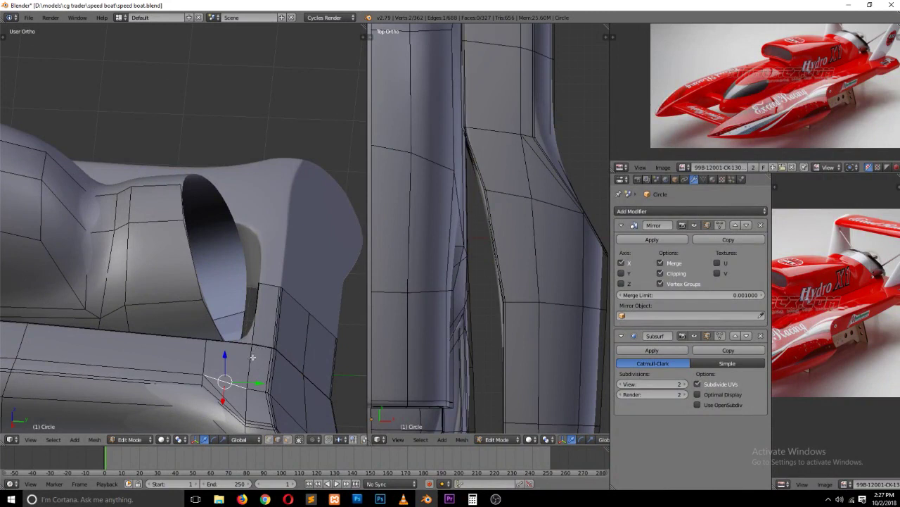
shift+scroll(234, 380, down, 2)
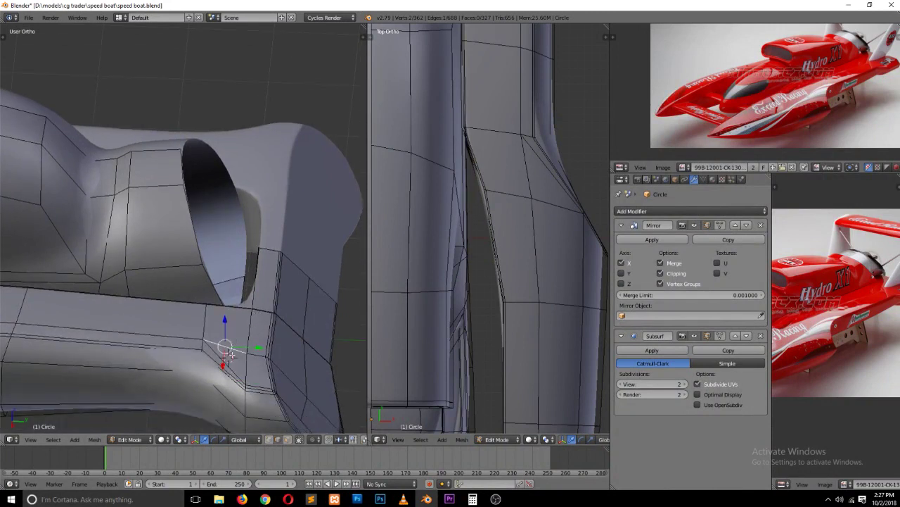
key(g)
click(249, 311)
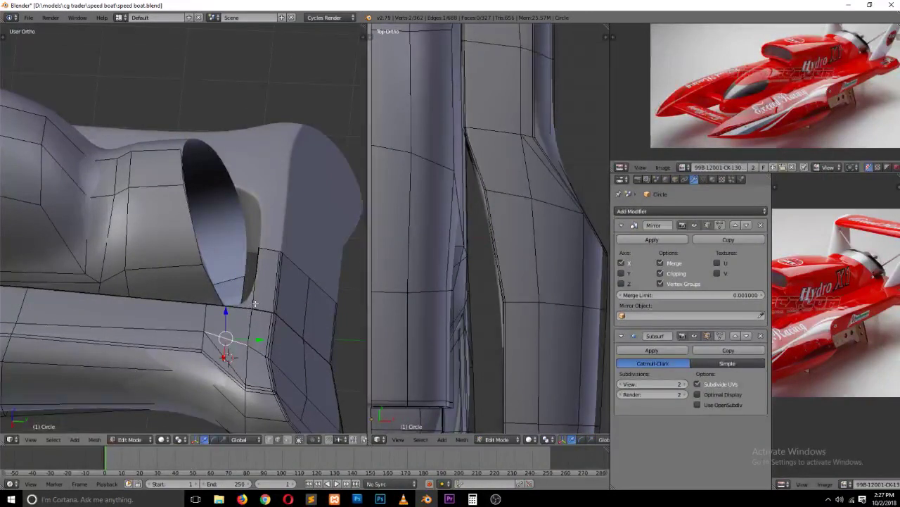
Step: Bevel the ledge's corner edge and merge the two leftover vertices into one
key(ctrl+b)
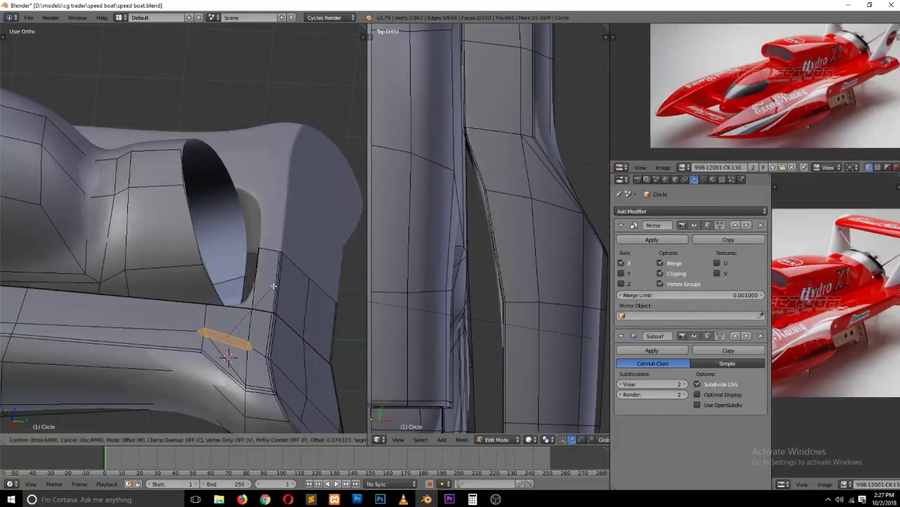
click(271, 286)
scroll(253, 296, up, 3)
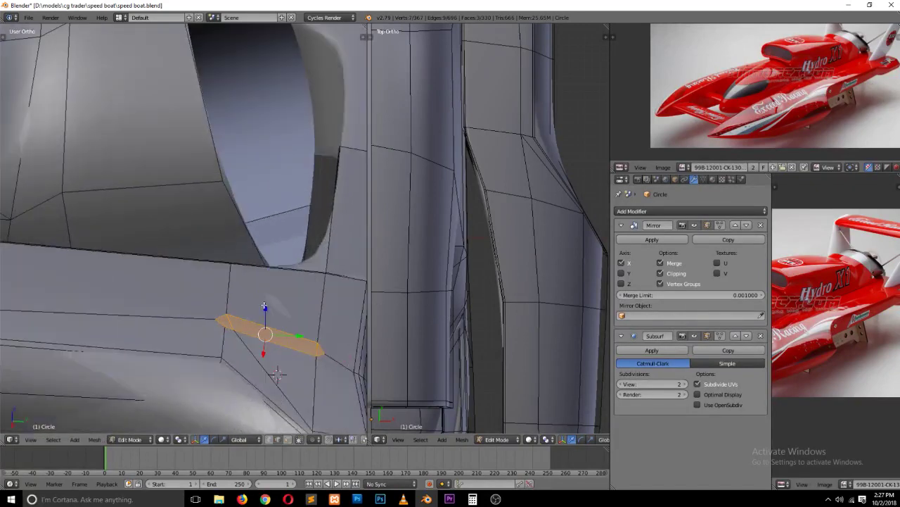
key(ctrl+Tab)
click(241, 318)
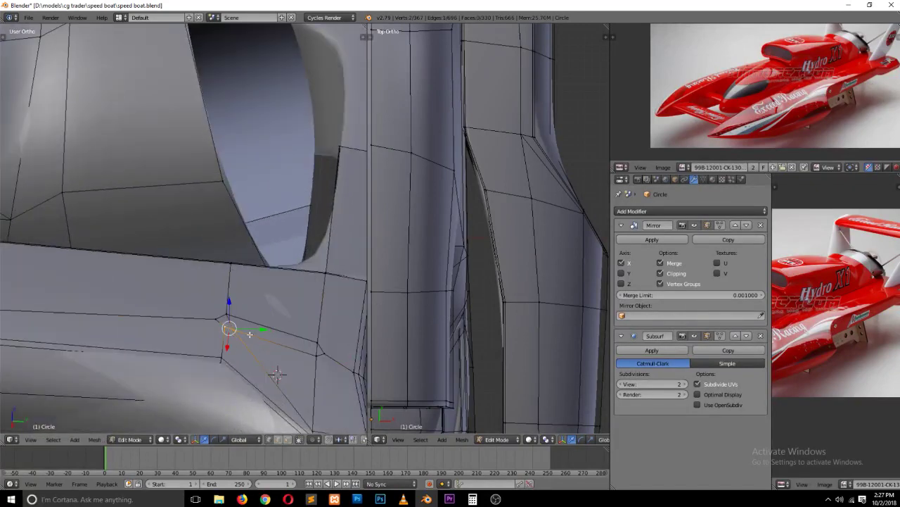
key(alt+m)
click(248, 335)
Step: Select the thin bevel face and its neighbour, then check the Hydro X1 reference photo
key(ctrl+Tab)
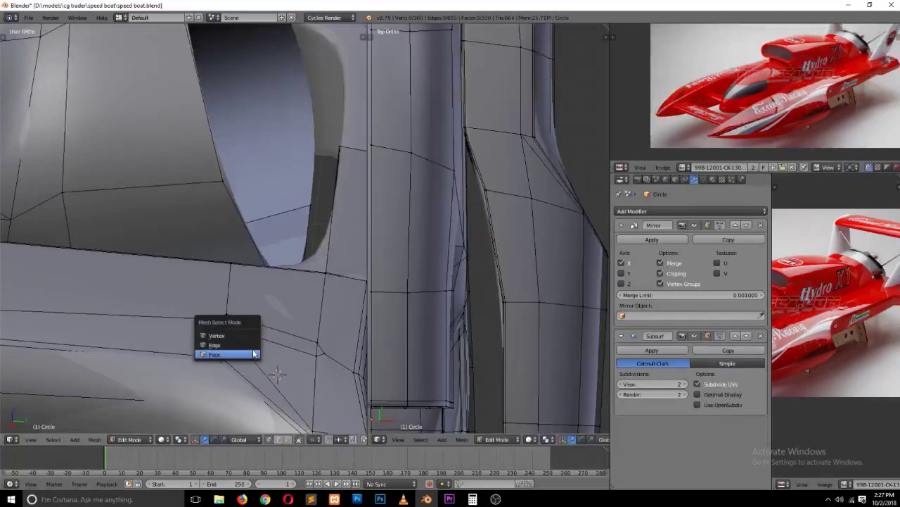
click(253, 351)
click(230, 322)
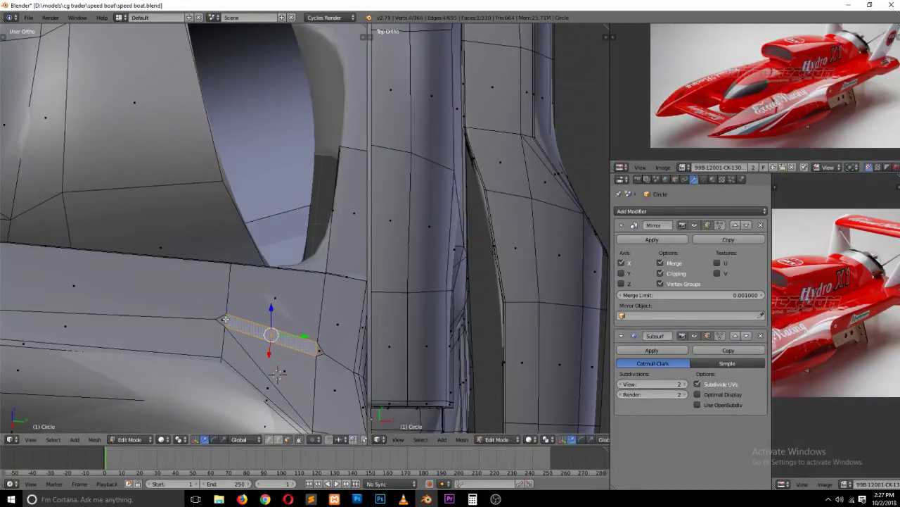
click(226, 319)
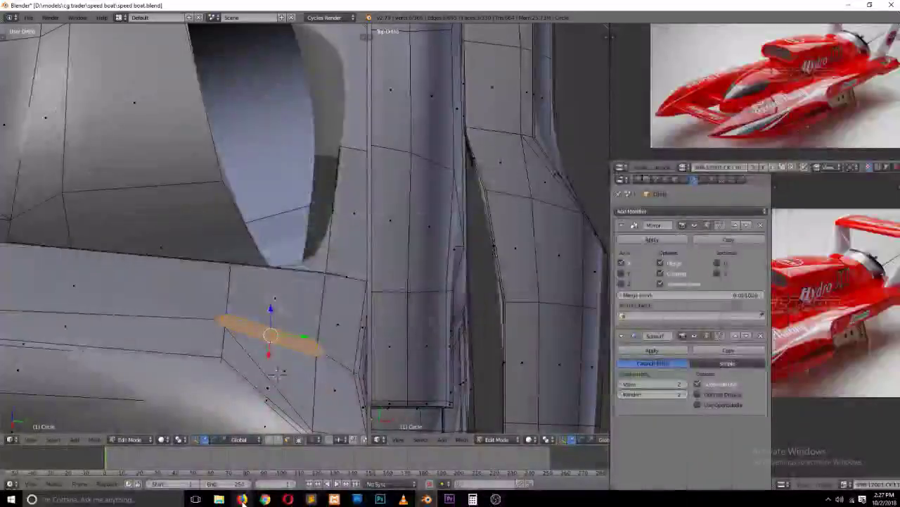
click(242, 499)
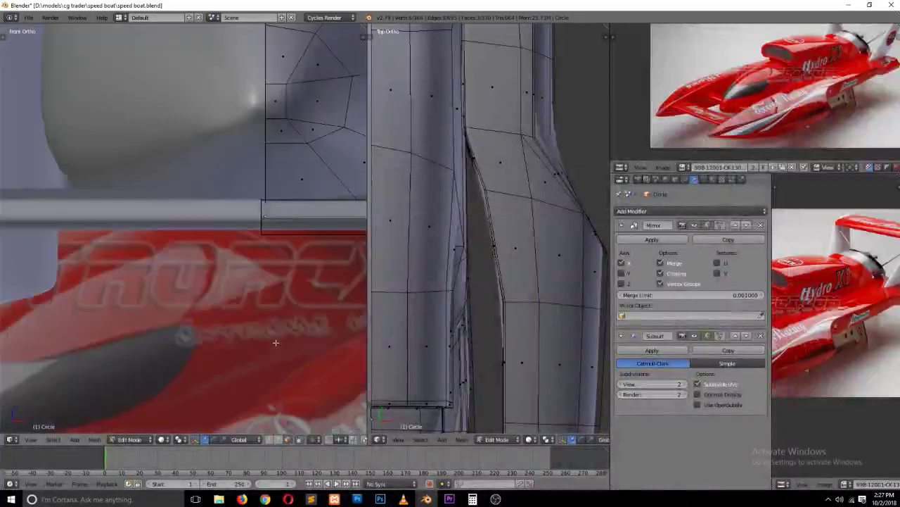
scroll(275, 342, down, 3)
Step: Extrude a fin up from the hull's side edge, then narrow and shift its top along Y
scroll(274, 339, down, 2)
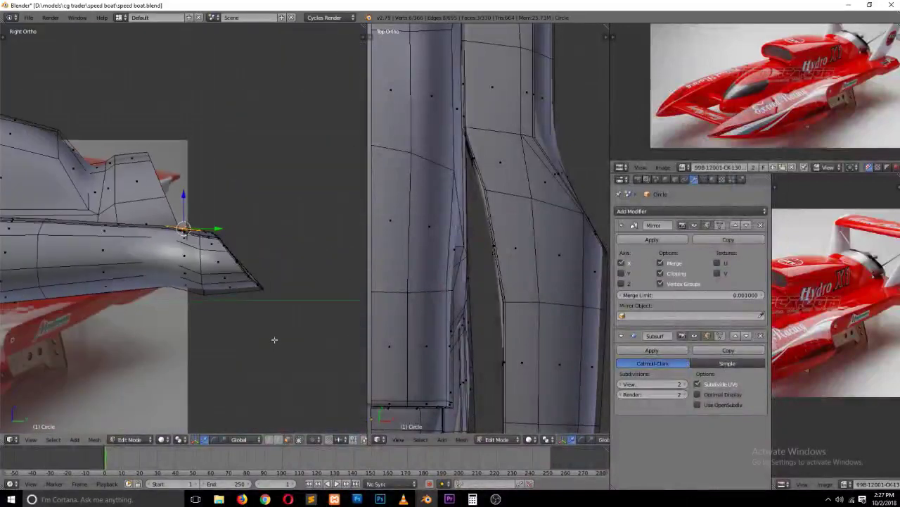
key(e)
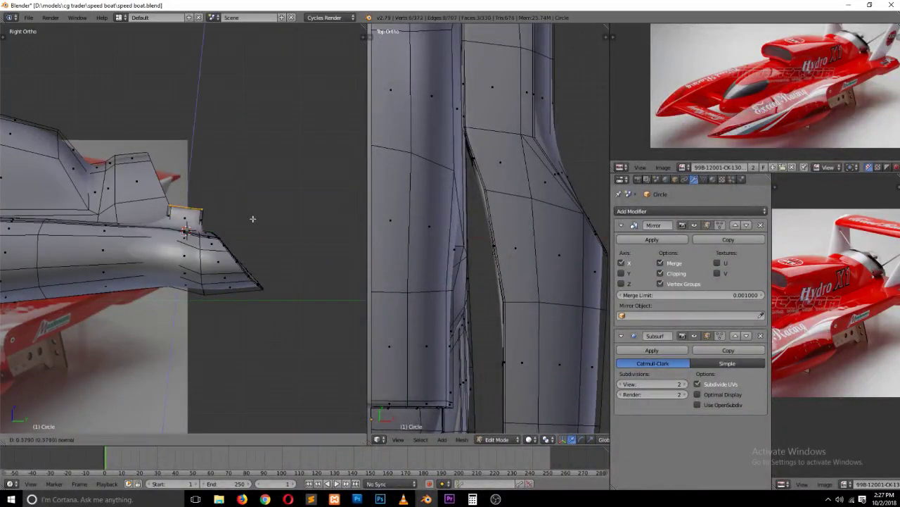
click(279, 160)
key(s)
key(y)
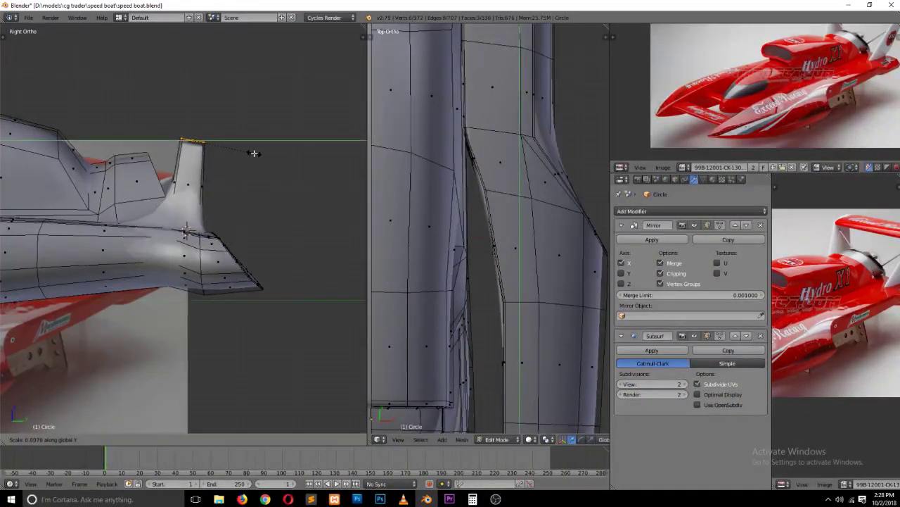
click(246, 151)
key(g)
key(y)
click(237, 142)
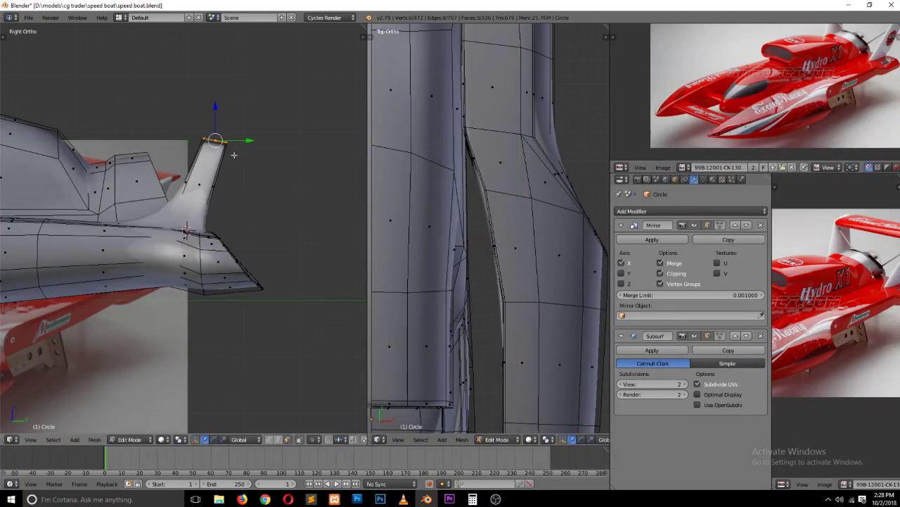
Step: Raise the fin top higher and fine-tune its height along Z from the front view
scroll(206, 148, down, 1)
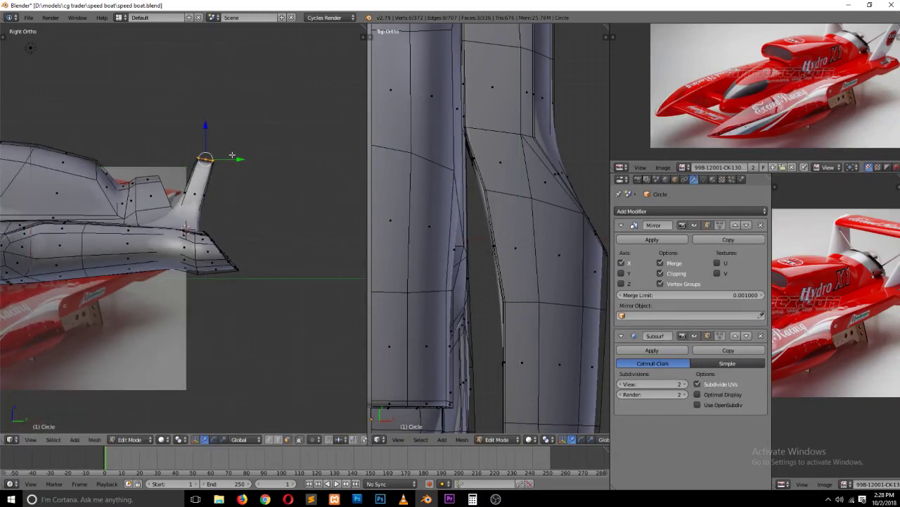
drag(207, 132, 211, 124)
scroll(708, 70, down, 2)
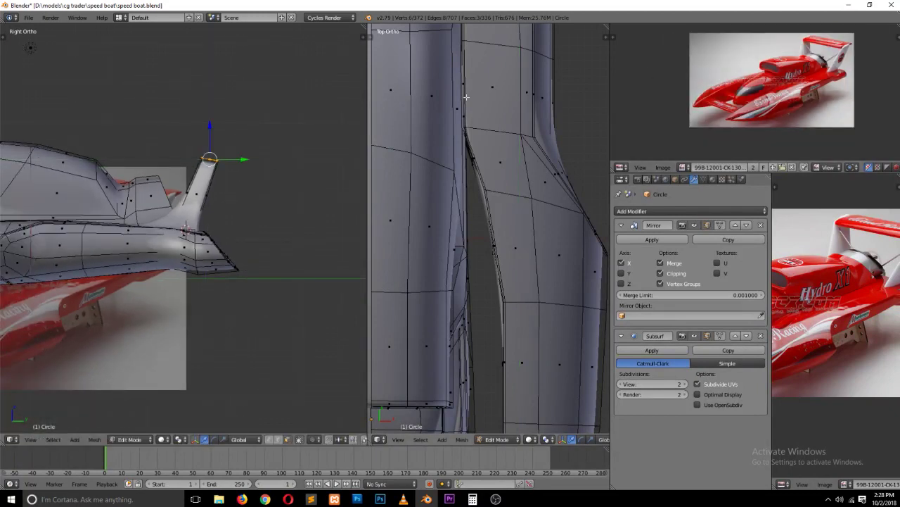
key(KP_1)
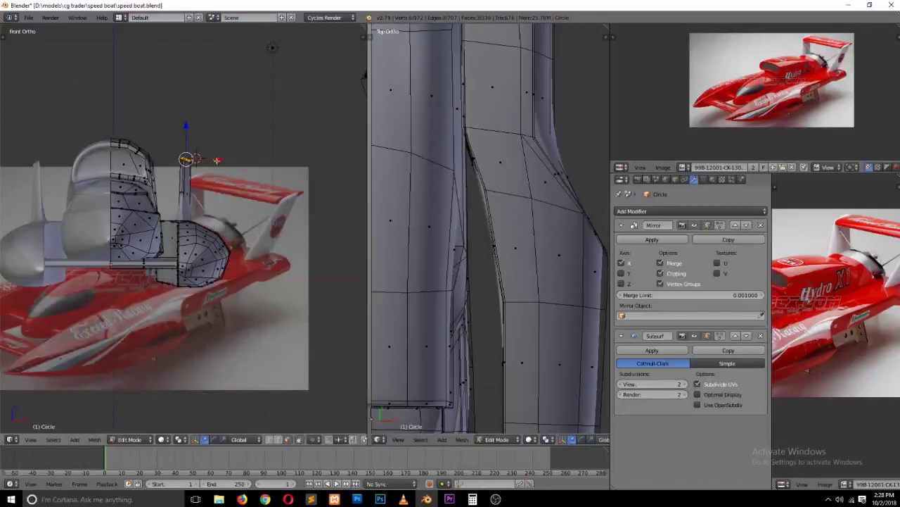
key(g)
key(z)
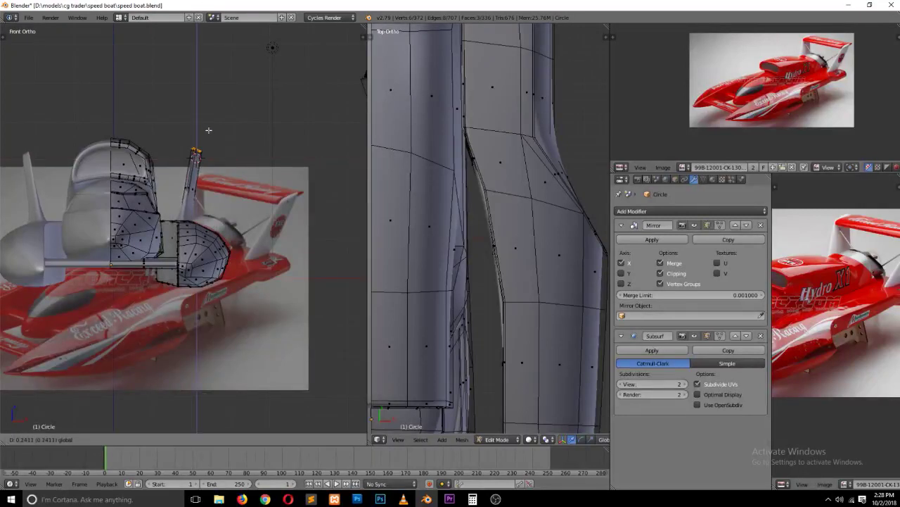
click(208, 130)
key(KP_3)
scroll(240, 190, up, 2)
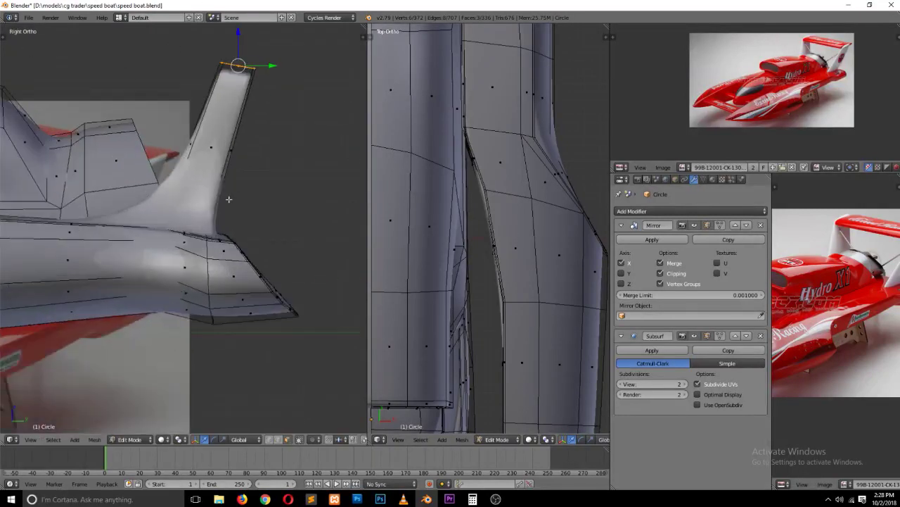
Step: Cut a new edge loop across the fin and slide it down near the fin's base
key(z)
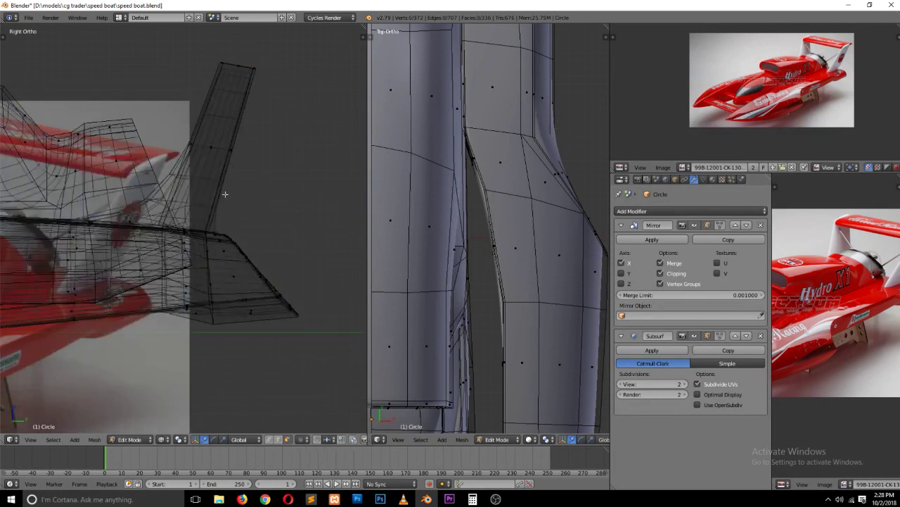
key(ctrl+r)
click(222, 179)
right_click(223, 185)
key(z)
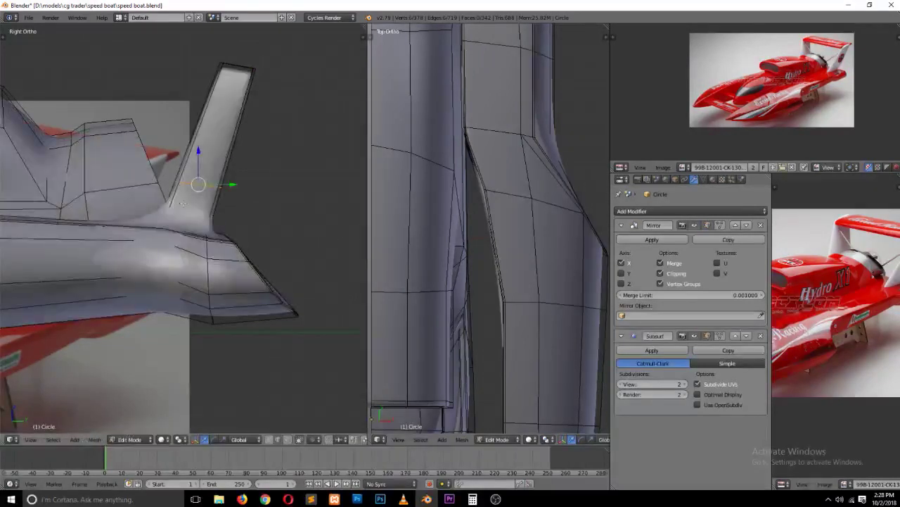
key(ctrl+r)
click(165, 206)
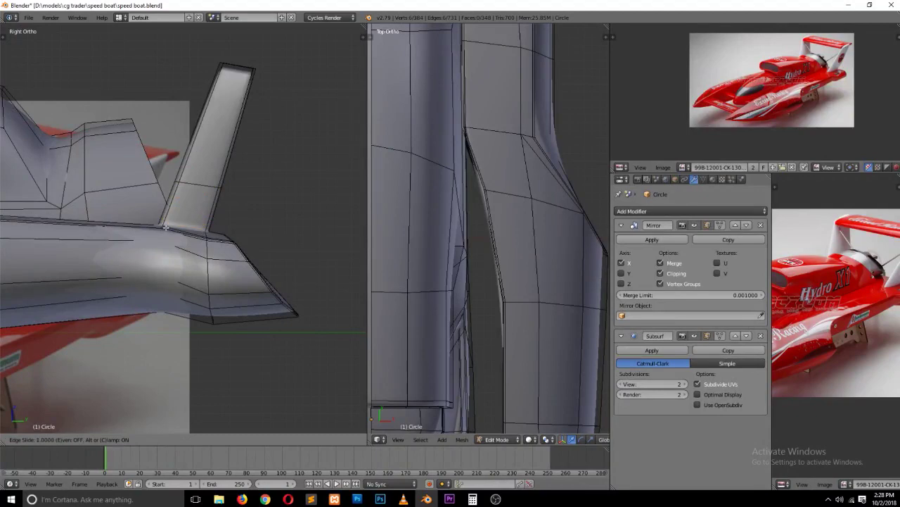
click(170, 222)
Step: Check the smoothed hull from an angle, then move the fin's base edge to reshape it
middle_drag(170, 222, 198, 275)
key(Tab)
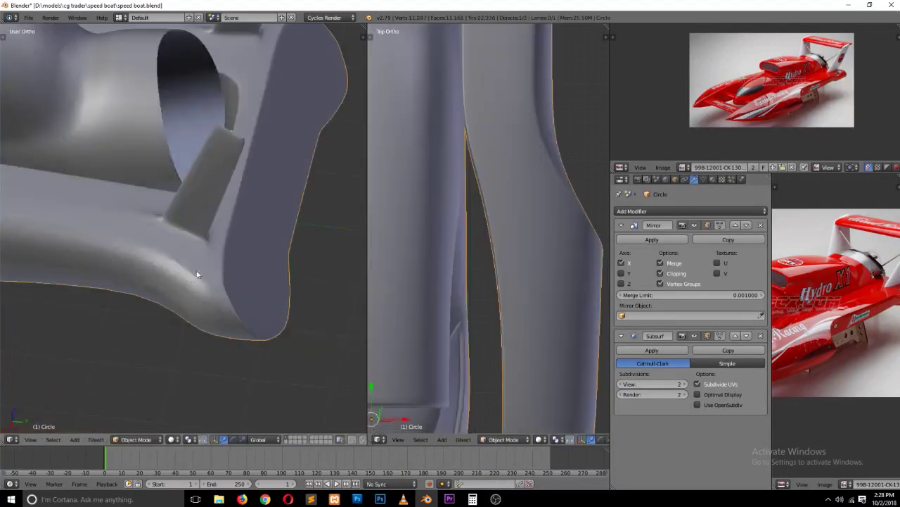
key(Tab)
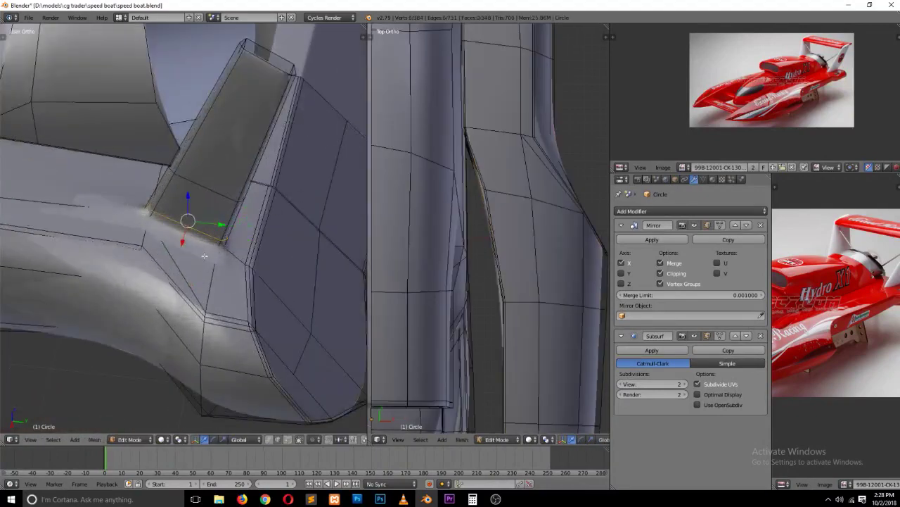
key(g)
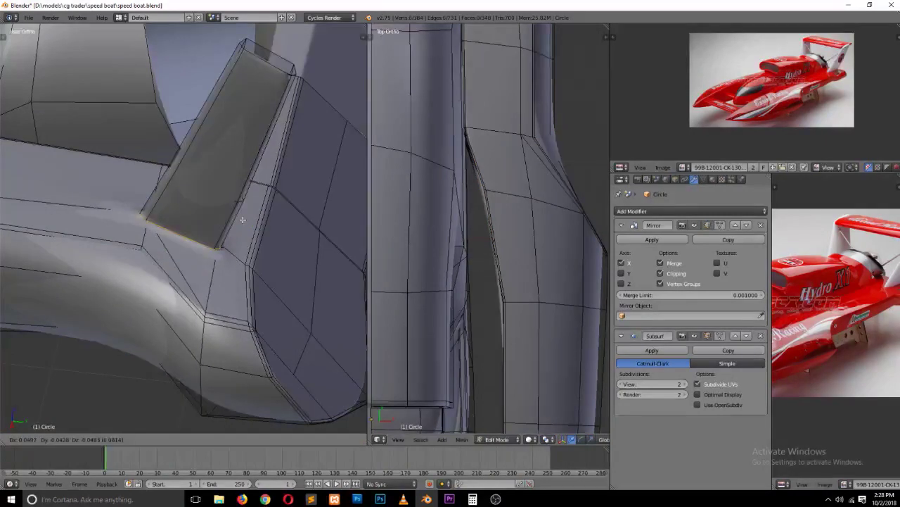
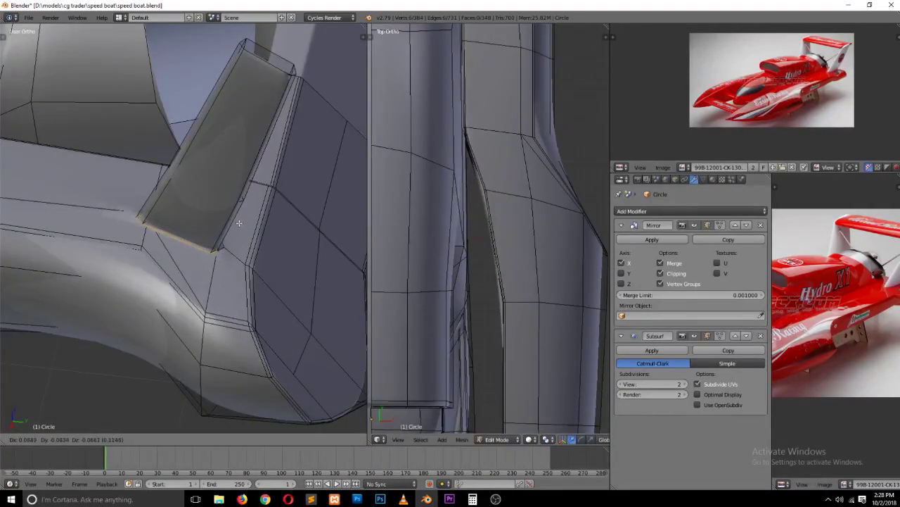
Step: Confirm the fin's base edge on the hull and check the fin from another angle in Object Mode
click(223, 227)
key(Tab)
mouse_move(222, 227)
middle_down()
mouse_move(224, 197)
mouse_move(263, 215)
middle_up()
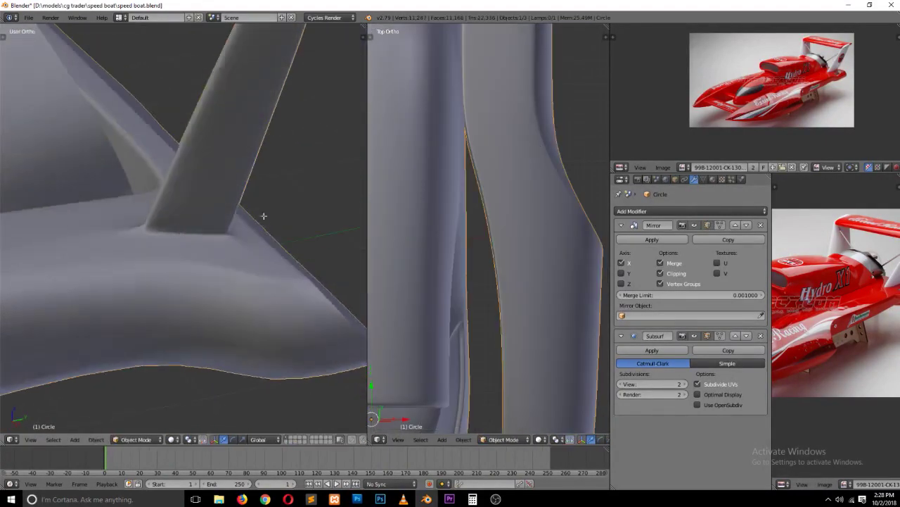
key(Tab)
Step: Cancel a loop cut, switch to vertex select and pick the stray vertex beside the fin base
key(ctrl+r)
right_click(101, 239)
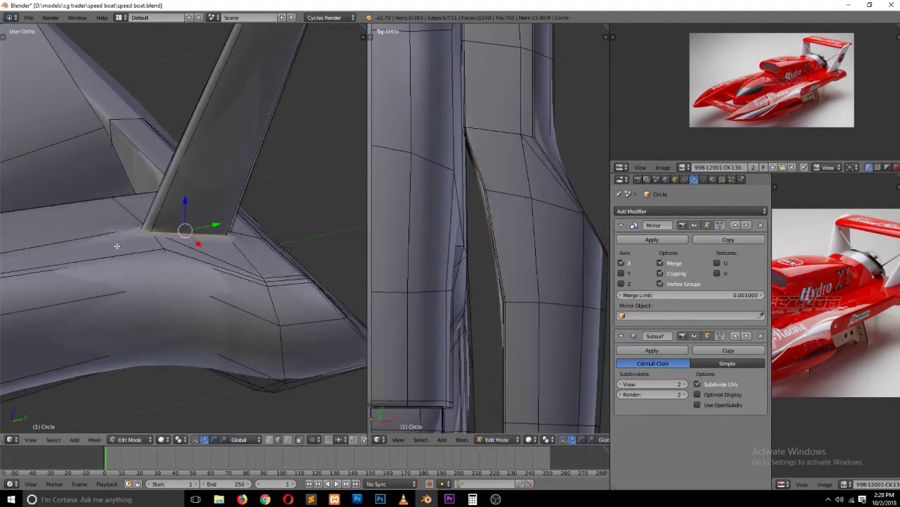
scroll(102, 241, down, 3)
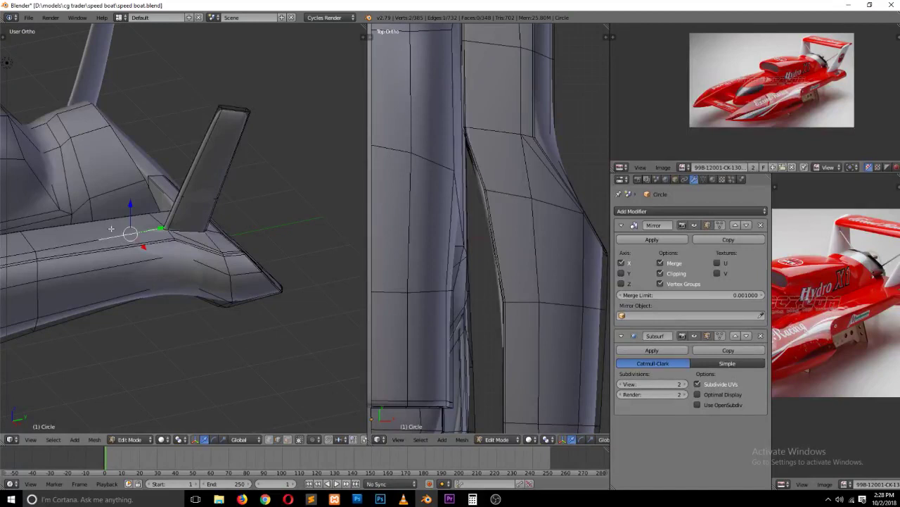
key(ctrl+Tab)
click(111, 223)
right_click(106, 241)
Step: Dissolve the stray vertex and cut a new edge loop across the hull
key(x)
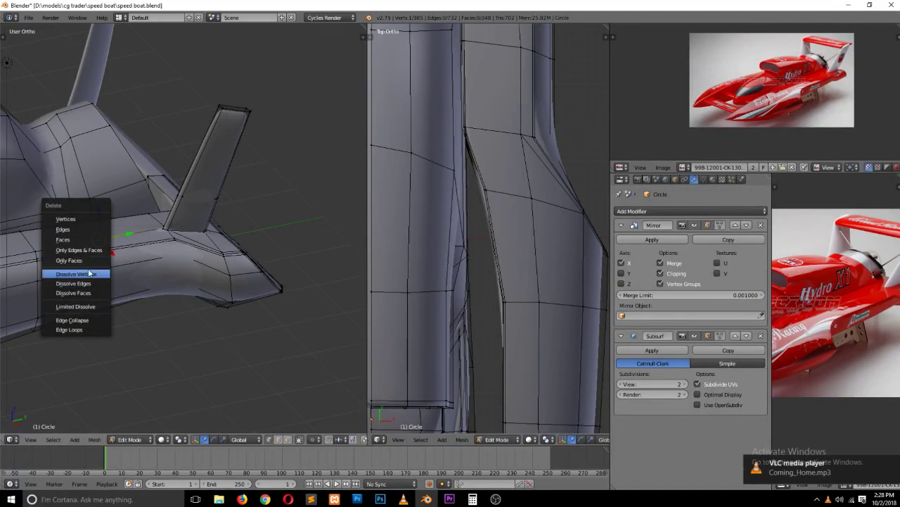
click(89, 273)
key(a)
key(a)
key(ctrl+r)
click(92, 247)
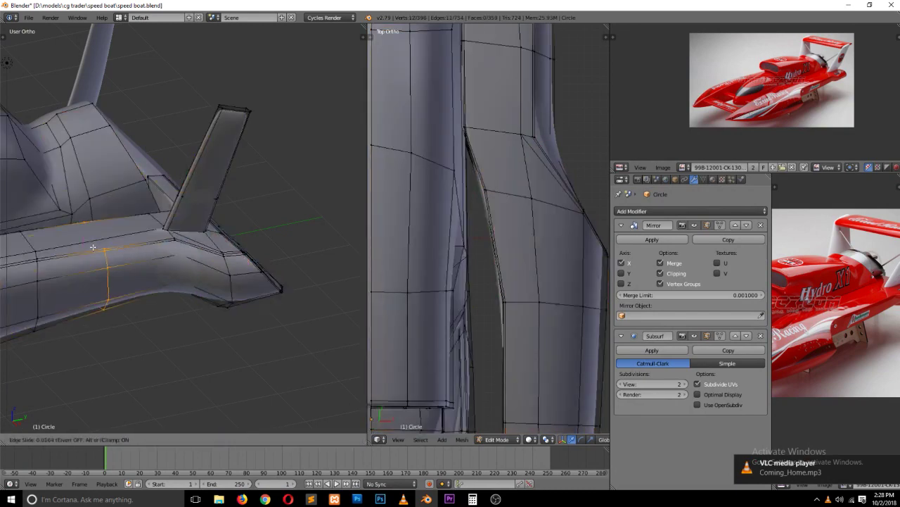
click(80, 251)
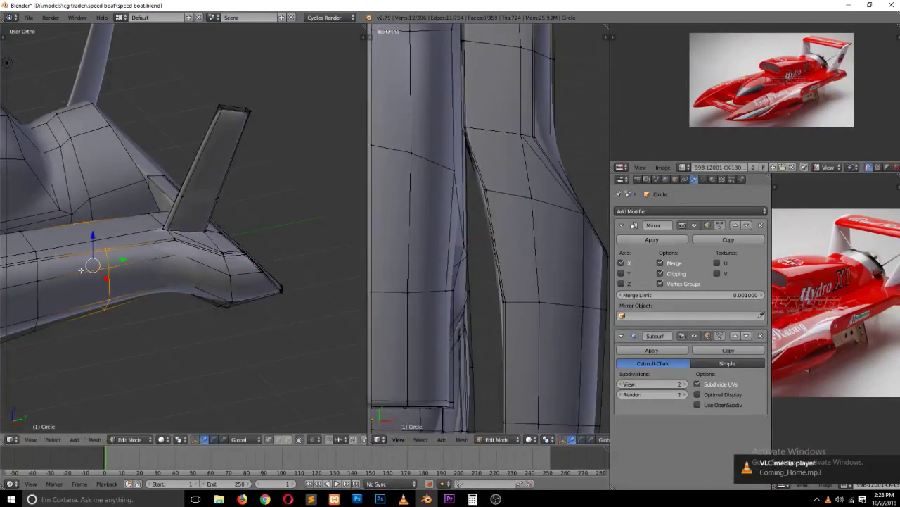
Step: Move a single vertex of the new loop along the hull
scroll(82, 271, up, 2)
scroll(82, 275, up, 2)
shift+middle_drag(14, 280, 82, 280)
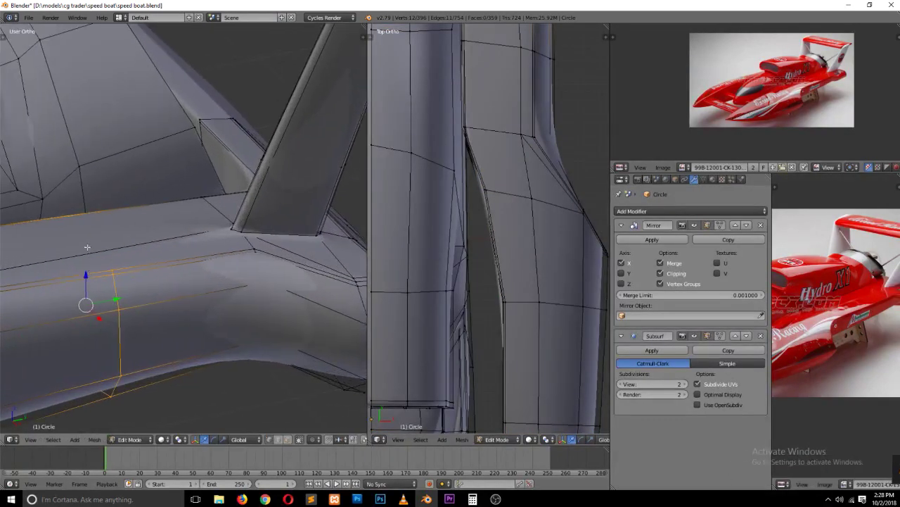
right_click(68, 218)
drag(83, 229, 104, 260)
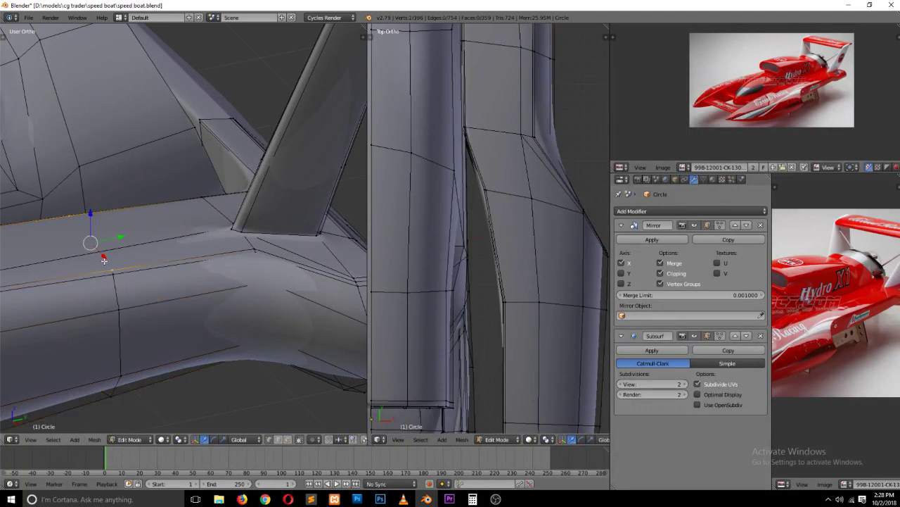
Step: Cut another edge loop near the fin base and slide it along the hull
key(ctrl+r)
click(105, 260)
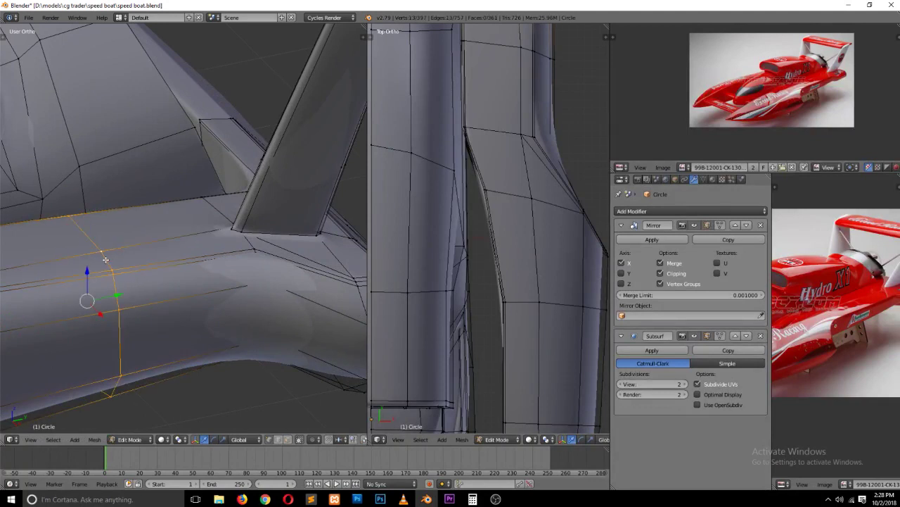
key(g)
key(g)
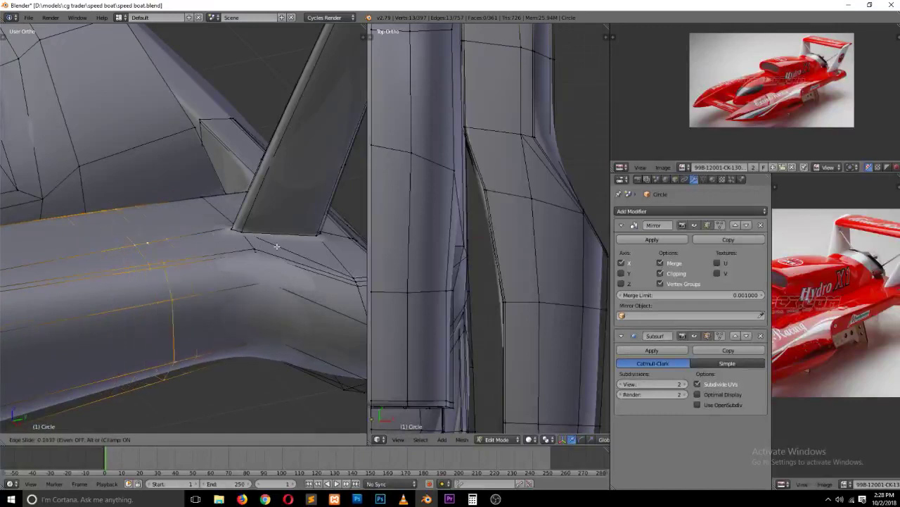
click(333, 245)
scroll(274, 290, up, 3)
scroll(274, 290, up, 2)
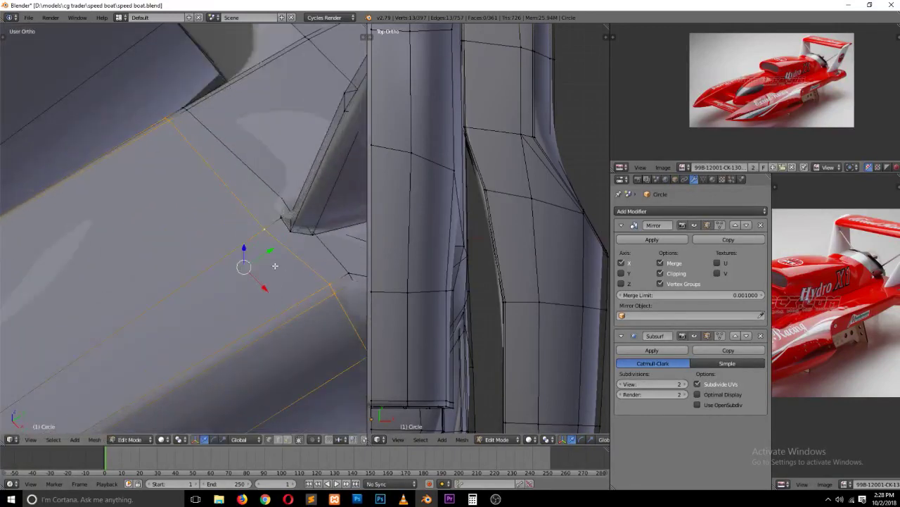
Step: Merge the fin-corner vertices into one with Alt+M and vertex-slide it along its edge
right_click(281, 225)
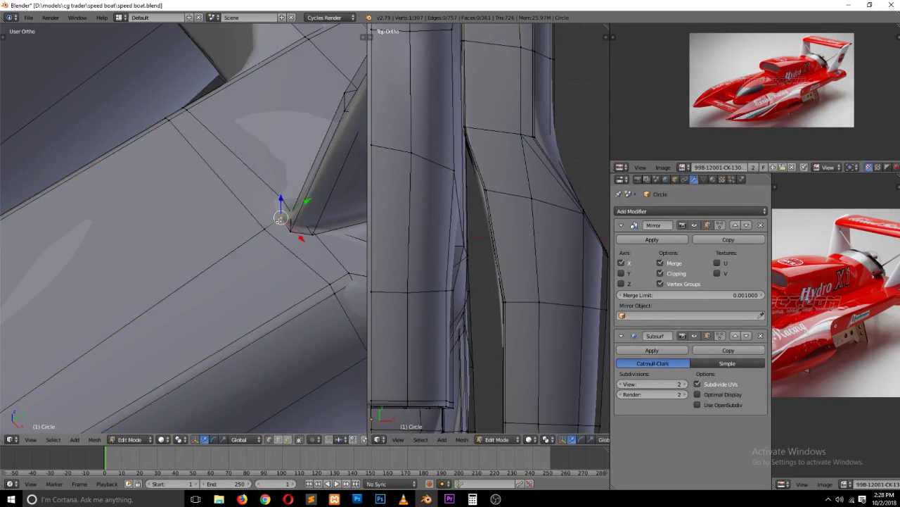
key(alt+m)
click(290, 238)
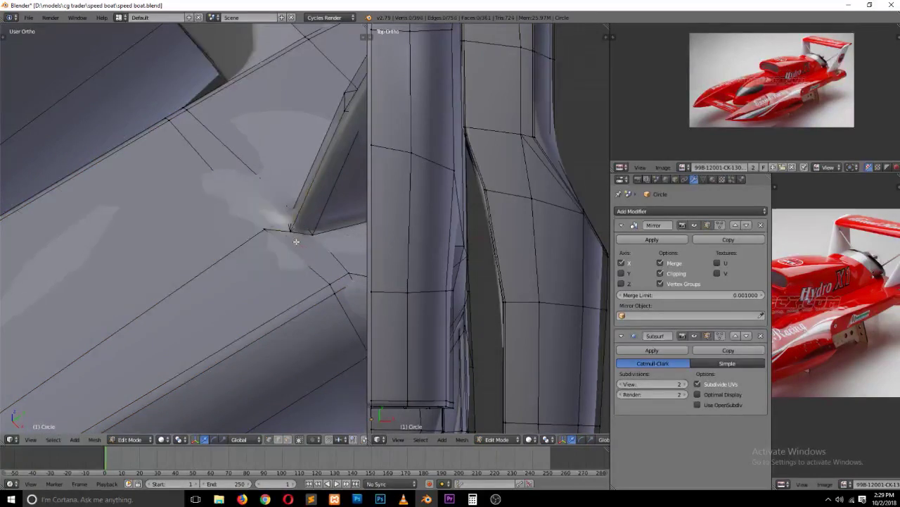
key(shift+v)
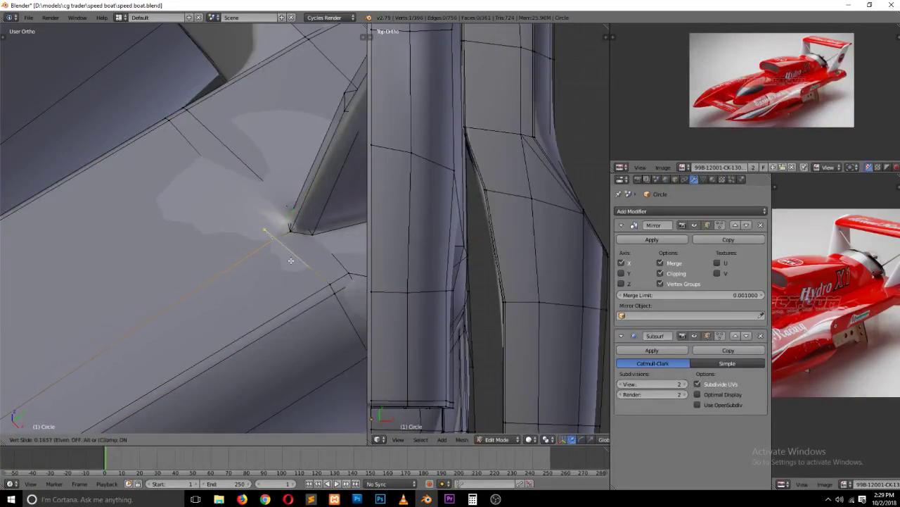
click(289, 260)
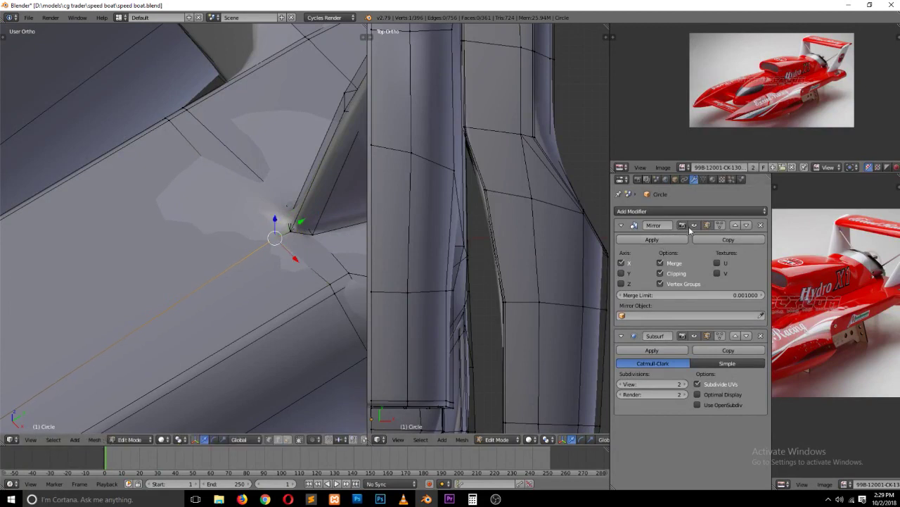
Step: Toggle the Mirror modifier's edit-mode display and save the file
click(695, 225)
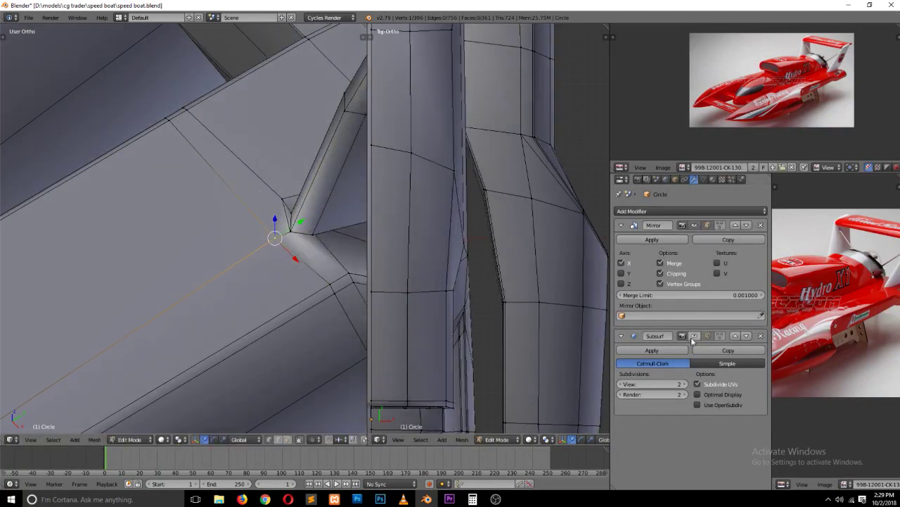
key(ctrl+s)
click(324, 250)
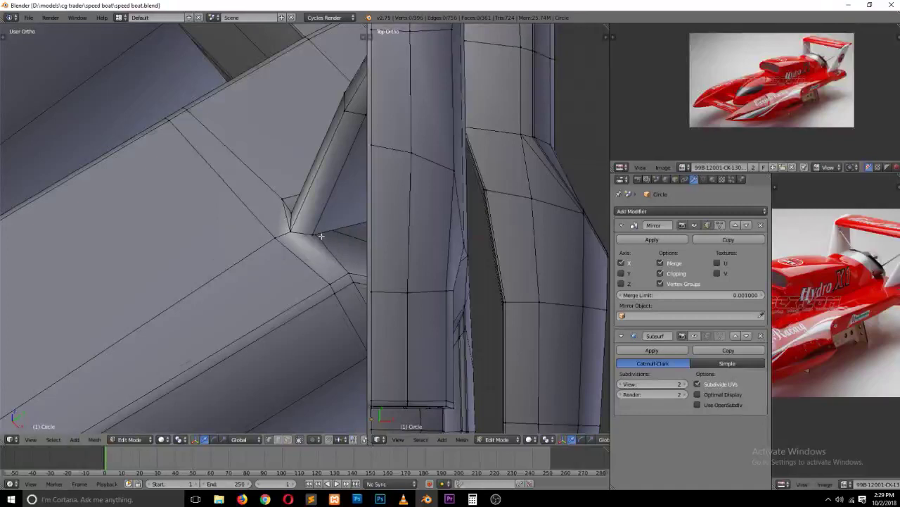
Step: Reposition a fin-base vertex, undoing a downward move and moving it along one axis instead
middle_drag(320, 246, 285, 186)
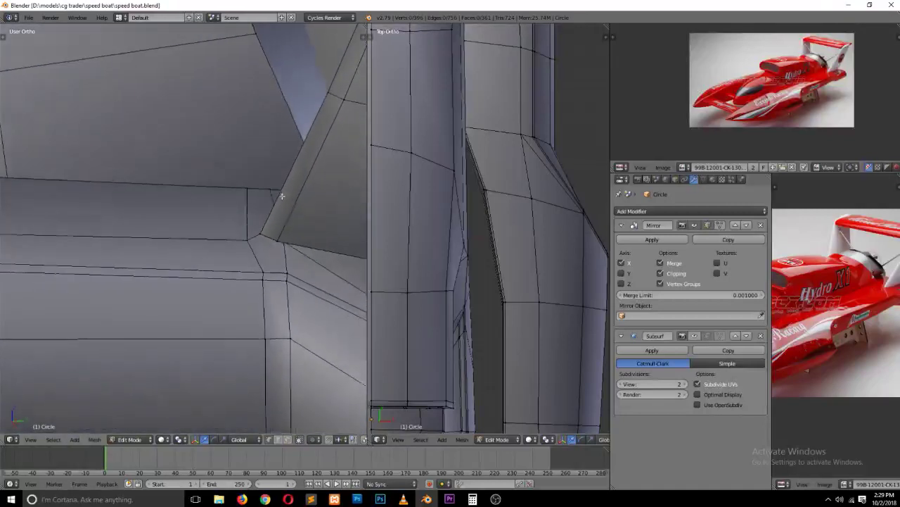
right_click(292, 228)
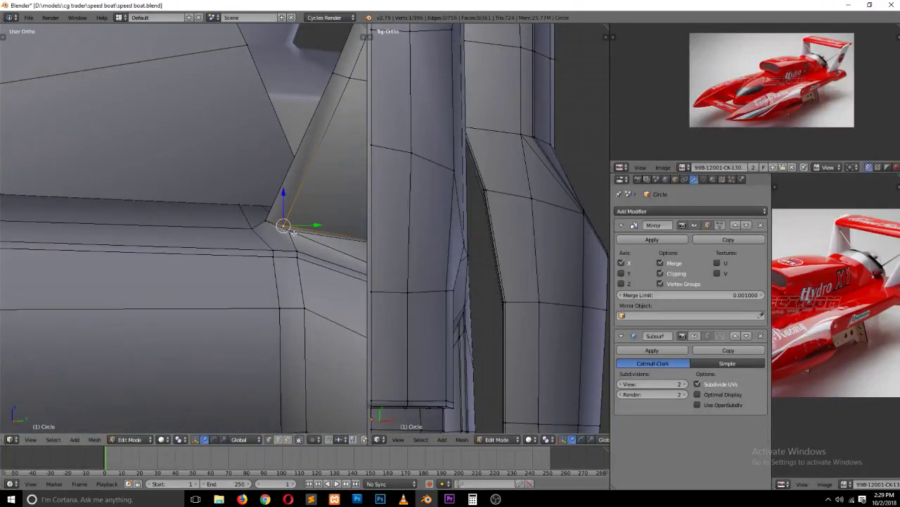
key(z)
key(z)
middle_drag(287, 232, 287, 280)
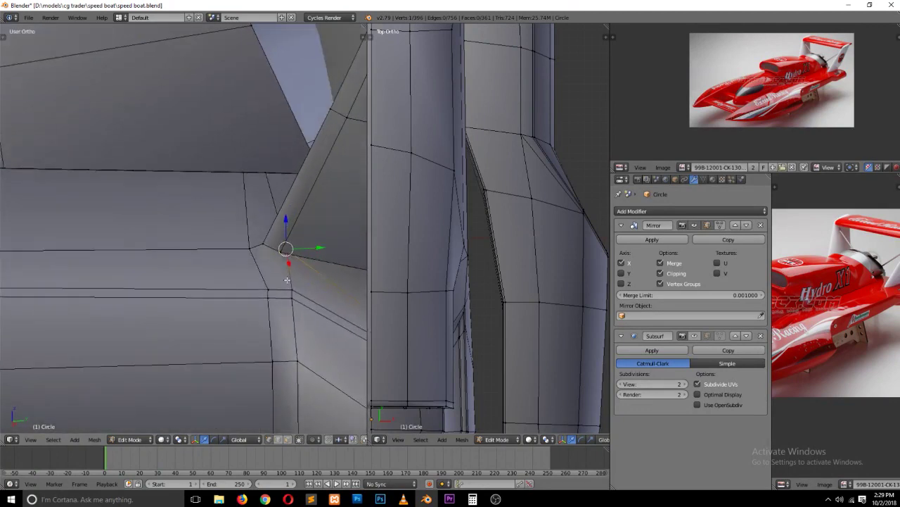
key(g)
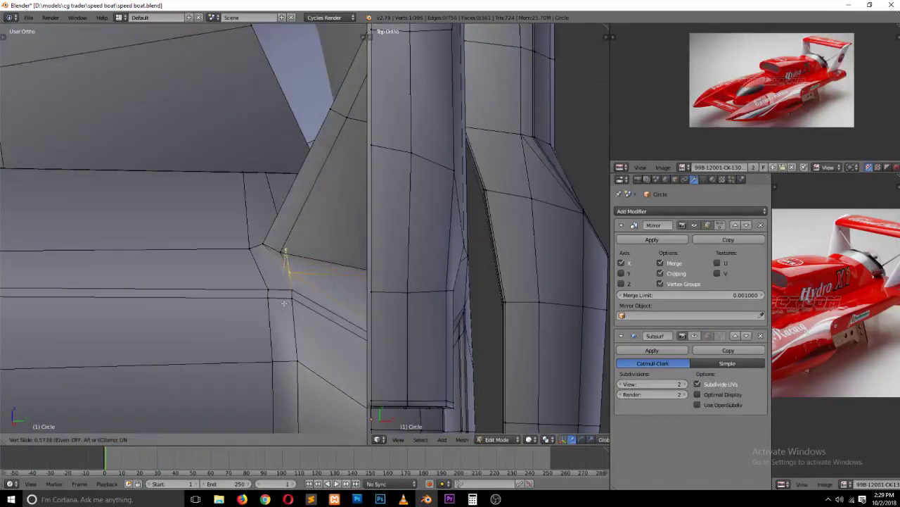
click(289, 275)
key(ctrl+z)
key(g)
click(312, 223)
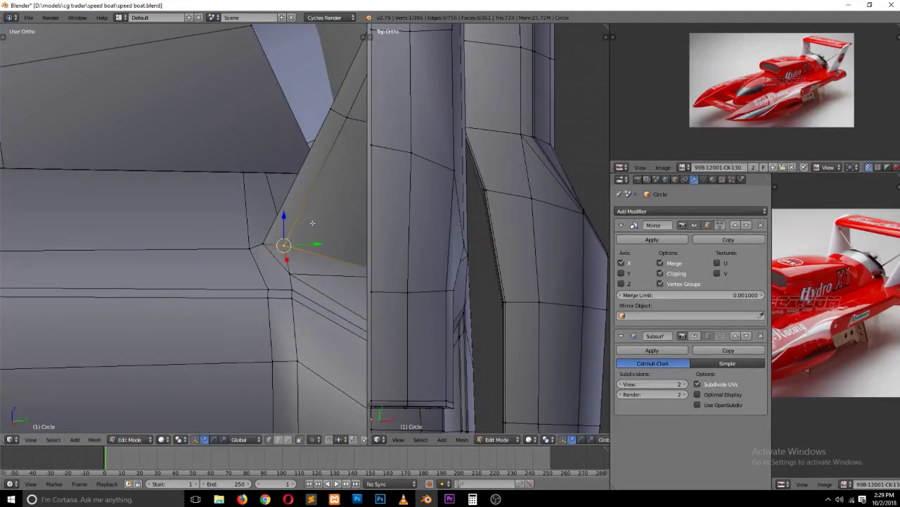
Step: Deselect all, save, and turn the view to look under the rear wing support
key(a)
key(ctrl+s)
mouse_move(292, 269)
middle_down()
mouse_move(306, 286)
mouse_move(269, 273)
middle_up()
ctrl+scroll(306, 286, up, 5)
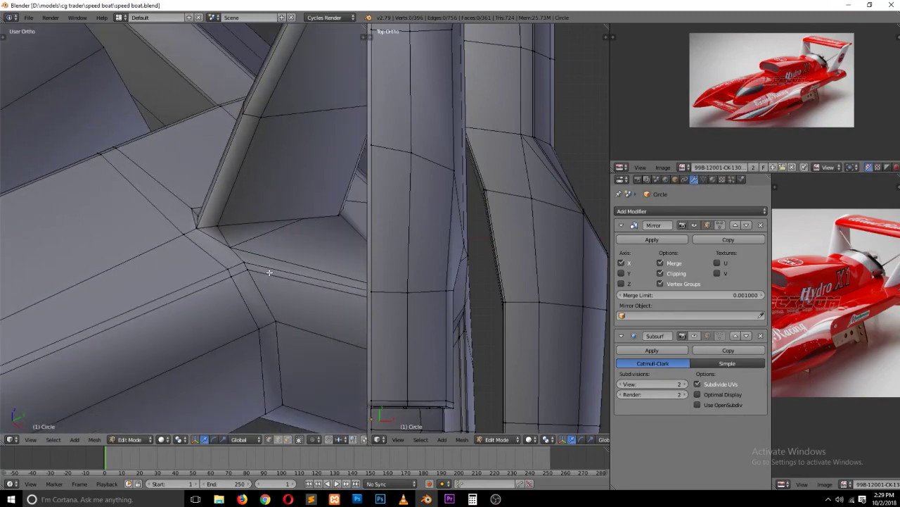
mouse_move(234, 217)
middle_down()
mouse_move(112, 201)
mouse_move(121, 187)
middle_up()
Step: Select and inspect the faces beside the wing support in face select mode
key(ctrl+Tab)
click(125, 226)
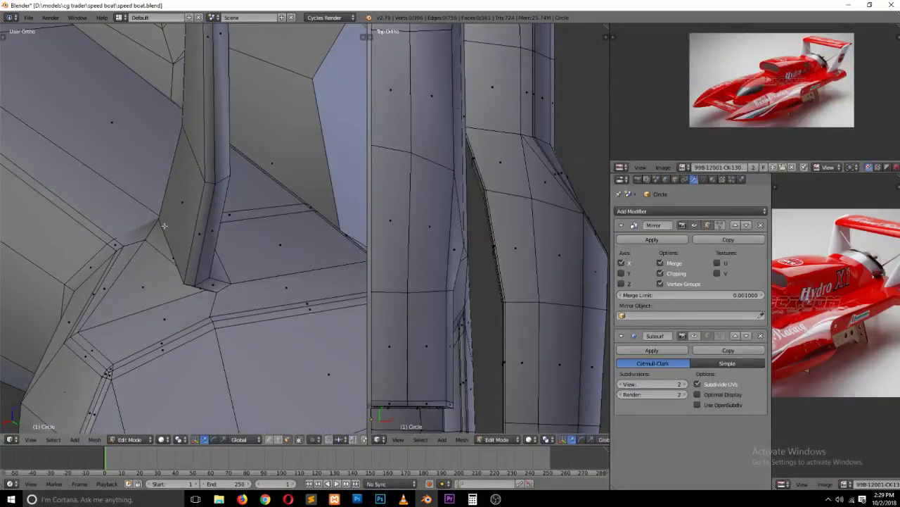
right_click(200, 213)
mouse_move(179, 206)
middle_down()
mouse_move(360, 265)
mouse_move(44, 271)
middle_up()
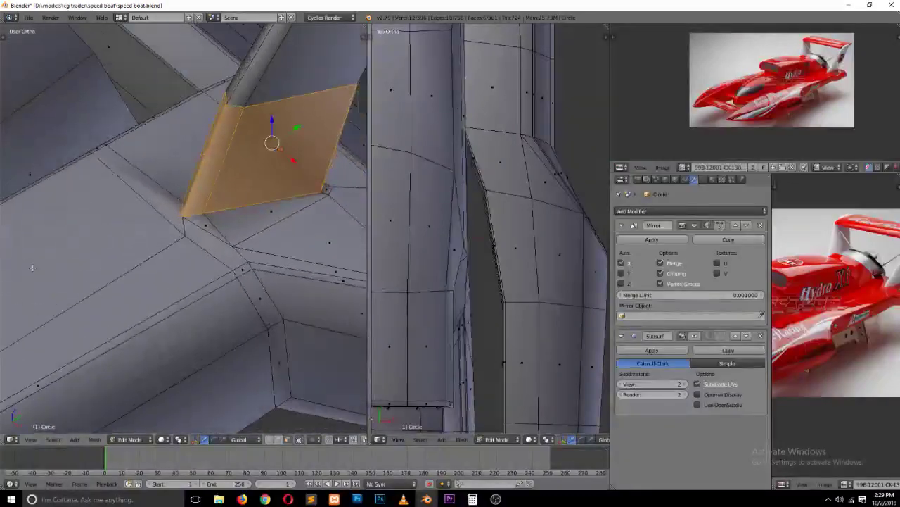
key(a)
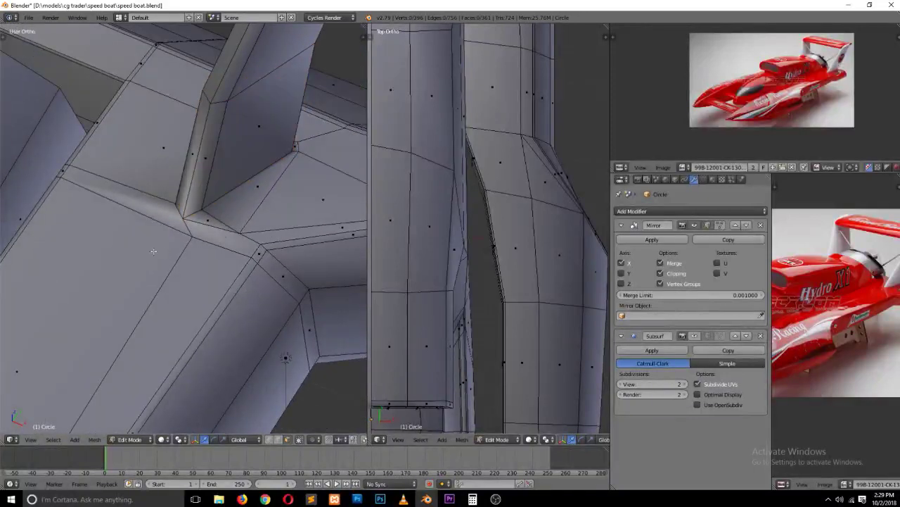
Step: In vertex mode, select two vertices at the support's base
key(ctrl+Tab)
click(174, 216)
middle_drag(174, 216, 182, 238)
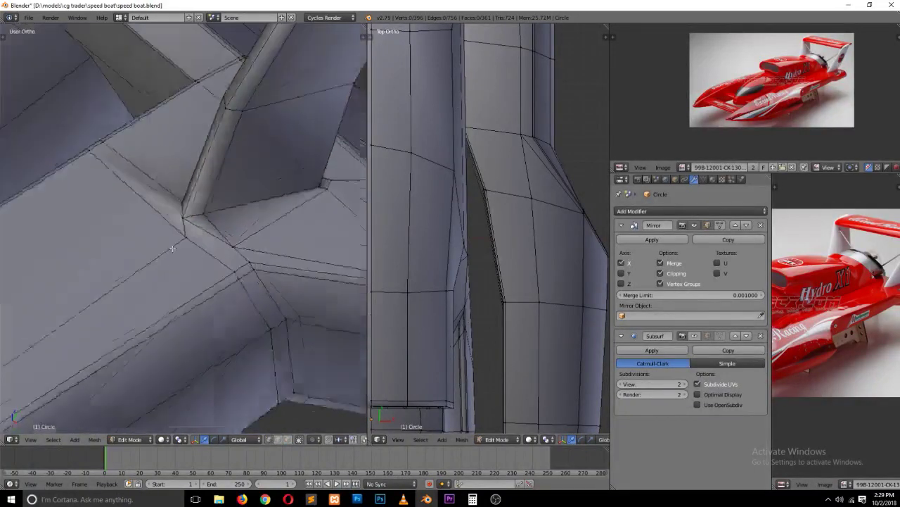
right_click(181, 237)
shift+right_click(227, 254)
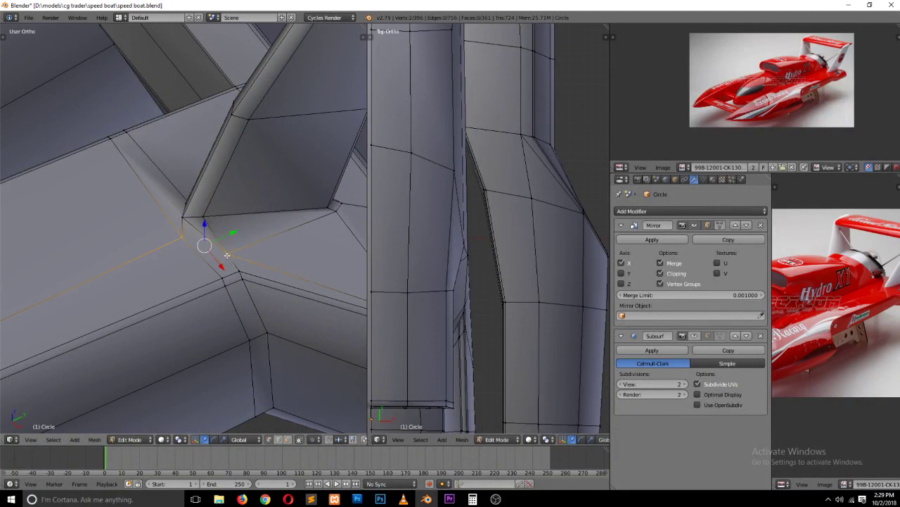
key(ctrl+Tab)
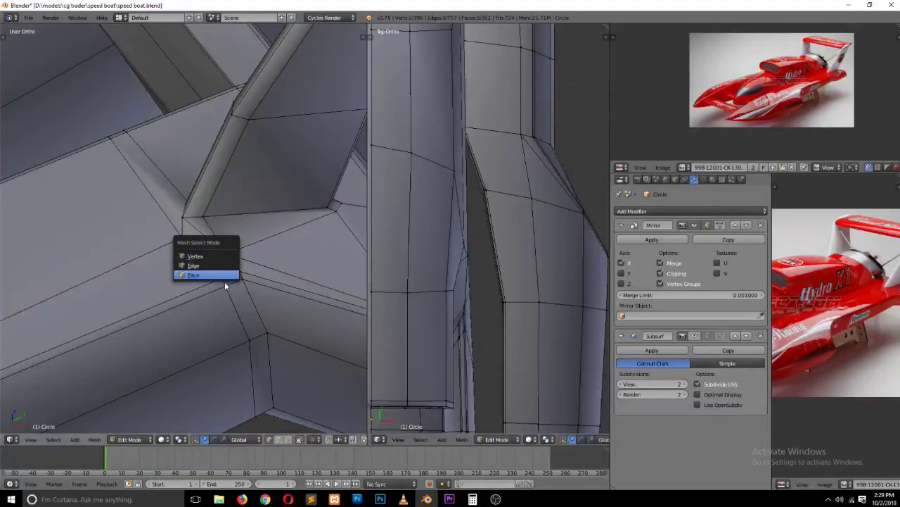
click(227, 276)
Step: Inspect the fin-junction vertex and face, then save the boat file
right_click(202, 215)
key(ctrl+Tab)
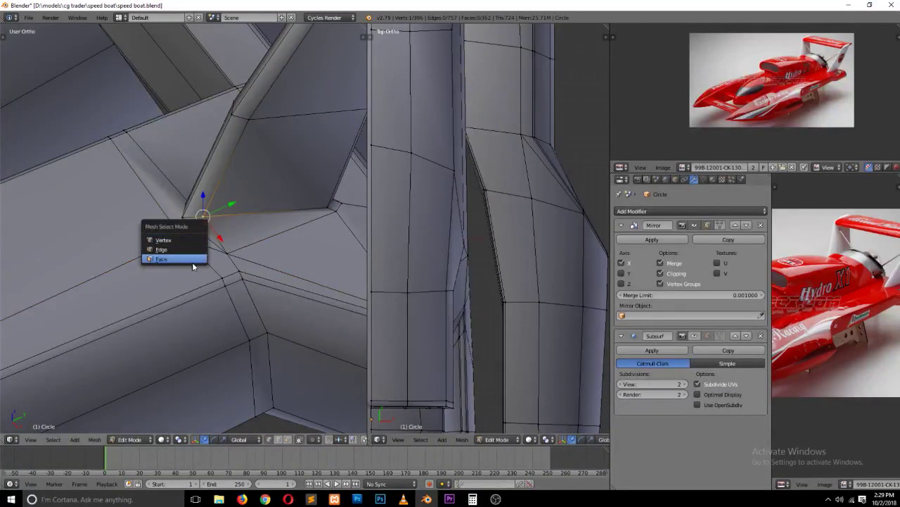
click(192, 261)
right_click(202, 232)
key(a)
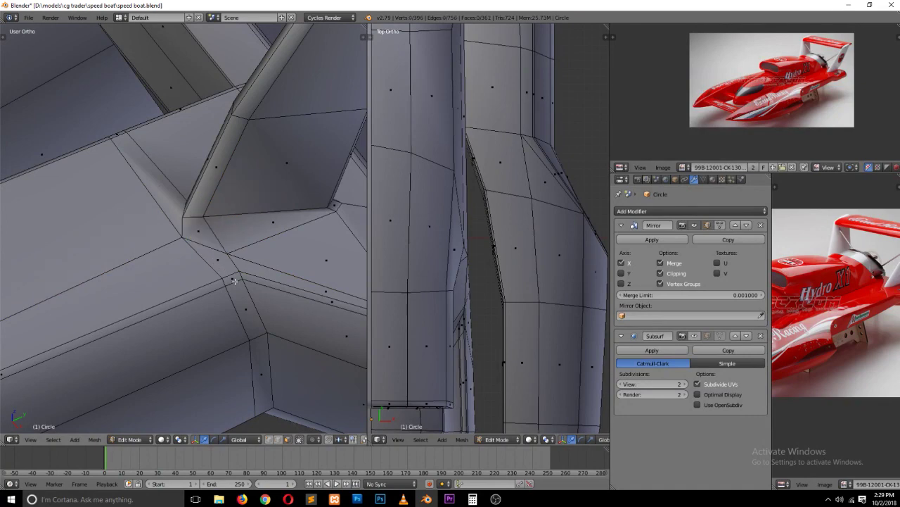
key(ctrl+s)
mouse_move(208, 262)
middle_down()
mouse_move(329, 279)
mouse_move(328, 268)
middle_up()
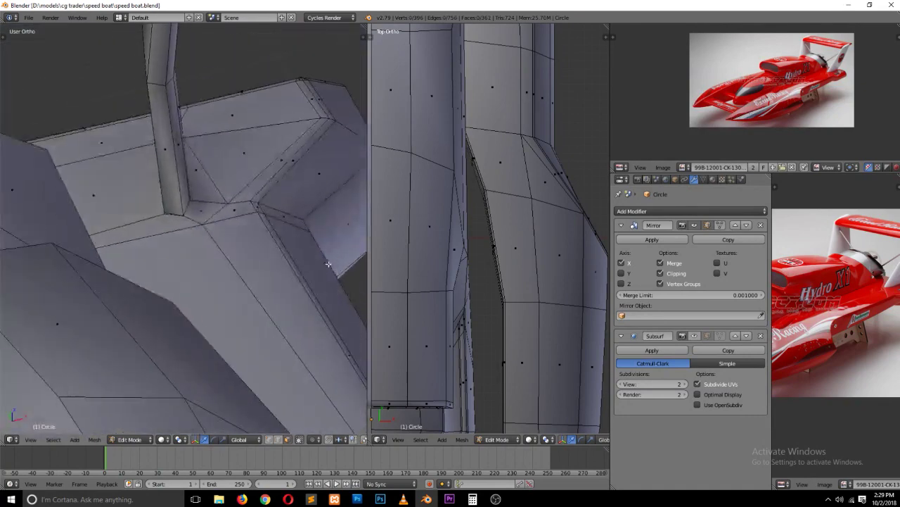
Step: Vertex-slide the fin's base corner vertex along its edge using wireframe view
key(ctrl+Tab)
click(247, 217)
middle_drag(248, 217, 208, 237)
key(z)
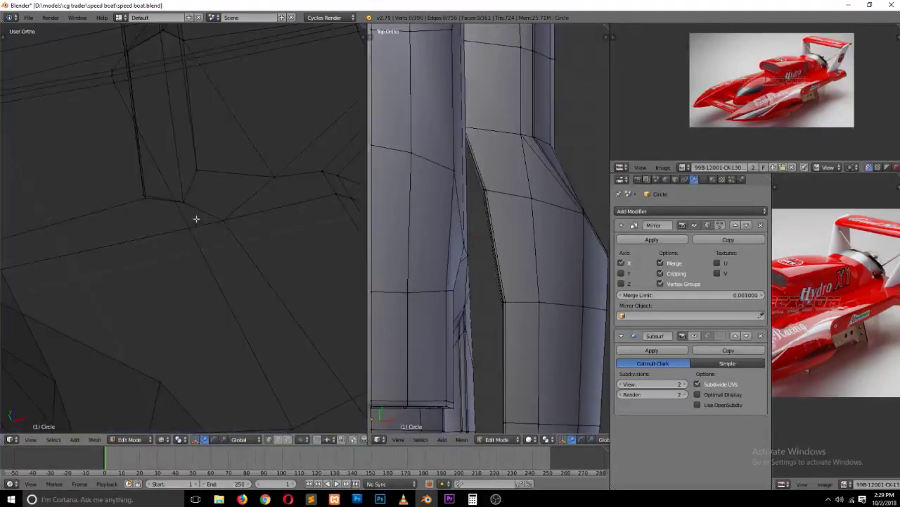
key(z)
key(z)
right_click(186, 208)
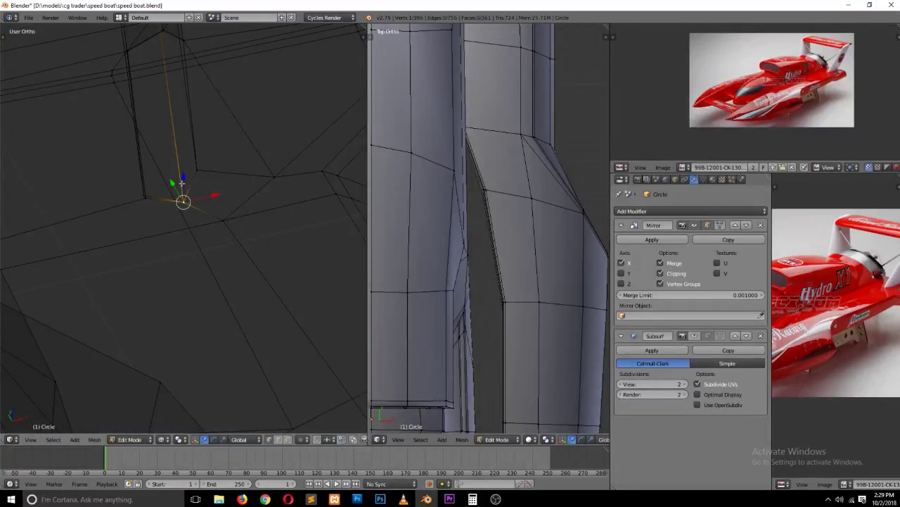
key(shift+v)
click(180, 177)
scroll(179, 211, up, 1)
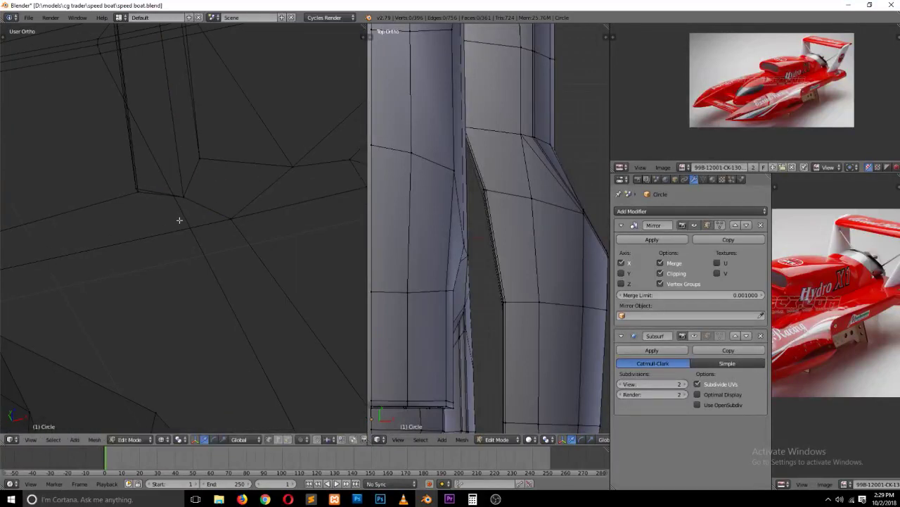
key(z)
Step: Select the fin-base vertices and the edge loop along the fin's base
right_click(150, 195)
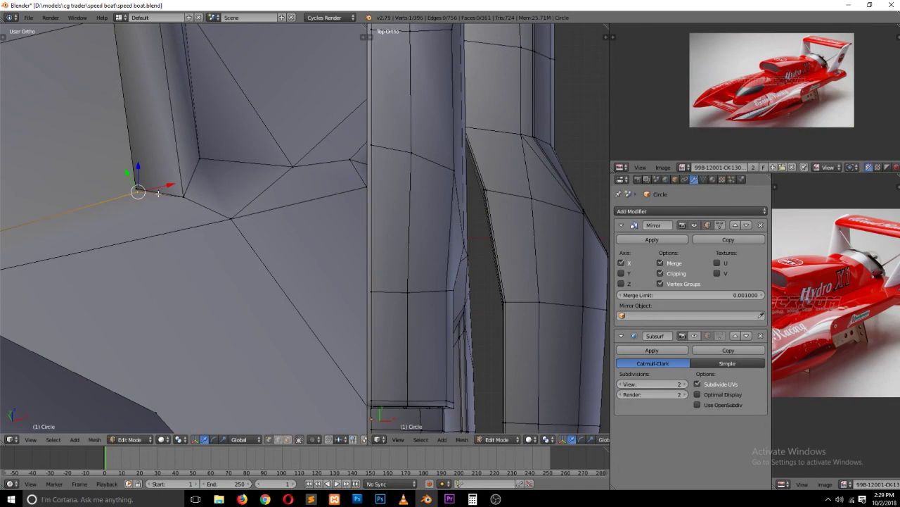
middle_drag(159, 193, 124, 247)
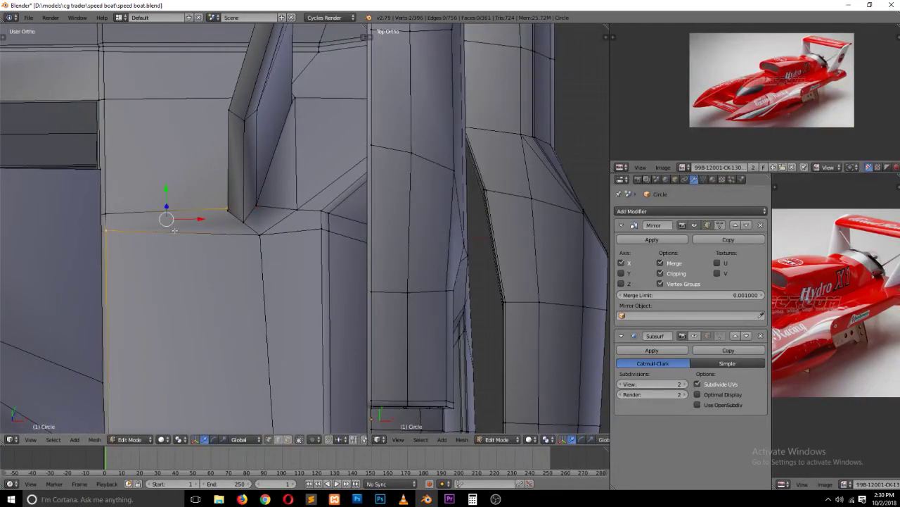
right_click(242, 223)
mouse_move(220, 216)
middle_down()
mouse_move(182, 202)
mouse_move(150, 215)
mouse_move(153, 222)
middle_up()
alt+right_click(137, 220)
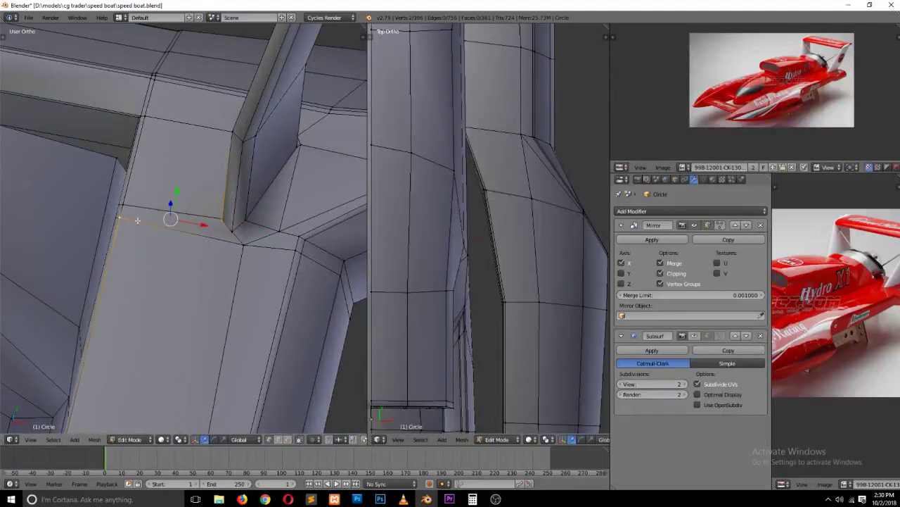
scroll(253, 232, up, 3)
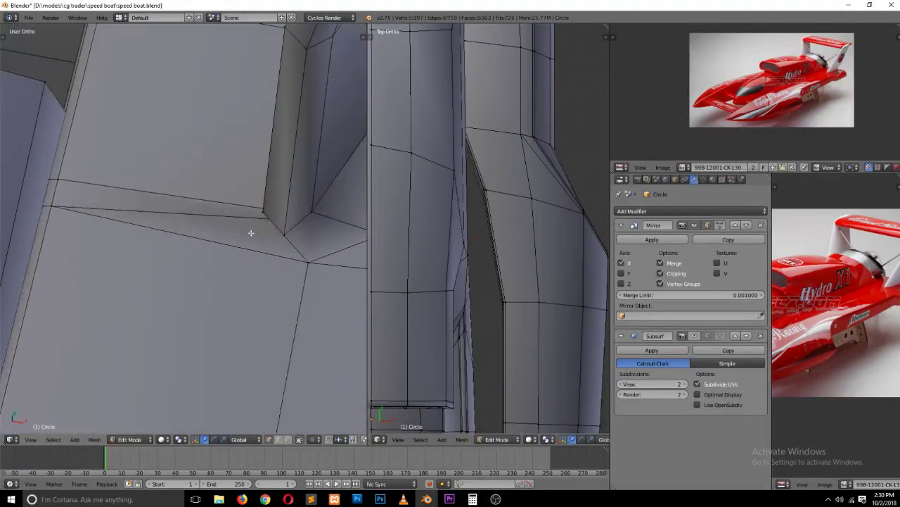
scroll(275, 221, up, 3)
Step: Vertex-slide the vertex beside the fin corner along its edge
right_click(275, 221)
key(z)
key(shift+v)
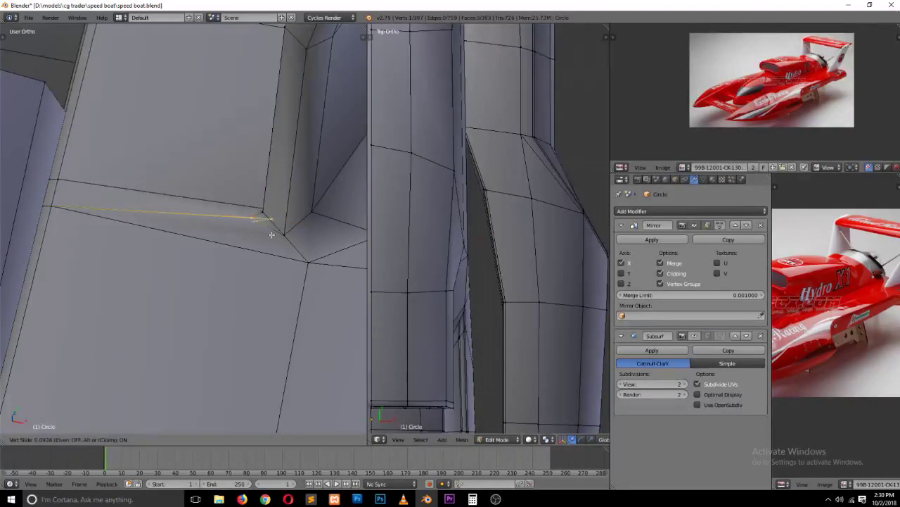
click(272, 235)
mouse_move(271, 234)
middle_down()
mouse_move(286, 217)
mouse_move(284, 226)
middle_up()
Step: In Object Mode, enable the Subdivision Surface viewport display and inspect the smoothed fin
key(Tab)
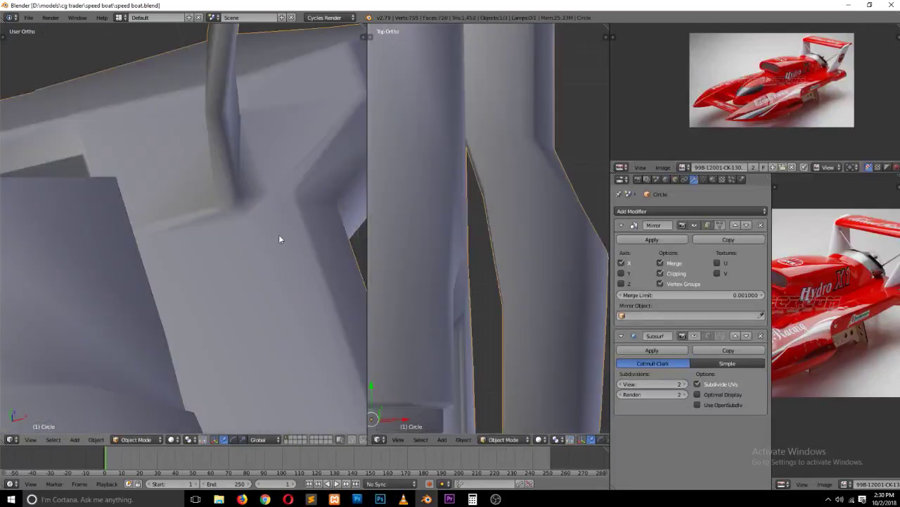
scroll(279, 235, down, 4)
scroll(255, 238, up, 1)
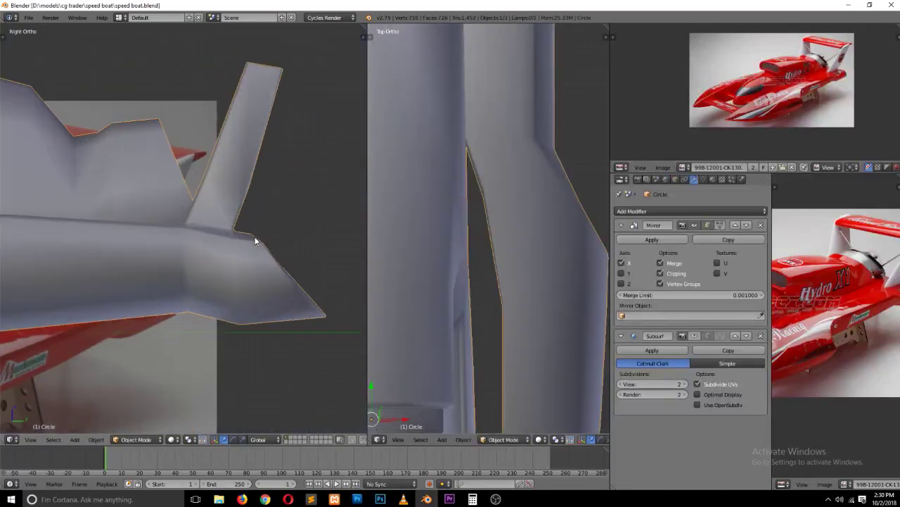
click(694, 336)
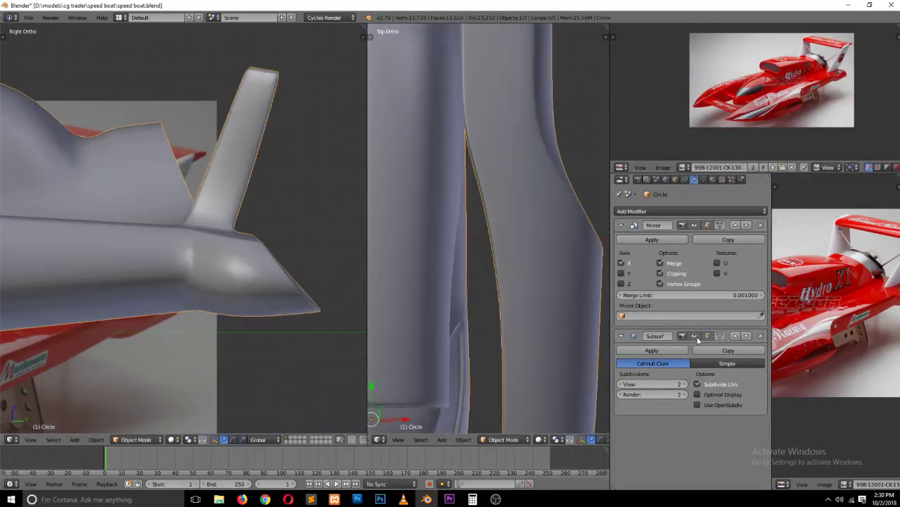
mouse_move(216, 216)
middle_down()
mouse_move(306, 271)
mouse_move(301, 283)
mouse_move(360, 284)
middle_up()
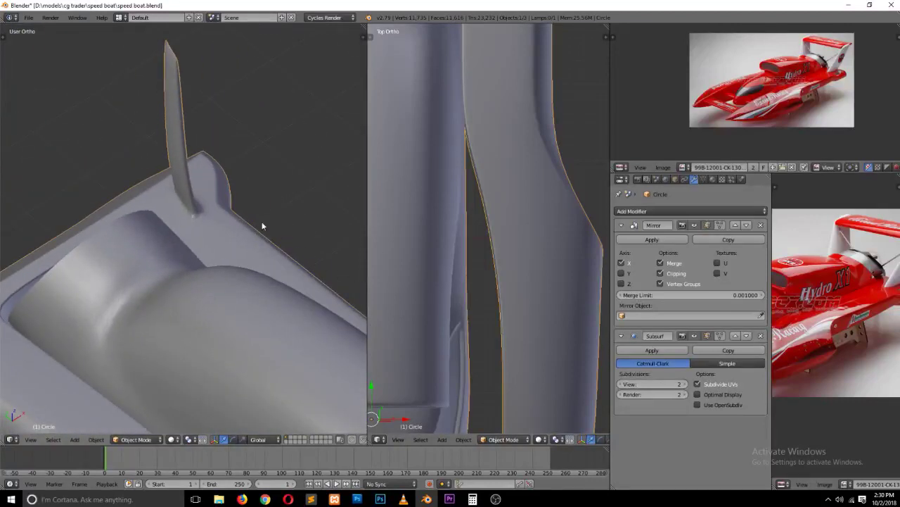
Step: Back in Edit Mode, turn off the Subdivision Surface display for editing
key(Tab)
scroll(232, 202, up, 1)
middle_drag(193, 177, 246, 207)
click(707, 336)
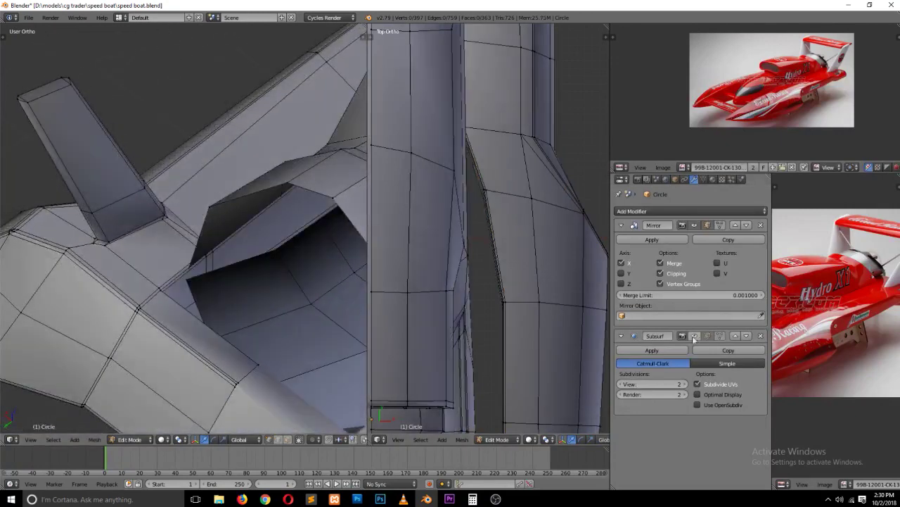
scroll(199, 269, up, 2)
key(ctrl+Tab)
Step: Move an edge at the fin's base to a new position
click(141, 263)
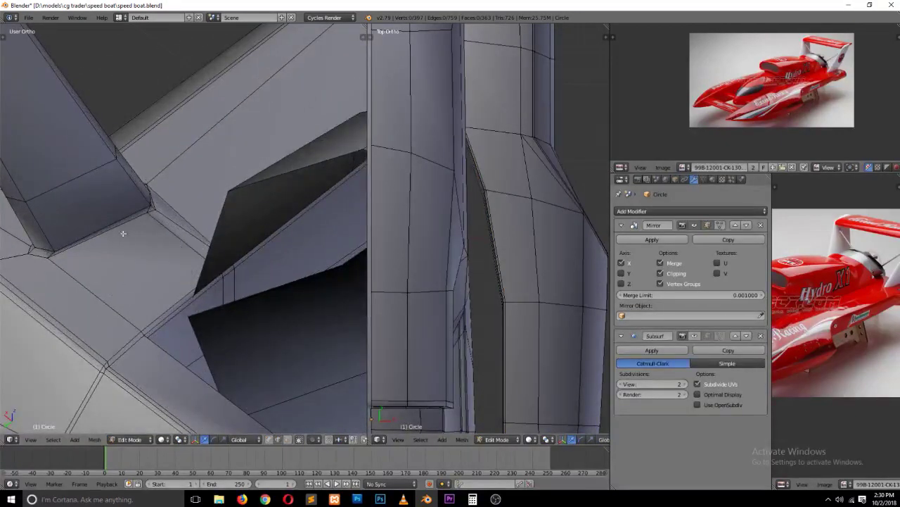
right_click(121, 233)
key(g)
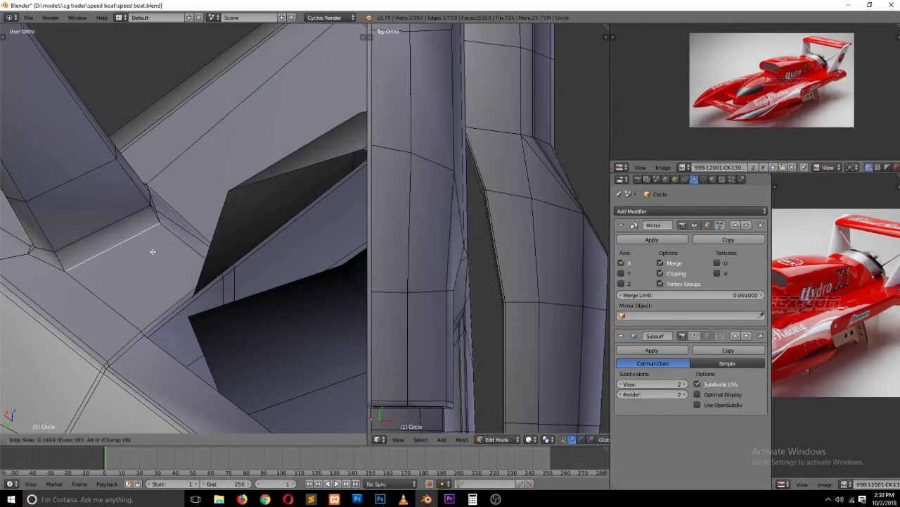
click(151, 251)
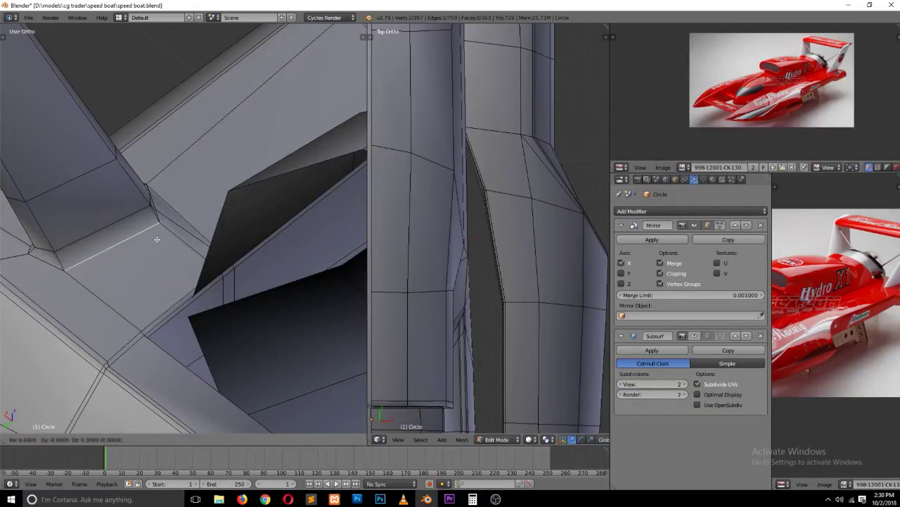
Step: Try collapsing the short fin-base edge into one vertex, then undo the merge
key(ctrl+Tab)
click(169, 211)
mouse_move(151, 237)
middle_down()
mouse_move(140, 226)
mouse_move(325, 241)
middle_up()
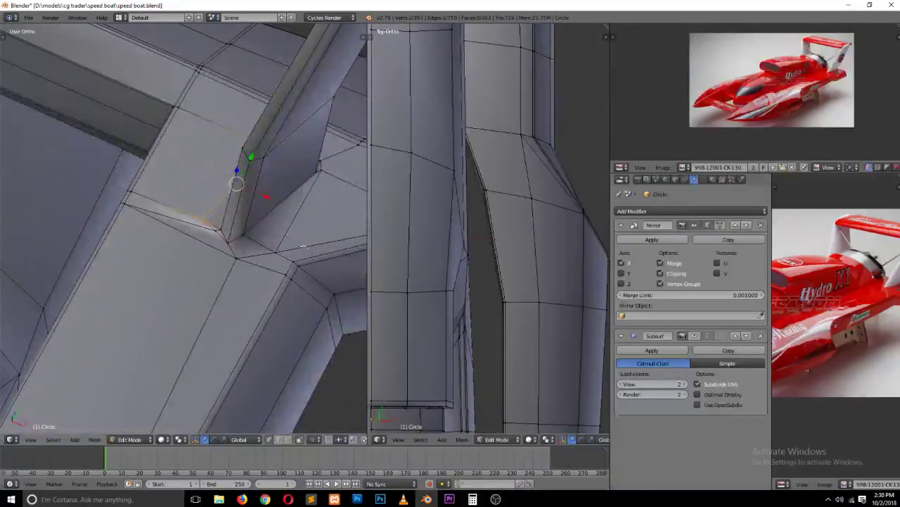
scroll(301, 246, up, 1)
scroll(290, 245, up, 1)
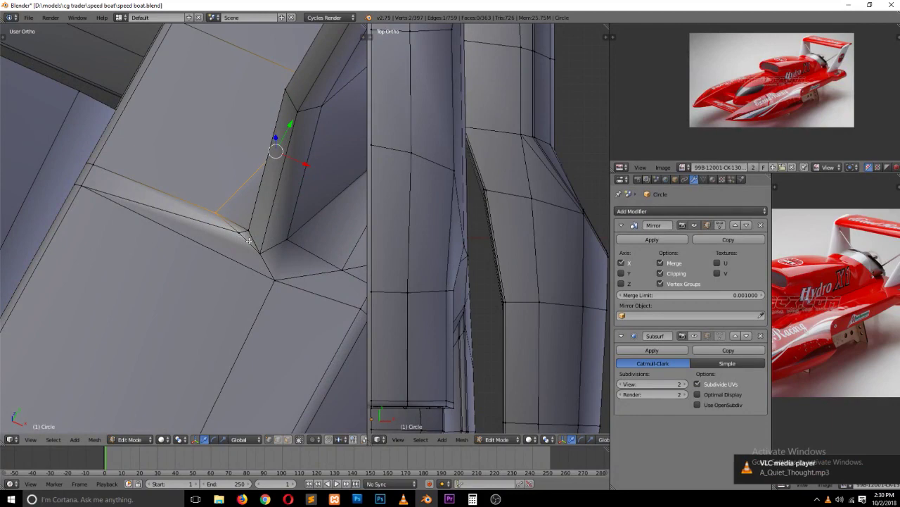
right_click(245, 237)
key(alt+m)
click(253, 234)
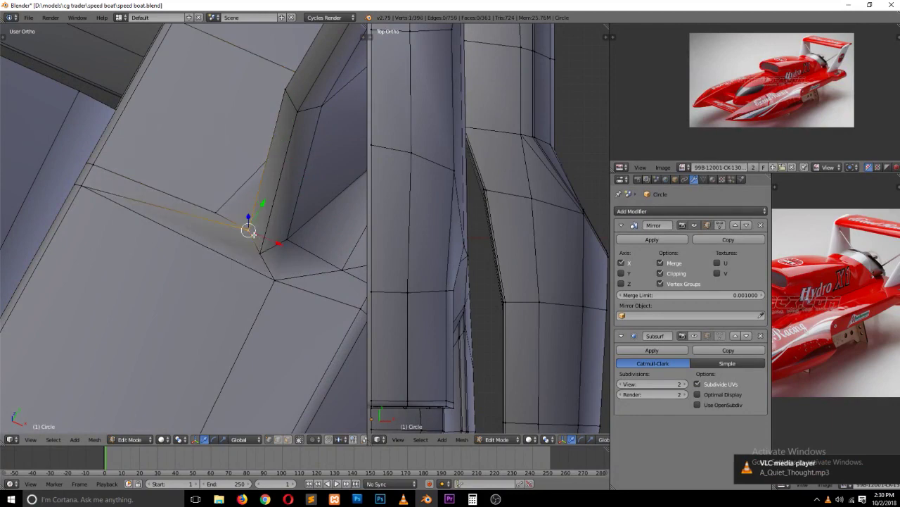
middle_drag(251, 243, 246, 244)
key(ctrl+z)
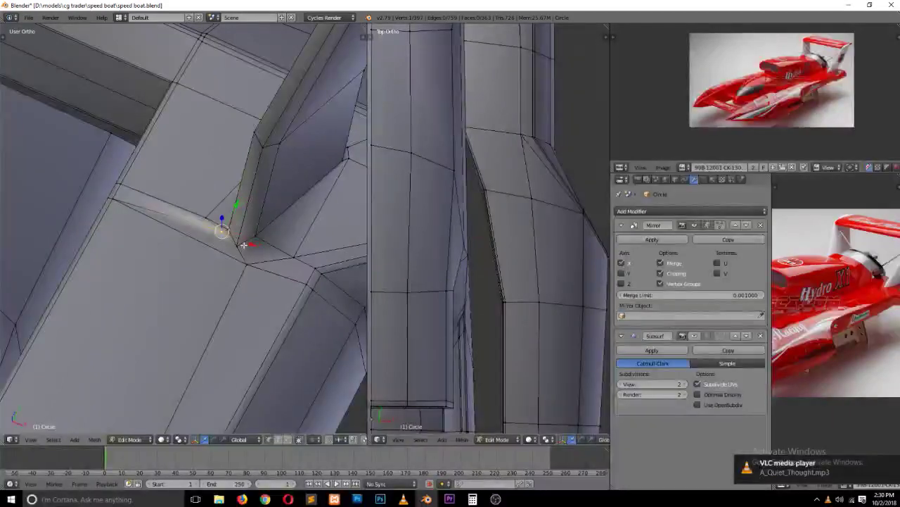
Step: Vertex-slide the fin-base vertex along its edge and inspect the corner
key(shift+v)
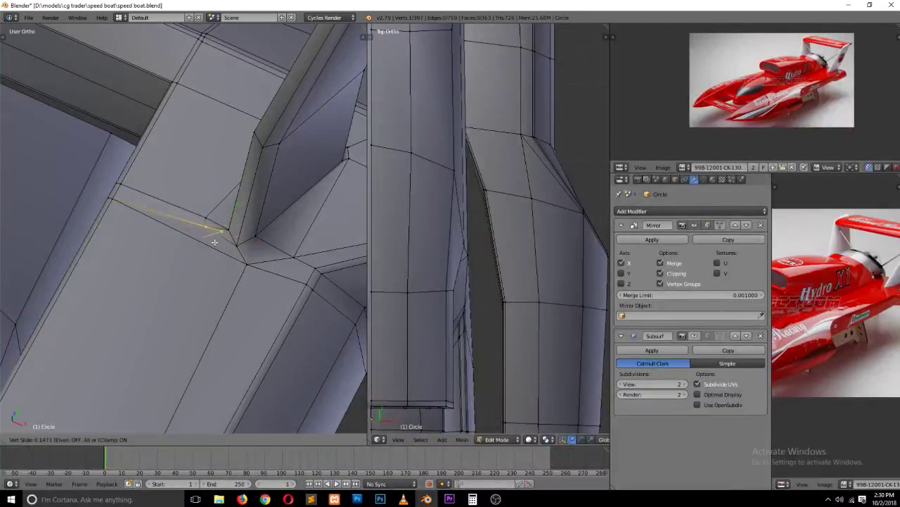
click(215, 242)
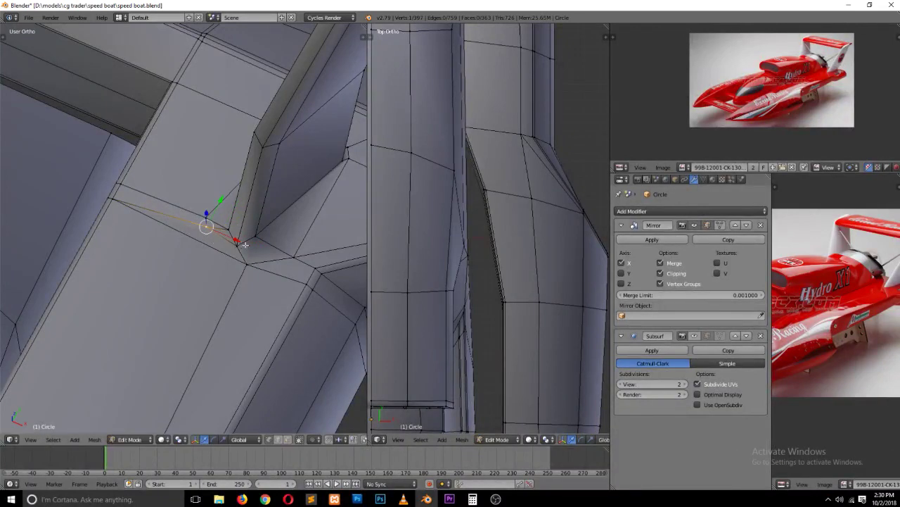
mouse_move(245, 244)
middle_down()
mouse_move(268, 230)
mouse_move(239, 245)
middle_up()
scroll(205, 225, down, 1)
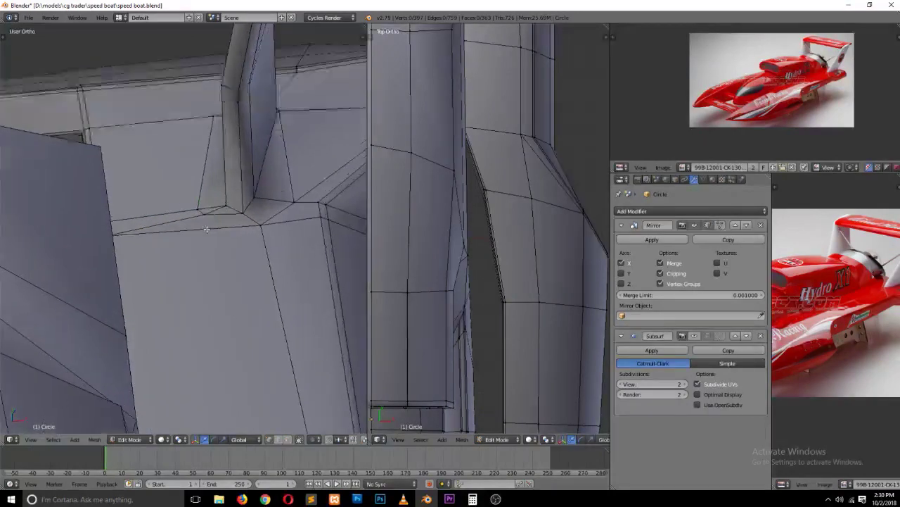
scroll(214, 232, down, 1)
scroll(216, 232, up, 1)
scroll(215, 231, up, 2)
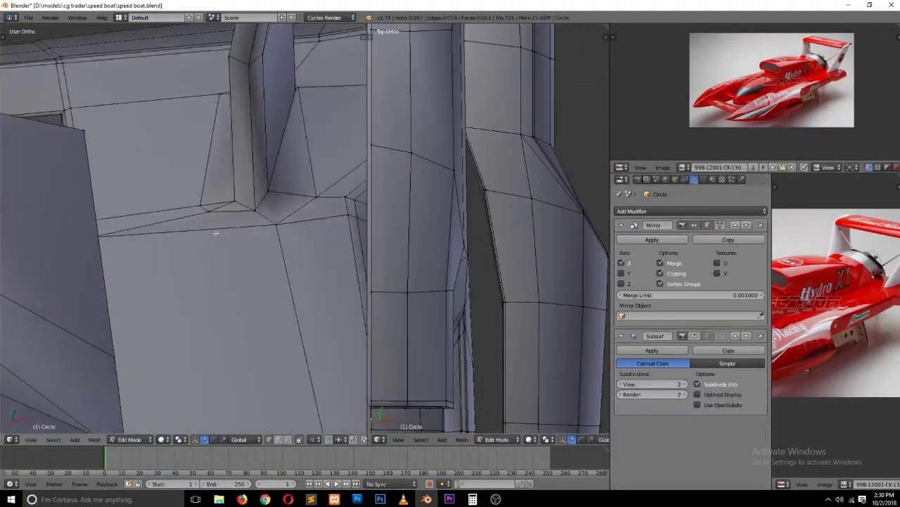
mouse_move(215, 231)
middle_down()
mouse_move(167, 236)
mouse_move(200, 224)
middle_up()
Step: Delete the small face at the strut base and inspect the junction
key(ctrl+Tab)
click(203, 244)
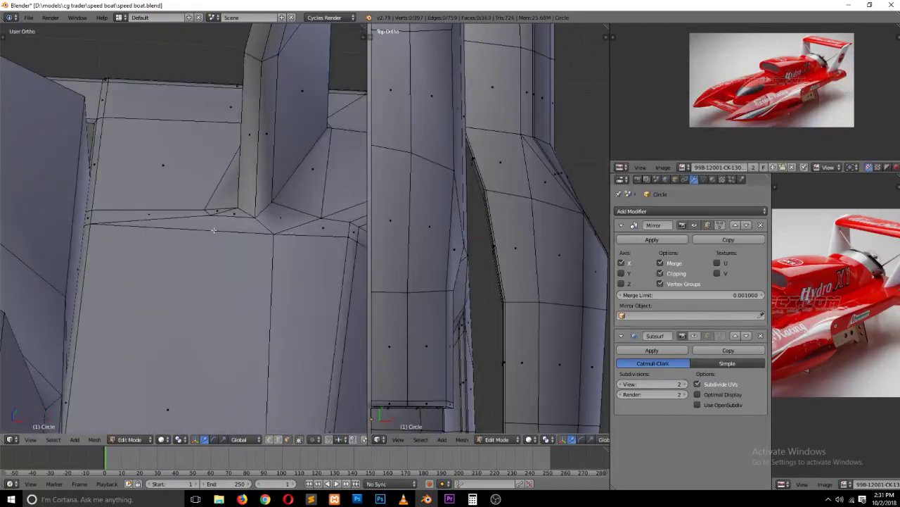
right_click(220, 211)
key(ctrl+x)
scroll(241, 232, down, 3)
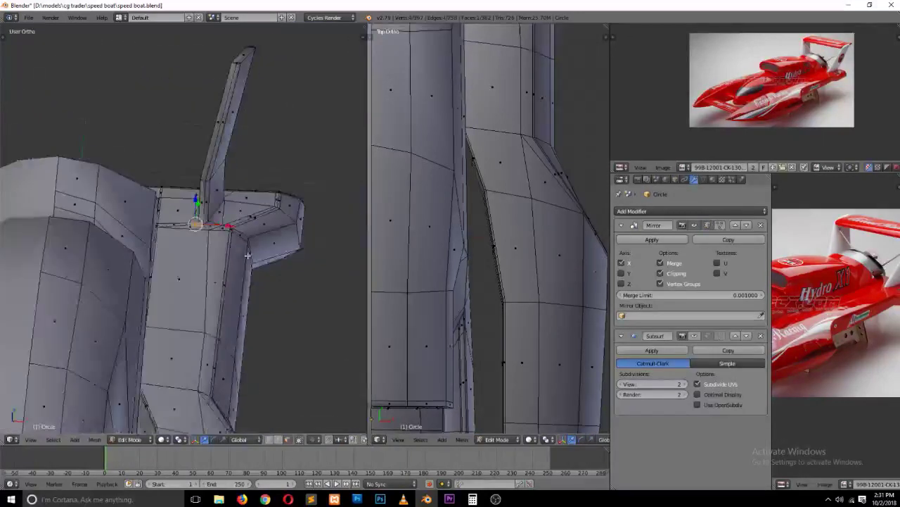
mouse_move(249, 257)
middle_down()
mouse_move(210, 337)
mouse_move(38, 246)
mouse_move(113, 202)
middle_up()
Step: In front wireframe view, shift the strut's top vertices along X so the strut stands vertical
key(KP_1)
scroll(113, 203, down, 2)
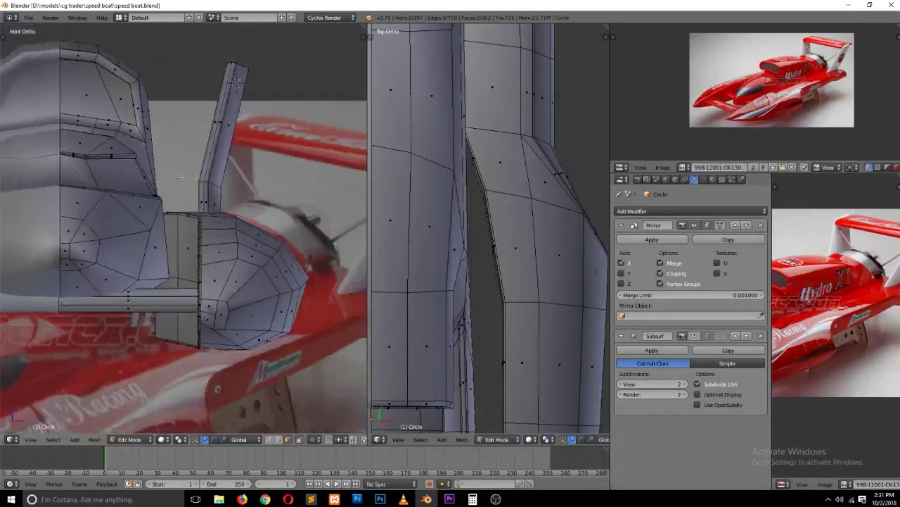
key(z)
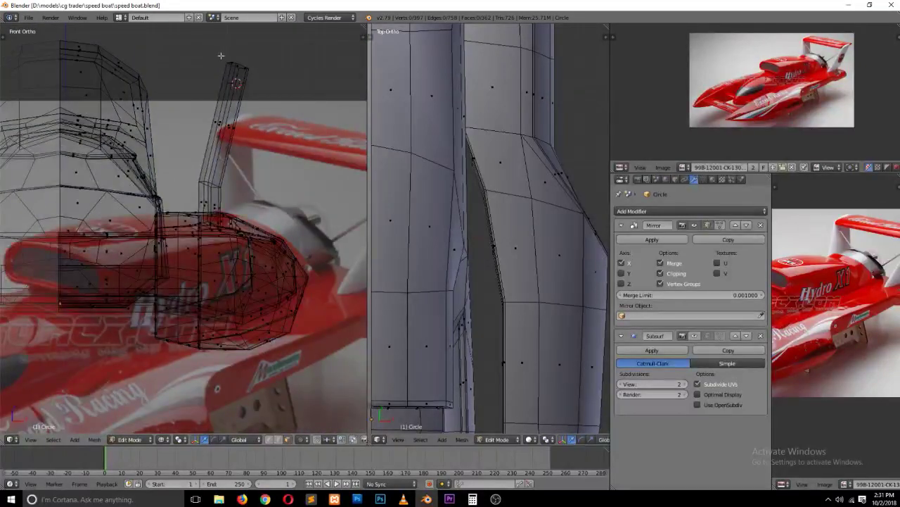
key(b)
drag(212, 52, 271, 90)
key(g)
key(x)
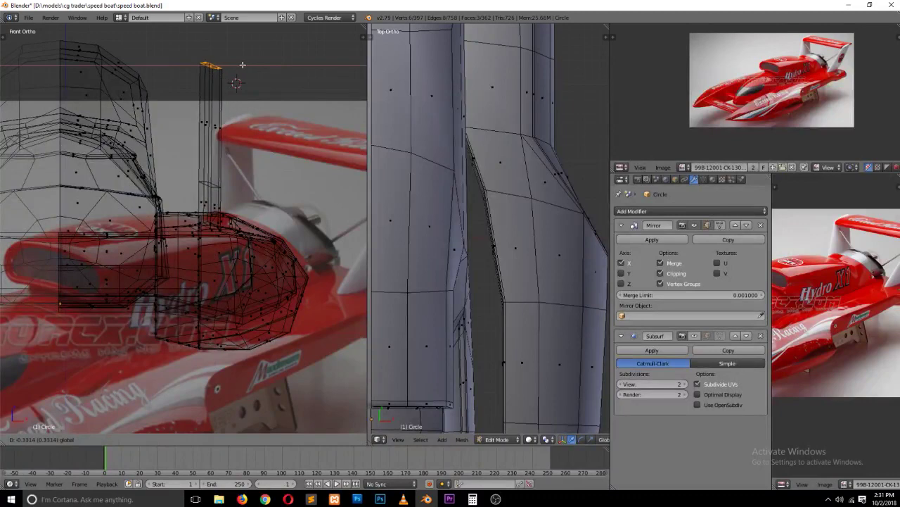
click(242, 65)
key(z)
Step: Inspect the strut base and change the mesh selection mode before editing it
key(Tab)
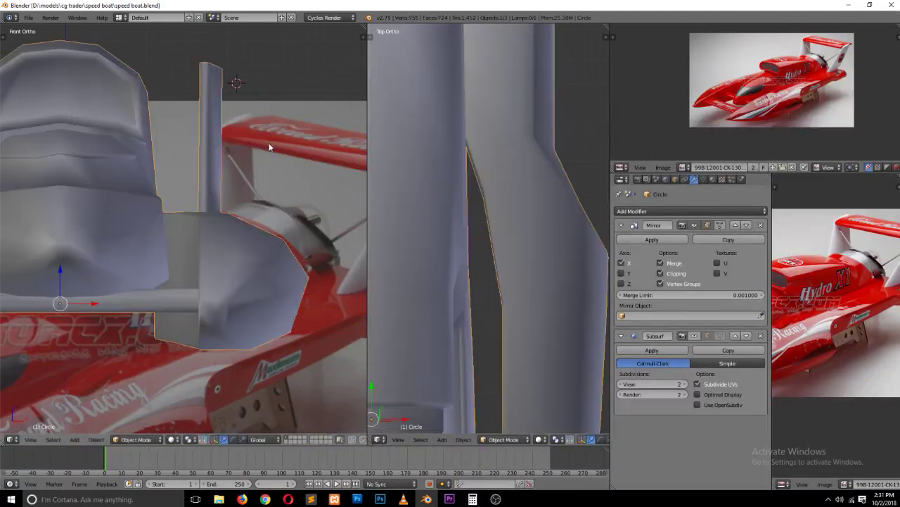
mouse_move(270, 147)
middle_down()
mouse_move(182, 199)
mouse_move(201, 185)
middle_up()
key(Tab)
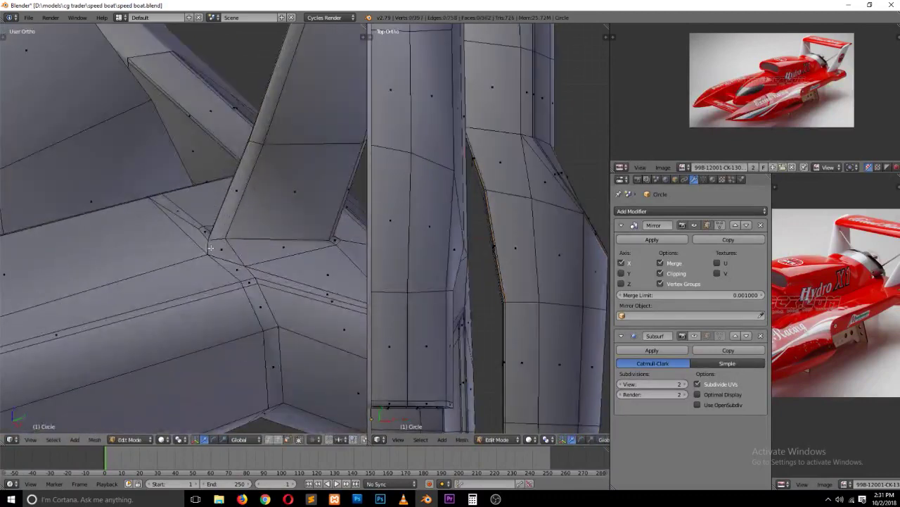
key(ctrl+Tab)
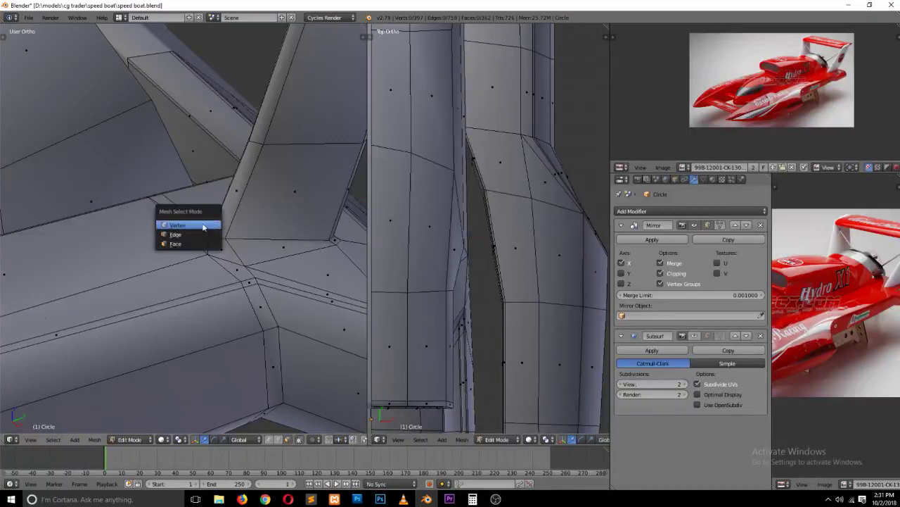
click(207, 240)
key(z)
key(z)
key(KP_7)
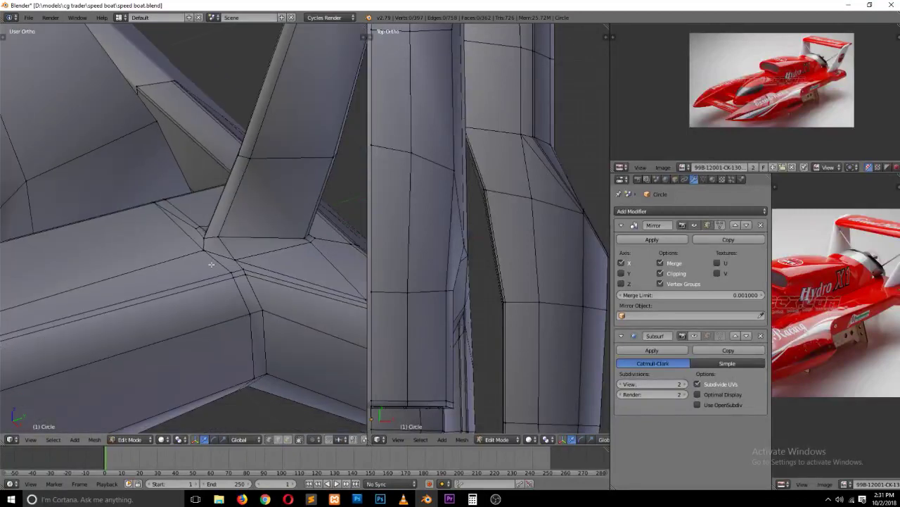
key(z)
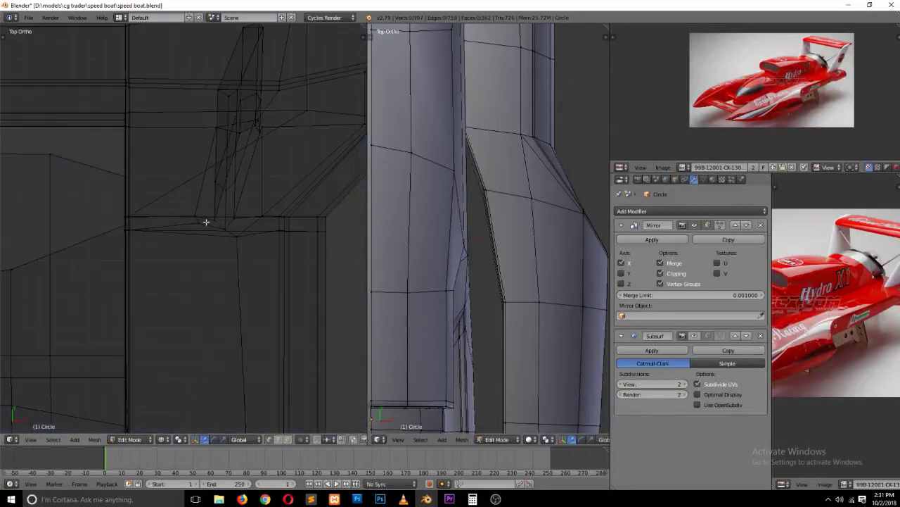
Step: From the top view, select the vertices at the strut base and move them higher
key(v)
key(b)
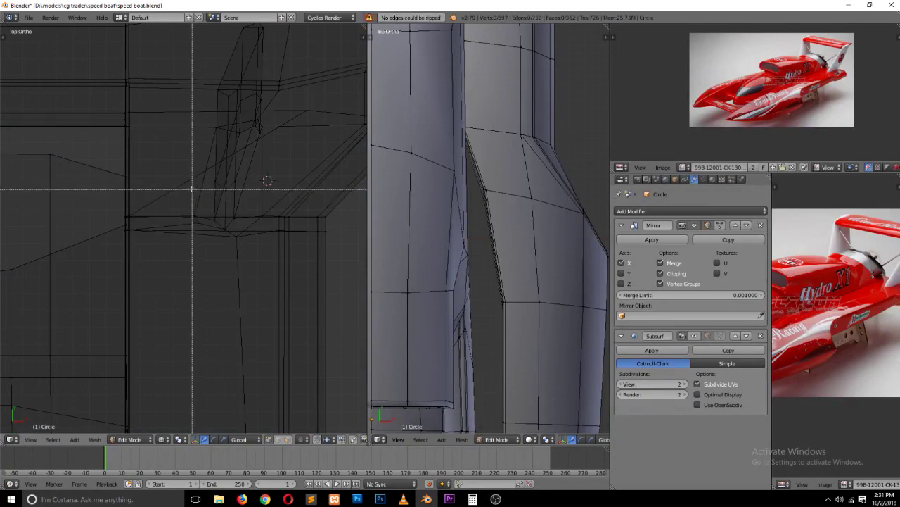
mouse_move(191, 187)
mouse_down()
mouse_move(268, 243)
mouse_move(268, 253)
mouse_up()
mouse_move(267, 255)
middle_down()
mouse_move(243, 227)
mouse_move(221, 231)
middle_up()
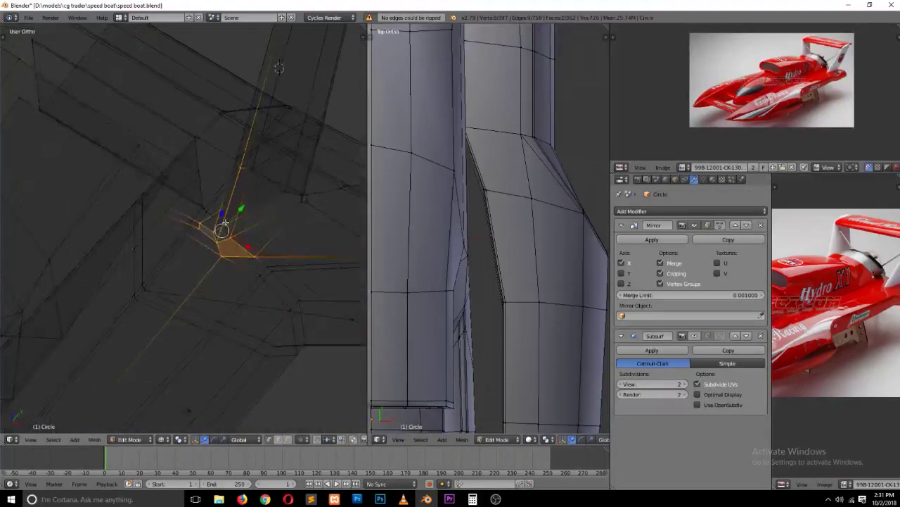
key(KP_7)
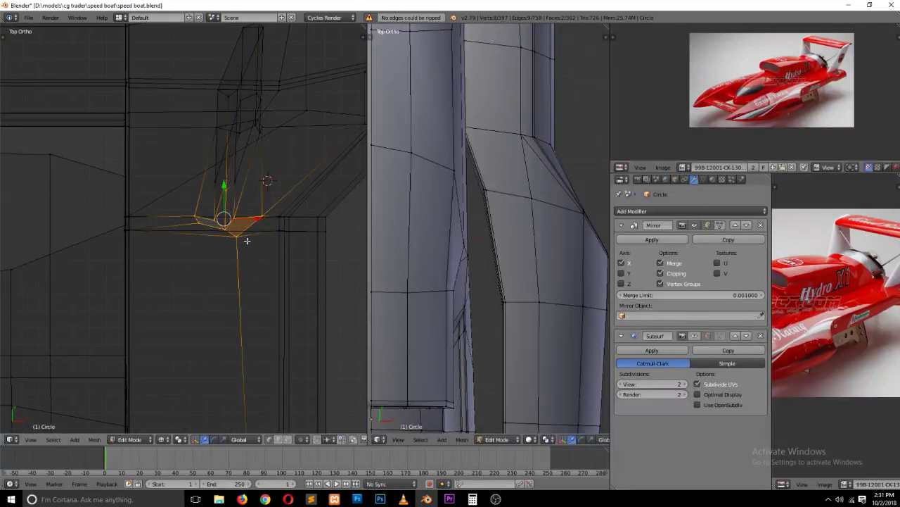
key(g)
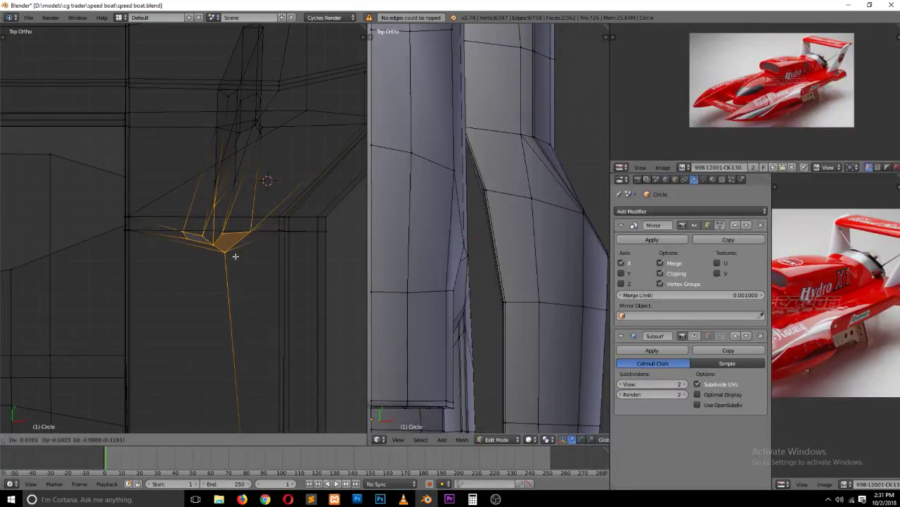
click(241, 246)
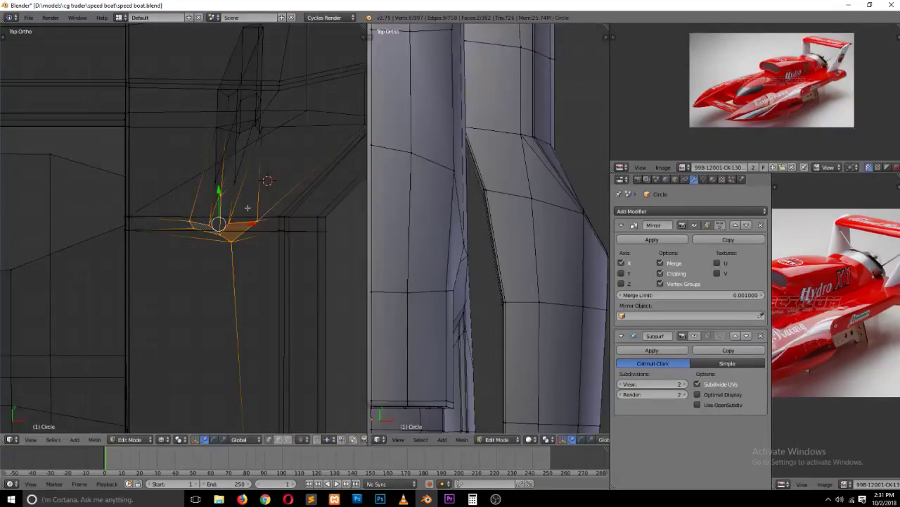
key(z)
Step: Select the strut's vertical edge loop and inspect the strut-to-hull junction from several angles
middle_drag(248, 208, 228, 129)
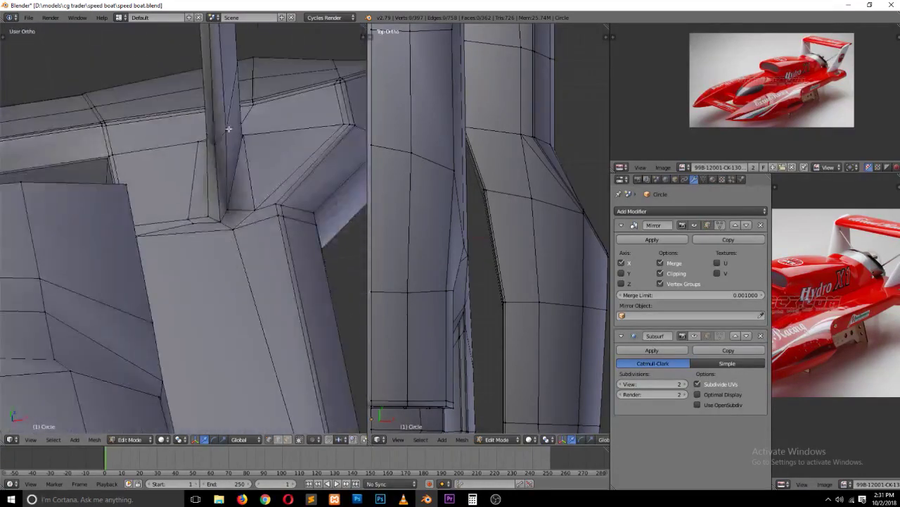
alt+click(223, 130)
alt+click(215, 135)
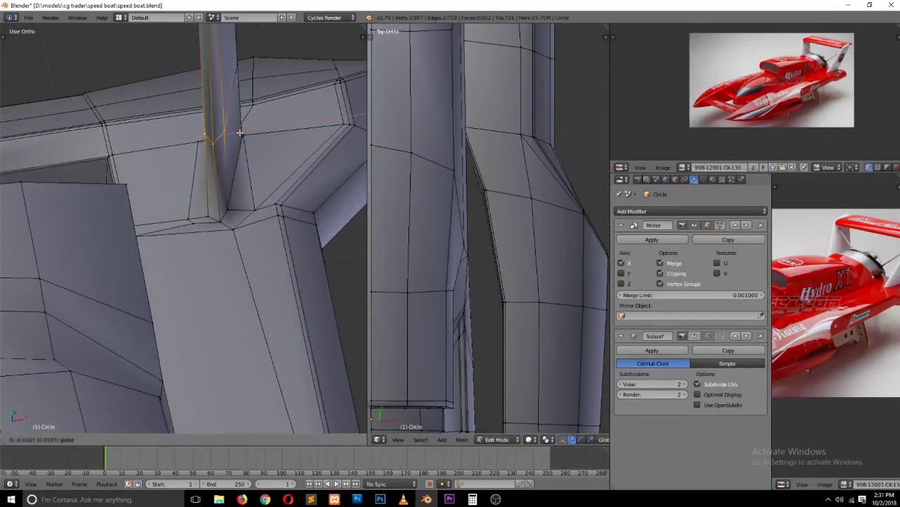
key(Tab)
mouse_move(304, 229)
middle_down()
mouse_move(157, 178)
mouse_move(155, 200)
middle_up()
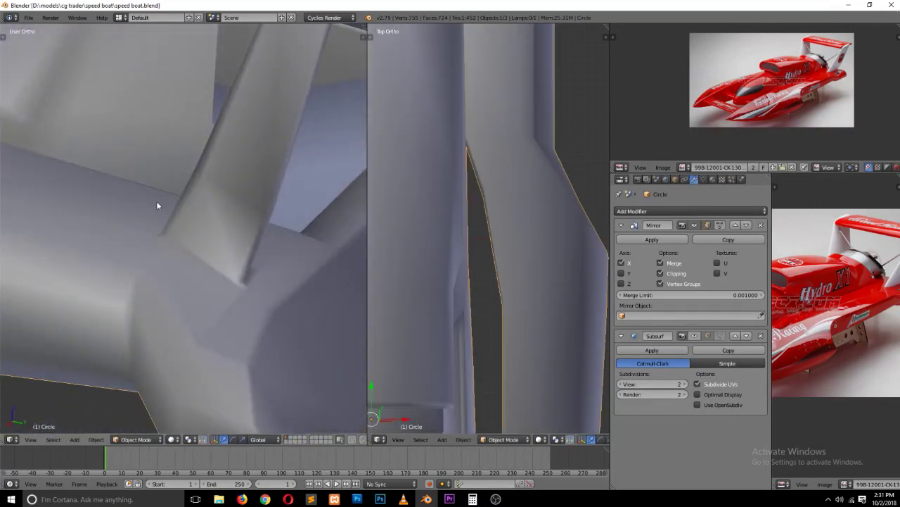
key(Tab)
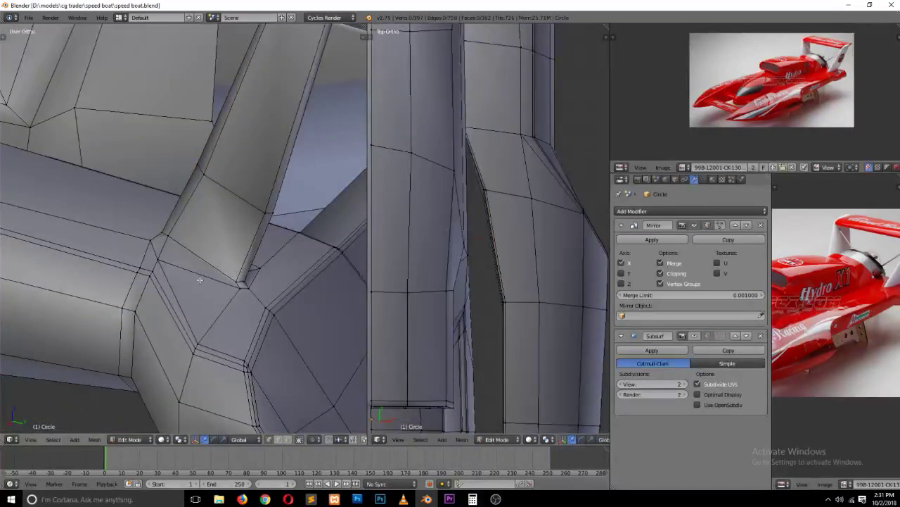
middle_drag(202, 280, 250, 304)
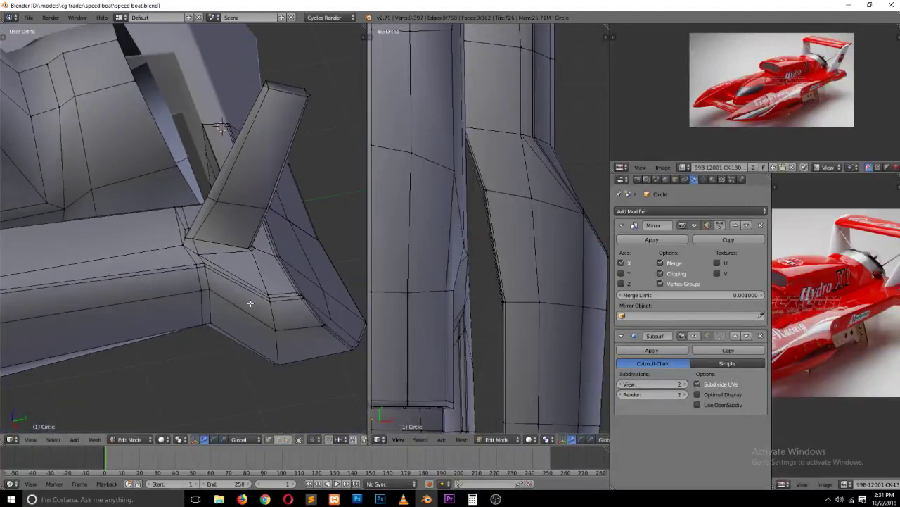
scroll(250, 303, up, 2)
scroll(252, 301, down, 2)
scroll(253, 303, down, 2)
scroll(254, 306, up, 3)
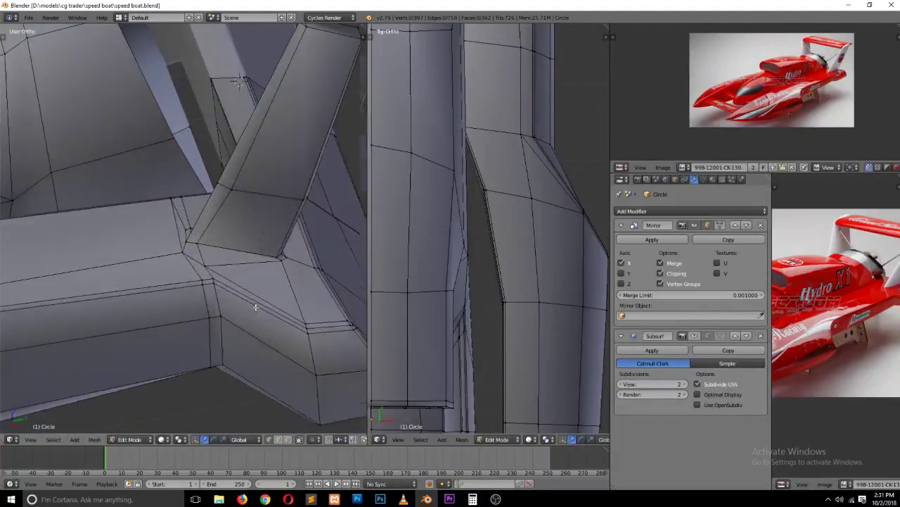
mouse_move(255, 307)
middle_down()
mouse_move(314, 304)
mouse_move(307, 312)
mouse_move(353, 320)
mouse_move(345, 296)
mouse_move(354, 262)
mouse_move(134, 335)
middle_up()
Step: Apply Shade Smooth to the hull and view the fin from another angle
key(Tab)
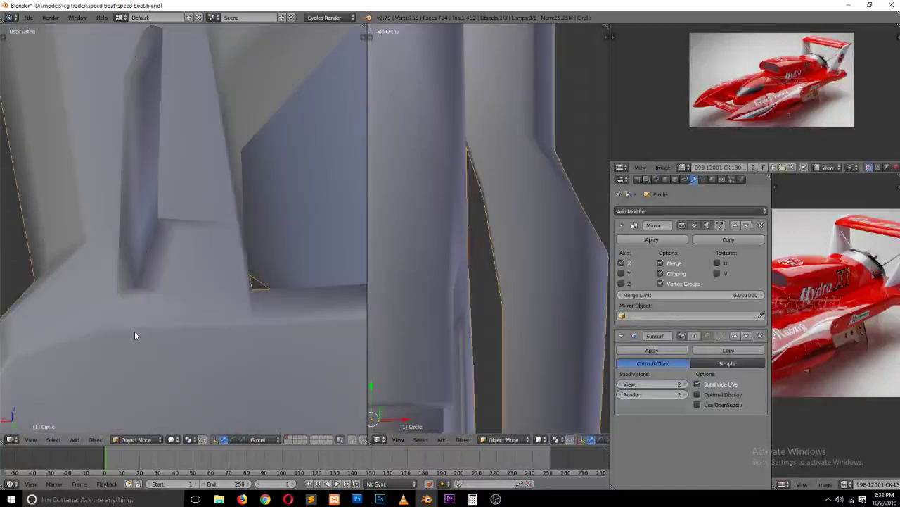
key(space)
key(Return)
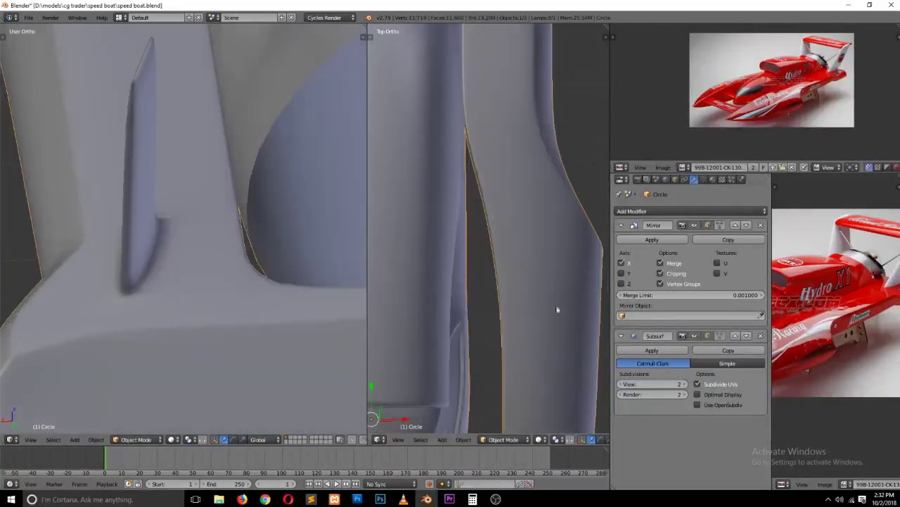
scroll(303, 273, down, 1)
key(a)
mouse_move(171, 249)
middle_down()
mouse_move(252, 228)
mouse_move(297, 244)
middle_up()
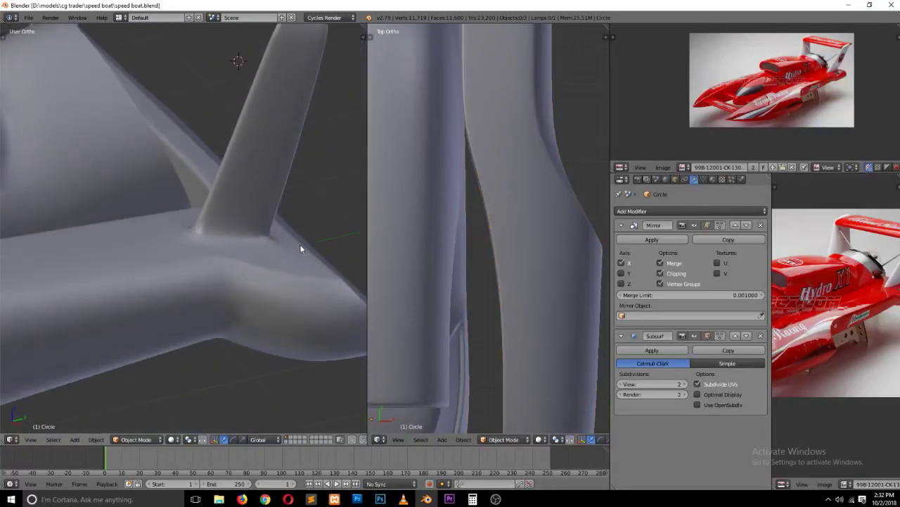
scroll(300, 244, down, 2)
Step: Cut a new edge loop across the fin near its top
key(Tab)
key(ctrl+r)
click(313, 151)
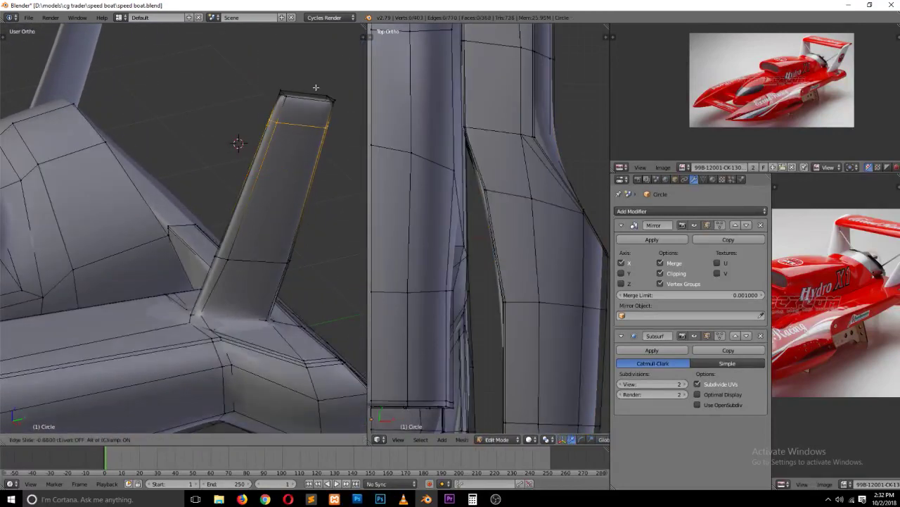
click(327, 74)
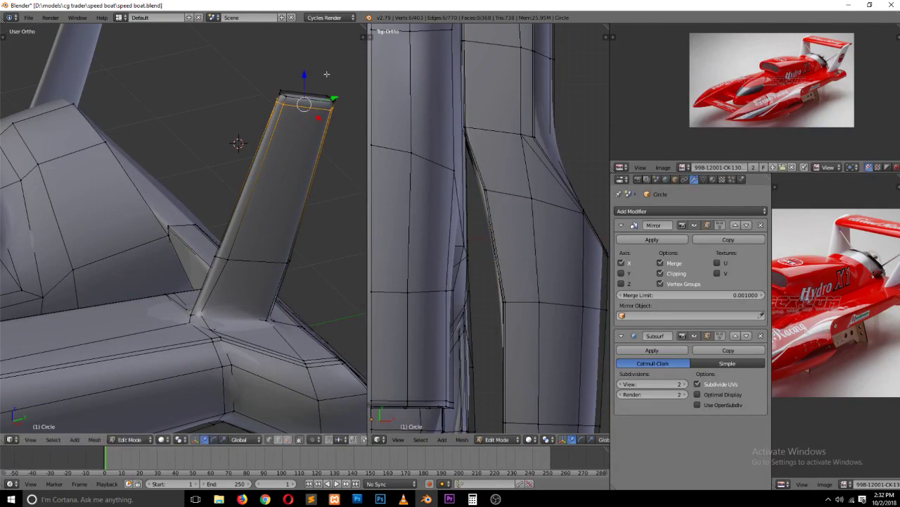
key(a)
mouse_move(309, 105)
middle_down()
mouse_move(131, 94)
mouse_move(119, 109)
middle_up()
Step: Duplicate the post's top face in place, then move and scale it wider in side view
key(ctrl+Tab)
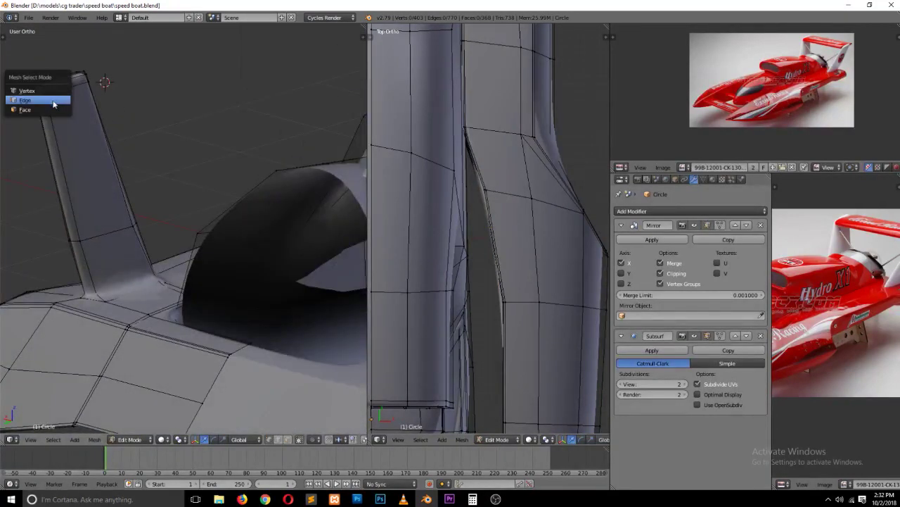
click(55, 99)
alt+right_click(67, 85)
key(shift+d)
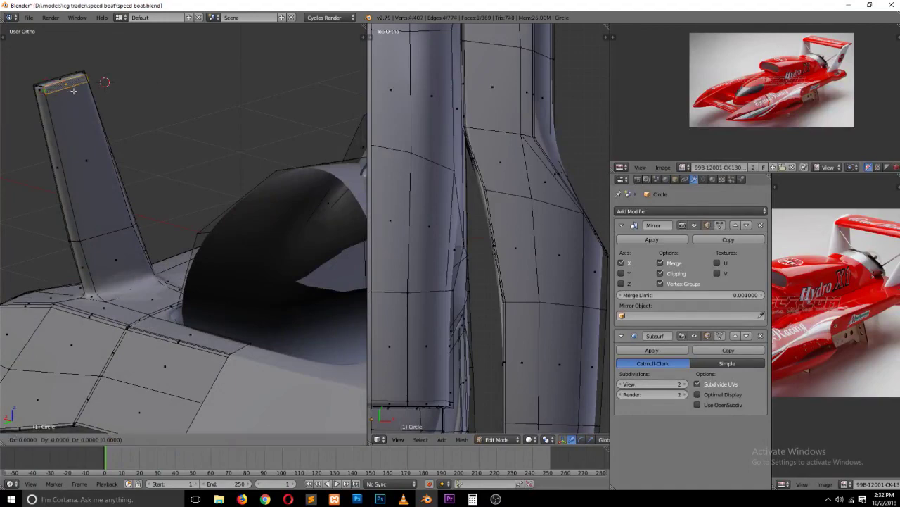
right_click(77, 100)
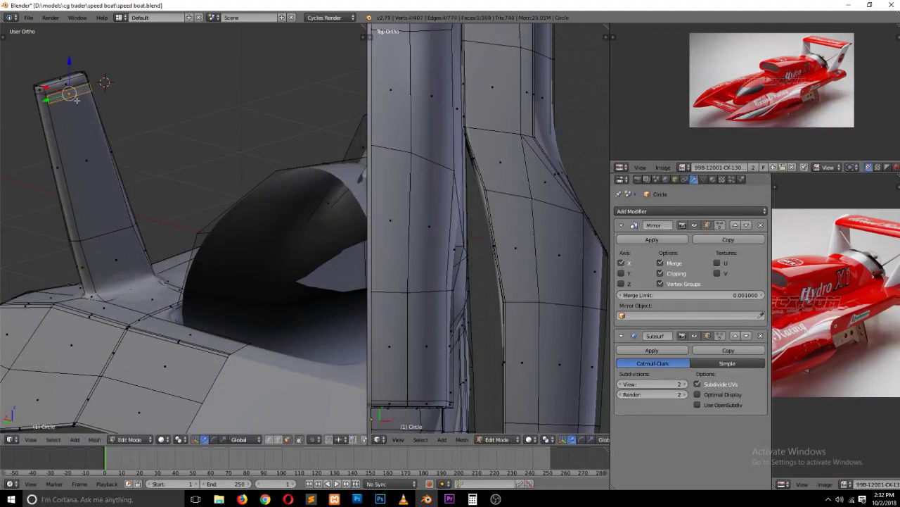
key(KP_3)
key(KP_Decimal)
key(z)
scroll(126, 128, down, 4)
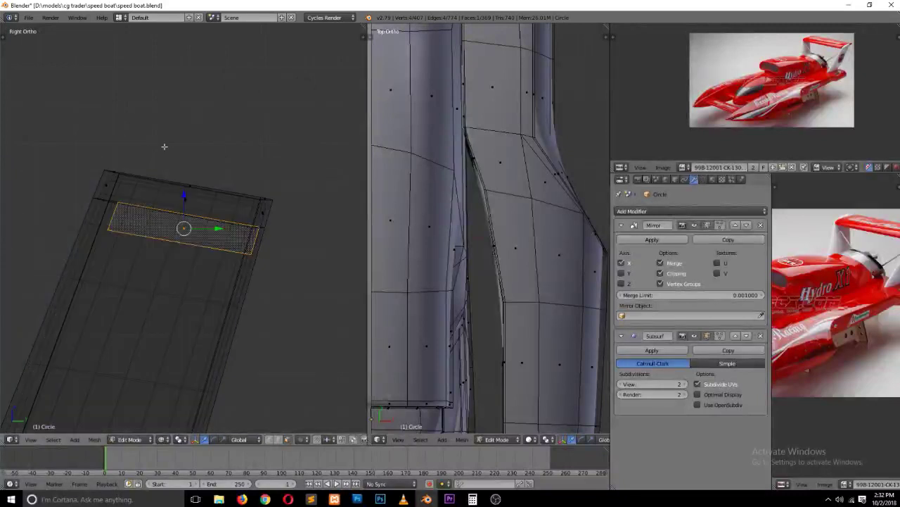
key(g)
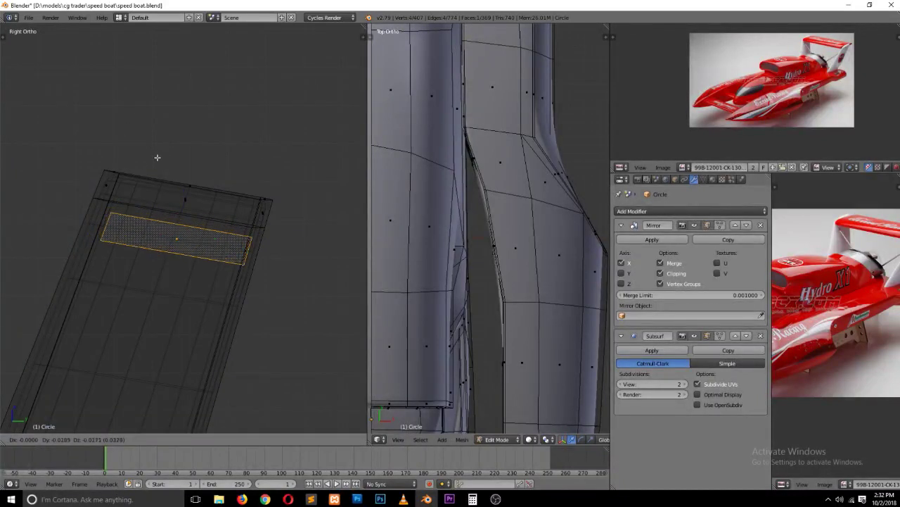
click(157, 155)
key(s)
click(231, 234)
Step: From the front view, scale the top face along the X axis
key(KP_1)
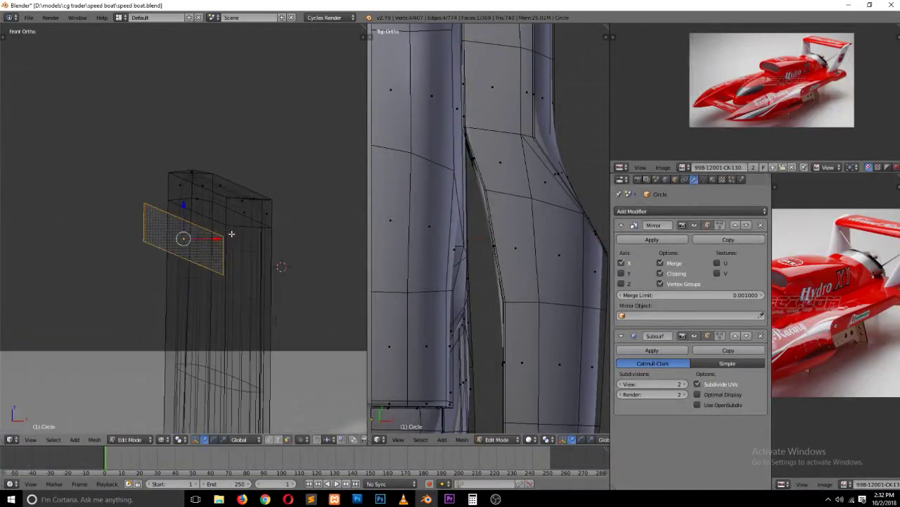
key(s)
key(x)
click(237, 233)
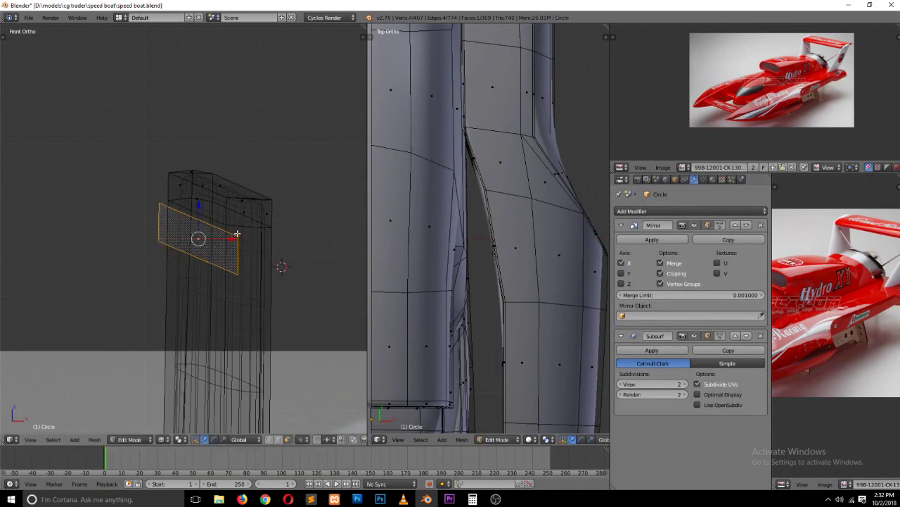
key(z)
scroll(237, 233, down, 2)
key(z)
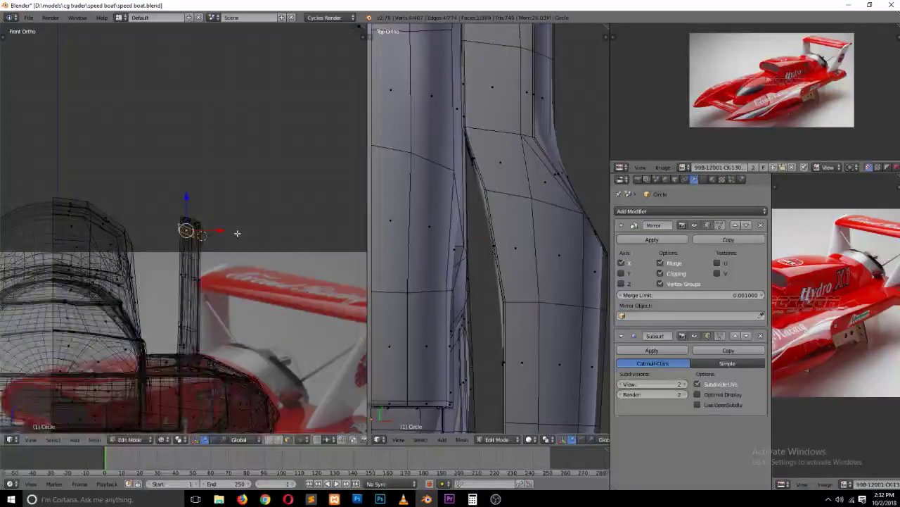
Step: Extrude the top face along X into a bar toward the hull centre and delete the leftover face
key(e)
key(x)
click(42, 221)
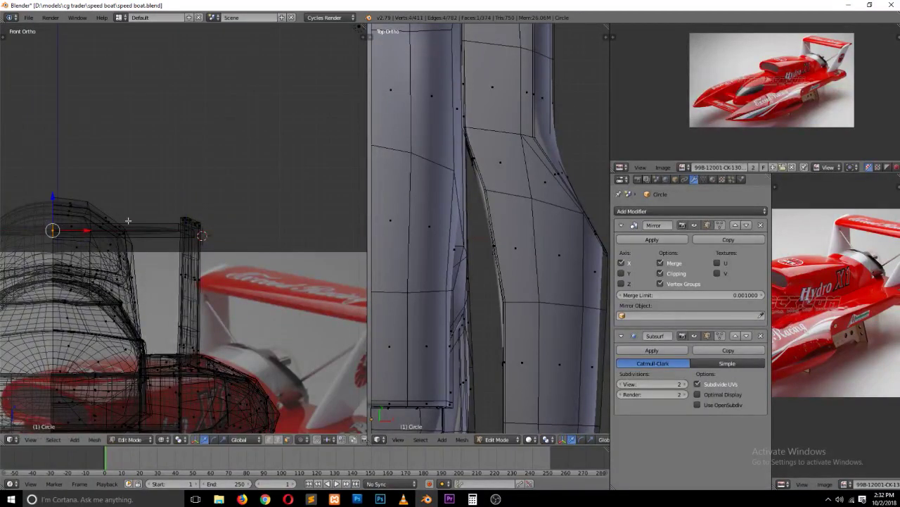
middle_drag(42, 222, 81, 257)
key(z)
key(x)
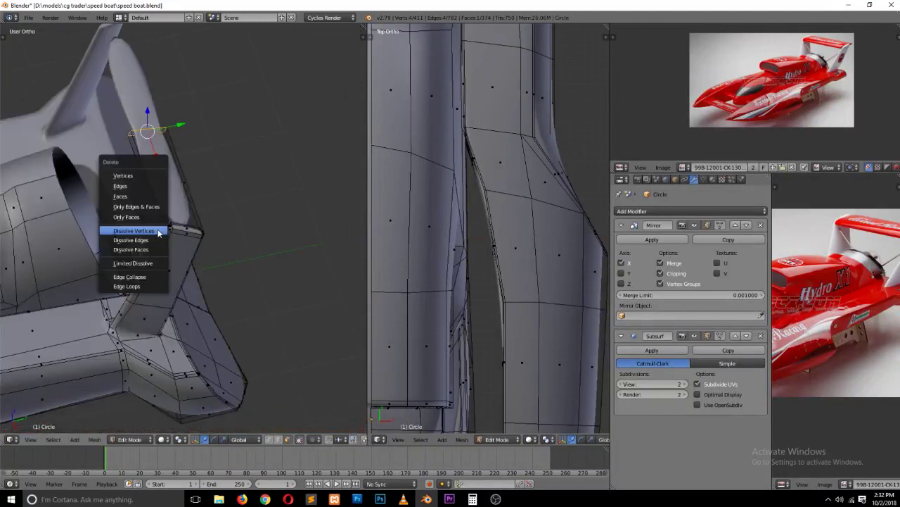
click(150, 202)
Step: Add two supporting edge loops across the post near the joint
key(ctrl+r)
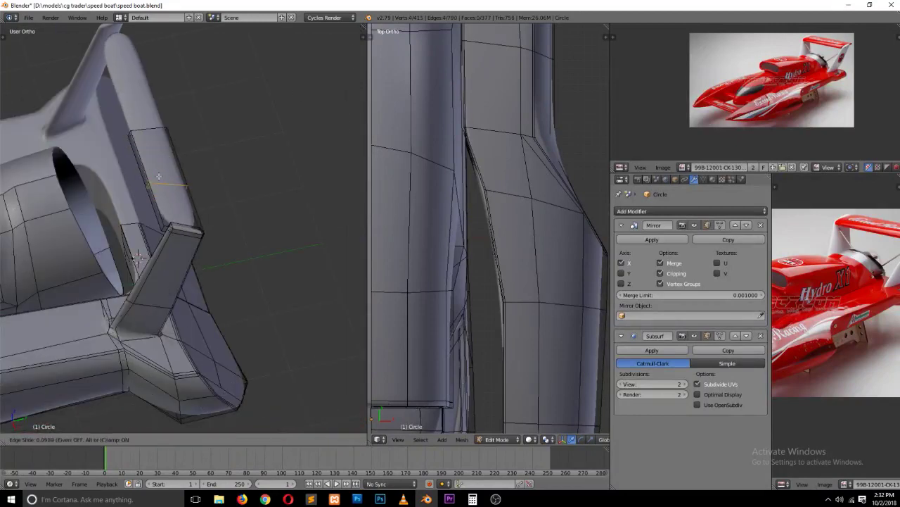
click(161, 184)
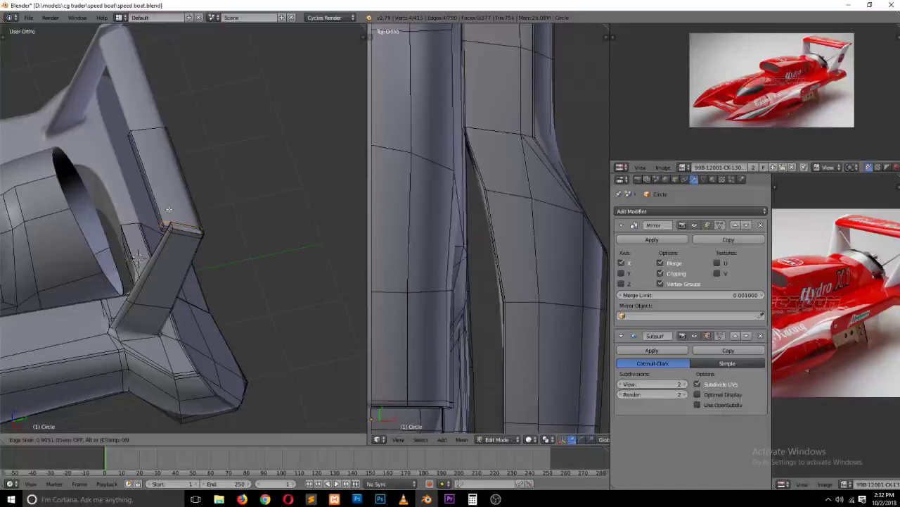
click(169, 209)
key(ctrl+r)
click(149, 141)
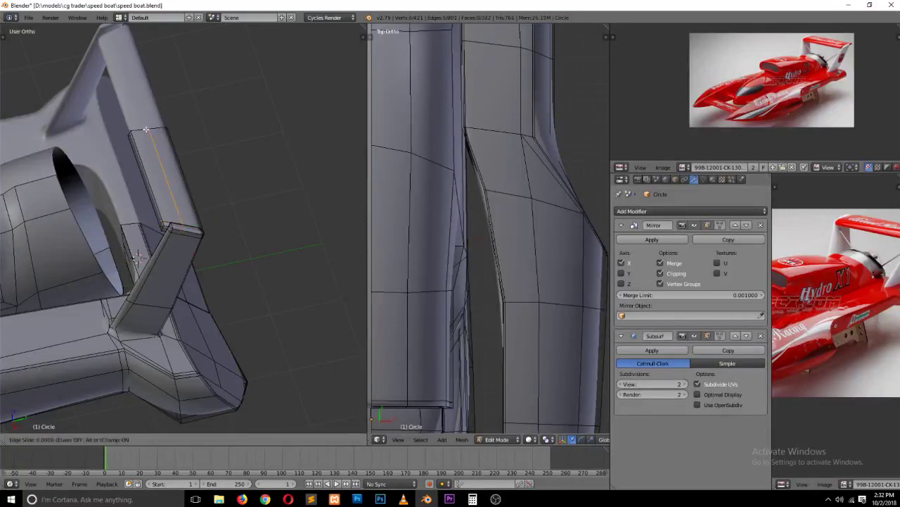
click(154, 144)
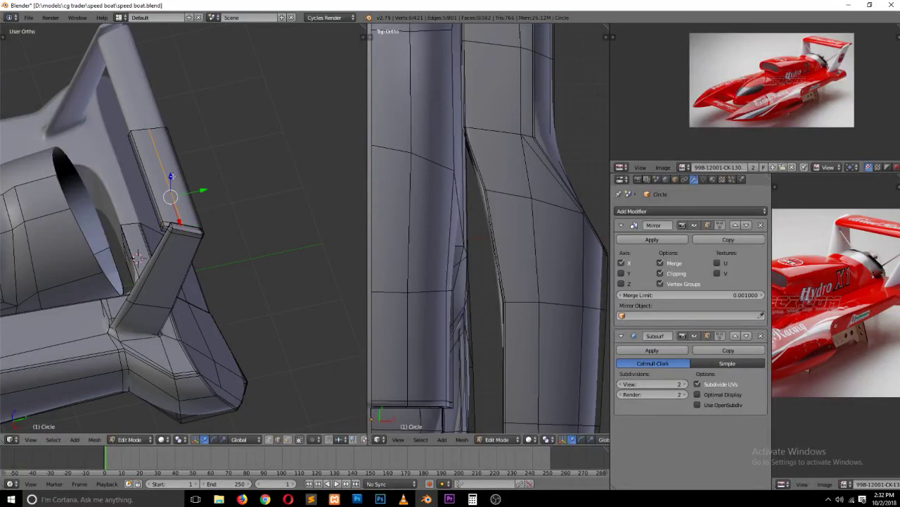
Step: Reposition the new edge loop in side view, then select the bar's edge loop in vertex mode
key(KP_3)
scroll(193, 210, up, 2)
key(z)
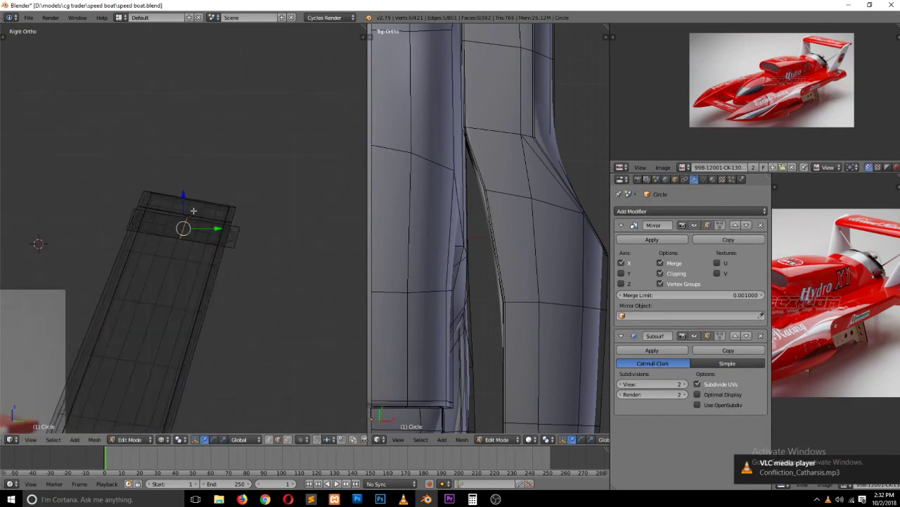
key(g)
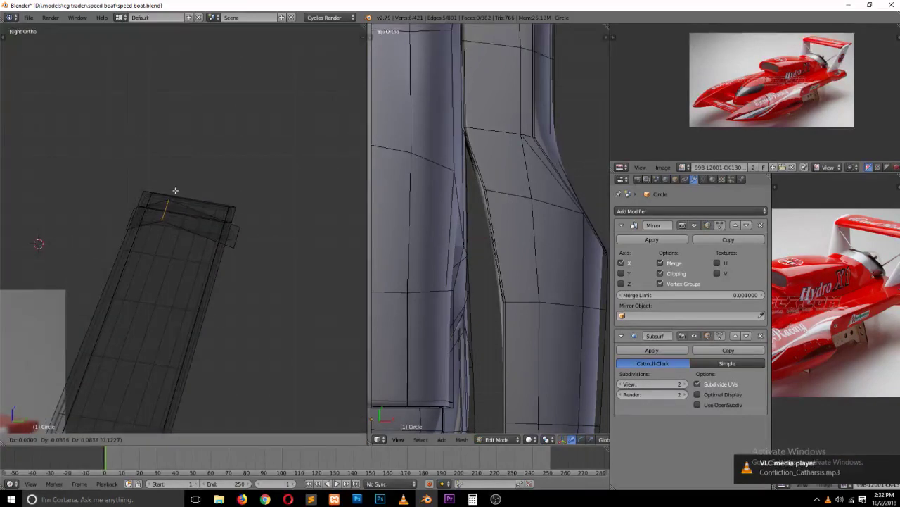
click(176, 186)
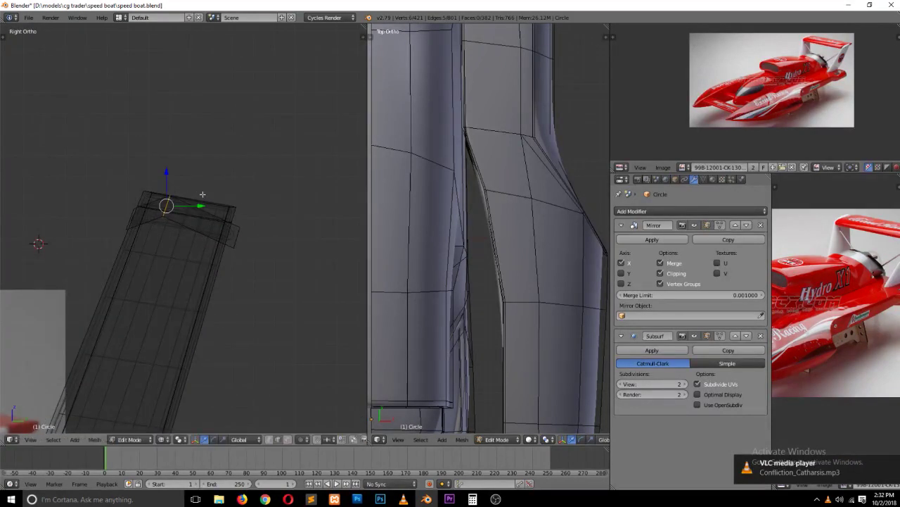
key(ctrl+Tab)
click(184, 217)
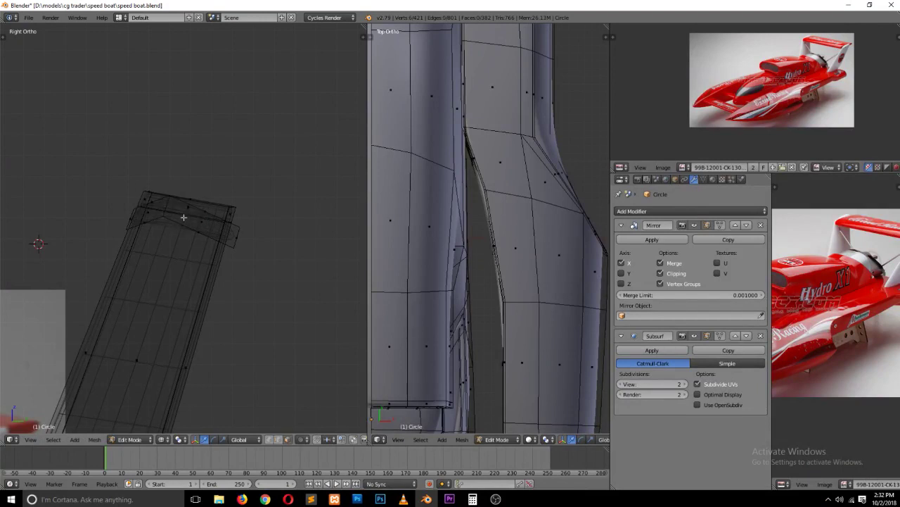
middle_drag(183, 217, 184, 222)
alt+right_click(184, 222)
key(z)
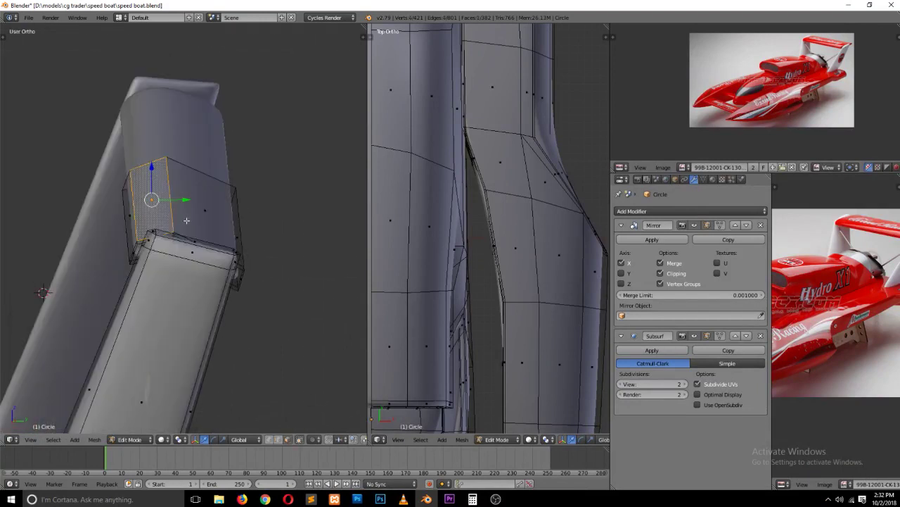
key(KP_5)
key(KP_5)
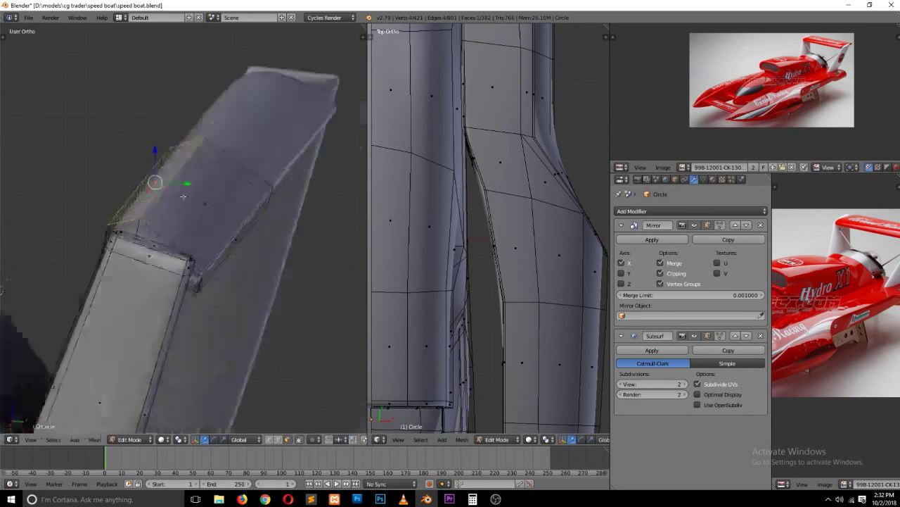
scroll(183, 196, up, 5)
Step: In edge mode, select the wing bar's lengthwise edge loops and end edges
key(a)
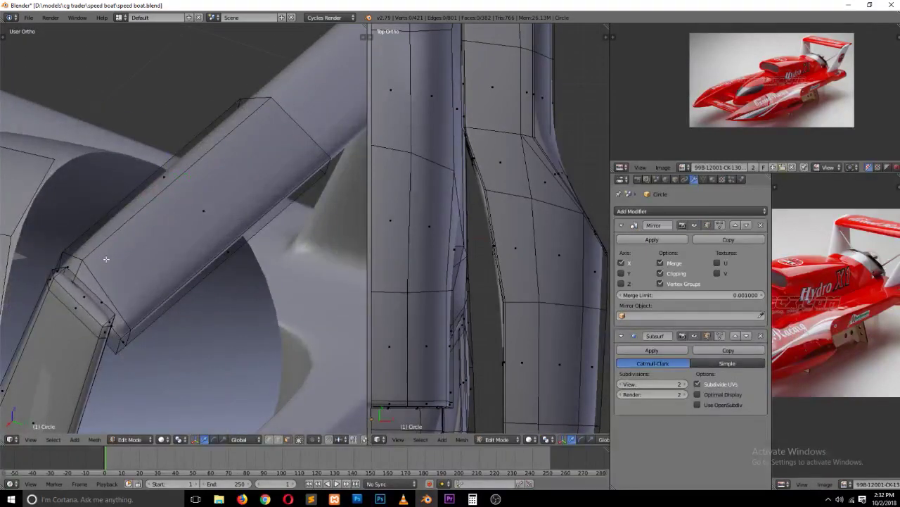
key(ctrl+Tab)
click(95, 263)
alt+right_click(104, 238)
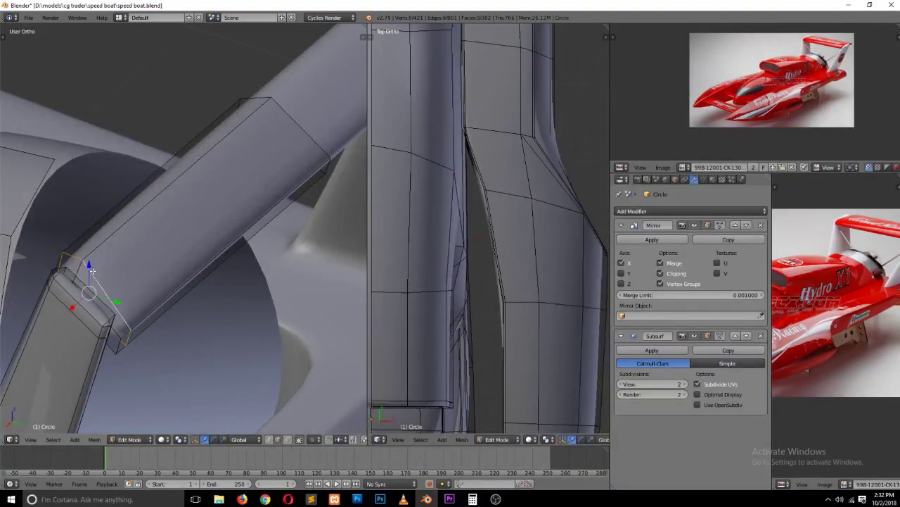
alt+shift+right_click(97, 232)
middle_drag(119, 292, 221, 302)
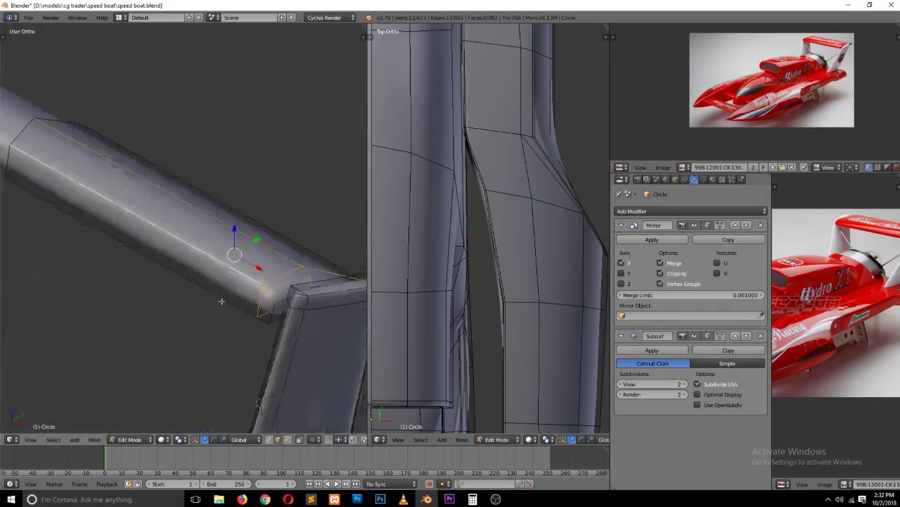
alt+shift+right_click(283, 307)
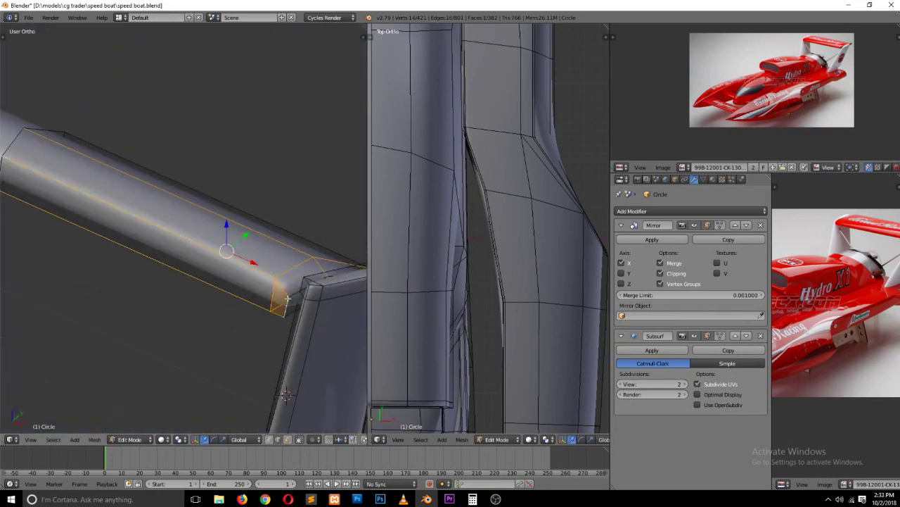
shift+right_click(292, 295)
middle_drag(292, 295, 180, 223)
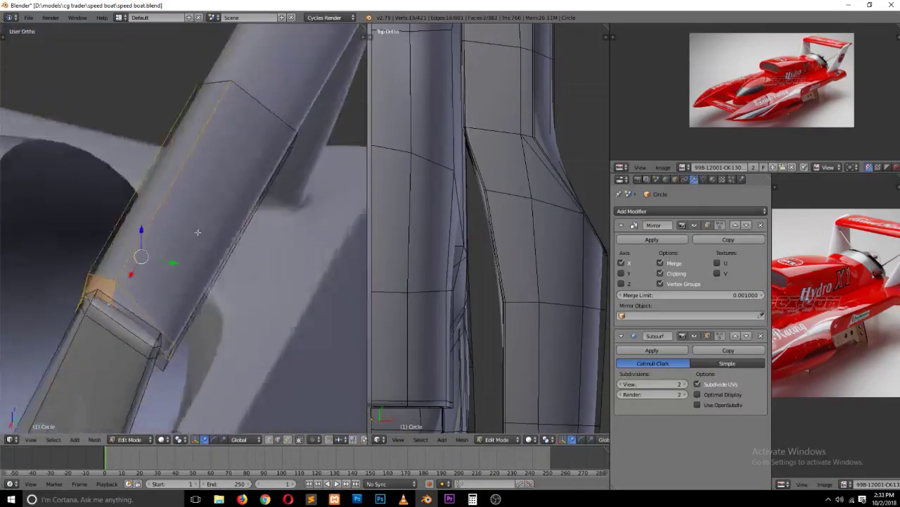
alt+shift+right_click(169, 268)
alt+shift+right_click(167, 295)
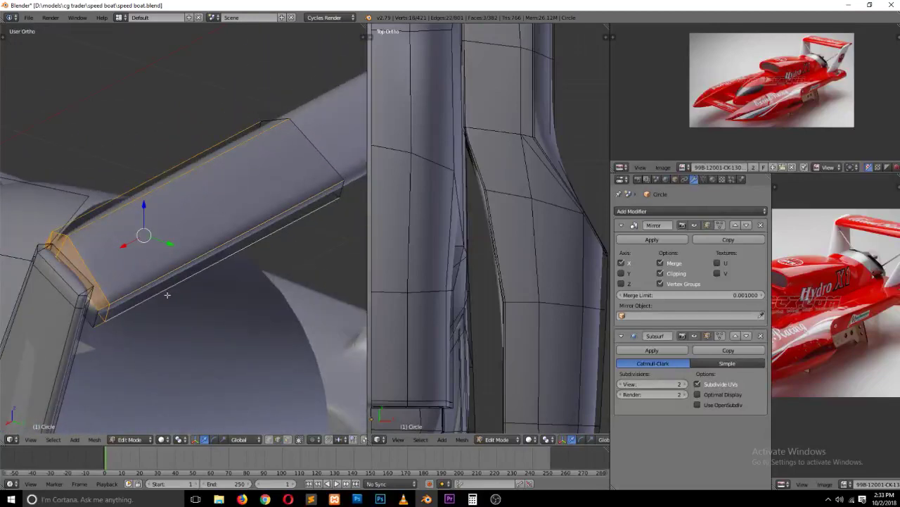
middle_drag(146, 267, 219, 265)
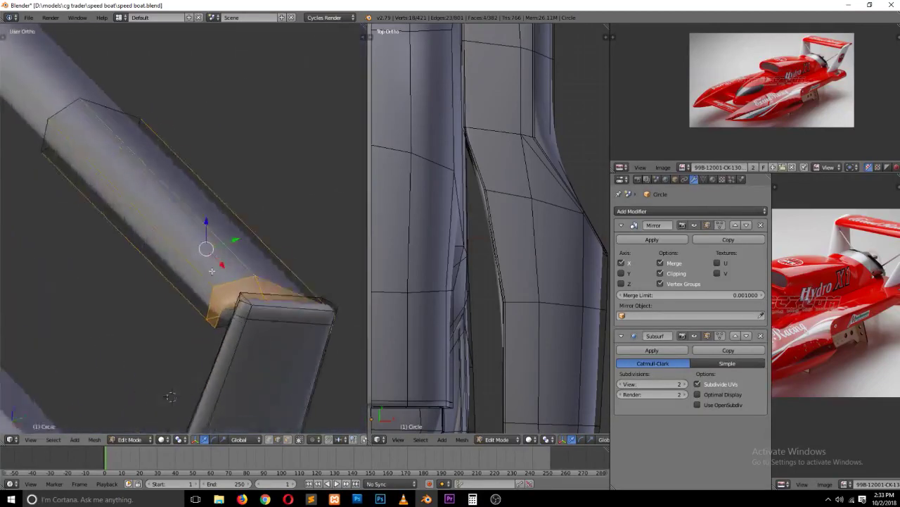
Step: Bevel the selected bar edges after dropping a stray end-face vertex, then check the result
key(ctrl+b)
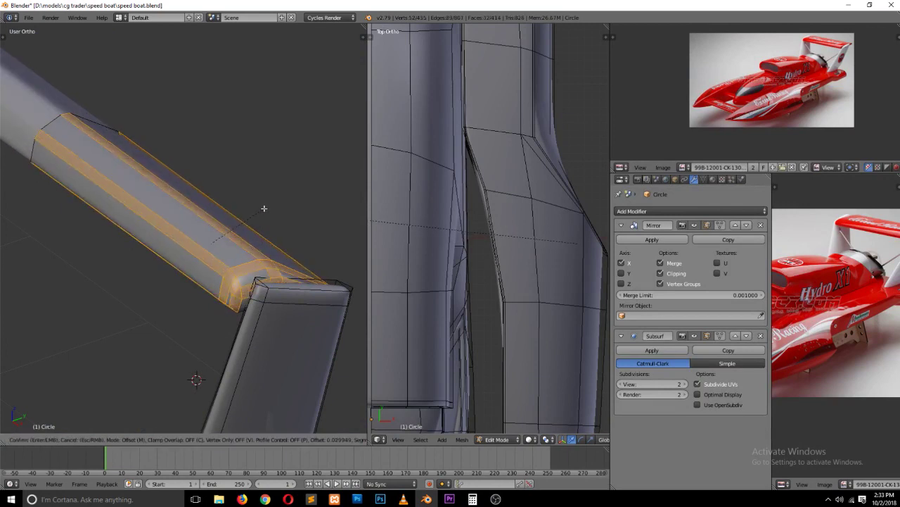
scroll(262, 214, up, 1)
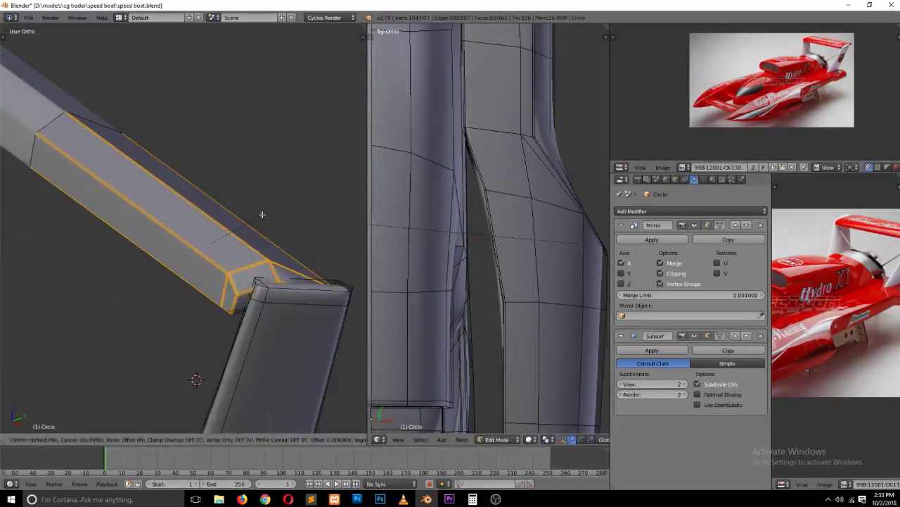
right_click(264, 219)
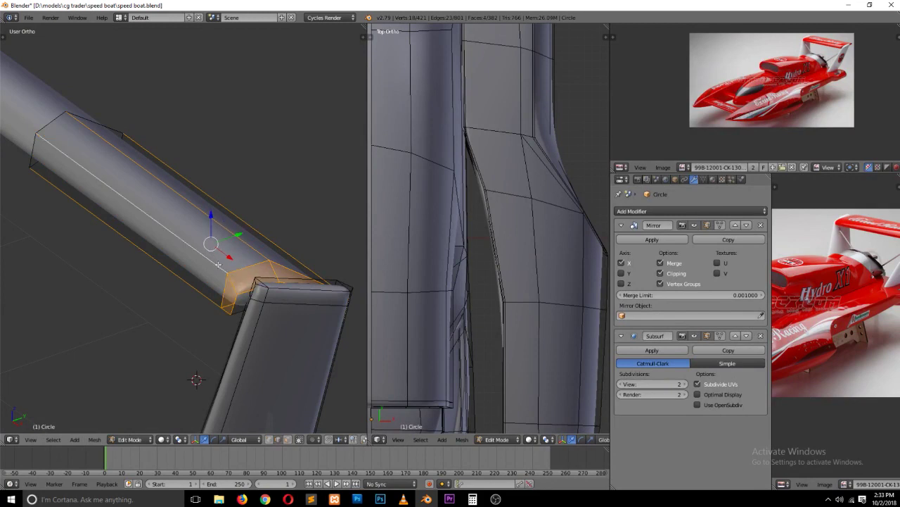
shift+right_click(224, 270)
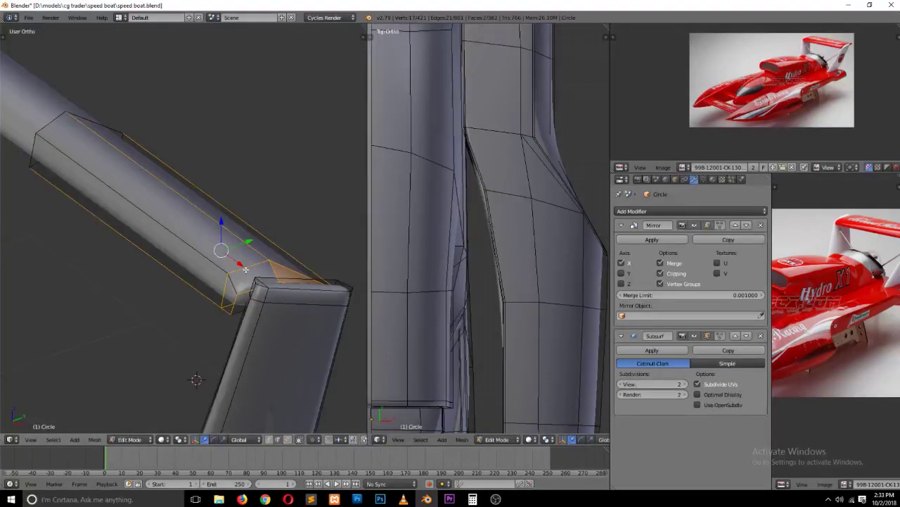
key(ctrl+b)
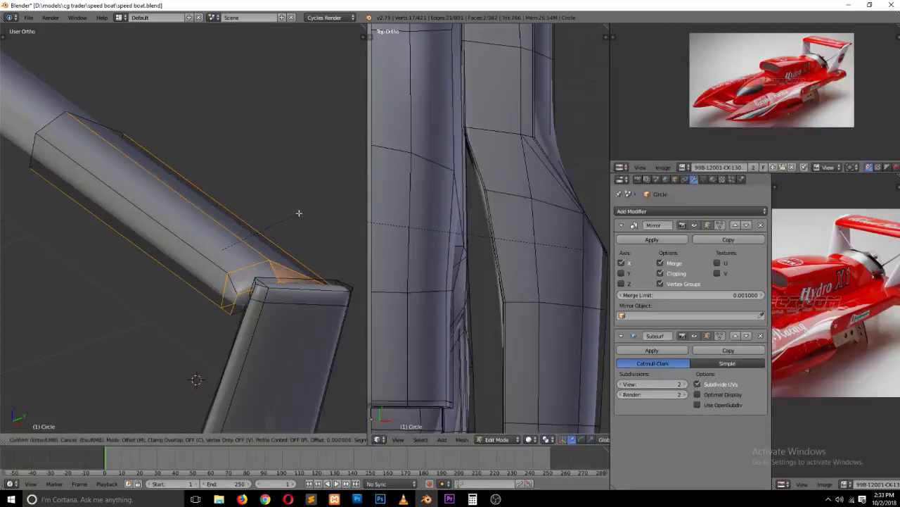
click(301, 212)
key(Tab)
middle_drag(302, 224, 277, 256)
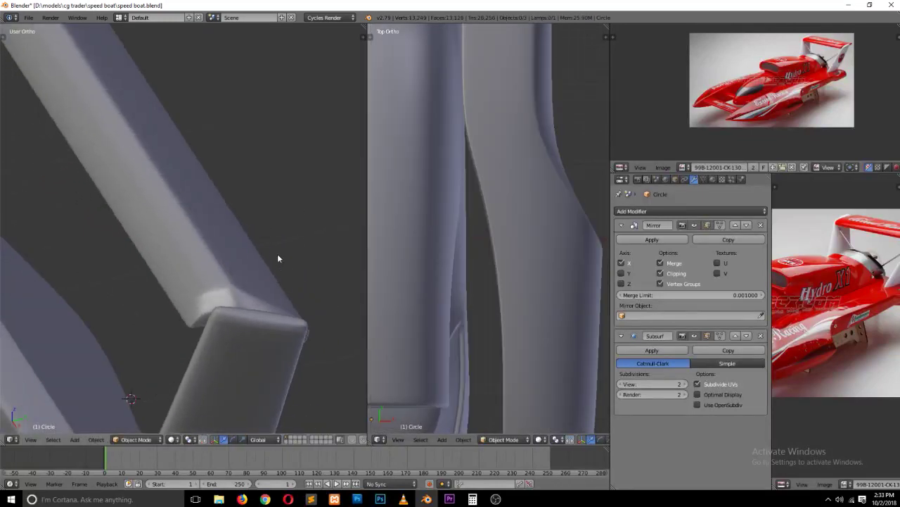
scroll(234, 261, up, 4)
key(Tab)
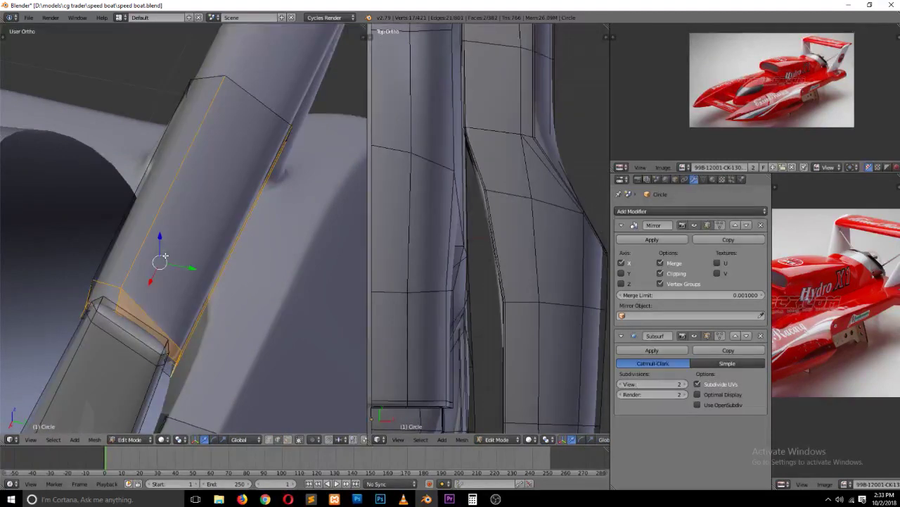
Step: Deselect the long bar face, apply a multi-segment bevel, and review the rear wing in Object Mode
shift+right_click(149, 227)
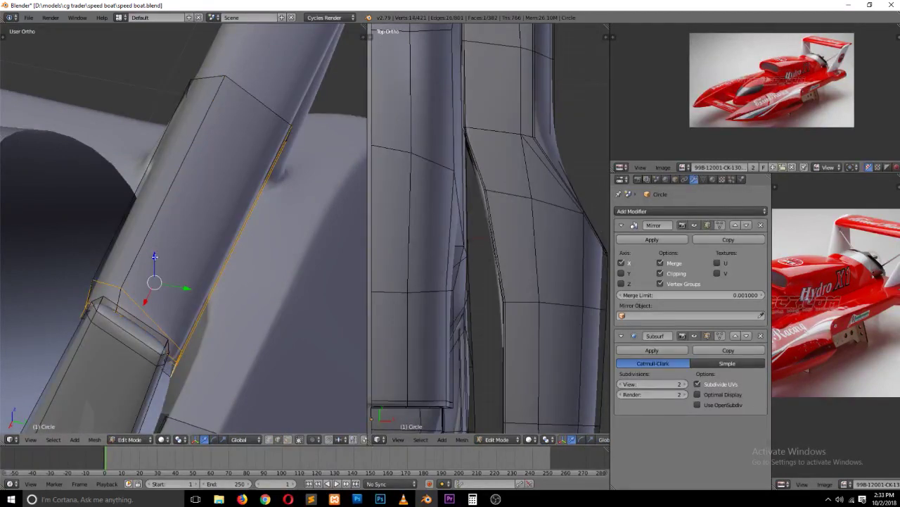
key(ctrl+b)
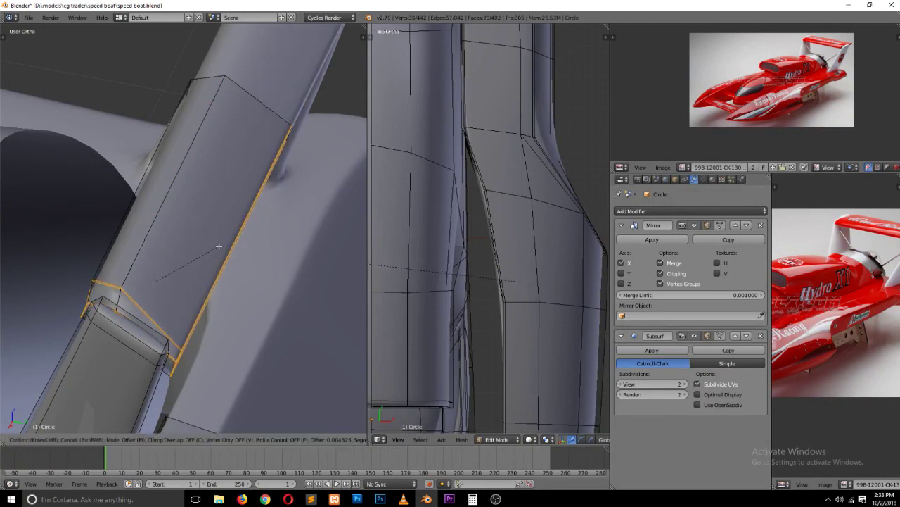
scroll(219, 246, up, 2)
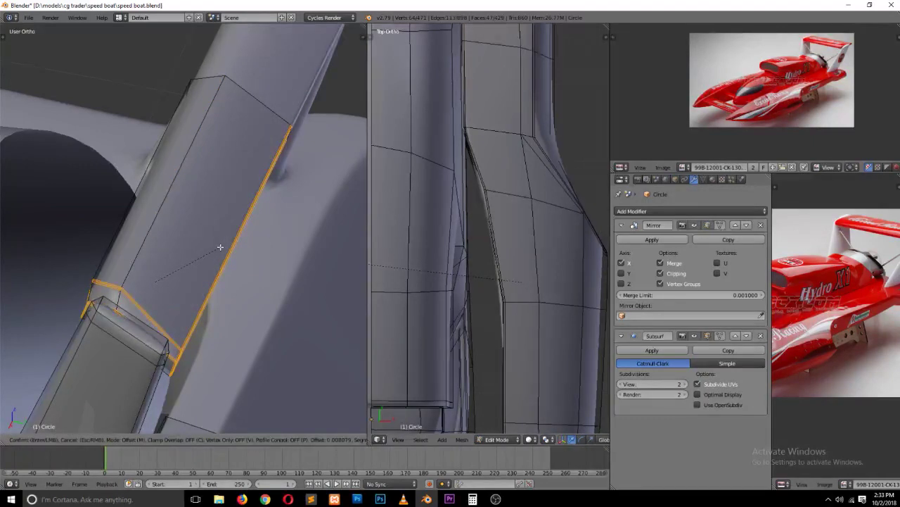
click(220, 247)
key(Tab)
mouse_move(127, 275)
middle_down()
mouse_move(202, 295)
mouse_move(113, 304)
mouse_move(40, 245)
mouse_move(10, 241)
mouse_move(27, 272)
mouse_move(73, 287)
middle_up()
scroll(202, 295, down, 2)
scroll(202, 296, down, 2)
middle_drag(100, 287, 114, 285)
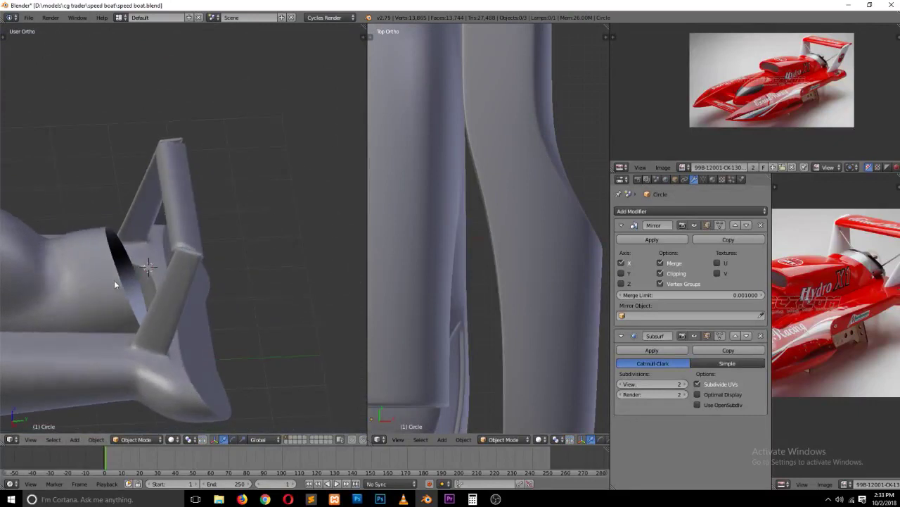
Step: Select the hull and edit it in side wireframe view with subdivision smoothing hidden to expose the cage
right_click(170, 300)
key(KP_3)
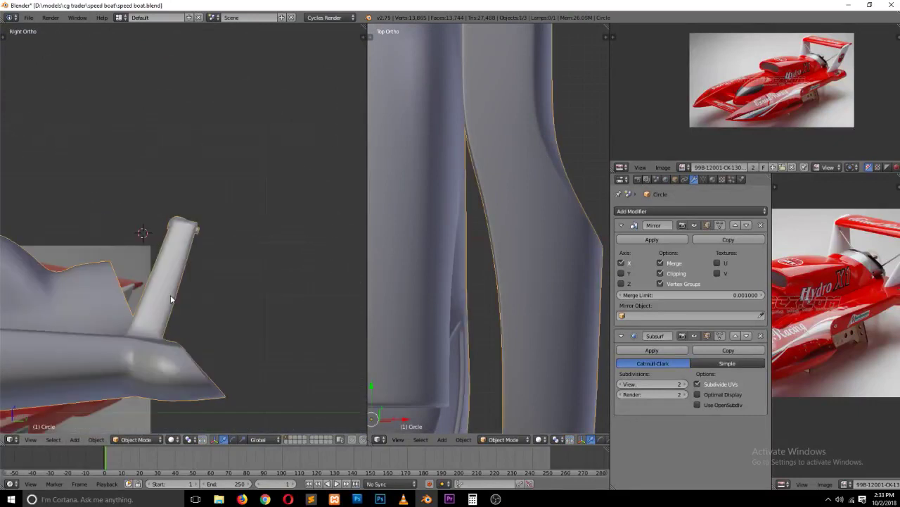
key(Tab)
shift+middle_drag(164, 354, 162, 335)
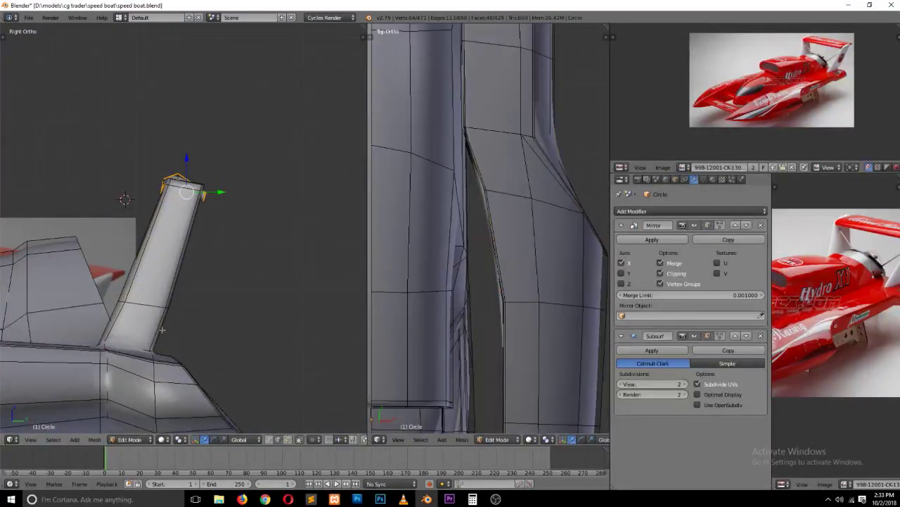
key(z)
key(a)
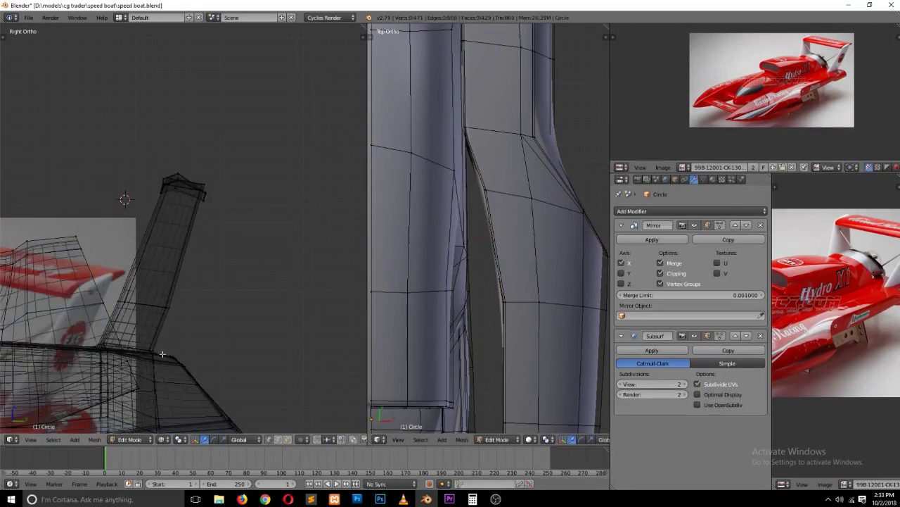
middle_drag(160, 358, 151, 375)
key(z)
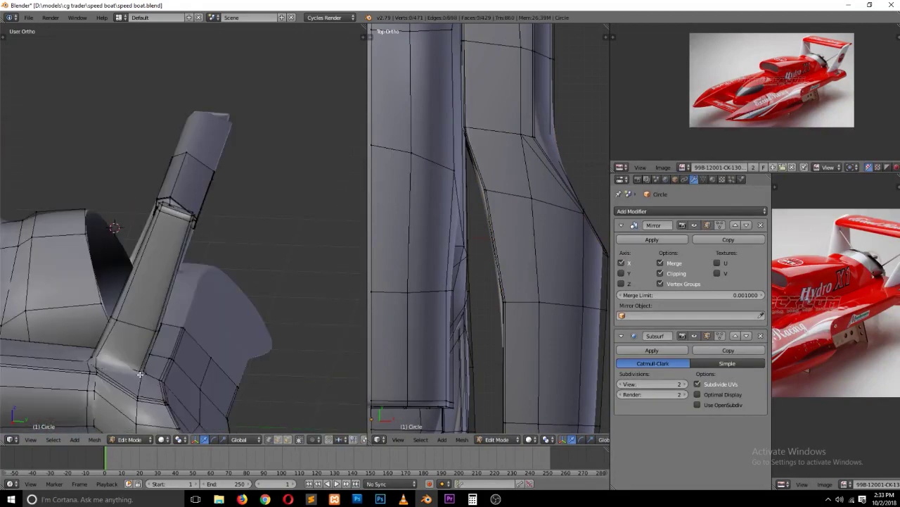
key(z)
scroll(140, 375, up, 3)
scroll(142, 377, up, 3)
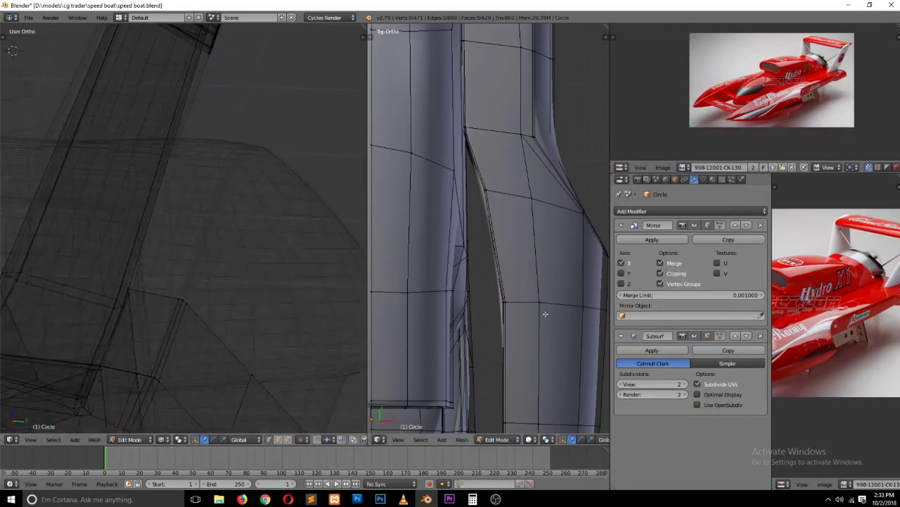
click(695, 335)
shift+scroll(131, 352, down, 2)
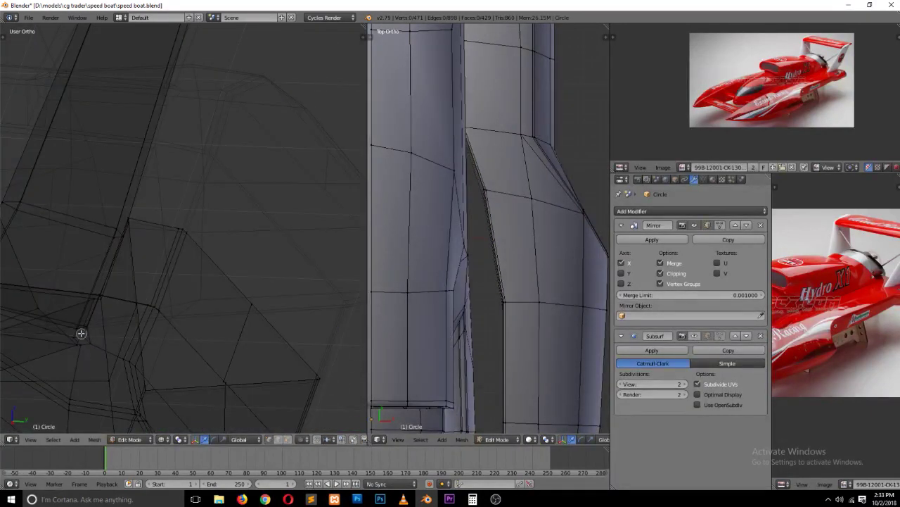
Step: Move the fin's base vertex and its rear-edge vertex along Y to match the side reference
right_click(81, 333)
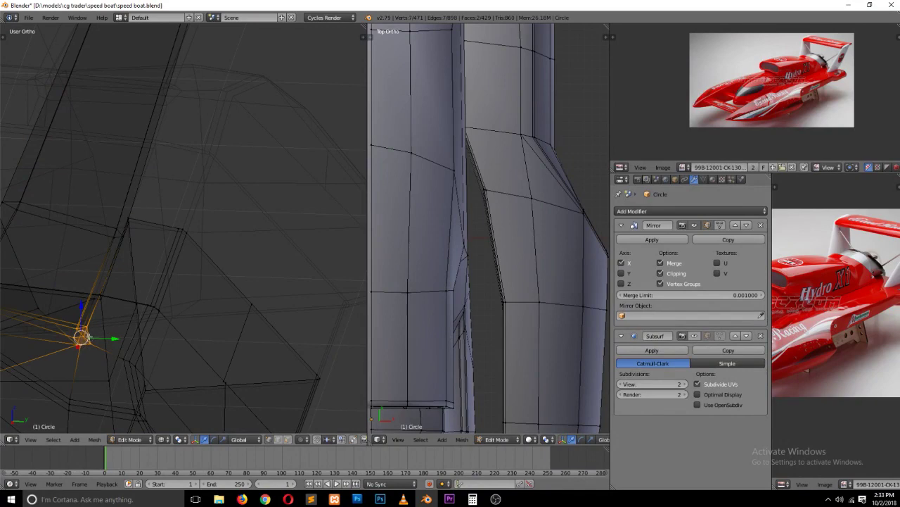
key(KP_3)
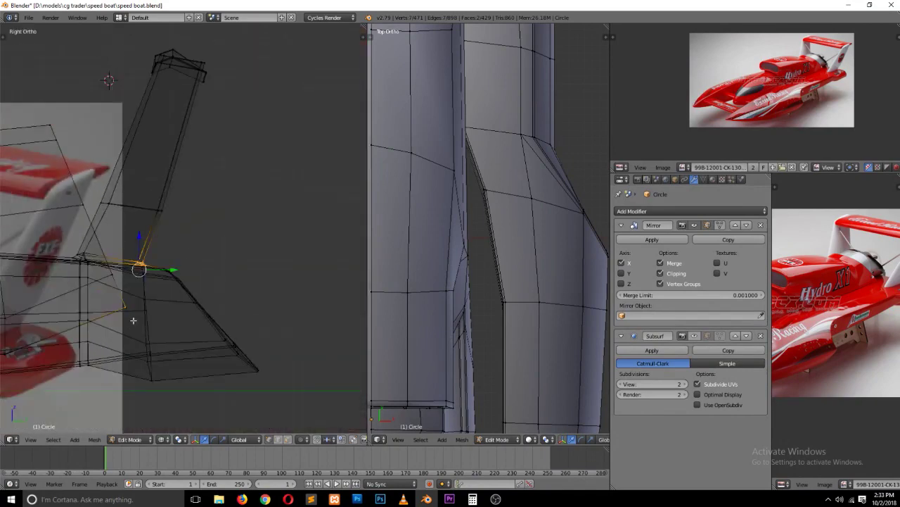
scroll(127, 316, up, 5)
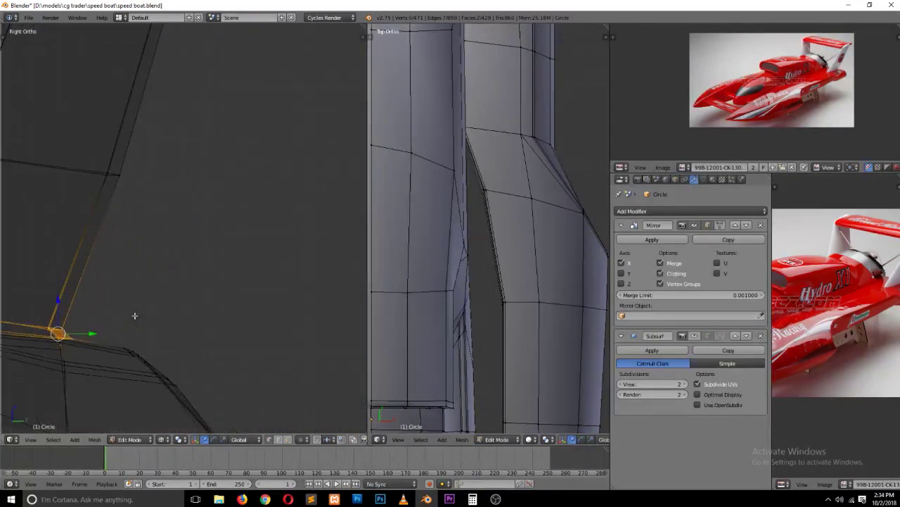
key(g)
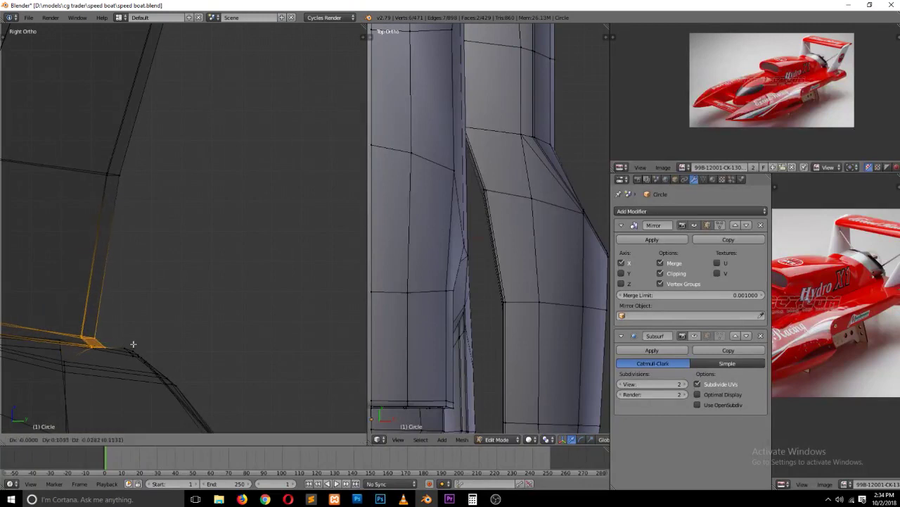
click(139, 343)
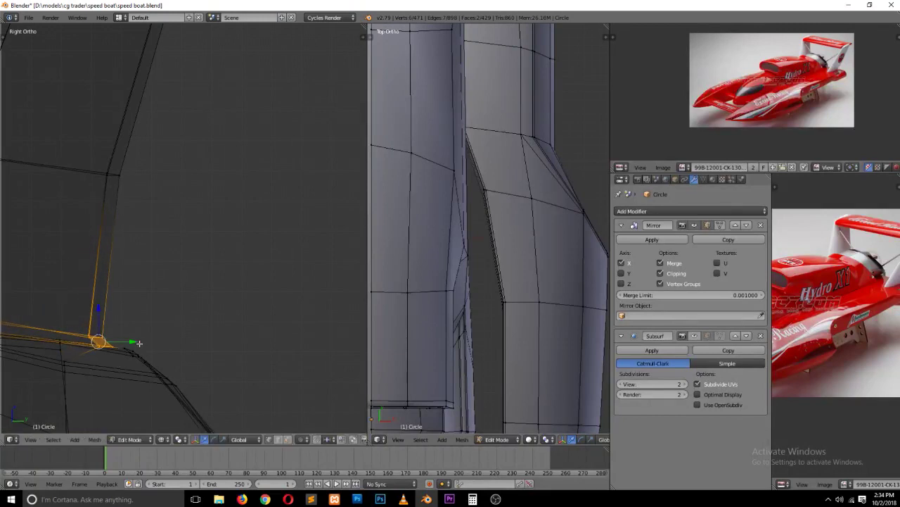
scroll(137, 341, down, 3)
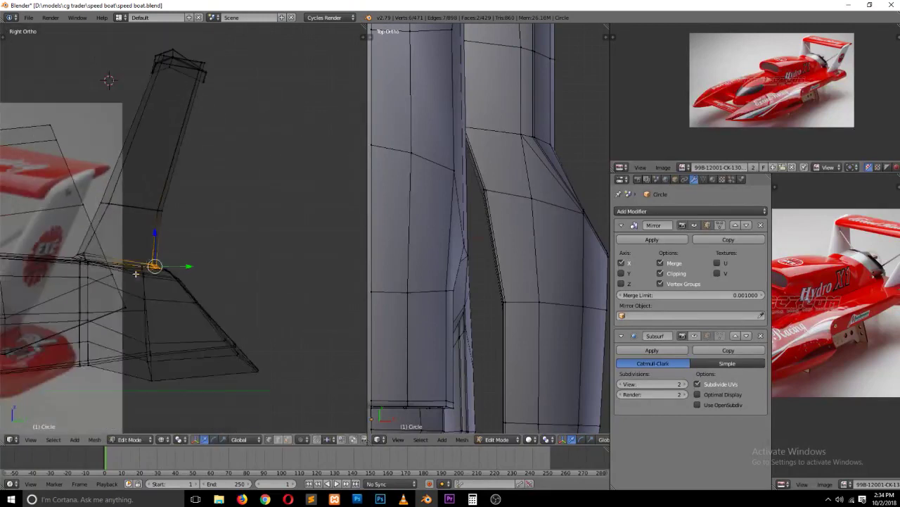
right_click(160, 210)
key(g)
key(y)
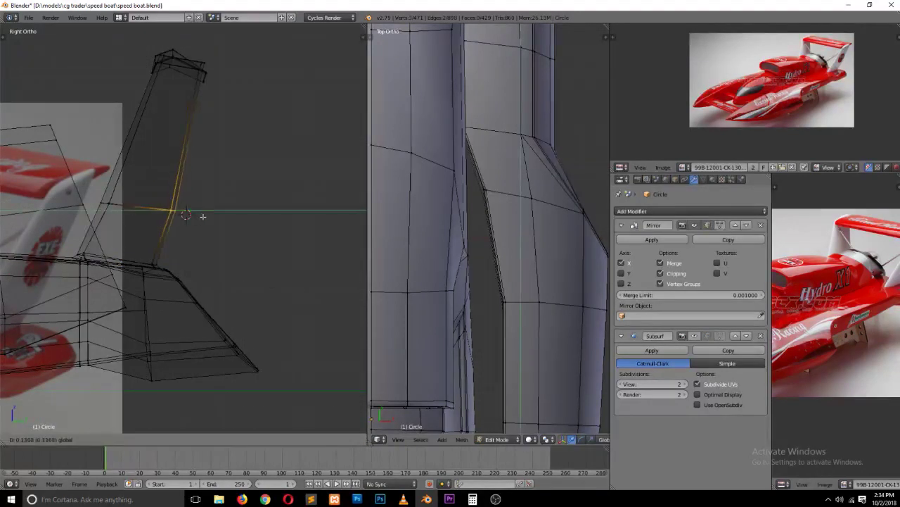
click(194, 215)
key(a)
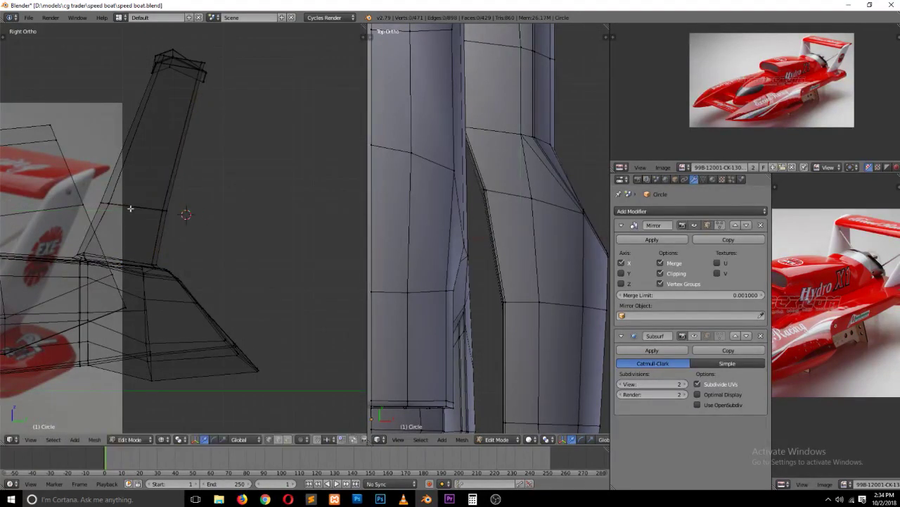
right_click(106, 203)
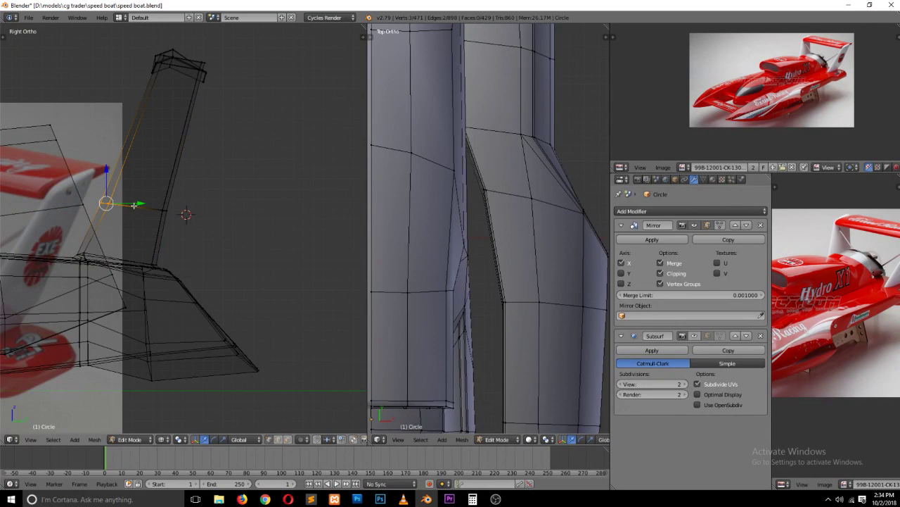
key(g)
key(Escape)
Step: Return to Object Mode with solid shading and subdivision smoothing shown to inspect the fin
key(Tab)
key(z)
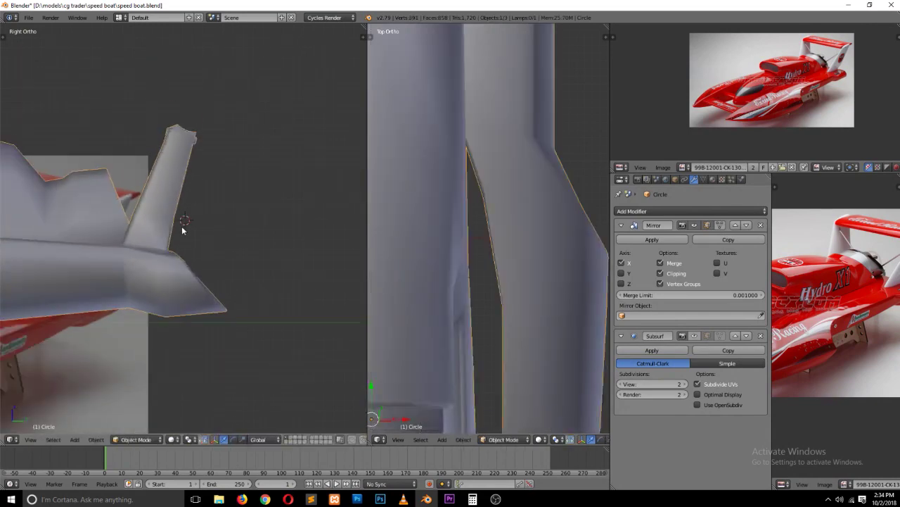
mouse_move(182, 230)
middle_down()
mouse_move(162, 265)
mouse_move(133, 257)
mouse_move(141, 253)
middle_up()
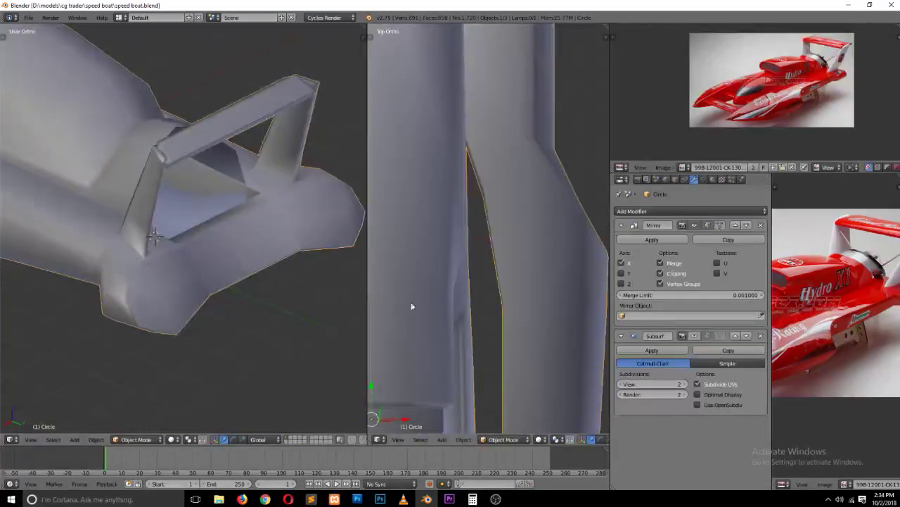
click(694, 335)
mouse_move(333, 244)
middle_down()
mouse_move(122, 229)
mouse_move(305, 194)
mouse_move(356, 229)
mouse_move(227, 239)
mouse_move(297, 258)
mouse_move(249, 258)
middle_up()
scroll(307, 229, down, 3)
scroll(249, 258, up, 5)
scroll(250, 261, up, 3)
mouse_move(290, 282)
middle_down()
mouse_move(294, 269)
mouse_move(299, 281)
middle_up()
Step: Add an edge loop along the tail fin with a loop cut
key(Tab)
scroll(295, 257, up, 2)
key(ctrl+r)
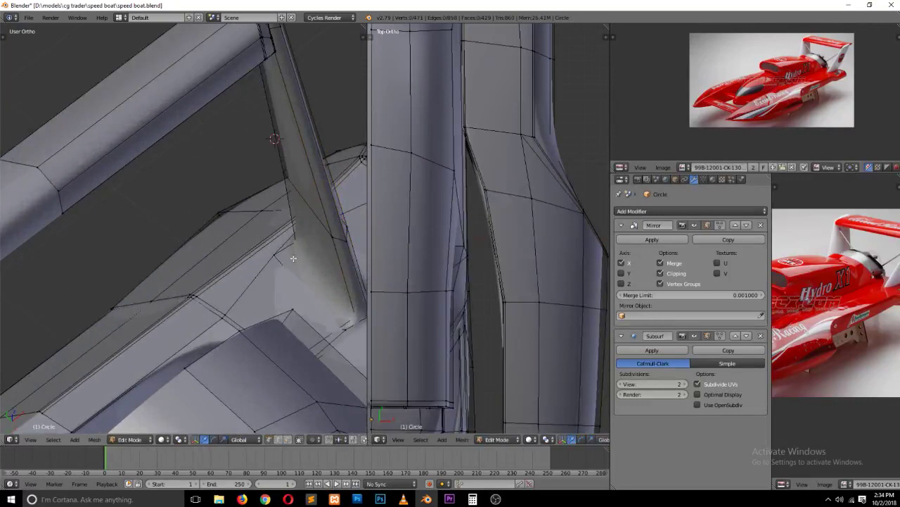
click(319, 228)
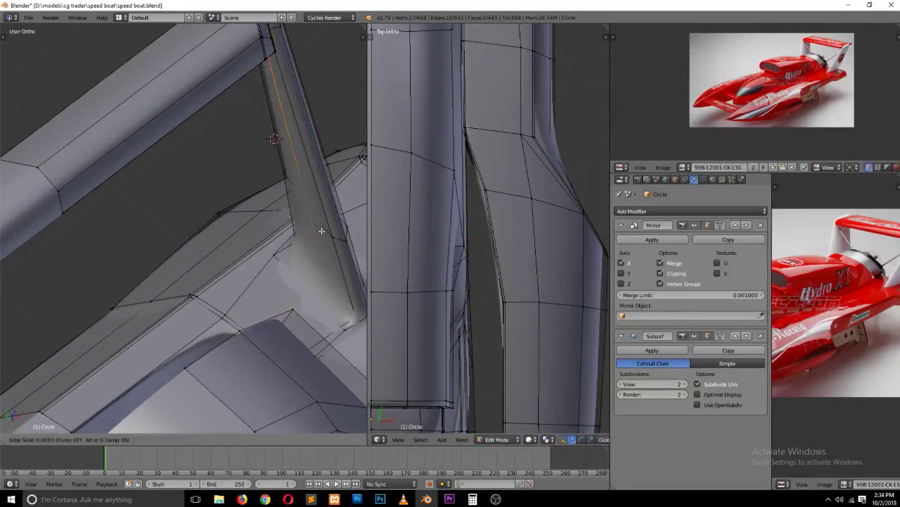
click(320, 230)
scroll(320, 230, down, 3)
mouse_move(321, 230)
middle_down()
mouse_move(255, 280)
mouse_move(251, 206)
mouse_move(252, 239)
middle_up()
key(Tab)
key(Tab)
Step: Shift the fin's top vertex along the X axis and leave Edit Mode
right_click(217, 132)
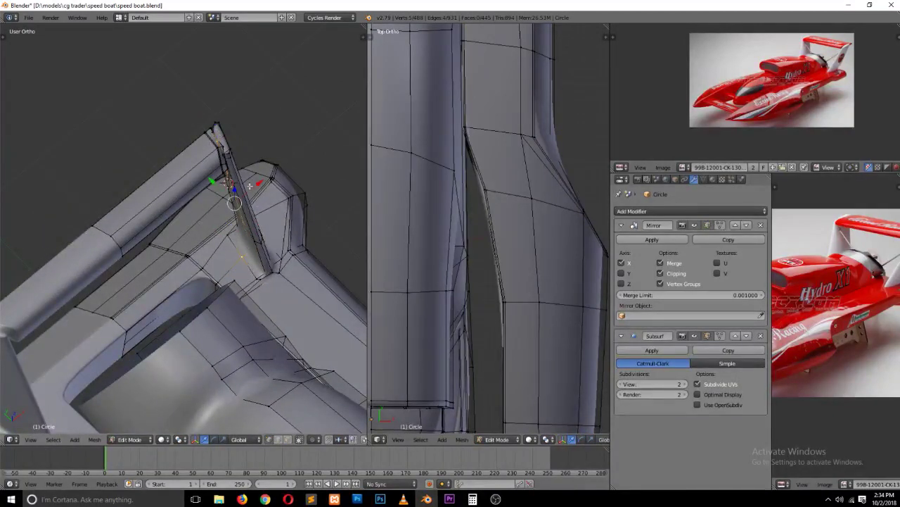
key(g)
key(x)
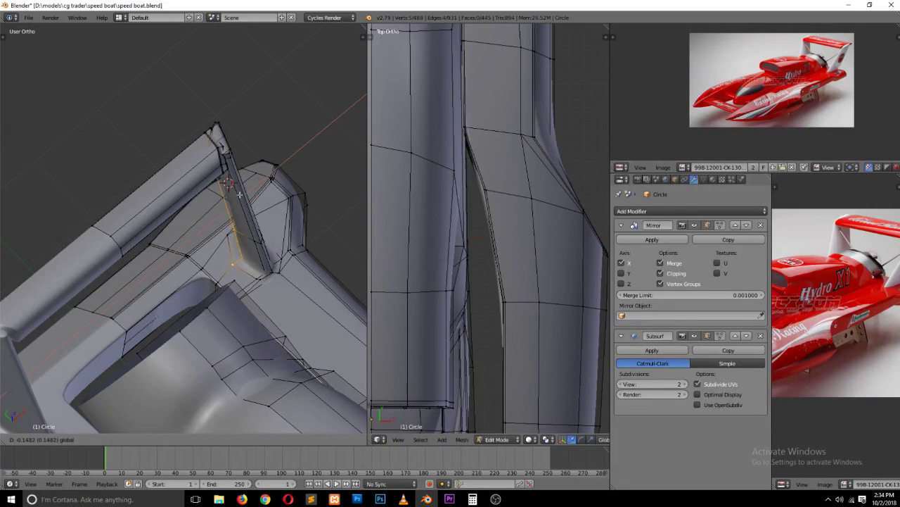
click(239, 194)
key(Tab)
mouse_move(240, 195)
middle_down()
mouse_move(247, 211)
mouse_move(225, 252)
mouse_move(291, 233)
mouse_move(281, 250)
mouse_move(260, 244)
mouse_move(260, 309)
mouse_move(124, 305)
middle_up()
scroll(262, 247, down, 5)
scroll(263, 253, down, 2)
Step: Inspect the boat from the side reference view and from a rear three-quarter angle
right_click(127, 247)
key(KP_3)
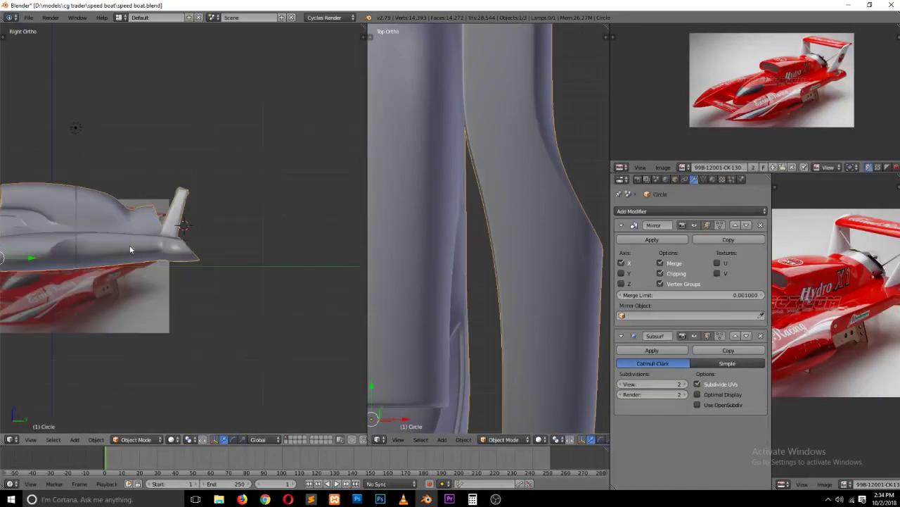
mouse_move(132, 254)
middle_down()
mouse_move(174, 234)
mouse_move(301, 336)
mouse_move(320, 330)
middle_up()
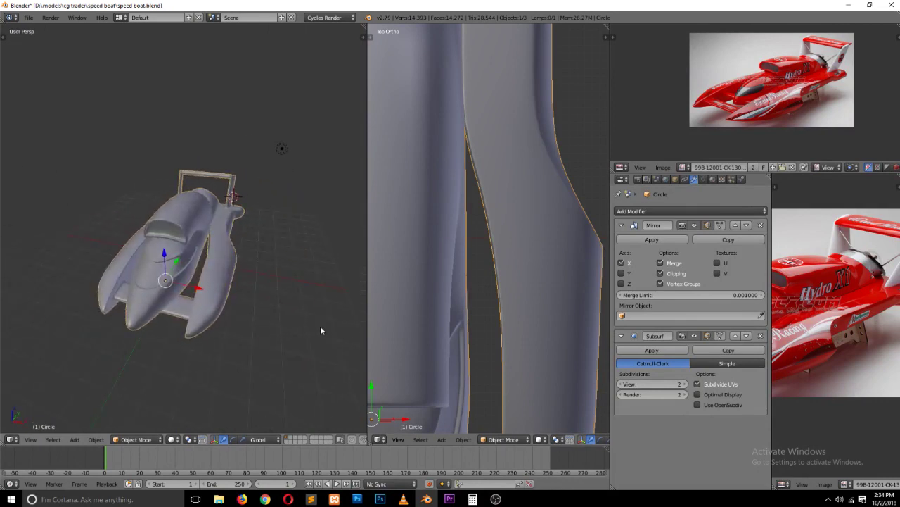
key(a)
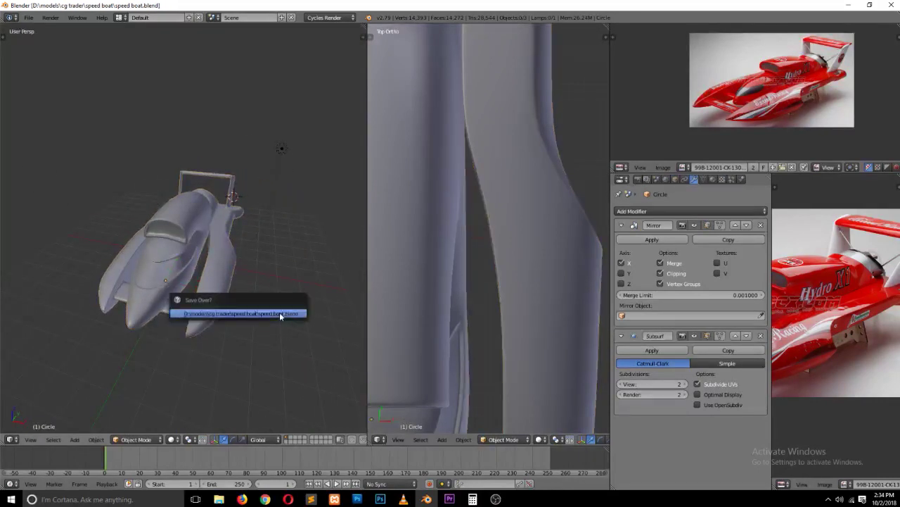
key(KP_3)
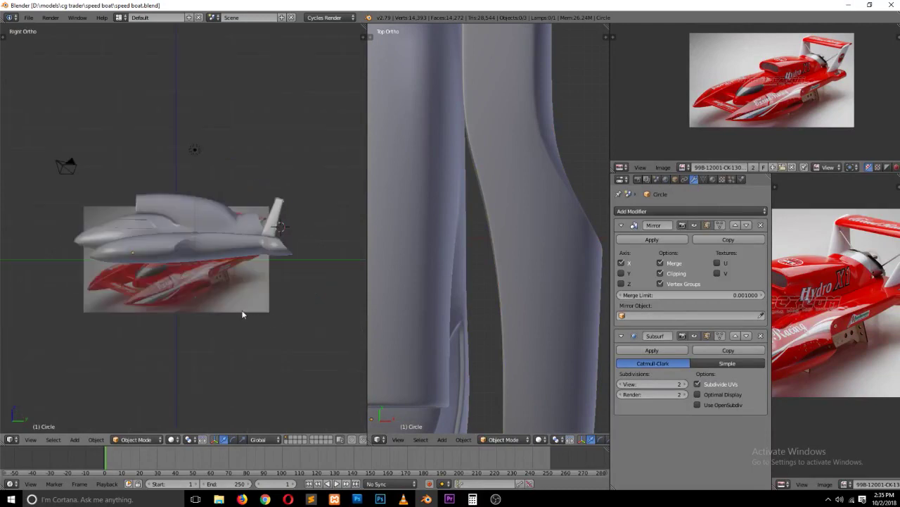
scroll(232, 309, up, 3)
scroll(212, 299, up, 2)
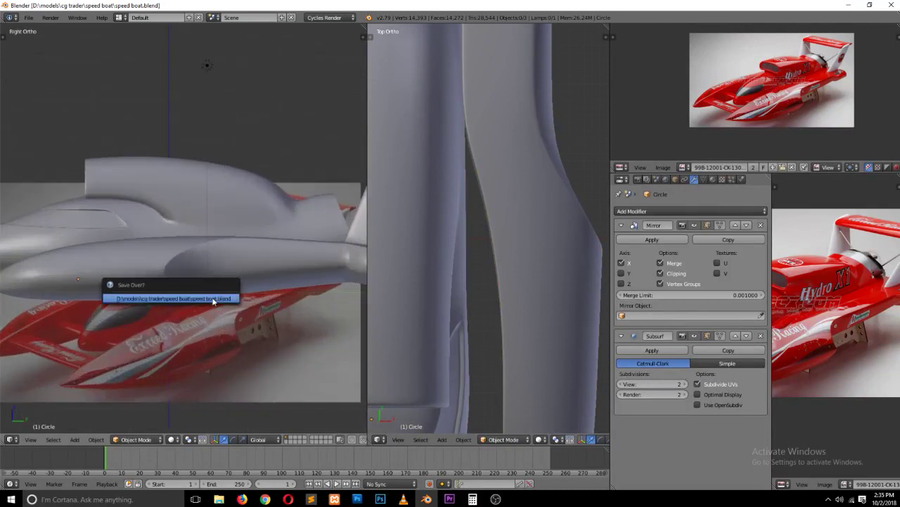
ctrl+scroll(234, 280, down, 3)
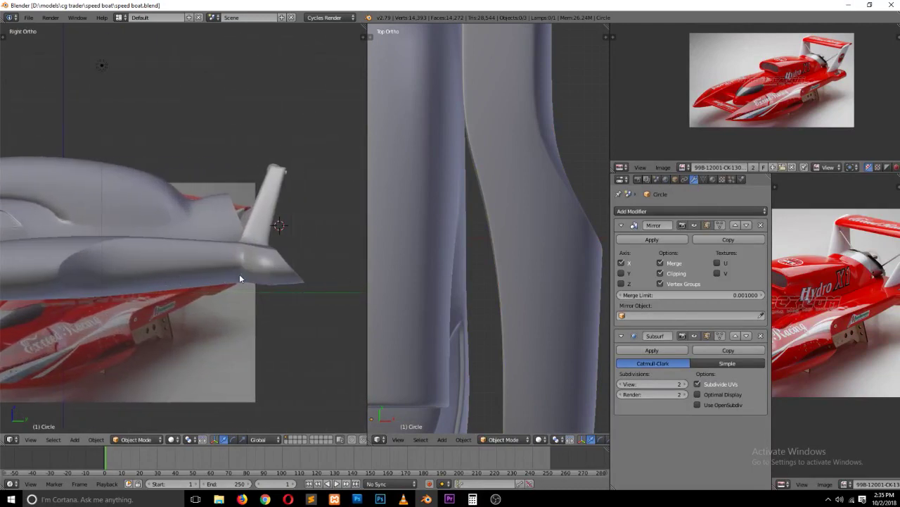
ctrl+scroll(240, 275, up, 3)
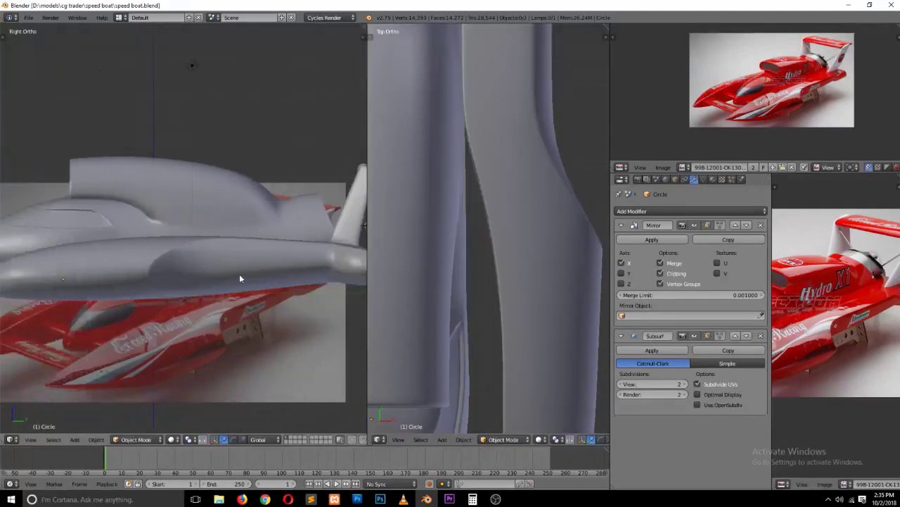
ctrl+scroll(239, 279, up, 1)
mouse_move(190, 279)
middle_down()
mouse_move(238, 326)
mouse_move(254, 317)
middle_up()
scroll(255, 321, up, 3)
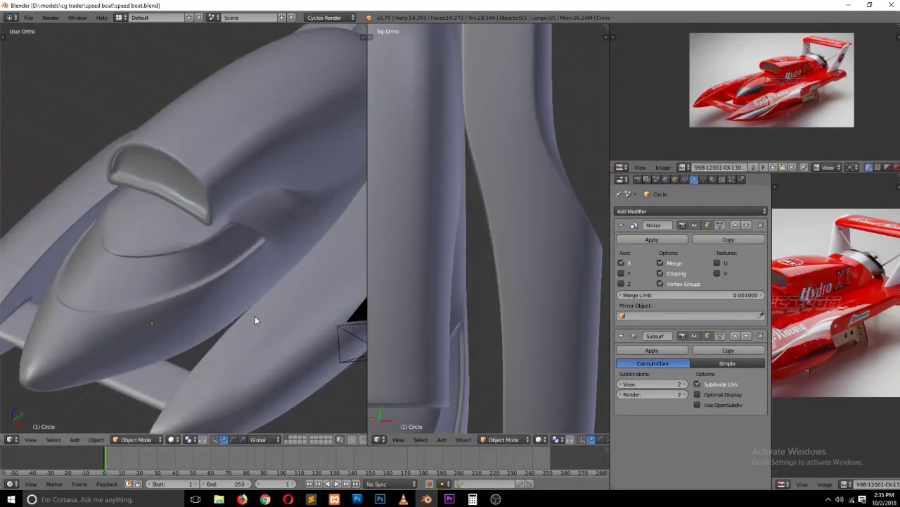
Step: Select the hull and enter Edit Mode in the Right side view
right_click(202, 317)
scroll(206, 318, down, 3)
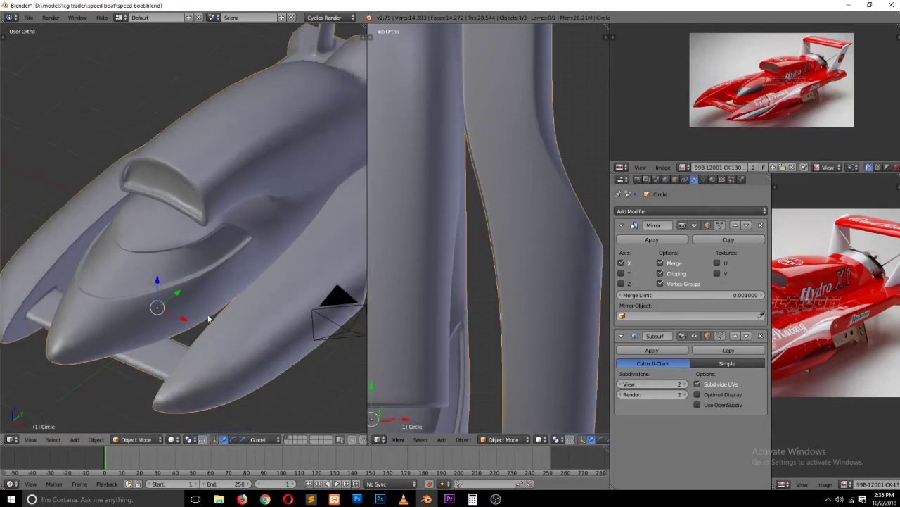
scroll(211, 317, down, 2)
key(KP_3)
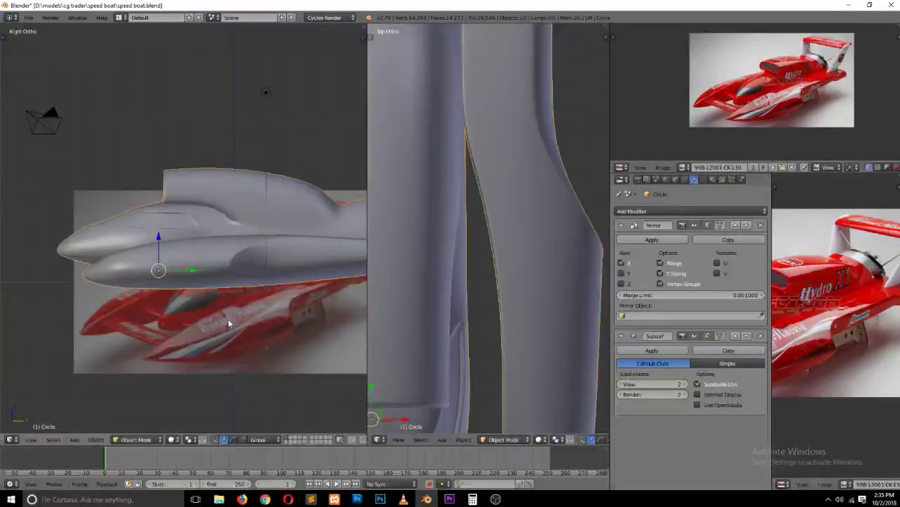
scroll(219, 289, down, 1)
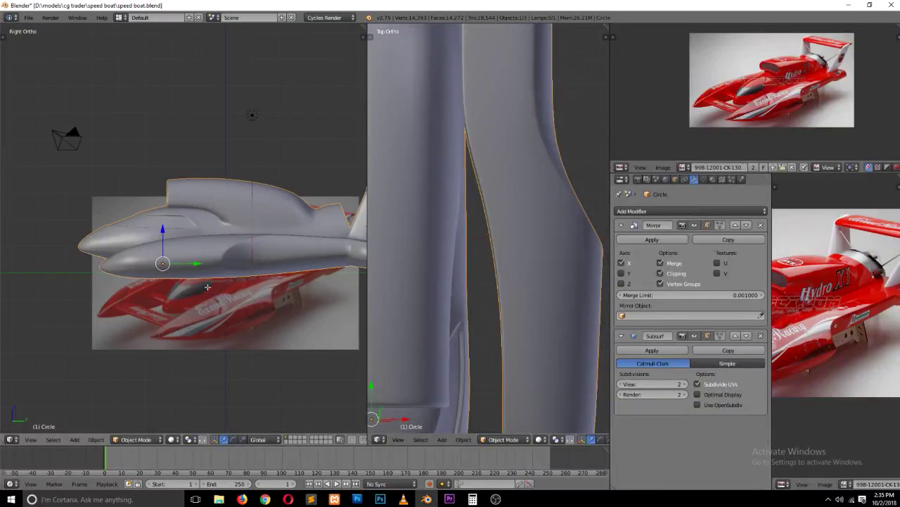
key(Tab)
mouse_move(141, 267)
middle_down()
mouse_move(111, 278)
mouse_move(156, 301)
middle_up()
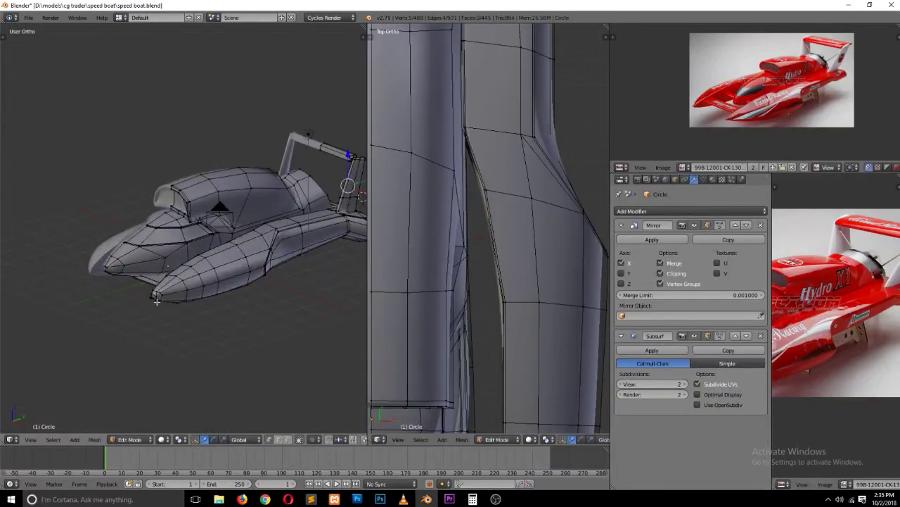
Step: Grow the pontoon nose selection, add the connecting rod, and move them forward along Y
key(ctrl+KP_Add)
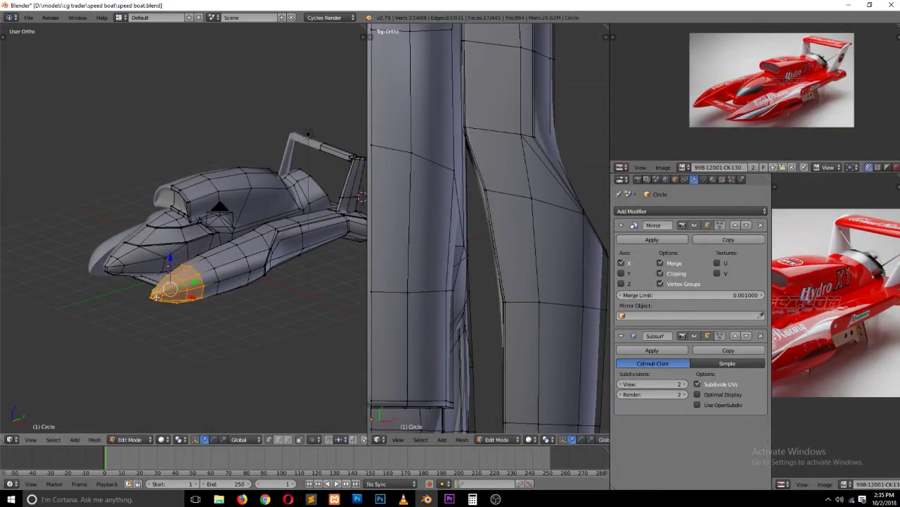
key(ctrl+KP_Add)
middle_drag(156, 296, 184, 267)
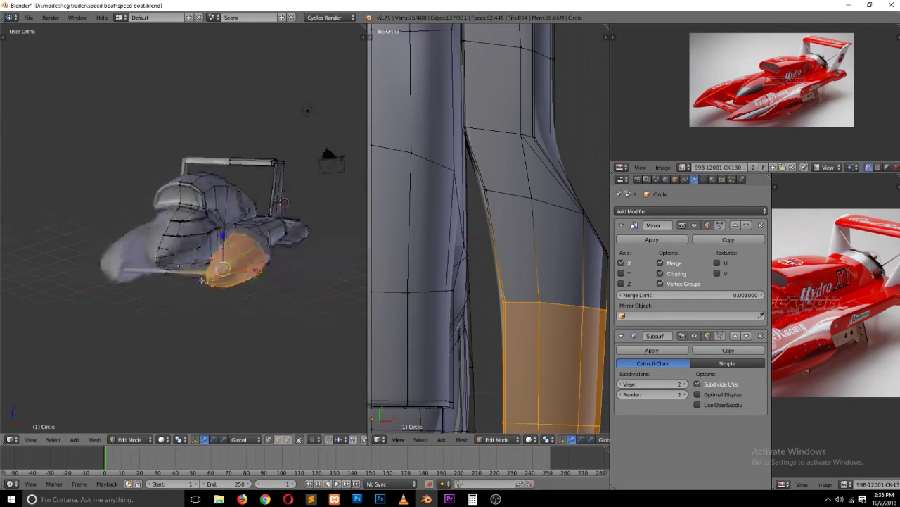
scroll(184, 266, up, 4)
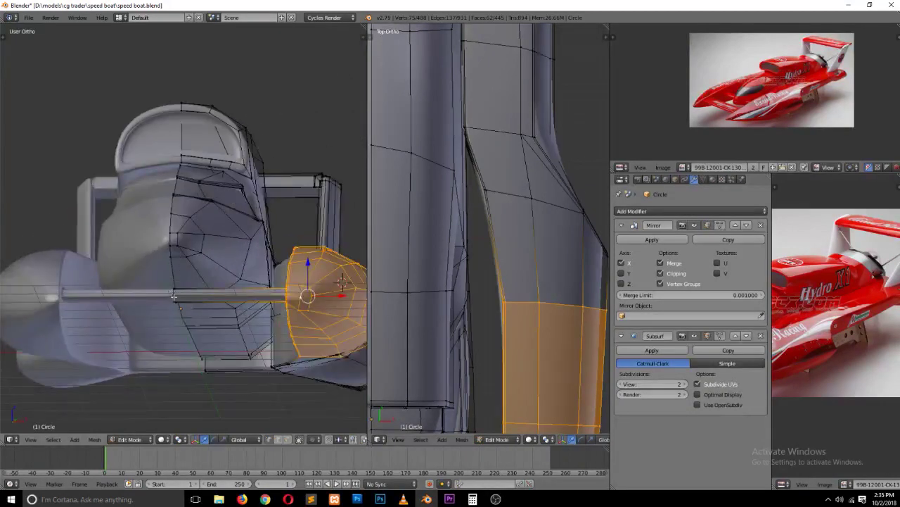
alt+shift+right_click(174, 296)
key(KP_3)
scroll(198, 326, down, 4)
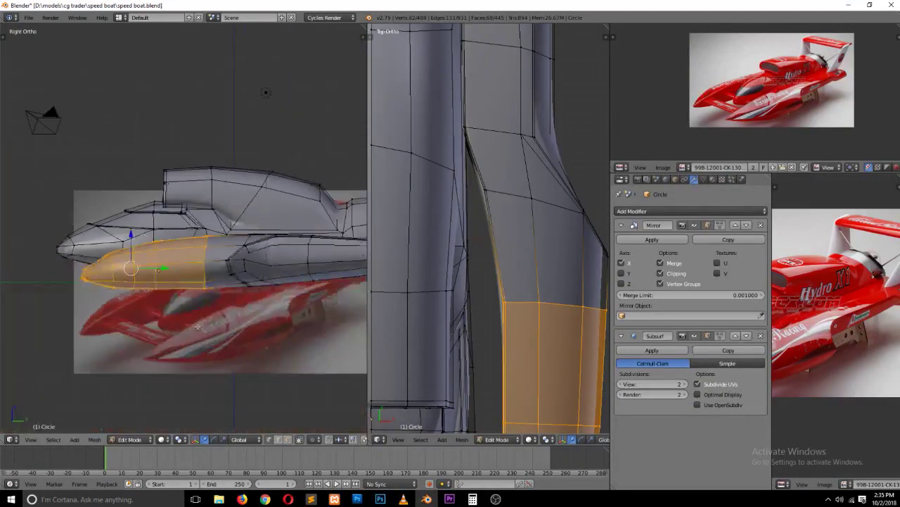
ctrl+scroll(190, 326, up, 4)
key(g)
key(y)
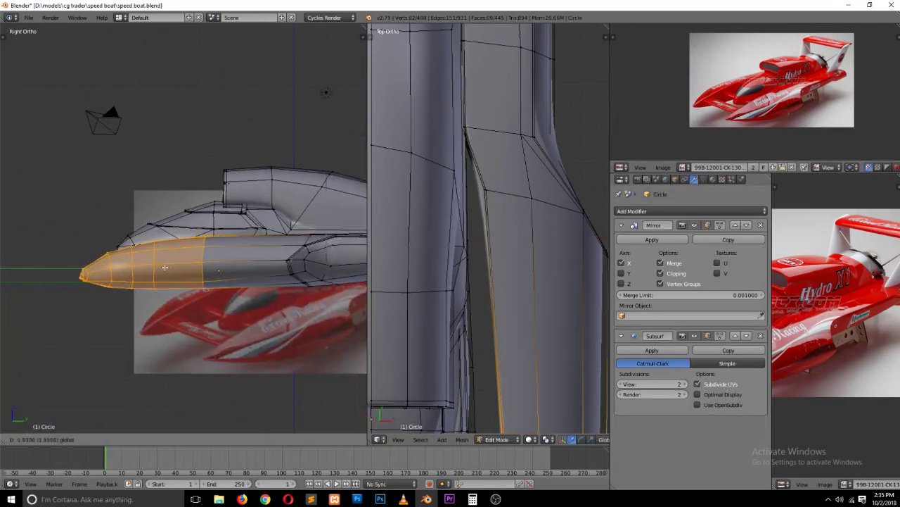
click(137, 268)
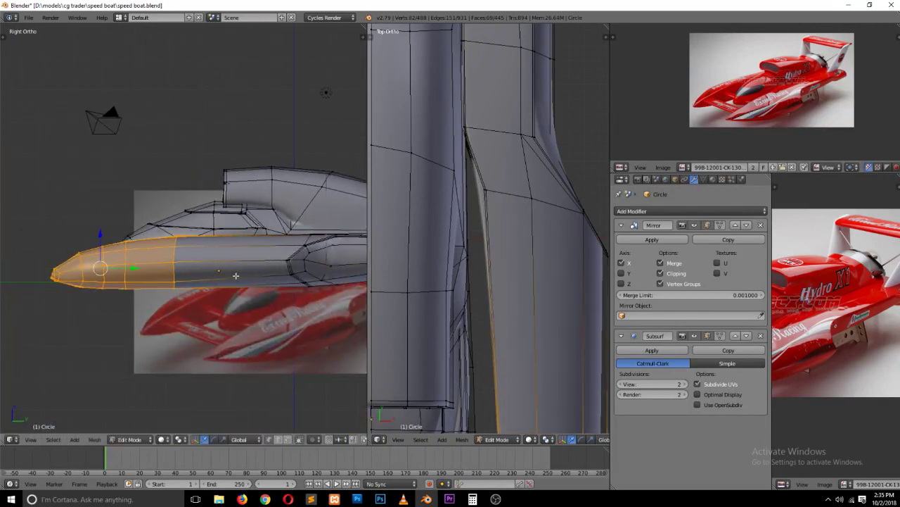
Step: Tilt, lower and enlarge the nose section, then leave Edit Mode and save
key(t)
key(t)
key(r)
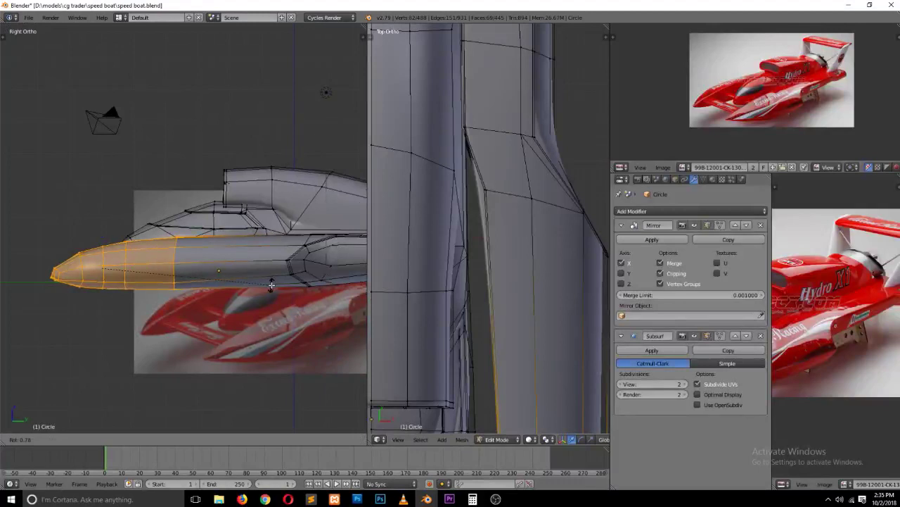
click(272, 284)
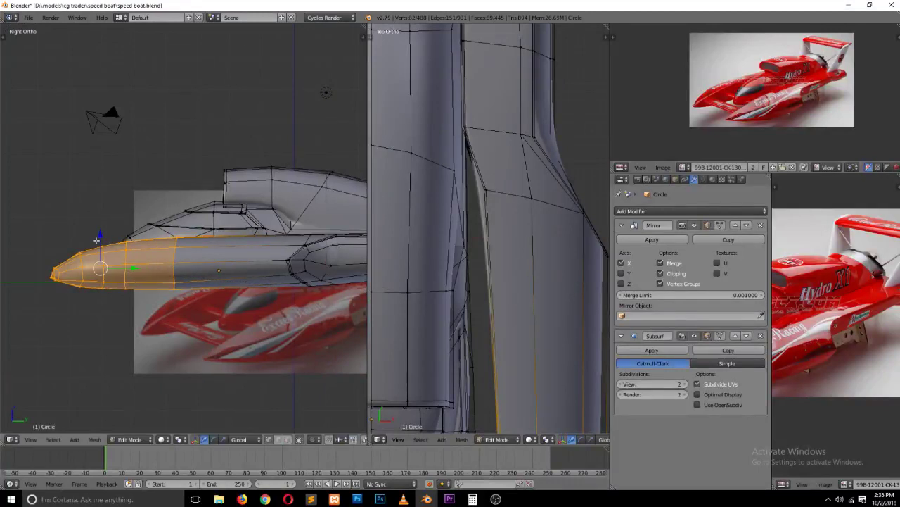
drag(97, 241, 123, 266)
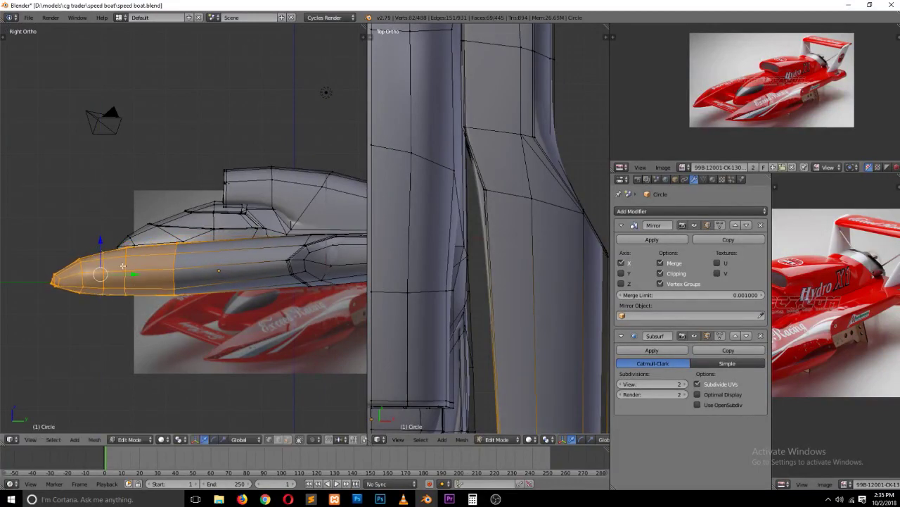
key(s)
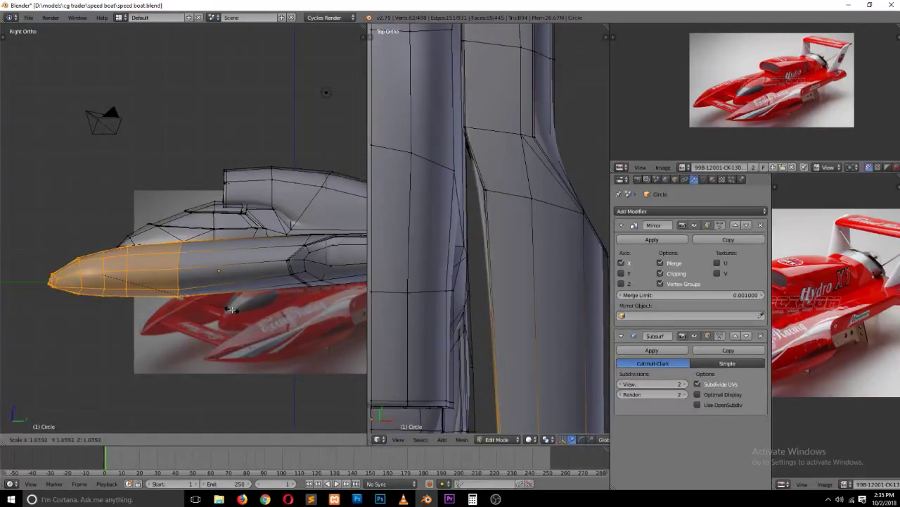
click(227, 307)
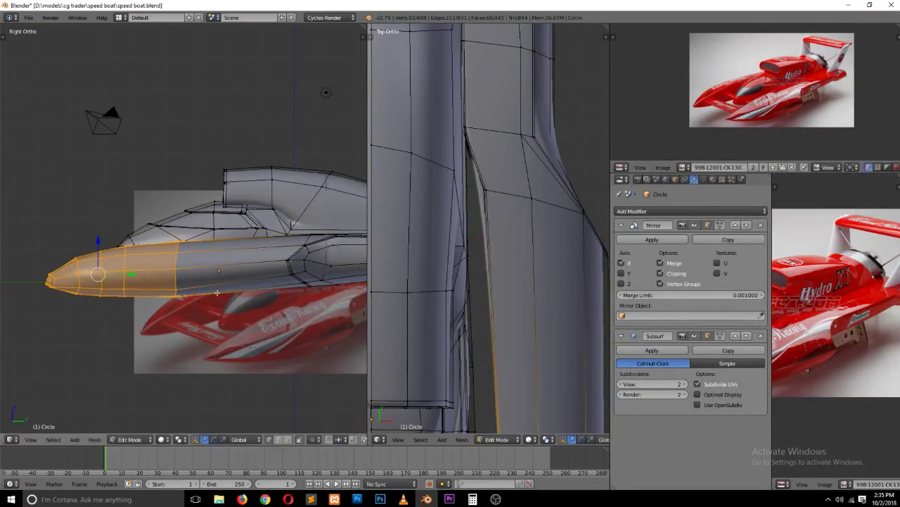
key(Tab)
key(a)
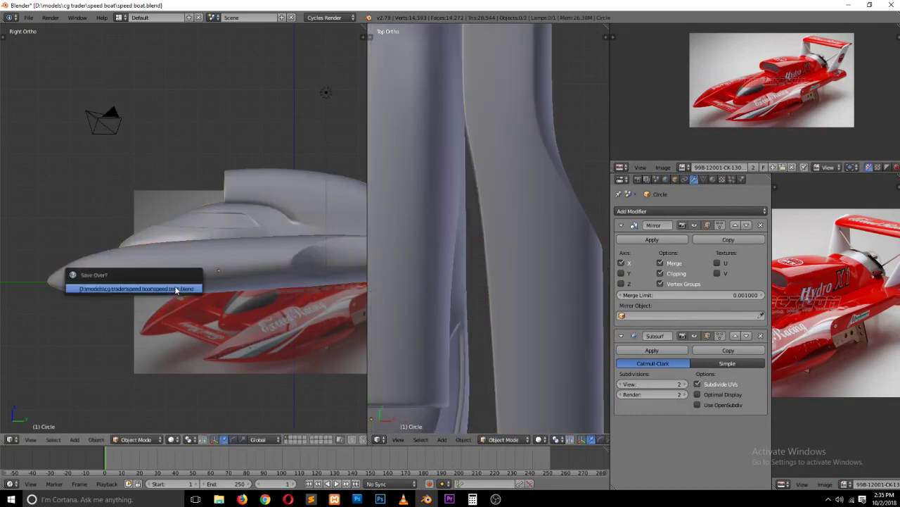
scroll(174, 286, down, 3)
middle_drag(174, 286, 233, 334)
Step: Move the selected pontoon faces along the boat's length (Y) and leave Edit Mode
scroll(233, 331, up, 1)
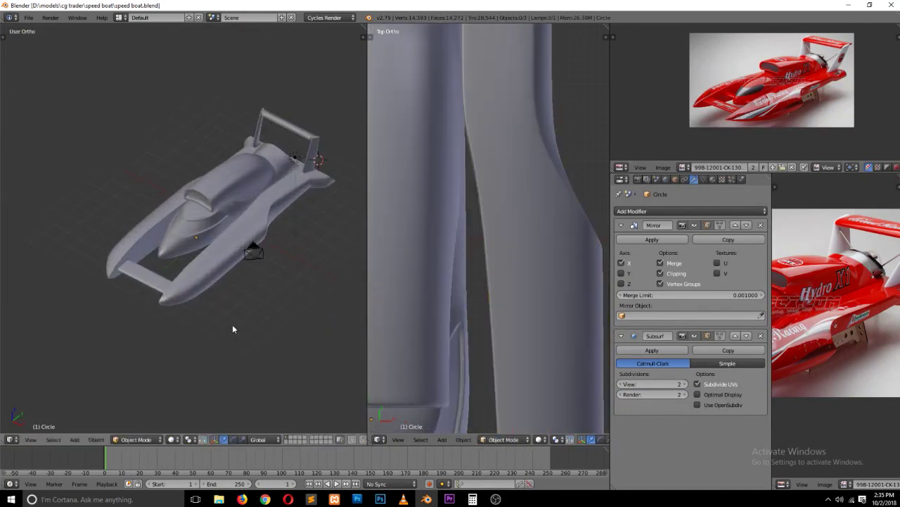
scroll(232, 324, up, 1)
scroll(223, 305, up, 2)
key(Tab)
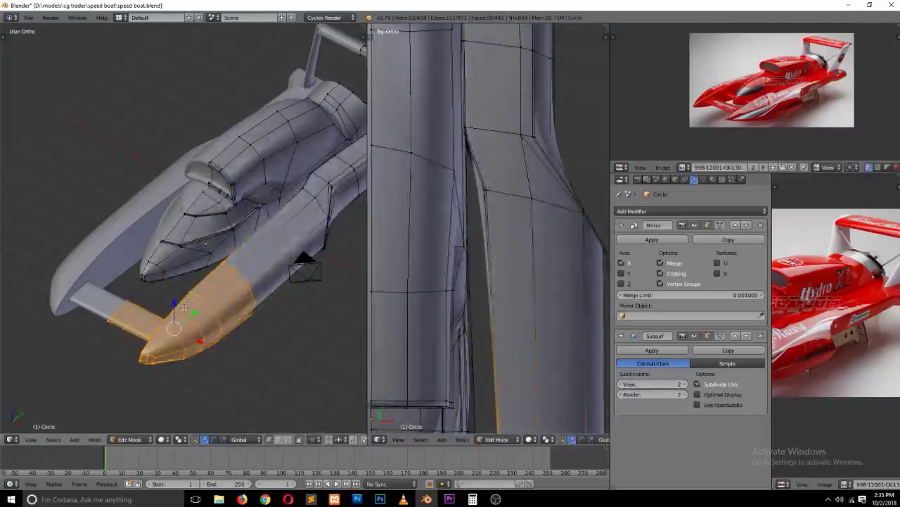
key(g)
key(y)
click(183, 318)
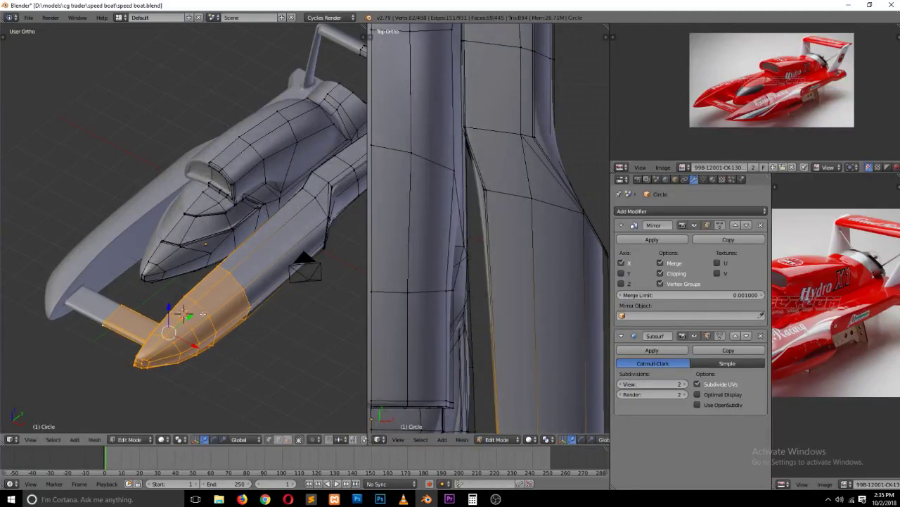
key(a)
key(Tab)
Step: Check the top reference view and save over the boat file
mouse_move(214, 311)
middle_down()
mouse_move(263, 289)
mouse_move(239, 282)
mouse_move(188, 291)
mouse_move(295, 316)
mouse_move(265, 347)
middle_up()
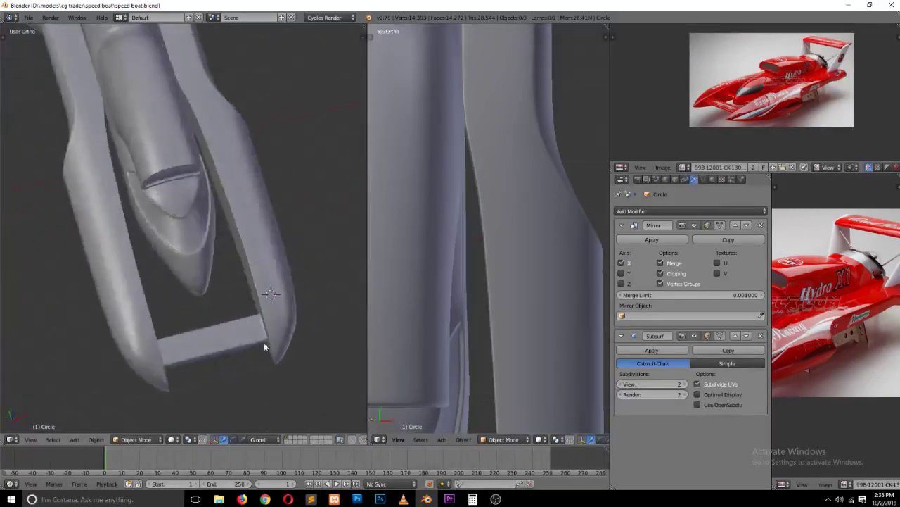
key(KP_7)
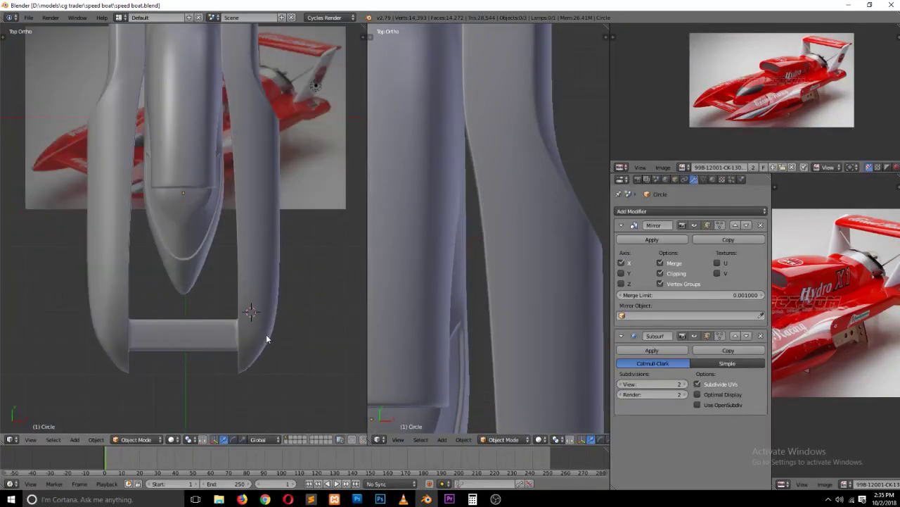
key(ctrl+s)
click(266, 335)
Step: Box-select the right pontoon's inner-side faces in wireframe, shift them slightly inward, and exit Edit Mode
key(Tab)
key(z)
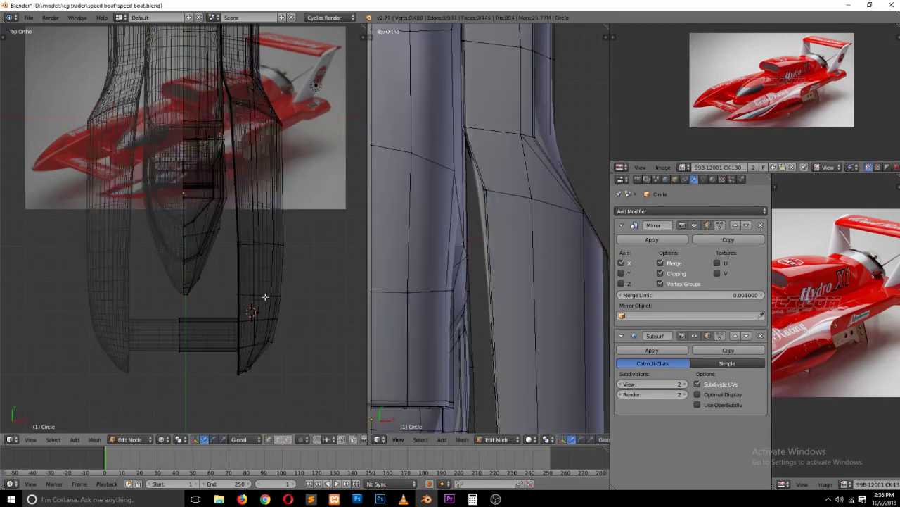
key(b)
drag(229, 235, 268, 304)
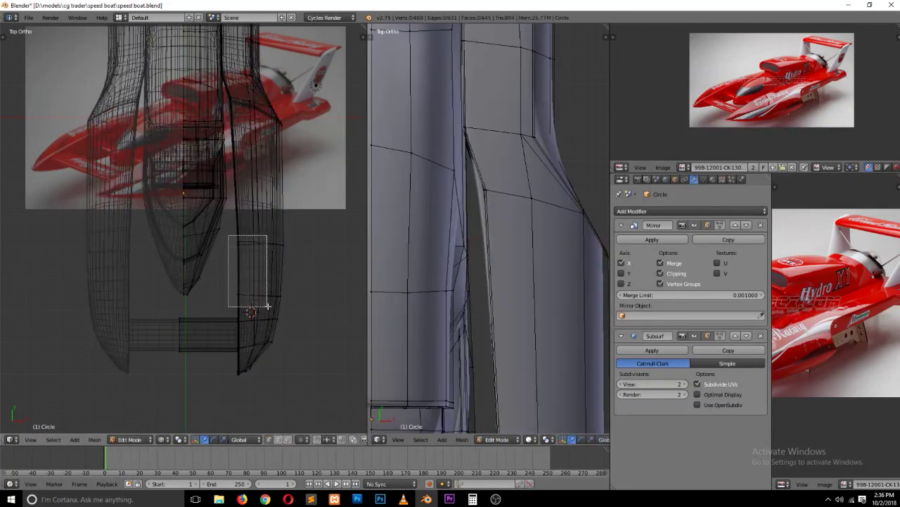
drag(275, 269, 270, 266)
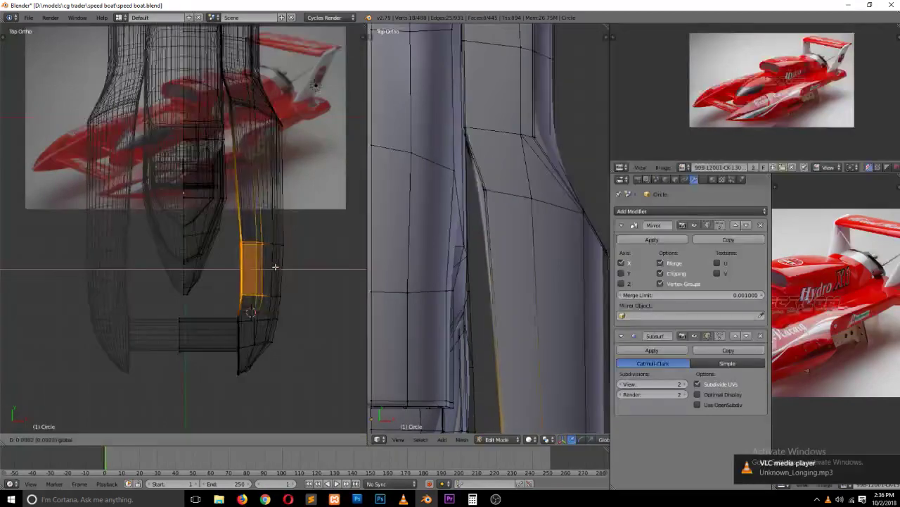
click(270, 266)
key(a)
key(Tab)
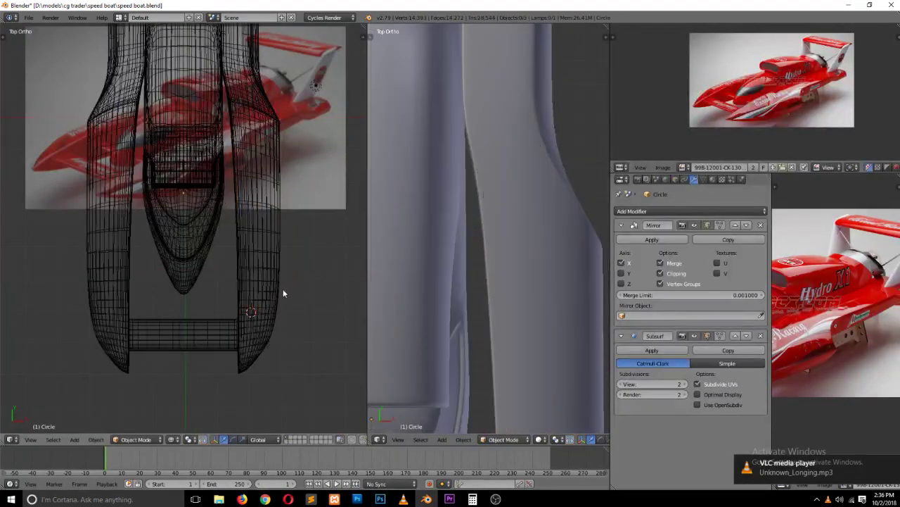
Step: Switch to solid shading, select the hull and view its mesh from a more frontal angle
key(z)
mouse_move(287, 298)
middle_down()
mouse_move(220, 246)
mouse_move(248, 238)
middle_up()
scroll(248, 238, up, 2)
alt+right_click(241, 252)
click(233, 257)
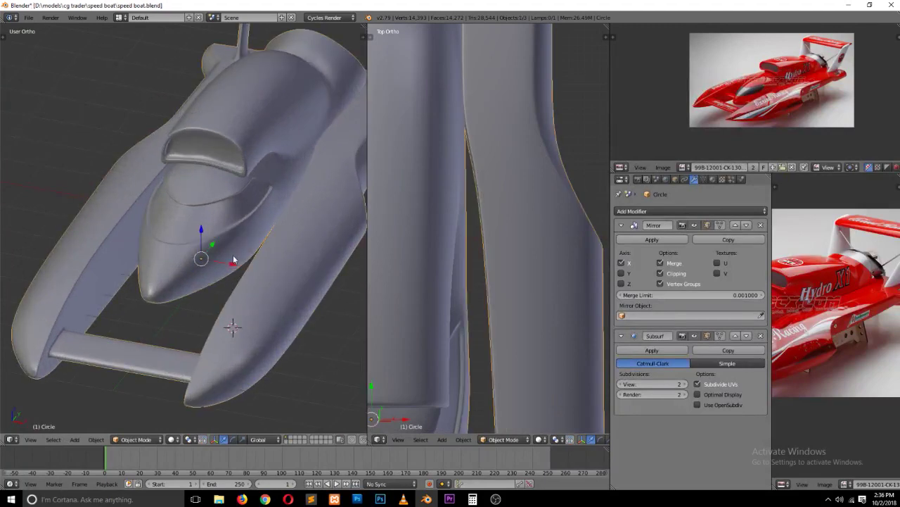
key(Tab)
mouse_move(233, 303)
middle_down()
mouse_move(265, 298)
mouse_move(214, 298)
middle_up()
Step: Leave Edit Mode and save over speed boat.blend, confirming the overwrite twice
key(Tab)
scroll(215, 297, down, 3)
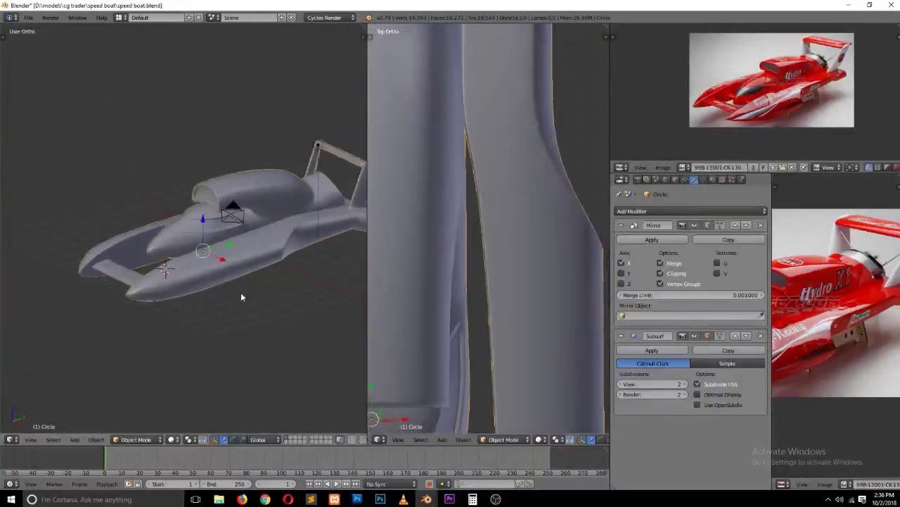
key(ctrl+s)
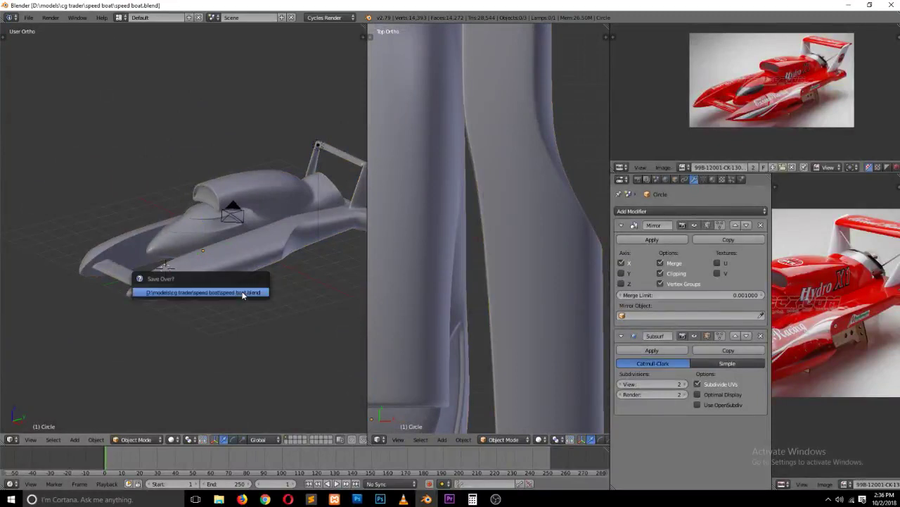
click(241, 293)
ctrl+scroll(244, 282, down, 2)
key(ctrl+s)
click(243, 280)
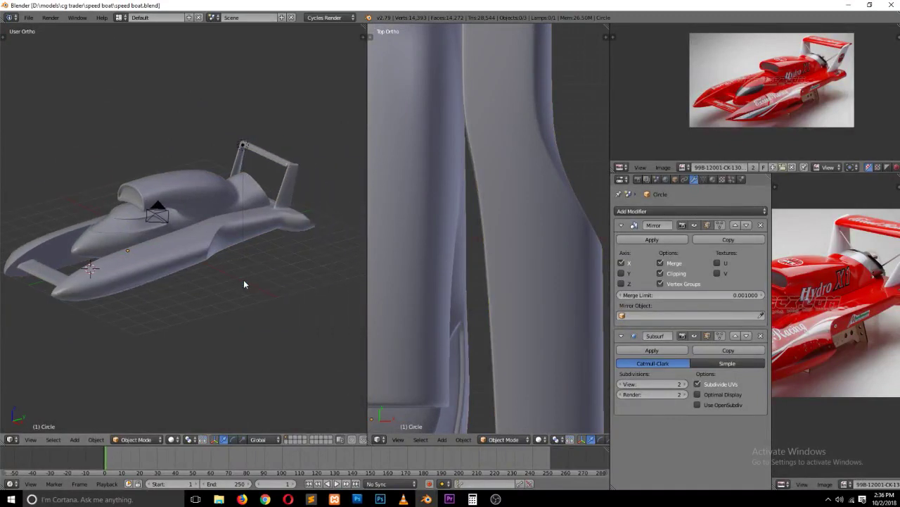
middle_drag(244, 284, 148, 290)
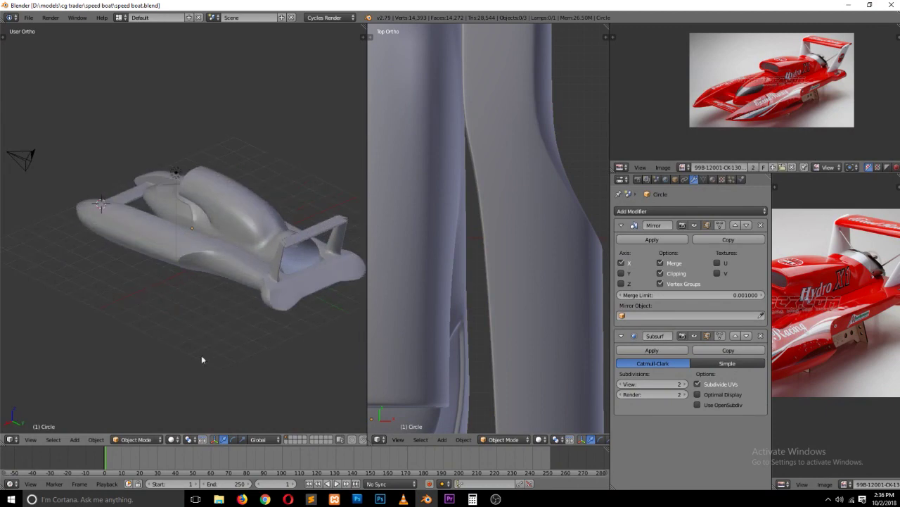
click(242, 499)
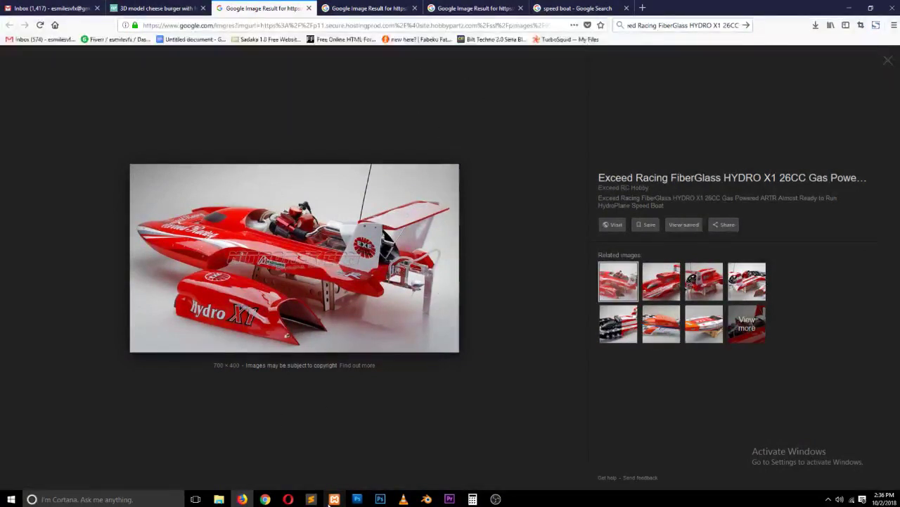
click(426, 499)
middle_drag(263, 264, 247, 281)
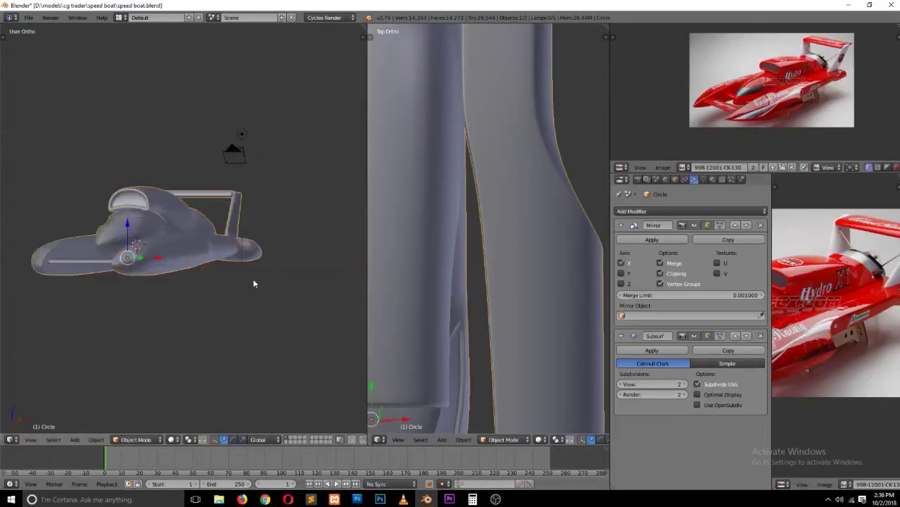
Step: In Right side view, tilt the boat so its rear and fin rise slightly, then save
key(KP_3)
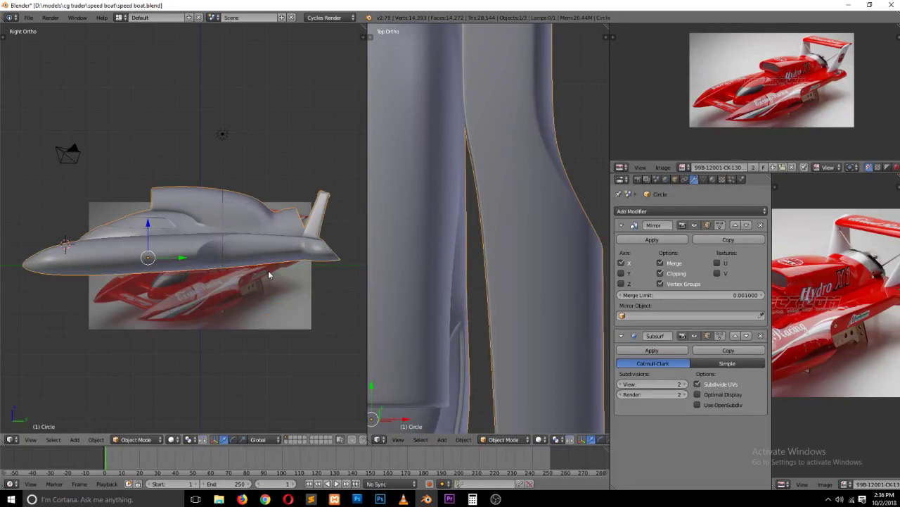
key(Tab)
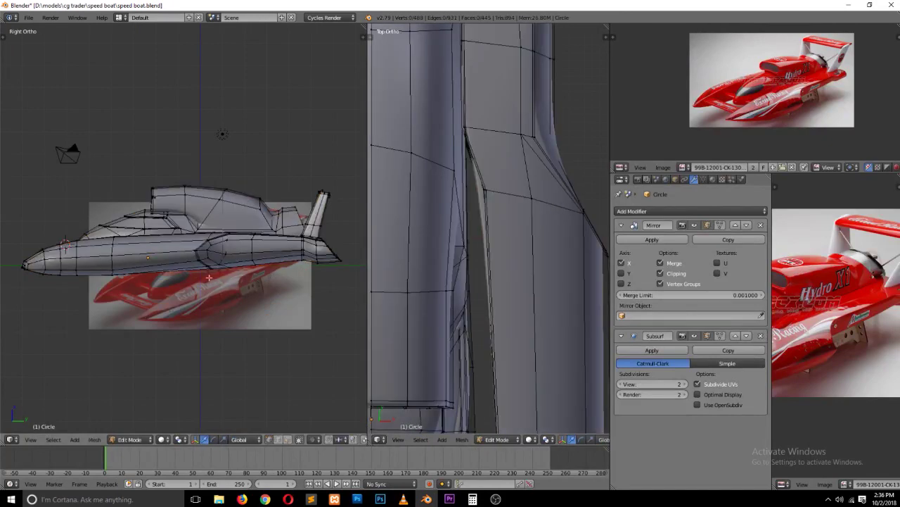
key(Tab)
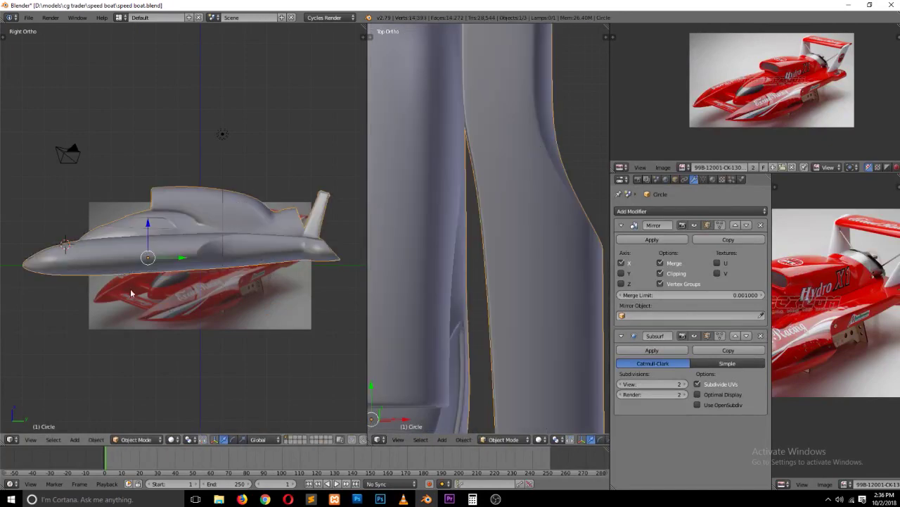
key(Tab)
key(g)
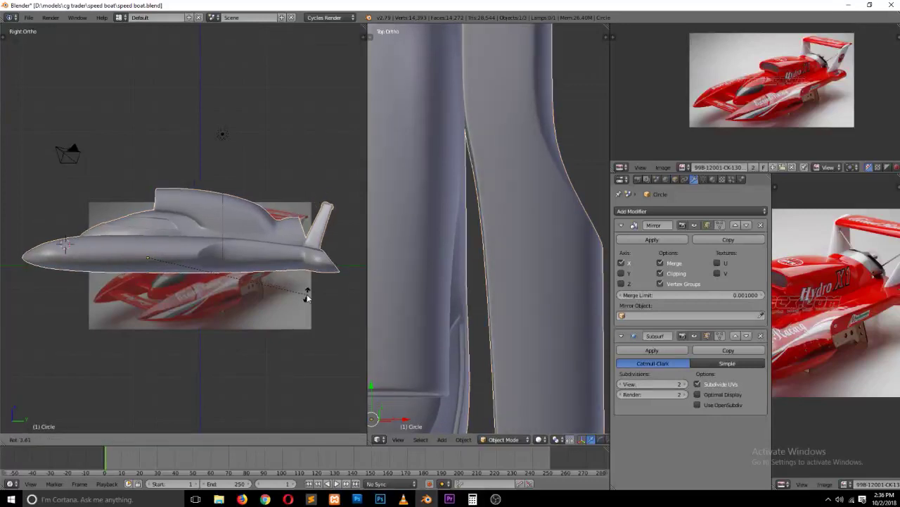
click(312, 298)
key(Tab)
key(x)
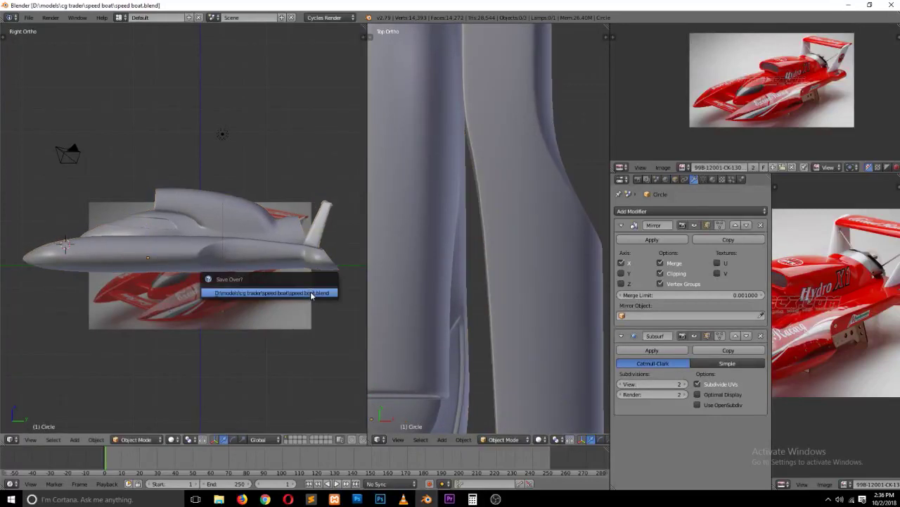
mouse_move(312, 298)
middle_down()
mouse_move(237, 305)
mouse_move(288, 303)
middle_up()
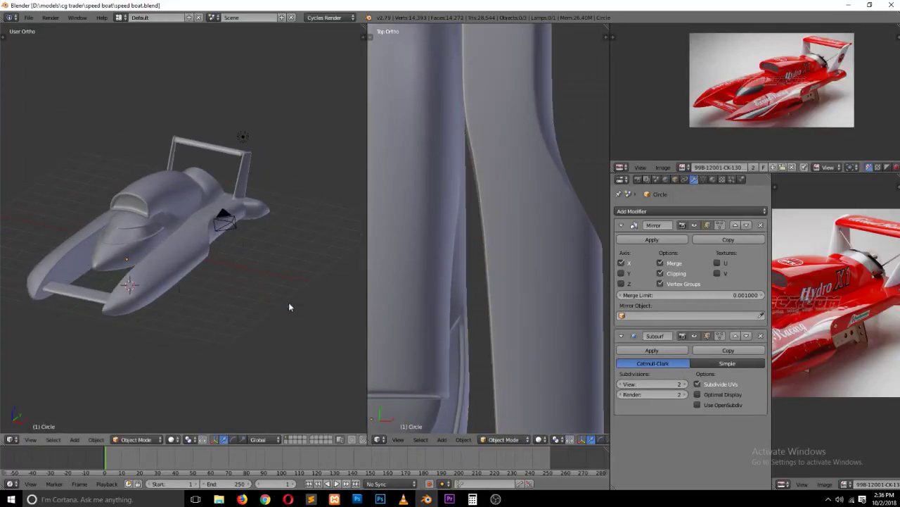
click(243, 499)
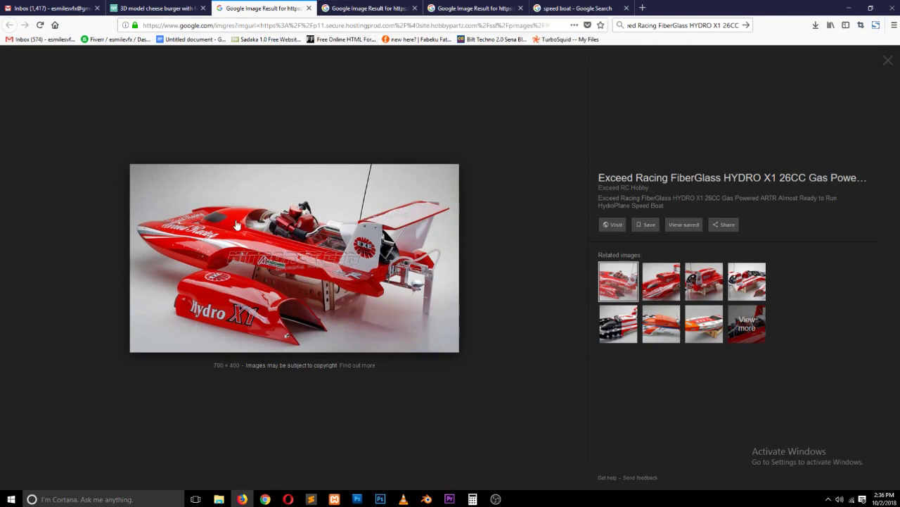
click(371, 8)
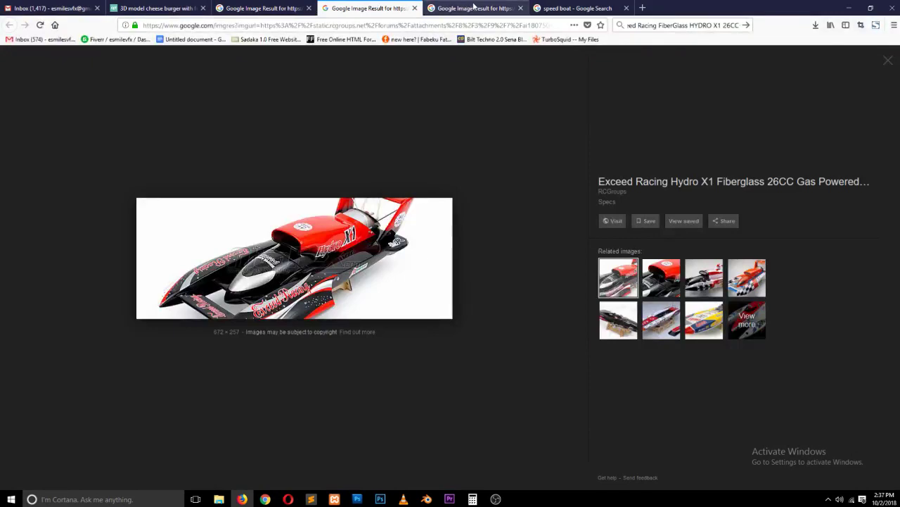
click(473, 7)
click(563, 7)
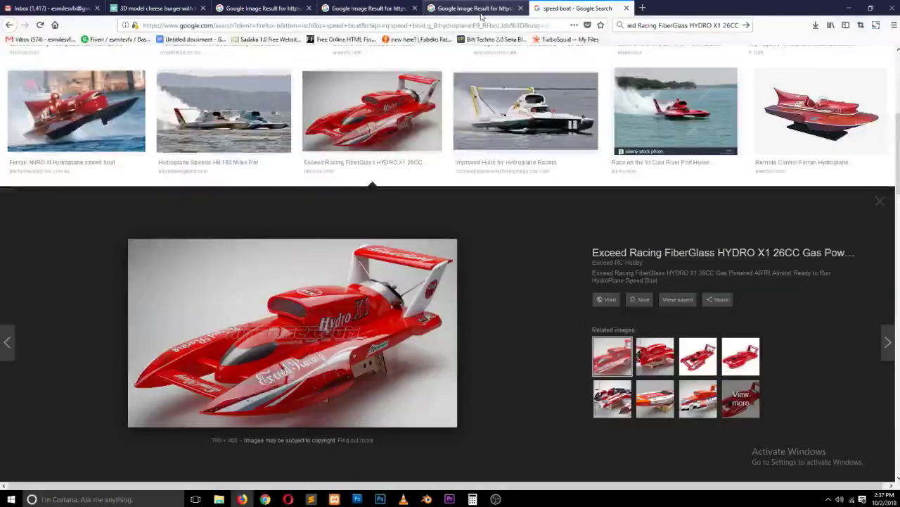
scroll(493, 172, up, 4)
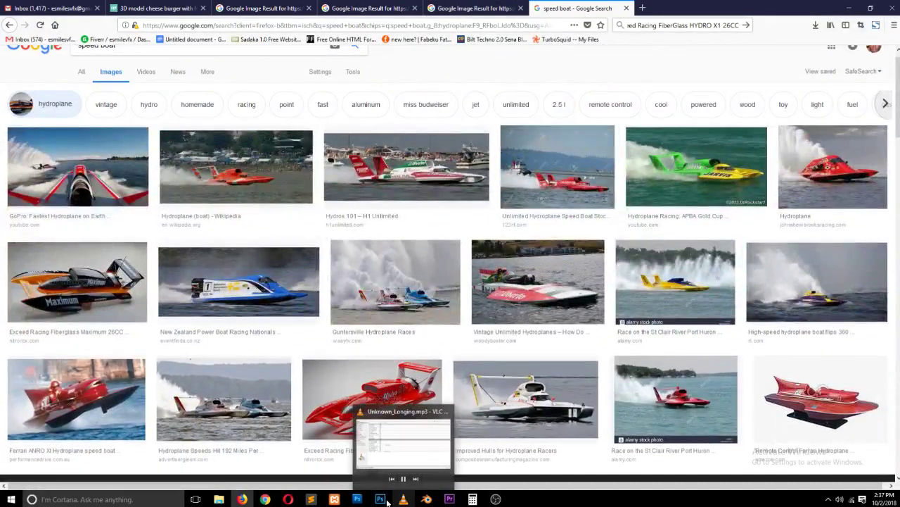
mouse_move(427, 499)
click(420, 484)
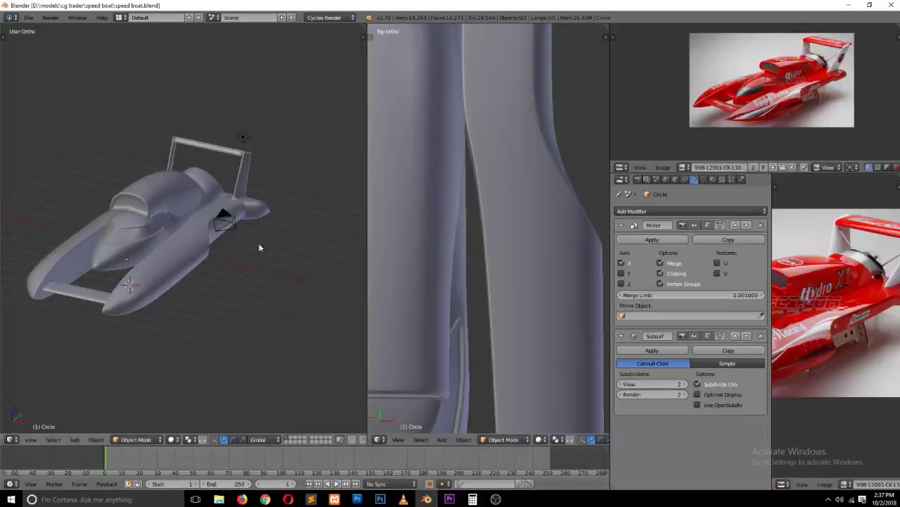
Step: Apply the hull's mirror modifier so the mesh around the opening can be edited
right_click(226, 185)
key(KP_Decimal)
key(Tab)
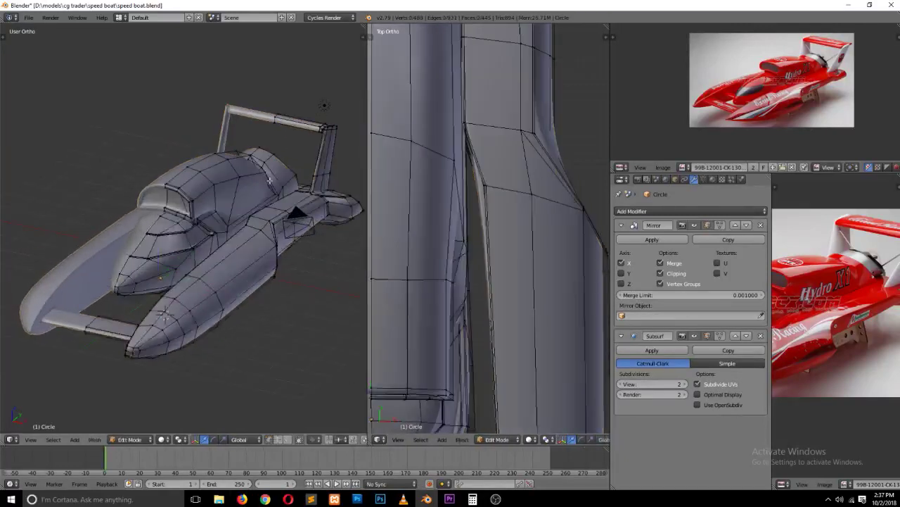
key(KP_Decimal)
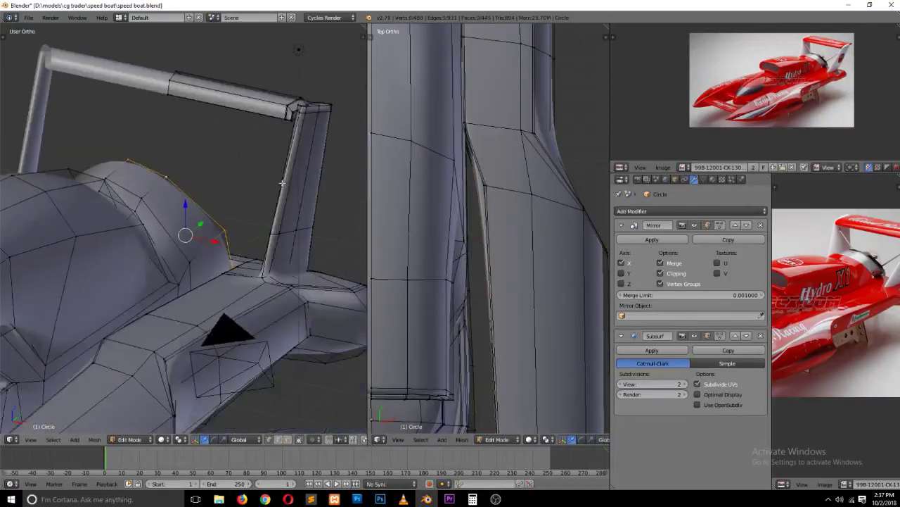
middle_drag(284, 169, 127, 185)
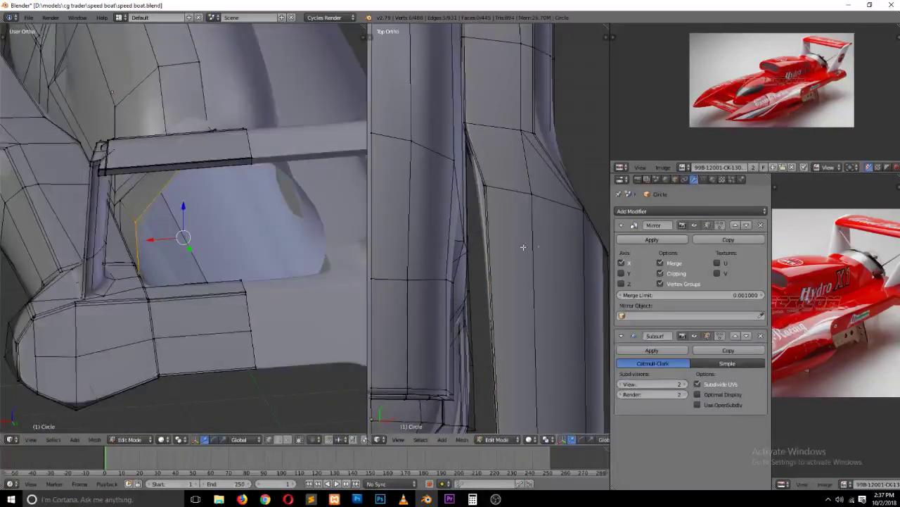
click(652, 239)
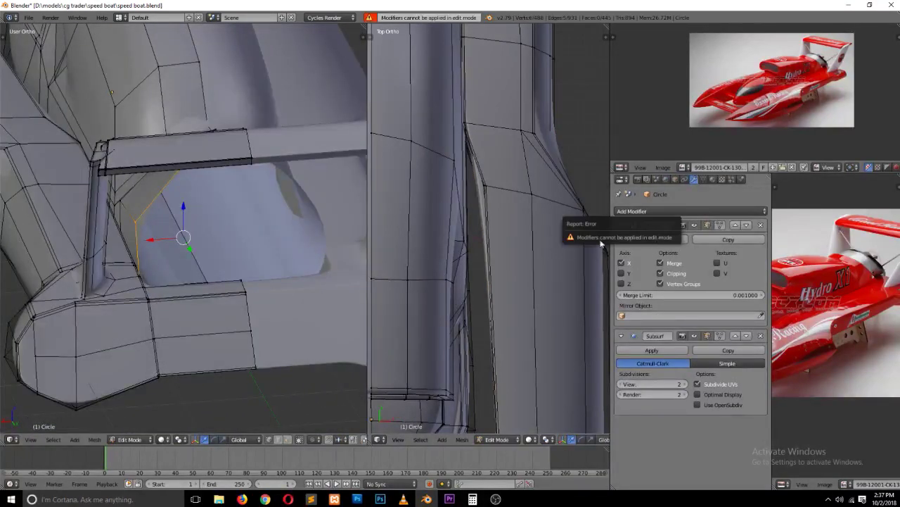
key(Tab)
click(652, 239)
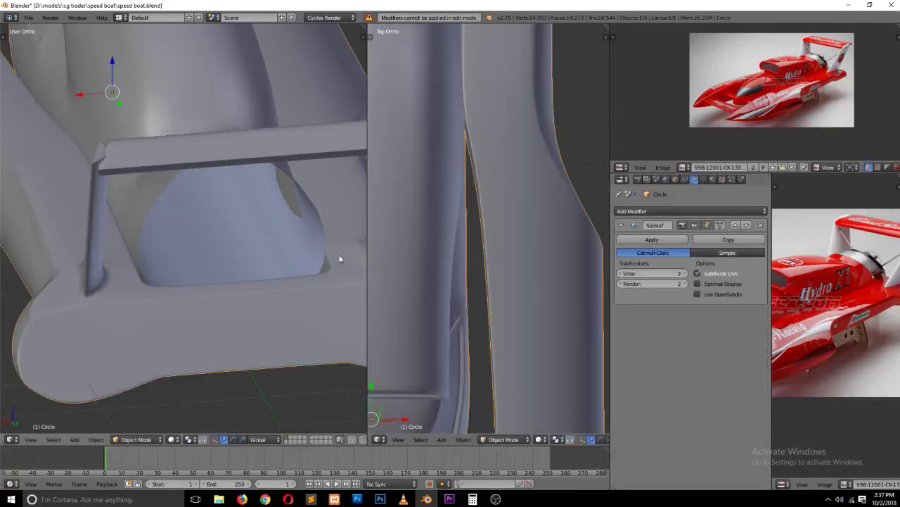
key(Tab)
Step: Extrude the opening's edge loop and scale it inward into a smaller inset ring
key(e)
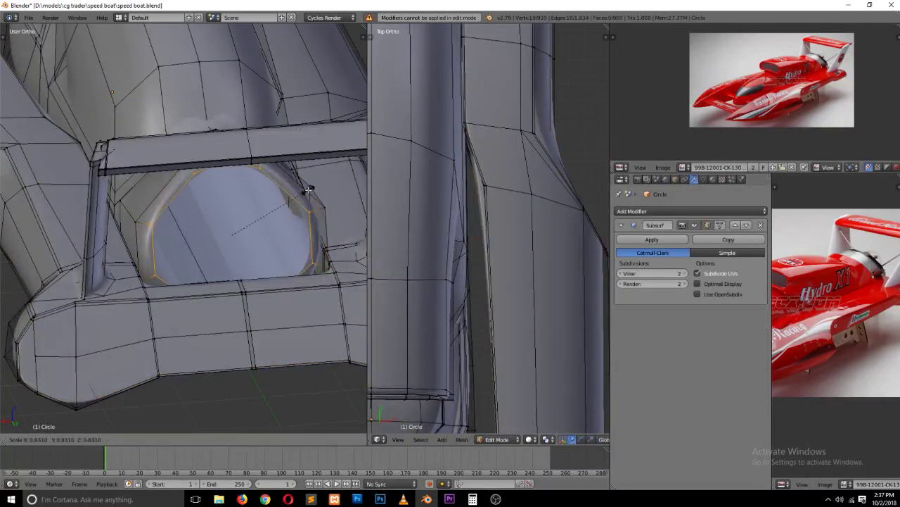
key(s)
click(320, 185)
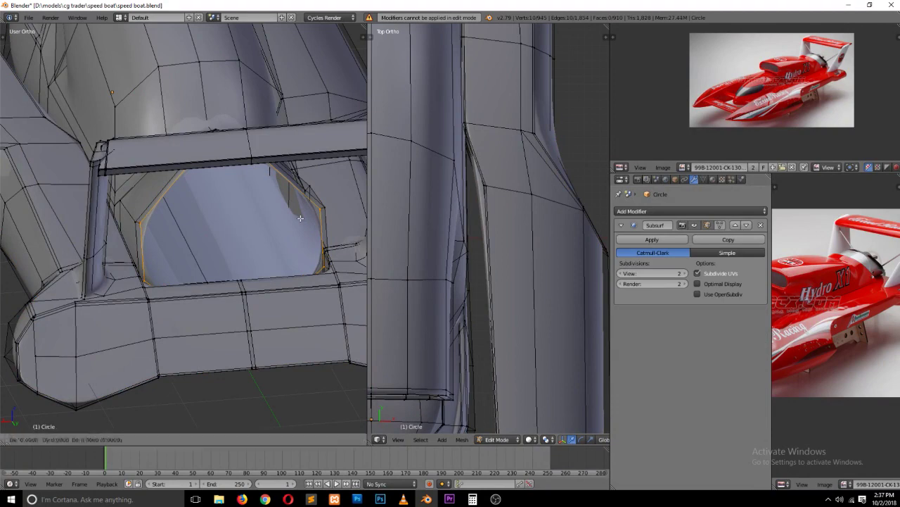
middle_drag(320, 184, 304, 256)
key(s)
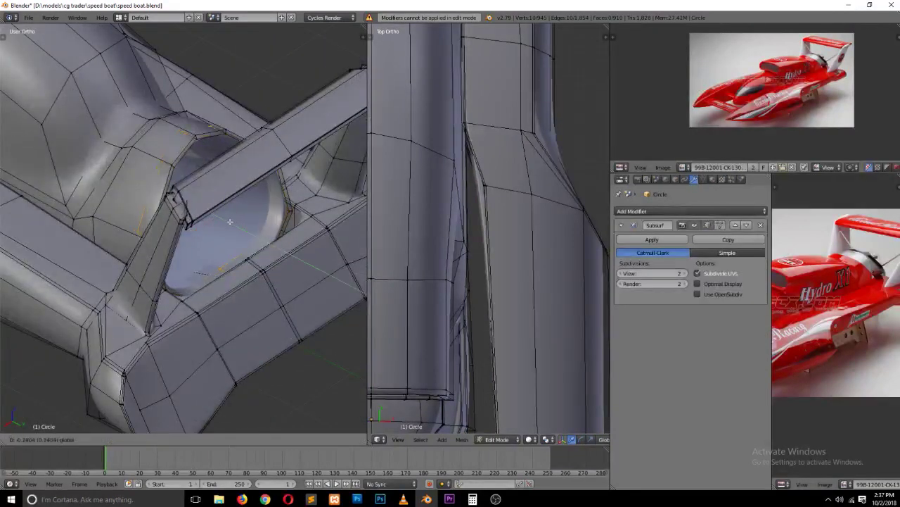
click(277, 106)
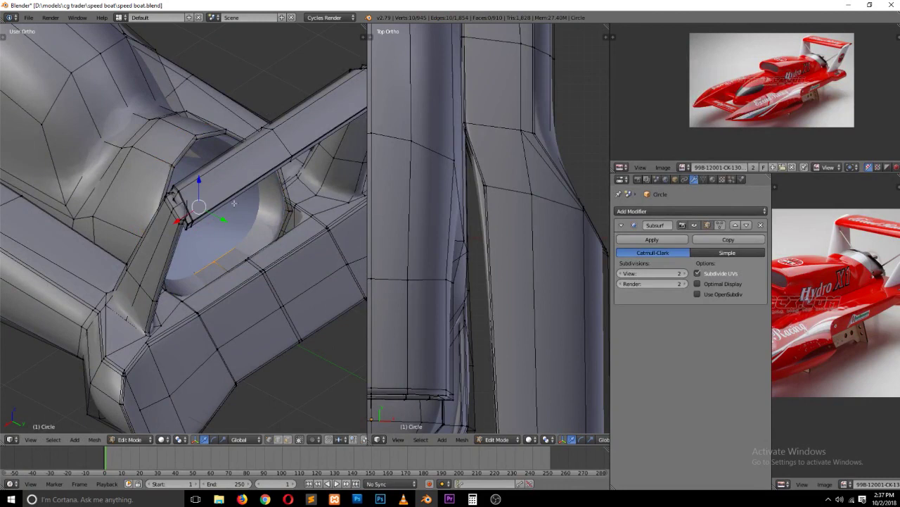
Step: Extrude the loop a second time and shrink it to form the opening's rim
key(e)
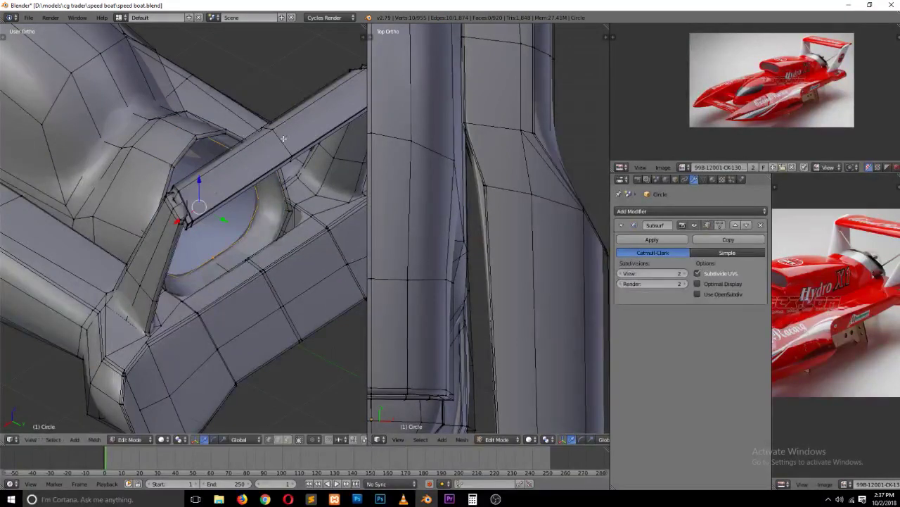
key(s)
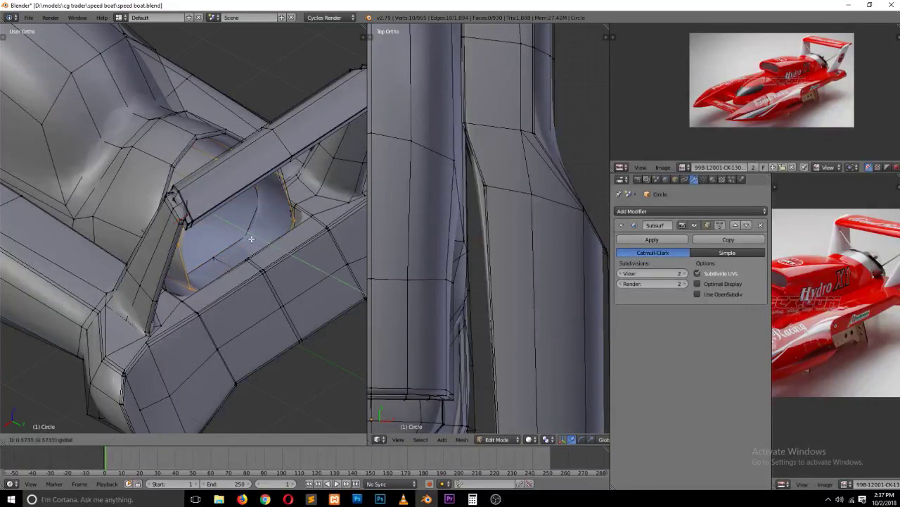
click(249, 235)
key(KP_1)
key(KP_3)
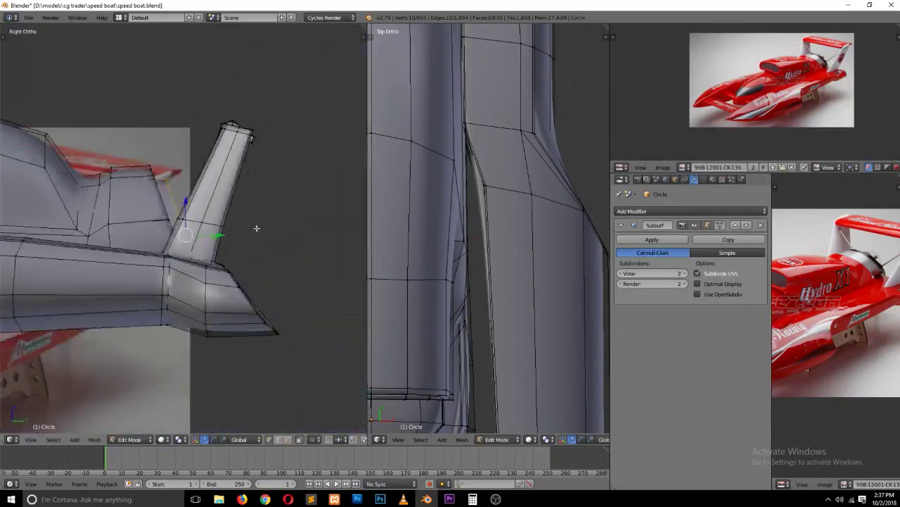
Step: Rotate and shift the opening's loop in wireframe to follow the fin's angle
scroll(254, 223, up, 1)
key(z)
key(s)
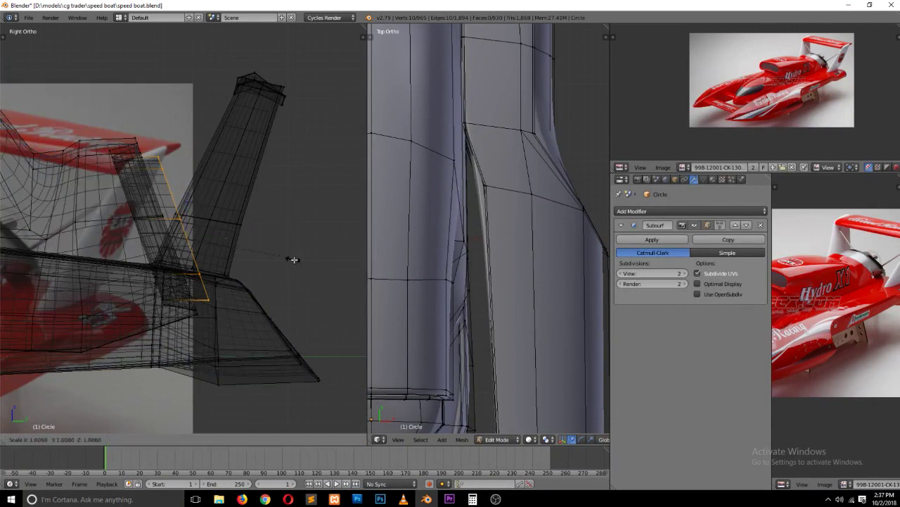
key(Escape)
key(r)
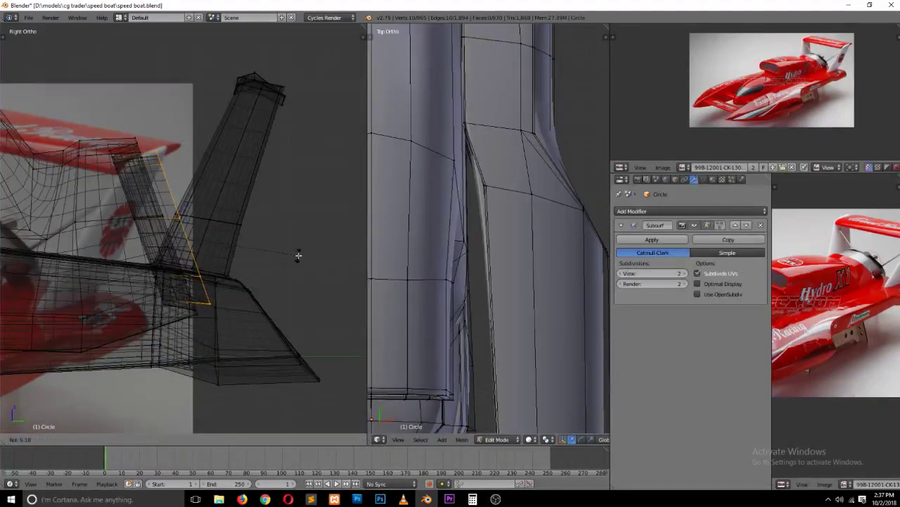
key(g)
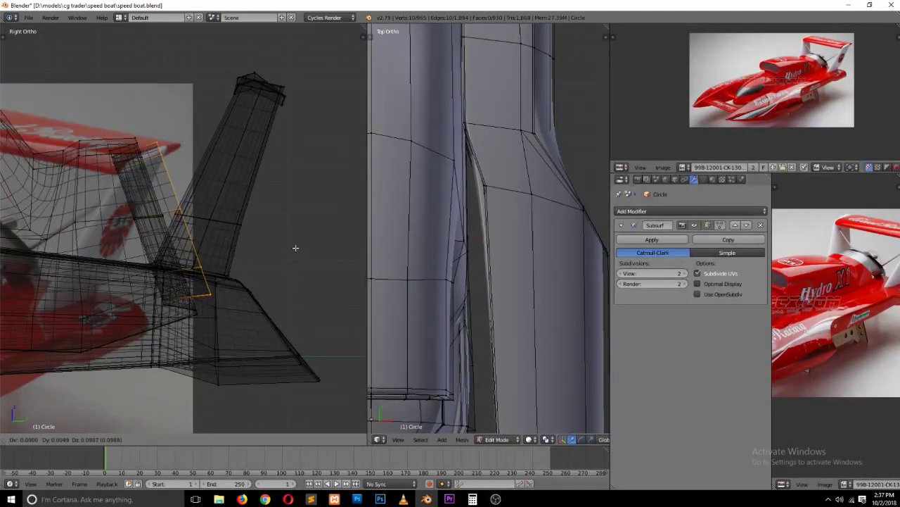
click(293, 246)
key(z)
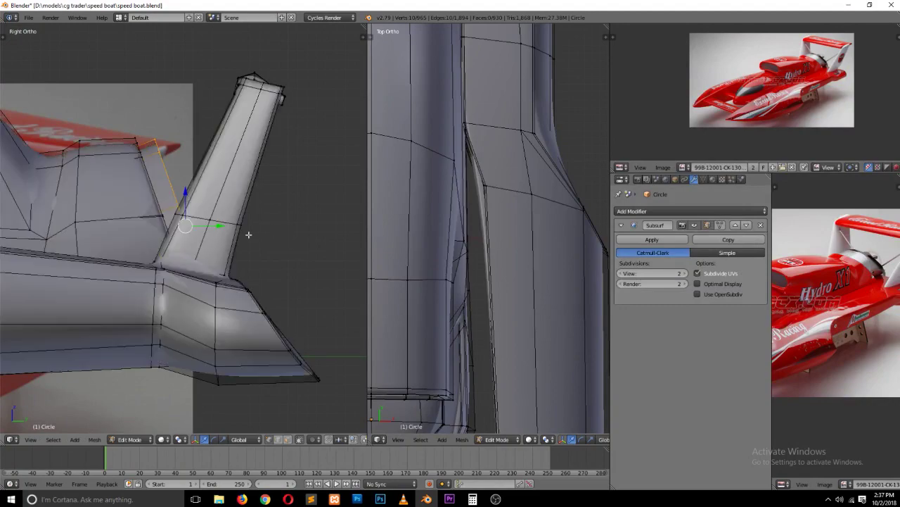
Step: Switch to edge select and pick the lower rim edges of the opening
mouse_move(219, 248)
middle_down()
mouse_move(160, 311)
mouse_move(191, 346)
middle_up()
scroll(161, 311, up, 2)
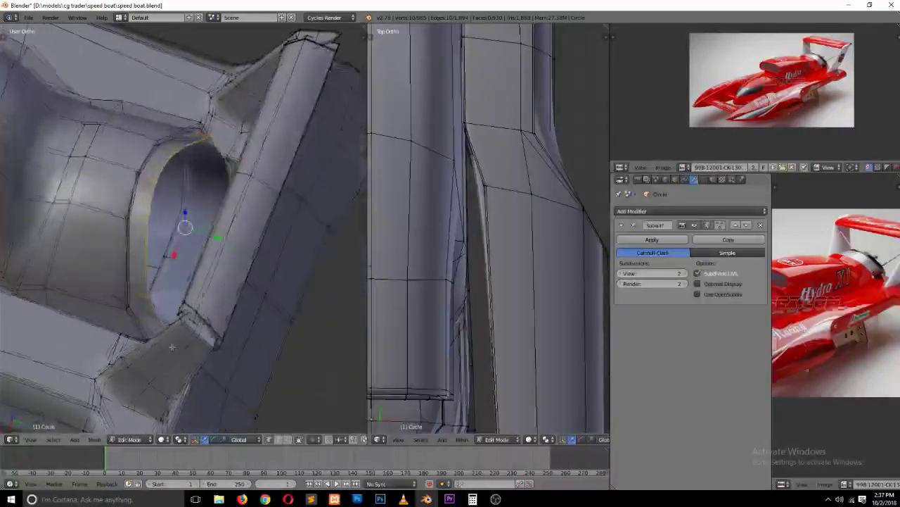
key(ctrl+Tab)
click(193, 350)
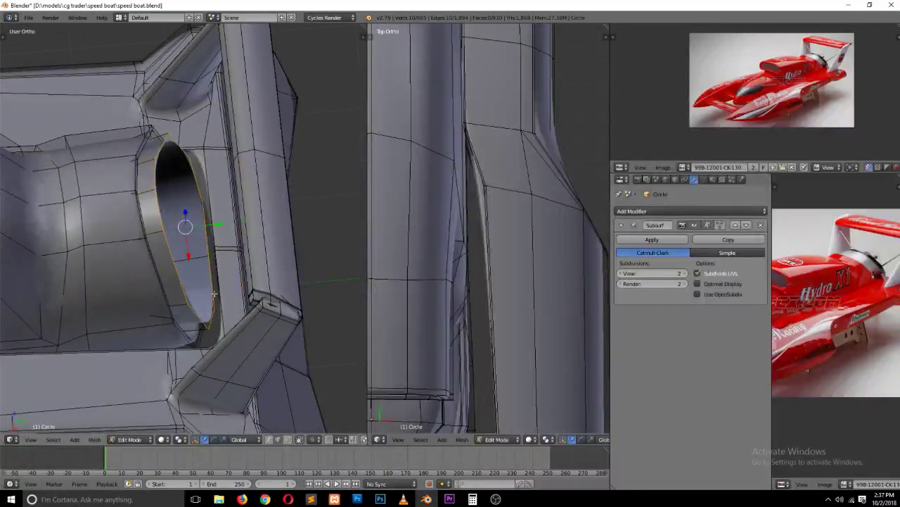
right_click(214, 289)
right_click(209, 247)
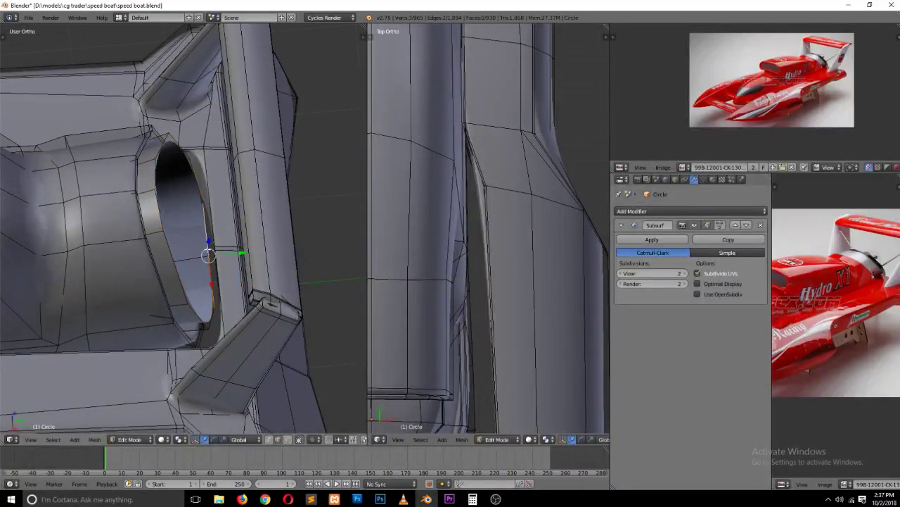
shift+right_click(206, 258)
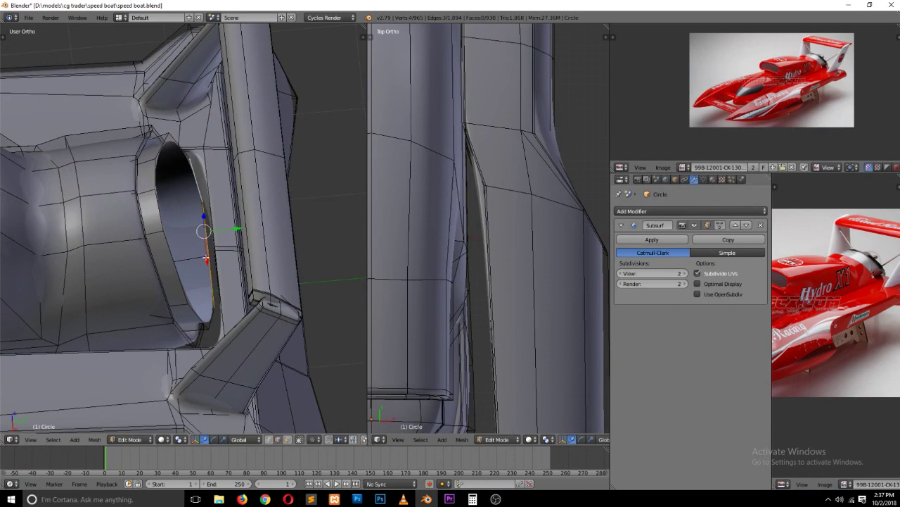
shift+right_click(215, 313)
Step: Raise the selected rim edges in side view and inspect the smoothed recess
key(KP_3)
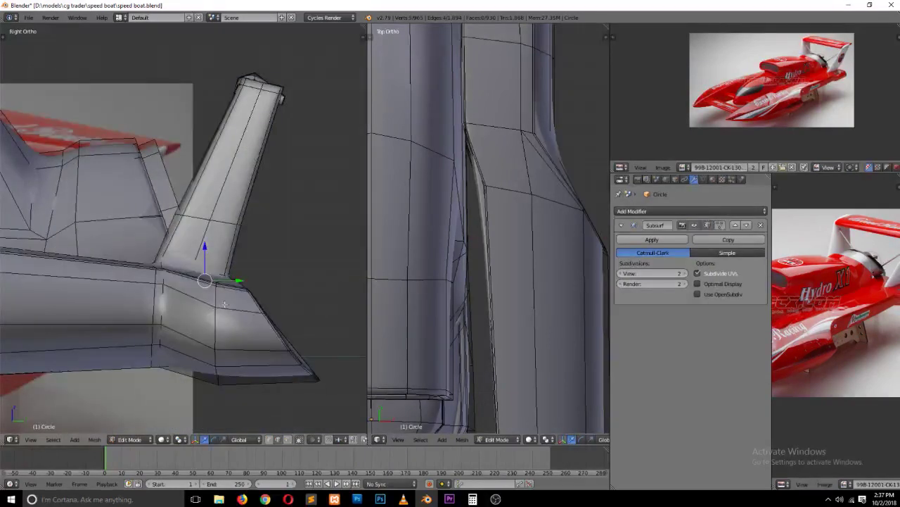
key(z)
key(g)
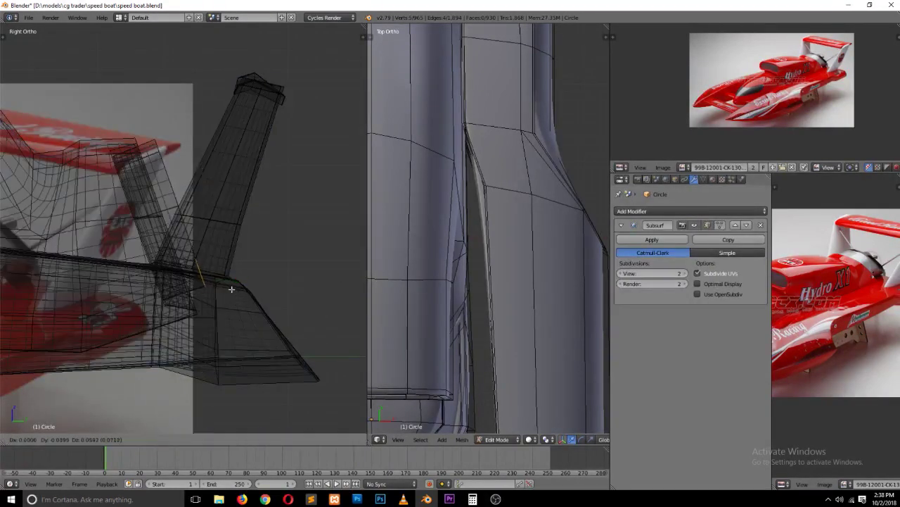
click(234, 275)
key(z)
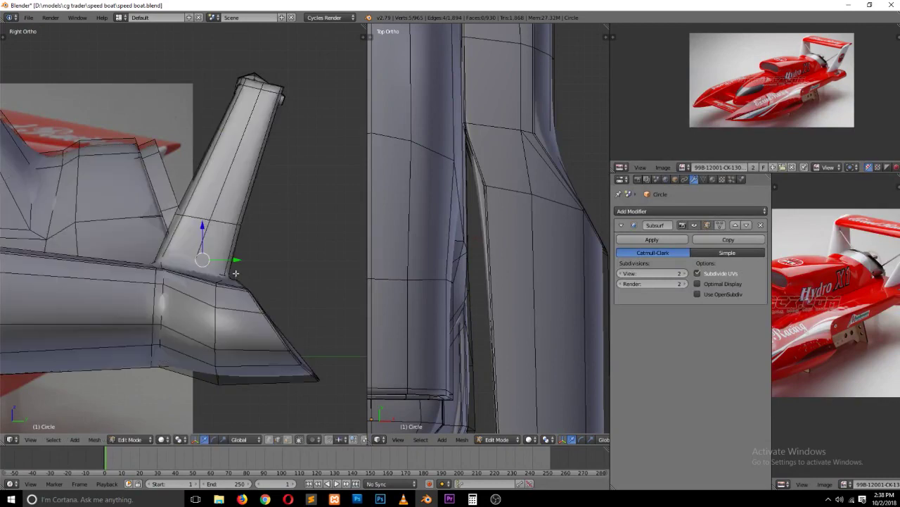
key(Tab)
mouse_move(239, 278)
middle_down()
mouse_move(187, 329)
mouse_move(151, 342)
middle_up()
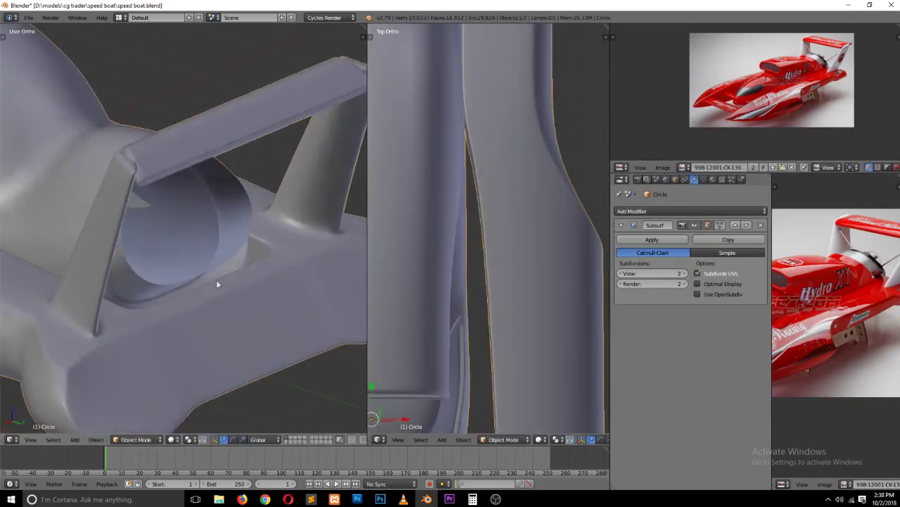
Step: Nudge the arch's edge loop and extrude a new loop in place
scroll(160, 334, up, 2)
key(Tab)
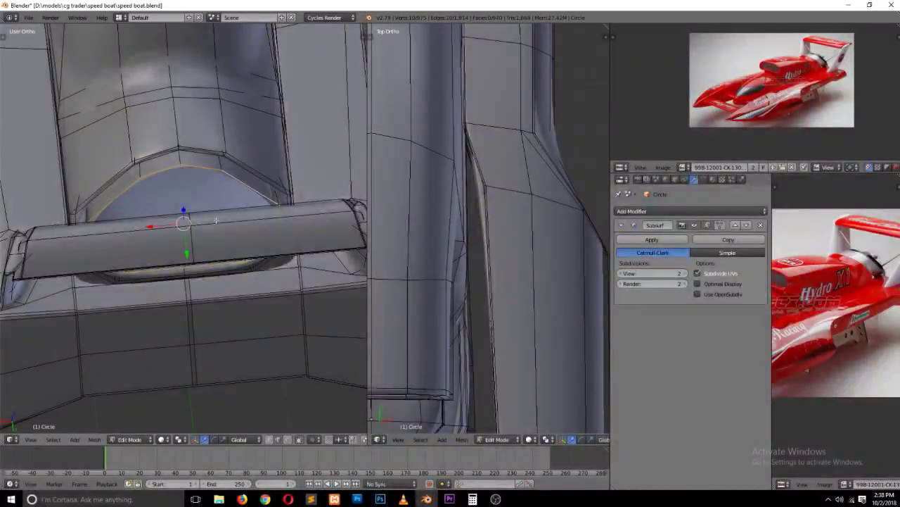
key(g)
key(g)
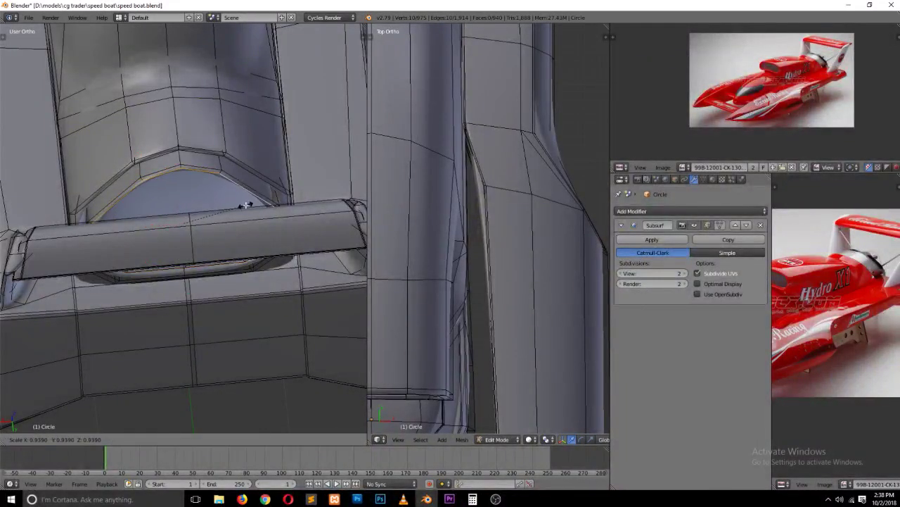
click(245, 204)
key(e)
right_click(212, 254)
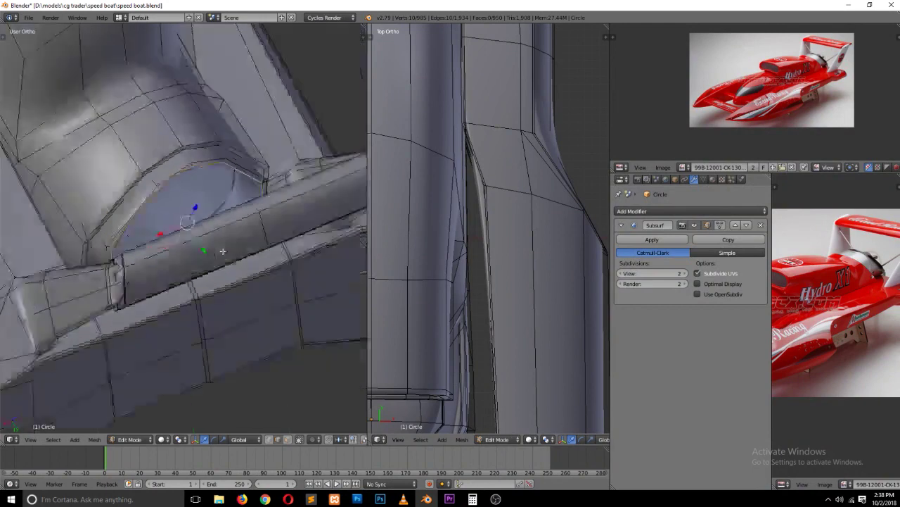
Step: Reposition the new loop in side wireframe view and shrink it to about 0.6
key(KP_1)
key(KP_3)
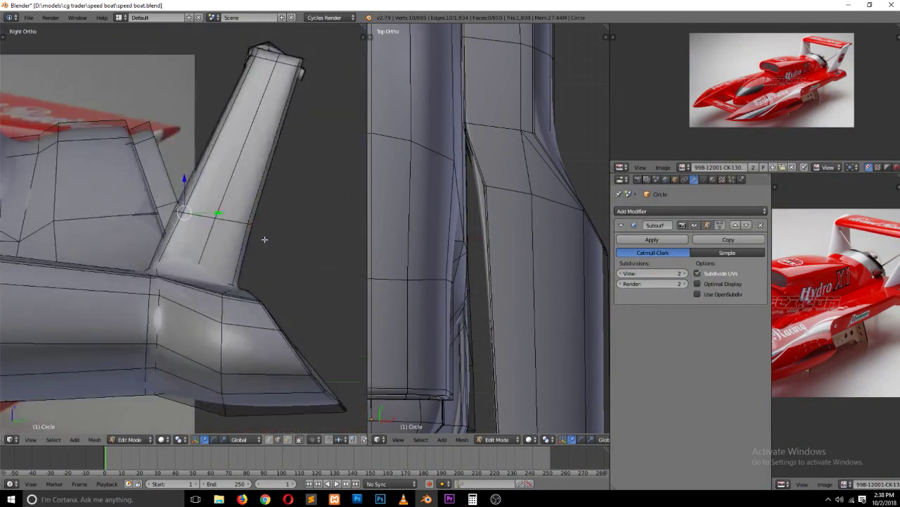
key(z)
key(g)
click(233, 250)
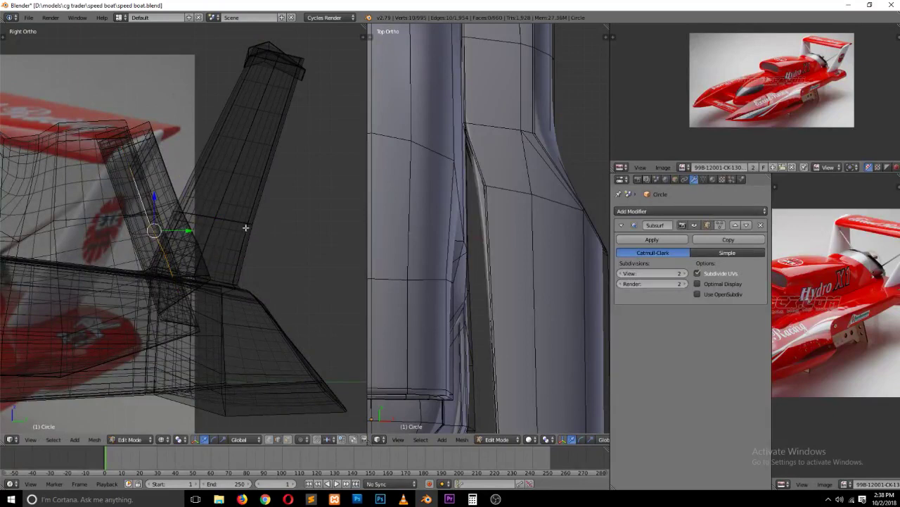
key(s)
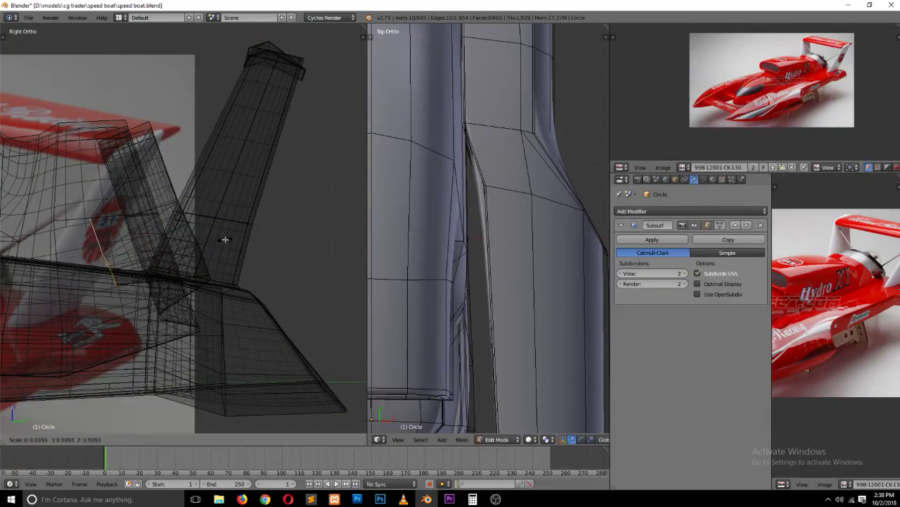
click(225, 239)
Step: Extrude the loop inward again and preview the deepened, smoothed opening
key(e)
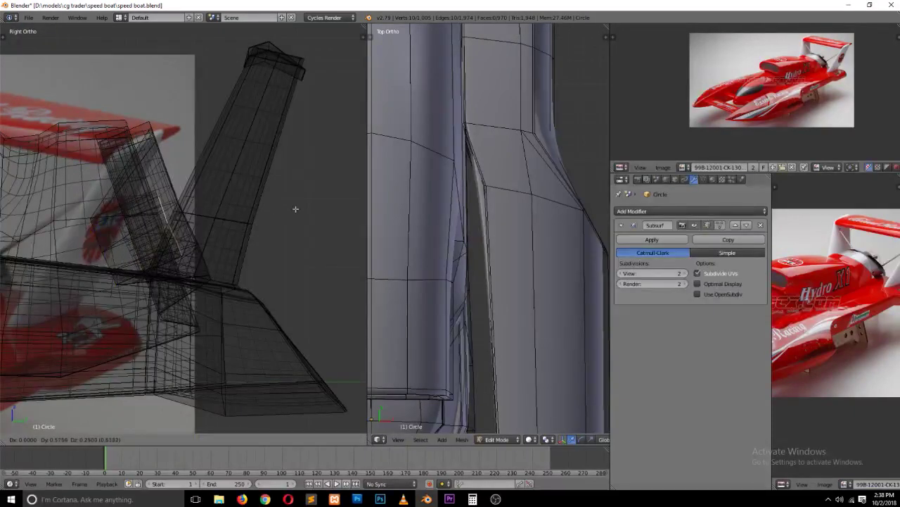
click(297, 208)
key(Tab)
key(z)
middle_drag(311, 214, 237, 258)
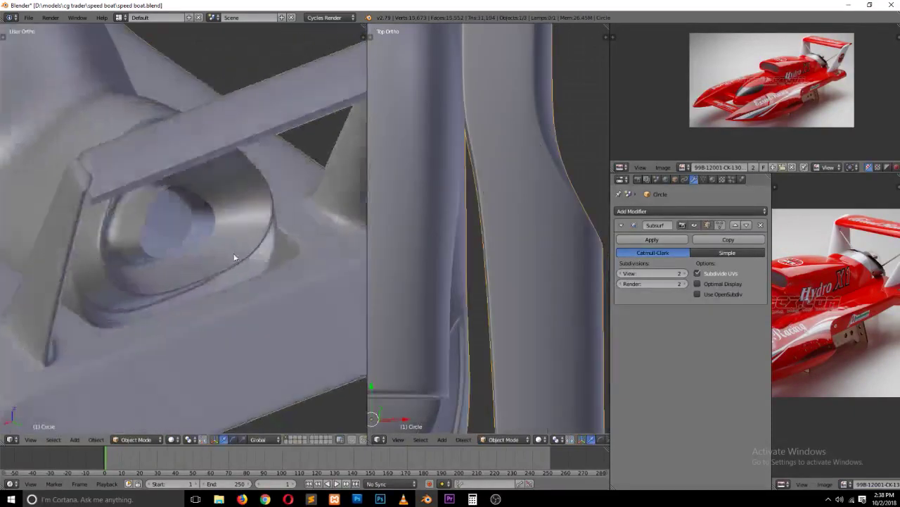
scroll(216, 230, up, 2)
Step: Extrude the inner loop deeper and scale it by 0.8716 for a tighter inner lip
key(Tab)
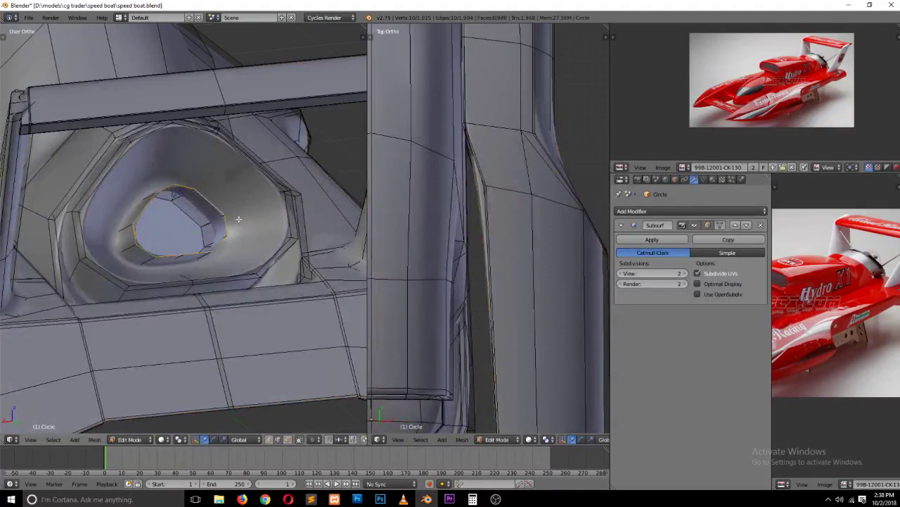
key(s)
click(239, 223)
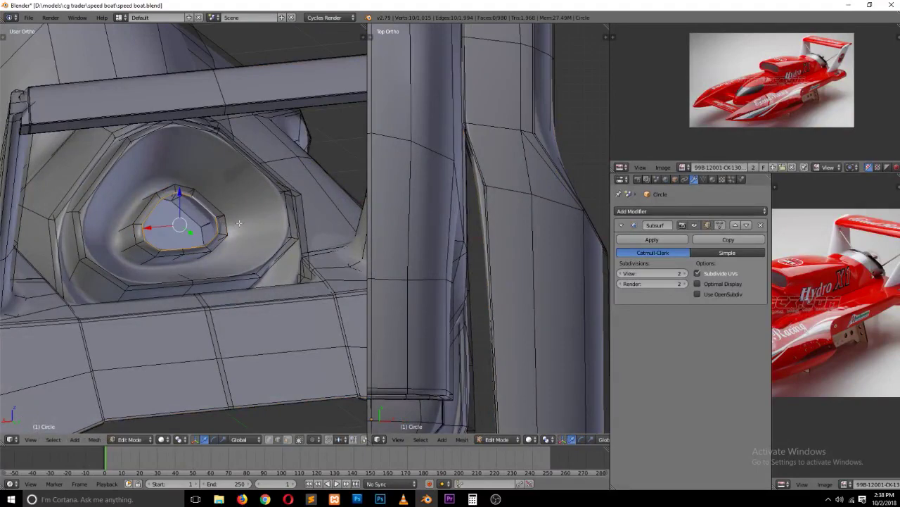
key(KP_3)
key(z)
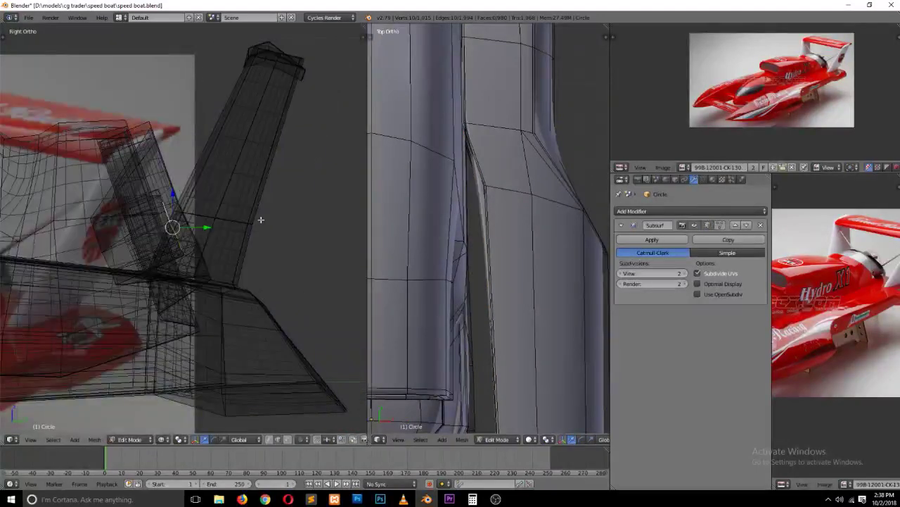
key(e)
click(238, 230)
key(s)
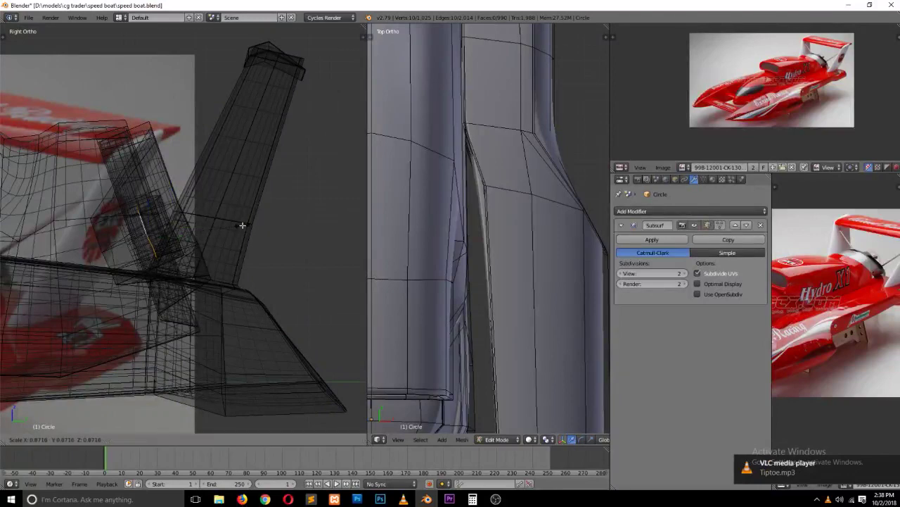
click(237, 225)
key(Tab)
key(z)
mouse_move(259, 215)
middle_down()
mouse_move(230, 240)
mouse_move(174, 234)
mouse_move(159, 267)
mouse_move(181, 265)
mouse_move(148, 249)
mouse_move(142, 256)
middle_up()
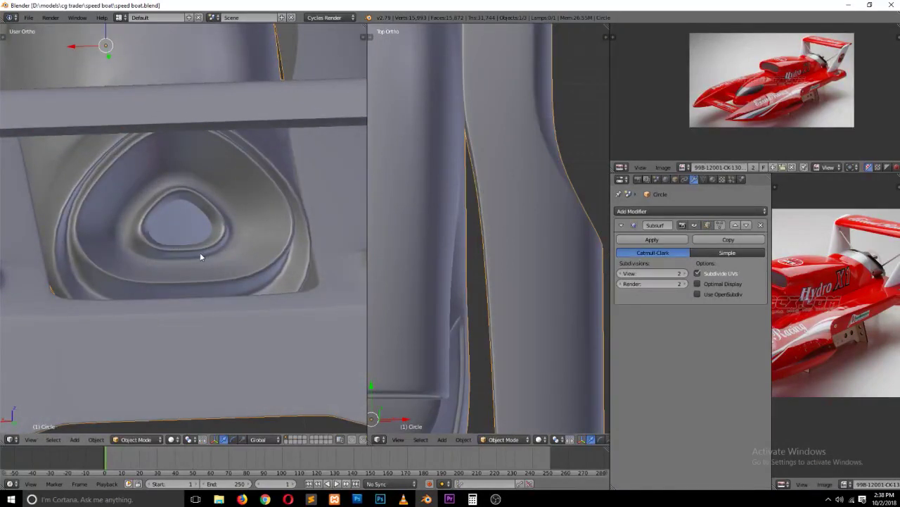
Step: In Edit Mode, extrude the intake's inner ring and scale it up into a wider lip
key(Tab)
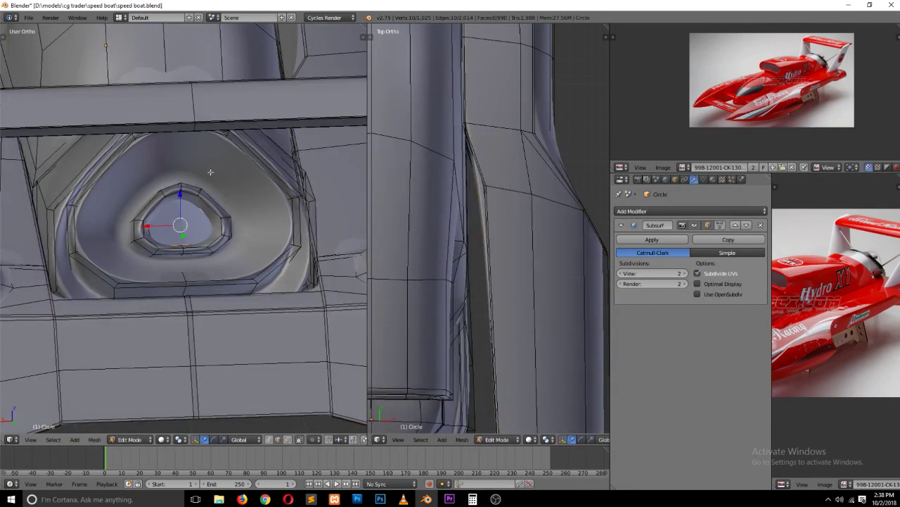
key(e)
key(Escape)
key(s)
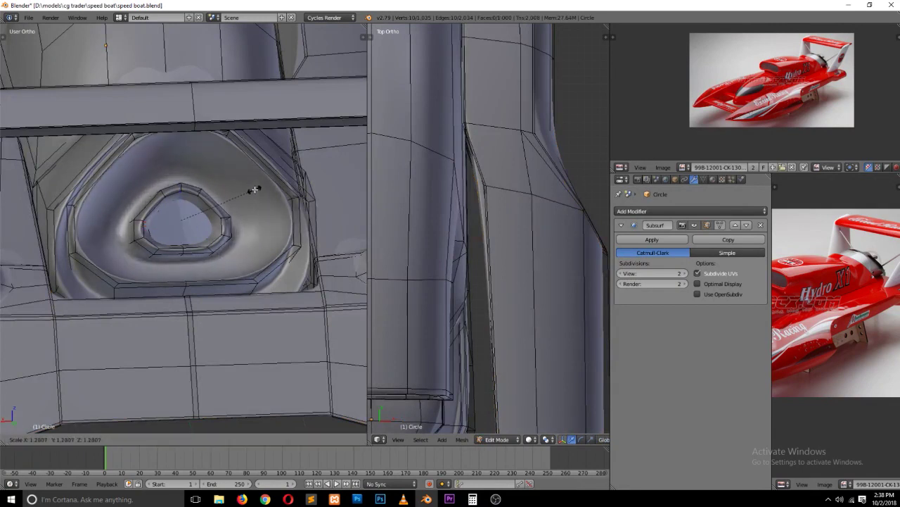
click(257, 186)
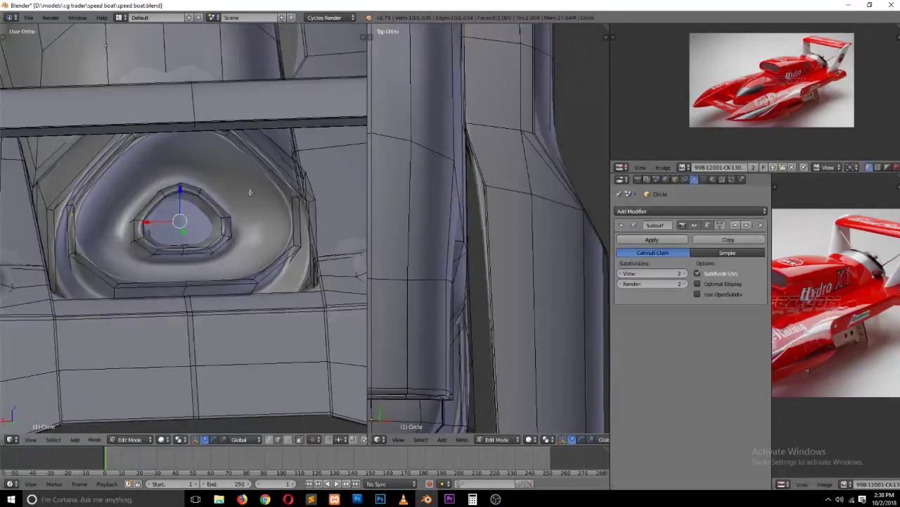
Step: Loop-cut a new edge loop in the intake and slide it toward the outer rim, then exit Edit Mode
key(ctrl+r)
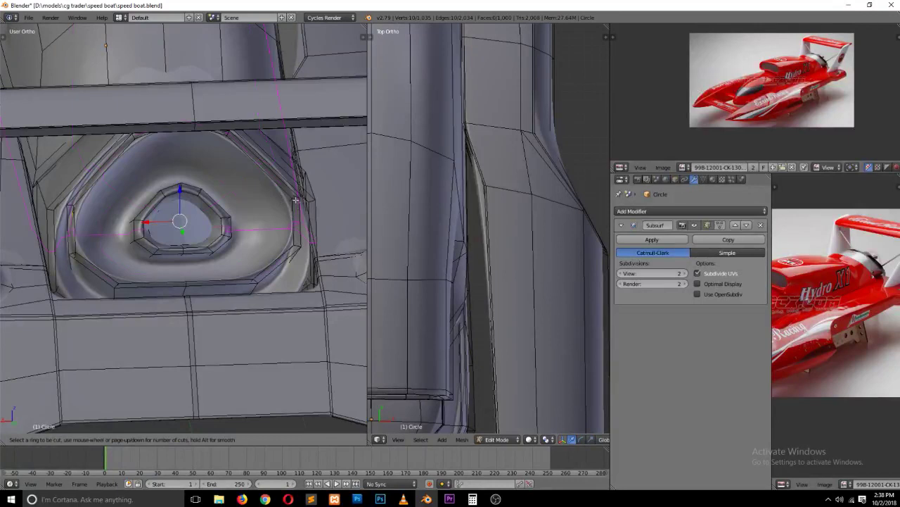
click(295, 199)
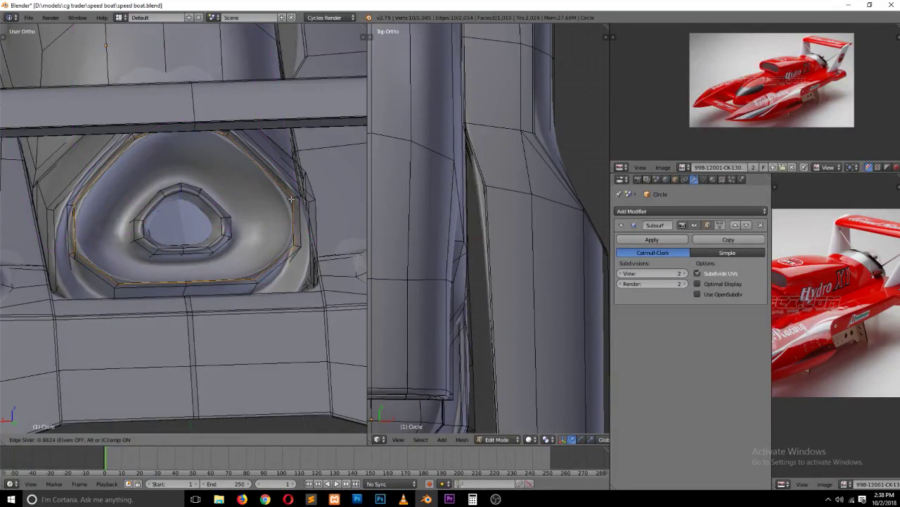
right_click(295, 199)
key(g)
key(g)
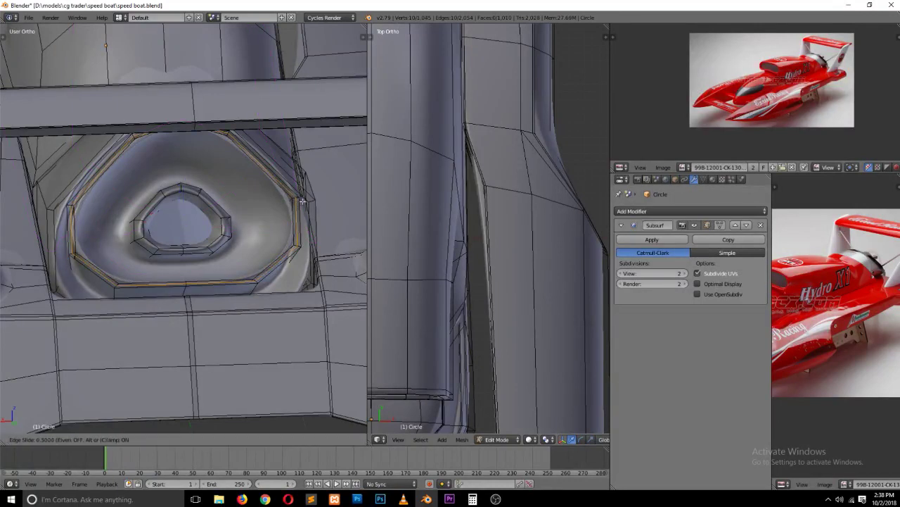
click(290, 215)
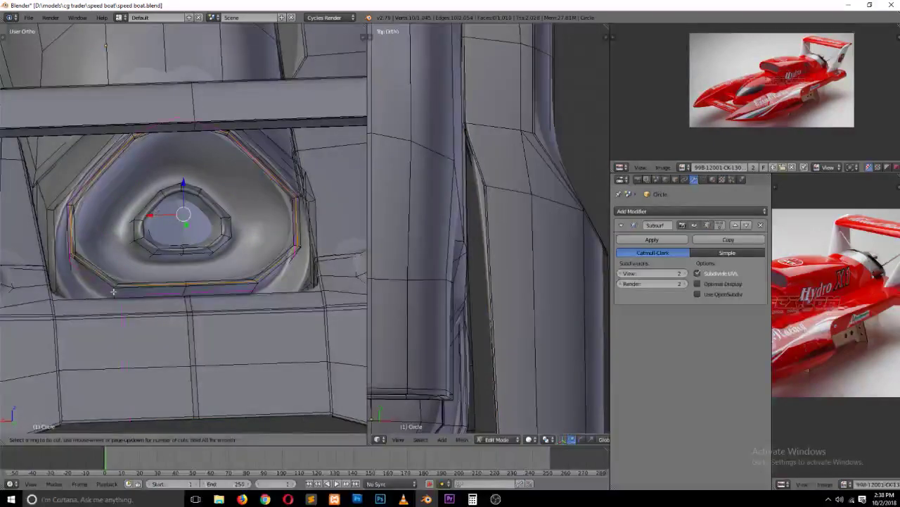
key(Tab)
scroll(153, 272, down, 3)
Step: Deselect the intake and save the boat file
key(a)
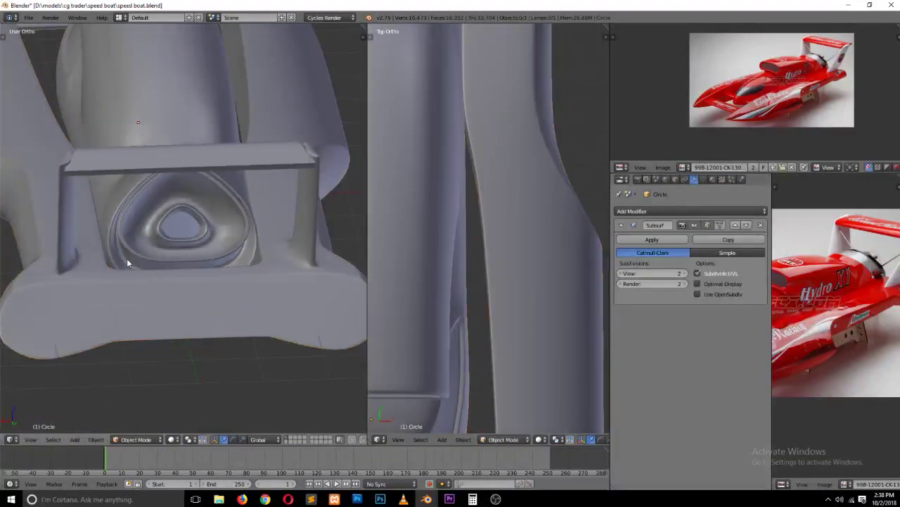
key(ctrl+s)
mouse_move(154, 277)
middle_down()
mouse_move(170, 285)
mouse_move(230, 270)
mouse_move(204, 251)
mouse_move(149, 251)
middle_up()
scroll(156, 252, up, 2)
scroll(157, 250, up, 3)
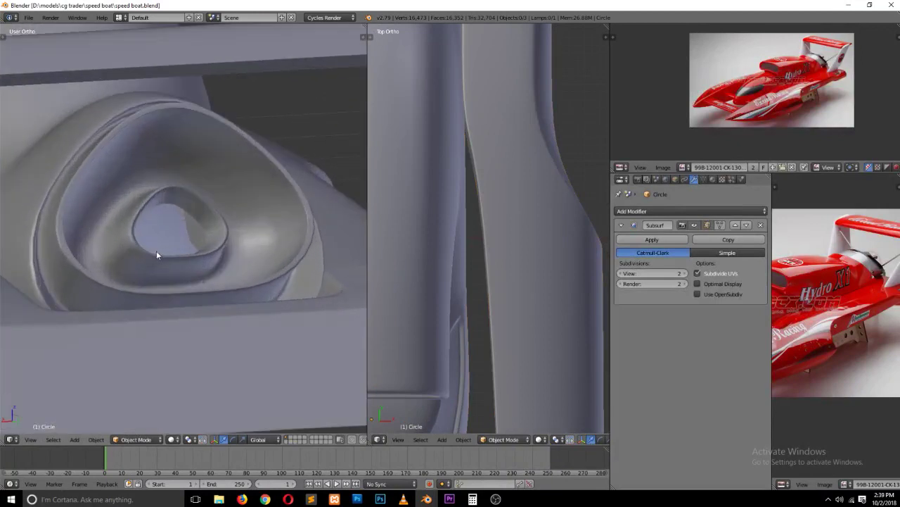
Step: Select the hull, switch to Right Ortho view (Numpad 3) and open the Add menu
right_click(189, 212)
key(KP_3)
scroll(240, 229, down, 3)
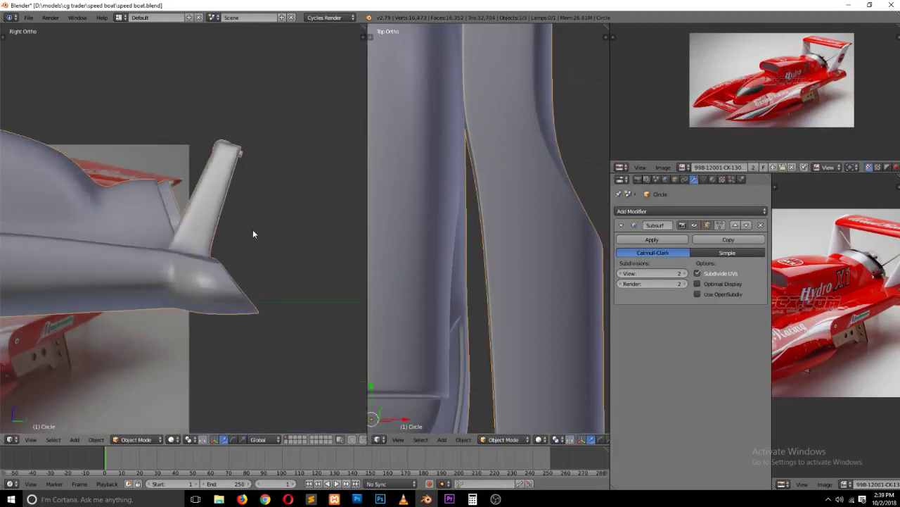
key(shift+a)
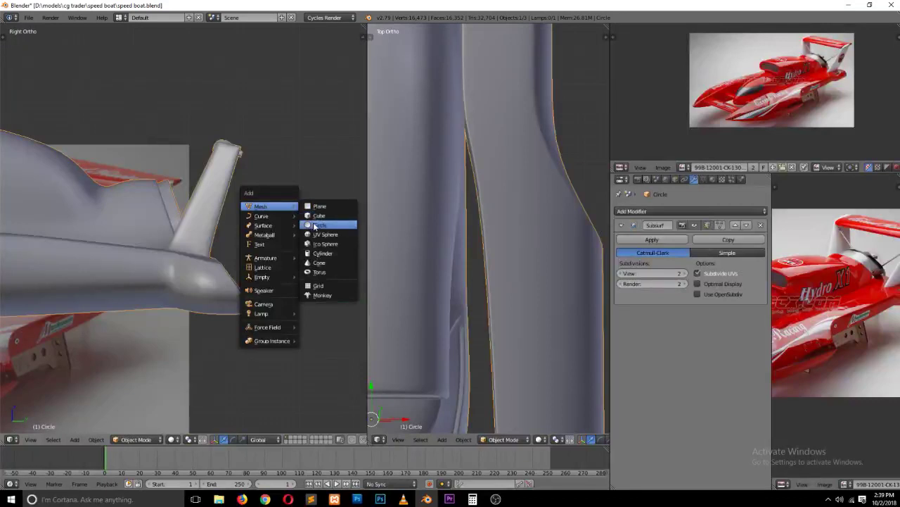
Step: Add a circle mesh and rotate it 90° about X and then 90° about Z
click(314, 225)
key(r)
key(x)
key(9)
key(0)
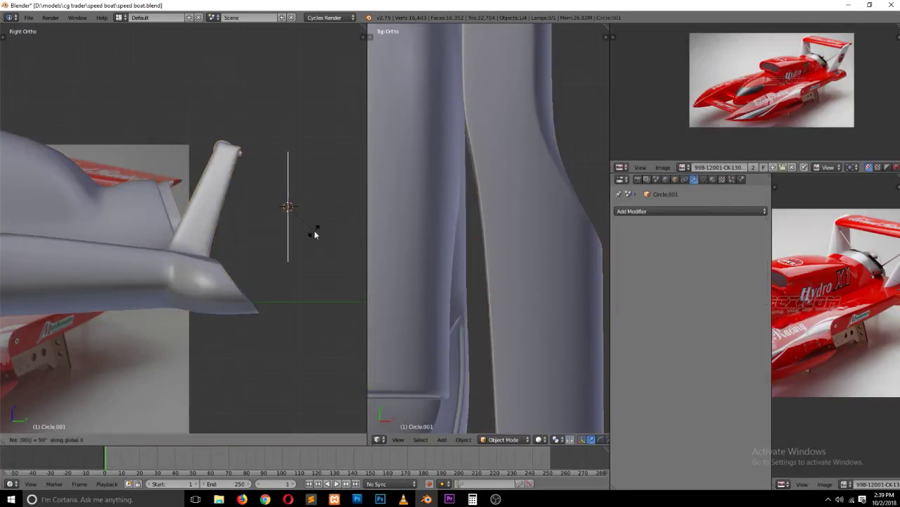
key(Return)
key(t)
key(t)
key(r)
key(z)
key(9)
key(0)
key(Return)
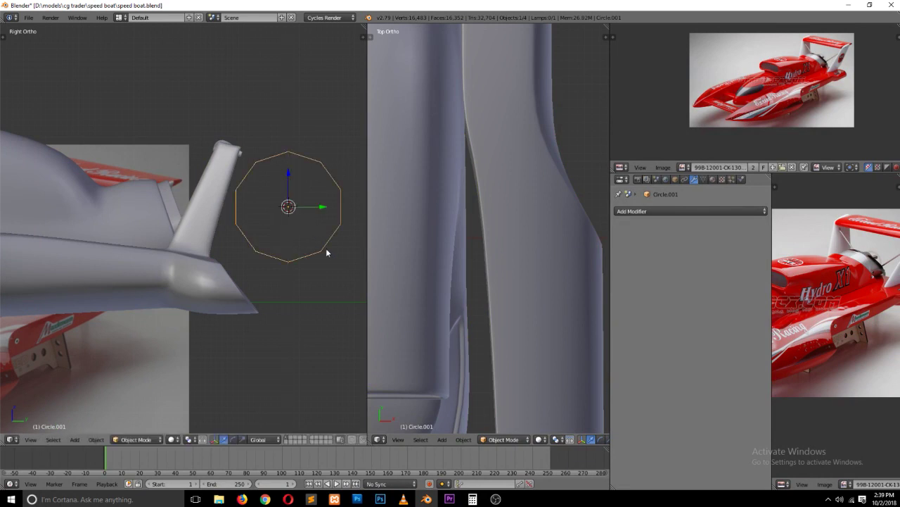
Step: Give the circle Subdivision Surface level 2 and extrude-scale its outline inward into a flat ring
key(ctrl+2)
key(Tab)
key(e)
right_click(327, 249)
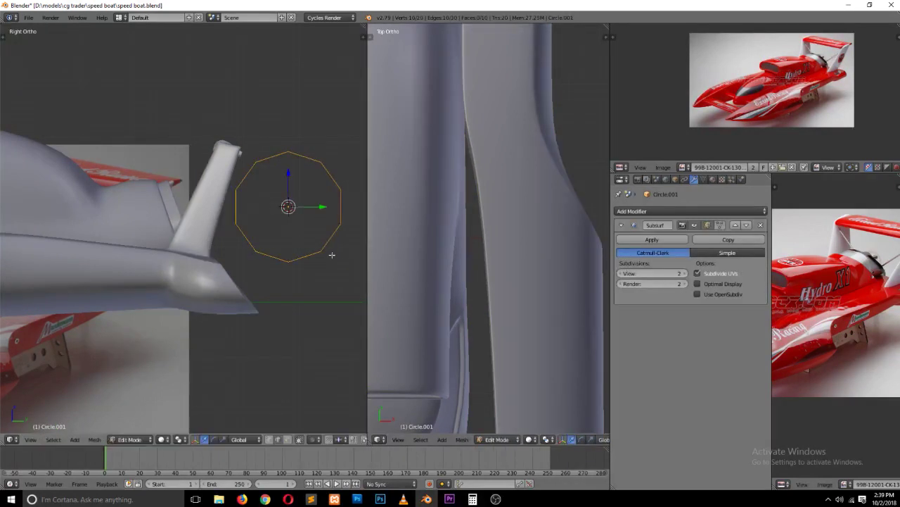
key(s)
click(322, 251)
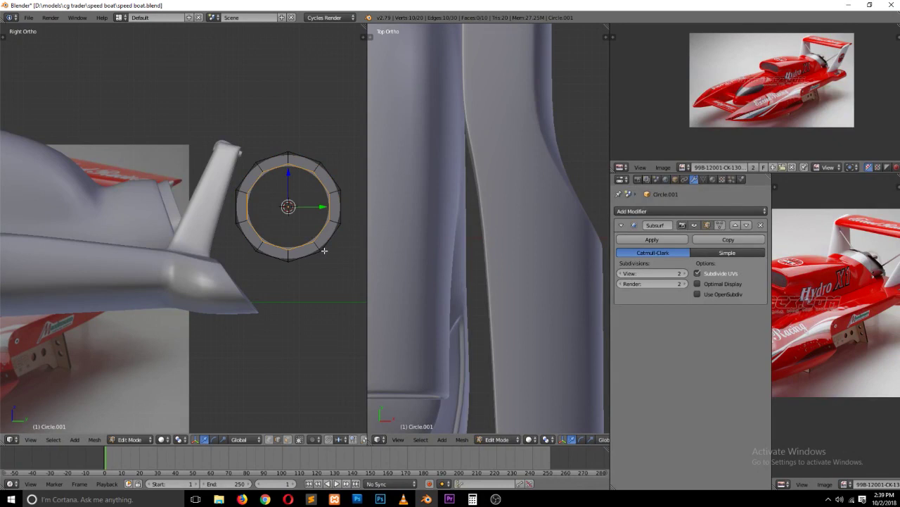
Step: Select the whole ring and extrude a smaller copy shrunk inside it
key(a)
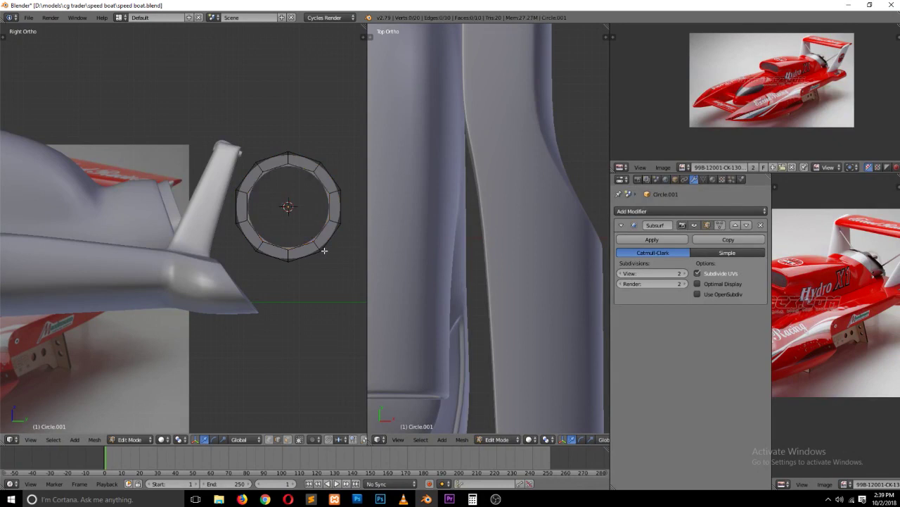
key(a)
key(e)
key(s)
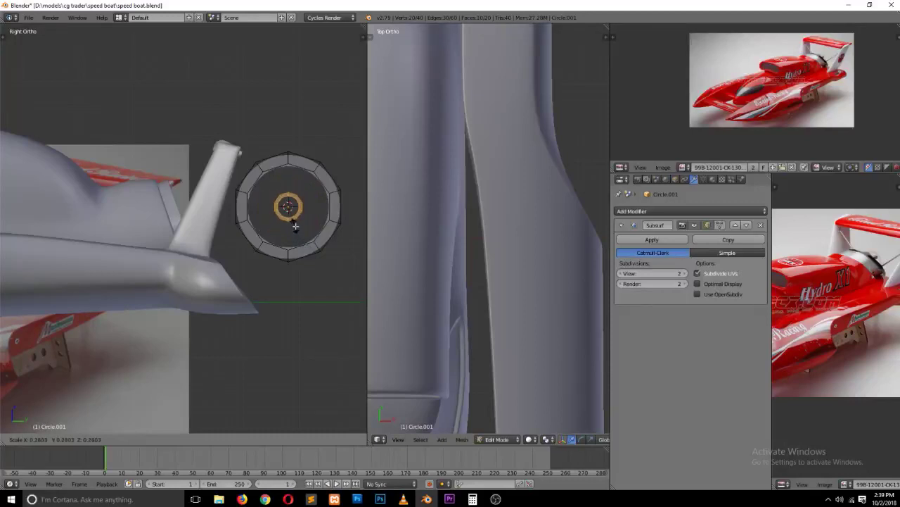
Step: Confirm the small inner ring, then move it to the right and resize it
click(296, 227)
key(g)
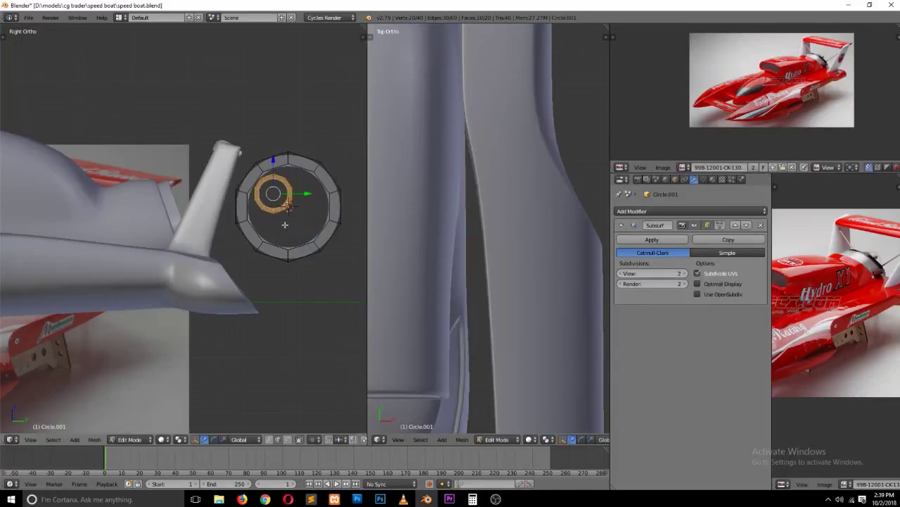
scroll(284, 224, up, 3)
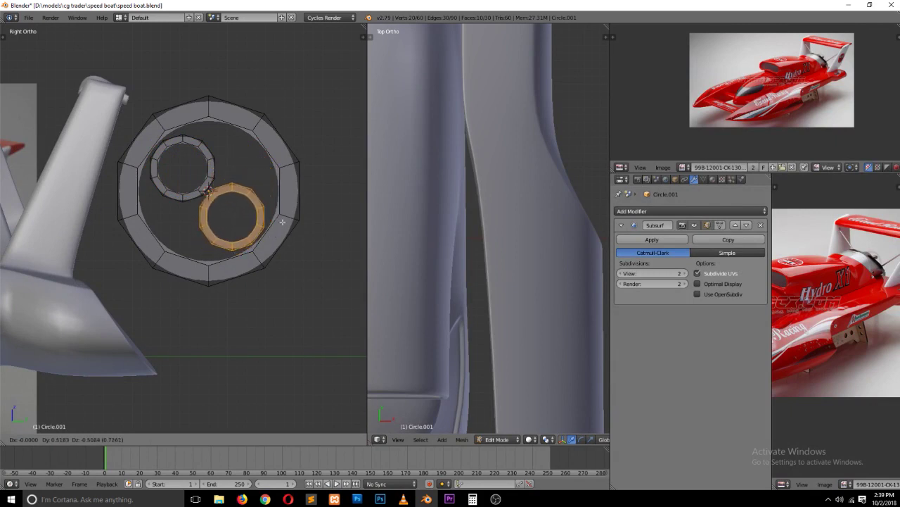
click(291, 219)
key(s)
click(291, 219)
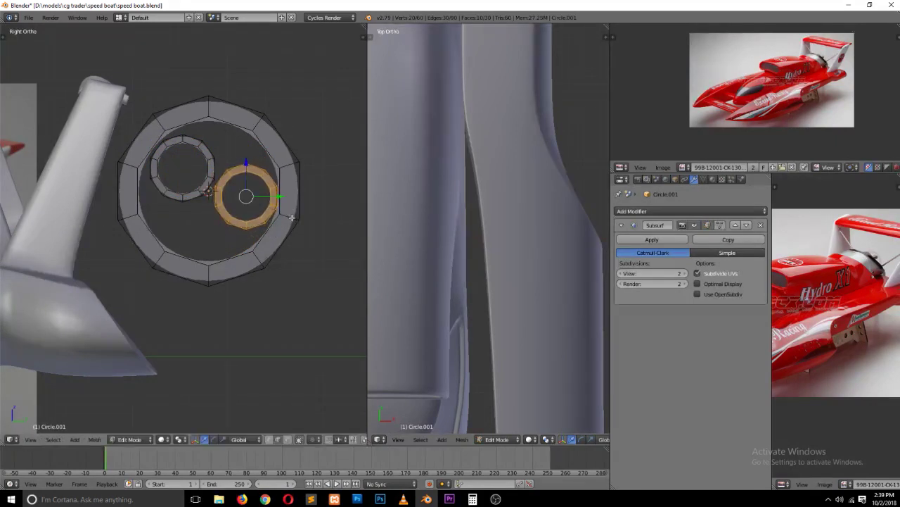
Step: Duplicate the small ring as a smaller third ring placed lower left
key(shift+d)
click(237, 253)
key(s)
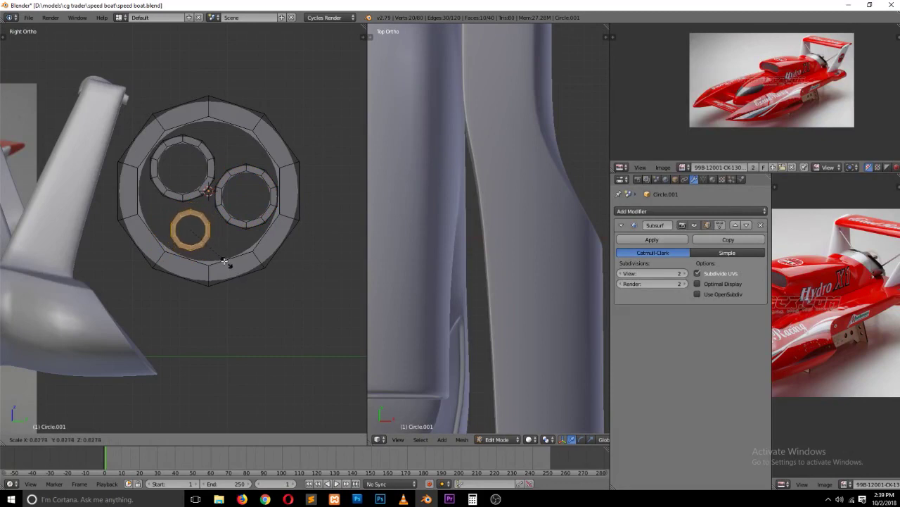
click(237, 269)
scroll(241, 268, up, 1)
ctrl+scroll(242, 268, down, 2)
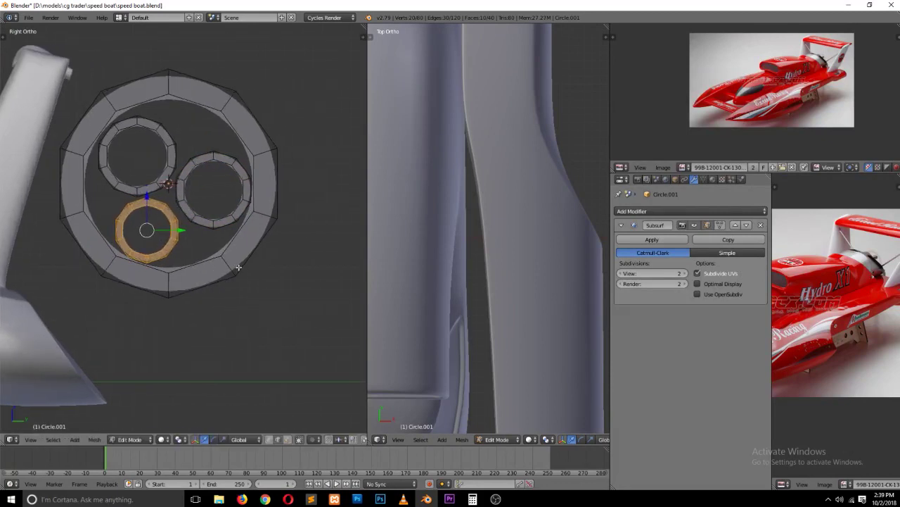
key(a)
Step: Select the facing edges between the small rings and on the outer ring
scroll(209, 251, up, 1)
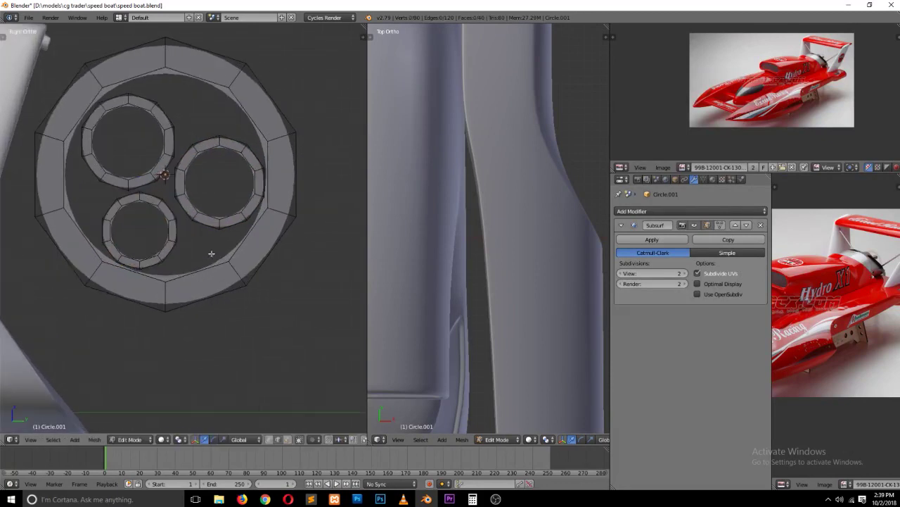
scroll(212, 254, up, 3)
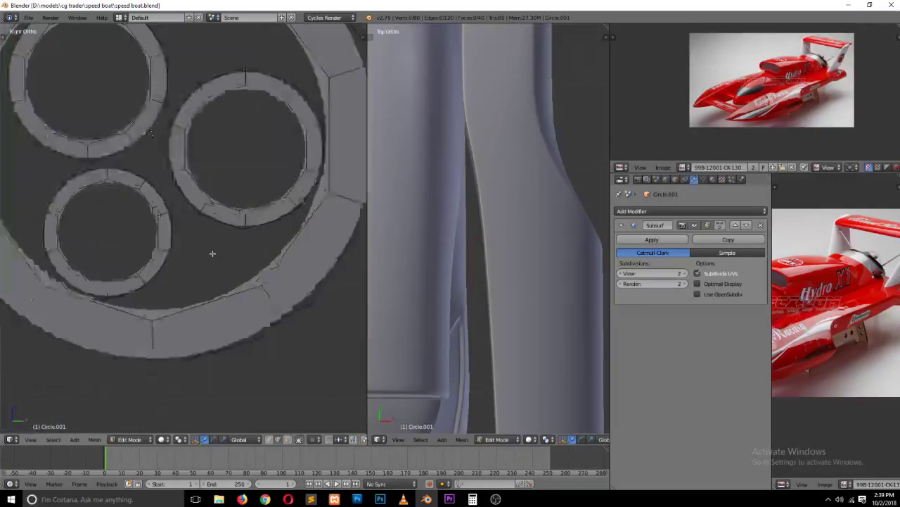
right_click(171, 233)
ctrl+right_click(219, 221)
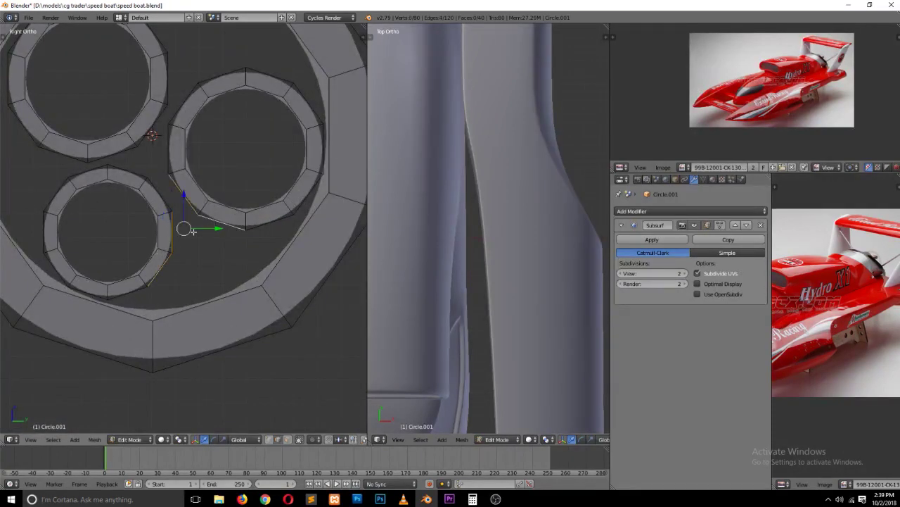
right_click(176, 234)
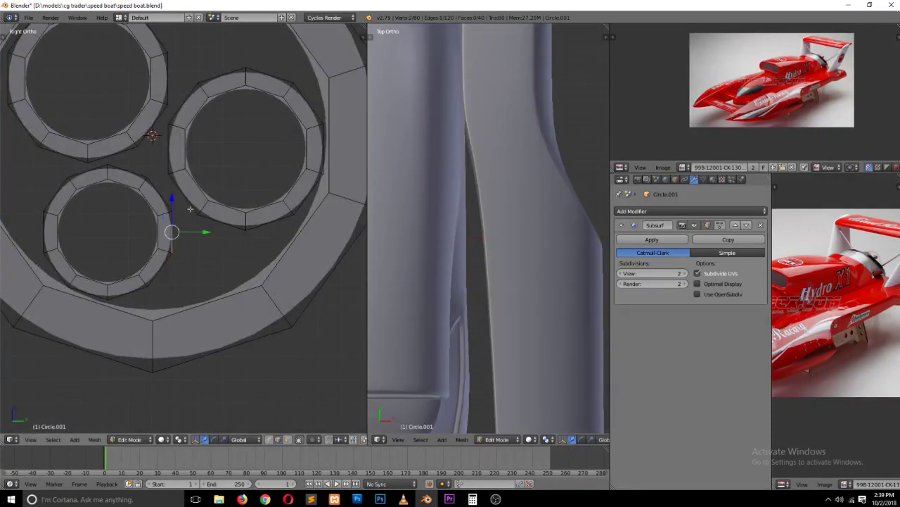
scroll(214, 235, down, 3)
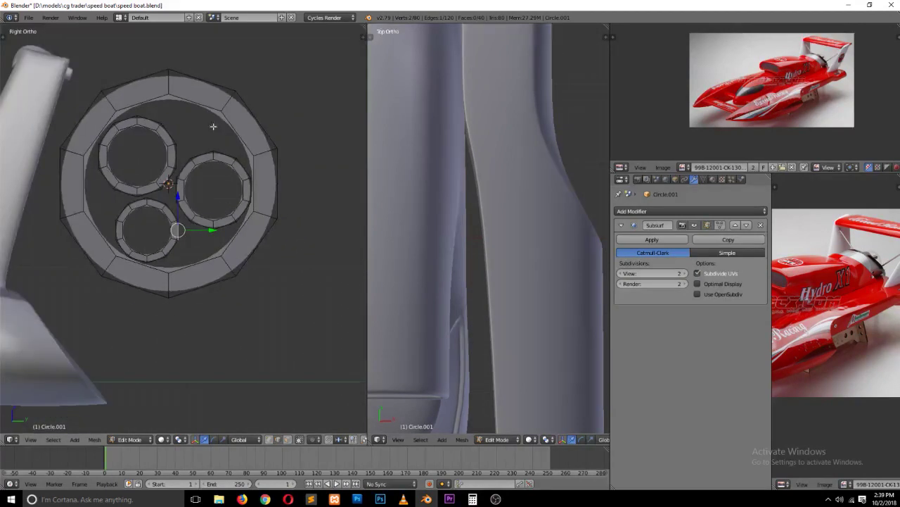
shift+right_click(235, 130)
Step: Extrude the selected edges into the gap between rings and merge them into a filler piece
key(shift+d)
click(258, 179)
key(e)
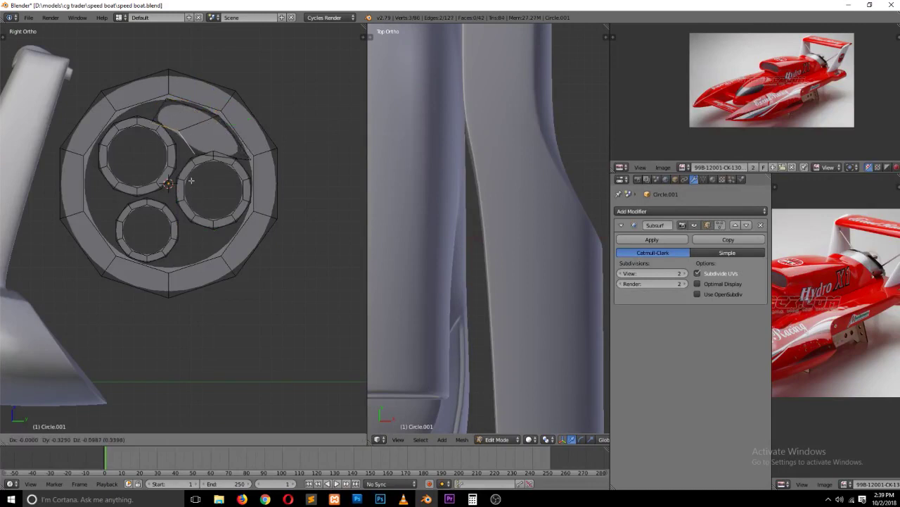
right_click(191, 181)
key(alt+m)
click(200, 161)
Step: Move the filler's vertices to reshape it into a teardrop
right_click(192, 133)
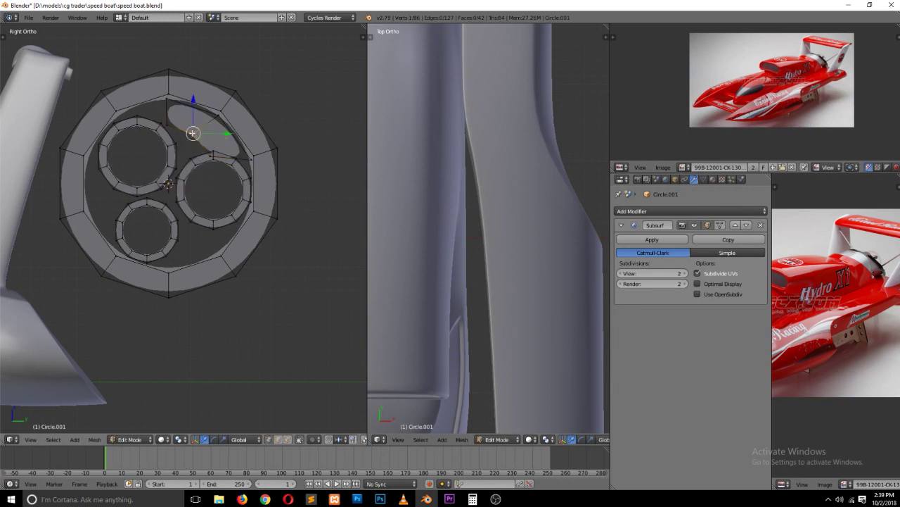
key(g)
click(181, 137)
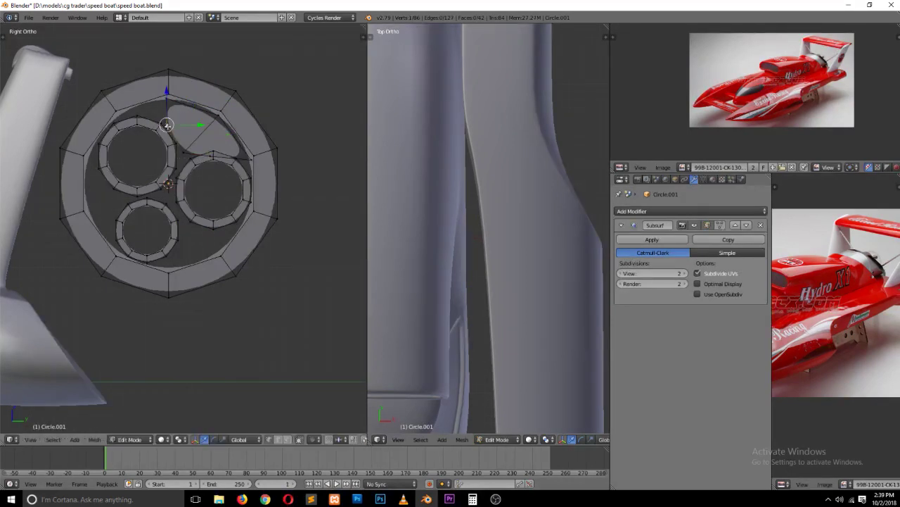
key(g)
click(185, 146)
key(g)
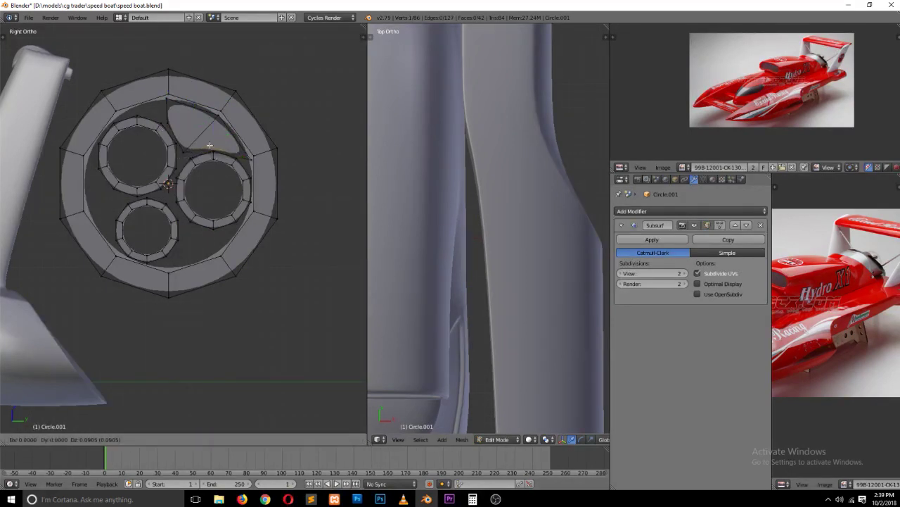
click(209, 145)
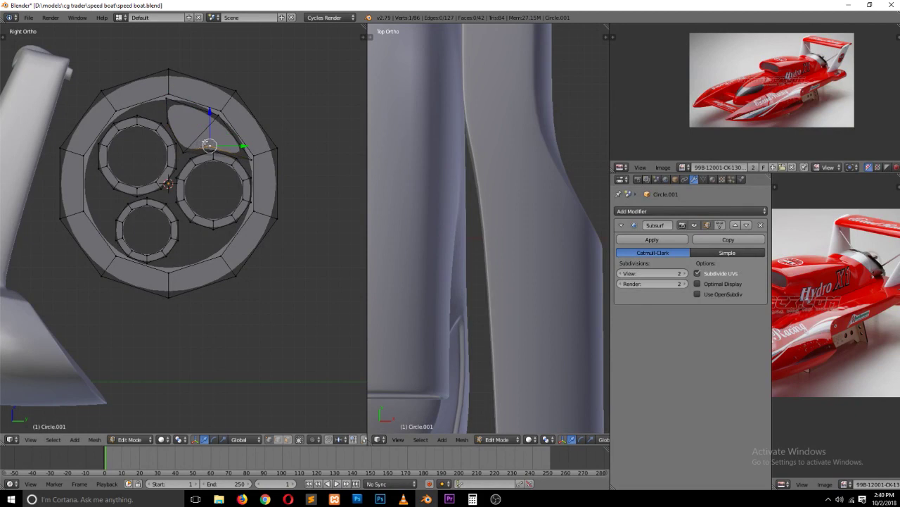
Step: Duplicate the teardrop piece, then rotate, shrink and place the copy between the lower rings
key(ctrl+l)
key(shift+d)
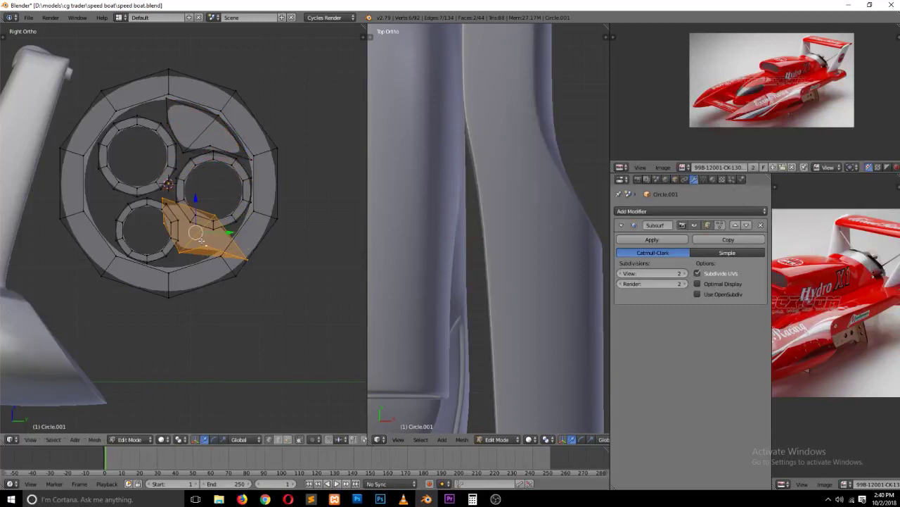
key(r)
click(189, 290)
key(s)
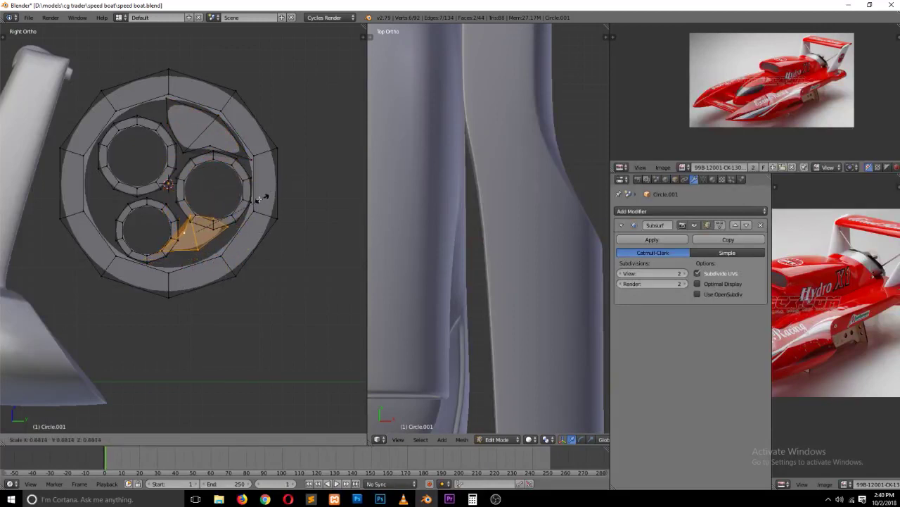
click(260, 201)
key(g)
click(251, 217)
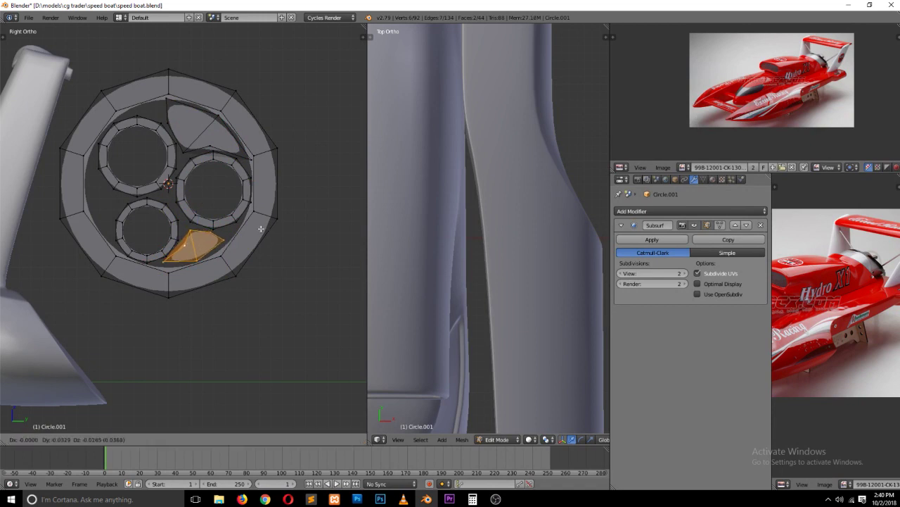
Step: Add another teardrop copy in the left gap, rotated and narrowed to fit
key(shift+d)
click(168, 182)
key(r)
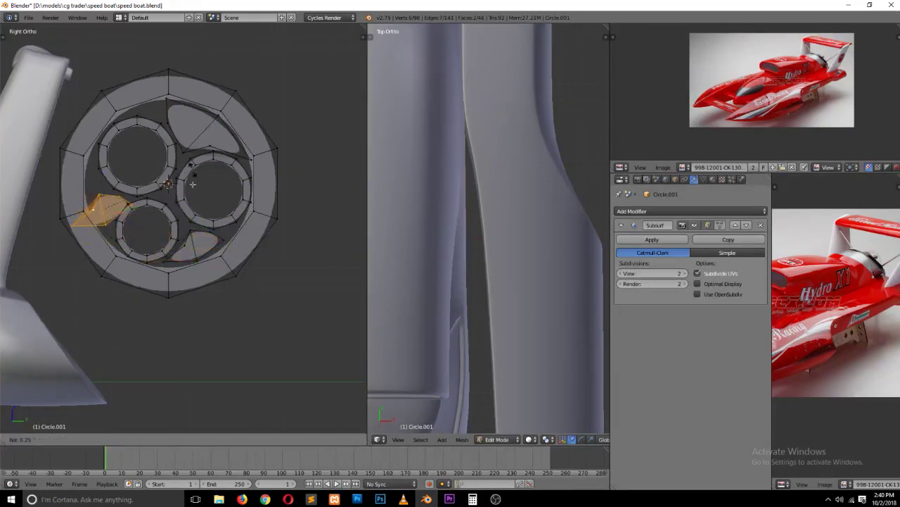
click(124, 243)
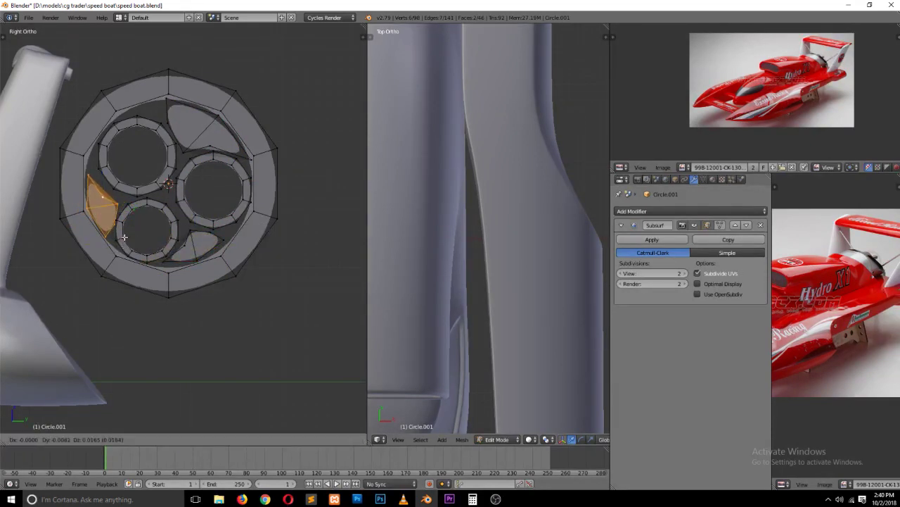
key(s)
click(132, 241)
Step: Select the whole end cap and extrude it along X into a tube
key(a)
key(a)
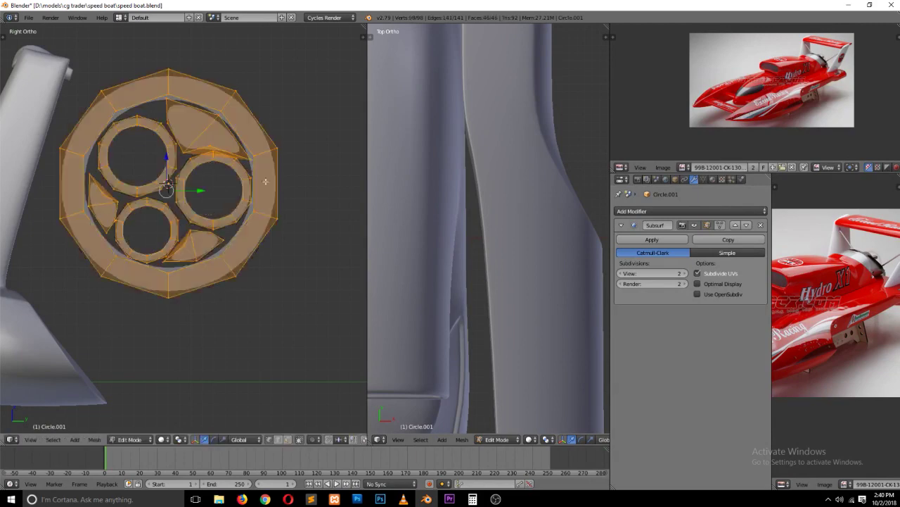
middle_drag(133, 240, 166, 228)
key(shift+d)
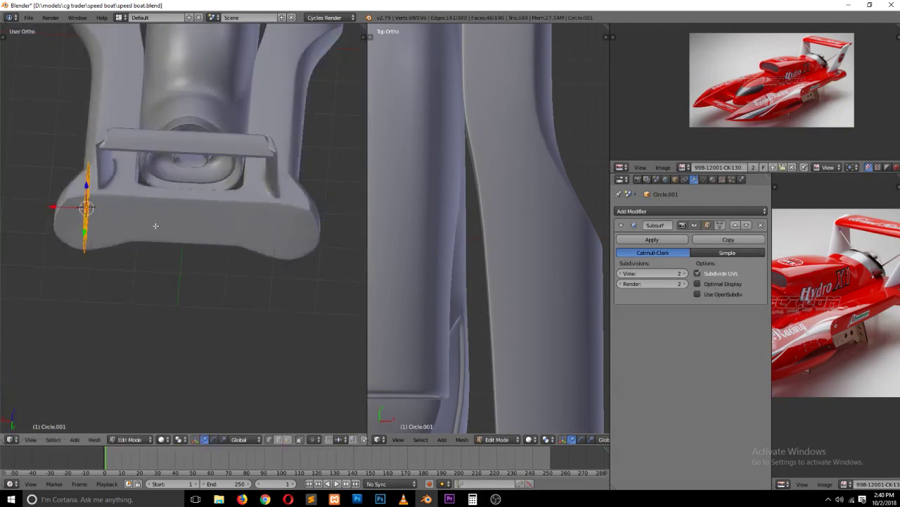
key(x)
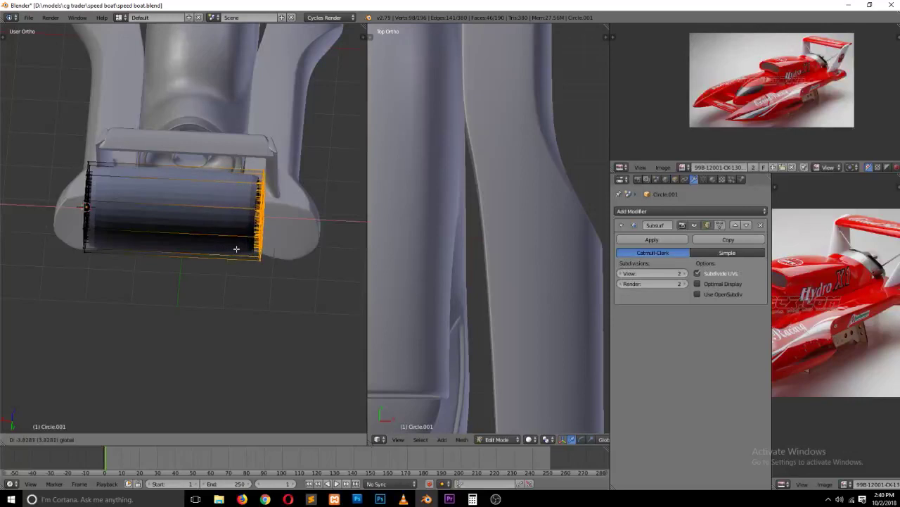
click(237, 248)
key(KP_1)
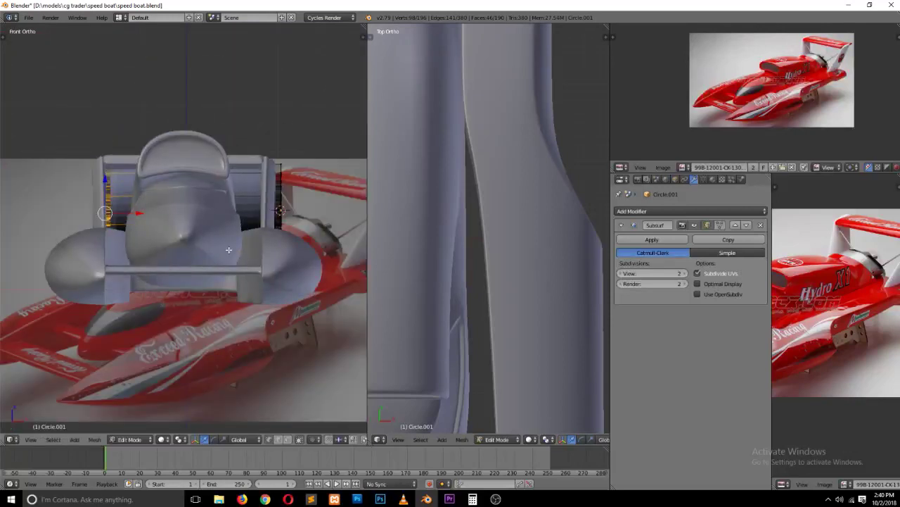
key(KP_3)
scroll(229, 249, up, 3)
Step: Return to Object Mode and save the speed boat file, overwriting it
key(Tab)
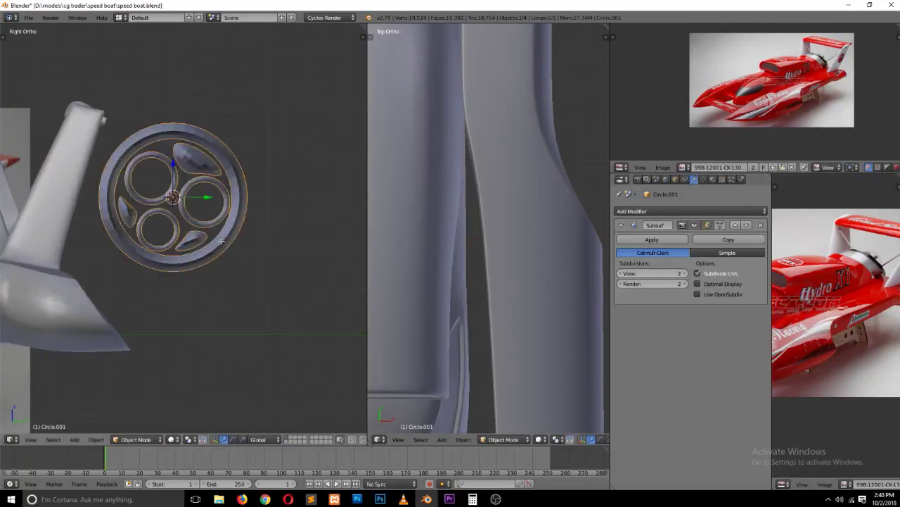
key(Tab)
key(a)
key(Tab)
key(ctrl+s)
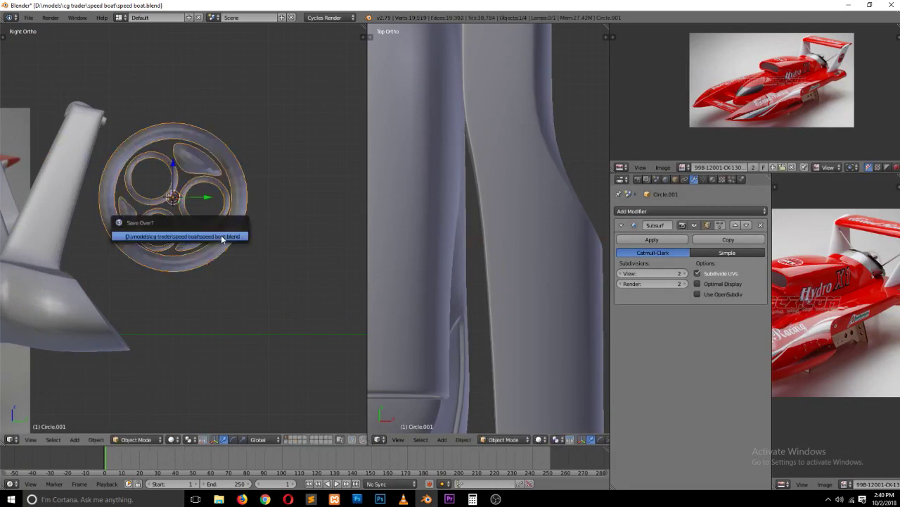
click(222, 238)
Step: Apply Smooth shading to the tube from the tool shelf
key(t)
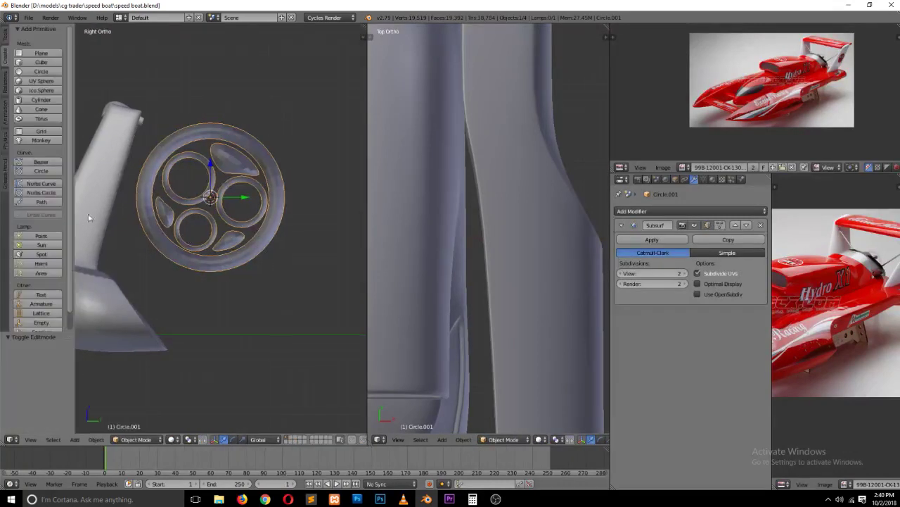
click(5, 40)
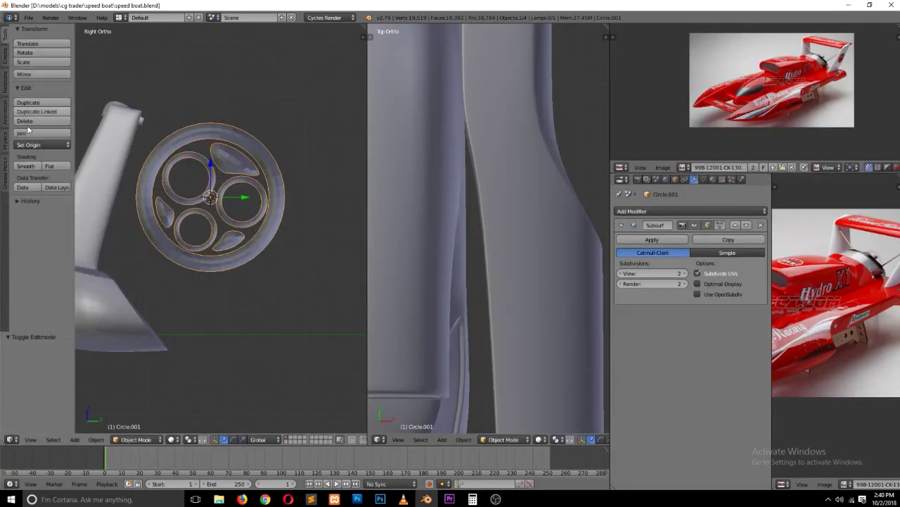
click(33, 167)
key(t)
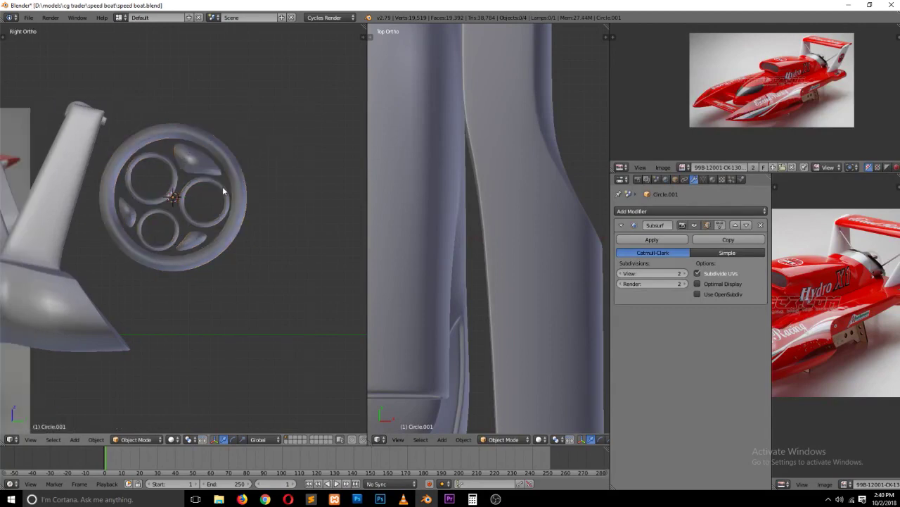
key(Tab)
key(Tab)
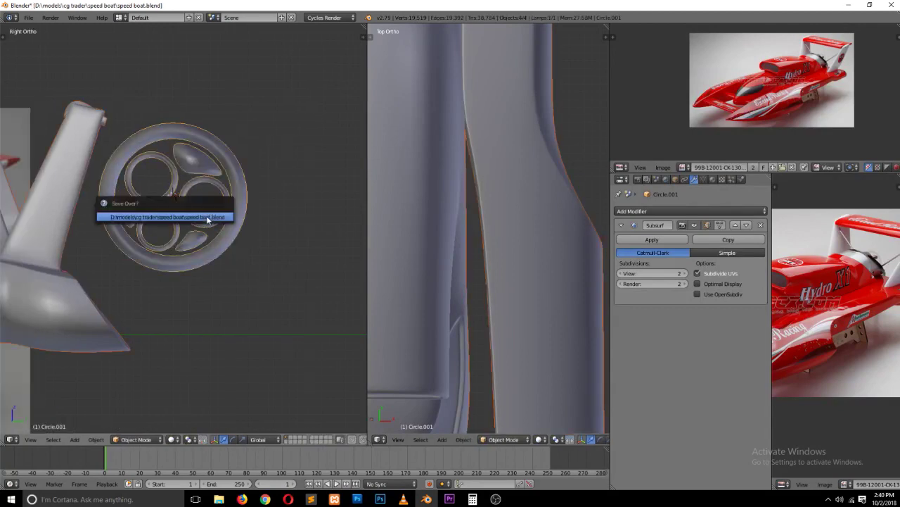
mouse_move(214, 170)
middle_down()
mouse_move(203, 228)
mouse_move(179, 224)
middle_up()
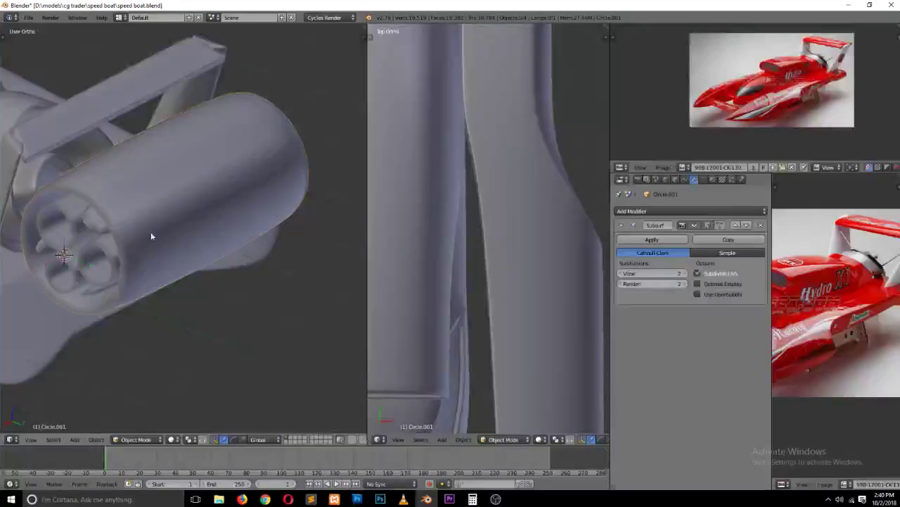
Step: In Edit Mode, switch to edge selection and wireframe display, viewing the tube from the back
key(Tab)
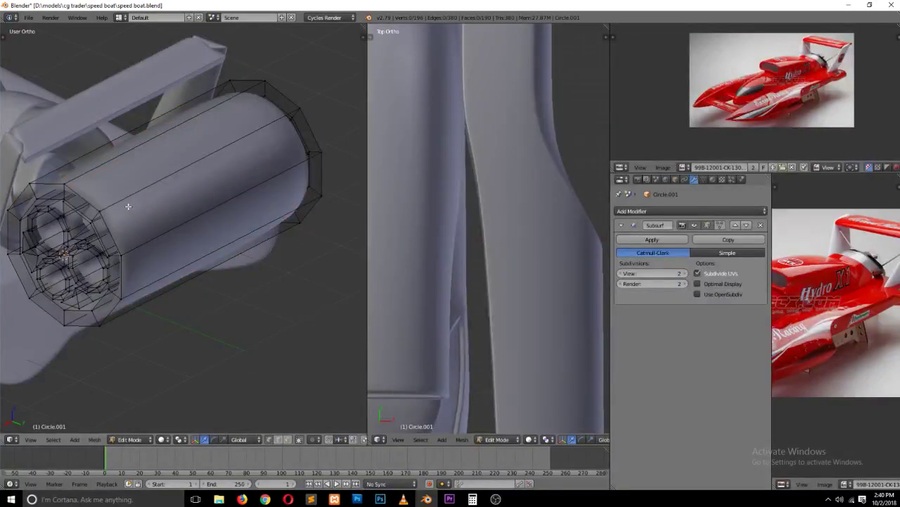
key(ctrl+Tab)
click(130, 222)
key(KP_3)
key(KP_1)
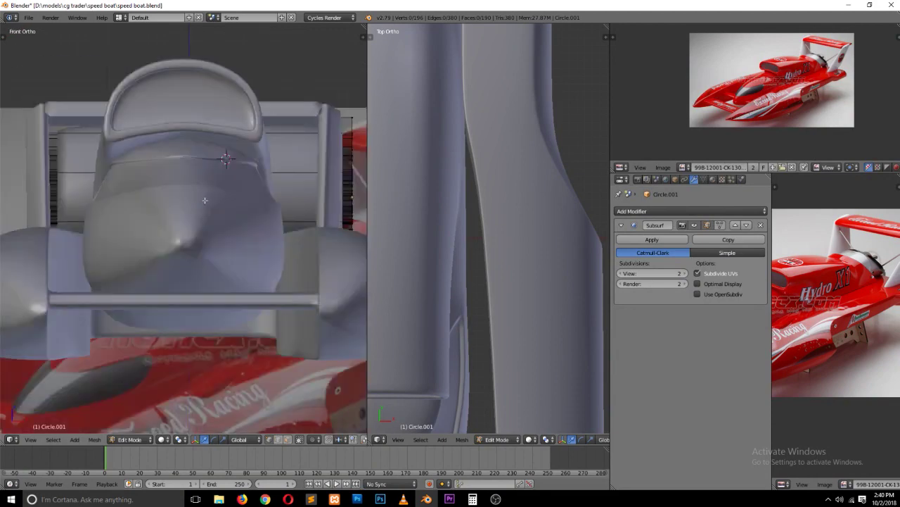
key(KP_3)
key(ctrl+KP_1)
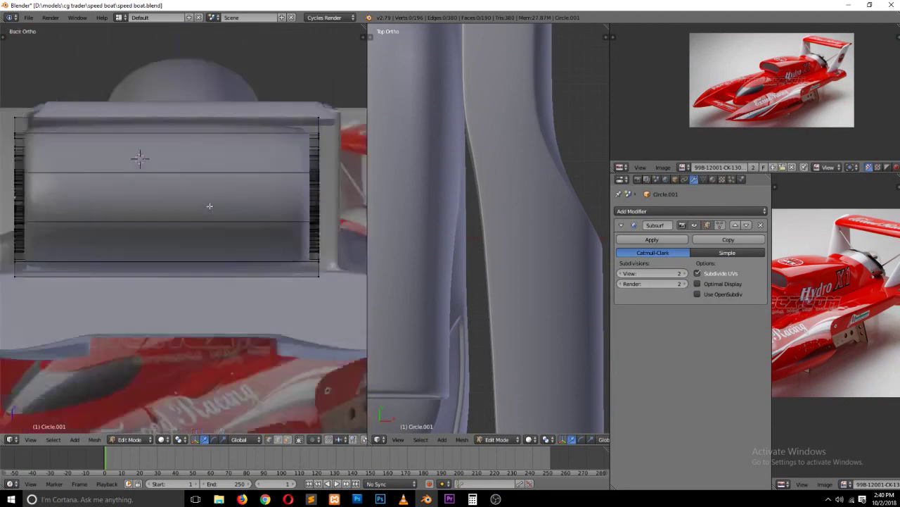
key(z)
click(152, 195)
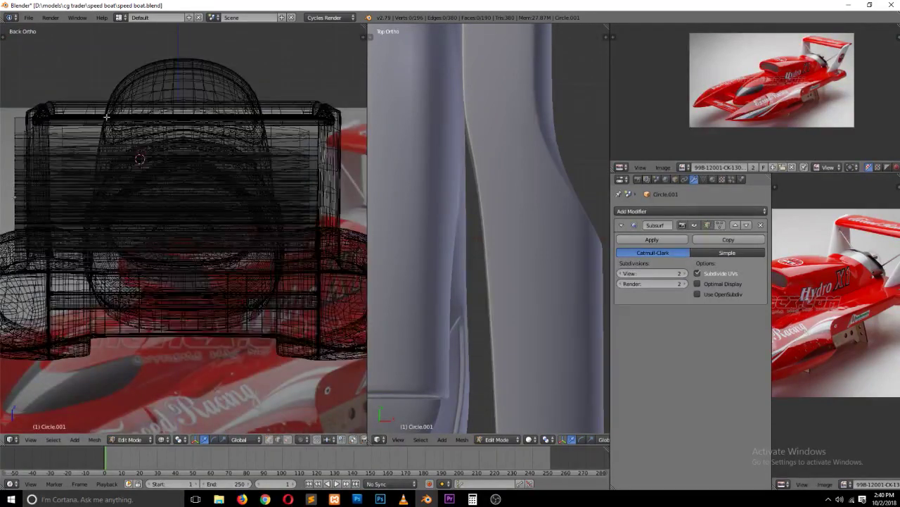
Step: Box-select all the tube's edges and Subdivide them from the Specials menu
key(b)
drag(11, 72, 323, 273)
key(w)
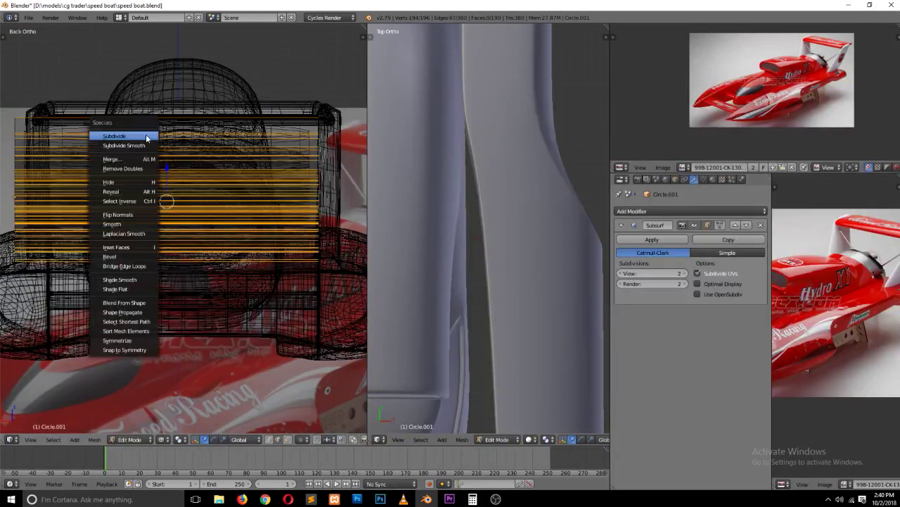
click(147, 138)
Step: Box-select the new middle vertex ring and move it along X toward the tube's end
key(a)
key(ctrl+Tab)
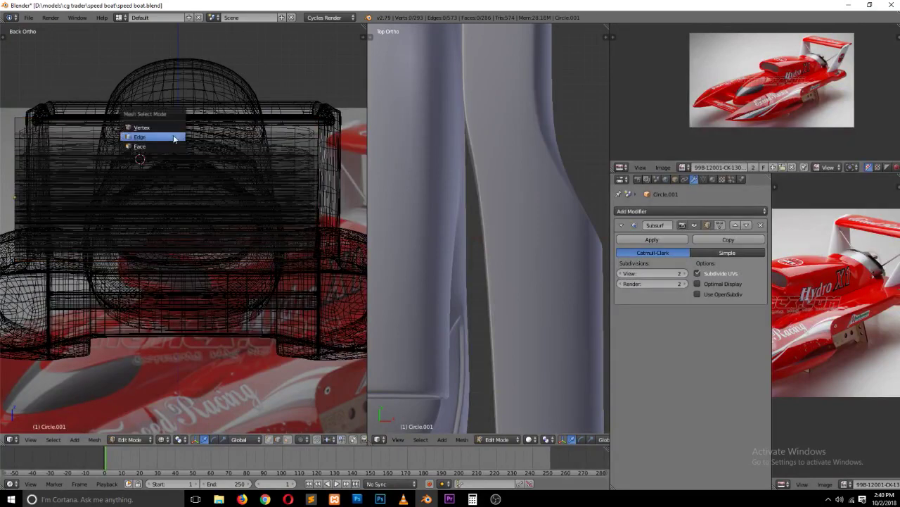
key(b)
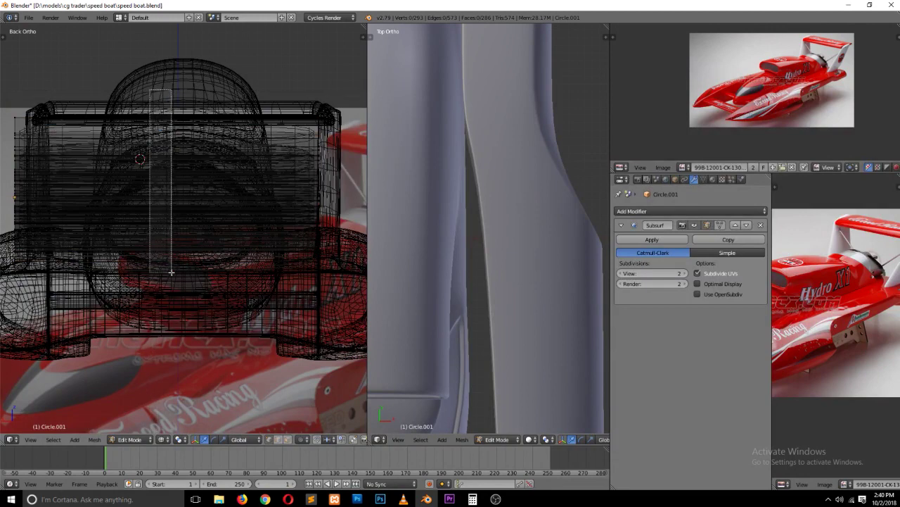
drag(151, 90, 179, 281)
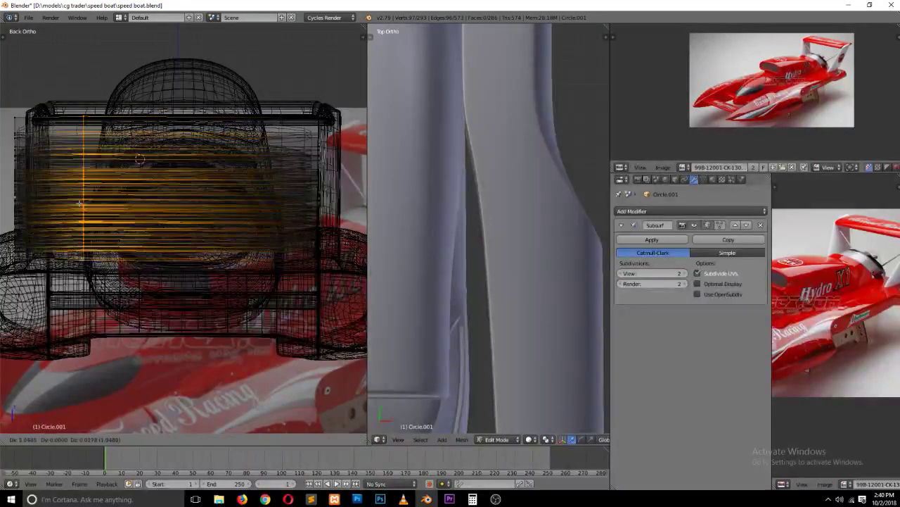
key(g)
key(x)
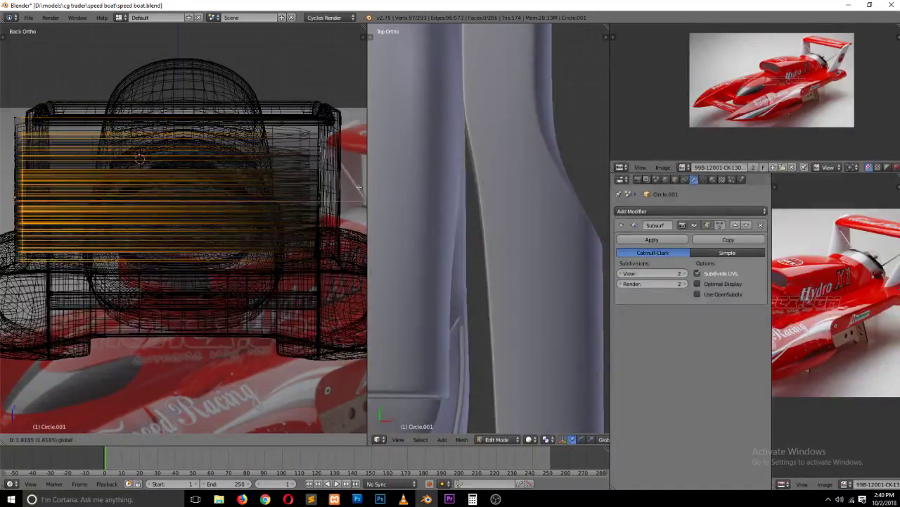
click(364, 188)
Step: Exit Edit Mode and orbit to inspect the tightened tube in wireframe and solid shading
key(Tab)
key(z)
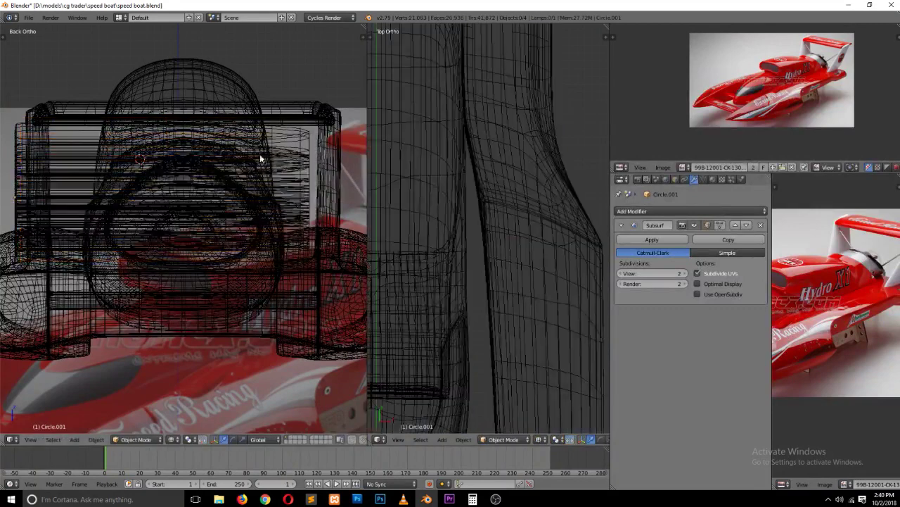
middle_drag(261, 154, 313, 169)
key(z)
scroll(297, 170, down, 2)
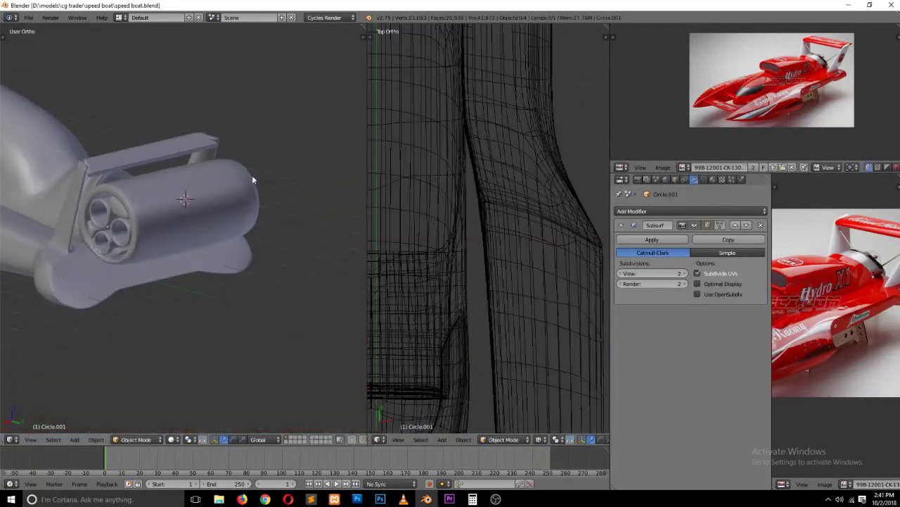
Step: Select the tube object and save over the speed boat file
right_click(250, 180)
key(KP_1)
key(KP_3)
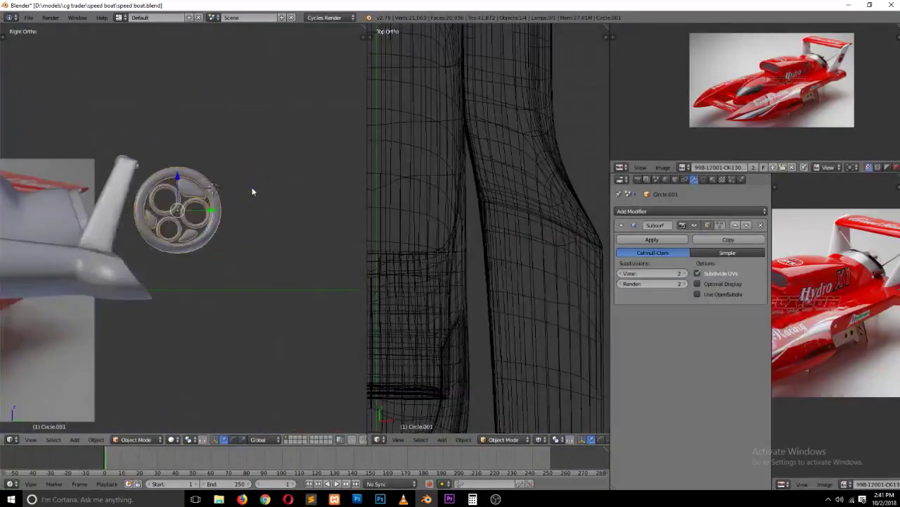
scroll(251, 192, up, 2)
key(ctrl+s)
click(252, 192)
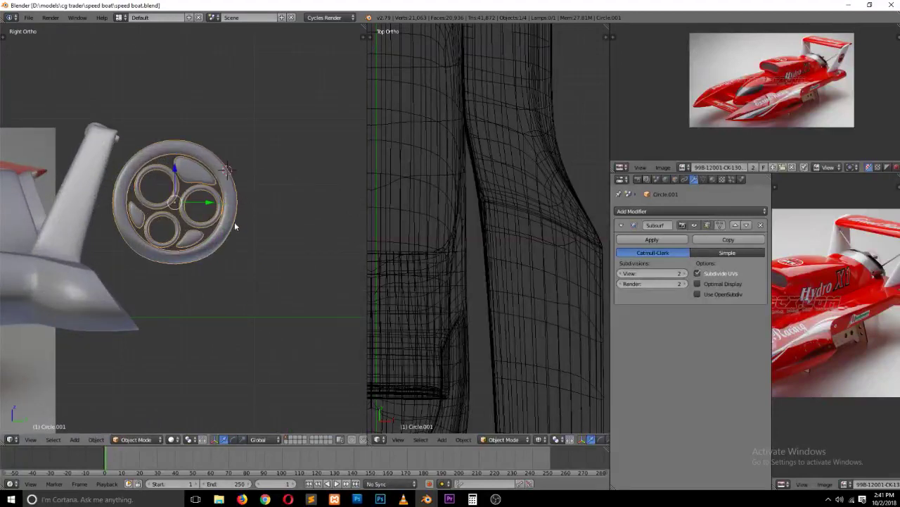
Step: Shrink the disc, then duplicate its geometry twice into a triangle cluster of three discs
key(s)
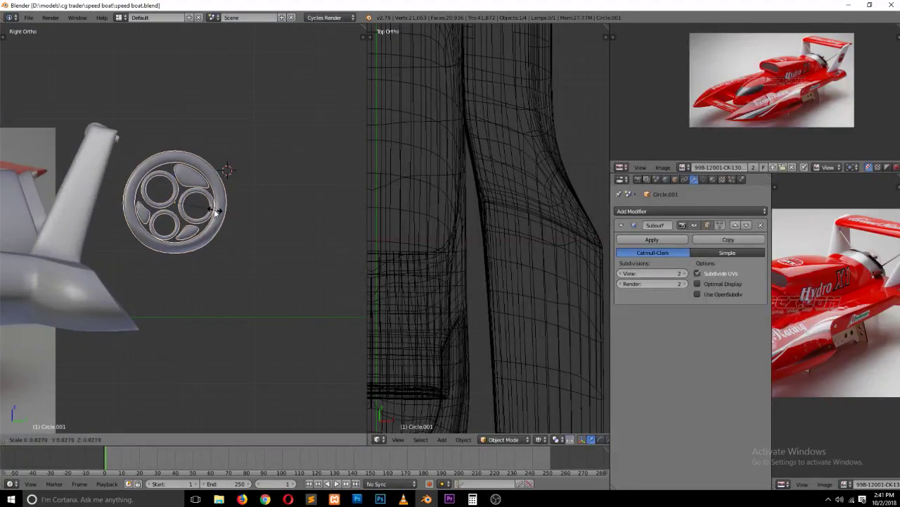
click(214, 211)
key(Tab)
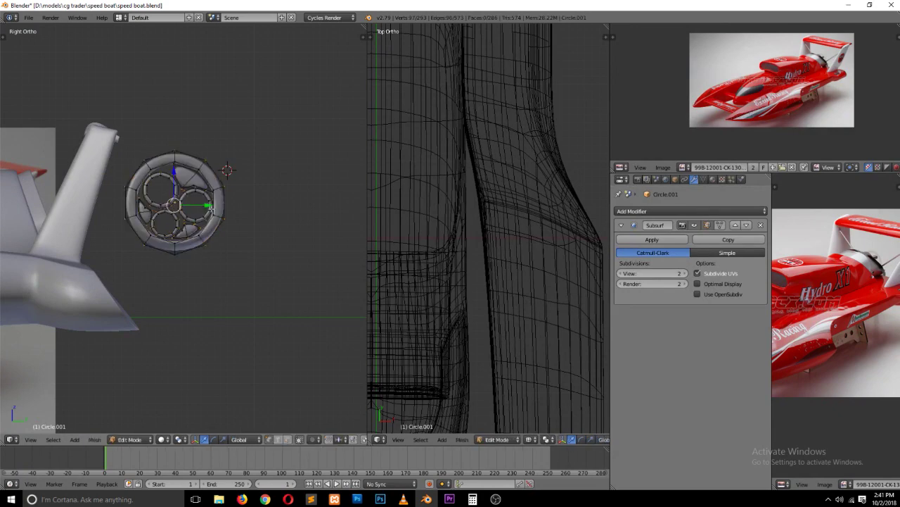
key(a)
key(shift+d)
click(279, 211)
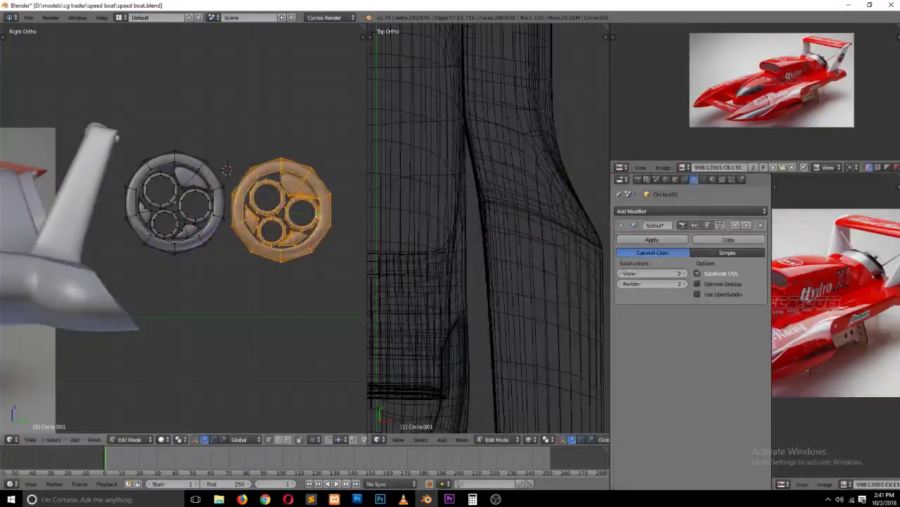
key(shift+d)
click(259, 304)
key(Tab)
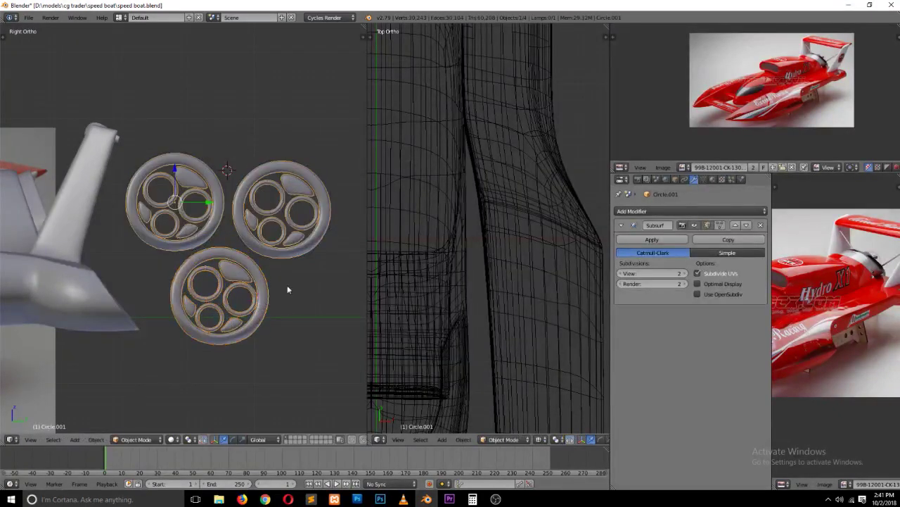
Step: Stand the cluster upright, move it onto the boat's rear and shrink it to about 0.59
scroll(287, 289, down, 3)
scroll(251, 299, down, 2)
key(KP_7)
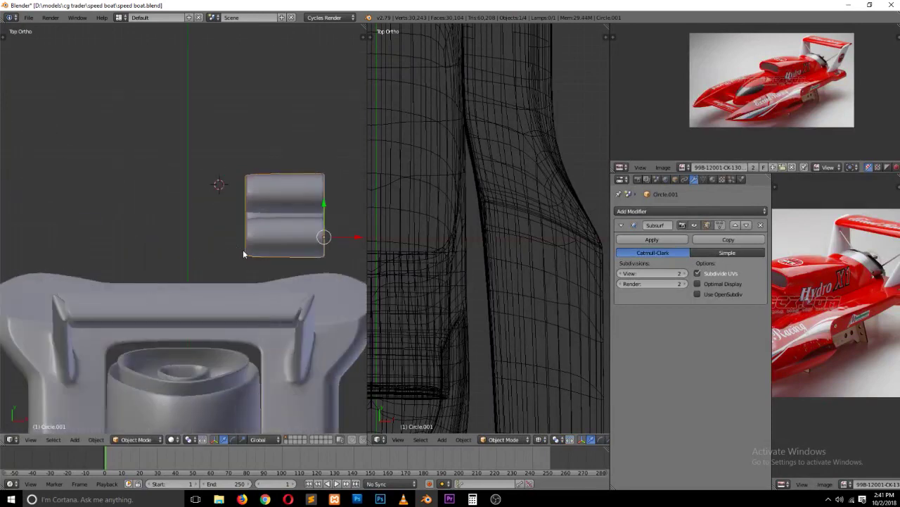
key(r)
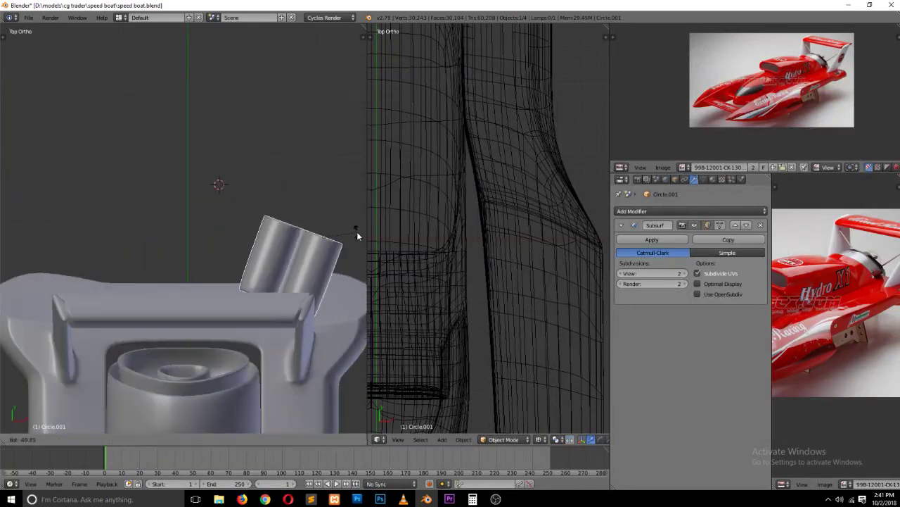
click(353, 219)
key(g)
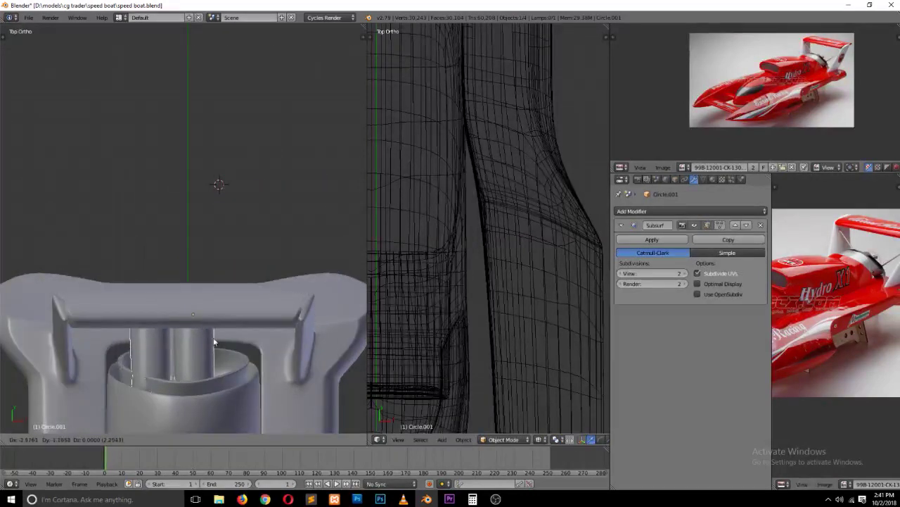
click(230, 317)
key(s)
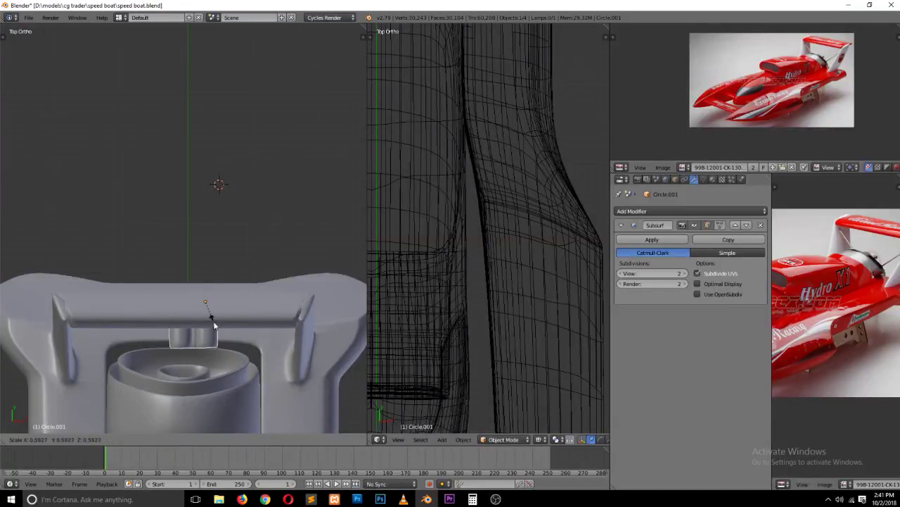
click(215, 330)
key(KP_3)
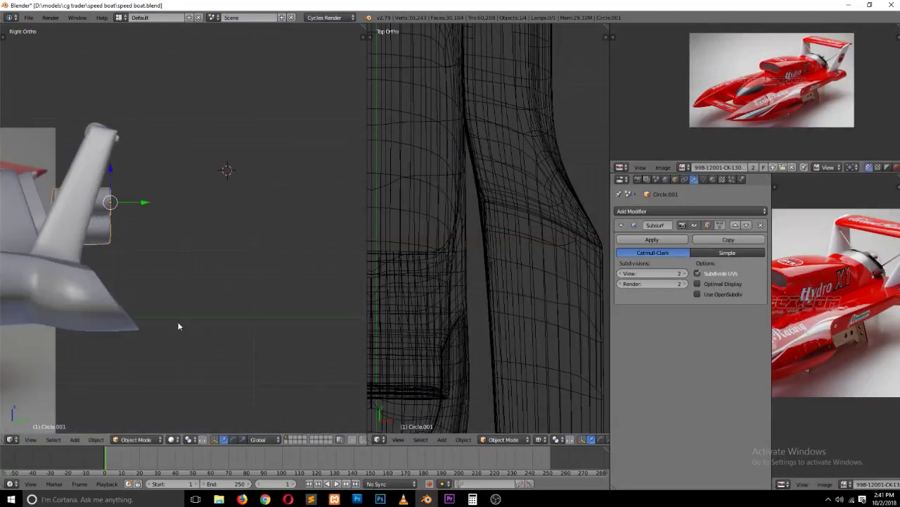
Step: Rotate and shrink the cluster, then place it against the tall strut
scroll(176, 319, up, 2)
scroll(176, 322, up, 2)
key(z)
scroll(247, 277, up, 2)
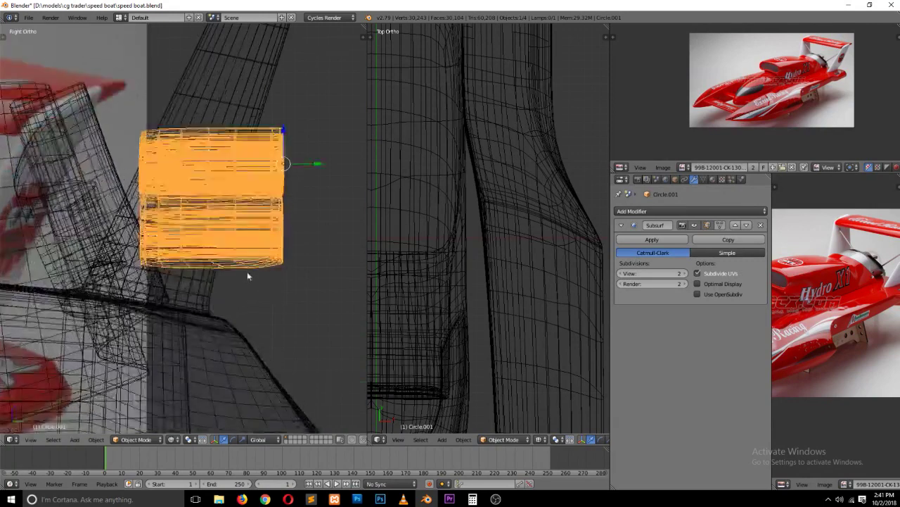
key(r)
key(s)
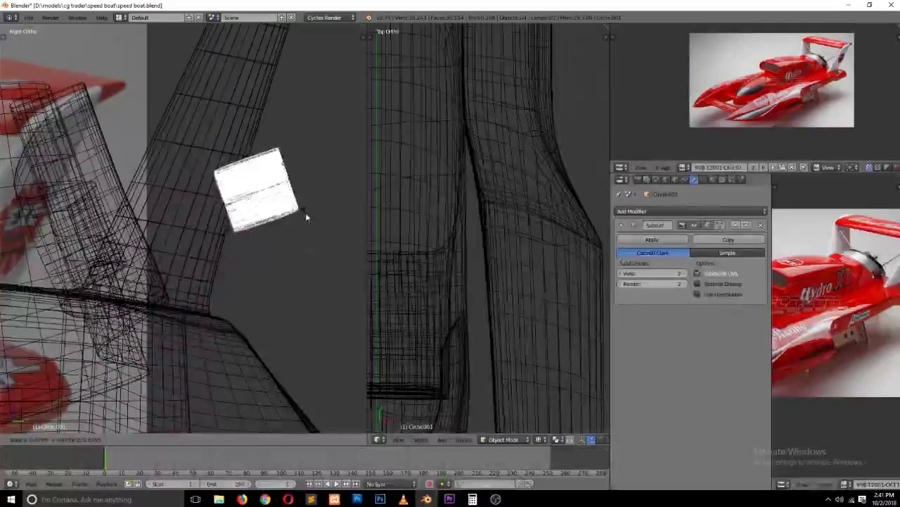
click(306, 213)
key(g)
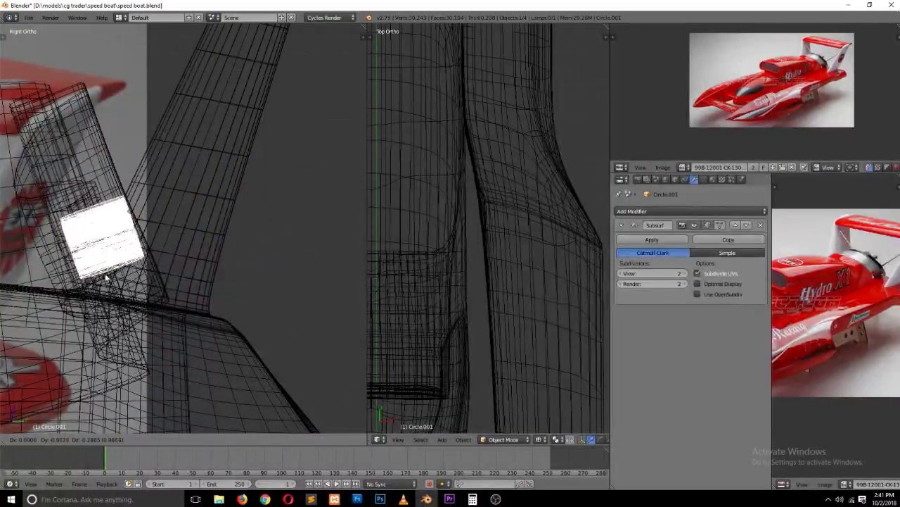
click(99, 275)
Step: Move the cylinders toward the bowl's centre, shrink them and rotate the cluster
key(z)
middle_drag(273, 193, 151, 242)
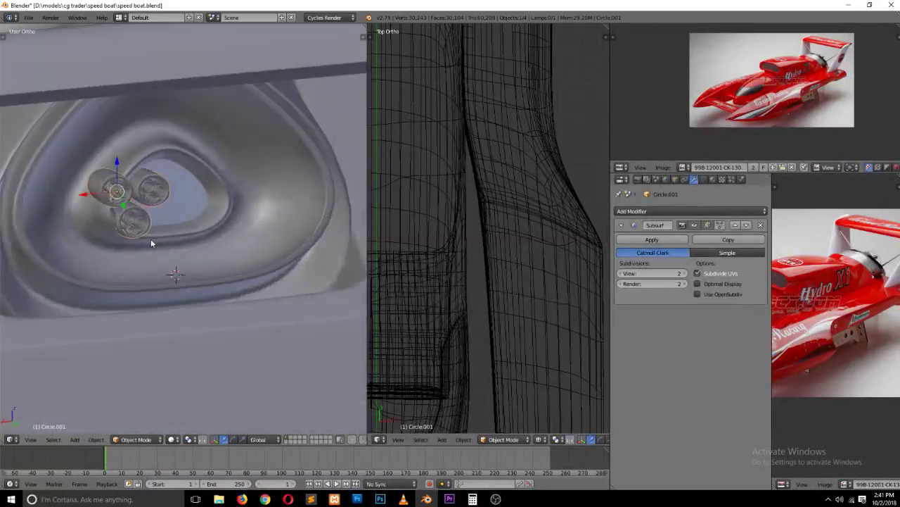
key(g)
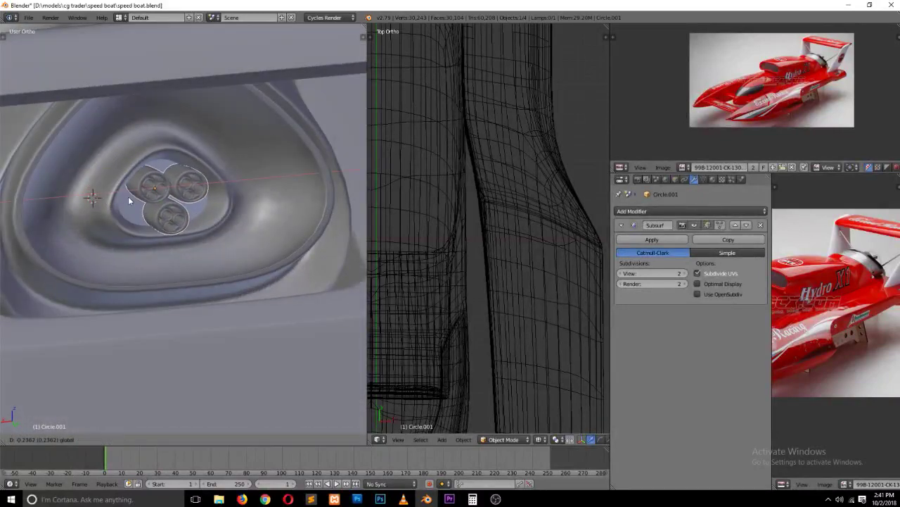
click(132, 204)
key(s)
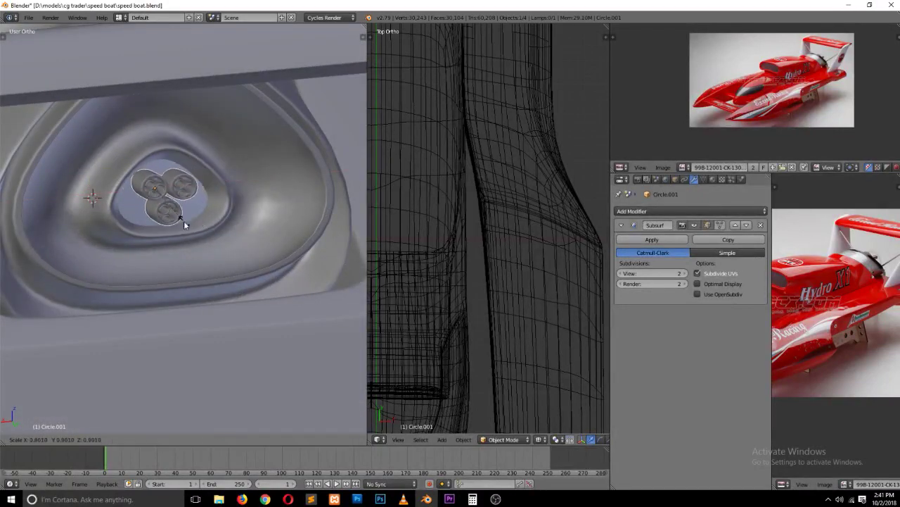
click(183, 221)
key(r)
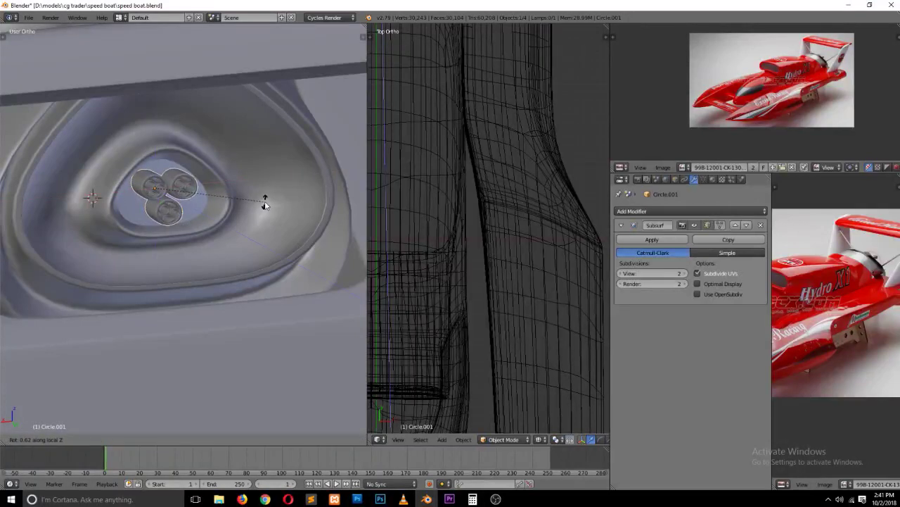
click(187, 255)
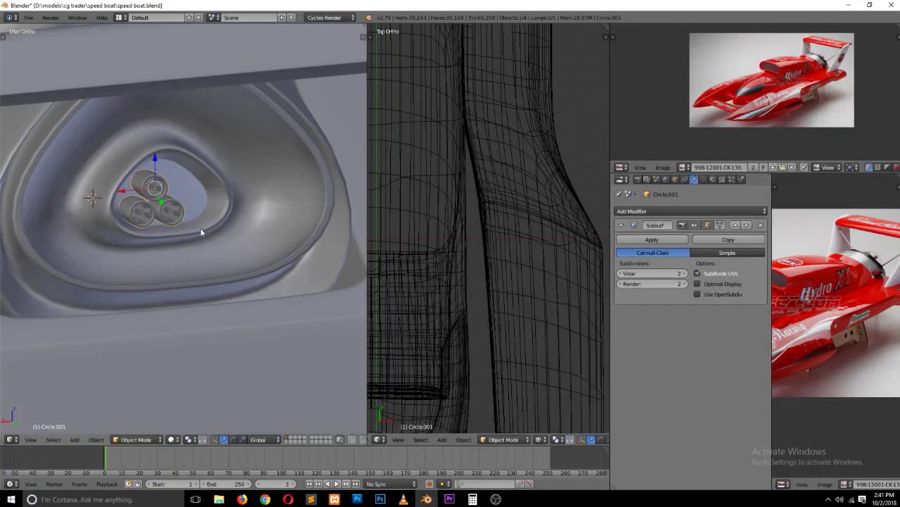
Step: From the back view, centre the cylinders in the bowl and enlarge them to about 1.14
key(KP_3)
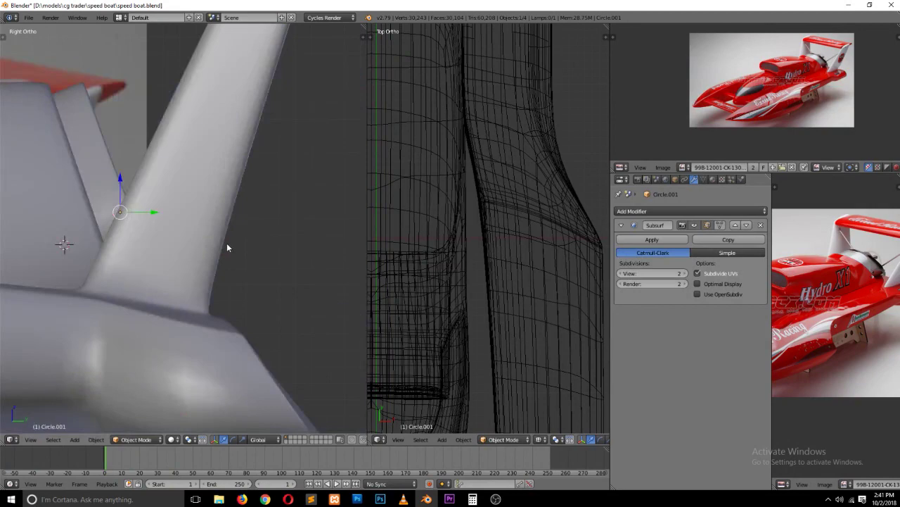
key(ctrl+KP_1)
key(g)
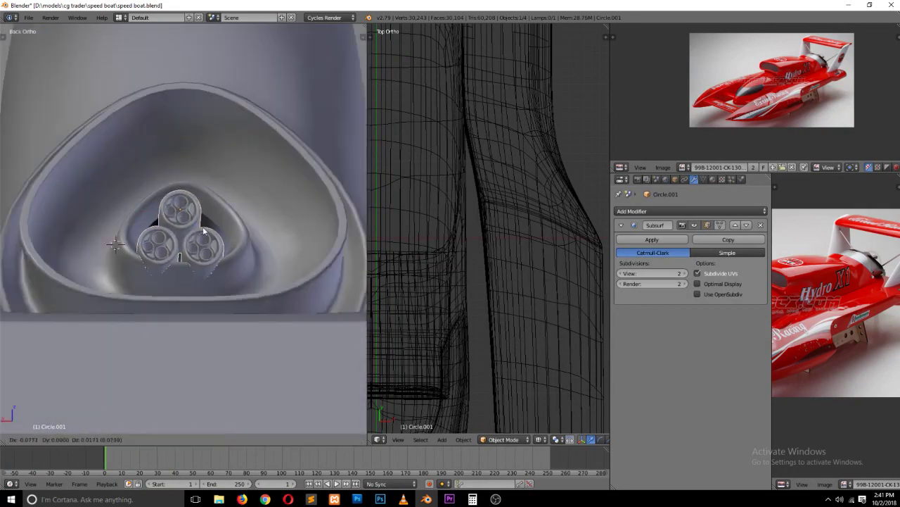
click(209, 227)
key(s)
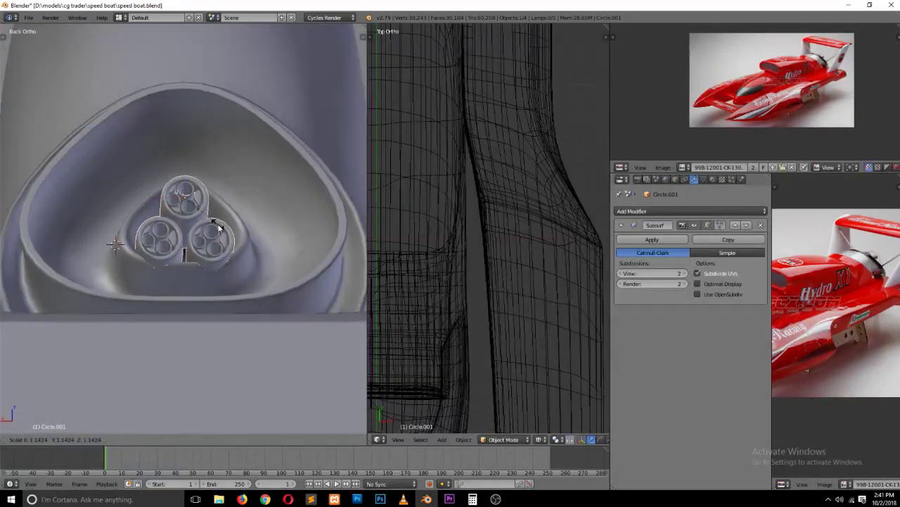
click(223, 227)
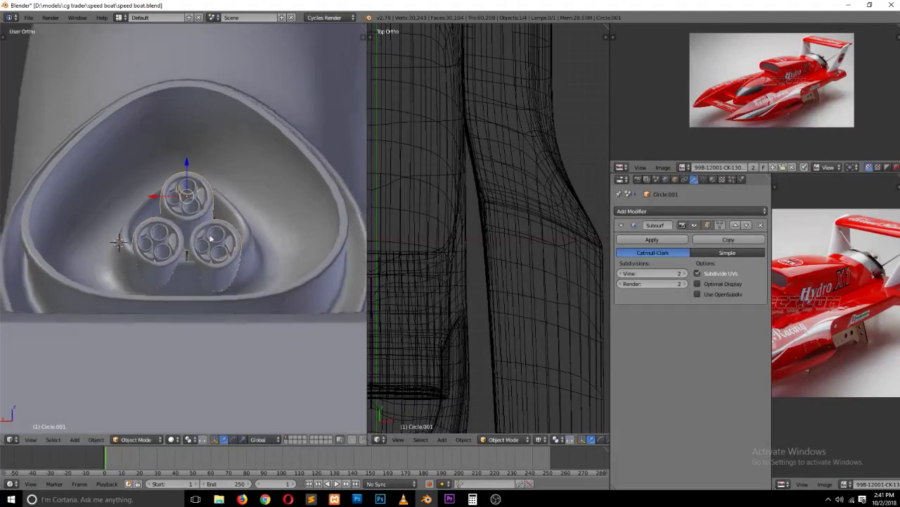
Step: Cycle through the overlapping objects to select the intake scoop
mouse_move(224, 227)
middle_down()
mouse_move(151, 241)
mouse_move(164, 249)
middle_up()
right_click(283, 226)
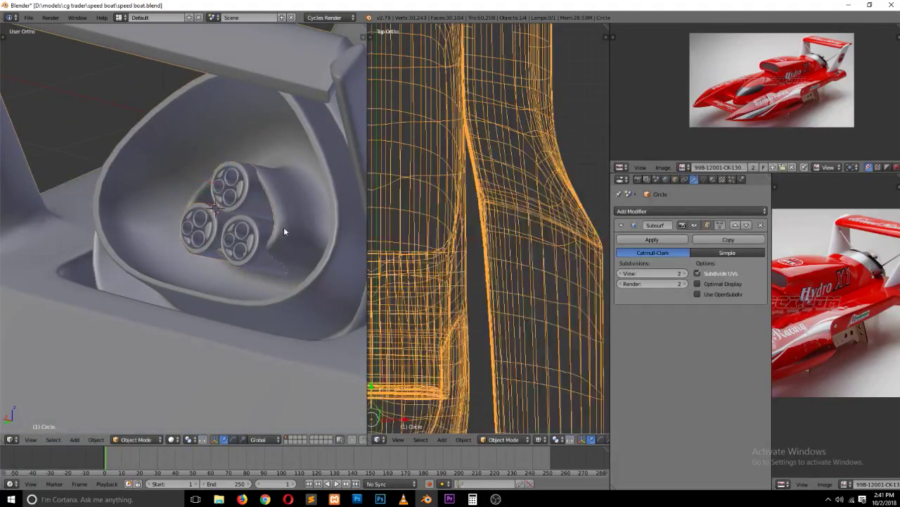
right_click(285, 225)
right_click(286, 226)
right_click(292, 228)
Step: Enter Edit Mode on the intake scoop and select the scoop vertices around the pipes
right_click(291, 228)
key(Tab)
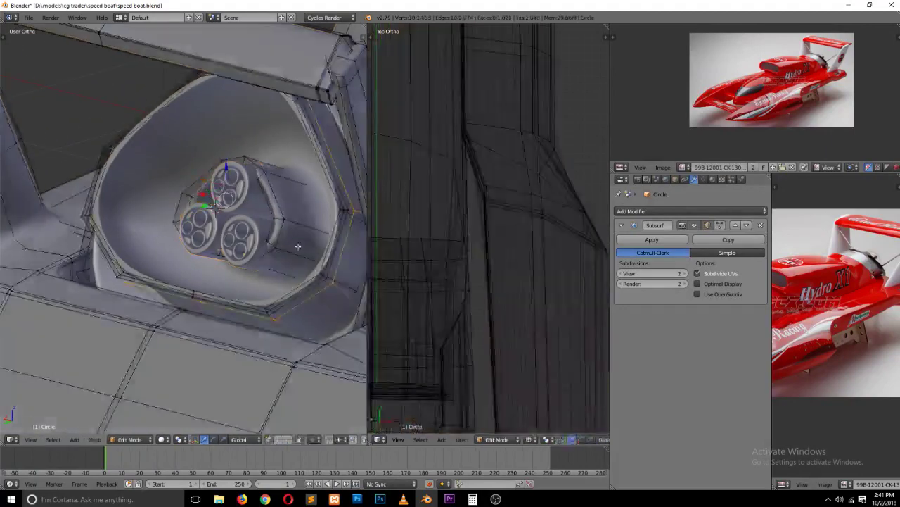
scroll(292, 228, up, 3)
right_click(215, 138)
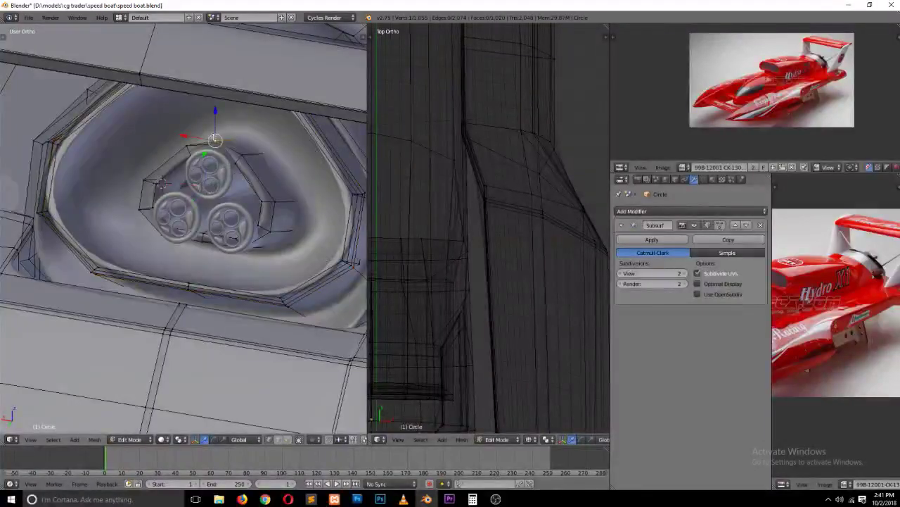
key(z)
key(a)
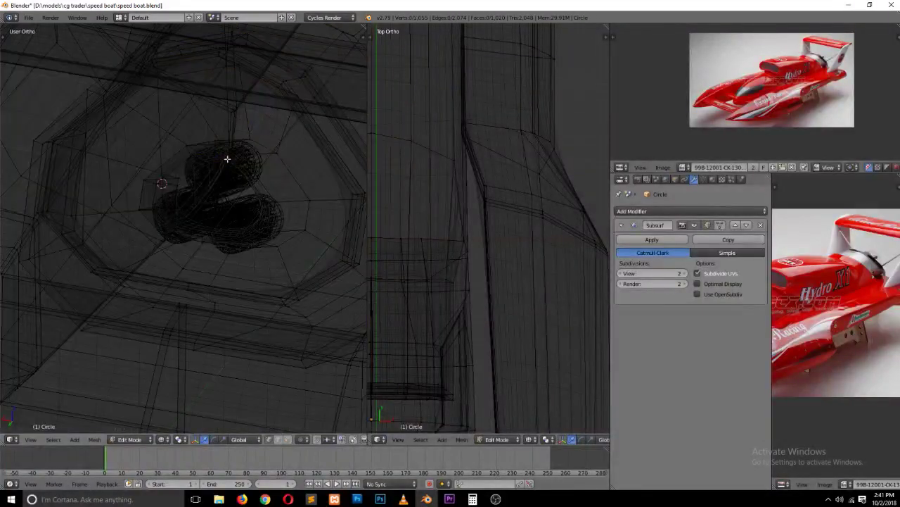
shift+right_click(232, 125)
key(z)
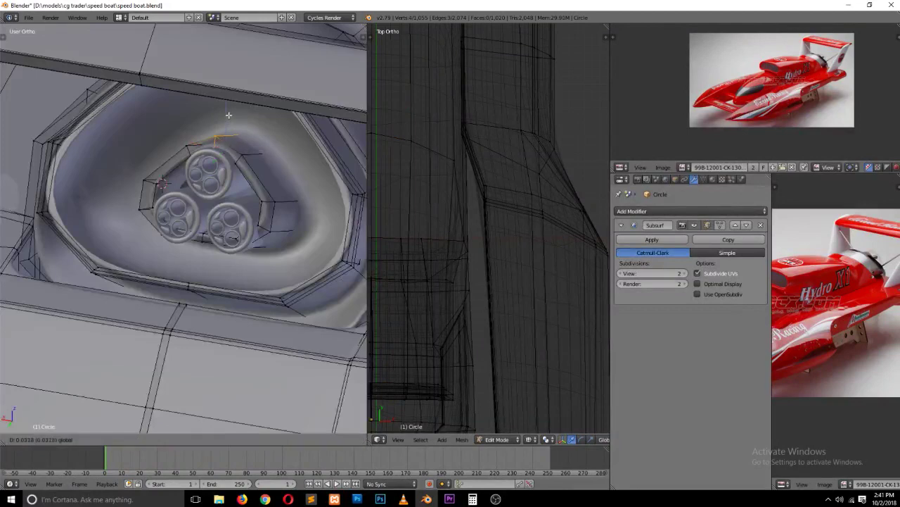
Step: Select the connected pipe ring geometry and nudge it slightly along one axis
middle_drag(226, 120, 242, 131)
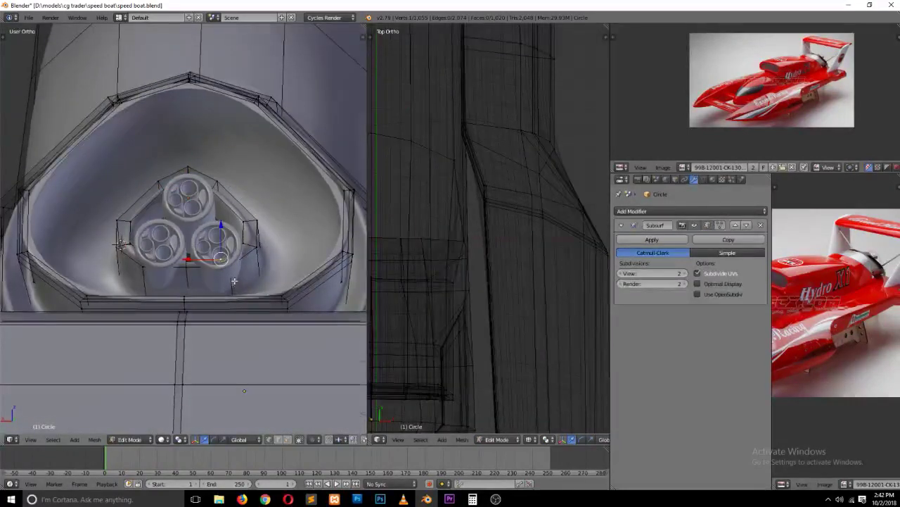
key(z)
key(ctrl+l)
scroll(231, 285, down, 2)
middle_drag(225, 282, 237, 255)
scroll(249, 211, up, 3)
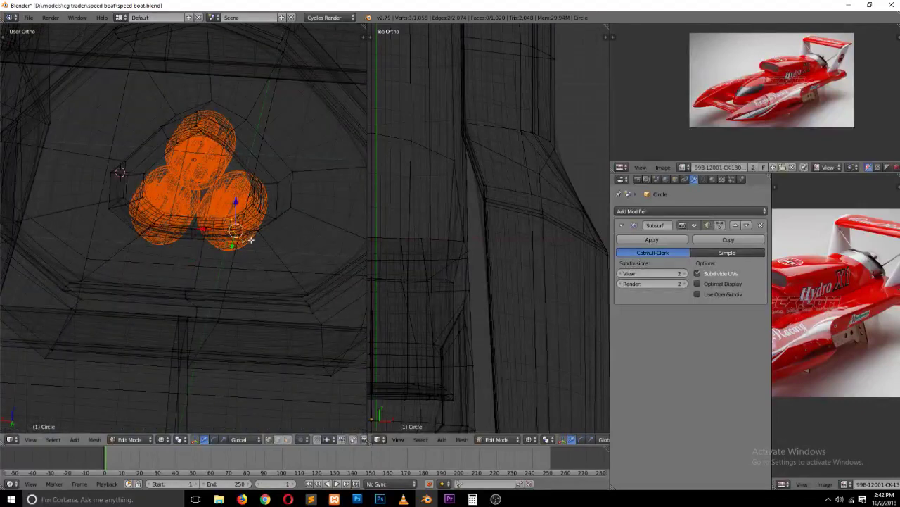
key(z)
middle_drag(251, 240, 273, 276)
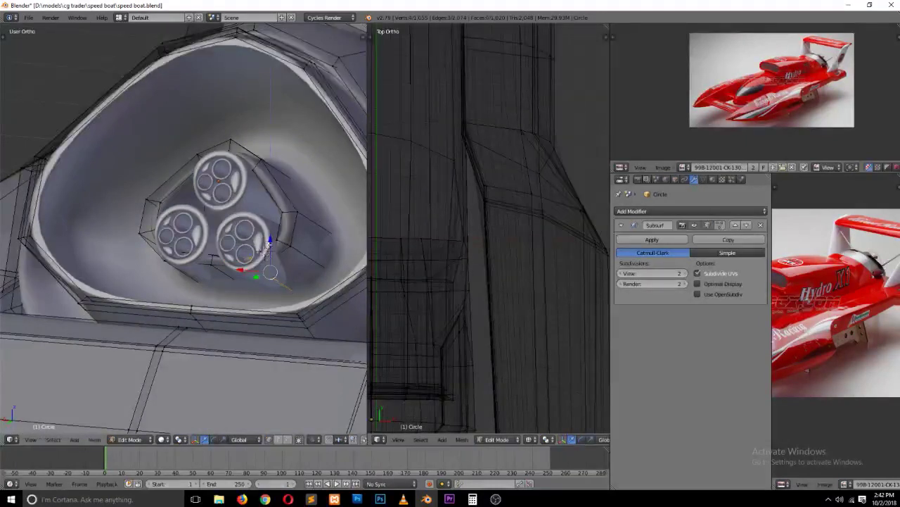
drag(267, 248, 270, 275)
Step: Bevel the selected edge and shift the new face below the cylinders up and left
key(ctrl+v)
key(ctrl+b)
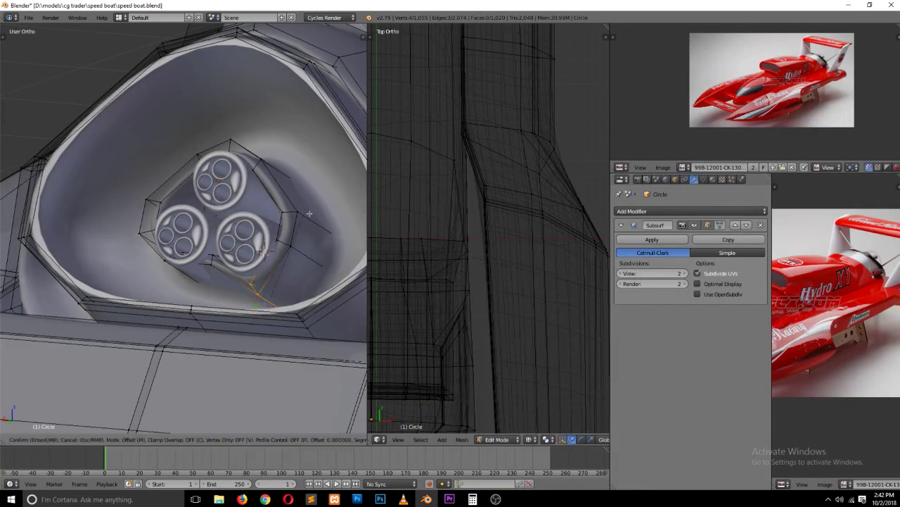
click(337, 214)
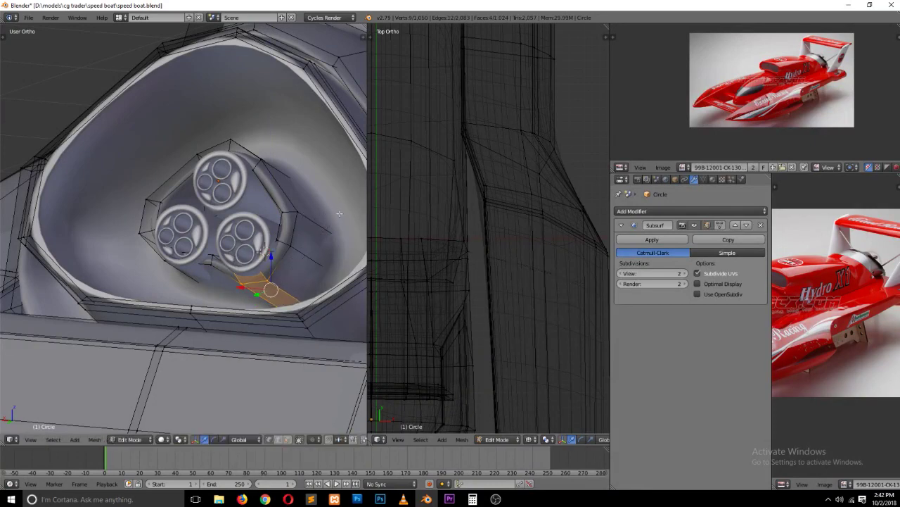
key(g)
click(267, 263)
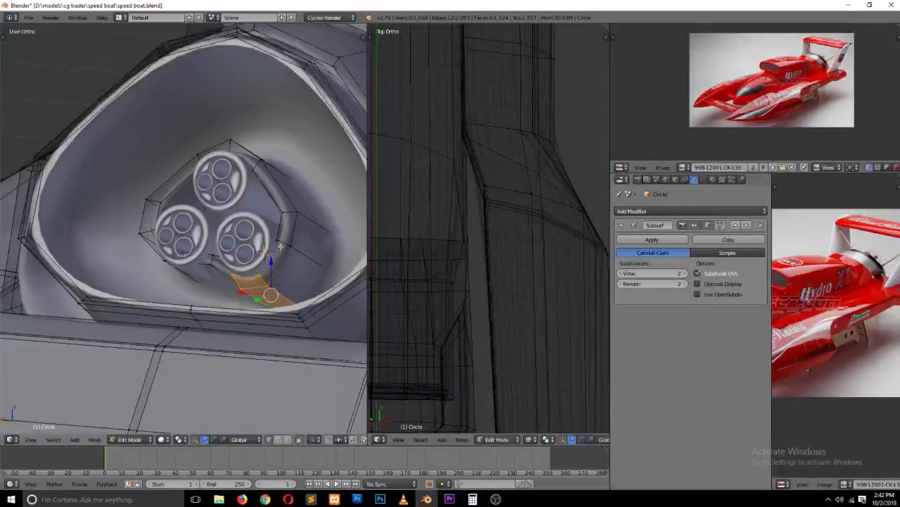
Step: Select a vertex beside the cylinders and move it to tighten the socket
middle_drag(277, 244, 272, 227)
key(z)
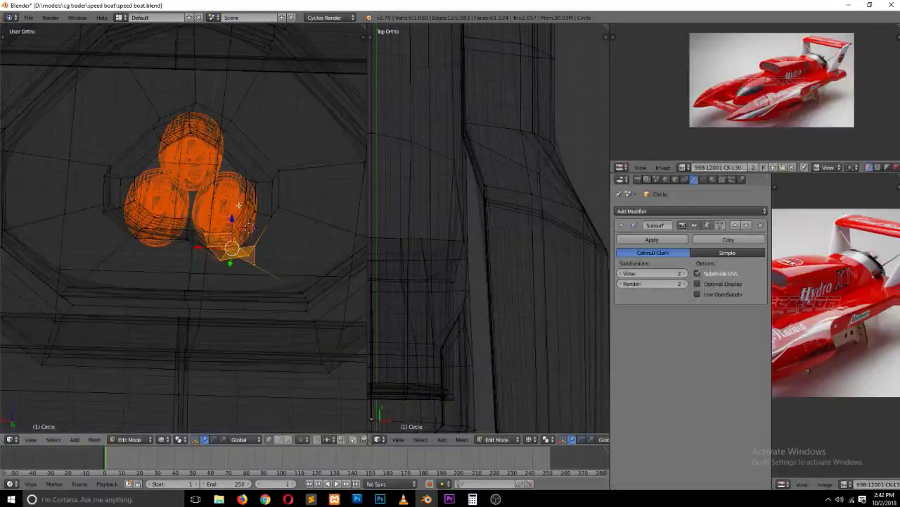
right_click(243, 204)
key(z)
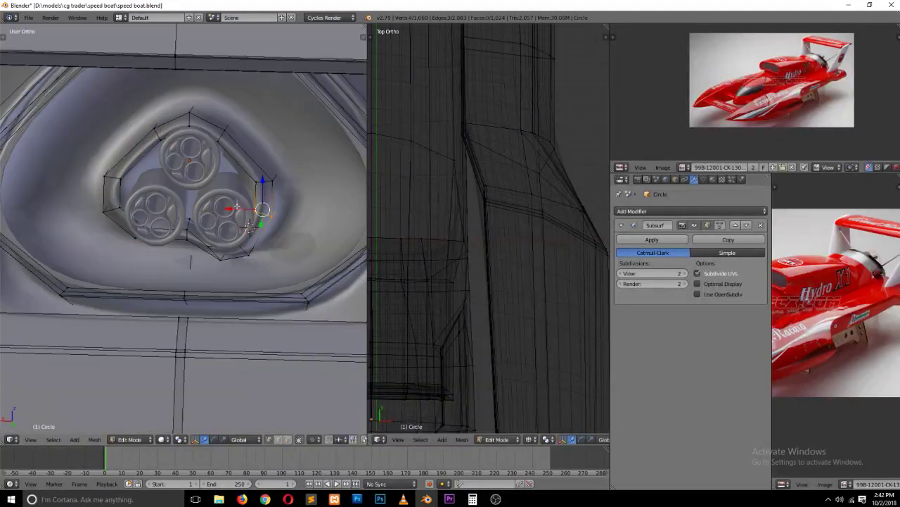
middle_drag(282, 214, 320, 199)
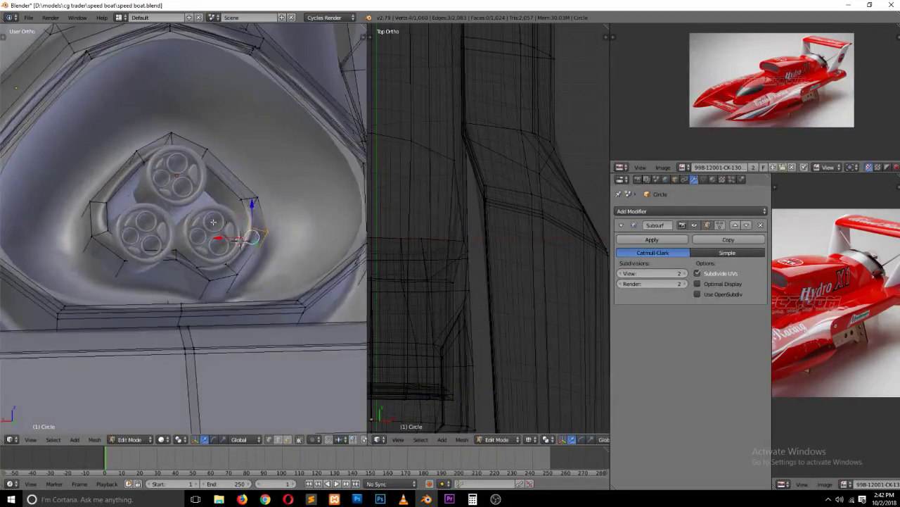
key(z)
middle_drag(126, 260, 119, 283)
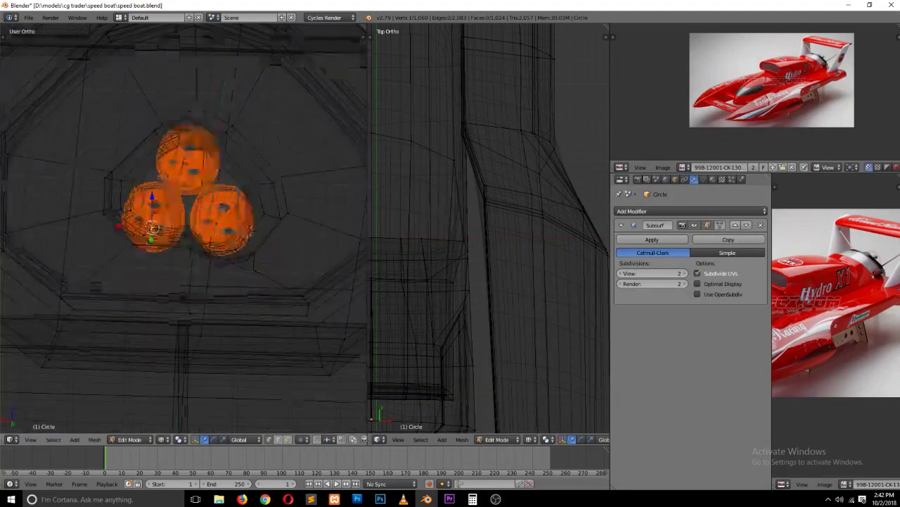
middle_drag(154, 216, 119, 284)
key(z)
middle_drag(240, 244, 254, 233)
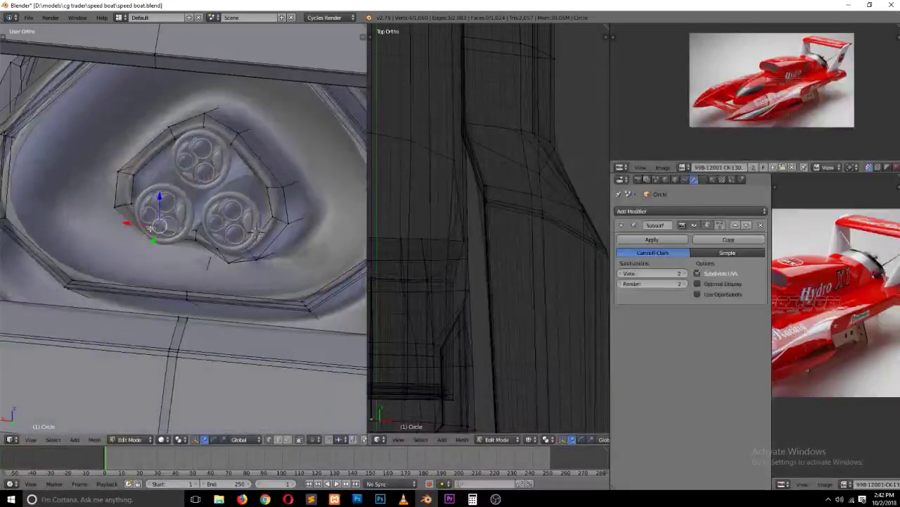
key(g)
click(160, 219)
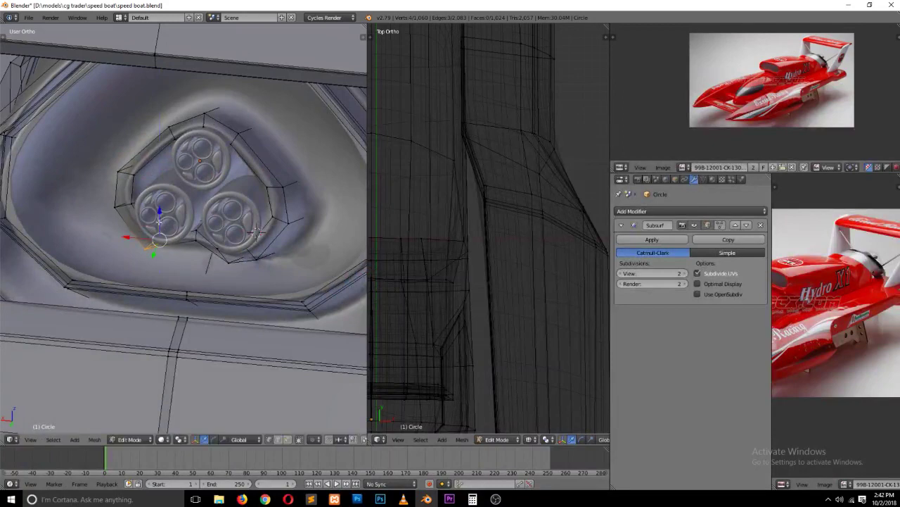
Step: Bevel the socket rim edges and check the smoothed result in Object Mode
key(ctrl+b)
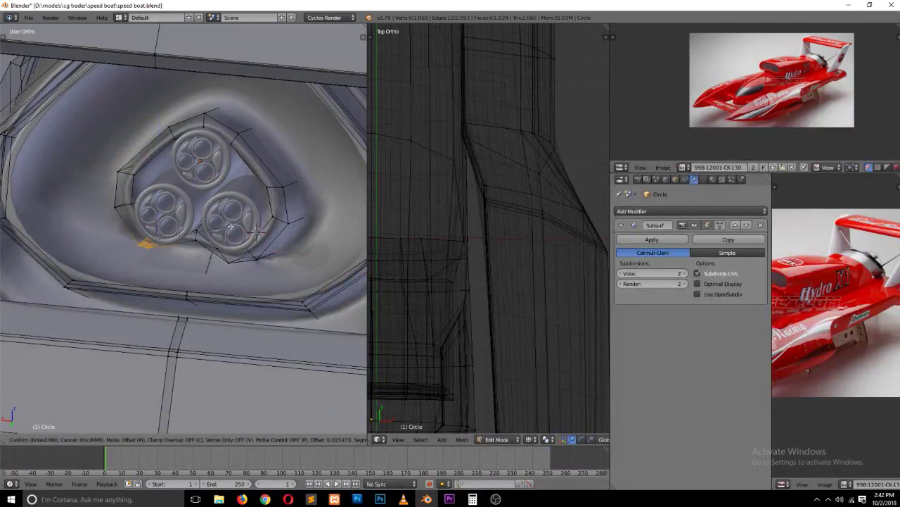
click(231, 225)
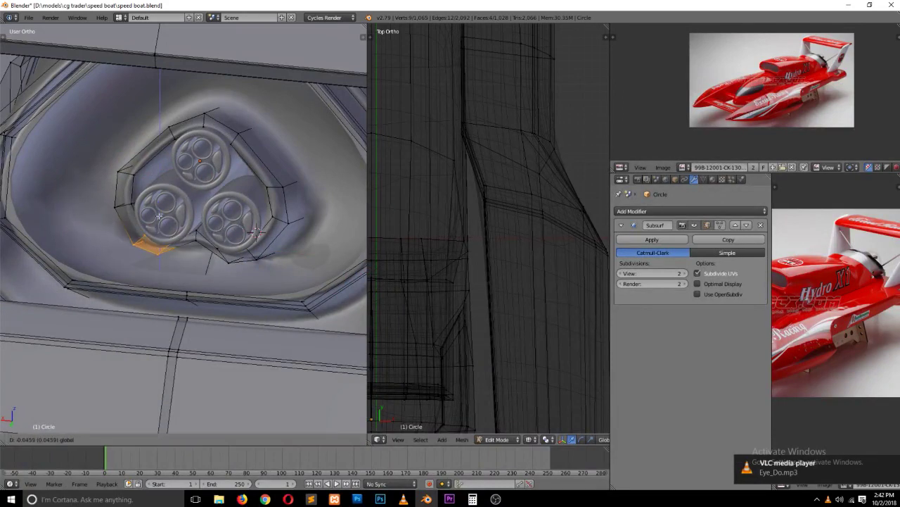
key(Tab)
scroll(211, 234, down, 3)
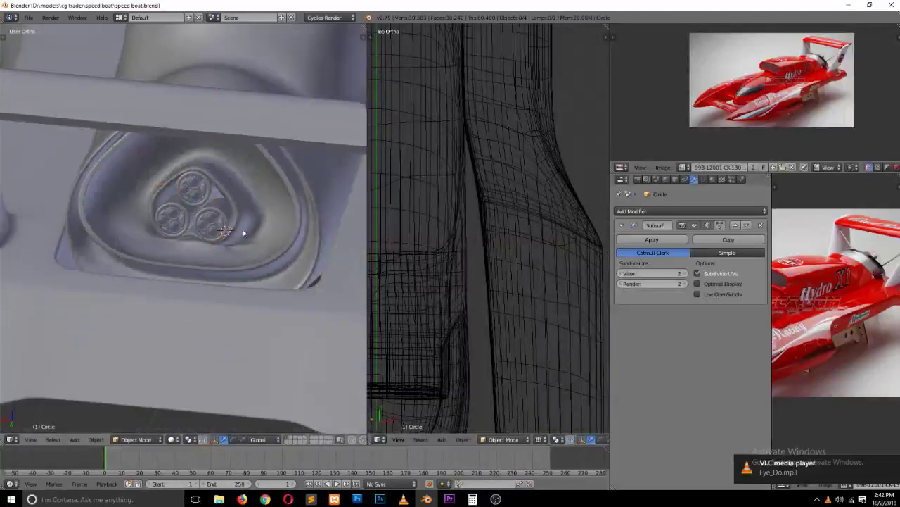
scroll(251, 202, up, 2)
Step: Add an edge loop around the socket and view the smoothed result
key(Tab)
key(ctrl+r)
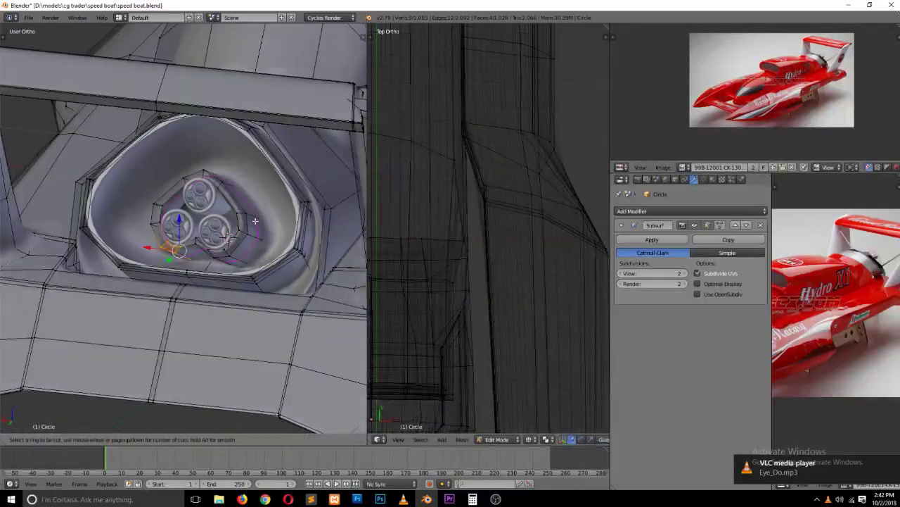
click(265, 226)
click(264, 227)
key(Tab)
Step: Cut another supporting edge loop around the intake socket
scroll(264, 227, down, 2)
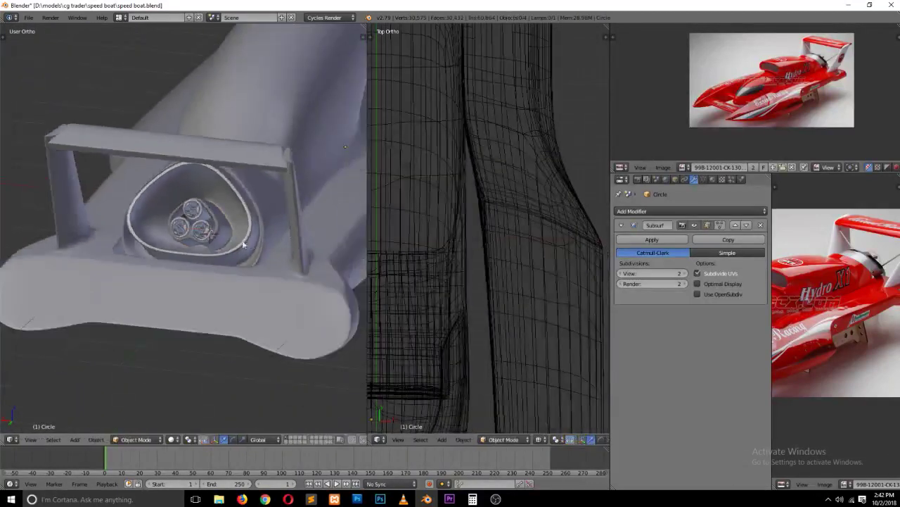
mouse_move(264, 227)
middle_down()
mouse_move(243, 255)
mouse_move(276, 219)
mouse_move(289, 260)
mouse_move(344, 260)
middle_up()
middle_drag(215, 230, 181, 236)
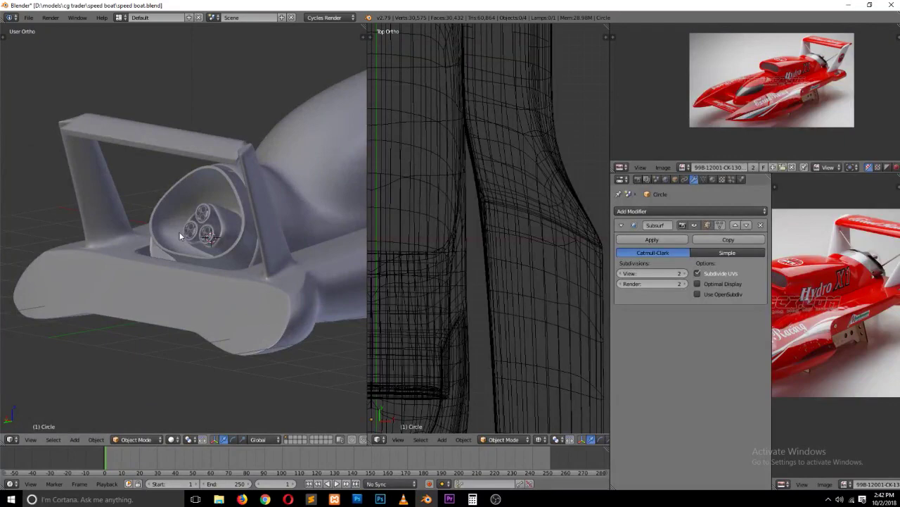
scroll(197, 240, up, 2)
scroll(204, 236, up, 1)
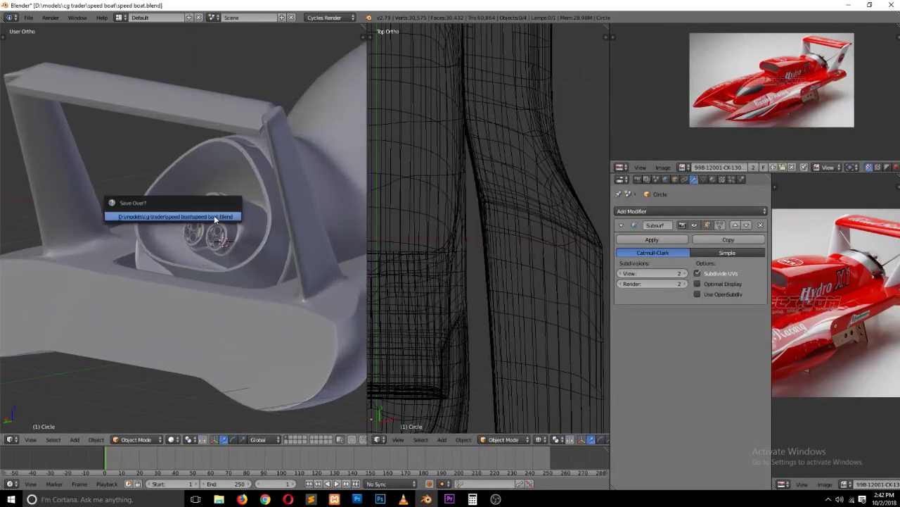
key(Tab)
click(243, 208)
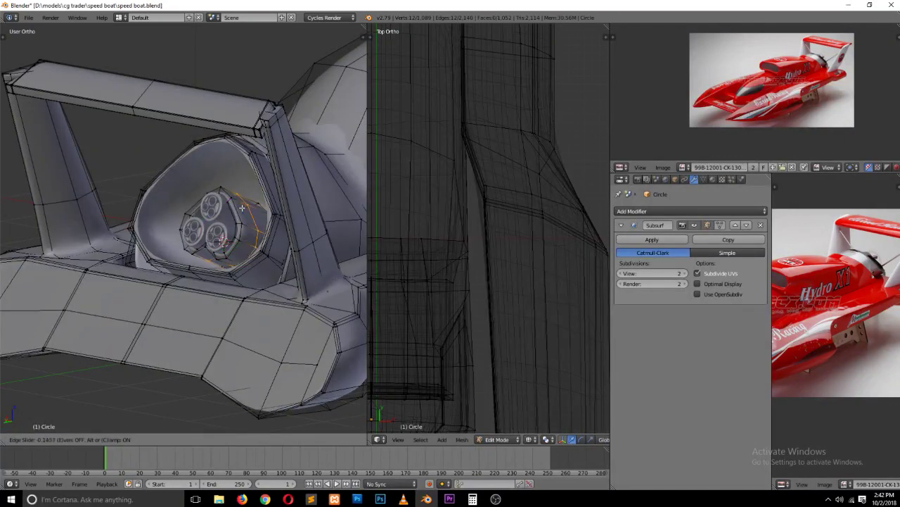
click(227, 205)
key(Tab)
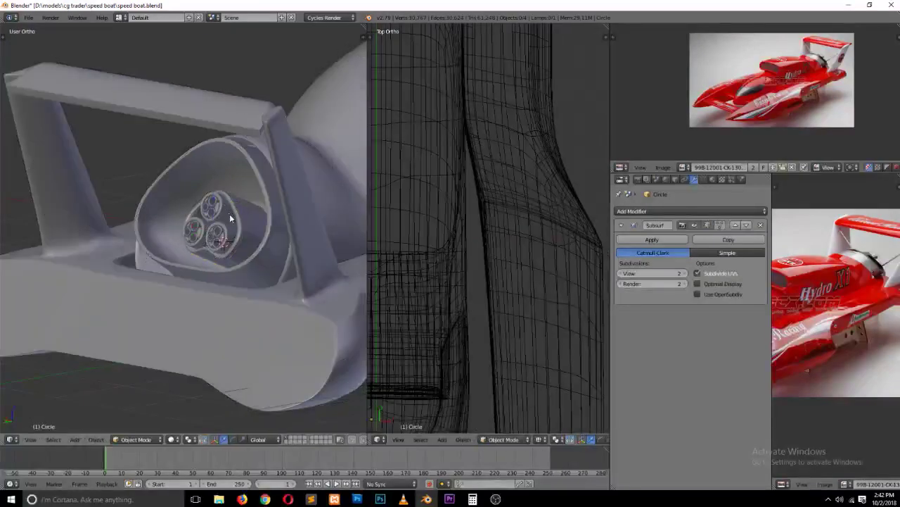
Step: Save over the speed boat file repeatedly, then select everything and check front and side views
scroll(236, 232, down, 2)
scroll(242, 253, down, 1)
key(ctrl+s)
click(240, 252)
mouse_move(239, 255)
middle_down()
mouse_move(216, 276)
mouse_move(301, 276)
mouse_move(333, 288)
mouse_move(348, 280)
middle_up()
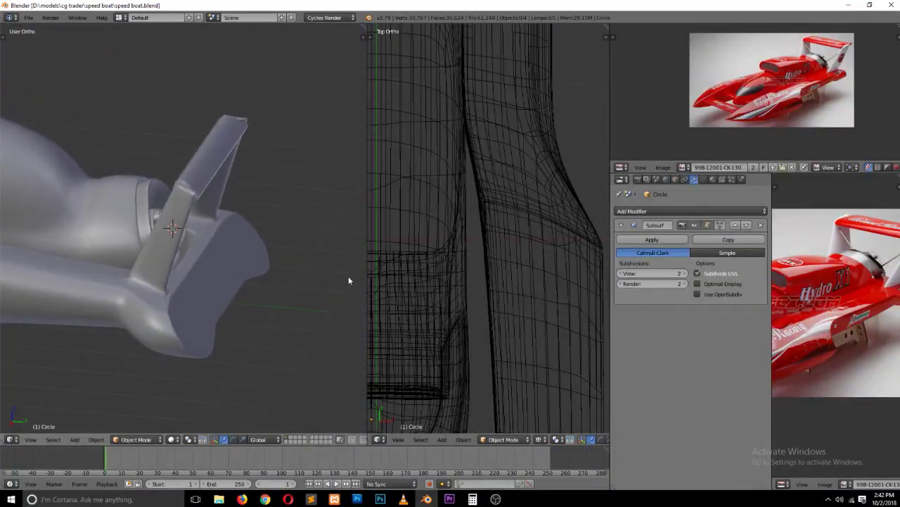
key(ctrl+s)
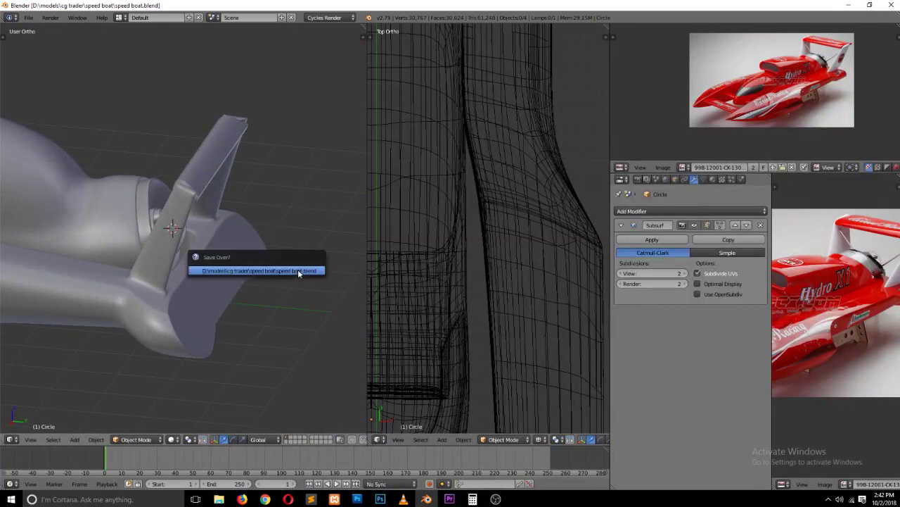
click(297, 271)
middle_drag(271, 267, 225, 275)
key(ctrl+s)
click(226, 273)
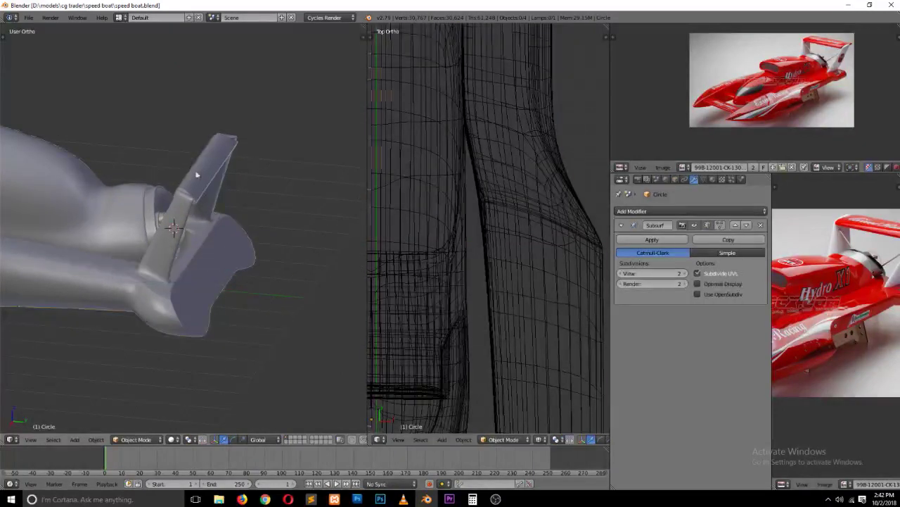
key(a)
key(KP_1)
key(KP_3)
Step: Box-select the wing strut's top vertices and scale them along Y to flare the tip
scroll(199, 177, up, 1)
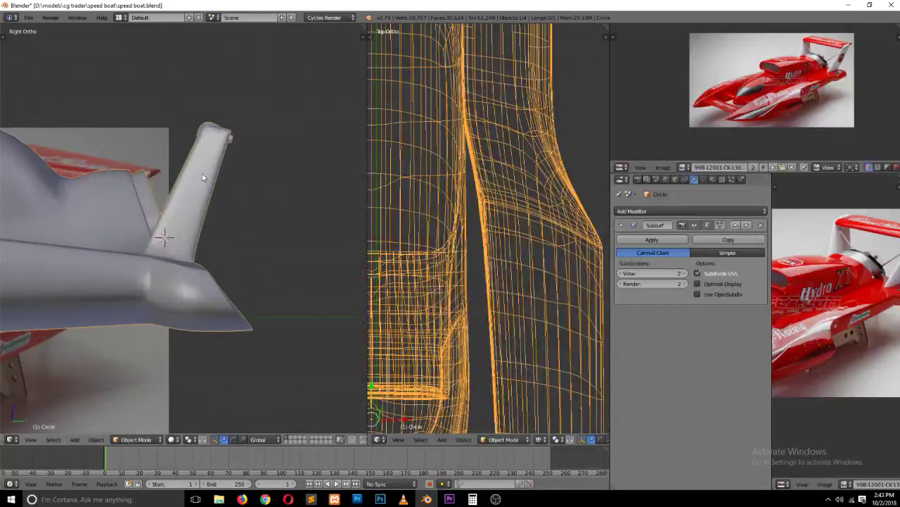
key(Tab)
key(z)
key(a)
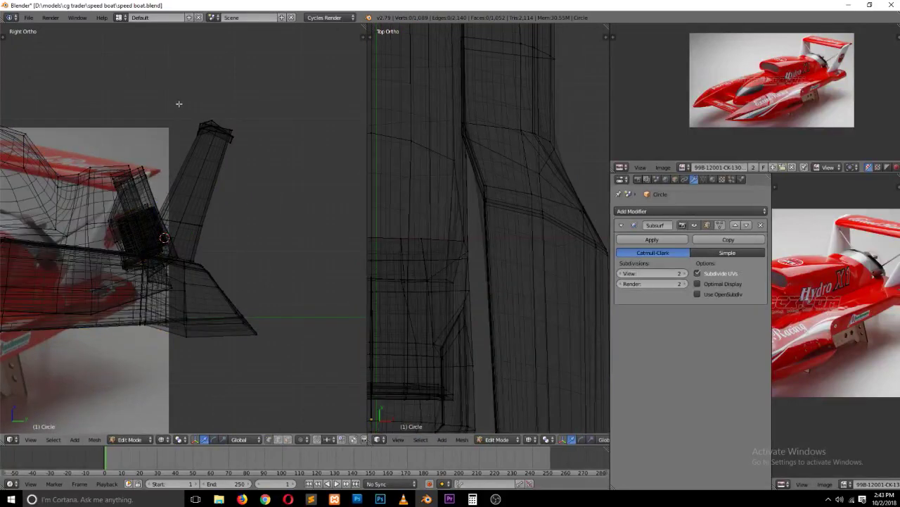
key(n)
key(b)
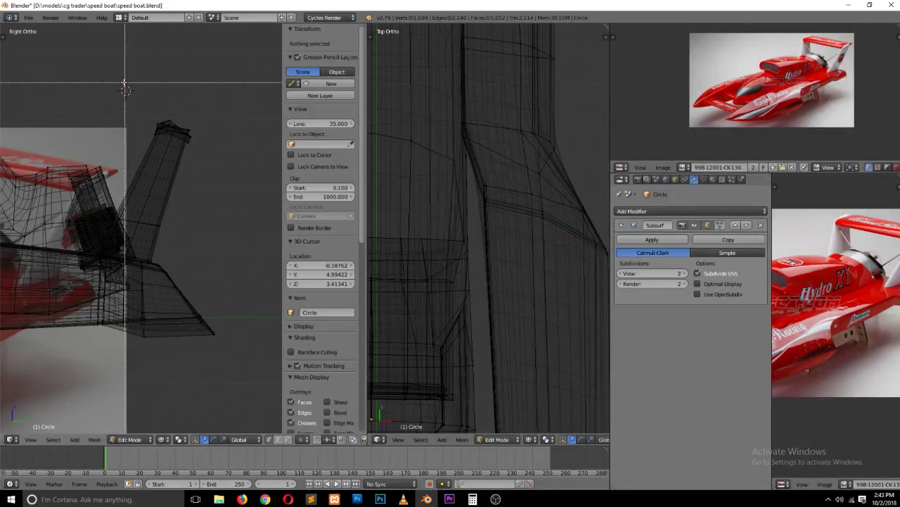
drag(125, 80, 228, 148)
key(s)
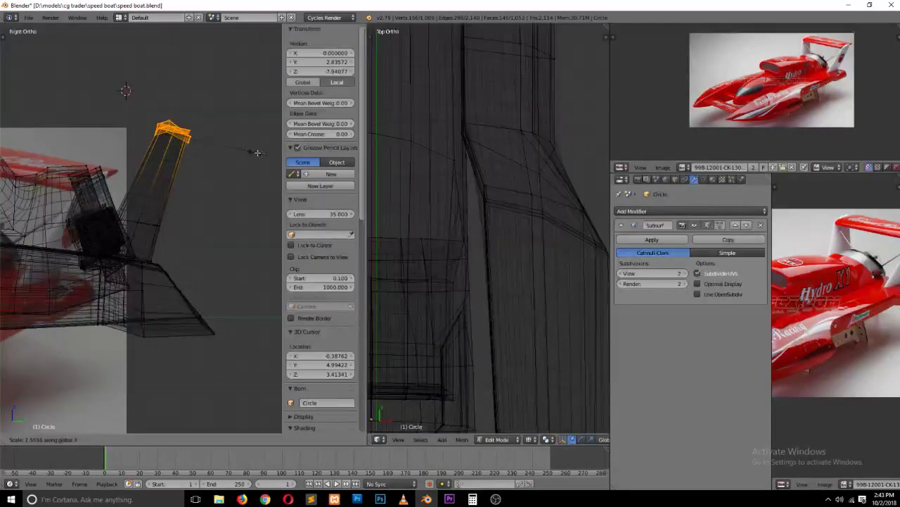
key(y)
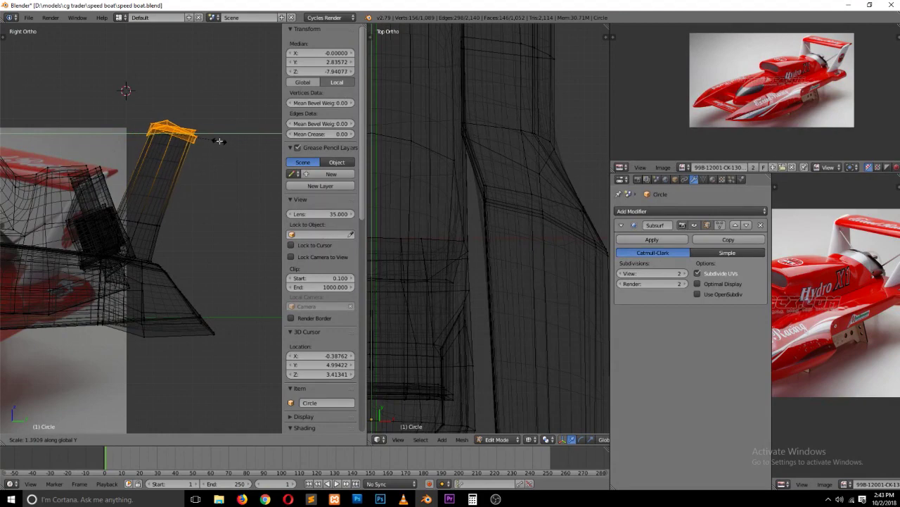
click(217, 136)
key(Tab)
middle_drag(194, 155, 239, 197)
Step: Deselect the wing frame and orbit to view the boat from behind
scroll(232, 204, down, 3)
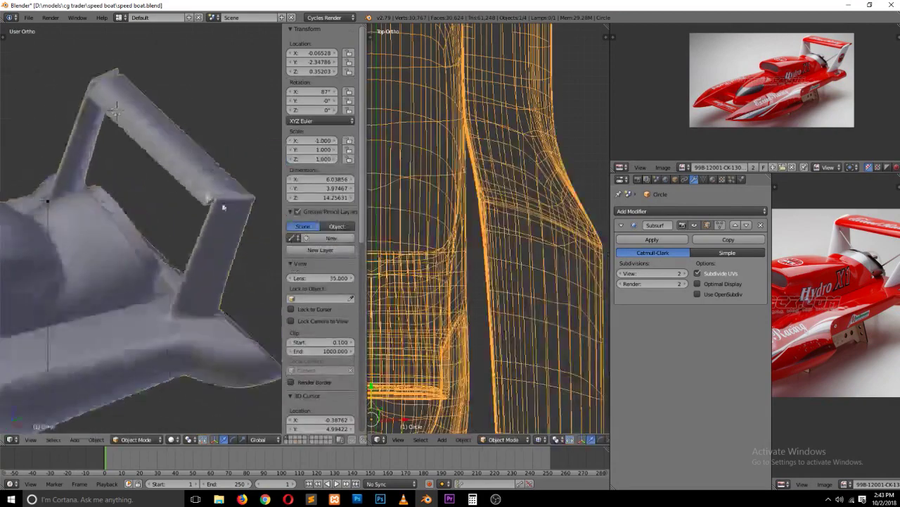
key(a)
scroll(225, 209, down, 4)
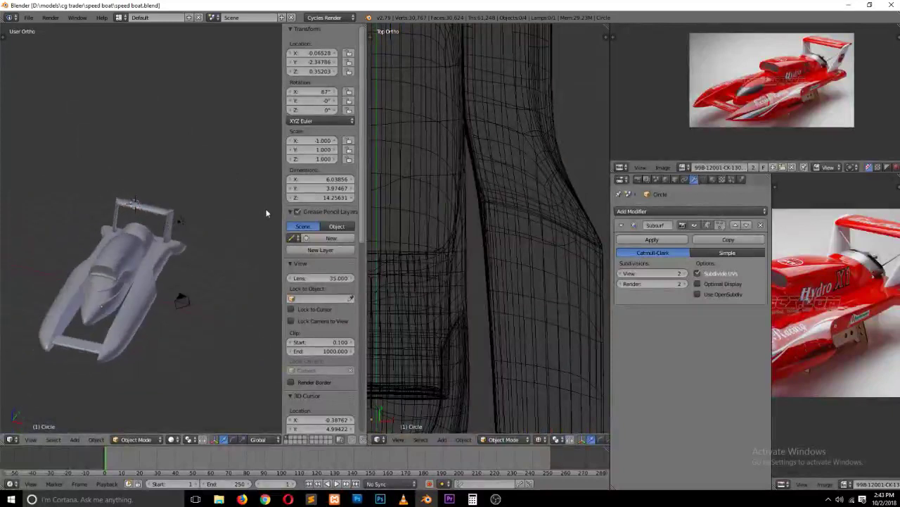
middle_drag(221, 211, 90, 183)
scroll(111, 209, up, 5)
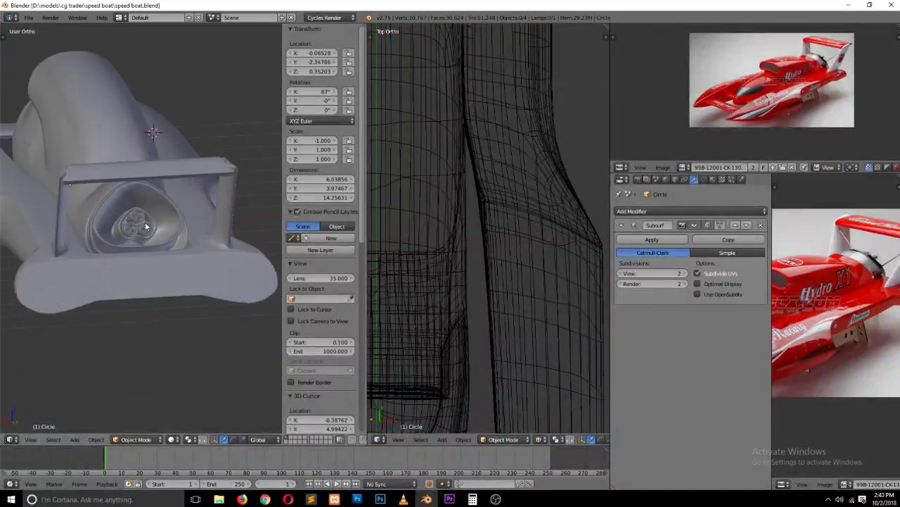
Step: Save the speed boat file, confirming Save Over to overwrite it
key(ctrl+s)
click(160, 241)
key(n)
key(n)
key(ctrl+s)
click(186, 276)
Step: Orbit to an elevated side view and zoom in on the cockpit nose
key(KP_6)
key(KP_6)
middle_drag(183, 279, 7, 296)
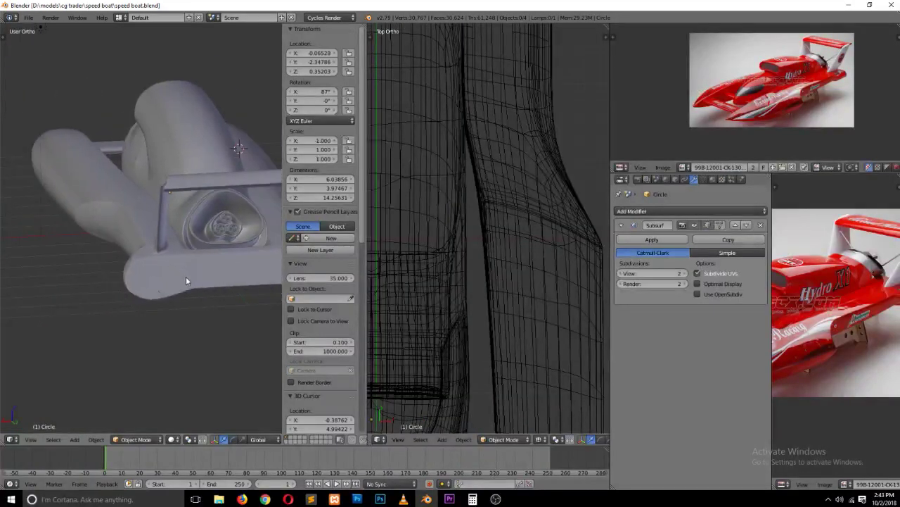
scroll(7, 295, down, 5)
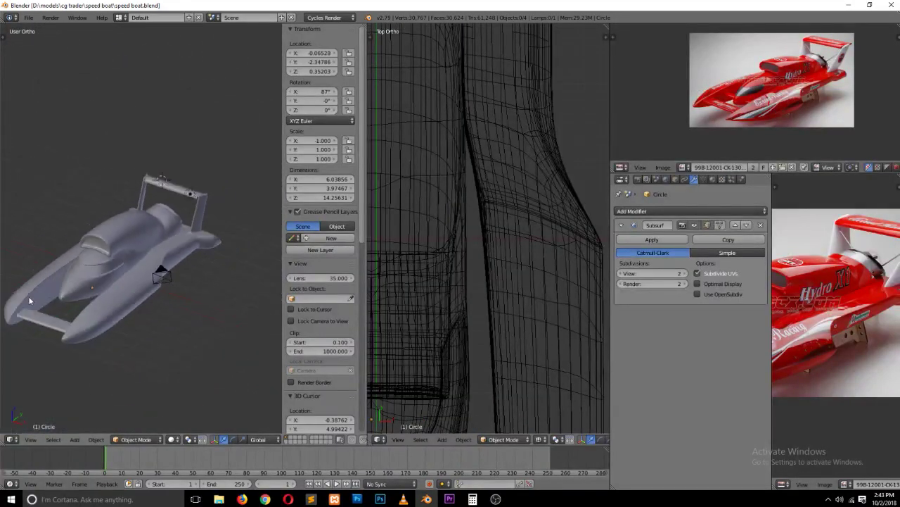
scroll(40, 307, up, 3)
scroll(48, 305, up, 2)
scroll(49, 306, up, 1)
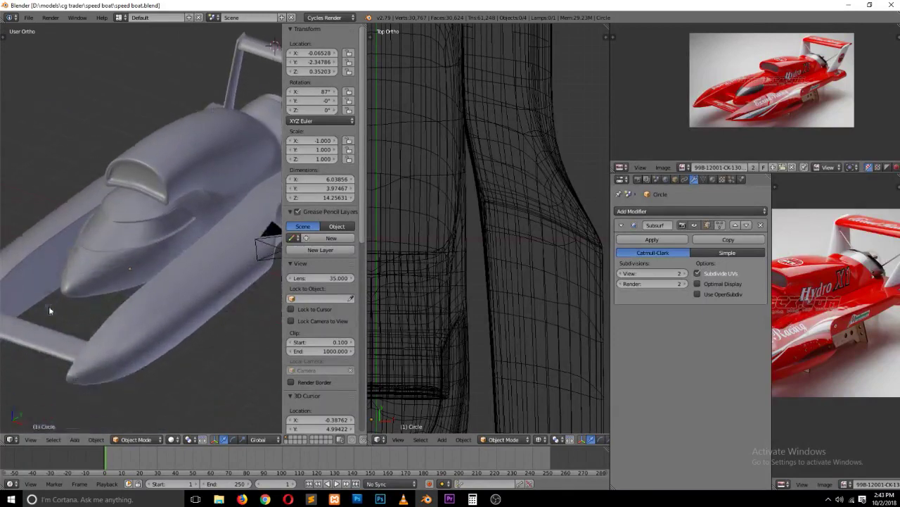
scroll(49, 306, up, 2)
scroll(48, 308, up, 2)
scroll(47, 308, up, 1)
Step: Select the edge loop around the hull nose and scale it slightly outward
scroll(47, 308, up, 1)
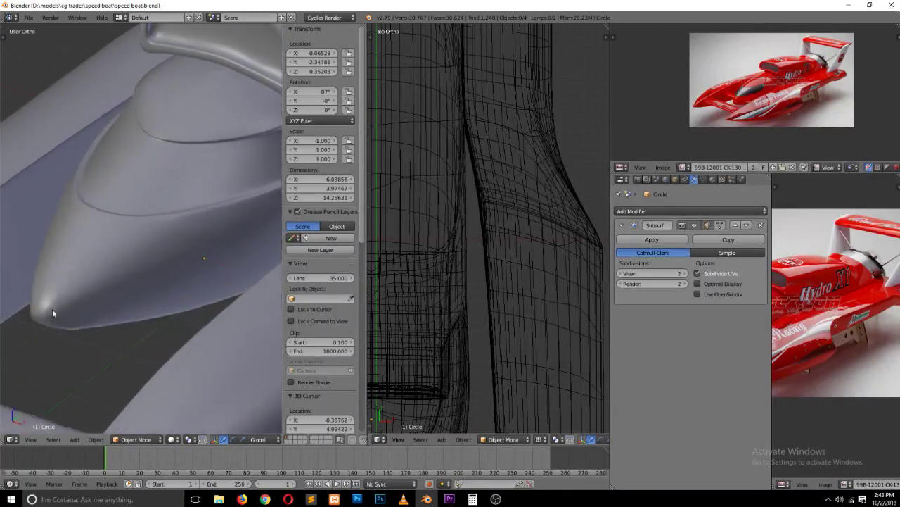
scroll(126, 298, up, 2)
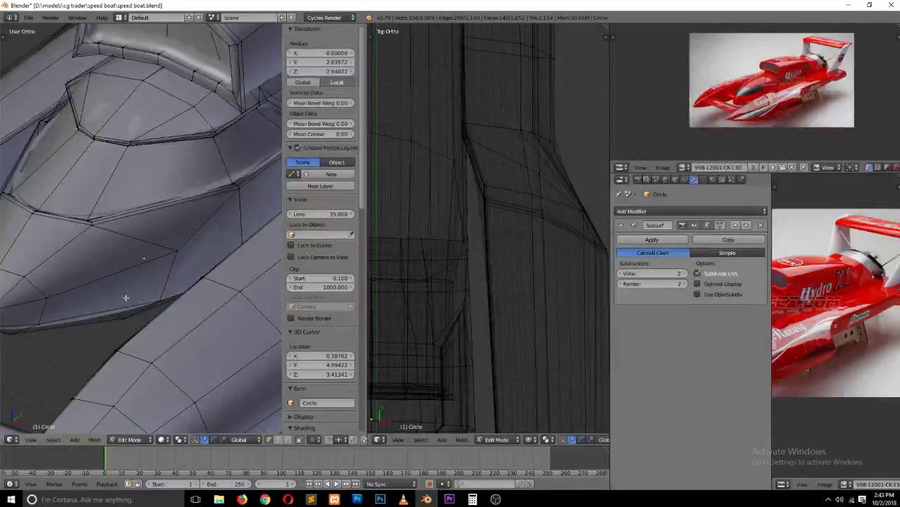
alt+right_click(93, 274)
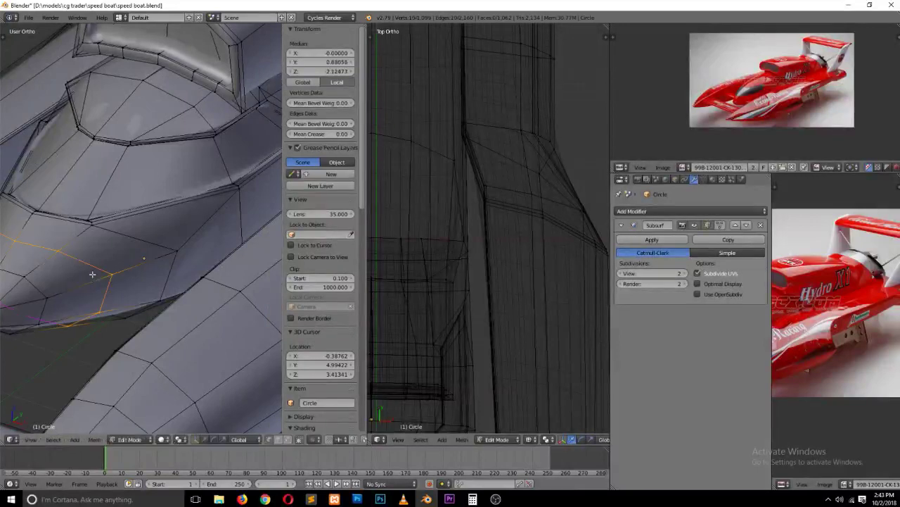
key(s)
click(113, 244)
scroll(113, 244, down, 3)
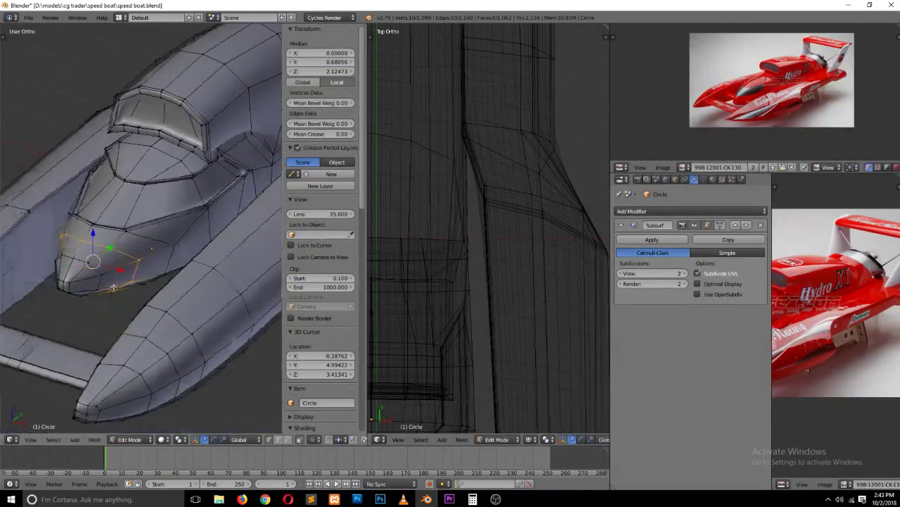
mouse_move(113, 253)
middle_down()
mouse_move(138, 278)
mouse_move(135, 269)
middle_up()
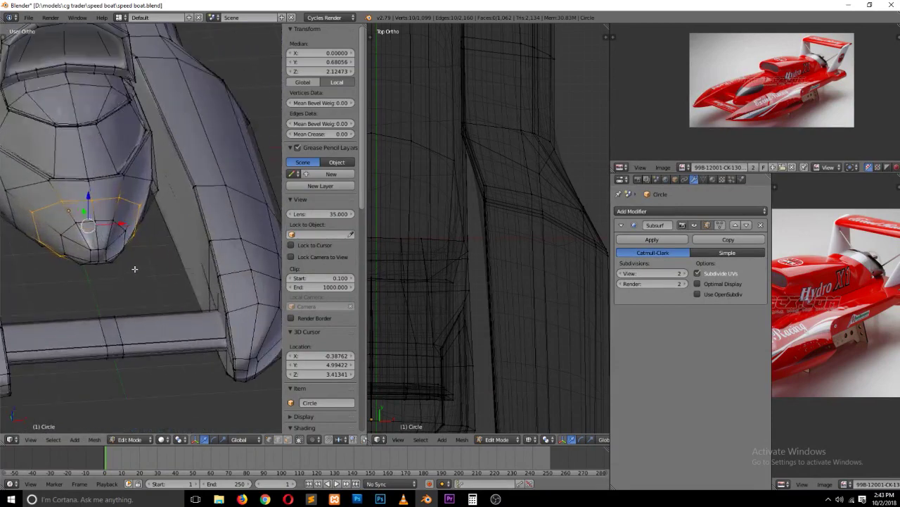
Step: Return to Object Mode, deselect the hull and save over the speed boat file
key(Tab)
key(a)
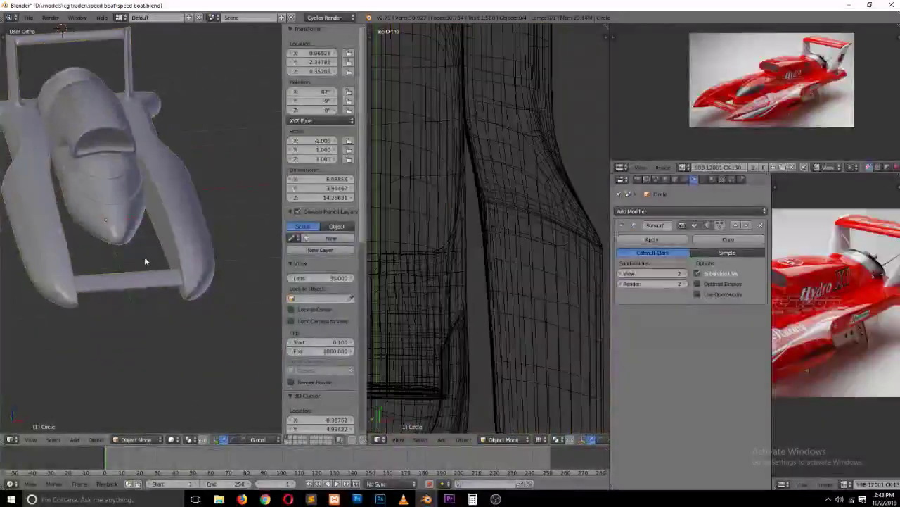
key(ctrl+s)
click(146, 254)
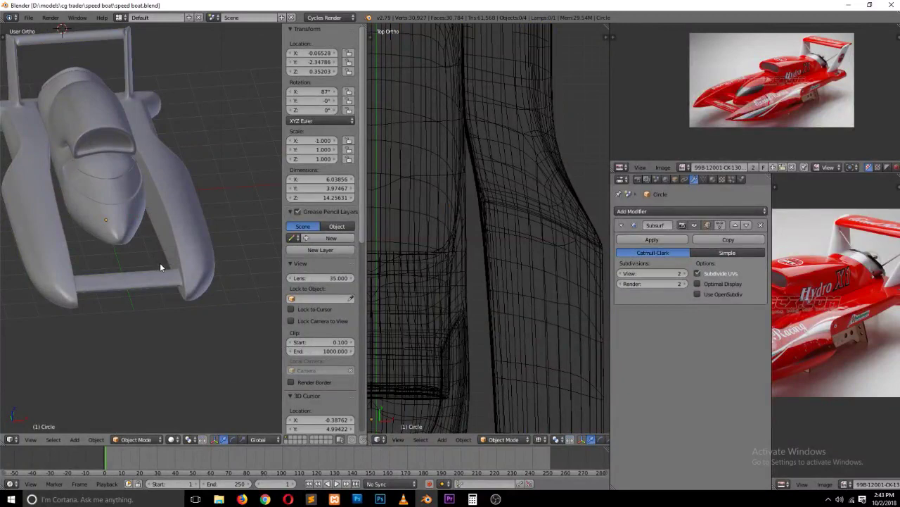
Step: In Edit Mode, join two vertices on the nose side with a new edge
scroll(136, 223, up, 3)
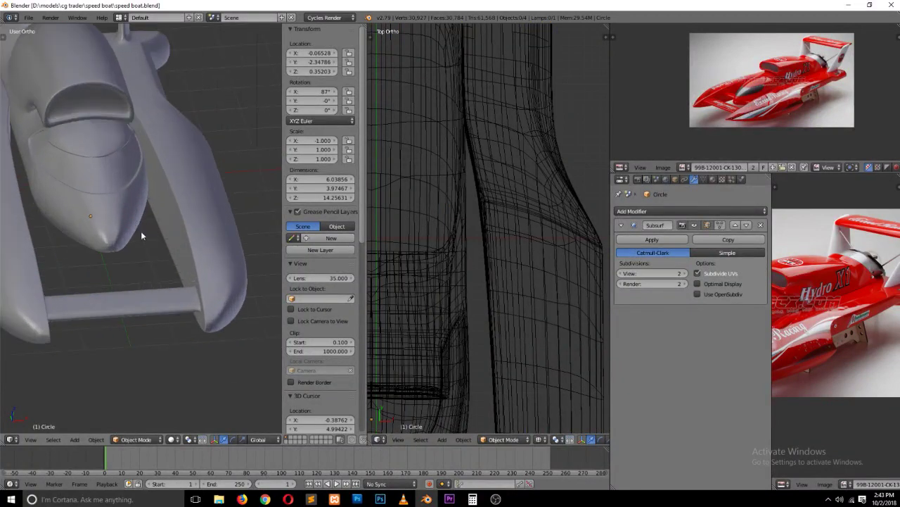
key(Tab)
scroll(127, 218, up, 3)
scroll(123, 215, up, 2)
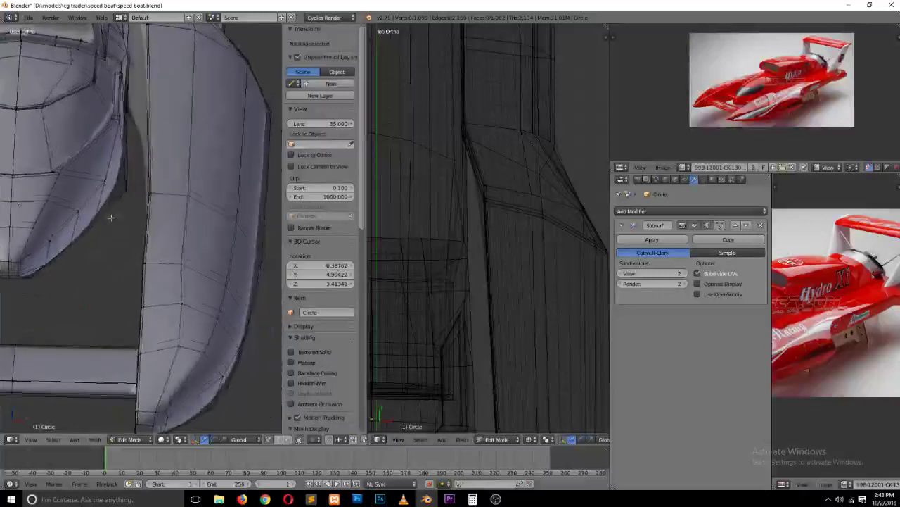
scroll(119, 217, up, 1)
scroll(116, 218, up, 1)
scroll(114, 218, up, 1)
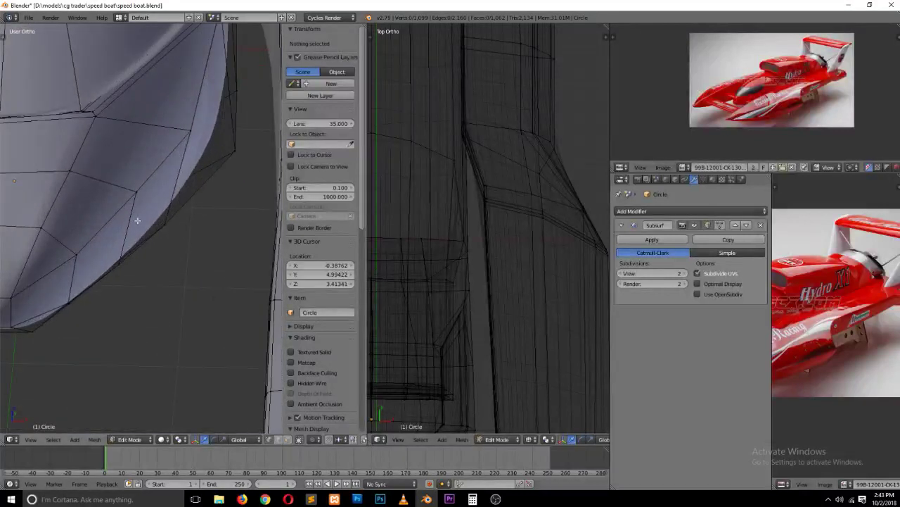
right_click(131, 192)
shift+right_click(90, 242)
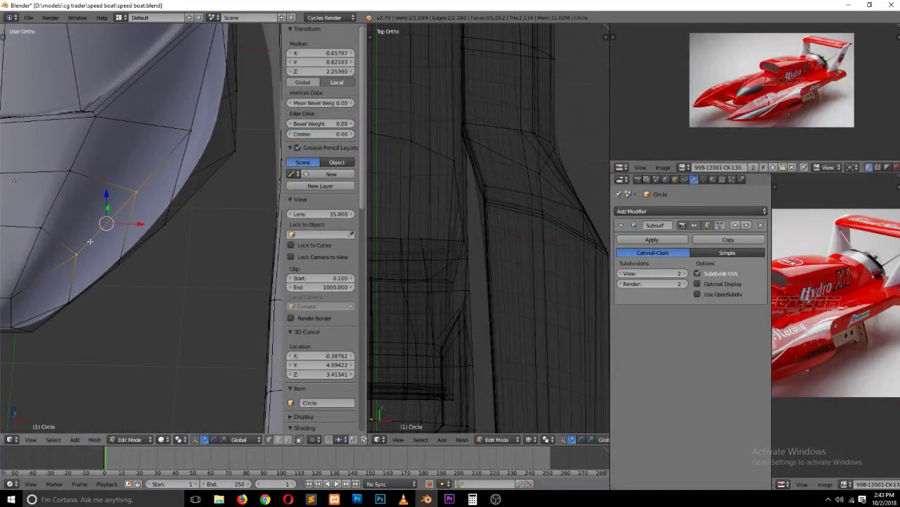
key(j)
Step: Move the new edge along X, scale it and extrude a second edge from it
key(g)
key(y)
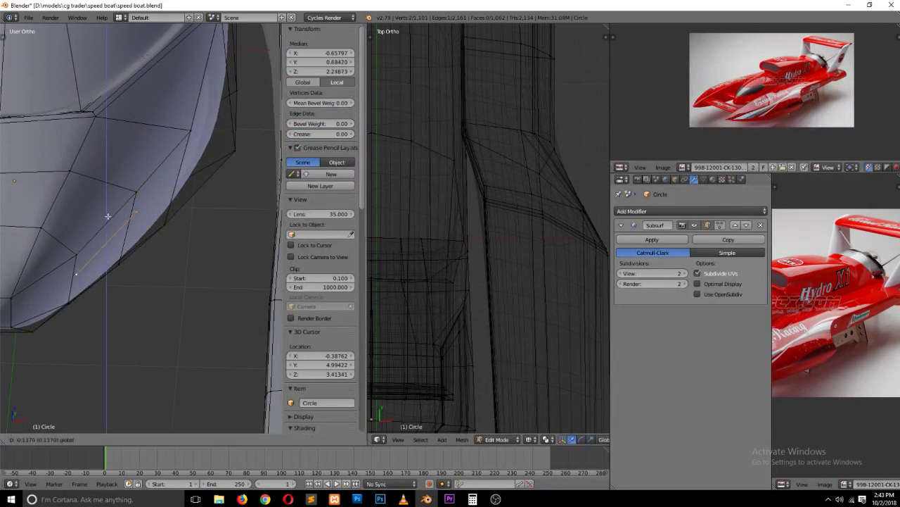
key(x)
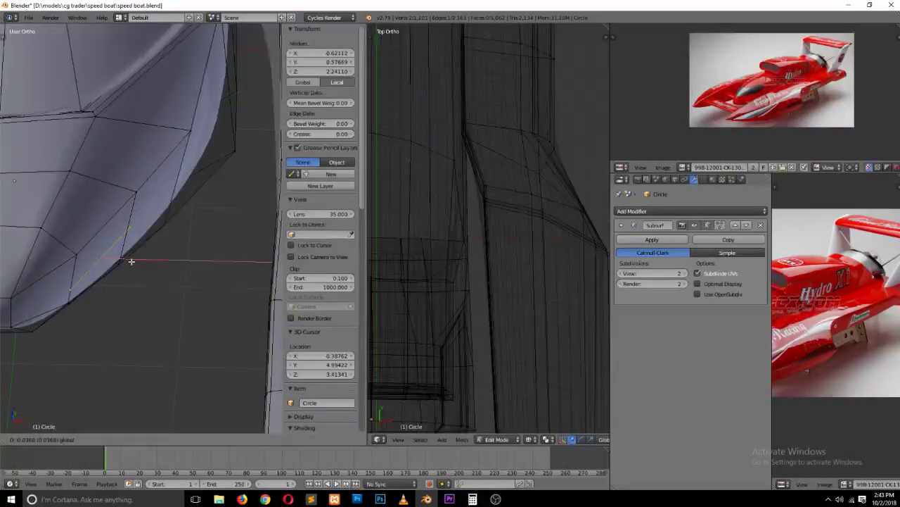
click(131, 261)
key(s)
click(148, 253)
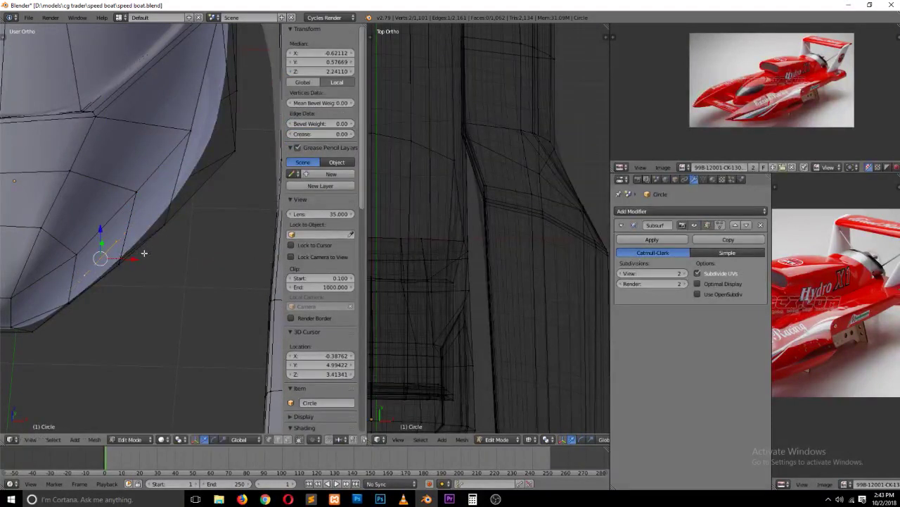
key(e)
click(148, 266)
Step: In face select mode, push the small nose face along X across to the side pontoon
key(ctrl+Tab)
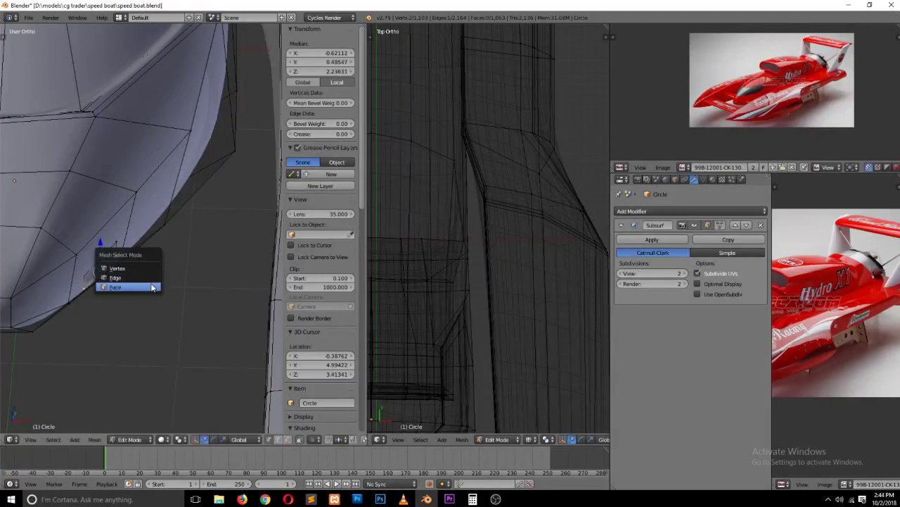
click(134, 282)
click(103, 274)
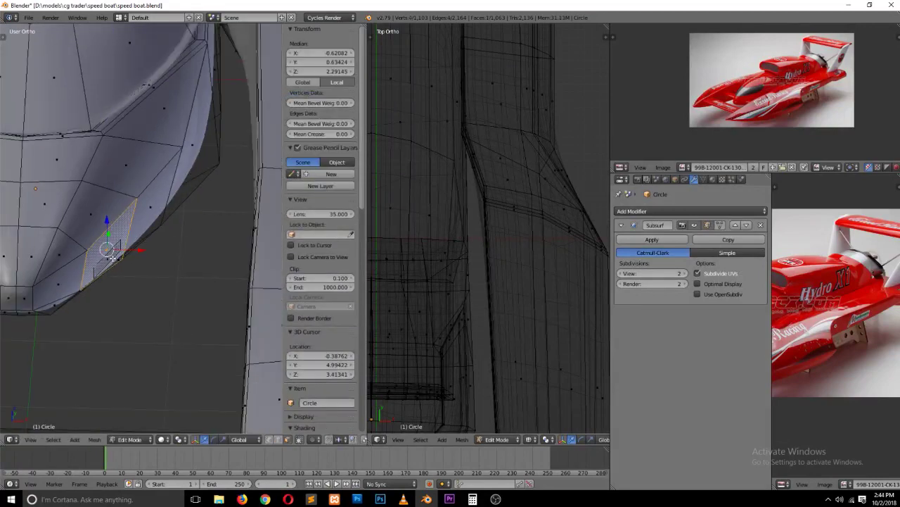
scroll(112, 260, down, 3)
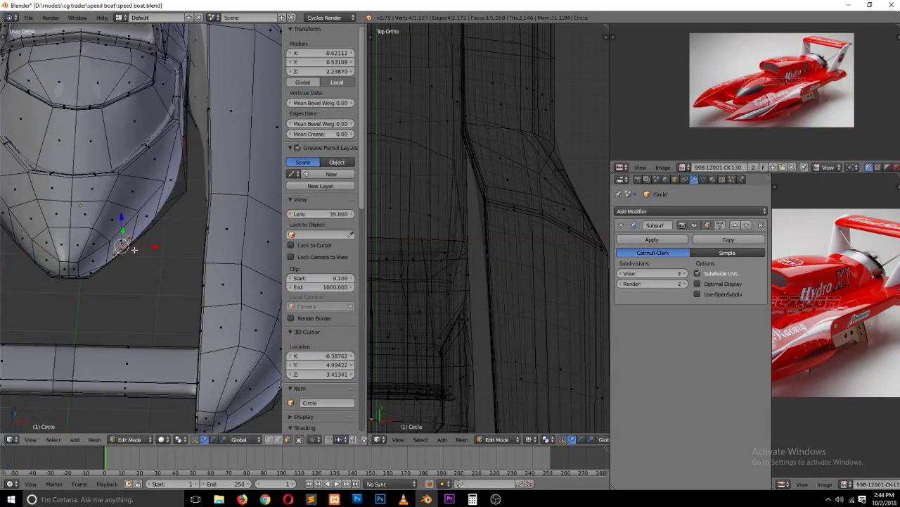
key(g)
key(x)
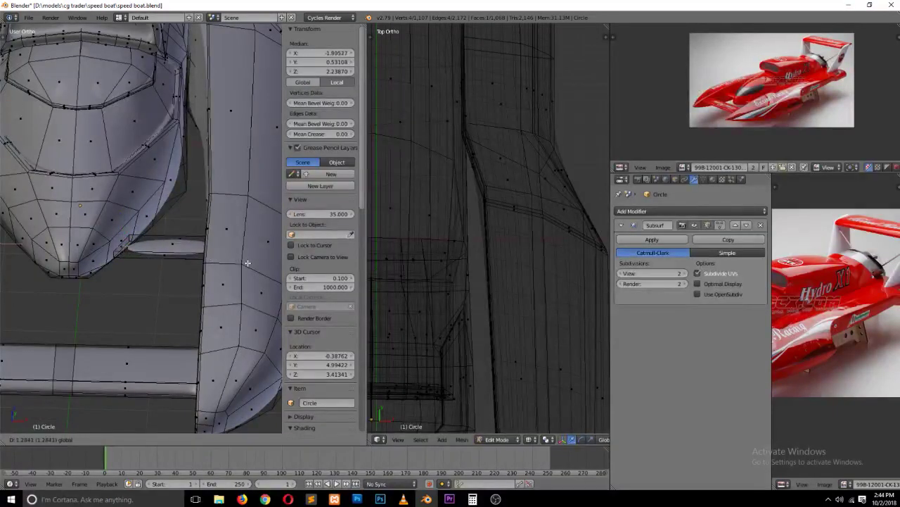
click(247, 262)
Step: Delete the strut's end face and the face where it meets the hull
mouse_move(241, 262)
middle_down()
mouse_move(243, 284)
mouse_move(159, 272)
middle_up()
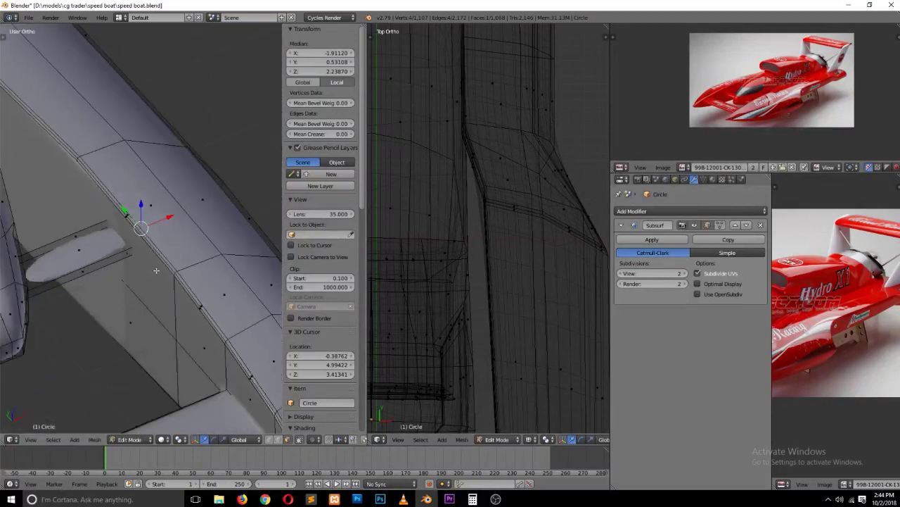
key(x)
click(156, 270)
mouse_move(129, 287)
middle_down()
mouse_move(89, 287)
mouse_move(89, 257)
middle_up()
key(z)
right_click(109, 228)
key(z)
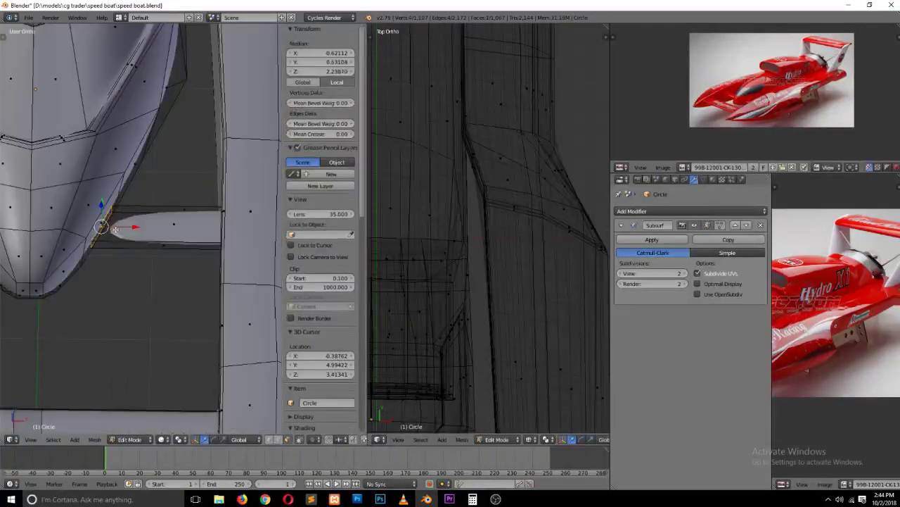
key(x)
click(139, 234)
Step: Add a loop cut across the strut, then return to Object Mode to view the smoothed hull
key(ctrl+r)
click(161, 226)
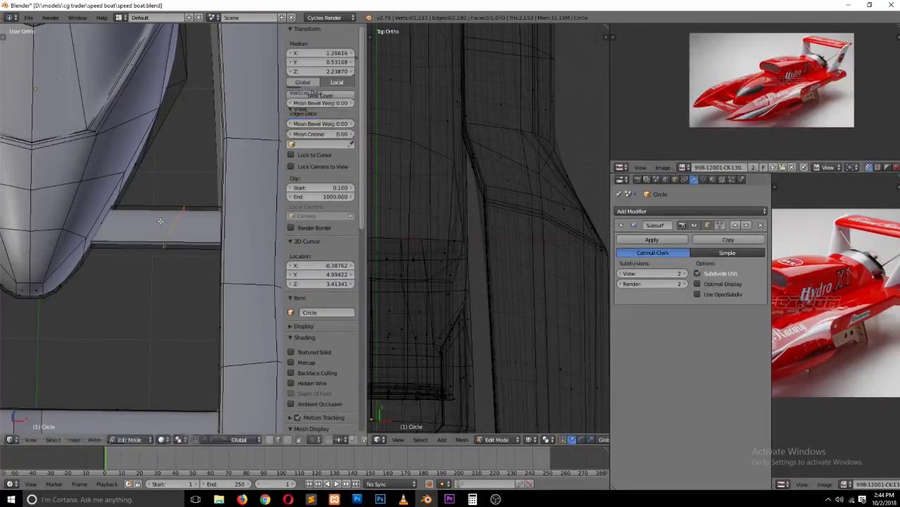
click(101, 215)
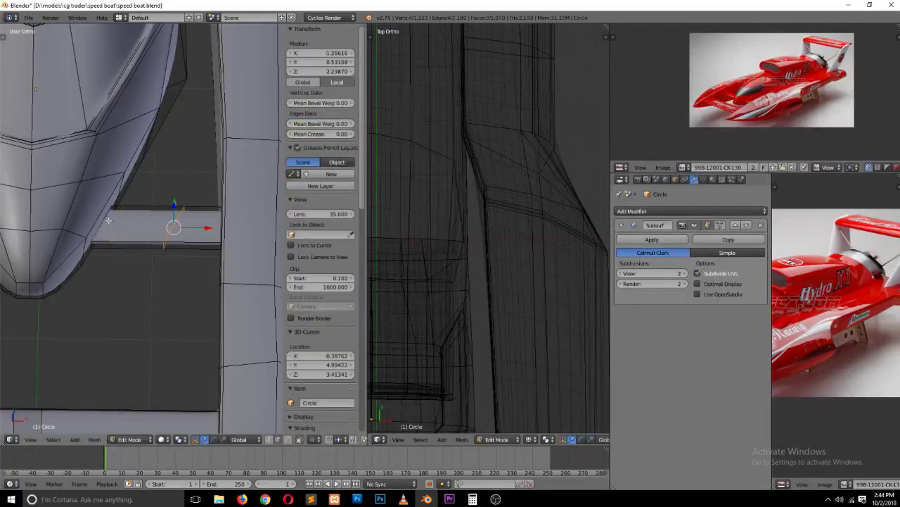
key(Tab)
mouse_move(126, 234)
middle_down()
mouse_move(99, 202)
mouse_move(122, 196)
mouse_move(143, 230)
middle_up()
Step: Apply smooth shading to the boat from the tool panel, then deselect it
right_click(143, 230)
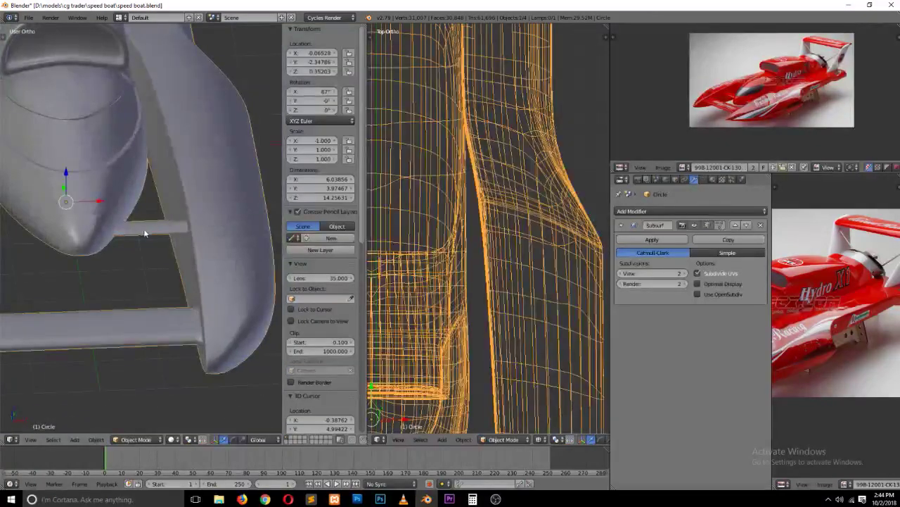
key(t)
click(28, 169)
key(t)
key(a)
mouse_move(203, 261)
middle_down()
mouse_move(249, 243)
mouse_move(246, 225)
mouse_move(142, 261)
mouse_move(77, 246)
mouse_move(117, 295)
mouse_move(193, 292)
mouse_move(188, 287)
middle_up()
Step: In top view, edit the hull's vertices in wireframe and box-select its left half
scroll(188, 287, down, 2)
right_click(186, 283)
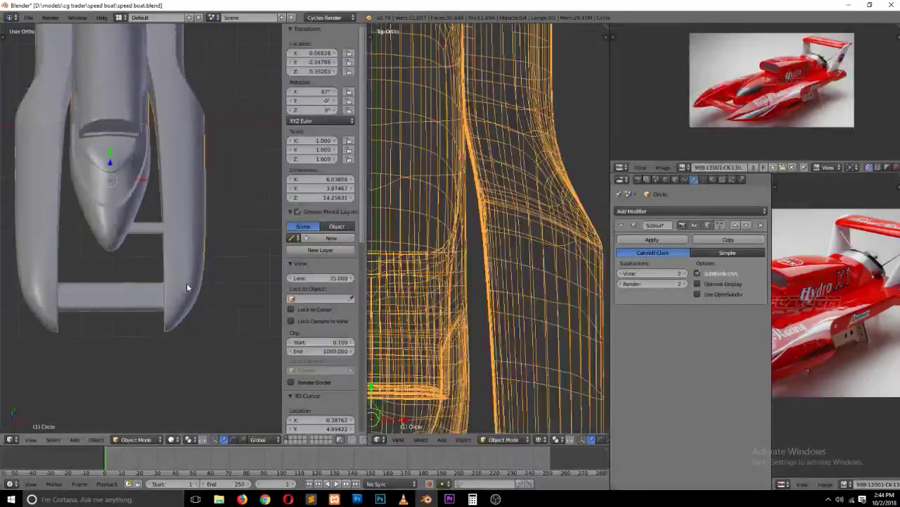
key(KP_7)
scroll(156, 279, down, 5)
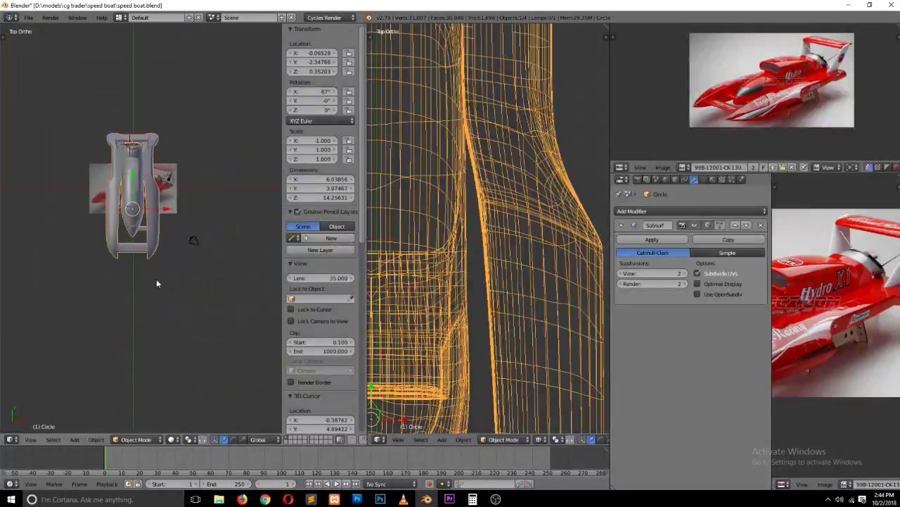
key(Tab)
scroll(129, 232, up, 3)
key(ctrl+Tab)
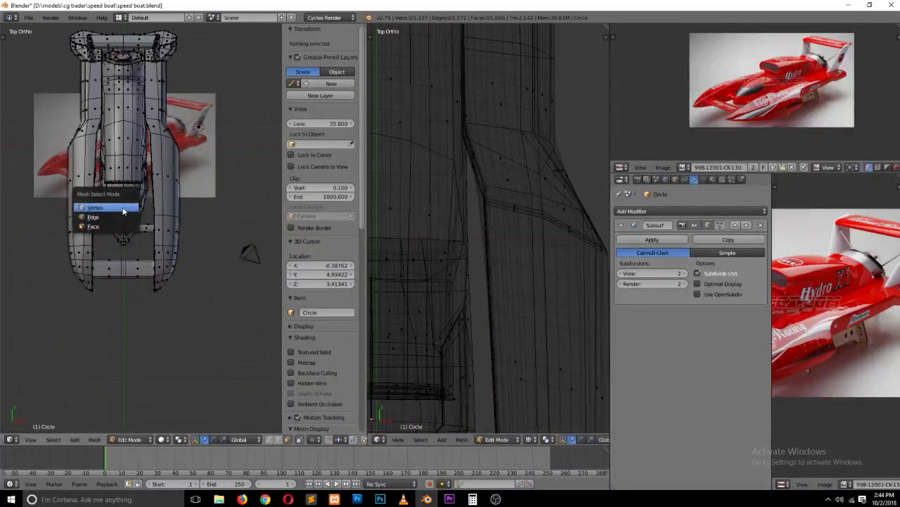
click(116, 206)
key(z)
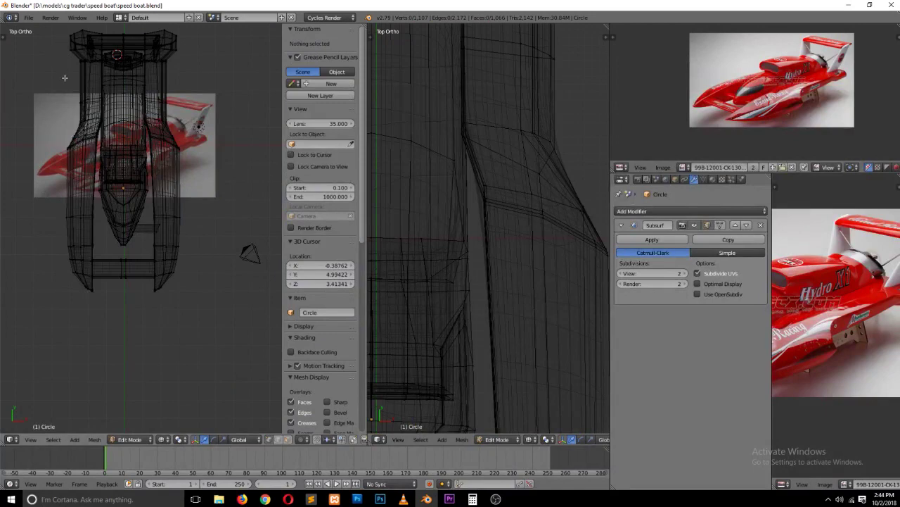
scroll(65, 78, down, 1)
key(b)
drag(49, 44, 127, 301)
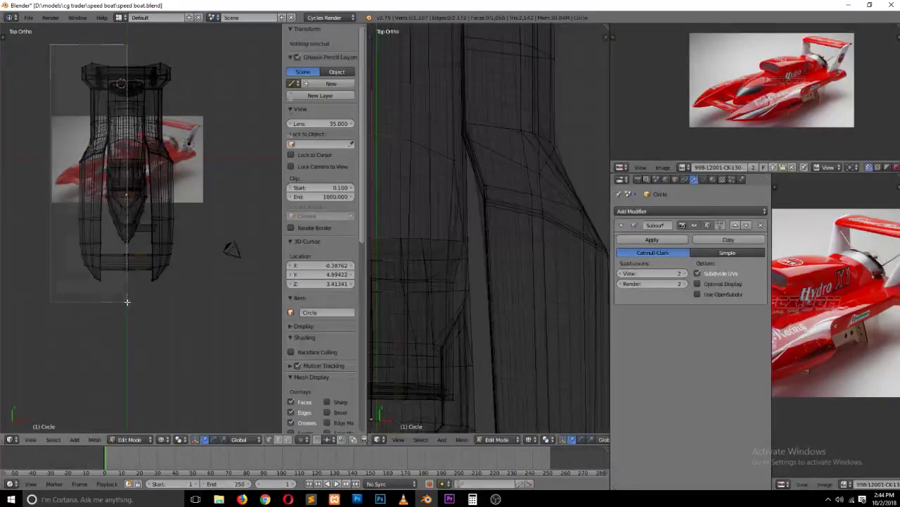
Step: Select the small loop near the rear crossbar and scale it to zero width along X
scroll(129, 296, up, 5)
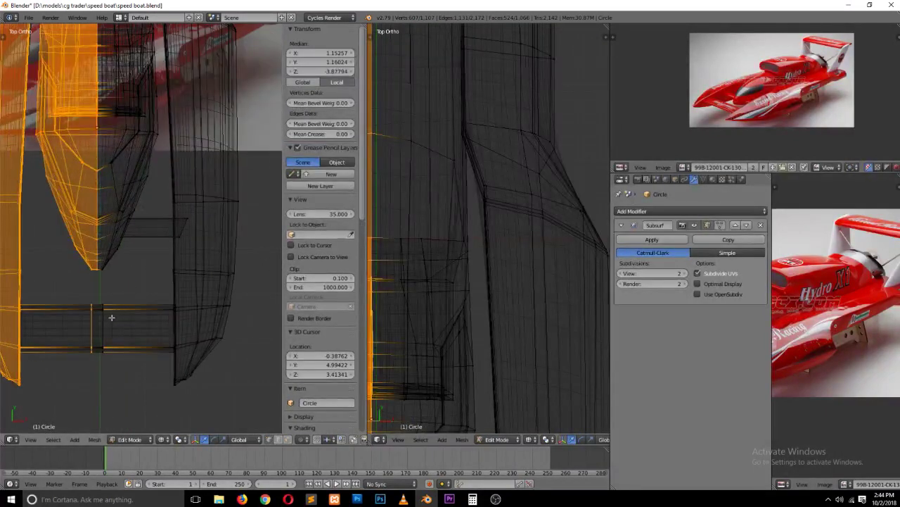
scroll(111, 317, down, 6)
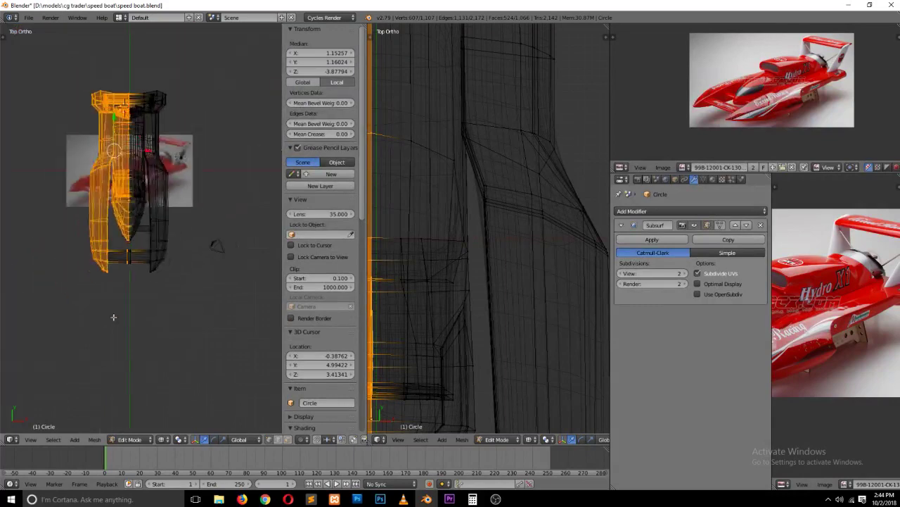
scroll(115, 315, up, 3)
scroll(115, 311, up, 2)
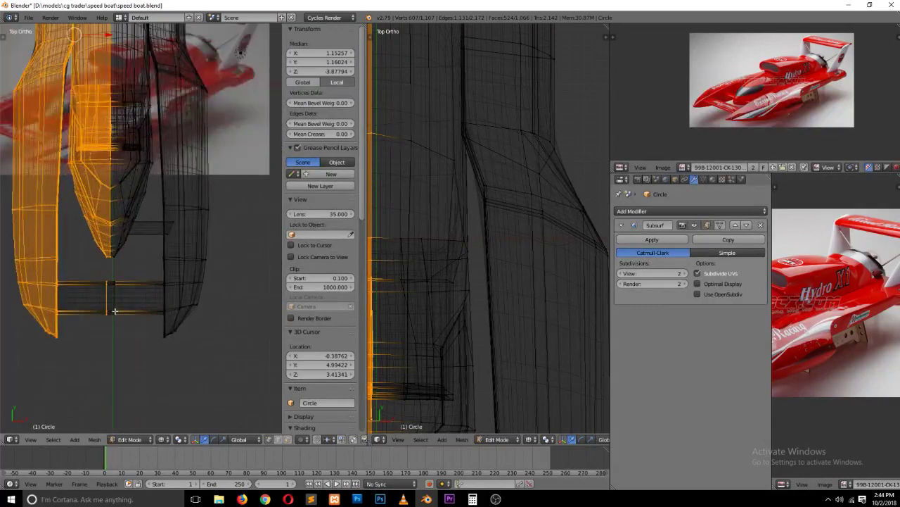
right_click(118, 298)
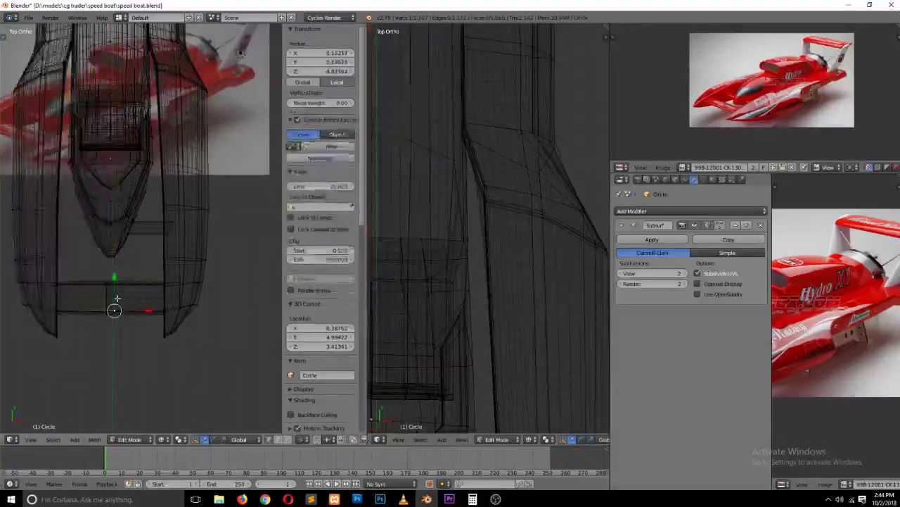
alt+right_click(115, 298)
key(s)
key(x)
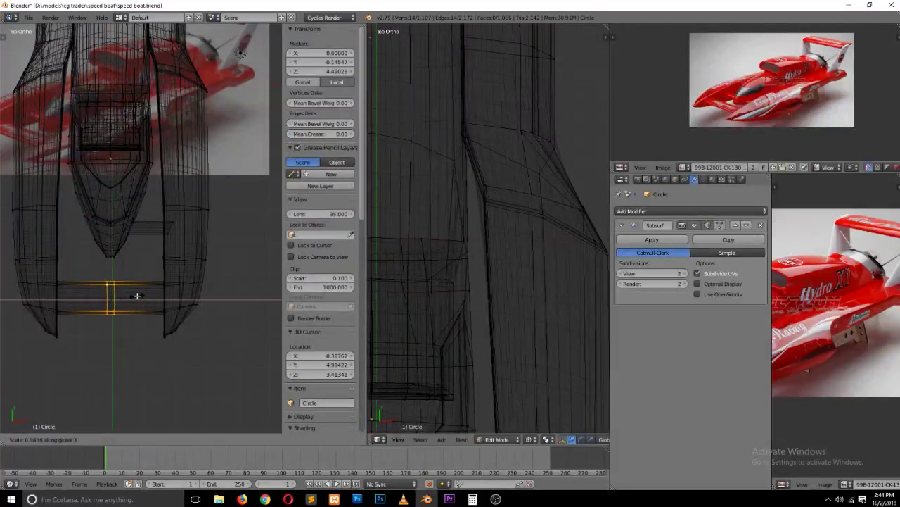
key(Return)
Step: Box-select the left half of the hull, delete its vertices and return to solid shading
key(a)
scroll(121, 200, down, 5)
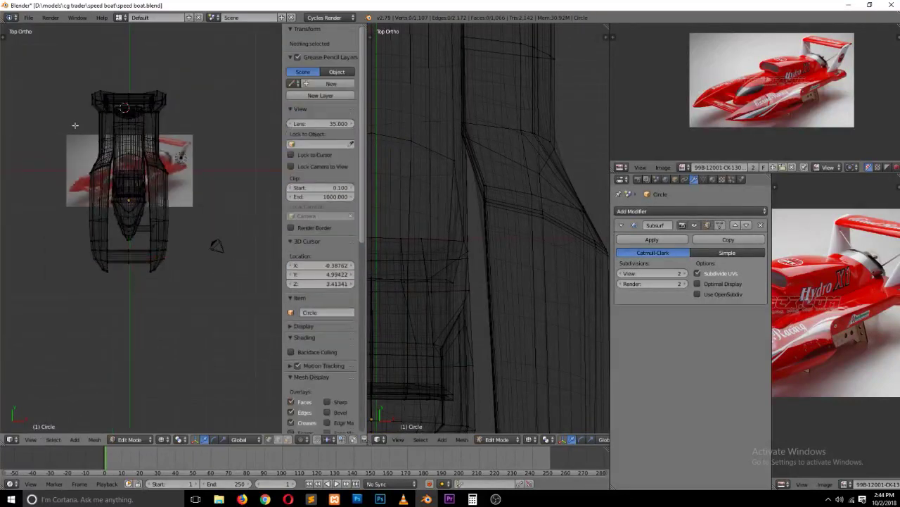
key(b)
drag(47, 65, 128, 355)
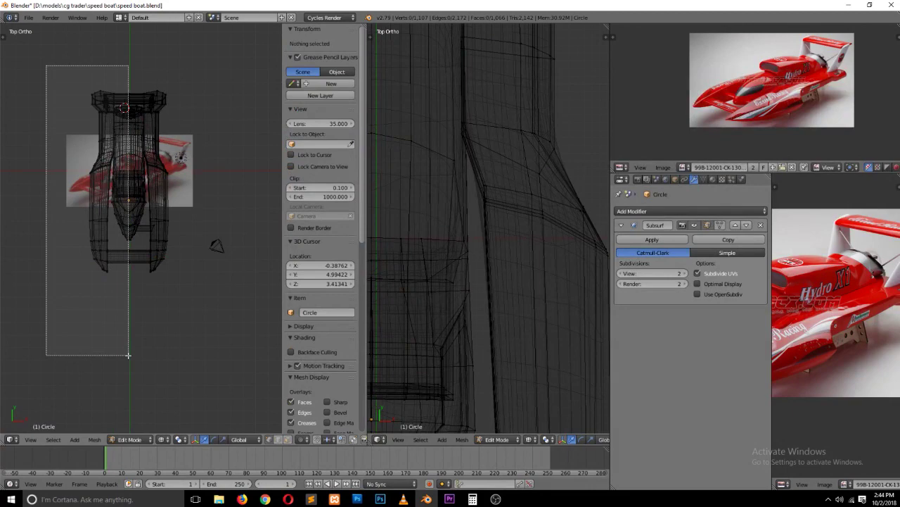
scroll(133, 323, up, 1)
scroll(137, 310, up, 4)
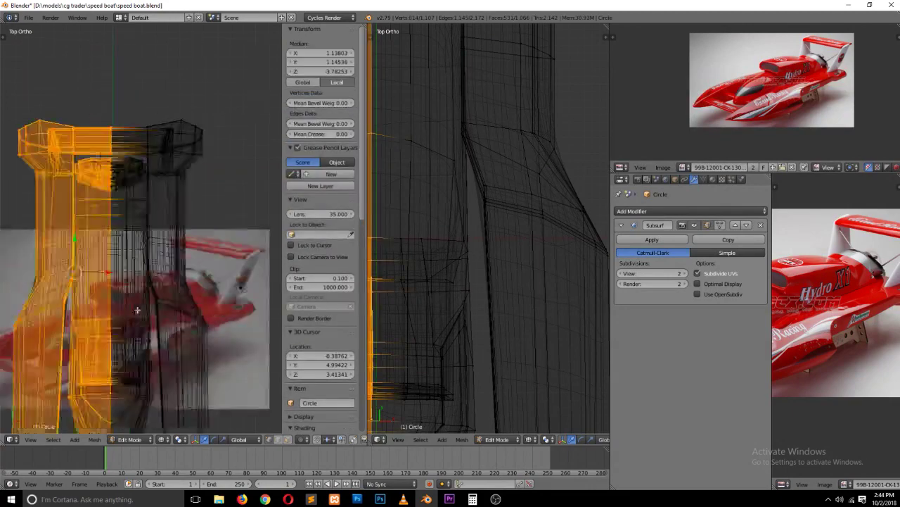
key(x)
click(137, 313)
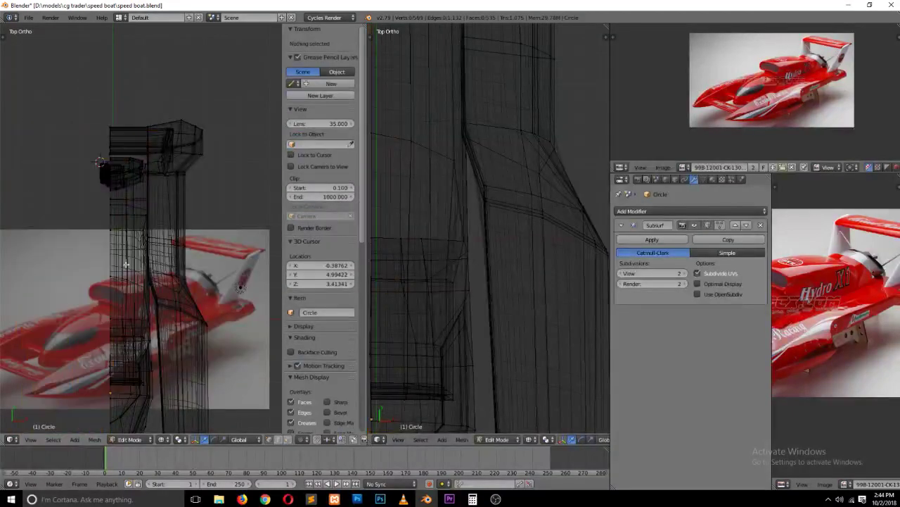
key(z)
middle_drag(125, 264, 146, 244)
Step: Confirm the file overwrite and add a Mirror modifier to restore the full hull
key(Tab)
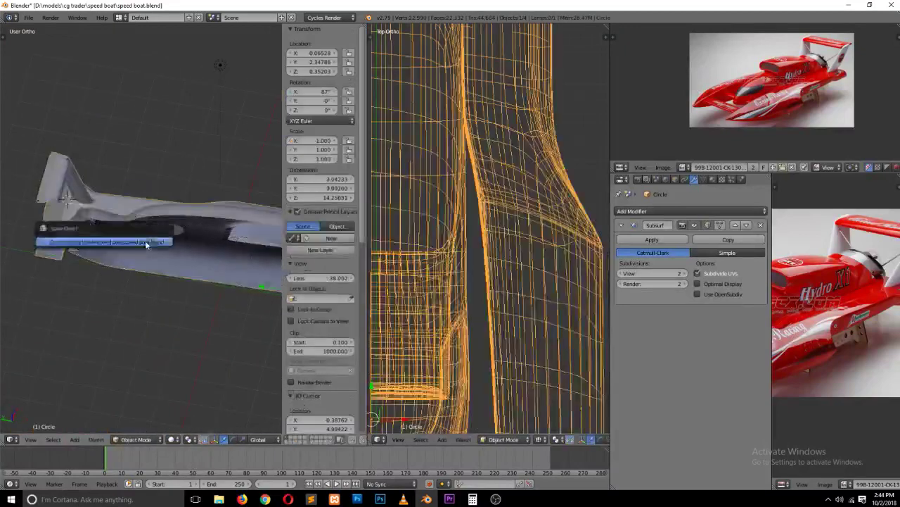
click(146, 244)
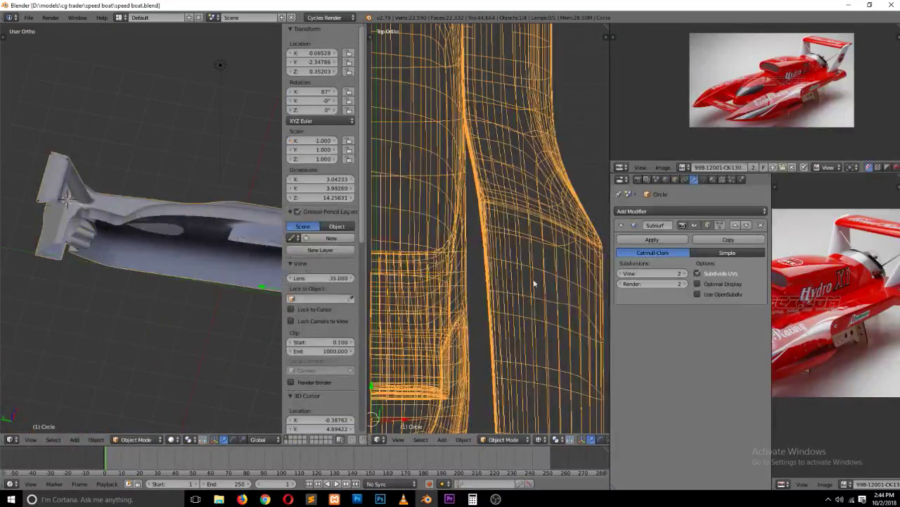
click(725, 212)
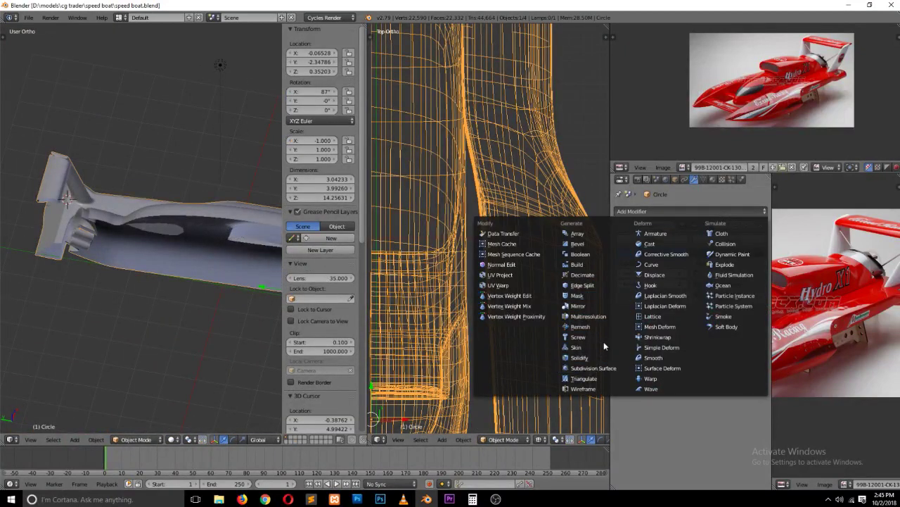
click(591, 306)
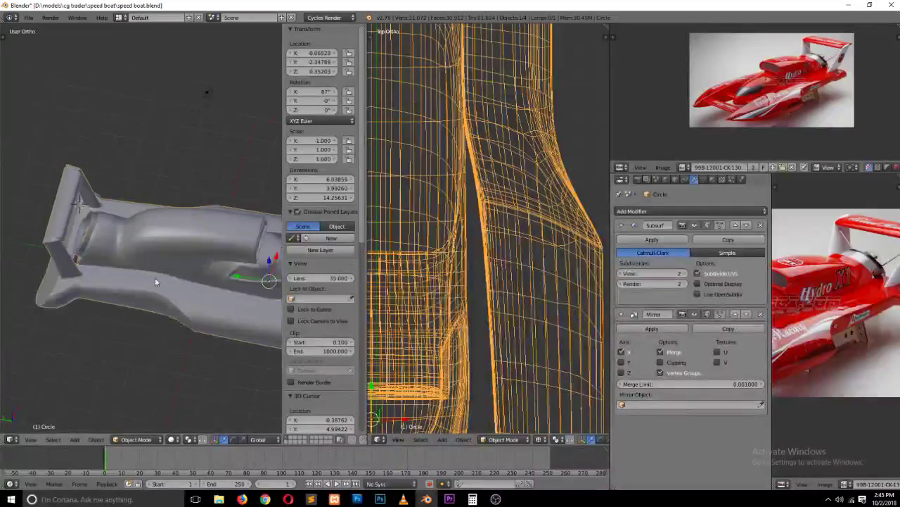
key(a)
mouse_move(155, 277)
middle_down()
mouse_move(119, 268)
mouse_move(219, 280)
mouse_move(249, 265)
mouse_move(93, 242)
mouse_move(50, 252)
mouse_move(69, 271)
middle_up()
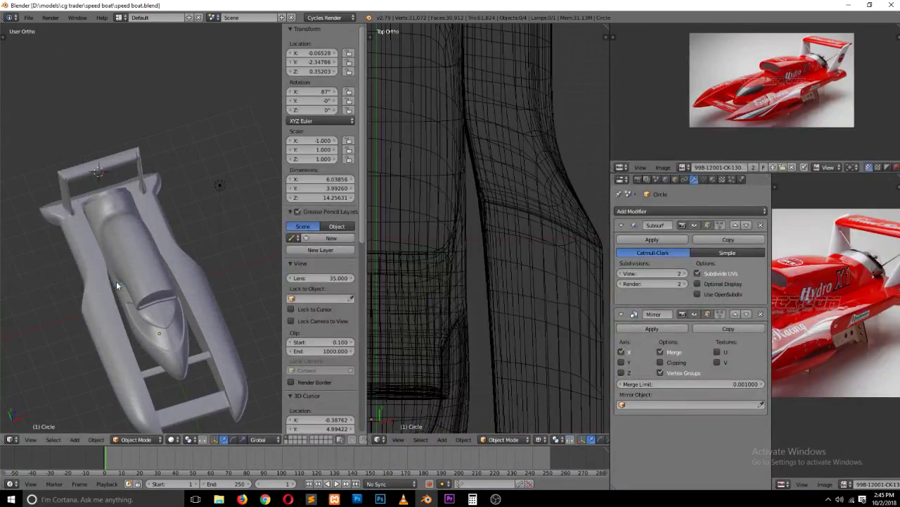
Step: Save over the file again, then select the hull and view it from the front
key(ctrl+s)
key(ctrl+s)
click(153, 301)
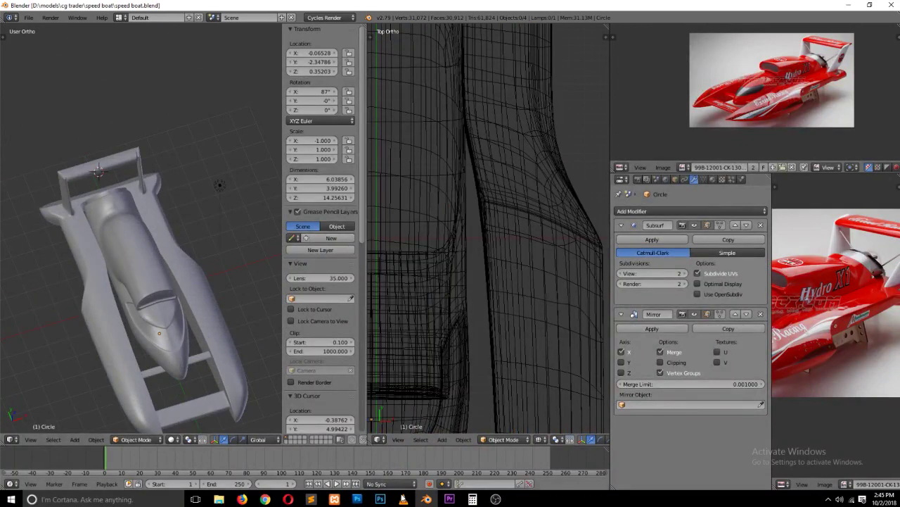
mouse_move(153, 301)
middle_down()
mouse_move(80, 230)
mouse_move(102, 183)
mouse_move(160, 170)
mouse_move(171, 200)
mouse_move(148, 293)
mouse_move(168, 231)
middle_up()
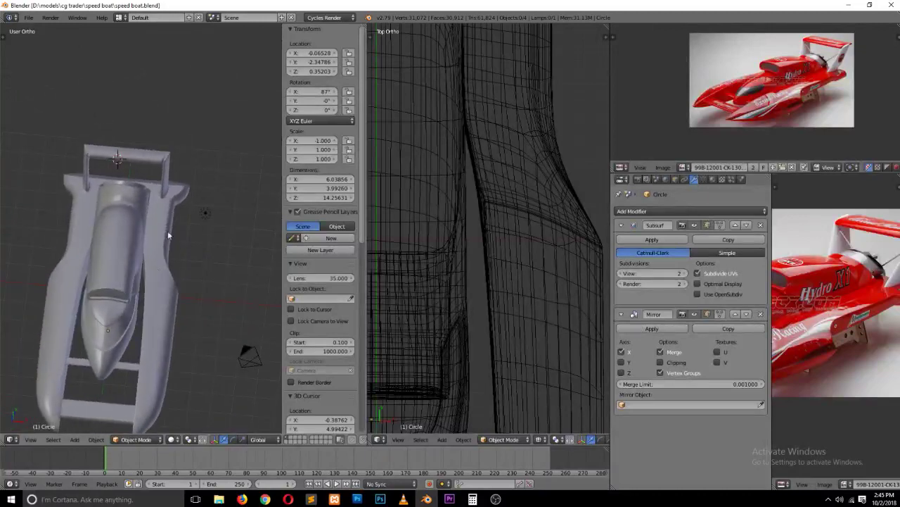
right_click(169, 195)
key(KP_1)
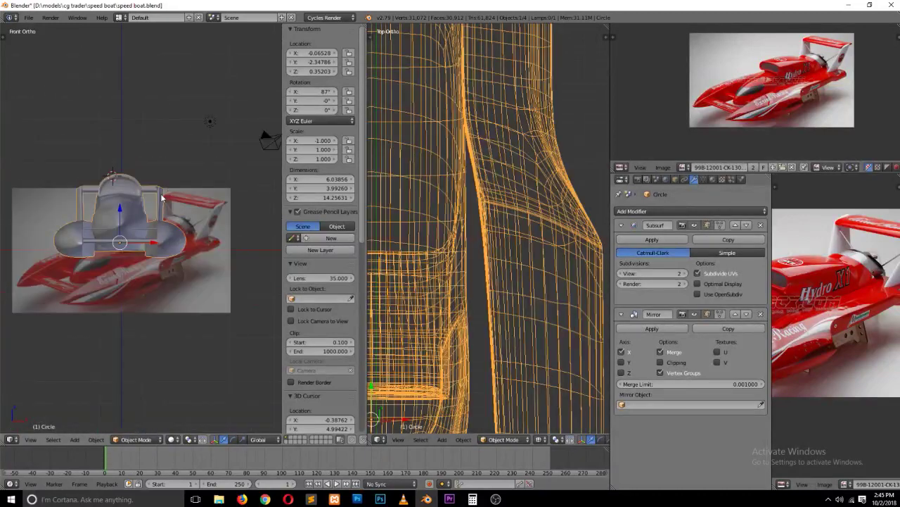
scroll(161, 197, up, 2)
scroll(161, 194, up, 2)
scroll(167, 247, up, 2)
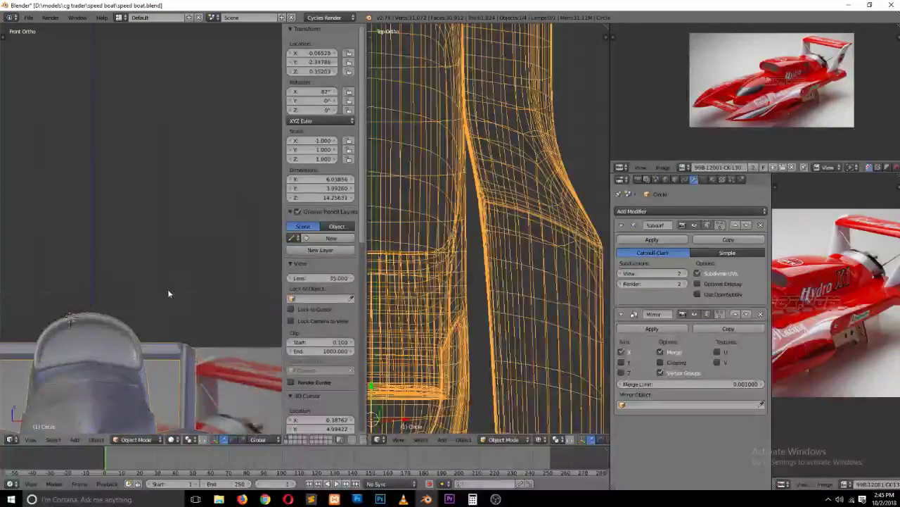
Step: Add a 5-vertex circle beside the hull and scale it down to 0.070
key(a)
click(197, 351)
key(shift+a)
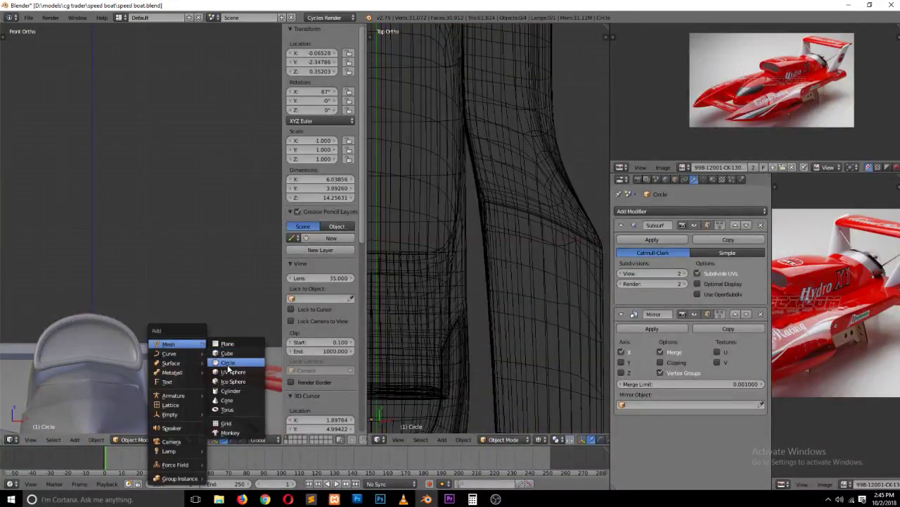
click(228, 362)
key(t)
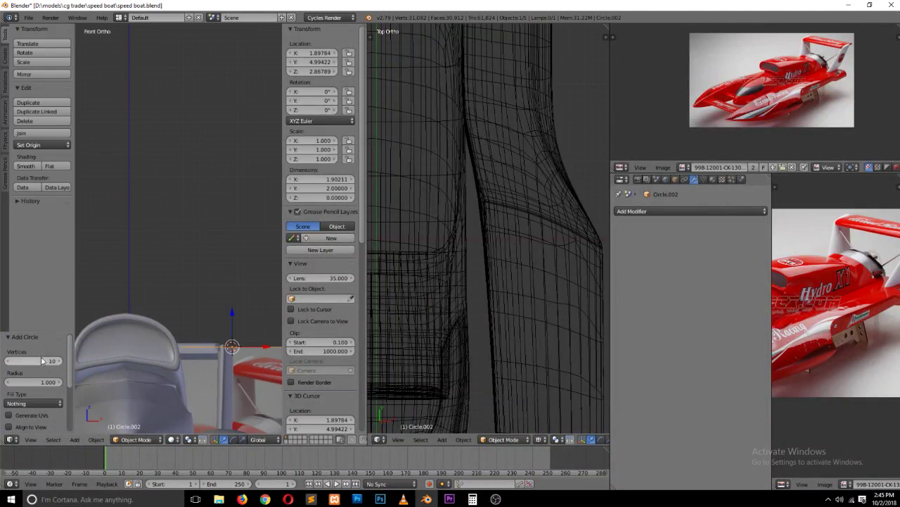
click(43, 360)
text(5)
key(Return)
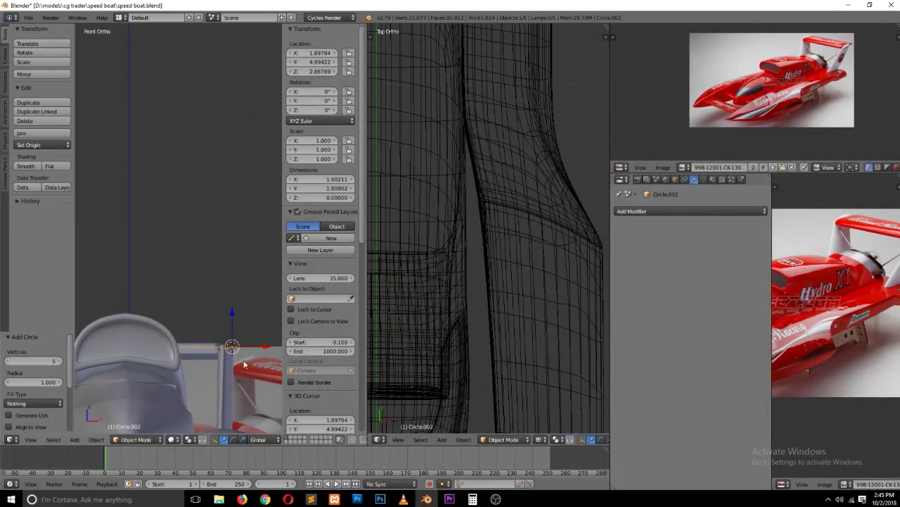
key(s)
click(256, 391)
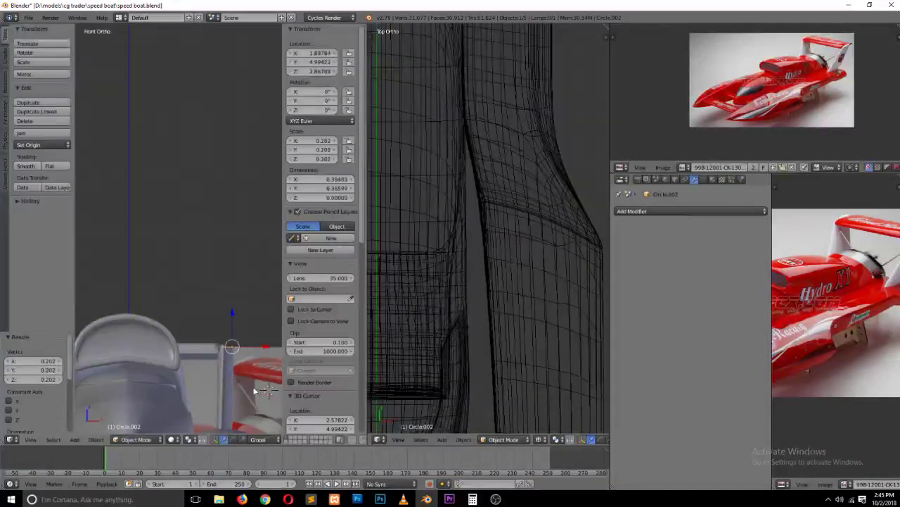
key(s)
click(240, 366)
Step: Move the small circle to the top of the rear wing strut and tilt it
key(g)
click(227, 385)
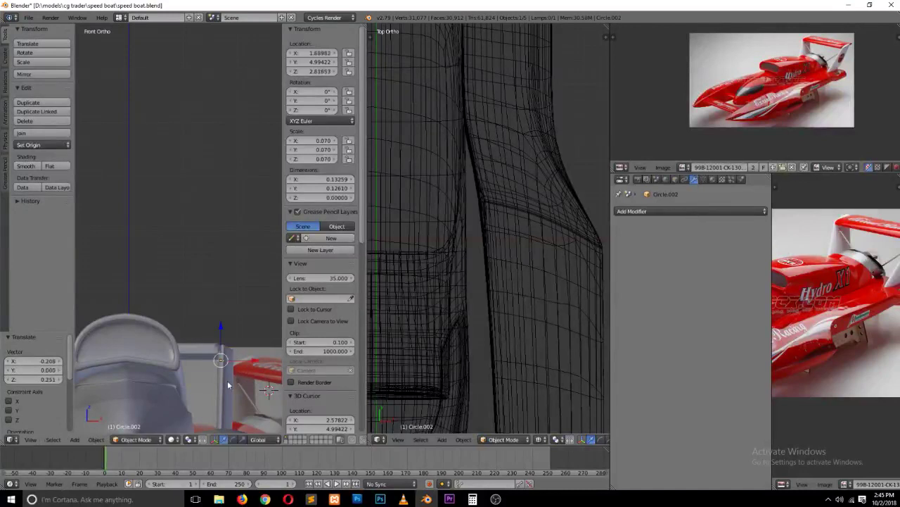
key(r)
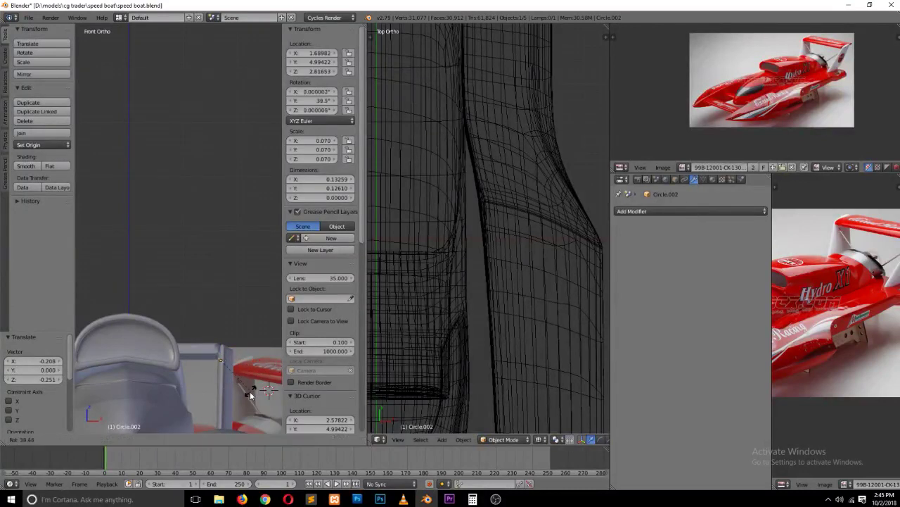
click(231, 398)
key(Tab)
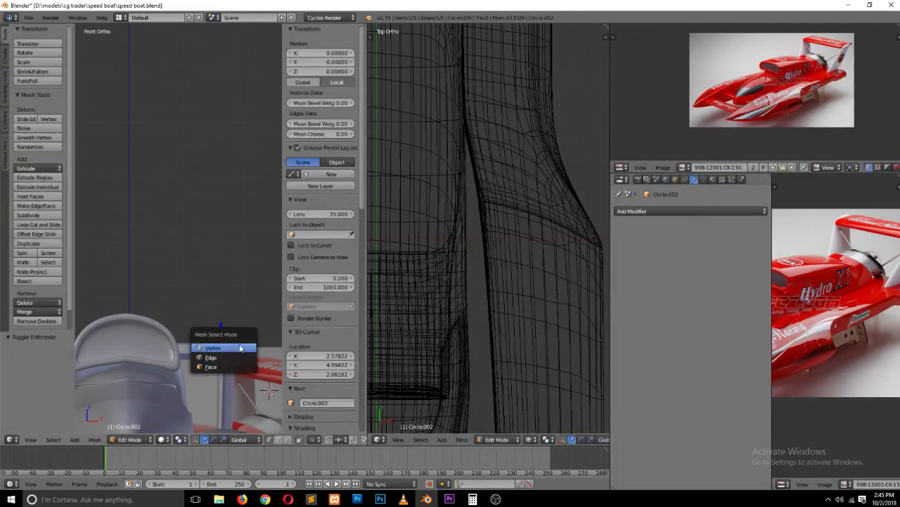
key(z)
Step: Extrude the circle into a thin brace rod running diagonally toward the hull
key(e)
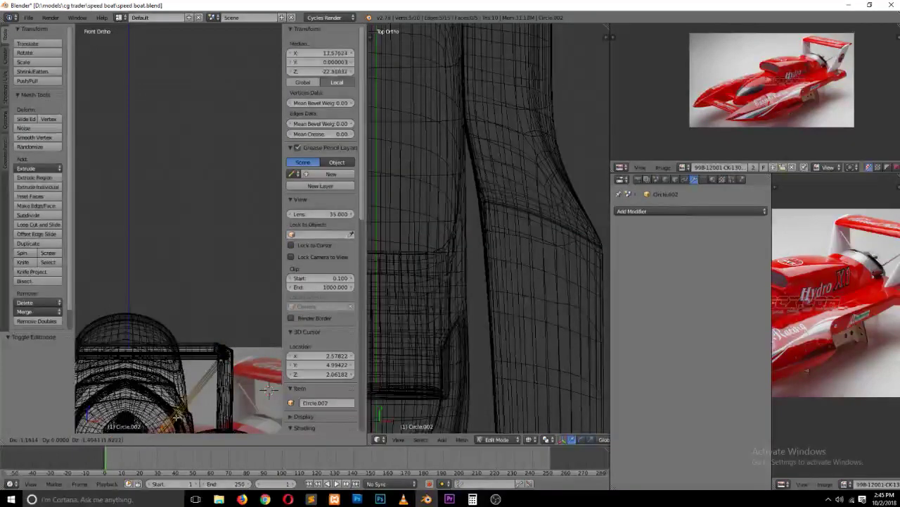
click(177, 416)
key(ctrl+z)
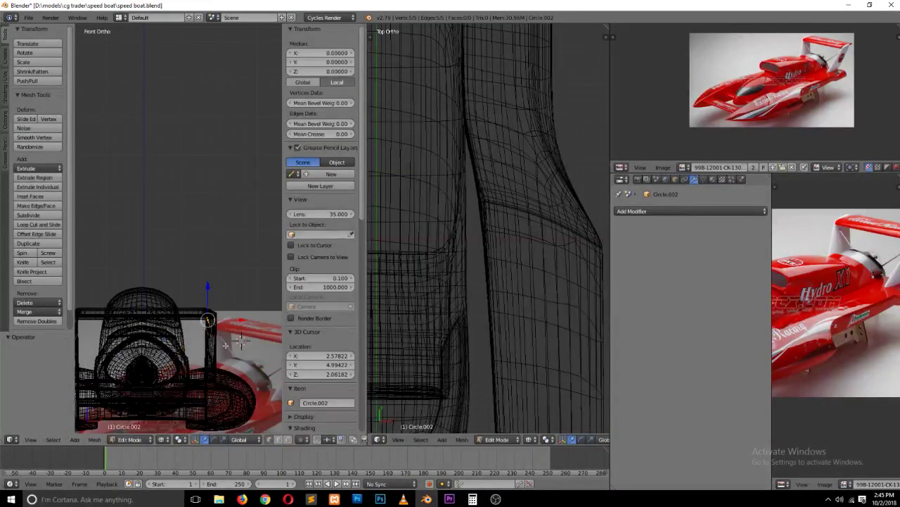
key(e)
key(s)
click(211, 387)
key(g)
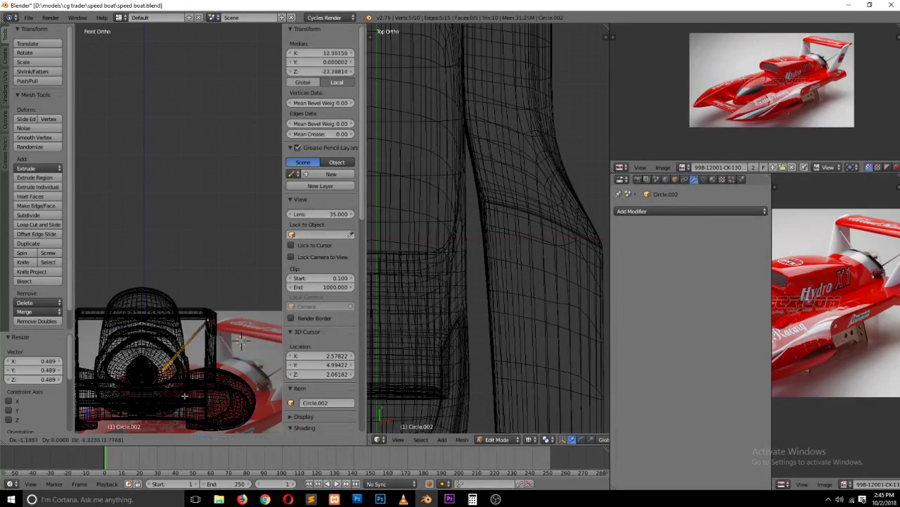
click(178, 400)
key(Tab)
key(z)
middle_drag(225, 350, 173, 356)
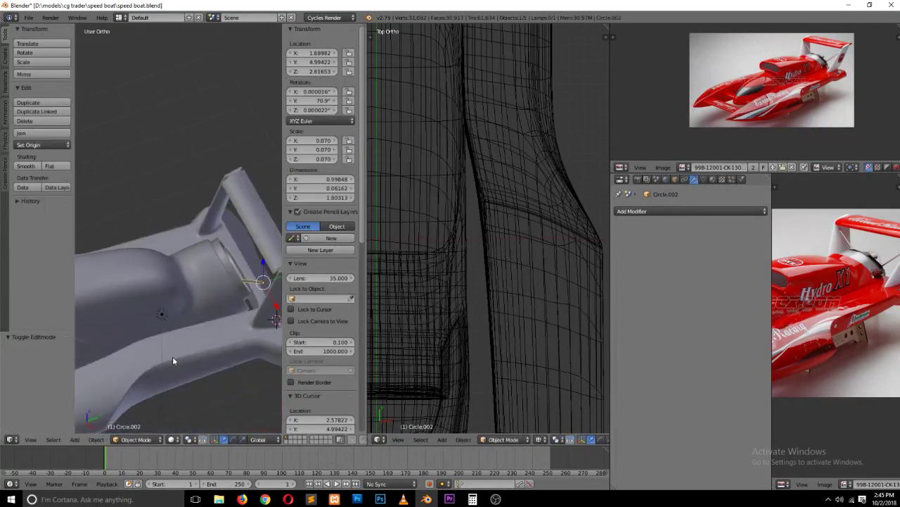
Step: Slide the brace rod's end along the Y axis to a new position
key(Tab)
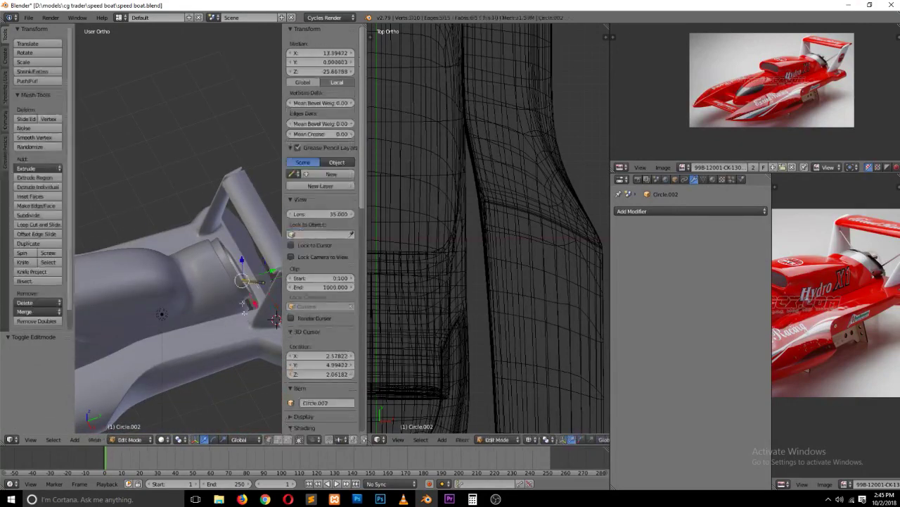
key(g)
key(y)
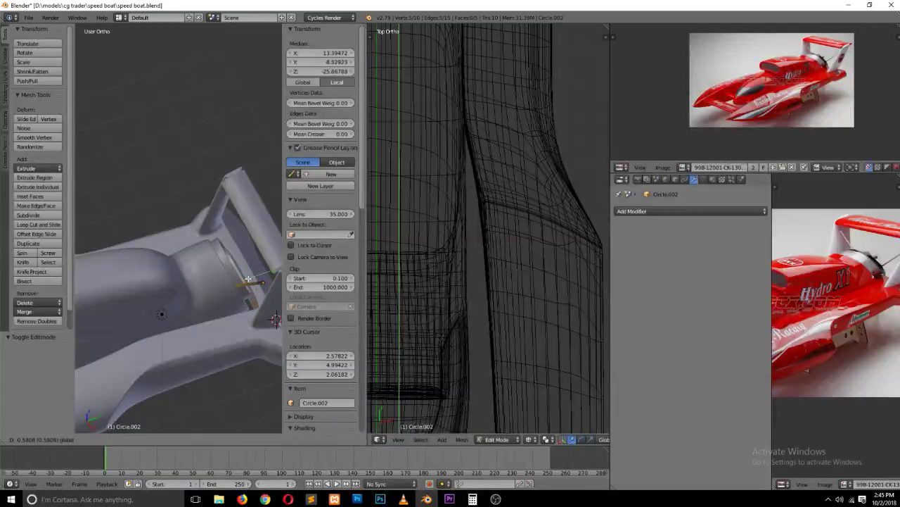
click(248, 279)
key(Tab)
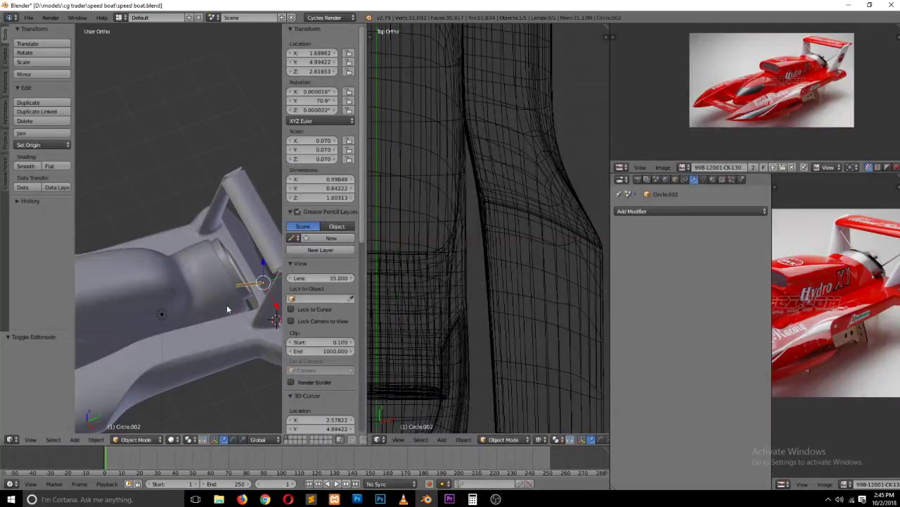
key(KP_1)
Step: In wireframe, select only the strut's top vertex
key(Tab)
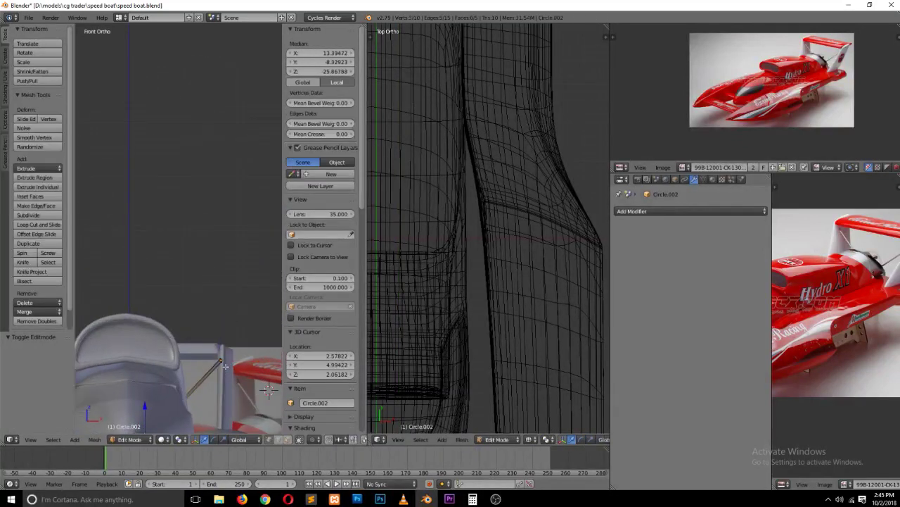
key(a)
key(x)
click(255, 288)
key(z)
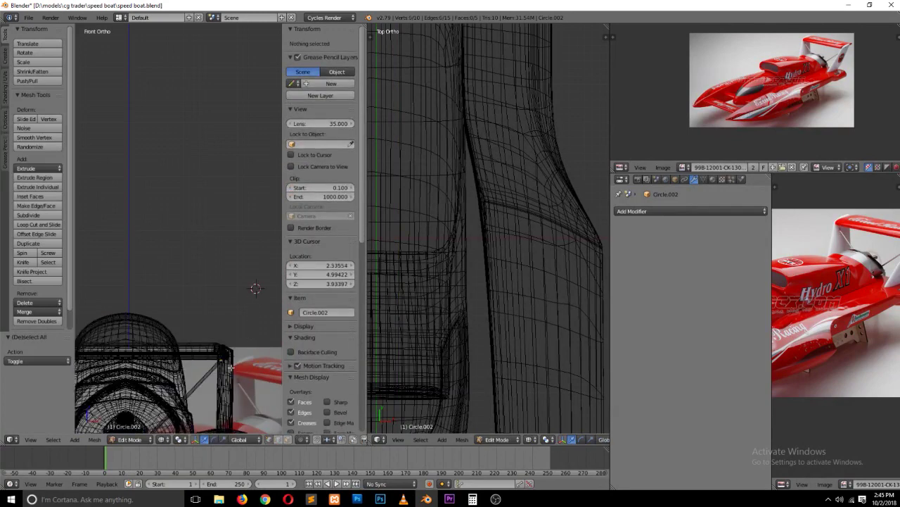
right_click(221, 359)
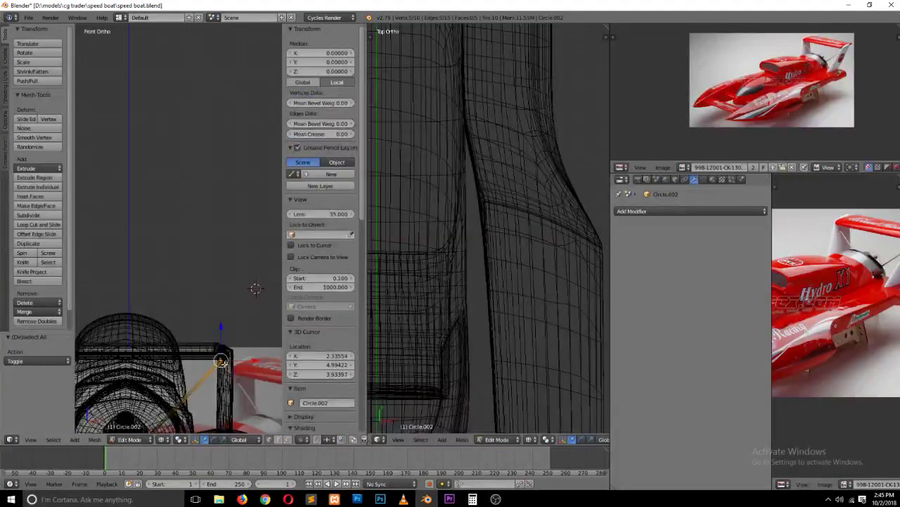
Step: In Right Ortho view, slide the strut's top vertex along Y toward the wing frame
key(ctrl+KP_3)
key(KP_3)
key(KP_Decimal)
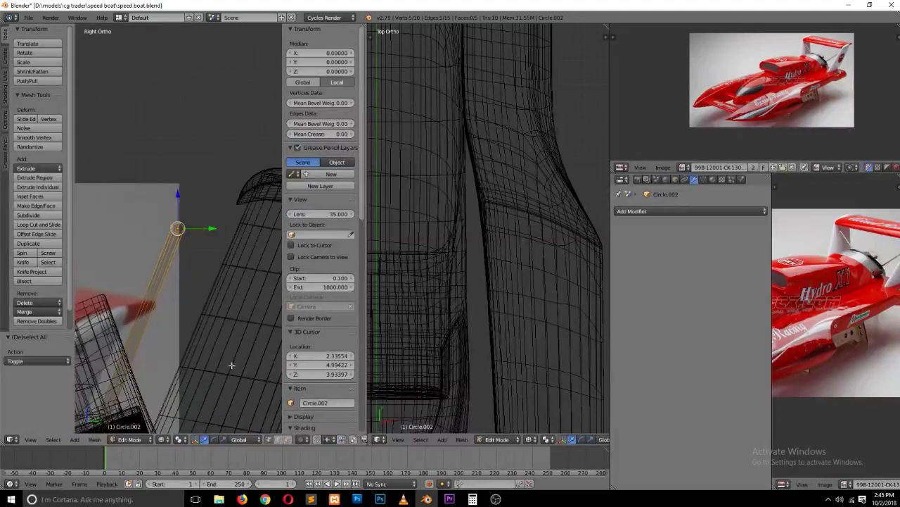
key(g)
key(y)
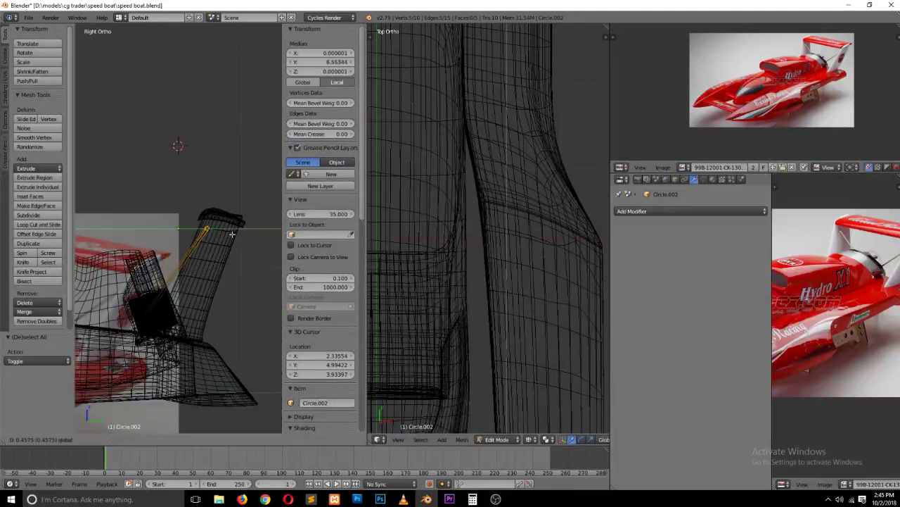
click(232, 233)
key(Tab)
key(z)
middle_drag(232, 233, 212, 359)
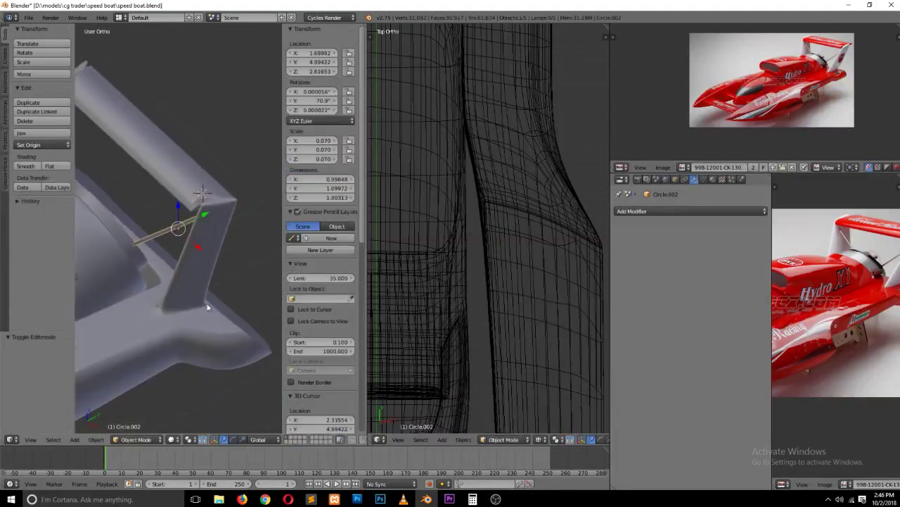
Step: Slide the strut's top edge along Y to meet the wing frame, then select the hull
key(Tab)
key(a)
right_click(175, 223)
key(g)
key(y)
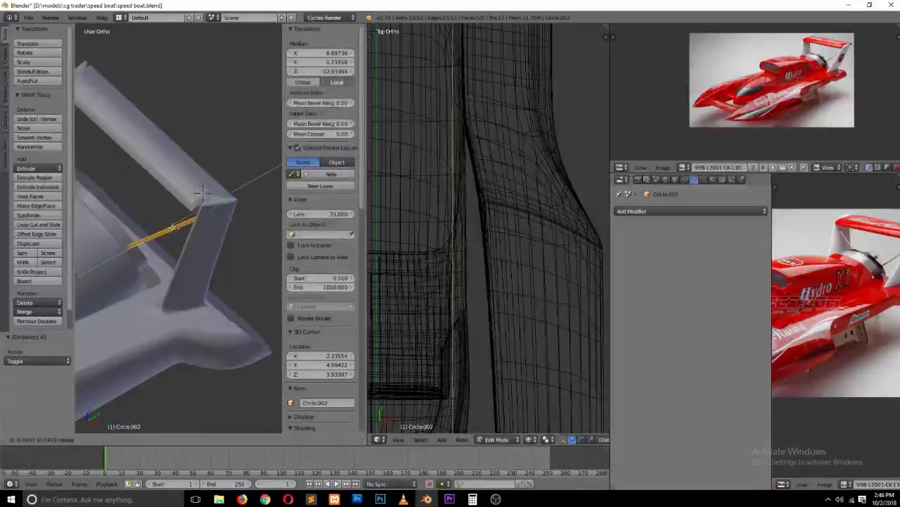
click(182, 236)
key(Tab)
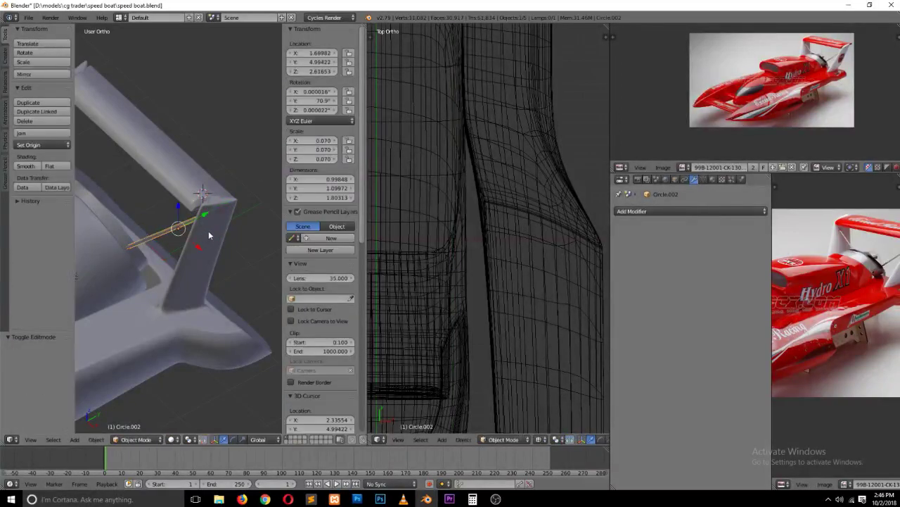
right_click(208, 231)
Step: Leave hull editing, orbit the boat, hide the tool shelf and properties panel, and zoom onto the stern
key(a)
key(Tab)
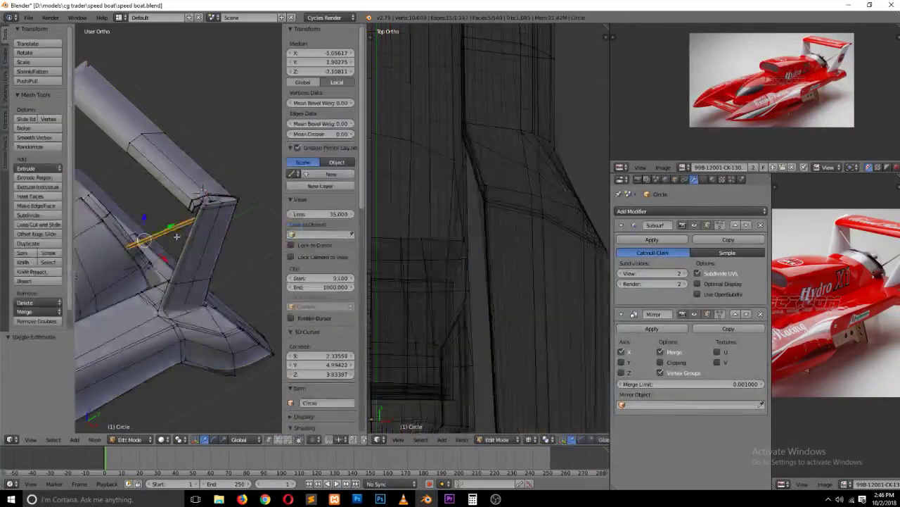
scroll(176, 243, down, 3)
key(Tab)
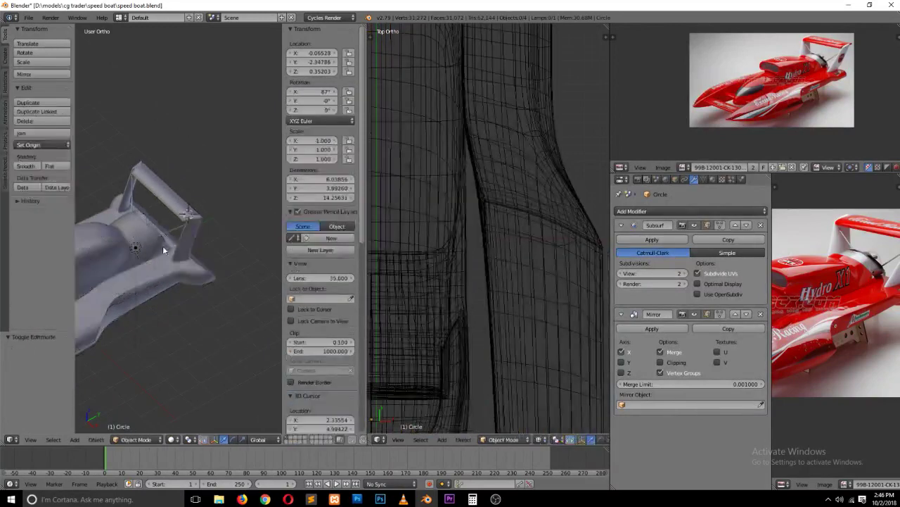
mouse_move(163, 252)
middle_down()
mouse_move(211, 251)
mouse_move(97, 246)
mouse_move(261, 224)
mouse_move(256, 234)
mouse_move(188, 223)
middle_up()
key(t)
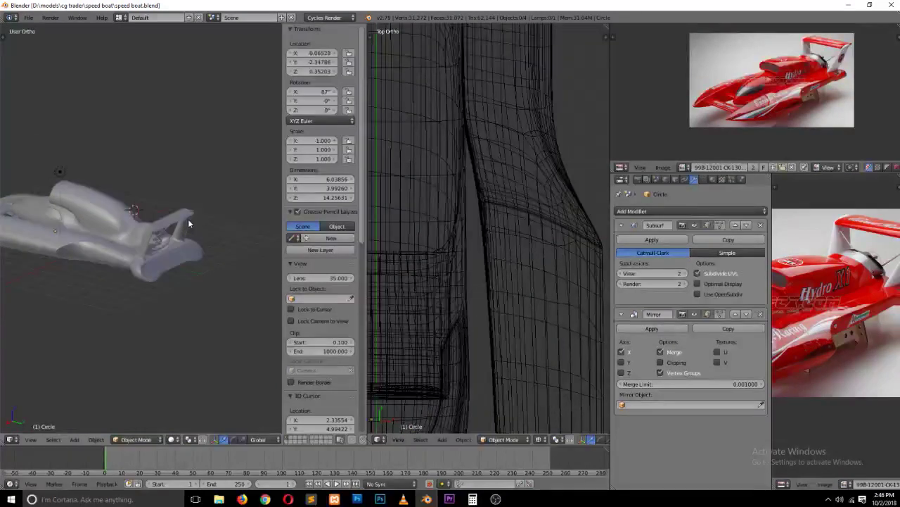
key(t)
key(t)
key(n)
scroll(188, 229, up, 3)
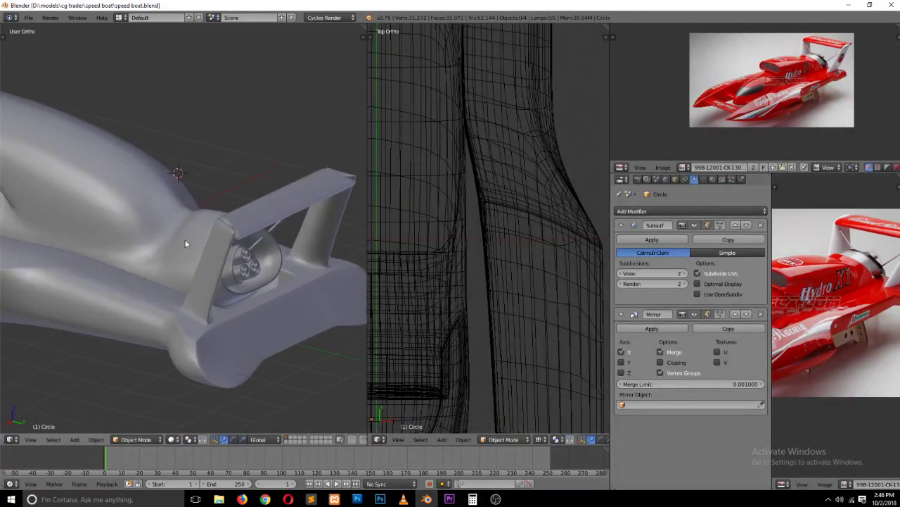
scroll(189, 237, up, 2)
Step: Slide a cockpit-edge vertex along its edge to reshape the cockpit outline
key(Tab)
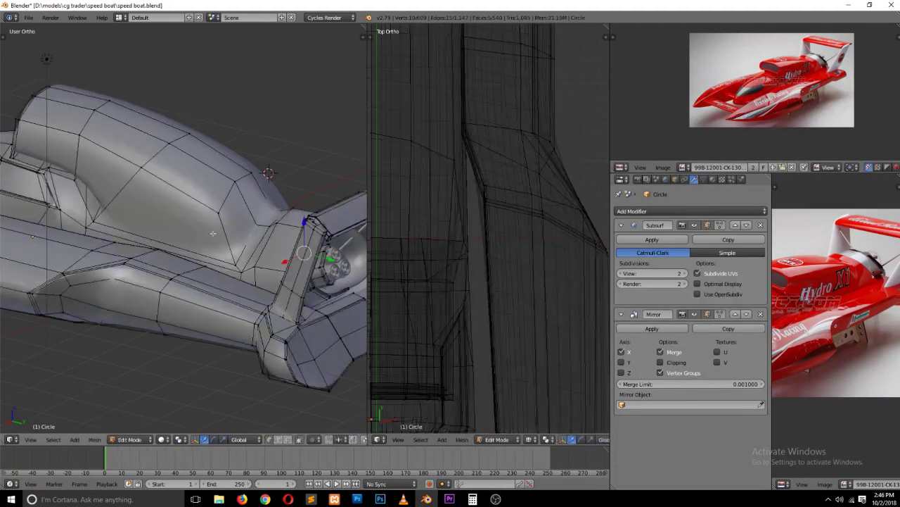
alt+right_click(141, 238)
key(z)
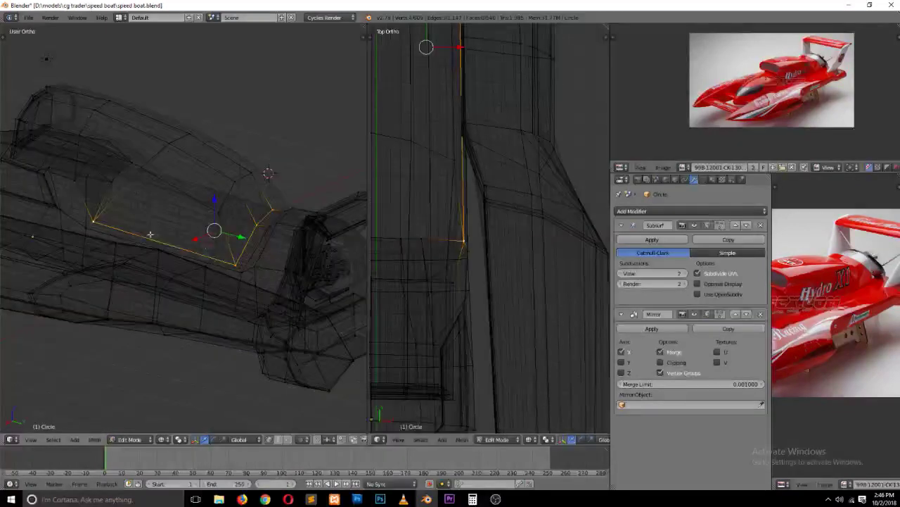
mouse_move(152, 235)
middle_down()
mouse_move(190, 225)
mouse_move(156, 224)
middle_up()
key(z)
key(a)
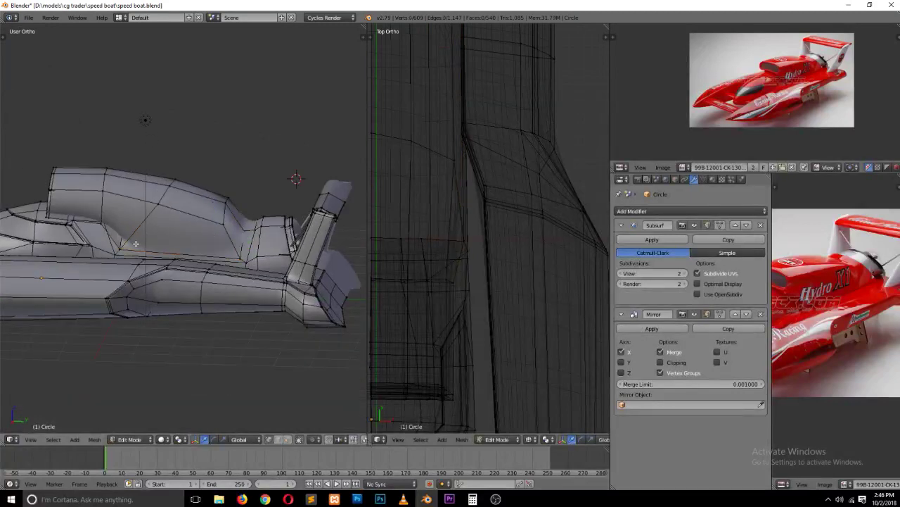
right_click(115, 254)
key(KP_Decimal)
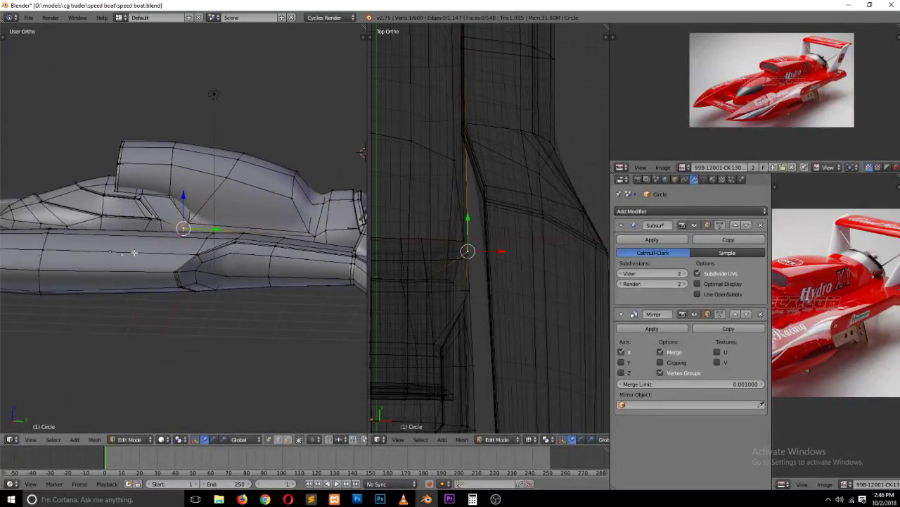
key(g)
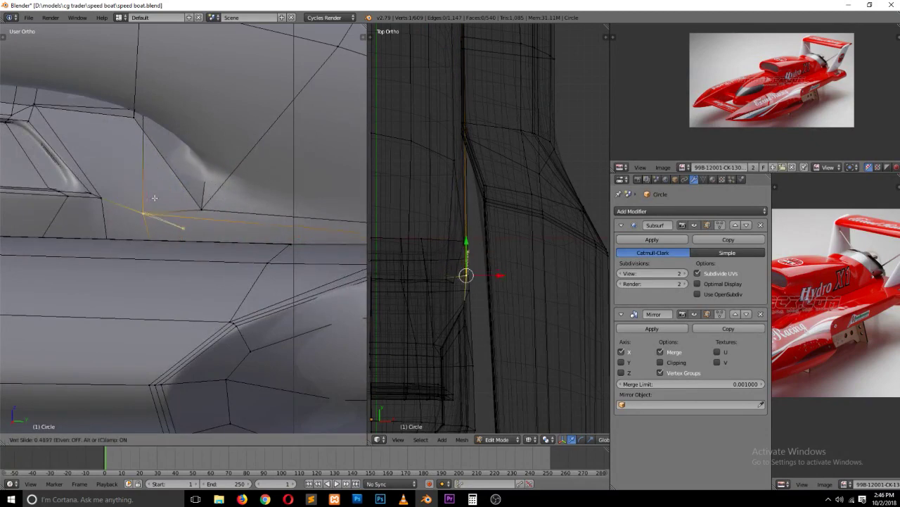
click(157, 211)
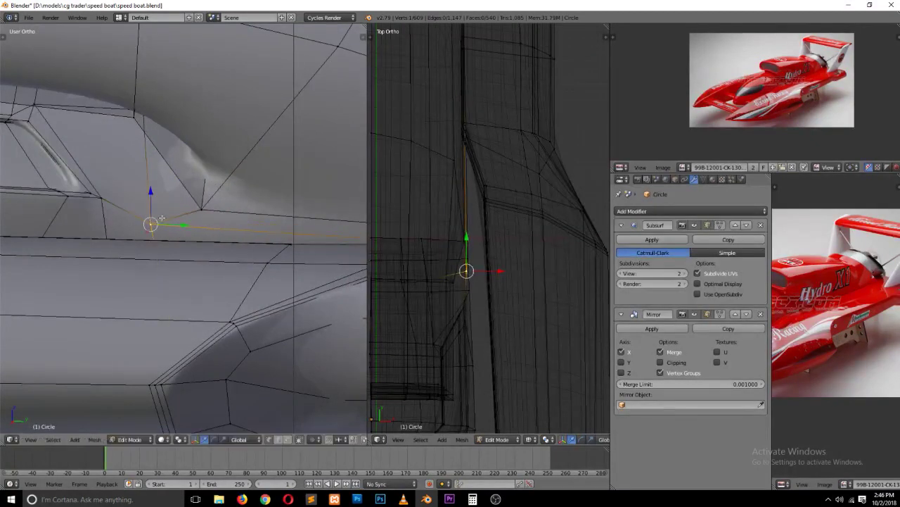
scroll(196, 185, down, 2)
scroll(196, 186, down, 2)
Step: Select several vertices along the cockpit edge
right_click(159, 194)
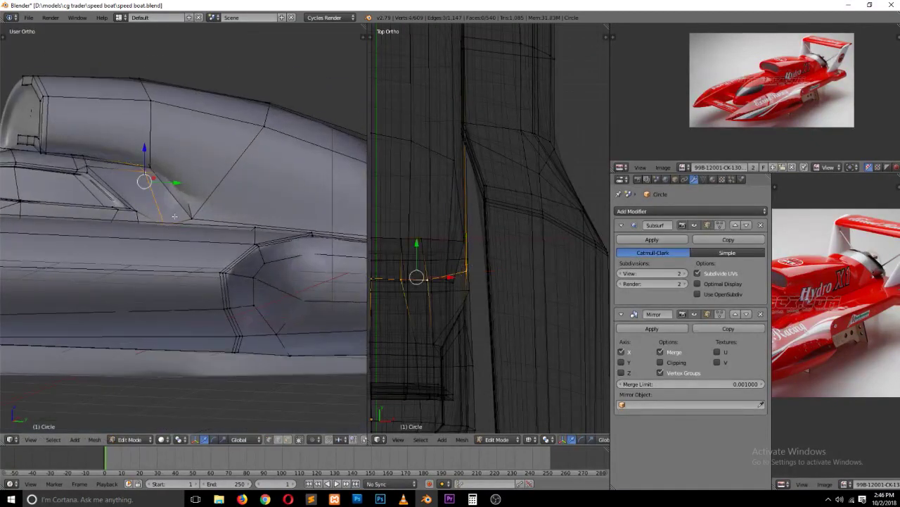
middle_drag(175, 216, 169, 243)
key(z)
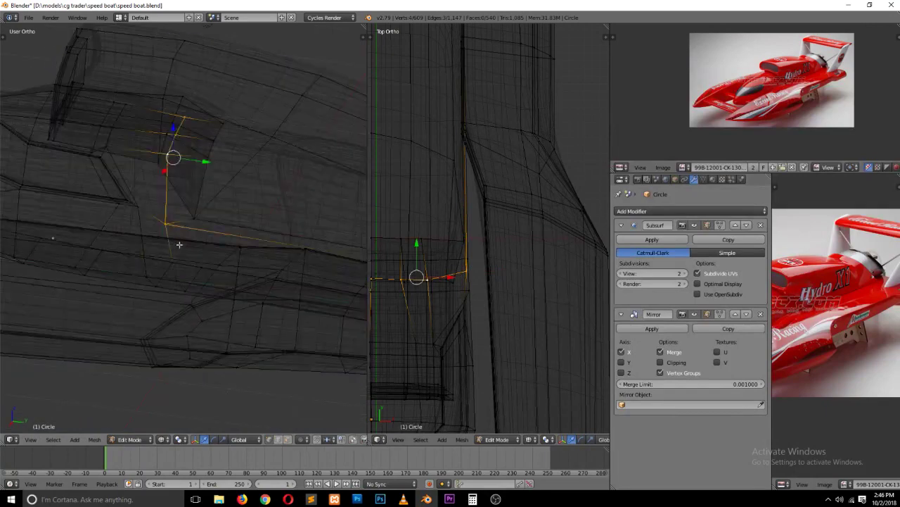
right_click(209, 234)
scroll(208, 233, down, 3)
middle_drag(209, 233, 214, 240)
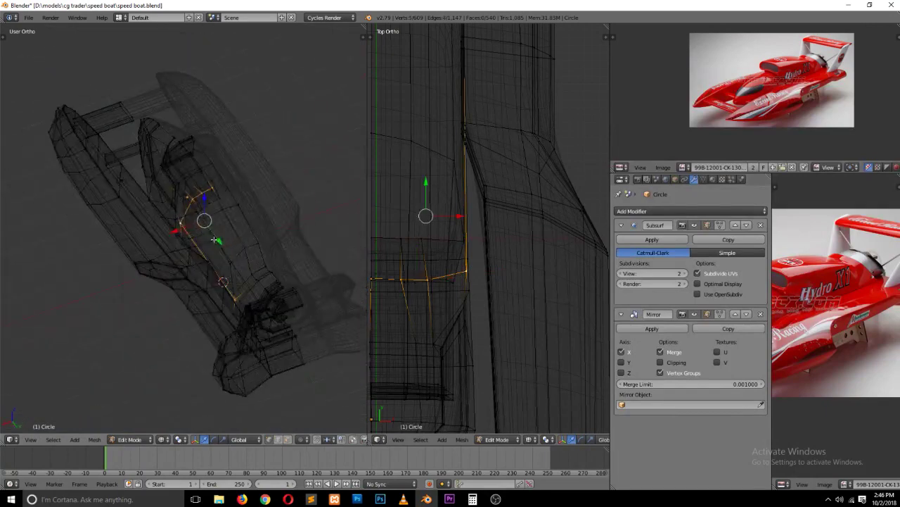
shift+right_click(254, 283)
key(z)
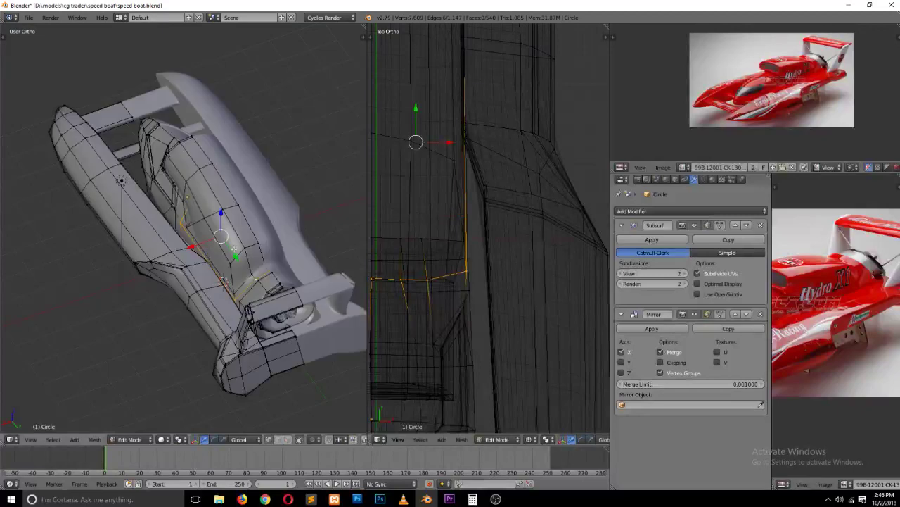
scroll(249, 246, up, 2)
scroll(232, 247, up, 4)
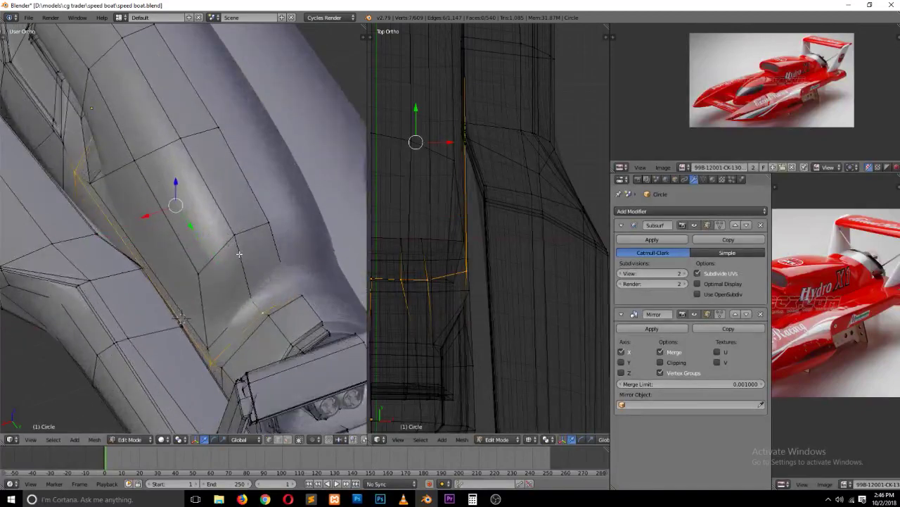
Step: Bevel the selected cockpit edges, widen the bevel, and inspect the smoothed result
key(w)
key(Escape)
key(ctrl+b)
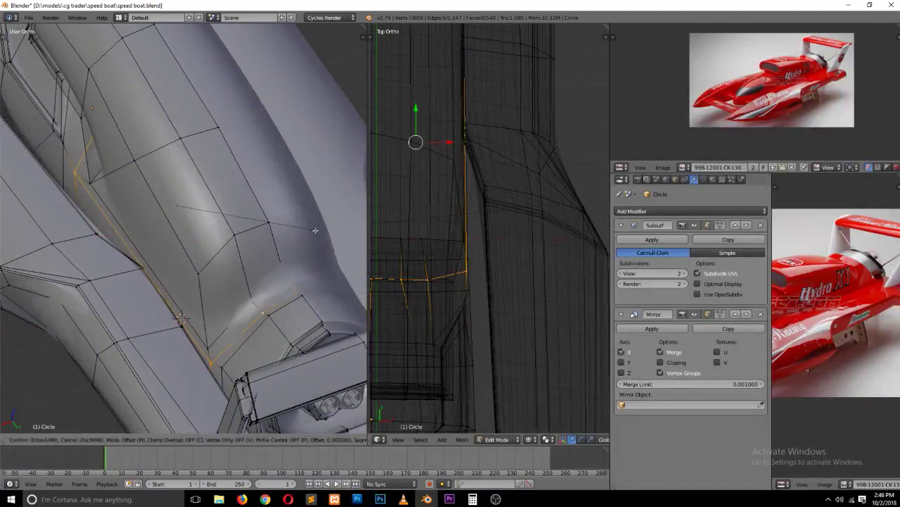
click(319, 234)
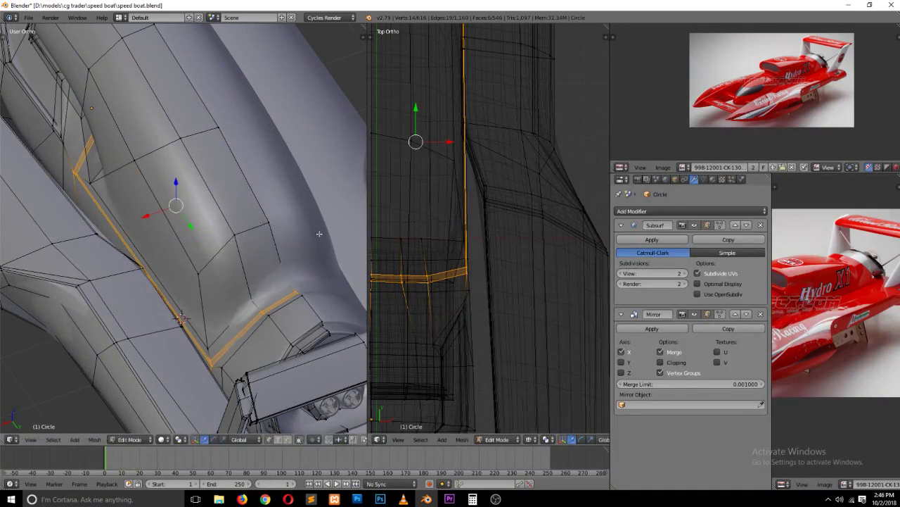
key(ctrl+b)
click(319, 233)
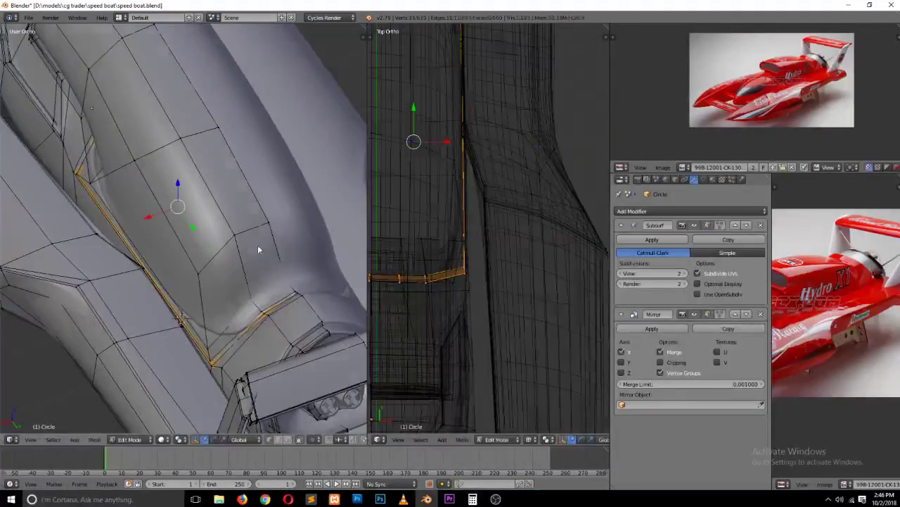
key(Tab)
mouse_move(257, 244)
middle_down()
mouse_move(309, 222)
mouse_move(211, 268)
middle_up()
Step: Hide the mirrored half in edit mode and delete two faces near the stern
key(Tab)
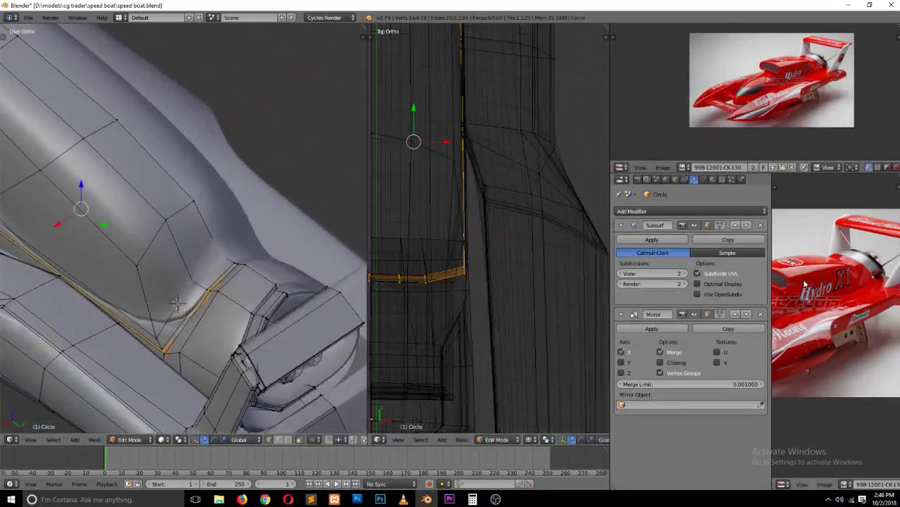
click(709, 315)
key(ctrl+Tab)
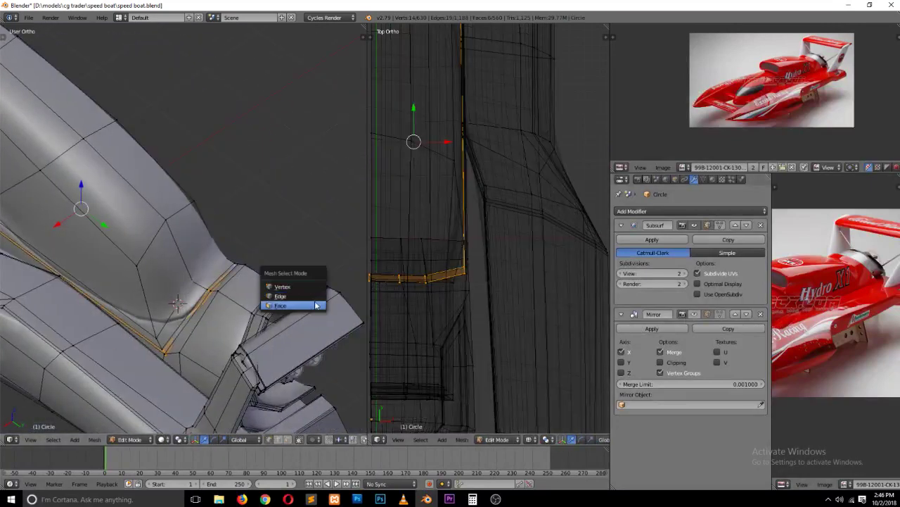
click(313, 306)
scroll(281, 294, up, 5)
right_click(318, 316)
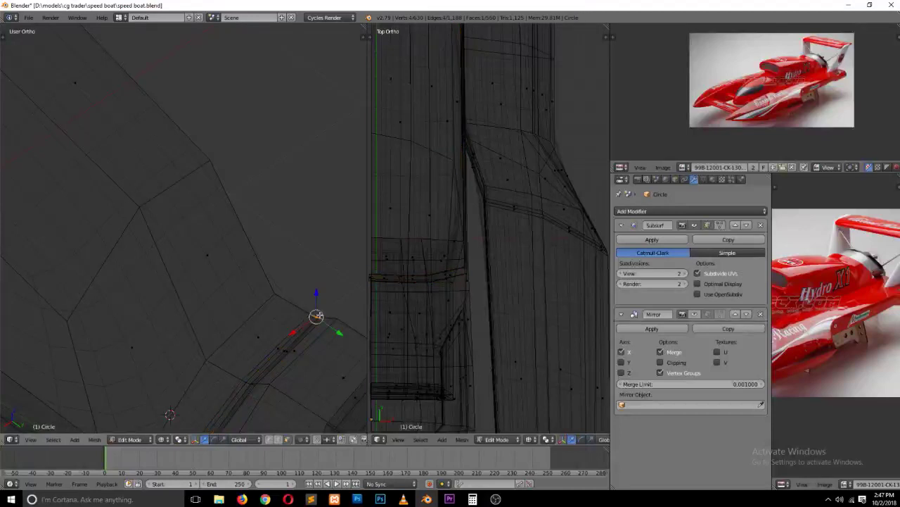
key(x)
click(319, 316)
mouse_move(312, 312)
middle_down()
mouse_move(281, 256)
mouse_move(256, 236)
middle_up()
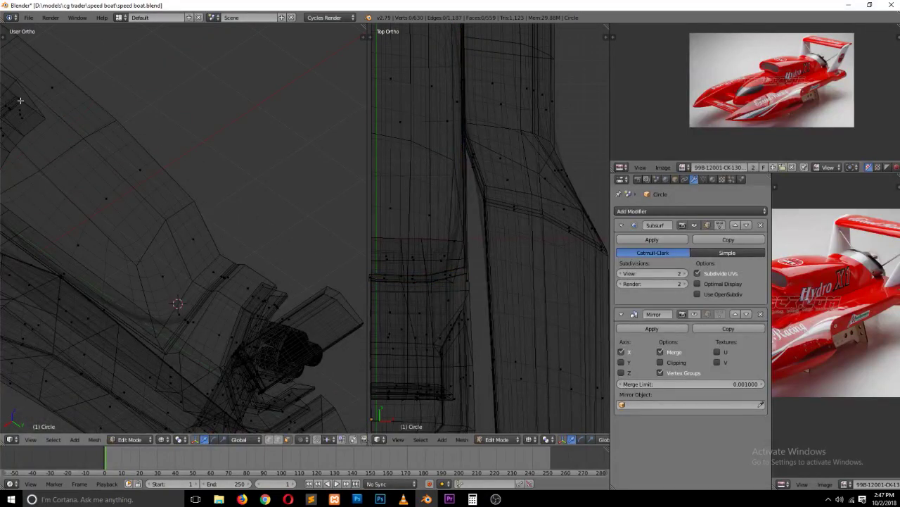
key(x)
click(62, 116)
key(z)
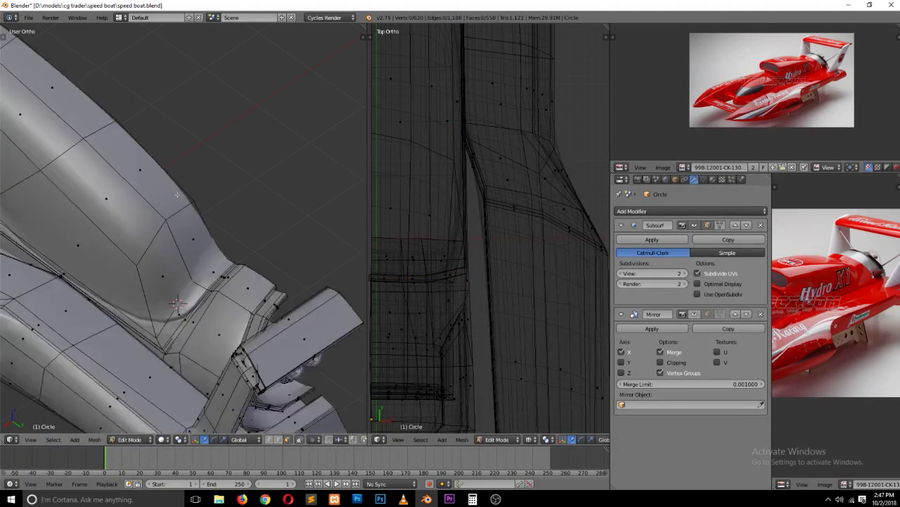
Step: Move the Mirror modifier above Subdivision Surface and slide the open boundary loop along X
key(ctrl+Tab)
click(218, 188)
alt+right_click(236, 264)
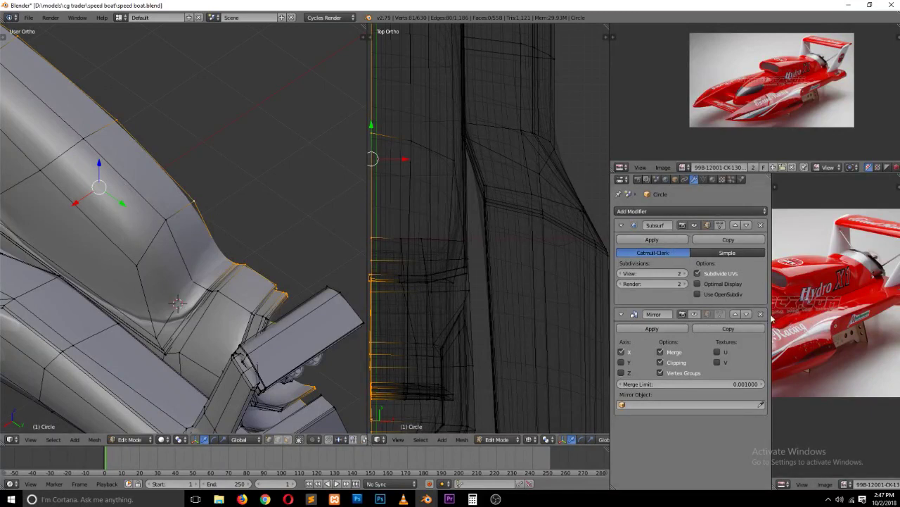
click(735, 315)
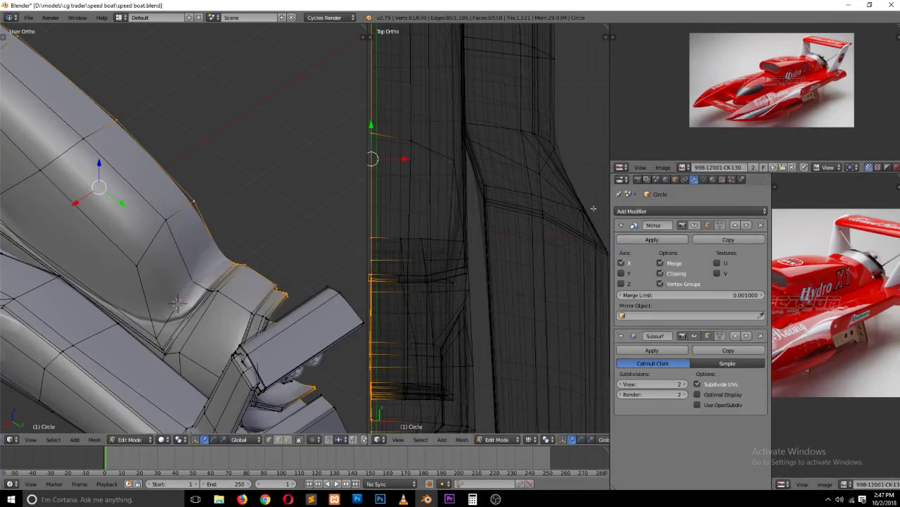
click(695, 225)
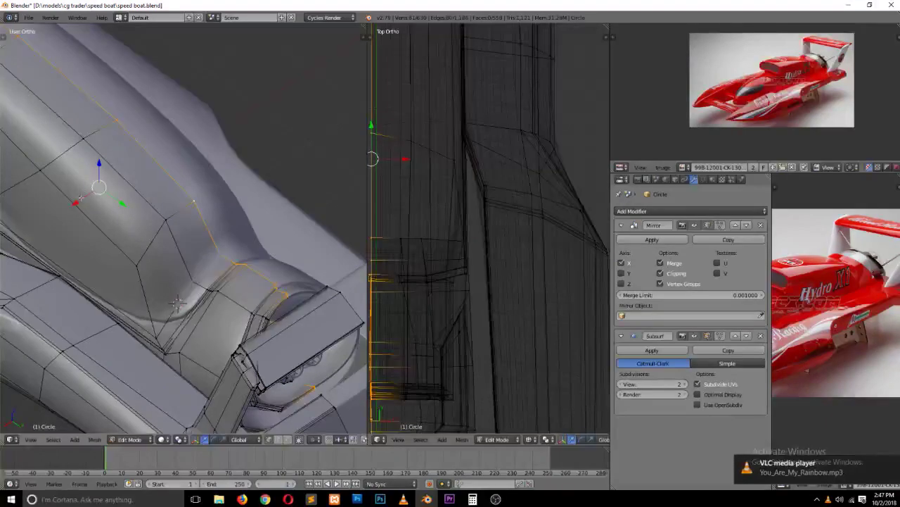
drag(81, 200, 347, 238)
click(347, 238)
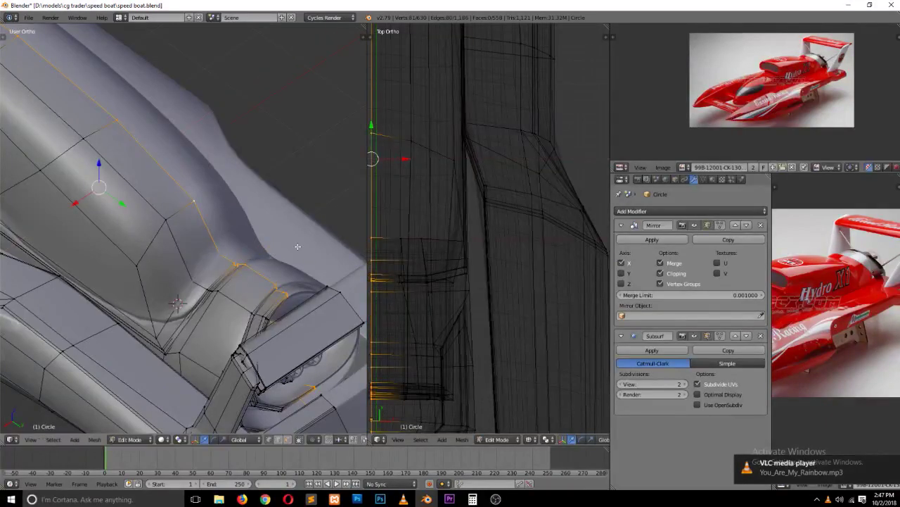
key(Tab)
scroll(281, 237, down, 3)
key(x)
scroll(136, 211, down, 1)
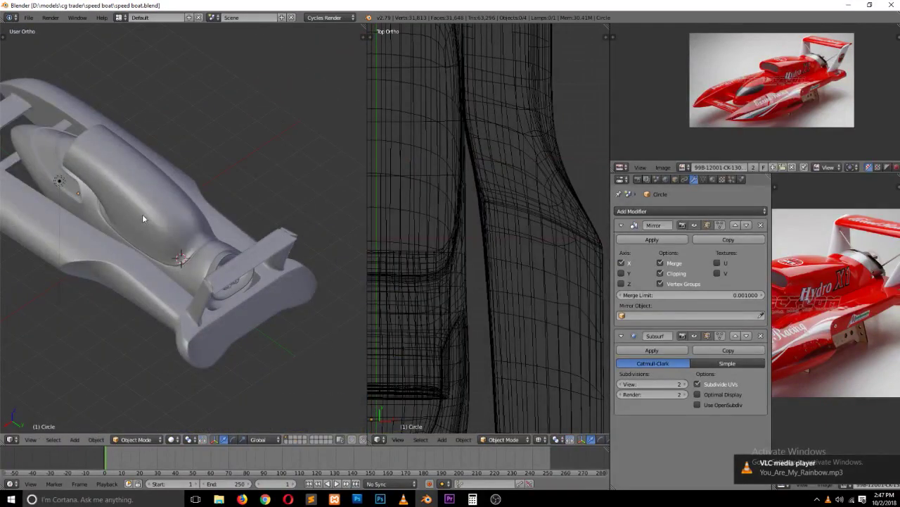
Step: Inspect the boat from low angles, zoom the reference photo, then select the hull in Right Ortho view
middle_drag(142, 214, 242, 199)
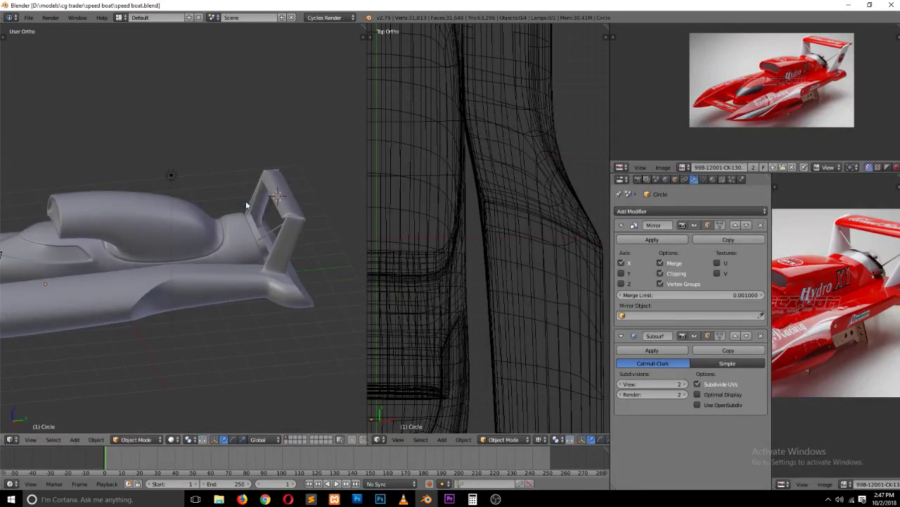
scroll(242, 240, up, 1)
scroll(242, 246, up, 1)
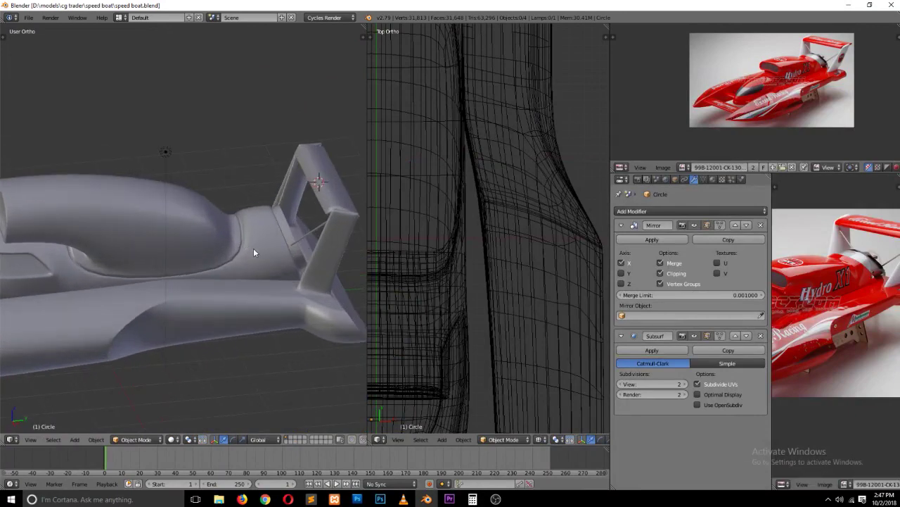
scroll(254, 249, up, 3)
key(Tab)
key(Tab)
scroll(291, 256, down, 4)
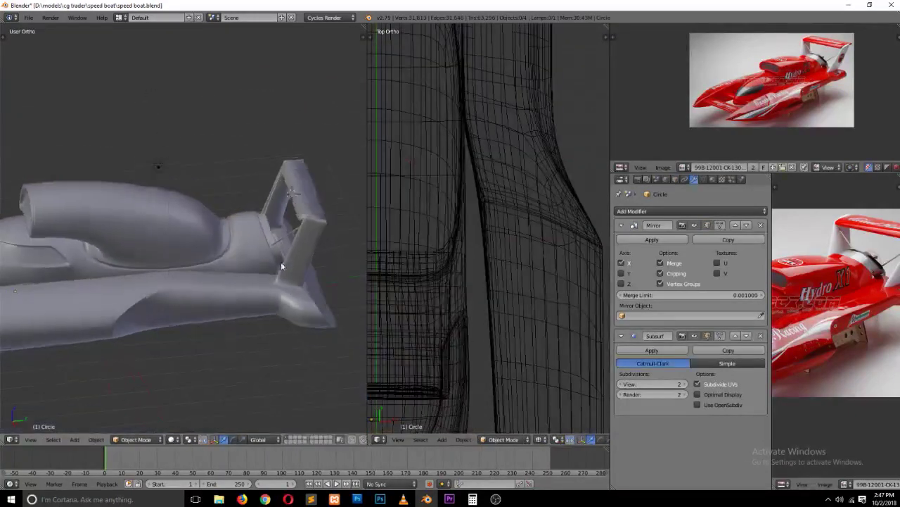
mouse_move(281, 262)
middle_down()
mouse_move(182, 281)
mouse_move(249, 297)
mouse_move(315, 265)
middle_up()
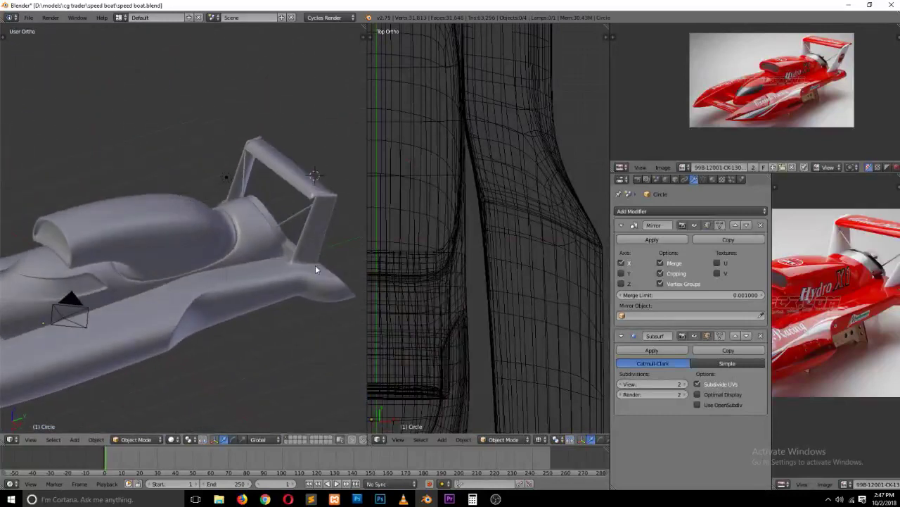
scroll(666, 134, up, 2)
scroll(666, 135, up, 1)
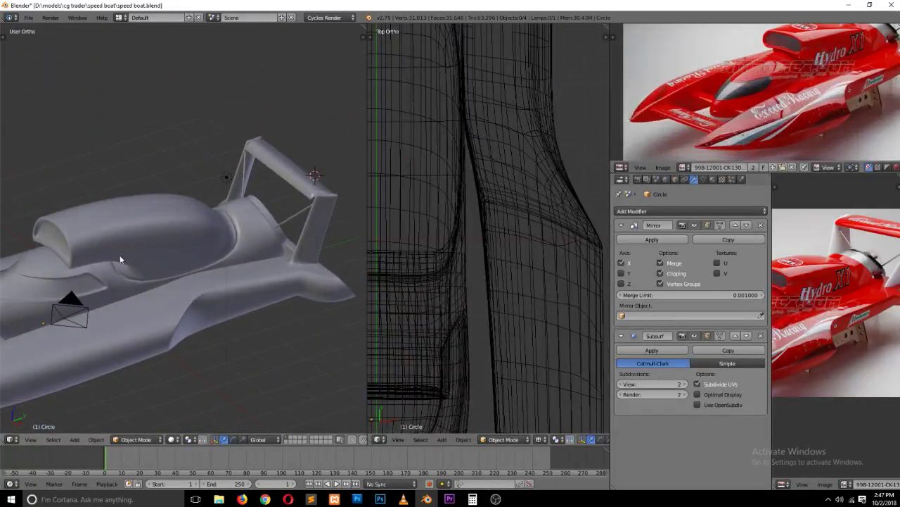
key(x)
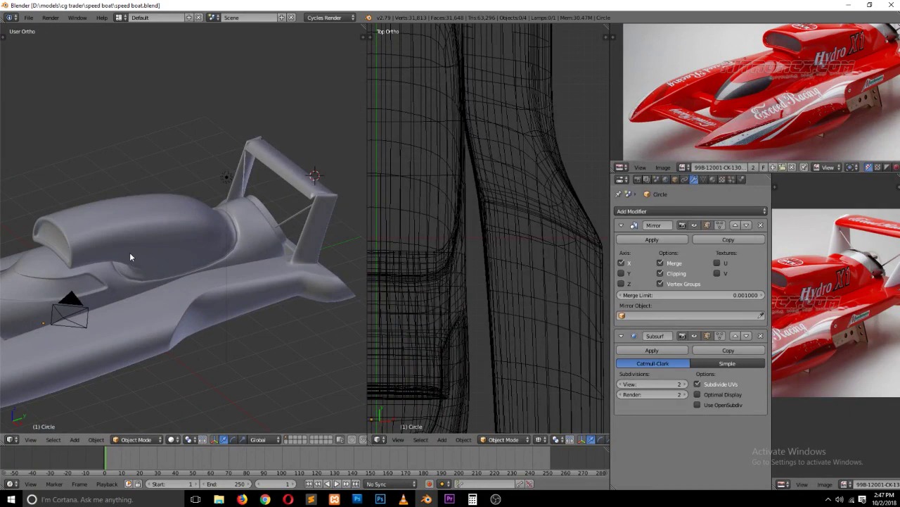
right_click(130, 252)
key(KP_3)
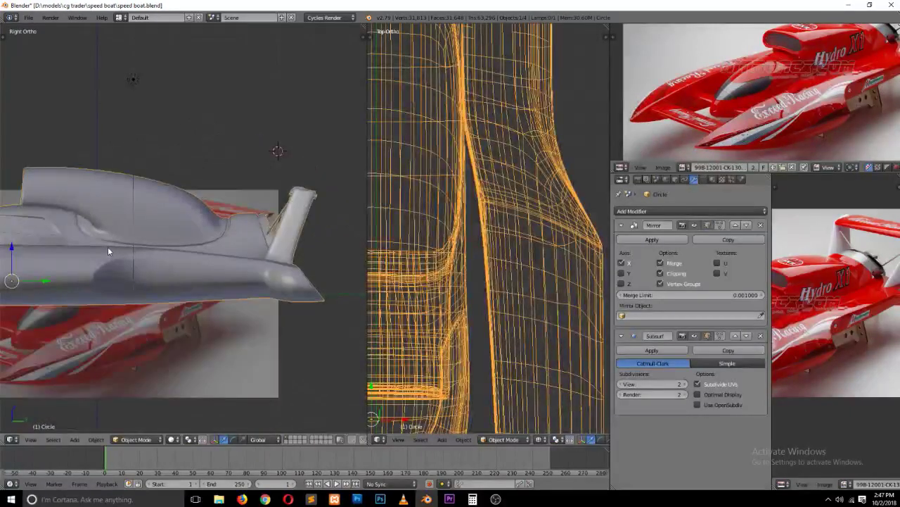
Step: In vertex mode, select the scoop's front rim loop and grow it to the whole rim strip
scroll(108, 251, up, 2)
shift+middle_drag(105, 249, 164, 245)
scroll(164, 245, up, 2)
key(Tab)
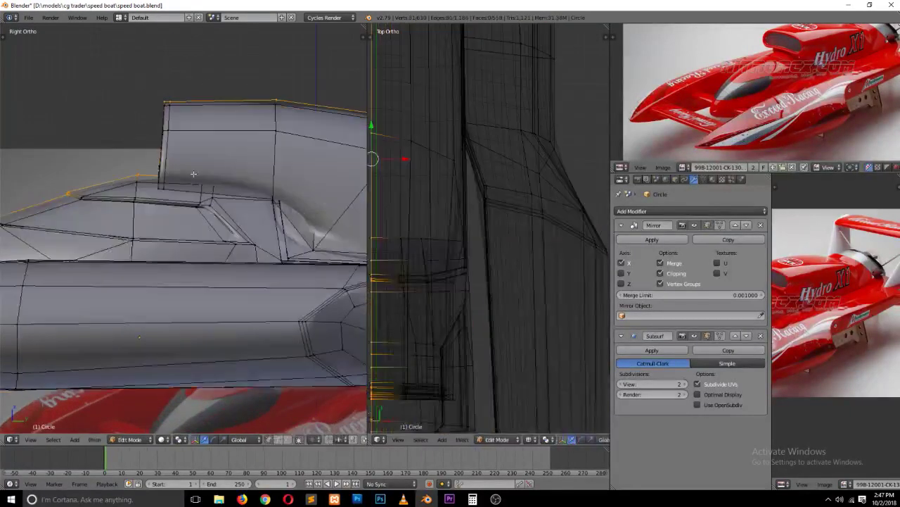
middle_drag(169, 140, 195, 150)
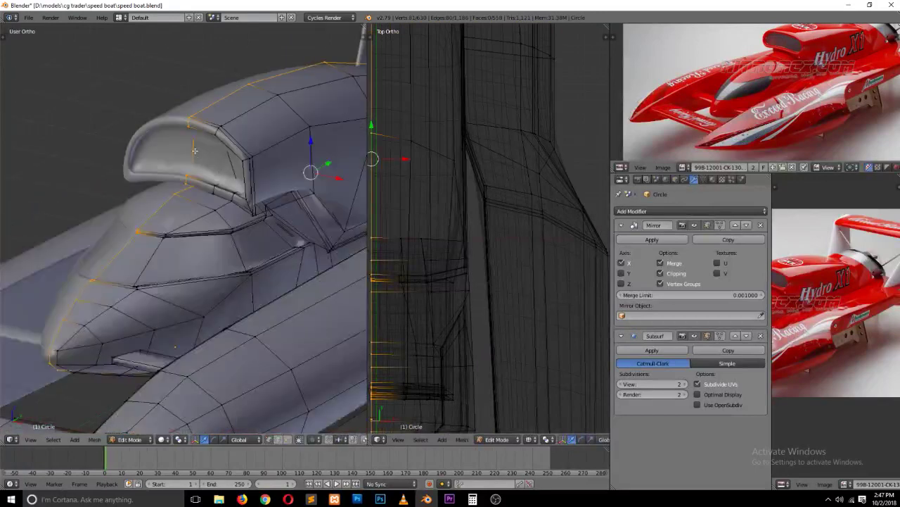
key(ctrl+Tab)
click(195, 154)
key(a)
key(a)
alt+right_click(214, 160)
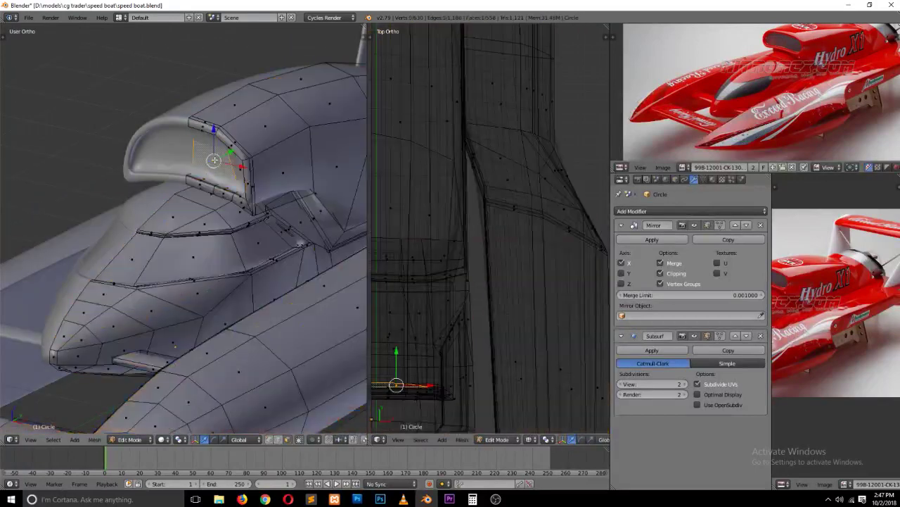
key(KP_3)
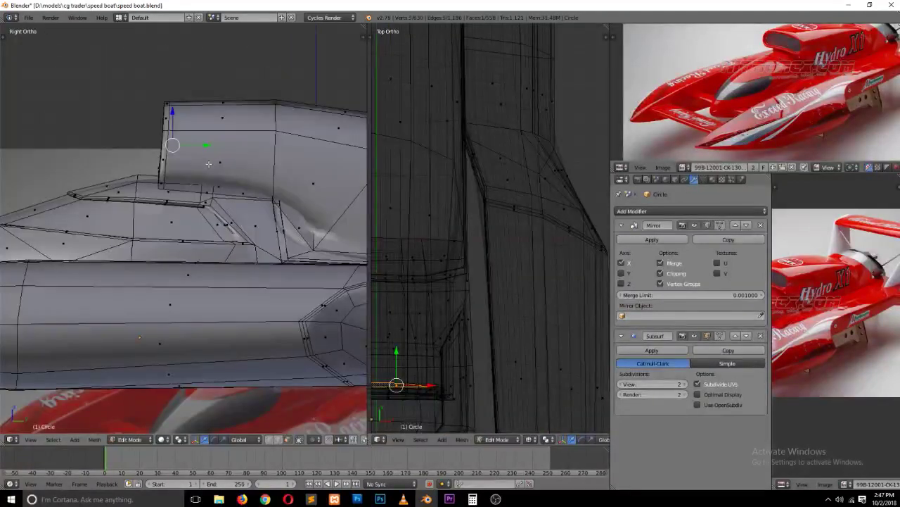
key(ctrl+KP_Add)
key(ctrl+KP_Add)
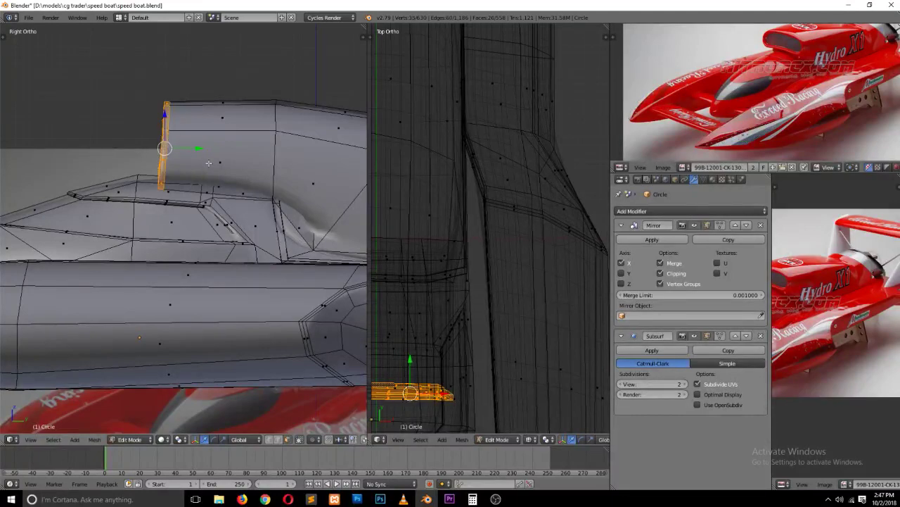
Step: Slide the rim strip rearward in wireframe until it sits flush against the scoop's curved hood
key(z)
drag(192, 147, 266, 163)
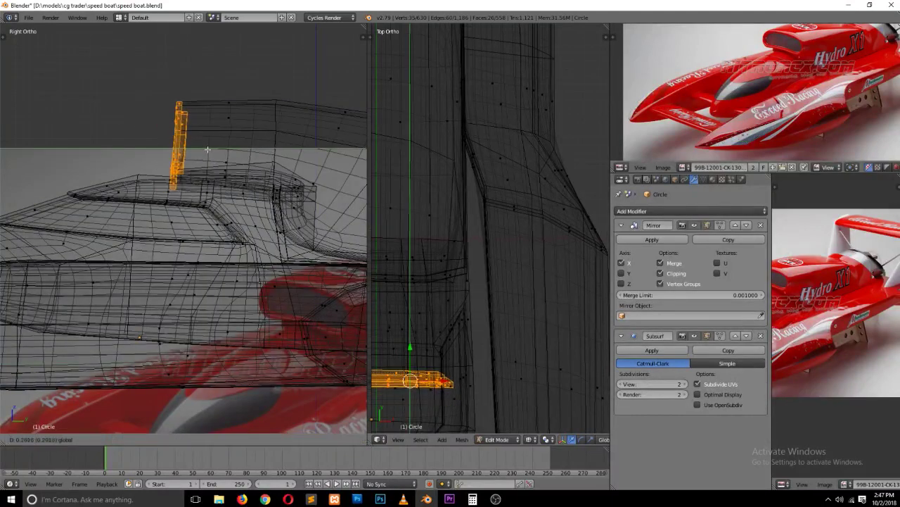
key(z)
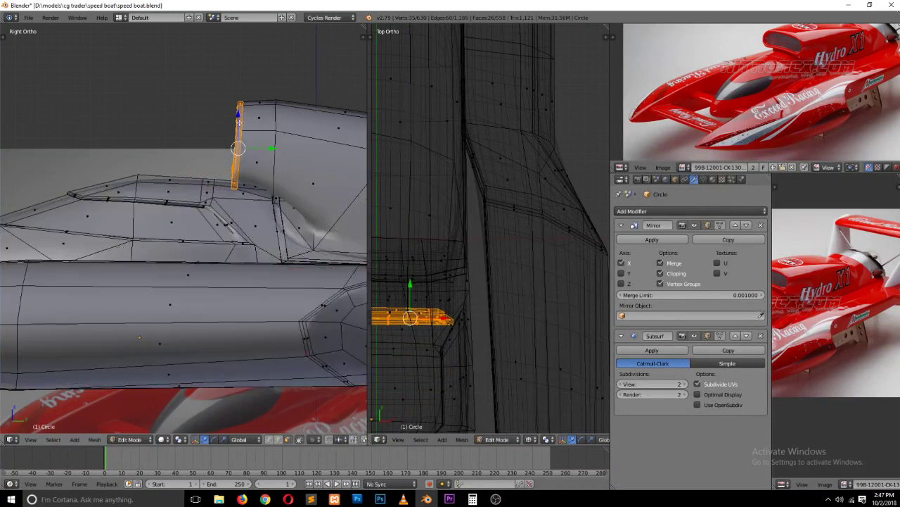
key(Tab)
Step: Orbit around the boat, toggling Edit Mode to compare the shifted scoop rim
middle_drag(265, 163, 148, 183)
scroll(147, 183, down, 5)
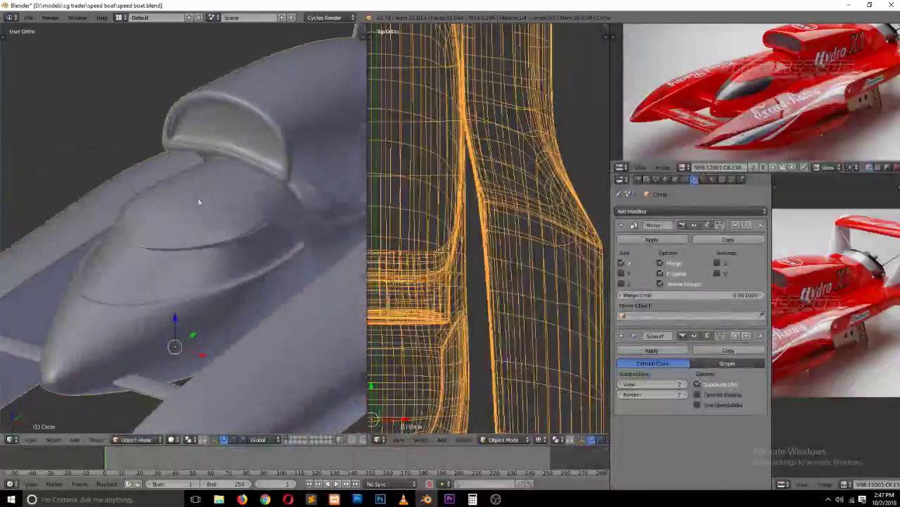
scroll(148, 183, down, 3)
key(a)
mouse_move(204, 221)
middle_down()
mouse_move(184, 262)
mouse_move(153, 258)
mouse_move(195, 258)
middle_up()
scroll(228, 249, up, 3)
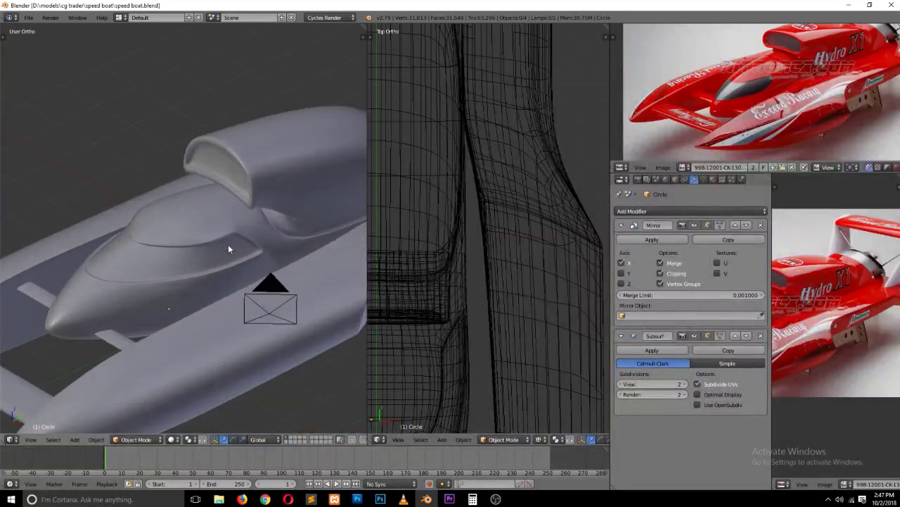
key(Tab)
key(Tab)
key(Tab)
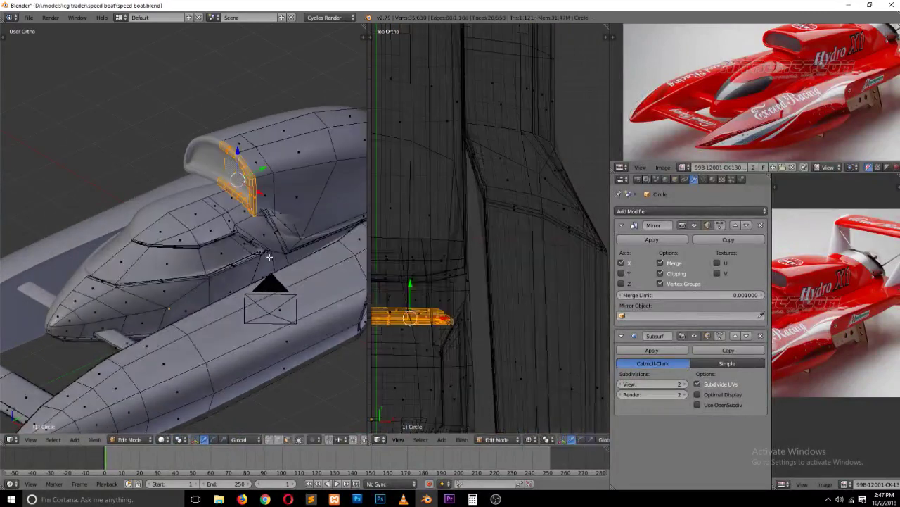
key(Tab)
key(Tab)
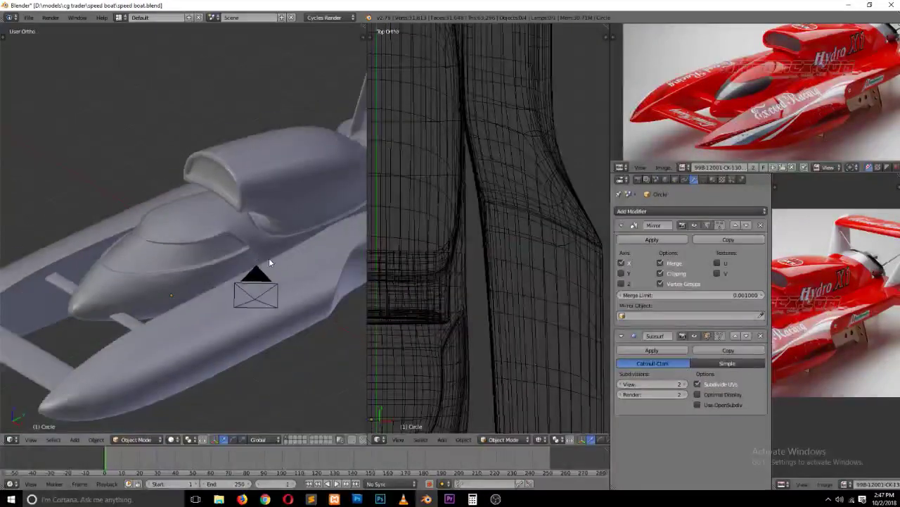
key(Tab)
Step: Save the speed boat file, overwriting the existing copy
scroll(275, 258, down, 2)
scroll(274, 258, down, 1)
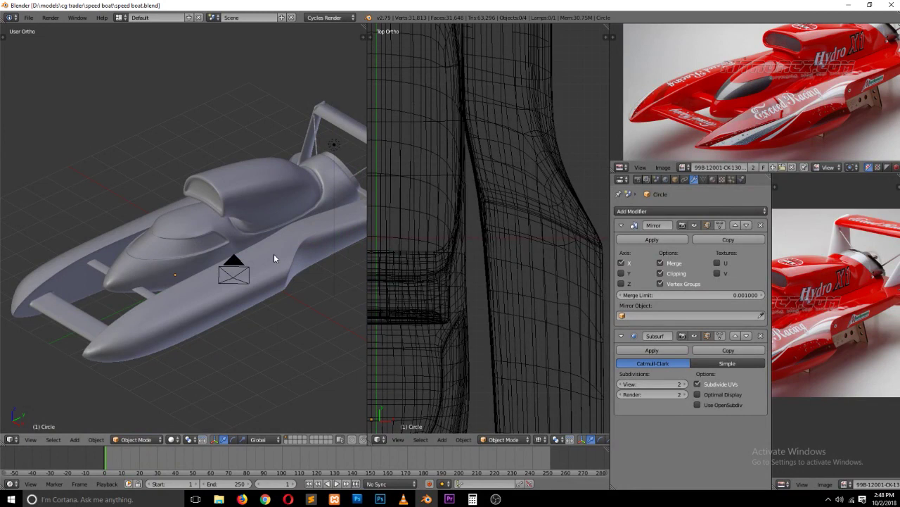
middle_drag(274, 258, 293, 249)
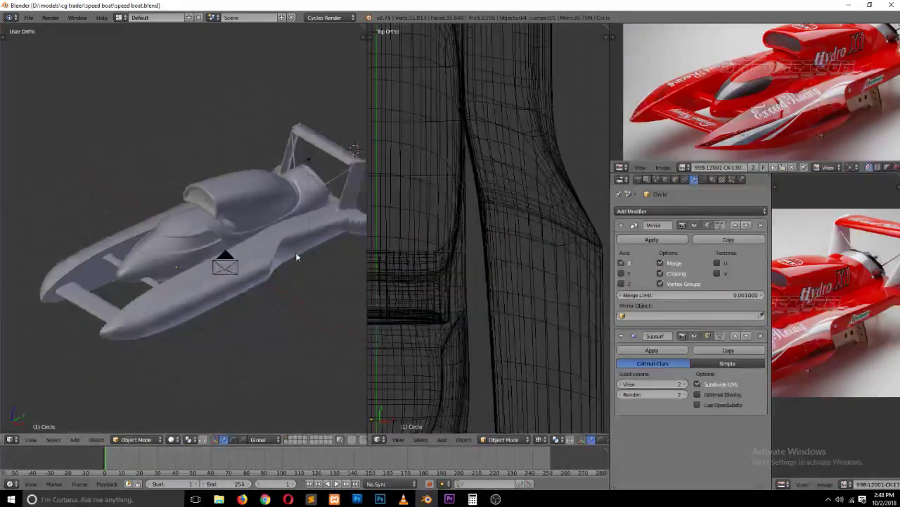
key(ctrl+s)
click(294, 250)
Step: Select the boat and change the right-hand wireframe view into an empty UV/Image Editor
scroll(641, 102, down, 1)
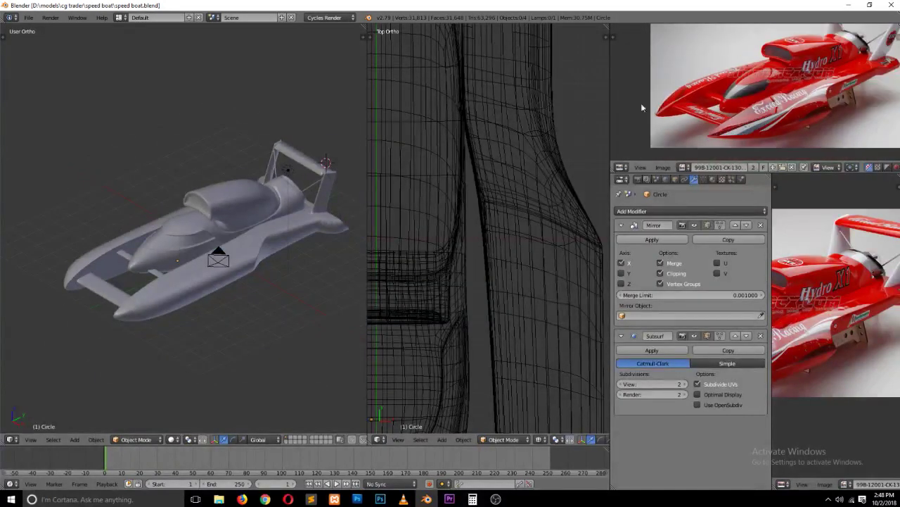
middle_drag(252, 248, 261, 249)
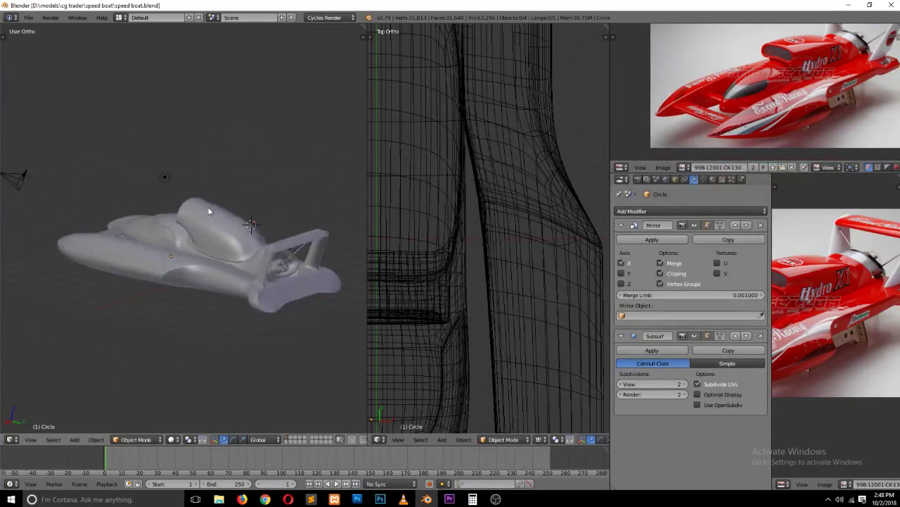
right_click(337, 265)
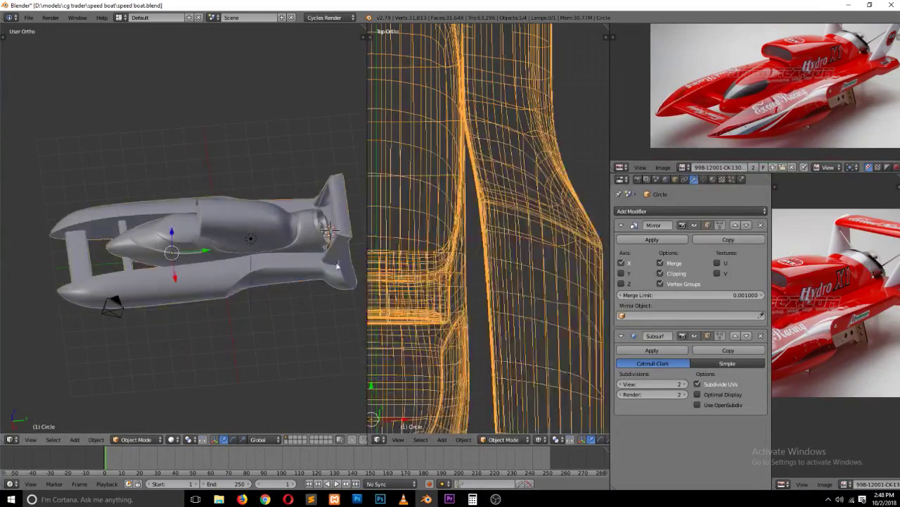
click(380, 439)
click(405, 367)
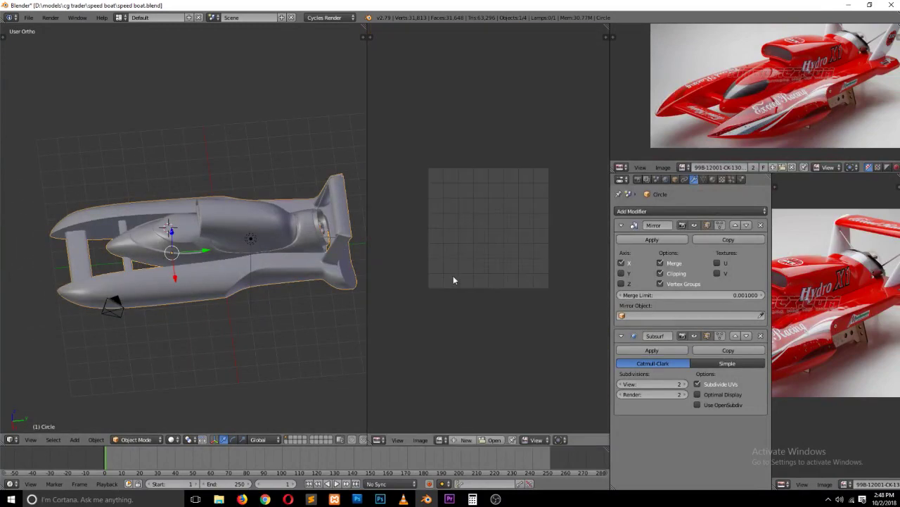
click(497, 500)
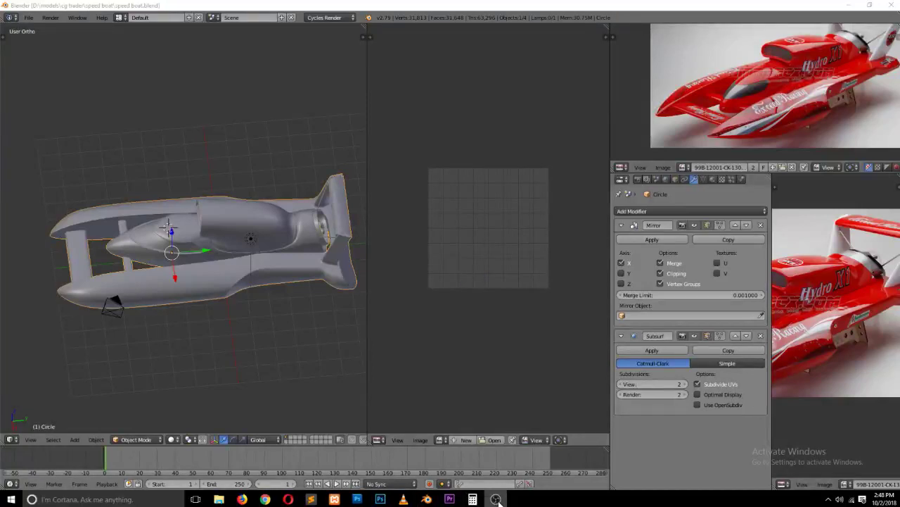
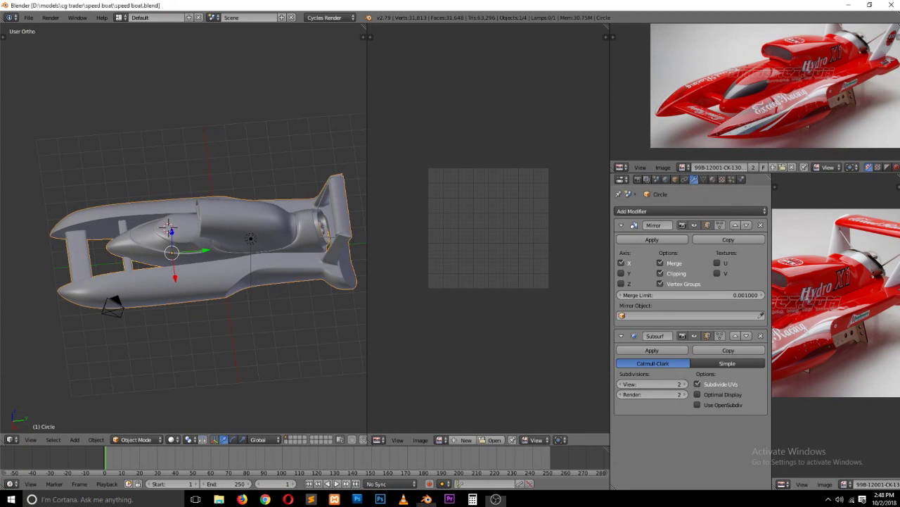
Step: Save the boat with Ctrl+S and confirm overwriting speed boat.blend
scroll(267, 250, up, 2)
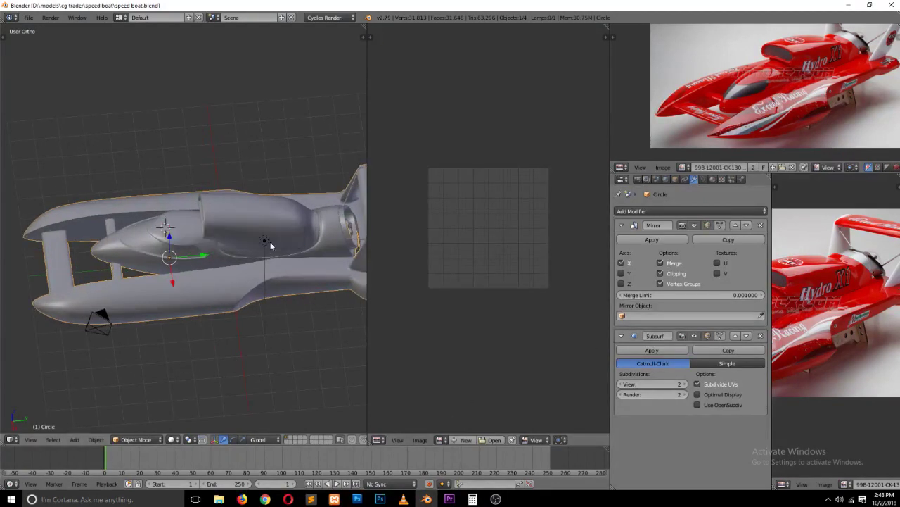
scroll(270, 246, up, 3)
key(ctrl+s)
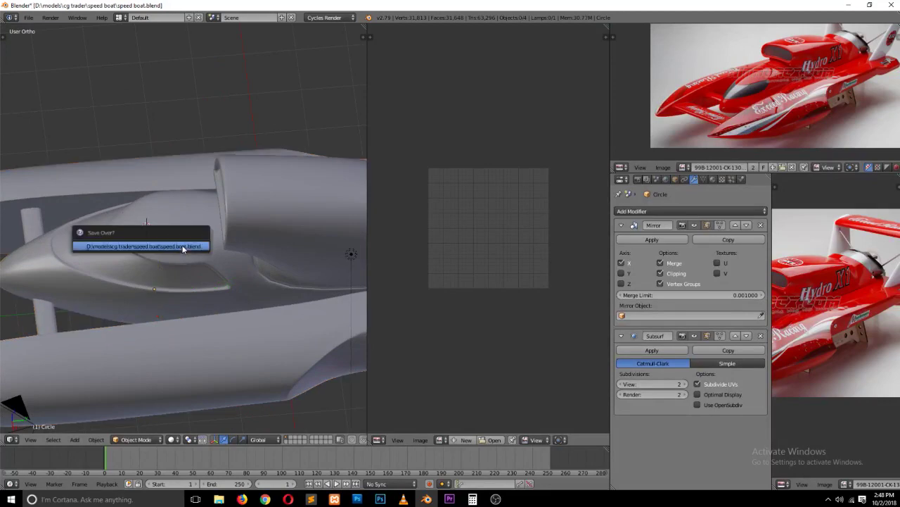
click(182, 246)
mouse_move(195, 253)
middle_down()
mouse_move(206, 189)
mouse_move(251, 92)
mouse_move(273, 120)
mouse_move(218, 245)
middle_up()
Step: Enter Edit Mode on the boat, clear the selection and switch to edge selection
key(Tab)
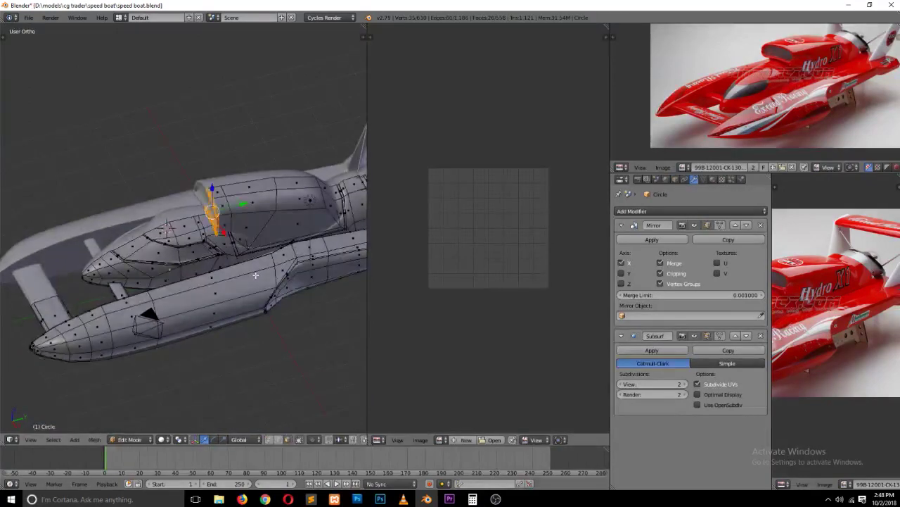
key(a)
key(ctrl+Tab)
click(215, 256)
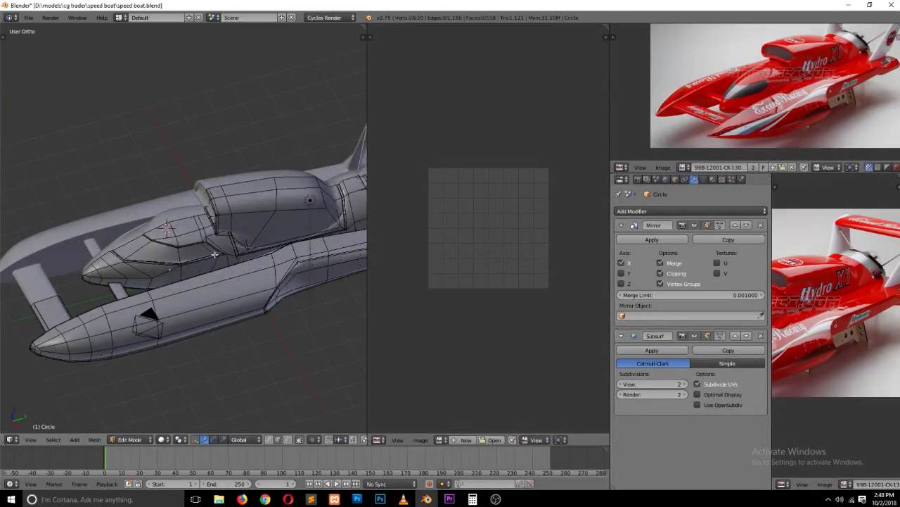
mouse_move(215, 255)
middle_down()
mouse_move(236, 304)
mouse_move(226, 342)
mouse_move(217, 257)
middle_up()
Step: Select an edge loop around the hull and mark it as a UV seam
alt+right_click(218, 341)
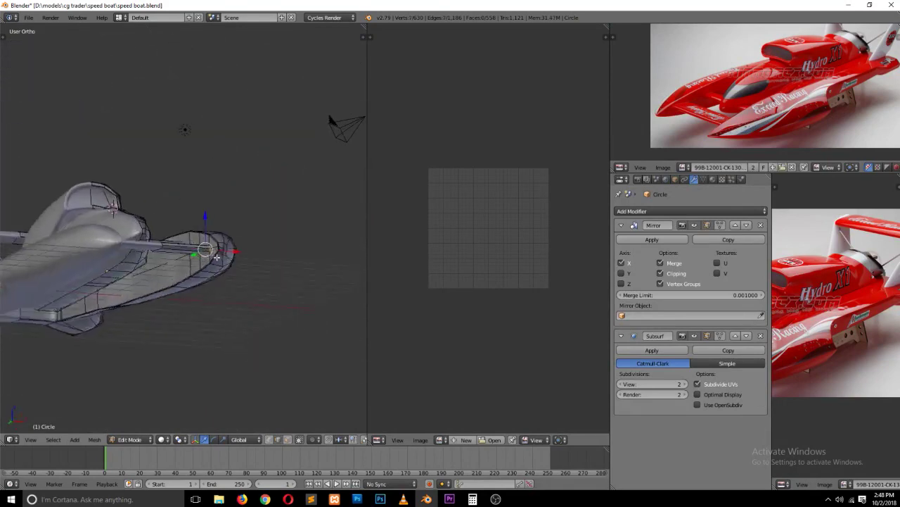
key(z)
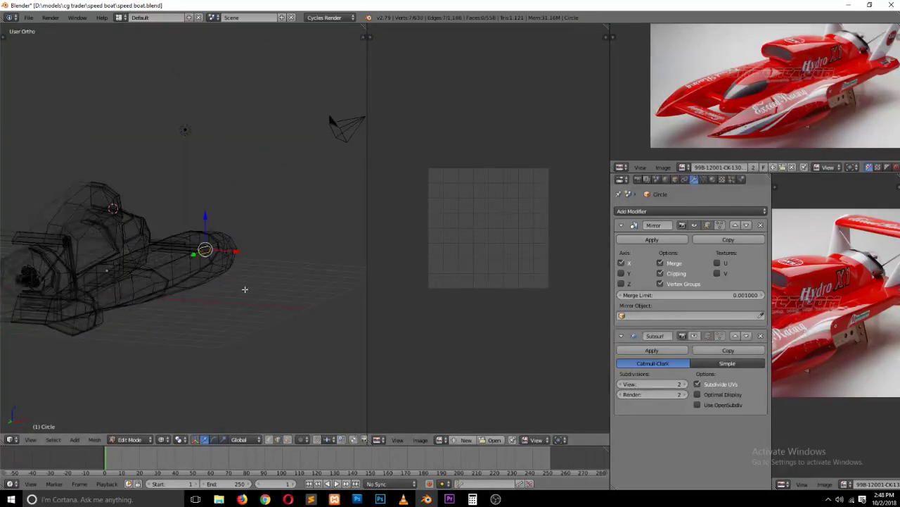
key(z)
scroll(246, 258, up, 3)
mouse_move(246, 258)
middle_down()
mouse_move(207, 331)
mouse_move(156, 330)
middle_up()
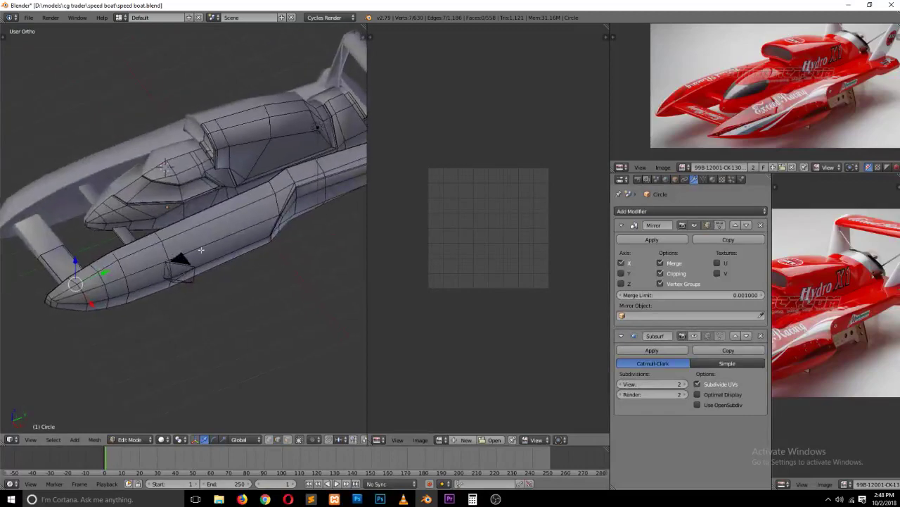
key(ctrl+e)
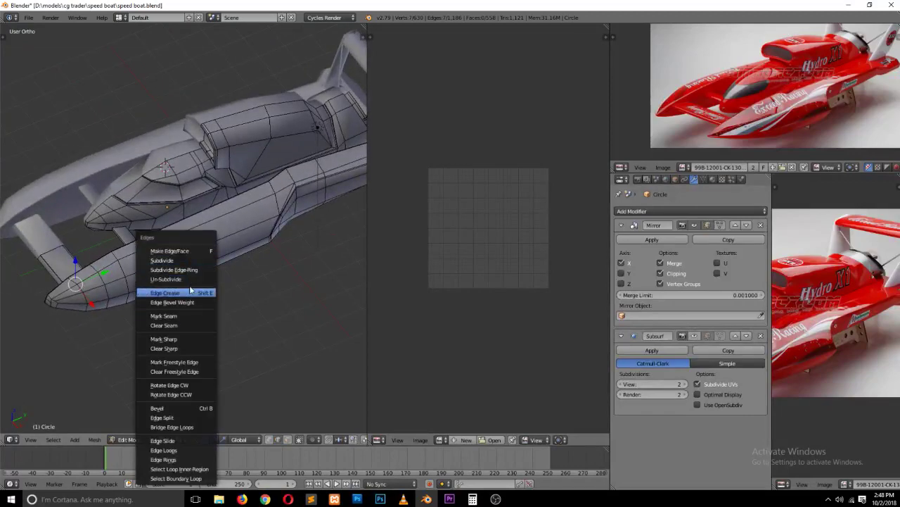
click(189, 314)
Step: Mark a second hull edge loop as a seam, checking hidden edges in wireframe
middle_drag(223, 277, 265, 269)
alt+right_click(189, 289)
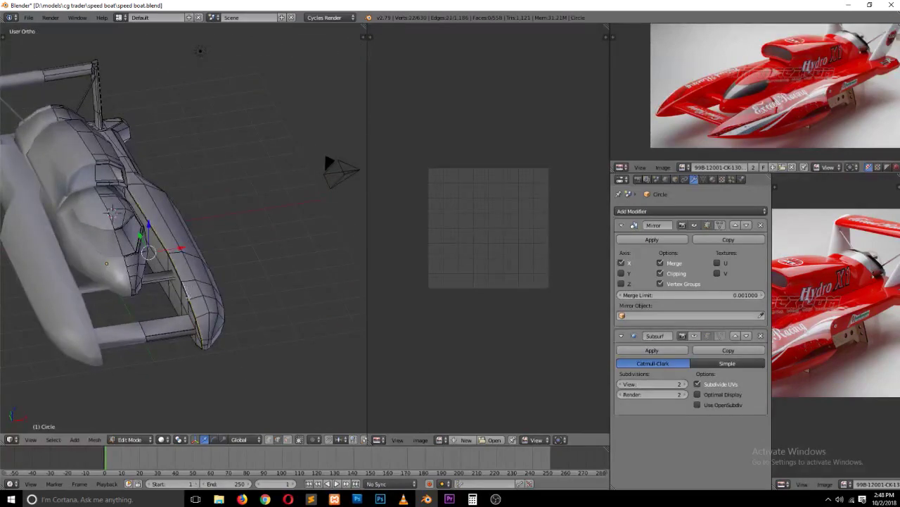
key(z)
key(ctrl+e)
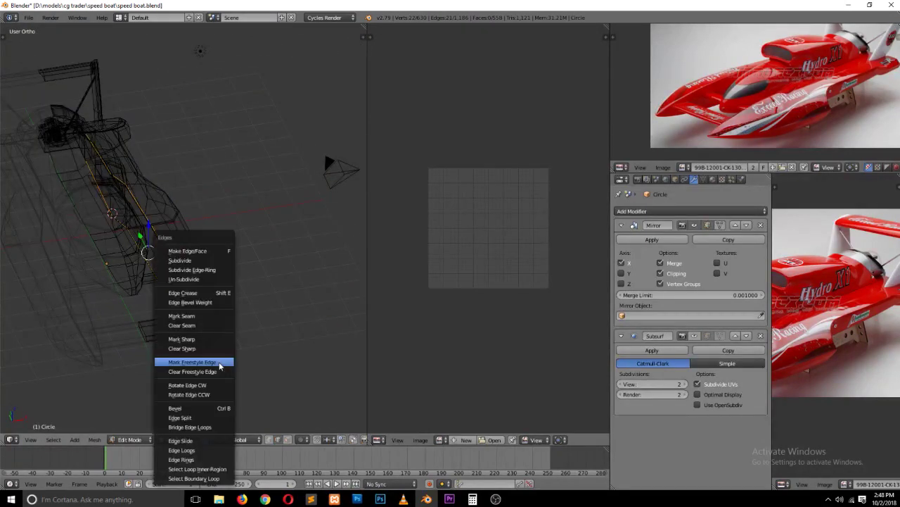
click(225, 318)
key(z)
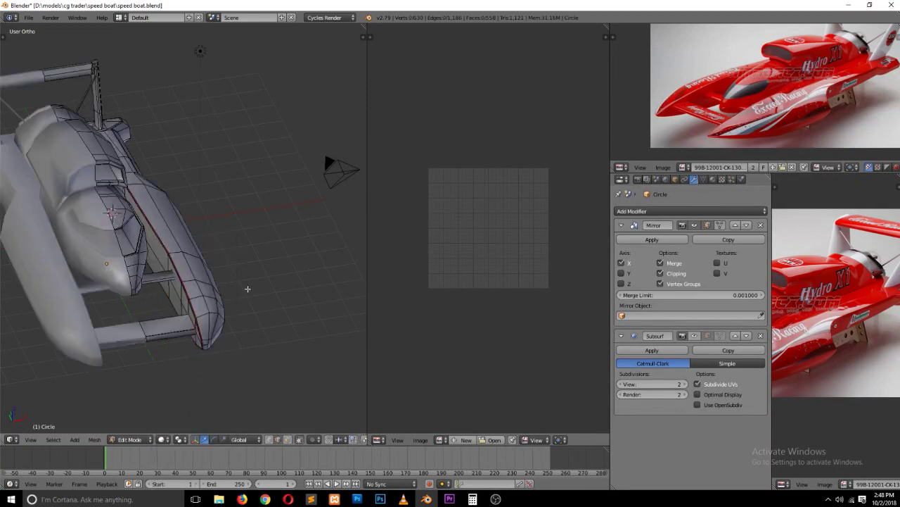
Step: Save speed boat.blend again, overwriting the previous version
key(ctrl+s)
click(247, 287)
mouse_move(247, 288)
middle_down()
mouse_move(183, 298)
mouse_move(258, 281)
middle_up()
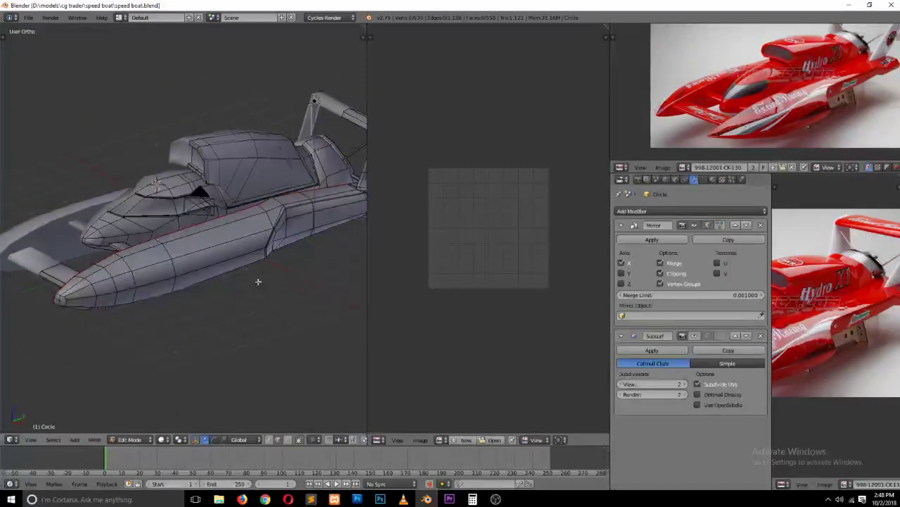
scroll(257, 282, up, 2)
scroll(243, 284, down, 1)
scroll(191, 295, up, 4)
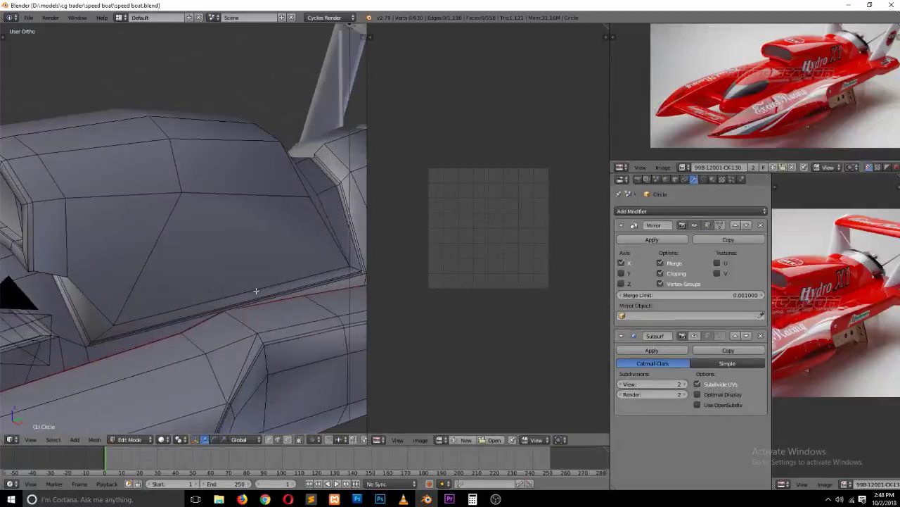
Step: Select the windshield frame edge loop and mark it as a seam
middle_drag(256, 291, 273, 219)
alt+right_click(273, 220)
scroll(272, 256, down, 2)
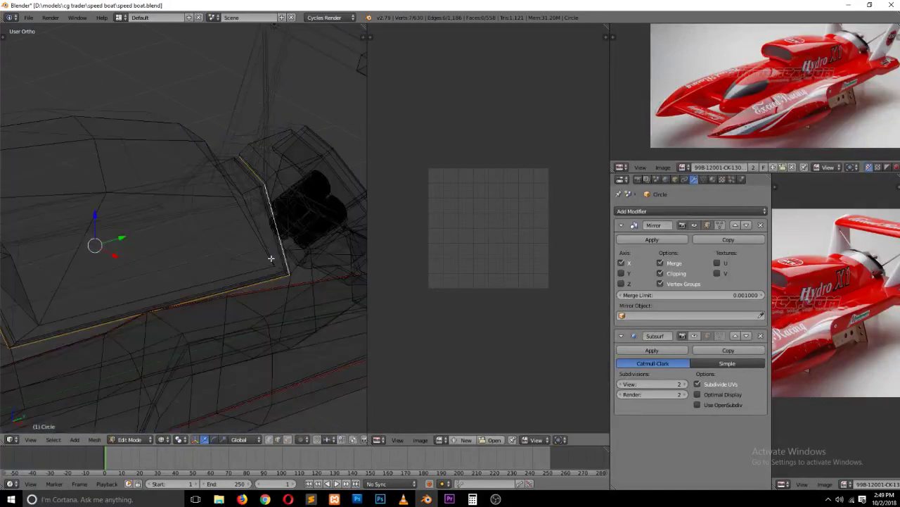
scroll(271, 258, down, 2)
scroll(268, 265, down, 1)
key(ctrl+e)
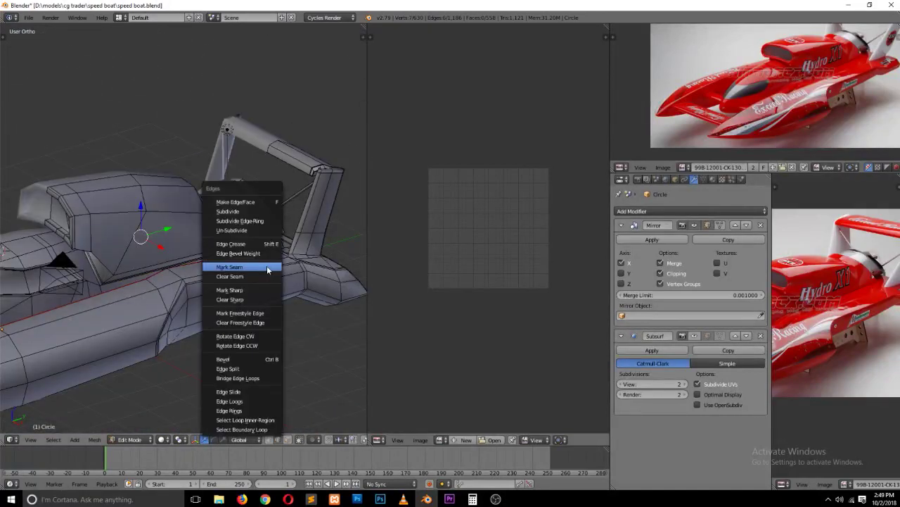
click(266, 265)
Step: Select three cockpit-rim edges and mark them as a seam
middle_drag(136, 223, 142, 237)
scroll(142, 237, up, 3)
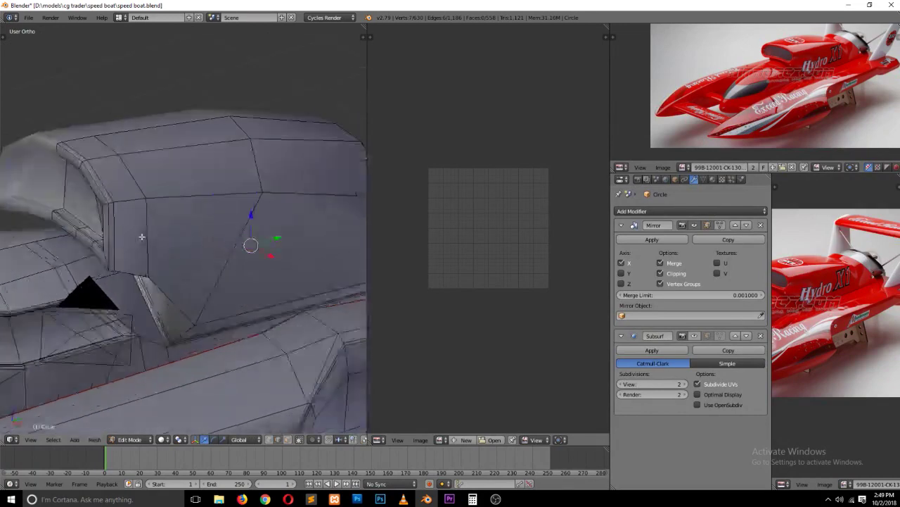
ctrl+scroll(142, 236, up, 2)
ctrl+scroll(141, 237, up, 1)
right_click(149, 212)
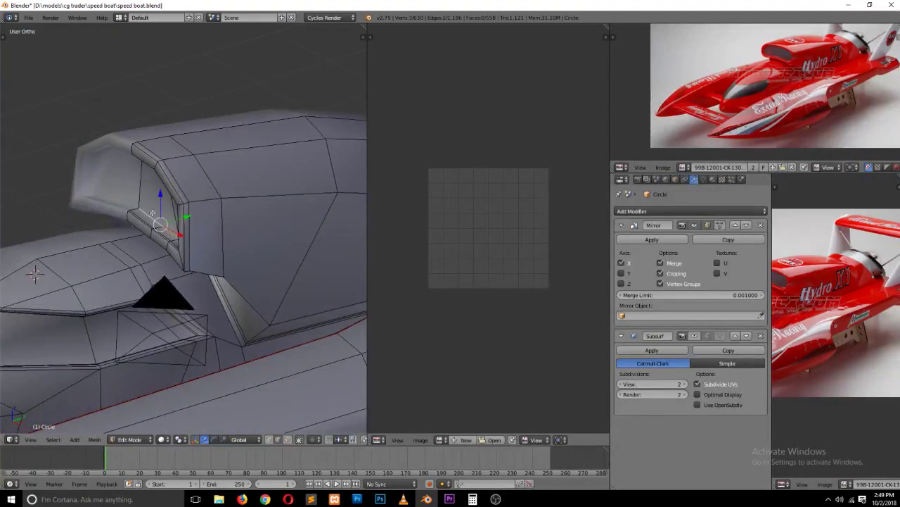
scroll(227, 167, down, 3)
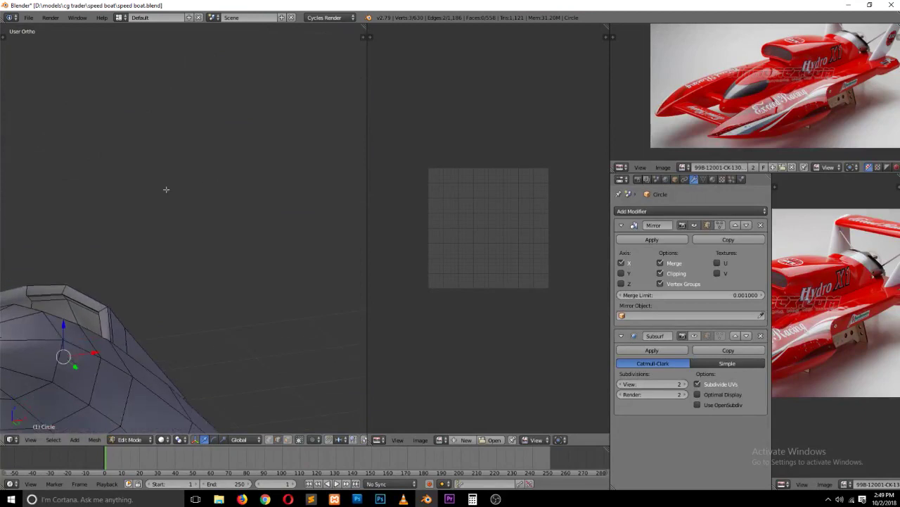
right_click(60, 300)
middle_drag(78, 308, 162, 356)
right_click(35, 291)
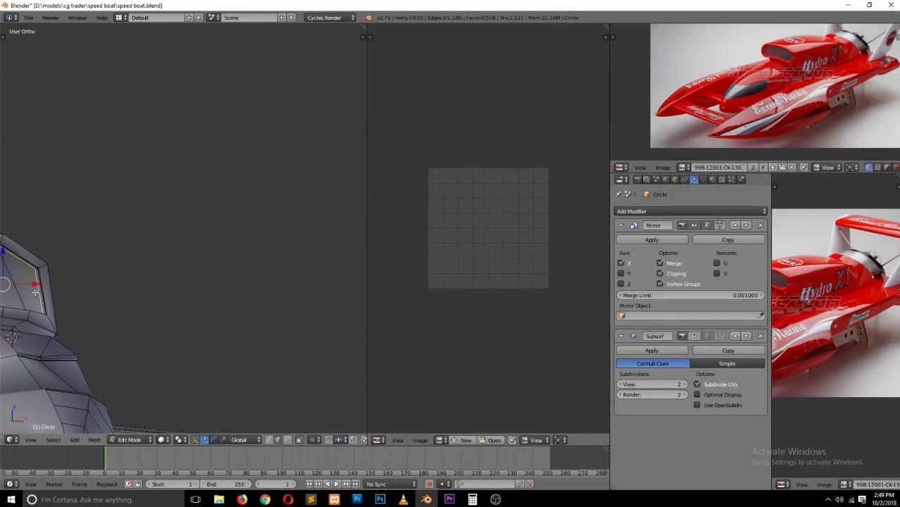
key(ctrl+e)
click(112, 258)
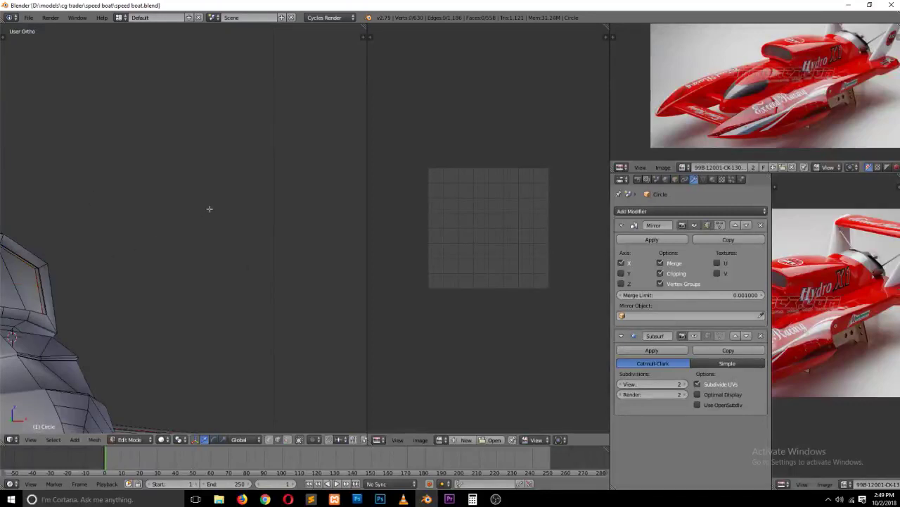
mouse_move(209, 208)
middle_down()
mouse_move(194, 260)
mouse_move(201, 265)
middle_up()
middle_drag(292, 270, 282, 266)
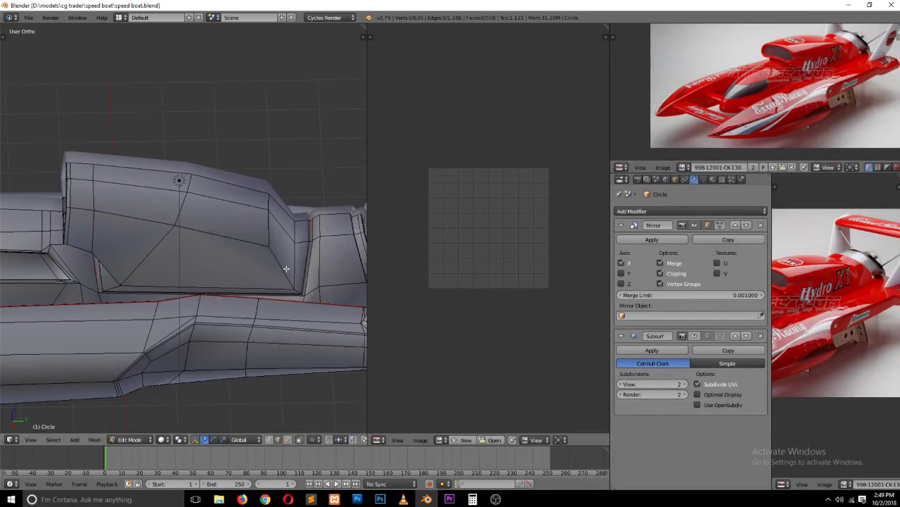
middle_drag(294, 287, 207, 278)
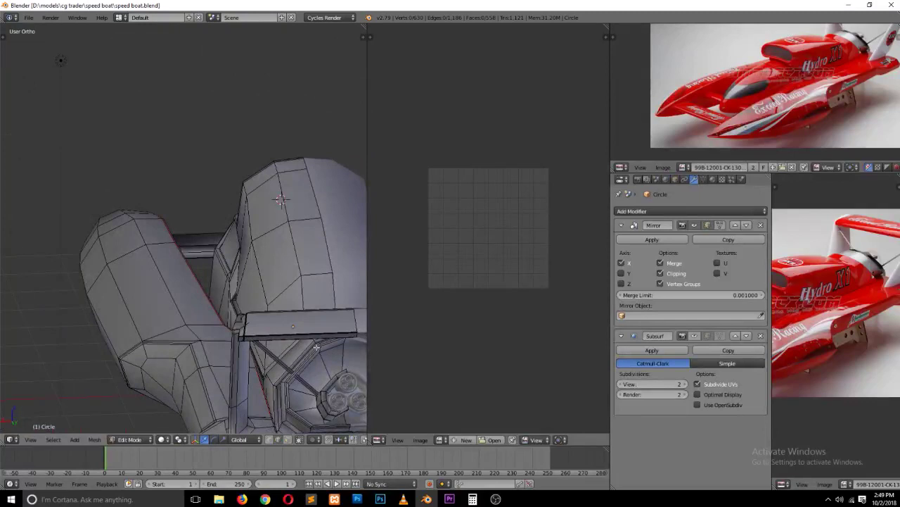
Step: Mark seams on a rear hull edge and on the edges near the rear fin support
right_click(314, 345)
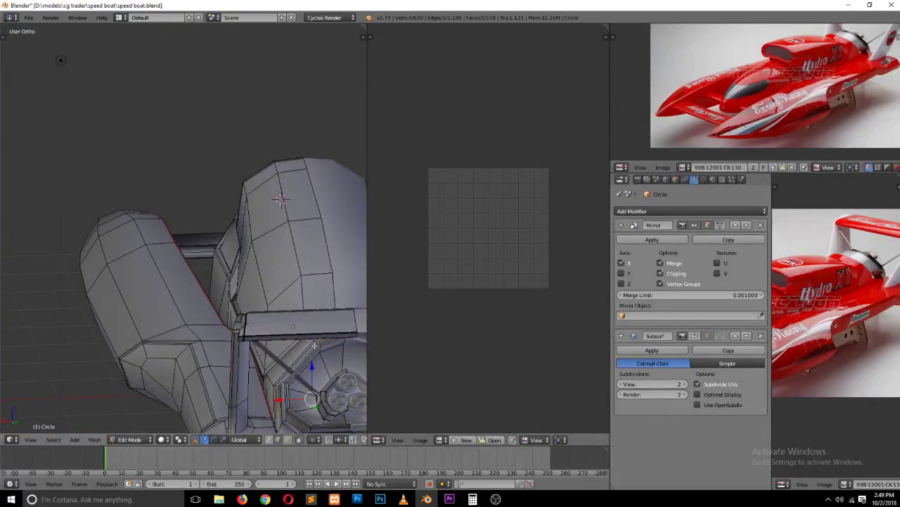
key(ctrl+e)
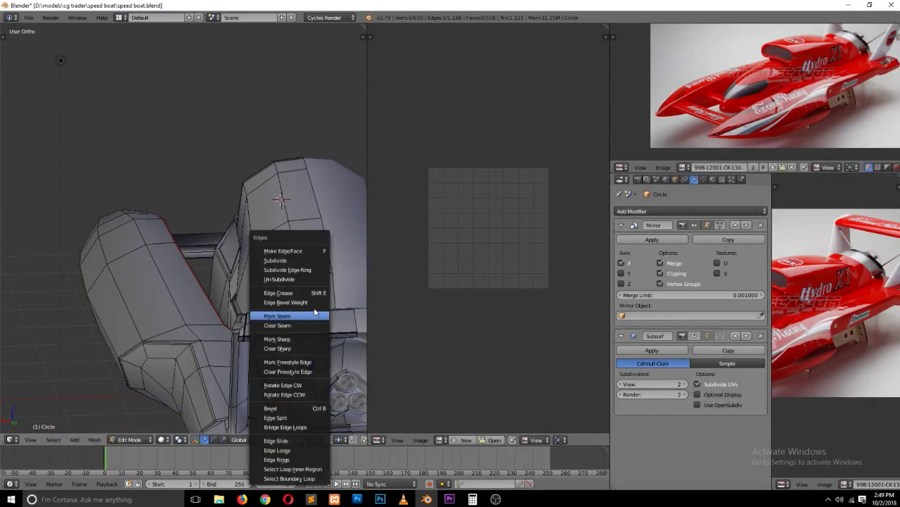
click(310, 318)
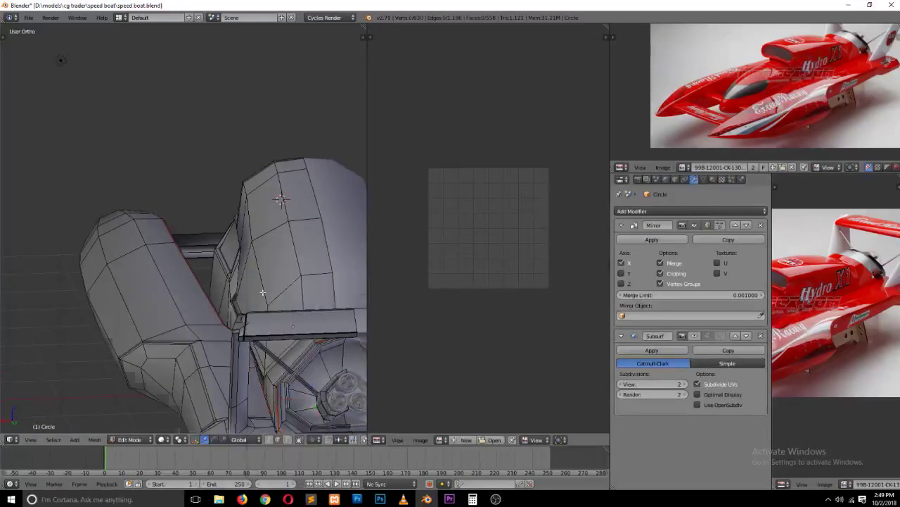
middle_drag(262, 291, 294, 316)
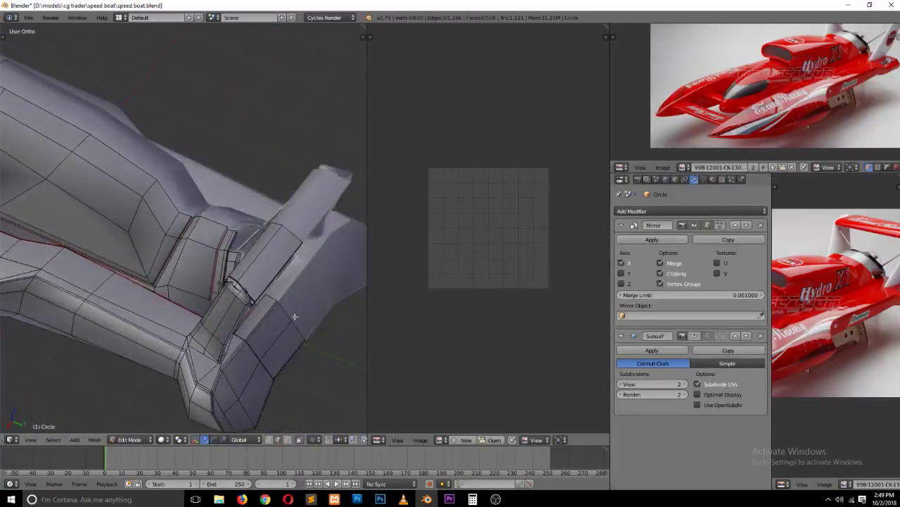
right_click(219, 349)
key(z)
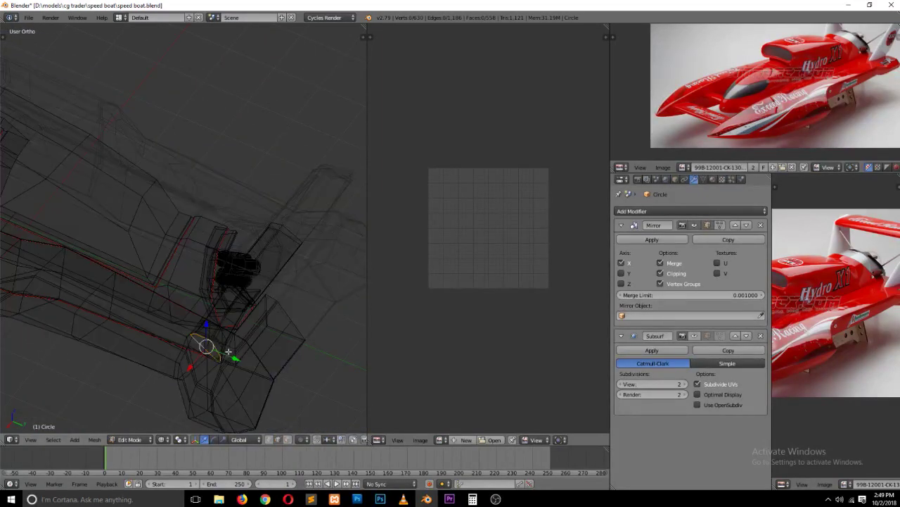
key(ctrl+e)
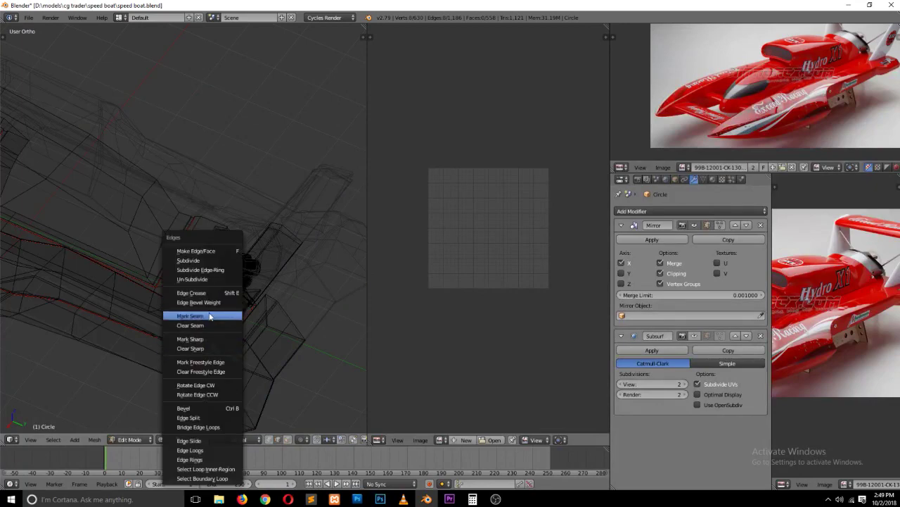
click(210, 317)
key(z)
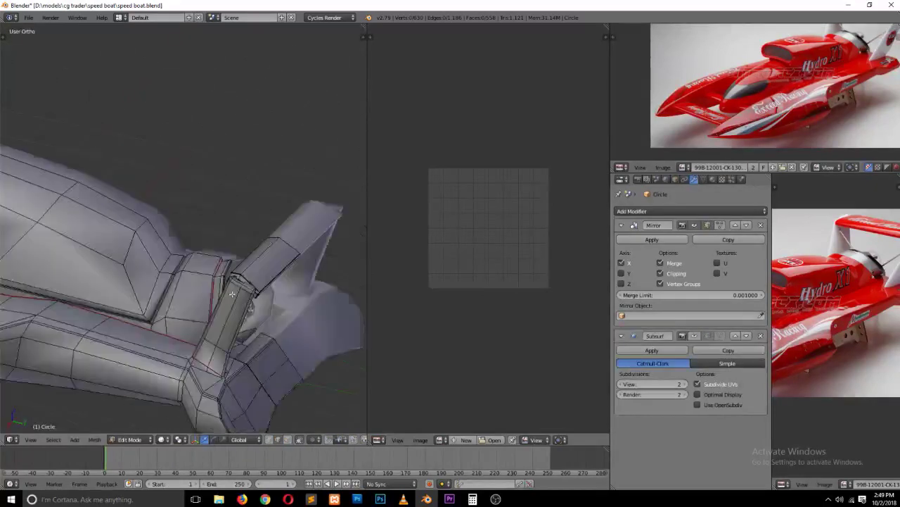
Step: Select the loops around the strut base's lower rim and mark them as seams
scroll(237, 318, up, 3)
scroll(261, 318, up, 1)
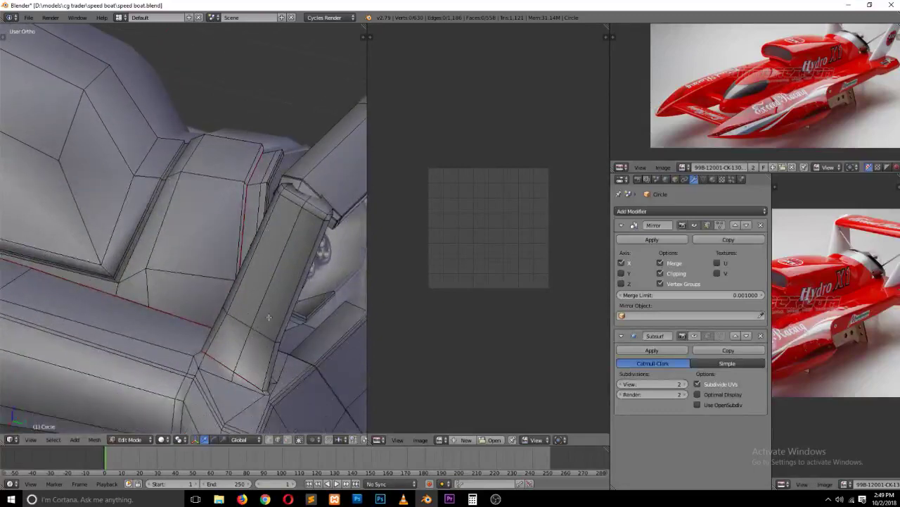
alt+right_click(281, 317)
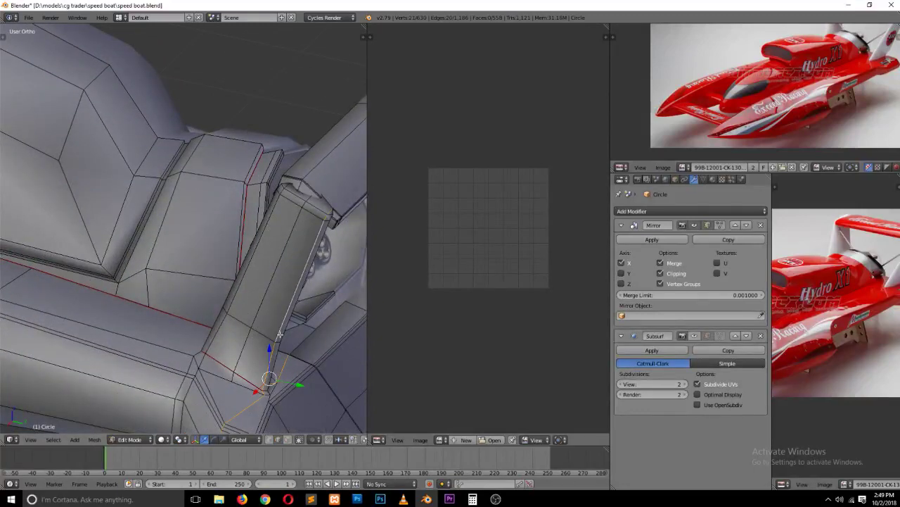
alt+right_click(278, 350)
middle_drag(277, 350, 278, 348)
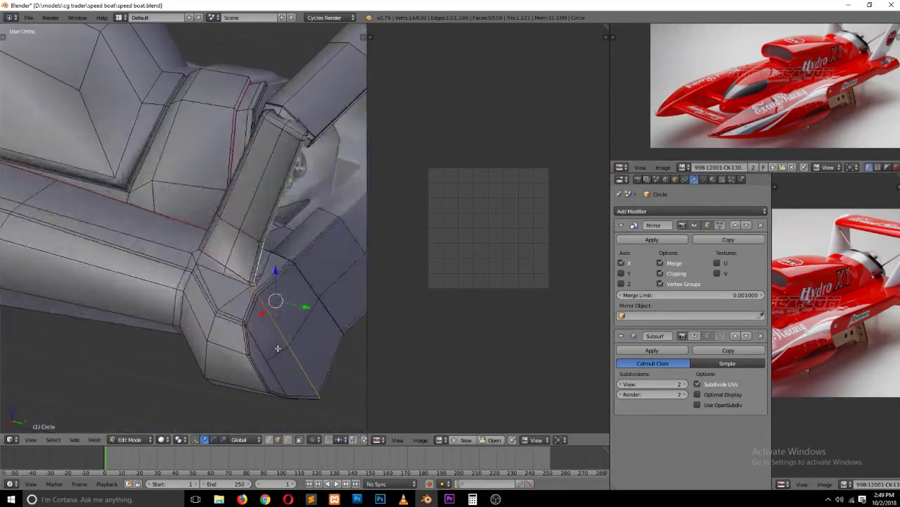
key(a)
alt+right_click(252, 309)
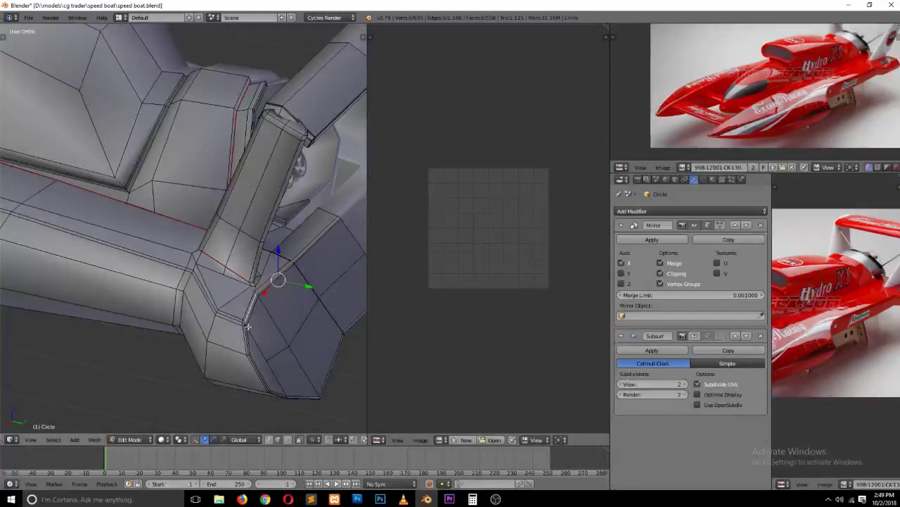
alt+shift+right_click(248, 328)
alt+shift+right_click(245, 329)
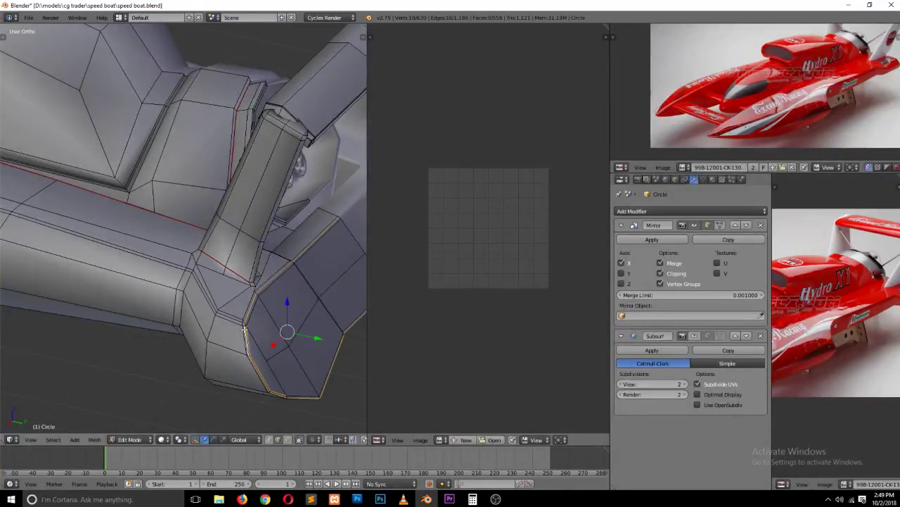
key(ctrl+e)
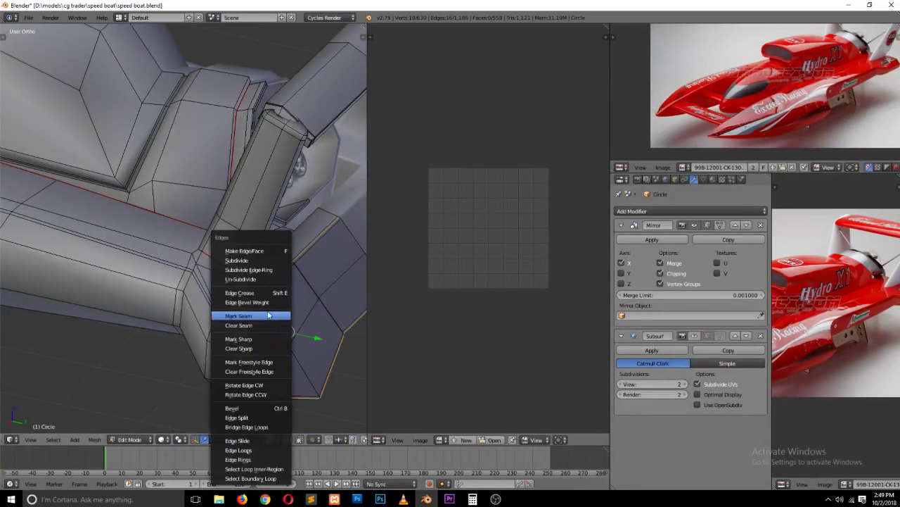
click(264, 316)
key(a)
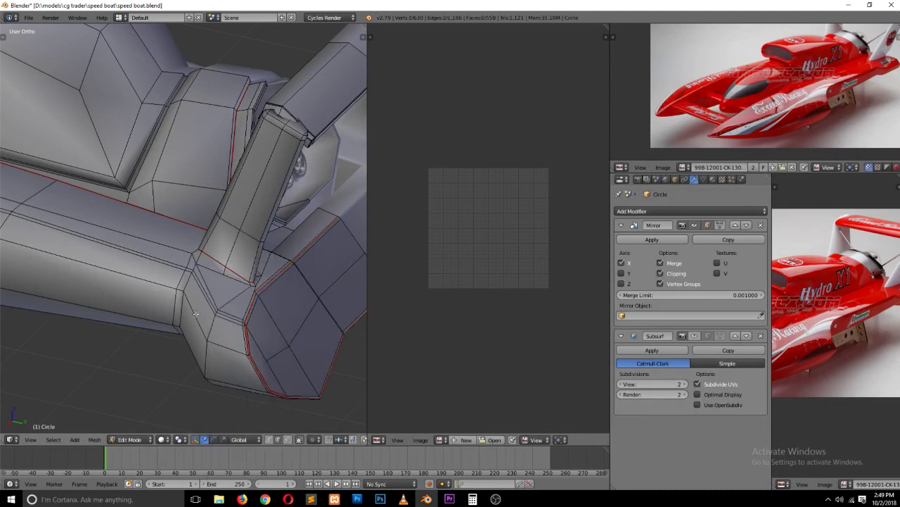
Step: Select the edge loop along the hull edge, deselecting three stray edges, for seam marking
mouse_move(198, 317)
middle_down()
mouse_move(206, 315)
mouse_move(152, 161)
mouse_move(56, 218)
mouse_move(179, 267)
middle_up()
right_click(217, 276)
alt+right_click(173, 269)
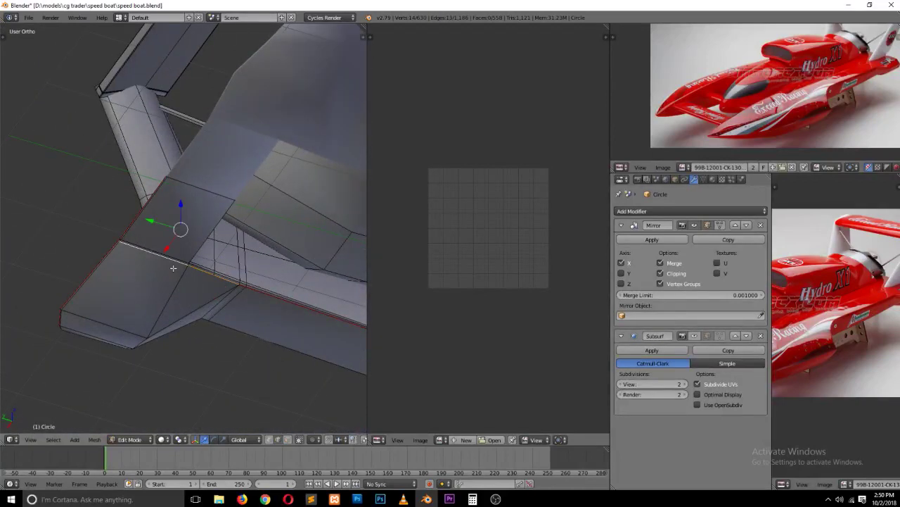
middle_drag(162, 268, 189, 299)
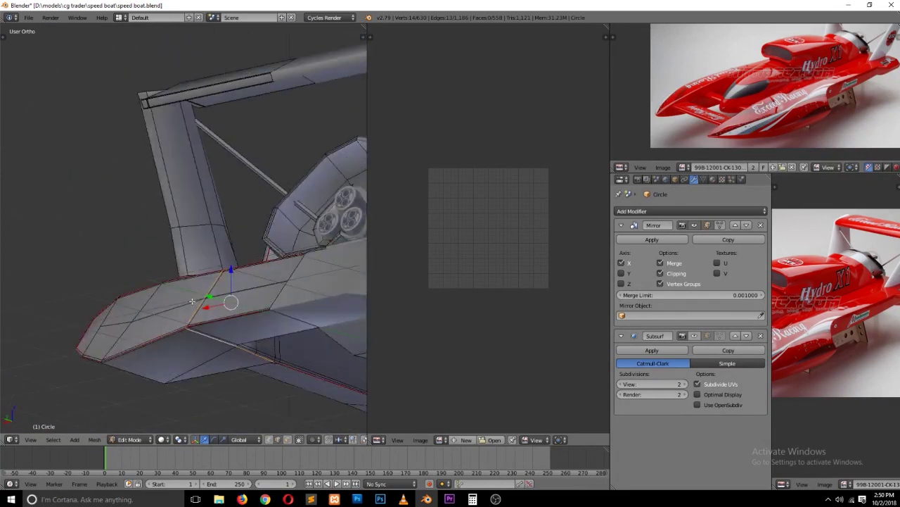
scroll(215, 323, up, 2)
scroll(216, 324, up, 2)
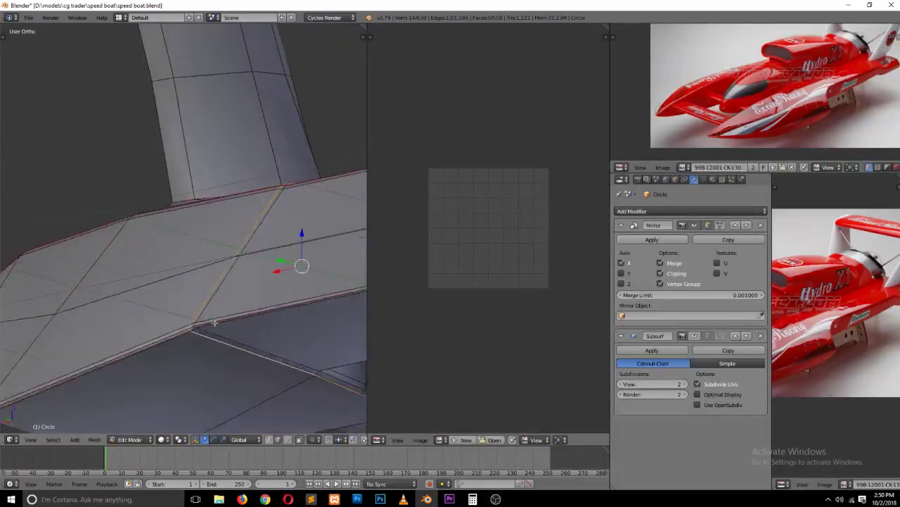
scroll(215, 323, up, 1)
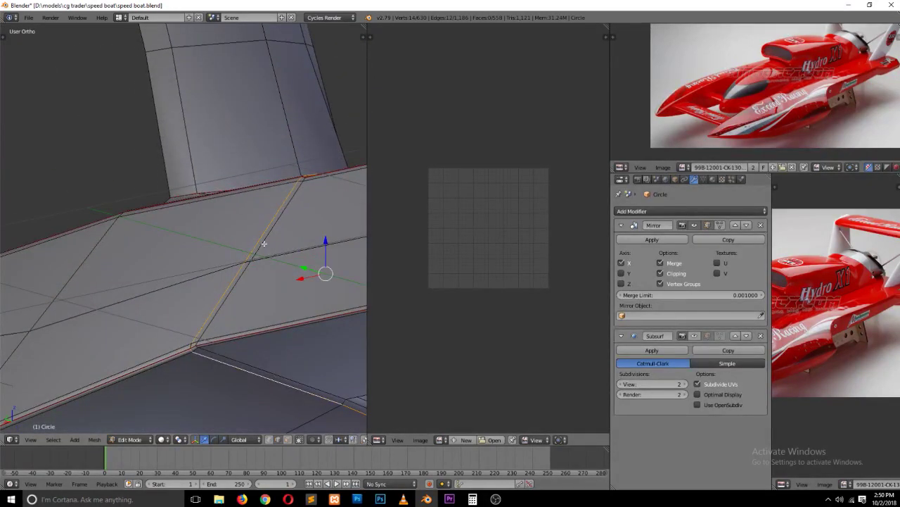
shift+right_click(281, 205)
shift+right_click(206, 309)
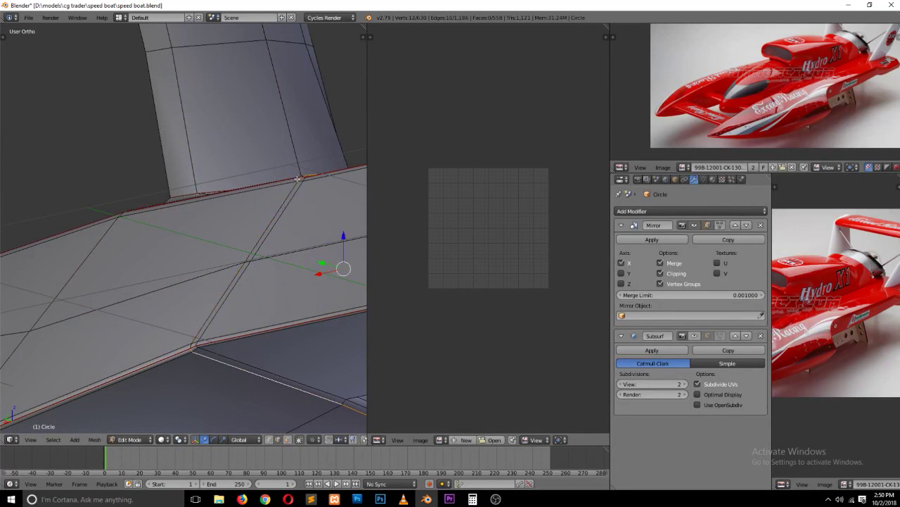
shift+right_click(299, 179)
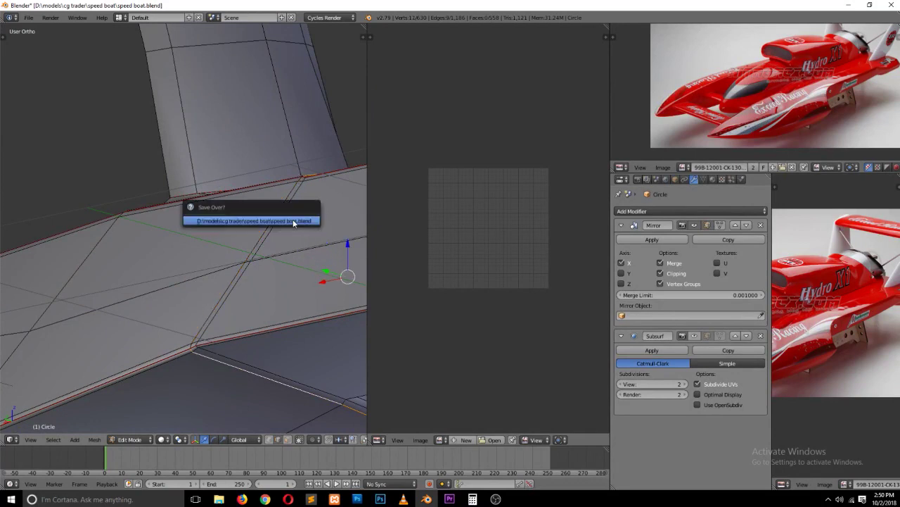
key(ctrl+e)
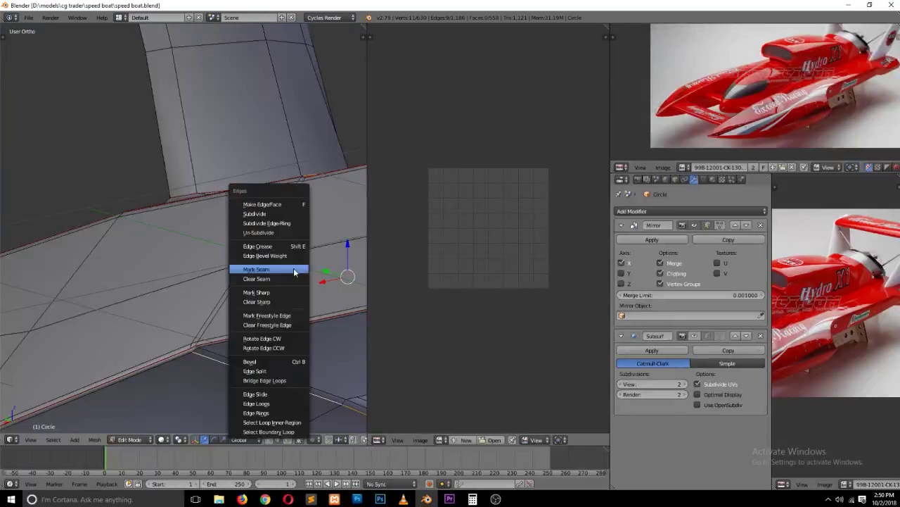
key(Escape)
mouse_move(288, 267)
middle_down()
mouse_move(246, 303)
mouse_move(268, 281)
mouse_move(280, 342)
mouse_move(344, 308)
mouse_move(223, 268)
middle_up()
Step: Clear the selection, review the whole boat and save speed boat.blend
key(a)
middle_drag(219, 266, 216, 285)
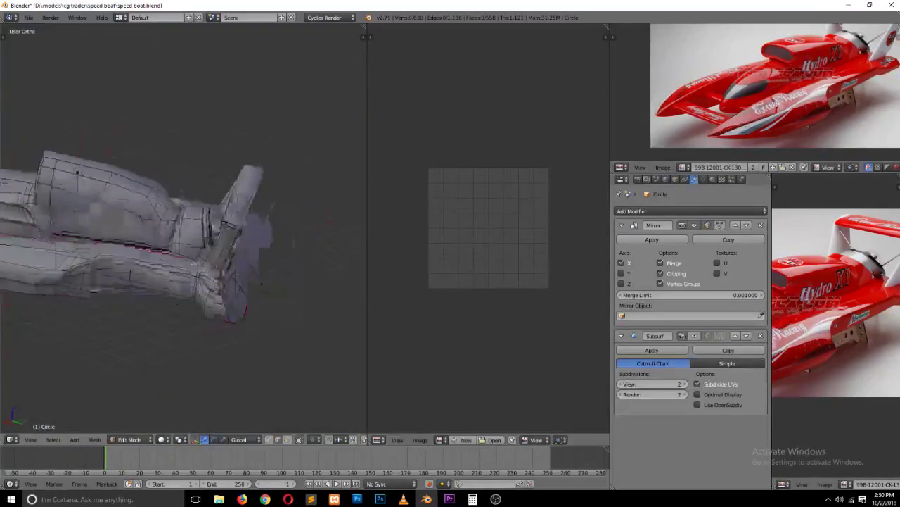
scroll(216, 285, up, 3)
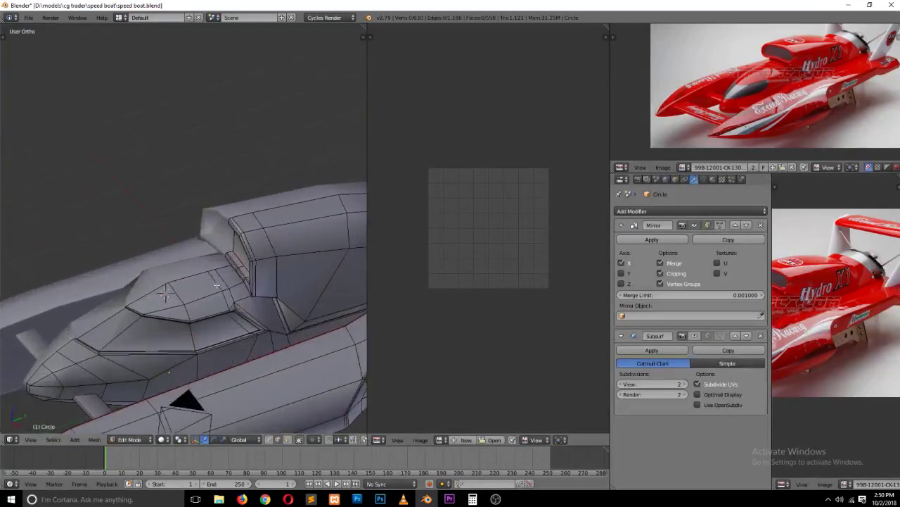
middle_drag(216, 285, 293, 264)
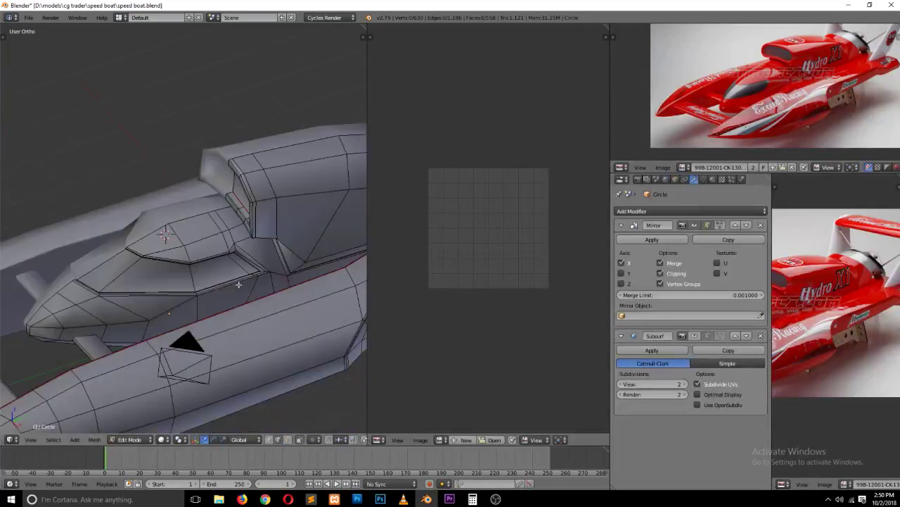
key(z)
key(z)
key(ctrl+s)
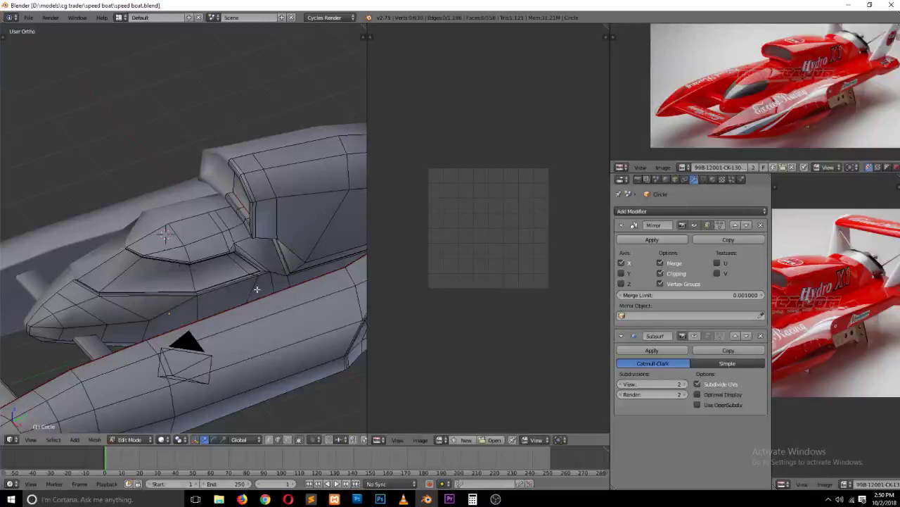
Step: Select the entire boat mesh and unwrap it into UV islands
key(a)
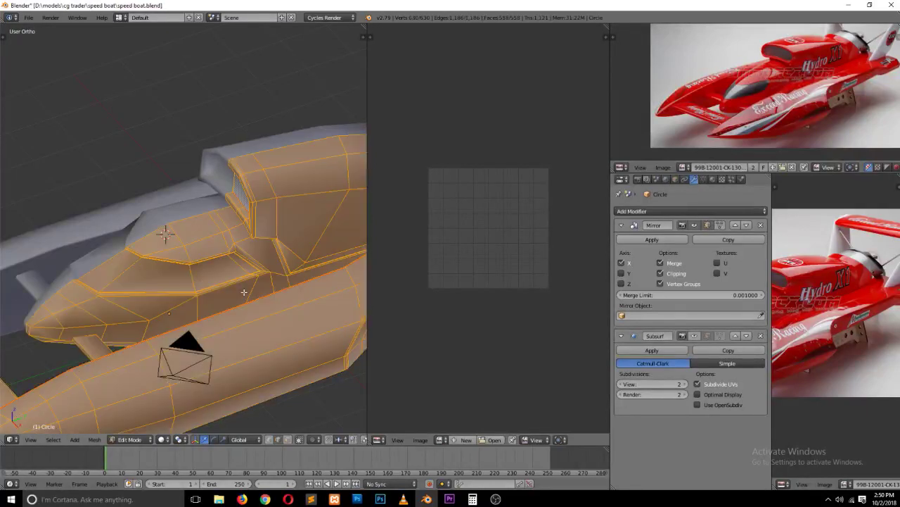
key(u)
click(244, 291)
scroll(442, 314, up, 2)
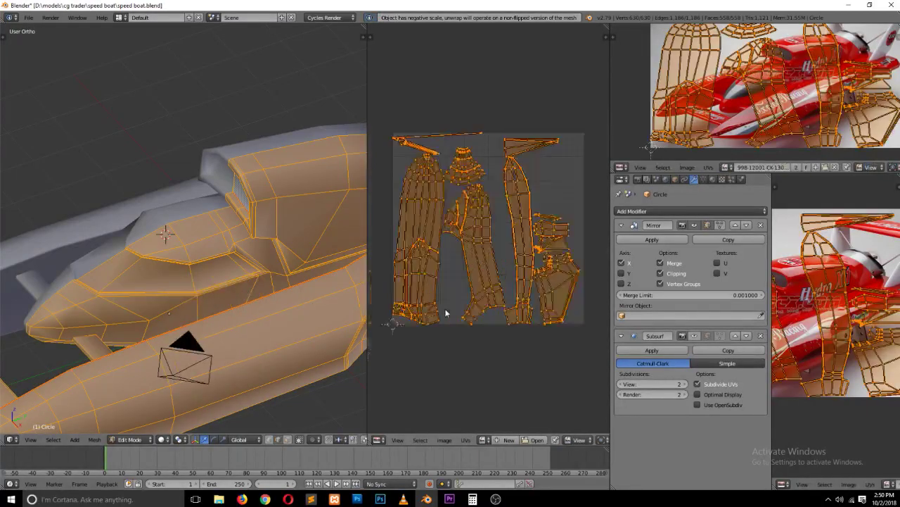
scroll(442, 314, up, 1)
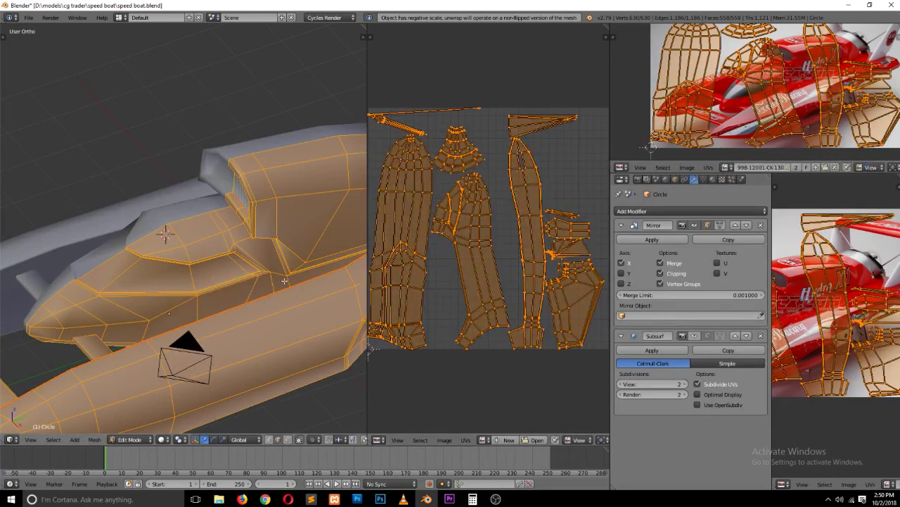
Step: Turn on UV sync selection, isolate the strut's vertical edge and mark it as a seam
right_click(391, 124)
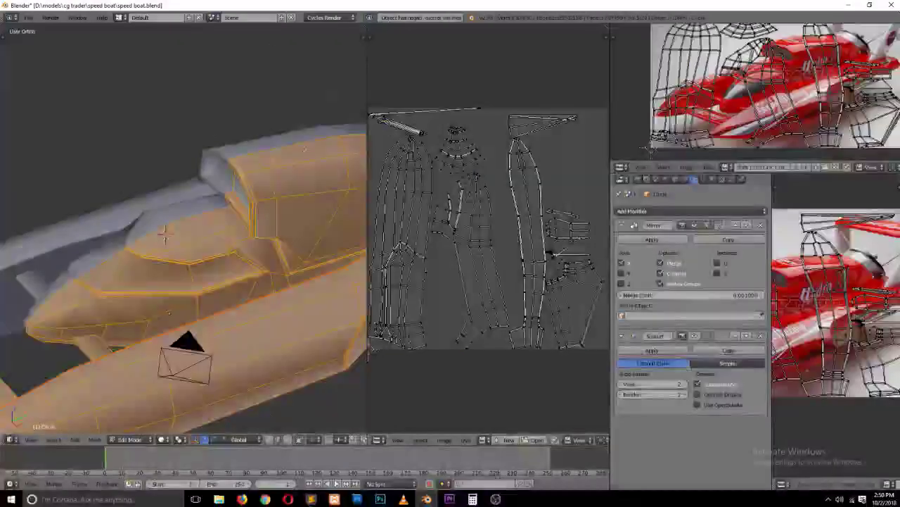
middle_drag(331, 211, 352, 170)
scroll(535, 439, down, 2)
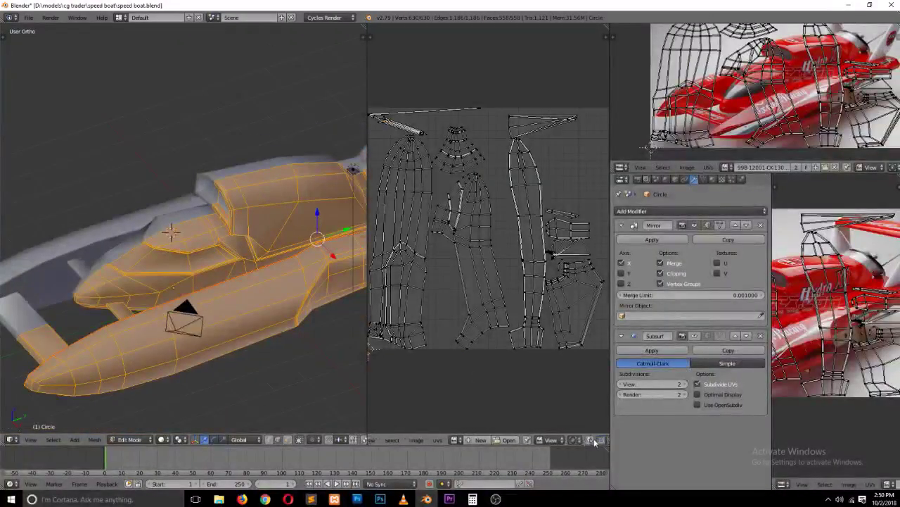
scroll(563, 439, down, 3)
scroll(584, 440, down, 3)
click(459, 441)
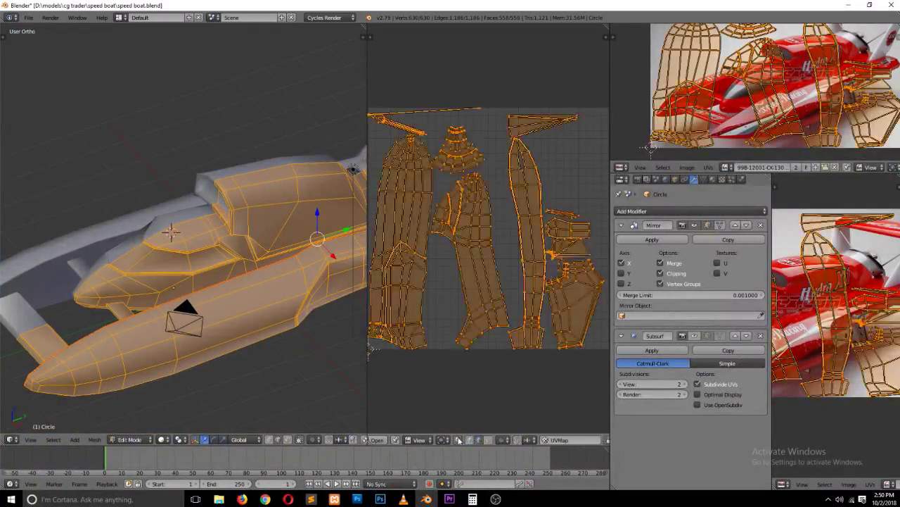
right_click(405, 136)
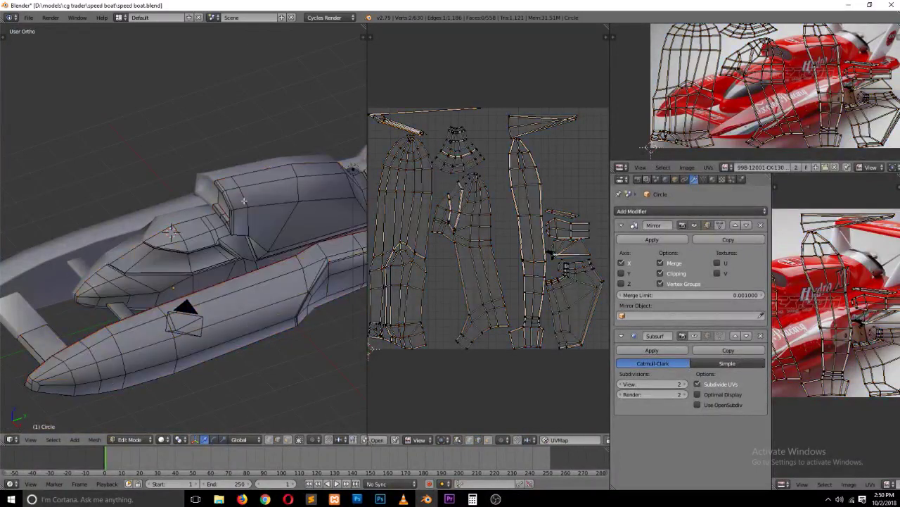
key(KP_Decimal)
scroll(248, 182, up, 5)
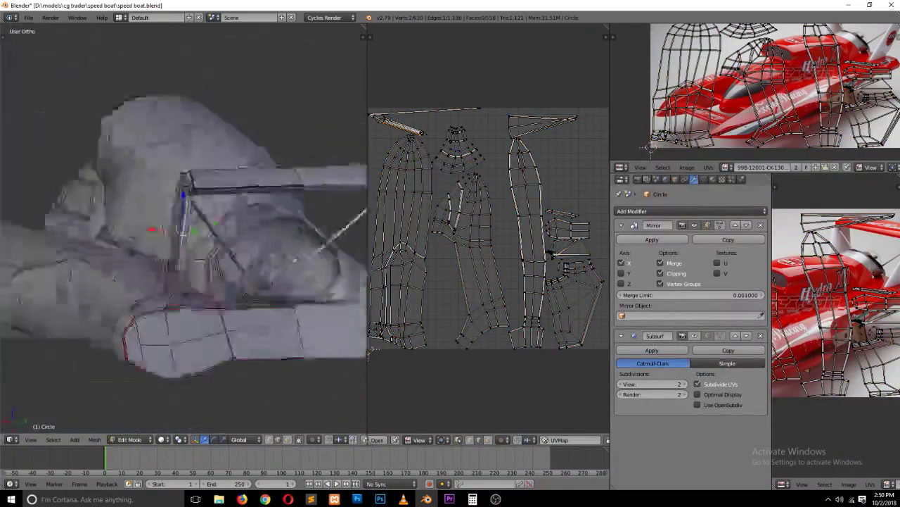
mouse_move(249, 182)
middle_down()
mouse_move(129, 153)
mouse_move(127, 128)
mouse_move(301, 197)
mouse_move(184, 127)
mouse_move(260, 195)
mouse_move(311, 184)
mouse_move(156, 194)
middle_up()
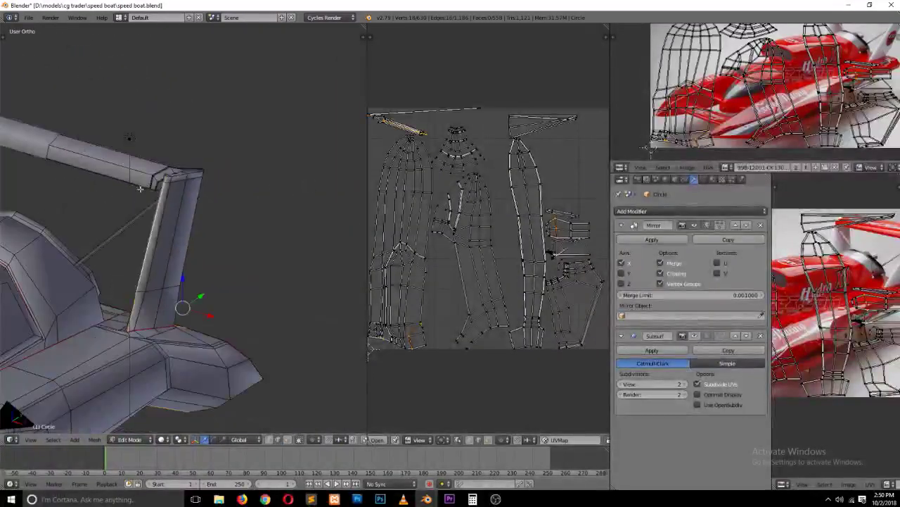
key(ctrl+e)
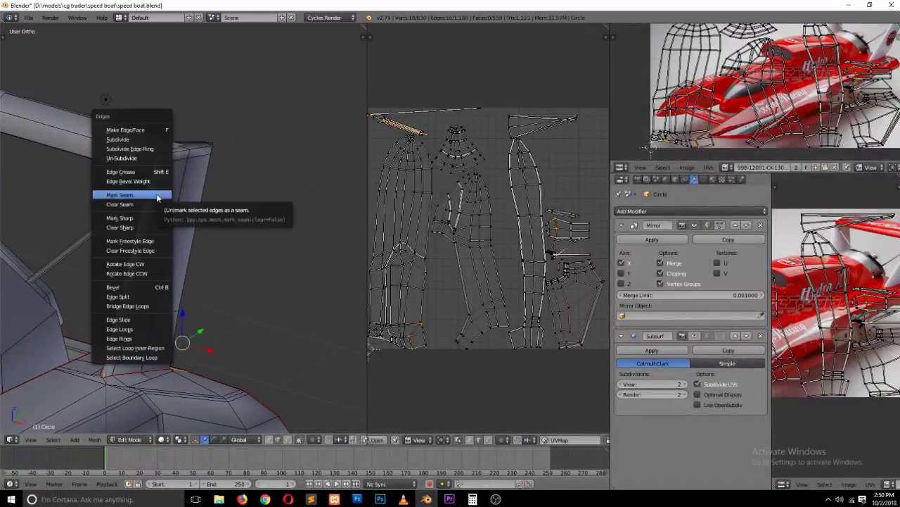
click(156, 195)
Step: Re-unwrap the whole boat mesh with the current seams, then deselect everything
key(a)
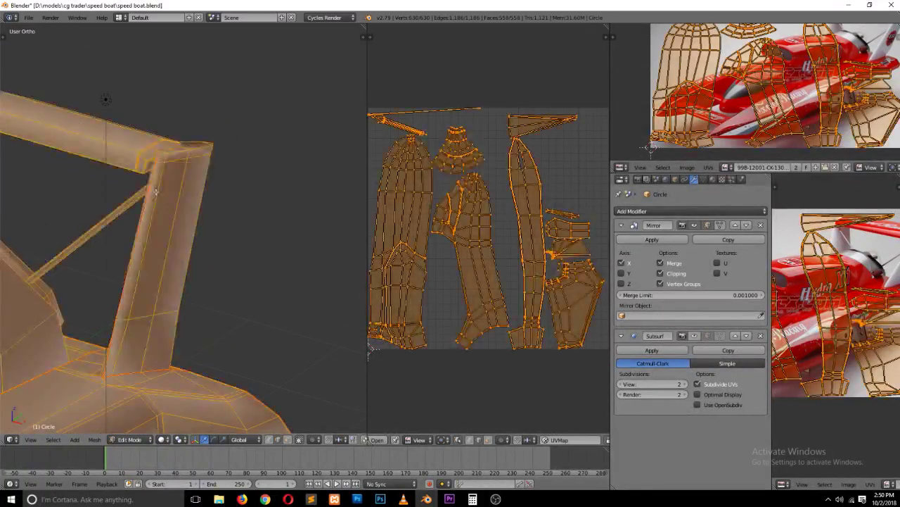
key(u)
click(156, 191)
key(u)
click(156, 191)
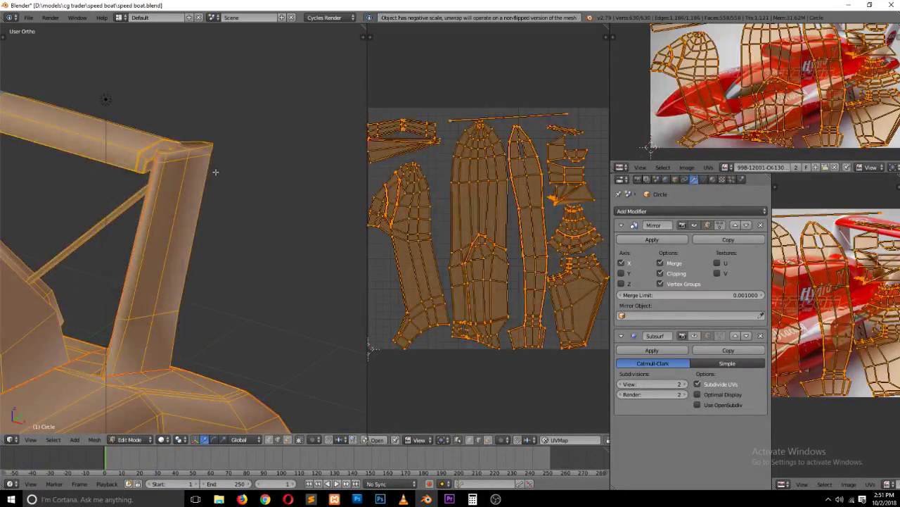
key(a)
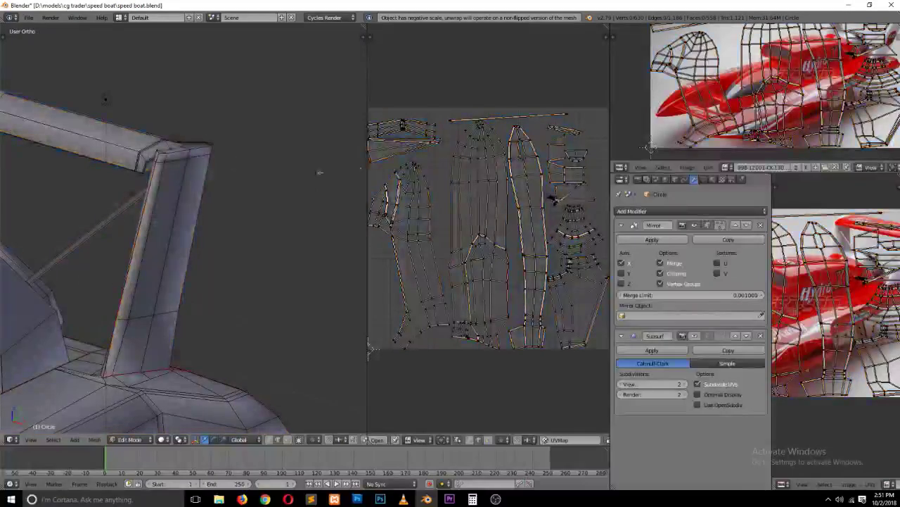
Step: Select the short edge on the hull underside beneath the pipe
right_click(153, 241)
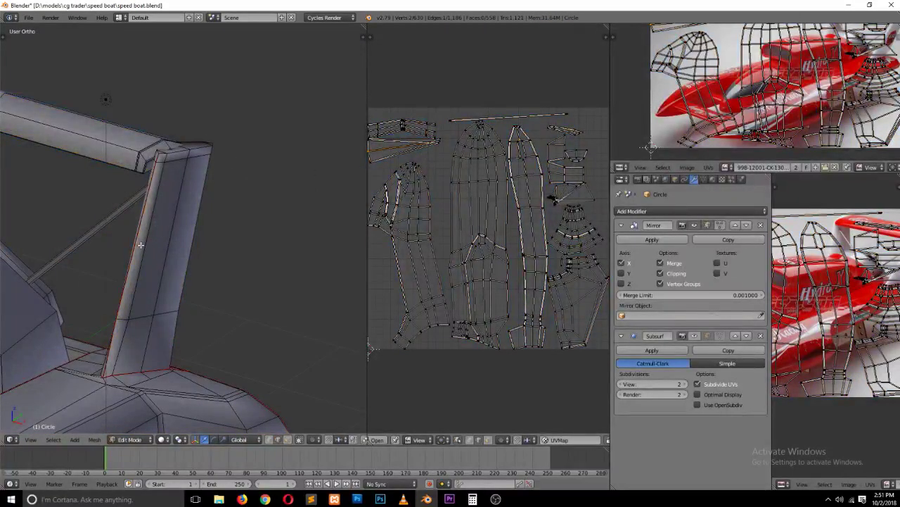
key(KP_Decimal)
scroll(205, 246, down, 3)
scroll(232, 247, down, 2)
mouse_move(247, 250)
middle_down()
mouse_move(268, 251)
mouse_move(280, 223)
middle_up()
right_click(215, 228)
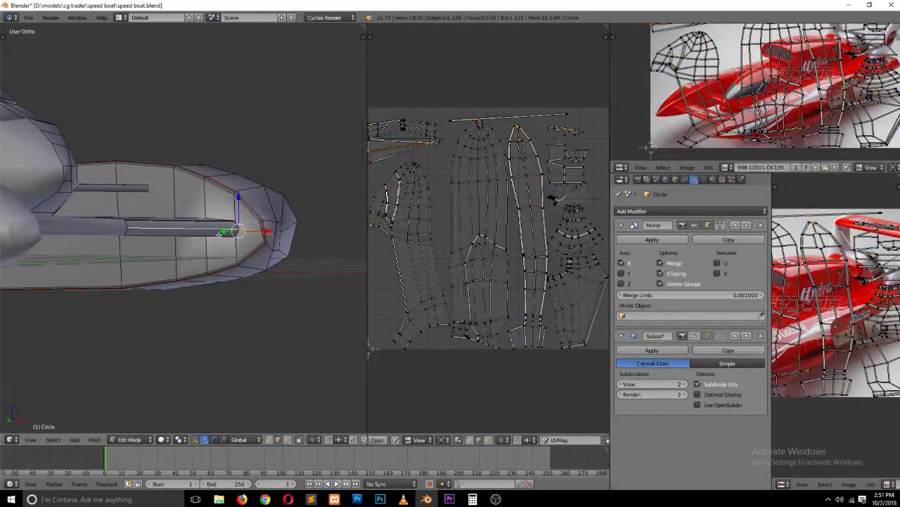
scroll(220, 234, up, 2)
alt+right_click(232, 239)
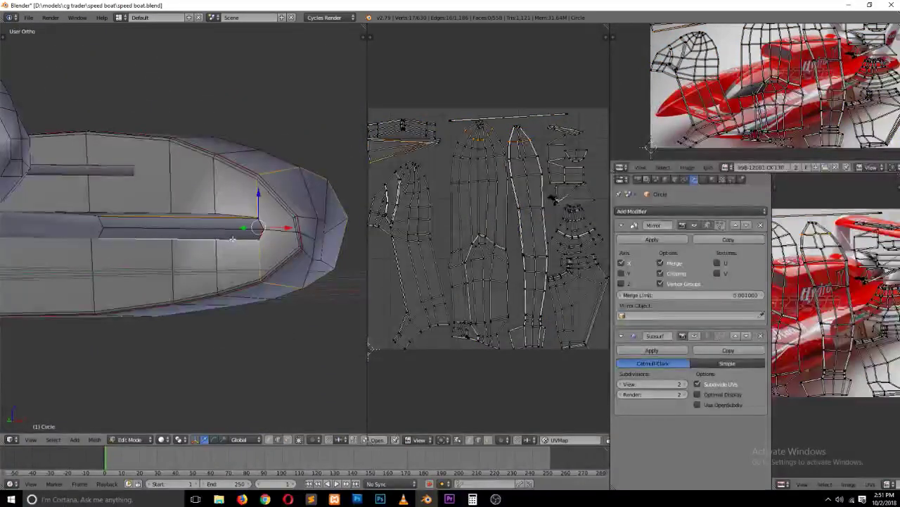
mouse_move(229, 239)
middle_down()
mouse_move(215, 261)
mouse_move(224, 227)
middle_up()
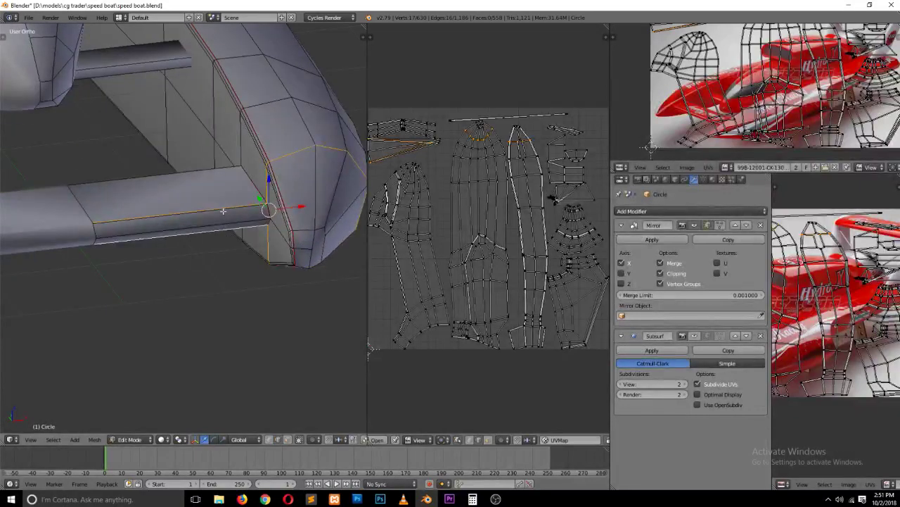
right_click(223, 210)
Step: Mark the underside edge as a seam and re-unwrap the whole mesh
key(ctrl+e)
click(223, 210)
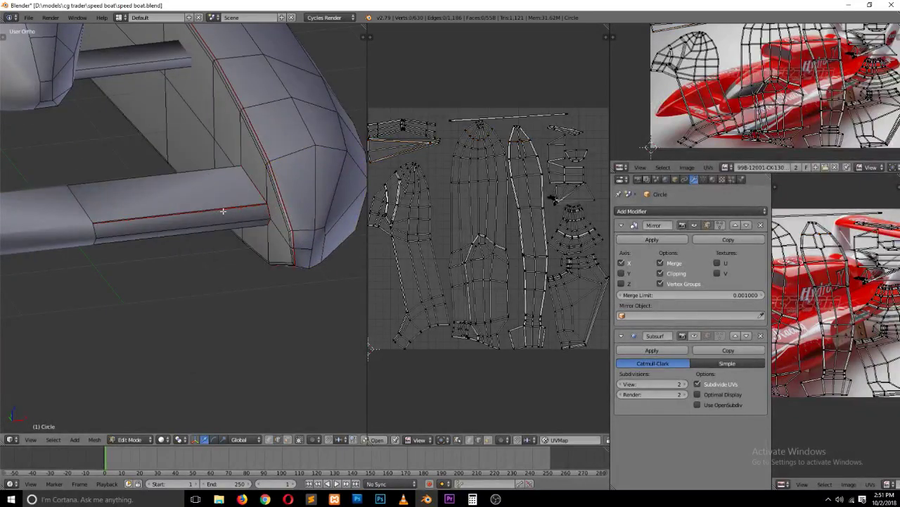
key(a)
key(u)
click(223, 211)
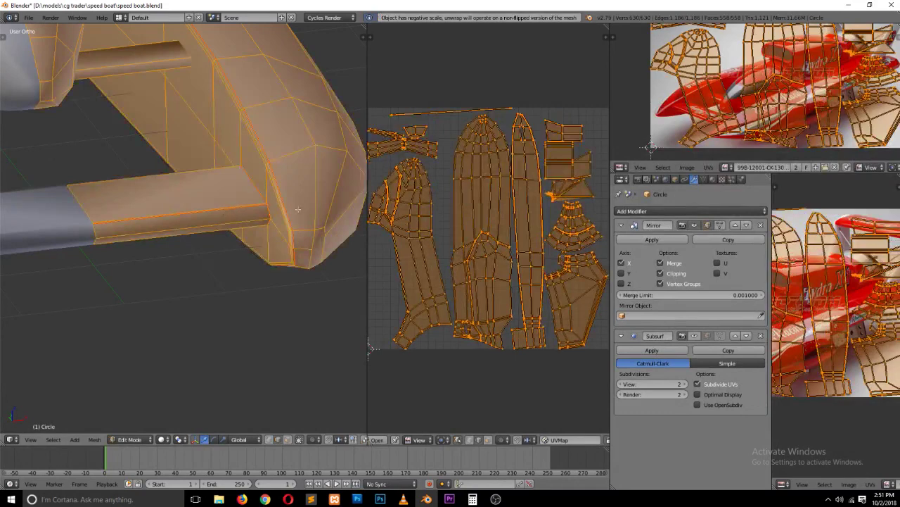
key(a)
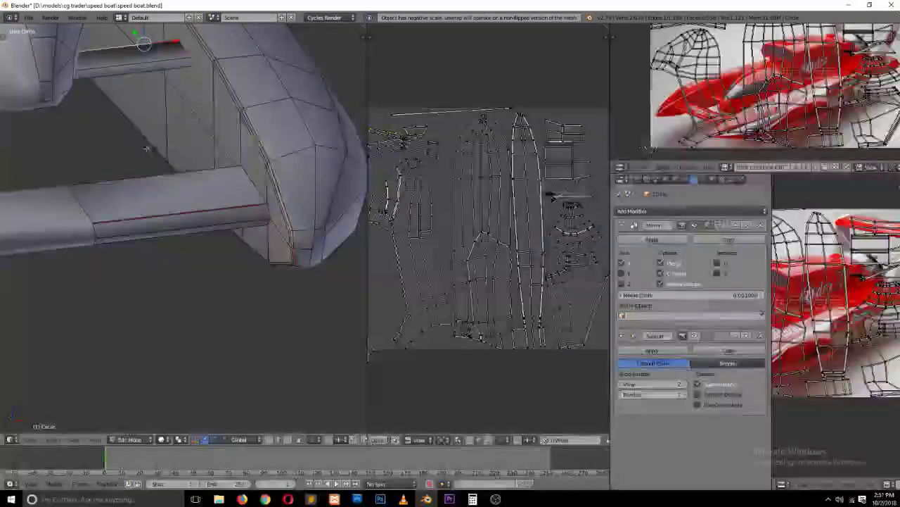
Step: Mark the pipe's top edge as a seam and unwrap the whole mesh again
middle_drag(211, 211, 169, 232)
scroll(169, 232, up, 3)
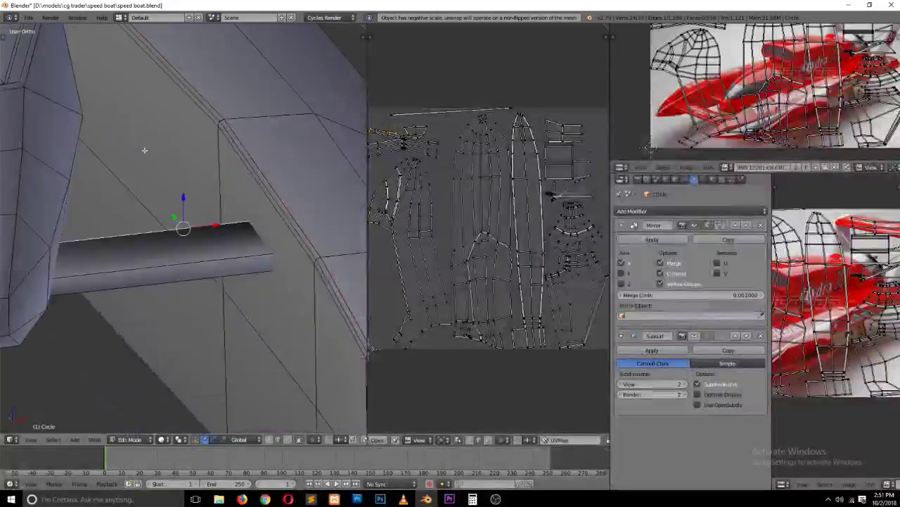
key(ctrl+e)
click(183, 263)
key(a)
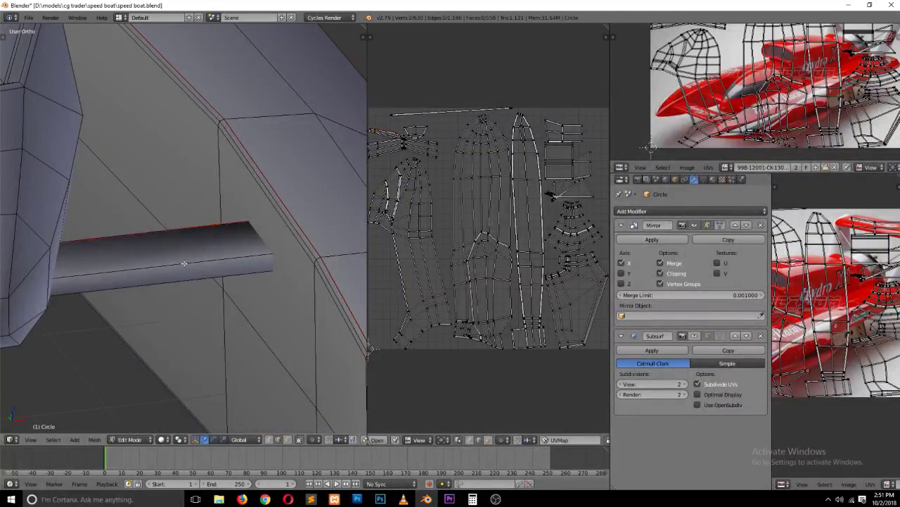
key(a)
key(u)
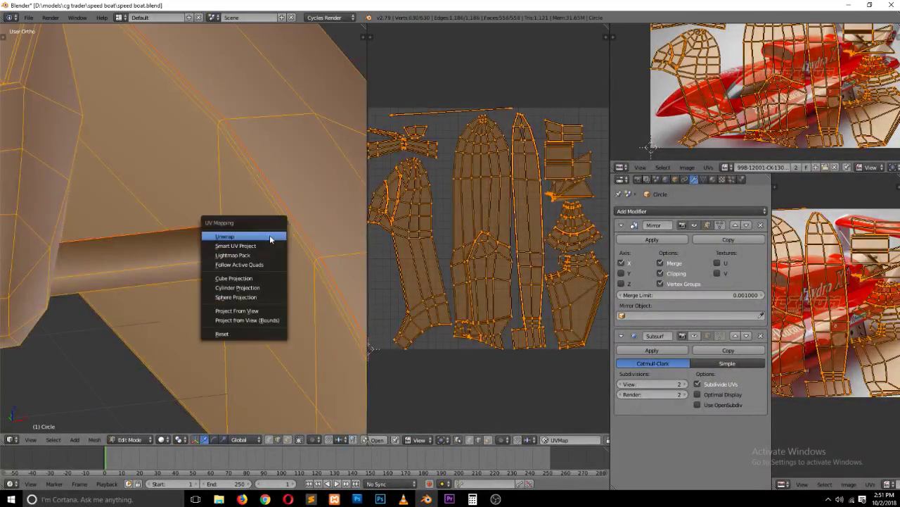
click(271, 237)
key(a)
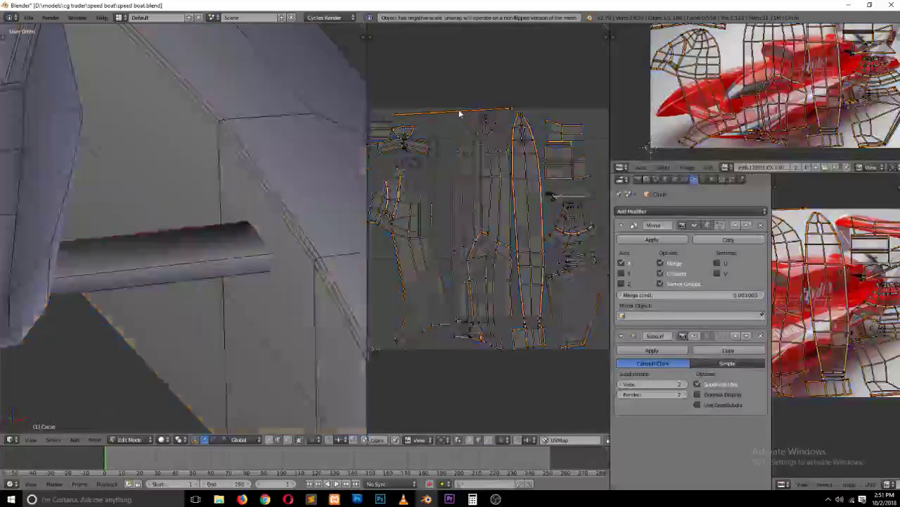
Step: Mark the thin rod's edges as seams and re-unwrap the full mesh
right_click(232, 195)
key(KP_Decimal)
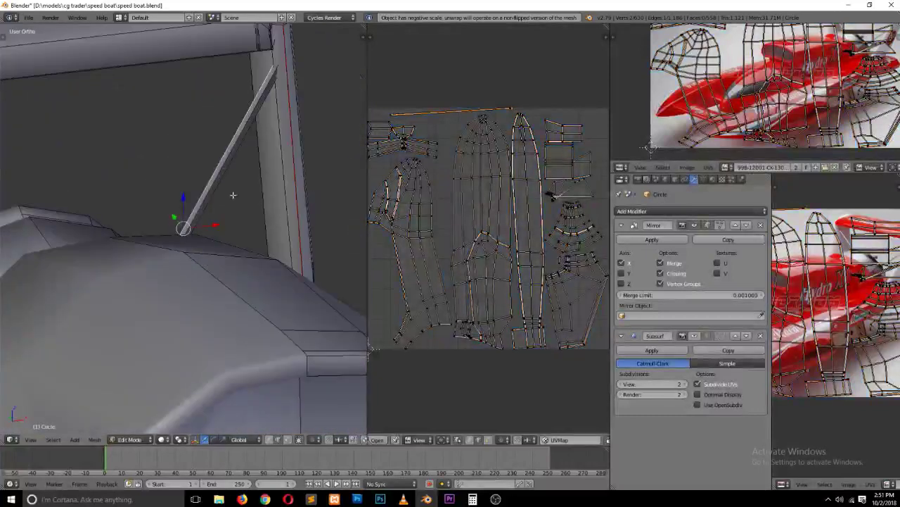
key(ctrl+e)
click(226, 146)
key(z)
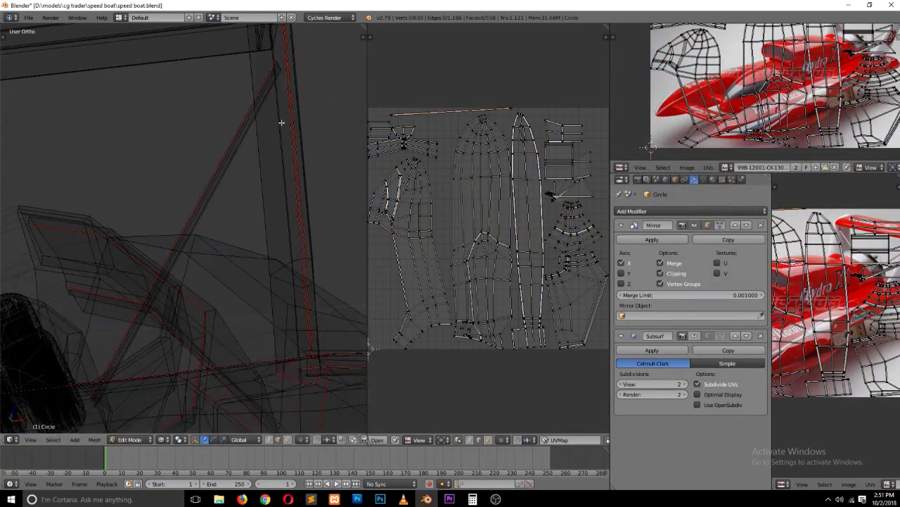
key(a)
key(u)
click(282, 121)
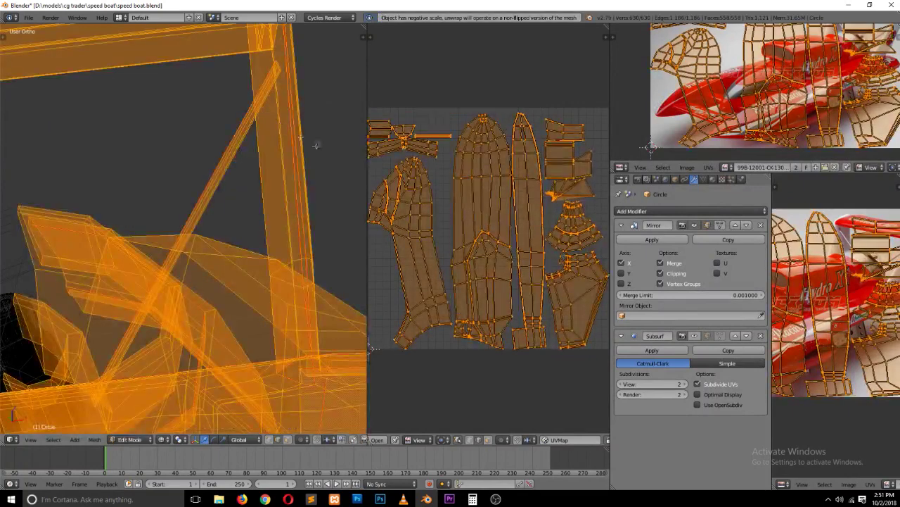
Step: Select edge loops on the rail frame near its corner, including the short vertical corner edge
scroll(517, 210, up, 2)
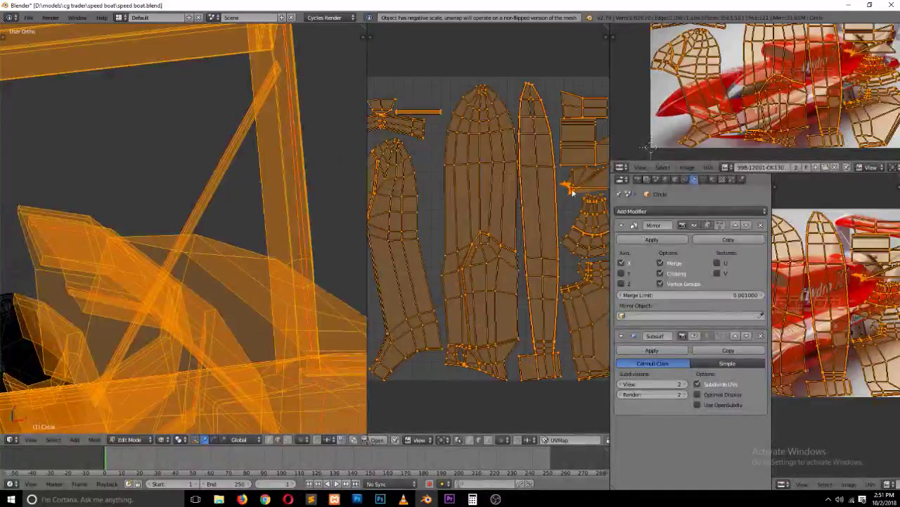
key(a)
key(KP_Decimal)
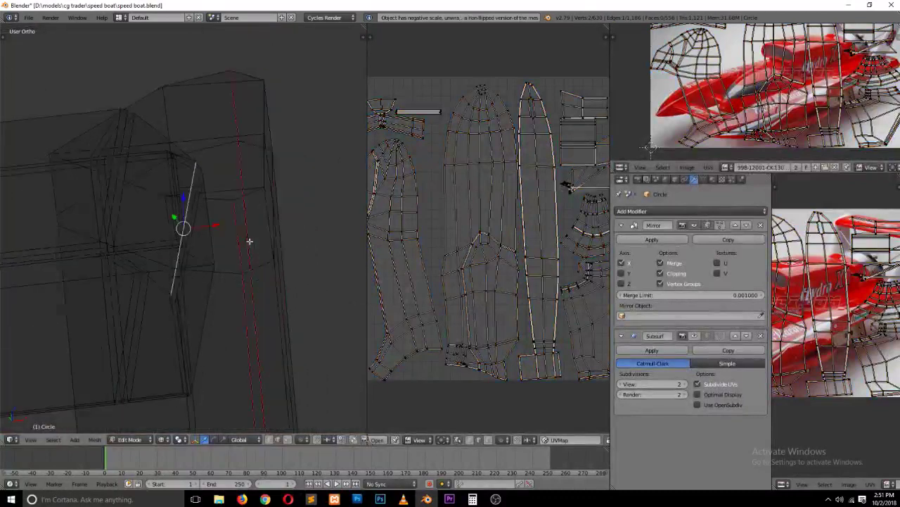
key(z)
middle_drag(249, 221, 182, 246)
key(z)
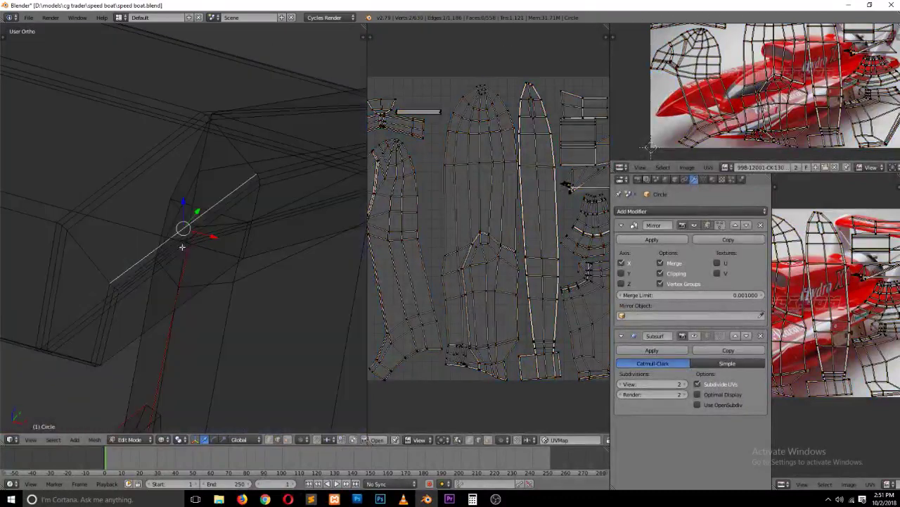
alt+right_click(105, 259)
alt+shift+right_click(134, 280)
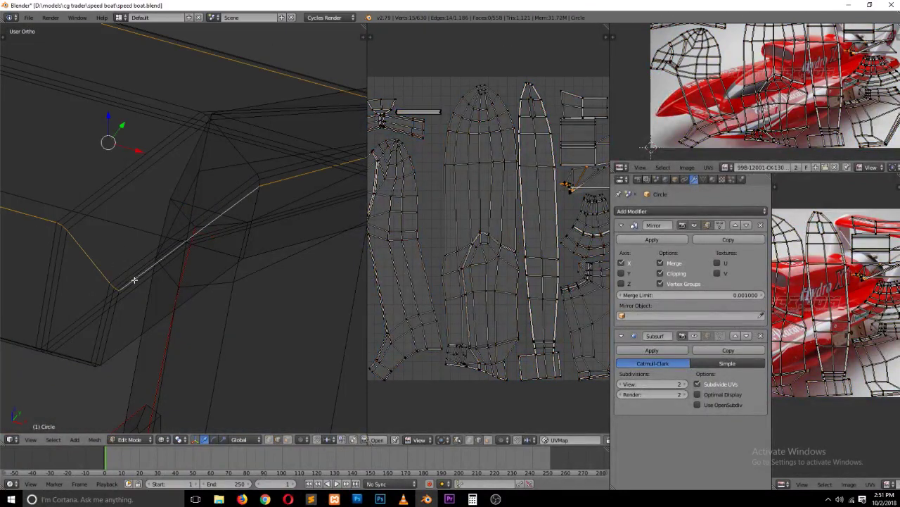
key(KP_8)
key(KP_8)
key(KP_8)
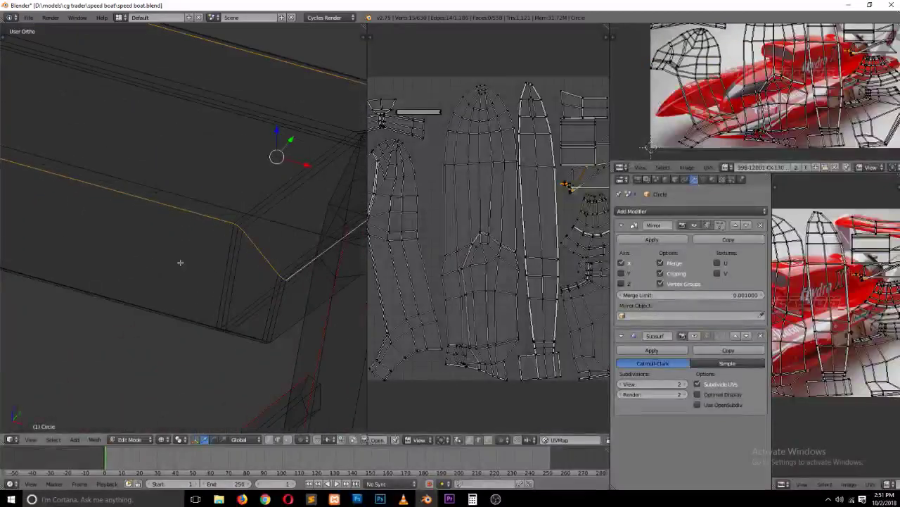
alt+right_click(254, 252)
alt+shift+right_click(281, 298)
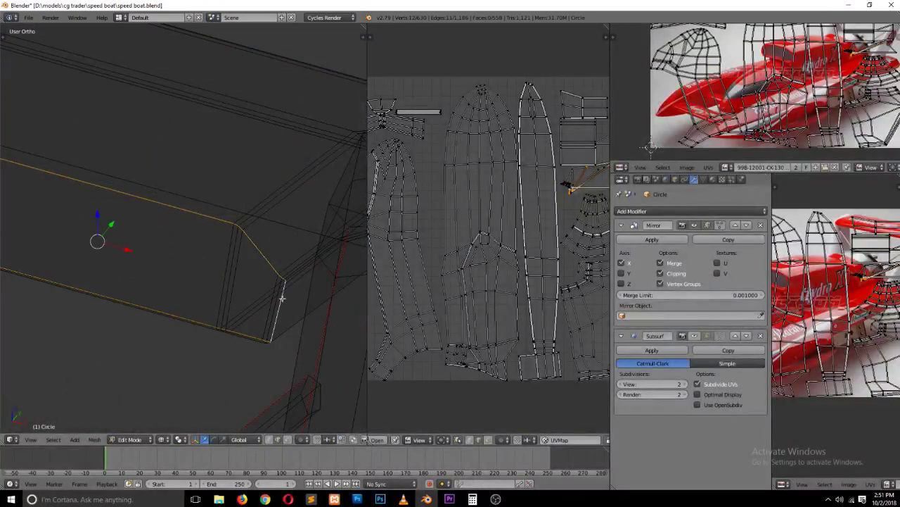
alt+right_click(279, 305)
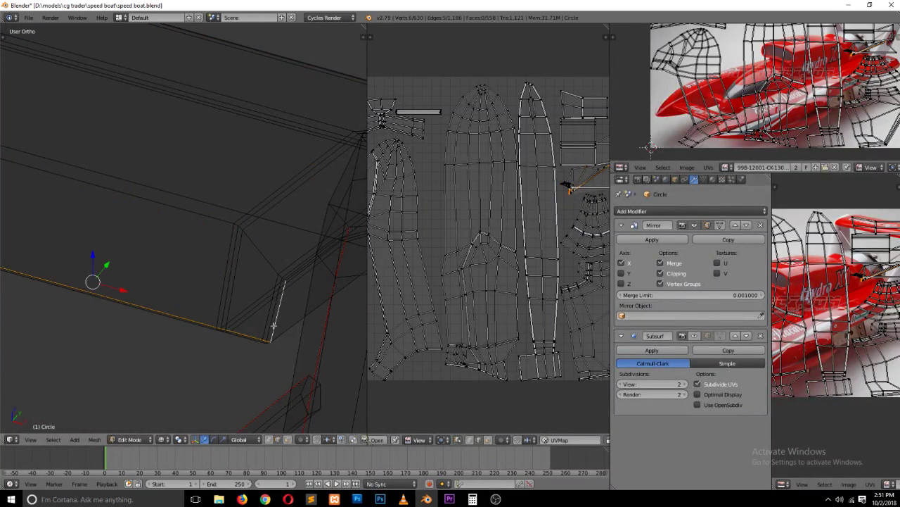
right_click(272, 330)
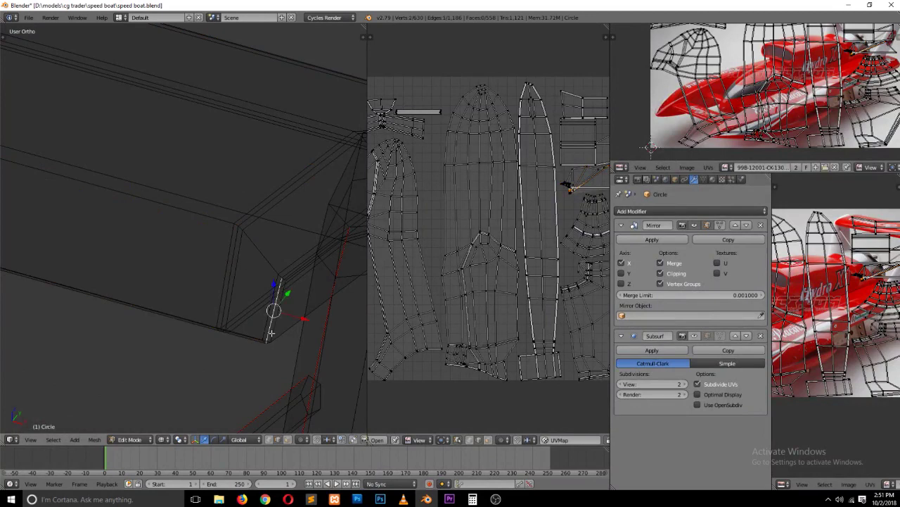
alt+shift+right_click(263, 261)
Step: Refine the rail corner selection to the bottom and lower edge loops
key(z)
mouse_move(262, 260)
middle_down()
mouse_move(215, 225)
mouse_move(150, 209)
middle_up()
alt+shift+right_click(183, 367)
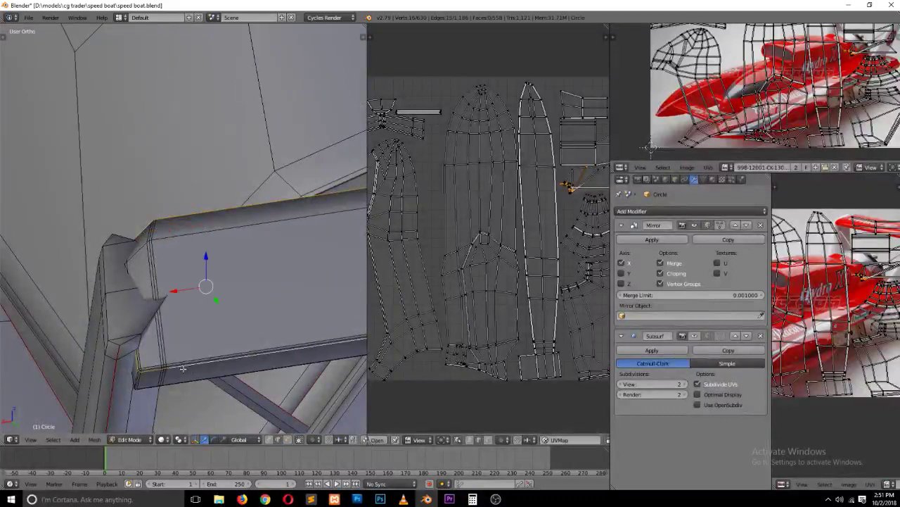
alt+right_click(169, 358)
alt+right_click(173, 368)
middle_drag(173, 368, 261, 303)
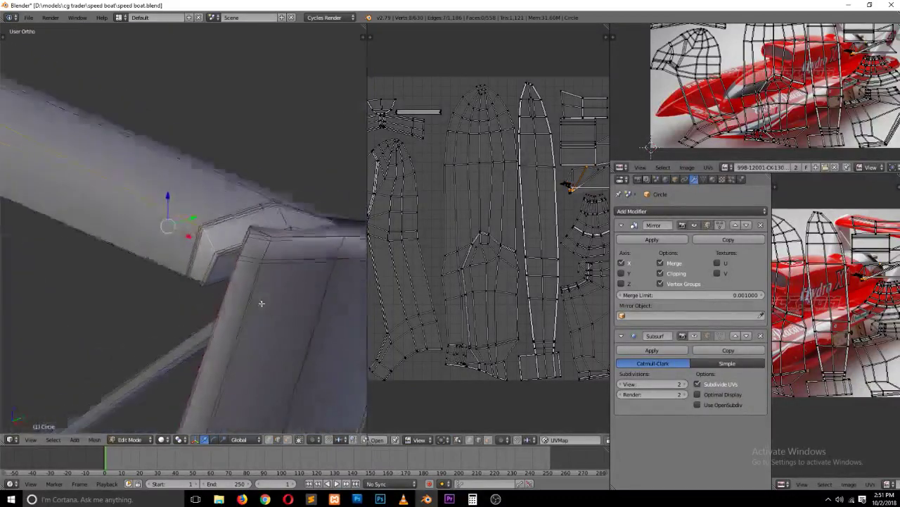
key(z)
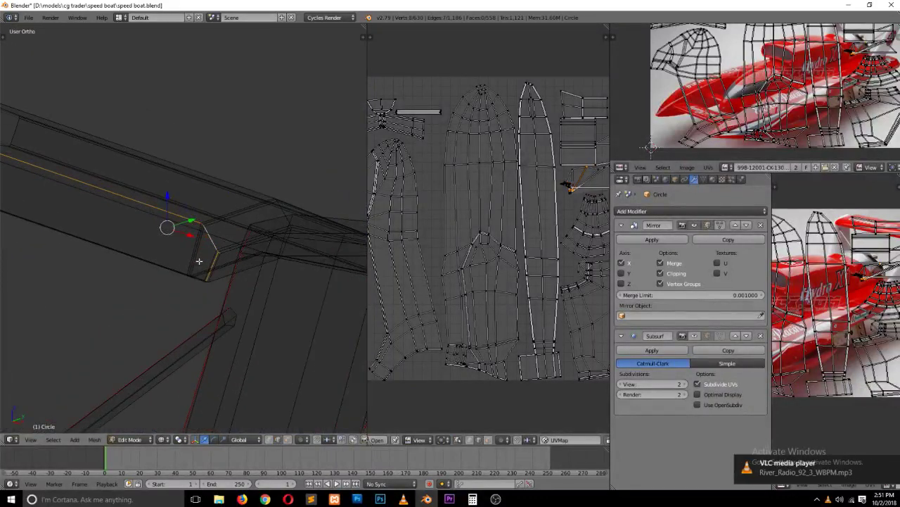
middle_drag(199, 261, 270, 280)
alt+shift+right_click(270, 279)
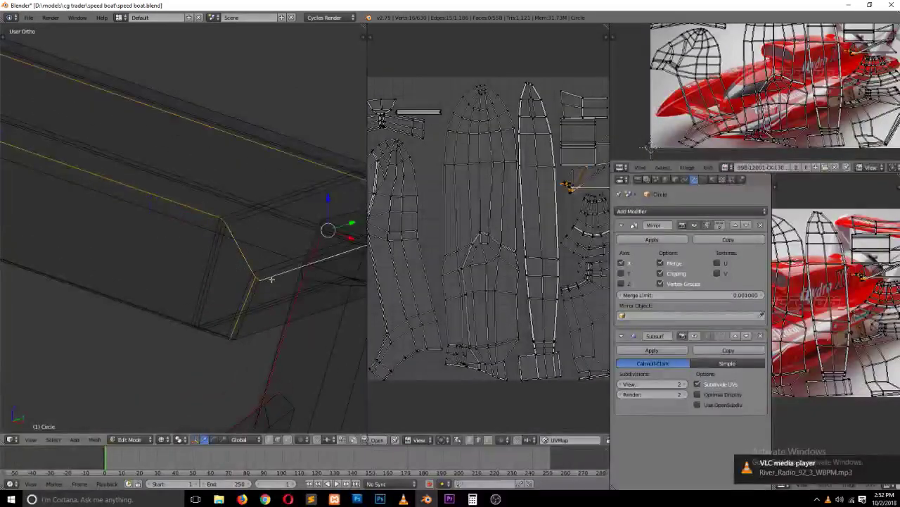
scroll(271, 280, down, 1)
alt+right_click(272, 281)
alt+shift+right_click(250, 262)
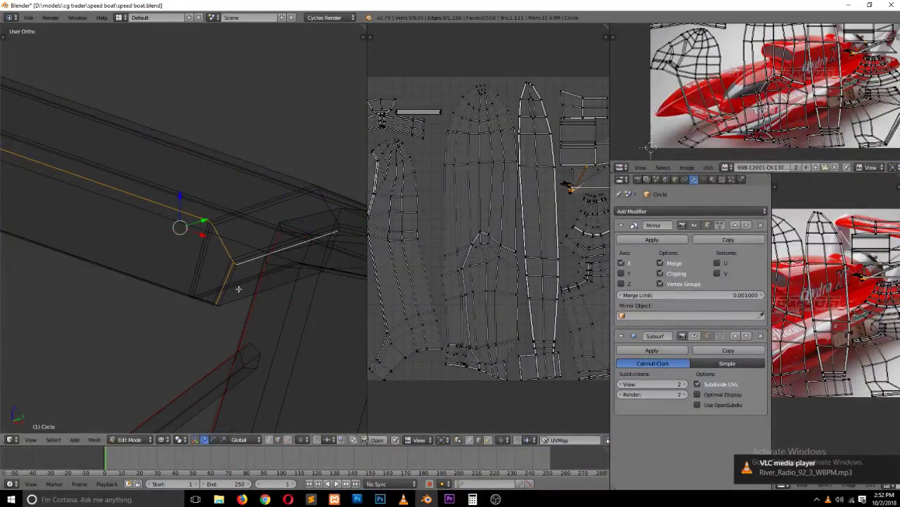
Step: Add the rail's top corner edges, mark them as seams and re-unwrap the mesh
middle_drag(239, 299, 234, 227)
key(z)
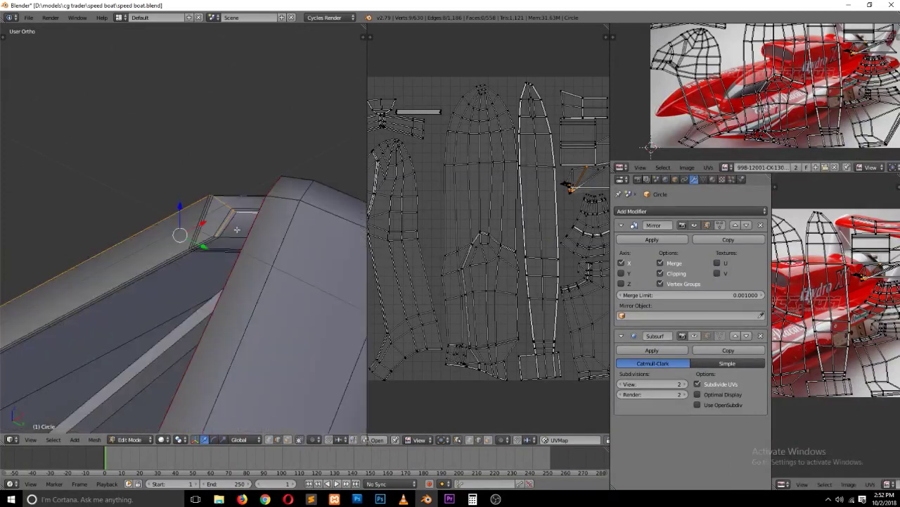
alt+shift+right_click(262, 249)
shift+right_click(243, 250)
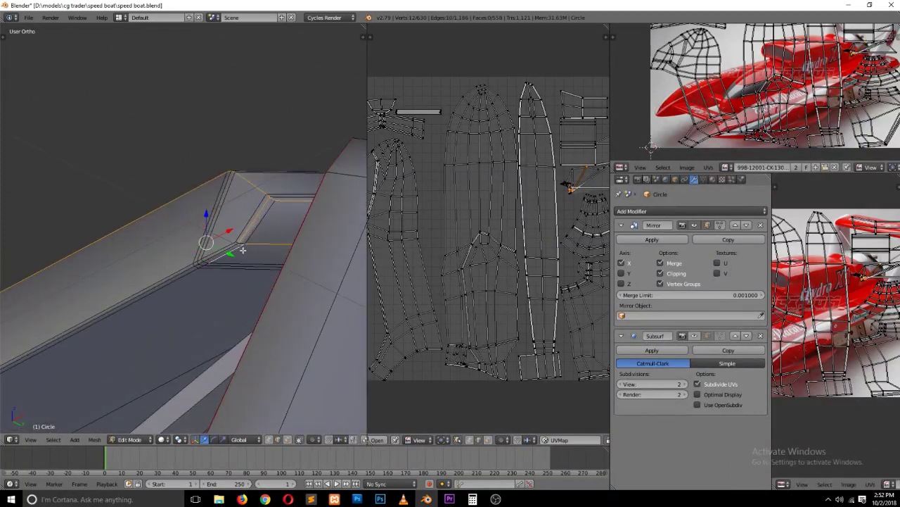
shift+right_click(248, 246)
key(ctrl+e)
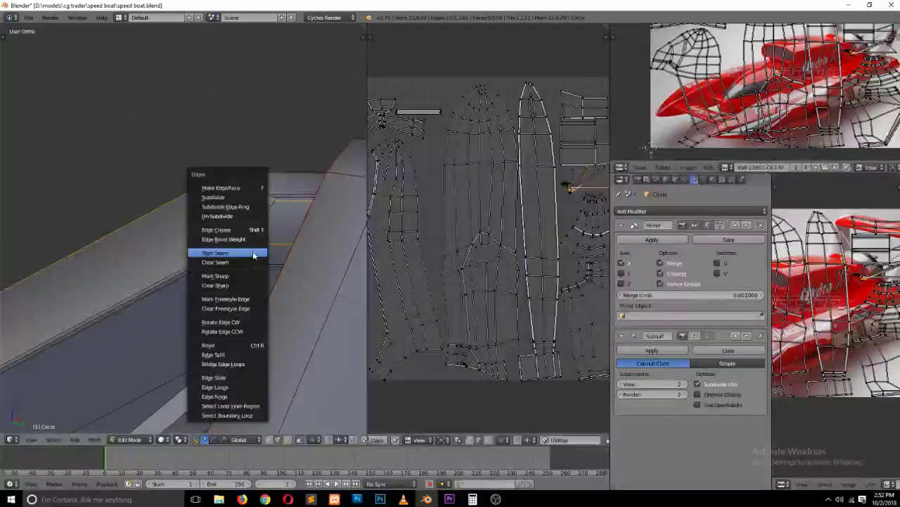
click(251, 252)
key(a)
key(a)
key(a)
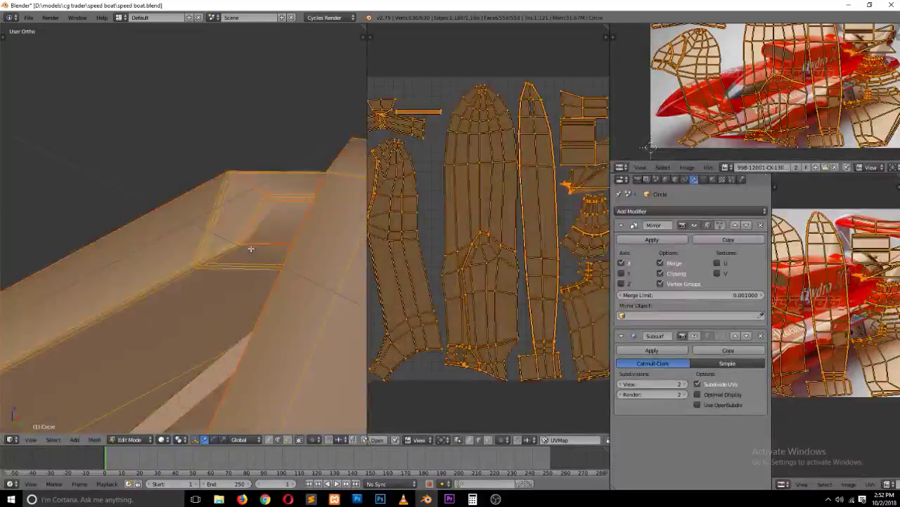
key(u)
click(251, 248)
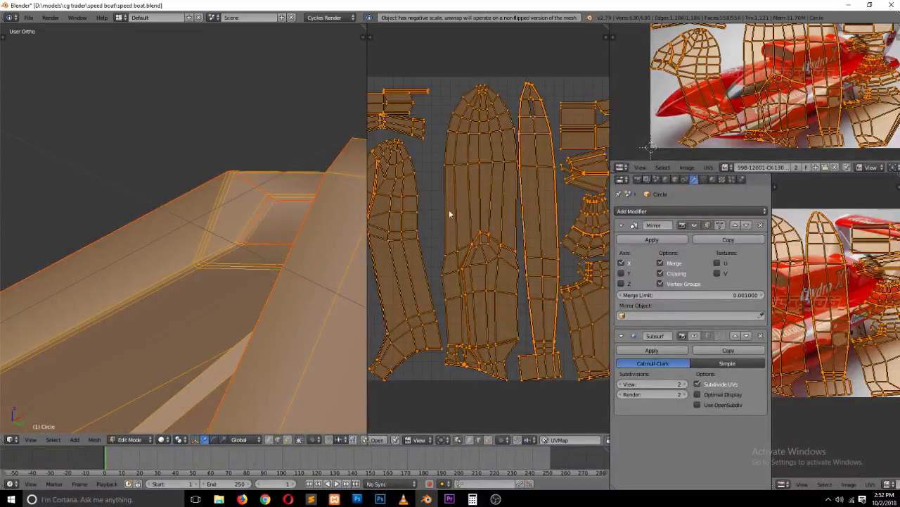
Step: Clear the selection and pick an edge on the hull corner
scroll(449, 214, down, 1)
key(a)
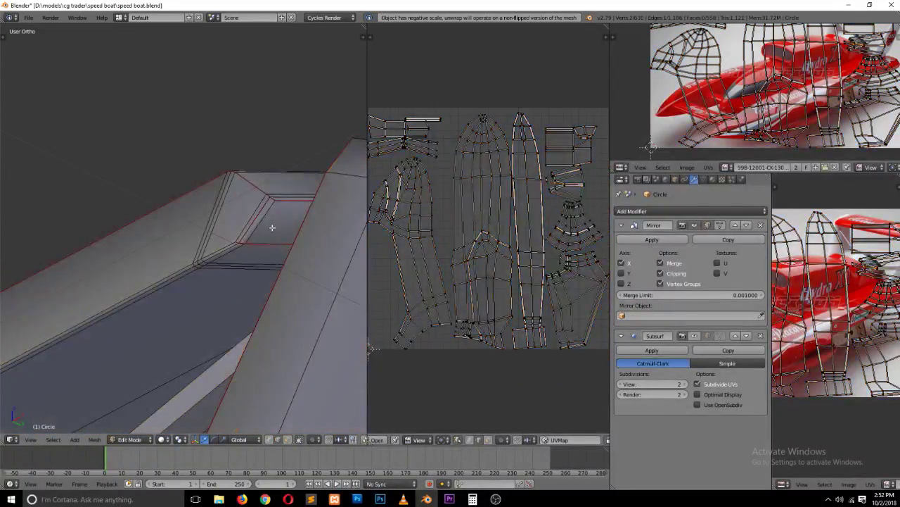
right_click(272, 228)
middle_drag(268, 227, 232, 232)
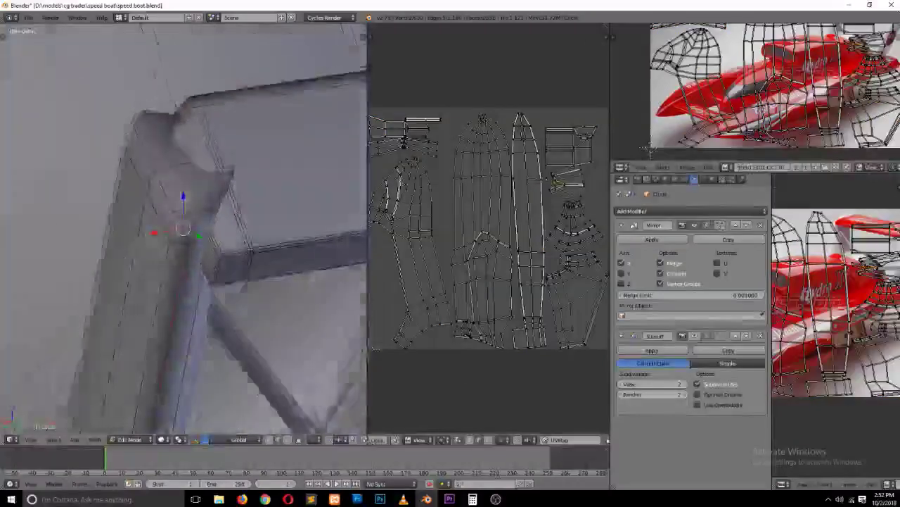
Step: Mark the selected hull corner edge and a neighbouring hull edge as seams
key(z)
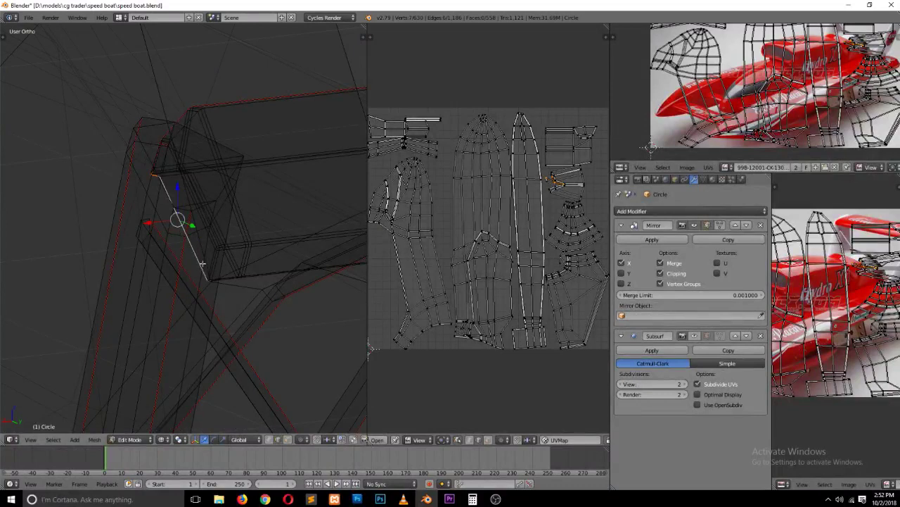
key(ctrl+e)
click(202, 262)
middle_drag(219, 281, 232, 308)
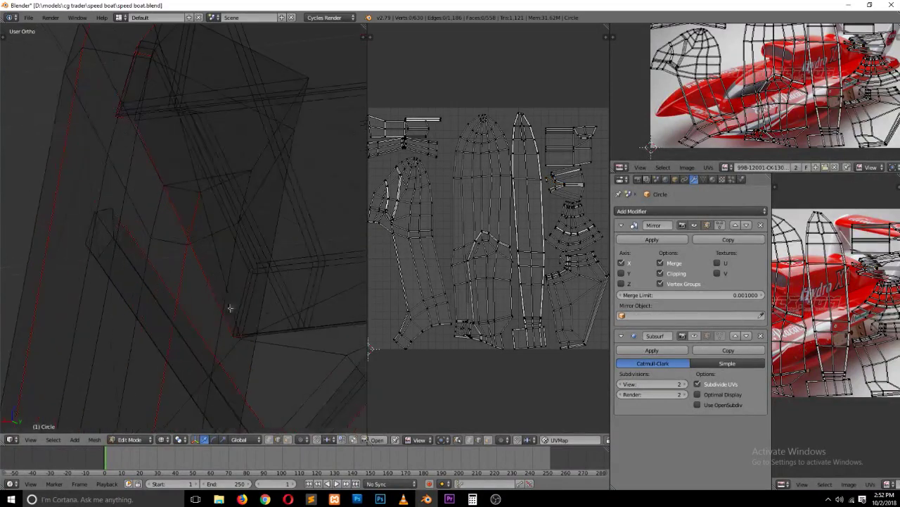
right_click(244, 281)
key(ctrl+e)
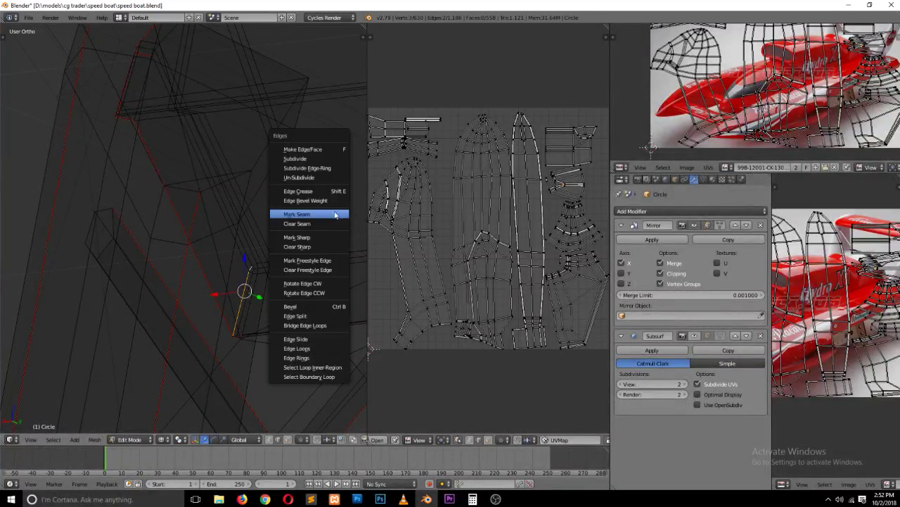
click(333, 215)
Step: Re-unwrap the whole boat mesh and return to Object Mode
key(a)
key(u)
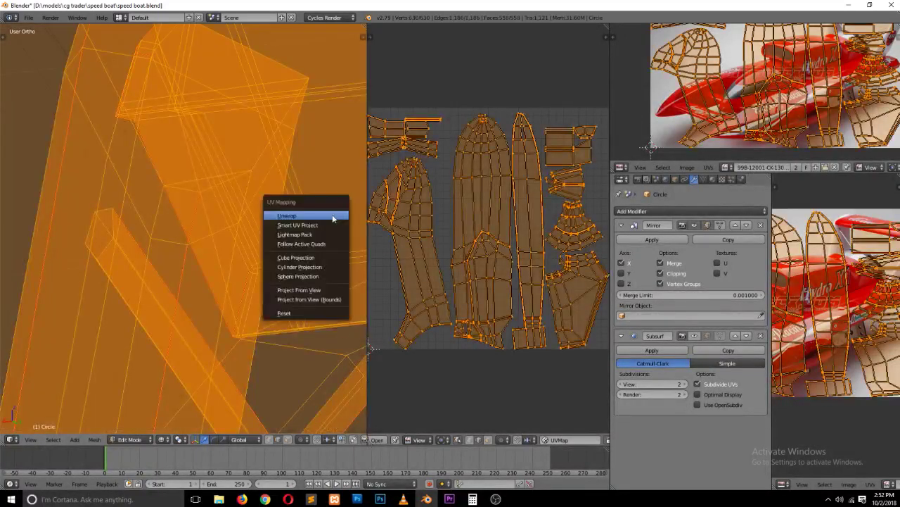
click(332, 215)
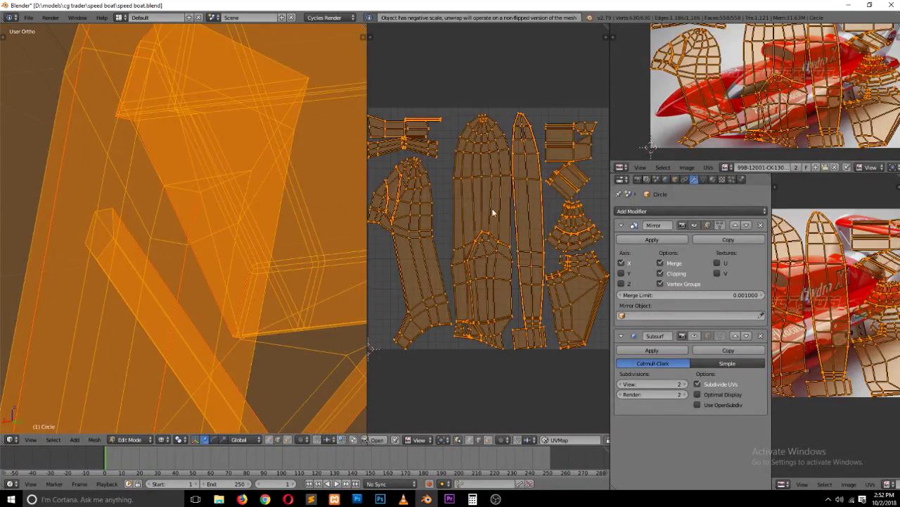
scroll(261, 203, up, 4)
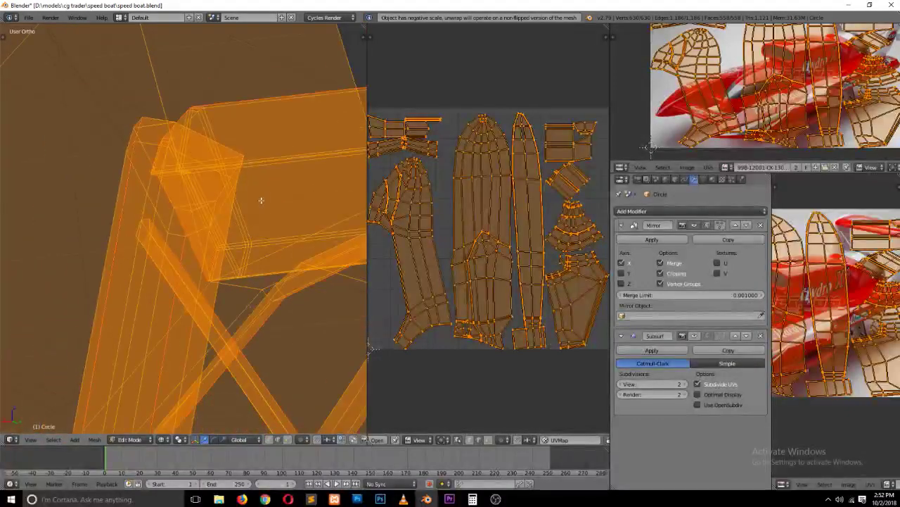
key(Tab)
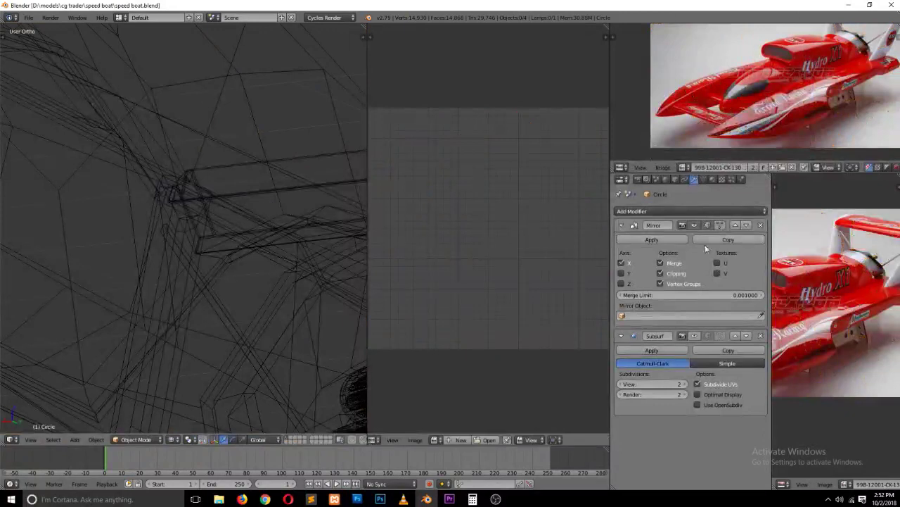
Step: Apply the Mirror modifier and re-unwrap the mirrored mesh in Edit Mode
click(652, 239)
key(Tab)
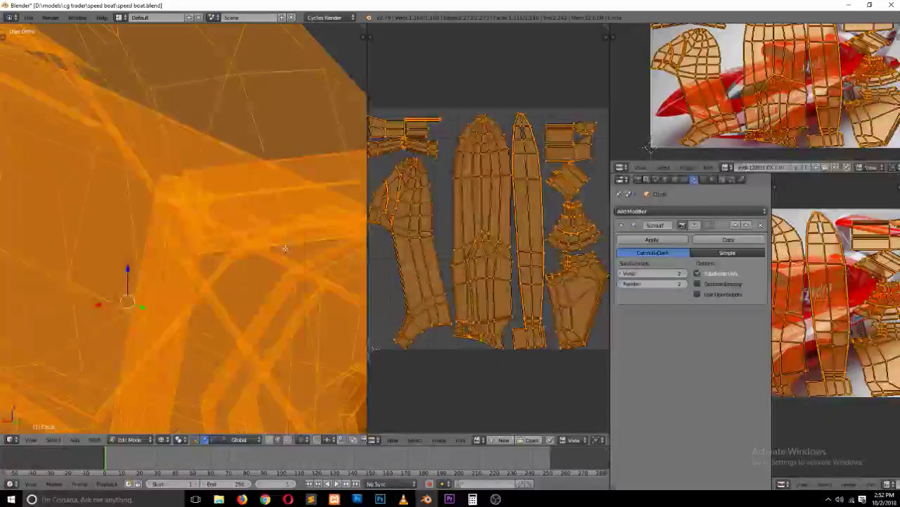
key(u)
click(282, 252)
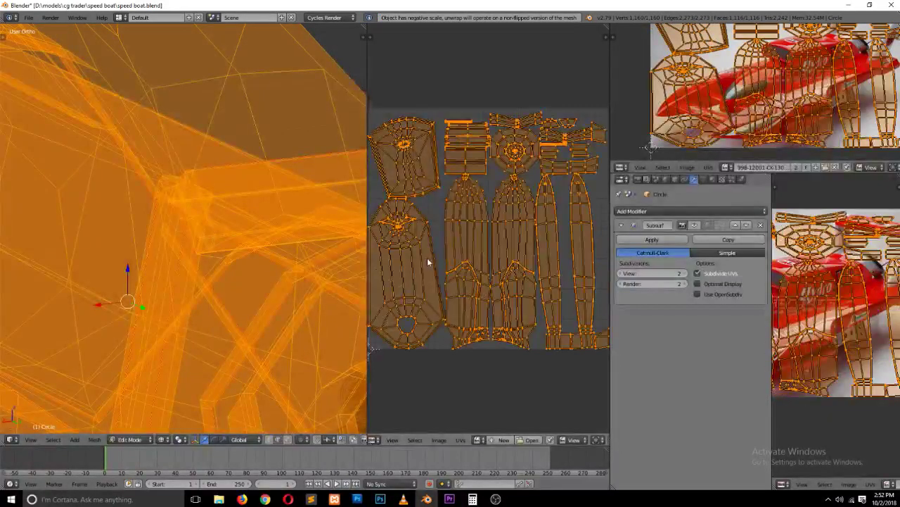
key(a)
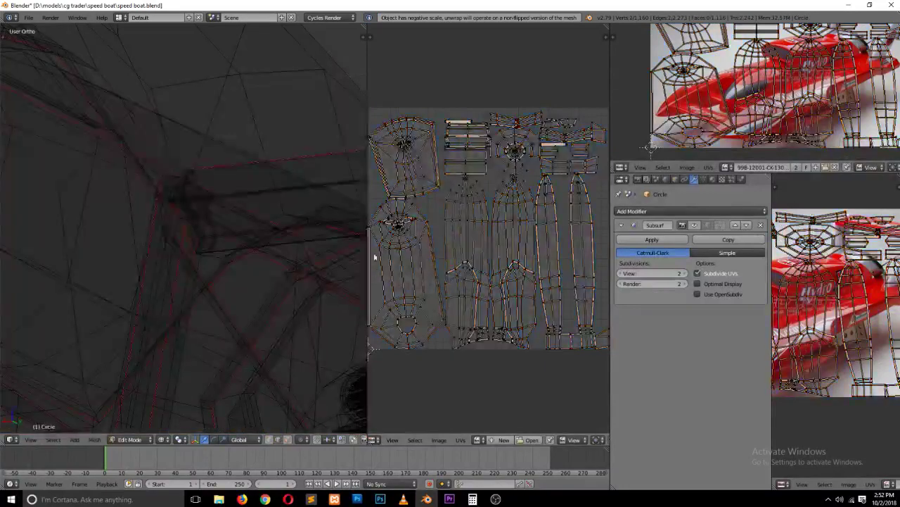
Step: Select the long edge loop along the upper hull and mark it as a seam
middle_drag(284, 251, 263, 250)
key(z)
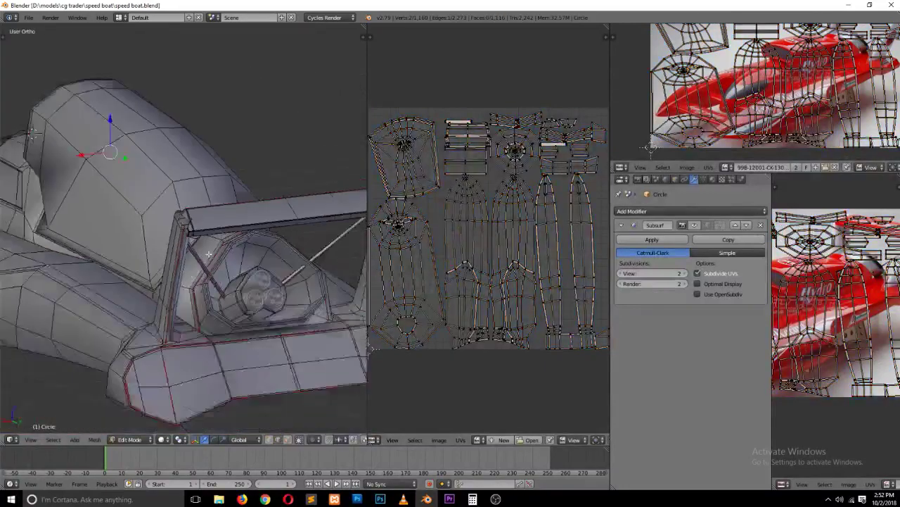
mouse_move(206, 253)
middle_down()
mouse_move(243, 287)
mouse_move(244, 179)
middle_up()
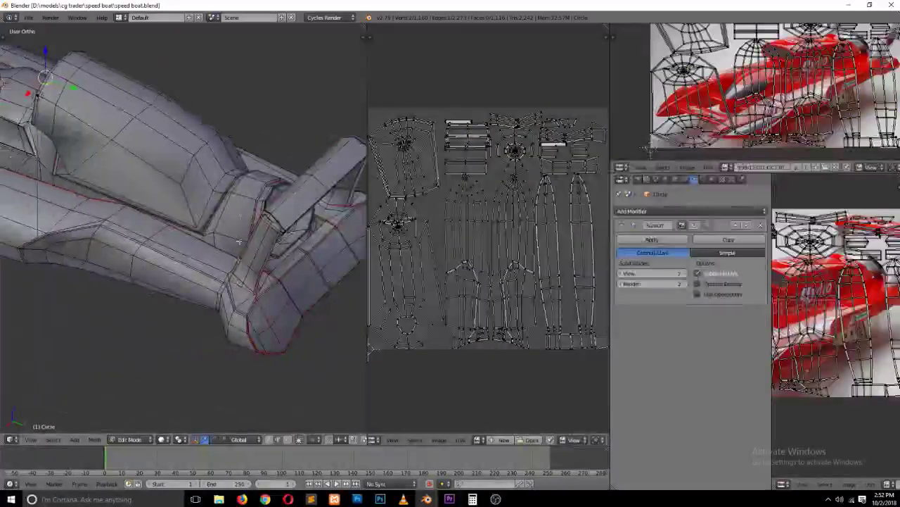
alt+right_click(233, 173)
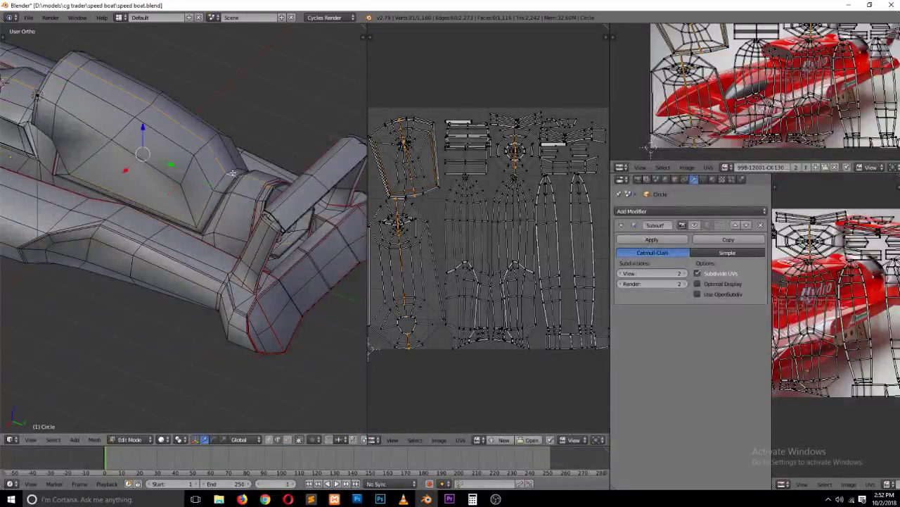
key(z)
scroll(235, 188, down, 5)
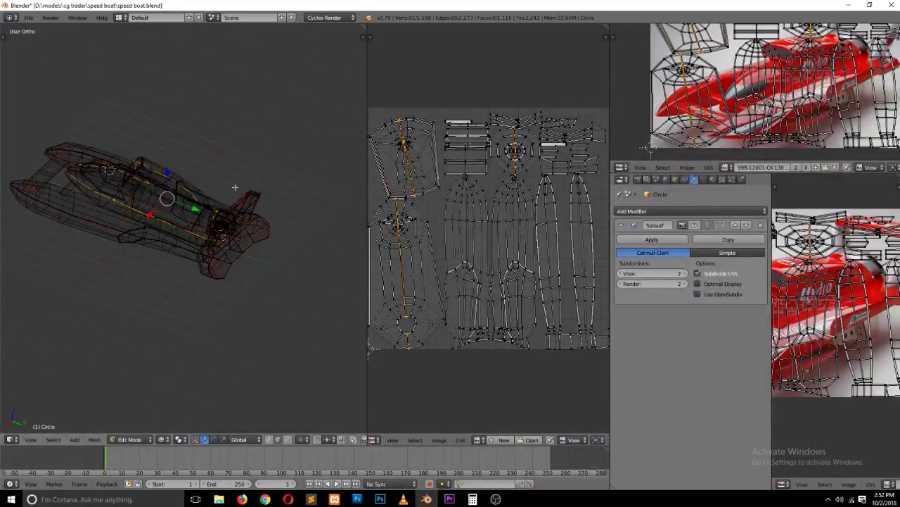
scroll(235, 187, up, 2)
key(w)
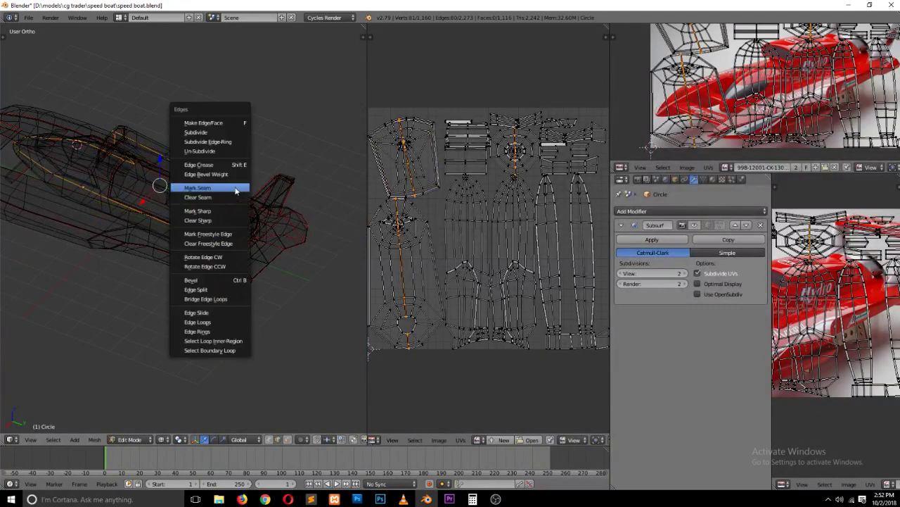
key(Escape)
Step: Re-unwrap the whole mesh with the upper hull seam, then deselect everything
key(a)
key(u)
click(235, 187)
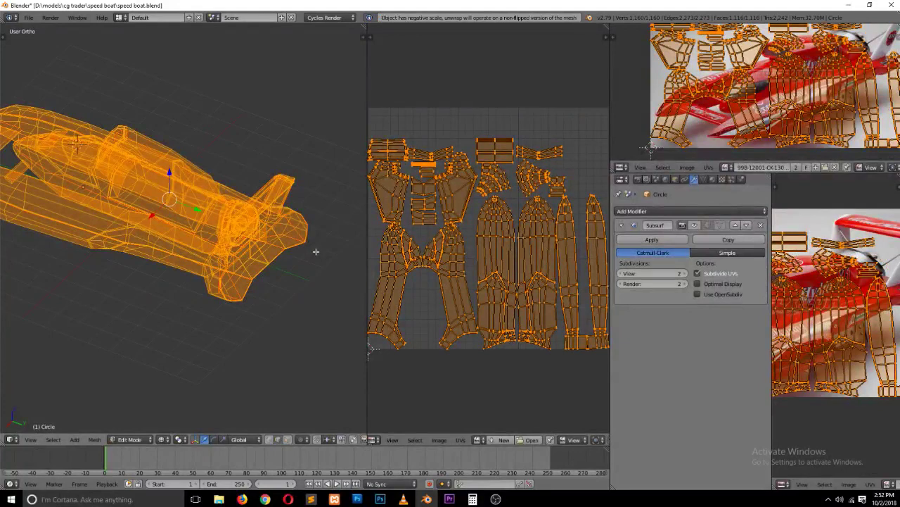
scroll(424, 236, up, 2)
key(a)
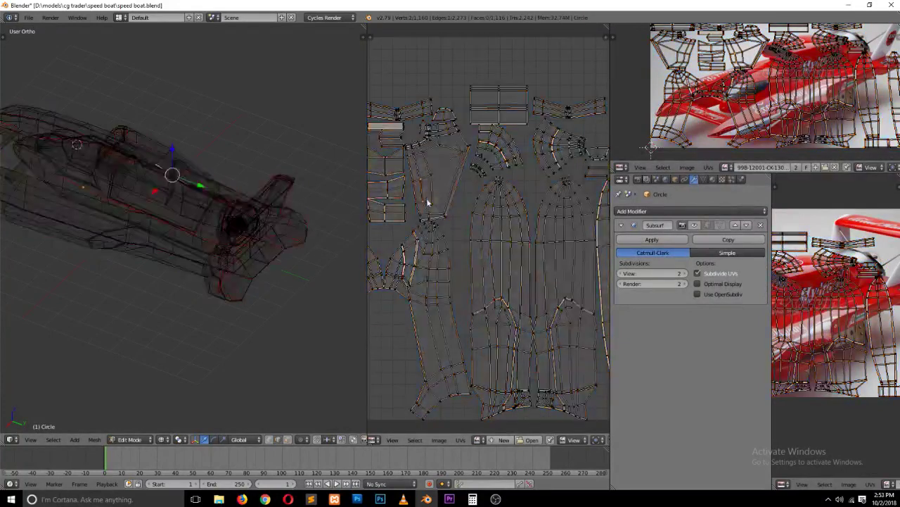
Step: Switch the viewport to solid shading and save the blend file
key(z)
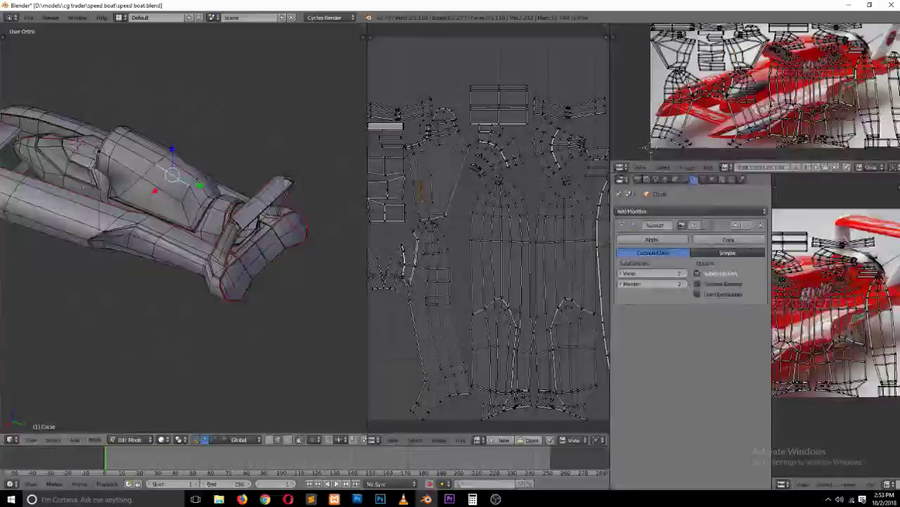
mouse_move(336, 186)
middle_down()
mouse_move(342, 174)
mouse_move(204, 194)
middle_up()
key(ctrl+s)
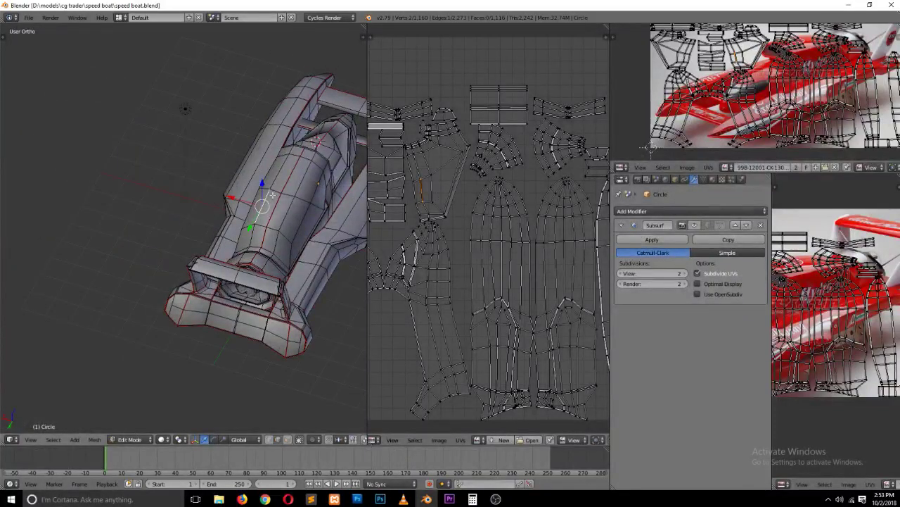
Step: Mark the two slanted edges on the rear hull as seams
scroll(384, 196, down, 5)
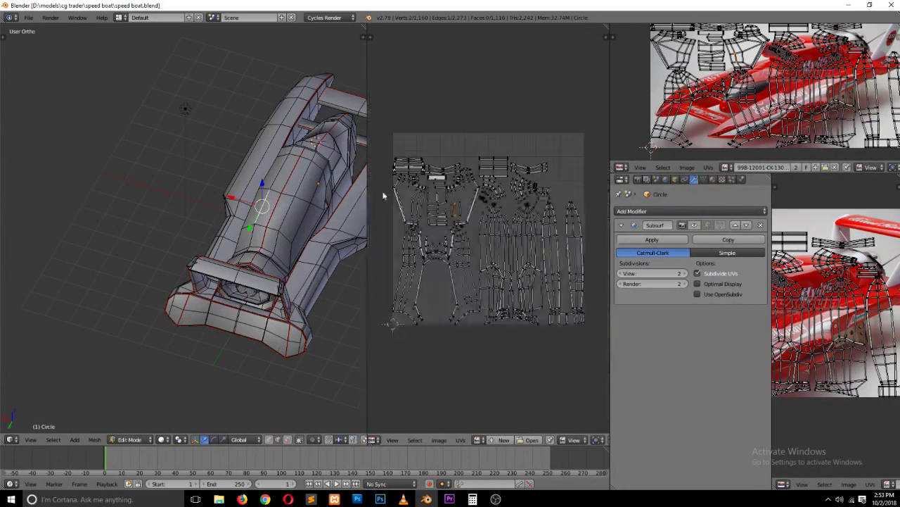
click(437, 212)
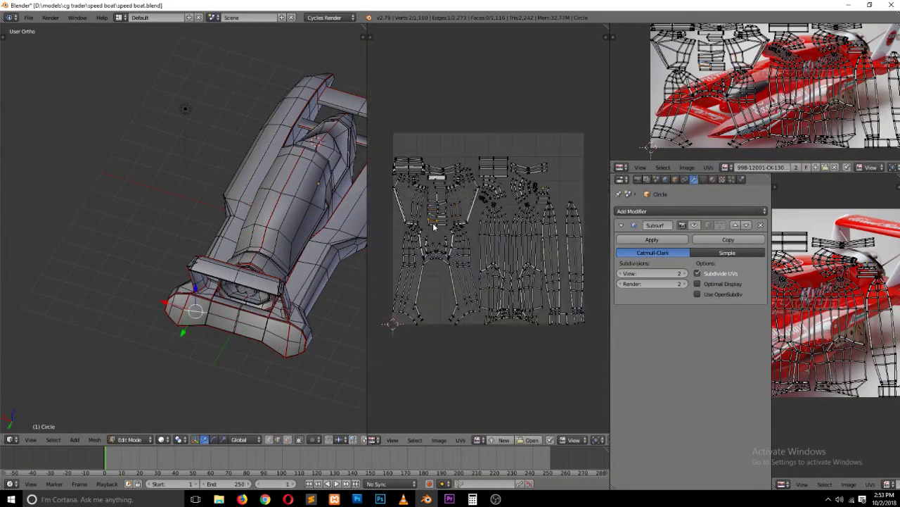
middle_drag(185, 310, 181, 342)
scroll(188, 336, up, 4)
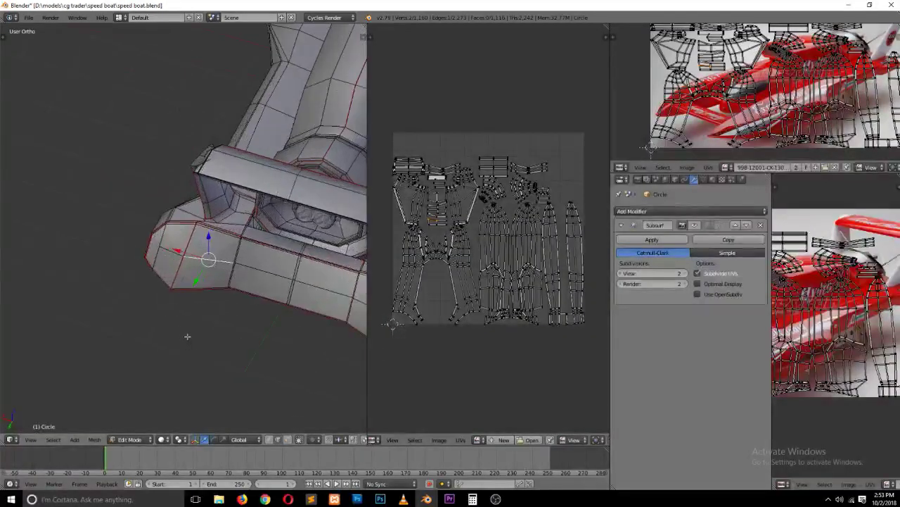
scroll(187, 336, up, 2)
scroll(187, 335, up, 1)
scroll(176, 325, up, 1)
scroll(178, 315, up, 1)
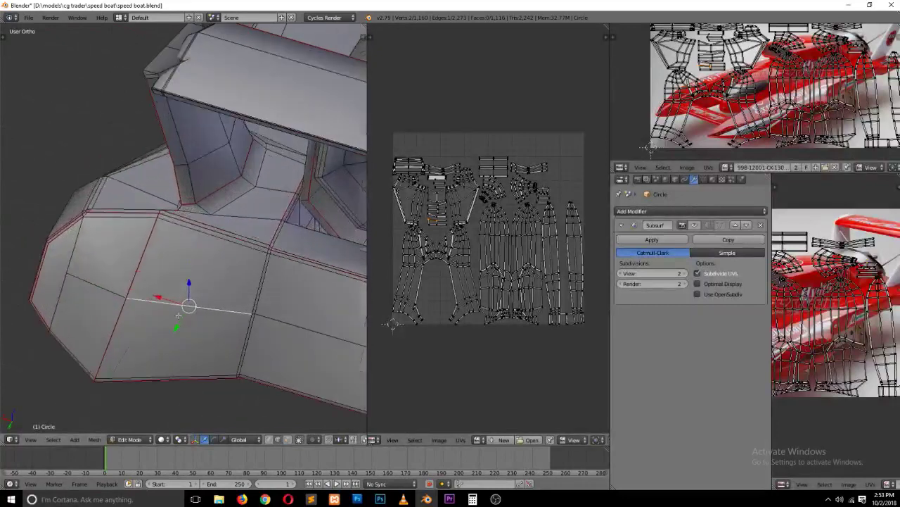
right_click(158, 223)
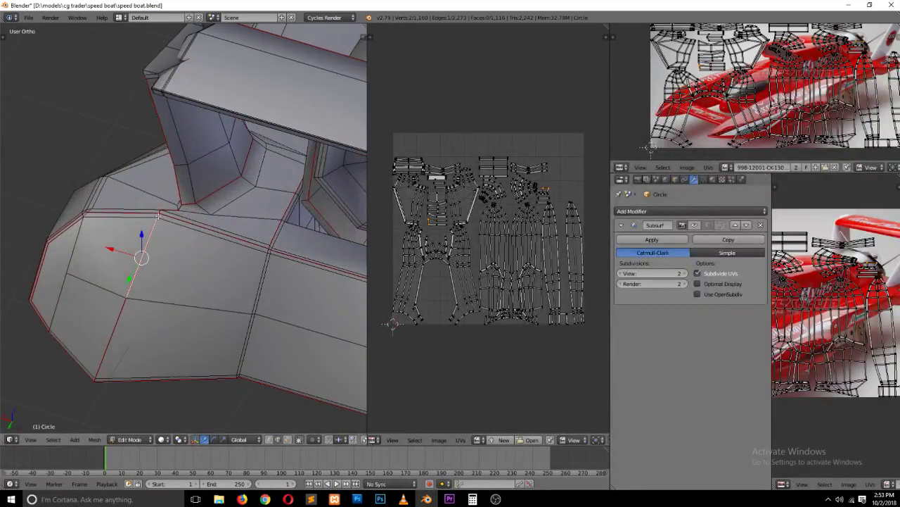
shift+right_click(104, 359)
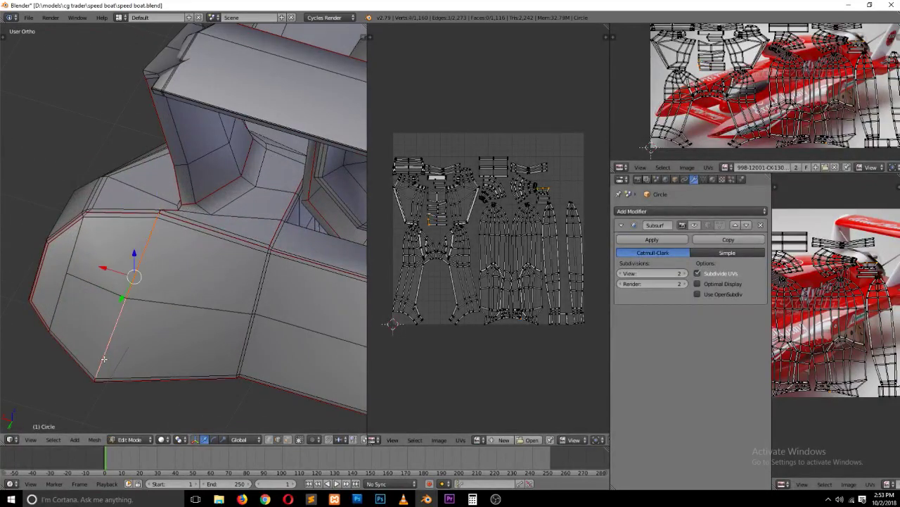
key(ctrl+e)
click(176, 312)
Step: Mark an edge on the hull side as a seam
key(a)
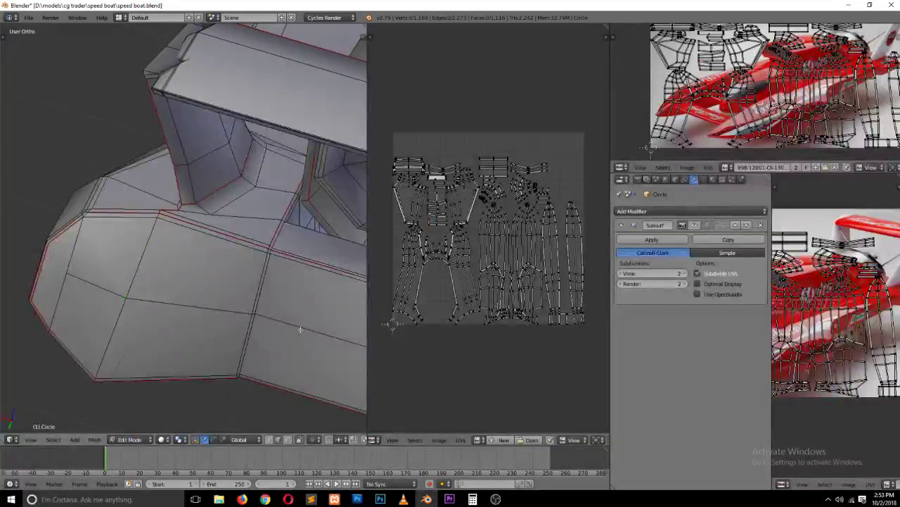
middle_drag(300, 329, 307, 338)
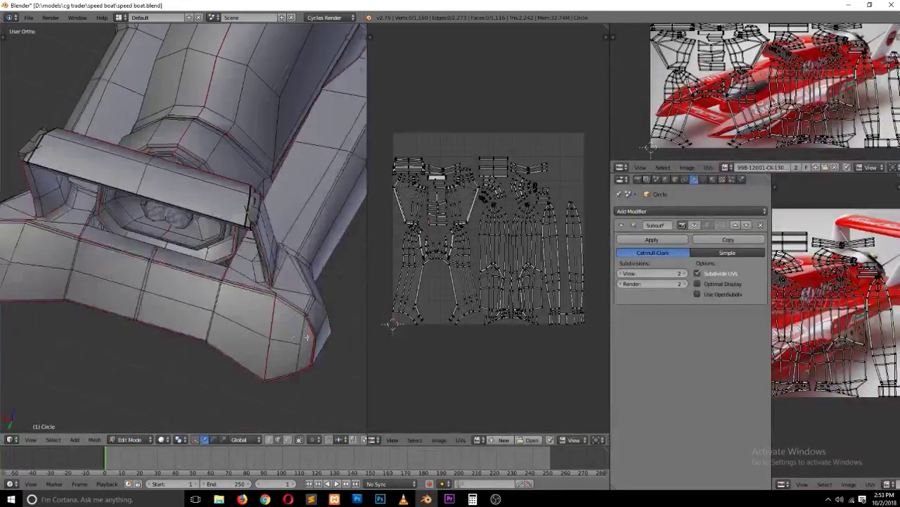
scroll(306, 338, up, 5)
scroll(257, 347, up, 2)
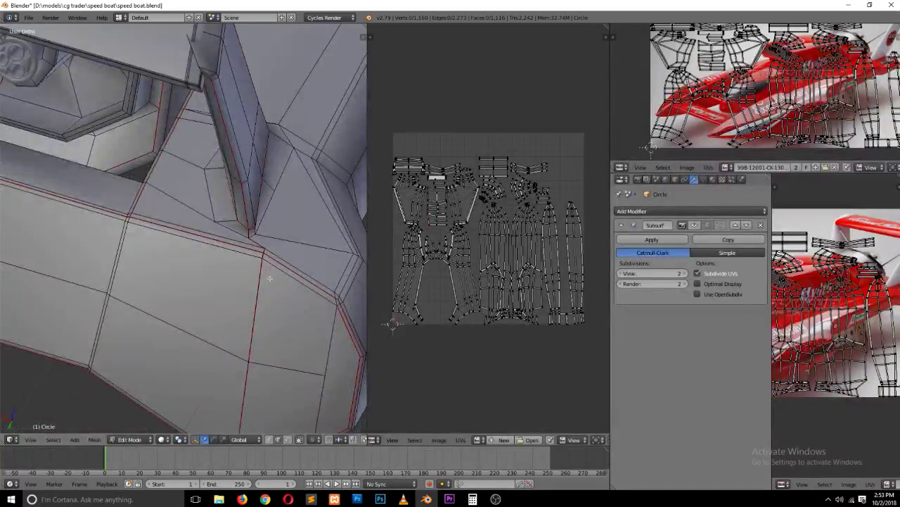
click(262, 254)
middle_drag(261, 254, 228, 390)
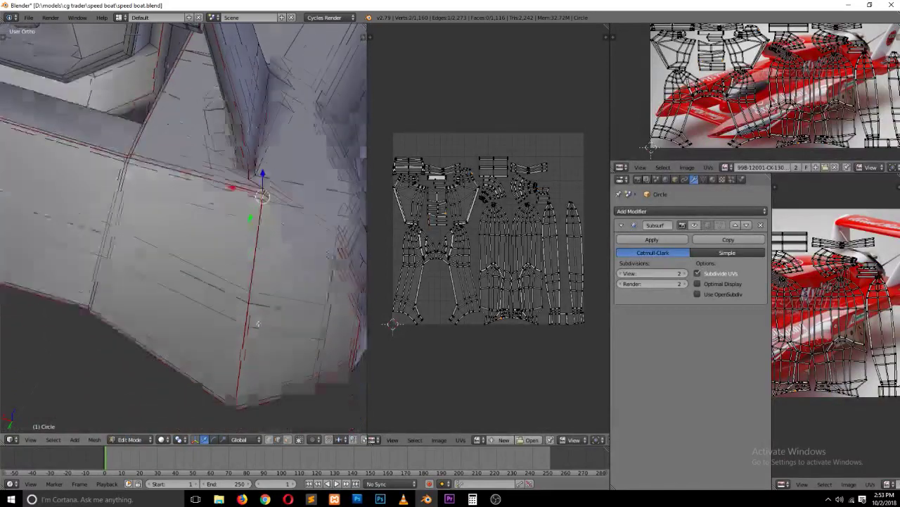
shift+click(236, 394)
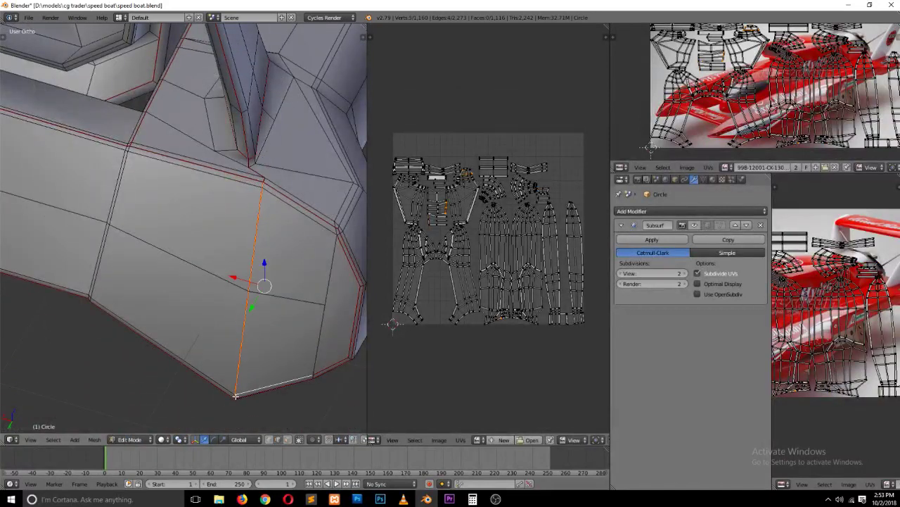
key(ctrl+e)
click(330, 235)
Step: Mark the hull rim edges as seams and unwrap the whole mesh
middle_drag(347, 280, 330, 285)
scroll(333, 287, up, 2)
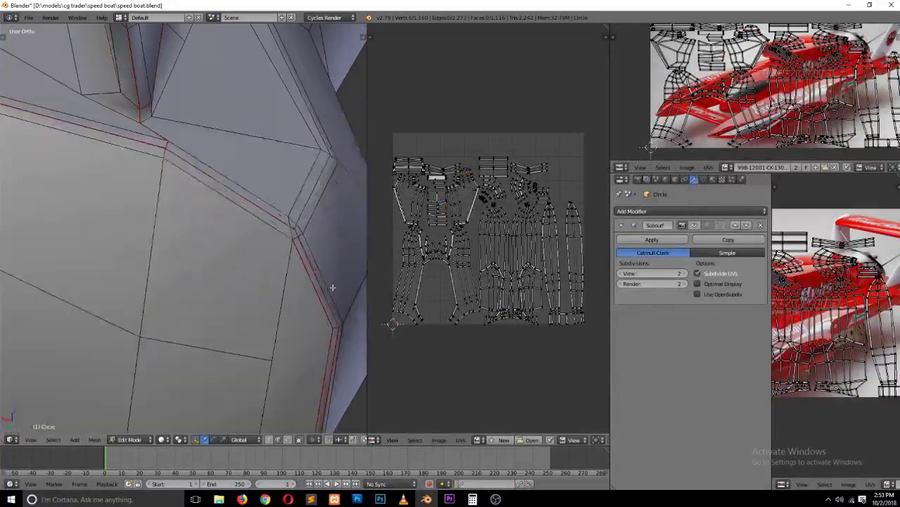
scroll(333, 287, down, 2)
scroll(282, 273, up, 2)
click(276, 217)
scroll(276, 217, down, 2)
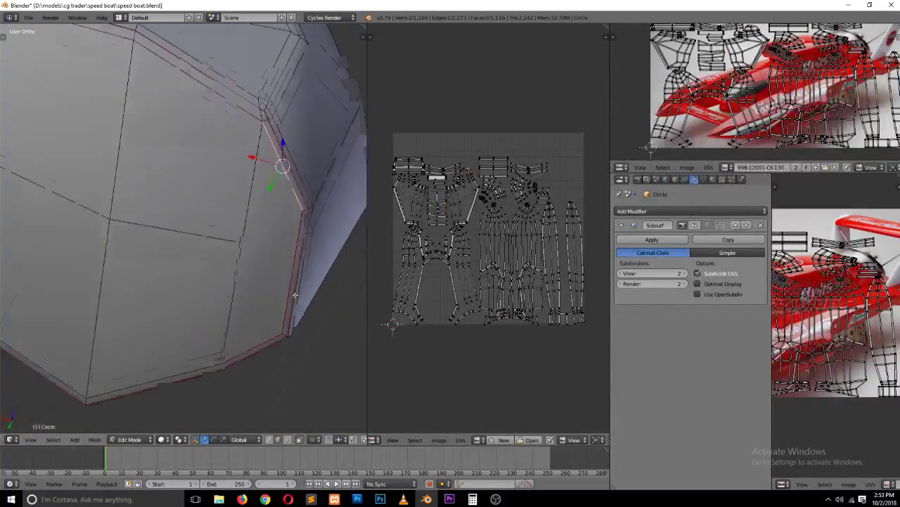
shift+click(247, 340)
key(ctrl+s)
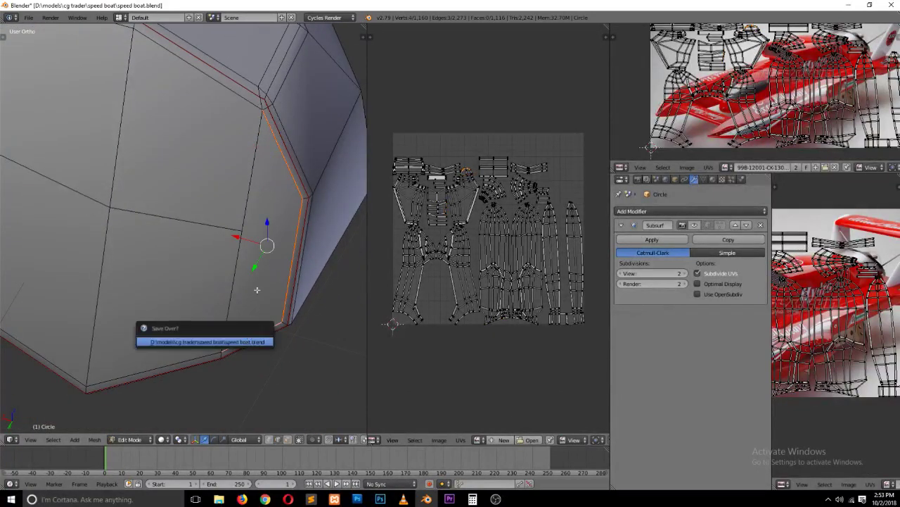
key(ctrl+e)
click(333, 223)
key(a)
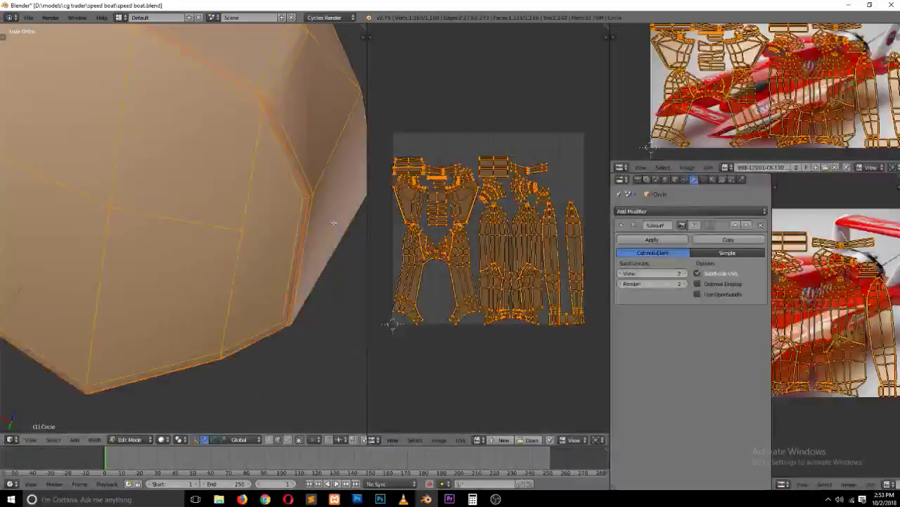
key(u)
click(334, 222)
Step: Mark the left-side hull edge loop as a seam and re-unwrap the mesh
scroll(268, 265, down, 3)
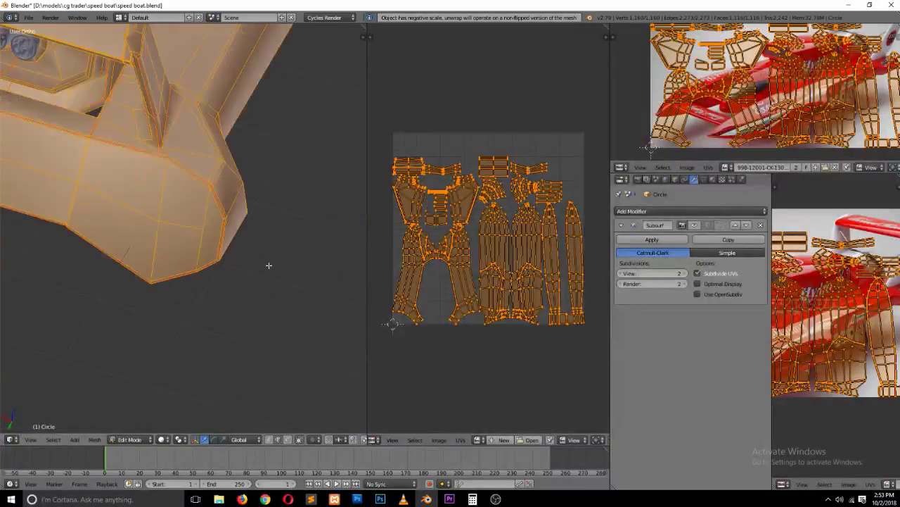
scroll(269, 265, down, 2)
scroll(267, 263, down, 2)
key(a)
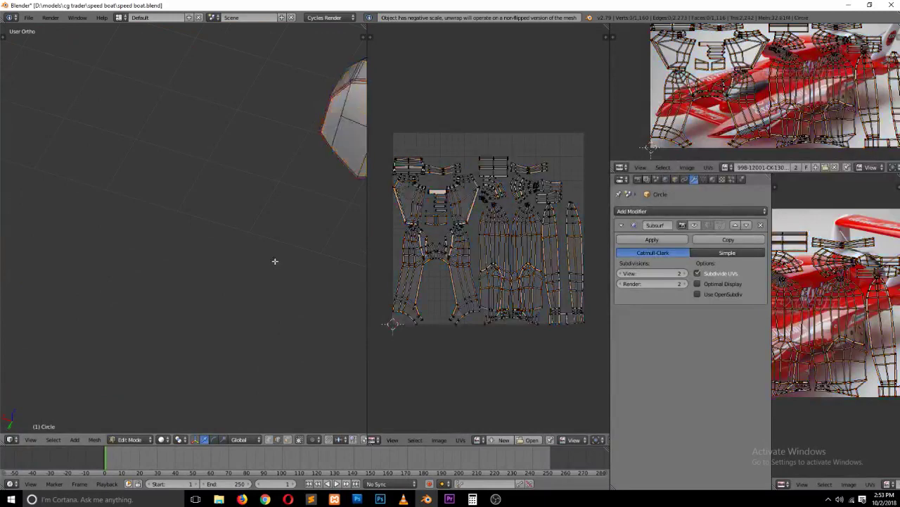
scroll(271, 260, up, 2)
scroll(271, 259, up, 2)
scroll(272, 258, up, 2)
right_click(338, 94)
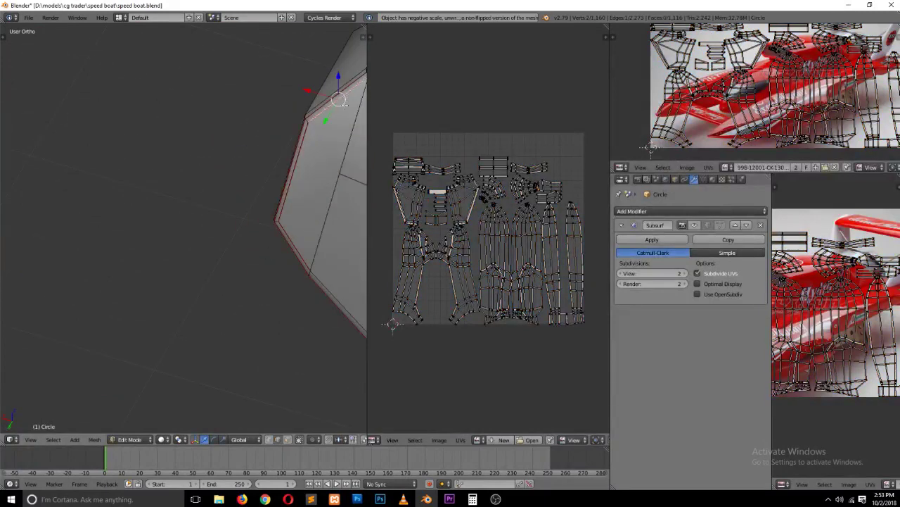
middle_drag(339, 93, 293, 181)
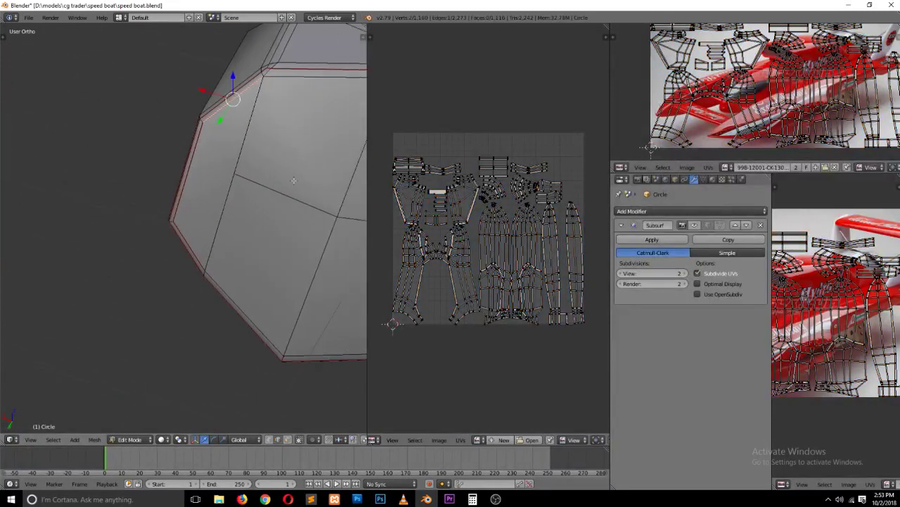
ctrl+right_click(193, 255)
right_click(195, 251)
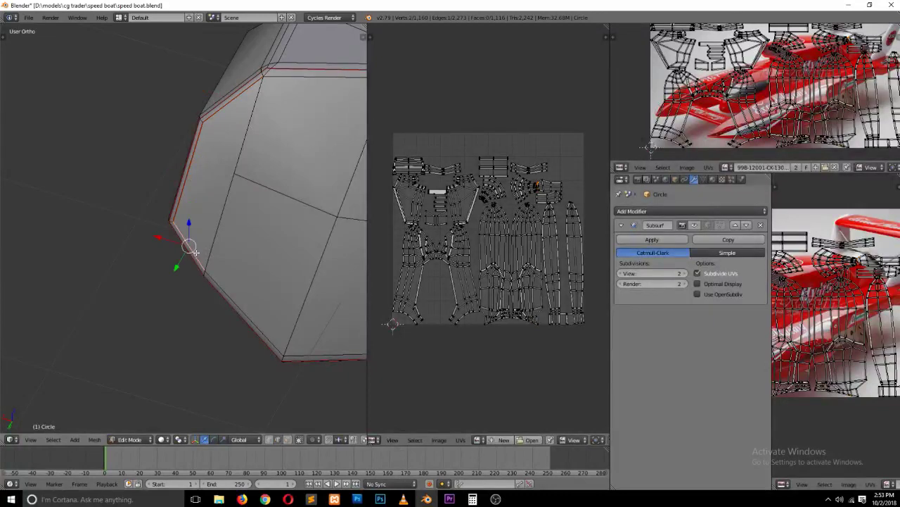
alt+right_click(214, 127)
key(ctrl+e)
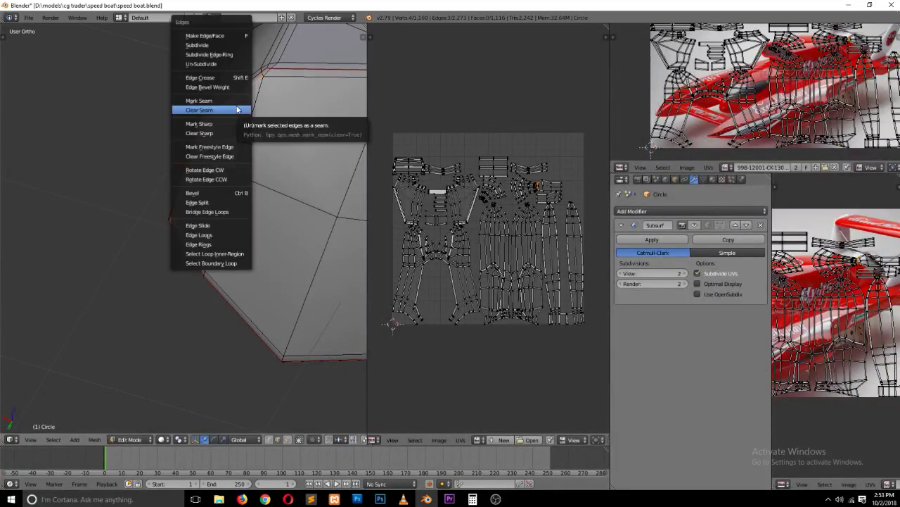
click(236, 111)
key(a)
key(u)
click(260, 133)
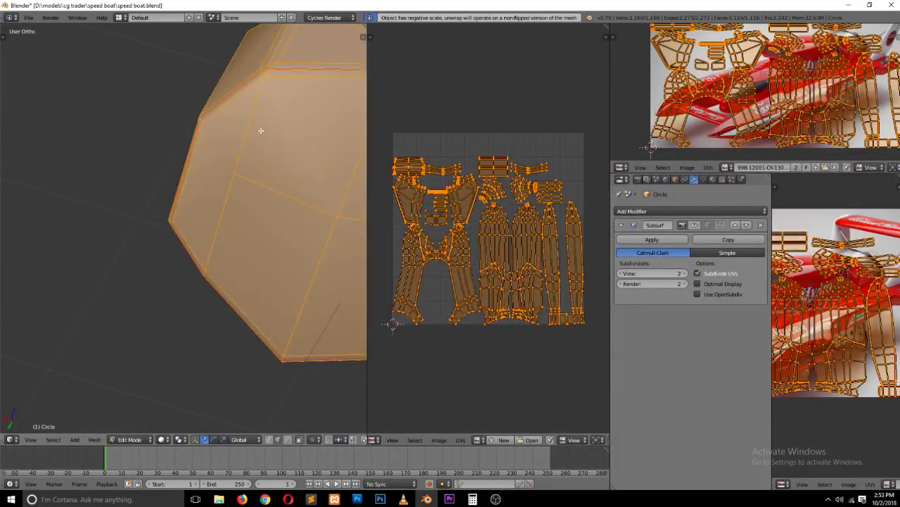
Step: Mark the diagonal edge to the corner on the hull underside as a seam
mouse_move(261, 133)
middle_down()
mouse_move(275, 169)
mouse_move(230, 203)
mouse_move(207, 127)
mouse_move(150, 89)
mouse_move(97, 101)
mouse_move(74, 137)
mouse_move(204, 252)
middle_up()
key(a)
scroll(206, 253, up, 3)
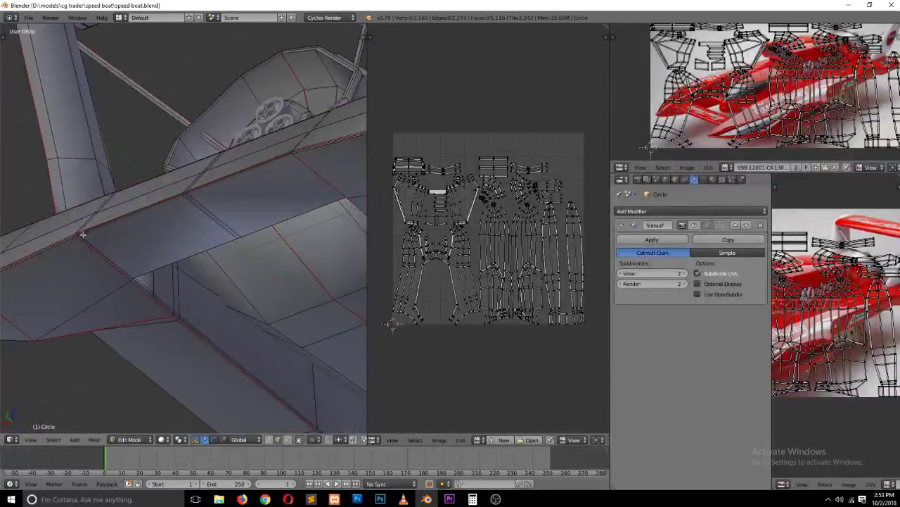
scroll(83, 234, up, 2)
scroll(85, 237, up, 2)
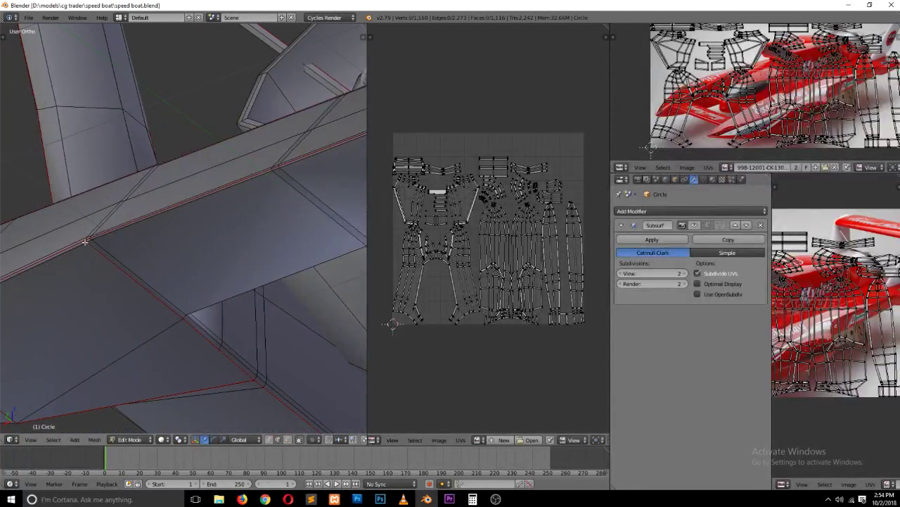
right_click(84, 242)
shift+right_click(244, 371)
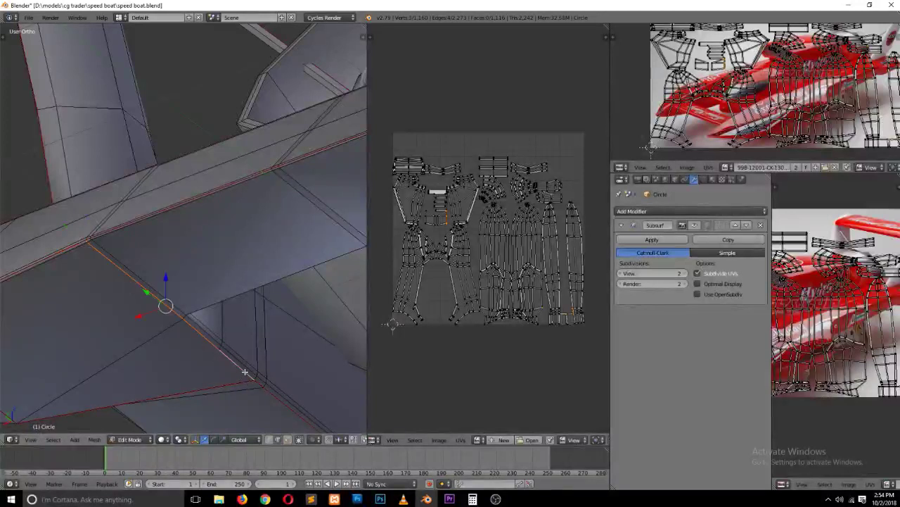
key(ctrl+e)
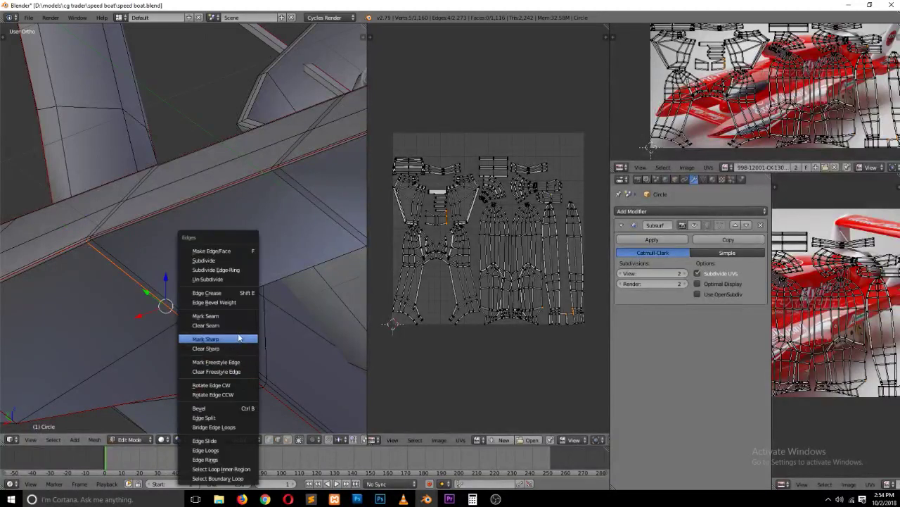
click(241, 322)
key(a)
Step: Select two edges on the underside of the hull
middle_drag(261, 321, 274, 329)
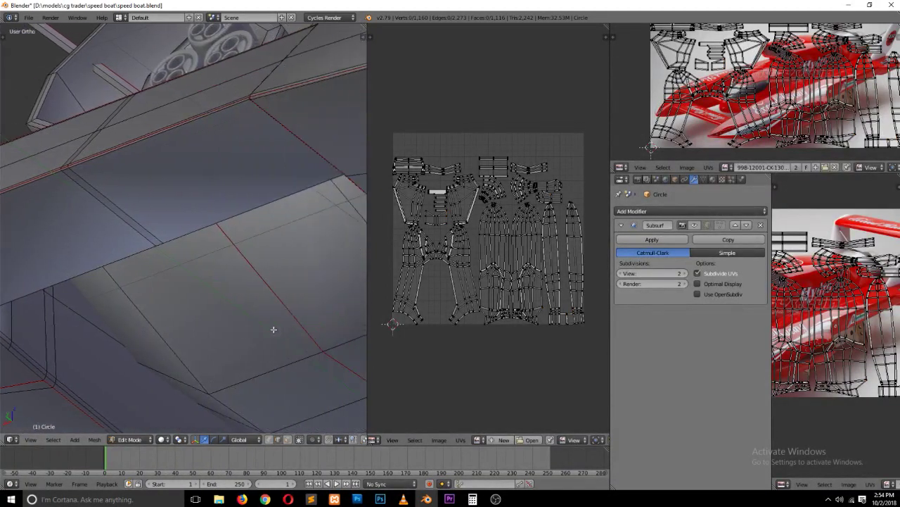
right_click(252, 98)
middle_drag(329, 191, 279, 167)
scroll(279, 167, up, 2)
scroll(233, 147, down, 2)
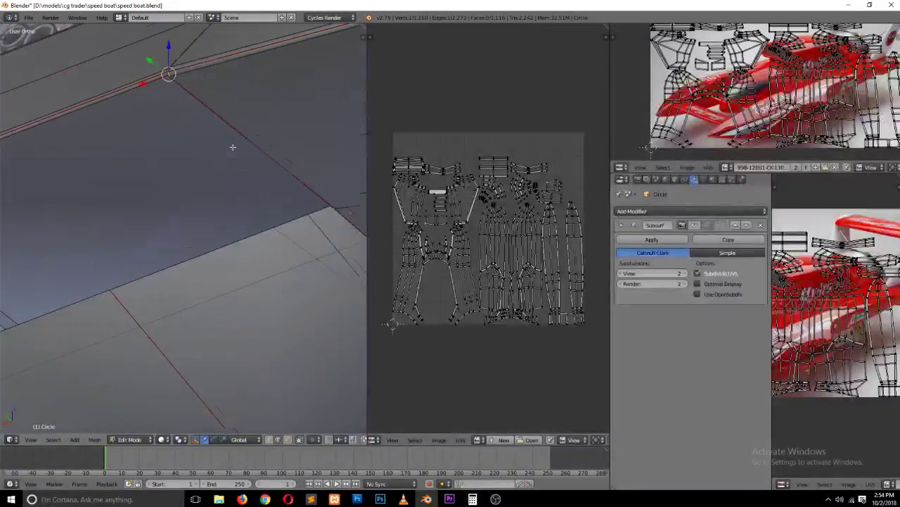
scroll(209, 109, up, 2)
scroll(213, 117, down, 2)
key(a)
right_click(169, 72)
ctrl+scroll(271, 185, down, 5)
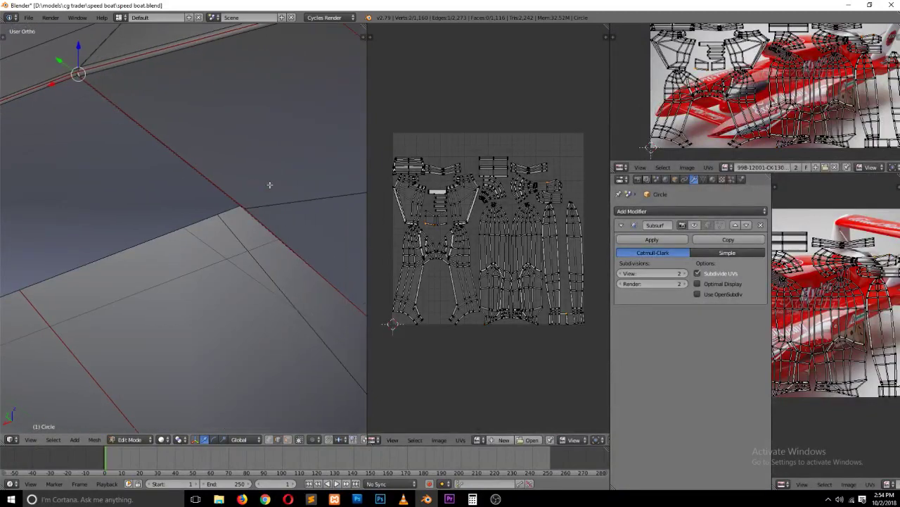
ctrl+scroll(222, 190, down, 1)
shift+right_click(222, 190)
scroll(229, 200, down, 1)
scroll(232, 207, down, 2)
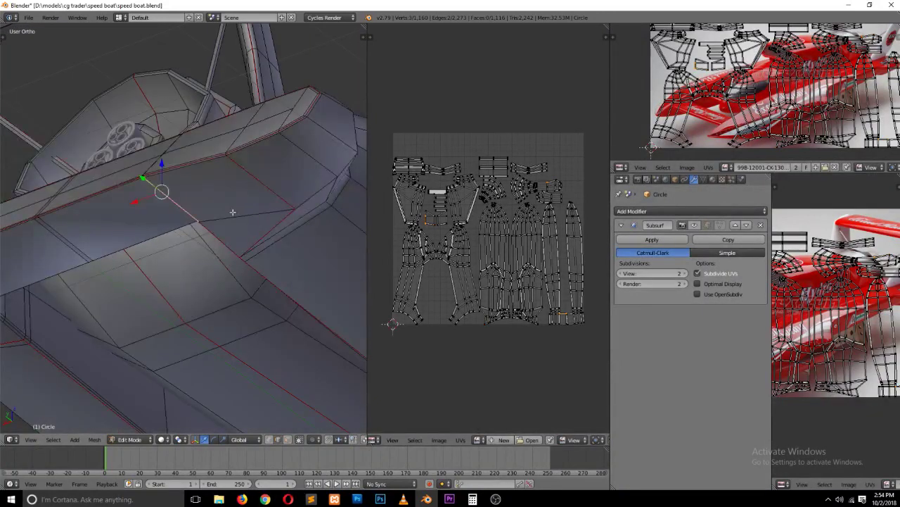
middle_drag(232, 212, 314, 275)
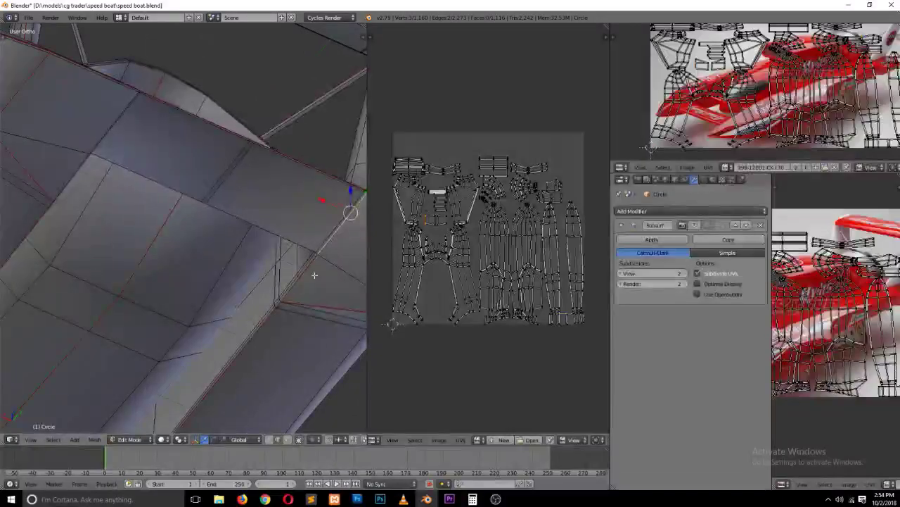
scroll(296, 282, down, 2)
scroll(295, 284, down, 2)
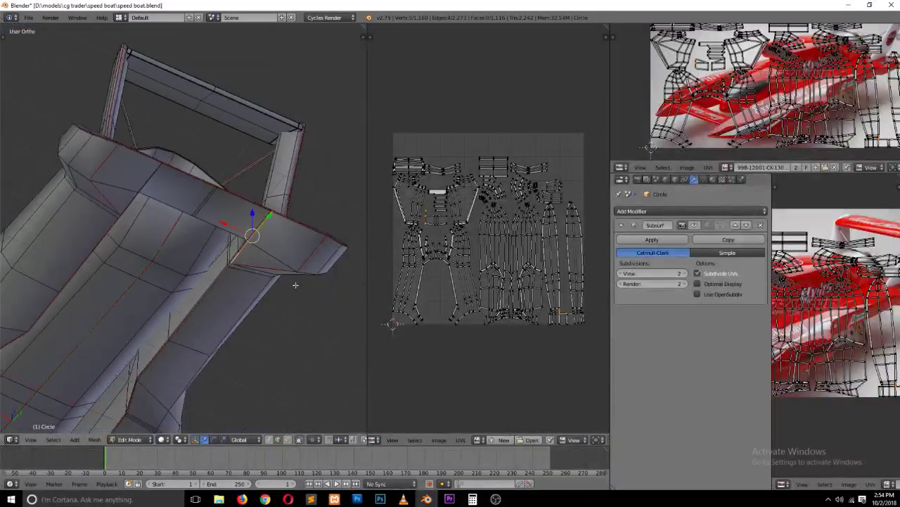
middle_drag(296, 285, 246, 280)
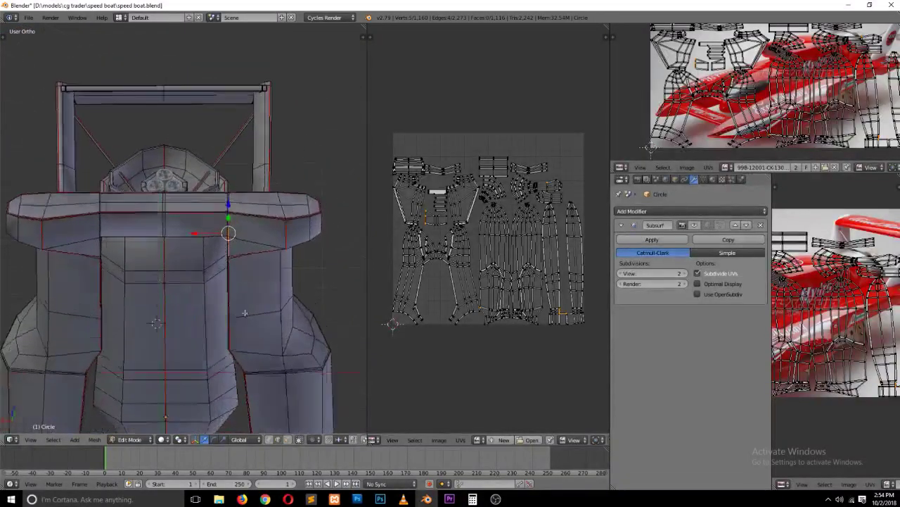
scroll(246, 280, up, 2)
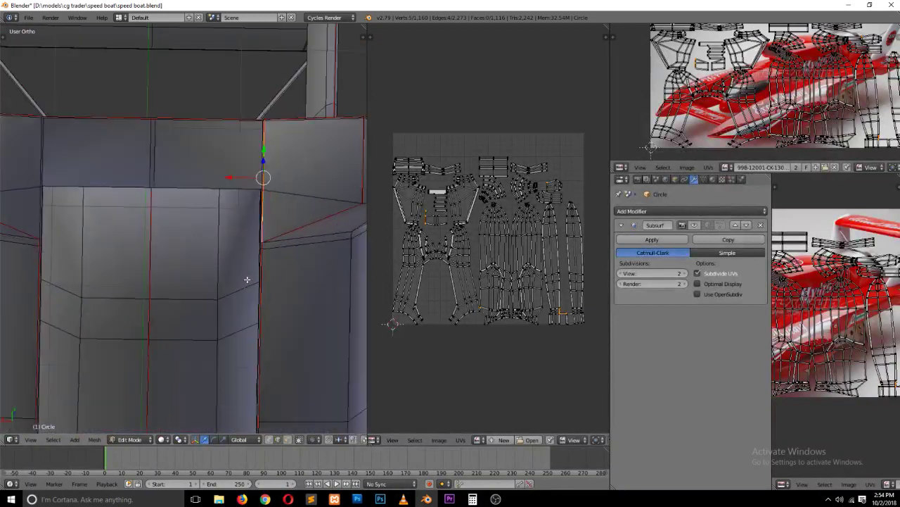
Step: Clear the seam from those edges and re-unwrap the whole mesh
key(ctrl+e)
click(344, 161)
key(a)
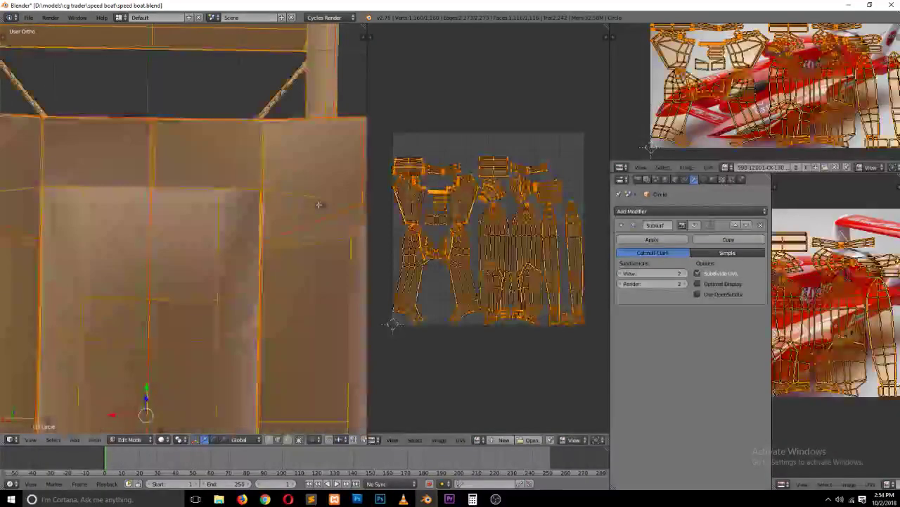
key(u)
click(319, 206)
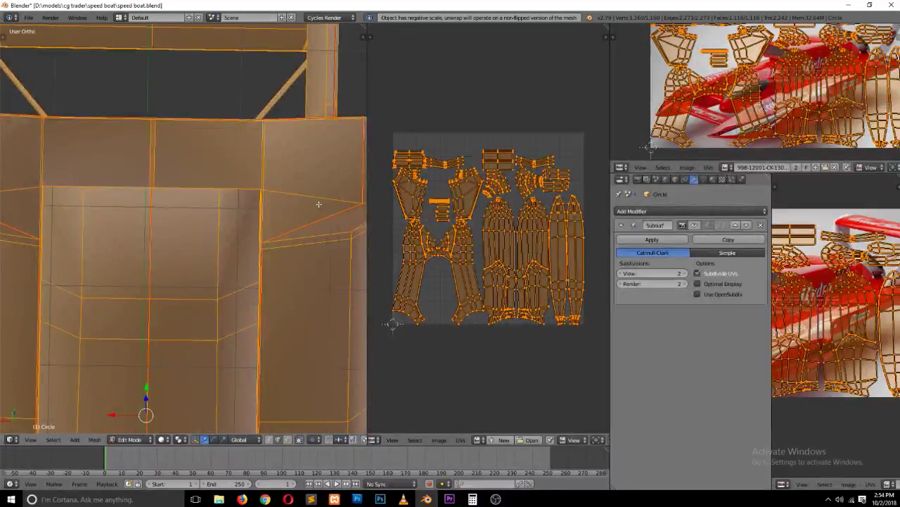
Step: Deselect the mesh and save over the blend file
key(a)
Step: Return to Object Mode, select the boat and save over speed boat.blend
key(a)
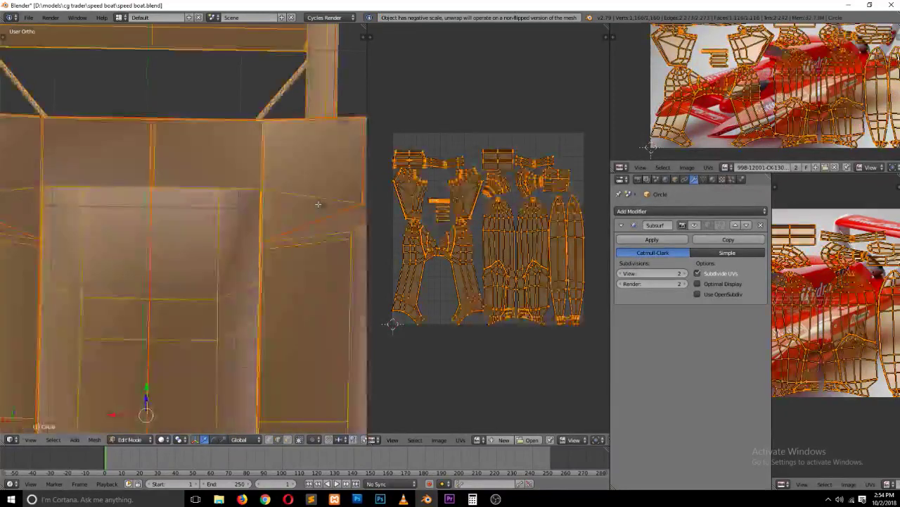
scroll(318, 204, down, 3)
key(ctrl+s)
click(313, 211)
key(a)
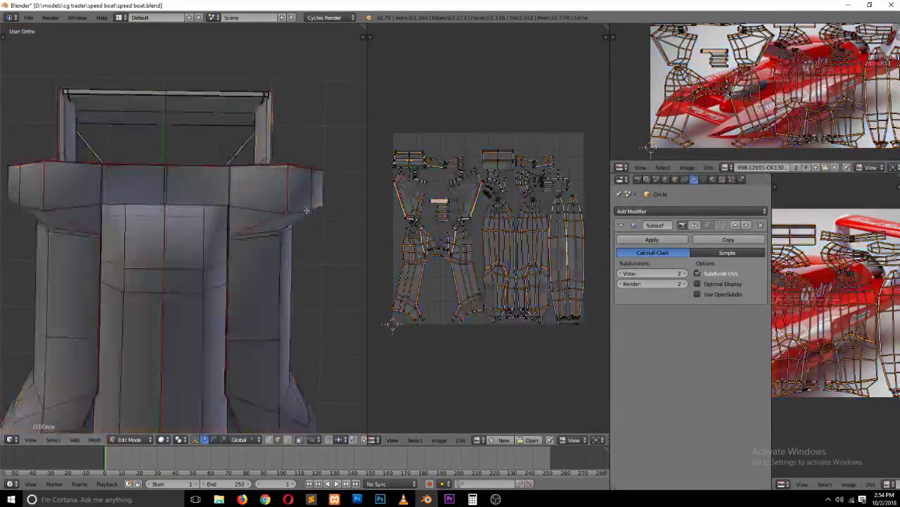
key(a)
key(a)
key(a)
key(Tab)
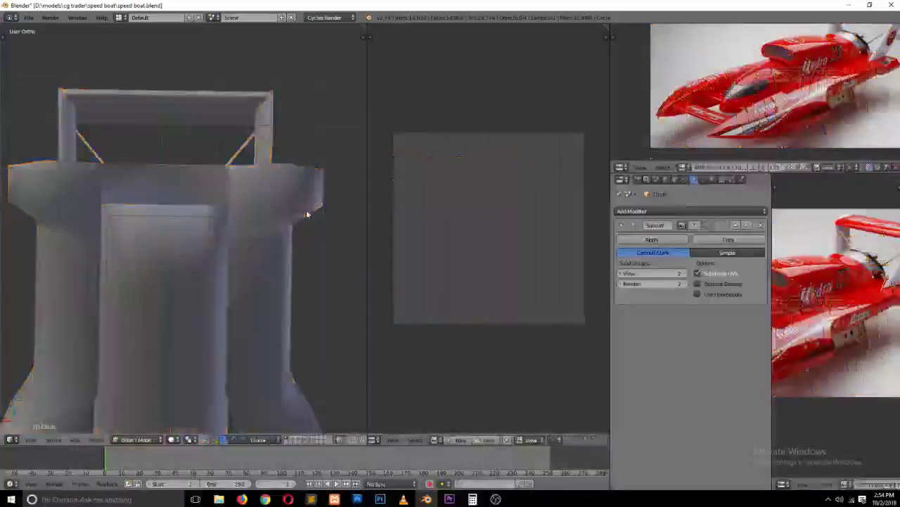
key(ctrl+s)
click(306, 210)
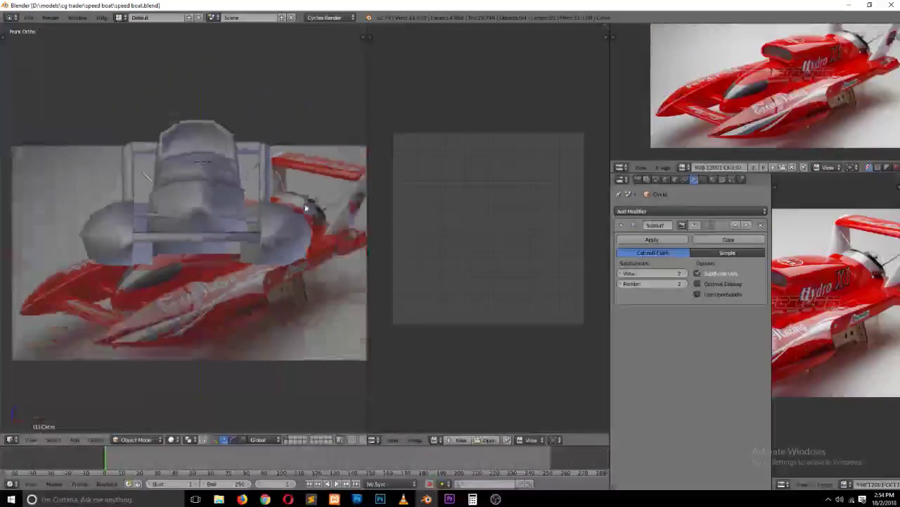
middle_drag(306, 209, 231, 265)
scroll(232, 265, down, 2)
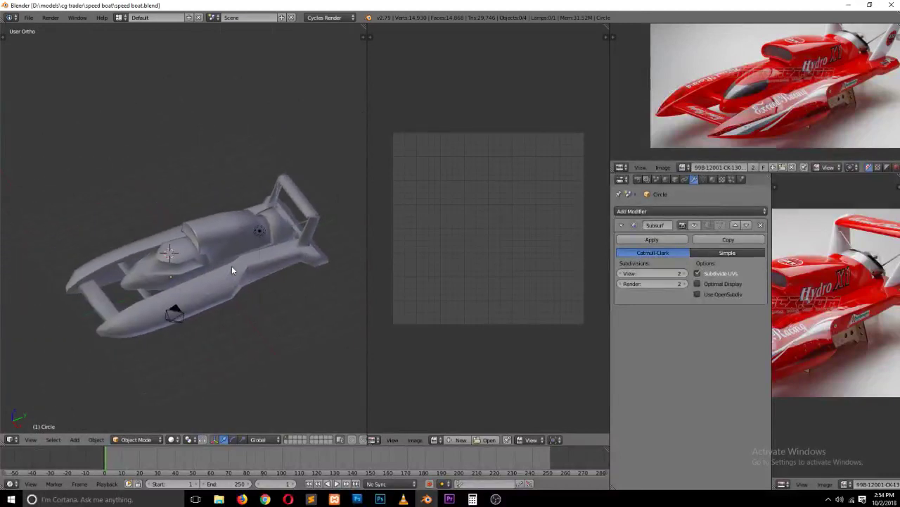
right_click(231, 265)
key(ctrl+s)
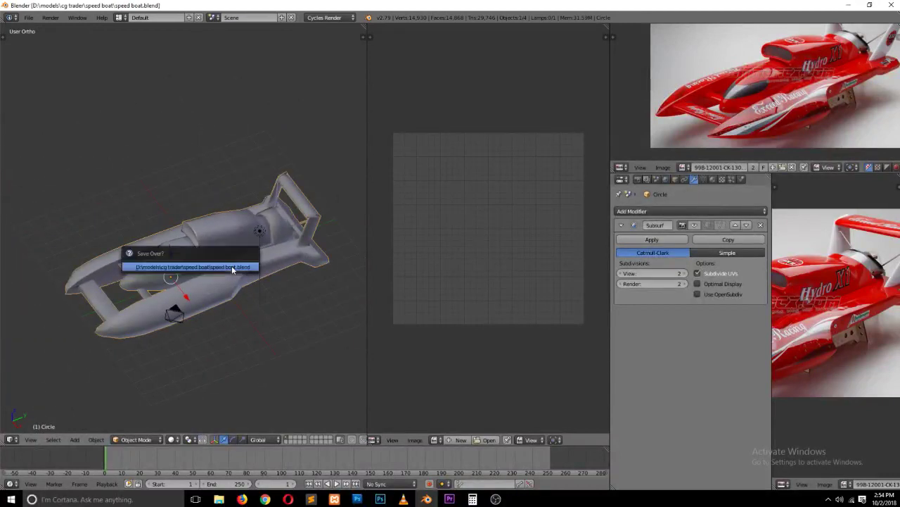
click(231, 267)
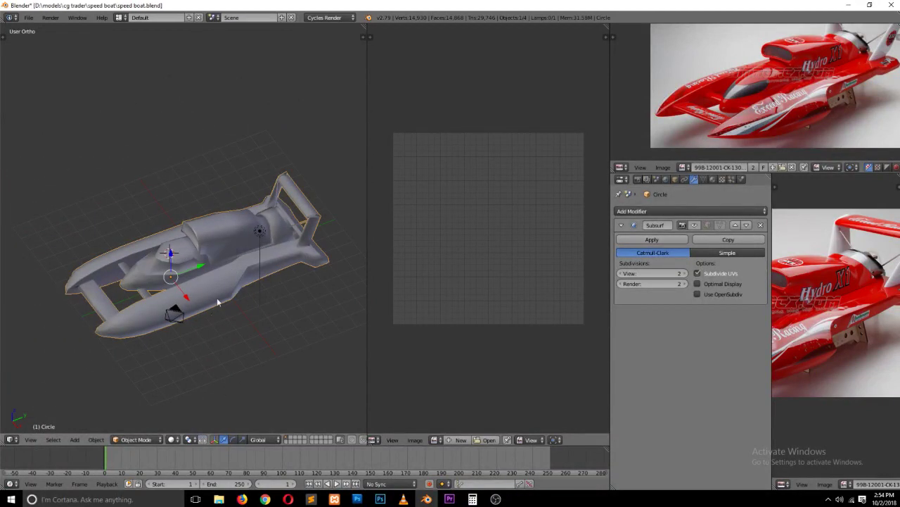
Step: Show the subdivision in Edit Mode, check a hull edge loop, and save again
click(695, 224)
scroll(216, 262, up, 3)
scroll(216, 261, up, 2)
key(Tab)
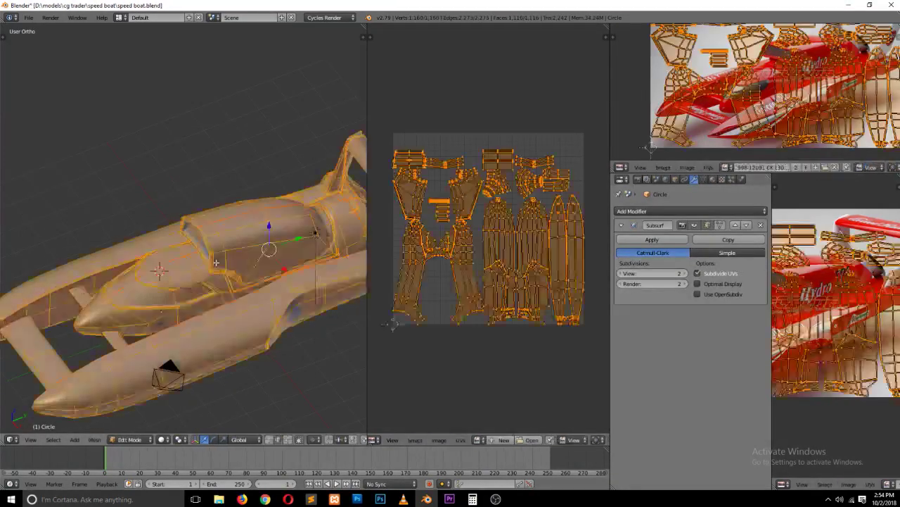
key(a)
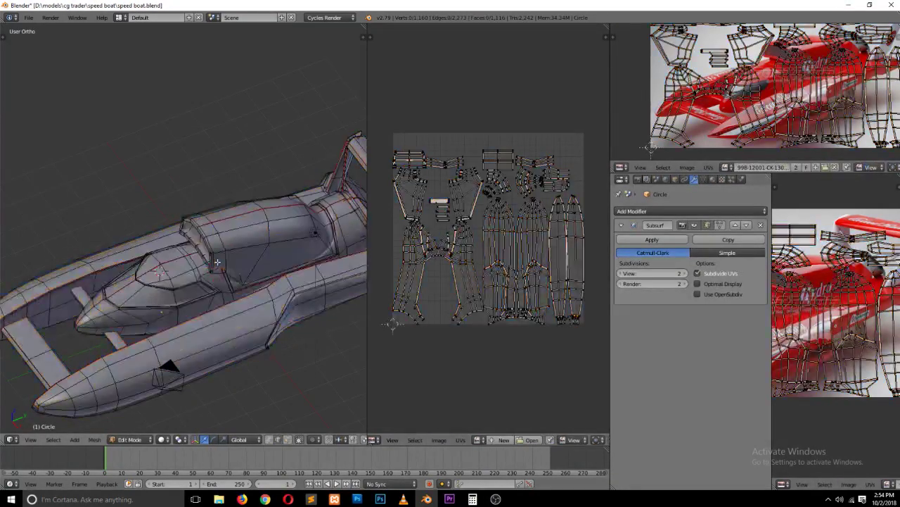
alt+click(339, 257)
key(Tab)
key(ctrl+s)
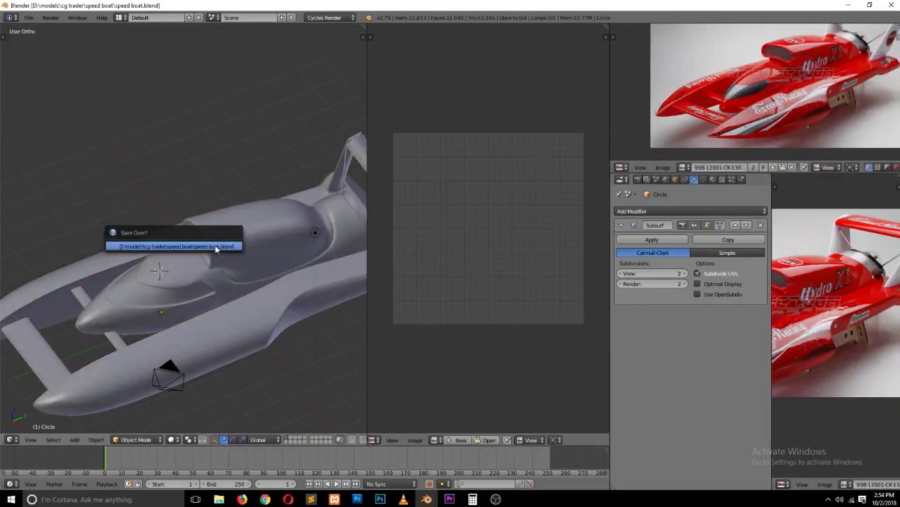
click(222, 246)
key(Tab)
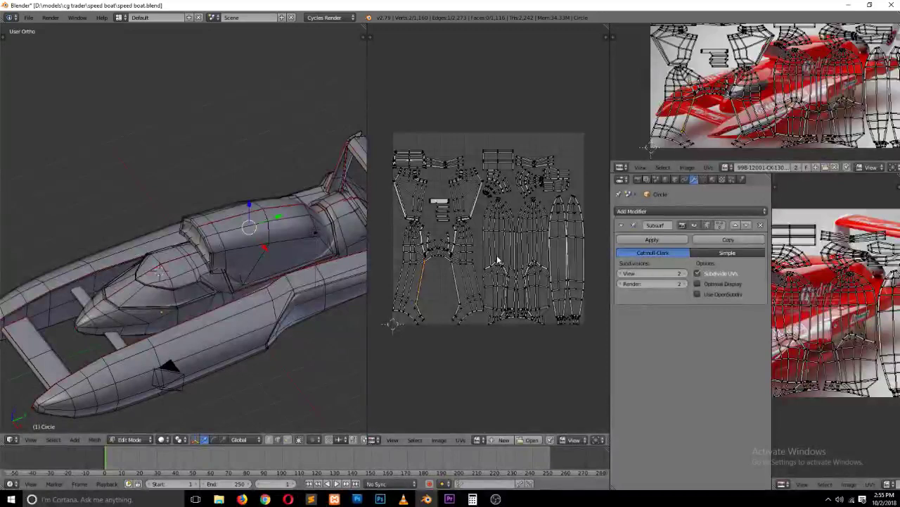
Step: Switch to vertex selection, turn off UV sync, and select the whole mesh
key(ctrl+Tab)
click(497, 259)
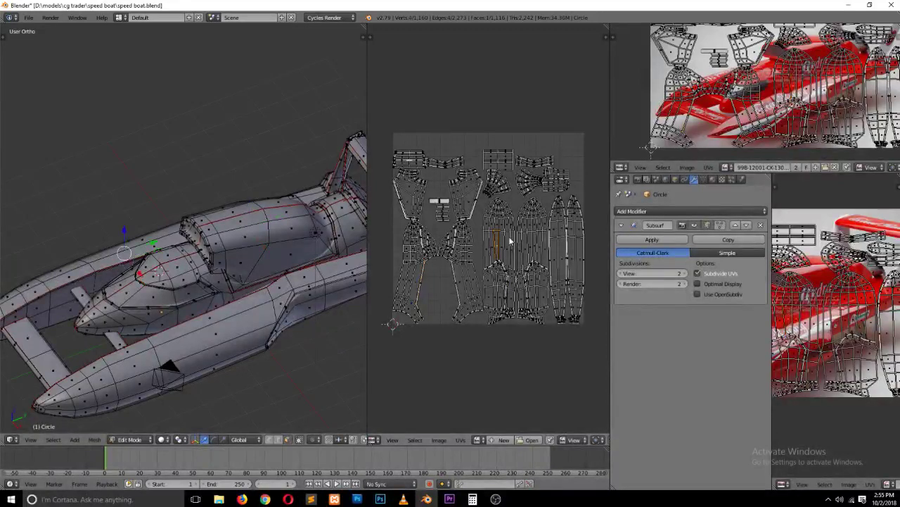
click(510, 241)
scroll(556, 453, down, 3)
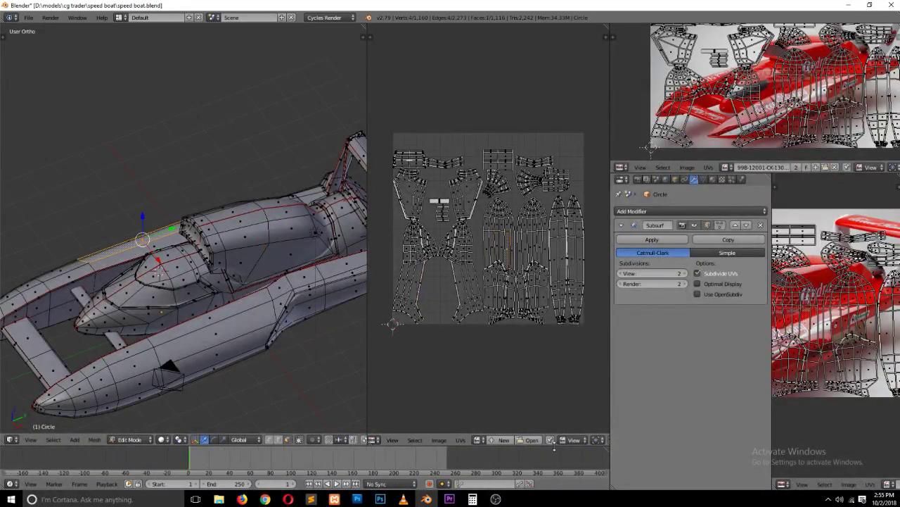
scroll(554, 441, down, 3)
scroll(553, 441, down, 3)
scroll(556, 442, down, 3)
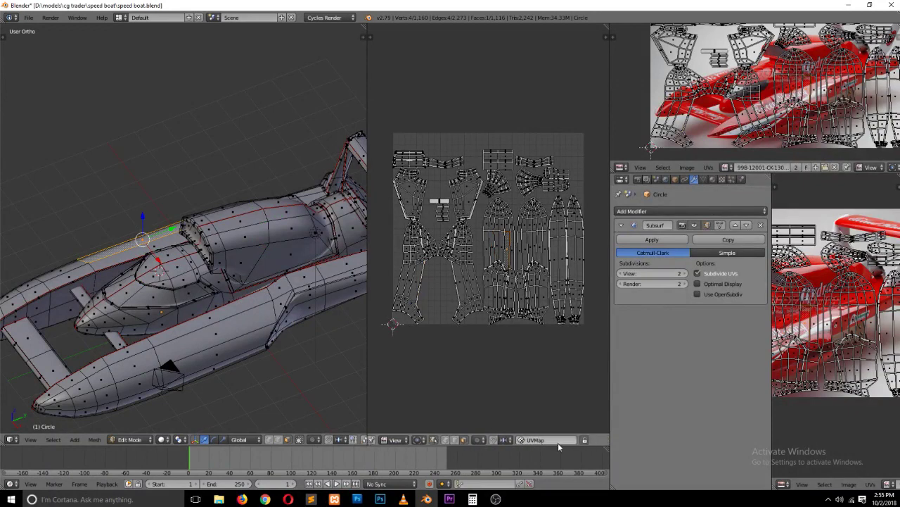
click(436, 440)
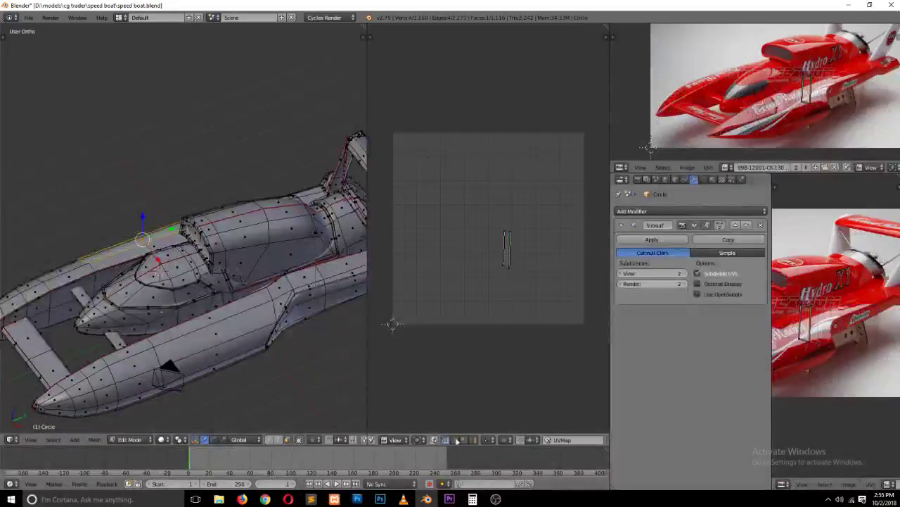
key(a)
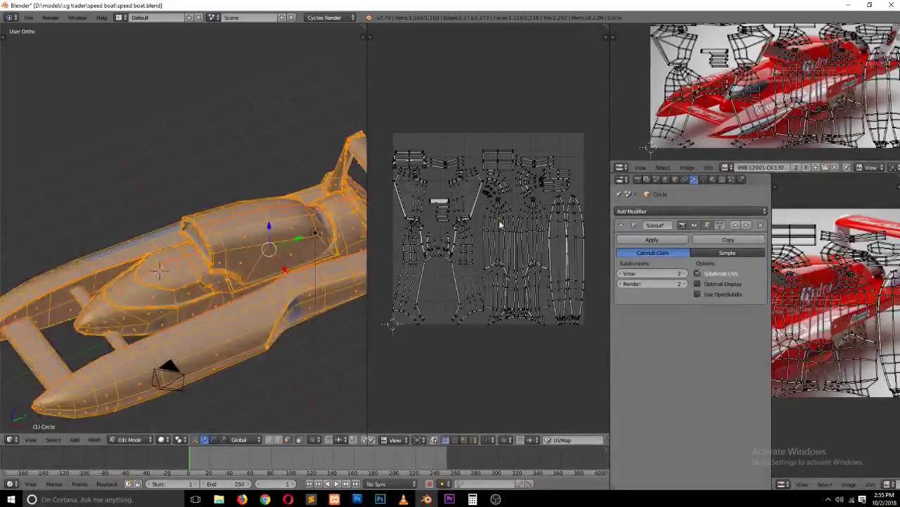
Step: Inspect the UV islands, including the cockpit piece and left hull strip
click(473, 440)
click(453, 266)
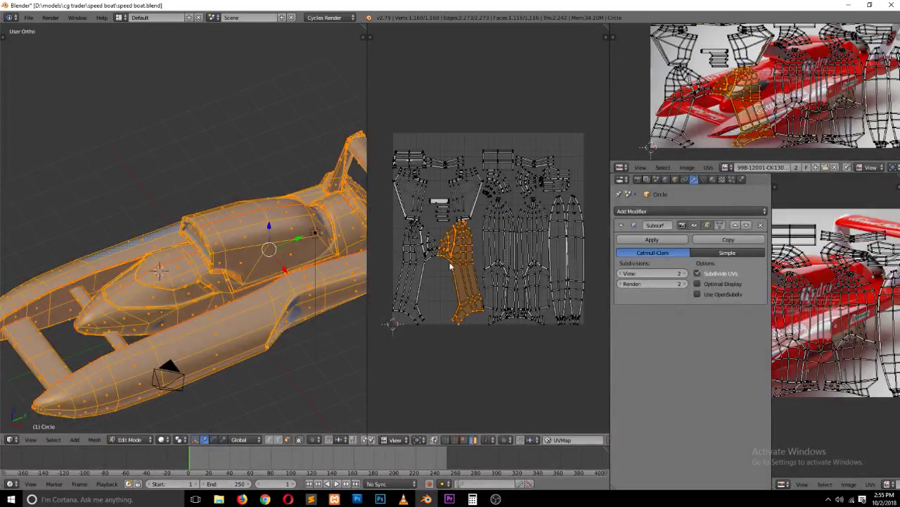
click(403, 257)
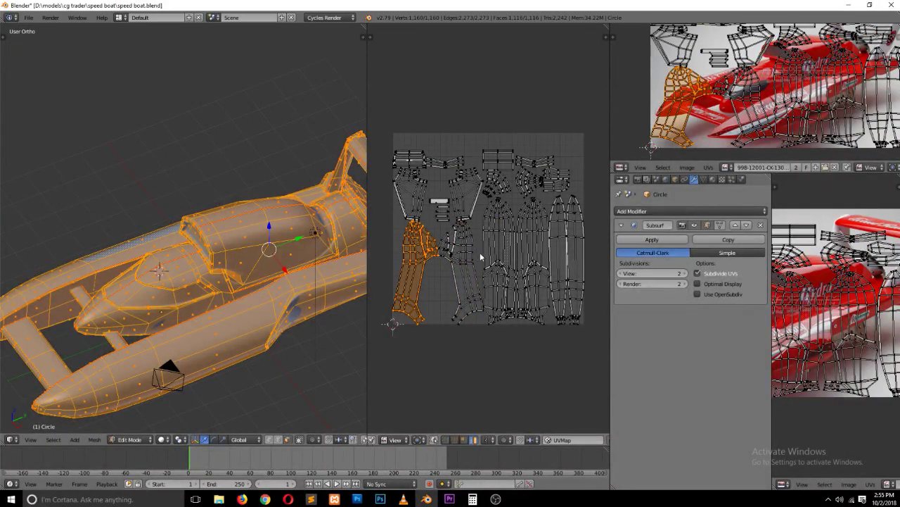
click(536, 247)
click(498, 254)
click(557, 252)
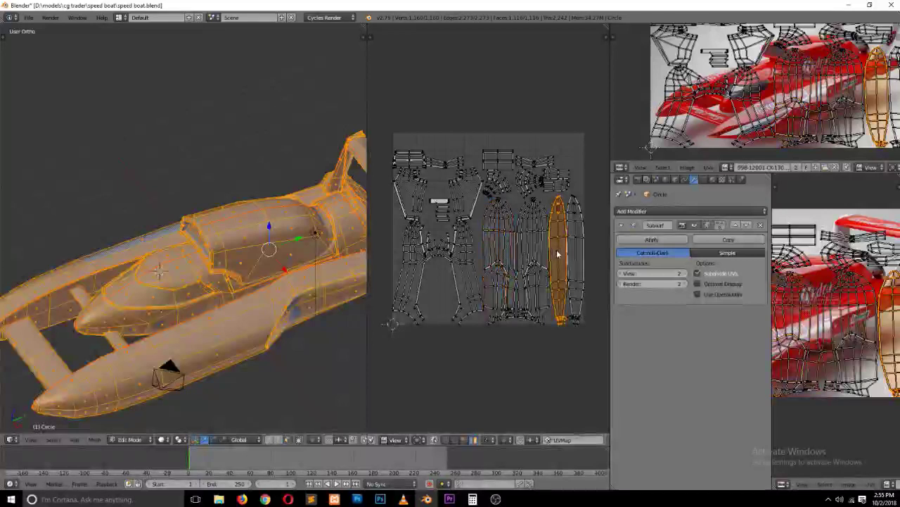
right_click(252, 269)
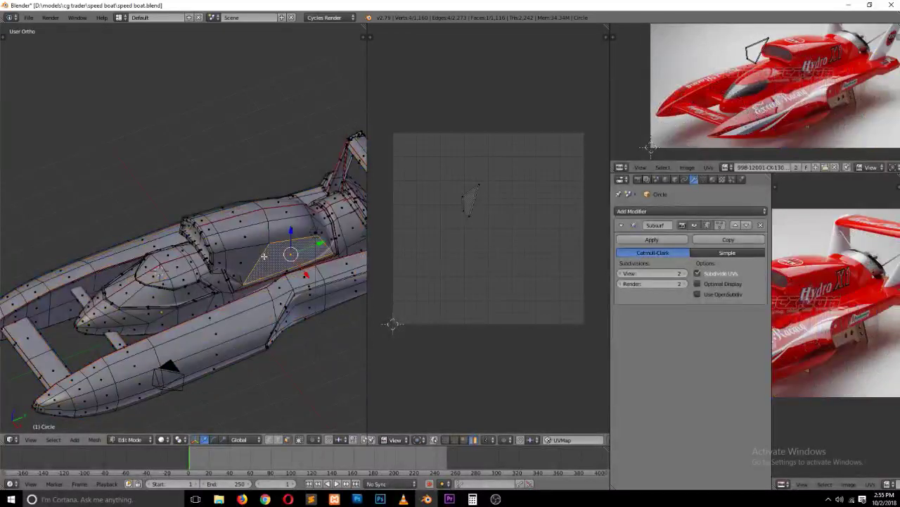
key(l)
right_click(182, 278)
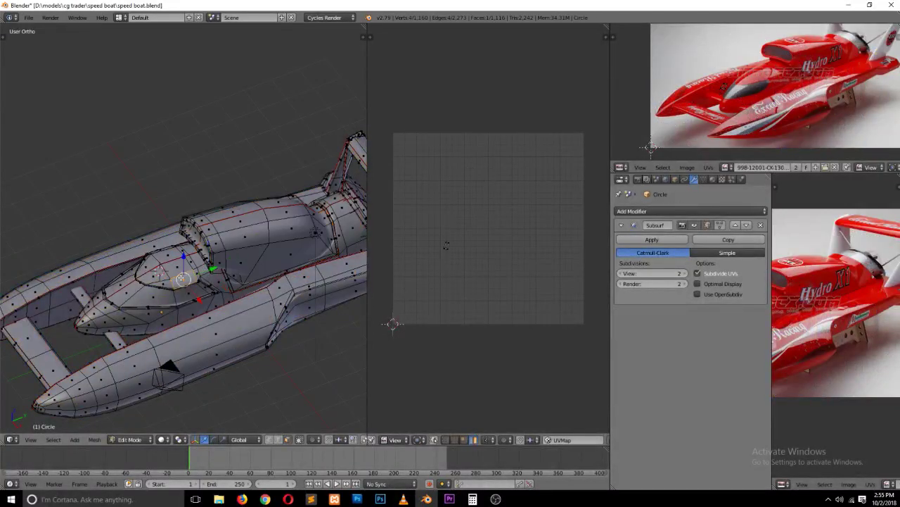
key(l)
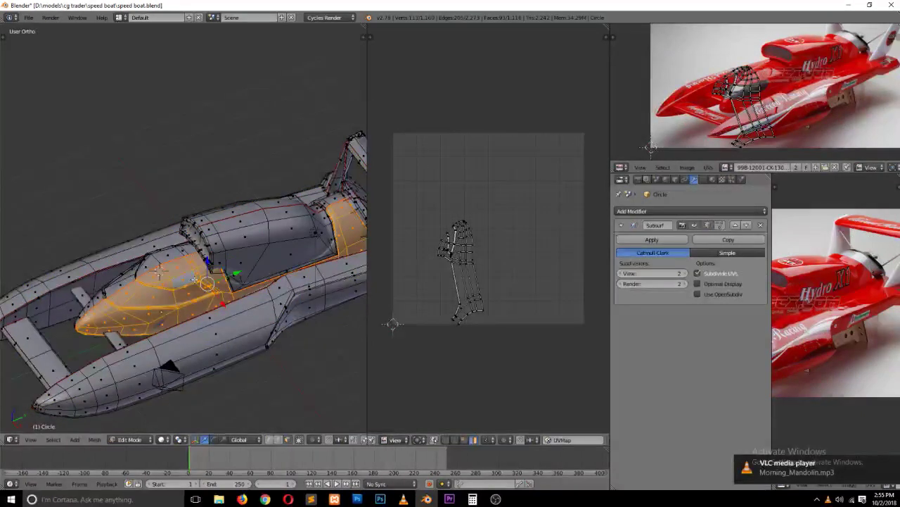
right_click(156, 242)
key(l)
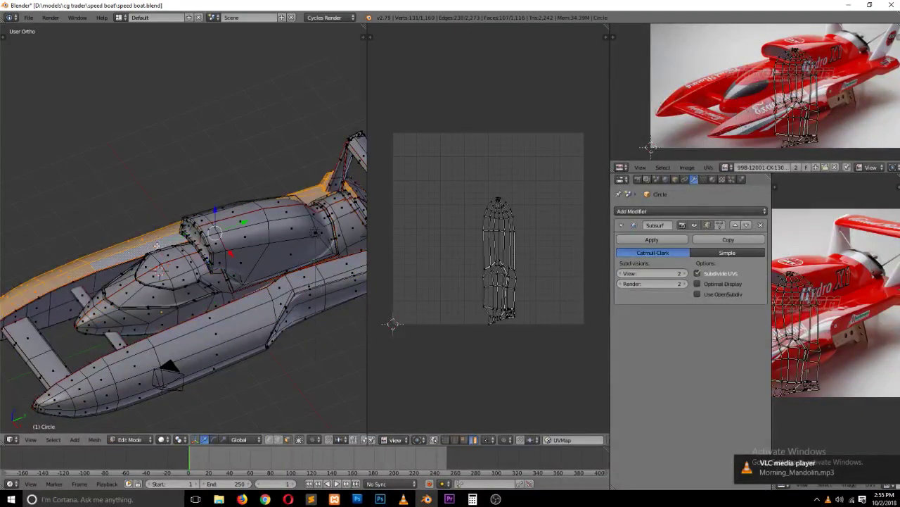
Step: Select all and open Export UV Layout for speed boat.png at 1024×1024
key(Tab)
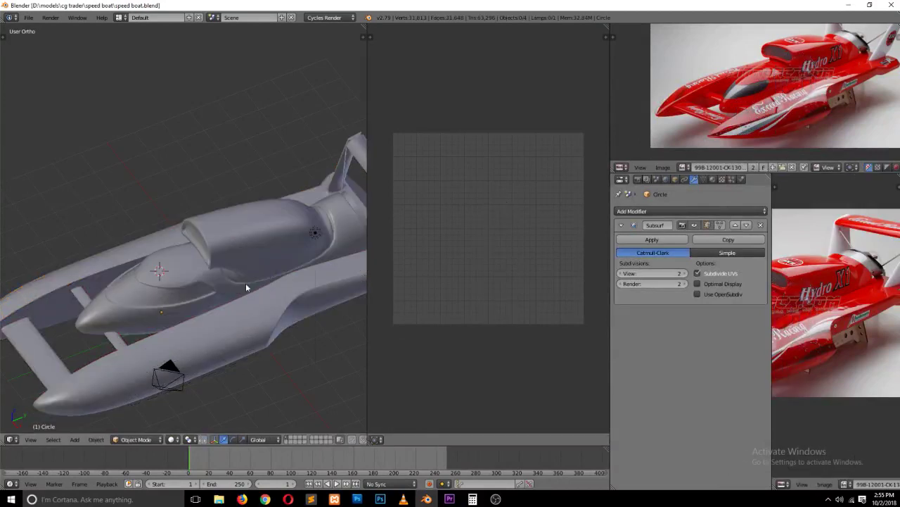
key(Tab)
key(a)
key(a)
key(a)
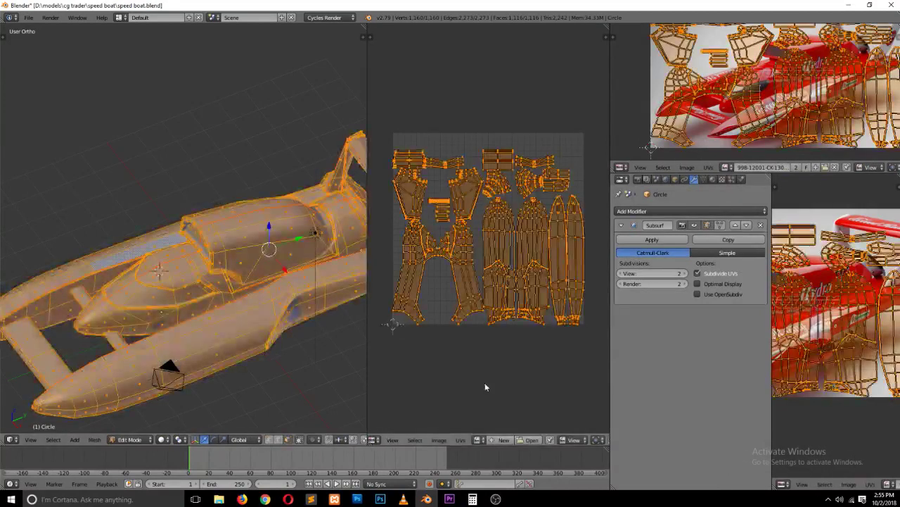
click(461, 441)
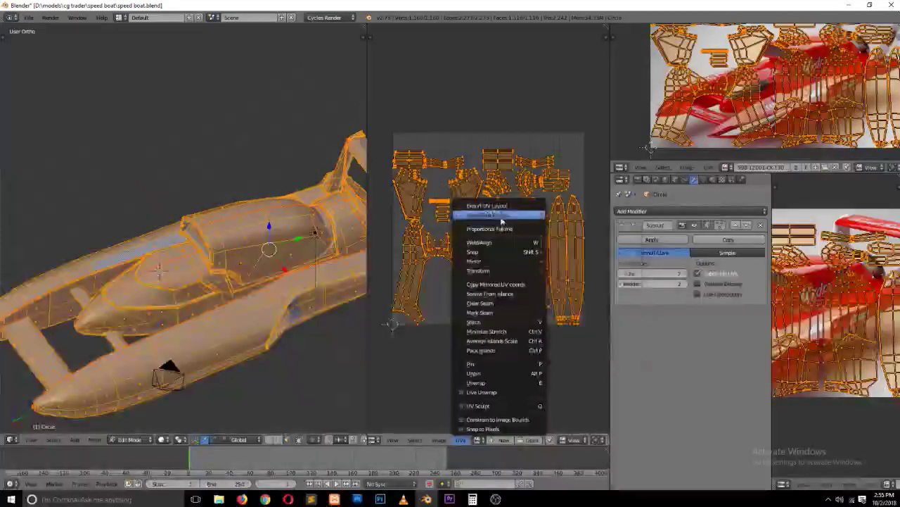
click(486, 201)
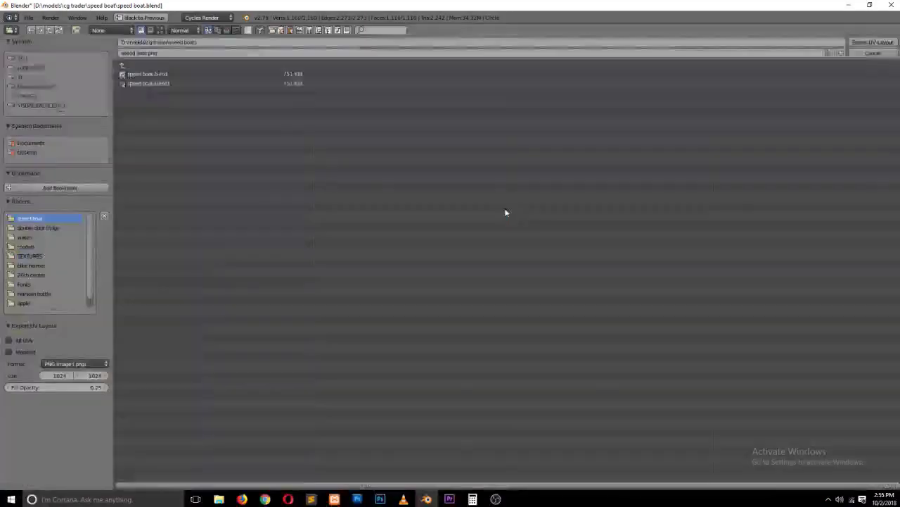
Step: Export the UV layout under the file name 'speed boat LABELS.png'
click(174, 54)
text(LABELS)
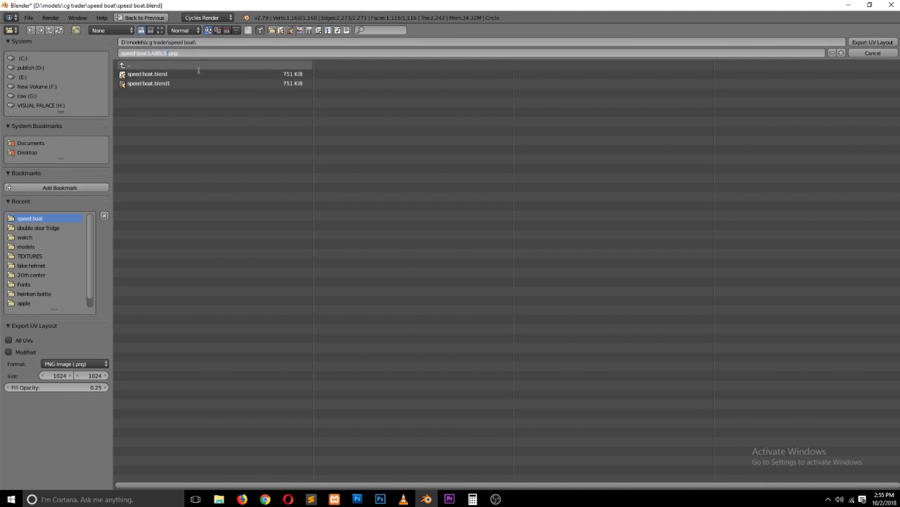
key(Return)
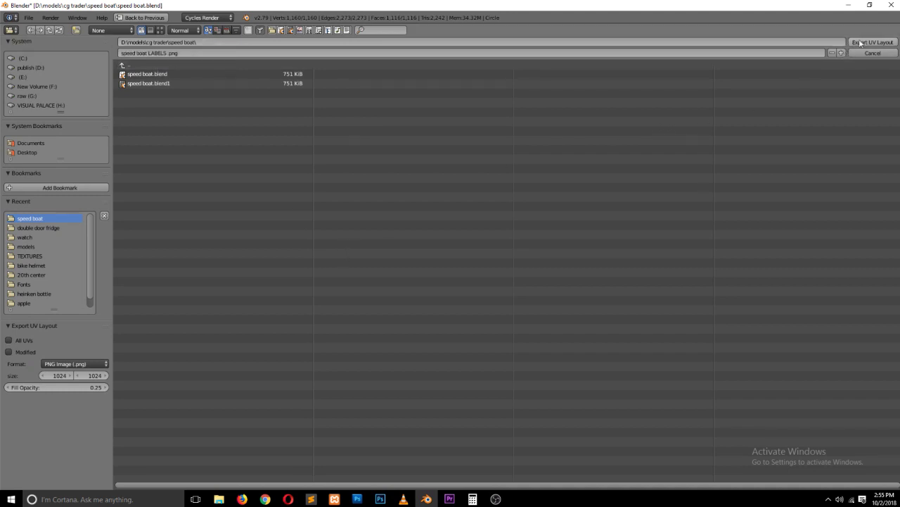
click(872, 42)
Step: Return Blender to Object Mode and switch to Photoshop, cancelling its Open dialog
key(Tab)
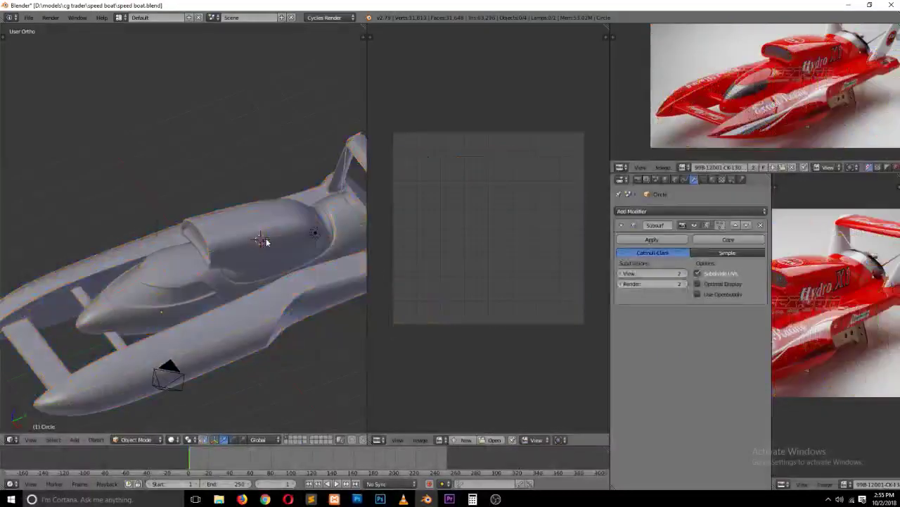
click(357, 498)
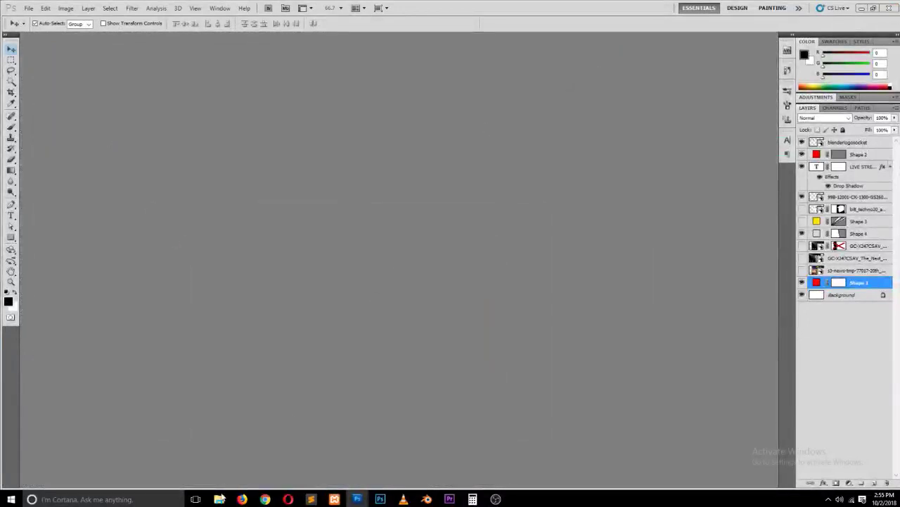
double_click(269, 344)
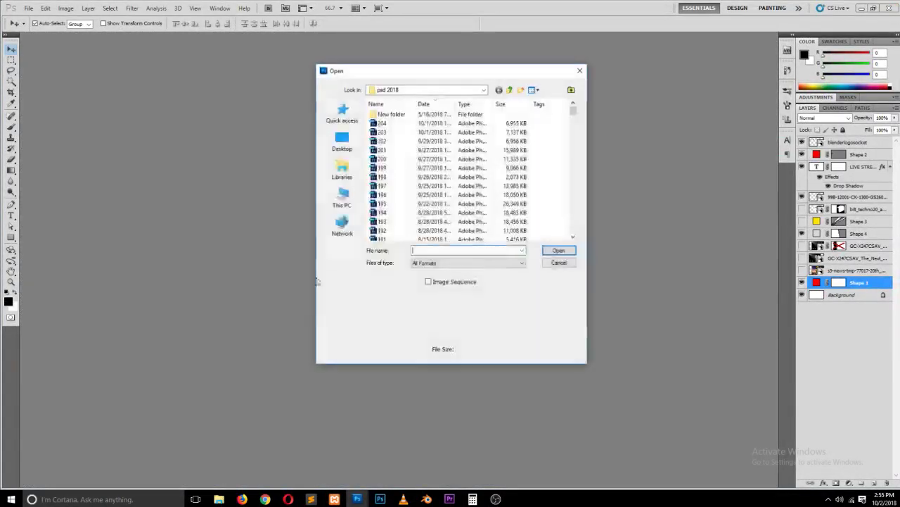
click(569, 263)
mouse_move(218, 498)
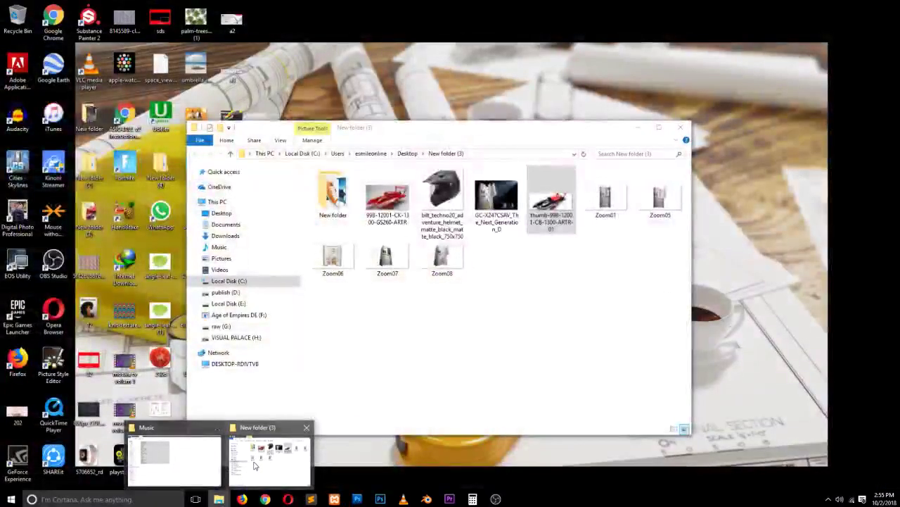
Step: In File Explorer, browse to cg trader > speed boat and drag speed boat LABELS.png into Photoshop
click(268, 461)
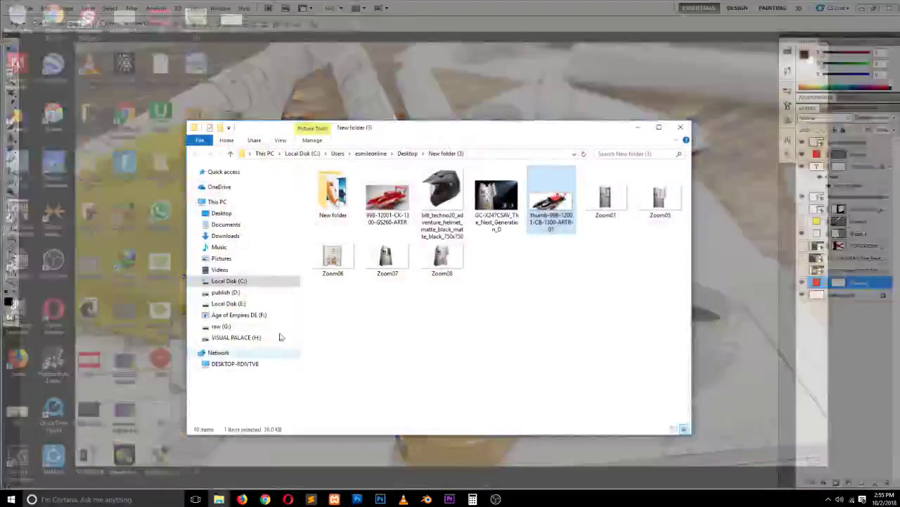
click(189, 176)
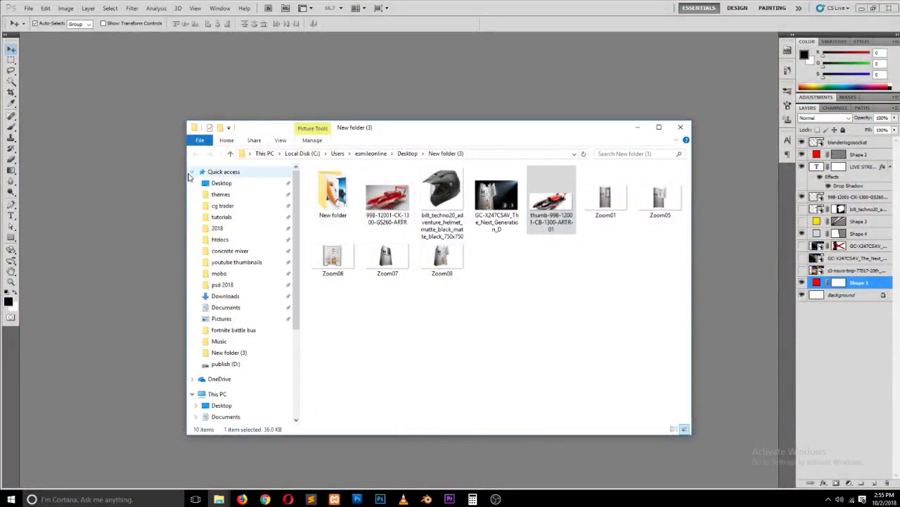
click(222, 206)
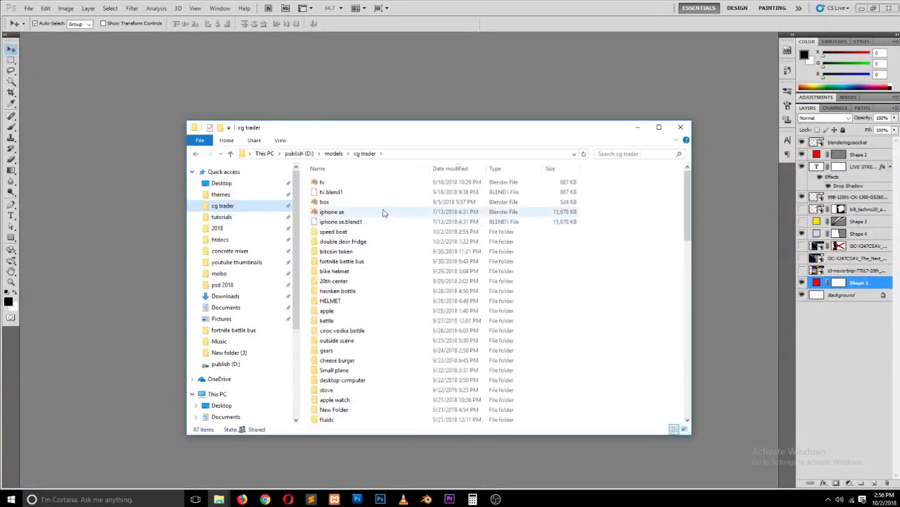
double_click(363, 232)
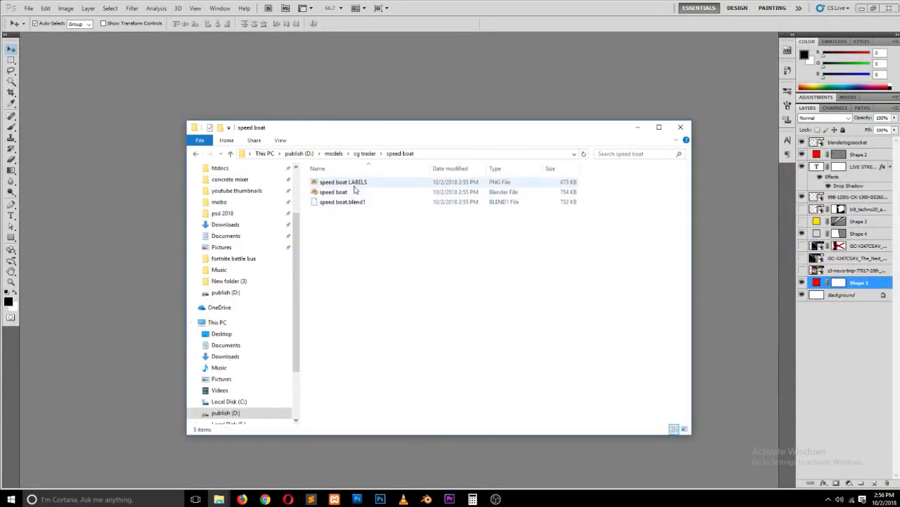
drag(354, 184, 469, 90)
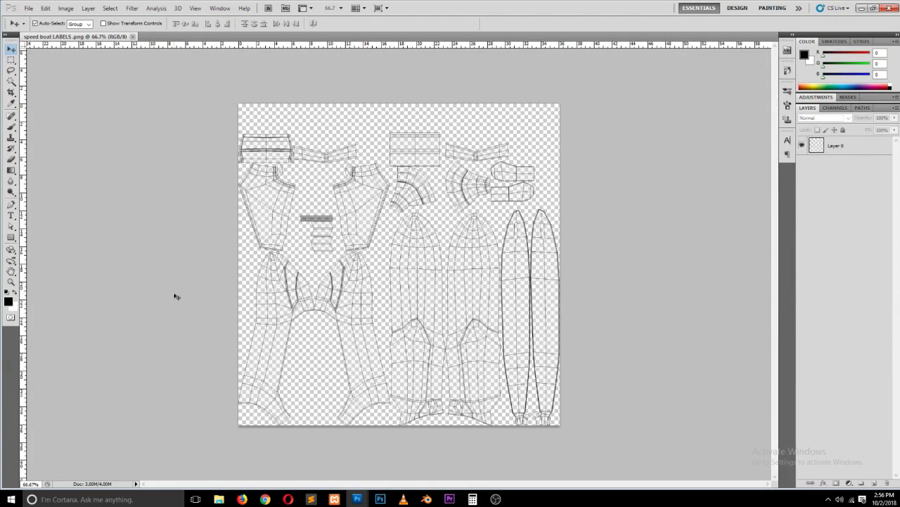
Step: Outline the lower-left UV island with the Polygonal Lasso tool
key(l)
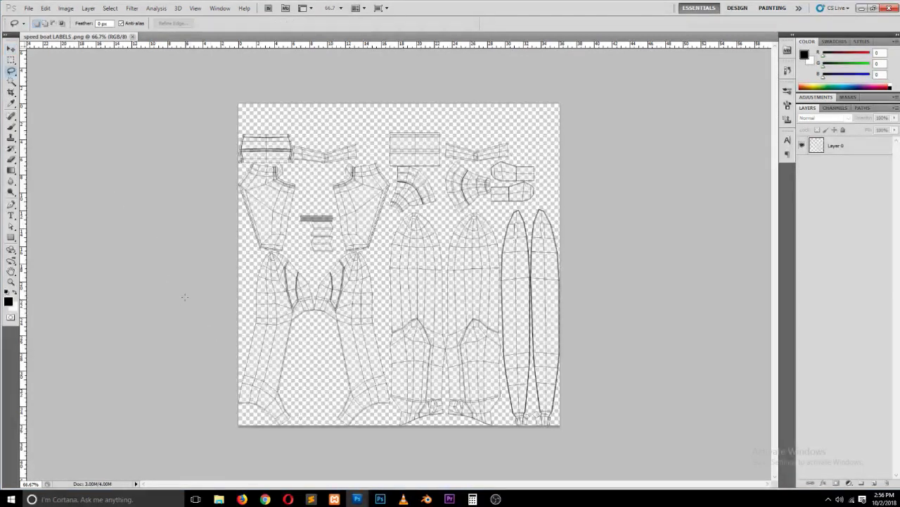
right_click(12, 72)
click(53, 78)
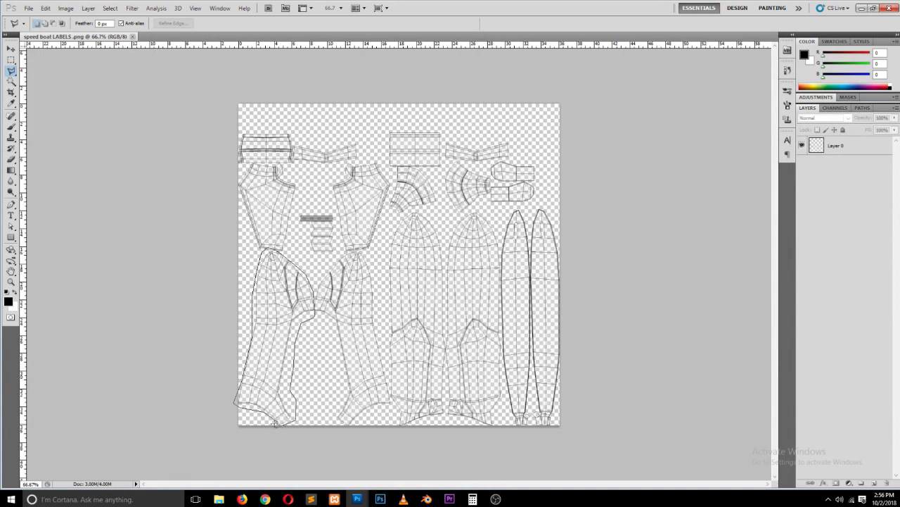
click(275, 423)
Step: Fill the selection red on a new layer placed beneath the wireframe, then deselect
key(ctrl+shift+alt+n)
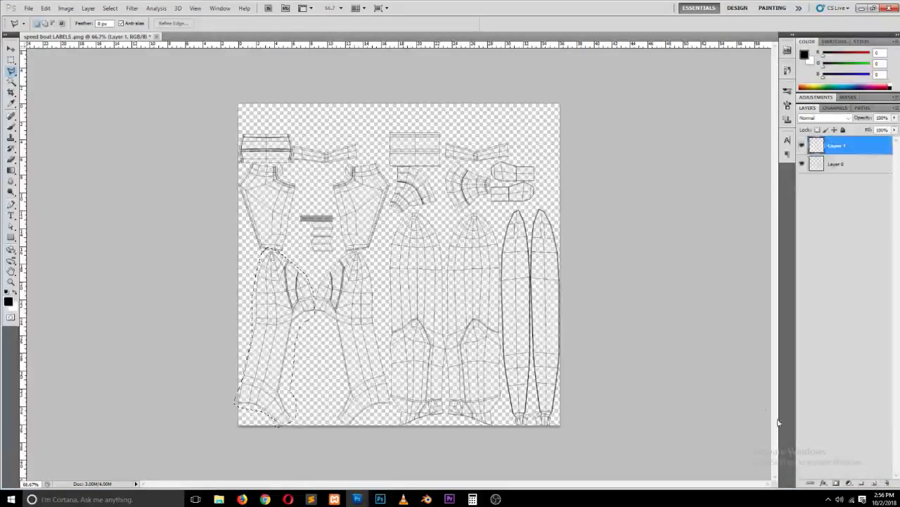
click(8, 301)
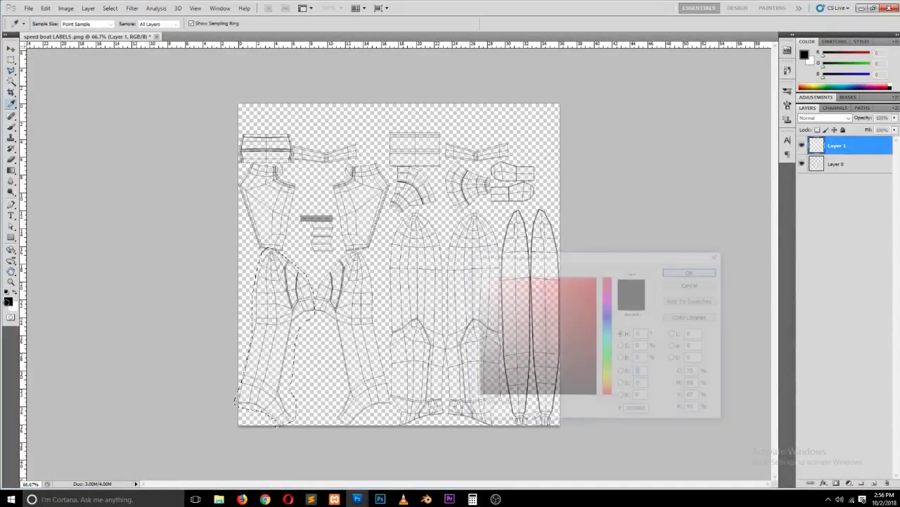
click(581, 285)
click(667, 272)
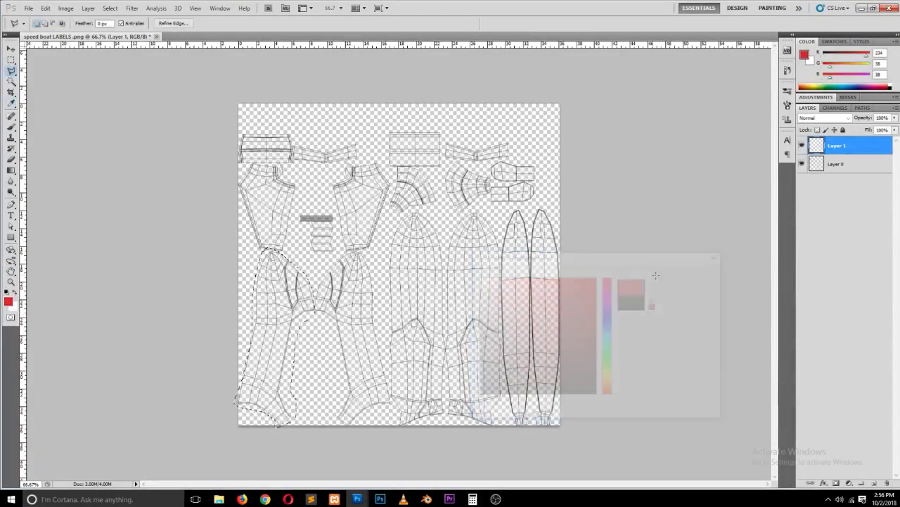
key(alt+BackSpace)
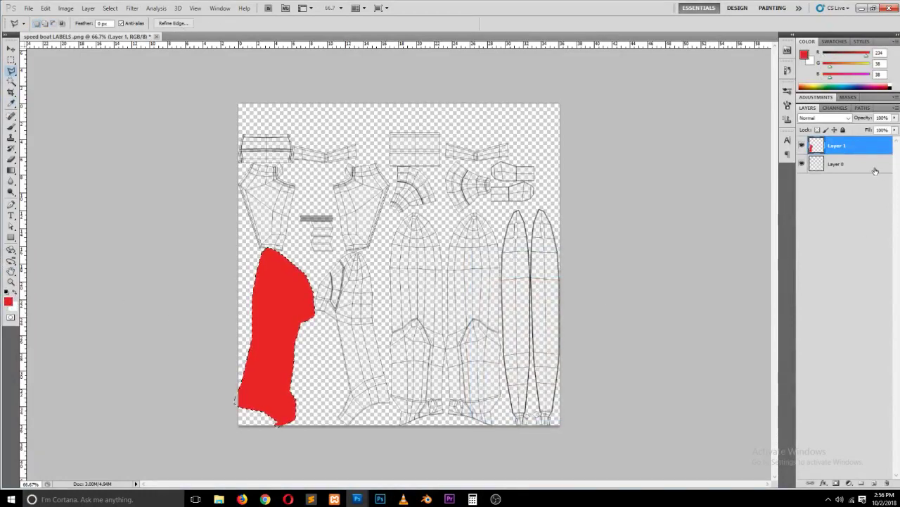
drag(837, 146, 818, 169)
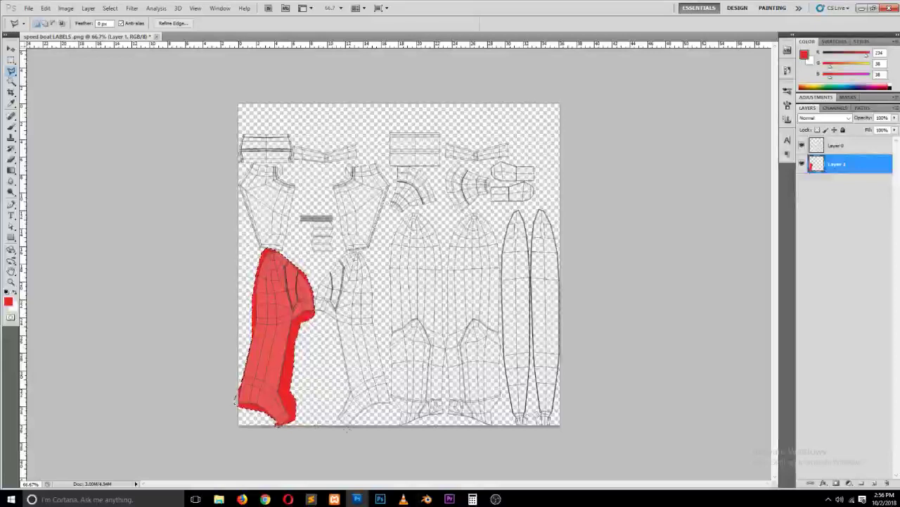
key(ctrl+d)
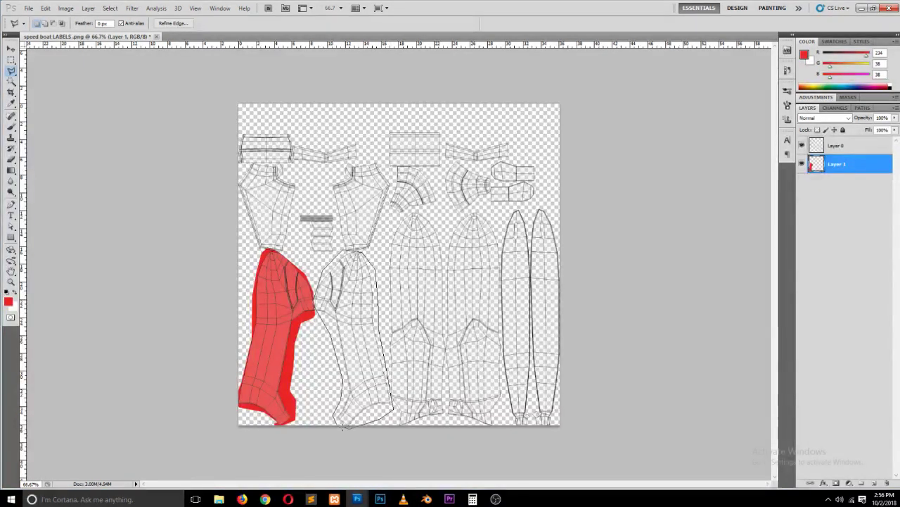
Step: Select the second island and fill it with blue
drag(338, 425, 337, 427)
click(7, 301)
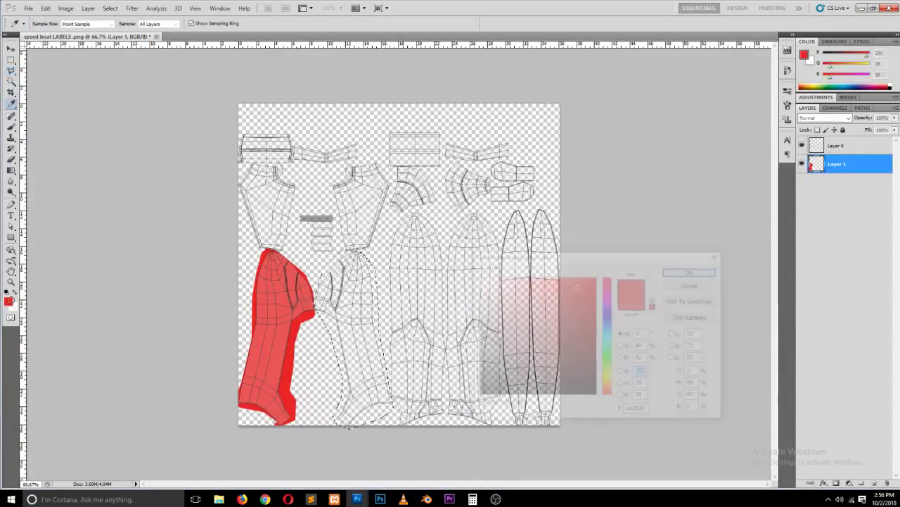
click(607, 321)
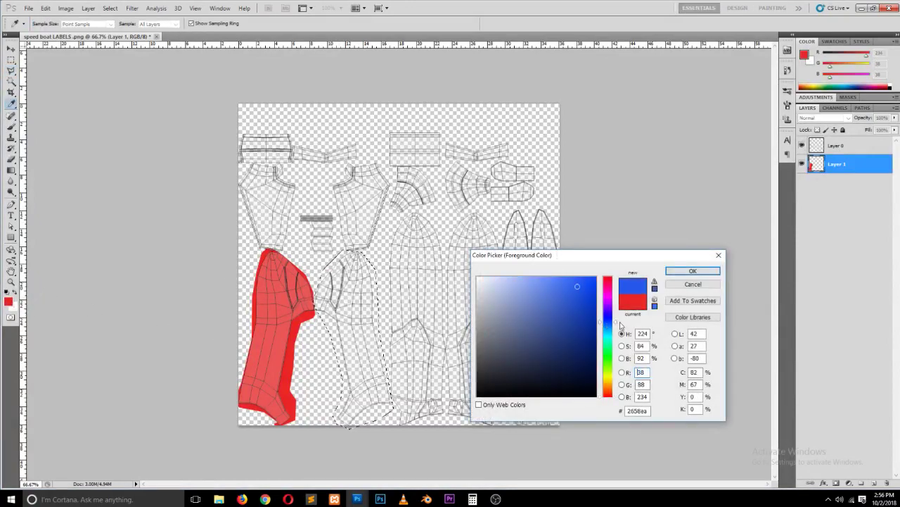
click(693, 272)
key(alt+BackSpace)
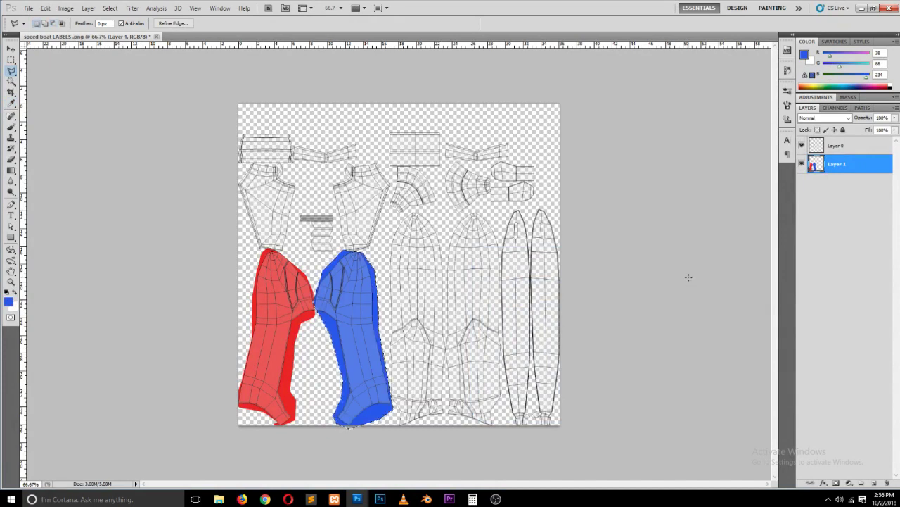
Step: Switch to the Brush tool and adjust its hardness, undoing a stray test dab
key(m)
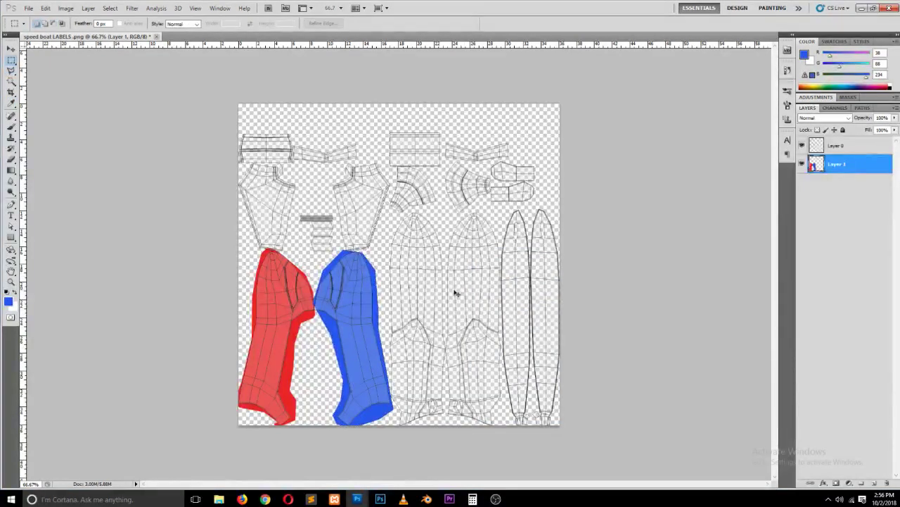
key(b)
right_click(435, 301)
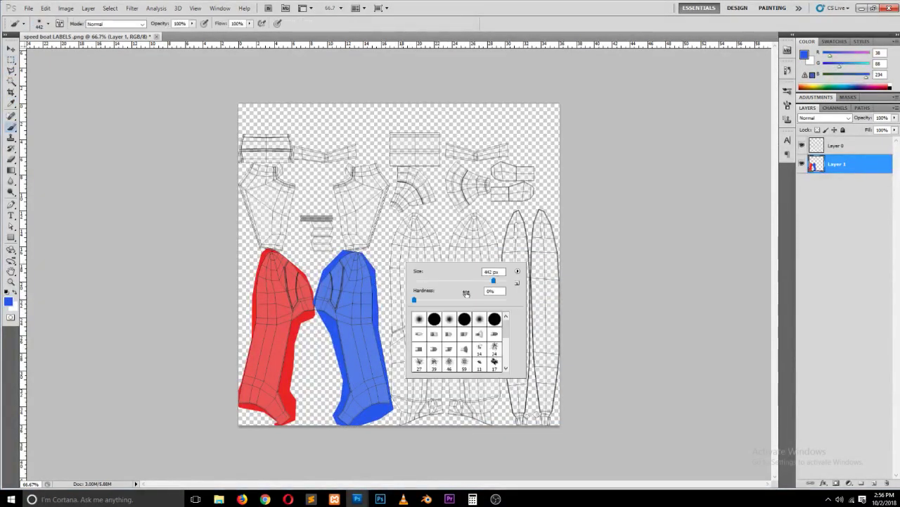
drag(467, 300, 474, 300)
key(Return)
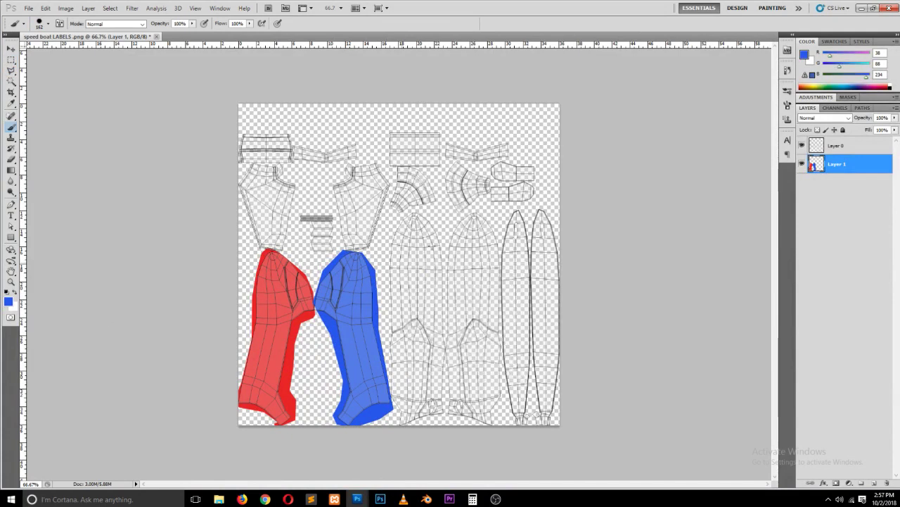
click(433, 245)
key(ctrl+z)
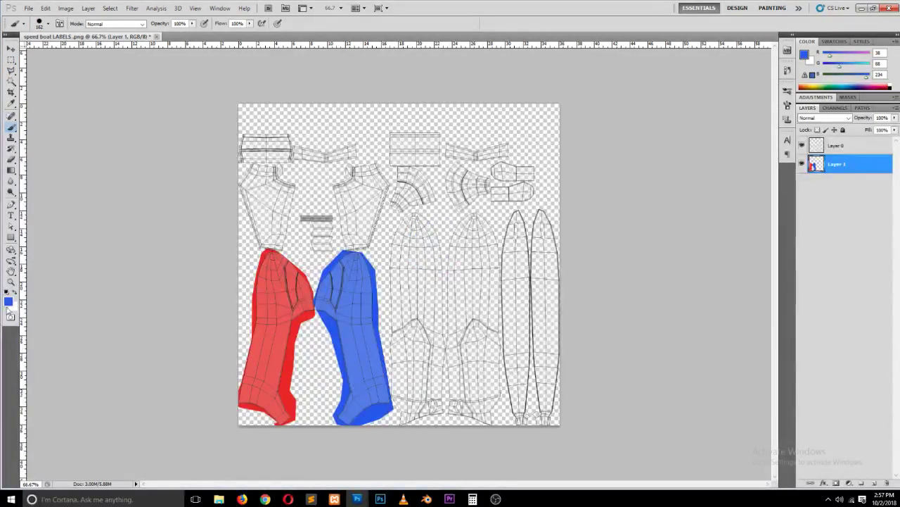
click(7, 301)
Step: Paint the third island green and the fourth island yellow-green
click(609, 358)
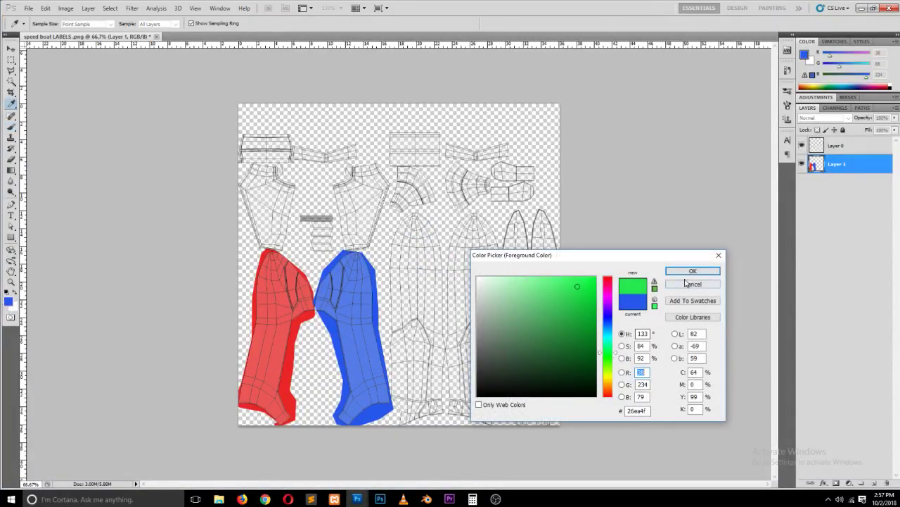
click(693, 271)
mouse_move(434, 234)
mouse_down()
mouse_move(426, 247)
mouse_move(397, 239)
mouse_move(415, 218)
mouse_move(399, 267)
mouse_move(414, 314)
mouse_move(416, 416)
mouse_move(422, 277)
mouse_up()
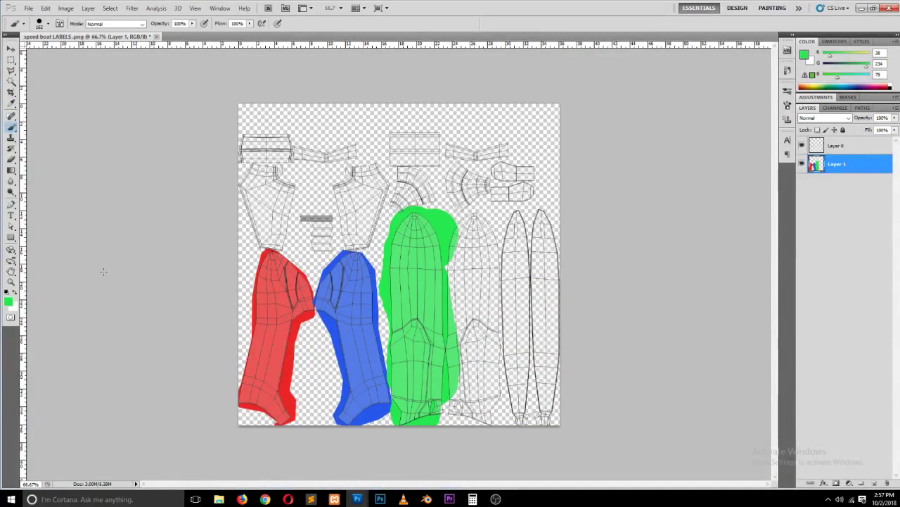
click(9, 301)
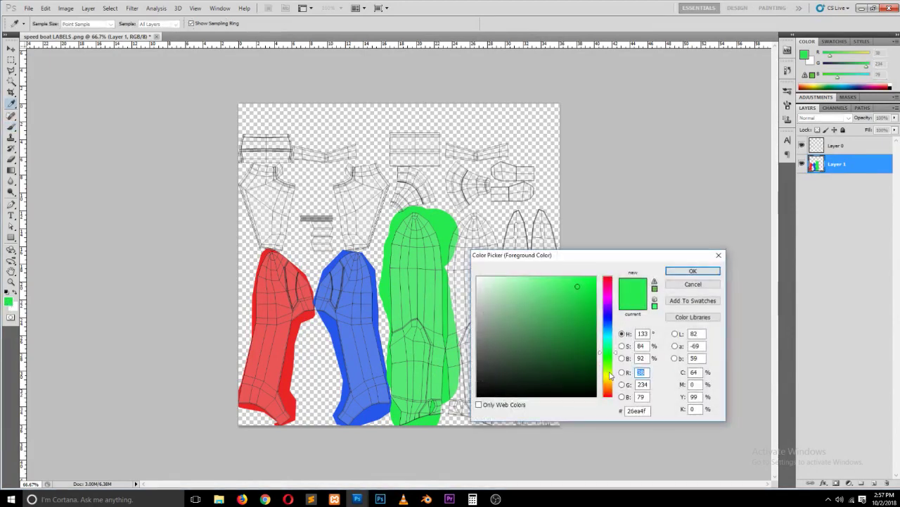
click(609, 373)
click(598, 284)
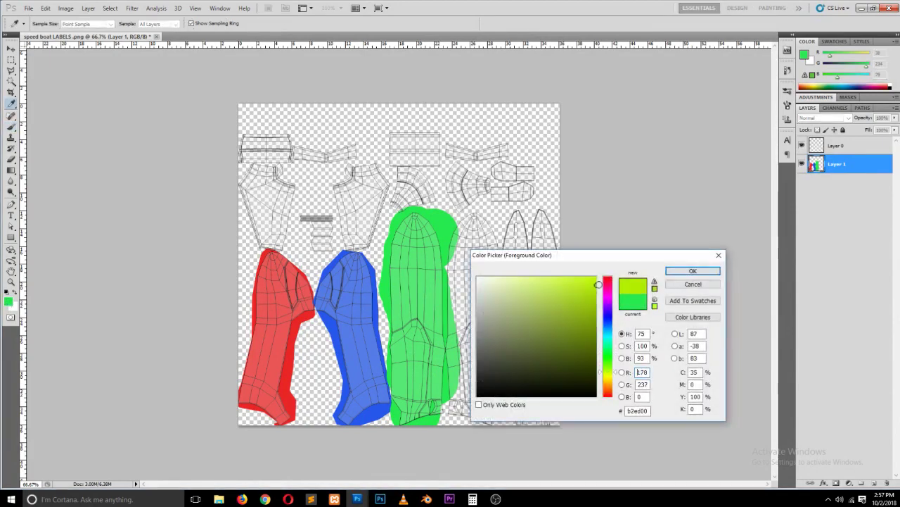
click(690, 270)
mouse_move(474, 224)
mouse_down()
mouse_move(477, 408)
mouse_move(463, 391)
mouse_up()
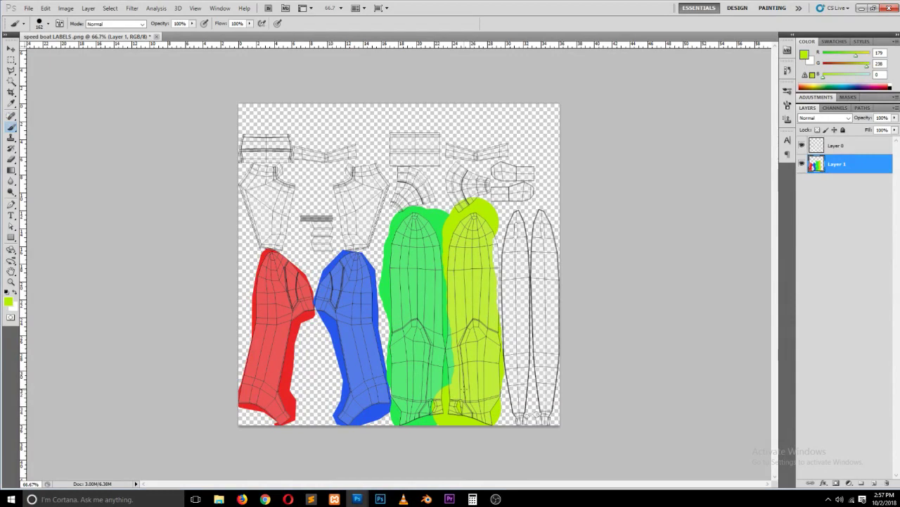
Step: Paint the rightmost island magenta
click(8, 301)
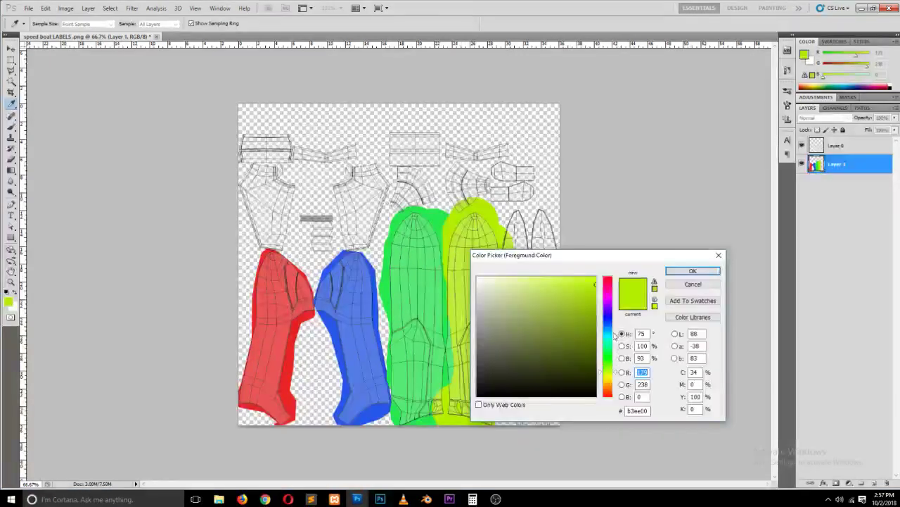
drag(615, 335, 609, 288)
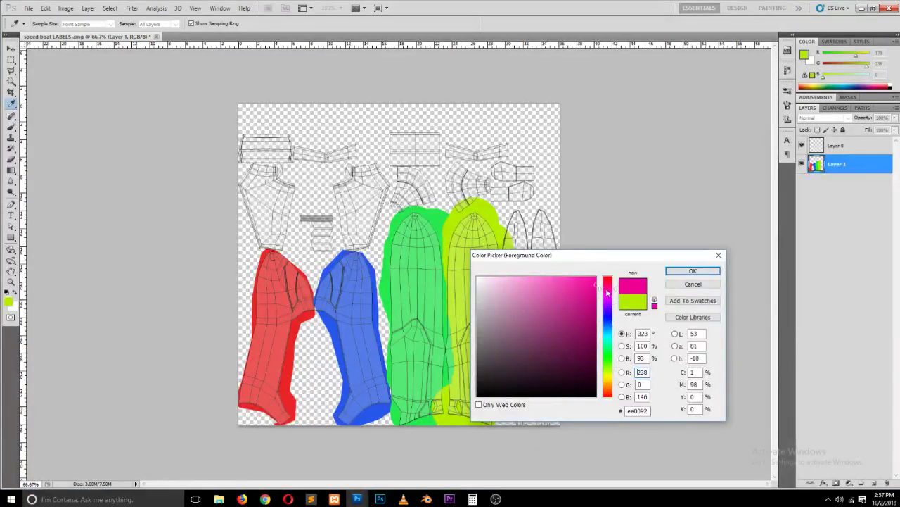
click(693, 271)
mouse_move(558, 223)
mouse_down()
mouse_move(546, 239)
mouse_move(553, 292)
mouse_move(562, 288)
mouse_move(545, 422)
mouse_move(553, 347)
mouse_up()
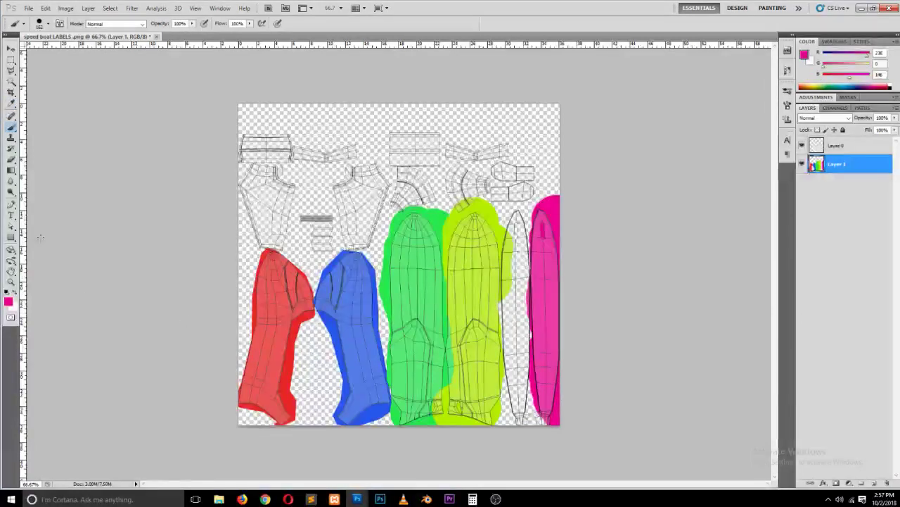
Step: Paint the narrow island dark purple with a smaller brush
click(9, 301)
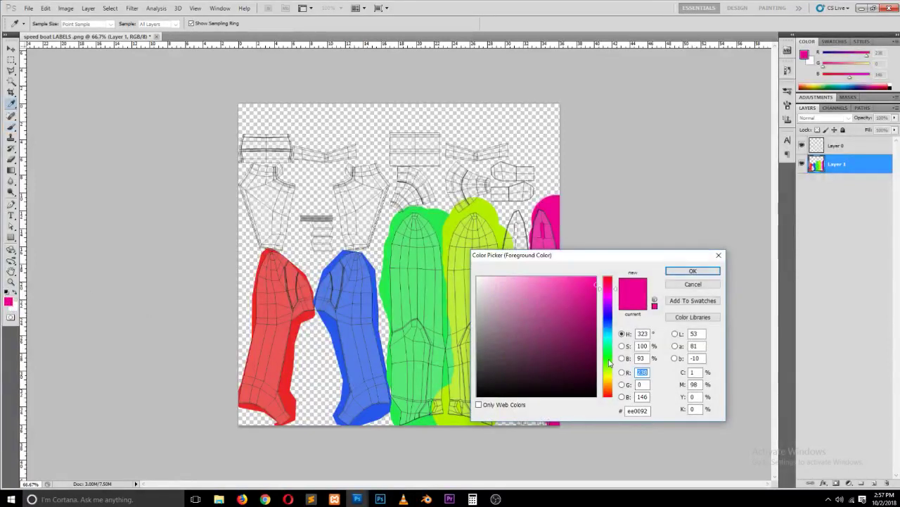
mouse_move(610, 362)
mouse_down()
mouse_move(610, 307)
mouse_move(577, 354)
mouse_up()
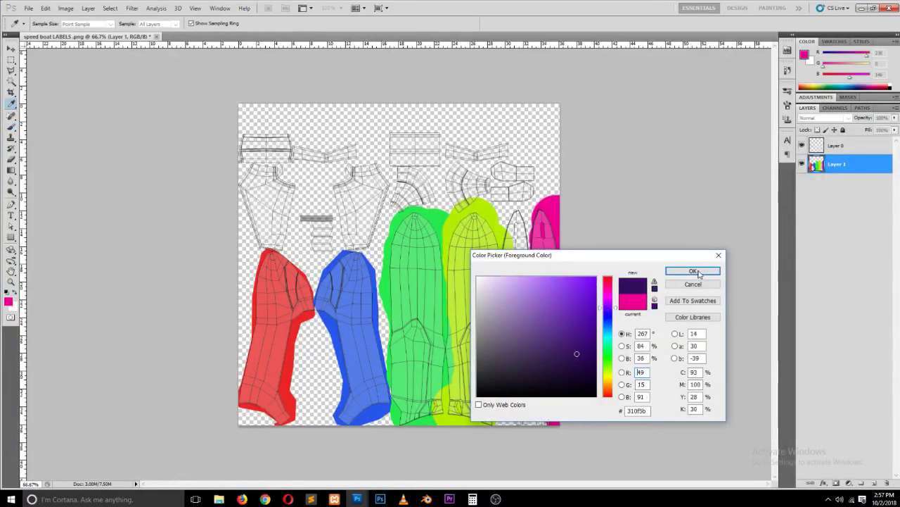
click(693, 270)
click(517, 221)
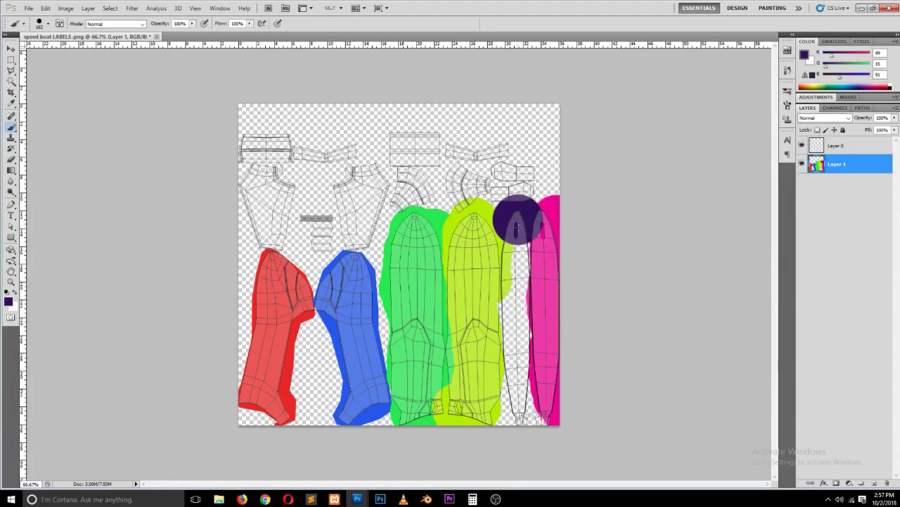
right_click(519, 227)
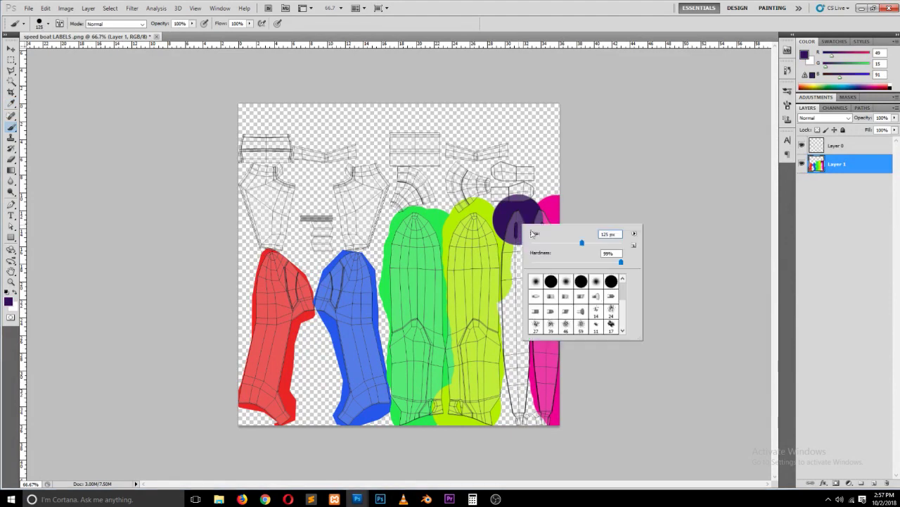
key(Return)
drag(517, 236, 533, 418)
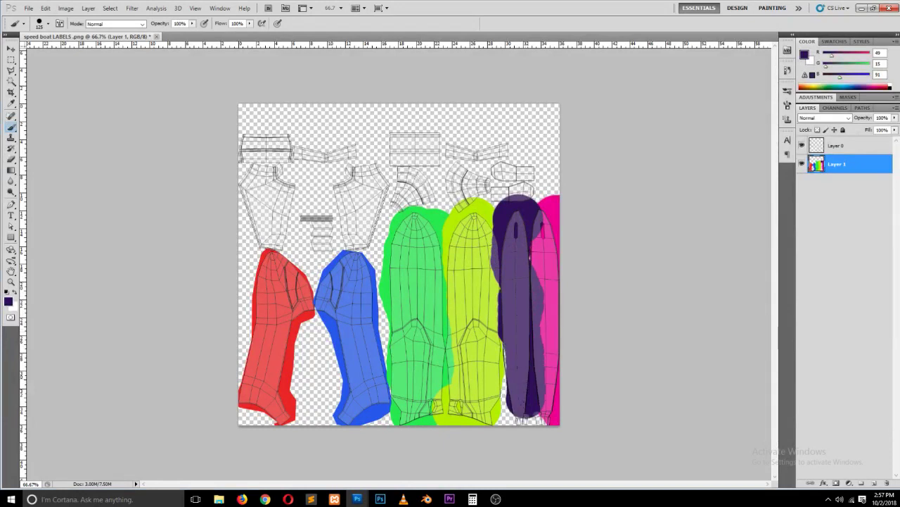
Step: Sample the magenta and repaint where the purple overlapped the rightmost island
alt+click(555, 266)
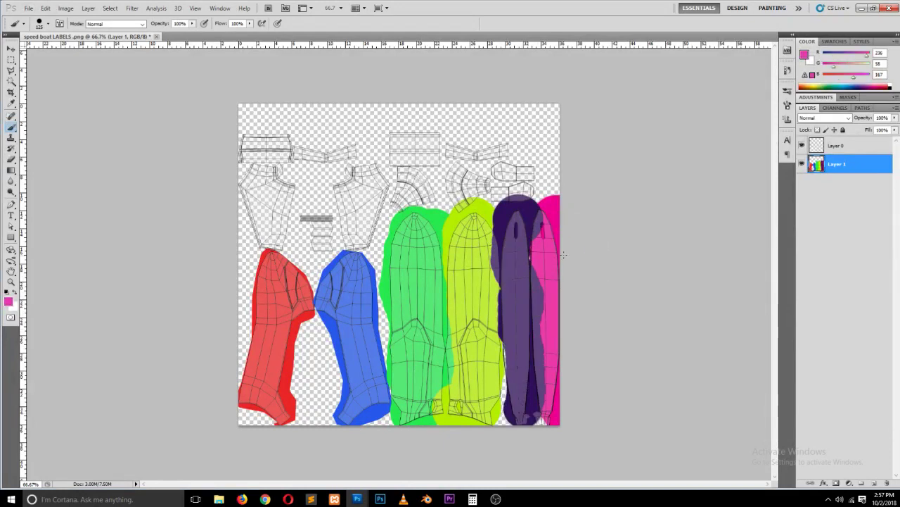
alt+click(560, 219)
alt+click(560, 220)
drag(541, 204, 540, 226)
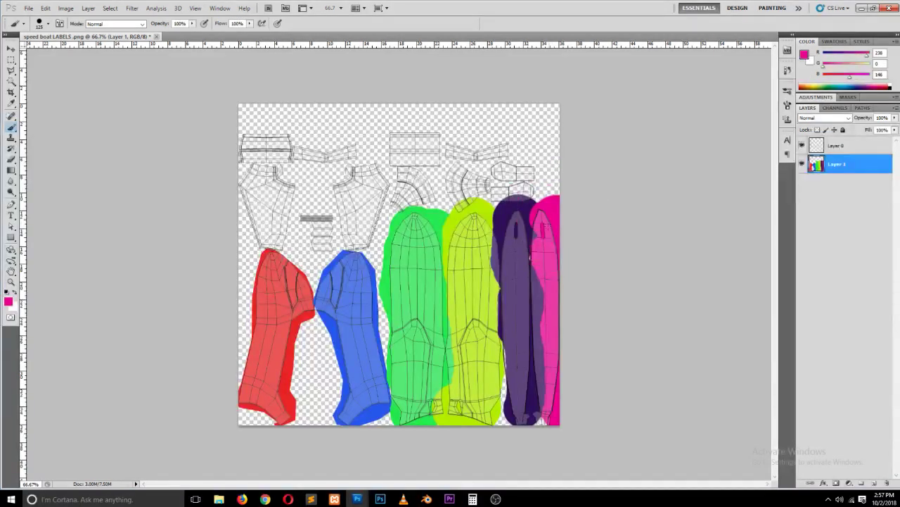
drag(554, 328, 563, 417)
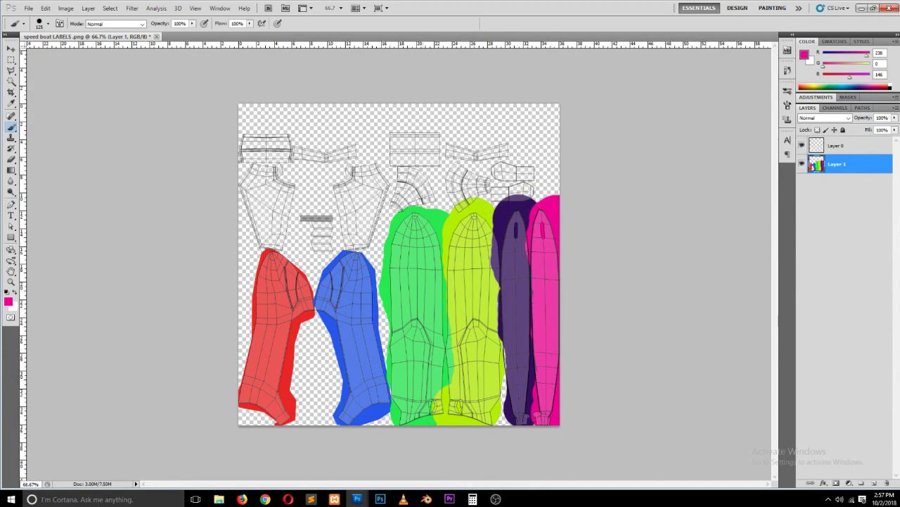
Step: Paint the upper-left wireframe piece blue
alt+scroll(386, 184, up, 1)
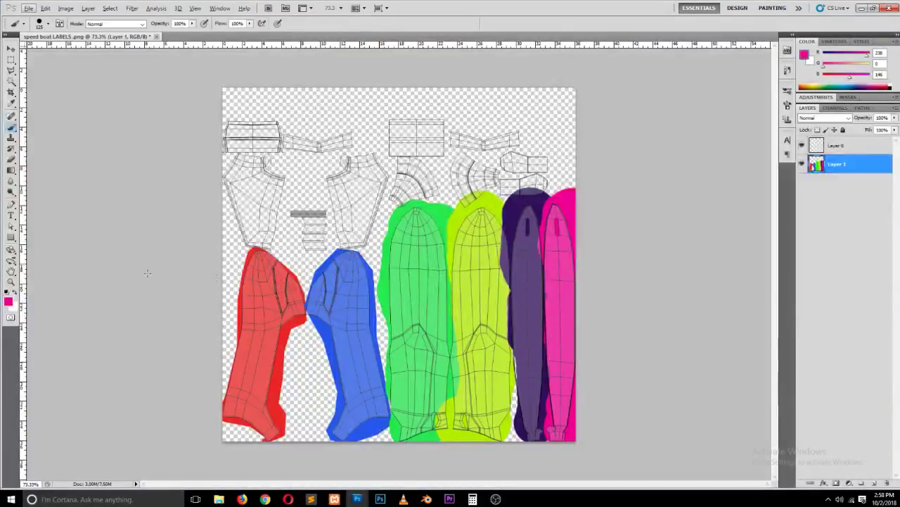
click(8, 302)
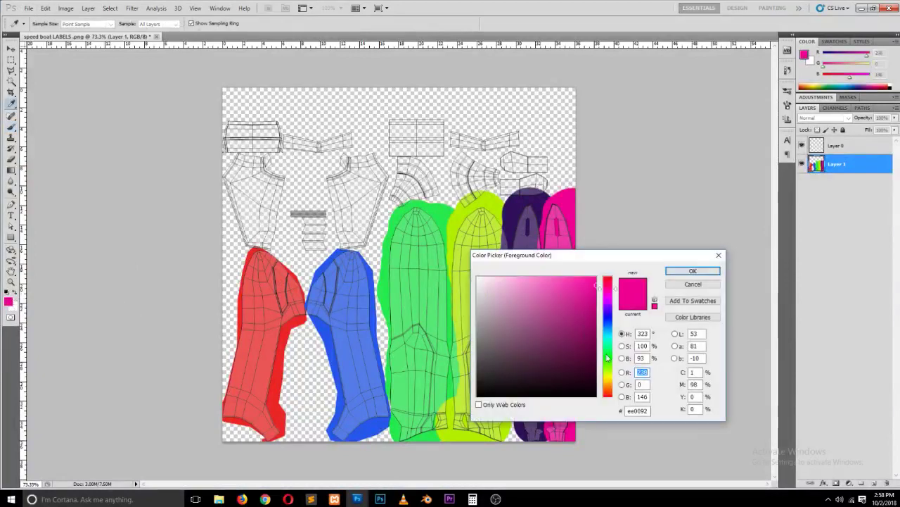
click(608, 359)
click(610, 326)
click(680, 271)
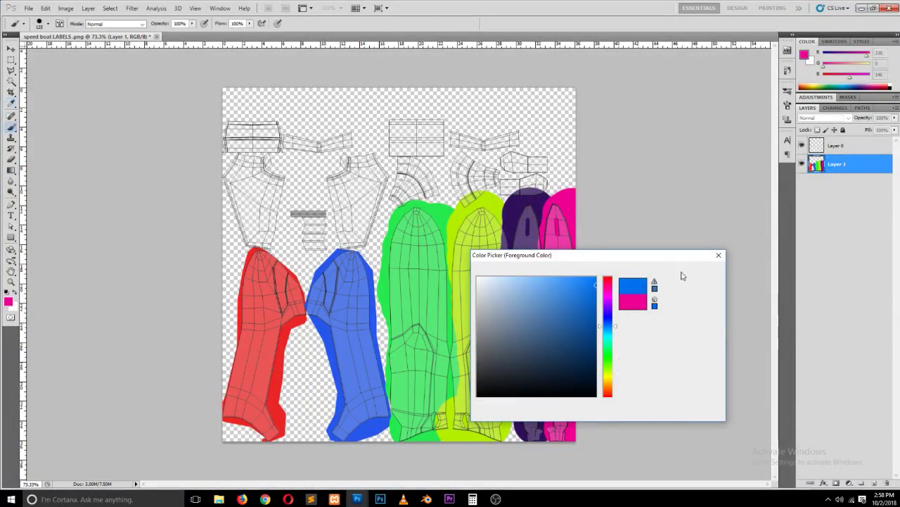
drag(235, 169, 245, 209)
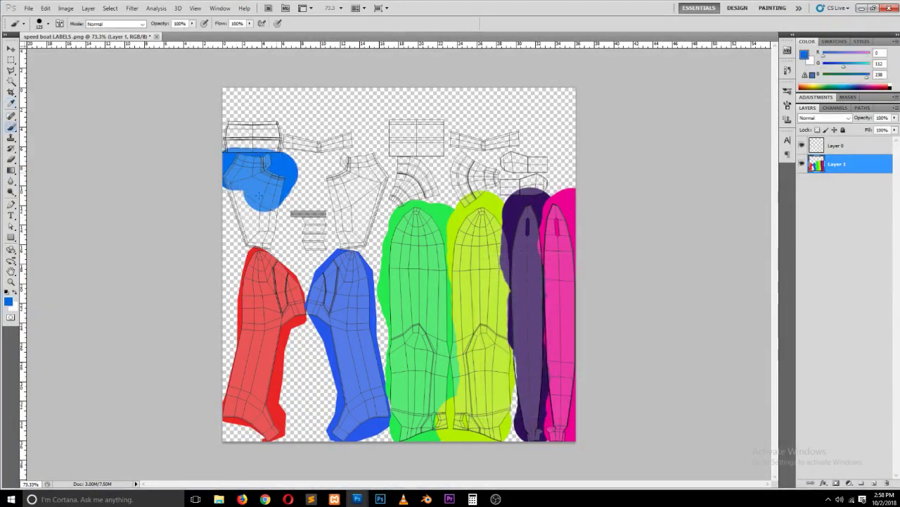
Step: Paint the top-left wireframe piece dark grey
click(7, 301)
drag(506, 344, 475, 367)
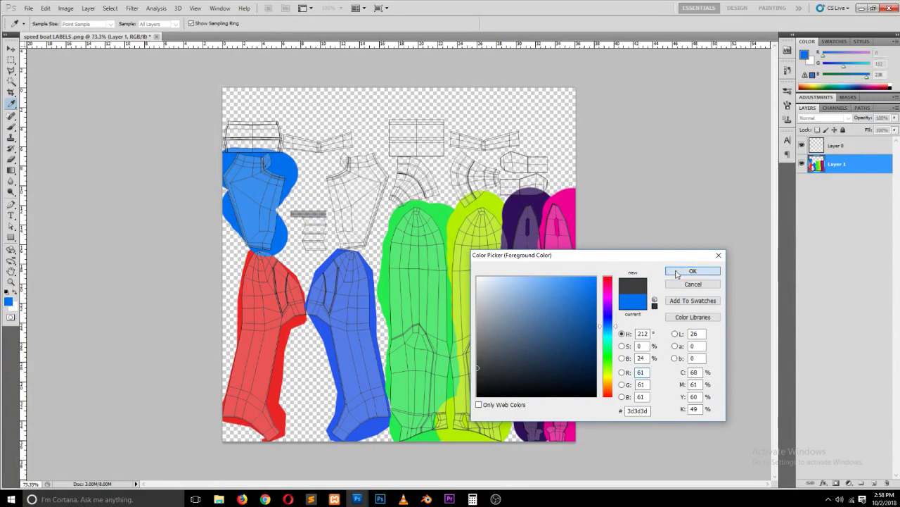
click(693, 271)
drag(266, 135, 232, 130)
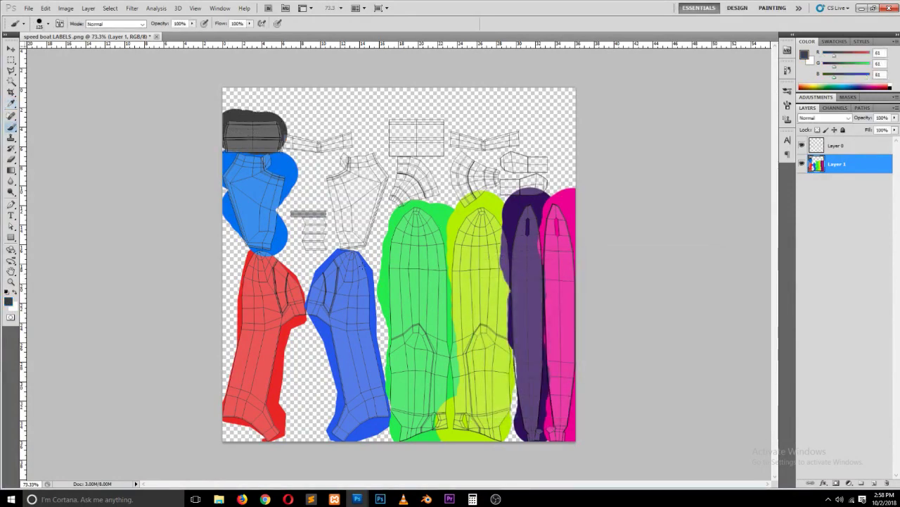
Step: Paint the piece beside the grey block bright yellow
click(8, 301)
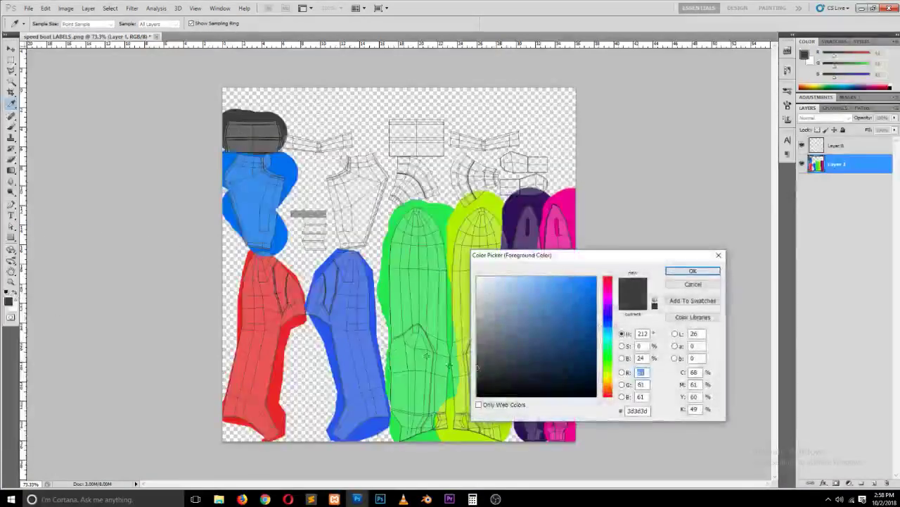
click(608, 373)
click(595, 277)
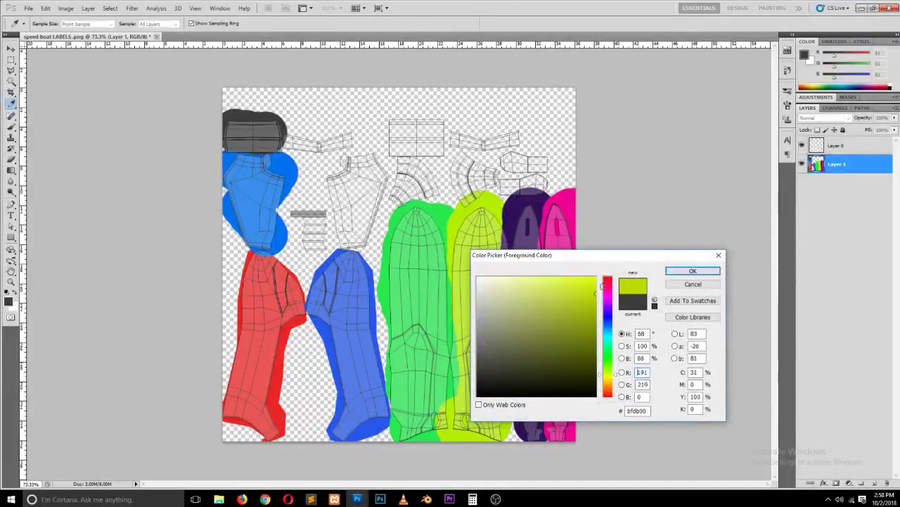
click(693, 271)
drag(344, 126, 302, 135)
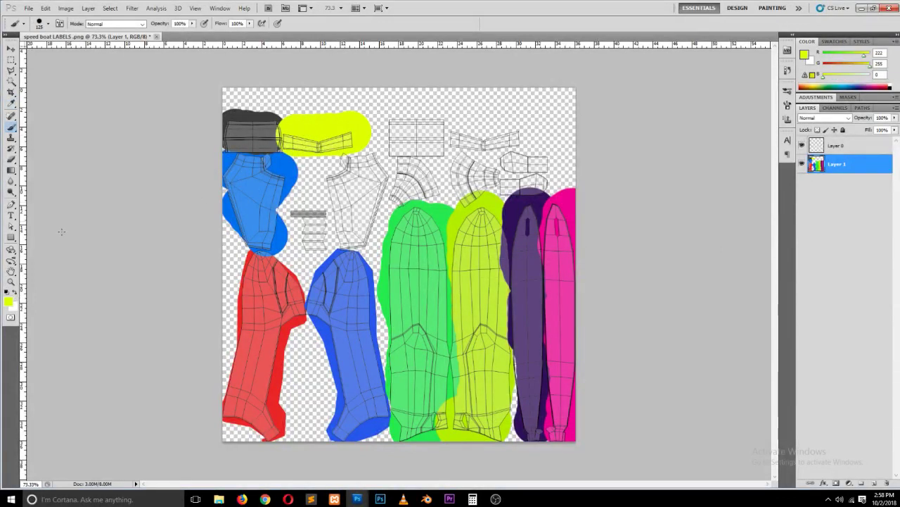
Step: Paint the piece right of the blue shape green
click(8, 301)
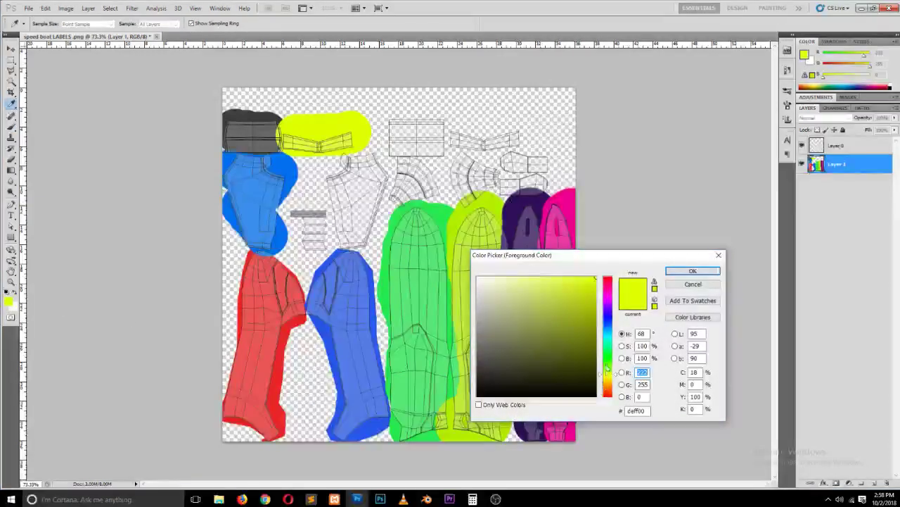
drag(608, 373, 603, 346)
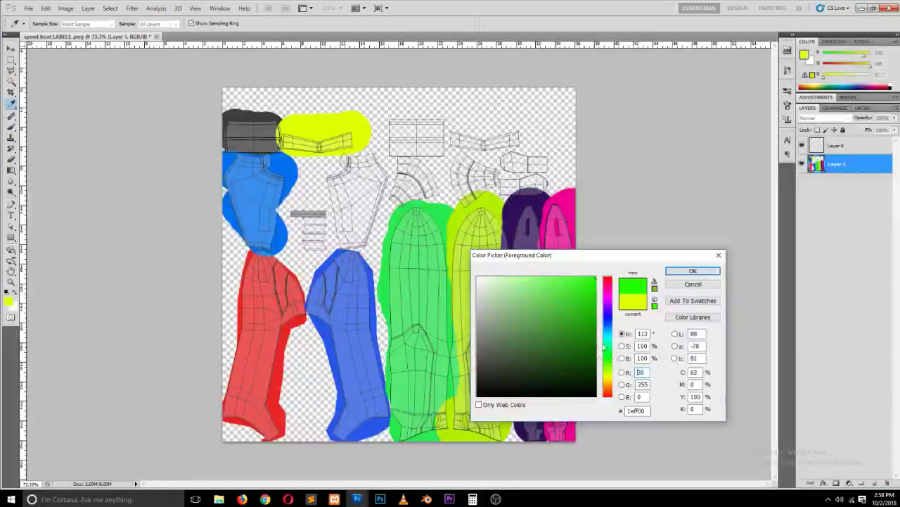
click(693, 271)
mouse_move(376, 172)
mouse_down()
mouse_move(361, 212)
mouse_move(364, 195)
mouse_up()
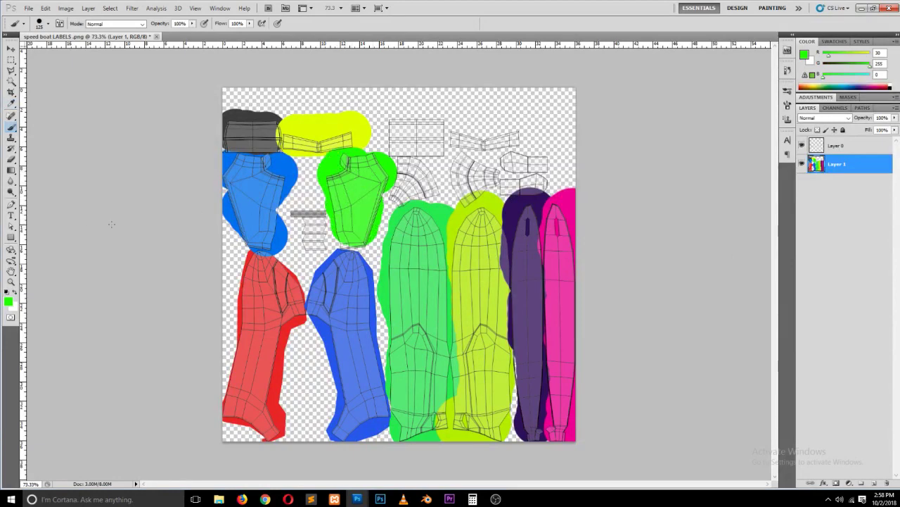
Step: Paint the curved wireframe piece light grey
click(9, 302)
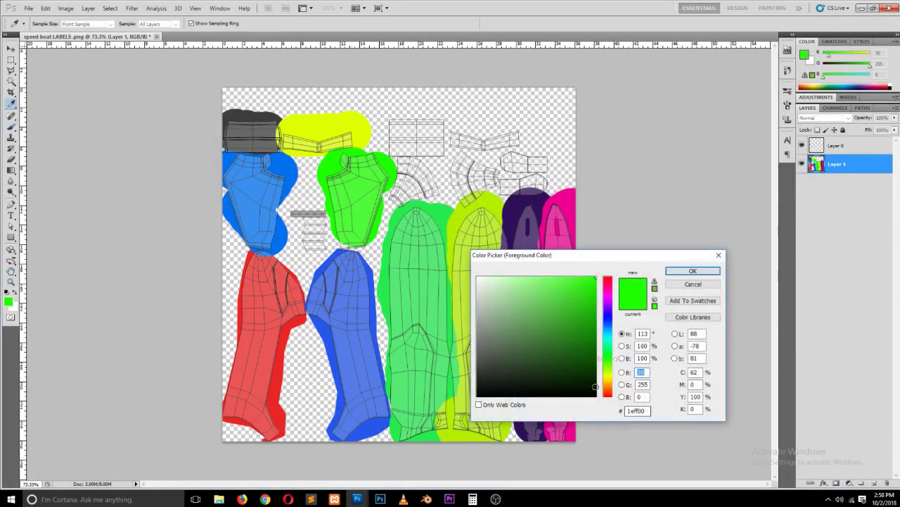
drag(595, 386, 478, 278)
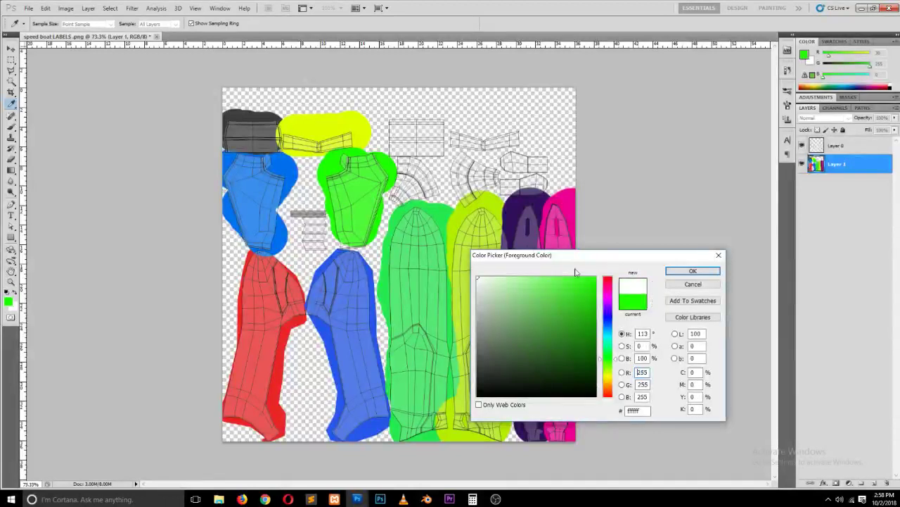
click(693, 271)
mouse_move(397, 152)
mouse_down()
mouse_move(422, 175)
mouse_move(396, 188)
mouse_up()
drag(440, 169, 430, 185)
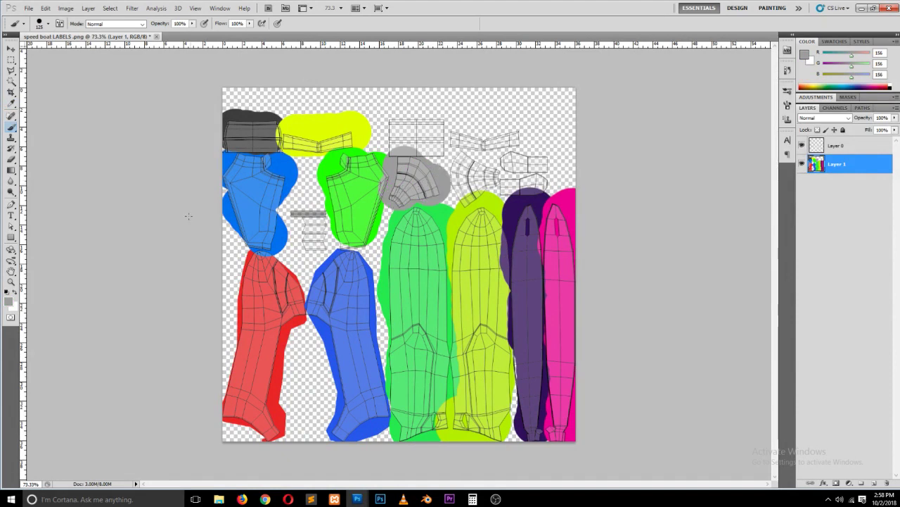
Step: Sample dark grey from the canvas and paint the top-centre grid box with it
alt+click(325, 170)
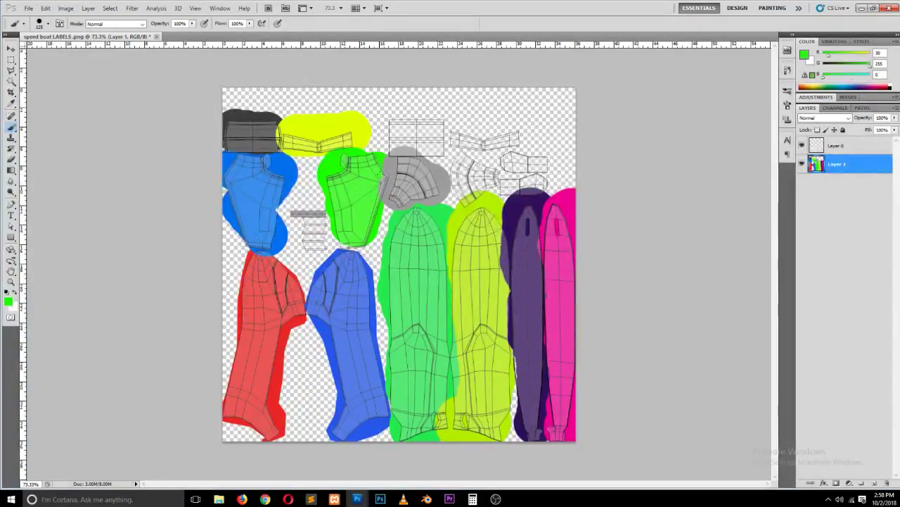
alt+click(442, 173)
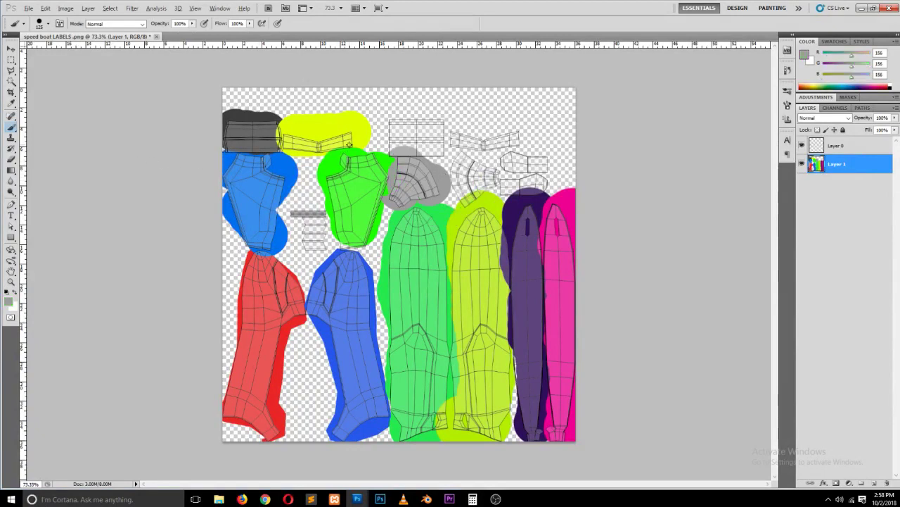
alt+click(265, 115)
drag(394, 133, 428, 131)
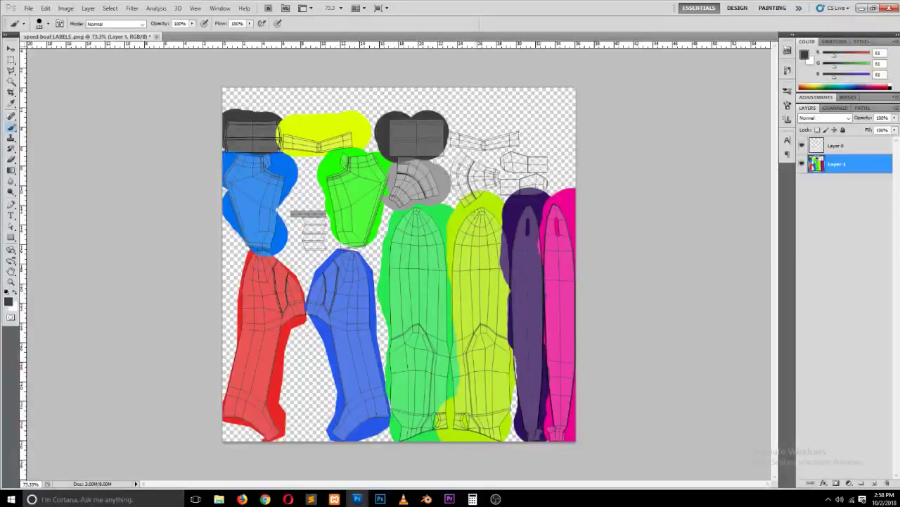
Step: Export the texture as speed-boat-LABELS.jpg into cg trader\speed boat, then return to Blender
key(v)
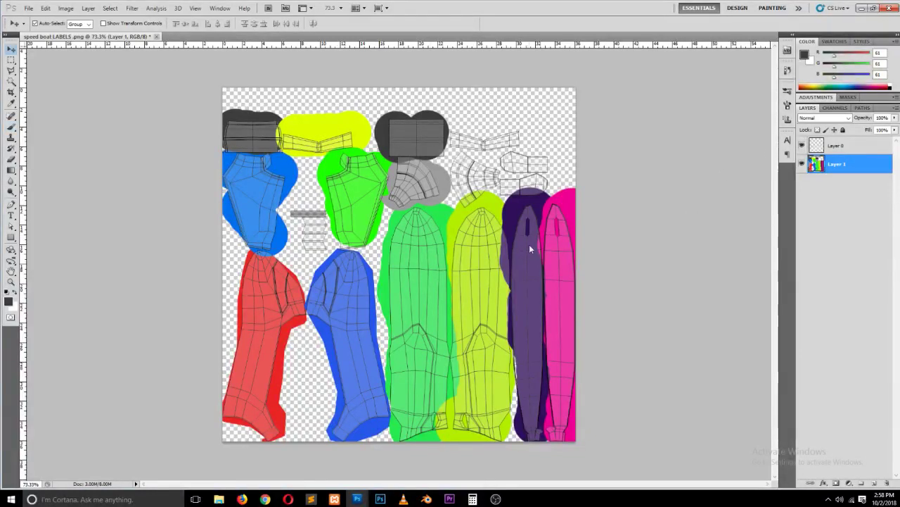
key(ctrl+alt+shift+s)
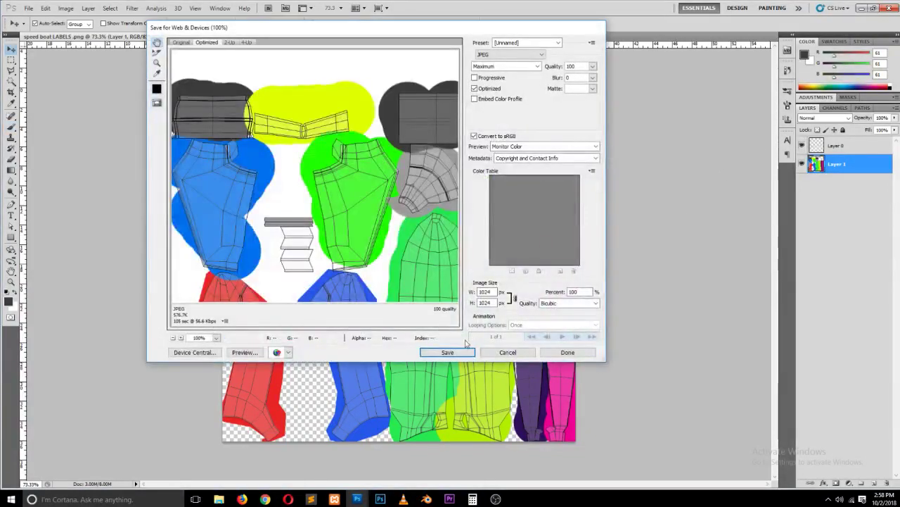
click(450, 352)
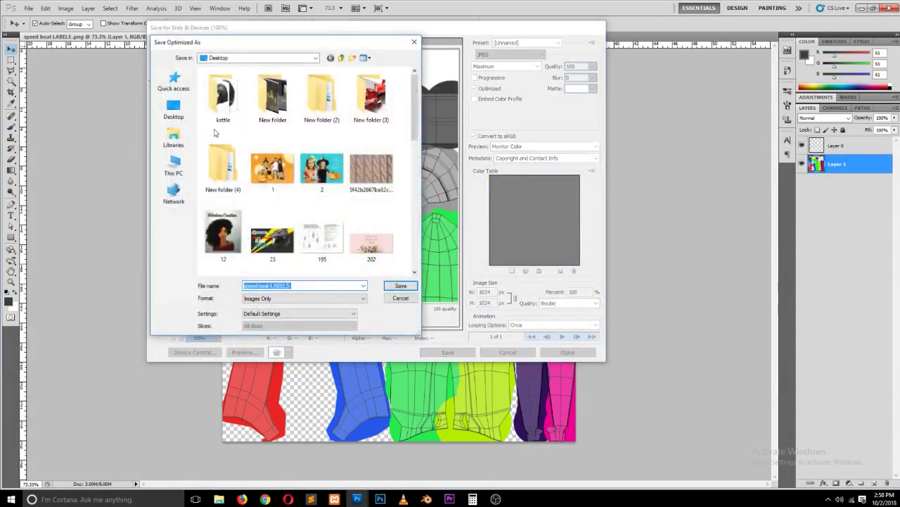
click(174, 83)
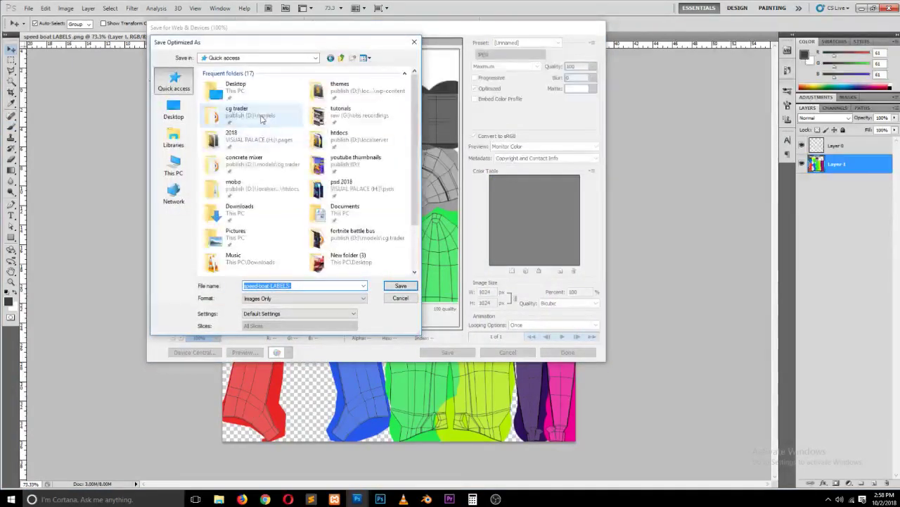
double_click(261, 120)
double_click(252, 89)
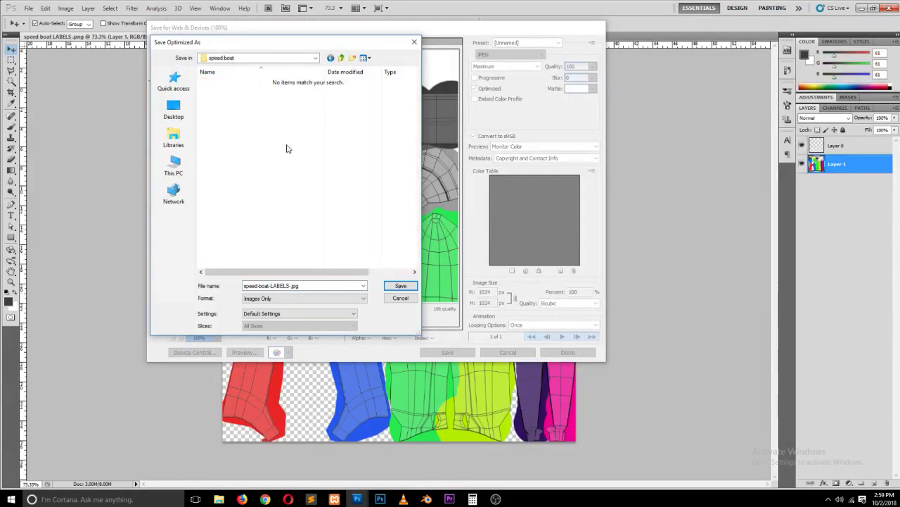
click(398, 285)
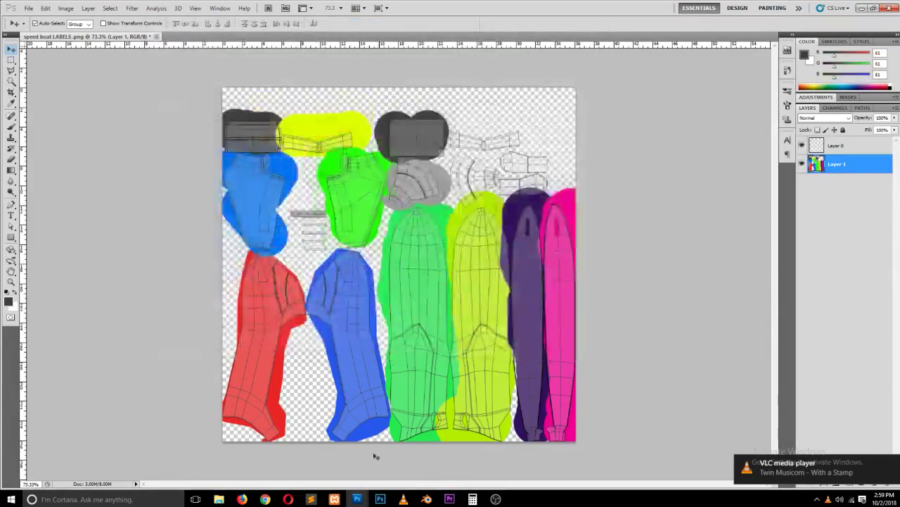
click(426, 498)
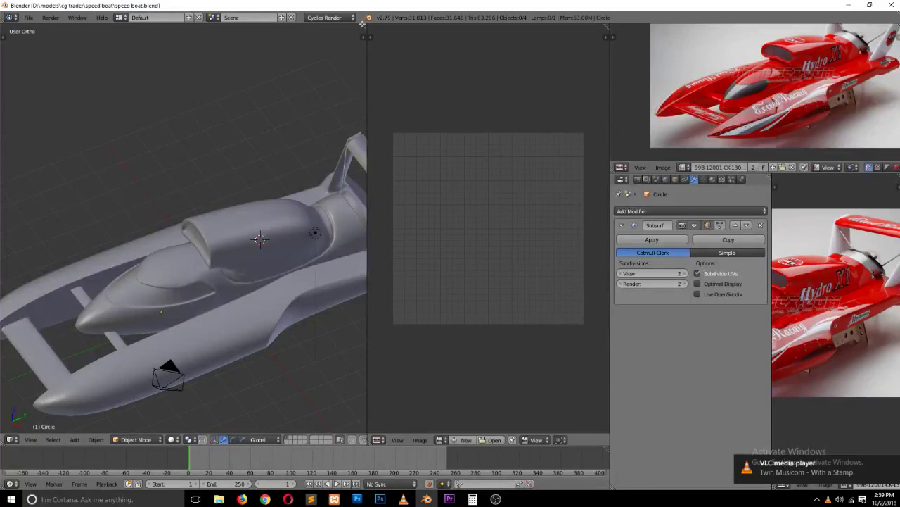
Step: Split the 3D view, make the lower half a node editor, and create a new boat material
drag(362, 24, 95, 239)
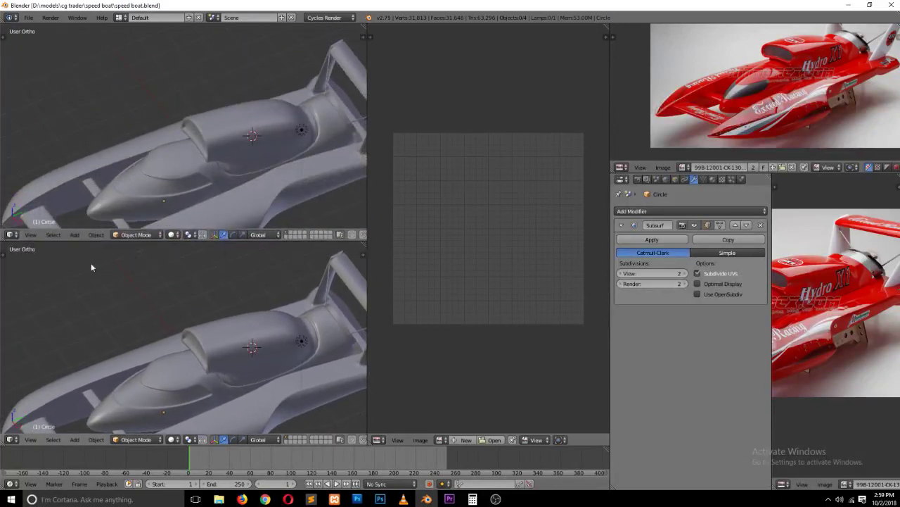
scroll(118, 201, down, 3)
scroll(119, 199, down, 1)
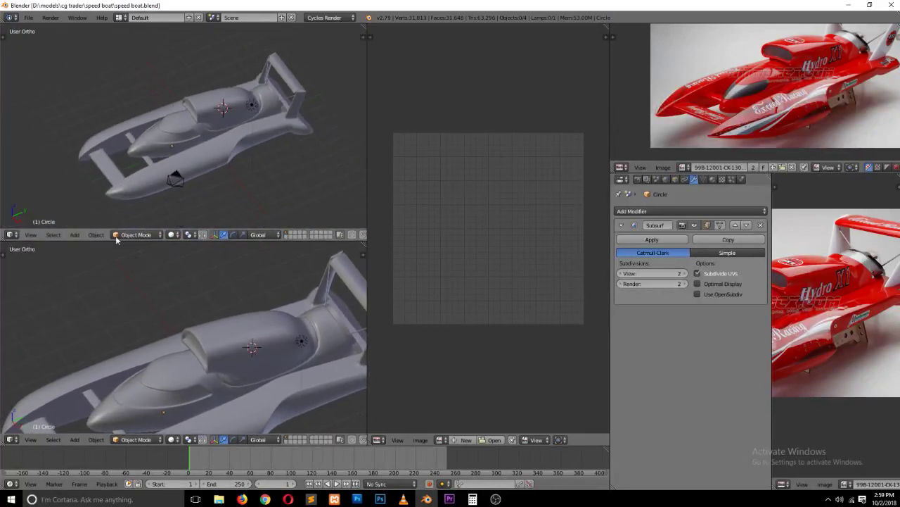
click(16, 439)
click(46, 335)
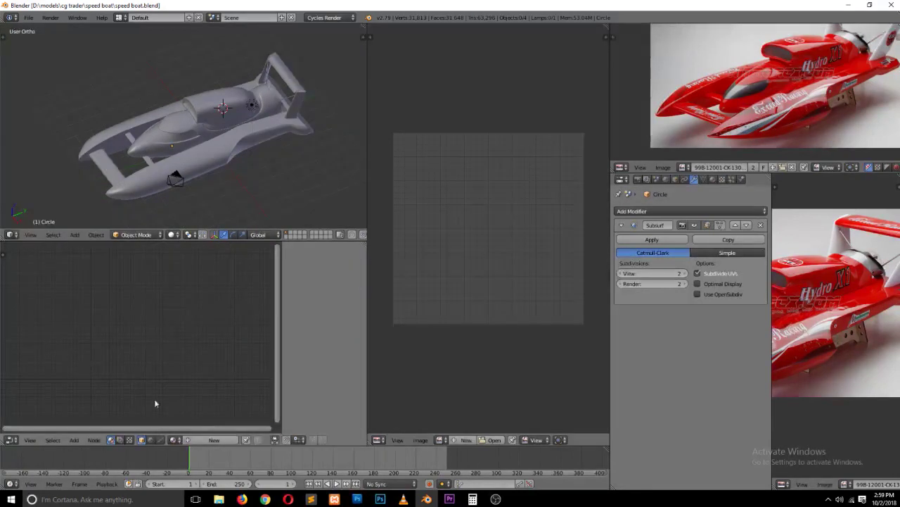
click(214, 440)
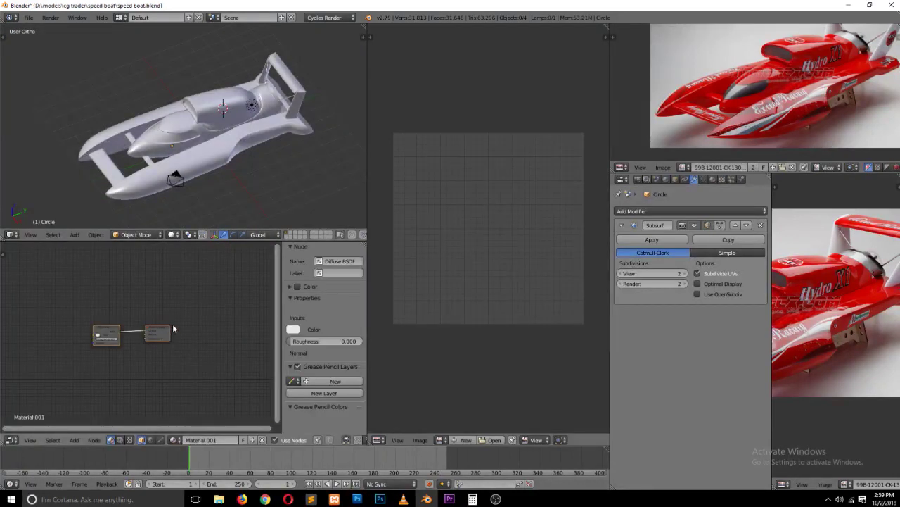
drag(173, 329, 249, 310)
scroll(249, 310, up, 3)
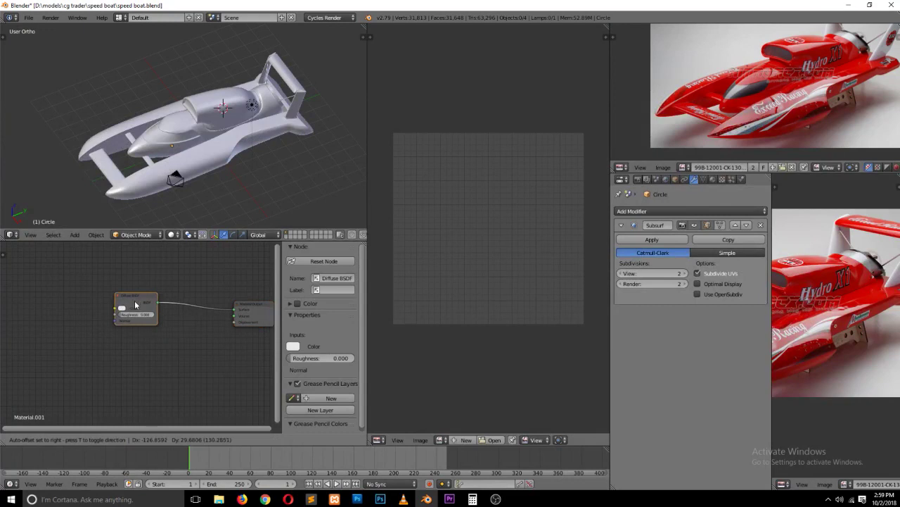
click(249, 310)
Step: Add an Image Texture node and connect its colour to the shader
key(shift+a)
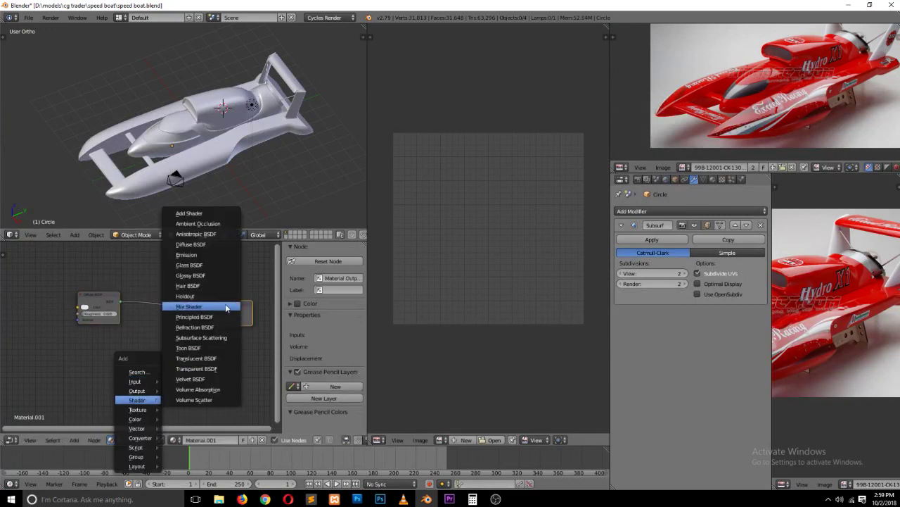
click(194, 317)
click(105, 306)
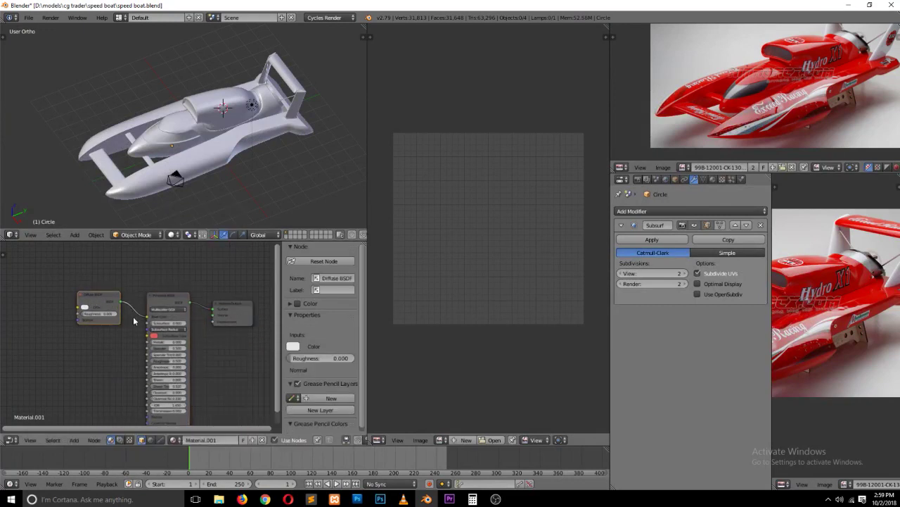
key(a)
key(shift+a)
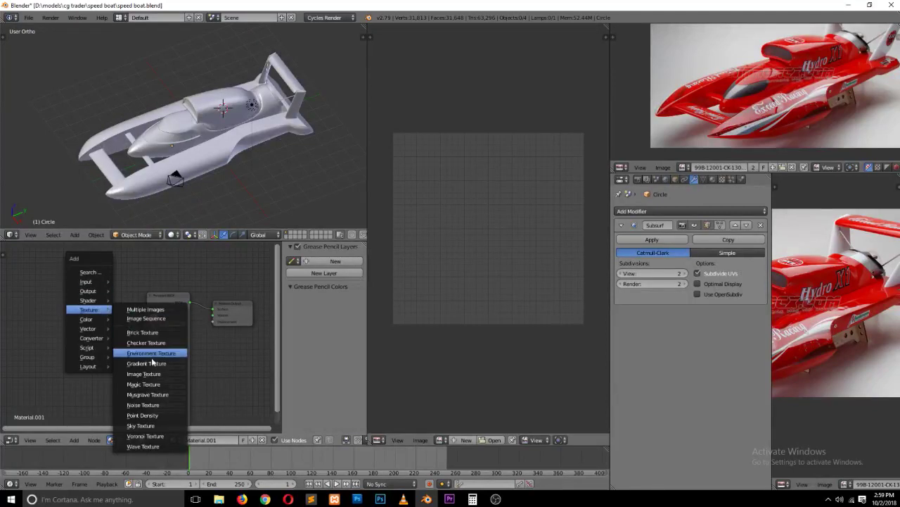
click(144, 373)
click(54, 300)
drag(93, 307, 146, 318)
Step: Load speed-boat-LABELS.jpg into the texture node, switch to Material shading, and save
click(88, 321)
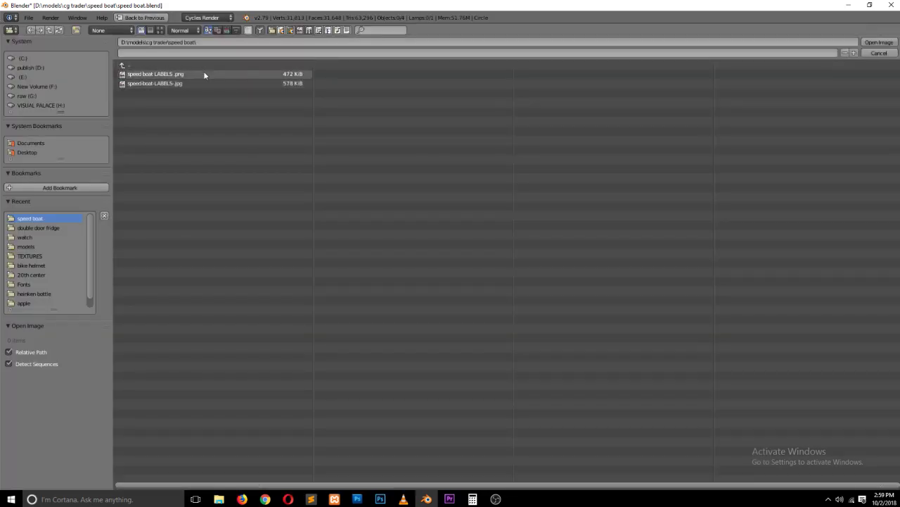
click(159, 30)
double_click(281, 101)
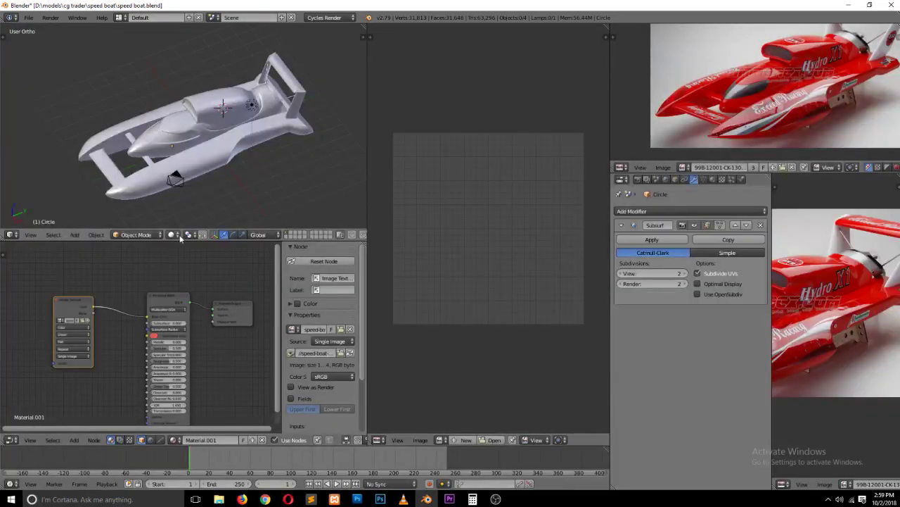
click(173, 234)
click(197, 185)
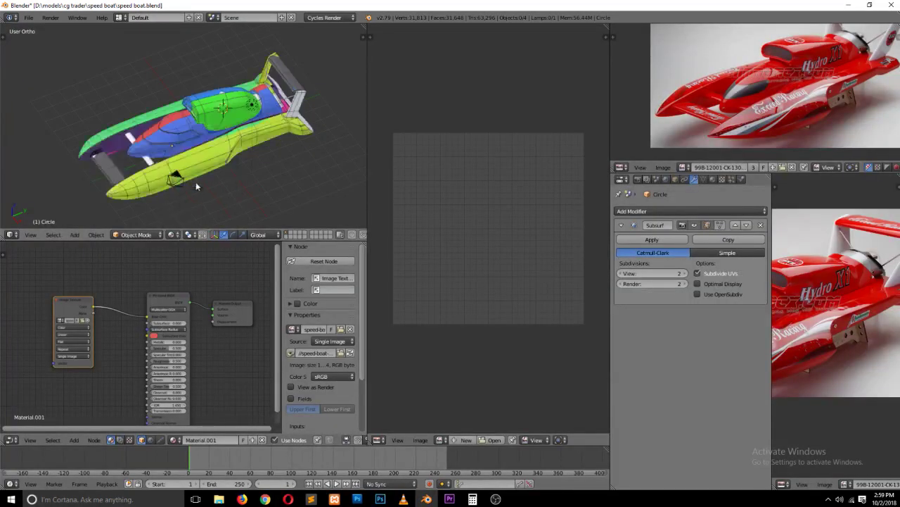
key(ctrl+s)
Step: Confirm overwriting the blend file and orbit to view the boat from the front
click(250, 163)
mouse_move(249, 163)
middle_down()
mouse_move(306, 122)
mouse_move(305, 147)
mouse_move(102, 130)
mouse_move(206, 160)
mouse_move(103, 126)
middle_up()
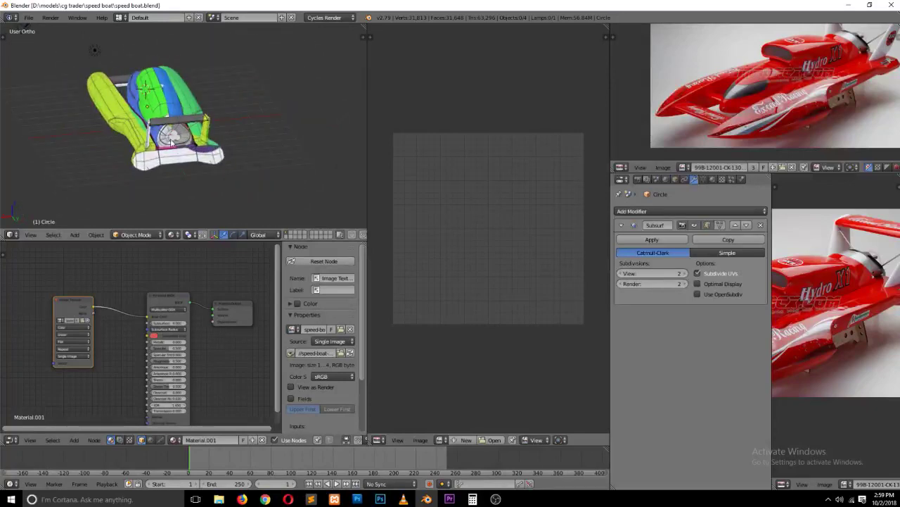
scroll(172, 139, up, 4)
scroll(172, 140, up, 3)
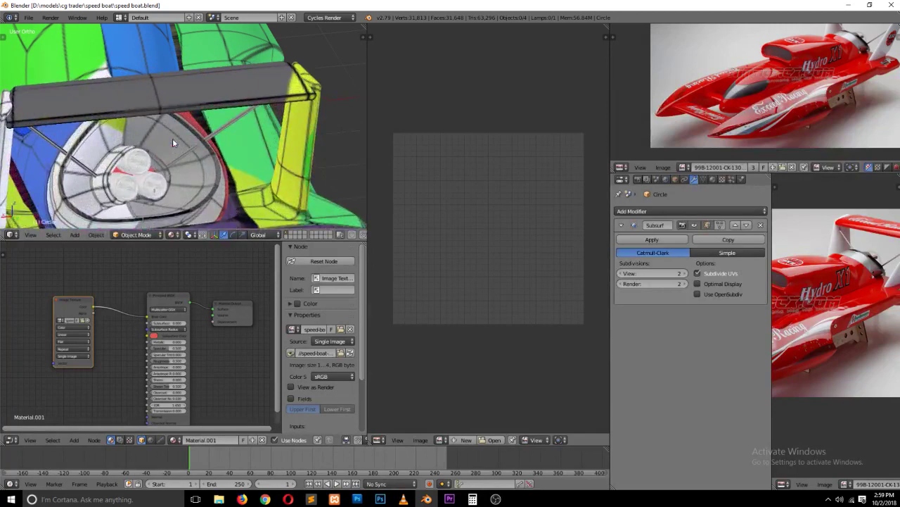
scroll(172, 138, down, 4)
scroll(162, 144, down, 2)
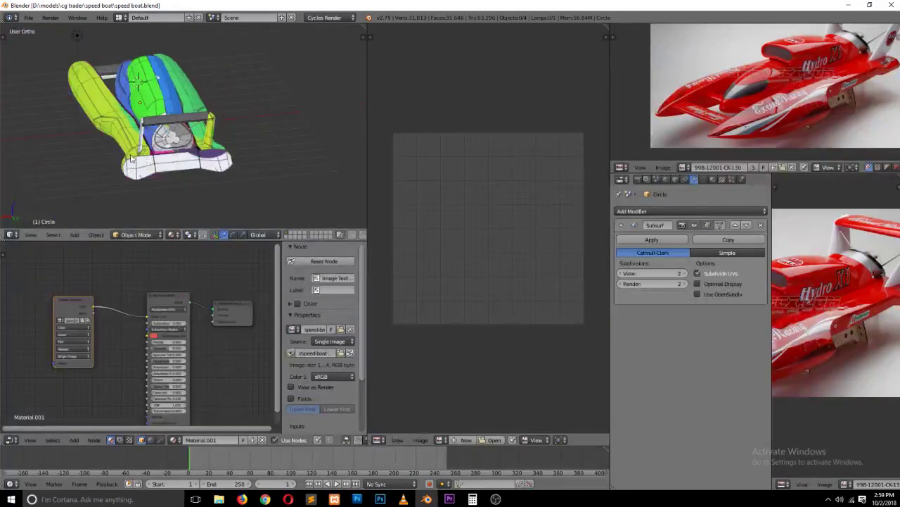
middle_drag(131, 157, 308, 173)
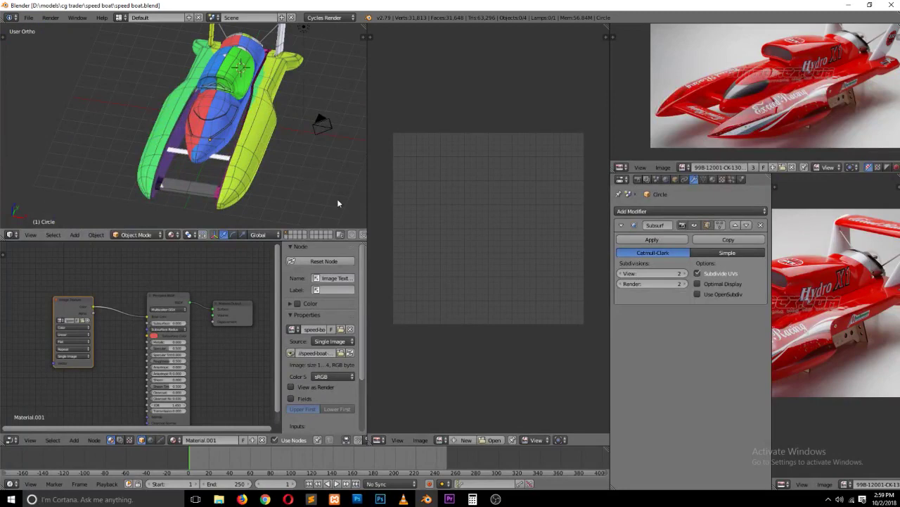
key(x)
Step: Turn the middle area into a 3D view and add a scaled-up plane
click(378, 439)
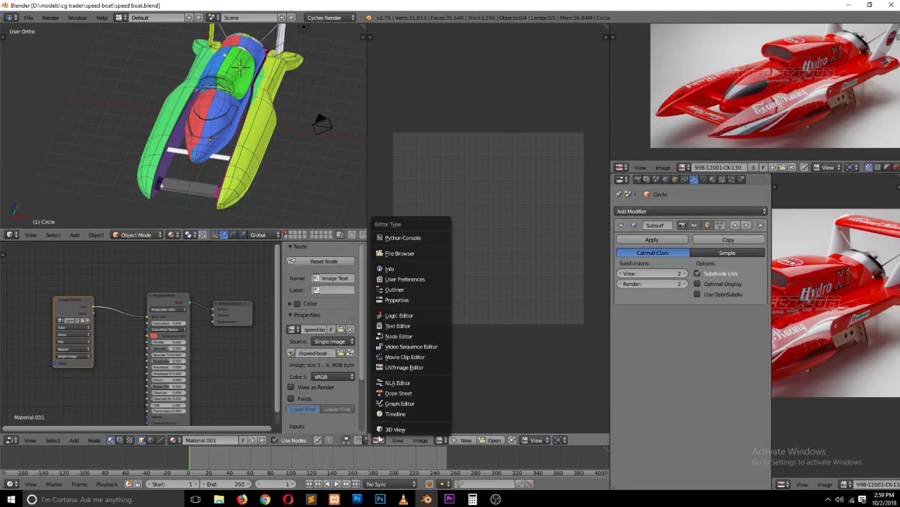
click(394, 427)
key(shift+a)
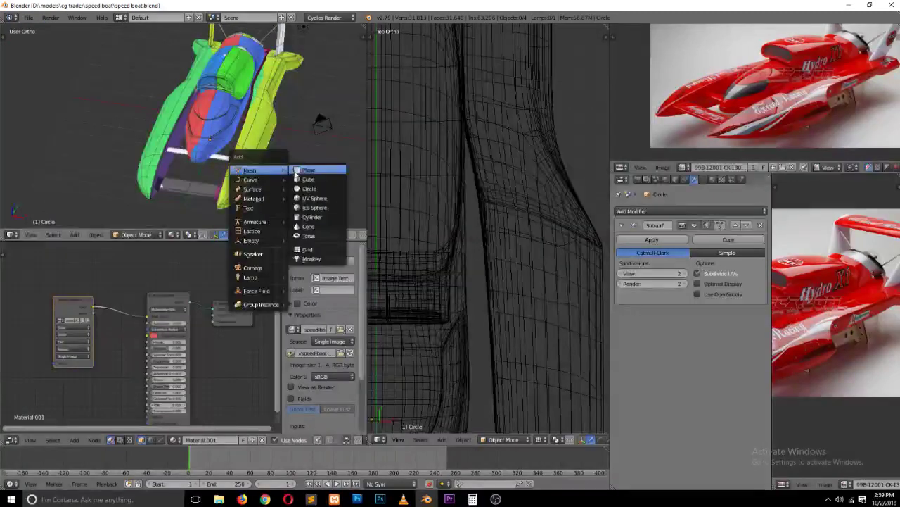
click(308, 169)
key(s)
key(Return)
Step: Orbit around the boat and plane, toggle wireframe, and edit the plane in edge-select mode
scroll(6, 195, down, 3)
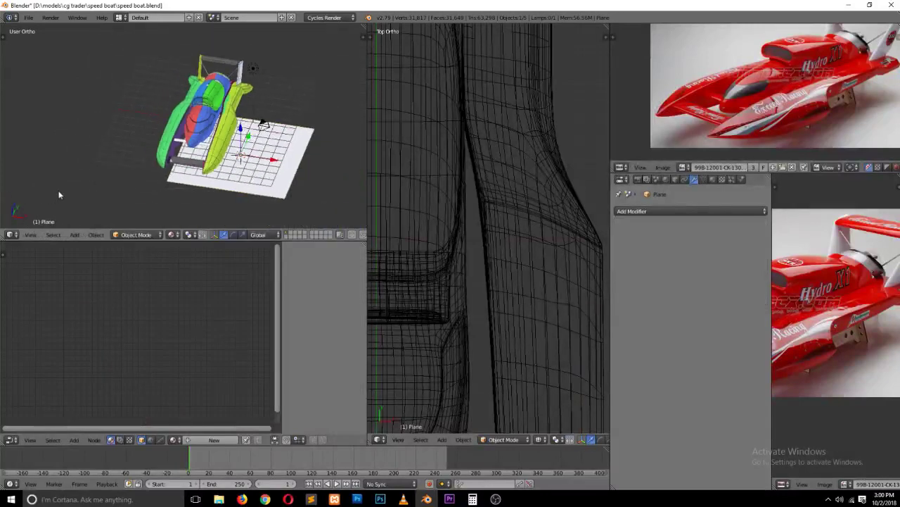
middle_drag(6, 196, 39, 195)
middle_drag(142, 166, 244, 193)
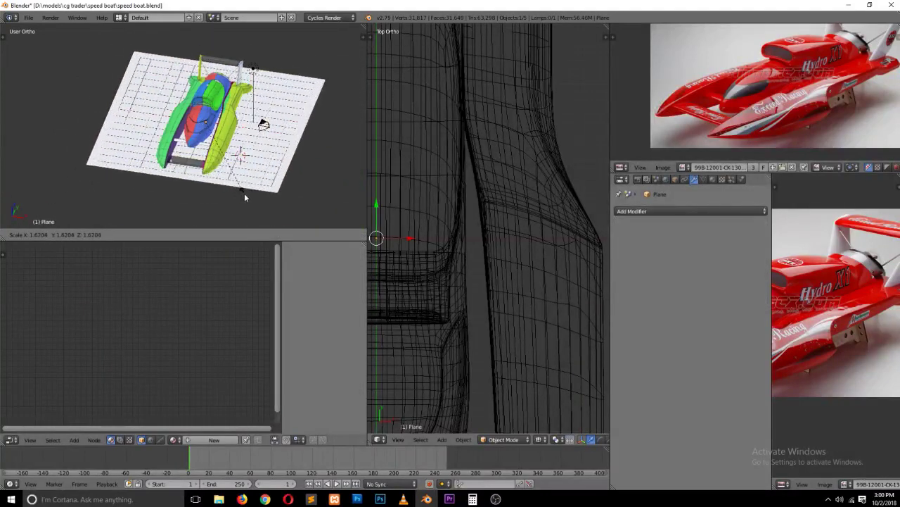
key(ctrl+Tab)
key(ctrl+Tab)
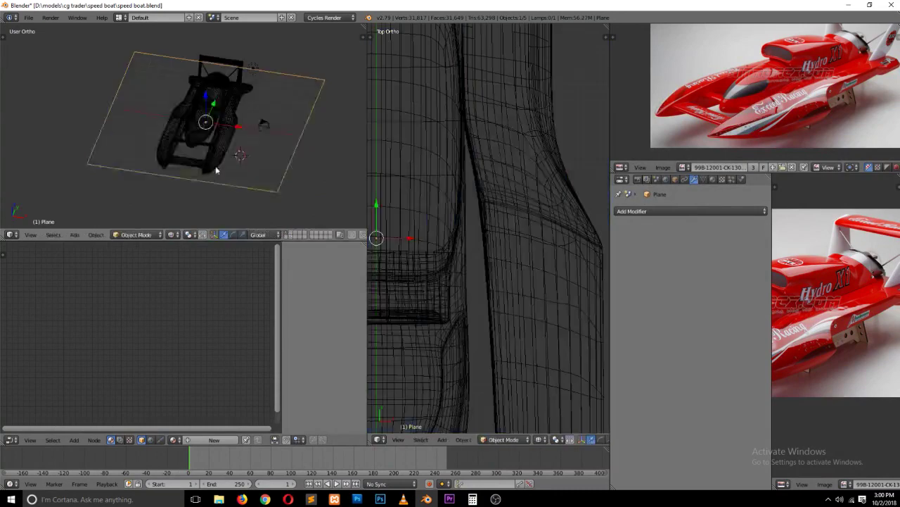
key(ctrl+Tab)
key(ctrl+Tab)
key(z)
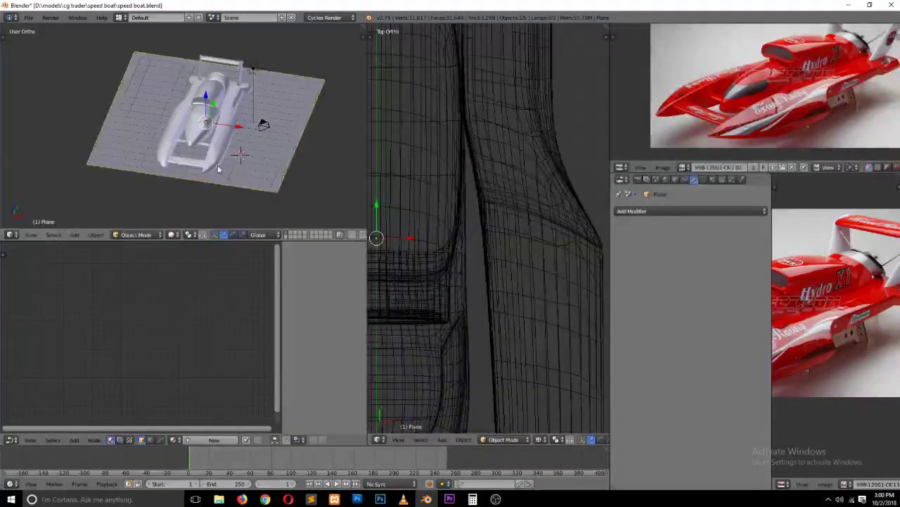
key(ctrl+Tab)
key(Tab)
key(ctrl+Tab)
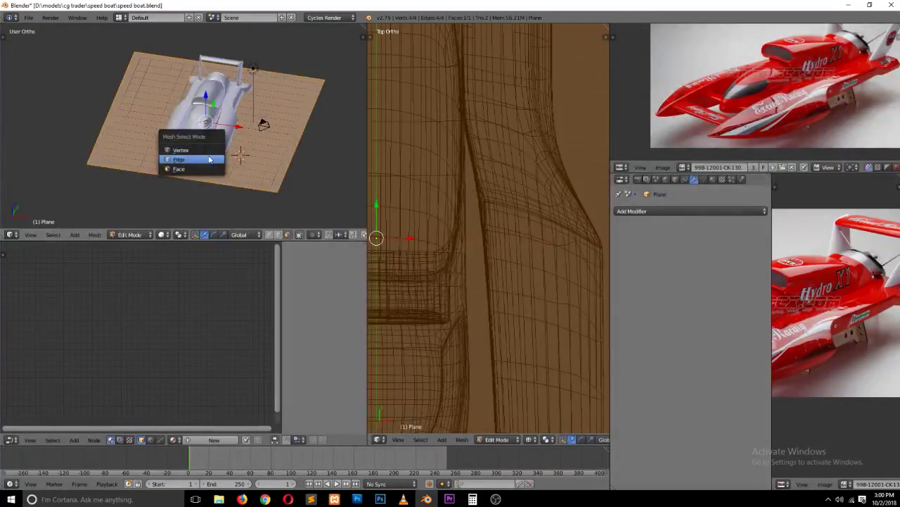
click(185, 160)
key(a)
Step: Extrude one outer edge of the plane straight up into a tall back wall
right_click(138, 98)
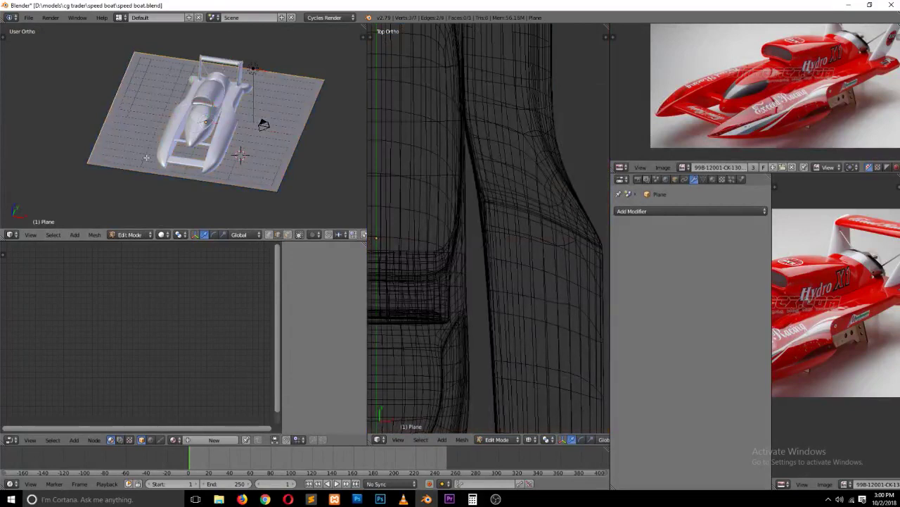
key(e)
key(z)
click(141, 42)
middle_drag(140, 43, 174, 46)
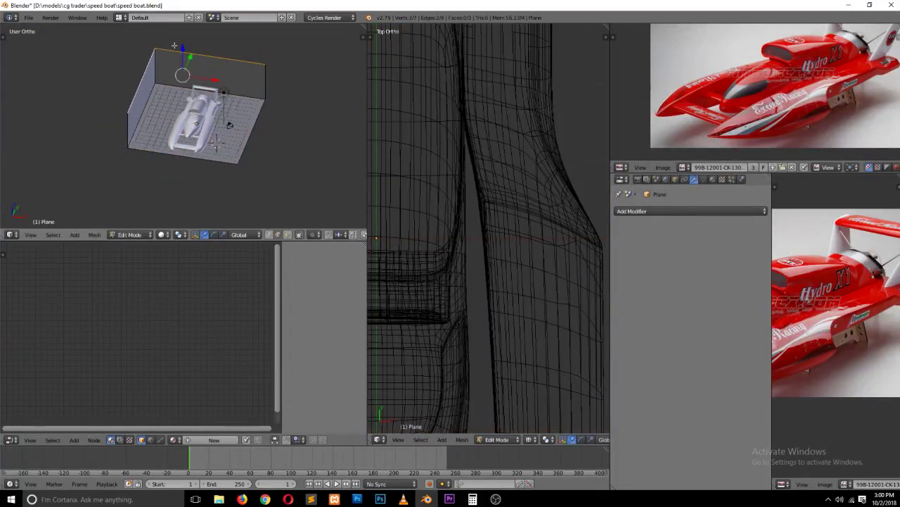
drag(179, 42, 179, 35)
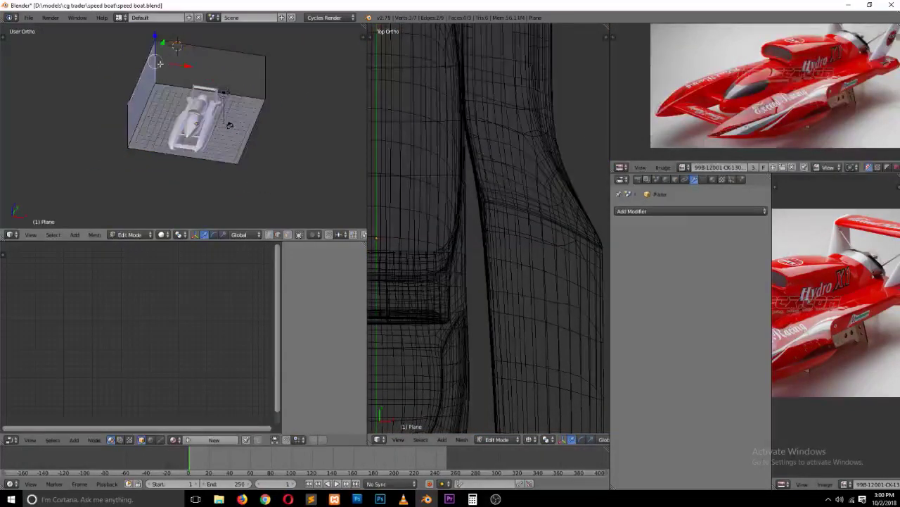
Step: Bevel the two wall-floor corner edges into a curve
right_click(169, 98)
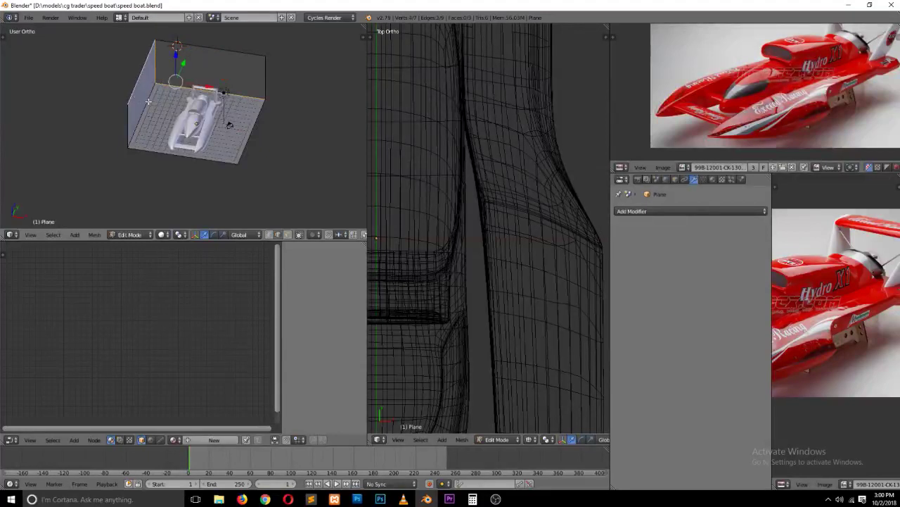
right_click(138, 78)
key(ctrl+b)
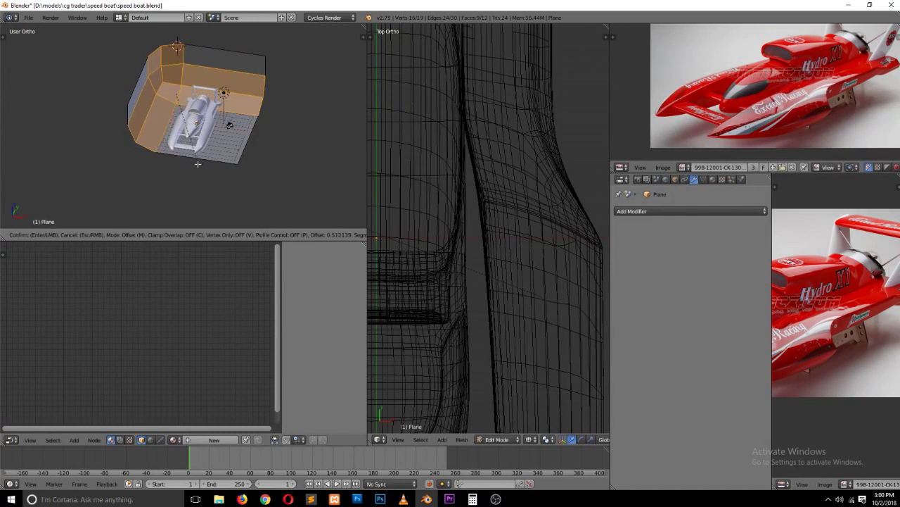
click(197, 167)
key(Tab)
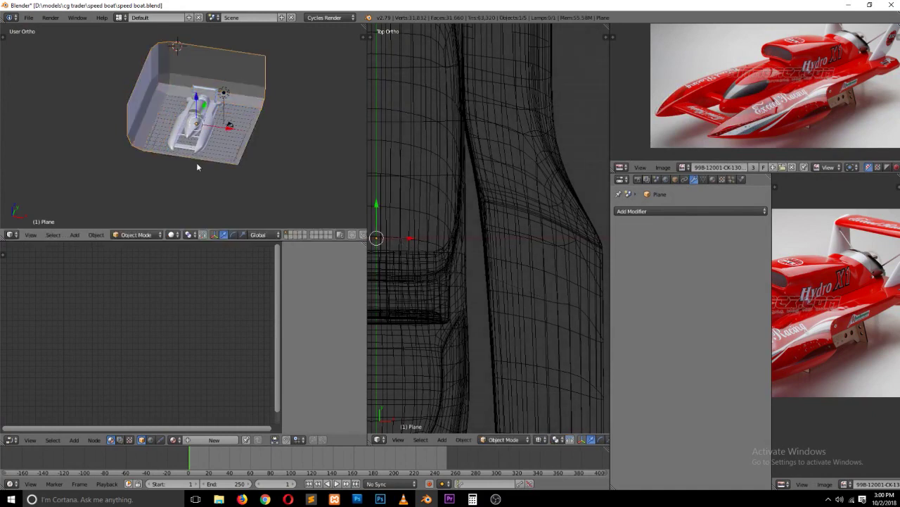
Step: Add level 2 subdivision and shade the backdrop smooth
key(t)
key(ctrl+2)
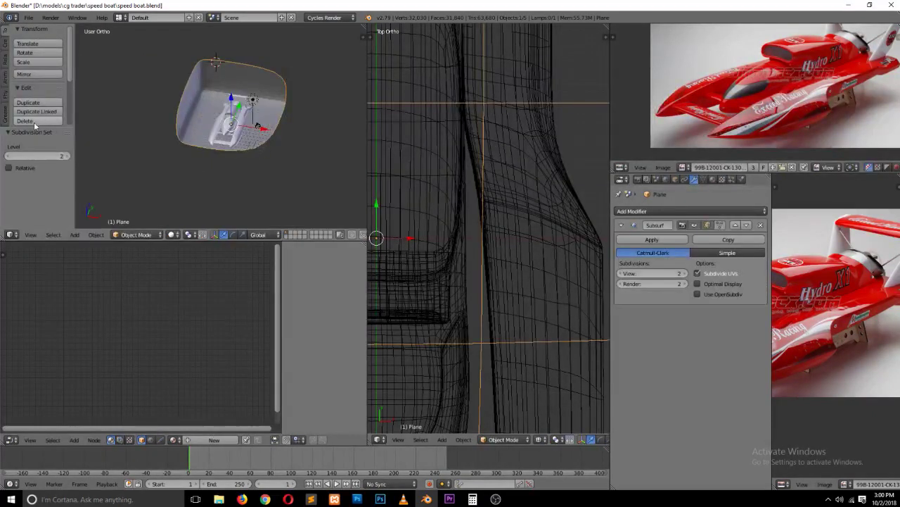
scroll(34, 91, down, 3)
click(32, 88)
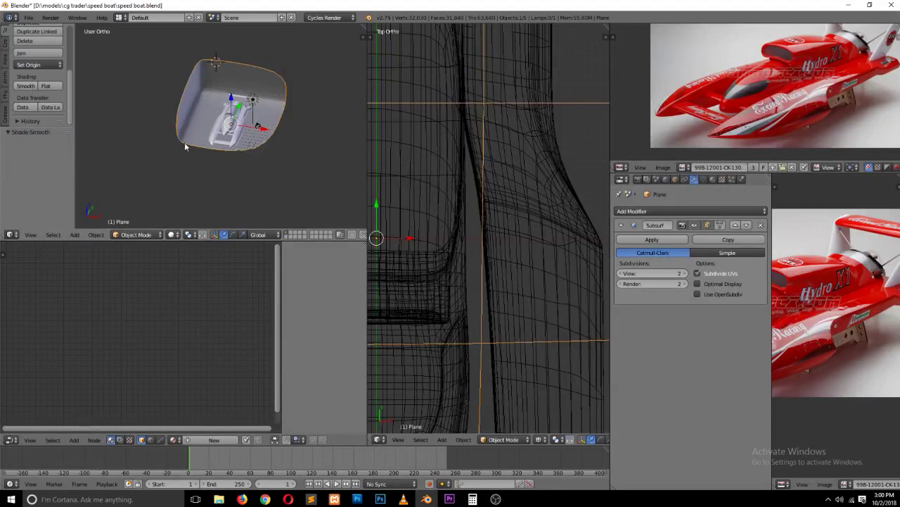
scroll(211, 153, up, 3)
key(Tab)
key(Tab)
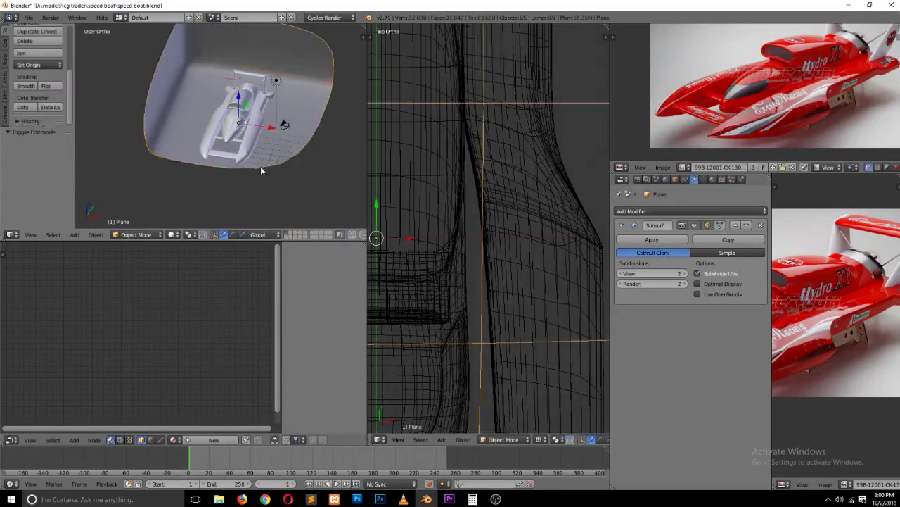
Step: Scale the backdrop up and check it from a side-on view
key(s)
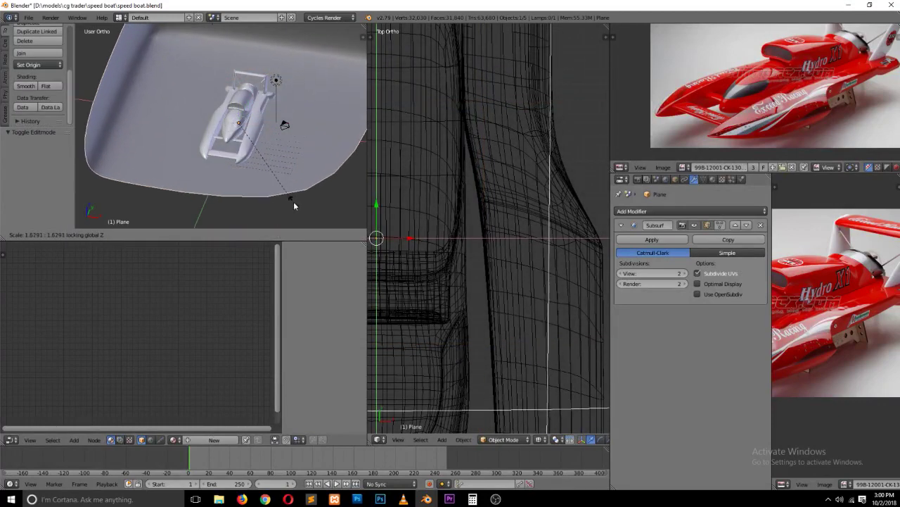
click(293, 201)
key(Tab)
middle_drag(281, 120, 209, 141)
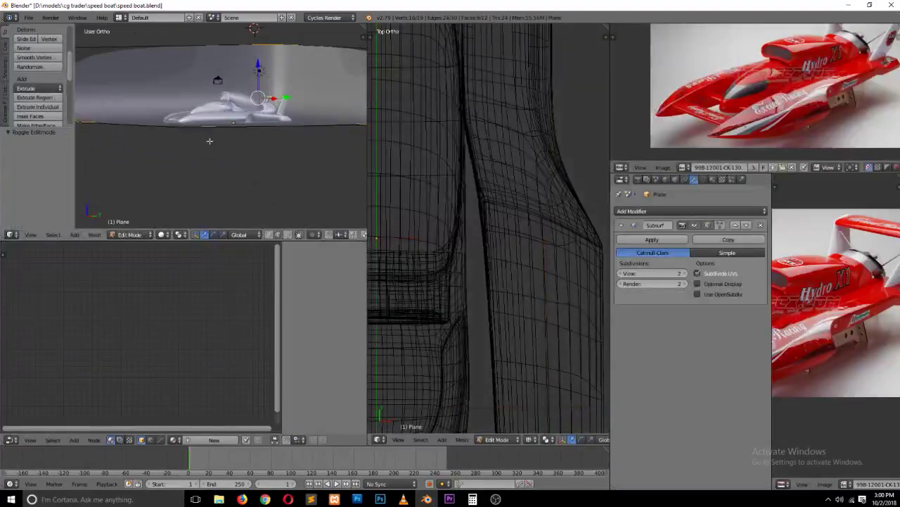
key(Tab)
key(Right)
Step: Pull the scene camera in along its local Z axis while looking through it
key(KP_0)
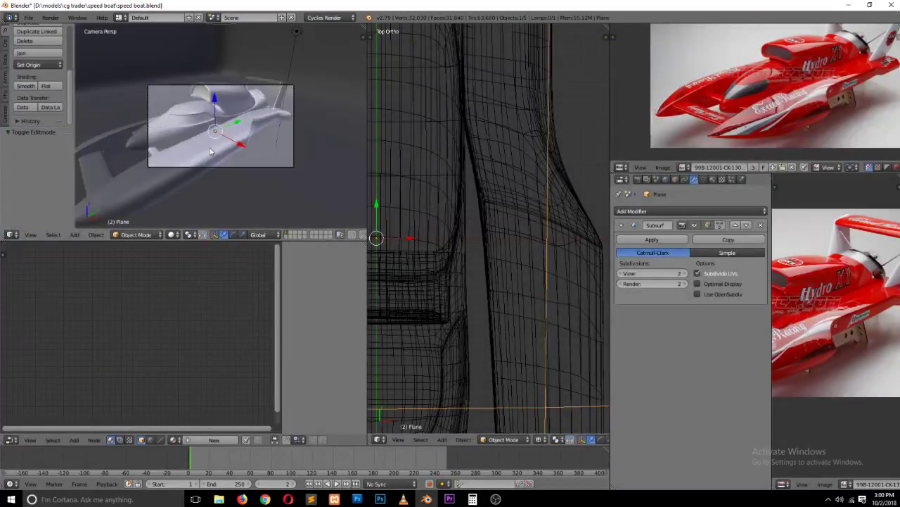
key(a)
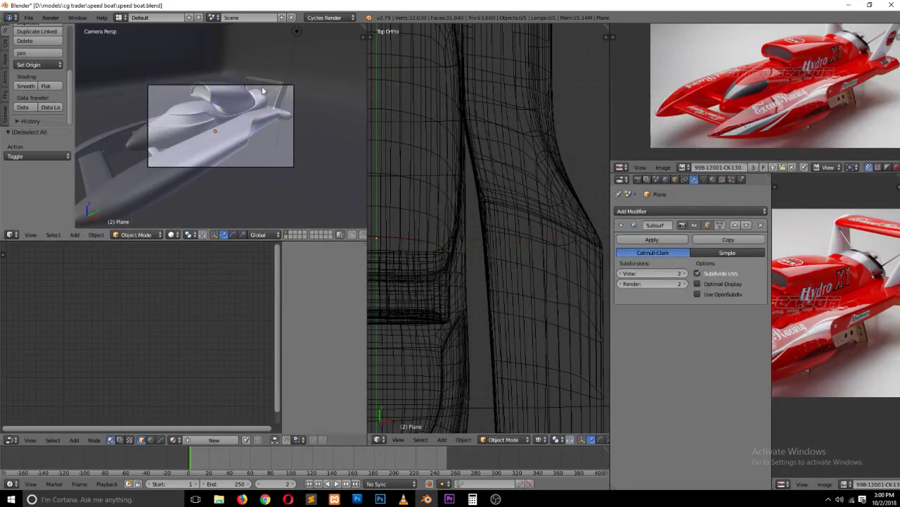
right_click(263, 90)
key(g)
key(z)
key(z)
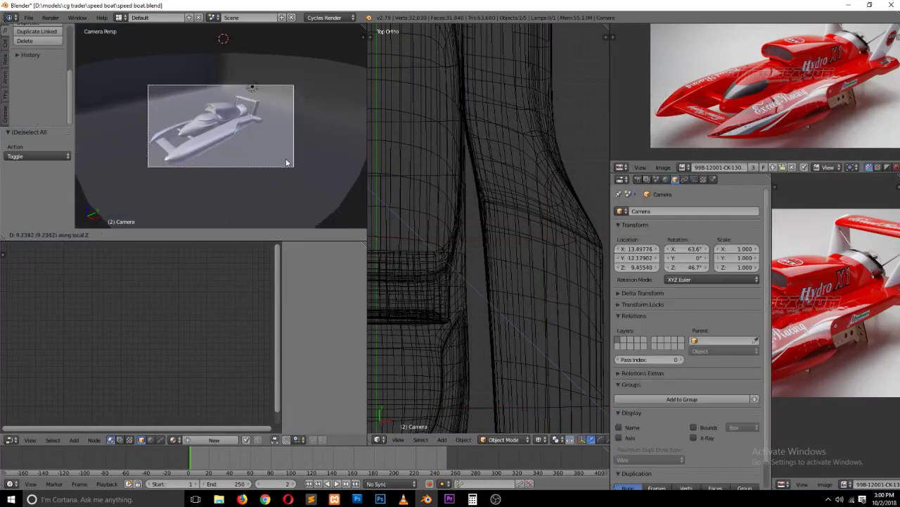
click(286, 162)
scroll(281, 141, up, 3)
Step: Delete the existing lamp and switch to a front orthographic view
right_click(278, 65)
key(x)
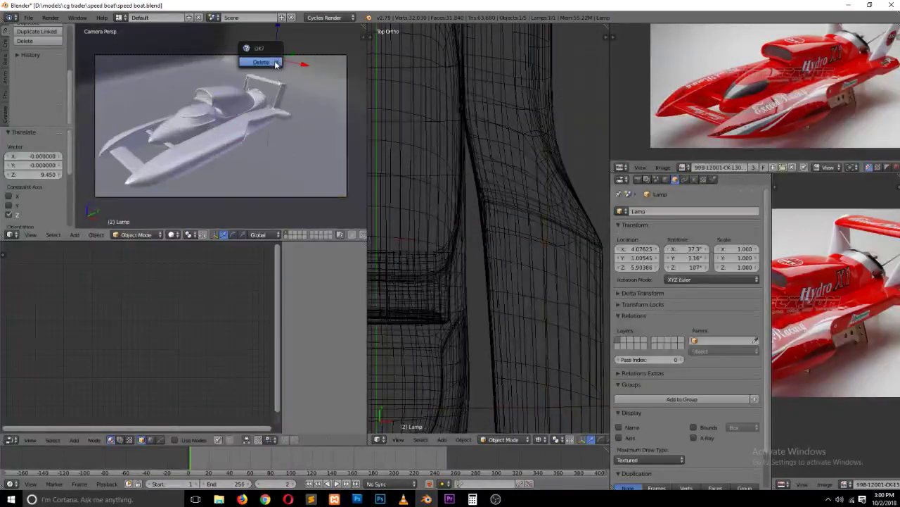
click(260, 63)
key(KP_0)
key(KP_1)
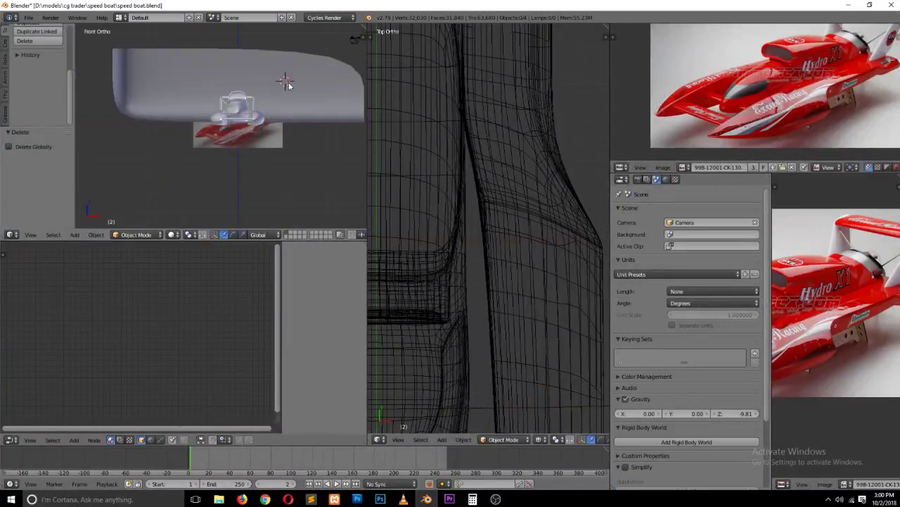
Step: Add an area lamp with size 3 and strength 500
key(shift+a)
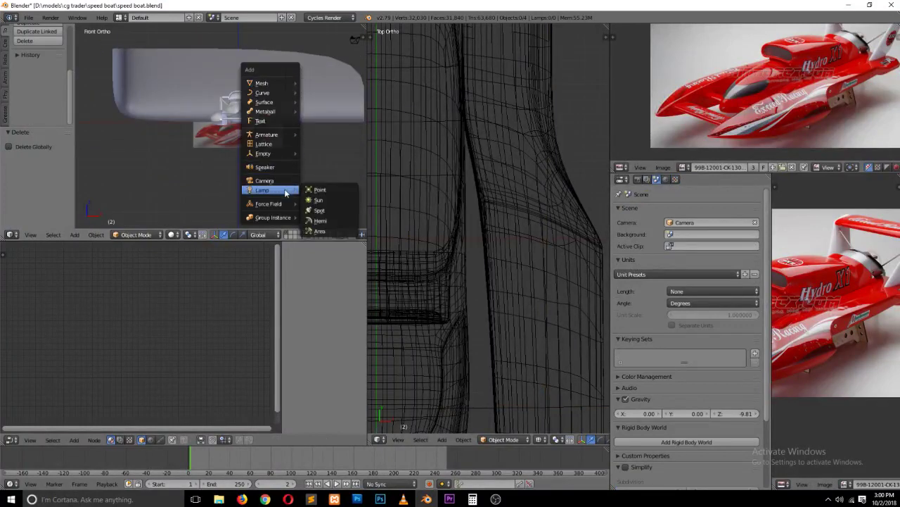
click(330, 231)
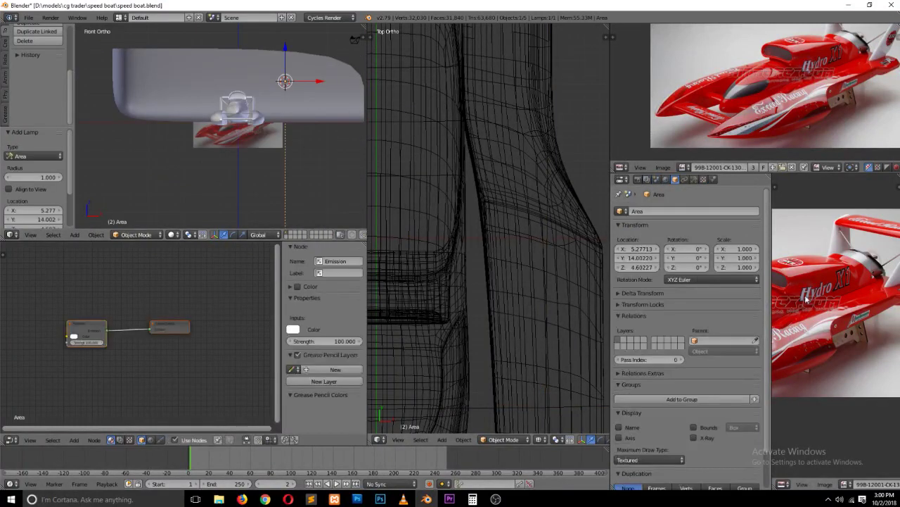
click(694, 180)
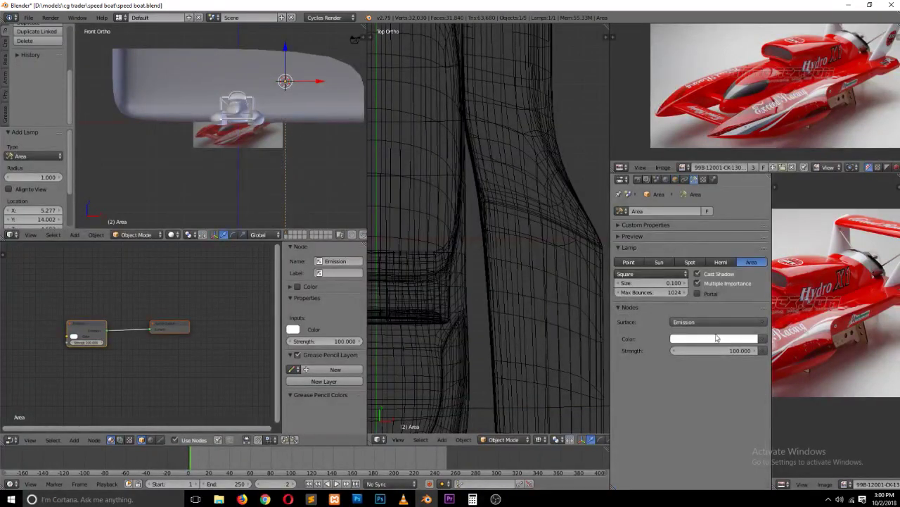
click(672, 282)
text(1)
key(Return)
click(671, 282)
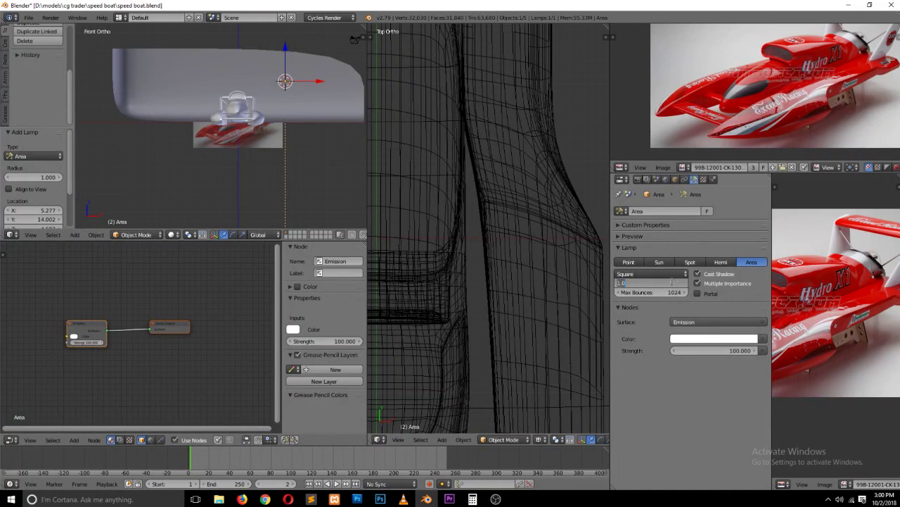
text(3)
key(Return)
click(730, 349)
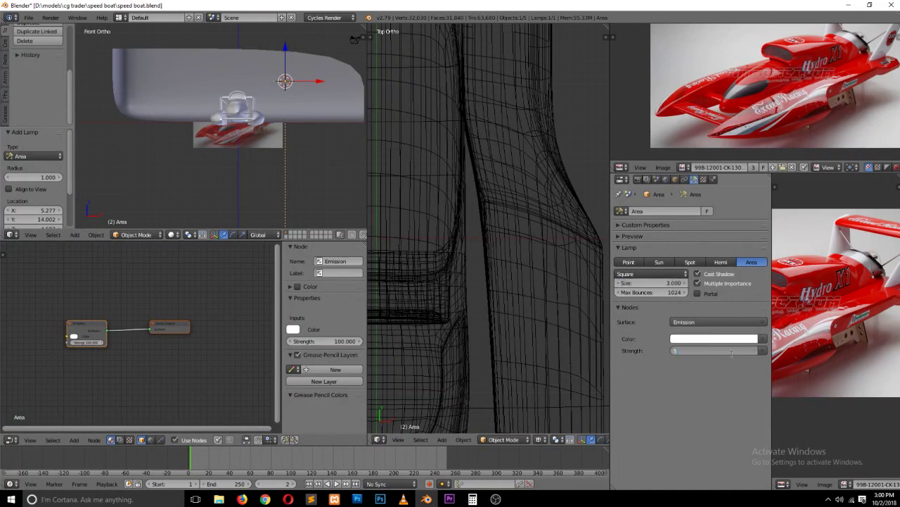
text(500)
key(Return)
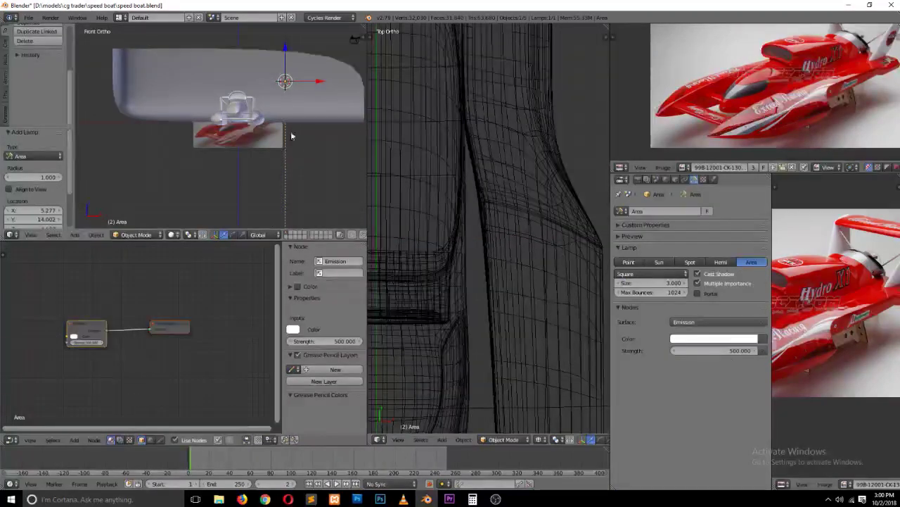
Step: Place the area lamp above and right of the boat and rotate it to face the boat
key(g)
click(269, 109)
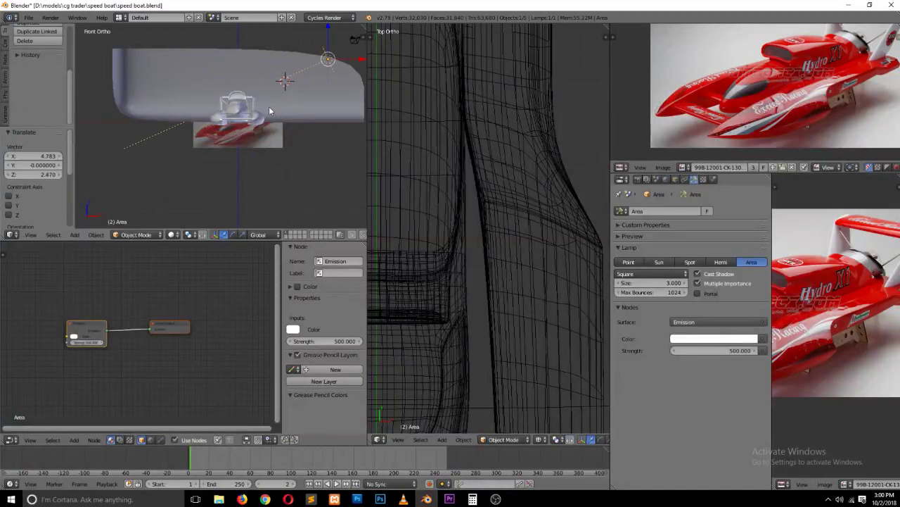
key(KP_7)
scroll(268, 105, up, 3)
key(z)
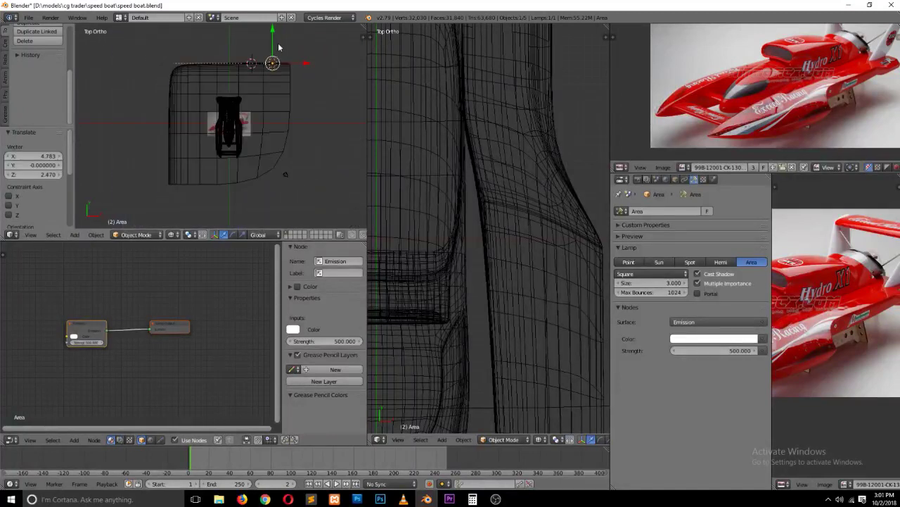
key(r)
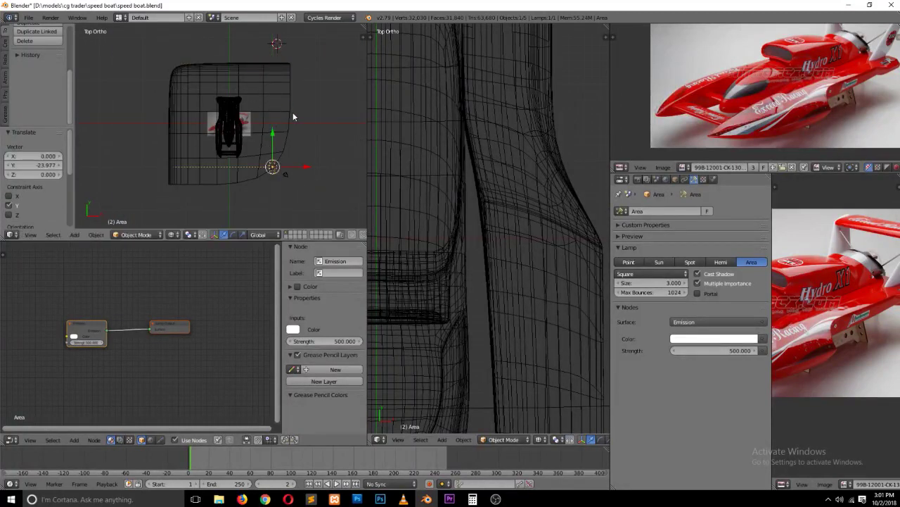
click(317, 143)
Step: Duplicate the lamp to the boat's upper left and rotate it 120° around X
key(shift+d)
click(236, 68)
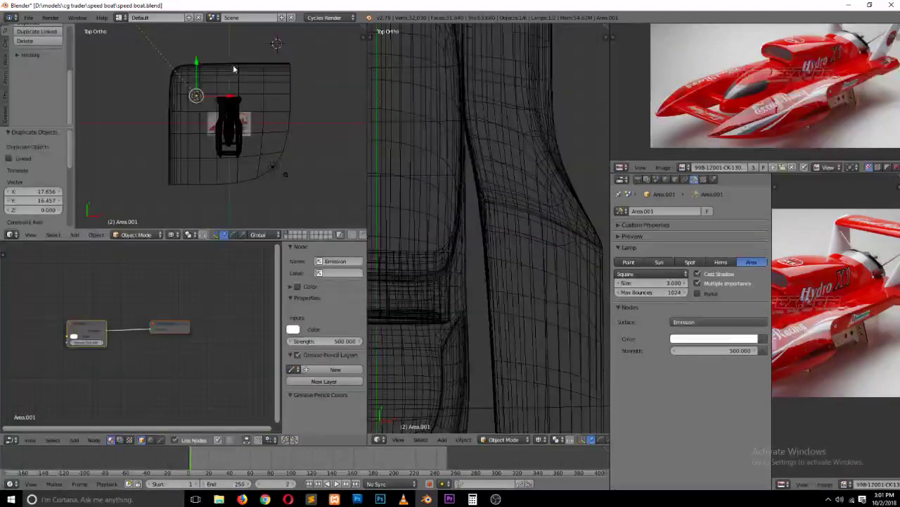
key(alt+r)
text(rx)
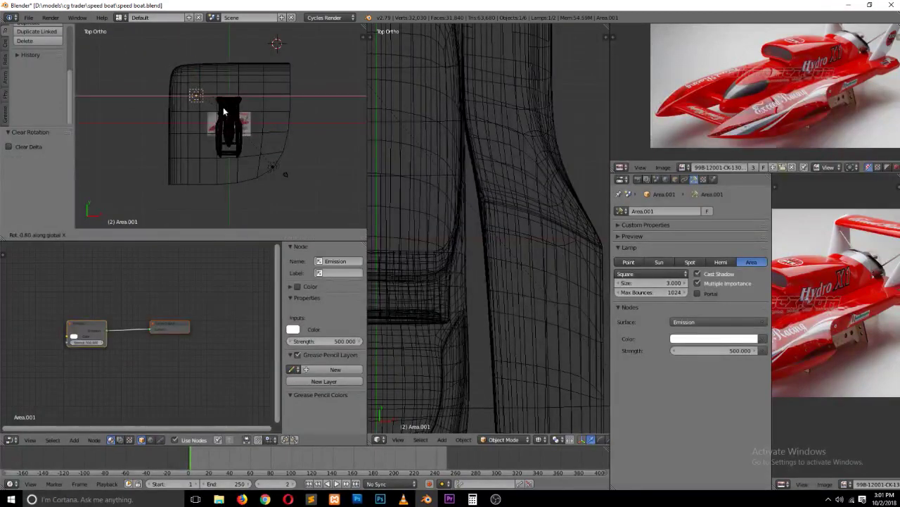
text(120)
key(Return)
key(r)
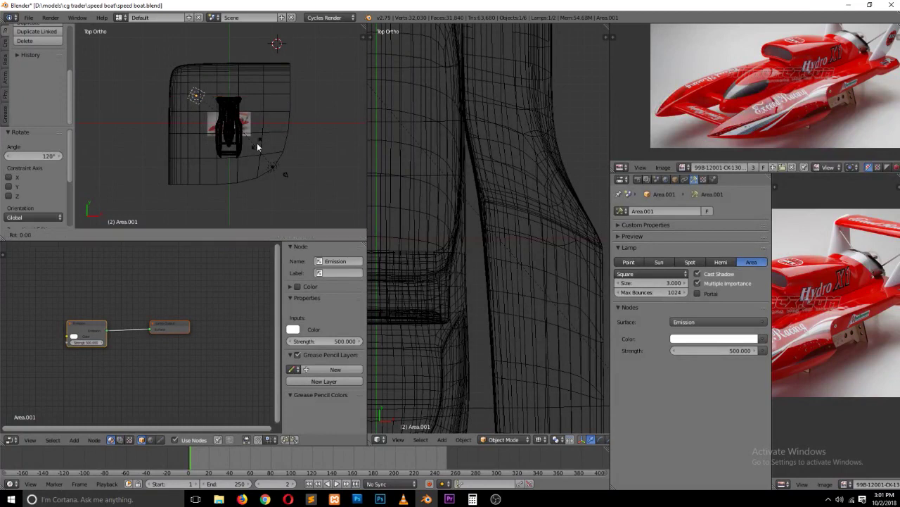
click(273, 95)
key(r)
click(268, 137)
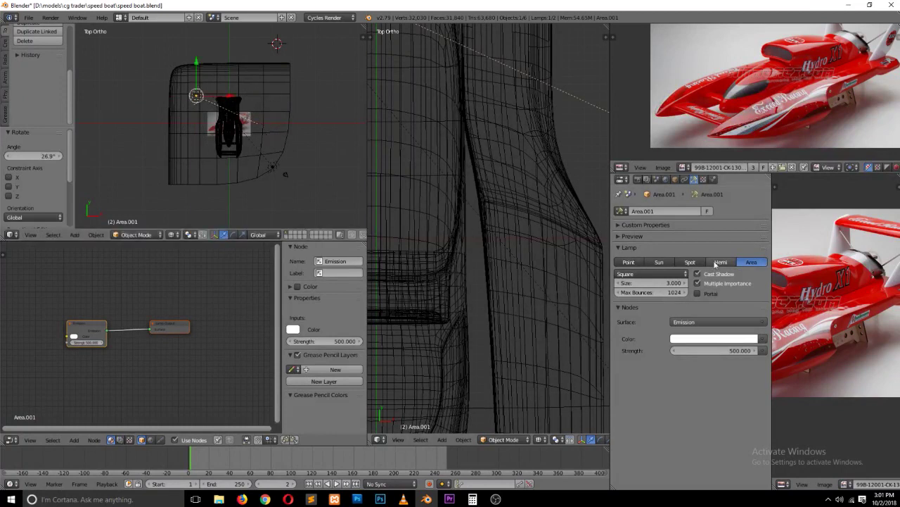
Step: Tint the duplicate lamp's light, then tint the first lamp light blue
click(735, 340)
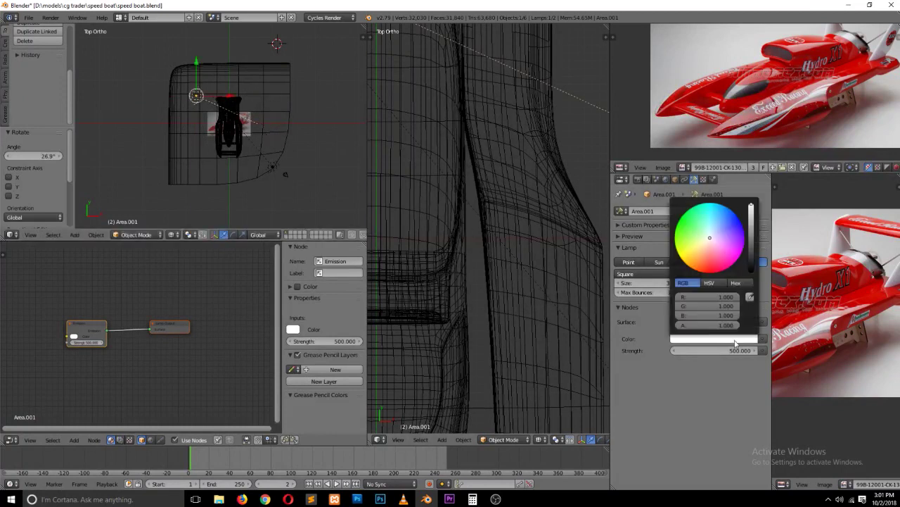
click(711, 244)
right_click(273, 166)
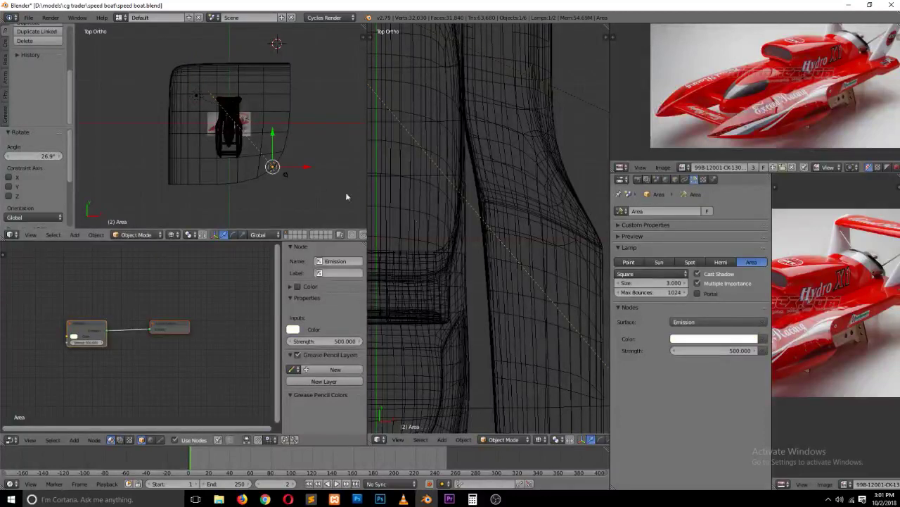
click(704, 338)
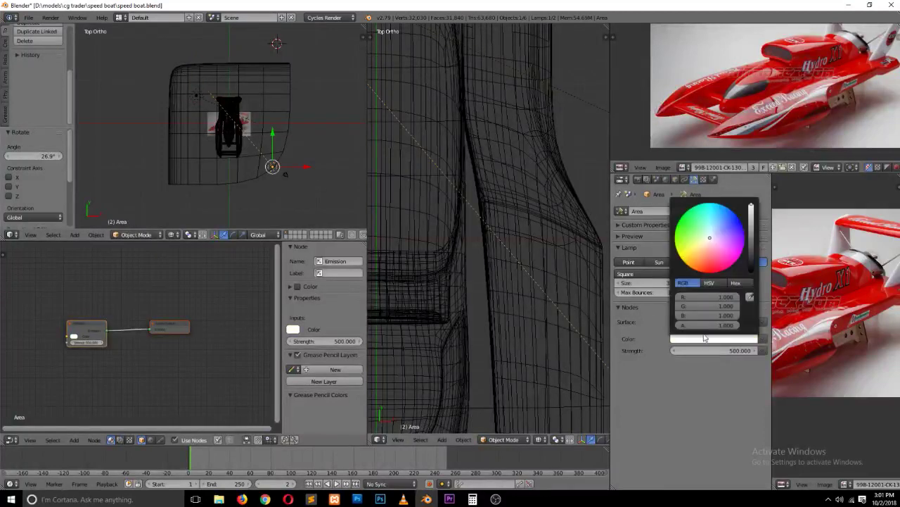
click(714, 230)
Step: Enable world nodes and load hdre_149.jpg from TEXTURES as the Environment Texture background
click(667, 180)
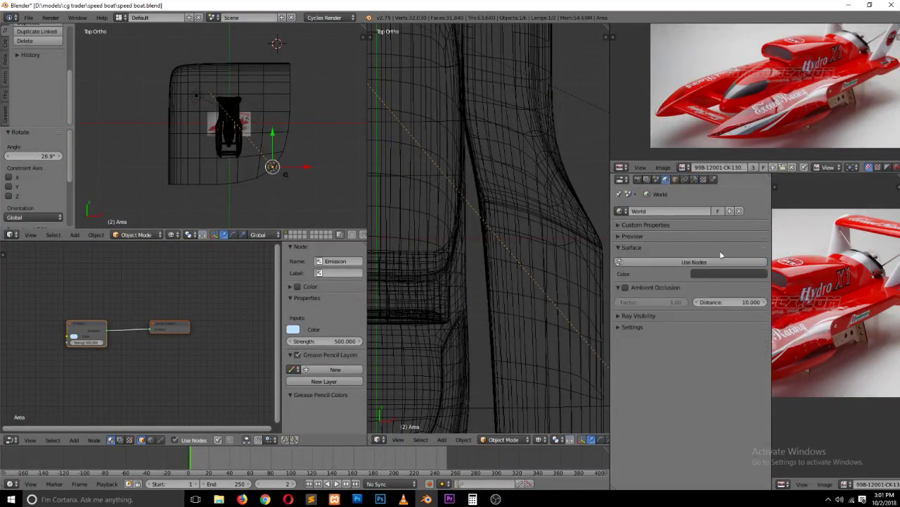
click(732, 264)
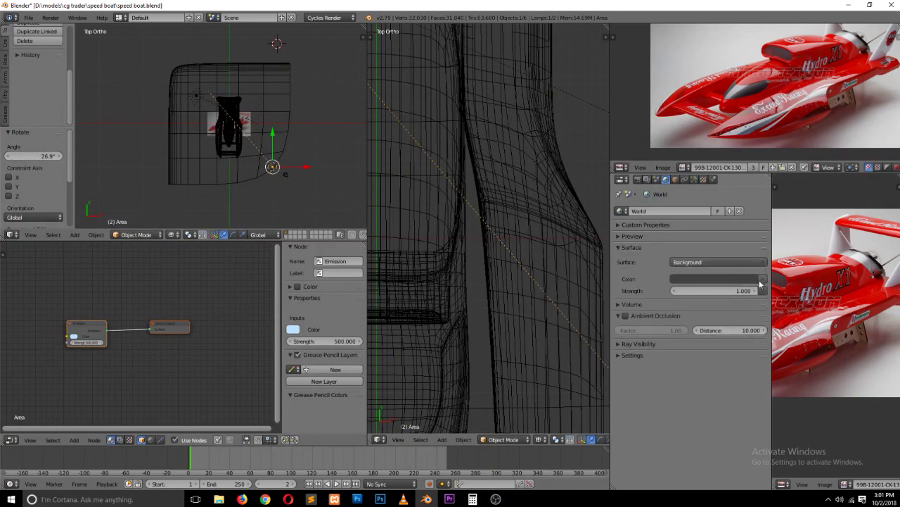
click(760, 279)
click(567, 175)
click(730, 281)
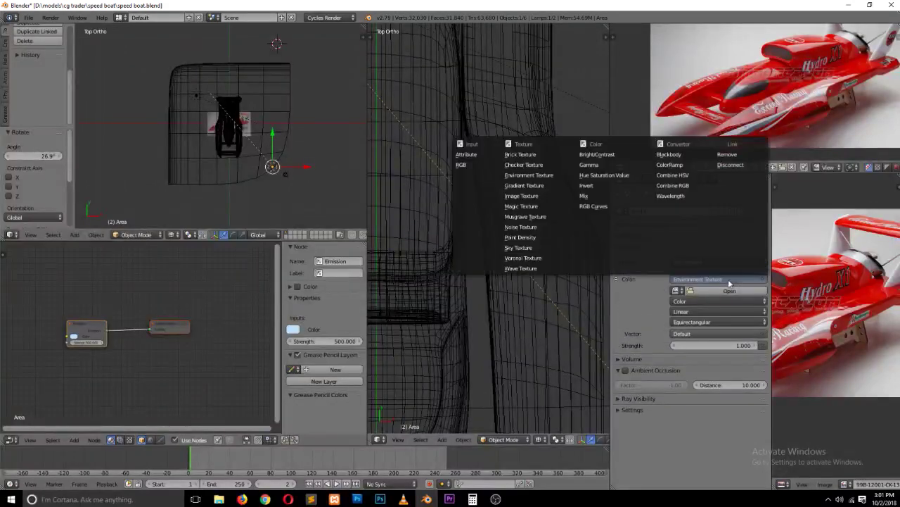
click(730, 290)
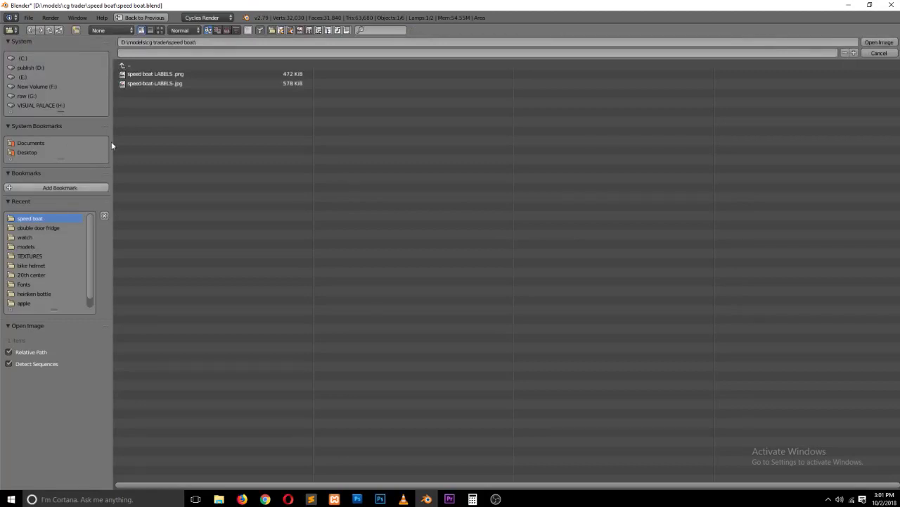
click(47, 255)
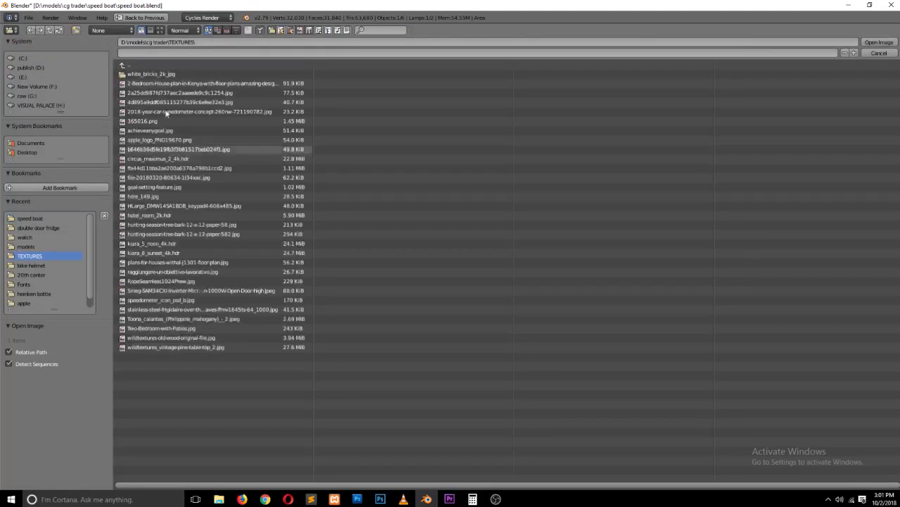
click(159, 30)
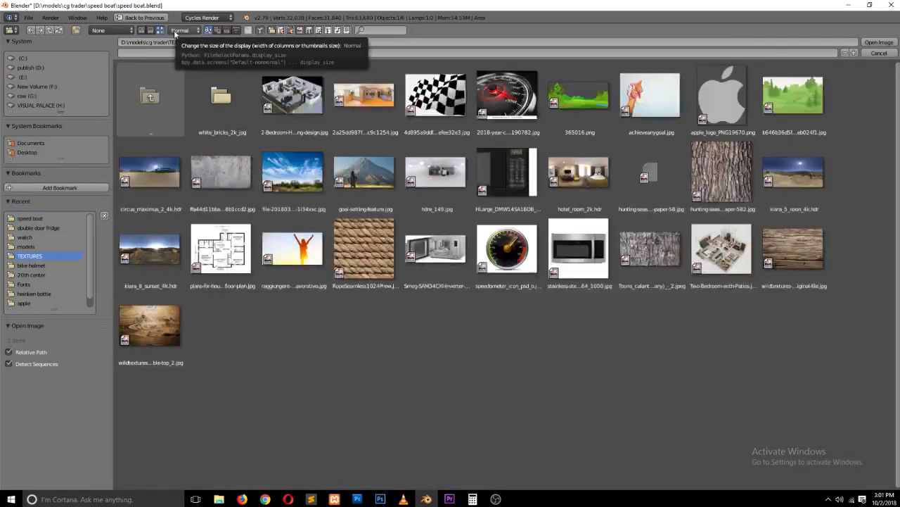
double_click(424, 159)
Step: Deselect all and show the camera view with solid shading in both viewports
key(a)
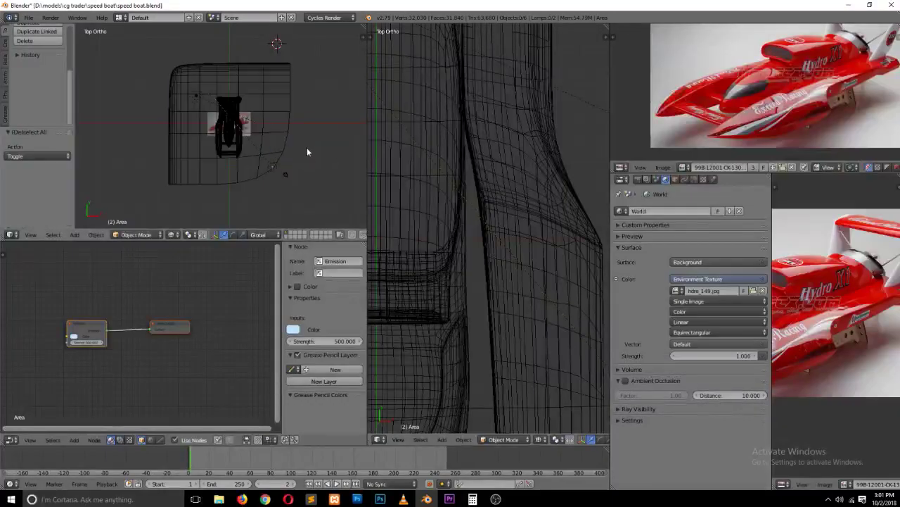
key(z)
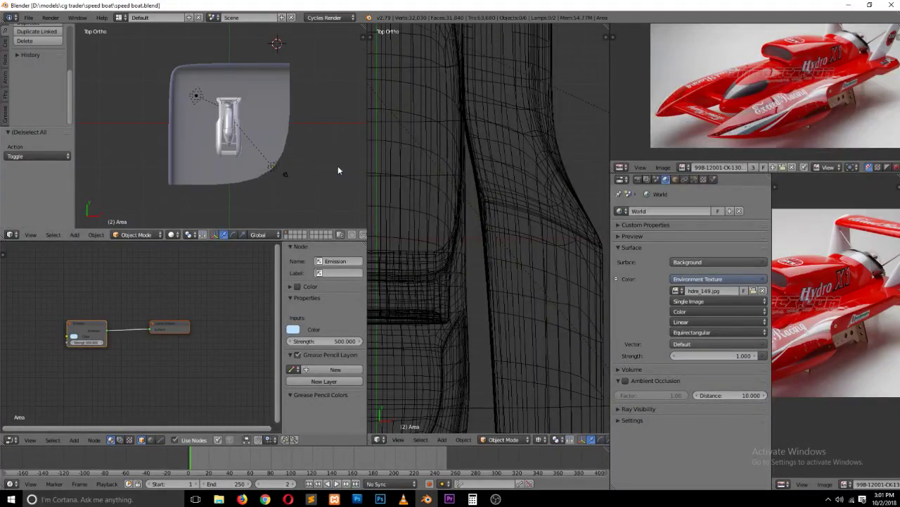
key(KP_0)
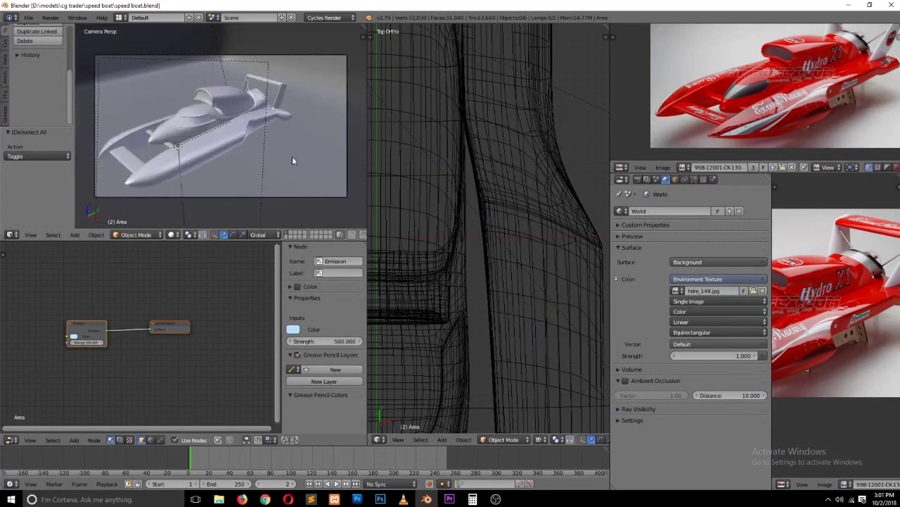
scroll(535, 250, down, 5)
key(KP_0)
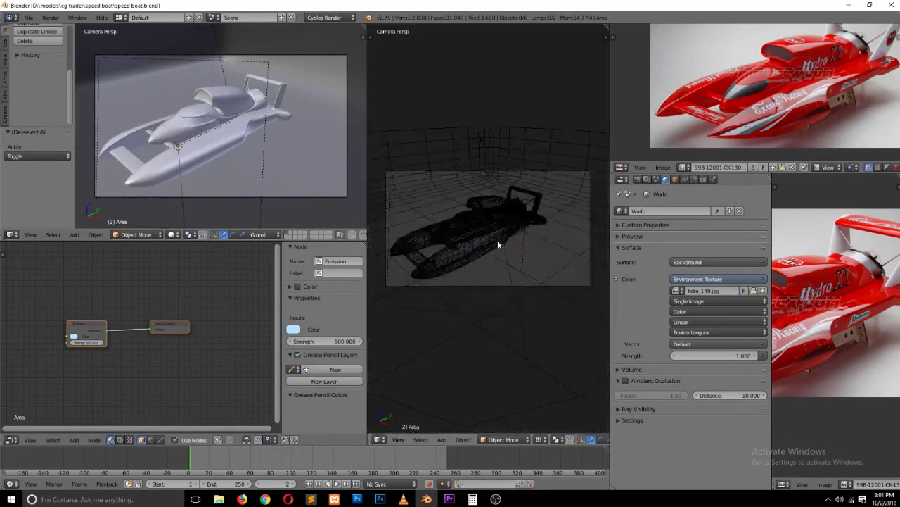
key(z)
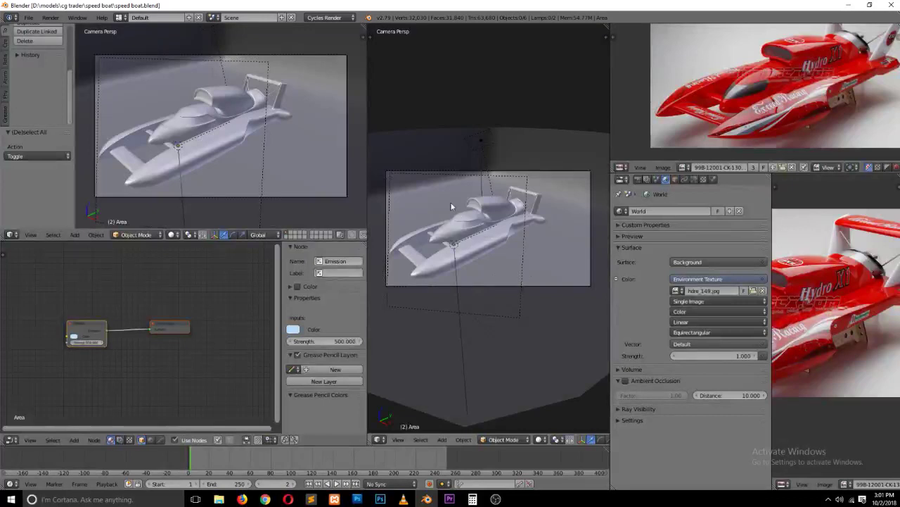
Step: Draw a render border matching the camera frame
key(ctrl+b)
drag(380, 163, 593, 303)
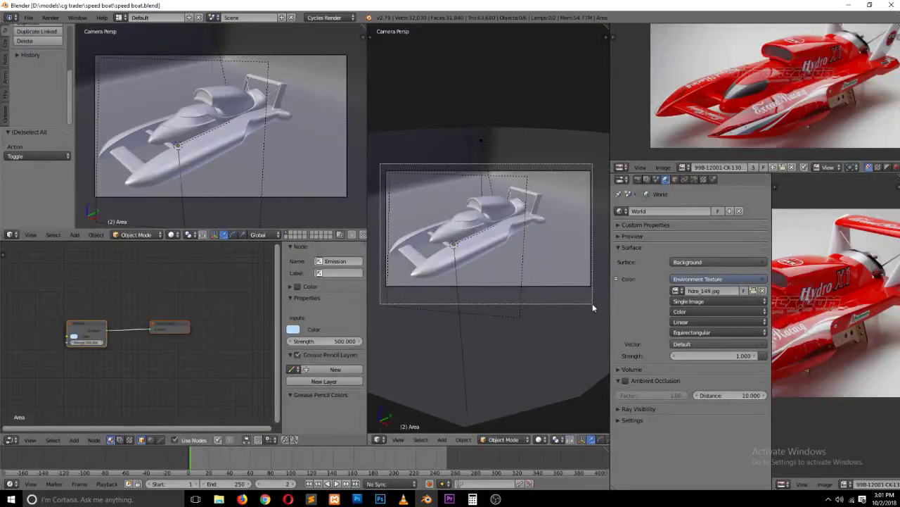
click(646, 180)
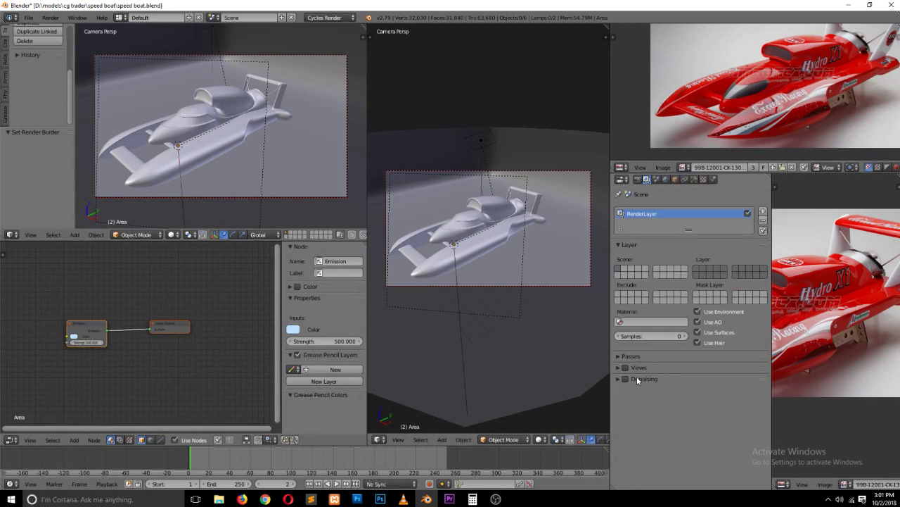
Step: Switch the colour view transform to Filmic and save the blend file
click(656, 180)
scroll(661, 295, down, 3)
scroll(661, 296, down, 2)
scroll(662, 300, down, 2)
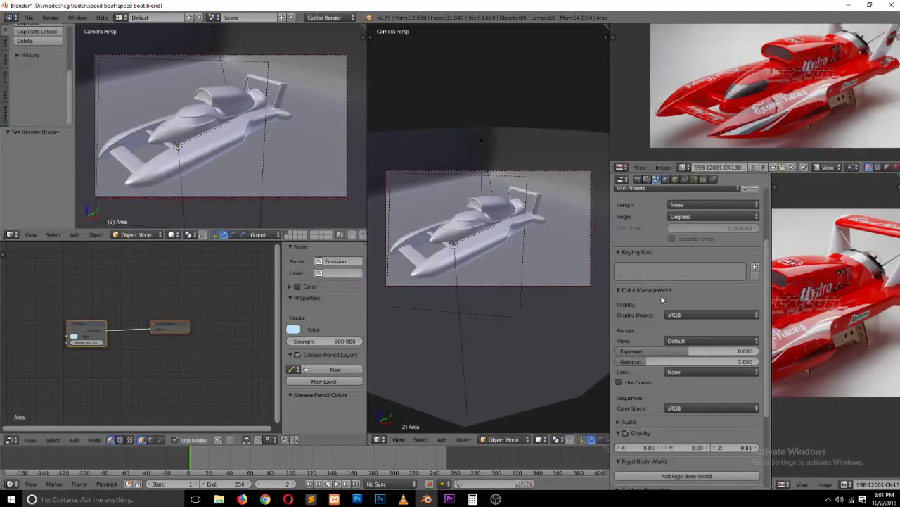
click(700, 341)
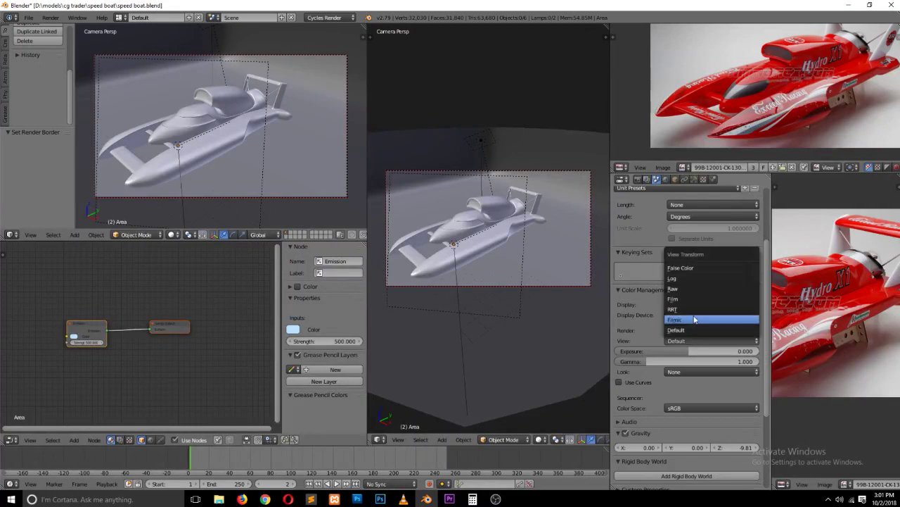
click(694, 320)
key(ctrl+s)
Step: Turn on Rendered shading in the camera view, fit the frame, and select the boat
click(539, 439)
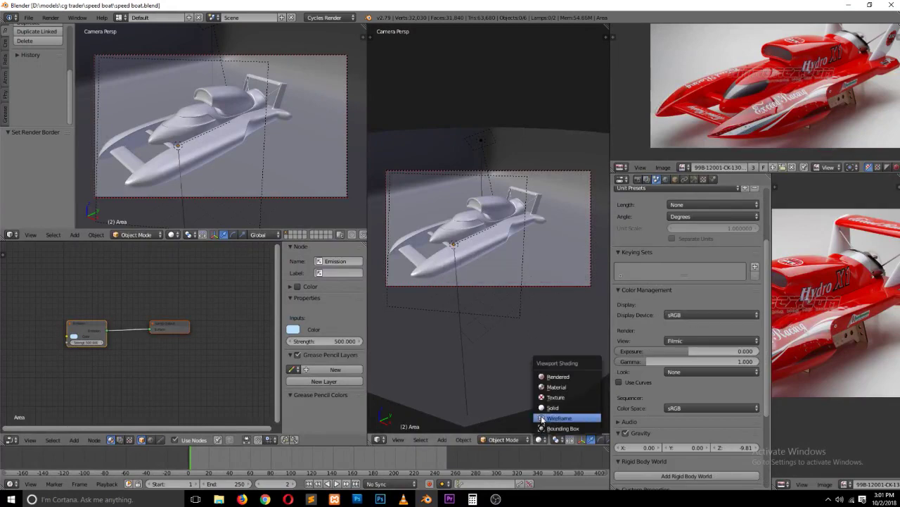
click(553, 375)
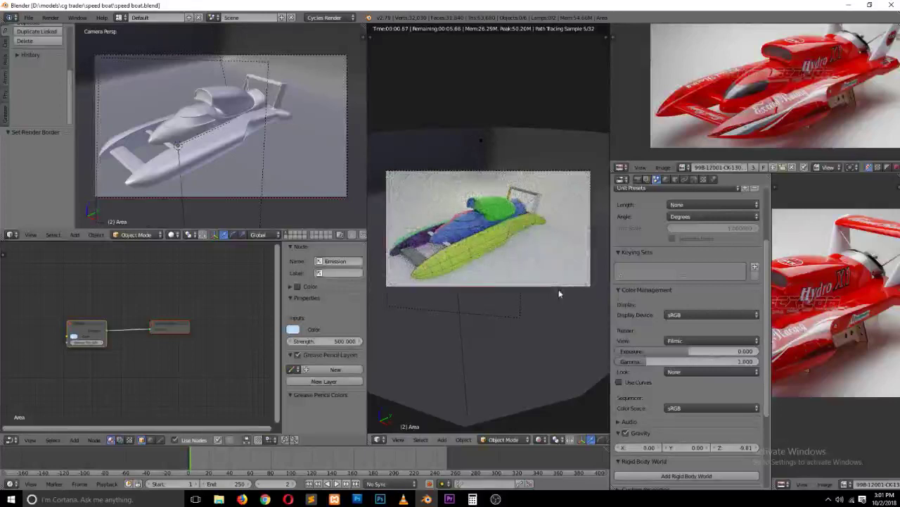
key(Home)
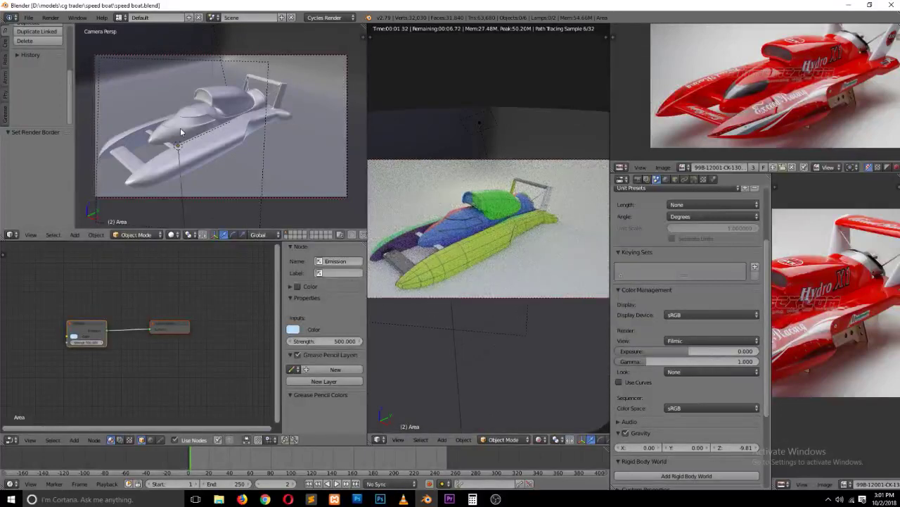
right_click(181, 131)
Step: Rearrange the nodes, set Metallic to 1.000 and roughness 0.342, and save the file
drag(168, 290, 160, 270)
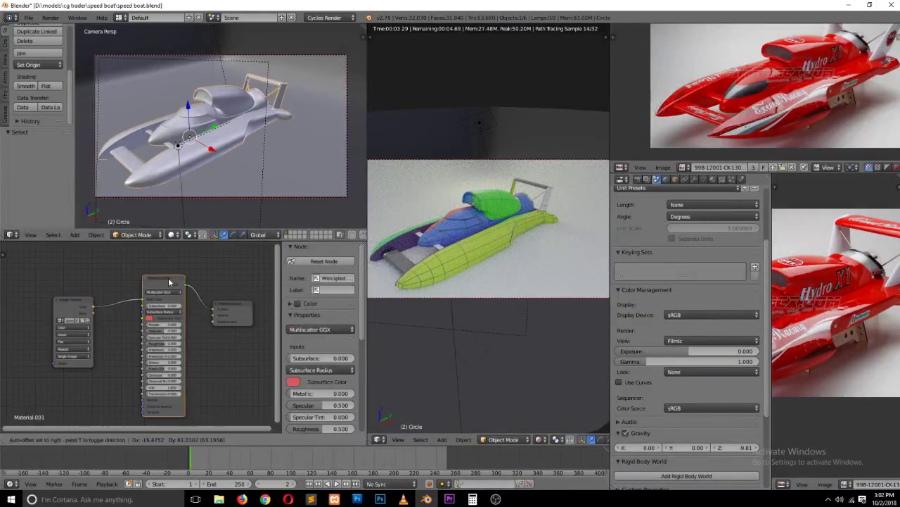
drag(234, 311, 257, 301)
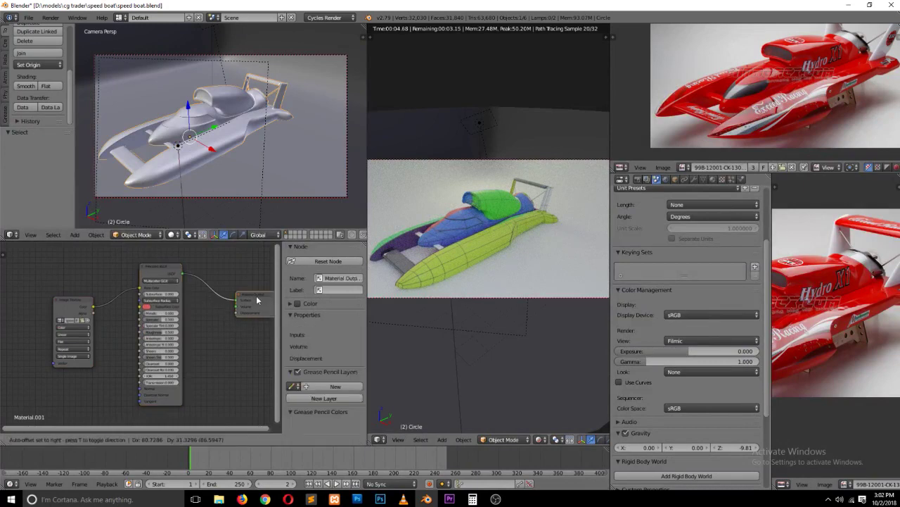
click(257, 300)
scroll(150, 318, up, 1)
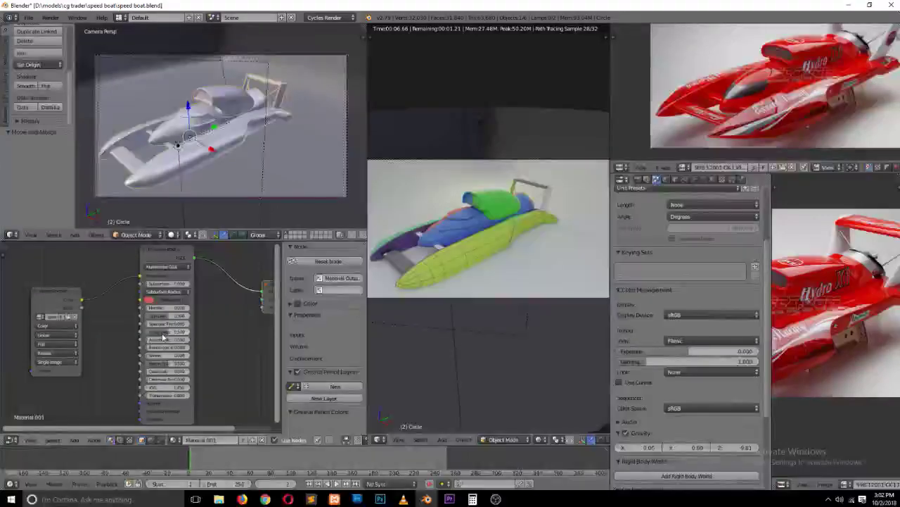
drag(164, 336, 206, 349)
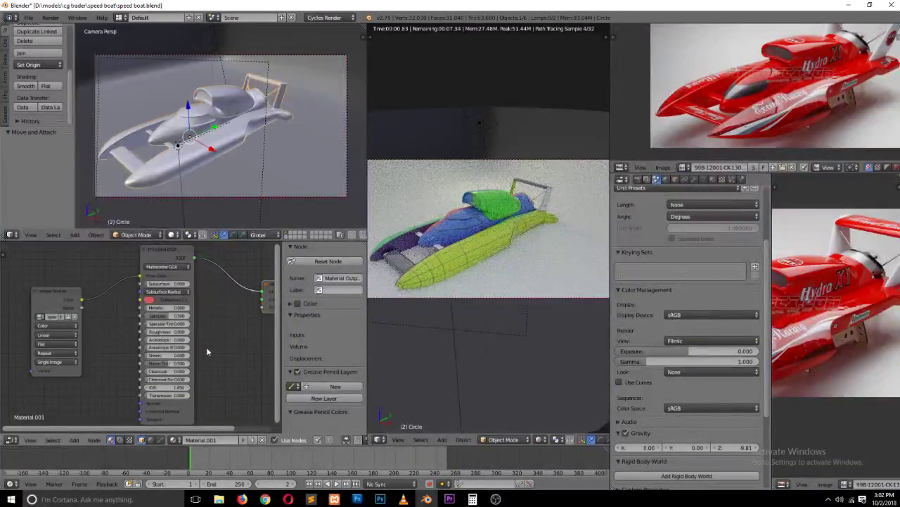
drag(159, 310, 191, 319)
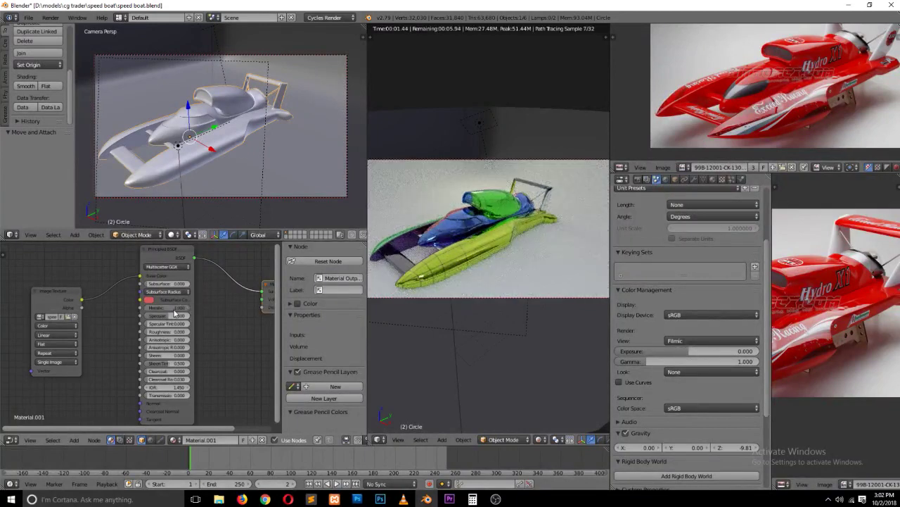
mouse_move(175, 312)
mouse_down()
mouse_move(184, 313)
mouse_move(149, 332)
mouse_up()
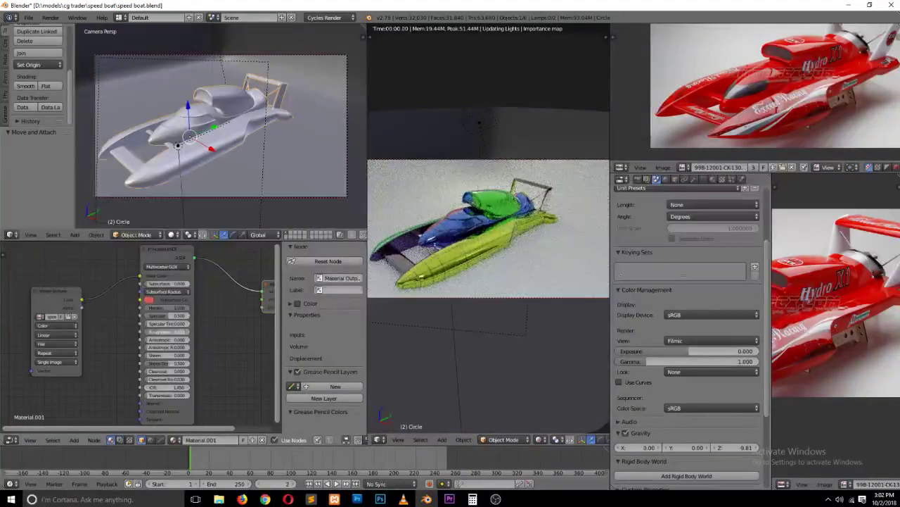
key(ctrl+s)
click(221, 348)
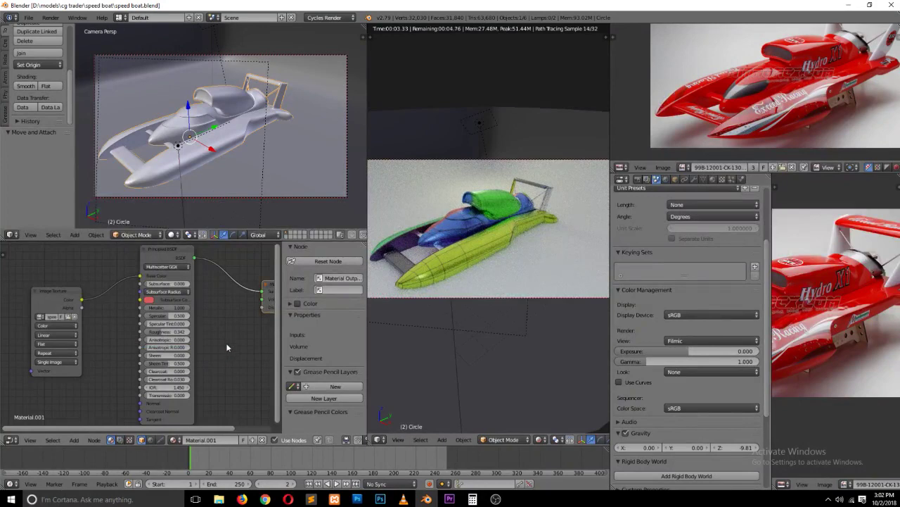
Step: Spread out the texture and shader nodes to make room for a new node
drag(155, 261, 177, 276)
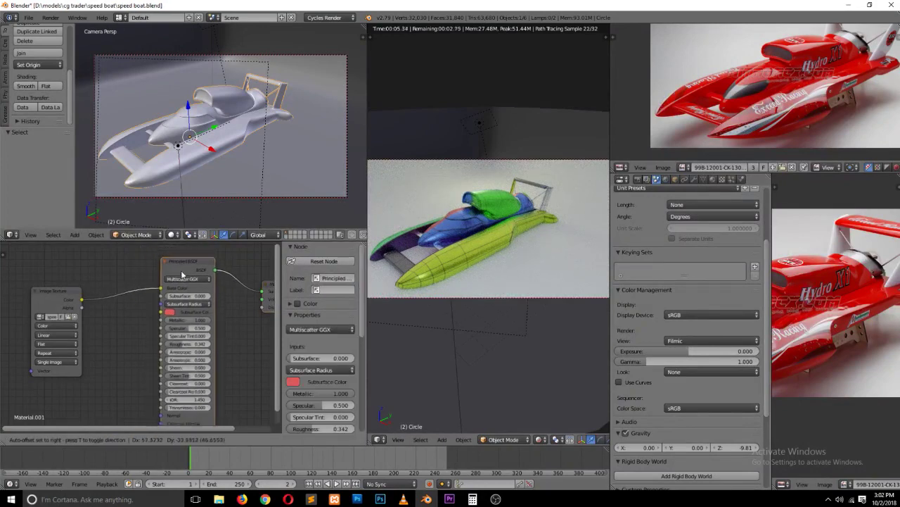
drag(56, 296, 28, 285)
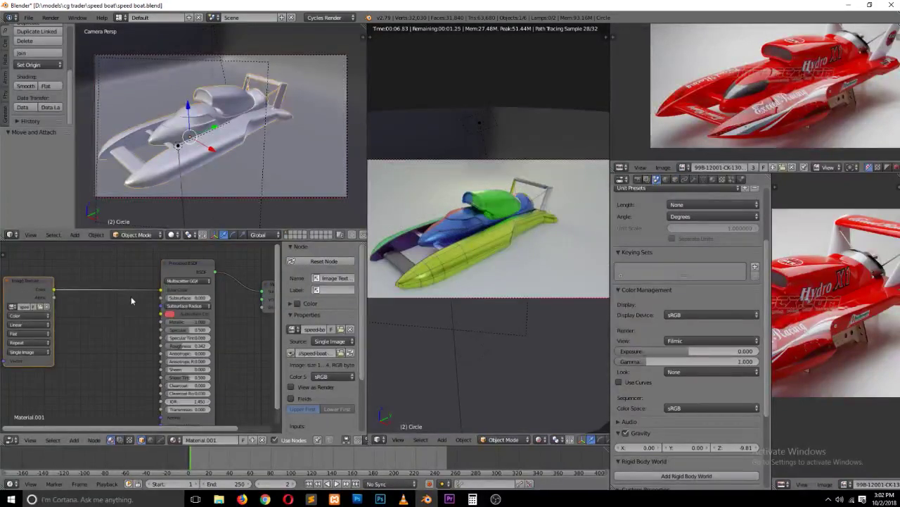
key(shift+a)
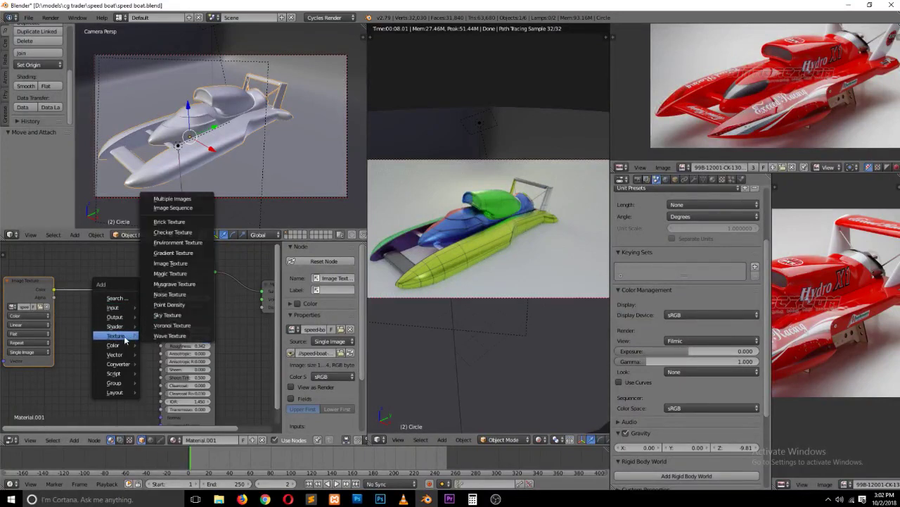
mouse_move(114, 345)
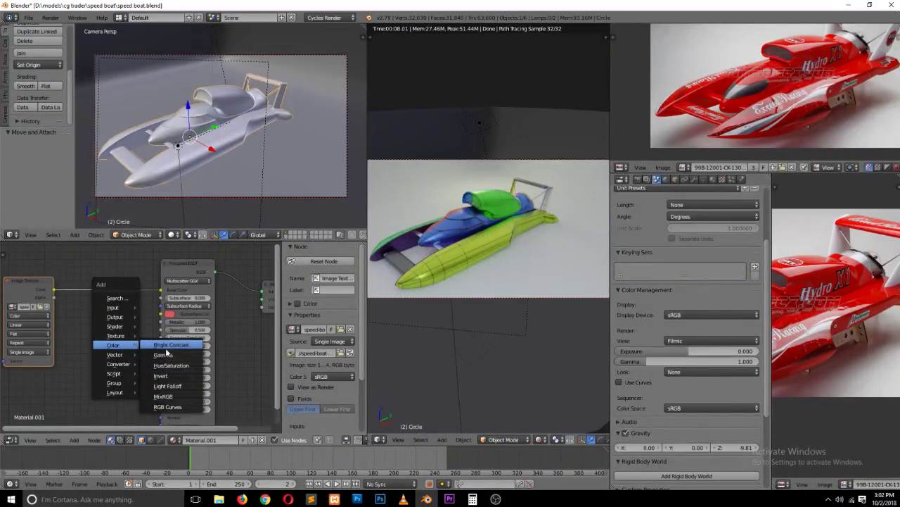
Step: Swap the RGB Curves node for a MixRGB node between the texture and shader
click(168, 407)
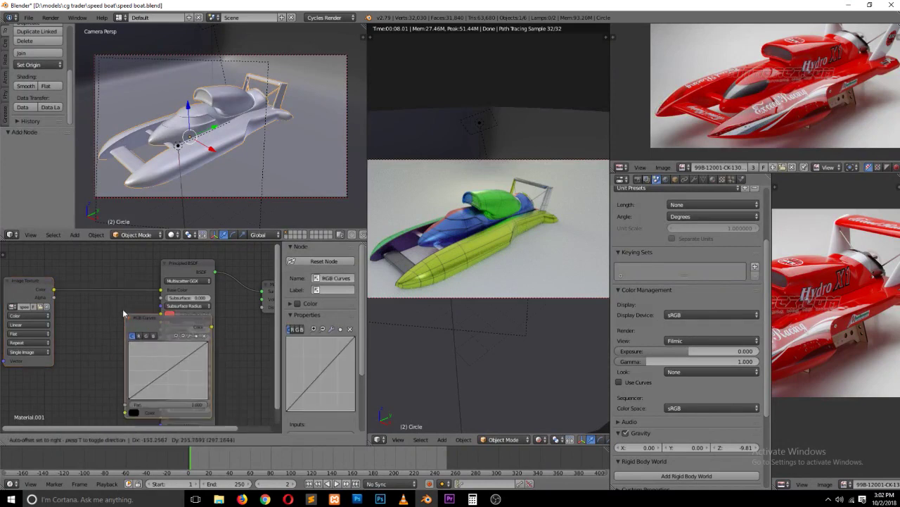
click(90, 320)
key(x)
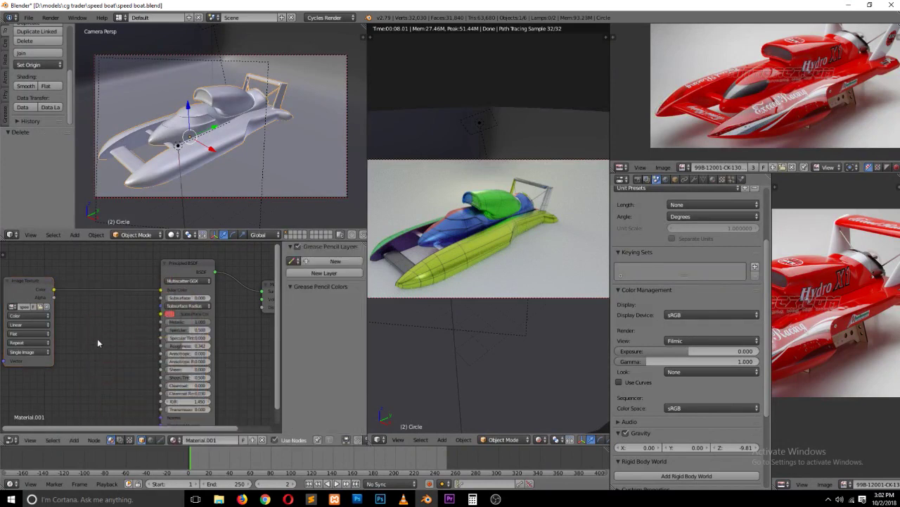
key(shift+a)
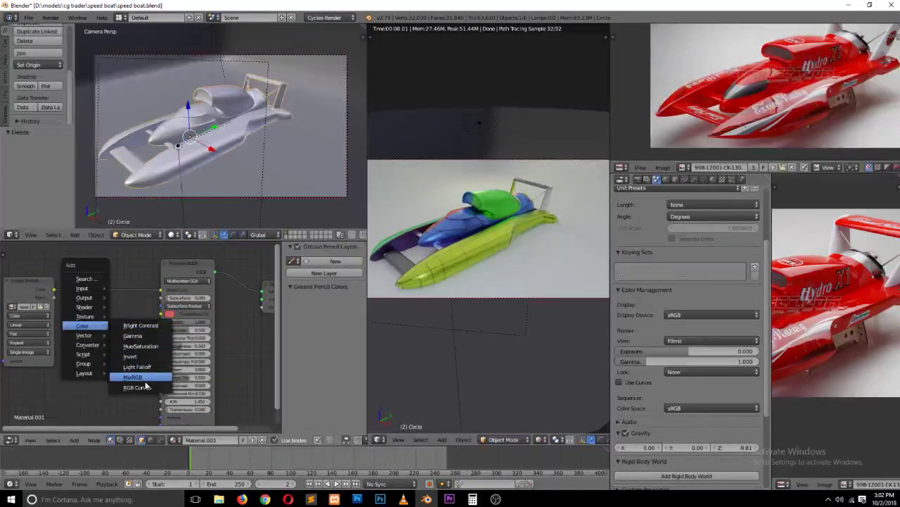
click(141, 378)
click(106, 304)
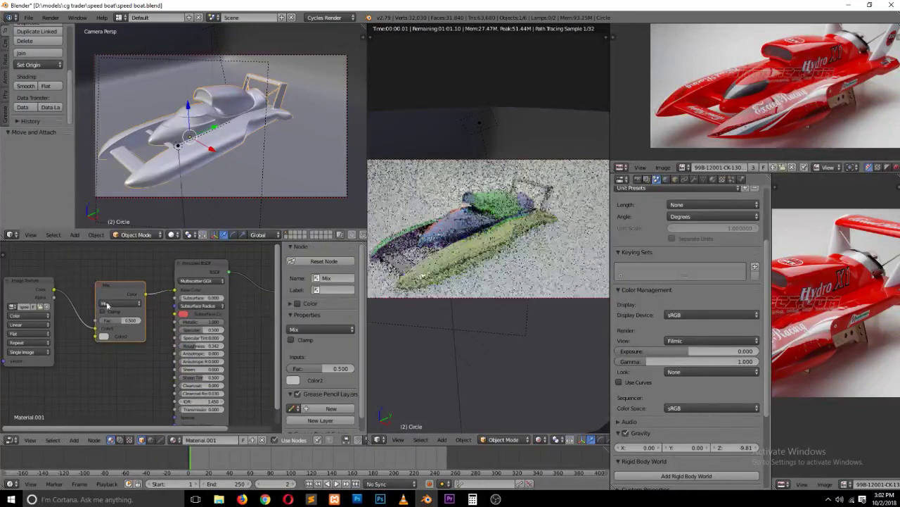
Step: Set the Mix node's Color2 to red, connect the image texture output, and save
click(105, 337)
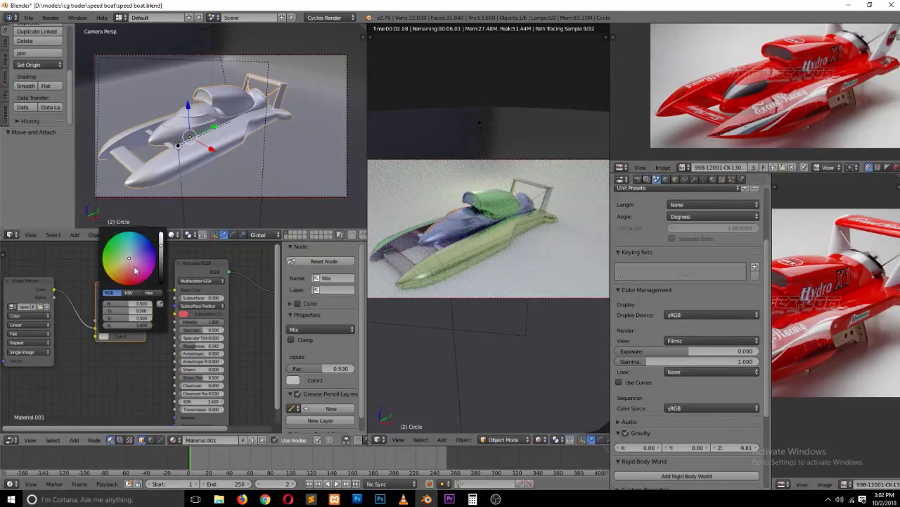
drag(136, 270, 121, 284)
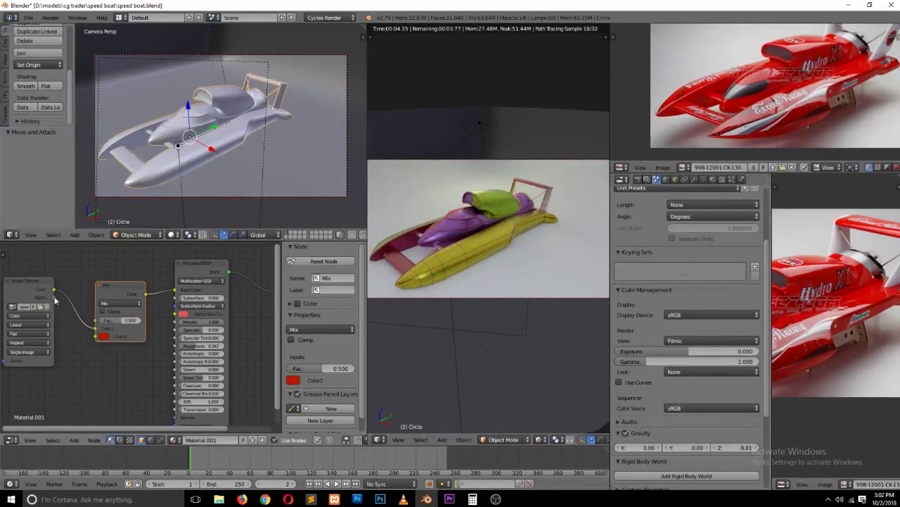
mouse_move(55, 298)
mouse_down()
mouse_move(92, 327)
mouse_move(102, 321)
mouse_up()
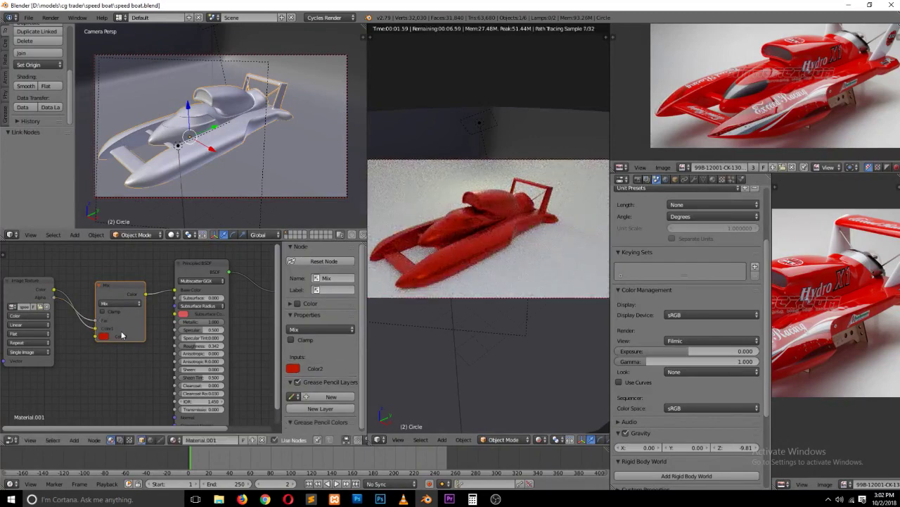
key(ctrl+s)
click(100, 331)
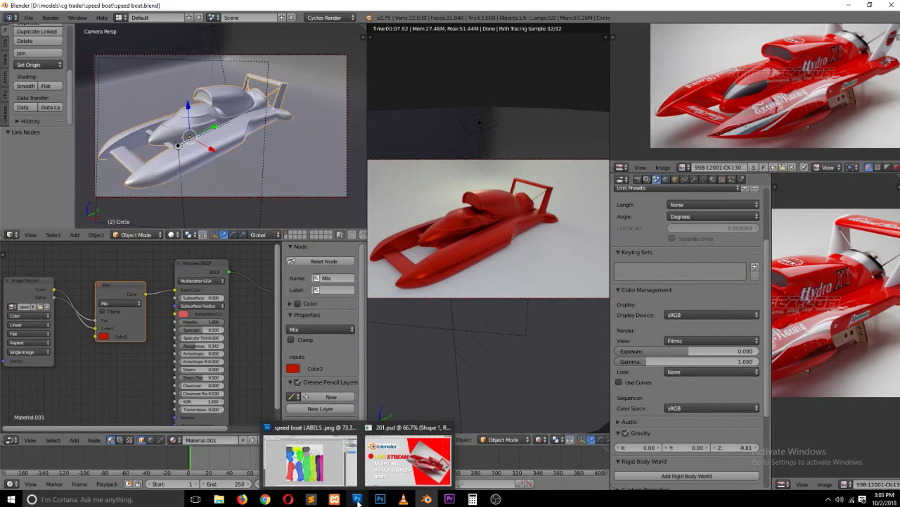
Step: Shade the camera view as Material then Texture, then show speed boat LABELS.png in Photoshop with Layer 0 active
click(359, 502)
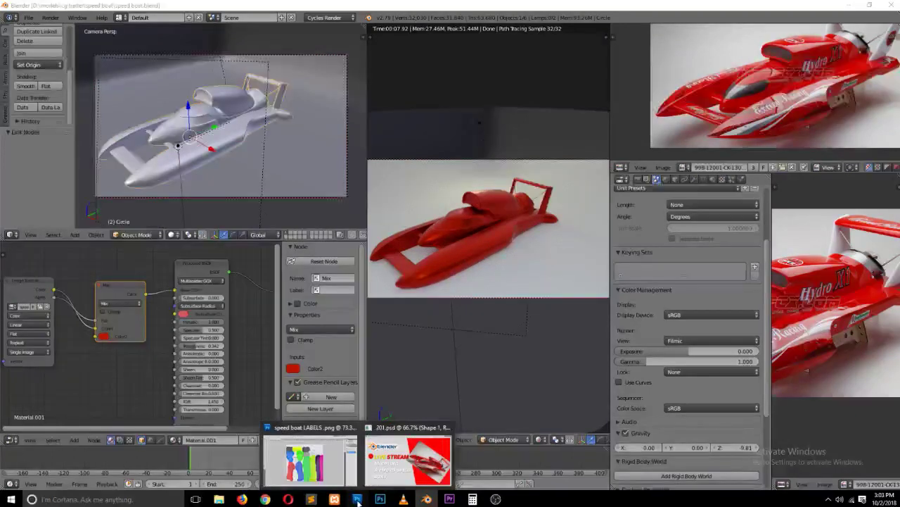
right_click(360, 502)
click(199, 222)
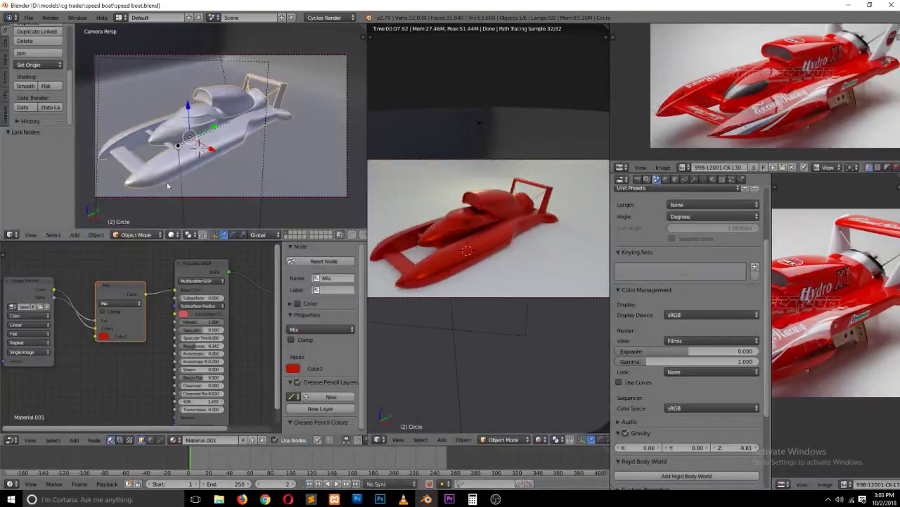
click(174, 235)
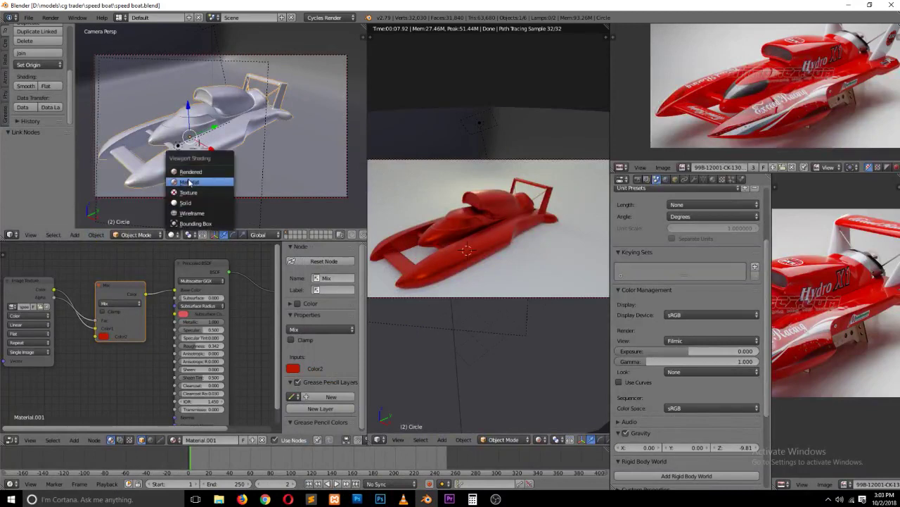
click(188, 182)
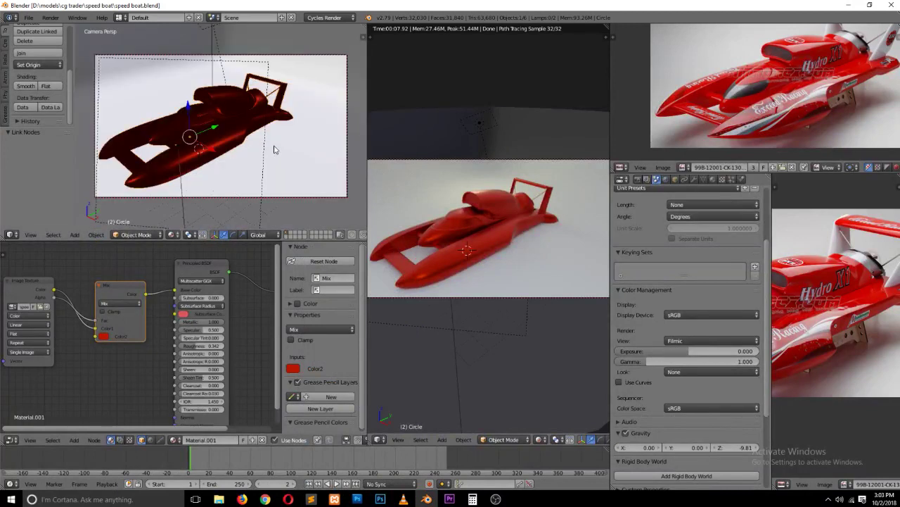
click(171, 235)
click(188, 194)
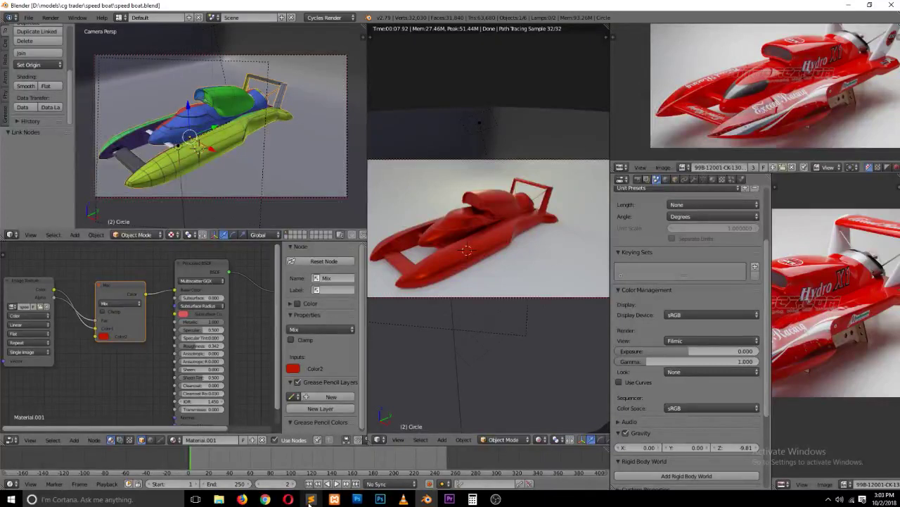
mouse_move(357, 499)
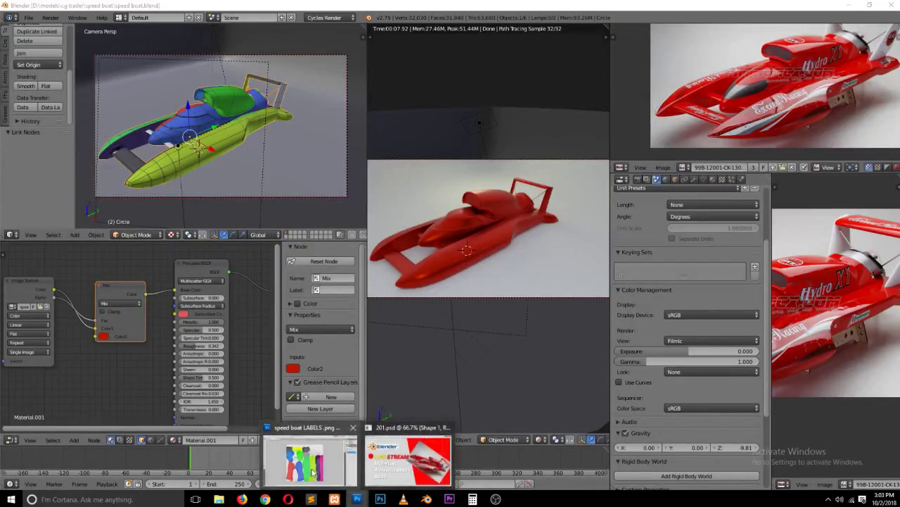
click(324, 461)
click(278, 342)
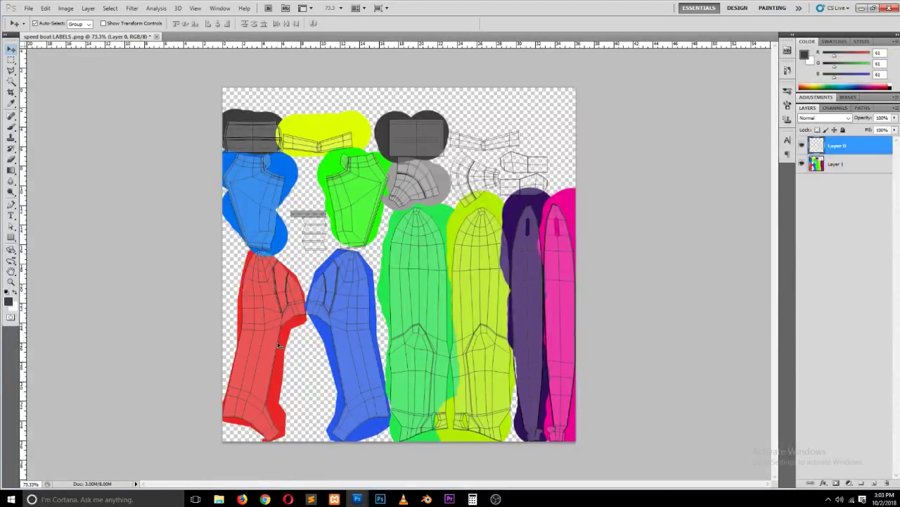
Step: Pick Photoshop's Type tool, then bring the speed boat project folder to the front
key(t)
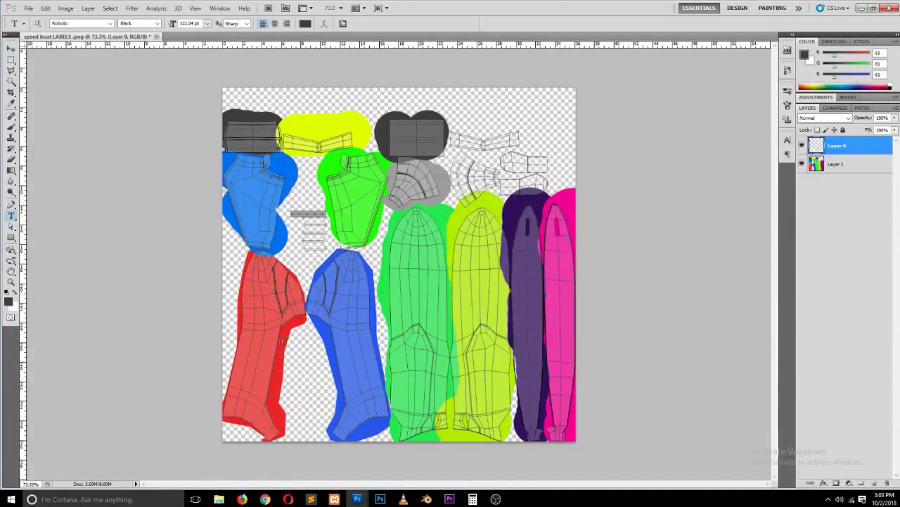
mouse_move(219, 499)
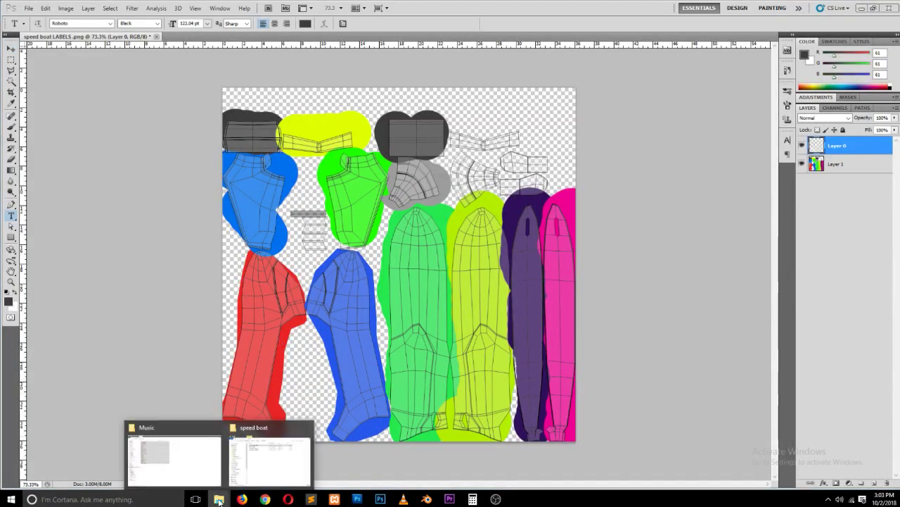
click(247, 481)
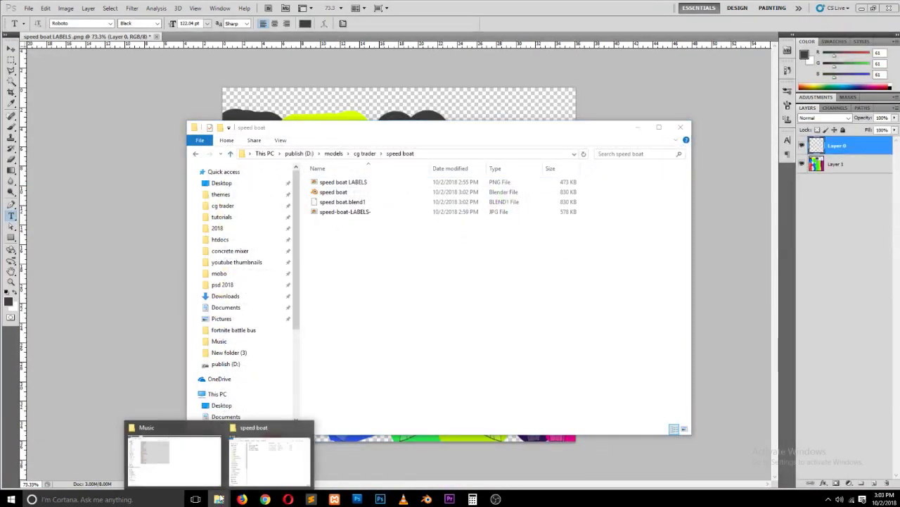
Step: View the red-black boat photo in Desktop's New folder (3), then close it and minimize that folder
click(173, 457)
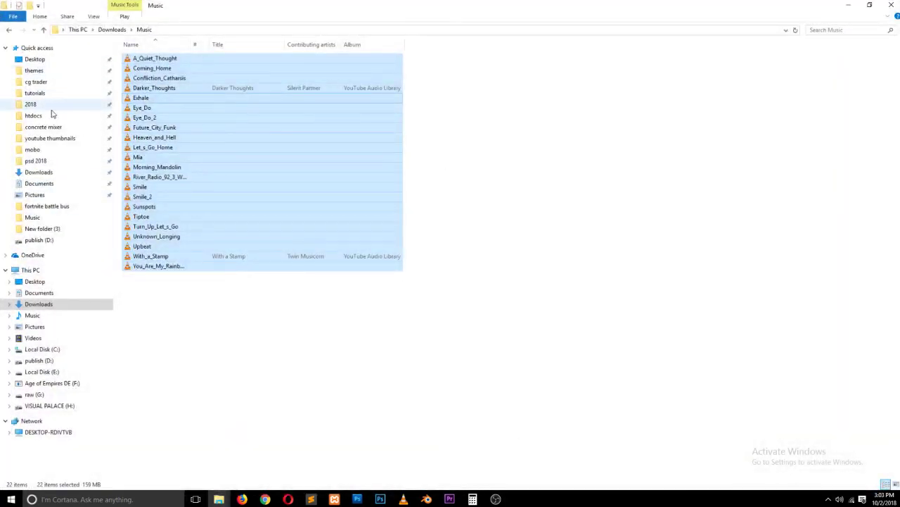
click(52, 60)
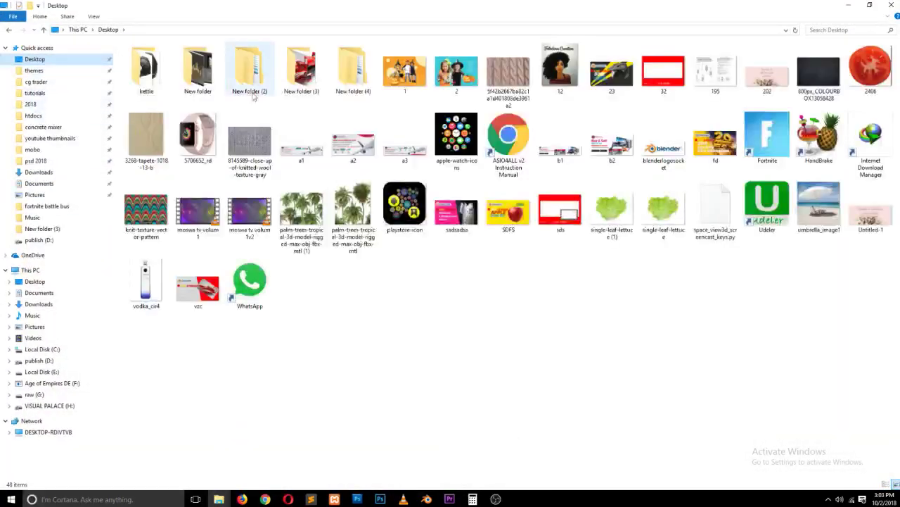
double_click(301, 71)
double_click(197, 71)
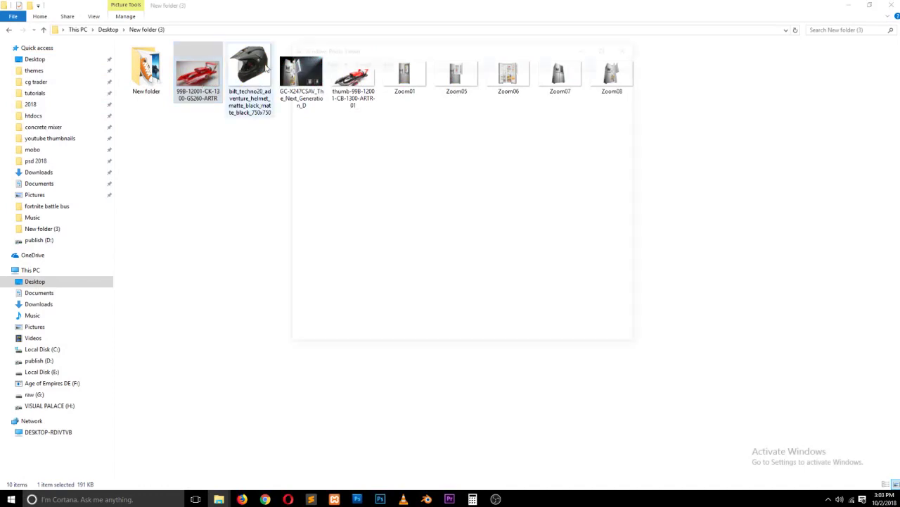
drag(426, 44, 899, 77)
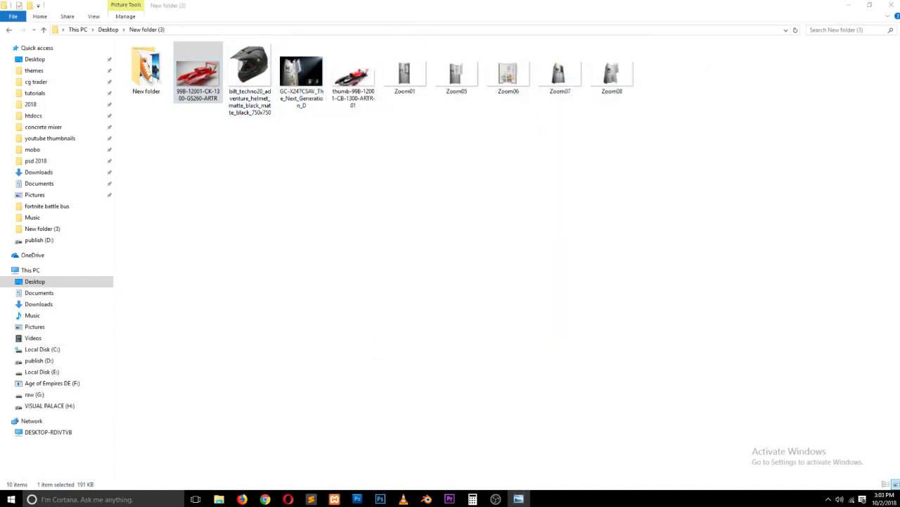
double_click(353, 74)
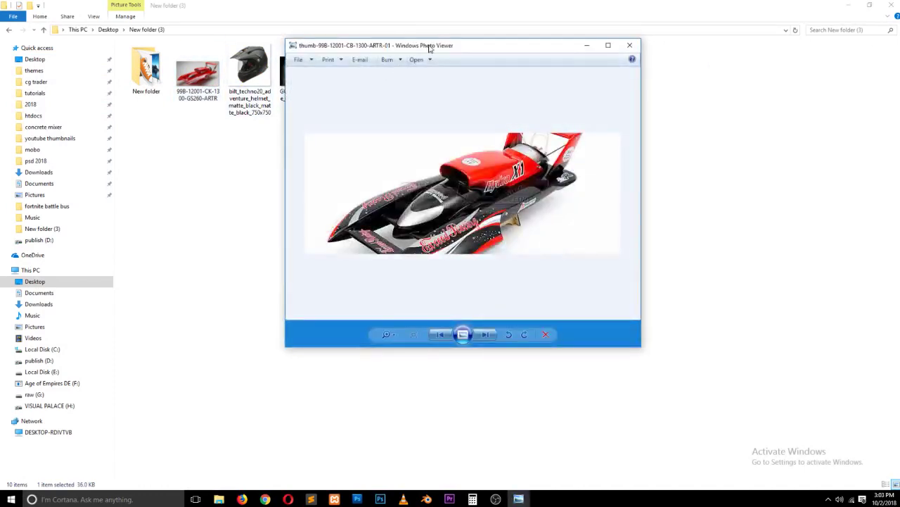
drag(429, 46, 899, 56)
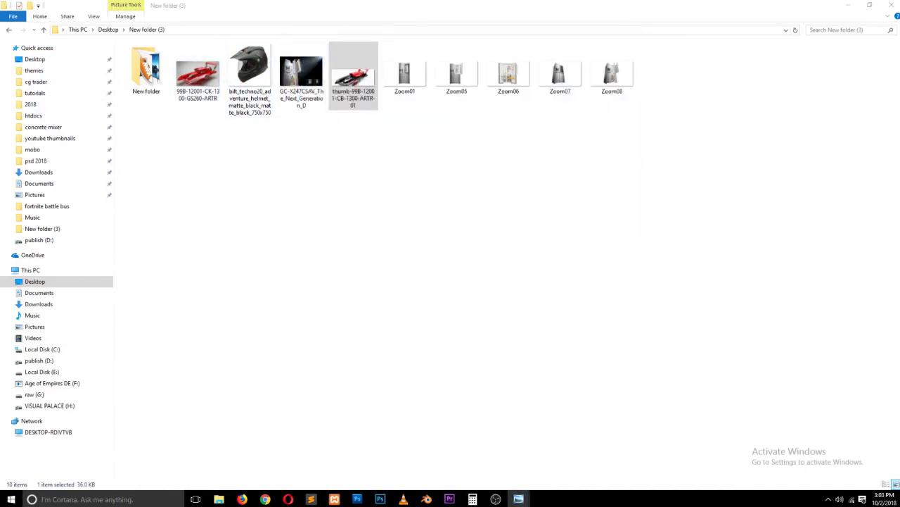
click(849, 5)
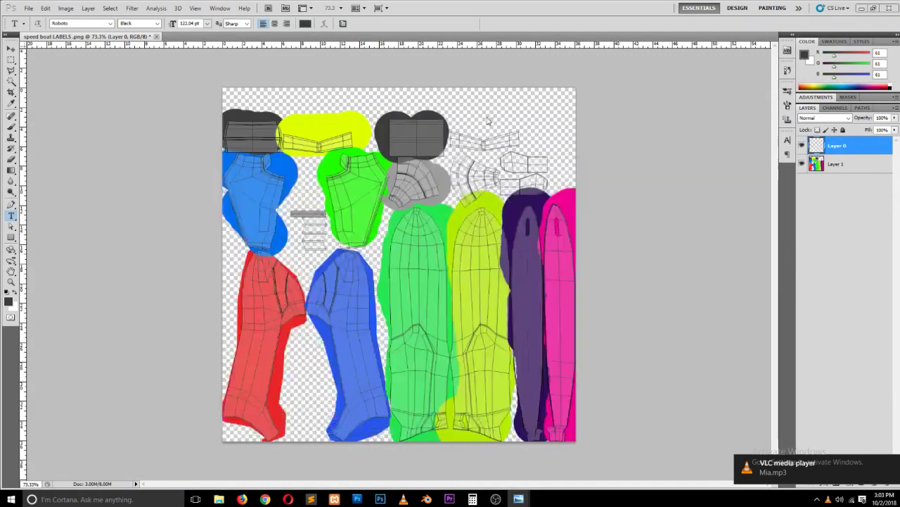
Step: Type 'Exceed Racing' as a text layer on the blue piece of the label map
click(453, 117)
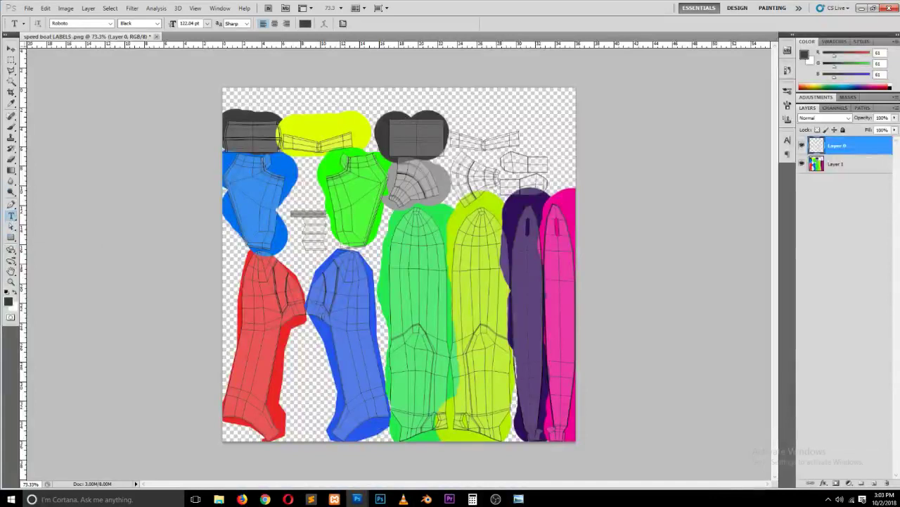
click(366, 332)
text(EXCEED)
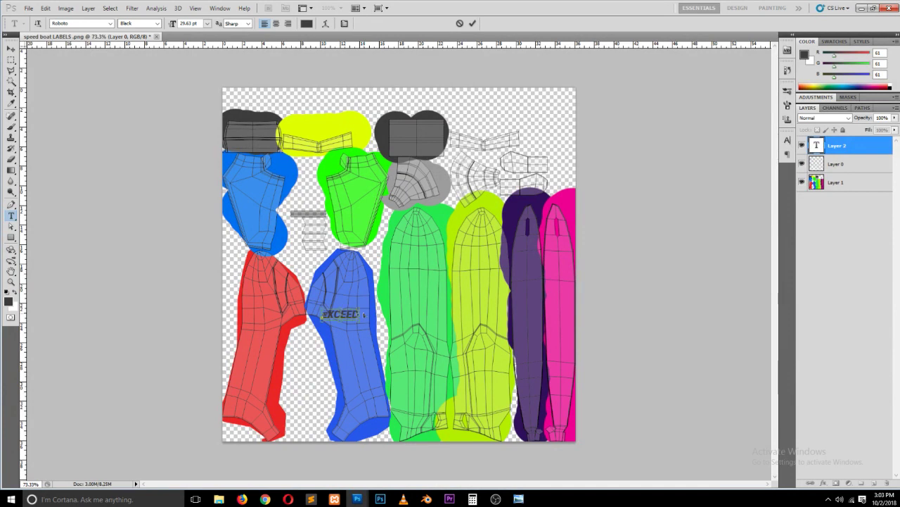
double_click(364, 314)
key(BackSpace)
text(Exceed)
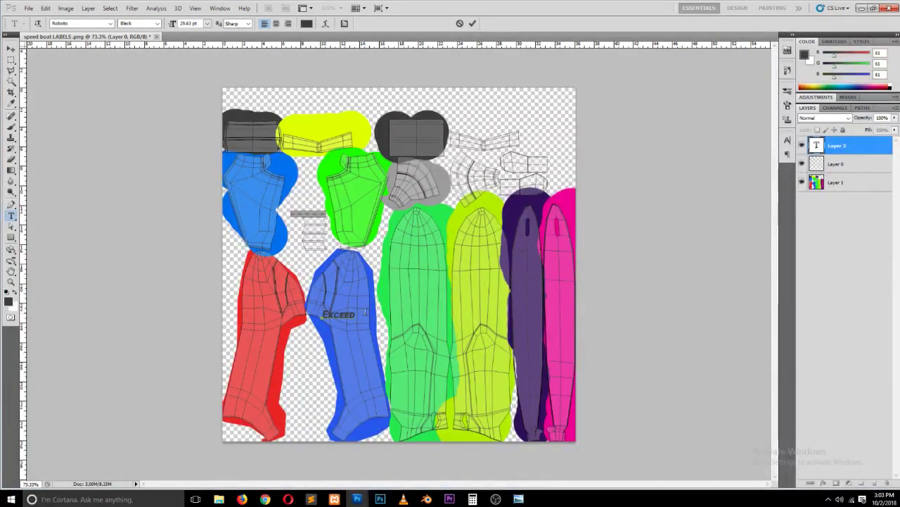
text( Racing)
key(ctrl+Return)
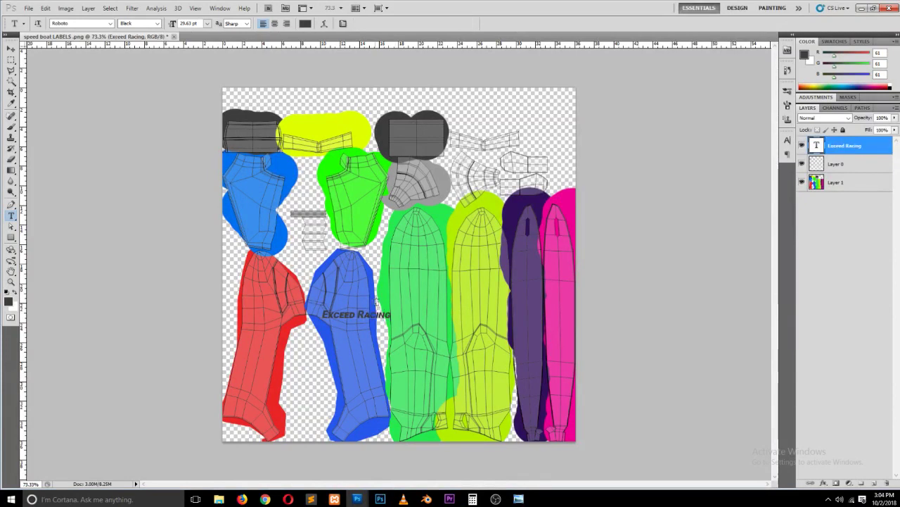
Step: Scale the Exceed Racing text up about three times, then undock the texture document window
key(ctrl+t)
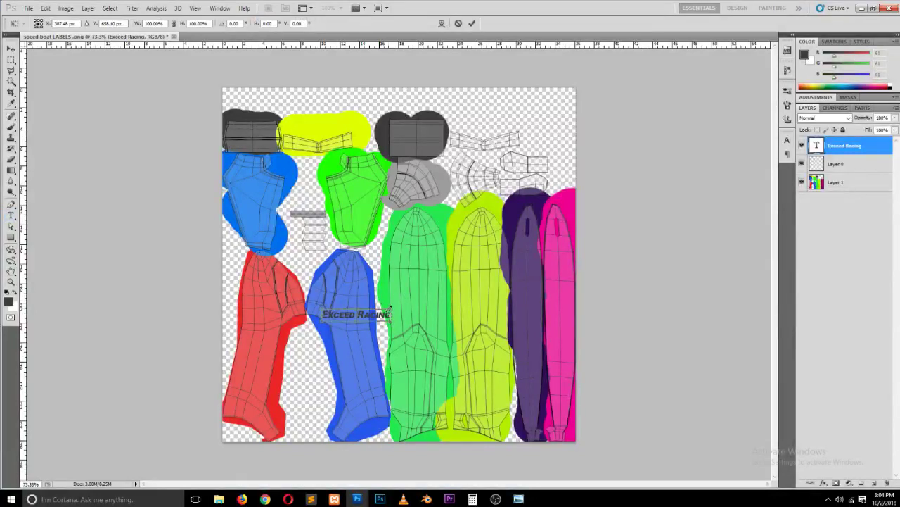
alt+shift+drag(389, 311, 459, 290)
key(Return)
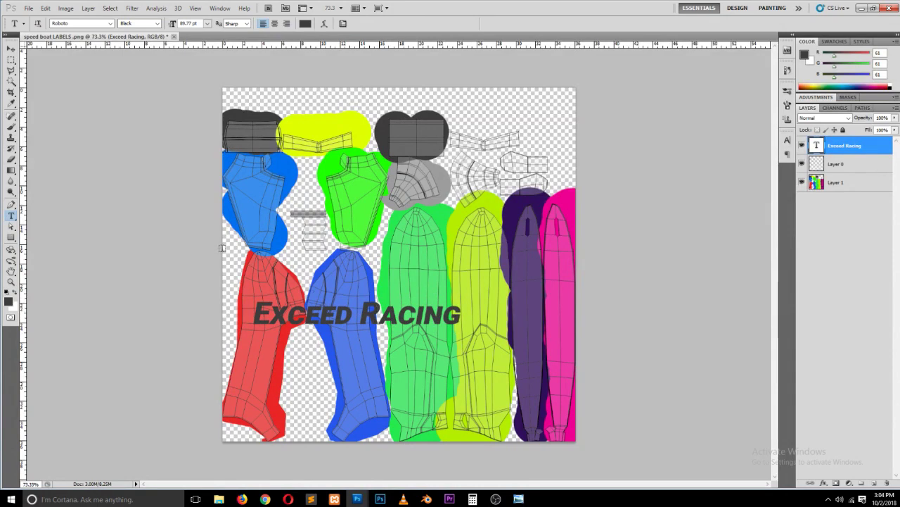
key(v)
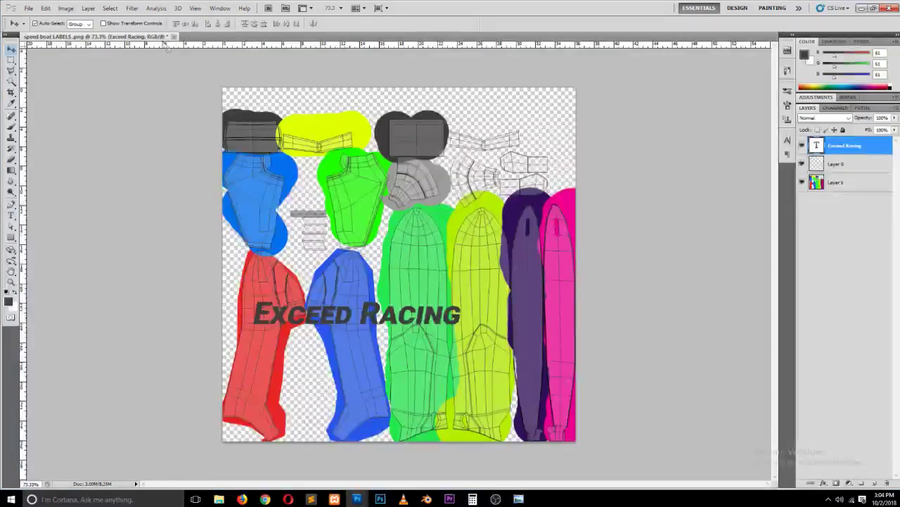
drag(163, 37, 196, 50)
right_click(196, 51)
Step: Double the image size to 2048 x 2048 px
click(226, 67)
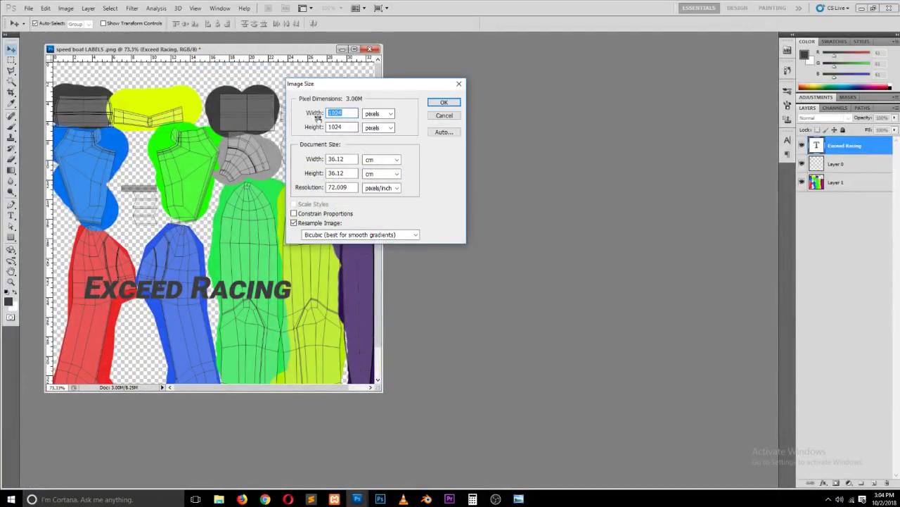
text(2048)
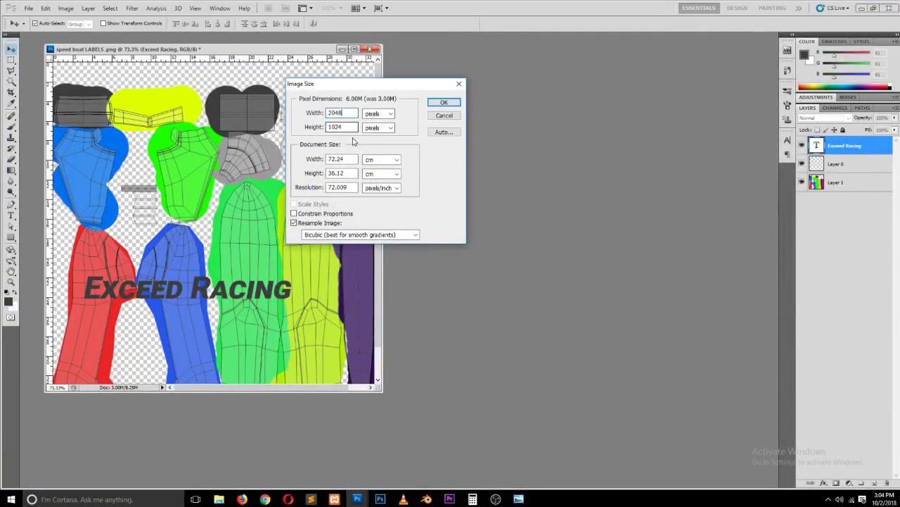
double_click(341, 127)
text(2045)
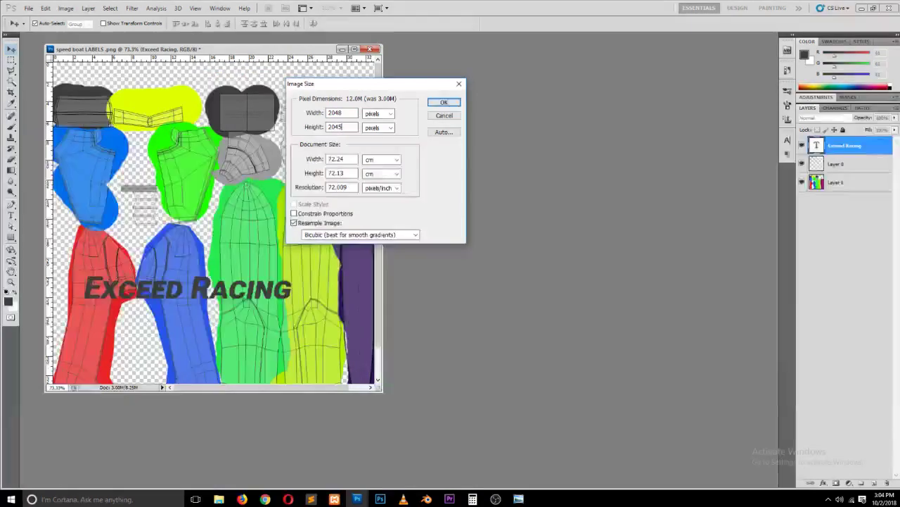
text(8)
click(445, 104)
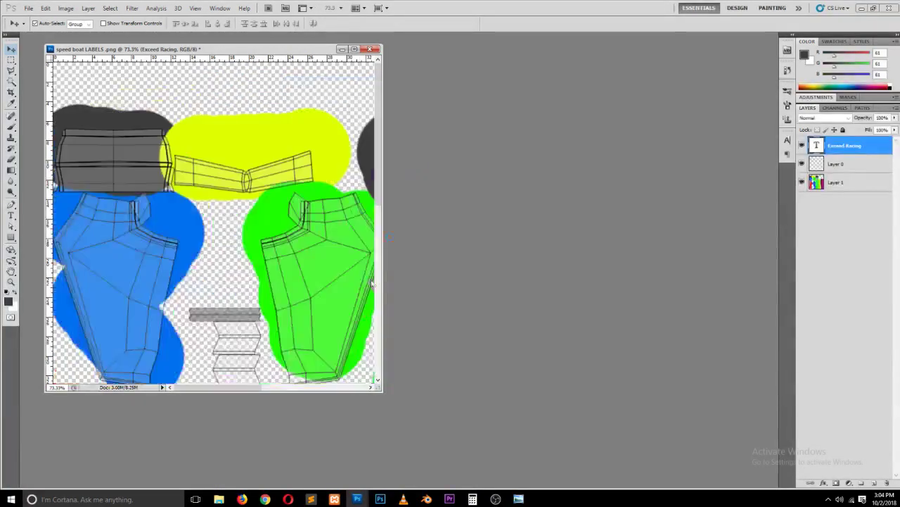
Step: Nudge the Exceed Racing text lower-left and shrink it with Free Transform
drag(384, 392, 587, 458)
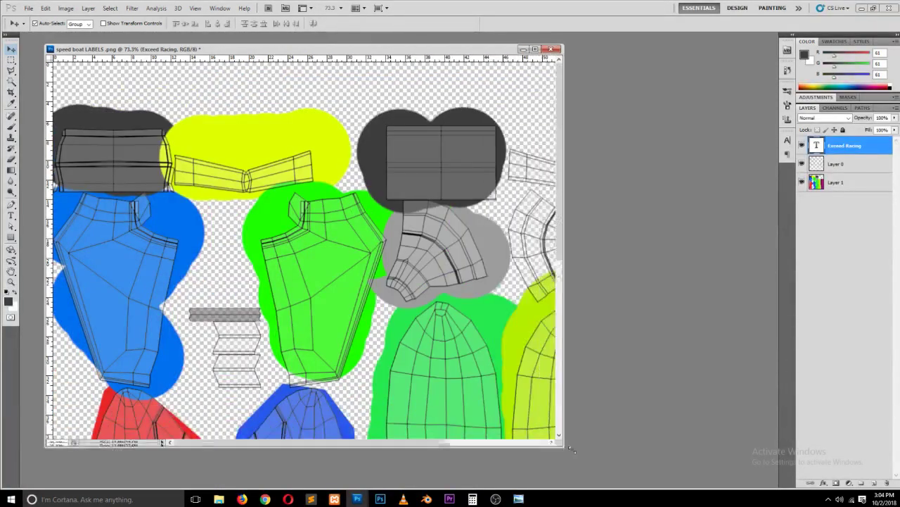
alt+scroll(348, 327, down, 3)
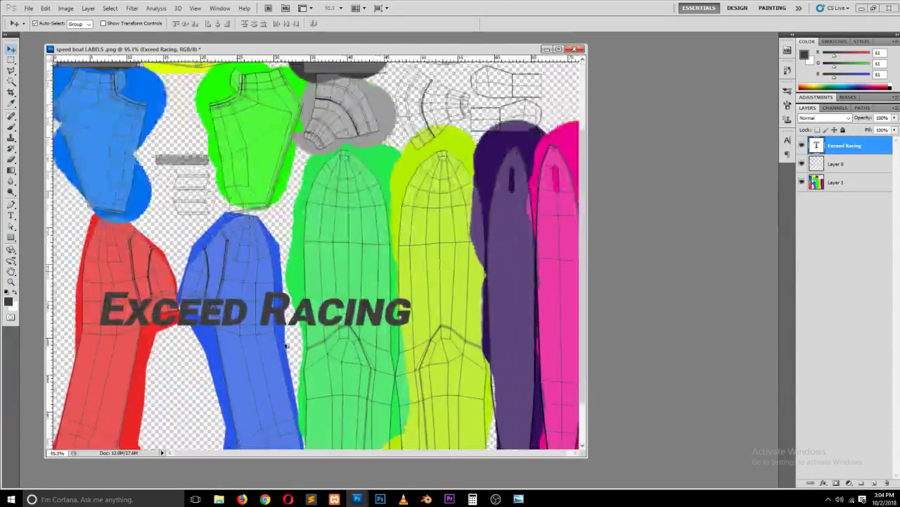
alt+scroll(274, 310, up, 2)
drag(273, 309, 268, 316)
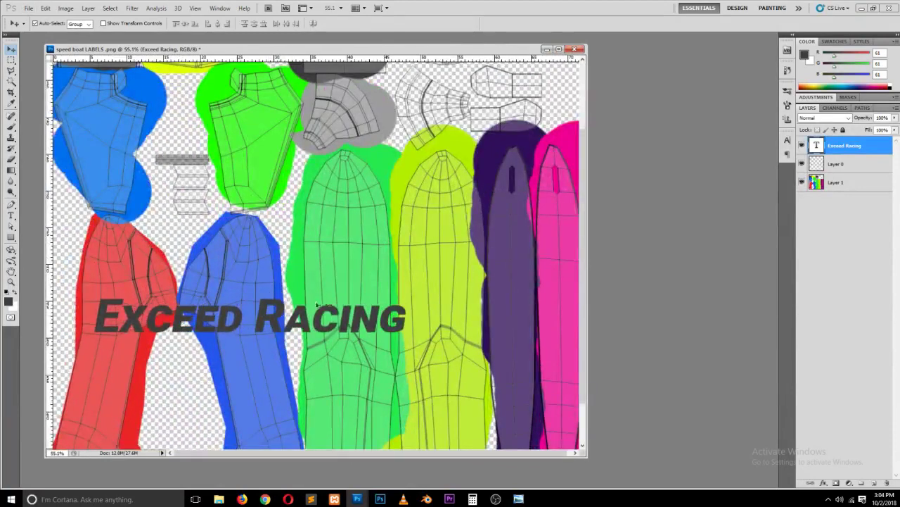
key(ctrl+t)
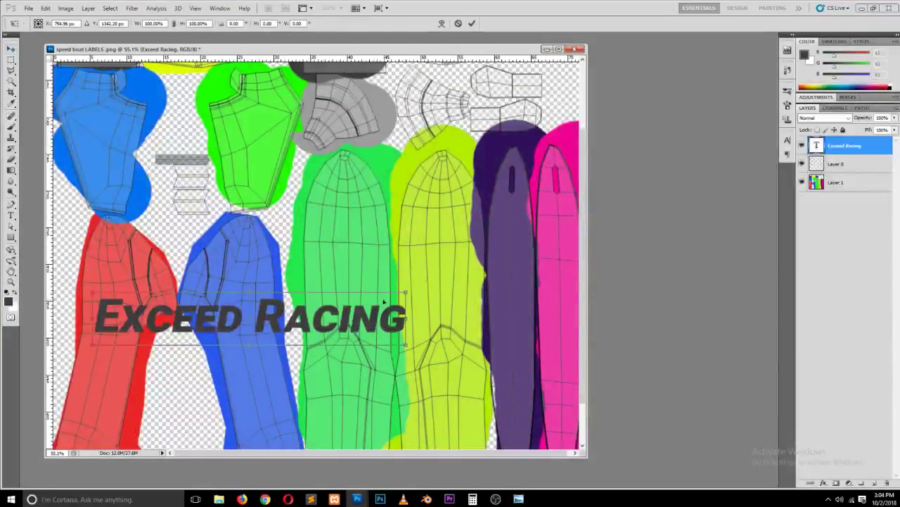
alt+shift+drag(405, 293, 333, 307)
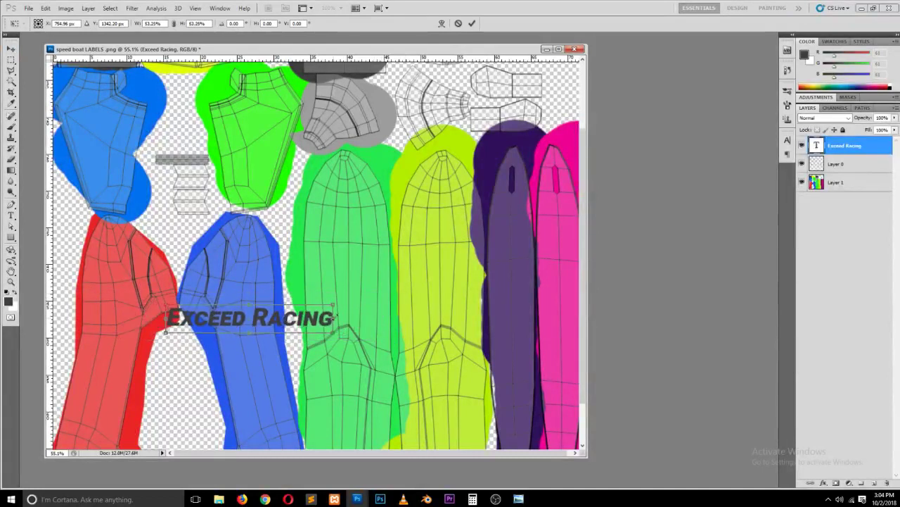
key(Return)
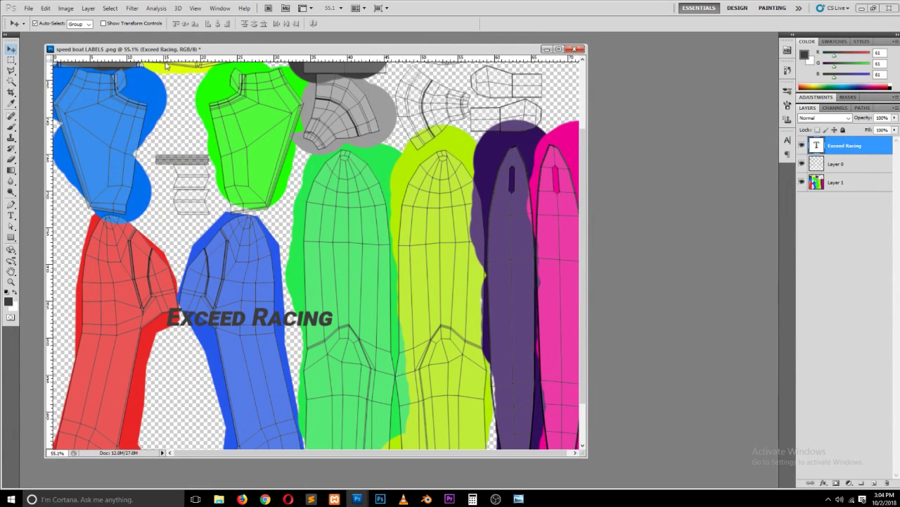
Step: Make the Exceed Racing text white and give it a Stroke outline layer style
key(t)
click(294, 24)
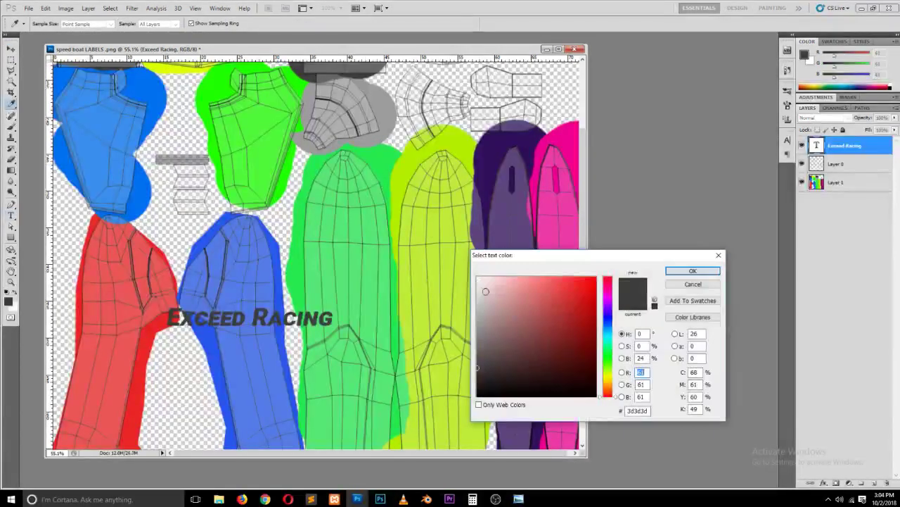
click(485, 290)
click(670, 275)
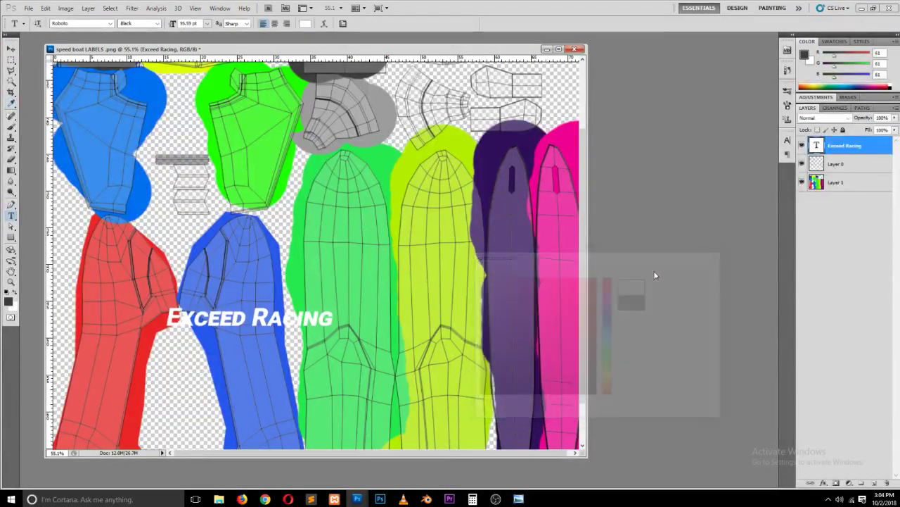
double_click(878, 154)
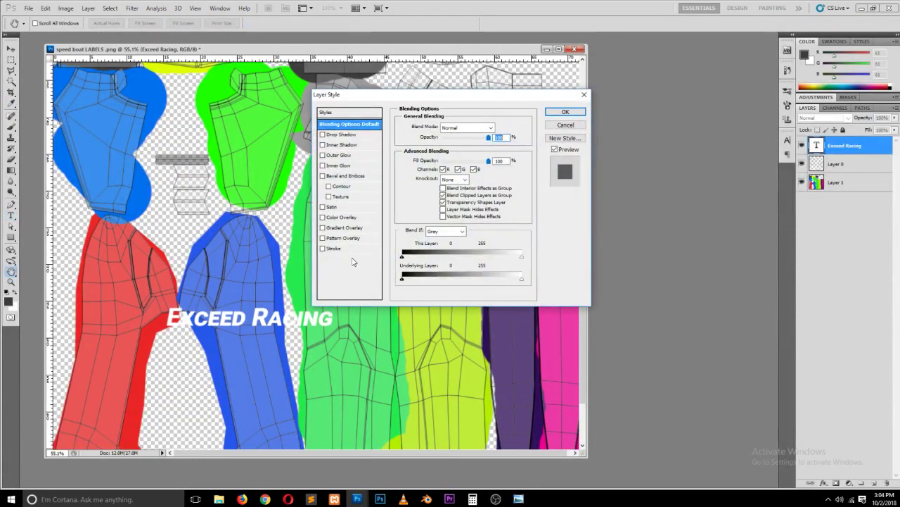
click(341, 249)
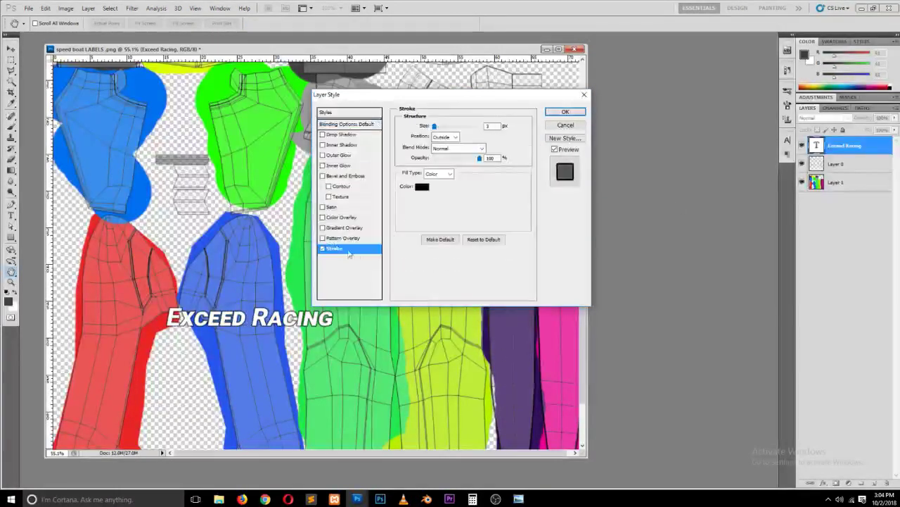
click(566, 112)
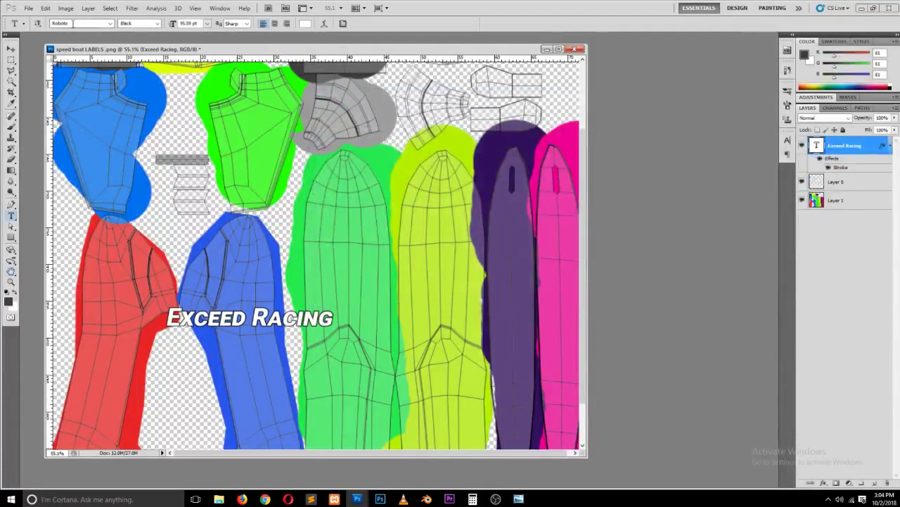
Step: Change the text's font from Roboto Black to the MJ AlGhifari script face
click(110, 23)
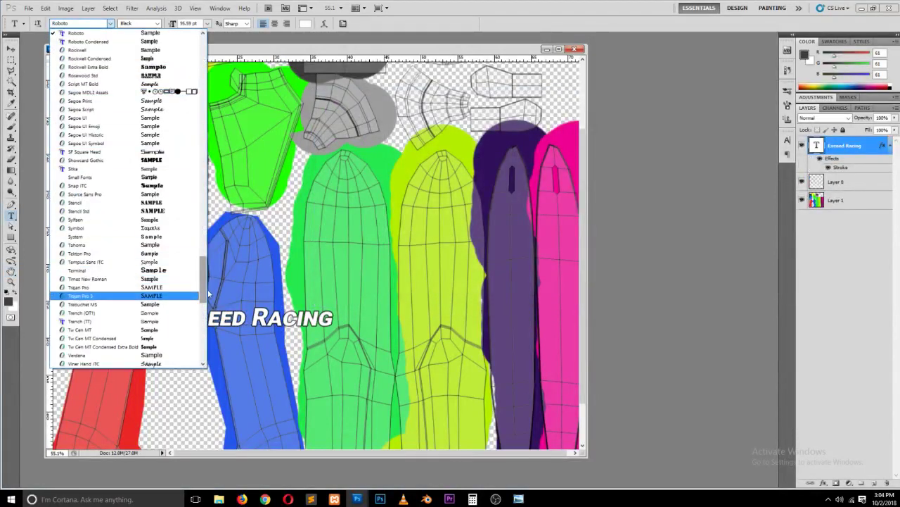
click(179, 176)
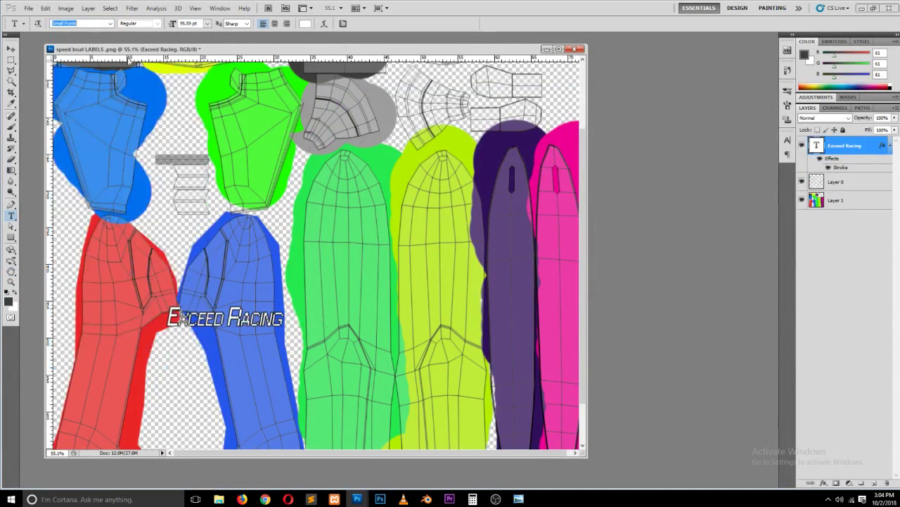
click(110, 23)
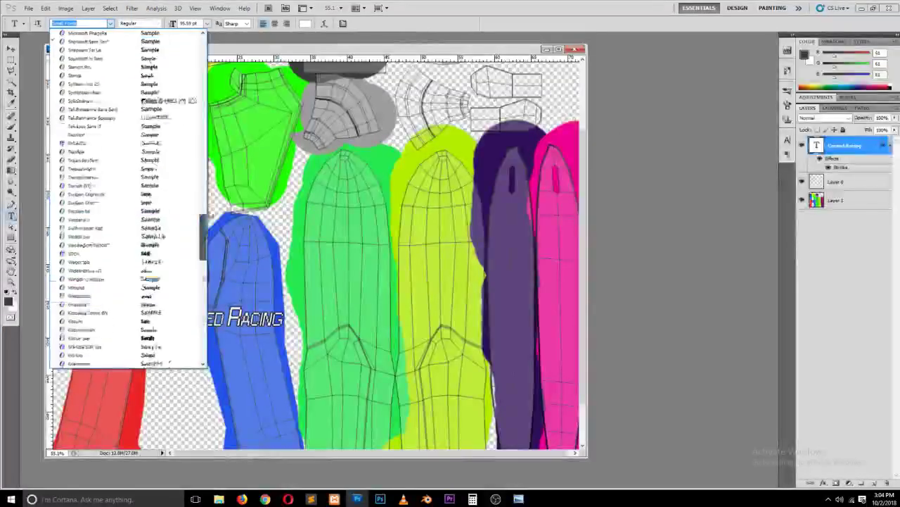
drag(203, 237, 204, 43)
click(151, 33)
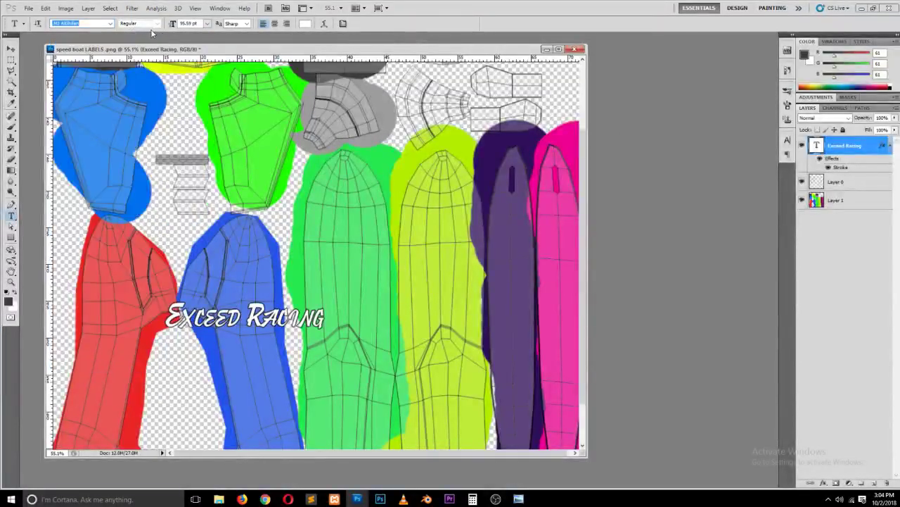
click(12, 48)
key(ctrl+alt+a)
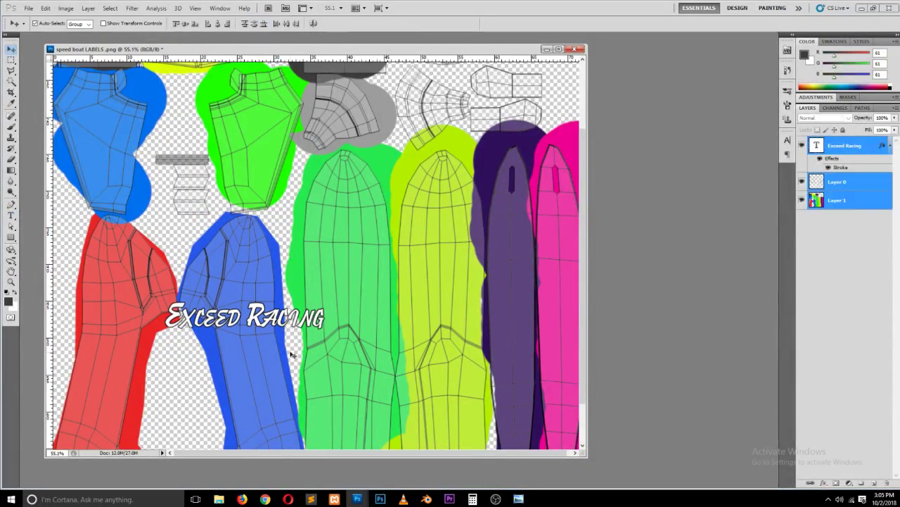
click(291, 354)
Step: Rotate the Exceed Racing text to run vertically on the red hull piece
drag(294, 321, 211, 311)
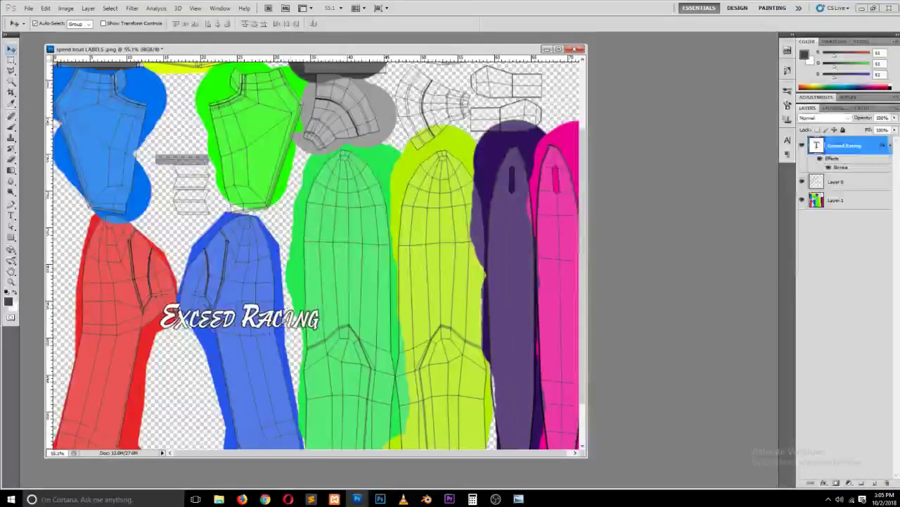
key(ctrl+t)
mouse_move(258, 287)
mouse_down()
mouse_move(171, 358)
mouse_move(185, 326)
mouse_up()
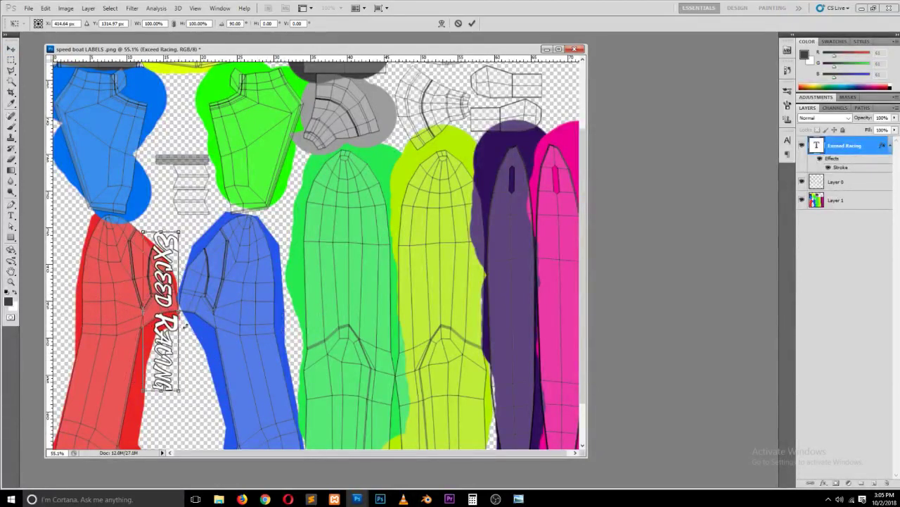
drag(151, 283, 98, 302)
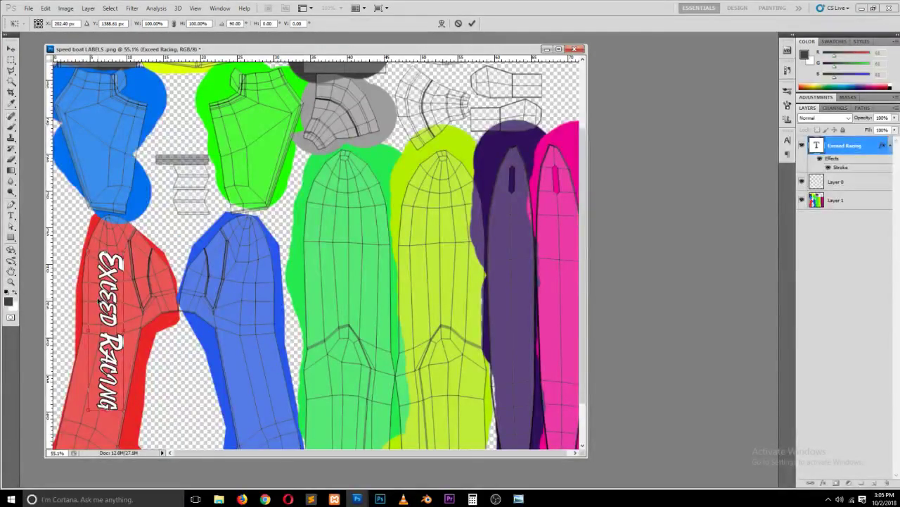
key(Return)
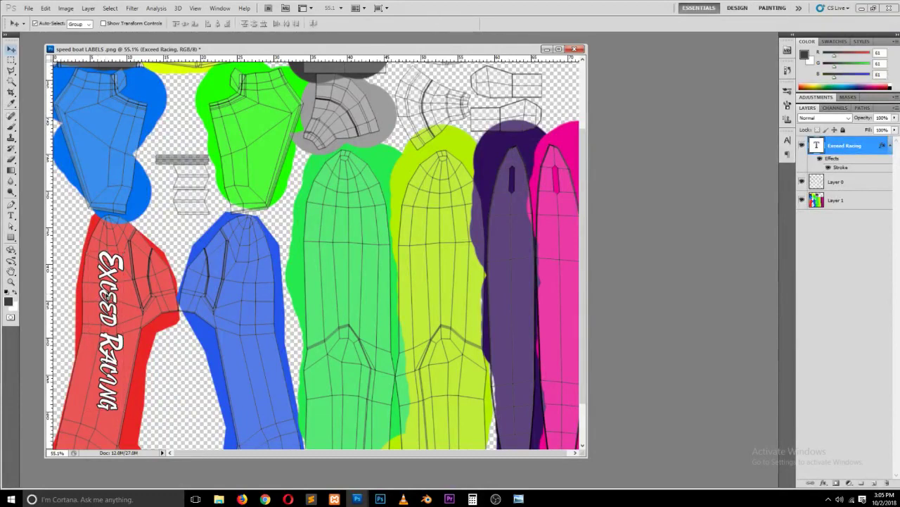
Step: Put an Exceed Racing label on the green hull piece, scaled to about 77 percent
alt+scroll(120, 289, down, 1)
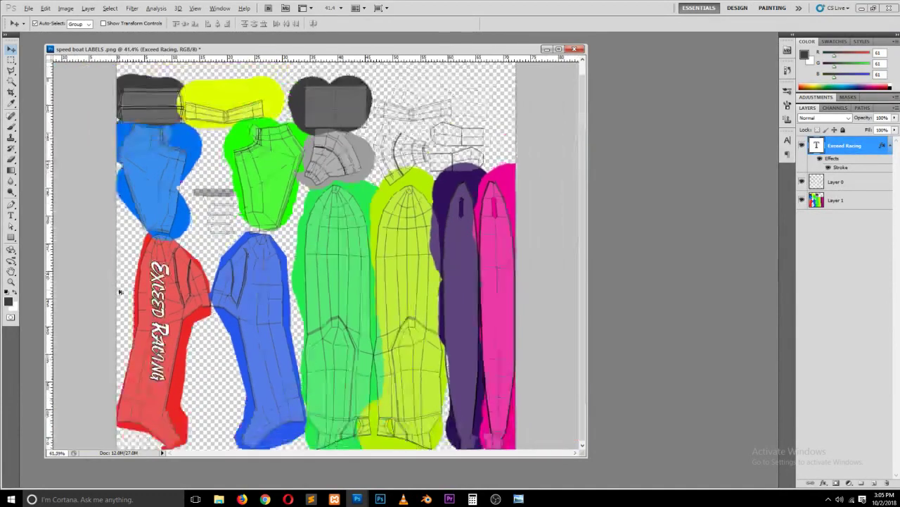
click(253, 280)
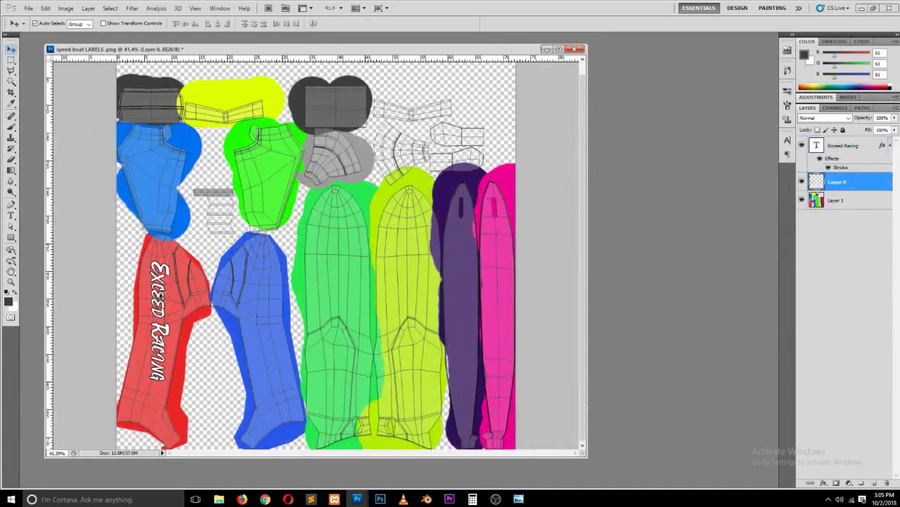
click(157, 299)
drag(157, 299, 350, 271)
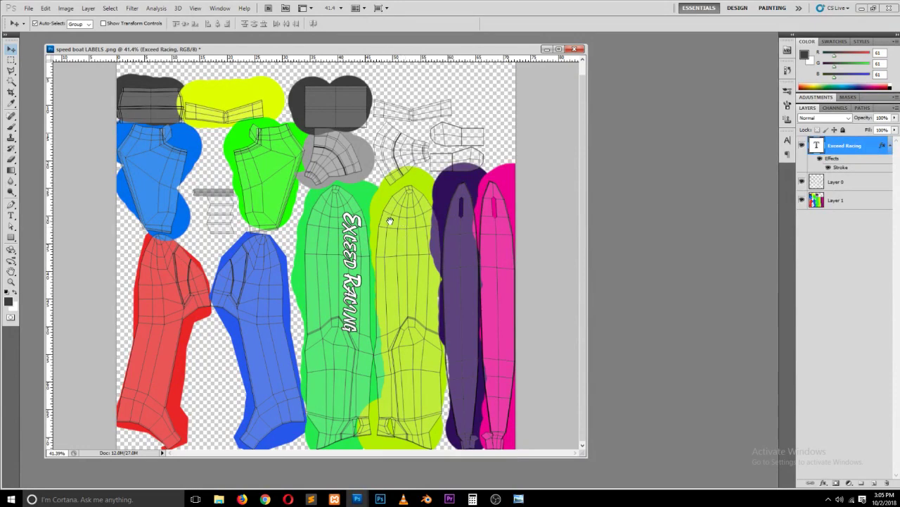
key(ctrl+t)
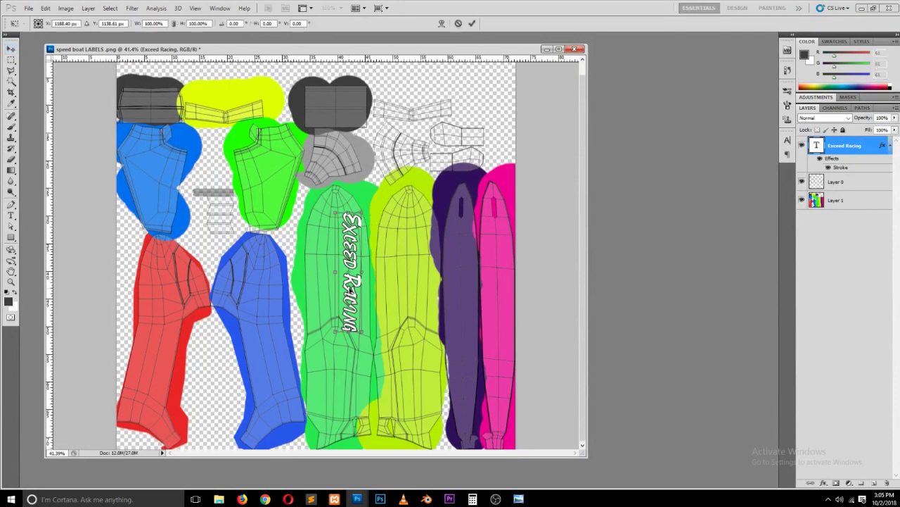
alt+shift+drag(364, 325, 353, 318)
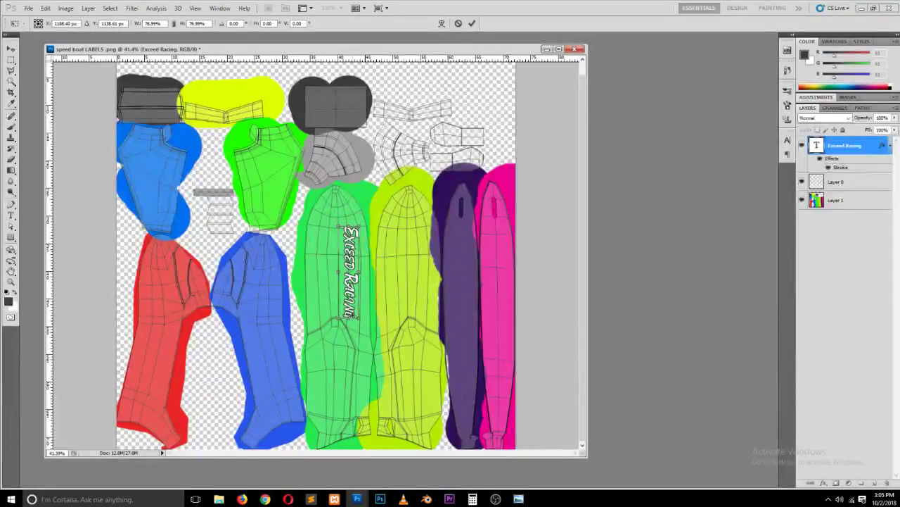
mouse_move(351, 258)
mouse_down()
mouse_move(354, 249)
mouse_move(427, 252)
mouse_up()
key(Return)
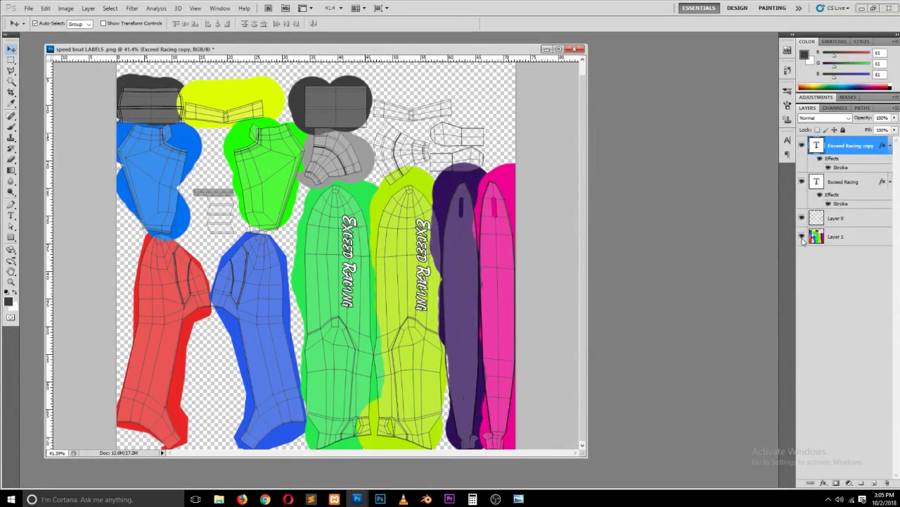
Step: Hide Layer 1 and Layer 0, then export the labels as PNG-24 over the existing file
click(802, 237)
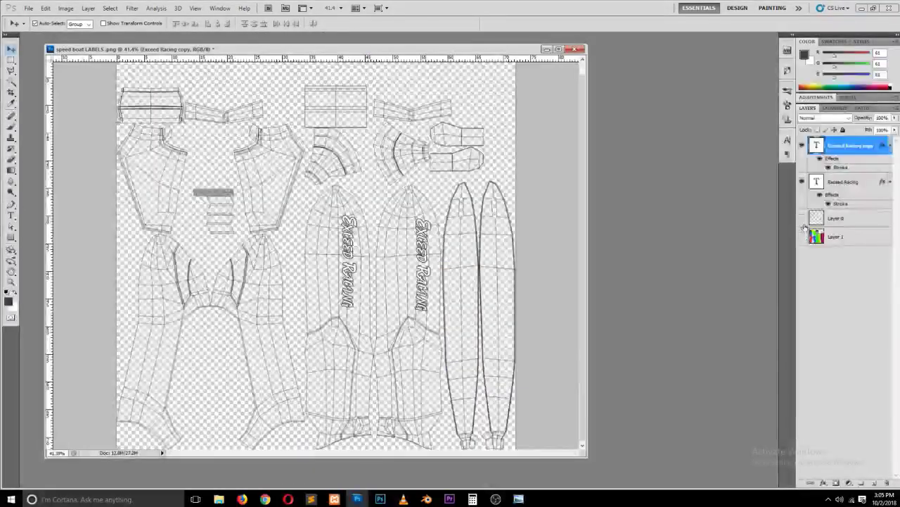
click(802, 218)
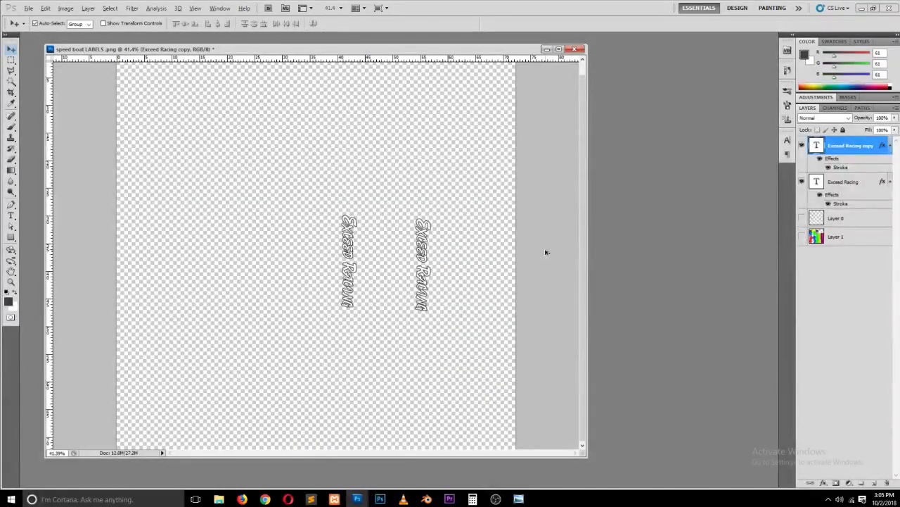
key(ctrl+alt+shift+s)
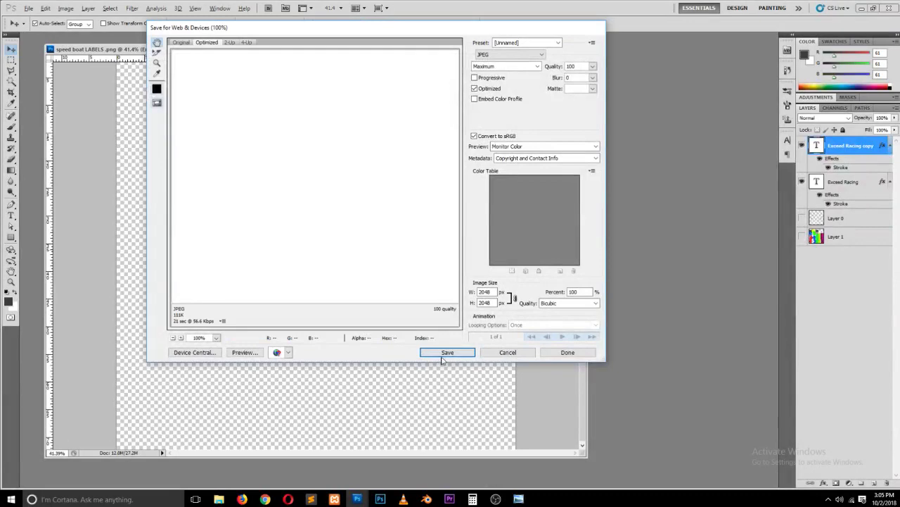
click(443, 354)
click(407, 287)
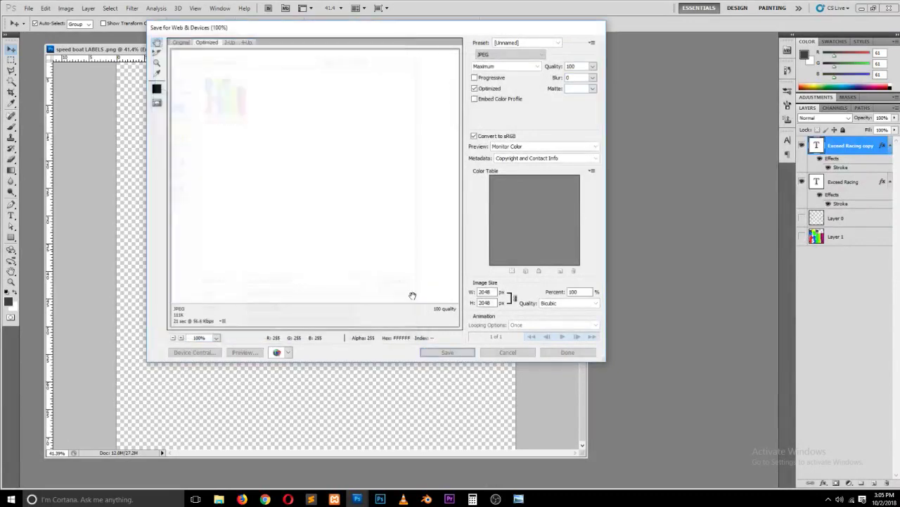
key(alt+Down)
key(Down)
key(Down)
key(Return)
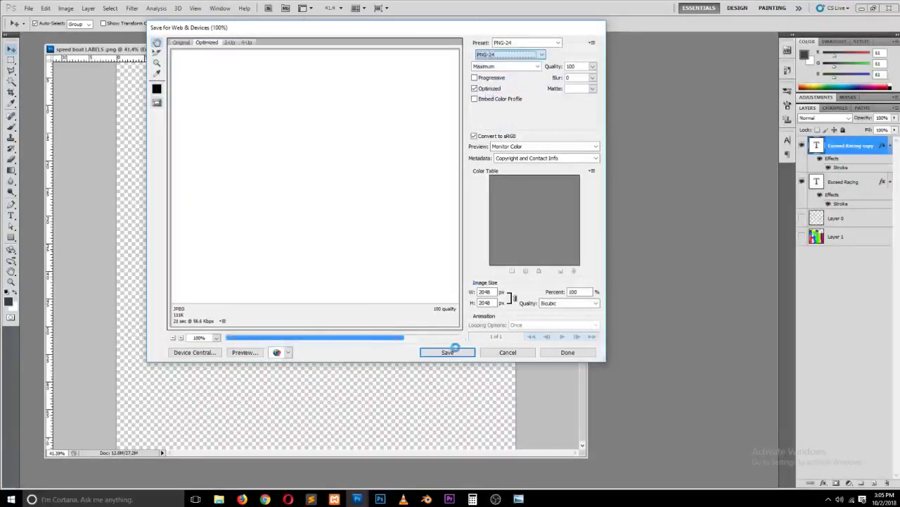
click(450, 351)
double_click(223, 95)
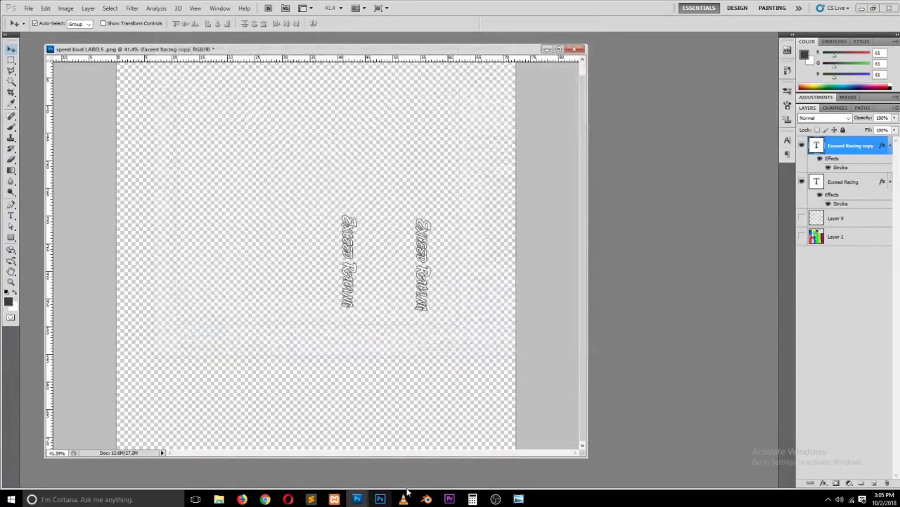
click(426, 499)
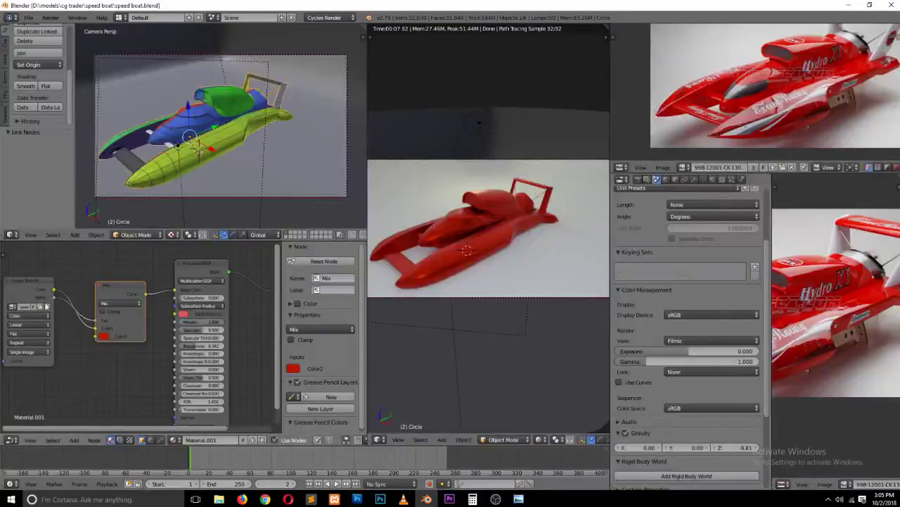
Step: Load speed-boat-LABELS-.png into the Image Texture node and save the .blend file
click(45, 306)
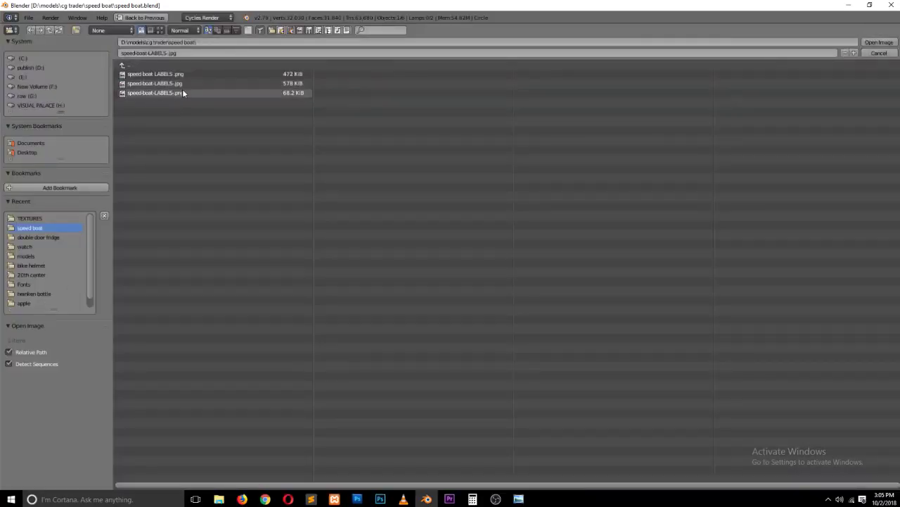
click(160, 29)
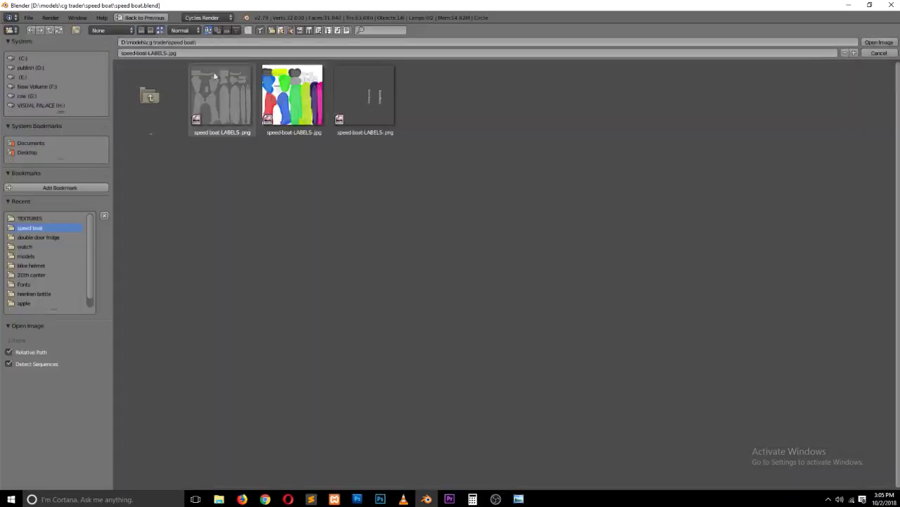
click(361, 110)
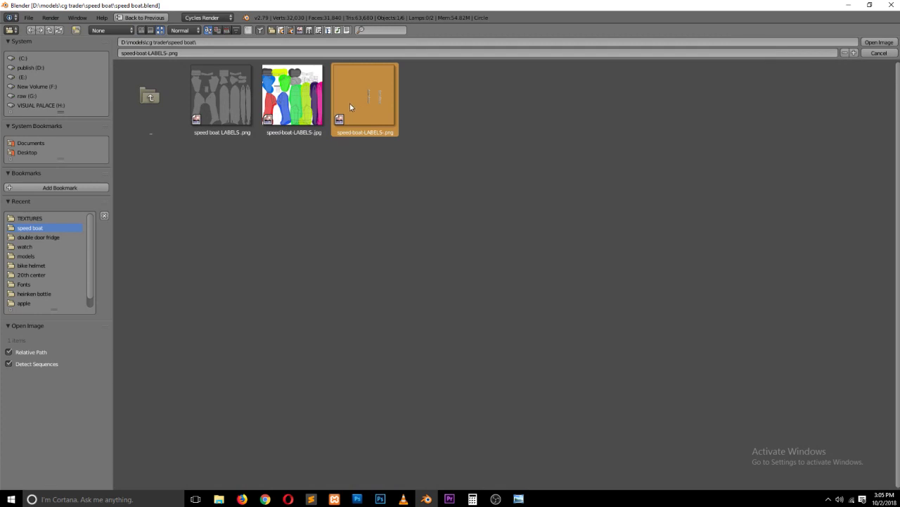
double_click(361, 97)
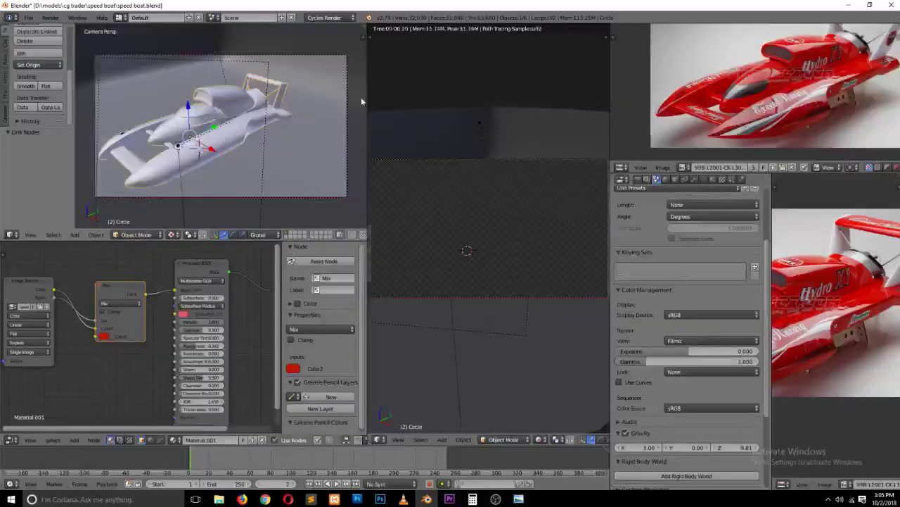
key(ctrl+s)
click(277, 148)
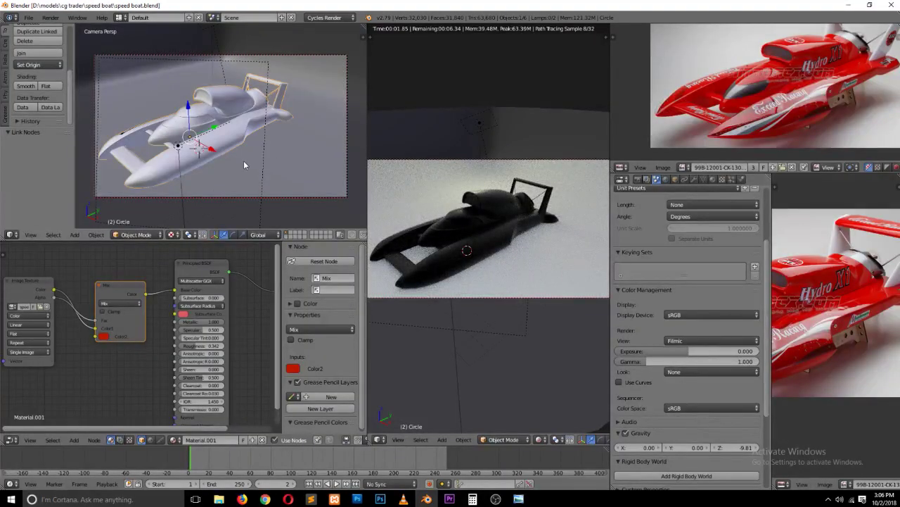
Step: Unlink the Mix node's Fac input so the boat renders red again
mouse_move(243, 161)
middle_down()
mouse_move(304, 178)
mouse_move(201, 166)
middle_up()
key(KP_Decimal)
key(Tab)
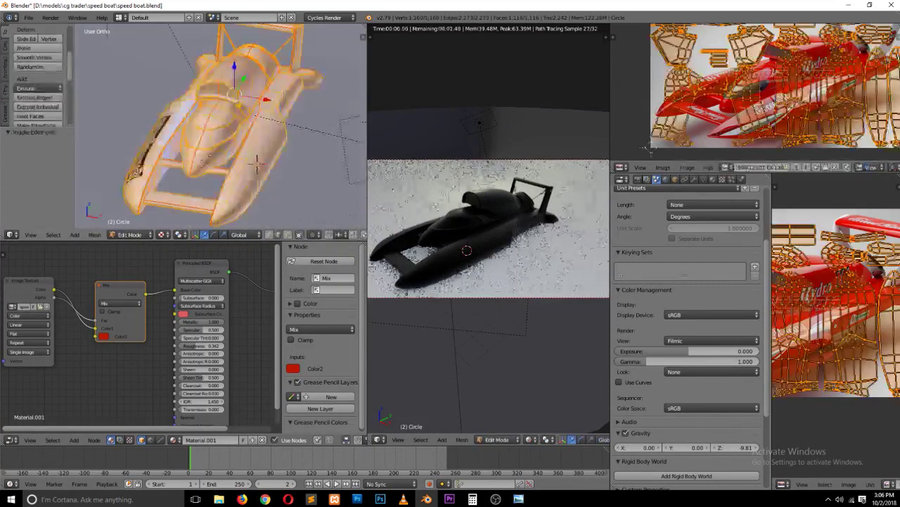
key(Tab)
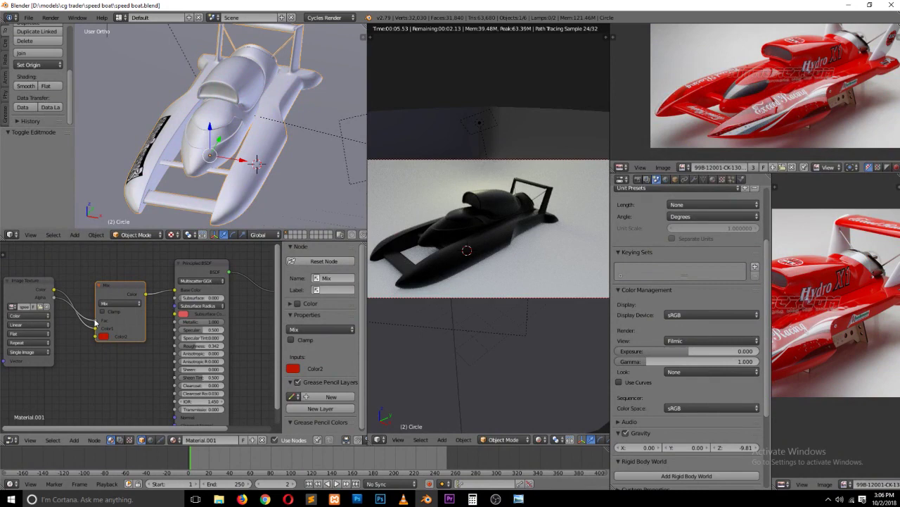
mouse_move(96, 321)
mouse_down()
mouse_move(103, 308)
mouse_move(77, 296)
mouse_up()
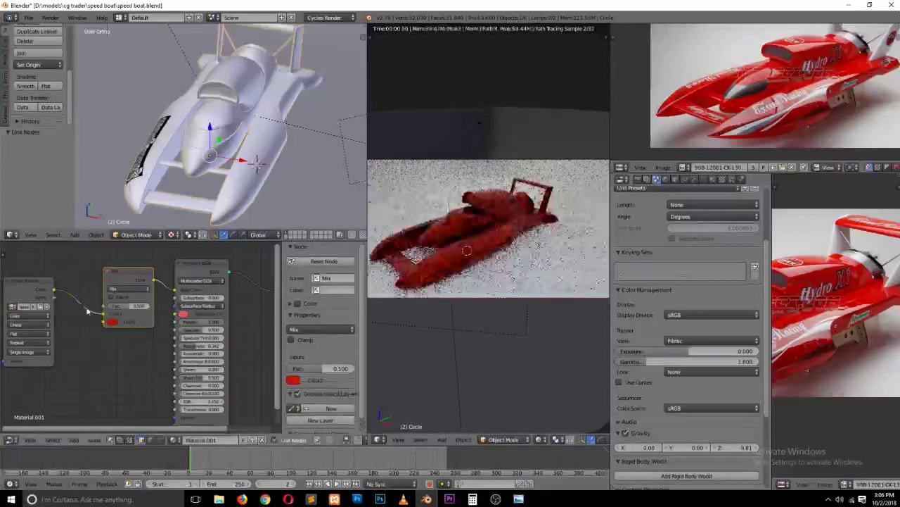
mouse_move(204, 168)
middle_down()
mouse_move(174, 188)
mouse_move(222, 184)
mouse_move(218, 199)
middle_up()
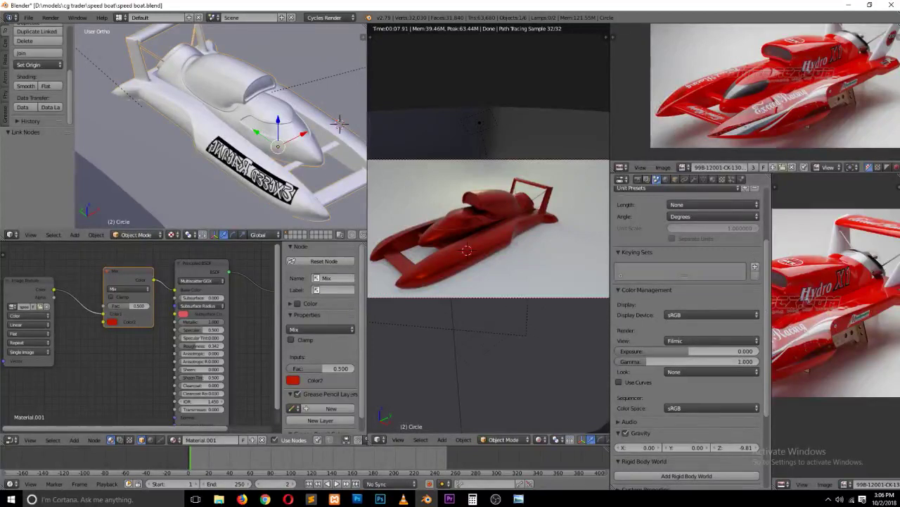
Step: Show the labels PNG in the image editor and compare it with the UV layout
scroll(811, 377, down, 2)
scroll(811, 376, up, 2)
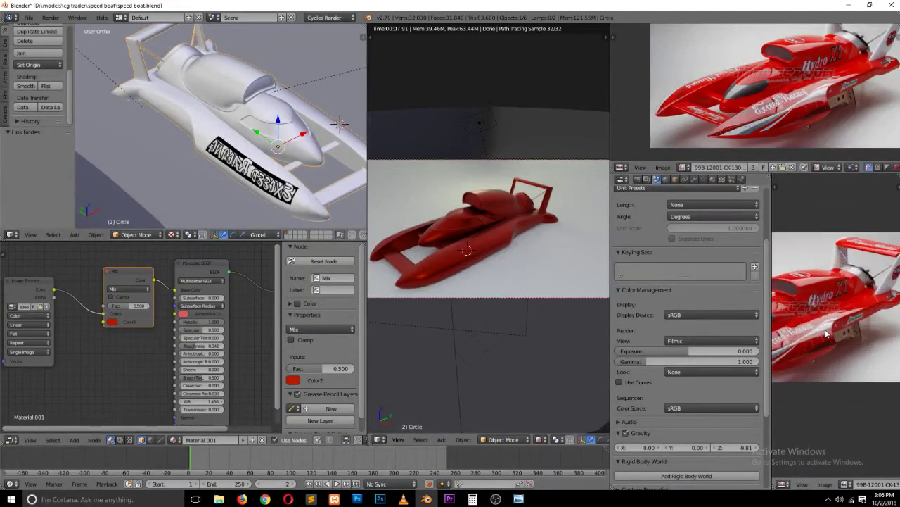
middle_drag(812, 366, 855, 361)
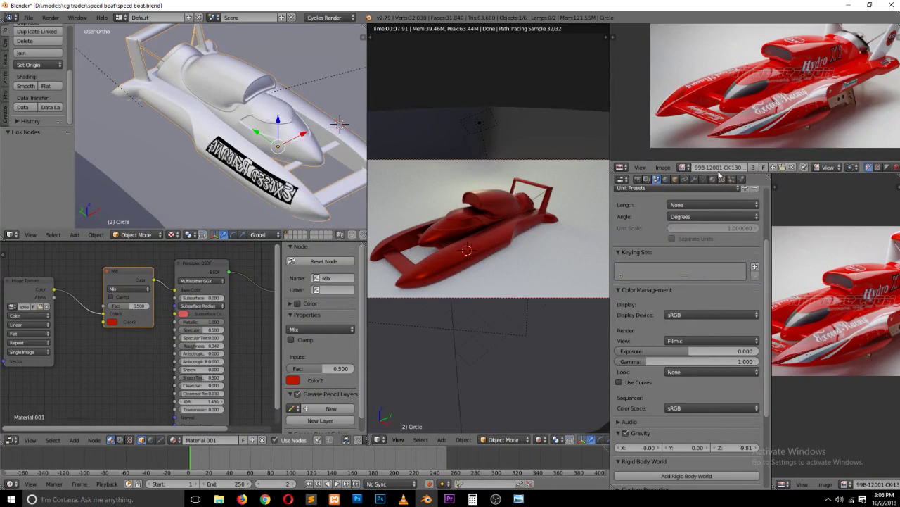
click(683, 168)
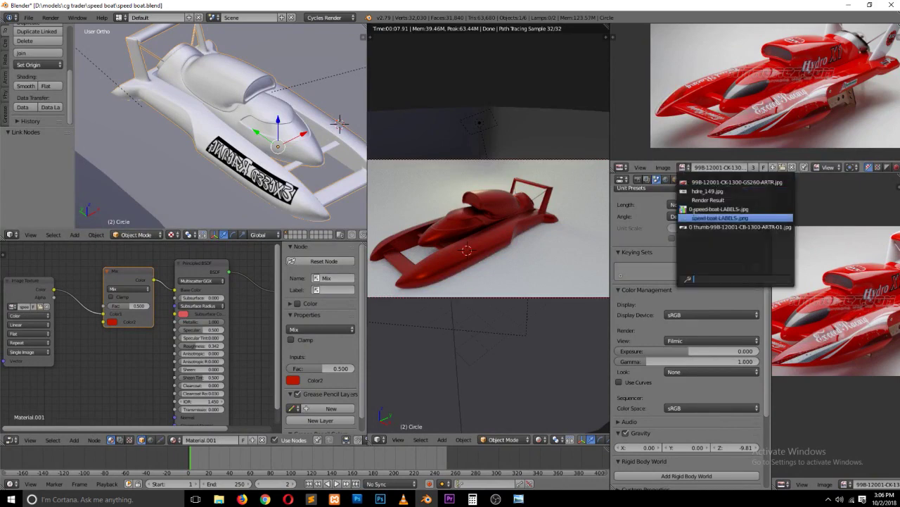
click(693, 217)
scroll(675, 134, down, 2)
key(Tab)
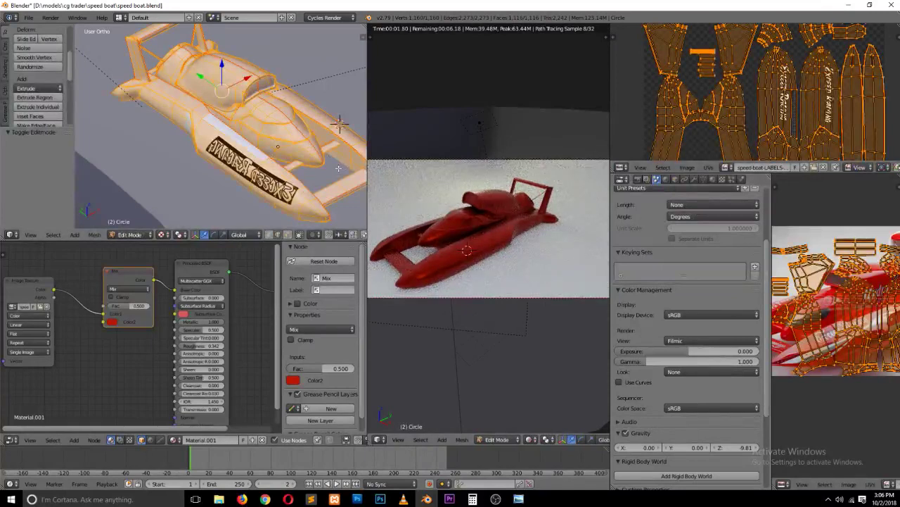
key(Tab)
Step: Add mapping and texture coordinate nodes to the Image Texture and rearrange the Mix node
mouse_move(337, 171)
middle_down()
mouse_move(228, 137)
mouse_move(154, 162)
middle_up()
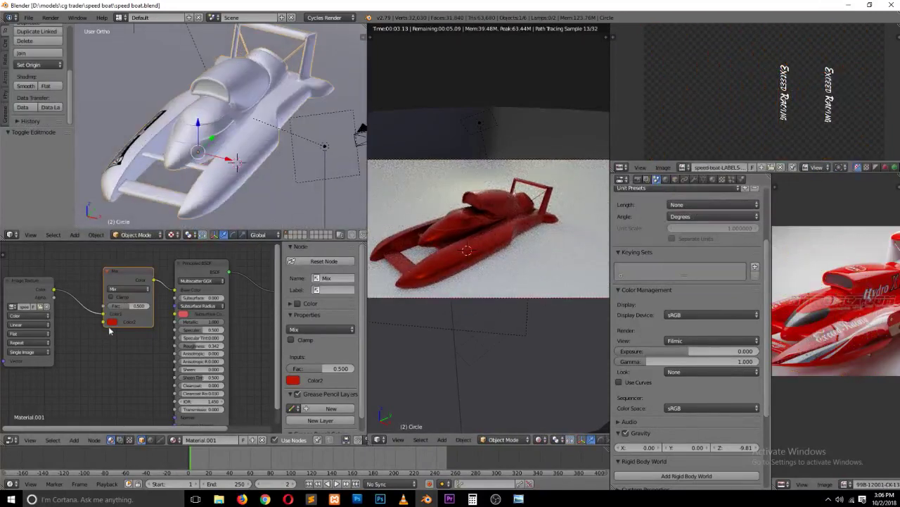
click(40, 289)
key(ctrl+t)
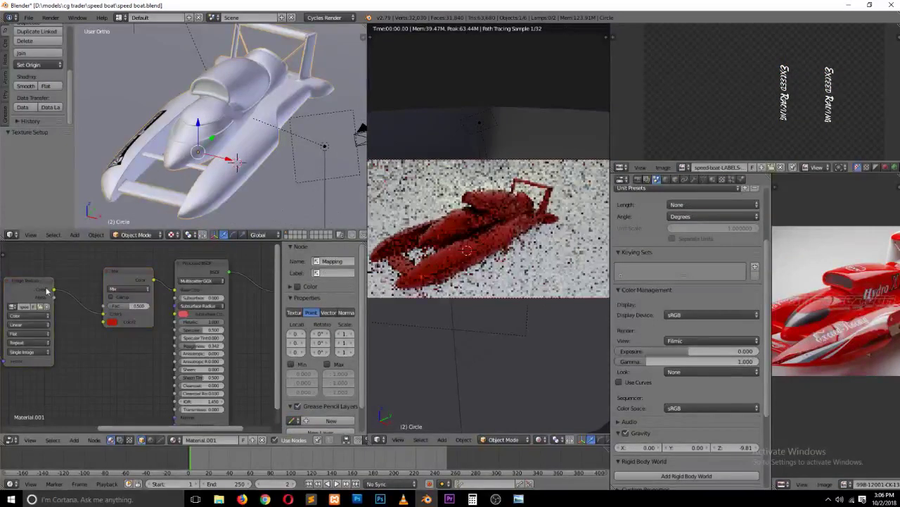
middle_drag(44, 289, 163, 280)
middle_drag(213, 322, 49, 341)
mouse_move(105, 324)
mouse_down()
mouse_move(134, 314)
mouse_move(96, 291)
mouse_up()
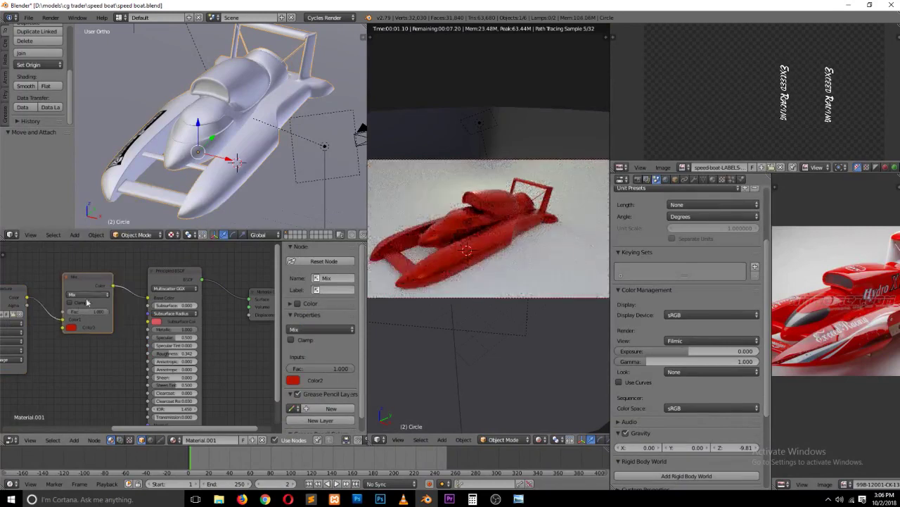
mouse_move(62, 320)
mouse_down()
mouse_move(69, 332)
mouse_move(63, 319)
mouse_up()
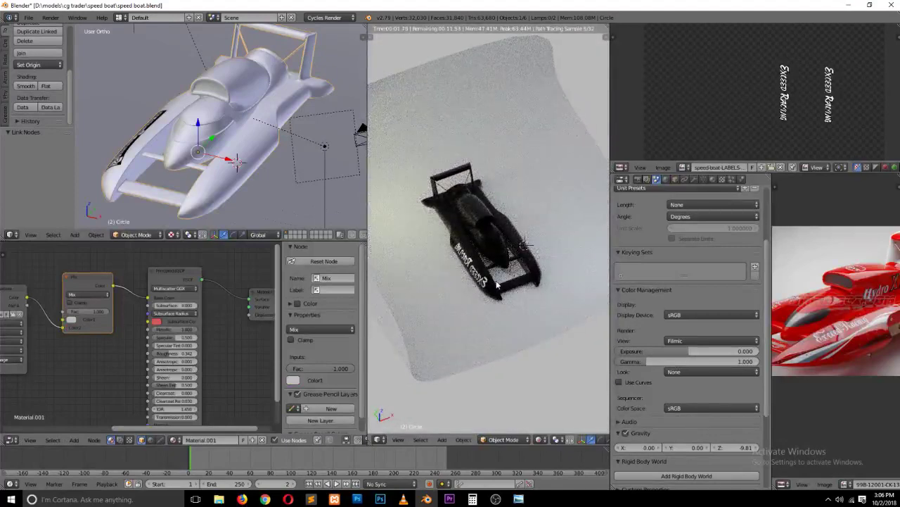
key(KP_0)
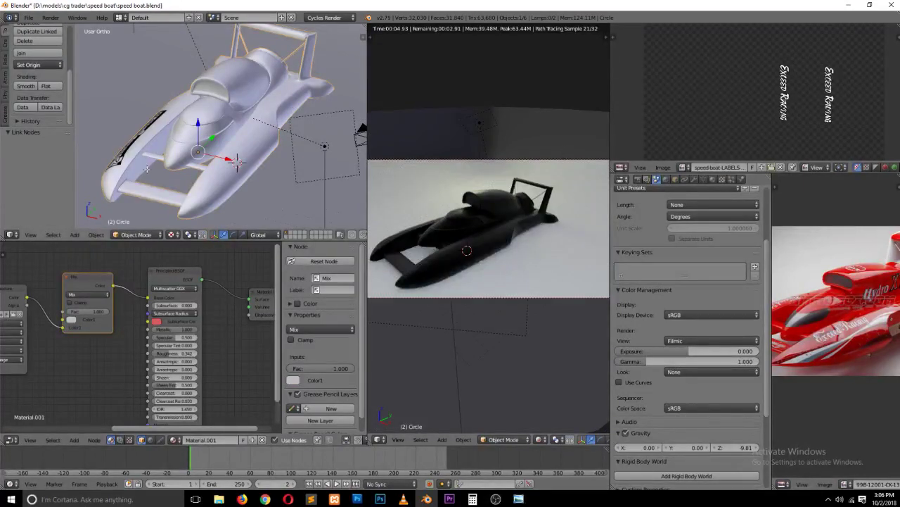
Step: Select the linked hull faces in face mode to inspect their UV islands, then leave Edit Mode
key(Tab)
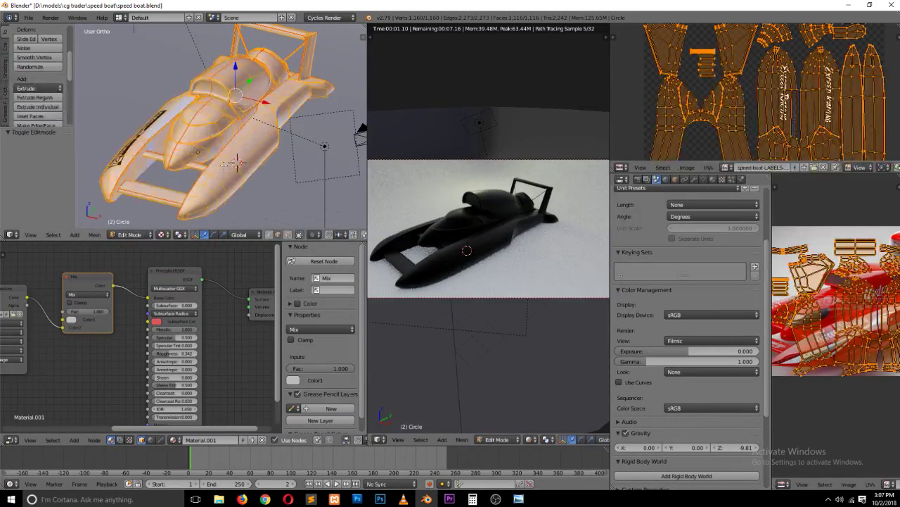
key(a)
key(3)
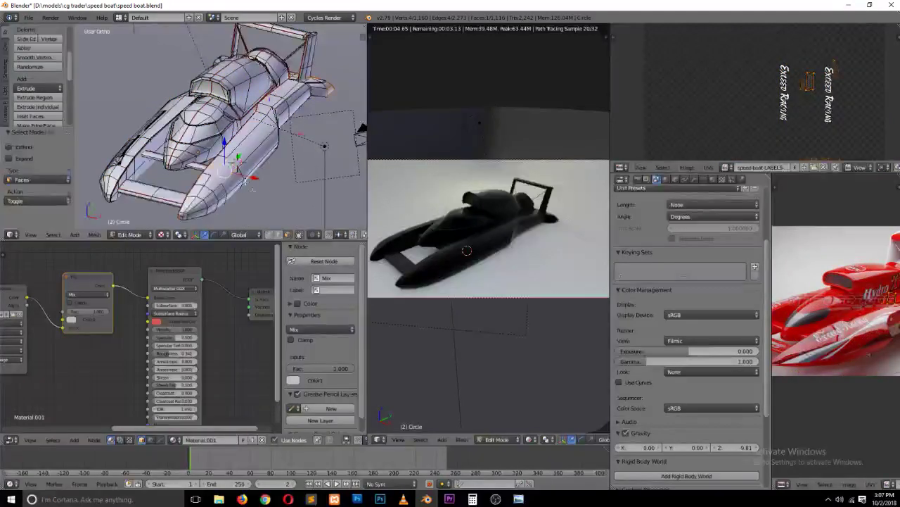
key(ctrl+l)
key(Tab)
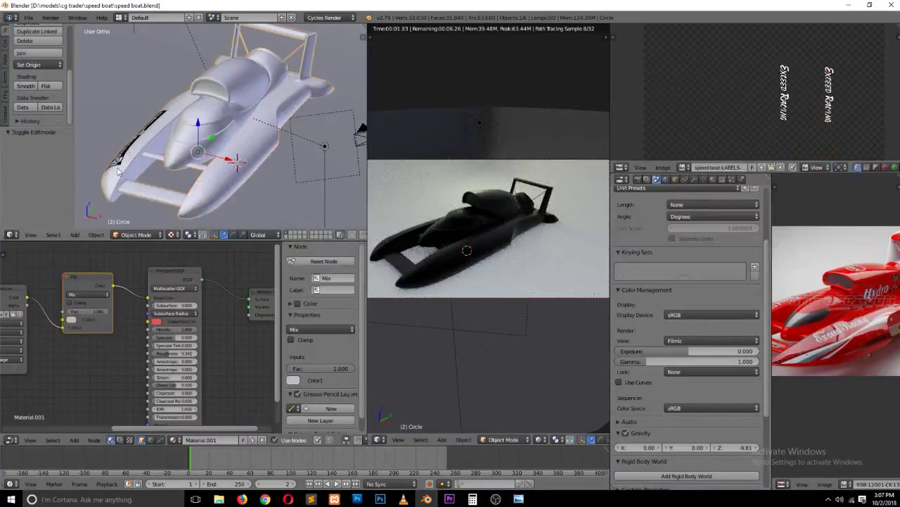
middle_drag(211, 331, 234, 328)
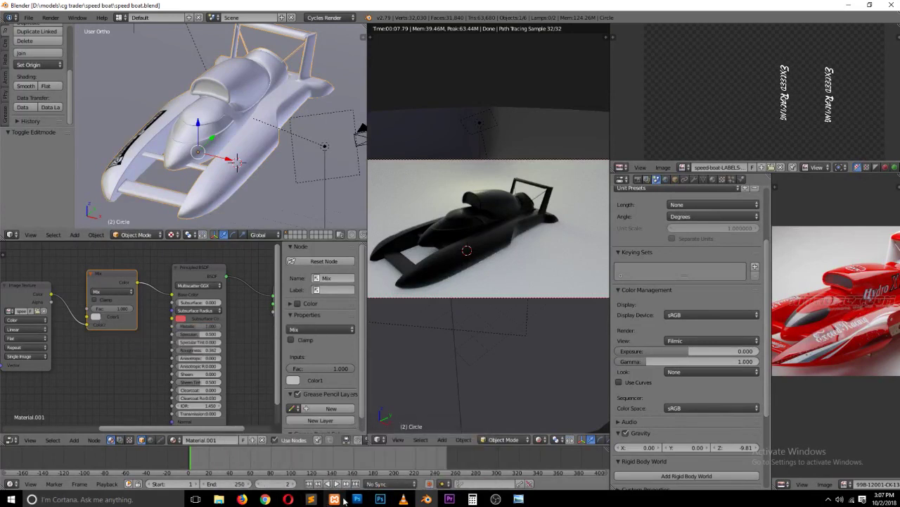
Step: Minimize 201.psd and make Layer 1 and Layer 0 visible again beneath the labels
mouse_move(356, 499)
click(371, 461)
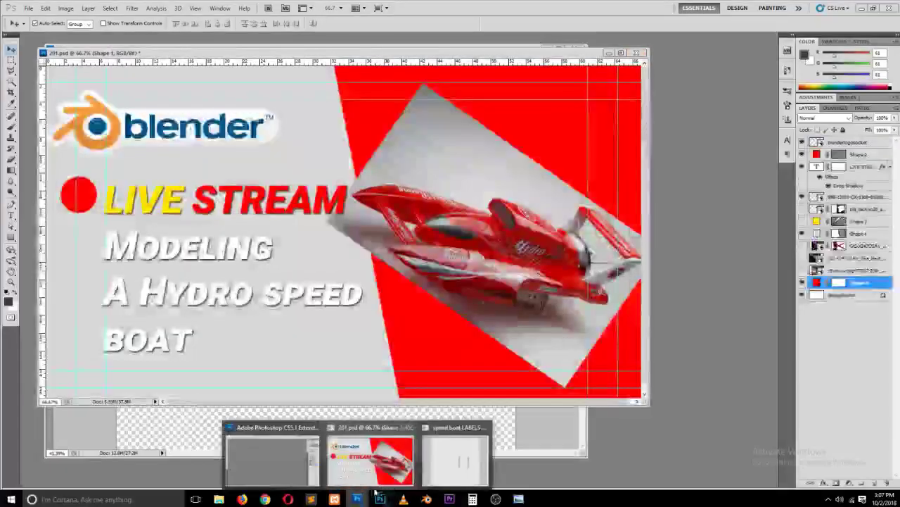
click(609, 53)
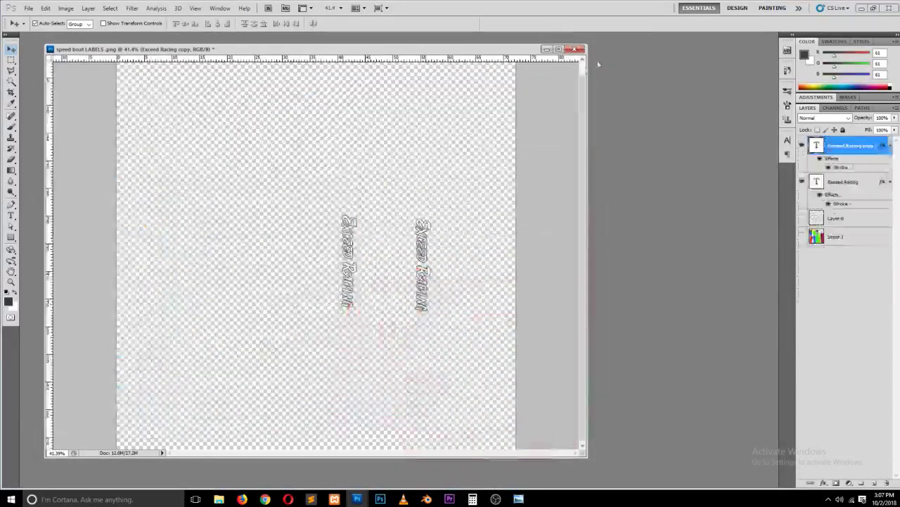
click(380, 233)
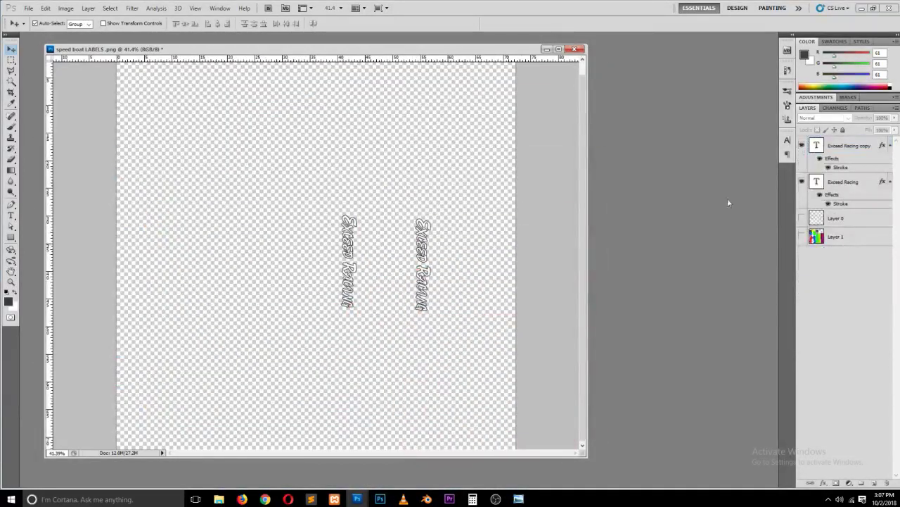
click(802, 238)
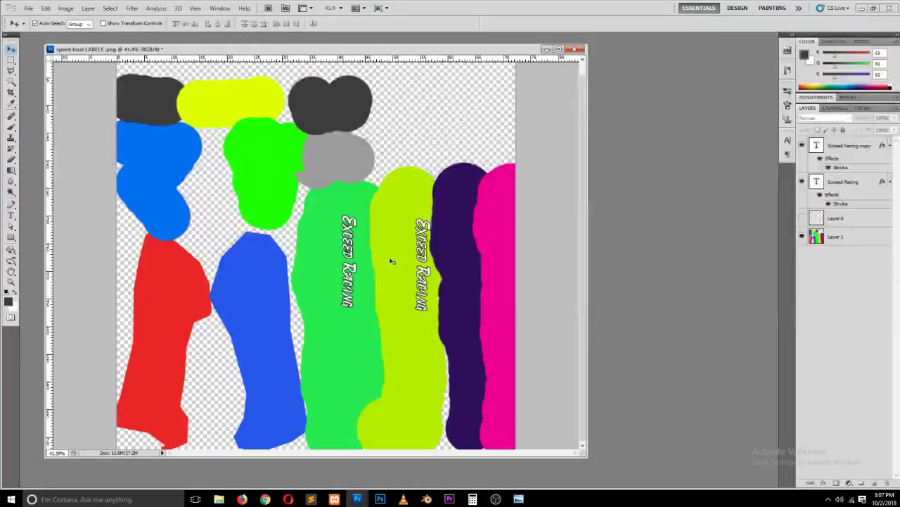
click(241, 498)
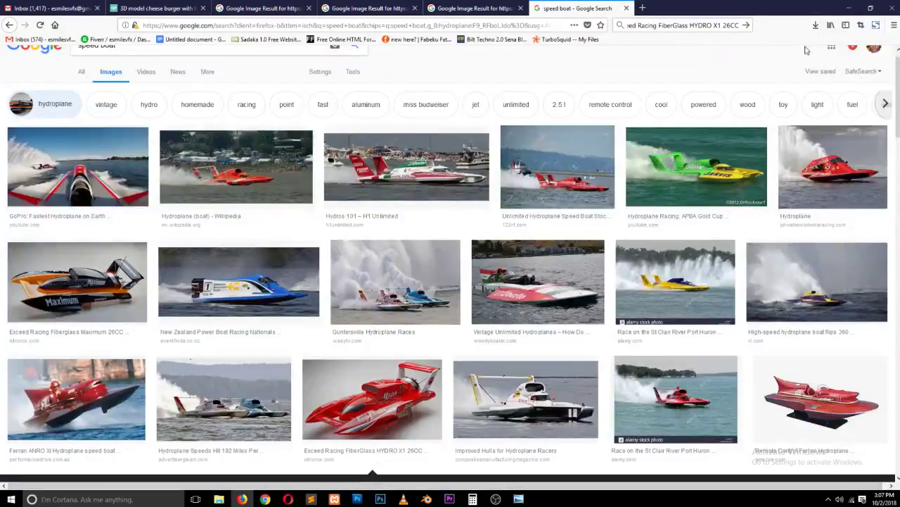
click(849, 8)
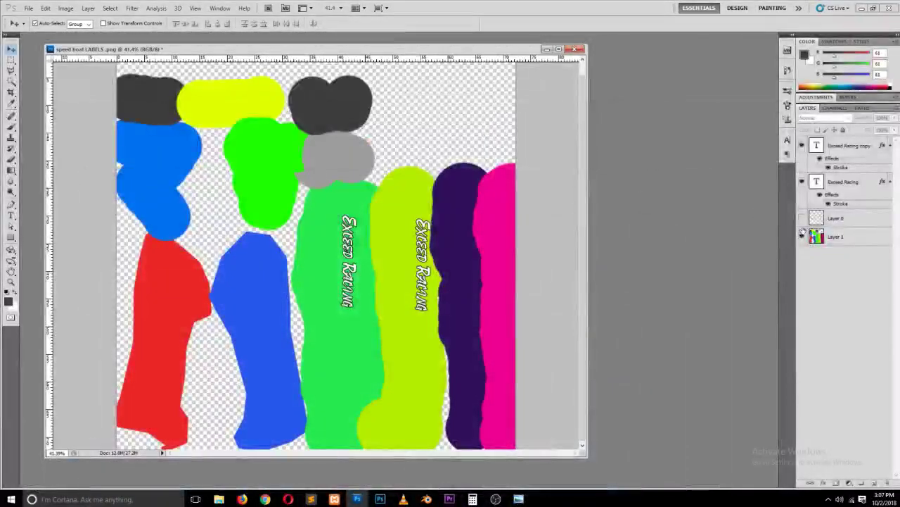
click(803, 219)
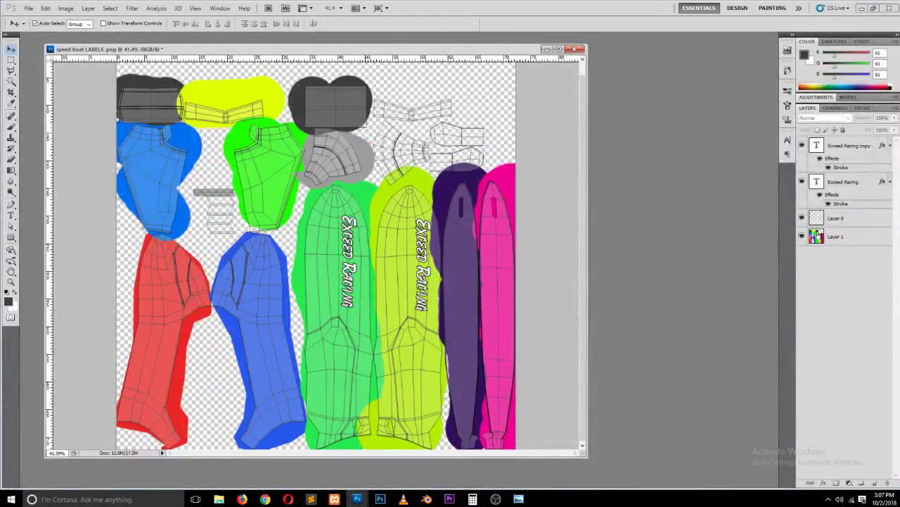
click(809, 223)
click(421, 285)
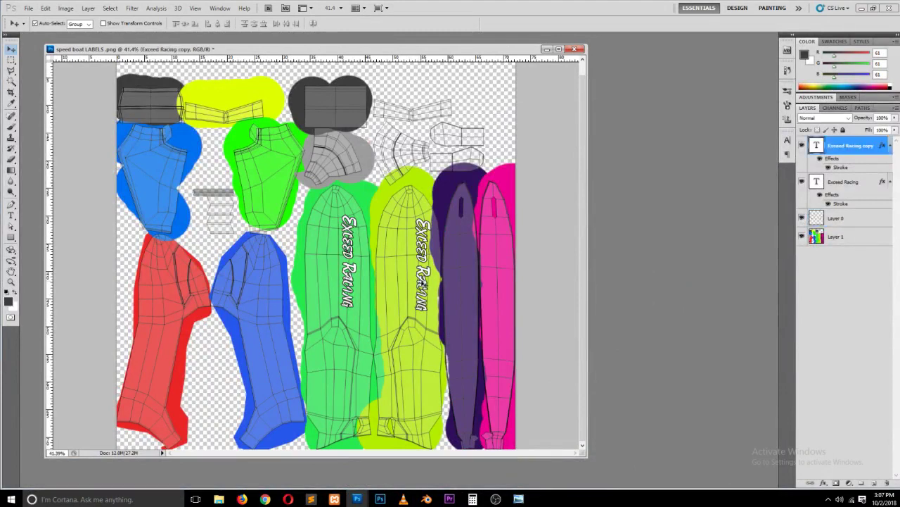
Step: Flip the Exceed Racing copy text horizontally
key(ctrl+t)
right_click(422, 282)
click(454, 412)
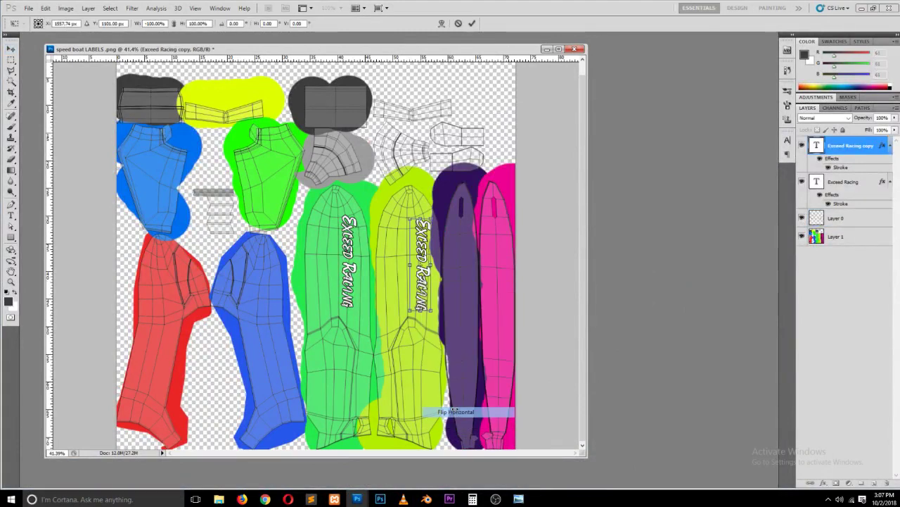
key(Return)
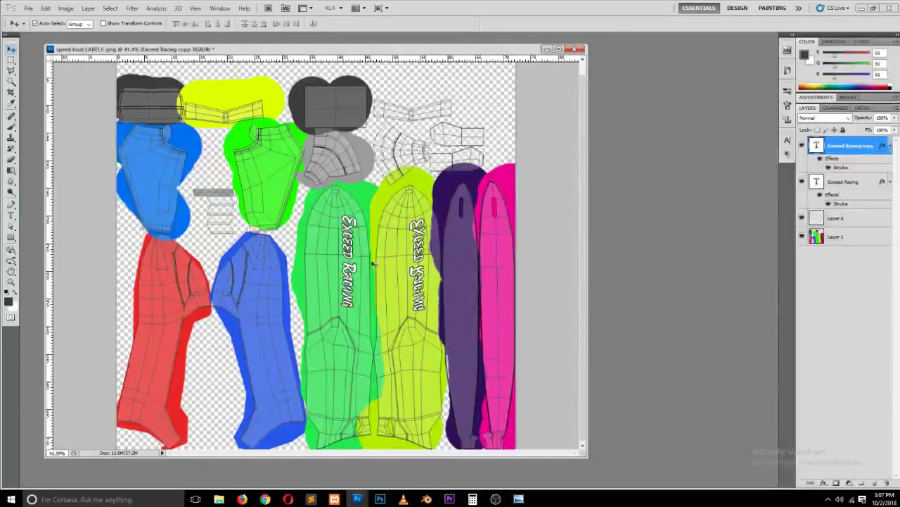
Step: Draw a thin curved white swoosh stripe shape on the yellow-green piece
key(p)
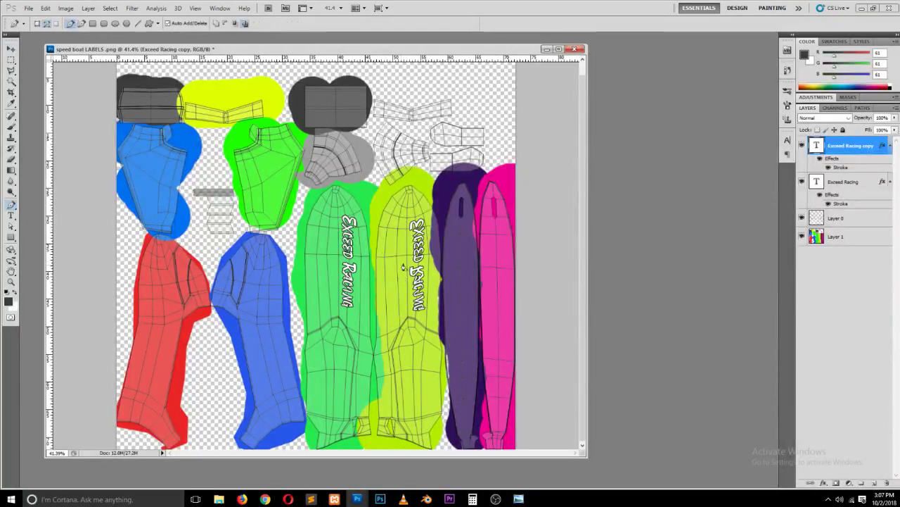
click(38, 23)
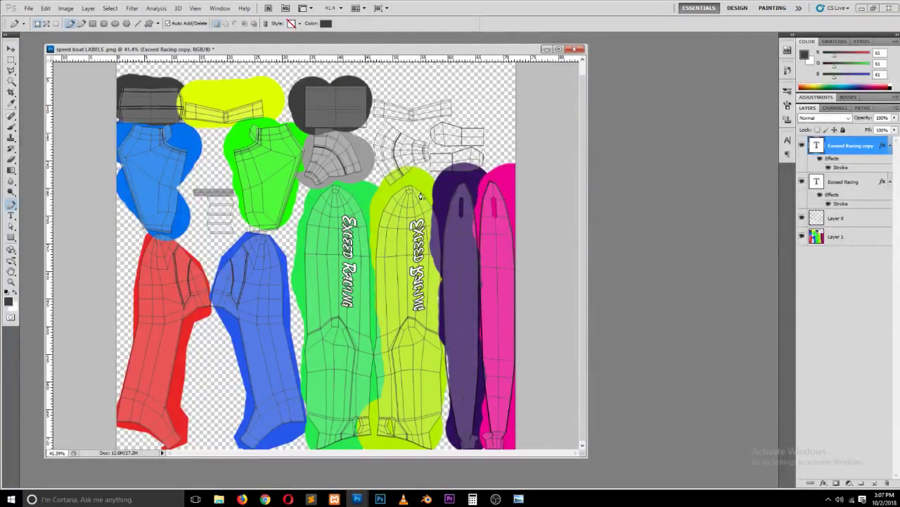
click(424, 190)
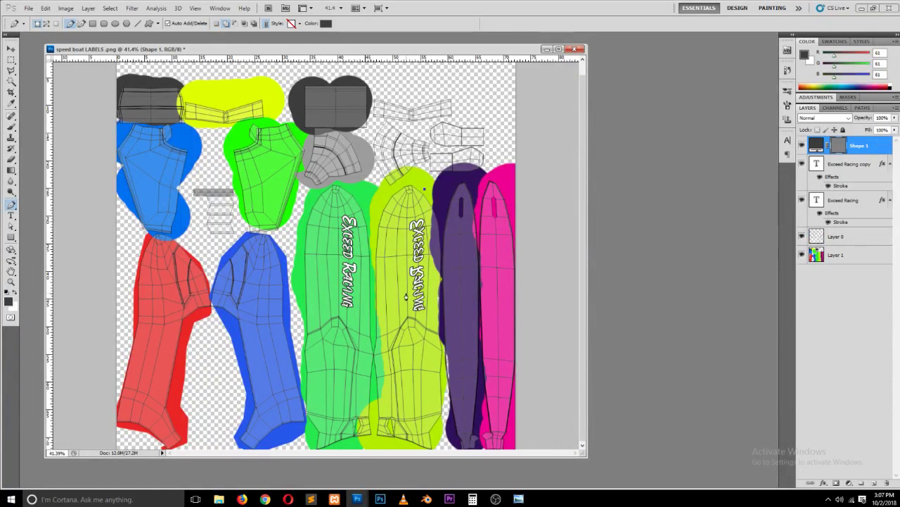
drag(405, 299, 415, 344)
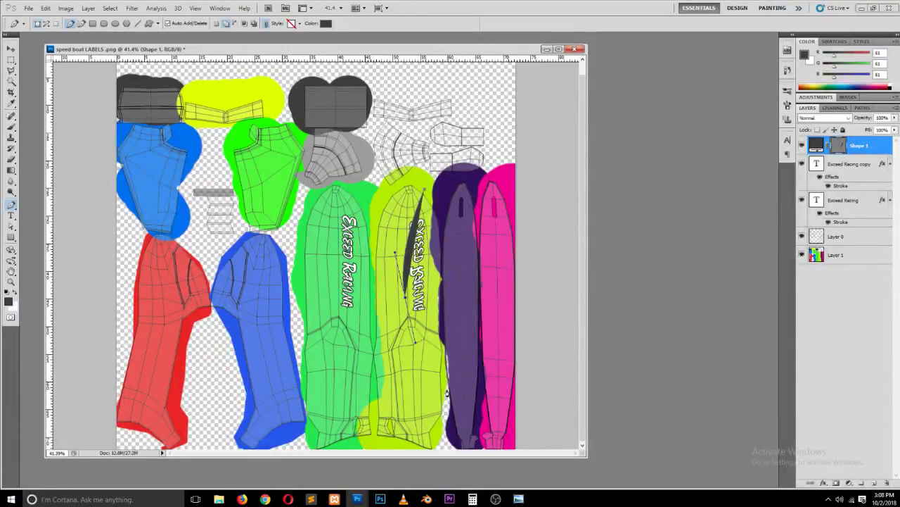
click(447, 390)
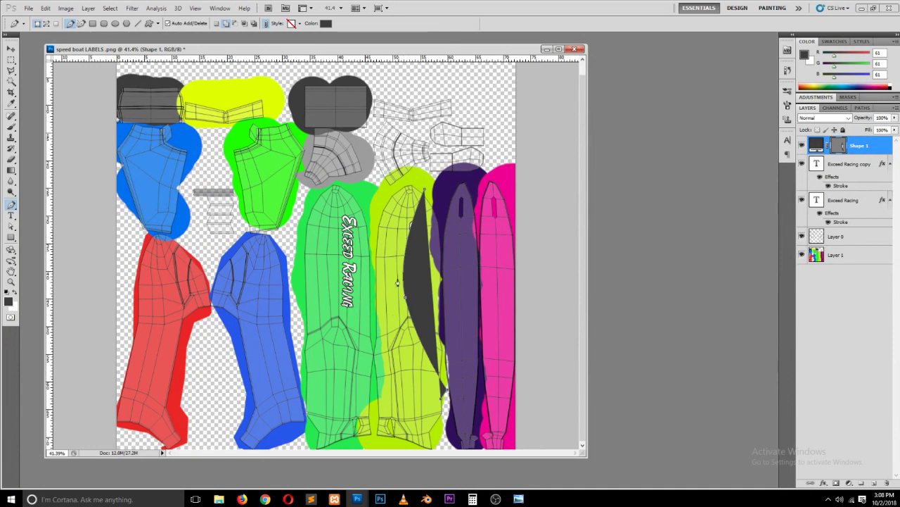
click(408, 231)
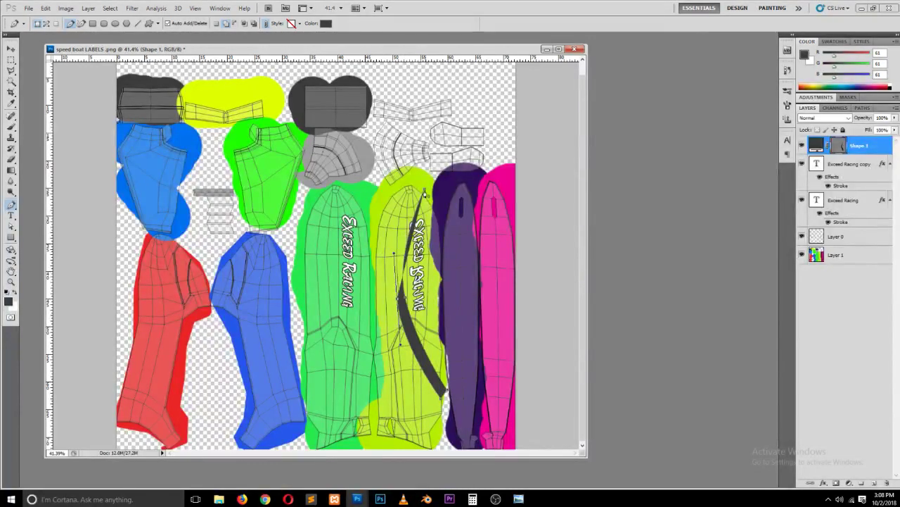
click(424, 193)
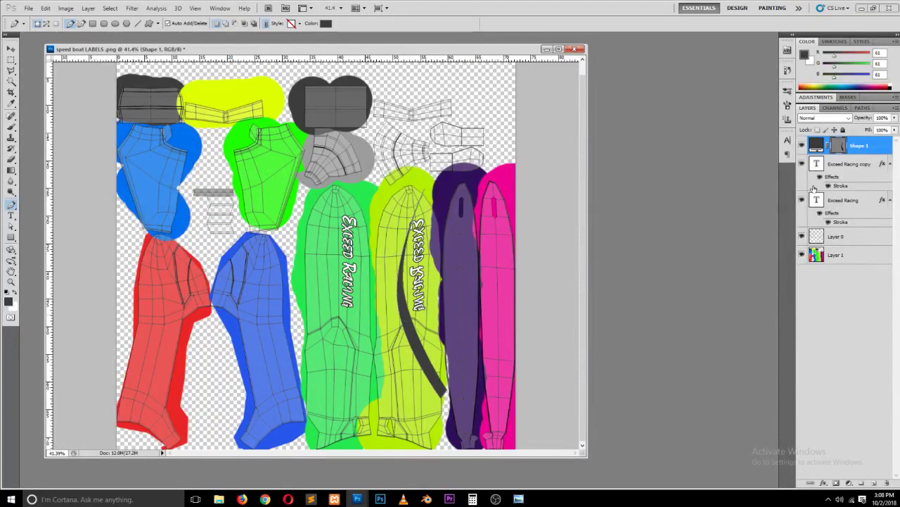
double_click(817, 146)
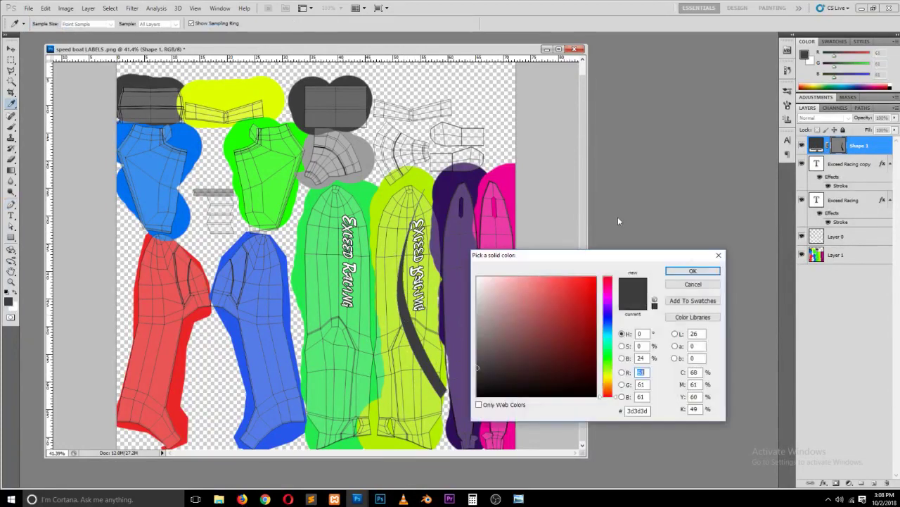
click(478, 277)
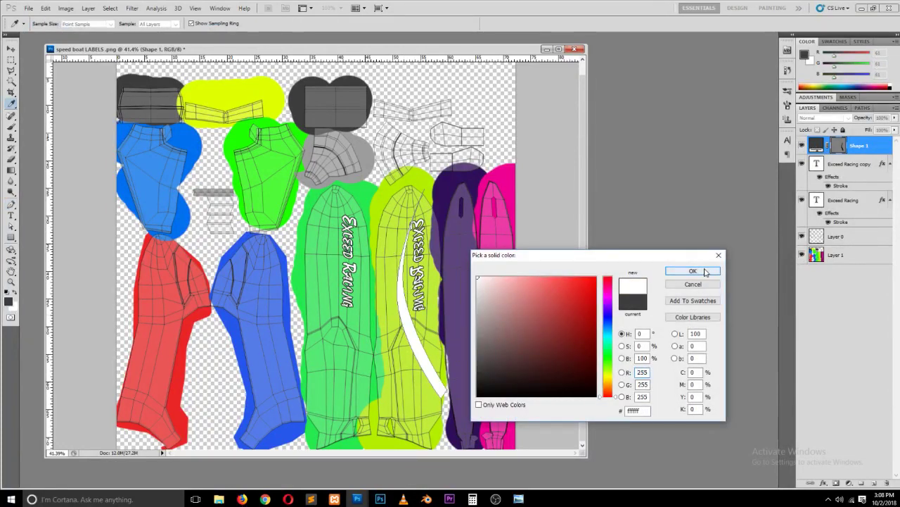
click(692, 271)
Step: Duplicate the stripe onto the green piece, mirrored and rotated about 11 degrees
key(a)
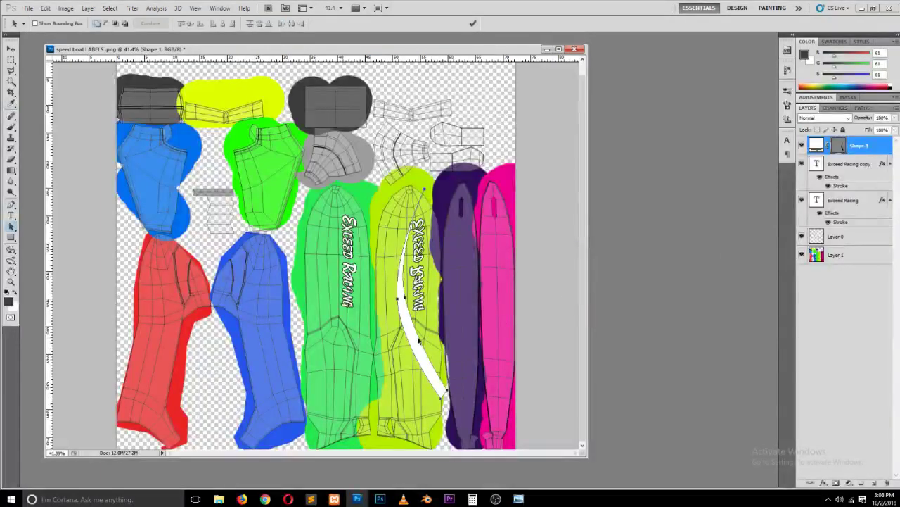
alt+drag(418, 342, 366, 343)
key(ctrl+t)
right_click(367, 342)
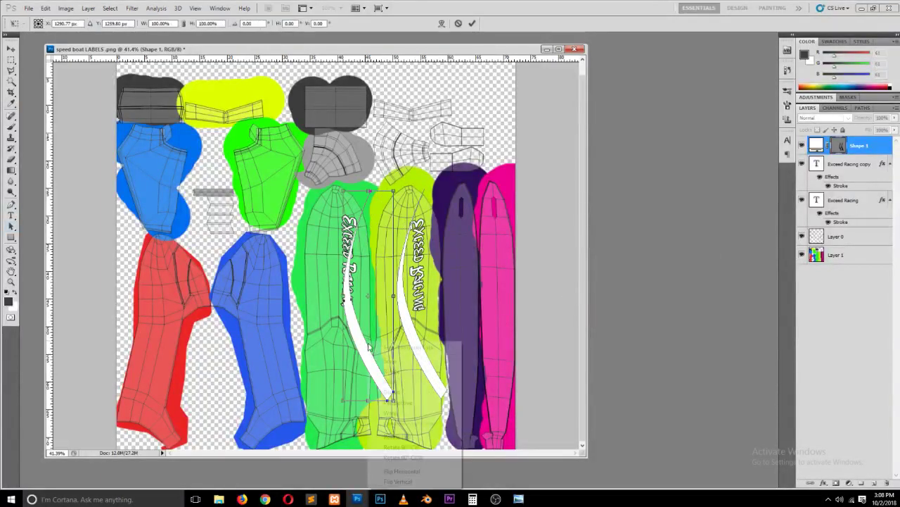
click(394, 470)
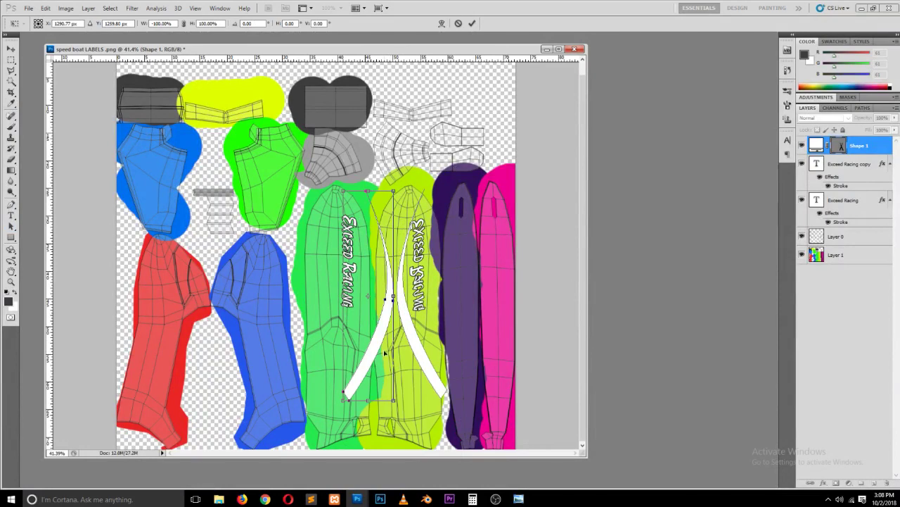
drag(385, 353, 341, 354)
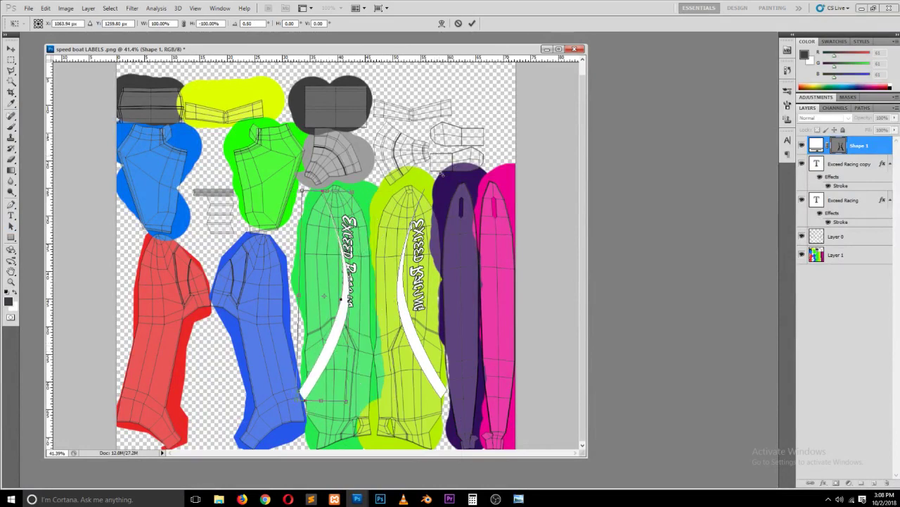
drag(383, 239, 392, 250)
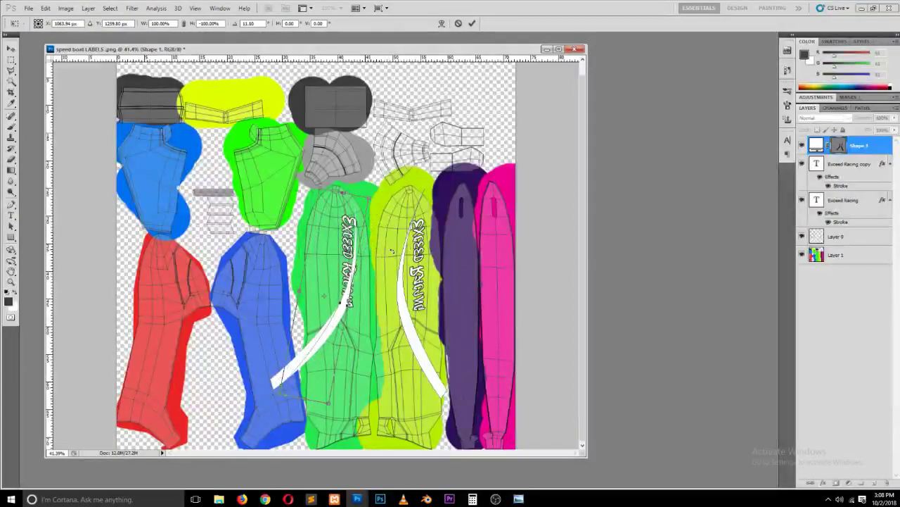
drag(341, 296, 360, 278)
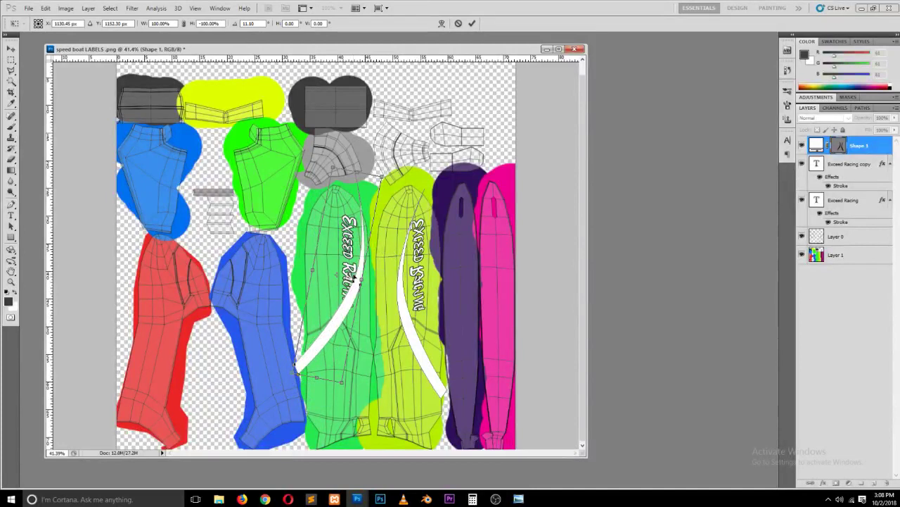
key(Return)
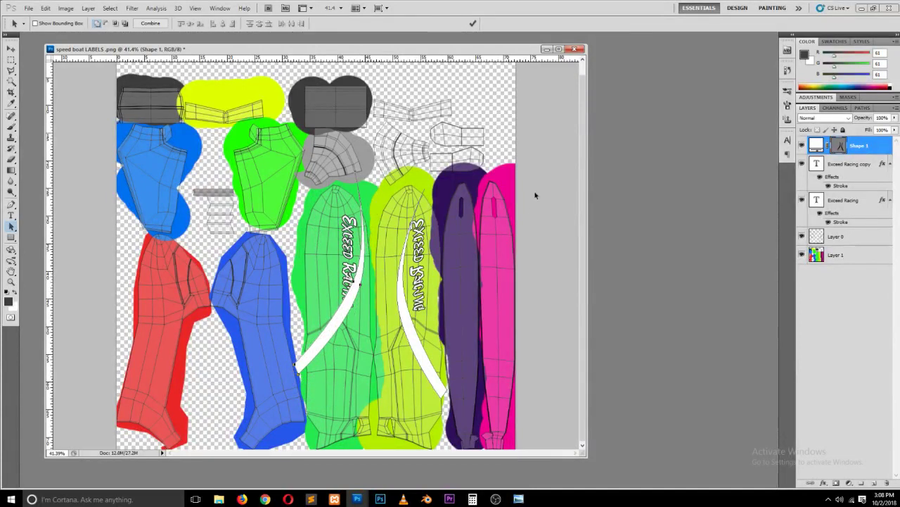
Step: Reorder layers so the Exceed Racing text sits above the Shape 1 swoosh layer
key(v)
click(533, 189)
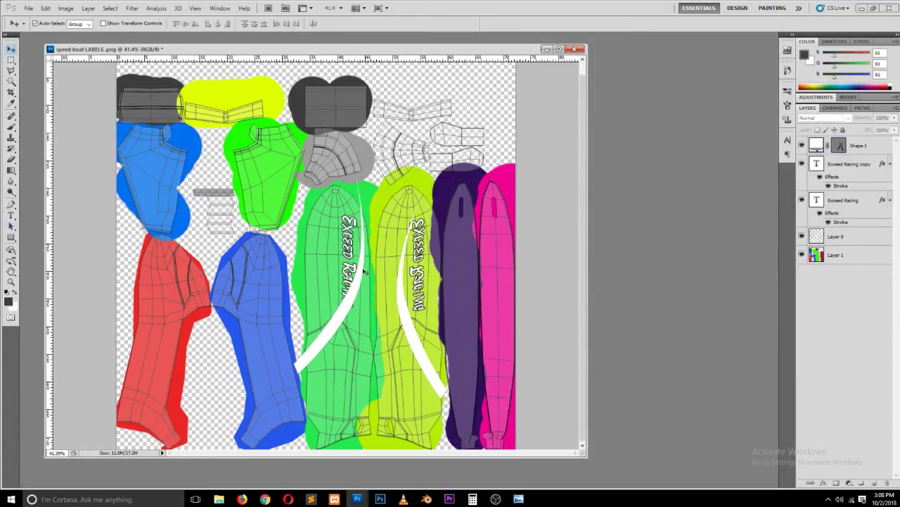
drag(823, 139, 833, 188)
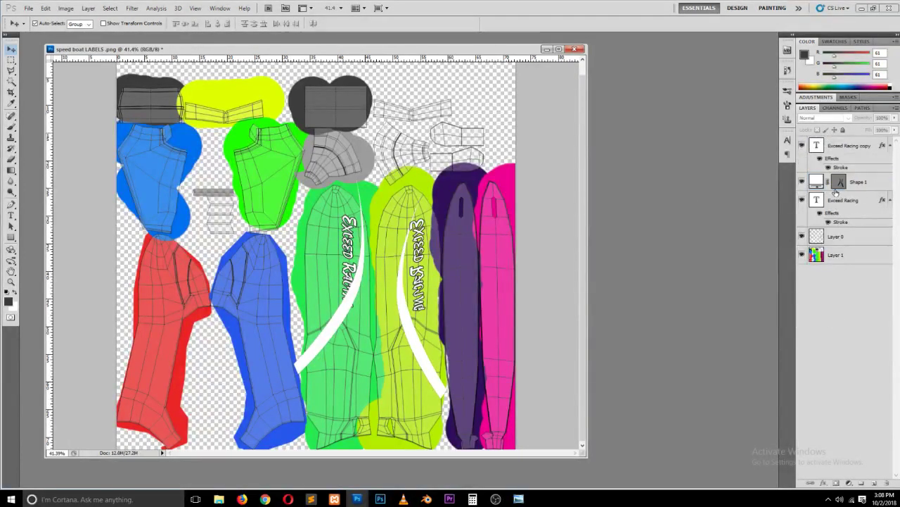
drag(851, 203, 845, 176)
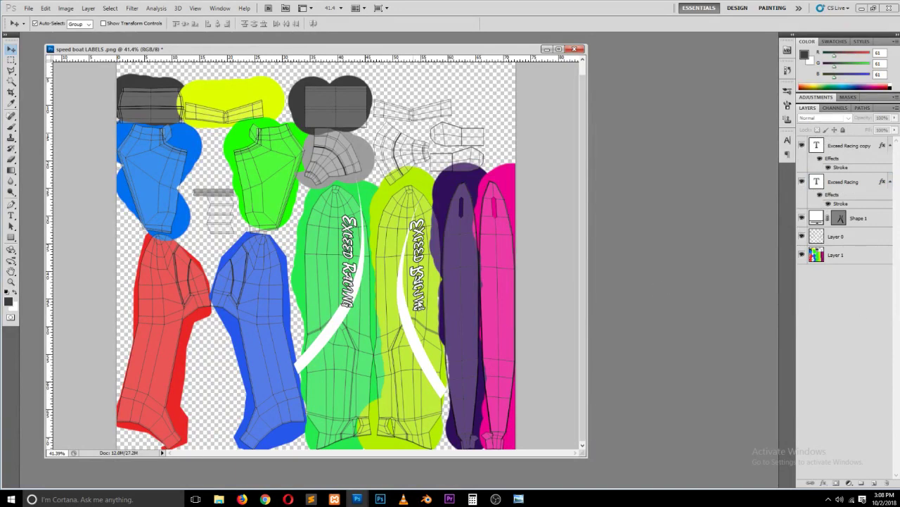
key(ctrl+alt+shift+s)
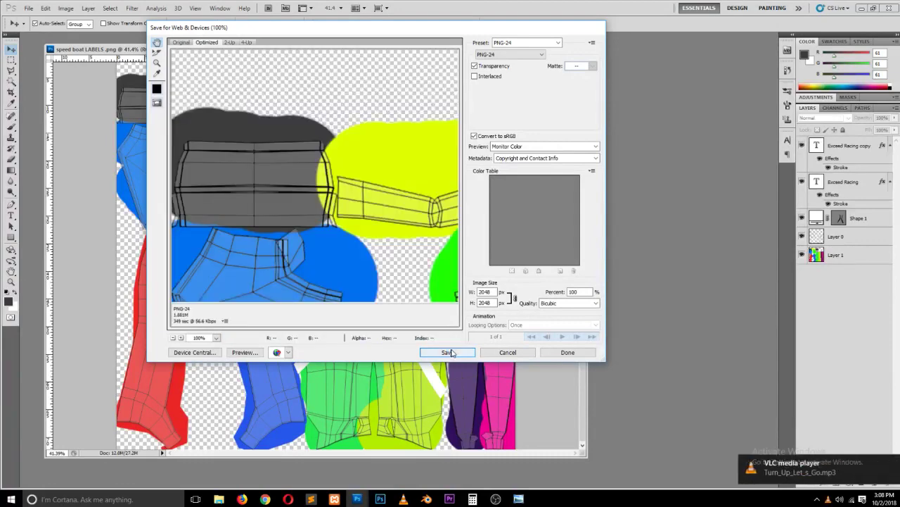
Step: Save the PNG-24 export over speed-boat-LABELS-.png, confirming the replacement
click(450, 351)
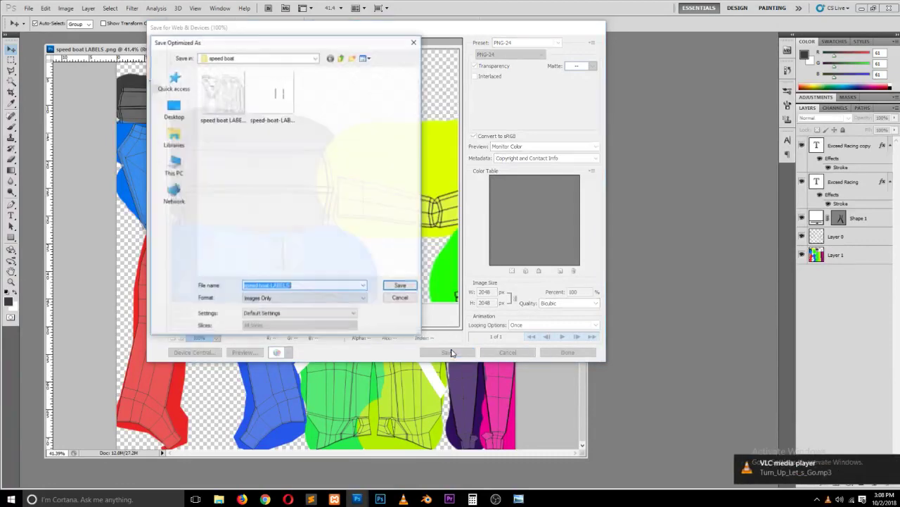
double_click(272, 95)
click(497, 244)
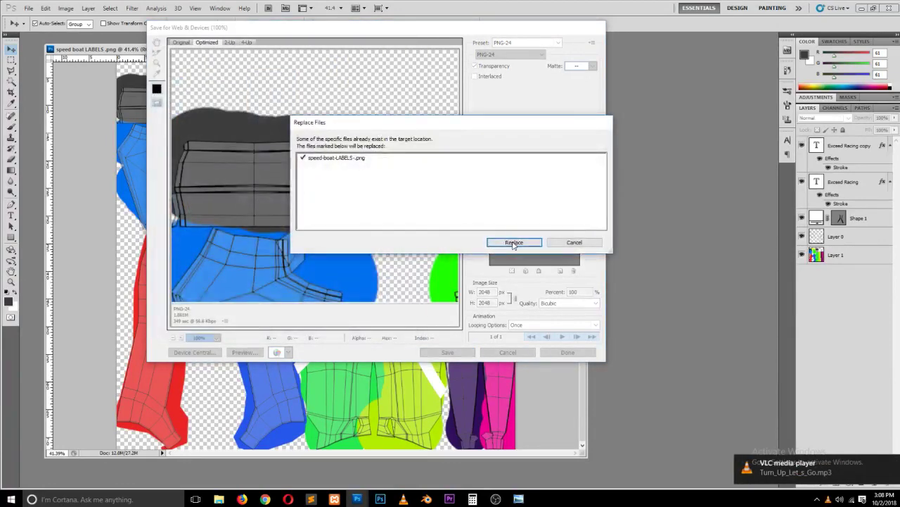
Step: Reload the updated label image with Alt+R and raise the boat to check its hull
click(426, 499)
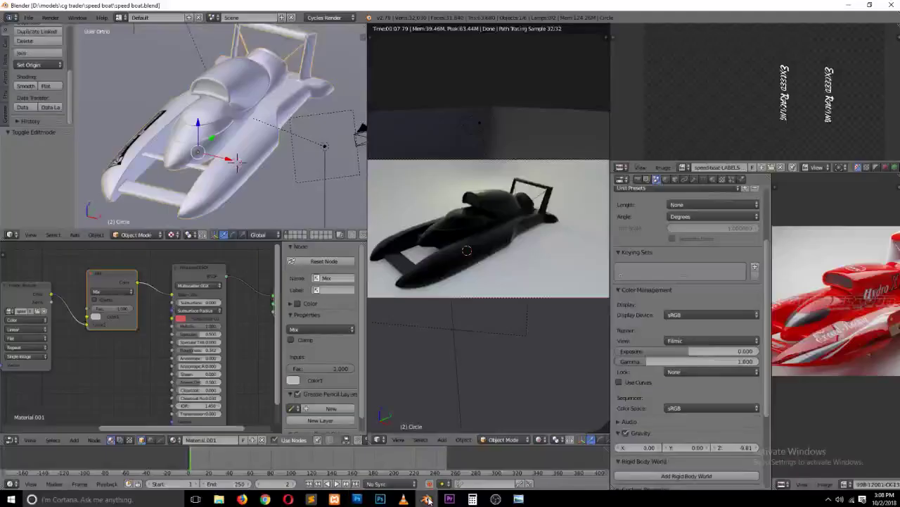
click(252, 171)
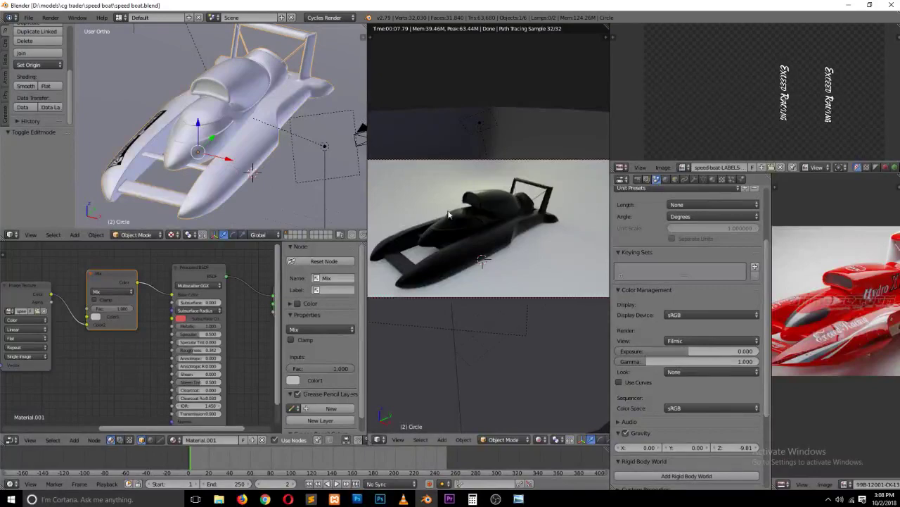
key(alt+r)
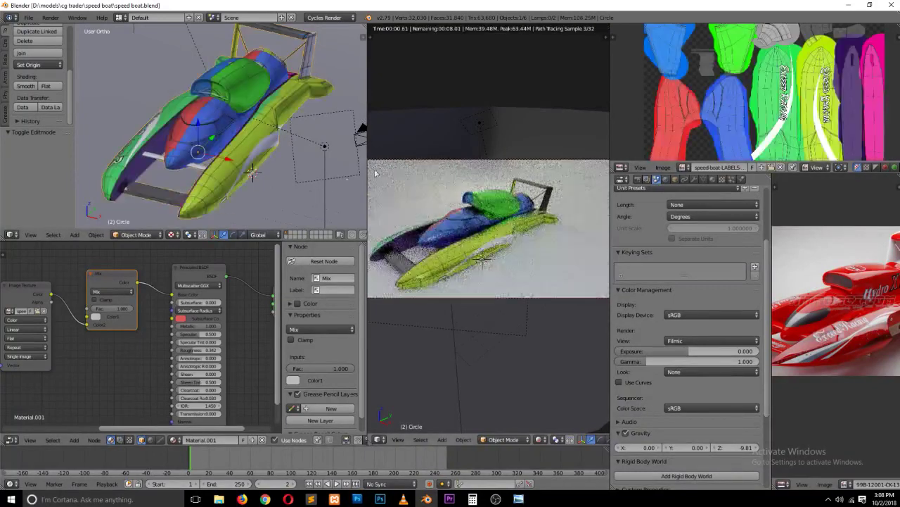
middle_drag(279, 185, 259, 148)
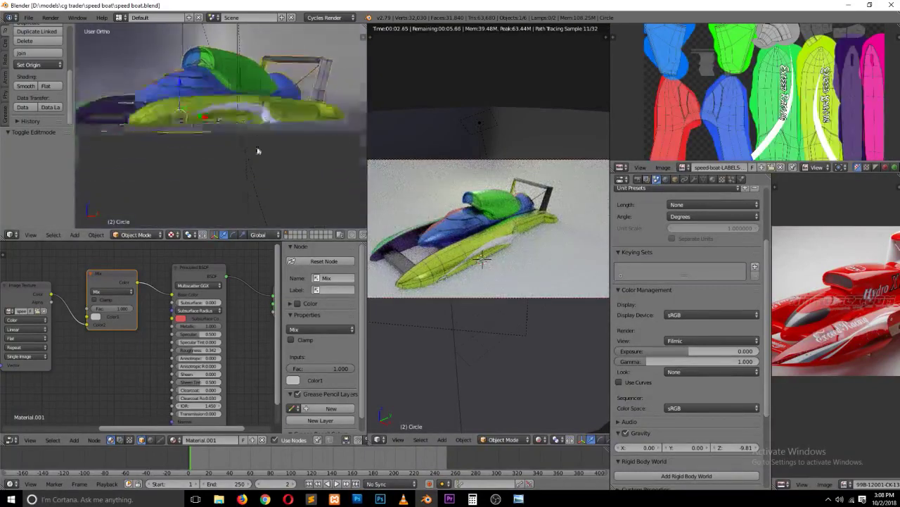
drag(184, 95, 186, 87)
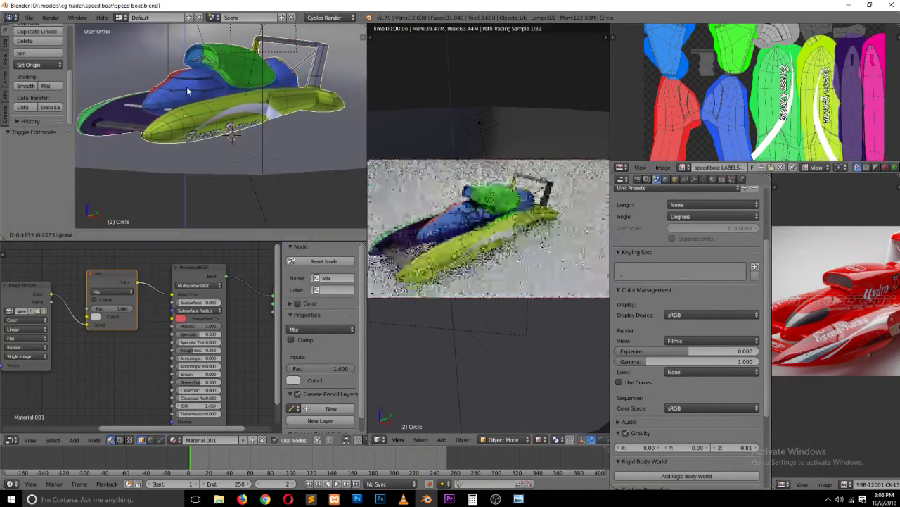
middle_drag(197, 99, 315, 157)
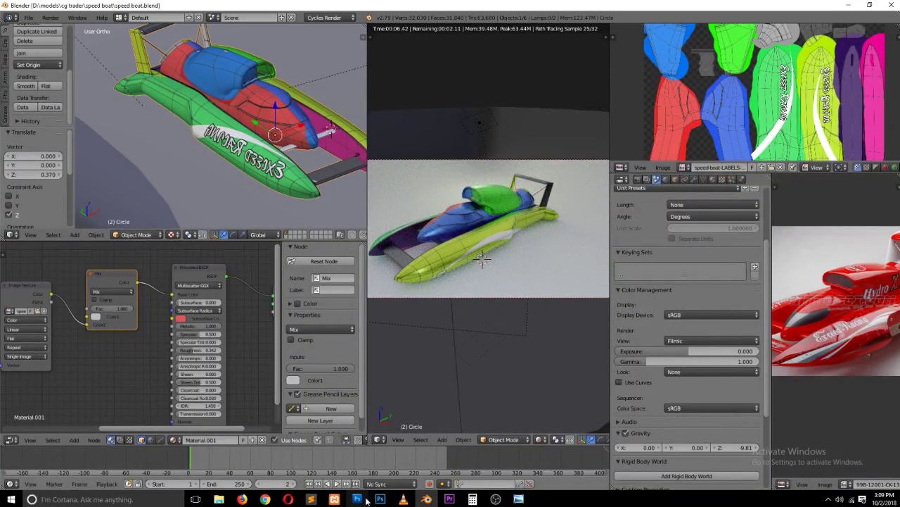
mouse_move(358, 499)
click(455, 460)
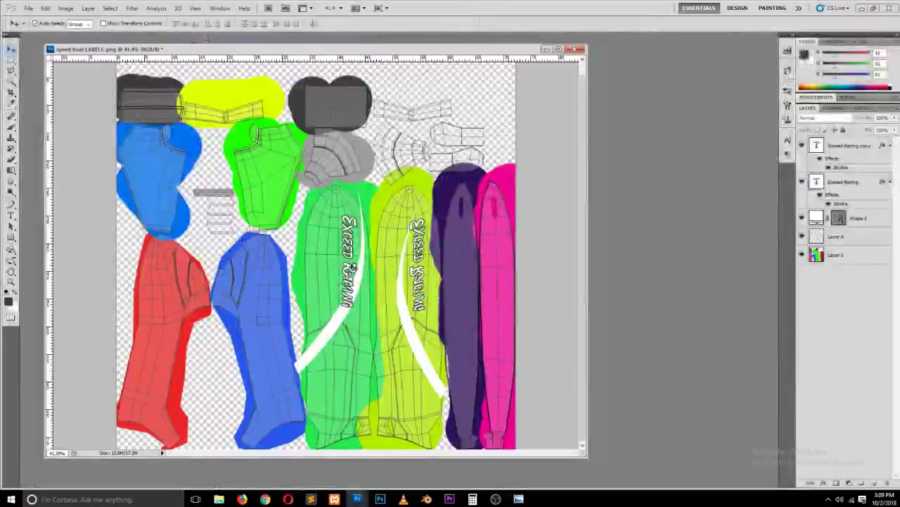
Step: Flip the Exceed Racing text horizontally and shift the copied label left on its panel
key(ctrl+t)
right_click(351, 267)
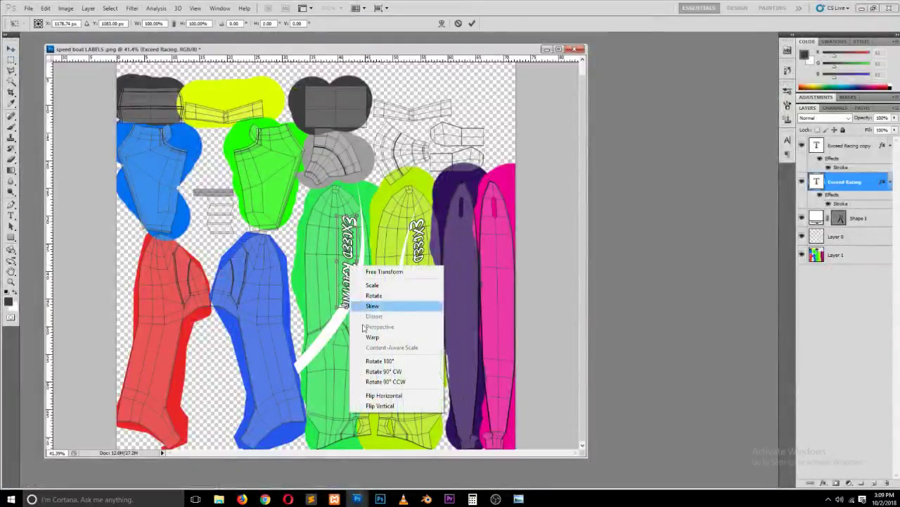
click(388, 407)
key(Return)
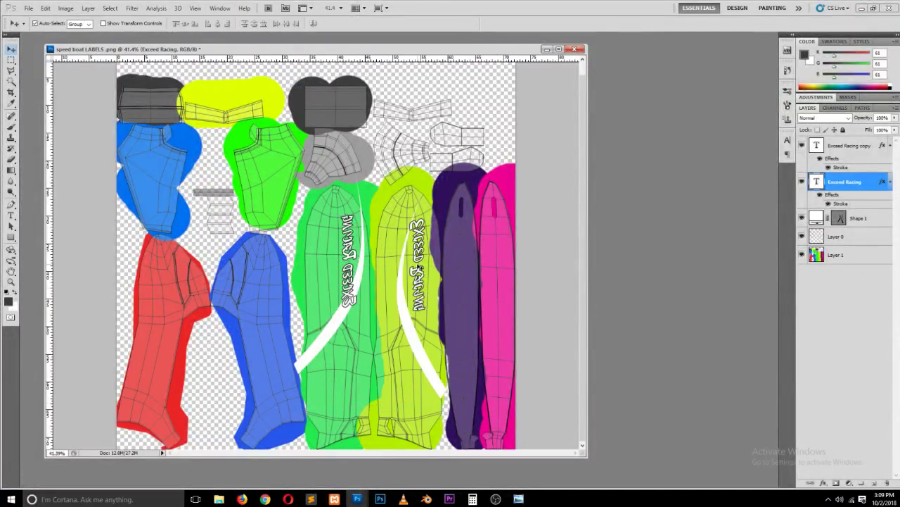
drag(420, 260, 389, 261)
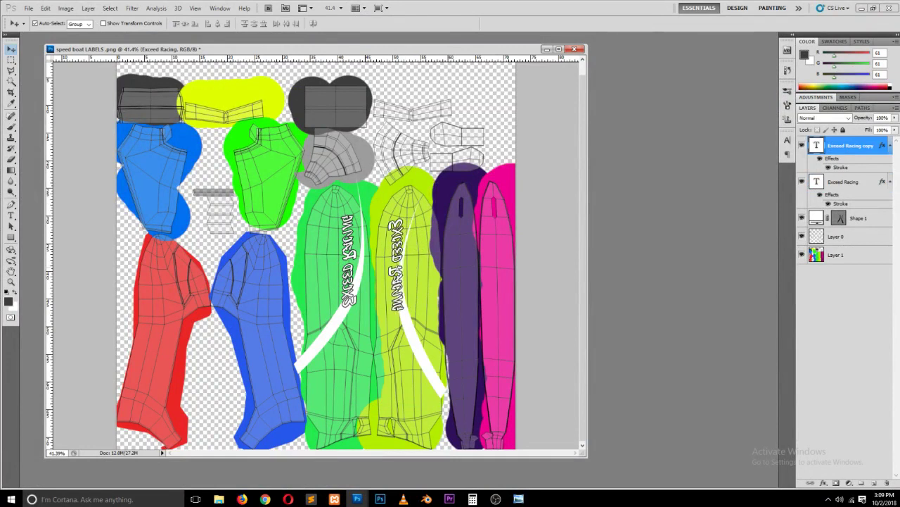
Step: Reshape the white swoosh path and copy the text's Stroke effect onto Shape 1
drag(407, 311, 403, 314)
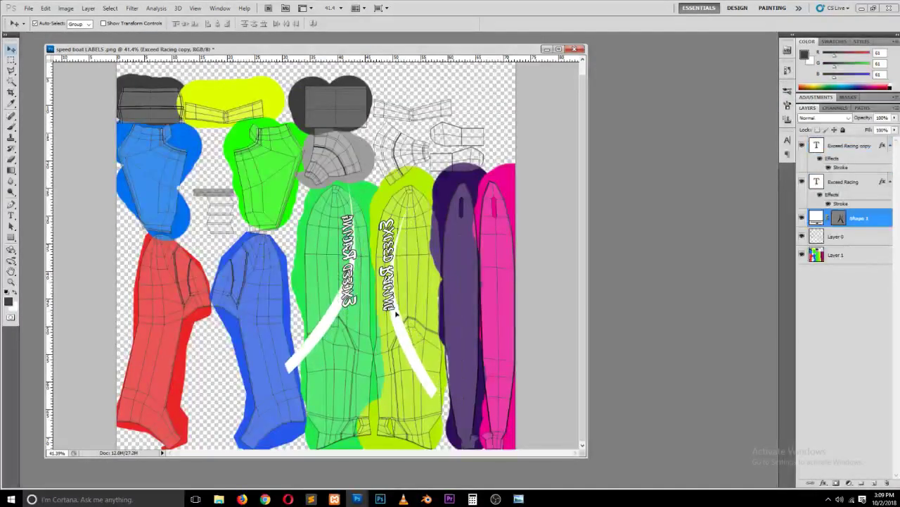
key(a)
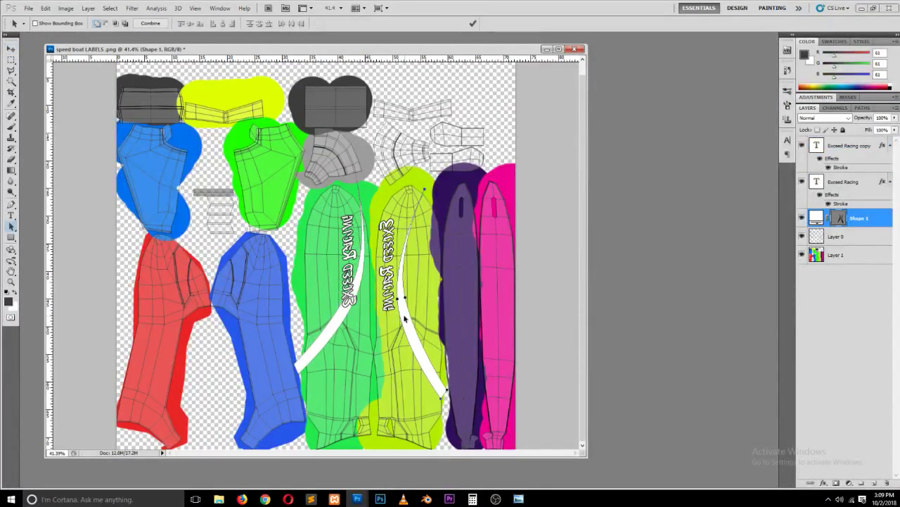
click(399, 317)
drag(398, 318, 407, 324)
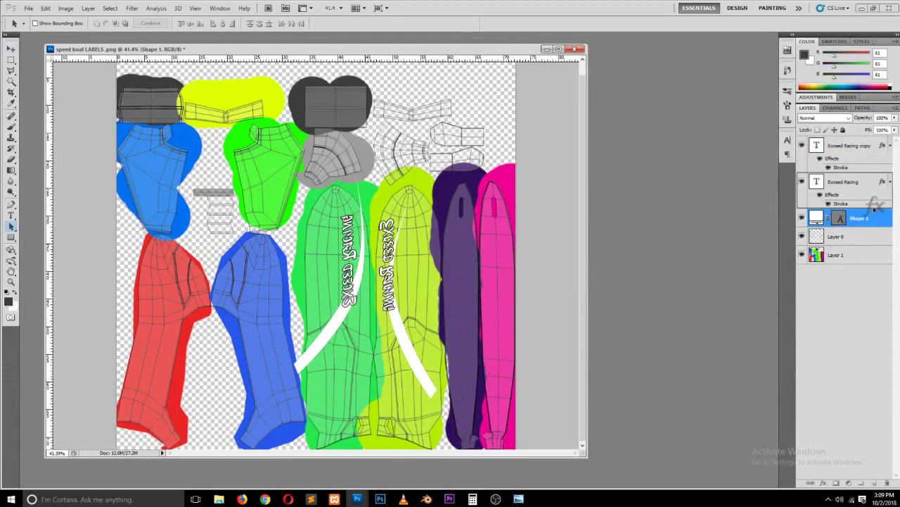
alt+drag(880, 186, 844, 219)
key(v)
click(828, 318)
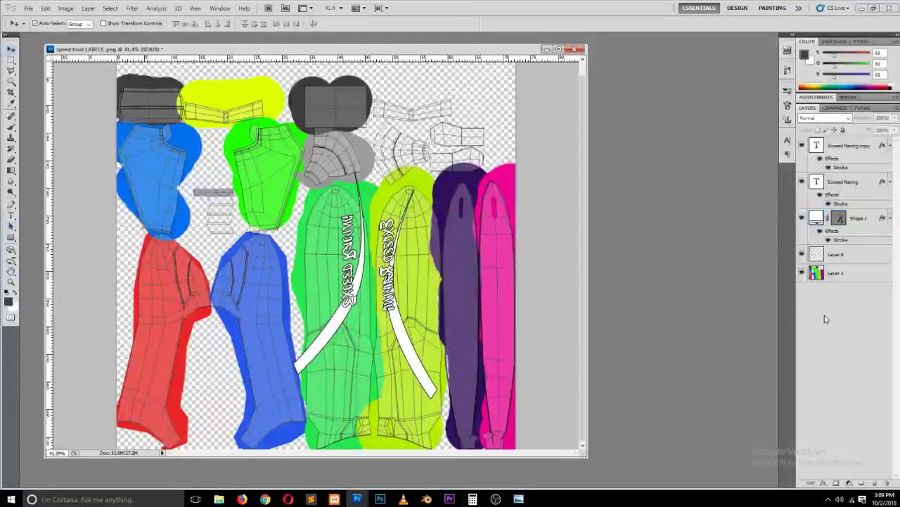
Step: Save the labels document as a layered PSD with Maximize Compatibility
key(ctrl+shift+s)
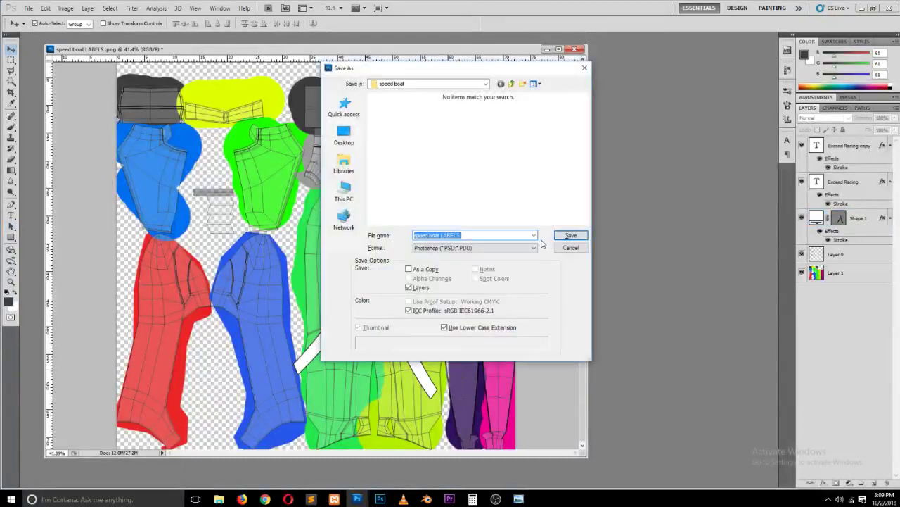
click(570, 236)
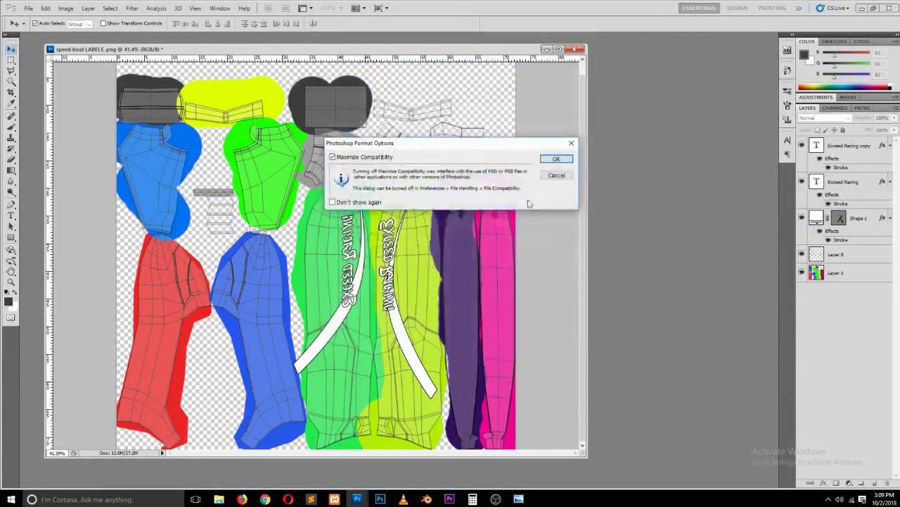
click(557, 156)
click(242, 499)
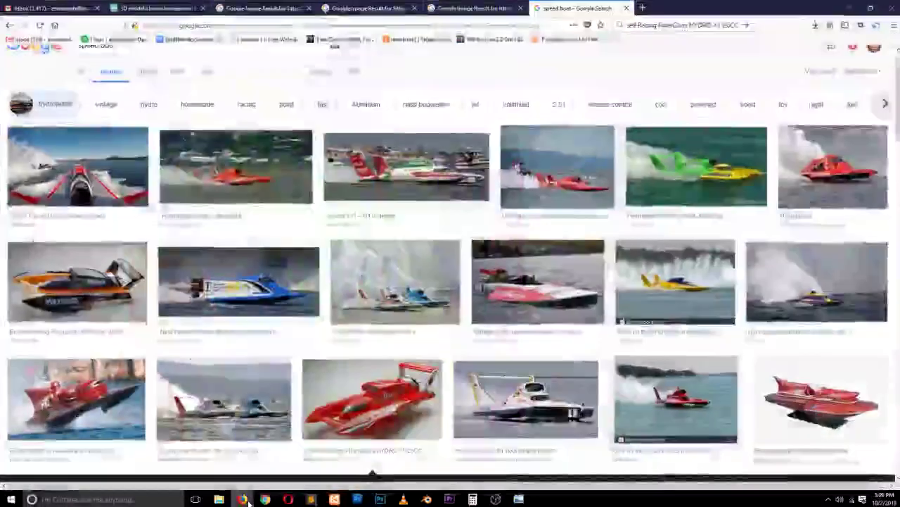
click(242, 499)
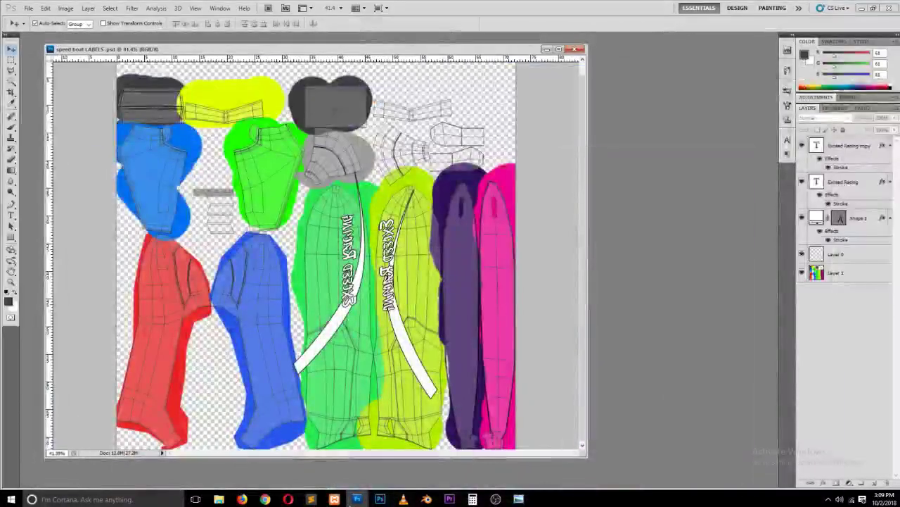
click(424, 500)
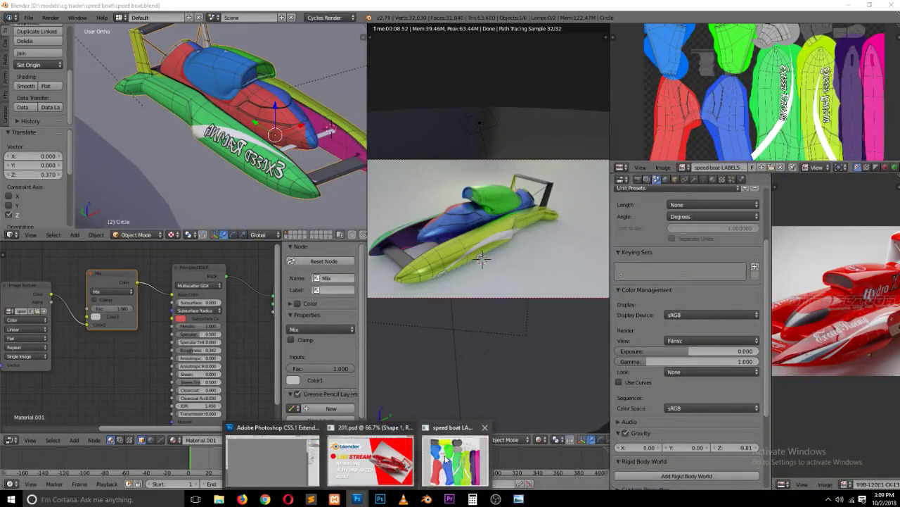
Step: Re-export the labels via Save for Web as PNG, replacing speed-boat-LABELS.png
click(445, 457)
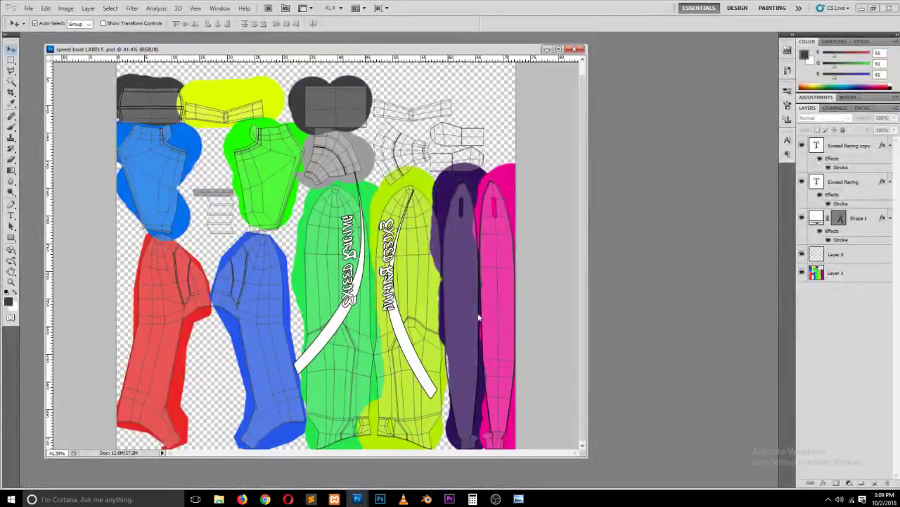
key(ctrl+alt+shift+s)
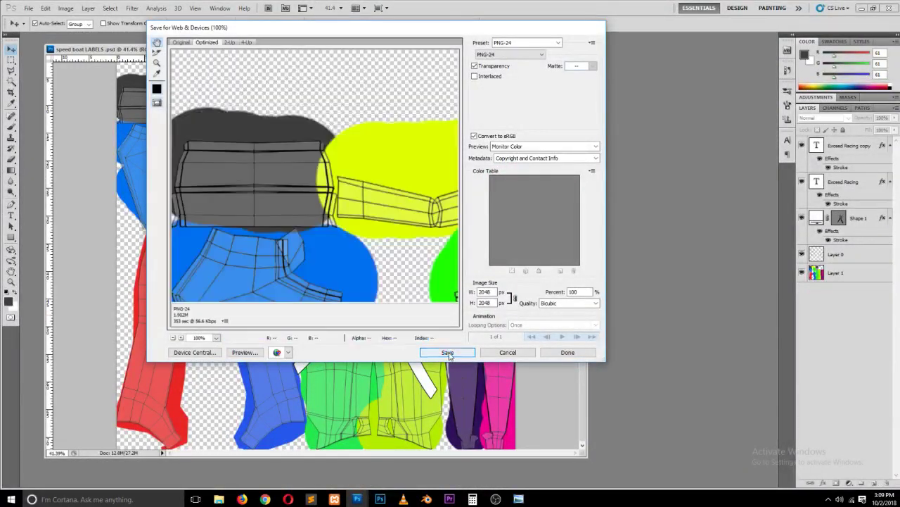
click(448, 352)
double_click(273, 98)
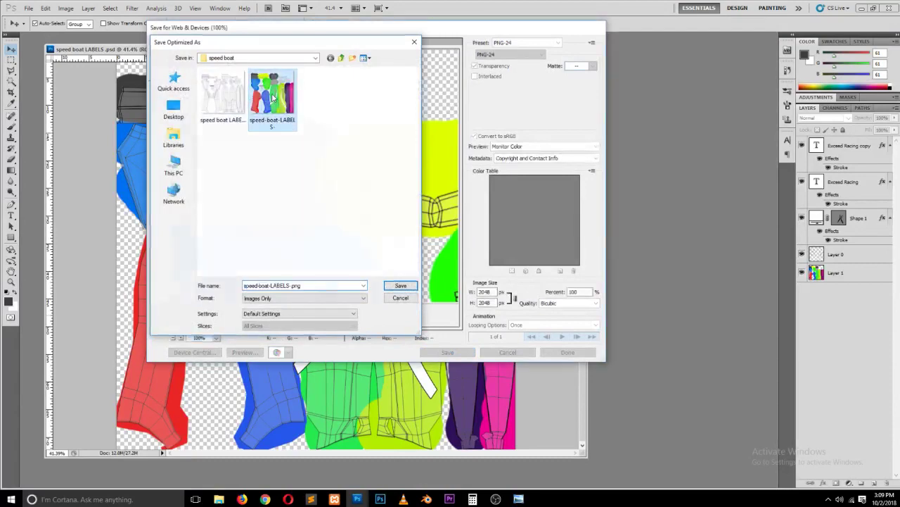
click(514, 242)
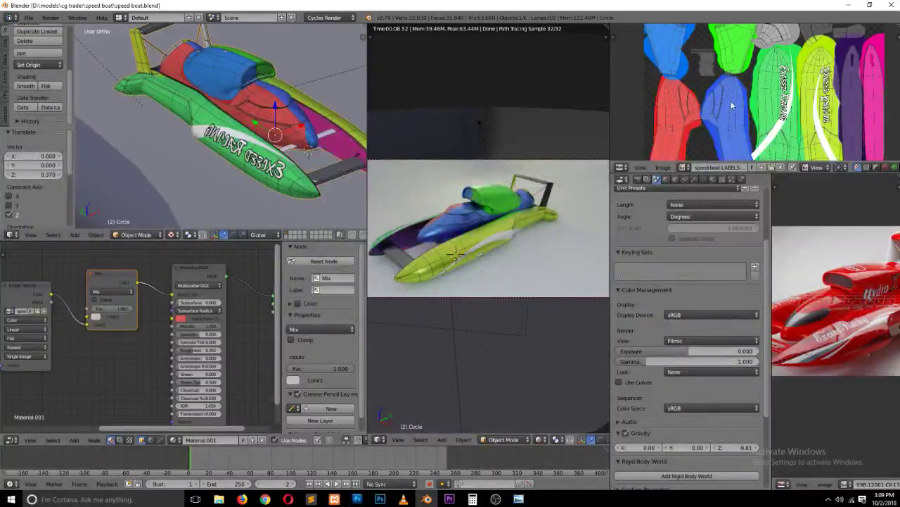
Step: Reload the label image with Alt+R, orbit to check Exceed Racing, and nudge the boat along X
key(alt+r)
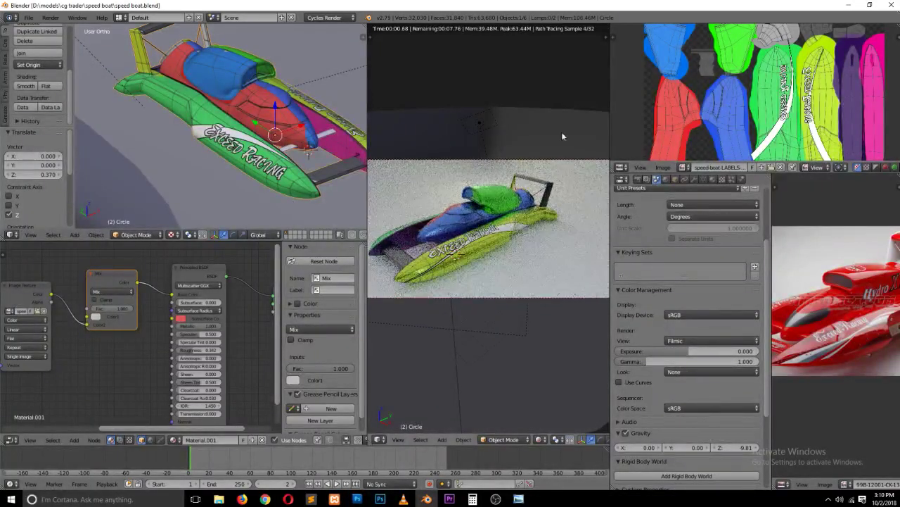
mouse_move(294, 171)
middle_down()
mouse_move(220, 182)
mouse_move(239, 163)
middle_up()
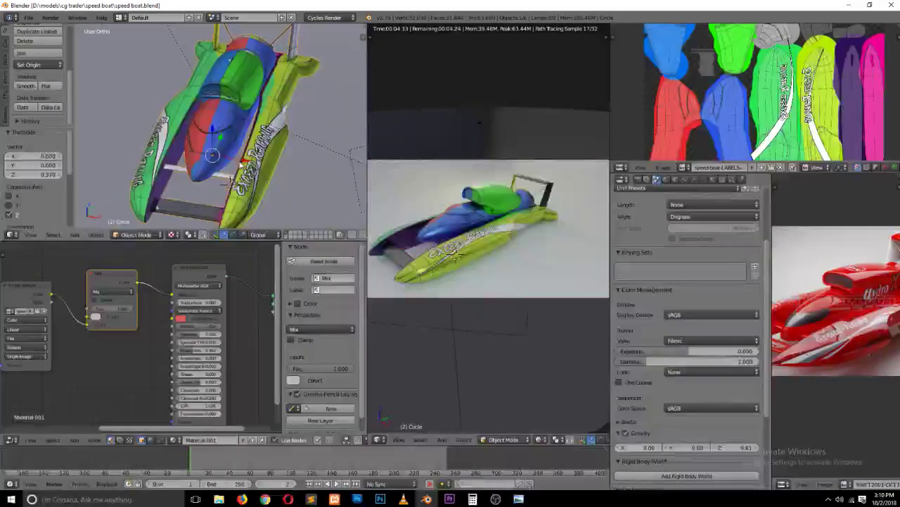
key(g)
click(241, 163)
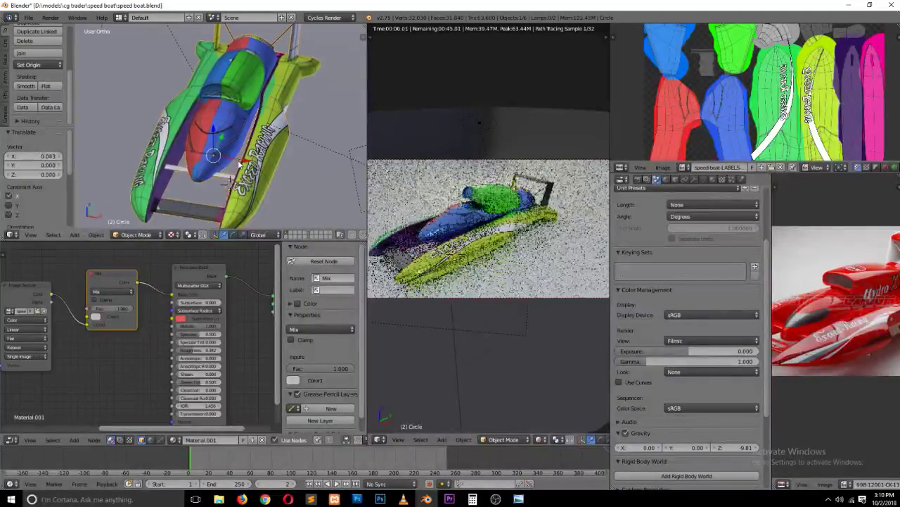
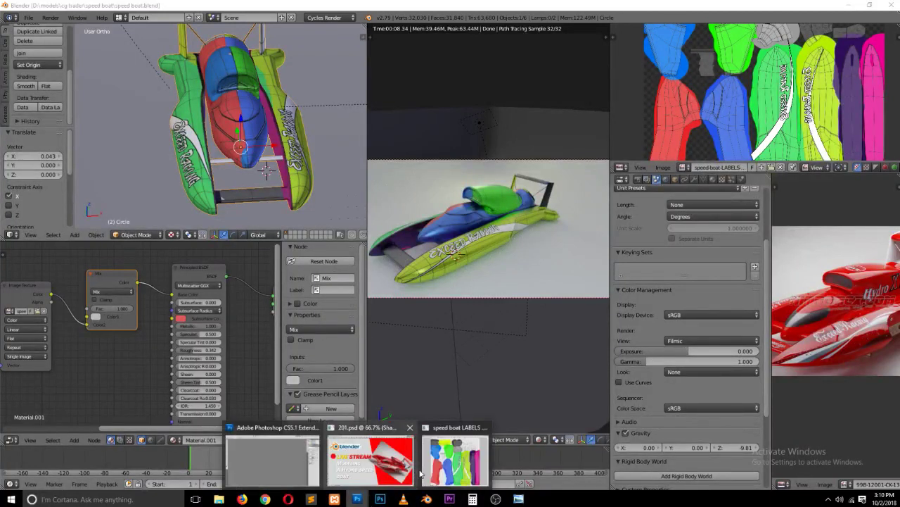
Step: Switch to the speed boat LABELS.psd document in Photoshop
click(462, 458)
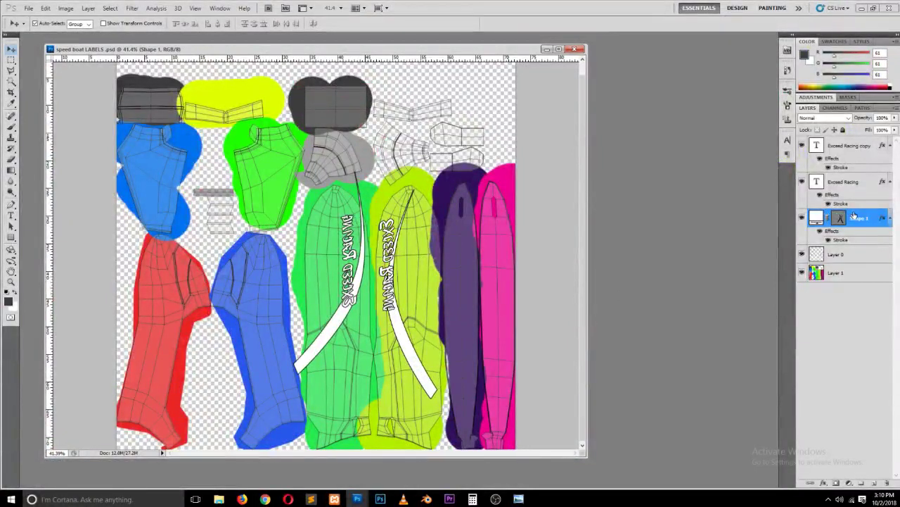
Step: Duplicate the white swoosh, then rotate the copy and flip it horizontally
key(ctrl+j)
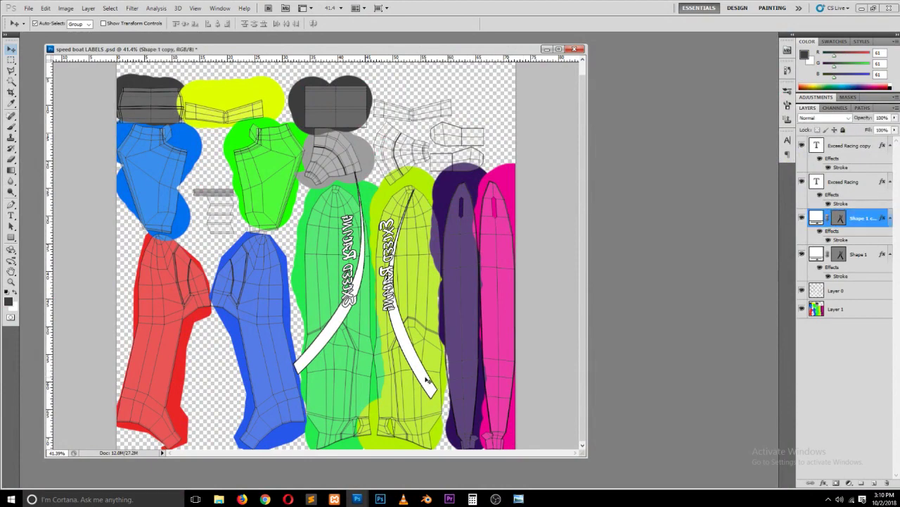
key(a)
click(435, 389)
key(ctrl+t)
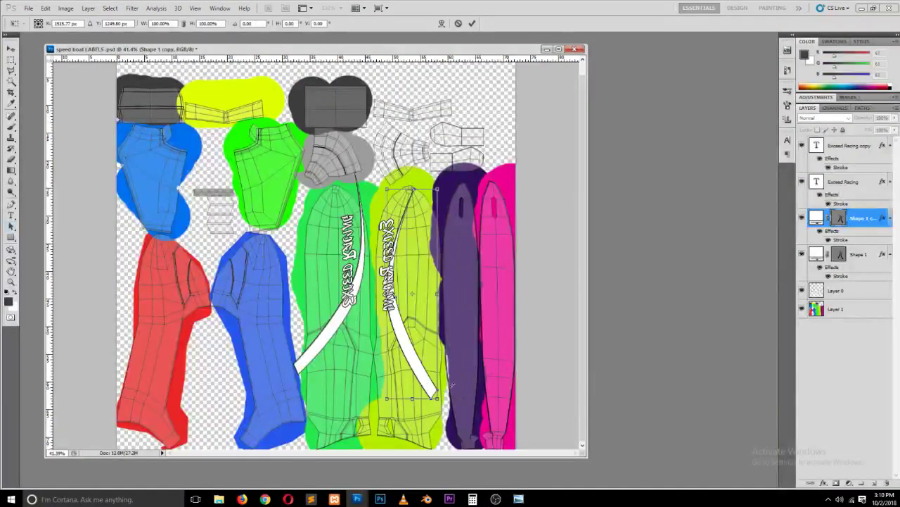
mouse_move(431, 394)
mouse_down()
mouse_move(412, 378)
mouse_move(400, 215)
mouse_up()
right_click(398, 217)
click(451, 345)
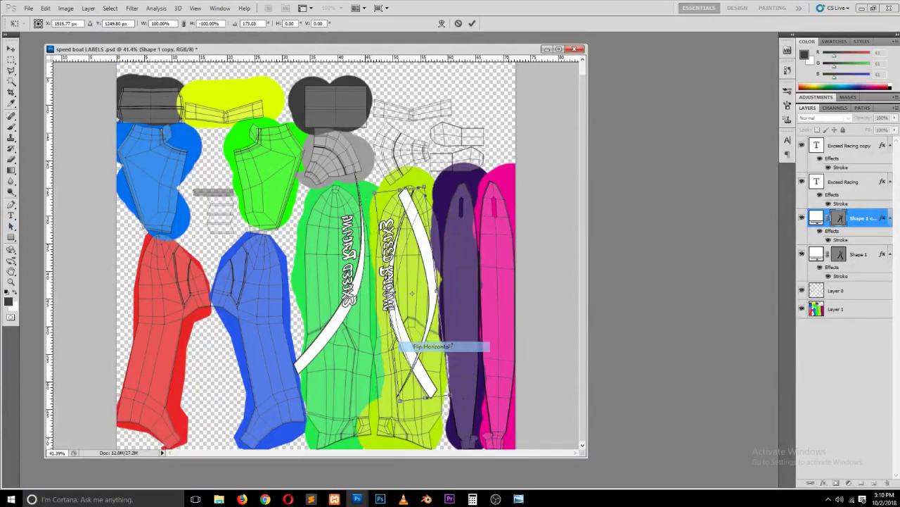
mouse_move(471, 215)
mouse_down()
mouse_move(468, 206)
mouse_move(475, 209)
mouse_up()
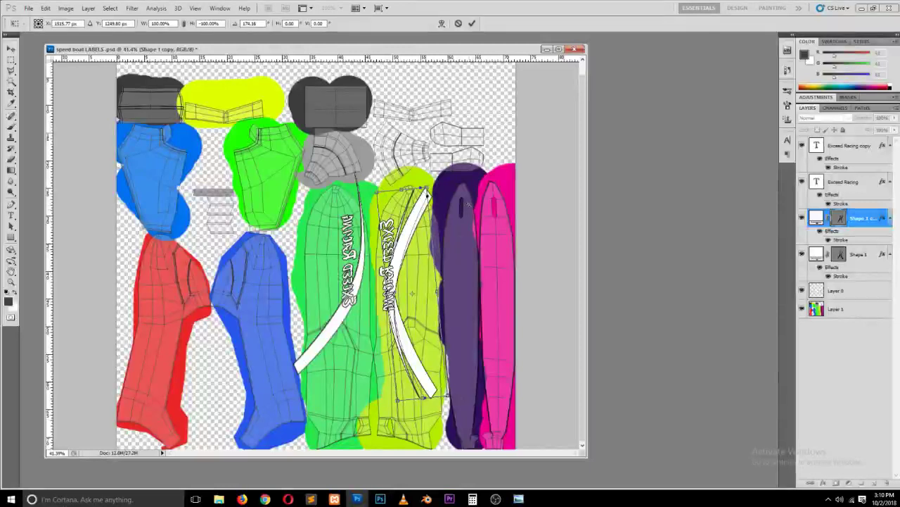
key(Return)
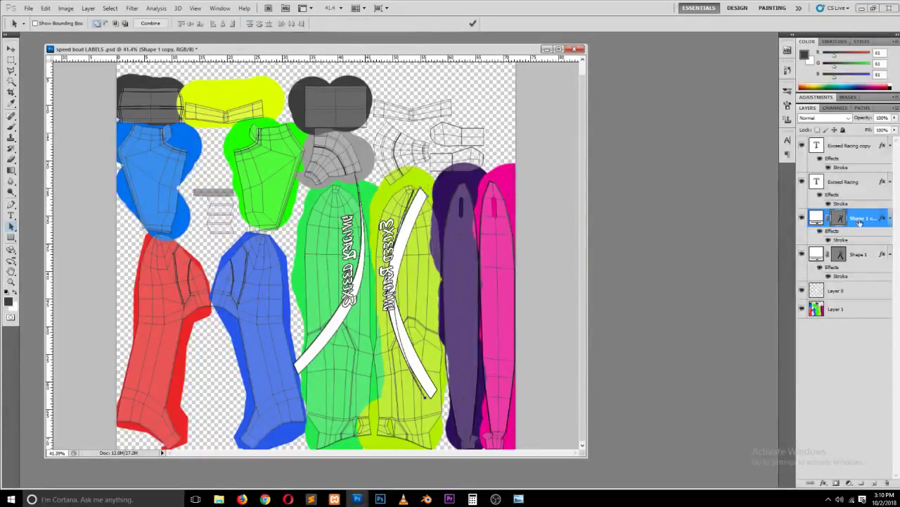
Step: Move the Shape 1 copy layer below Shape 1 and clear its stroke layer style
drag(863, 218, 866, 283)
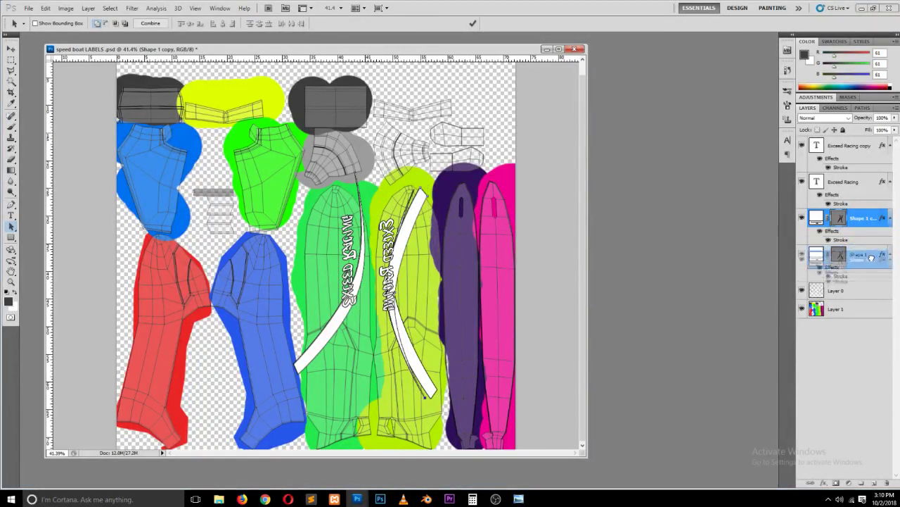
right_click(876, 258)
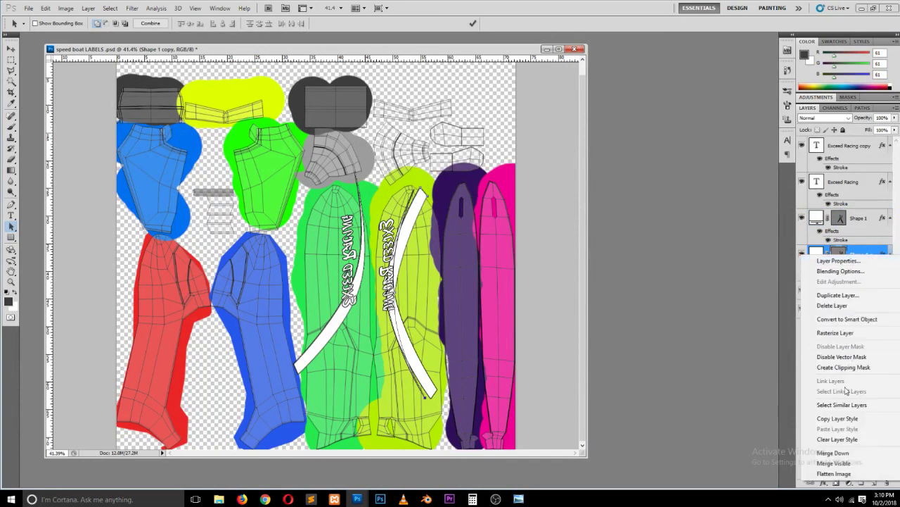
click(837, 436)
Step: Fill the Shape 1 copy with near-black #1f1b1b
double_click(816, 254)
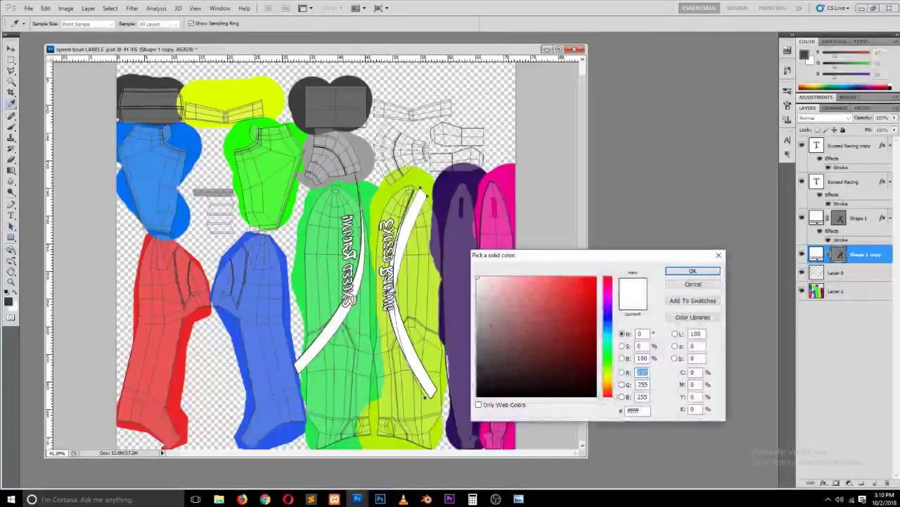
click(539, 302)
click(531, 281)
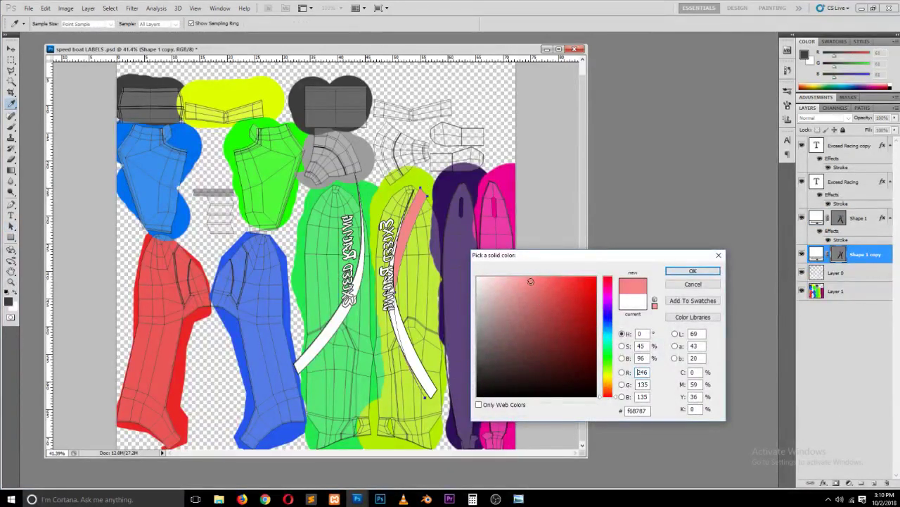
click(576, 299)
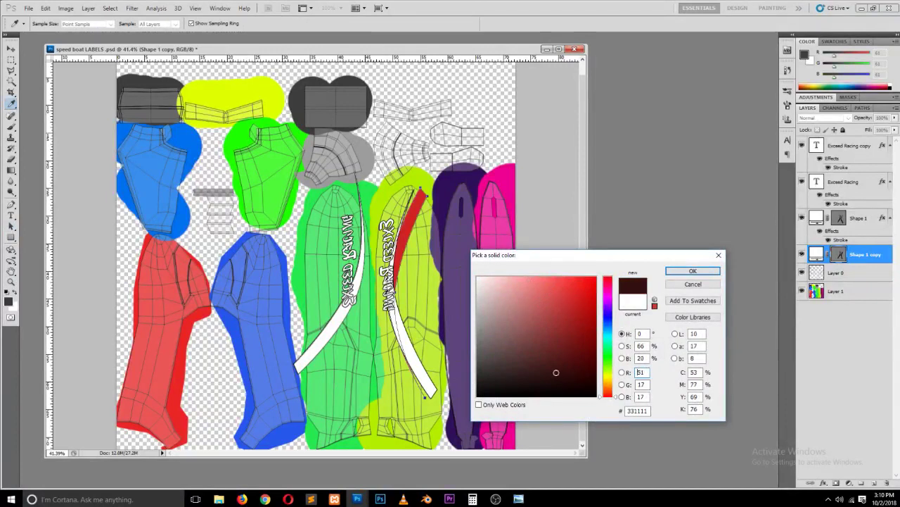
click(530, 375)
click(493, 383)
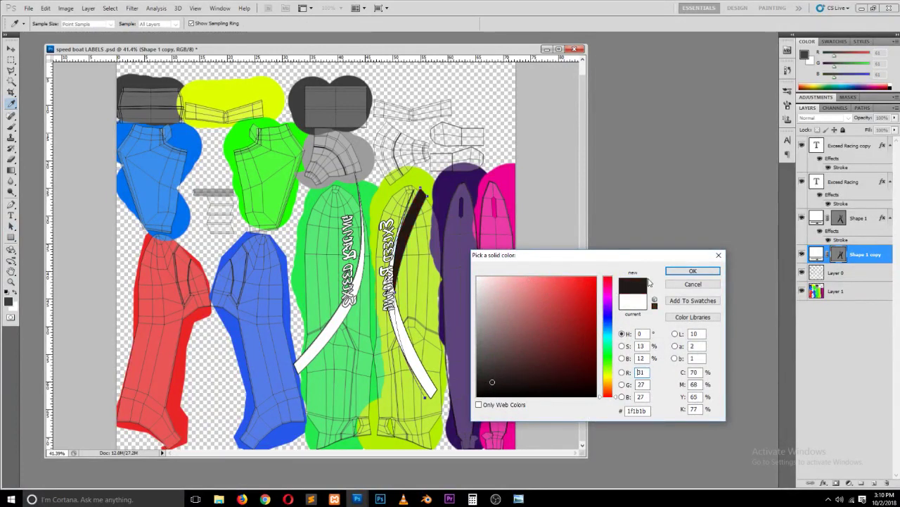
click(693, 271)
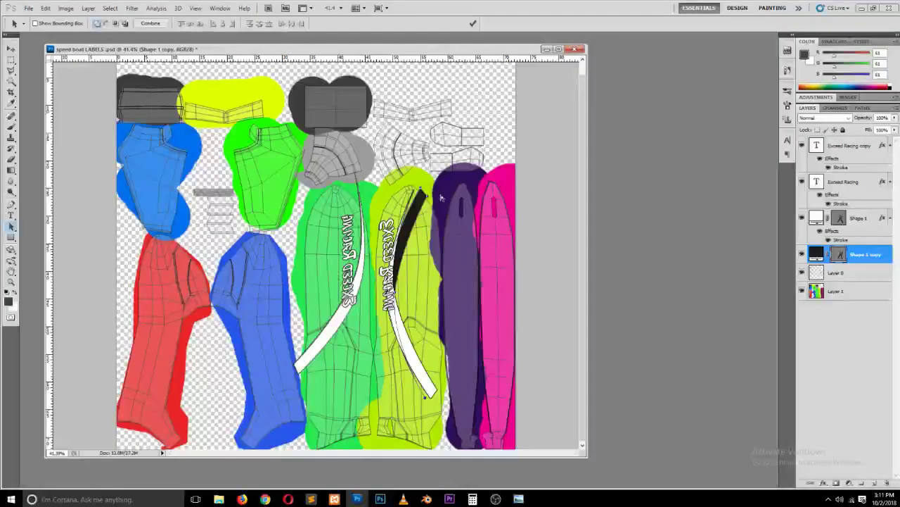
Step: Tilt the dark swoosh copy about -2° so it shadows the white stripe
key(ctrl+t)
drag(441, 197, 457, 178)
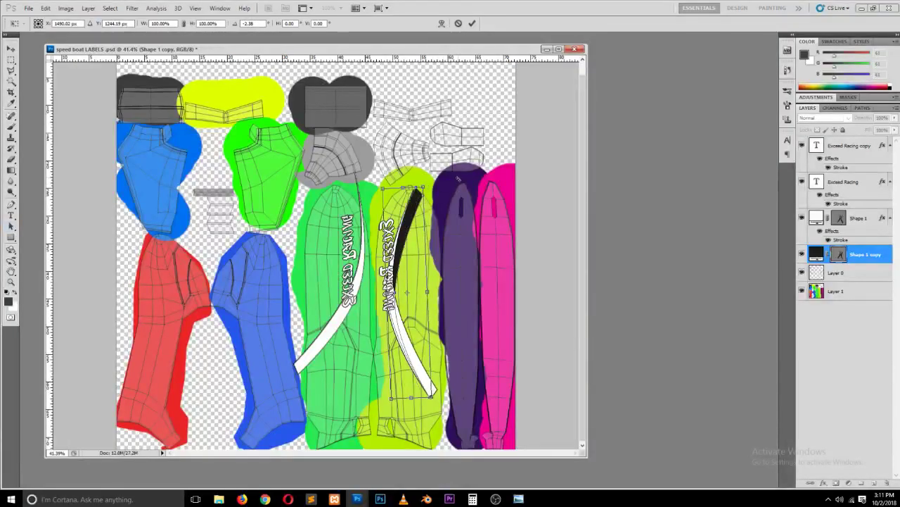
key(Return)
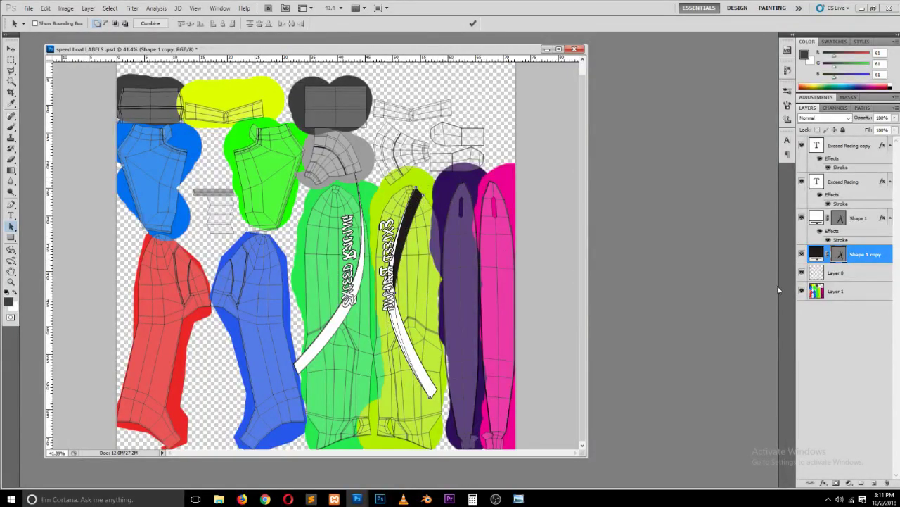
key(shift+a)
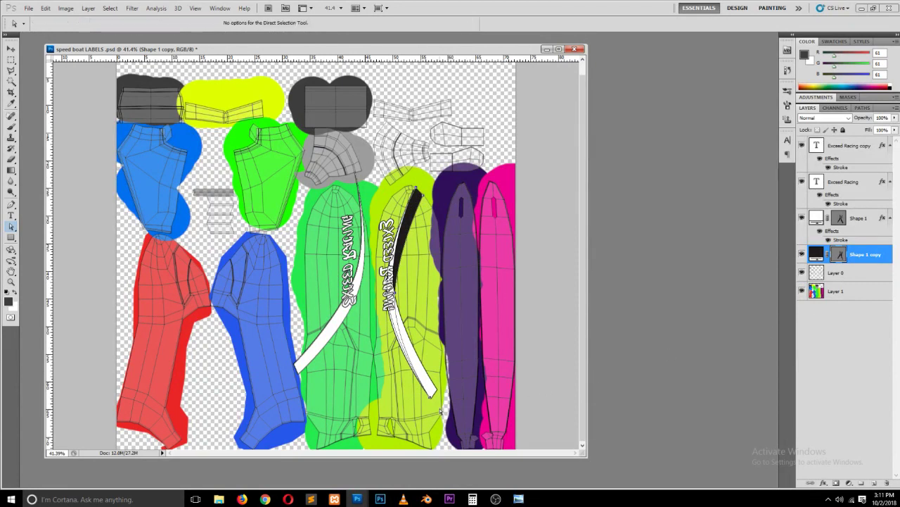
click(428, 398)
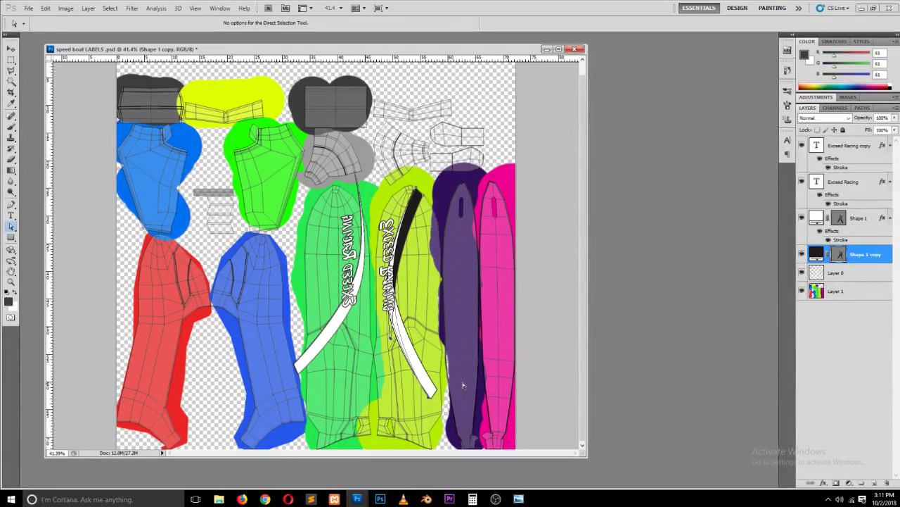
click(504, 307)
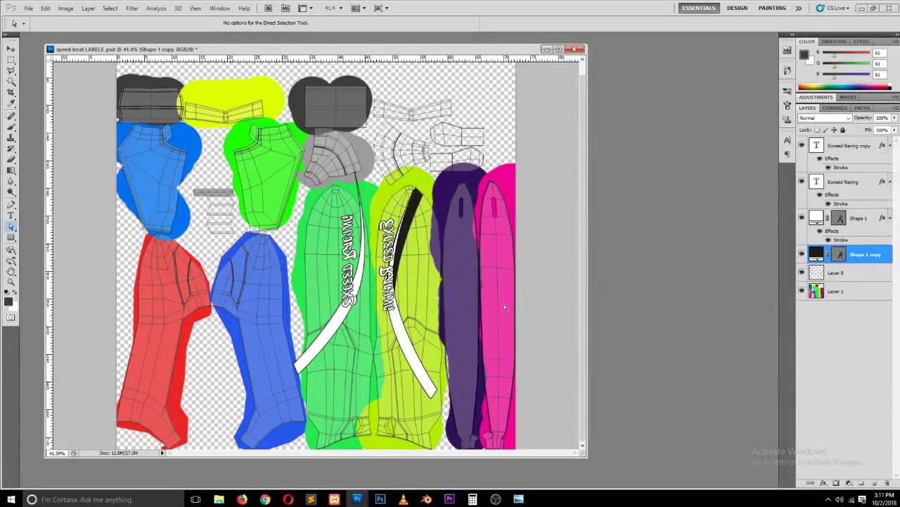
key(v)
click(516, 282)
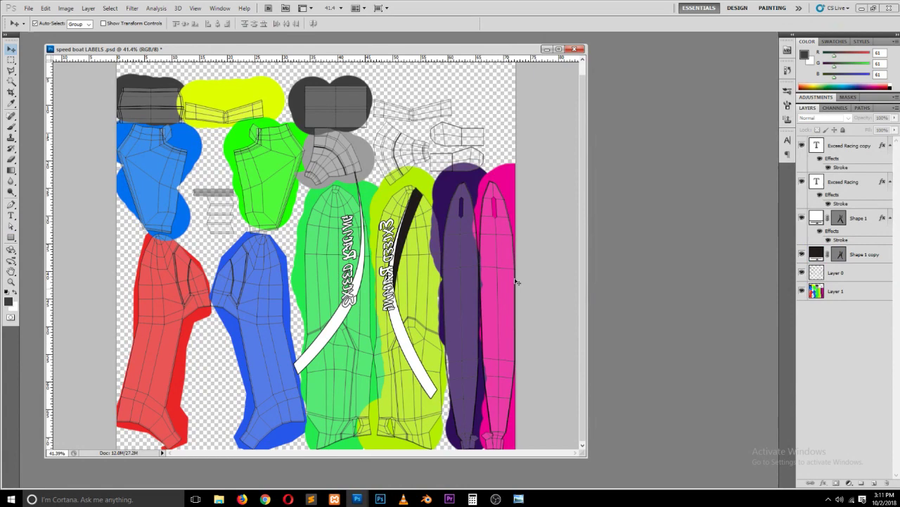
Step: Select the Shape 1 copy layer and its black swoosh path
click(417, 225)
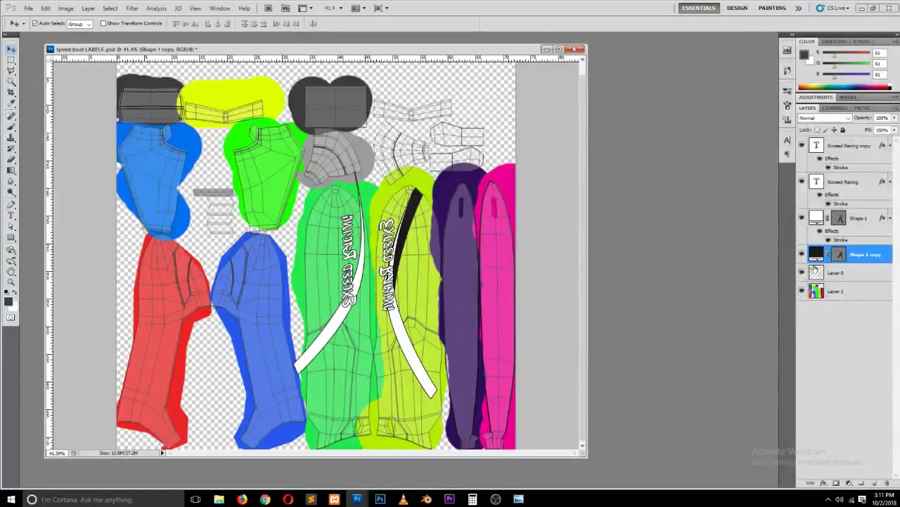
click(837, 255)
key(a)
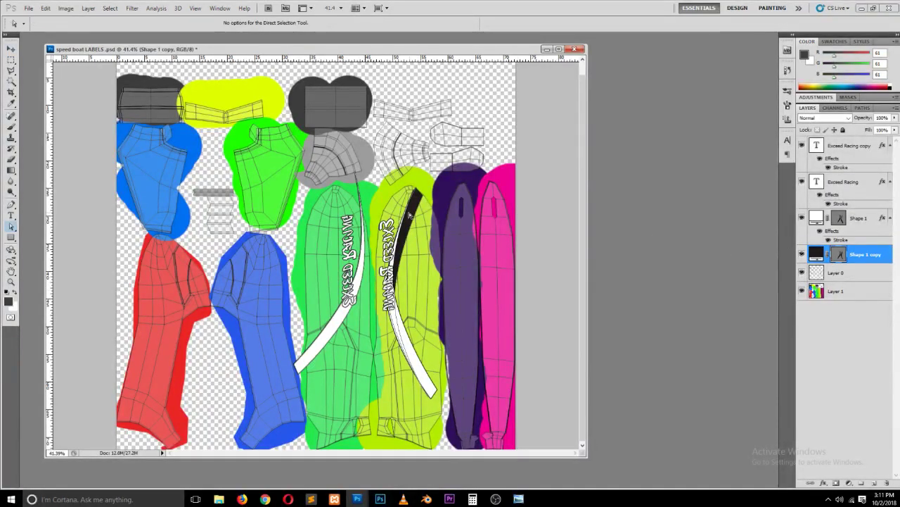
key(shift+a)
click(412, 214)
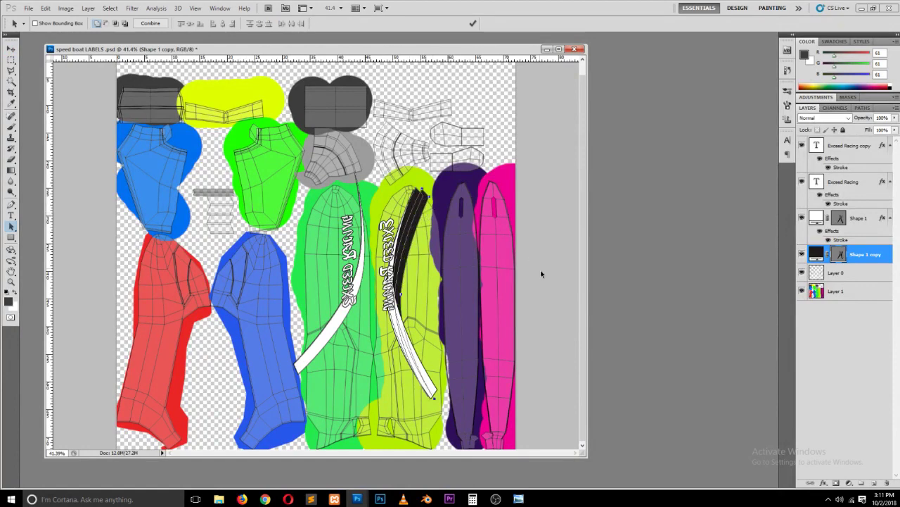
Step: Preview a dark red fill on the black swoosh, then cancel to keep it black
double_click(816, 254)
click(564, 338)
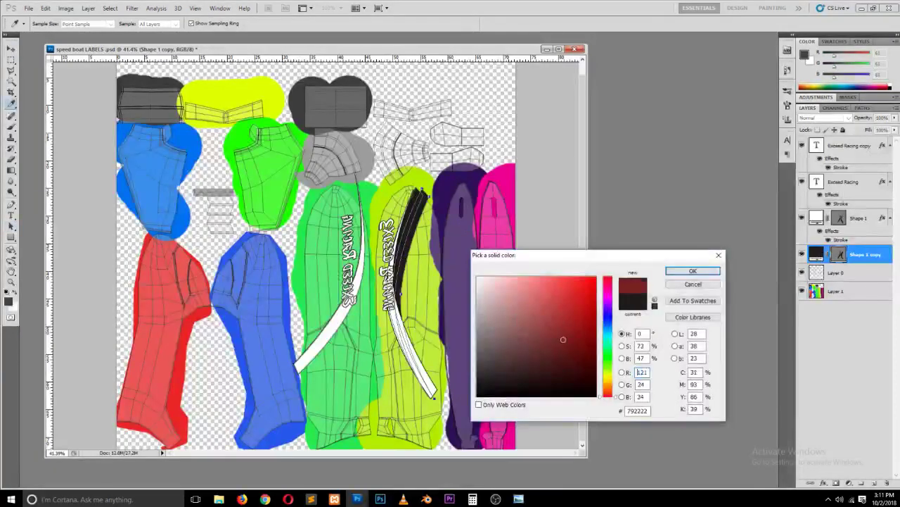
click(568, 338)
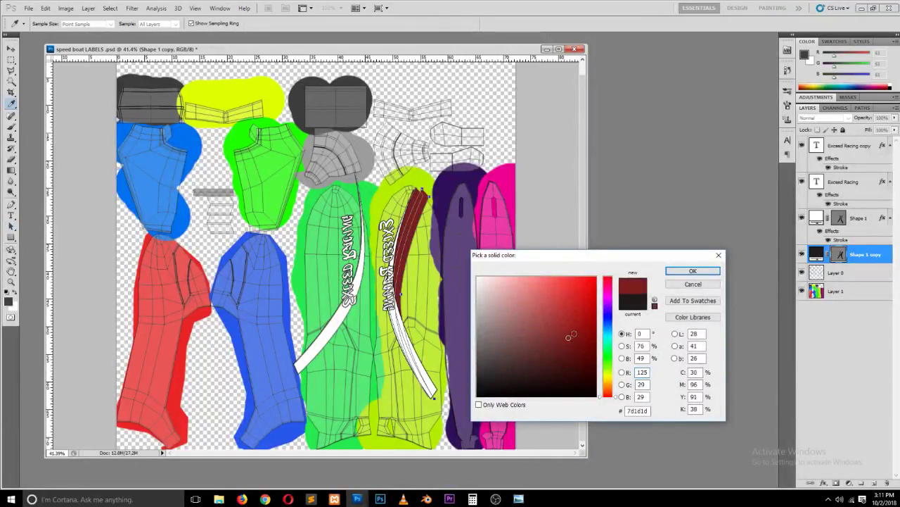
click(693, 284)
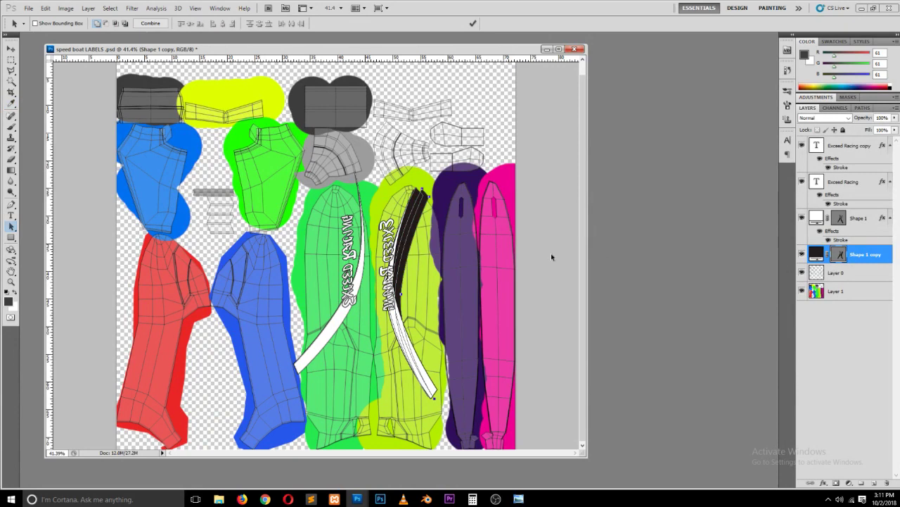
click(430, 244)
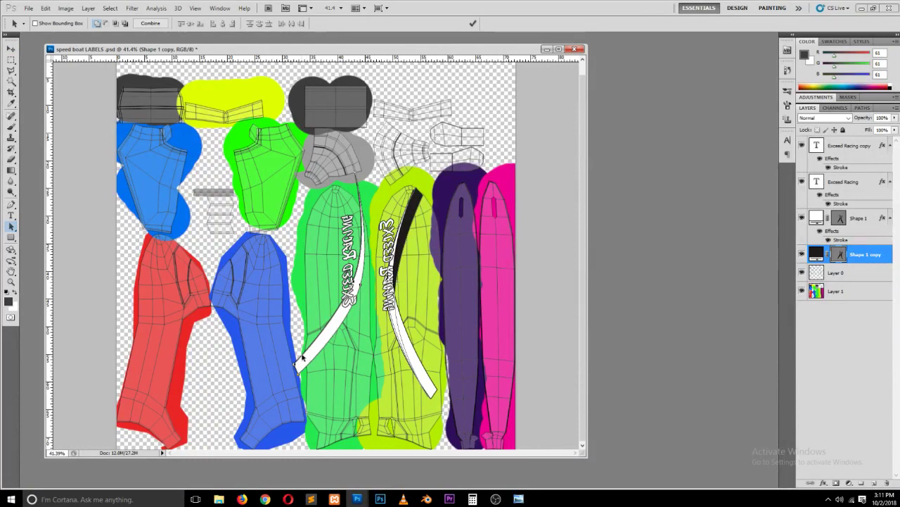
key(ctrl+t)
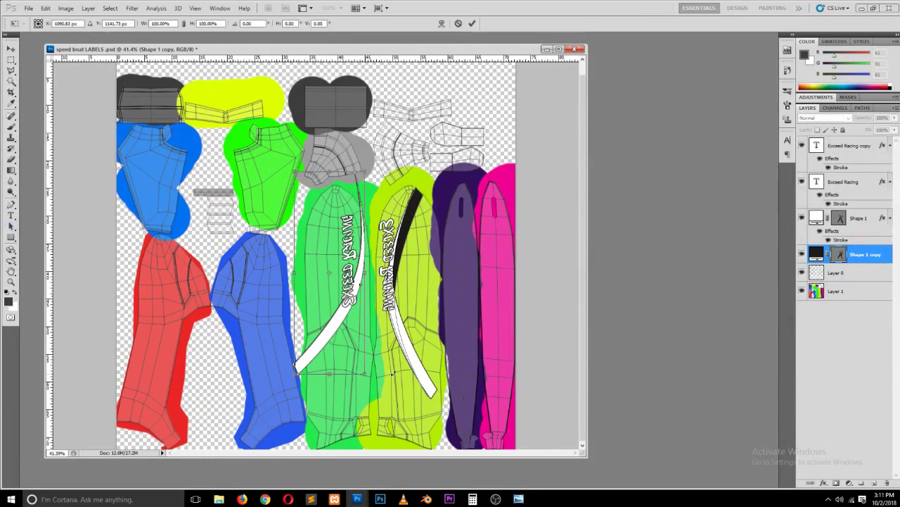
Step: Flip the strip vertically, rotate it to about -148° and nudge it under the left swoosh
right_click(364, 342)
click(397, 335)
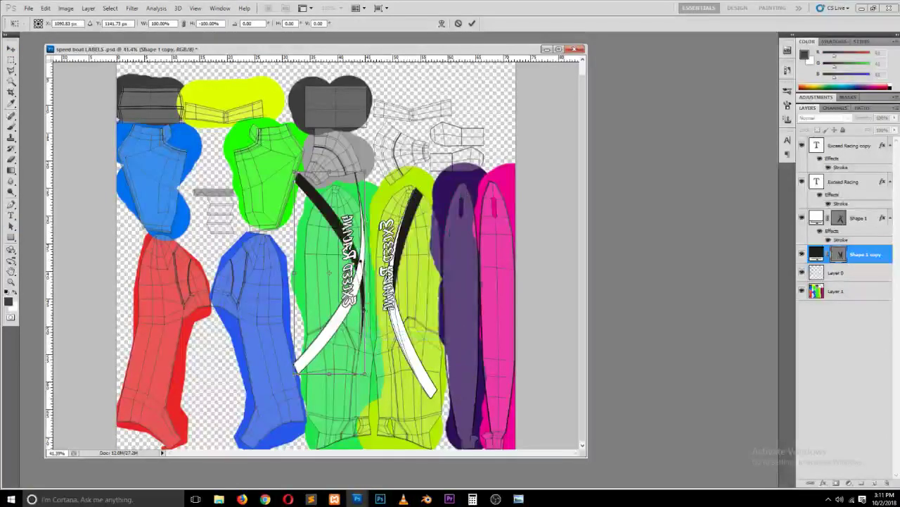
drag(372, 175, 383, 186)
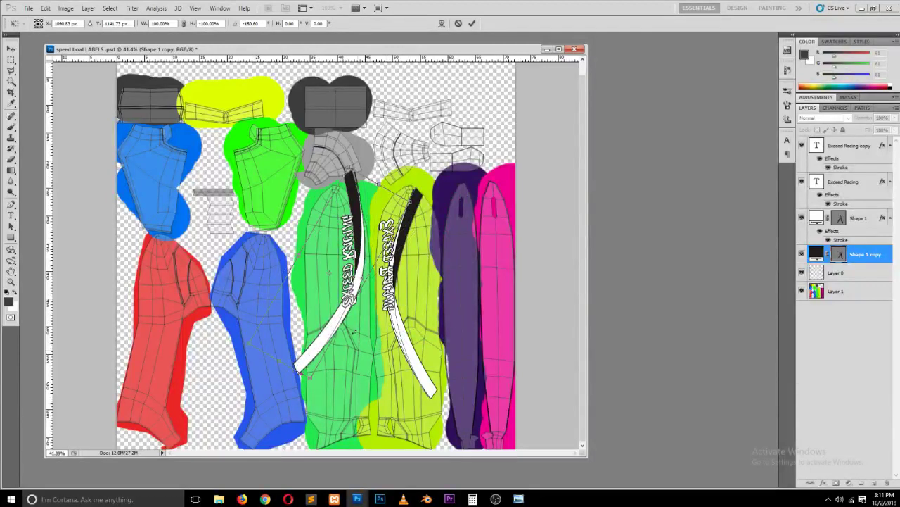
drag(365, 278, 359, 281)
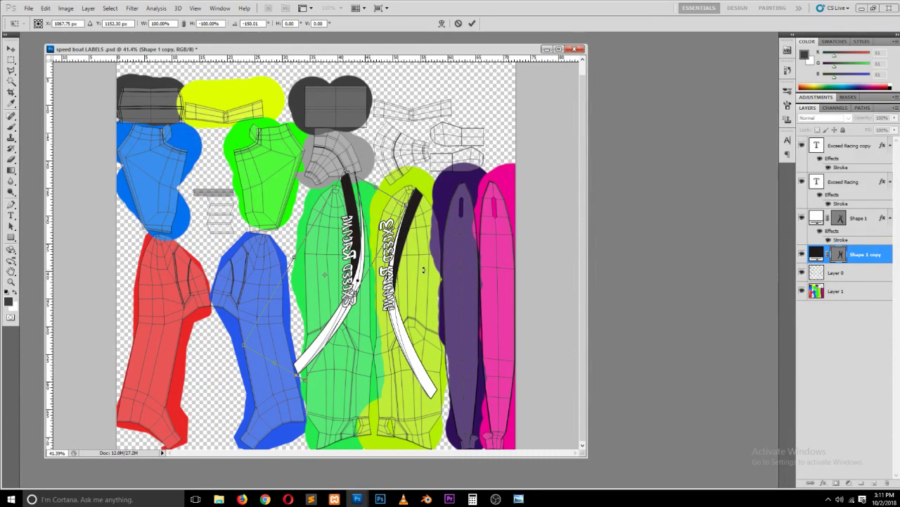
key(Return)
Step: Recolour the stripe shape dark grey-black #262626 after previewing red
double_click(817, 255)
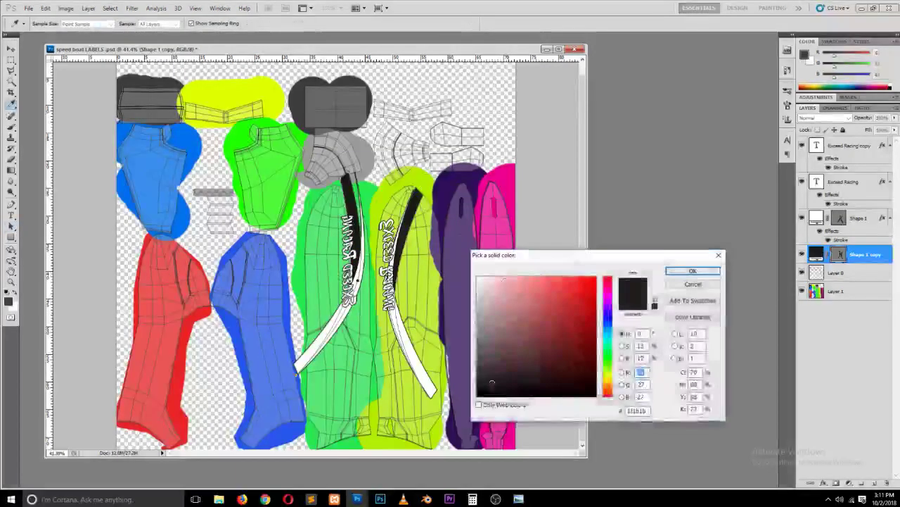
drag(574, 302, 566, 309)
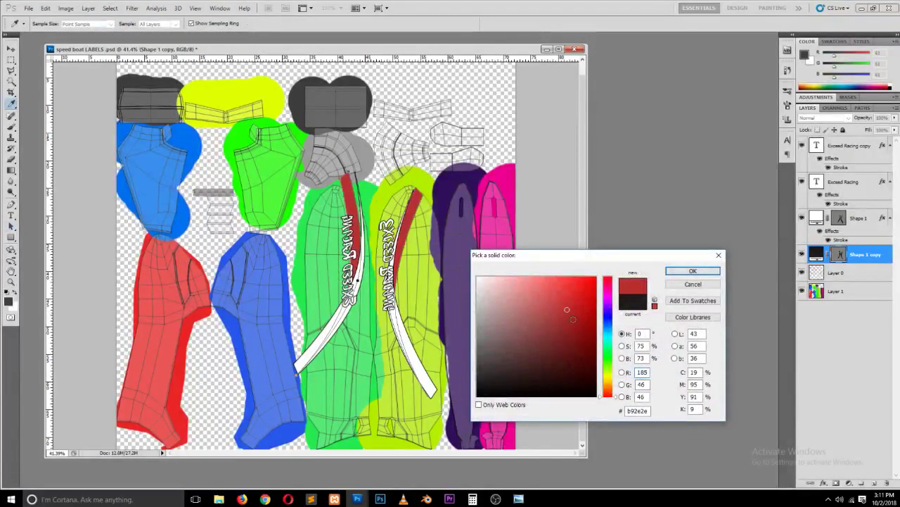
click(477, 379)
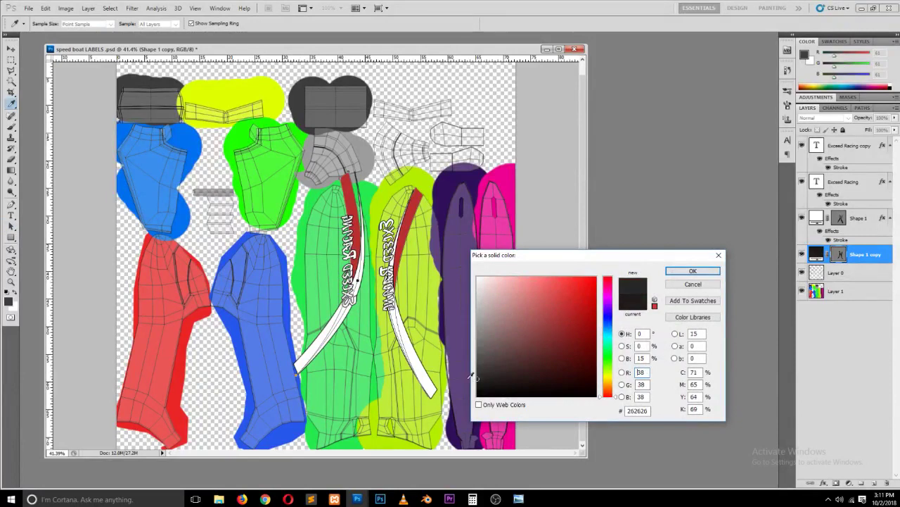
click(690, 273)
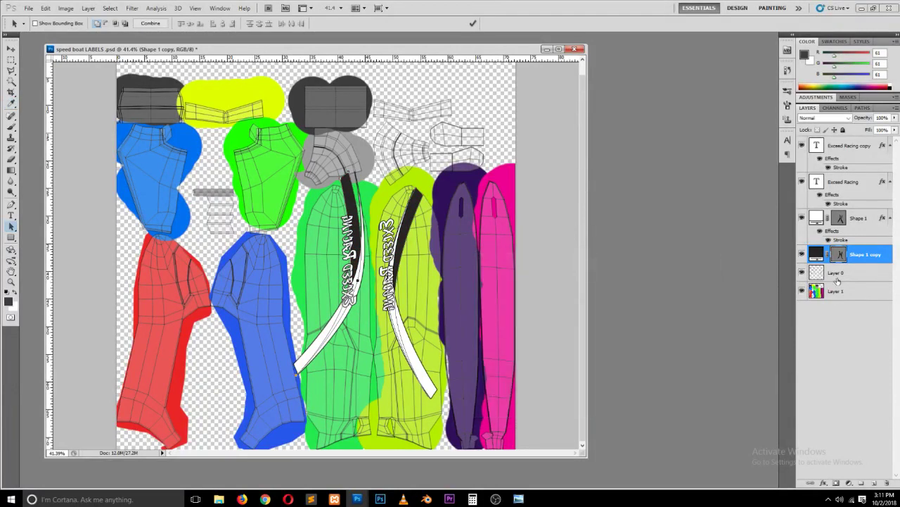
key(i)
key(ctrl+k)
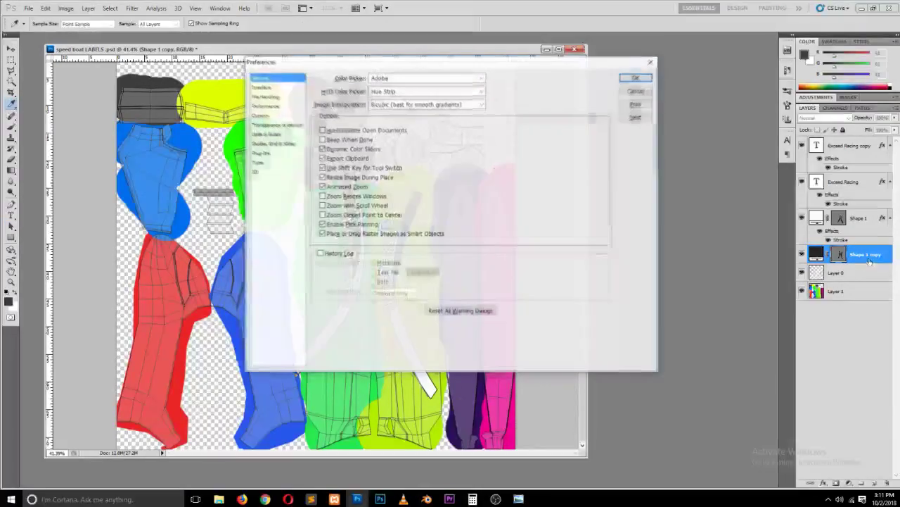
key(Escape)
Step: Duplicate the stripe layer, rotate the copy slightly and place it beneath the original stripe
key(a)
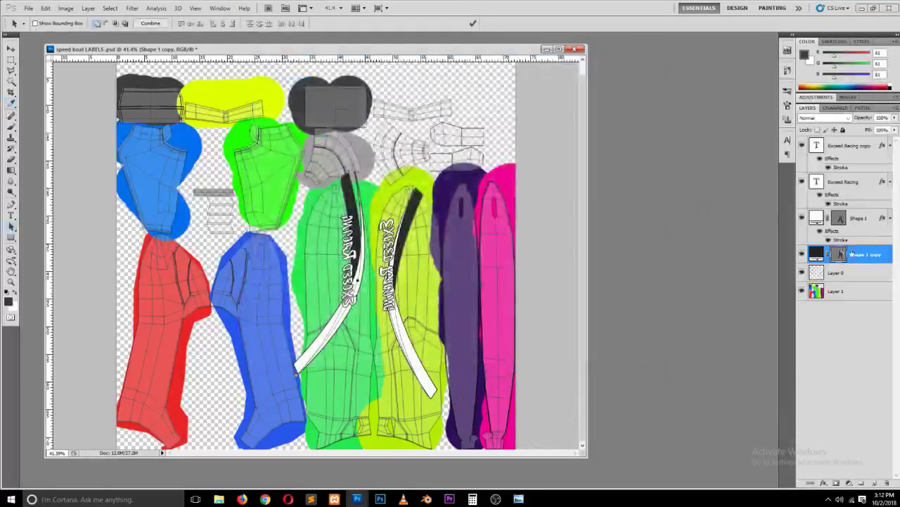
key(ctrl+j)
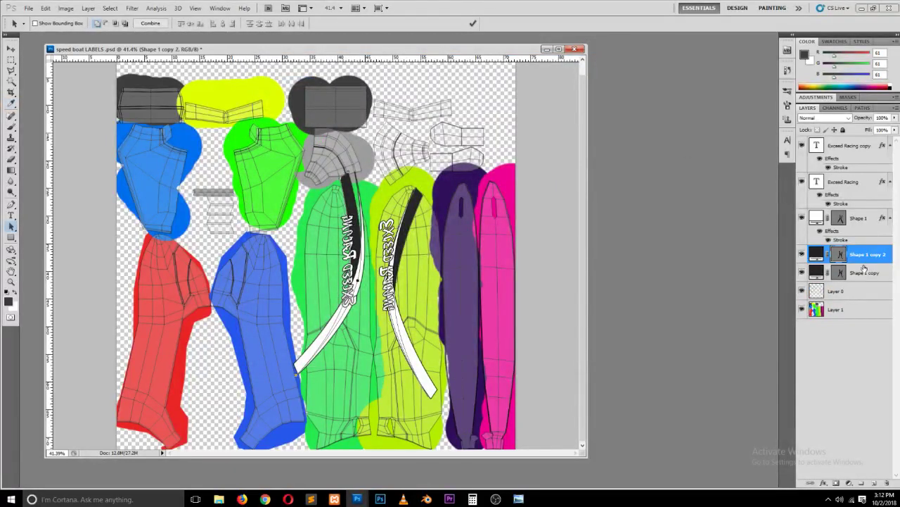
key(ctrl+t)
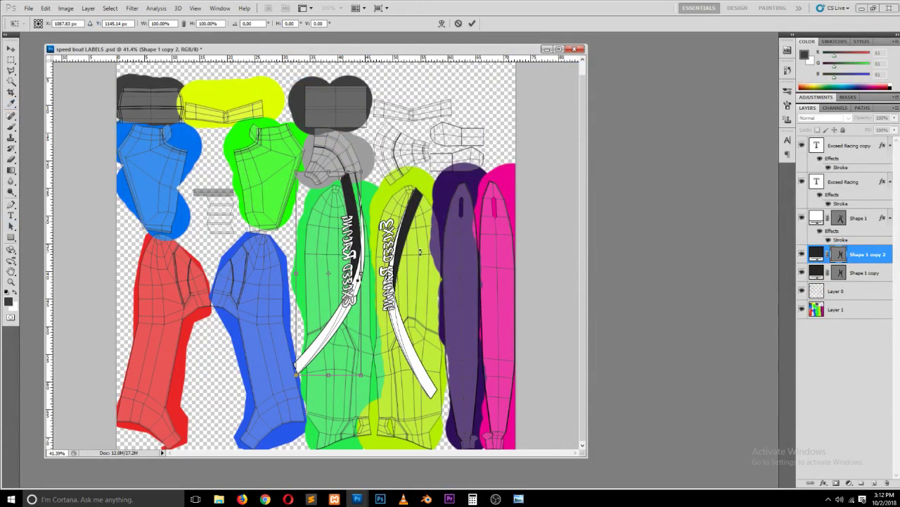
drag(436, 241, 466, 209)
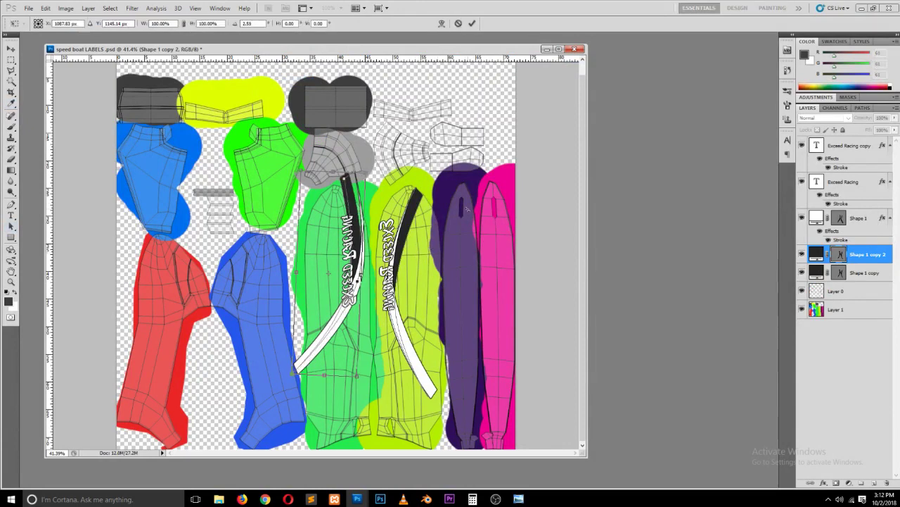
key(Return)
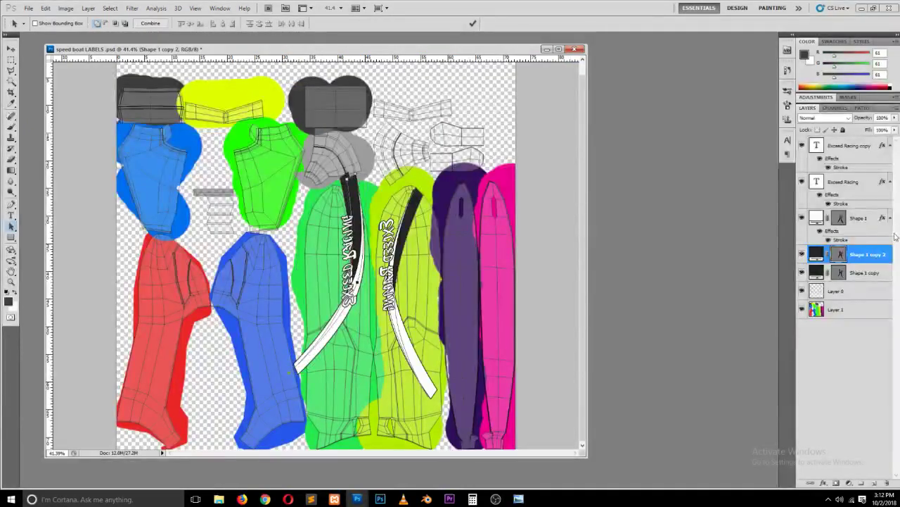
drag(884, 250, 873, 280)
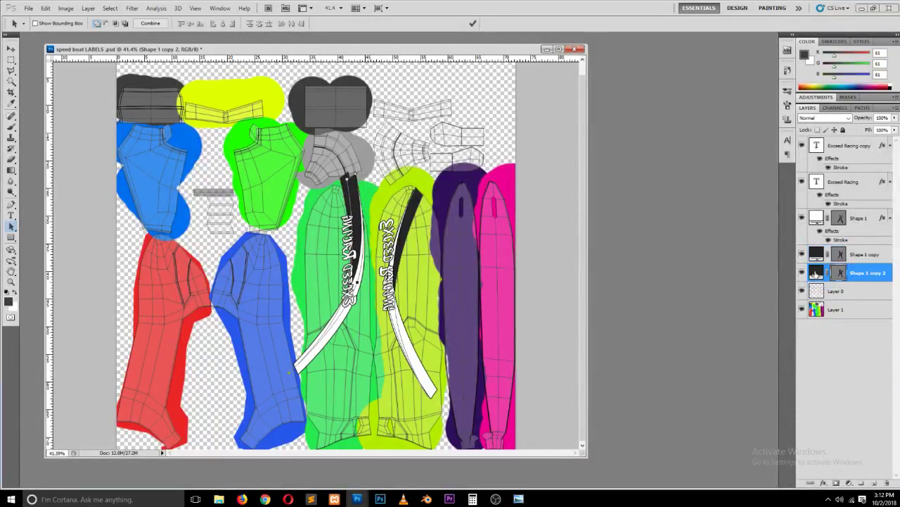
Step: Fill the duplicated stripe red #ca3e3e and rotate it so it peeks out
double_click(816, 272)
drag(538, 292, 560, 301)
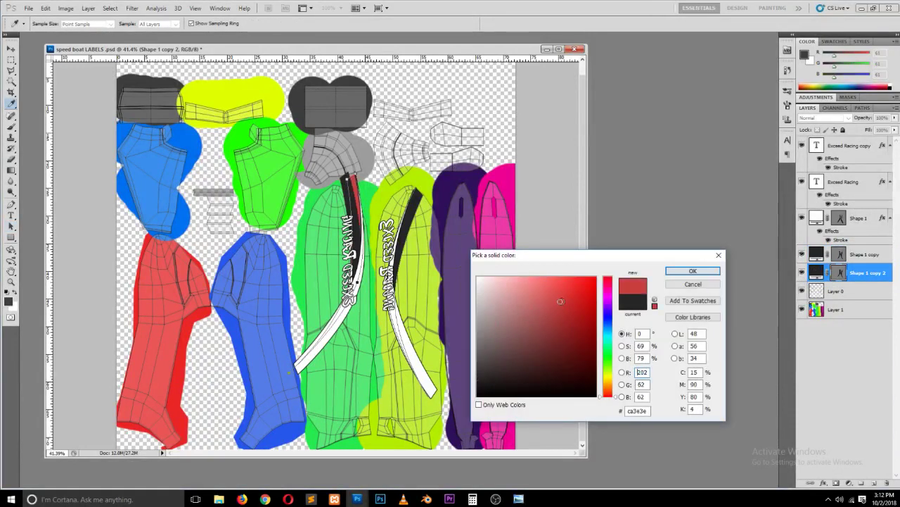
click(692, 271)
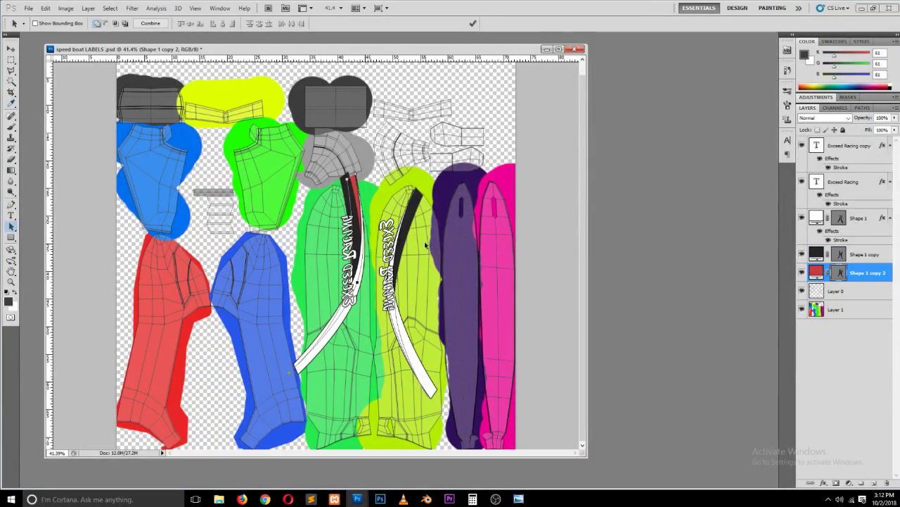
key(ctrl+t)
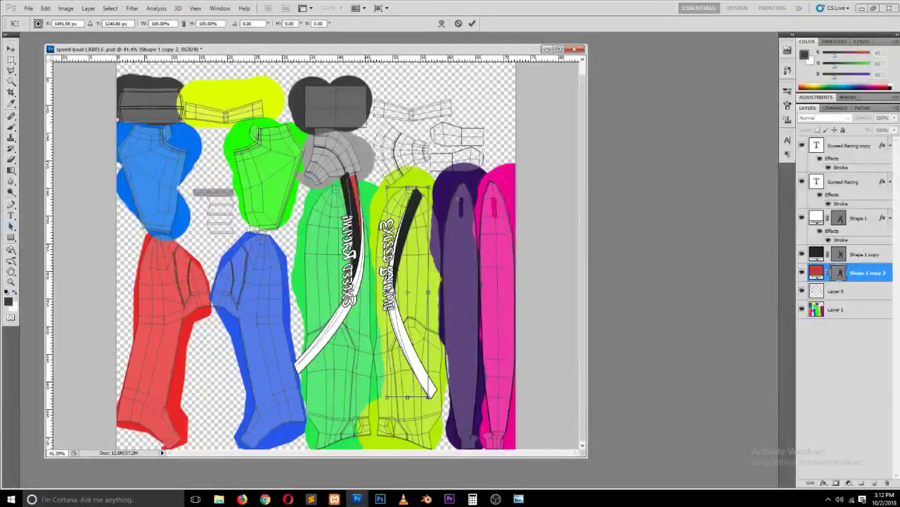
drag(460, 202, 464, 197)
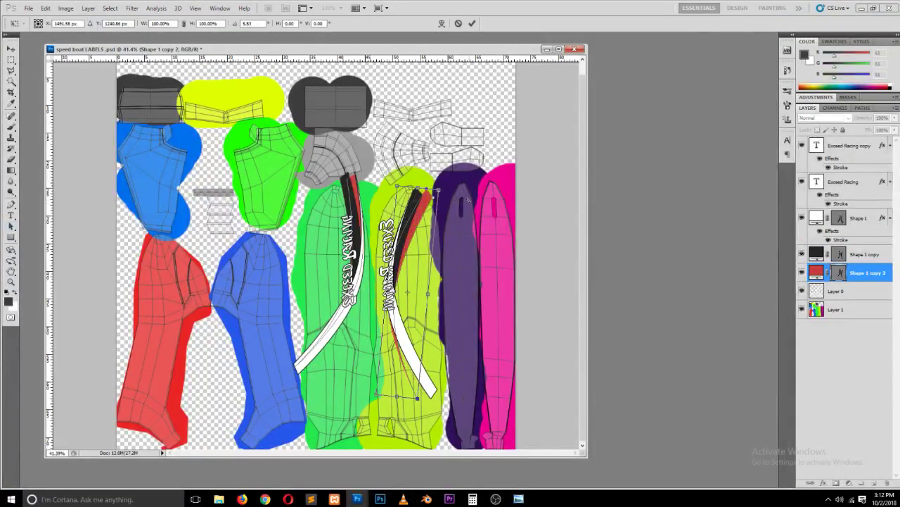
key(Return)
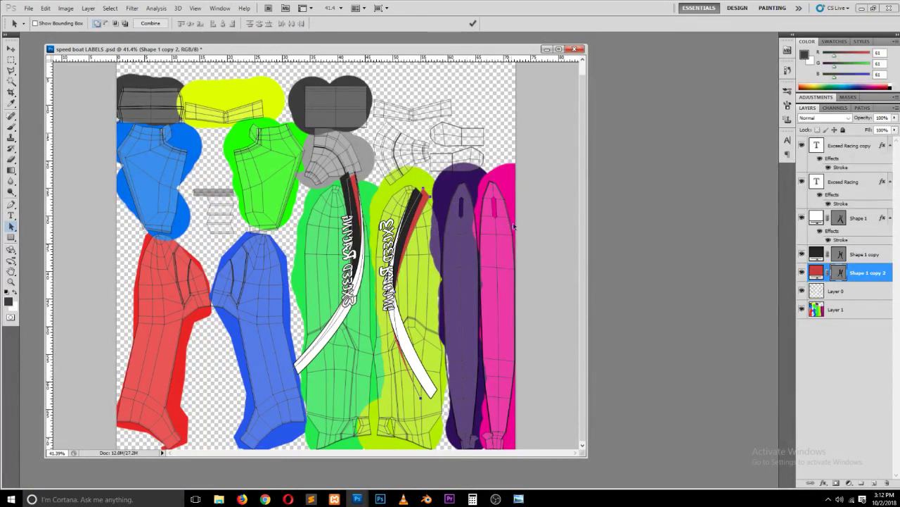
Step: Save the label texture and briefly check it in Blender
key(v)
click(549, 251)
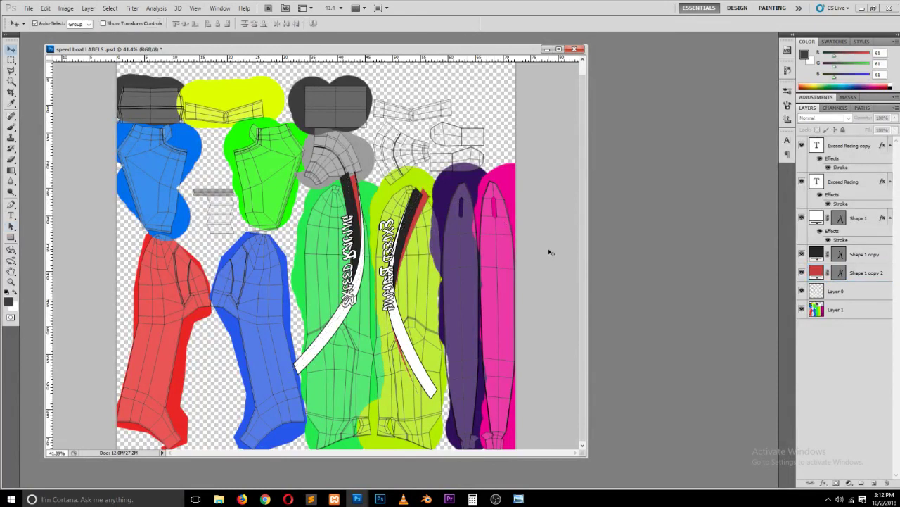
key(ctrl+s)
click(397, 255)
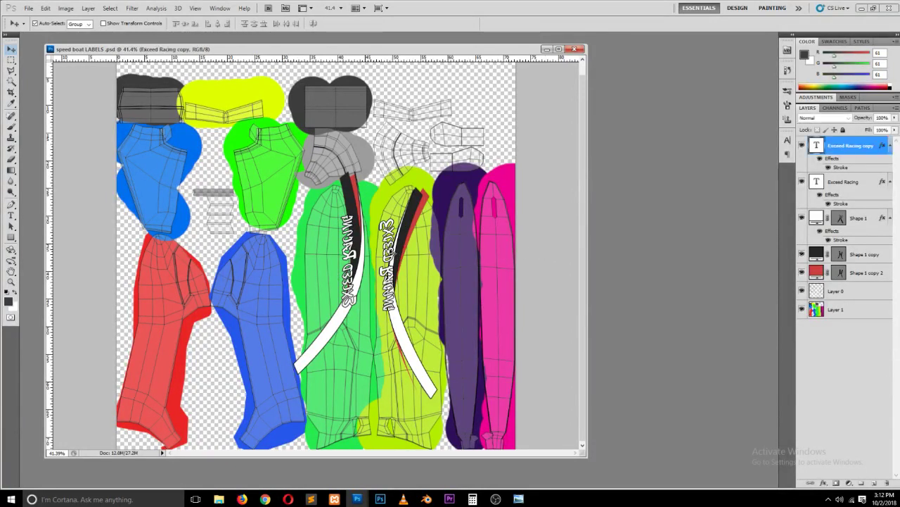
click(426, 499)
click(425, 499)
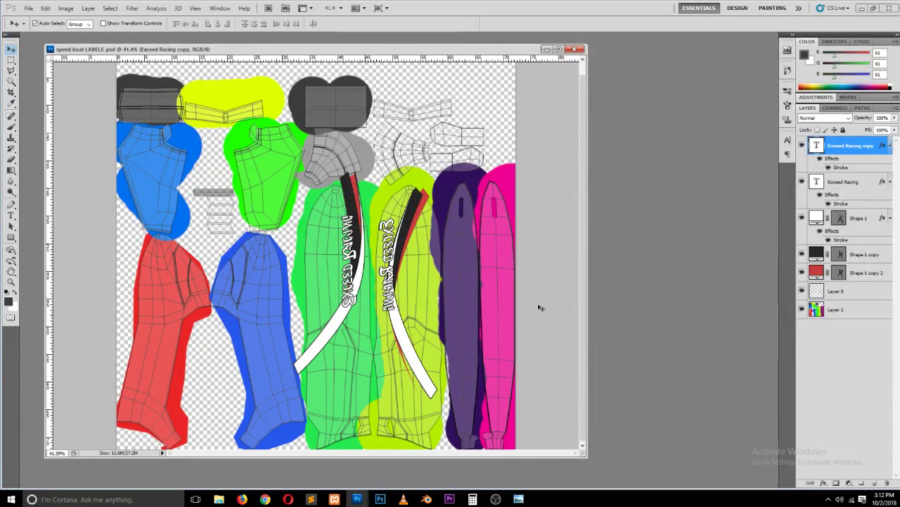
Step: Toggle the coloured UV fill layer's visibility and select the Exceed Racing text layer
click(802, 310)
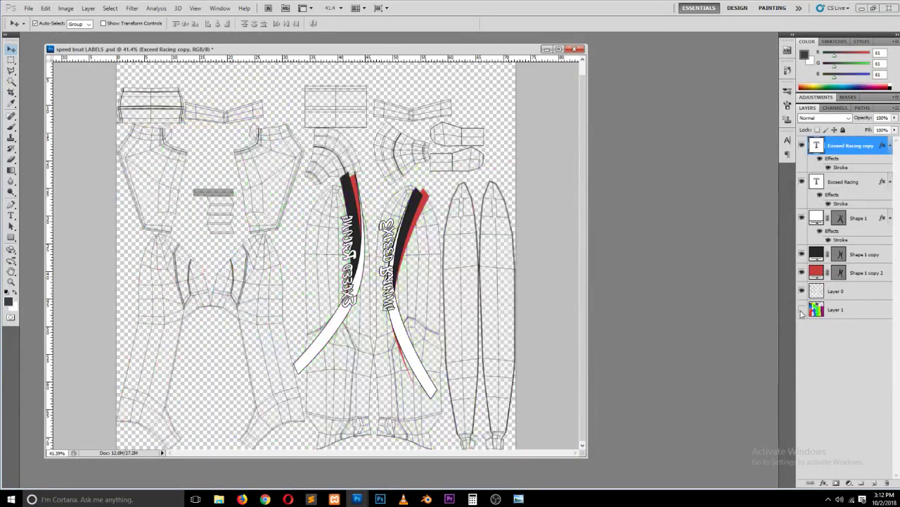
click(810, 294)
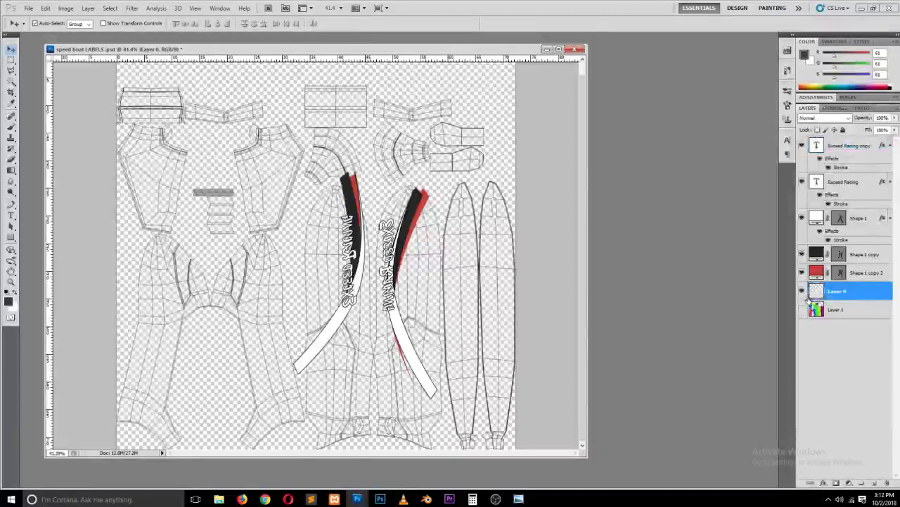
click(811, 311)
click(802, 310)
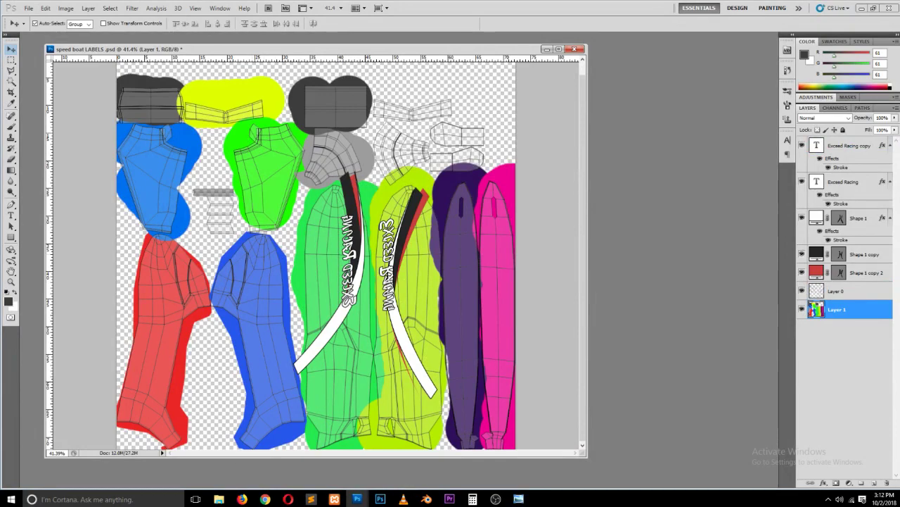
click(426, 498)
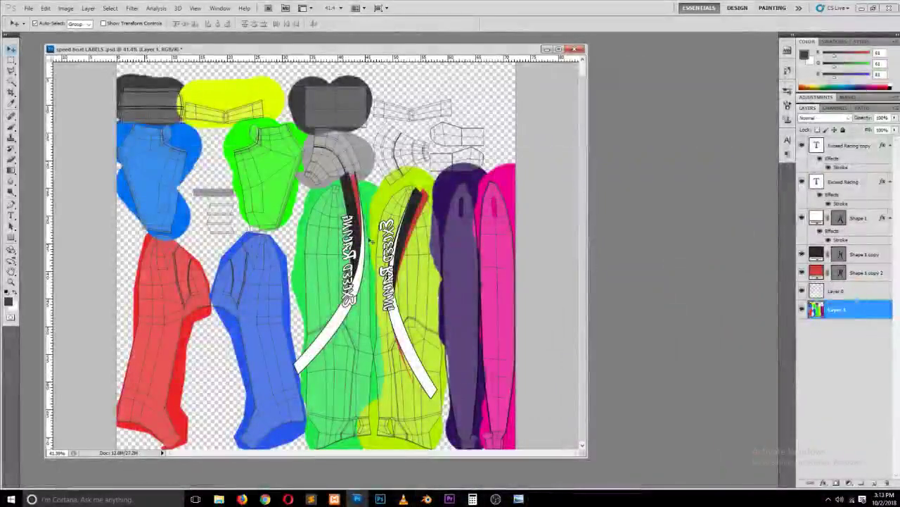
click(351, 261)
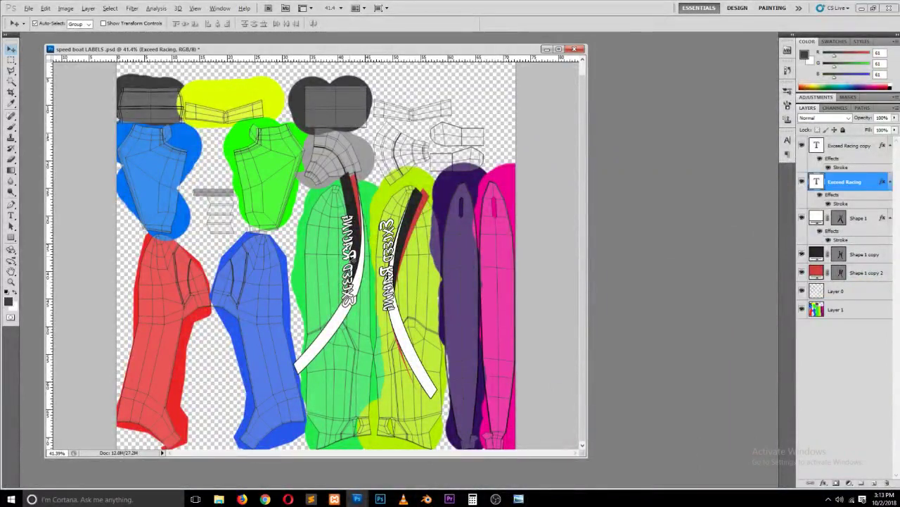
Step: Copy the Exceed Racing text onto the green piece and retype it as Hydro X
alt+drag(352, 259, 275, 181)
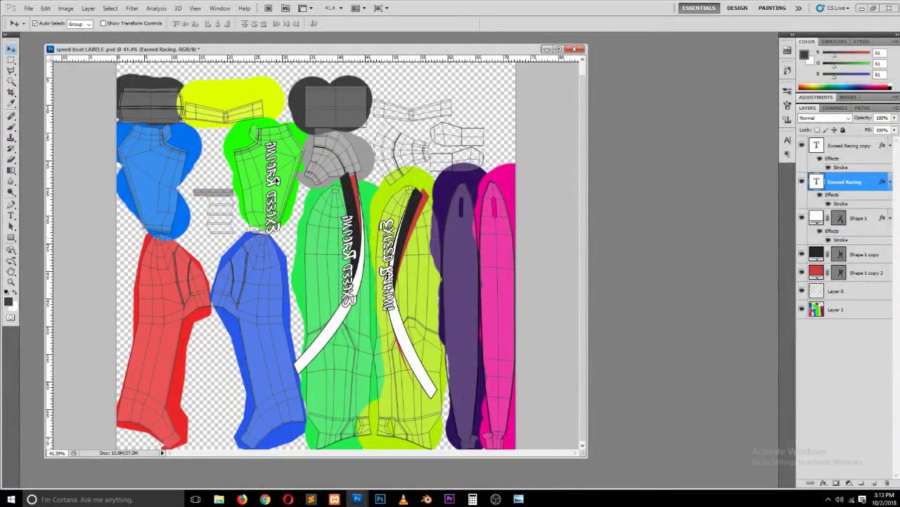
key(t)
double_click(271, 183)
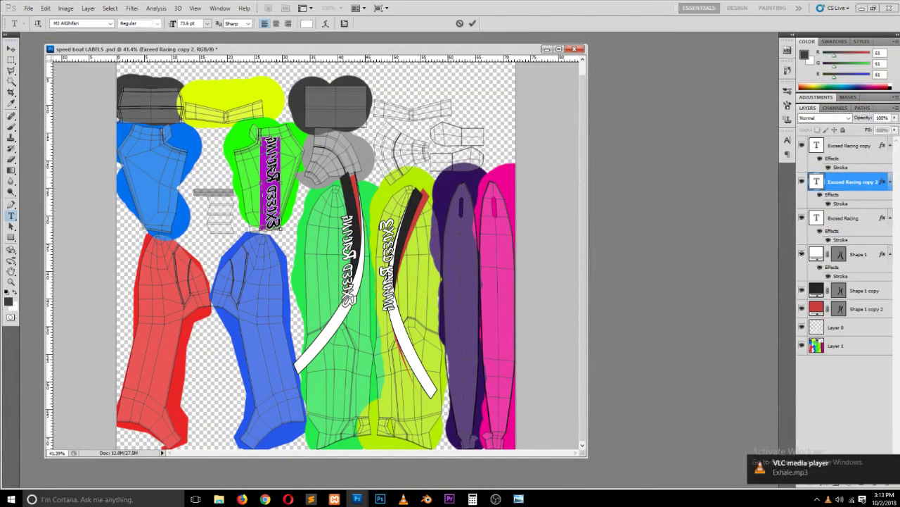
text(Ex)
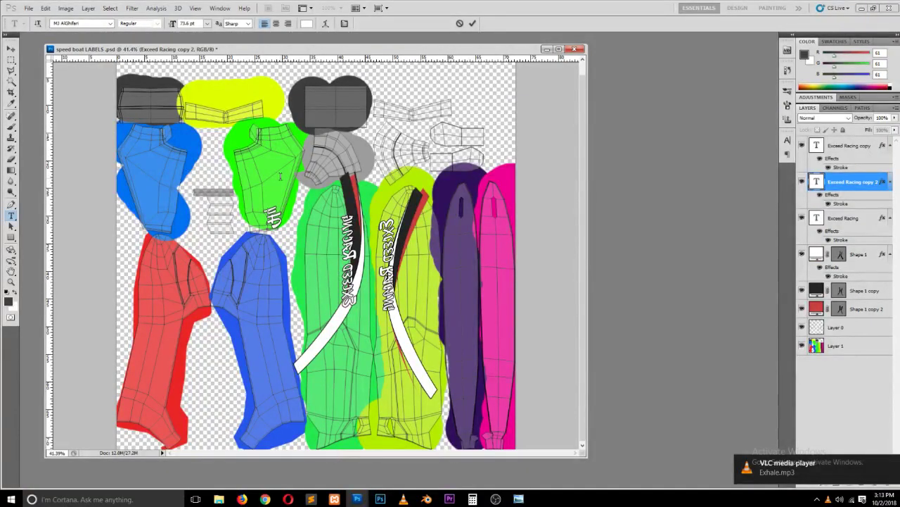
text(ce)
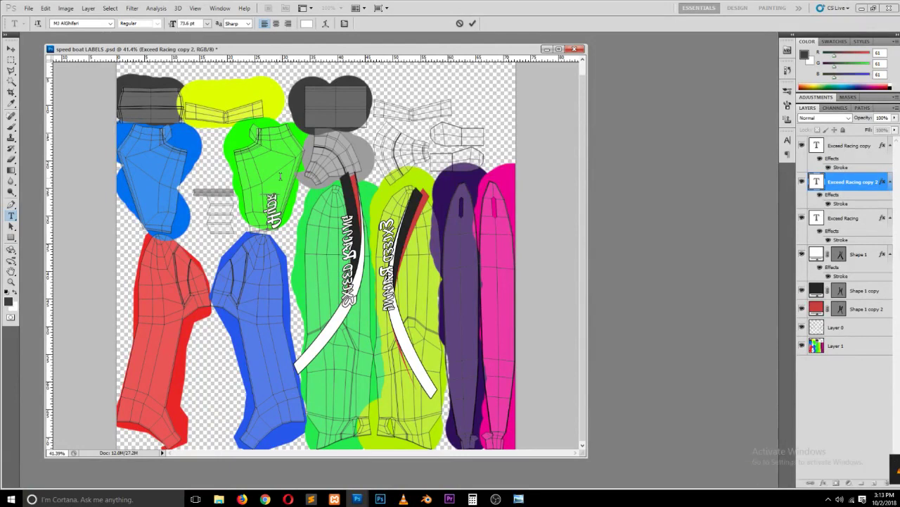
text(ed)
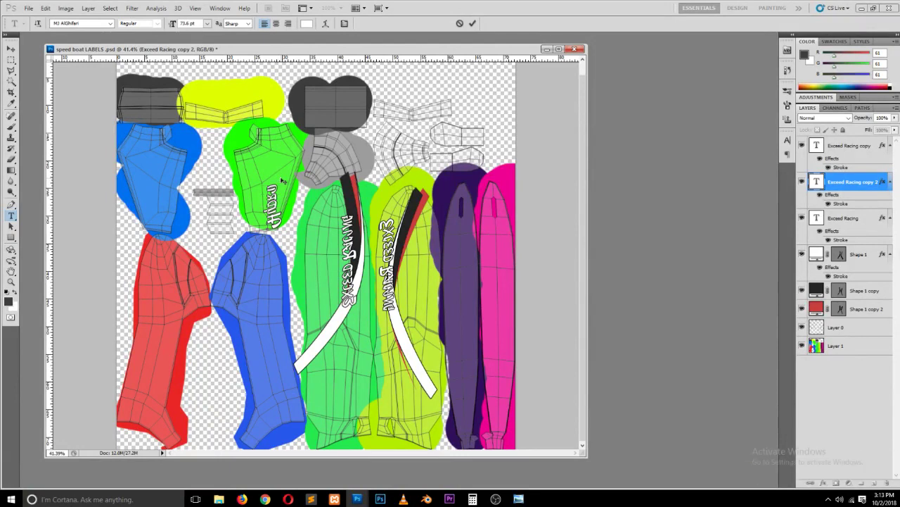
text( Racing)
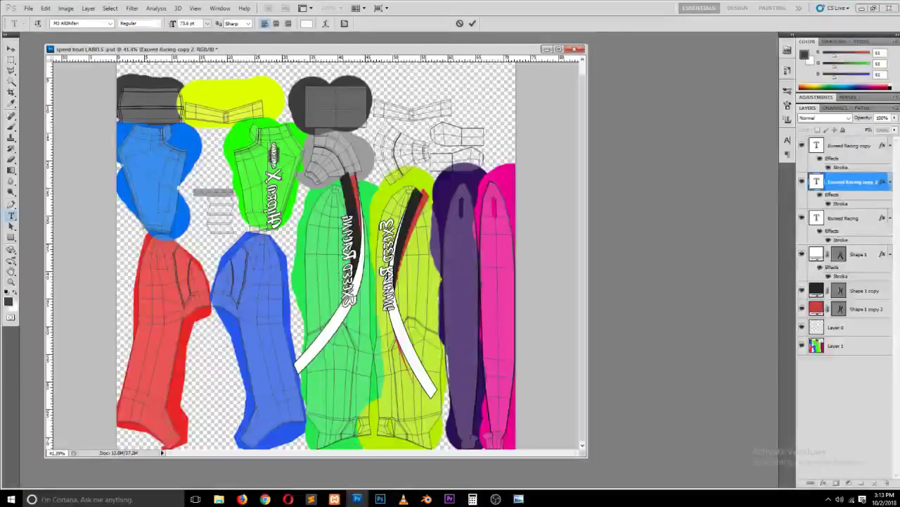
key(BackSpace)
key(BackSpace)
key(BackSpace)
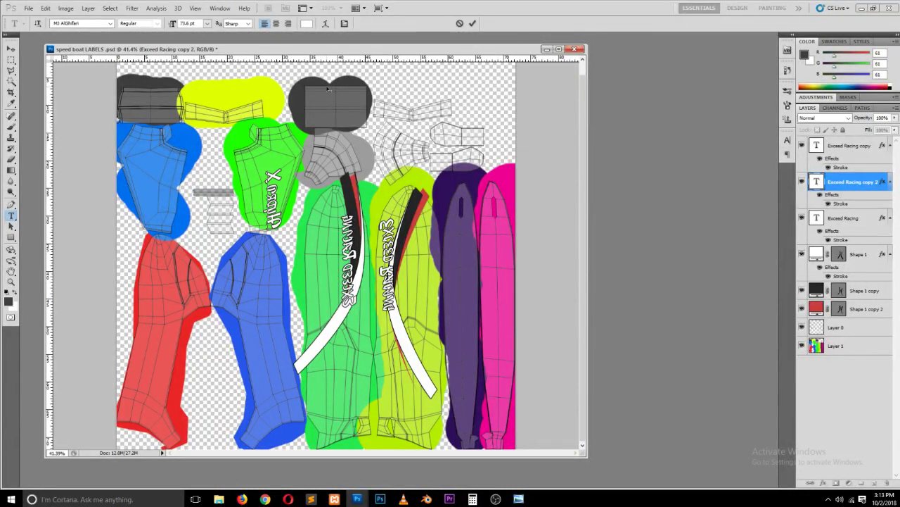
text(ac)
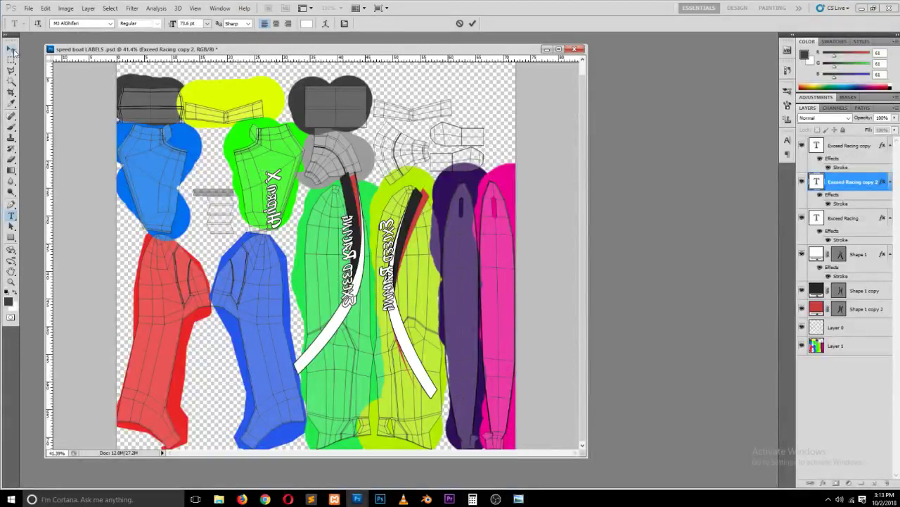
click(11, 48)
drag(275, 175, 283, 145)
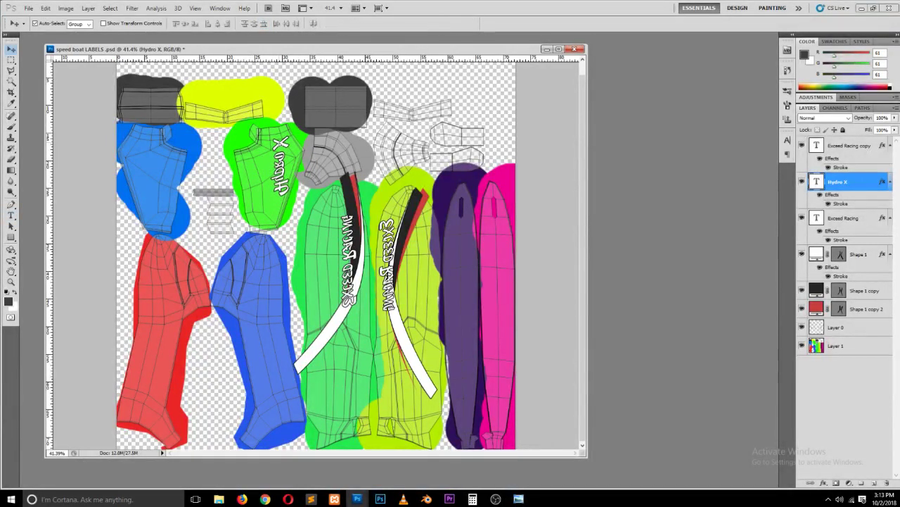
Step: Add a second Hydro X label on the blue piece, save, and hide the colour fill layer
alt+drag(354, 255, 154, 166)
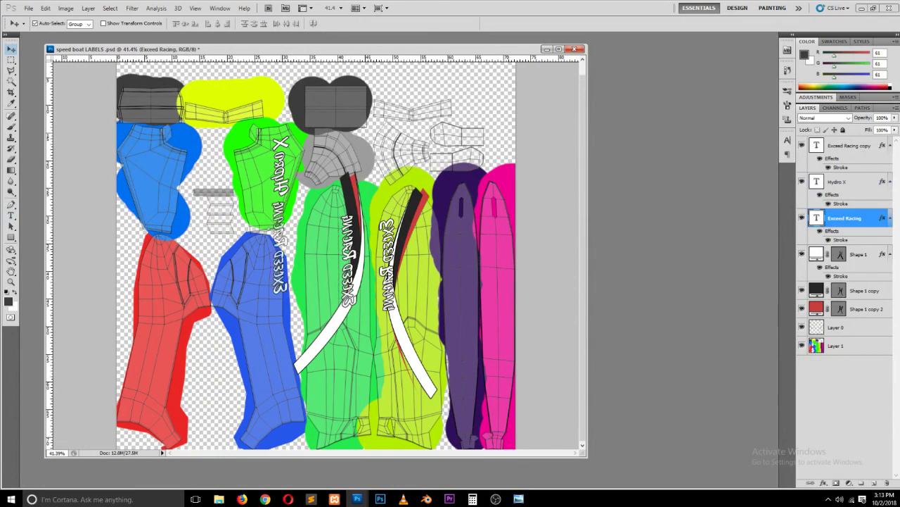
key(t)
triple_click(155, 169)
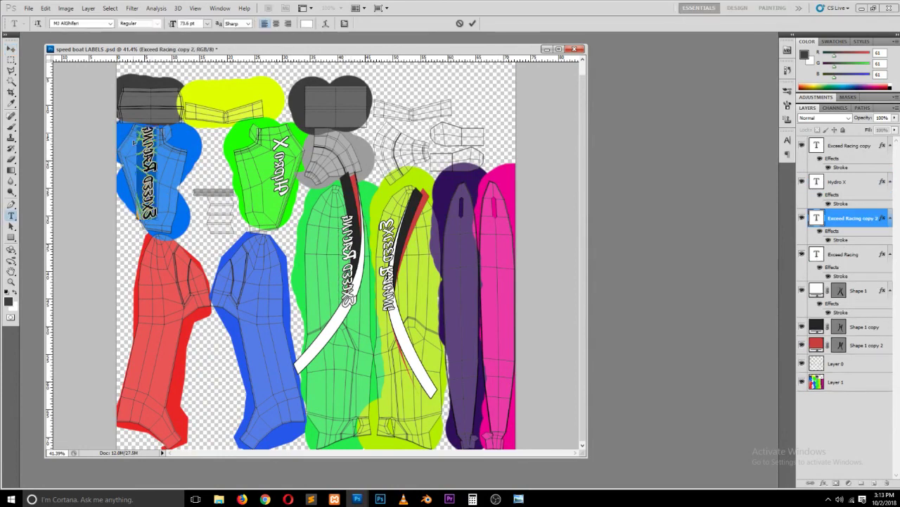
text(Hi)
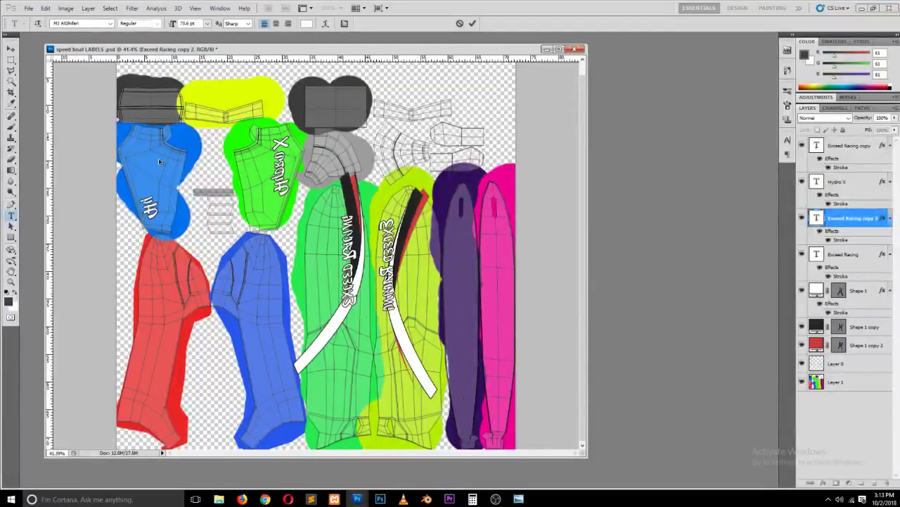
text(droX)
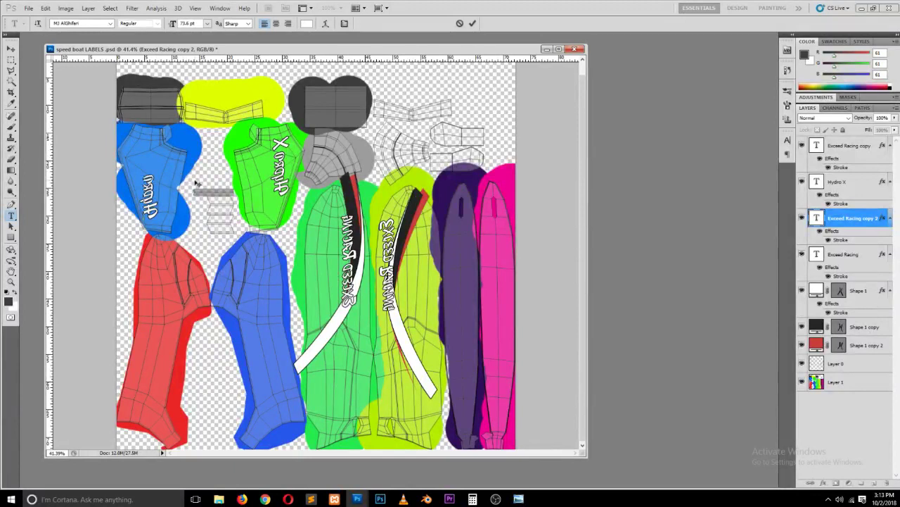
text(X)
key(ctrl+Return)
key(v)
drag(155, 185, 152, 172)
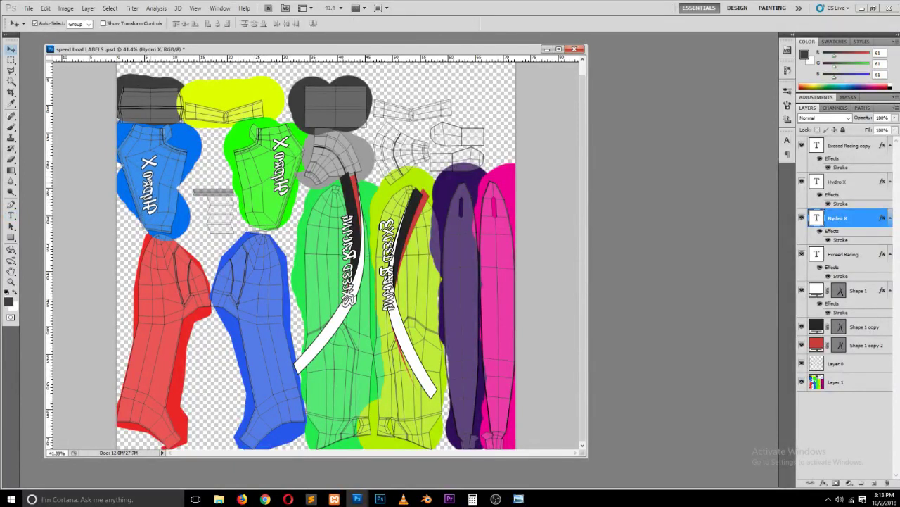
key(shift+Up)
key(shift+Up)
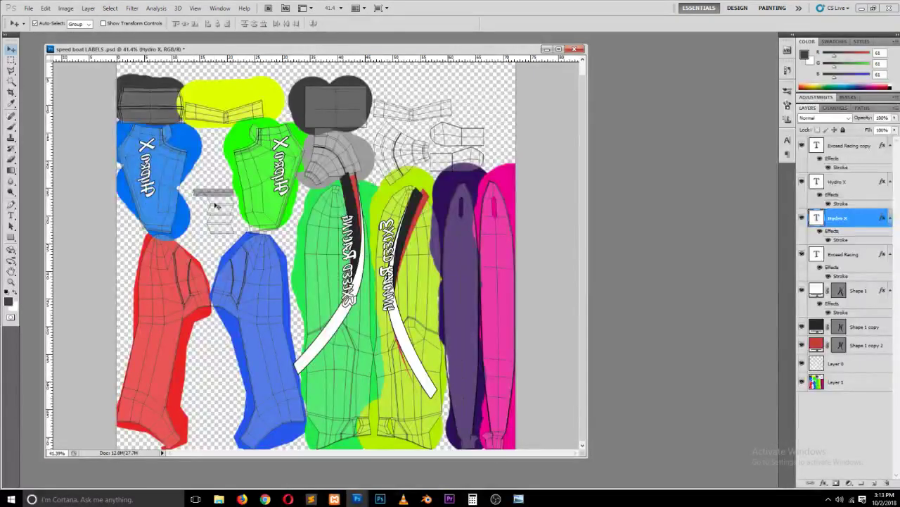
key(ctrl+s)
click(801, 380)
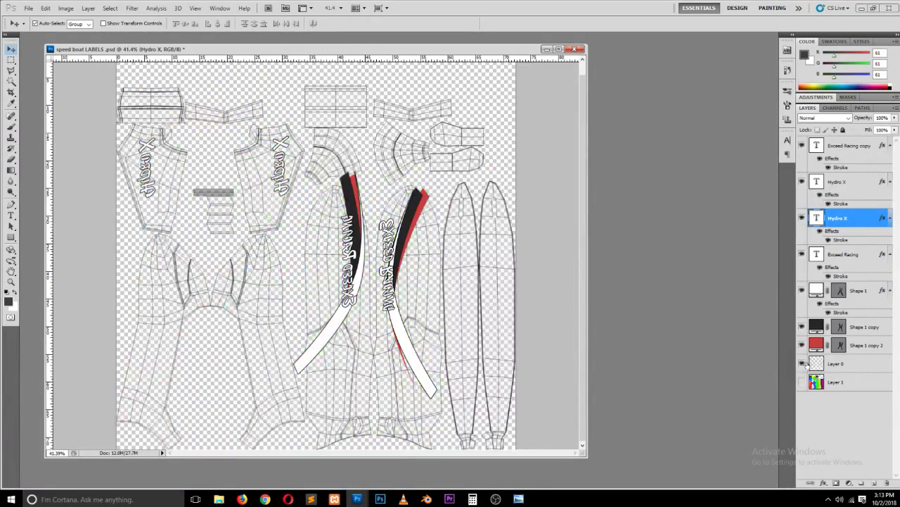
Step: Hide Layer 0 and export a PNG-24 replacing speed-boat-LABELS.png, then return to Blender
click(803, 363)
key(ctrl+shift+alt+s)
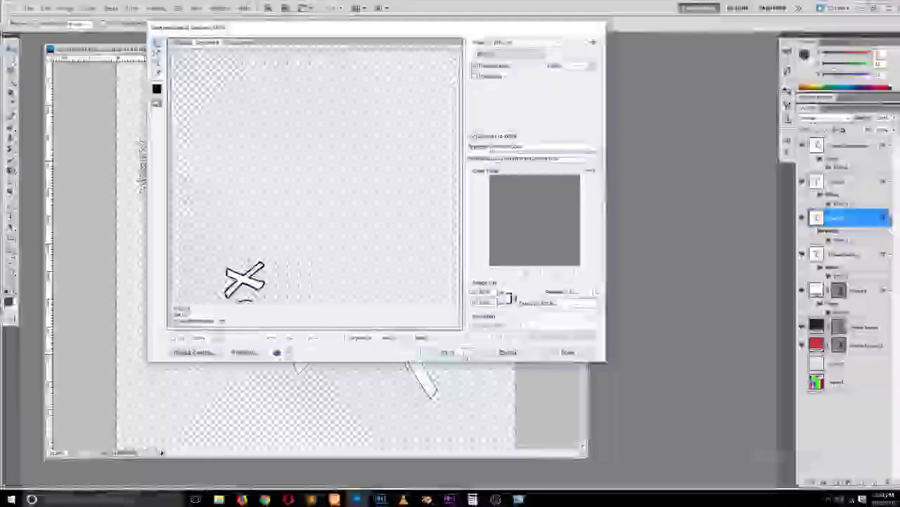
click(447, 352)
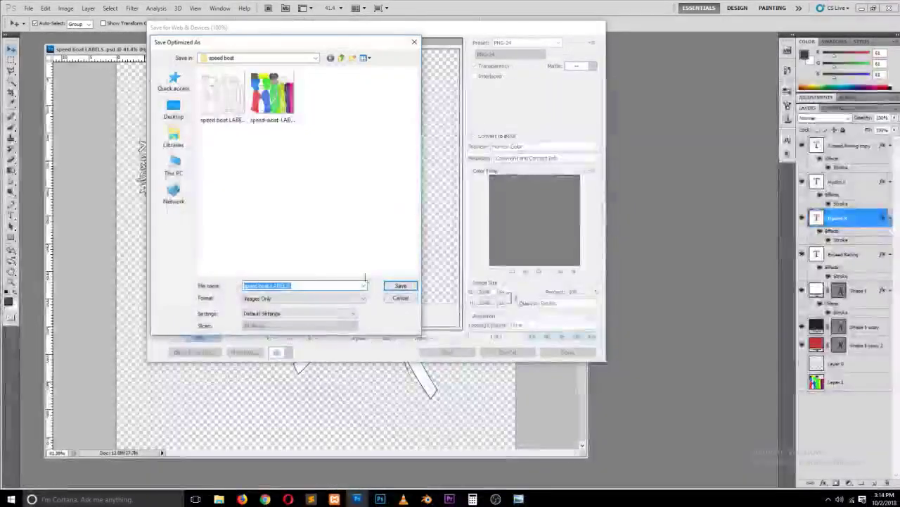
key(Return)
click(513, 241)
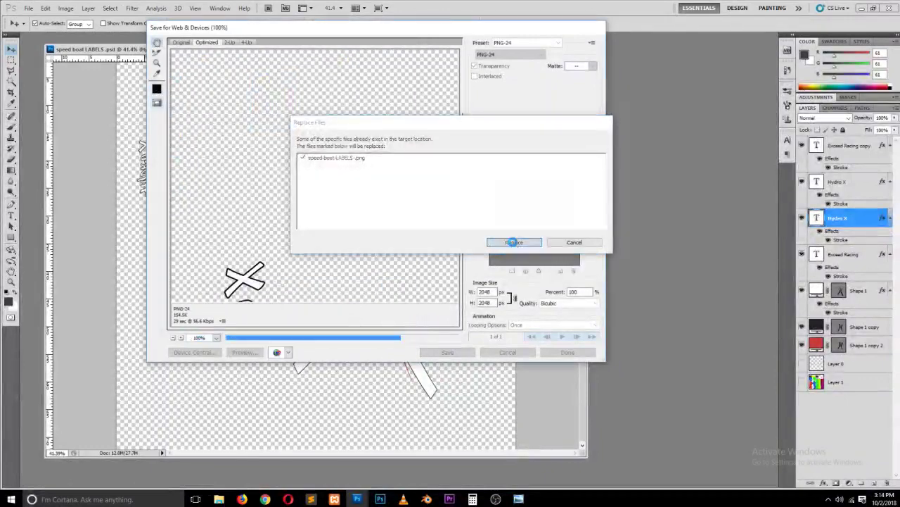
click(426, 499)
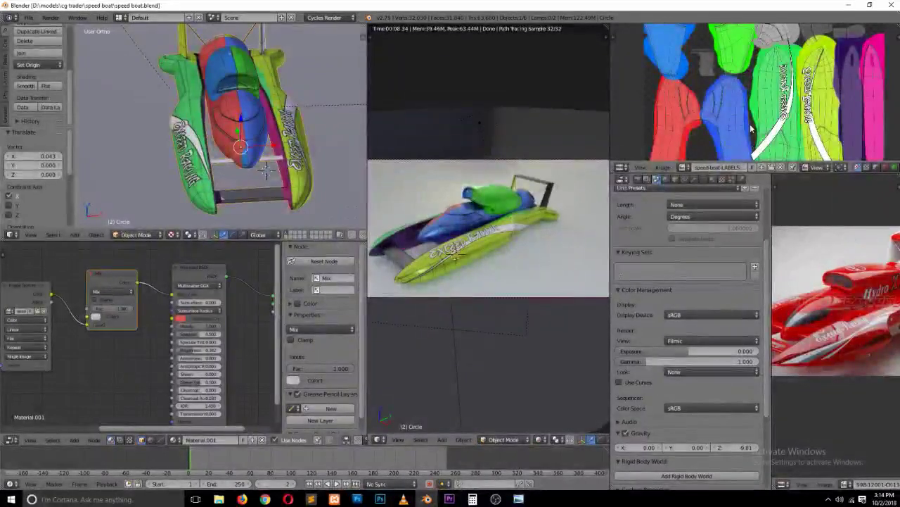
Step: Reload the label image, mix it over a red base colour, and lower the roughness
key(alt+r)
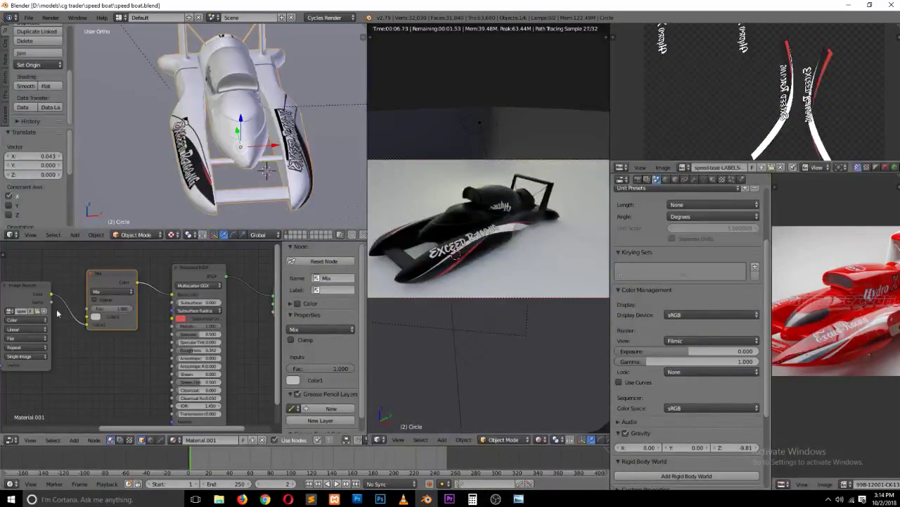
drag(51, 294, 89, 319)
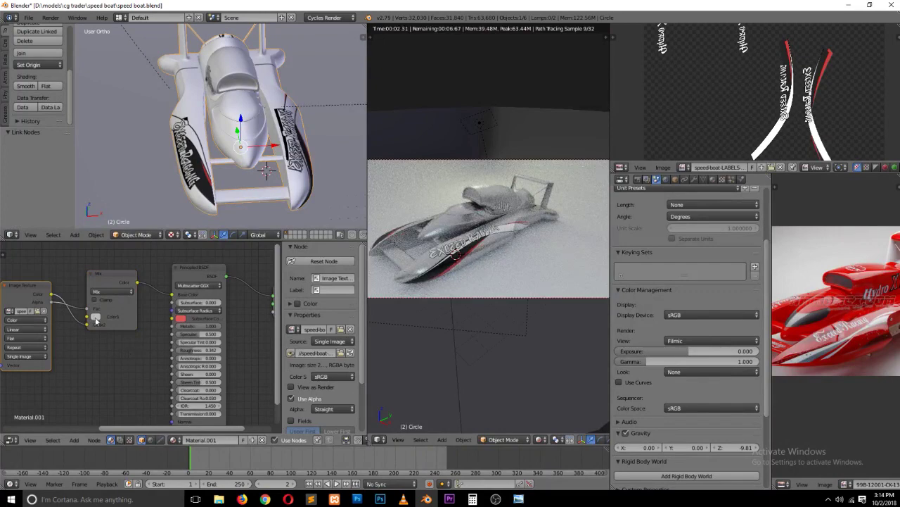
click(96, 316)
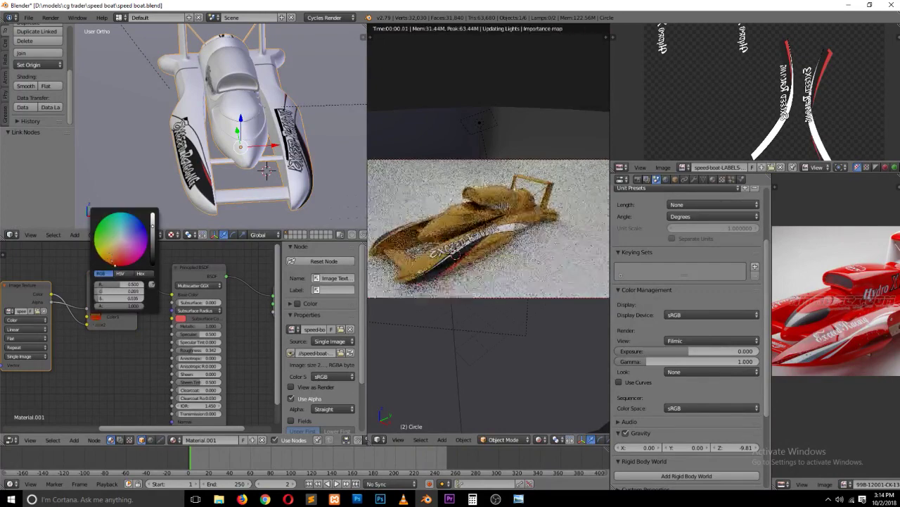
drag(110, 254, 132, 297)
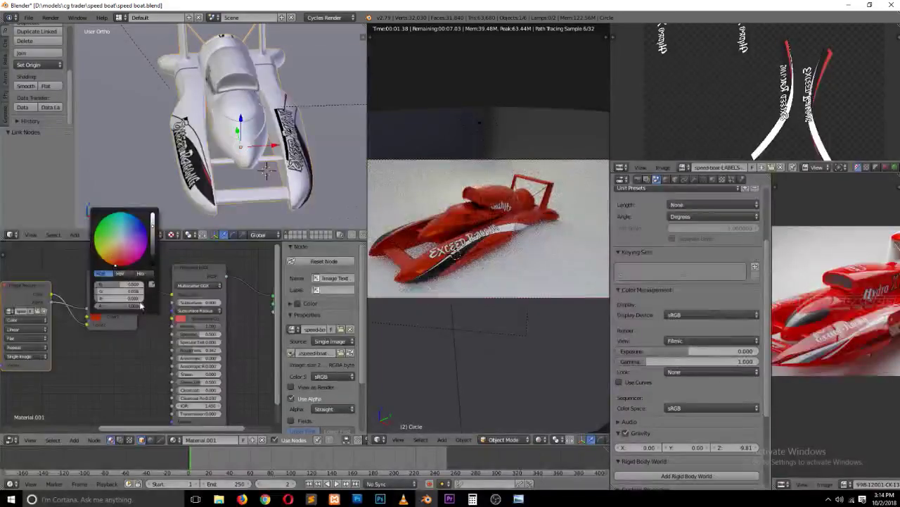
mouse_move(205, 350)
mouse_down()
mouse_move(180, 348)
mouse_move(160, 362)
mouse_up()
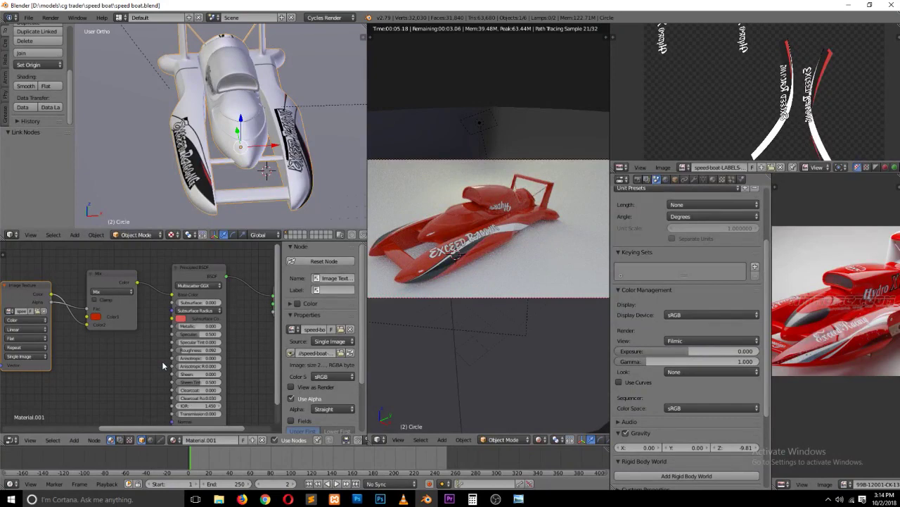
Step: Load glass_passage_4k.hdr from the watch folder as the World environment texture
click(662, 180)
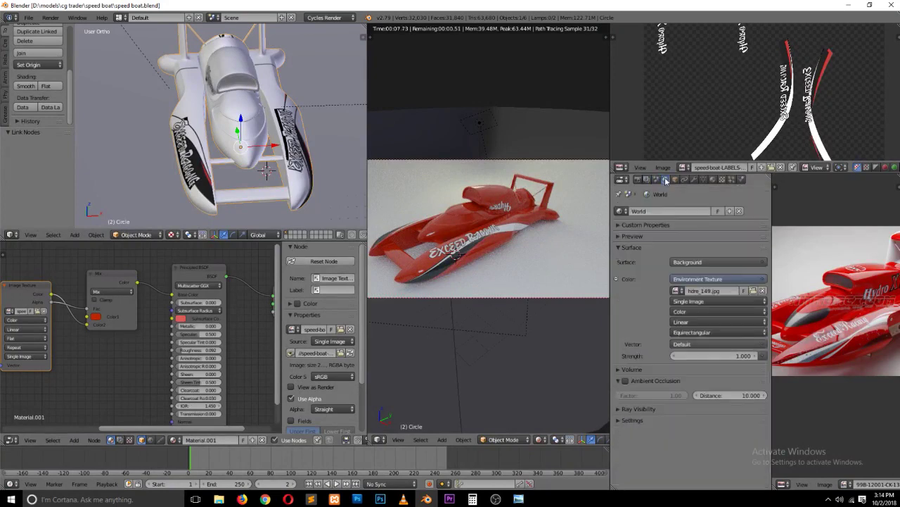
click(752, 296)
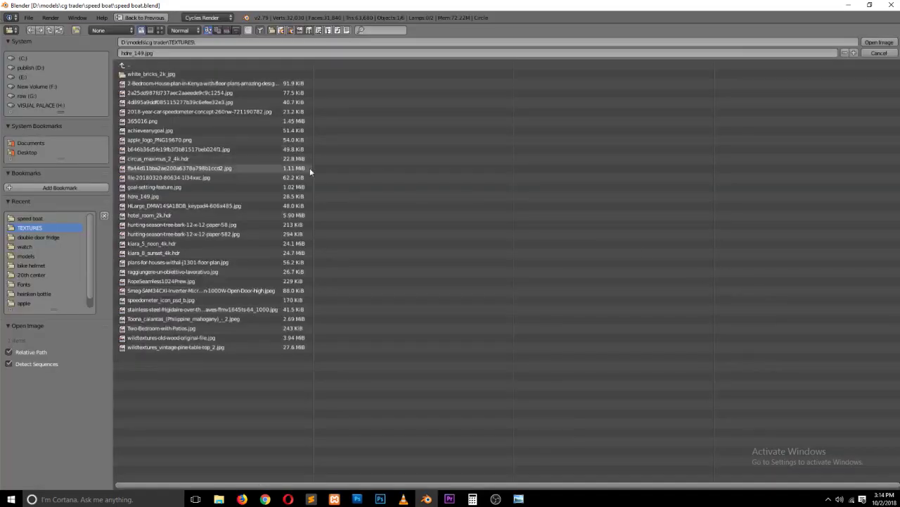
click(160, 30)
click(210, 103)
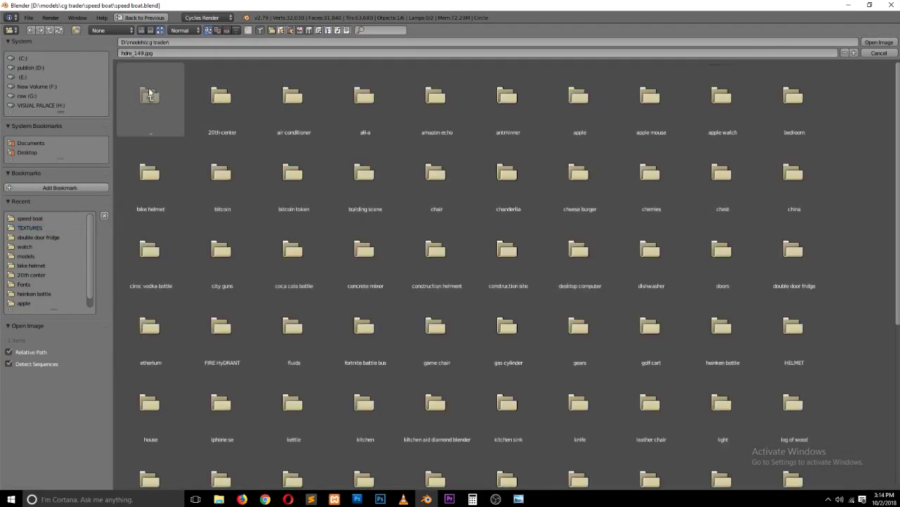
scroll(267, 206, down, 5)
scroll(419, 287, down, 3)
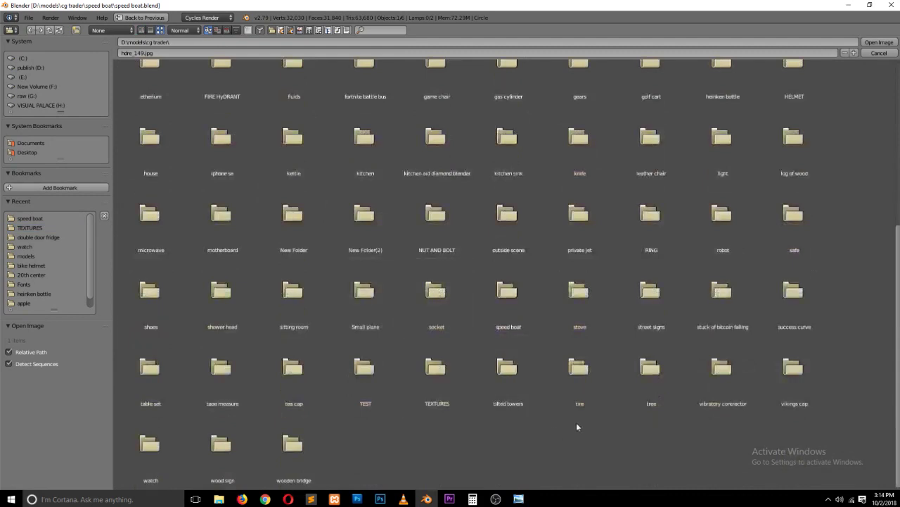
click(173, 450)
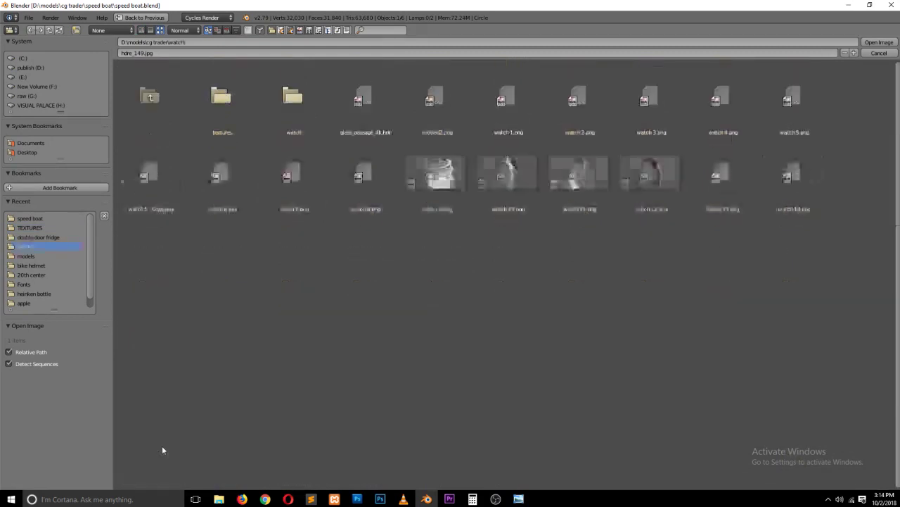
double_click(379, 120)
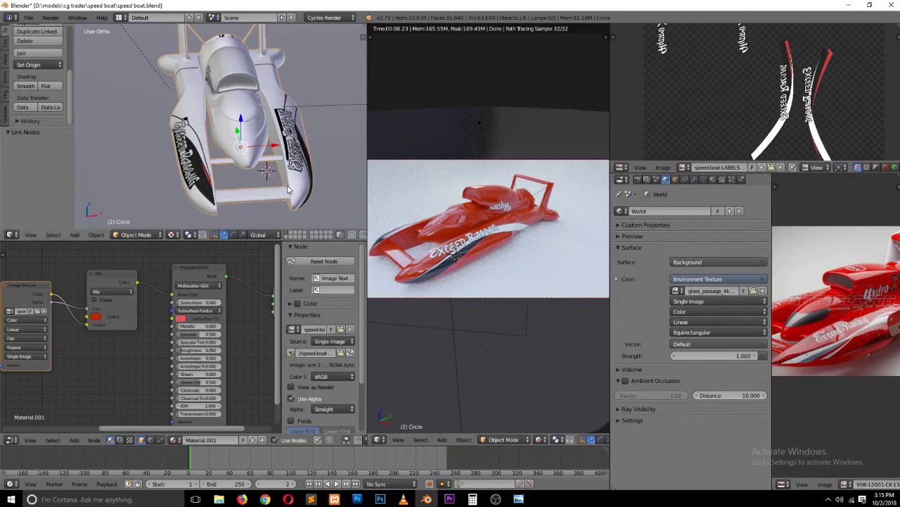
key(x)
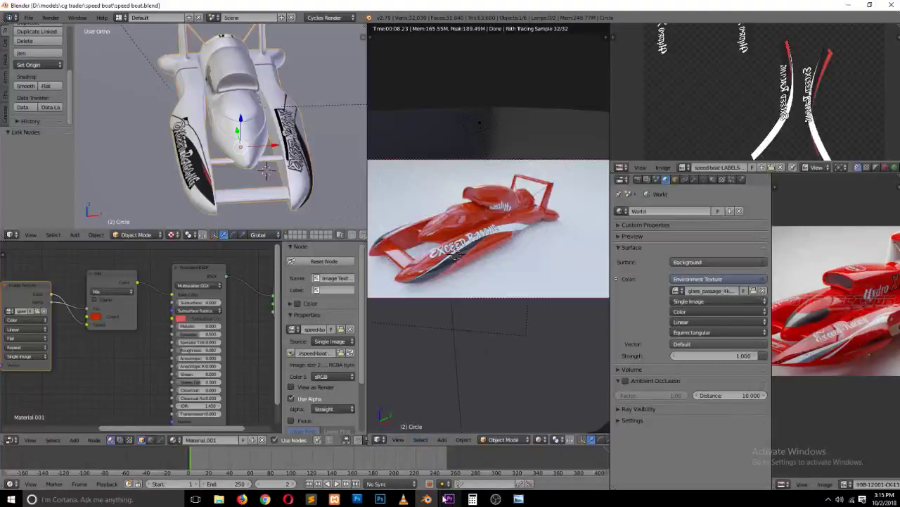
mouse_move(380, 499)
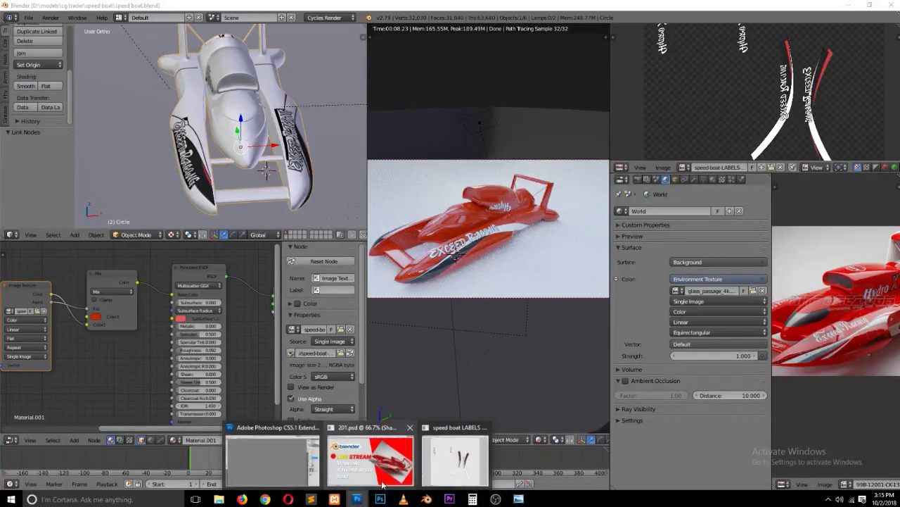
Step: Return to the labels document and group Shape 1 copy, Shape 1 and Shape 1 copy 2 into Group 1
click(433, 469)
alt+scroll(423, 232, up, 2)
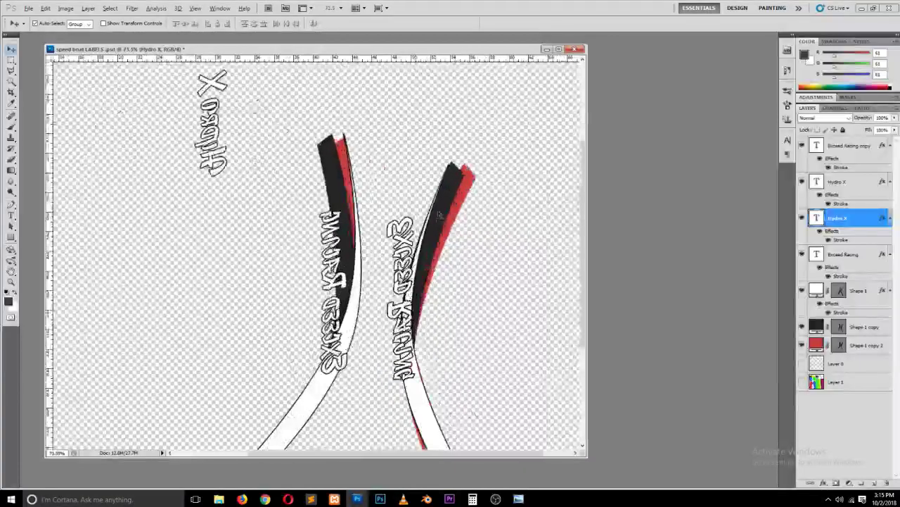
alt+scroll(439, 215, up, 1)
alt+scroll(444, 211, up, 1)
click(446, 202)
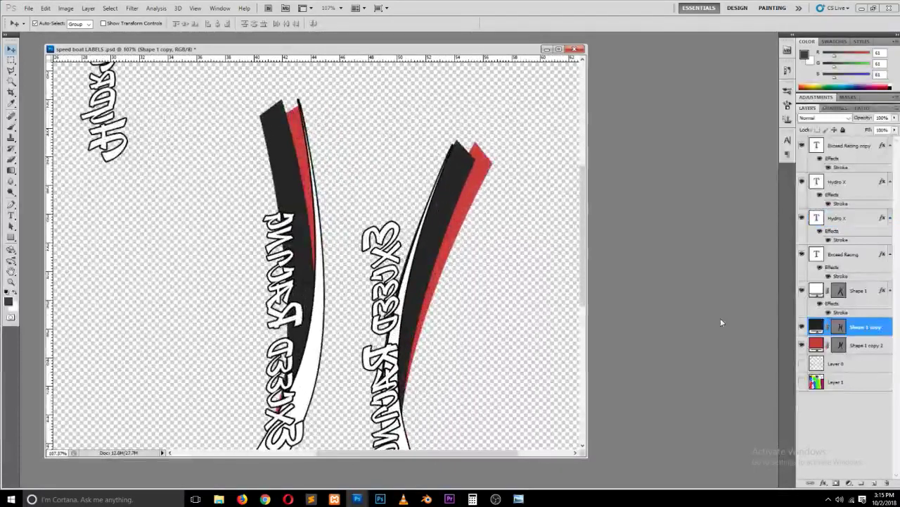
shift+click(868, 291)
shift+click(865, 346)
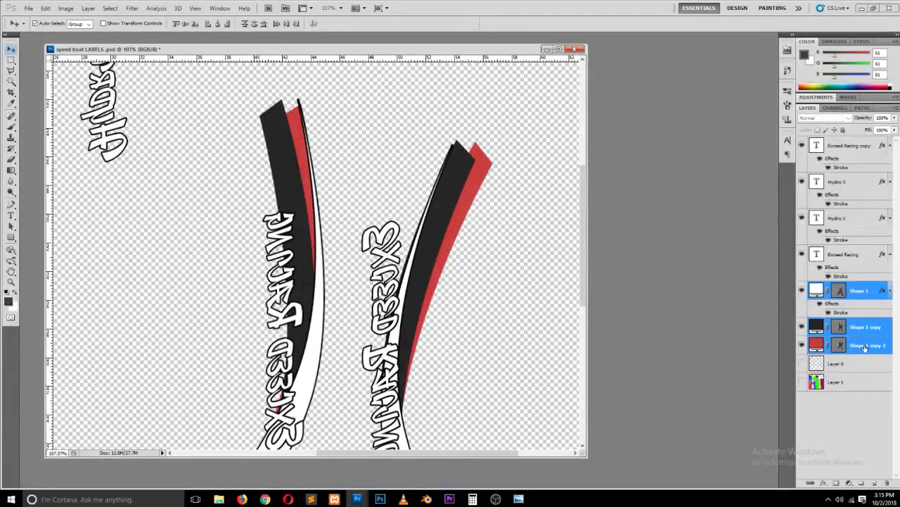
key(ctrl+g)
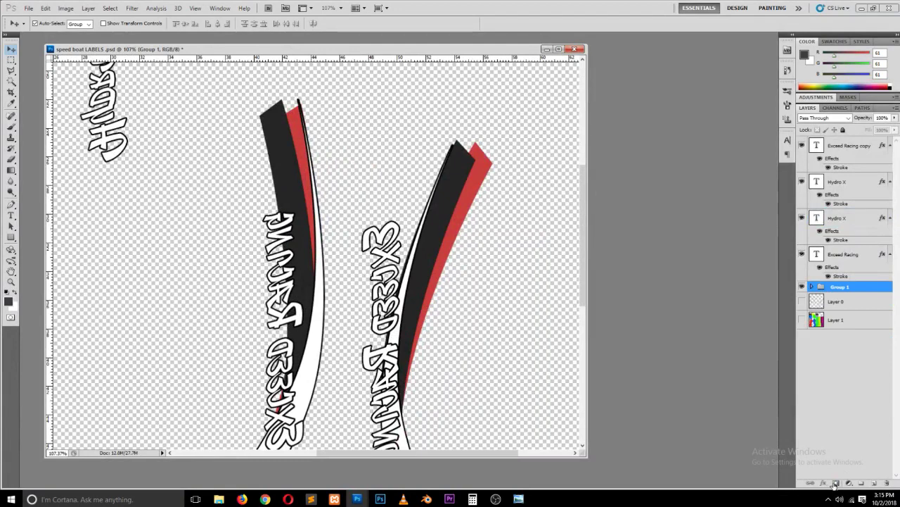
Step: Add a layer mask to the stripe group and set up a tiny brush
click(836, 482)
key(b)
right_click(432, 230)
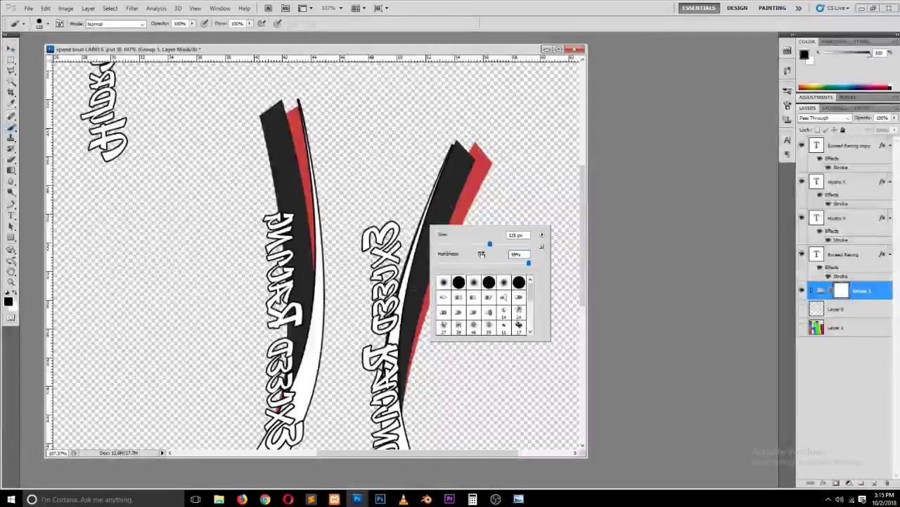
drag(495, 248, 442, 247)
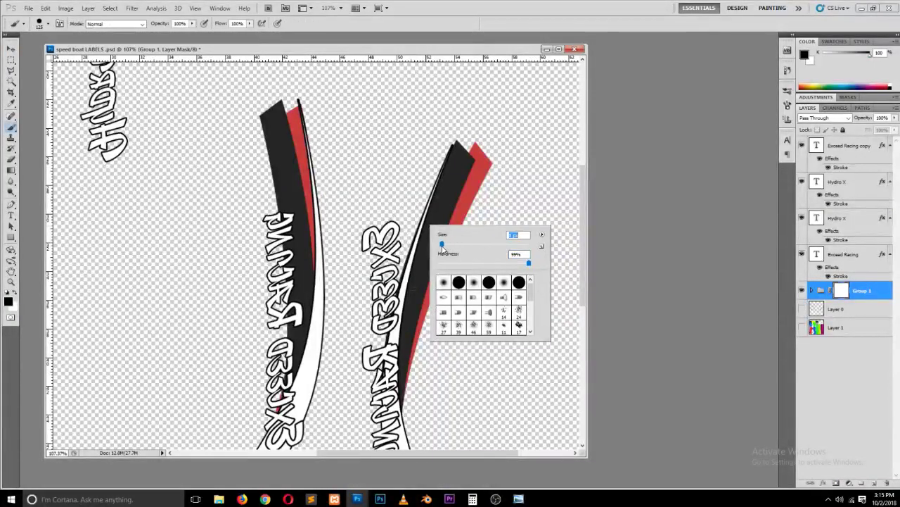
click(447, 174)
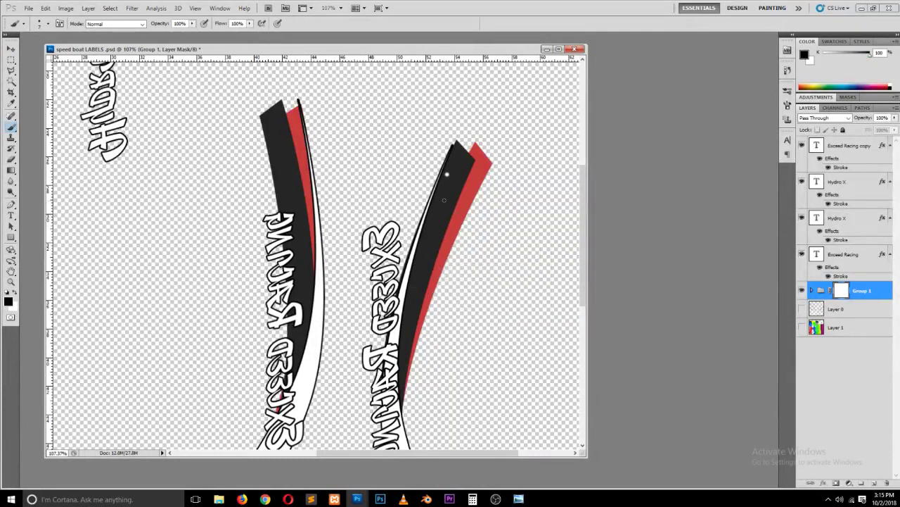
Step: Dab white dots over the tips of the right and left black stripes
click(444, 200)
right_click(444, 229)
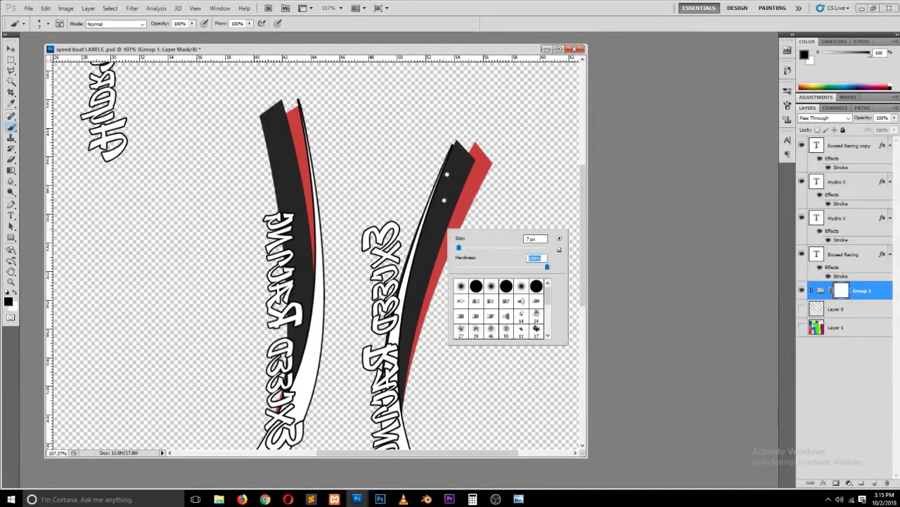
key(Return)
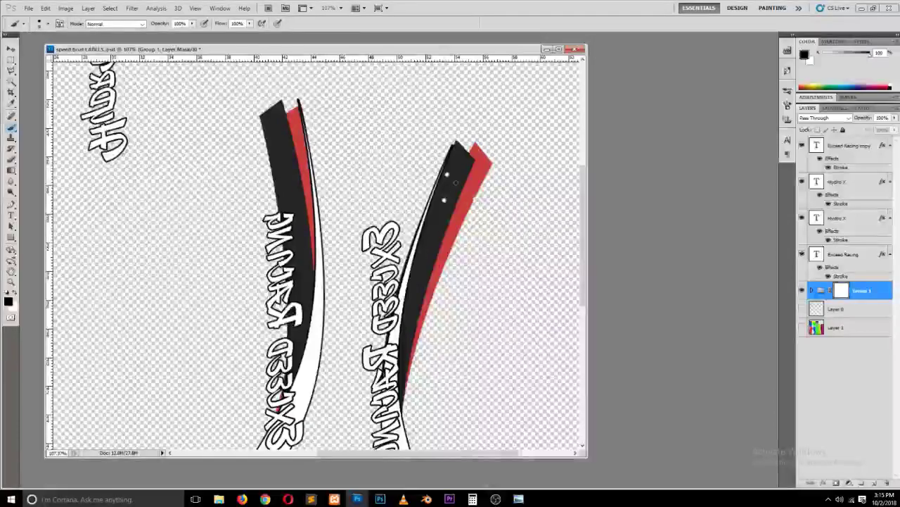
click(458, 164)
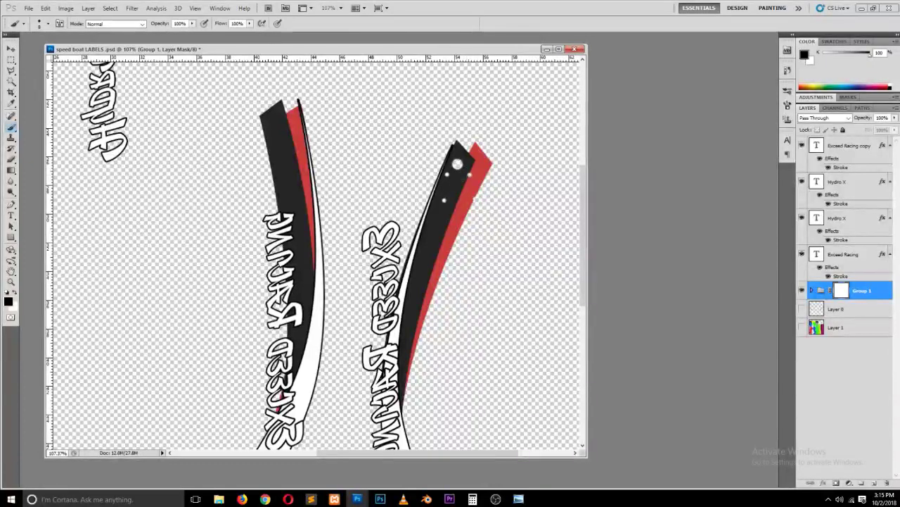
click(451, 201)
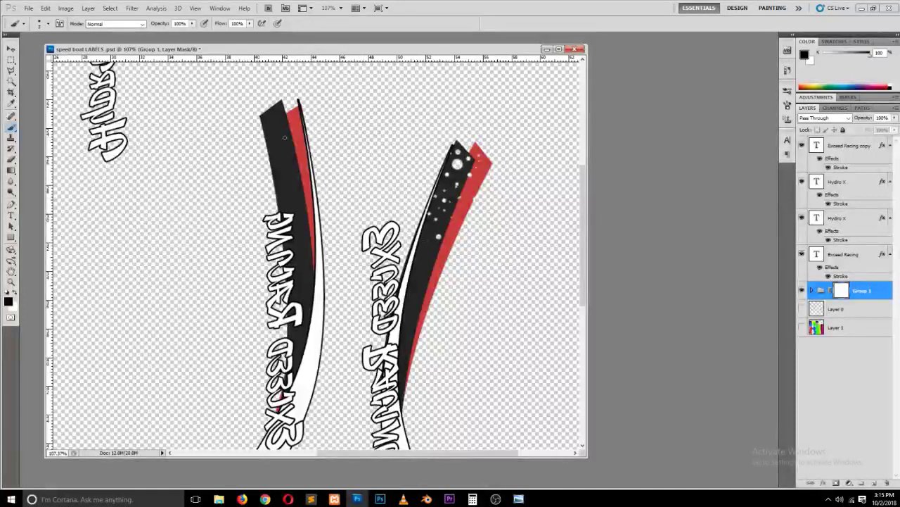
drag(258, 121, 267, 112)
click(277, 144)
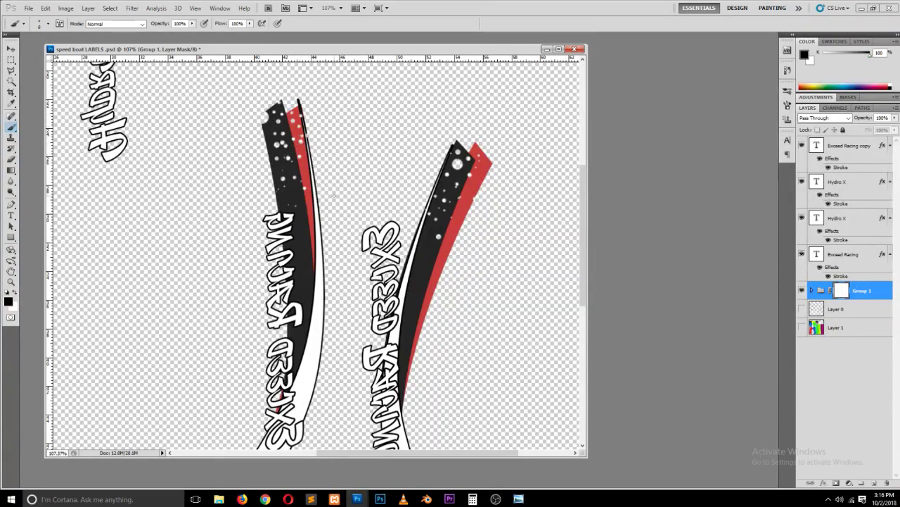
key(v)
alt+scroll(341, 198, down, 3)
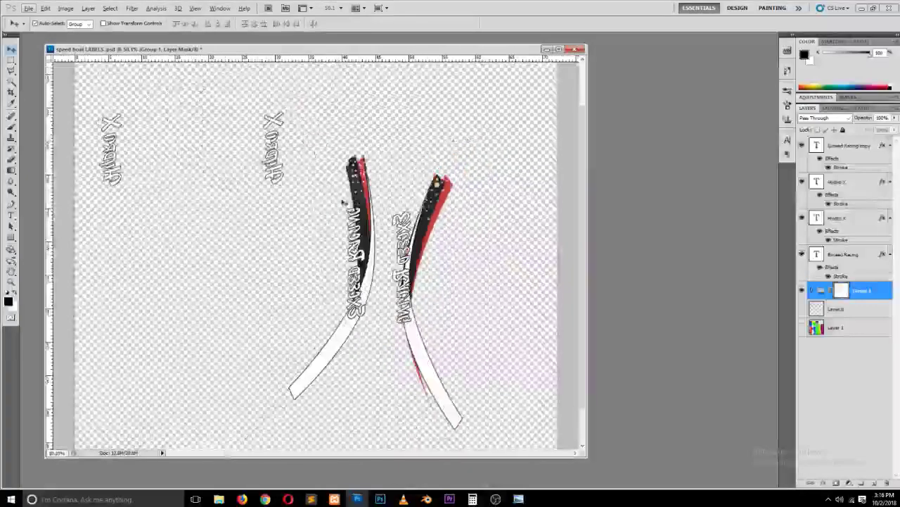
Step: Change the red stripe shape's fill to pure red ff0000
click(811, 290)
double_click(823, 363)
click(596, 278)
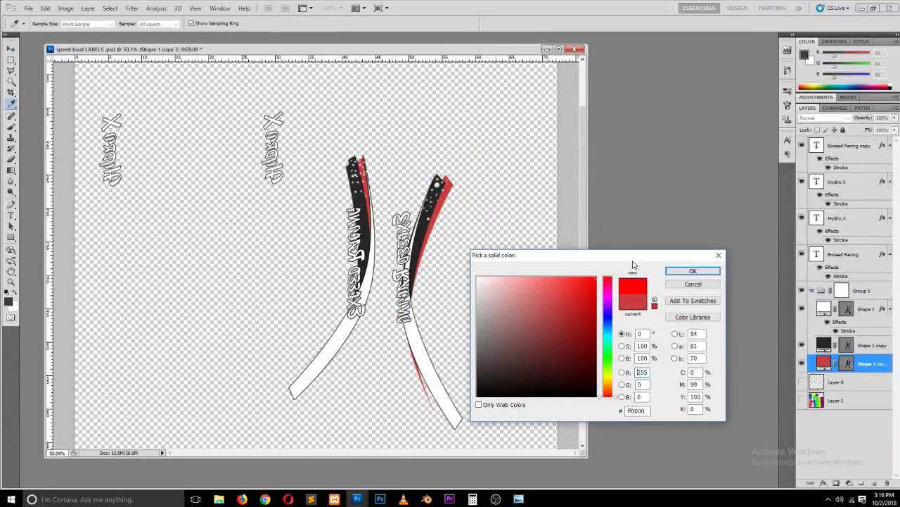
click(692, 271)
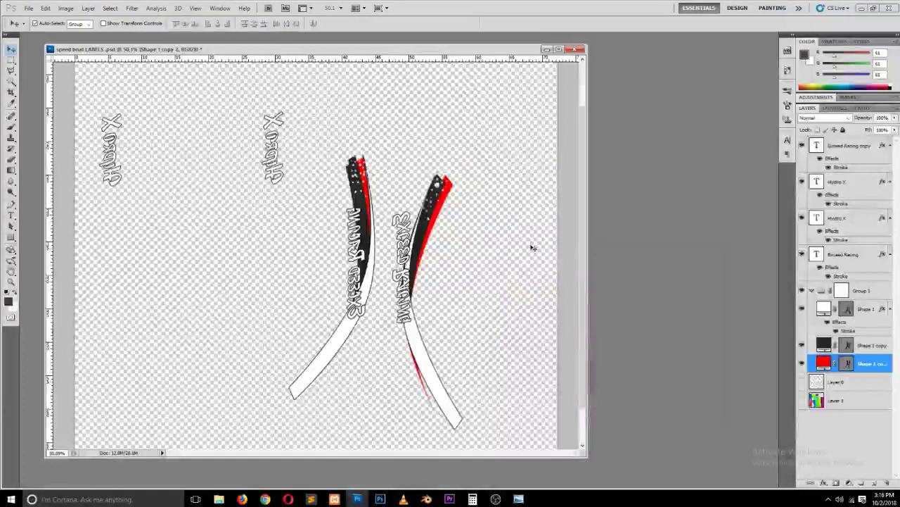
click(517, 237)
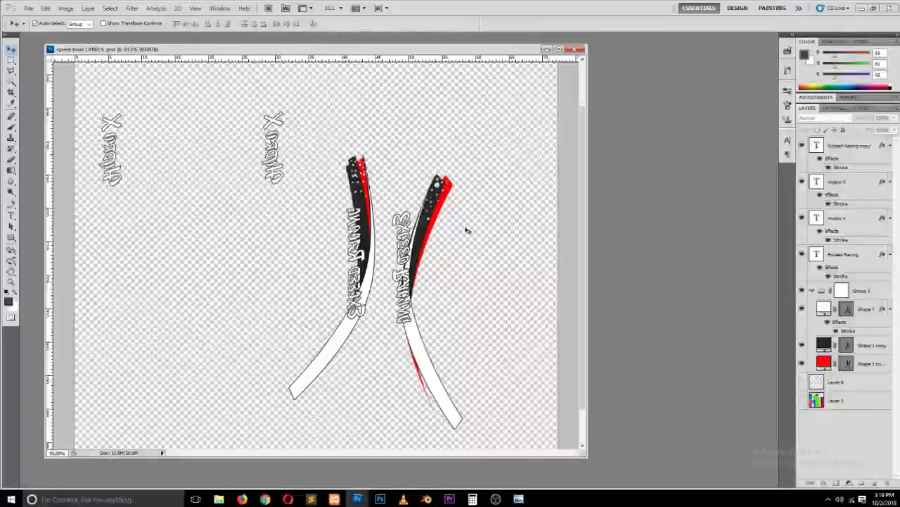
Step: Export the labels as PNG-24 via Save for Web, replacing speed-boat-LABELS.png
key(ctrl+alt+shift+s)
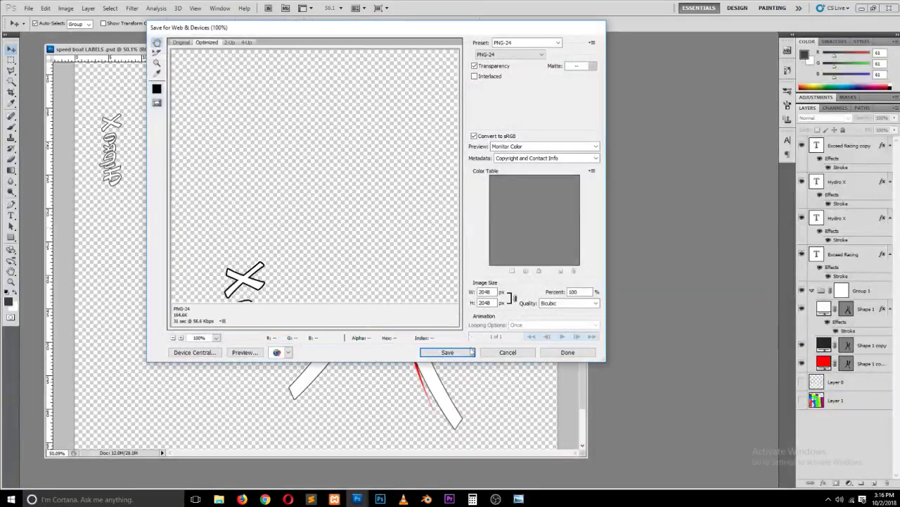
click(449, 351)
double_click(285, 95)
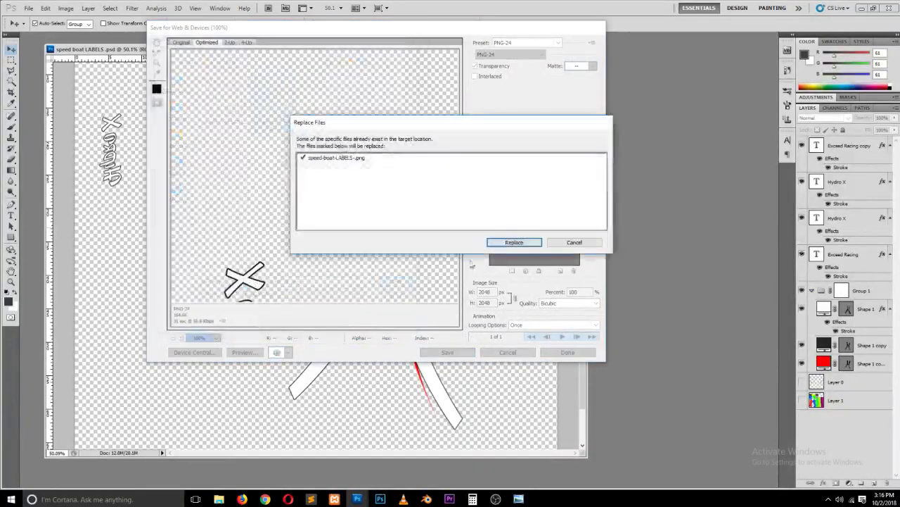
click(513, 242)
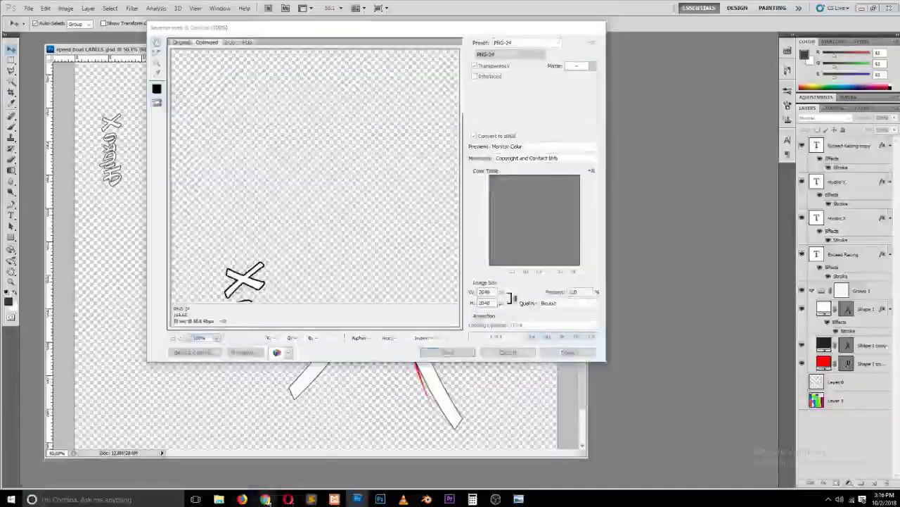
click(426, 499)
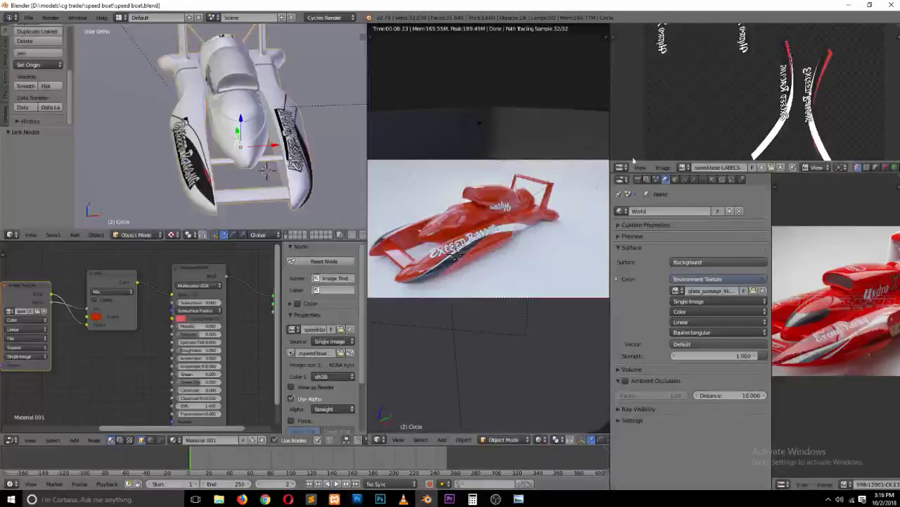
Step: Reload the updated label image in Blender's Image Editor, then go back to Photoshop
key(alt+r)
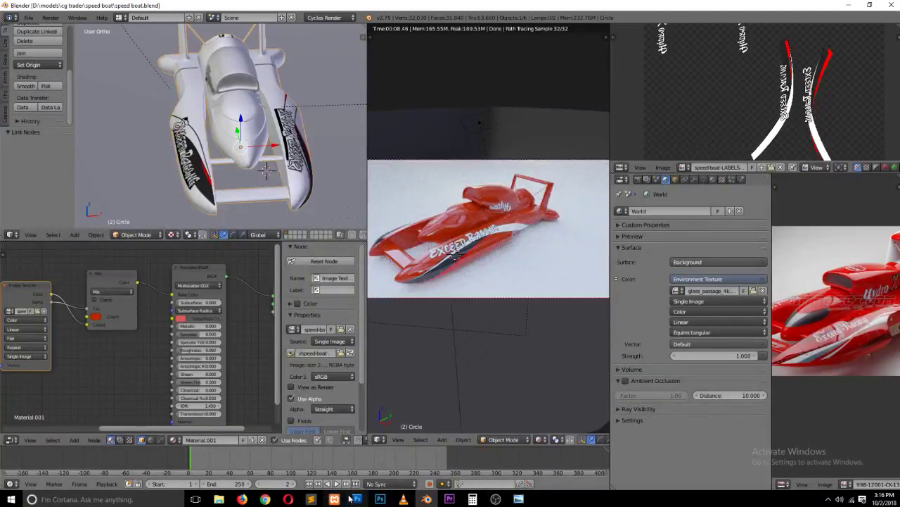
mouse_move(357, 499)
click(358, 454)
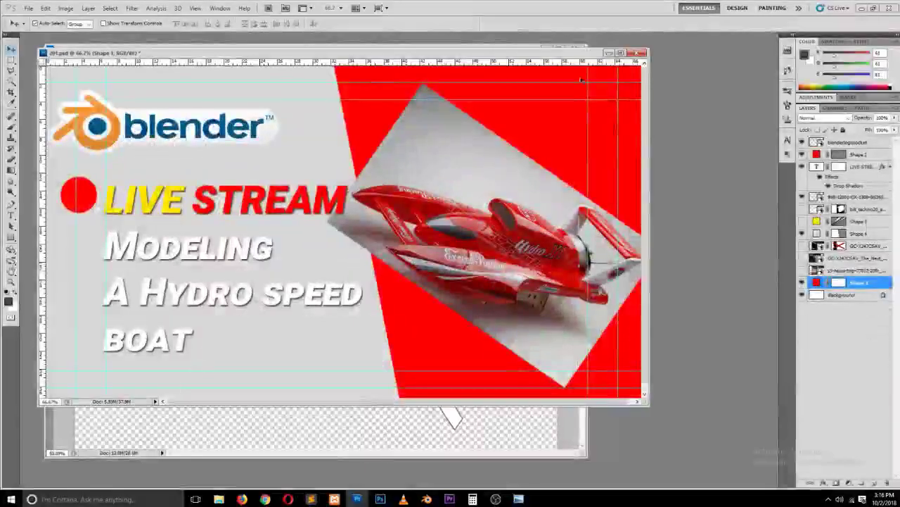
Step: Close 201.psd and flip the second Hydro X label horizontally and vertically
click(637, 53)
click(401, 186)
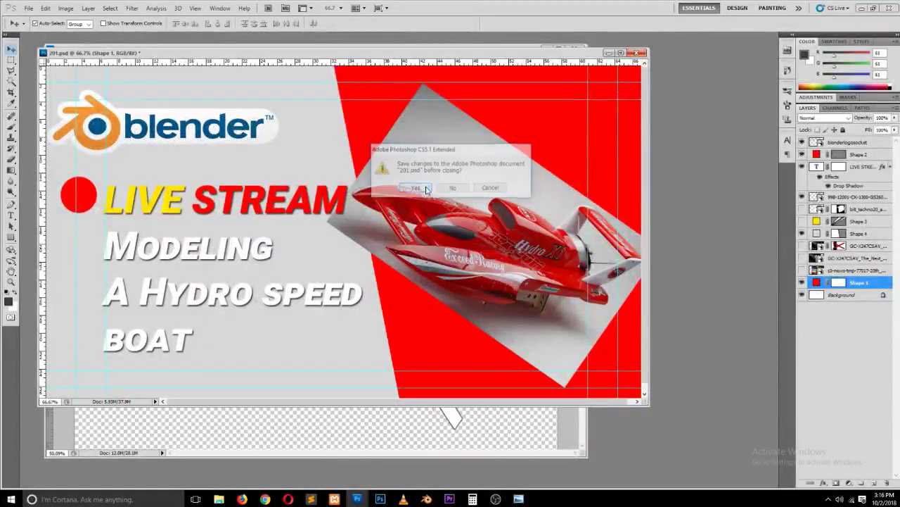
click(271, 145)
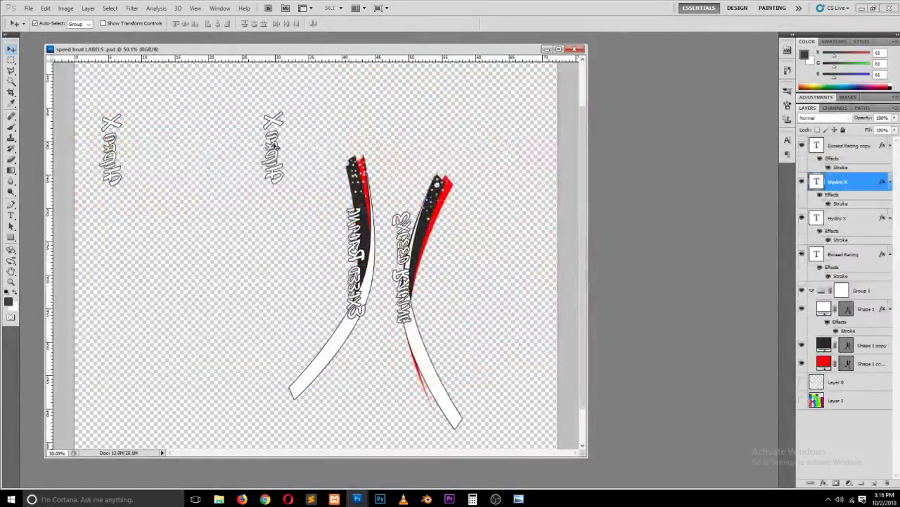
key(ctrl+t)
right_click(276, 144)
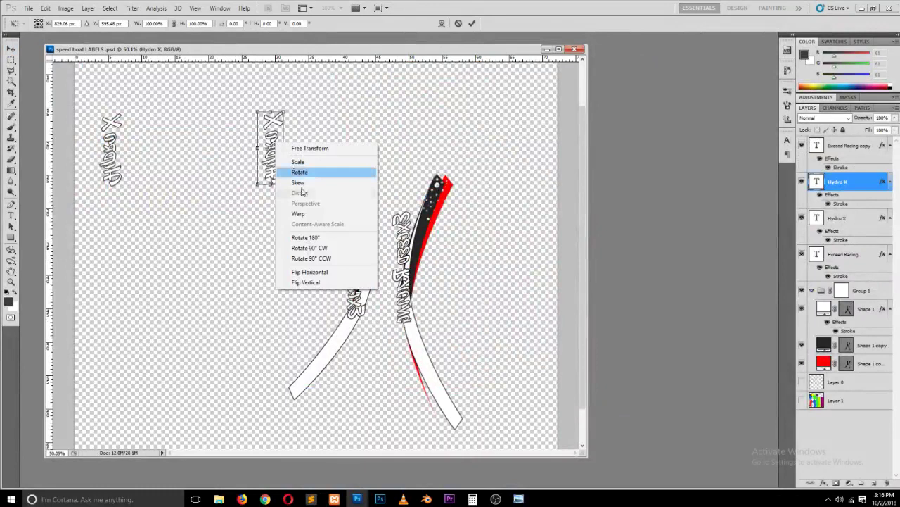
click(329, 273)
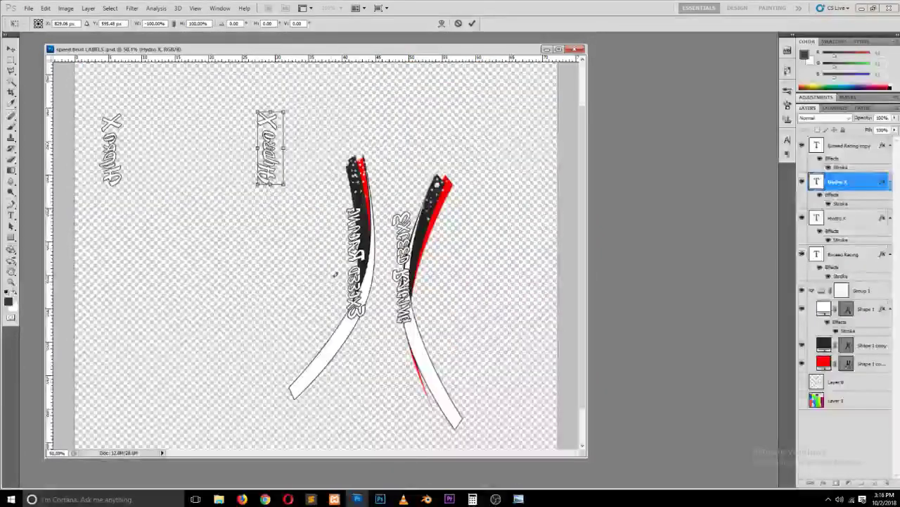
right_click(271, 166)
click(321, 300)
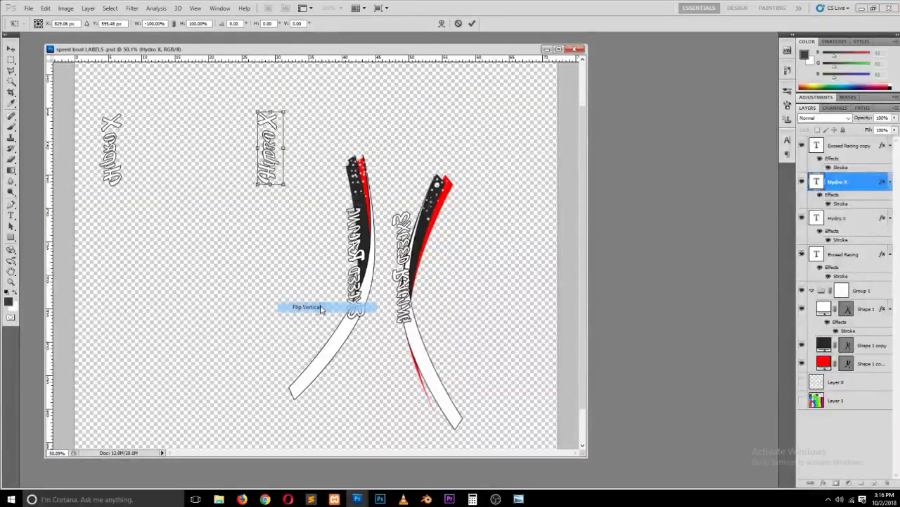
key(Return)
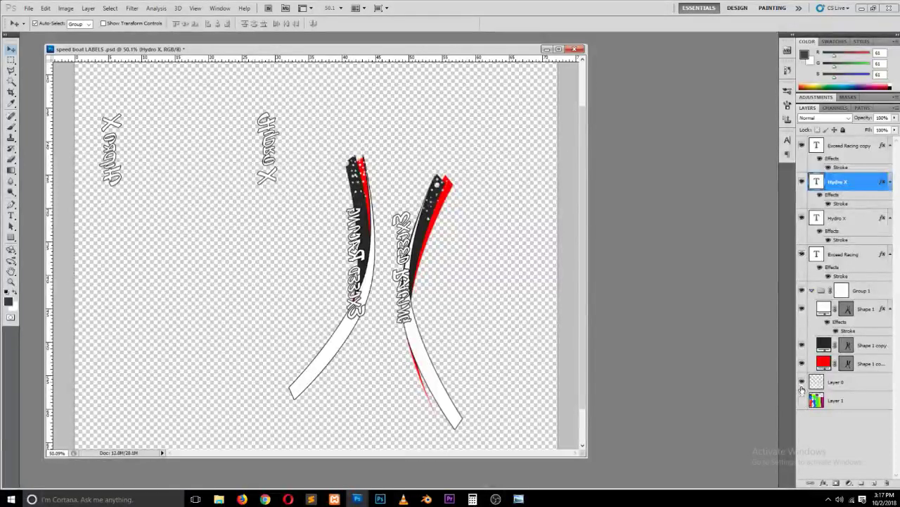
click(802, 398)
Step: Zoom the canvas to check the labels over the UV layout, glancing at Blender
alt+scroll(359, 206, down, 2)
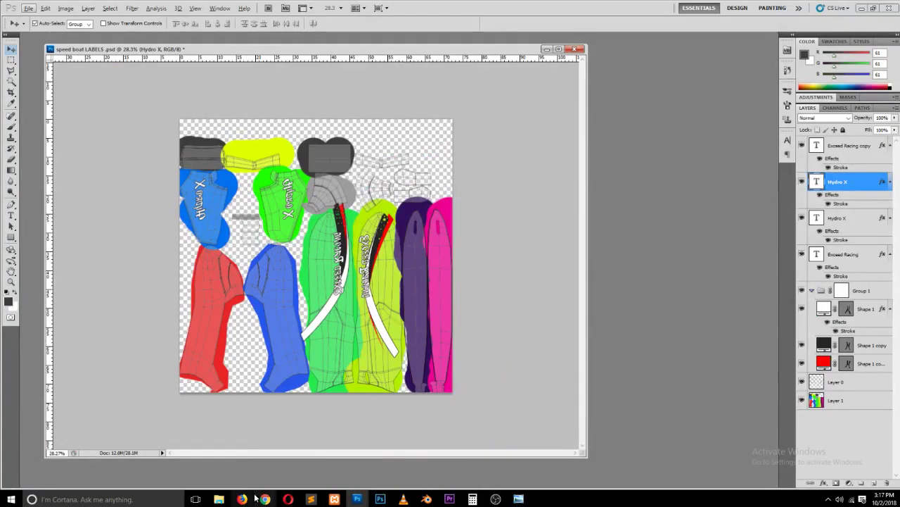
click(426, 499)
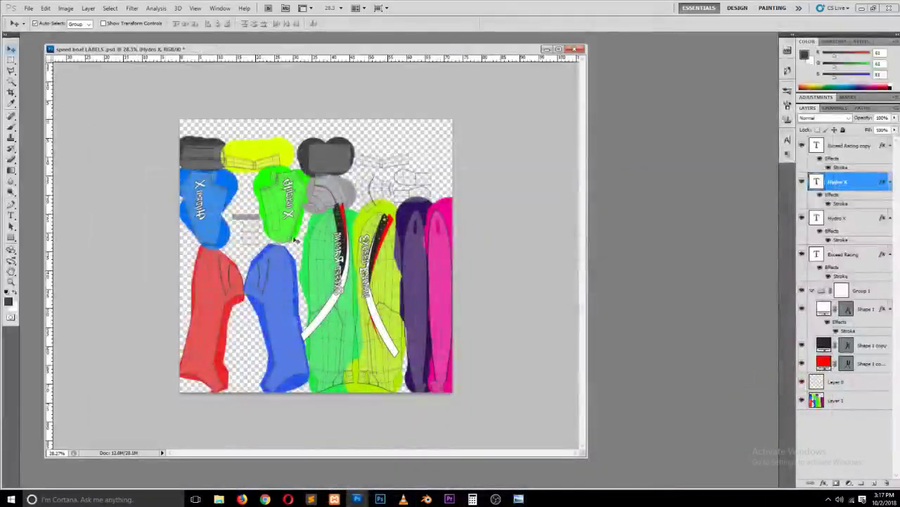
alt+scroll(318, 287, up, 3)
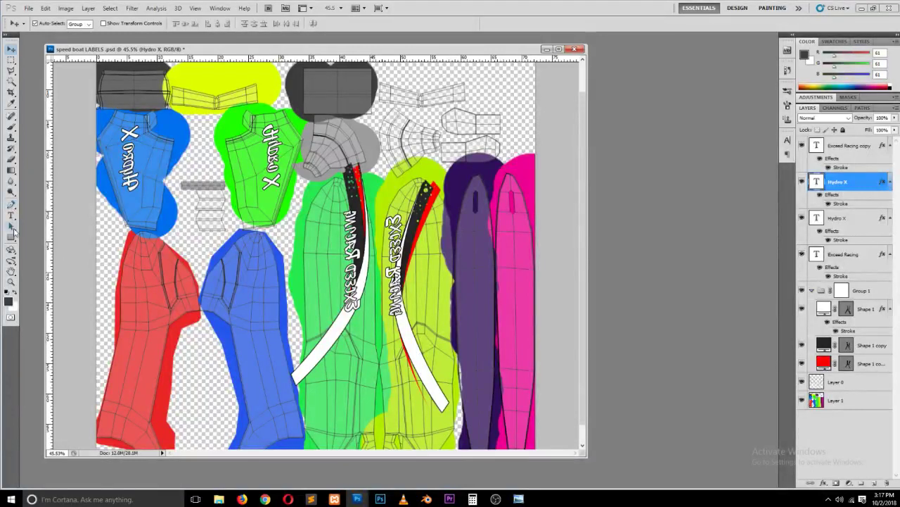
Step: Add a new x1 text label on the red hull piece, enlarged and tilted
click(129, 241)
key(t)
click(129, 286)
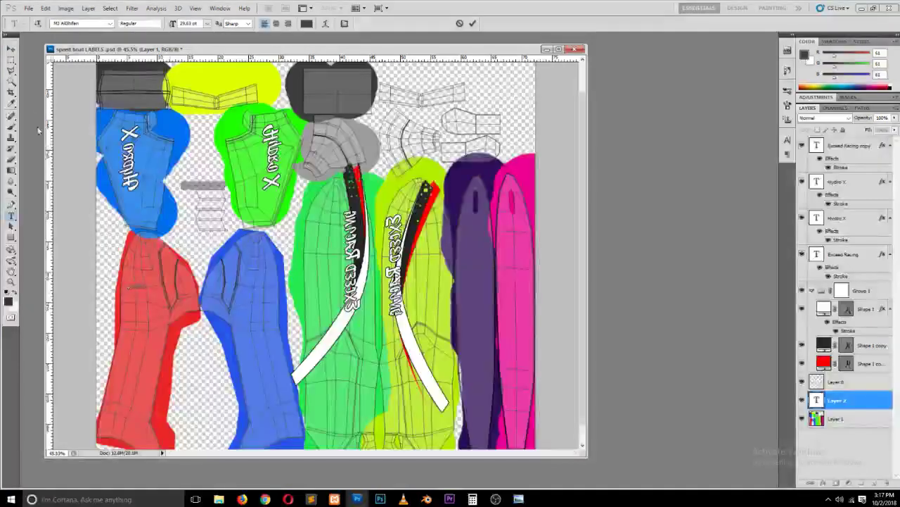
click(12, 49)
key(ctrl+t)
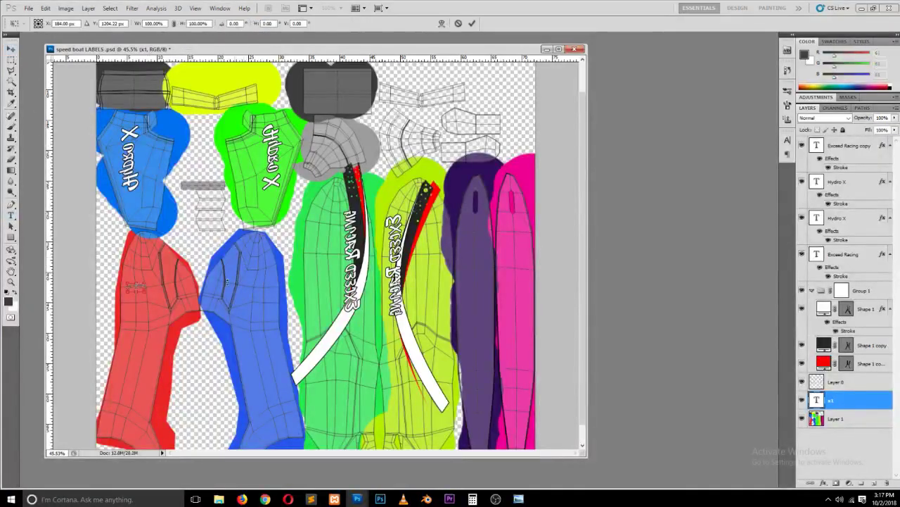
mouse_move(150, 280)
shift+mouse_down()
mouse_move(204, 281)
mouse_move(224, 325)
mouse_move(136, 307)
shift+mouse_up()
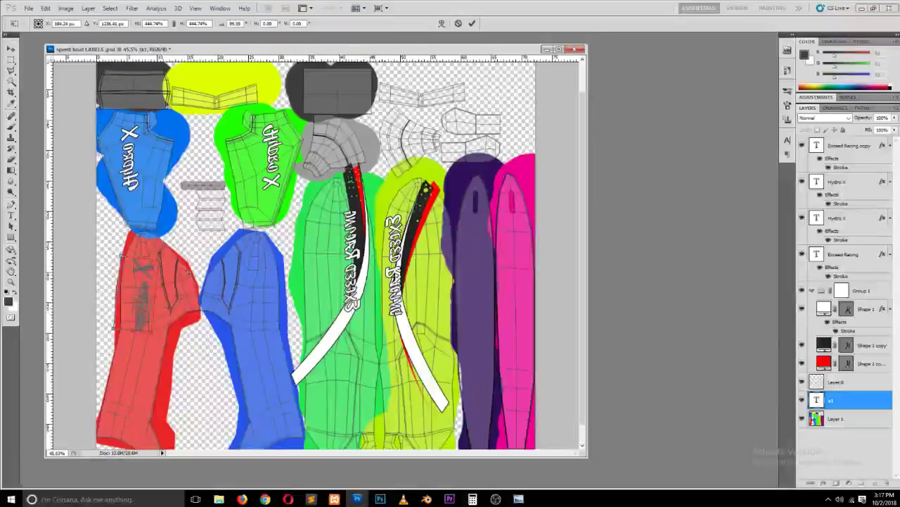
key(Return)
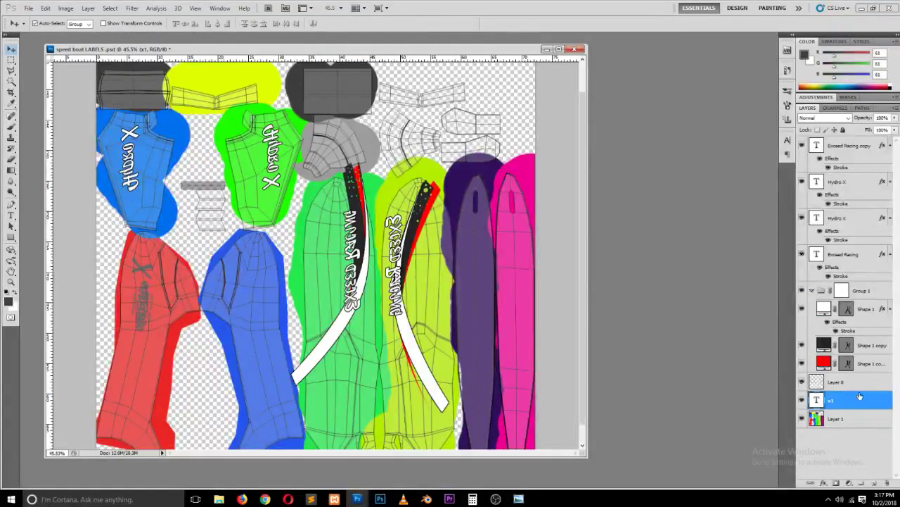
Step: Move the x1 layer above Group 1 and make its text white
drag(859, 396, 855, 284)
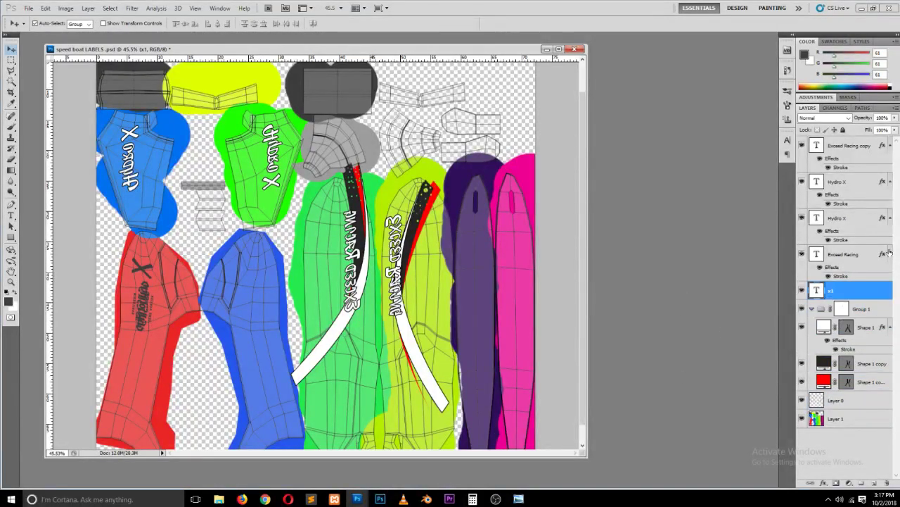
key(t)
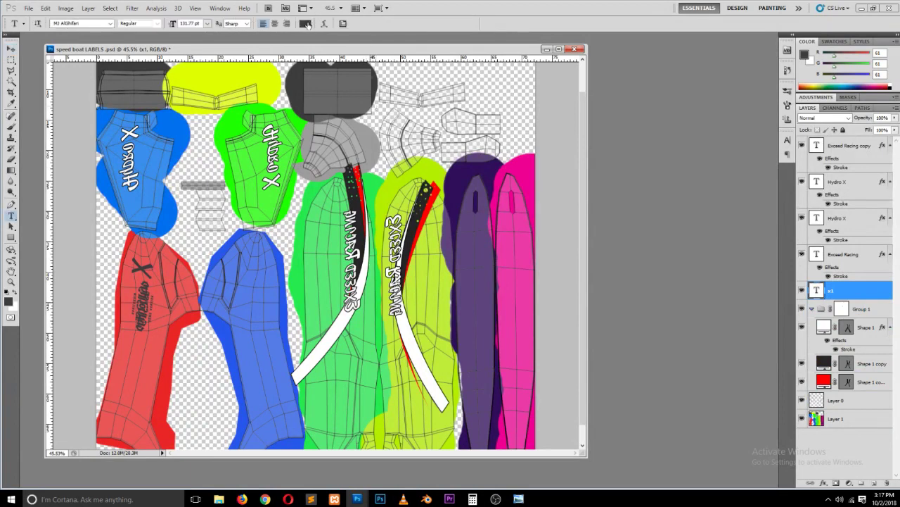
click(308, 24)
click(477, 277)
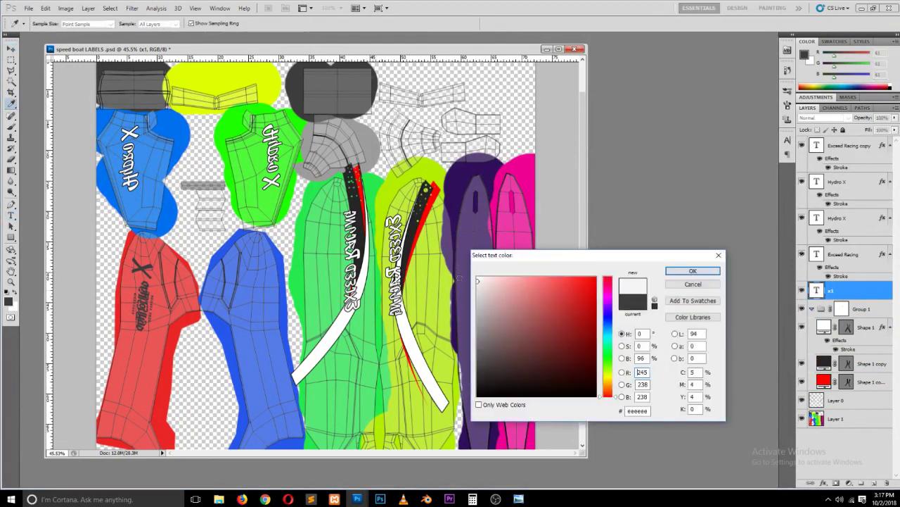
click(693, 271)
key(v)
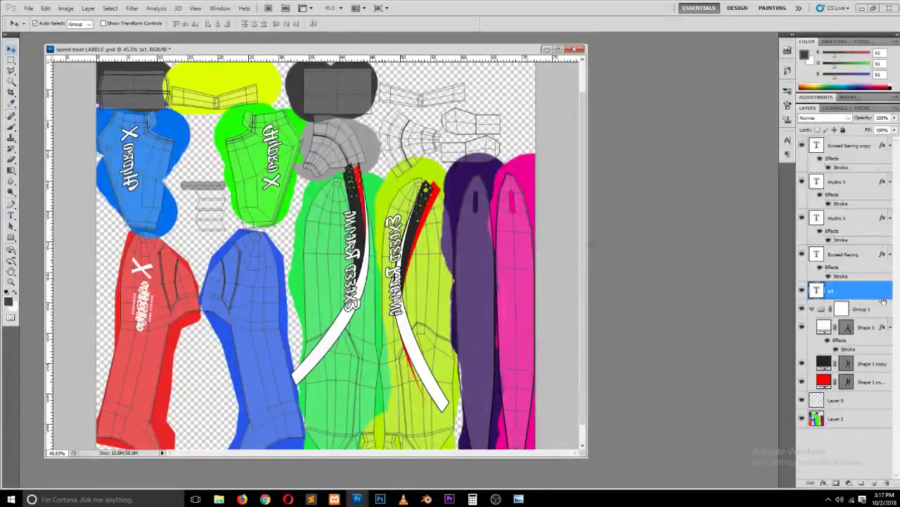
Step: Give x1 a Stroke layer style and the Advertising Script font
double_click(880, 298)
click(352, 248)
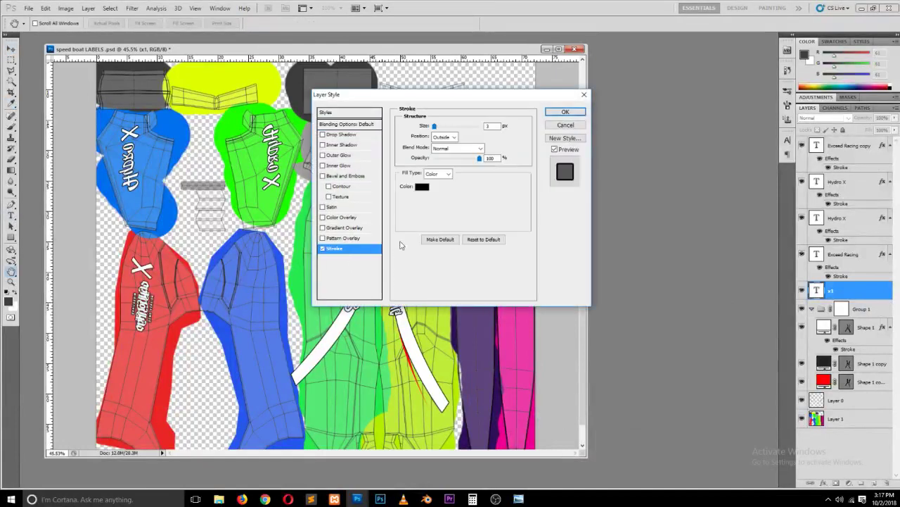
click(577, 113)
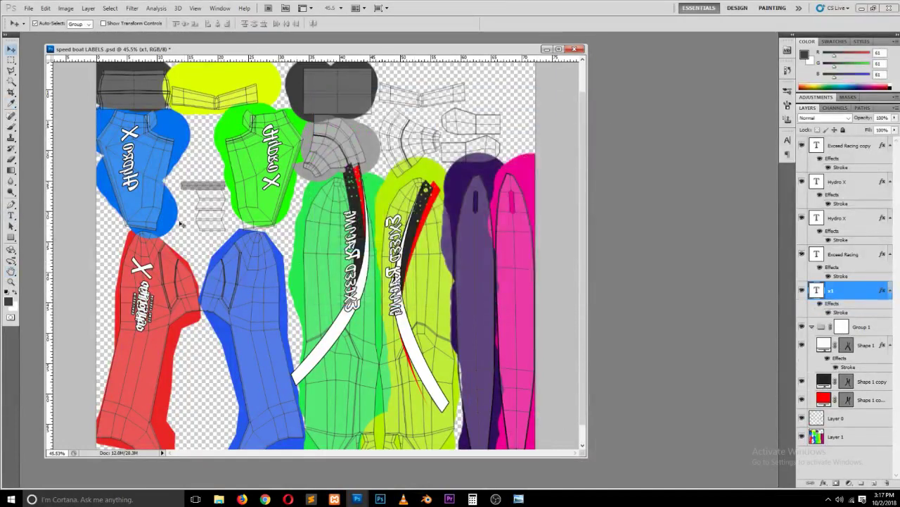
key(t)
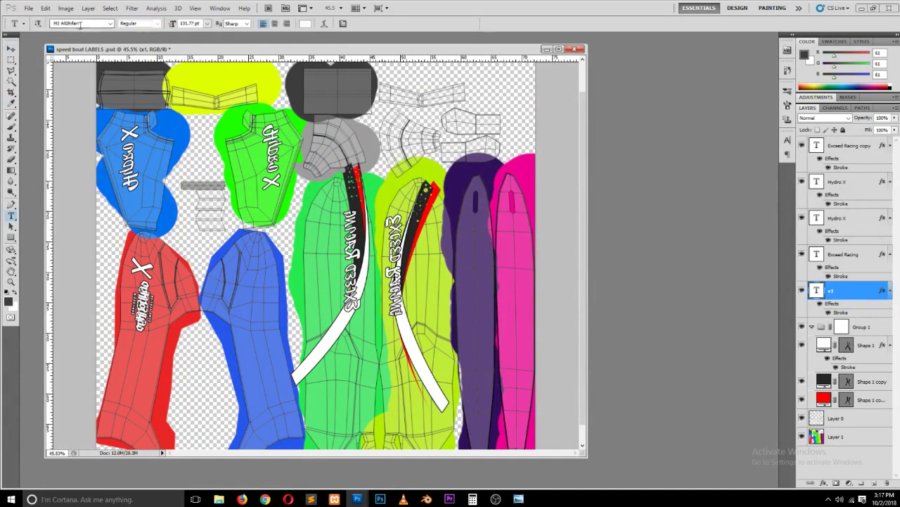
key(Down)
key(Down)
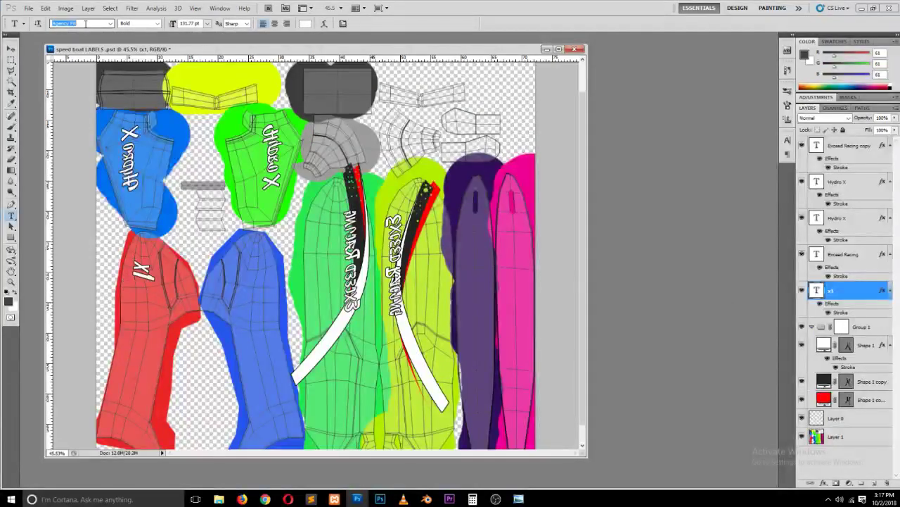
key(Down)
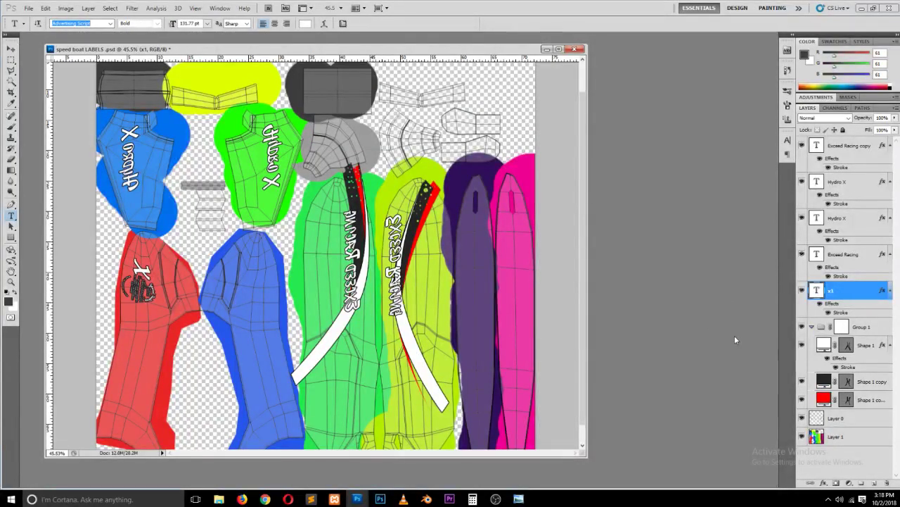
Step: Clear the x1 stroke effect and switch to a plainer Calibri Bold font
right_click(864, 296)
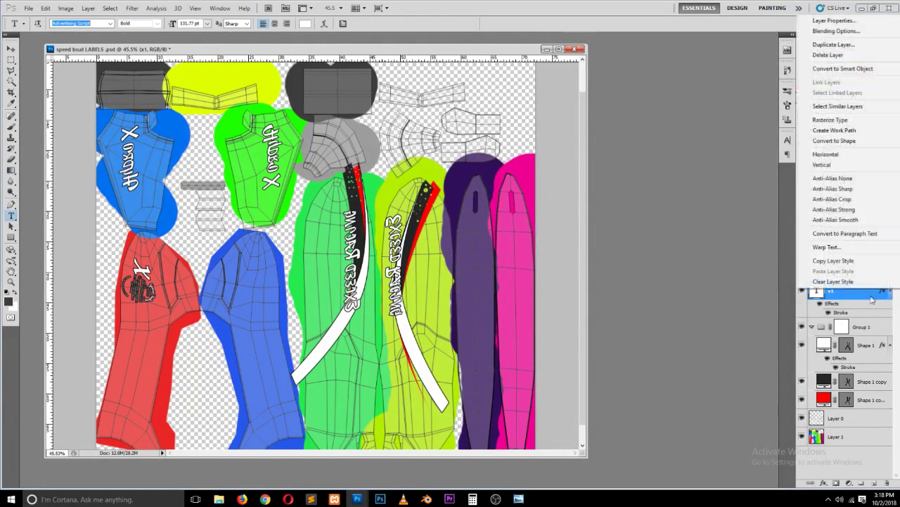
click(833, 281)
key(Down)
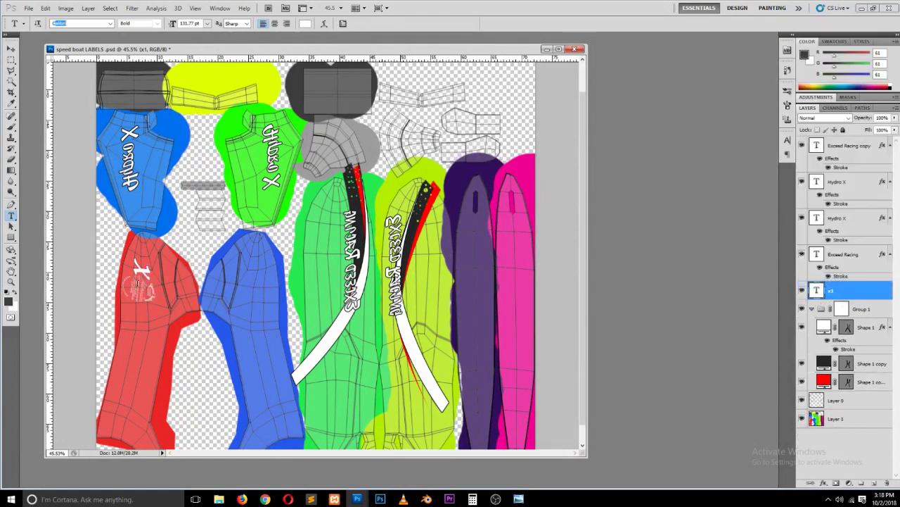
click(12, 48)
Step: Select the '1' in the x1 label on the red piece
key(t)
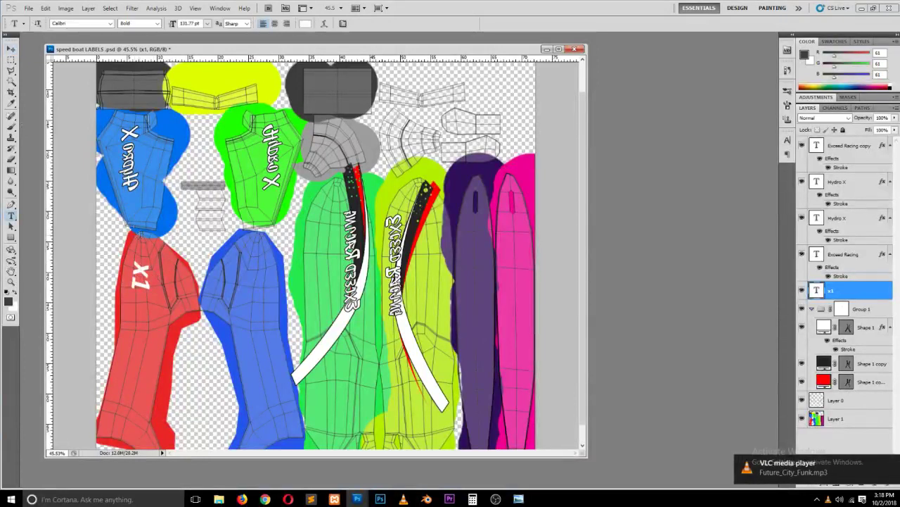
click(145, 280)
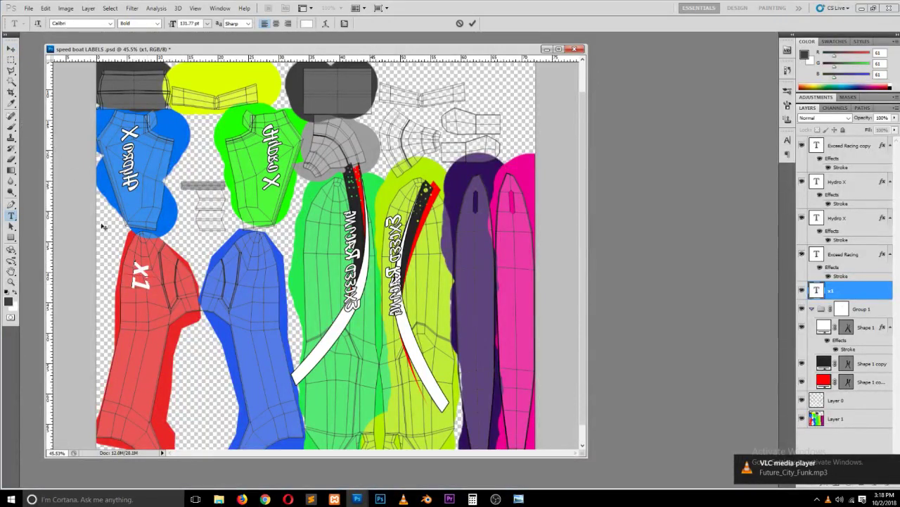
drag(143, 279, 141, 284)
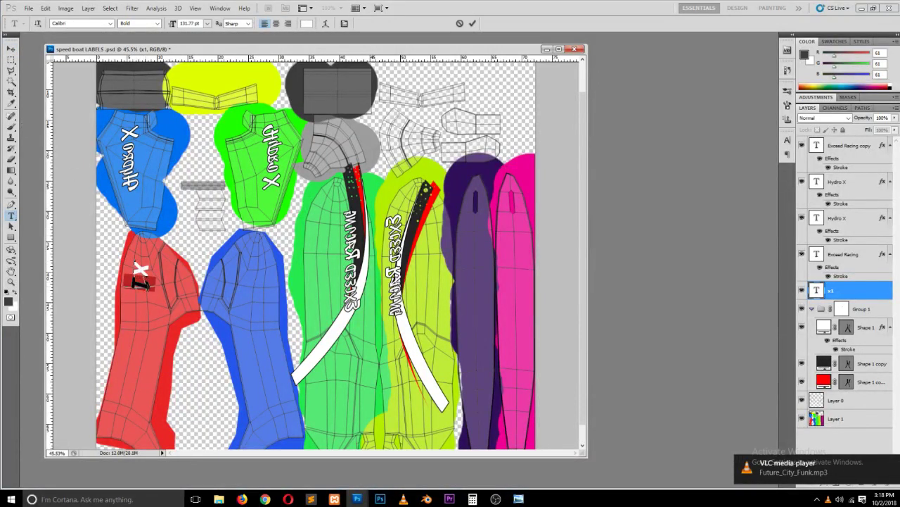
click(11, 48)
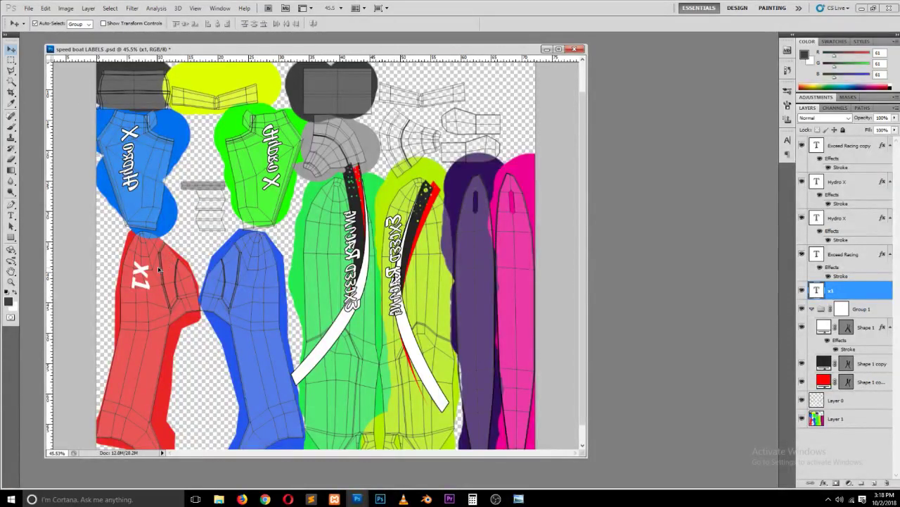
Step: Remove the 1 from the red label and duplicate the X label onto the blue hull piece
key(ctrl+z)
drag(144, 271, 259, 280)
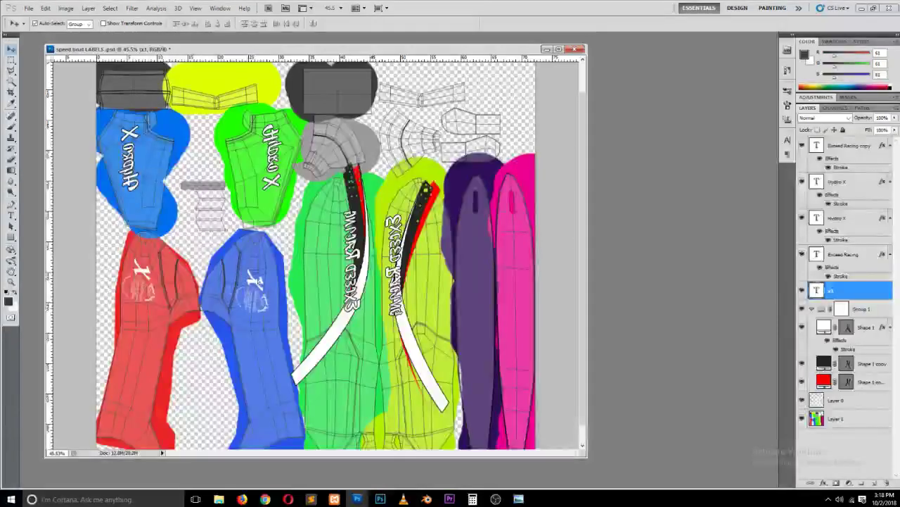
key(ctrl+j)
key(t)
Step: Paste COCO GOOSE into the copied text beneath the logo on the blue piece
double_click(249, 285)
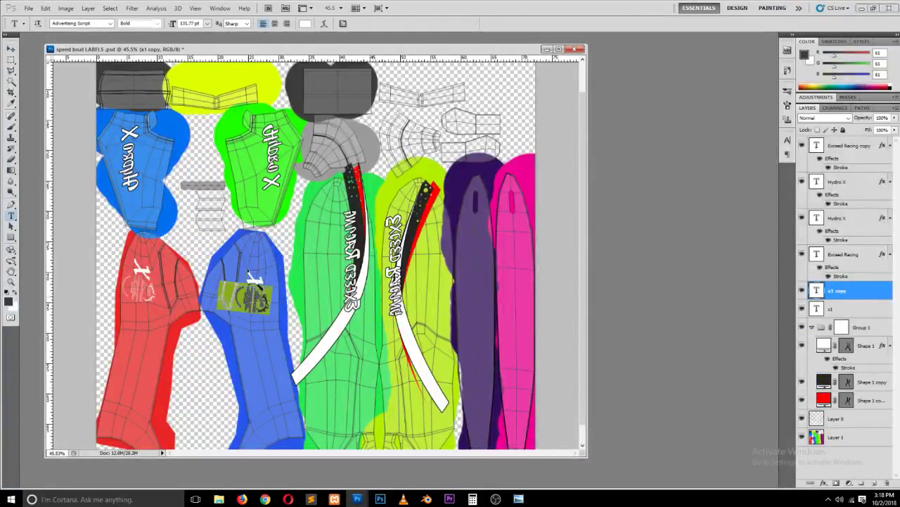
click(260, 296)
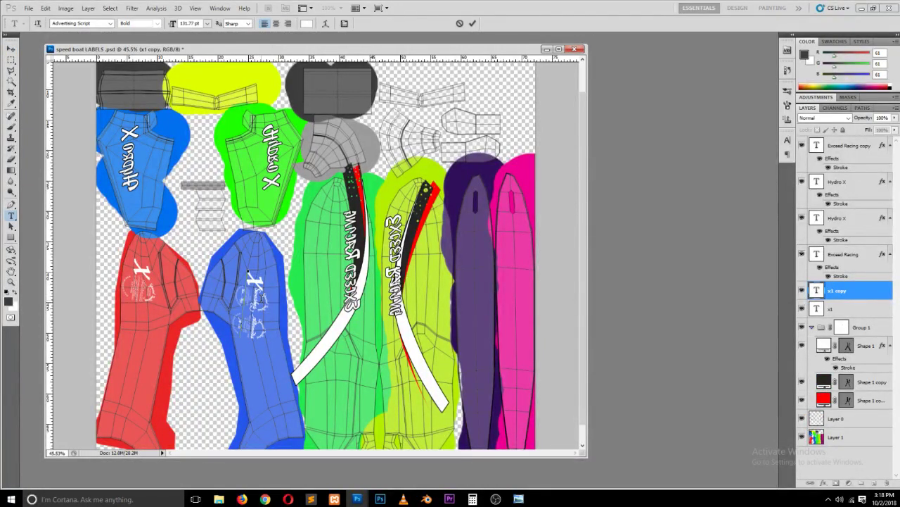
drag(273, 334, 251, 266)
click(250, 268)
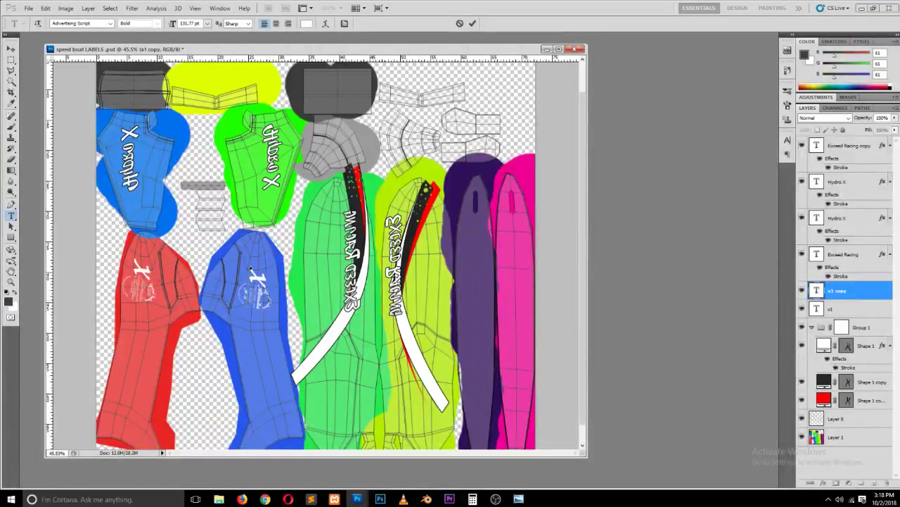
key(ctrl+v)
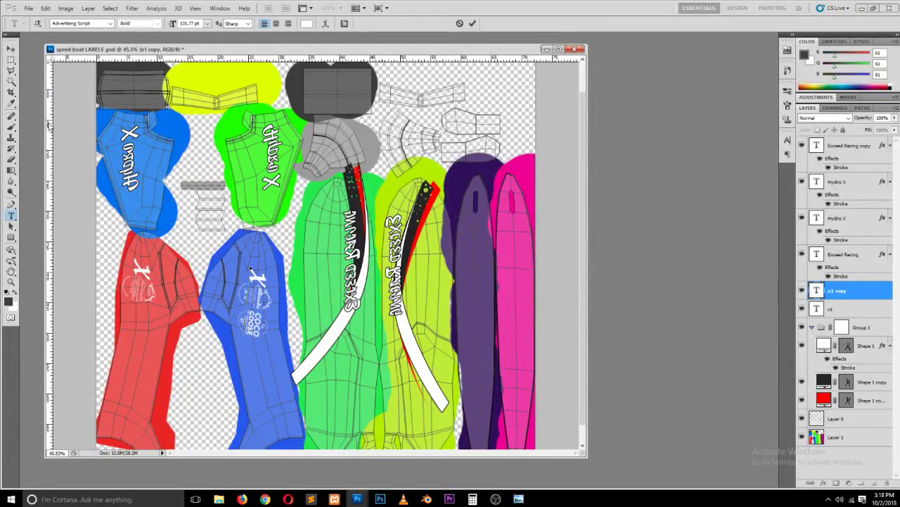
click(11, 49)
key(ctrl+minus)
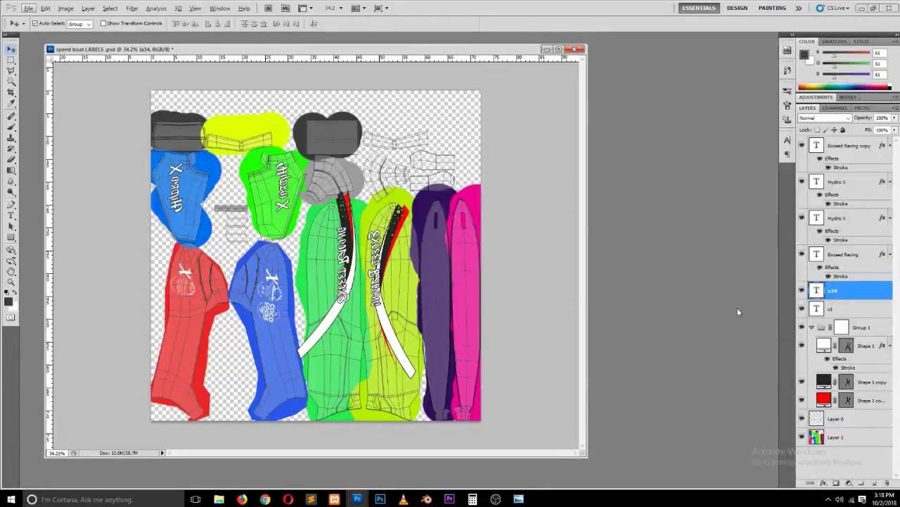
Step: Hide the coloured paint layer and the wireframe layer
click(803, 437)
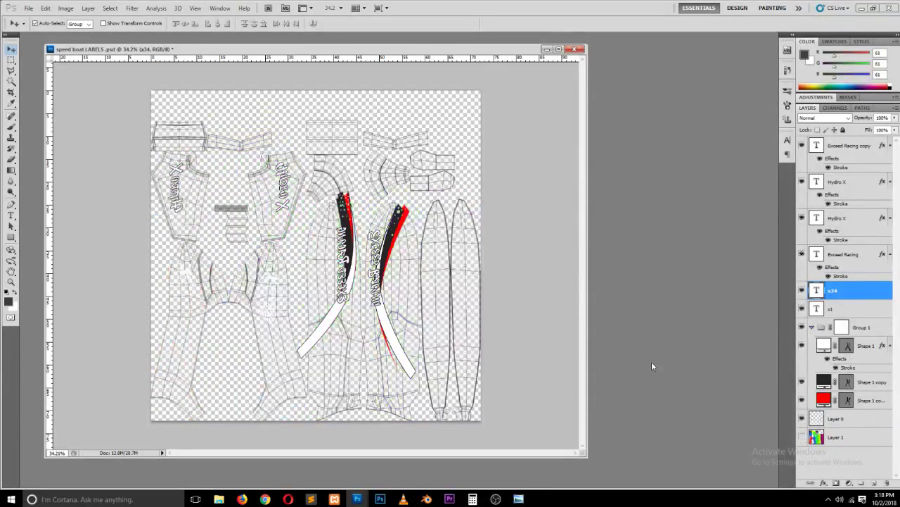
click(441, 282)
click(802, 419)
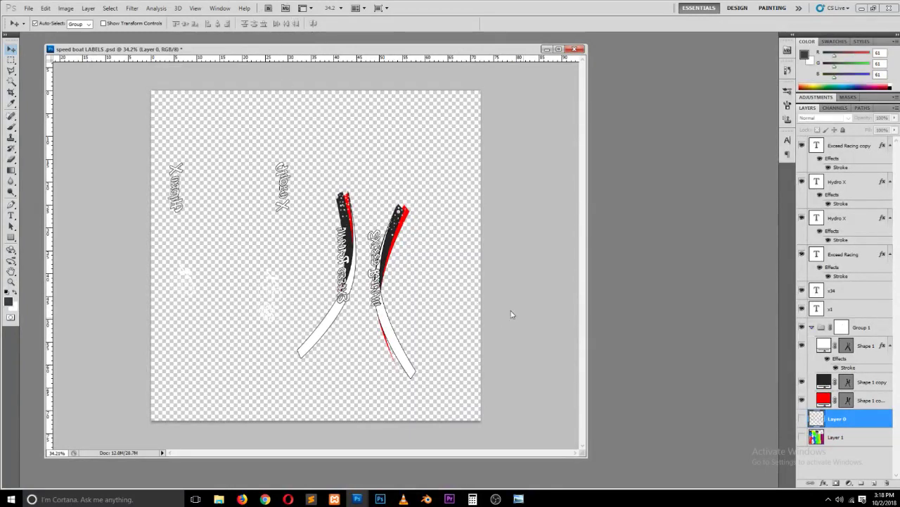
Step: Export the labels as transparent PNG-24, replacing speed-boat-LABELS-.png
key(ctrl+alt+shift+s)
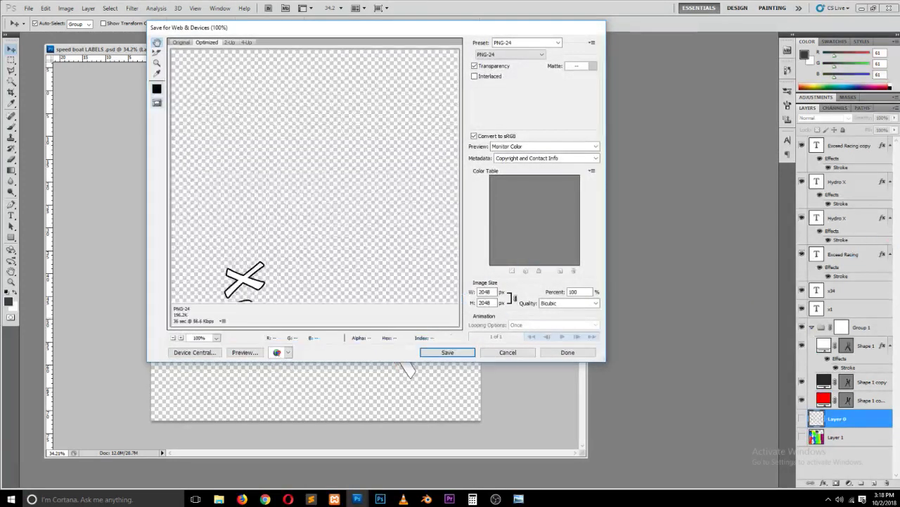
key(Return)
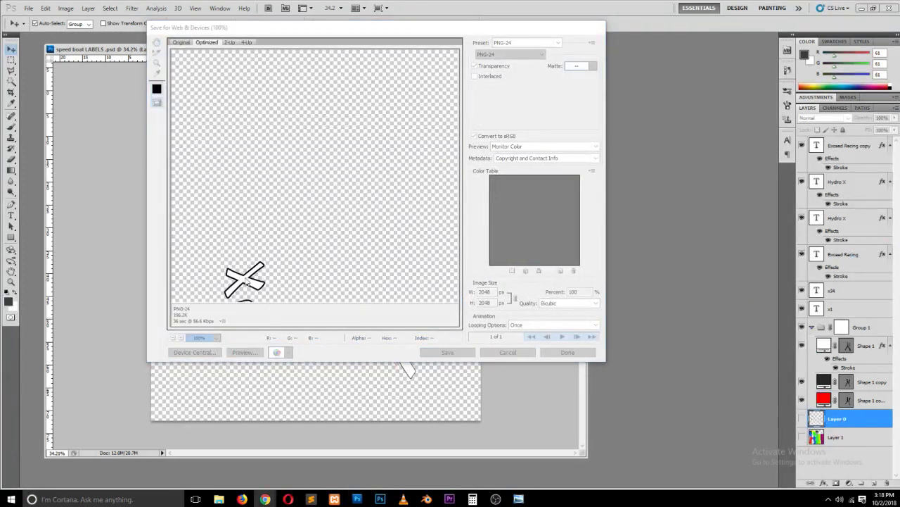
click(447, 352)
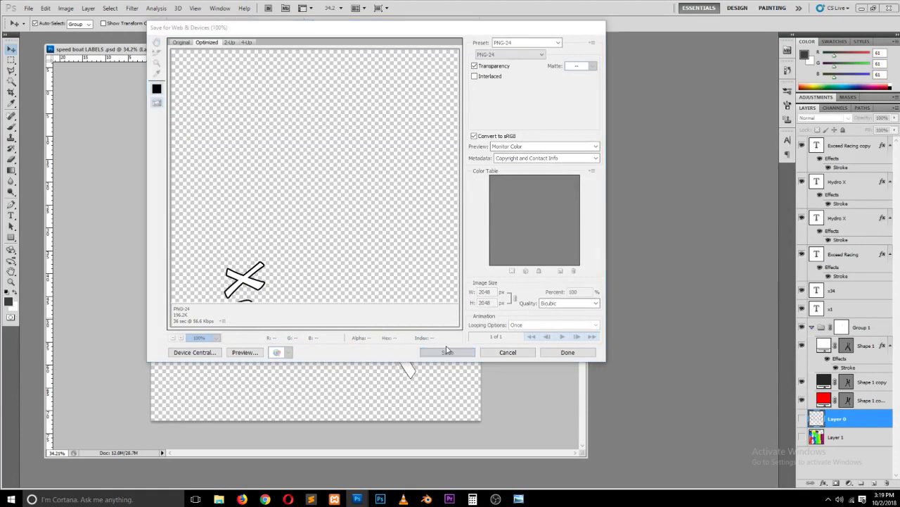
double_click(271, 95)
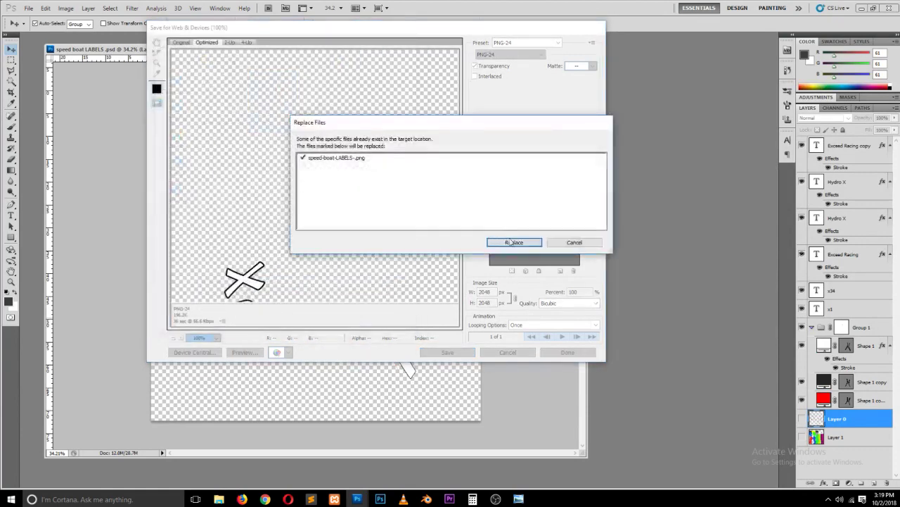
key(Return)
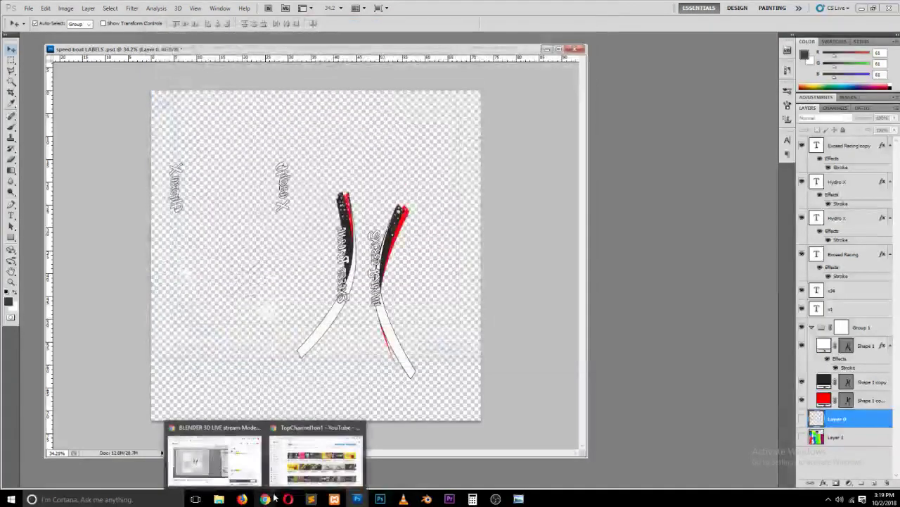
Step: Reload the updated labels texture in Blender and zoom into the cockpit
click(242, 499)
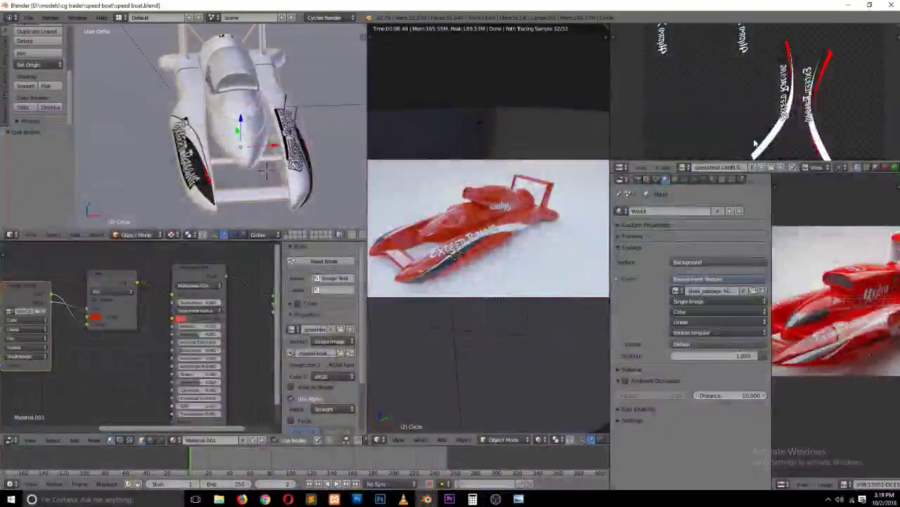
key(alt+r)
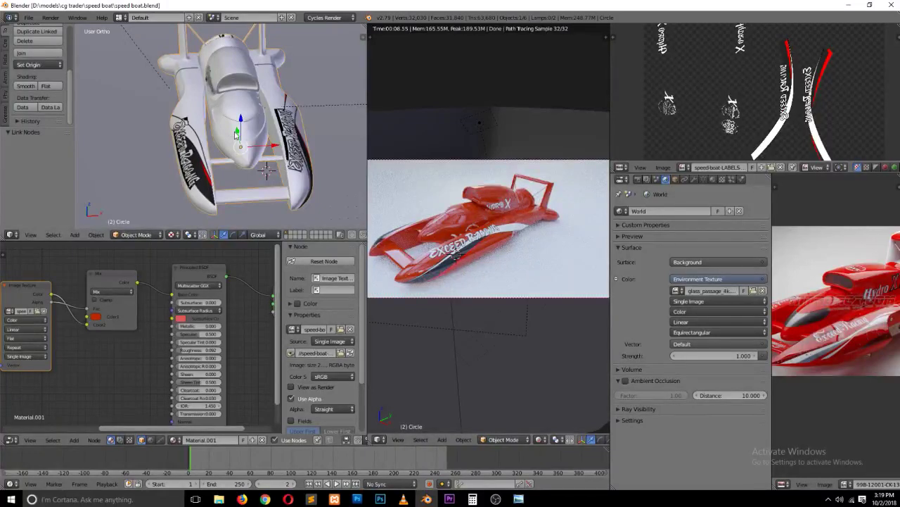
scroll(243, 134, up, 3)
scroll(215, 127, up, 3)
scroll(216, 126, up, 1)
scroll(216, 133, up, 1)
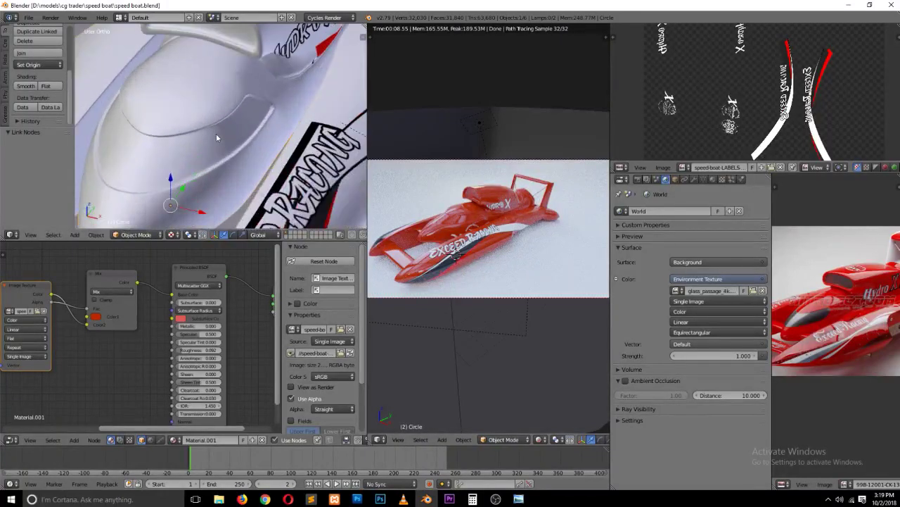
Step: Put the boat mesh in Edit Mode with Face select and show its Subsurf modifier settings
key(Tab)
key(ctrl+Tab)
click(160, 149)
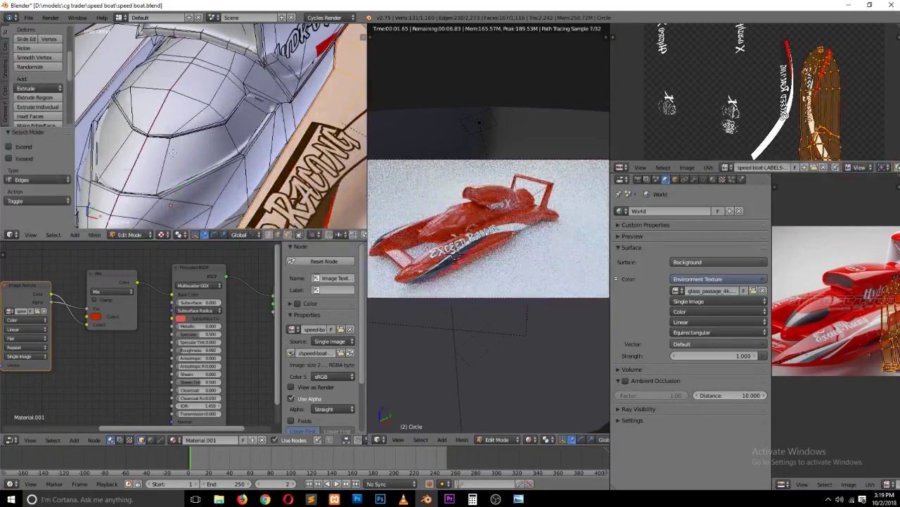
key(ctrl+Tab)
click(256, 119)
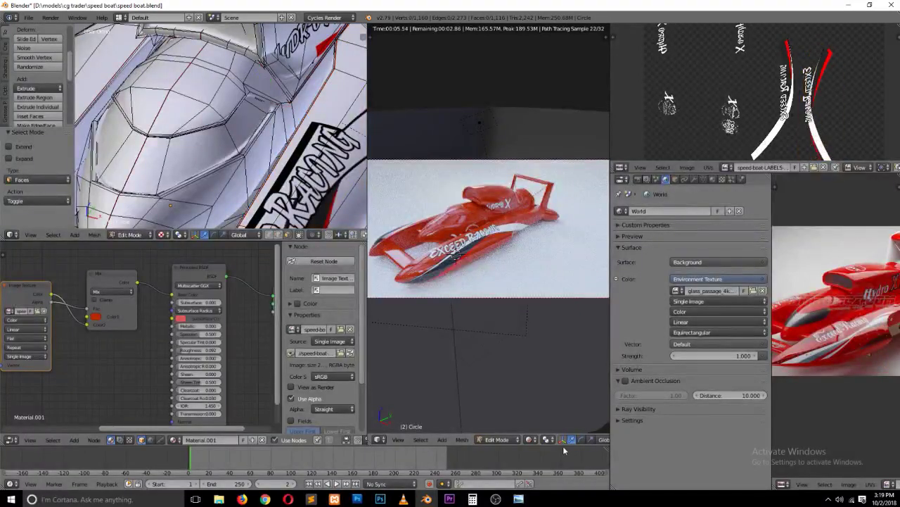
scroll(573, 439, down, 4)
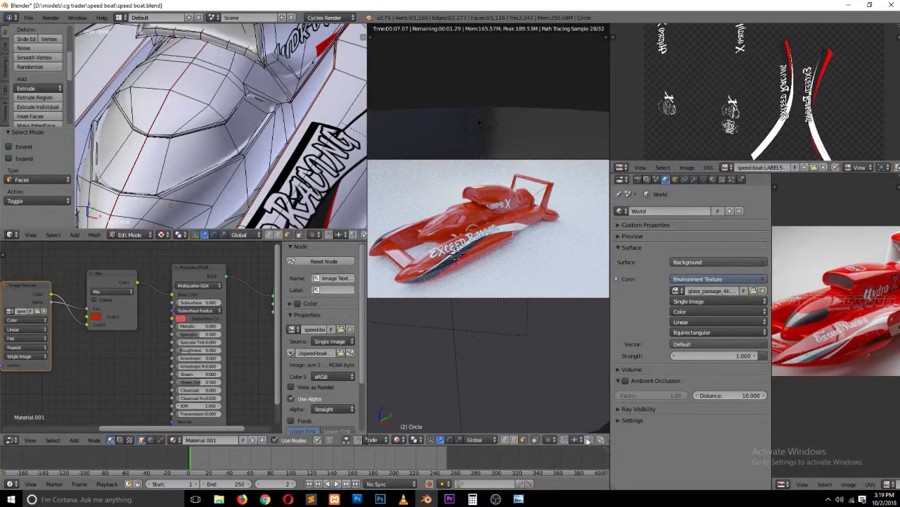
scroll(587, 440, down, 3)
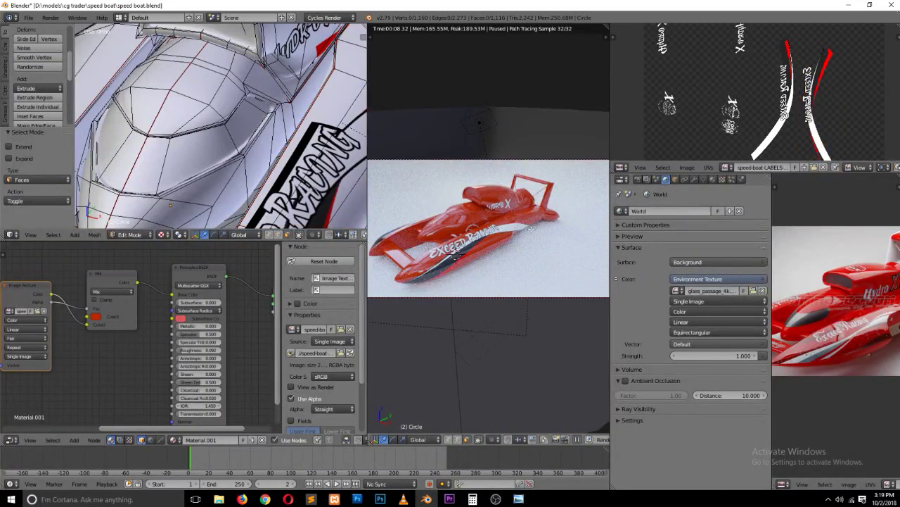
click(693, 180)
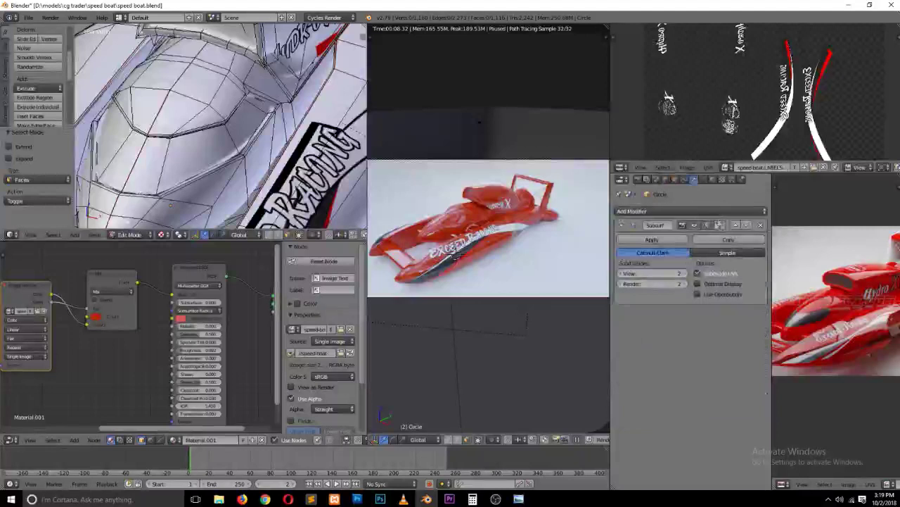
Step: Select the cockpit faces and grow the selection by one ring
middle_drag(268, 123, 259, 110)
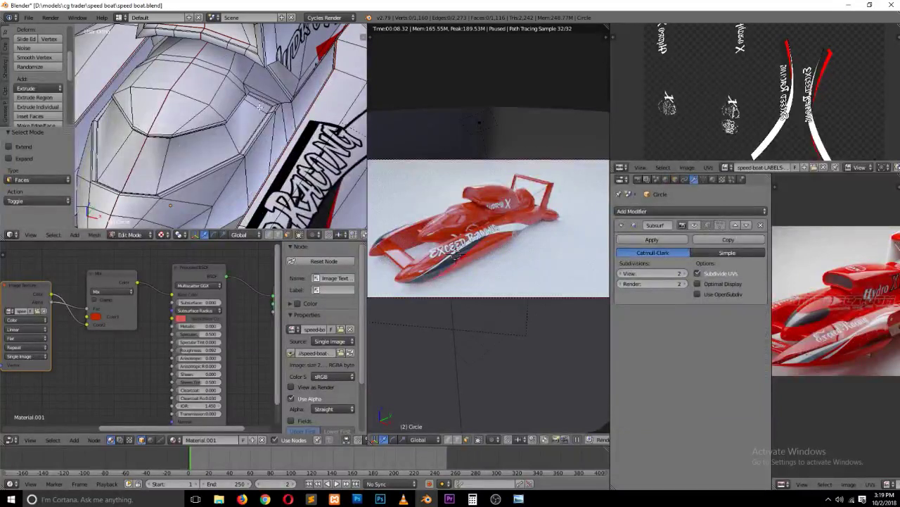
right_click(260, 107)
middle_drag(178, 156, 296, 109)
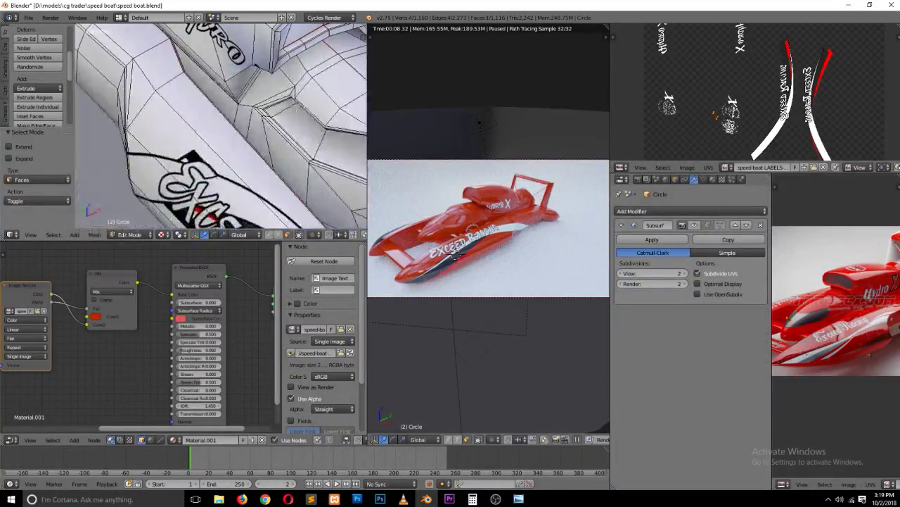
ctrl+right_click(283, 105)
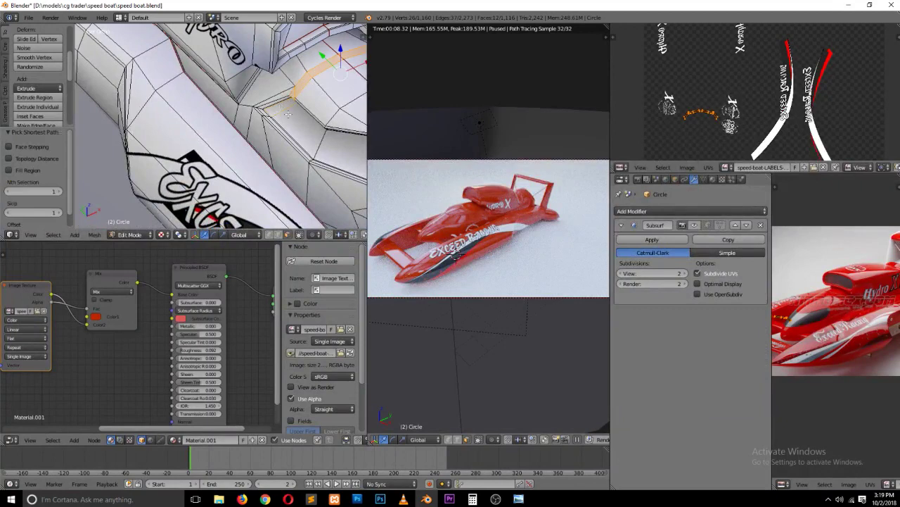
middle_drag(287, 114, 211, 140)
right_click(256, 113)
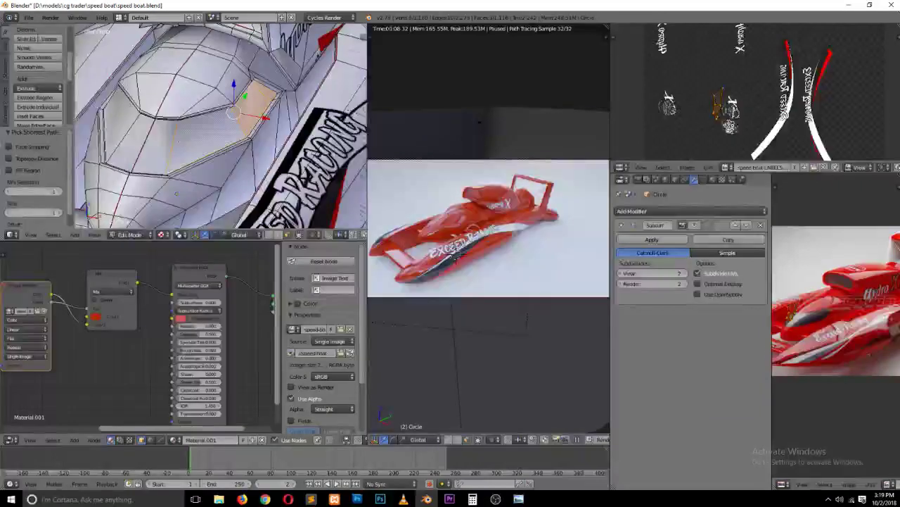
middle_drag(257, 113, 270, 119)
ctrl+right_click(271, 120)
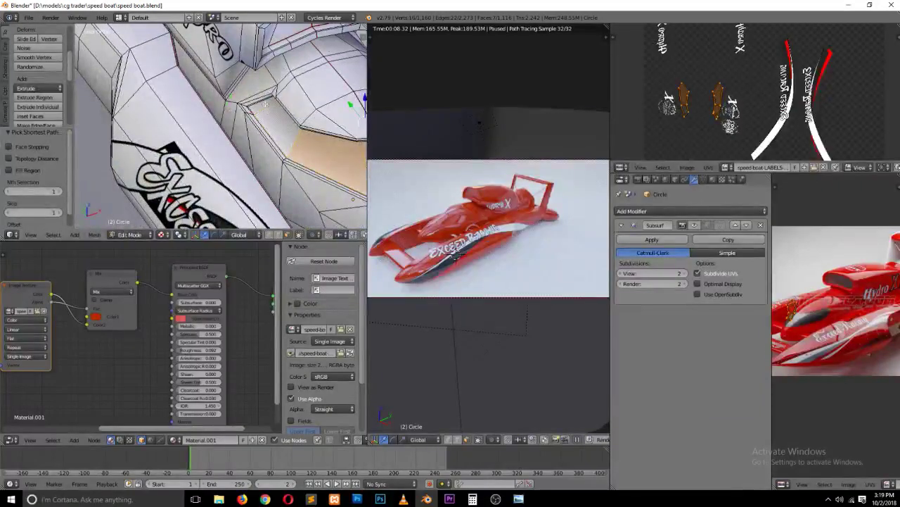
key(ctrl+KP_Add)
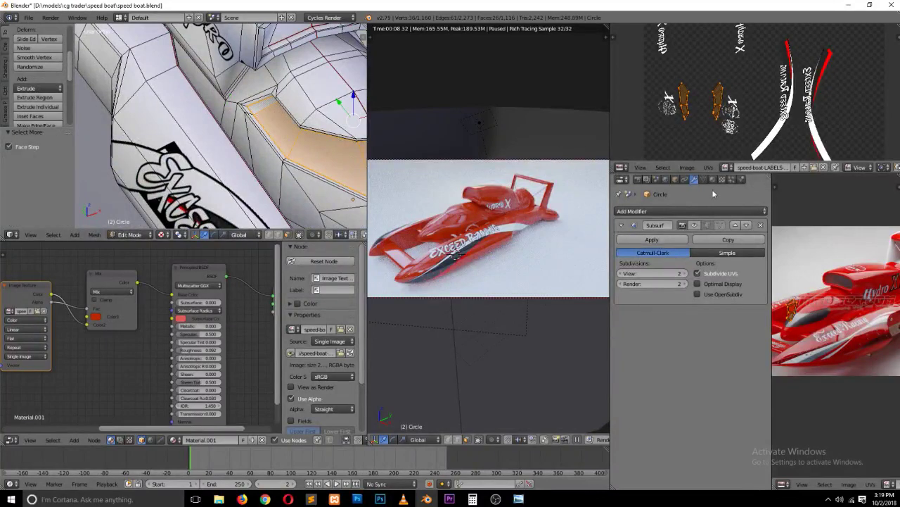
Step: Add a new material slot with a material named glass and assign it to the faces
click(713, 180)
click(762, 212)
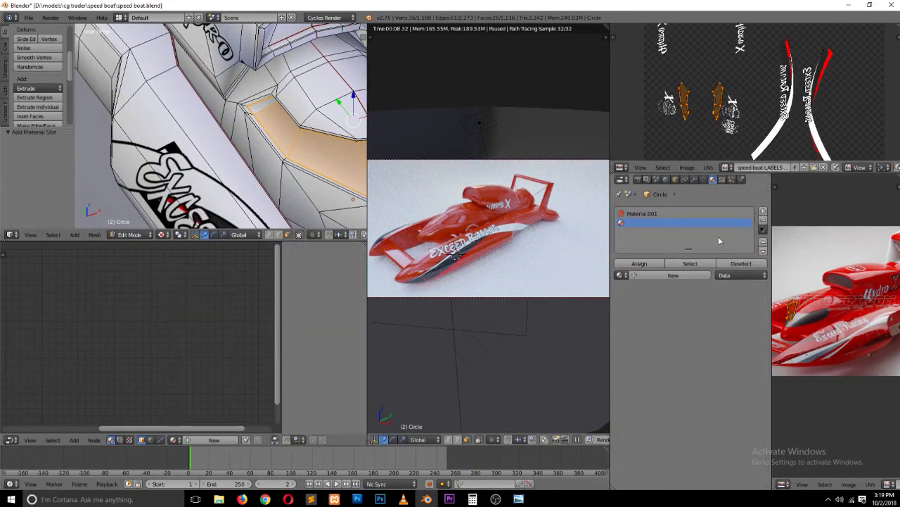
click(673, 275)
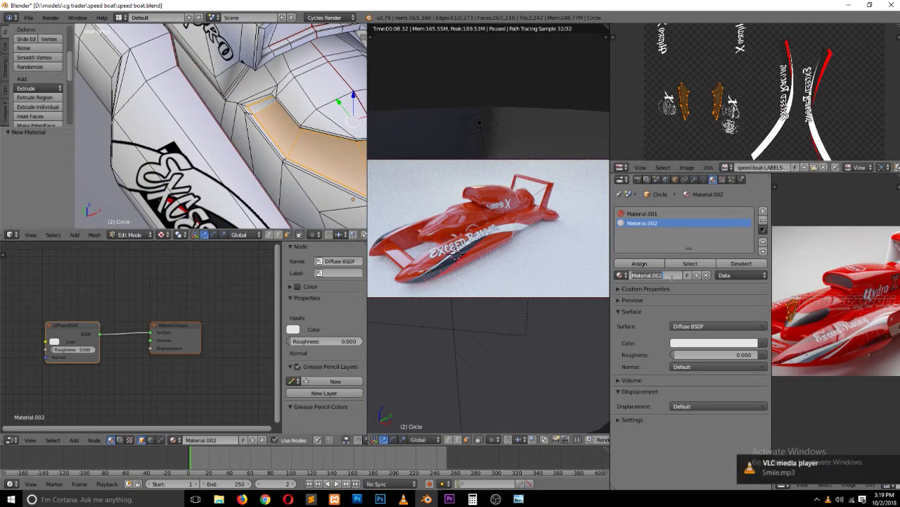
text(glass)
key(Return)
click(638, 263)
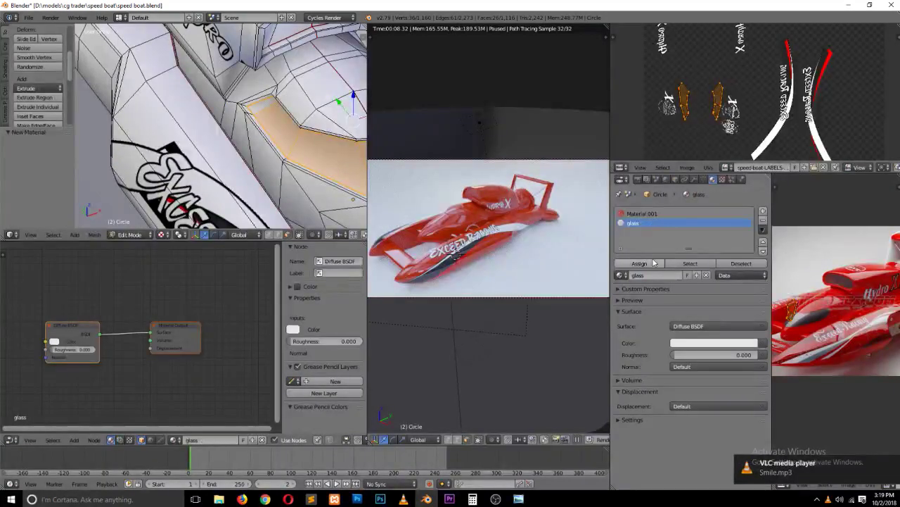
Step: Replace the Diffuse node with a near-black Principled BSDF, then save the file
drag(201, 325, 232, 302)
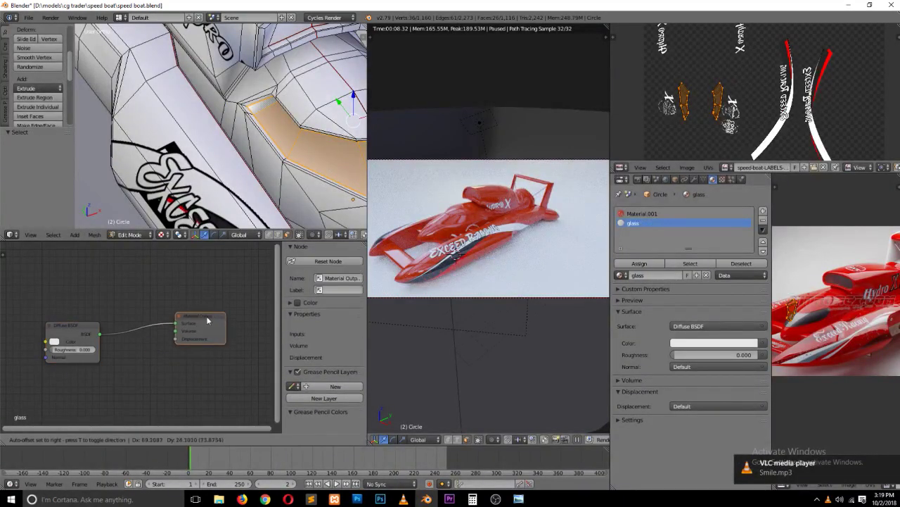
drag(59, 334, 61, 296)
key(shift+a)
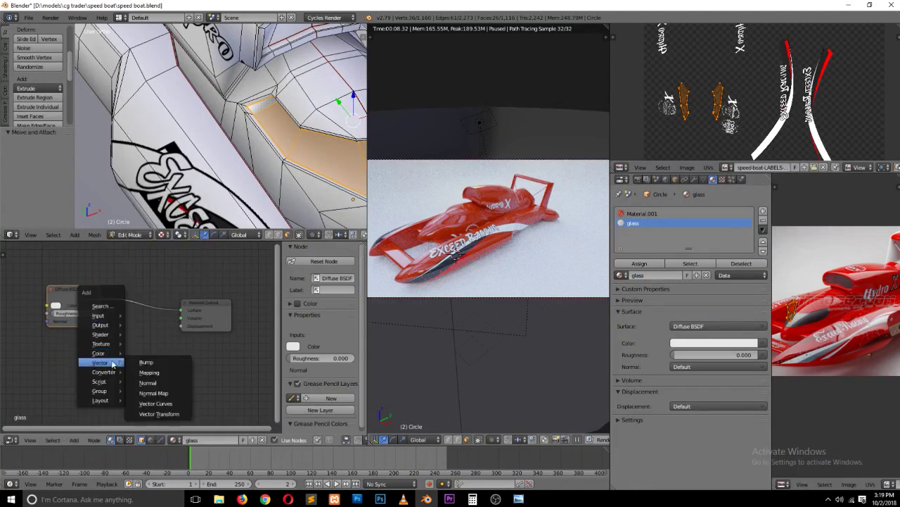
click(199, 250)
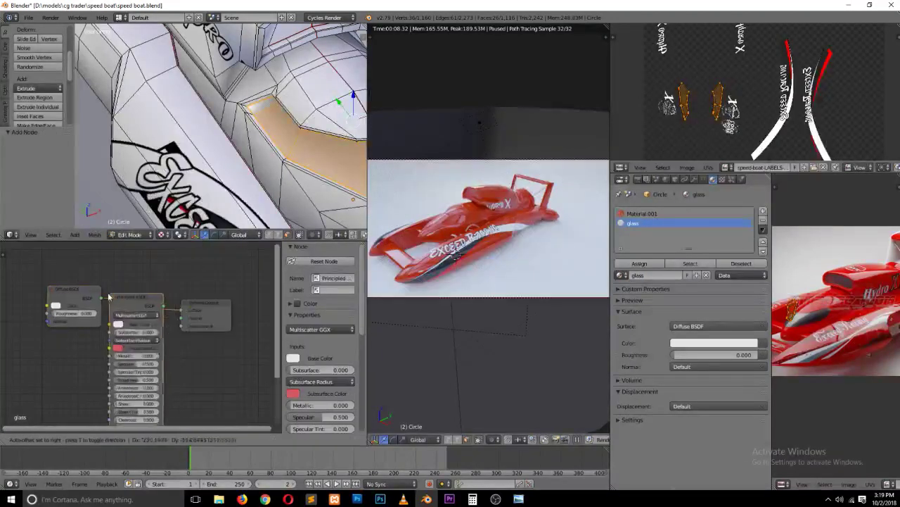
click(127, 345)
key(x)
click(141, 327)
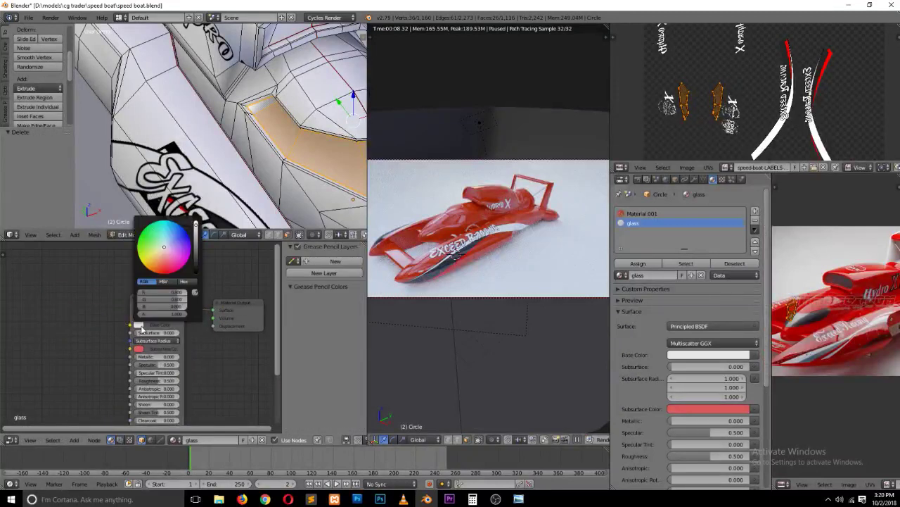
click(196, 259)
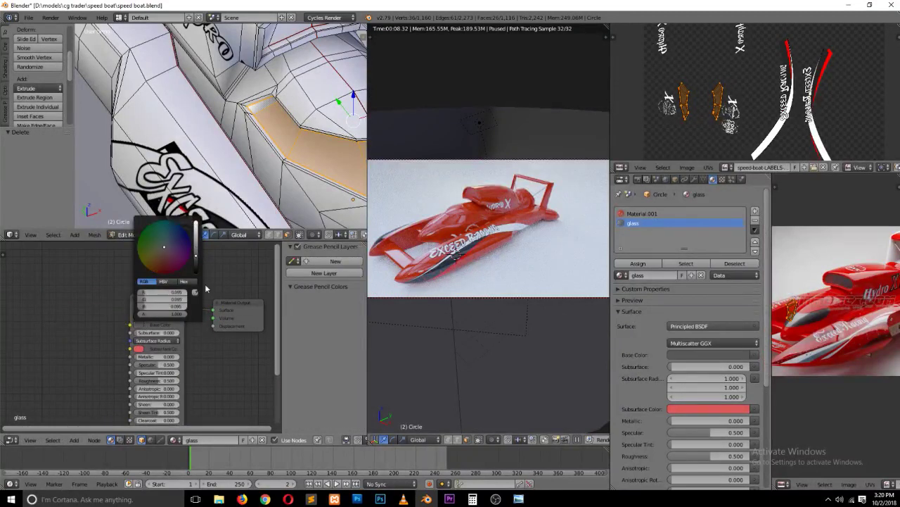
drag(148, 307, 140, 295)
mouse_move(160, 356)
mouse_down()
mouse_move(149, 356)
mouse_move(180, 350)
mouse_move(140, 371)
mouse_up()
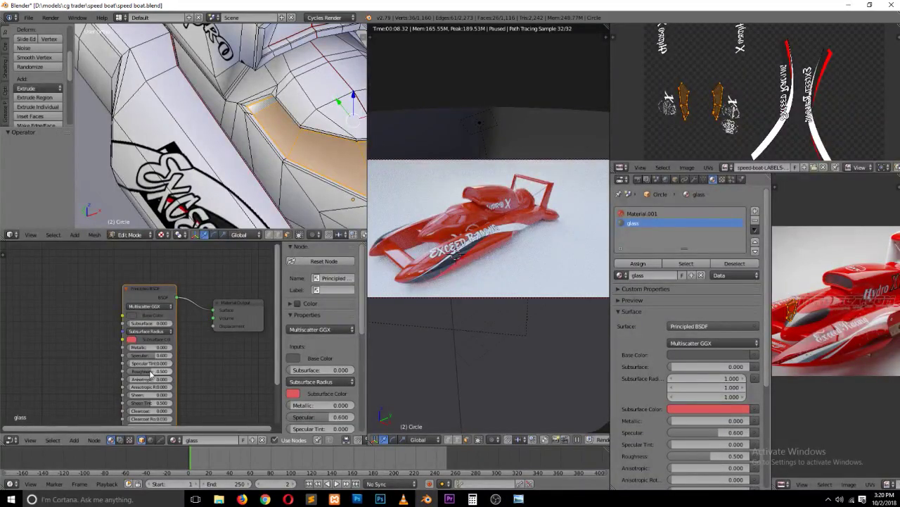
key(ctrl+s)
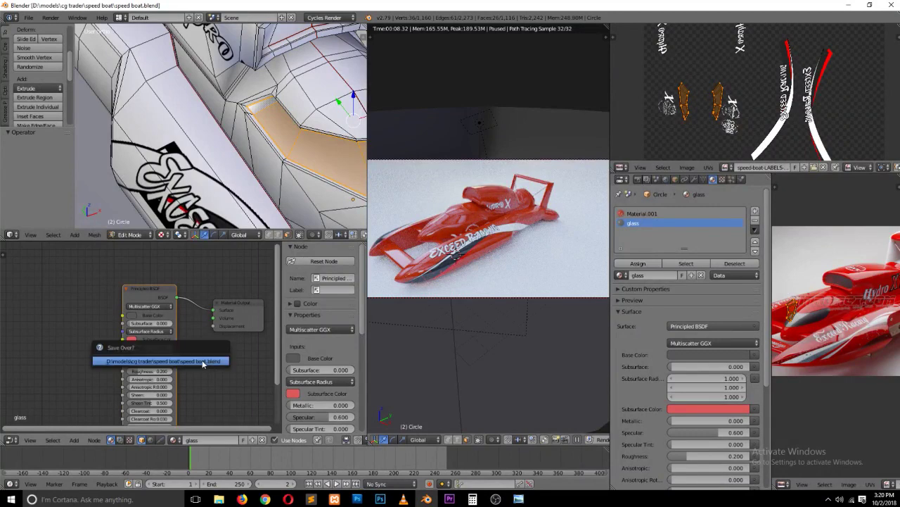
Step: Confirm the save, reassign glass, and tint its viewport display colour pink
click(202, 362)
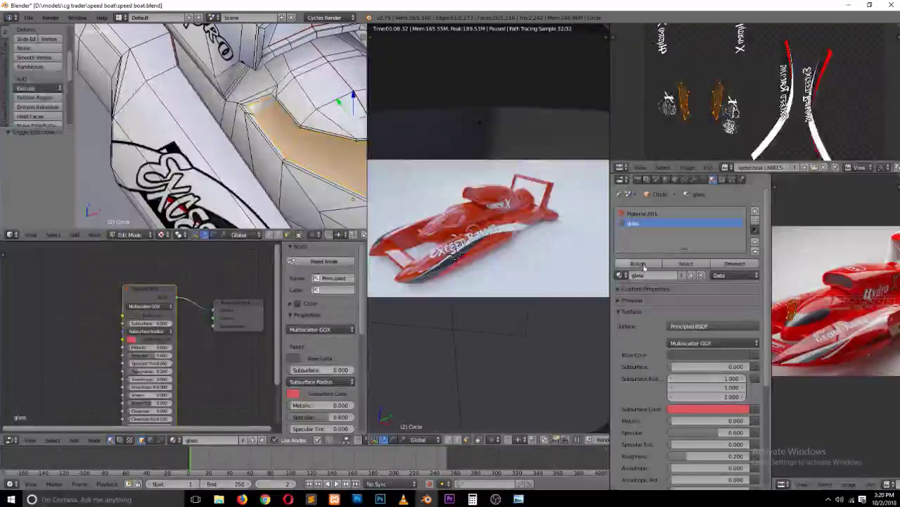
click(644, 266)
scroll(636, 363, down, 3)
scroll(640, 380, down, 3)
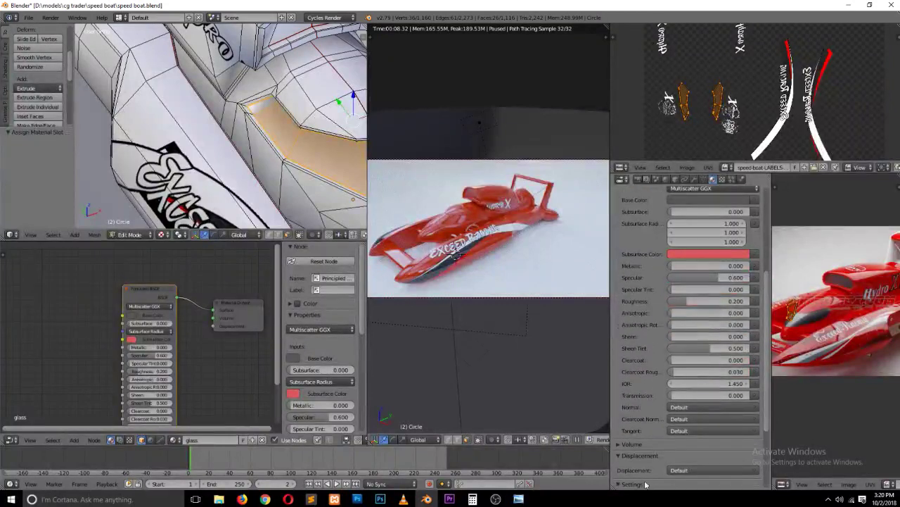
click(646, 484)
scroll(657, 441, down, 4)
click(660, 452)
click(657, 371)
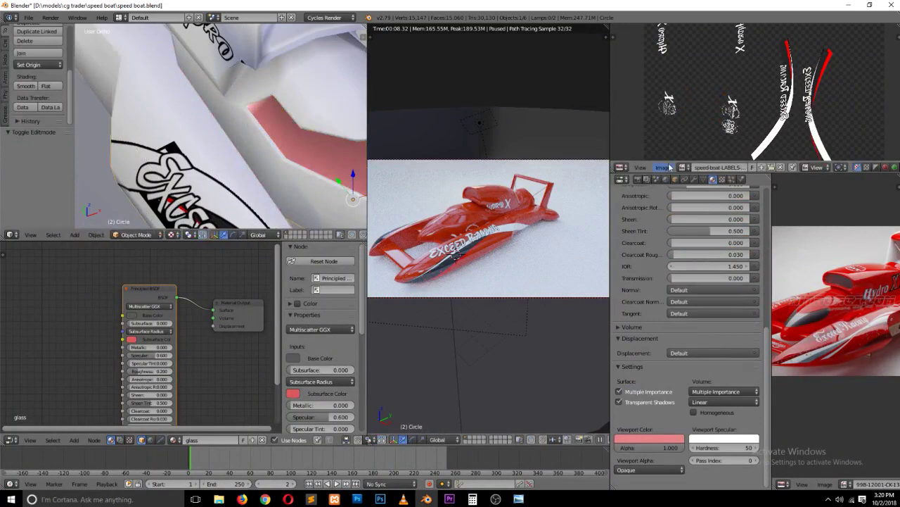
Step: Show the Subsurf smoothing in the viewport and in edit mode, with nothing selected
click(694, 179)
click(694, 225)
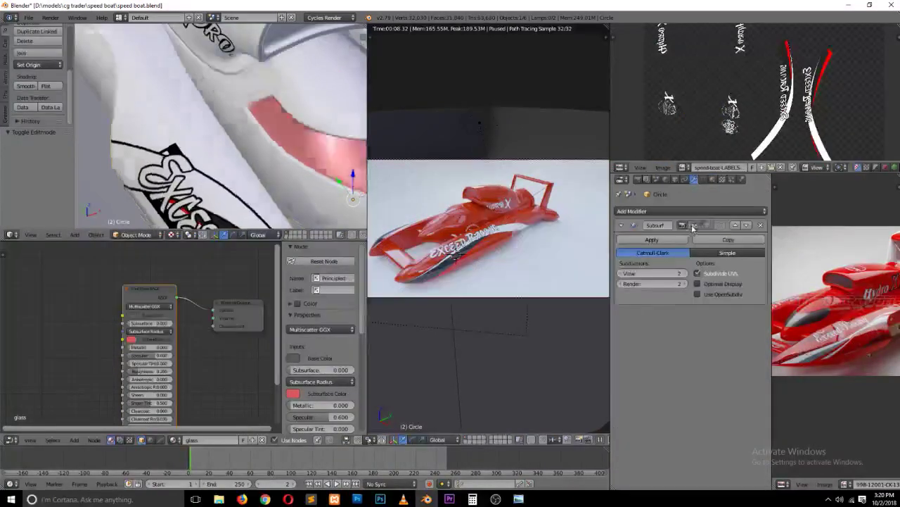
scroll(320, 154, down, 2)
scroll(320, 154, down, 2)
key(a)
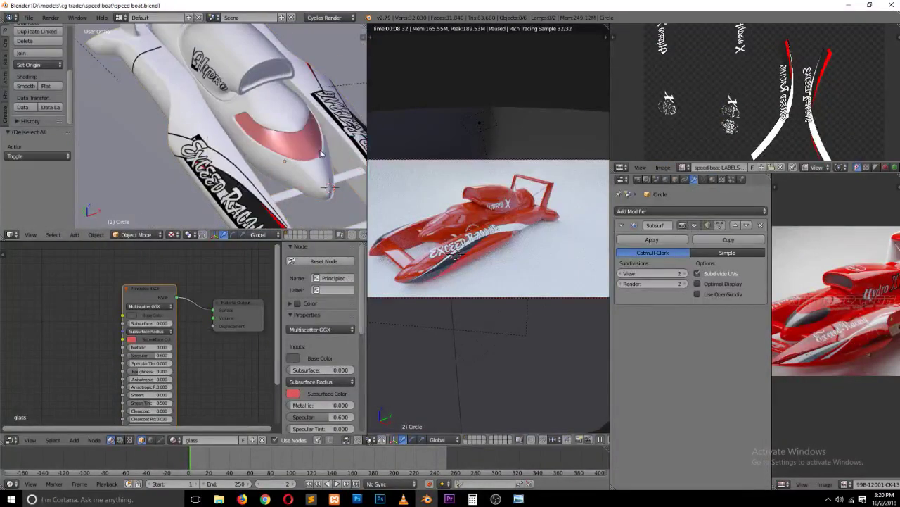
middle_drag(320, 153, 254, 150)
scroll(255, 150, up, 2)
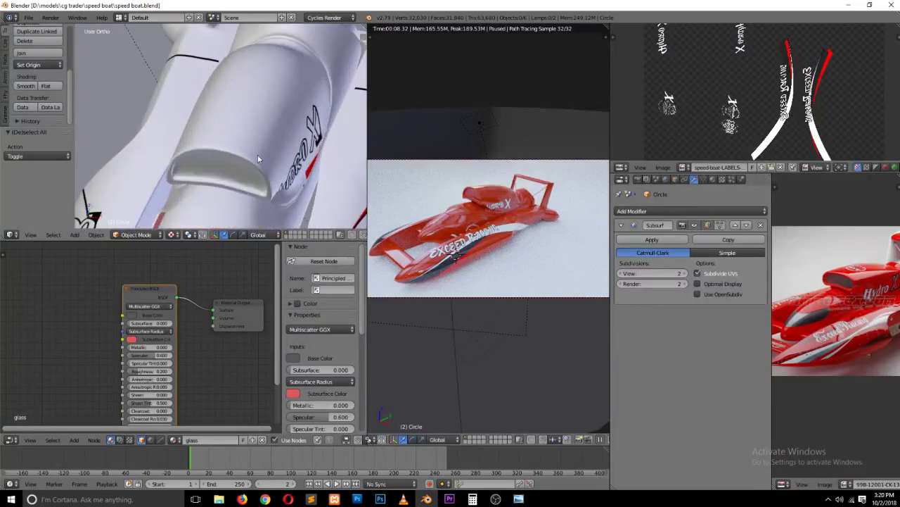
scroll(236, 169, up, 2)
key(Tab)
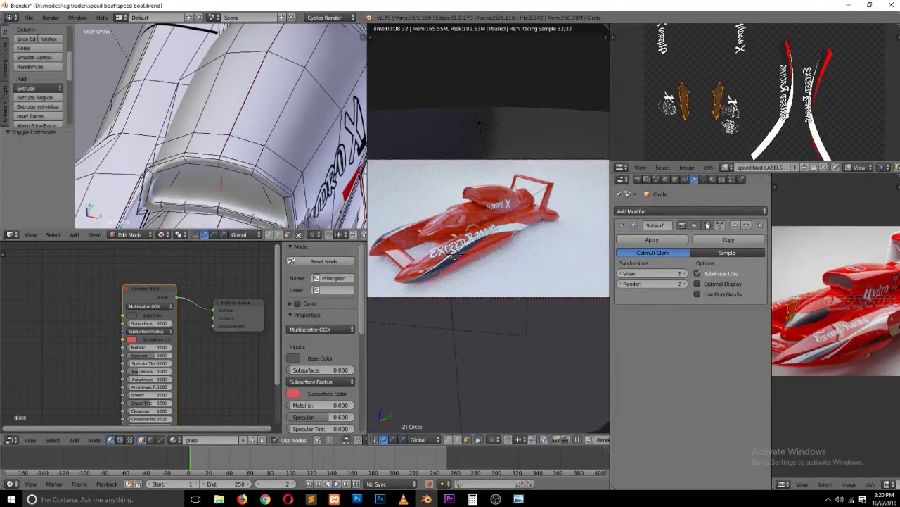
click(697, 227)
Step: Assign the glass slot to the faces around the cockpit opening and return to object mode
key(ctrl+Tab)
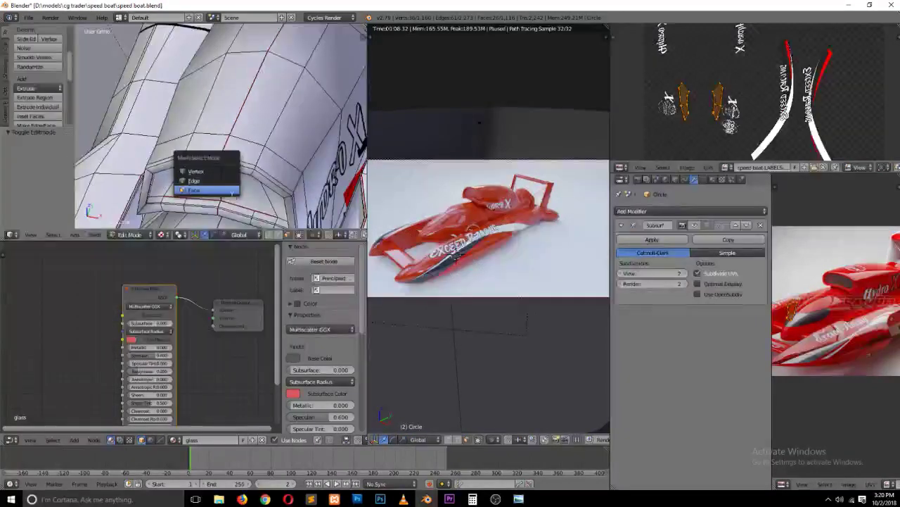
mouse_move(250, 188)
middle_down()
mouse_move(232, 148)
mouse_move(270, 164)
mouse_move(204, 108)
mouse_move(219, 188)
middle_up()
right_click(264, 159)
ctrl+right_click(204, 107)
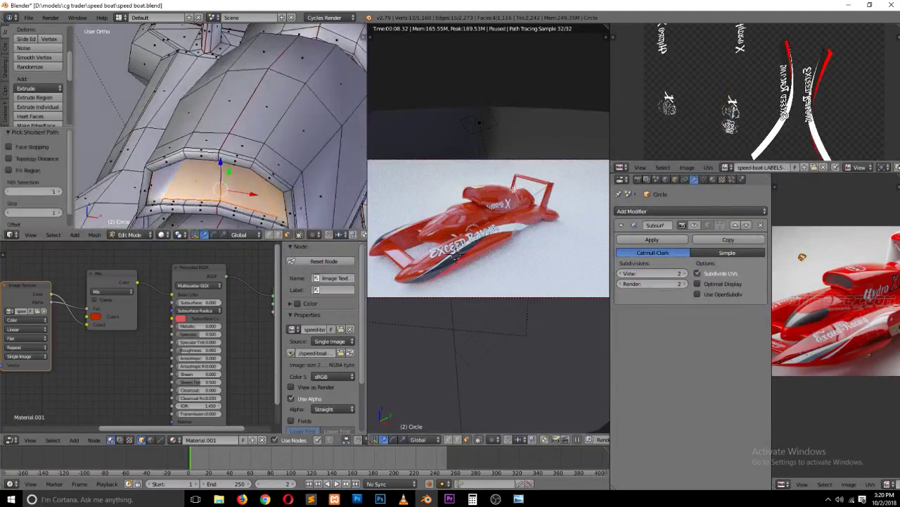
click(712, 179)
scroll(674, 263, up, 3)
scroll(673, 263, up, 3)
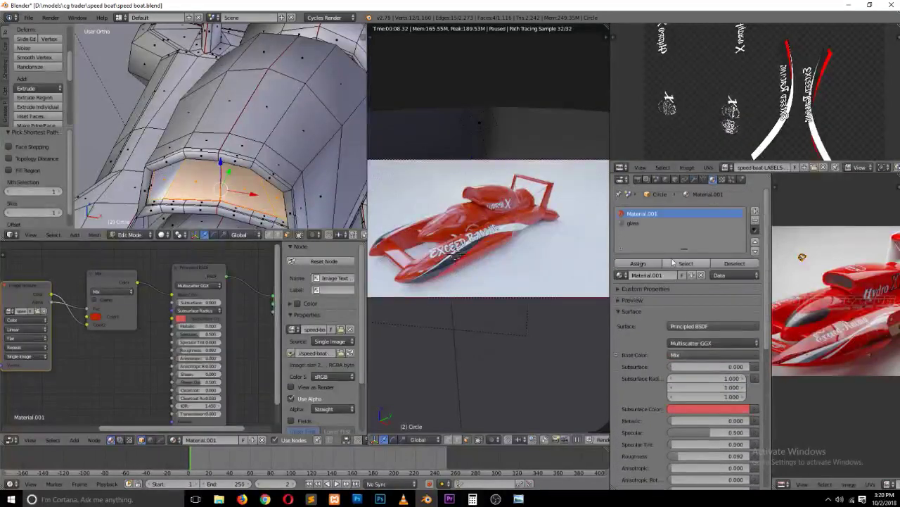
click(633, 223)
click(637, 264)
key(Tab)
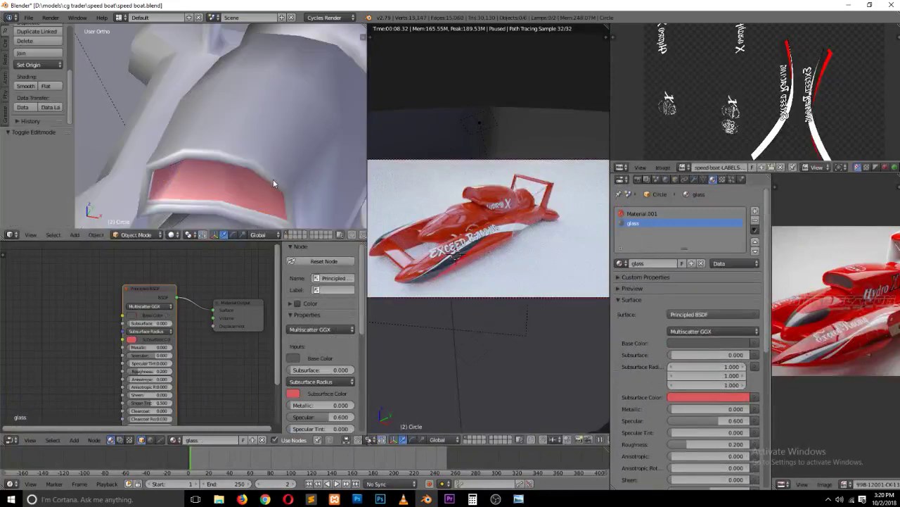
Step: Return to the modifier settings and select the whole boat object
click(702, 179)
click(695, 179)
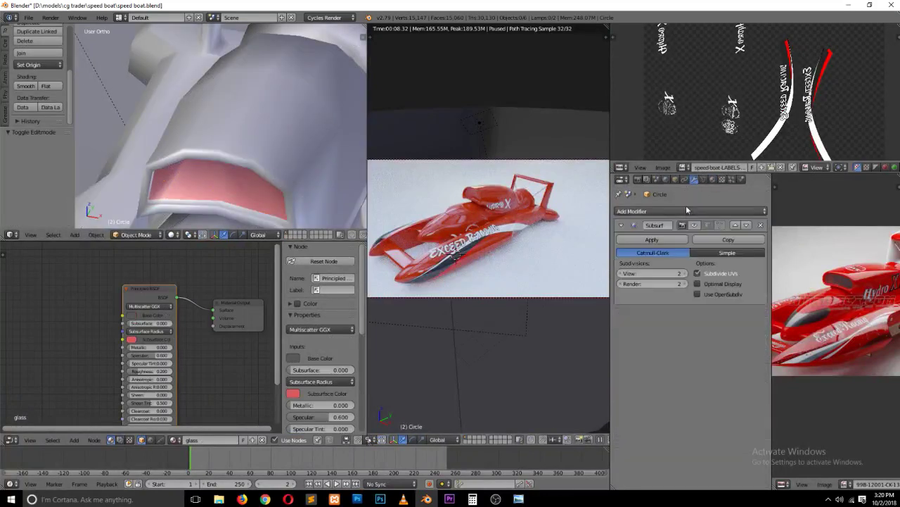
mouse_move(220, 174)
middle_down()
mouse_move(205, 147)
mouse_move(294, 110)
middle_up()
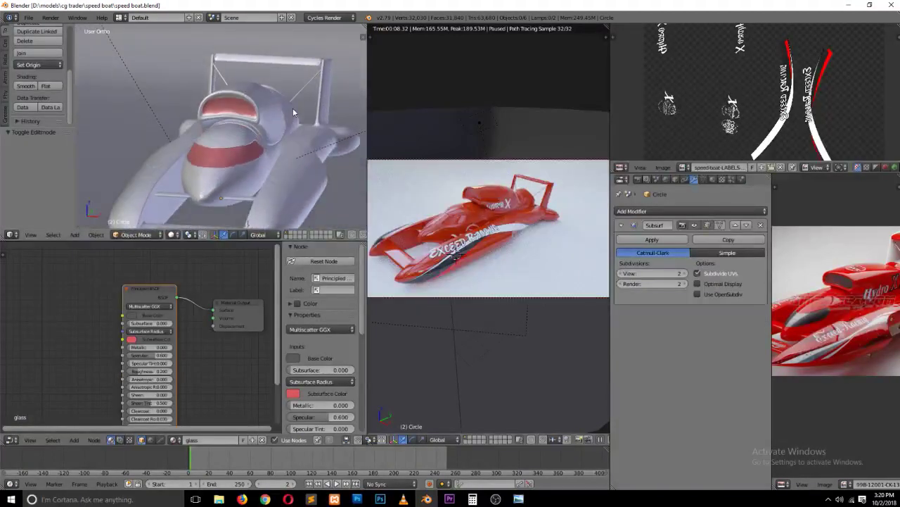
key(x)
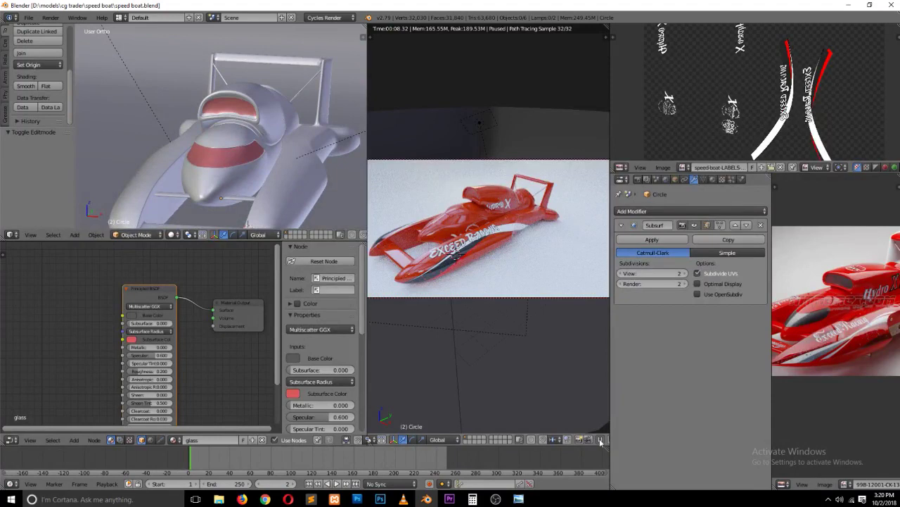
middle_drag(233, 169, 274, 208)
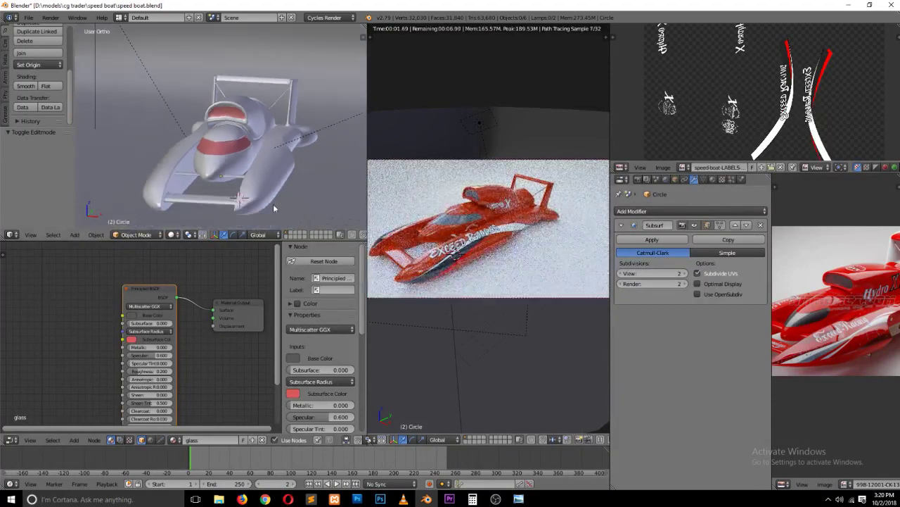
right_click(250, 177)
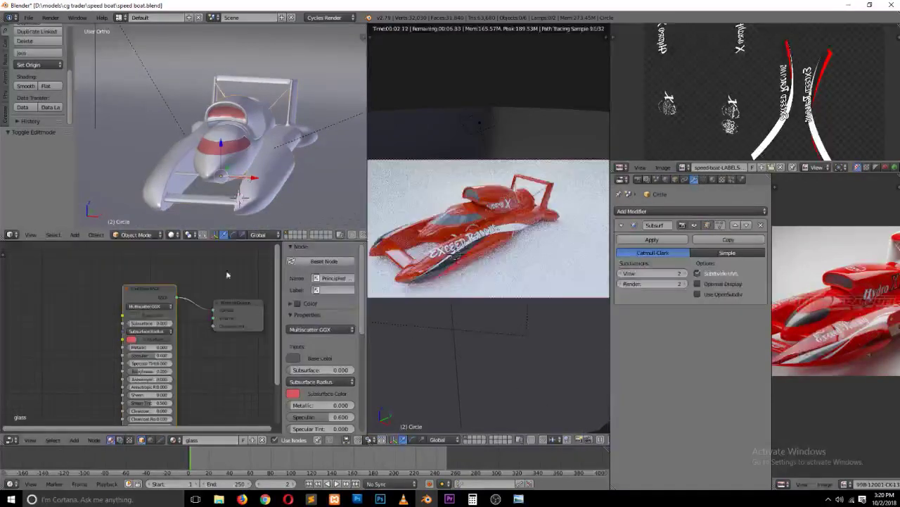
Step: Darken the glass base colour to a value of about 0.058
click(131, 315)
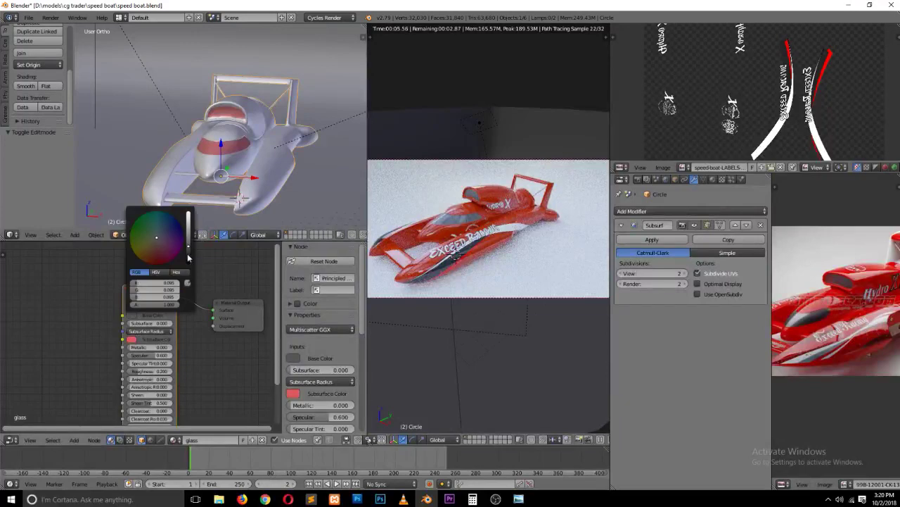
drag(188, 257, 189, 257)
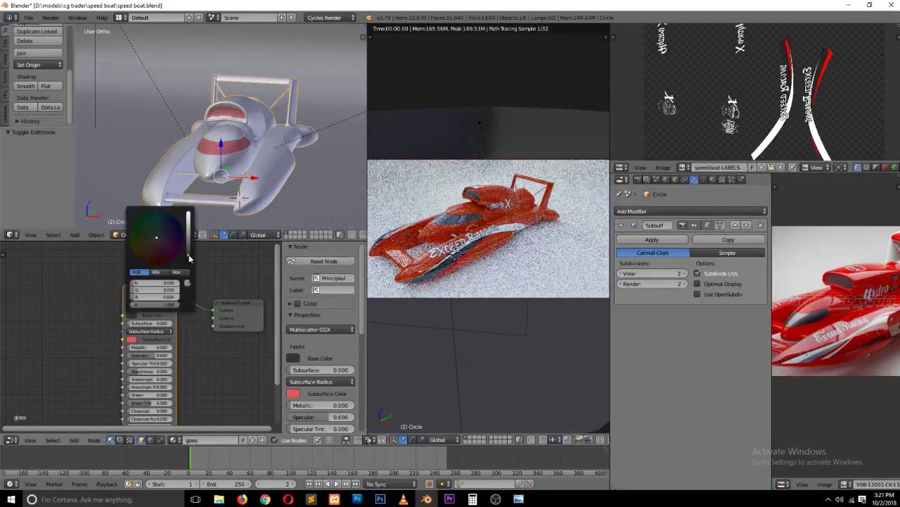
click(290, 382)
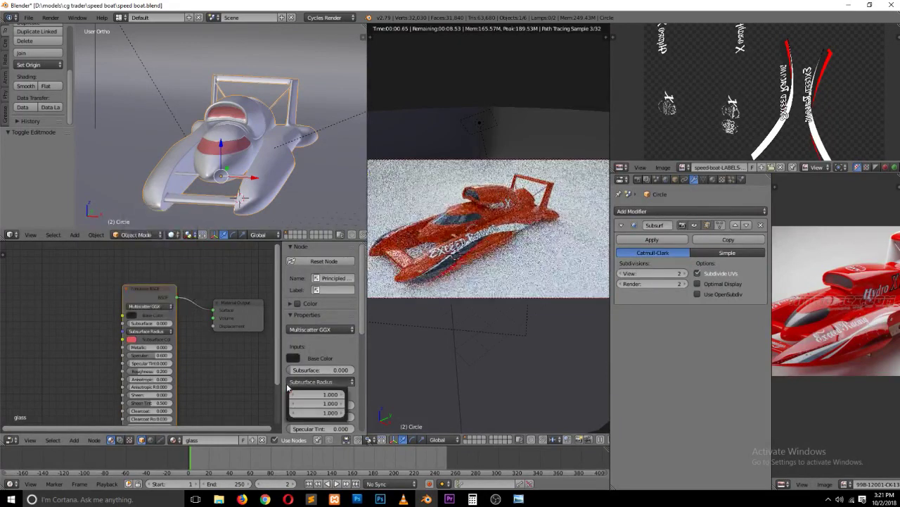
Step: Save over Speed boat.blend
key(ctrl+s)
click(239, 354)
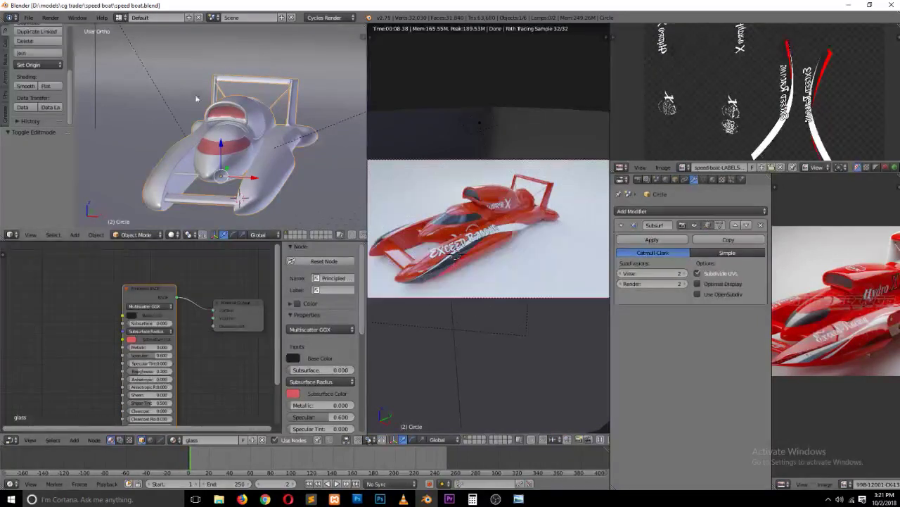
key(ctrl+s)
drag(848, 237, 773, 237)
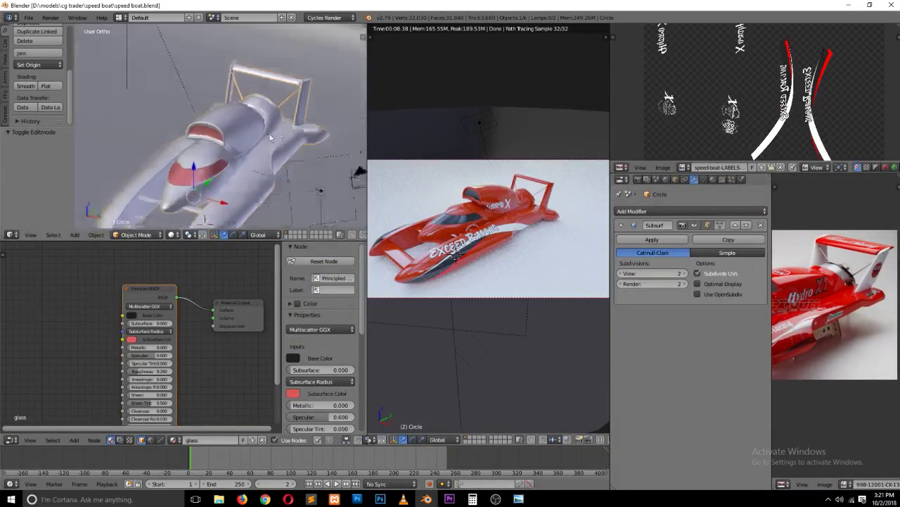
Step: In Edit Mode, select both vertical struts of the rear wing frame
mouse_move(283, 127)
middle_down()
mouse_move(230, 138)
mouse_move(259, 131)
middle_up()
scroll(259, 131, up, 3)
scroll(205, 131, up, 2)
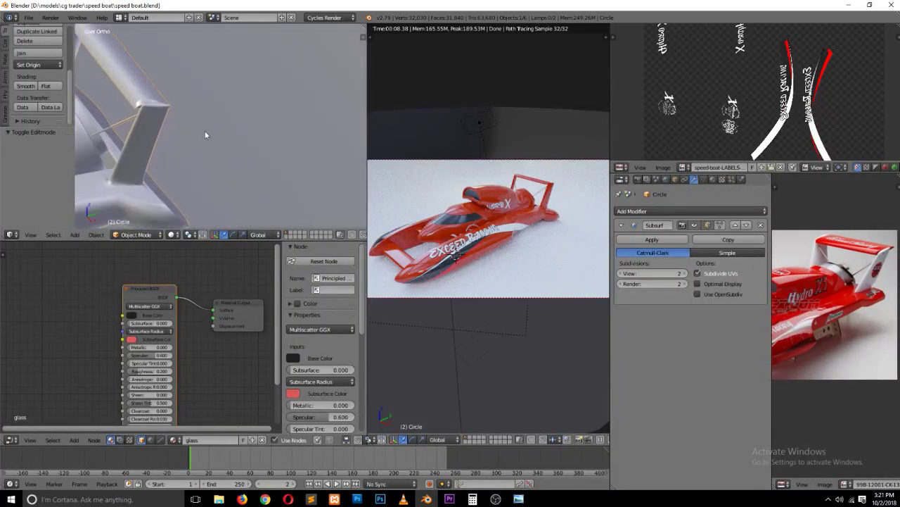
key(Tab)
right_click(135, 135)
key(ctrl+l)
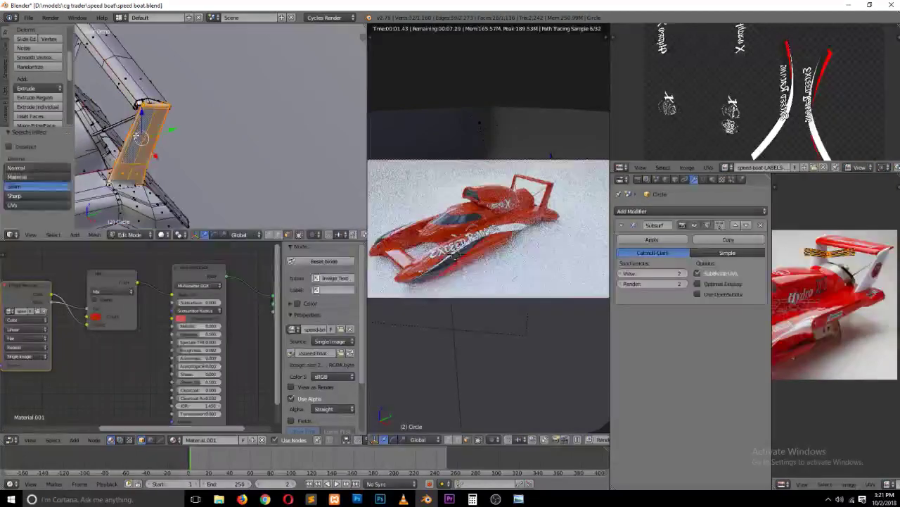
middle_drag(135, 135, 227, 138)
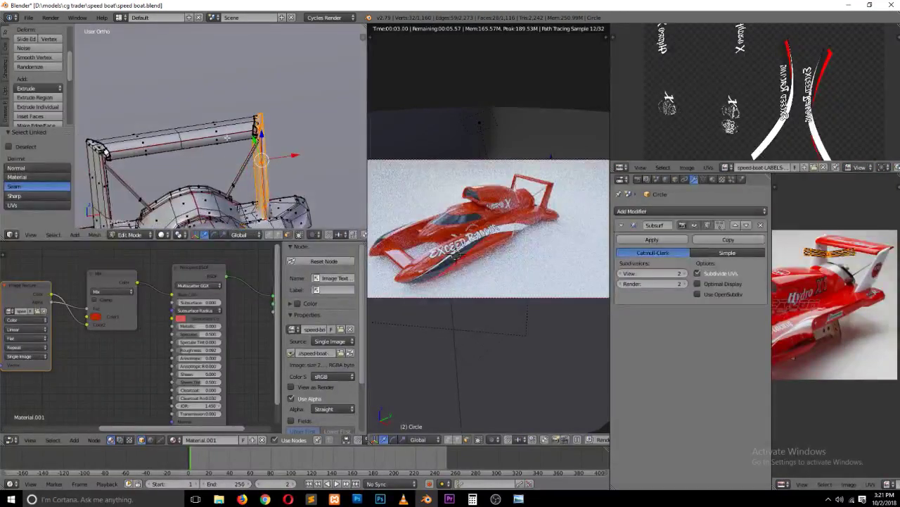
key(l)
key(l)
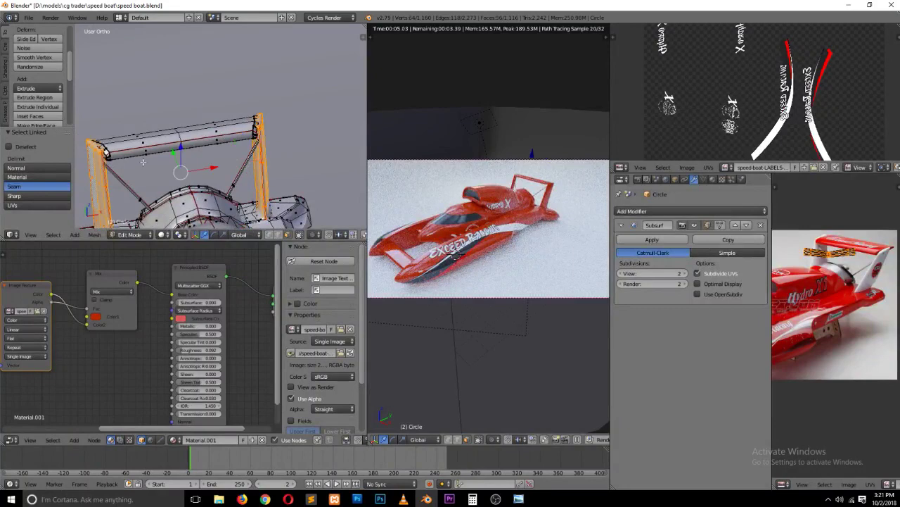
Step: Add a new material slot using Material.001, assign it to the struts, and exit Edit Mode
click(712, 179)
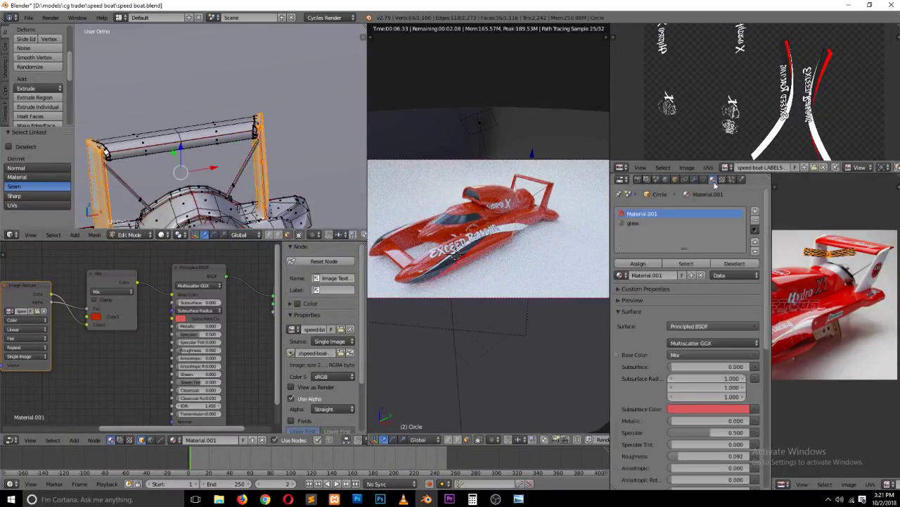
click(755, 210)
click(620, 275)
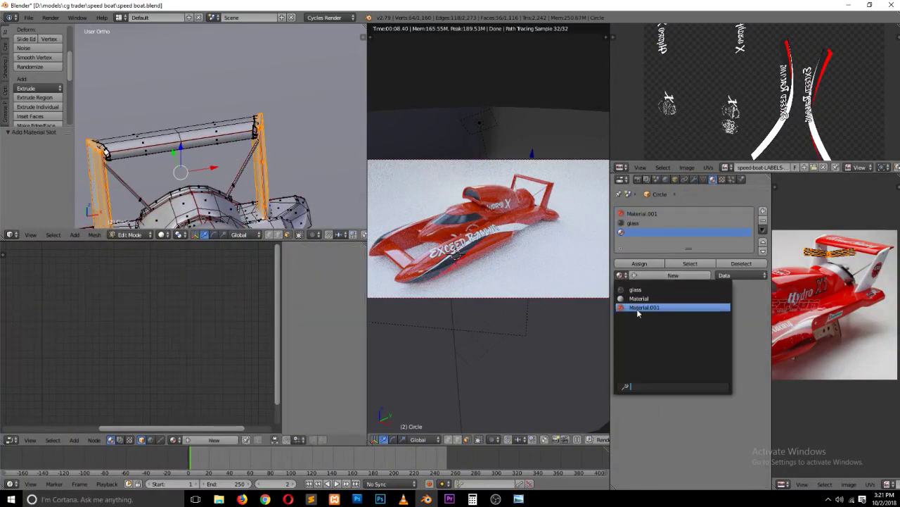
click(638, 314)
click(639, 263)
scroll(650, 323, down, 5)
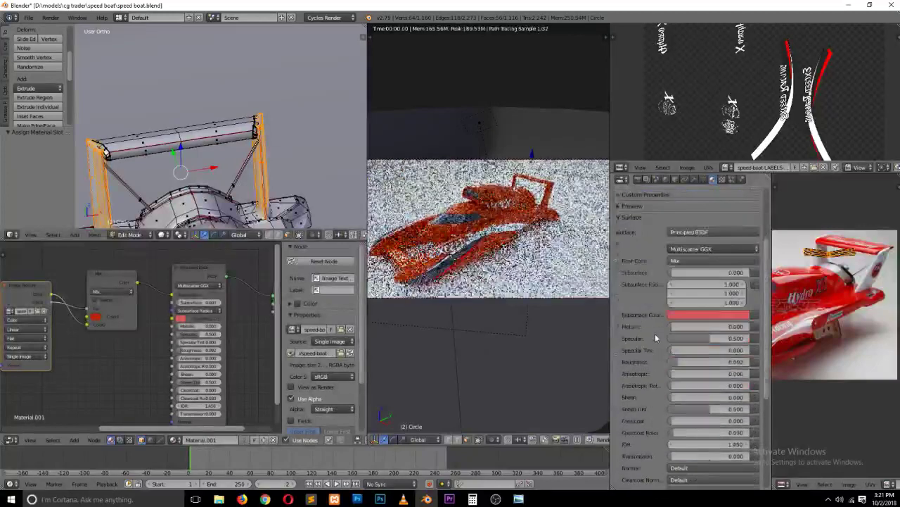
scroll(655, 337, up, 5)
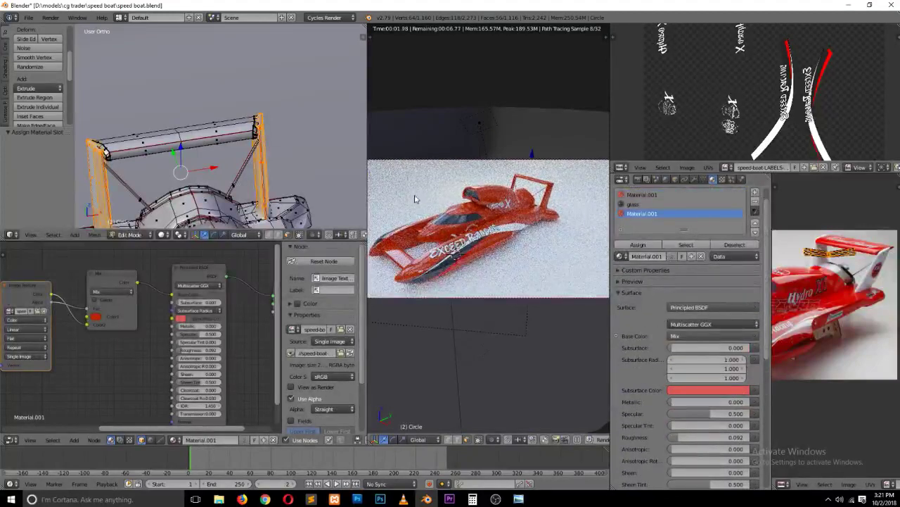
key(Tab)
Step: Make the strut material a single-user copy and rename it white
click(673, 244)
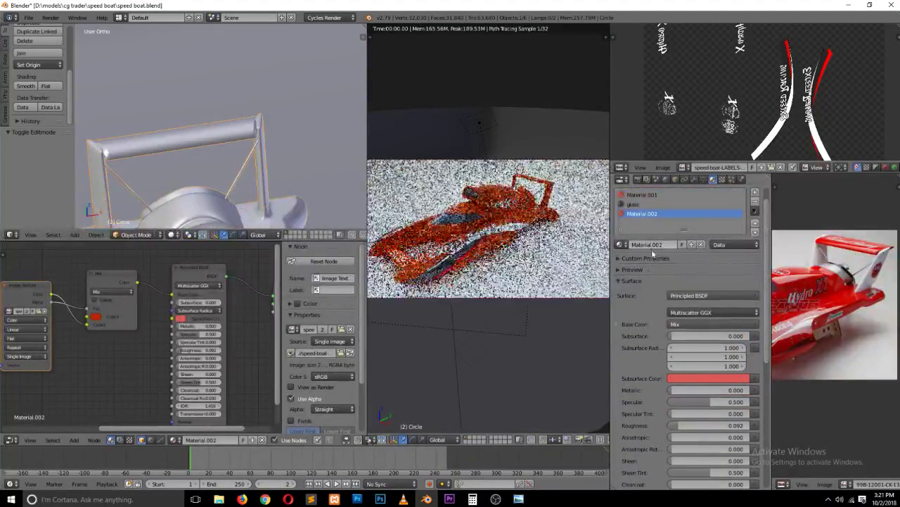
scroll(642, 320, down, 5)
scroll(642, 320, up, 5)
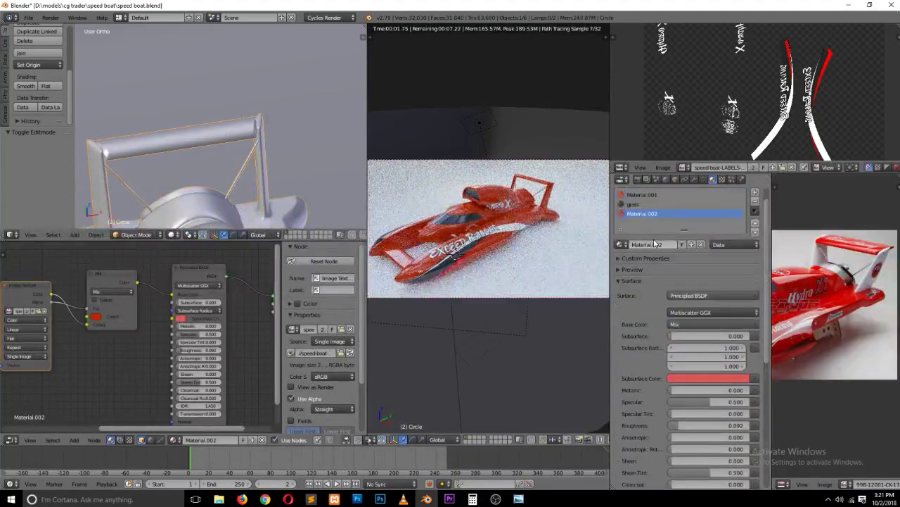
double_click(647, 245)
text(white)
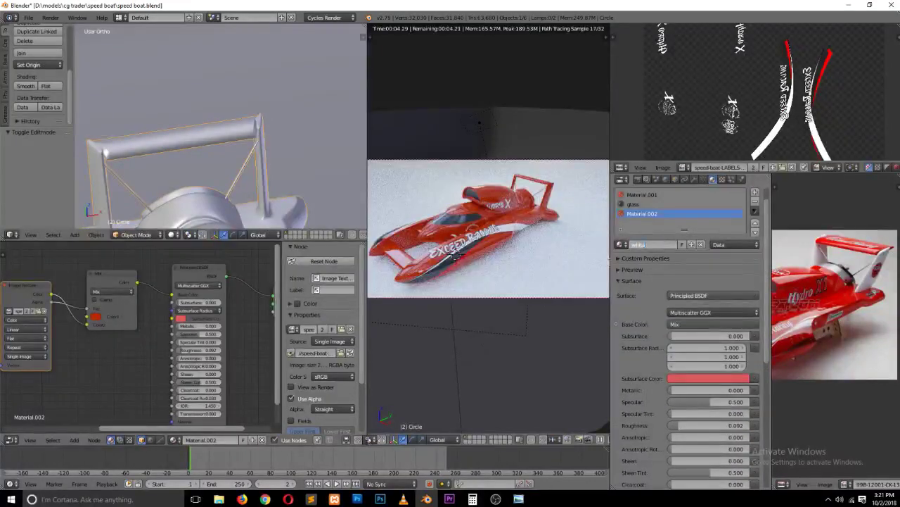
key(Return)
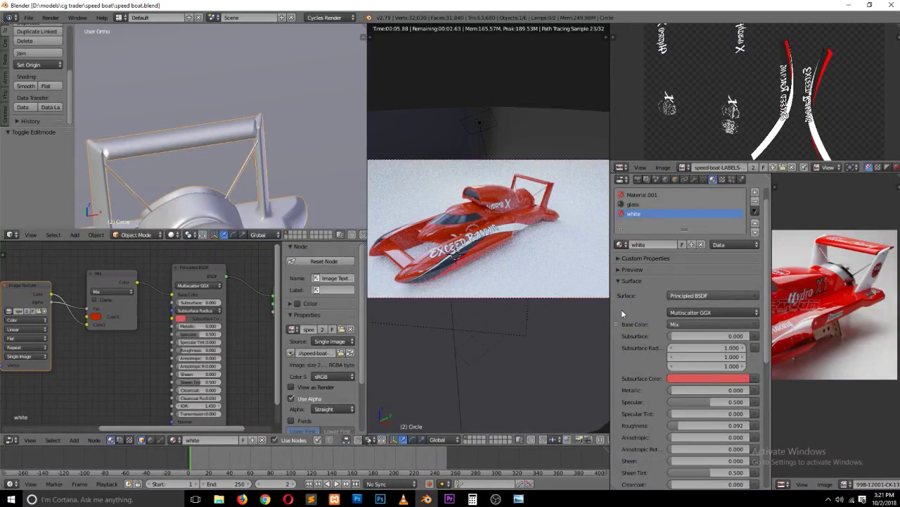
Step: Set the Mix node's Color1 to pure white
scroll(622, 313, down, 5)
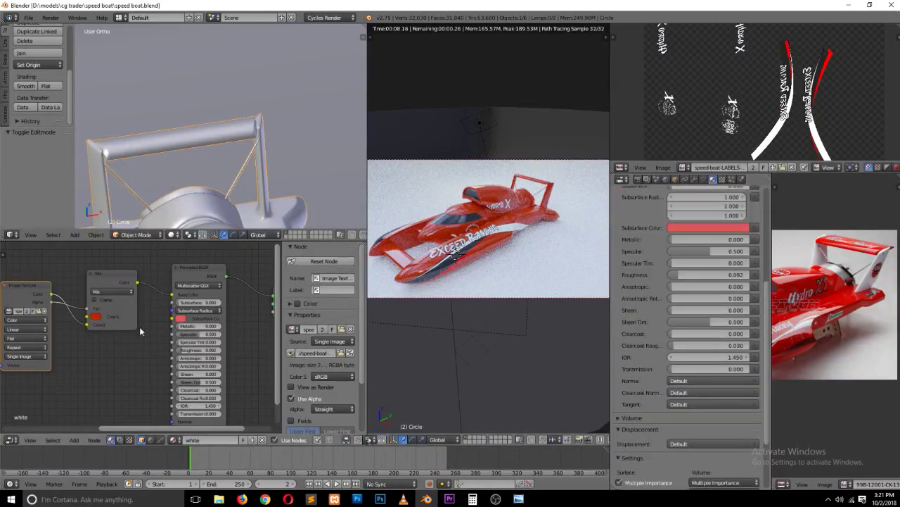
click(96, 318)
drag(149, 224, 152, 214)
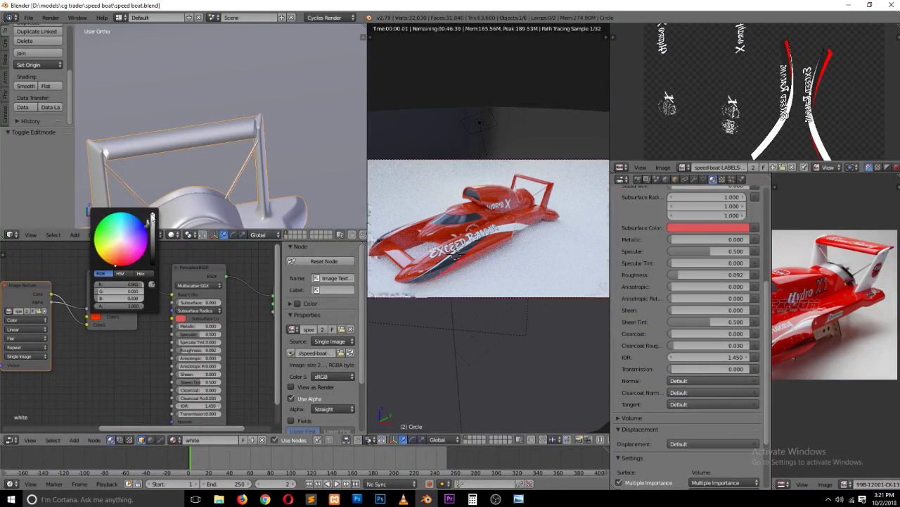
click(121, 241)
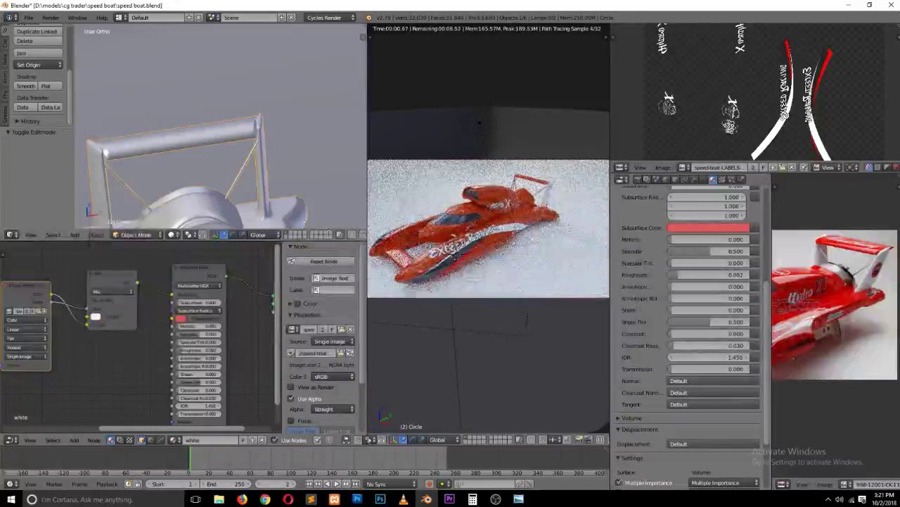
Step: Save over the speed boat file and orbit around the boat
middle_drag(226, 193, 210, 176)
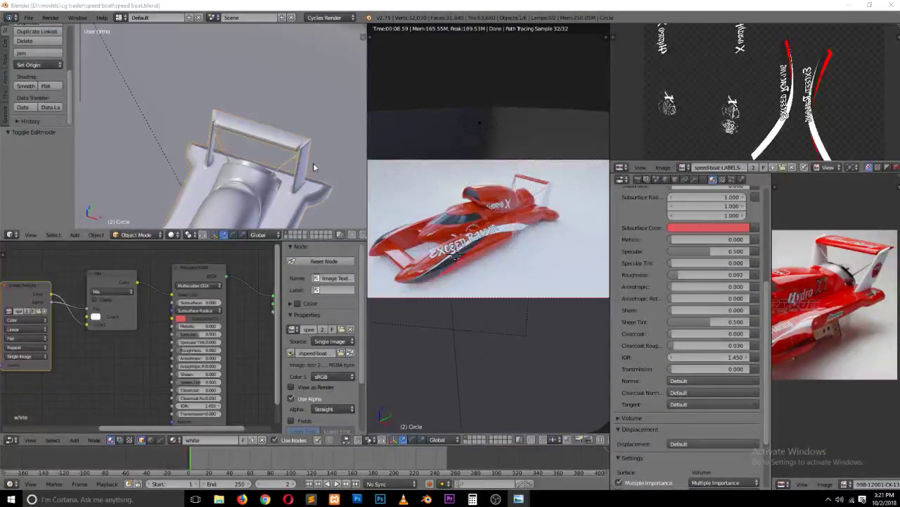
middle_drag(314, 169, 309, 177)
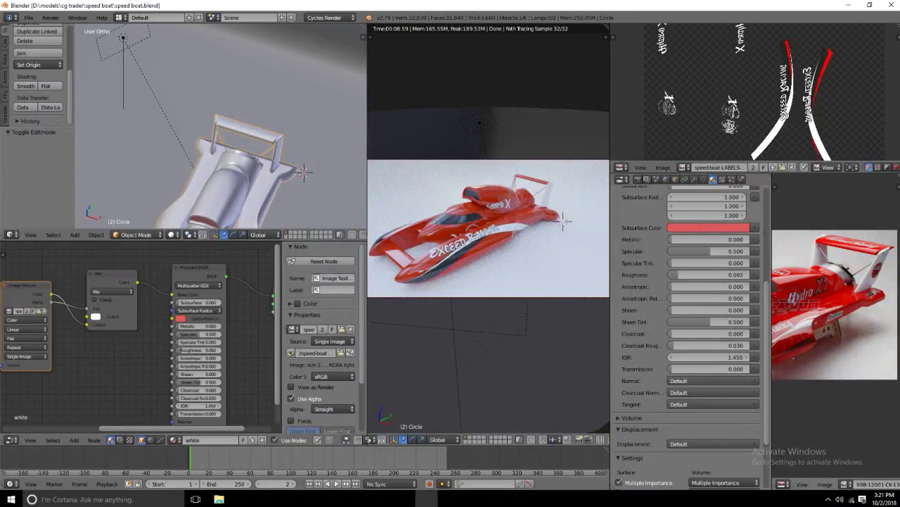
key(ctrl+shift+o)
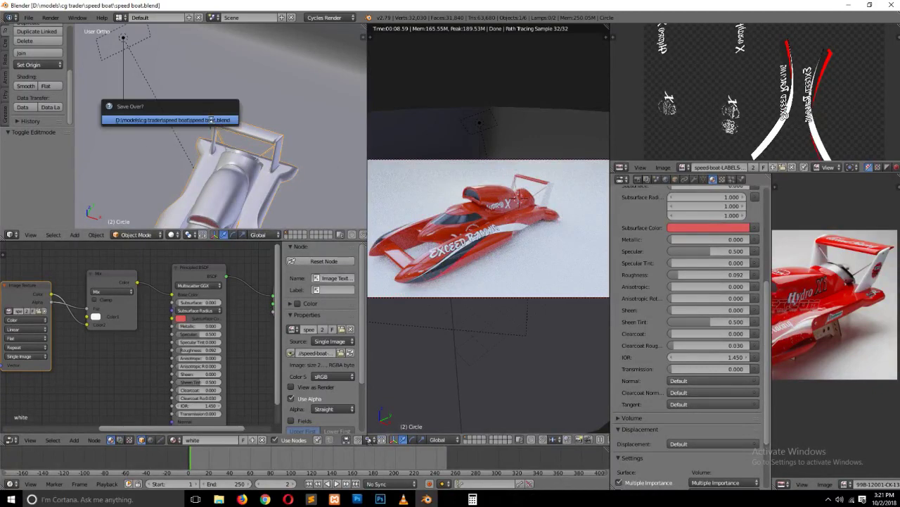
click(194, 119)
middle_drag(173, 99, 190, 82)
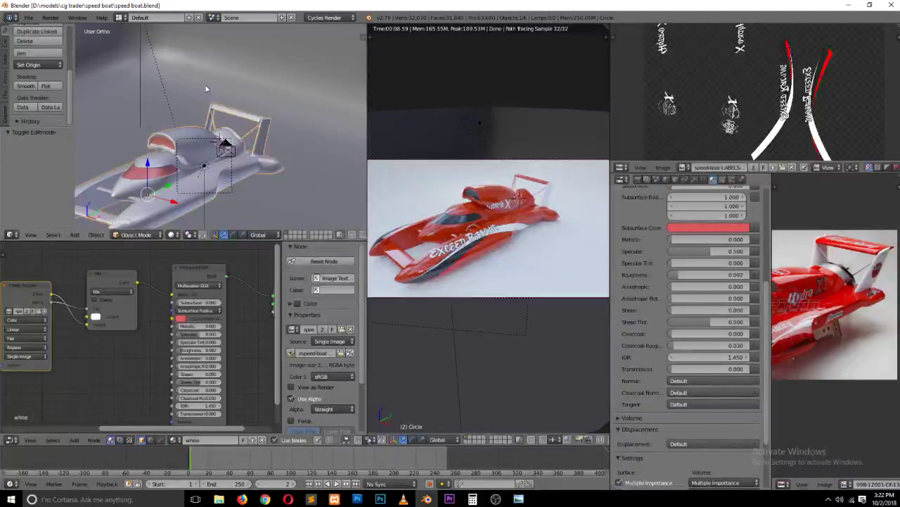
middle_drag(222, 134, 209, 140)
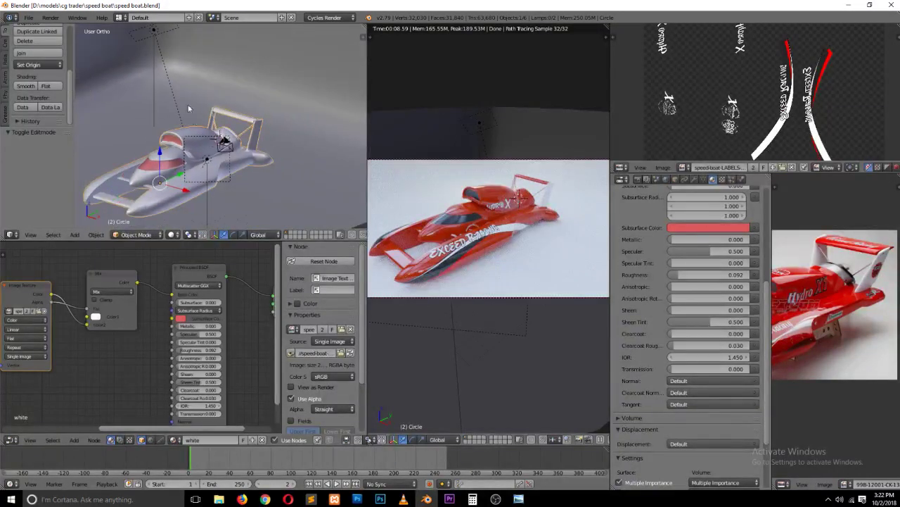
Step: Give the Area lamp a warm yellow colour
right_click(160, 38)
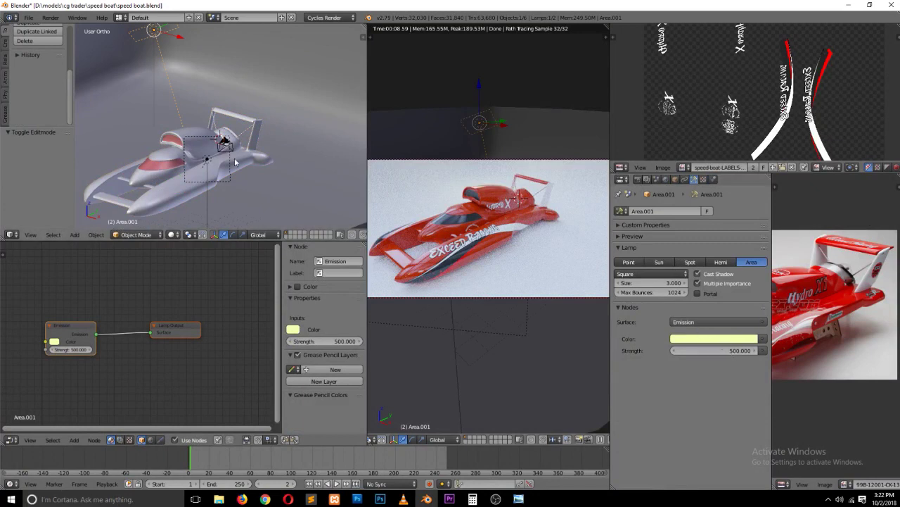
right_click(205, 161)
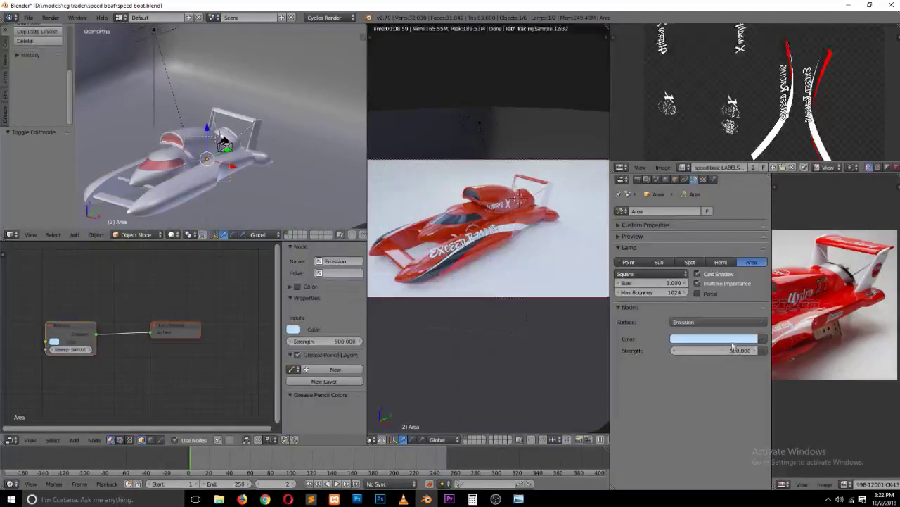
click(735, 338)
click(701, 248)
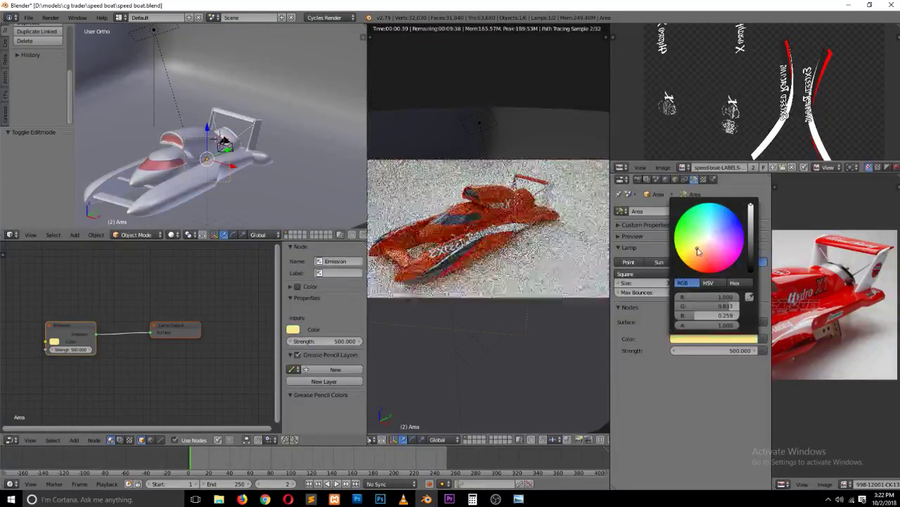
click(701, 248)
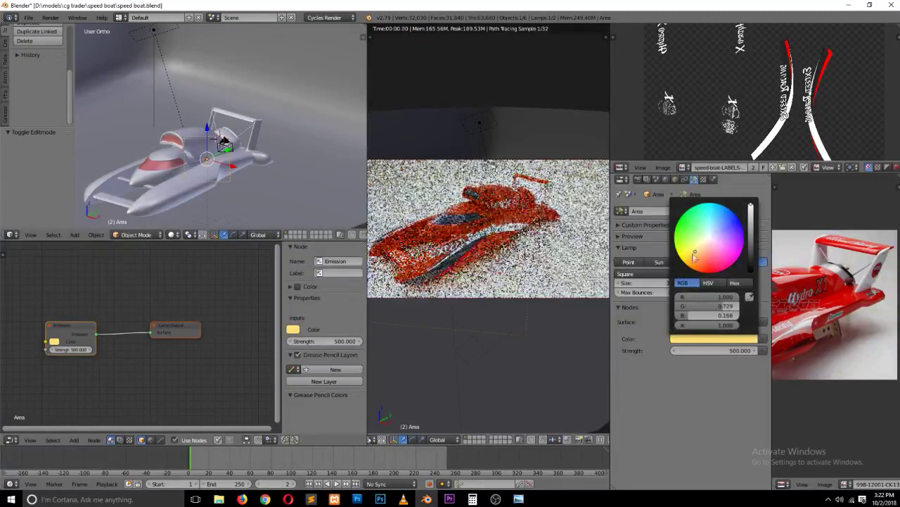
Step: Set the Area.001 lamp's emission strength to 10 and bring up its colour choices
right_click(149, 34)
right_click(156, 39)
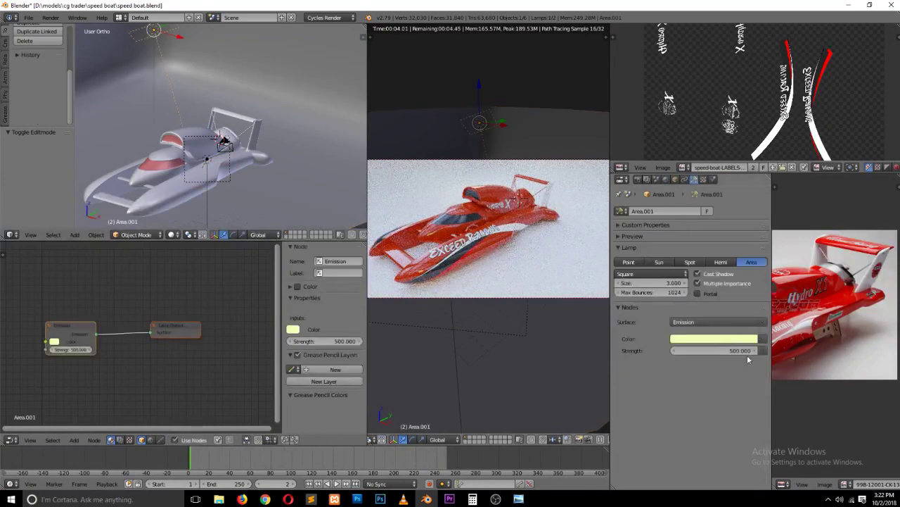
click(747, 351)
text(10)
key(Return)
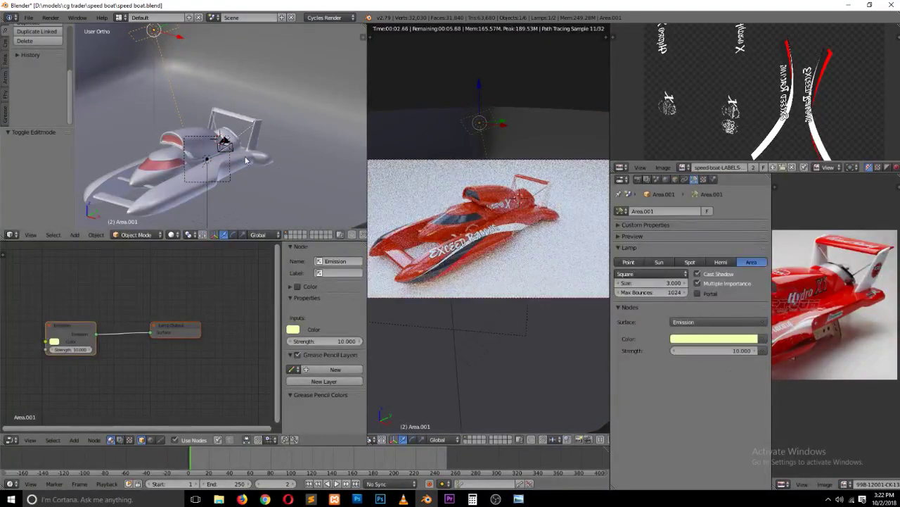
click(711, 338)
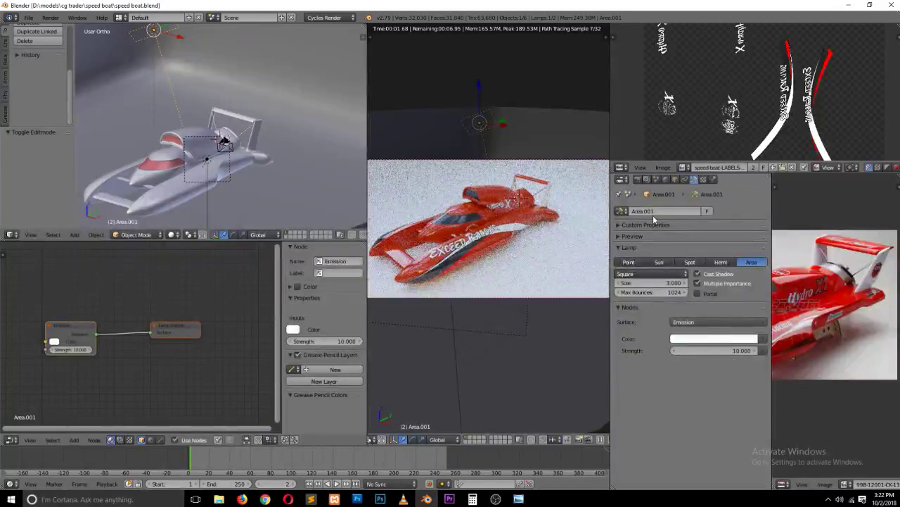
Step: Set the Color Management exposure to -1, then adjust it to about -0.533
click(665, 179)
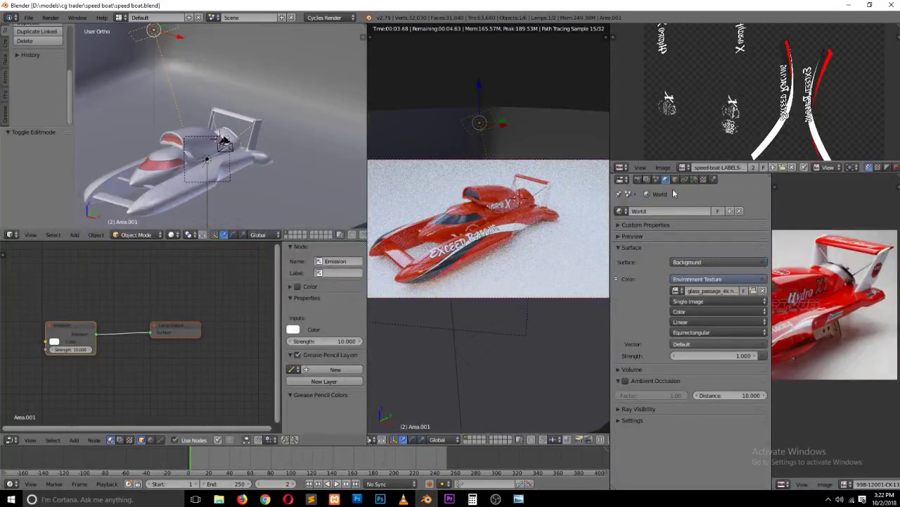
click(656, 179)
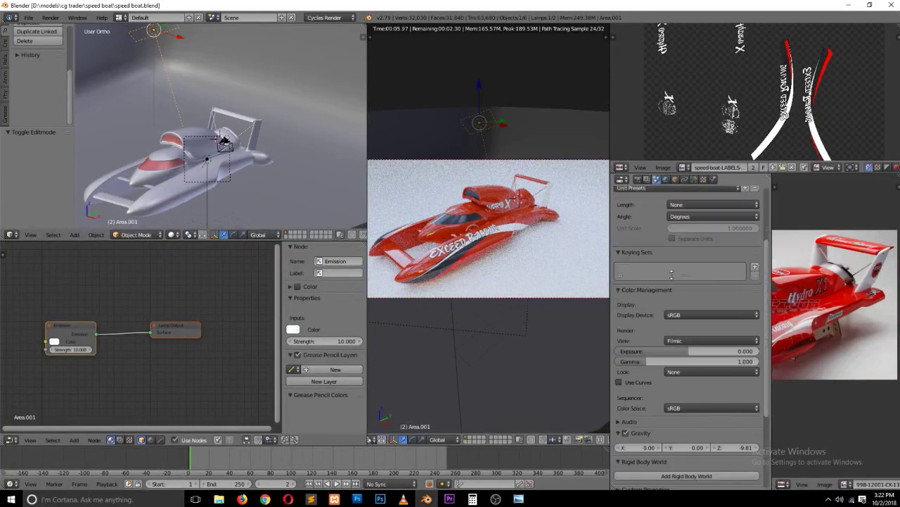
click(710, 350)
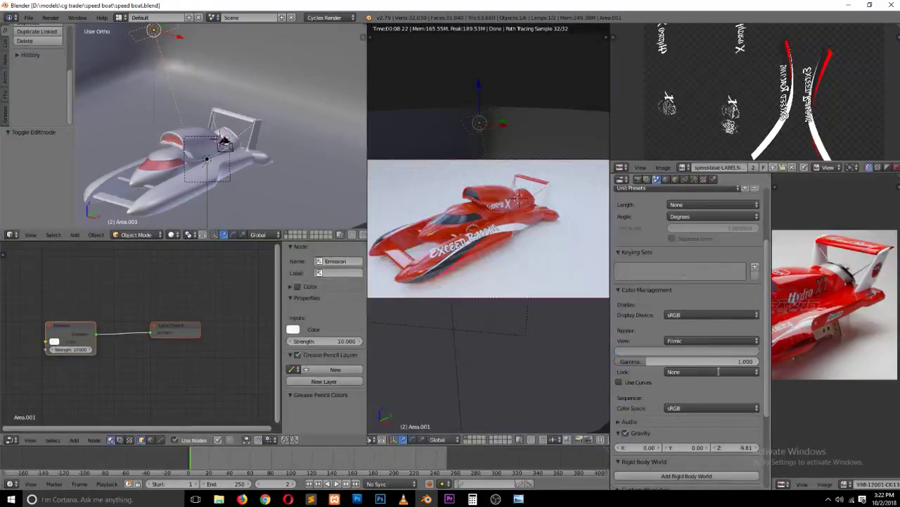
text(-1)
key(Return)
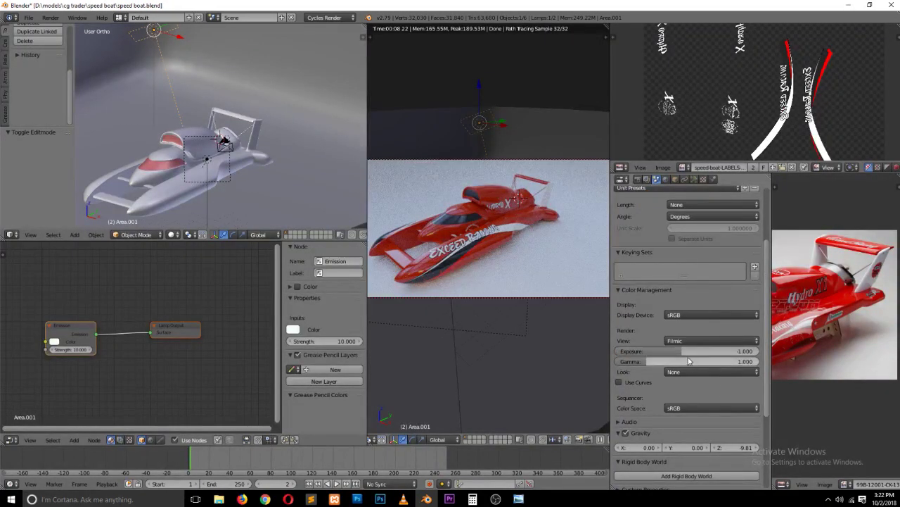
drag(686, 351, 655, 351)
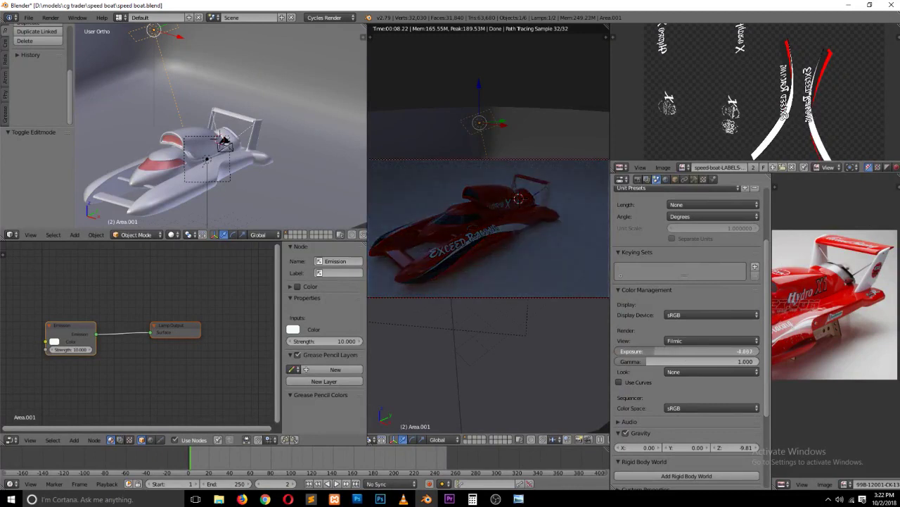
drag(654, 351, 685, 349)
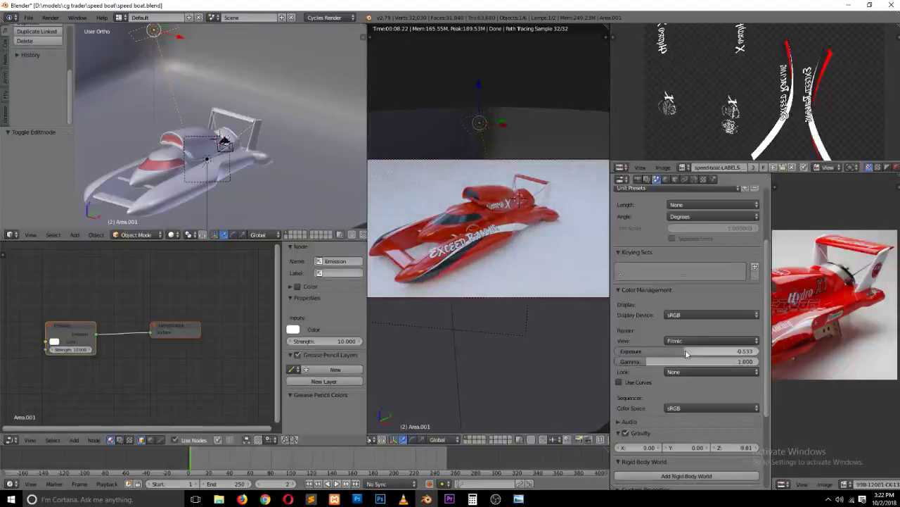
Step: Save over the speed boat file and select the boat body
key(ctrl+s)
click(552, 322)
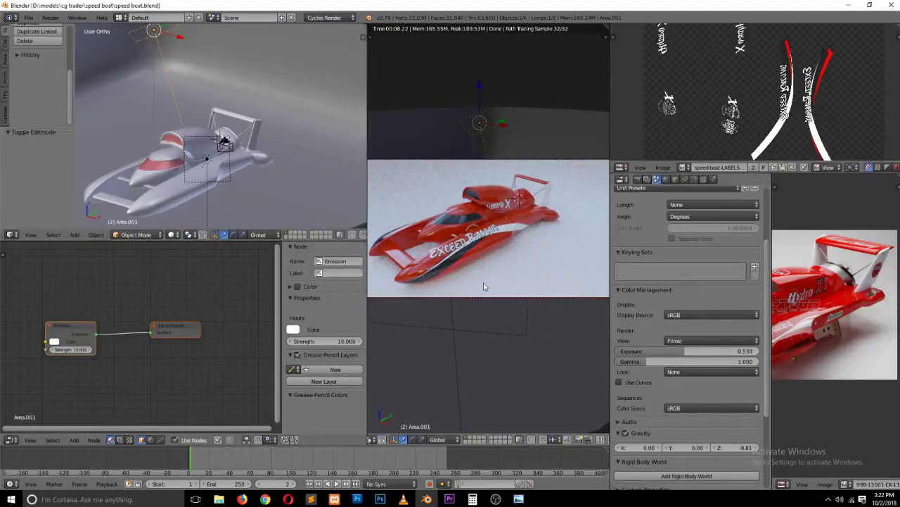
right_click(218, 166)
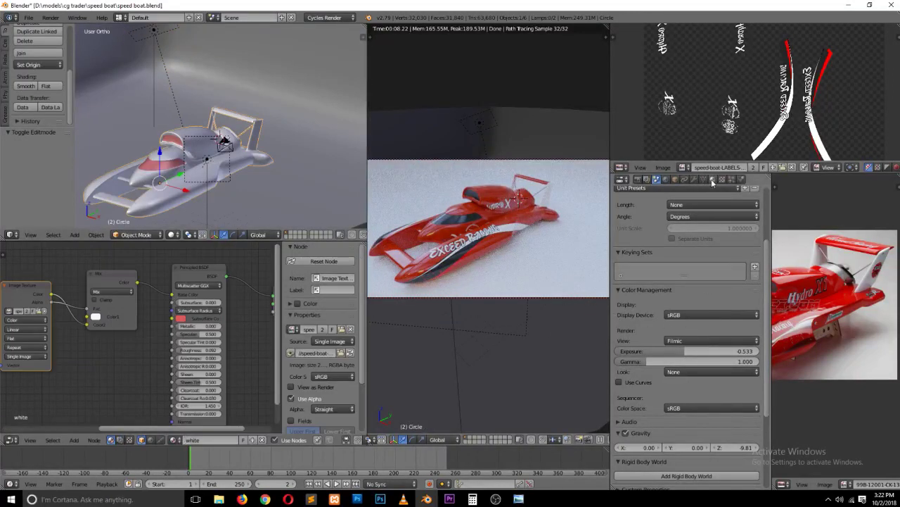
Step: Try world background strengths of 0.3 and 0.2, then save the file
click(712, 179)
click(666, 179)
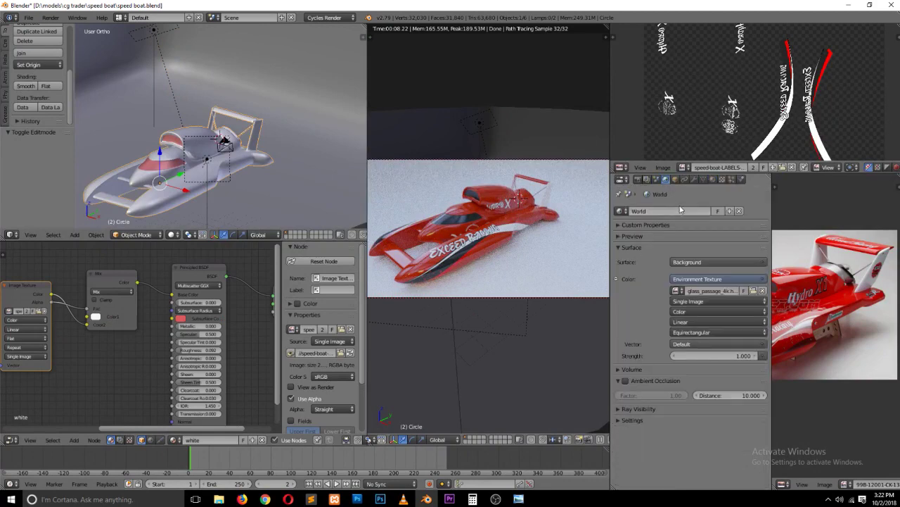
click(714, 355)
text(0.3)
key(Return)
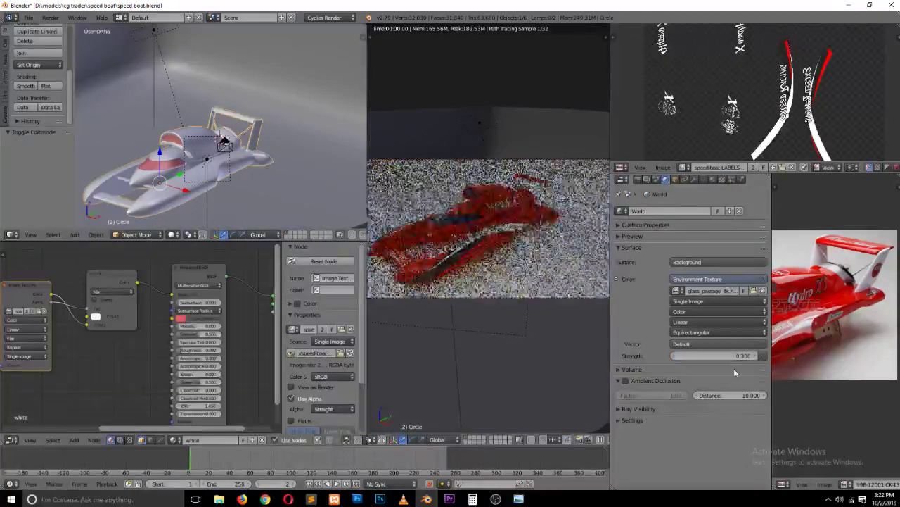
click(716, 355)
text(2)
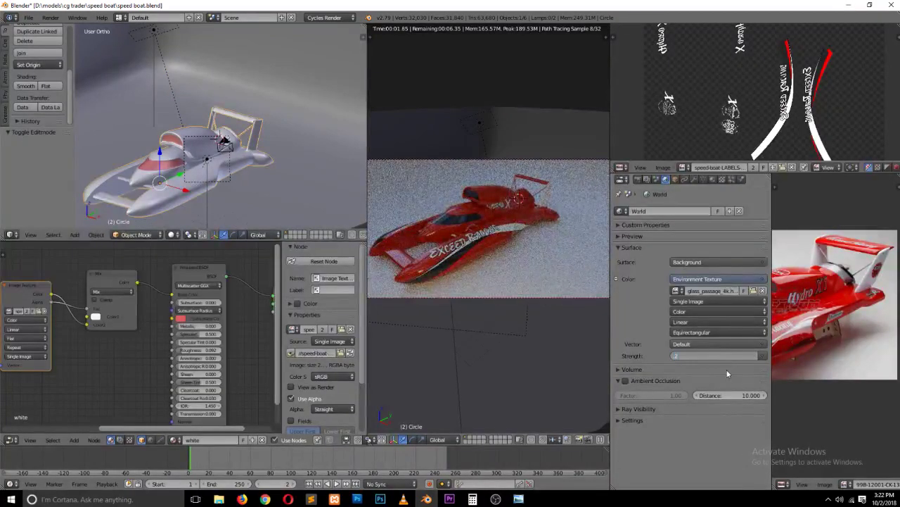
key(Return)
key(ctrl+s)
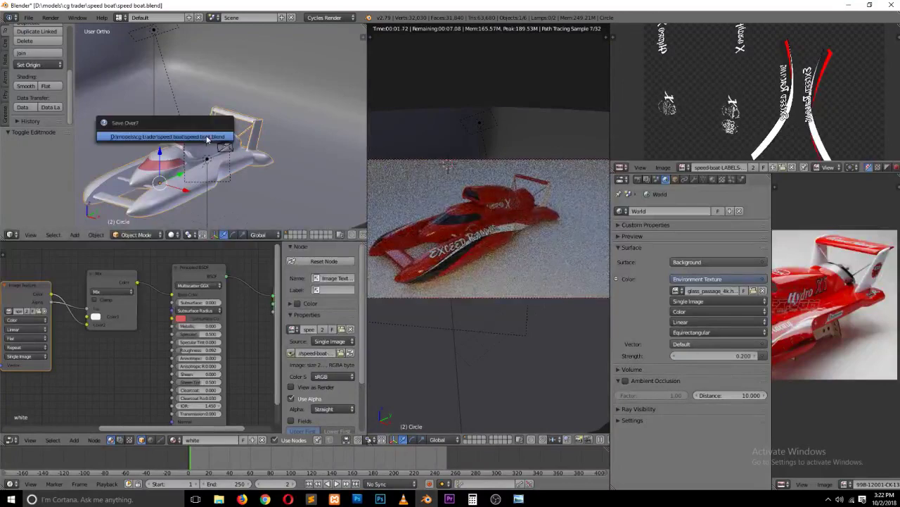
click(207, 139)
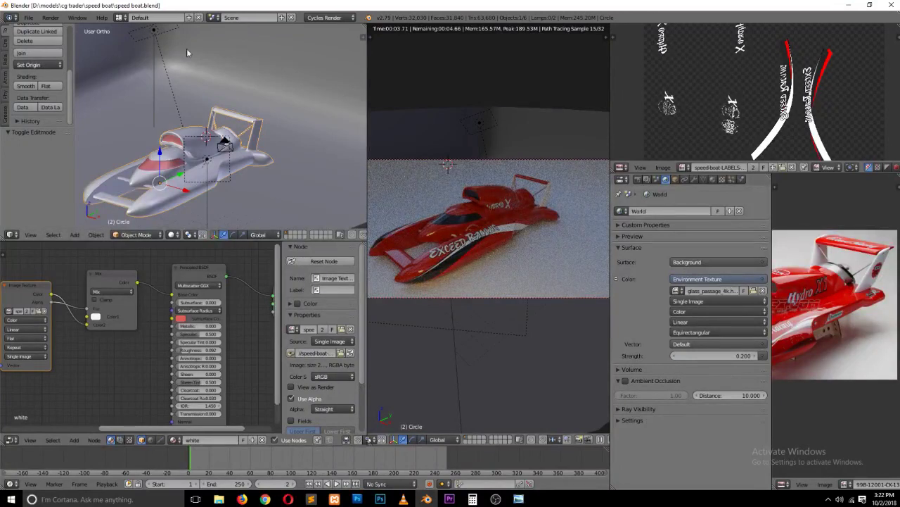
Step: Settle the world background strength at 0.1 after testing 0 and 0.3
middle_drag(258, 107, 217, 64)
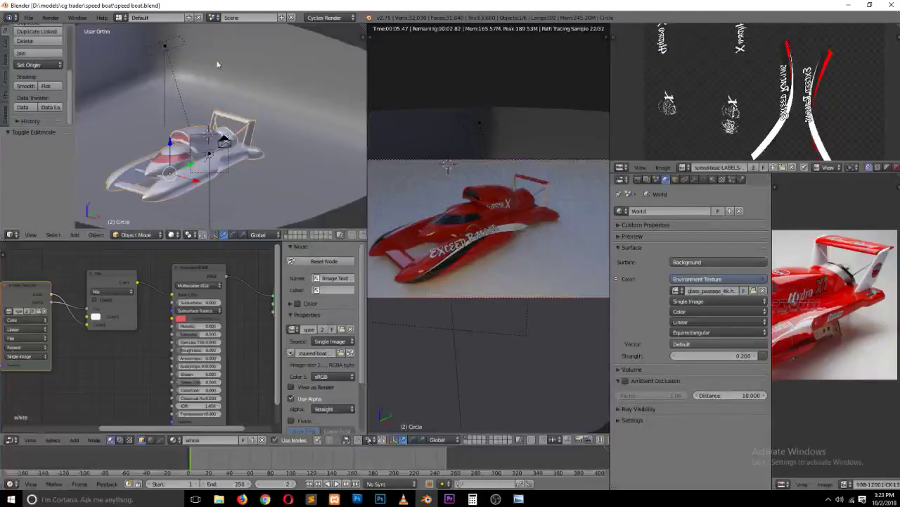
right_click(165, 46)
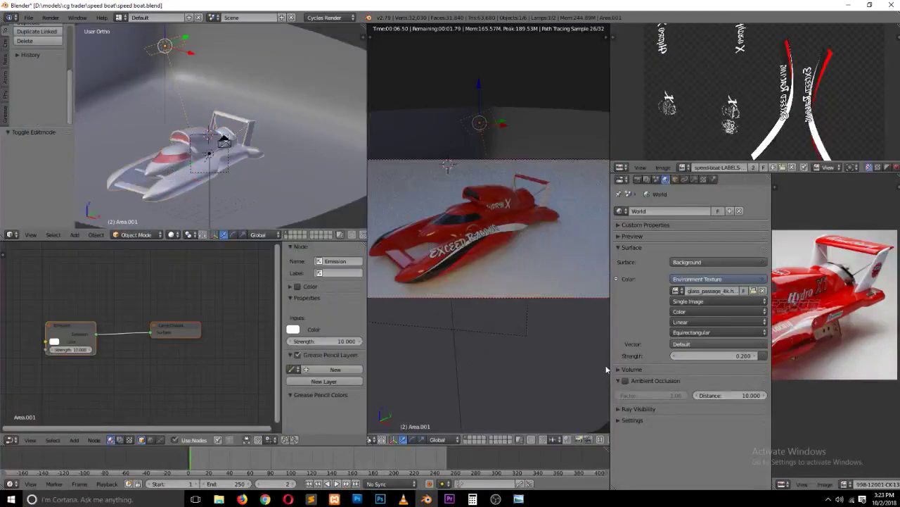
click(736, 359)
text(0.000)
key(Return)
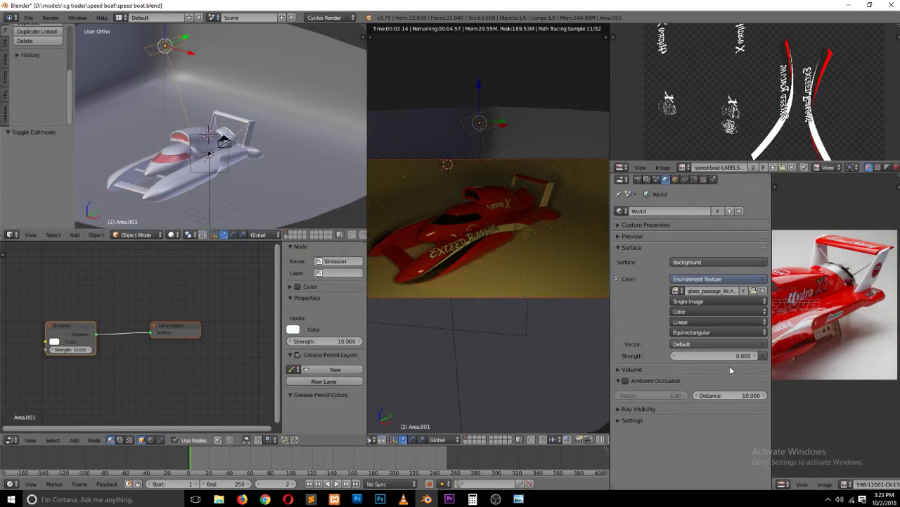
click(732, 356)
text(0.3)
key(Return)
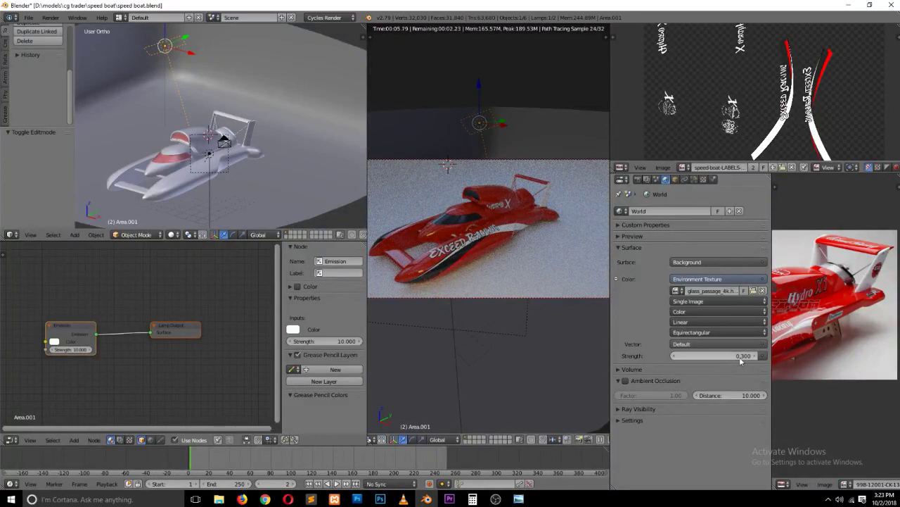
click(743, 356)
text(.1)
key(Return)
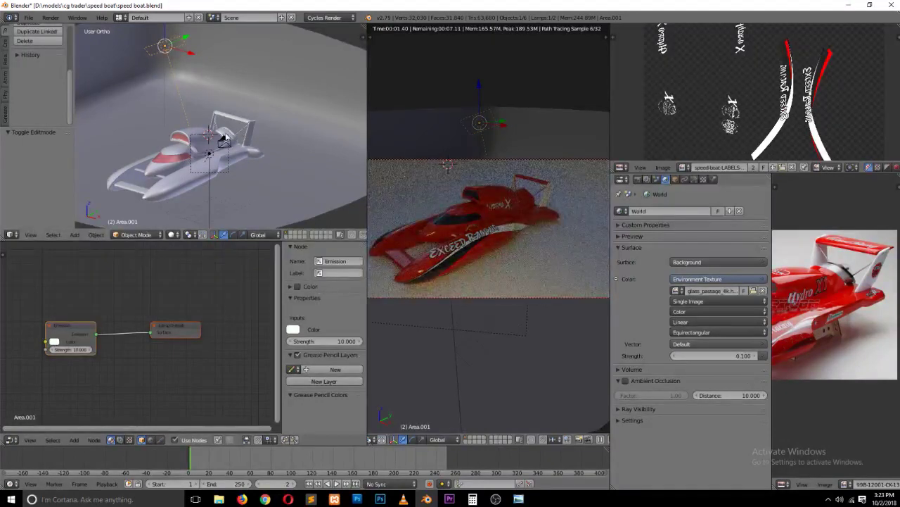
right_click(208, 150)
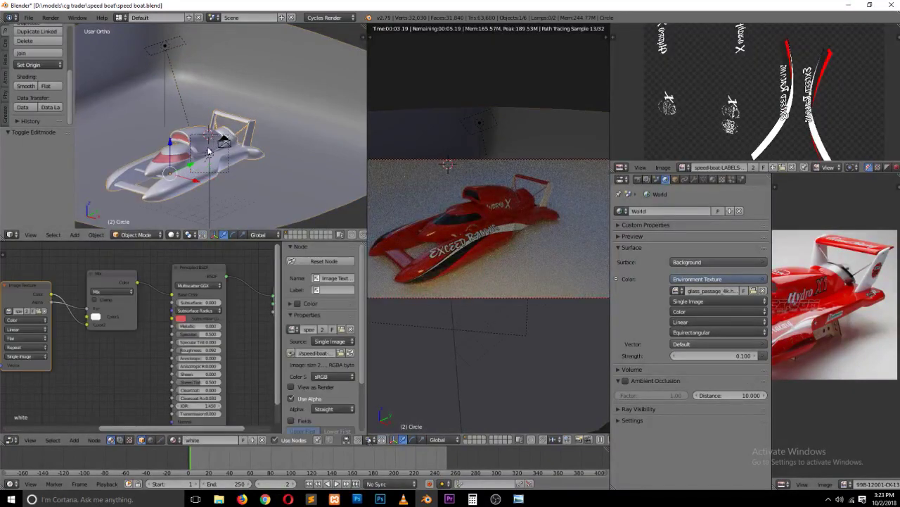
right_click(213, 156)
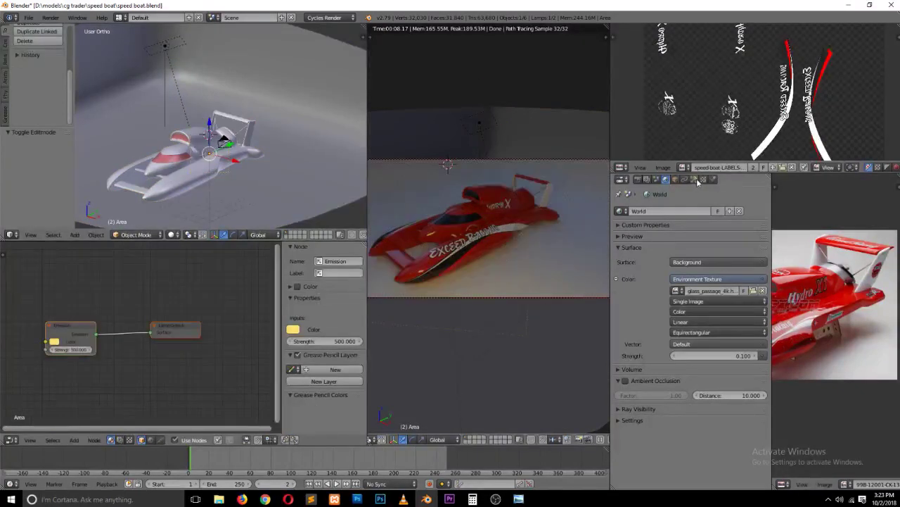
Step: Try area lamp strengths, raising the yellow lamp to 1000 and then 2000
click(696, 180)
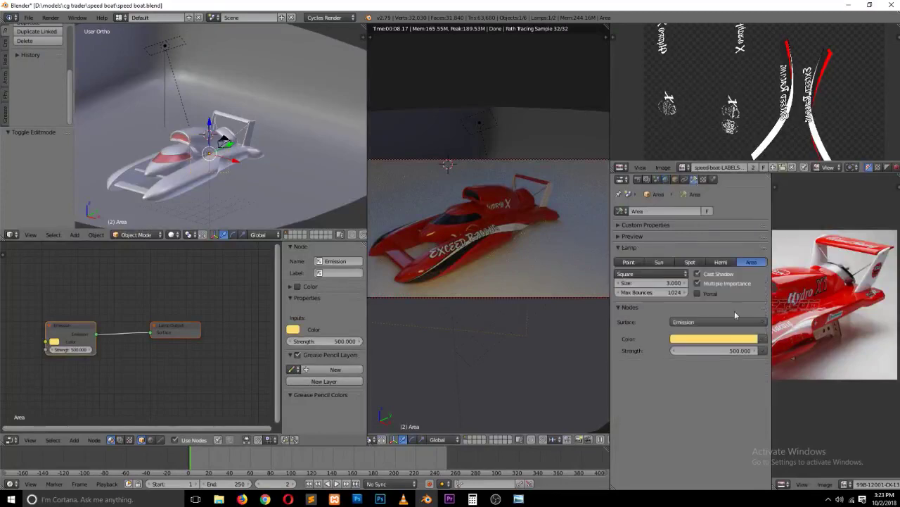
click(721, 351)
text(10)
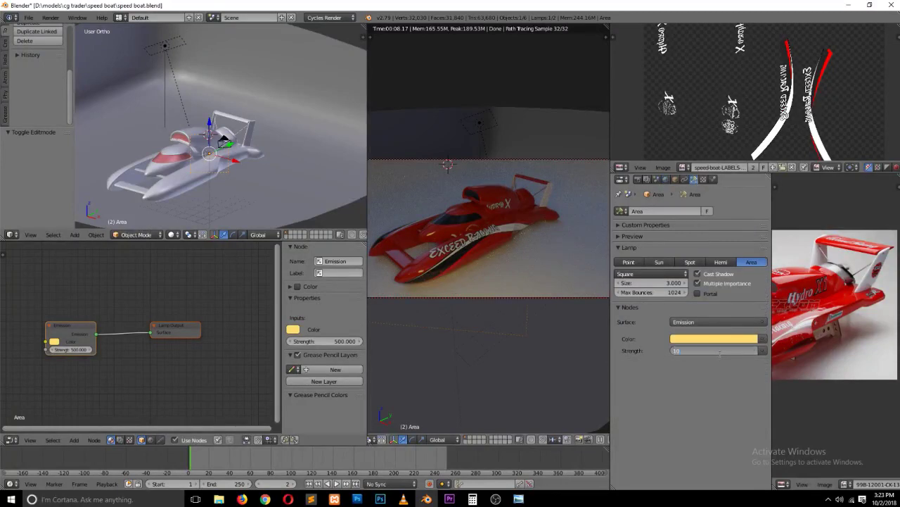
key(Return)
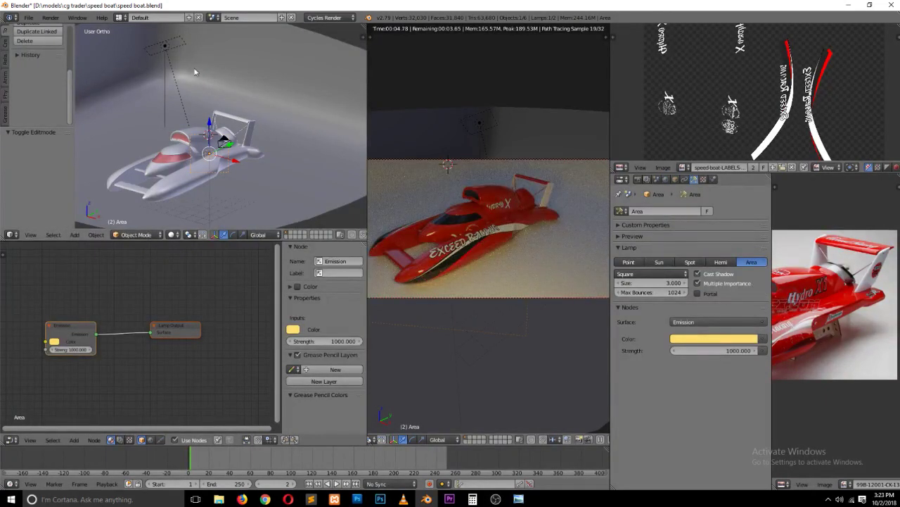
right_click(164, 46)
click(727, 352)
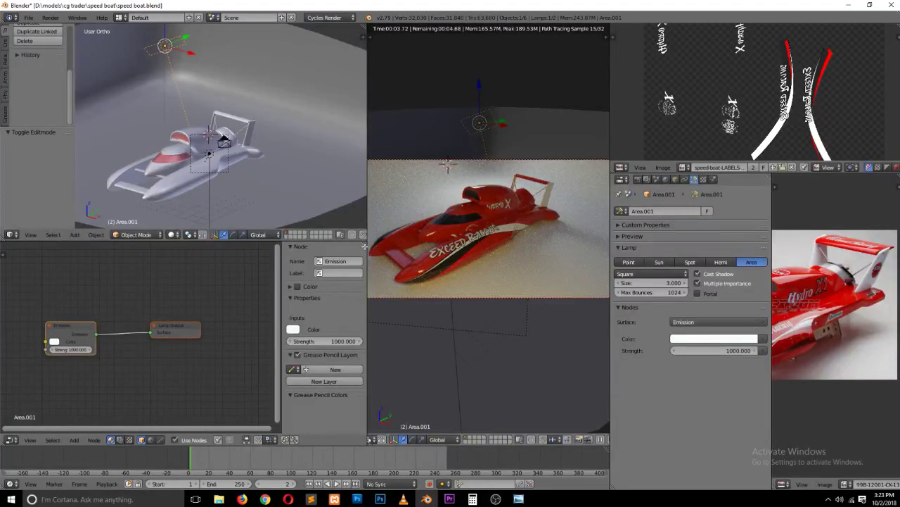
right_click(209, 151)
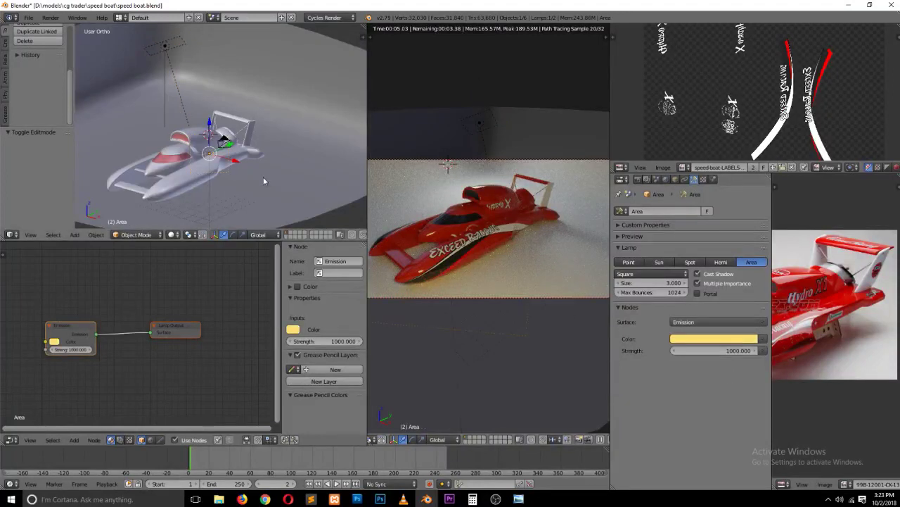
click(733, 350)
text(2000)
key(Return)
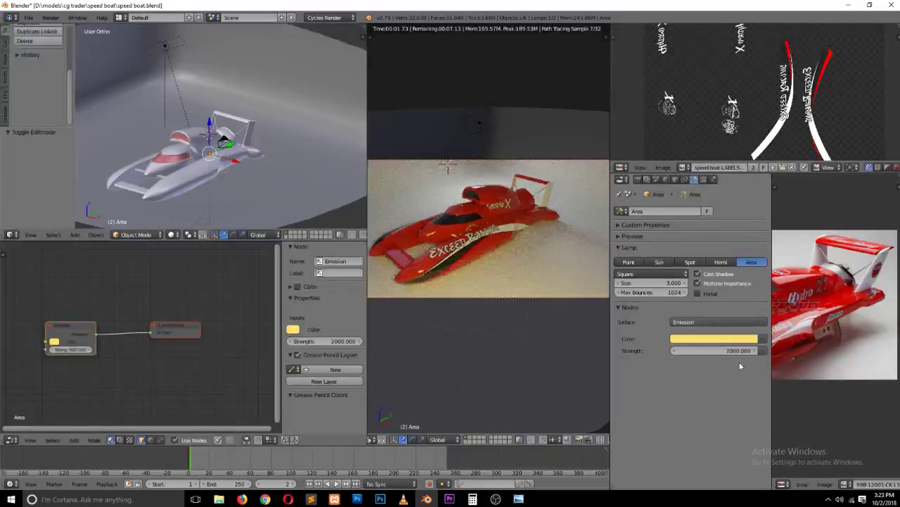
Step: Set the world background strength to 0, then settle on 1
click(665, 180)
click(738, 355)
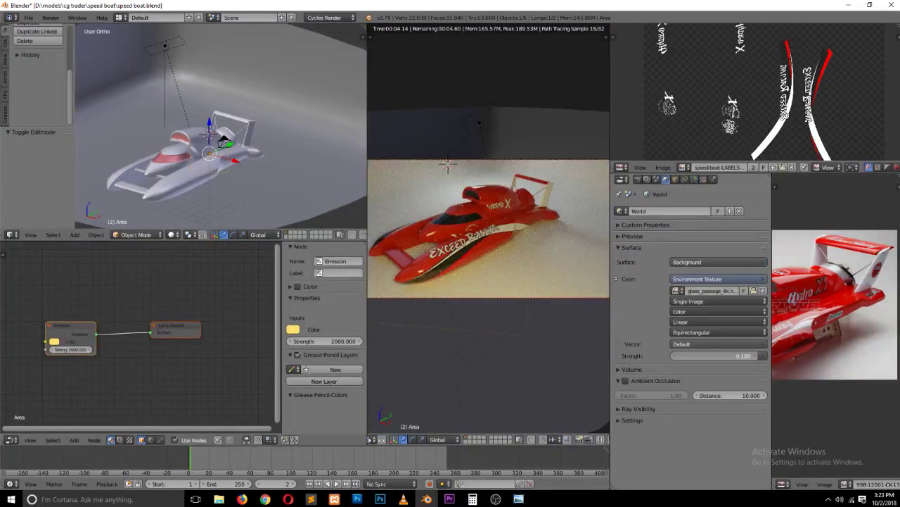
text(0)
key(Return)
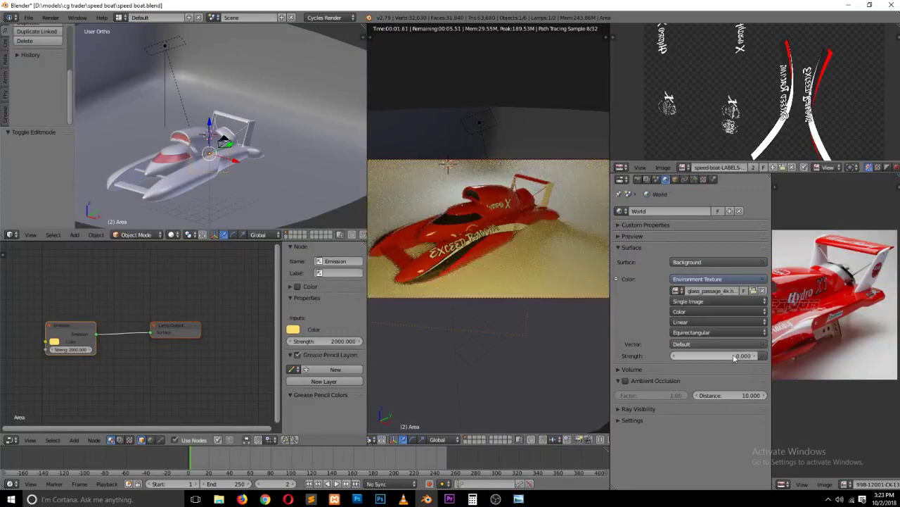
click(734, 356)
text(1)
key(Return)
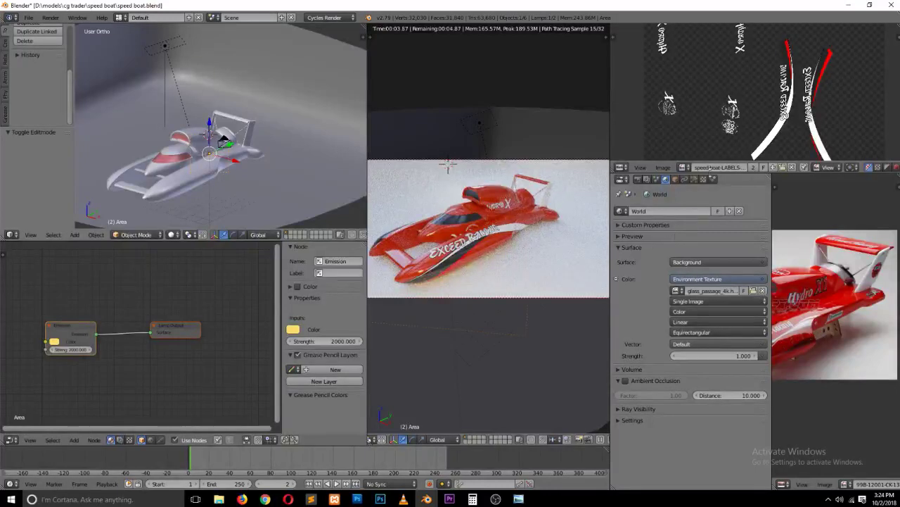
Step: Lower the yellow area lamp's strength to 500
click(693, 179)
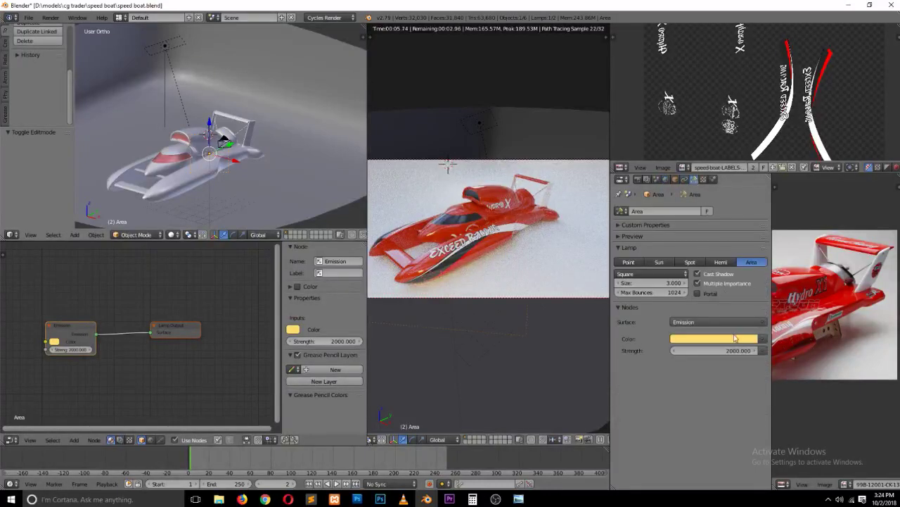
double_click(731, 350)
text(500)
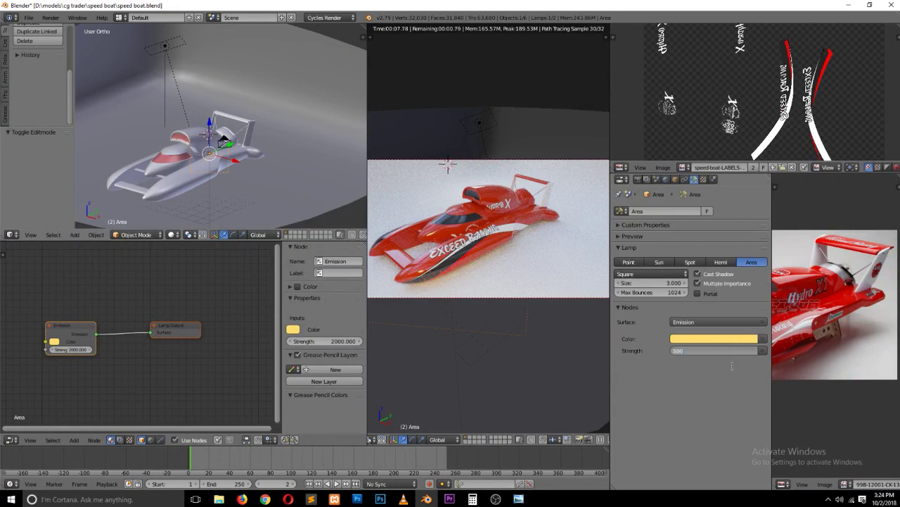
key(Return)
Step: Set the white area lamp Area.001's strength to 500, then to 200
right_click(159, 45)
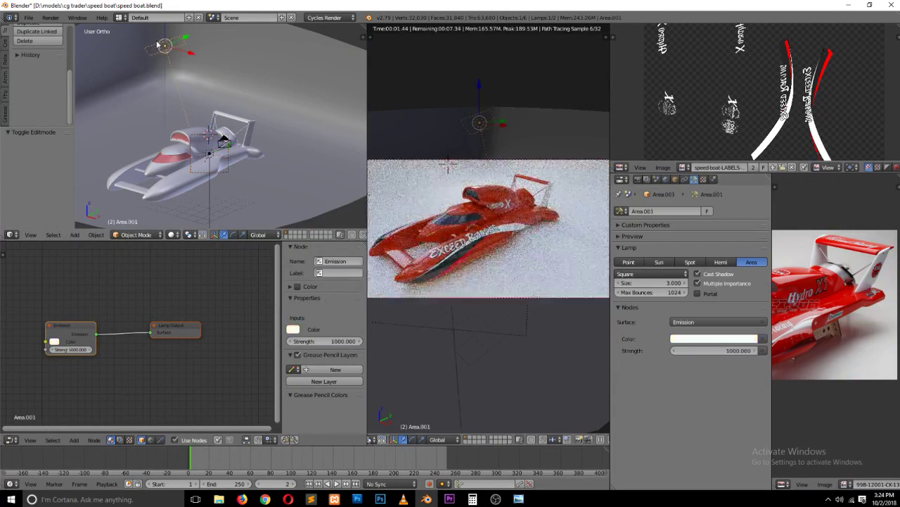
double_click(731, 350)
text(50)
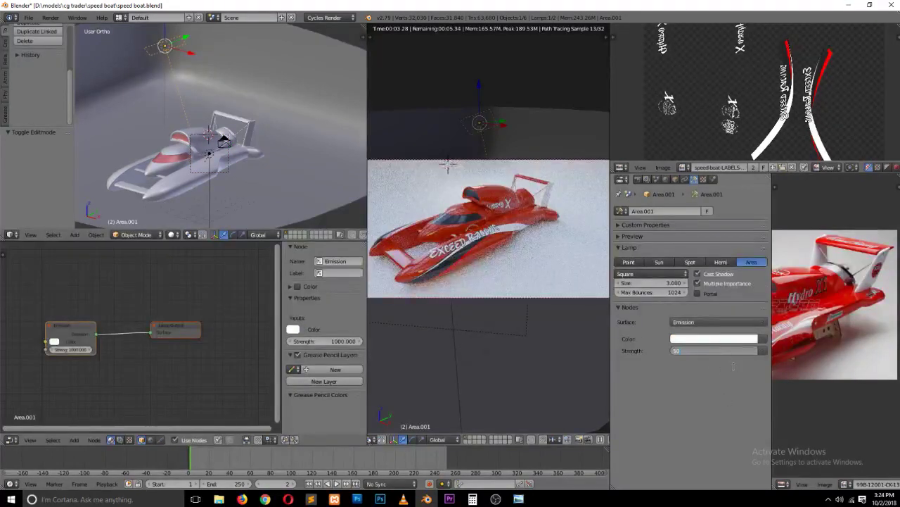
text(0.000)
key(Return)
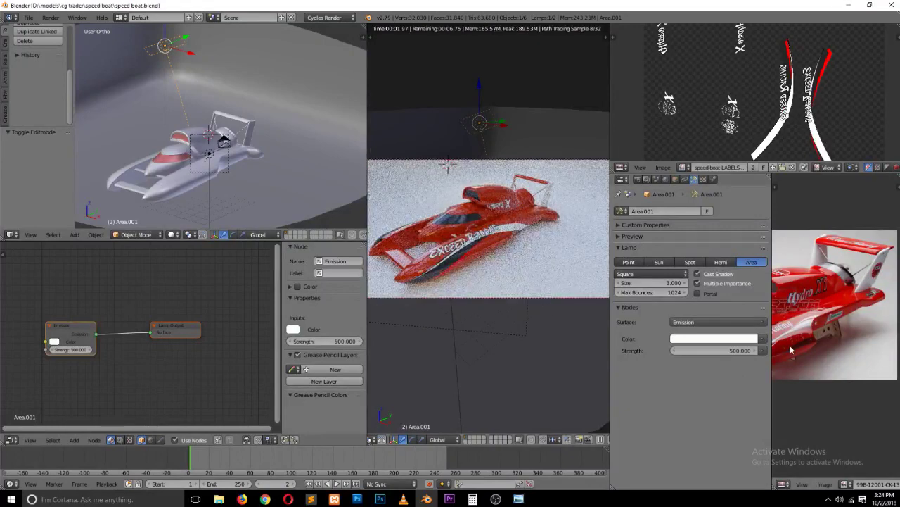
double_click(733, 349)
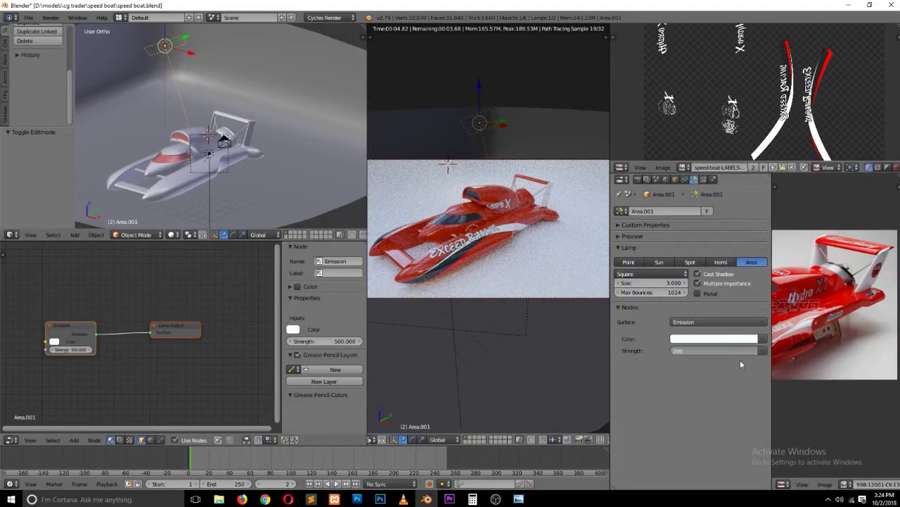
text(200)
key(Return)
Step: Save over the blend file with Ctrl+S, deselect all, and select the backdrop plane
key(ctrl+s)
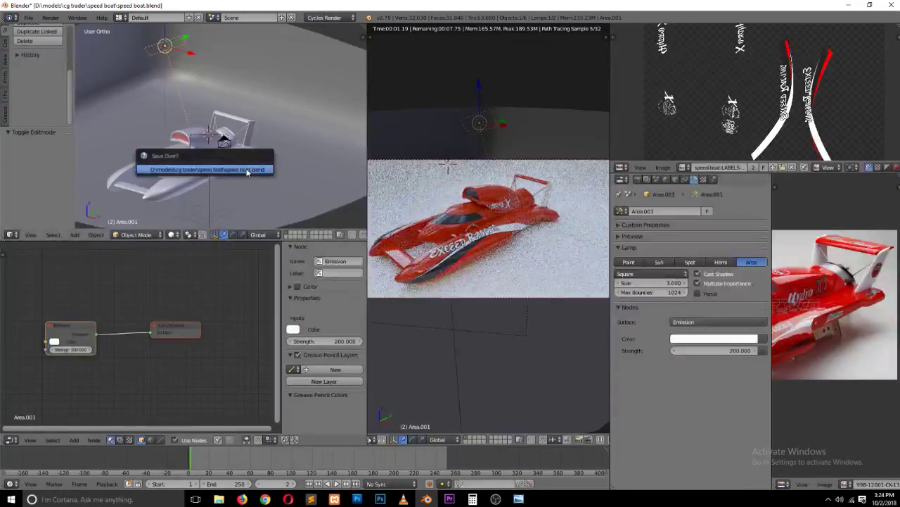
click(247, 170)
mouse_move(242, 165)
middle_down()
mouse_move(237, 146)
mouse_move(243, 151)
middle_up()
key(a)
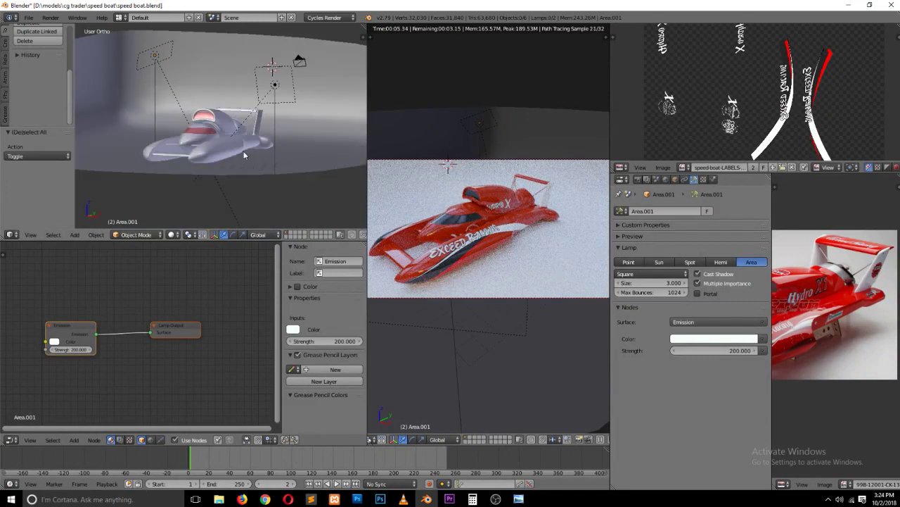
key(ctrl+s)
click(244, 154)
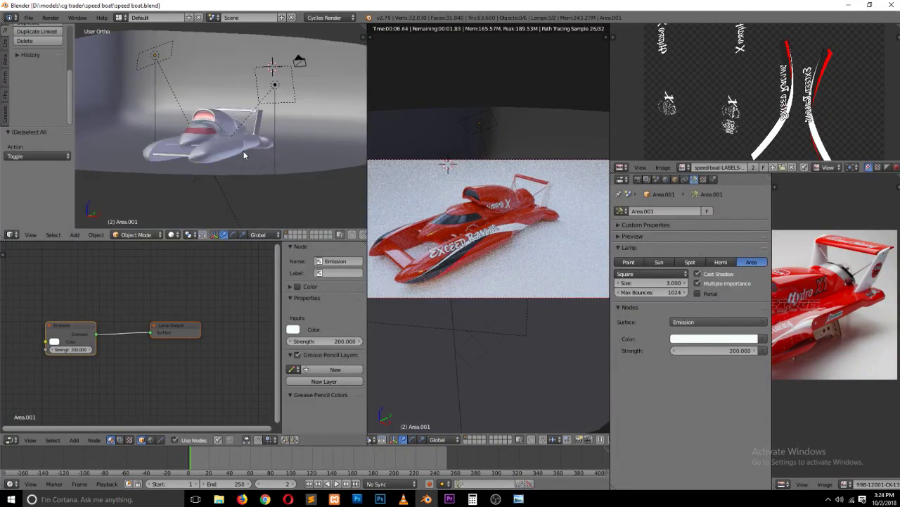
right_click(284, 153)
Step: Assign the backdrop plane a new material with black diffuse colour, then render frame 2 with F12
click(713, 179)
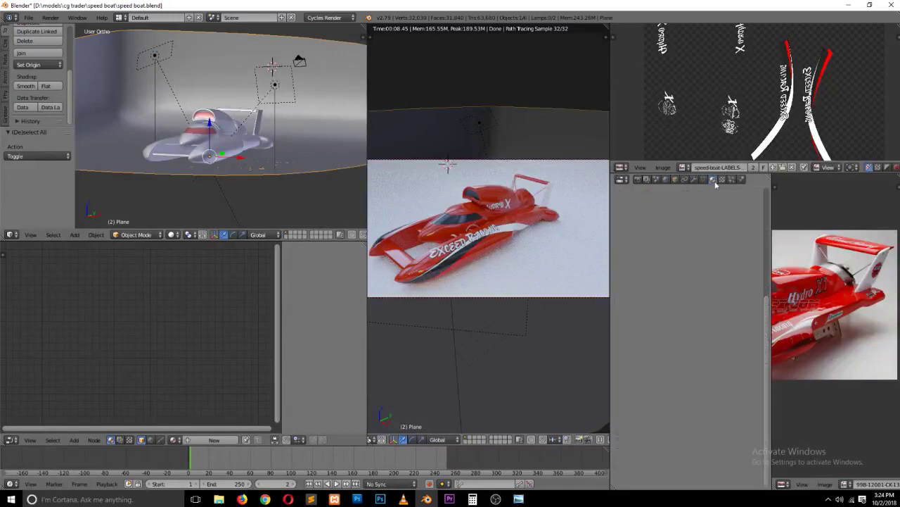
click(687, 244)
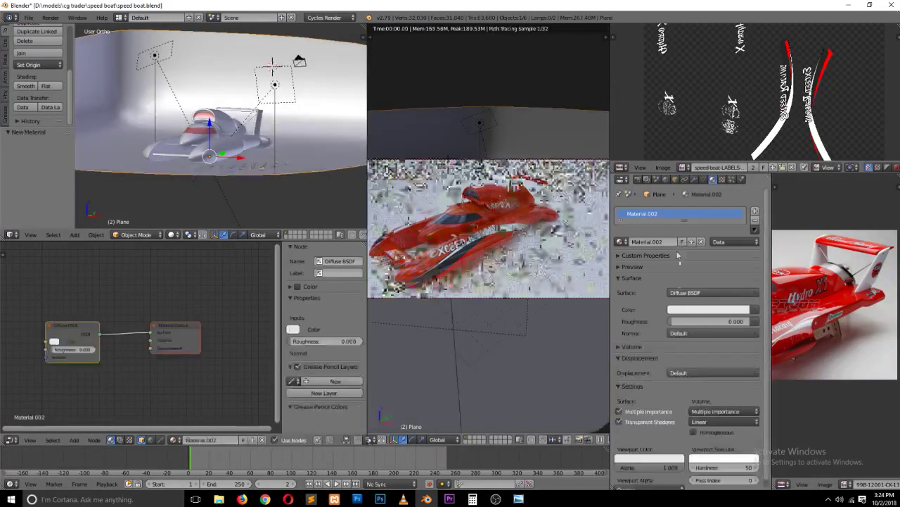
click(701, 309)
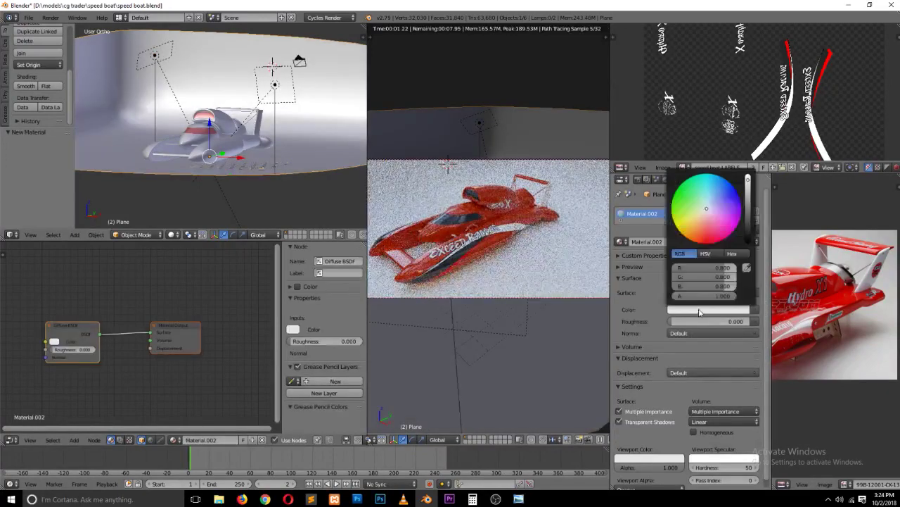
click(750, 231)
drag(750, 230, 750, 243)
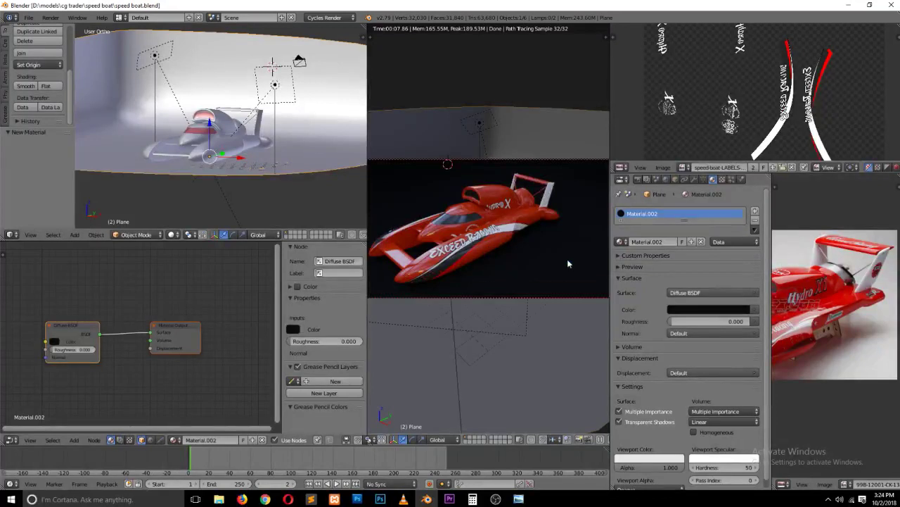
key(F12)
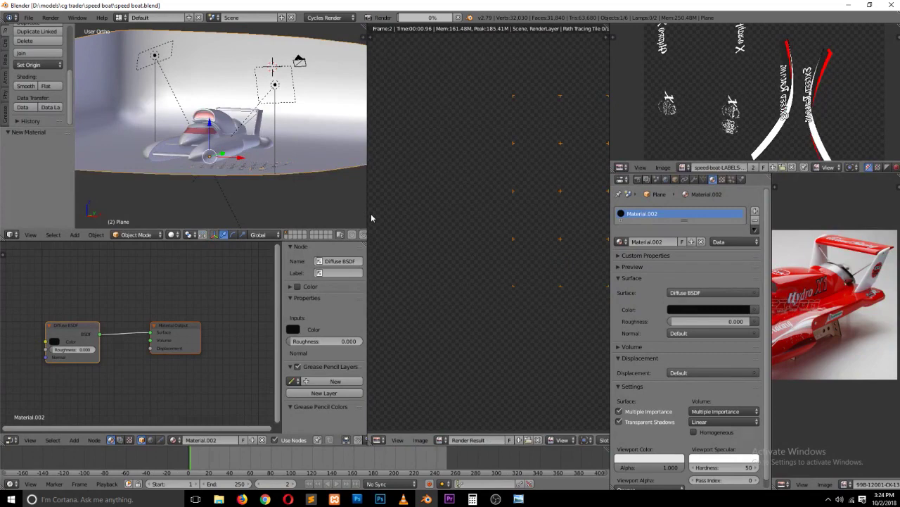
drag(368, 218, 204, 232)
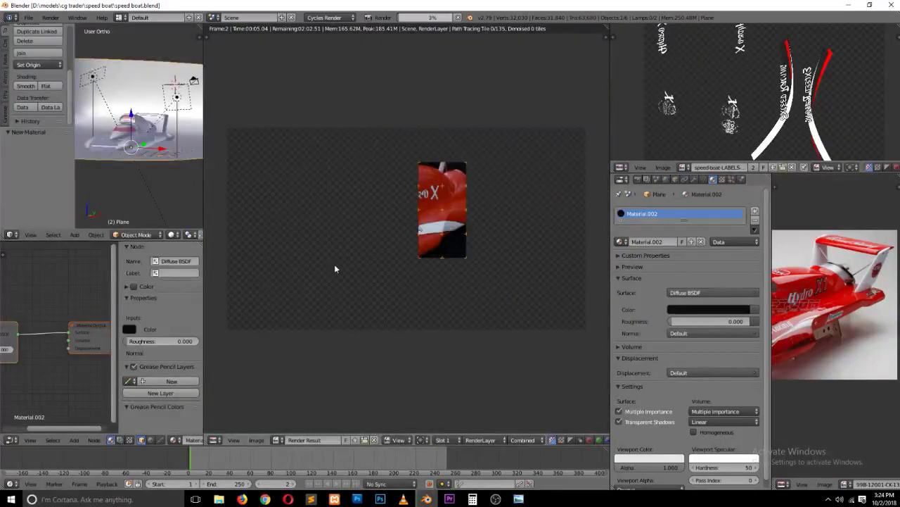